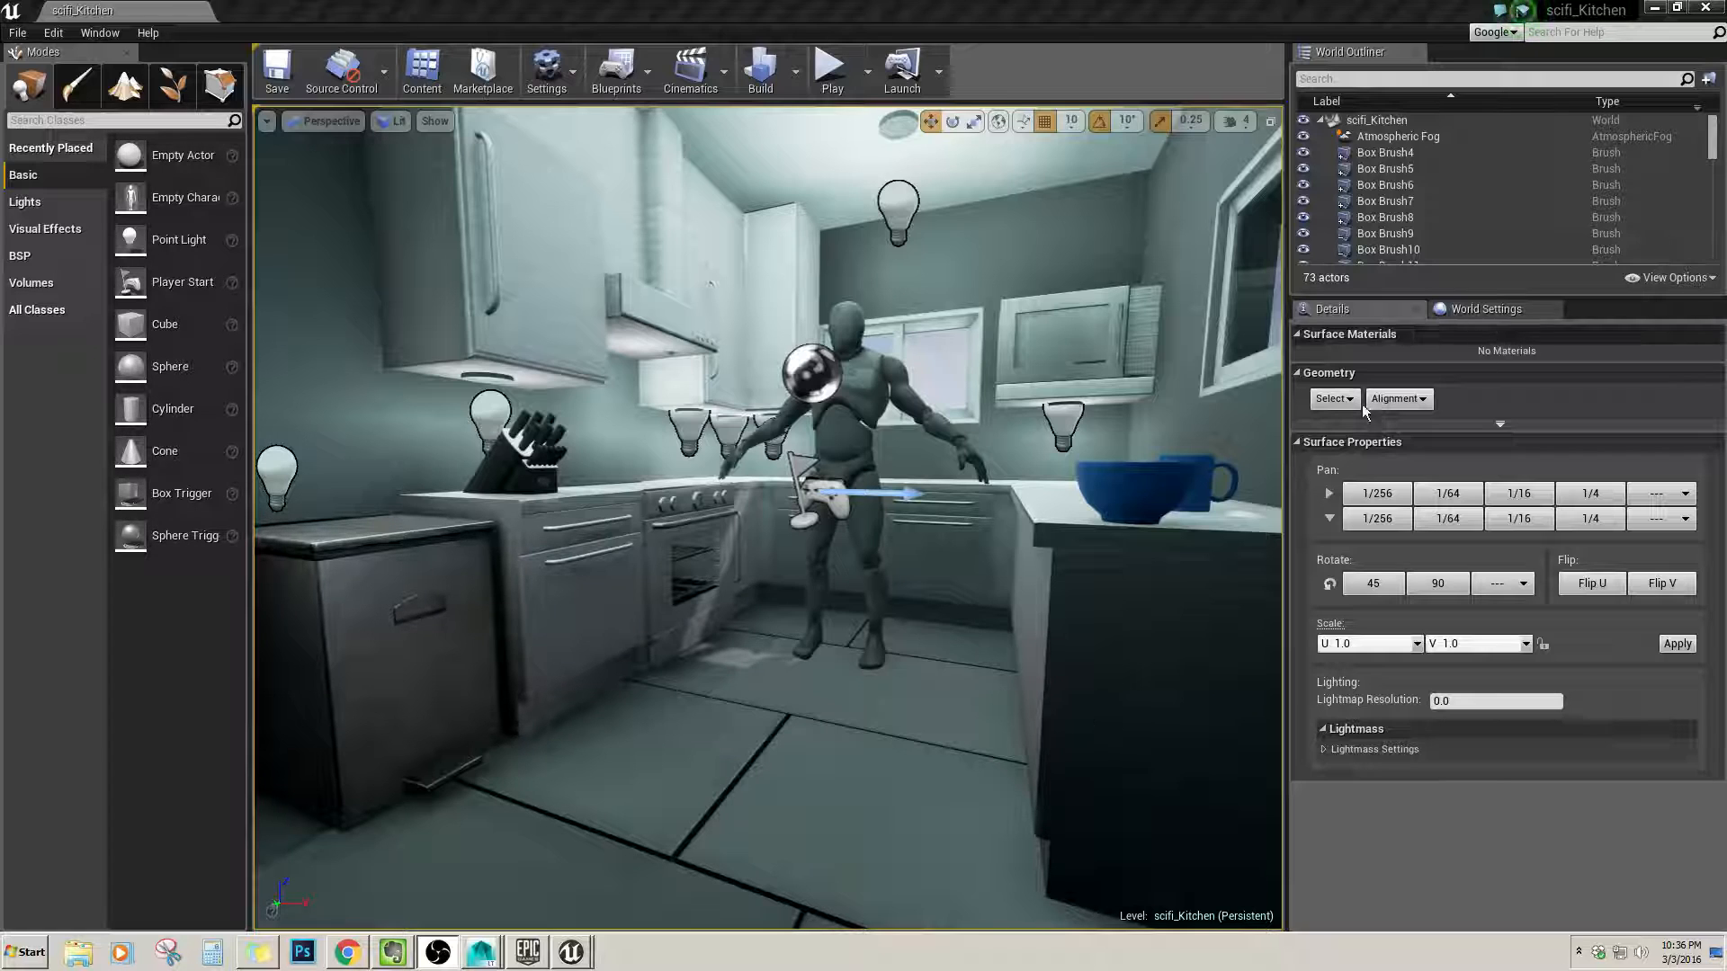
Examine the kitchen level from several viewpoints, covering the cabinets, counters and point lights.
click(712, 454)
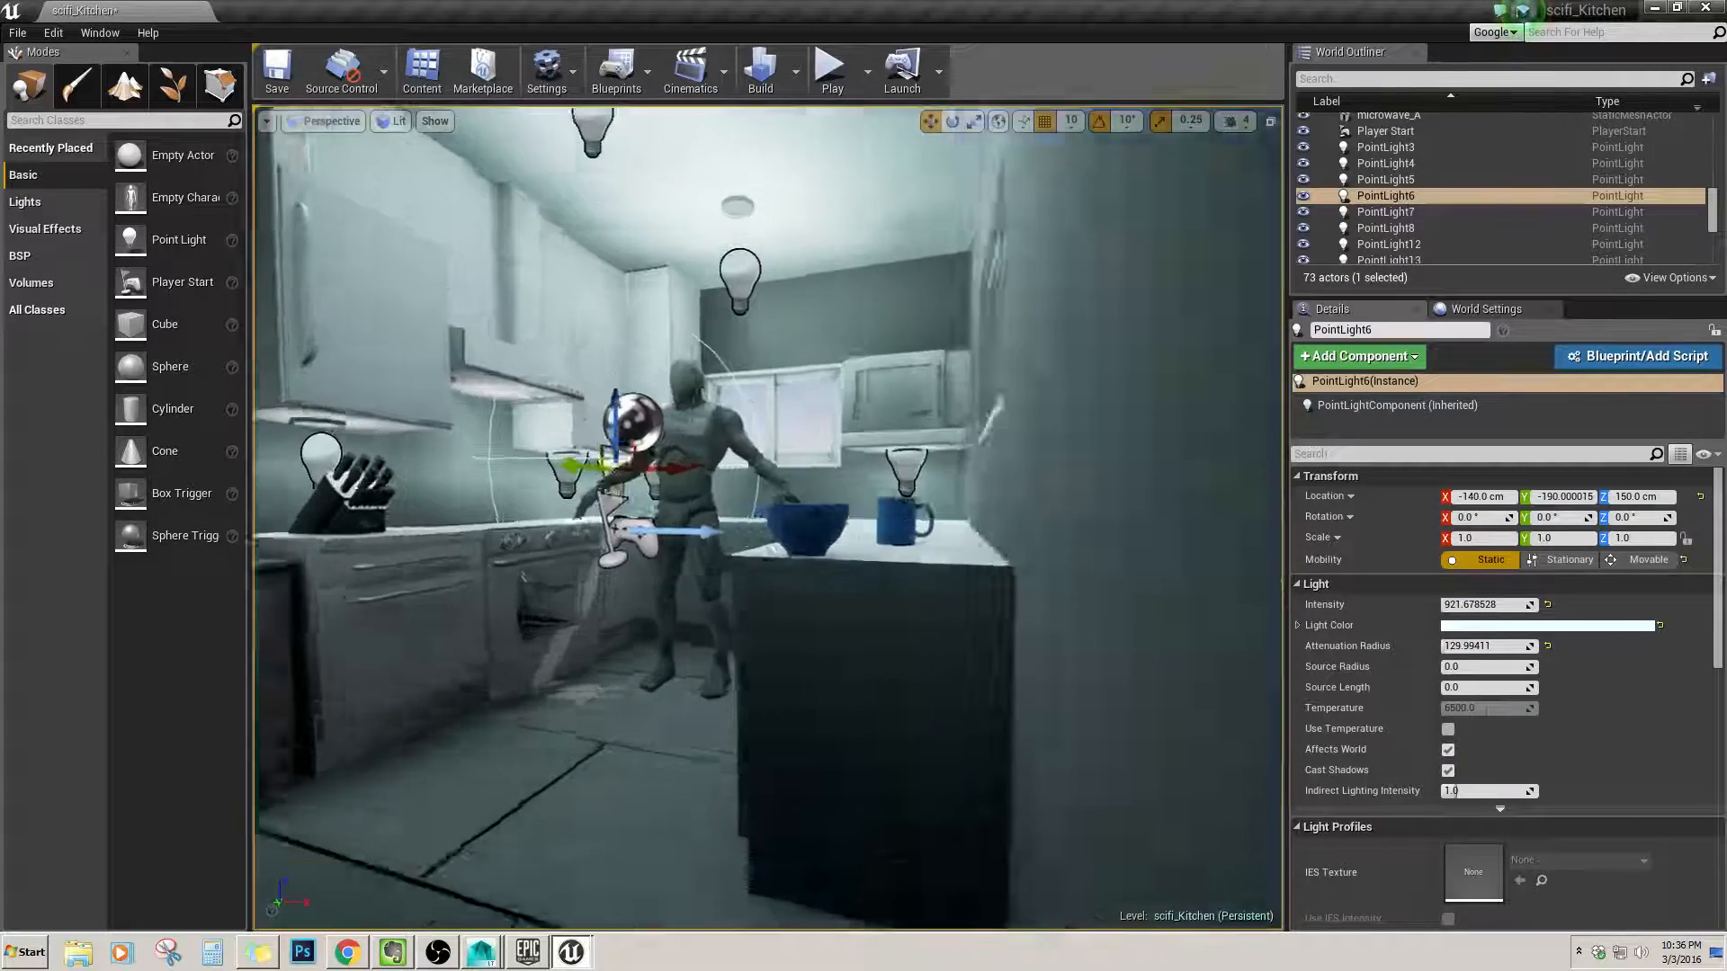
key(w)
right_drag(711, 454, 670, 448)
key(s)
key(w)
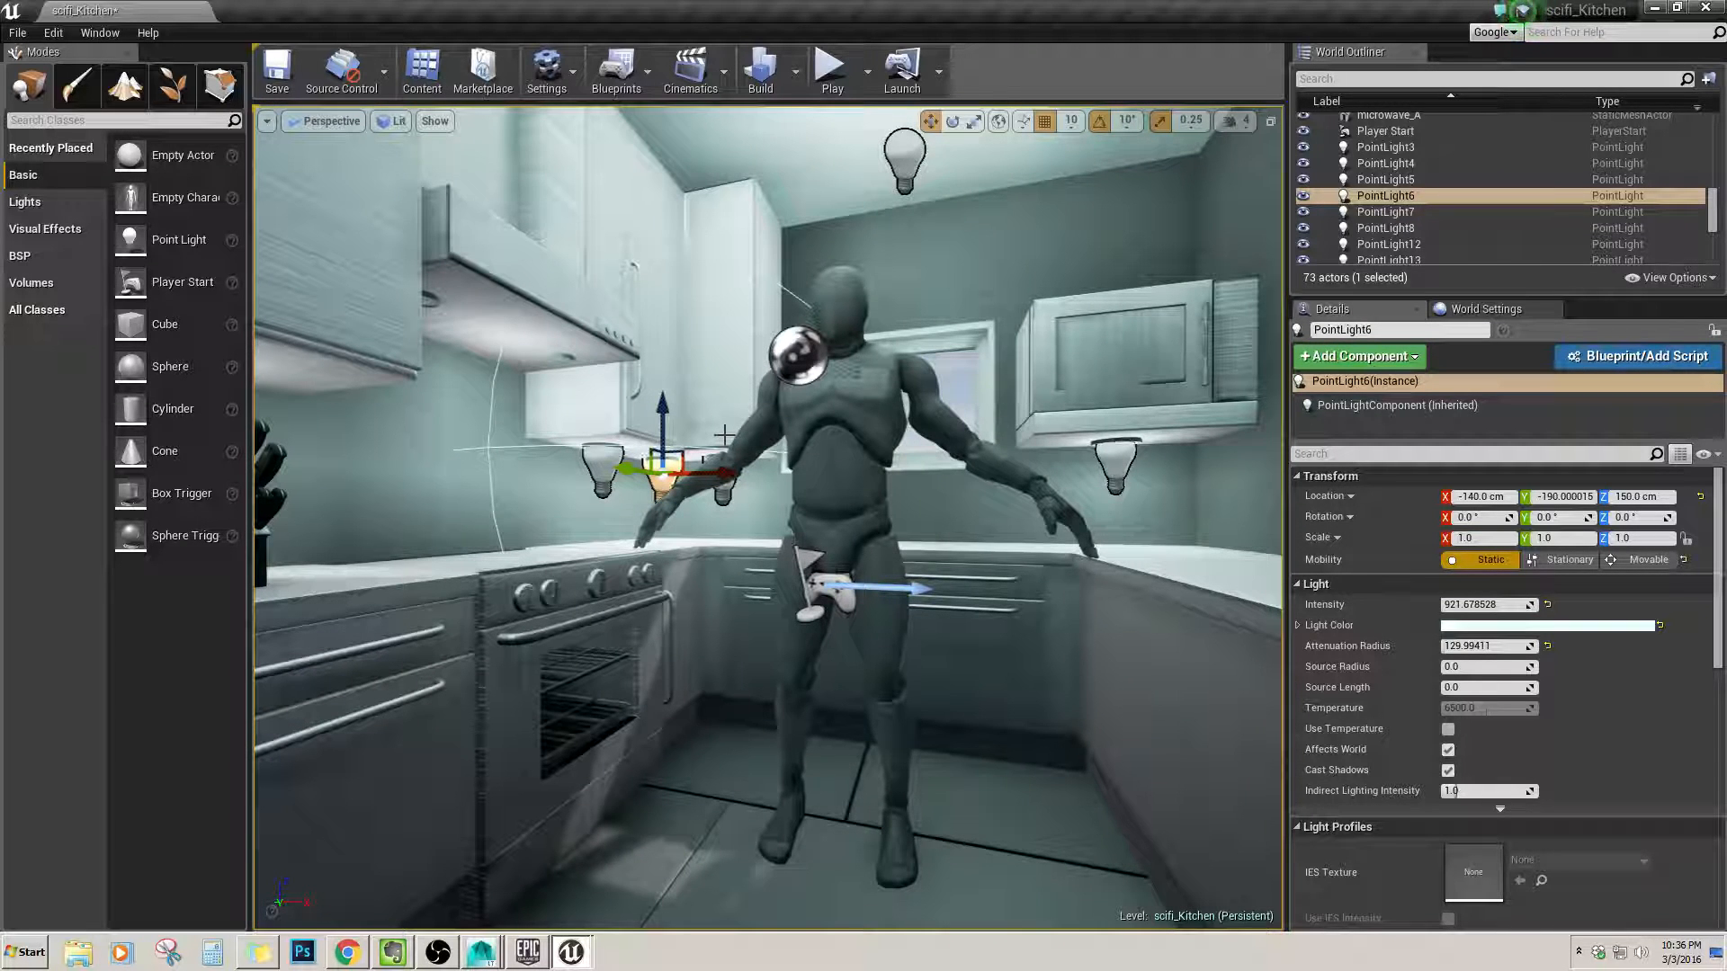
drag(758, 486, 758, 630)
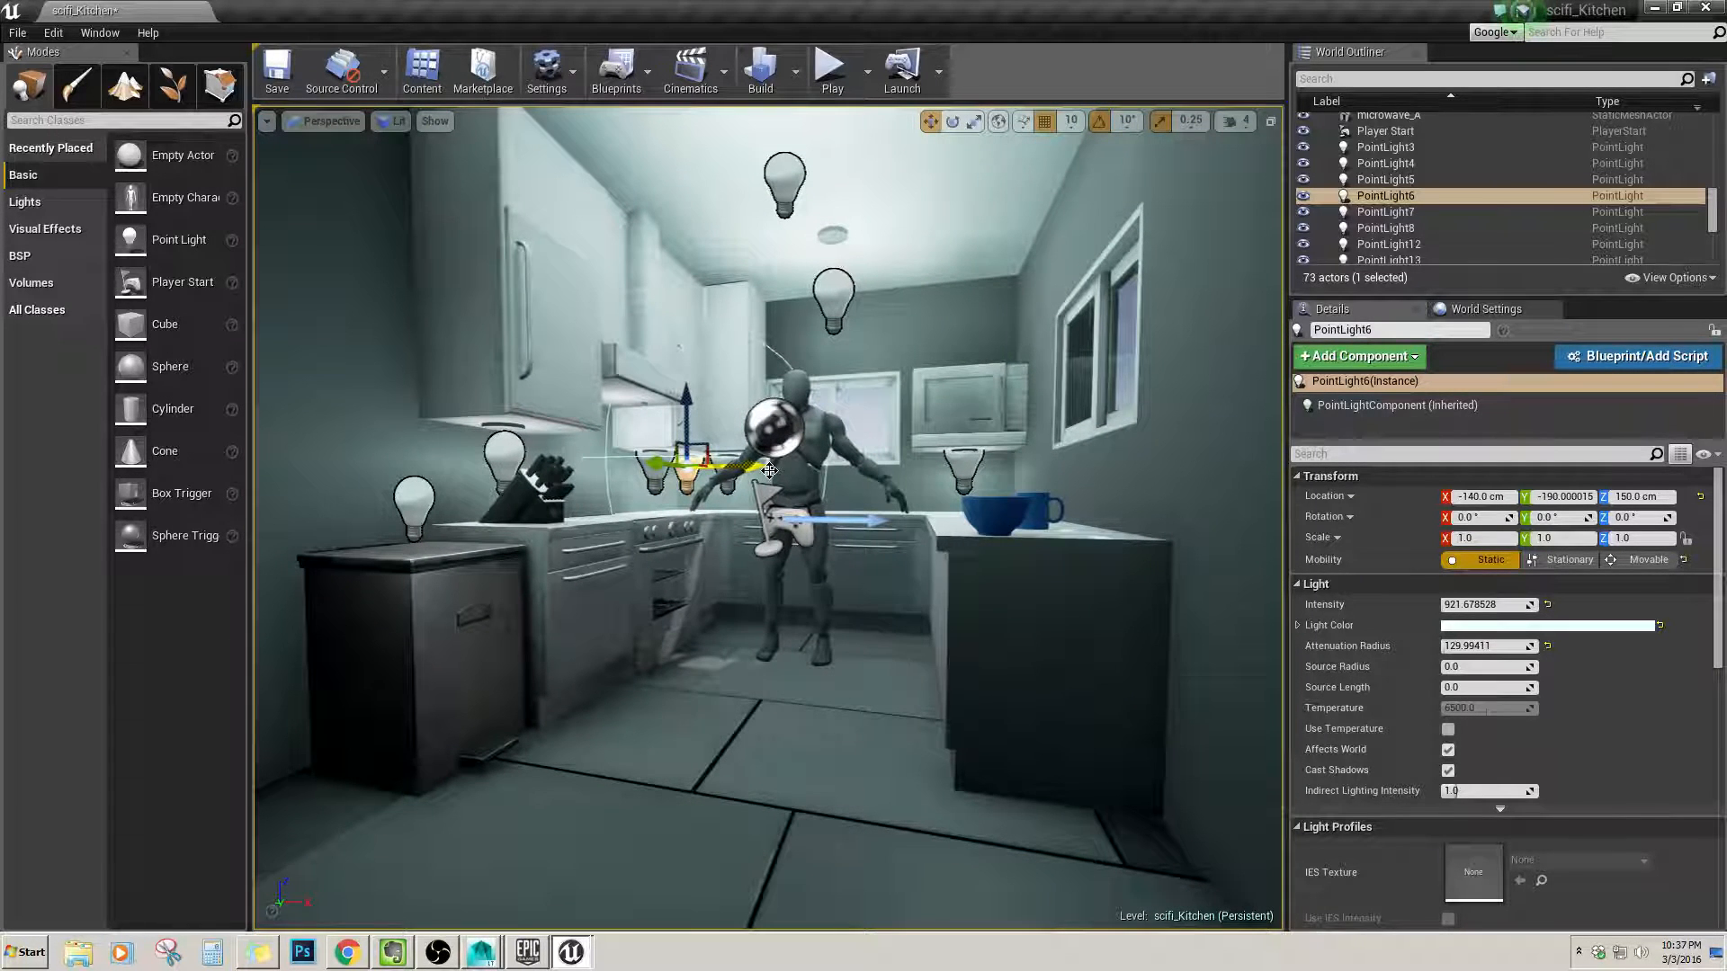
mouse_move(920, 566)
mouse_down()
mouse_move(920, 459)
mouse_move(920, 564)
mouse_up()
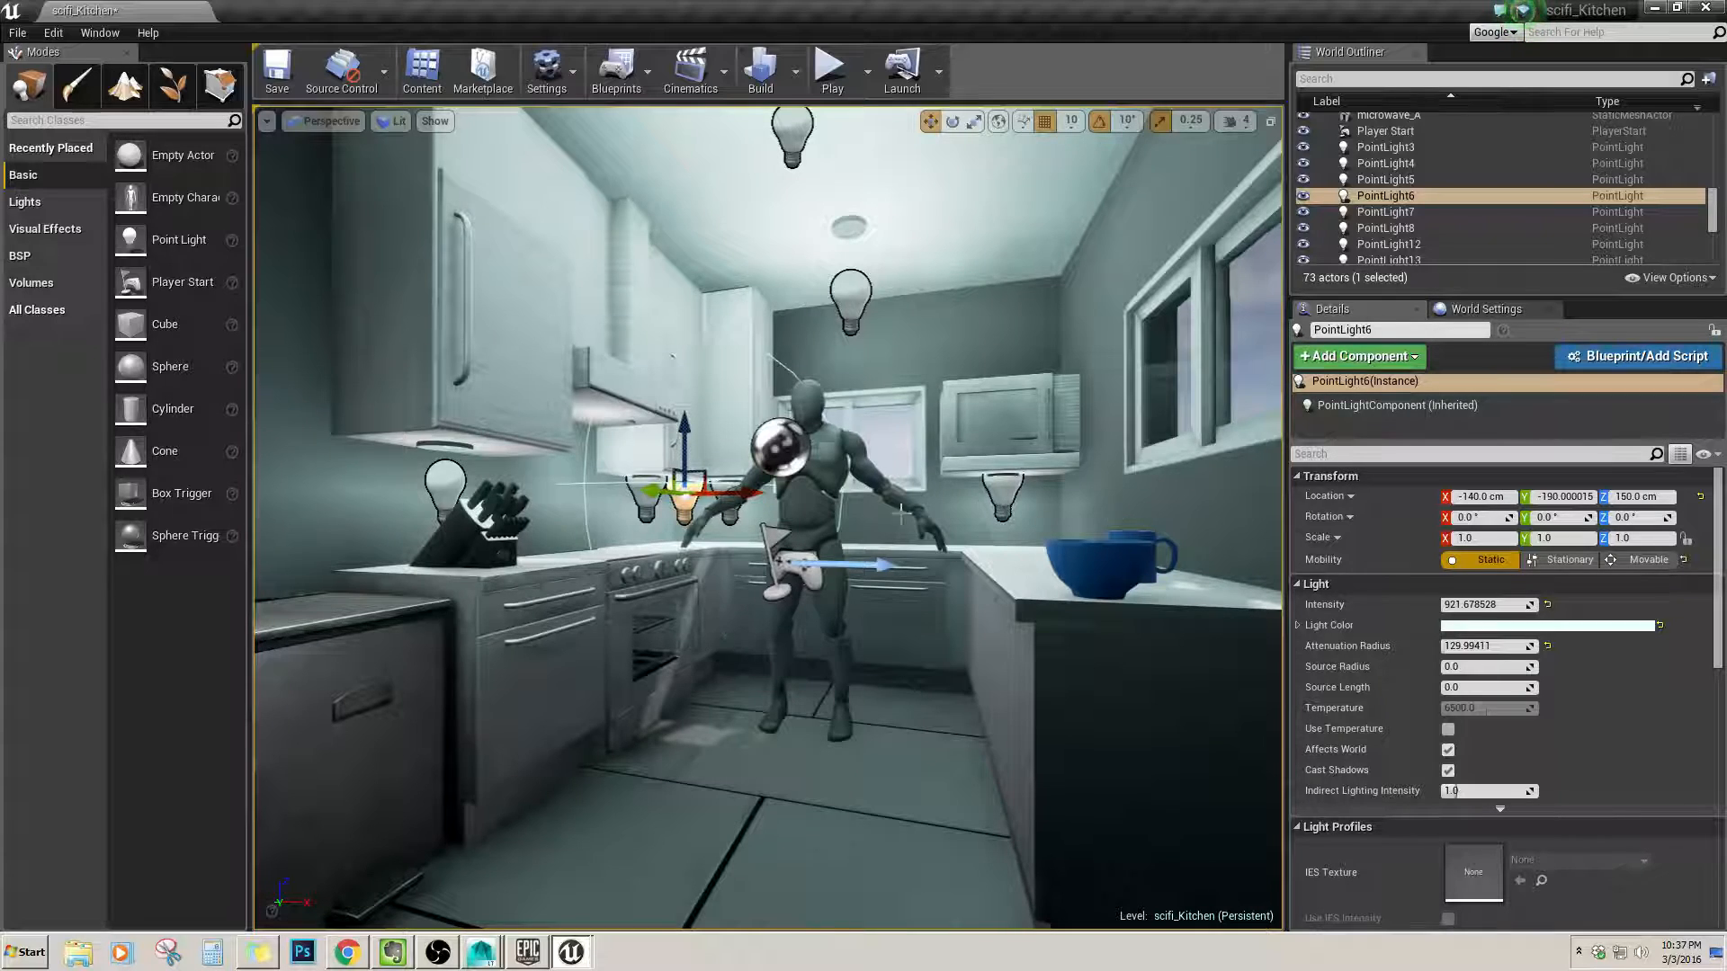
right_drag(901, 513, 900, 513)
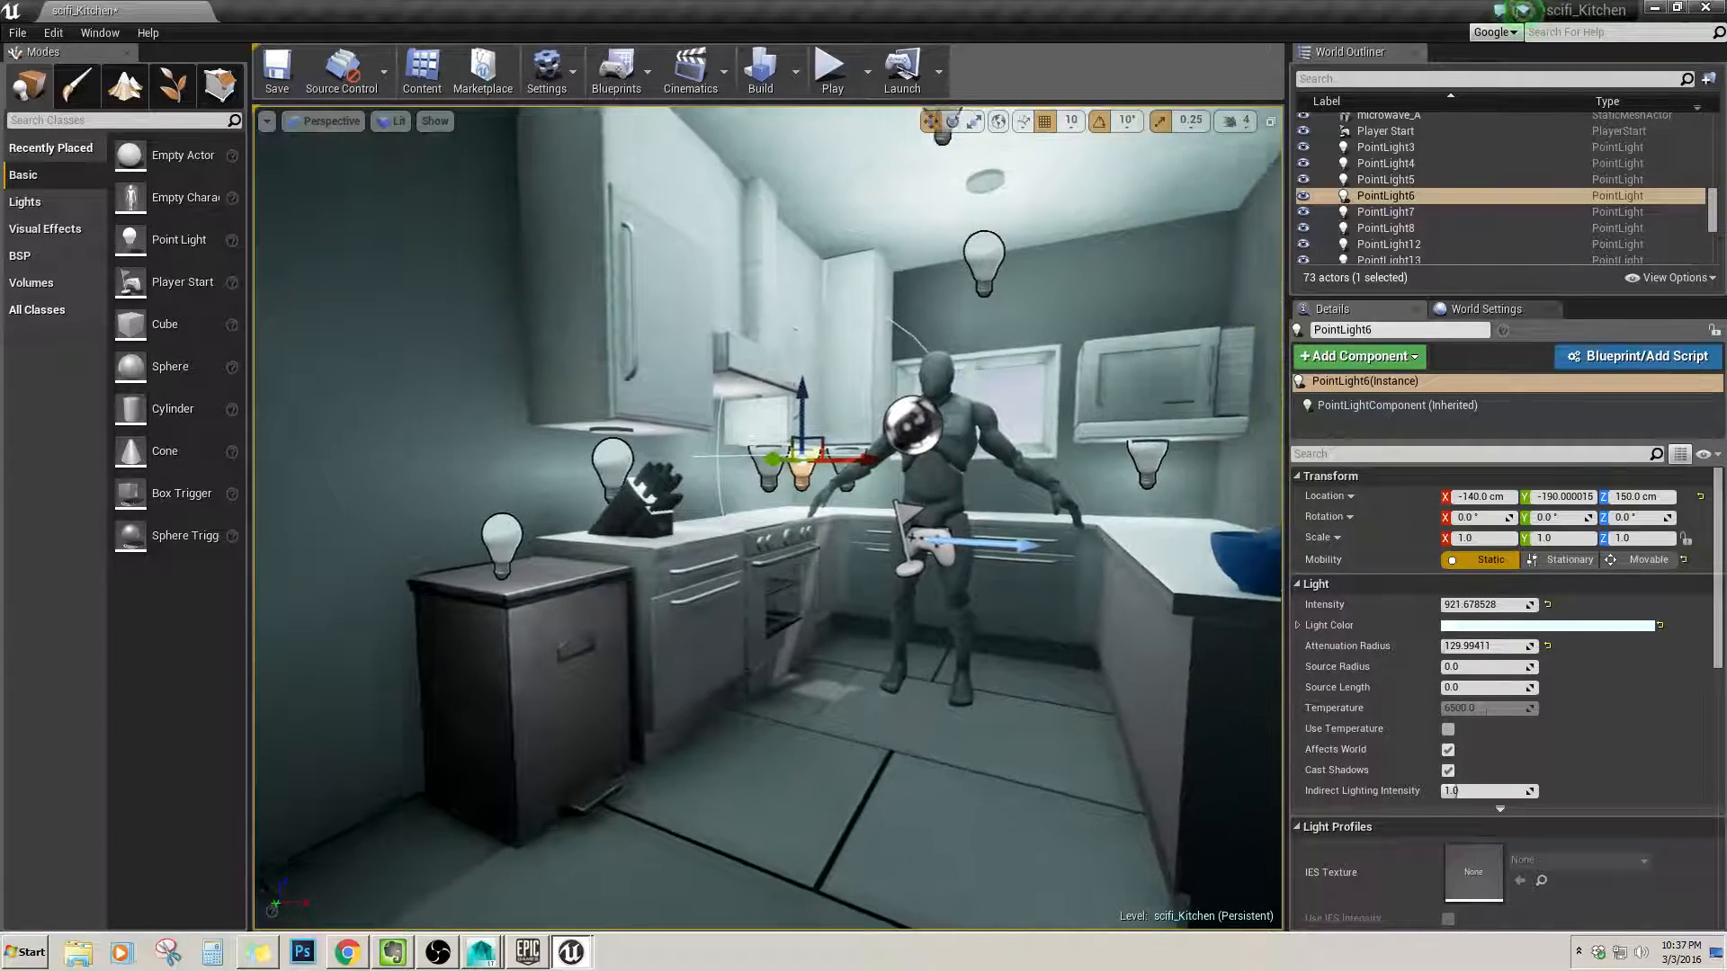
right_drag(530, 789, 574, 827)
Select the kitchen countertops mesh in the level.
click(989, 650)
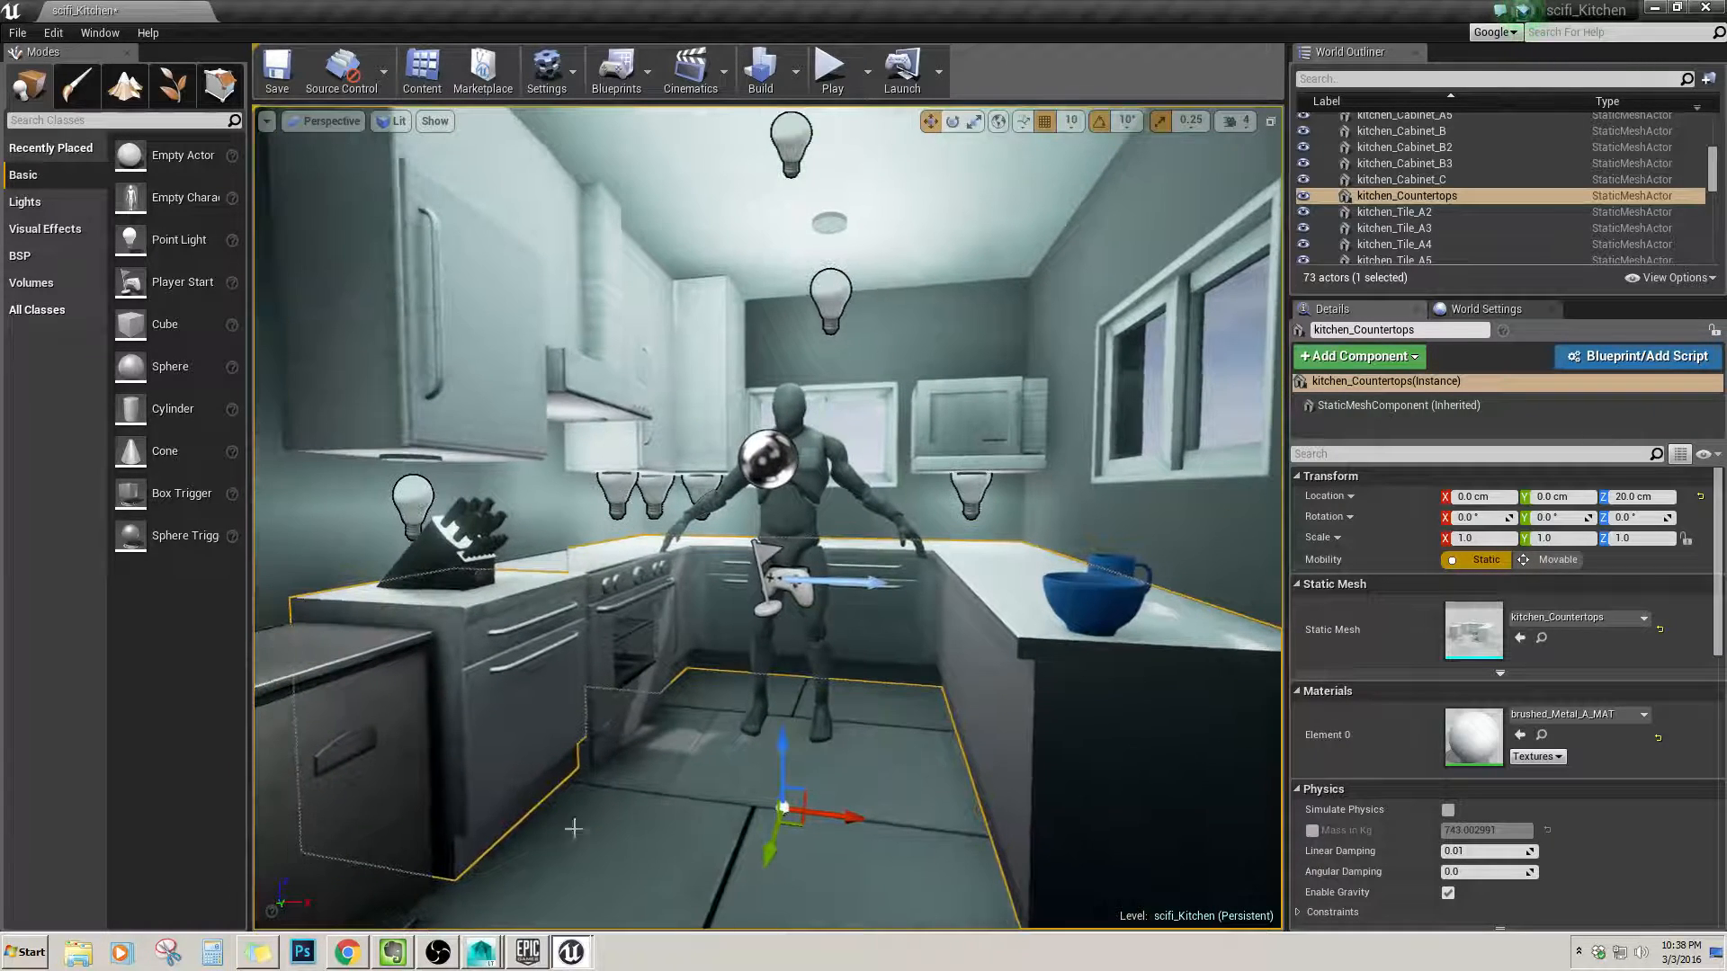
right_drag(734, 634, 735, 634)
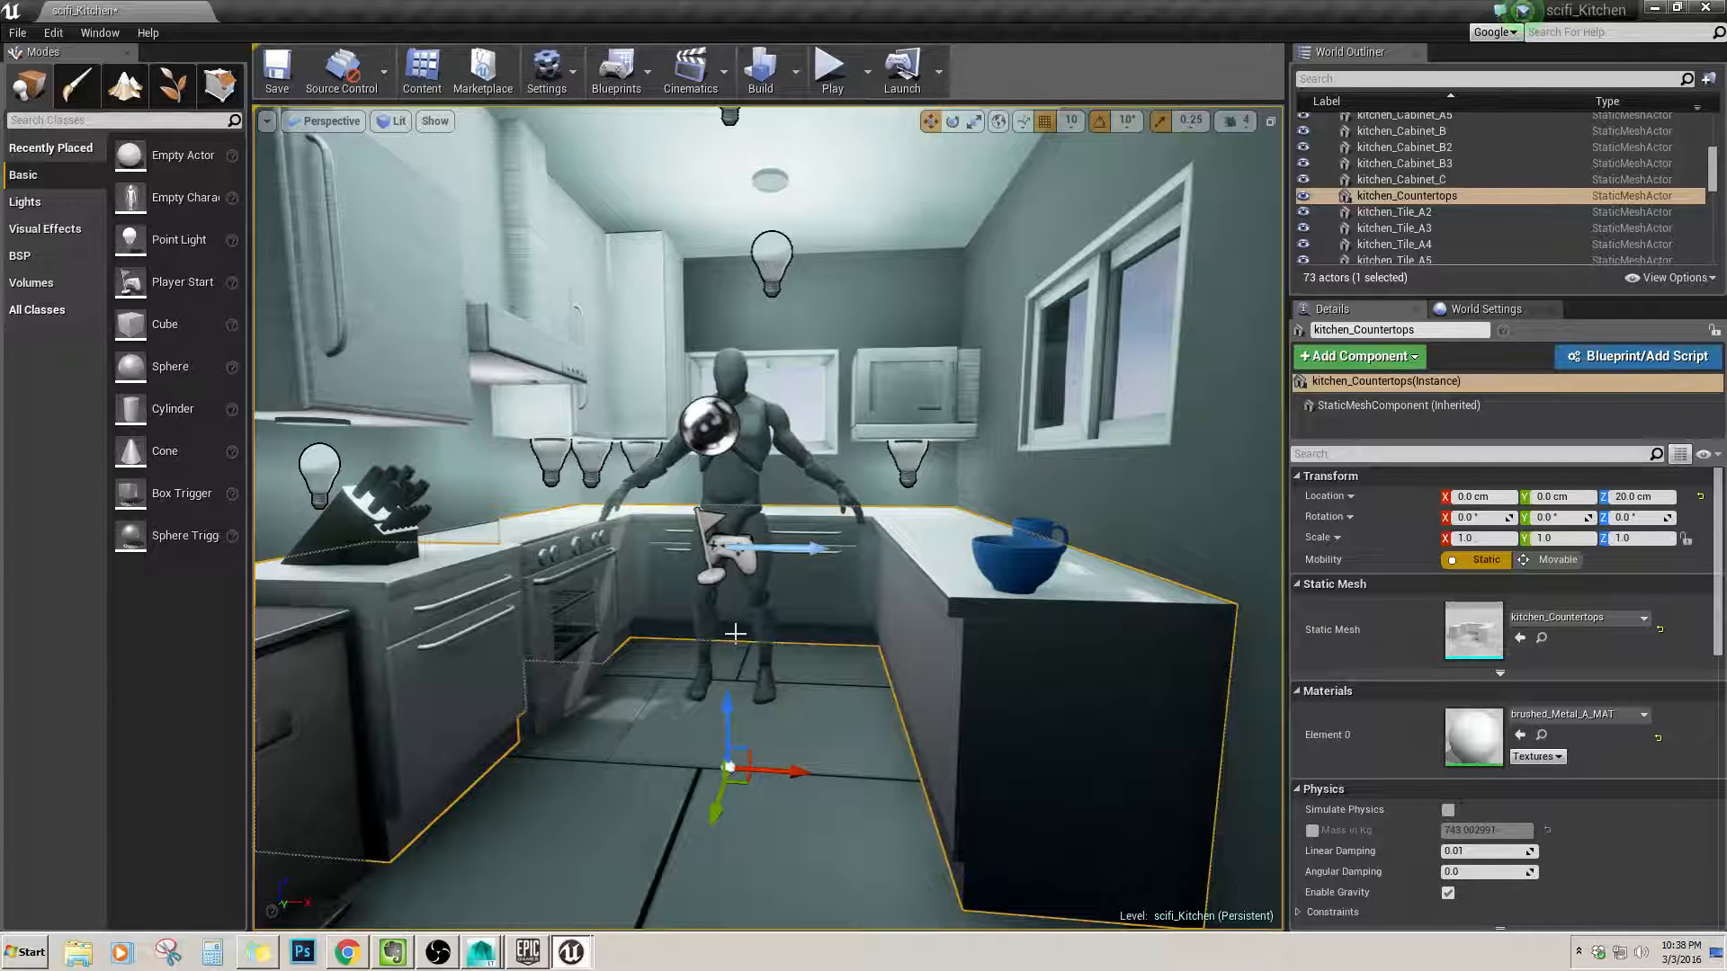
right_drag(815, 667, 821, 669)
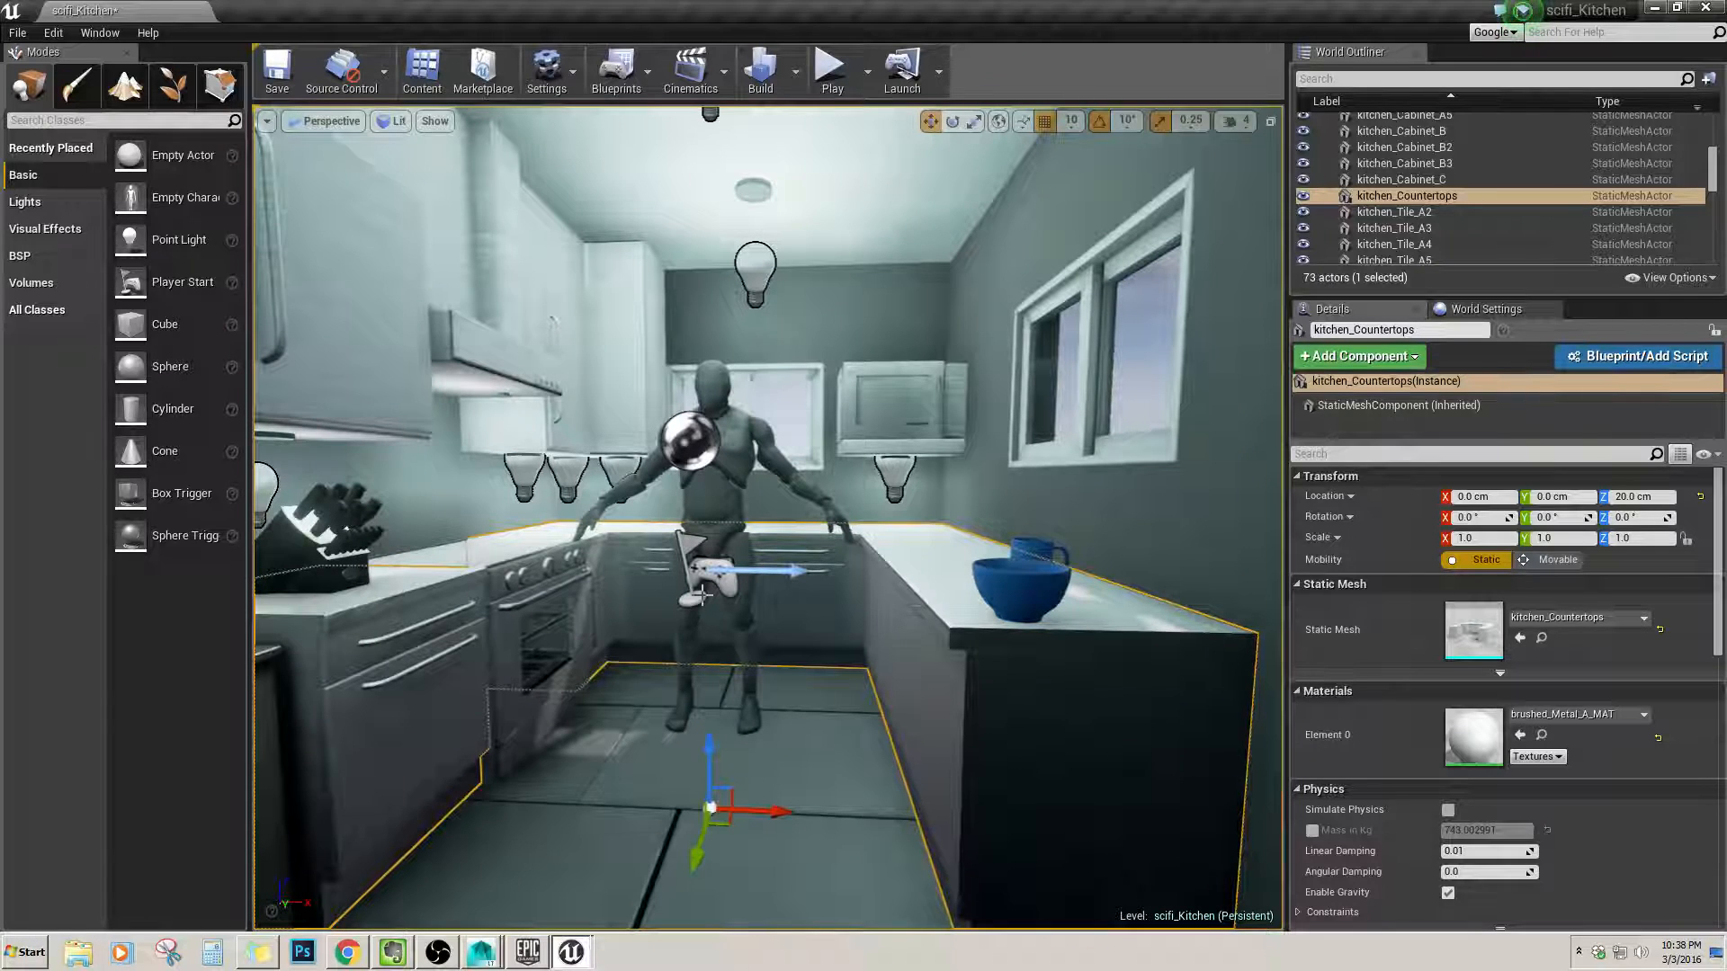
Switch to Maya LT and examine the kitchen countertops model from several angles.
click(482, 952)
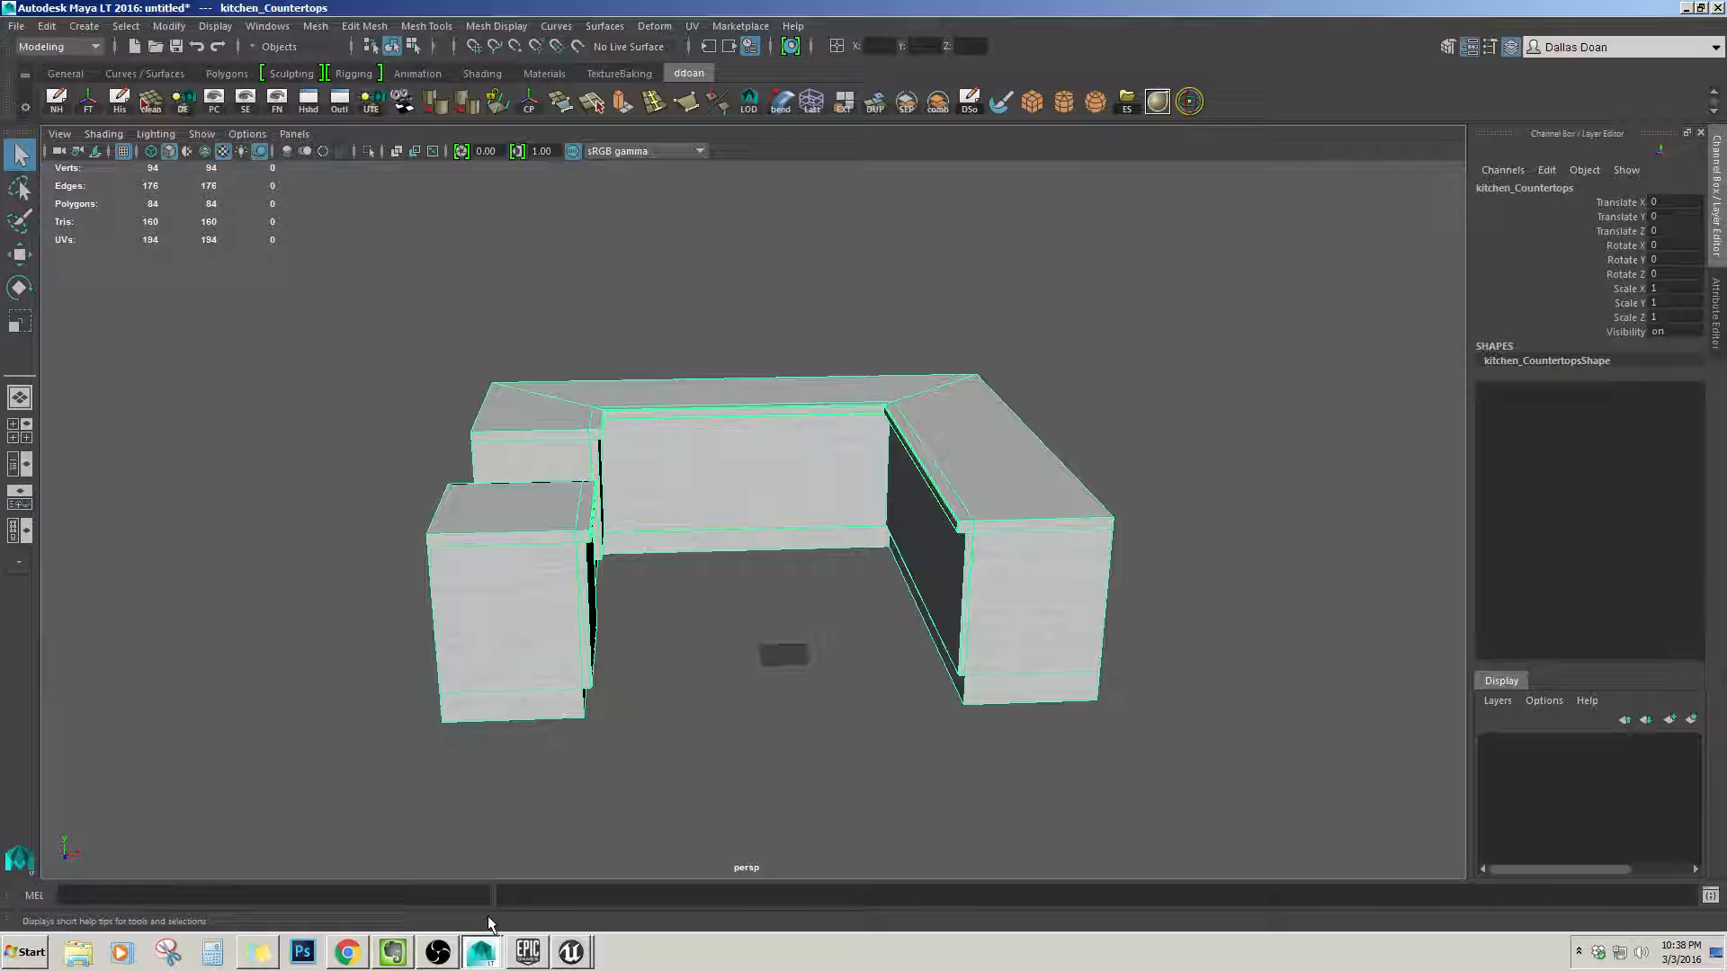
alt+drag(562, 442, 640, 508)
key(w)
alt+middle_drag(877, 522, 843, 546)
alt+right_drag(844, 546, 914, 616)
alt+middle_drag(914, 616, 979, 567)
alt+right_drag(610, 573, 705, 597)
alt+middle_drag(706, 597, 667, 584)
alt+right_drag(517, 583, 481, 582)
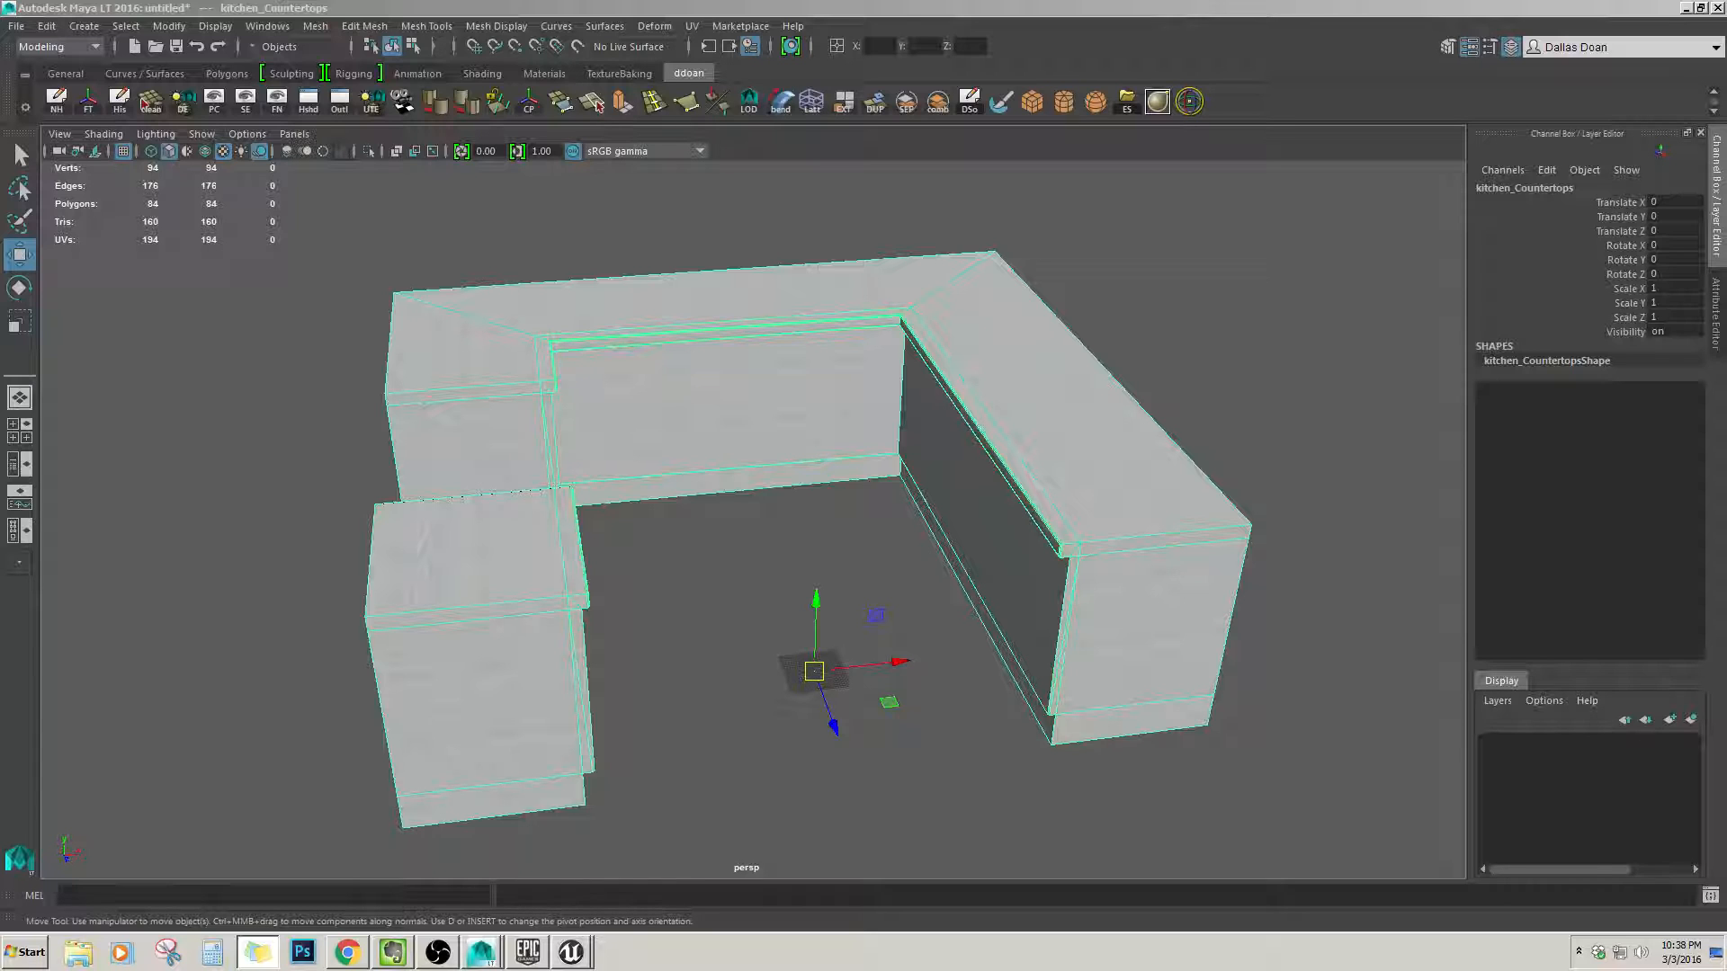
alt+drag(957, 570, 1024, 563)
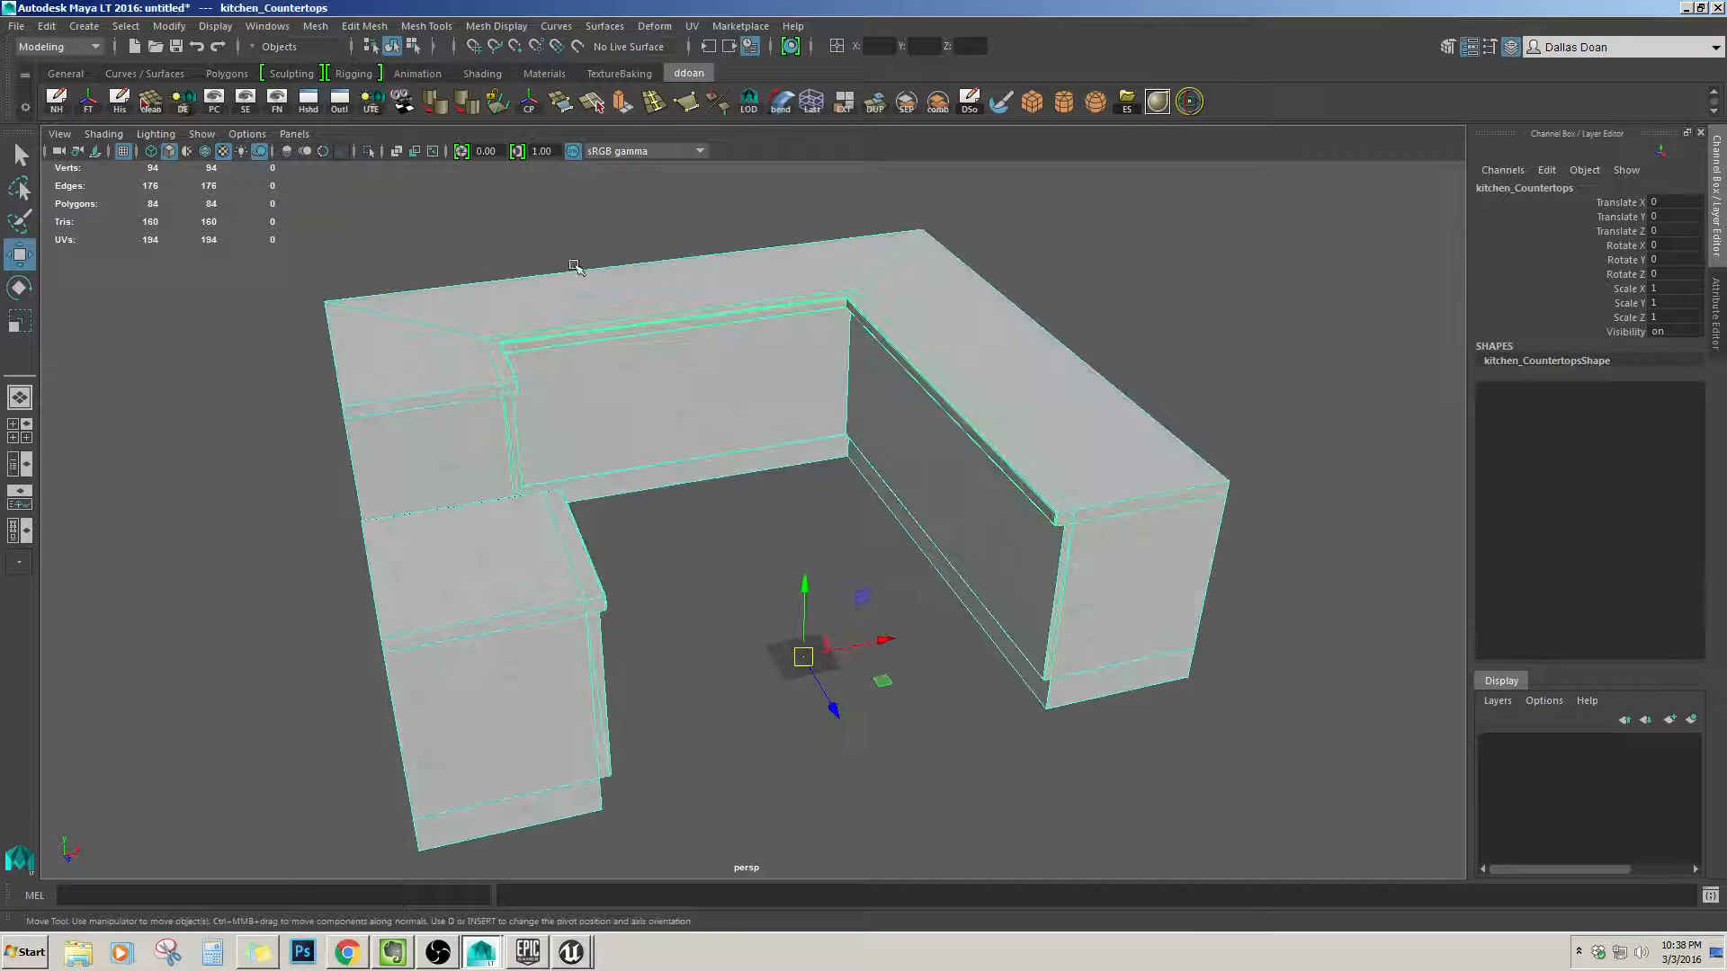
alt+drag(624, 351, 698, 389)
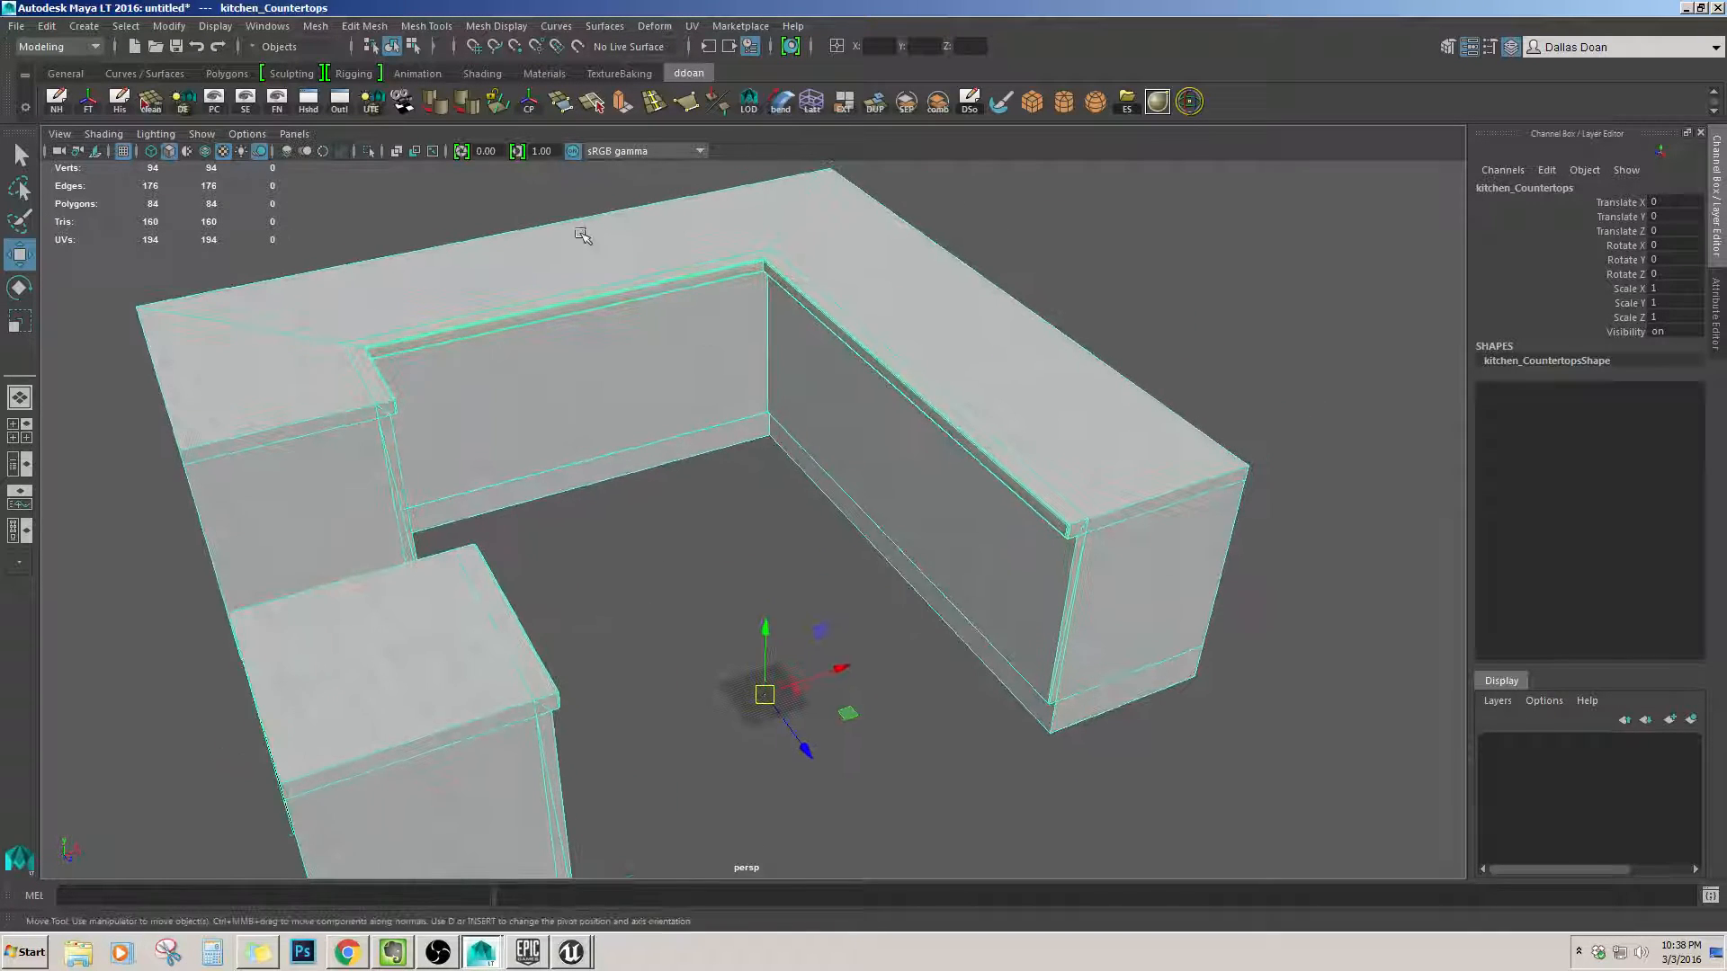
alt+drag(583, 236, 435, 262)
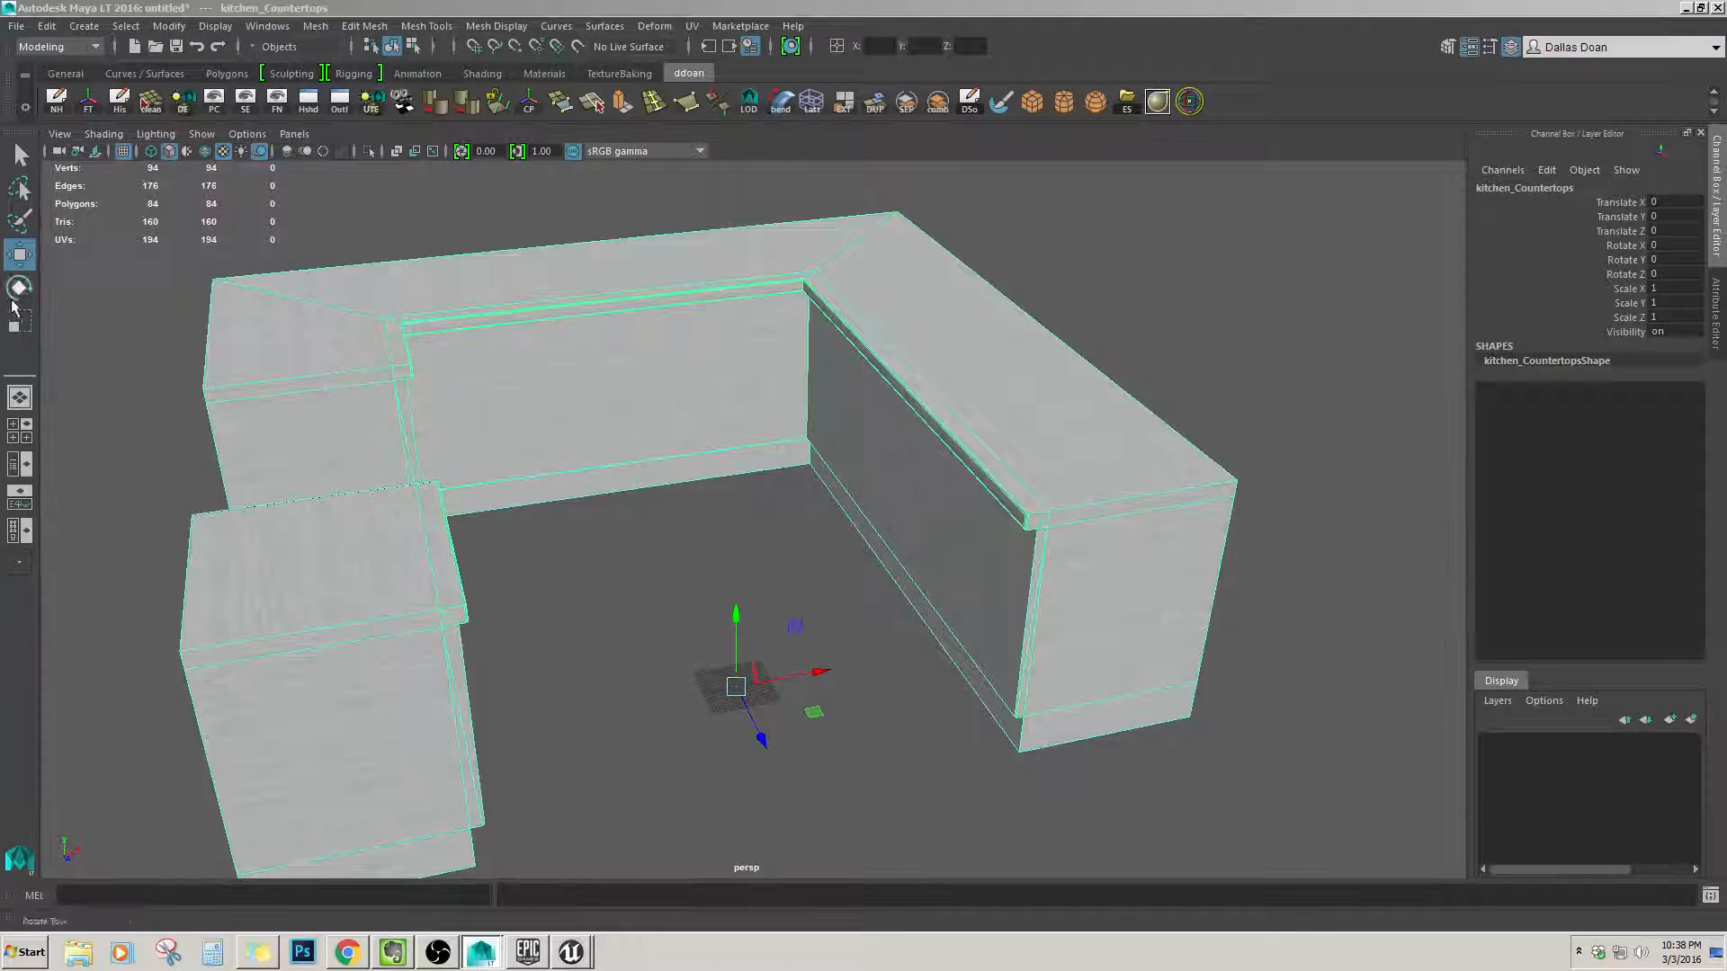
click(827, 319)
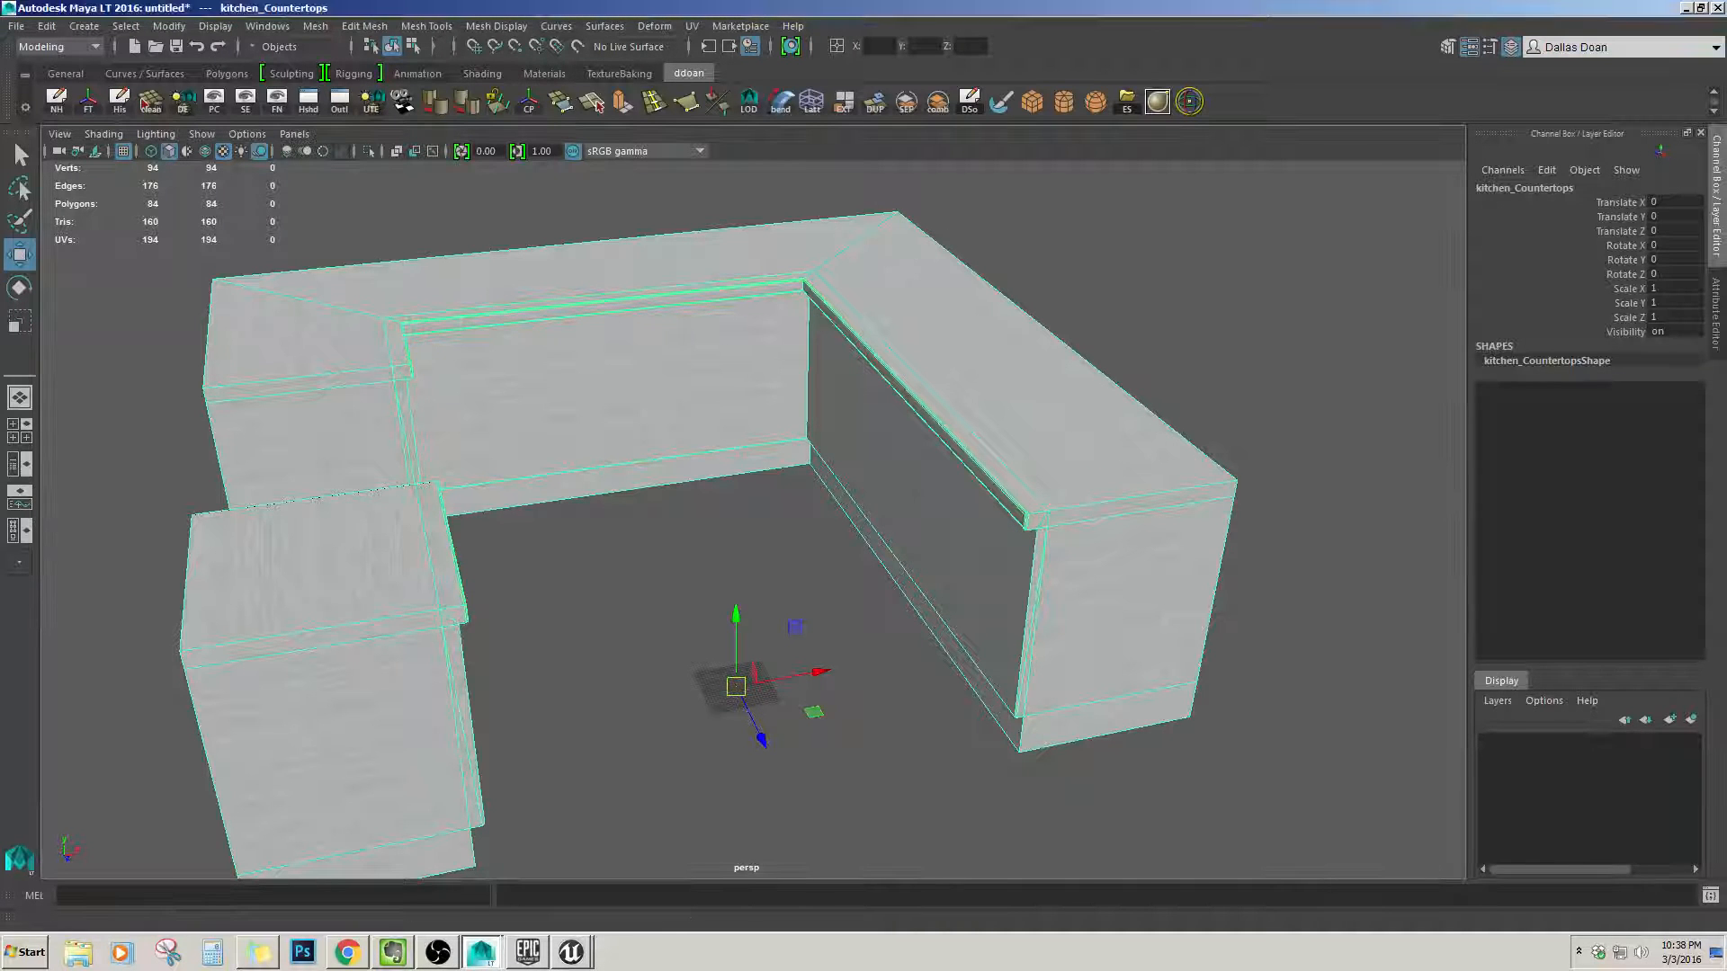
Use the Persp/UV Editor layout and dim the texture image behind the countertops' UV shells.
click(294, 133)
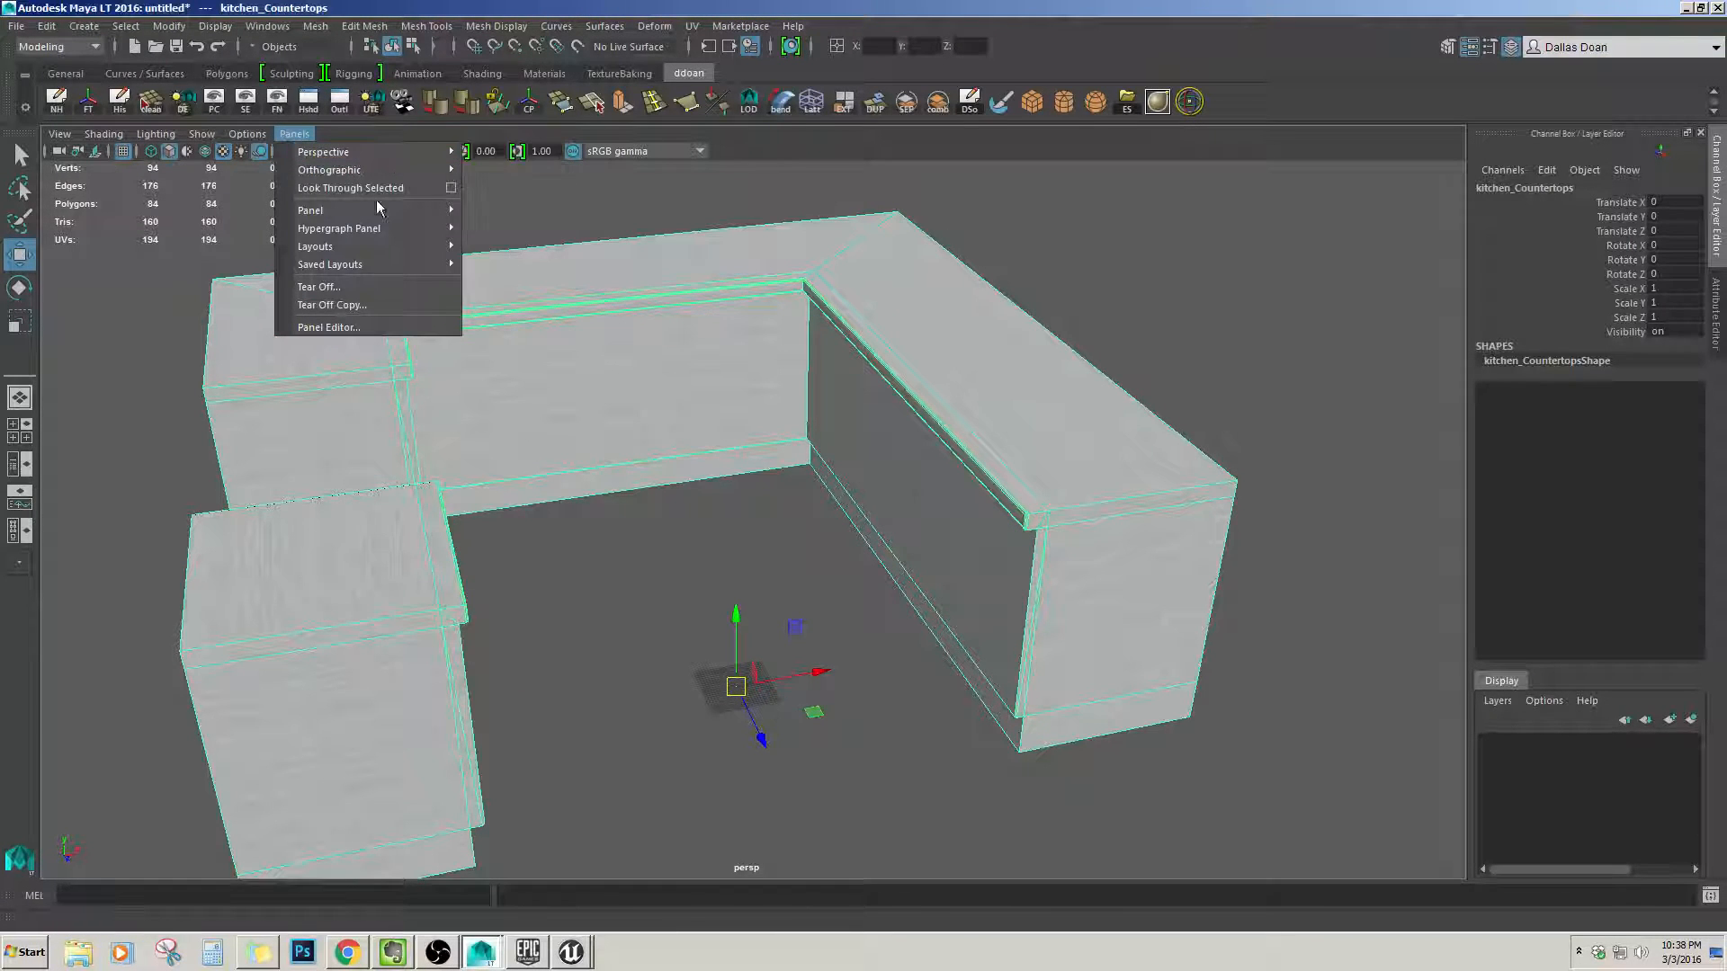
mouse_move(377, 264)
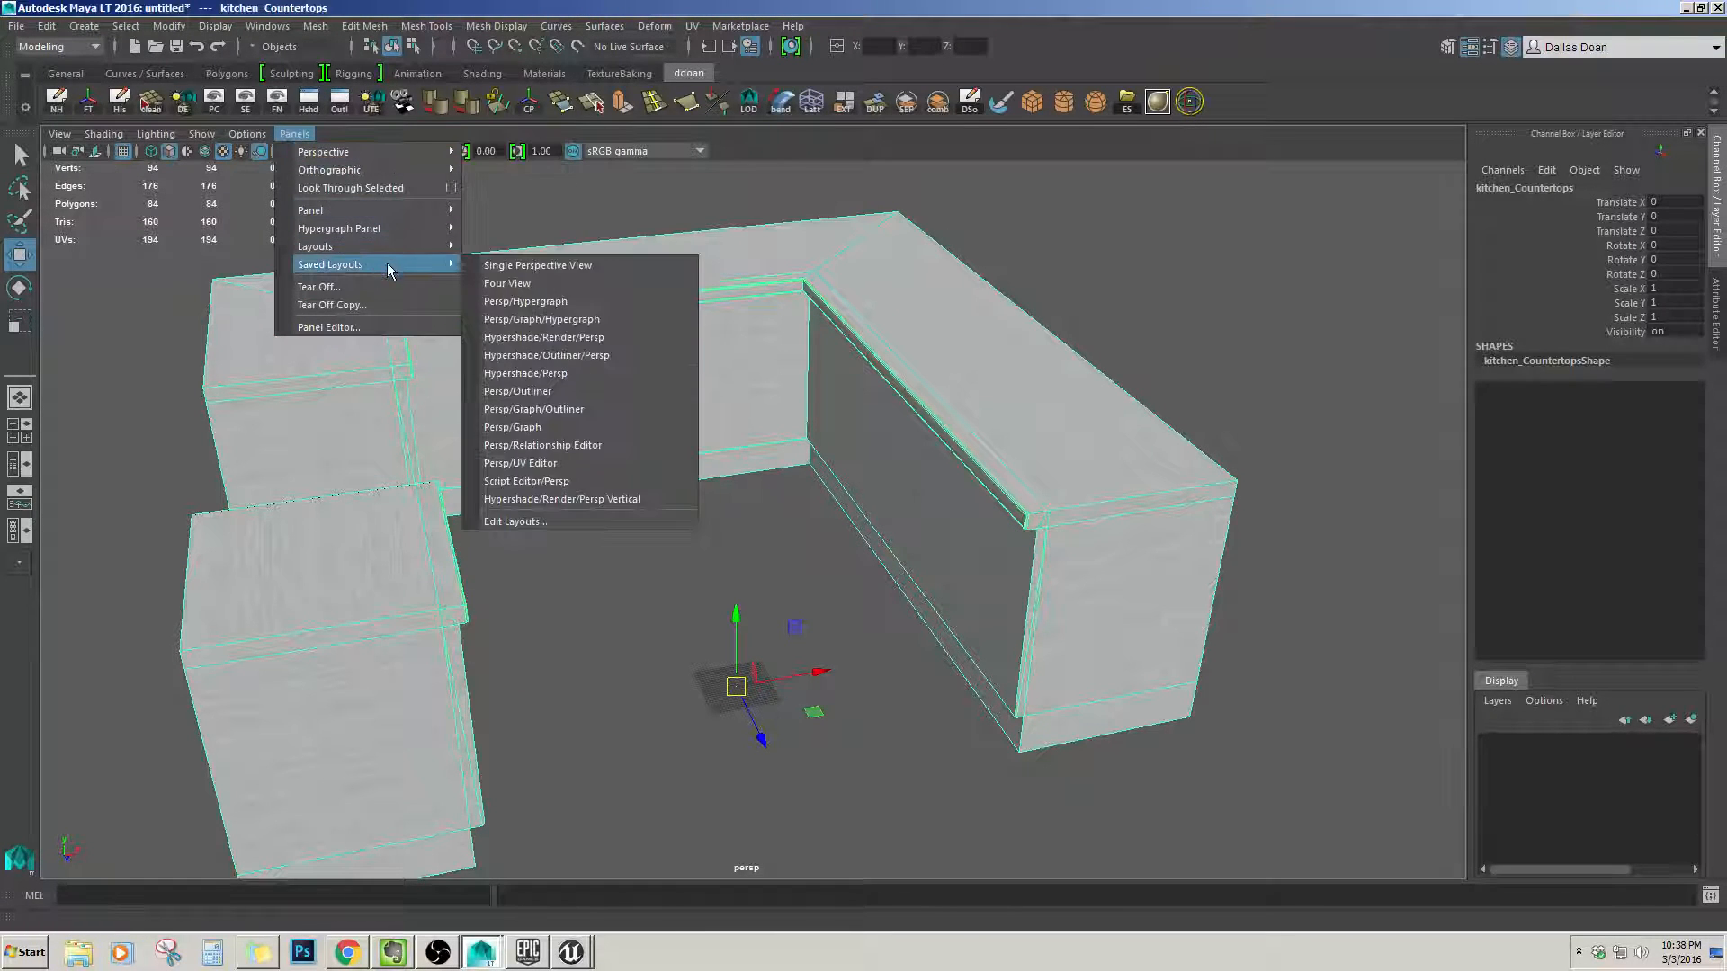
click(555, 464)
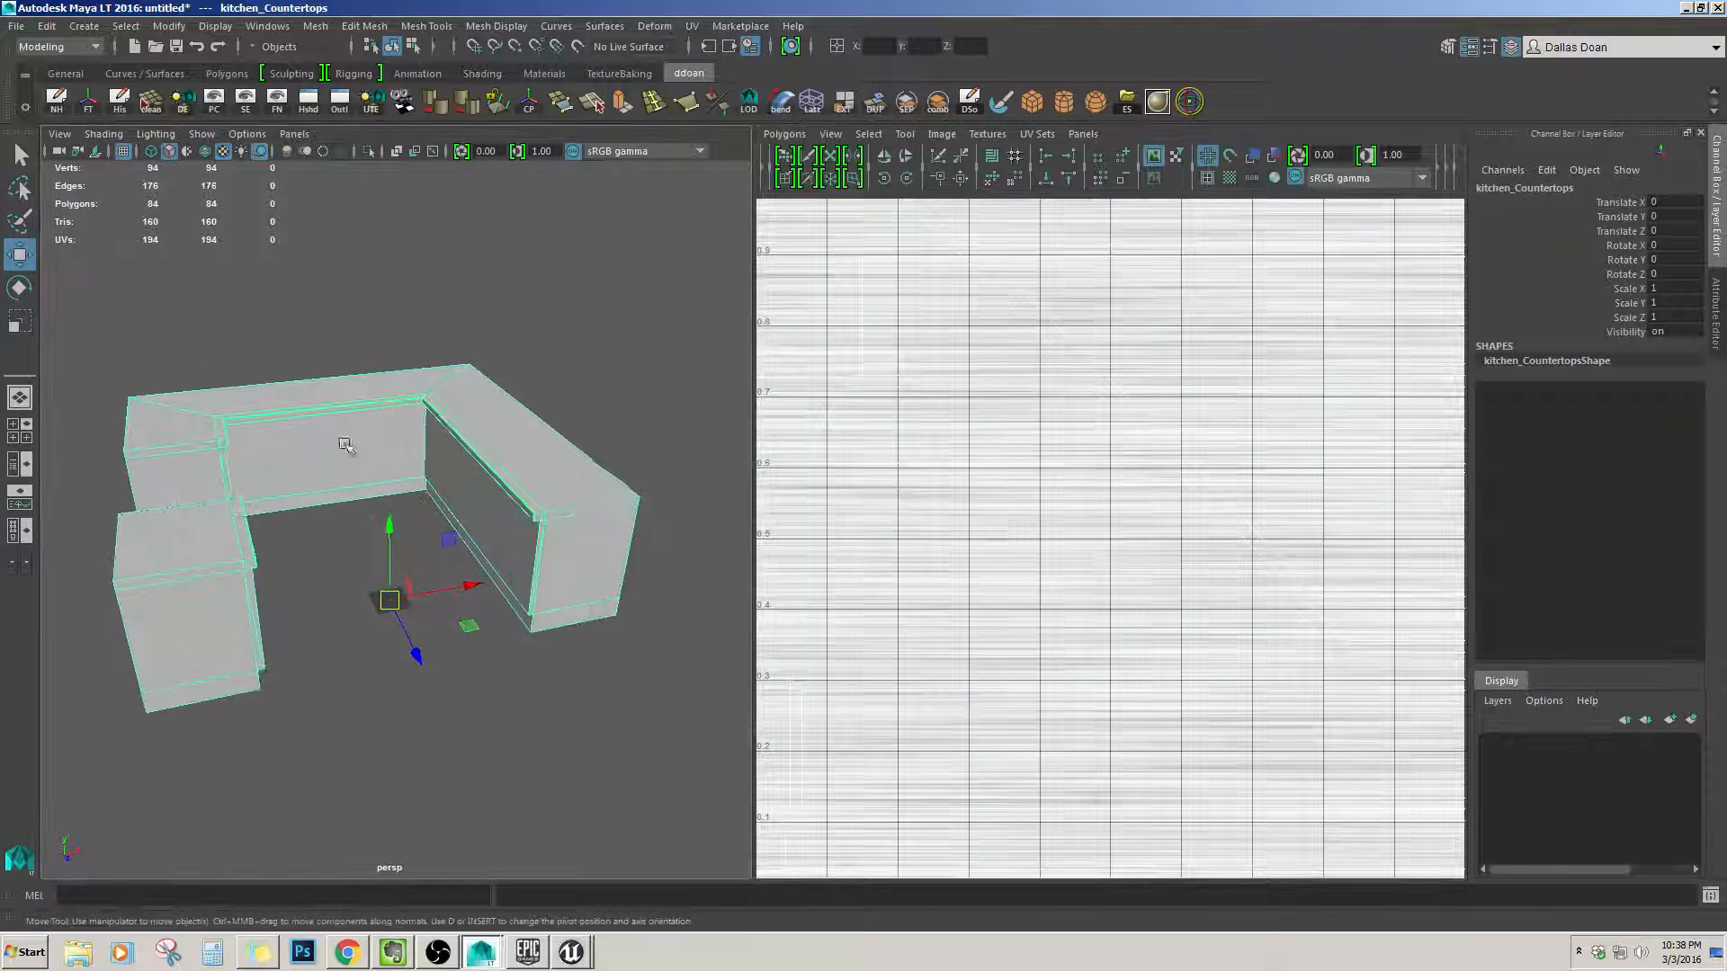
alt+middle_drag(341, 440, 426, 448)
click(1154, 179)
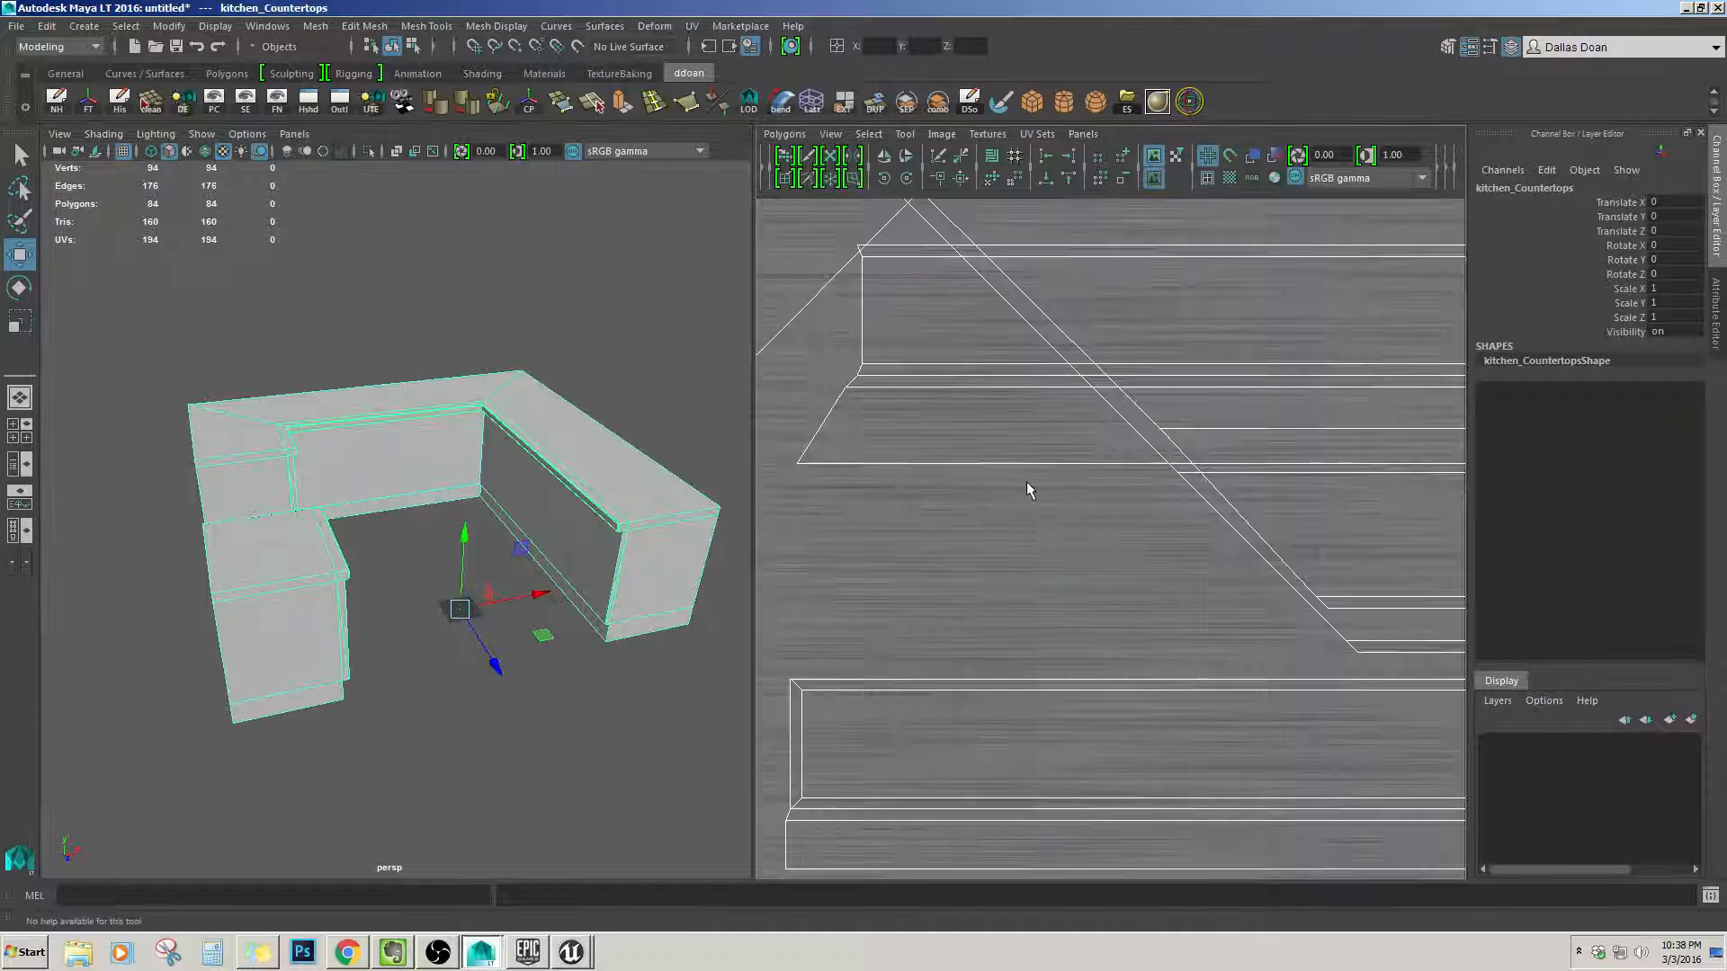
scroll(1030, 503, down, 6)
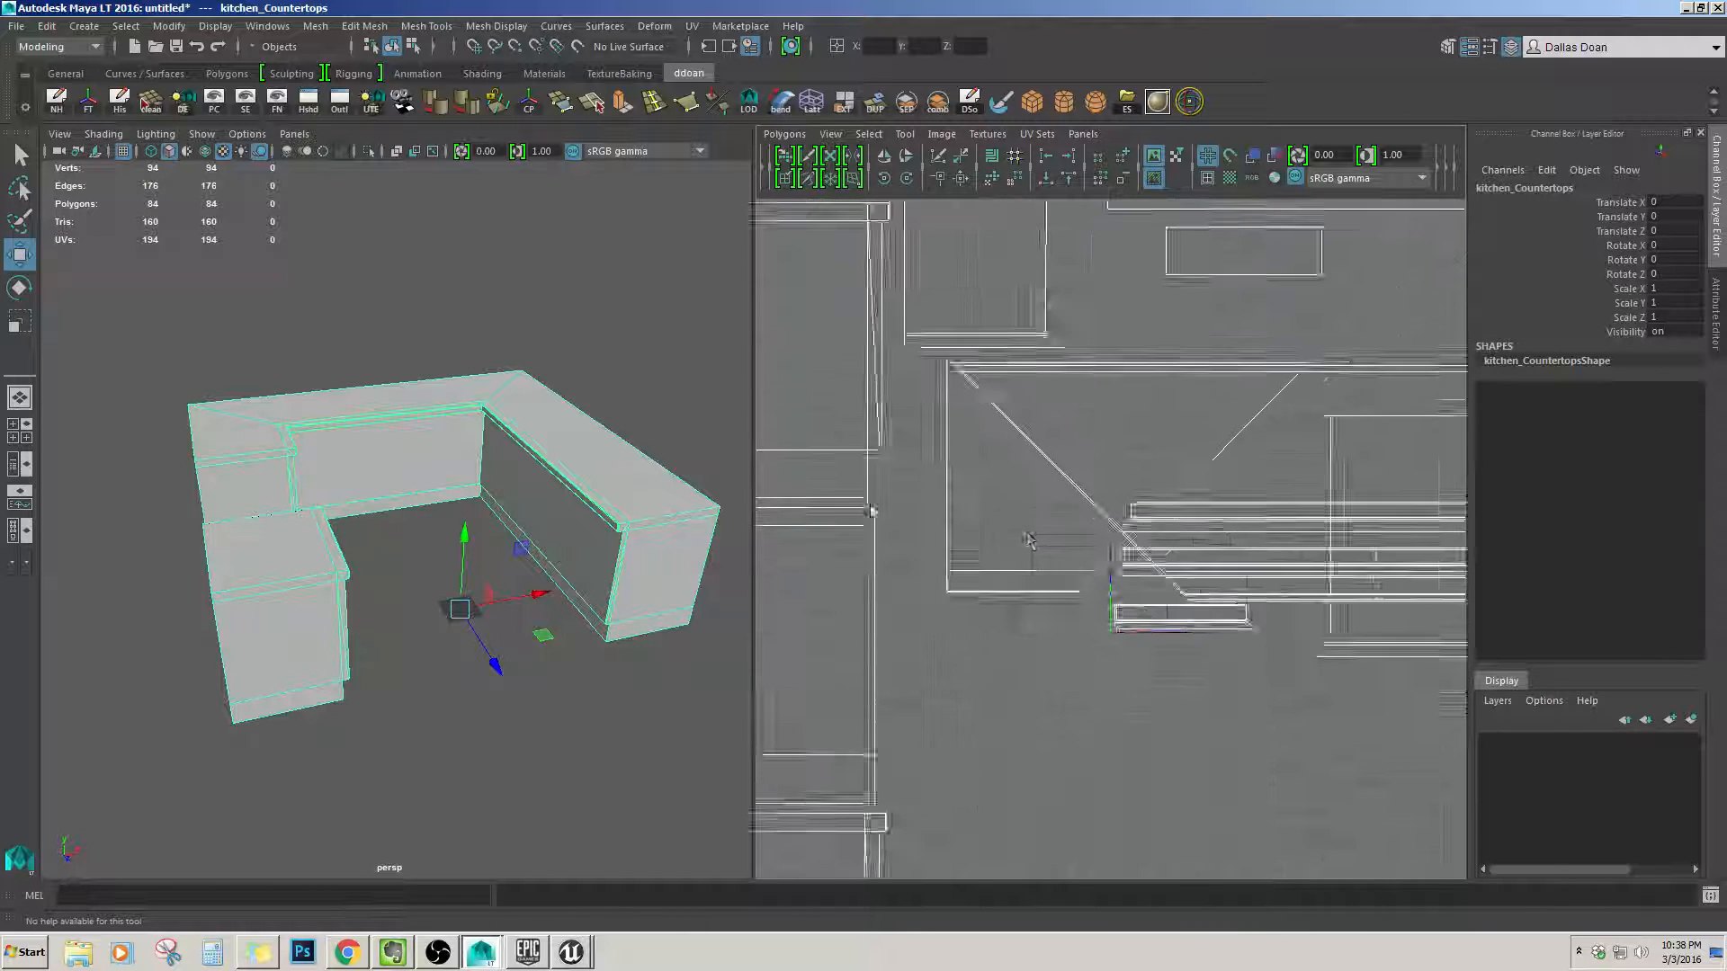
scroll(1030, 540, down, 2)
Enter face selection mode on the countertops and select the top faces of the long side counter.
alt+middle_drag(481, 518, 346, 504)
alt+right_drag(346, 504, 544, 585)
alt+drag(544, 586, 467, 548)
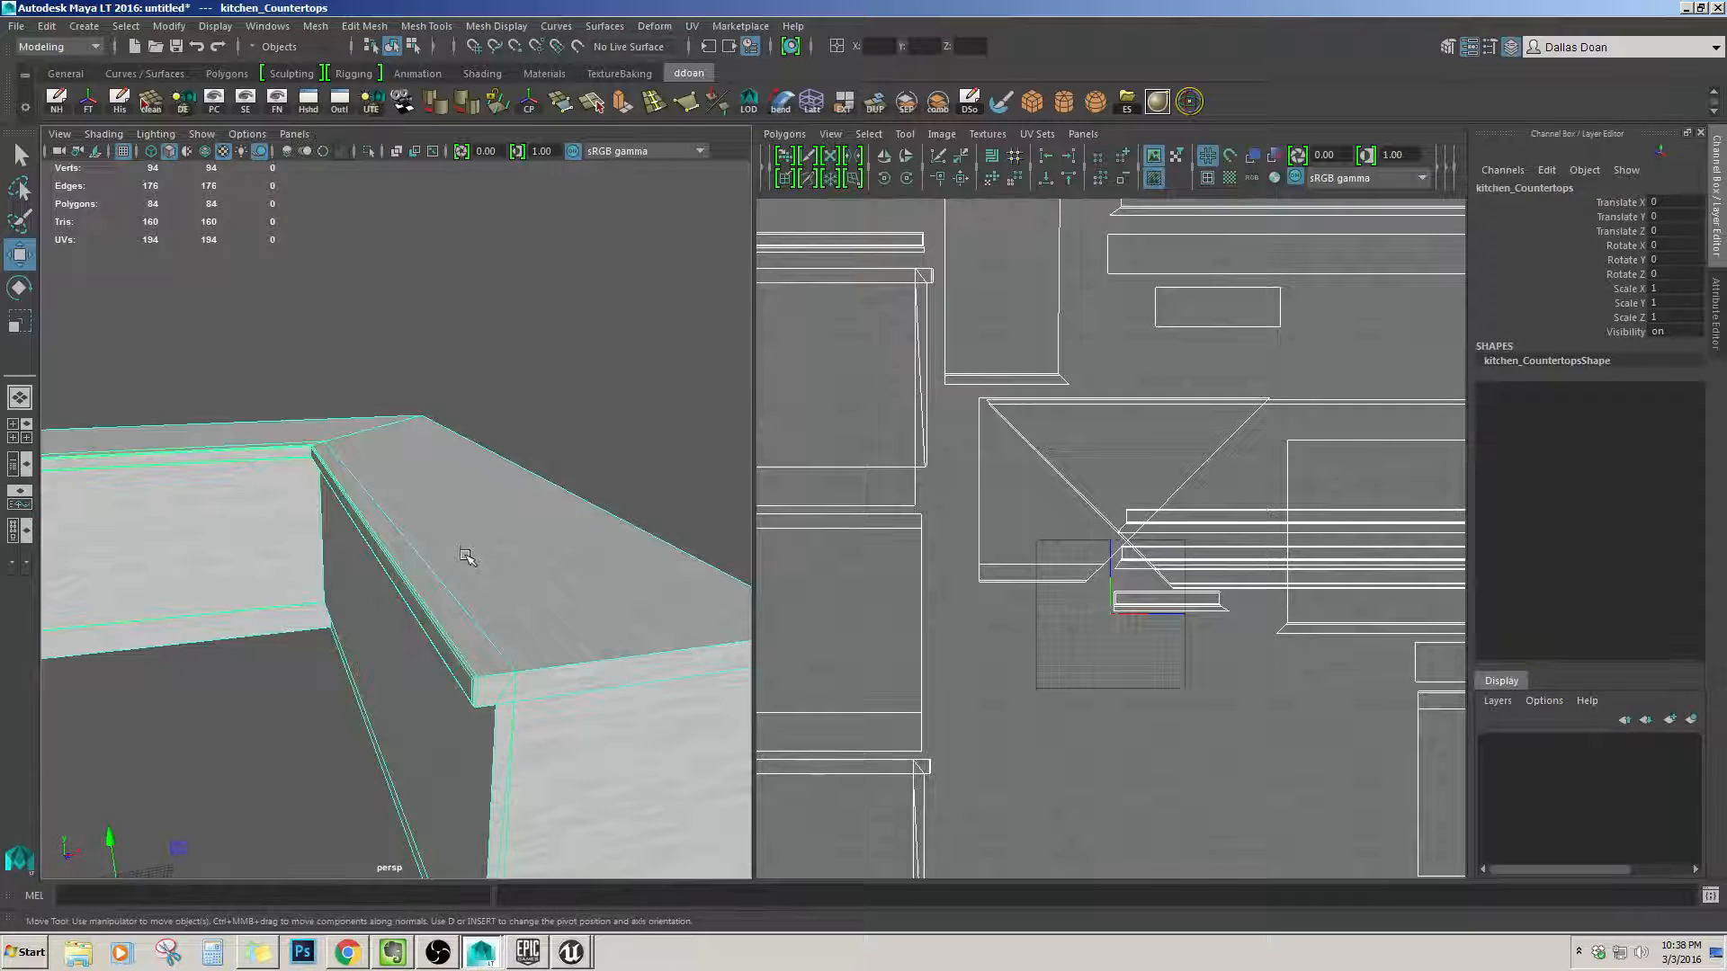
key(F11)
click(467, 557)
key(alt+F12)
click(478, 581)
alt+drag(491, 609, 526, 531)
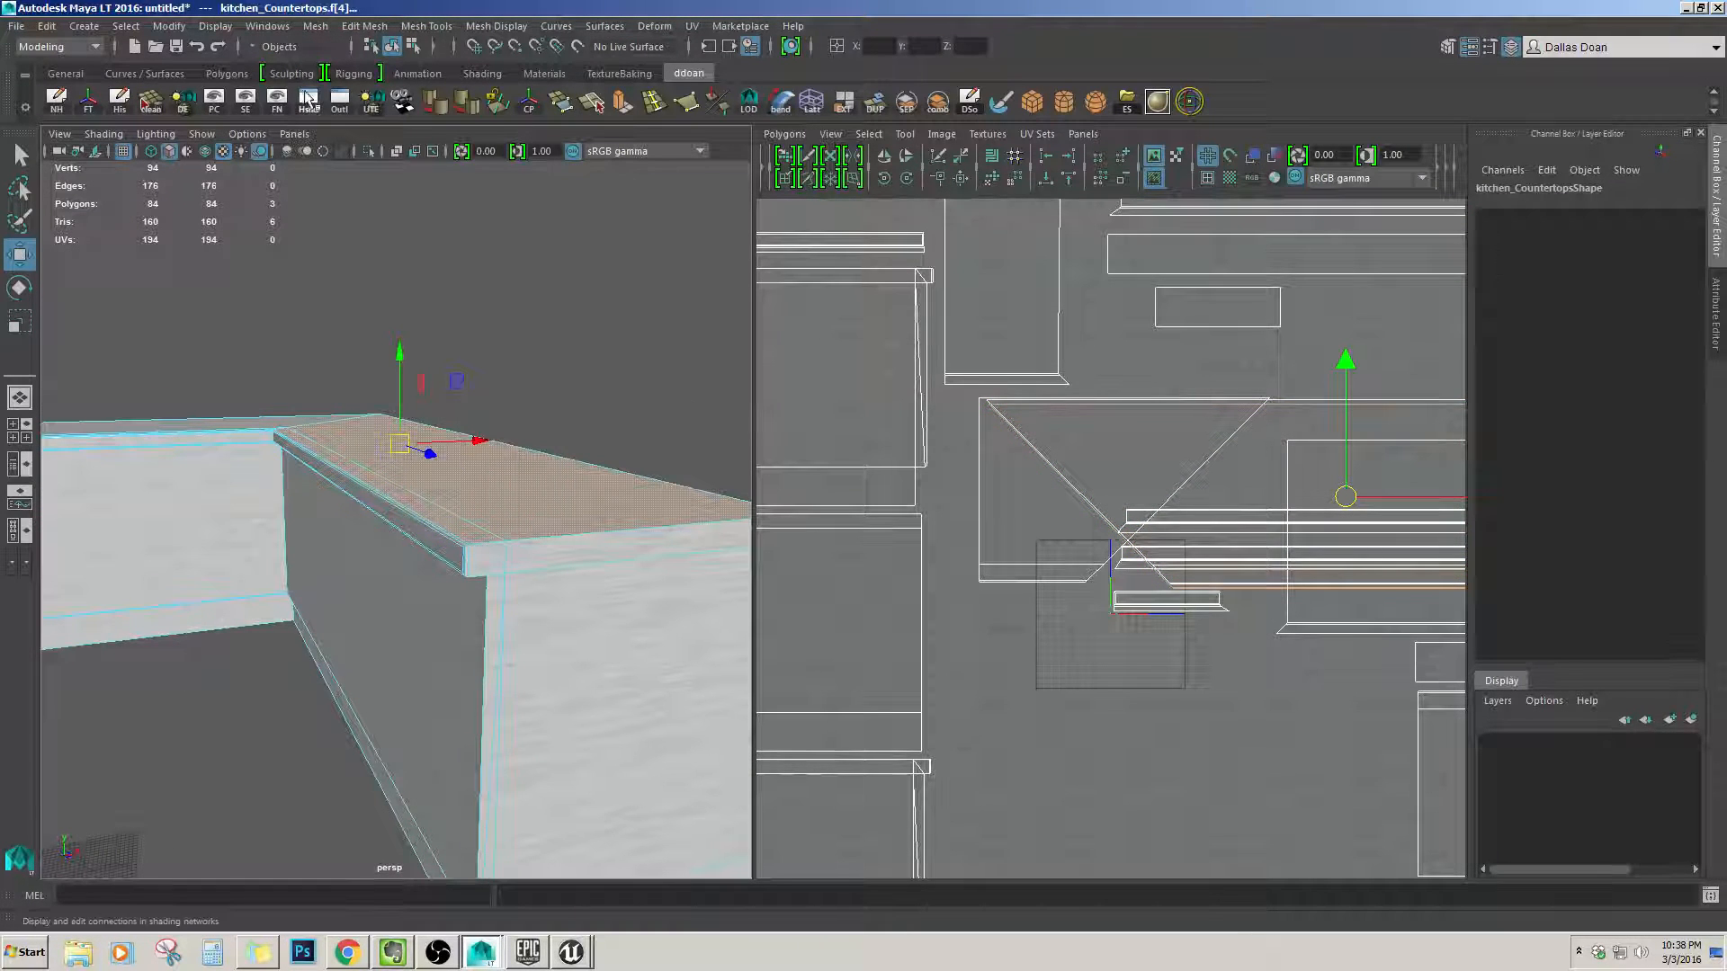
Create a new Phong material in the Hypershade and rename it granite_A.
click(307, 99)
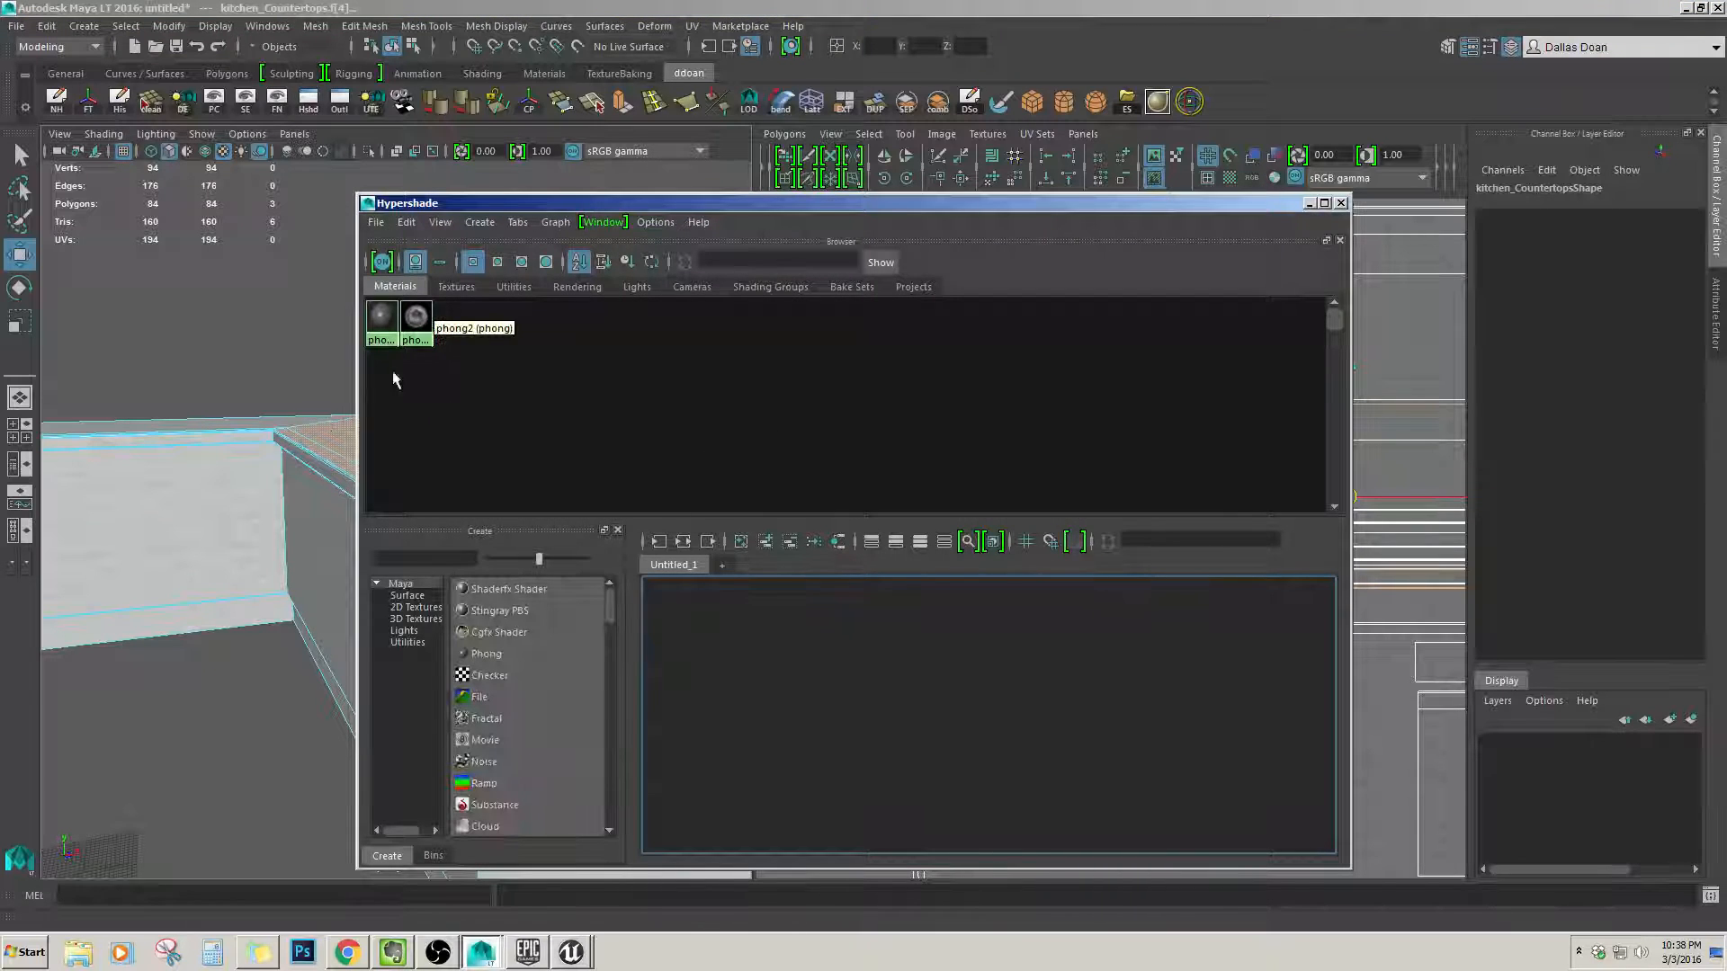
click(500, 653)
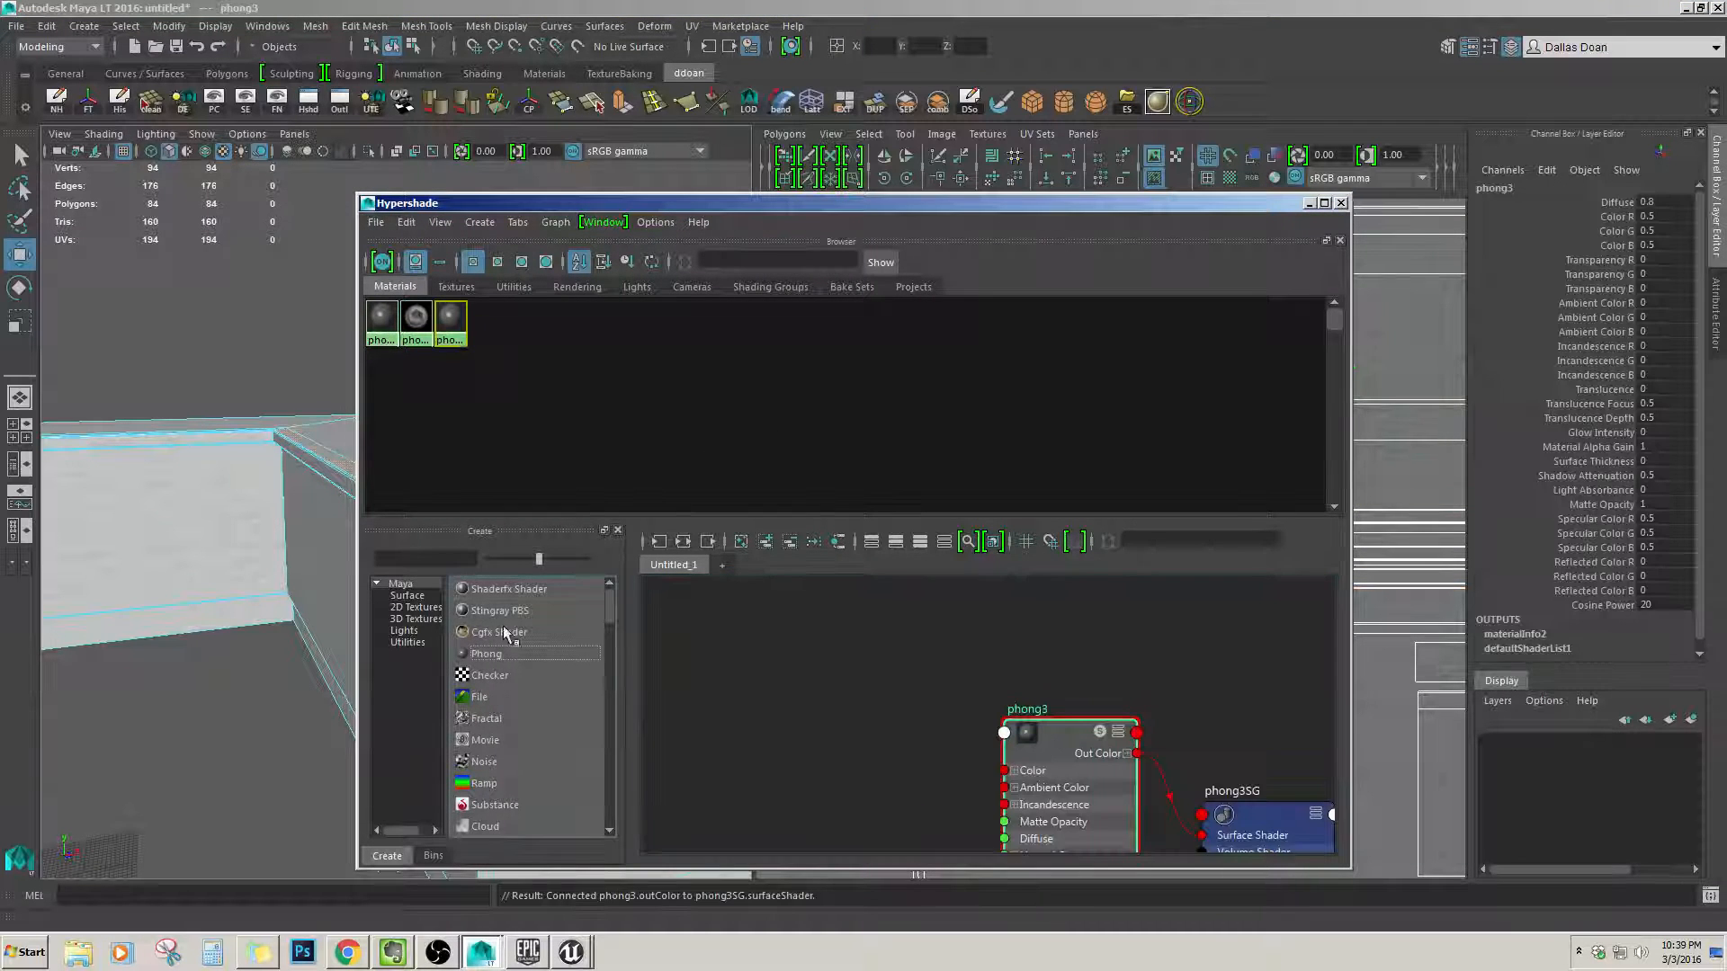
right_drag(442, 513, 441, 517)
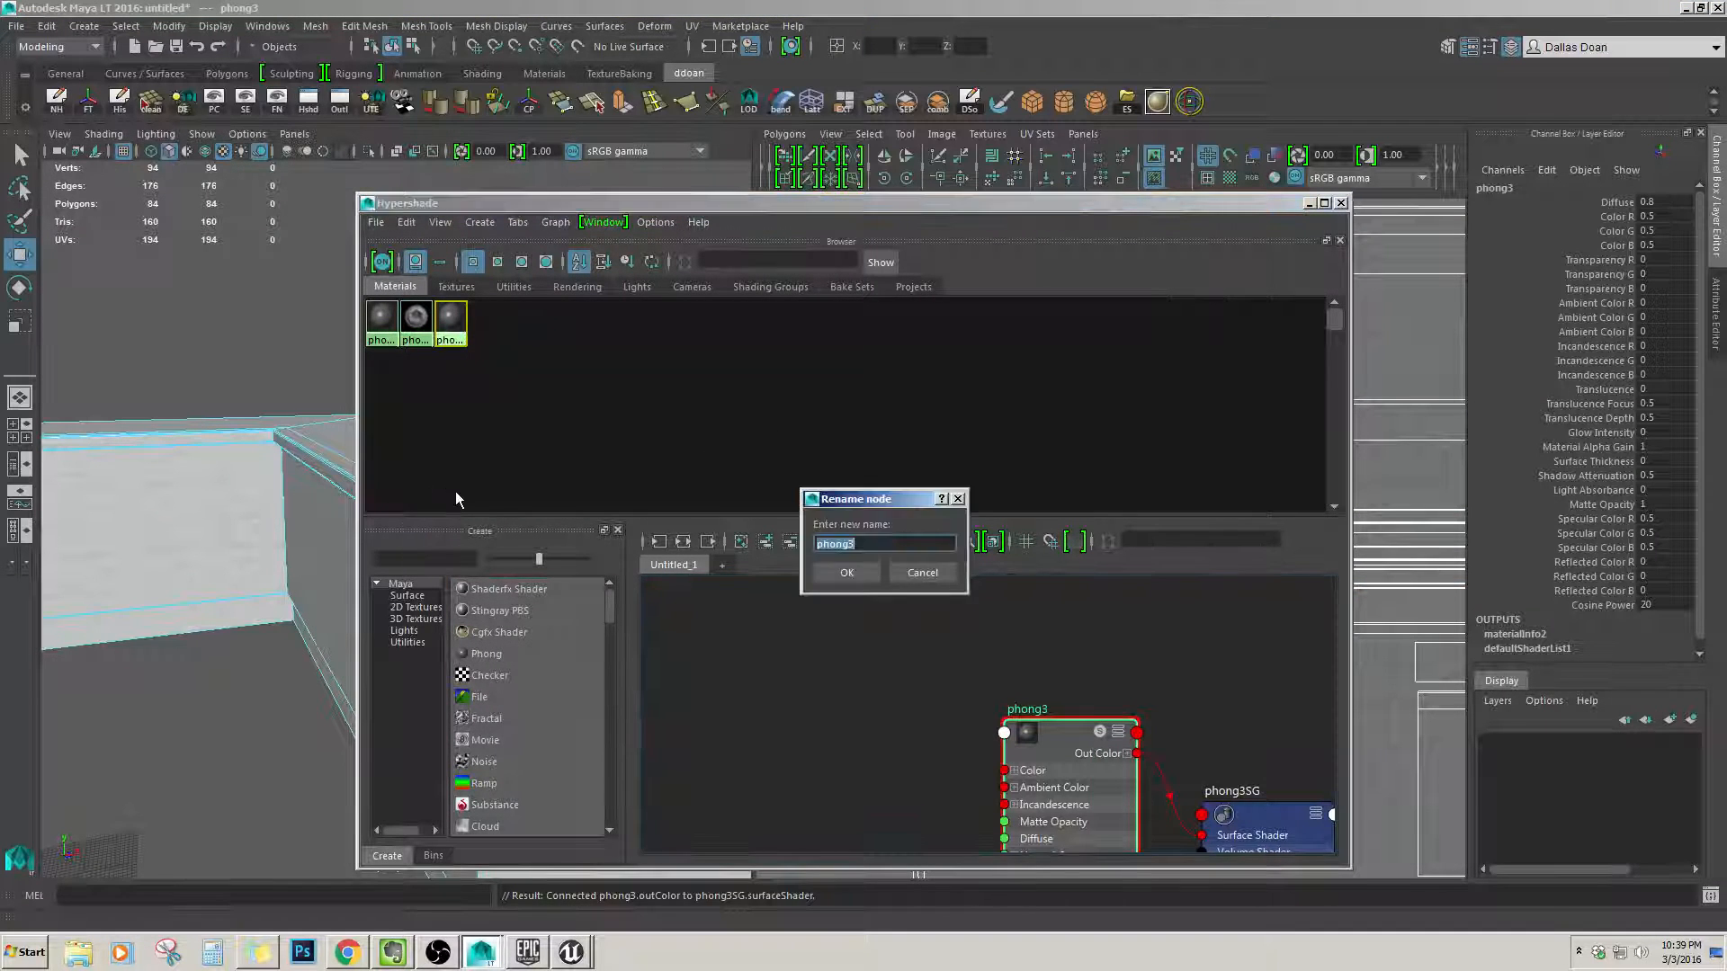
text(granite)
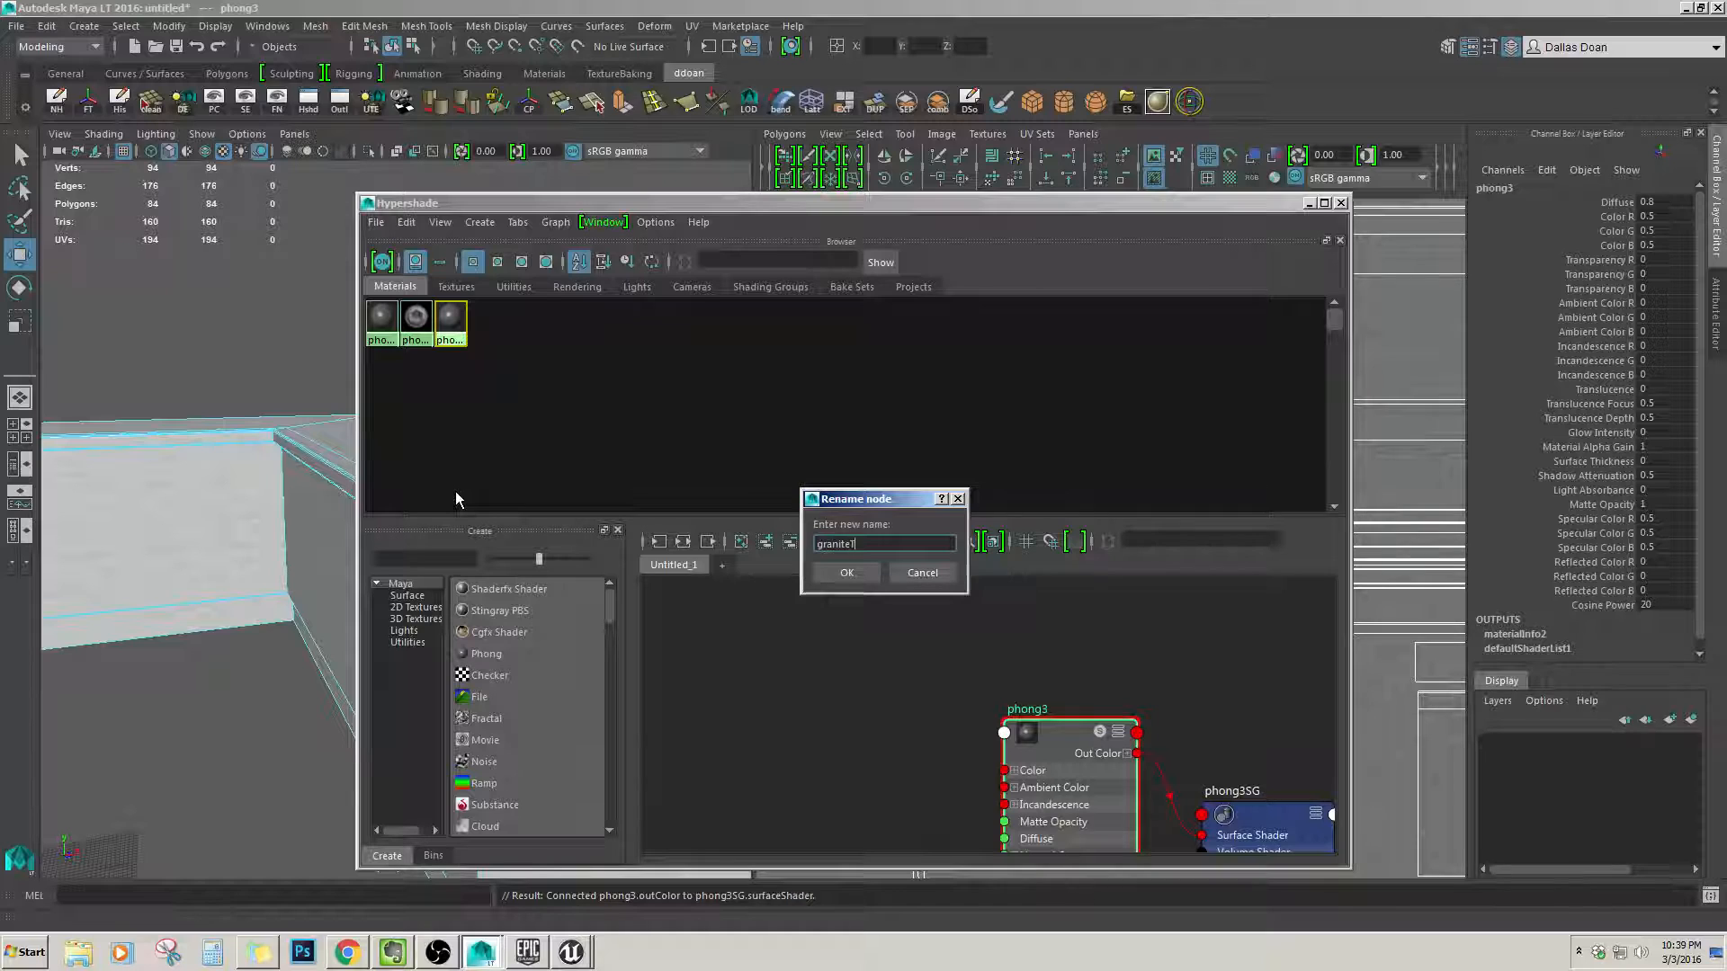
text(Top)
text(A)
key(Return)
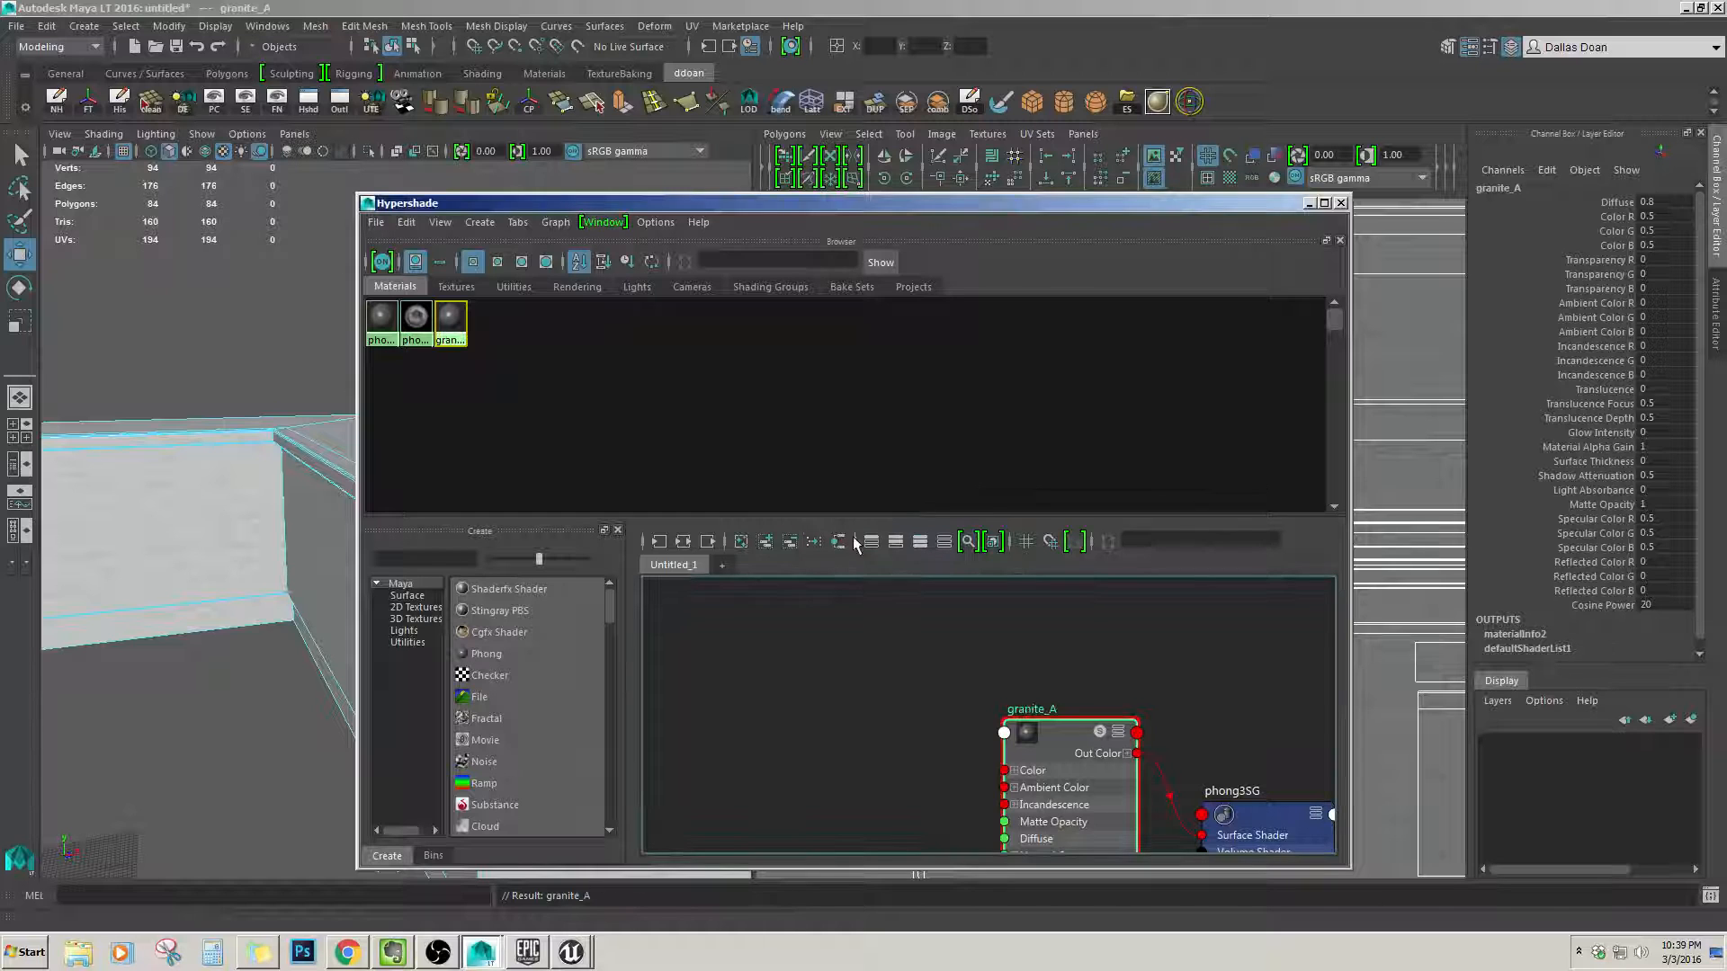
Connect a file texture to the color attribute of the granite_A material.
double_click(459, 319)
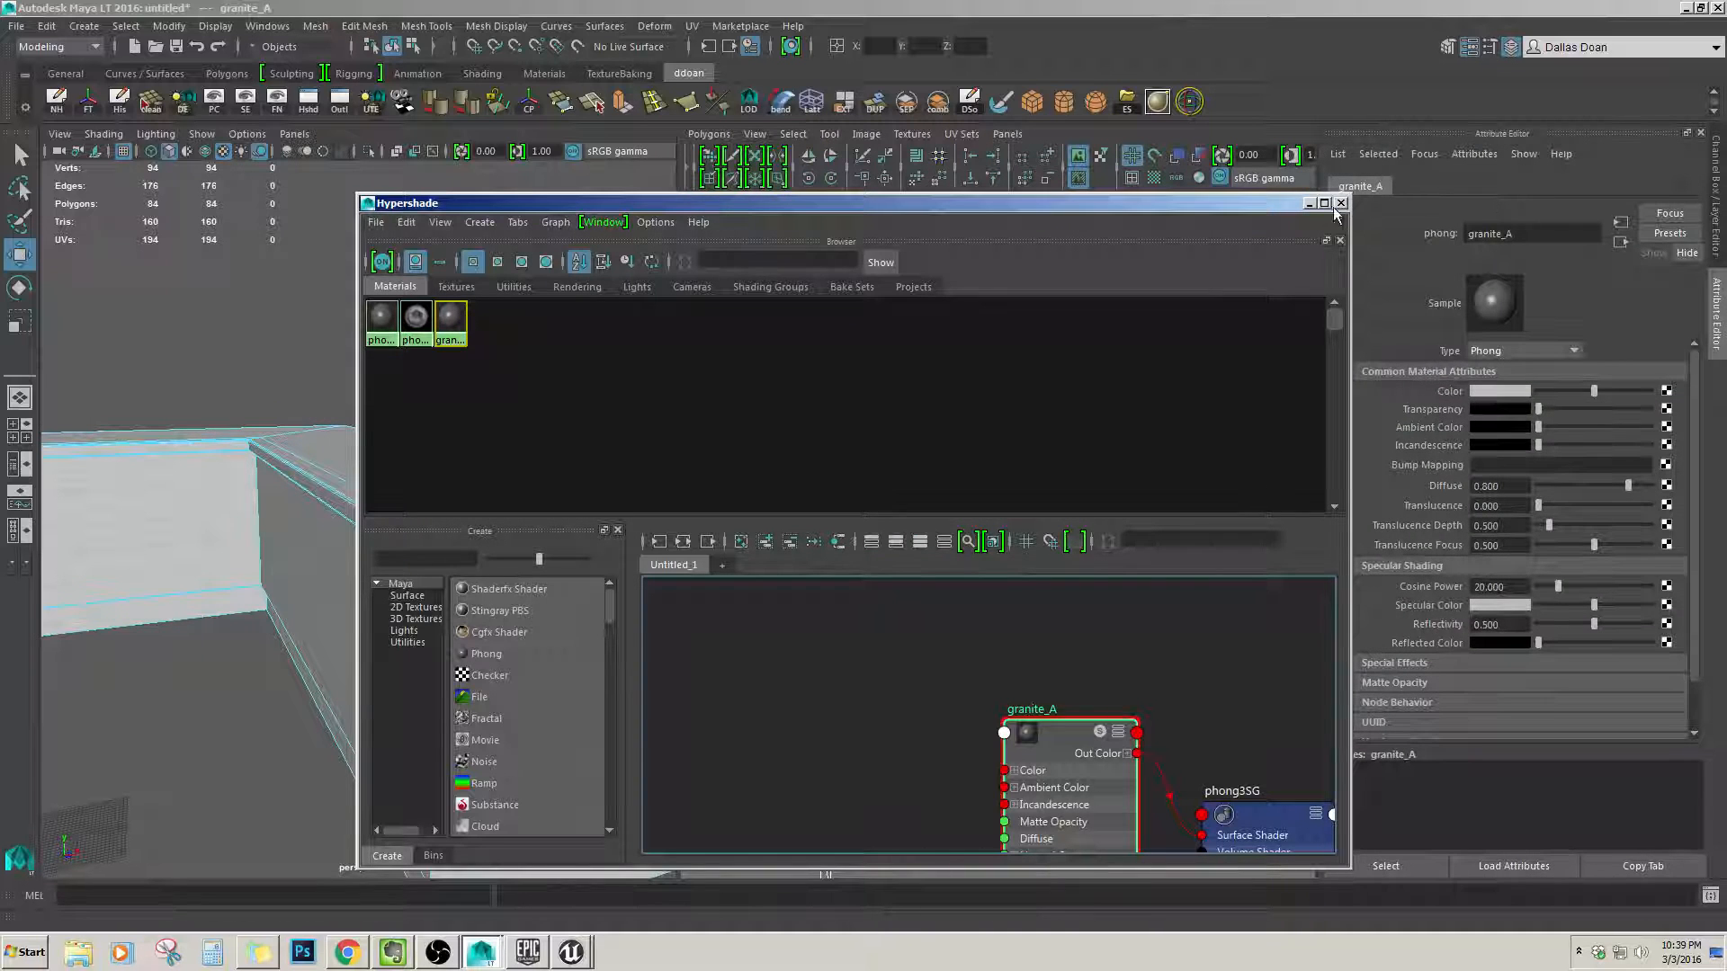
click(1310, 203)
click(1667, 392)
click(720, 430)
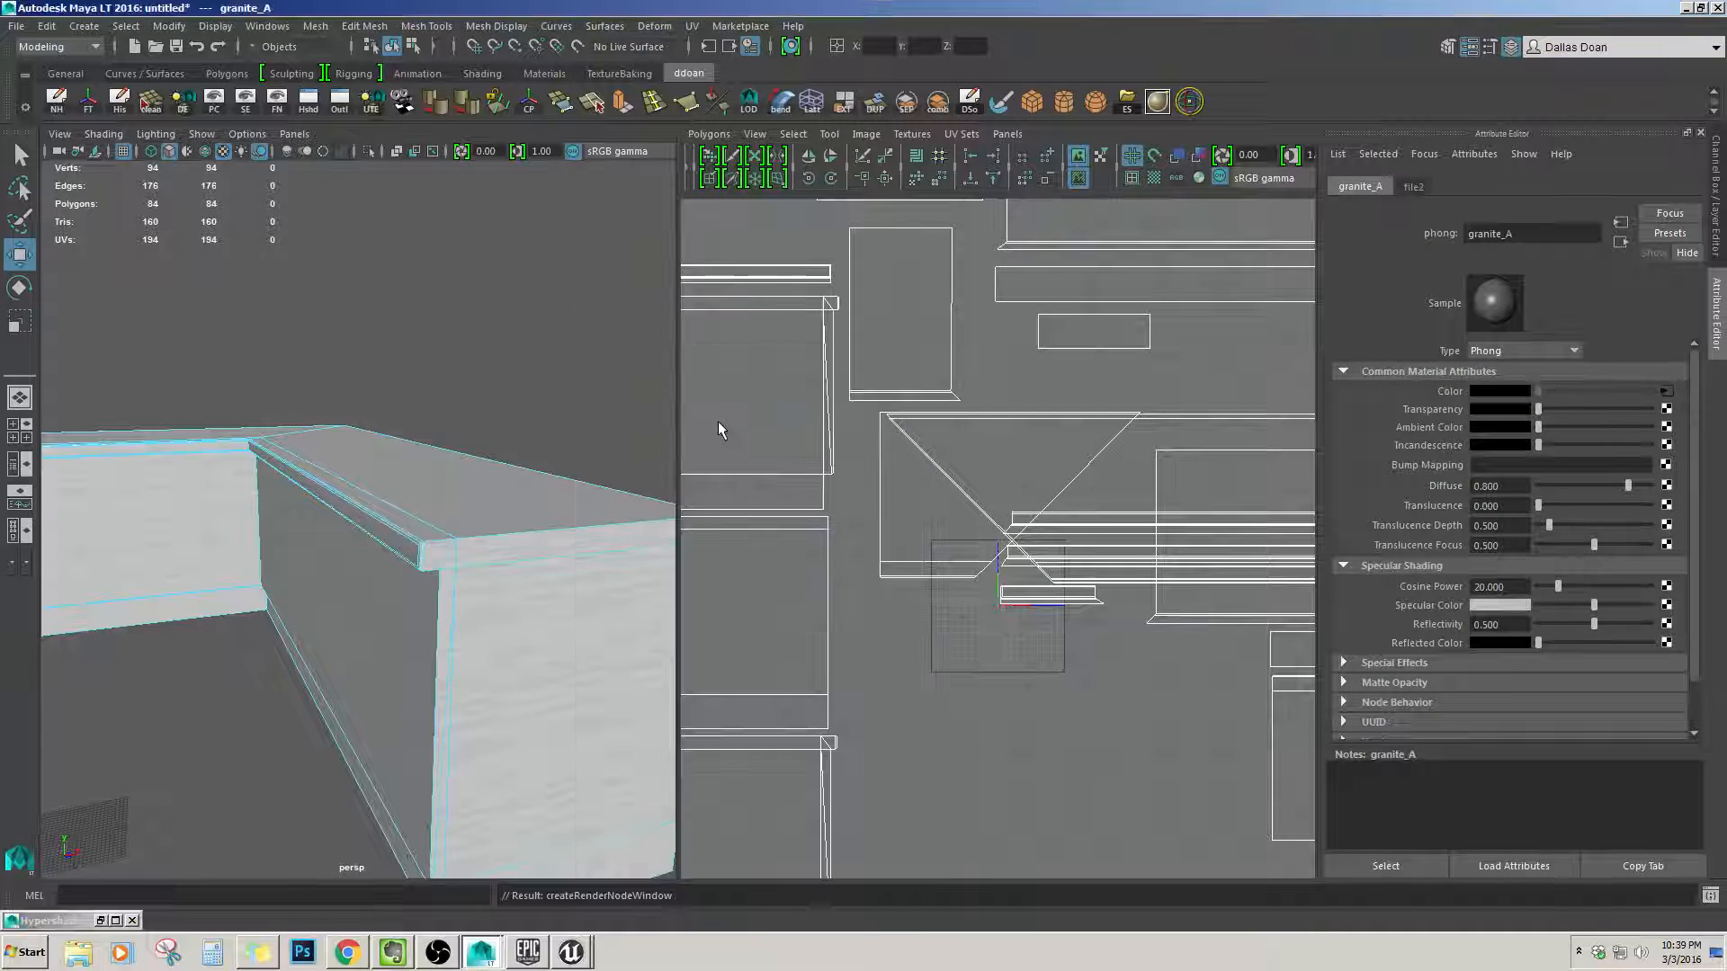
Load Granite_A_basecolor.png from the scifi_Kitchen project's Content\Textures folder as the file texture's image.
click(1682, 434)
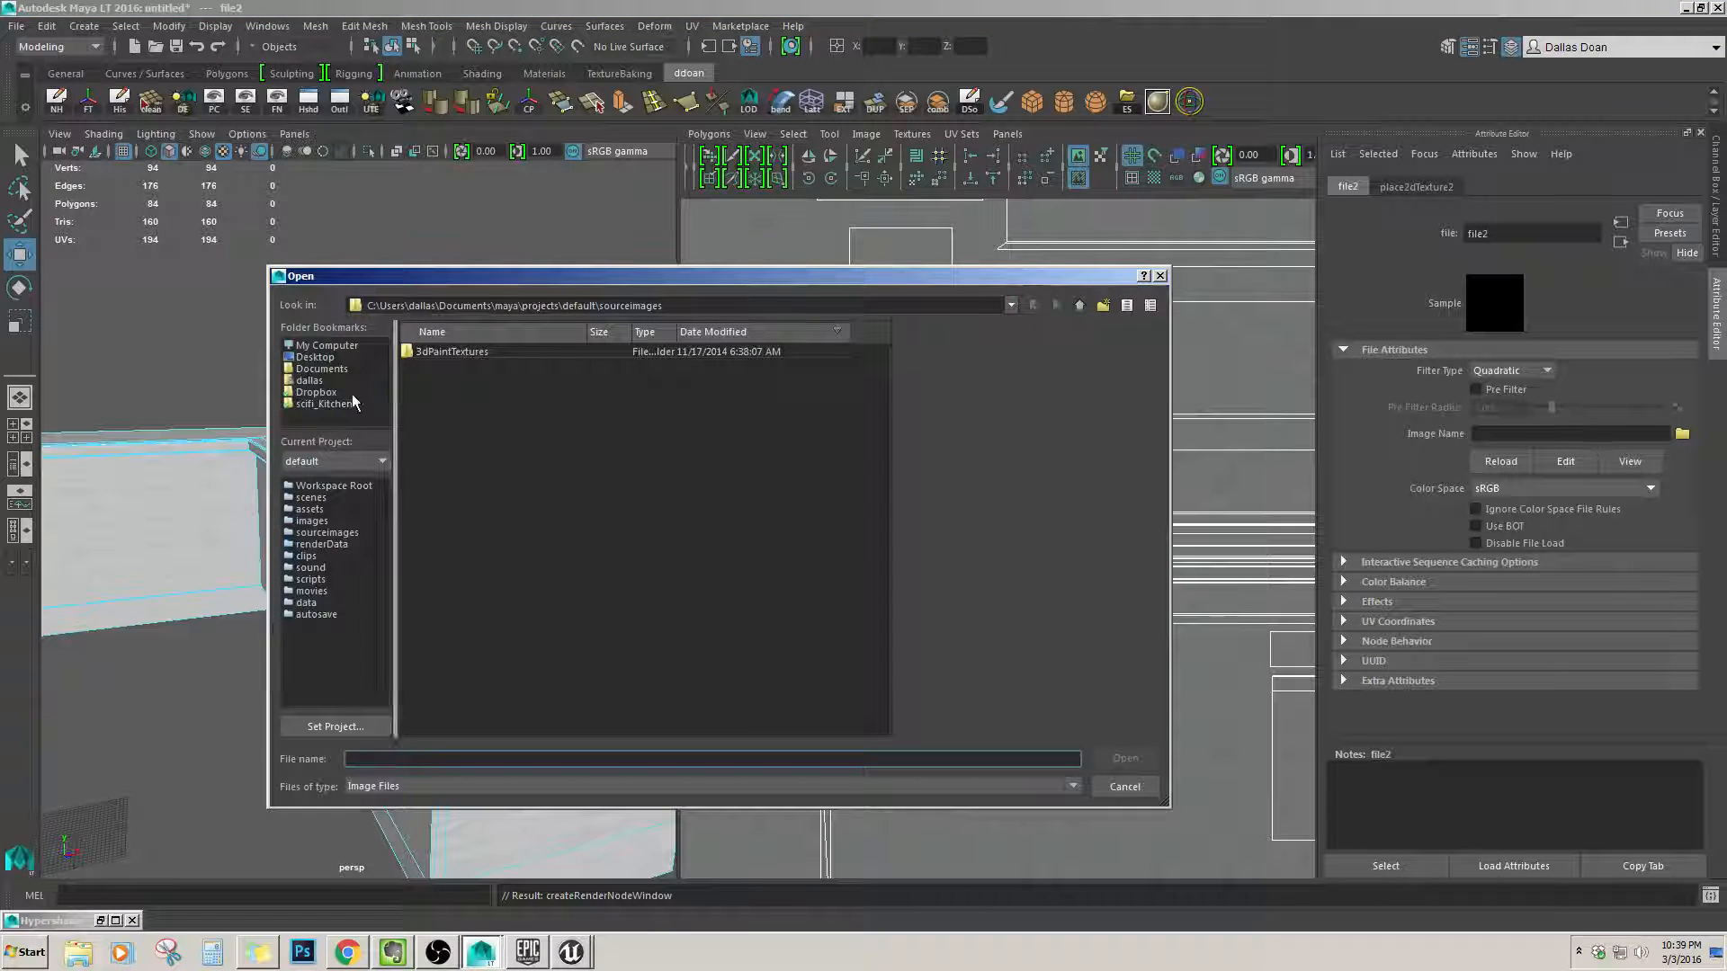
click(324, 404)
click(448, 353)
double_click(449, 355)
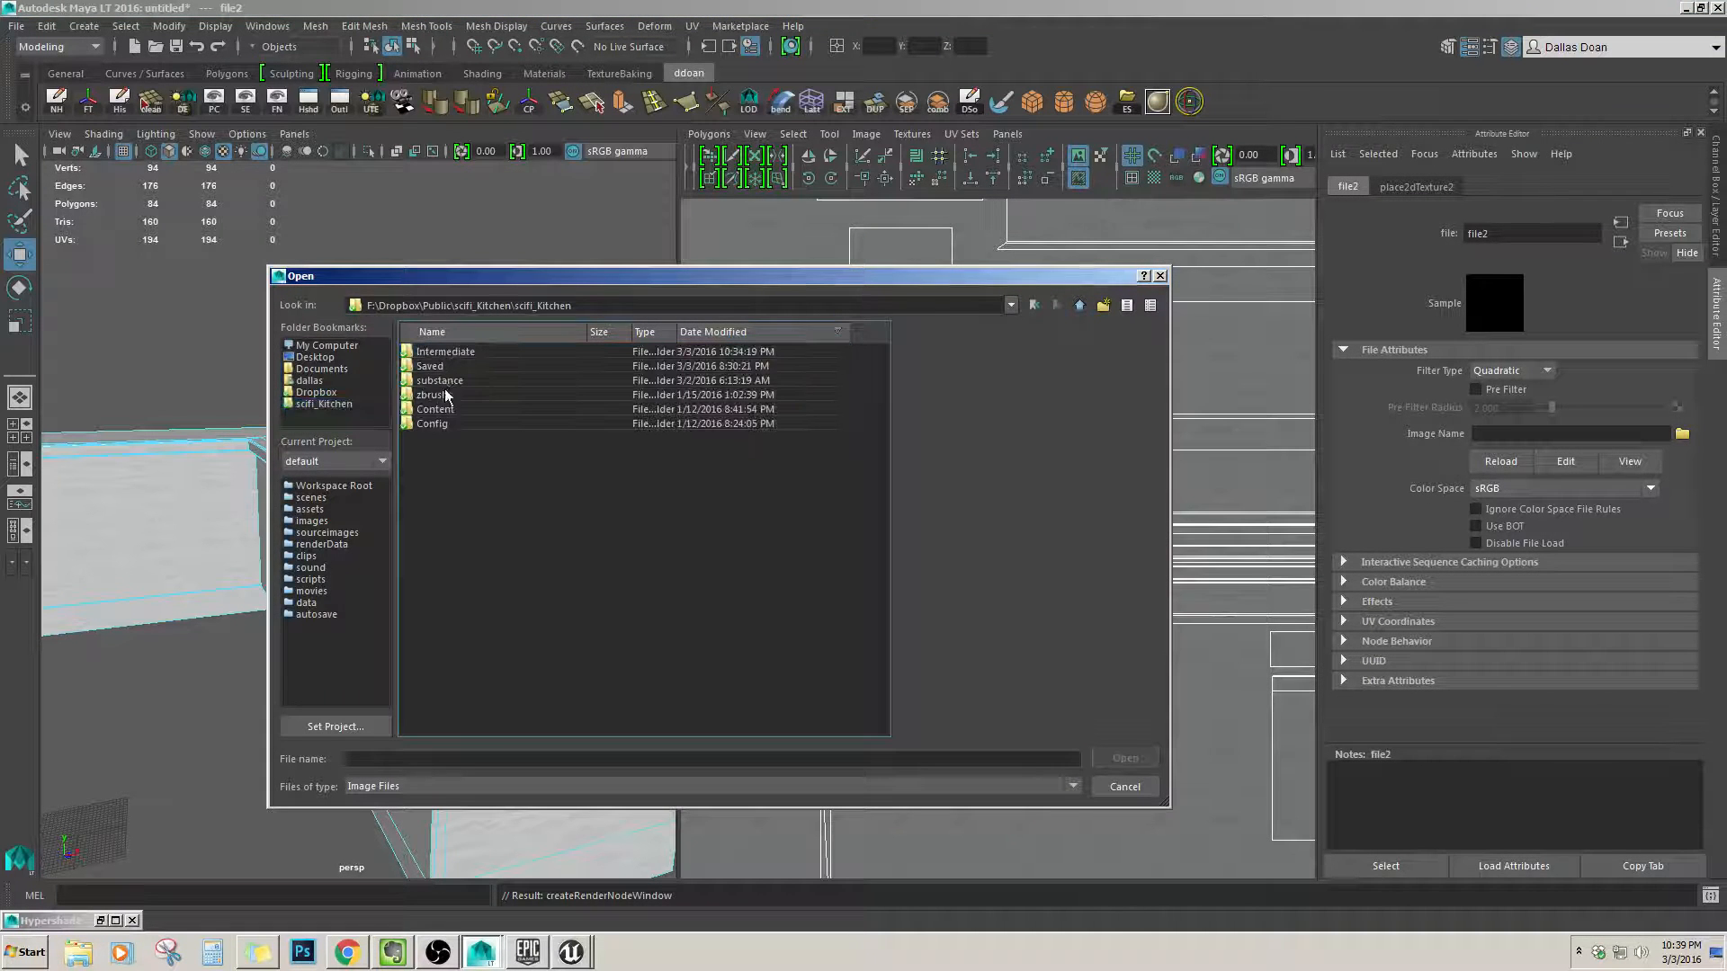
double_click(435, 409)
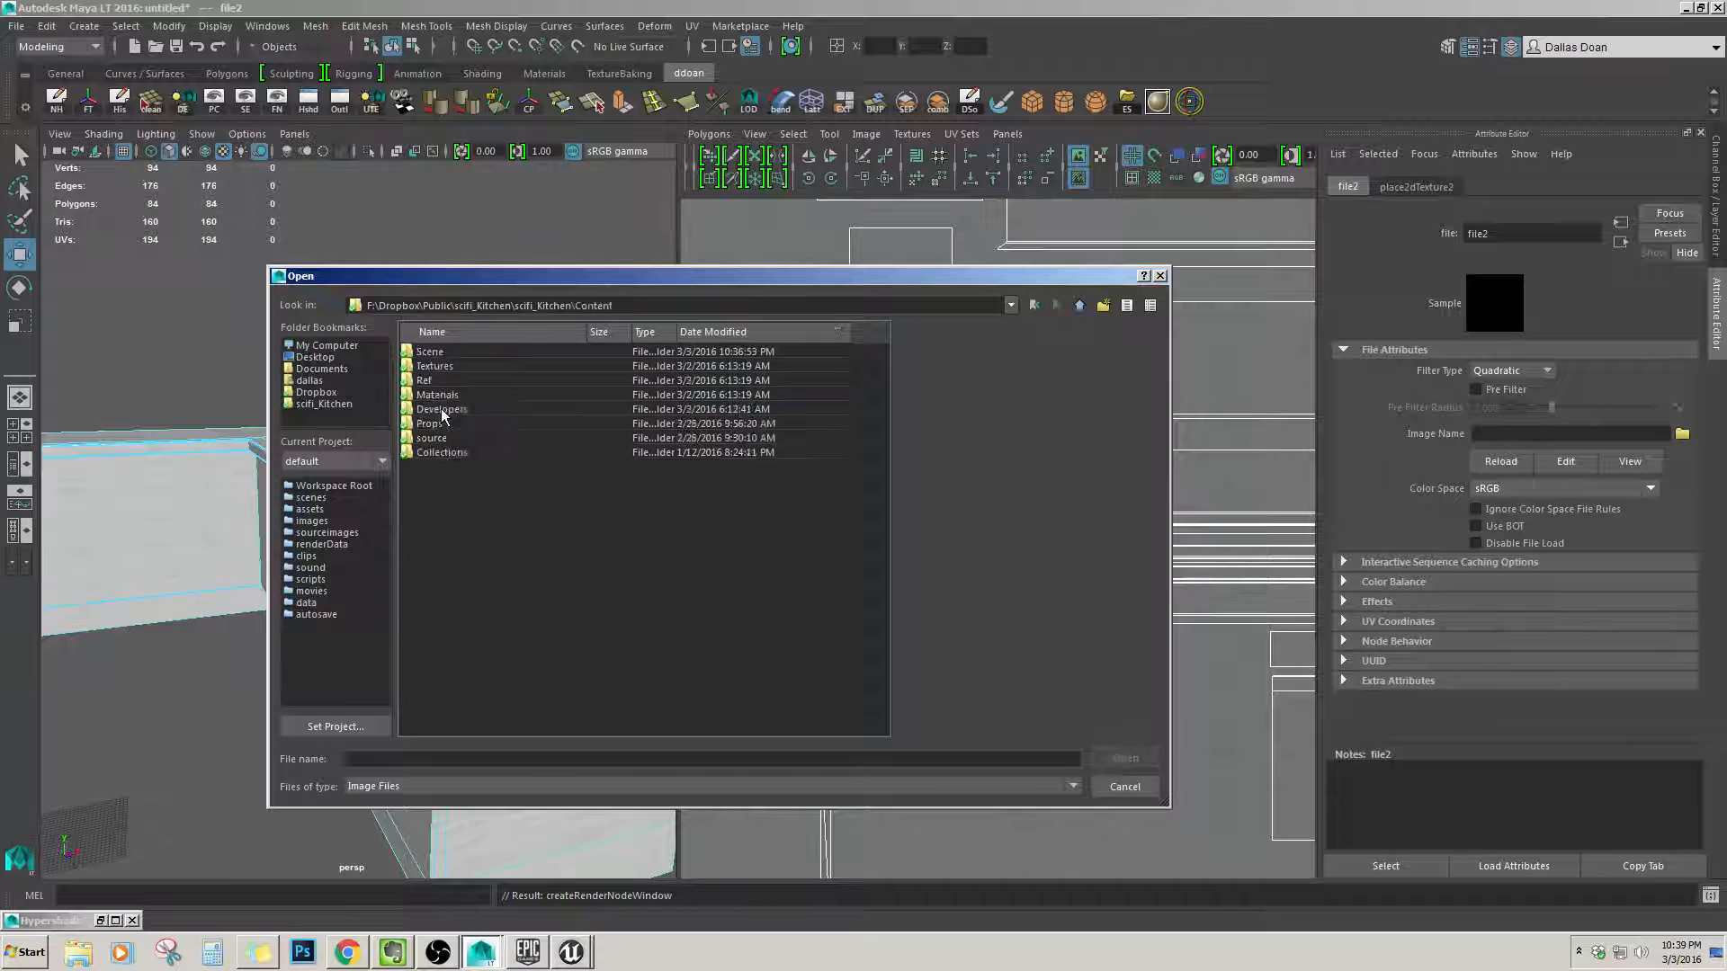
double_click(445, 366)
click(504, 359)
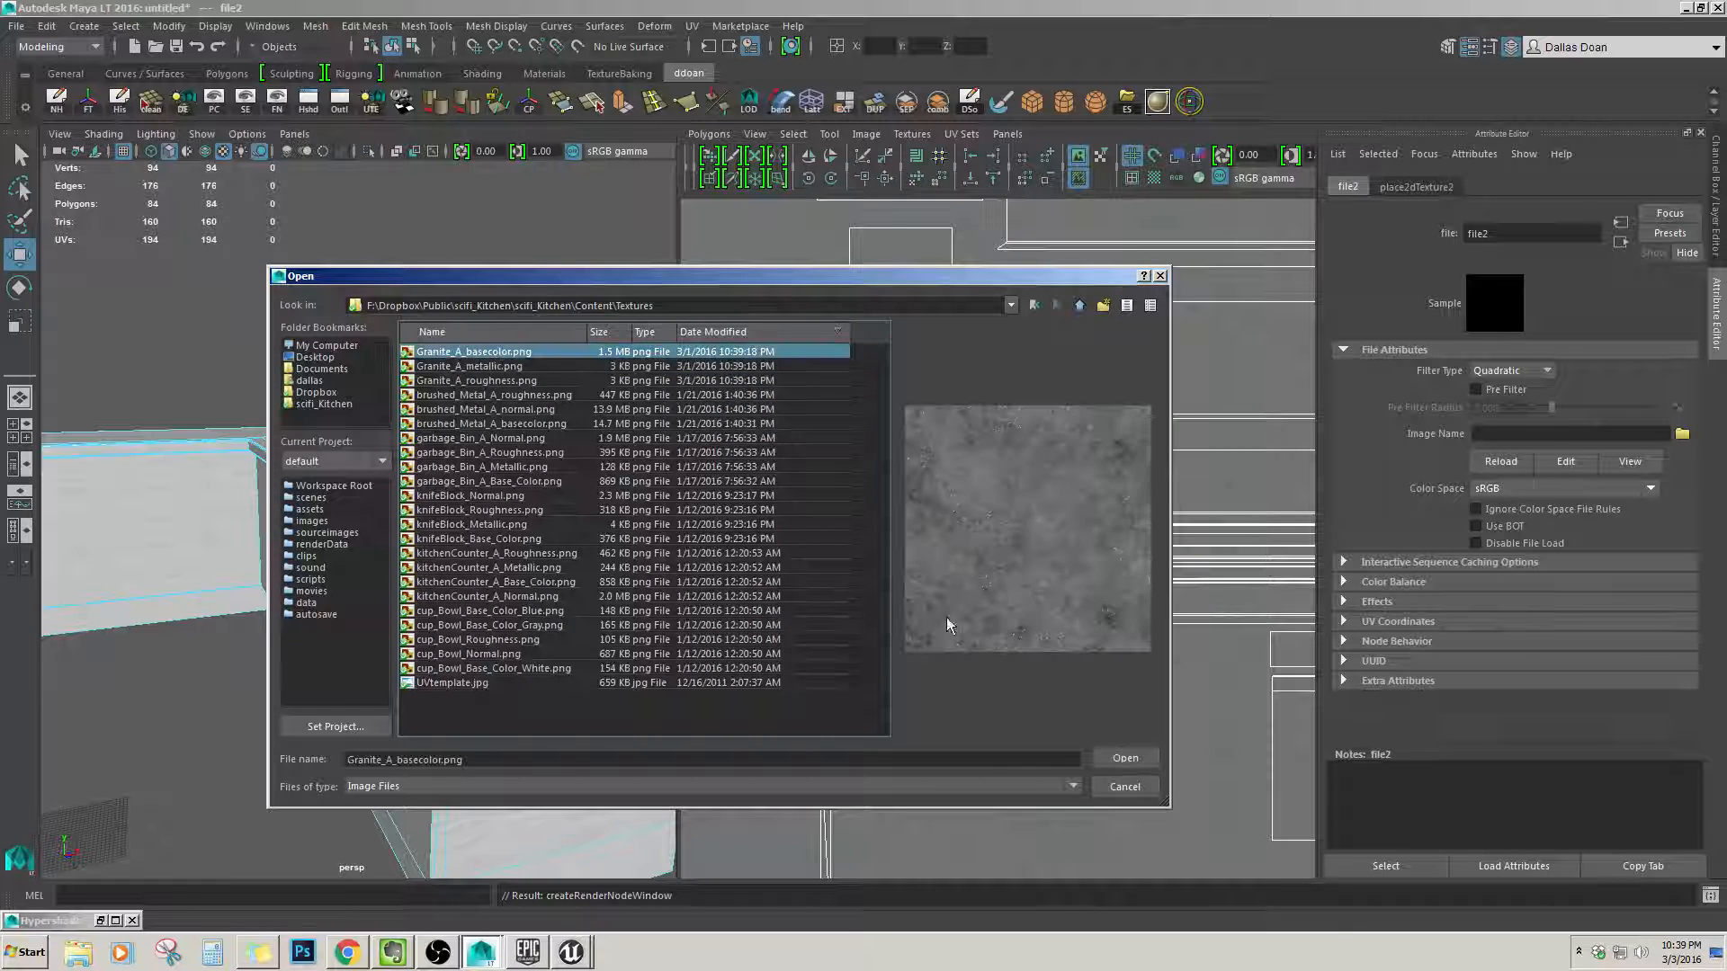
click(1124, 759)
Select the top faces and the front lip faces all around the connected counter run.
alt+drag(425, 477, 443, 414)
click(521, 500)
click(501, 537)
shift+click(483, 340)
alt+drag(483, 340, 353, 520)
shift+click(472, 519)
shift+click(392, 495)
shift+click(251, 491)
alt+drag(251, 491, 255, 543)
shift+click(259, 527)
shift+click(207, 529)
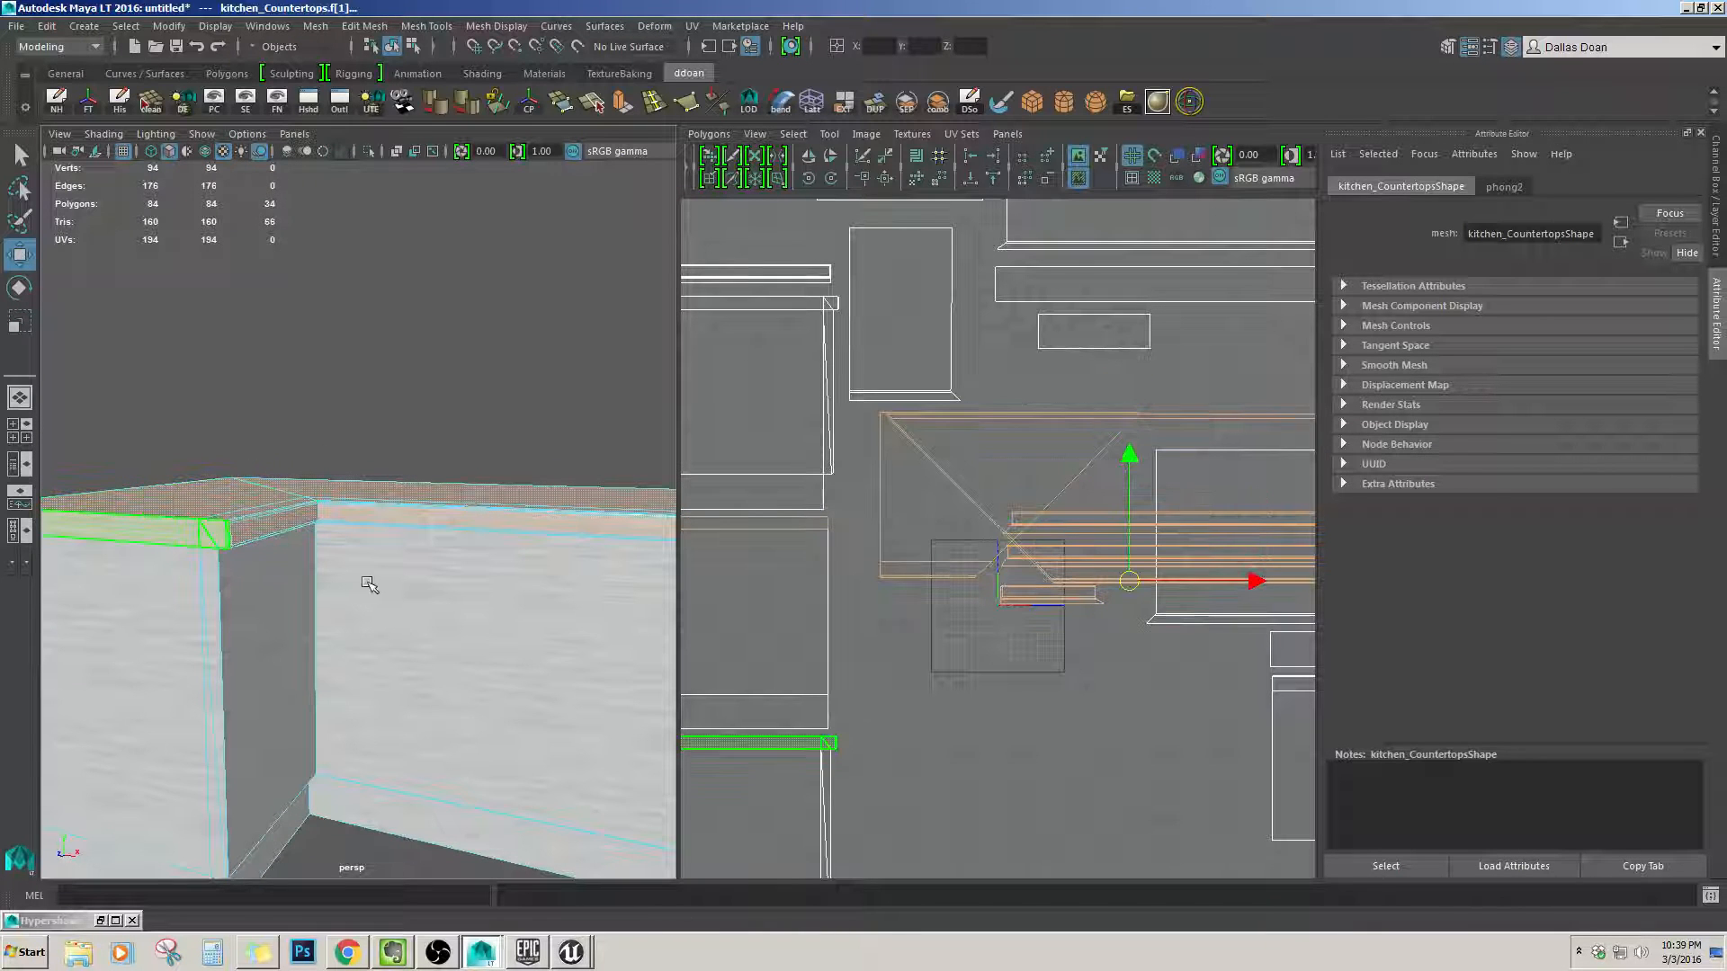
Try to add the top and lip faces of the freestanding cabinet to the countertop face selection.
alt+drag(370, 586, 424, 540)
shift+click(302, 469)
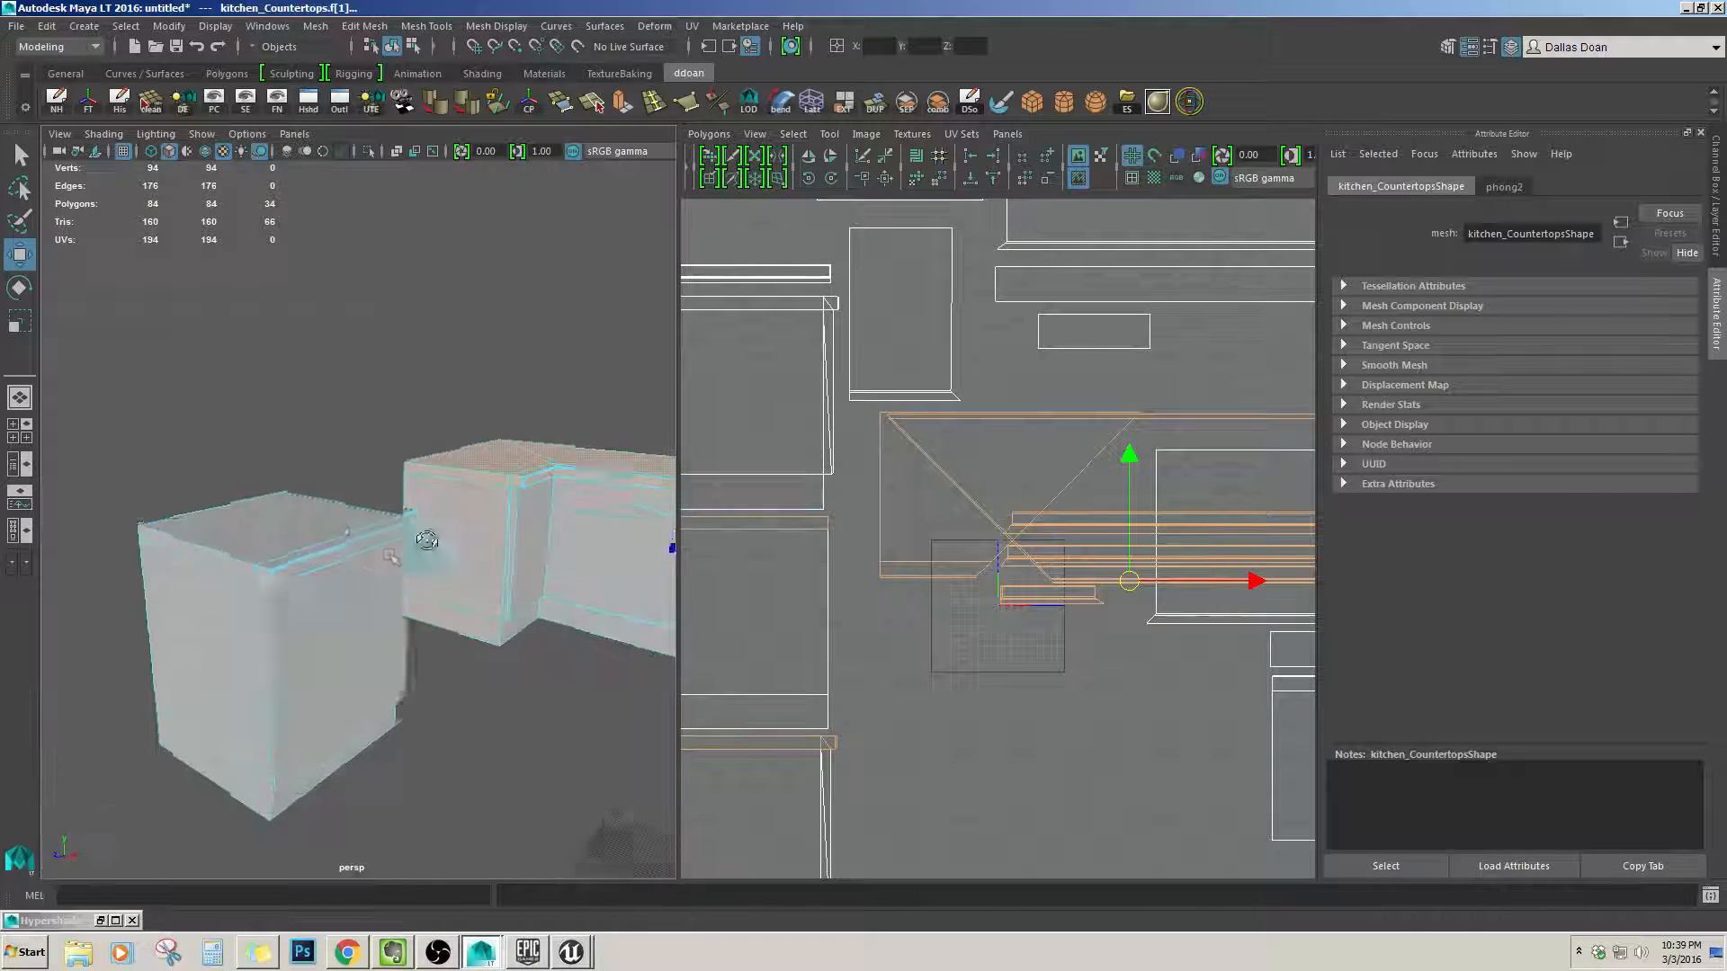
shift+click(297, 511)
alt+right_drag(297, 511, 277, 576)
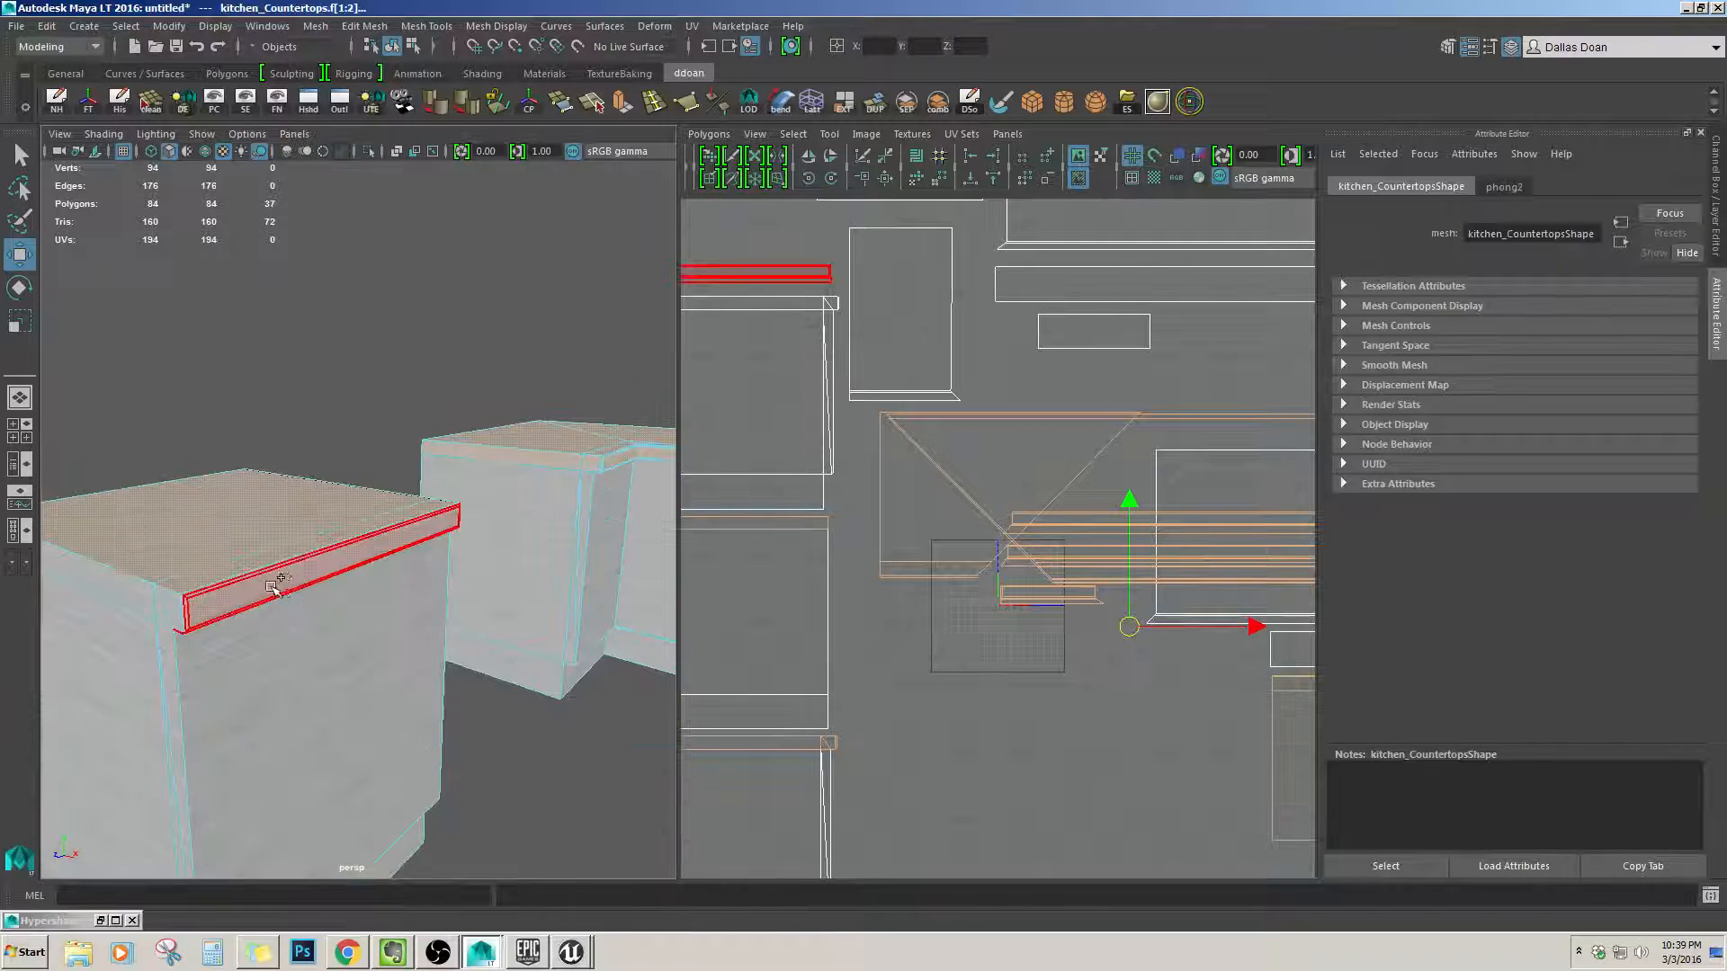
shift+click(281, 580)
shift+click(142, 634)
alt+drag(441, 621, 413, 513)
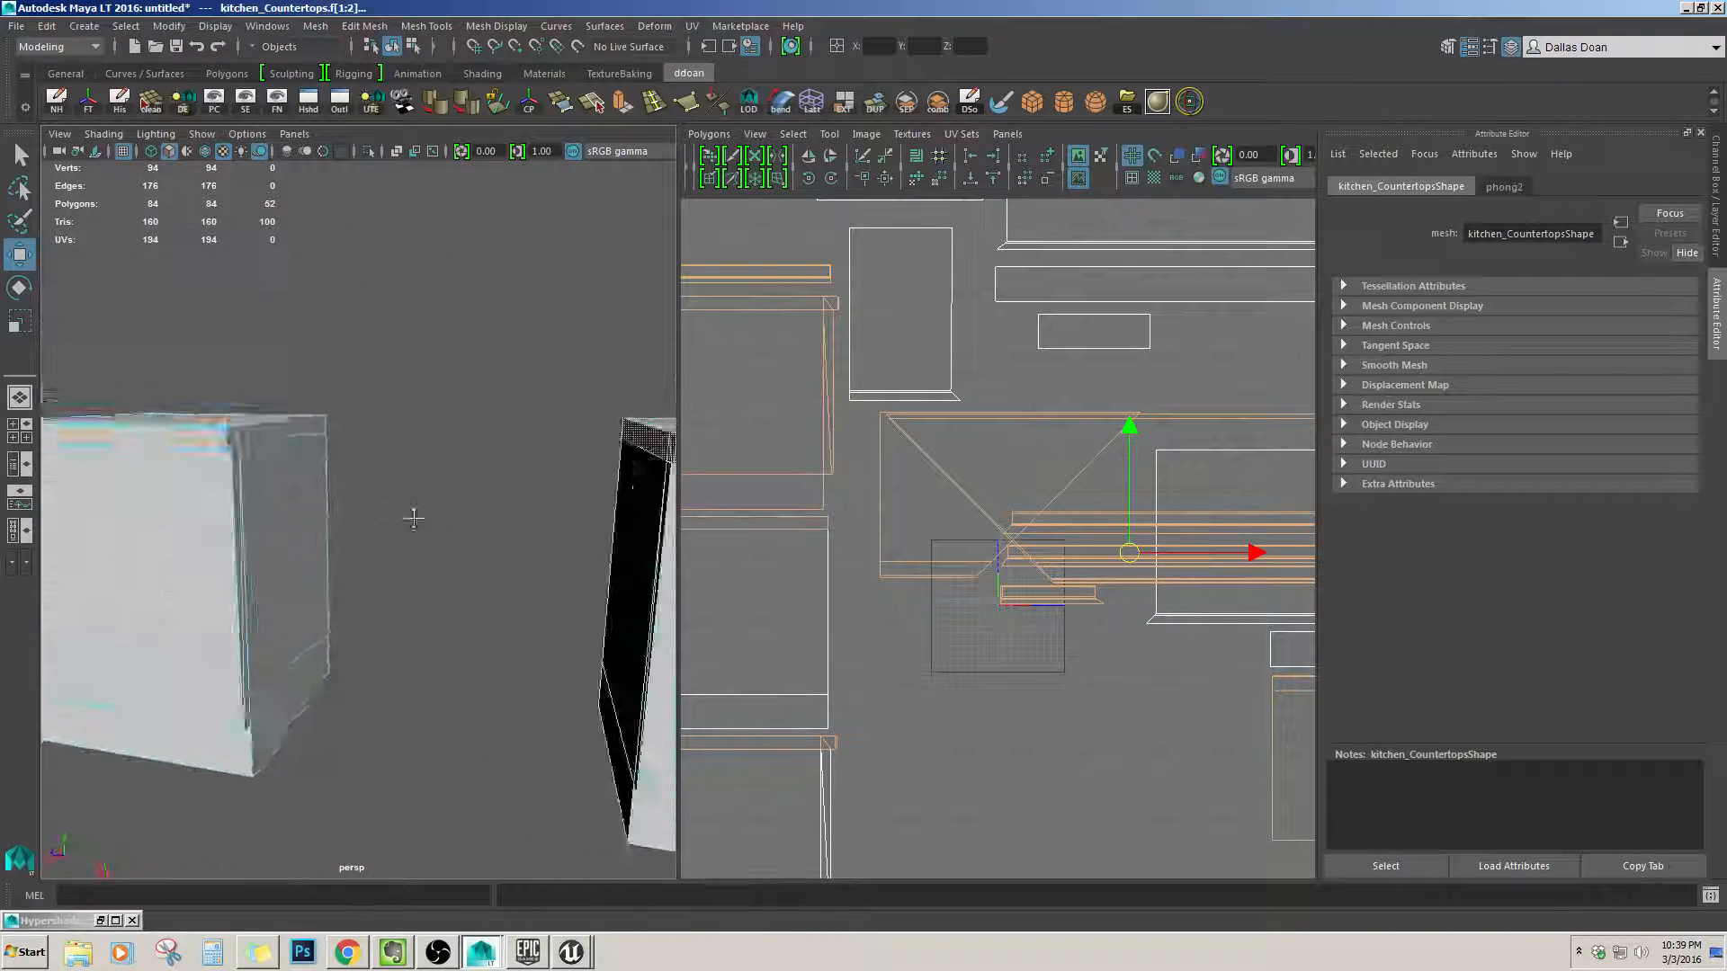
alt+right_drag(413, 513, 468, 505)
shift+click(234, 399)
alt+drag(270, 409, 446, 472)
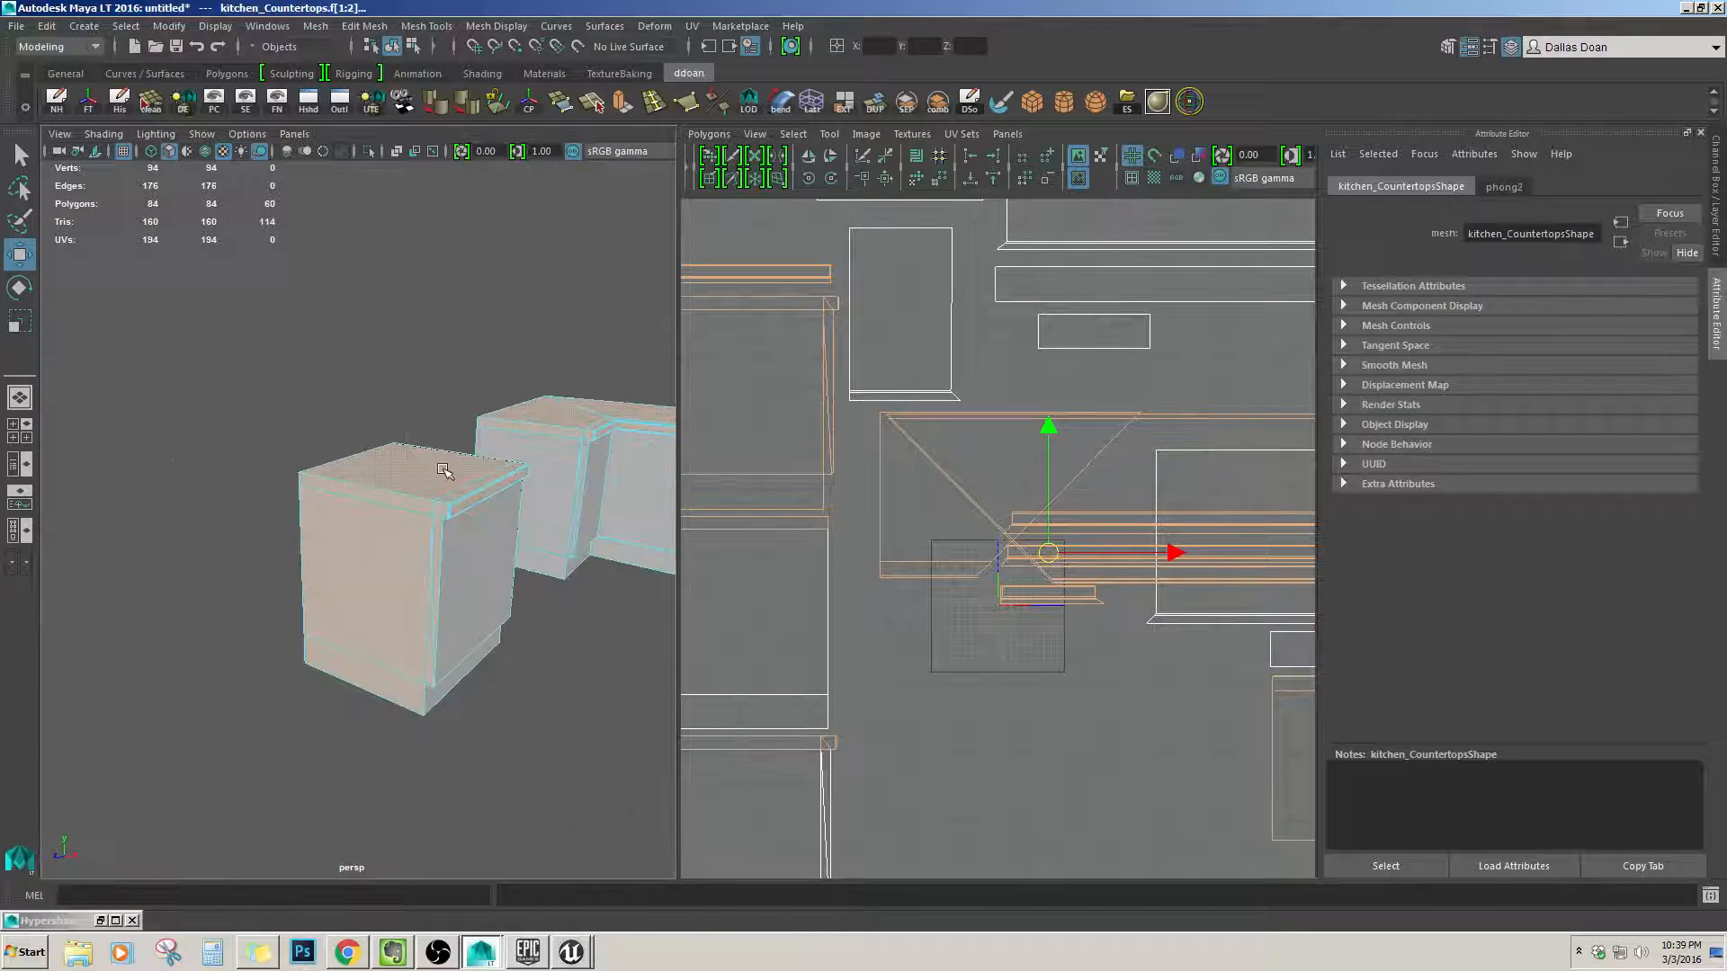
Cut the UVs along the edges under the countertop lip at one front corner of the freestanding cabinet.
alt+middle_drag(445, 471, 315, 491)
alt+right_drag(315, 490, 348, 548)
alt+drag(347, 548, 377, 477)
right_drag(378, 476, 377, 380)
click(351, 426)
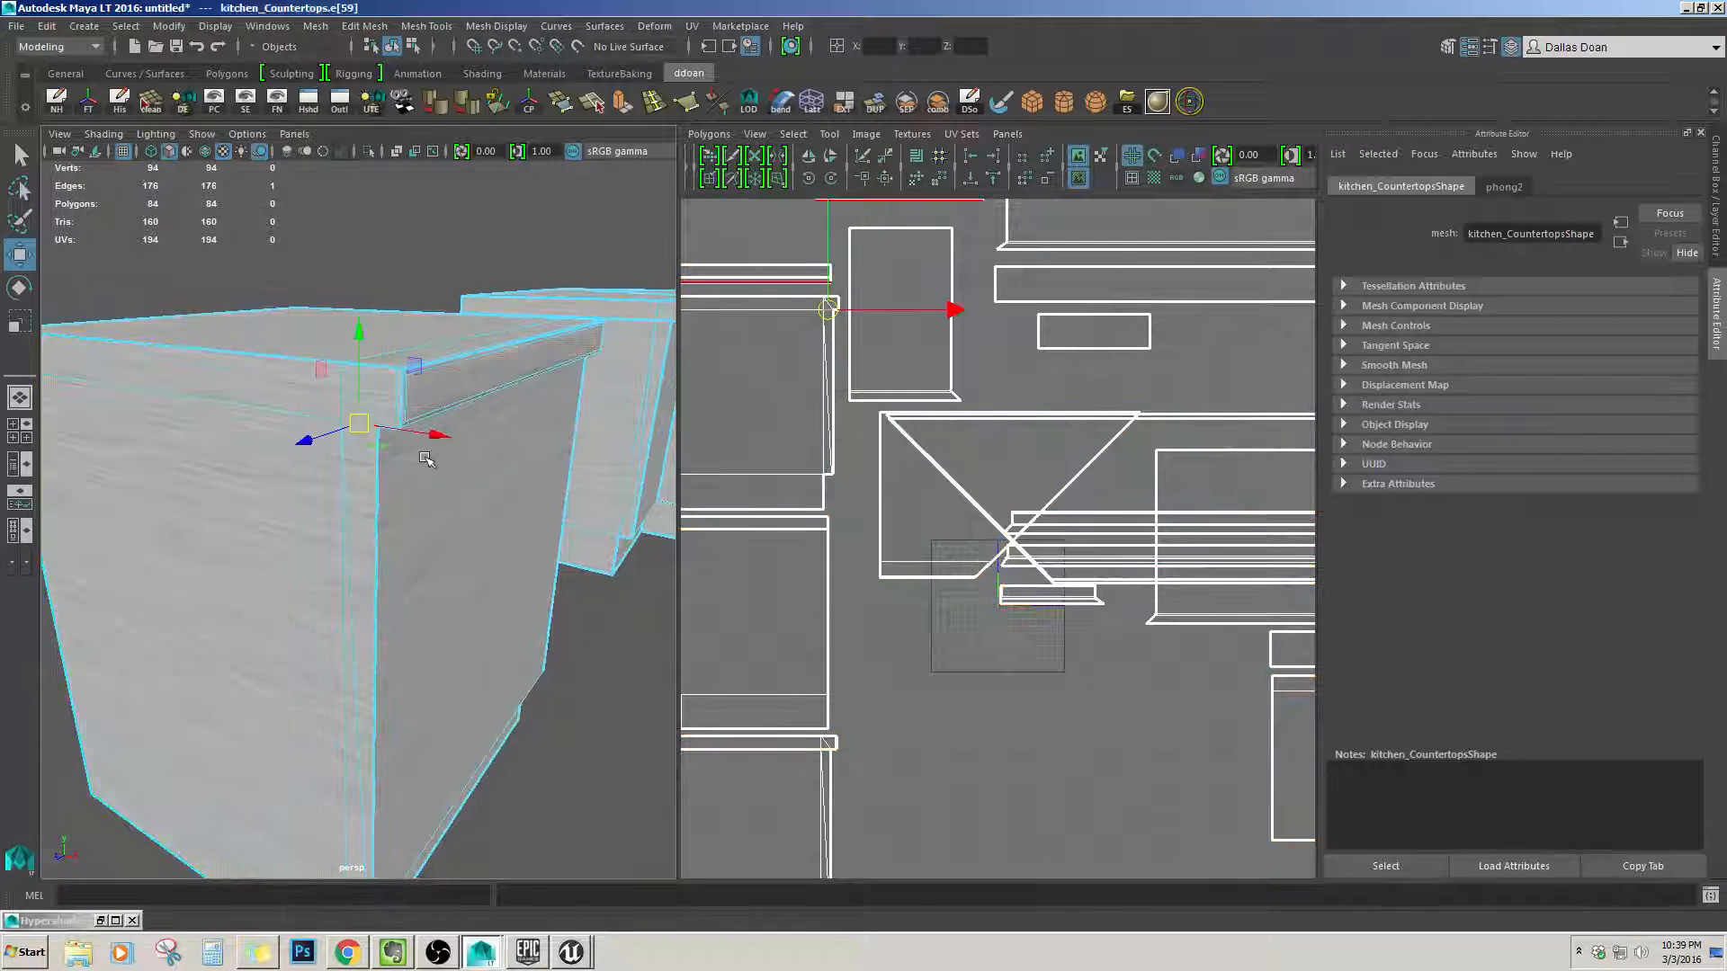
mouse_move(351, 425)
alt+mouse_down()
mouse_move(501, 466)
mouse_move(409, 407)
mouse_move(451, 404)
mouse_move(359, 401)
alt+mouse_up()
alt+middle_drag(360, 400, 136, 368)
alt+drag(136, 368, 216, 467)
alt+drag(295, 411, 320, 441)
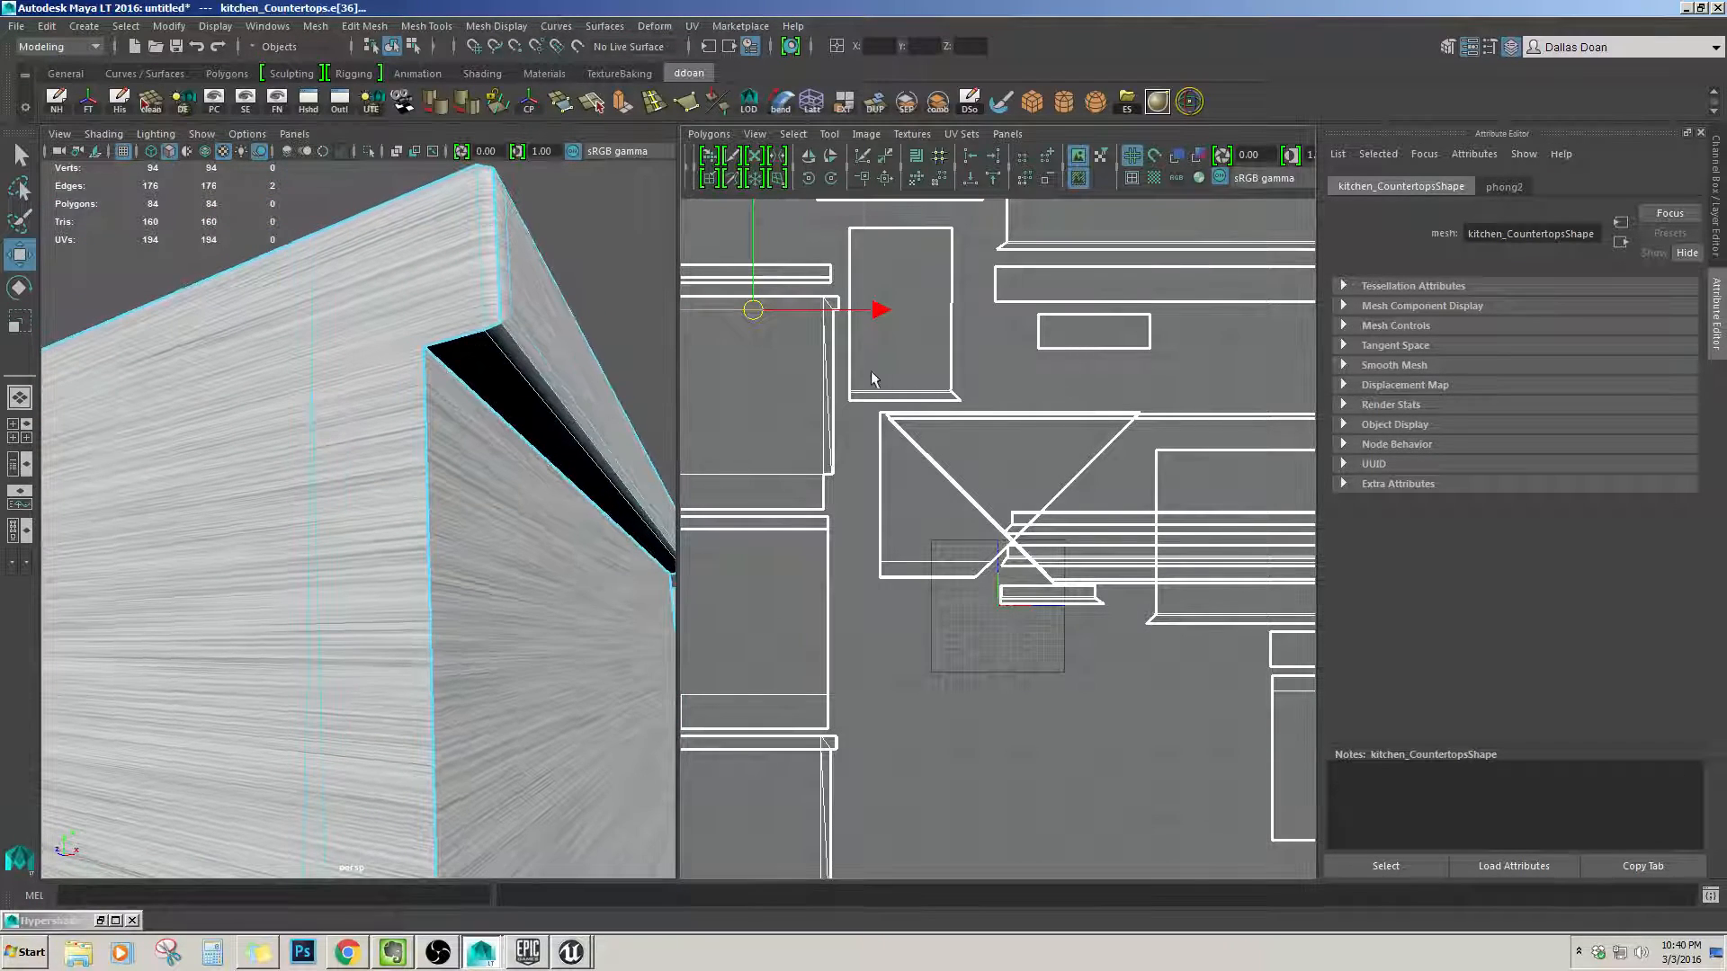
shift+right_drag(879, 385, 879, 360)
Cut the UVs along the edges under the lip at the freestanding cabinet's opposite front corner.
alt+drag(270, 396, 360, 415)
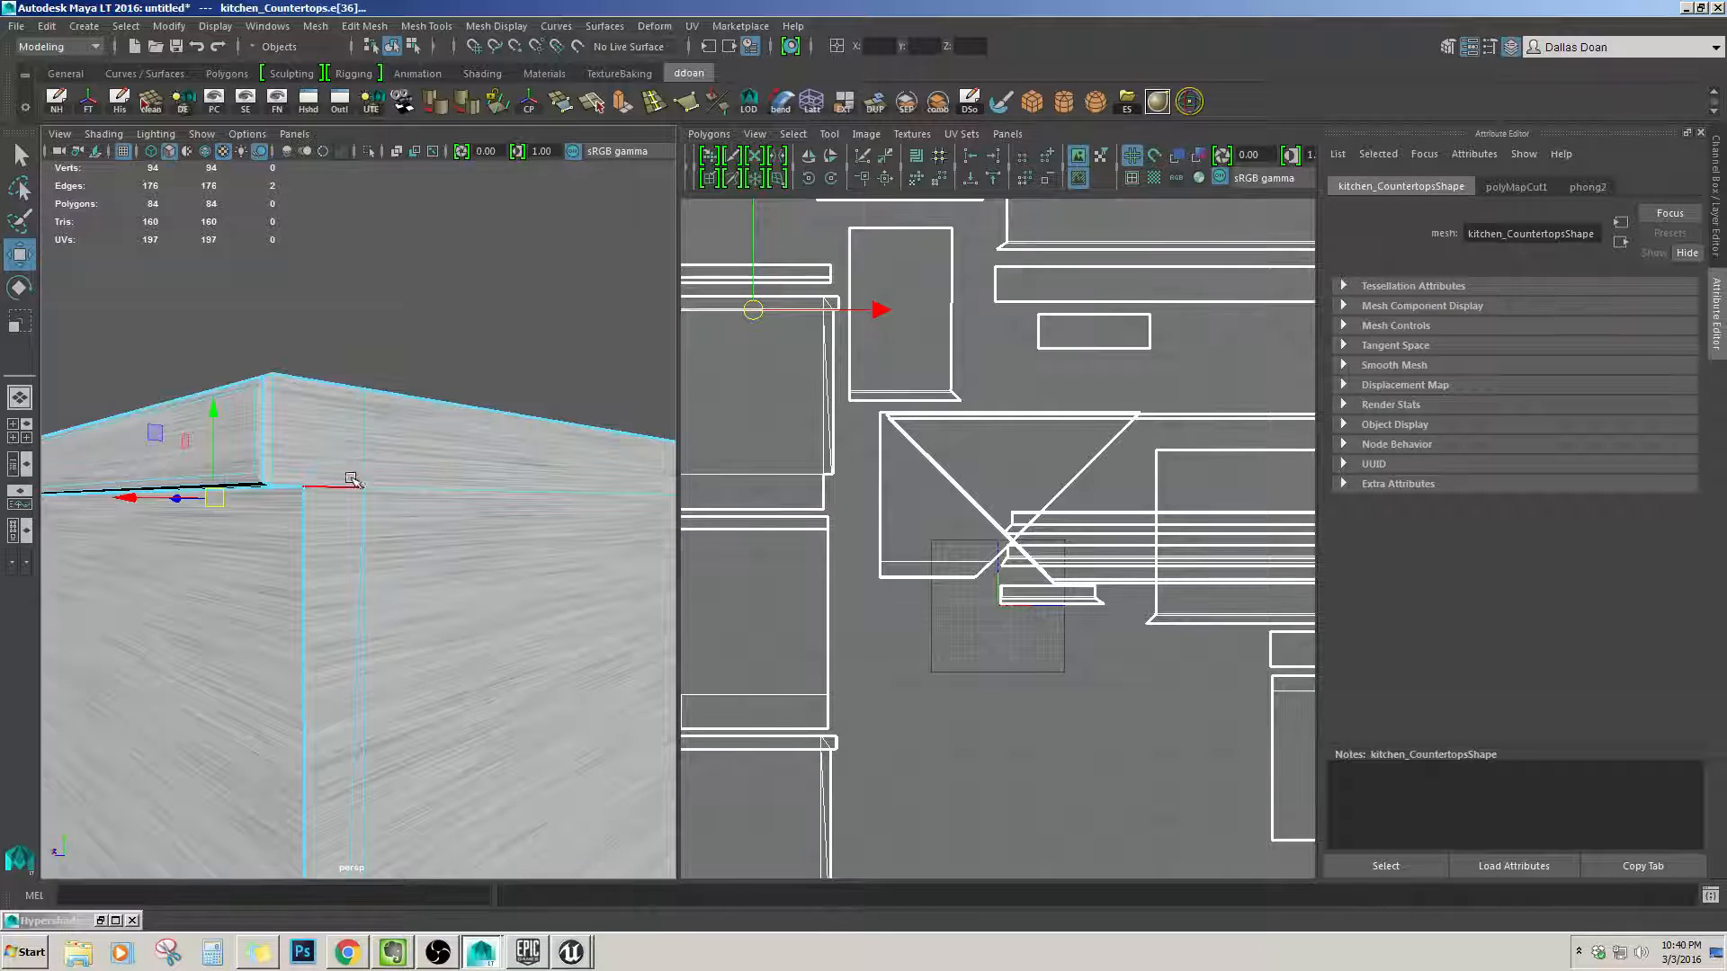
shift+right_drag(481, 495, 481, 470)
alt+drag(481, 495, 376, 650)
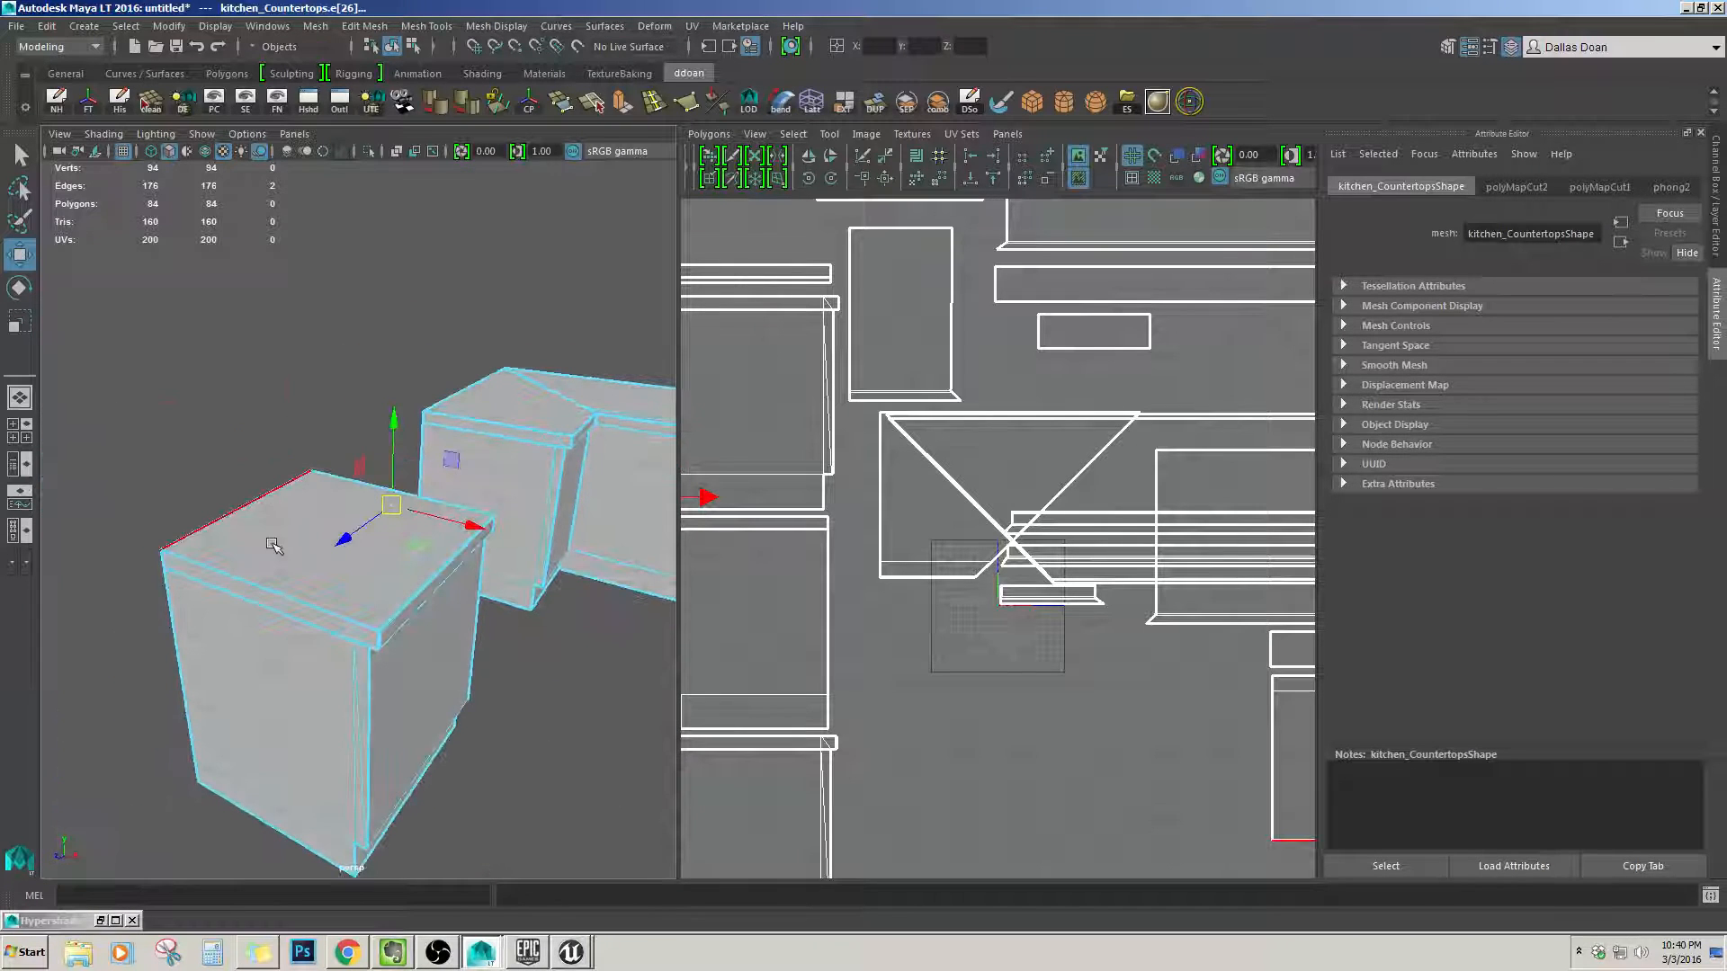
Select the top faces and lip faces of the freestanding cabinet.
click(375, 591)
shift+click(351, 620)
shift+click(421, 599)
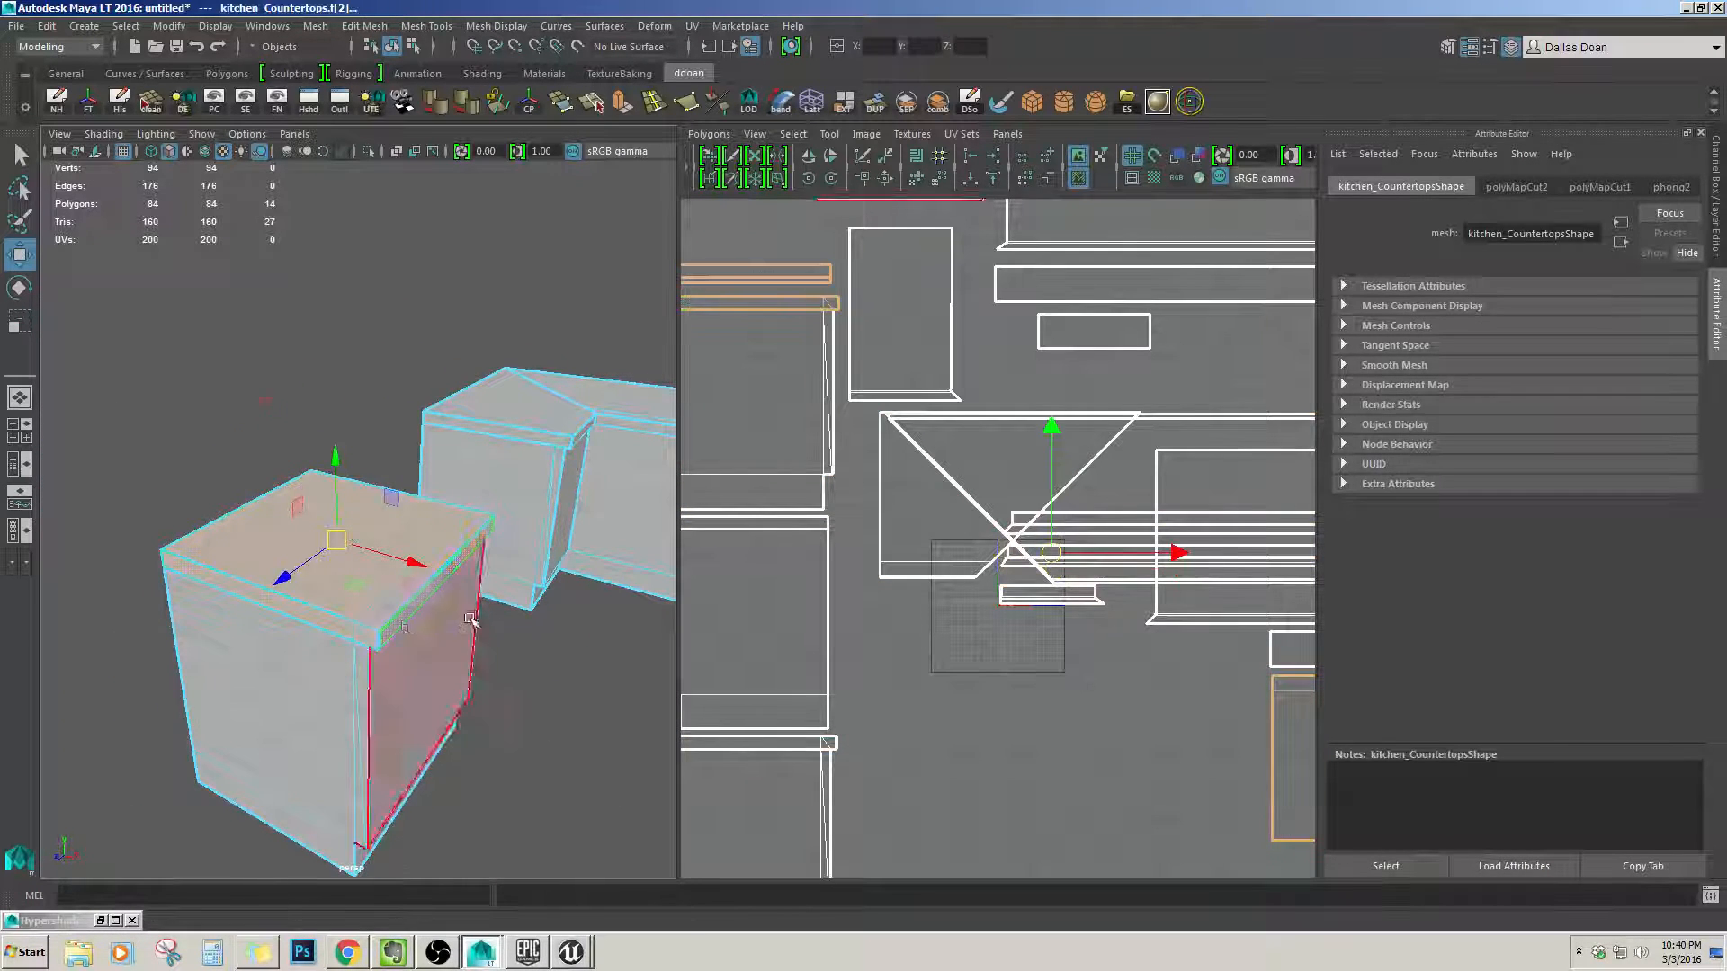
Add the top and front lip faces of the connected counter run to the face selection.
alt+drag(472, 612, 446, 670)
shift+double_click(337, 500)
shift+click(368, 540)
shift+click(389, 516)
shift+click(516, 512)
shift+click(520, 551)
shift+click(470, 568)
shift+click(477, 600)
mouse_move(476, 601)
alt+mouse_down()
mouse_move(414, 575)
mouse_move(406, 550)
mouse_move(495, 594)
alt+mouse_up()
Try converting the countertop face selection to UVs, and undo back to the face selection.
alt+middle_drag(958, 510, 899, 466)
scroll(930, 529, down, 5)
alt+middle_drag(930, 529, 964, 562)
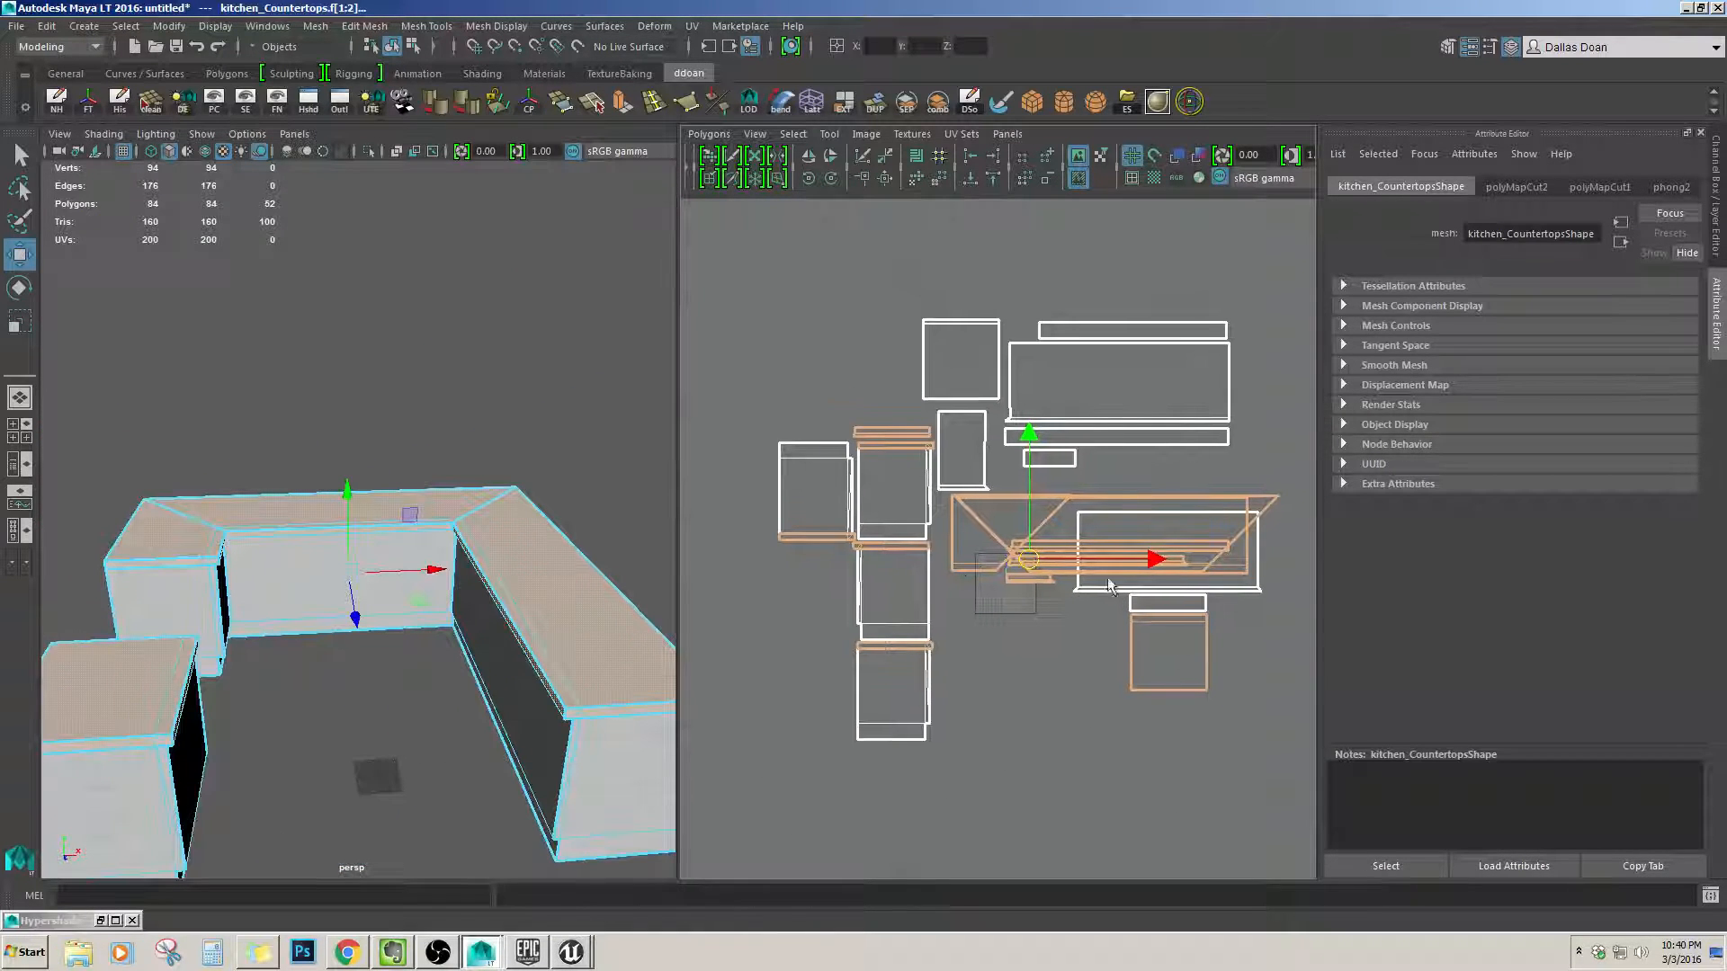
key(ctrl+F12)
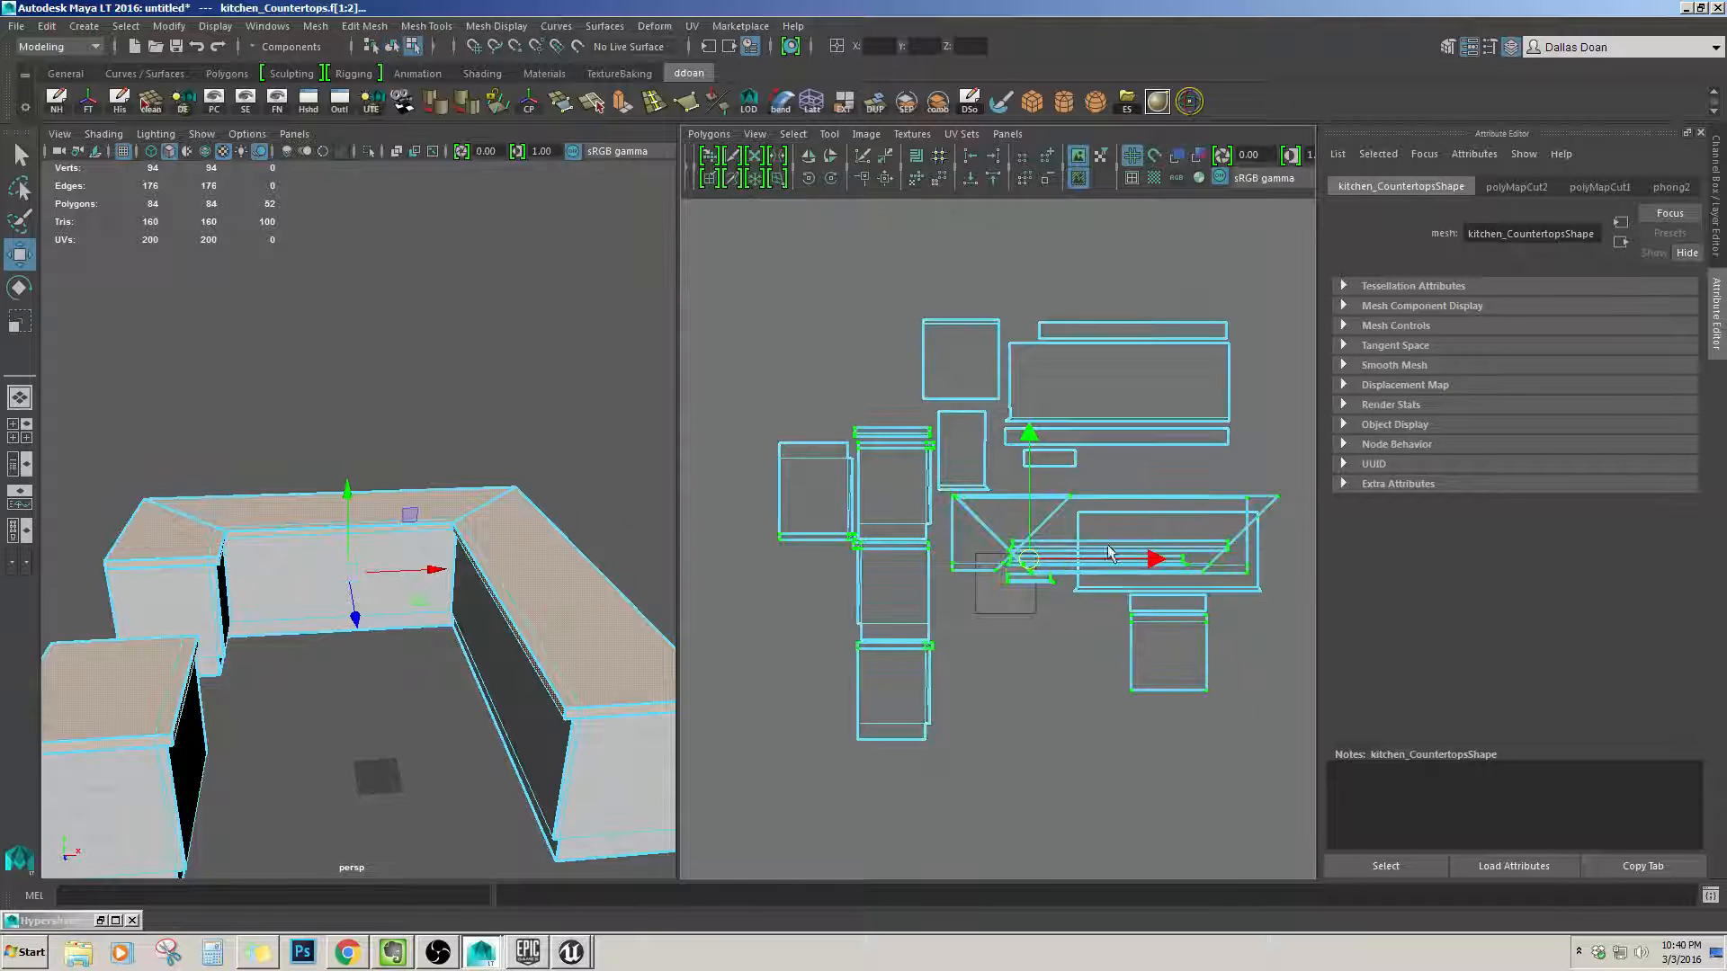
scroll(1110, 552, down, 3)
key(ctrl+z)
key(ctrl+z)
key(ctrl+z)
Assign the granite_A material to the selected countertop faces, return to object mode and clear the selection.
mouse_move(444, 594)
alt+mouse_down()
mouse_move(455, 563)
mouse_move(459, 578)
alt+mouse_up()
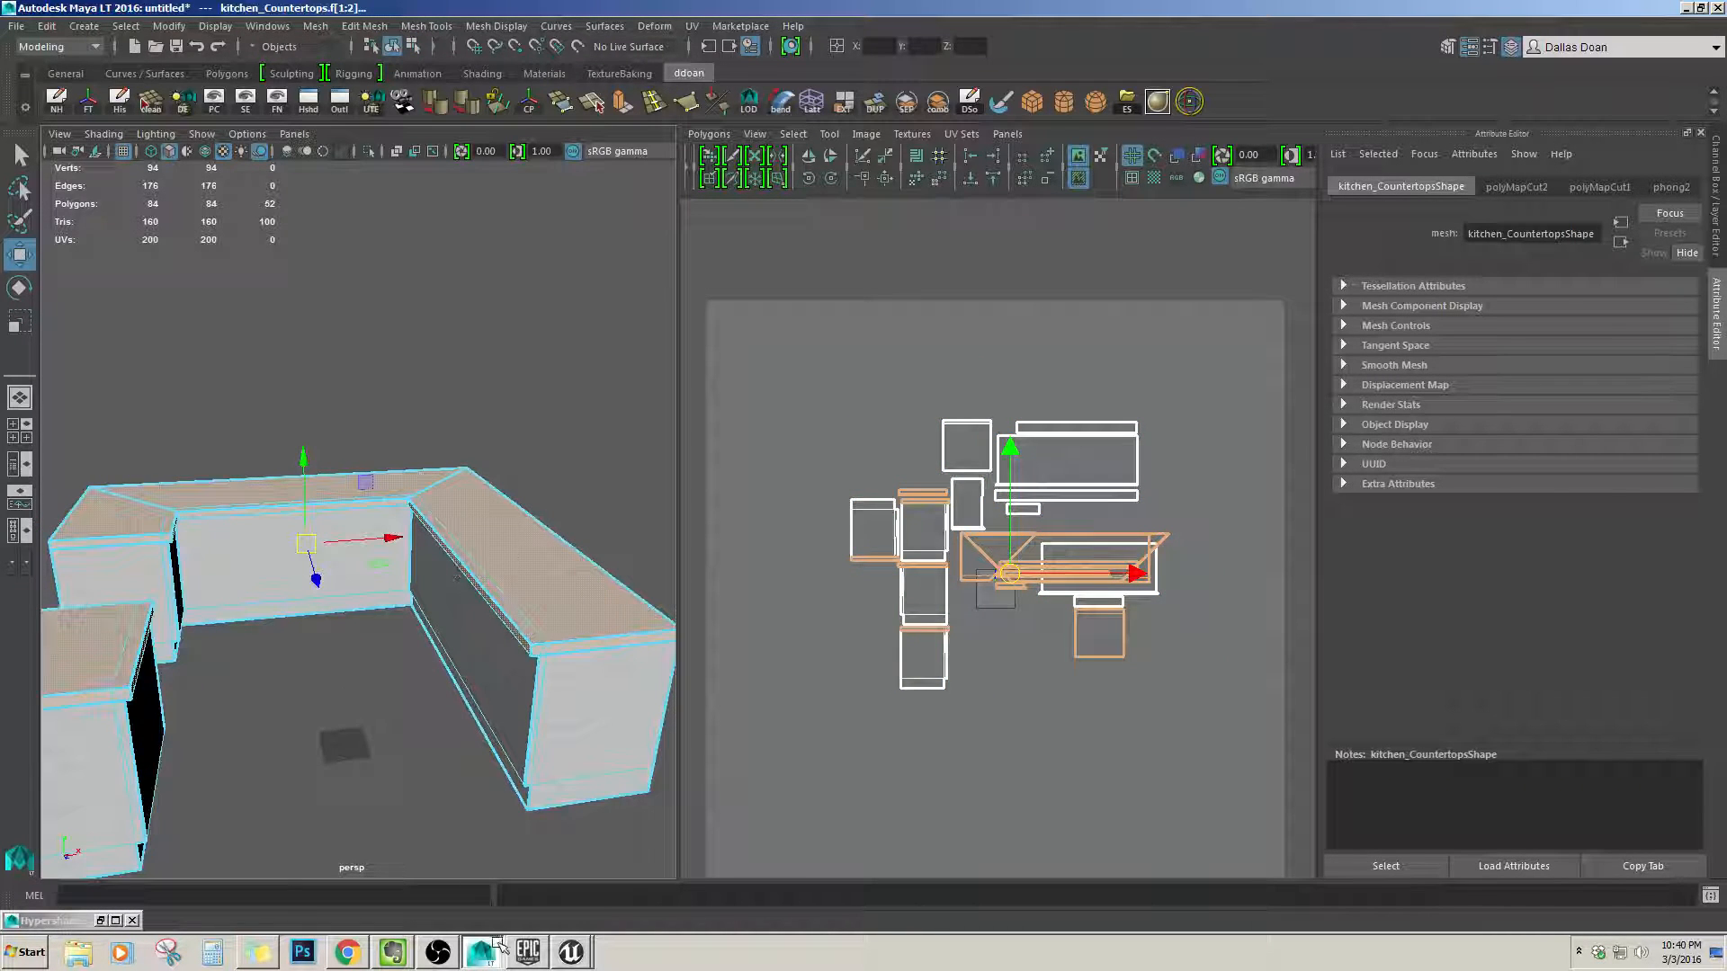
scroll(374, 510, up, 4)
alt+drag(375, 567, 339, 477)
scroll(414, 576, up, 3)
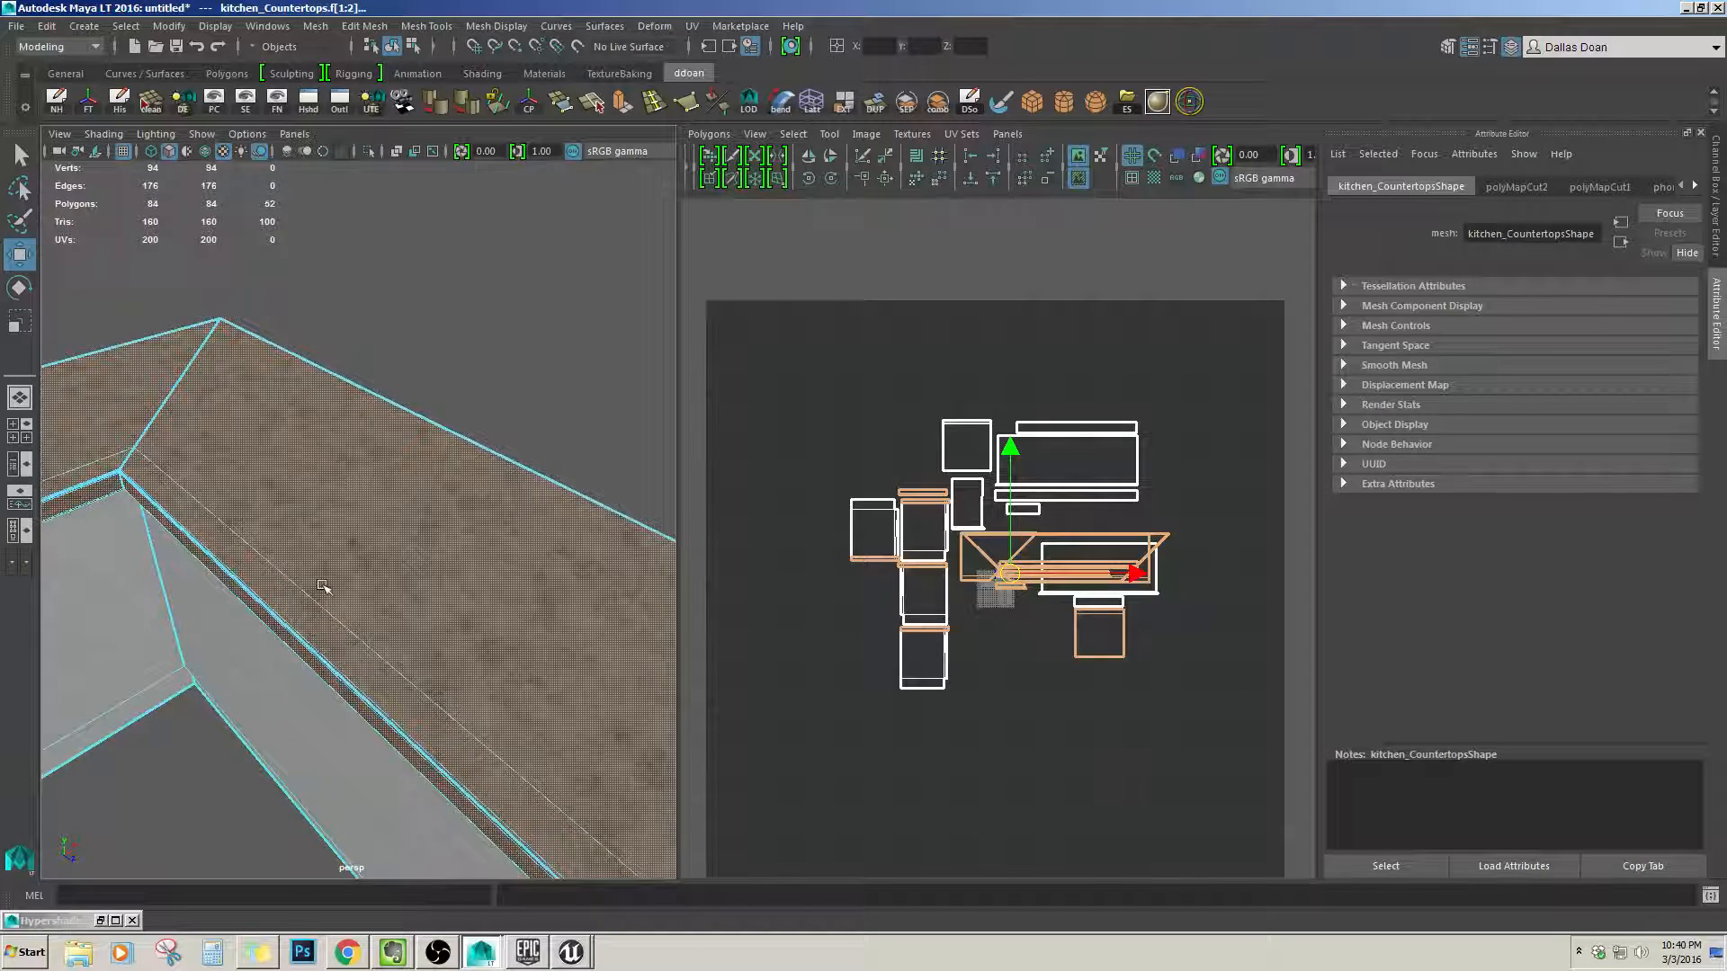
right_drag(325, 590, 396, 526)
click(539, 351)
alt+drag(540, 351, 523, 585)
scroll(900, 603, up, 6)
alt+middle_drag(1025, 612, 1052, 535)
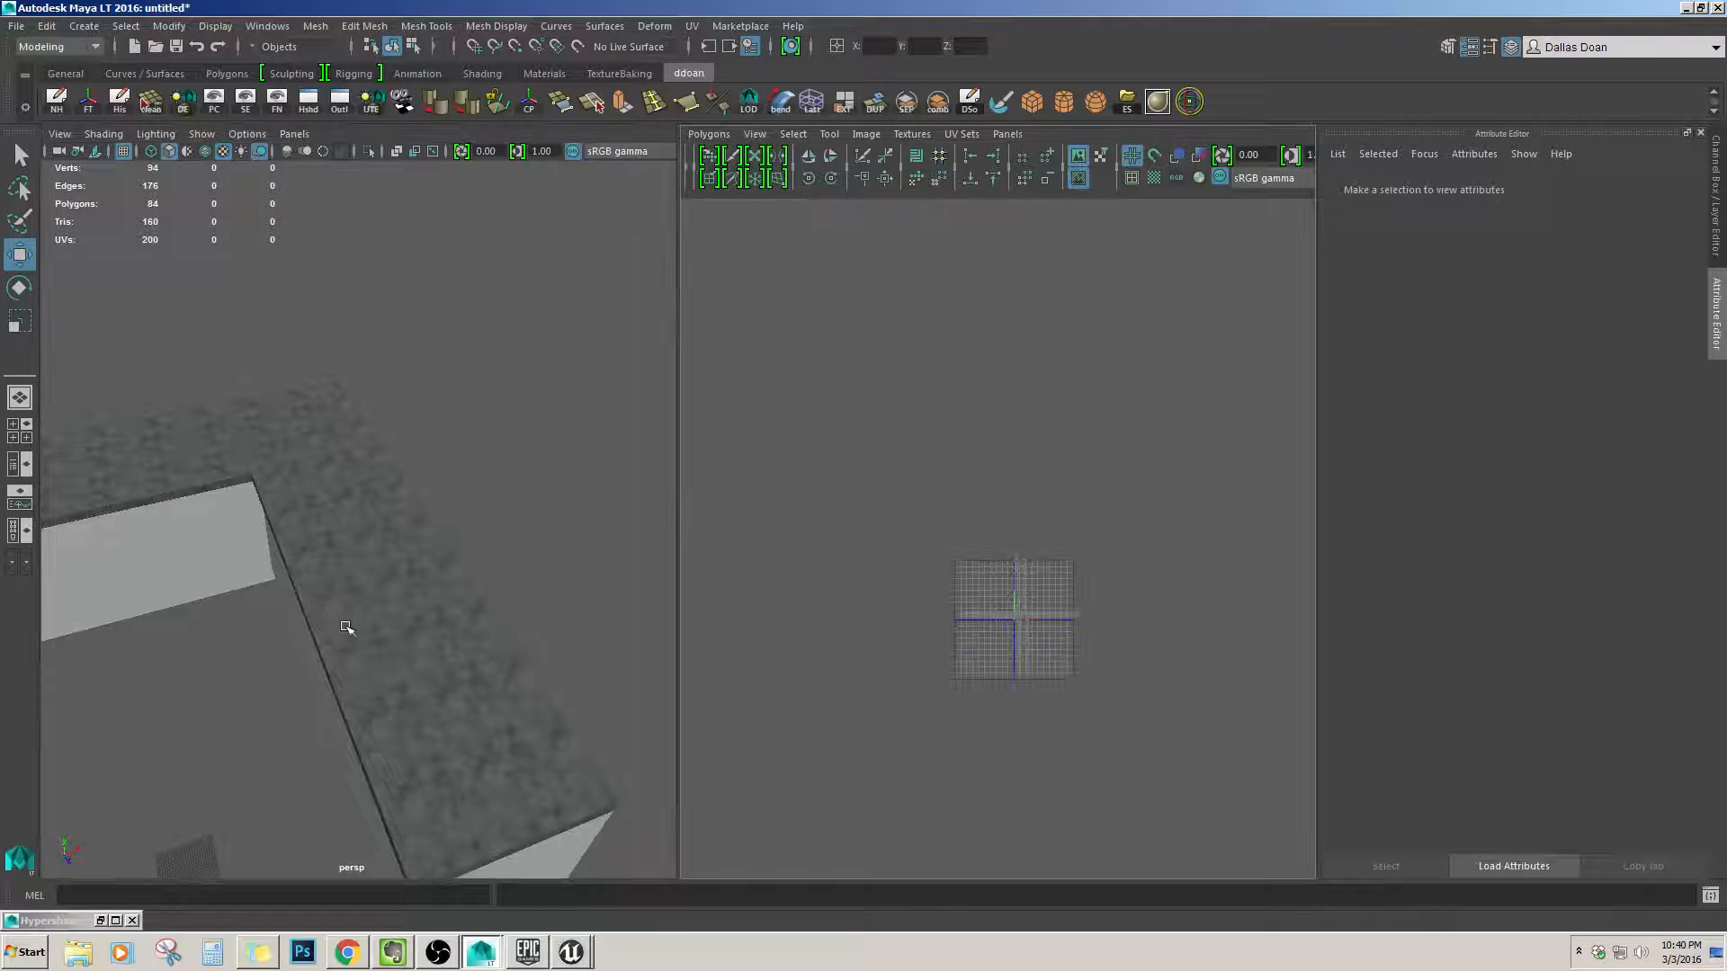
Select the countertops mesh and switch to face mode to restore the granite face selection.
click(345, 627)
alt+middle_drag(999, 585, 972, 589)
scroll(972, 590, down, 5)
scroll(967, 585, up, 5)
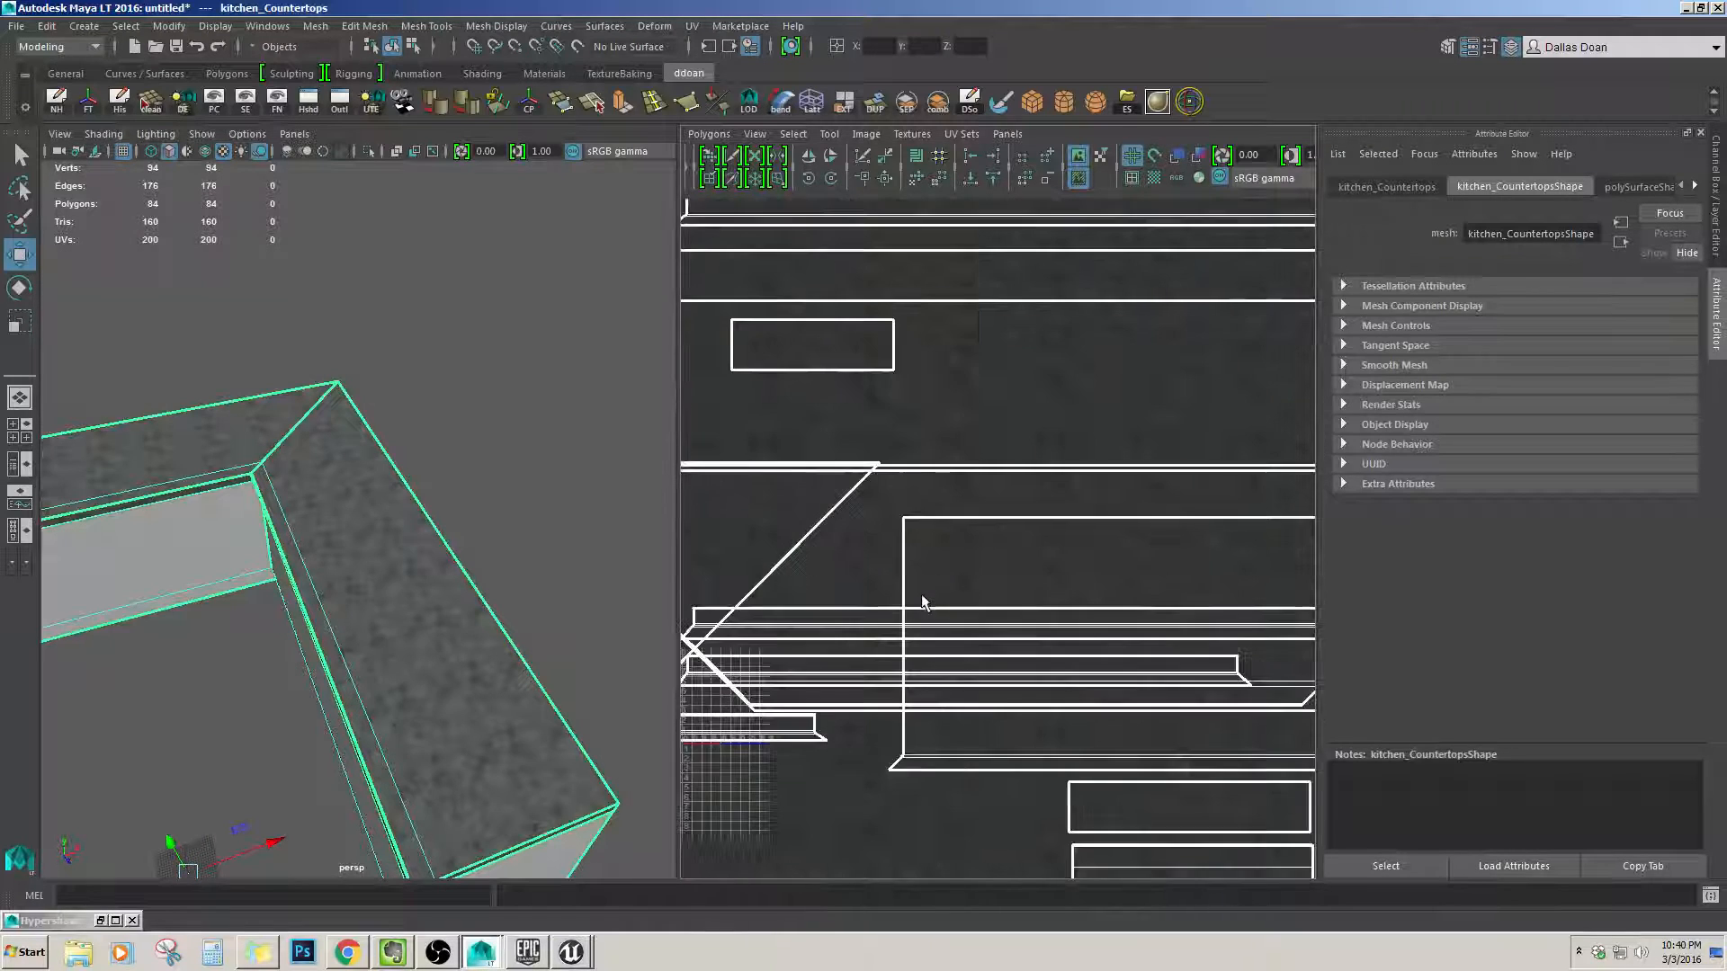
scroll(969, 612, down, 6)
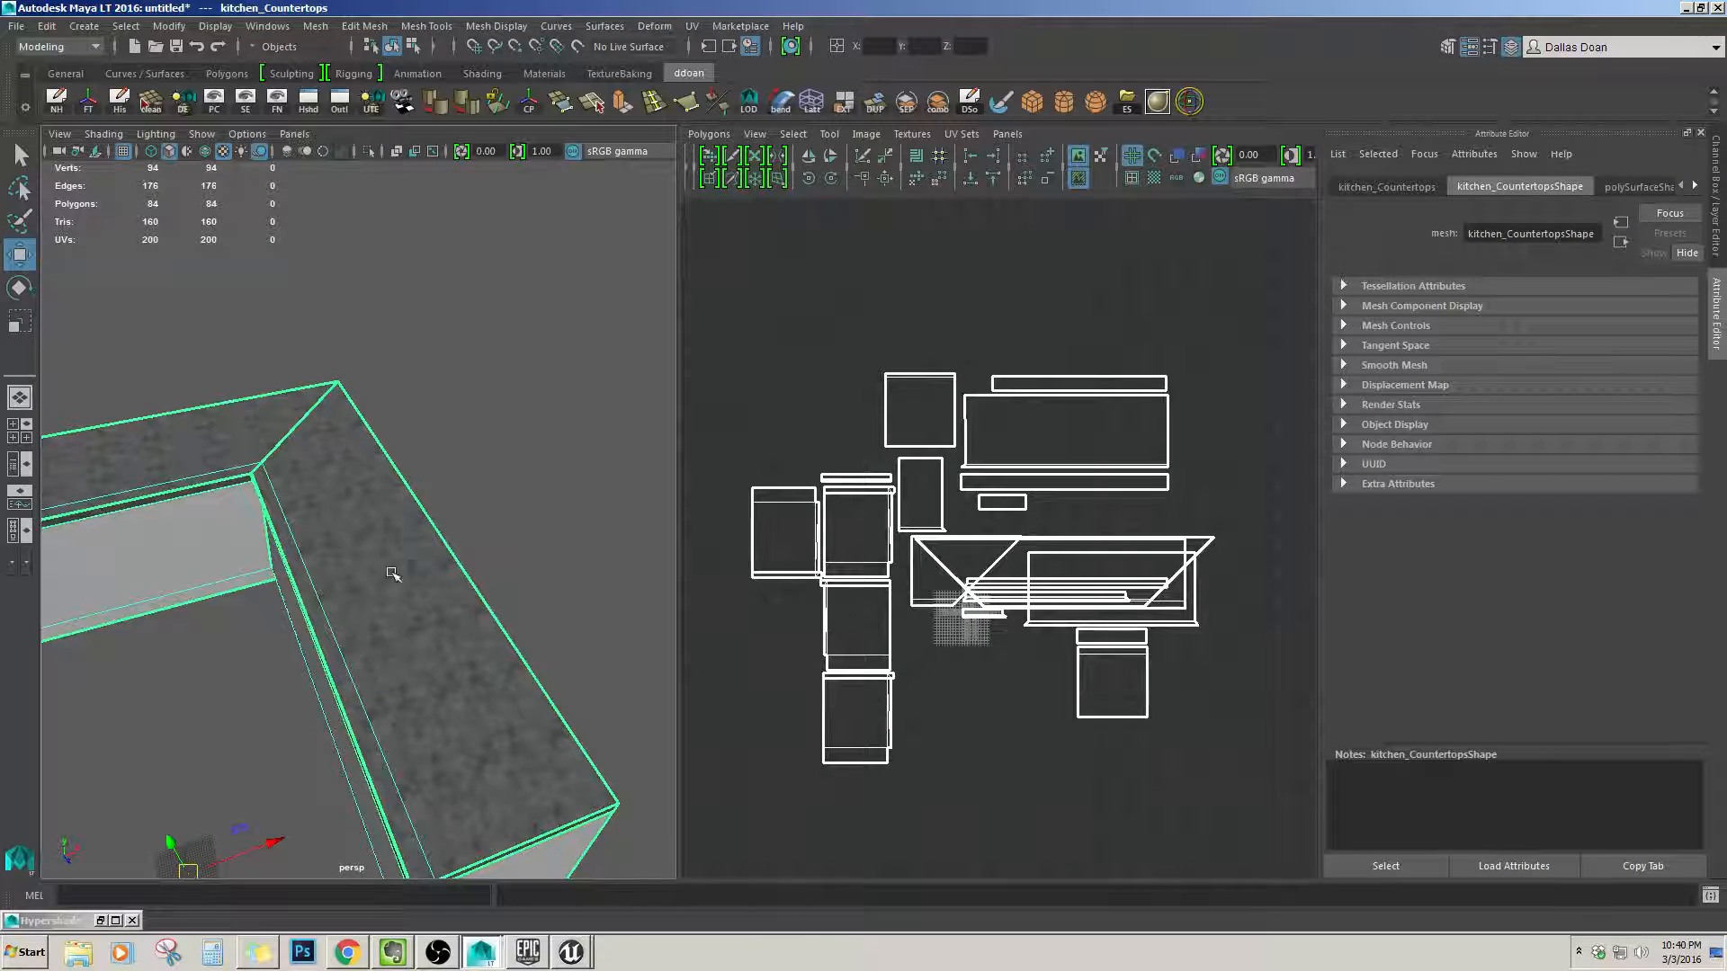
key(F11)
alt+drag(613, 606, 474, 478)
scroll(967, 581, up, 2)
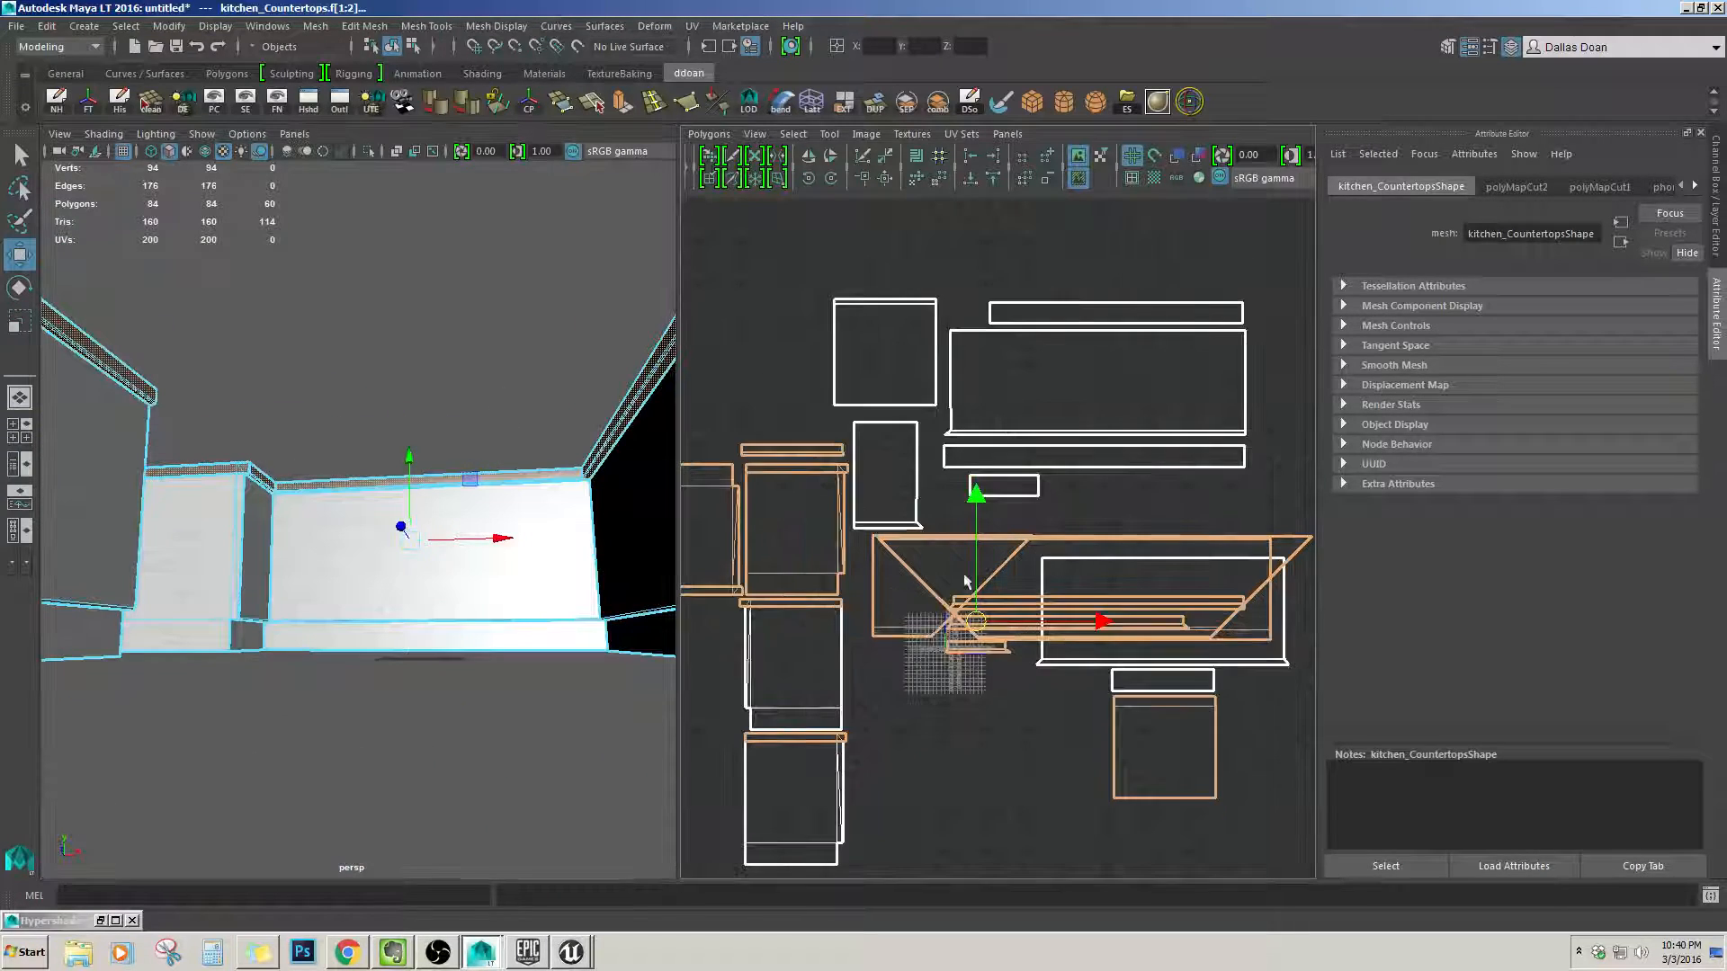
Convert the granite faces to a UV selection and scale those UVs down uniformly to about a third.
key(ctrl+F12)
scroll(926, 578, up, 2)
scroll(455, 617, up, 3)
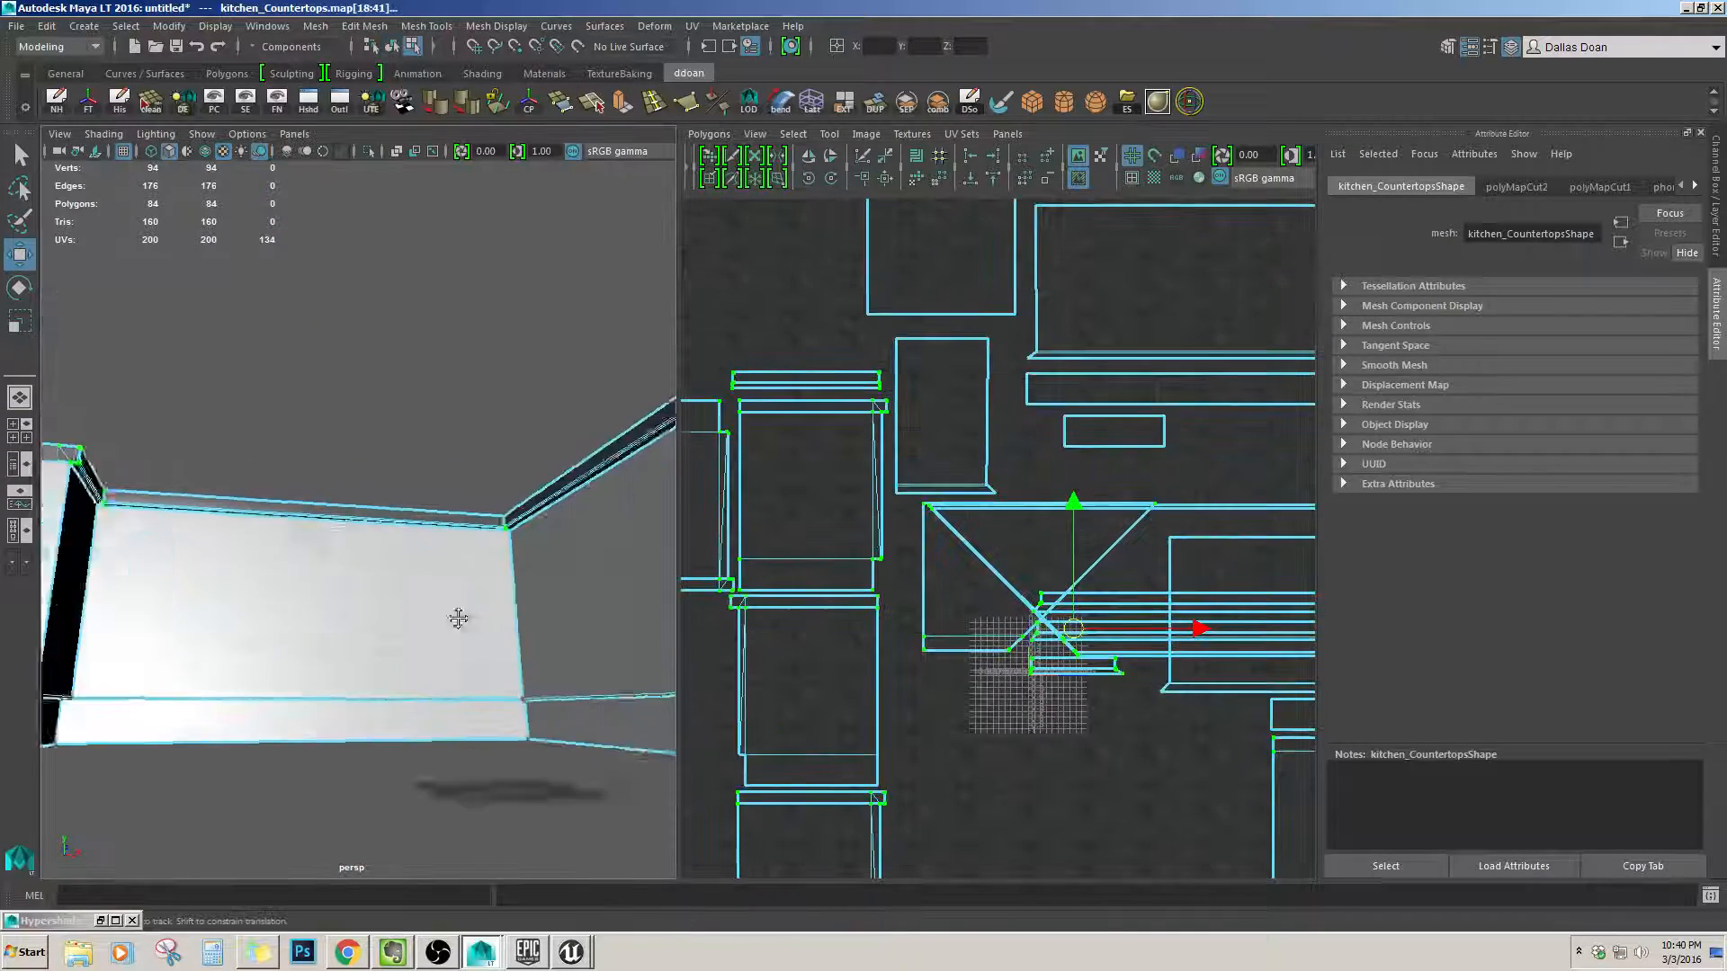
alt+drag(455, 617, 358, 648)
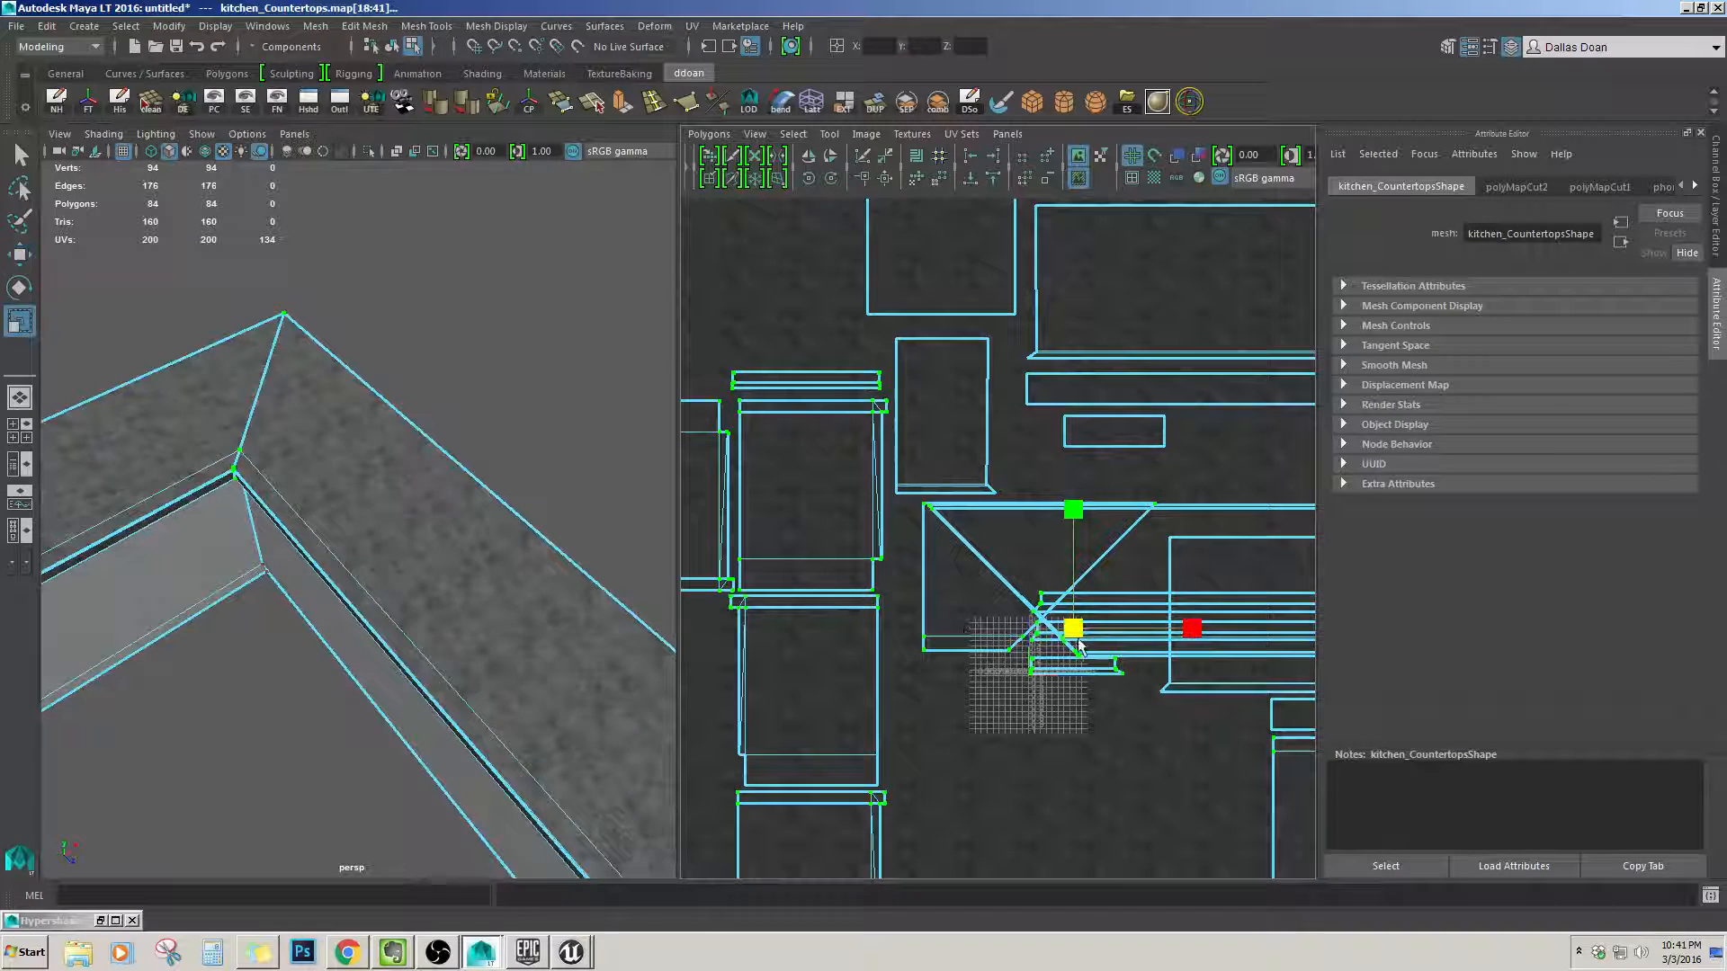
drag(1079, 646, 992, 671)
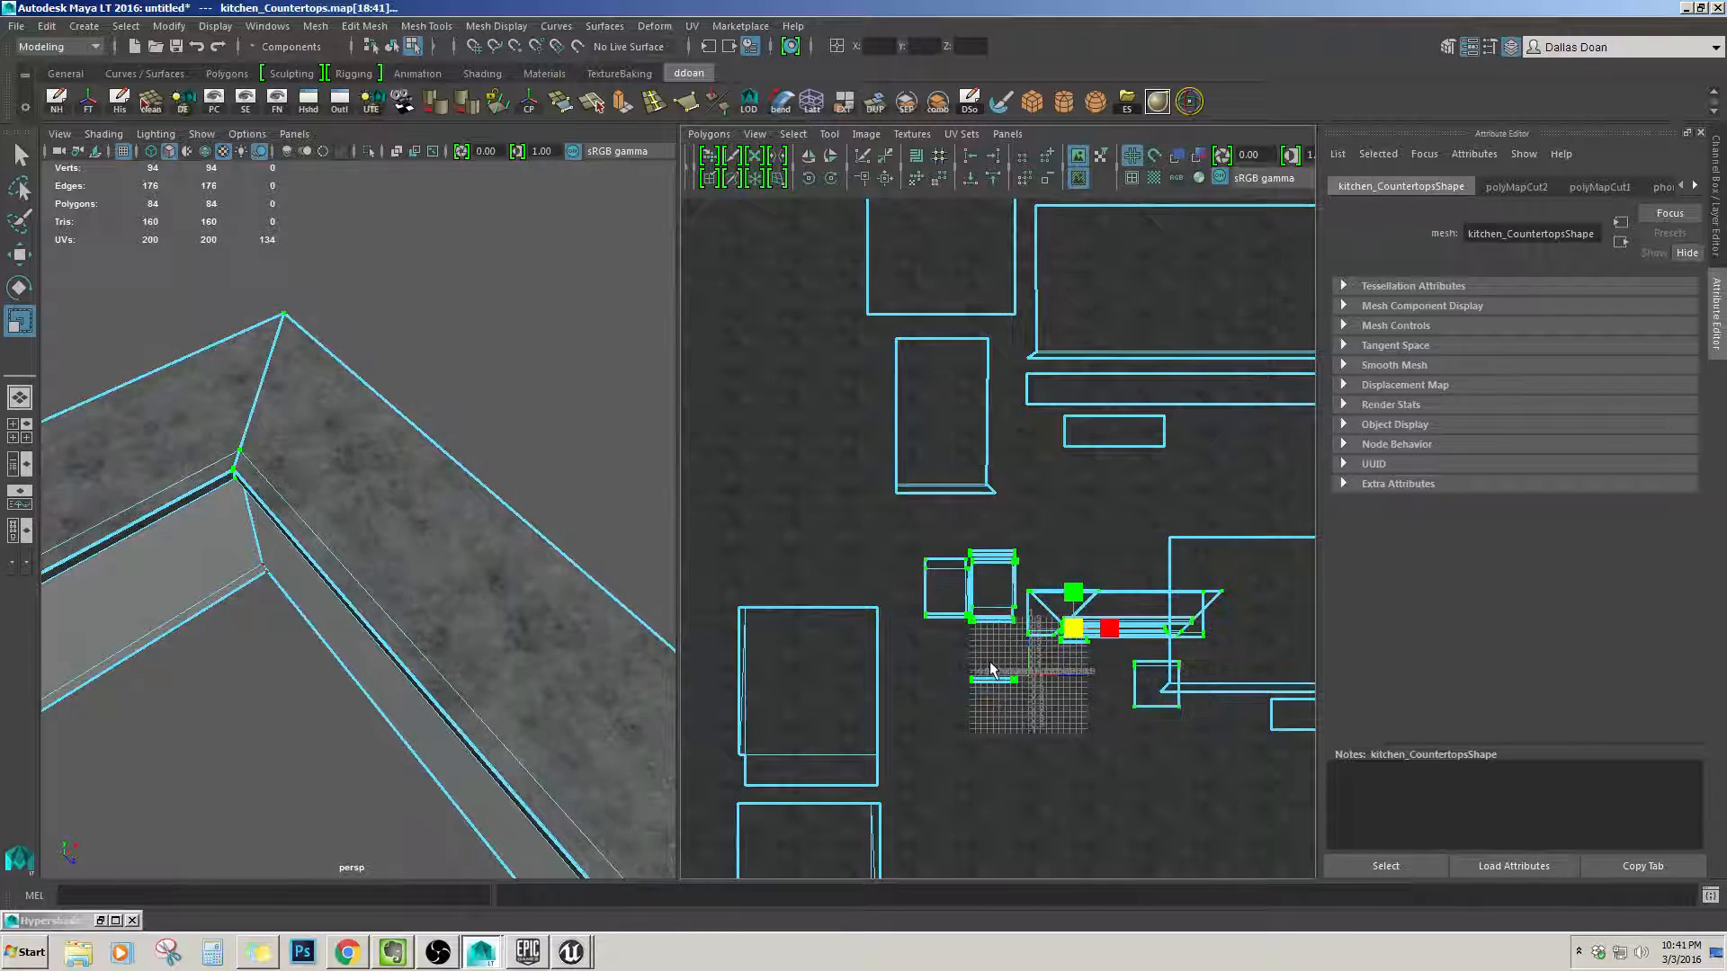
Examine the granite texture's scale on the countertop surfaces and lips up close and from several angles.
alt+drag(480, 598, 382, 468)
scroll(227, 463, up, 3)
scroll(370, 489, down, 6)
alt+middle_drag(297, 490, 409, 543)
scroll(408, 543, up, 4)
alt+drag(408, 544, 471, 644)
scroll(423, 601, down, 5)
key(F8)
click(385, 470)
scroll(382, 514, up, 3)
scroll(384, 515, up, 5)
scroll(390, 594, up, 2)
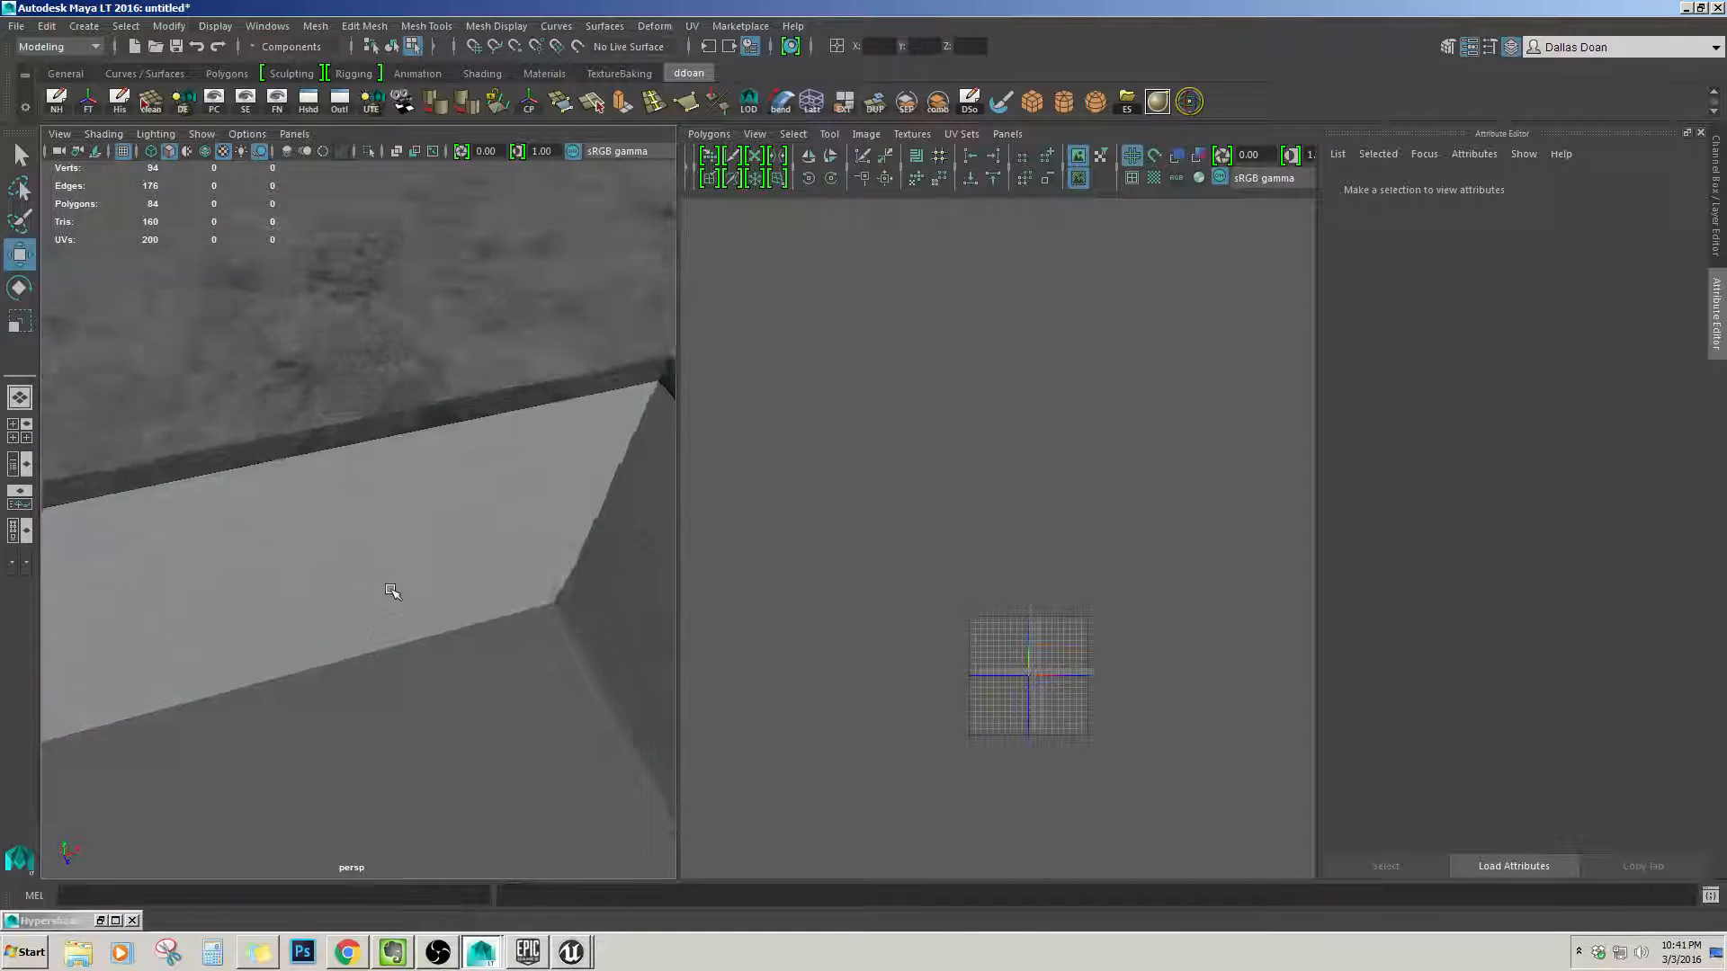
alt+drag(389, 594, 379, 558)
scroll(480, 642, down, 5)
Return to object mode with the countertops selected, show the object's channels and delete its construction history.
click(408, 575)
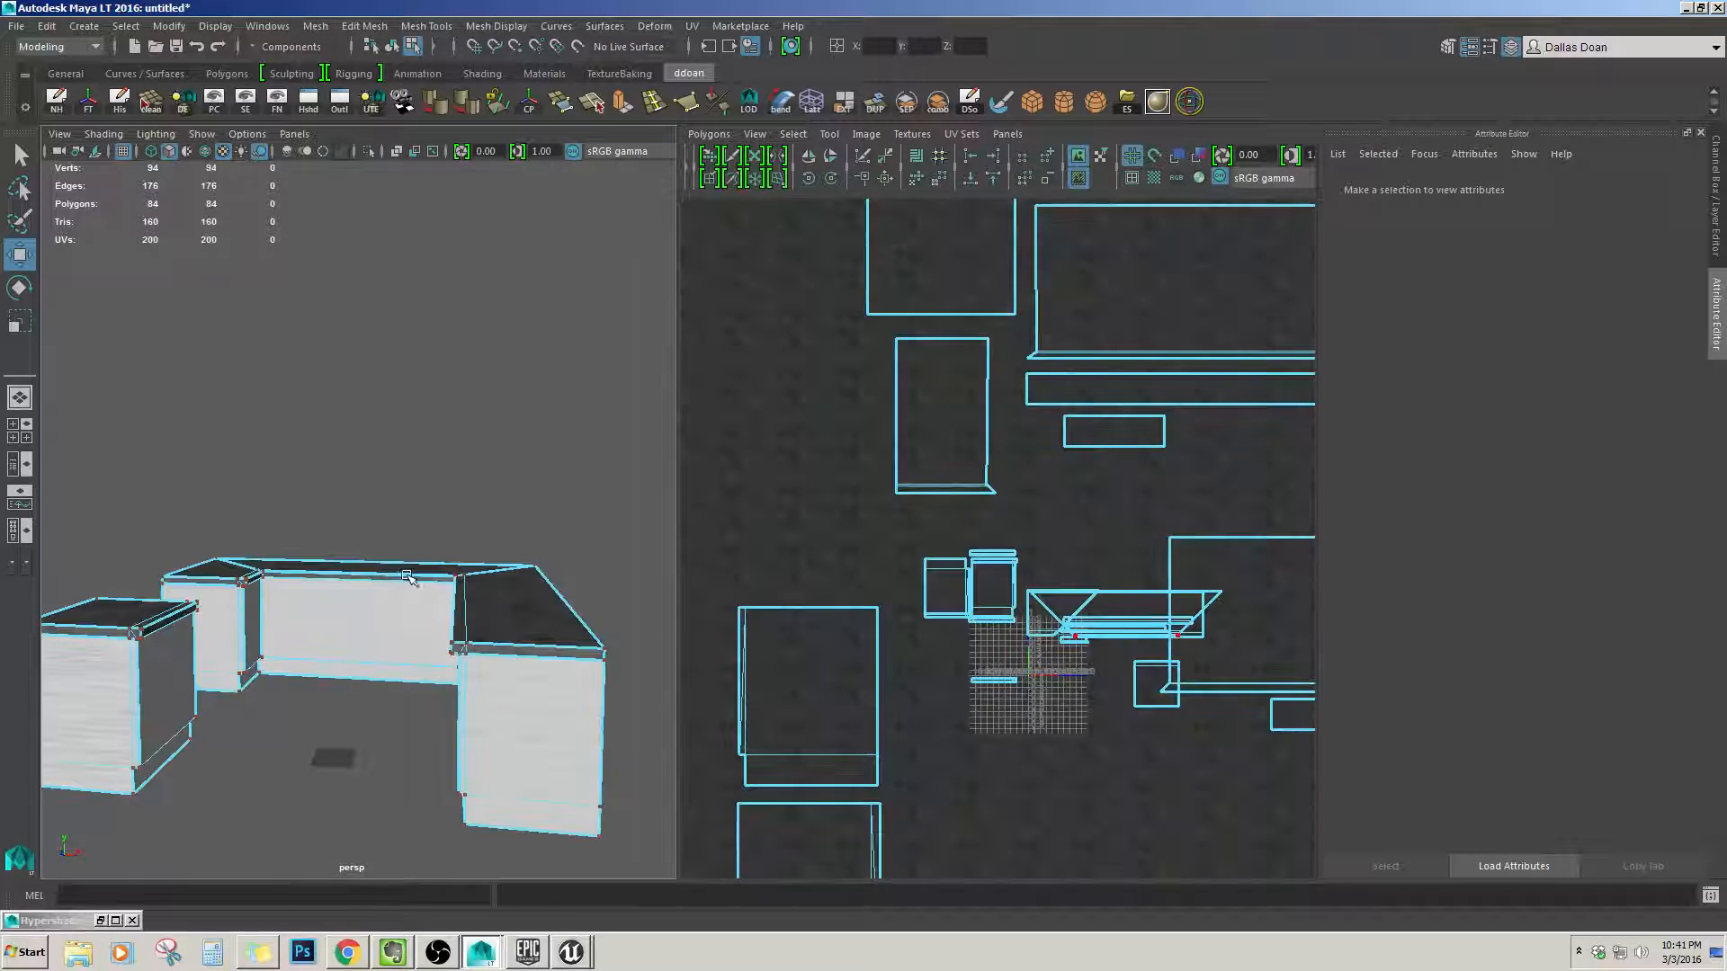
key(F8)
scroll(388, 563, down, 3)
alt+drag(389, 563, 403, 595)
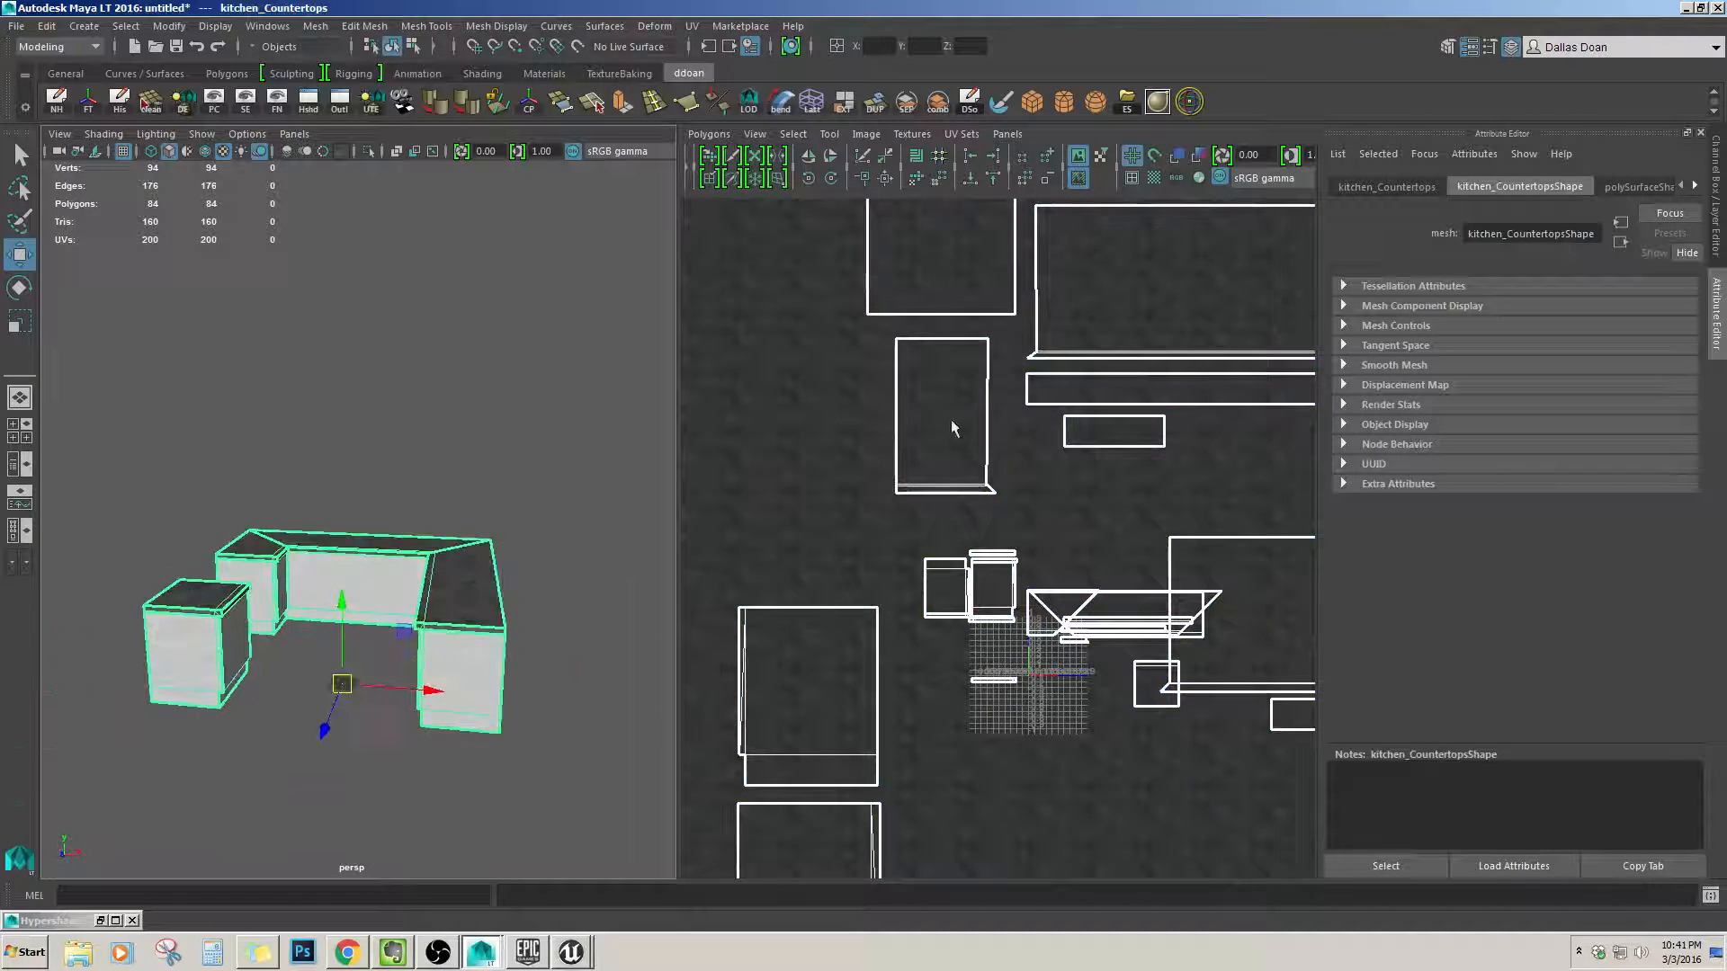
key(ctrl+a)
key(alt+shift+d)
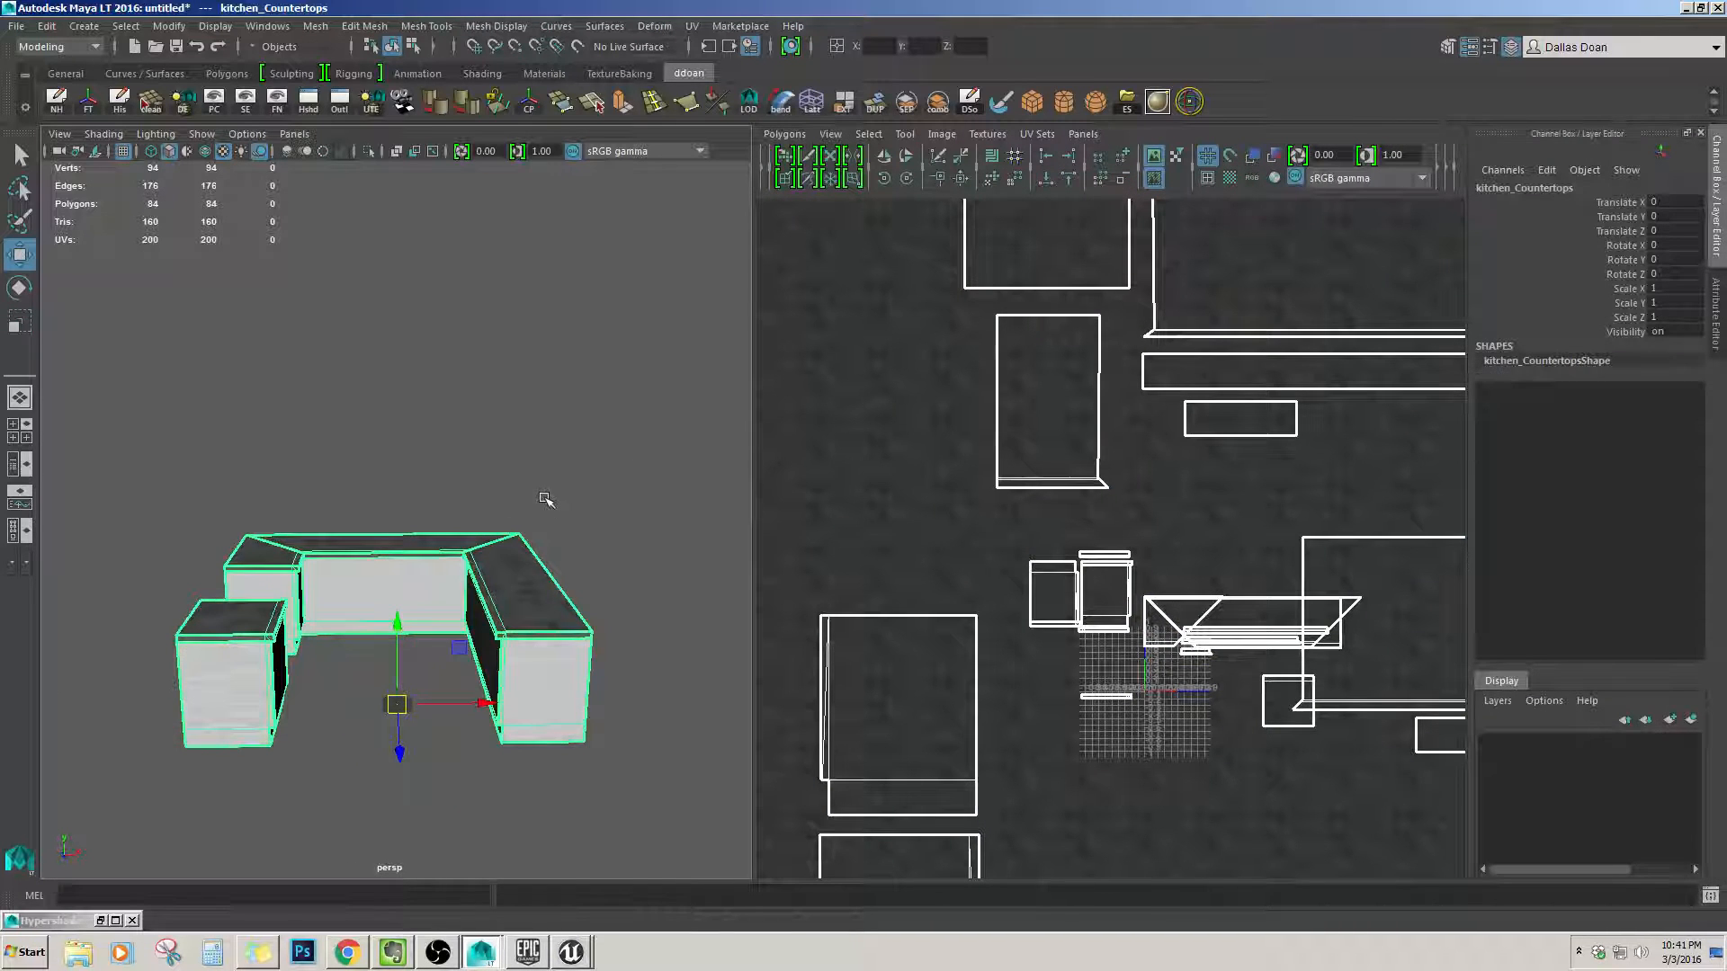
Examine the whole textured countertops model from several angles.
scroll(547, 500, down, 3)
alt+drag(547, 499, 488, 508)
scroll(478, 506, up, 5)
scroll(478, 505, down, 5)
scroll(488, 509, up, 3)
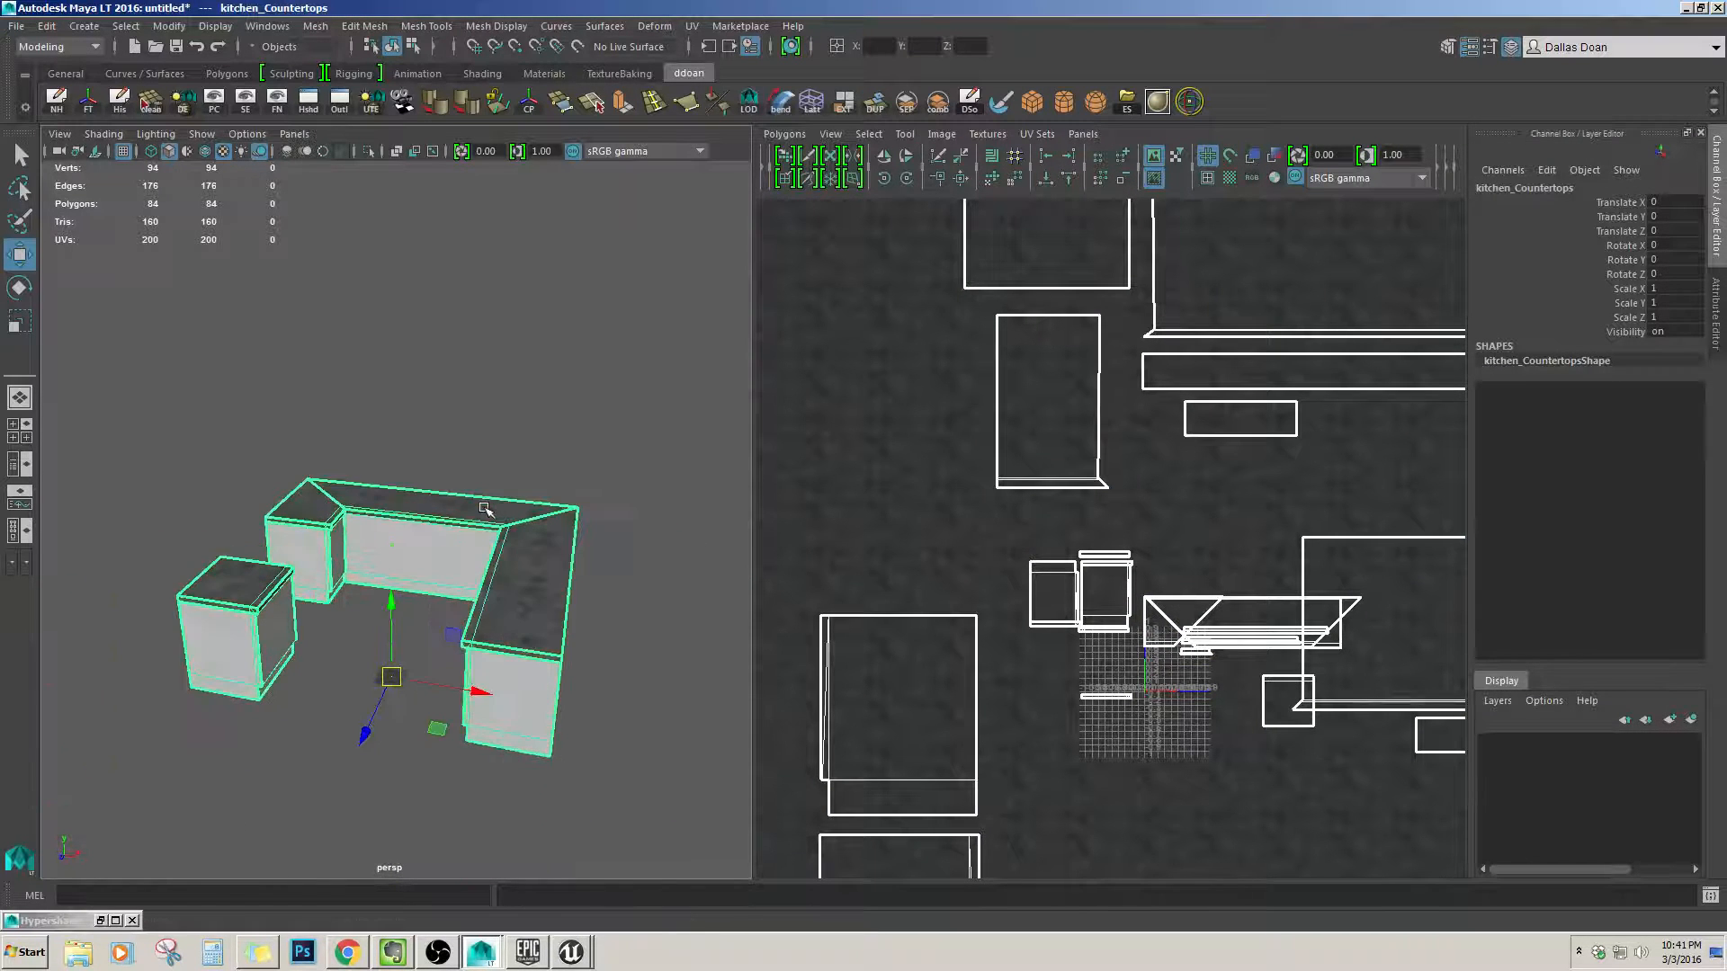
alt+middle_drag(489, 508, 472, 542)
scroll(517, 549, up, 2)
alt+drag(536, 551, 476, 540)
Export the selected countertops as FBX, overwriting kitchen_Countertops.fbx in the scifi_Kitchen project's Content\Props folder.
click(16, 26)
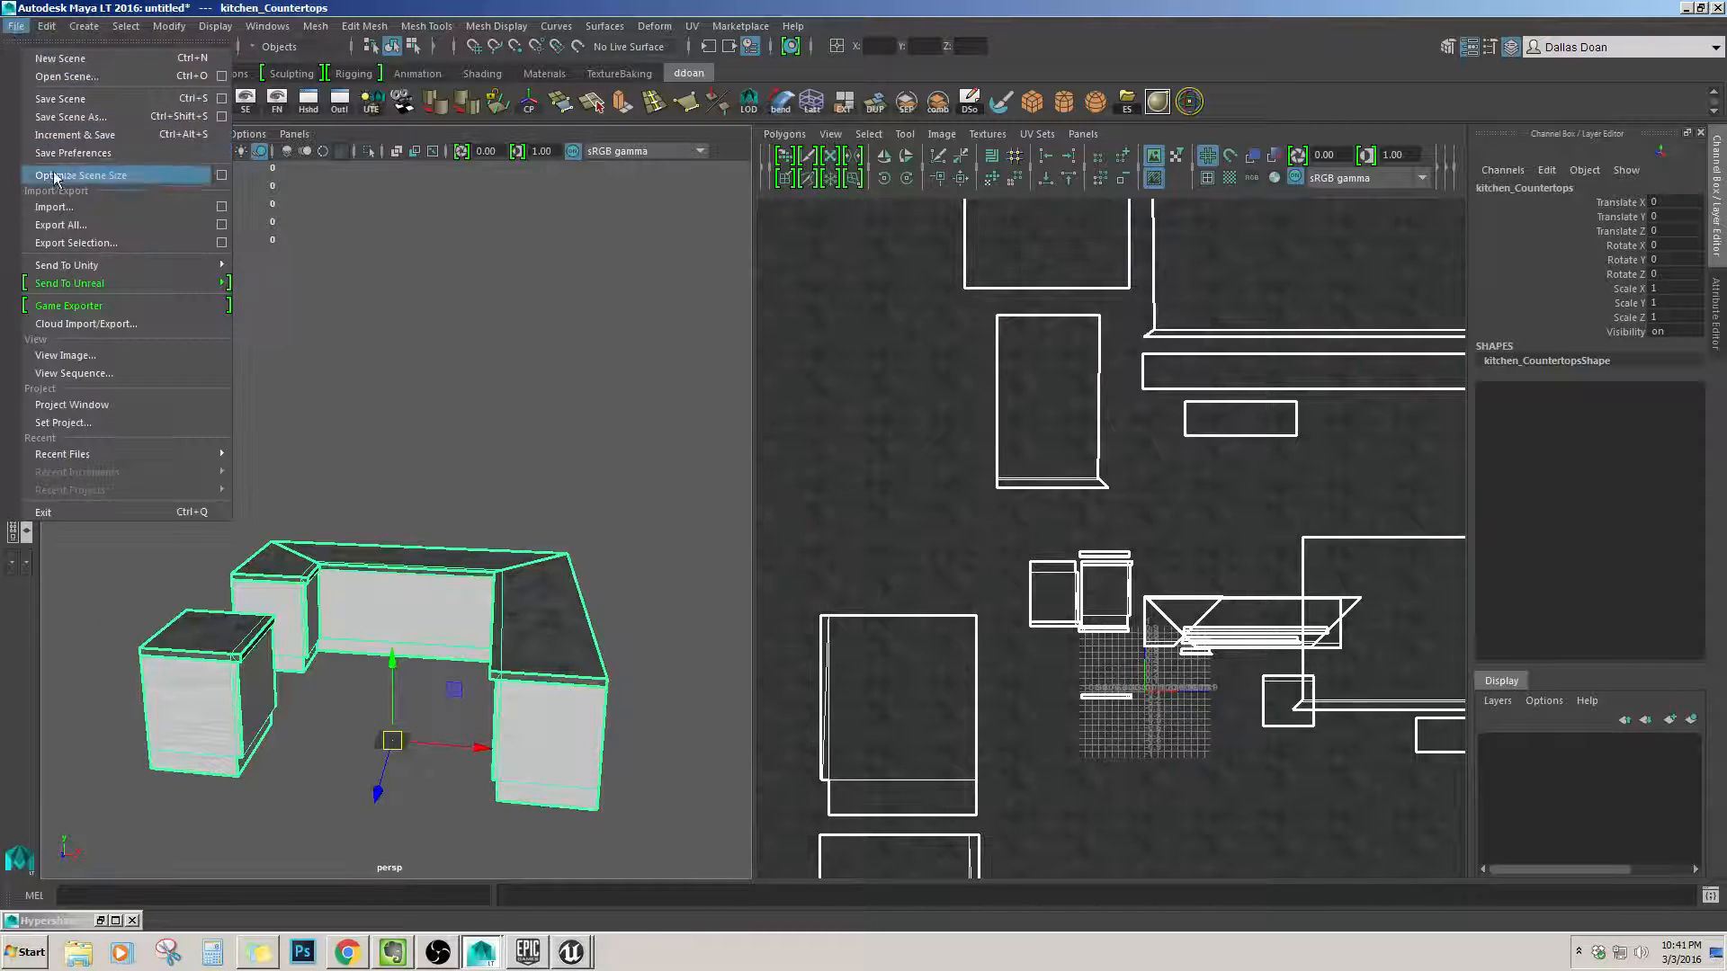
mouse_move(174, 283)
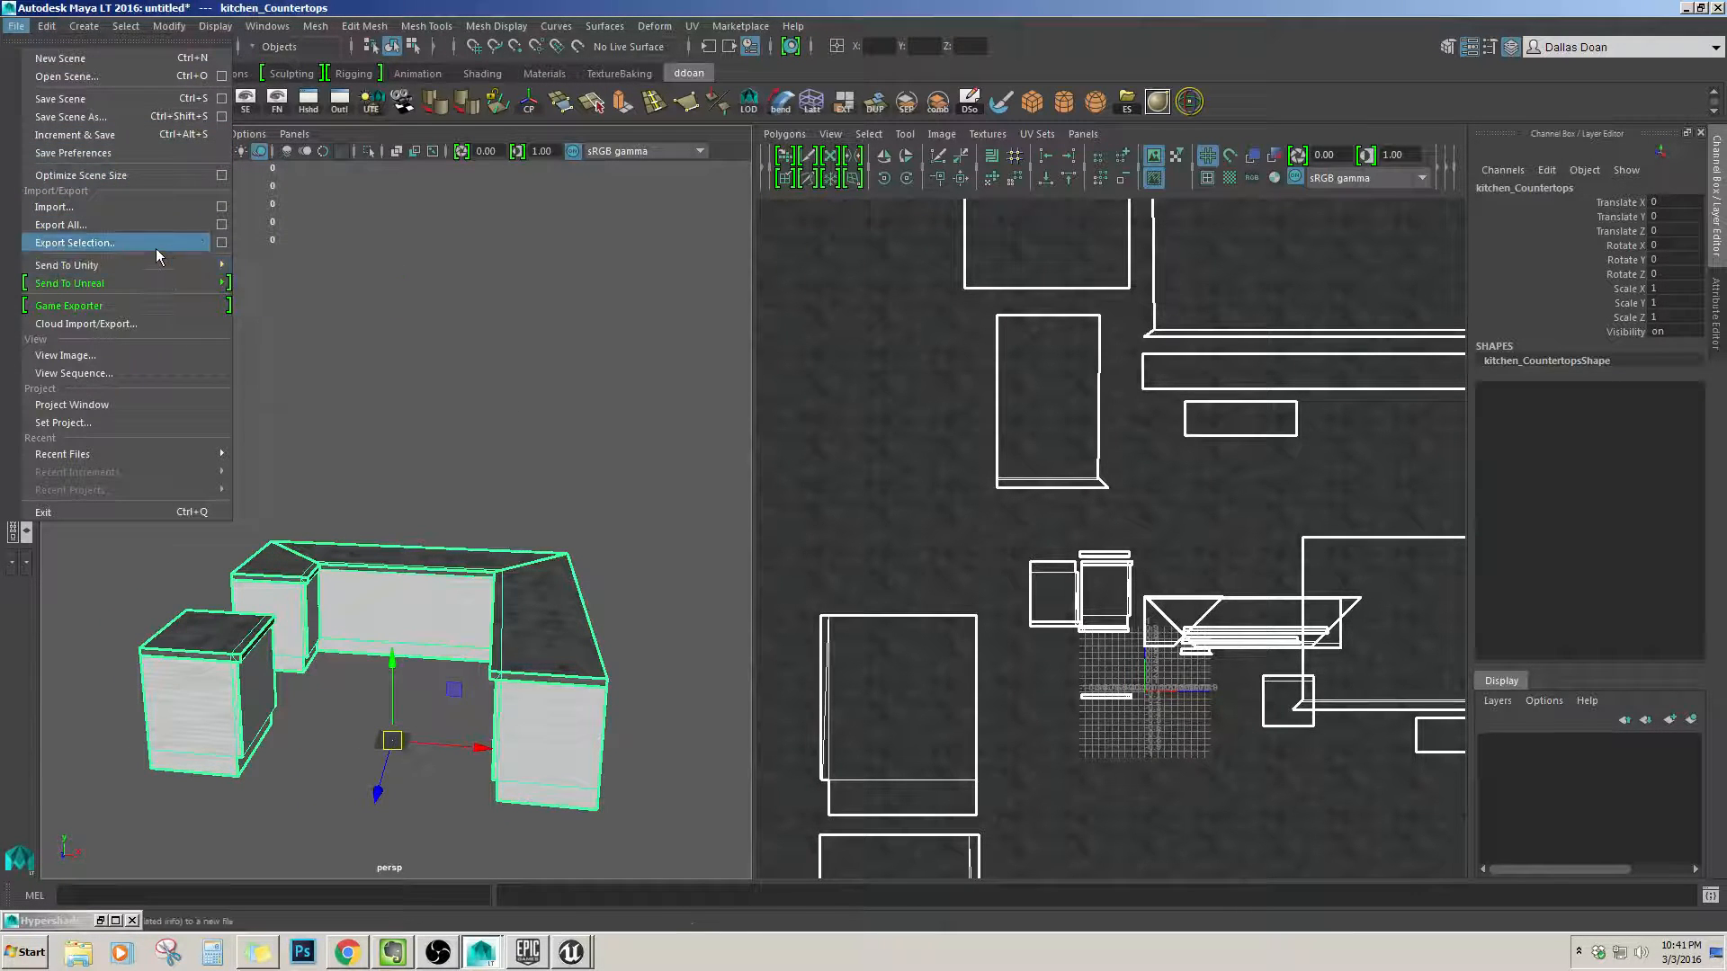
click(144, 243)
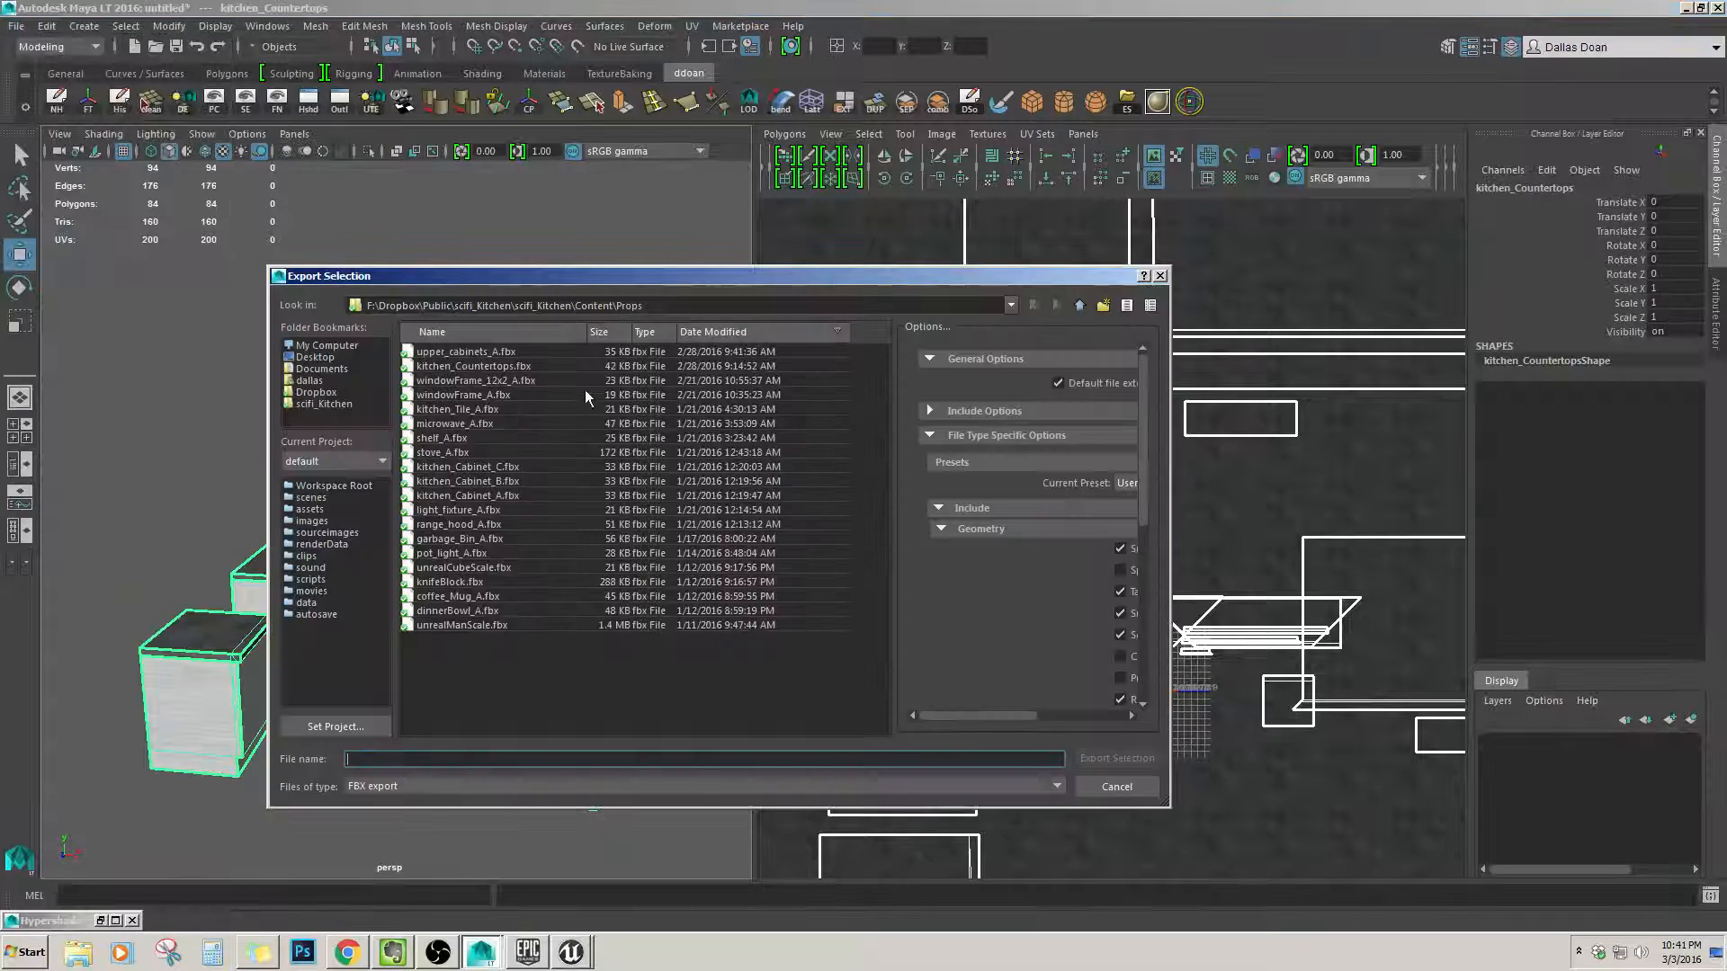
click(497, 367)
click(1126, 759)
click(679, 565)
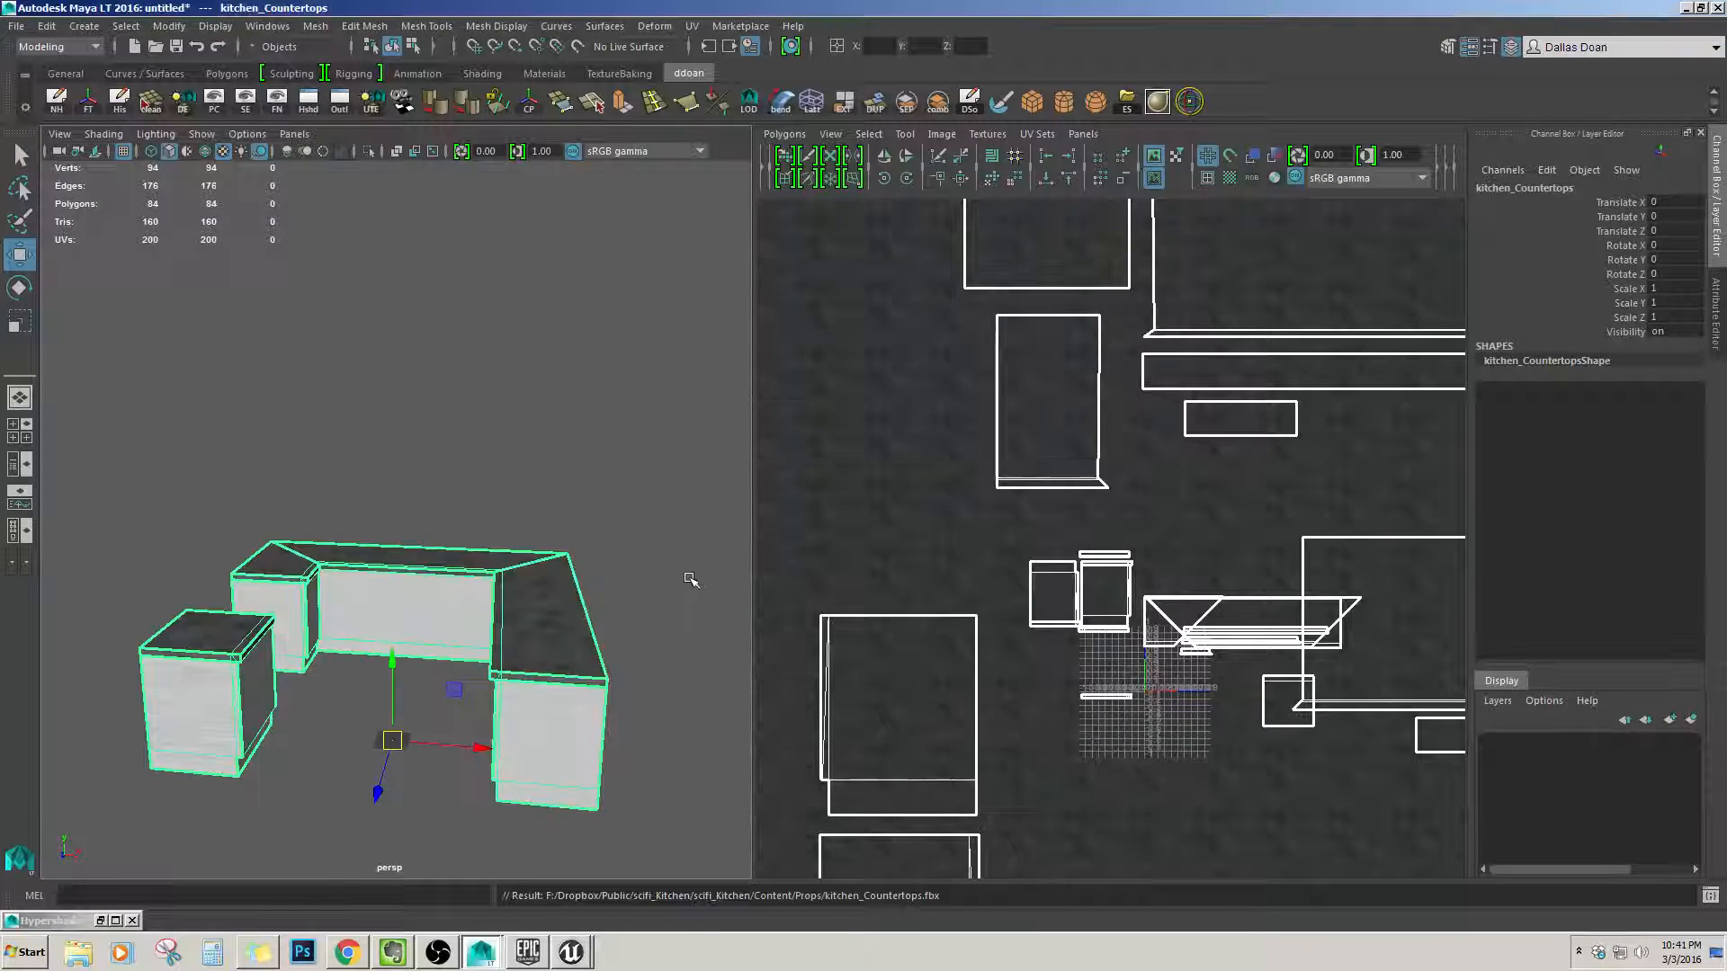
Switch to the Unreal Editor and open the kitchen_Countertops static mesh from the Props folder.
click(571, 953)
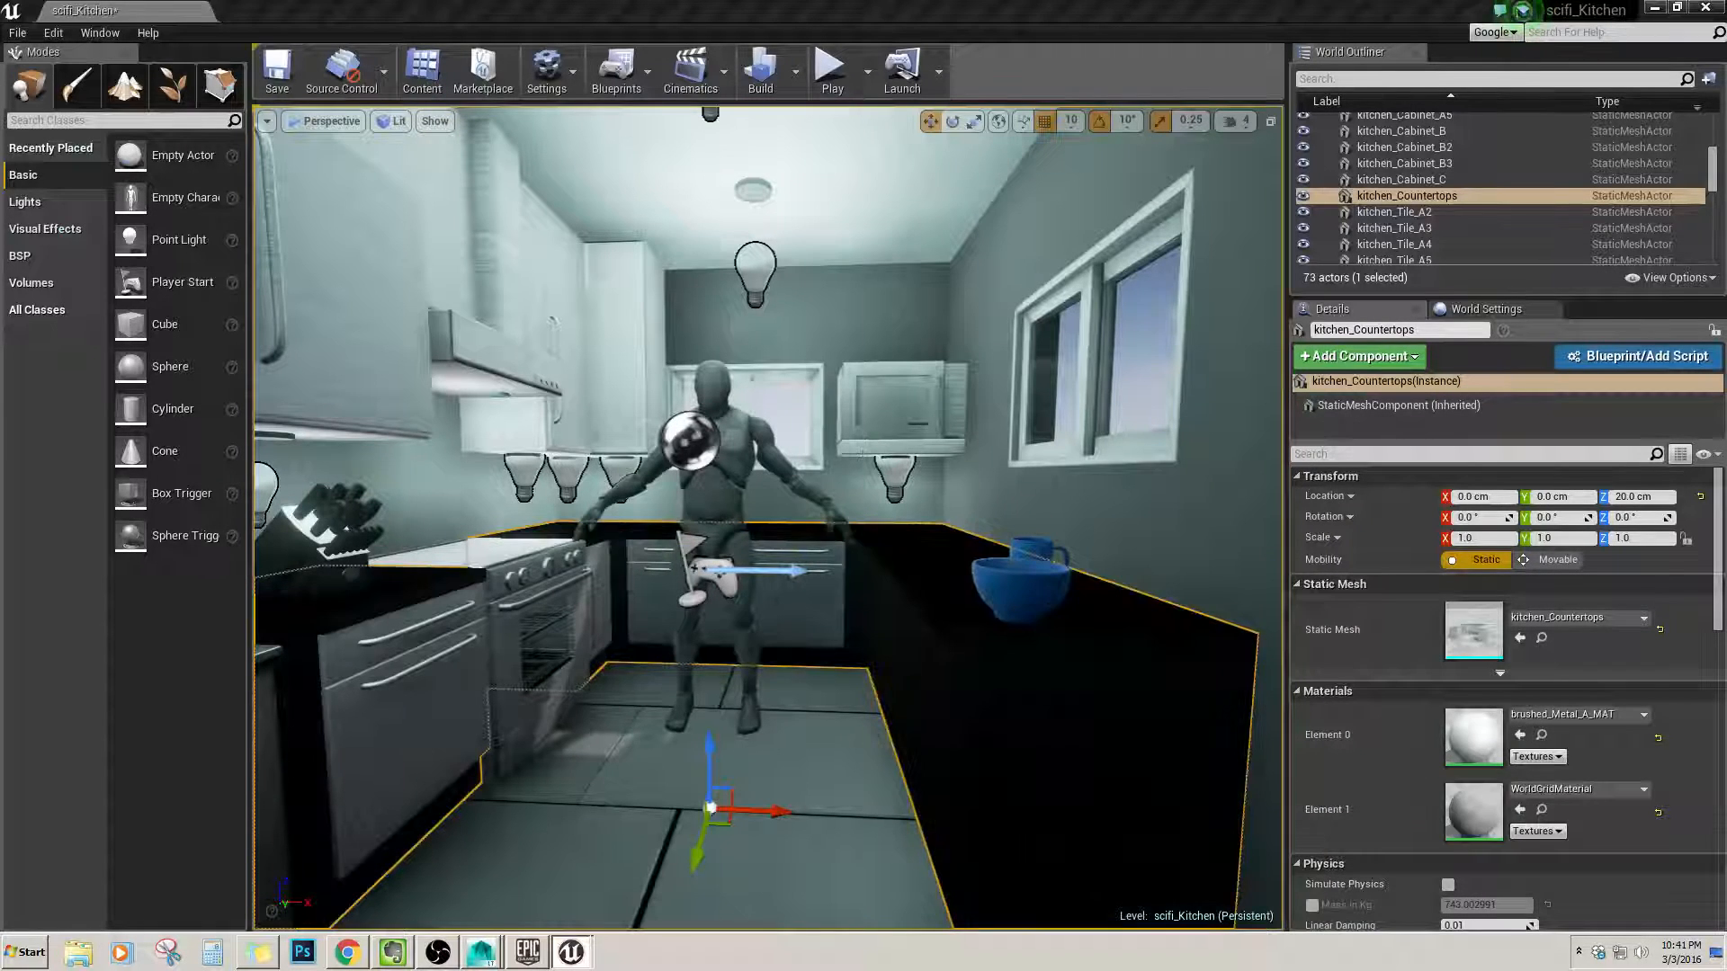
right_drag(856, 557, 969, 572)
key(w)
key(s)
key(w)
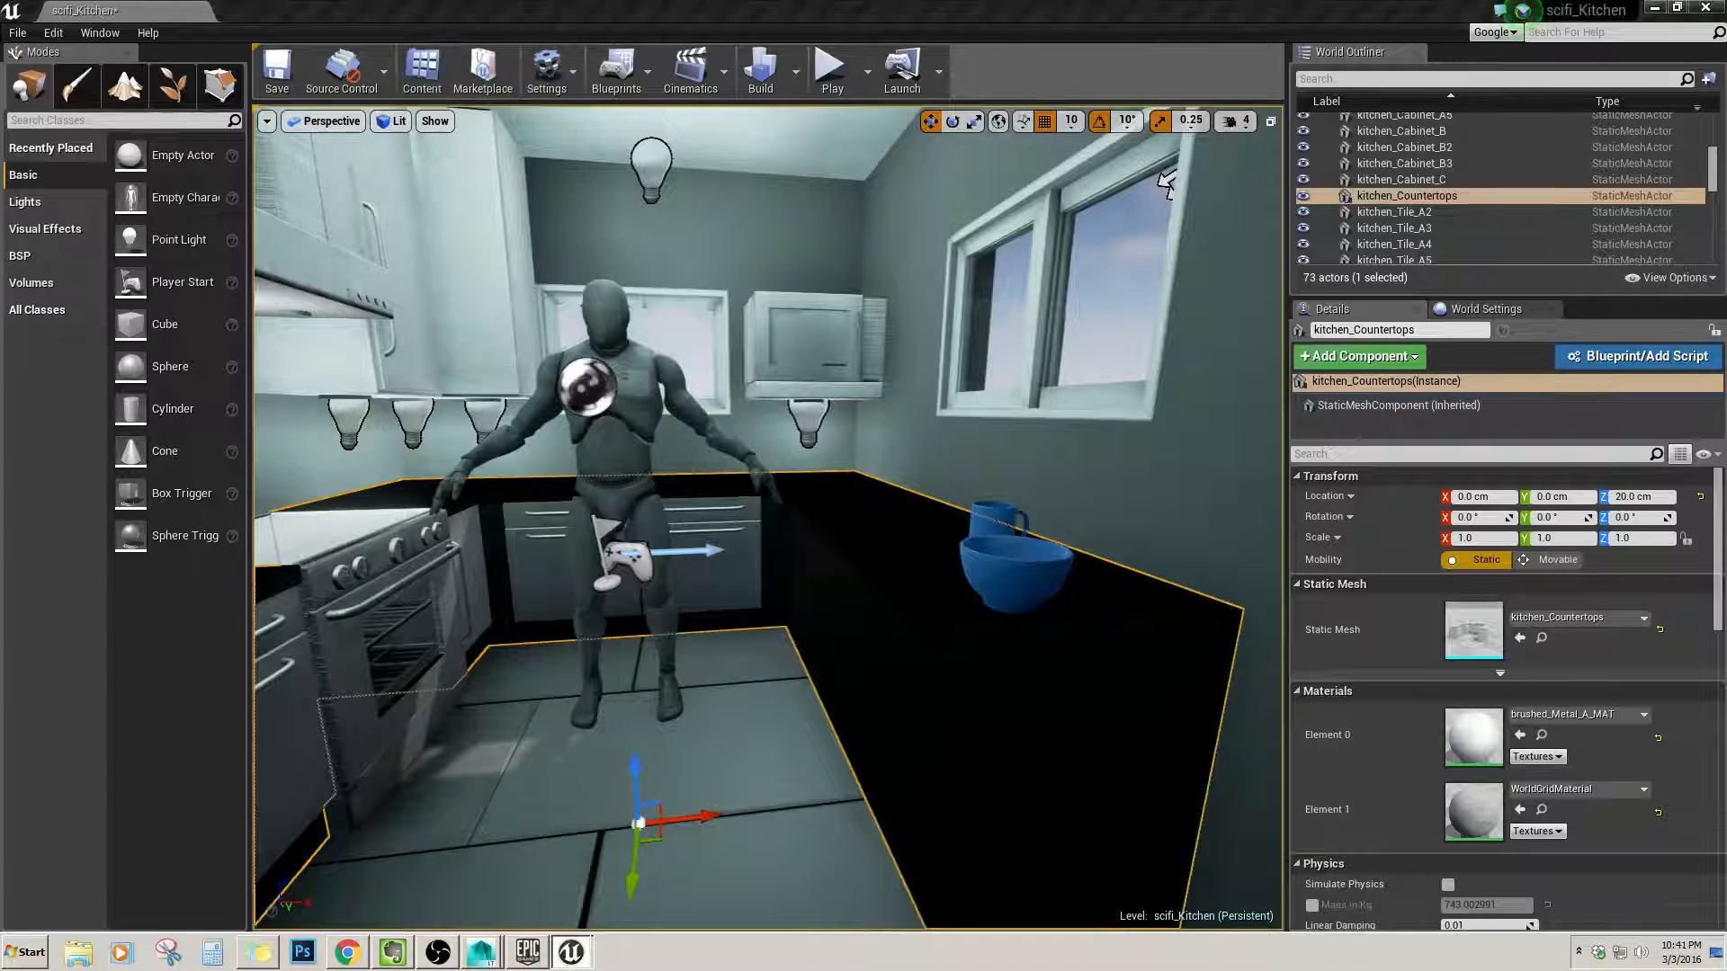
click(244, 337)
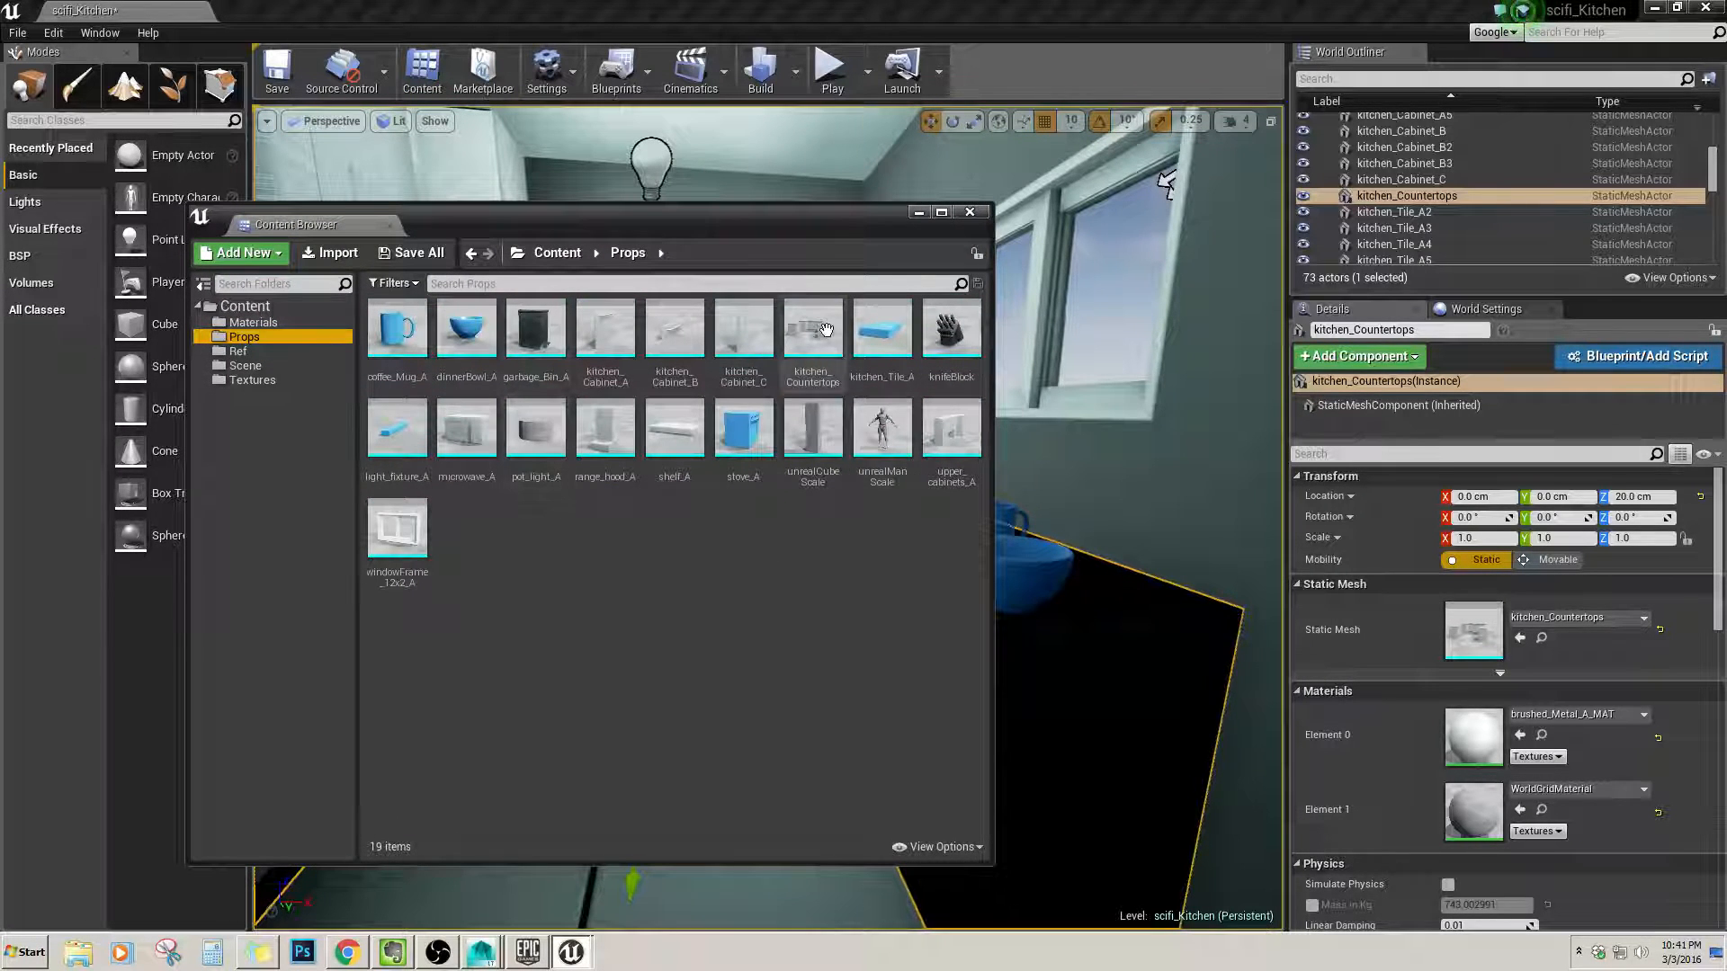
double_click(837, 359)
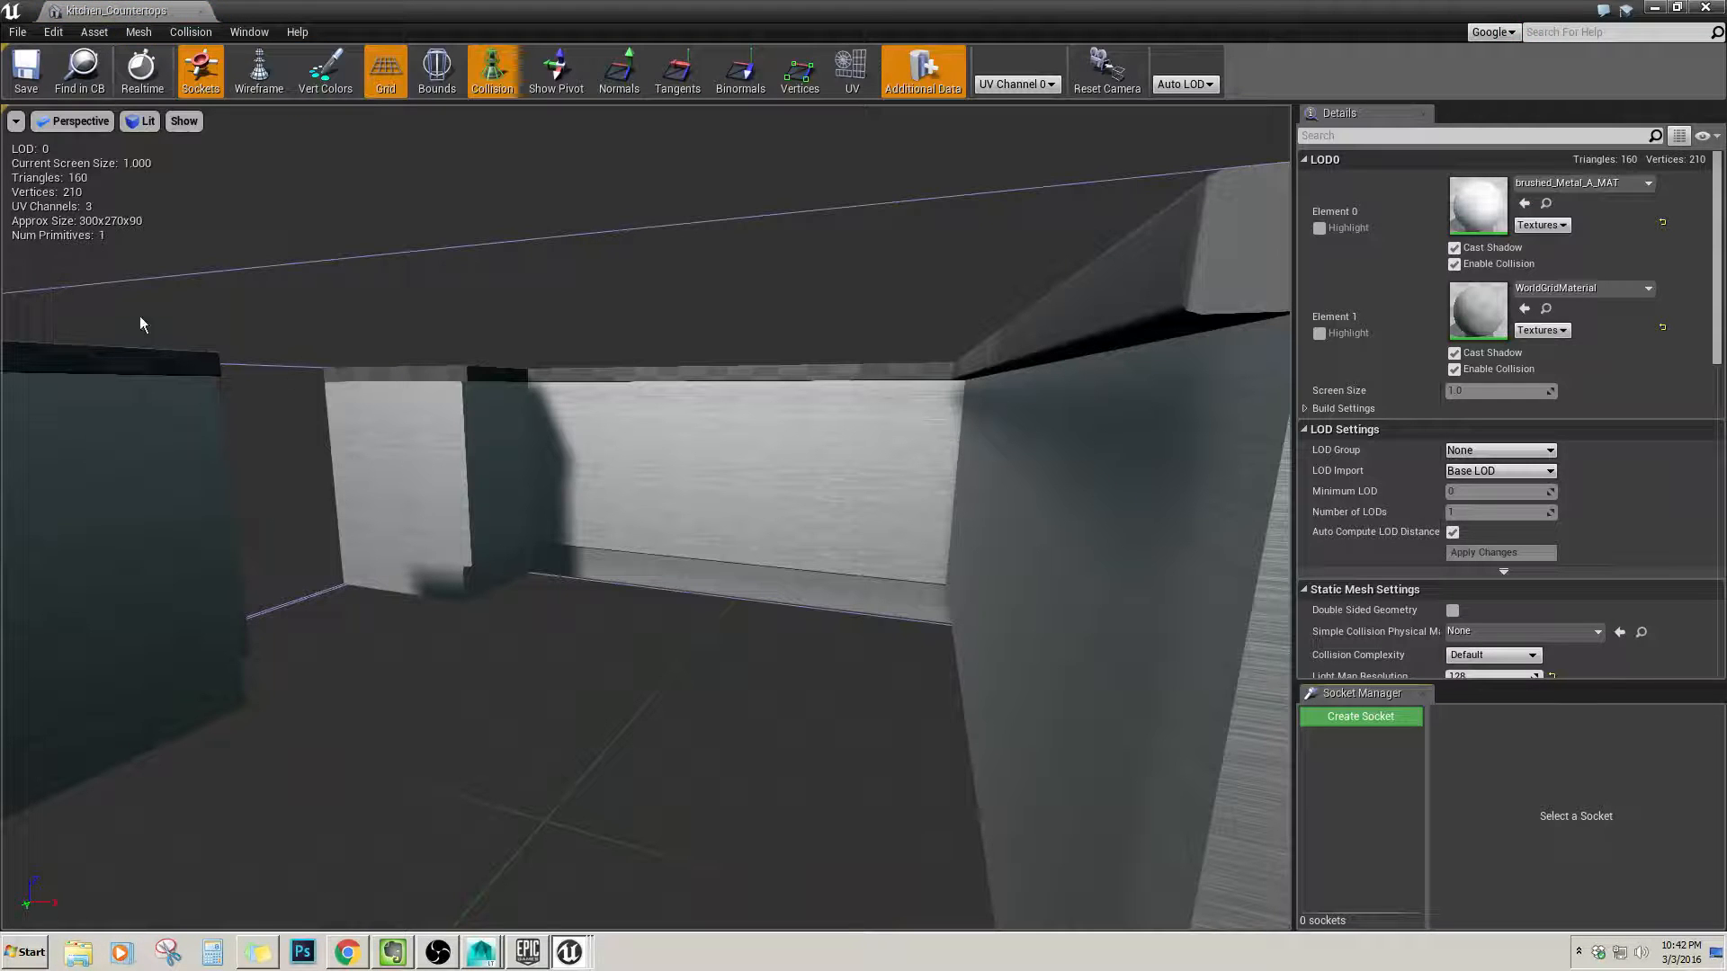
Assign the Granite_A material to the countertops mesh's Element 1, inspect the result, and close the mesh editor and Content Browser.
click(579, 869)
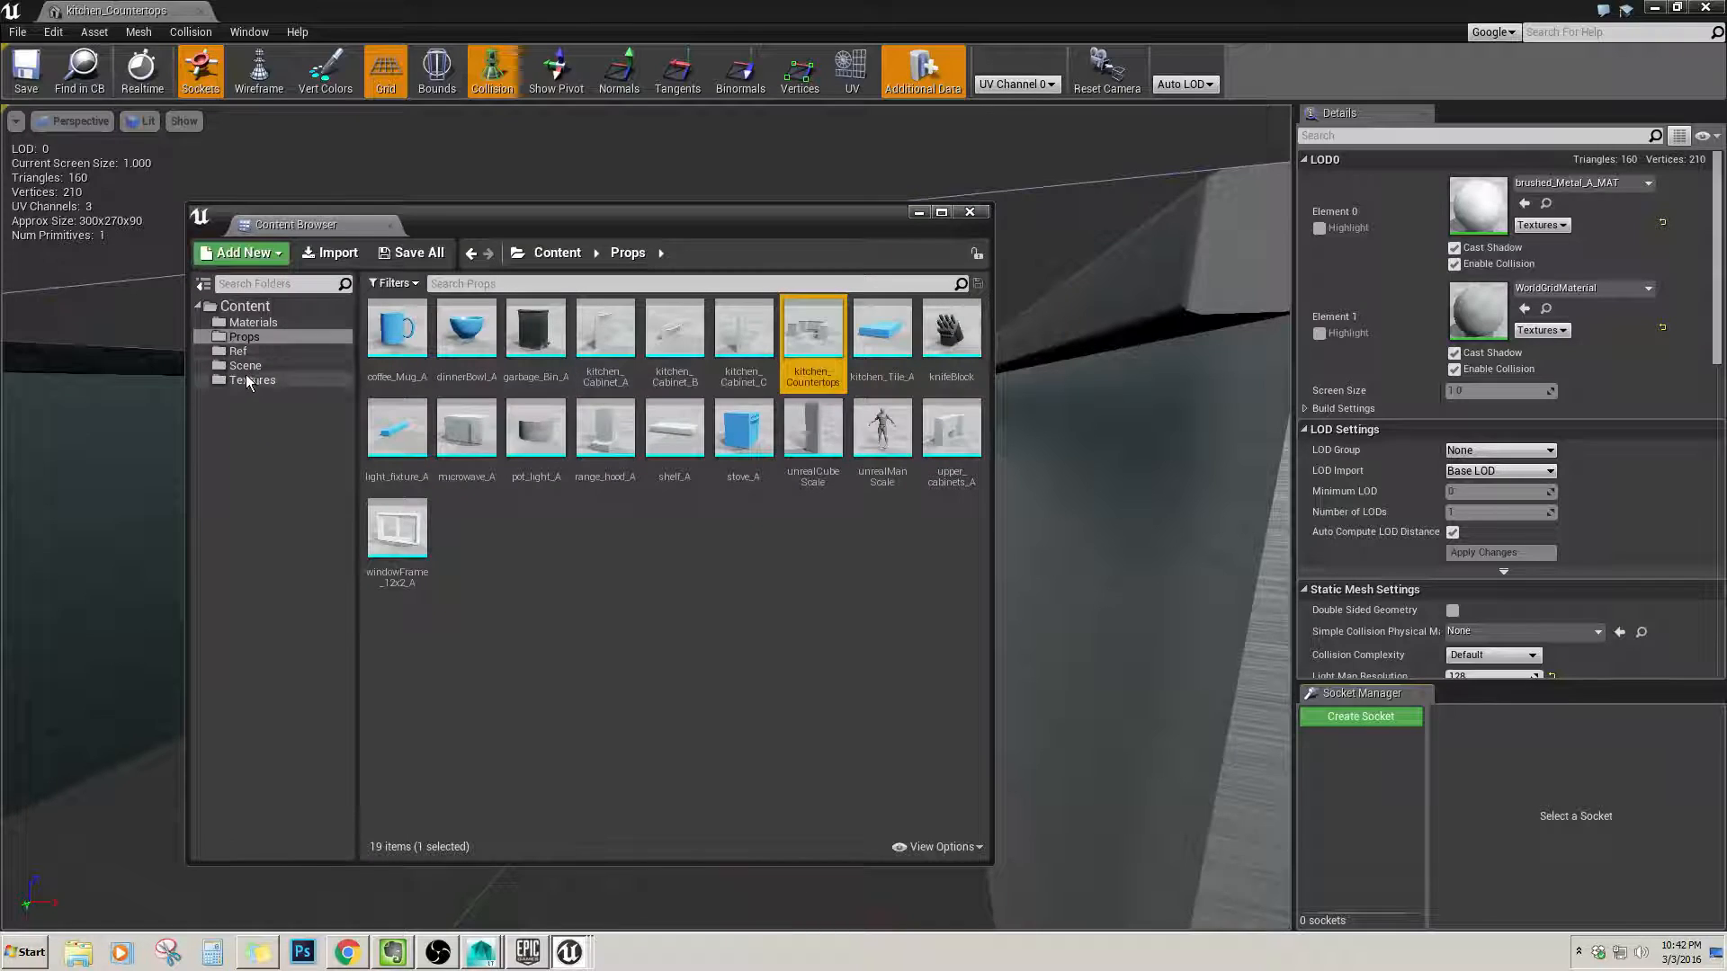
click(254, 323)
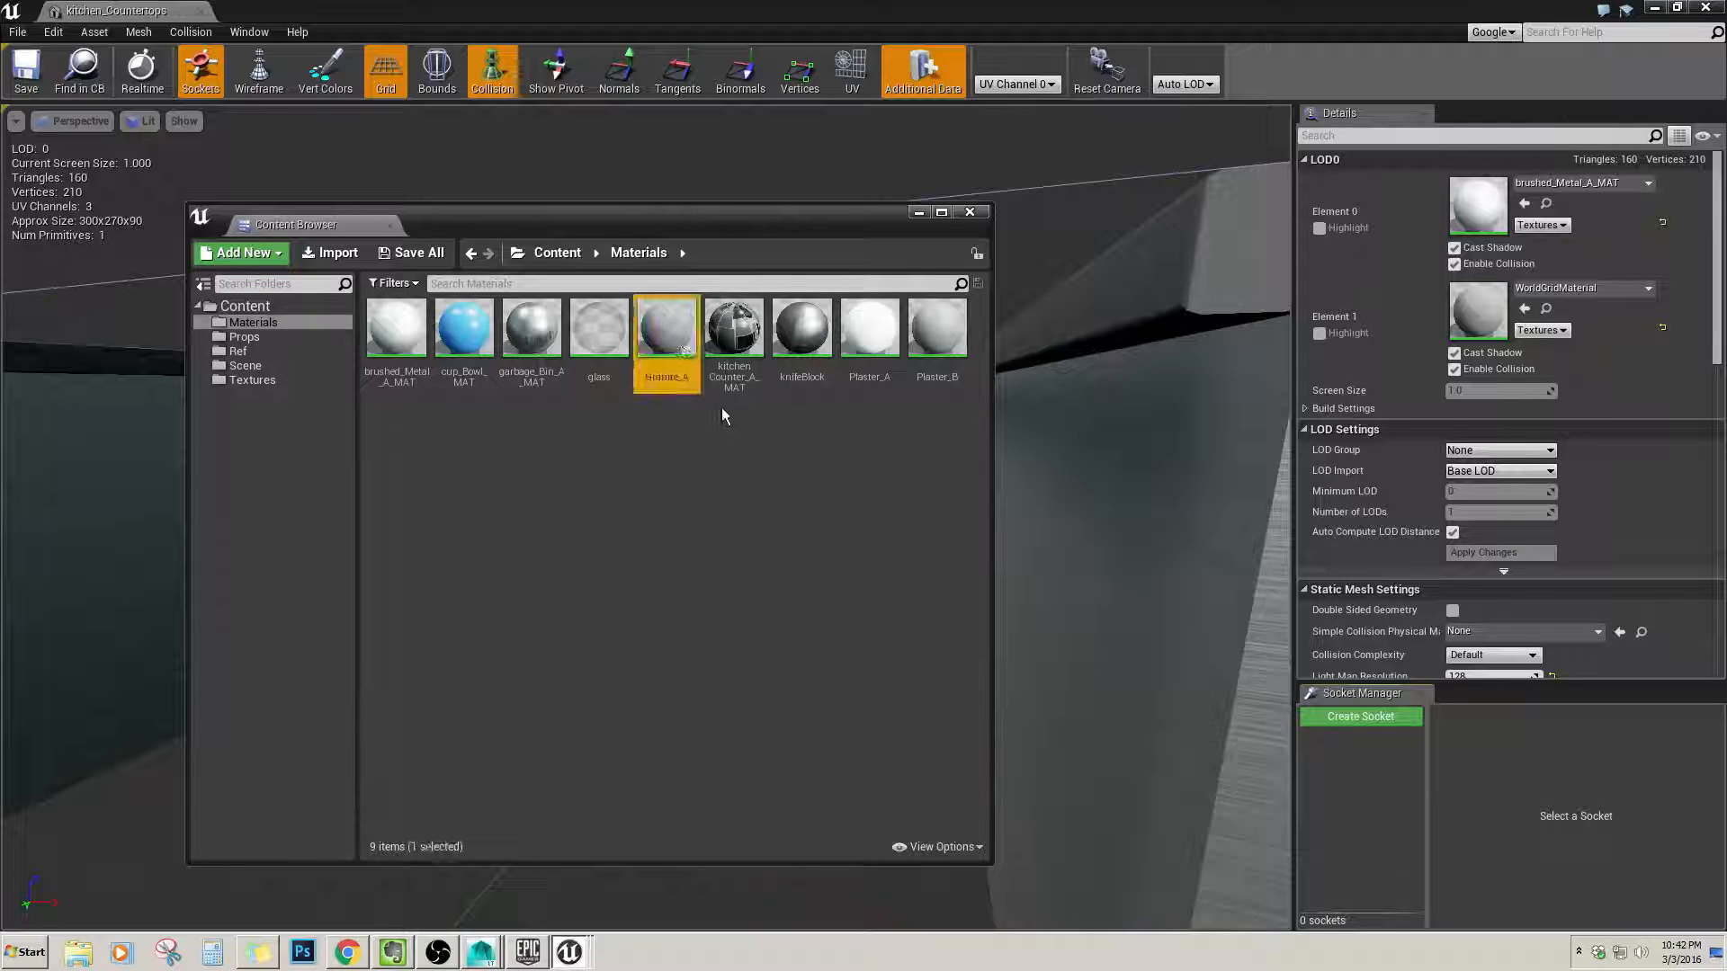
click(1525, 309)
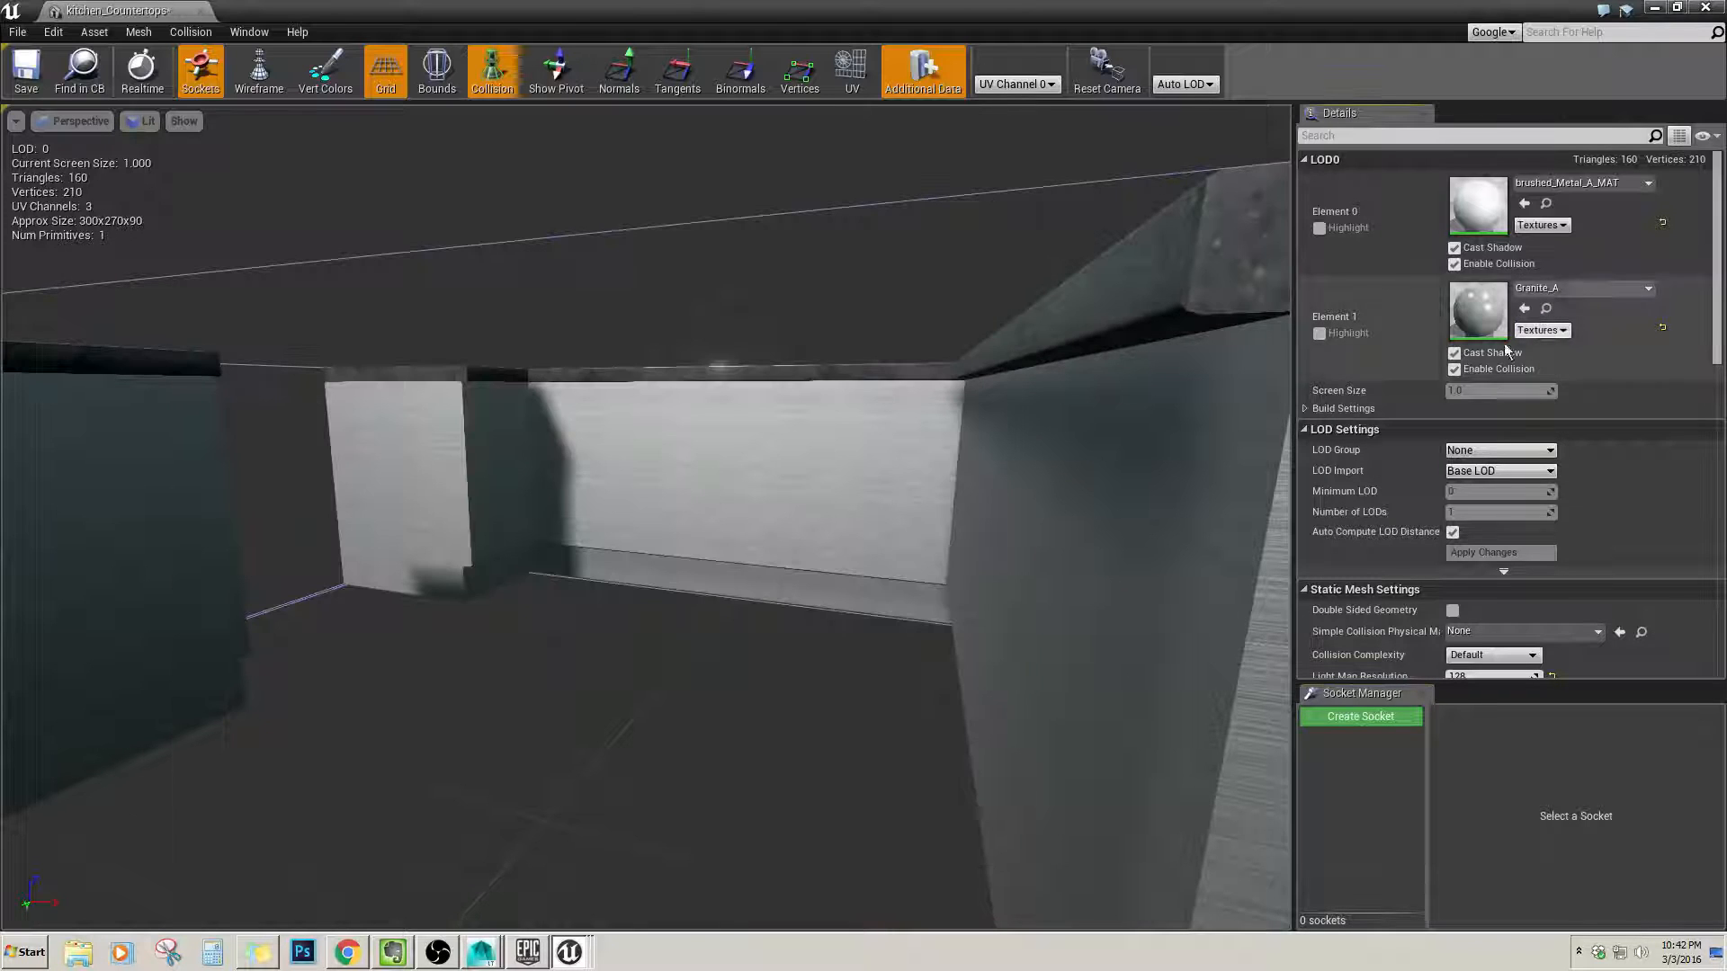
alt+drag(840, 392, 765, 441)
right_drag(765, 441, 710, 413)
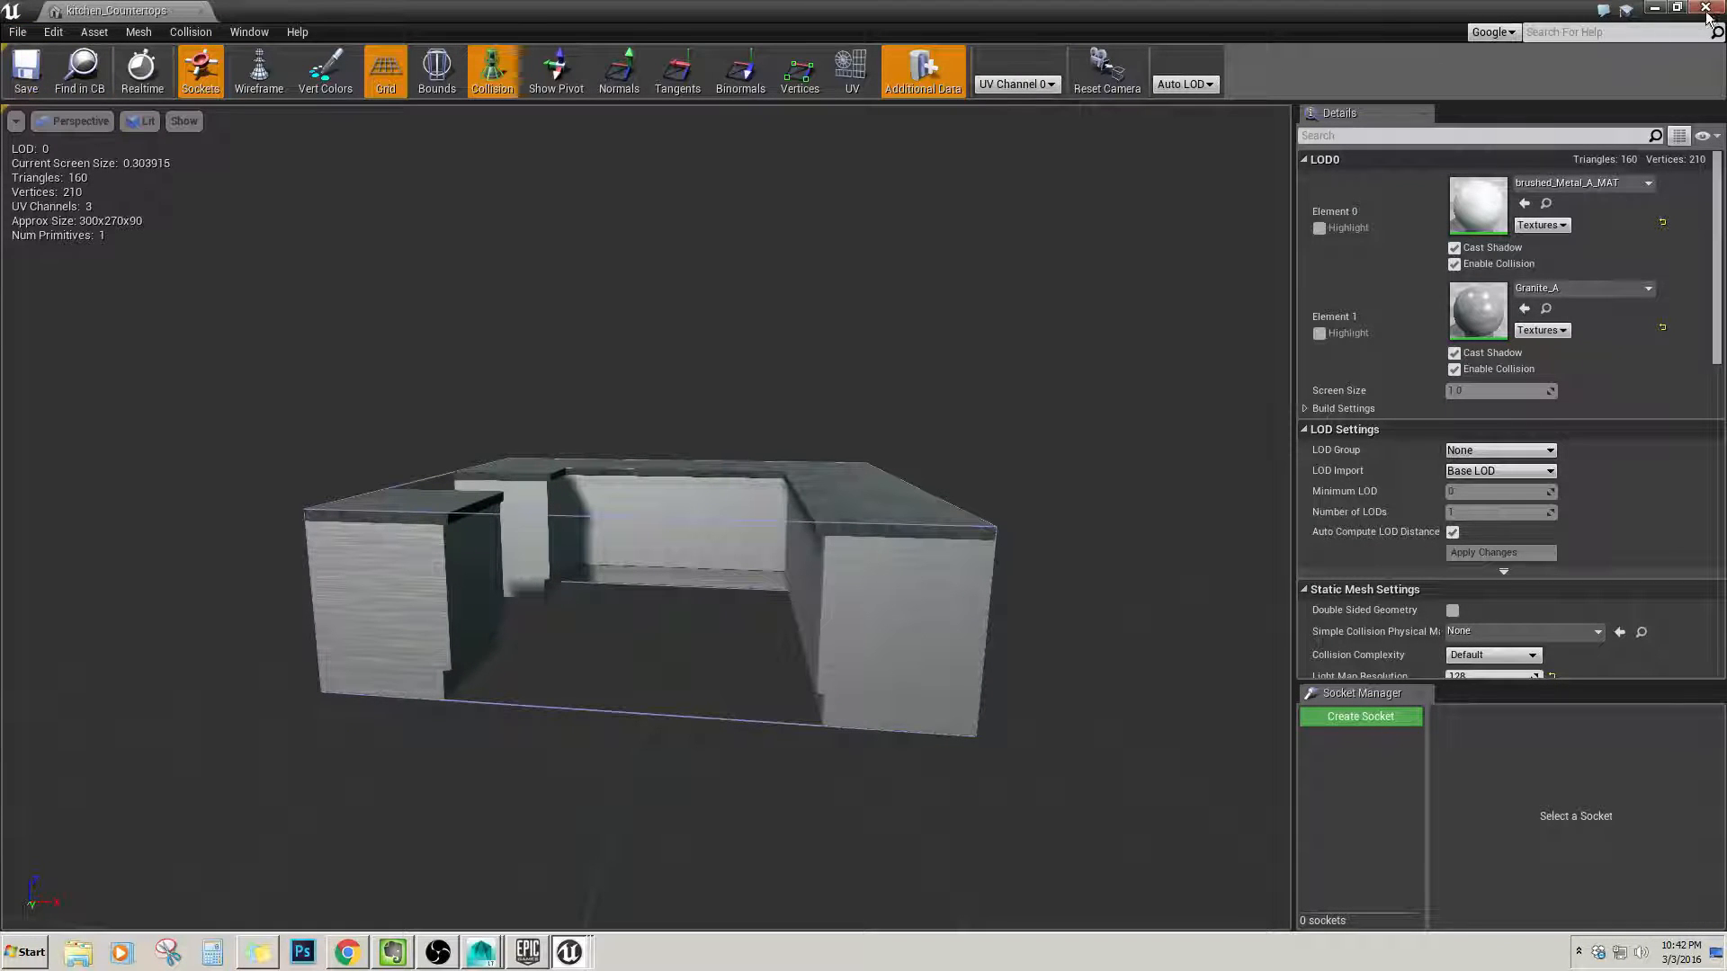
click(200, 12)
click(917, 214)
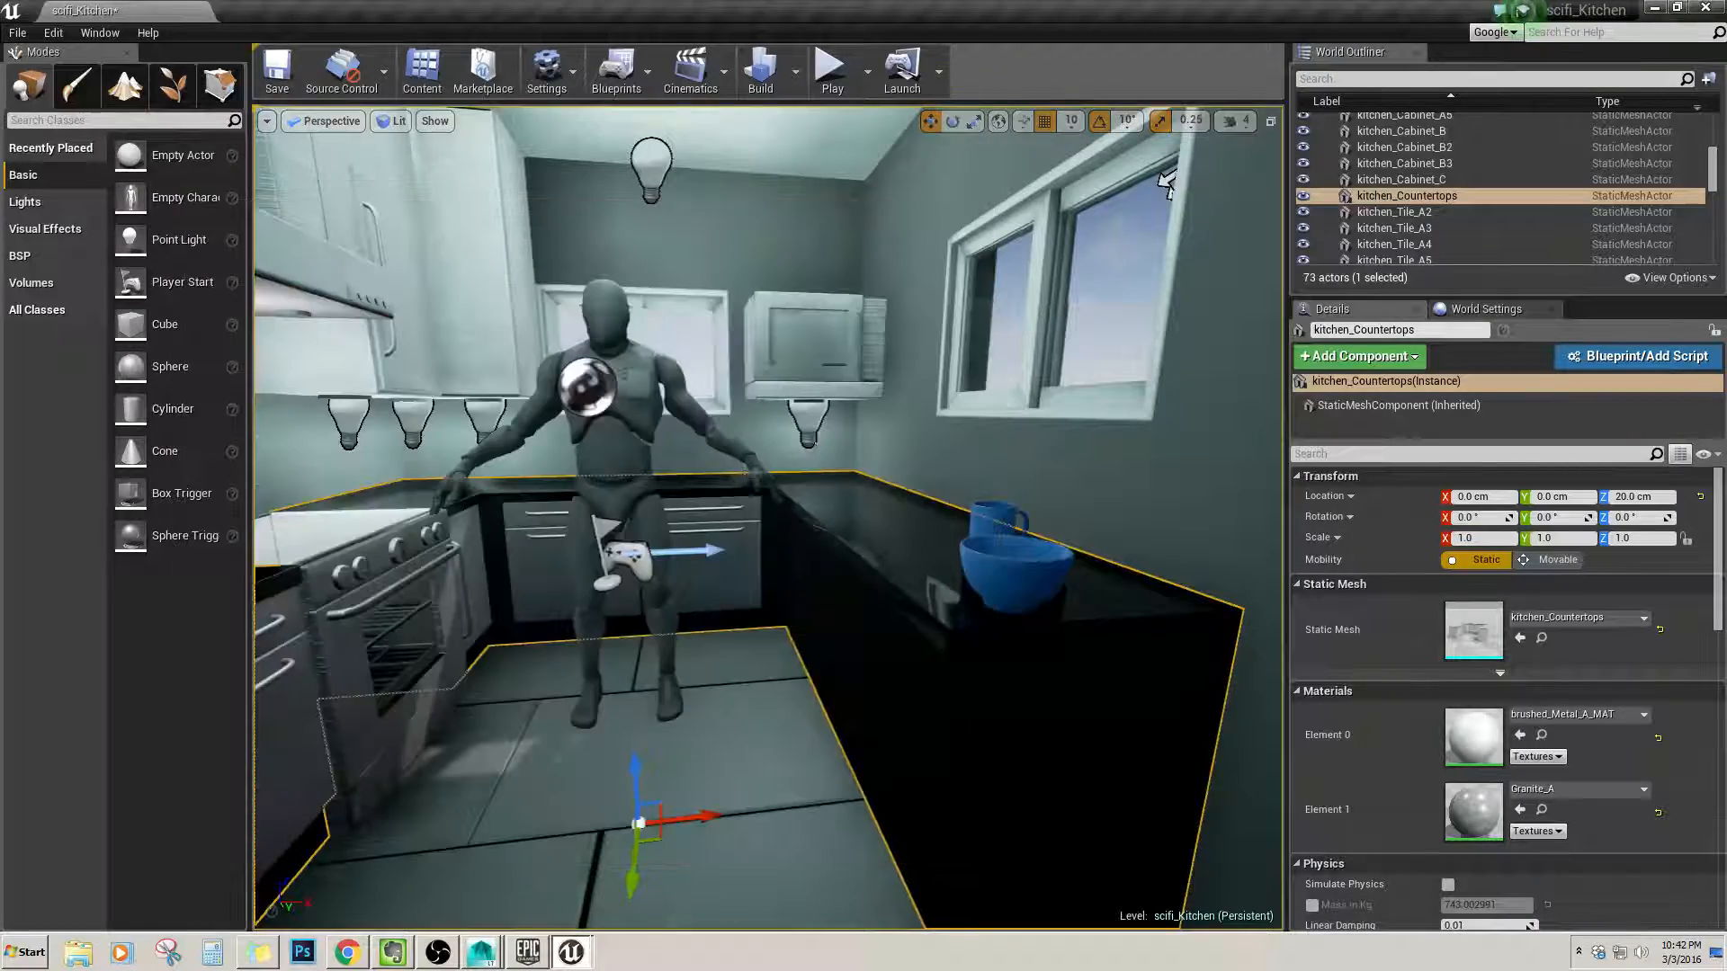
Build the kitchen level with the updated countertops.
right_drag(717, 491, 616, 457)
right_drag(575, 270, 648, 254)
click(760, 79)
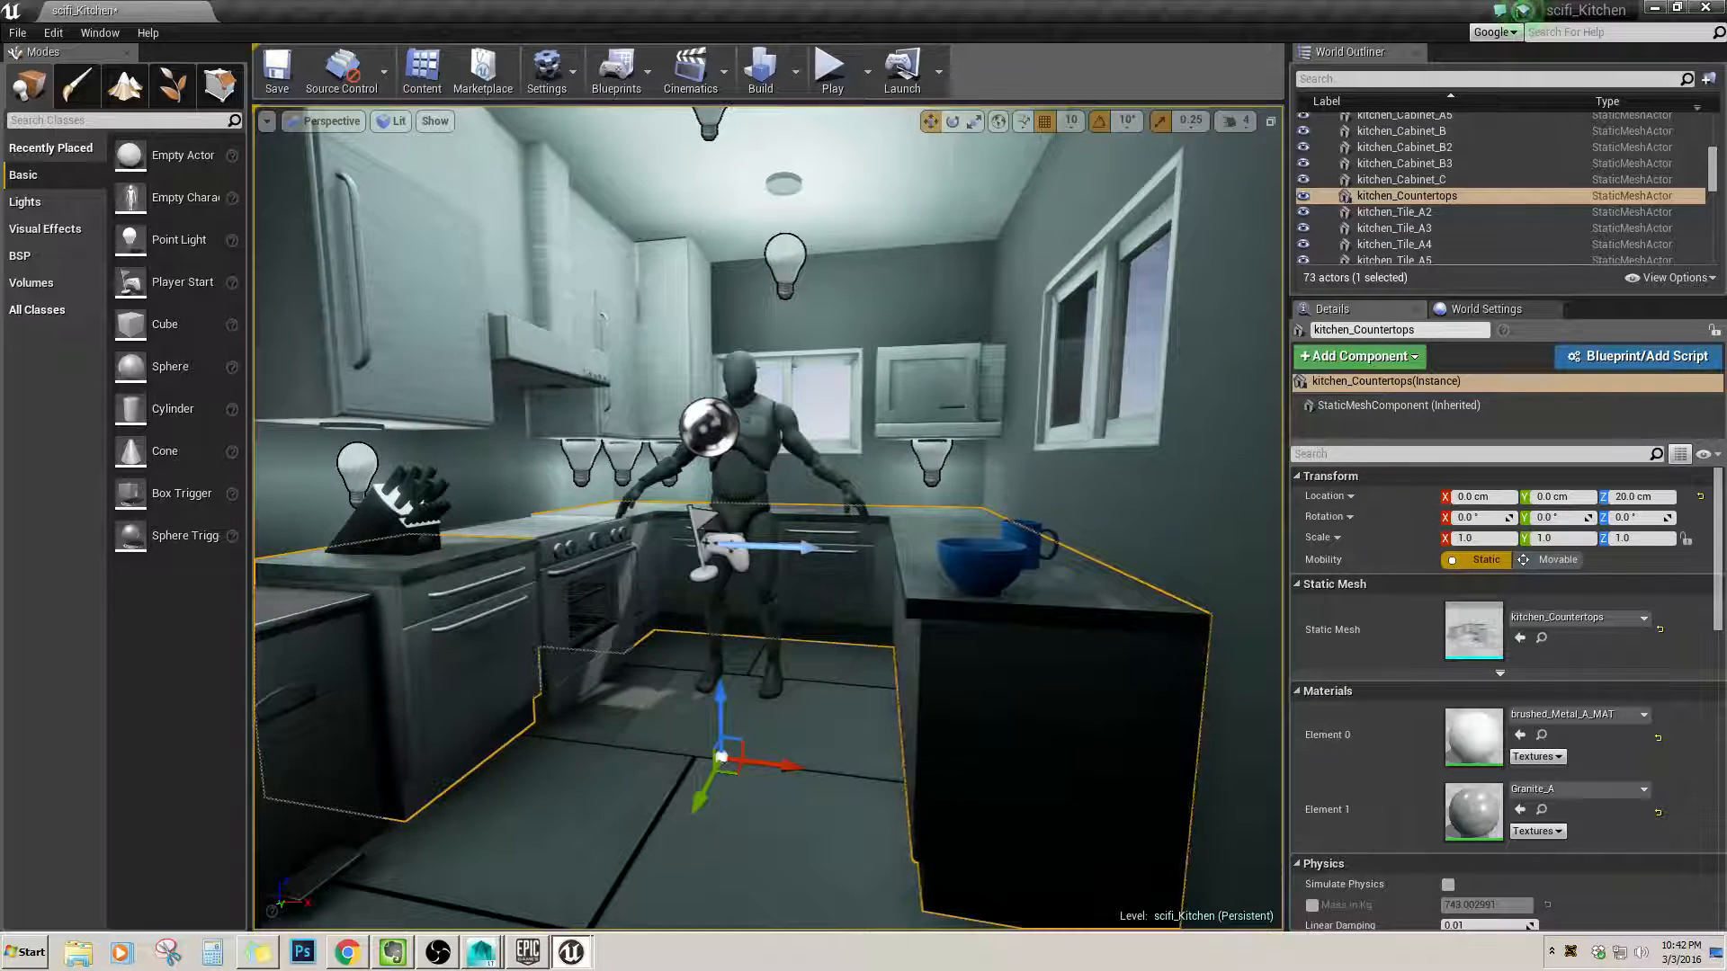
Deselect the countertops and examine the granite surfaces and brushed metal cabinets from around the kitchen, including close to the knife block.
right_drag(769, 518, 808, 564)
key(w)
key(s)
key(w)
key(s)
key(s)
key(w)
key(s)
click(1040, 340)
key(d)
right_drag(526, 467, 526, 468)
key(a)
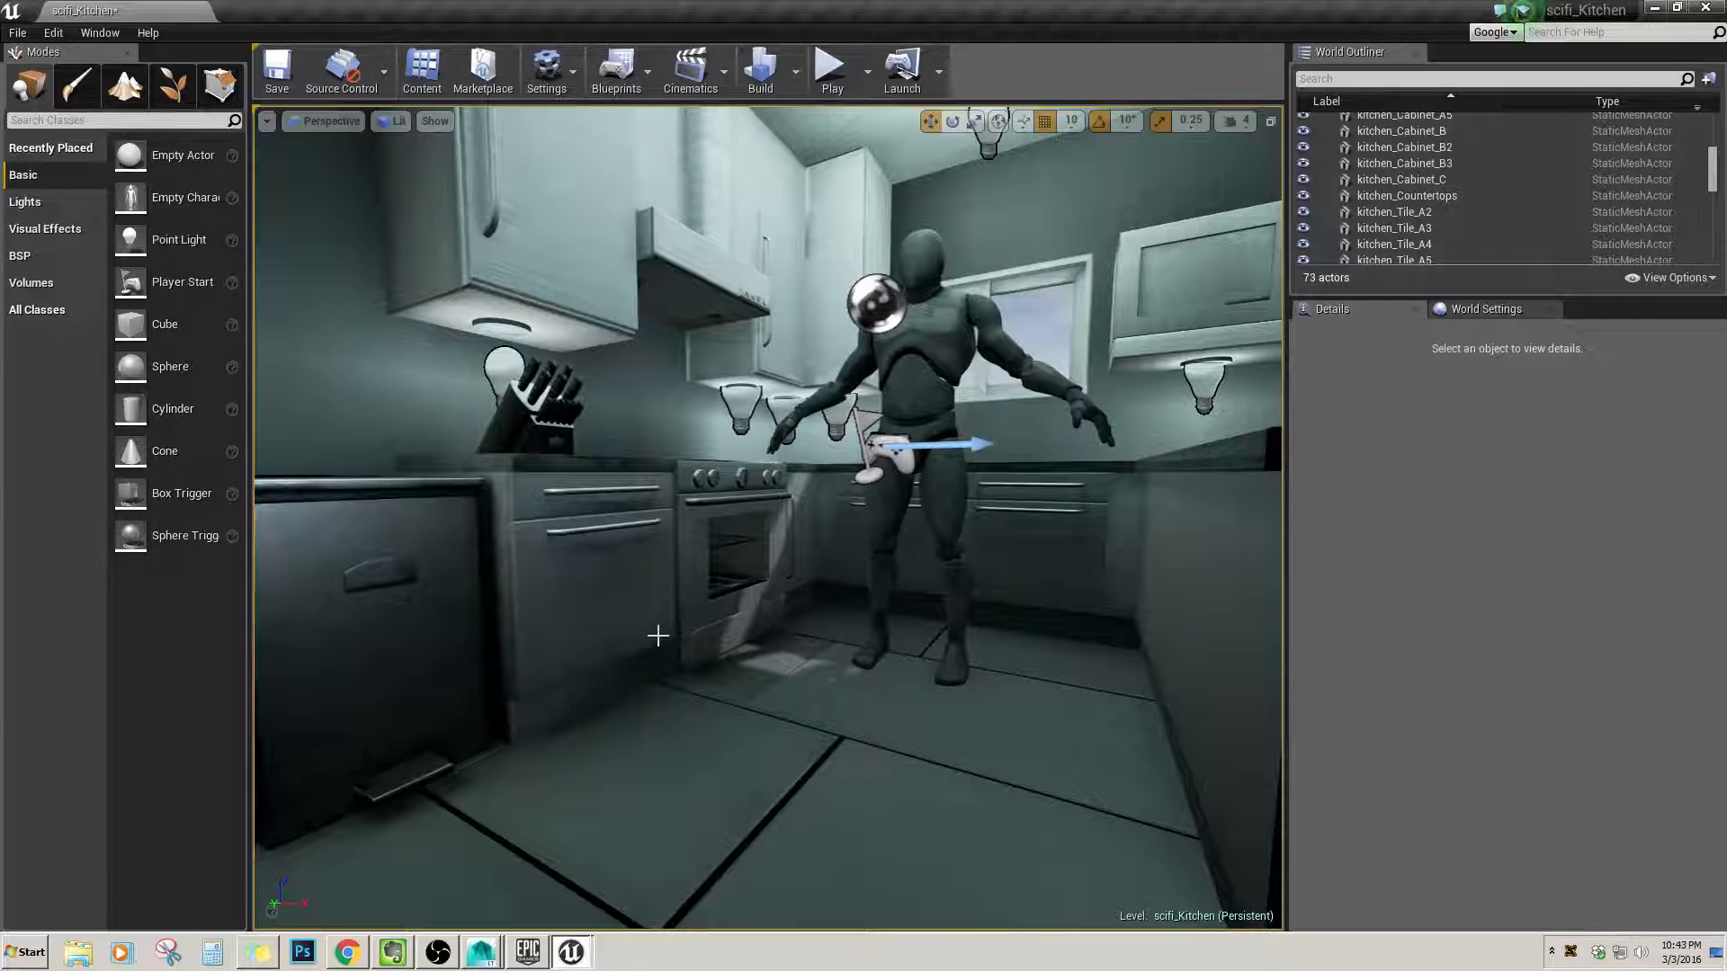
key(w)
right_drag(623, 606, 589, 559)
key(s)
key(w)
key(a)
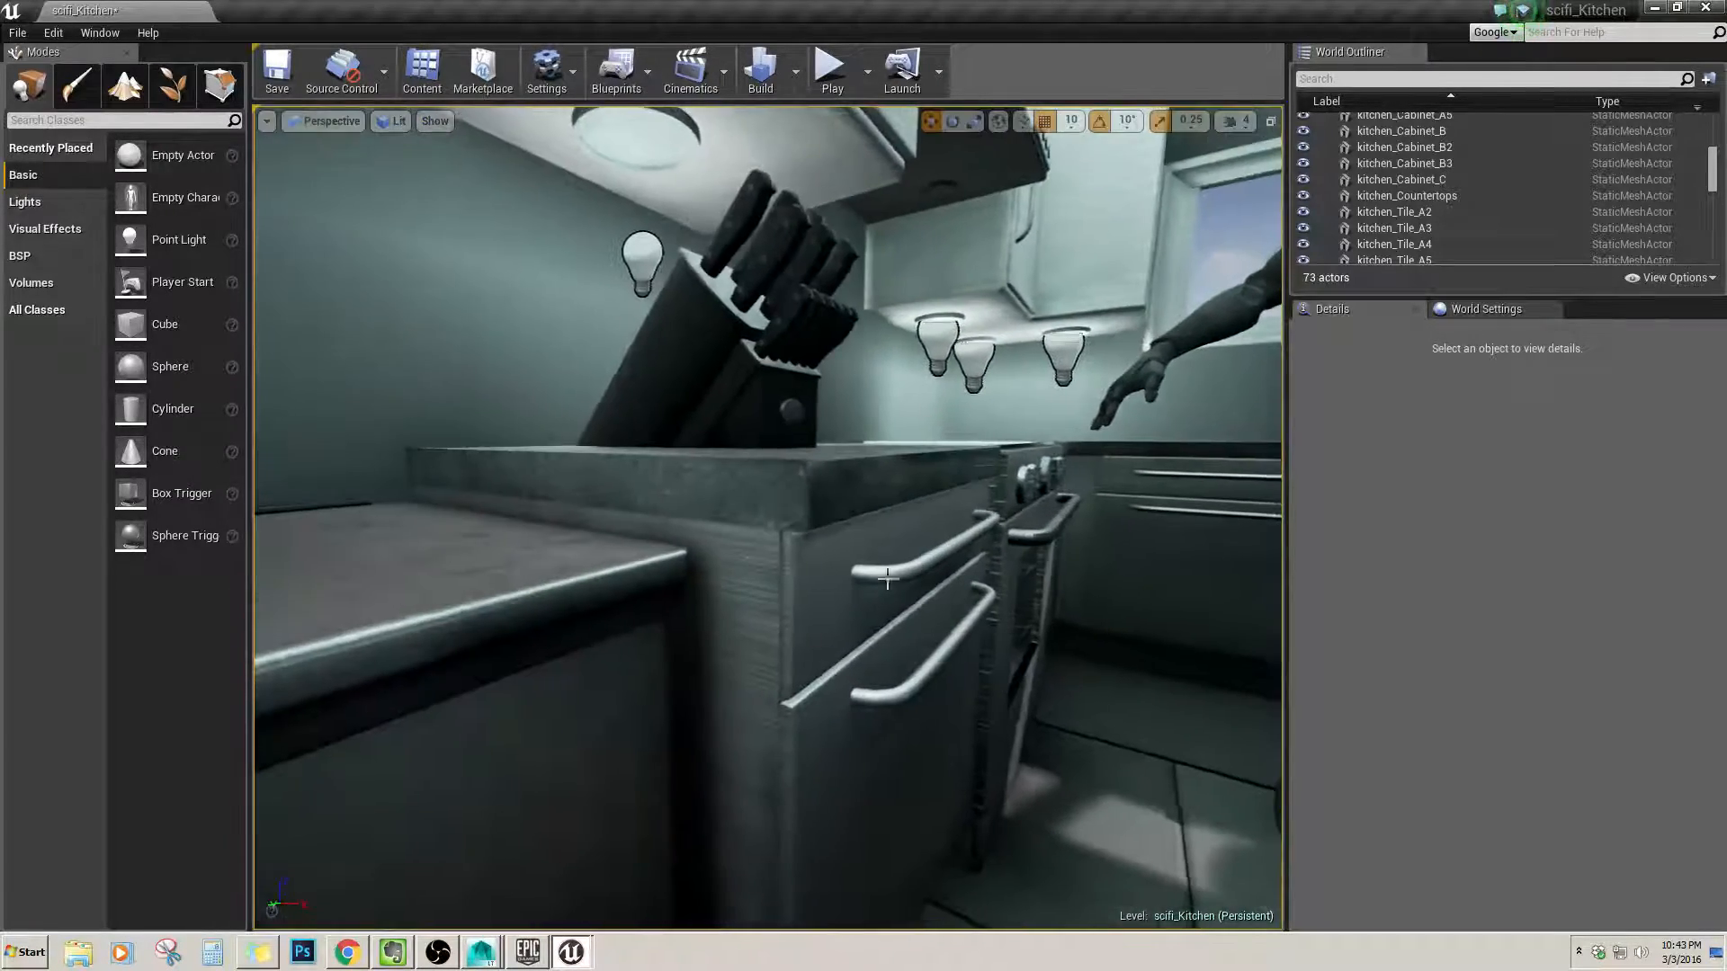
key(s)
right_drag(810, 579, 810, 579)
key(a)
key(w)
key(d)
key(s)
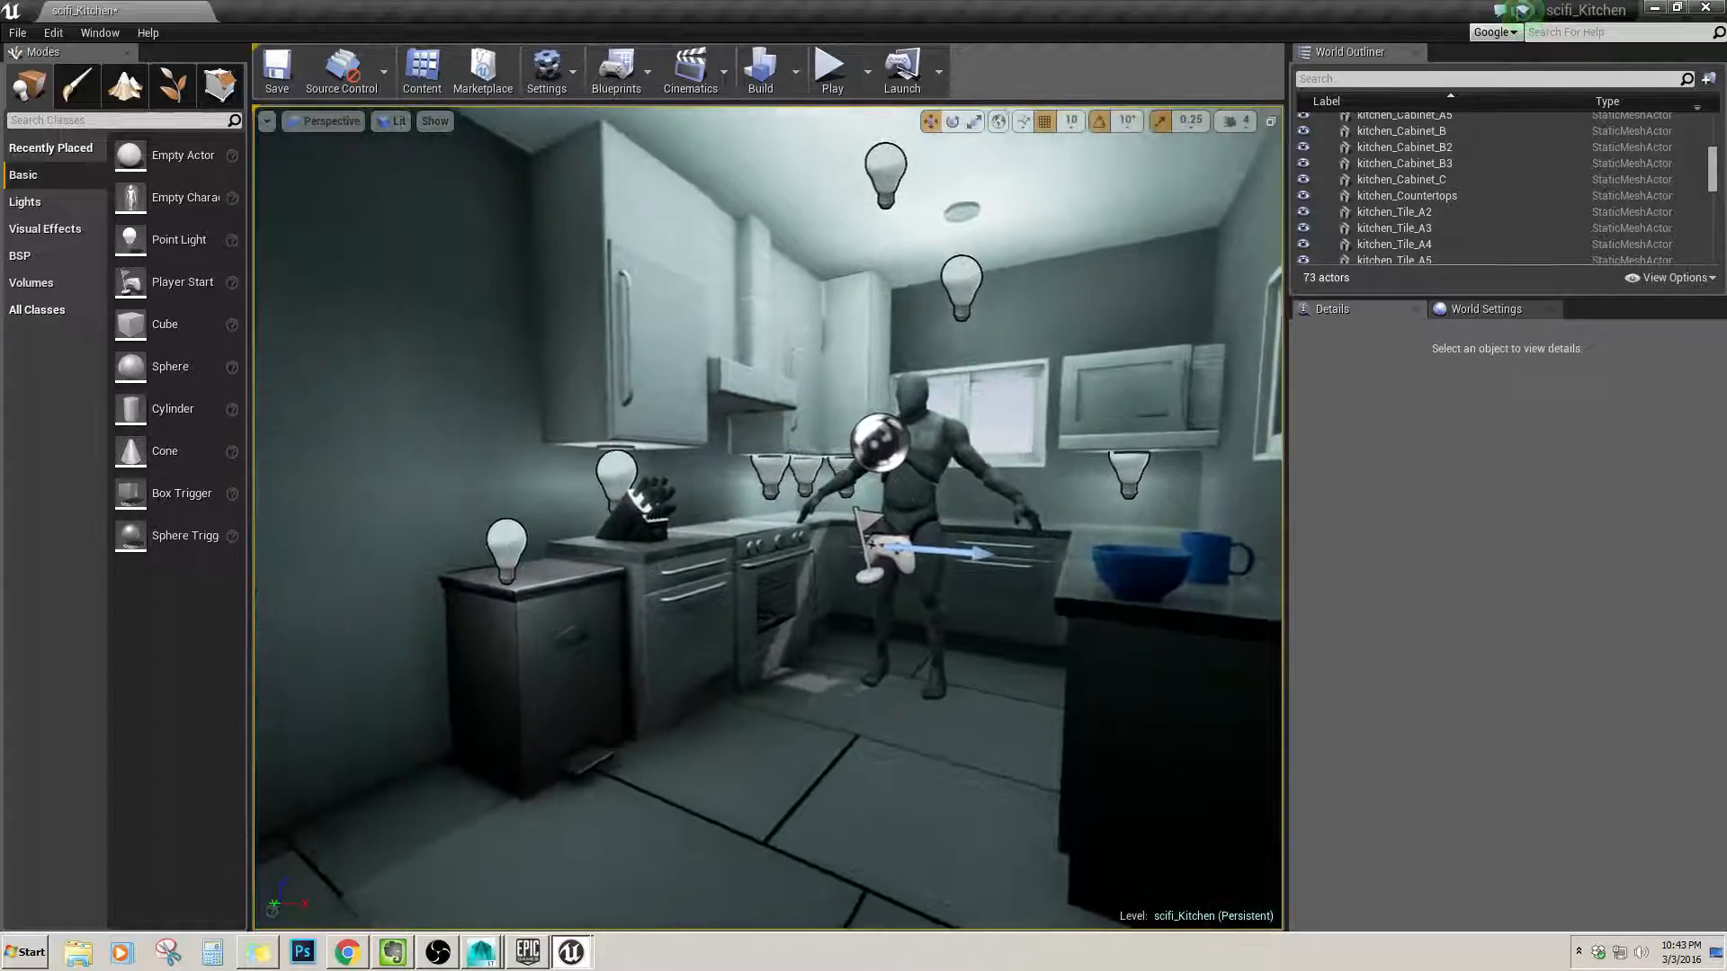
key(w)
right_drag(864, 572, 900, 592)
key(s)
key(s)
key(w)
key(s)
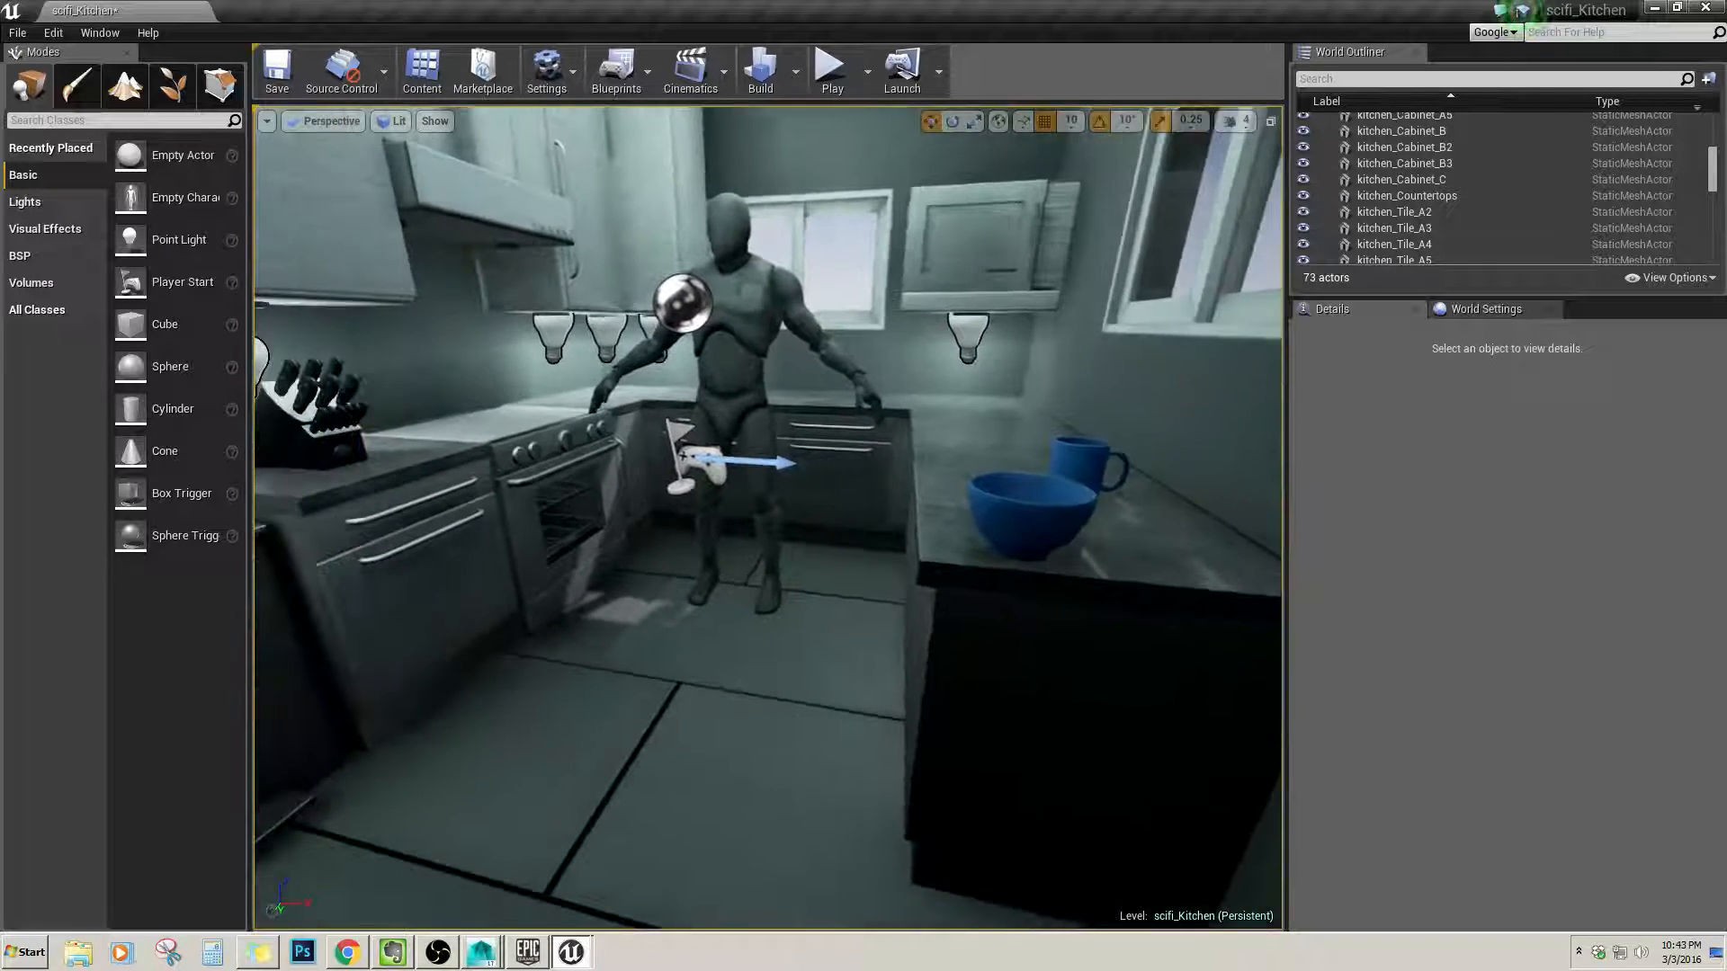
right_drag(874, 523, 747, 523)
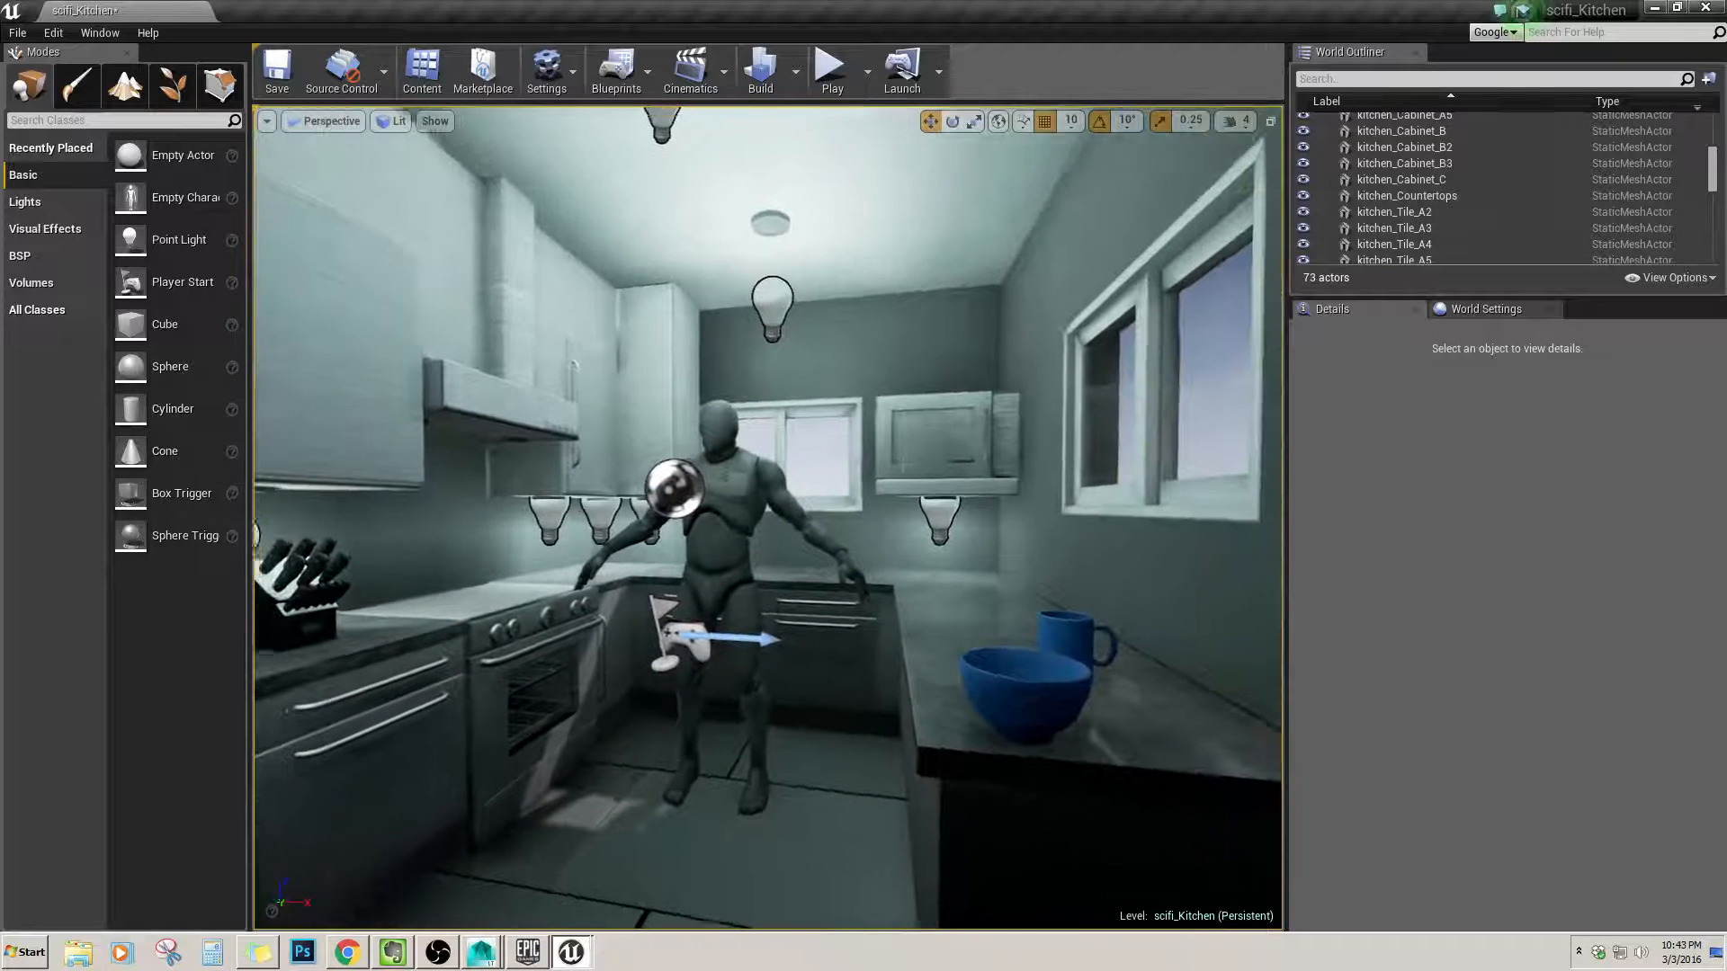
Select the wall-mounted microwave to identify its mesh and save the kitchen level.
click(943, 441)
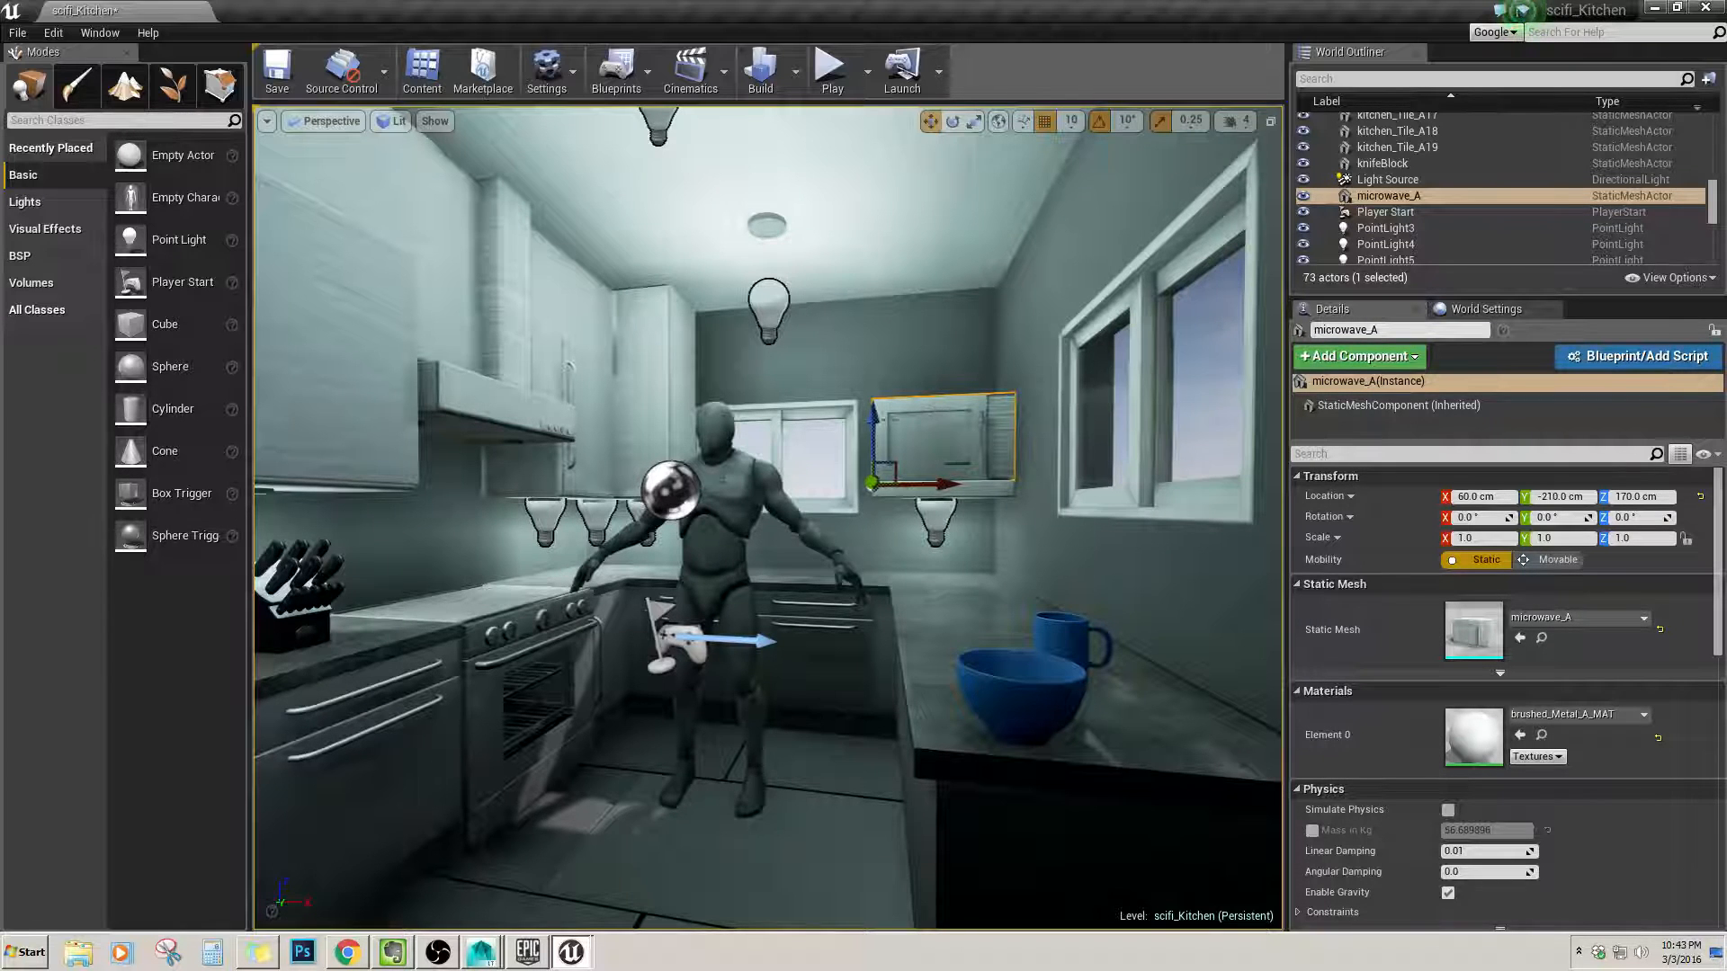
right_drag(917, 546, 897, 539)
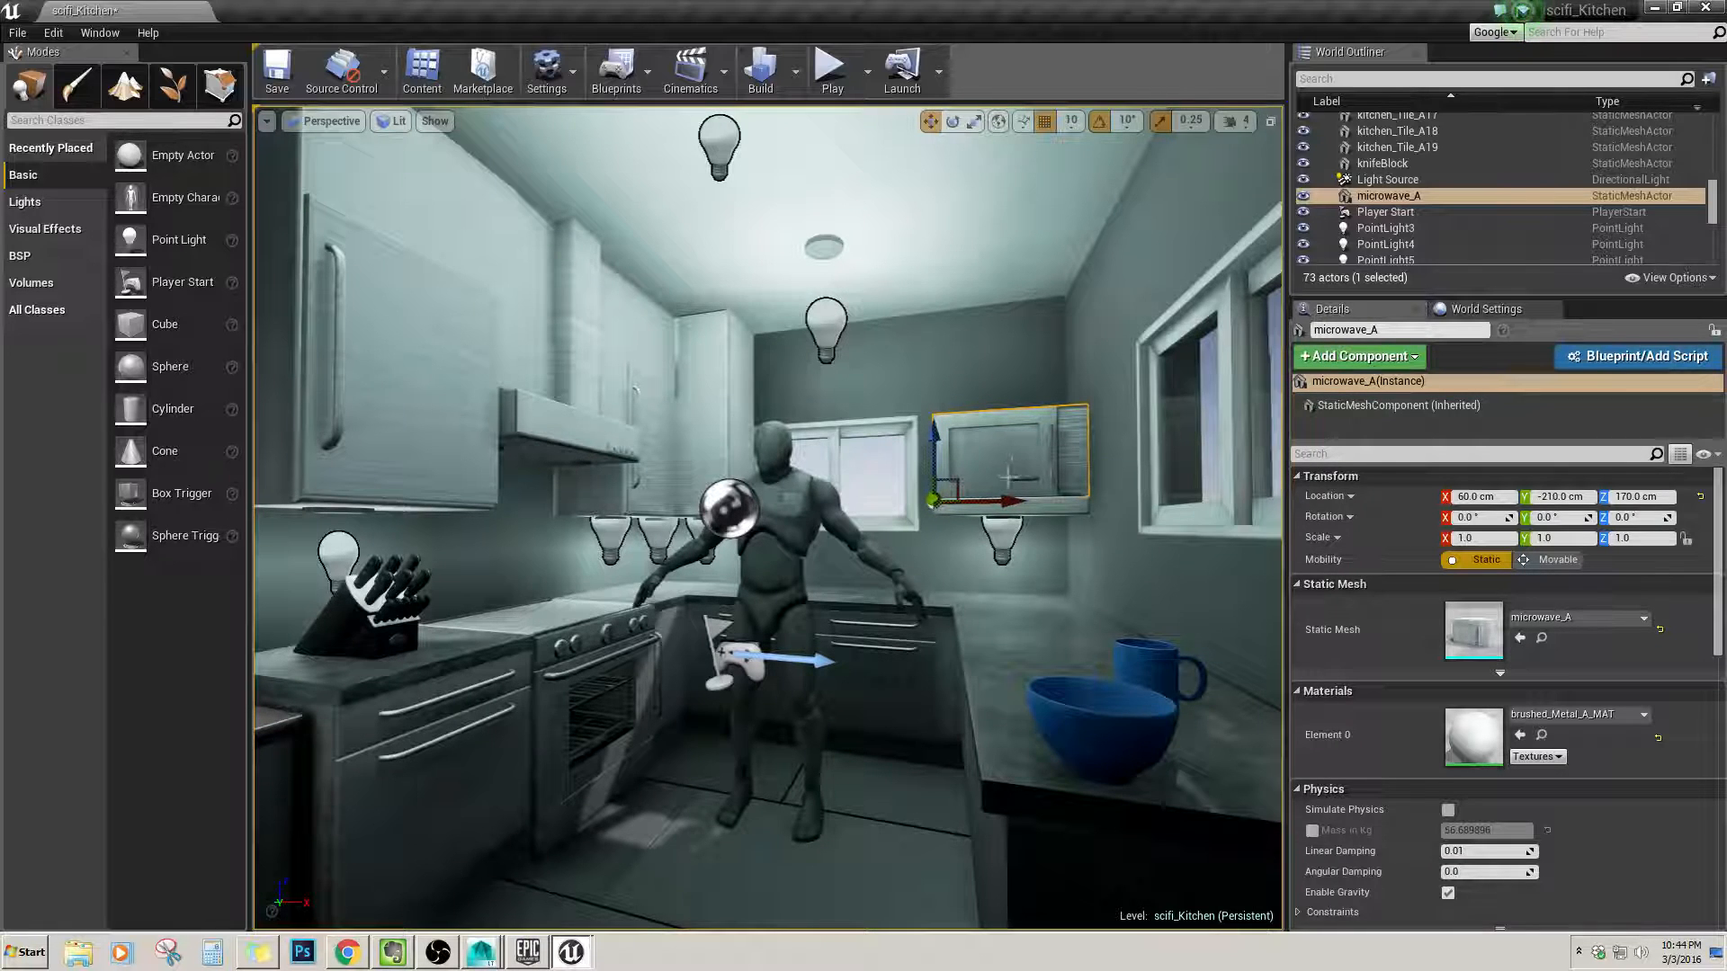
right_drag(900, 602, 906, 623)
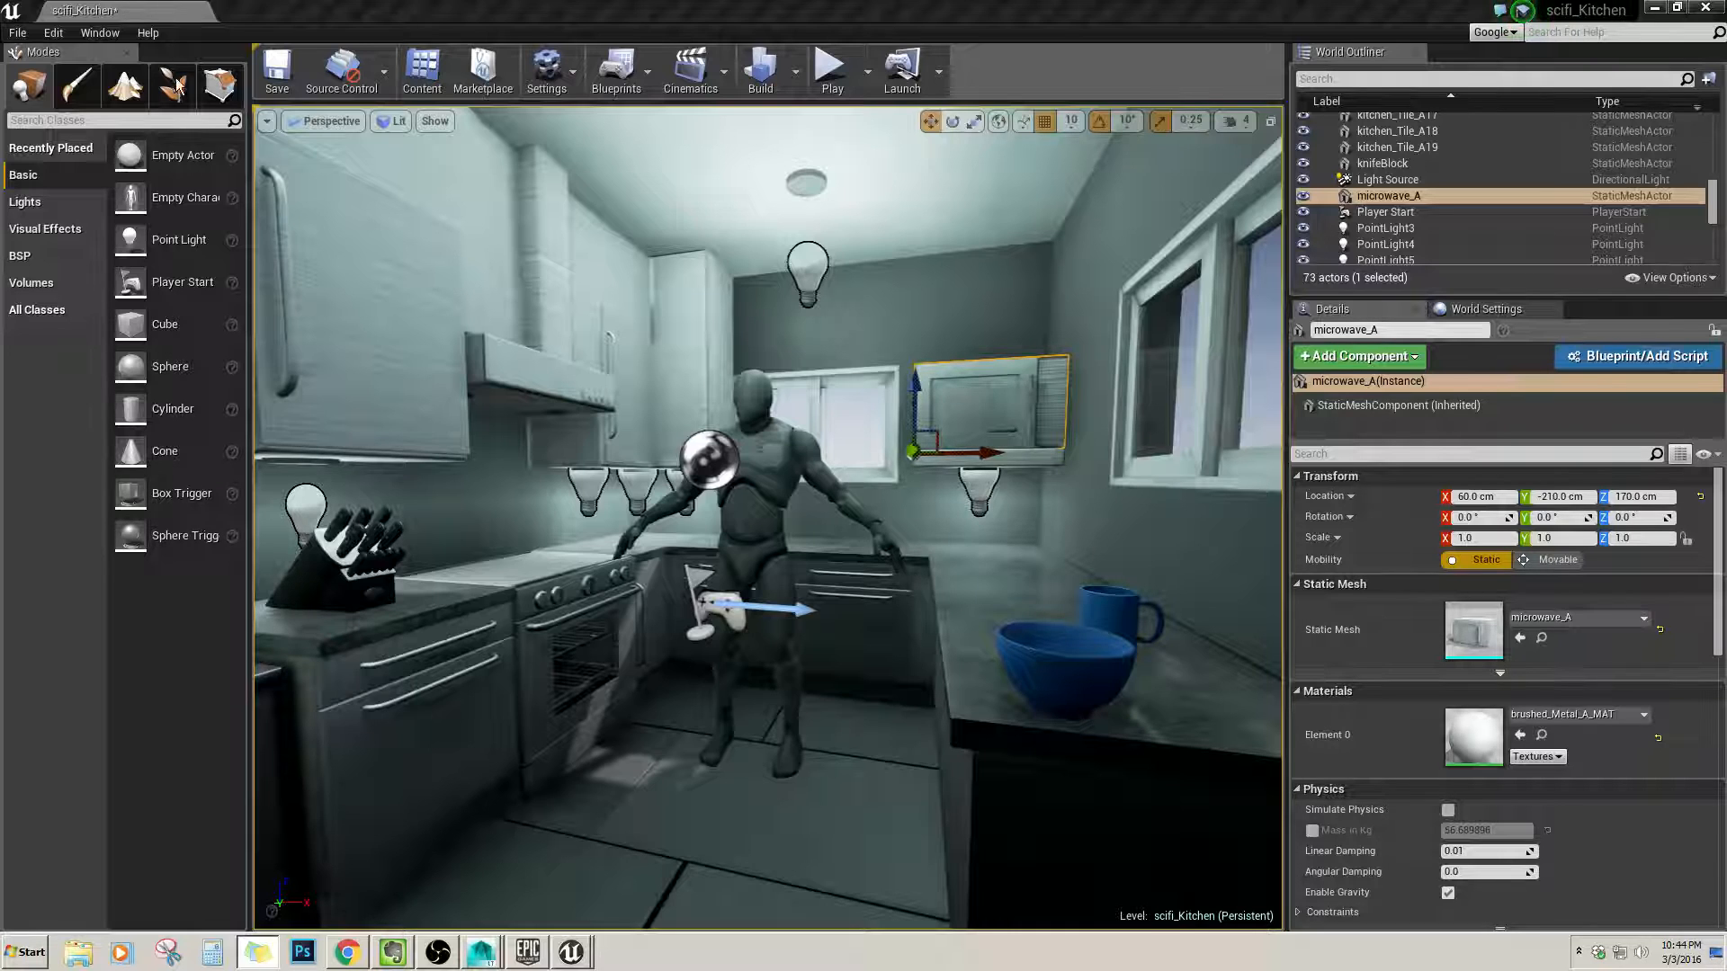
click(274, 72)
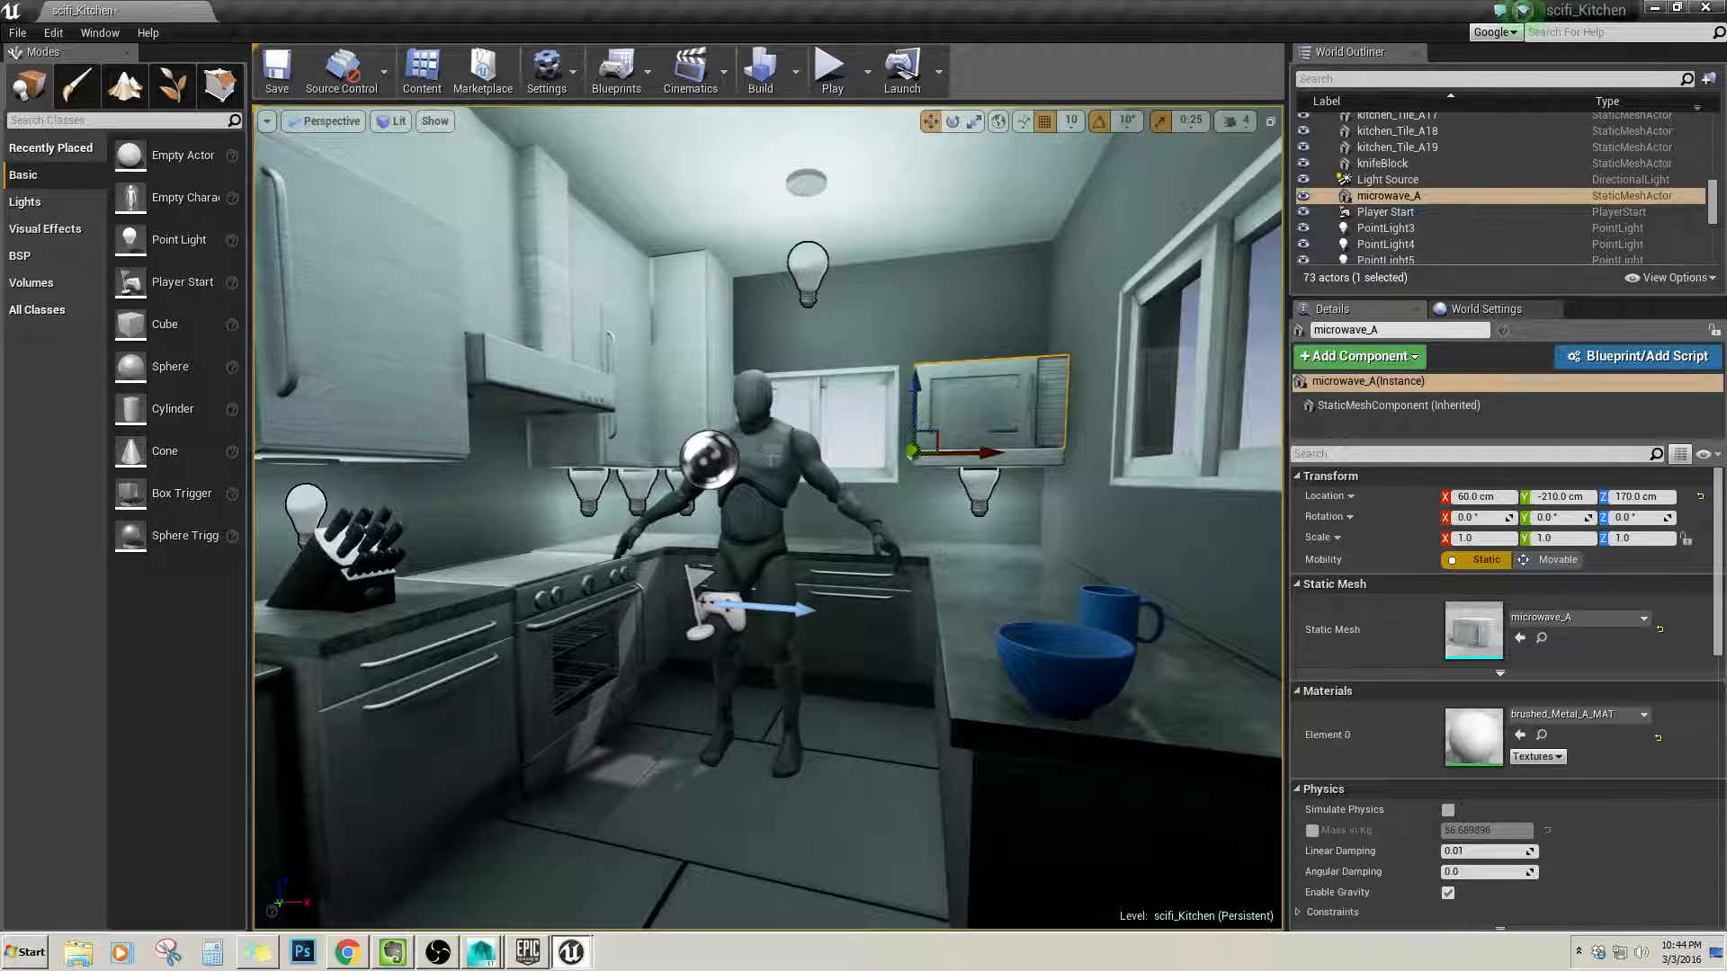
Switch to Maya LT and decline the autosave.
click(481, 953)
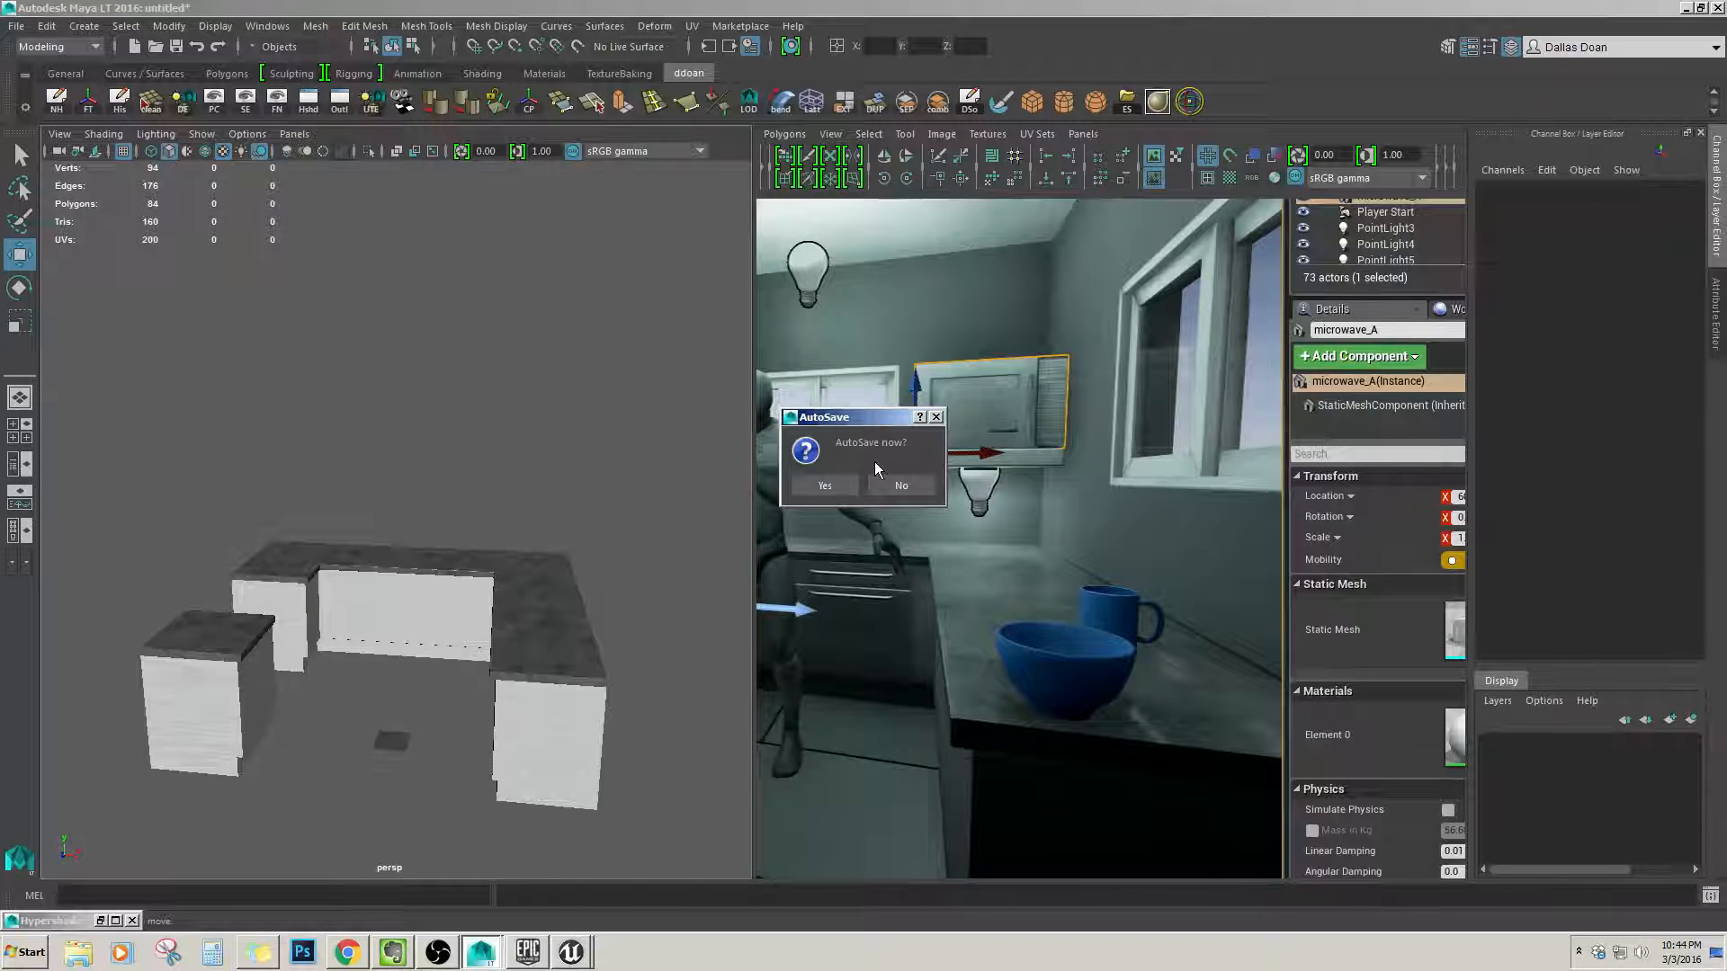
click(900, 486)
alt+drag(522, 459, 621, 446)
click(16, 26)
click(40, 74)
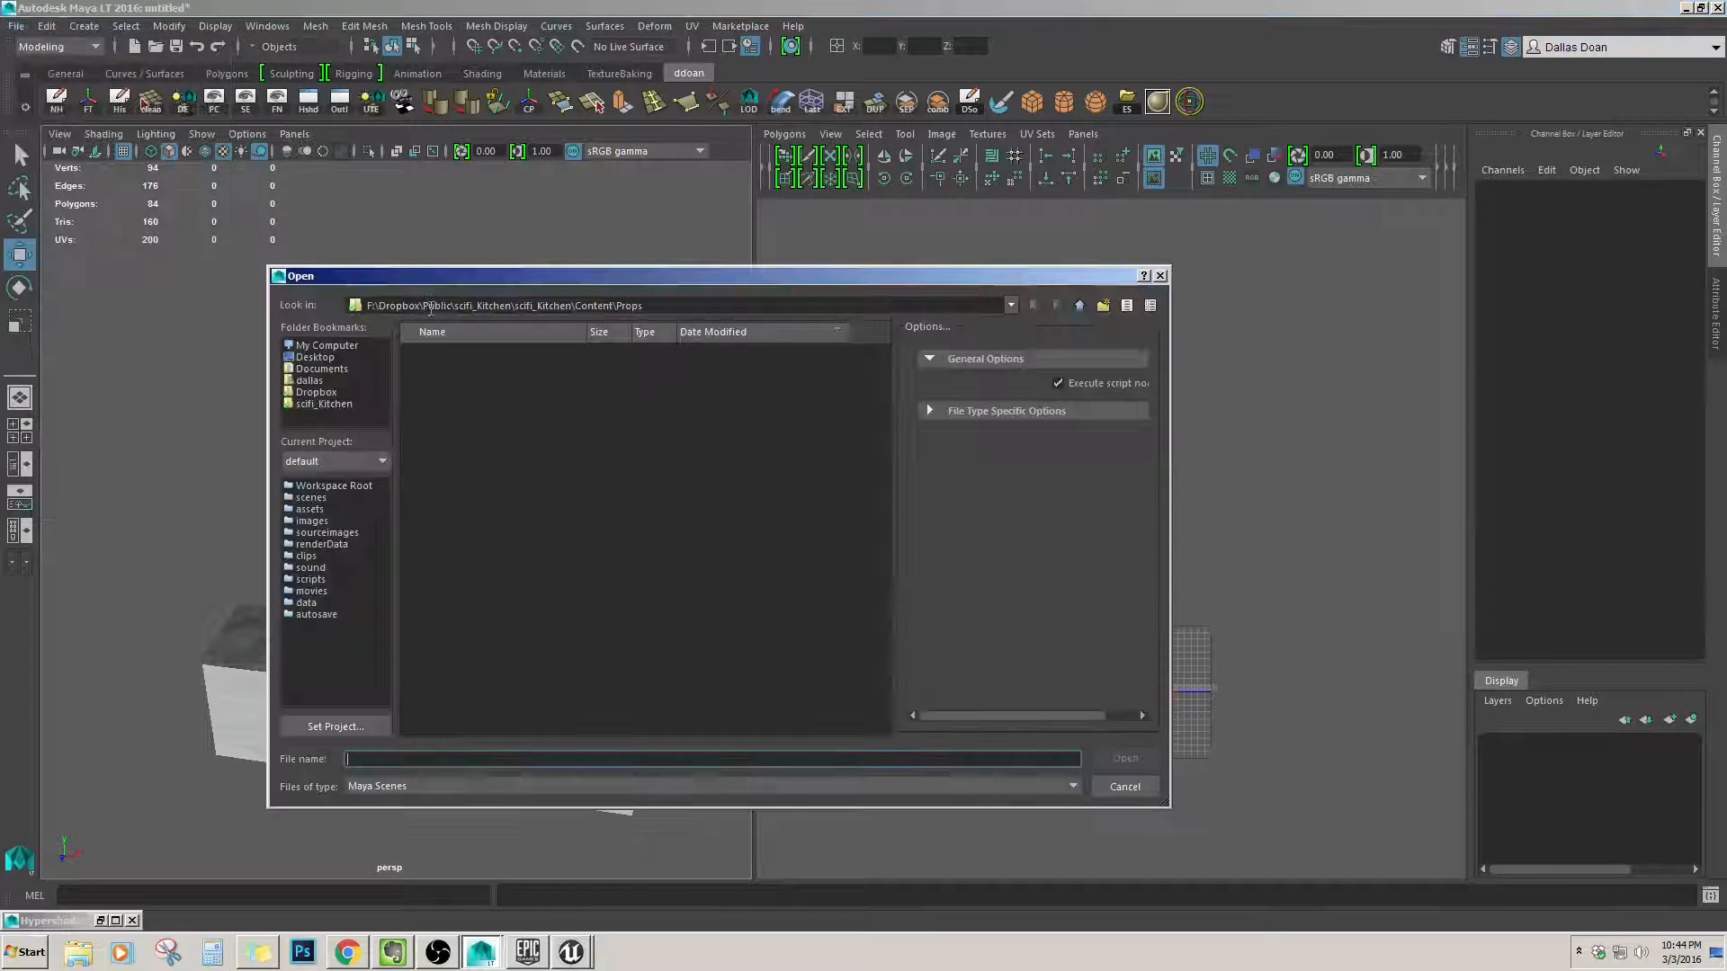
click(331, 405)
click(1124, 786)
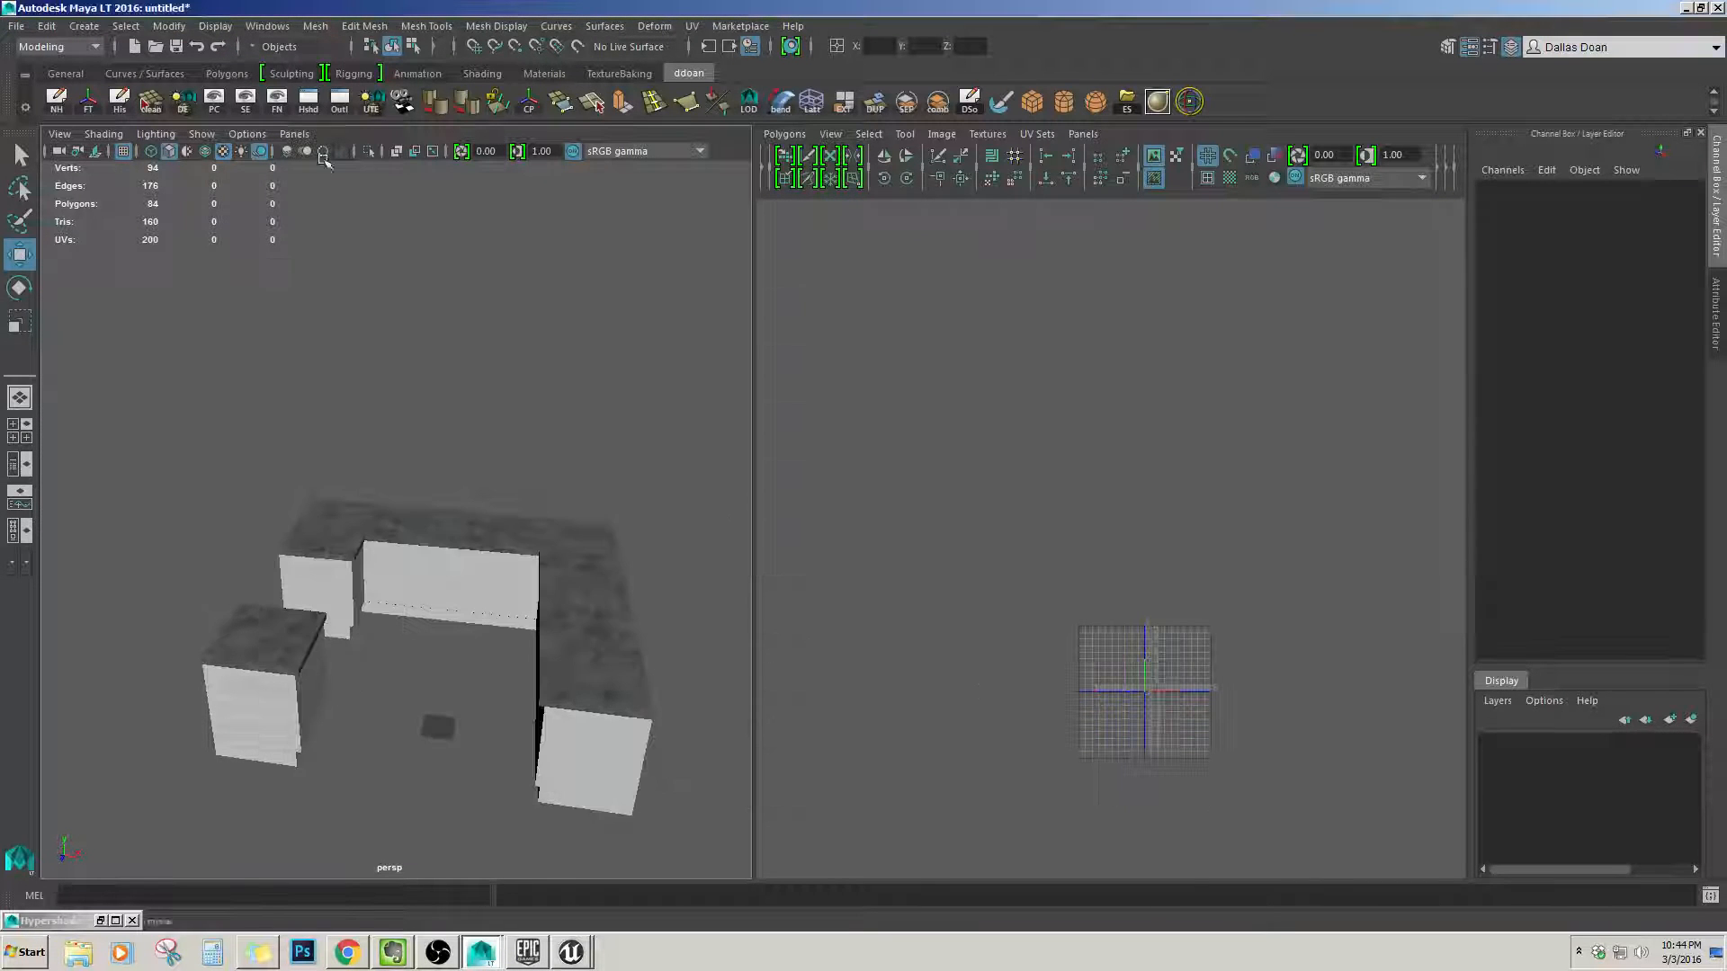
Start a new empty scene, discarding the unsaved countertops scene.
click(17, 25)
click(54, 61)
click(863, 478)
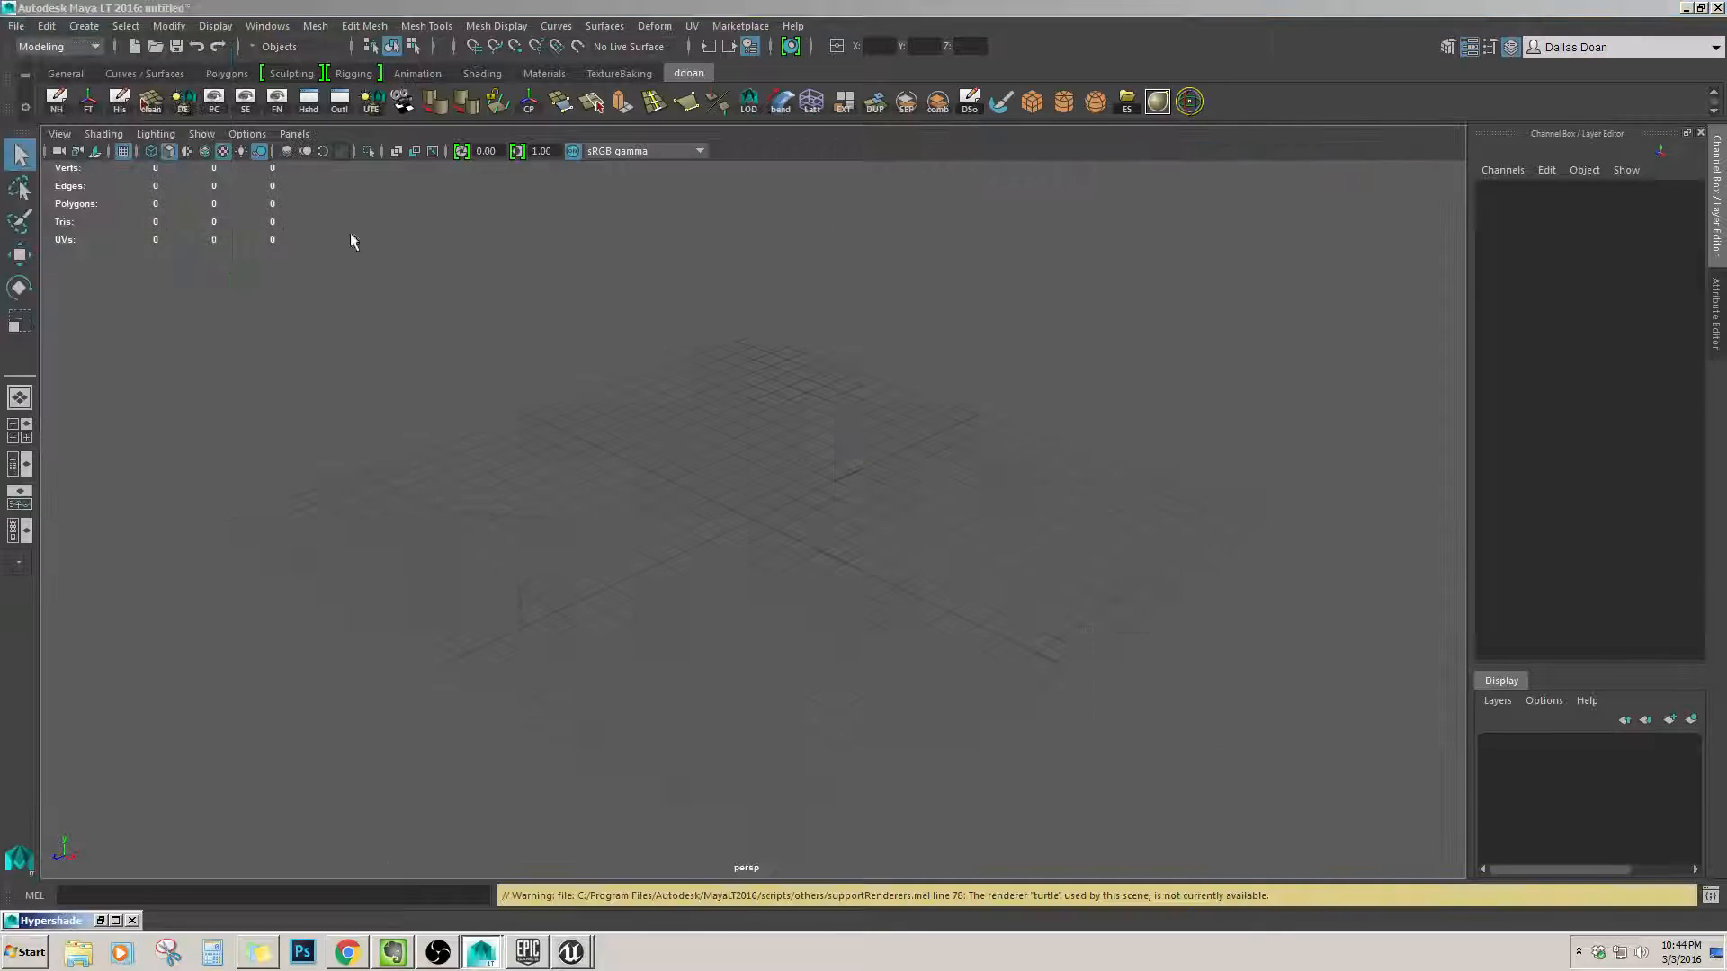
Import microwave_A.fbx from the scifi_Kitchen project's Content\Props folder.
click(16, 25)
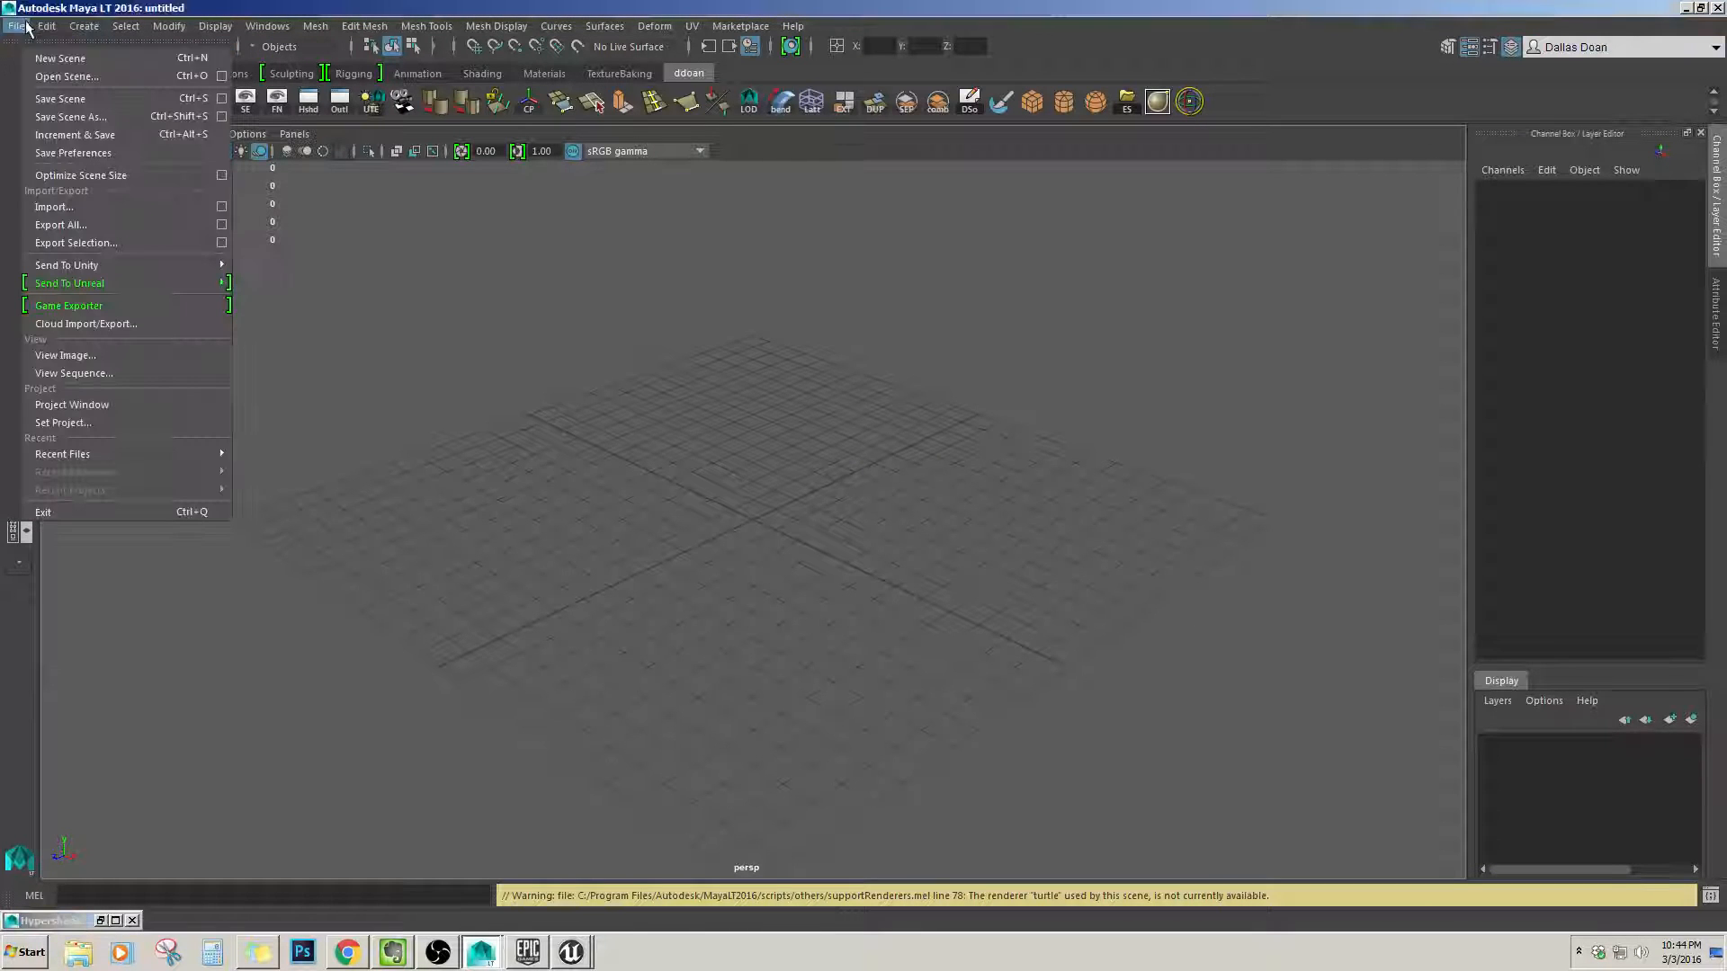
click(106, 207)
click(585, 334)
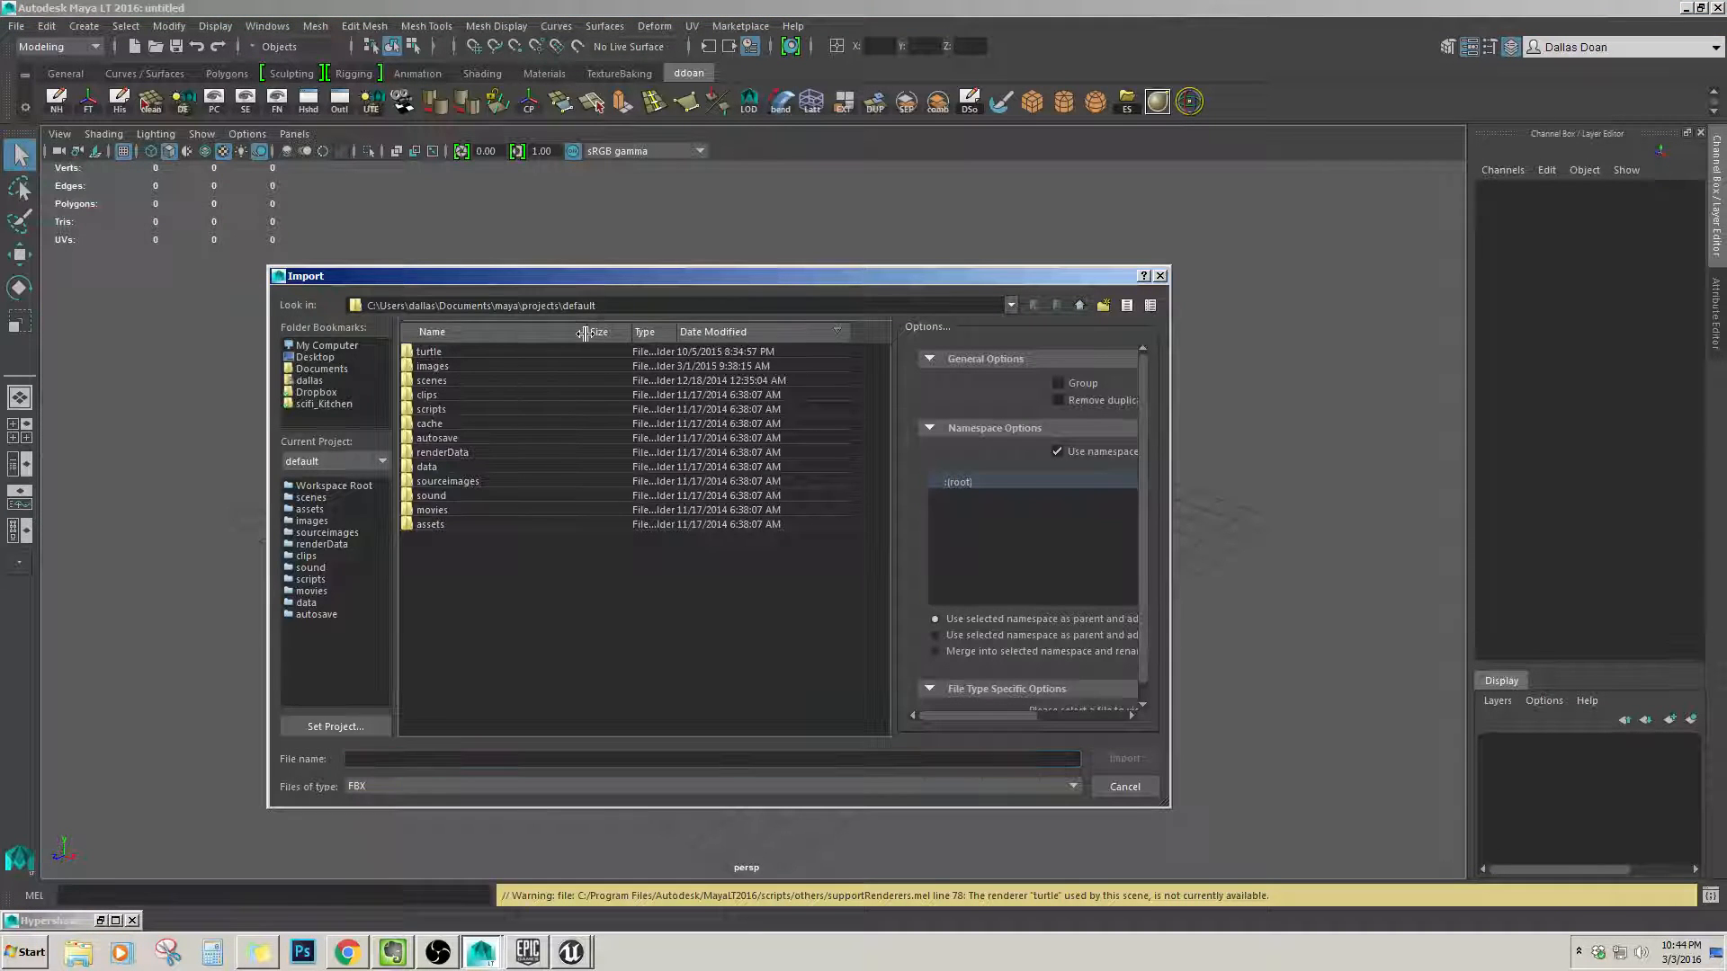
click(323, 404)
double_click(448, 352)
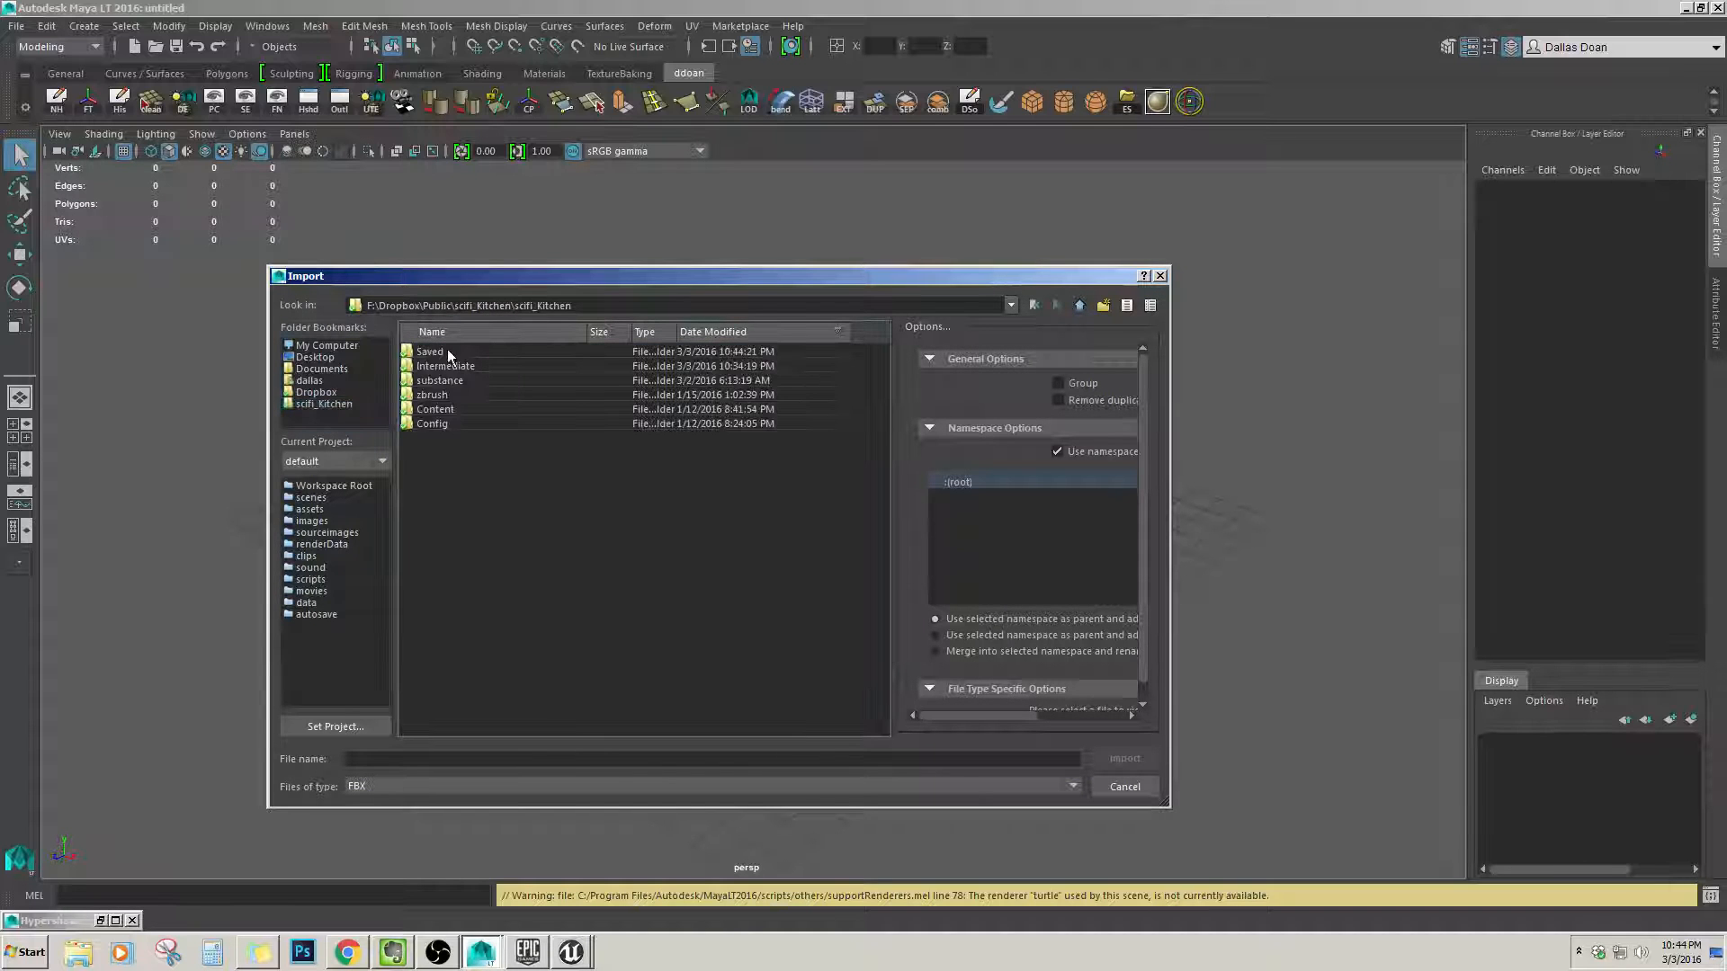
double_click(449, 409)
click(448, 355)
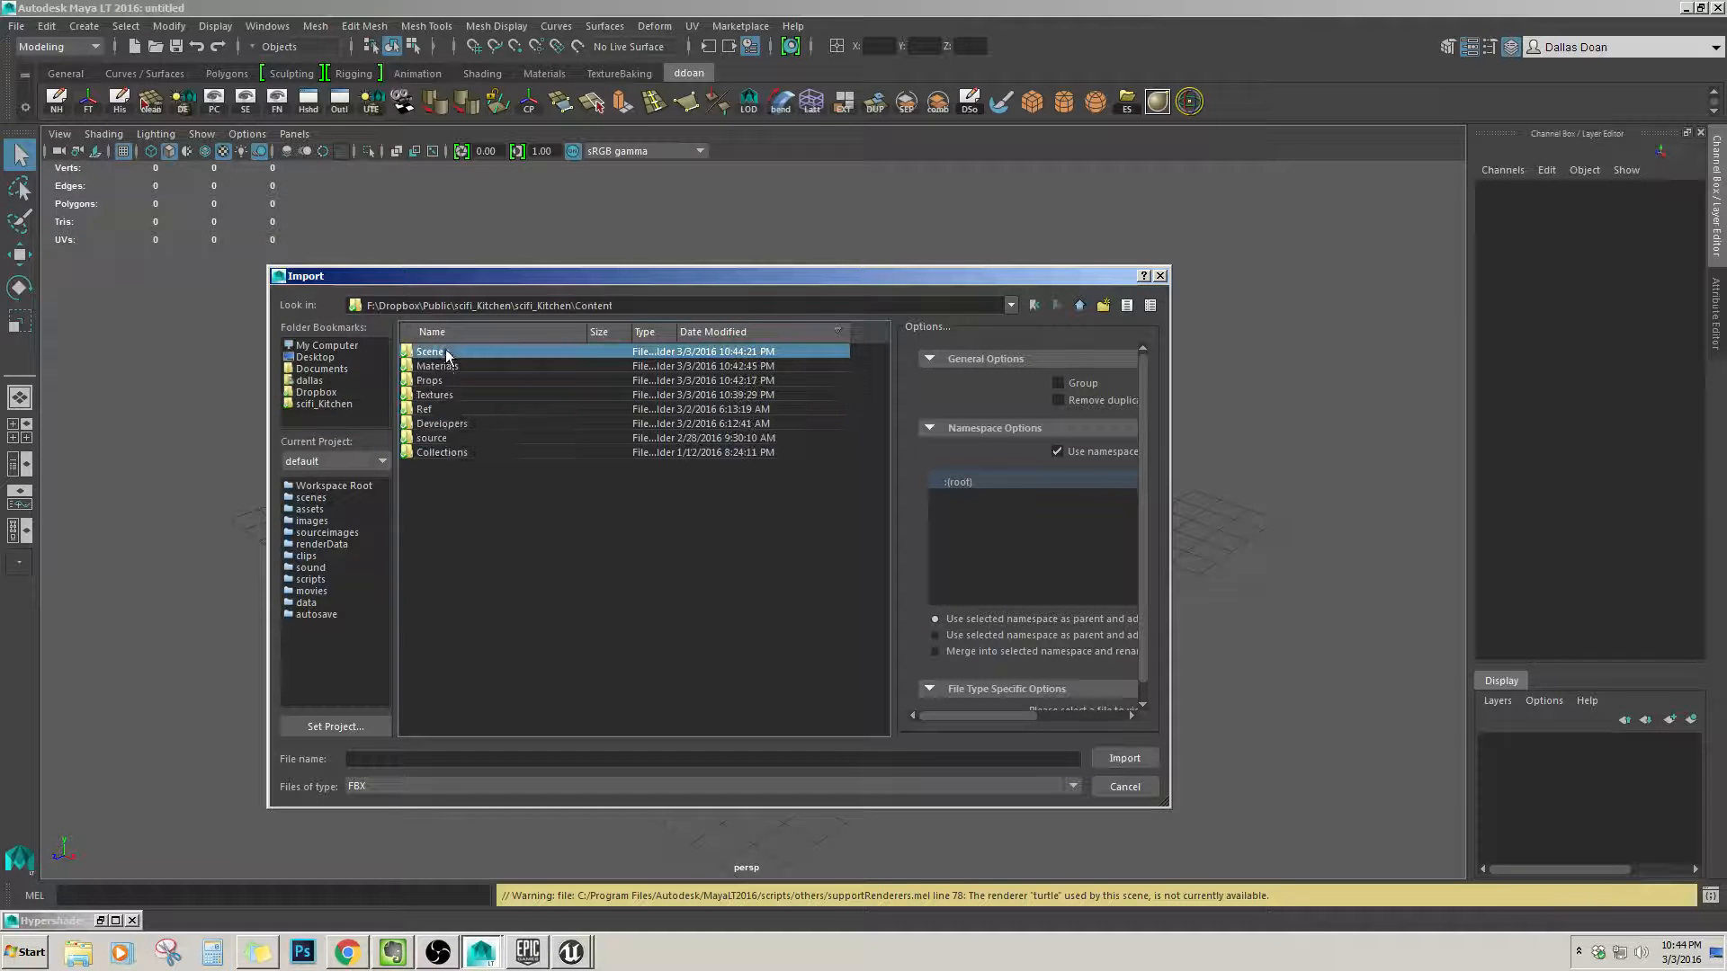
click(447, 438)
double_click(430, 380)
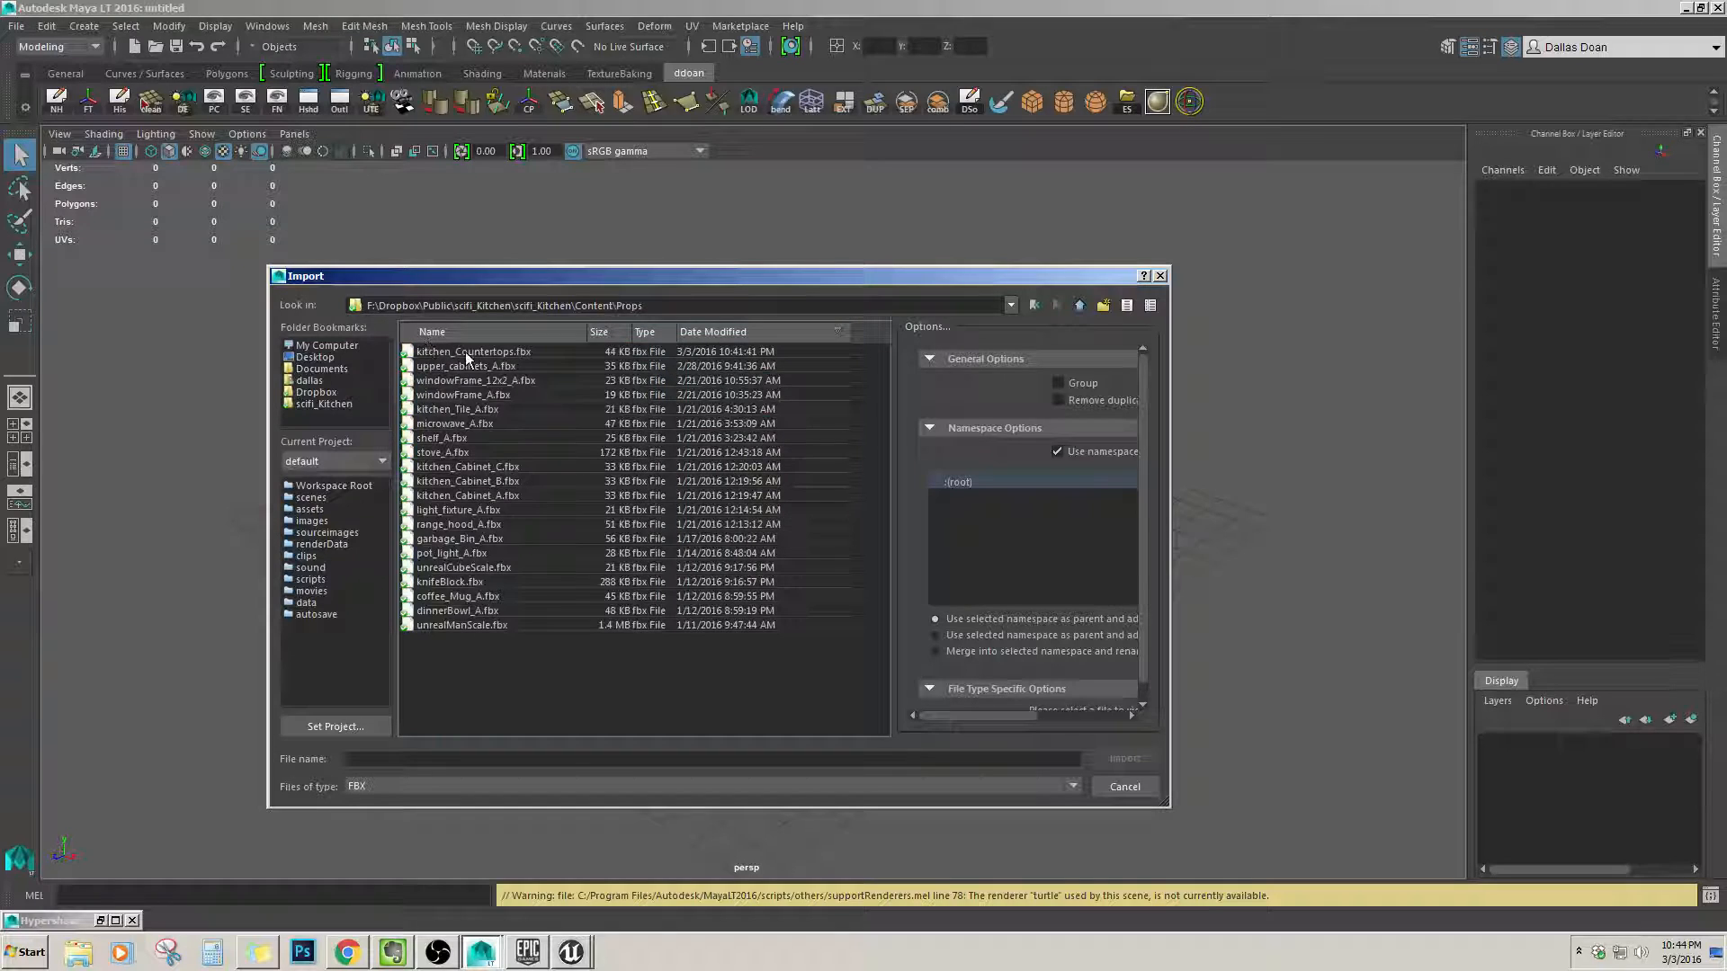
click(454, 424)
click(1125, 758)
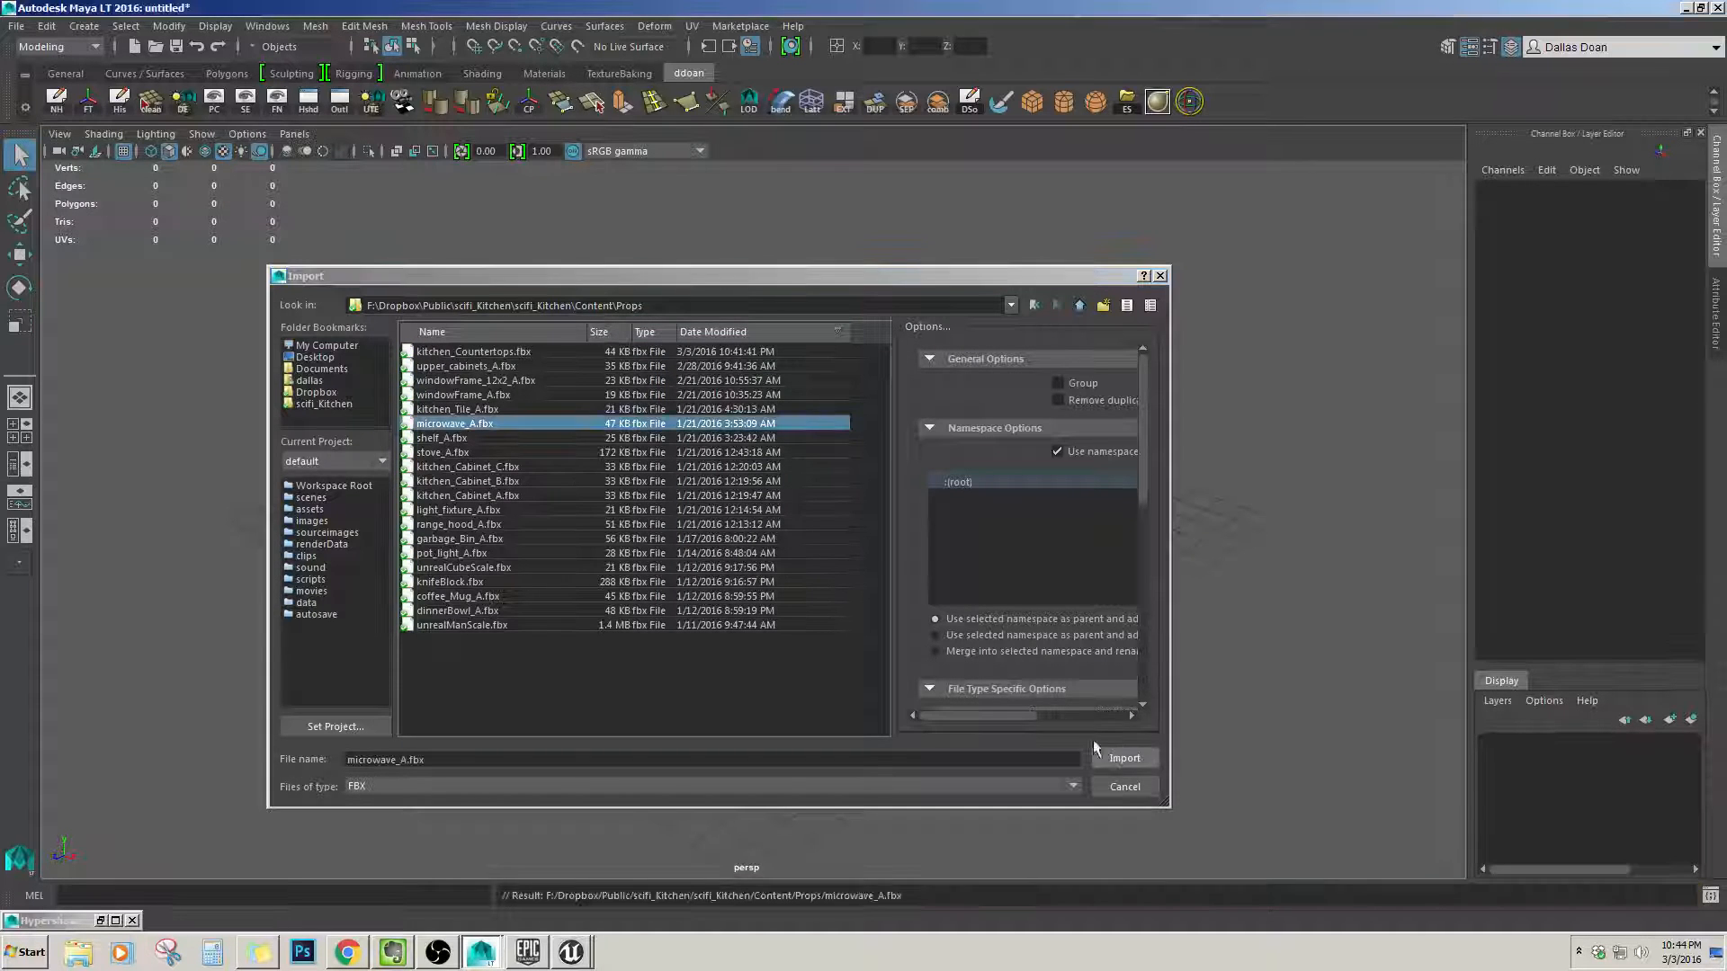
Frame and select the imported microwave, switch to face selection and select all connected faces of its door.
key(f)
alt+right_drag(840, 540, 775, 532)
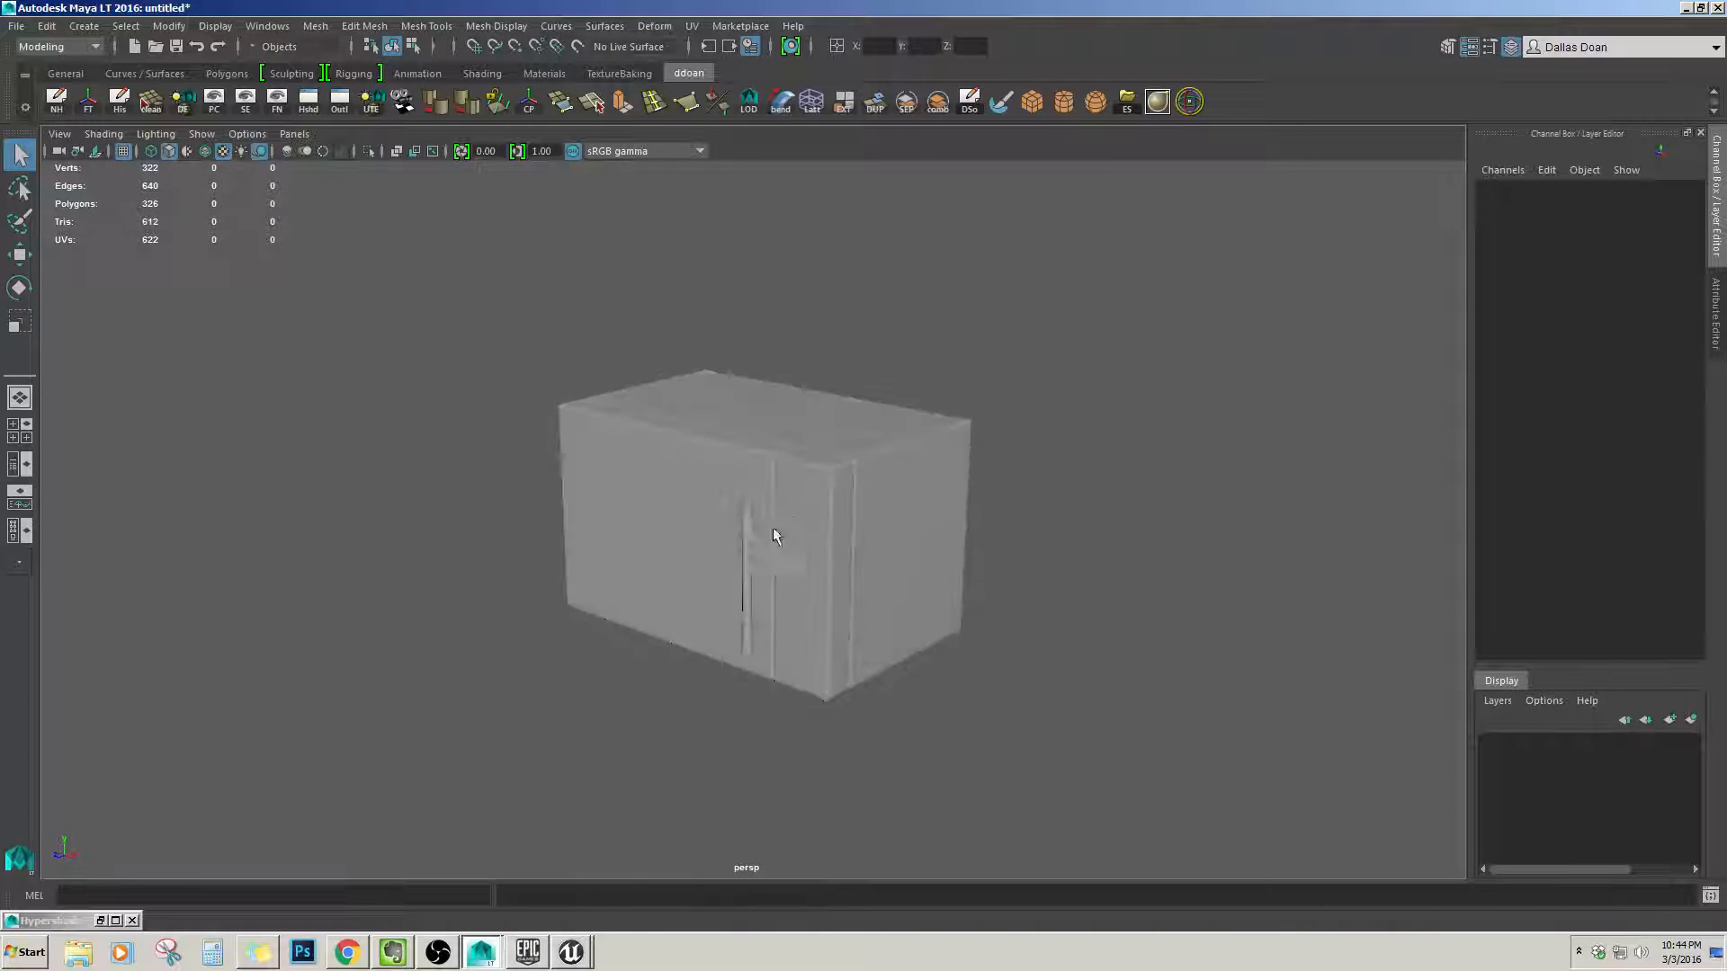
alt+drag(775, 531, 675, 513)
click(757, 506)
key(w)
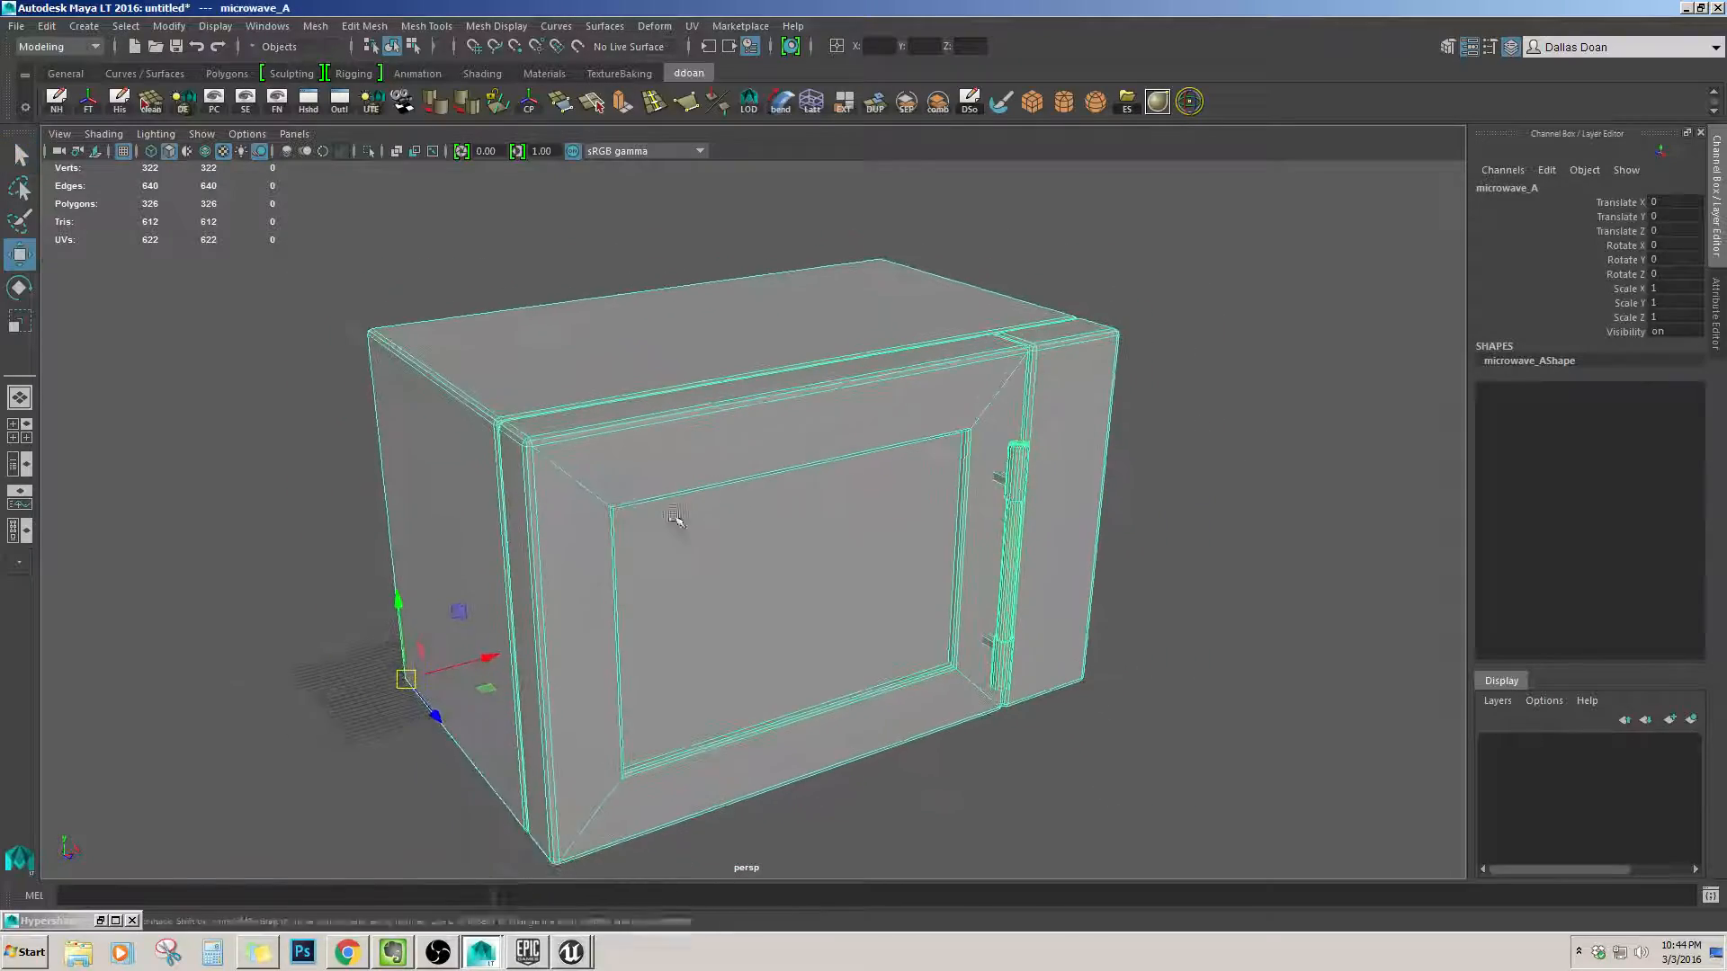
alt+right_drag(674, 513, 653, 457)
alt+drag(653, 457, 705, 362)
right_drag(705, 362, 709, 381)
double_click(709, 381)
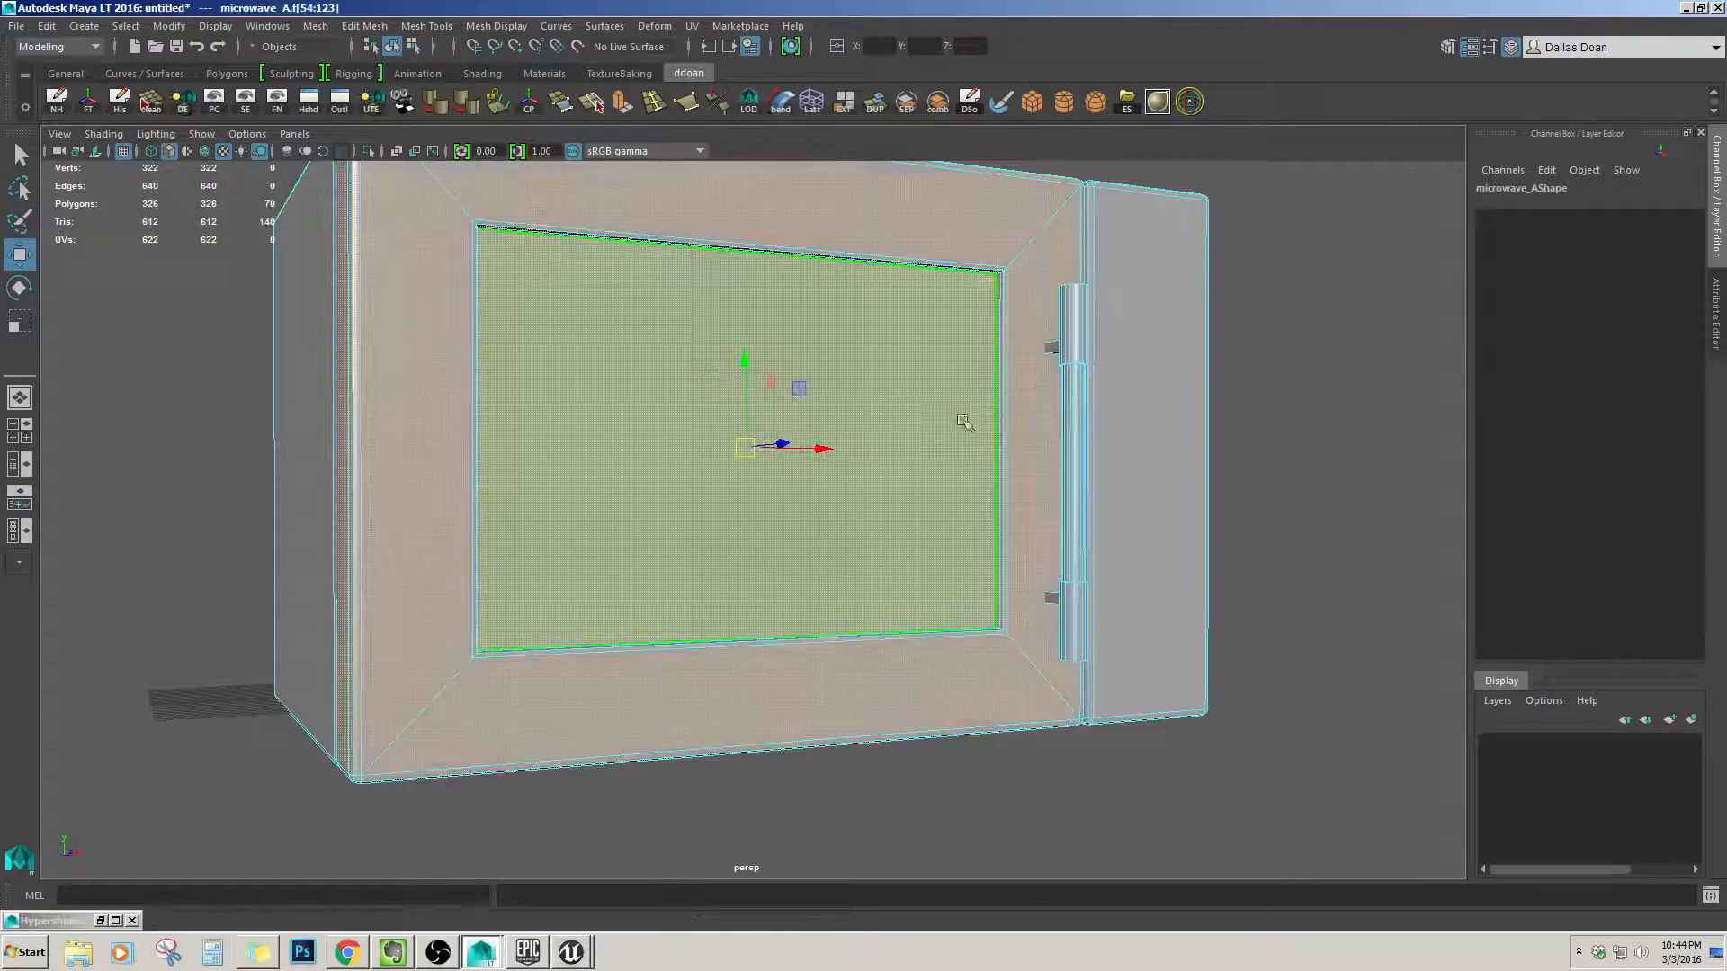
Try moving the door's faces forward away from the microwave body, and undo the move.
alt+drag(966, 423, 1061, 504)
click(1262, 386)
double_click(906, 435)
alt+drag(906, 436, 1038, 447)
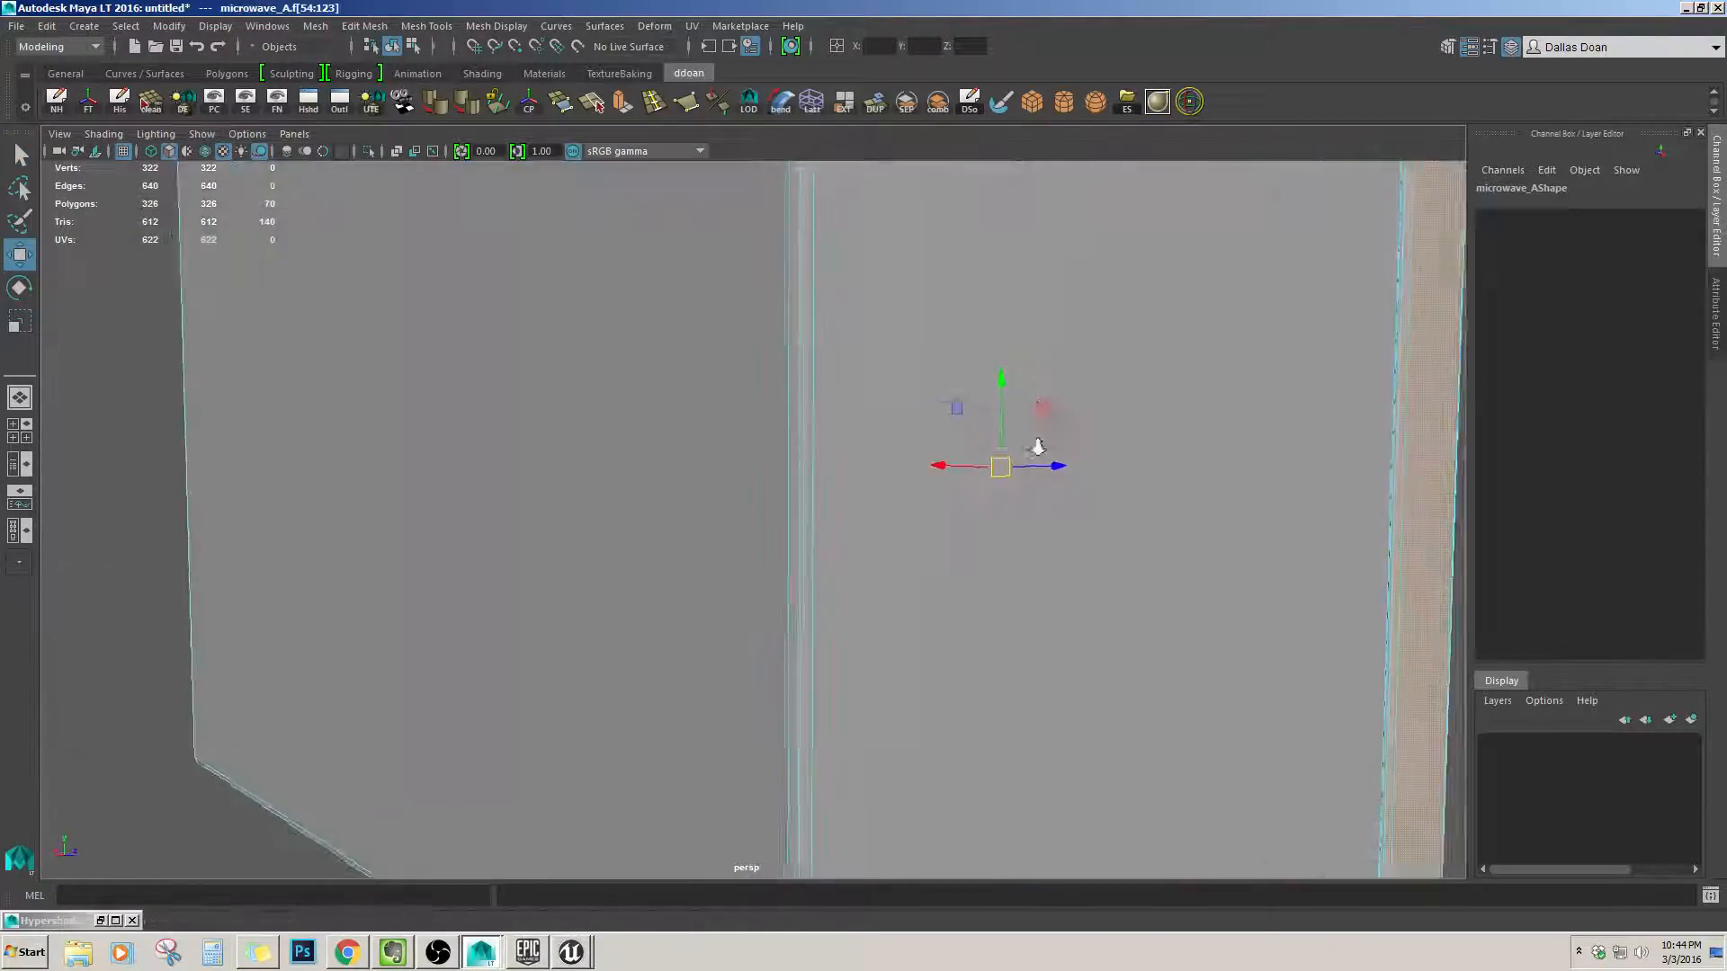
alt+right_drag(1037, 447, 1338, 557)
alt+drag(1338, 557, 833, 513)
alt+right_drag(833, 513, 530, 476)
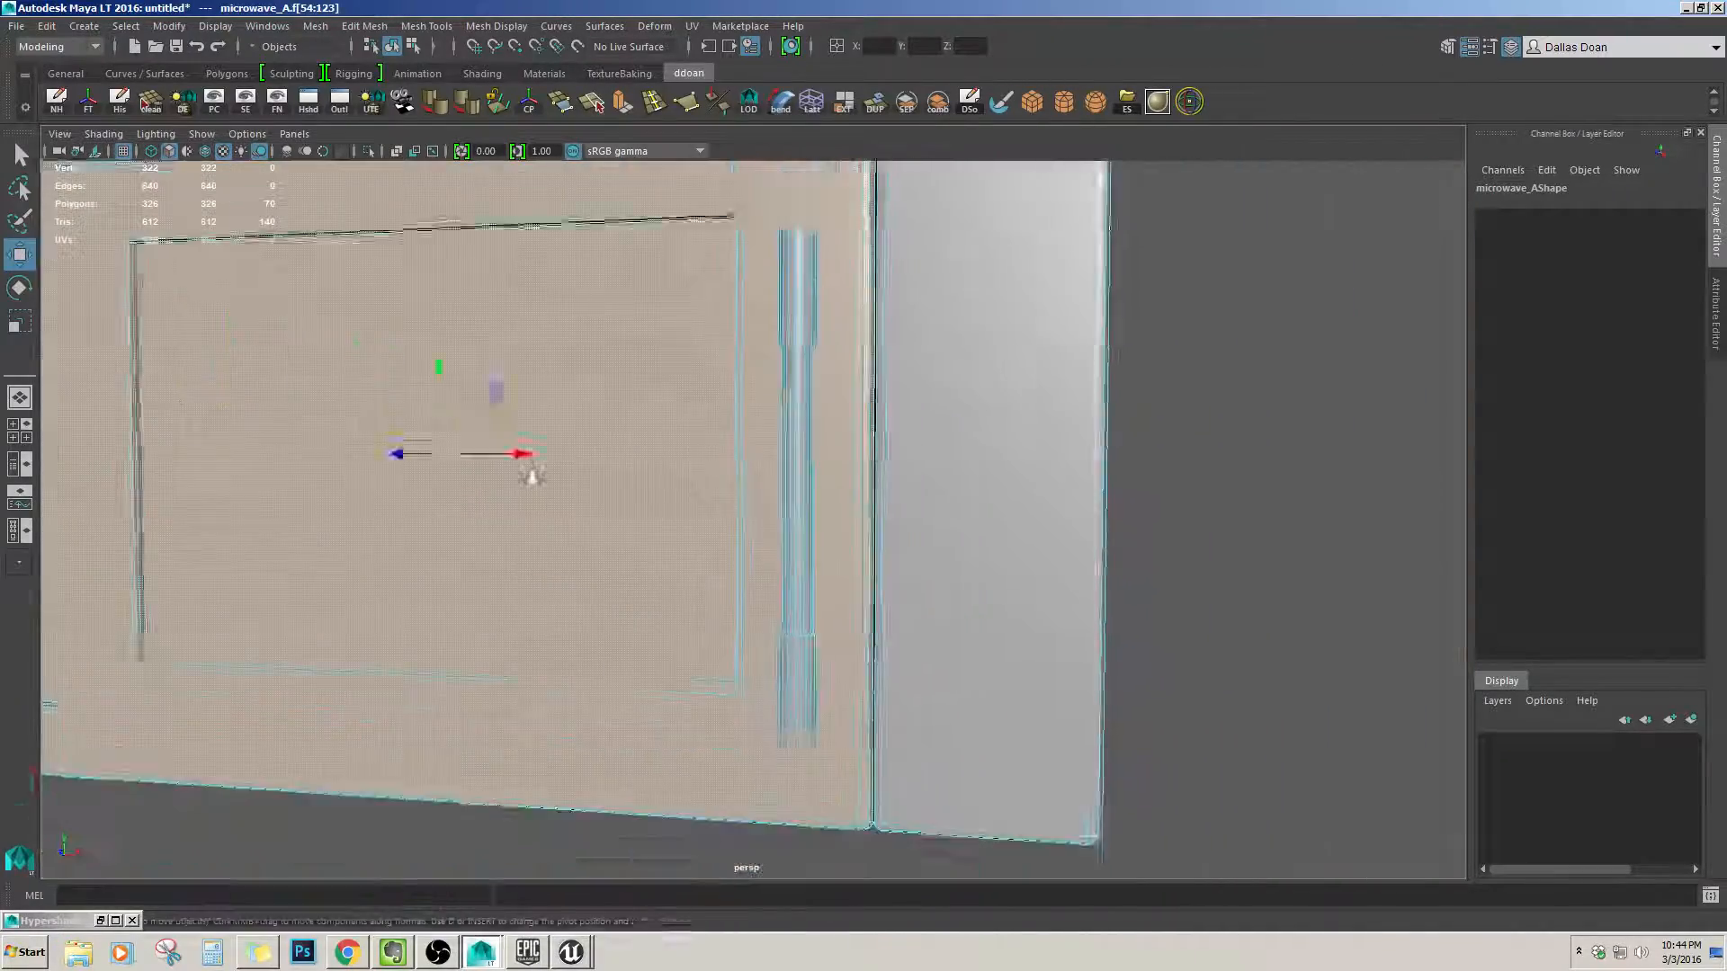
alt+drag(530, 477, 587, 507)
alt+right_drag(587, 507, 504, 477)
alt+drag(504, 477, 972, 641)
click(1206, 408)
double_click(701, 354)
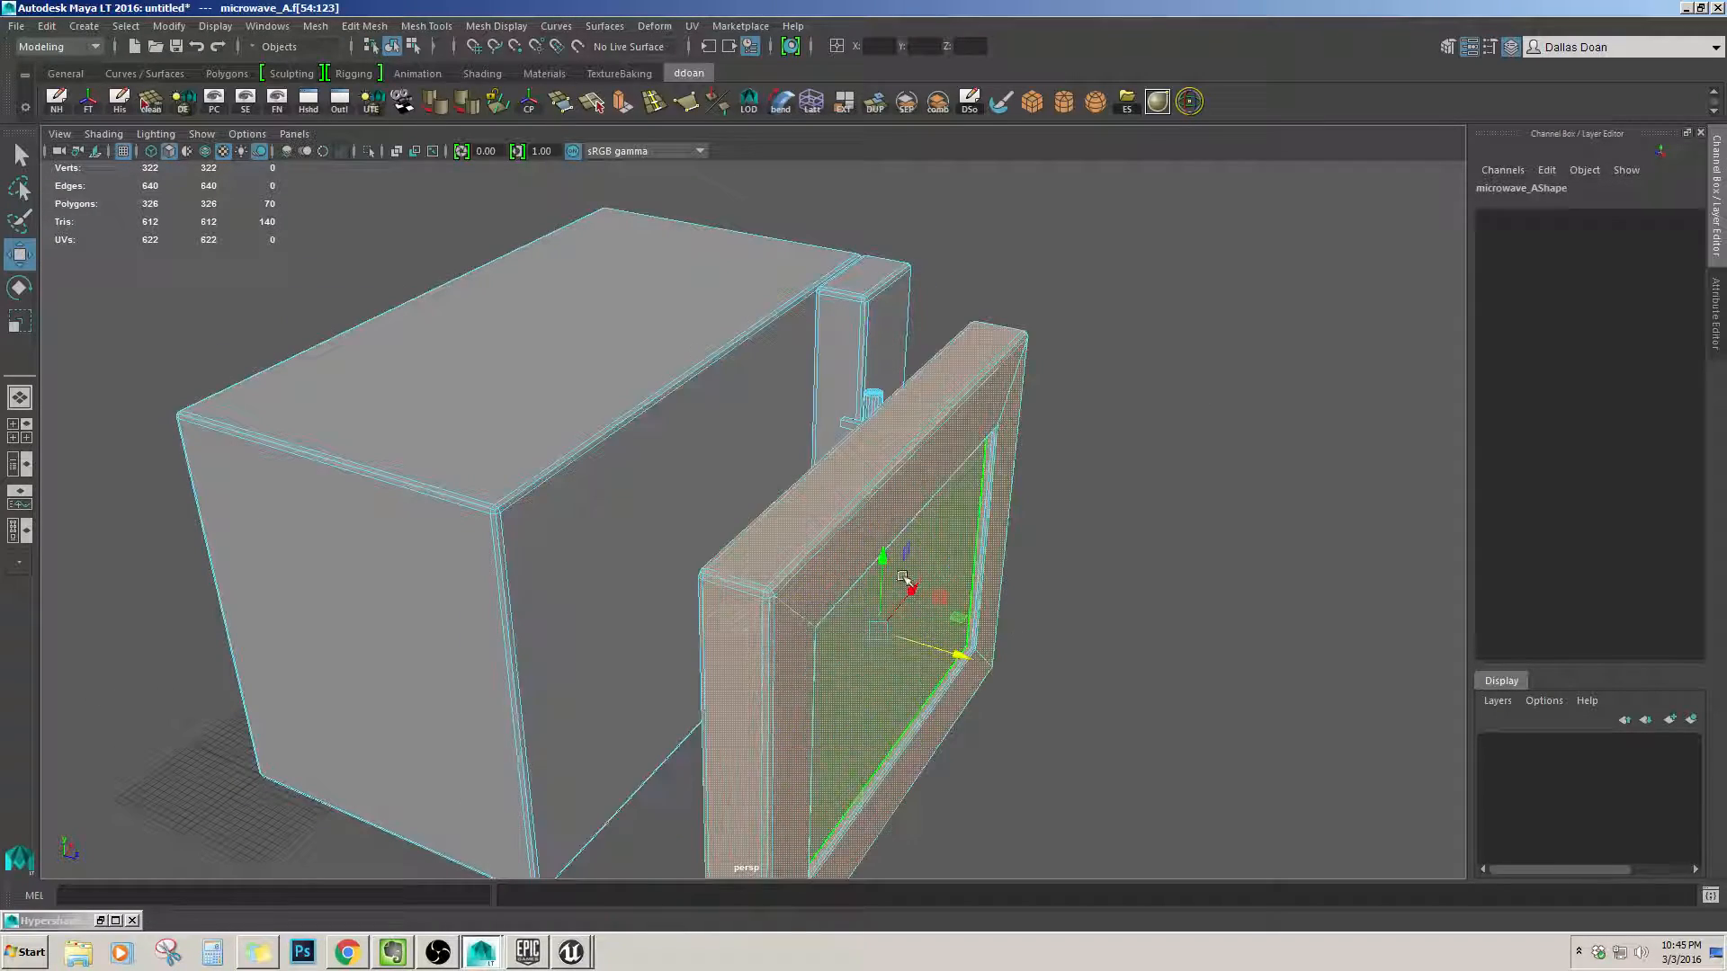
key(ctrl+z)
Clear the door selection and select only the large window face at the centre of the microwave door.
alt+drag(902, 577, 733, 513)
alt+right_drag(711, 512, 775, 535)
click(1116, 406)
alt+right_drag(643, 482, 805, 491)
alt+middle_drag(806, 490, 482, 509)
alt+drag(482, 509, 652, 493)
alt+right_drag(652, 493, 589, 486)
alt+drag(590, 486, 550, 469)
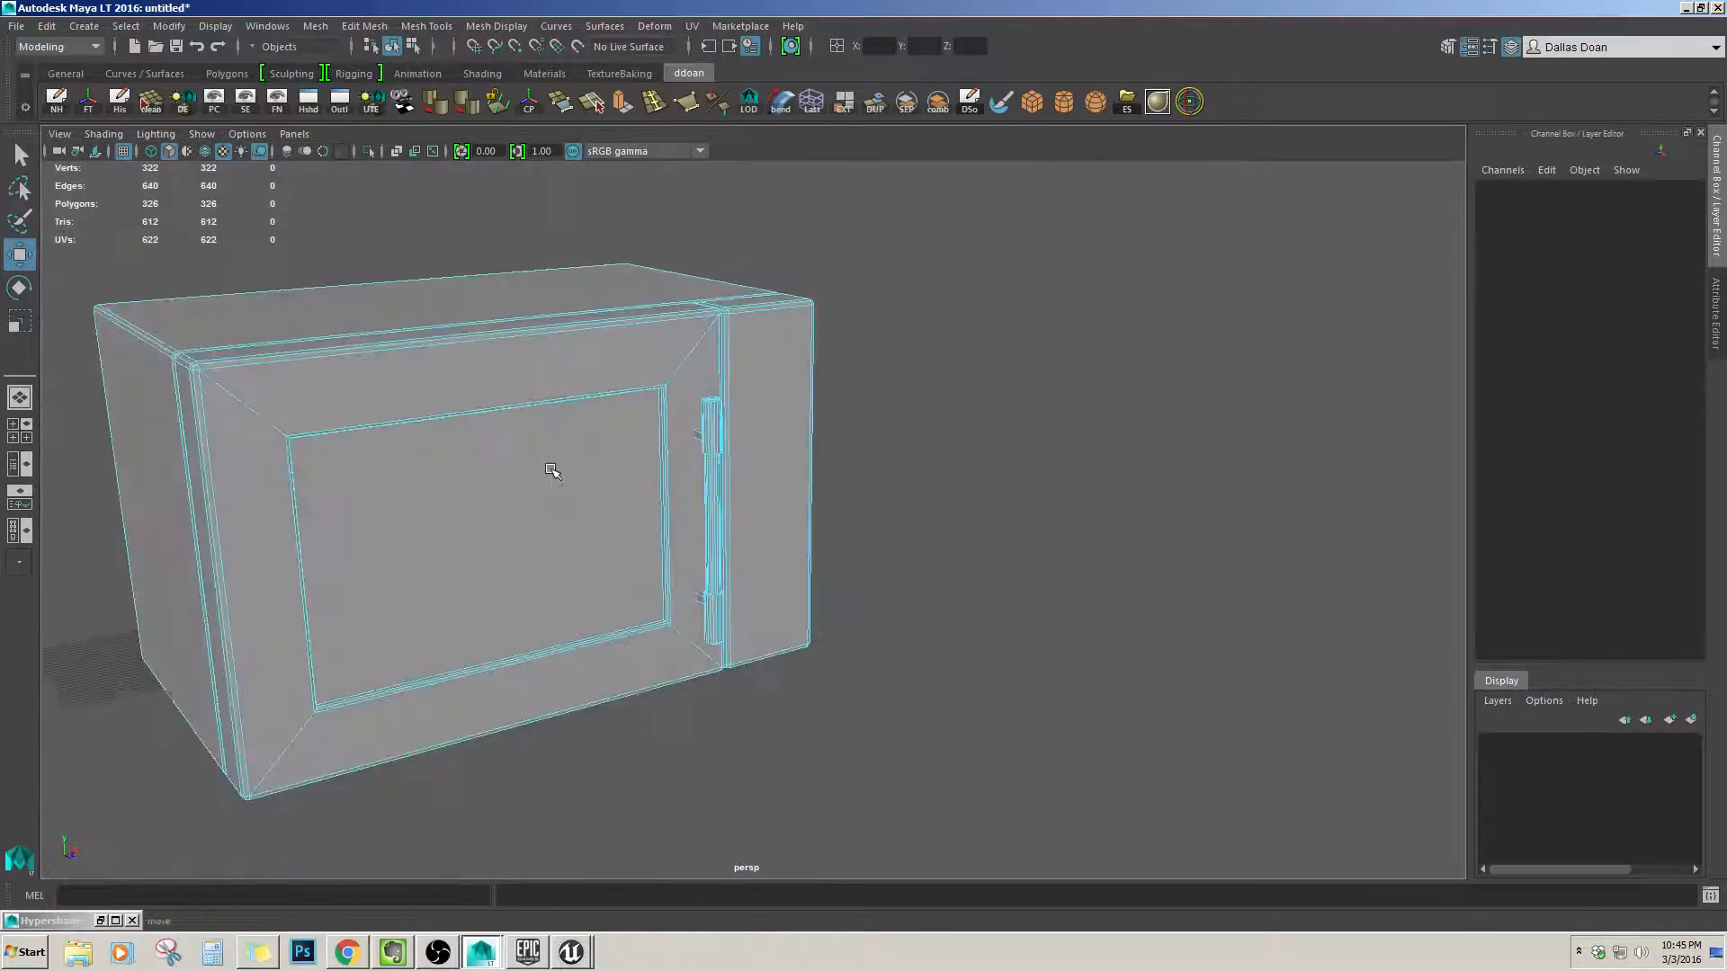
alt+middle_drag(550, 469, 760, 425)
alt+drag(760, 425, 698, 320)
click(668, 403)
alt+middle_drag(698, 320, 513, 427)
alt+drag(513, 428, 629, 503)
alt+middle_drag(629, 503, 829, 431)
Open the Hypershade and place its window beside the microwave so the door stays in view.
click(308, 101)
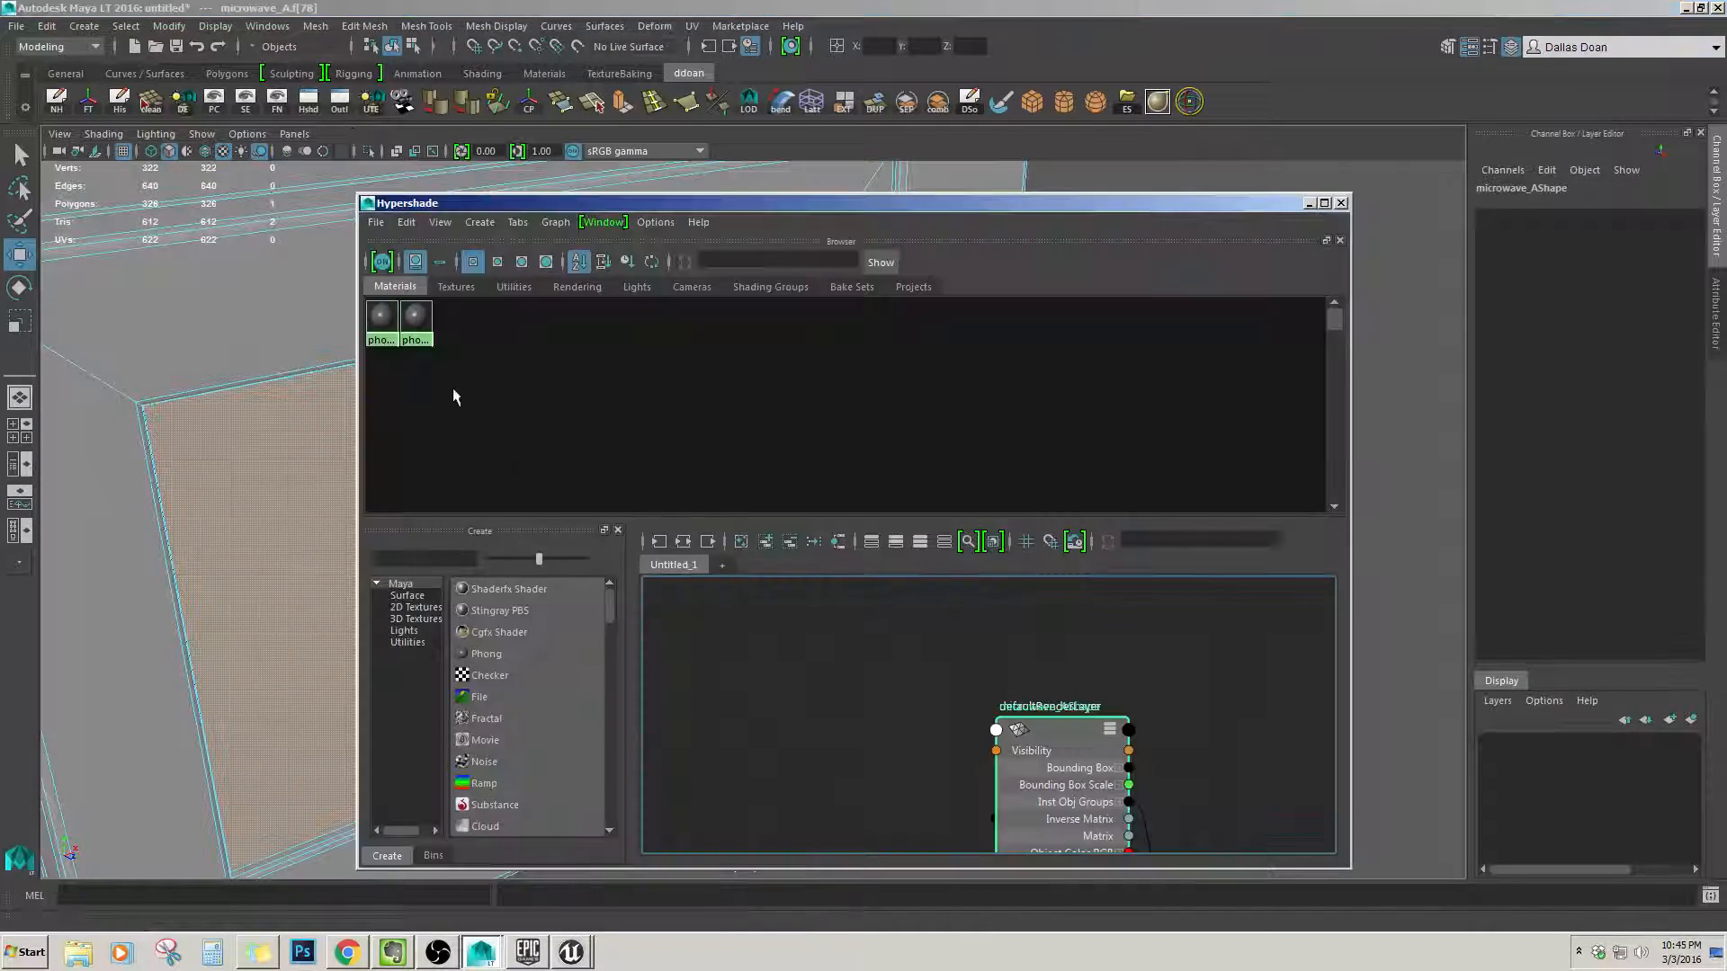
drag(903, 206, 1446, 221)
alt+drag(810, 432, 863, 387)
alt+right_drag(864, 387, 765, 432)
alt+drag(900, 450, 891, 416)
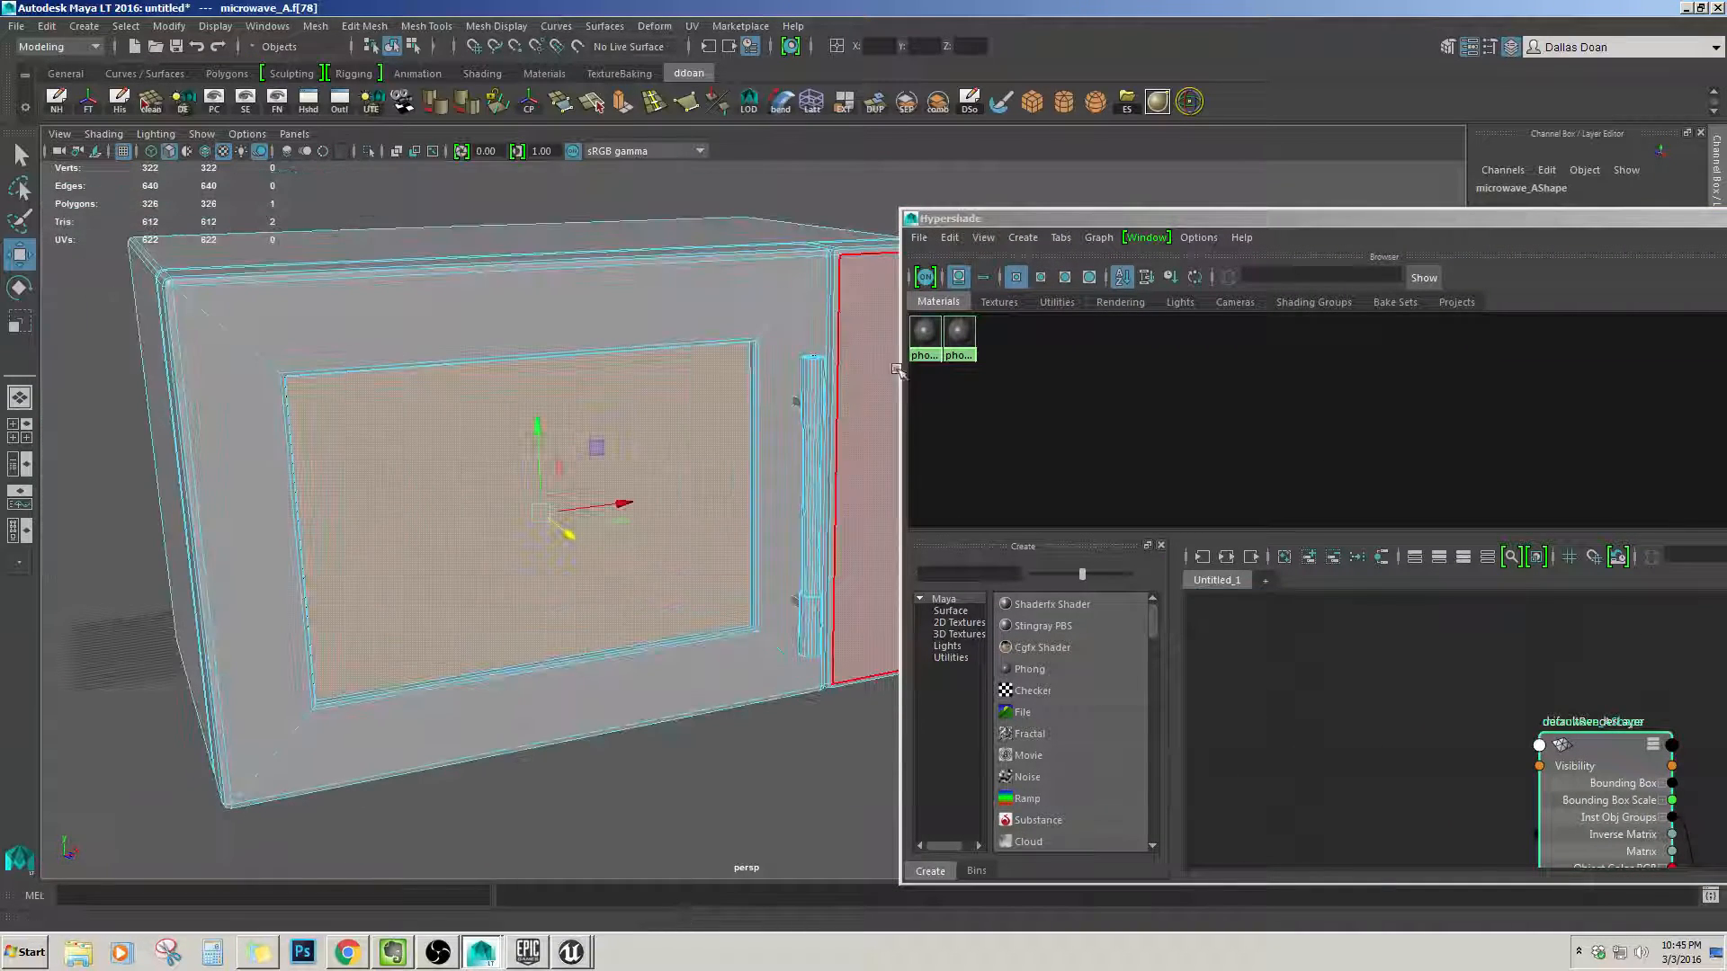
Try to rename the phong1 material.
click(931, 449)
right_drag(910, 565, 916, 529)
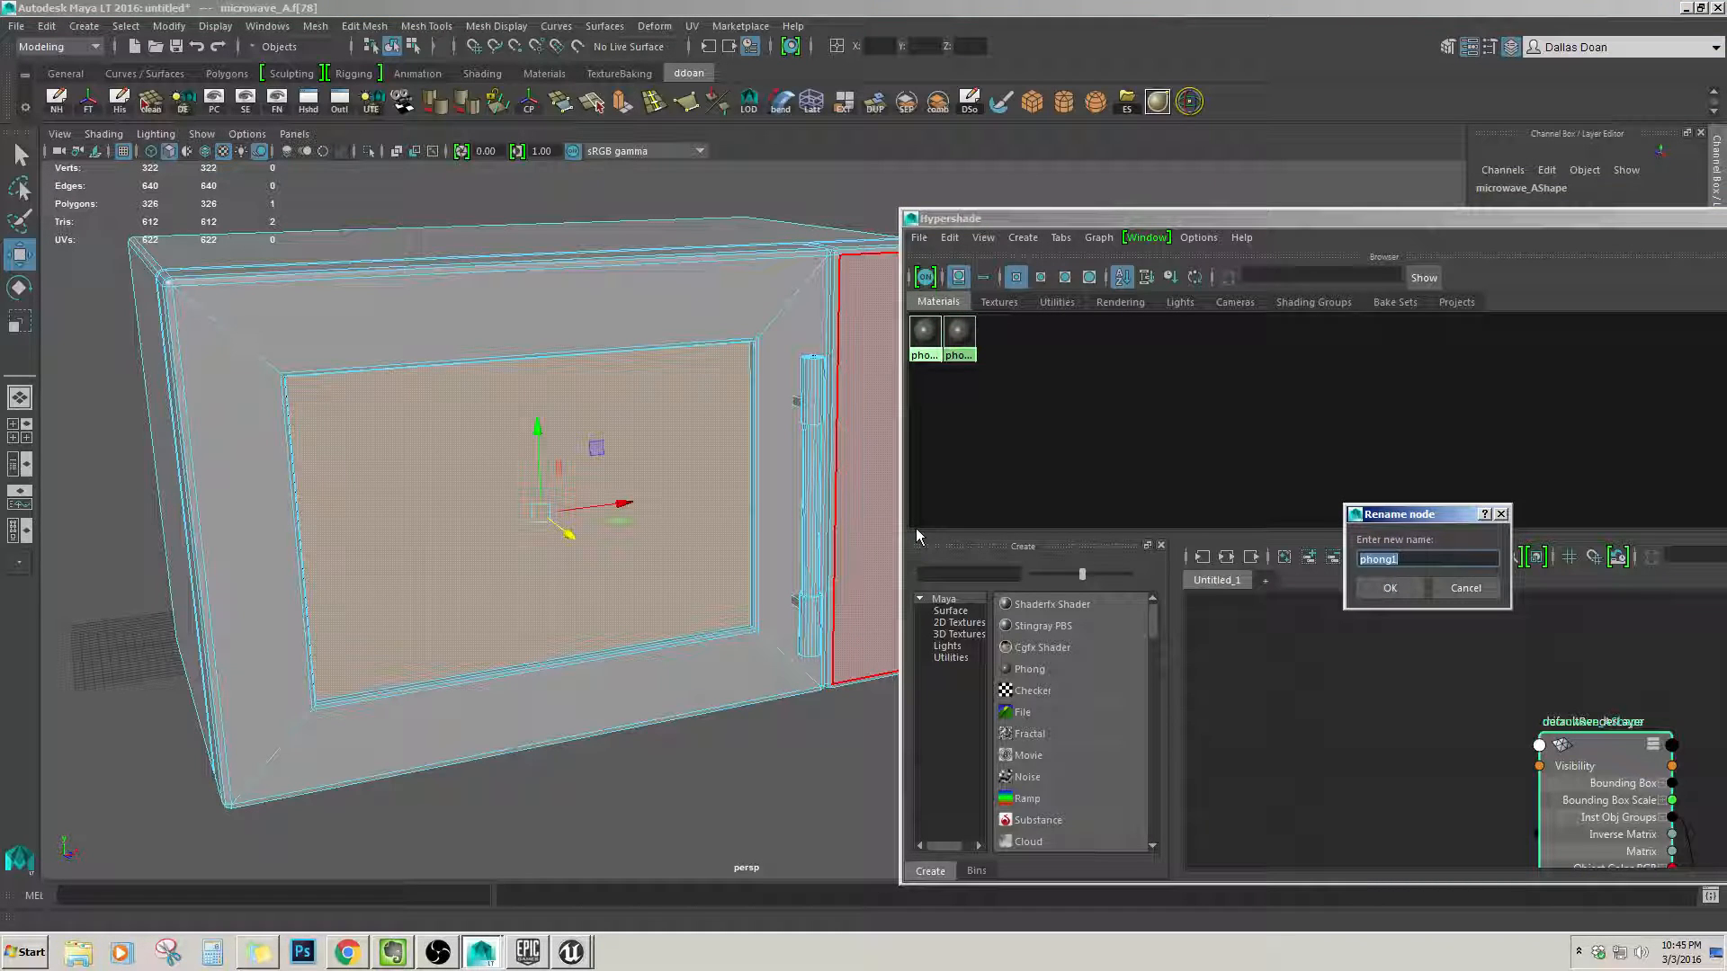
key(Return)
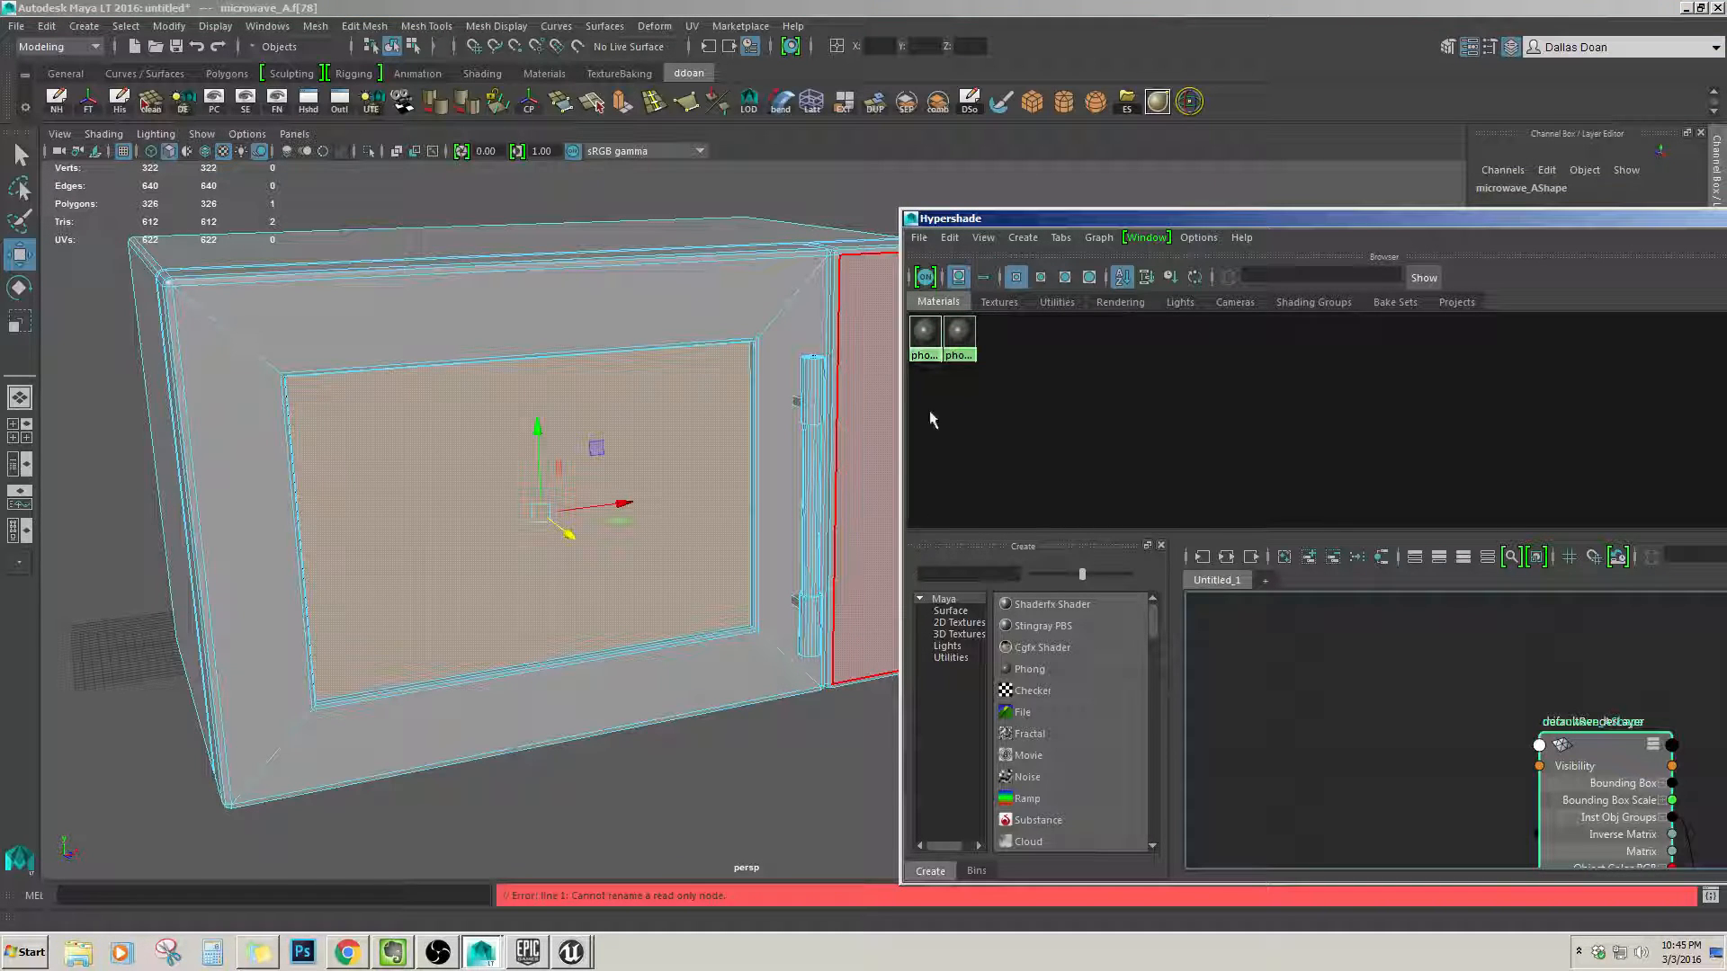
Rename the phong2 material as glass.
click(959, 335)
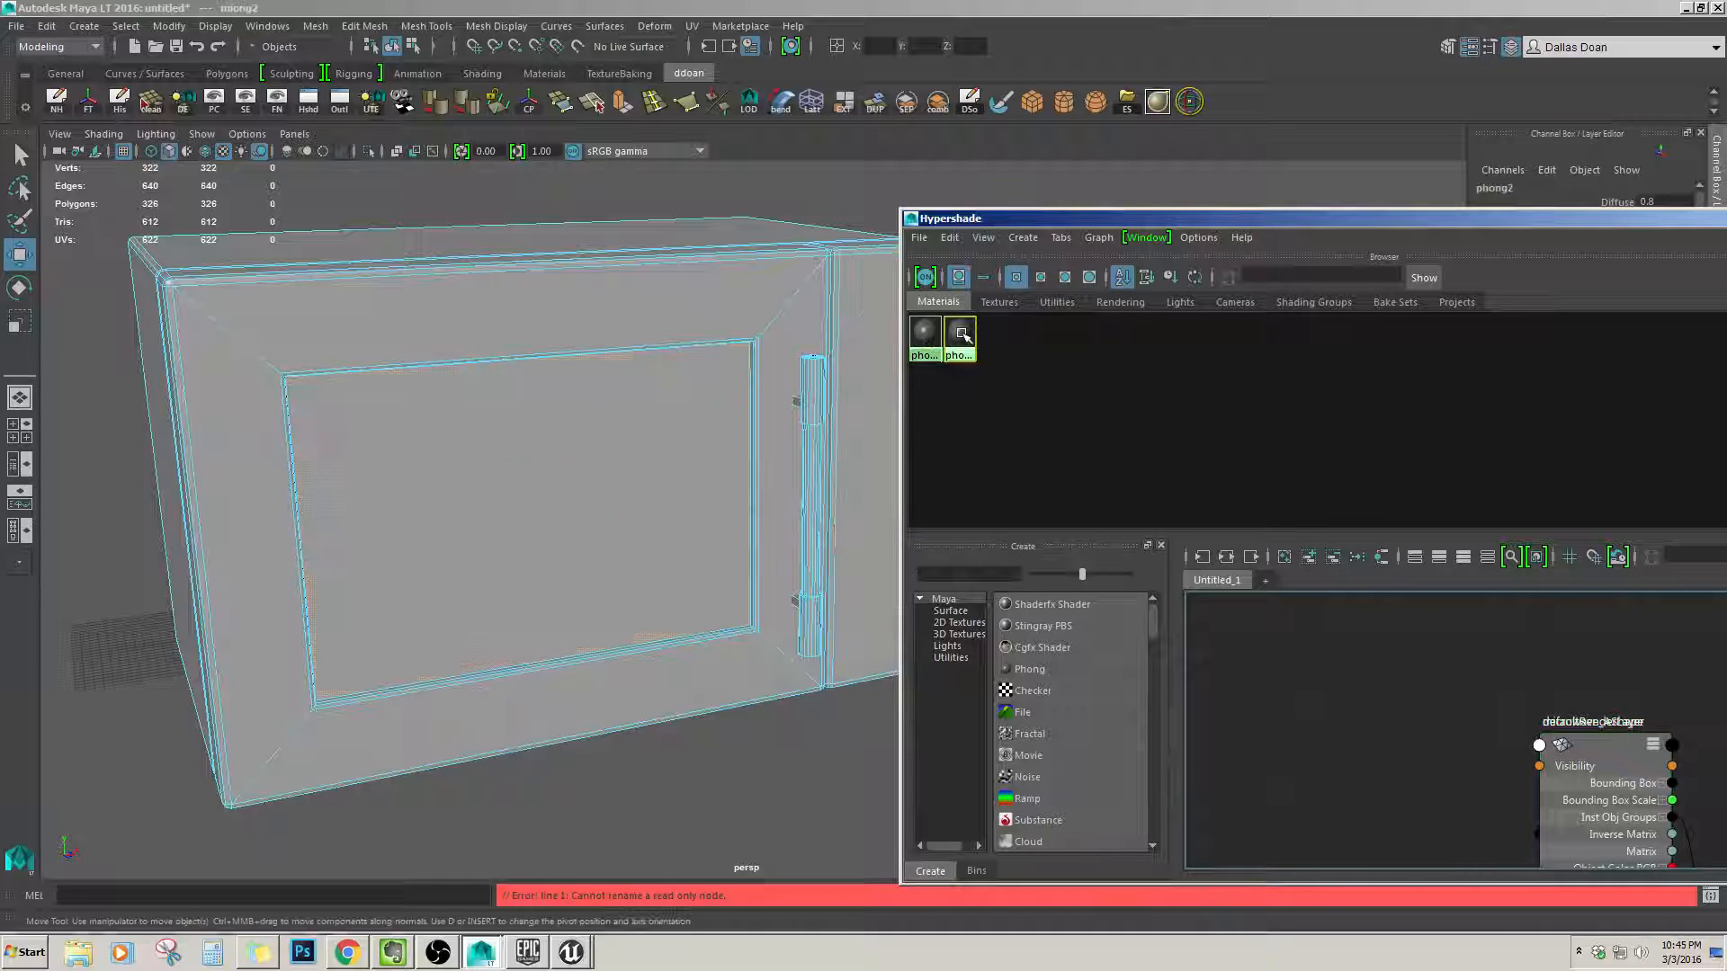
right_drag(943, 501, 944, 527)
text(glass)
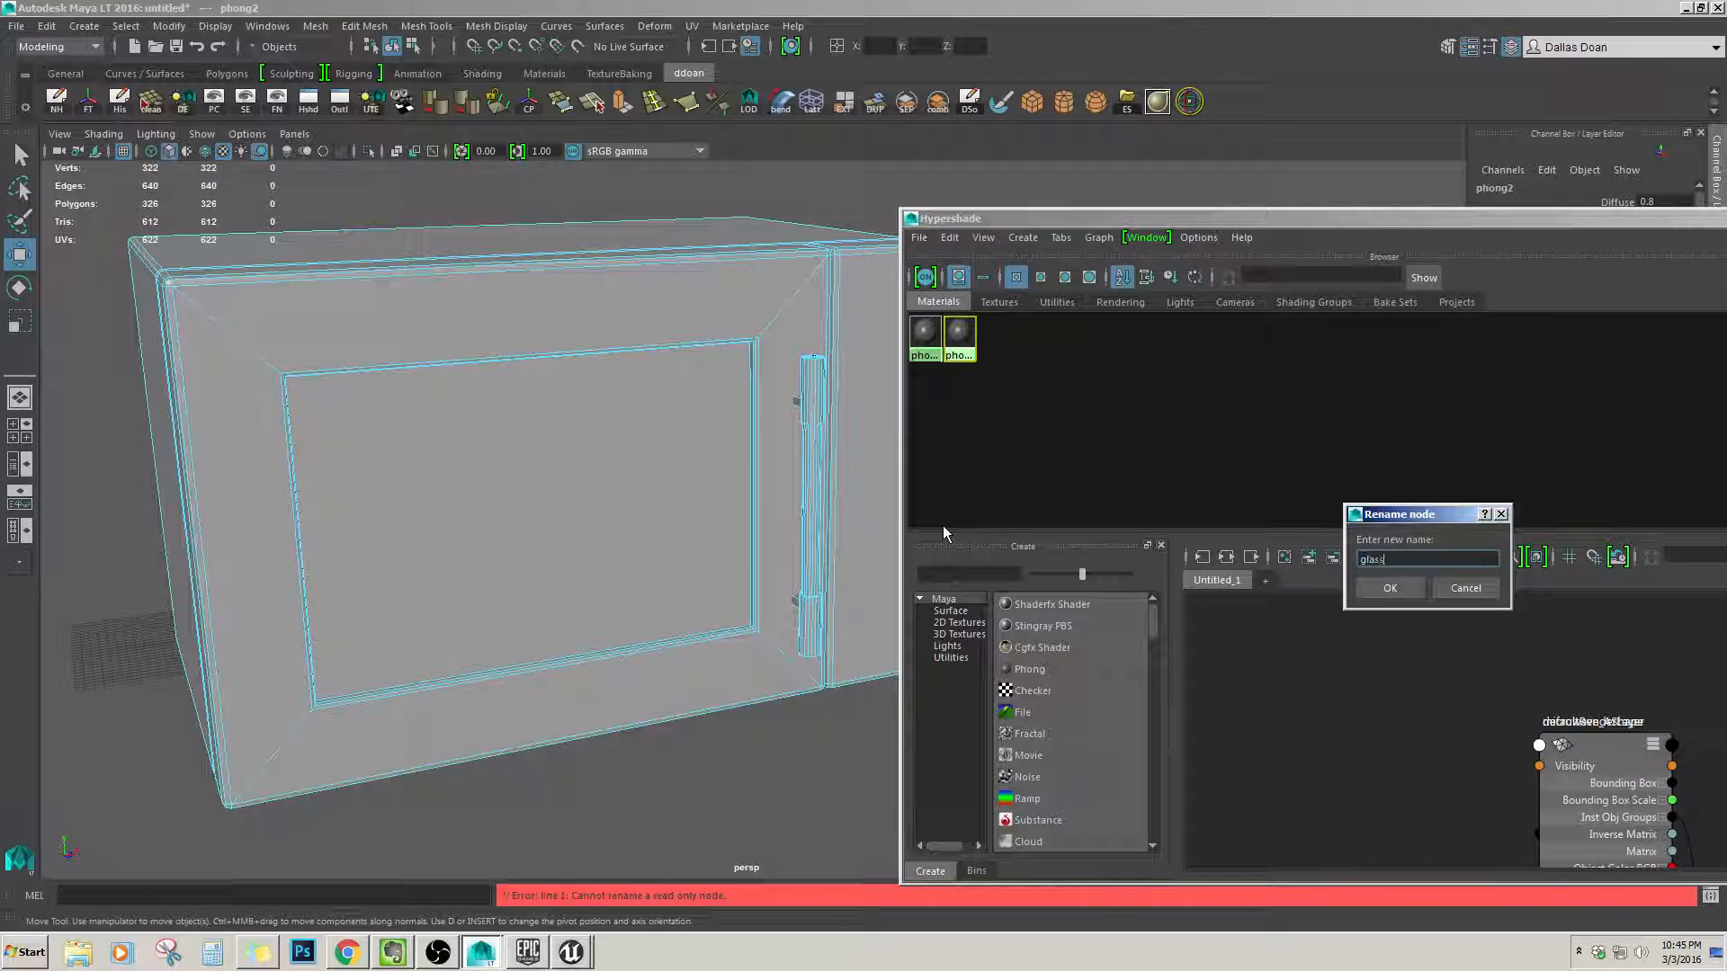
key(Return)
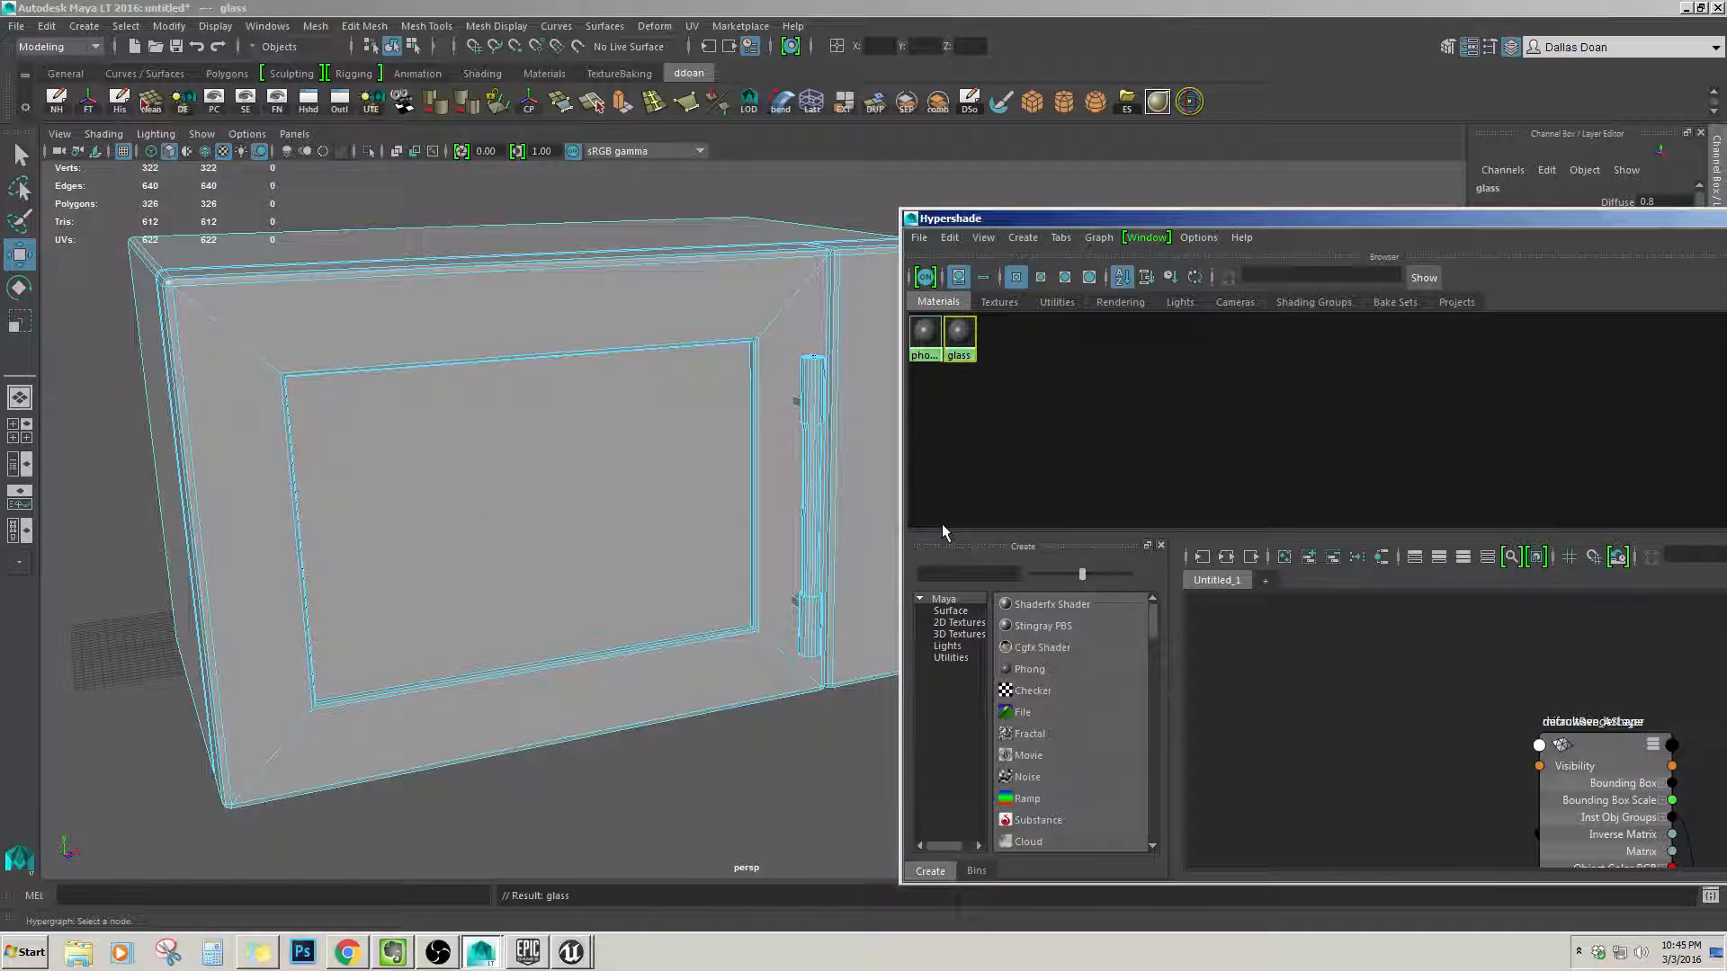
Create another Phong material and name it metal.
click(1046, 674)
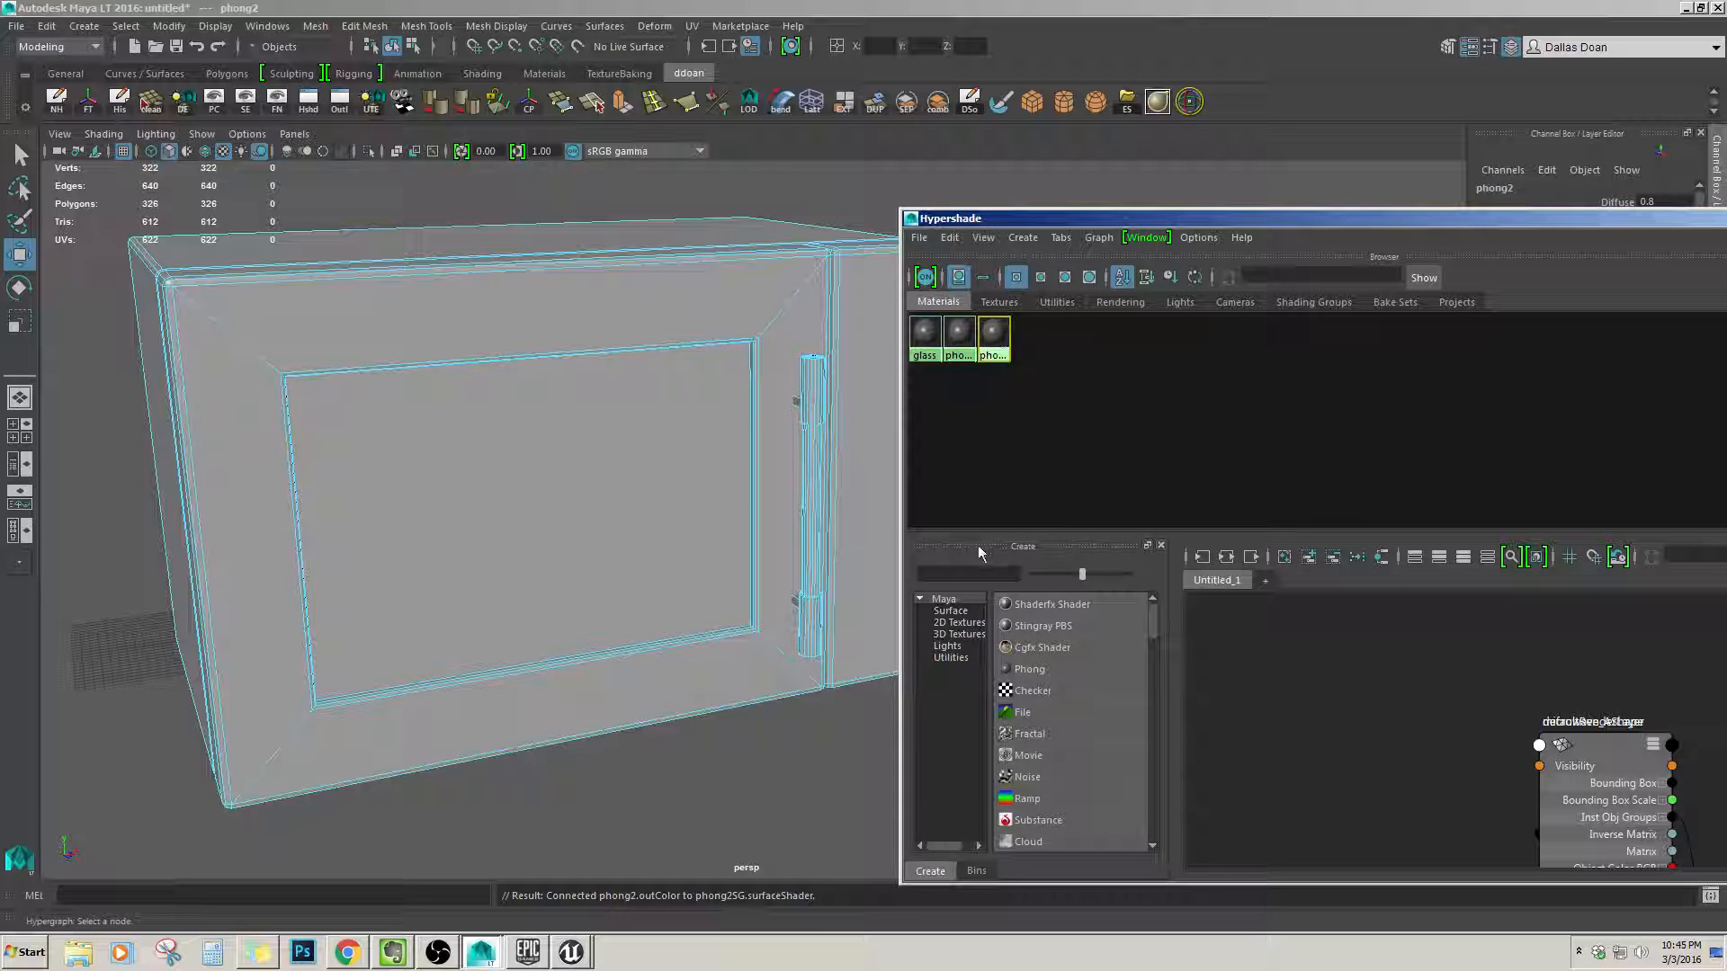
right_drag(978, 546, 986, 539)
text(metal)
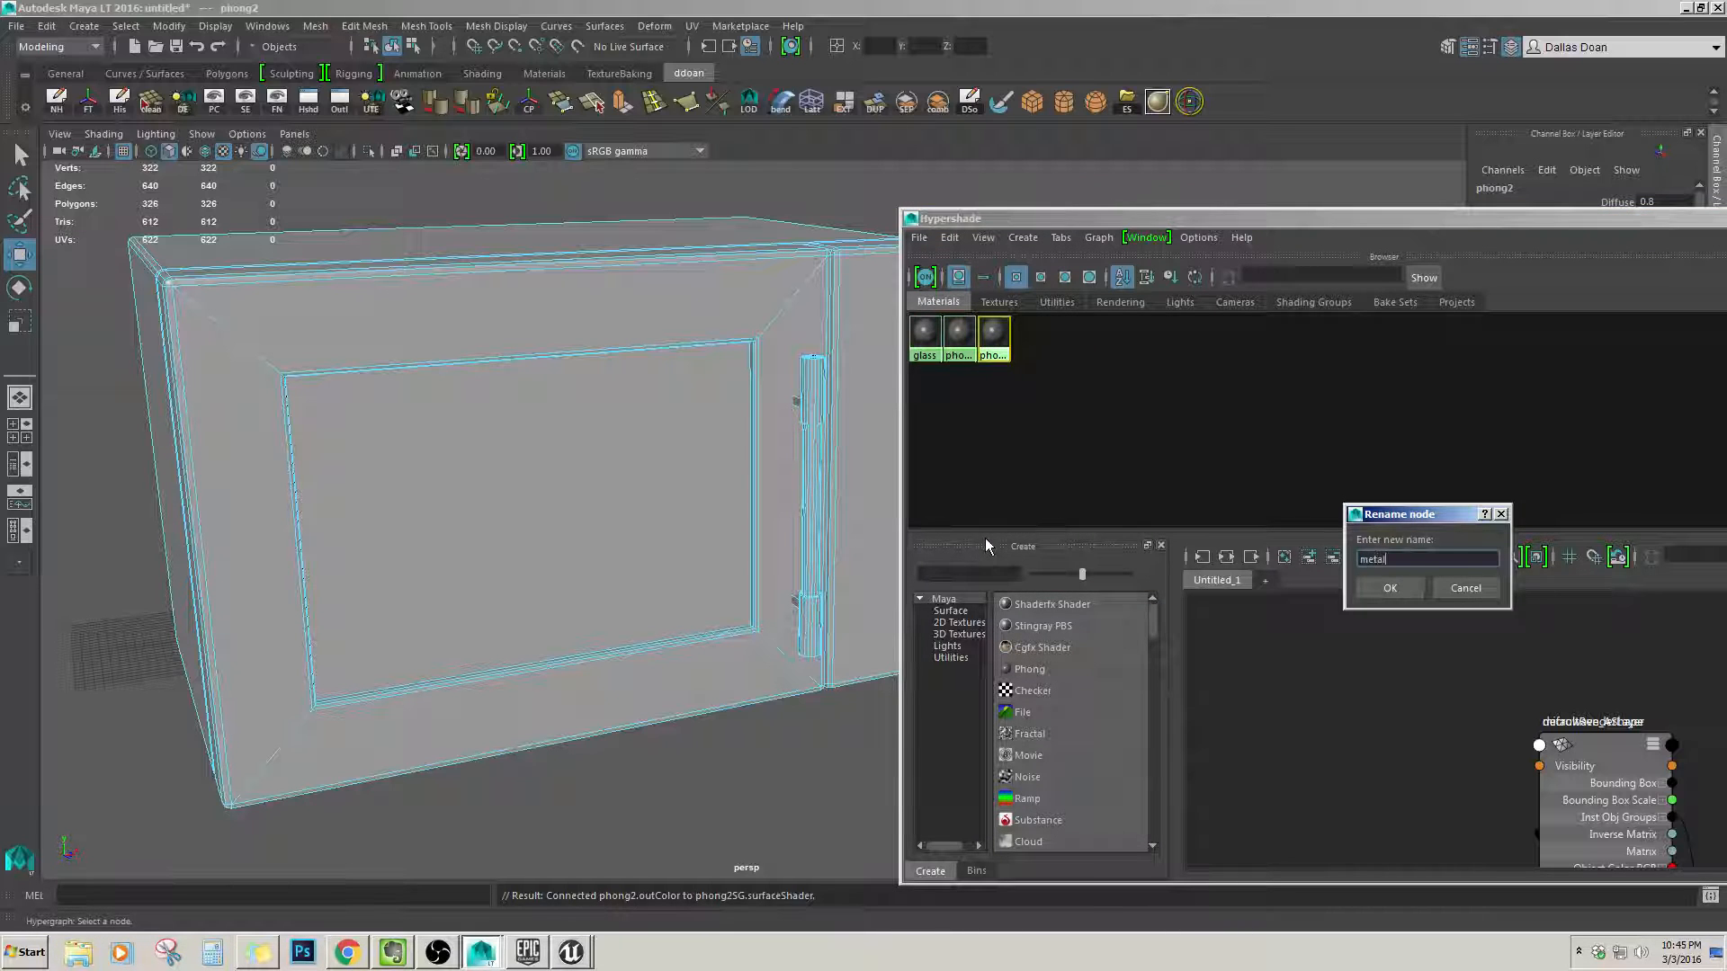
key(Return)
Open the glass material's attributes, minimize the Hypershade, and raise the material's transparency to about half.
alt+drag(764, 395, 678, 422)
click(678, 422)
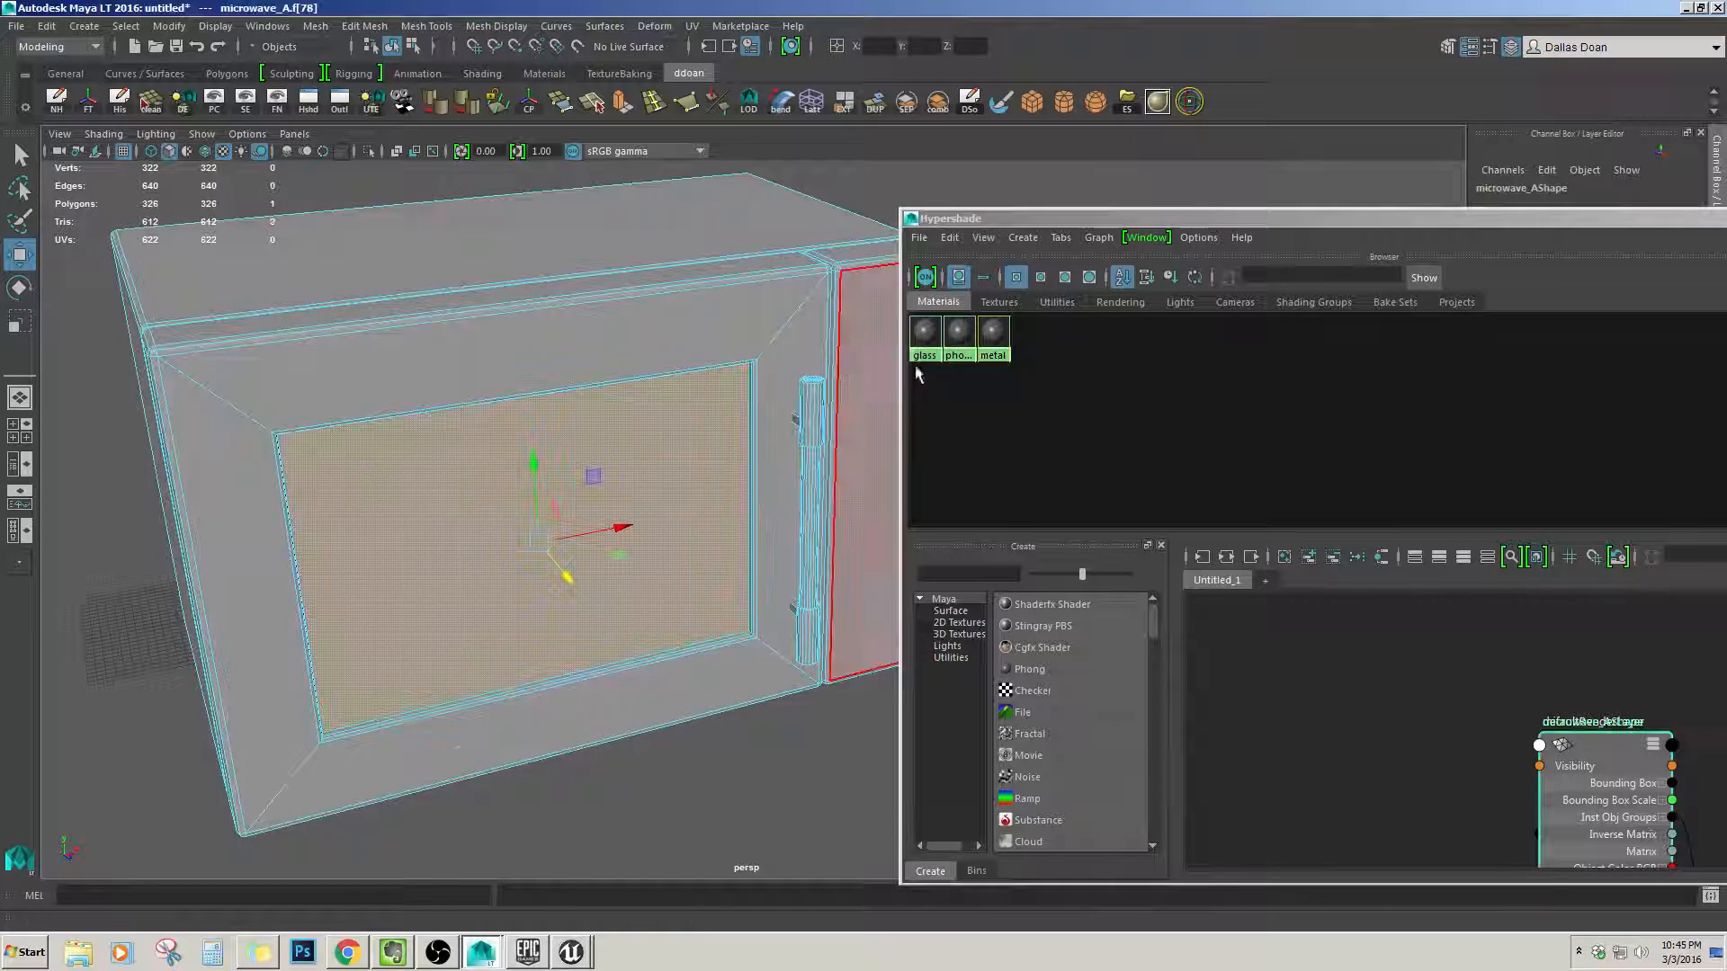
double_click(925, 344)
drag(1581, 221, 1435, 230)
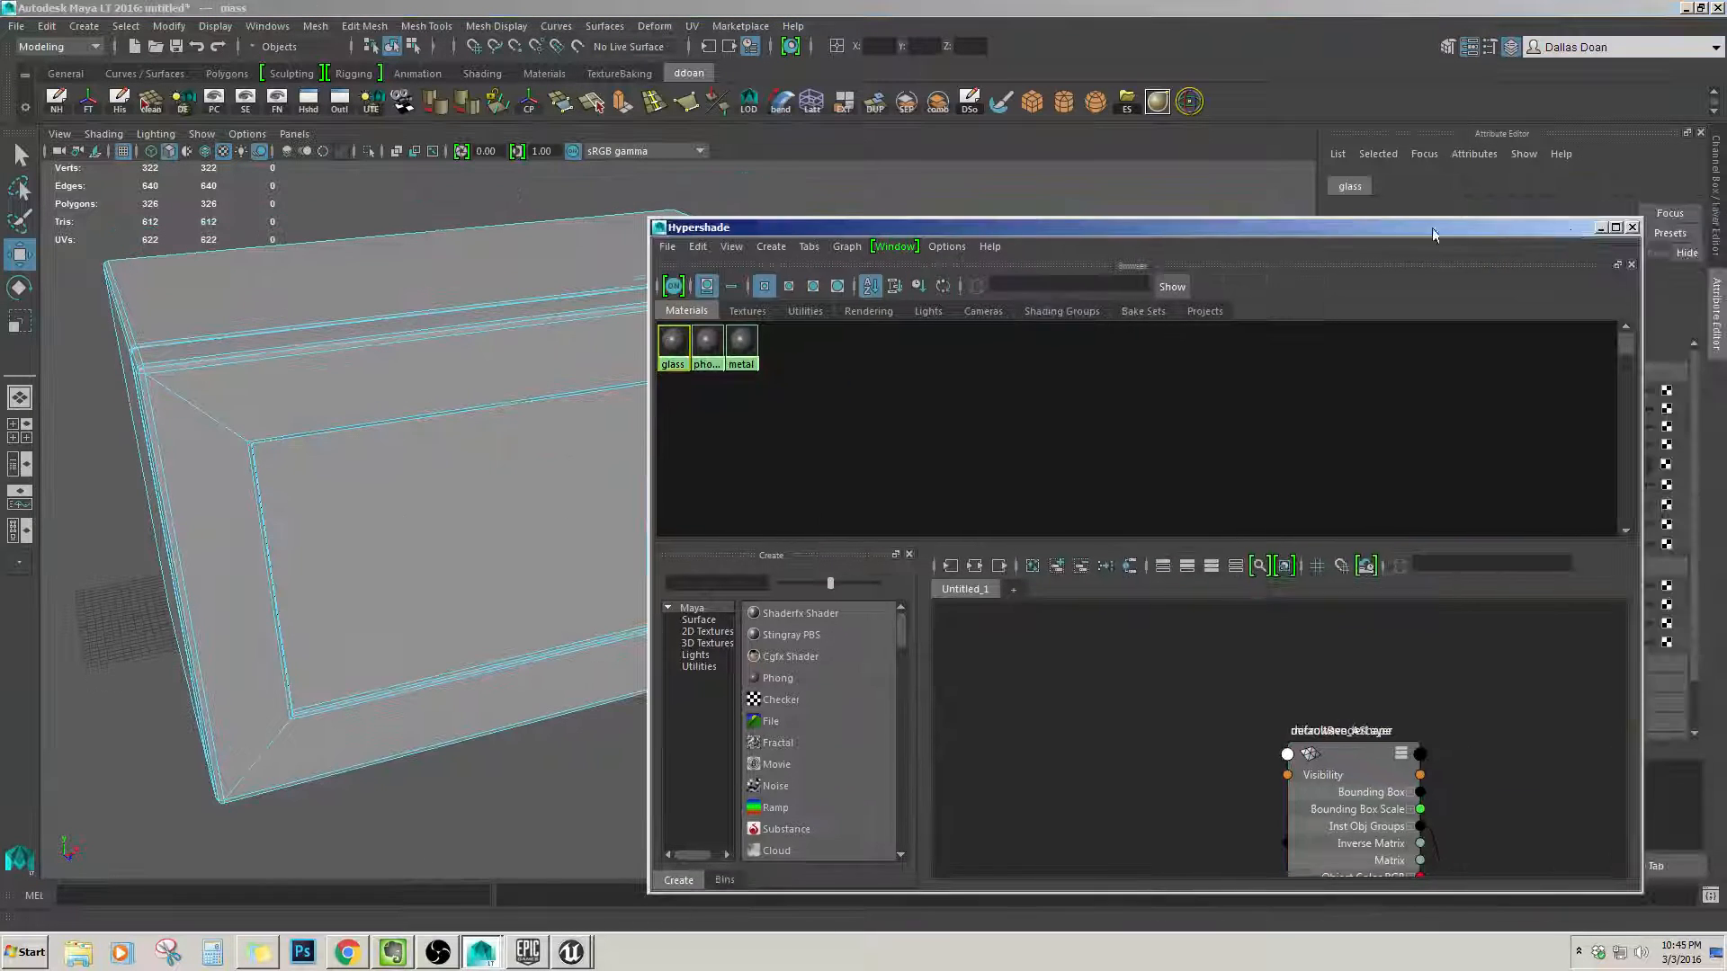
click(1598, 228)
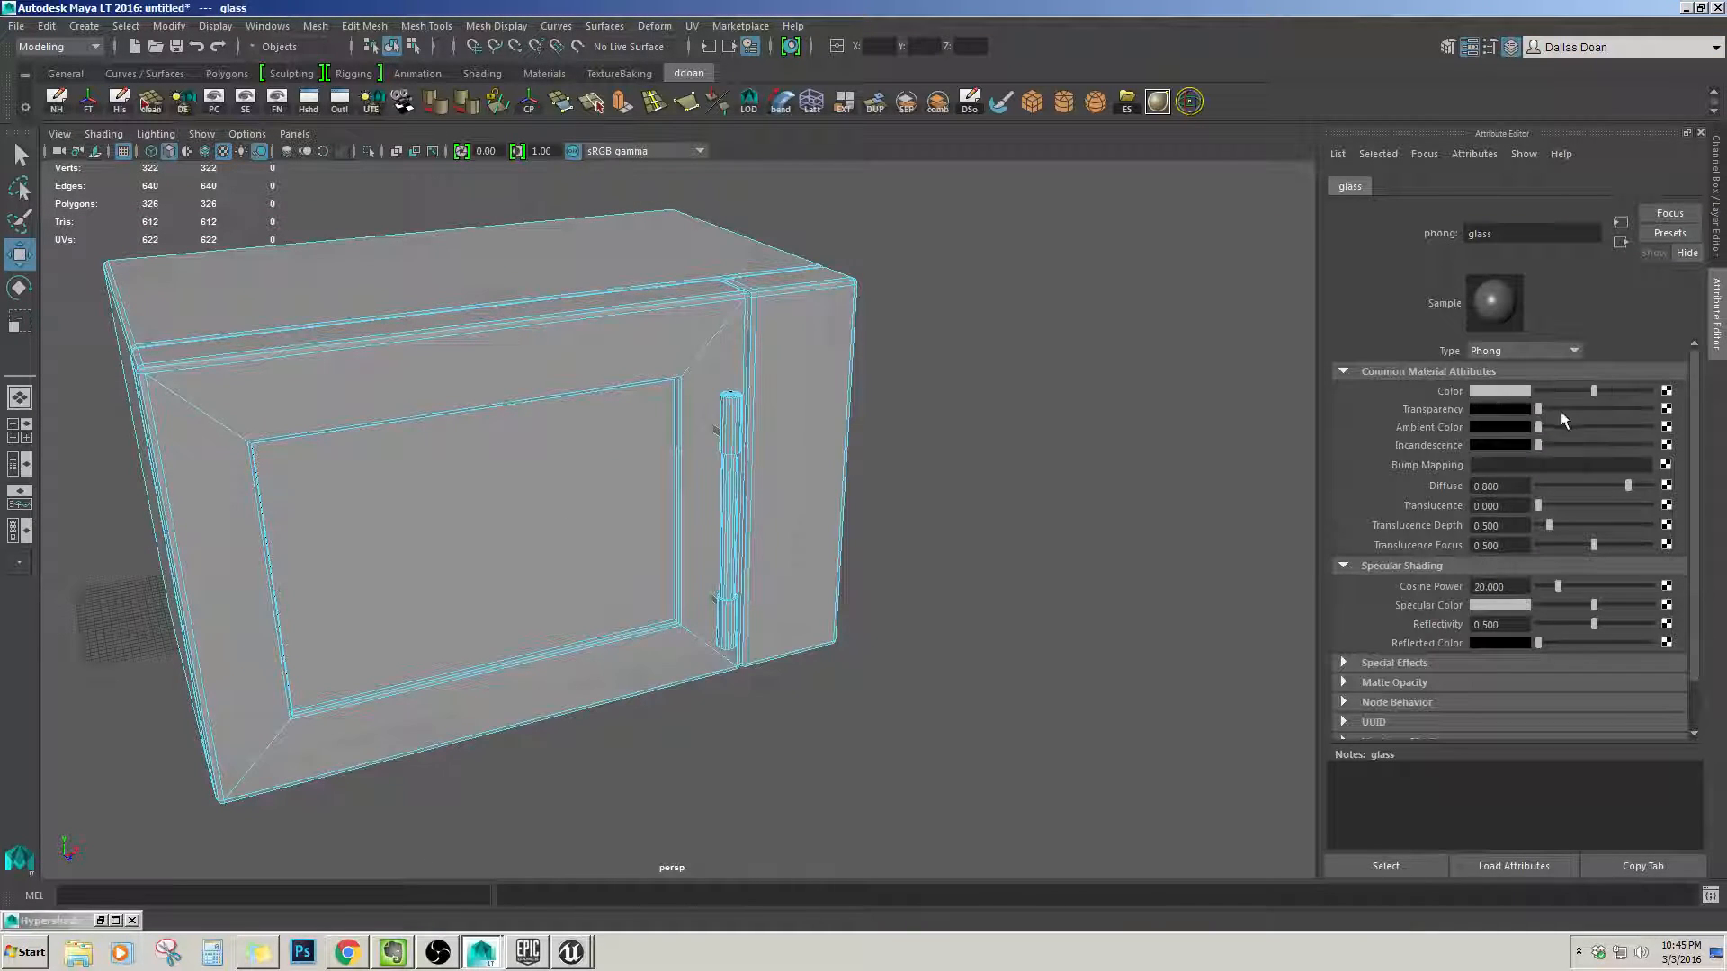
drag(1539, 409, 1593, 410)
Select all faces of the microwave and assign the metal material to them.
alt+drag(1003, 425, 890, 381)
click(826, 387)
scroll(720, 370, down, 2)
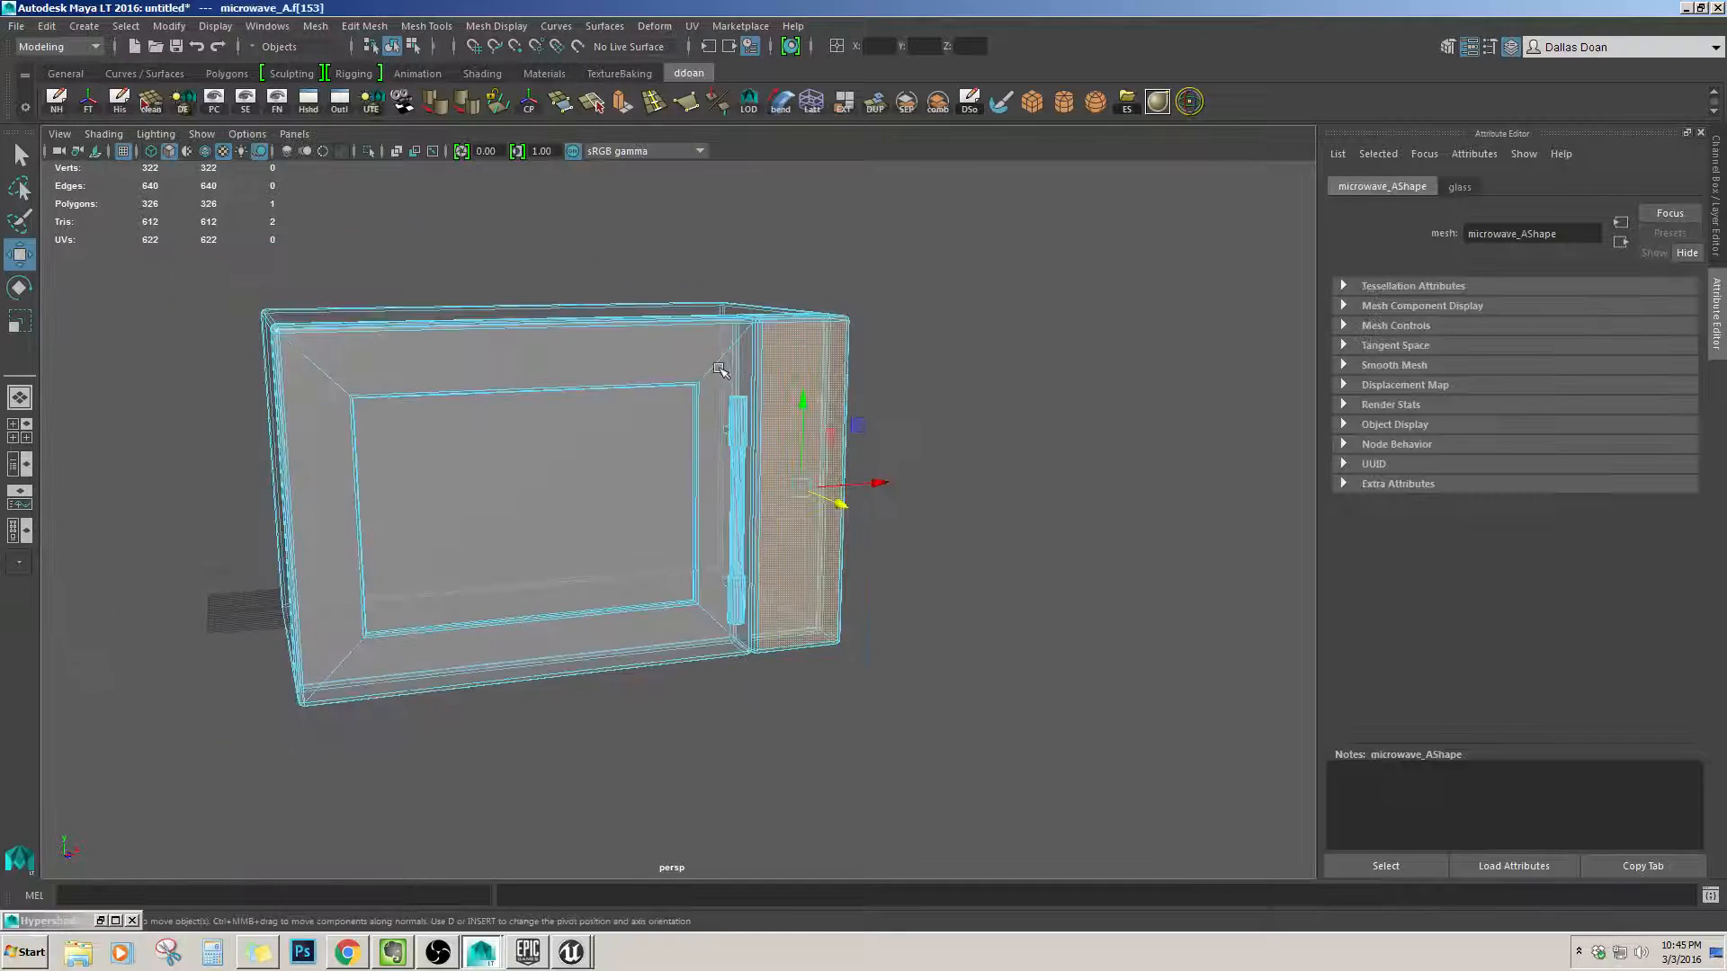
alt+drag(720, 370, 711, 396)
scroll(609, 377, down, 5)
drag(486, 358, 779, 636)
scroll(779, 636, up, 4)
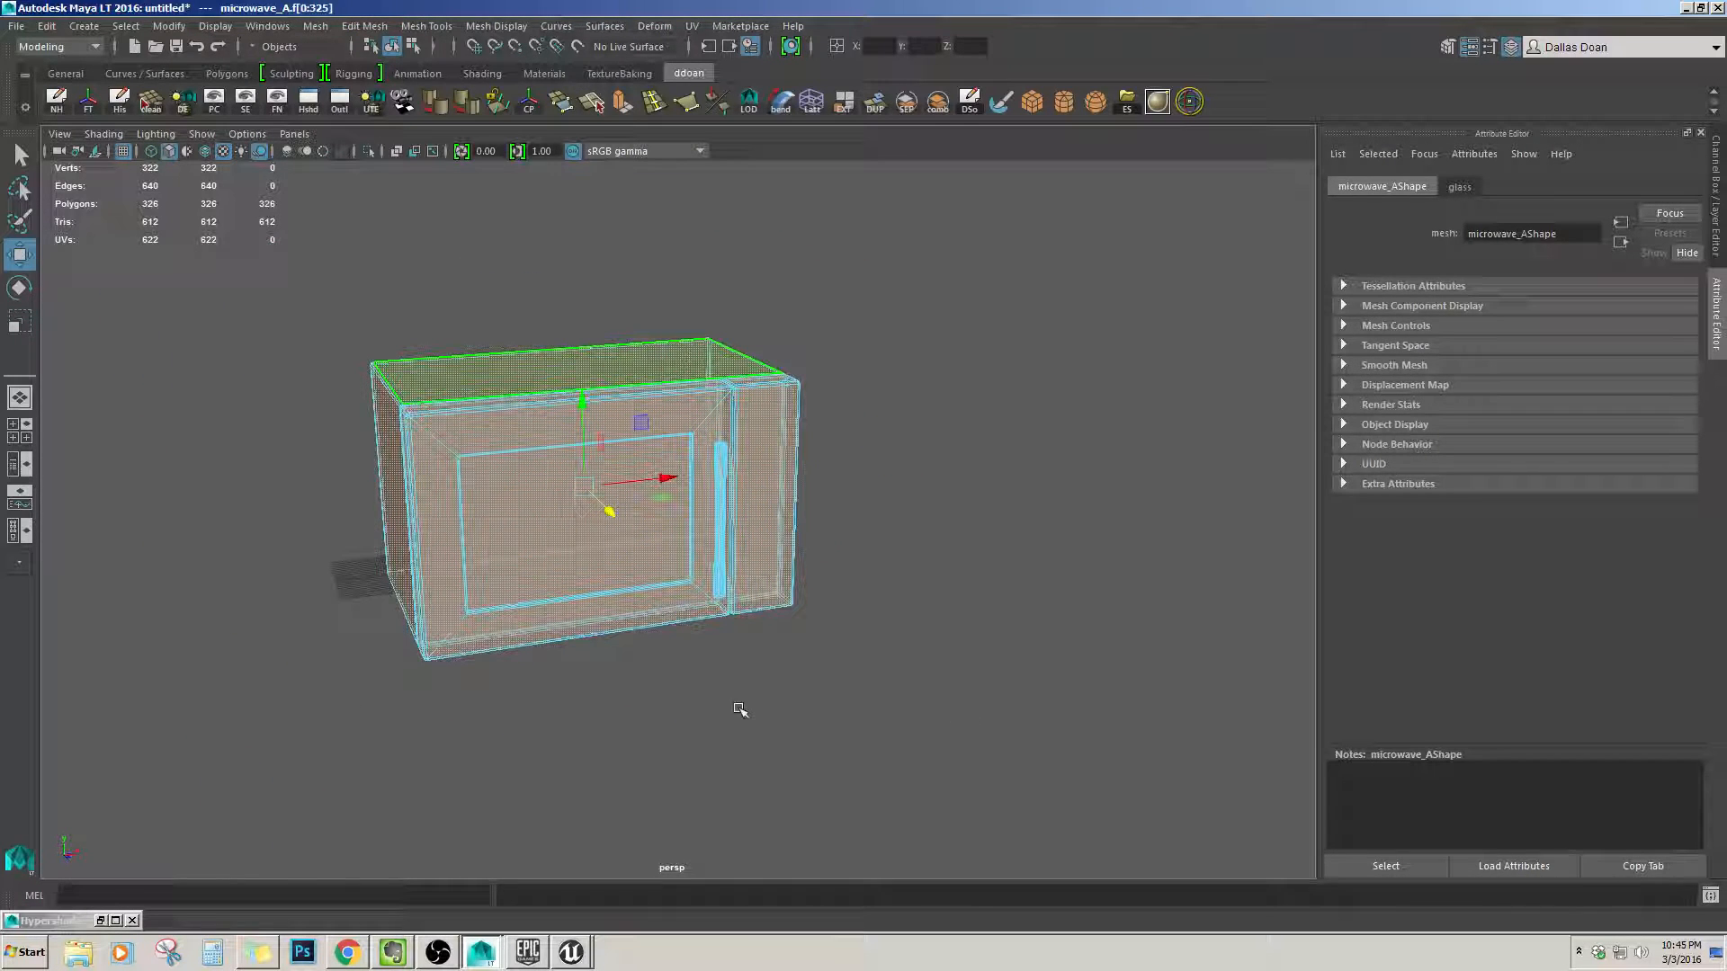
click(926, 678)
scroll(926, 678, up, 3)
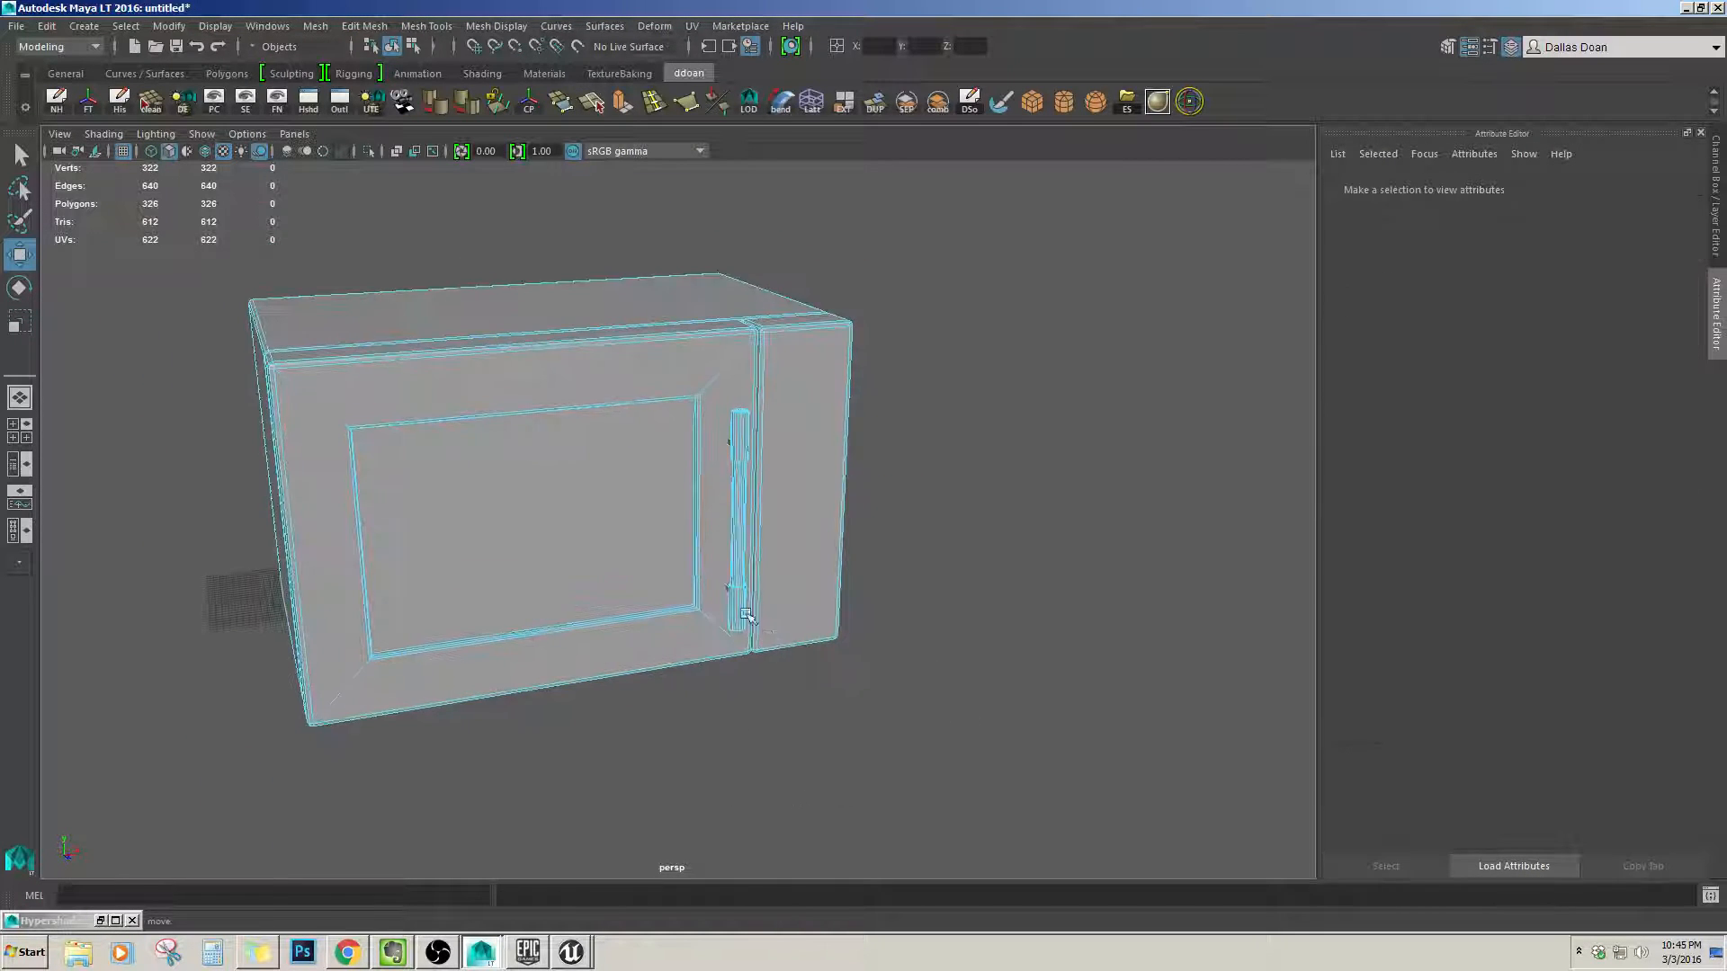
Assign the glass material to the large window face of the microwave door.
click(600, 479)
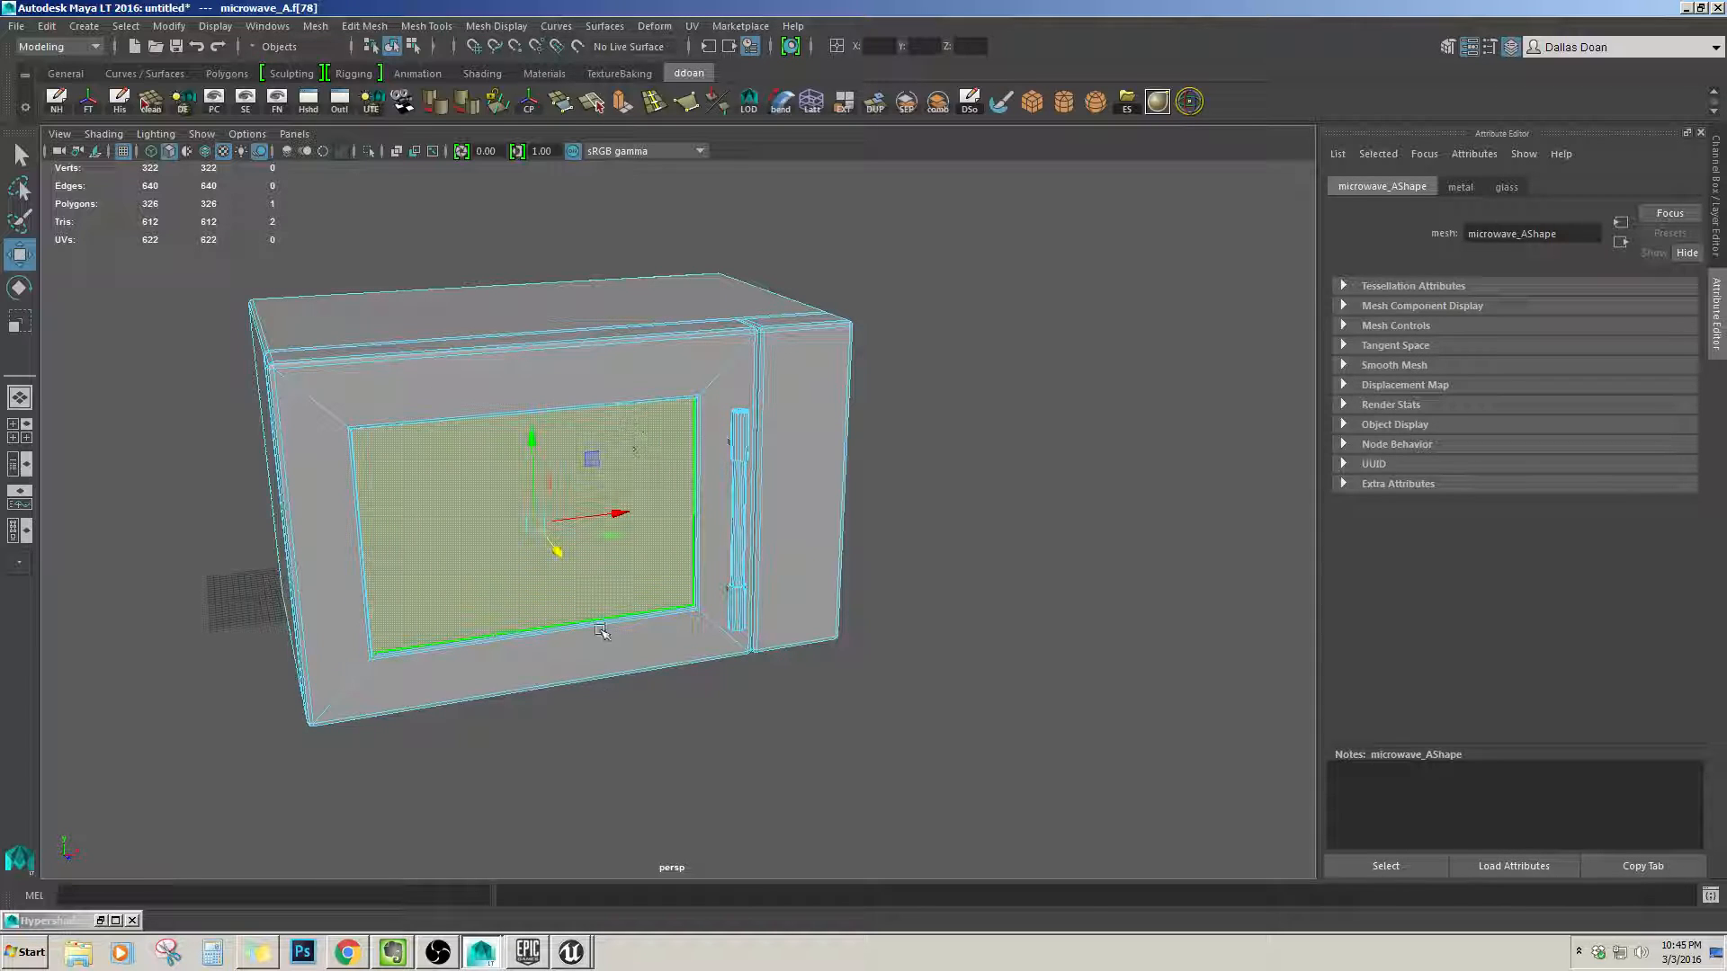
click(900, 683)
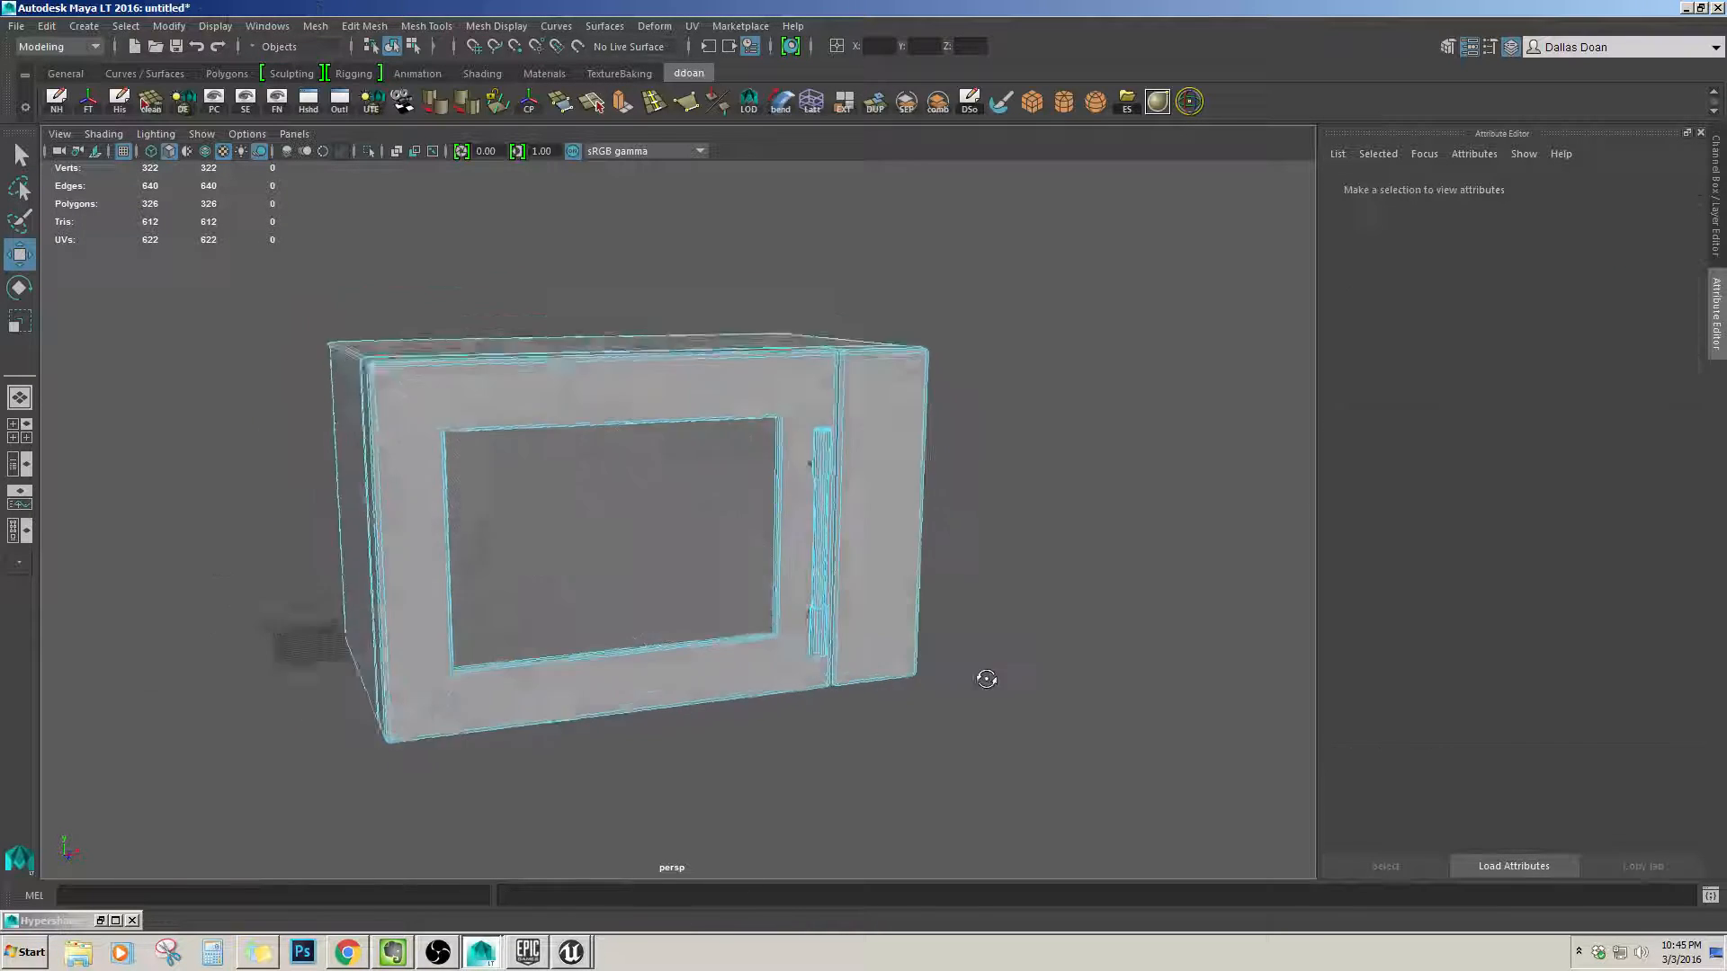
scroll(889, 668, up, 3)
alt+drag(889, 668, 931, 691)
click(759, 578)
scroll(759, 579, down, 3)
alt+drag(760, 578, 792, 589)
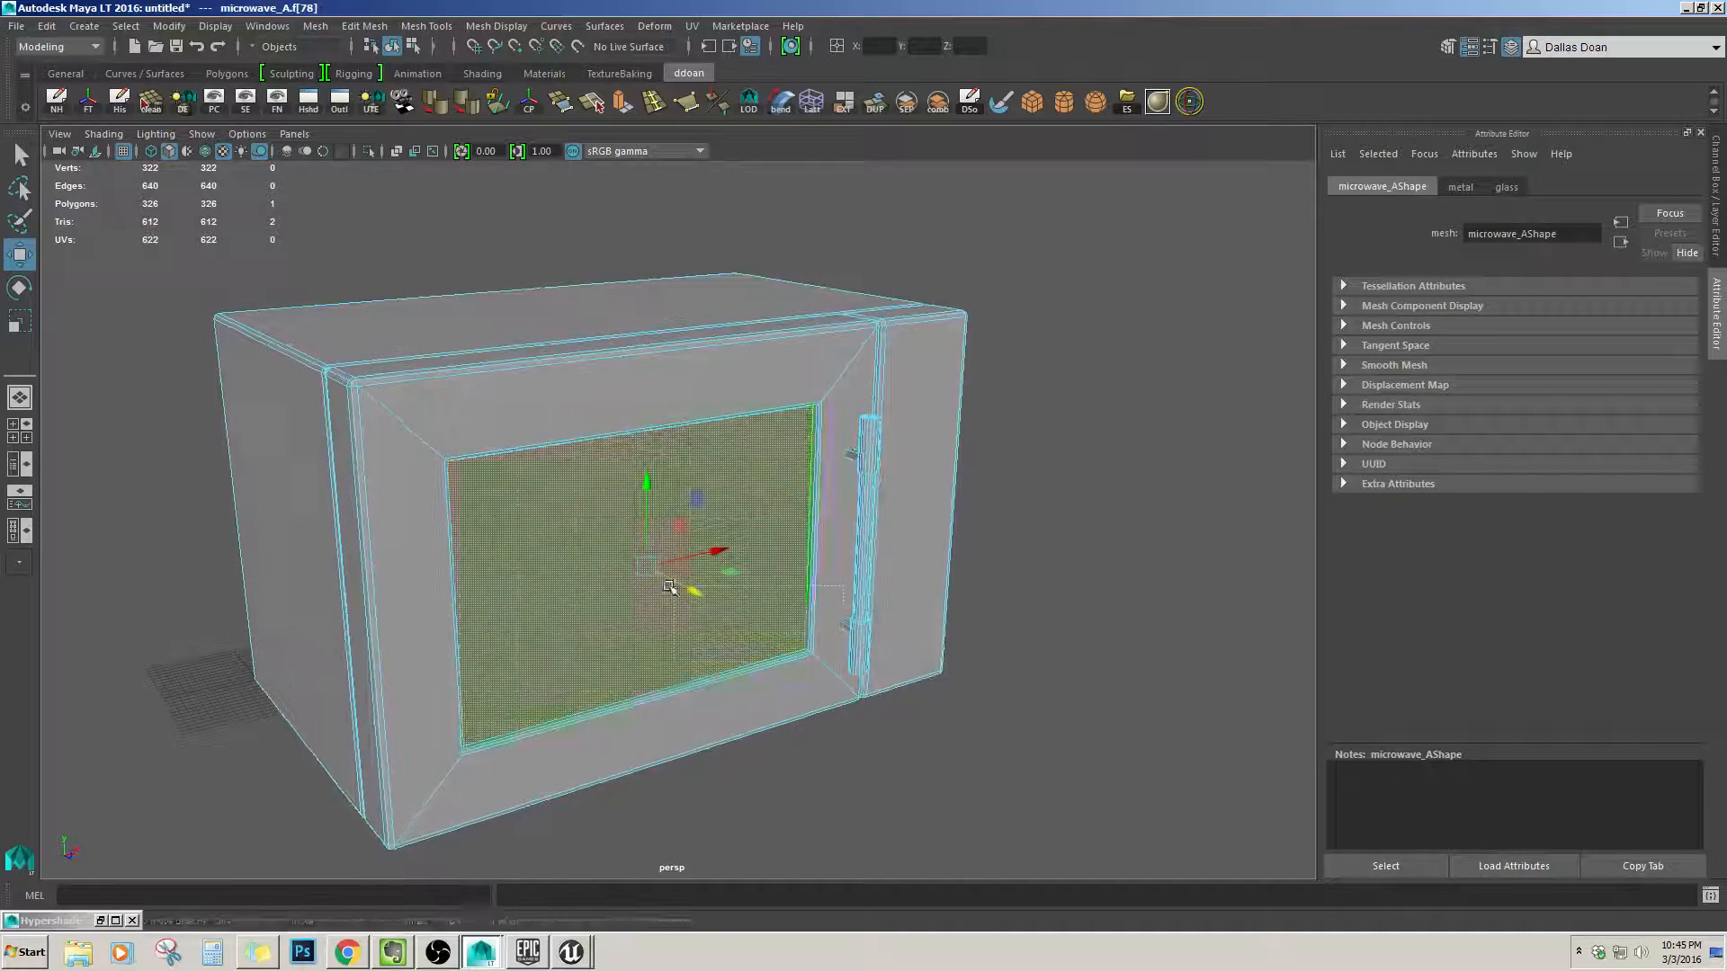
Select all connected faces of the door and try shifting them along the depth axis.
double_click(822, 645)
right_drag(713, 486, 649, 439)
click(656, 424)
double_click(650, 431)
alt+drag(650, 431, 676, 500)
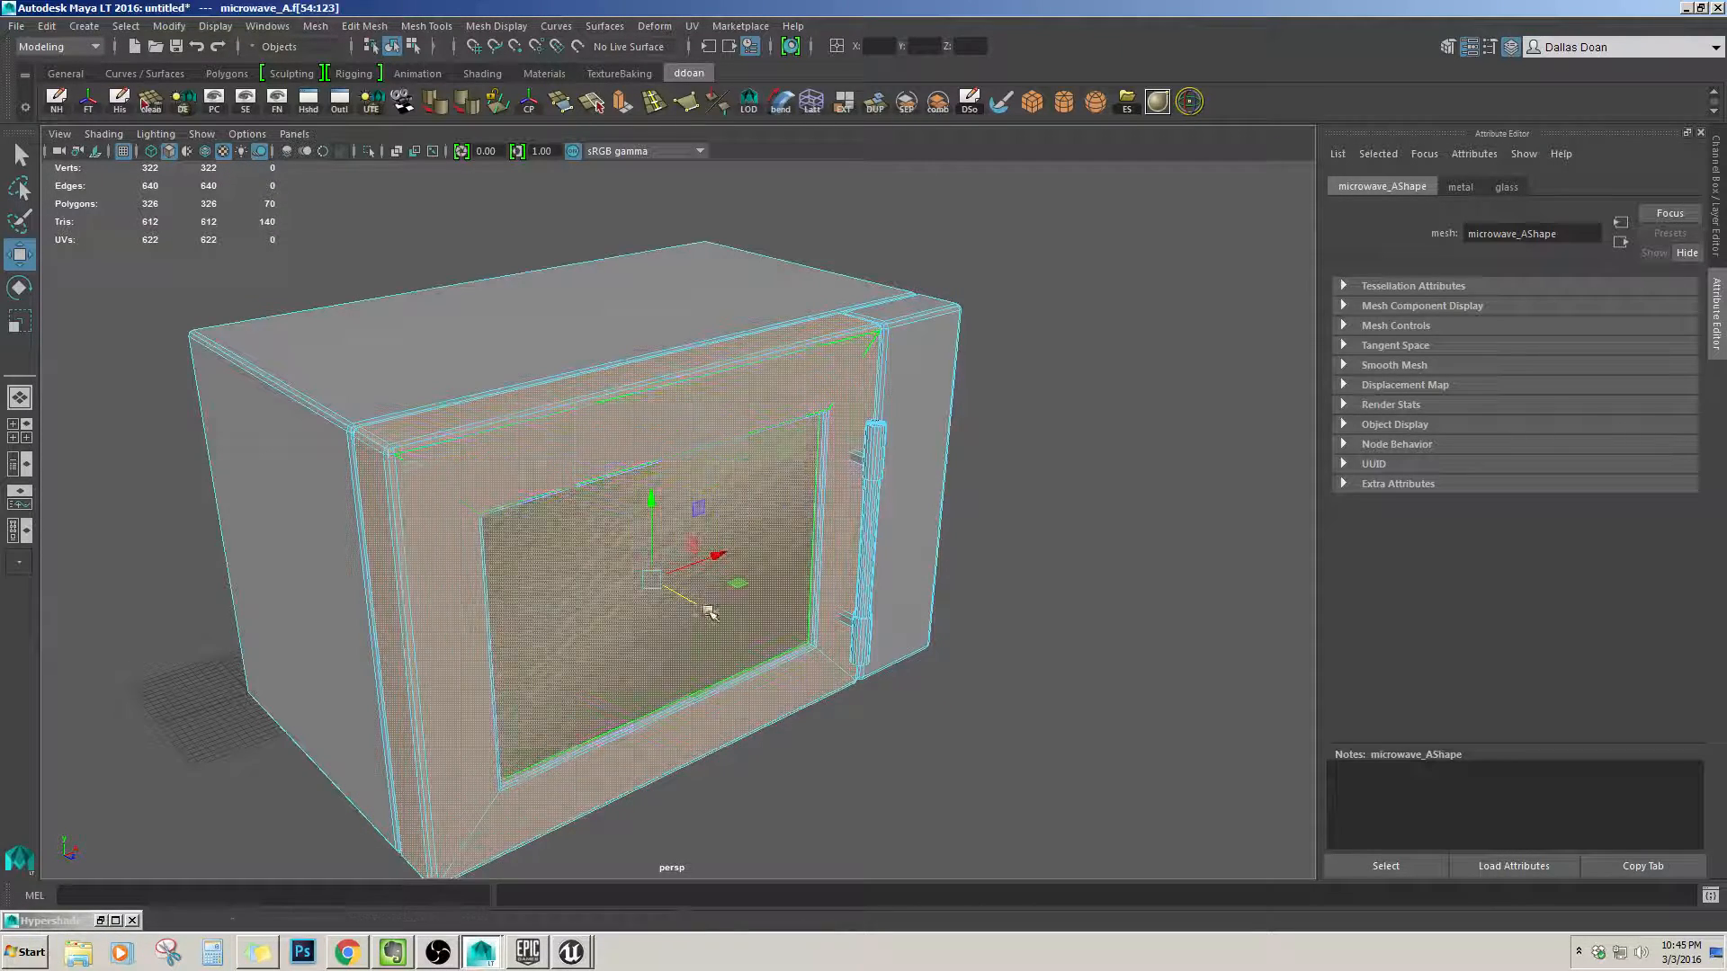
drag(709, 611, 658, 621)
click(964, 664)
Examine the transparent door window and its surrounding frame up close from several angles.
scroll(899, 661, up, 3)
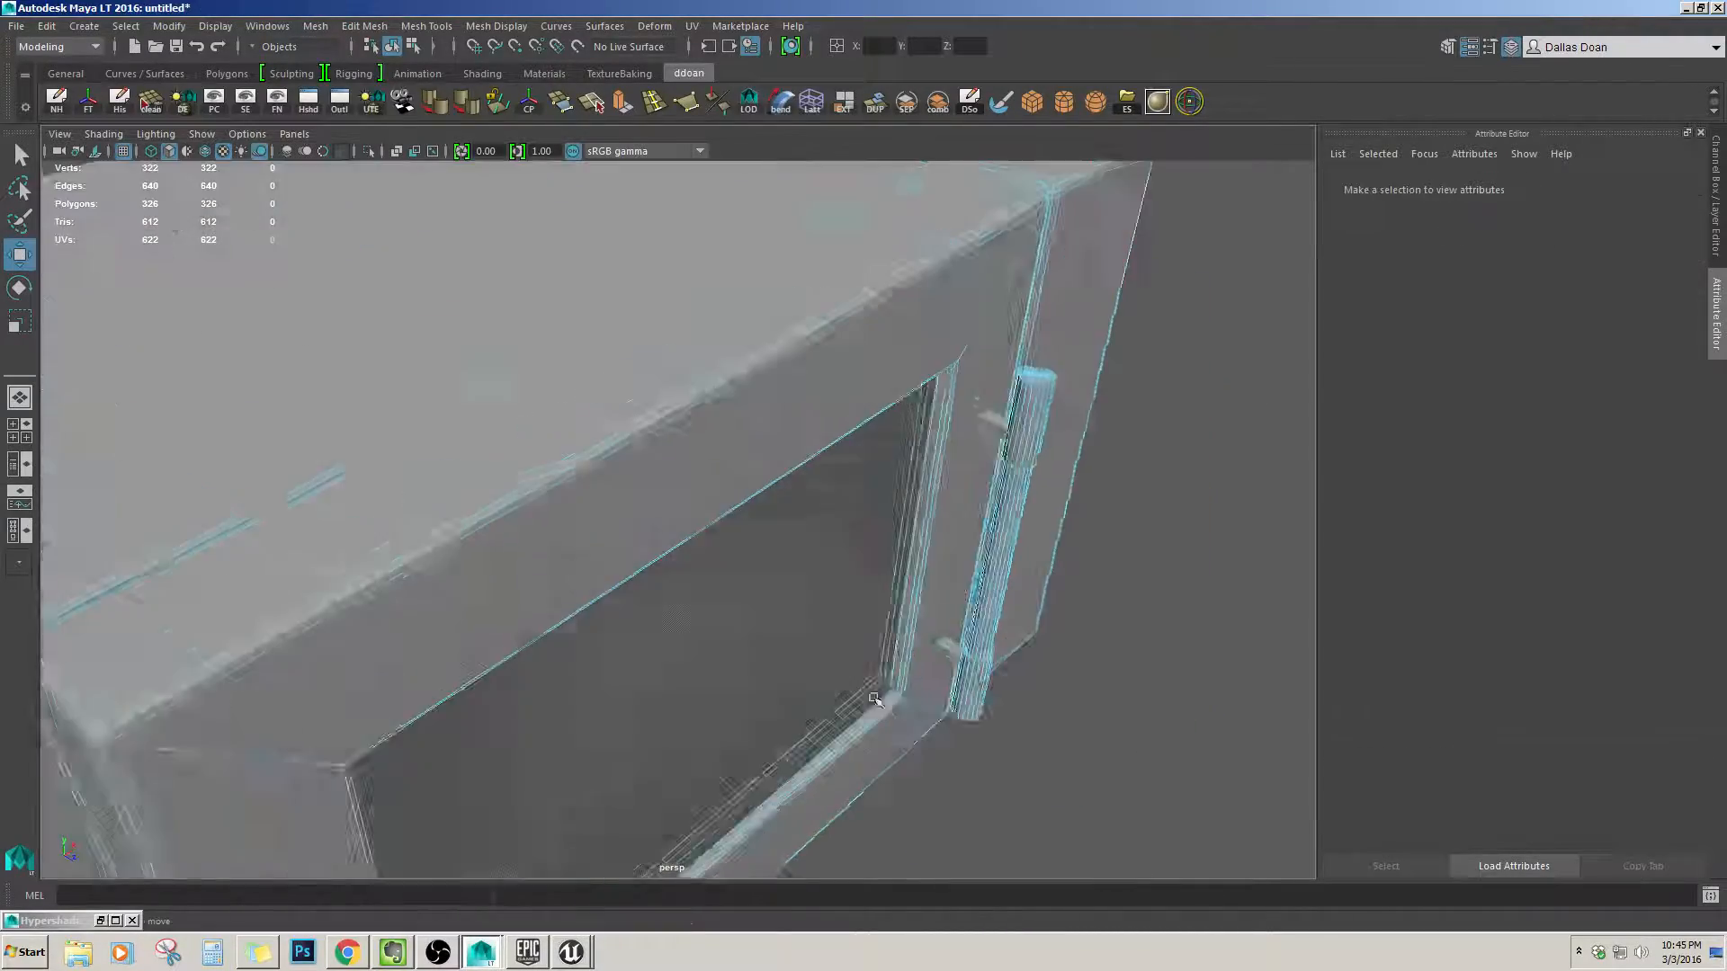
alt+drag(863, 688, 739, 614)
click(815, 589)
alt+drag(739, 614, 668, 661)
scroll(635, 670, down, 5)
click(702, 705)
scroll(681, 642, up, 3)
Toggle backface culling for the viewport shading.
click(107, 134)
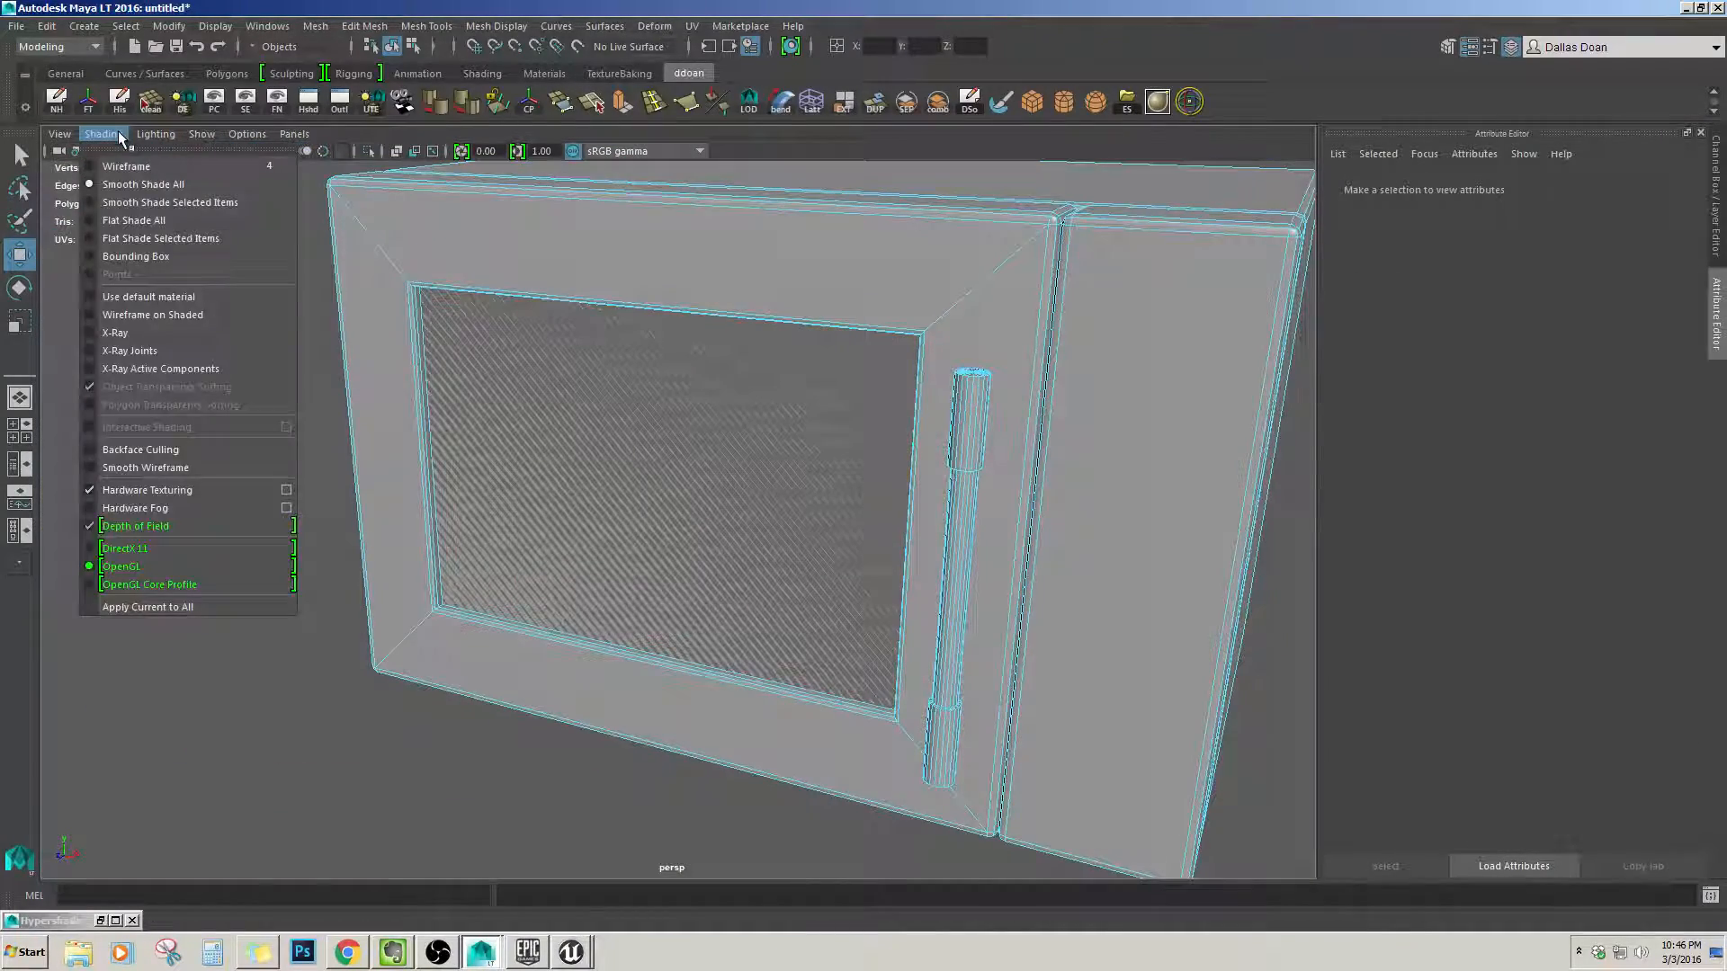
click(106, 134)
click(156, 134)
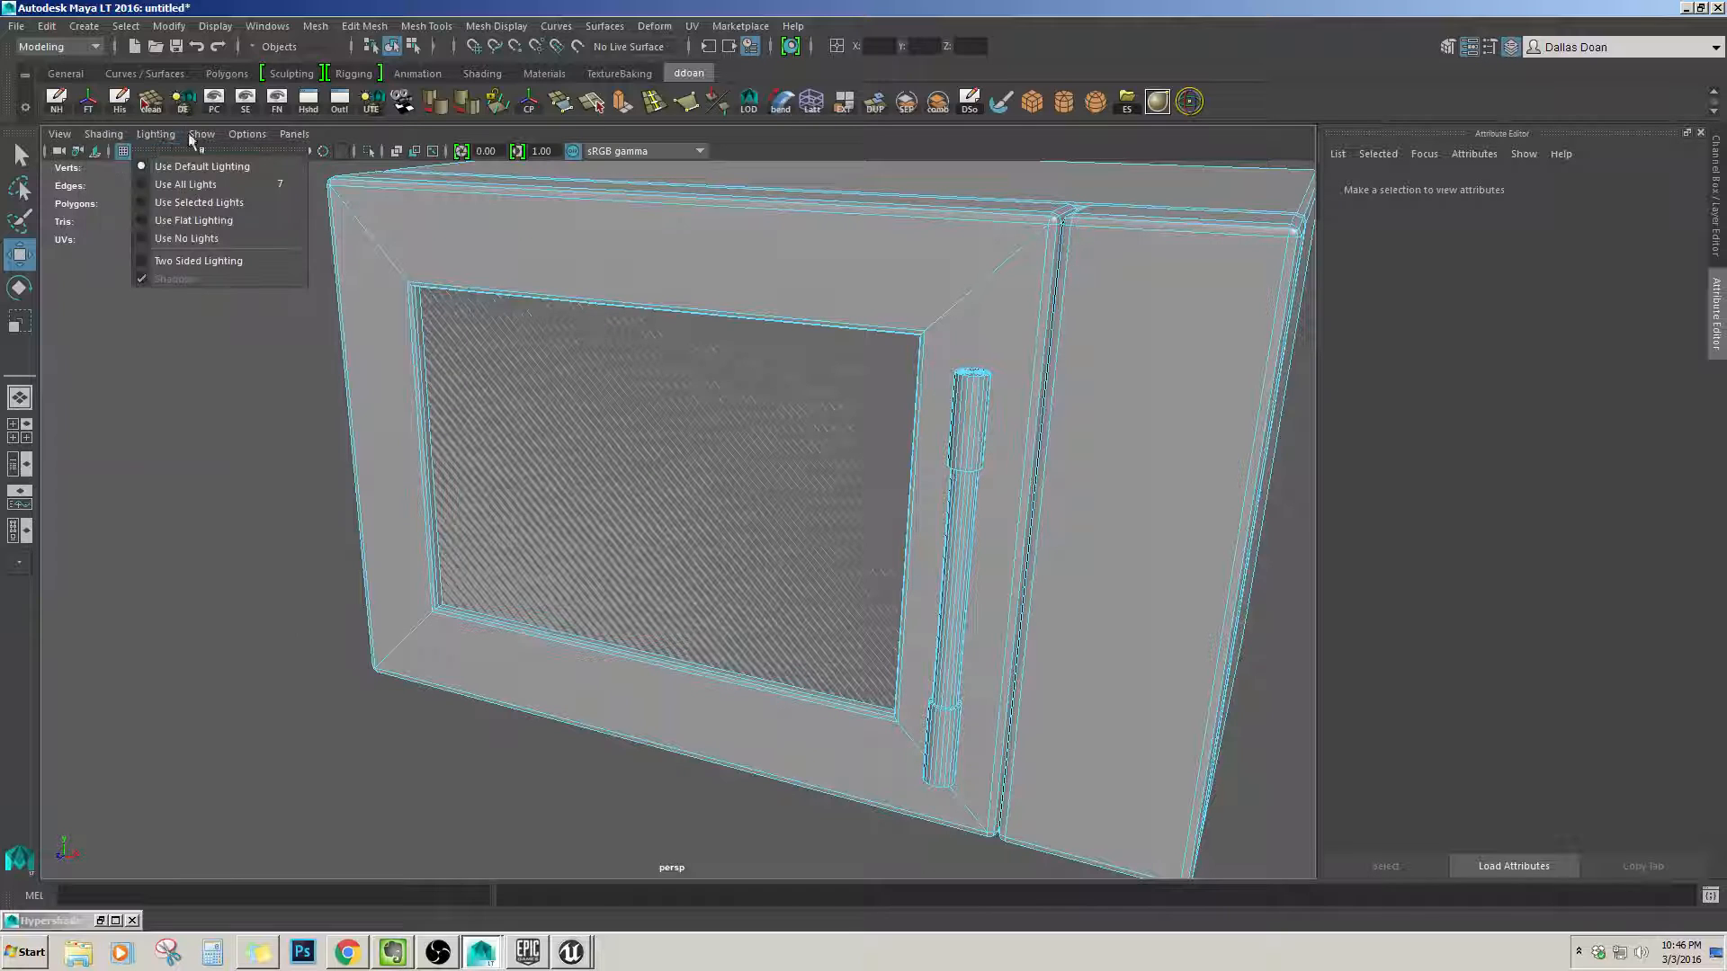
mouse_move(207, 135)
mouse_move(102, 135)
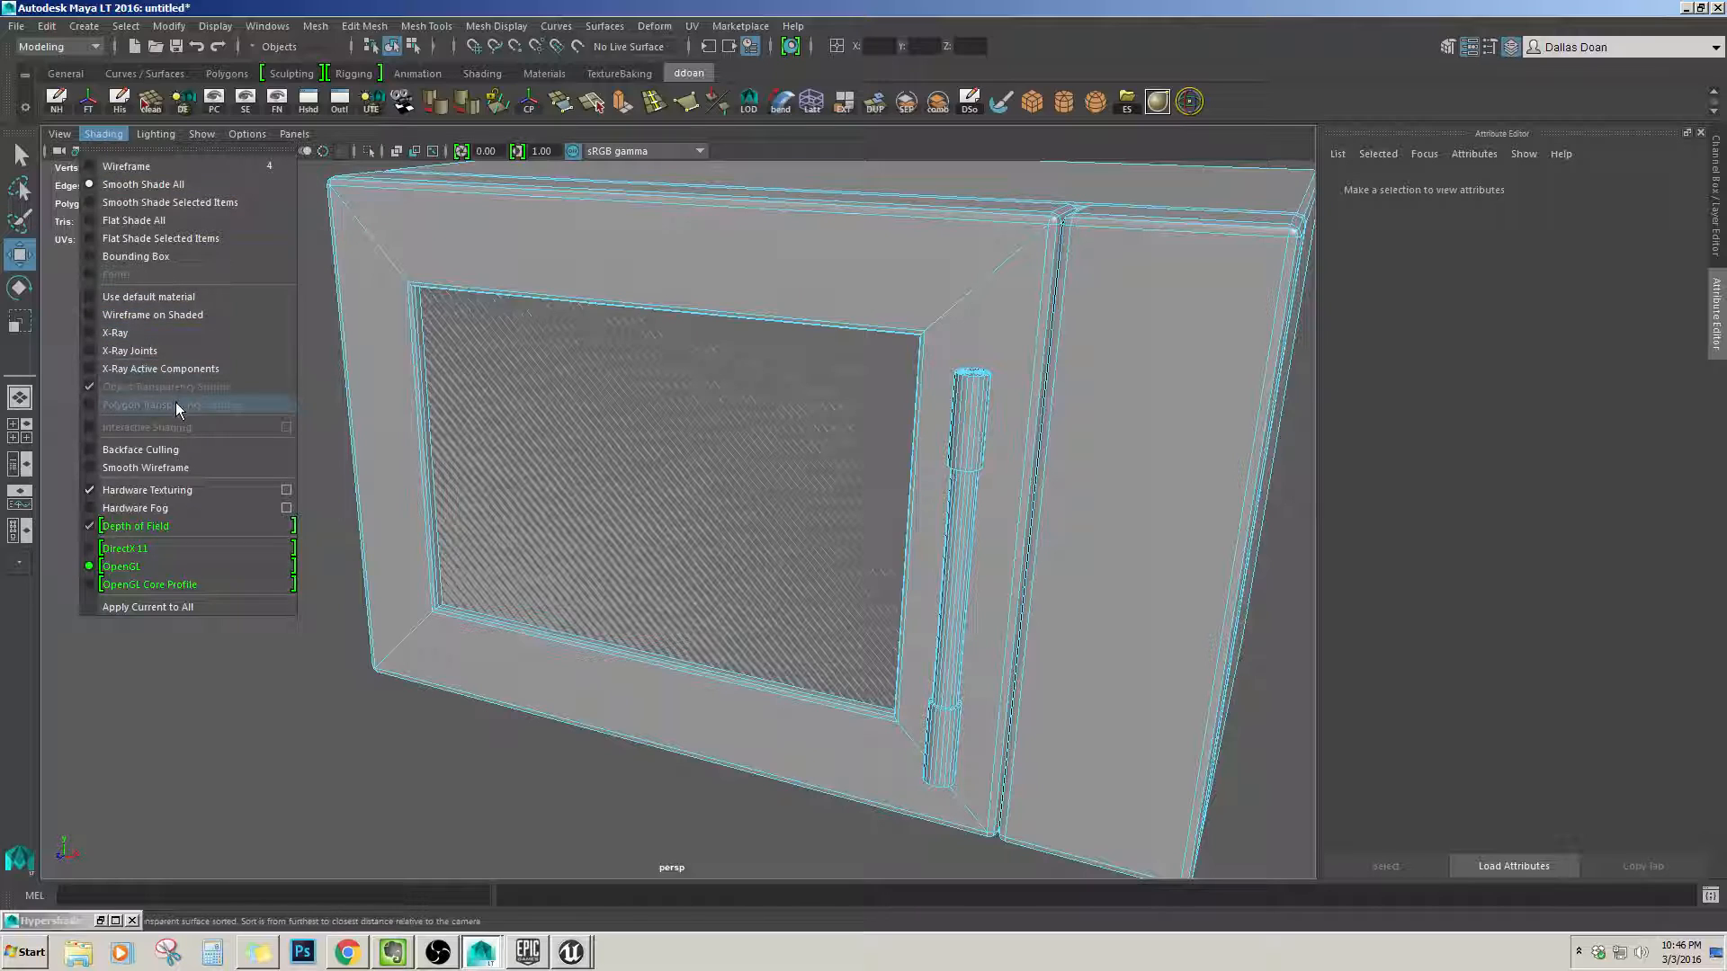
click(178, 450)
Try moving the door's connected faces out in front of the microwave to see behind the window, and undo the move.
mouse_move(551, 570)
alt+mouse_down()
mouse_move(679, 549)
mouse_move(771, 396)
alt+mouse_up()
double_click(641, 302)
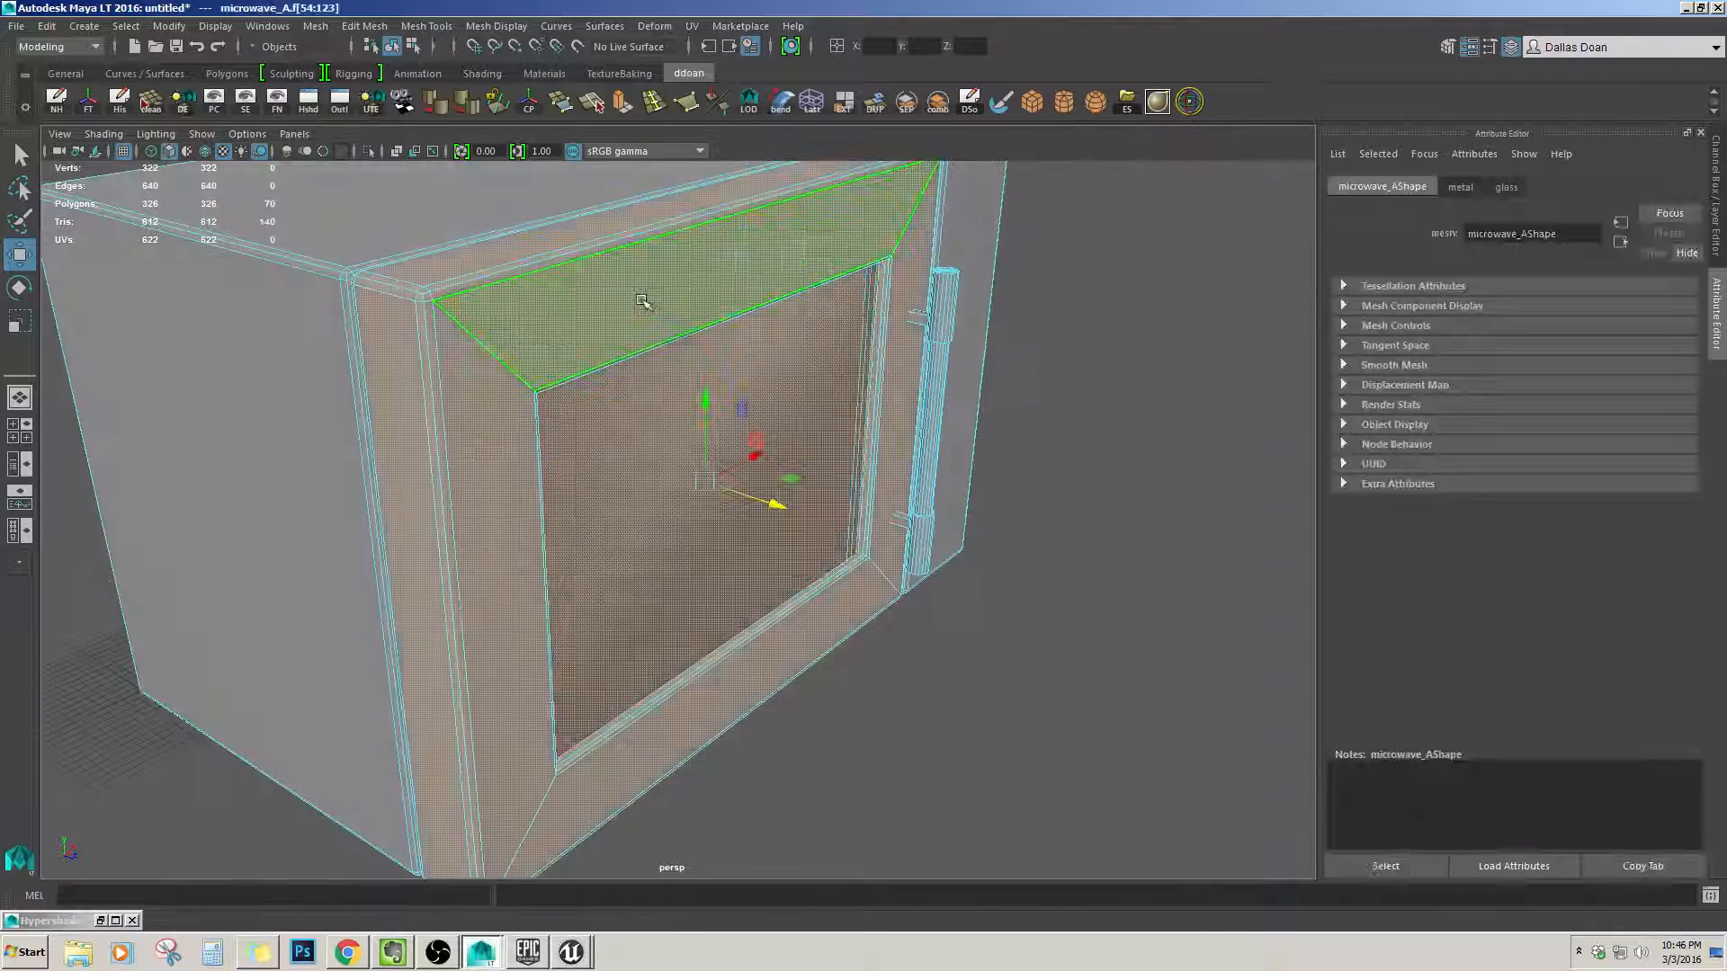
alt+drag(642, 301, 845, 531)
click(1204, 641)
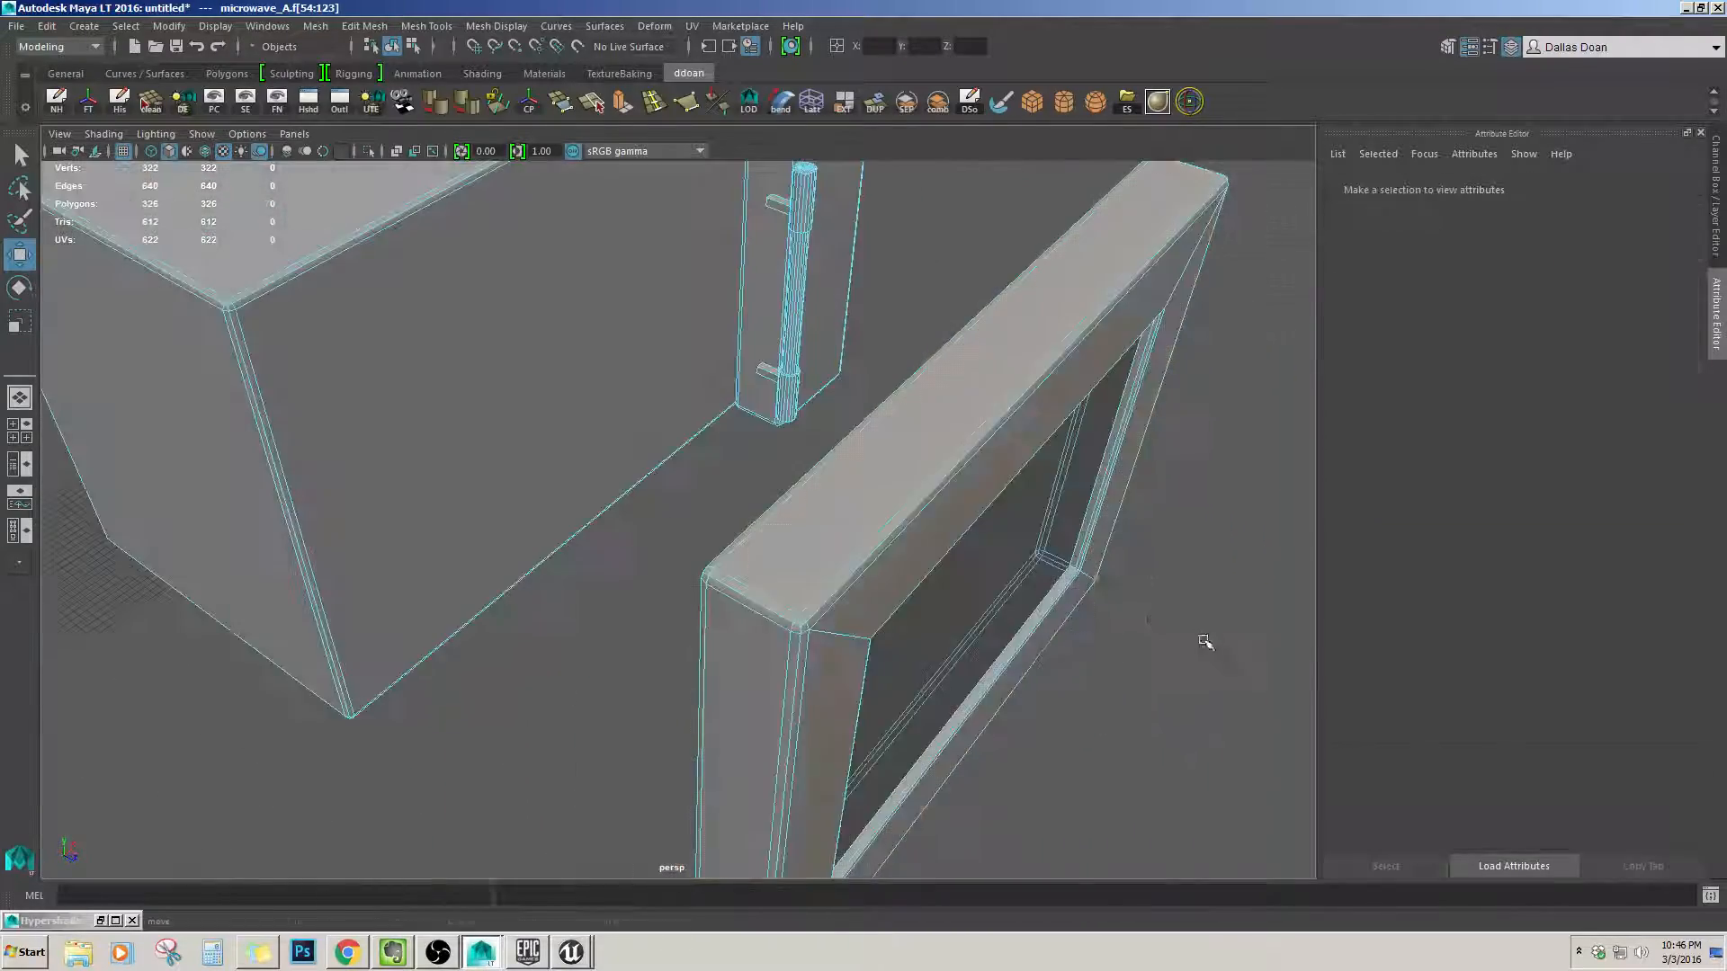
mouse_move(1025, 592)
alt+mouse_down()
mouse_move(945, 528)
mouse_move(1017, 589)
alt+mouse_up()
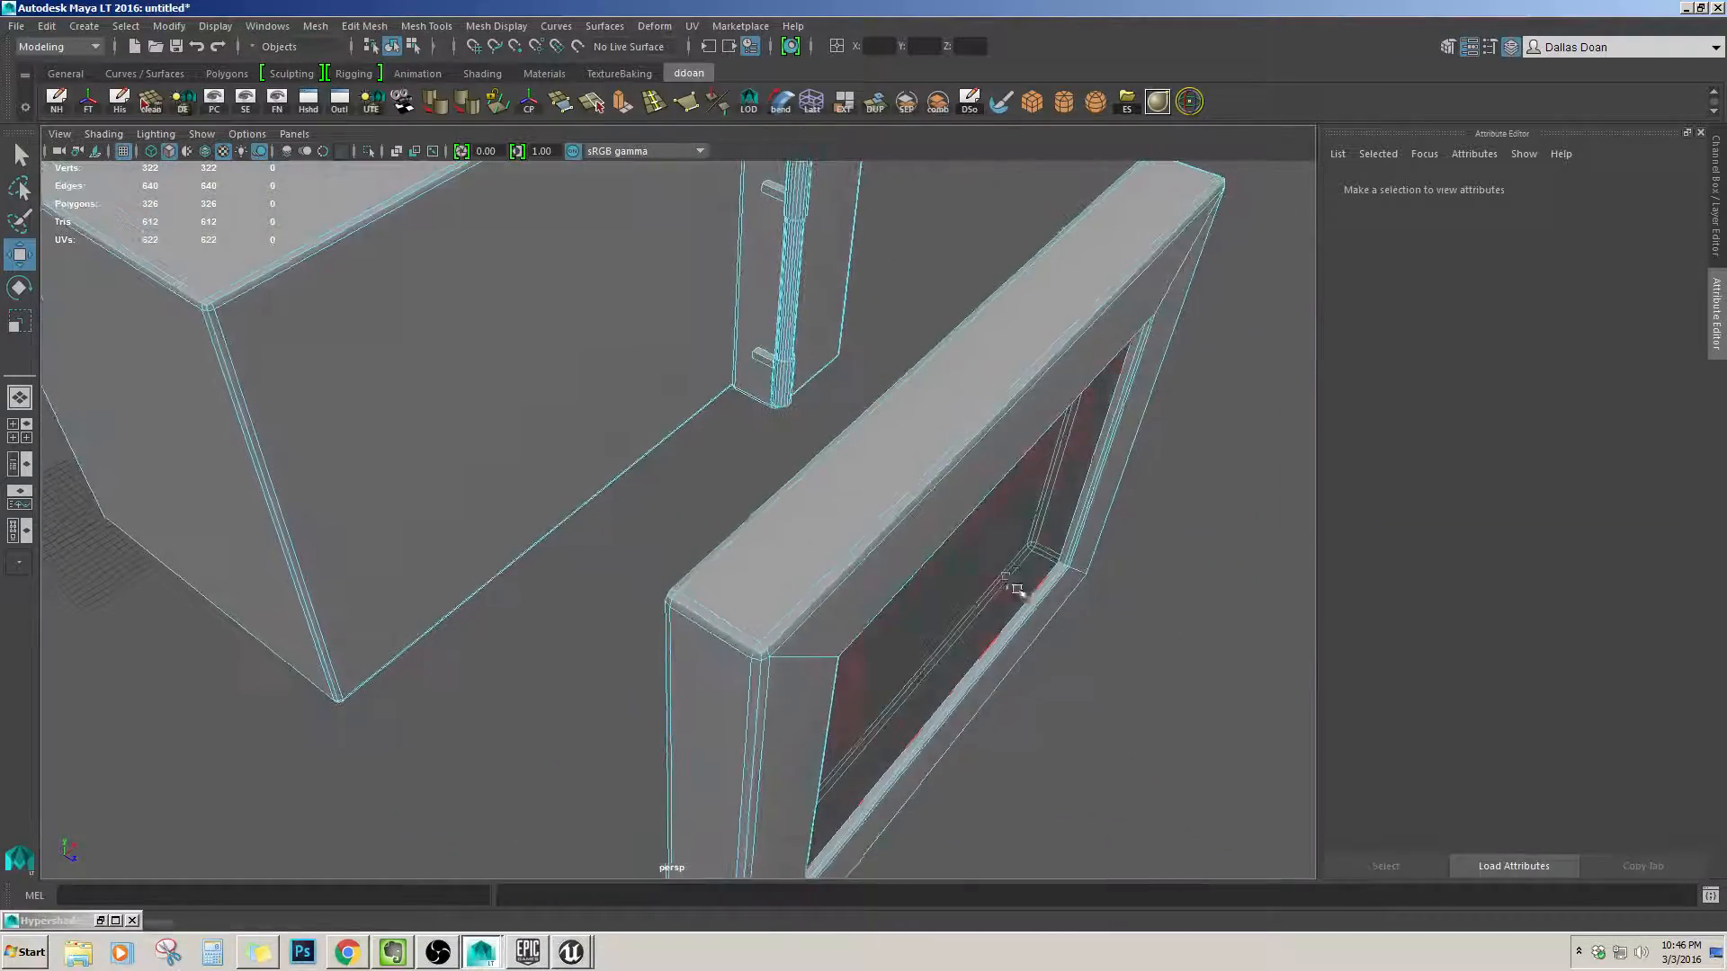
key(ctrl+z)
key(ctrl+z)
key(ctrl+z)
alt+drag(777, 511, 762, 620)
Reselect the door's connected faces and move them forward, clear of the microwave body.
right_drag(601, 586, 645, 549)
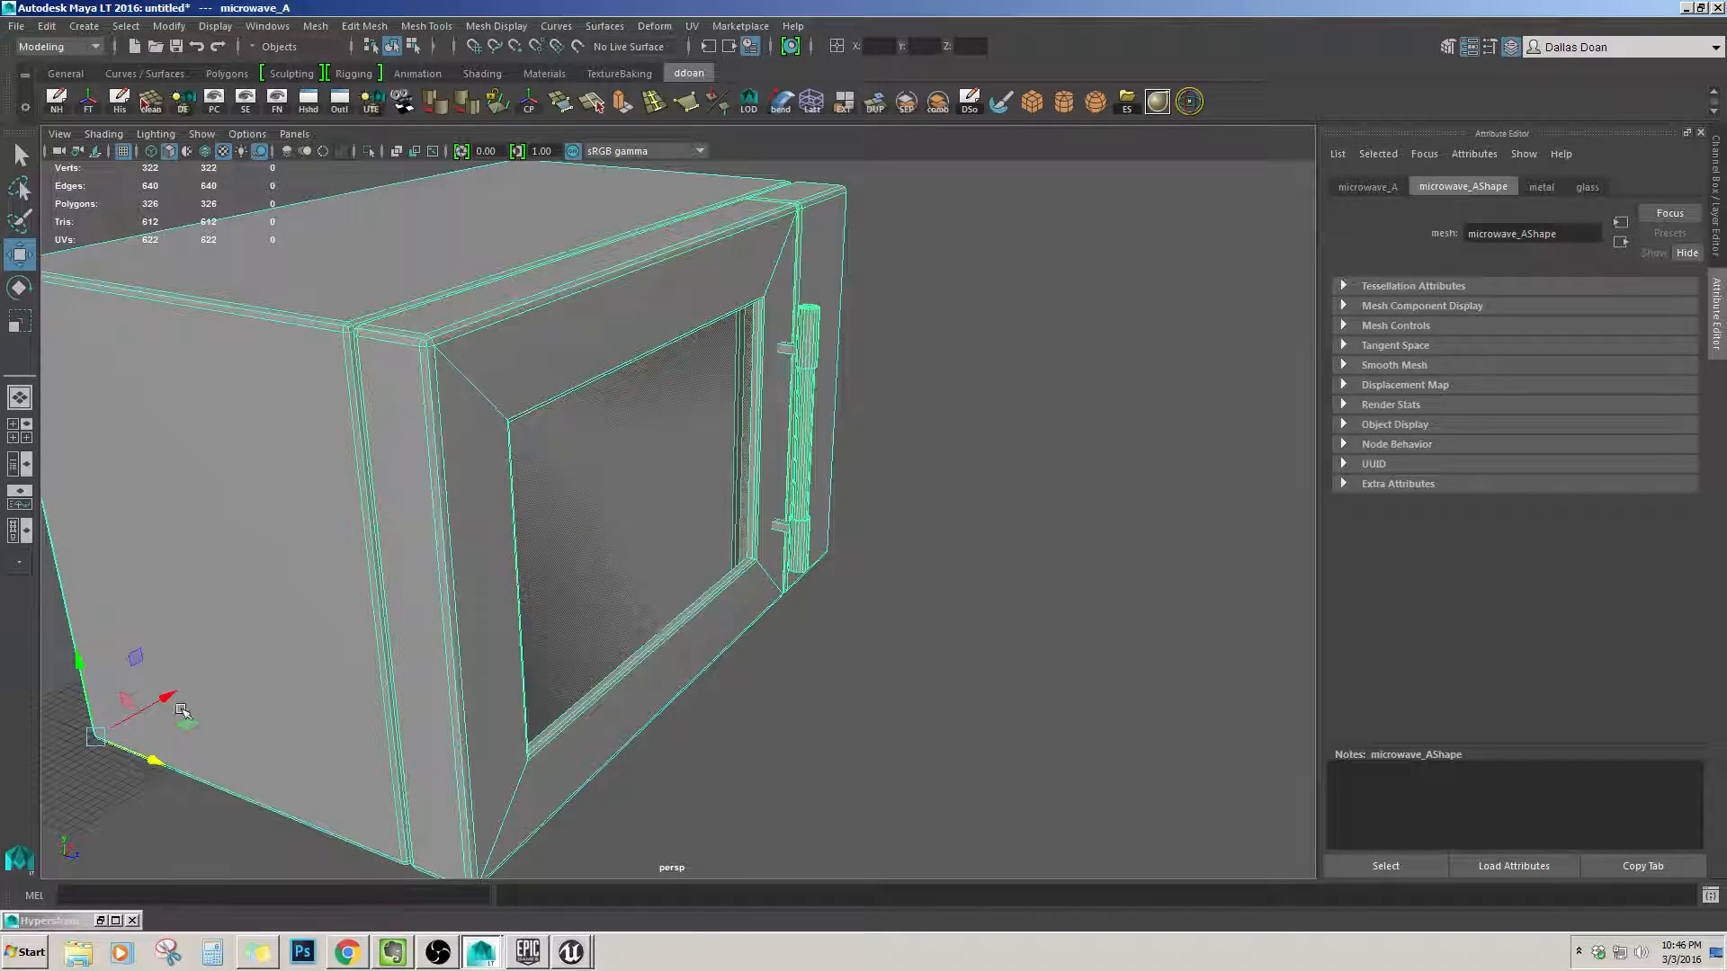
right_drag(497, 533, 497, 571)
double_click(494, 544)
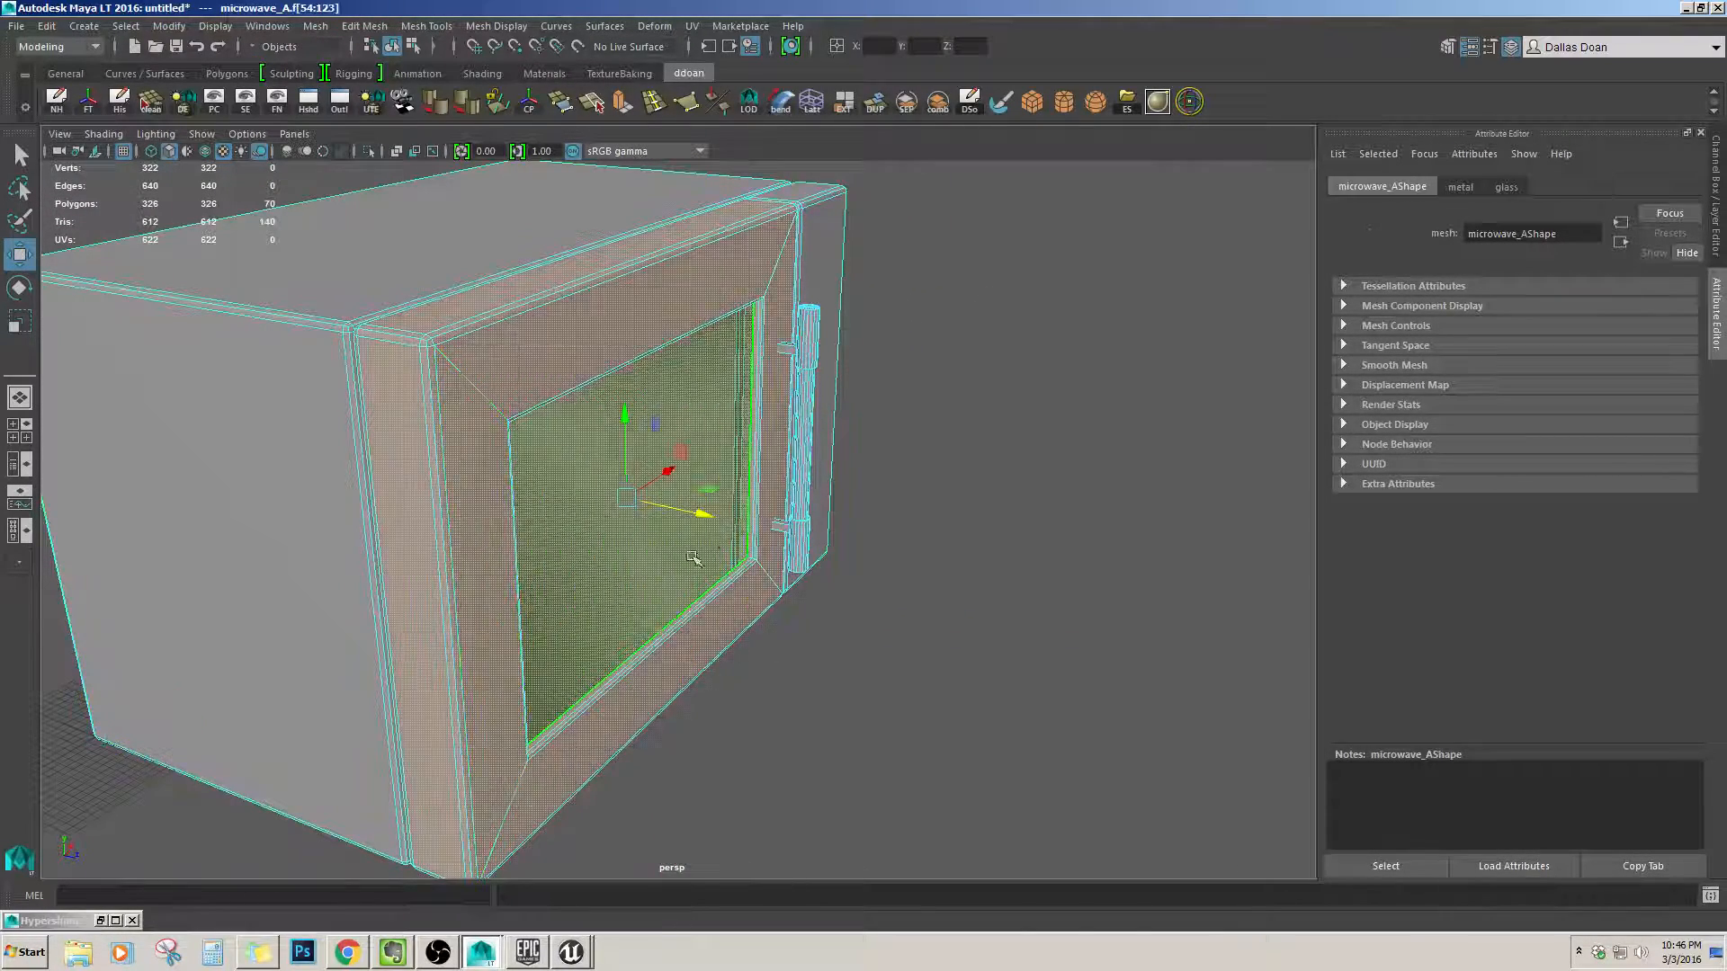
drag(705, 514, 859, 553)
key(ctrl+z)
click(991, 501)
double_click(639, 401)
alt+drag(859, 553, 945, 616)
Extrude the body's front face behind the door with an offset of 1.4 to inset it.
click(649, 430)
mouse_move(713, 488)
alt+mouse_down()
mouse_move(706, 405)
mouse_move(700, 485)
mouse_move(661, 450)
mouse_move(703, 484)
alt+mouse_up()
key(ctrl+e)
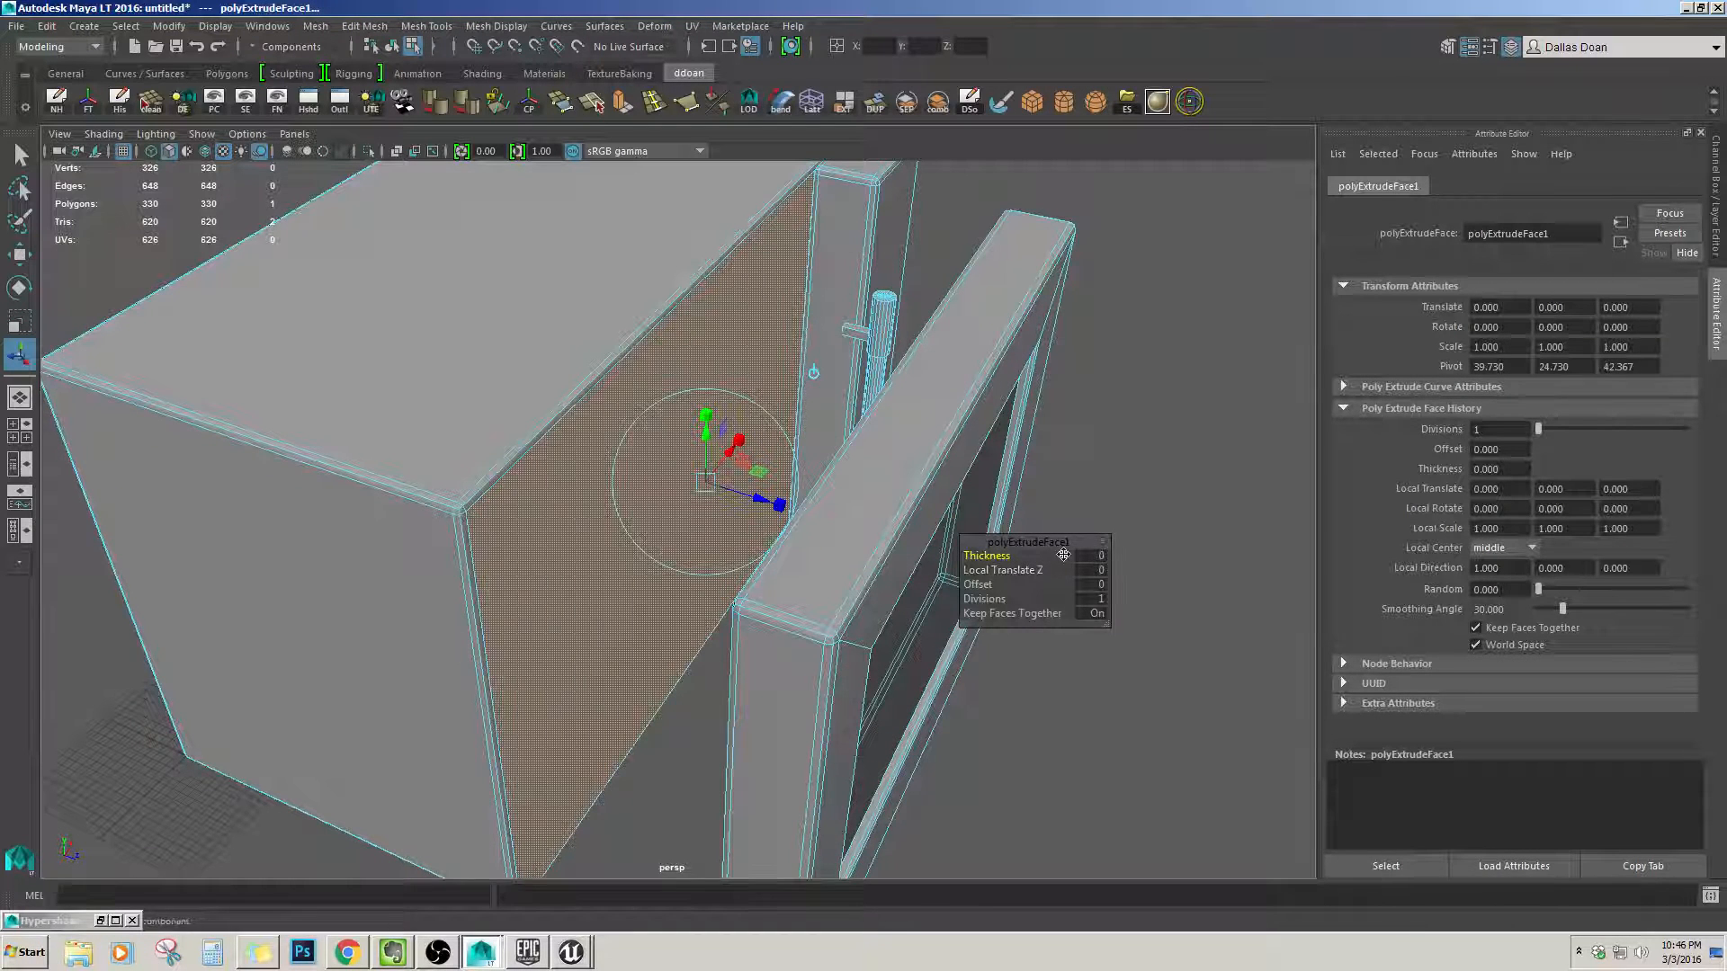
drag(1064, 555, 1057, 553)
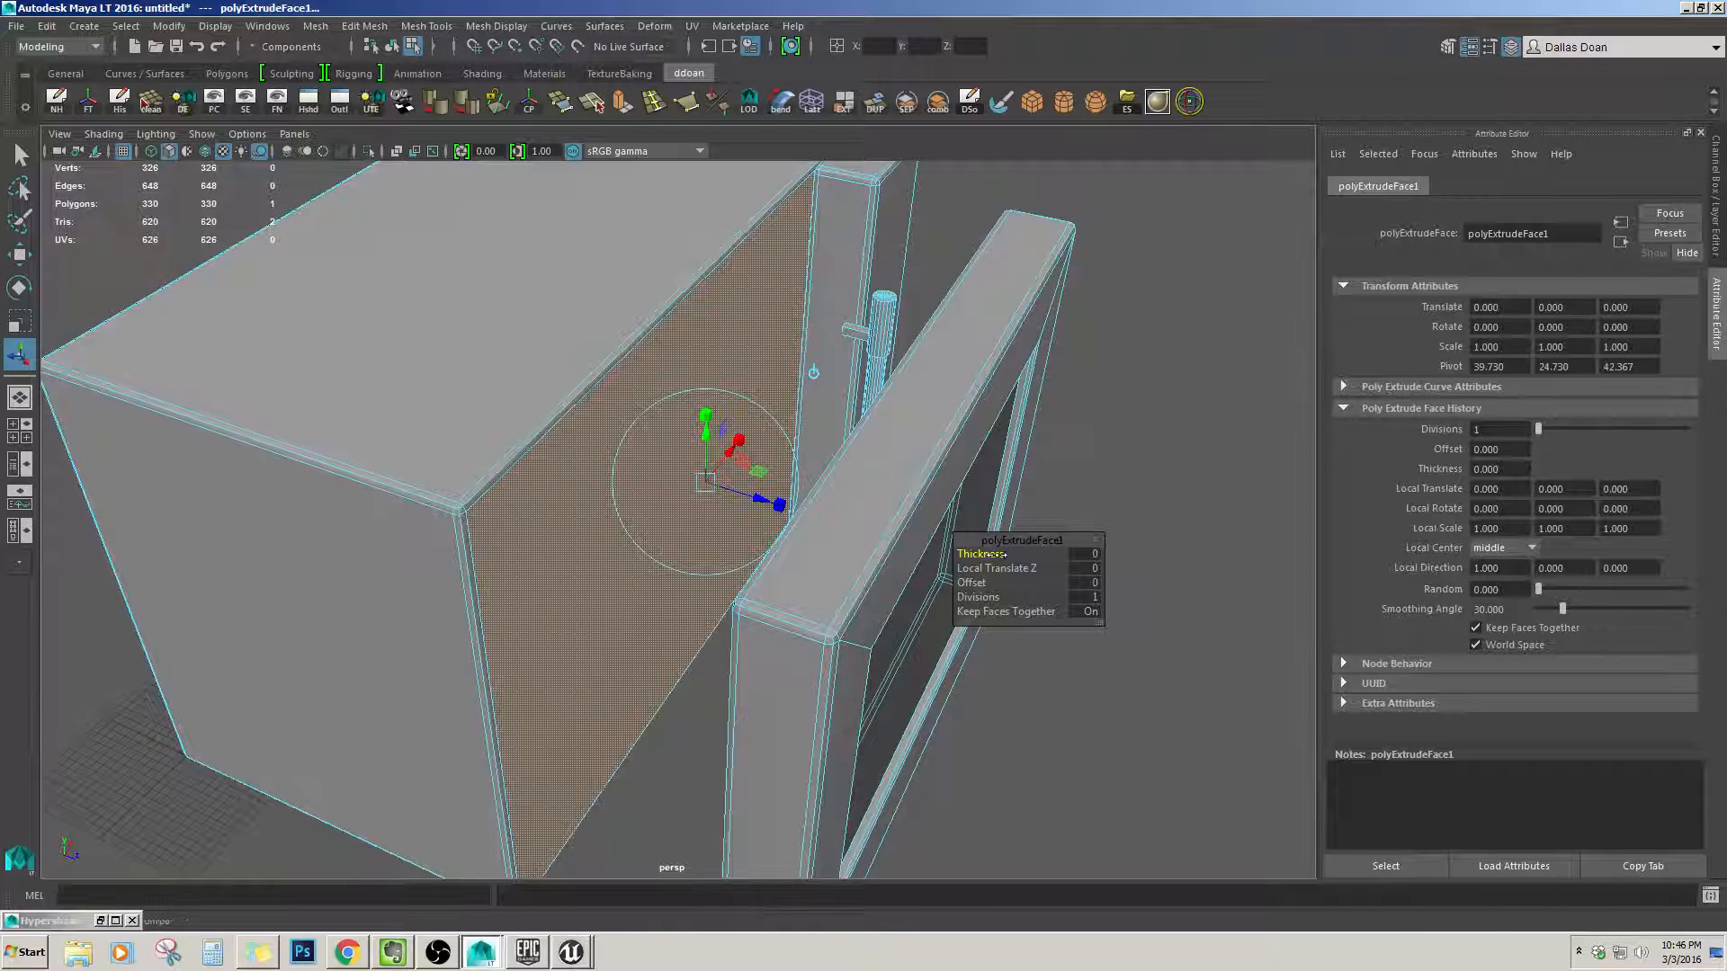
key(ctrl+z)
drag(973, 582, 990, 582)
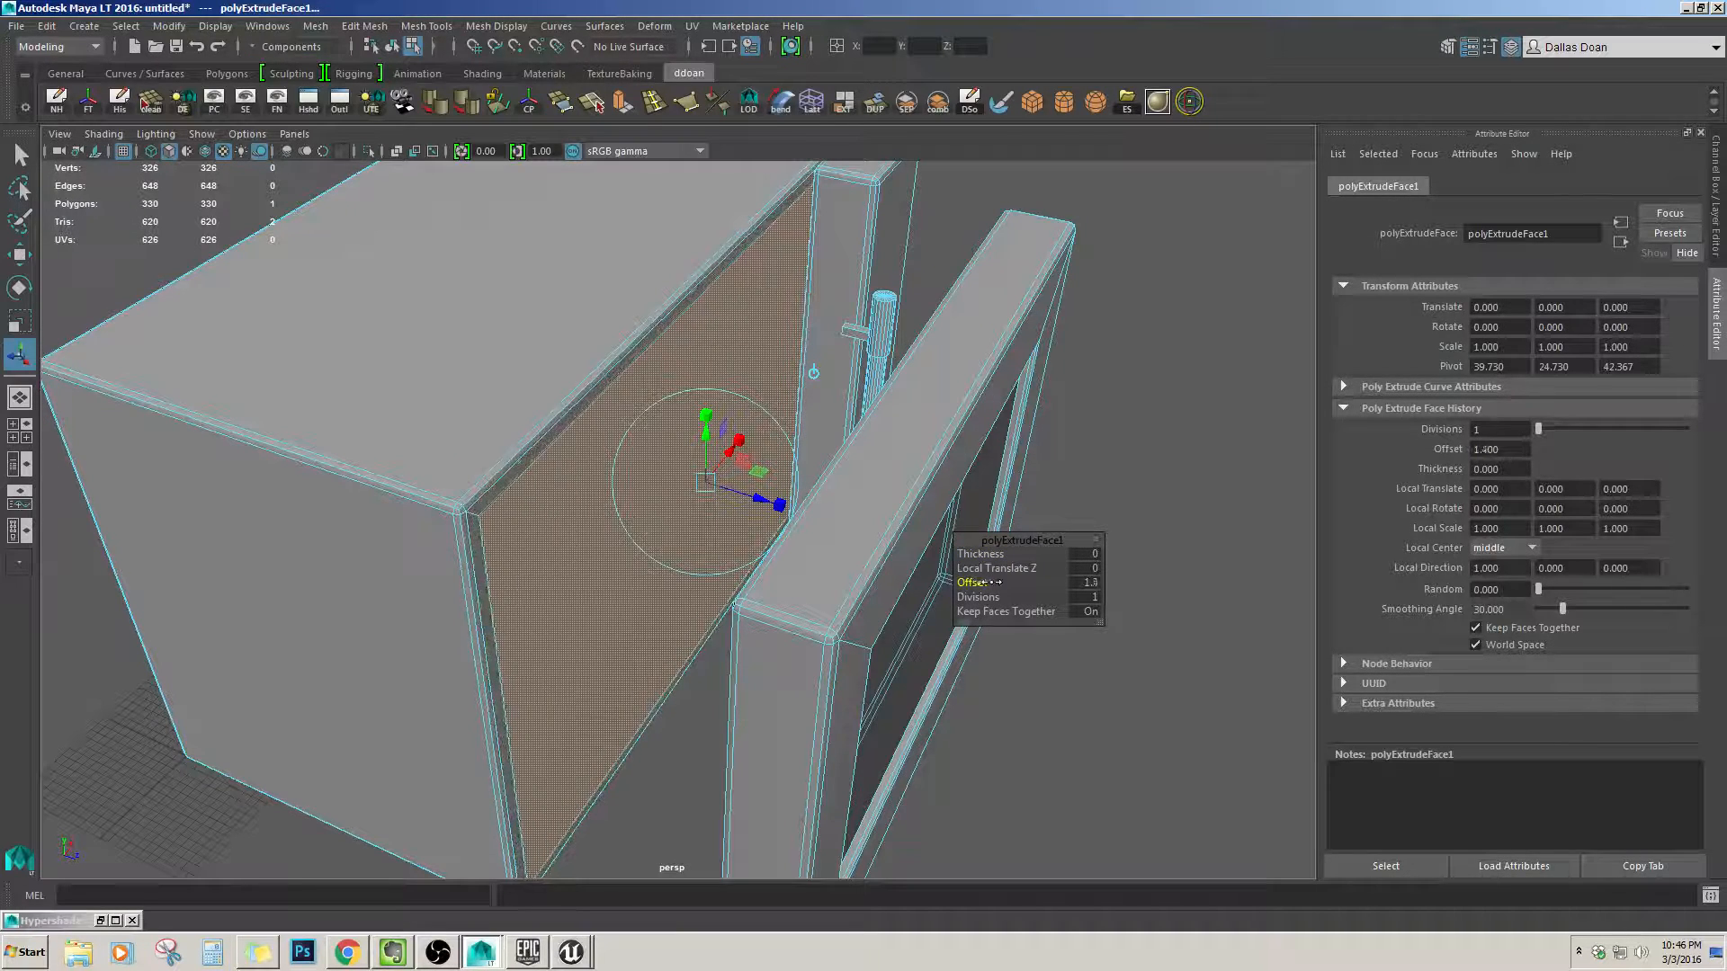
Extrude the inset front face again, try moving it along its depth, and undo that movement.
mouse_move(580, 509)
alt+mouse_down()
mouse_move(477, 472)
mouse_move(598, 507)
alt+mouse_up()
key(ctrl+e)
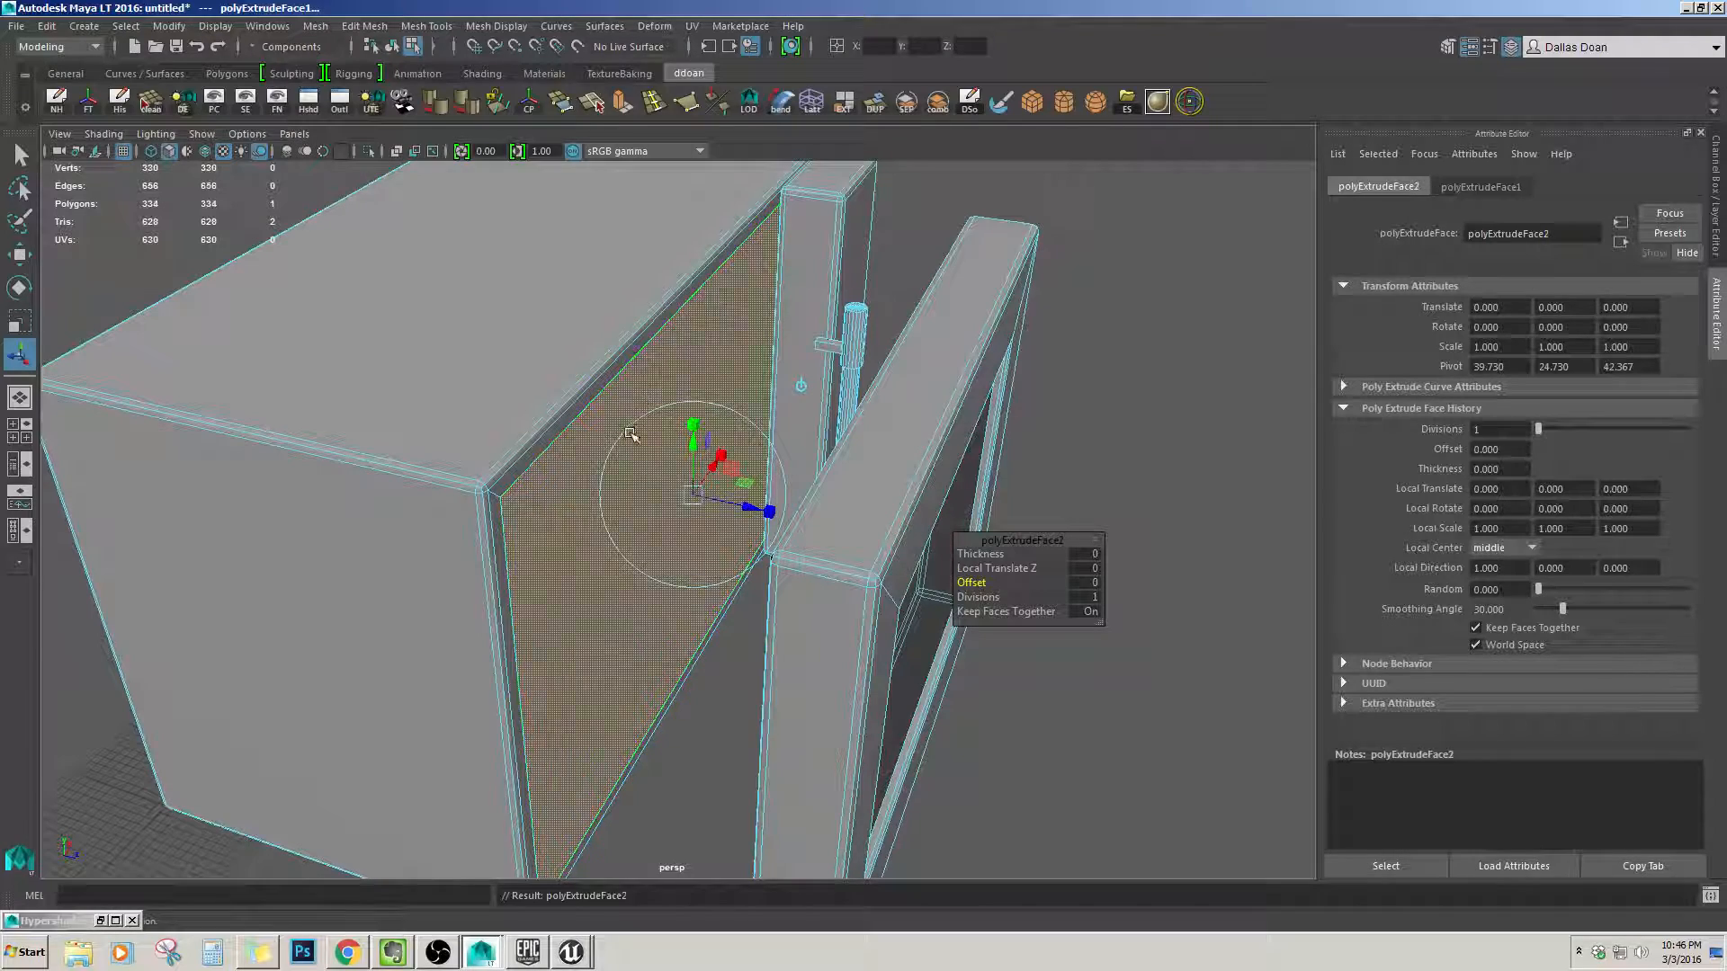
drag(769, 511, 706, 360)
key(ctrl+z)
Move the side edge of the newly extruded front face sideways until it lines up with the control panel's inner side.
key(4)
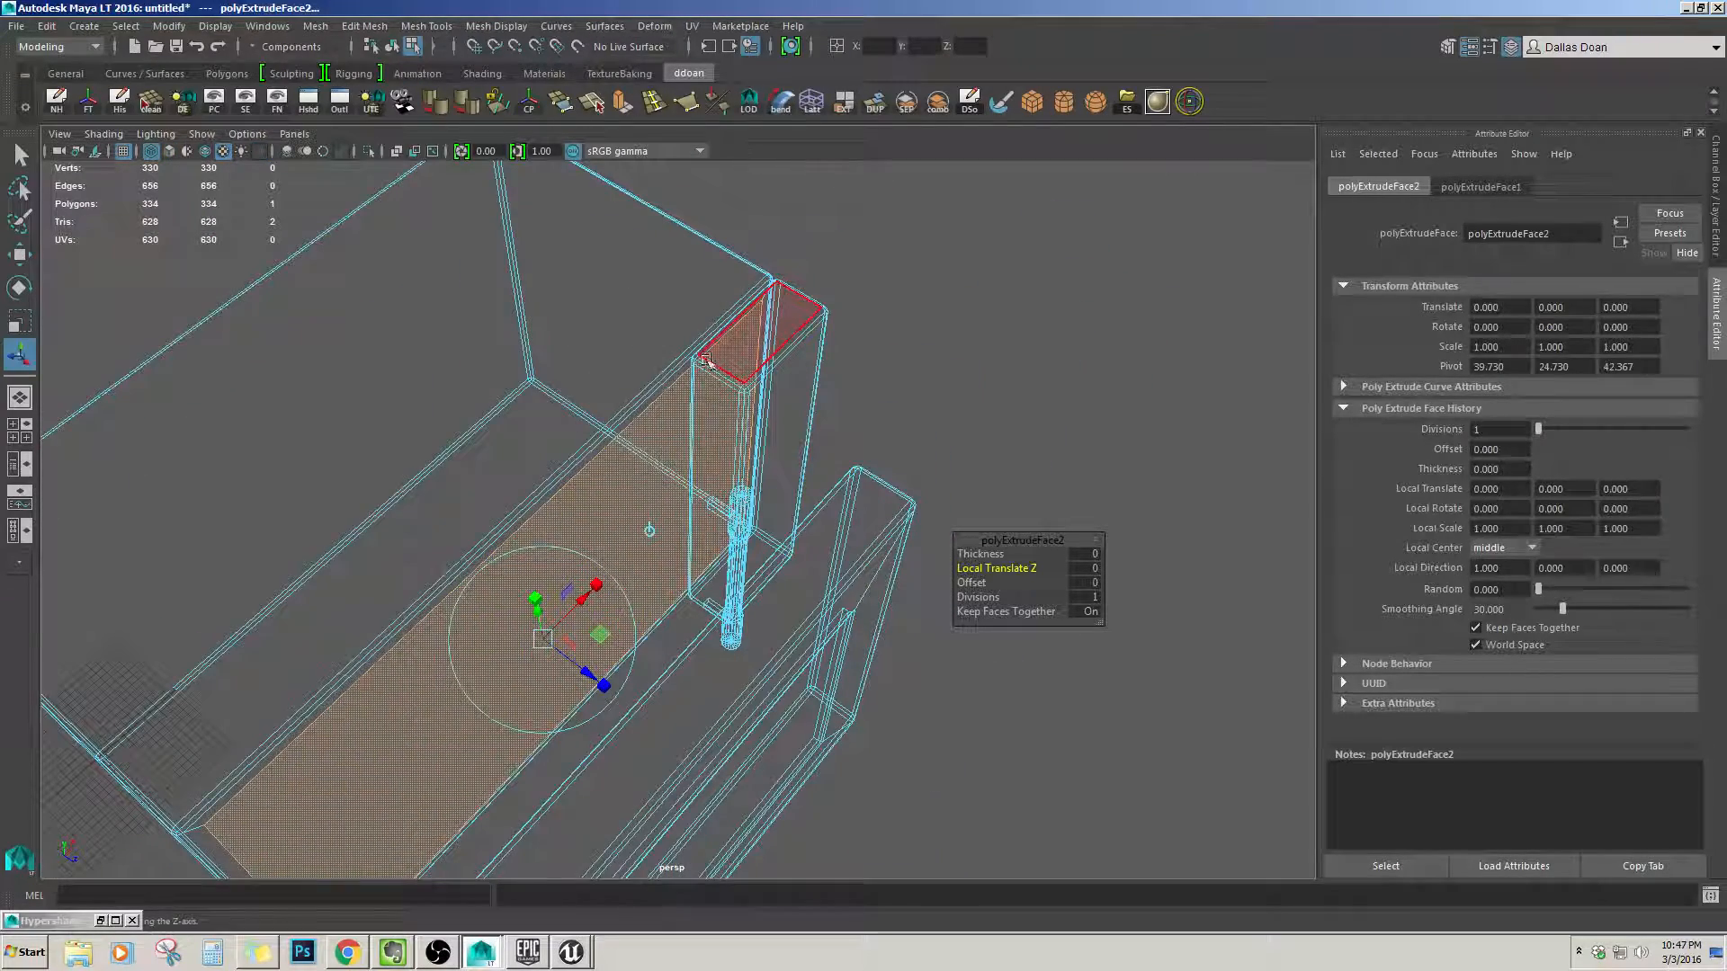
click(760, 332)
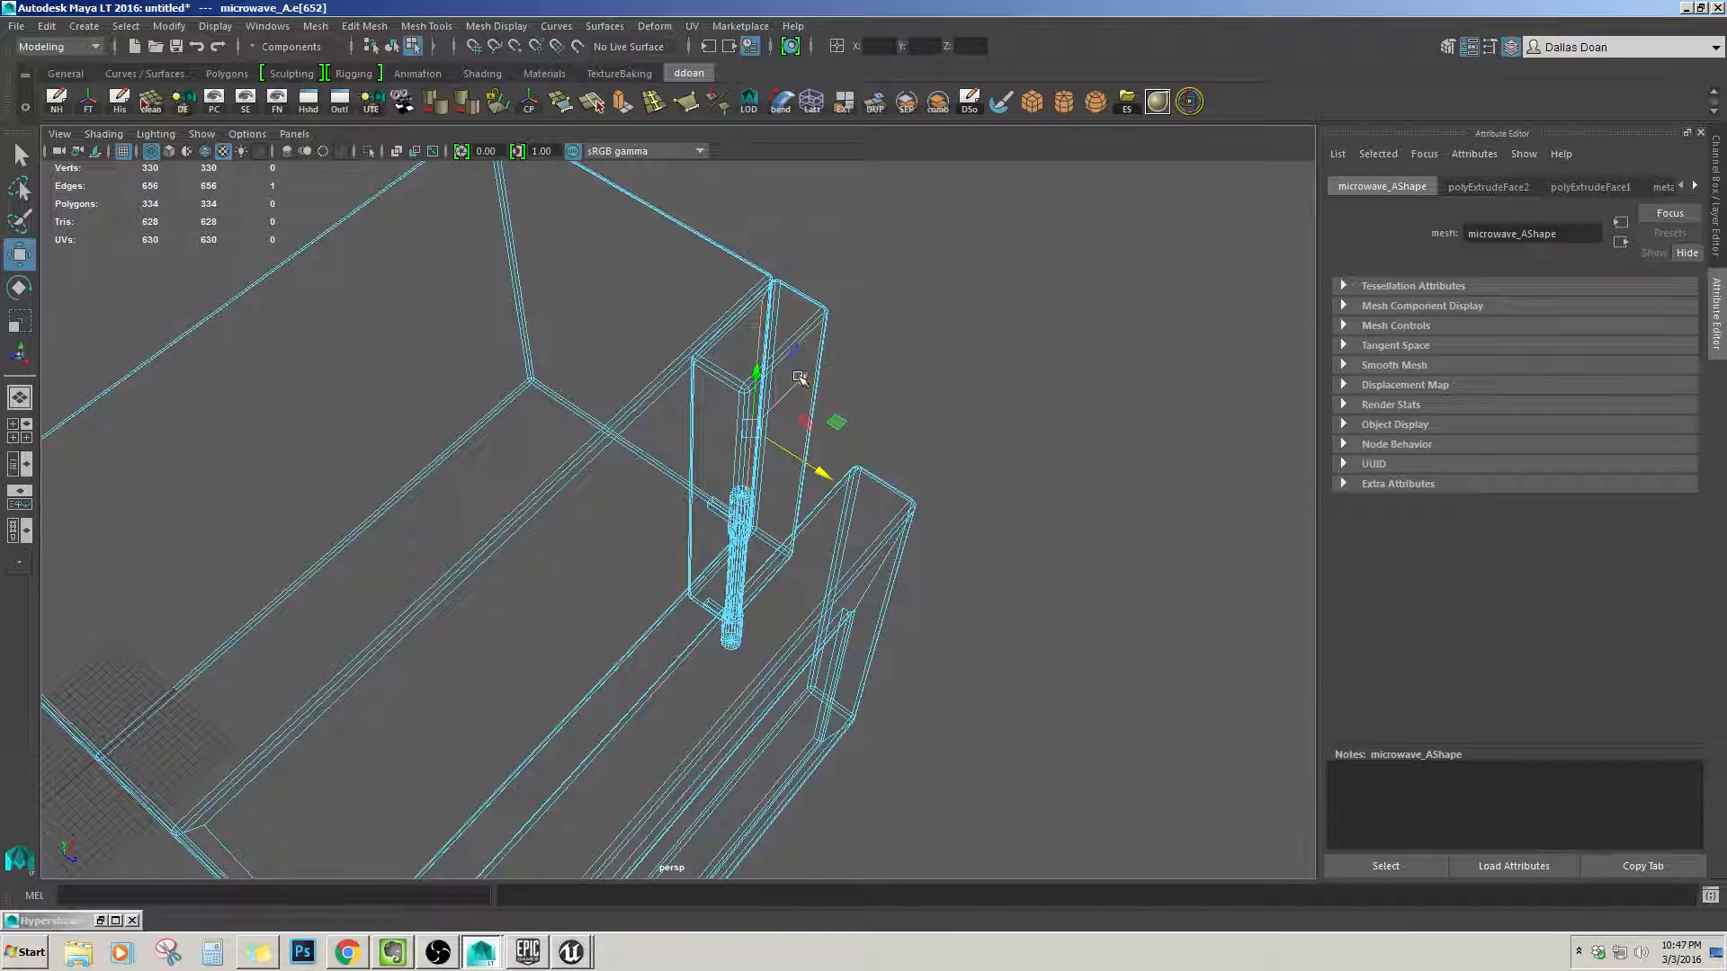
key(5)
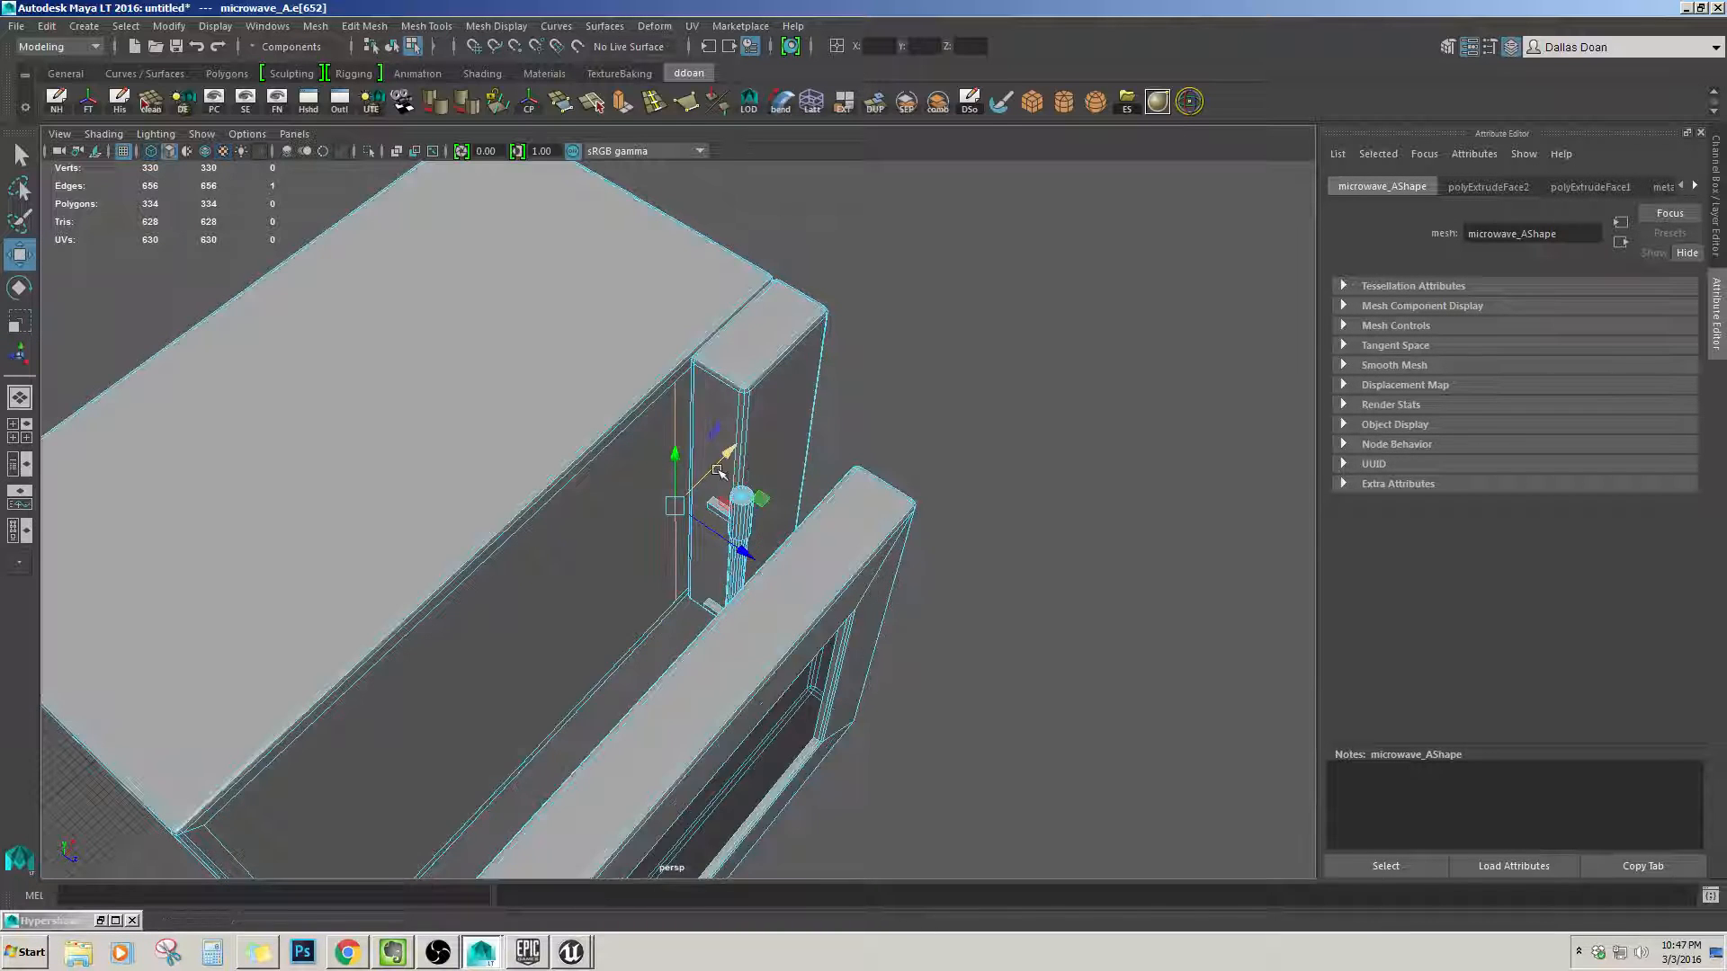
Isolate the microwave body's connected faces and select the large front face beside the control panel area.
mouse_move(733, 442)
alt+mouse_down()
mouse_move(810, 308)
mouse_move(747, 454)
mouse_move(585, 500)
mouse_move(693, 478)
mouse_move(782, 424)
mouse_move(636, 528)
mouse_move(785, 401)
mouse_move(774, 347)
mouse_move(765, 395)
mouse_move(656, 505)
mouse_move(519, 442)
mouse_move(450, 451)
alt+mouse_up()
scroll(738, 453, up, 2)
double_click(662, 470)
key(ctrl+1)
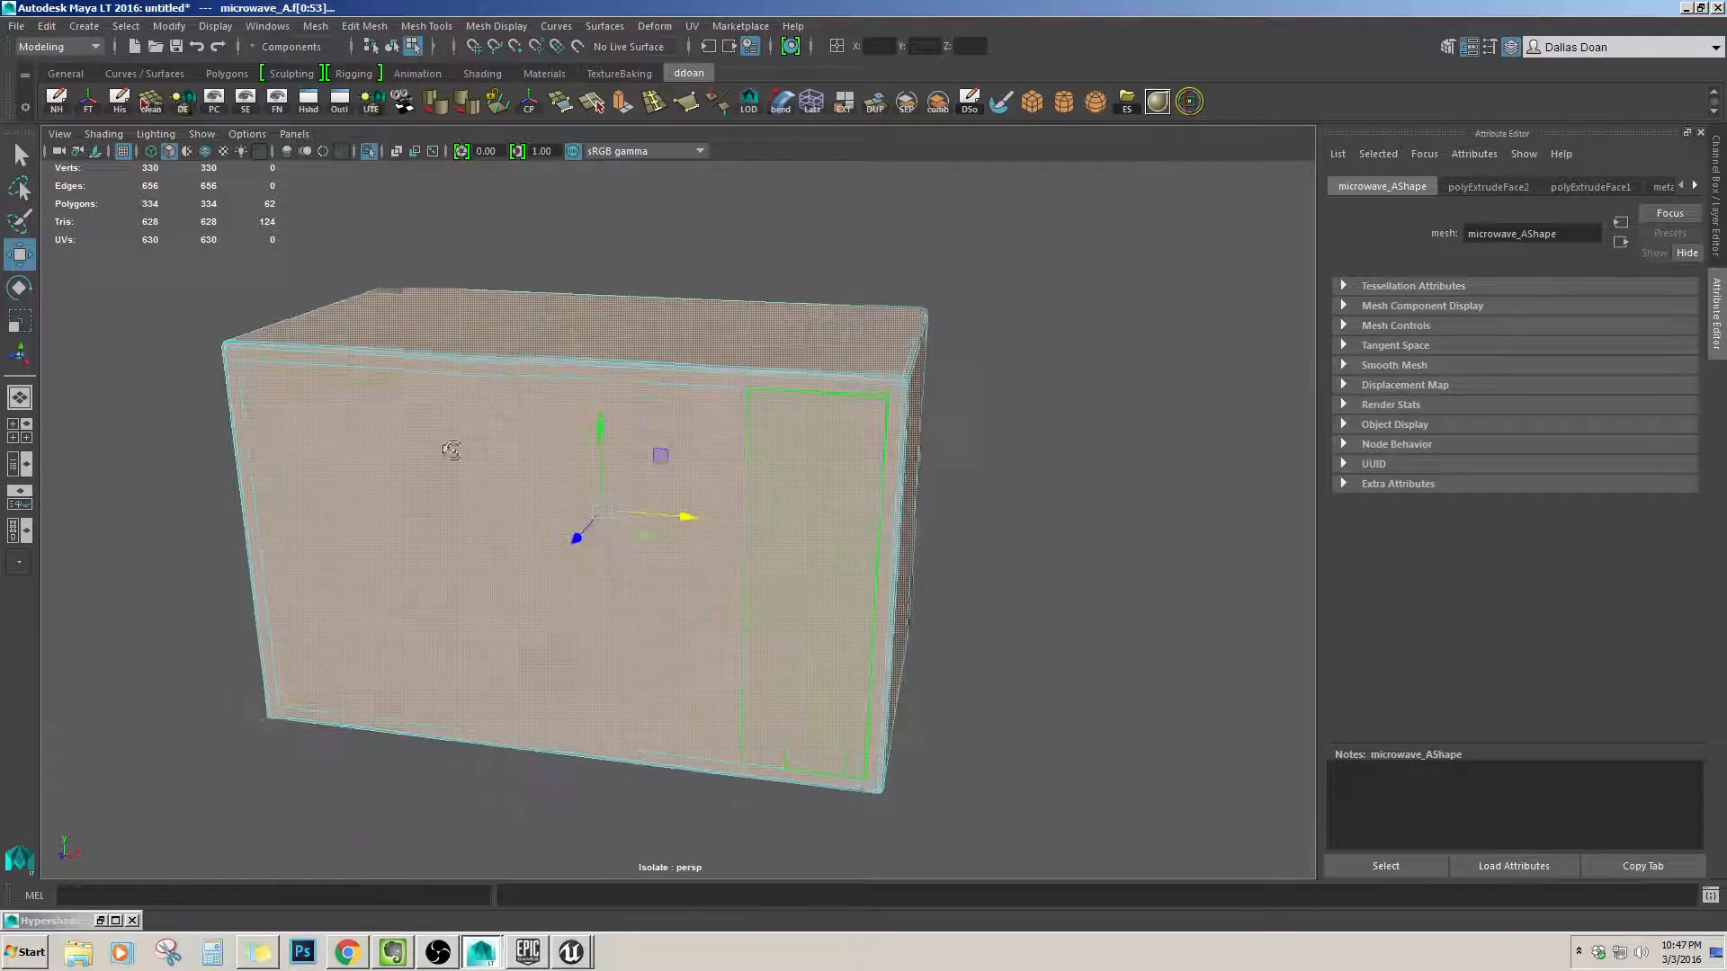
click(1037, 466)
click(784, 486)
click(723, 479)
alt+drag(725, 479, 810, 478)
alt+middle_drag(809, 478, 784, 559)
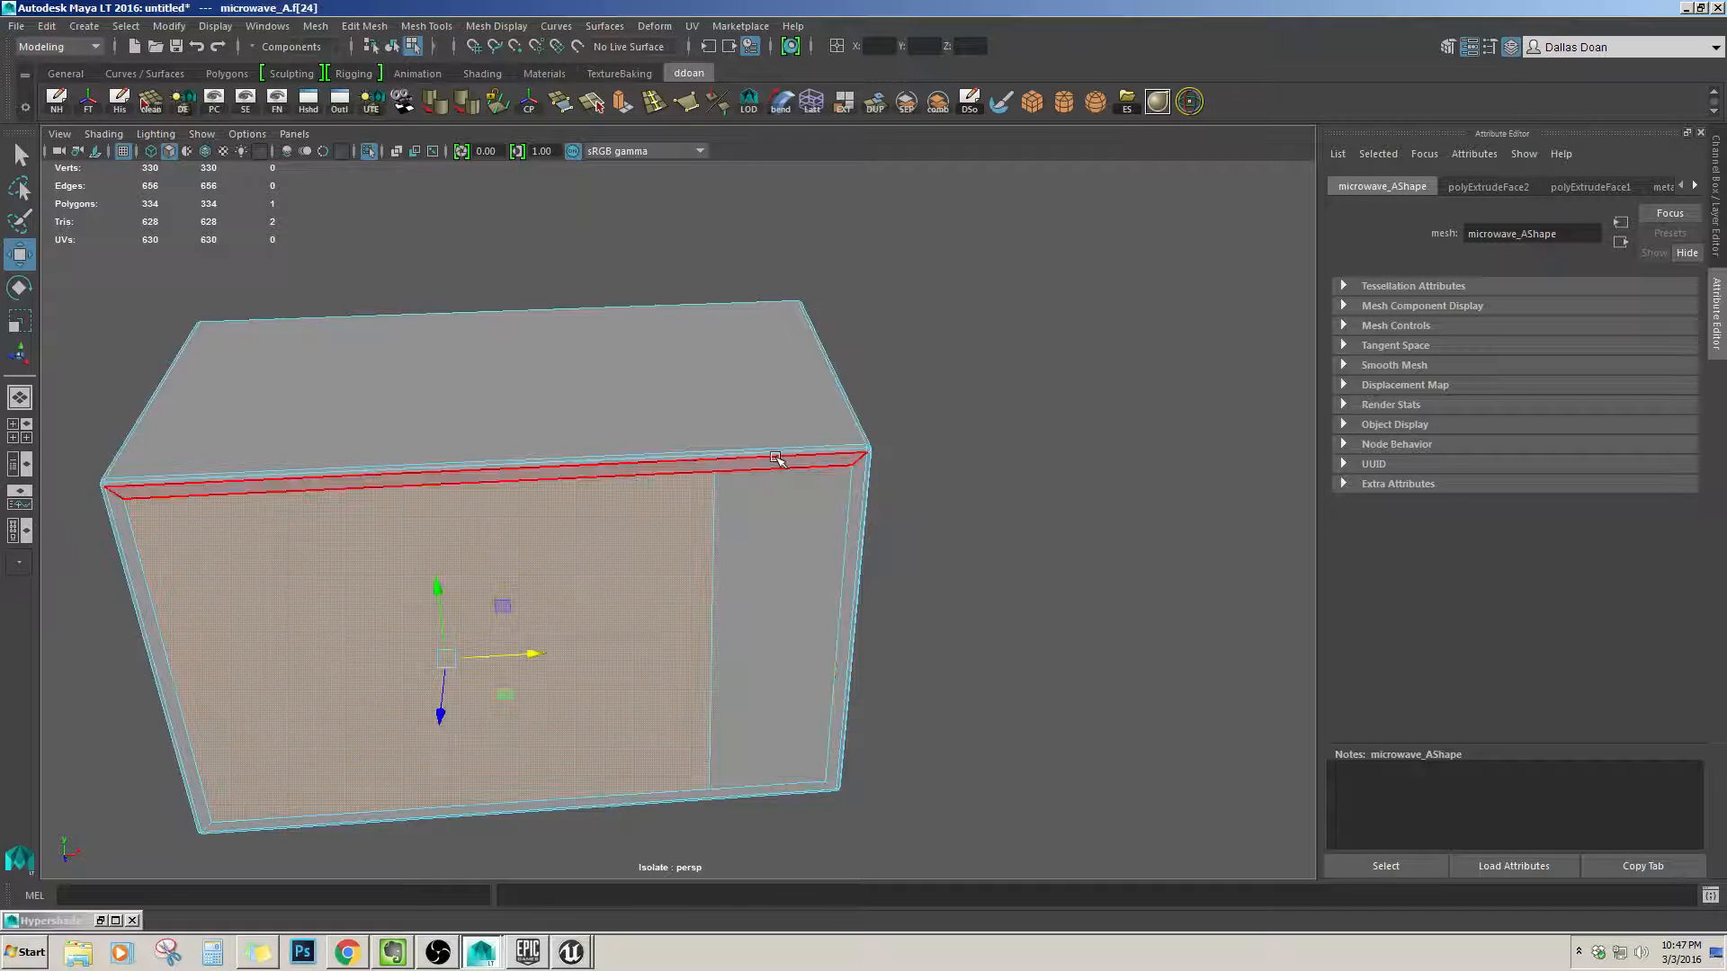
shift+right_drag(693, 469, 731, 471)
scroll(743, 477, up, 4)
alt+drag(749, 480, 765, 480)
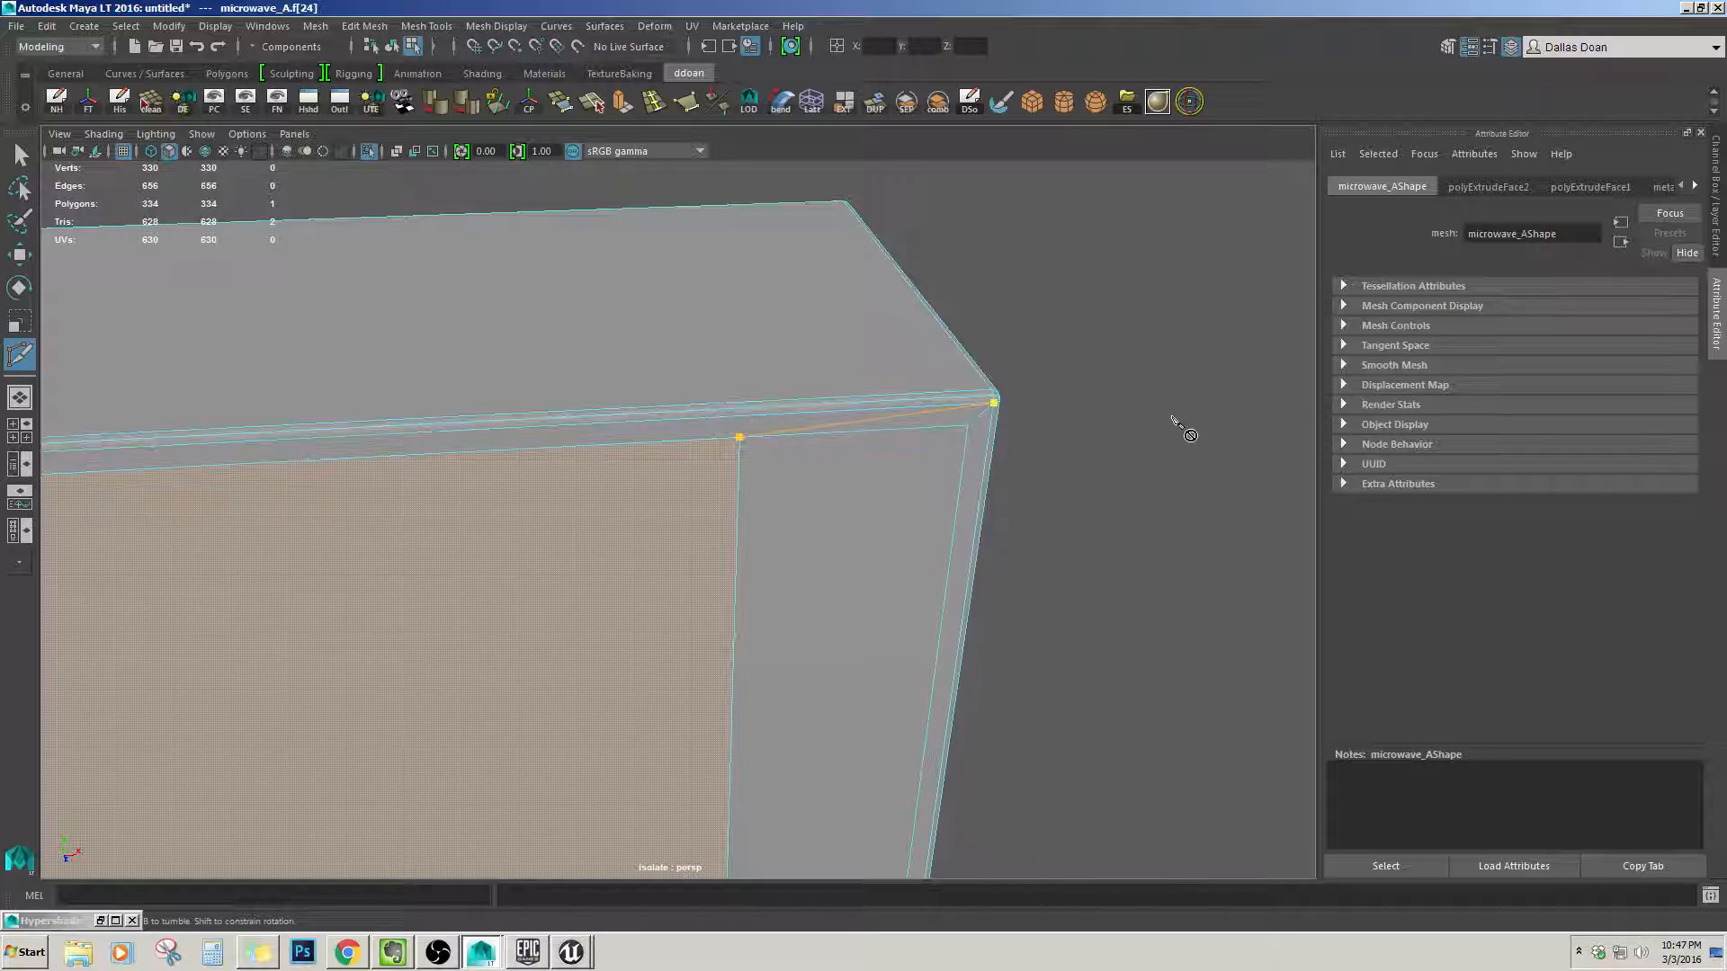
alt+drag(1100, 411, 859, 411)
click(765, 399)
key(w)
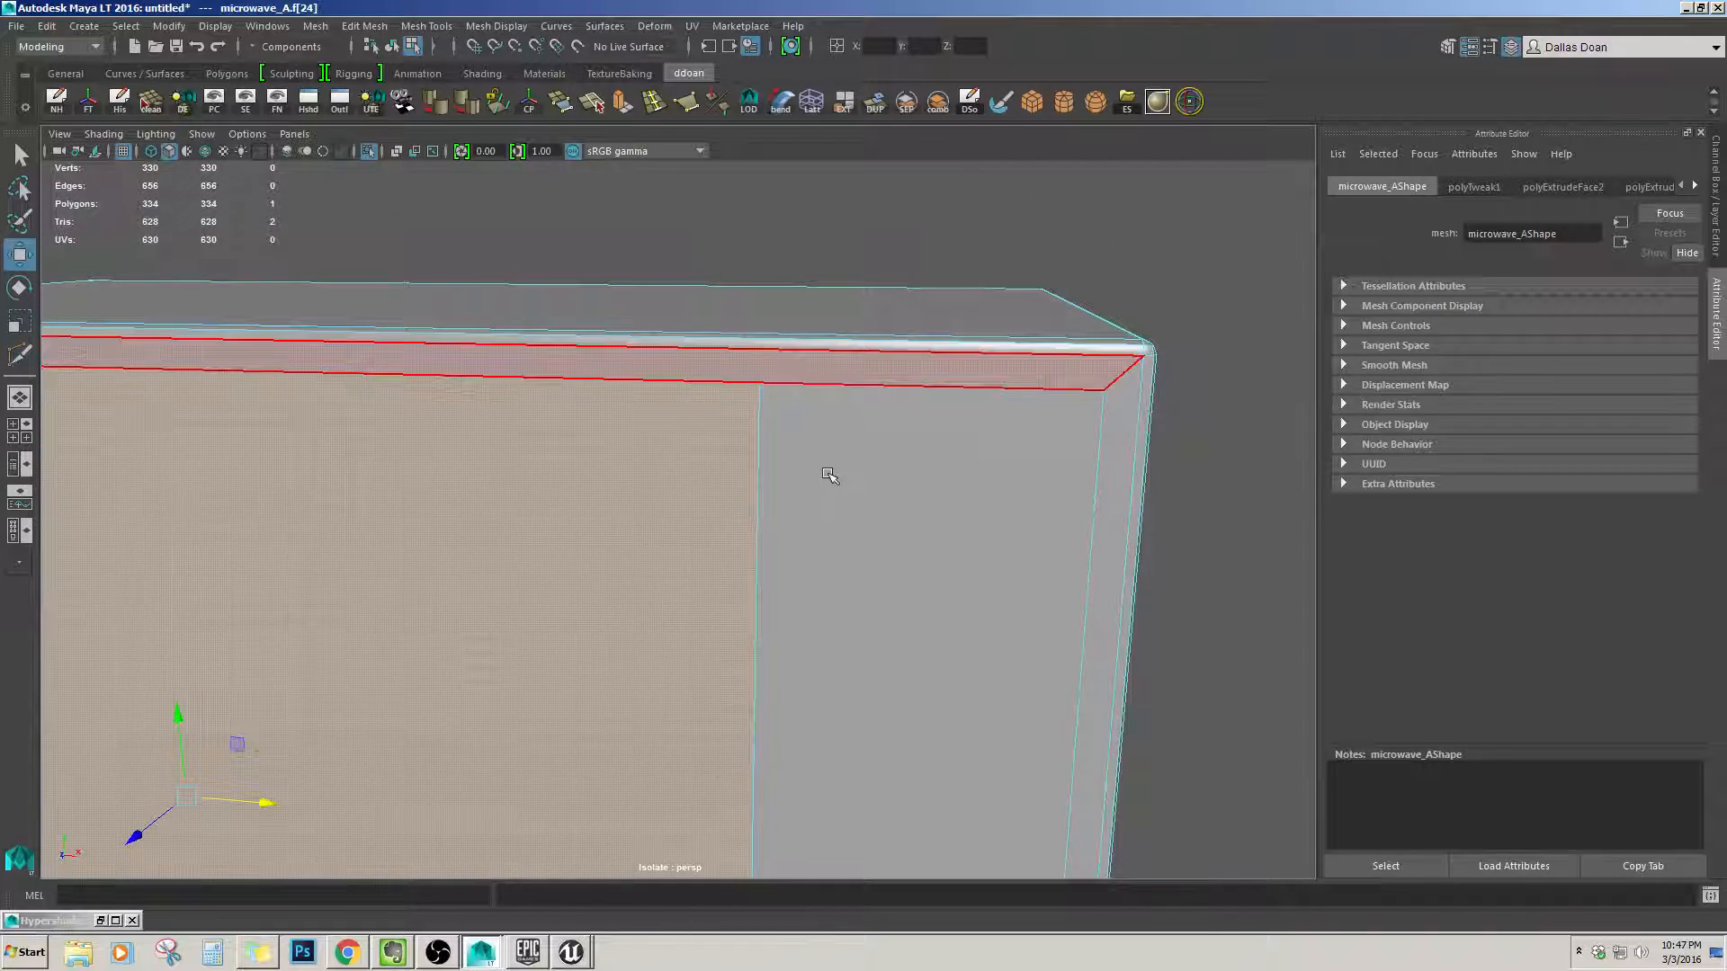
Cut an edge with Multi-Cut from the dividing line's upper end across the thin frame to its upper border.
key(F8)
alt+drag(829, 475, 861, 493)
key(ctrl+shift+x)
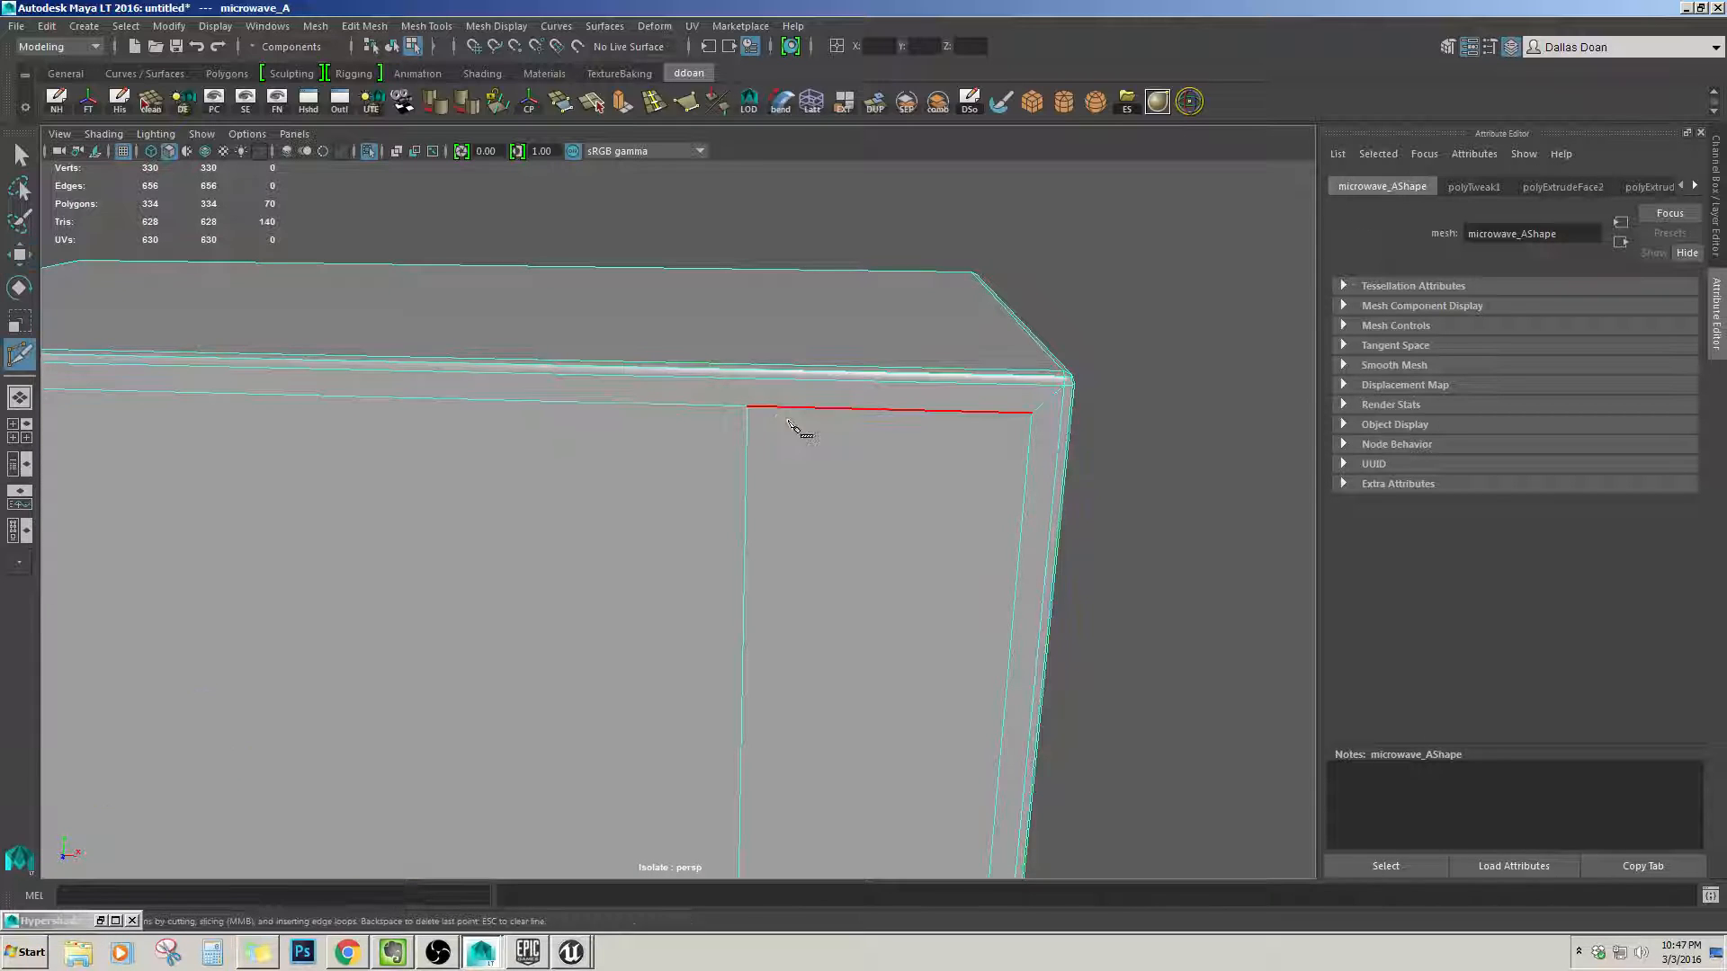
alt+drag(777, 428, 732, 455)
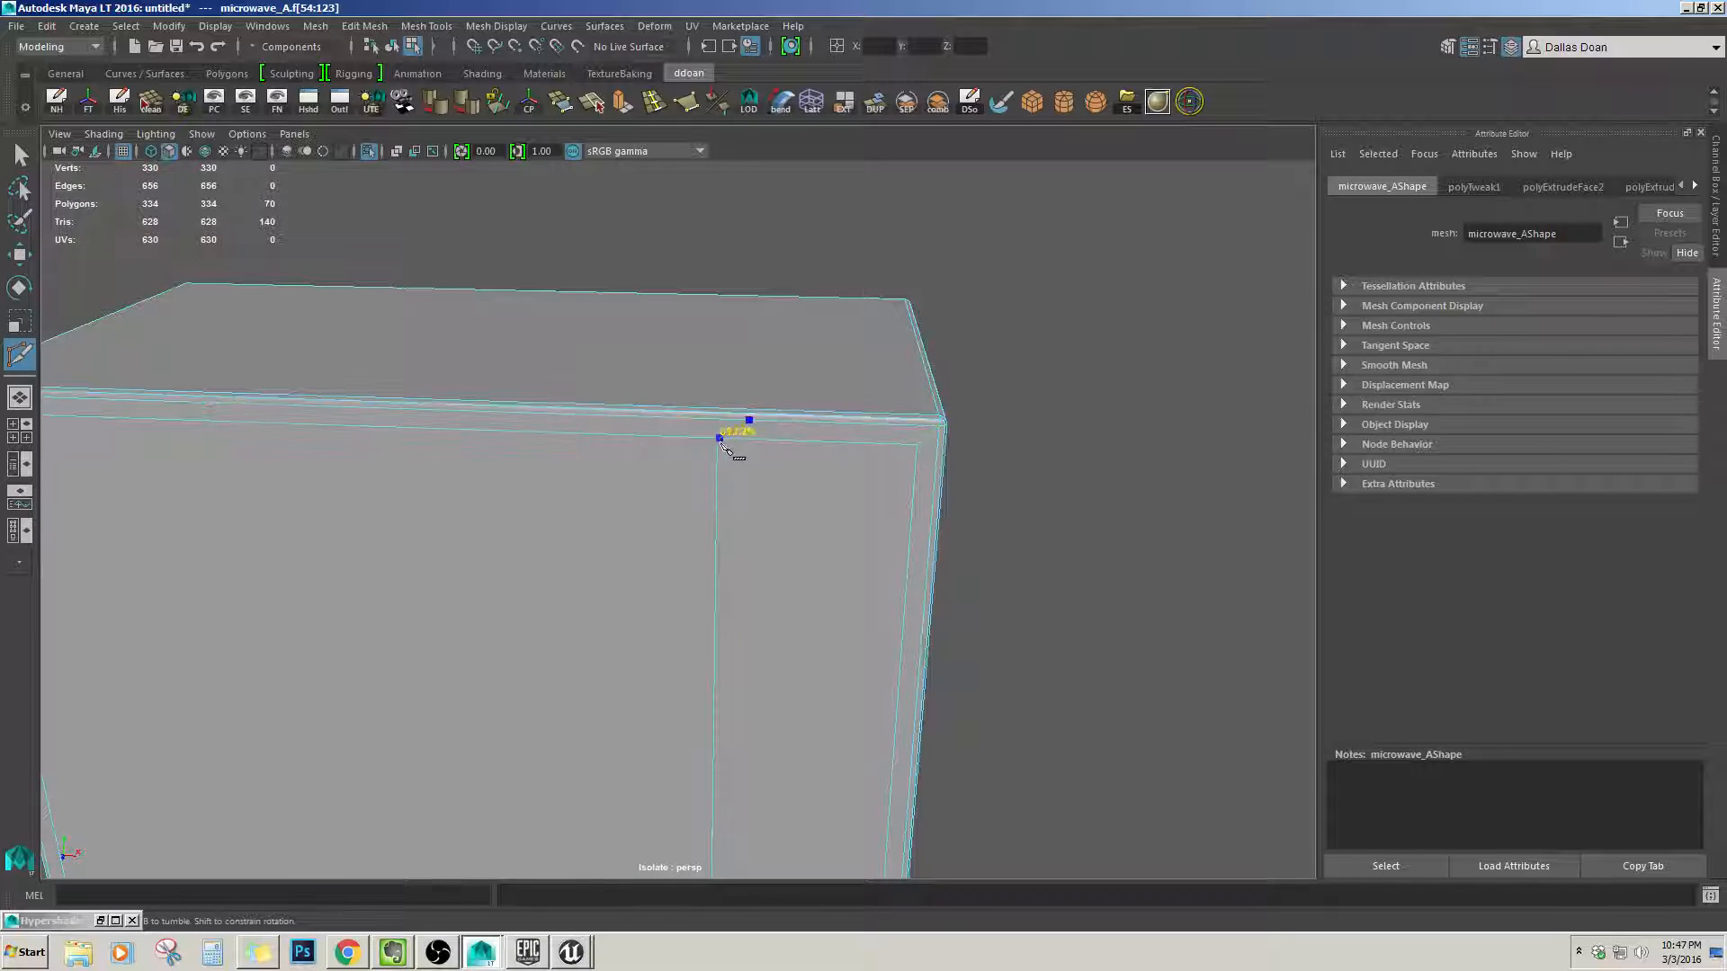
click(647, 443)
key(Return)
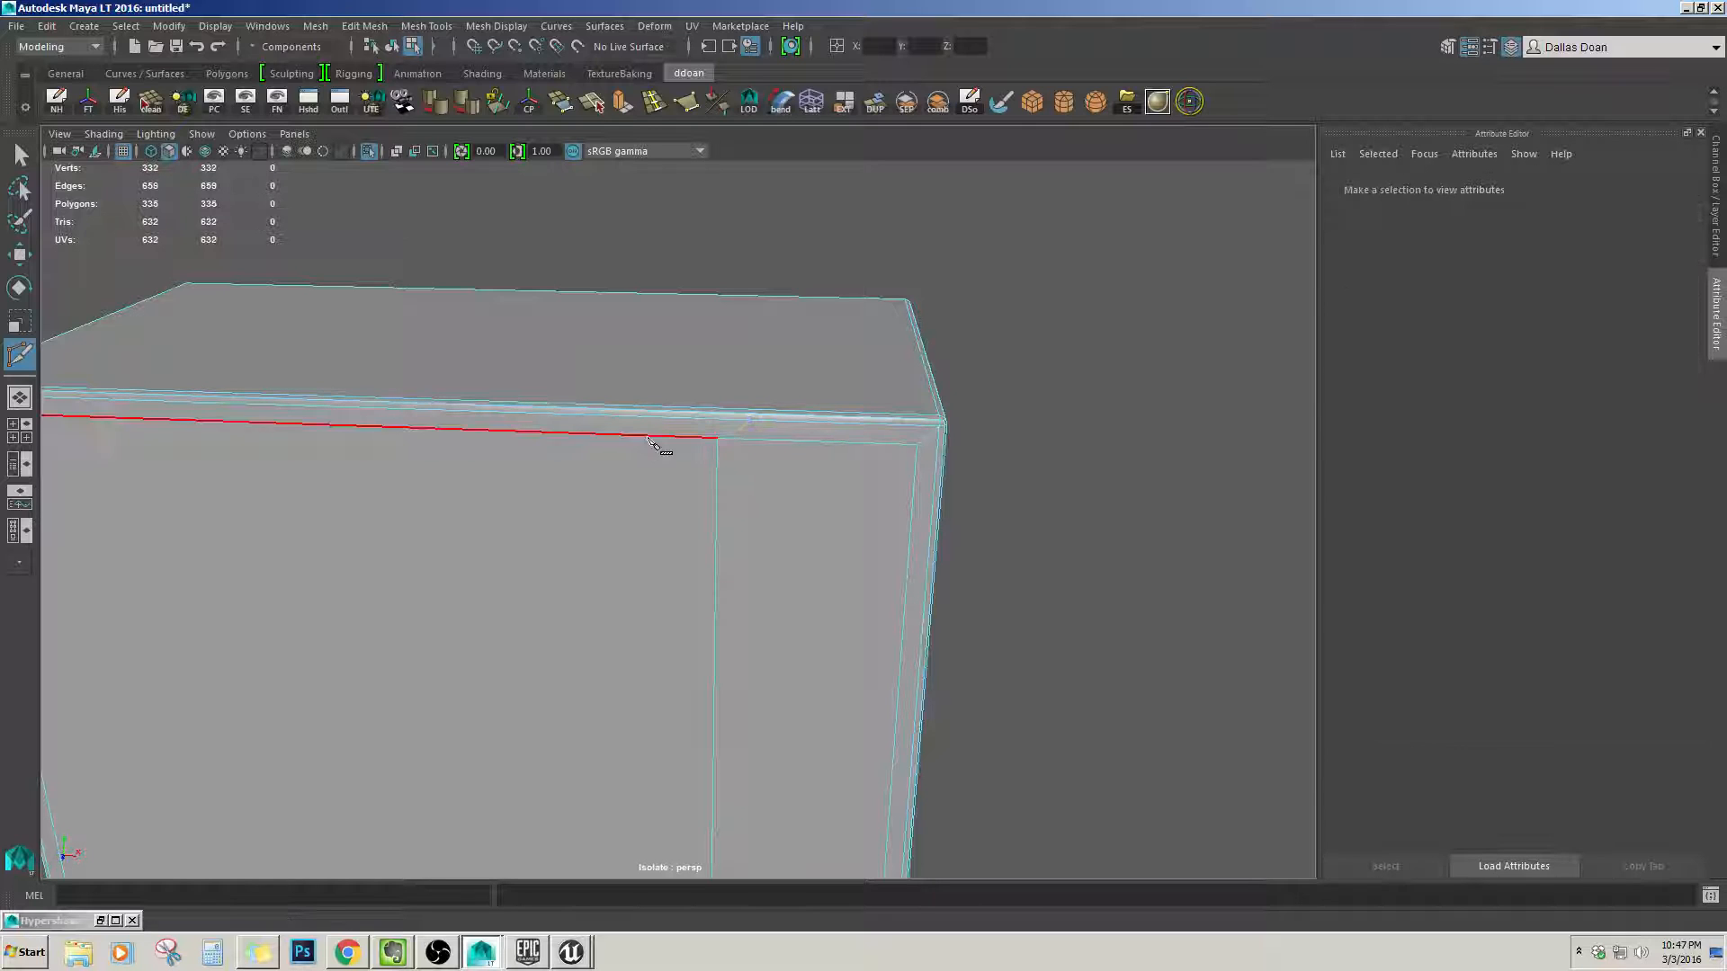
Cut a matching edge with Multi-Cut from the dividing line's lower end across the frame to its lower border.
alt+middle_drag(663, 443, 855, 281)
alt+drag(889, 562, 821, 524)
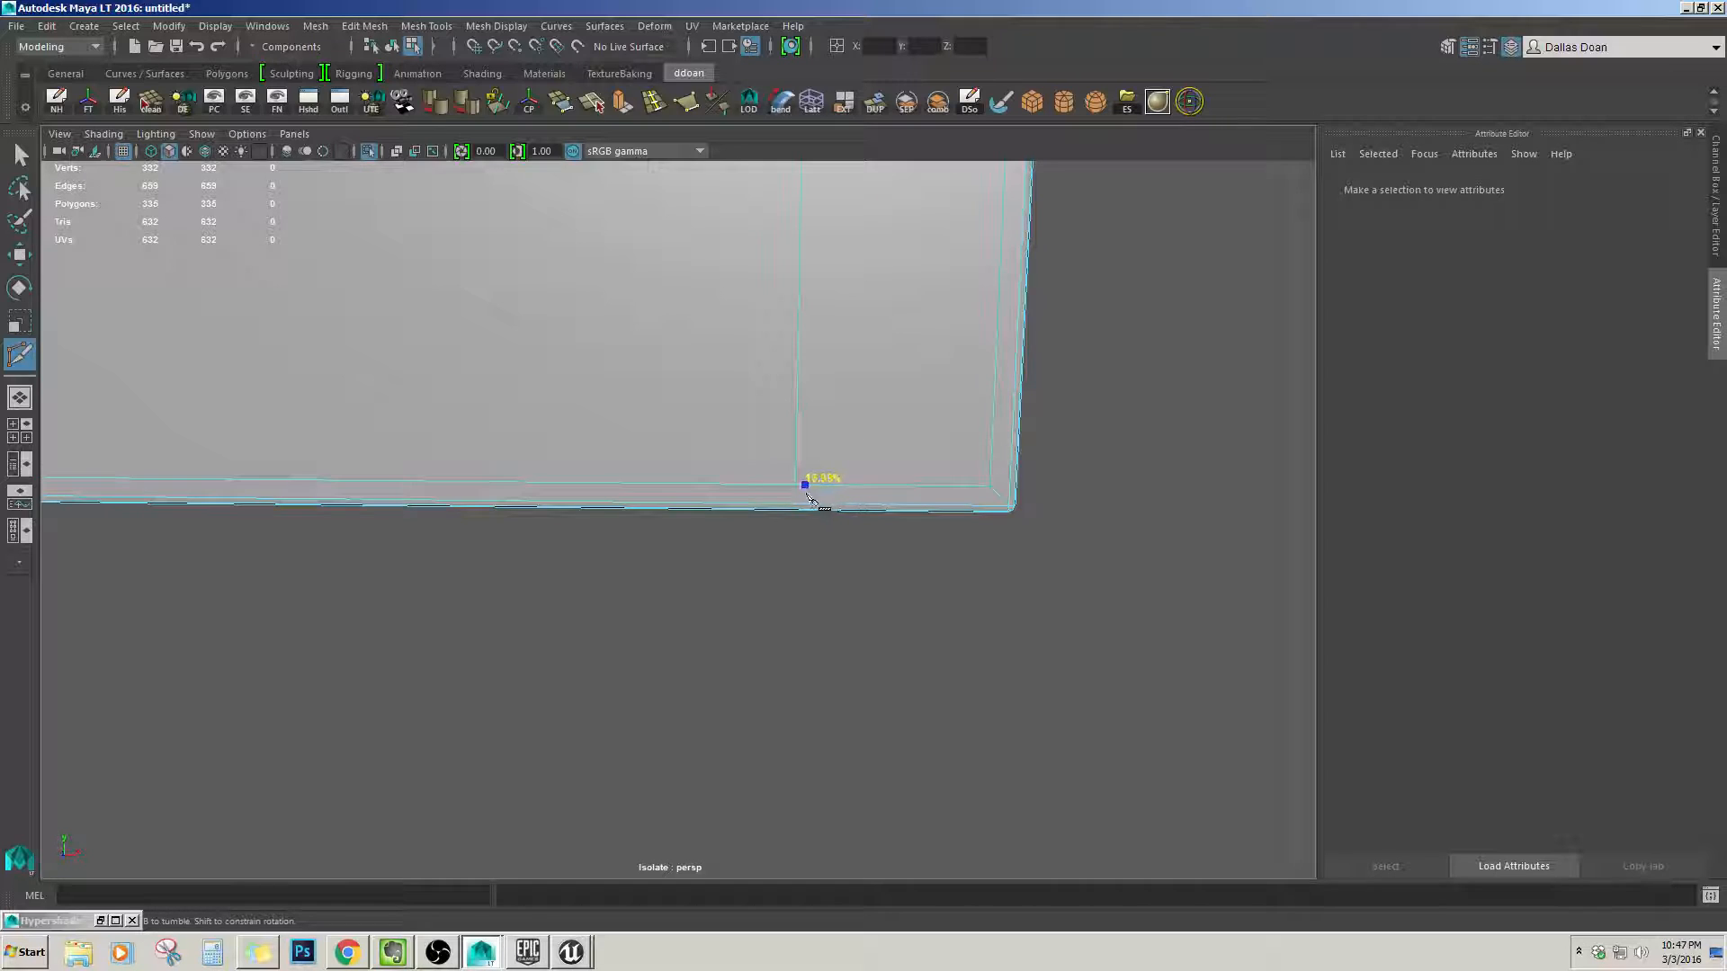
click(806, 504)
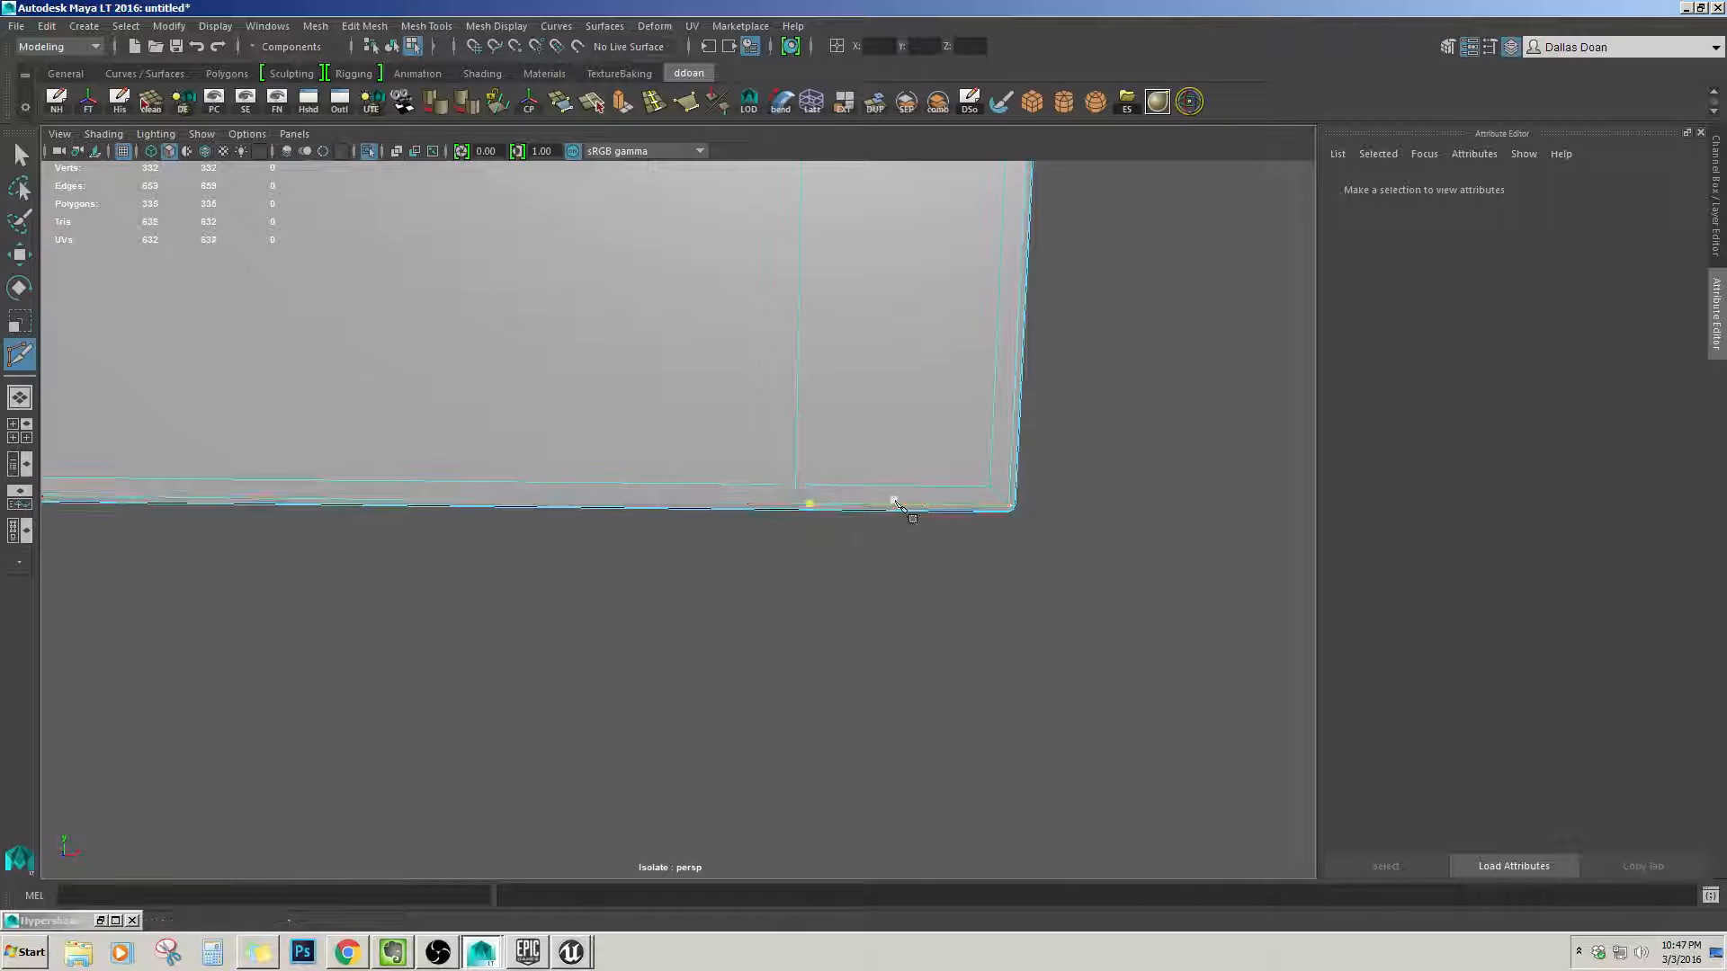
key(Return)
alt+middle_drag(894, 371, 814, 737)
Move the new upper inner vertex sideways onto the top corner of the dividing line.
key(w)
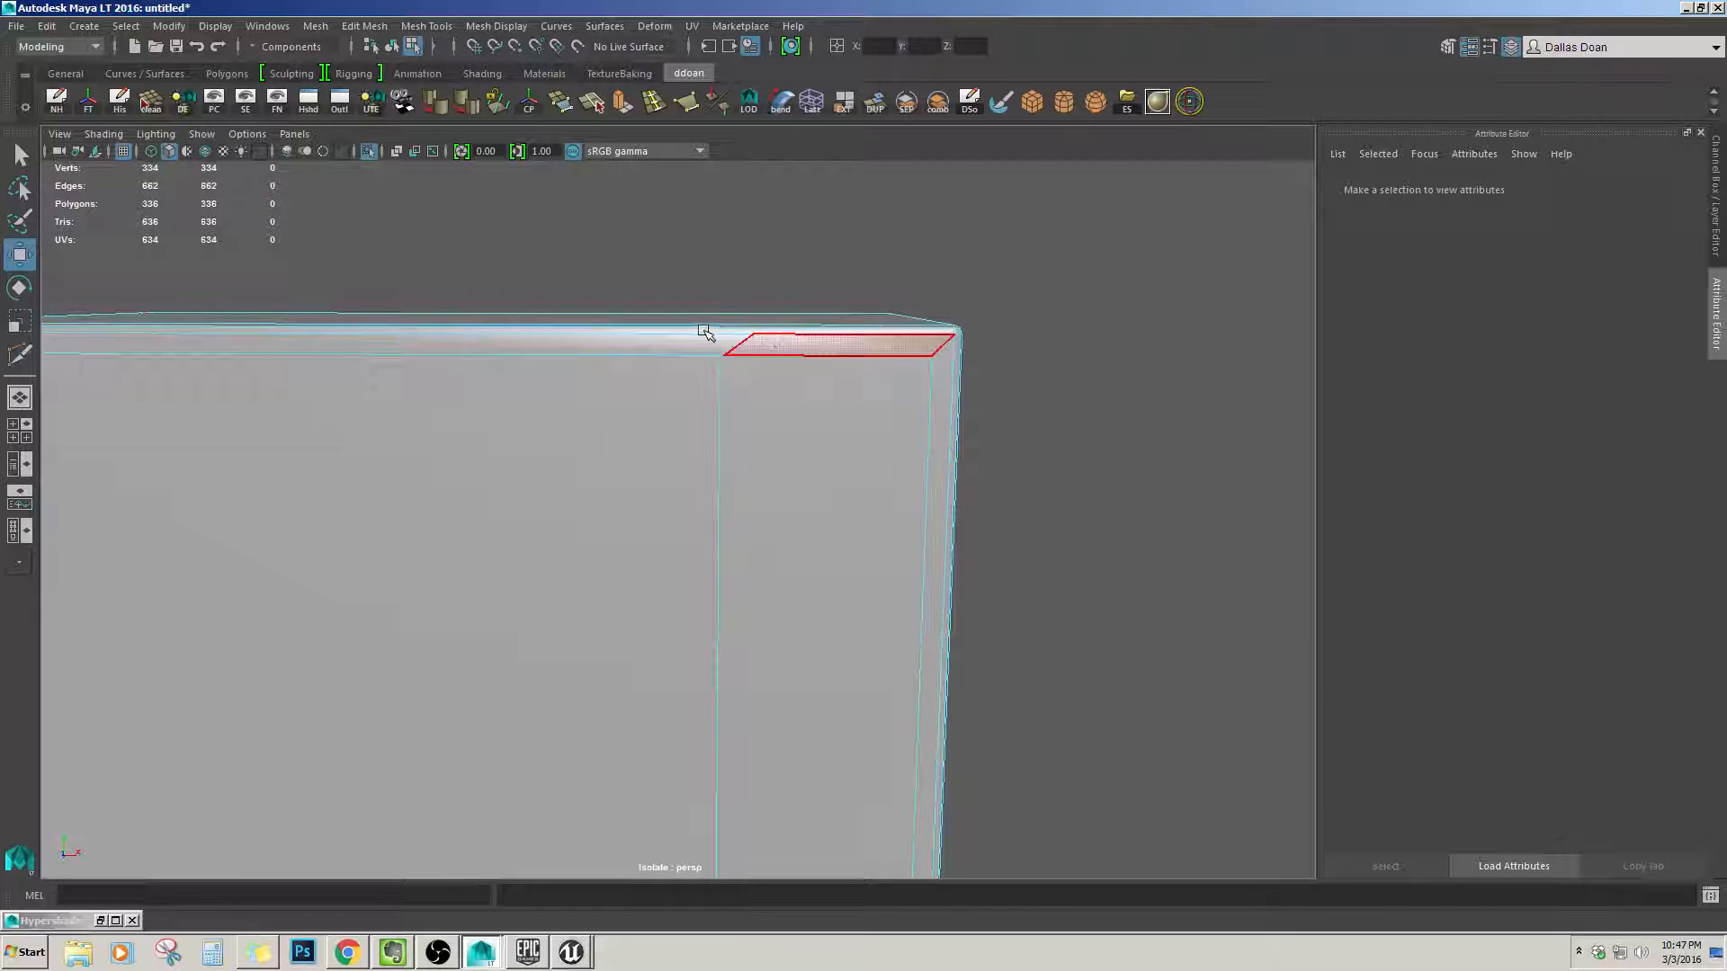
scroll(711, 337, up, 2)
alt+drag(714, 346, 717, 362)
click(742, 279)
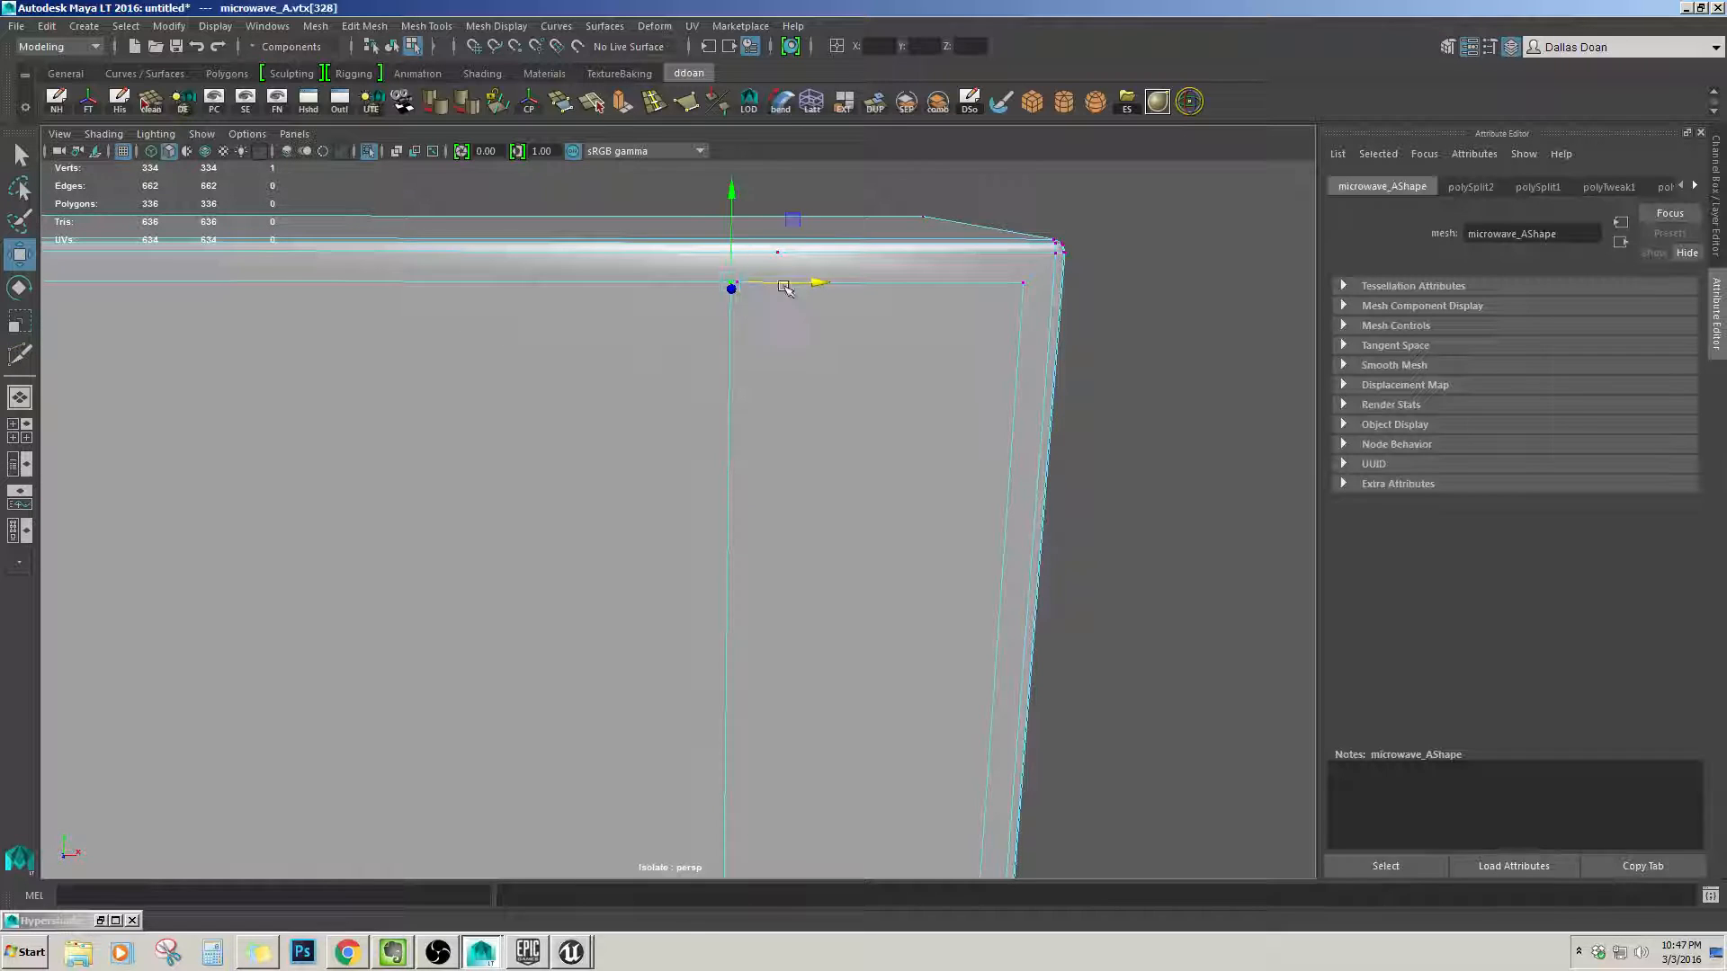
alt+middle_drag(790, 285, 801, 405)
scroll(879, 366, up, 3)
click(897, 286)
click(772, 391)
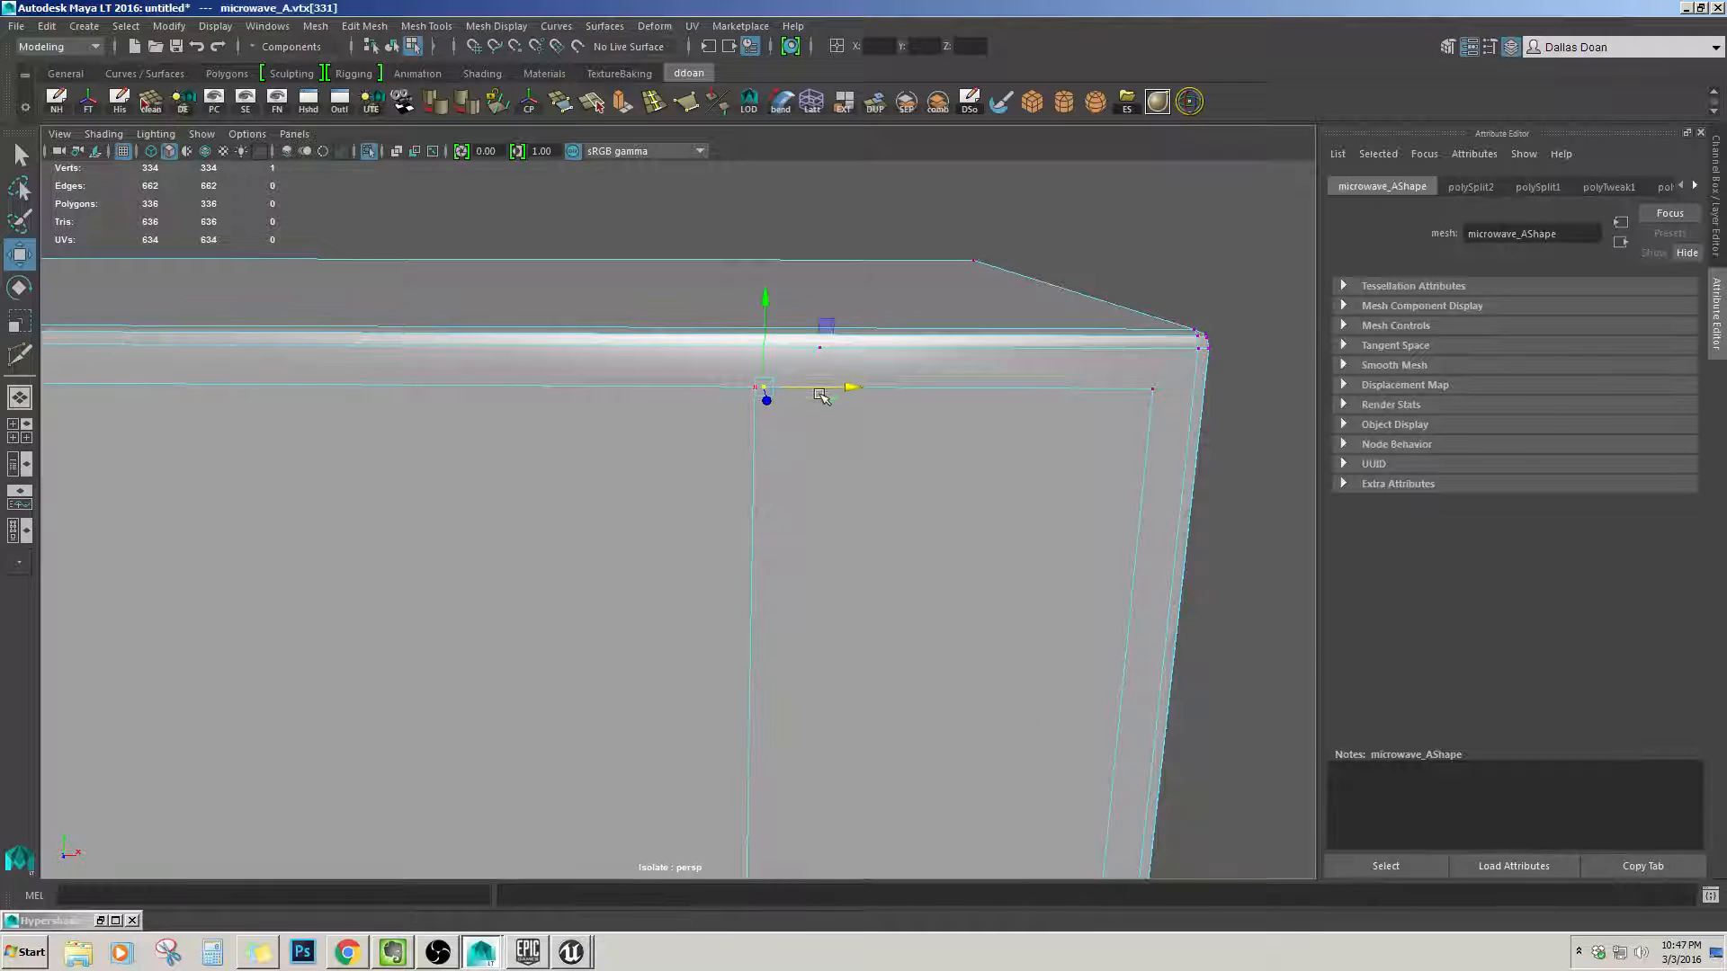
alt+drag(771, 390, 760, 353)
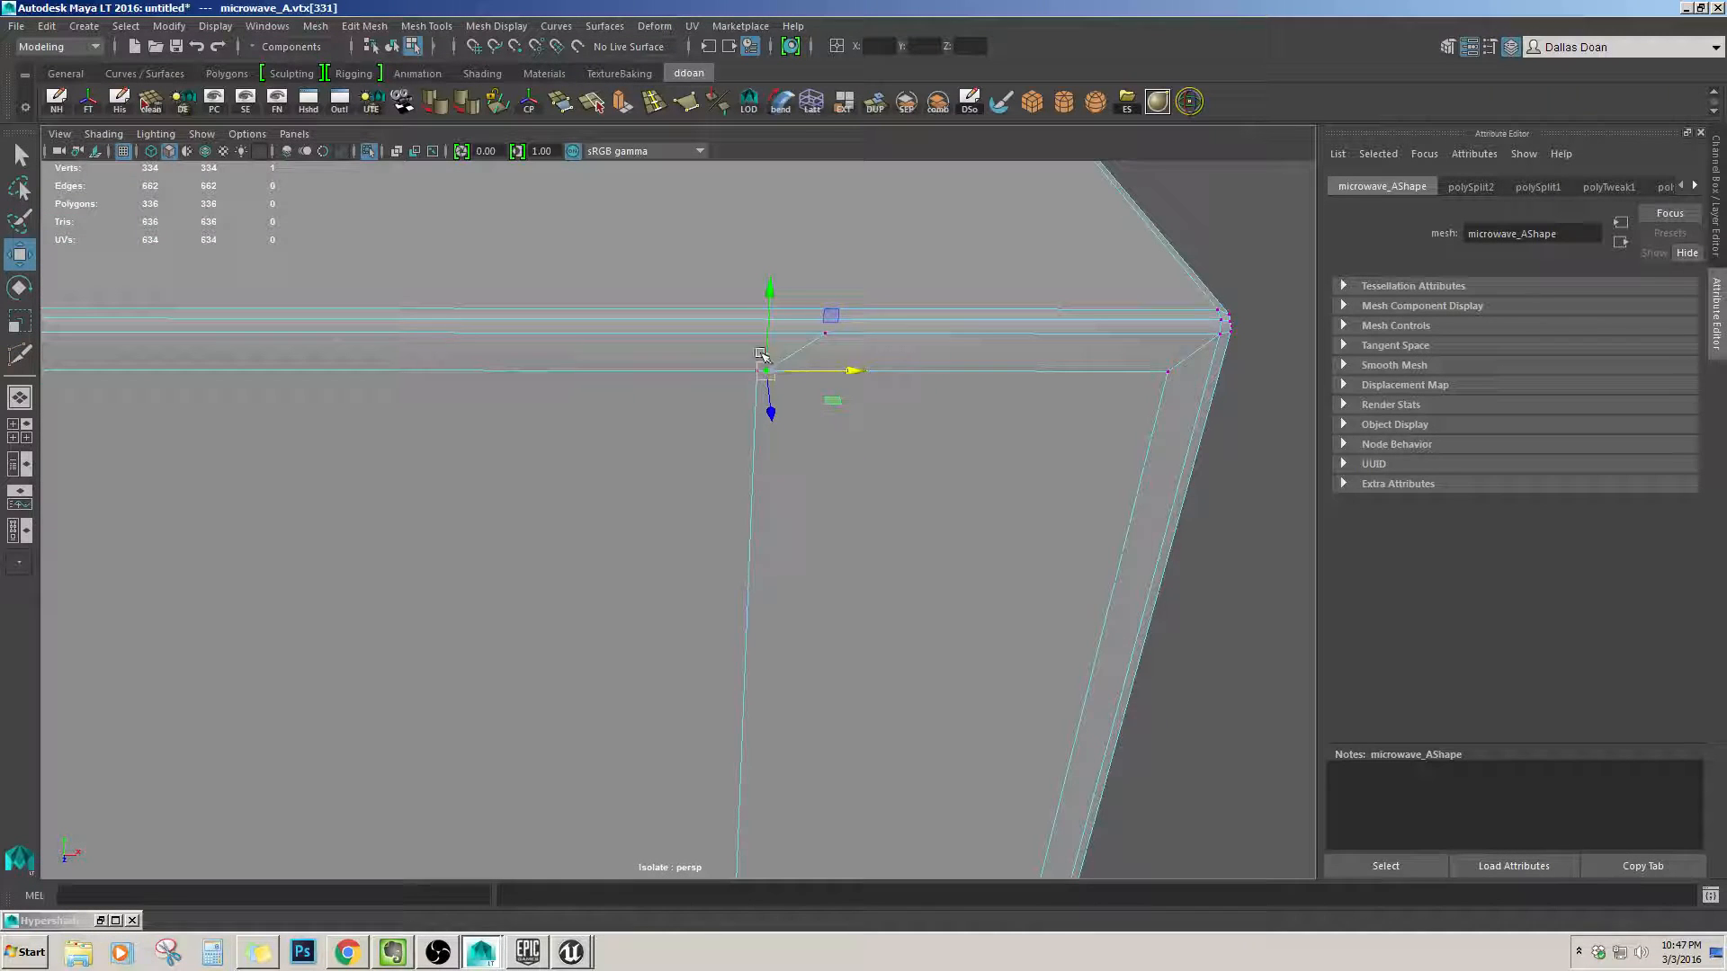
Snap the new vertex on the frame's upper border to the body's outer front corner.
click(827, 337)
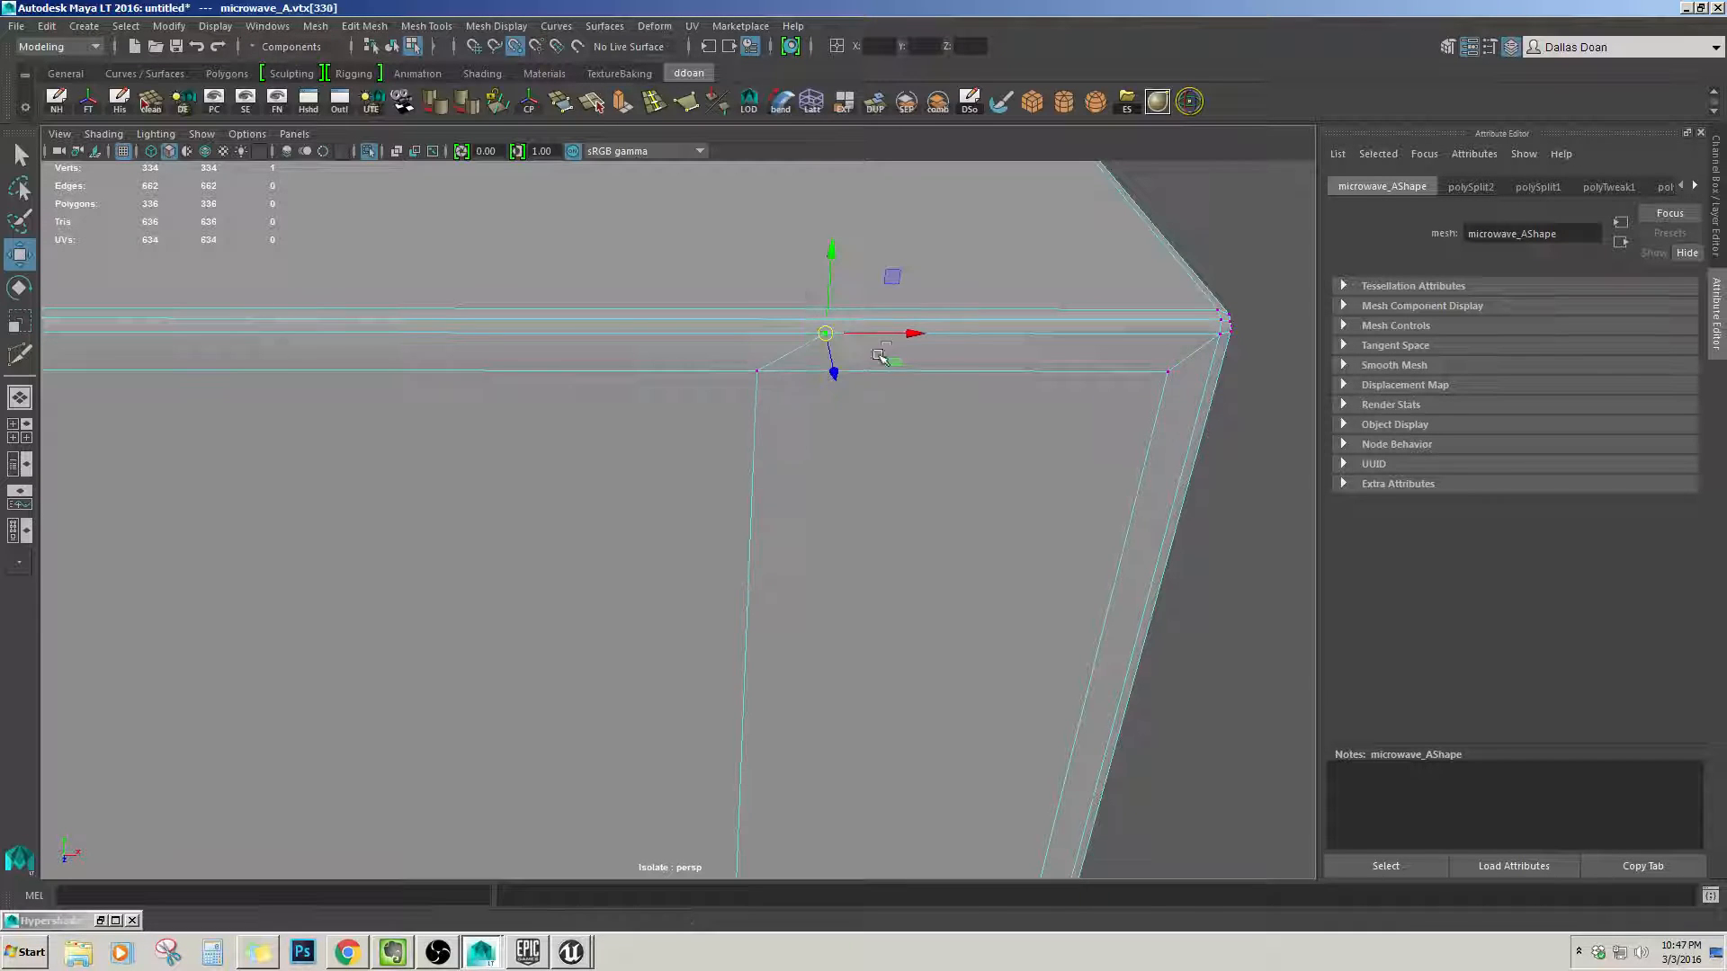
alt+drag(830, 339, 1202, 341)
alt+right_drag(1202, 341, 1071, 474)
alt+middle_drag(994, 508, 961, 249)
alt+drag(961, 250, 864, 548)
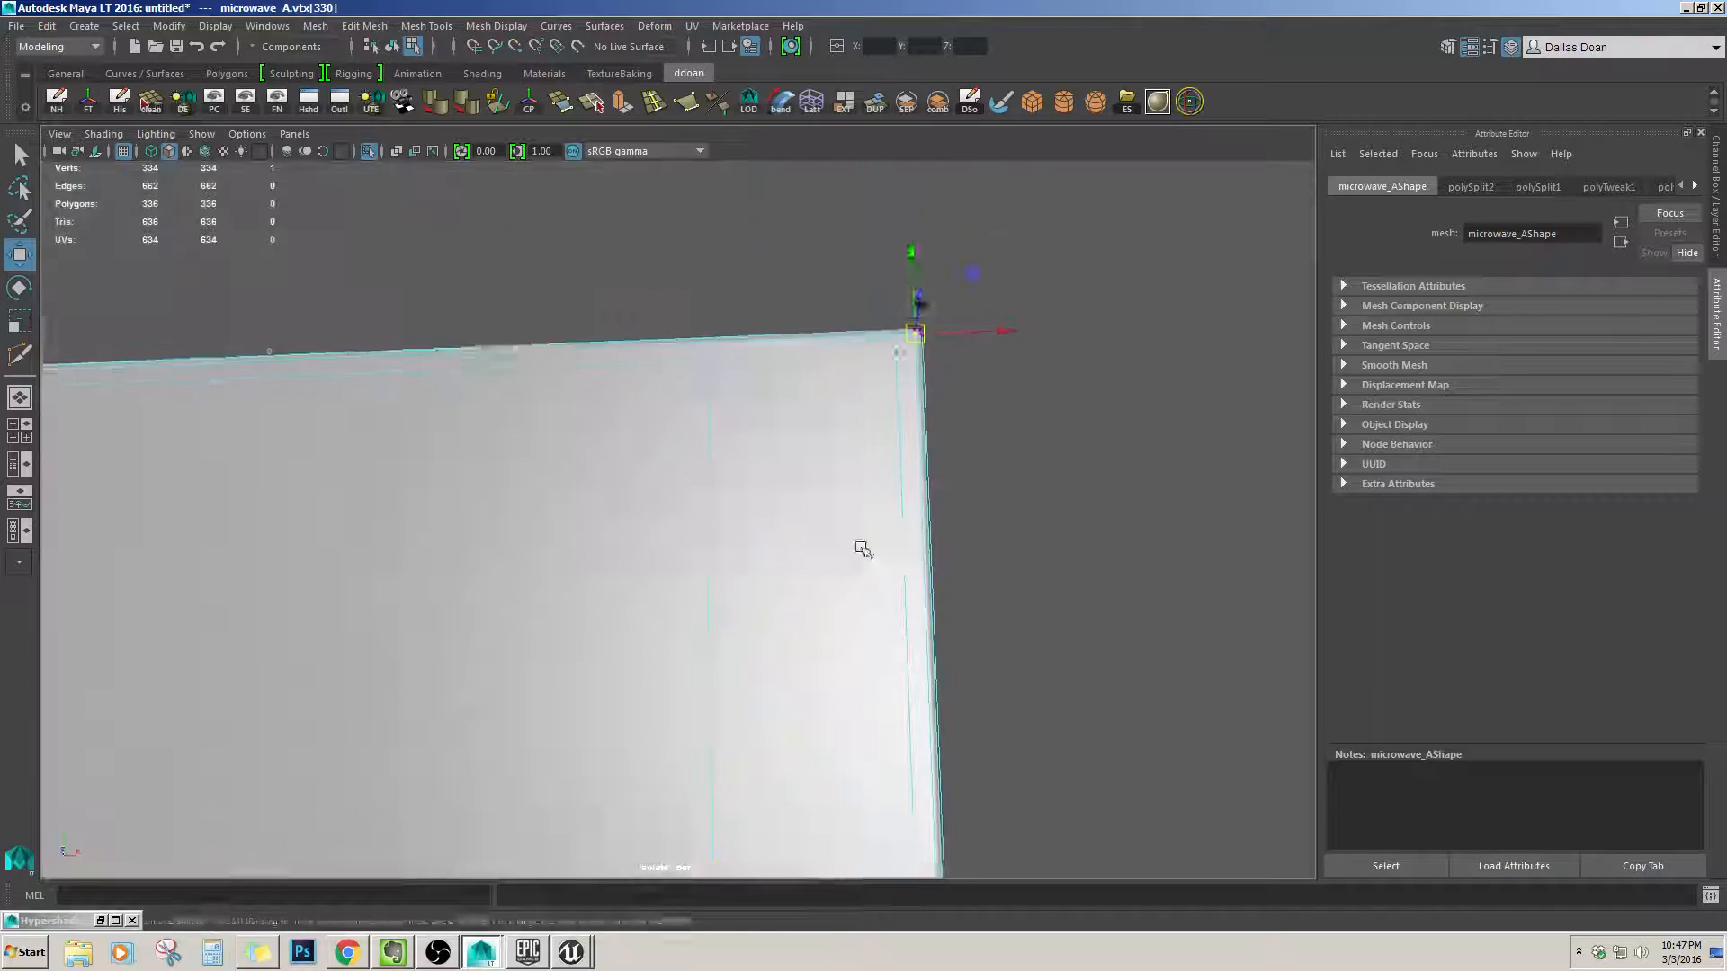
Snap the new lower vertices to the dividing line's bottom corner and the body's lower outer corner.
alt+middle_drag(864, 548, 752, 431)
alt+right_drag(752, 432, 732, 563)
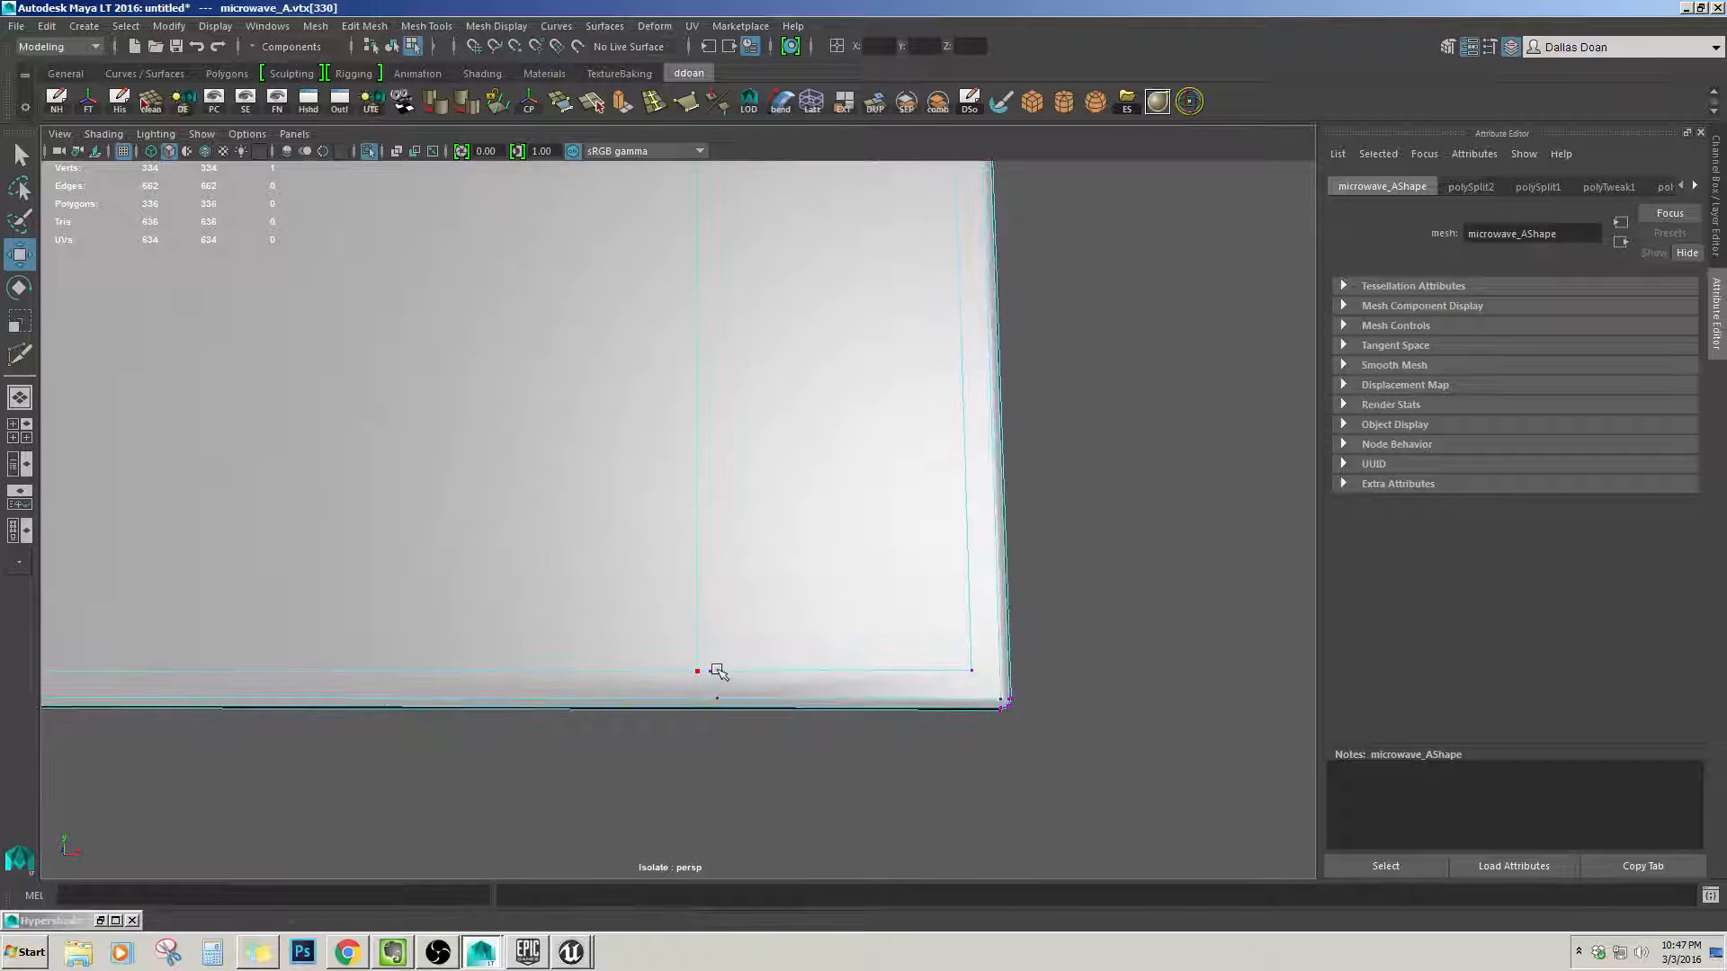
click(718, 672)
key(v)
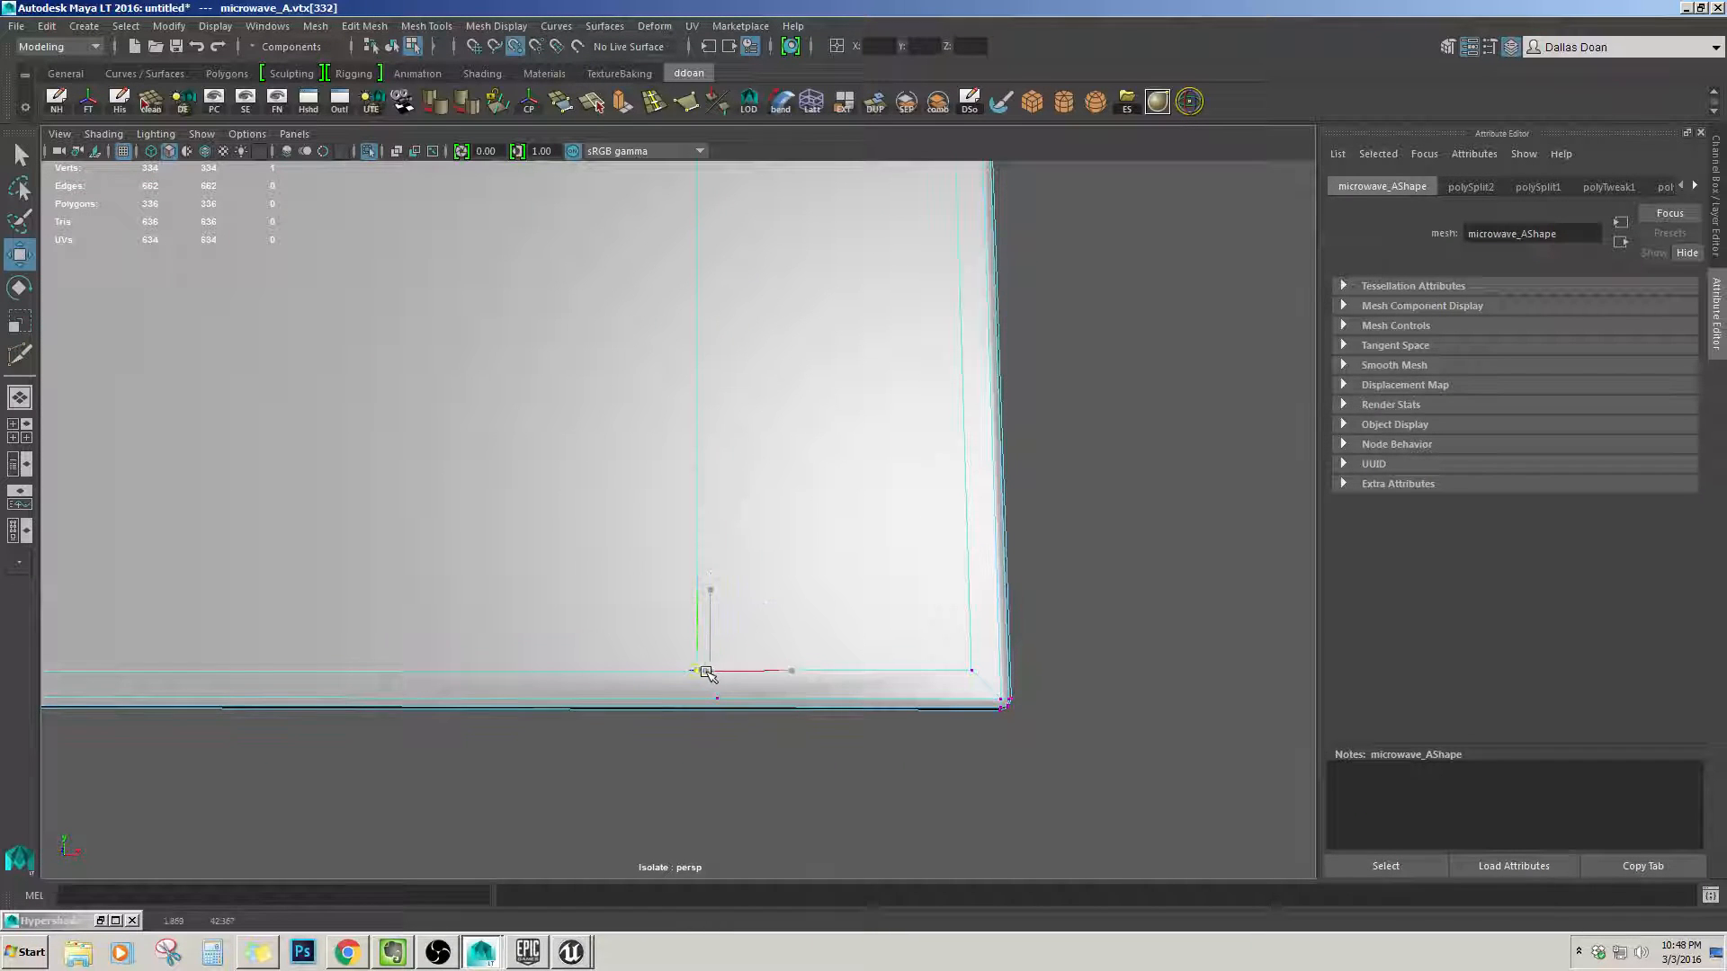
alt+drag(784, 677, 991, 672)
alt+right_drag(936, 648, 712, 358)
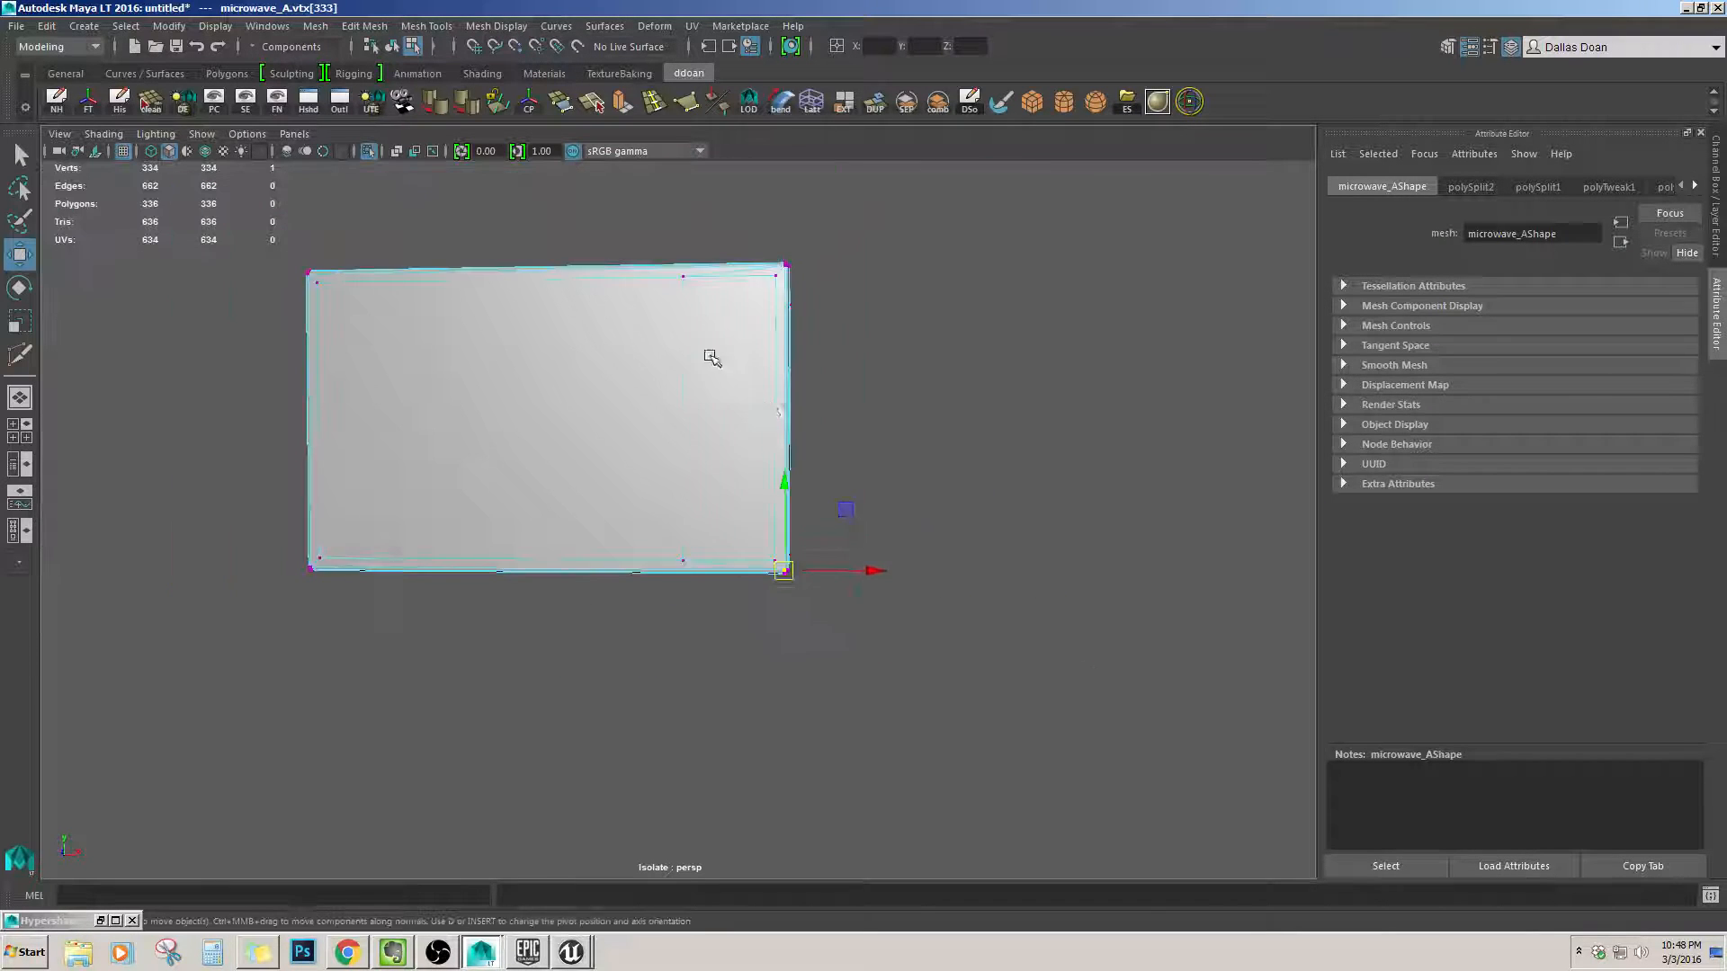
Merge all the isolated body's vertices with a distance threshold of 0.007 and check the dividing line's upper corner vertex.
alt+drag(712, 358, 363, 377)
drag(235, 232, 1072, 864)
alt+drag(475, 468, 565, 490)
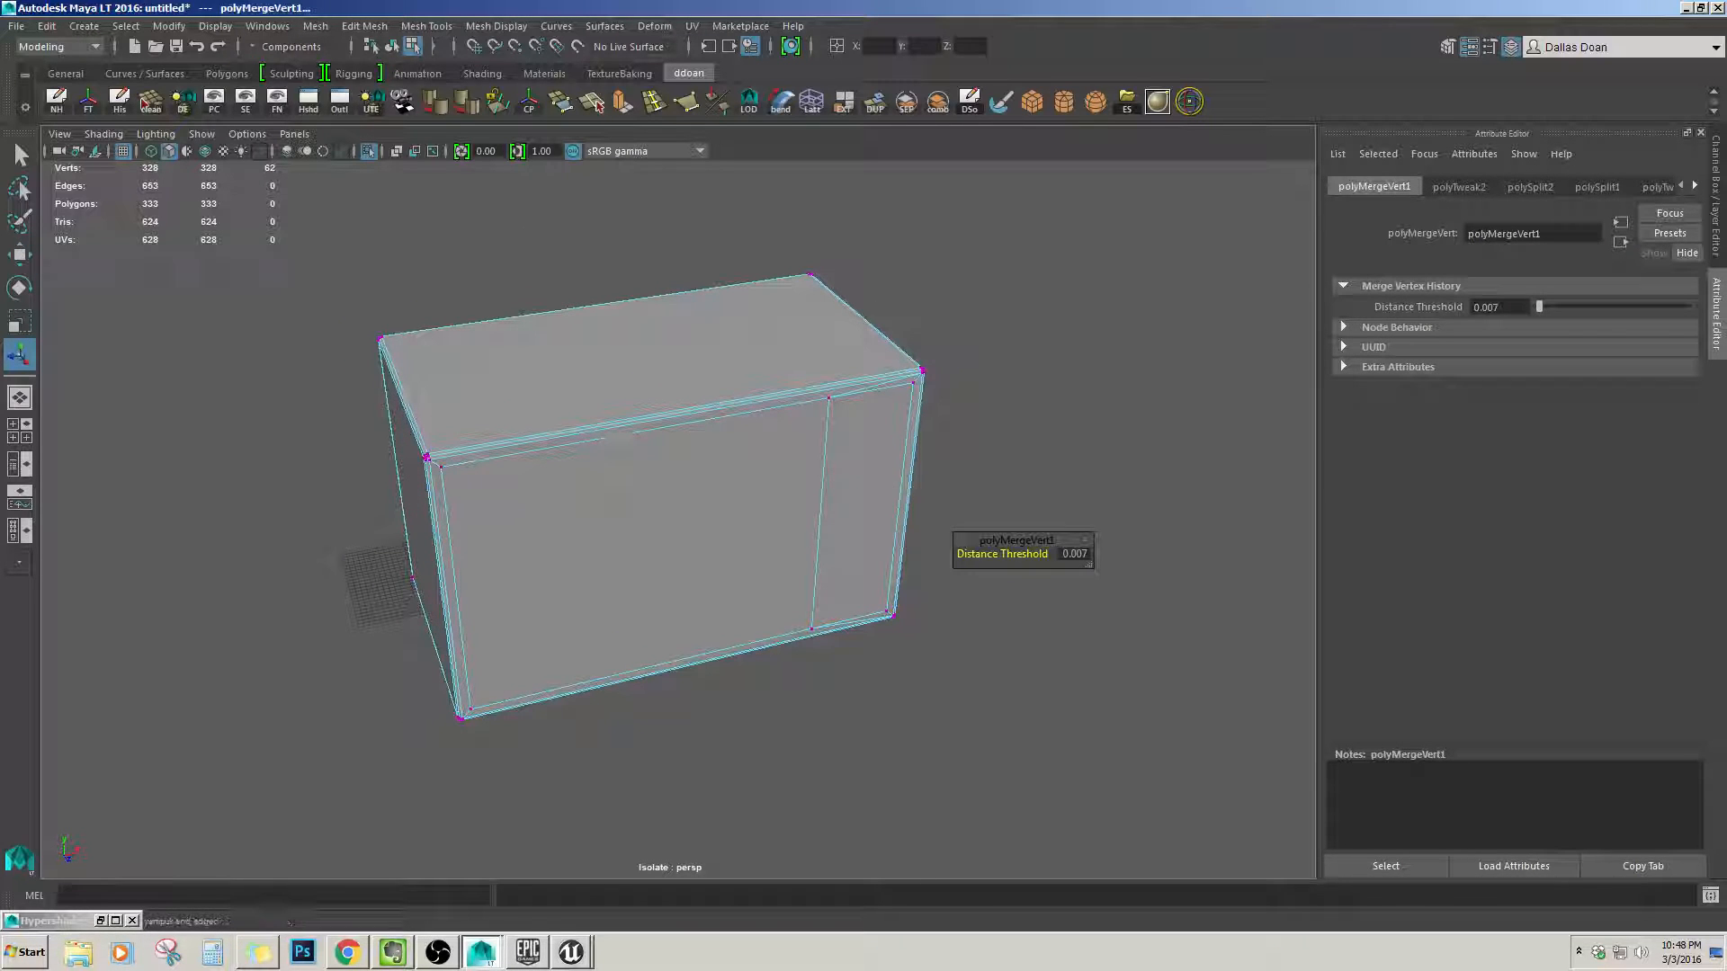
key(w)
scroll(813, 501, up, 2)
drag(833, 350, 883, 414)
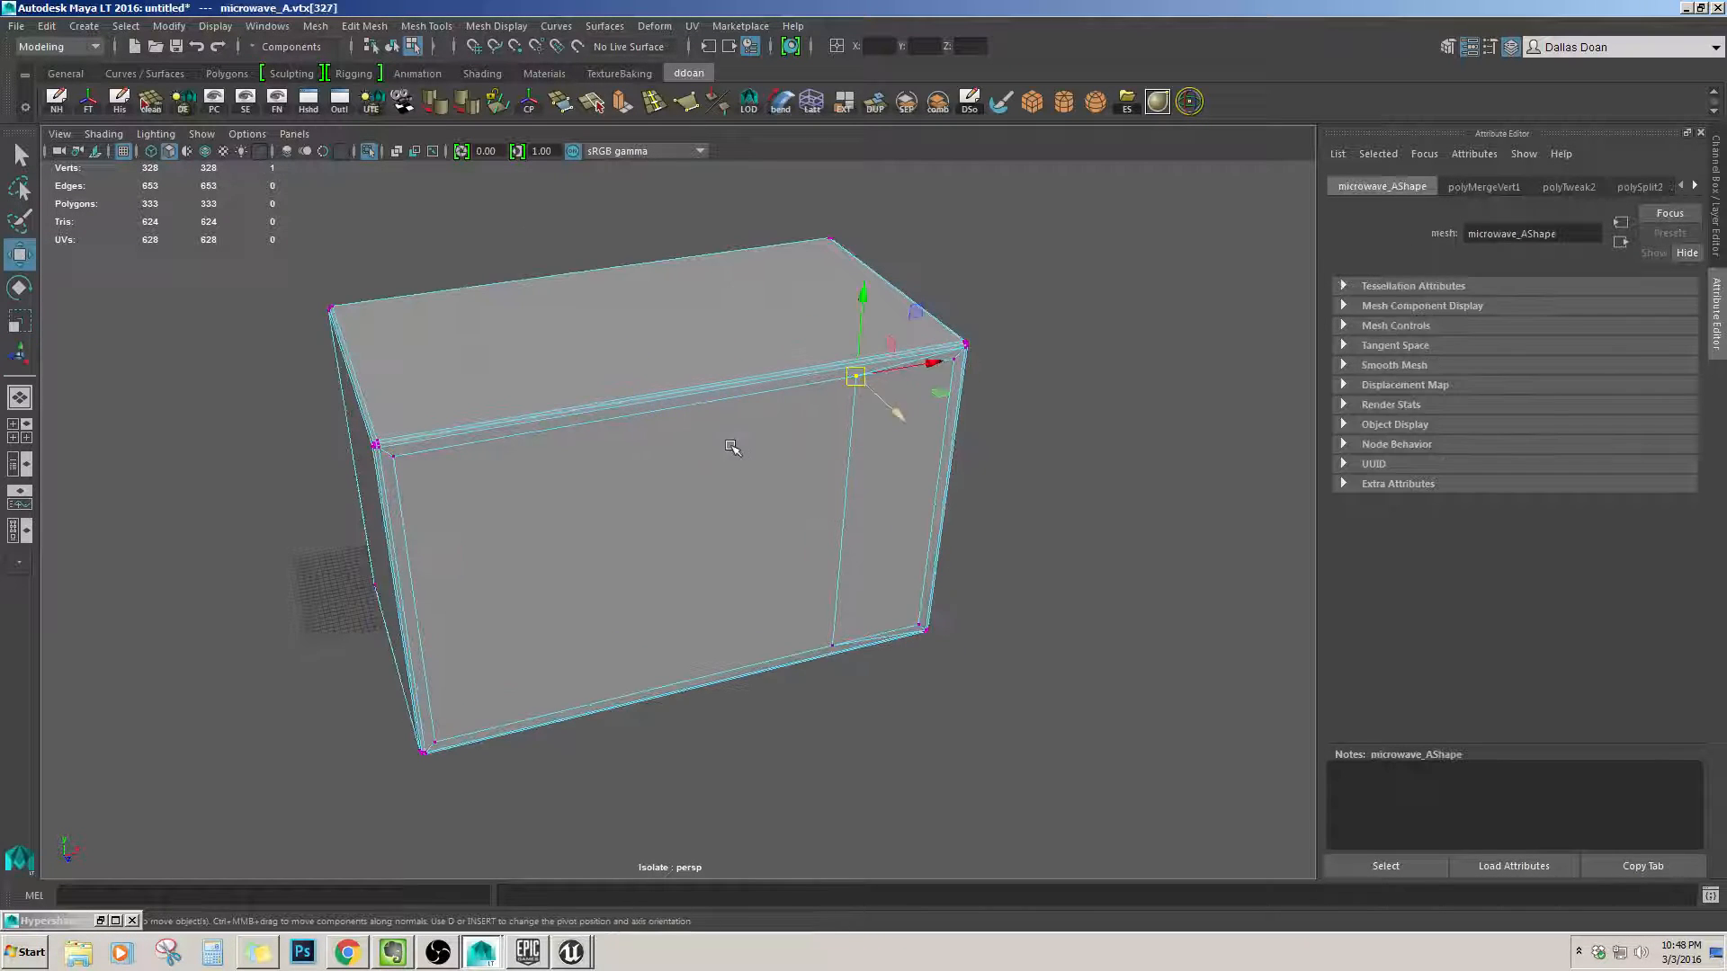
alt+drag(459, 463, 410, 424)
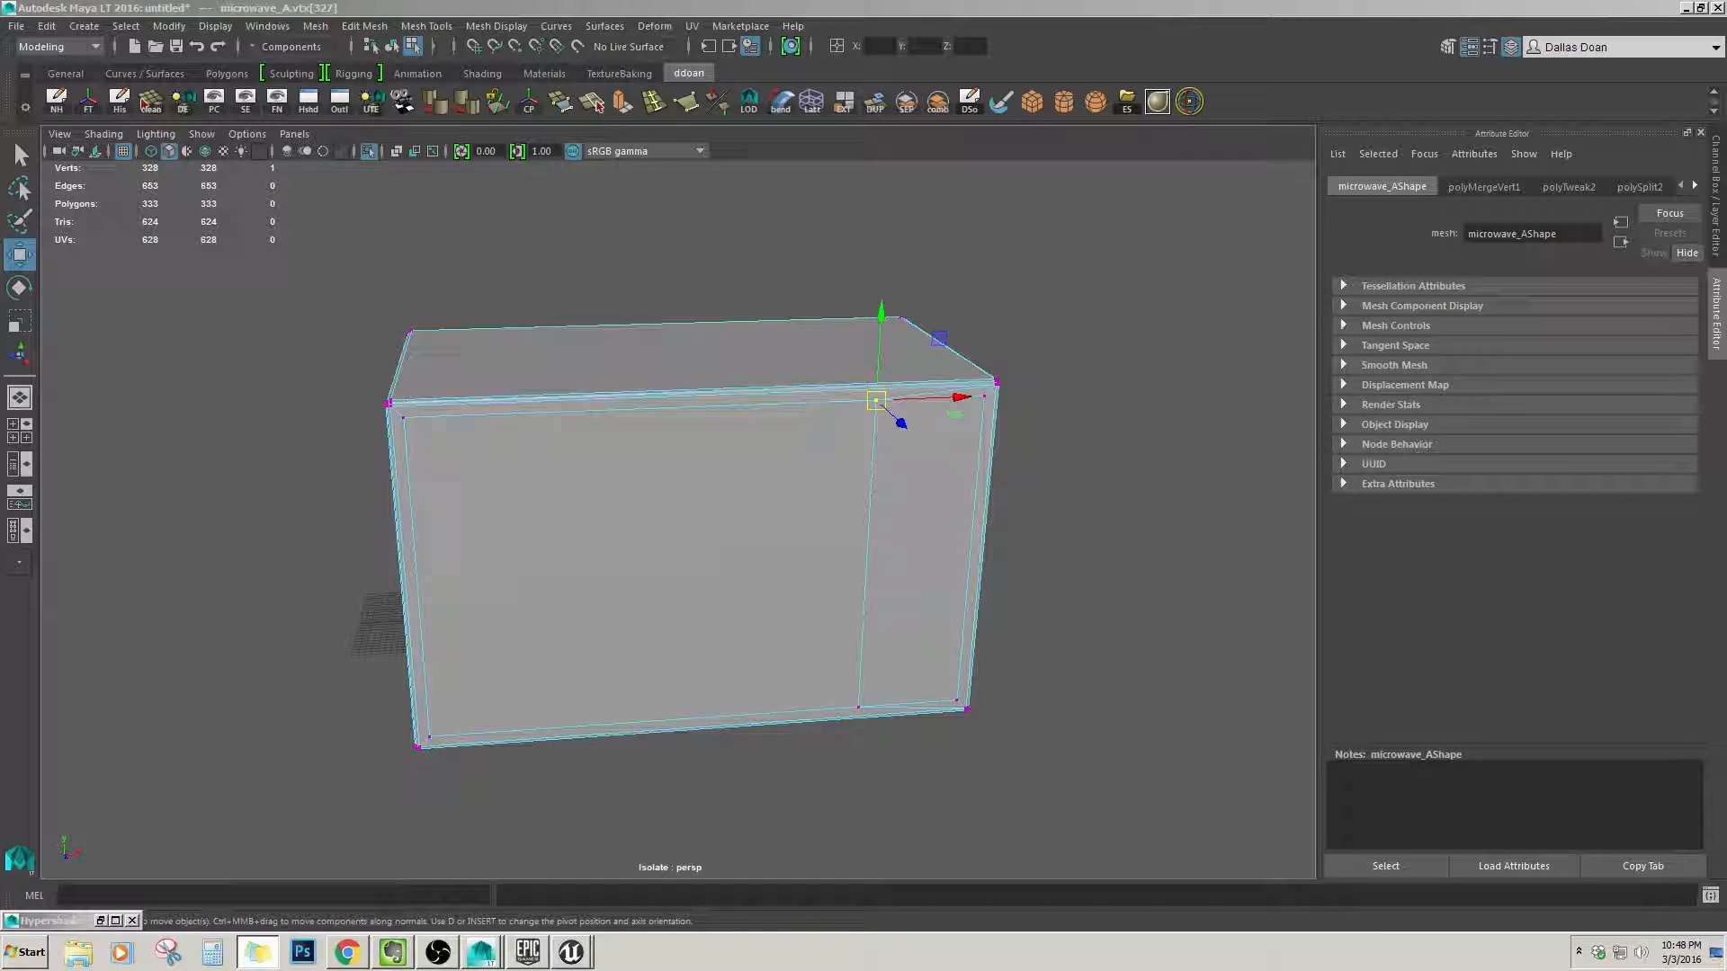
Extrude the large front face inward with a Local Translate Z of -24.75 to form the microwave cavity.
alt+drag(961, 478, 746, 421)
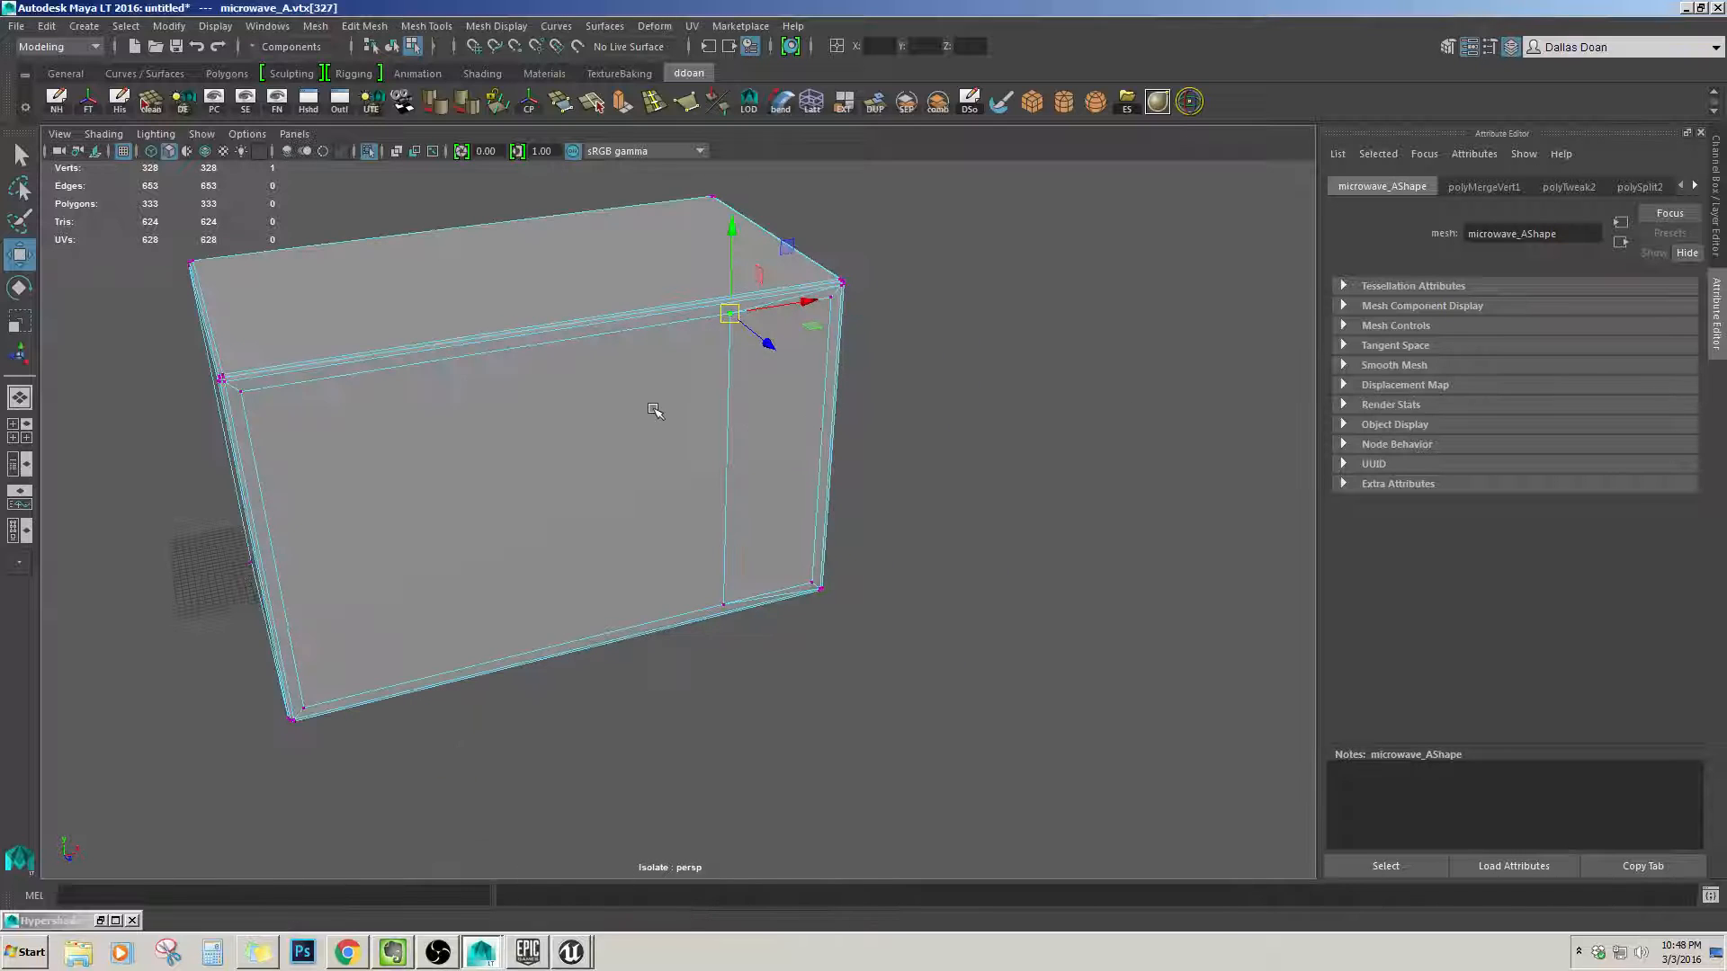
right_drag(603, 354, 590, 424)
click(451, 438)
alt+drag(451, 438, 800, 468)
key(ctrl+e)
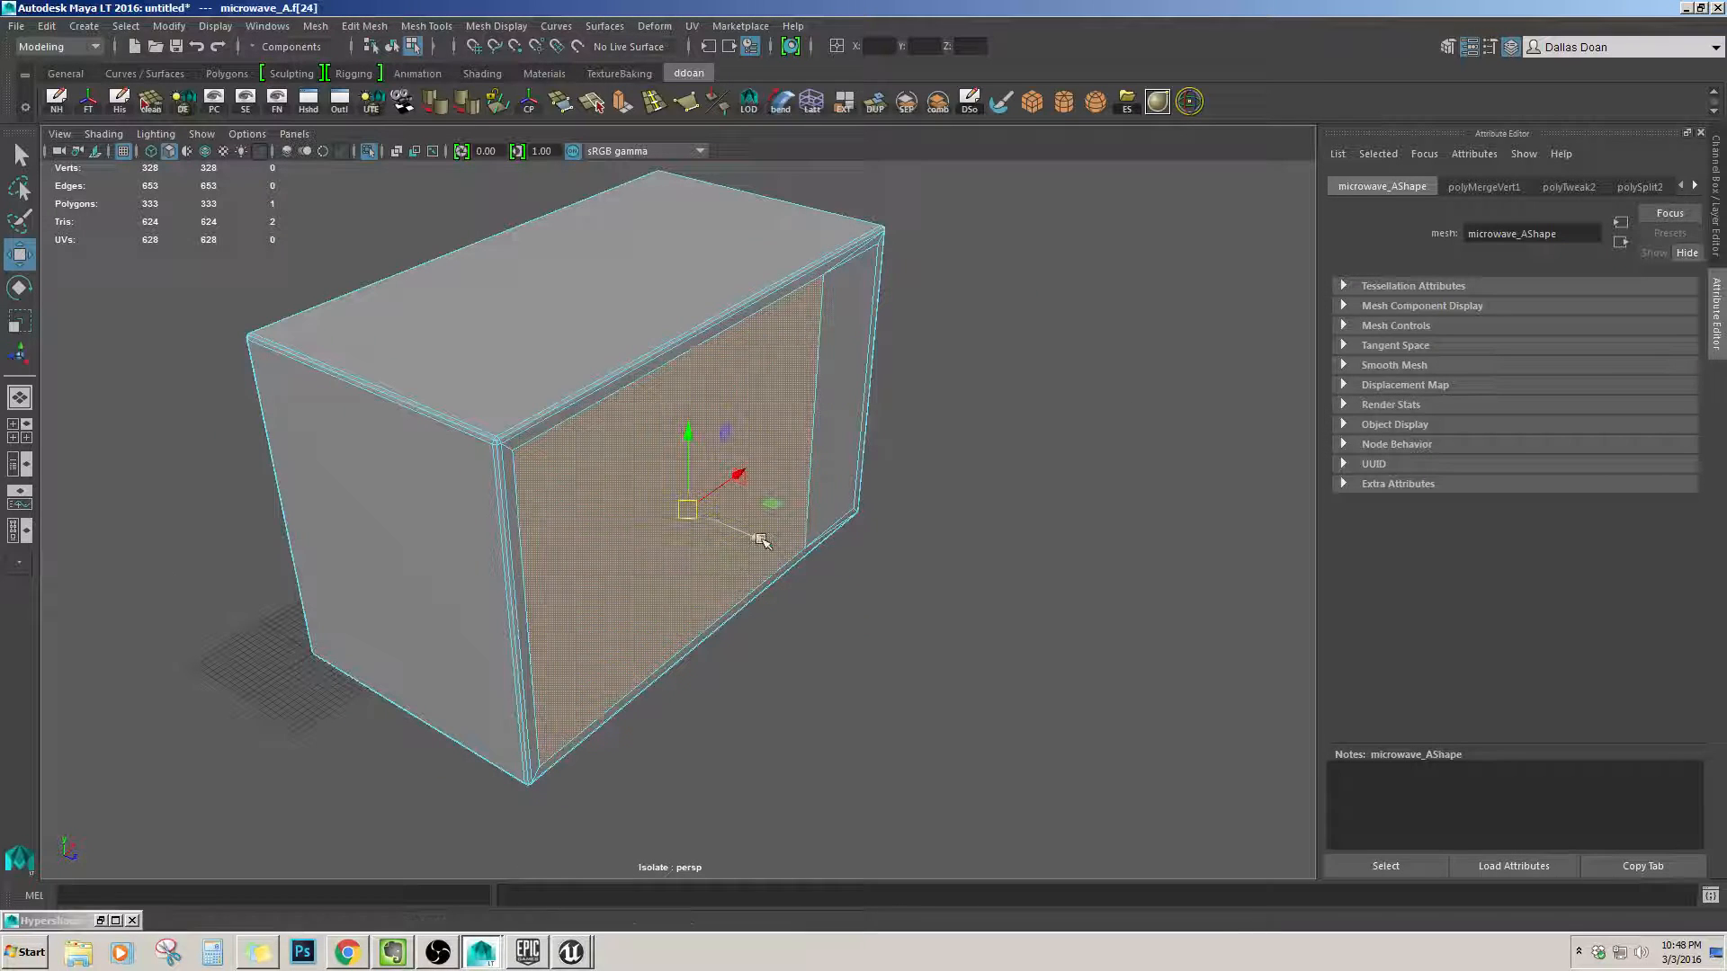
drag(738, 530, 580, 467)
alt+drag(724, 481, 717, 396)
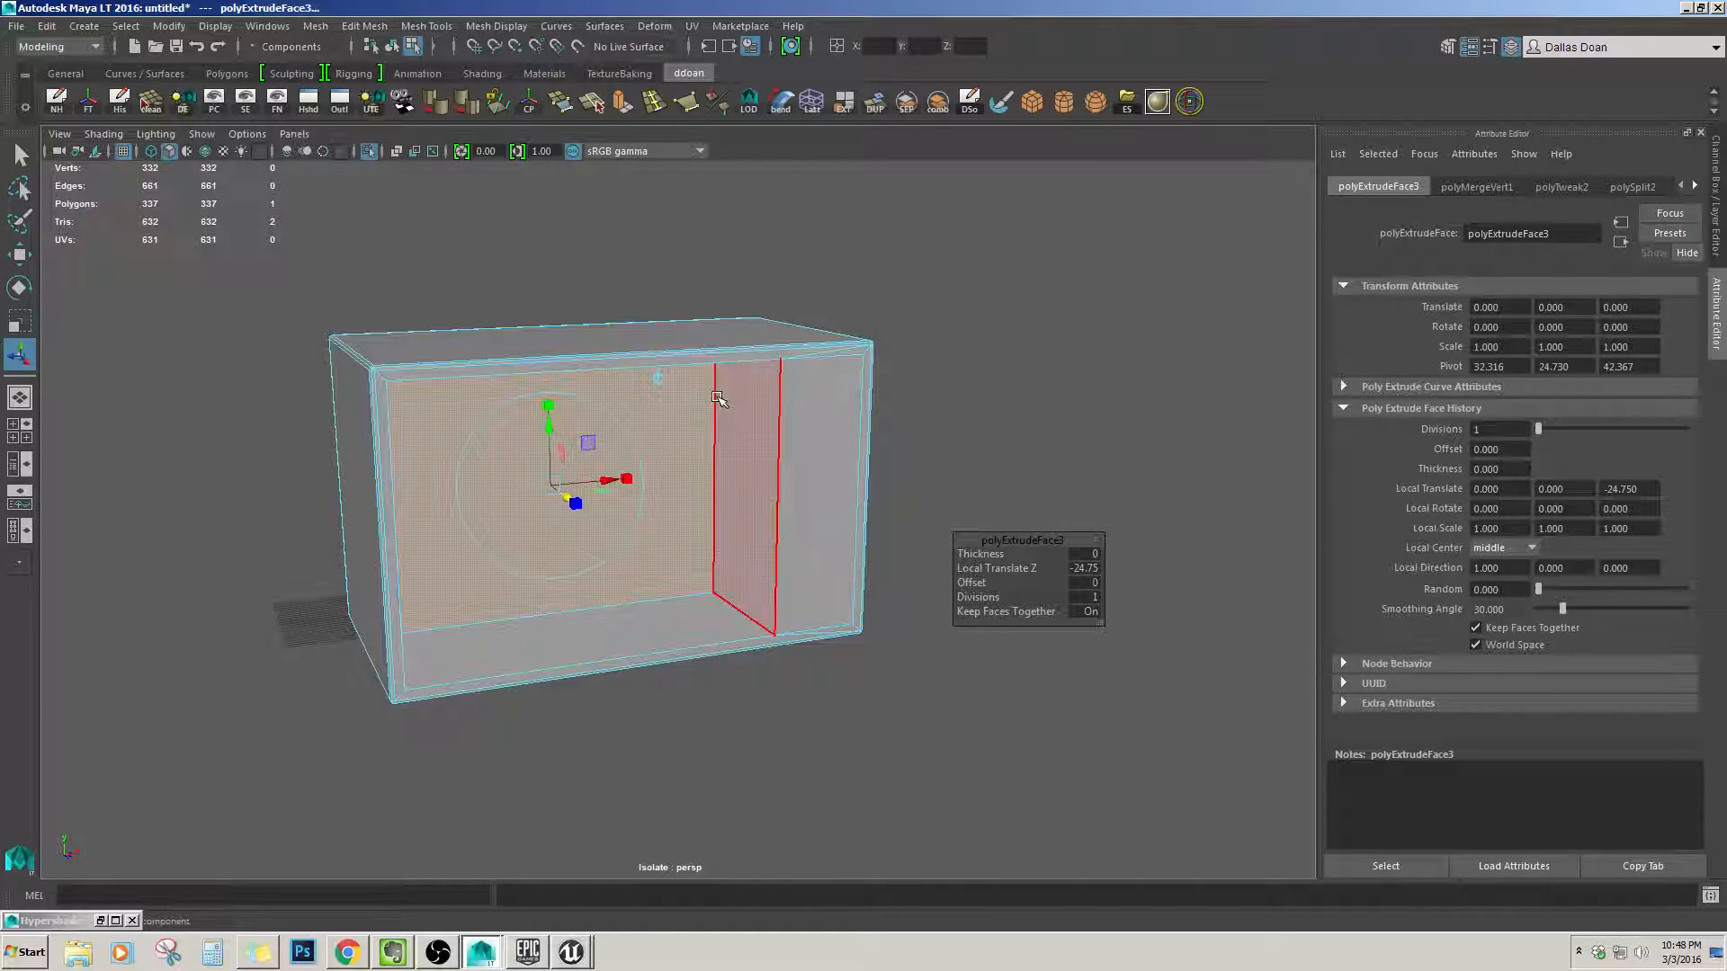
Undo the cavity extrusion and the vertex merge.
alt+drag(720, 399, 770, 450)
key(ctrl+z)
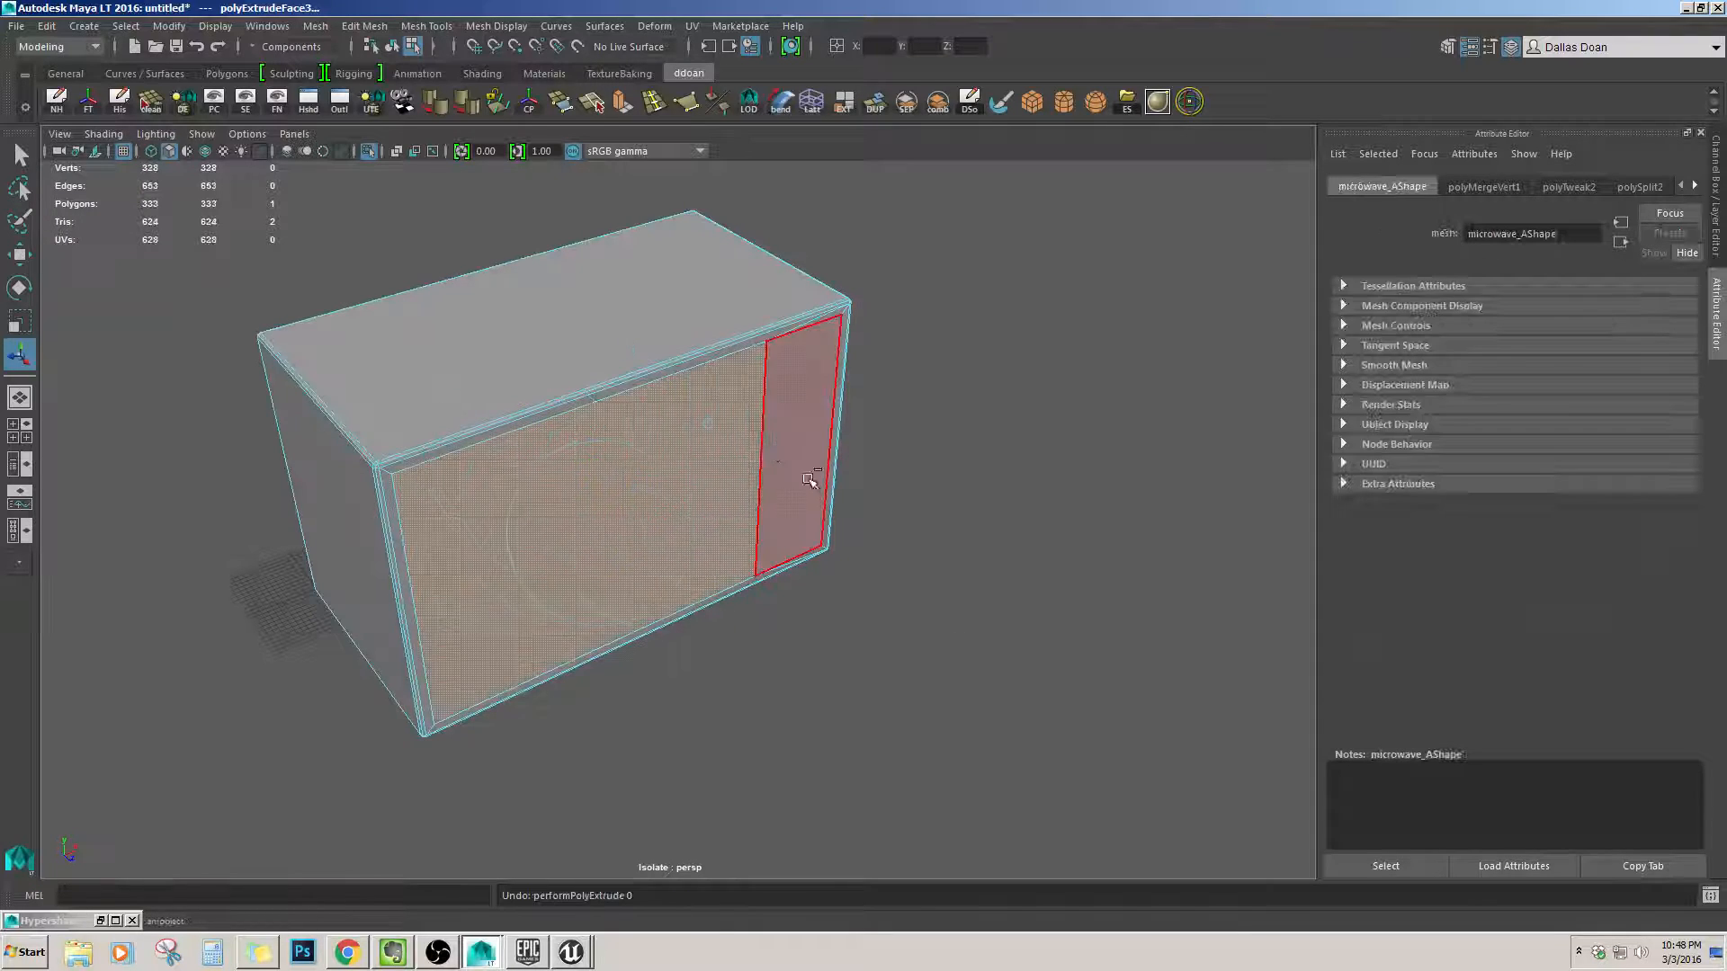
key(ctrl+z)
key(ctrl+z)
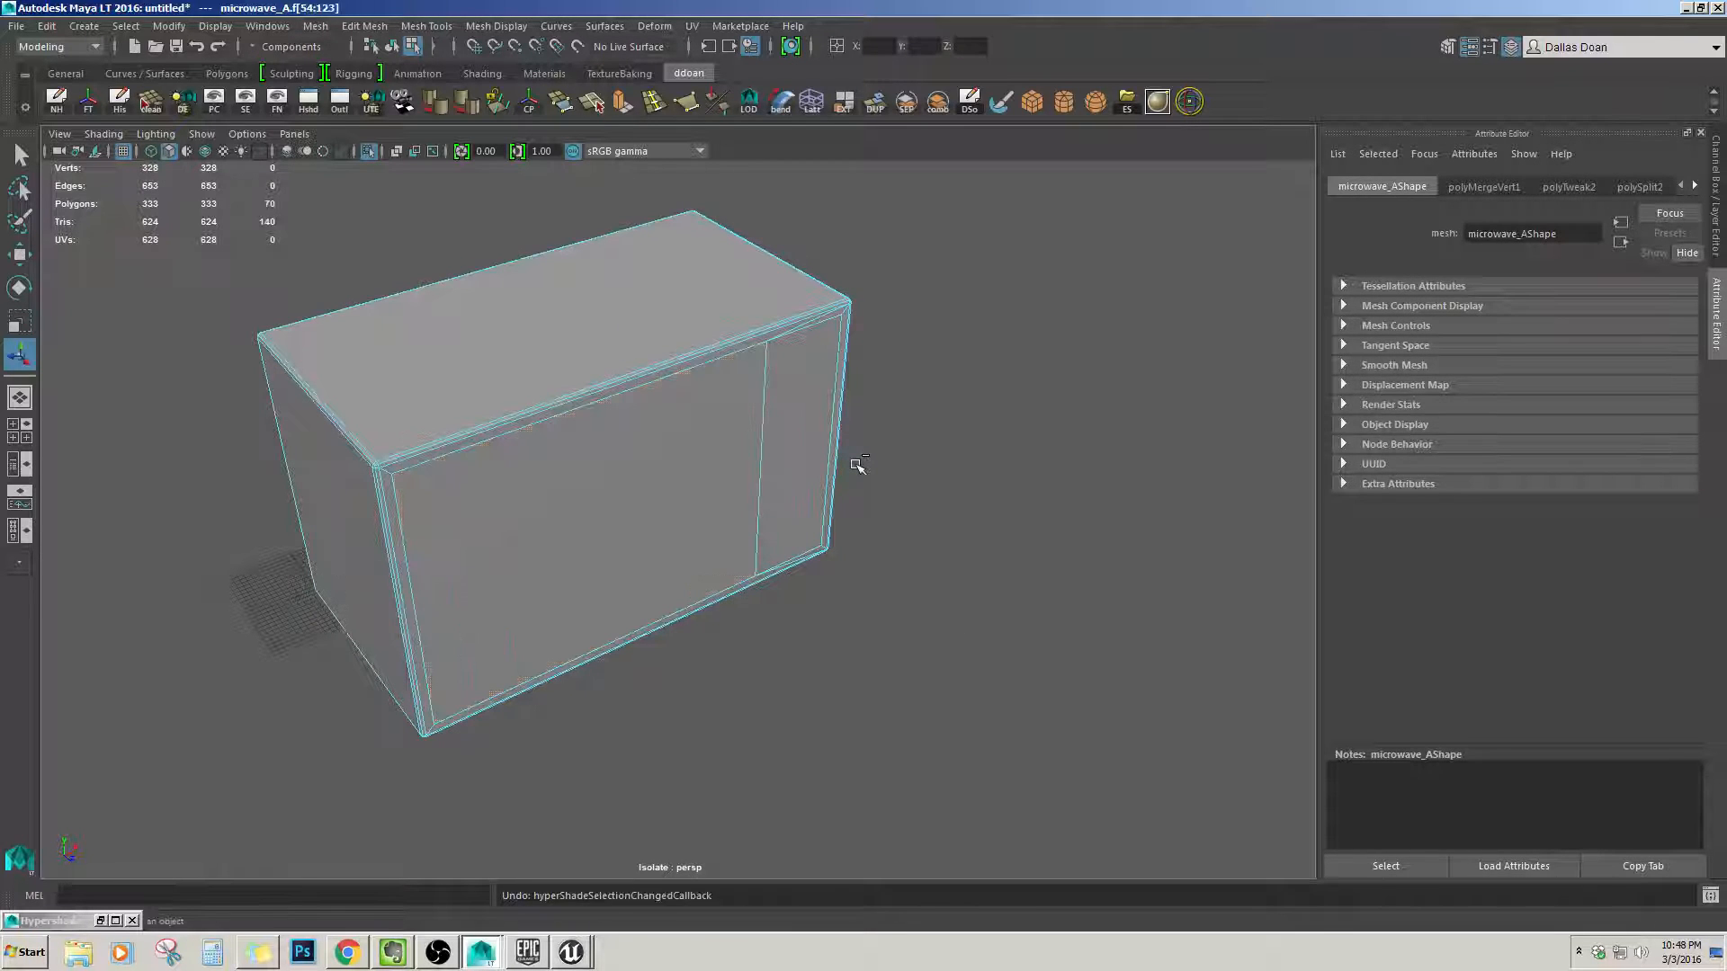
key(ctrl+z)
key(ctrl+z)
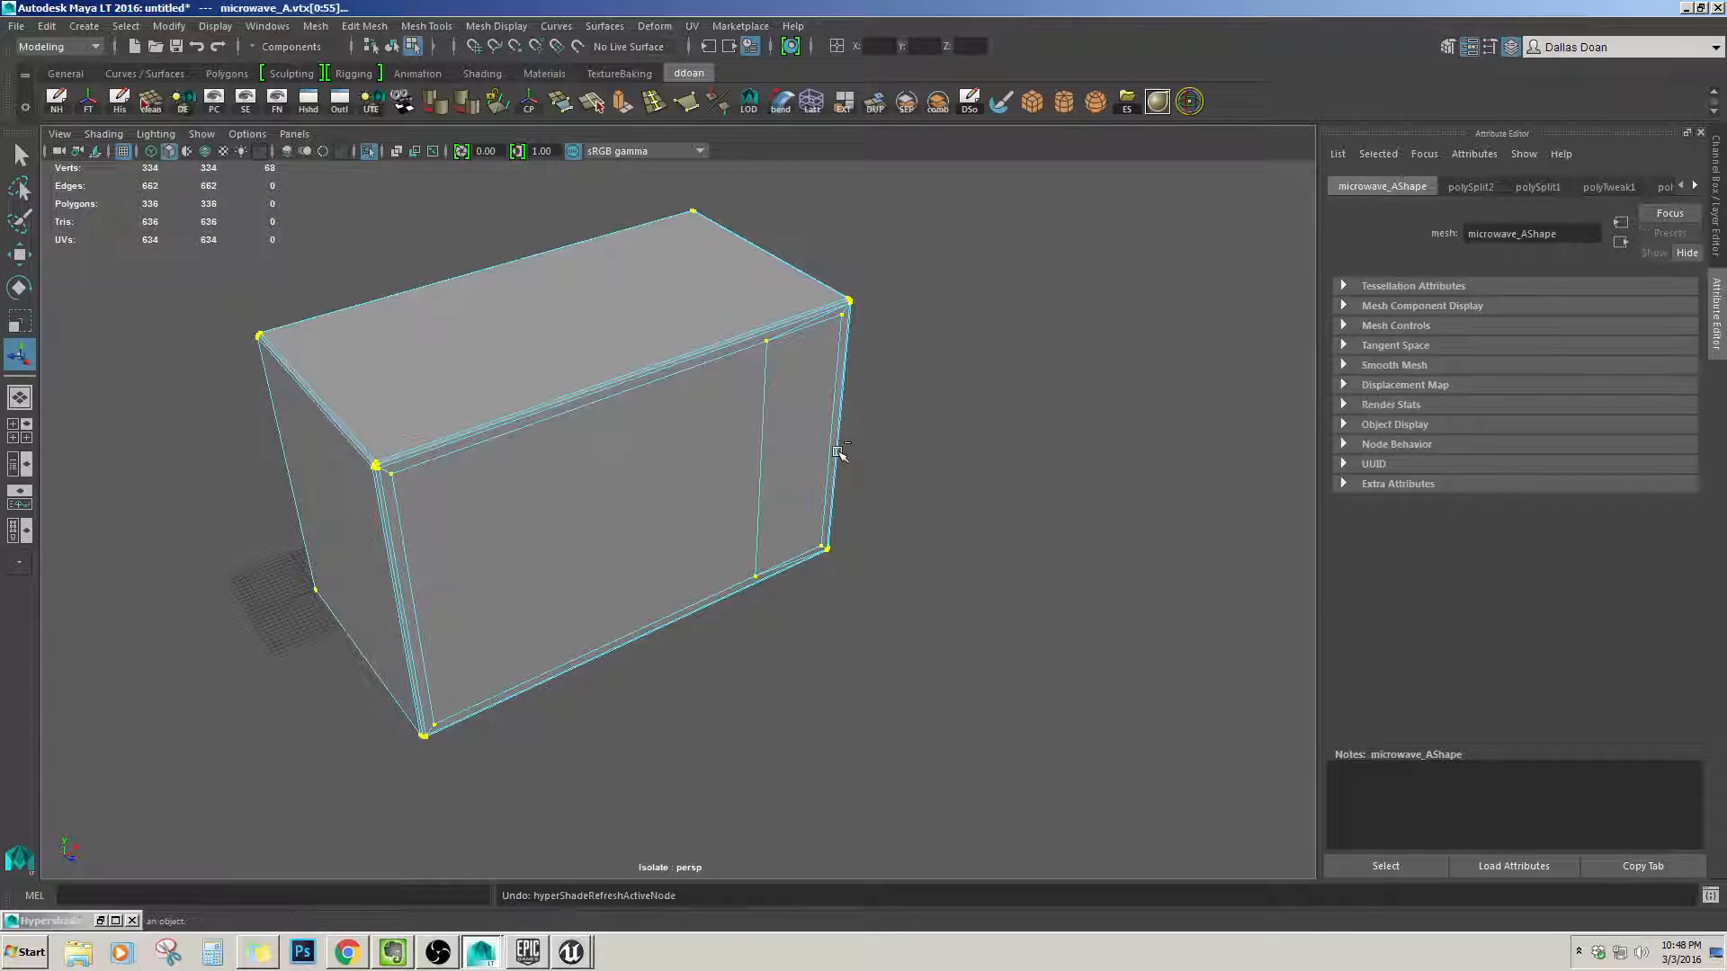
Undo the vertex snapping at the frame's upper and lower corners.
alt+middle_drag(837, 452, 843, 494)
alt+drag(843, 494, 782, 423)
alt+right_drag(783, 422, 829, 459)
key(ctrl+z)
key(ctrl+z)
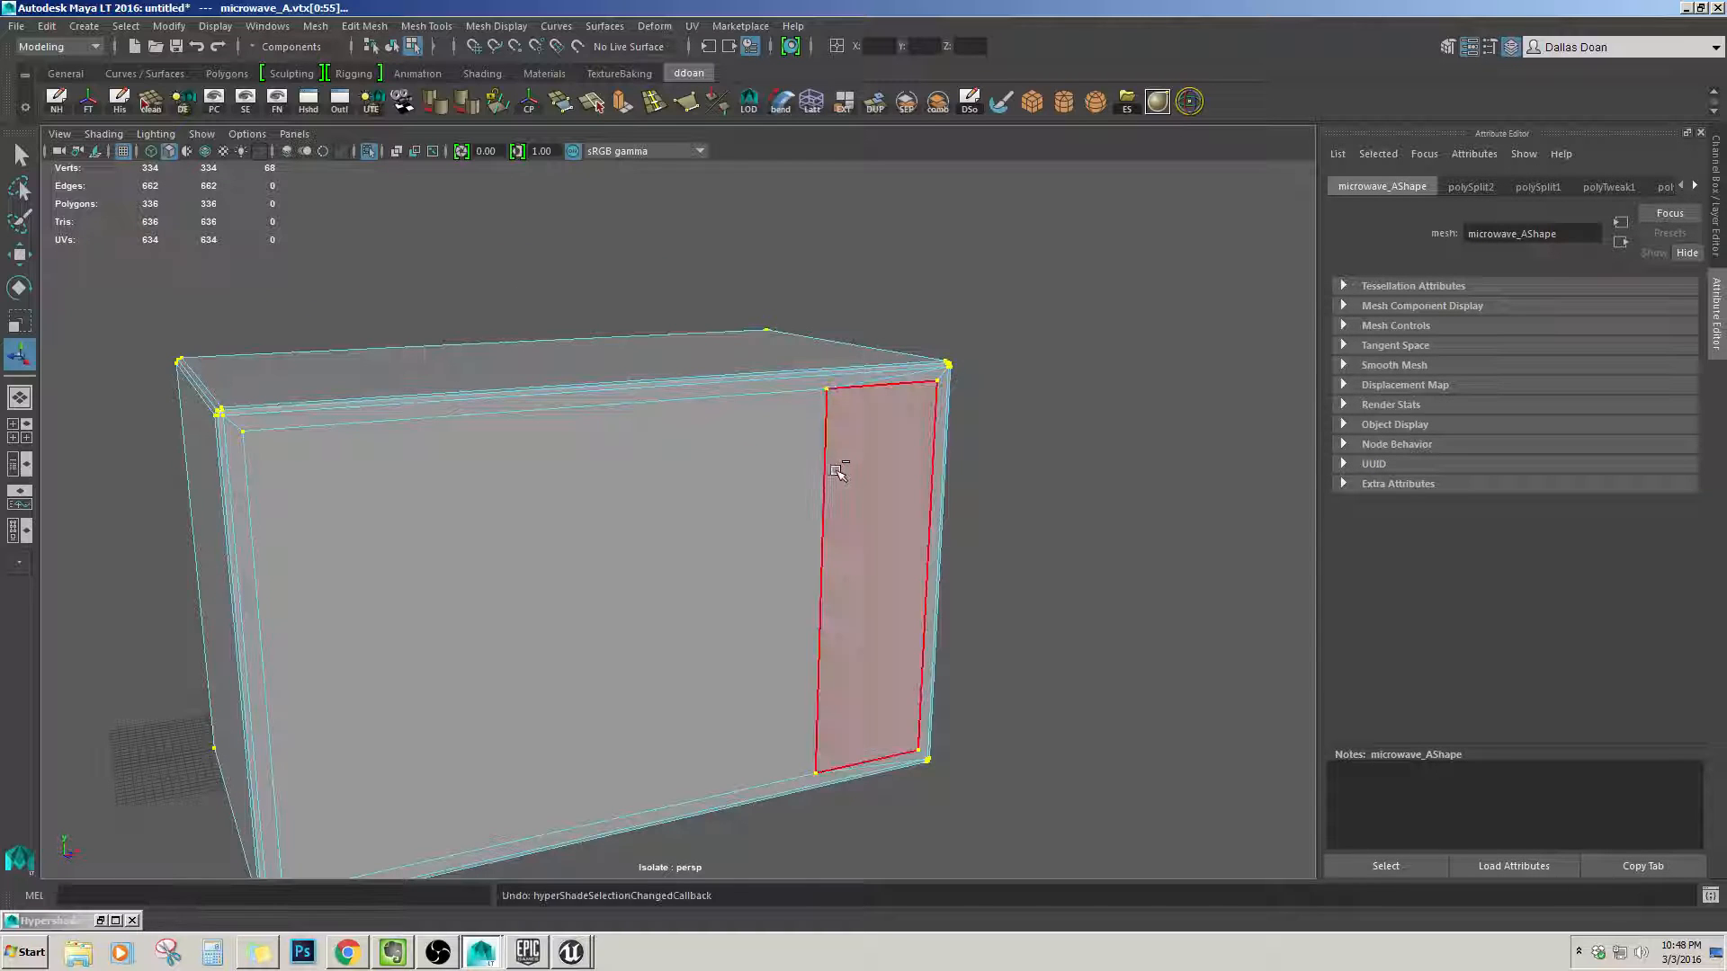
key(ctrl+z)
key(ctrl+z)
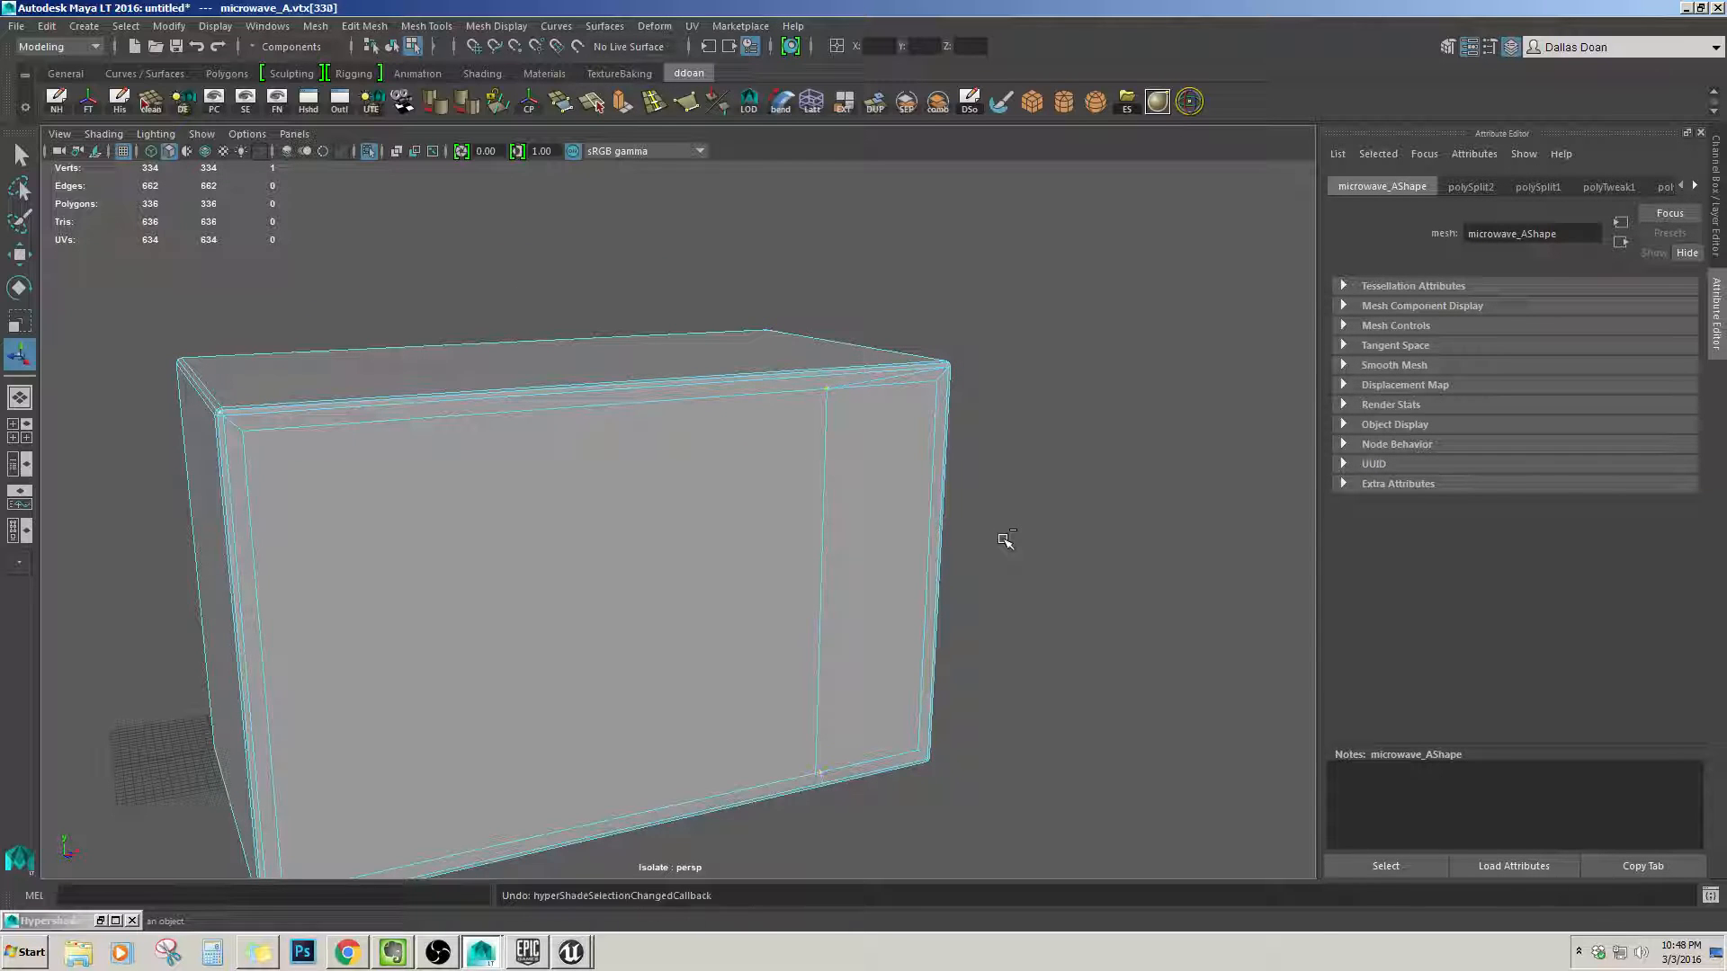
key(ctrl+z)
key(ctrl+z)
key(ctrl+z)
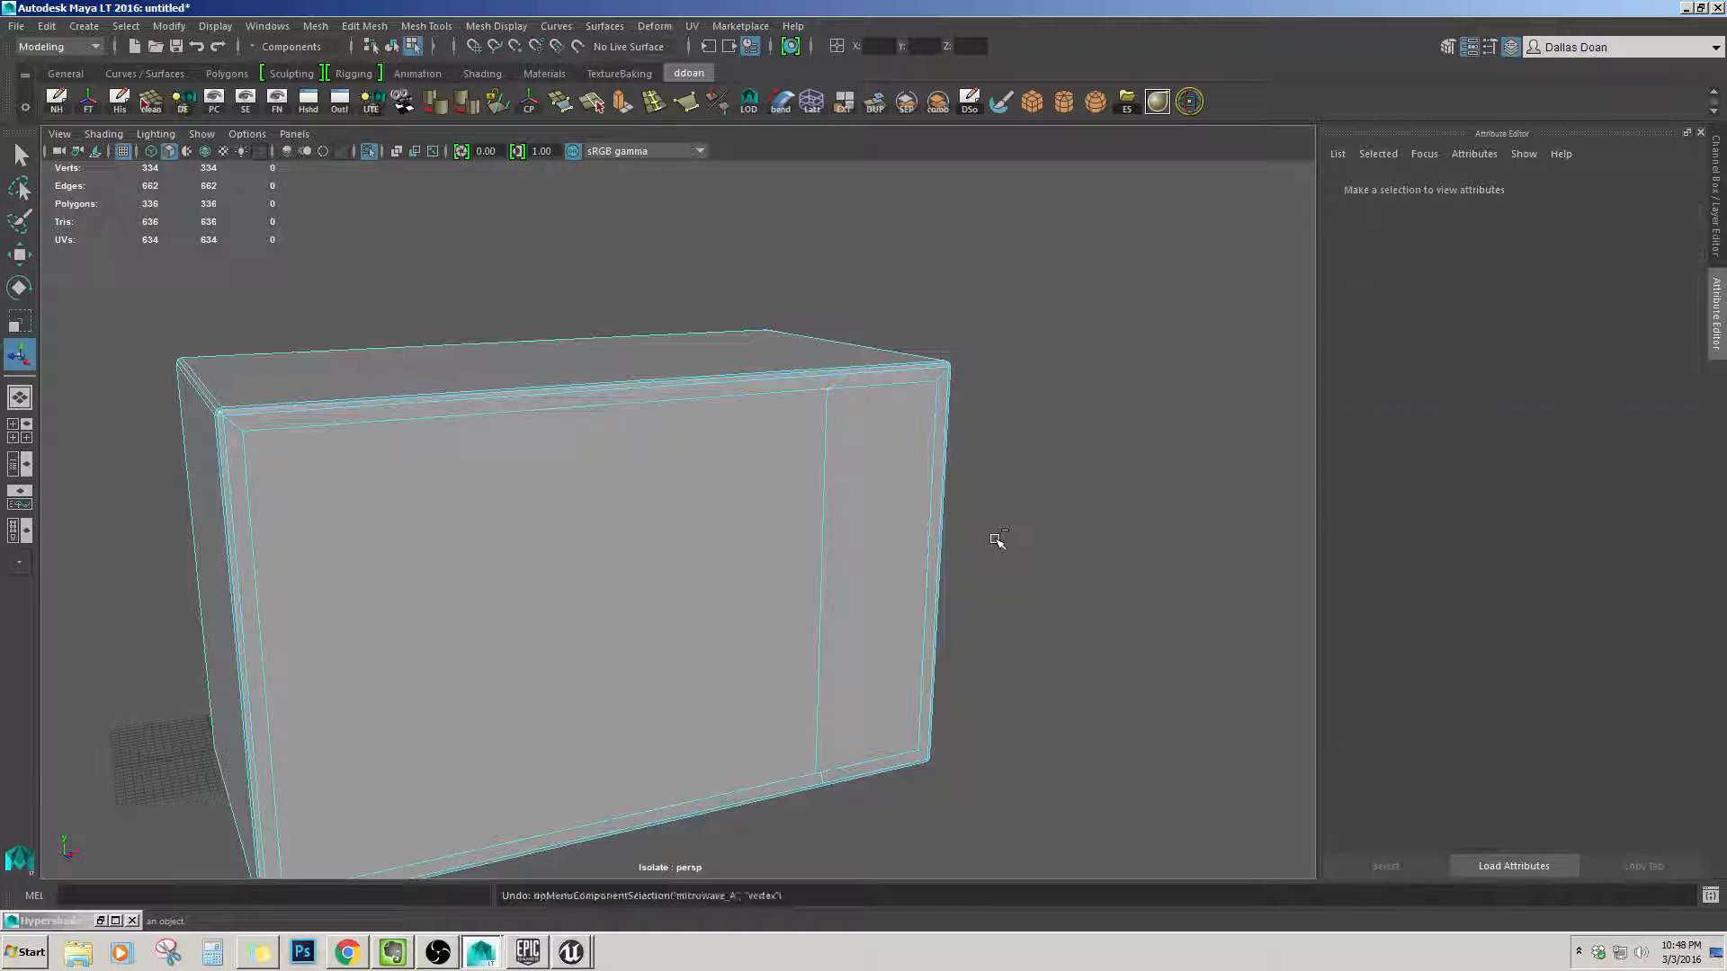
Undo both Multi-Cut edges across the frame, back to the selected front face.
key(ctrl+z)
key(ctrl+z)
key(ctrl+z)
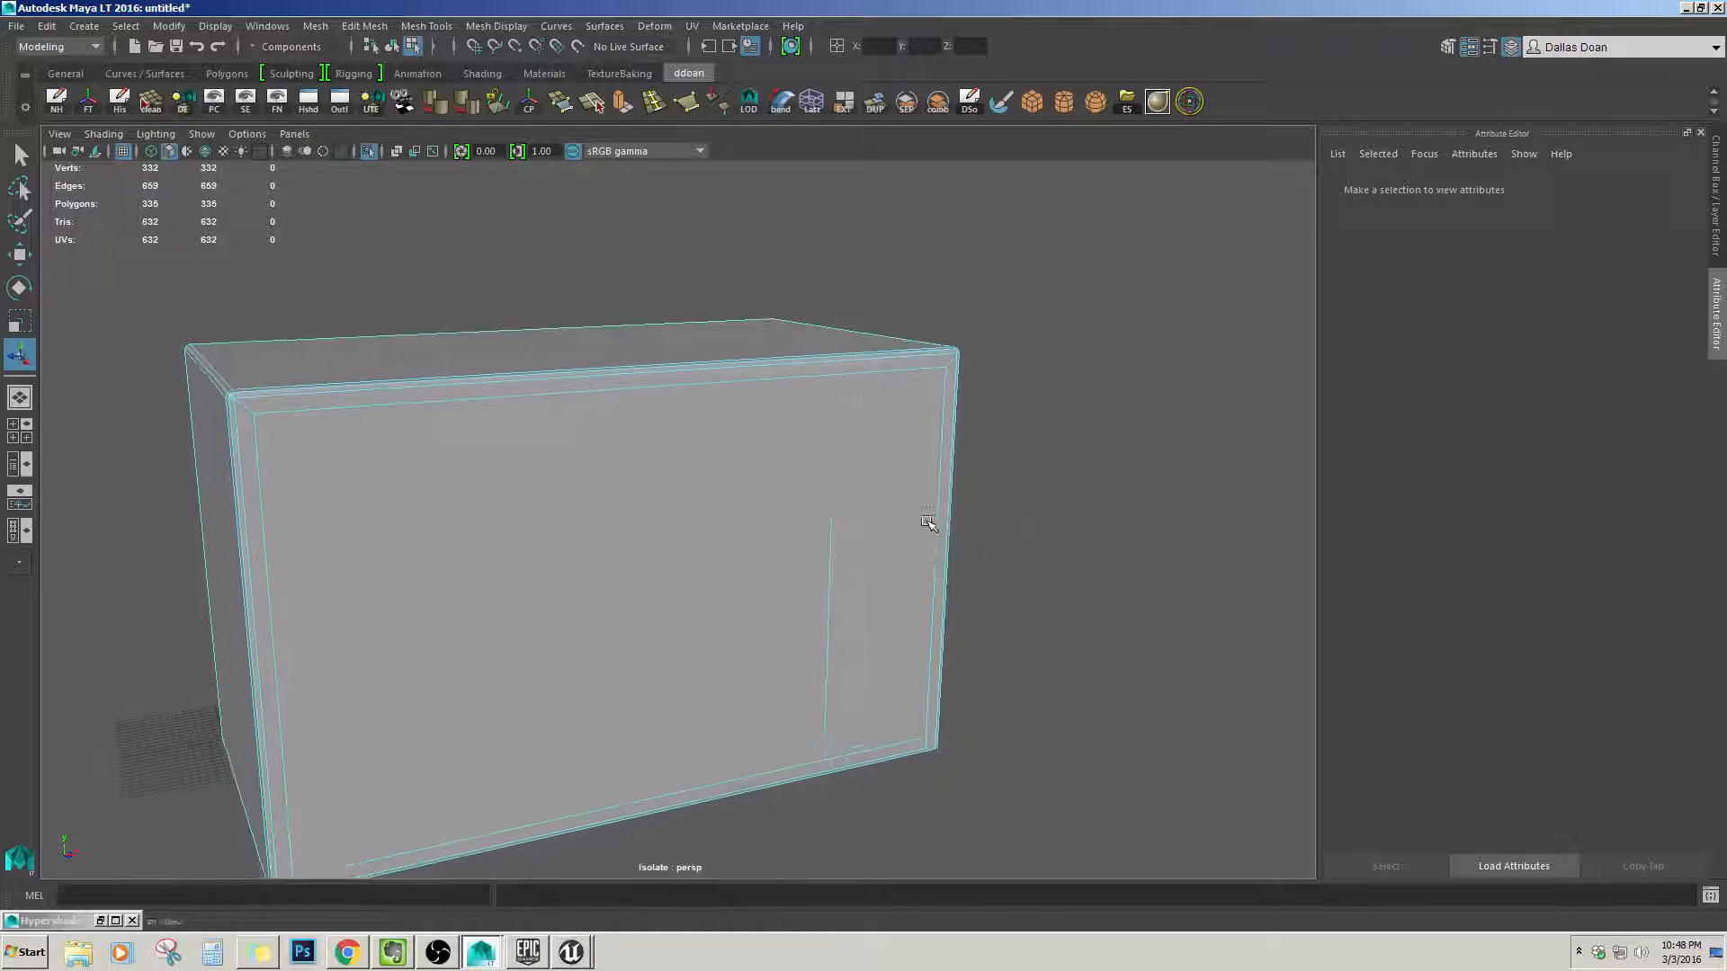
key(ctrl+z)
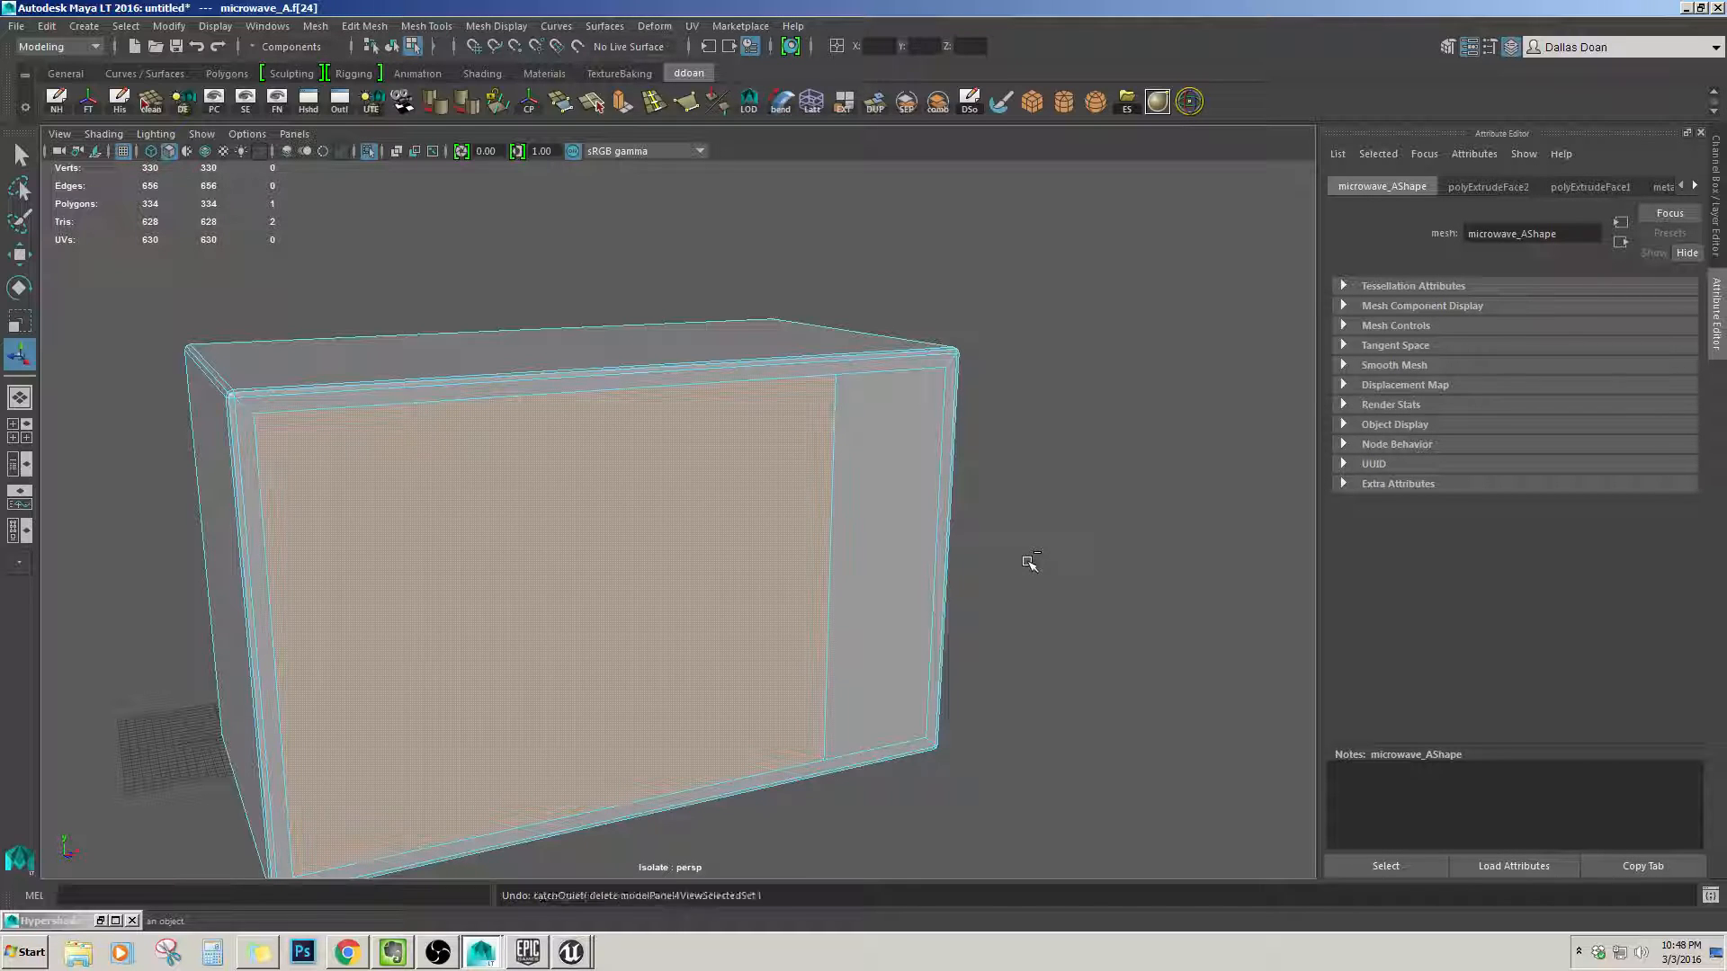
Undo the isolation and selection changes and the sideways move of the front face's vertical edge beside the control panel.
key(ctrl+z)
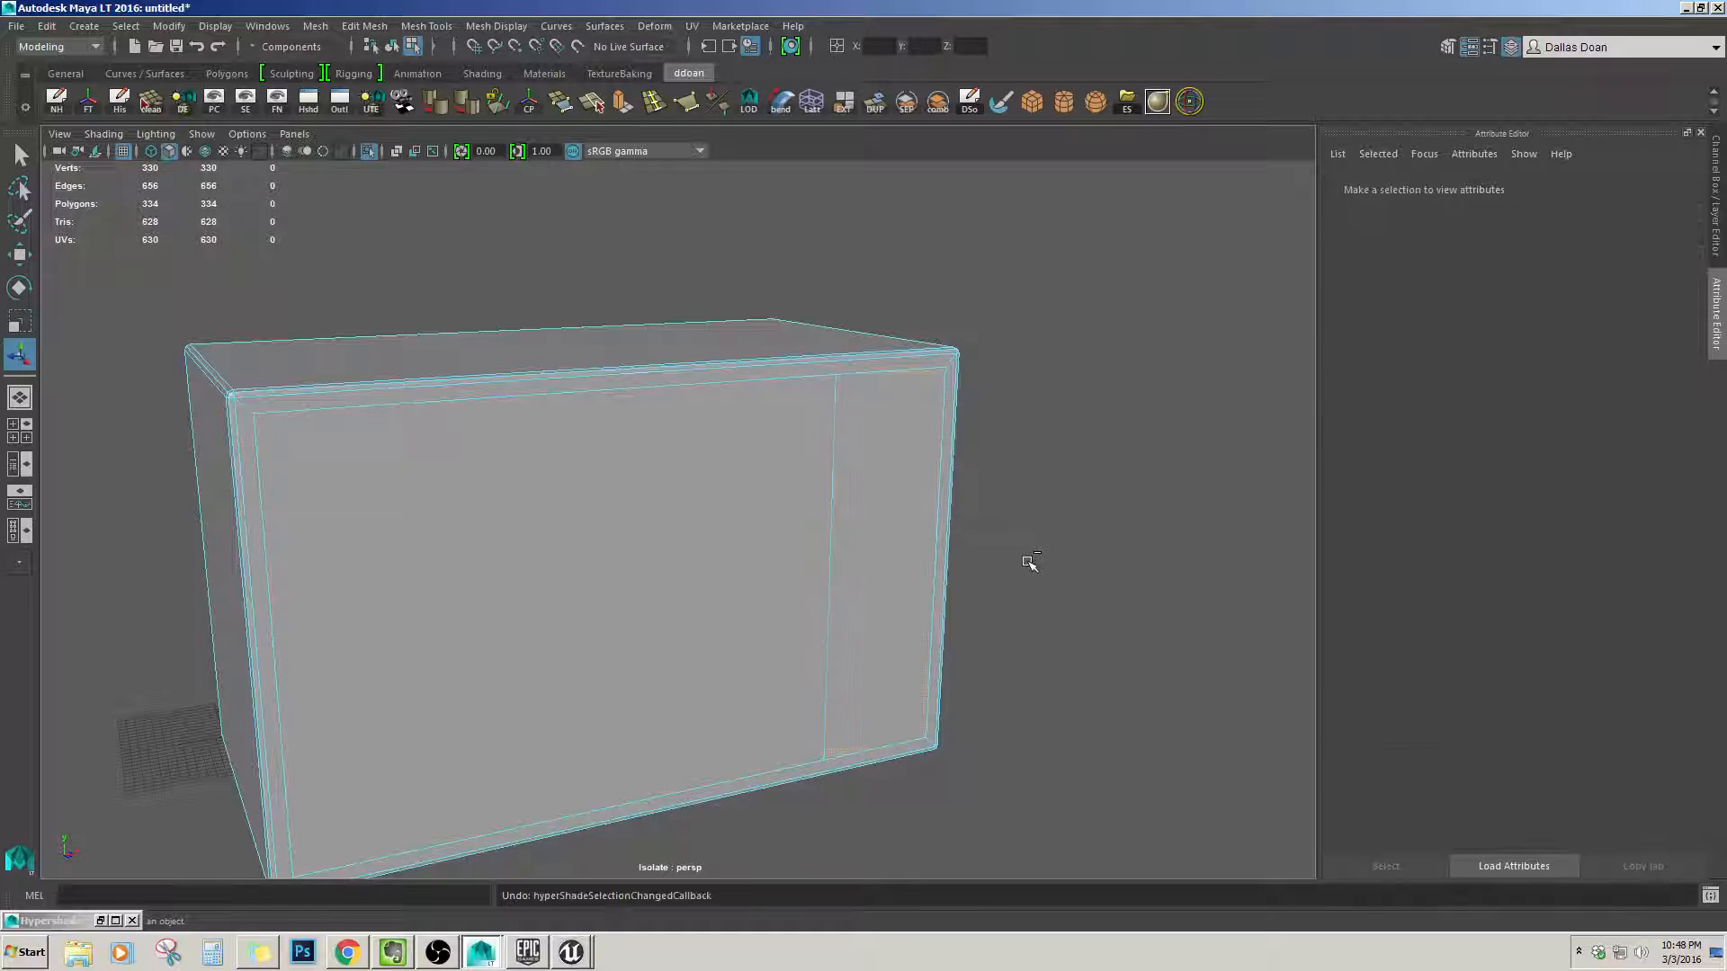
key(ctrl+z)
key(ctrl+1)
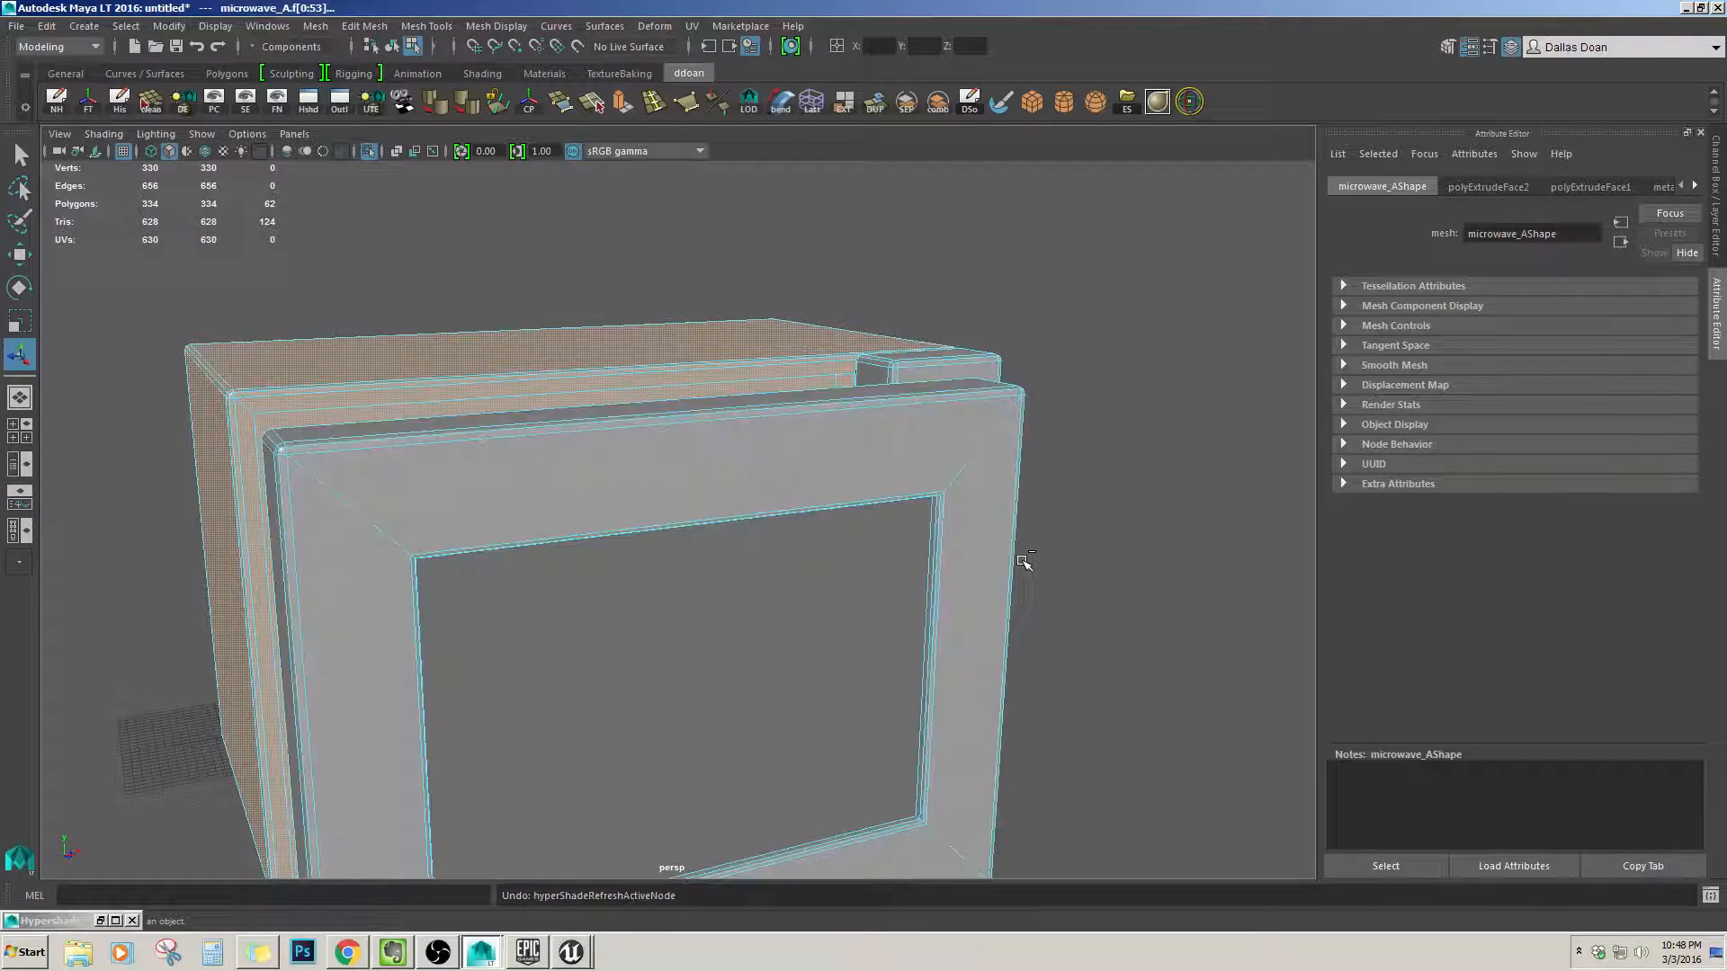
alt+drag(945, 440, 922, 620)
key(ctrl+z)
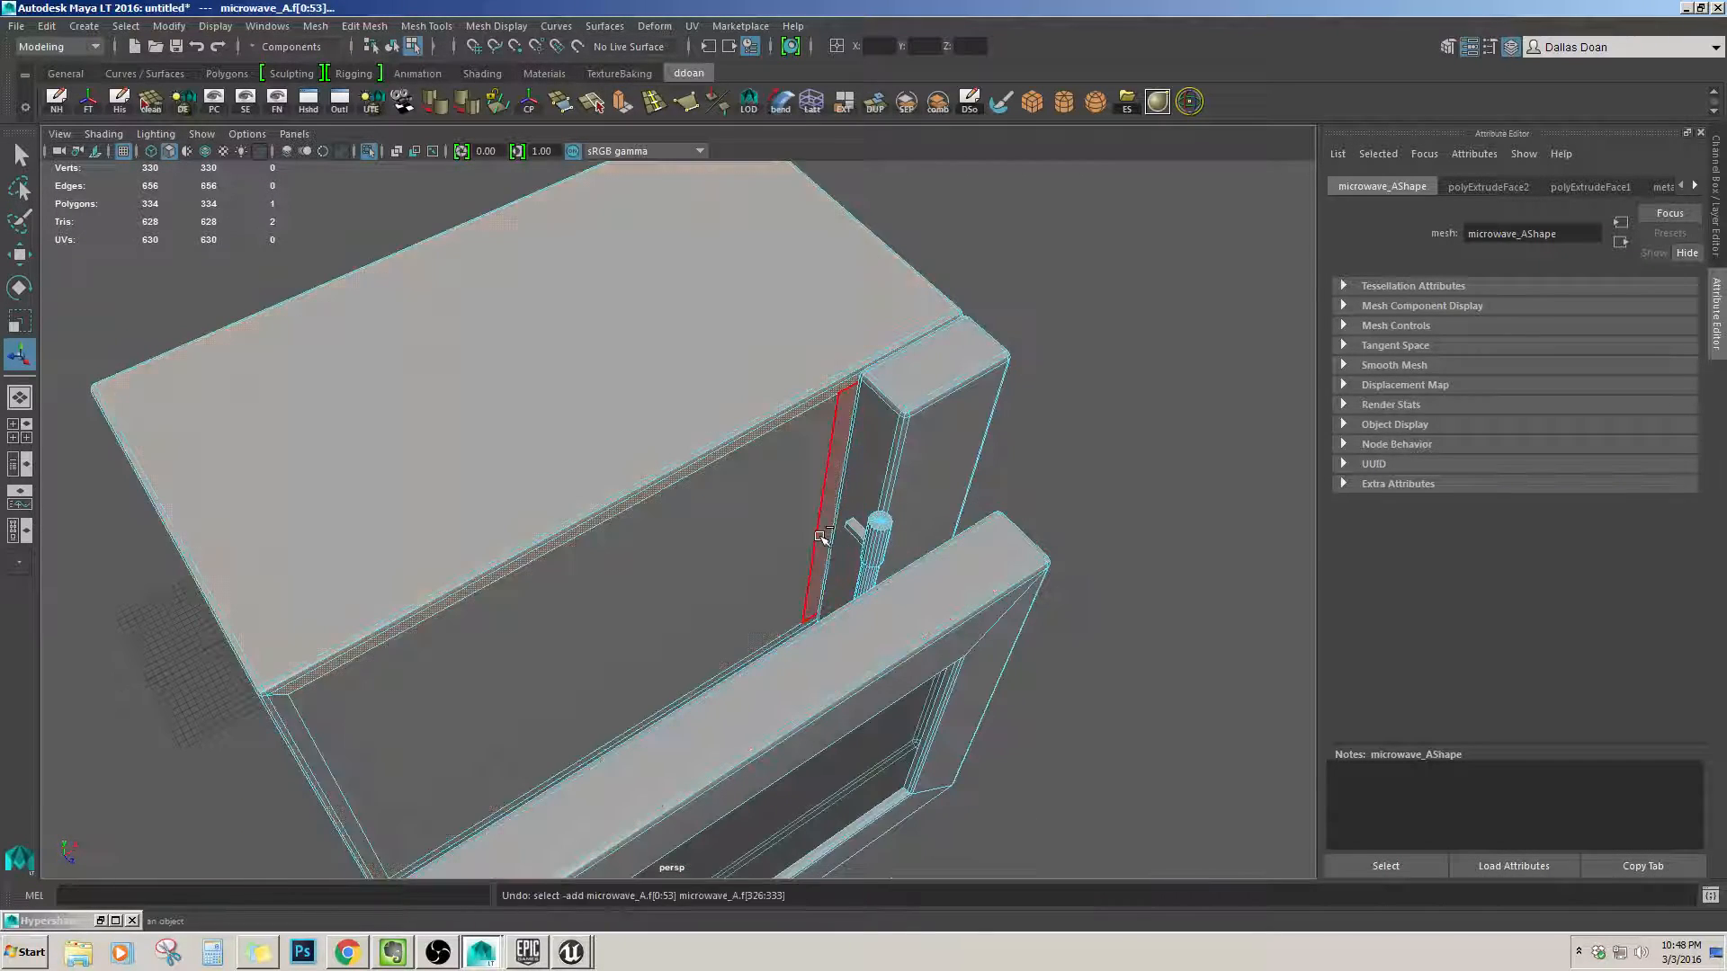
key(ctrl+z)
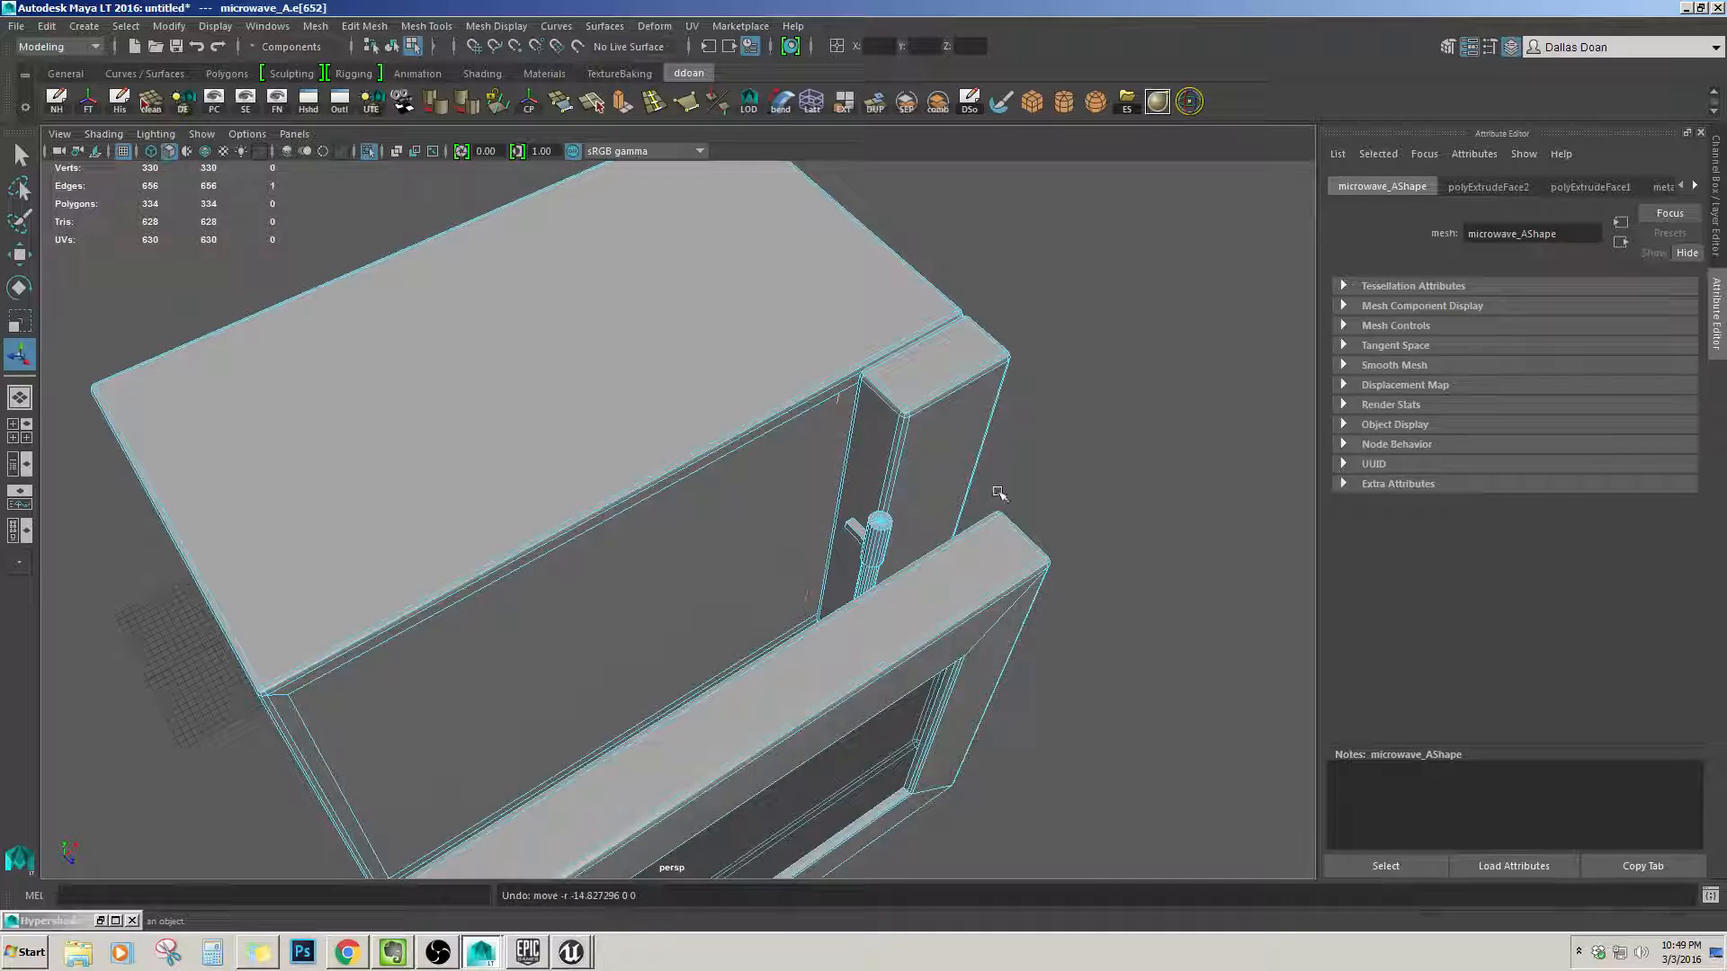
Select the faces of the microwave's body shell and isolate them from the door and control panel.
click(688, 437)
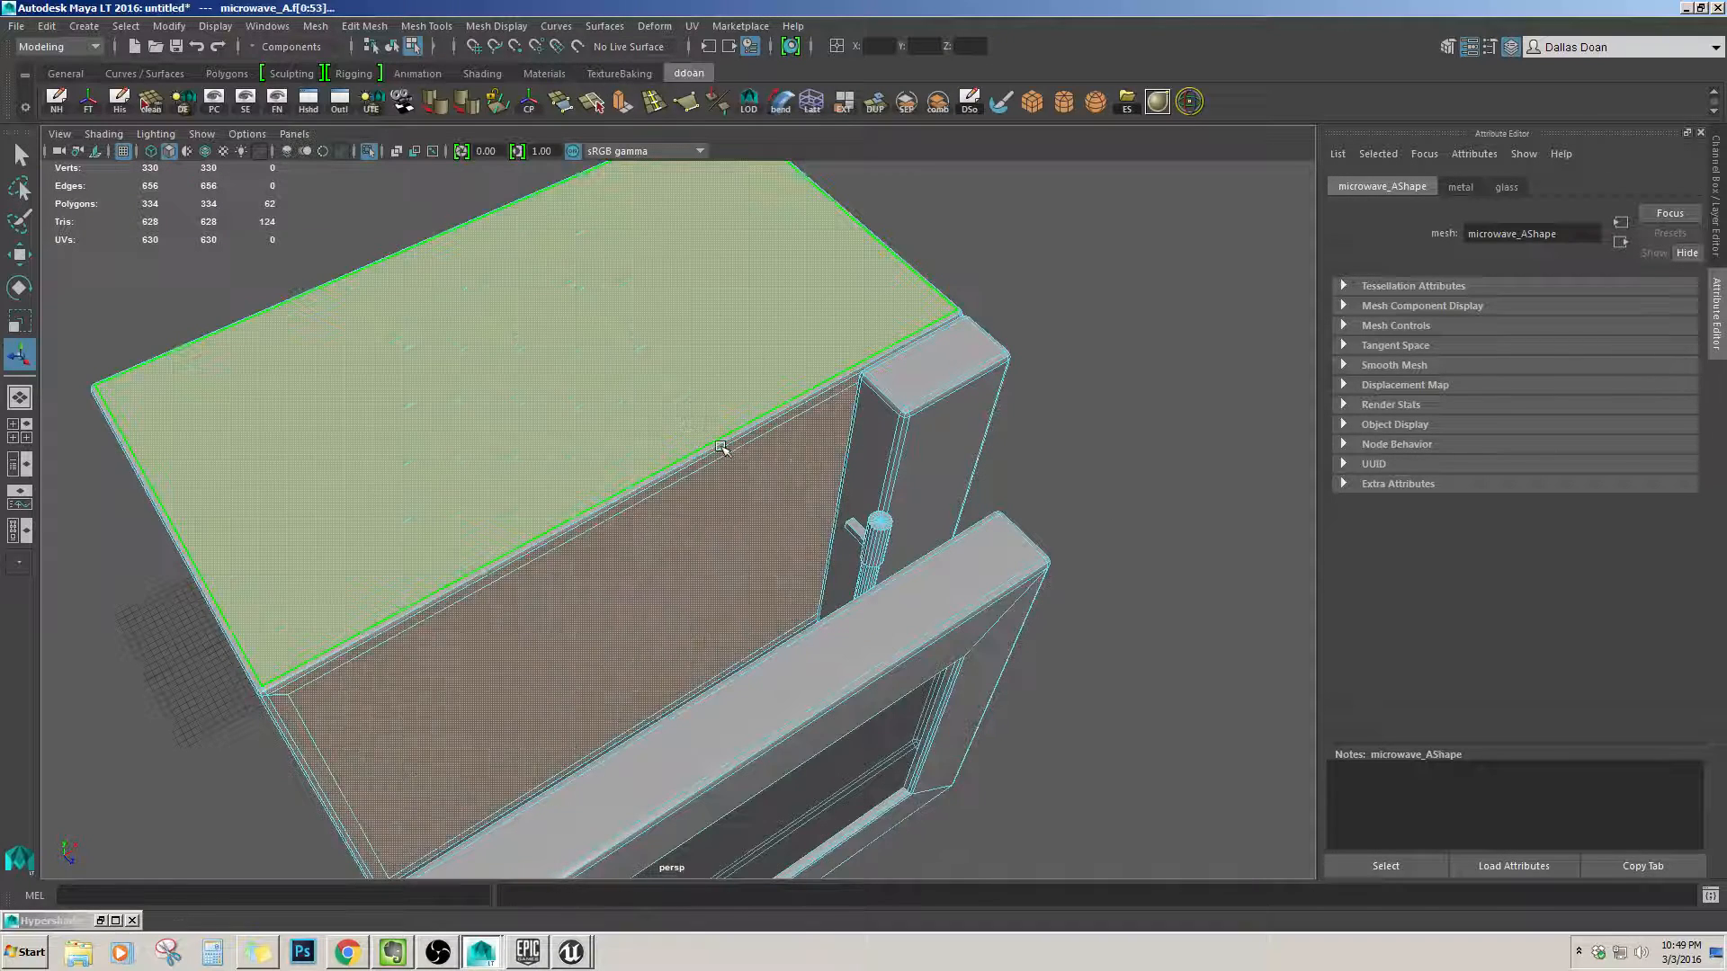
key(ctrl+1)
alt+drag(713, 447, 493, 455)
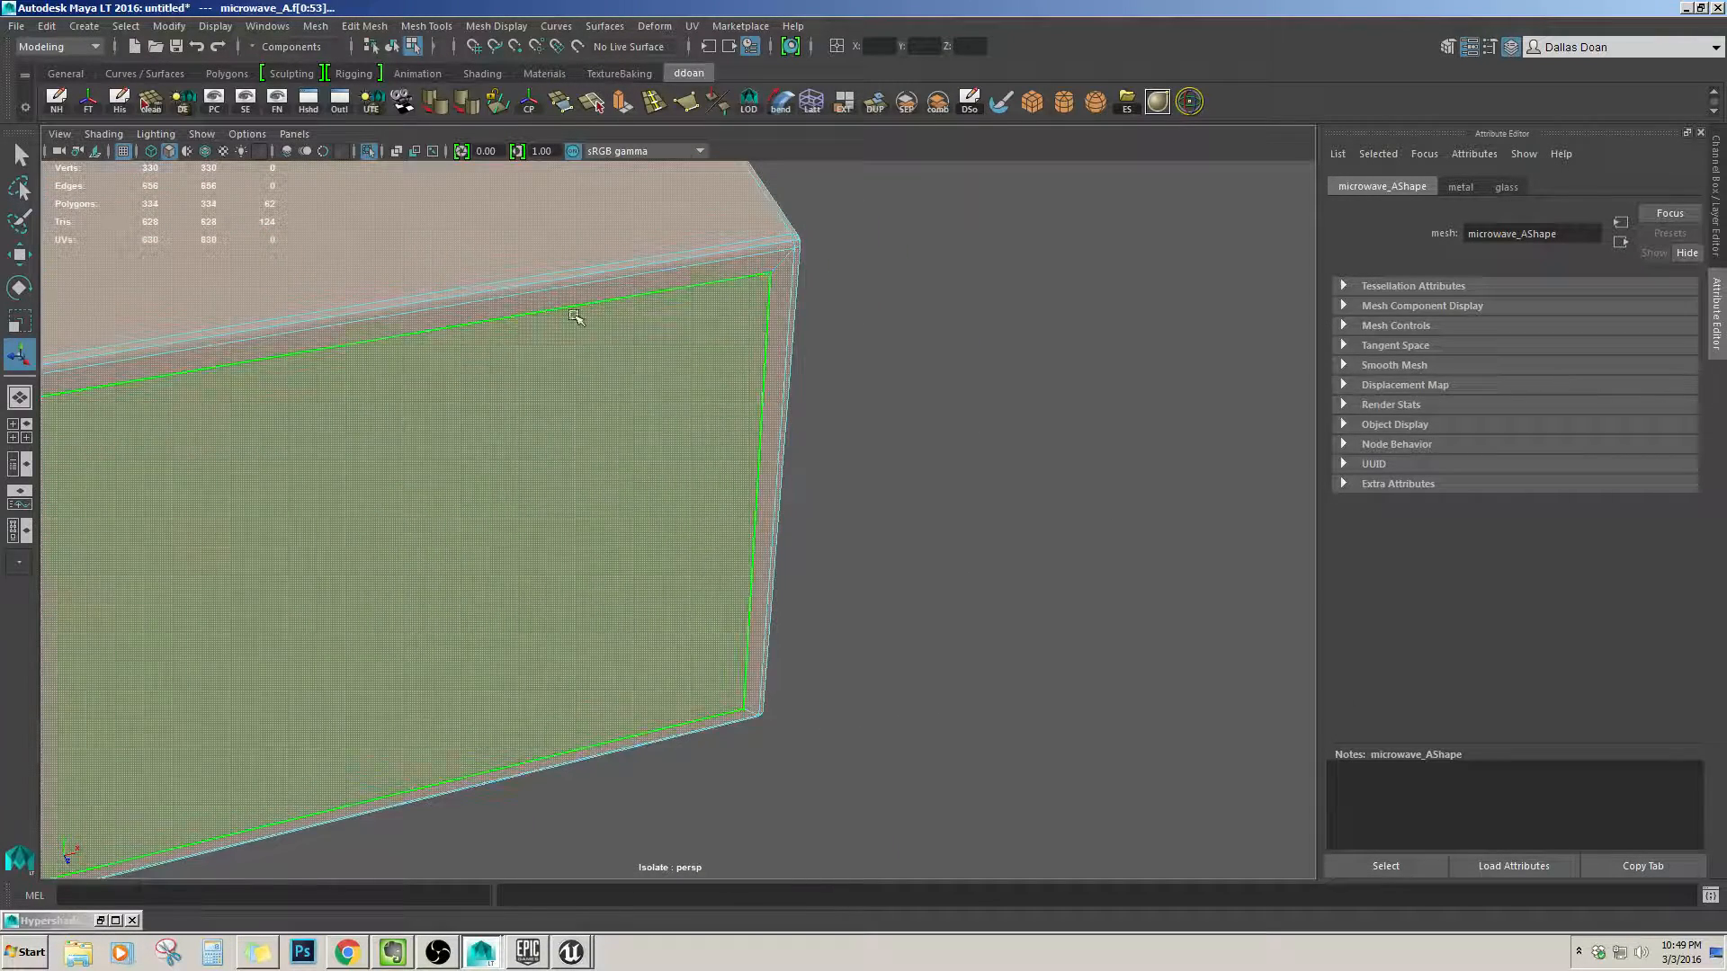
Merge all vertices of the isolated body shell with a distance threshold of 0.007.
key(F9)
click(773, 273)
alt+drag(759, 562, 762, 515)
alt+right_drag(762, 515, 504, 507)
alt+middle_drag(504, 506, 691, 509)
alt+drag(550, 400, 710, 443)
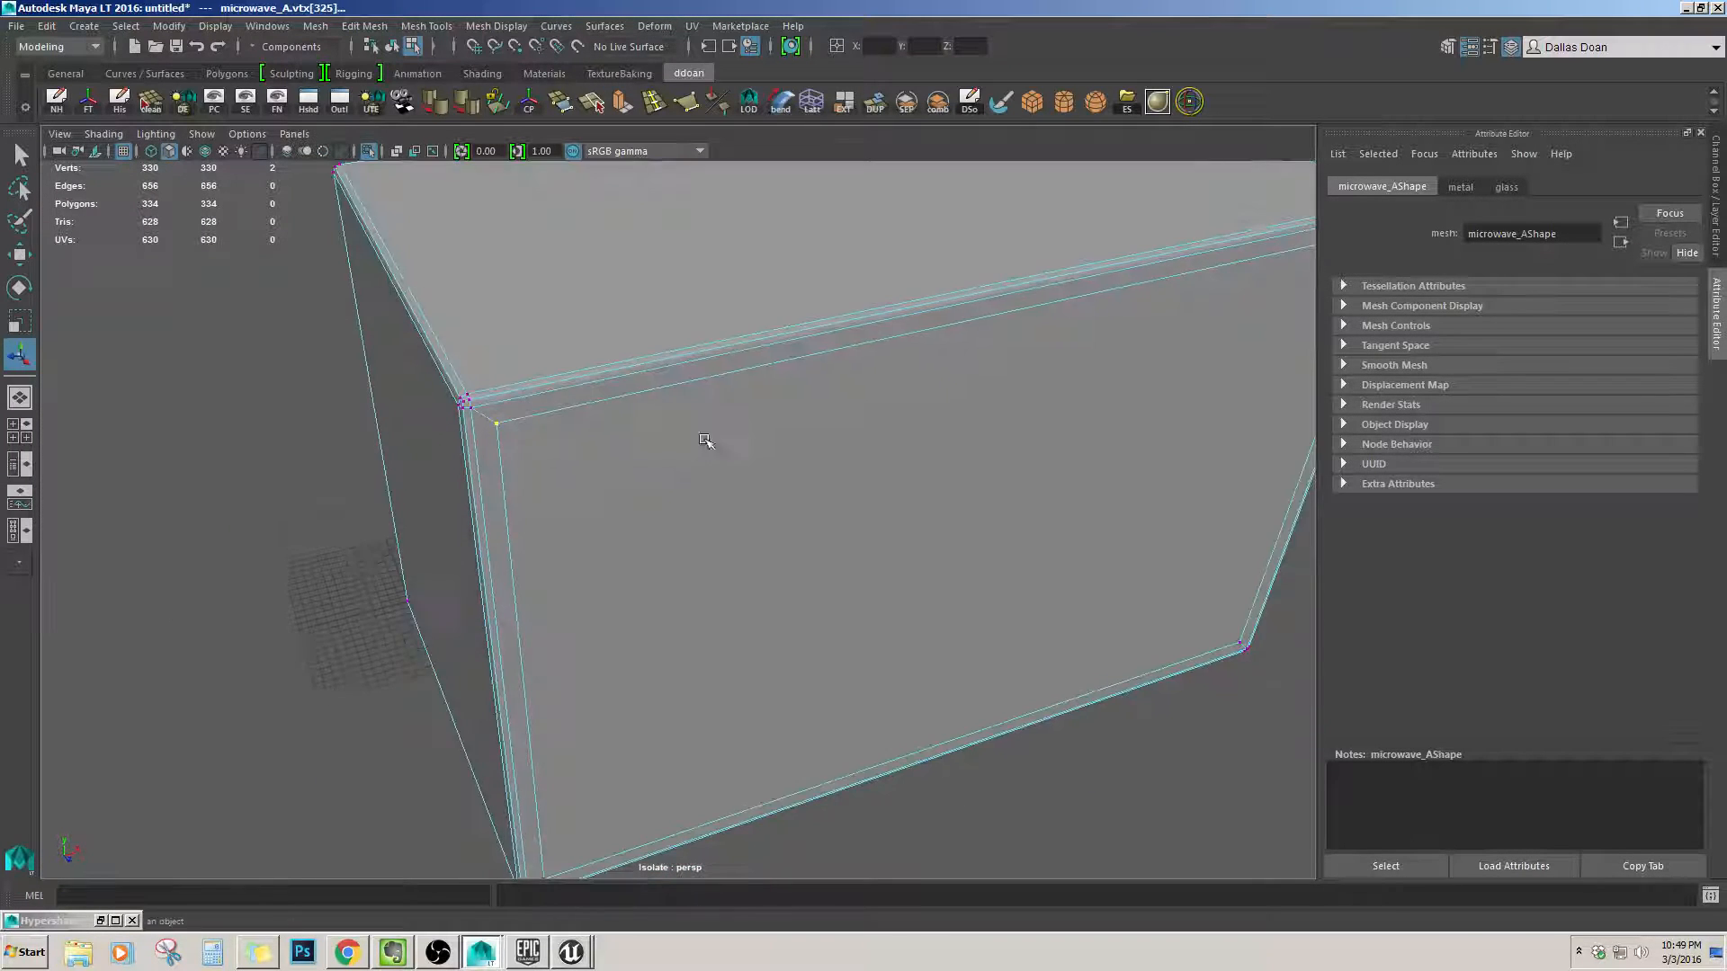
alt+right_drag(710, 444, 612, 432)
alt+drag(612, 431, 594, 374)
drag(297, 276, 1362, 959)
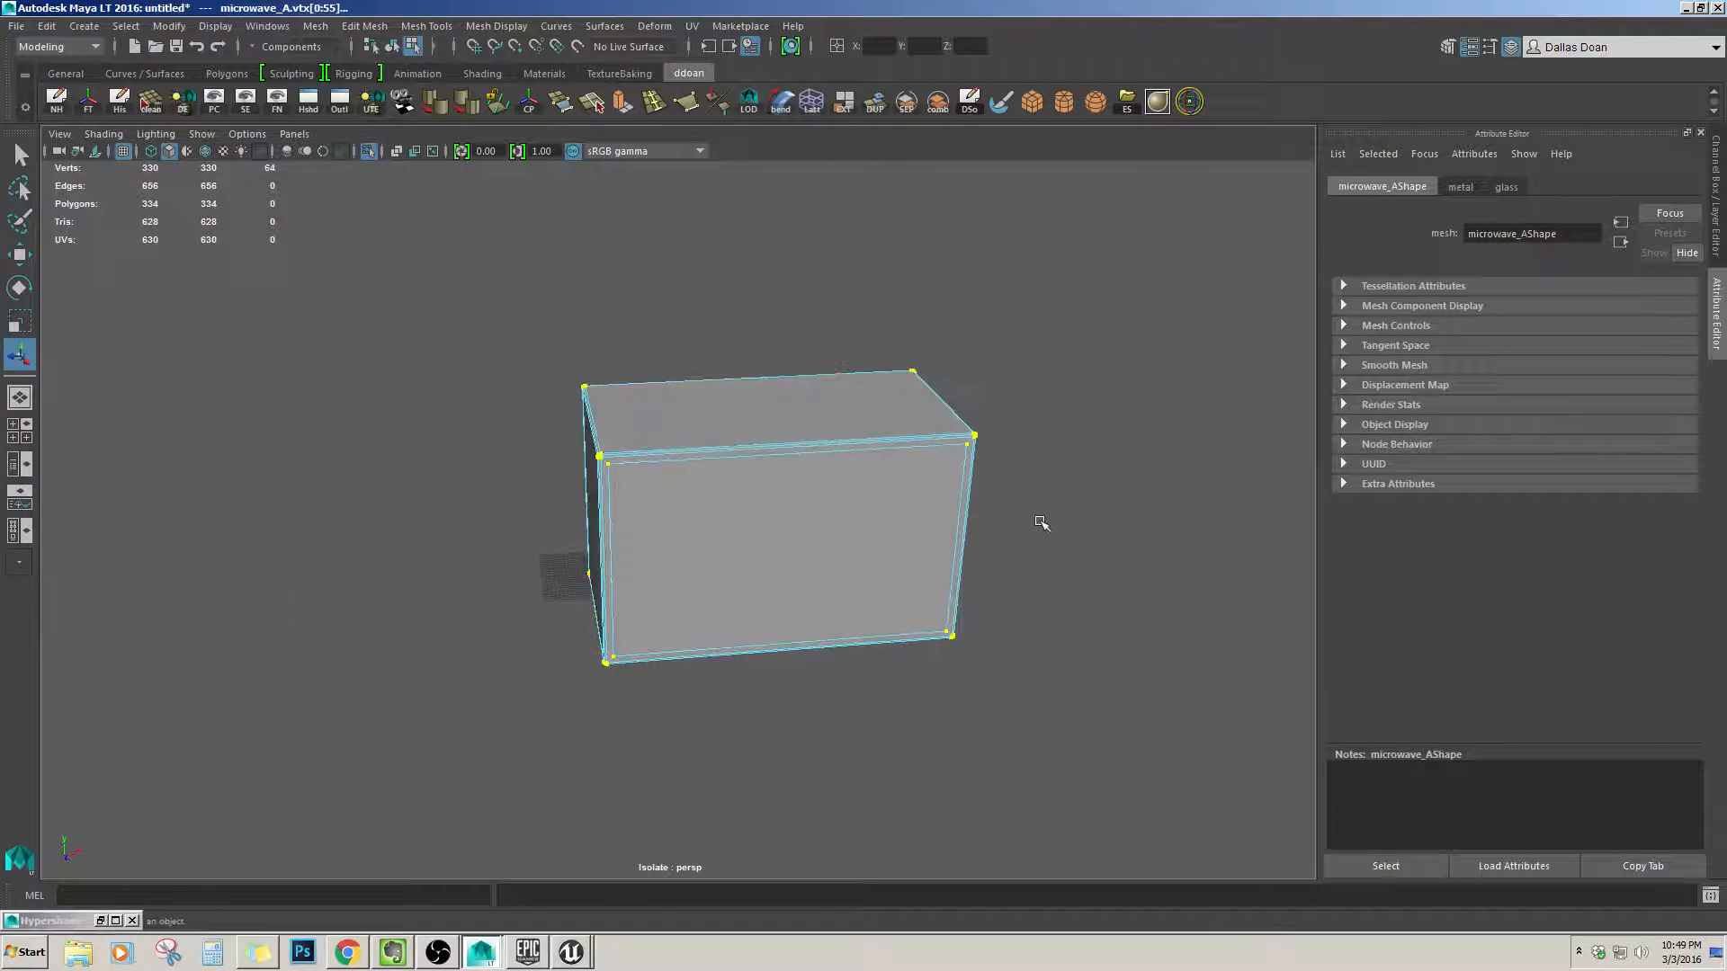
key(g)
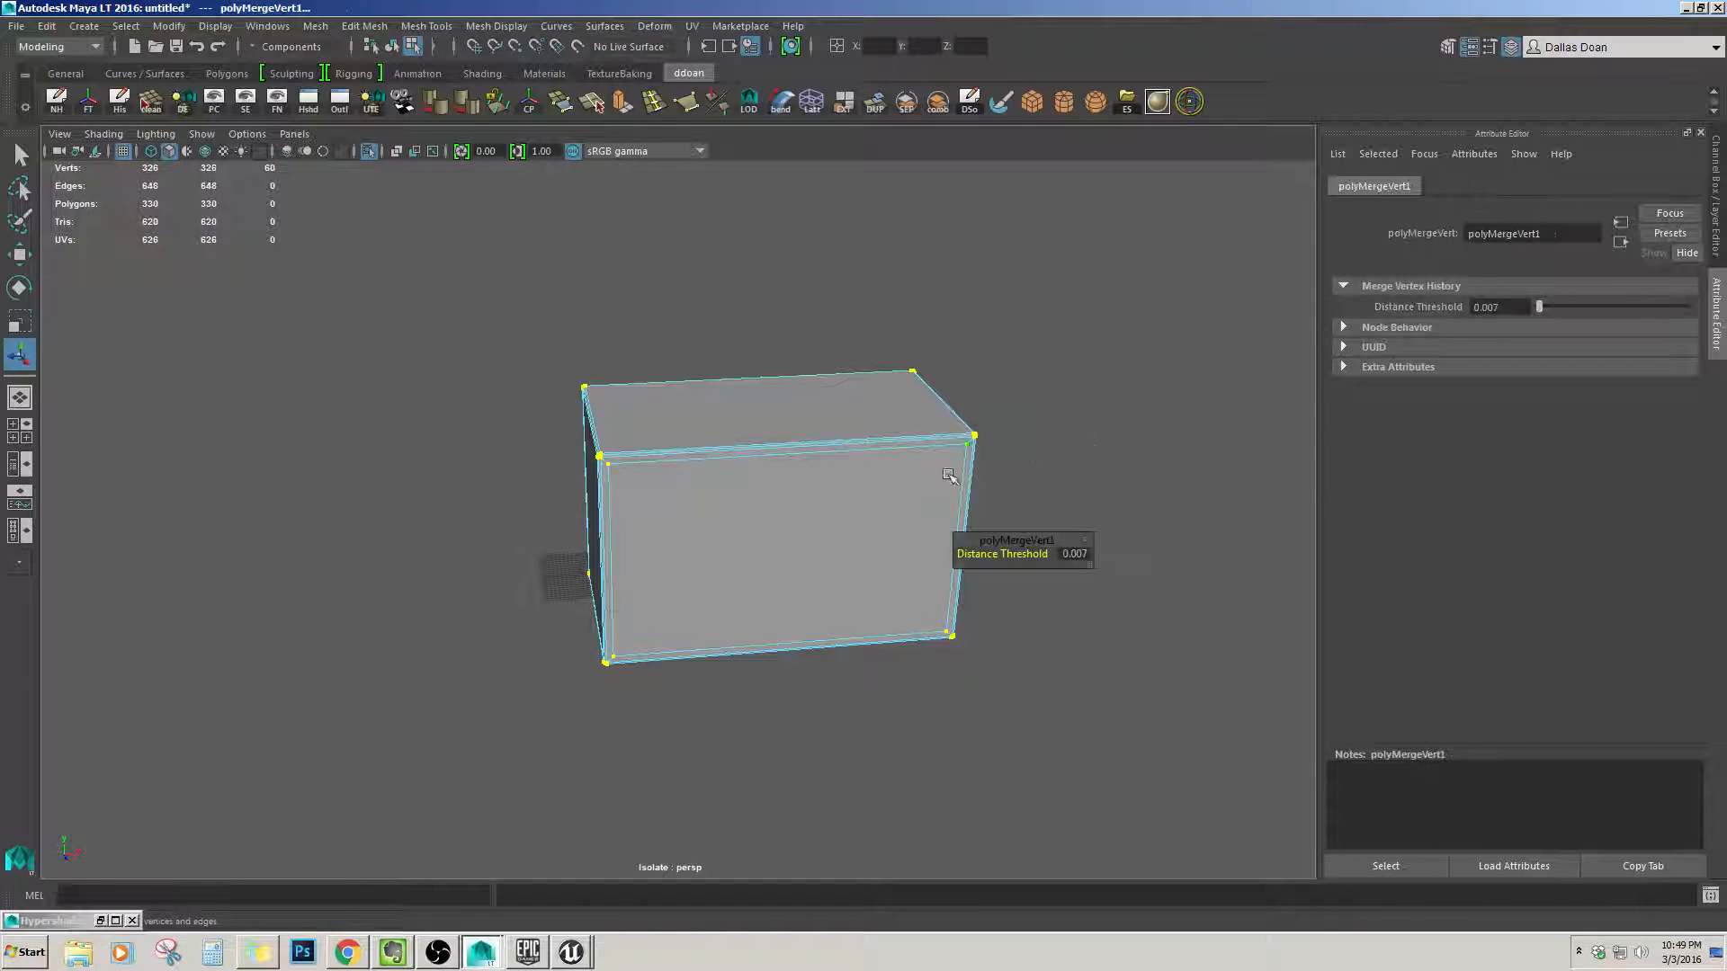
Convert the vertex selection to the body shell's faces and show the whole microwave again.
alt+right_drag(774, 472, 837, 481)
alt+drag(836, 481, 810, 540)
alt+middle_drag(809, 540, 727, 541)
key(w)
key(ctrl+F11)
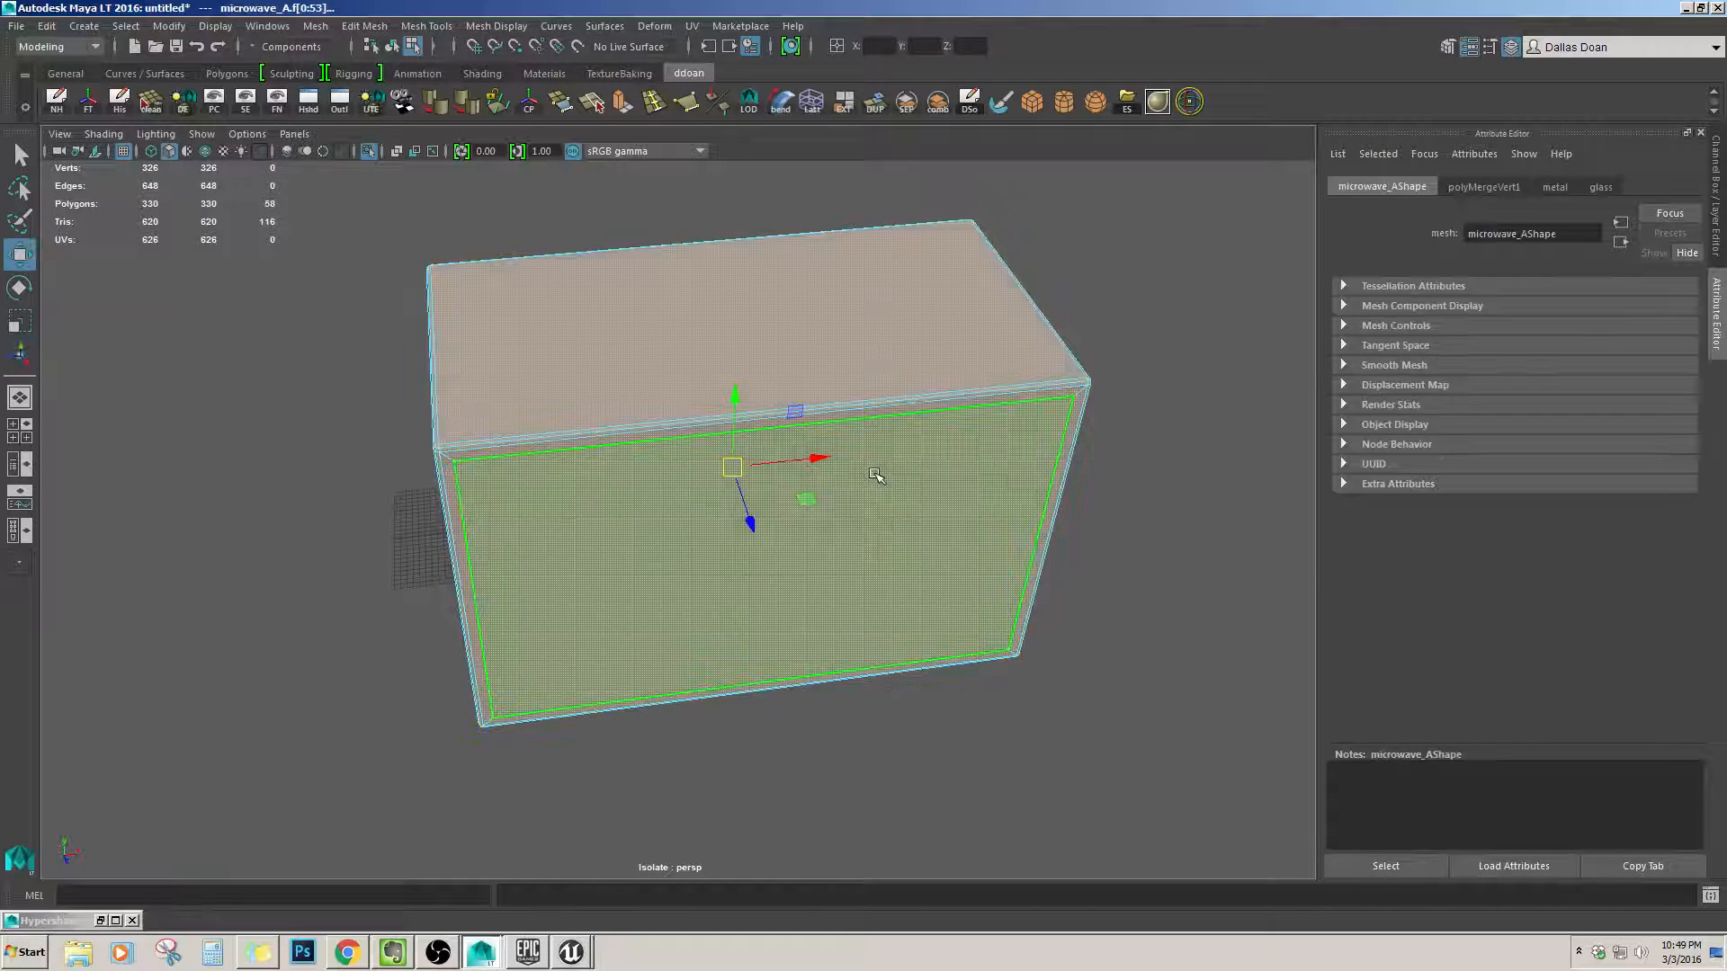
key(ctrl+1)
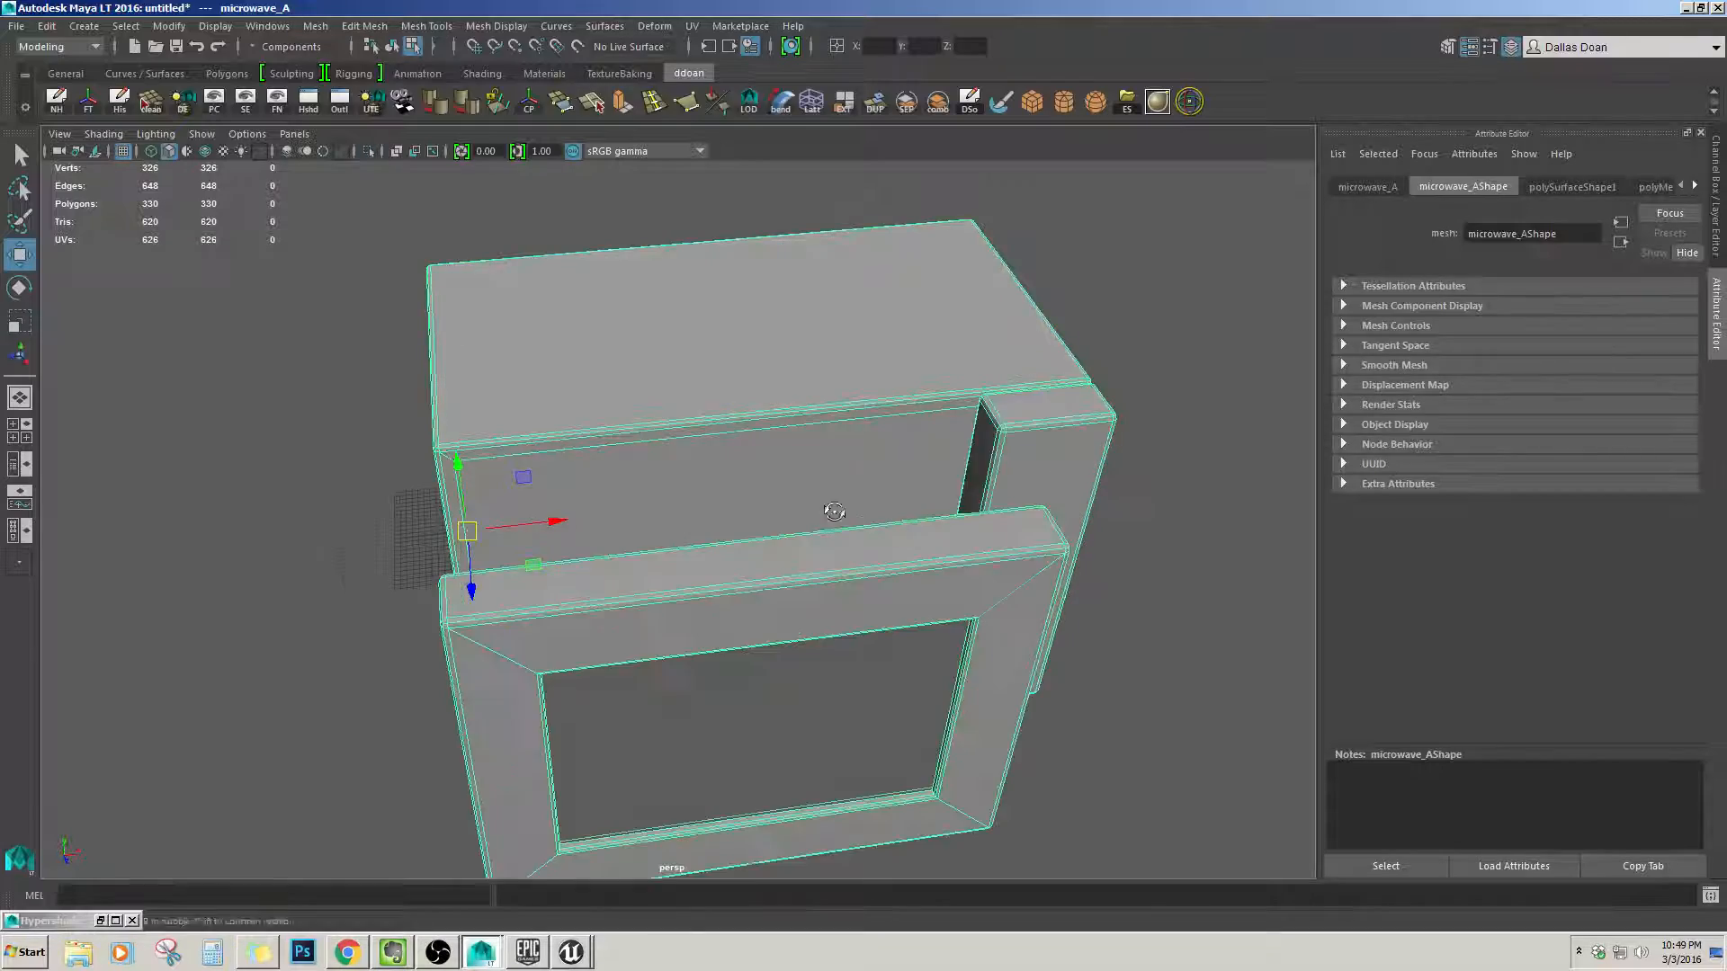
Examine the body's large front face and its borders behind the door and beside the control panel.
alt+drag(833, 505, 806, 413)
alt+right_drag(806, 413, 798, 447)
click(798, 447)
alt+drag(797, 447, 813, 527)
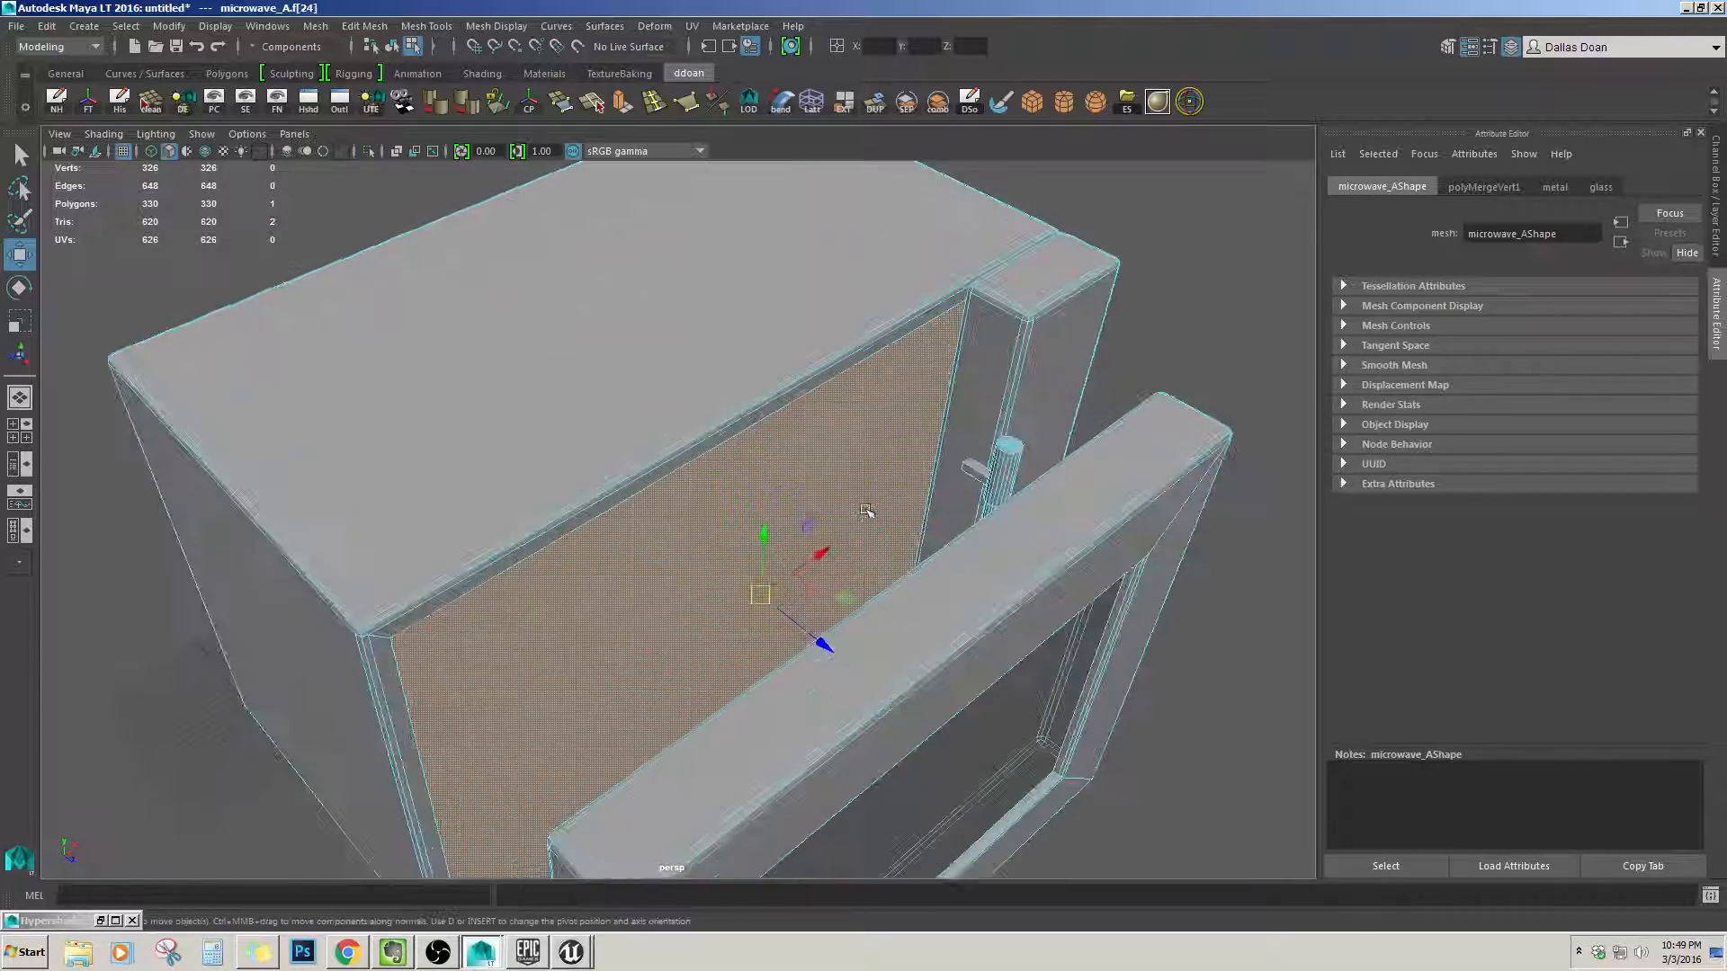
alt+right_drag(813, 526, 854, 567)
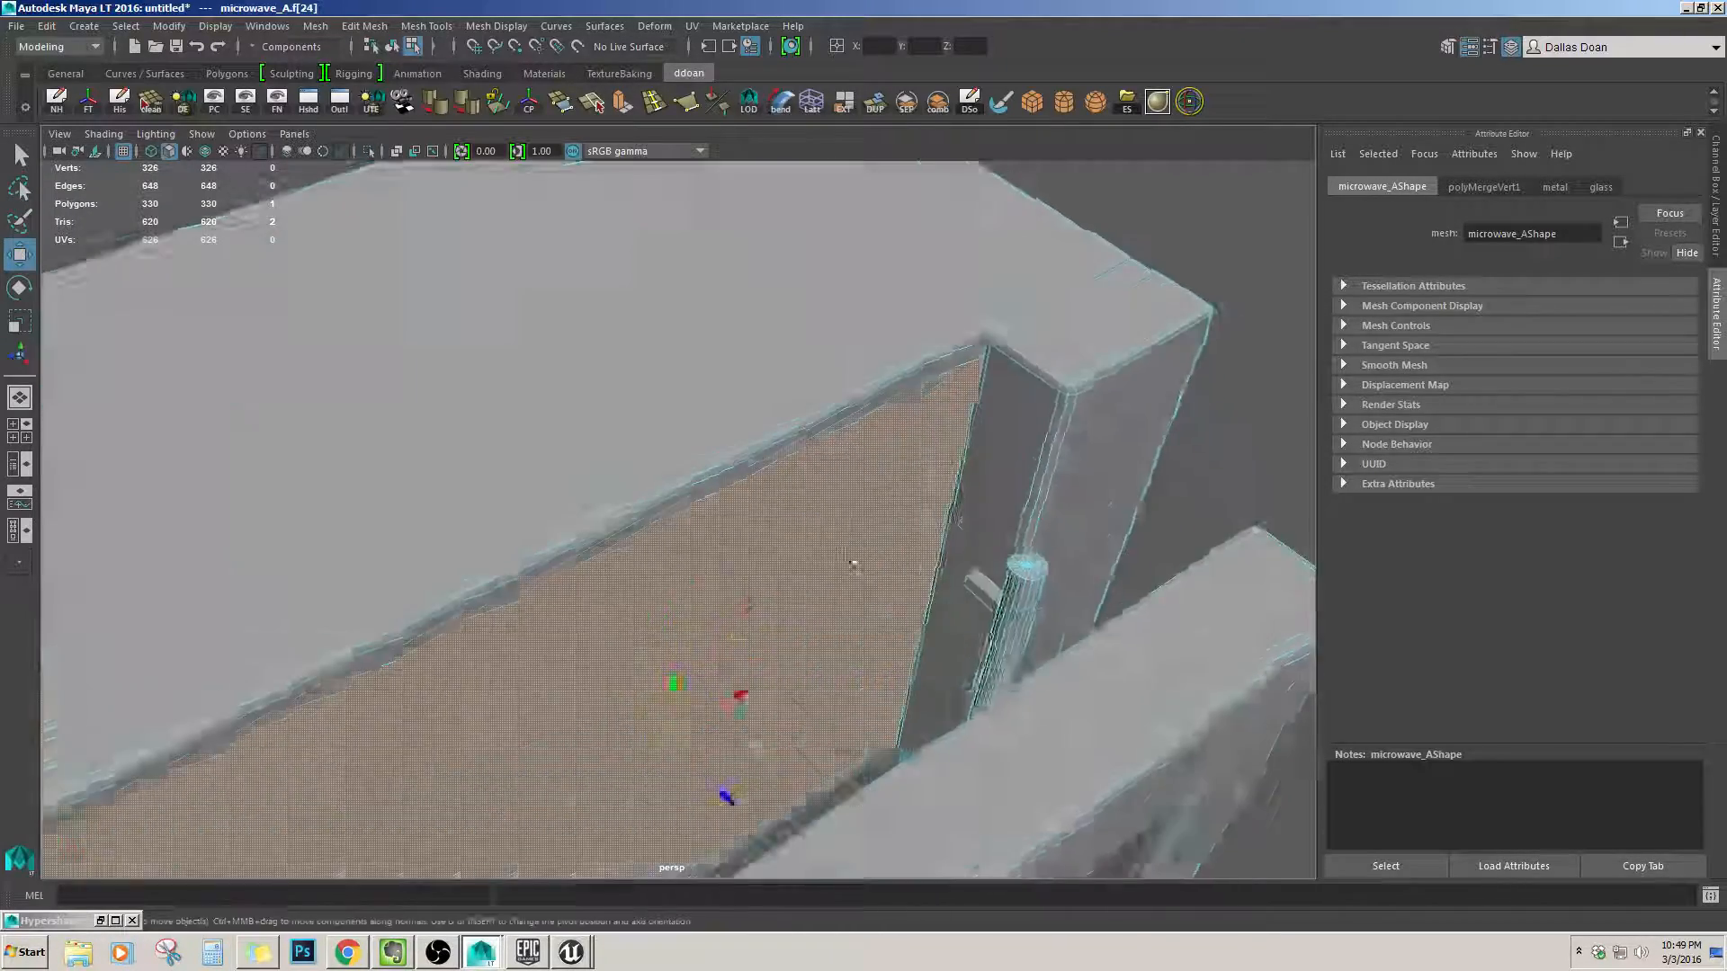
alt+drag(855, 566, 760, 572)
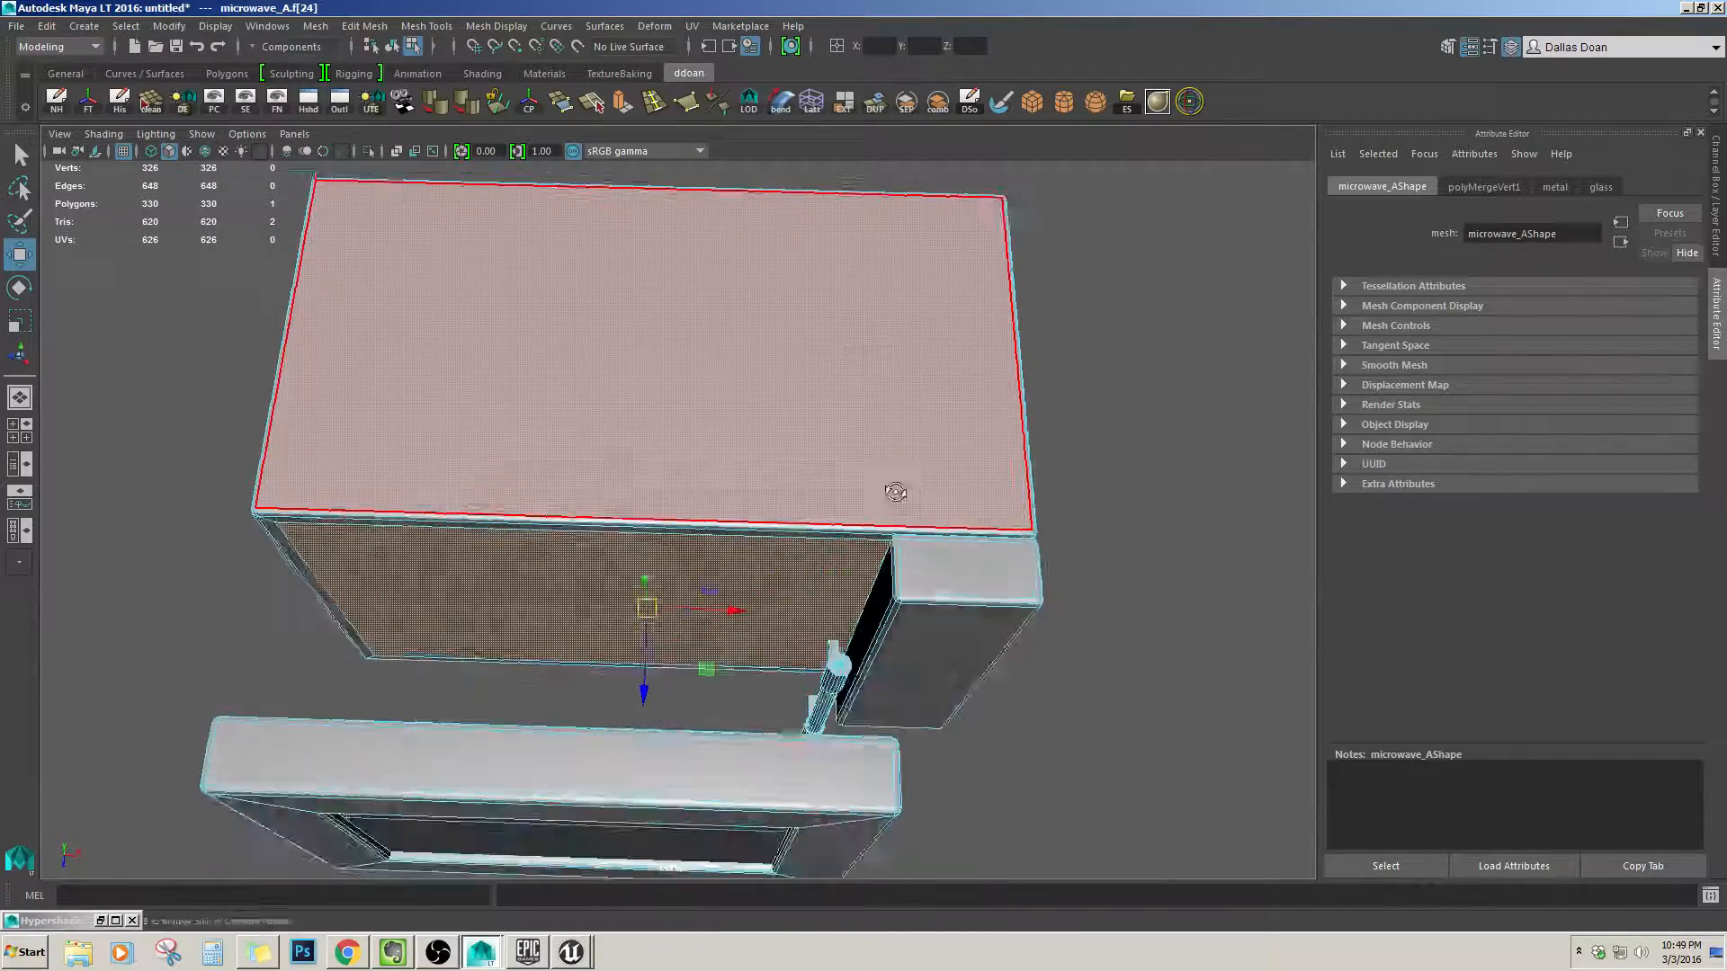
alt+drag(899, 494, 769, 498)
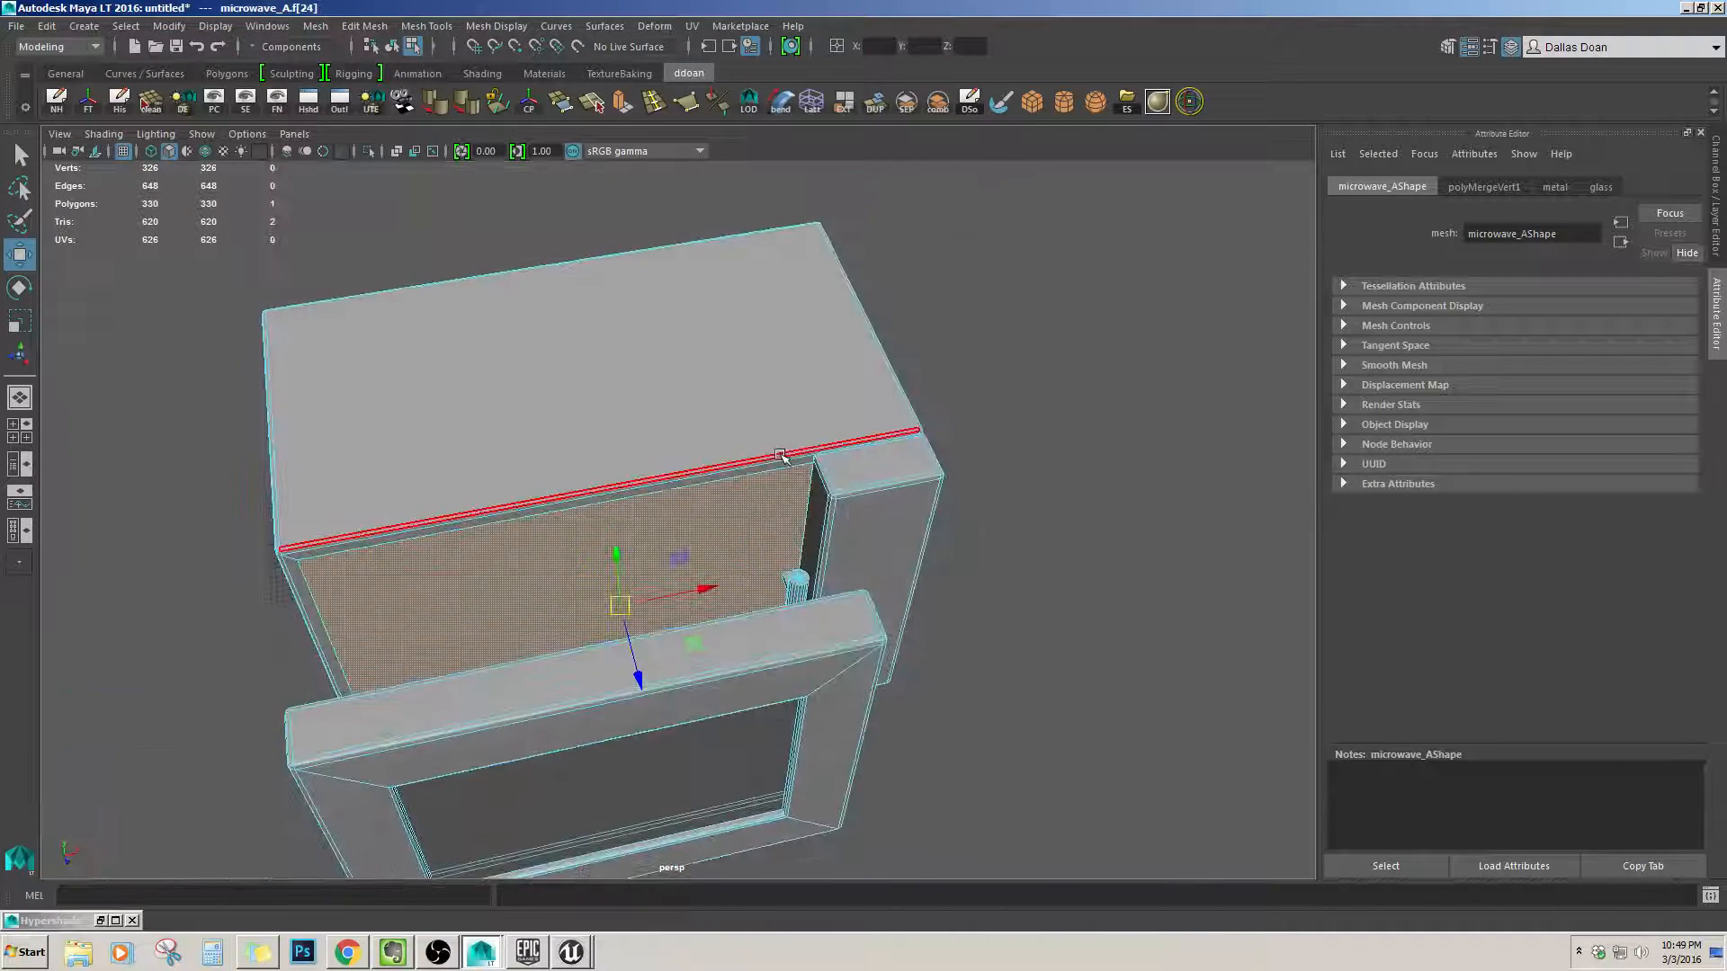
scroll(579, 354, up, 3)
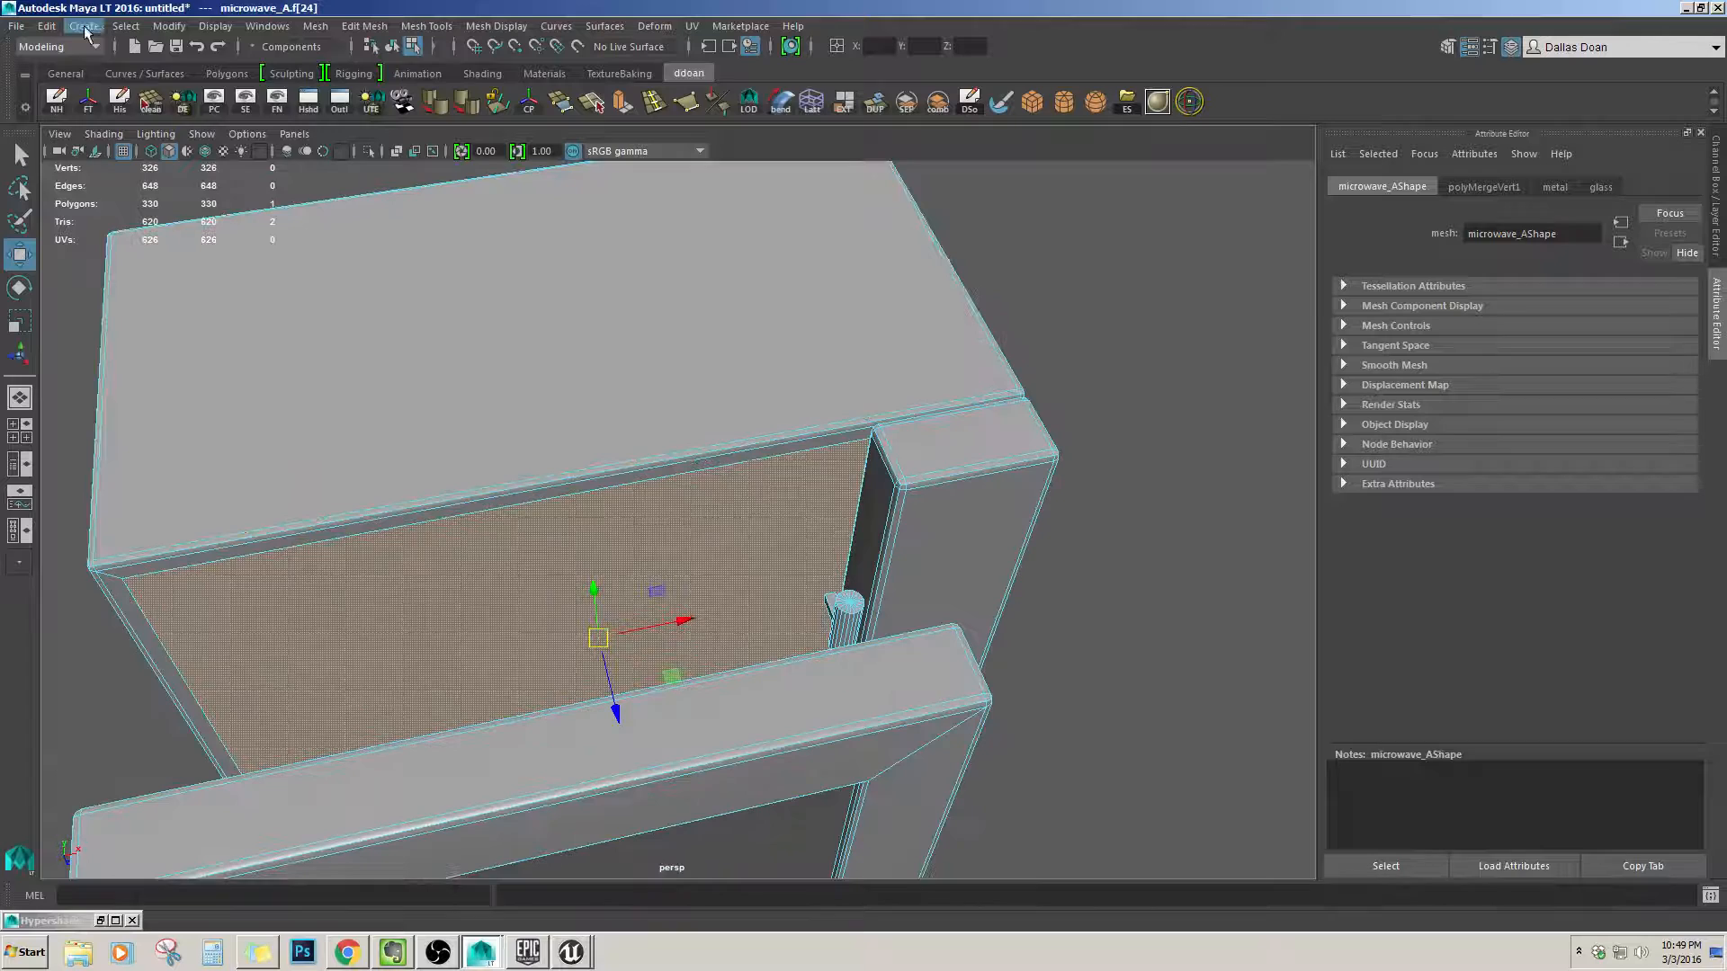
click(86, 32)
mouse_move(47, 26)
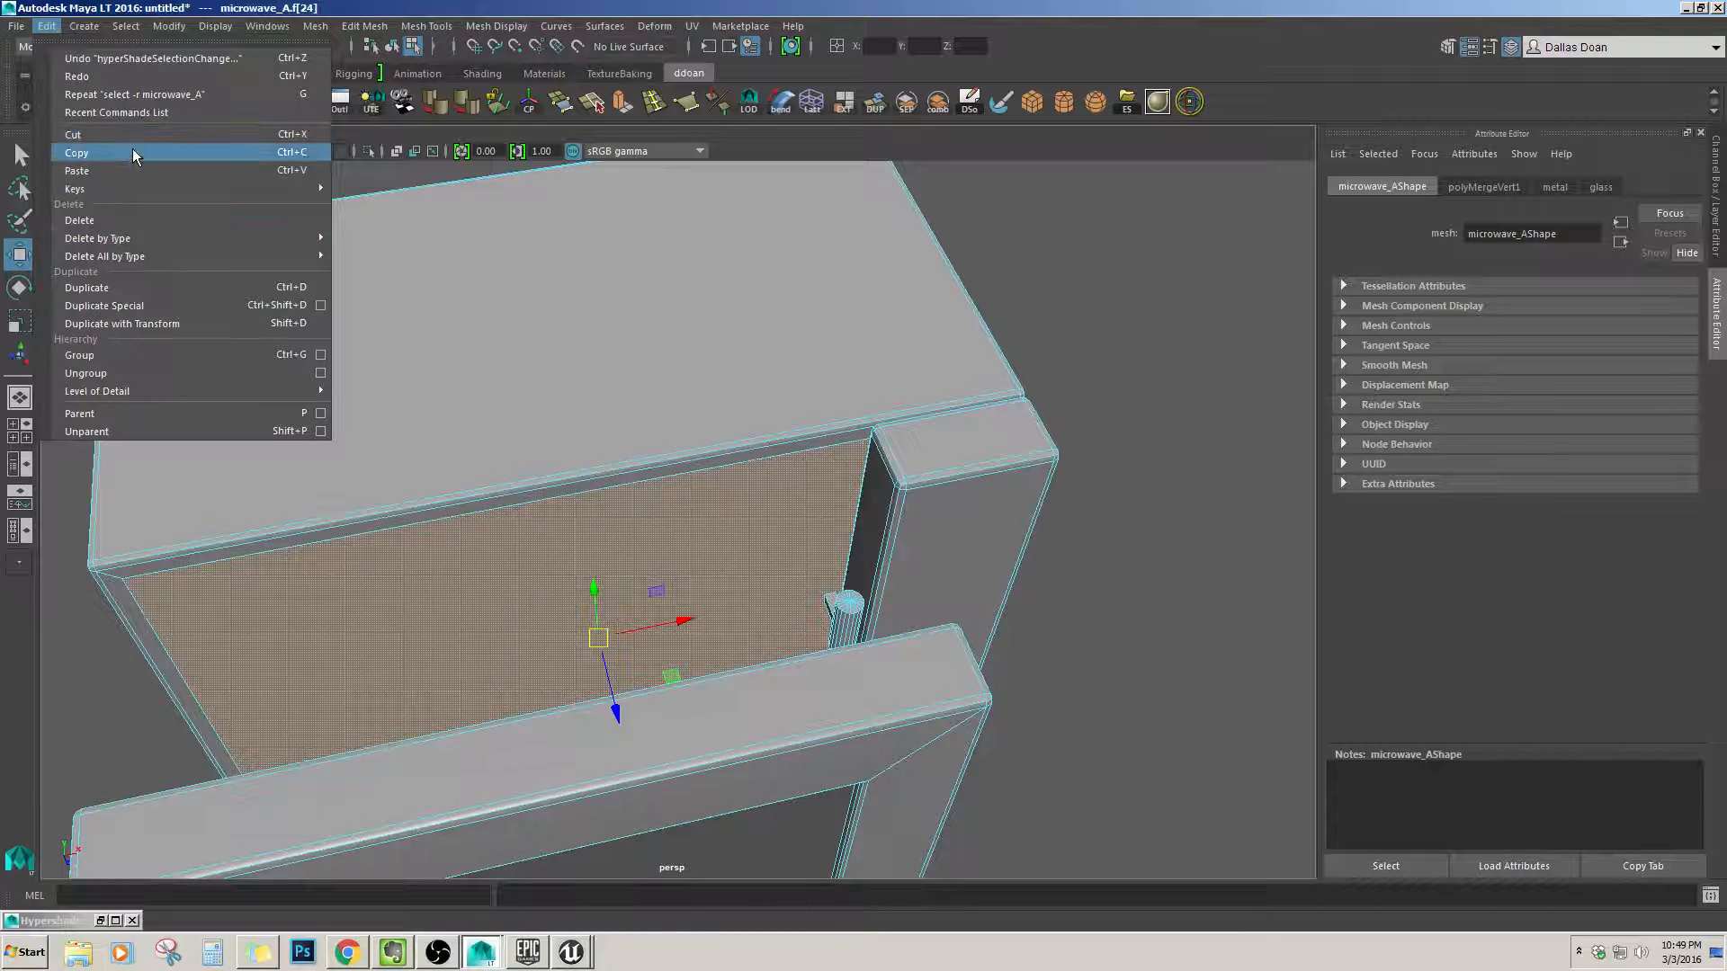
mouse_move(142, 189)
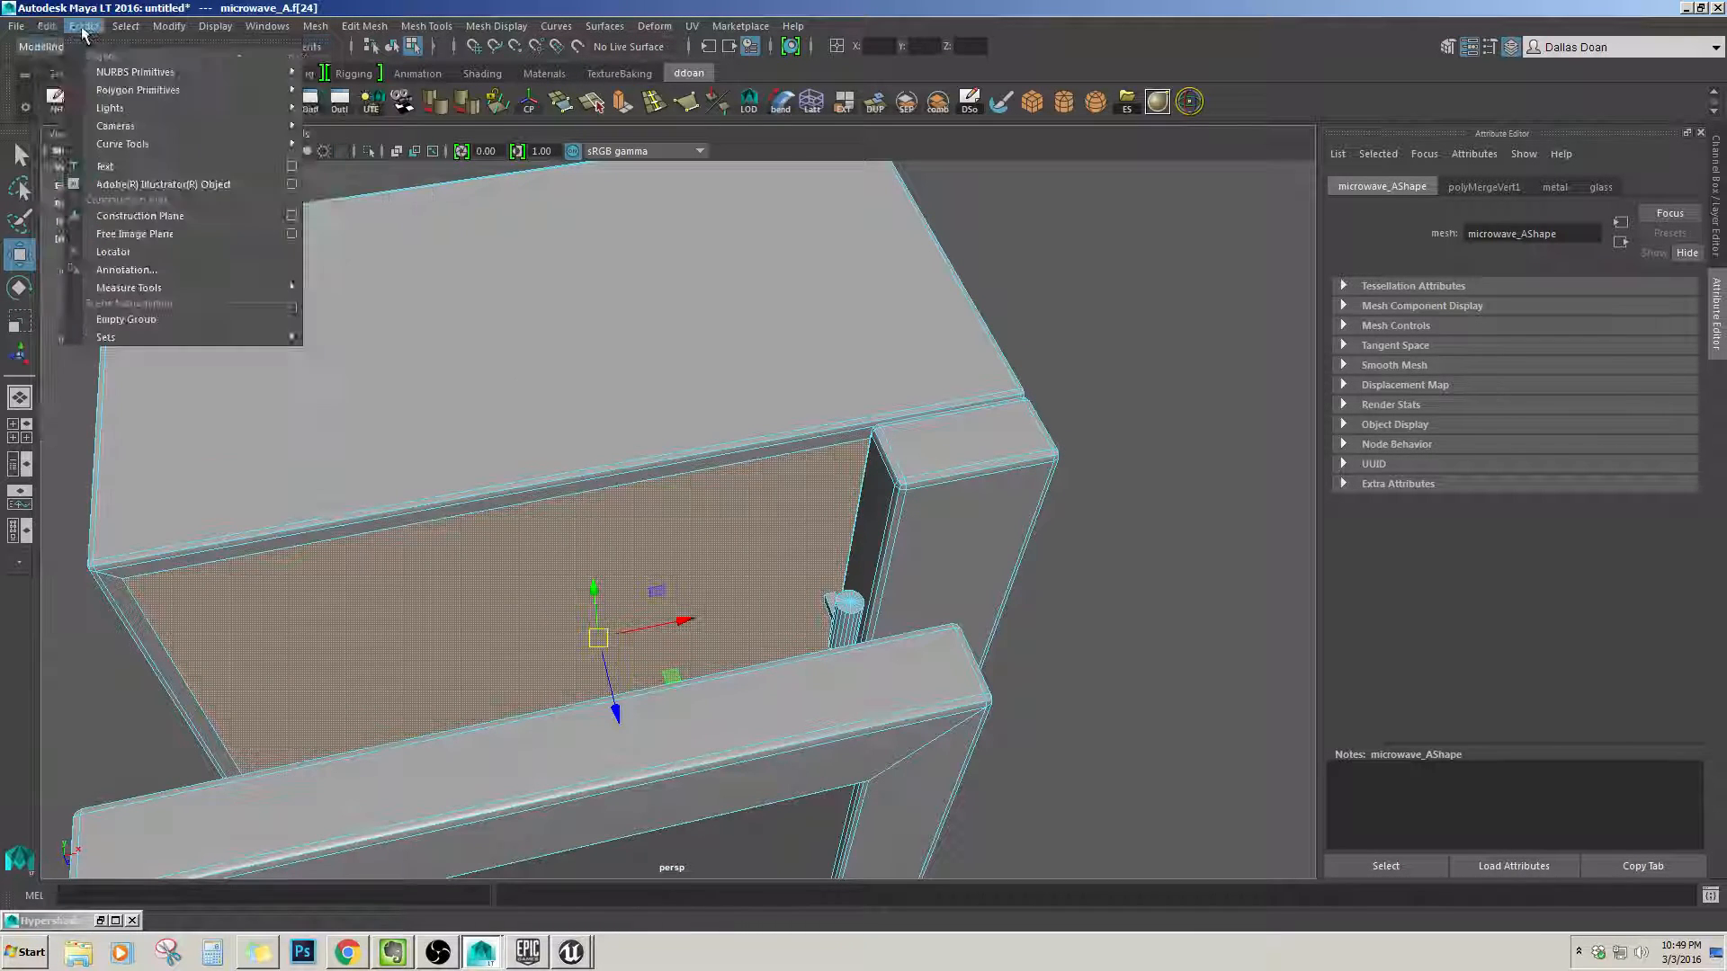
click(83, 78)
Isolate the microwave's body shell again.
alt+drag(450, 405, 656, 387)
click(634, 374)
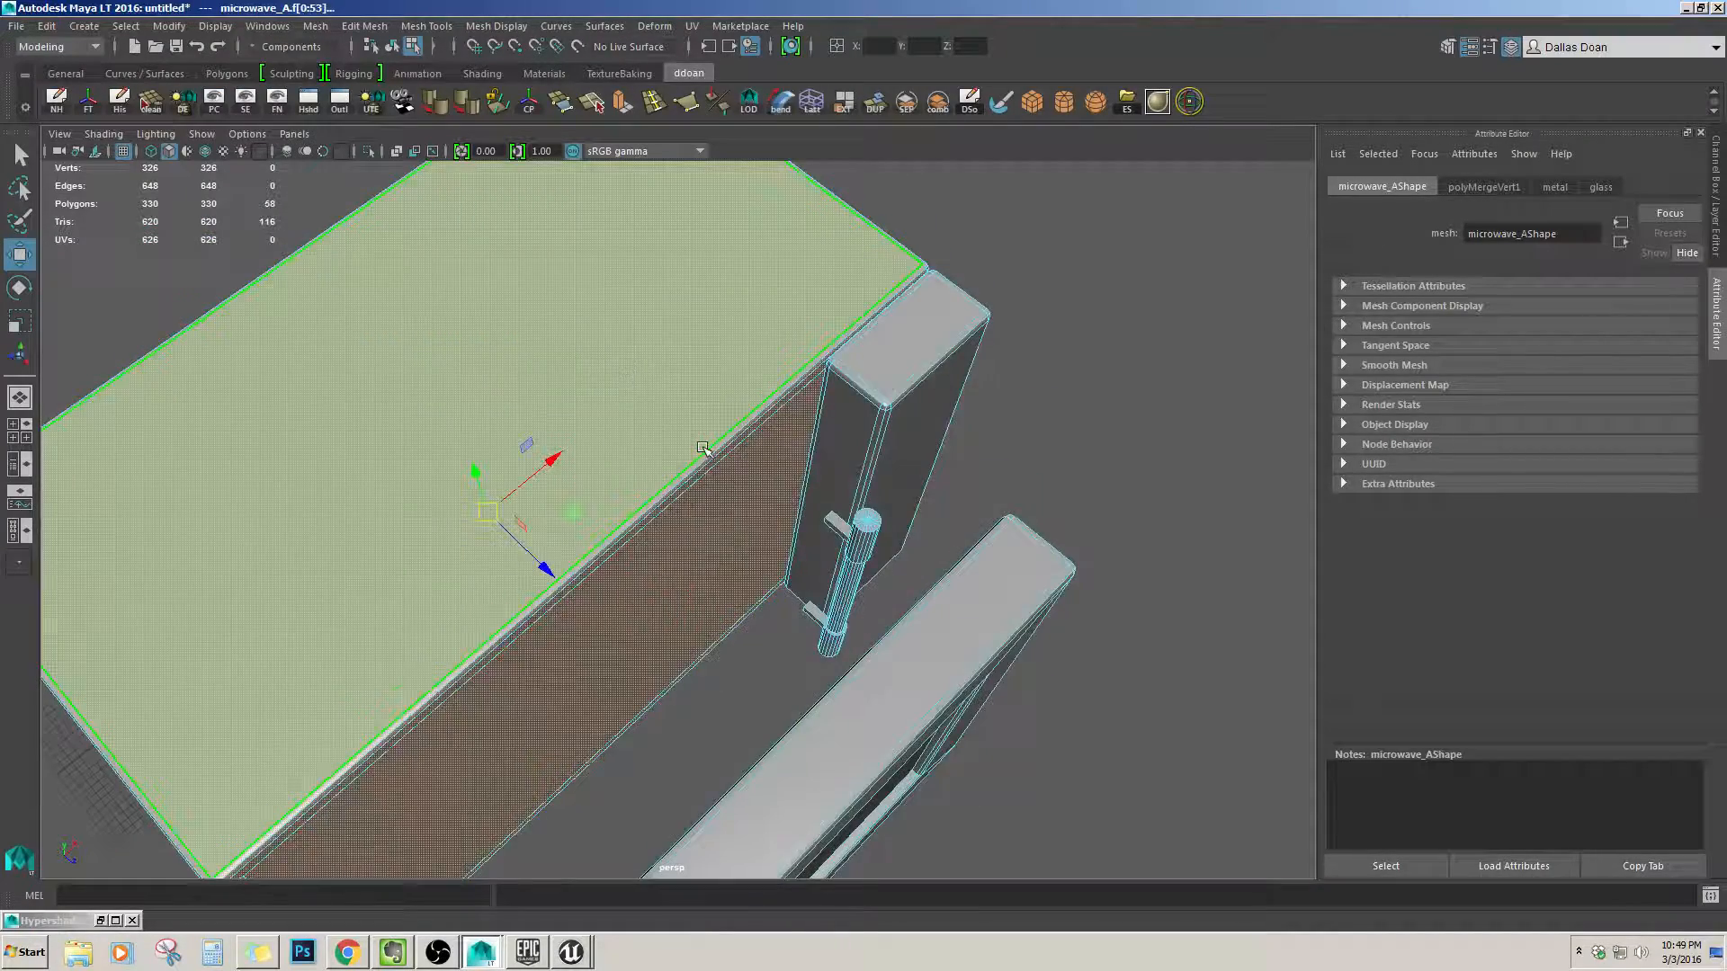
key(ctrl+1)
alt+drag(702, 448, 597, 386)
Move the front face's vertical edge on the control-panel side inward along X, and end the isolation of the body shell.
click(876, 471)
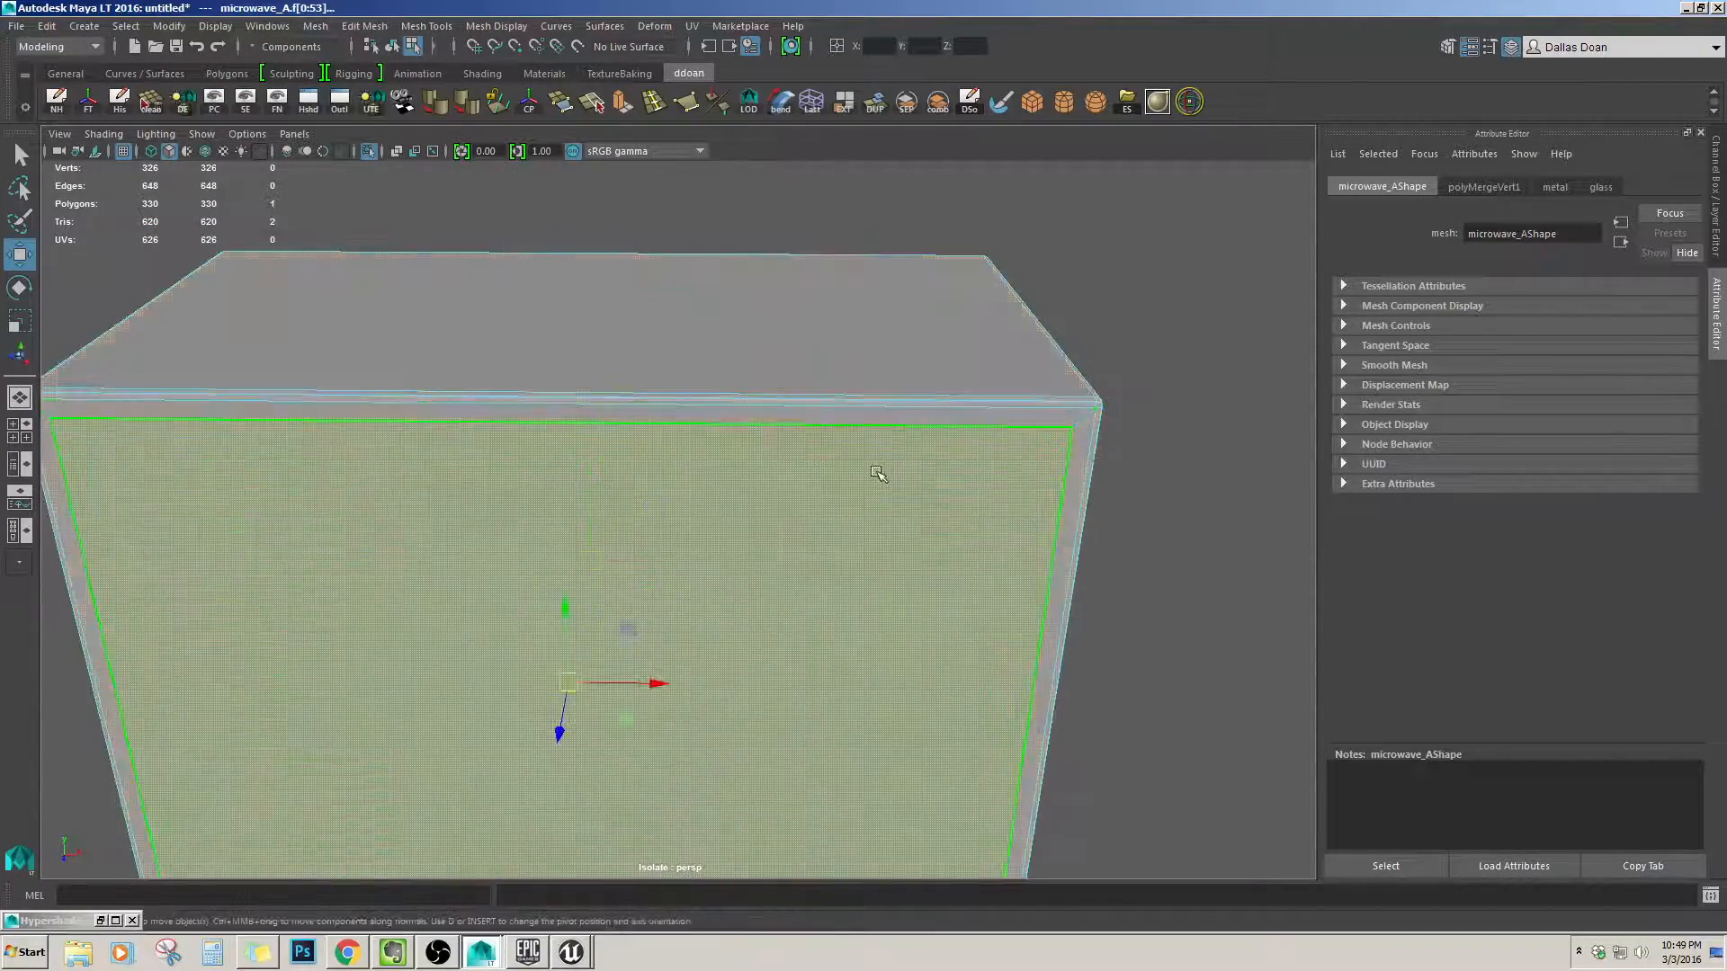
alt+drag(878, 473, 956, 500)
key(F10)
click(992, 499)
drag(1031, 618, 837, 622)
key(ctrl+1)
alt+drag(745, 541, 913, 601)
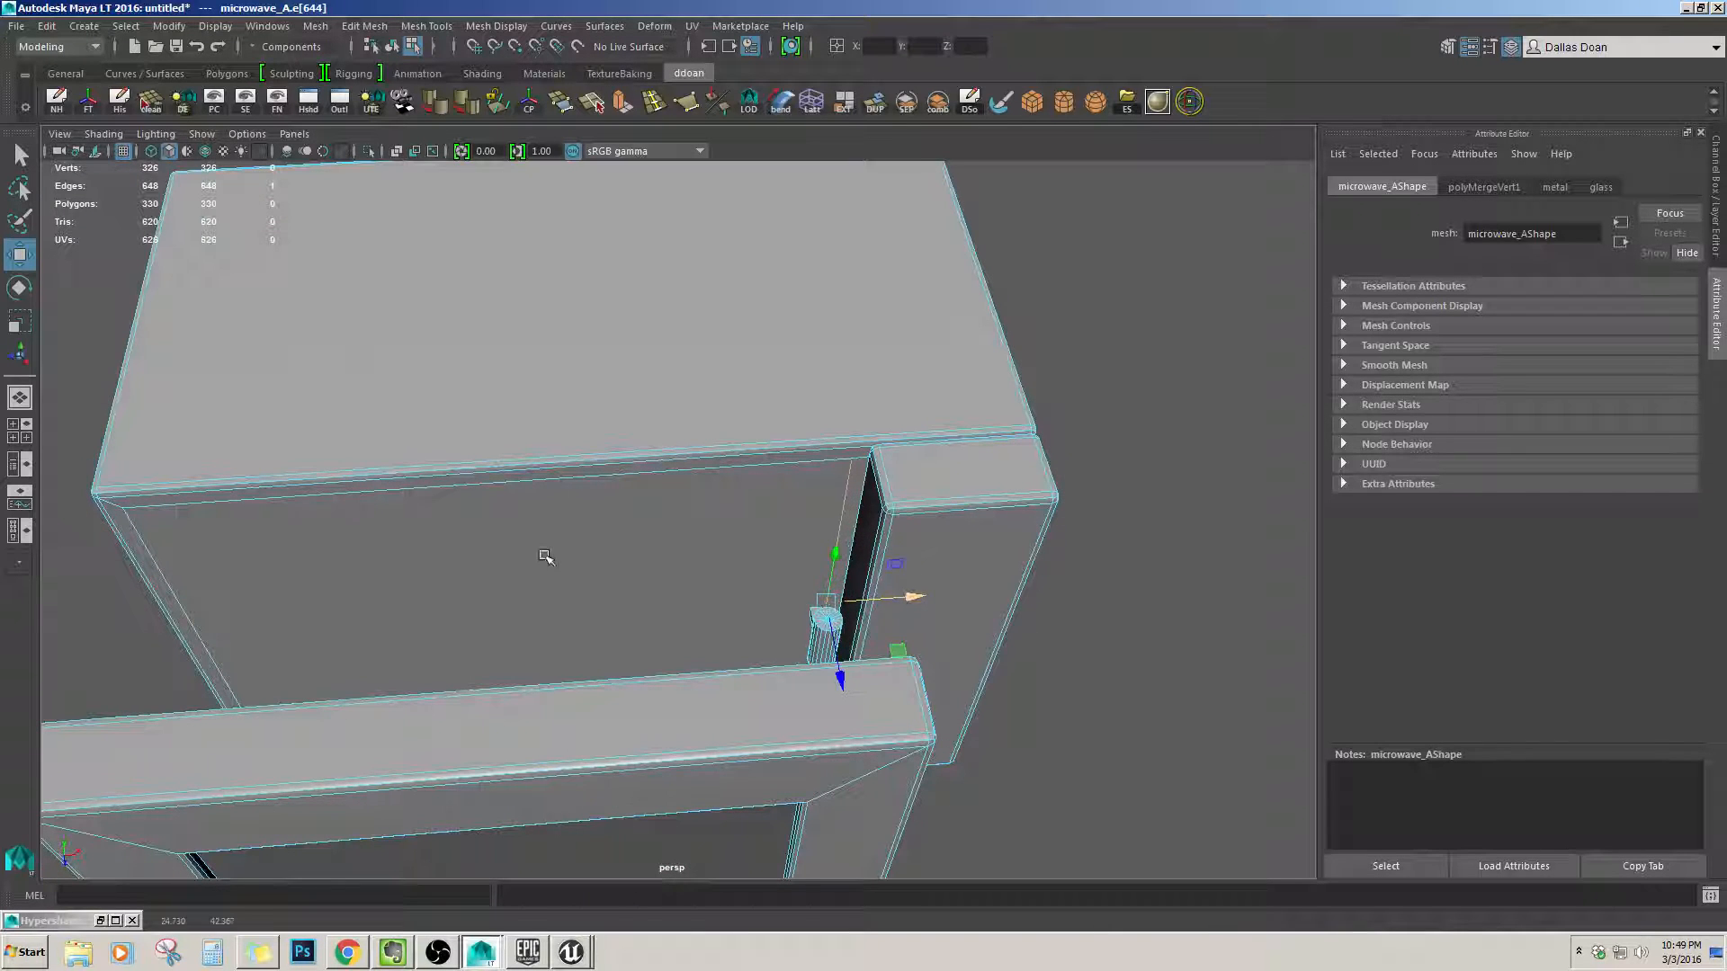
alt+drag(546, 556, 567, 559)
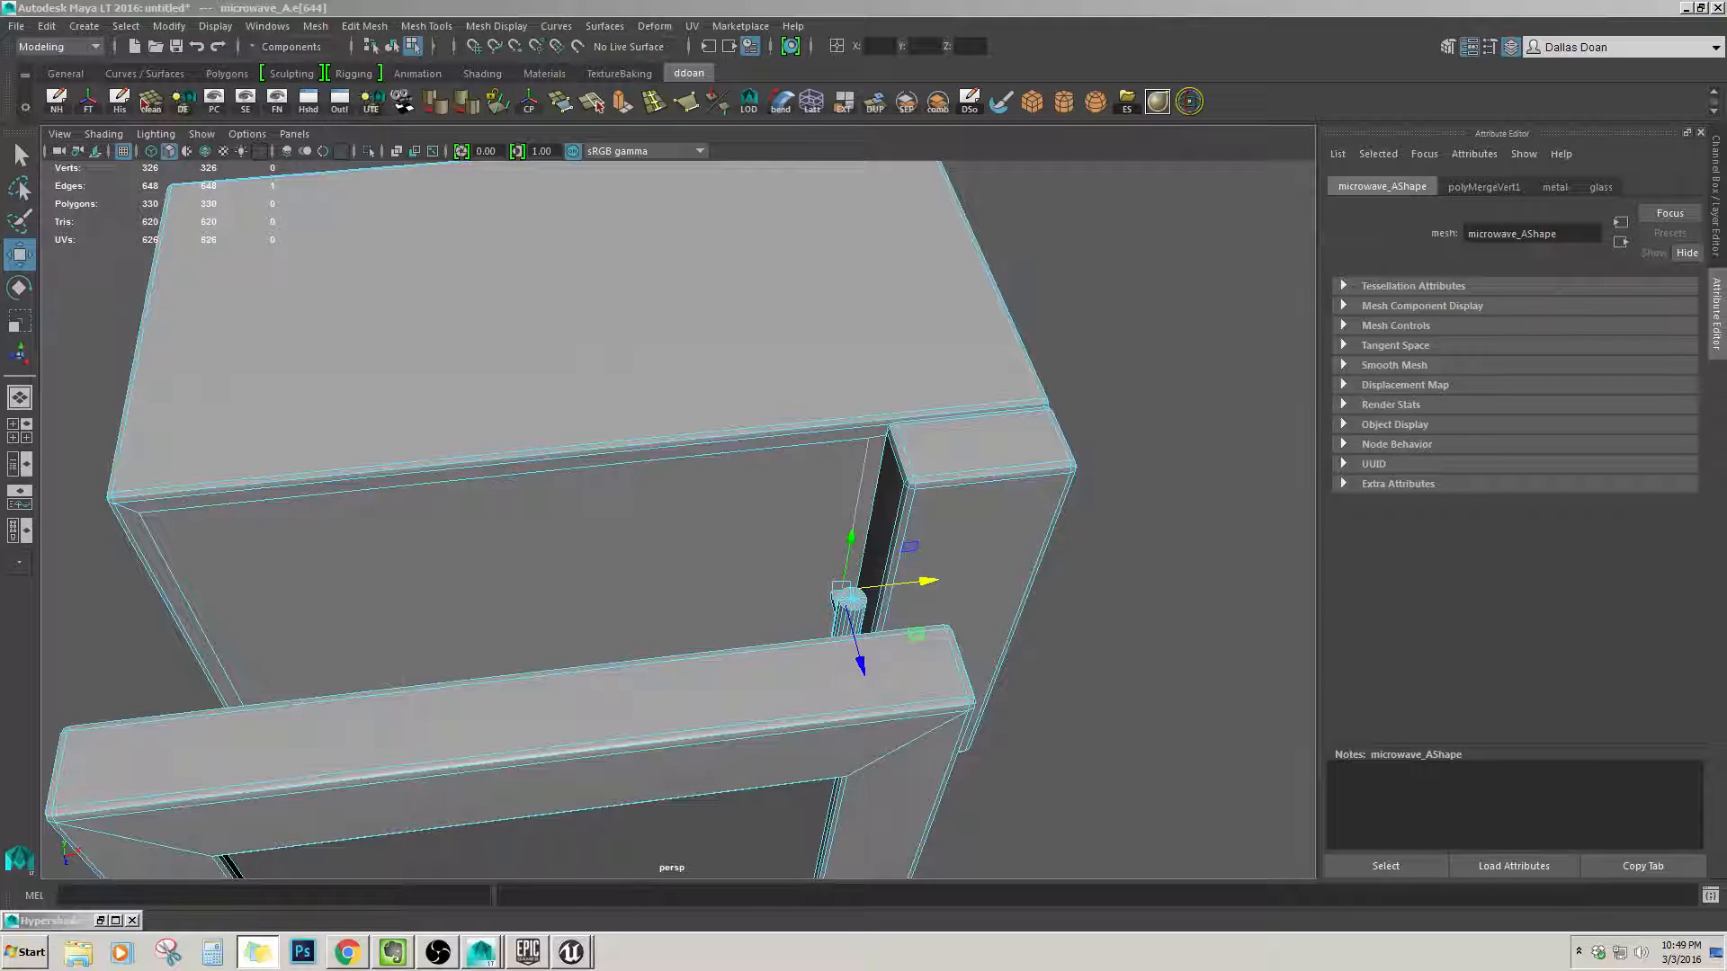
Extrude the large front face inward with a Local Translate Z of -34.724 to form the microwave cavity.
alt+drag(262, 447, 731, 448)
click(683, 507)
key(ctrl+e)
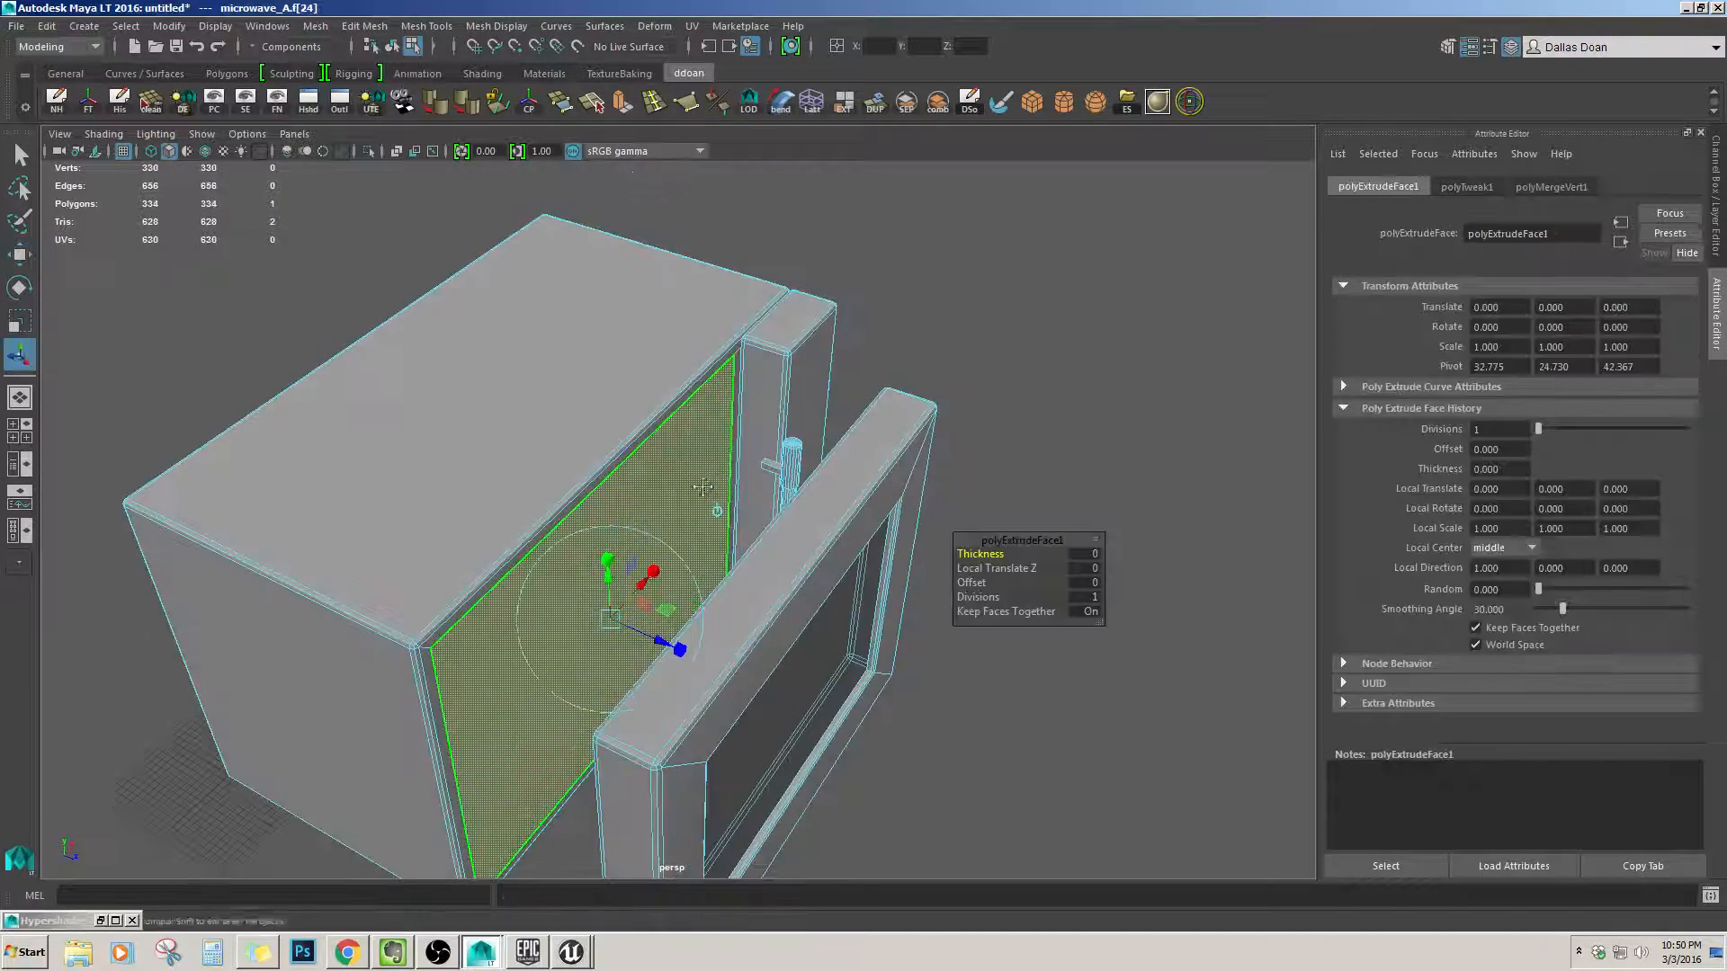
alt+drag(717, 509, 751, 526)
drag(679, 630, 682, 632)
drag(568, 619, 515, 598)
alt+drag(514, 598, 580, 530)
key(4)
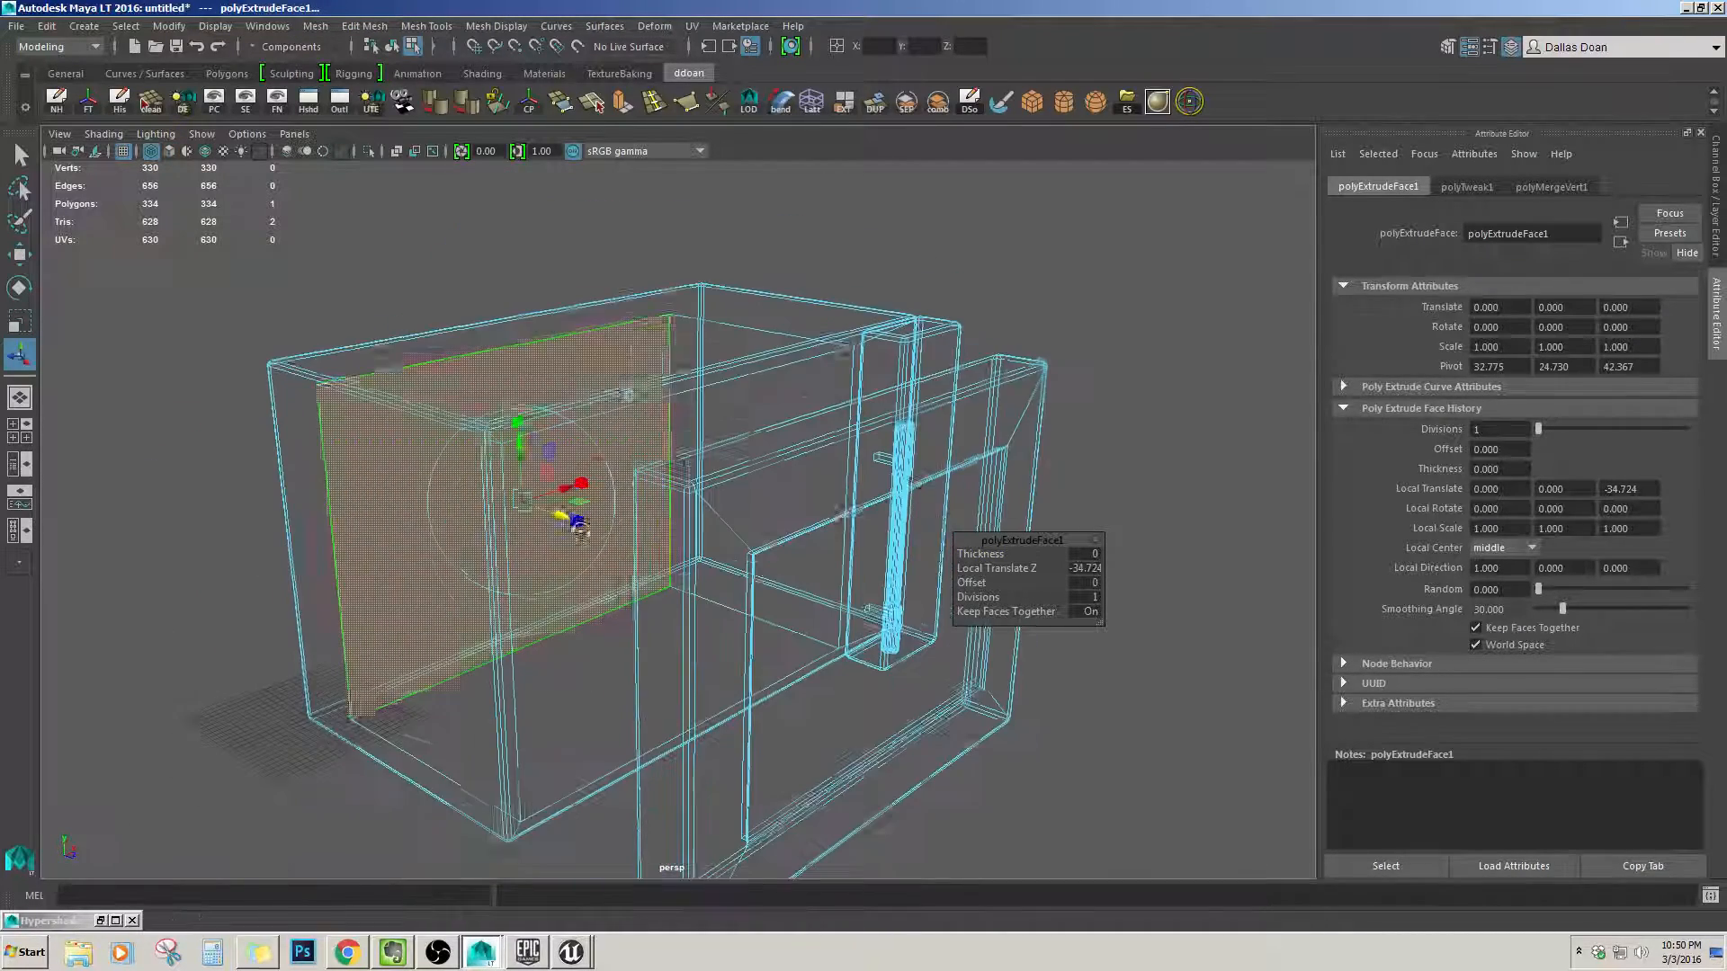
key(F8)
alt+drag(752, 436, 743, 515)
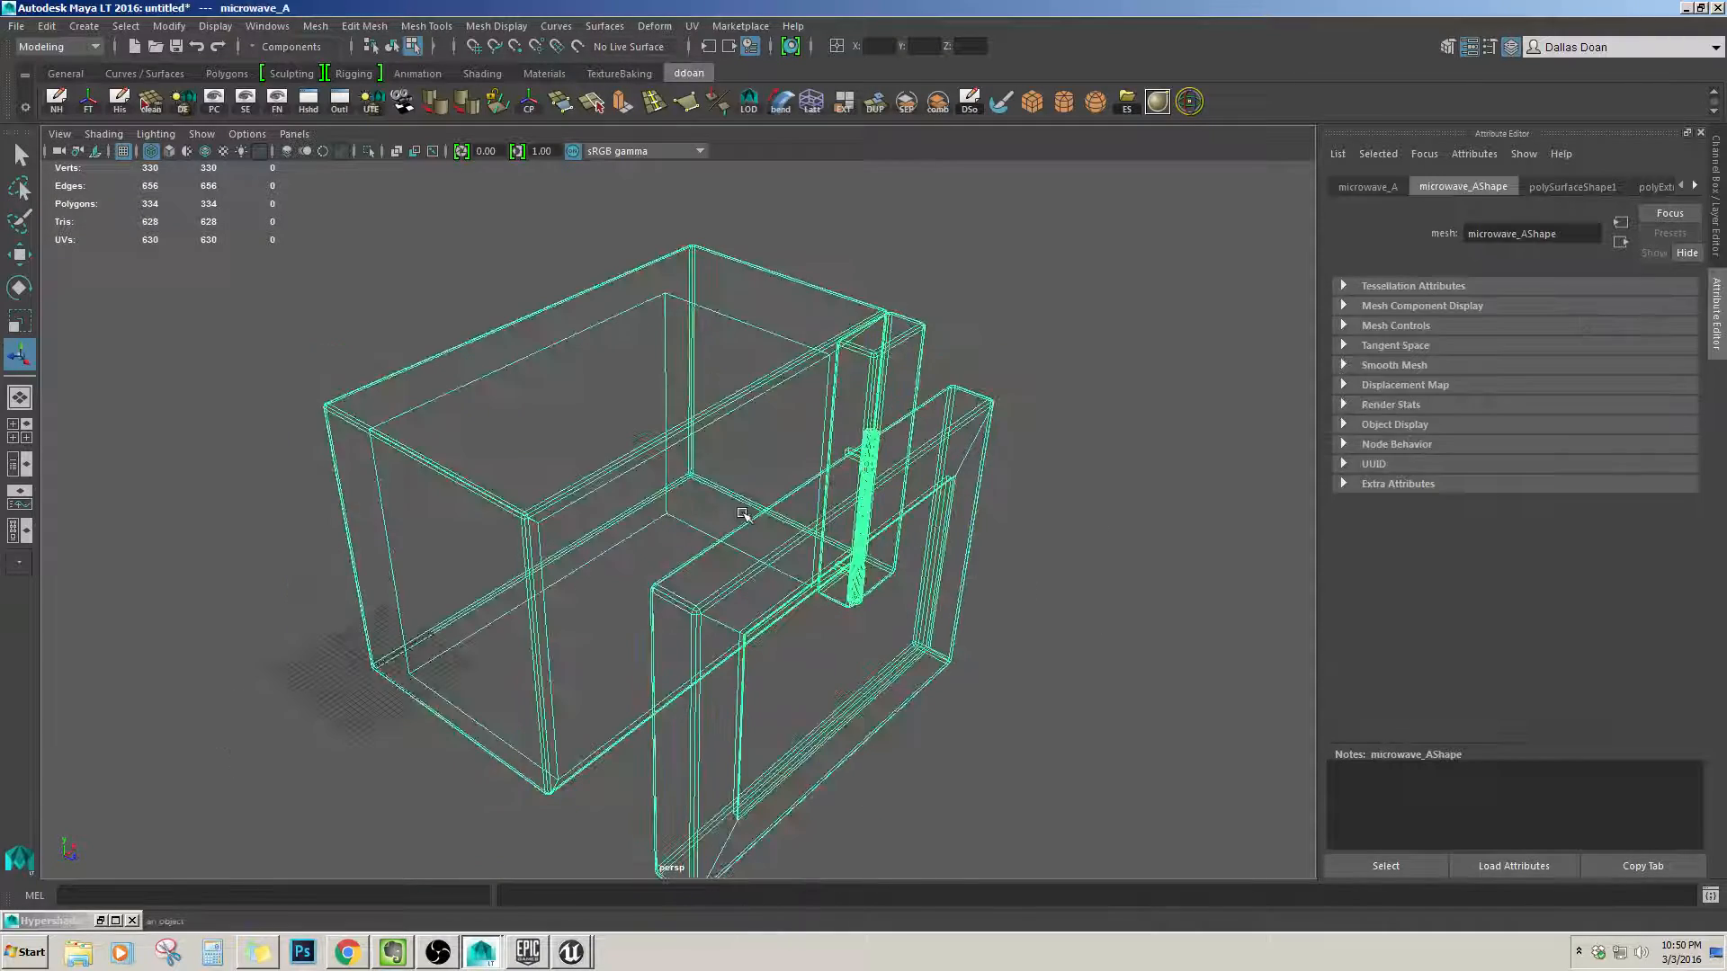
key(5)
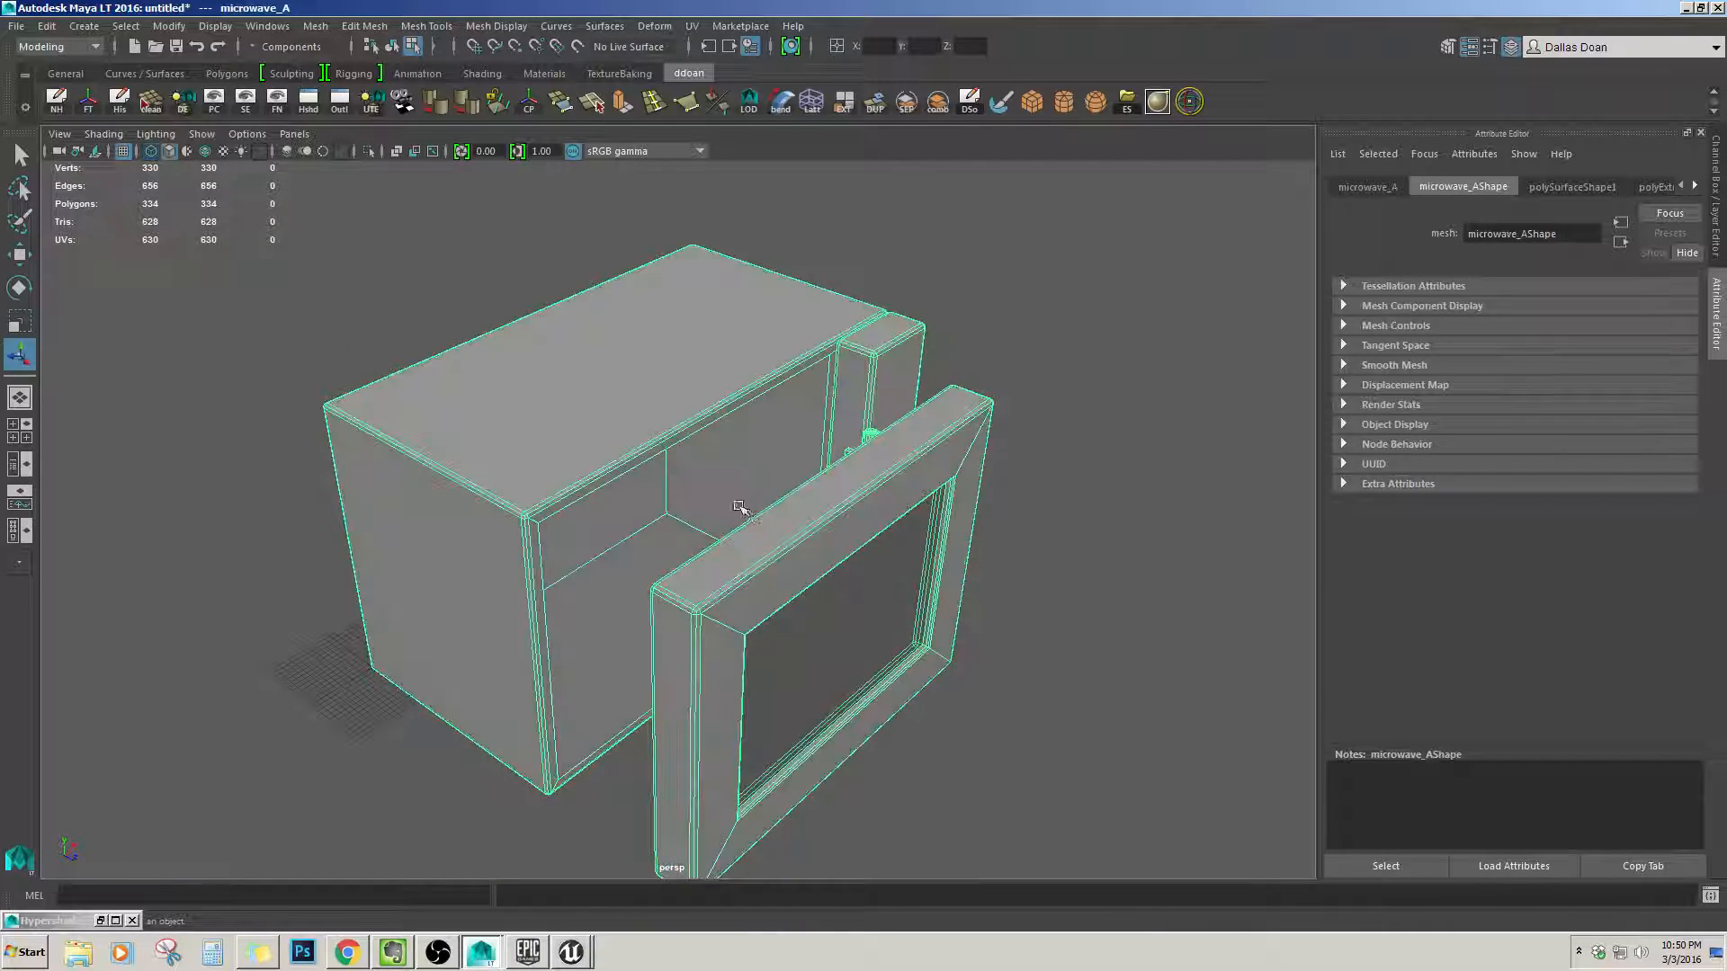
Select the whole door frame and move it back against the front of the microwave body.
key(F11)
double_click(782, 558)
alt+drag(782, 558, 774, 500)
key(w)
click(1053, 501)
Examine the closed door's window opening and its inner edges from several angles.
alt+drag(1053, 501, 693, 629)
scroll(748, 576, up, 7)
scroll(756, 589, down, 4)
alt+middle_drag(694, 629, 929, 578)
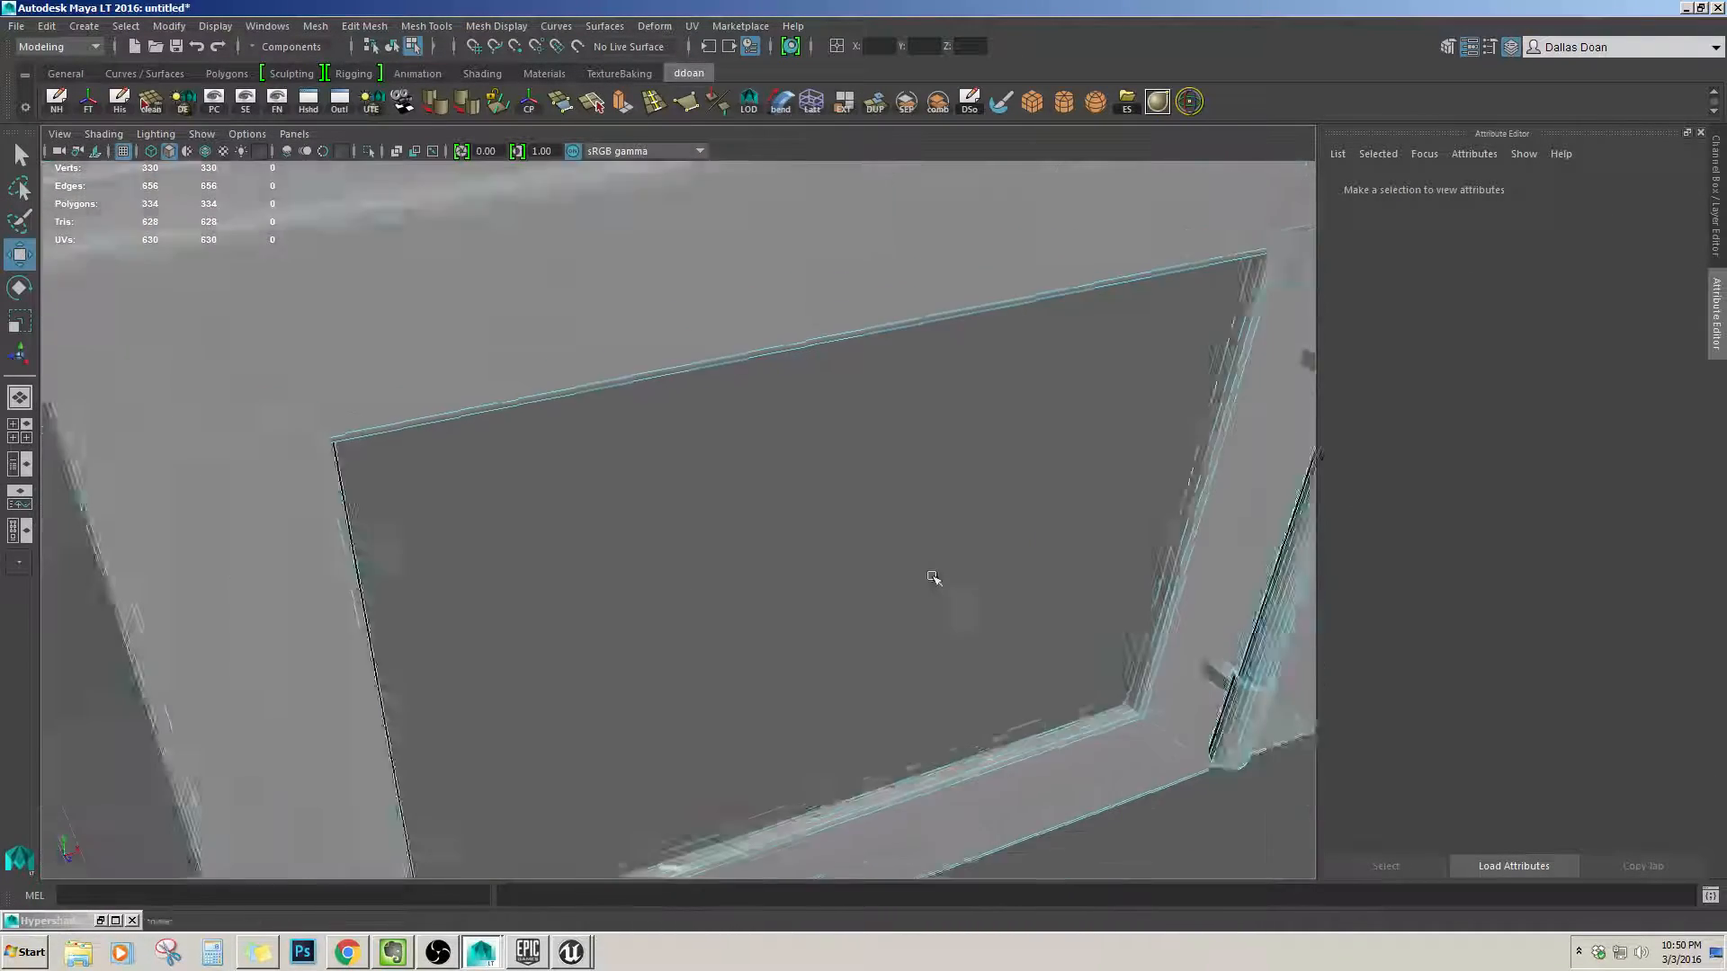
click(769, 442)
alt+drag(929, 578, 805, 450)
scroll(770, 441, down, 4)
click(146, 501)
scroll(702, 531, up, 4)
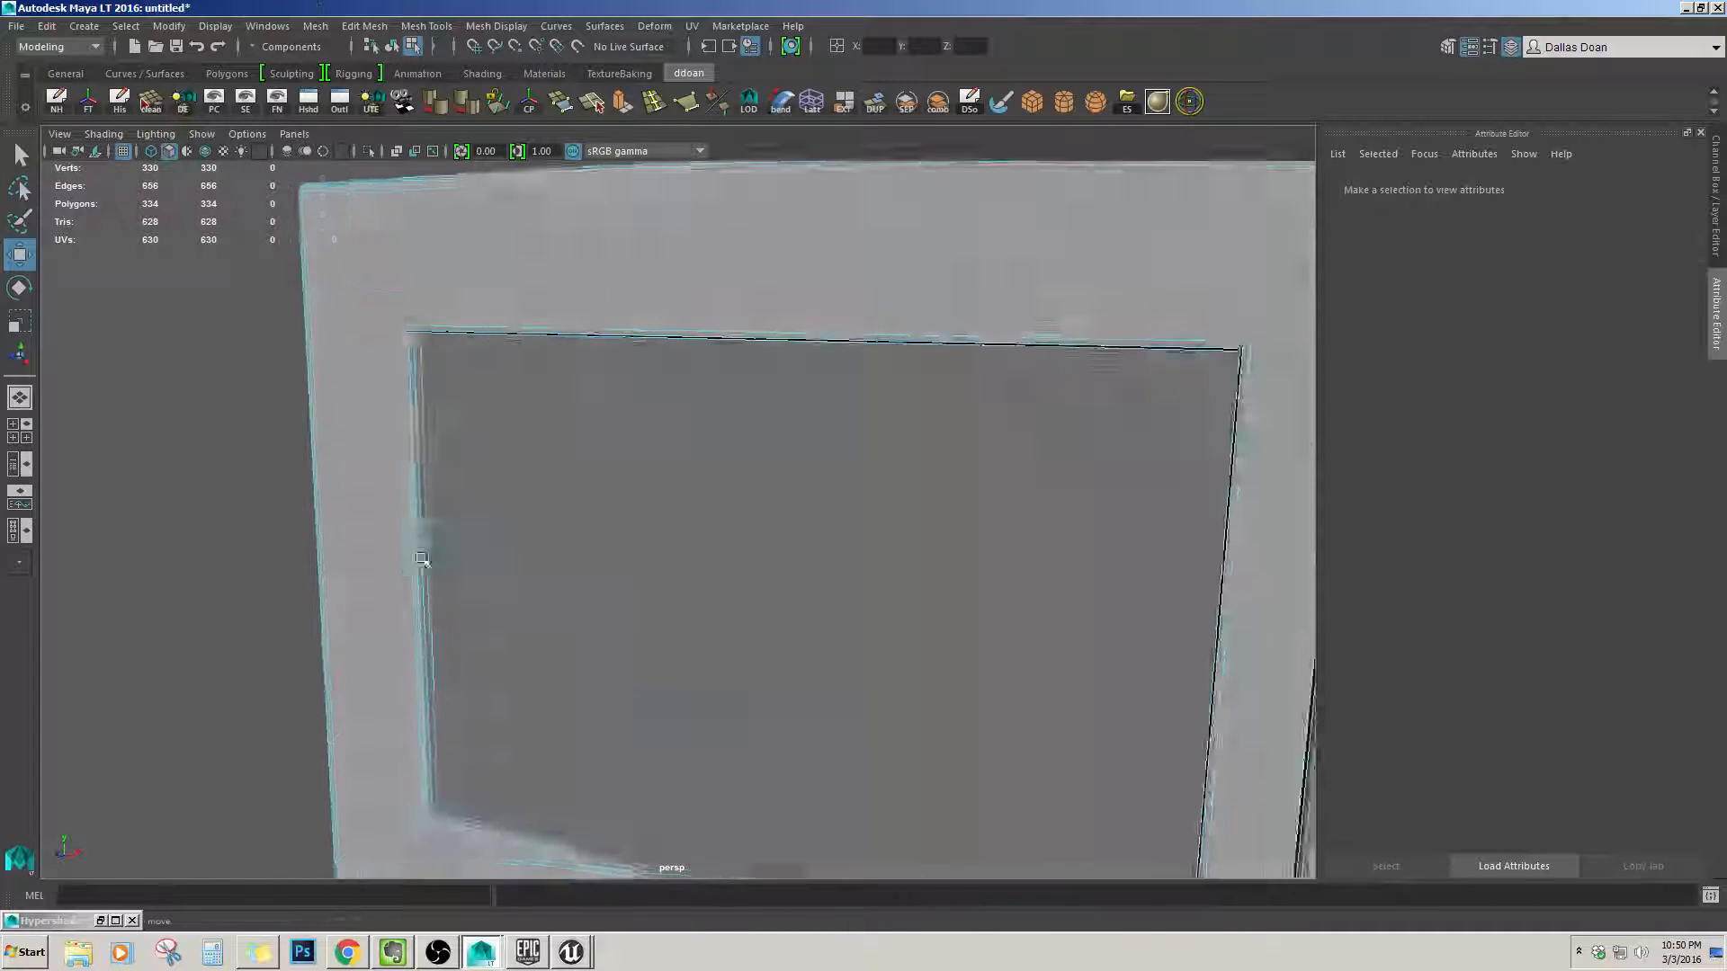
scroll(719, 548, down, 4)
alt+drag(720, 548, 791, 585)
Create a polygon cube, scale it up, and place it inside the microwave behind the door's window.
click(1032, 101)
scroll(732, 412, down, 4)
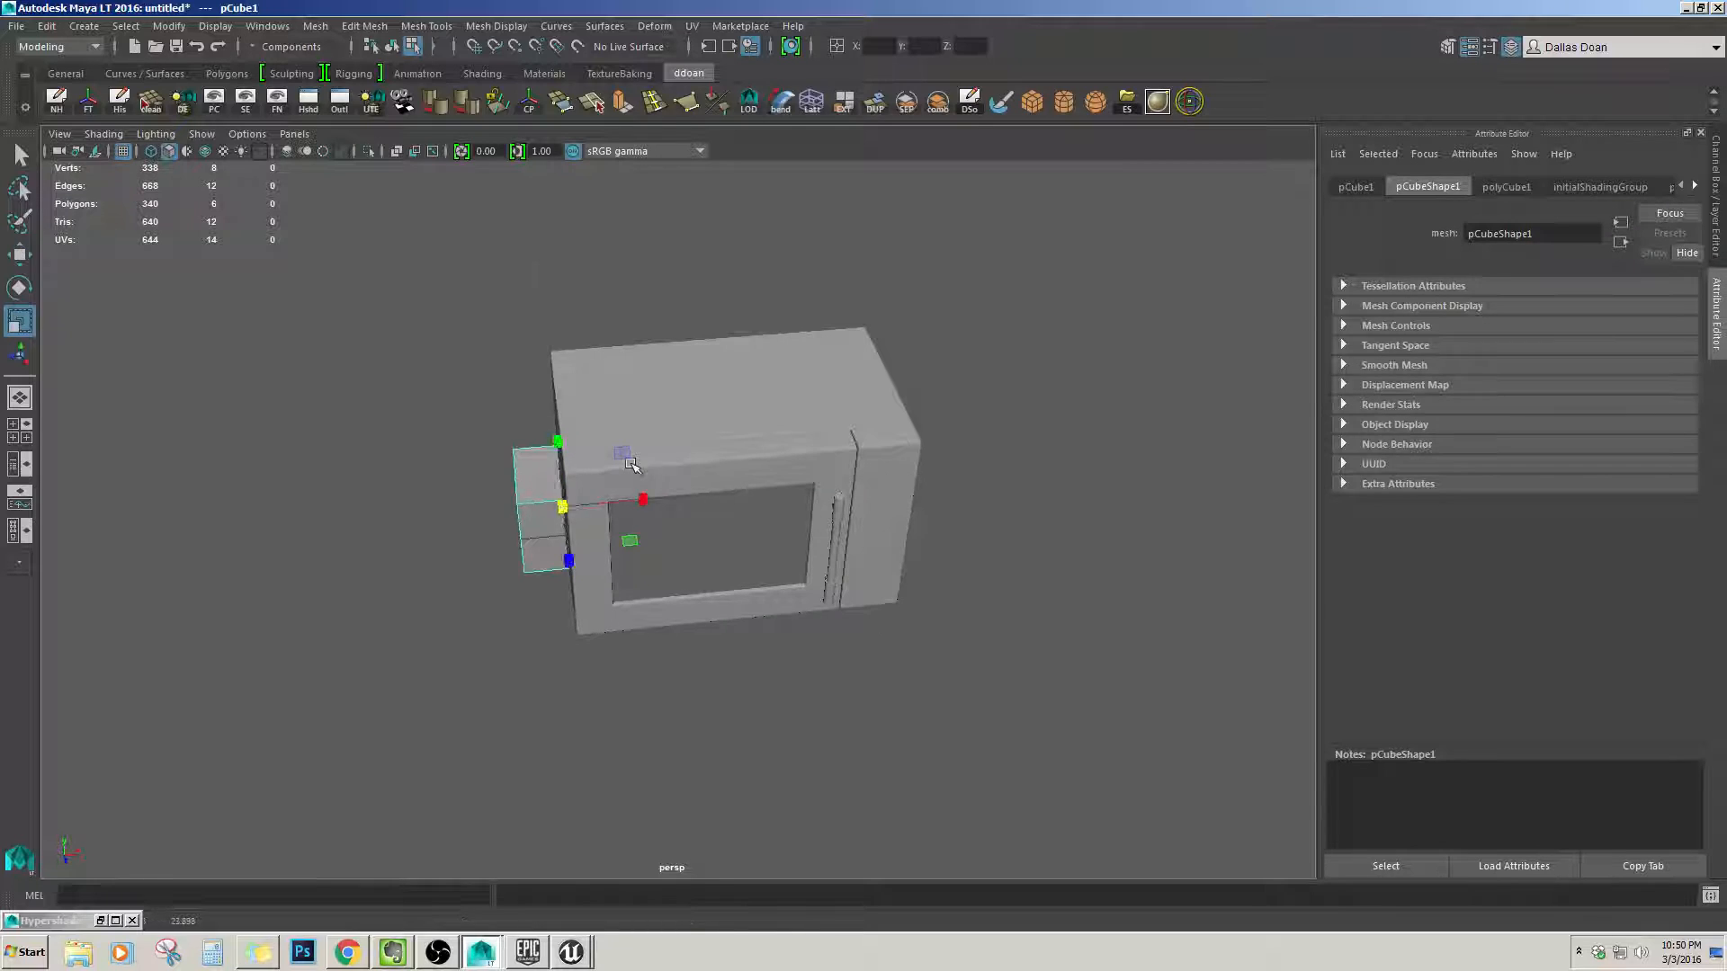
alt+drag(771, 507, 764, 467)
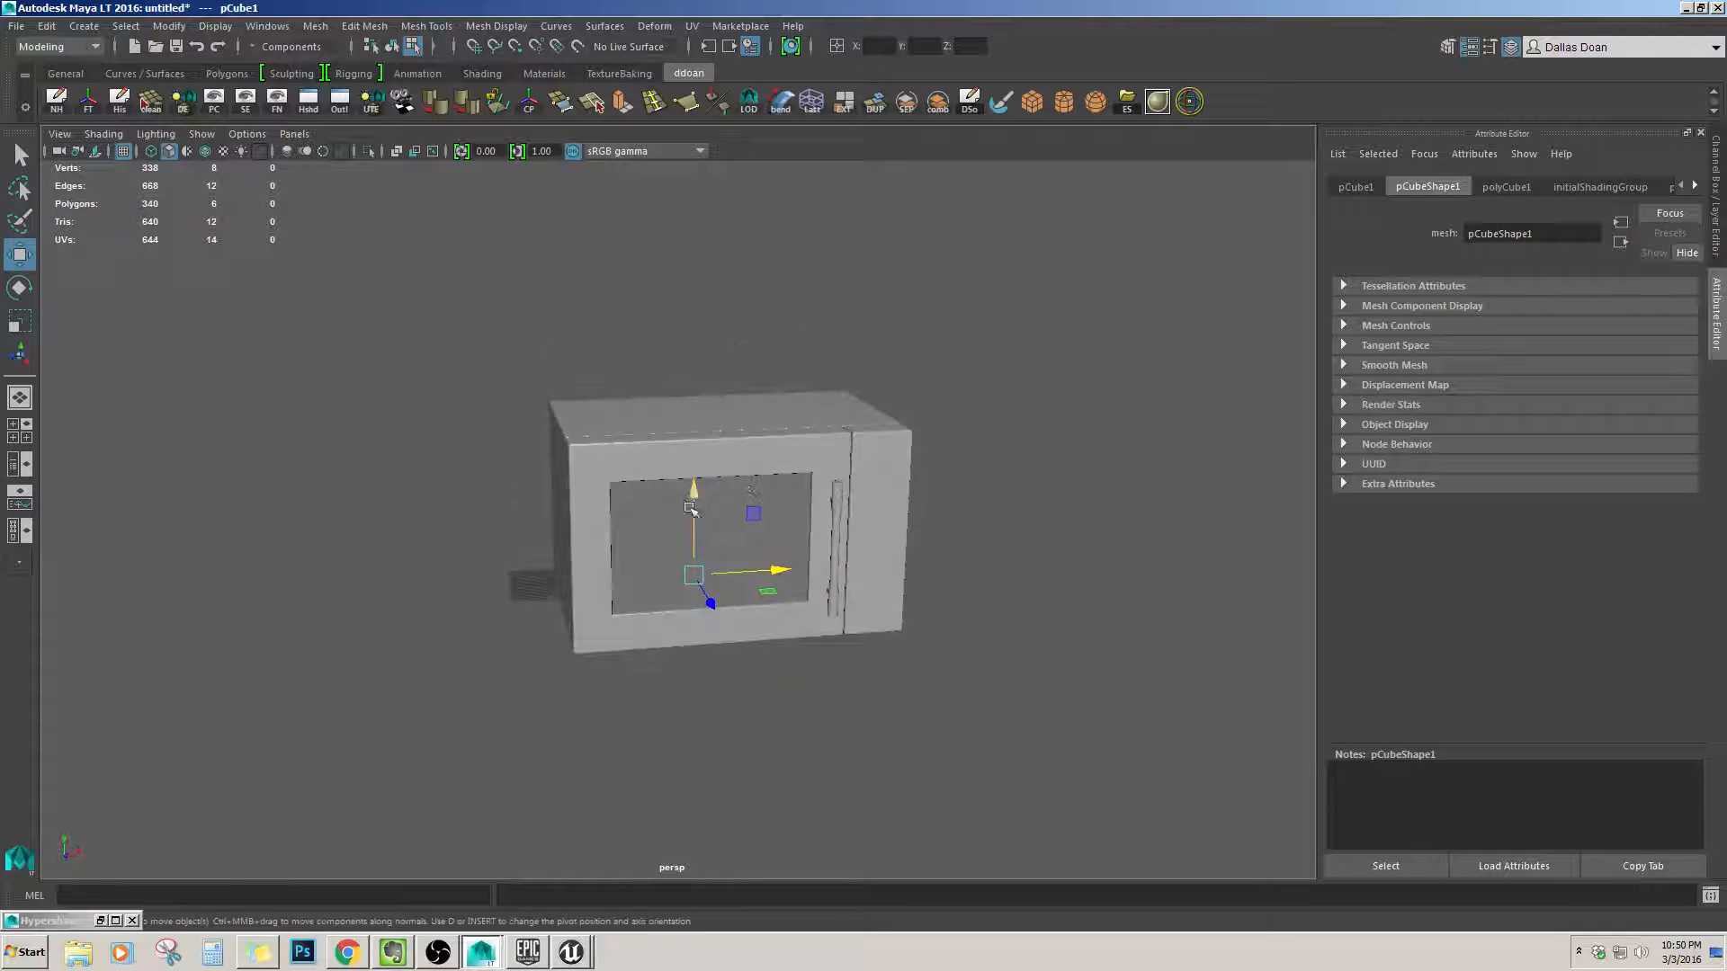
alt+drag(690, 508, 692, 605)
alt+drag(689, 461, 732, 564)
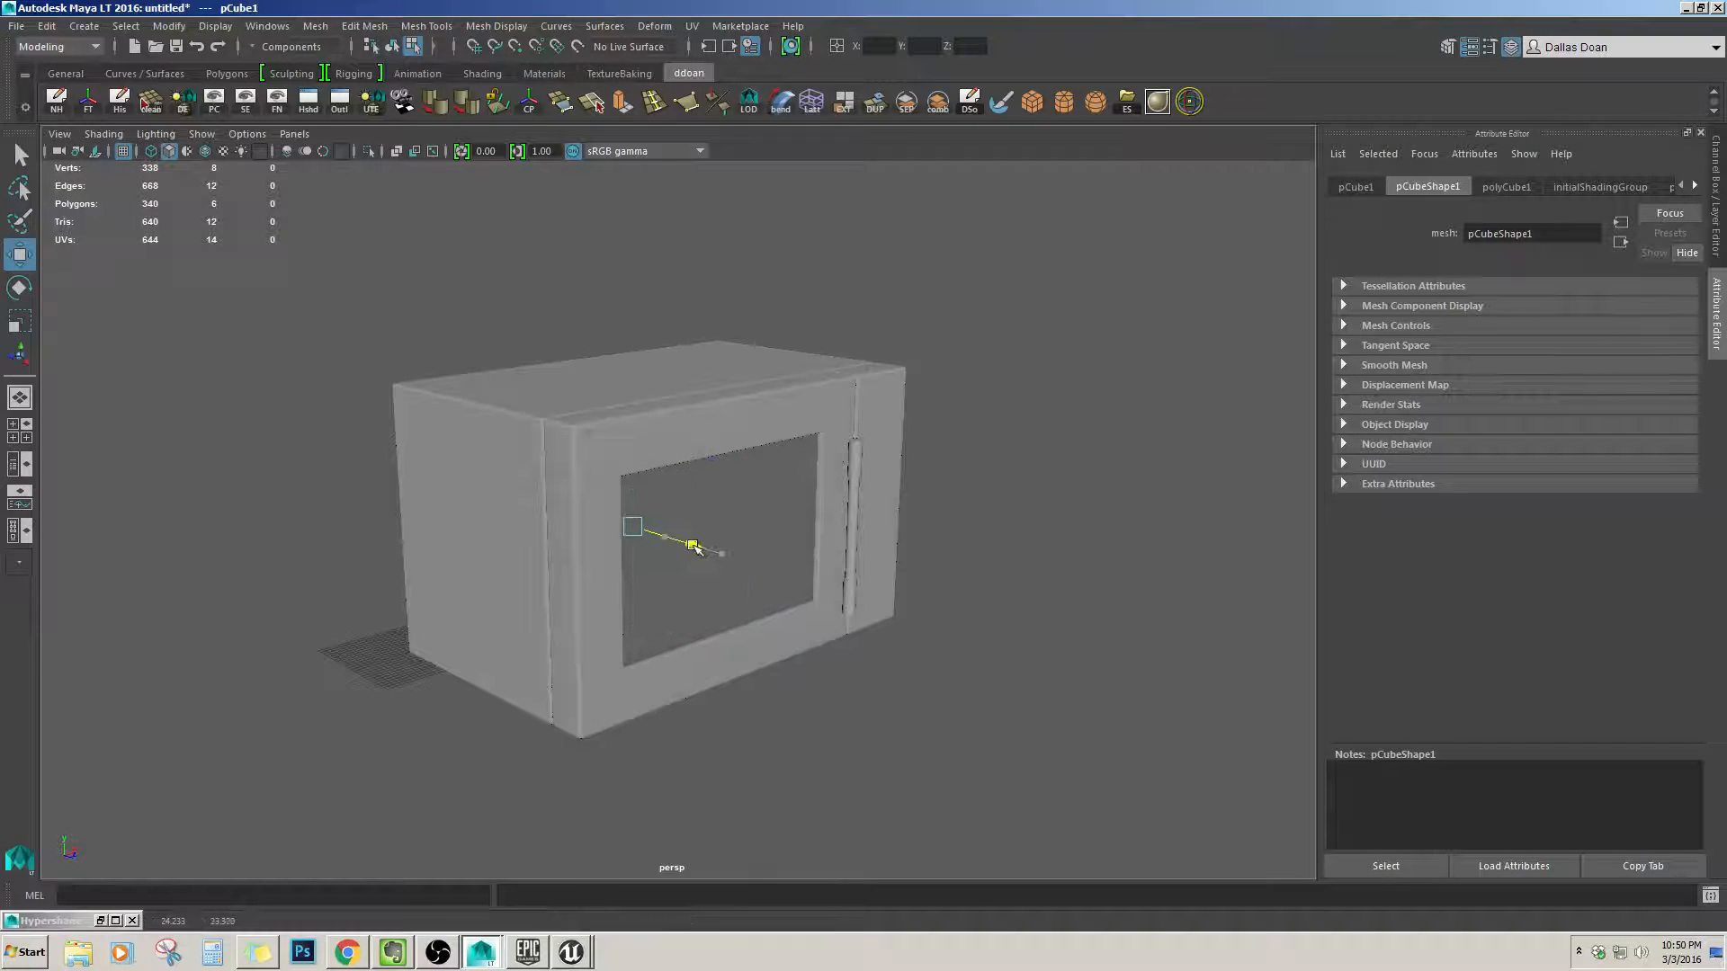
alt+drag(752, 461, 760, 511)
key(d)
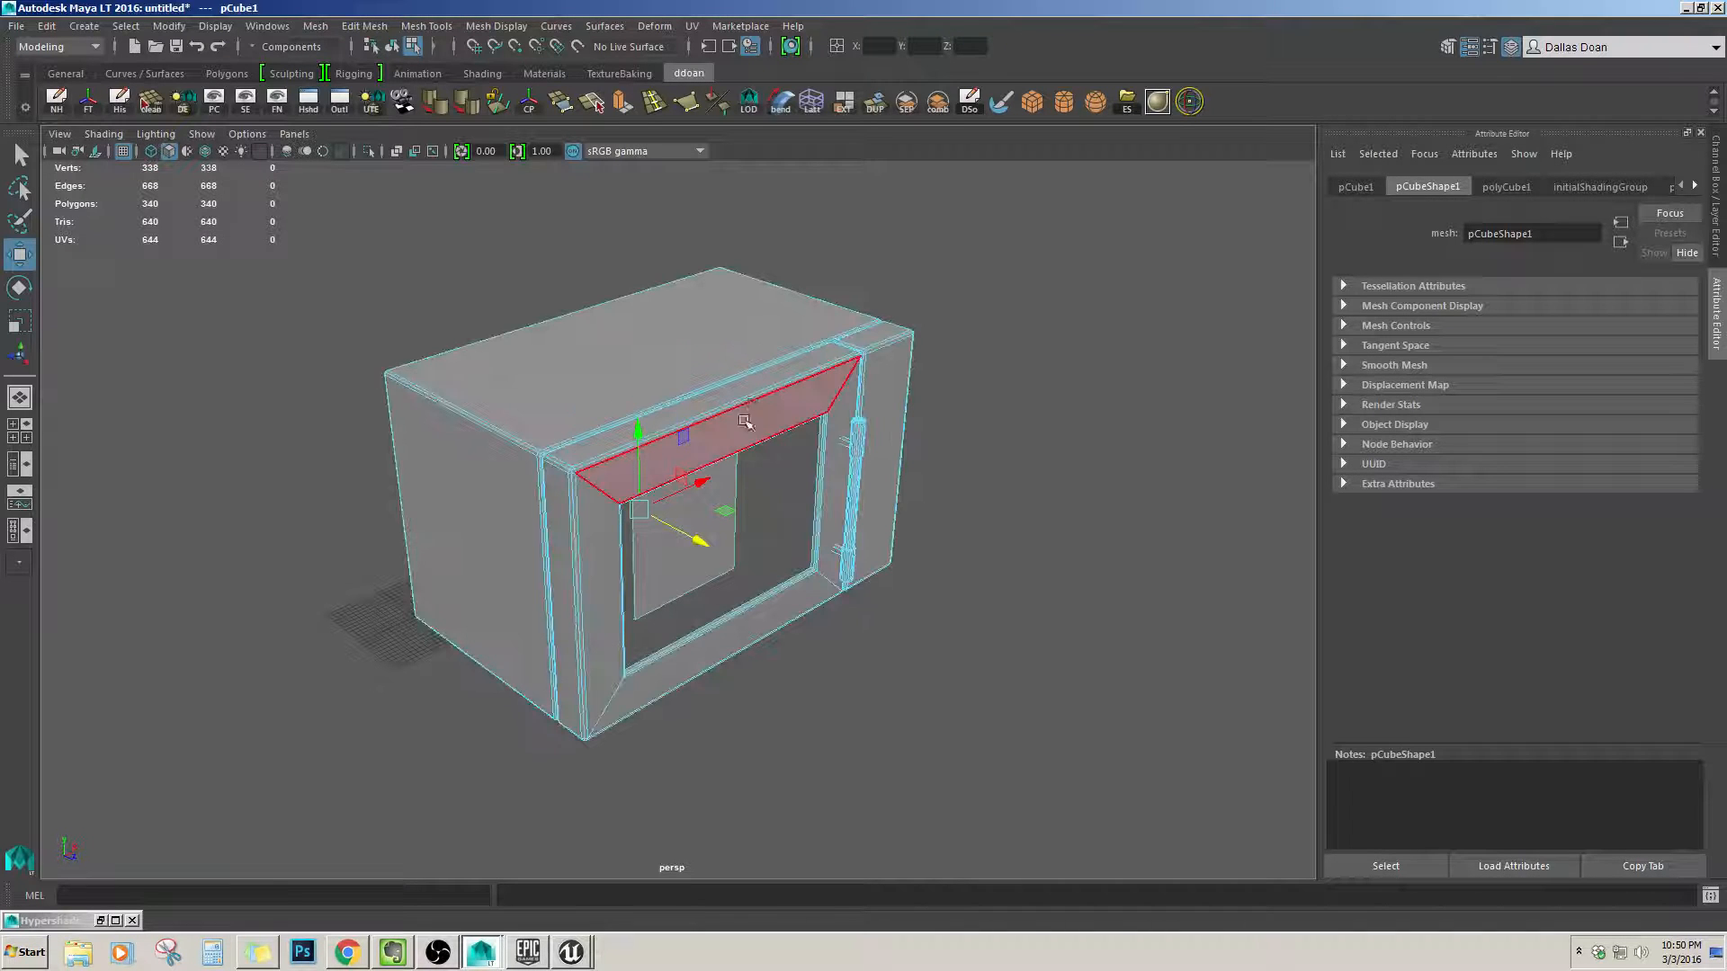
Delete the large face across the back of the isolated door, and return to the whole microwave in object mode.
key(ctrl+1)
mouse_move(752, 419)
alt+mouse_down()
mouse_move(899, 467)
mouse_move(721, 422)
mouse_move(721, 474)
mouse_move(462, 429)
mouse_move(675, 436)
mouse_move(647, 465)
mouse_move(605, 428)
mouse_move(684, 441)
mouse_move(733, 425)
alt+mouse_up()
click(717, 453)
scroll(717, 453, up, 3)
key(Delete)
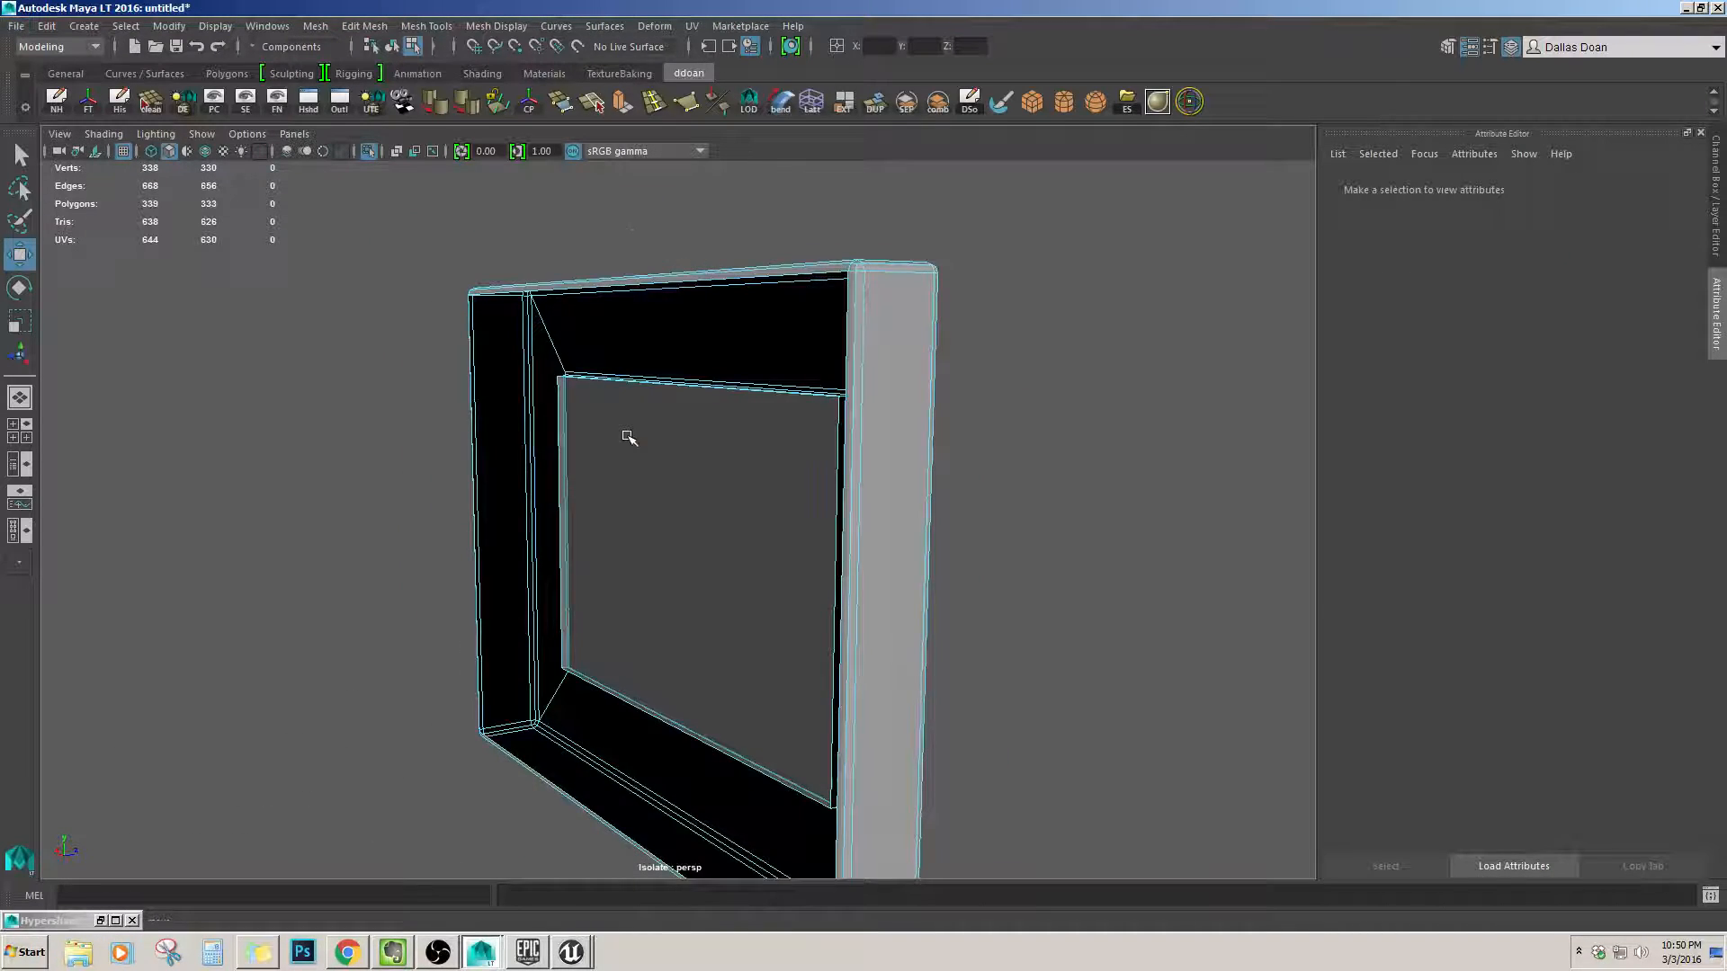
mouse_move(628, 438)
alt+mouse_down()
mouse_move(574, 462)
mouse_move(671, 505)
mouse_move(713, 497)
mouse_move(613, 512)
mouse_move(636, 432)
alt+mouse_up()
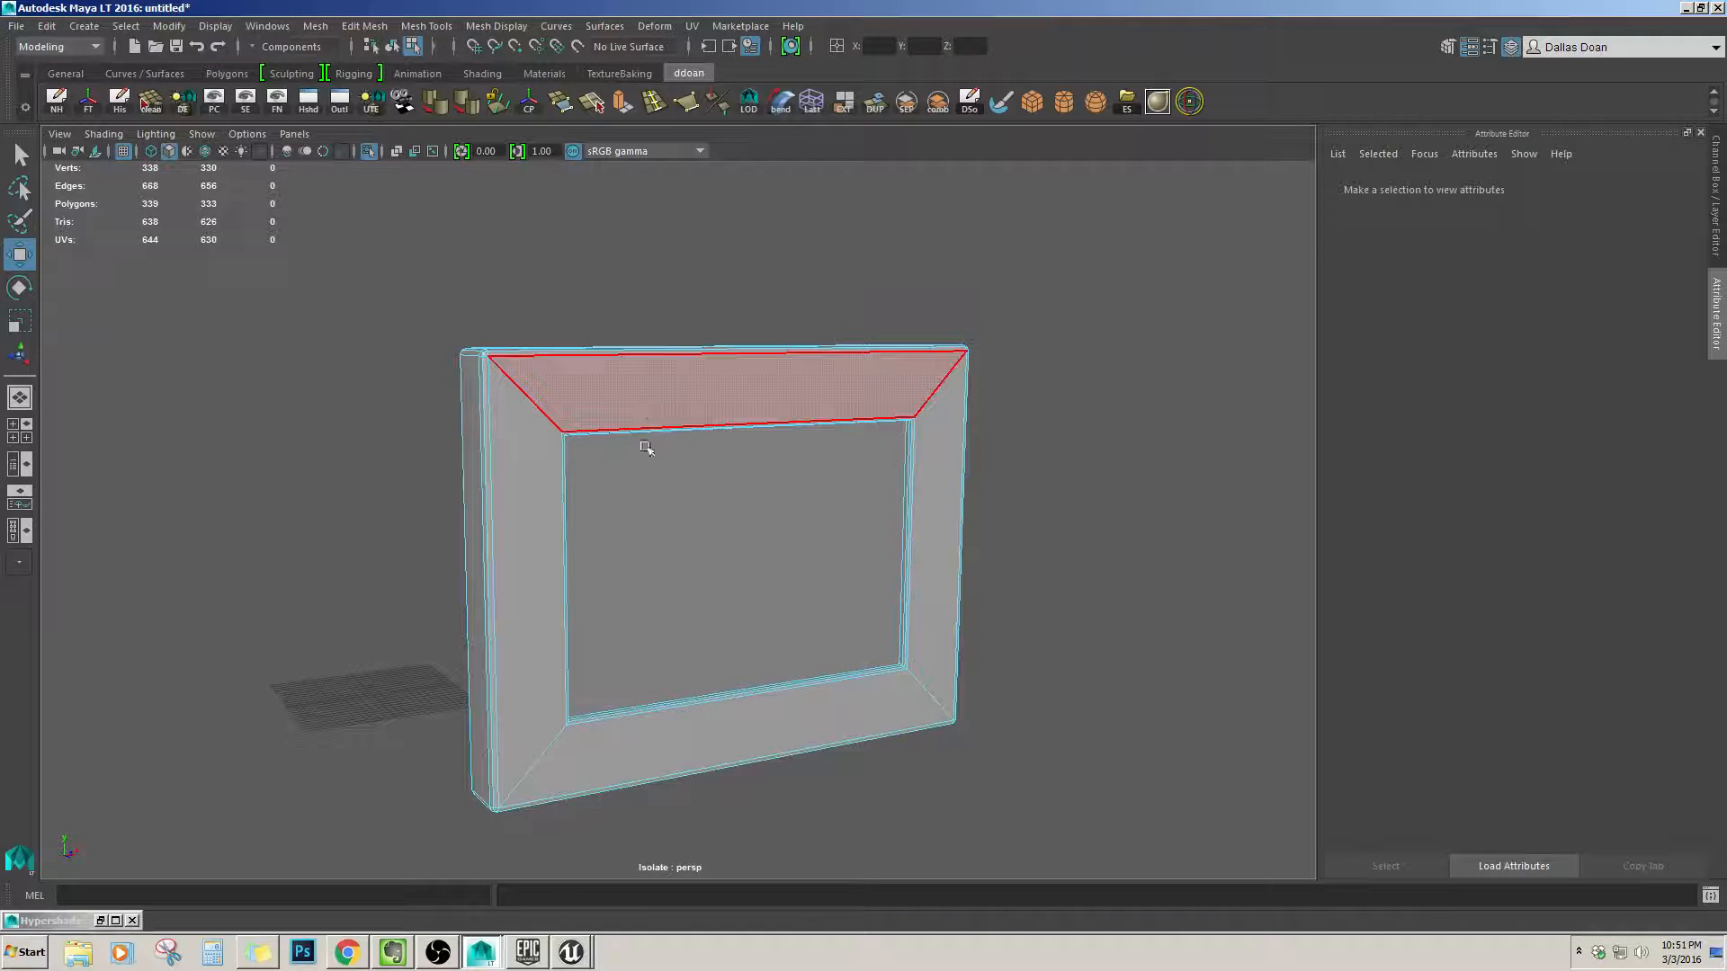
key(F8)
key(ctrl+1)
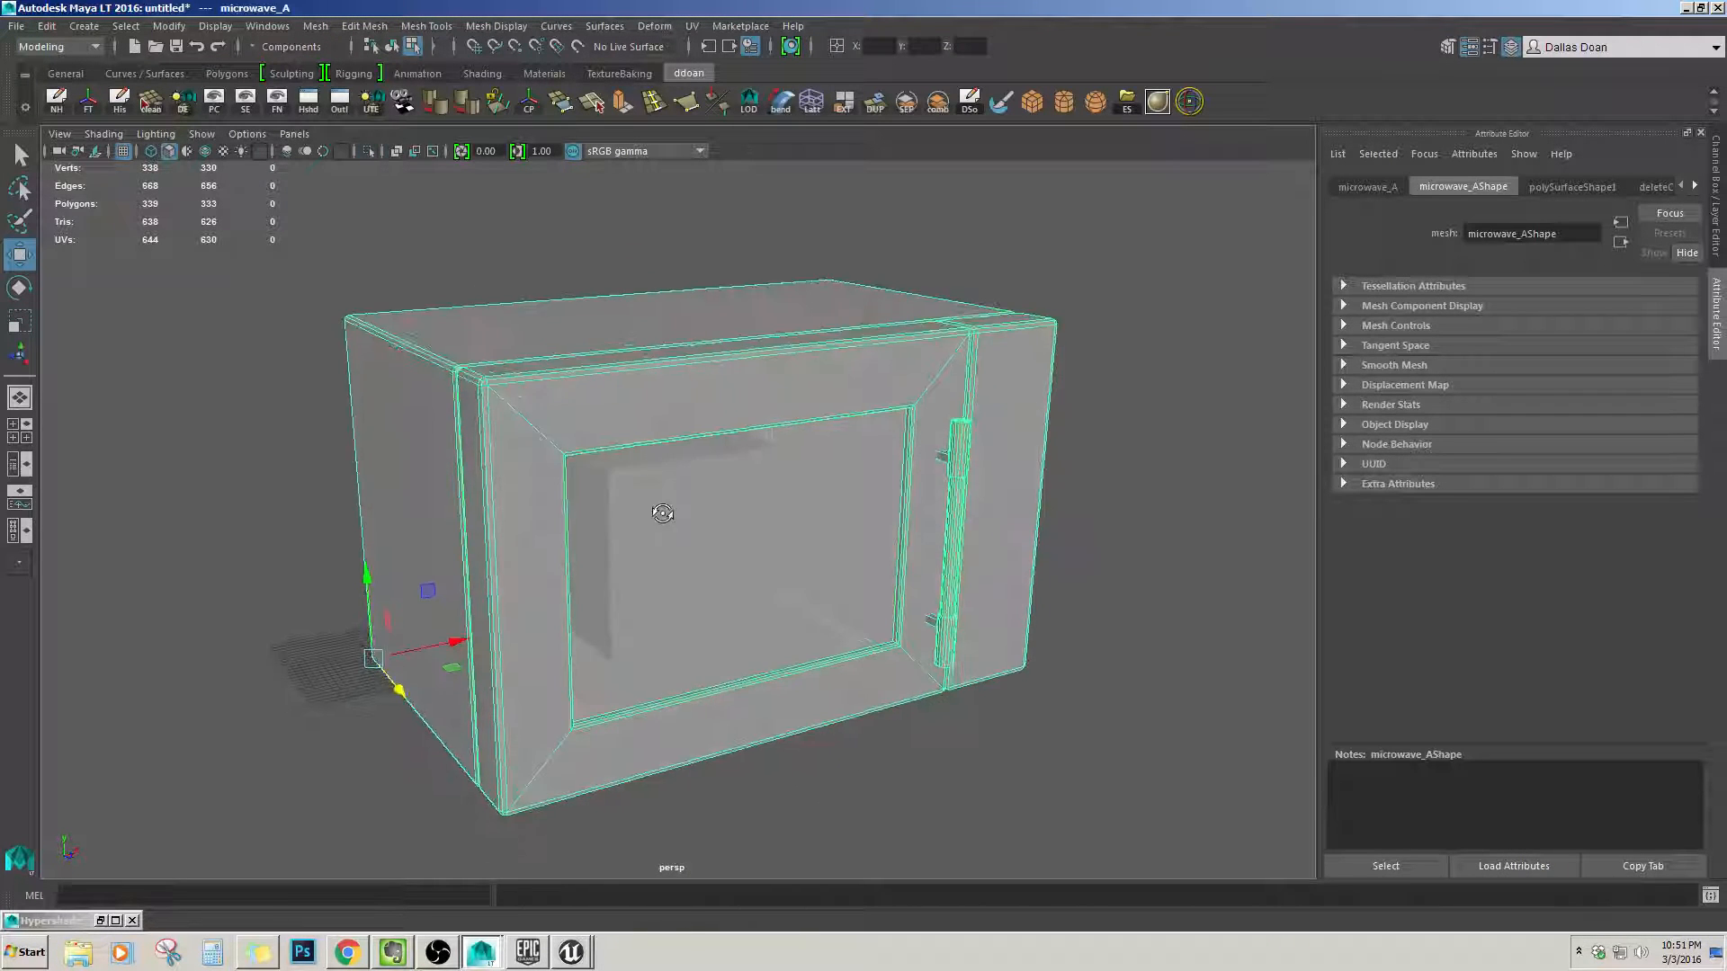
Select the microwave's body and door faces in turn to check which parts surround the window opening.
scroll(993, 513, up, 2)
alt+drag(993, 513, 687, 499)
click(687, 499)
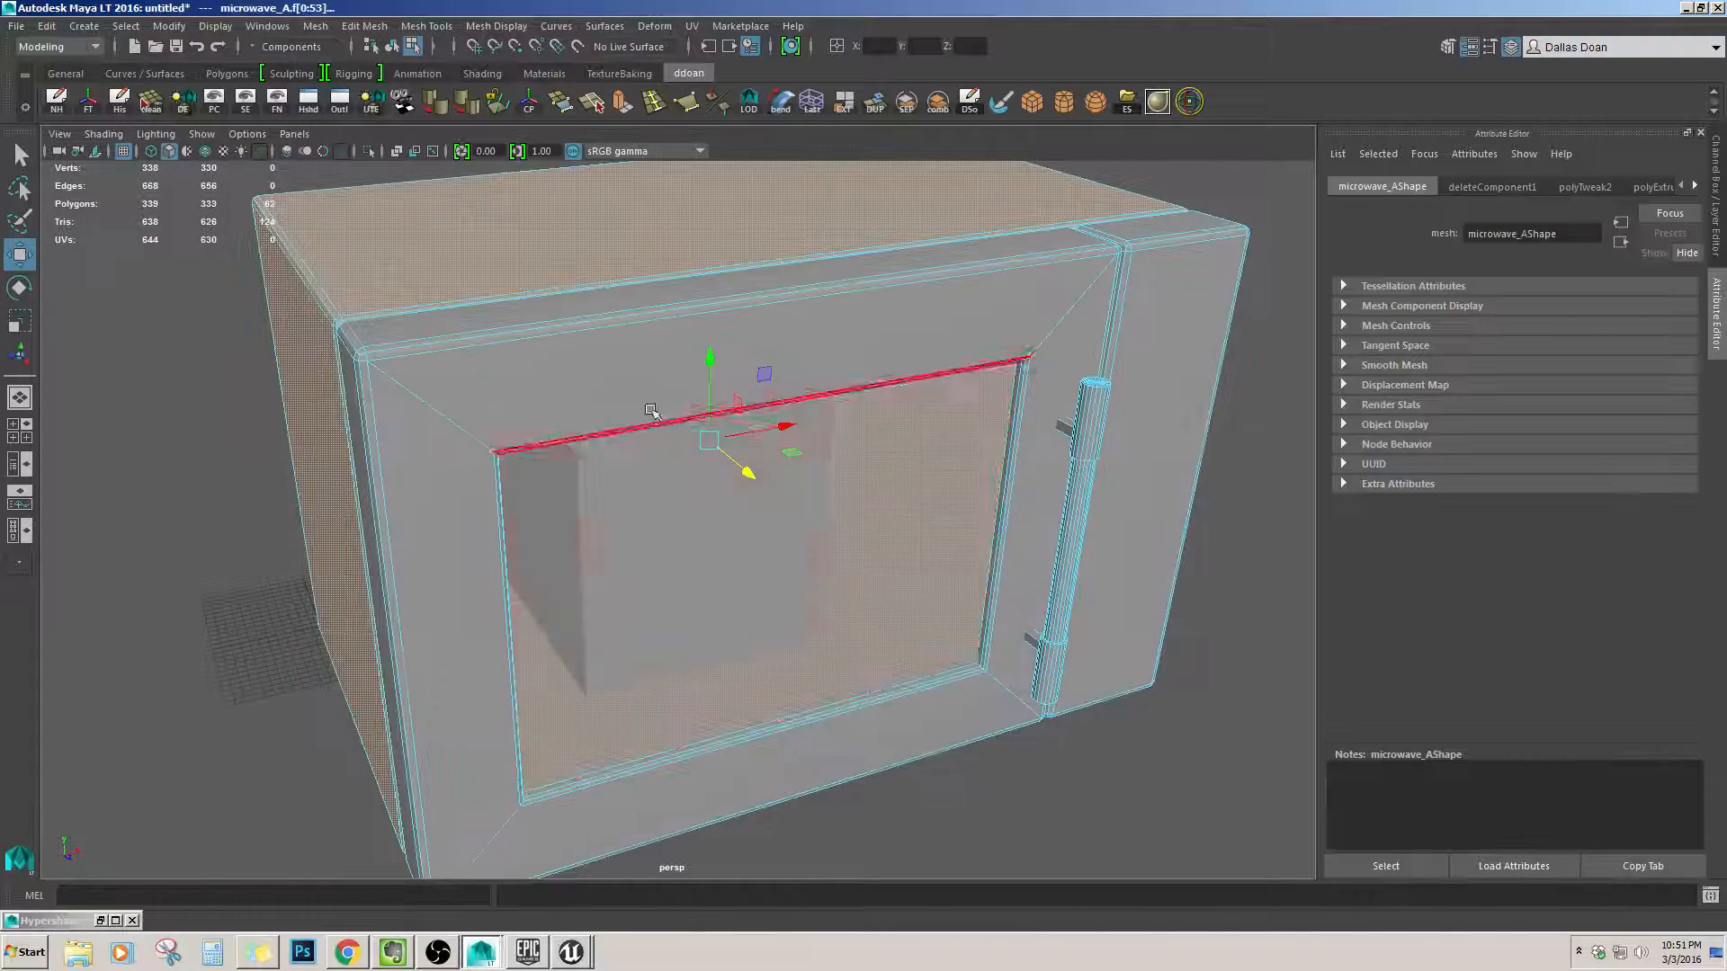
key(ctrl+shift+i)
alt+drag(651, 410, 607, 336)
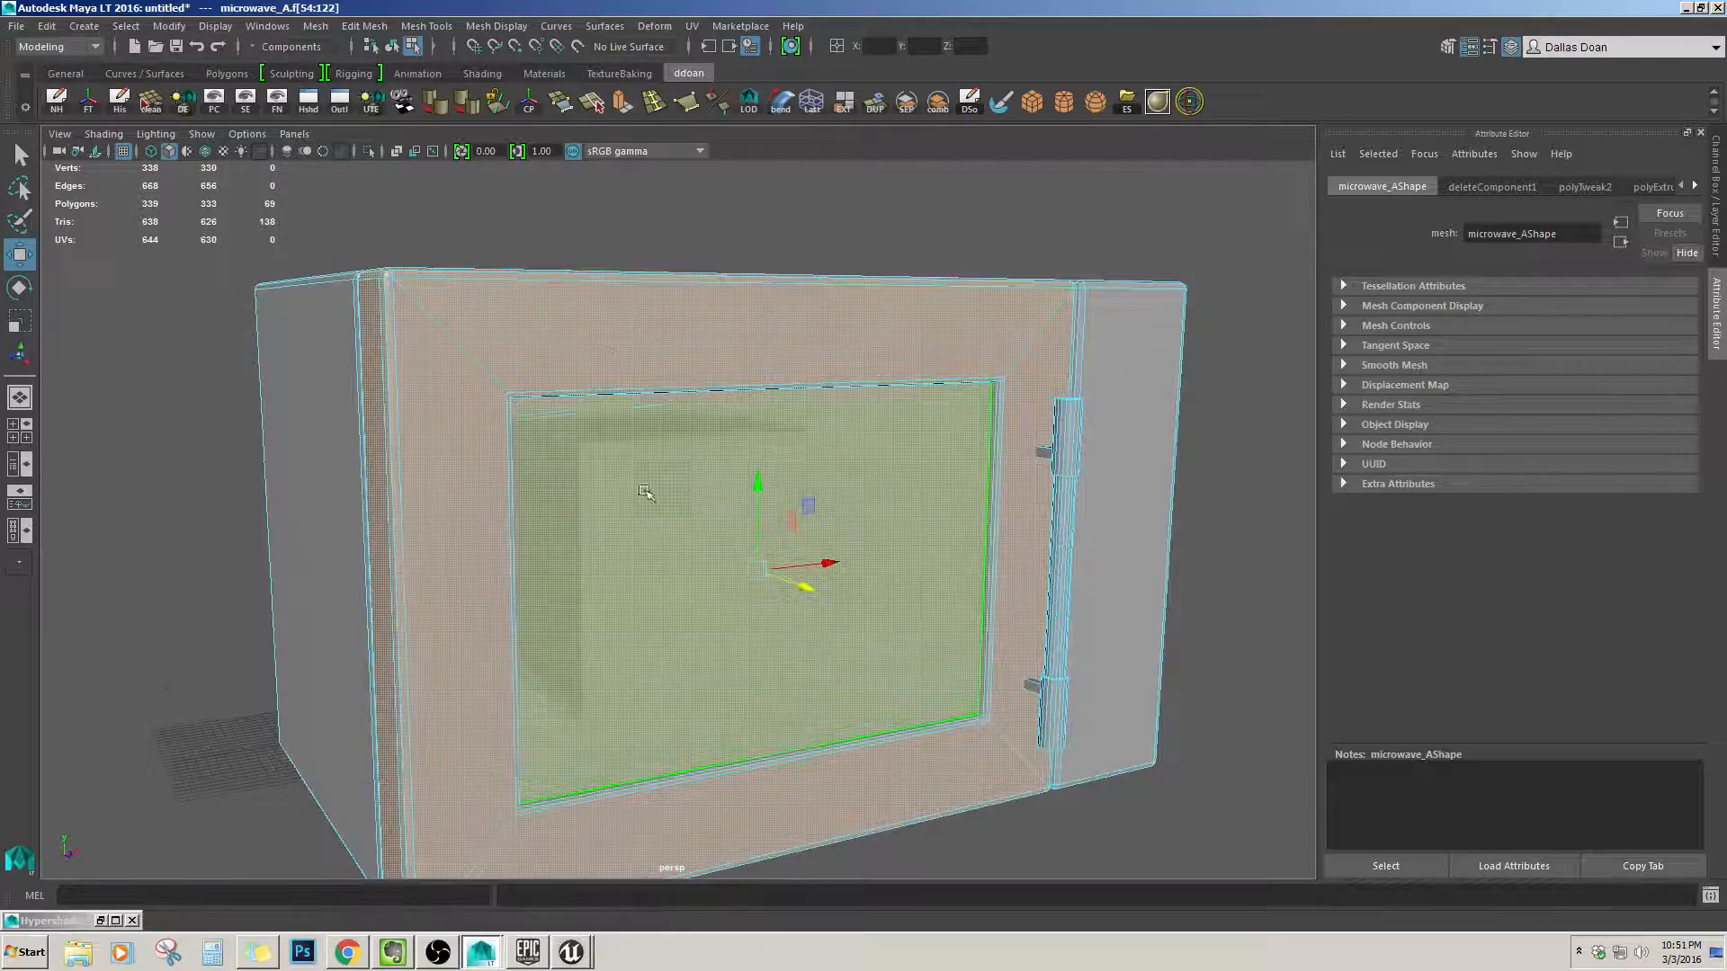
alt+drag(645, 491, 593, 436)
key(F8)
alt+drag(598, 539, 679, 468)
alt+right_drag(678, 469, 634, 479)
key(f)
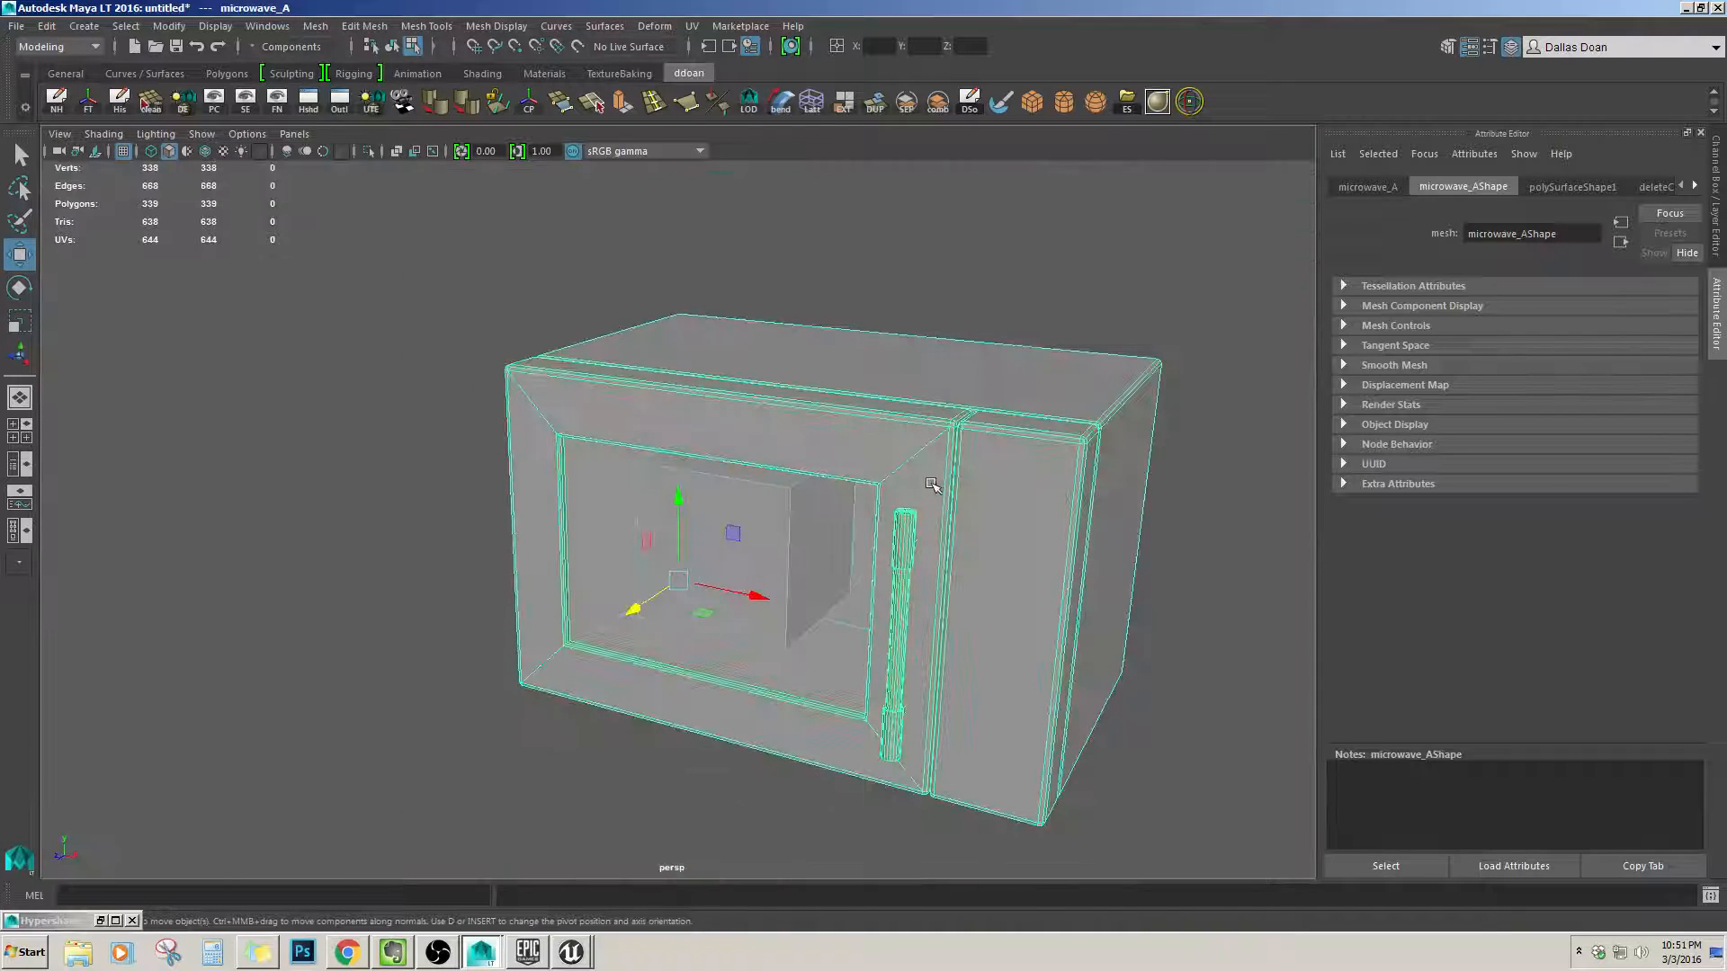
Delete the cube placed inside the microwave behind the door's window.
key(F8)
click(839, 486)
alt+drag(840, 479, 943, 551)
key(Delete)
click(824, 482)
key(F11)
scroll(846, 513, down, 1)
key(F10)
scroll(869, 516, up, 1)
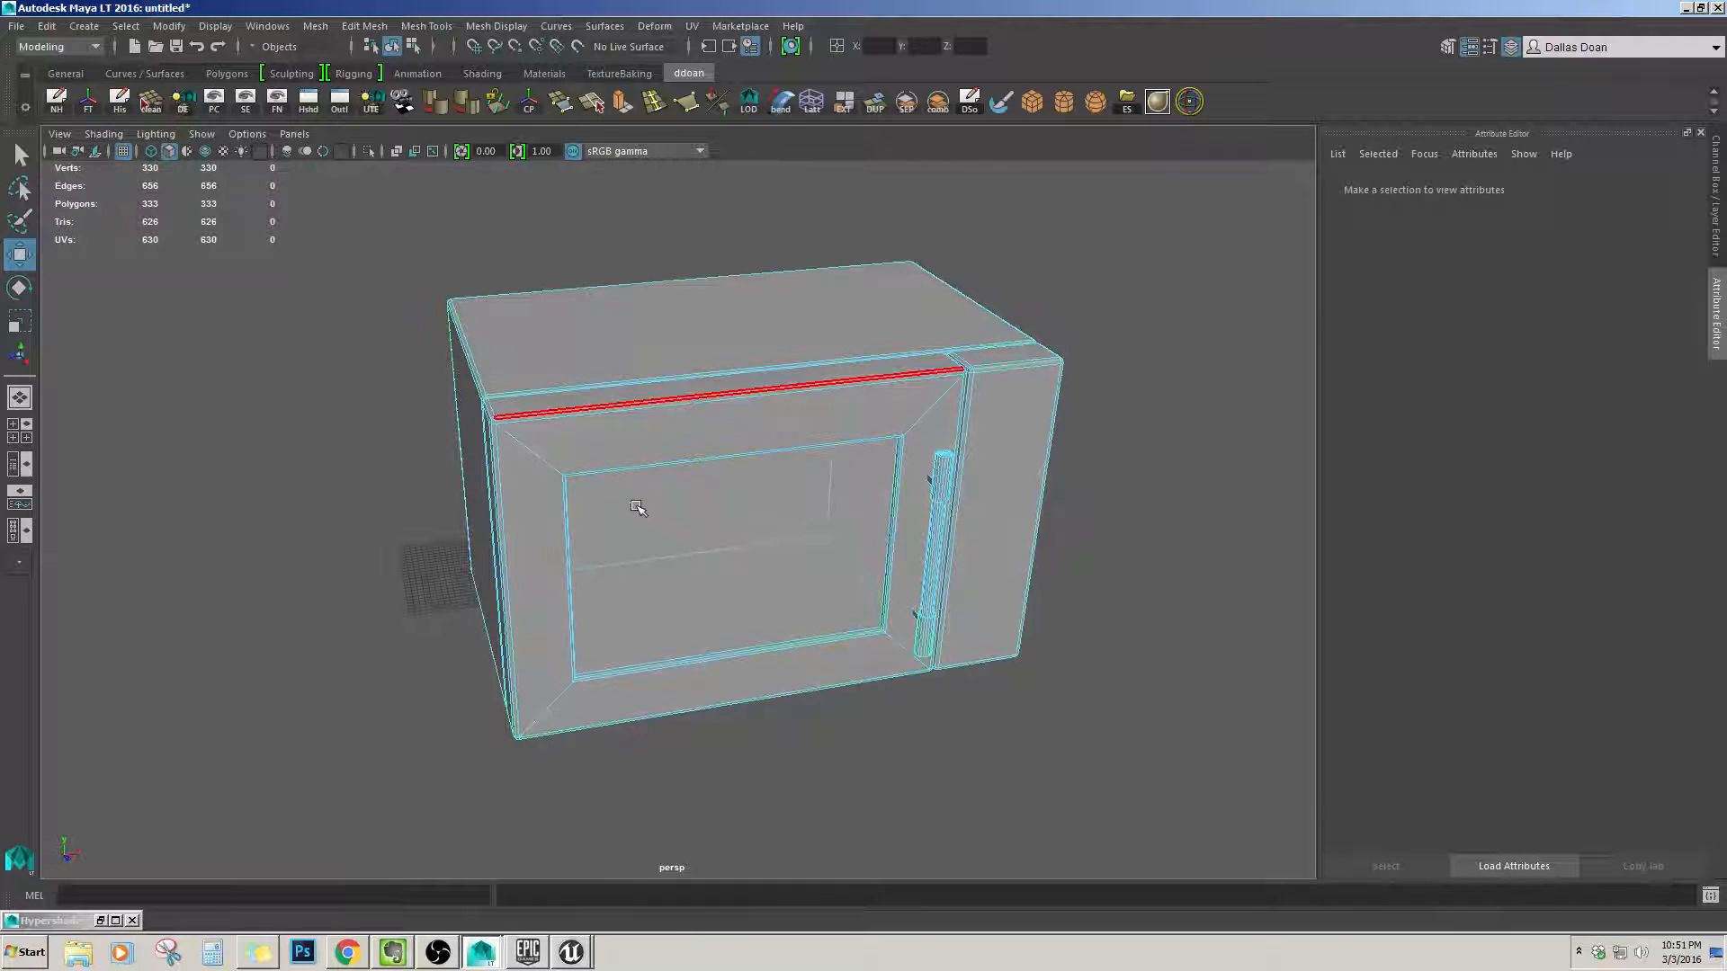
Return to object mode with the whole microwave selected and delete its construction history.
key(F8)
alt+drag(638, 508, 770, 465)
alt+right_drag(759, 470, 869, 421)
alt+drag(869, 421, 886, 448)
key(ctrl+a)
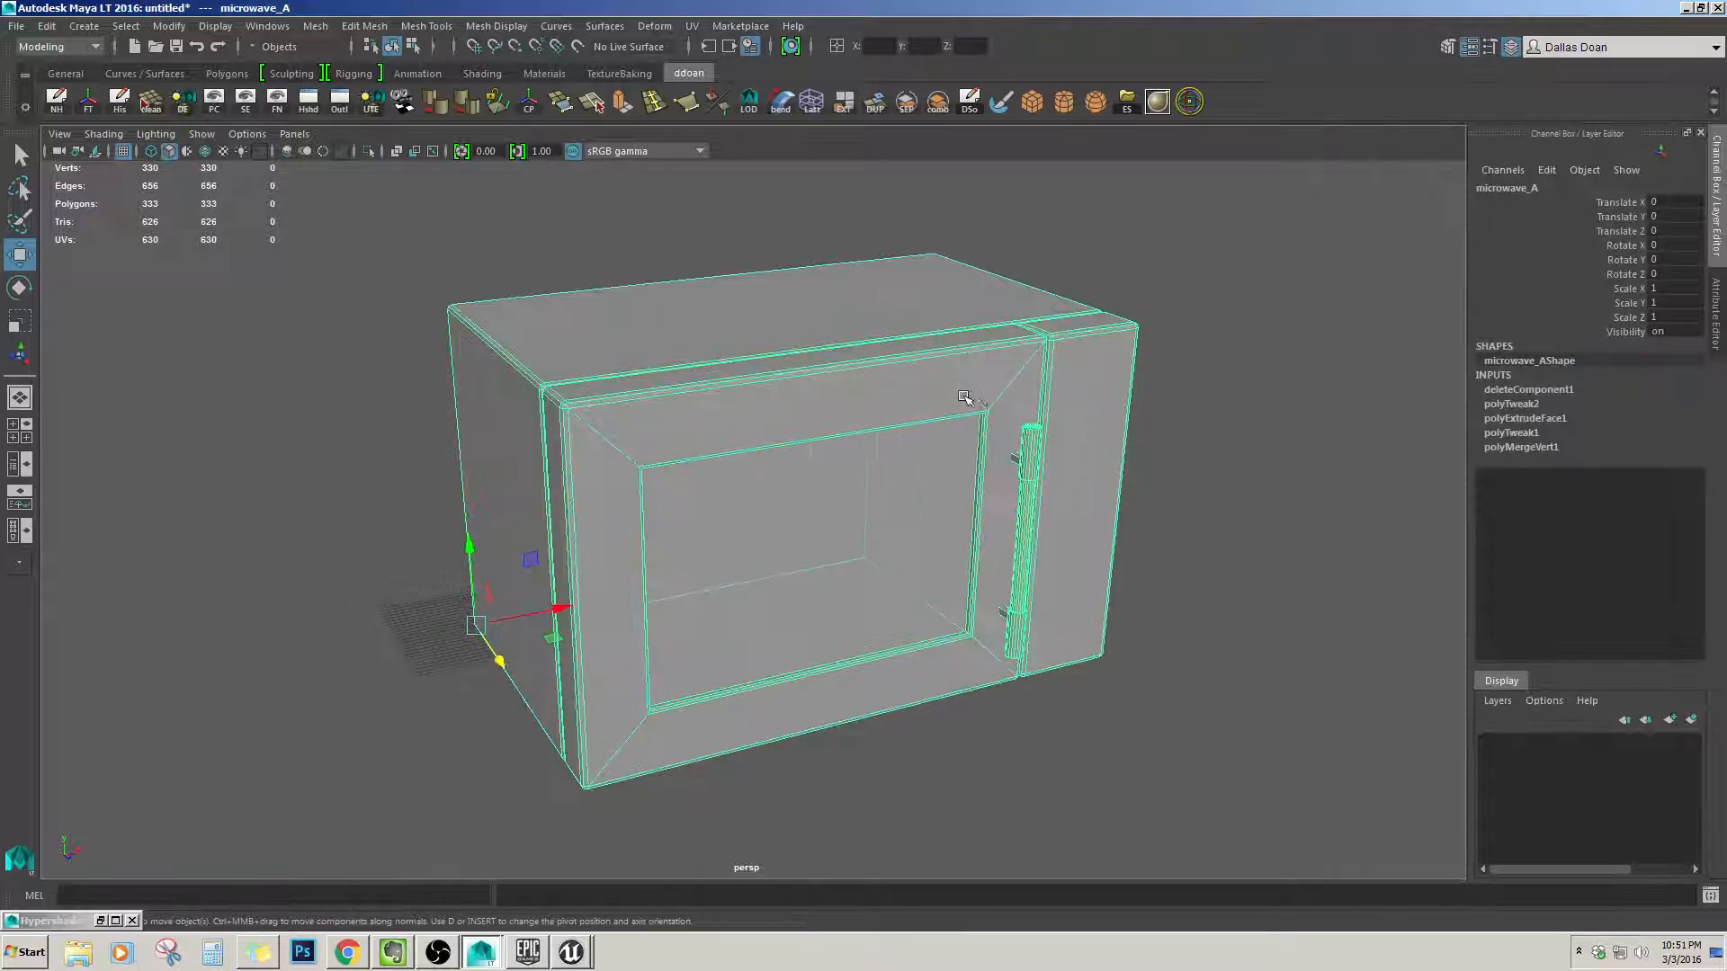
alt+middle_drag(963, 395, 869, 390)
scroll(871, 388, up, 1)
scroll(873, 388, down, 1)
alt+drag(873, 388, 859, 419)
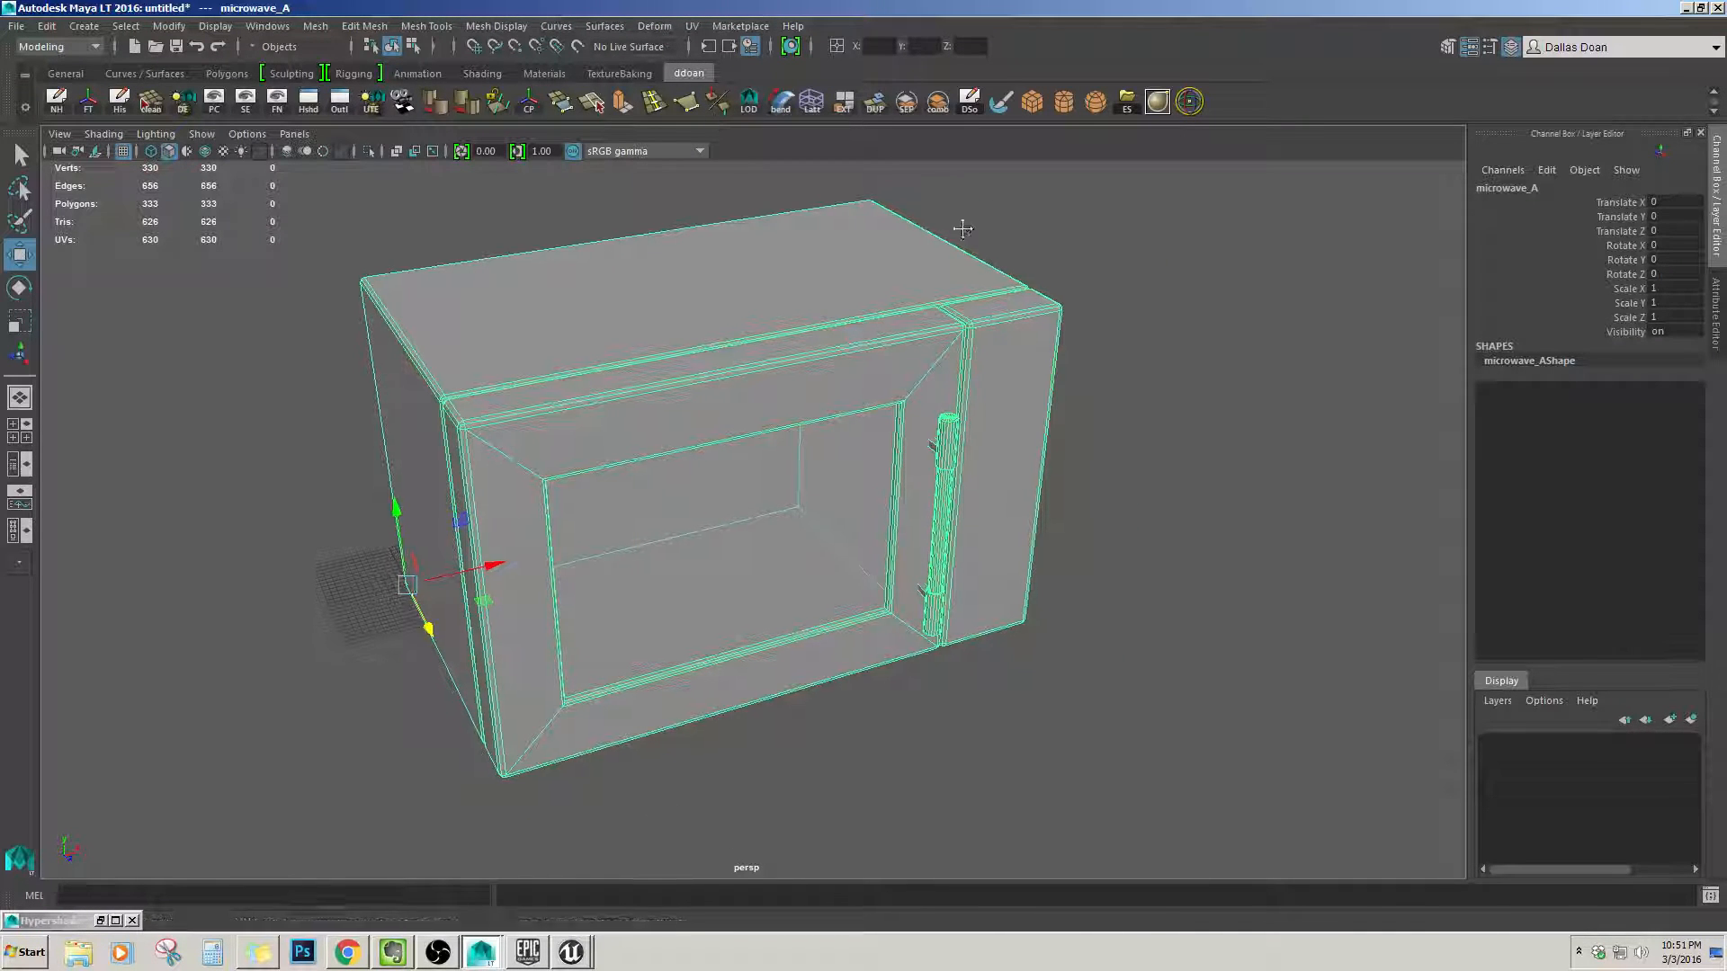
alt+drag(959, 228, 914, 262)
click(294, 134)
mouse_move(378, 256)
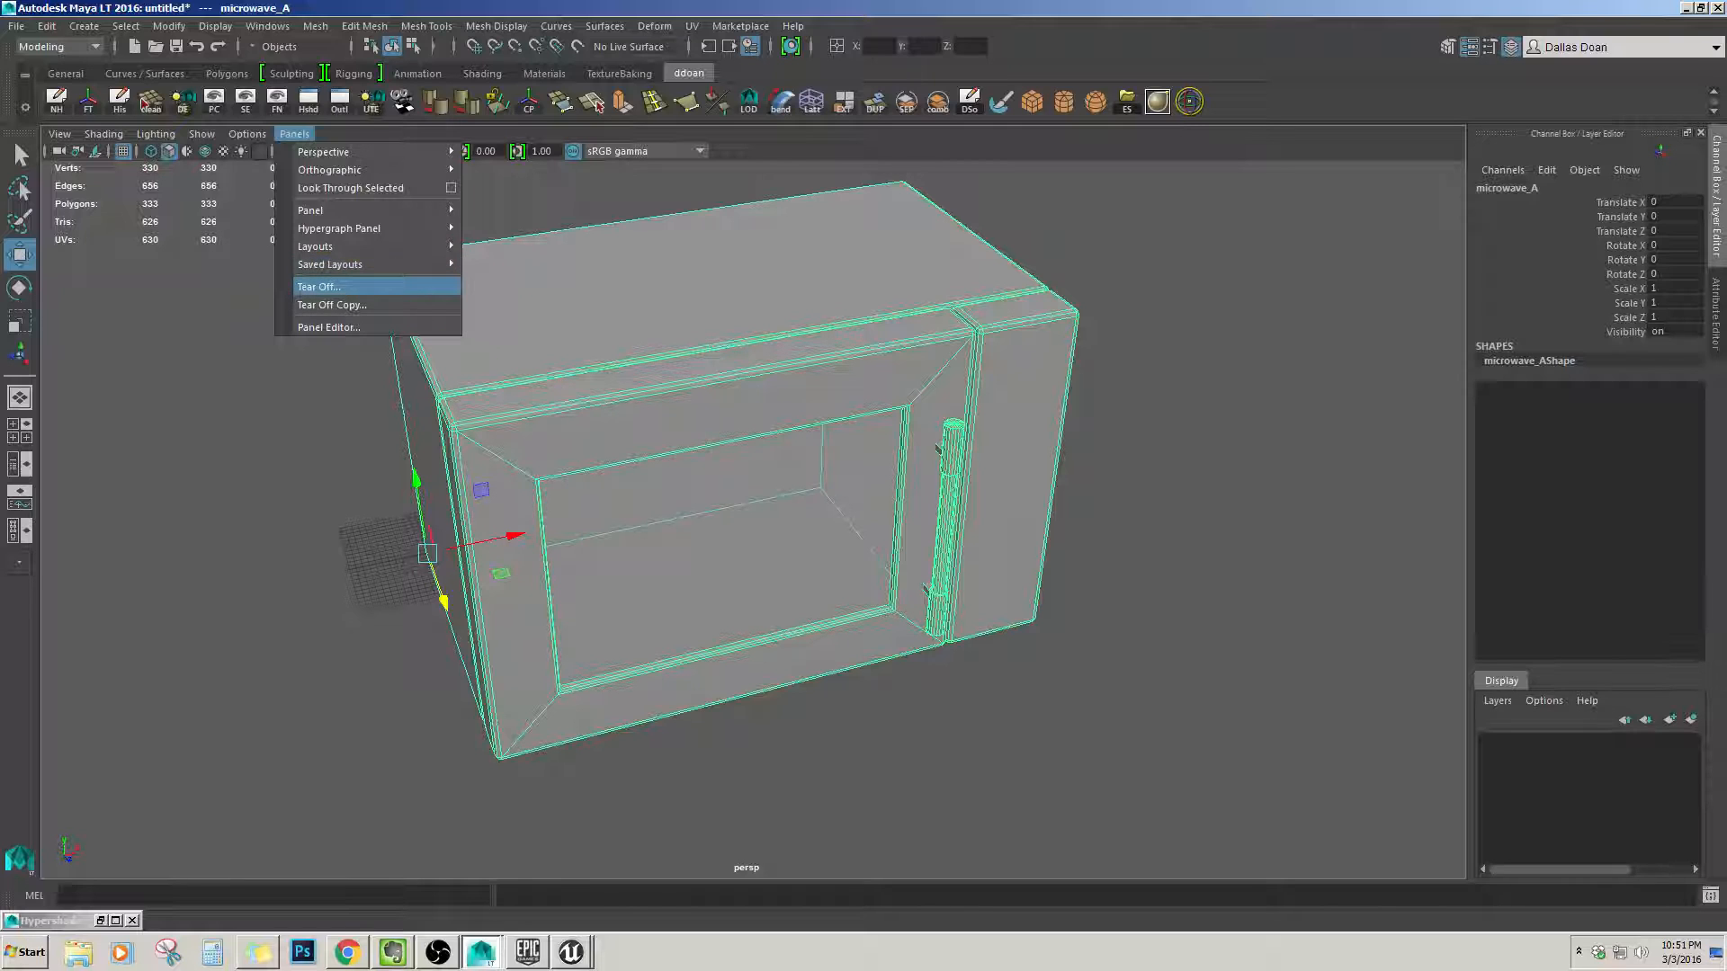
click(382, 286)
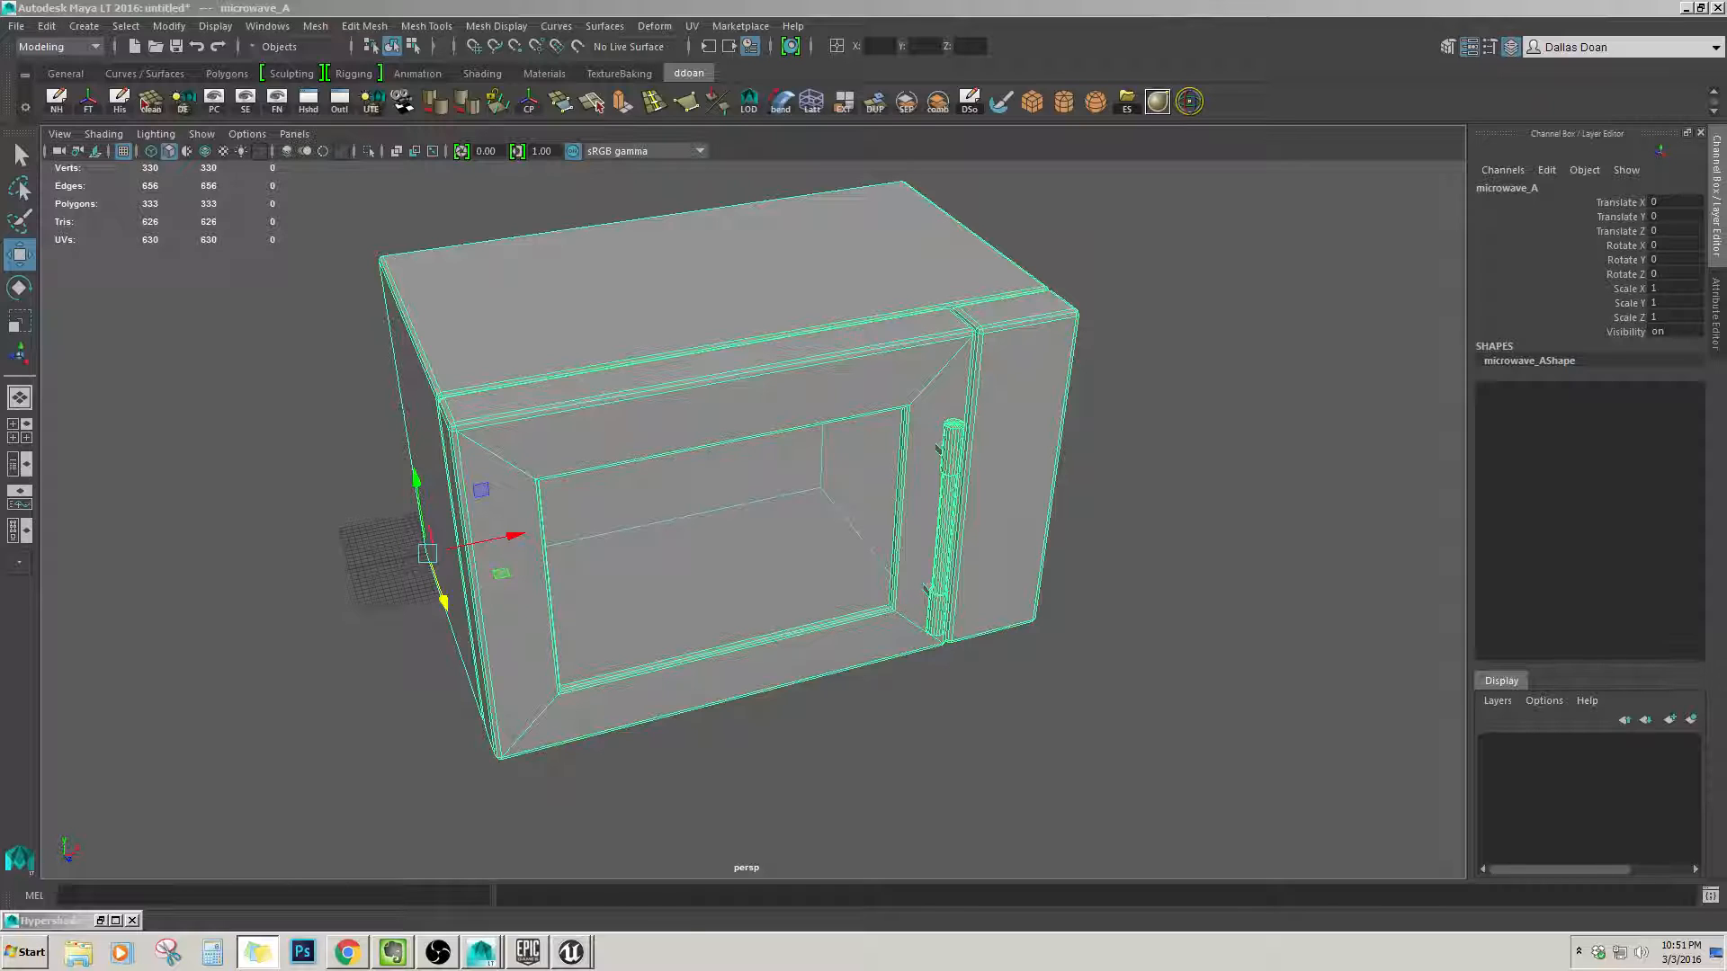
alt+drag(722, 459, 750, 395)
scroll(750, 395, up, 2)
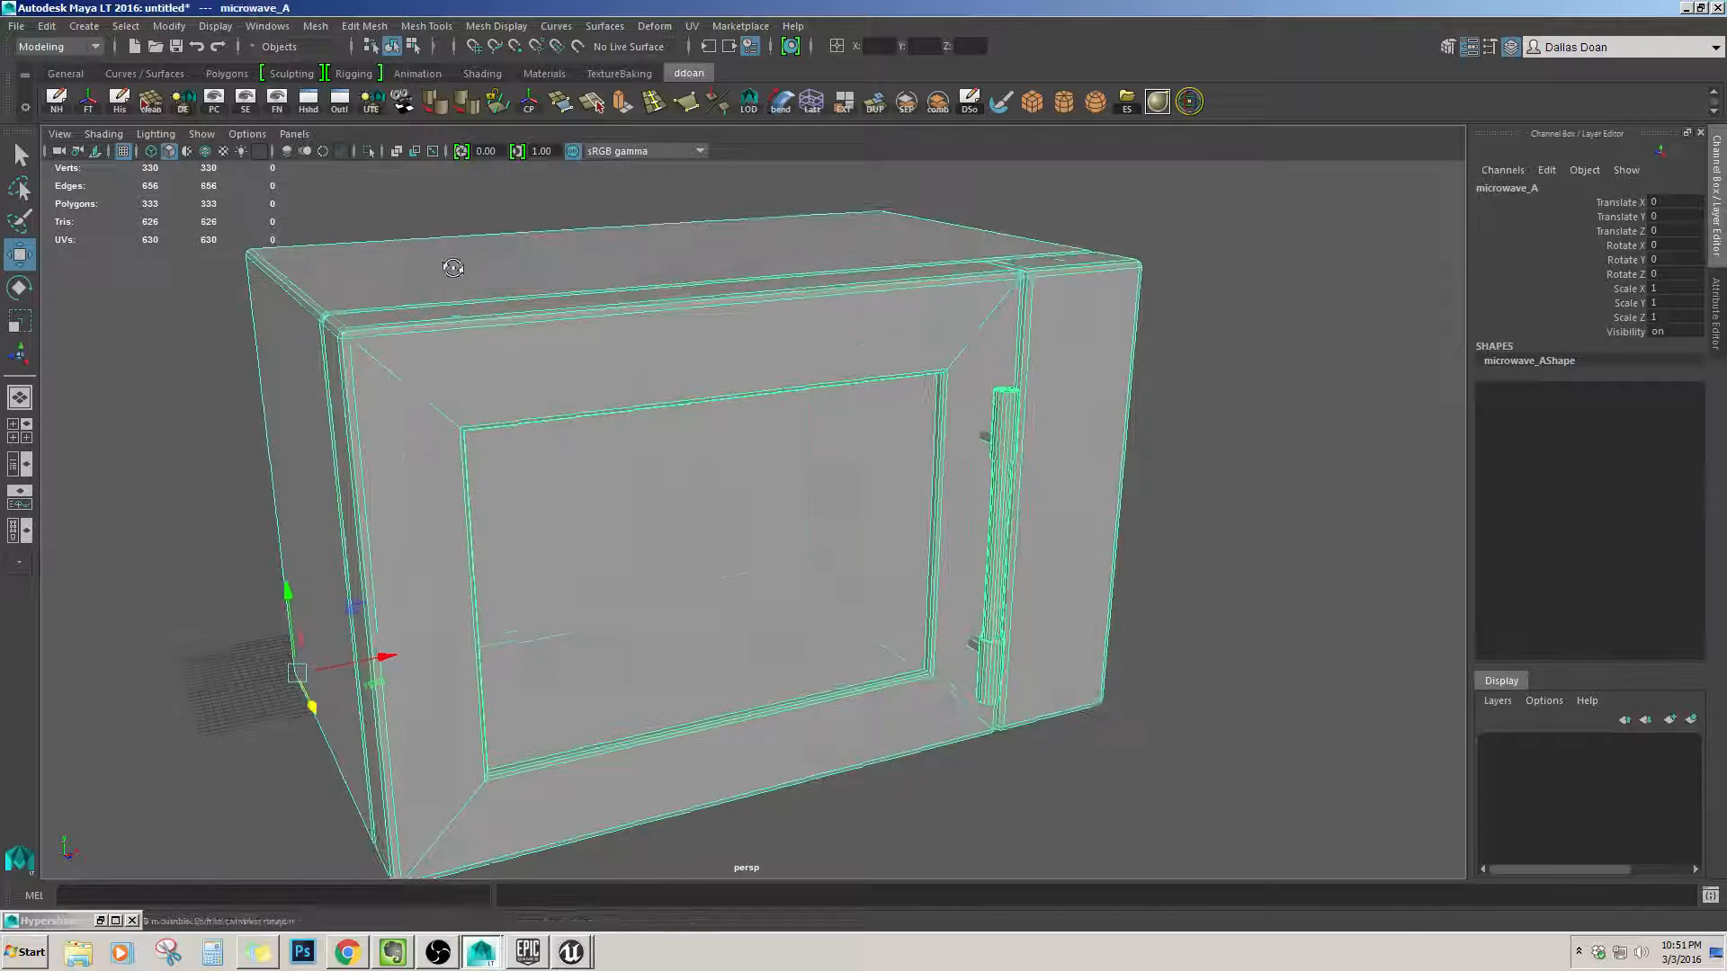
scroll(422, 286, down, 3)
scroll(399, 304, up, 2)
Start saving the scene under a new name and browse to the scifi_Kitchen/Content/source folder.
click(18, 27)
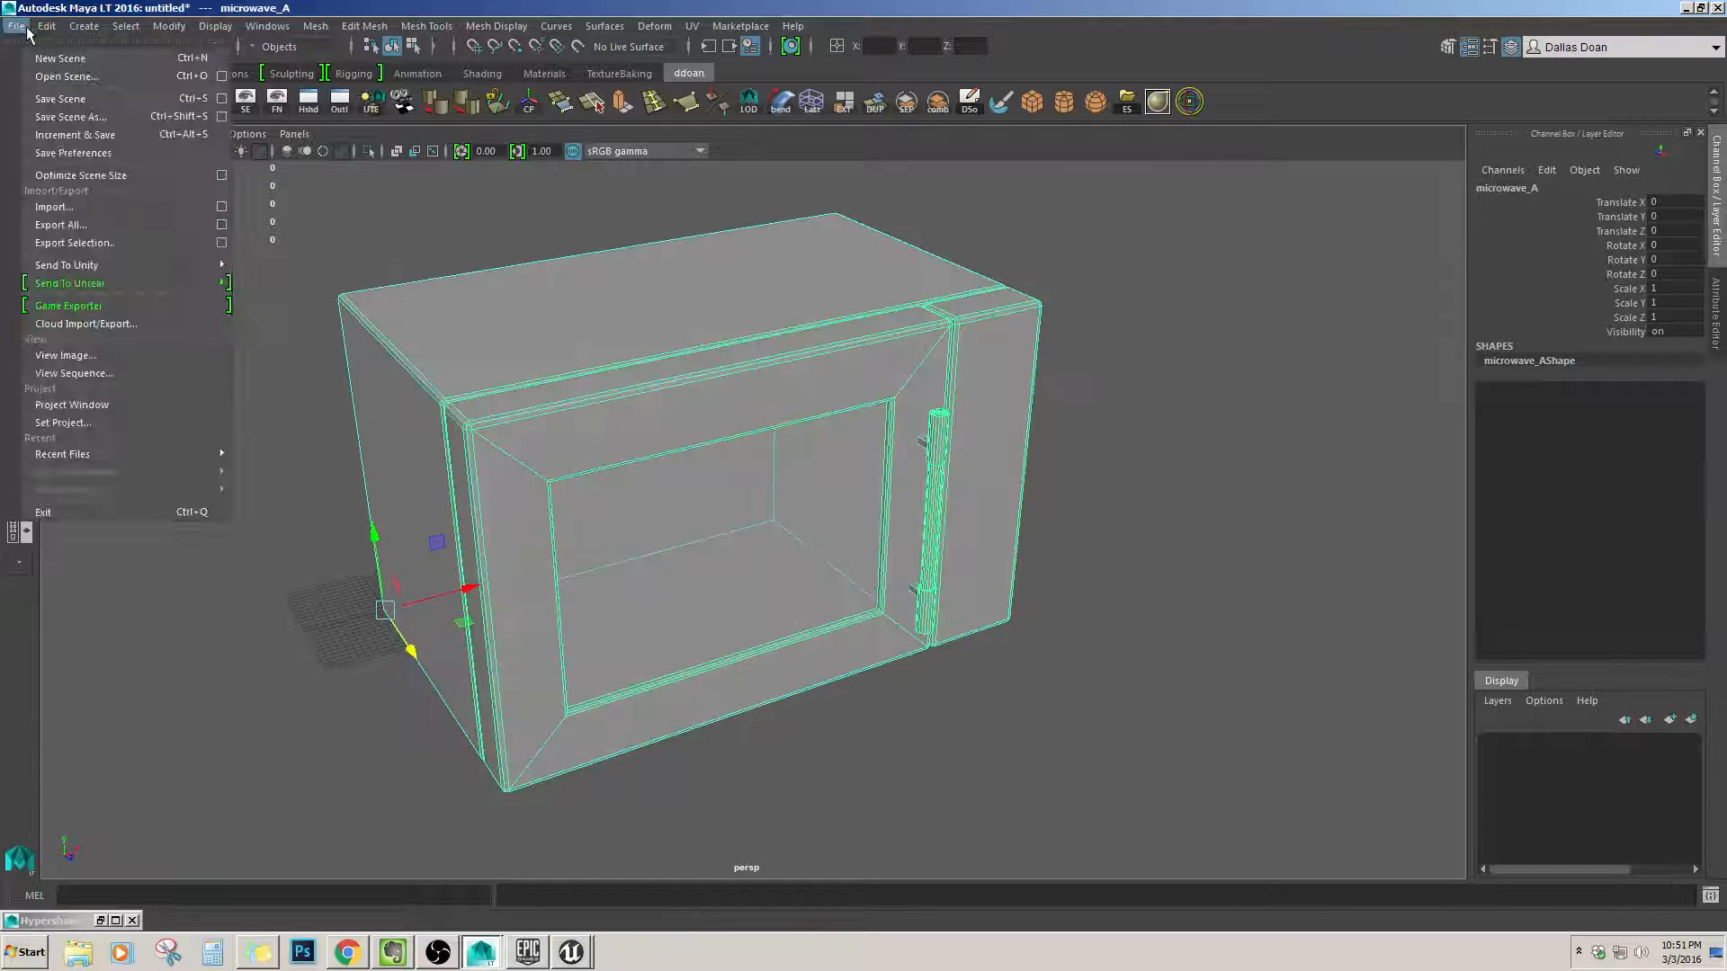
click(99, 116)
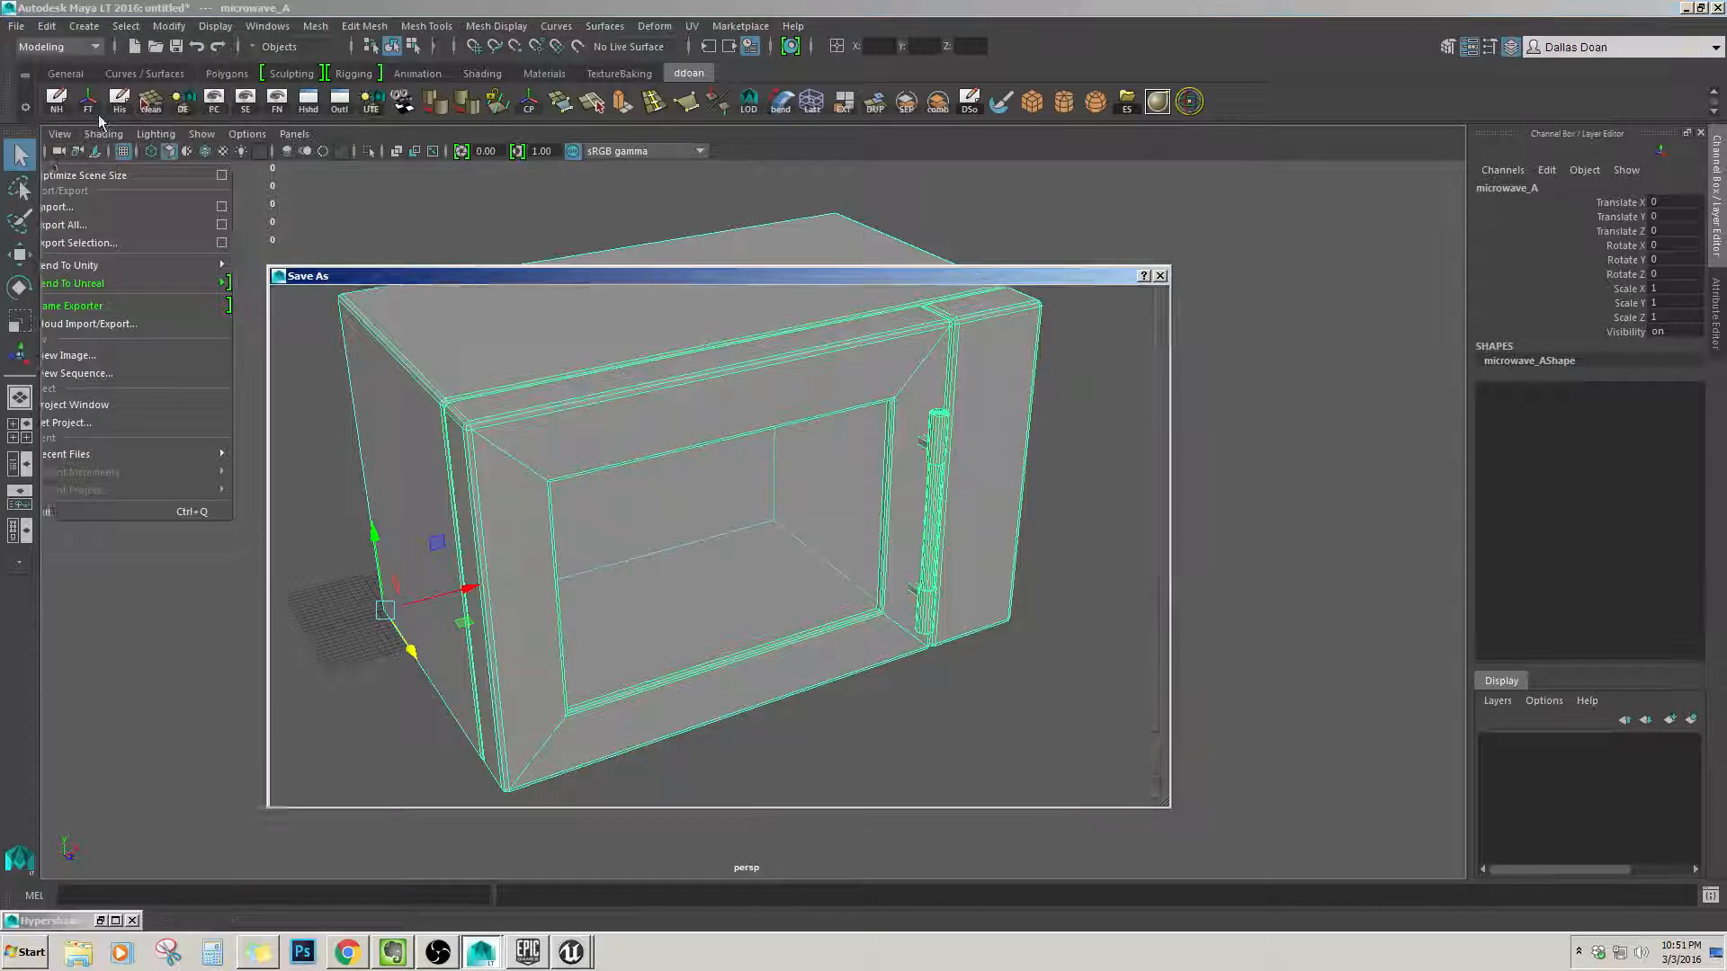
click(325, 403)
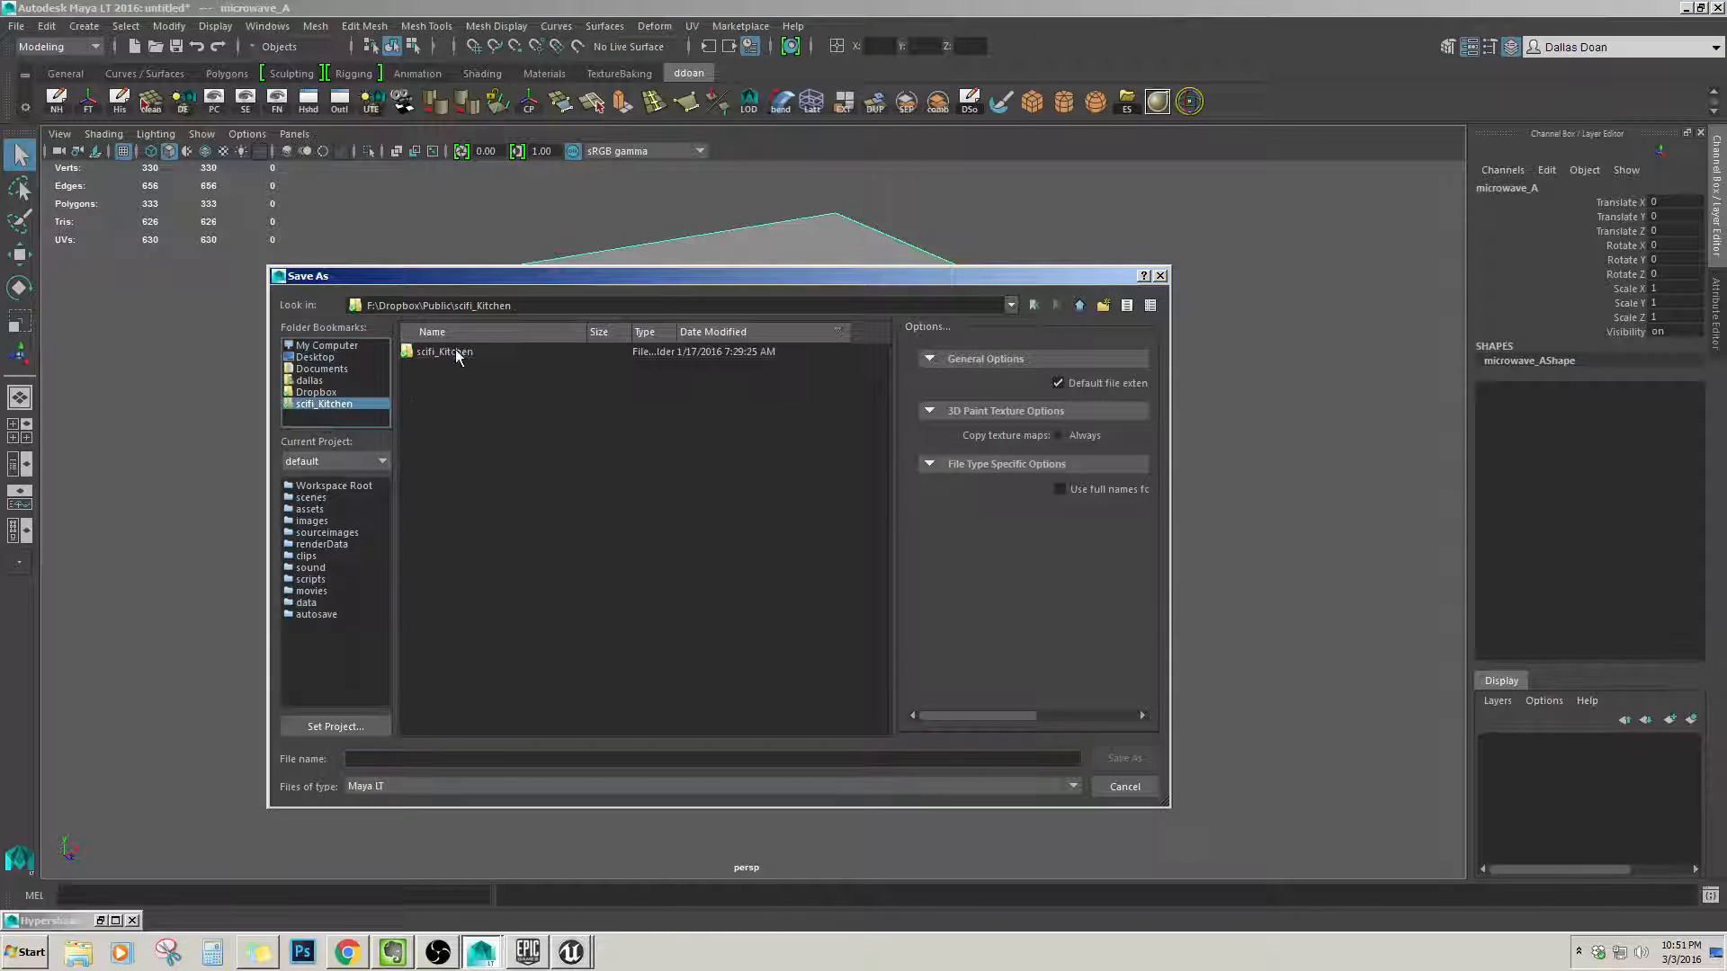
double_click(449, 407)
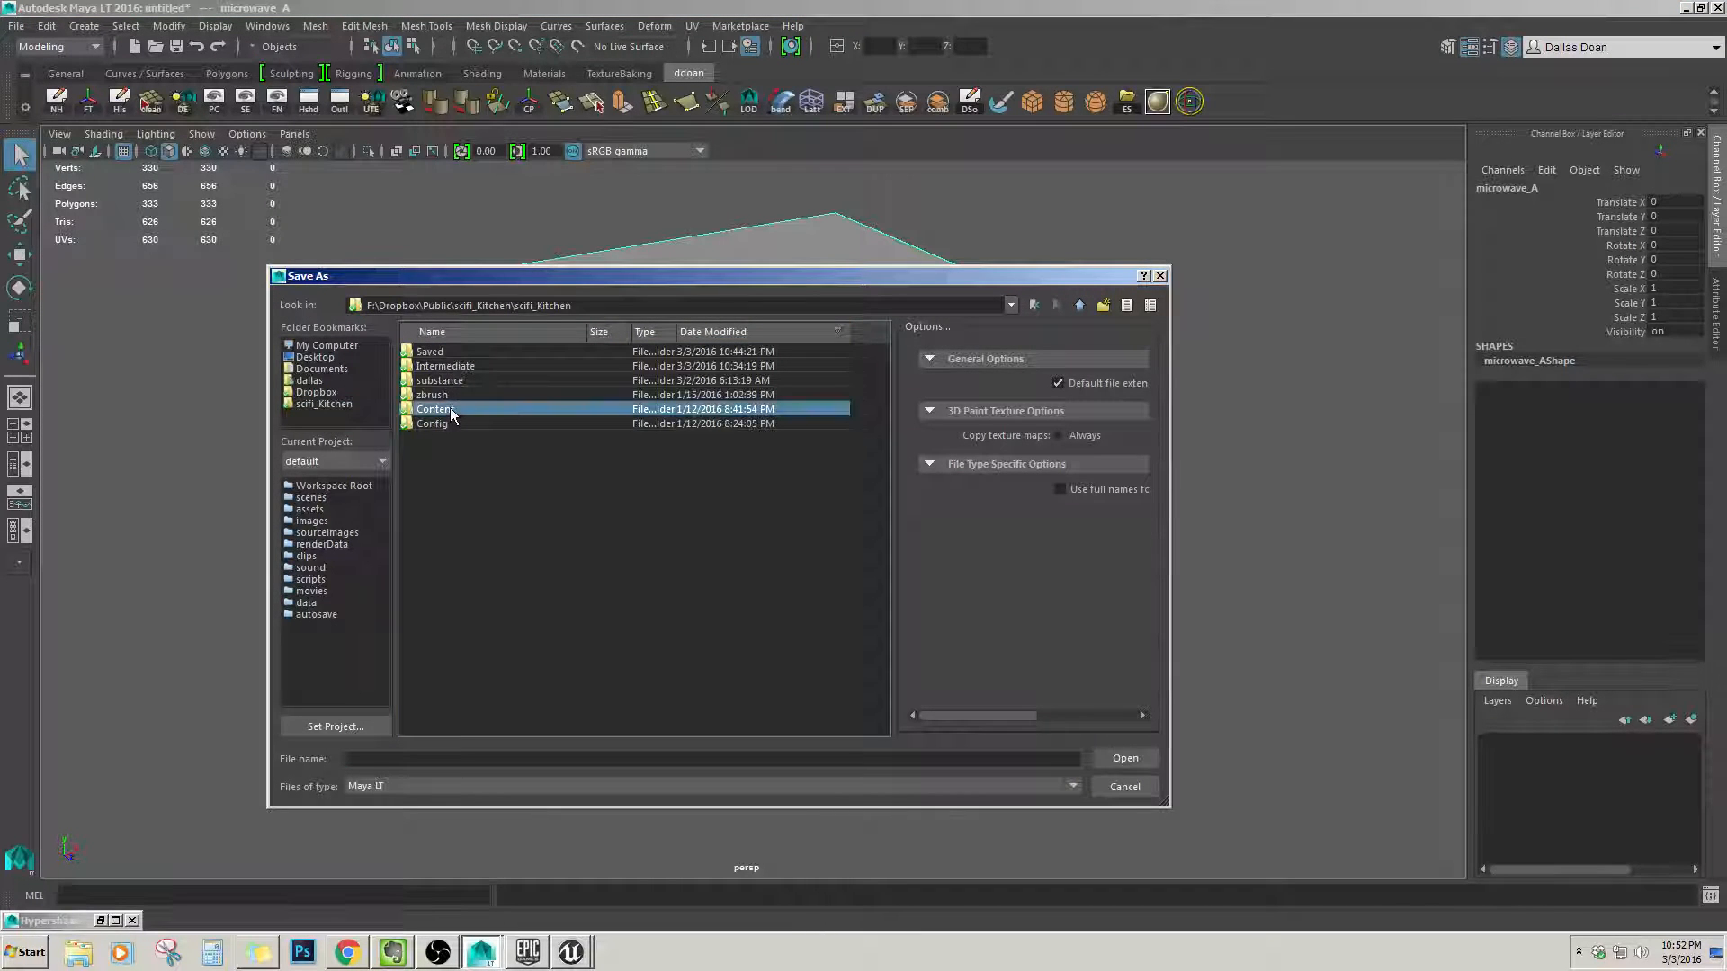
double_click(441, 350)
click(1081, 306)
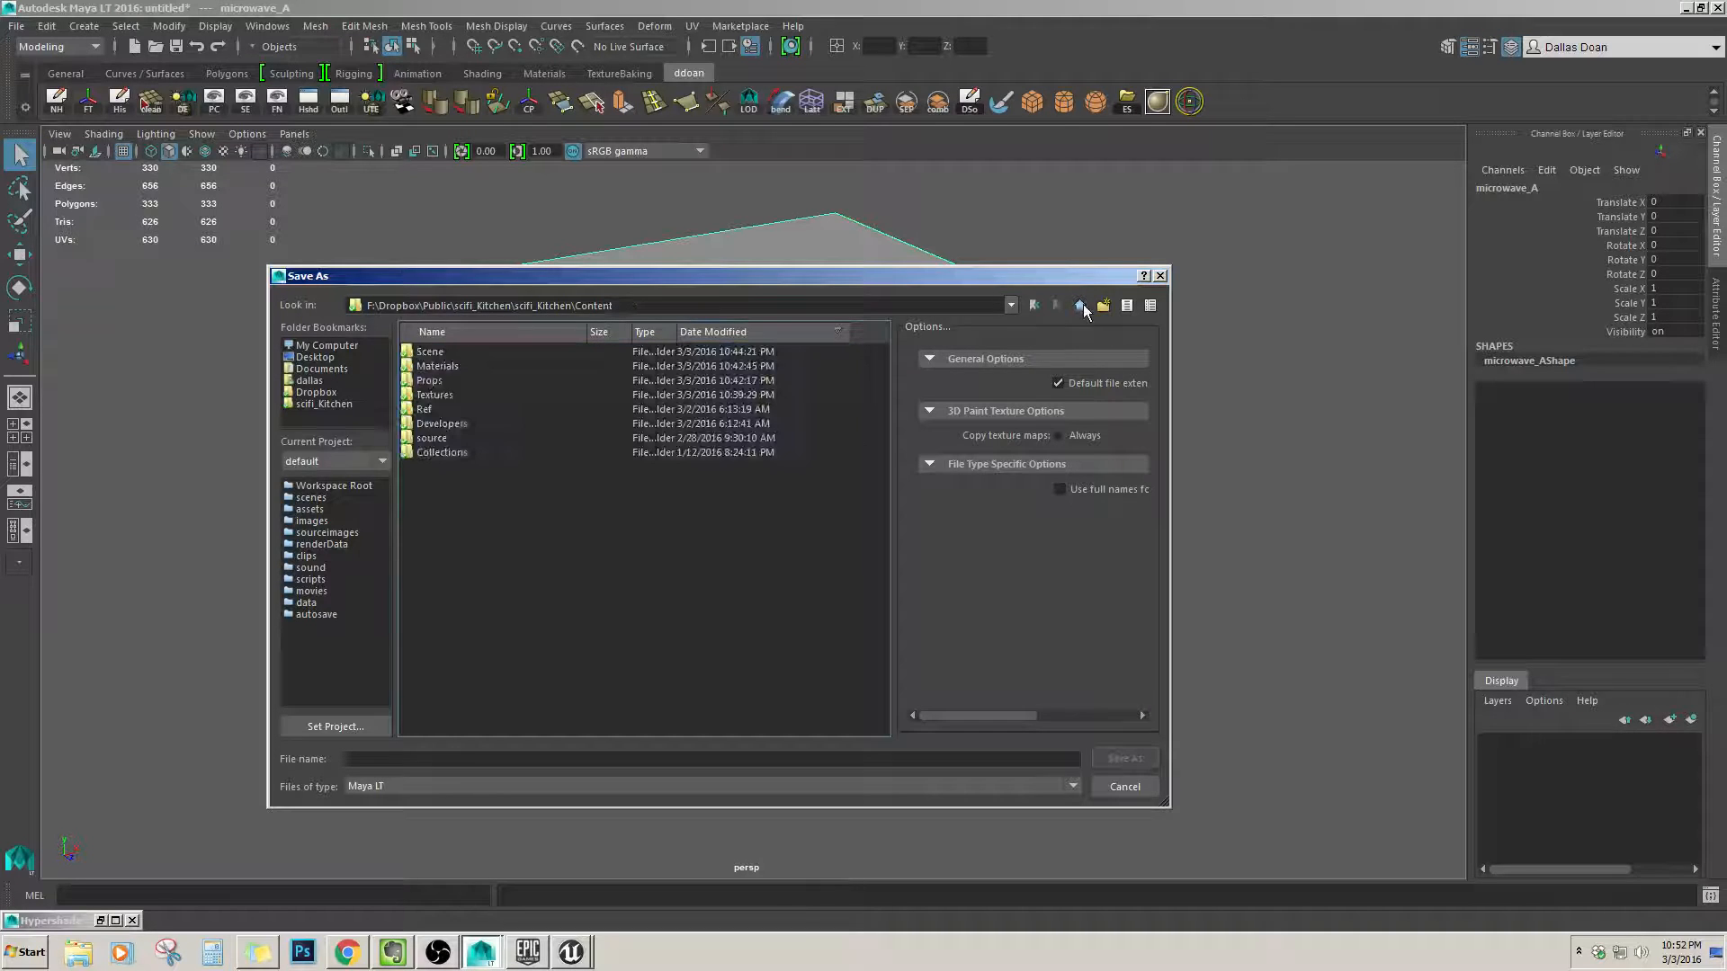
click(445, 439)
double_click(450, 438)
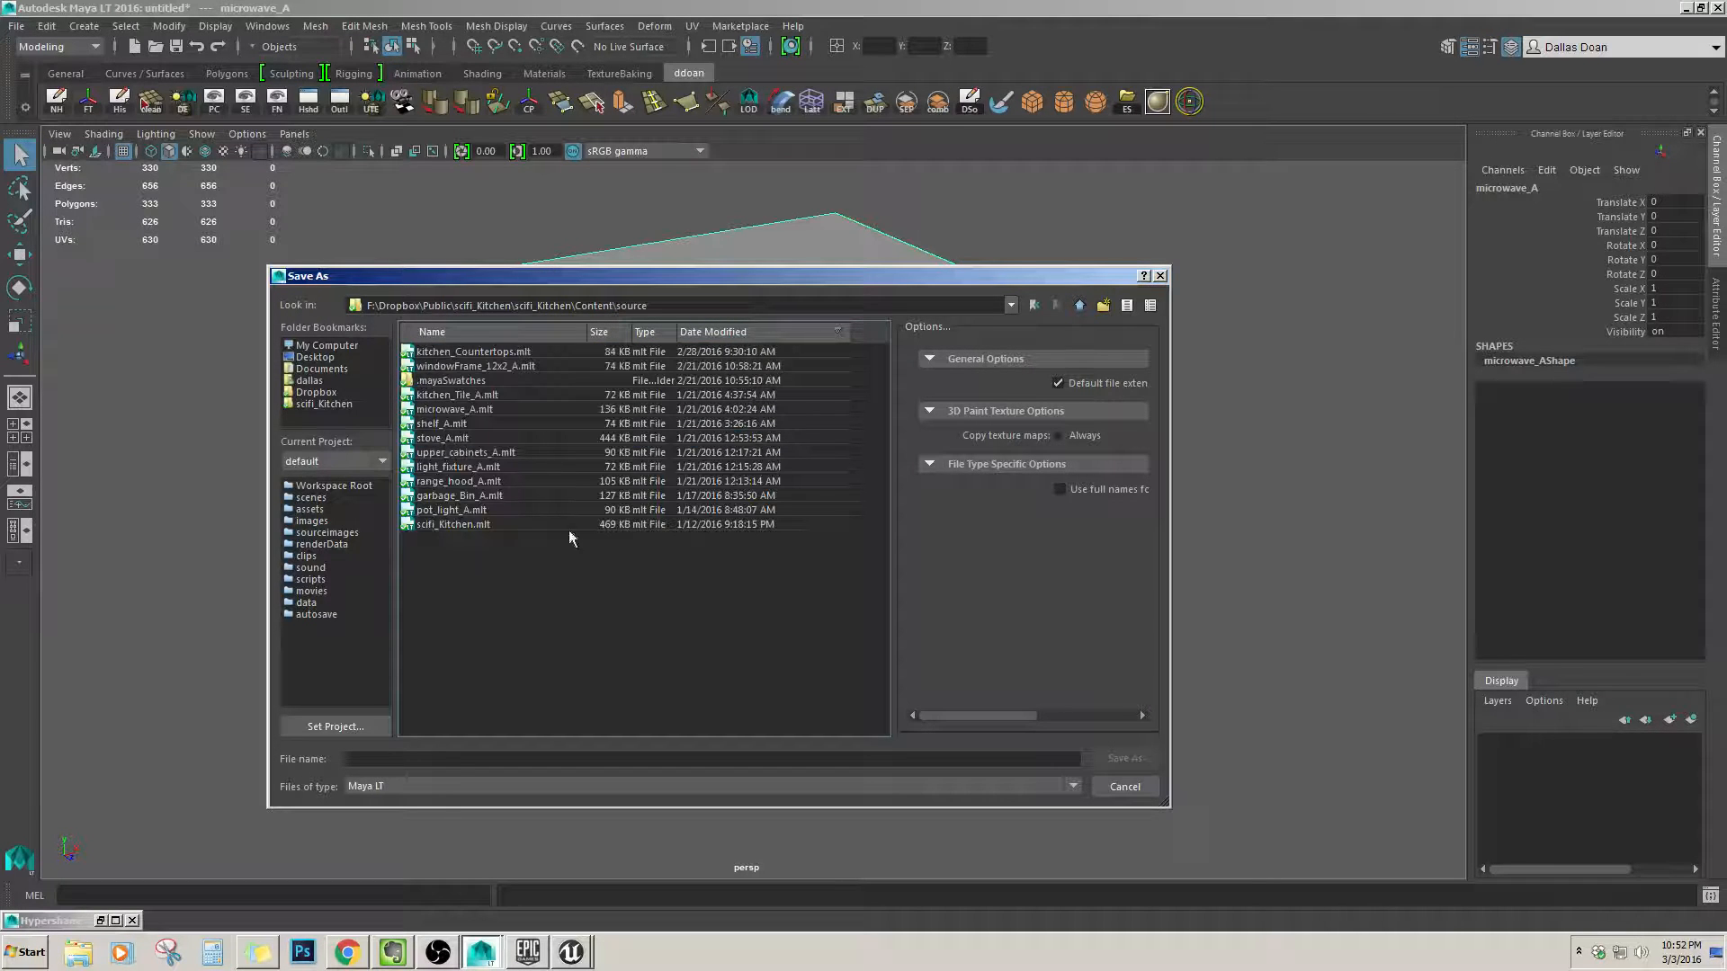
Save the scene as microwave_A.mlt, replacing the existing file.
click(389, 761)
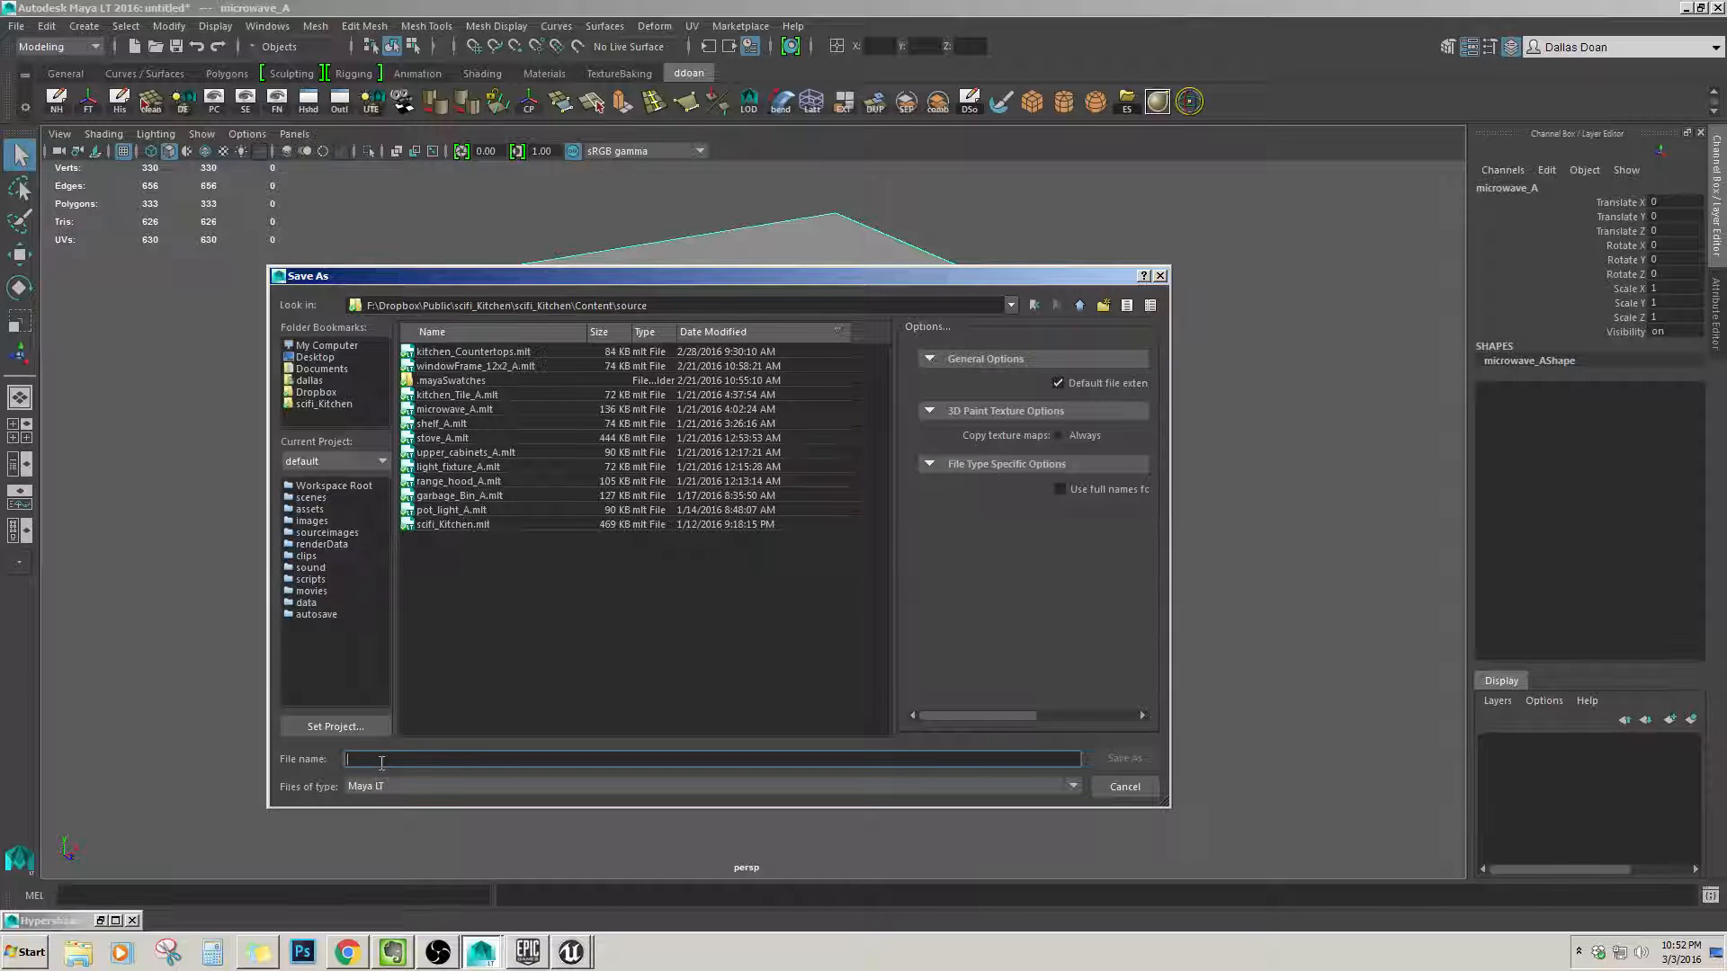
click(486, 411)
click(1125, 758)
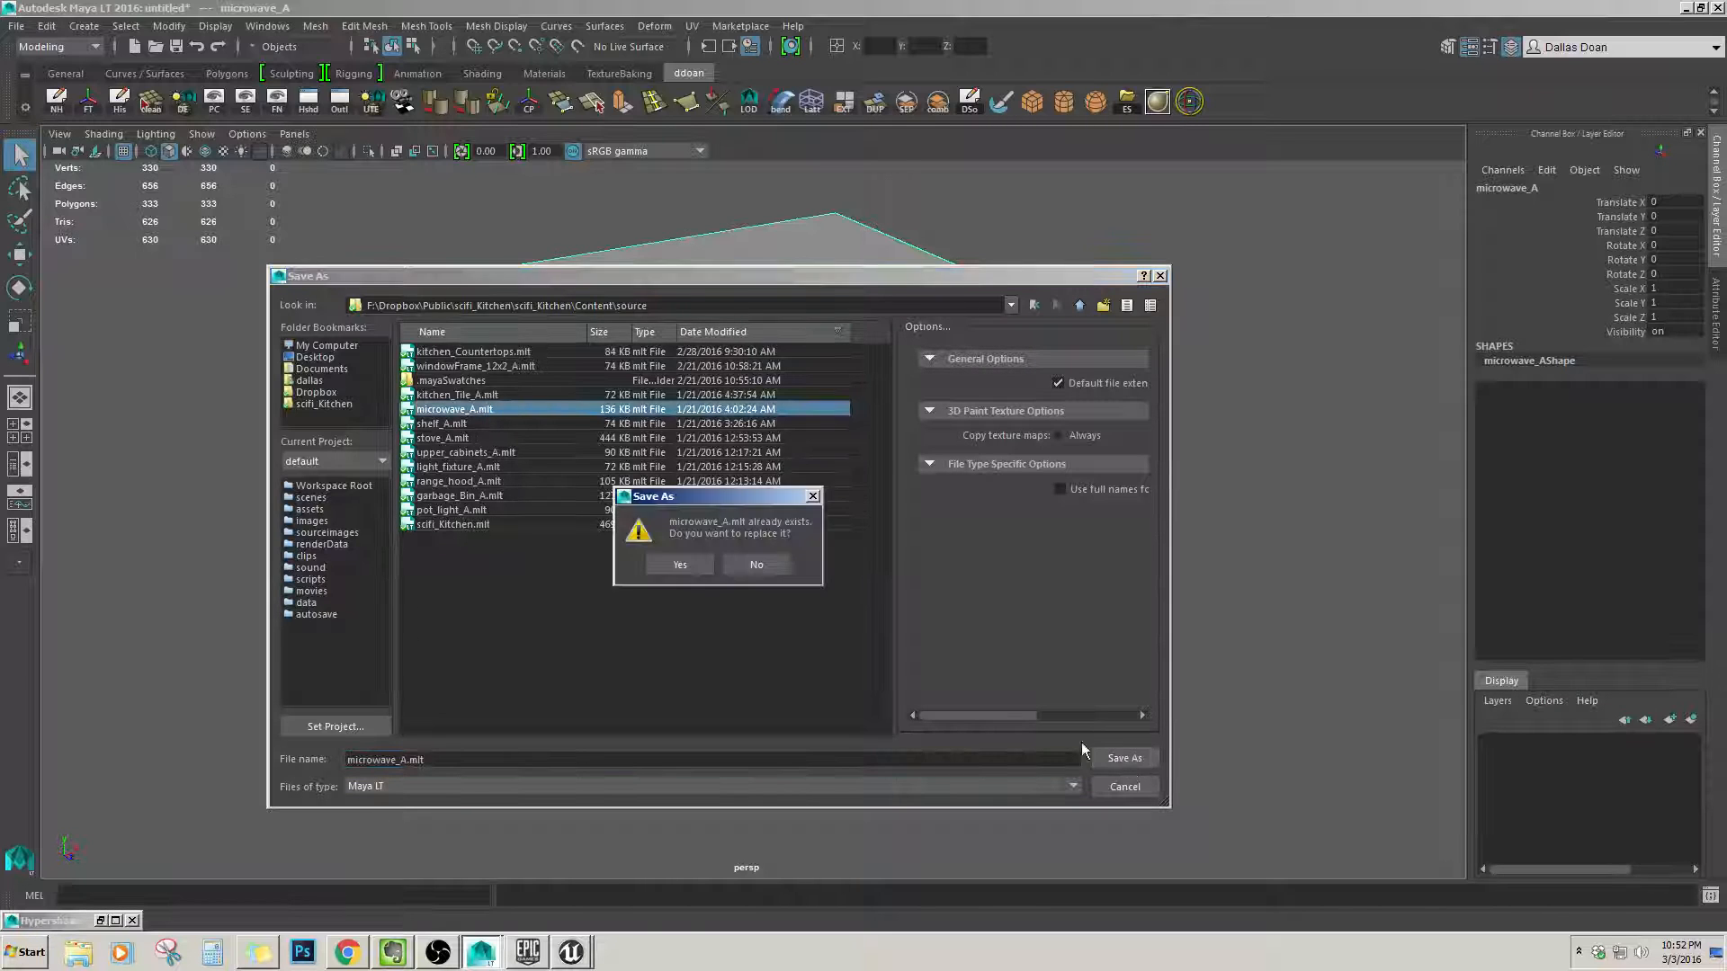
click(676, 562)
key(w)
Switch to the saved Persp/UV Editor layout and examine the microwave's UV shells up close.
alt+drag(941, 508, 845, 545)
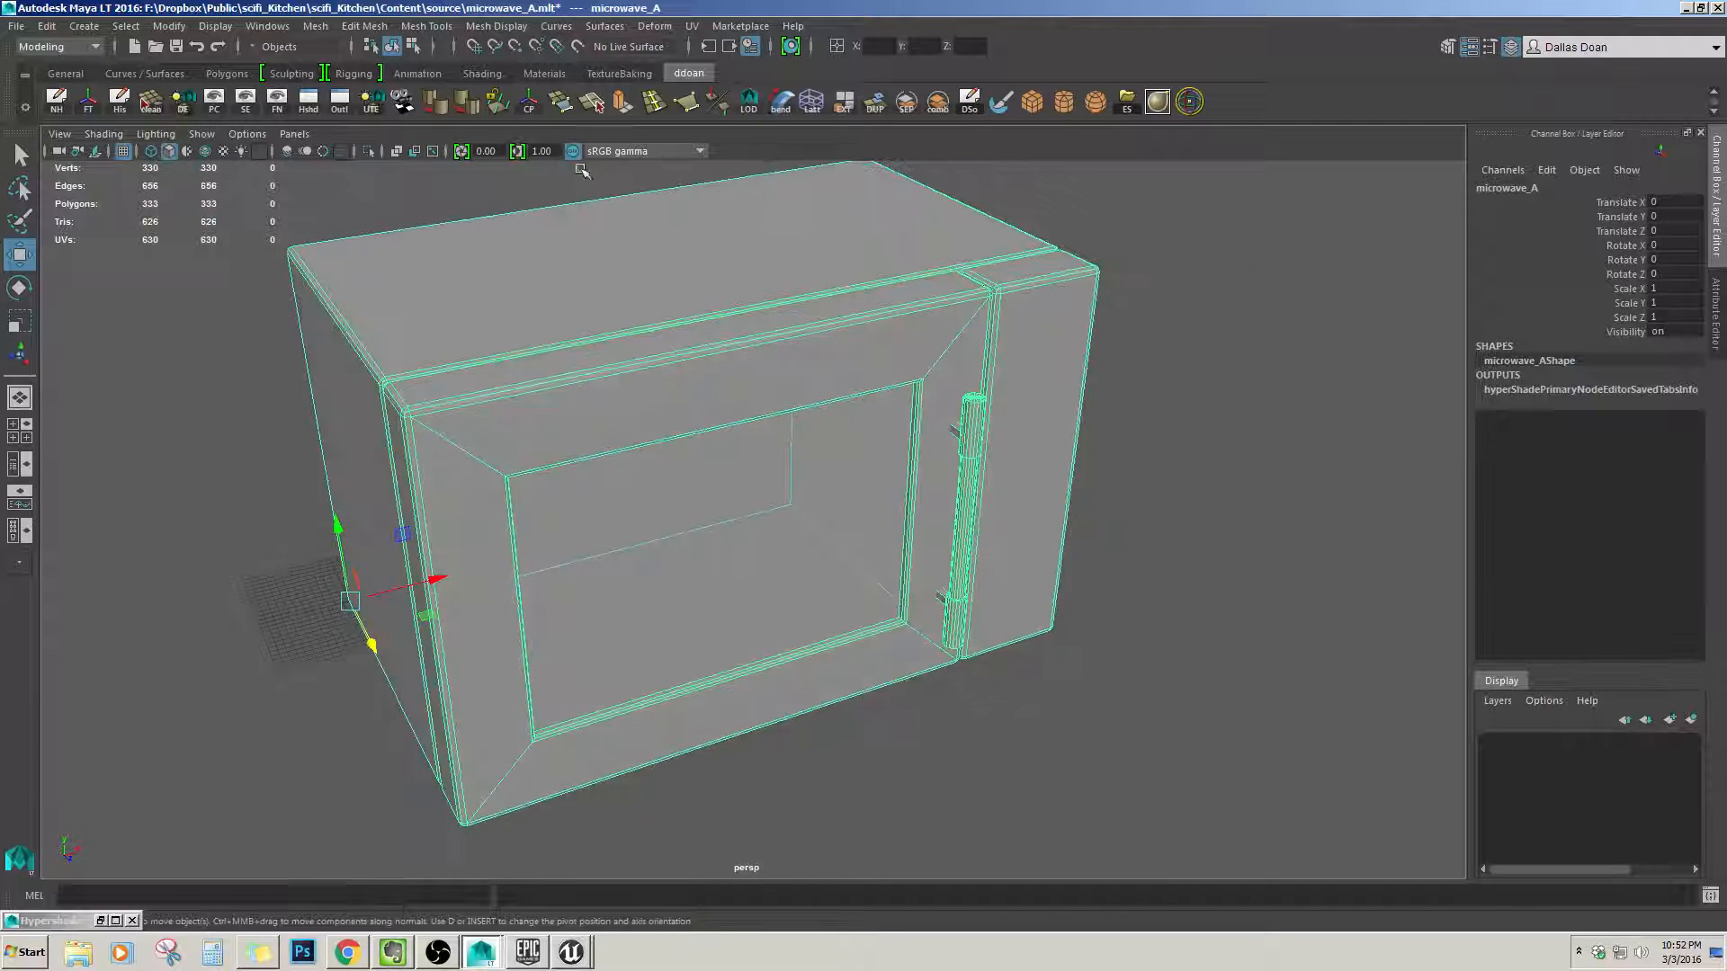
click(295, 134)
mouse_move(378, 265)
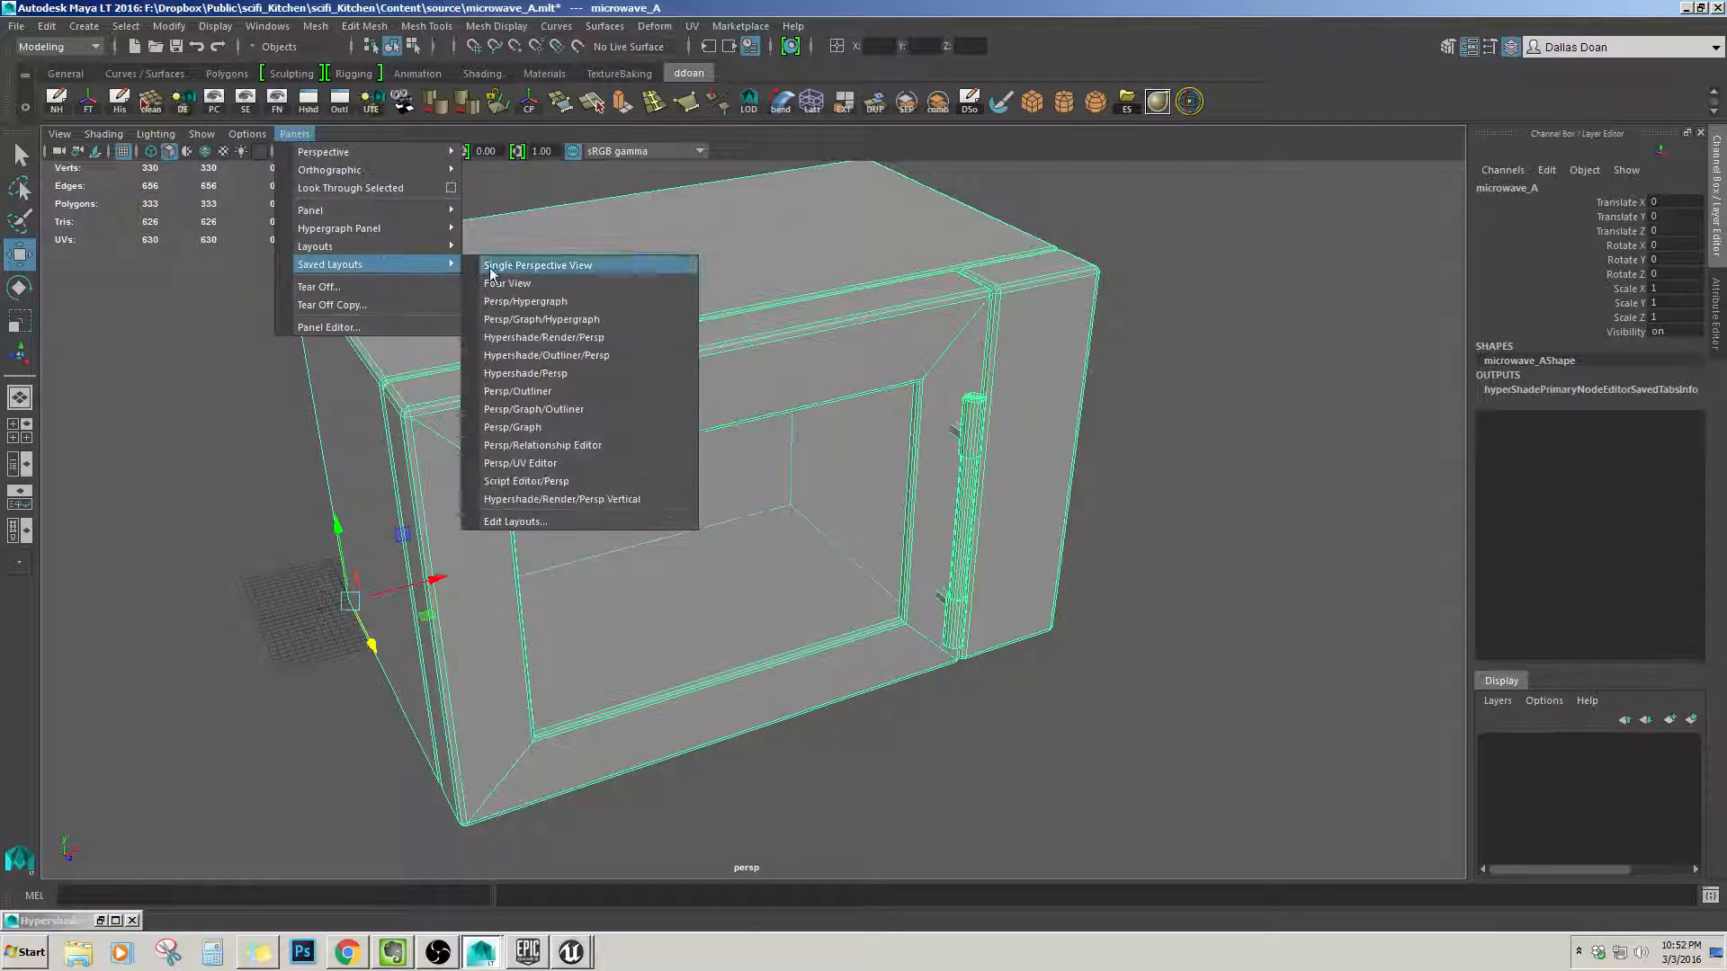
click(563, 471)
scroll(1021, 639, up, 5)
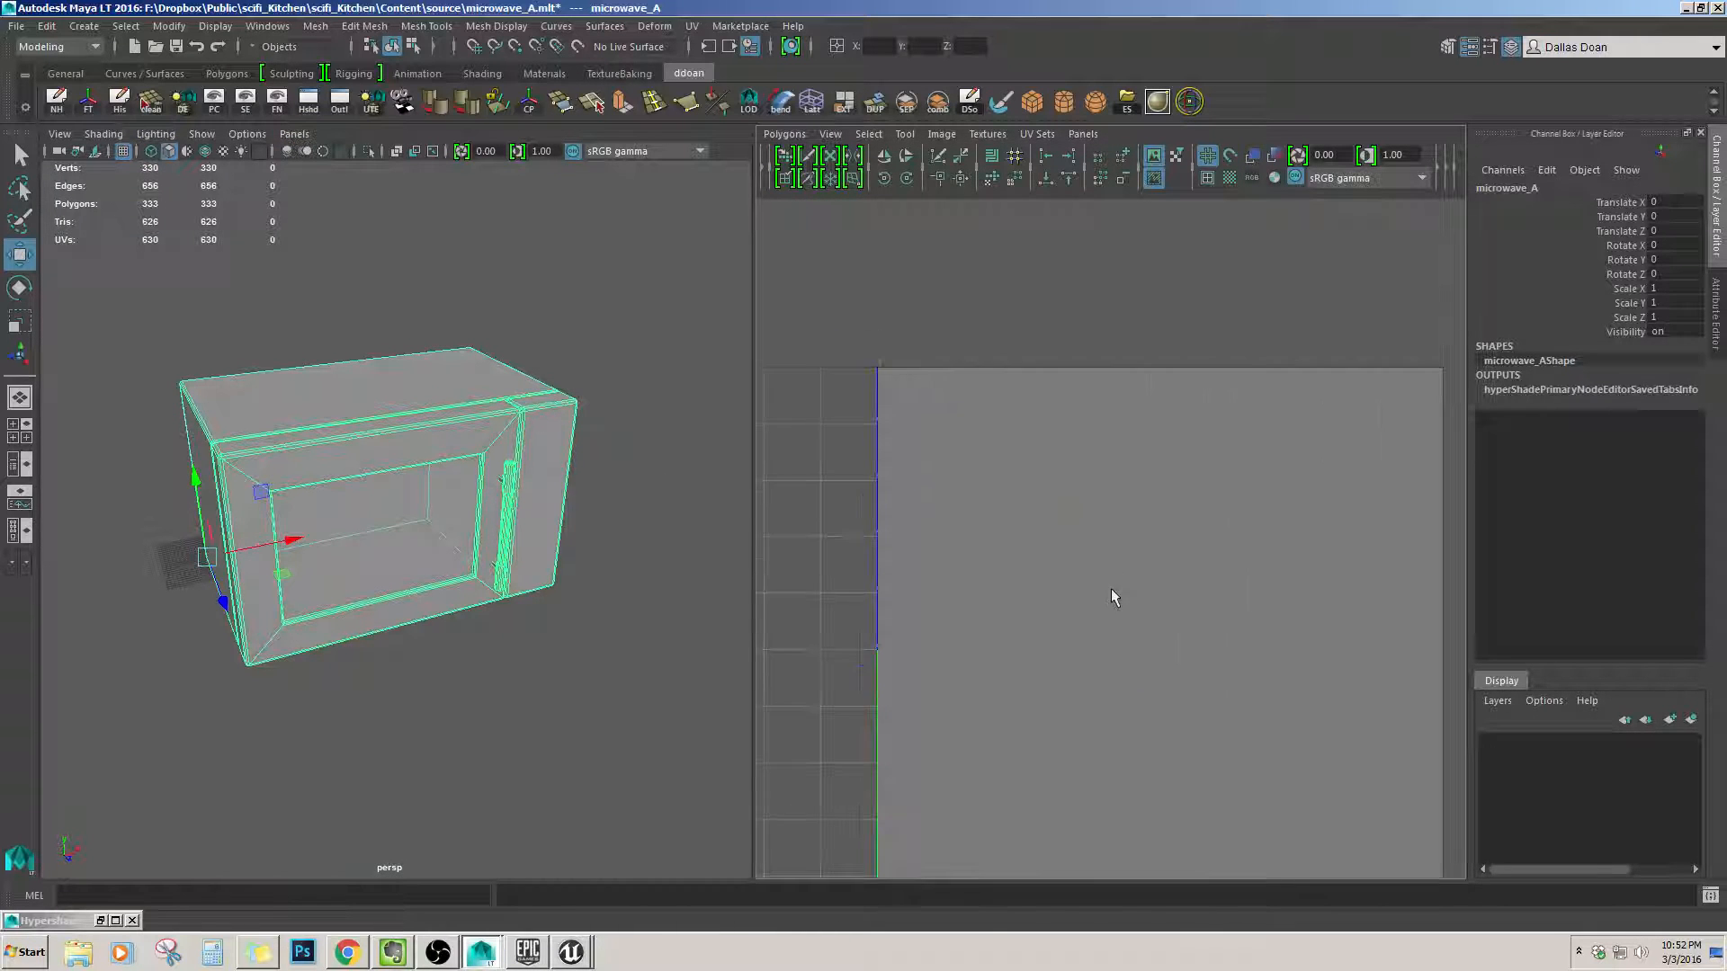
scroll(1112, 597, up, 2)
scroll(1080, 468, up, 4)
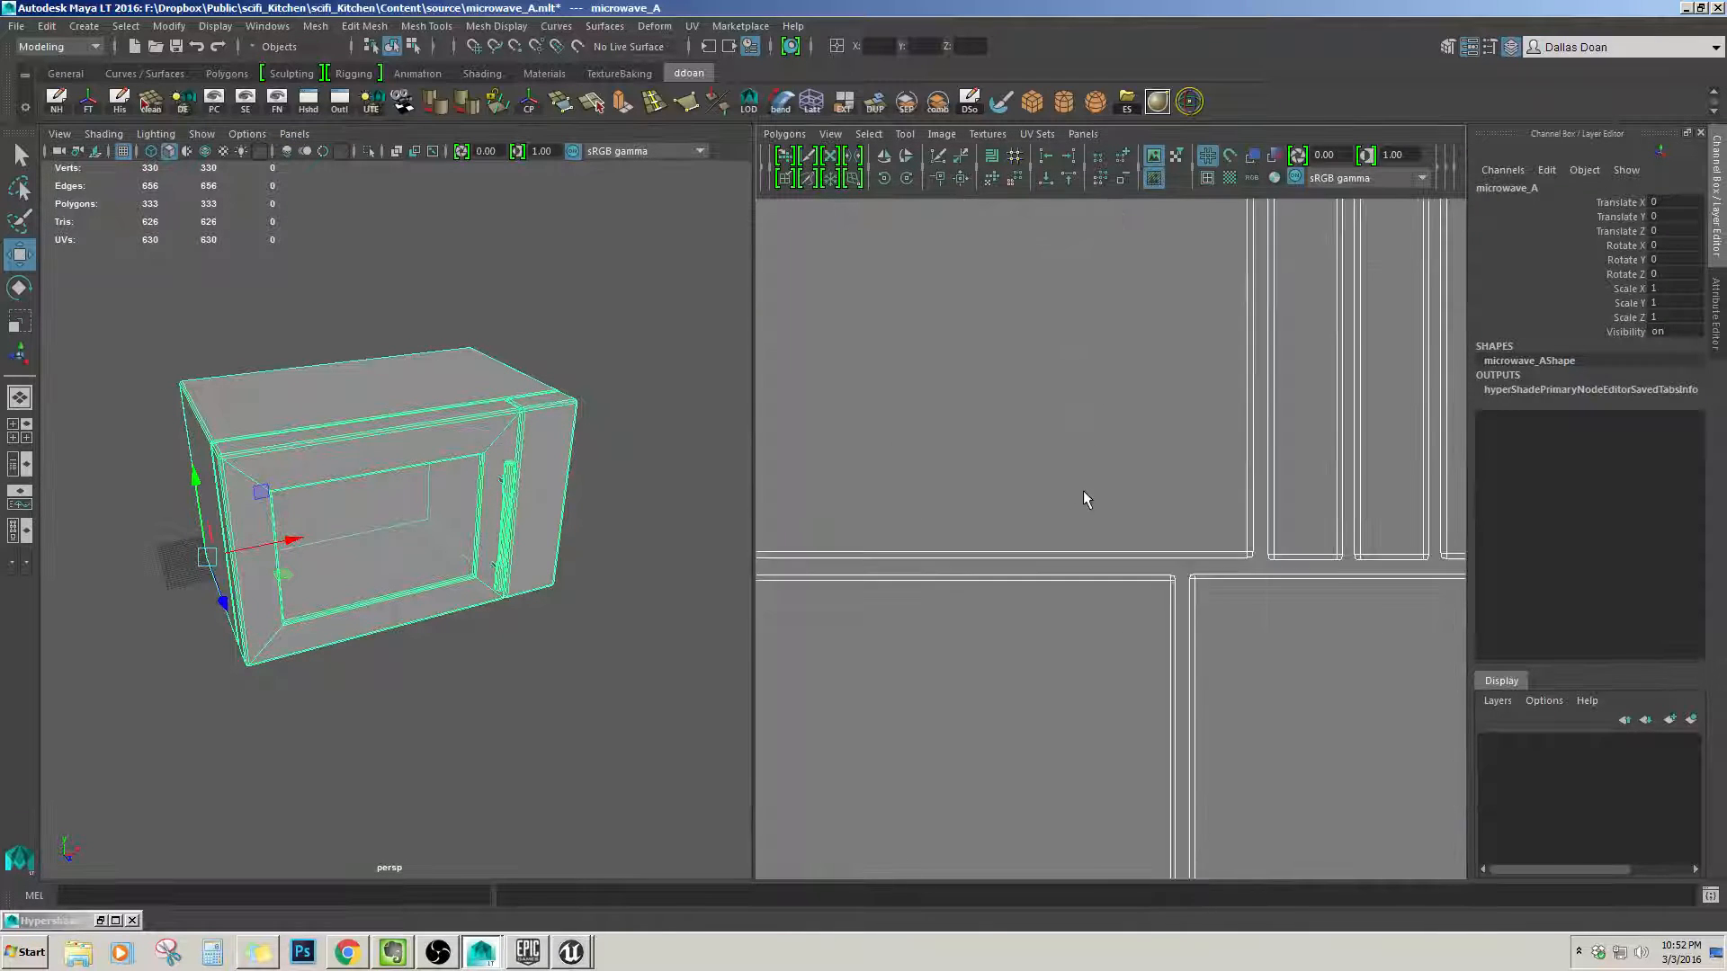
scroll(1069, 470, up, 2)
scroll(1083, 263, up, 4)
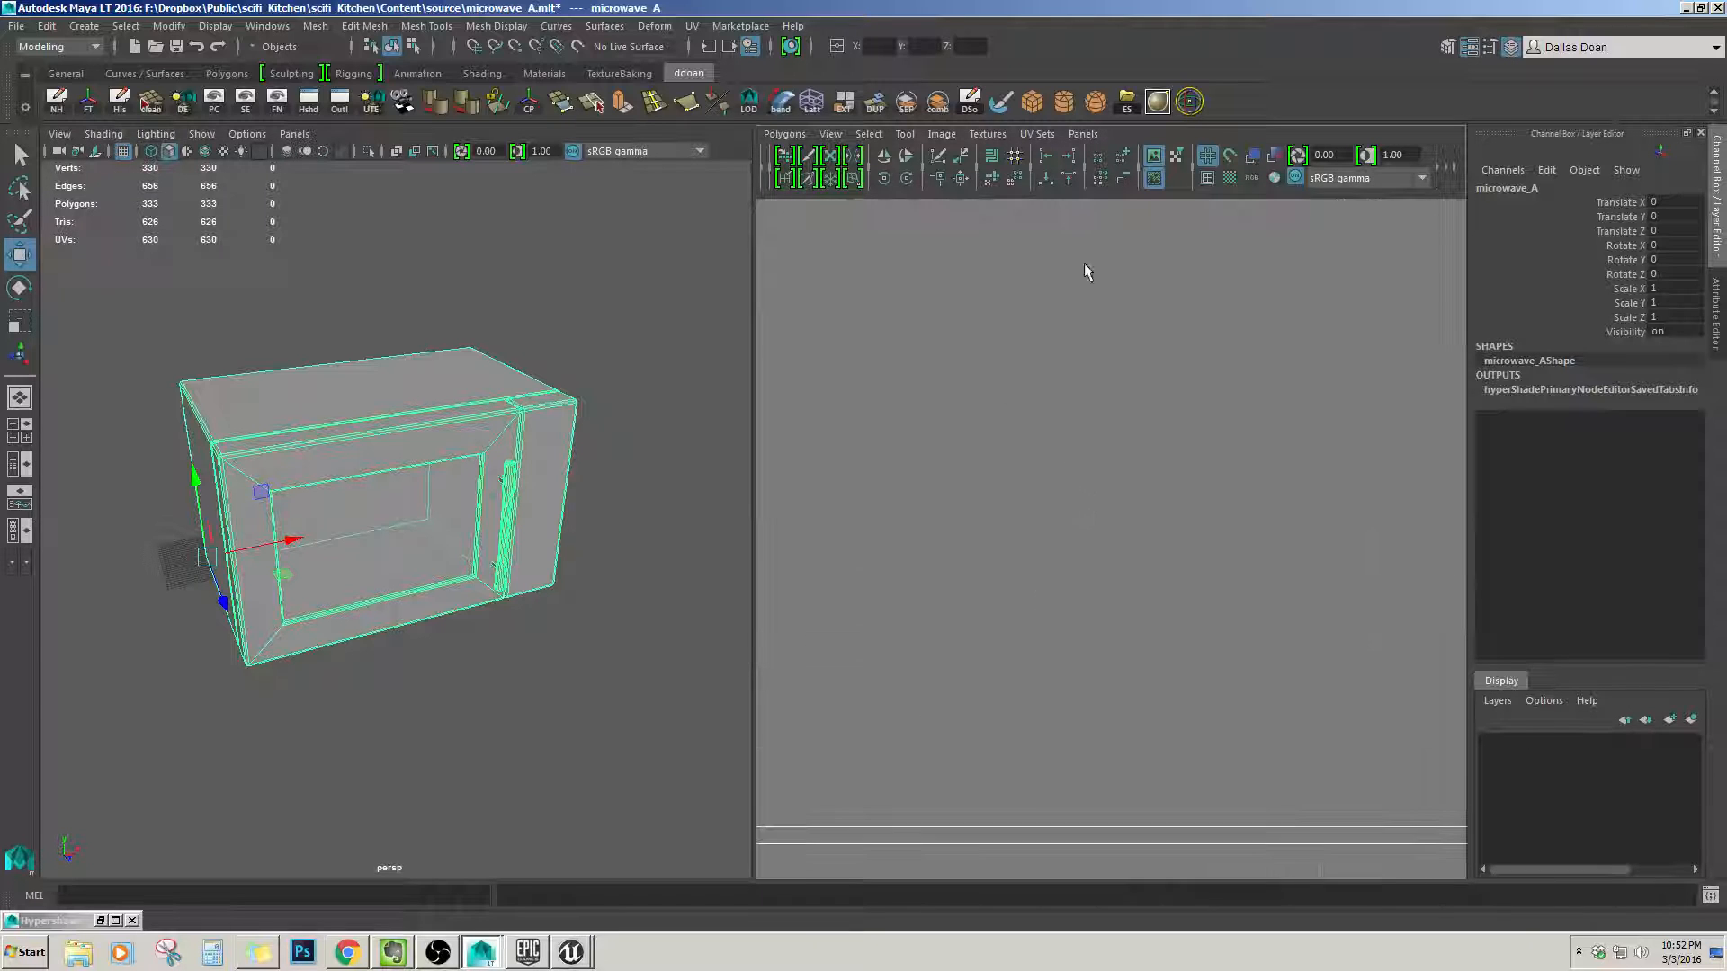
Try the UV editor's background image without dimming, and restore the dimming.
click(1145, 177)
scroll(1101, 490, down, 4)
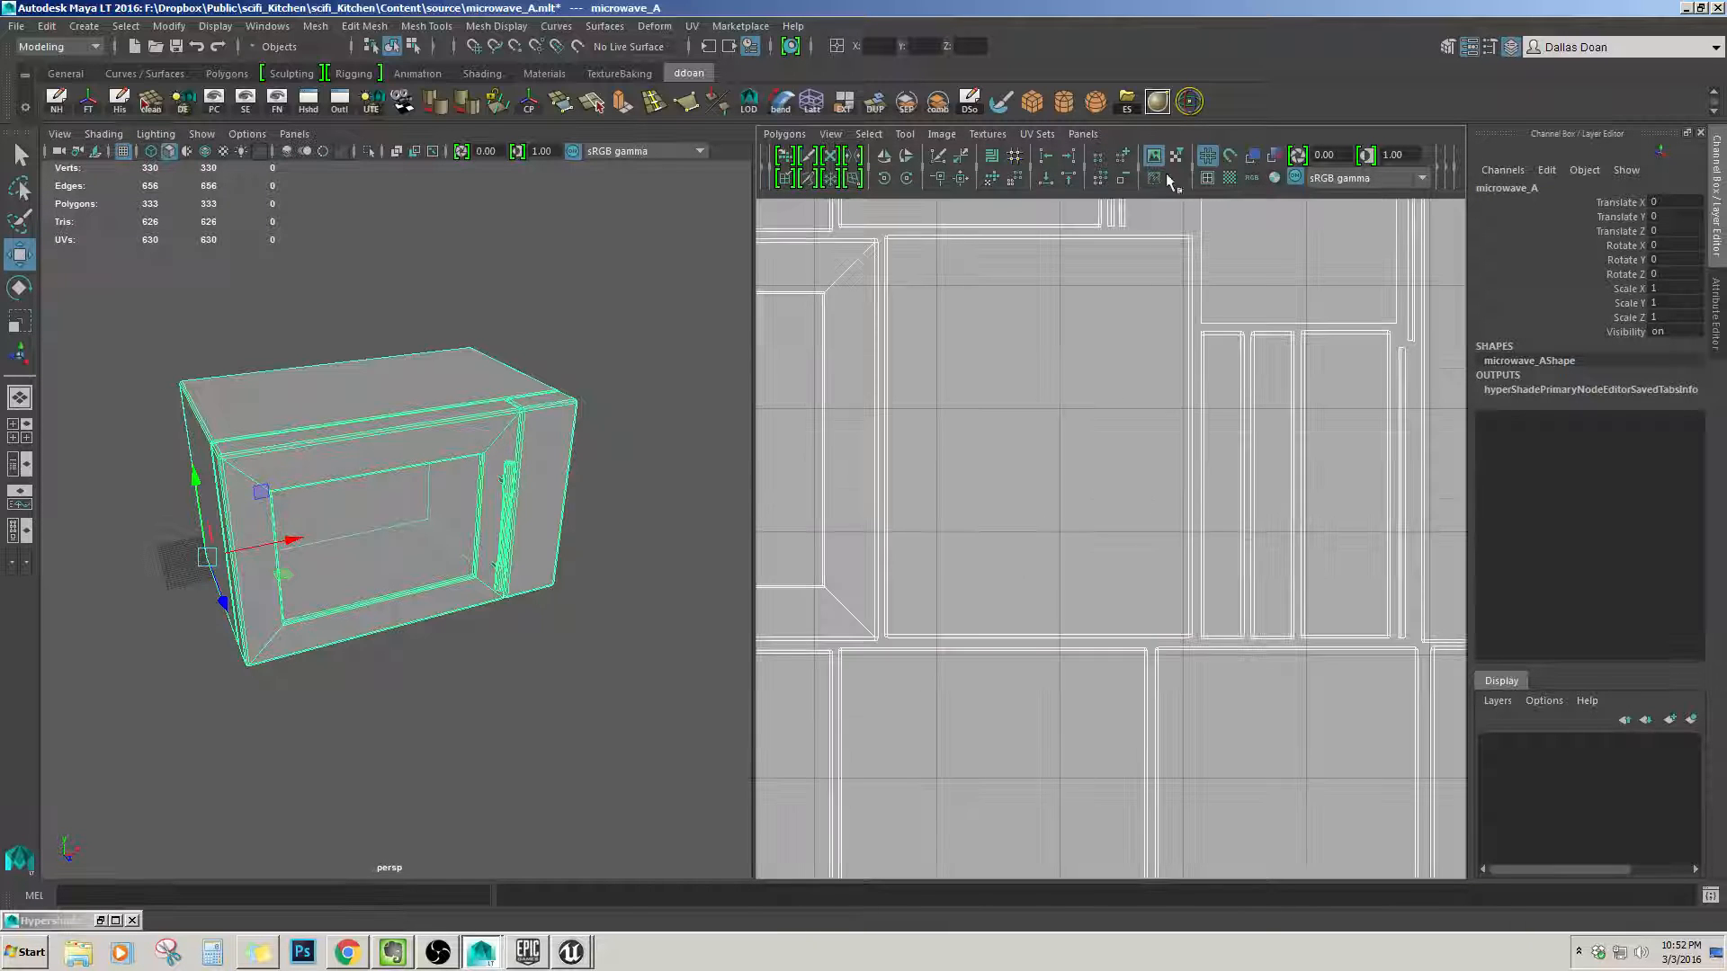
click(1157, 179)
alt+right_drag(1135, 441, 830, 561)
alt+right_drag(388, 522, 409, 491)
Add a file texture to the metal material and load brushed_Metal_A_basecolor.png into it.
click(316, 107)
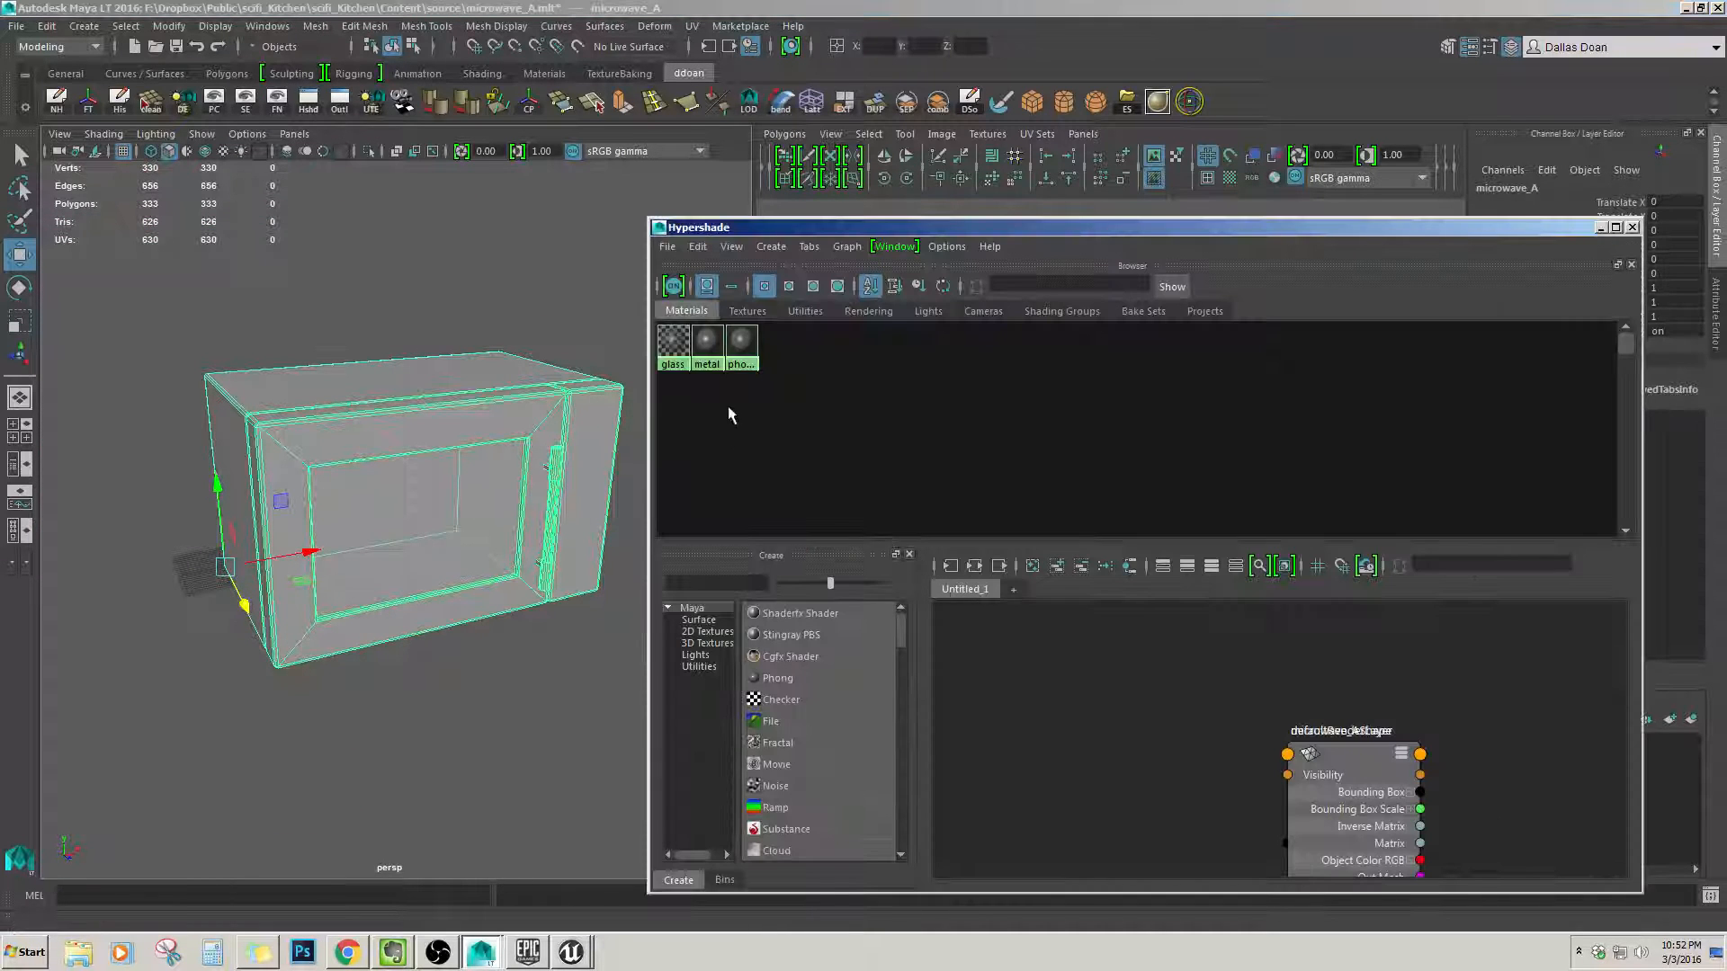
click(707, 341)
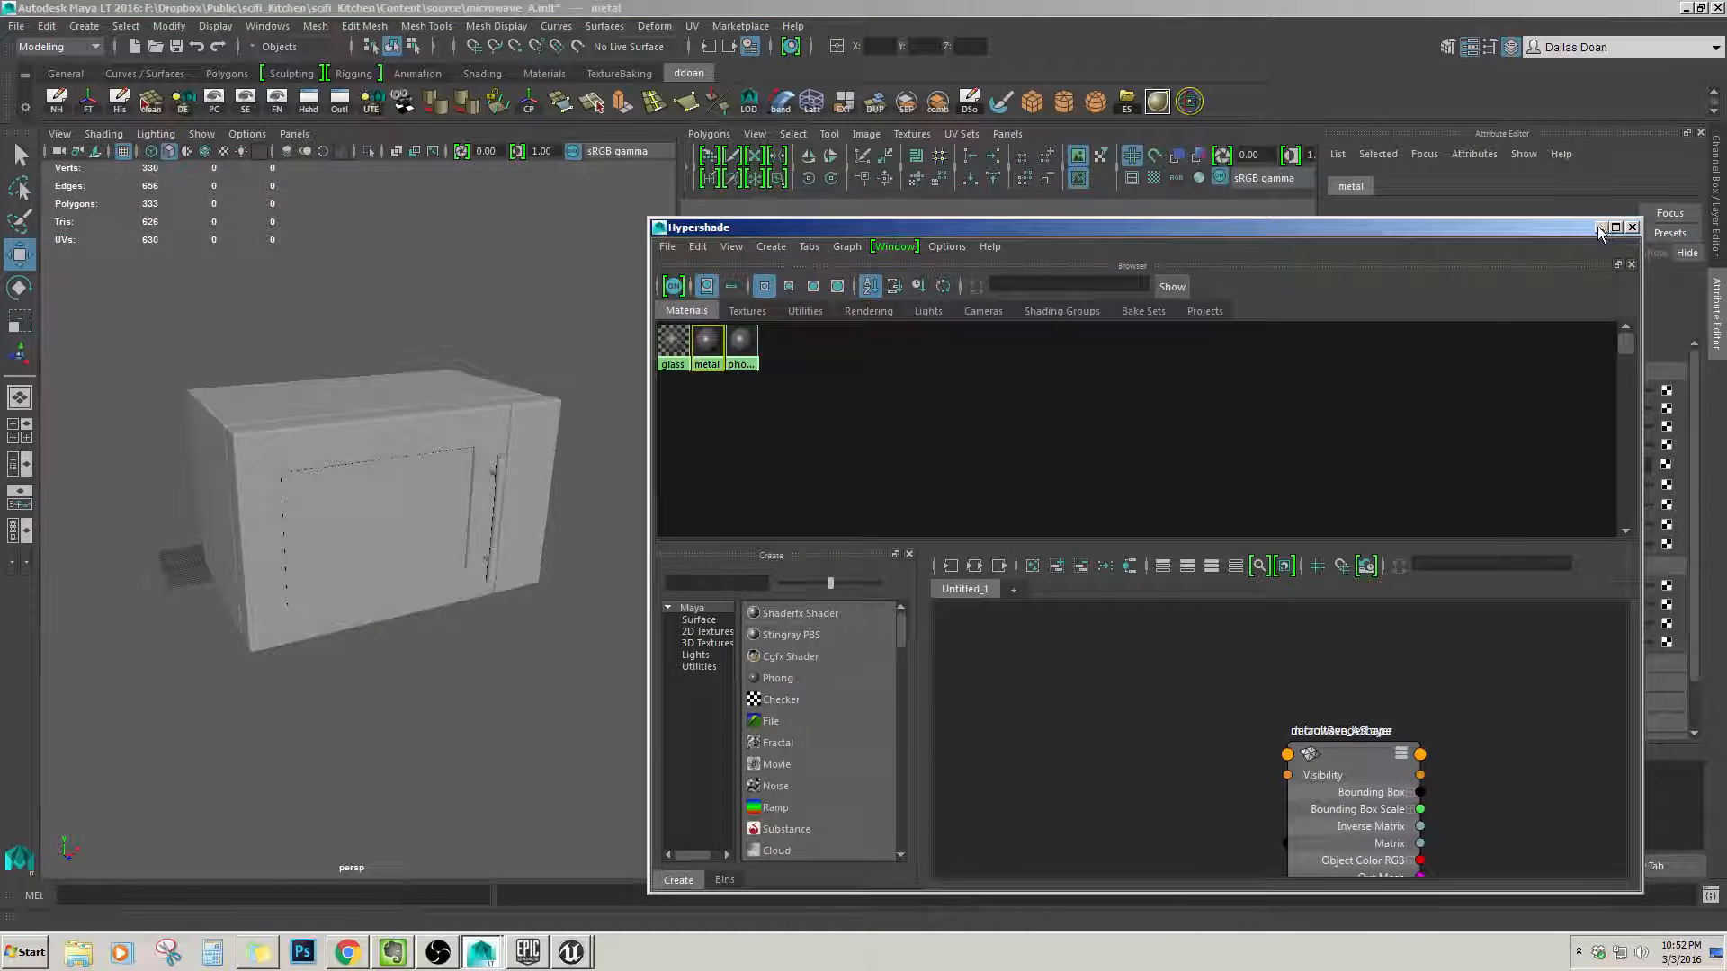
click(1600, 228)
click(743, 420)
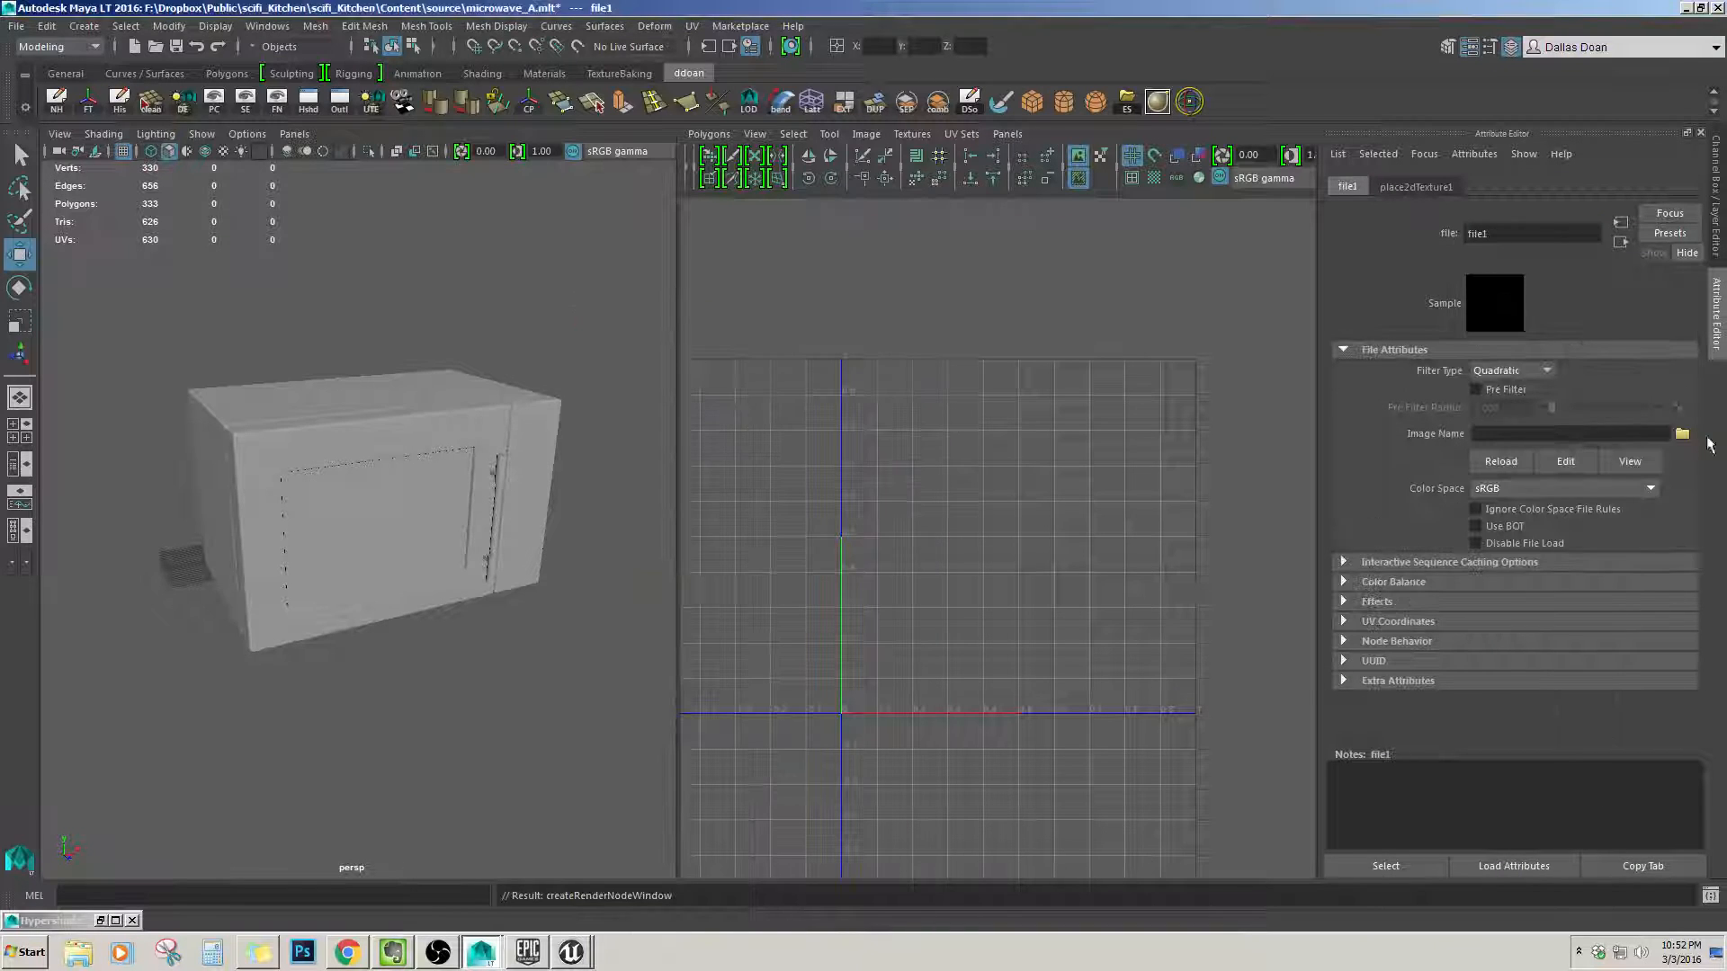
click(1681, 436)
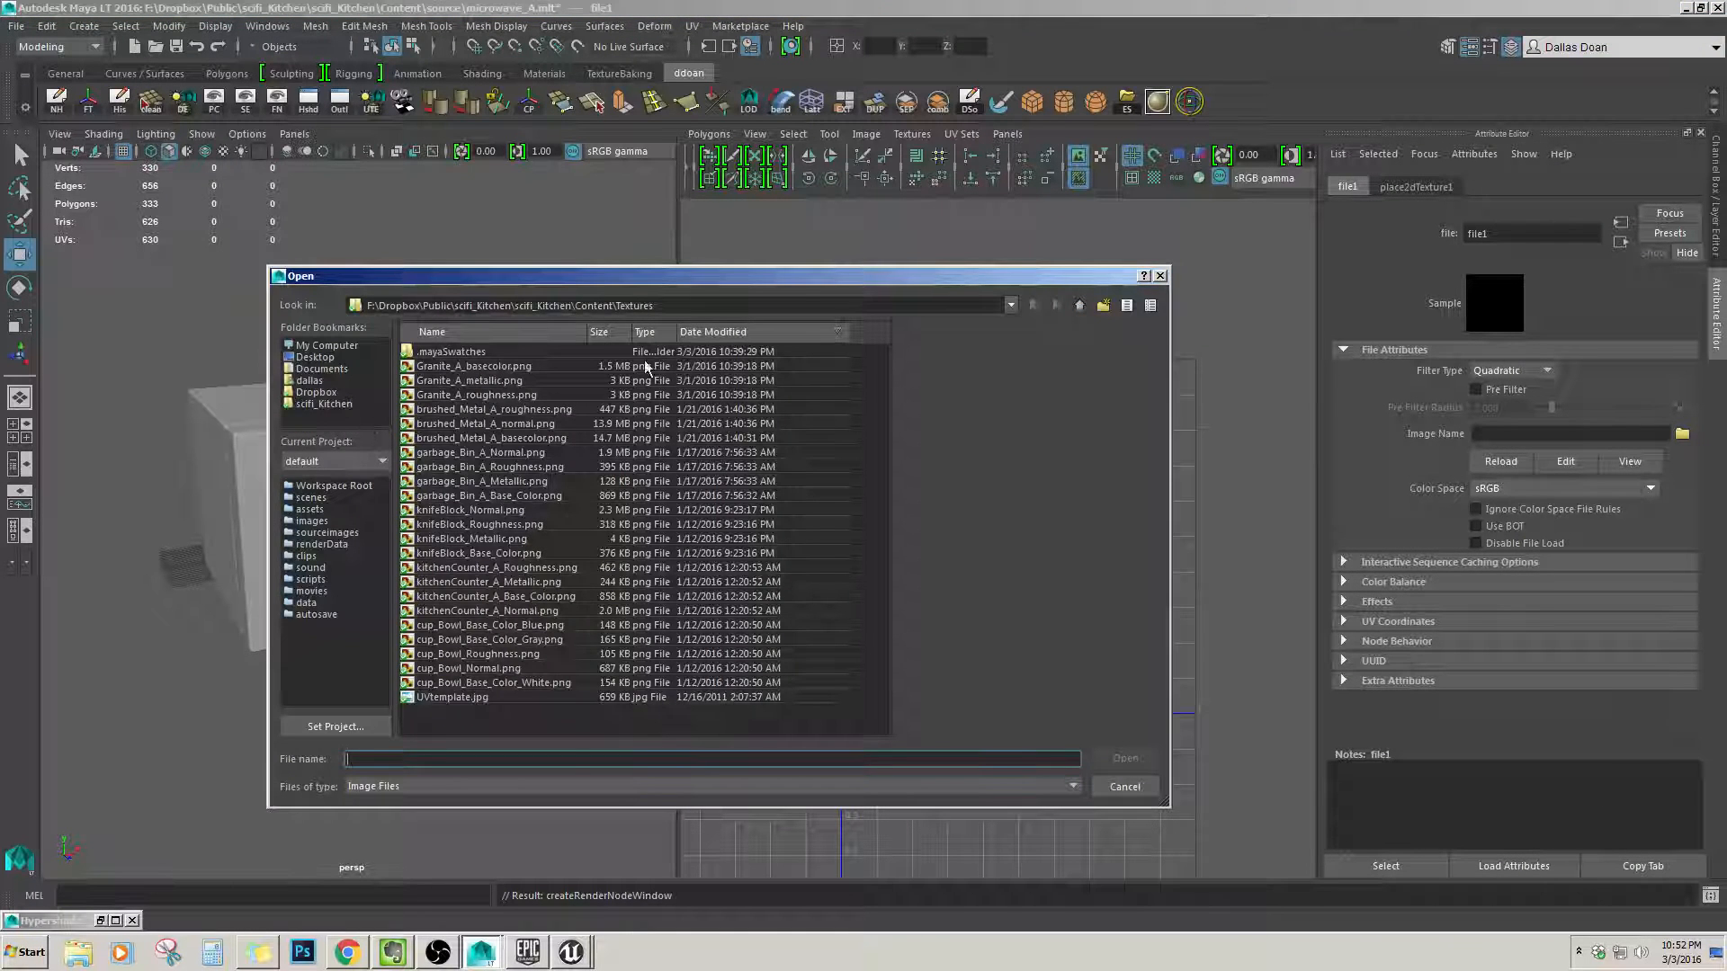
click(520, 409)
click(519, 440)
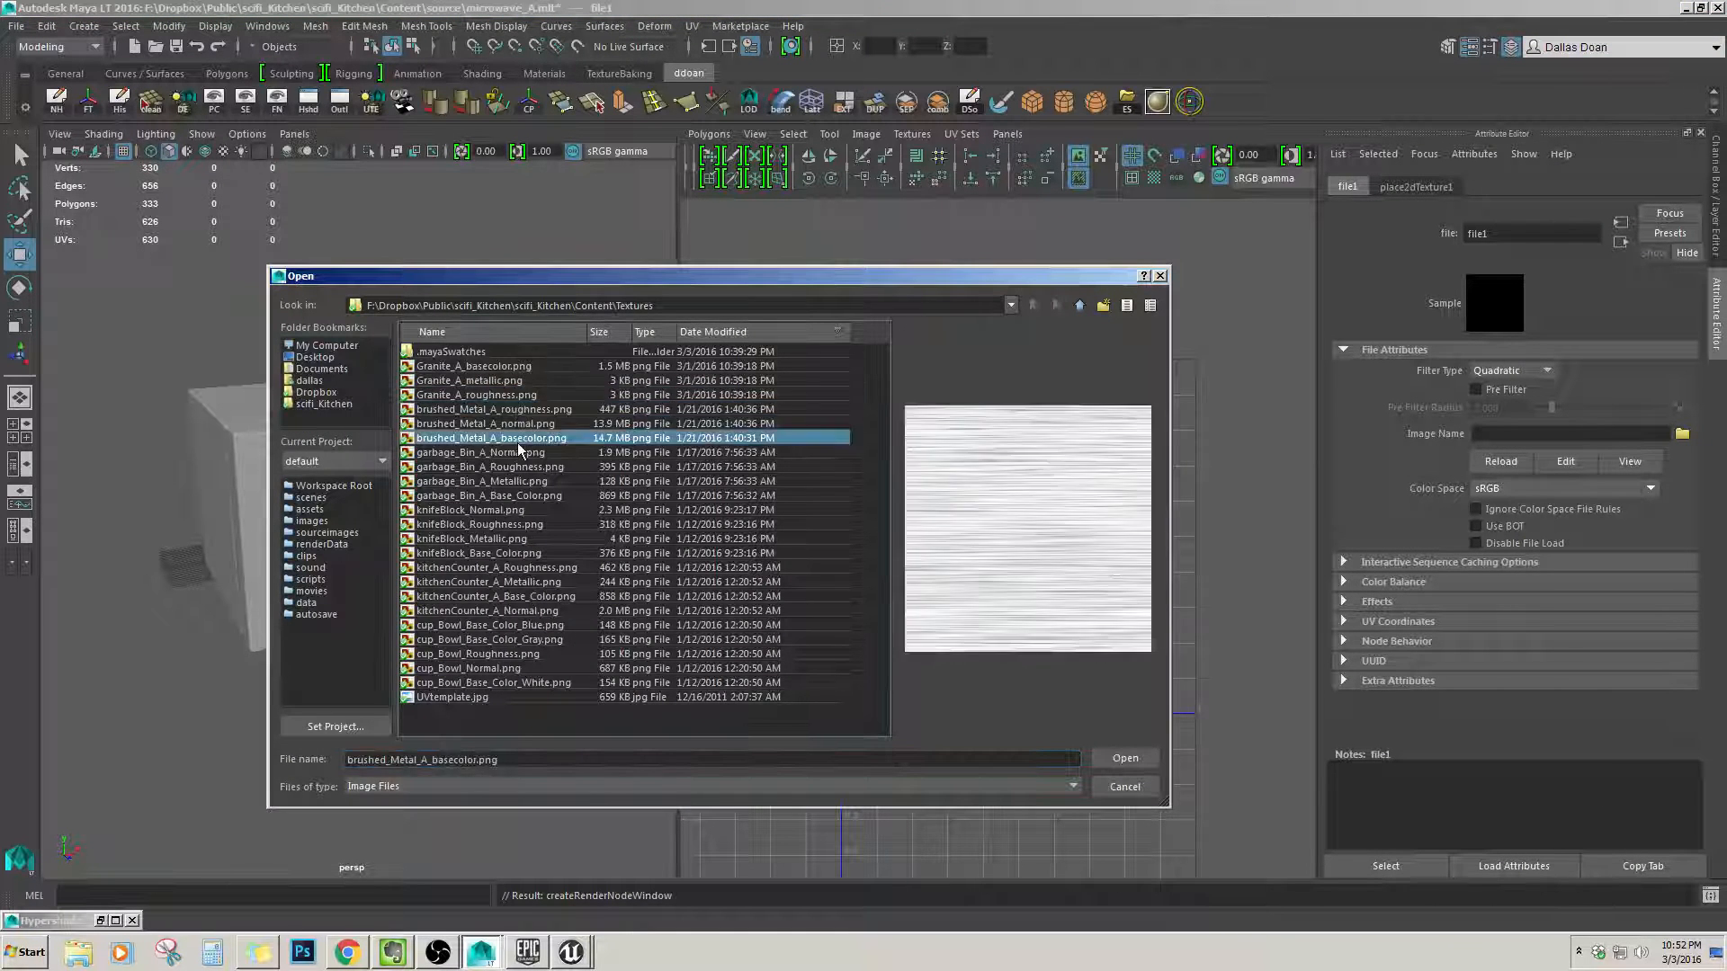
click(1120, 758)
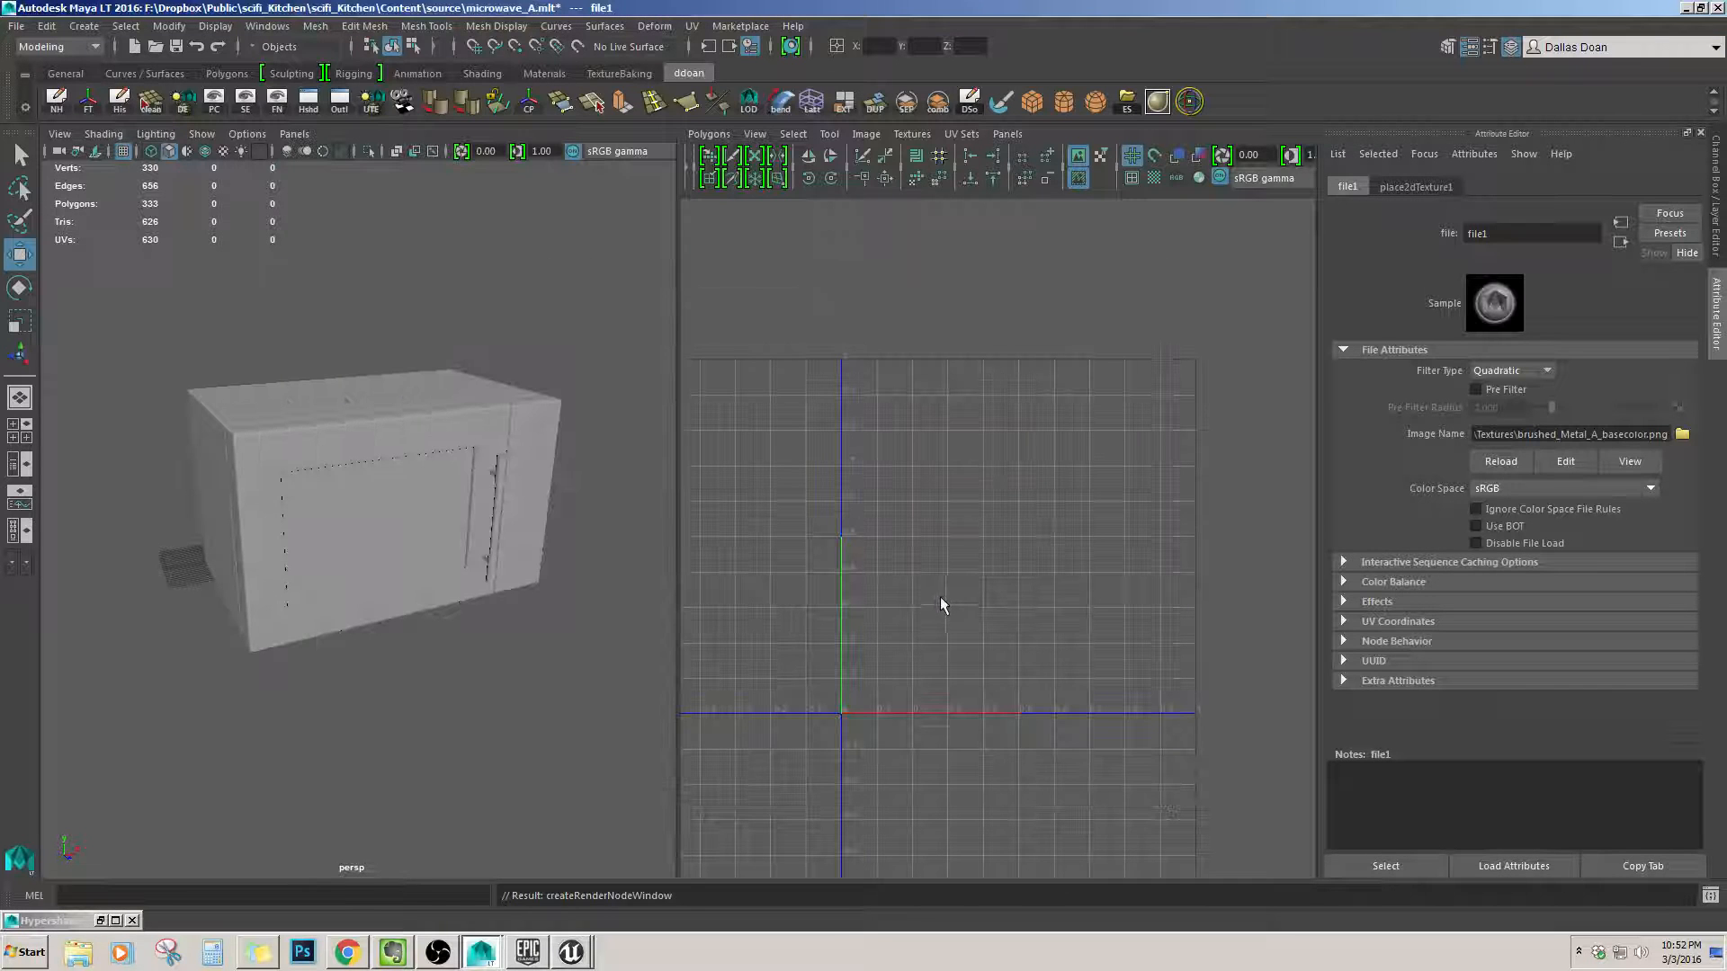
Select the microwave and pick the large glass face in its door window in face mode.
alt+drag(500, 508, 467, 529)
click(473, 435)
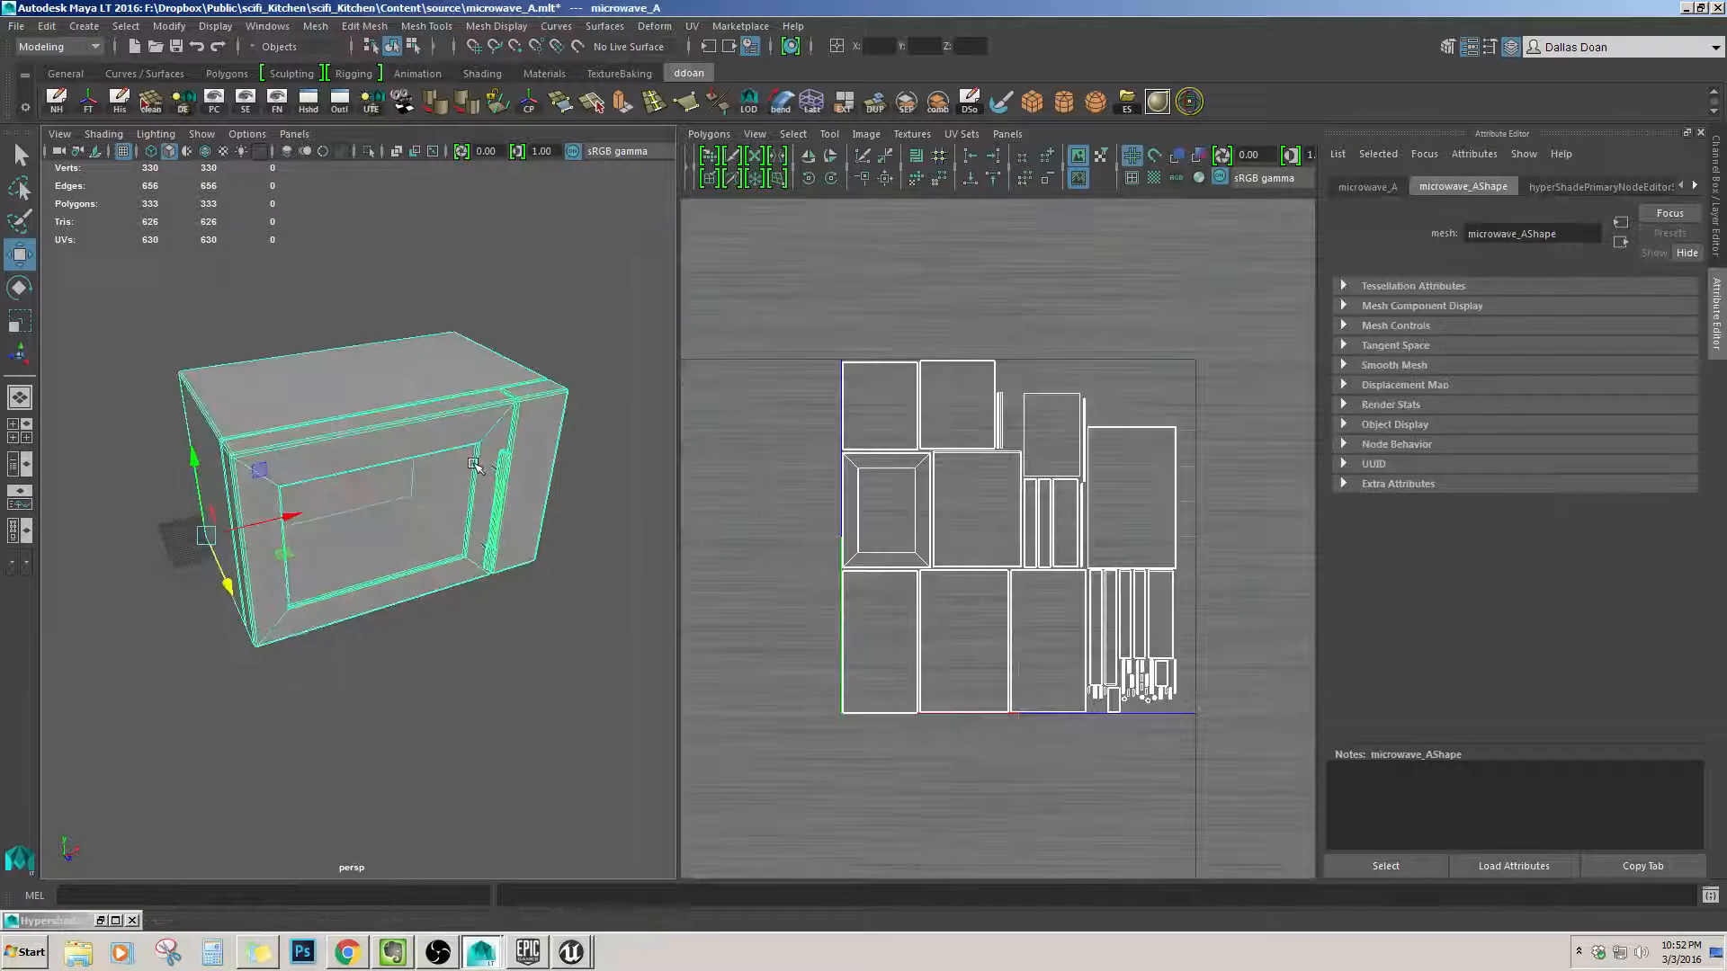
scroll(474, 405, up, 8)
alt+drag(418, 458, 444, 481)
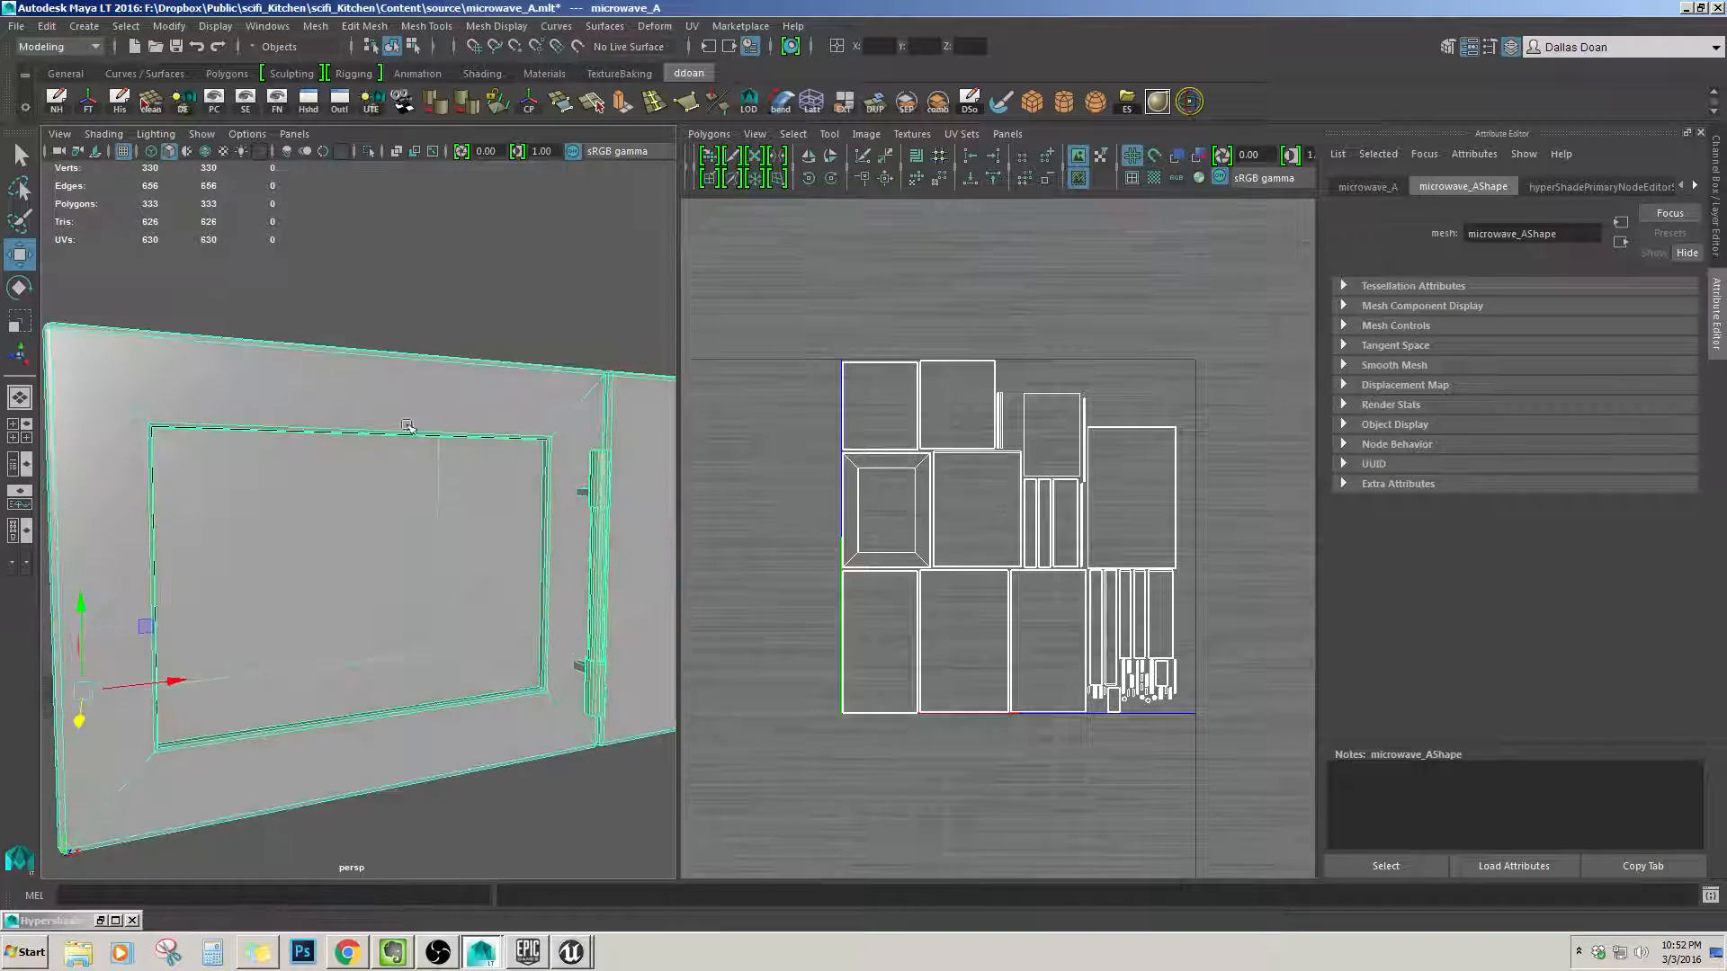
scroll(443, 482, up, 4)
right_drag(451, 486, 456, 525)
click(458, 525)
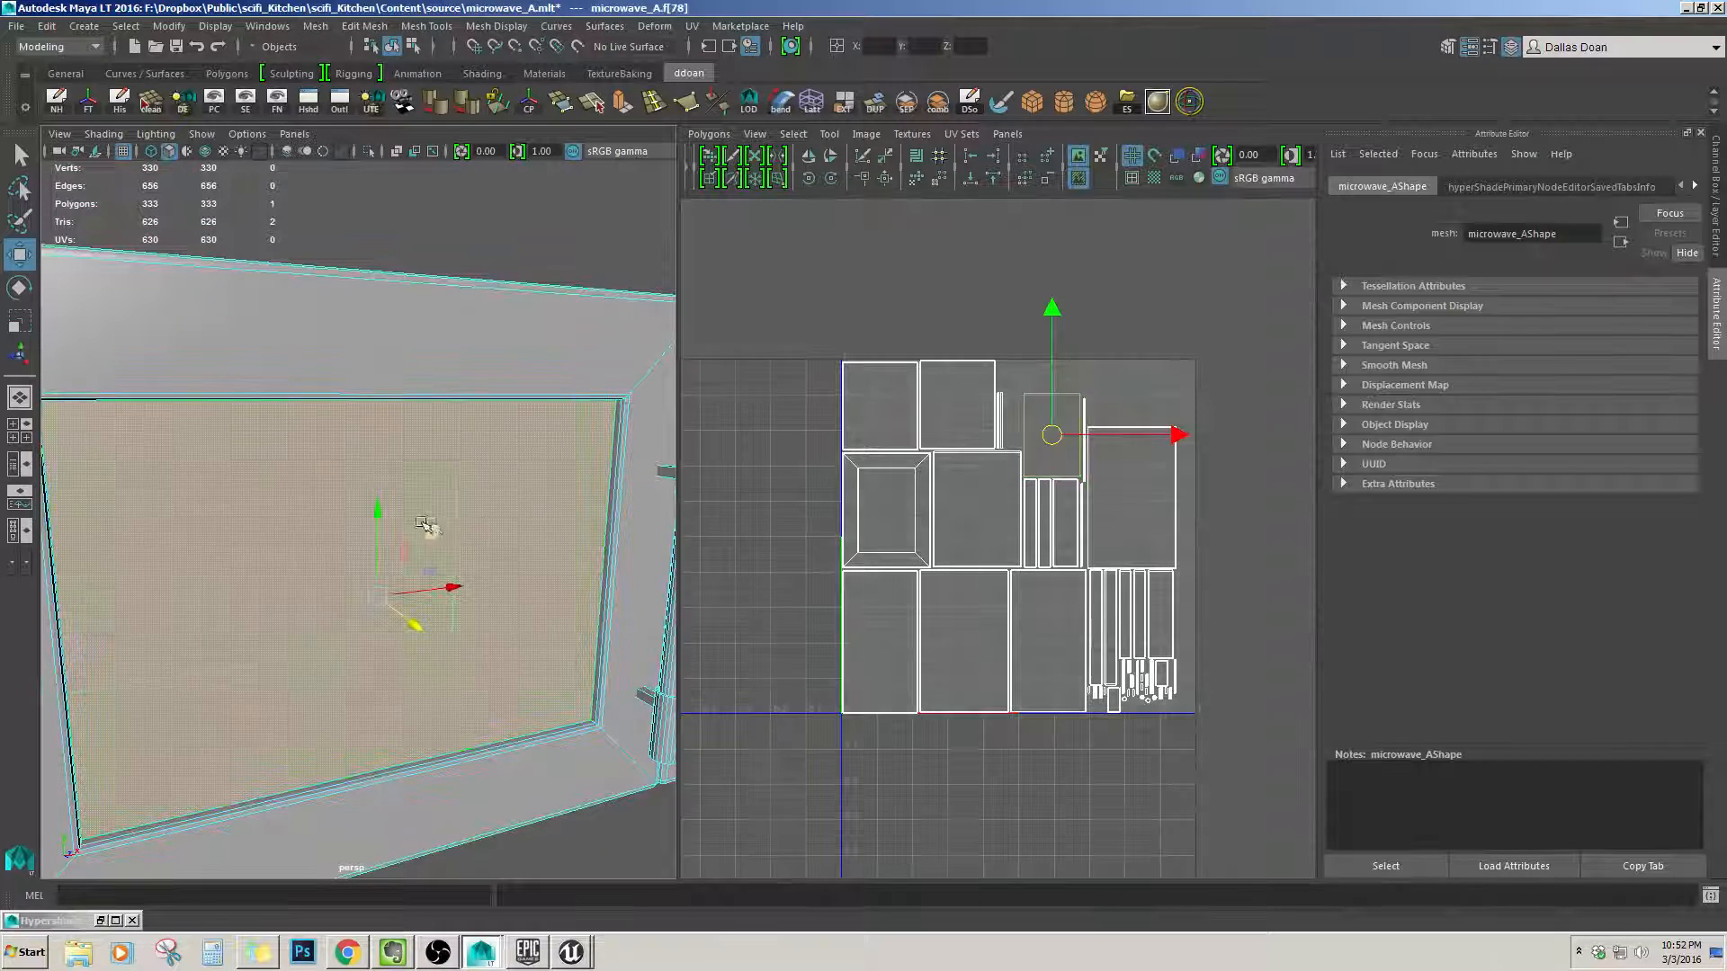
scroll(433, 459, down, 4)
mouse_move(424, 527)
alt+mouse_down()
mouse_move(433, 459)
mouse_move(437, 494)
alt+mouse_up()
scroll(441, 452, up, 4)
scroll(450, 472, up, 4)
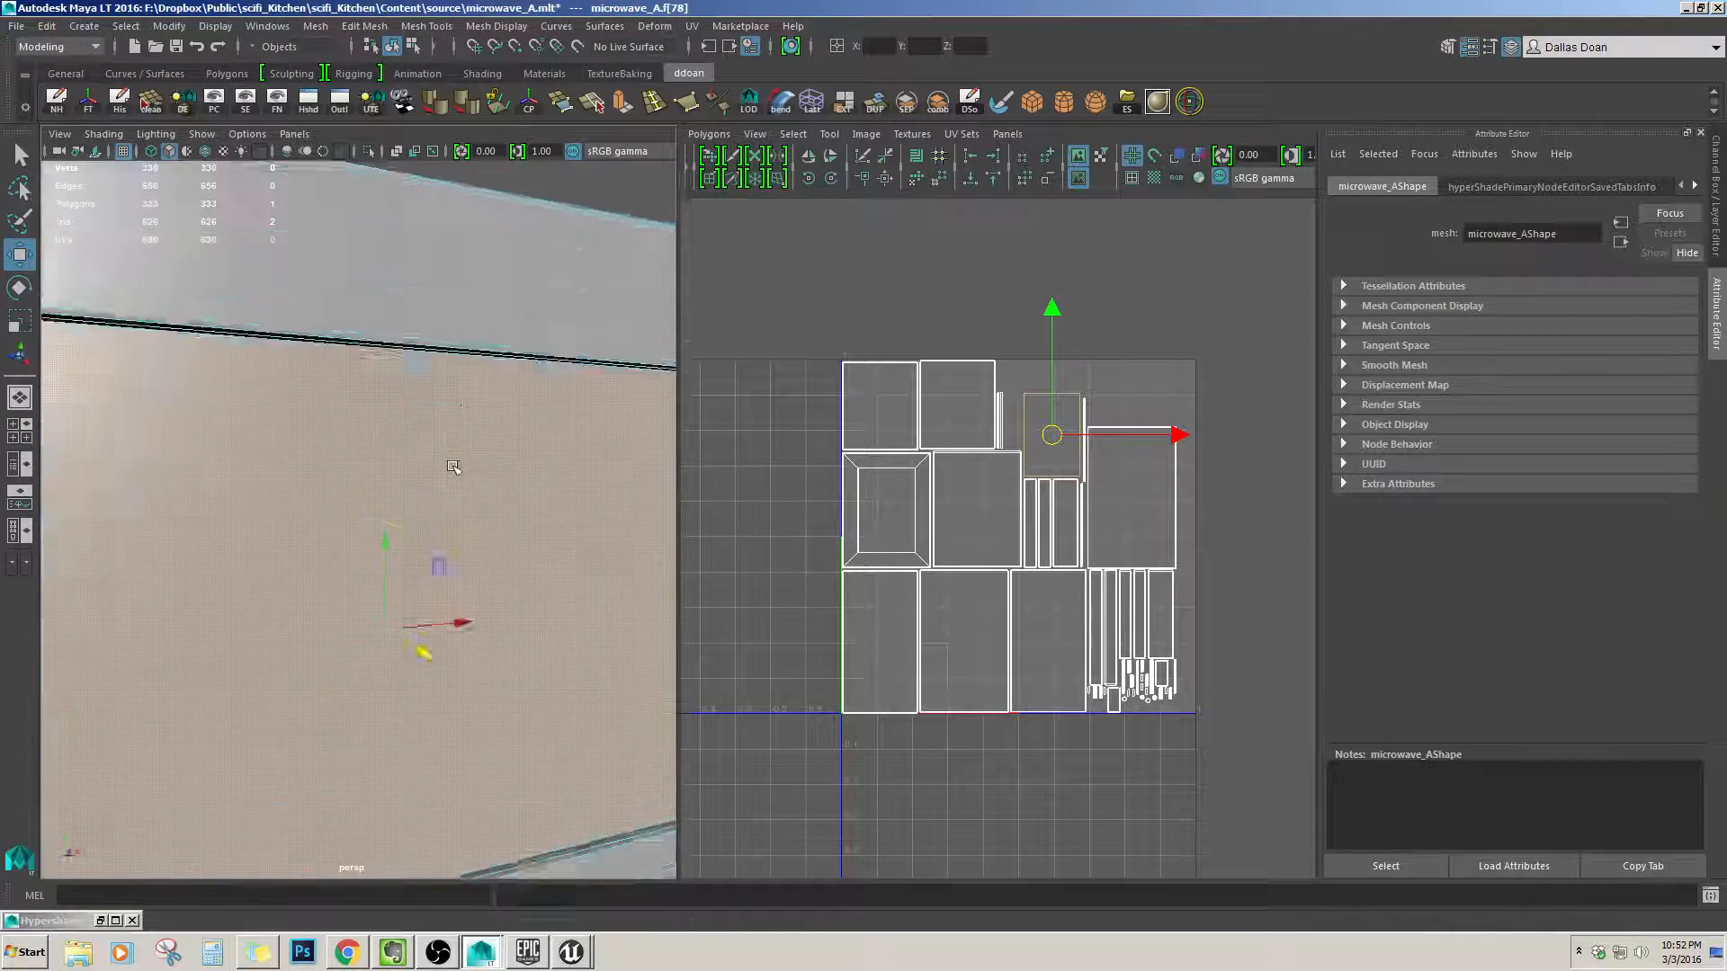
scroll(453, 486, down, 8)
Expand the selection to all connected faces of the door.
double_click(436, 413)
alt+drag(436, 412, 583, 460)
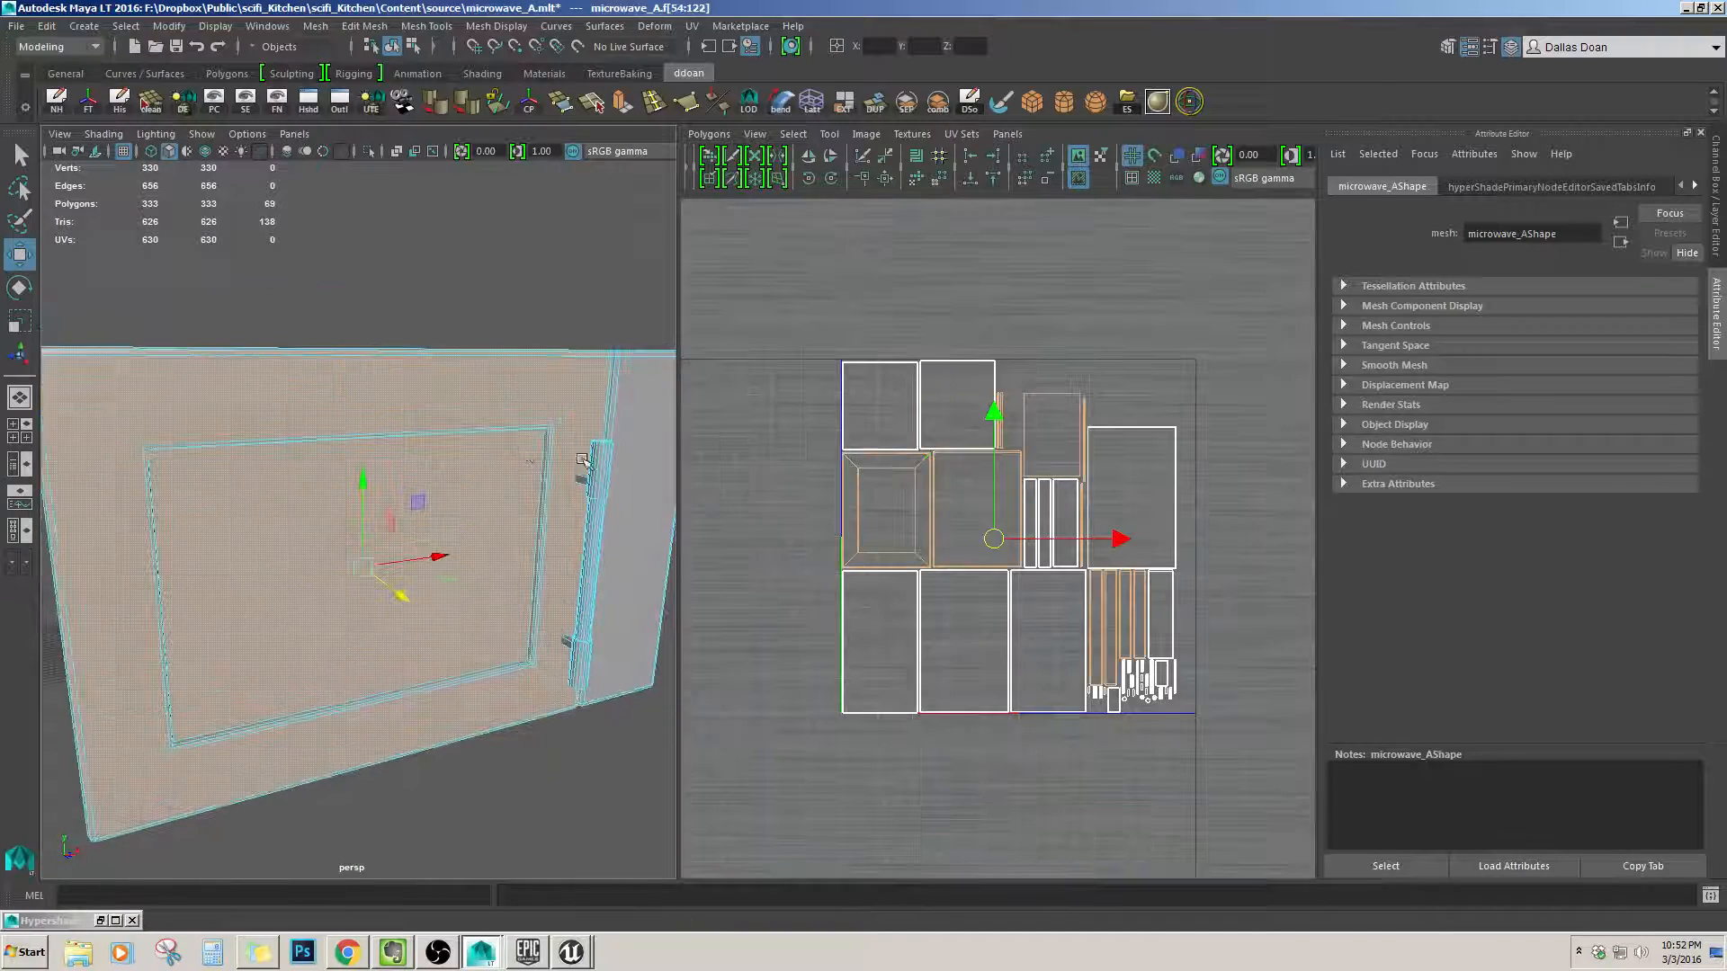
scroll(557, 483, down, 5)
scroll(474, 492, up, 8)
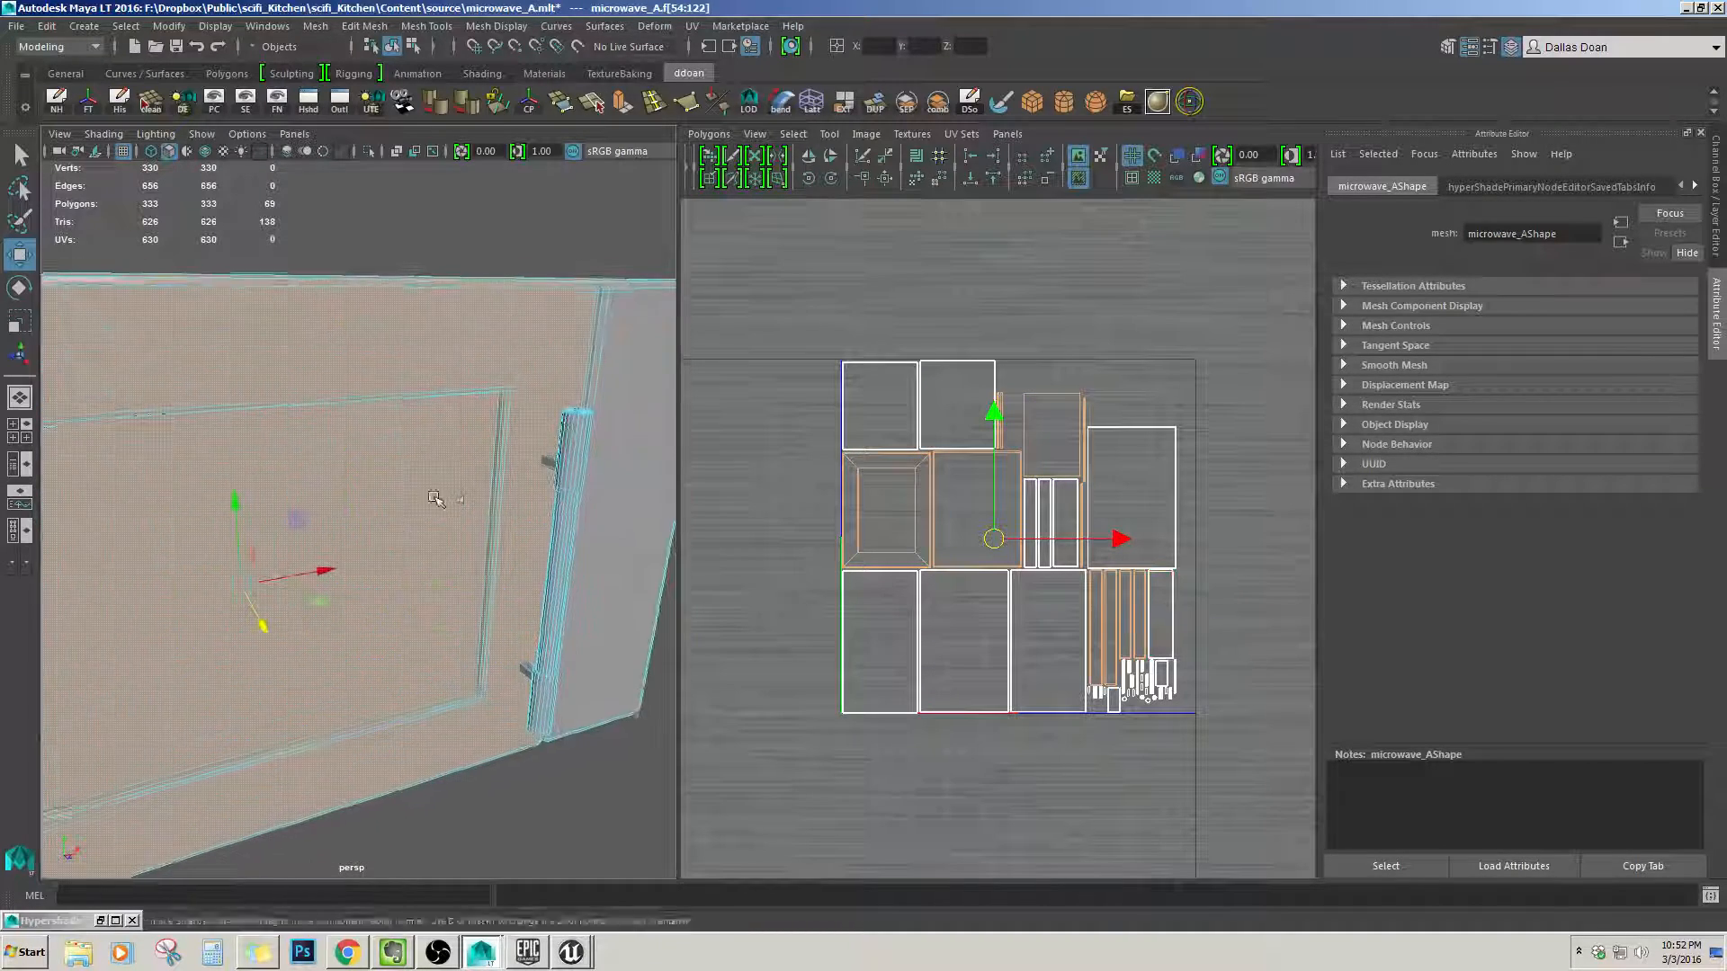
Select the connected faces of the microwave door's front frame in face mode and frame the UV layout.
alt+drag(474, 492, 537, 514)
alt+drag(403, 460, 576, 477)
scroll(386, 501, down, 5)
click(574, 657)
scroll(575, 658, up, 6)
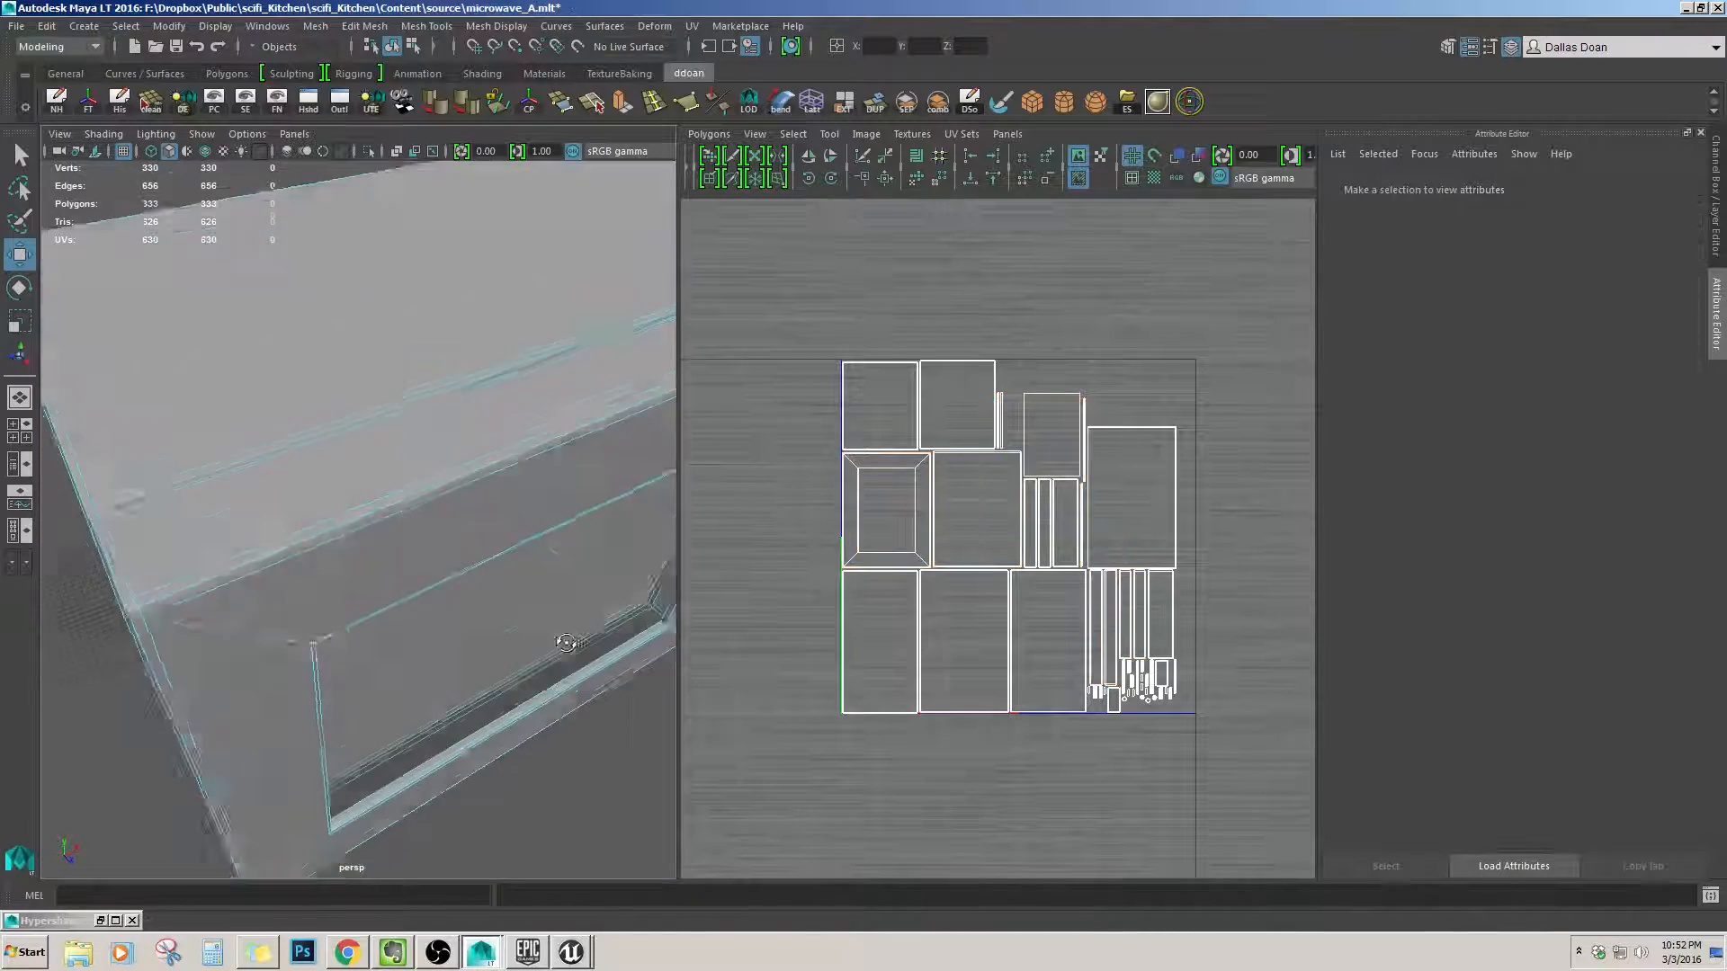
alt+drag(575, 657, 393, 447)
double_click(366, 474)
click(332, 353)
alt+drag(263, 416, 317, 455)
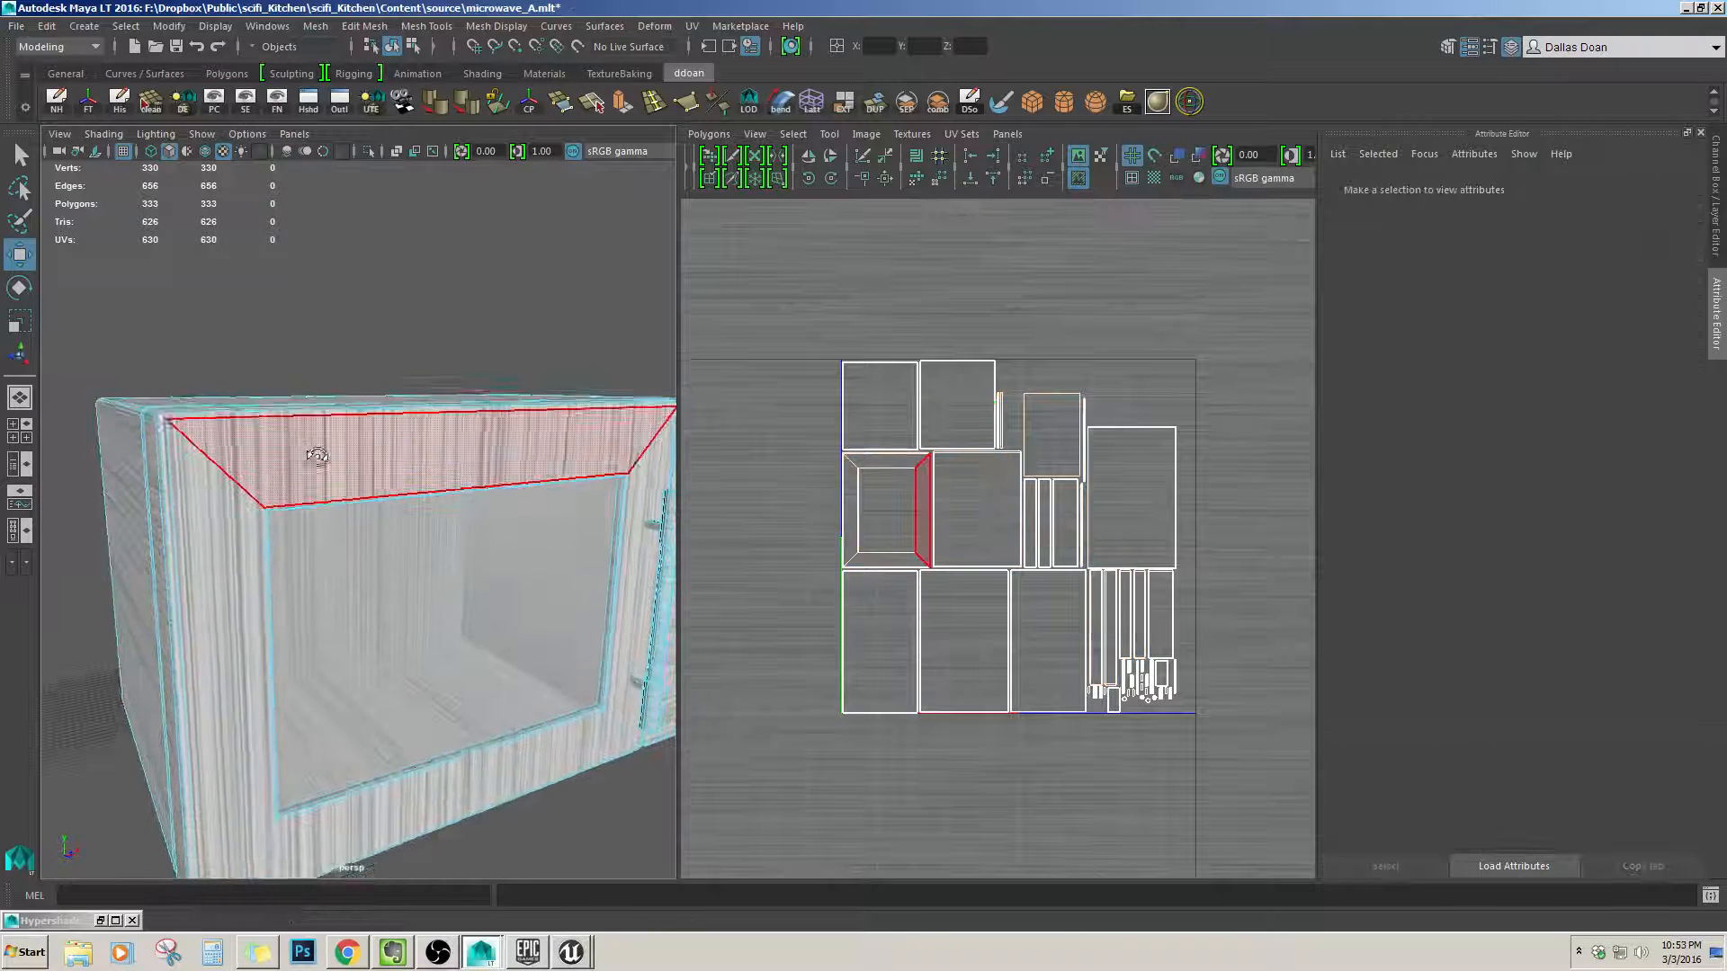
click(317, 455)
click(333, 353)
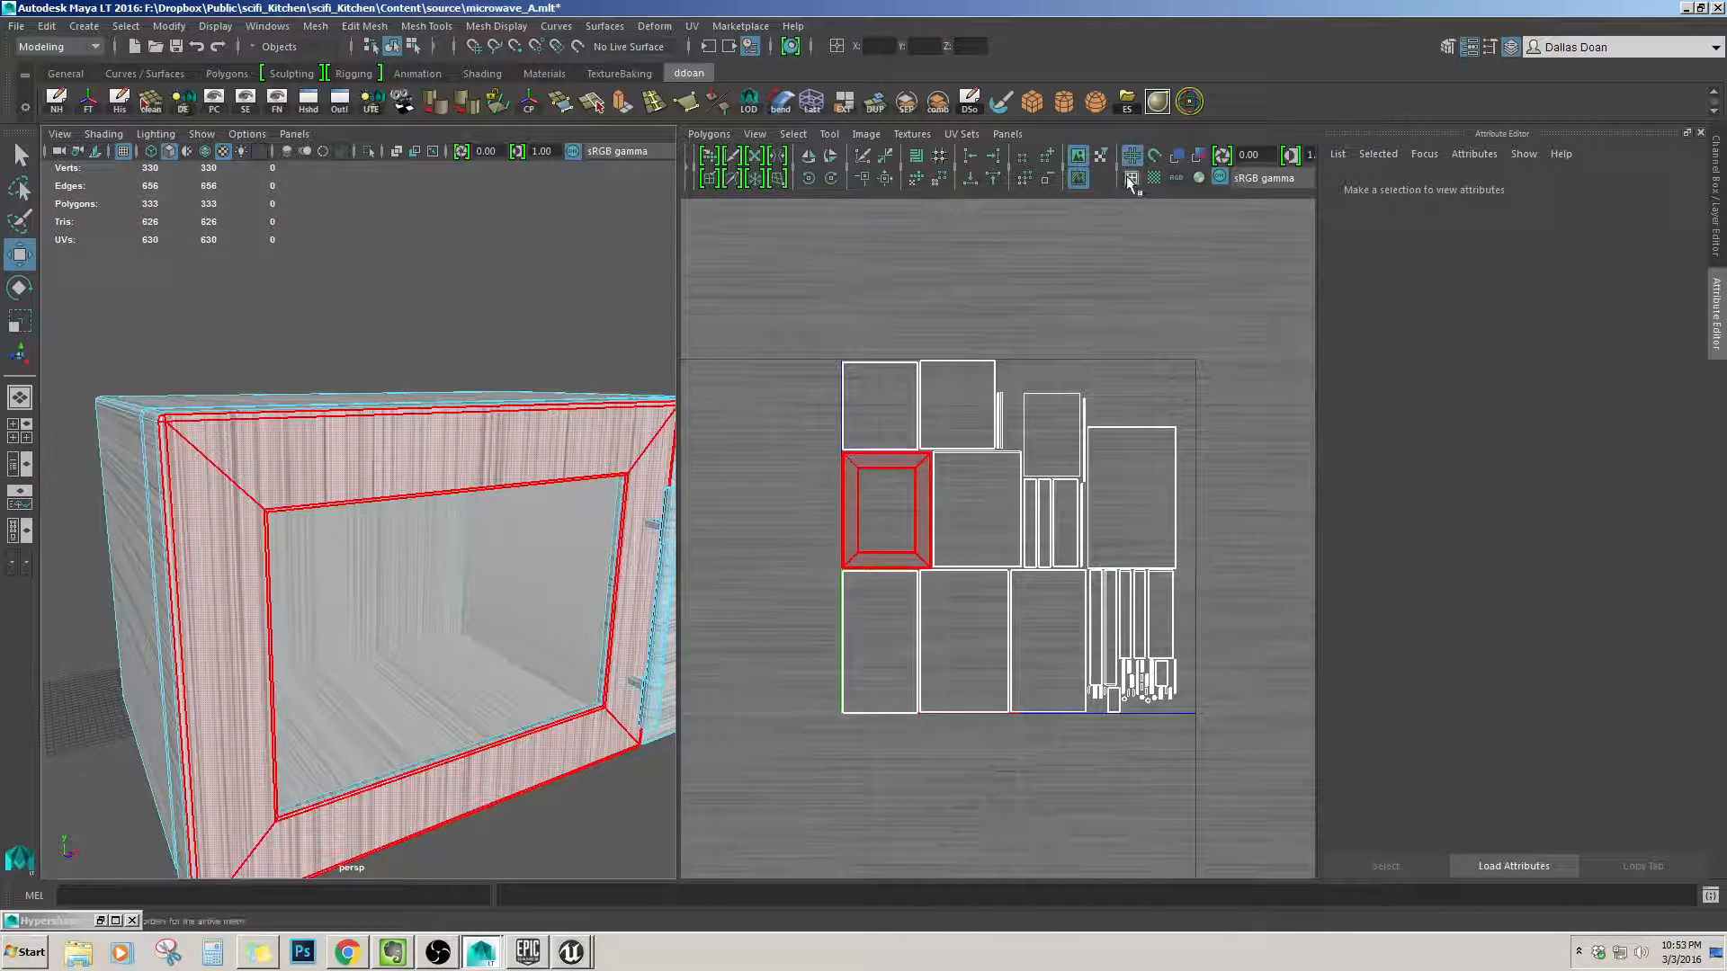
click(405, 441)
key(a)
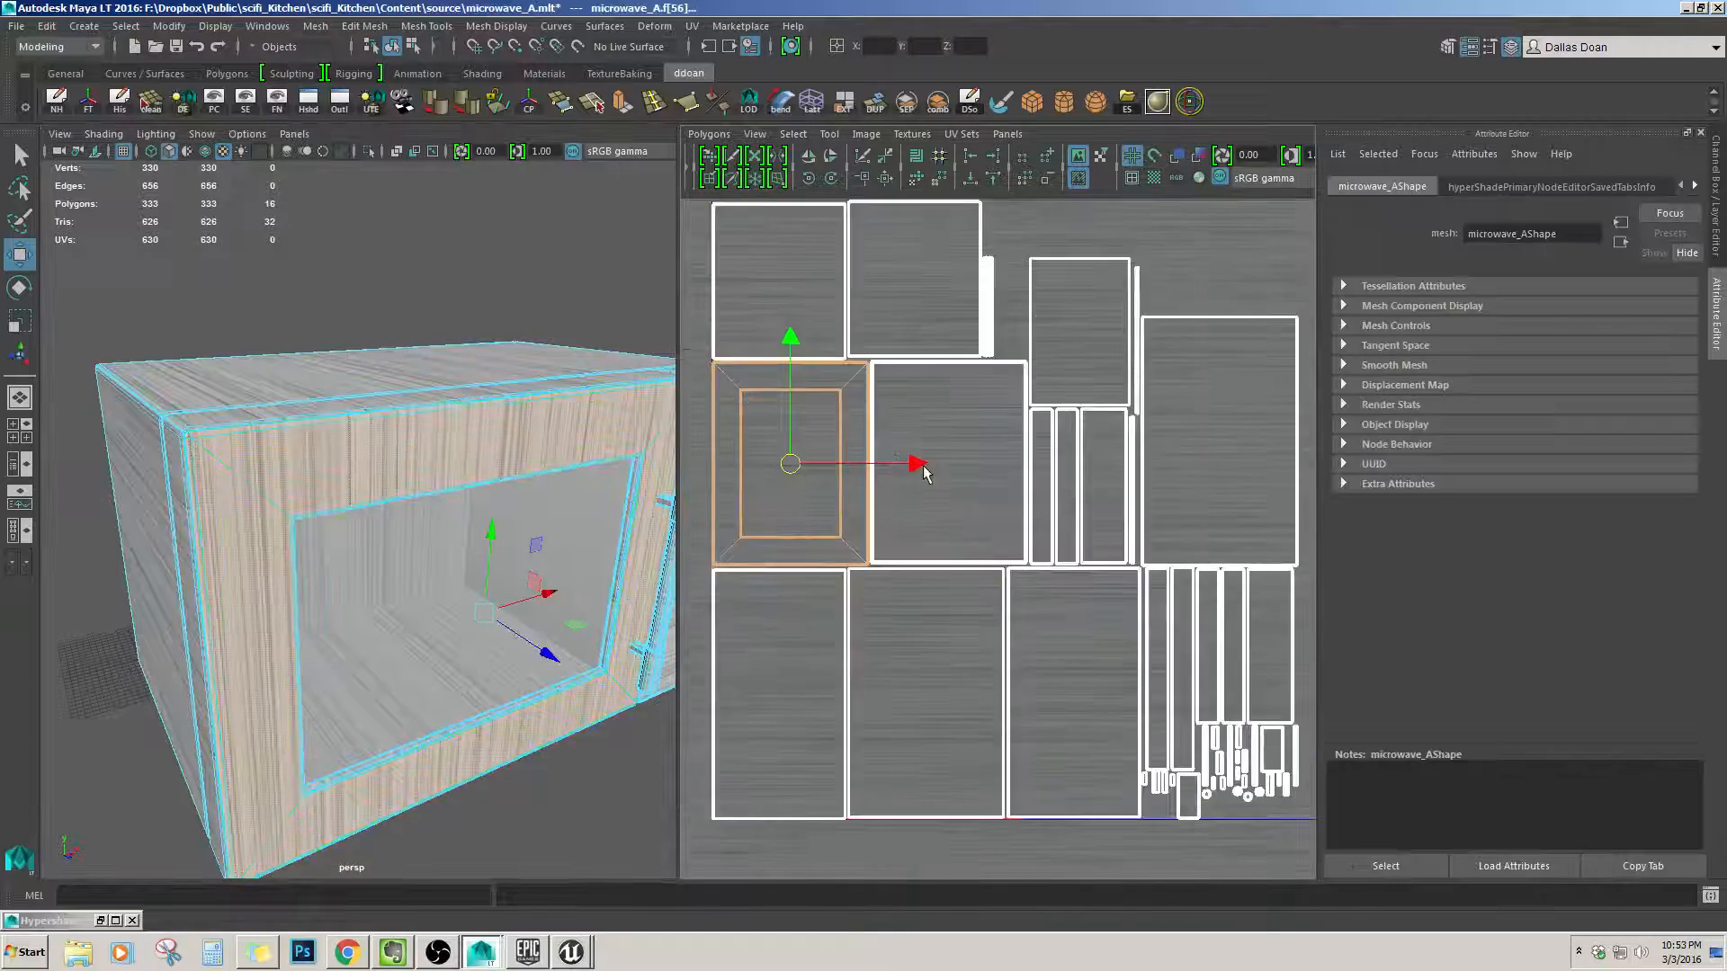
Convert the door-frame faces to a UV selection, and extend the selection to all the microwave's UVs.
alt+middle_drag(926, 472, 1027, 511)
scroll(497, 504, up, 5)
alt+drag(497, 504, 468, 387)
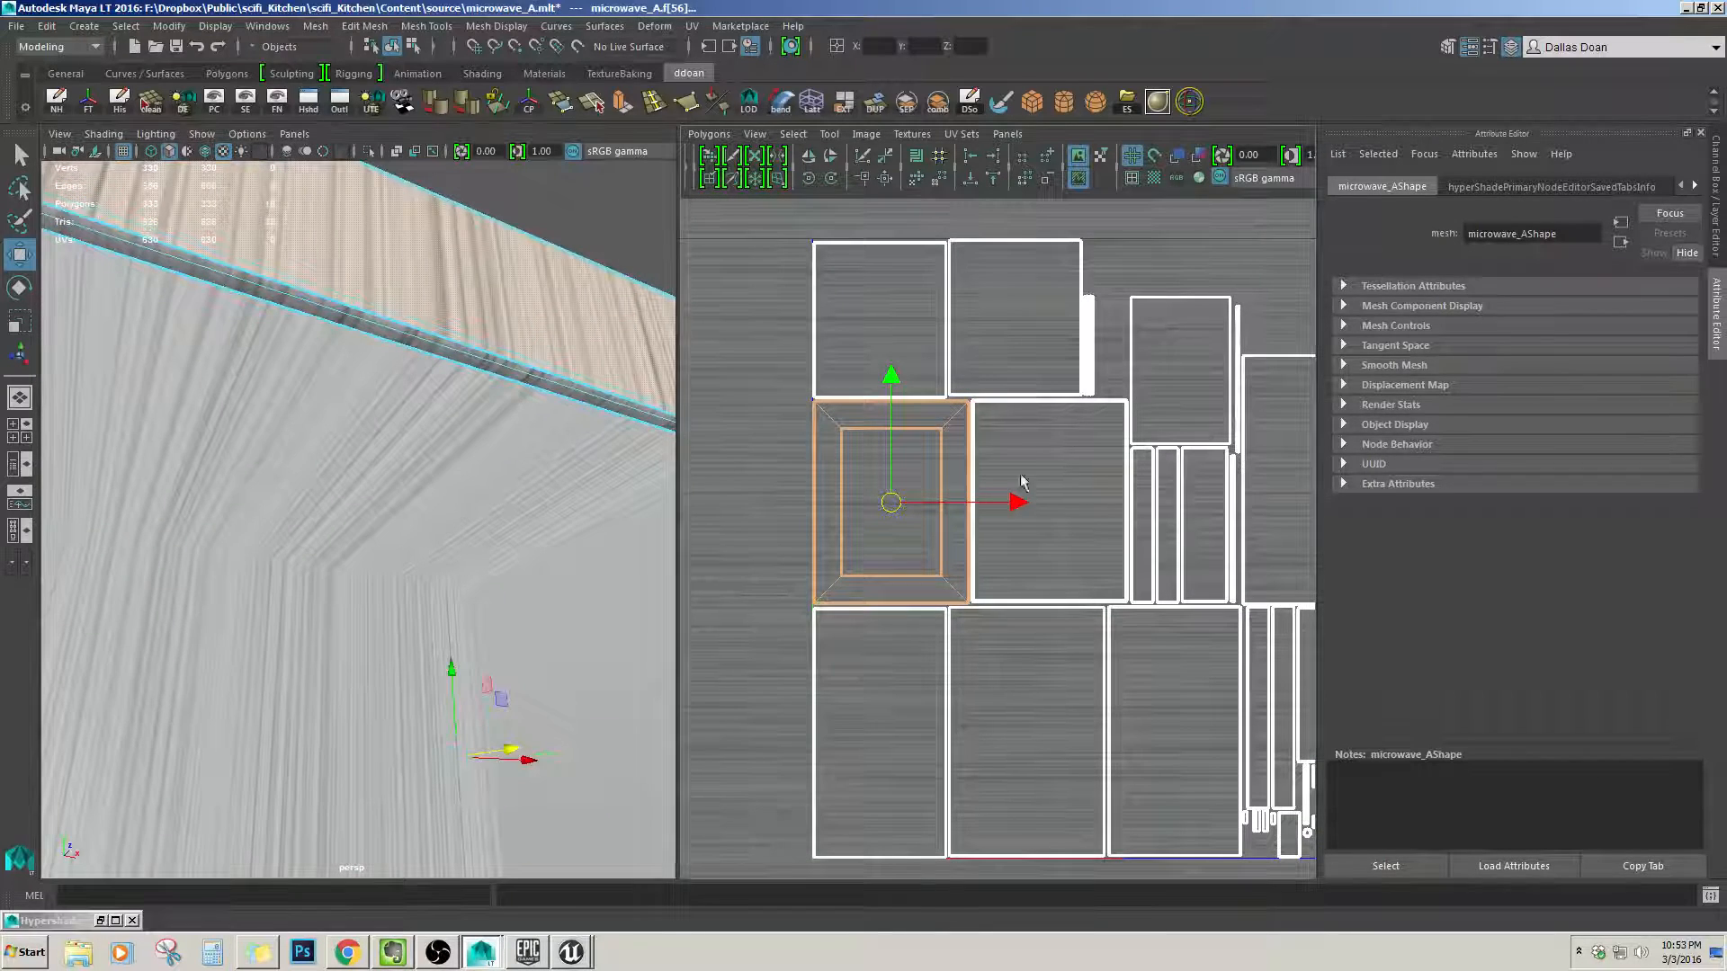
ctrl+right_drag(983, 436, 905, 237)
alt+middle_drag(905, 236, 913, 285)
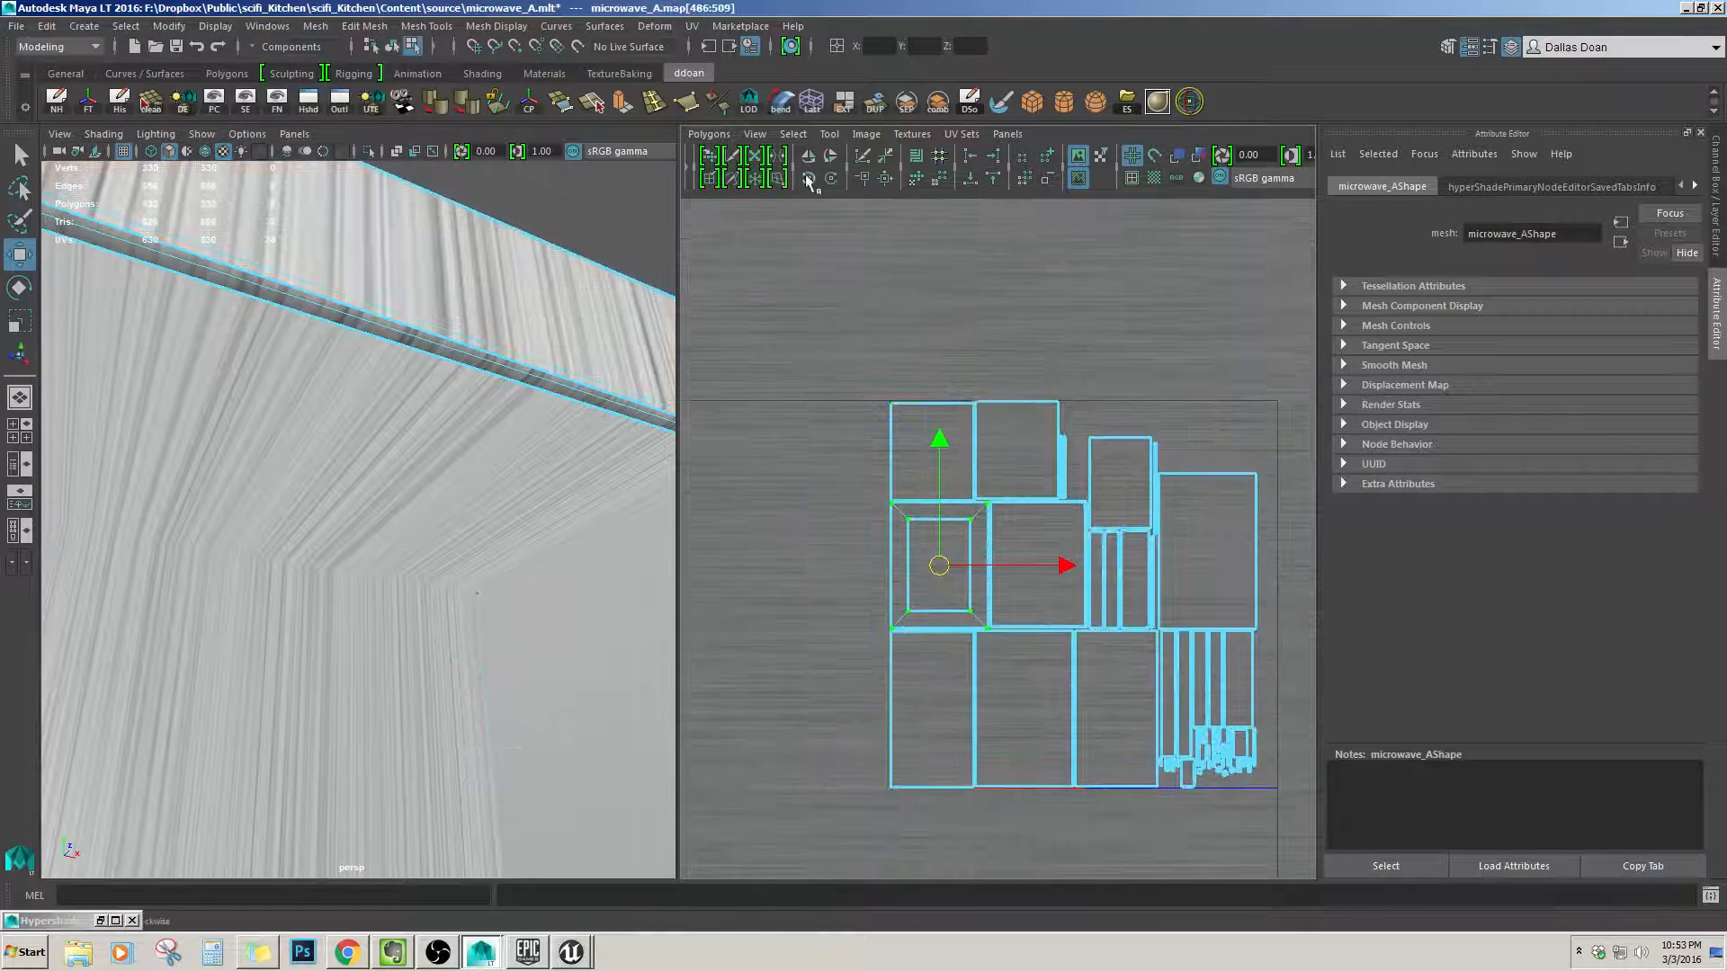
alt+right_drag(970, 492, 822, 430)
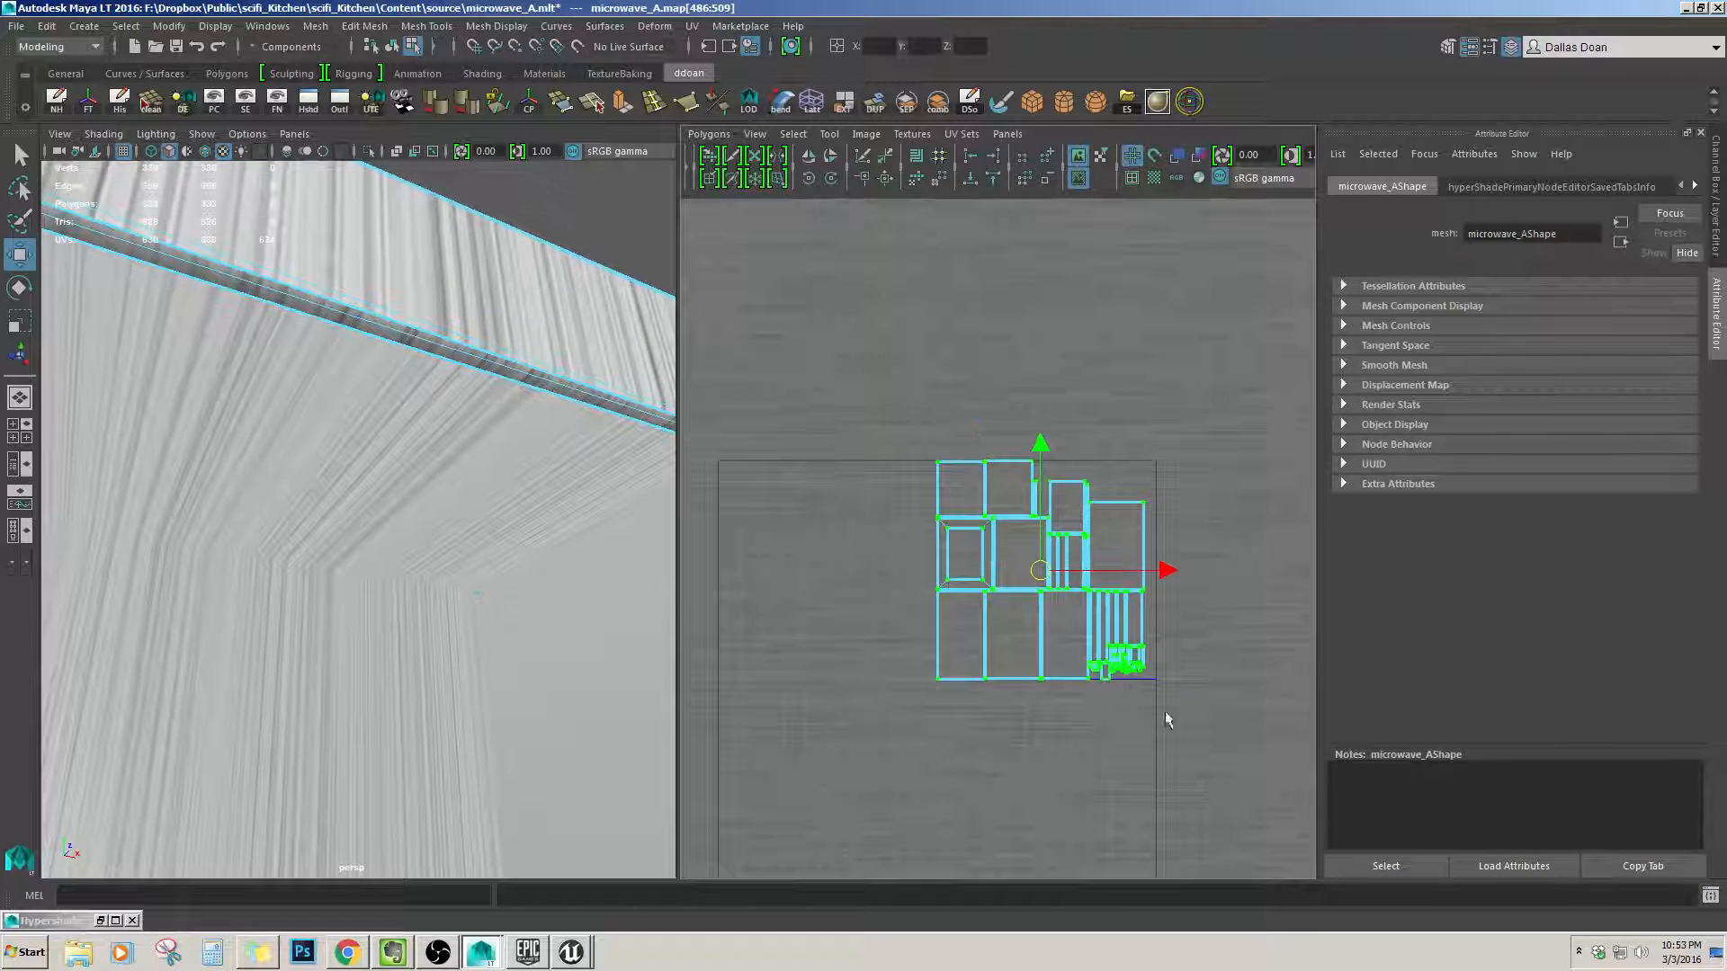
Scale all the microwave's UVs up uniformly to make the brushed-metal grain finer.
scroll(414, 504, down, 6)
alt+drag(414, 504, 497, 529)
scroll(497, 530, up, 5)
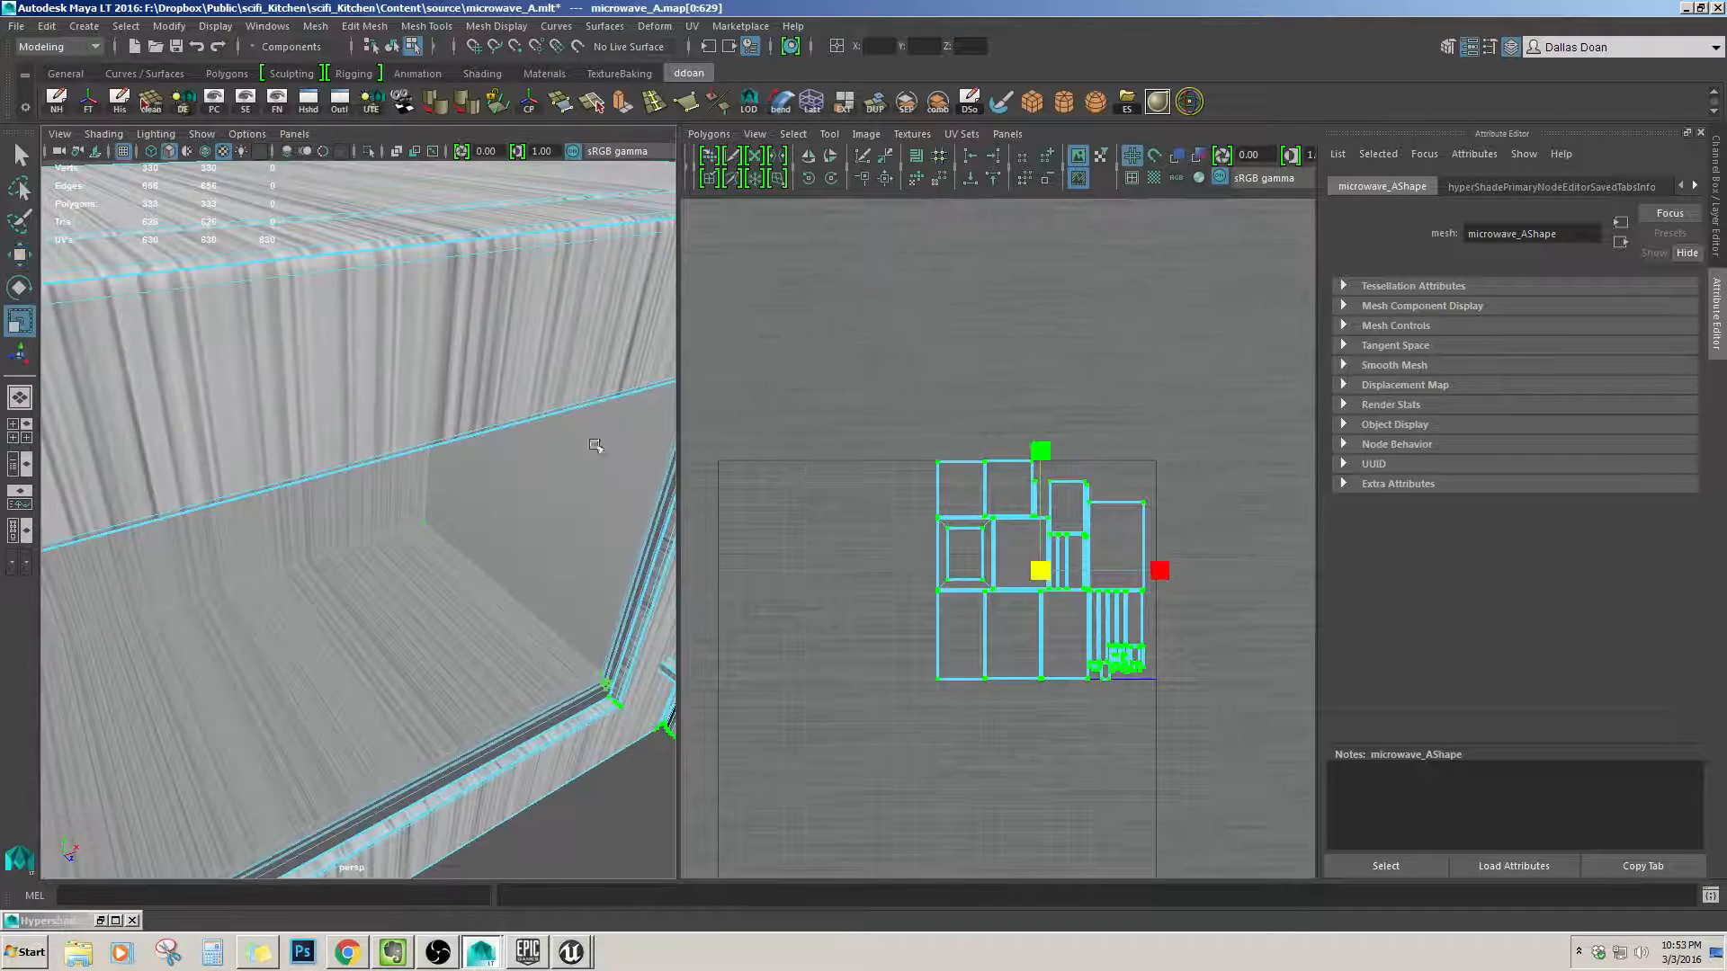
scroll(912, 511, down, 3)
drag(1025, 563, 1304, 373)
scroll(431, 459, down, 6)
alt+drag(409, 459, 393, 482)
scroll(393, 482, up, 6)
scroll(394, 473, down, 2)
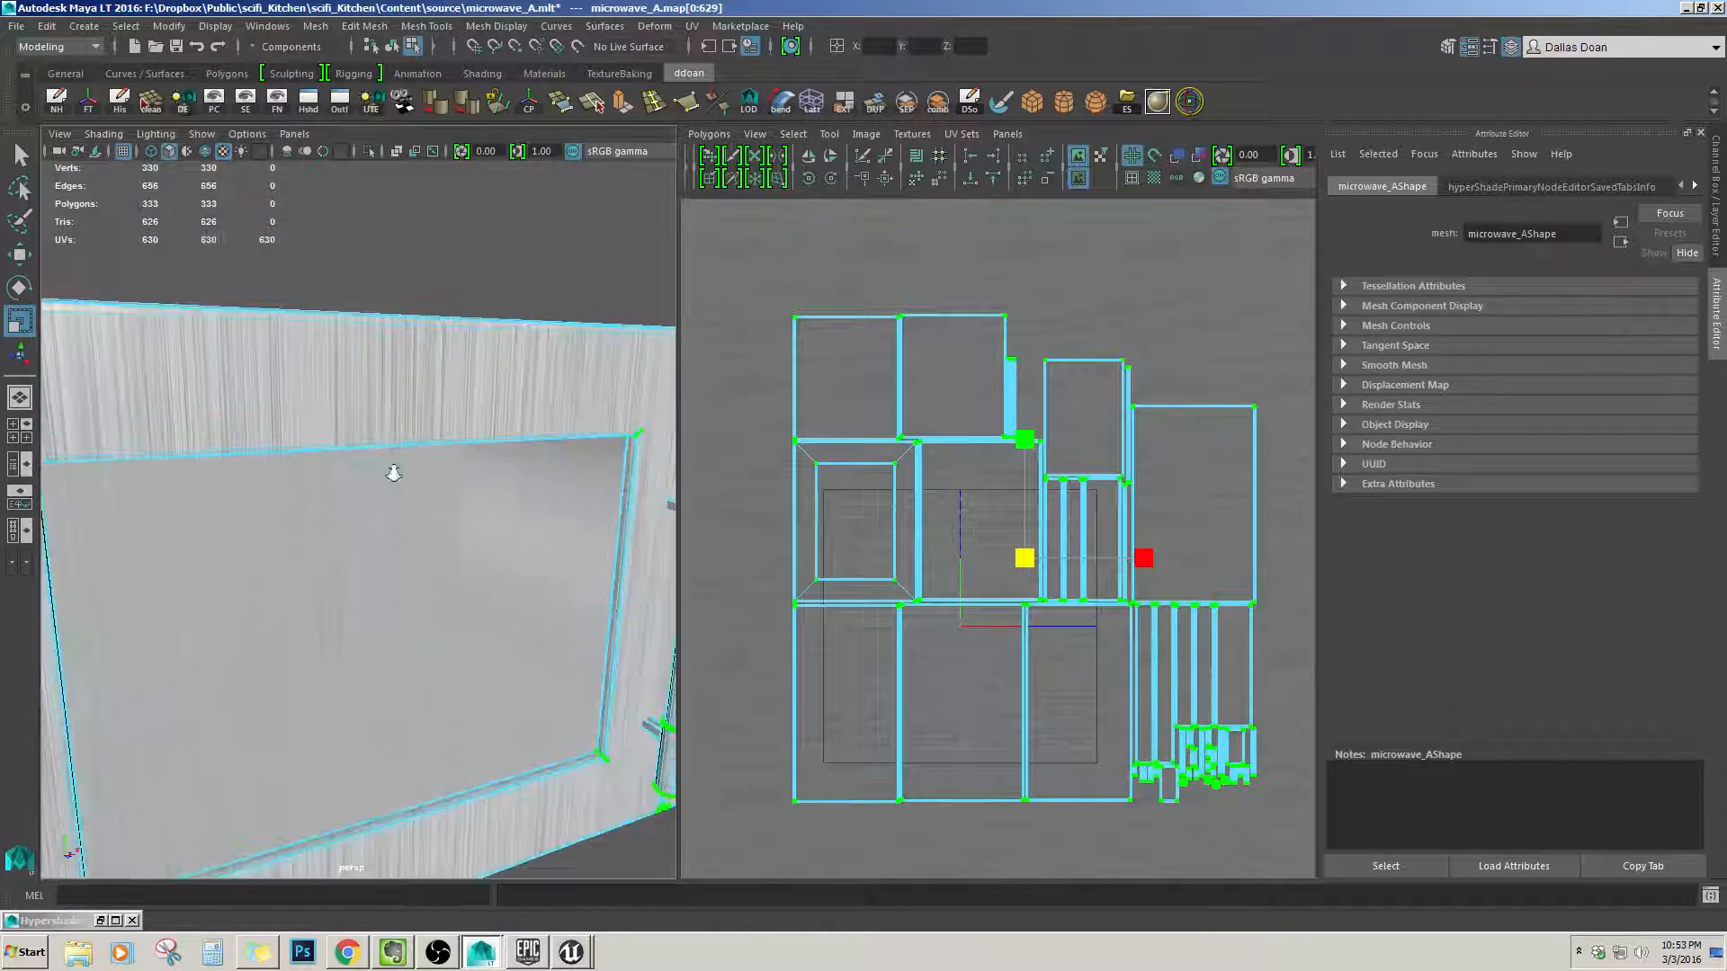
Enlarge the whole UV layout a second time to tighten the grain on the door further.
scroll(394, 473, down, 4)
drag(1026, 559, 1071, 493)
scroll(975, 527, down, 5)
scroll(374, 494, up, 8)
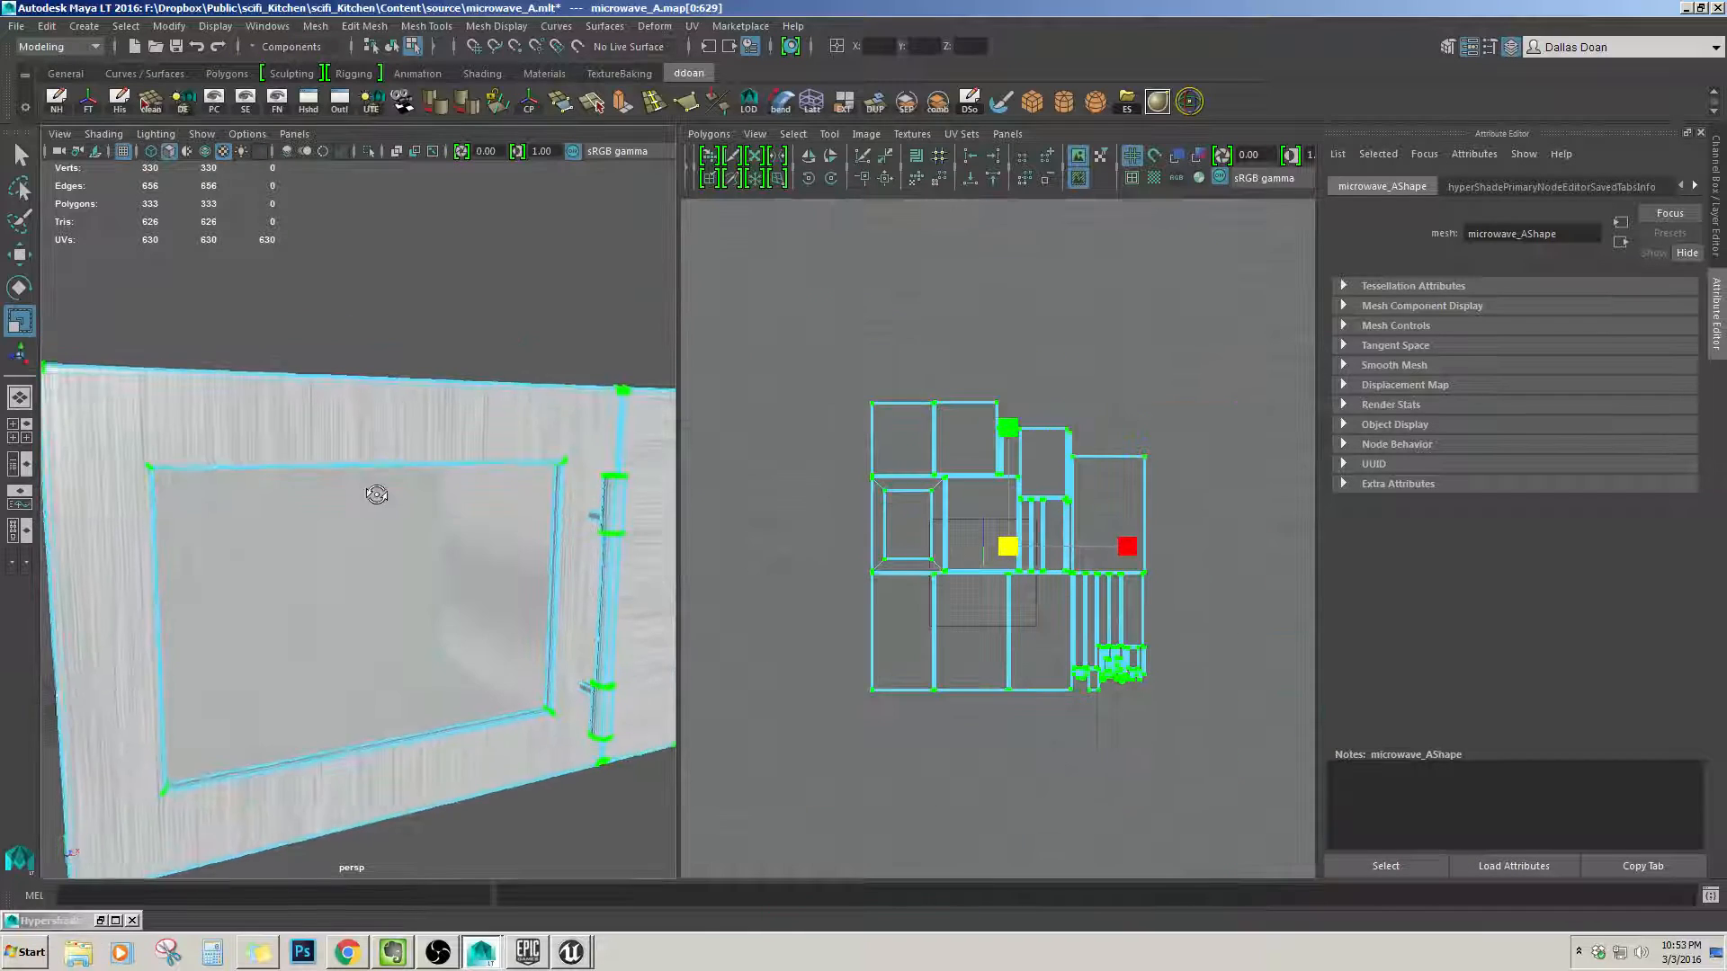
scroll(404, 555, up, 5)
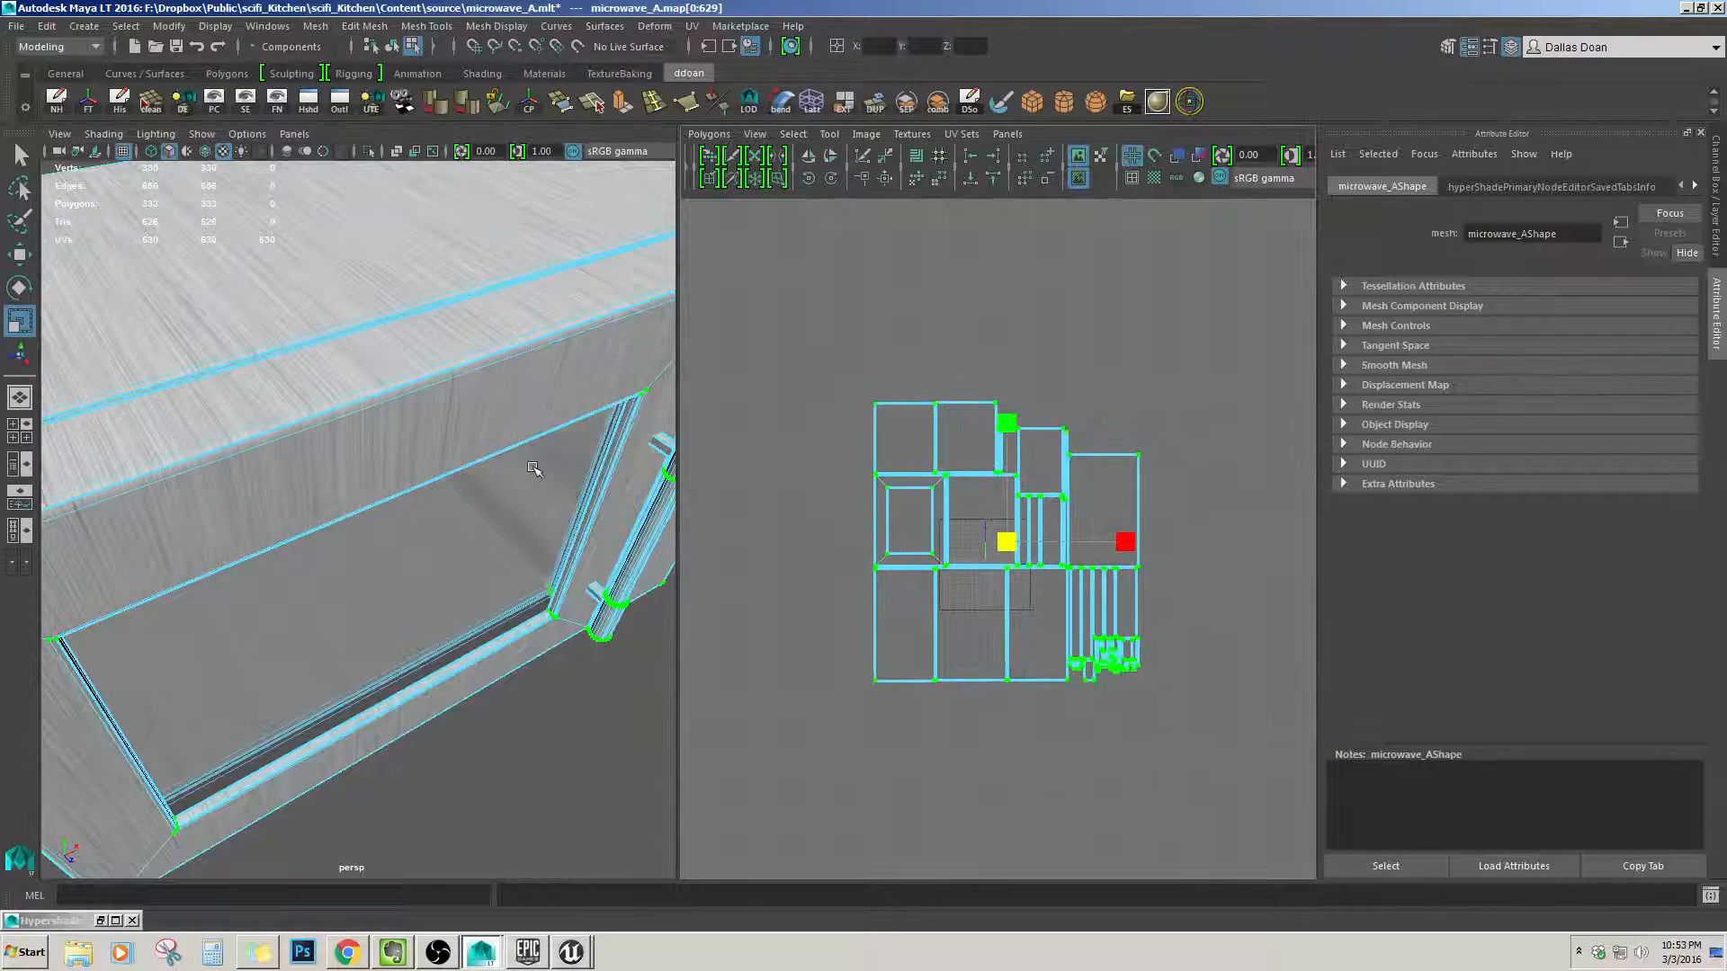
Select the door's front frame faces and rotate their UV shell 90 degrees so the grain runs horizontally.
alt+drag(531, 469, 477, 378)
click(481, 399)
click(530, 468)
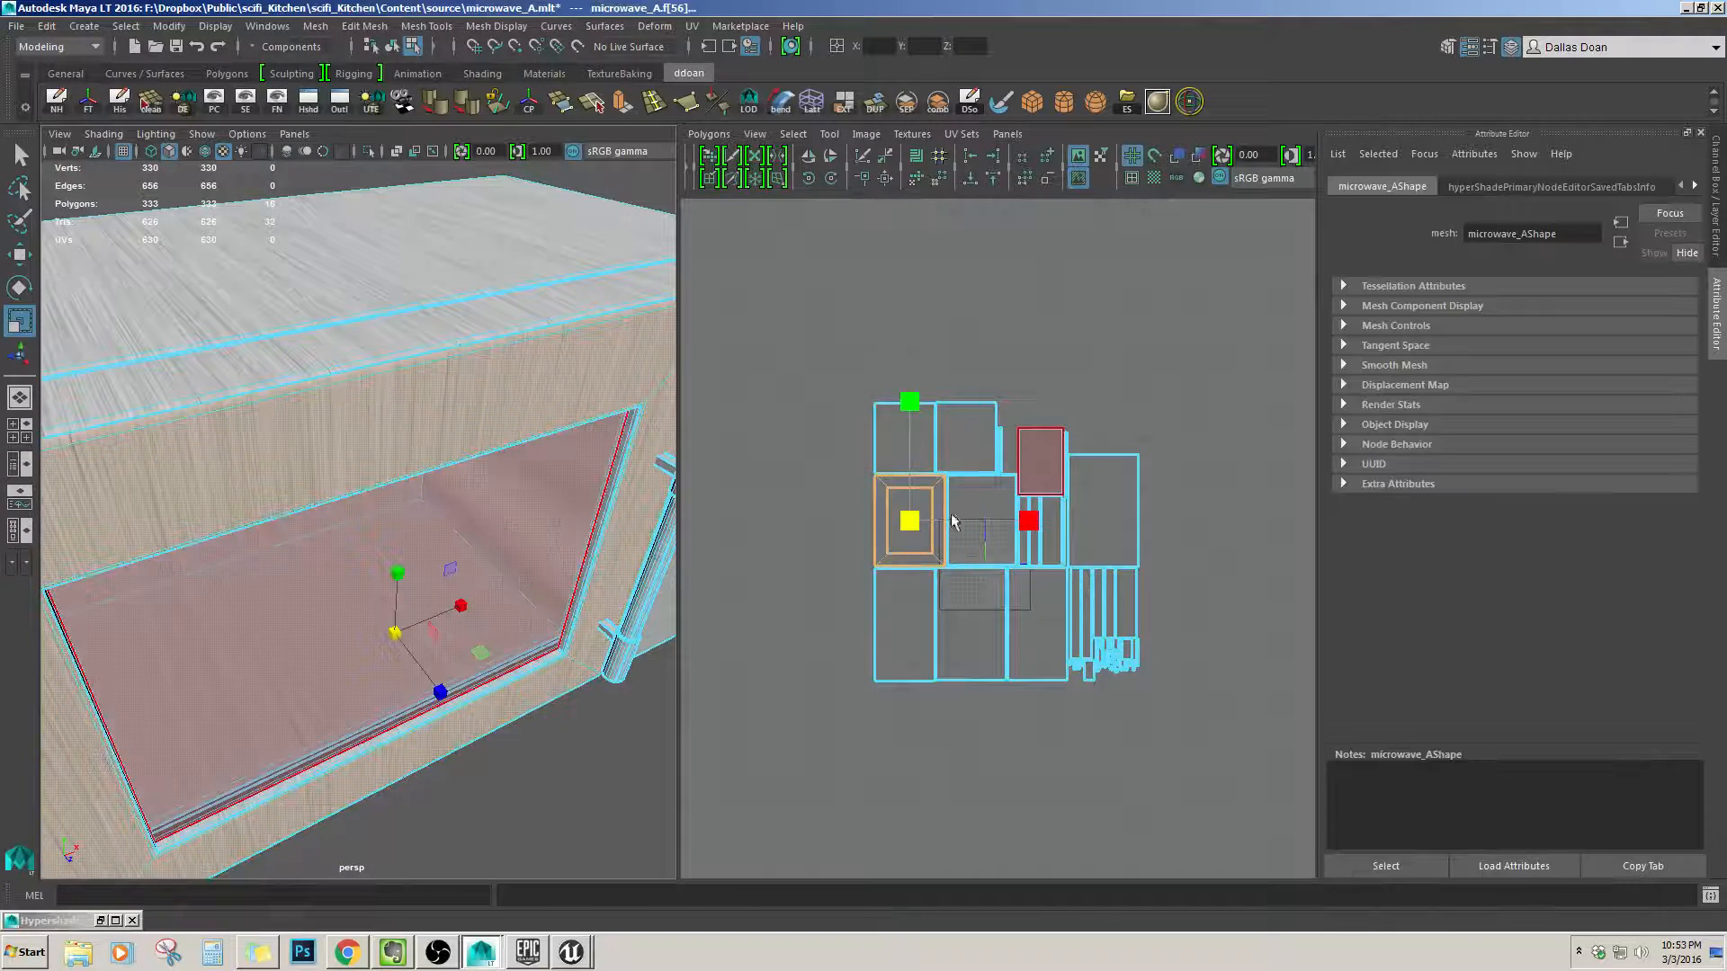
click(806, 186)
alt+drag(470, 396, 229, 352)
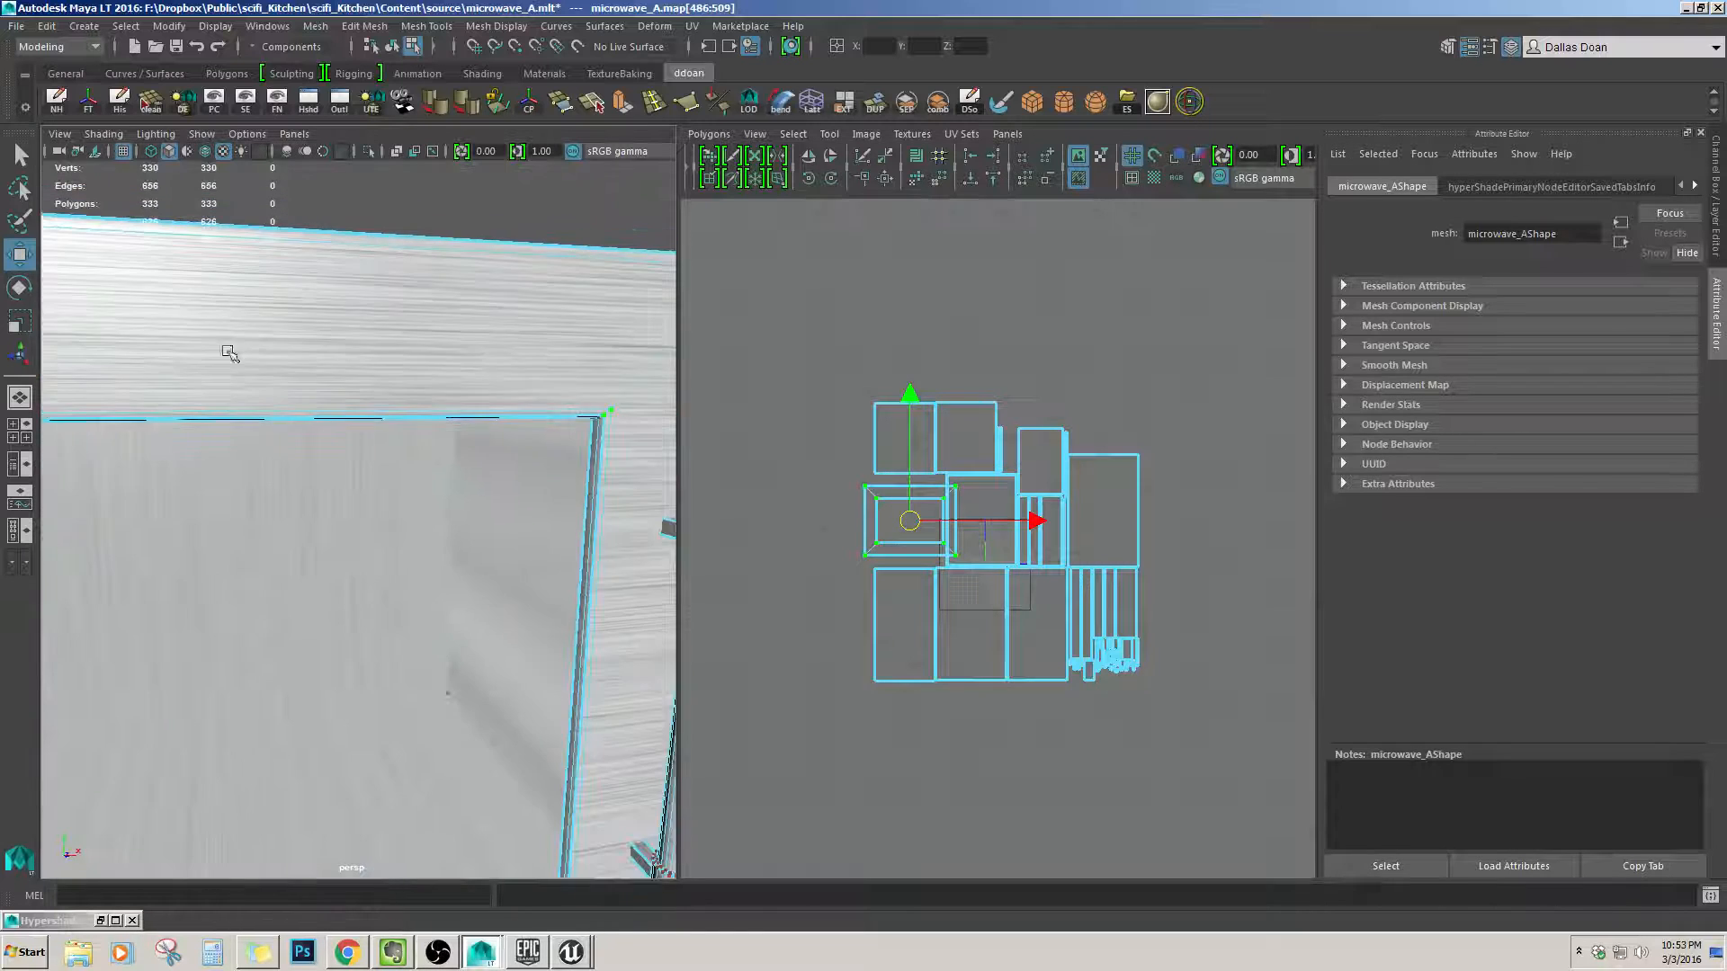
Select every UV again and scale the layout up once more, including the rotated door-frame shell.
scroll(492, 363, down, 4)
alt+drag(492, 362, 458, 379)
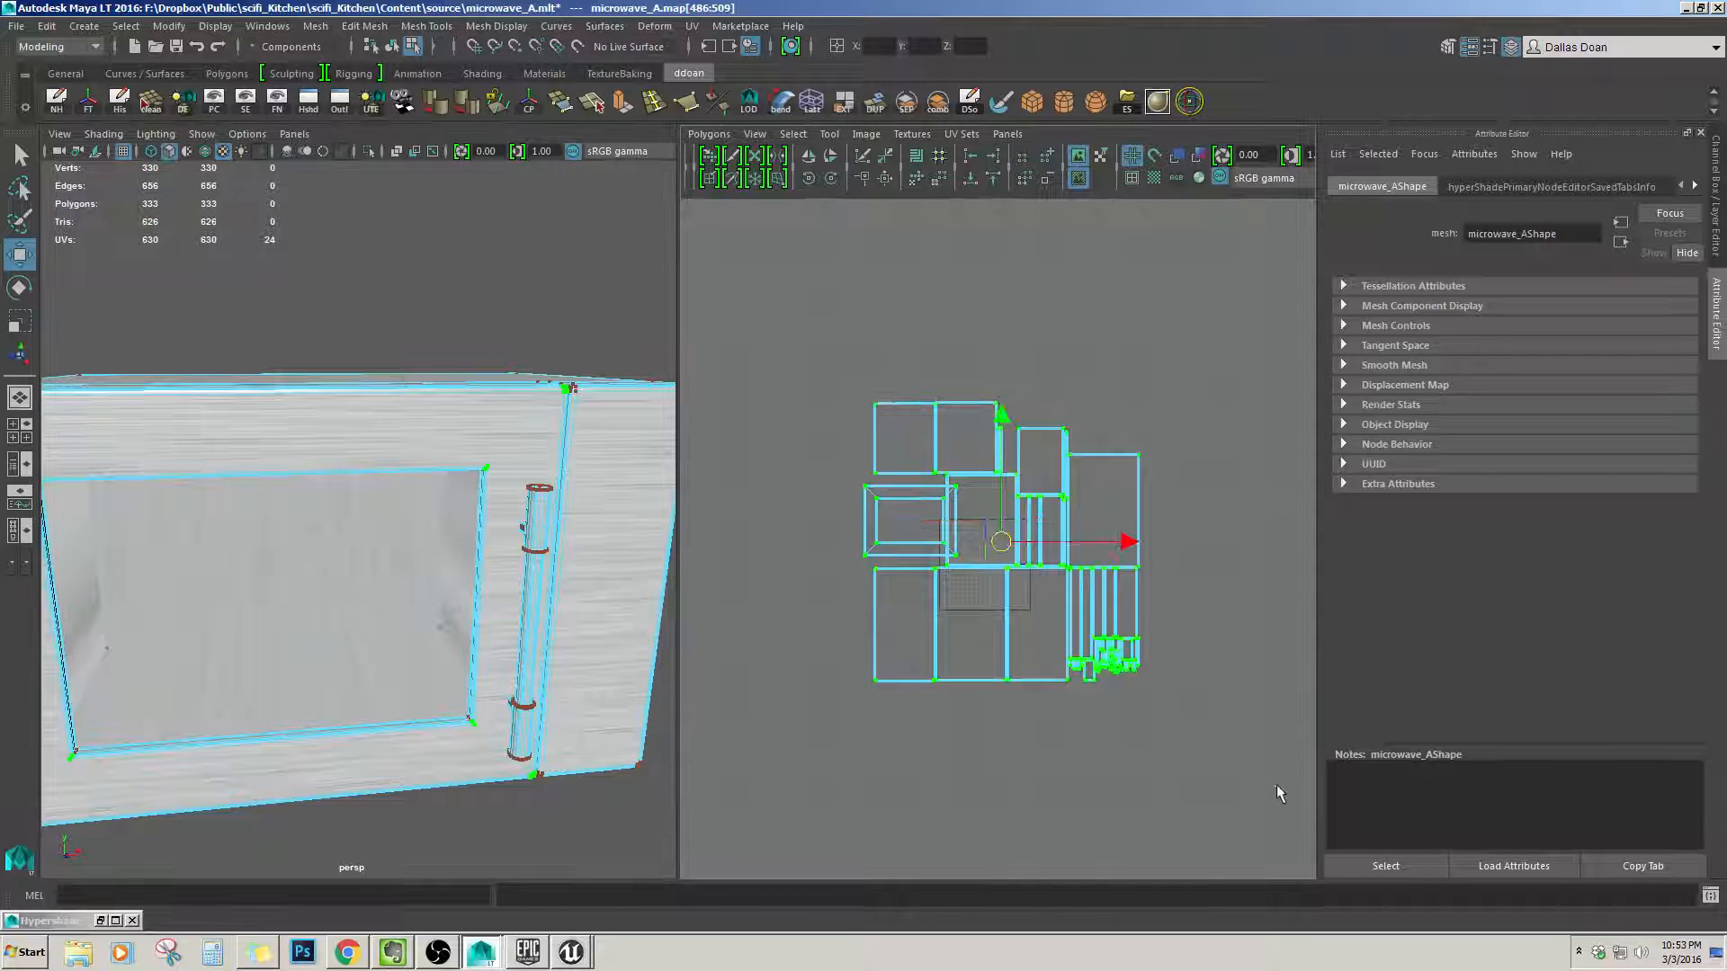
drag(1006, 549, 1072, 484)
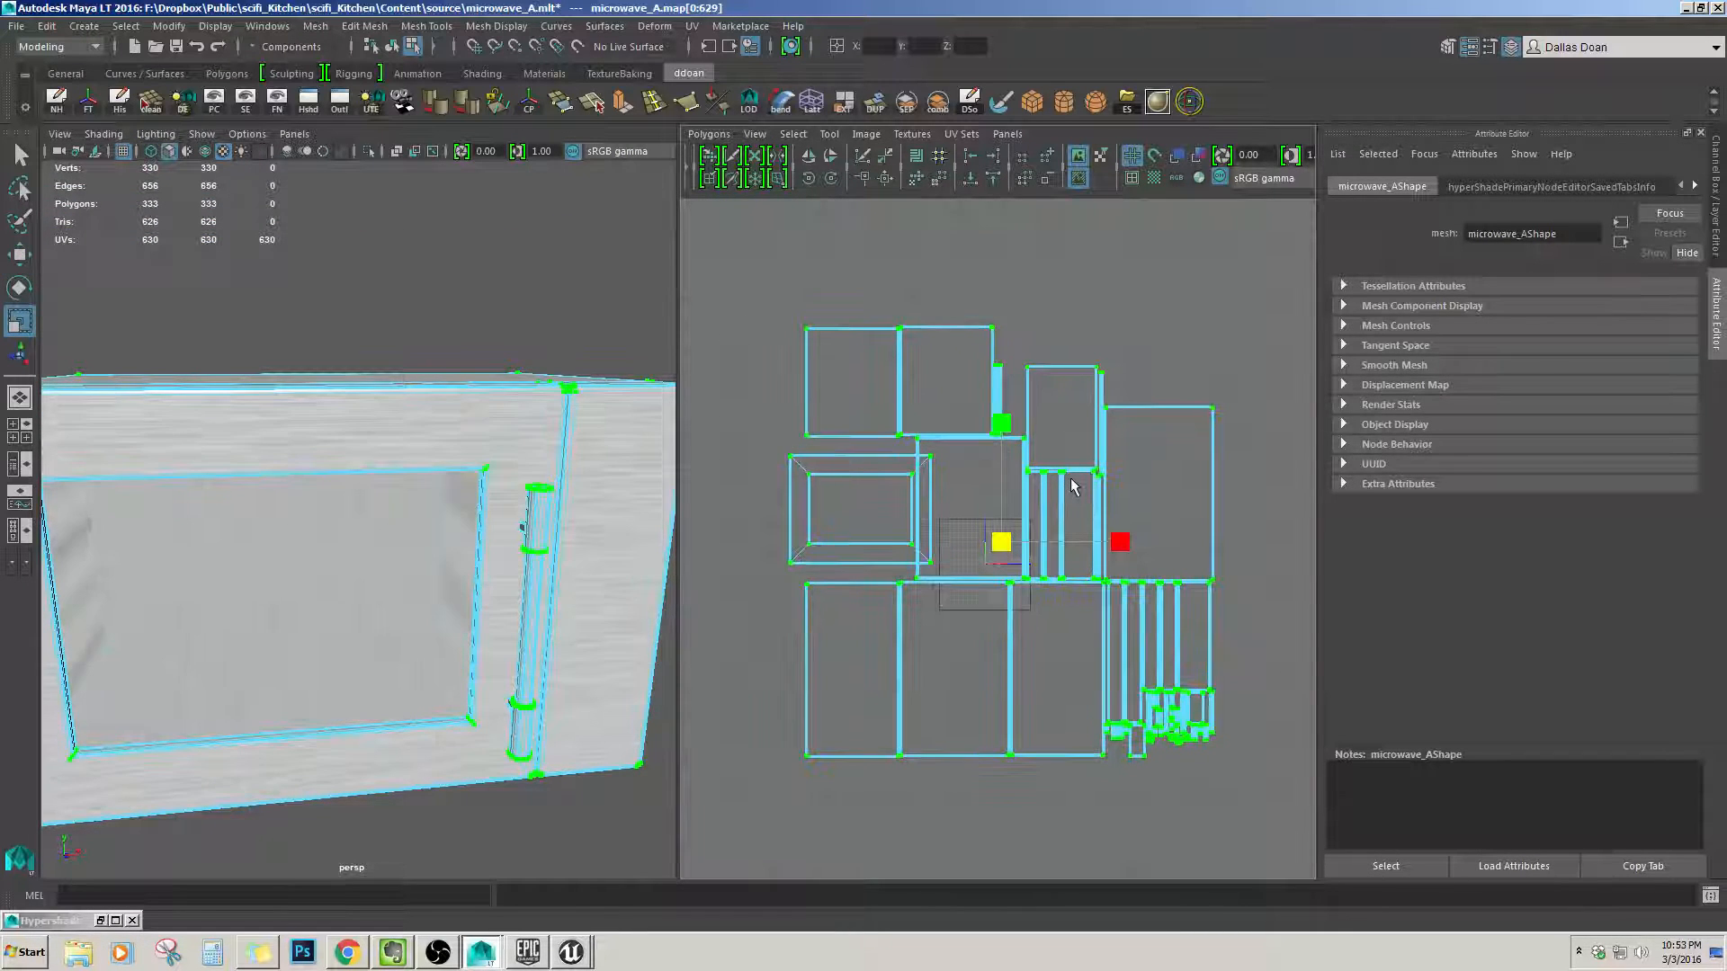
mouse_move(445, 464)
alt+mouse_down()
mouse_move(505, 486)
mouse_move(512, 531)
mouse_move(491, 540)
alt+mouse_up()
scroll(506, 499, up, 4)
scroll(491, 540, up, 3)
scroll(484, 550, down, 6)
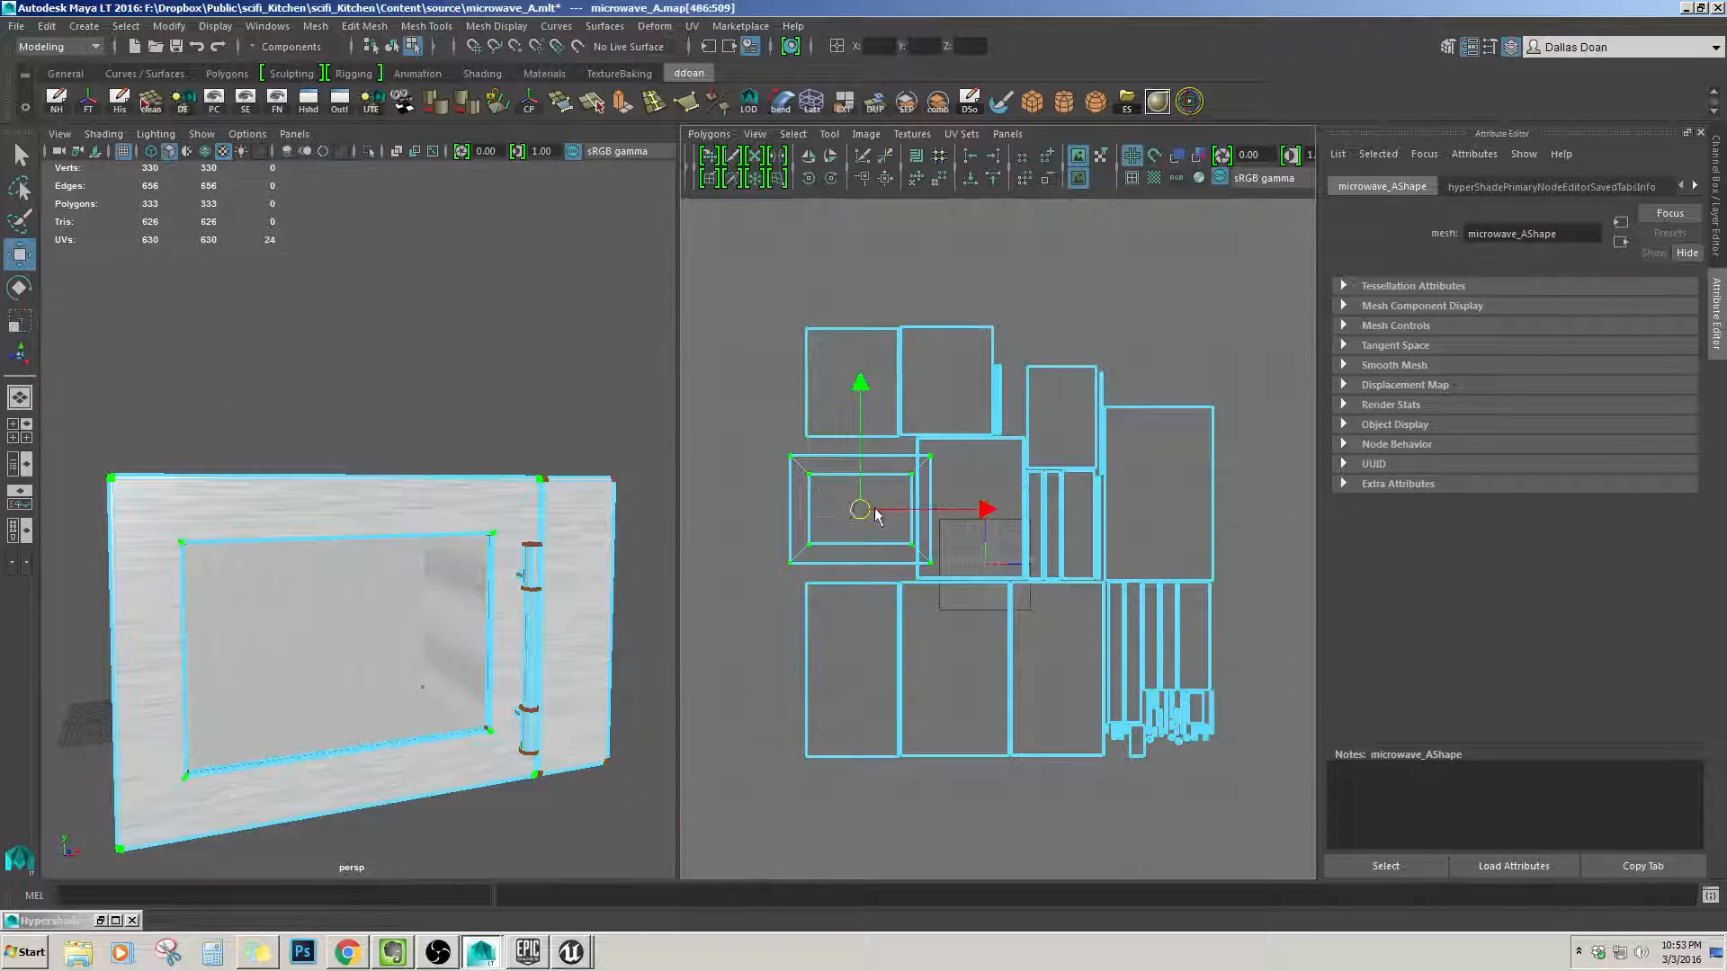
Select the top inner edge faces of the door's window opening and rotate their UV shell 90 degrees.
scroll(877, 516, up, 3)
scroll(266, 489, up, 5)
alt+drag(233, 499, 270, 511)
scroll(266, 489, down, 4)
scroll(324, 516, up, 2)
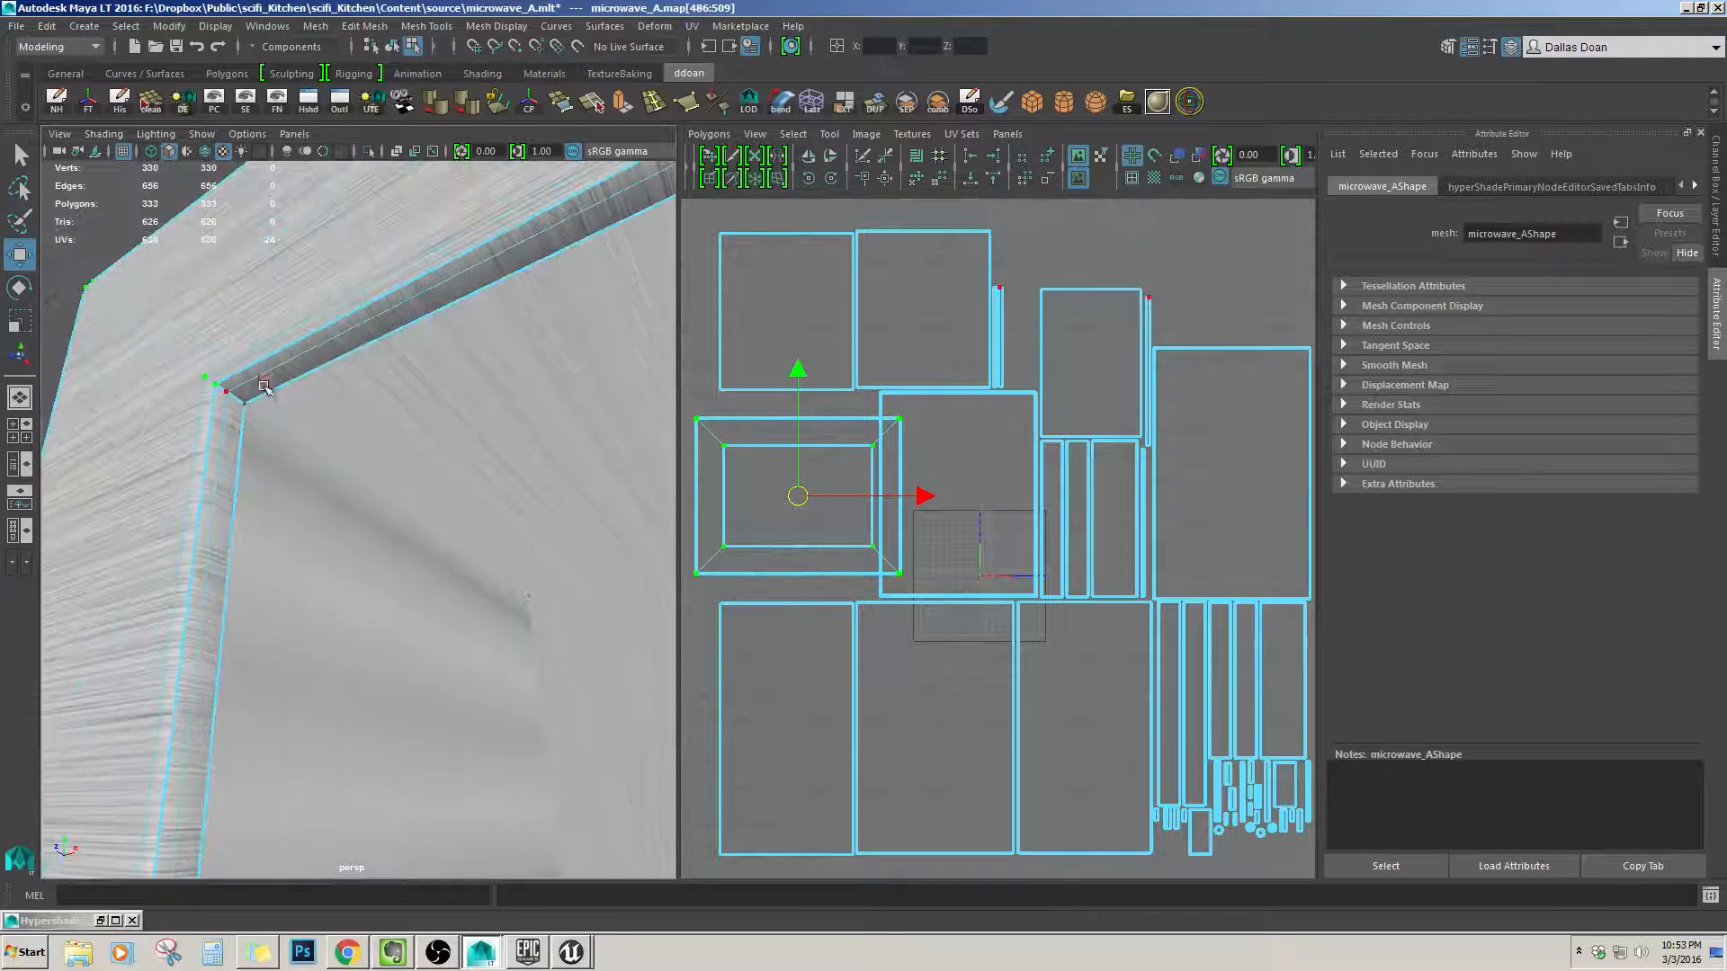
right_drag(264, 387, 375, 462)
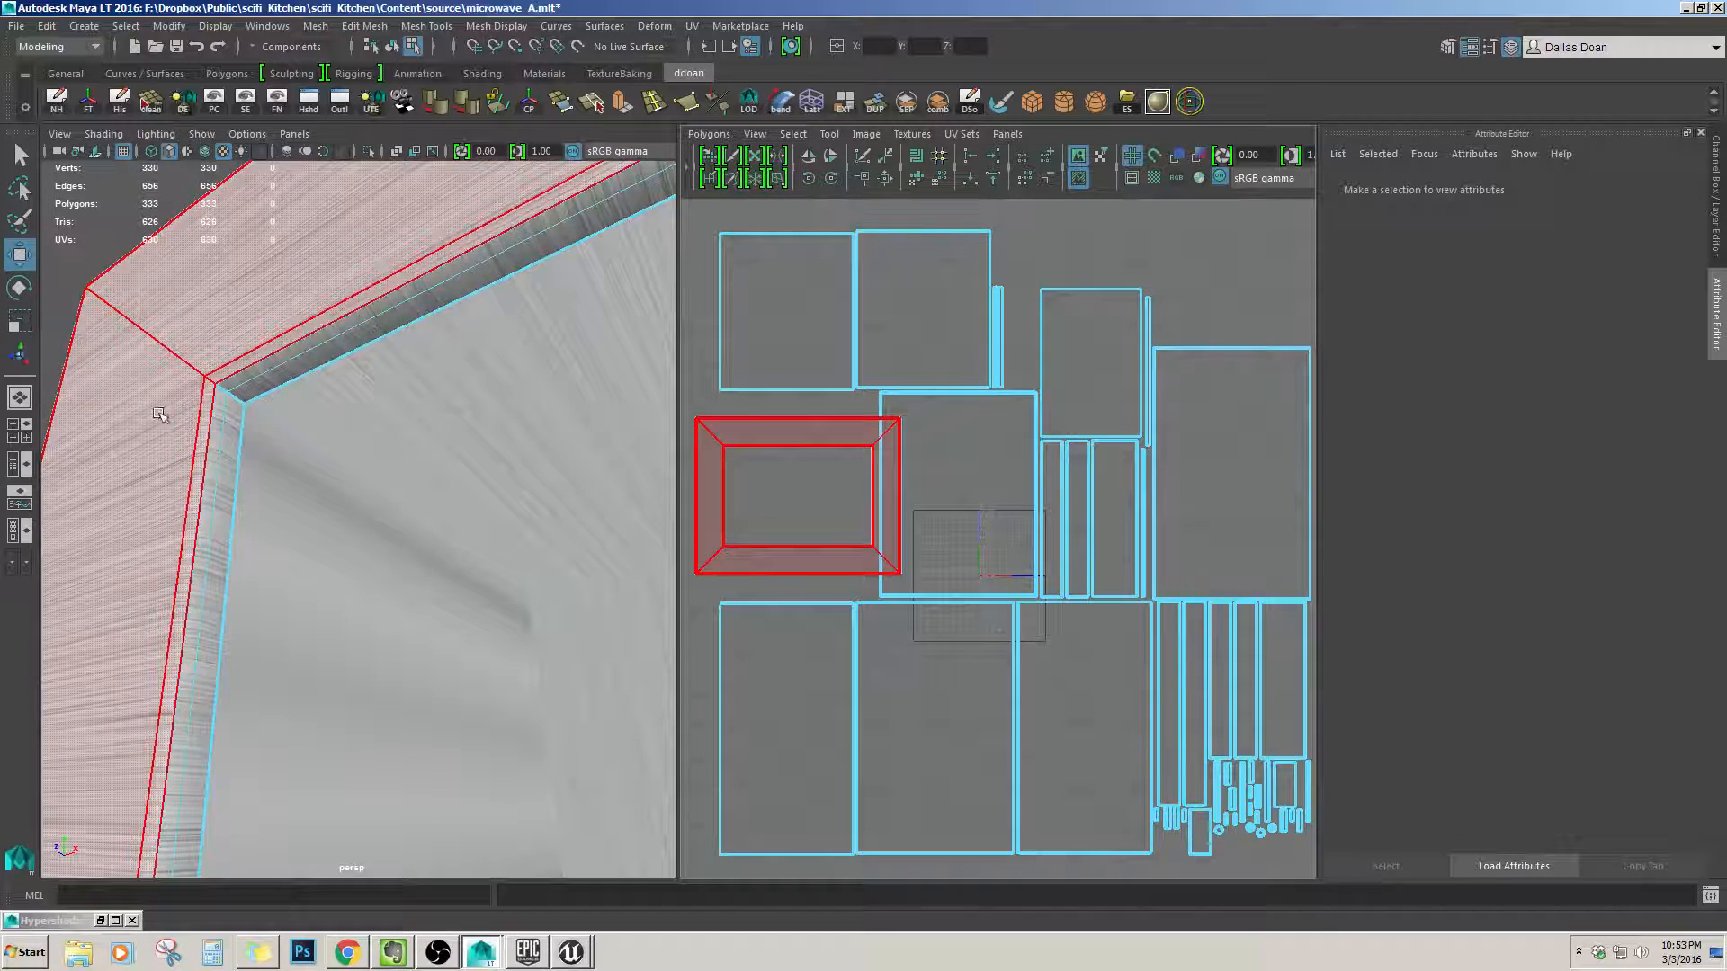
alt+drag(637, 400, 374, 422)
click(371, 393)
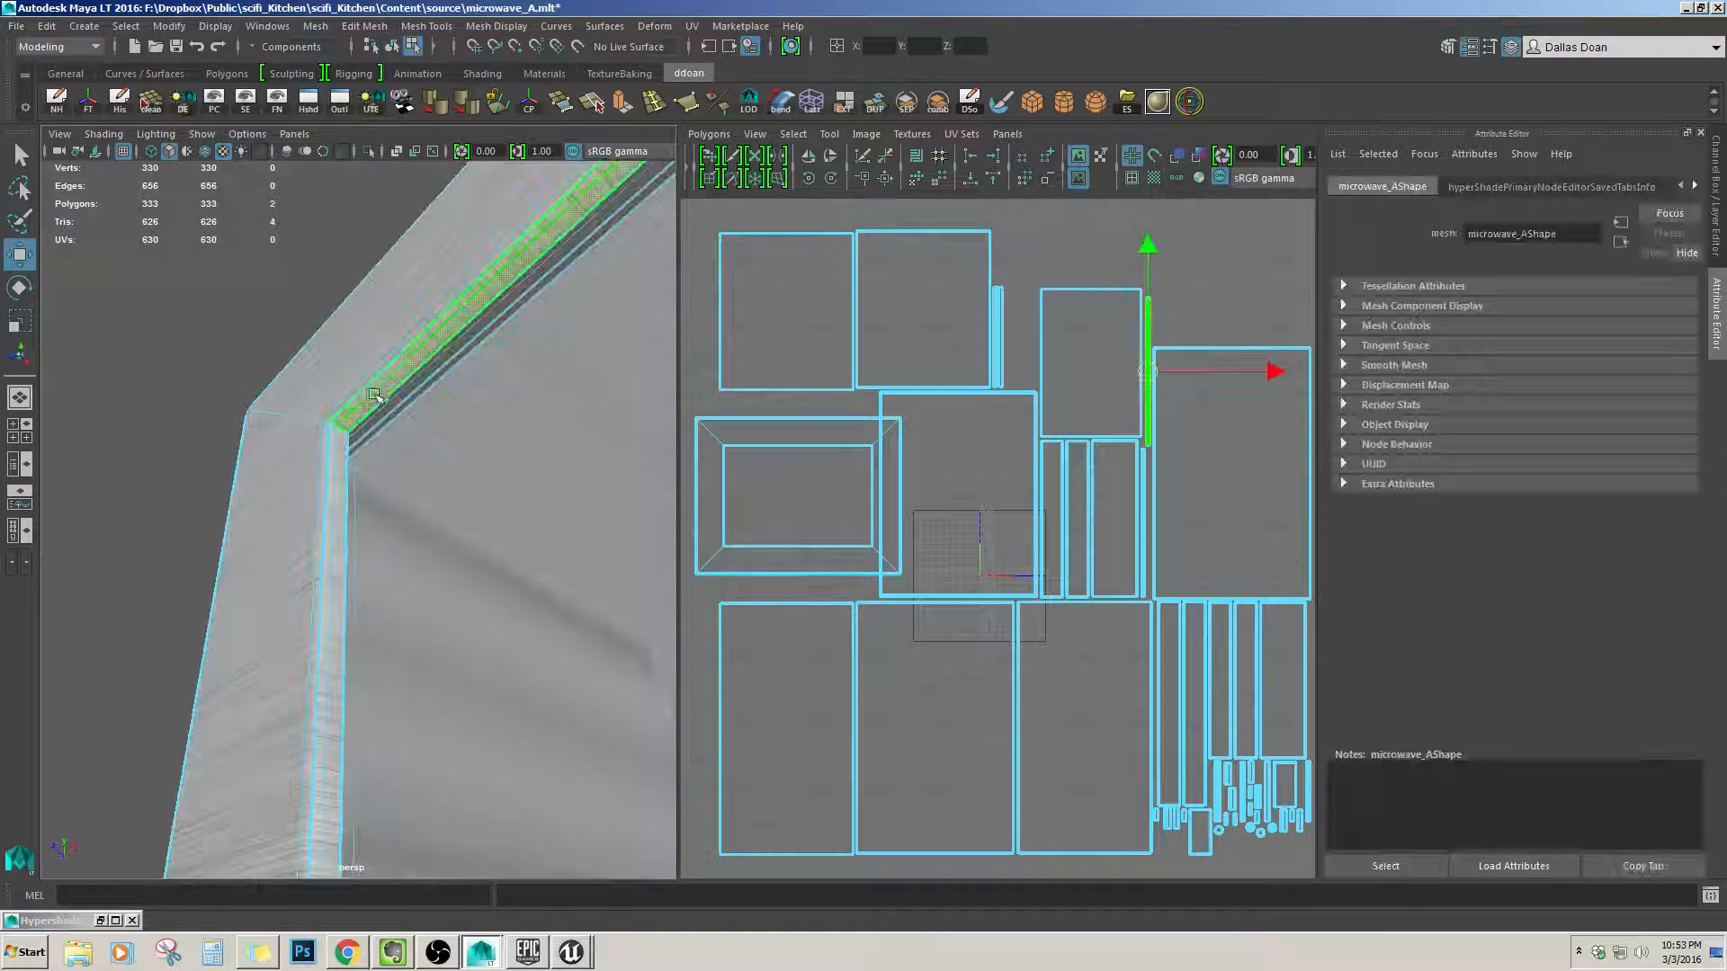
alt+middle_drag(1118, 411, 943, 457)
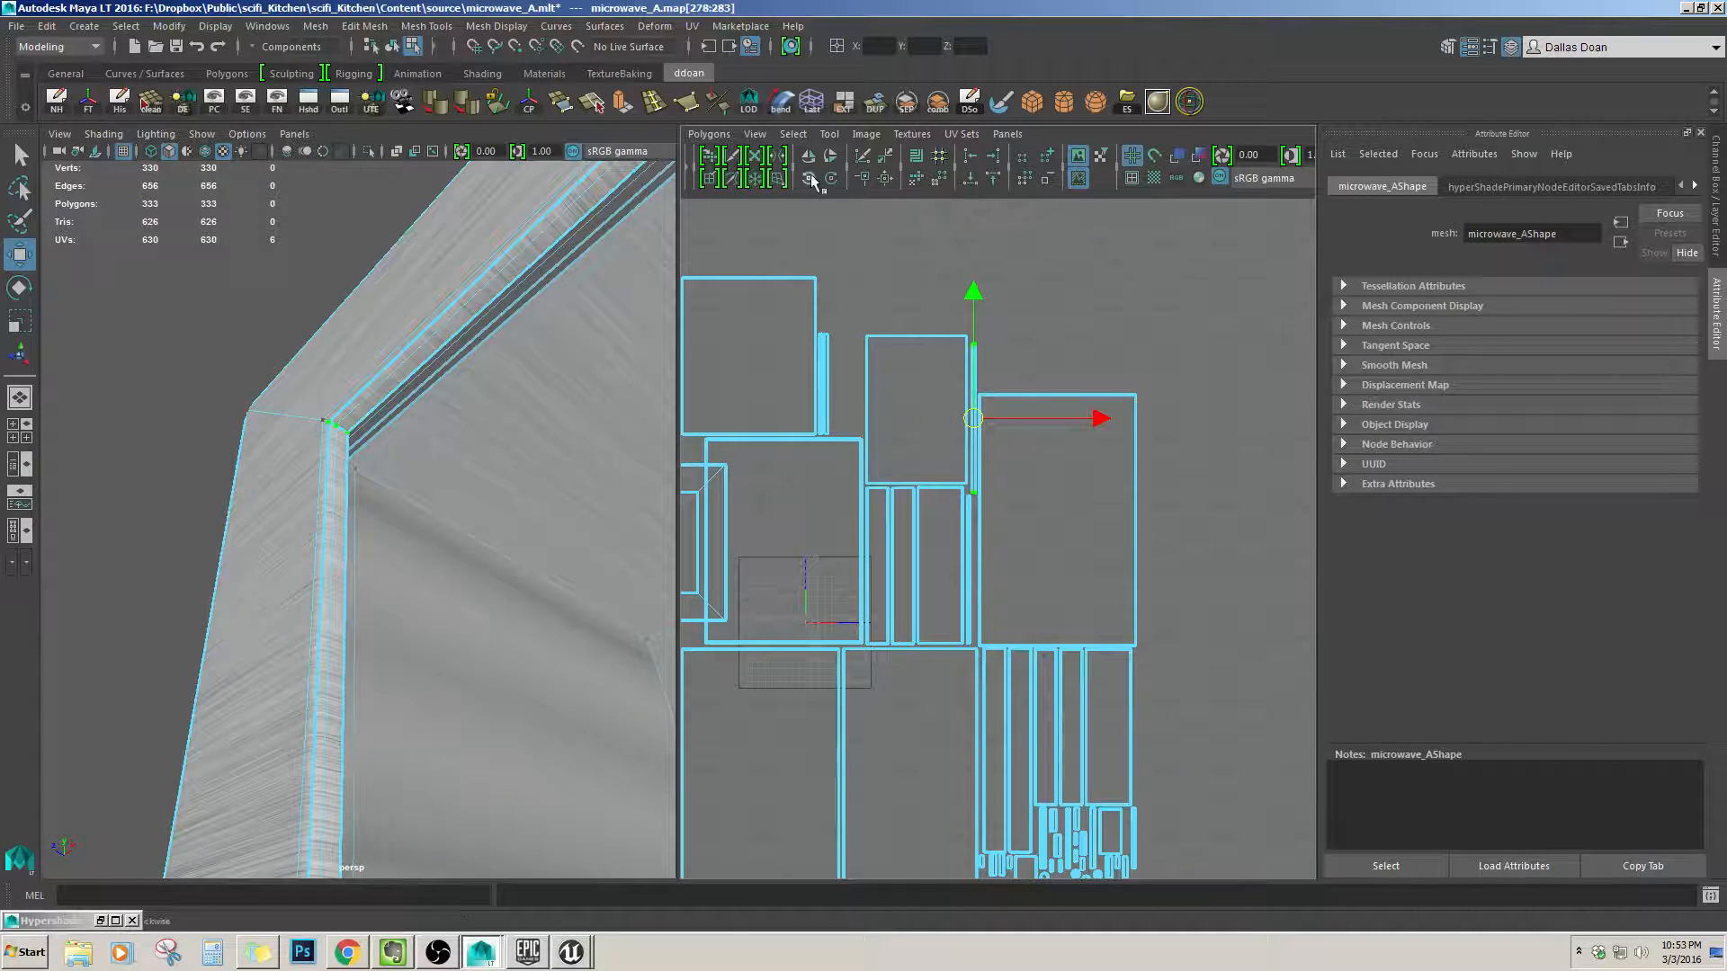
alt+middle_drag(899, 505, 935, 469)
alt+drag(455, 498, 313, 504)
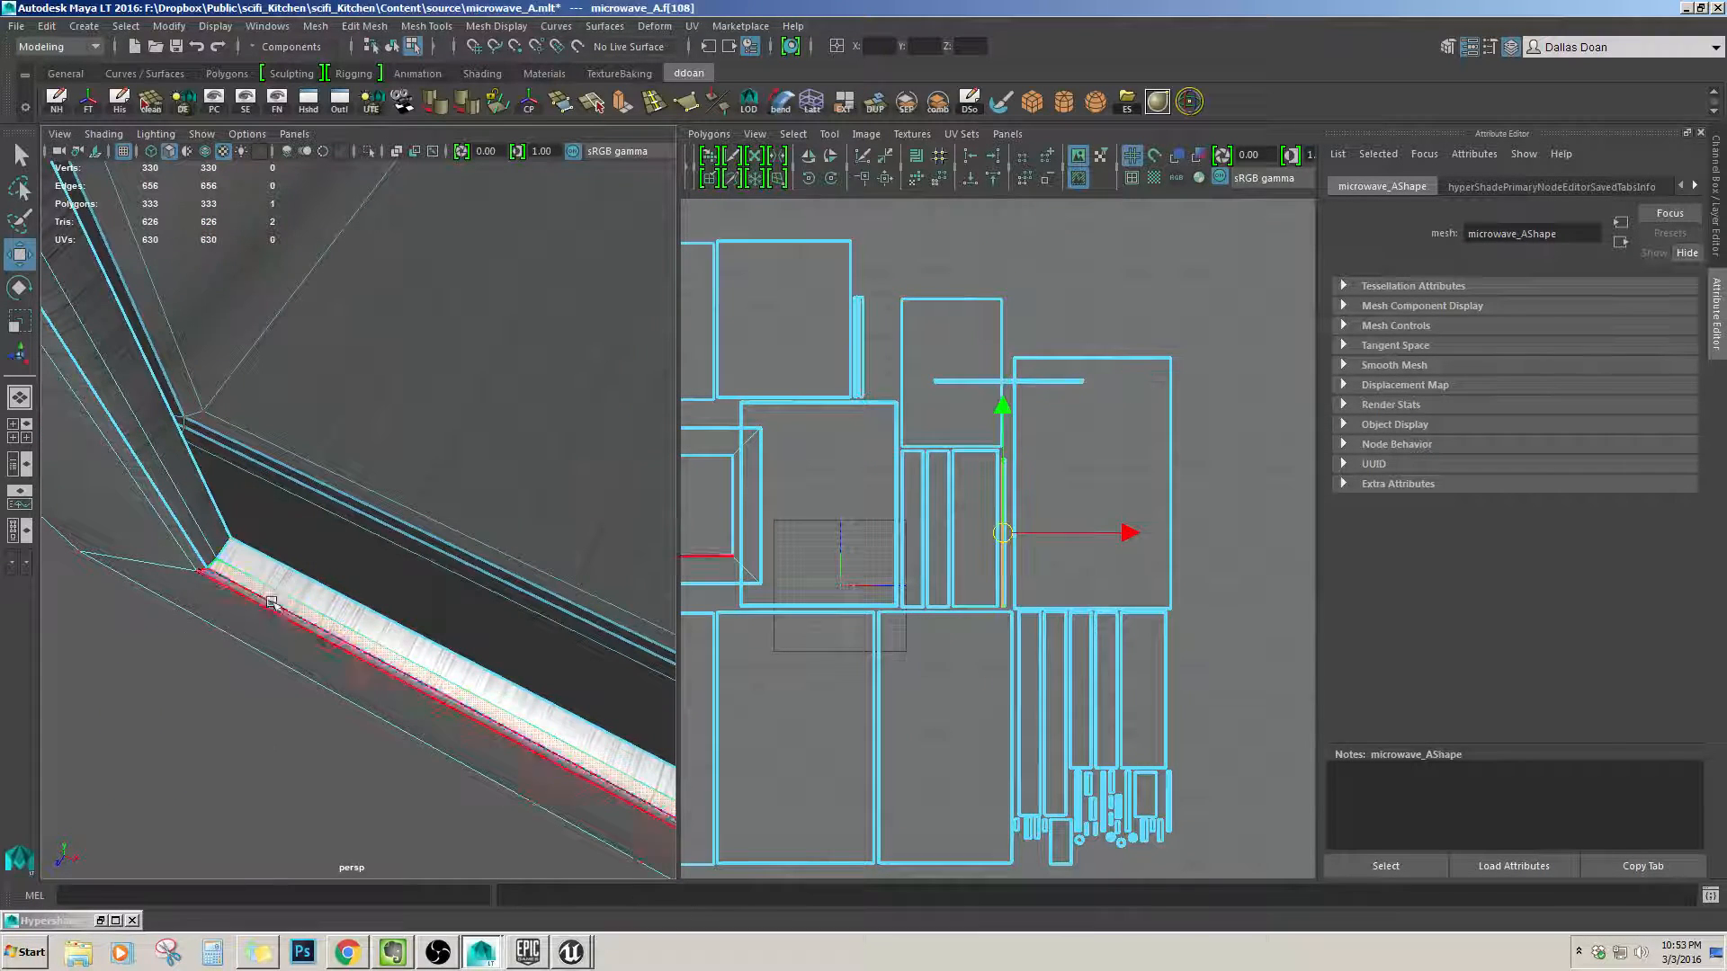
Rotate the UV shell of the window opening's bottom inner edge 90 degrees and place it just below the top edge's shell.
shift+click(209, 593)
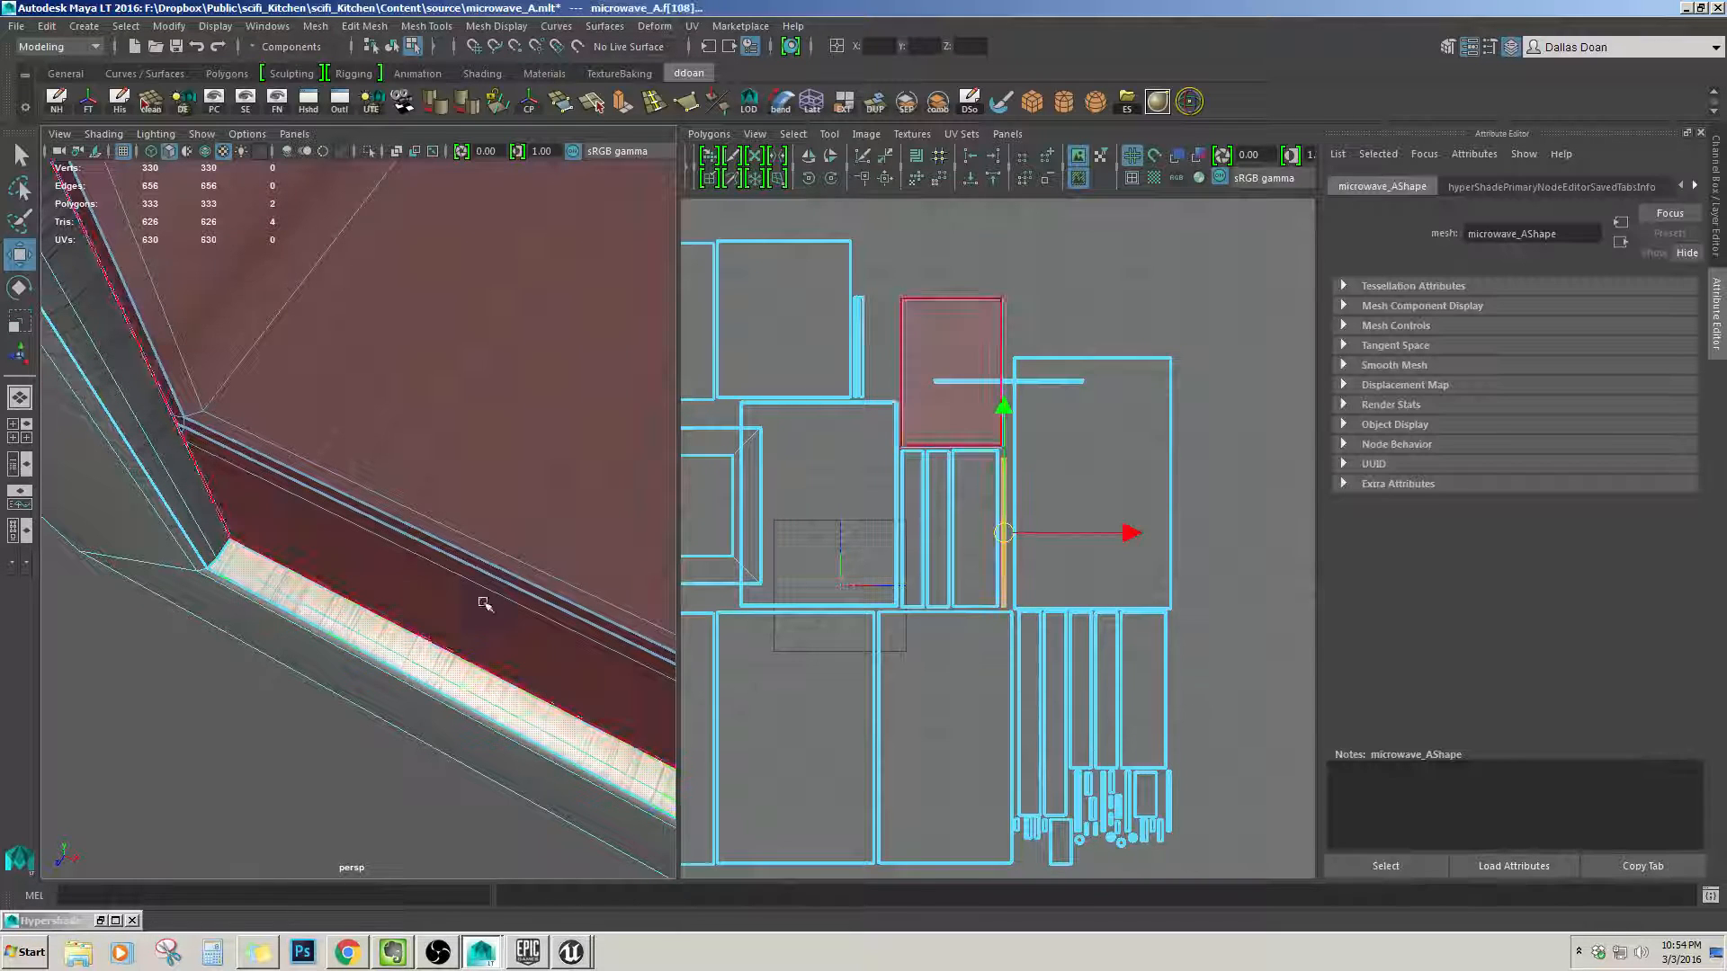
alt+middle_drag(956, 536, 961, 506)
key(ctrl+F12)
alt+middle_drag(1089, 452, 1088, 473)
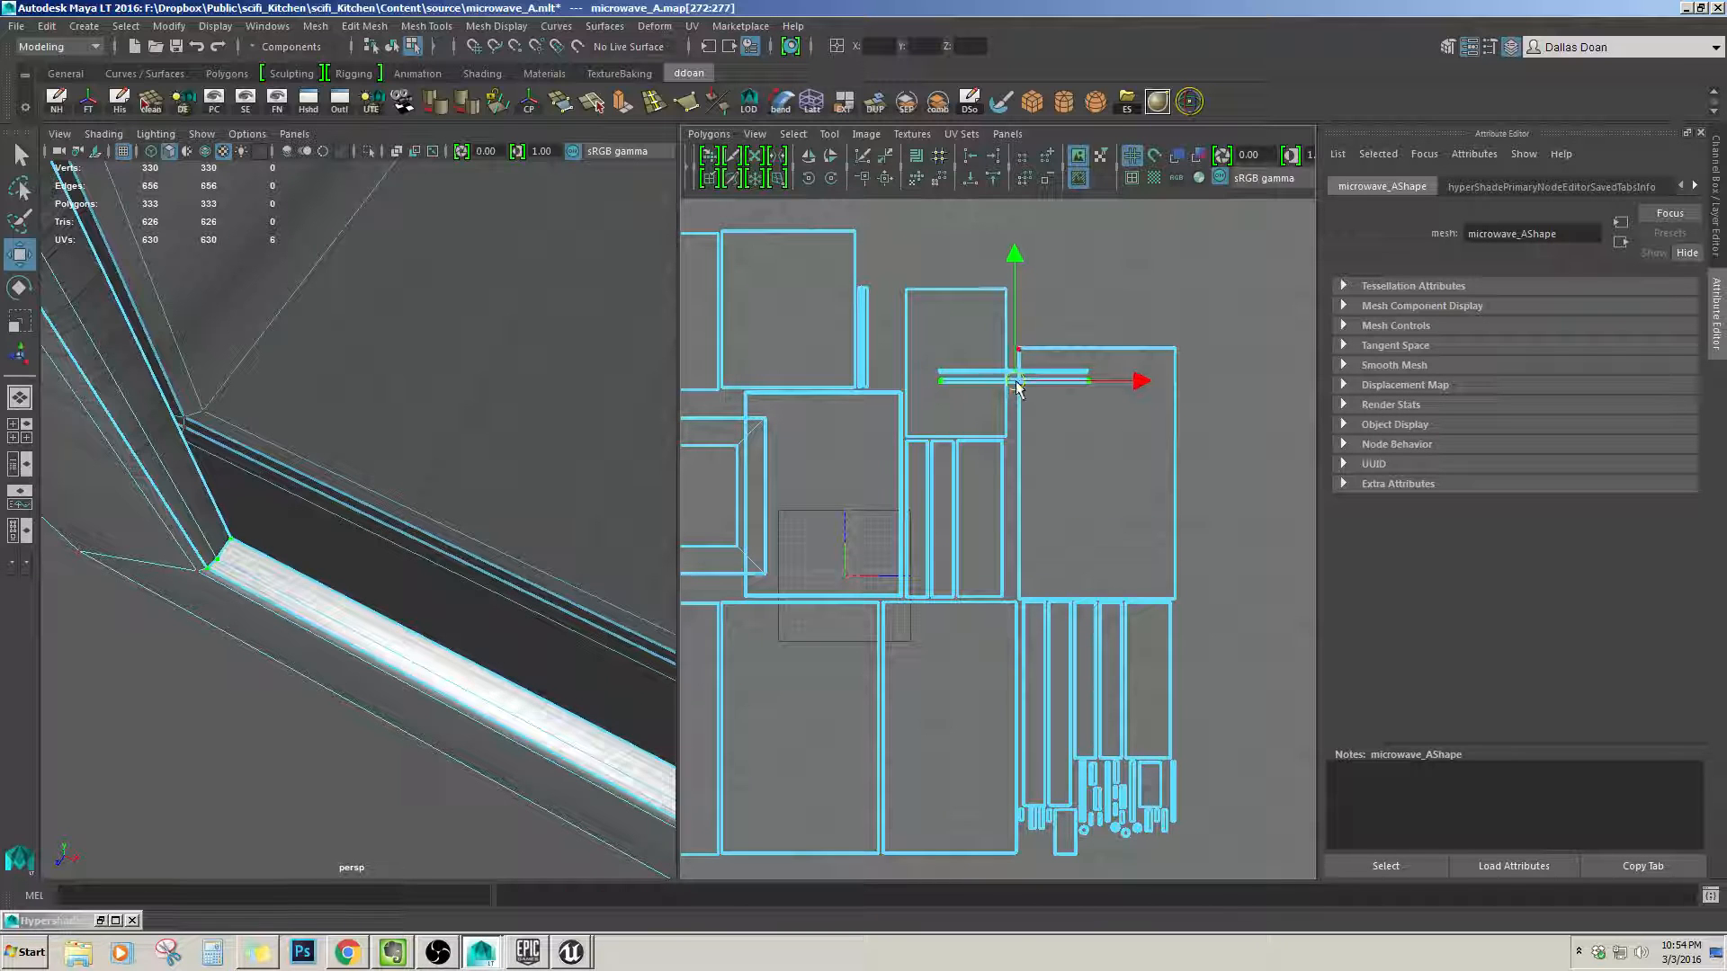
Delete the tall, narrow hidden face at the door seam near the handle, working from inside the microwave.
alt+drag(270, 378, 337, 468)
alt+right_drag(337, 468, 470, 435)
alt+middle_drag(470, 435, 435, 456)
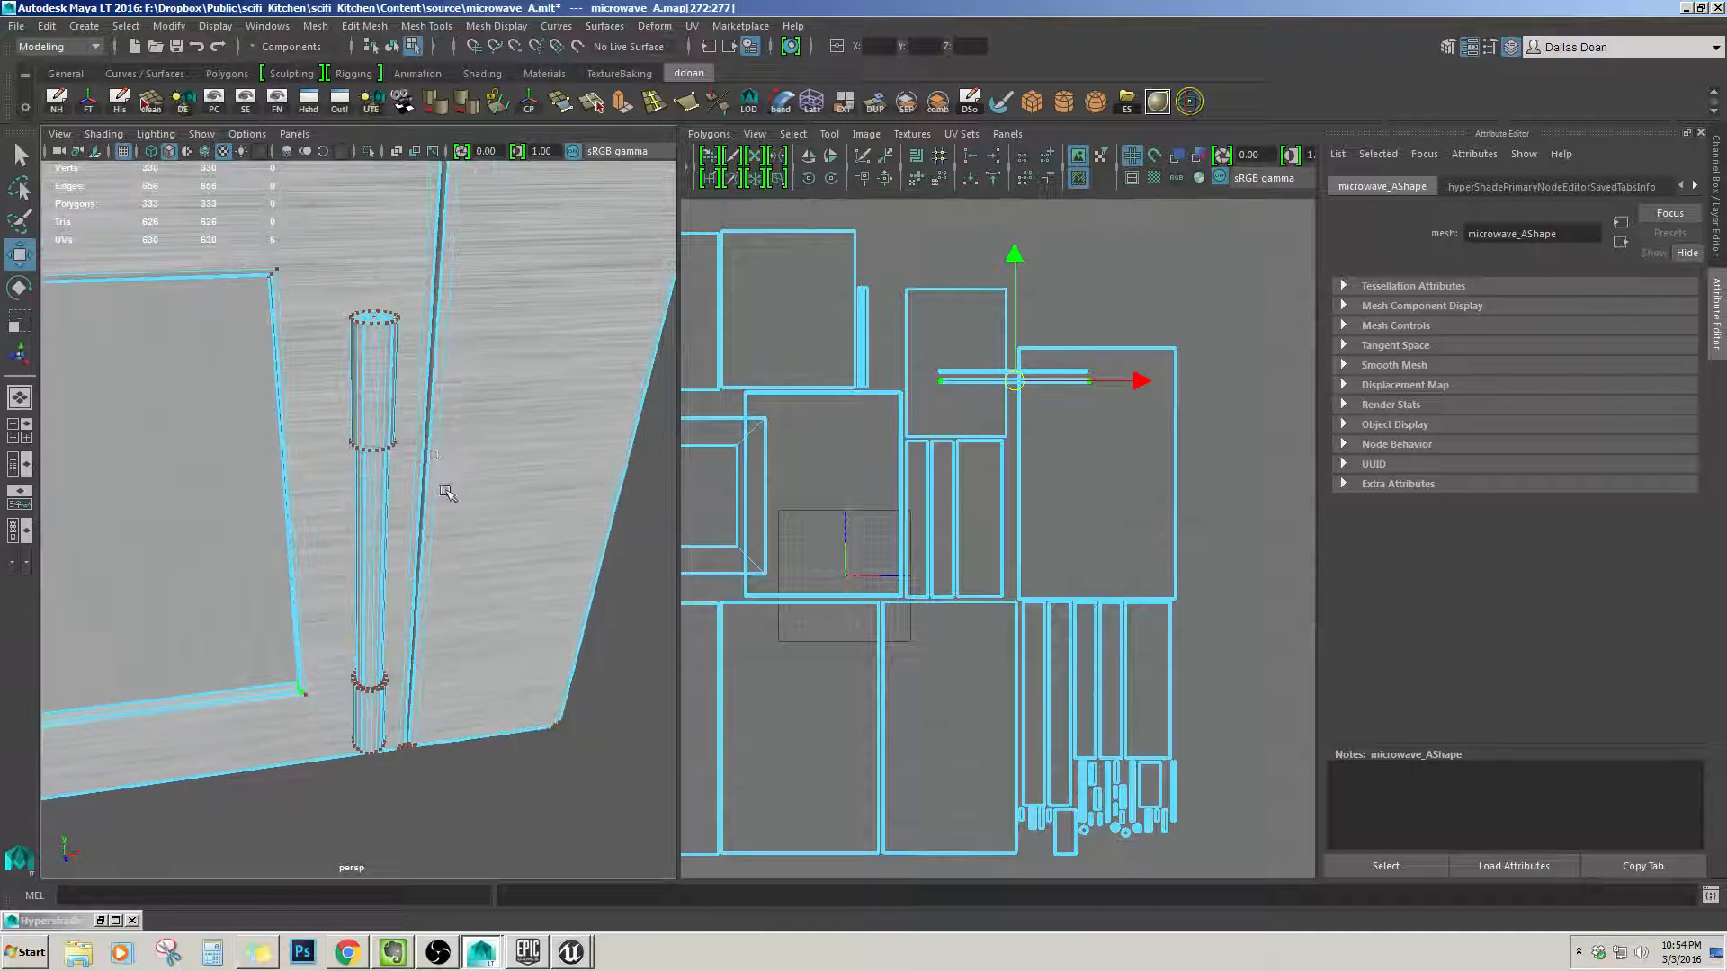
alt+drag(447, 493, 405, 477)
alt+right_drag(405, 477, 345, 475)
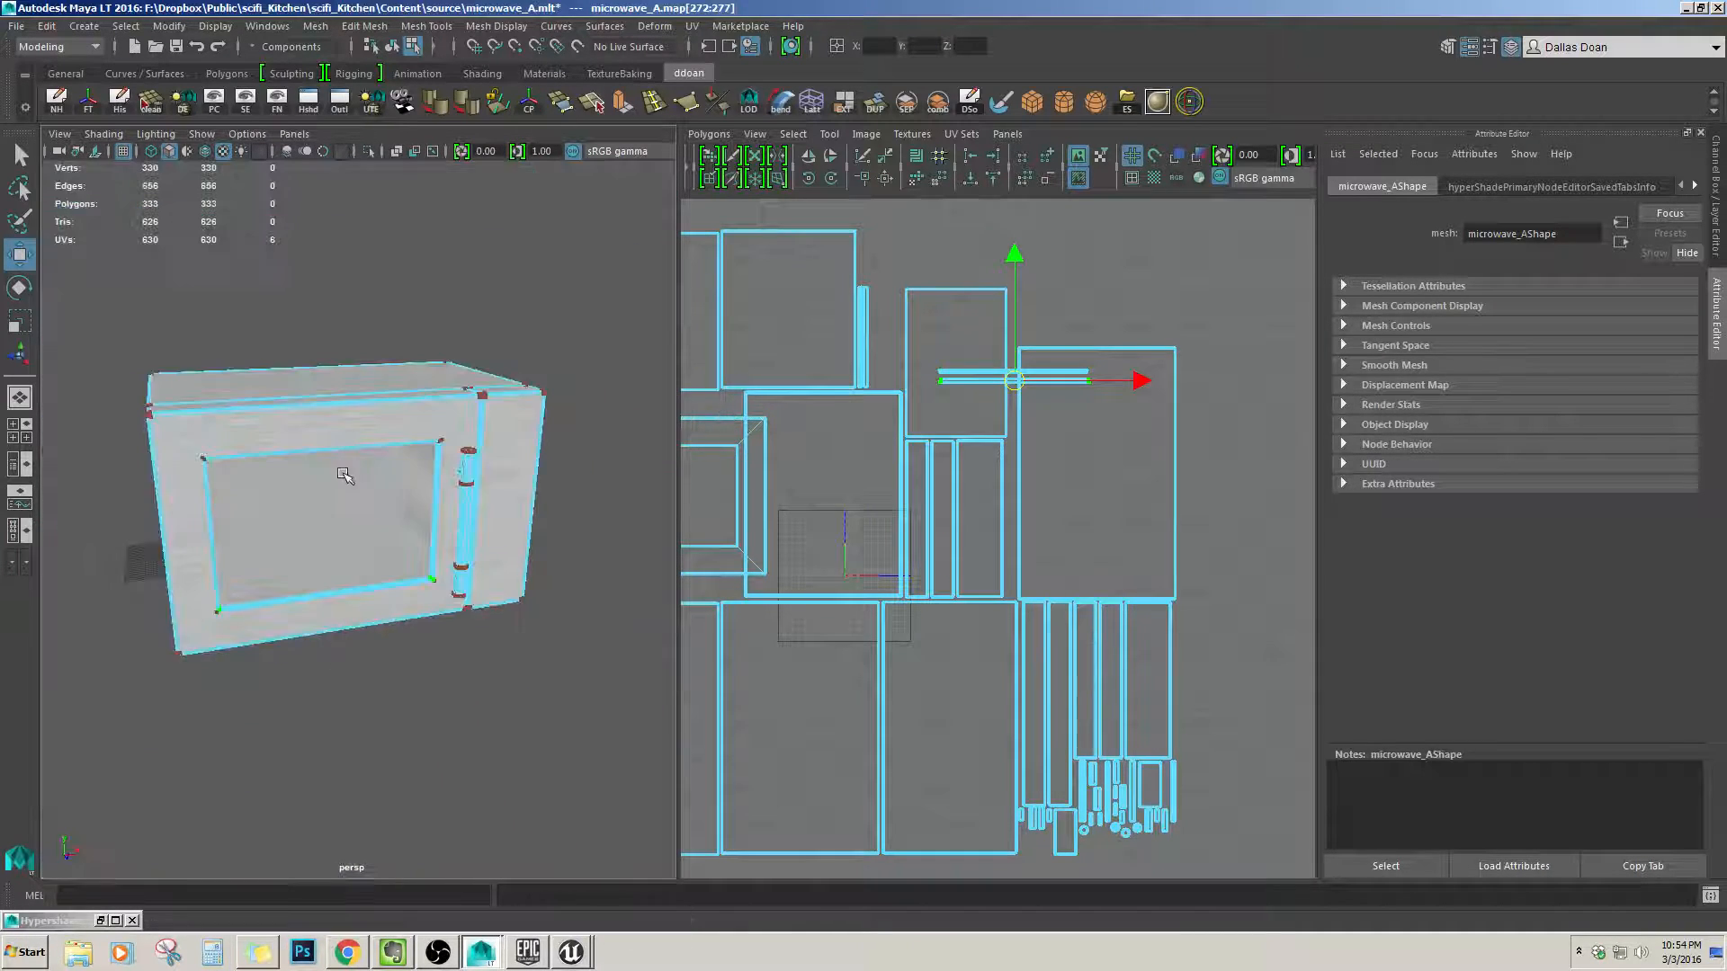
scroll(344, 474, up, 6)
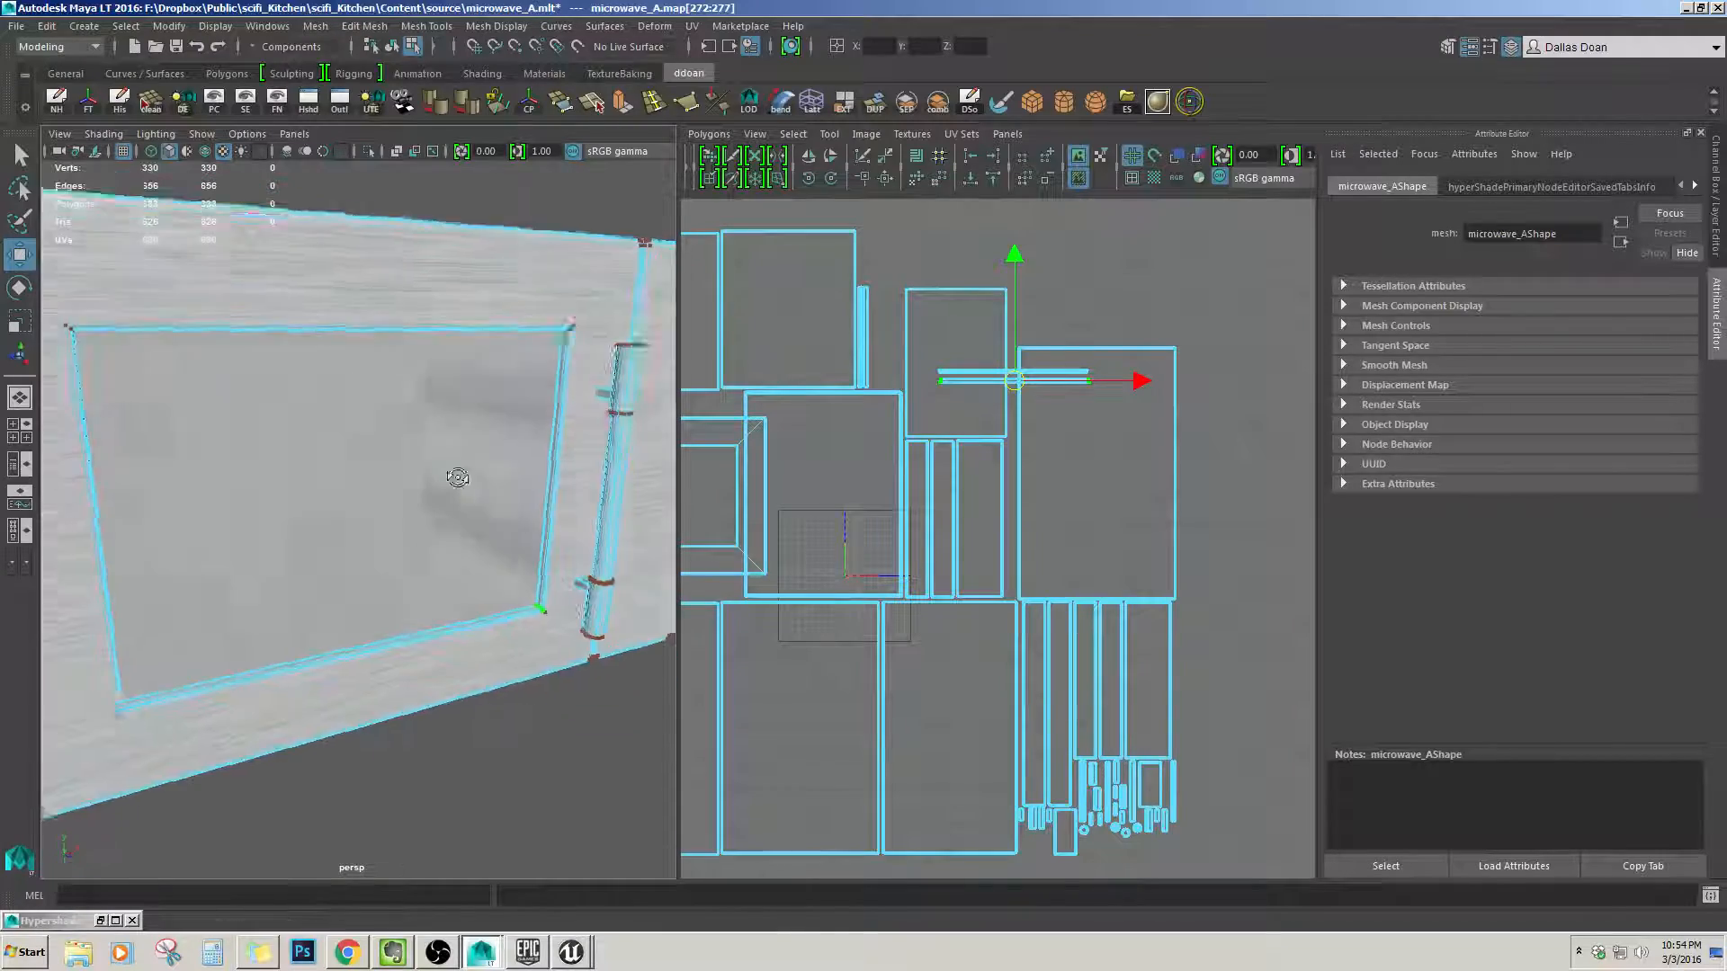
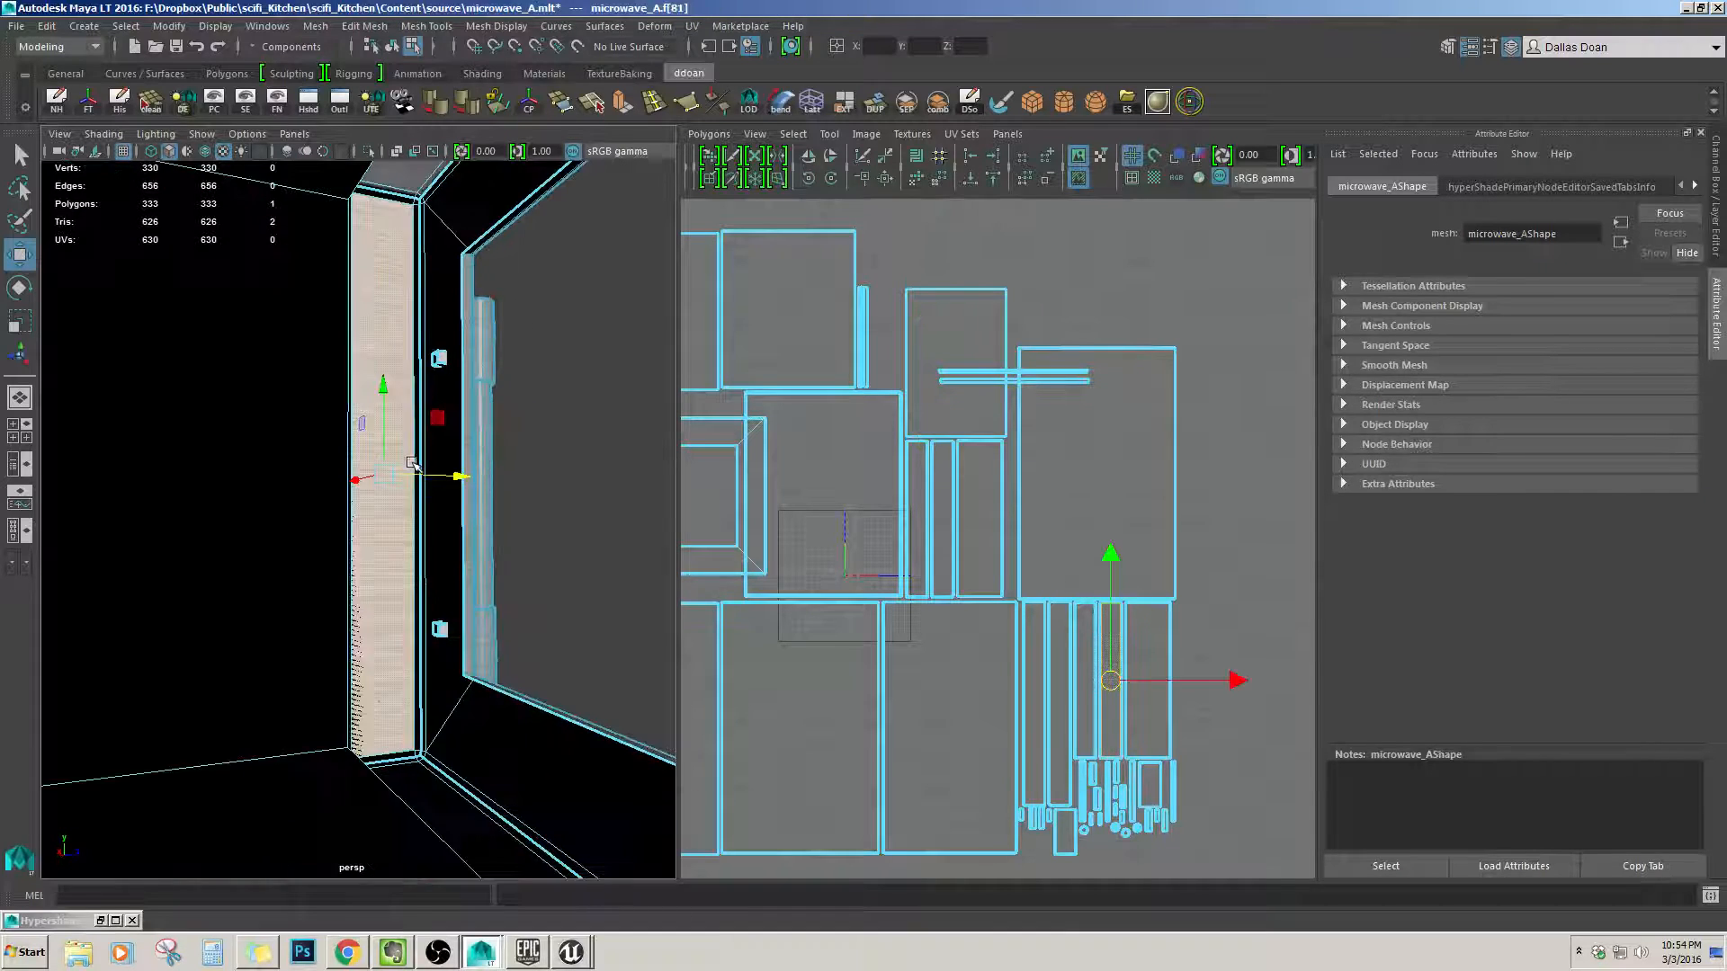
key(Delete)
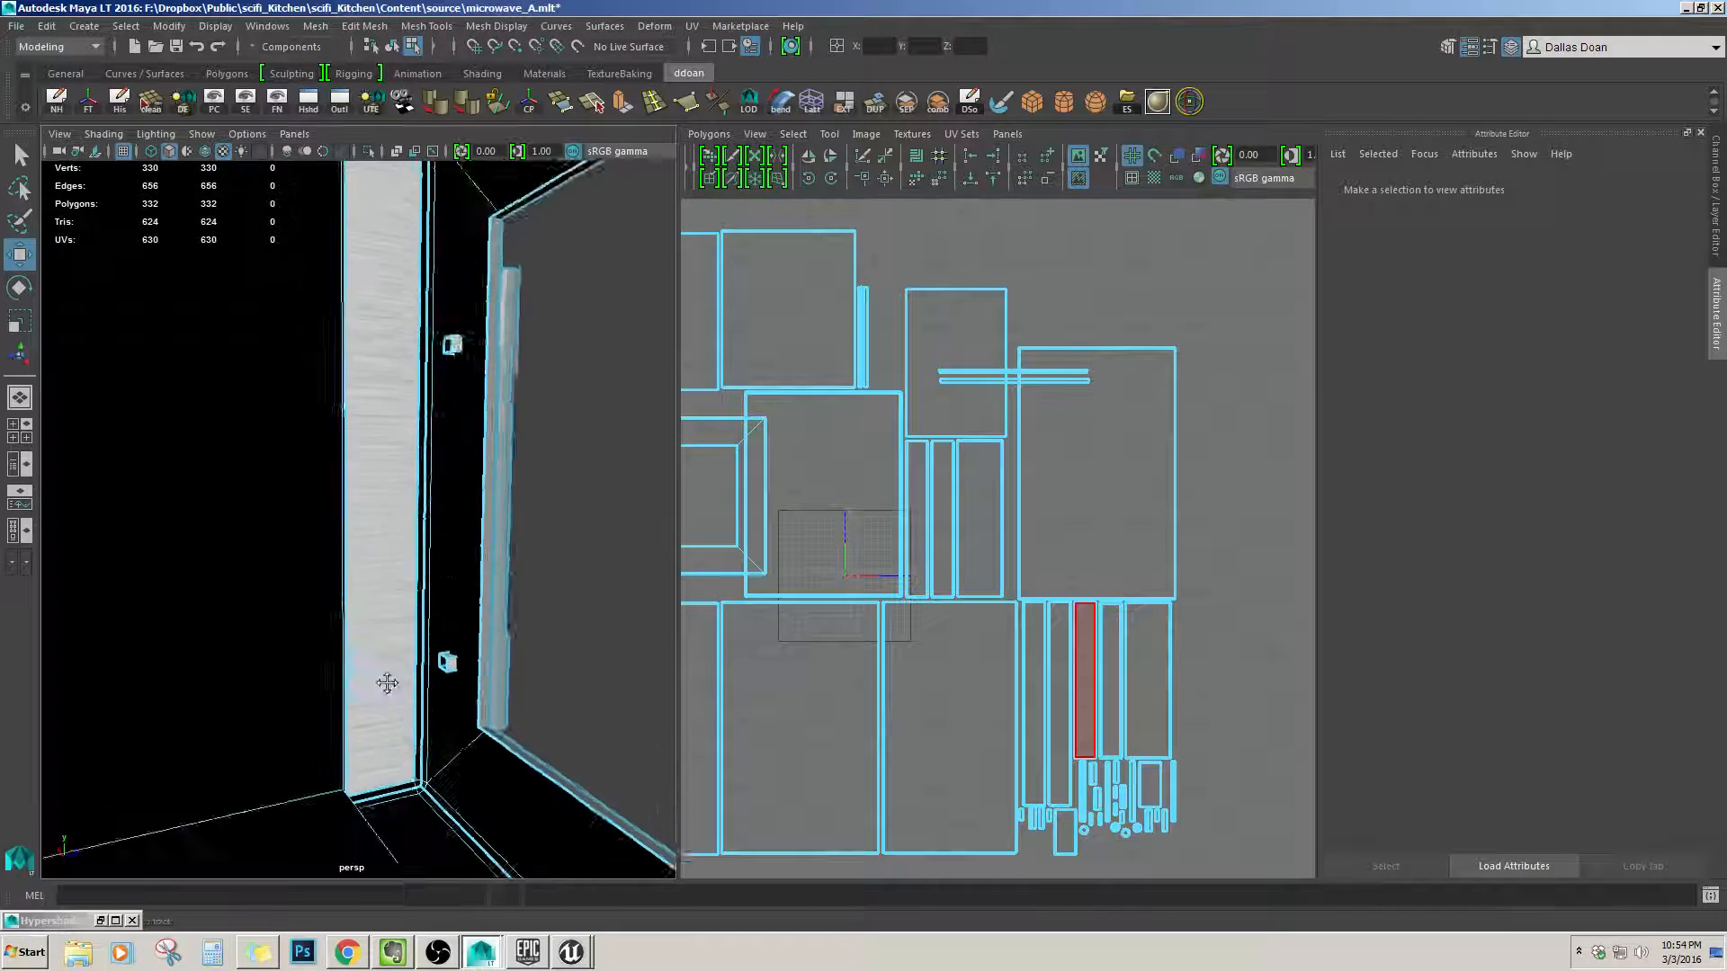
Examine the grain direction and the seam around the microwave's door, handle and top.
alt+drag(510, 454, 423, 482)
scroll(494, 482, down, 5)
scroll(447, 485, up, 5)
scroll(423, 482, down, 5)
scroll(359, 536, up, 5)
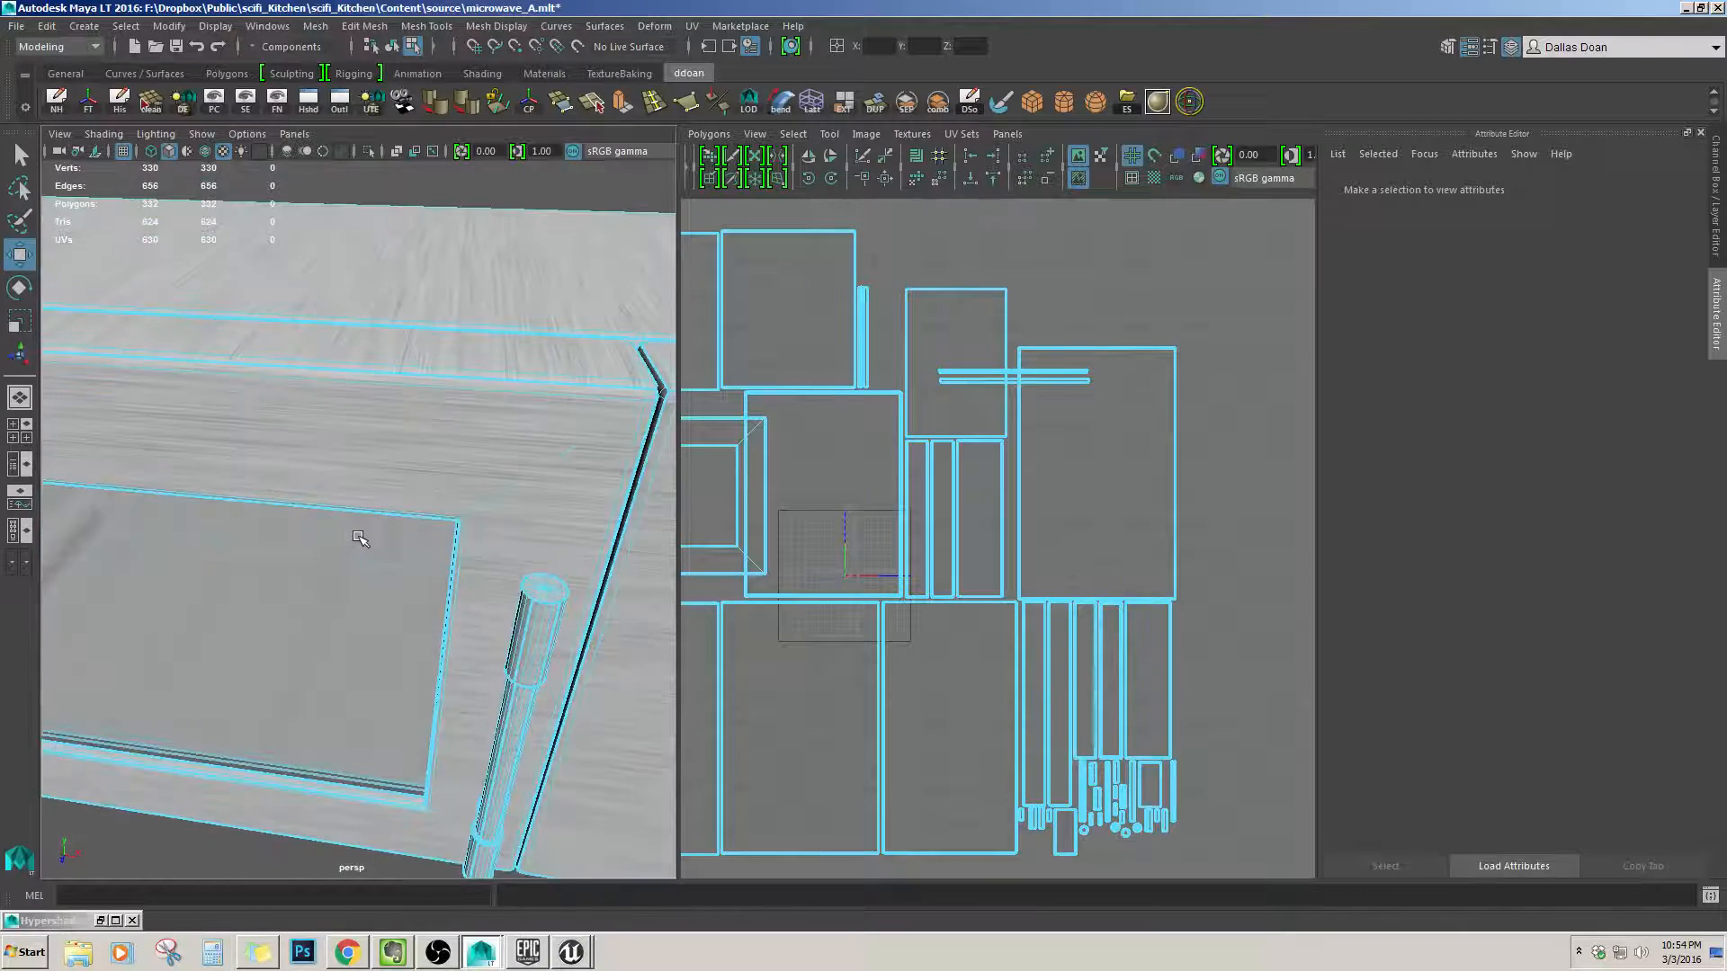
alt+drag(359, 536, 377, 503)
alt+middle_drag(378, 504, 381, 459)
alt+drag(382, 459, 483, 553)
scroll(477, 459, down, 5)
scroll(484, 553, up, 5)
Select the narrow strip along the door's top edge and rotate its UV shell 90 degrees.
click(395, 486)
right_drag(394, 531, 404, 513)
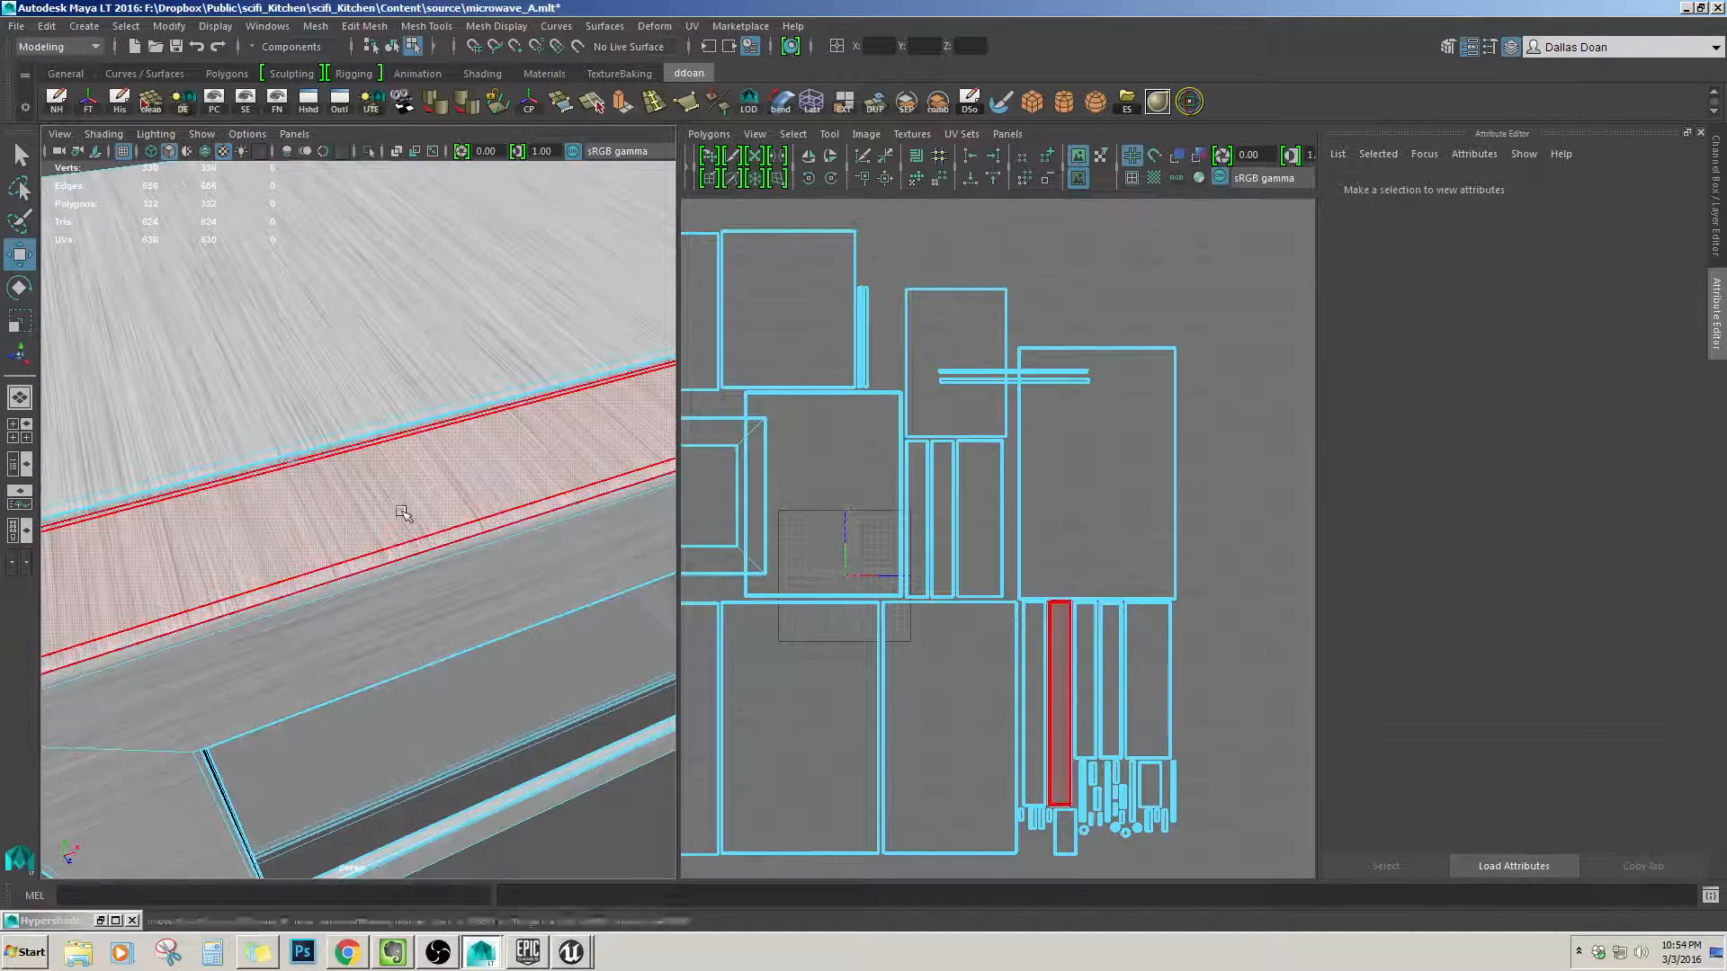
click(405, 513)
alt+middle_drag(920, 572, 857, 425)
key(ctrl+F12)
scroll(1128, 457, up, 4)
alt+middle_drag(1128, 457, 1038, 470)
Rotate the UV shell of the door's bottom edge strip 90 degrees and place it directly above the top strip's shell.
alt+drag(366, 446, 402, 334)
scroll(382, 435, down, 5)
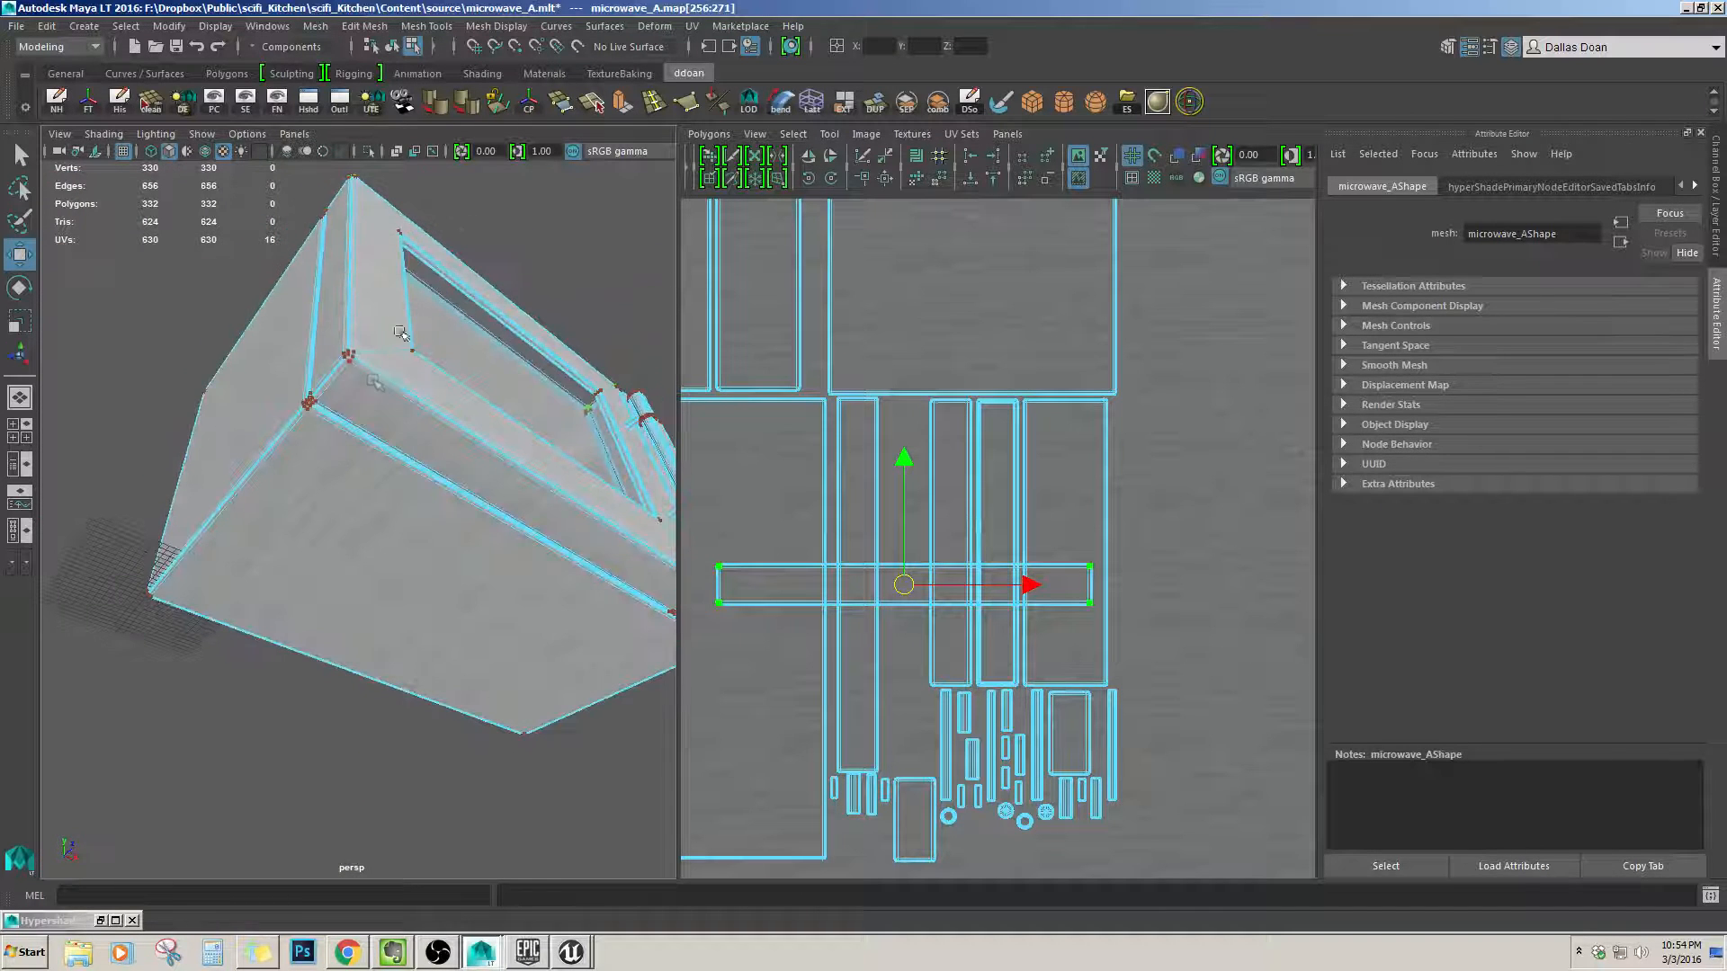
key(F11)
click(419, 452)
key(shift+period)
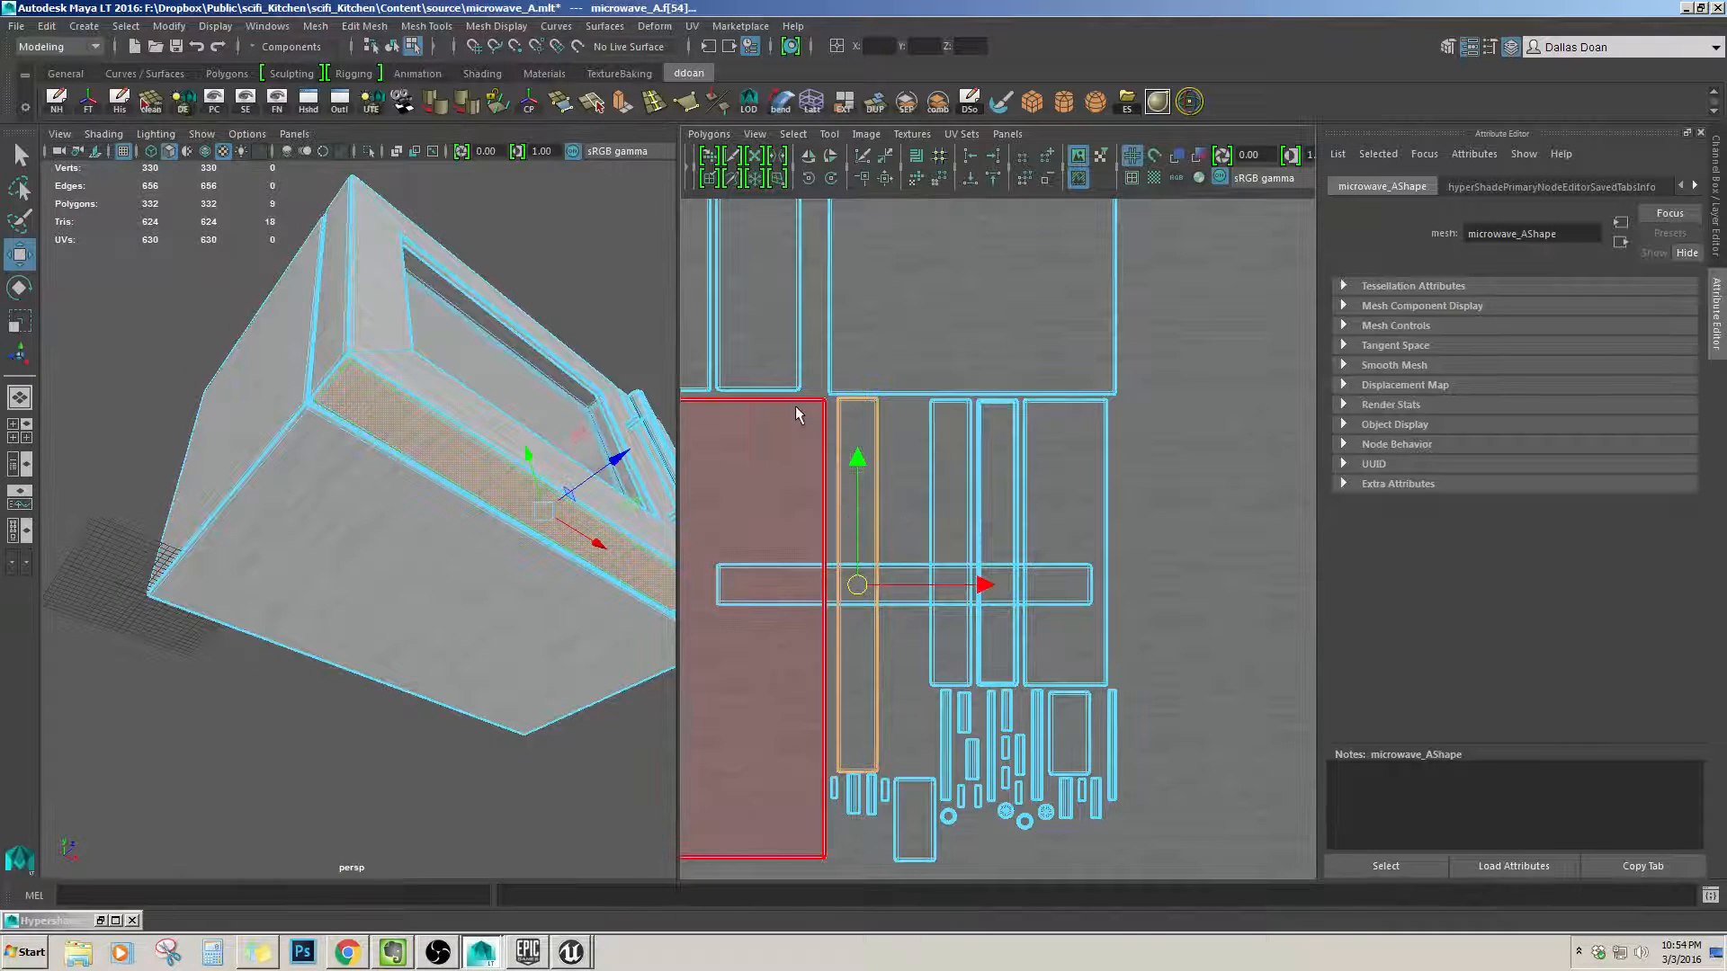
click(831, 179)
scroll(908, 568, up, 1)
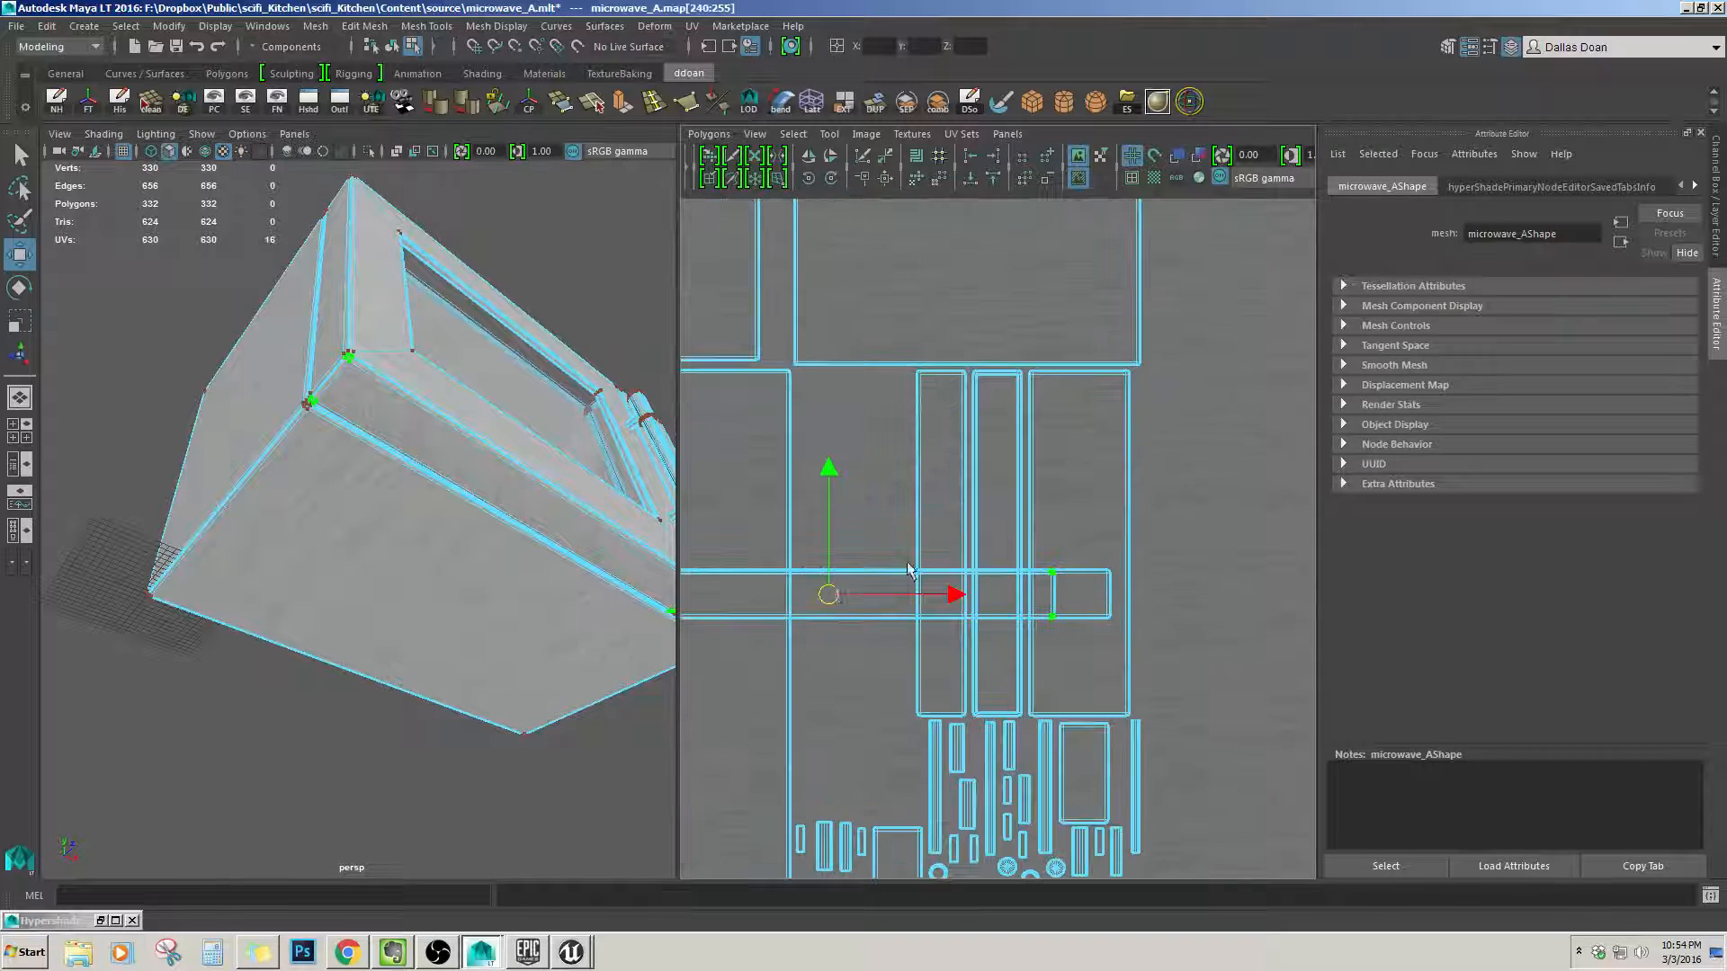
drag(829, 596, 878, 539)
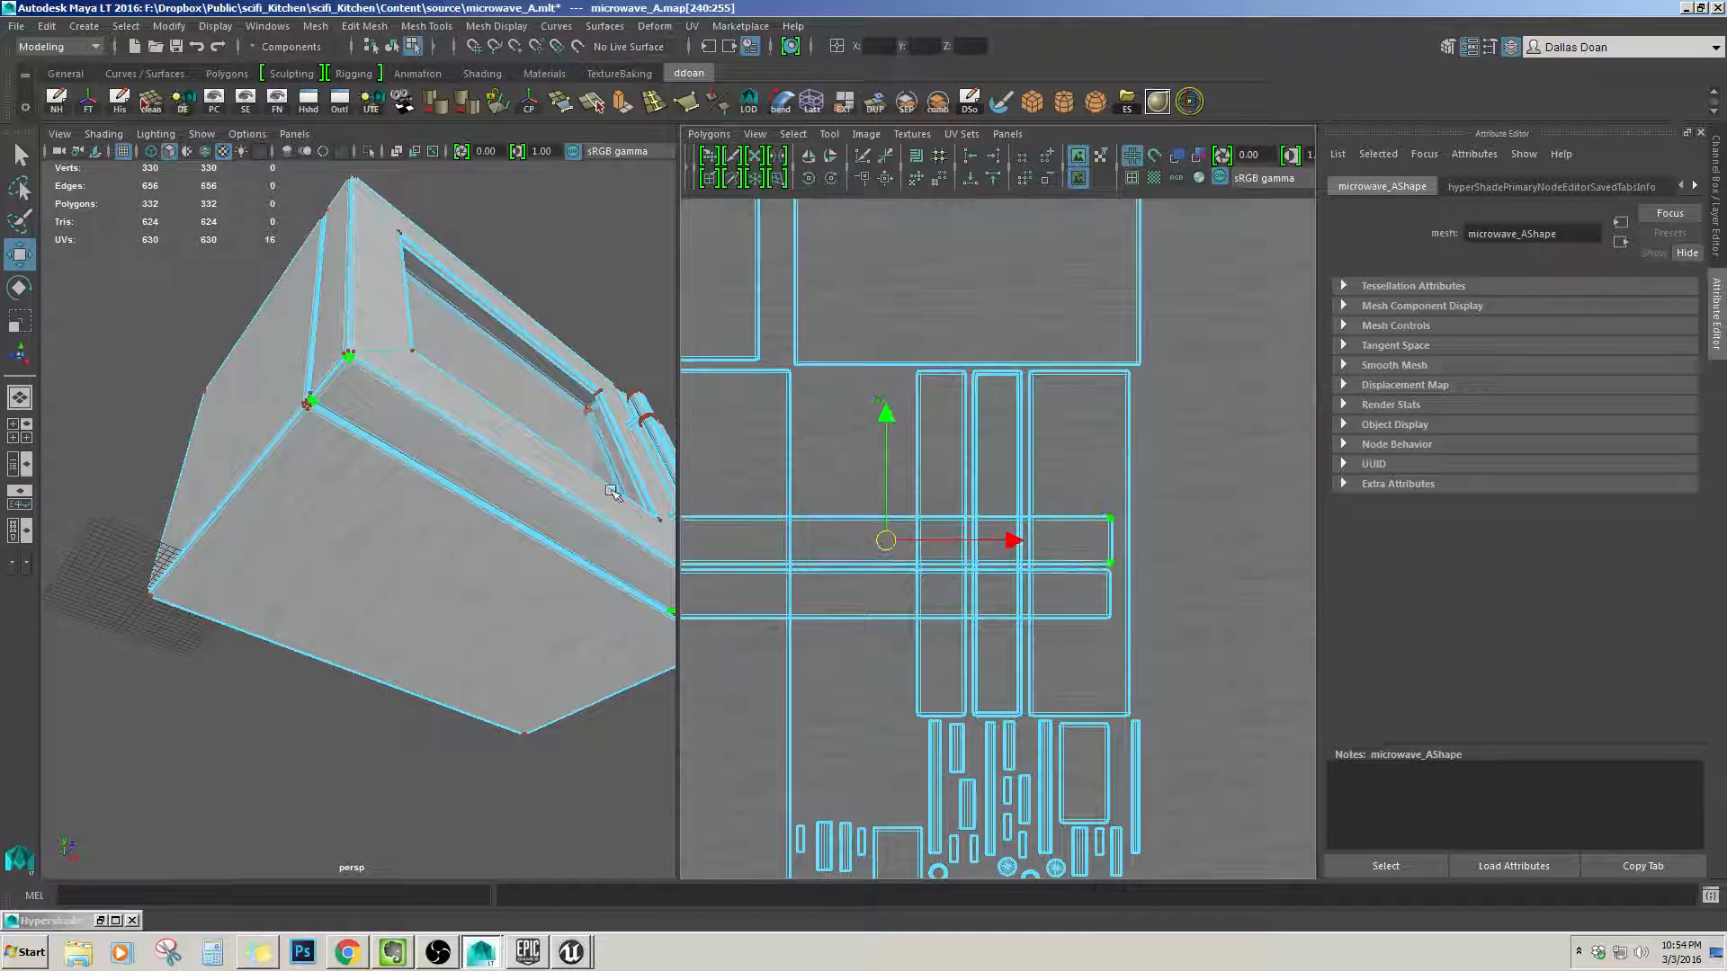
alt+drag(527, 494, 228, 447)
alt+right_drag(227, 447, 311, 412)
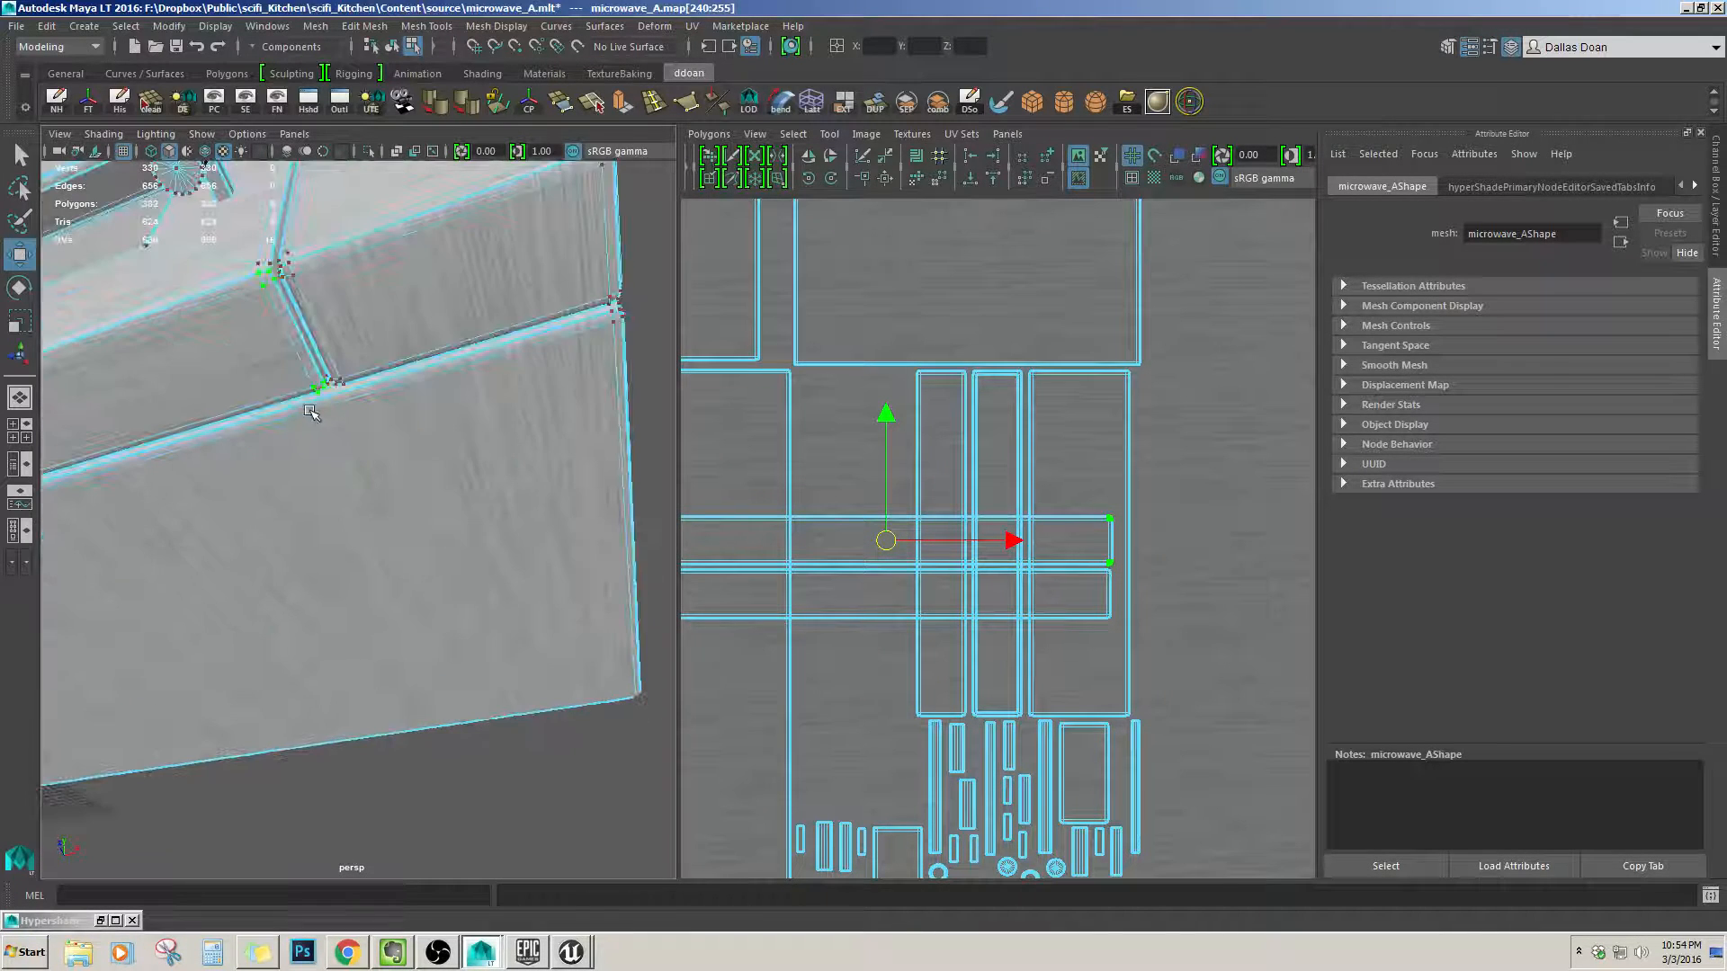
Select the bottom edge strip of the microwave's control panel, rotate its UV shell 90 degrees and place it below the two door strips' shells.
mouse_move(311, 412)
alt+mouse_down()
mouse_move(328, 486)
mouse_move(297, 490)
mouse_move(333, 408)
alt+mouse_up()
scroll(297, 490, down, 3)
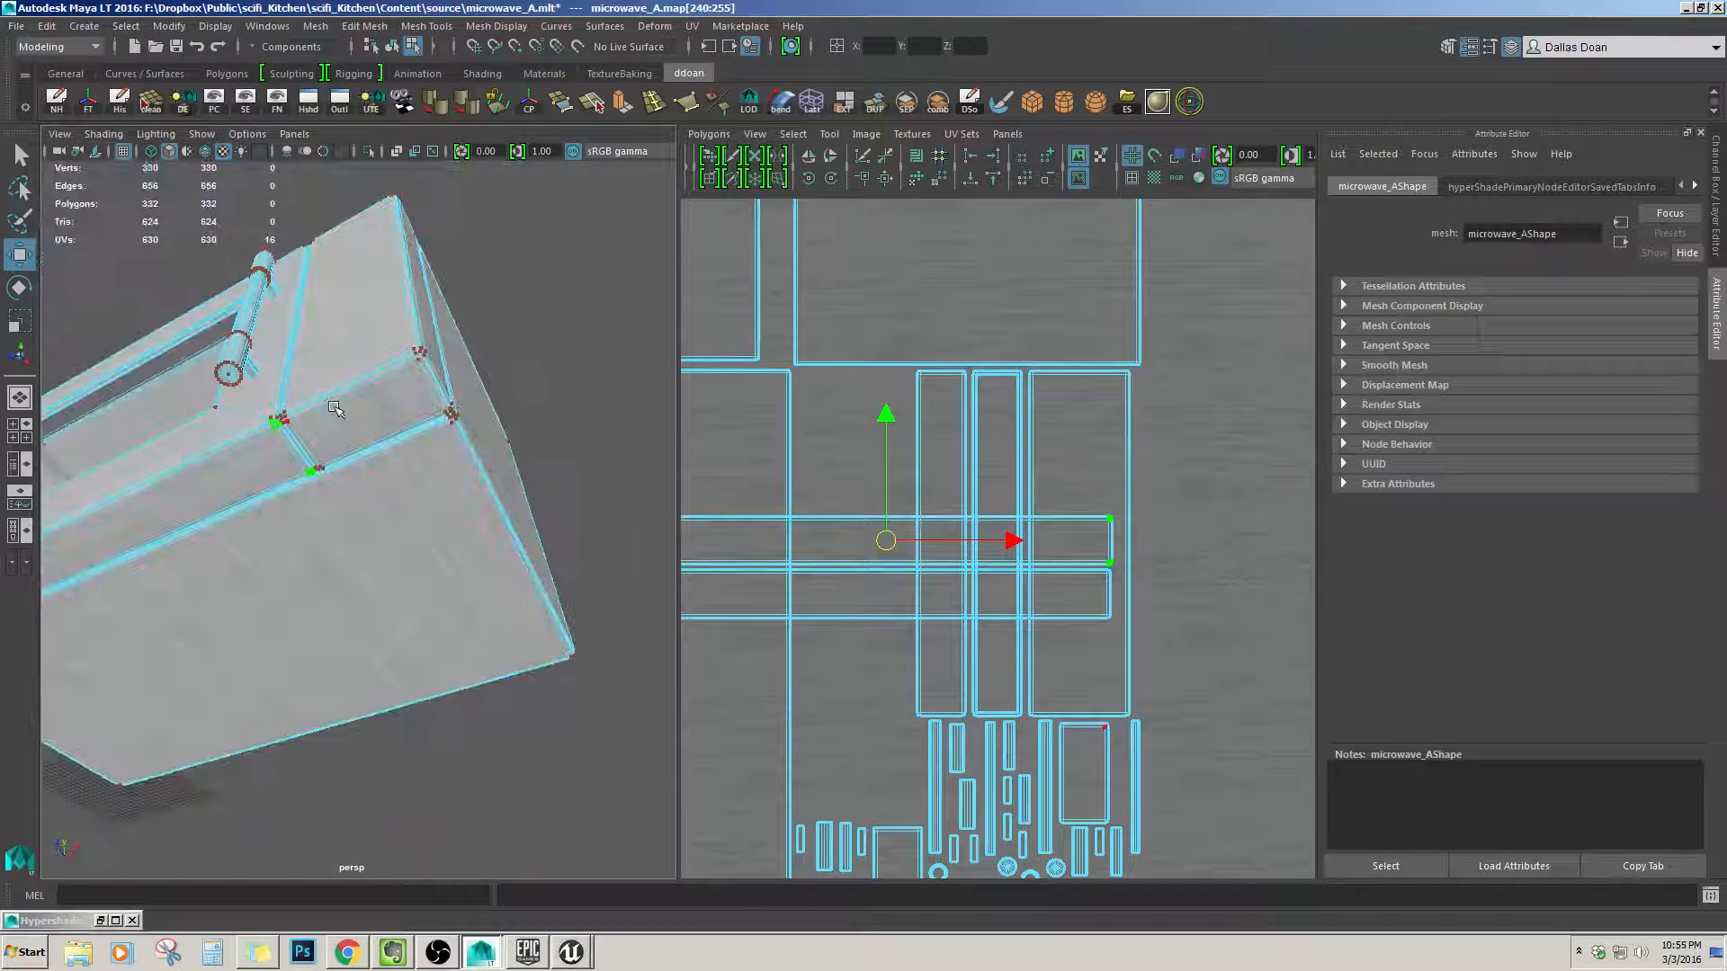
right_drag(347, 407, 385, 406)
click(385, 407)
alt+middle_drag(956, 543, 899, 421)
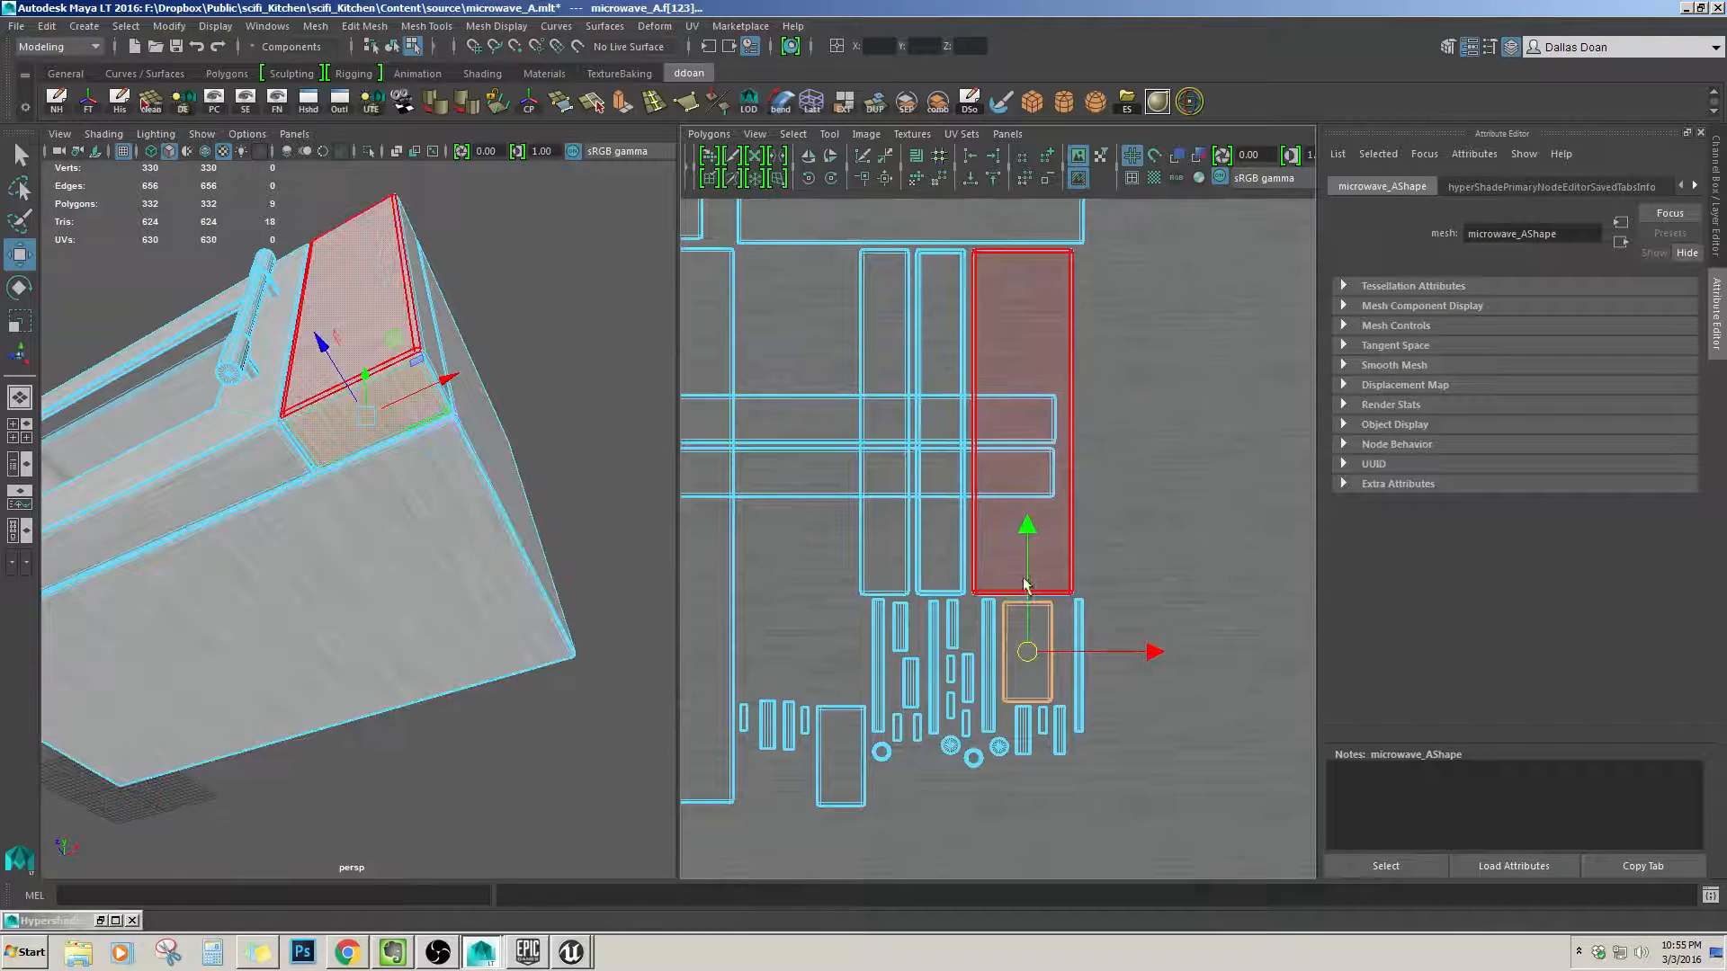
ctrl+right_drag(1193, 599, 1232, 601)
alt+middle_drag(954, 394, 952, 378)
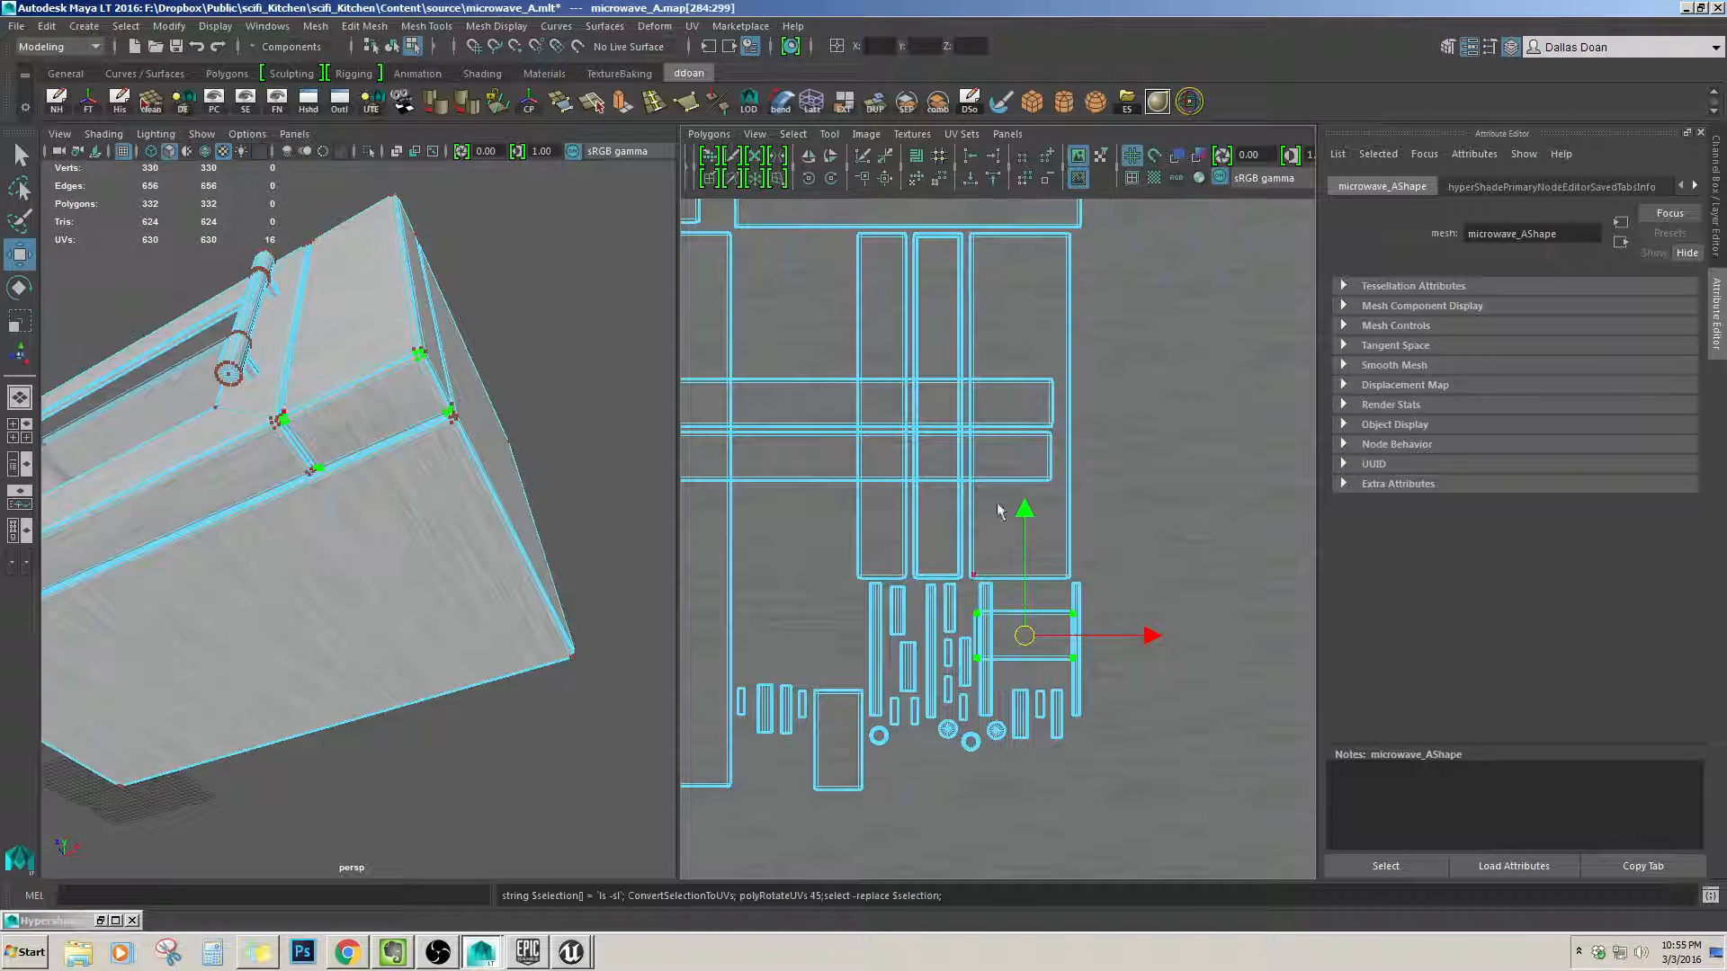
Select the control panel's top edge strip, rotate its UV shell 90 degrees and place it level with the panel's bottom strip shell.
alt+drag(499, 393, 556, 522)
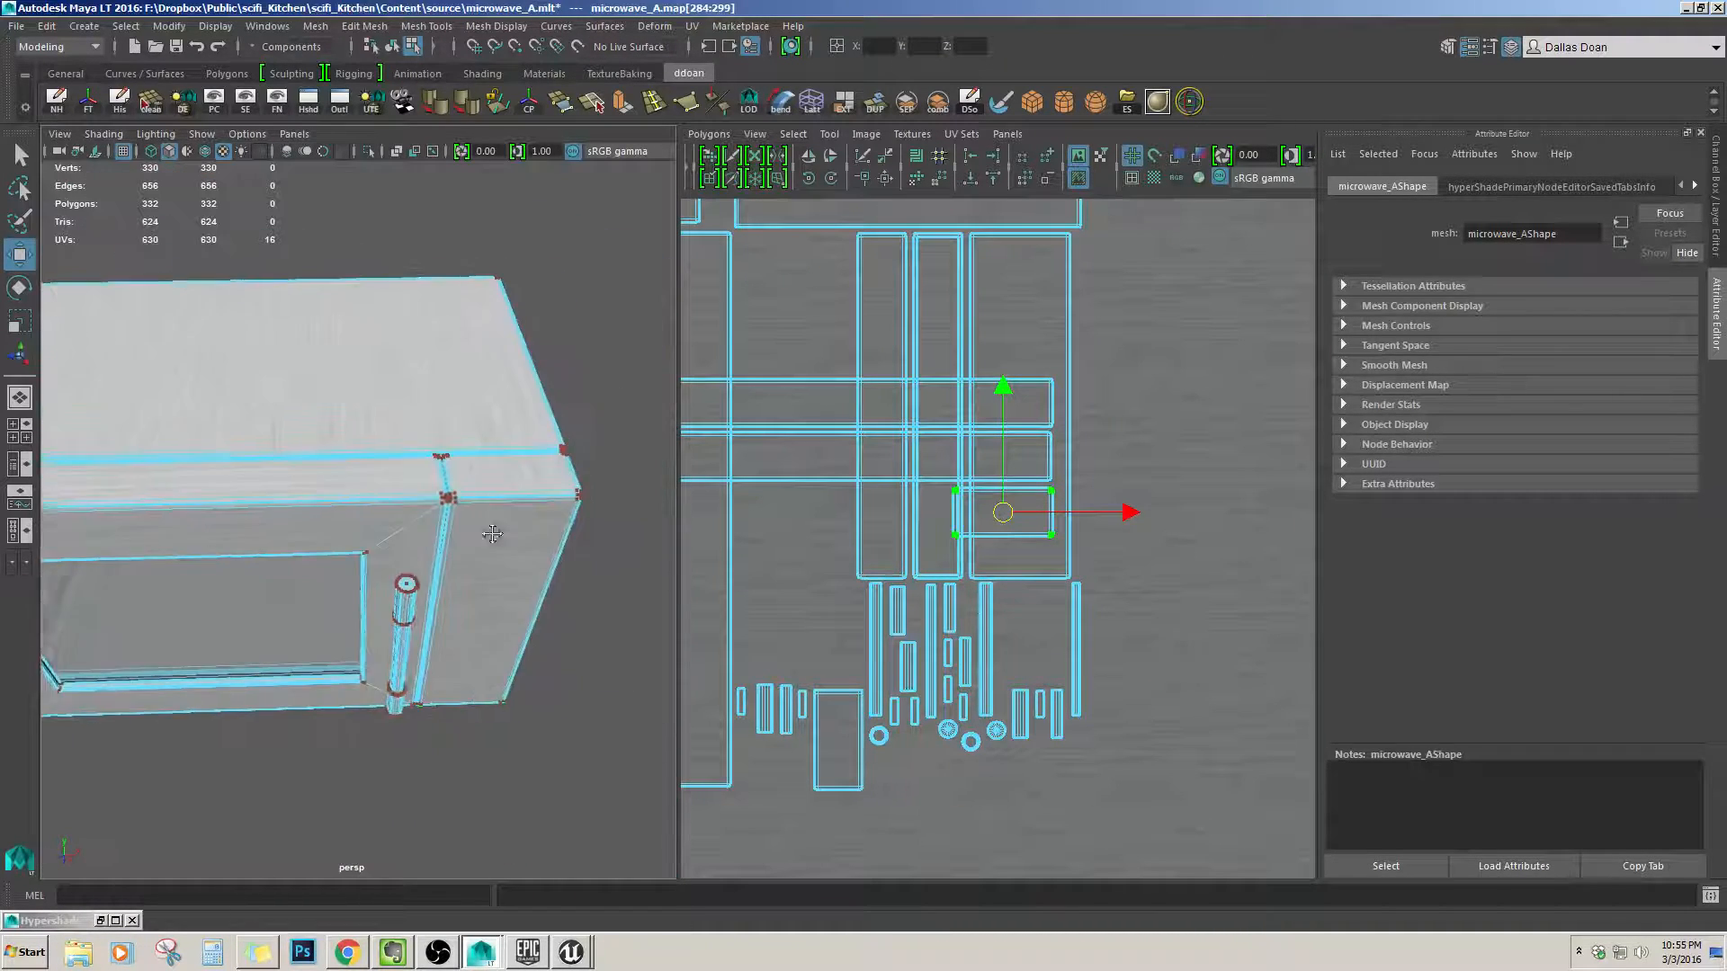
alt+right_drag(270, 540, 324, 558)
alt+drag(324, 559, 349, 565)
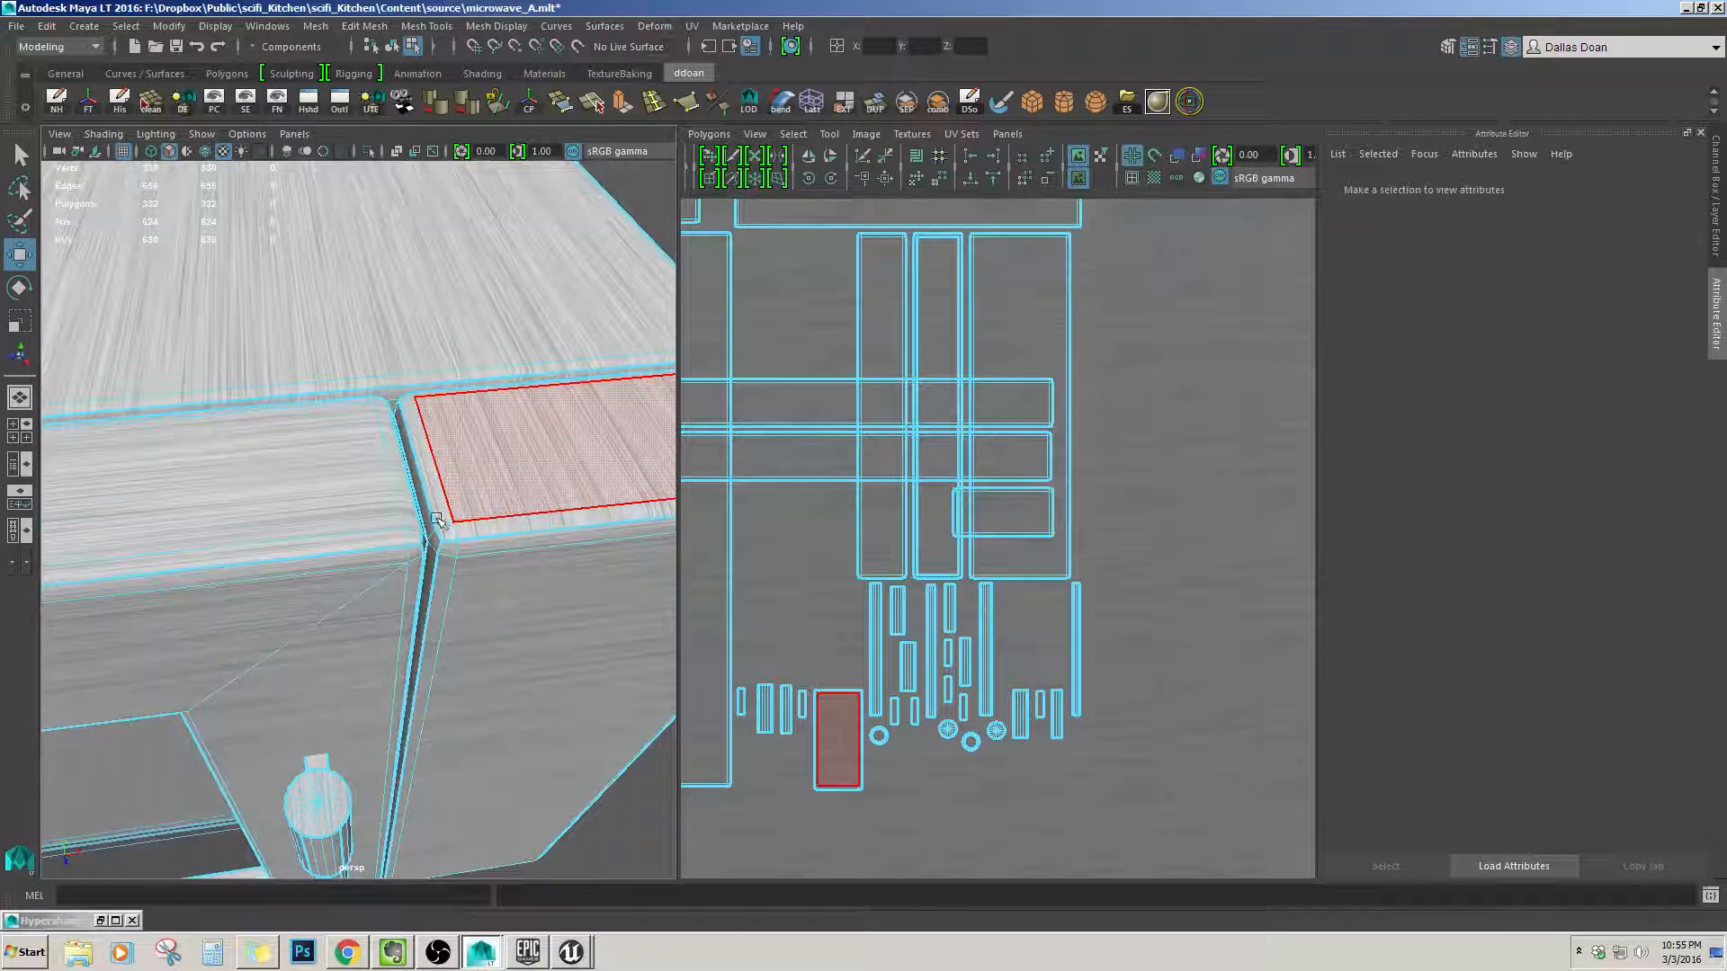
click(540, 486)
key(shift+period)
alt+middle_drag(576, 504, 320, 382)
alt+middle_drag(783, 685, 887, 587)
alt+right_drag(887, 586, 1036, 636)
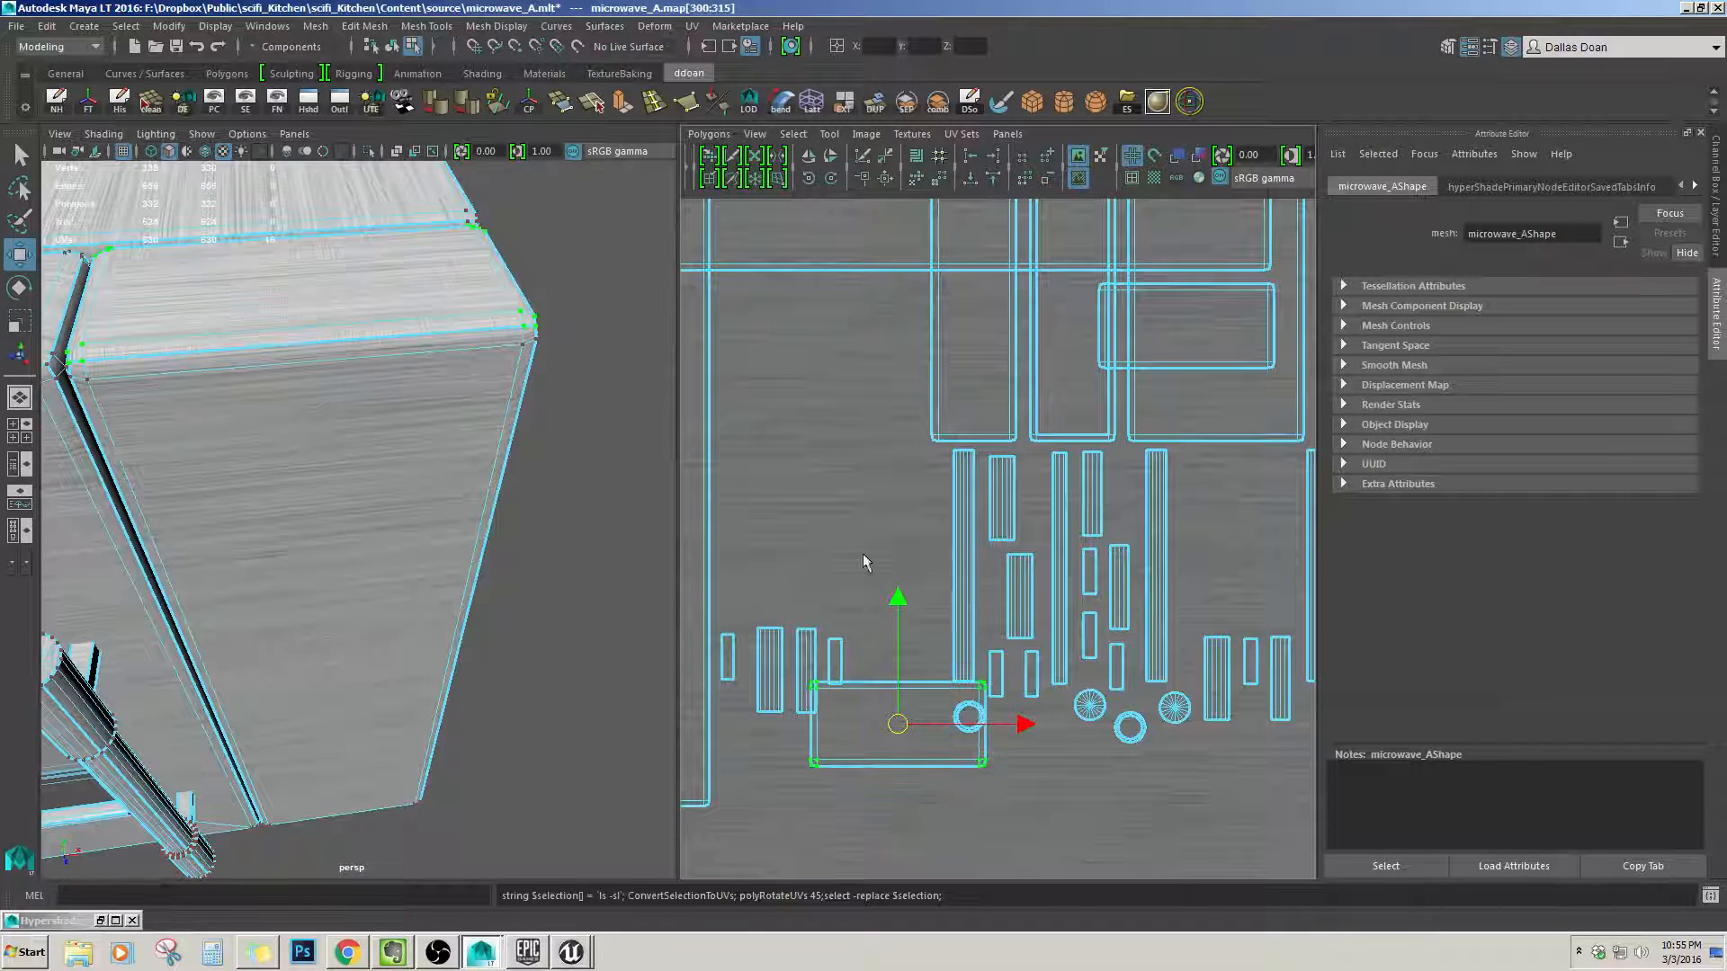
drag(828, 334, 833, 326)
Select the microwave's large top face and convert the selection to its UVs.
alt+drag(235, 509, 349, 379)
right_drag(349, 384, 353, 450)
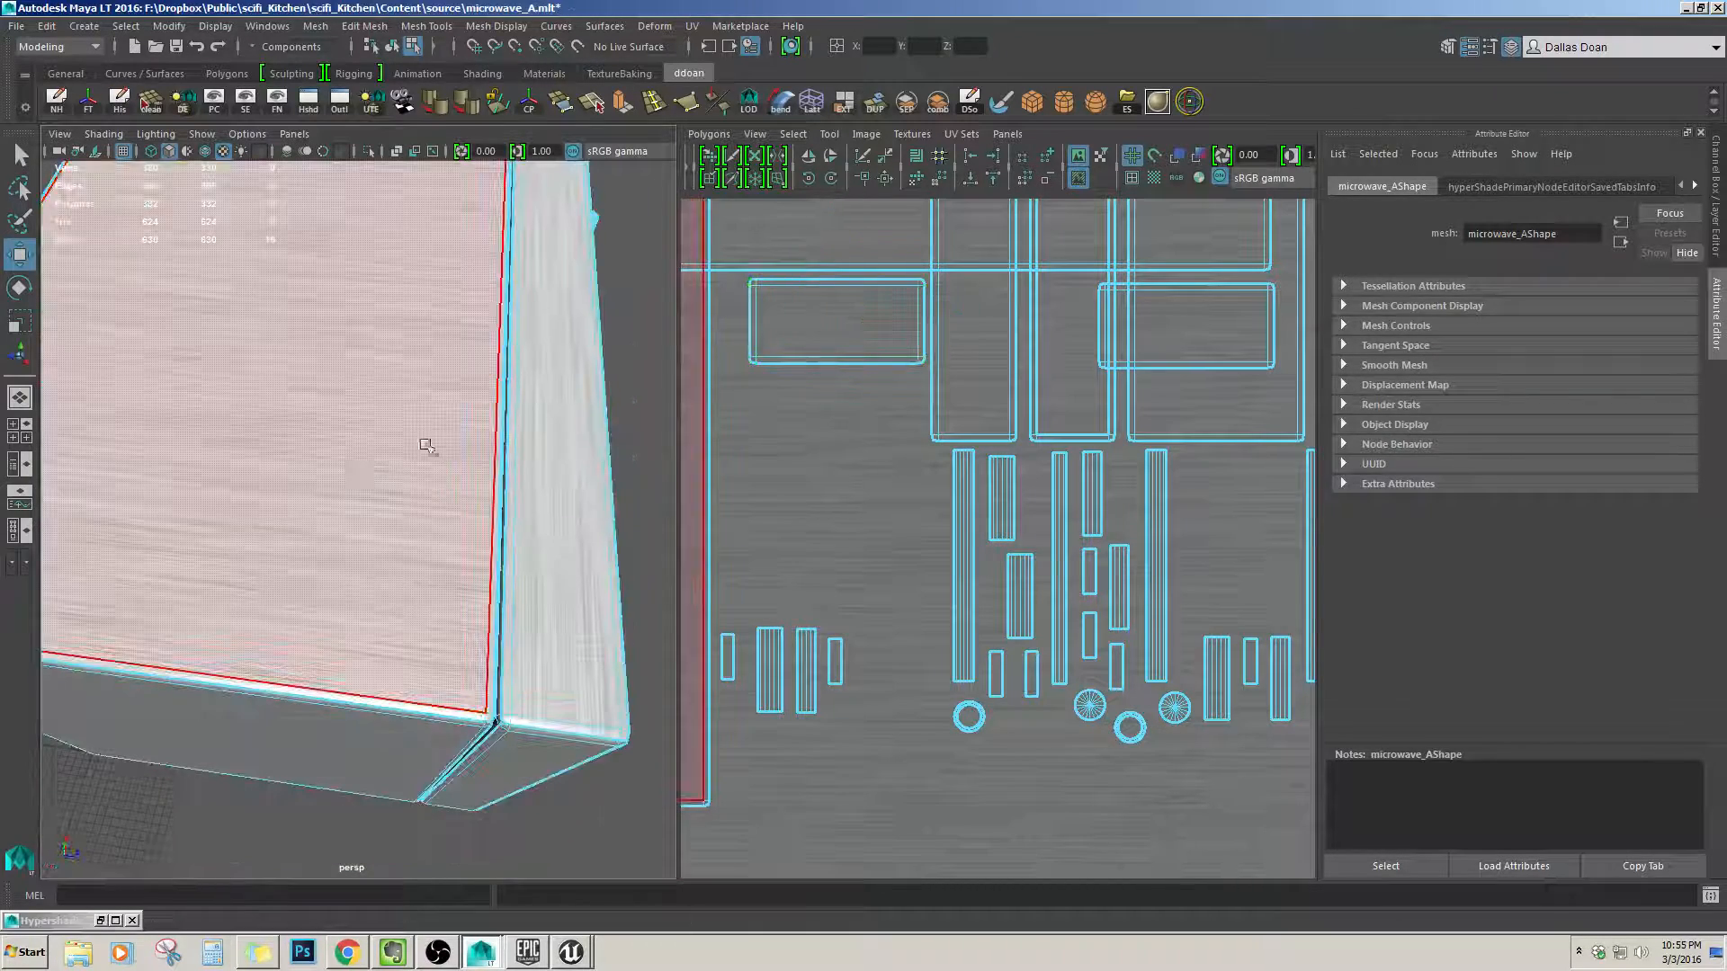
click(426, 446)
alt+middle_drag(995, 532, 1260, 782)
alt+right_drag(1260, 783, 936, 496)
alt+middle_drag(937, 495, 845, 533)
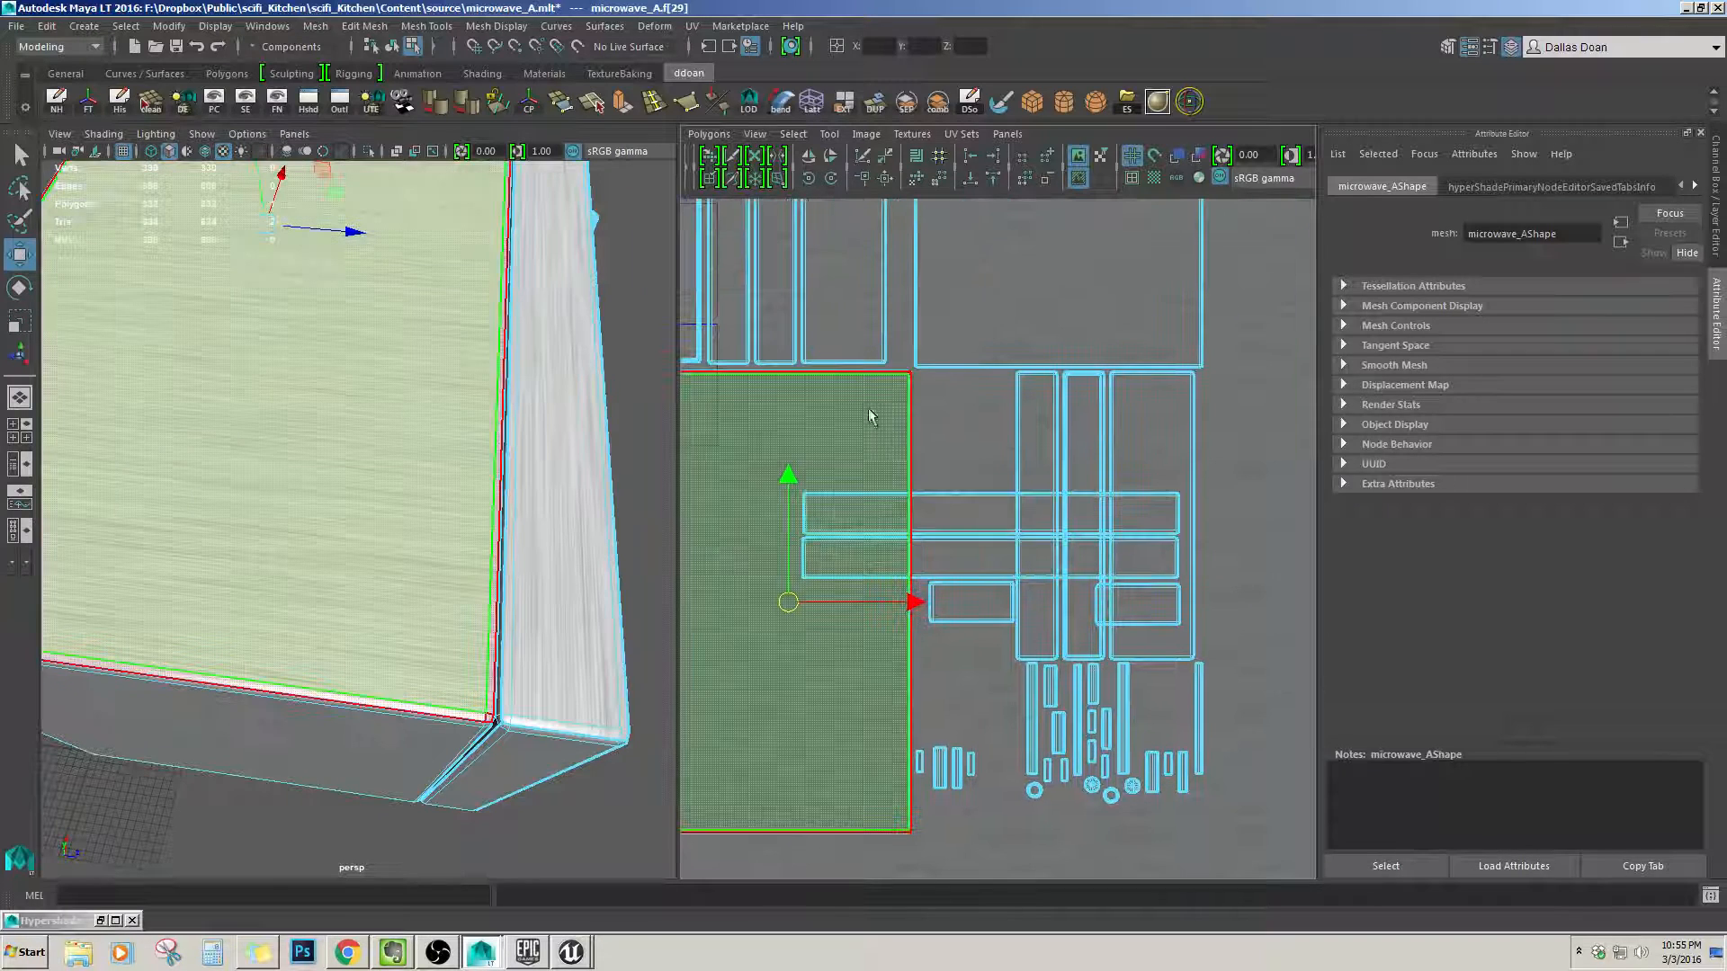
key(ctrl+F12)
alt+middle_drag(969, 420, 1016, 399)
alt+right_drag(1016, 399, 891, 250)
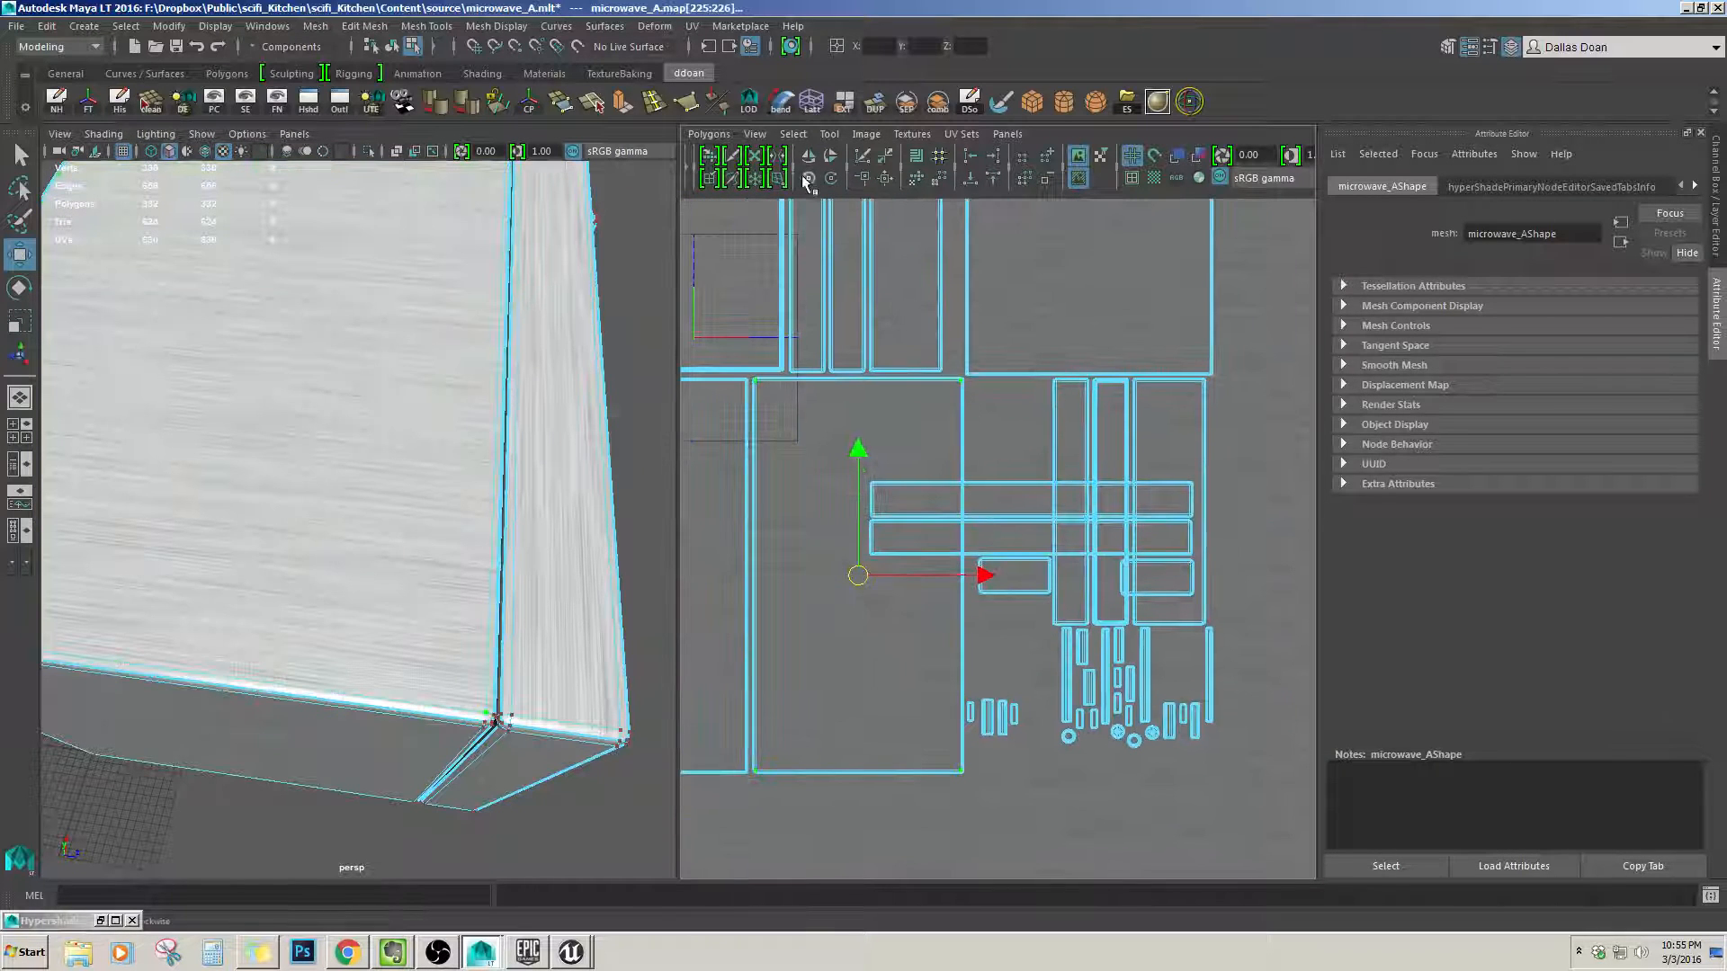
Undo the partial UV rotation, expand the selection to the whole top-face shell, rotate it 90 degrees and move it clear of the adjacent large shell.
key(ctrl+z)
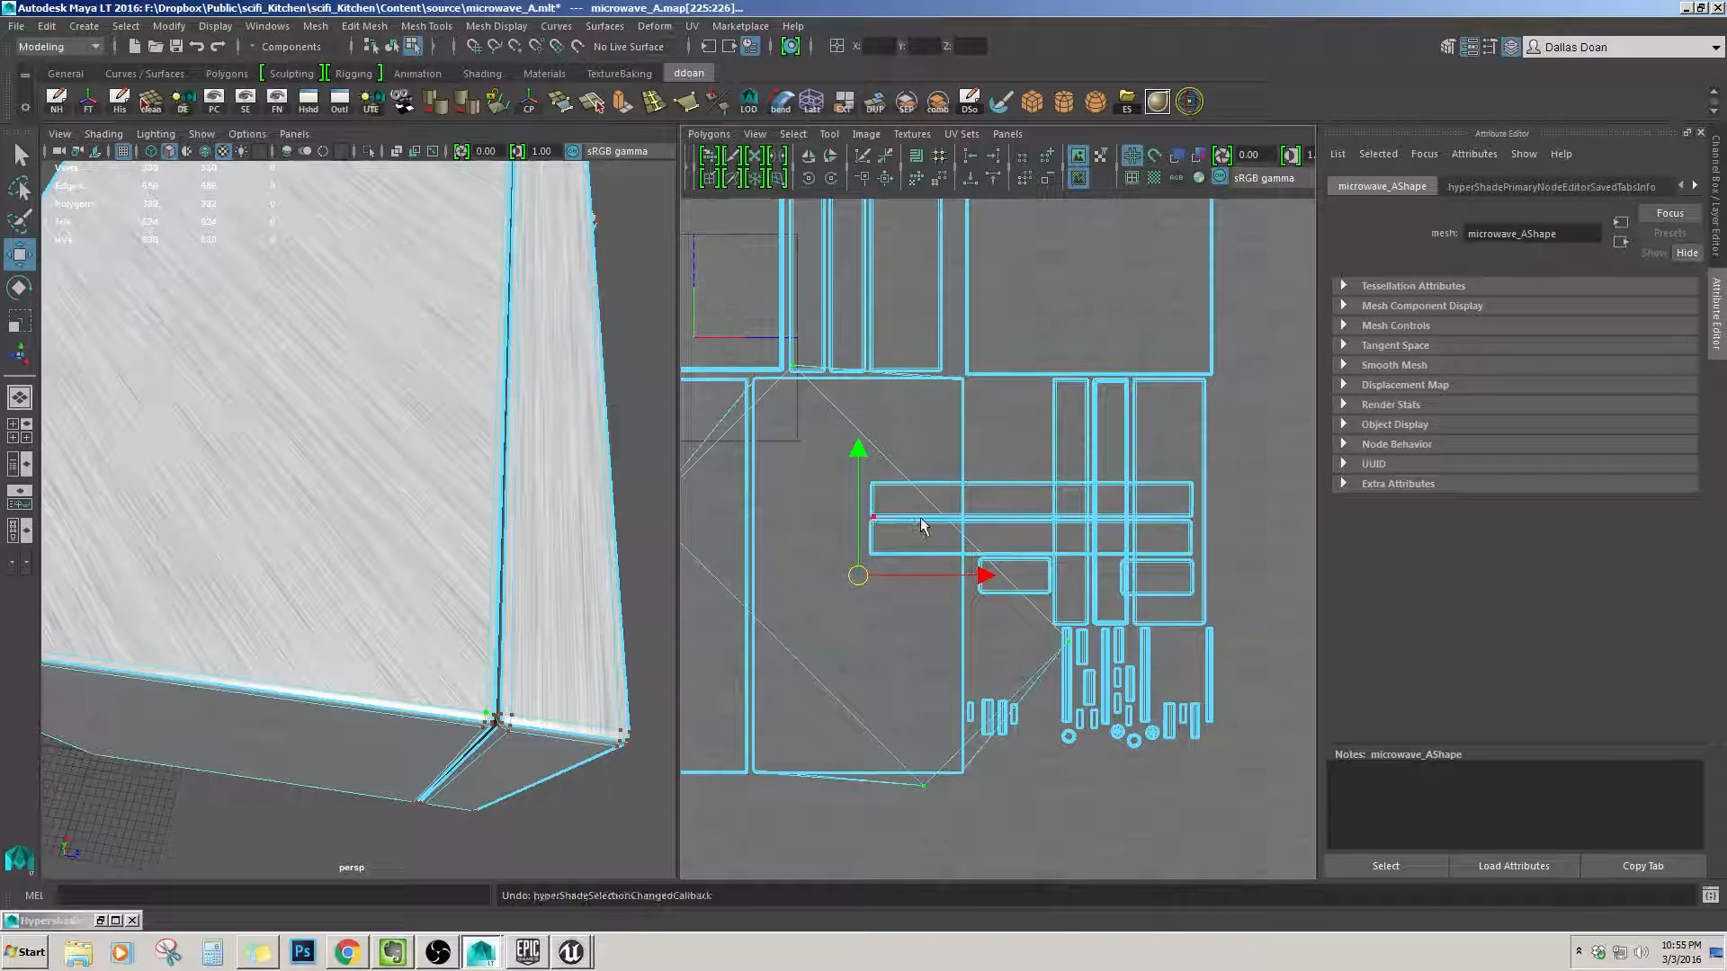
key(ctrl+z)
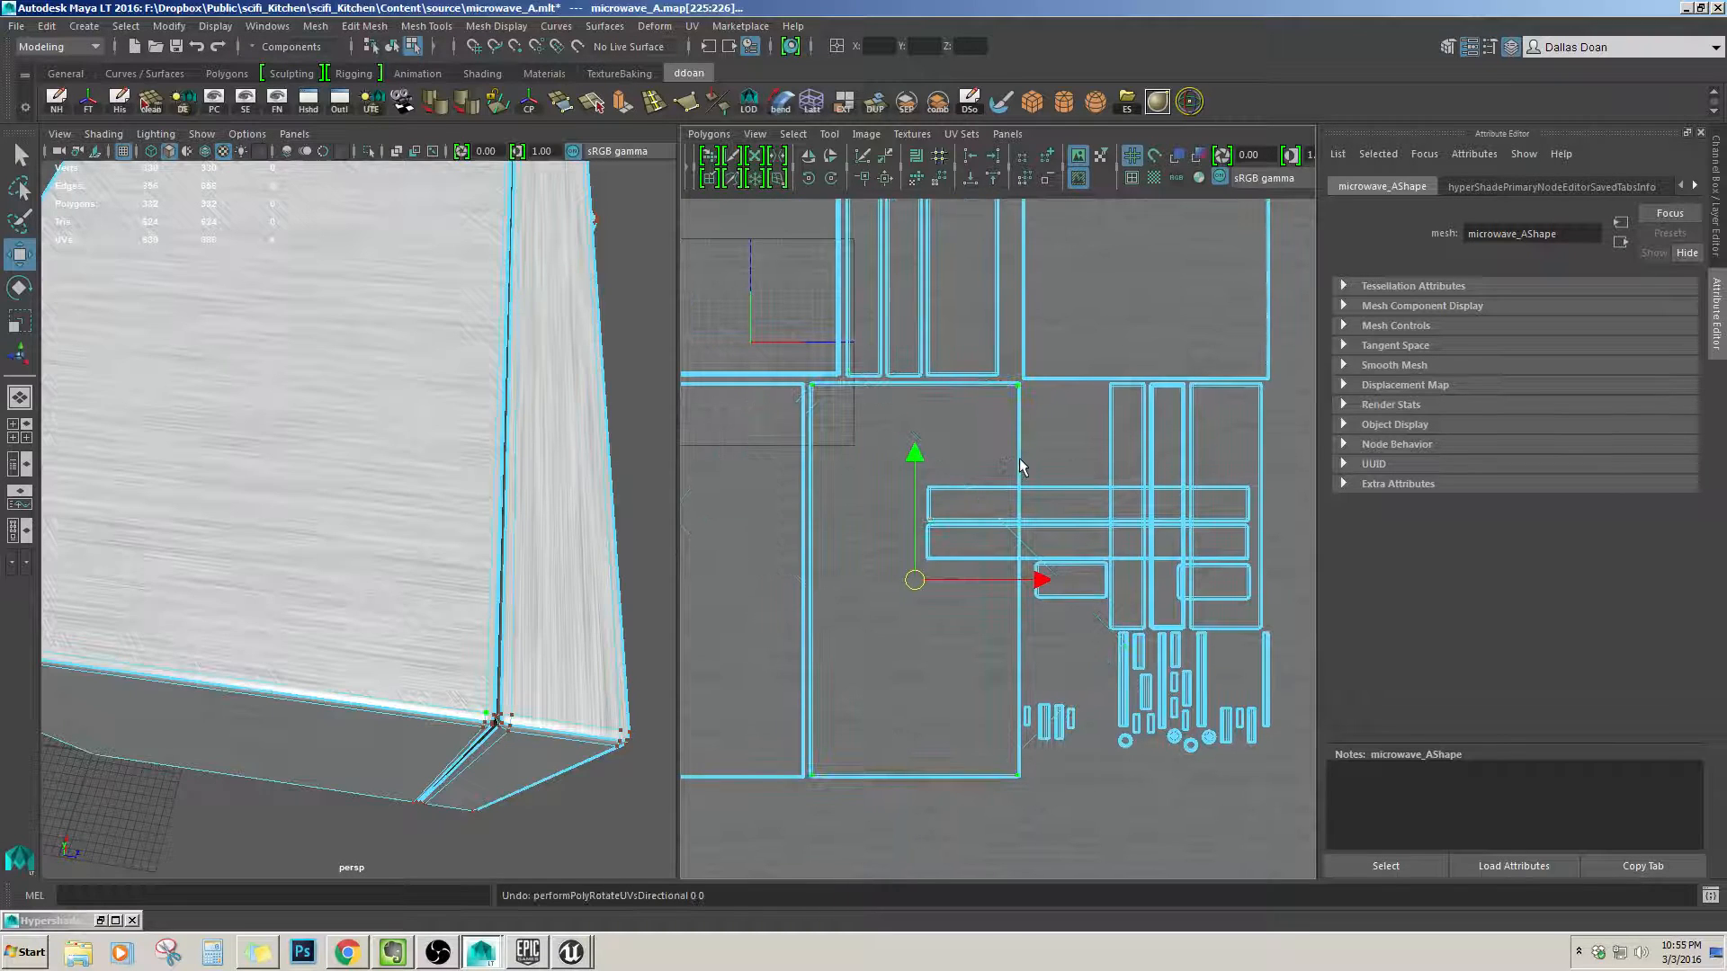
key(shift+period)
alt+middle_drag(1008, 461, 988, 457)
click(829, 179)
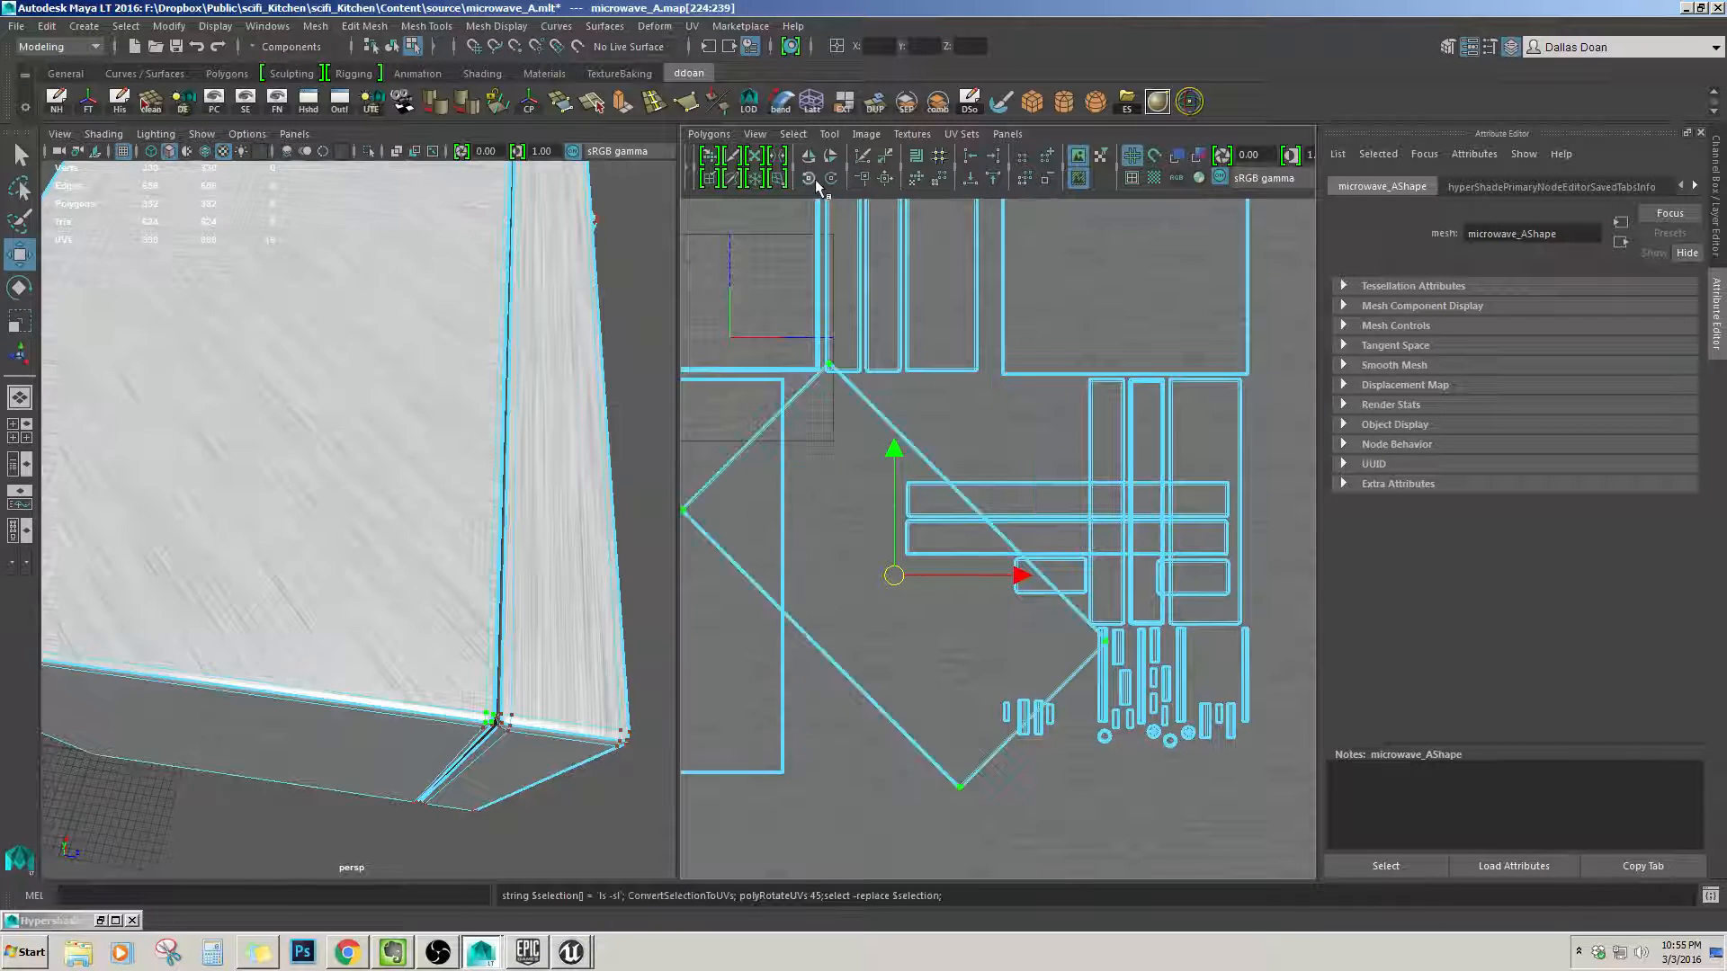
click(830, 179)
drag(895, 576, 1023, 479)
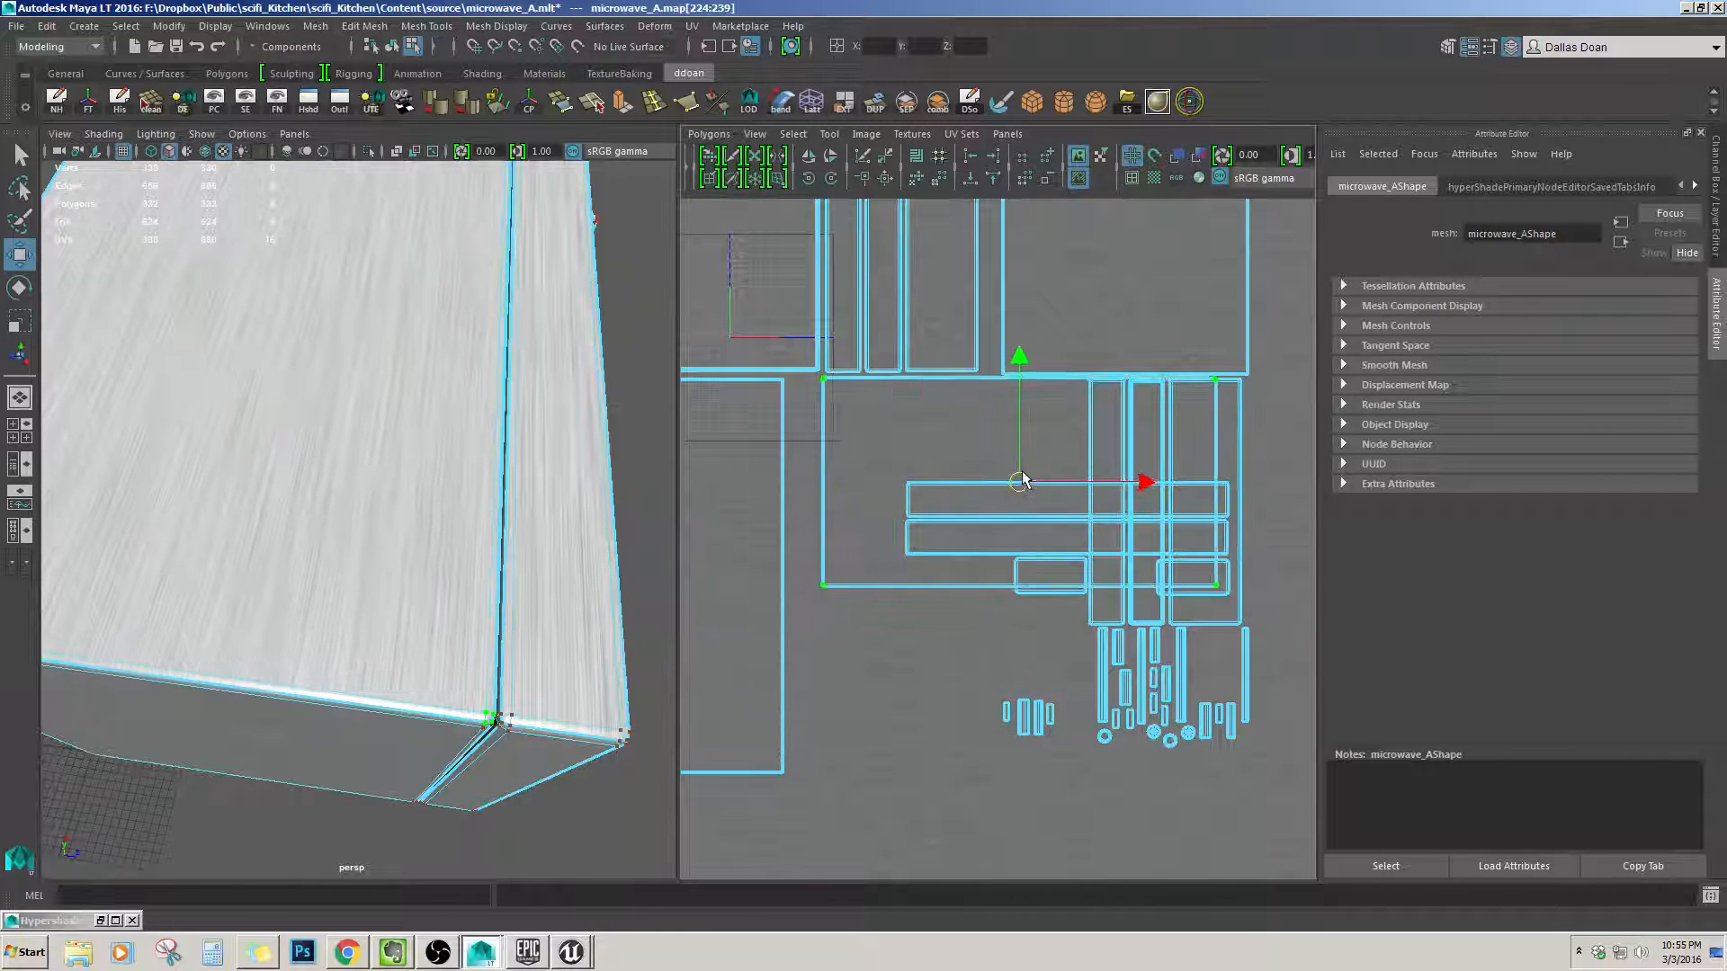
Select the microwave's underside face, rotate its whole UV shell 90 degrees and move it slightly upward in the layout.
alt+drag(517, 481, 494, 355)
alt+right_drag(494, 356, 423, 389)
alt+drag(423, 389, 387, 360)
right_drag(381, 543, 385, 585)
click(323, 530)
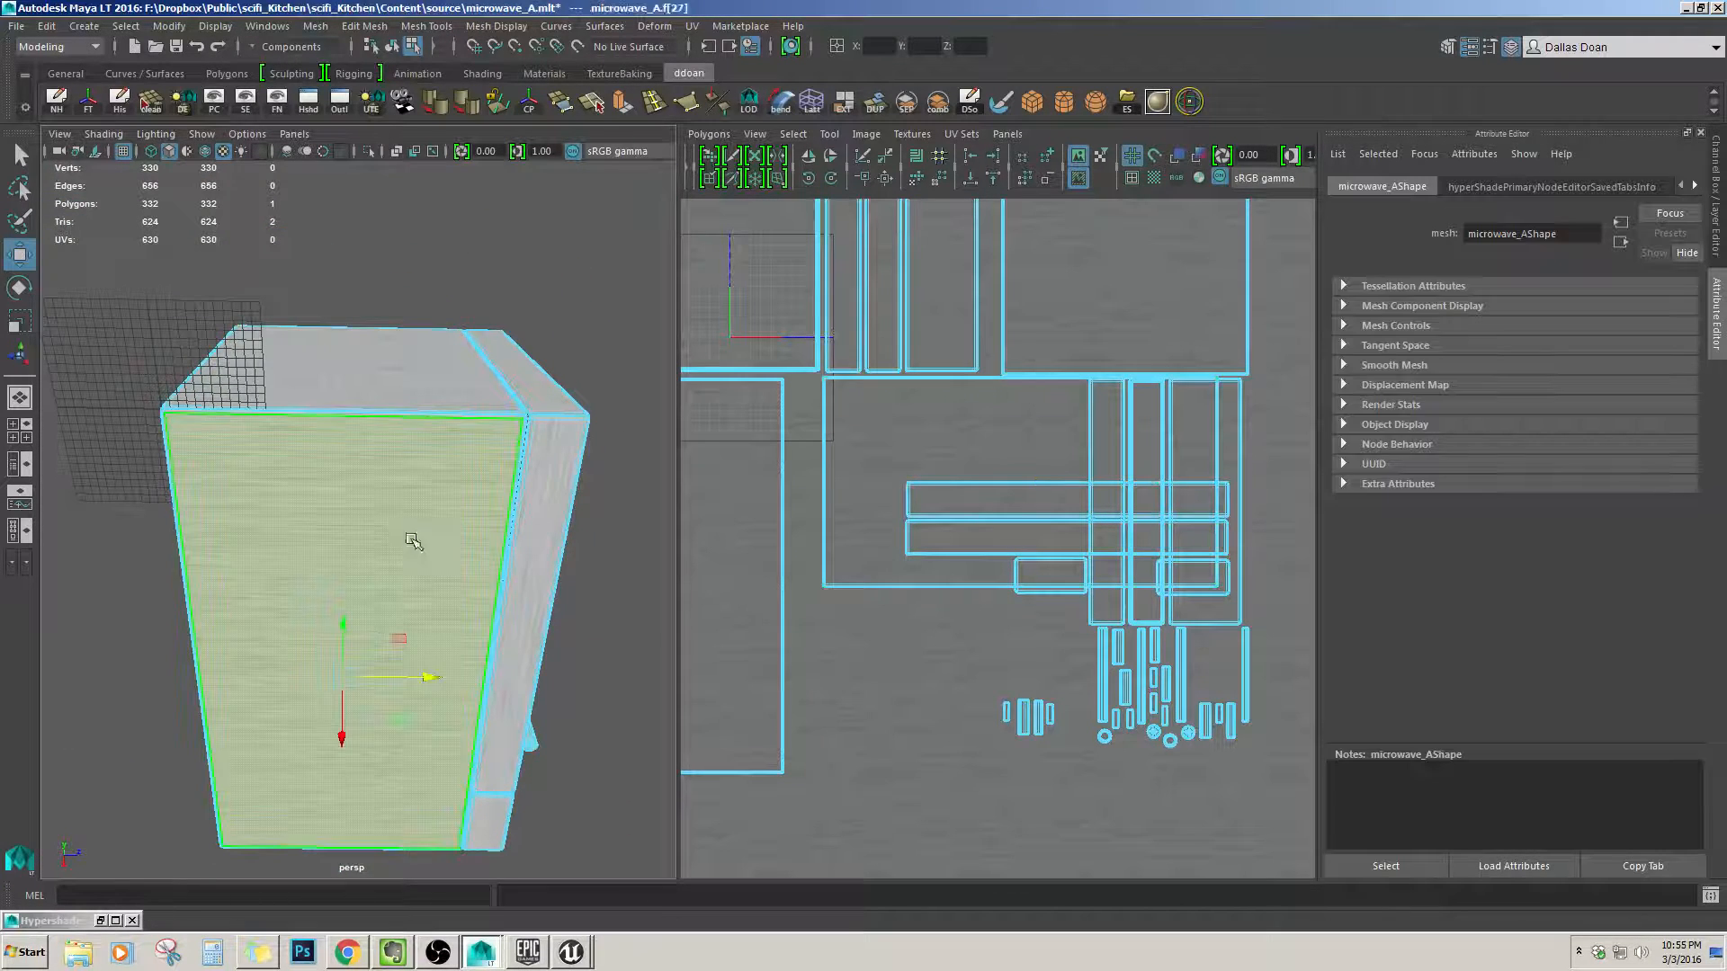
scroll(935, 540, up, 5)
scroll(931, 494, down, 3)
alt+middle_drag(873, 686, 917, 445)
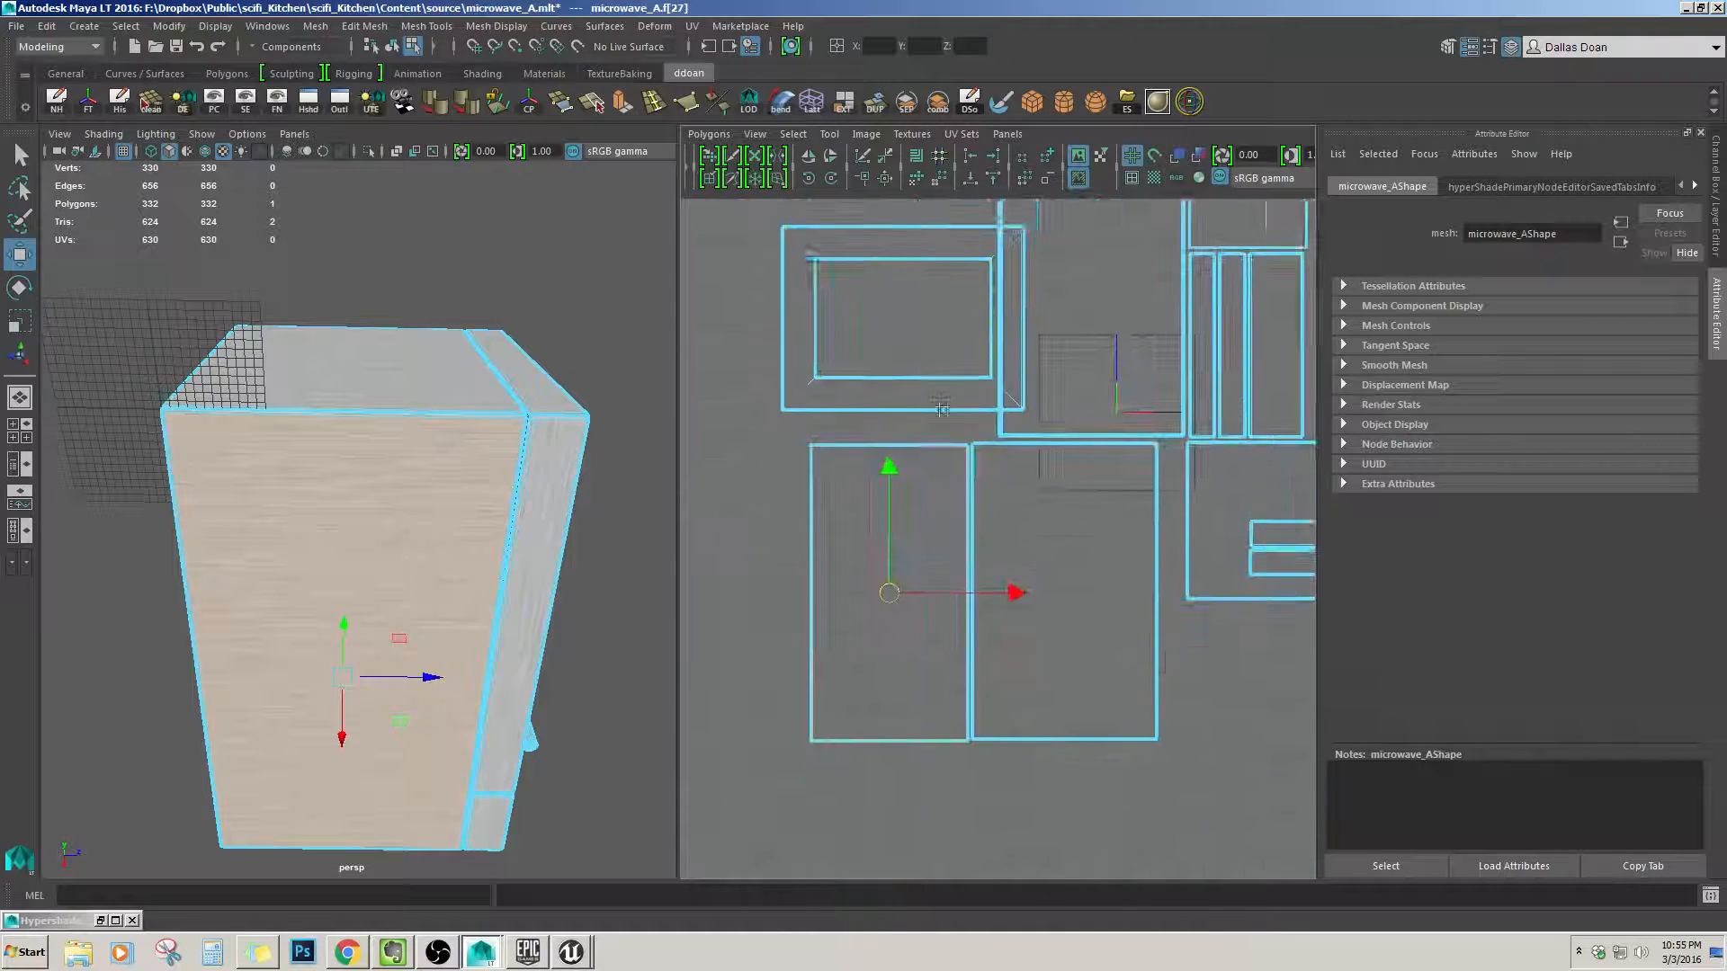
scroll(917, 446, up, 4)
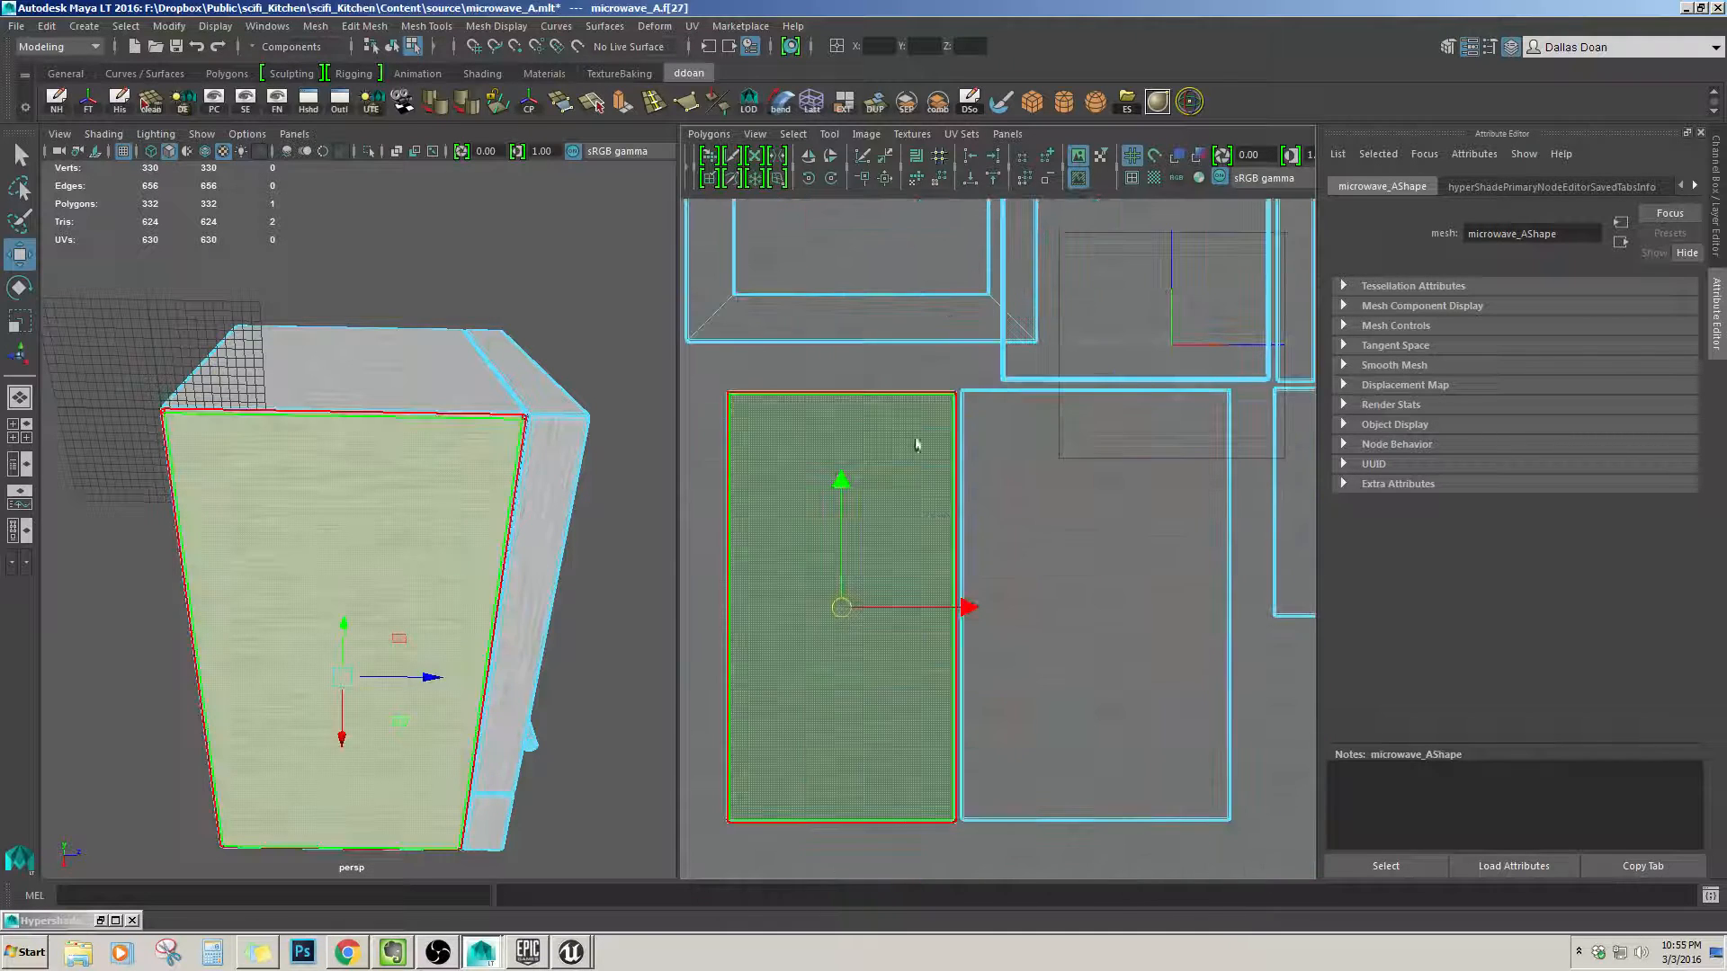
double_click(986, 424)
right_drag(898, 411, 956, 409)
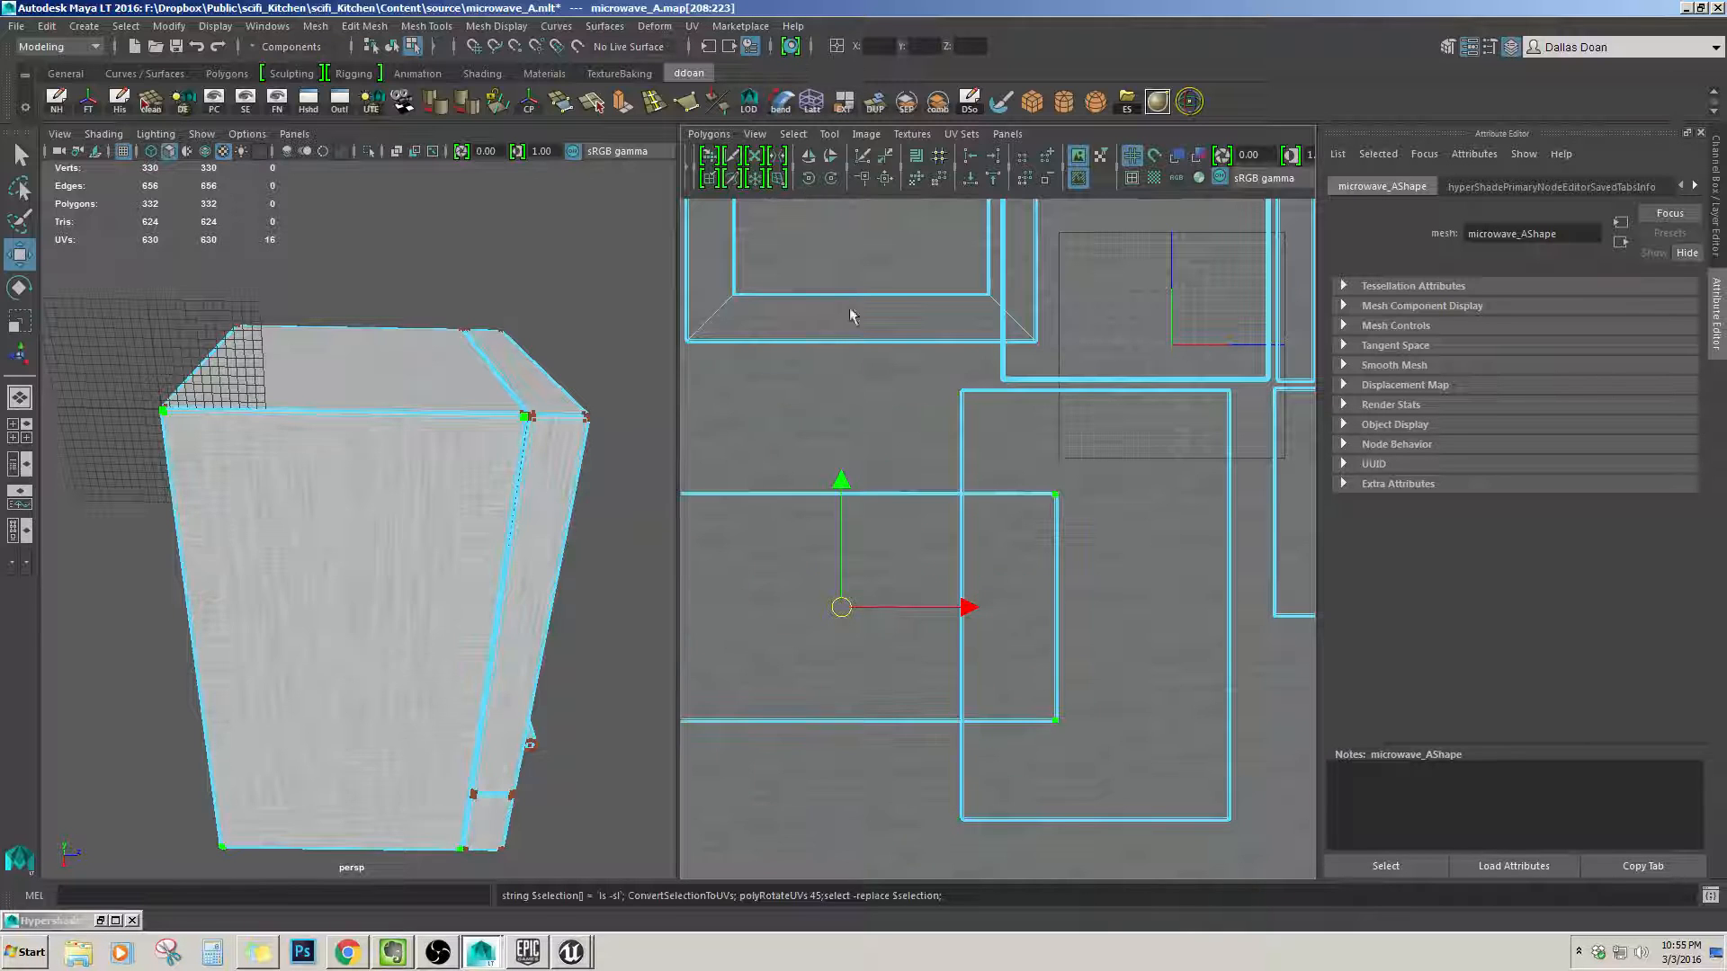
drag(877, 489, 899, 470)
Select the microwave's large back face and convert the selection to its UVs.
alt+drag(341, 553, 179, 476)
click(378, 473)
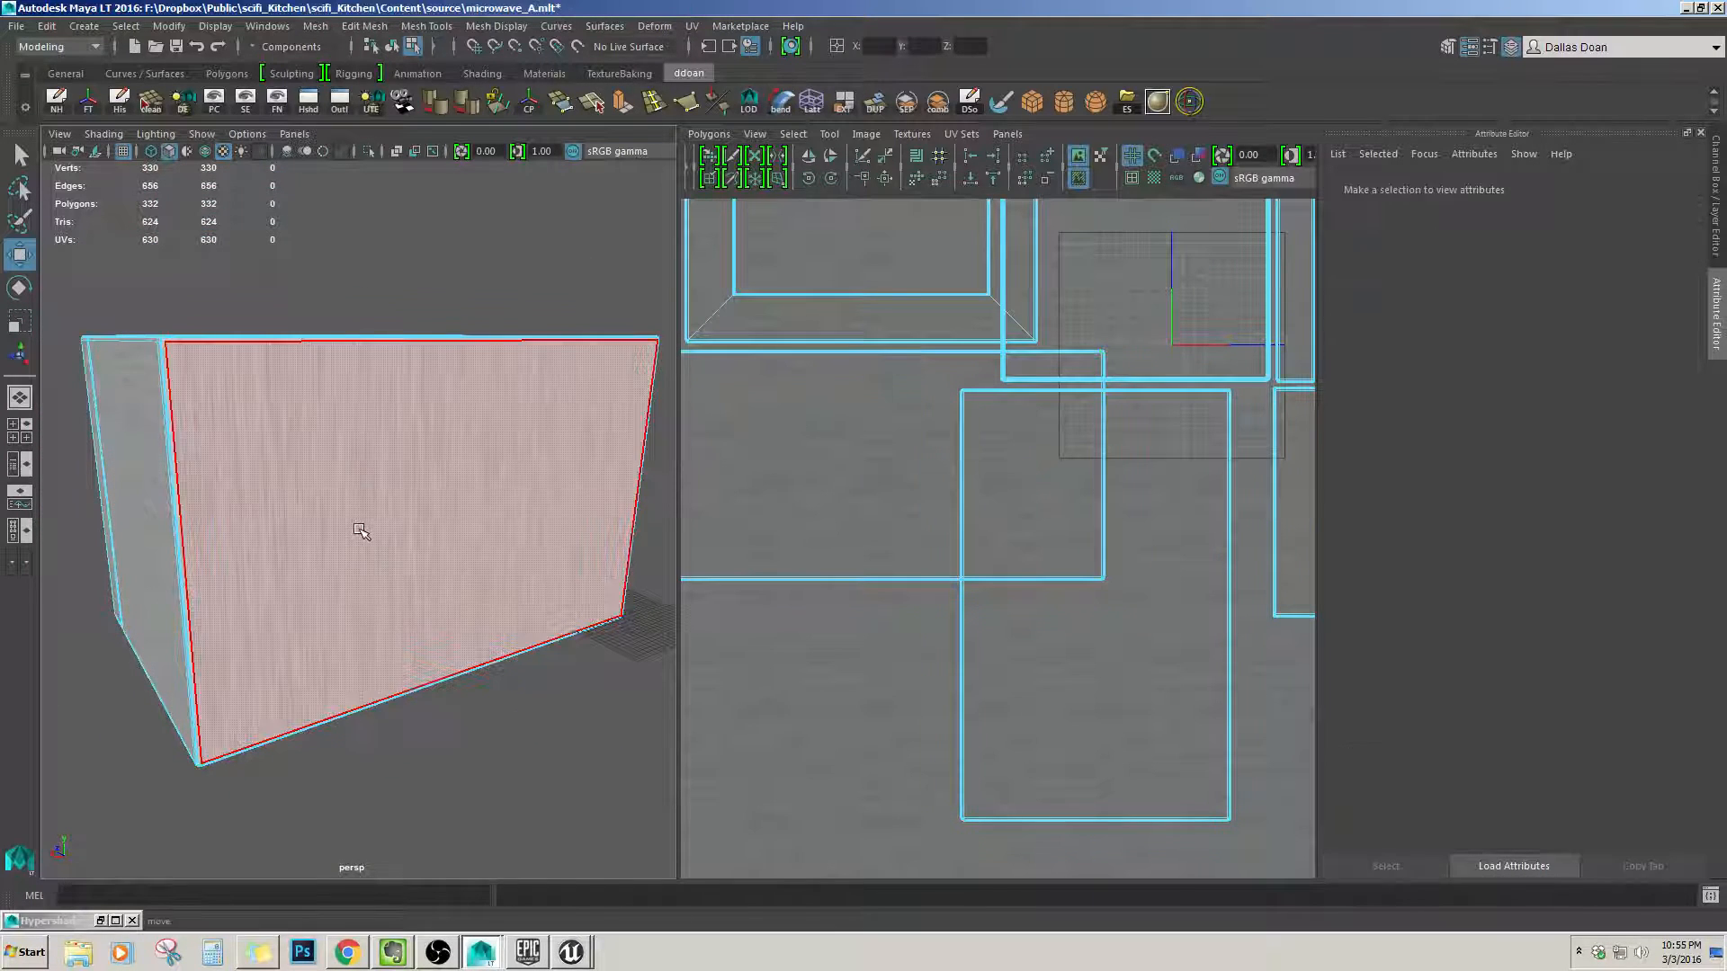
scroll(1005, 531, down, 5)
alt+middle_drag(1169, 429, 926, 471)
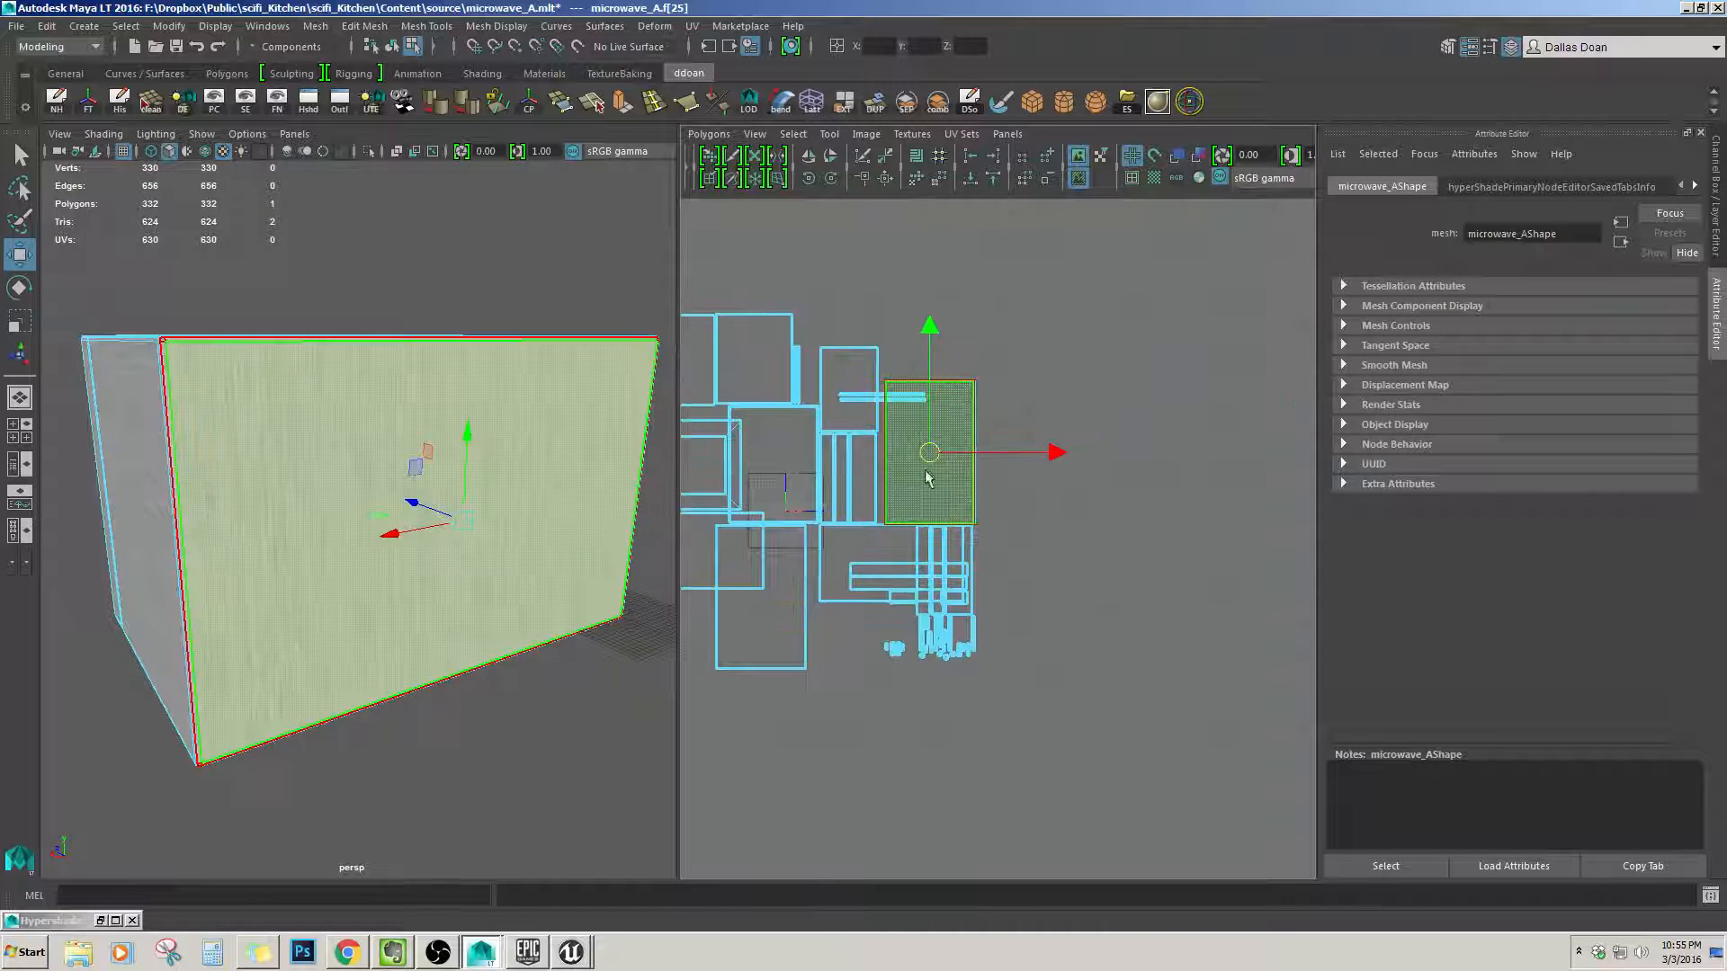
ctrl+right_drag(1076, 425, 1022, 455)
scroll(1008, 478, up, 5)
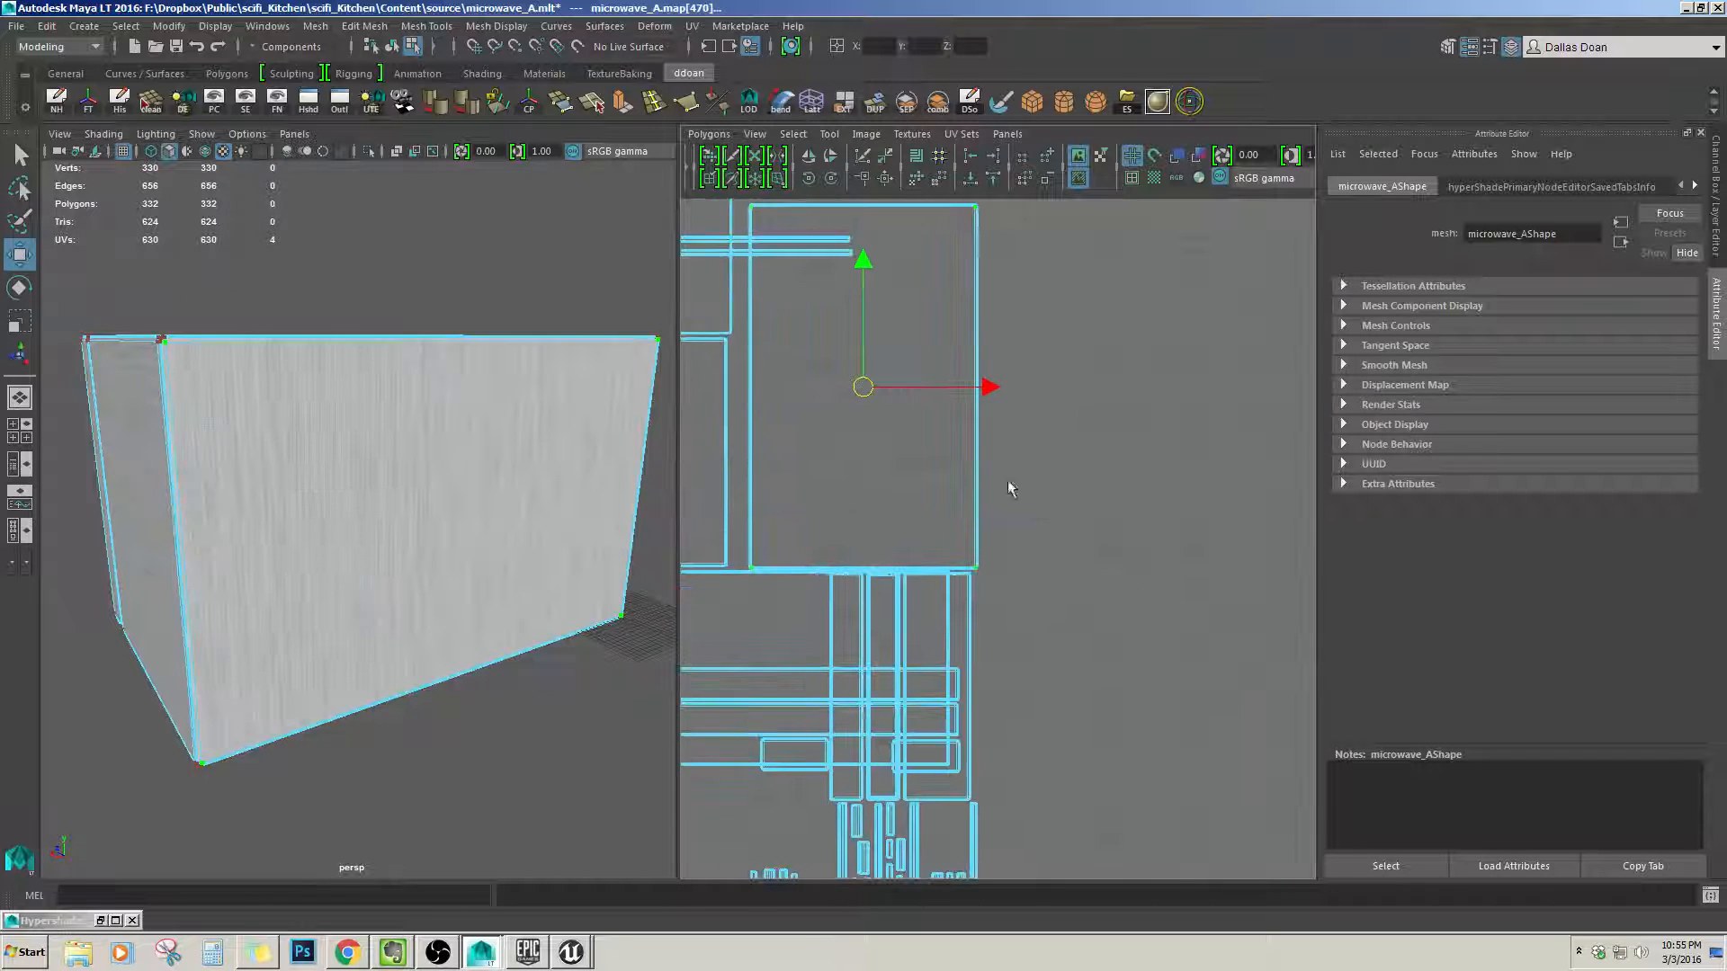
alt+middle_drag(939, 407, 1035, 588)
scroll(988, 538, up, 2)
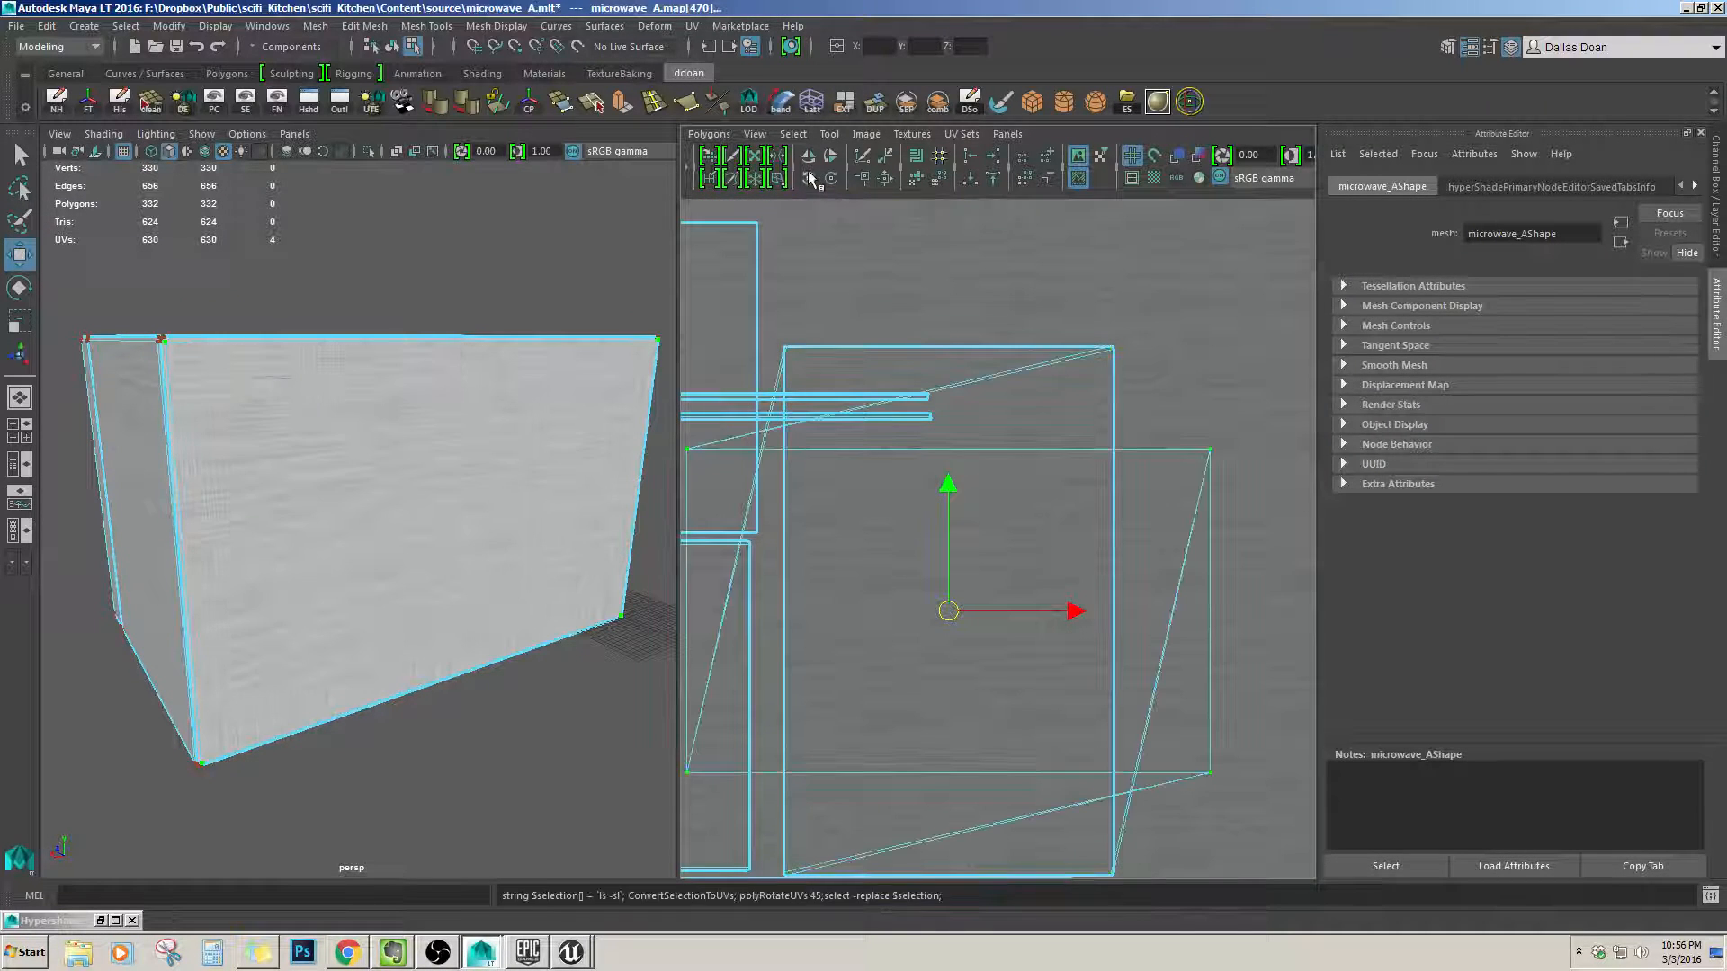
Undo the partial UV rotation, expand the selection to the whole back-face shell, rotate it 90 degrees and move it into empty space beside the other shells.
key(ctrl+z)
key(ctrl+z)
key(ctrl+z)
alt+middle_drag(1163, 475, 1116, 489)
key(shift+period)
key(shift+period)
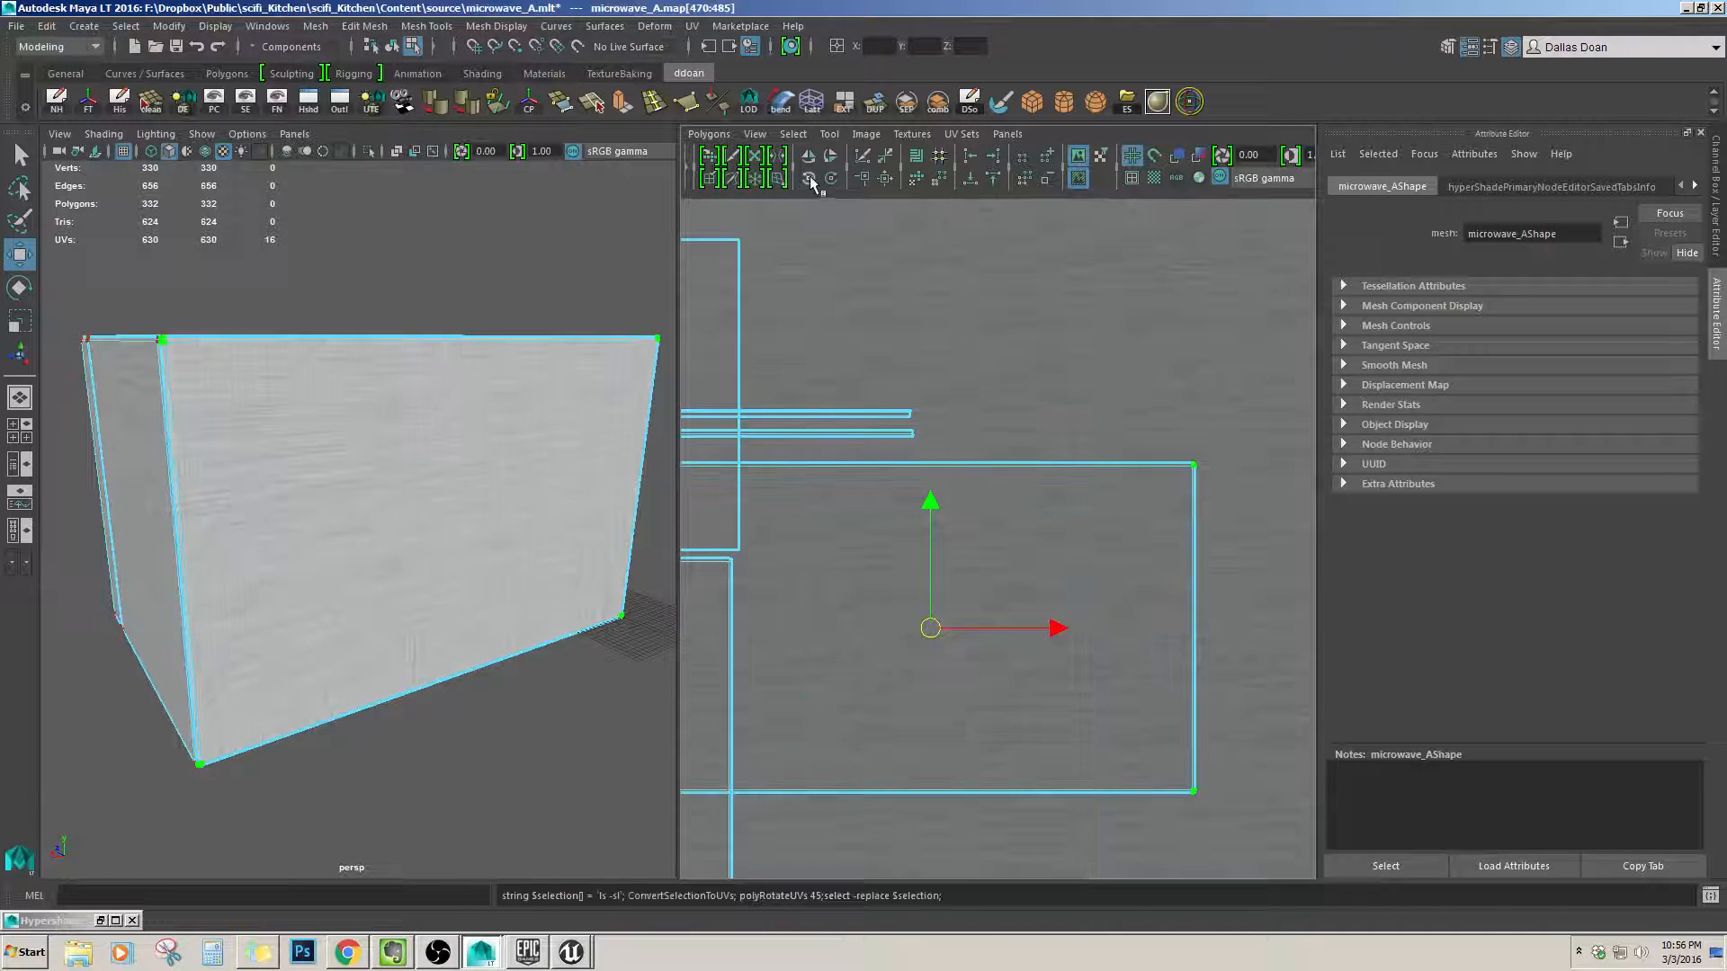
scroll(963, 463, down, 2)
alt+middle_drag(967, 468, 997, 438)
drag(1010, 547, 1041, 549)
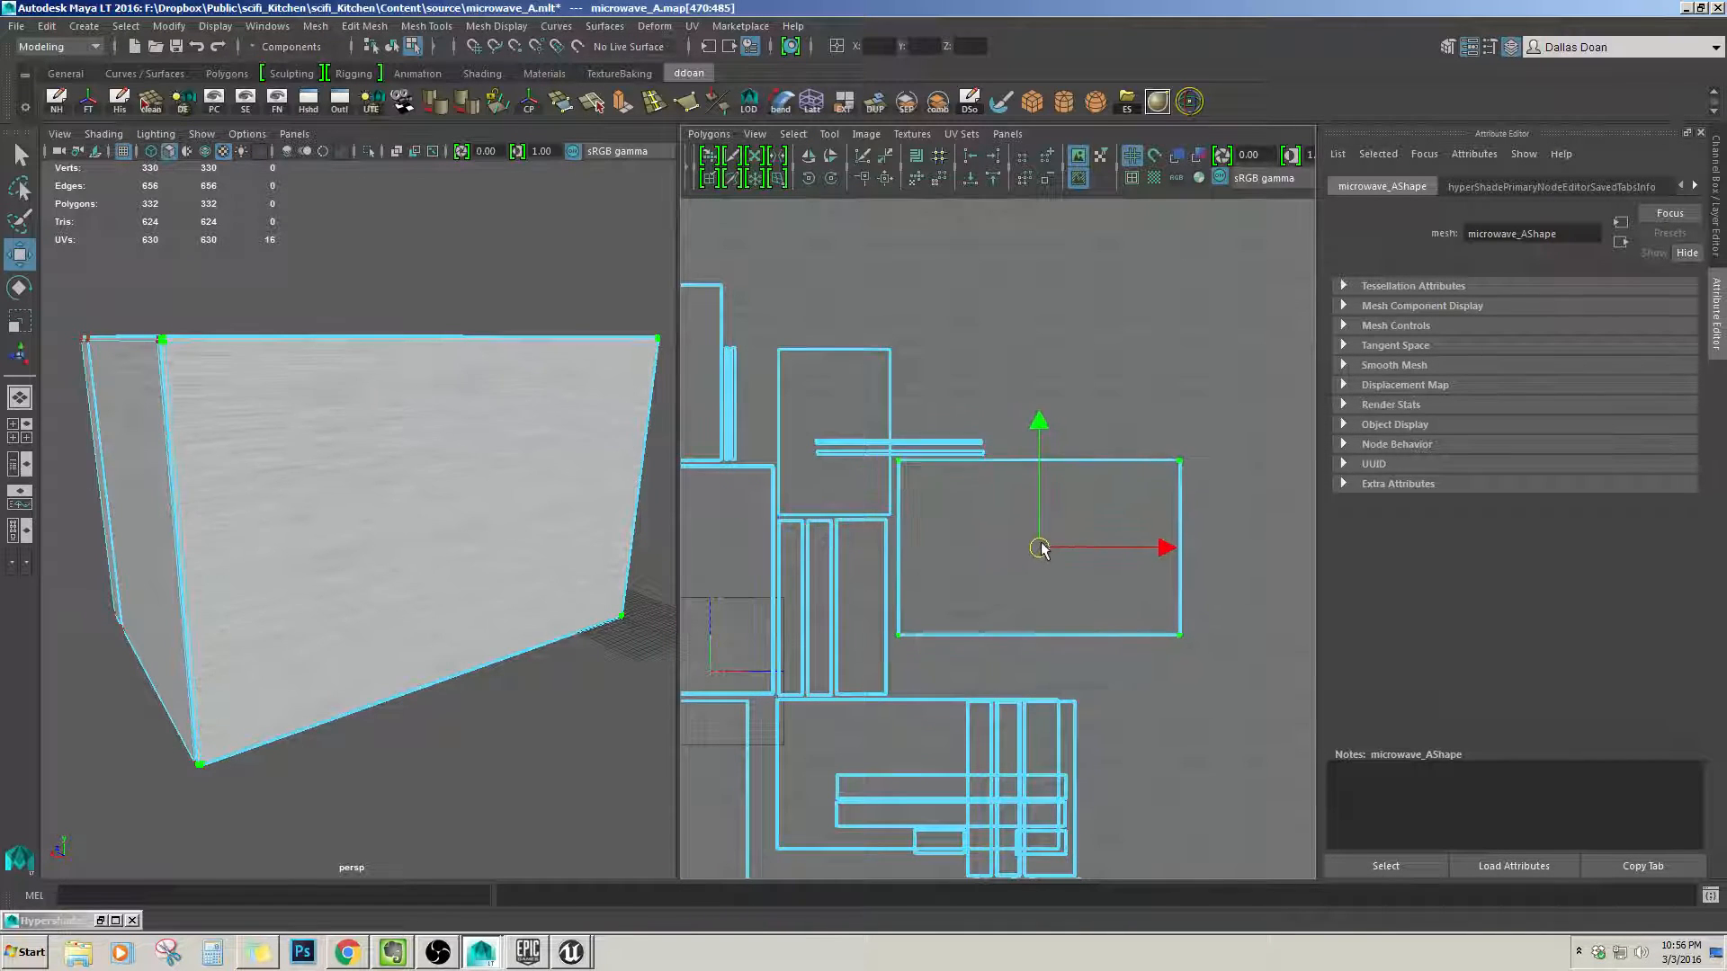
Select the faces of the microwave's interior cavity behind the door window.
alt+drag(396, 422, 548, 421)
scroll(559, 425, down, 5)
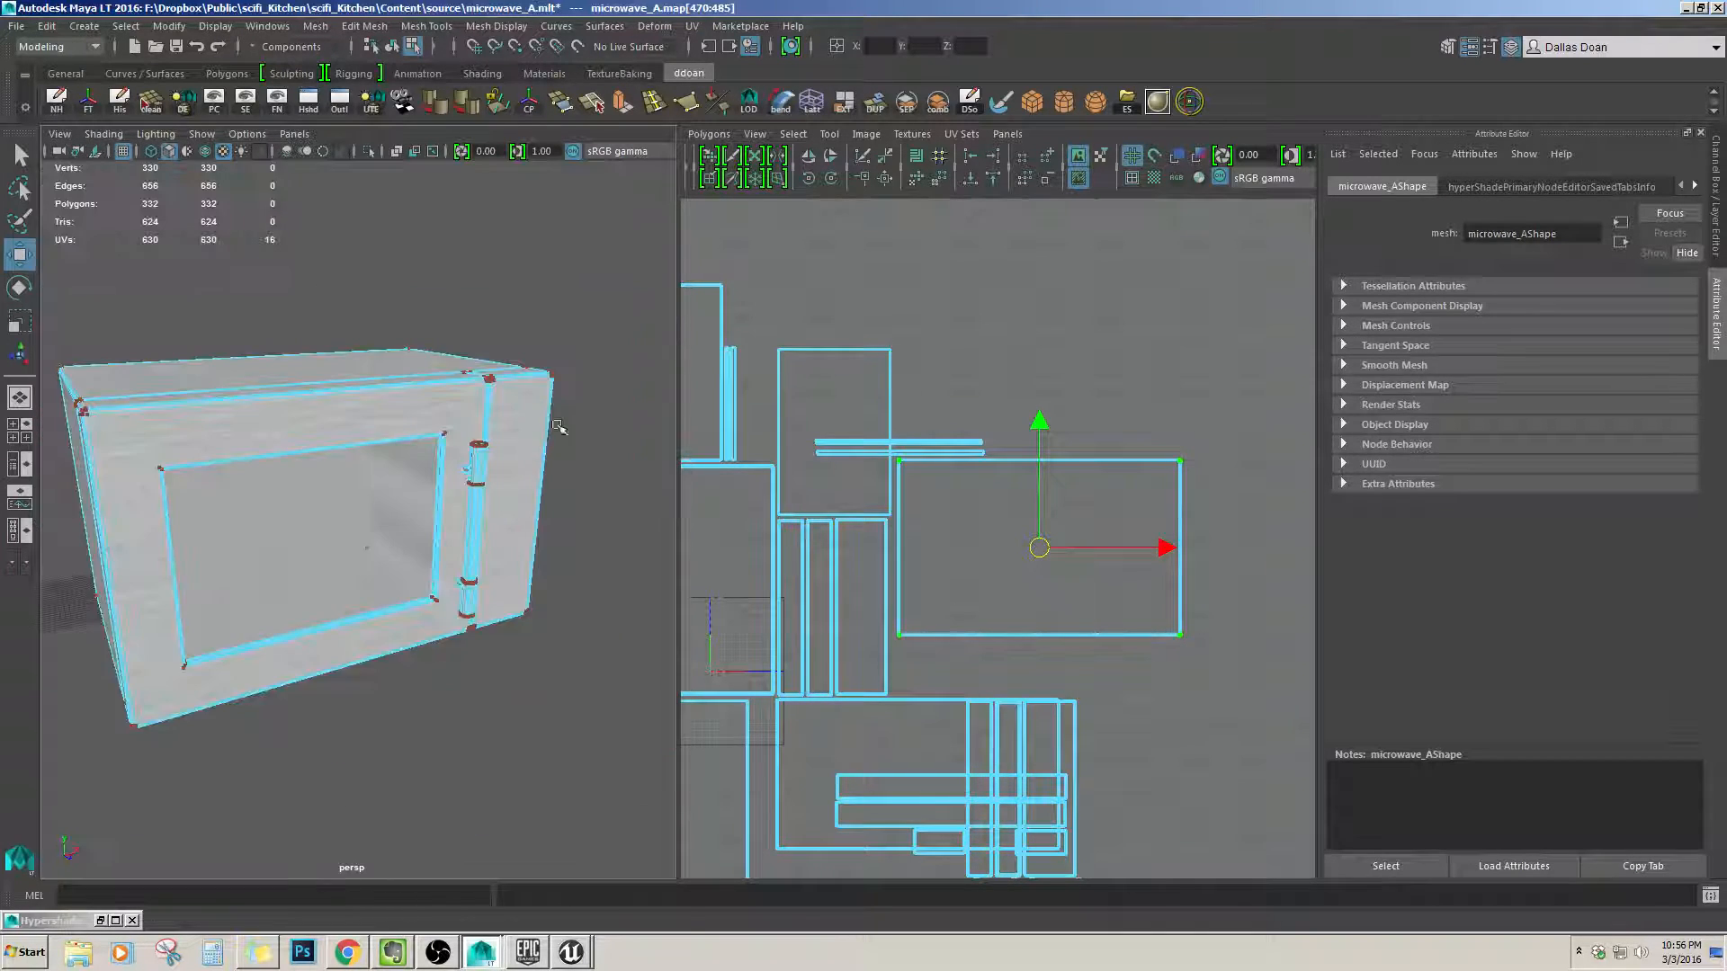
scroll(522, 441, up, 8)
alt+middle_drag(504, 450, 444, 482)
alt+drag(443, 482, 525, 471)
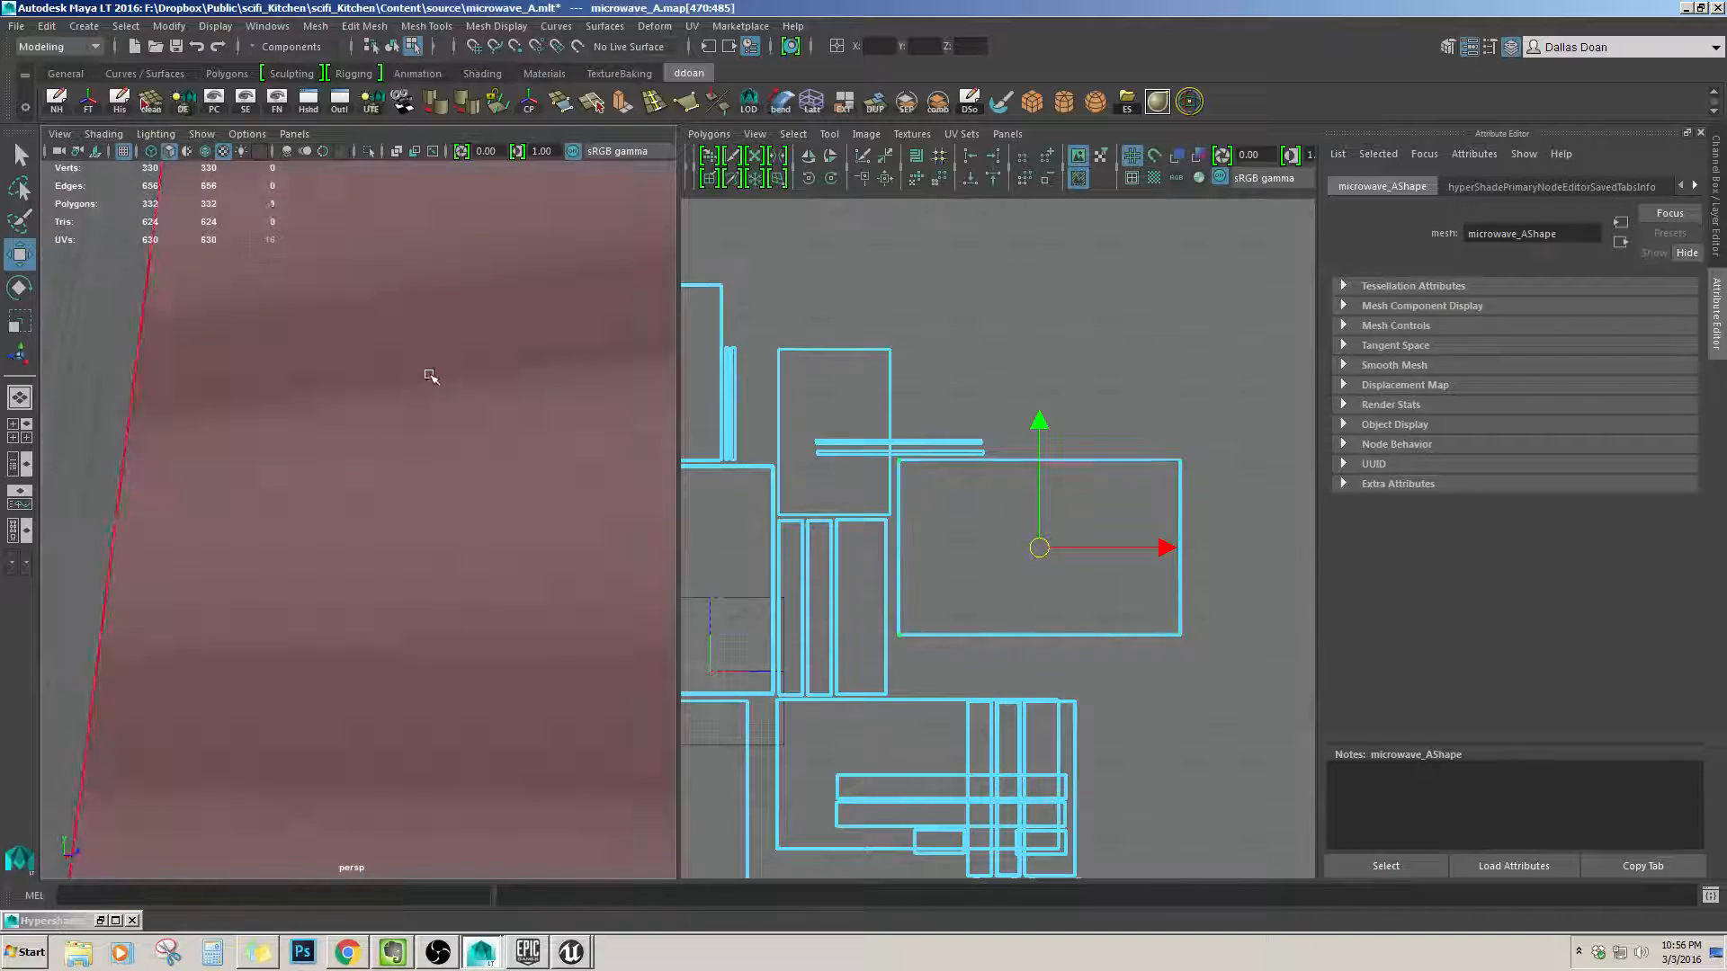
click(430, 376)
alt+drag(378, 347, 579, 536)
click(443, 502)
scroll(398, 425, down, 5)
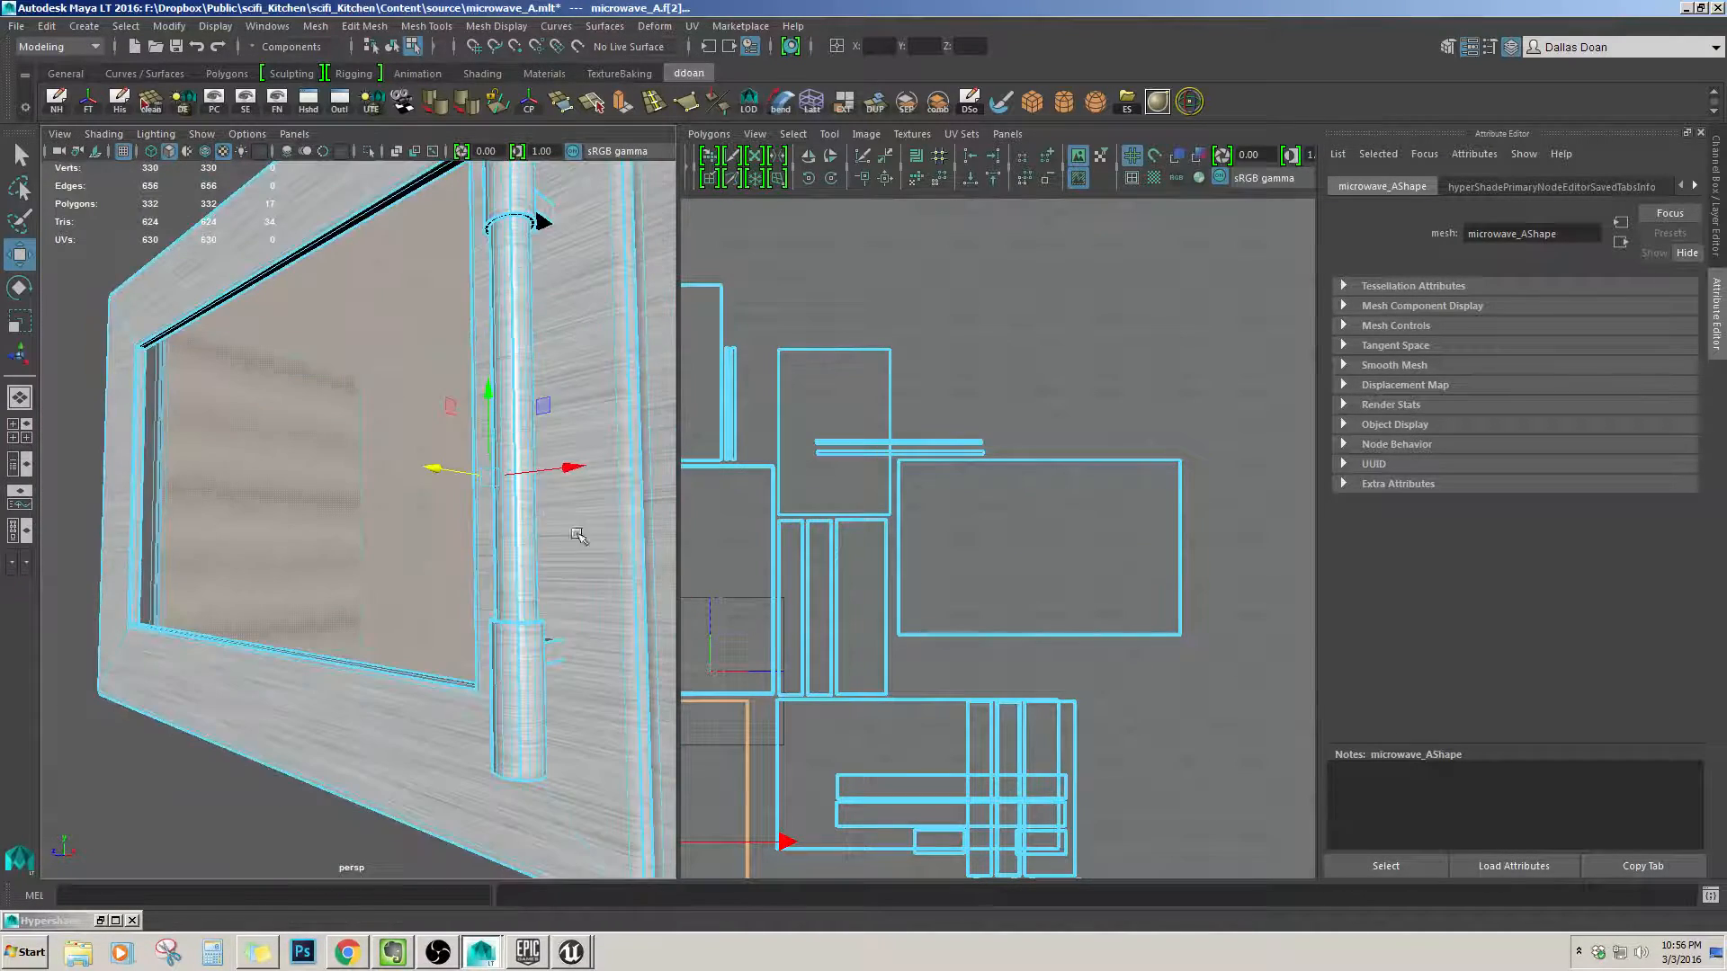
Apply an automatic UV projection to the selected interior faces.
alt+drag(284, 490, 422, 486)
scroll(989, 405, down, 4)
scroll(997, 391, up, 2)
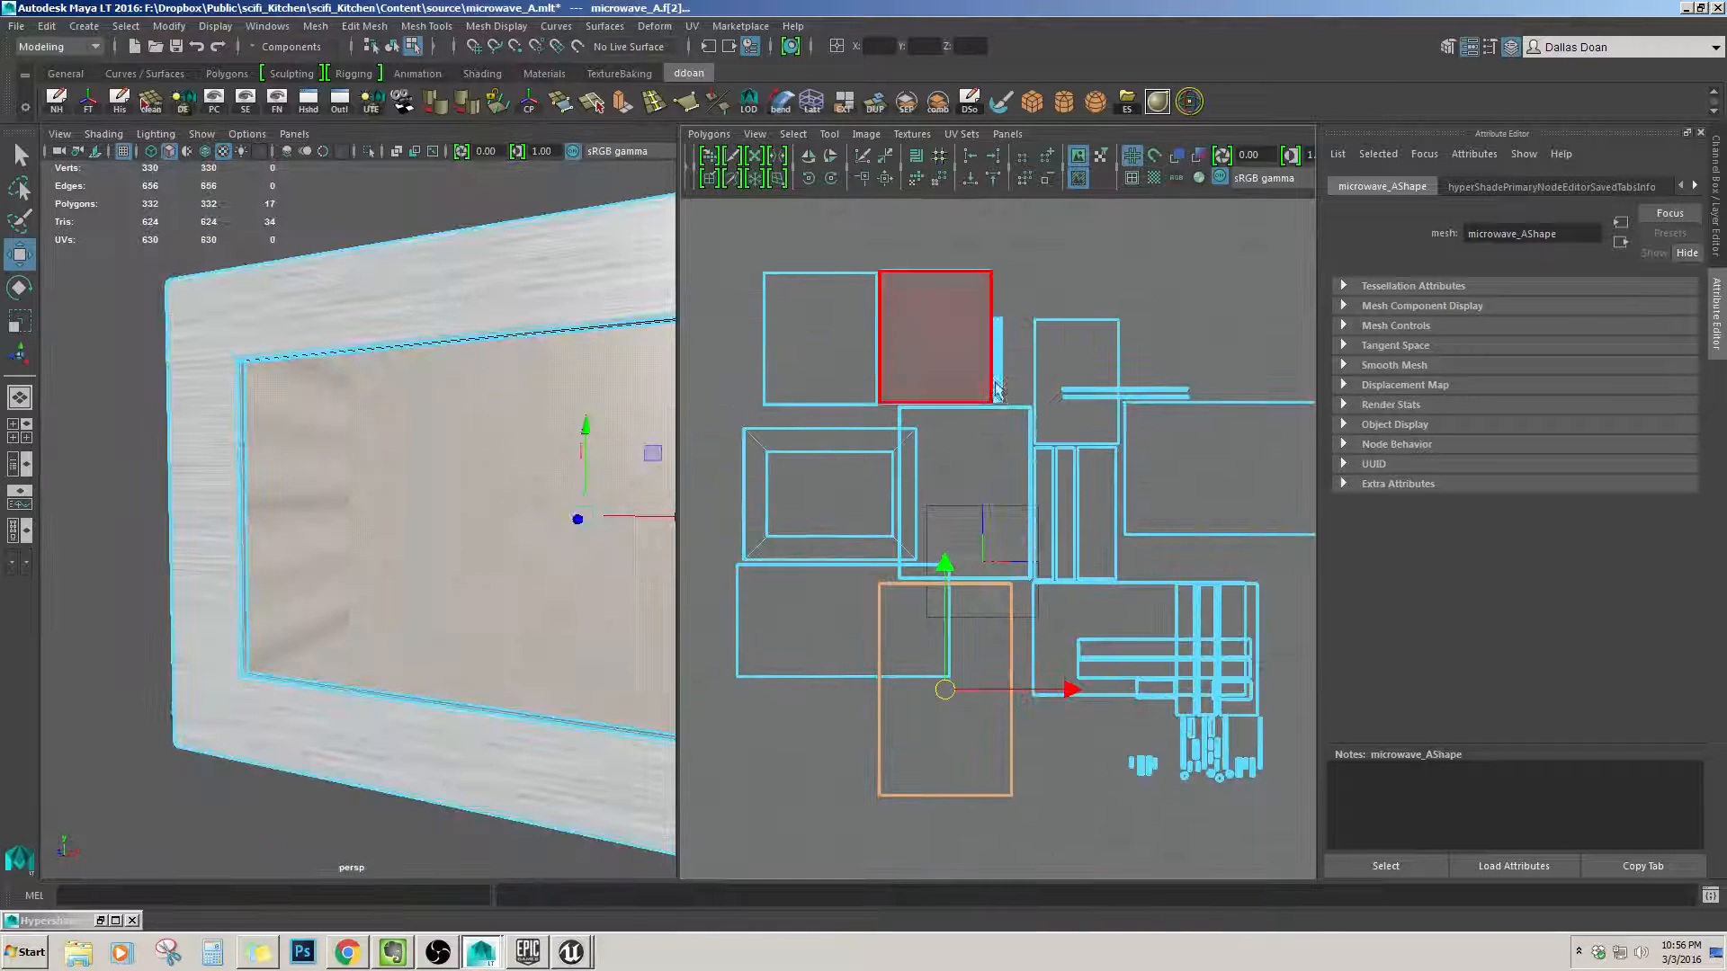
alt+drag(636, 374, 441, 387)
right_click(661, 438)
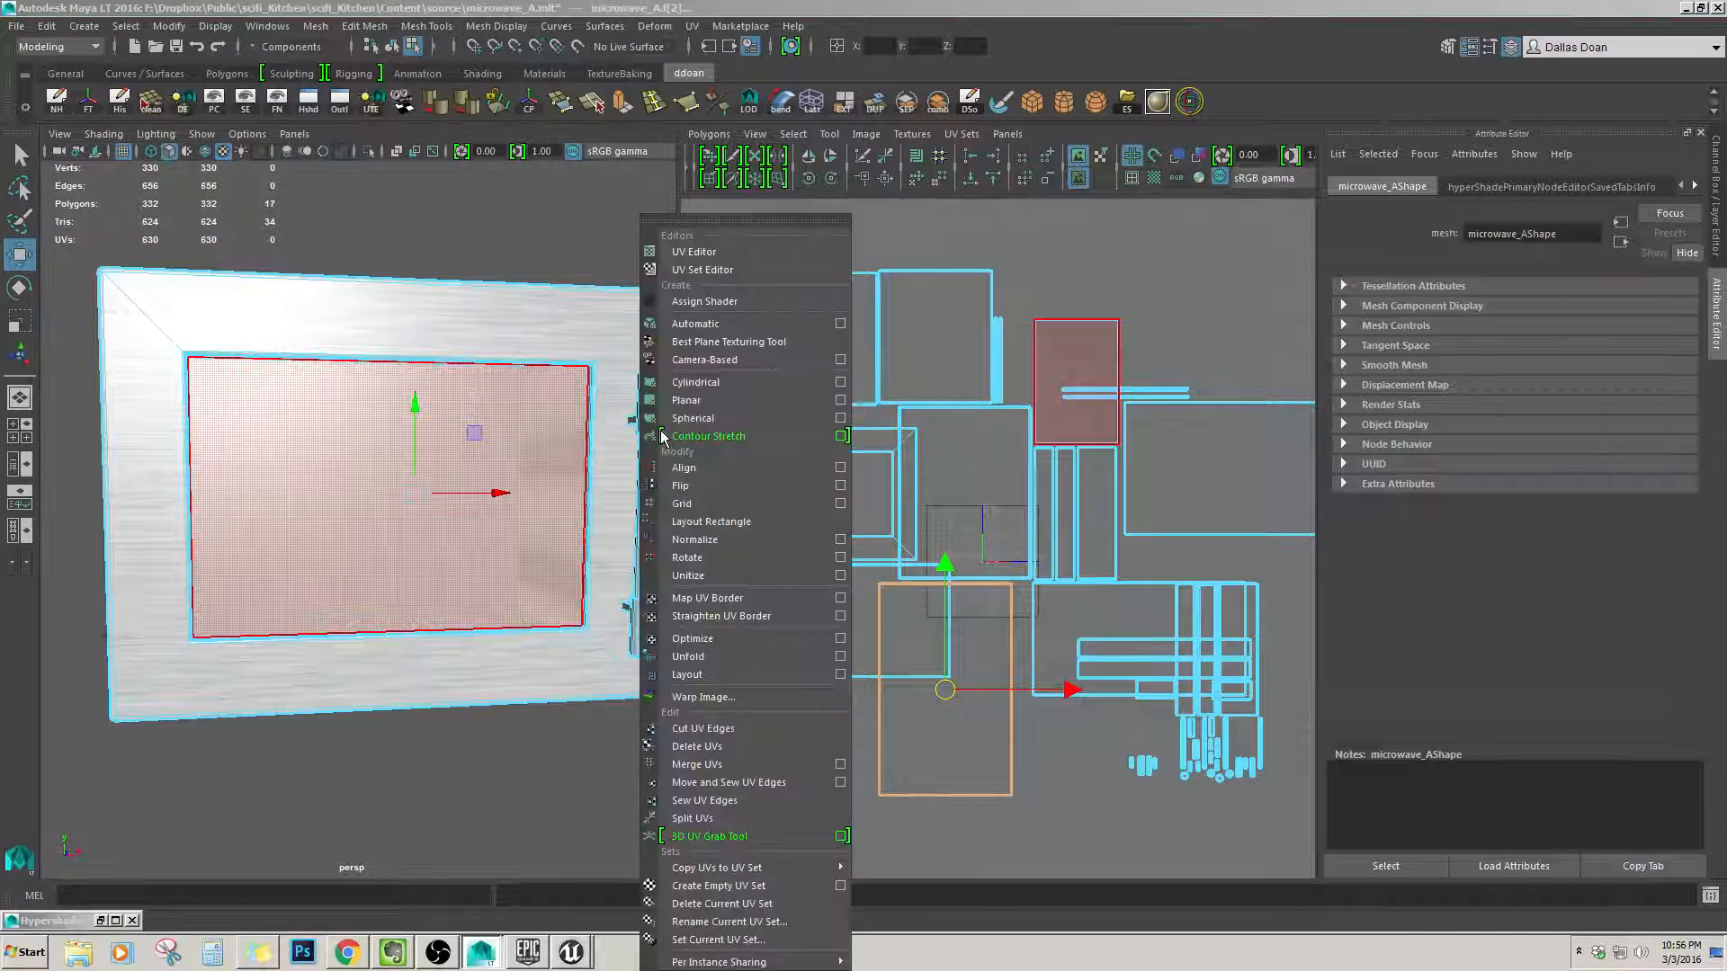
click(717, 334)
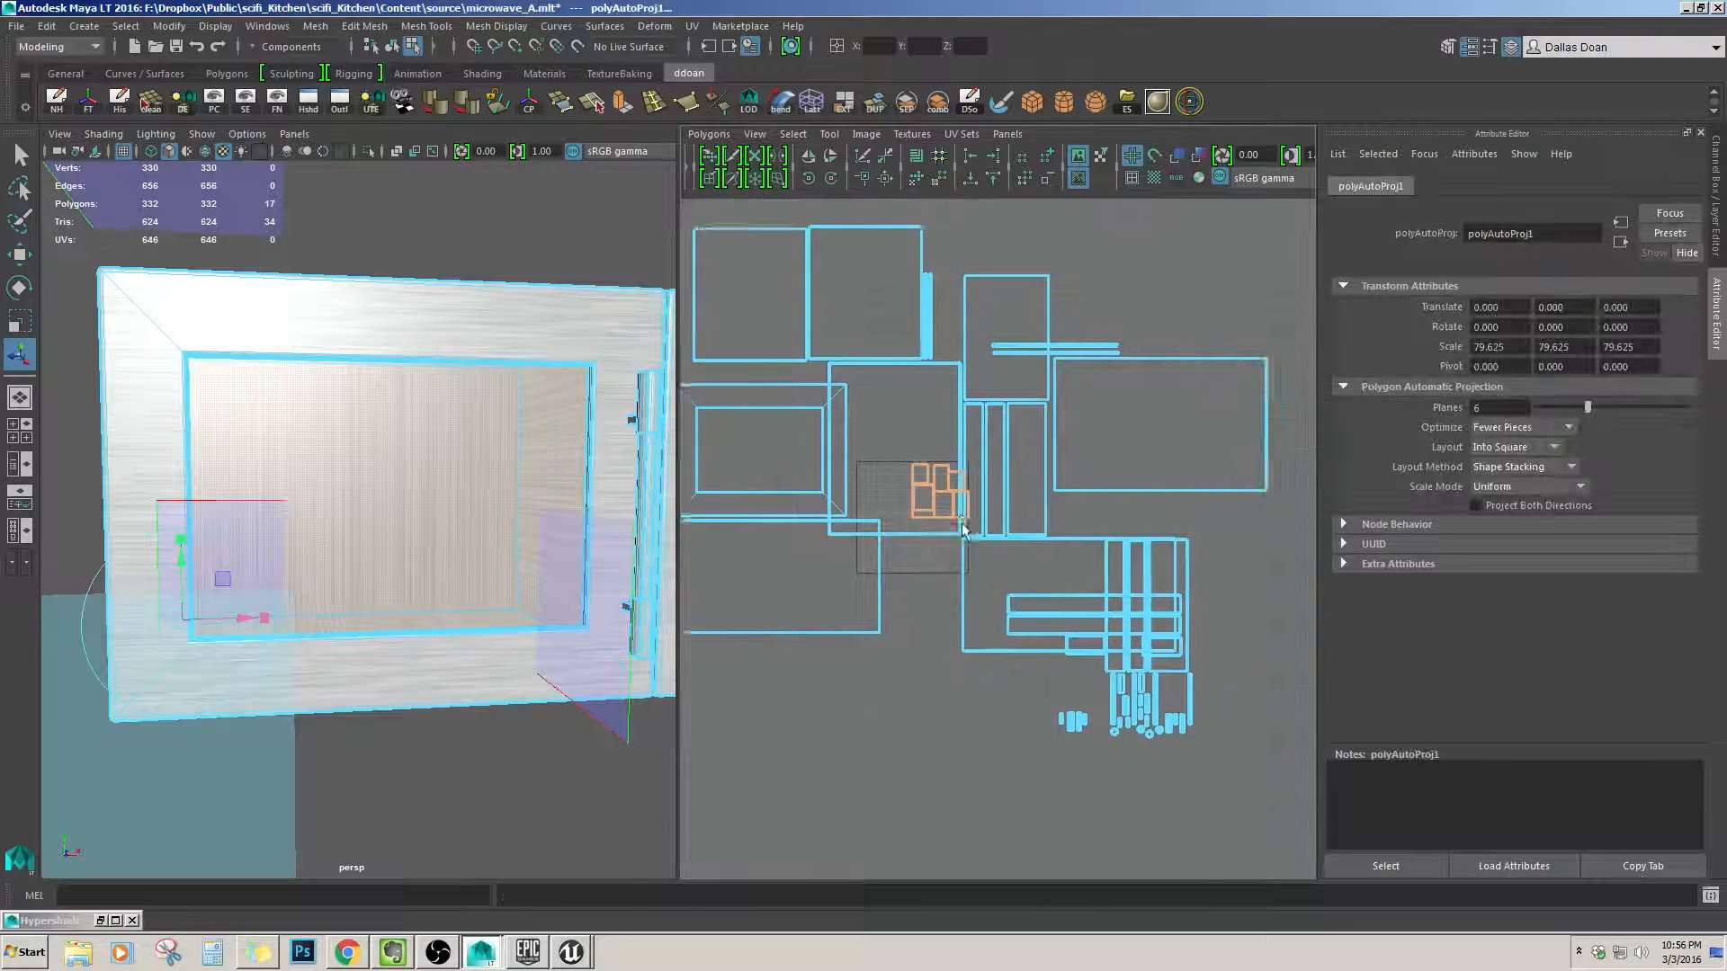
Select all UVs of the small, newly projected interior shells.
scroll(746, 294, up, 3)
drag(890, 500, 892, 499)
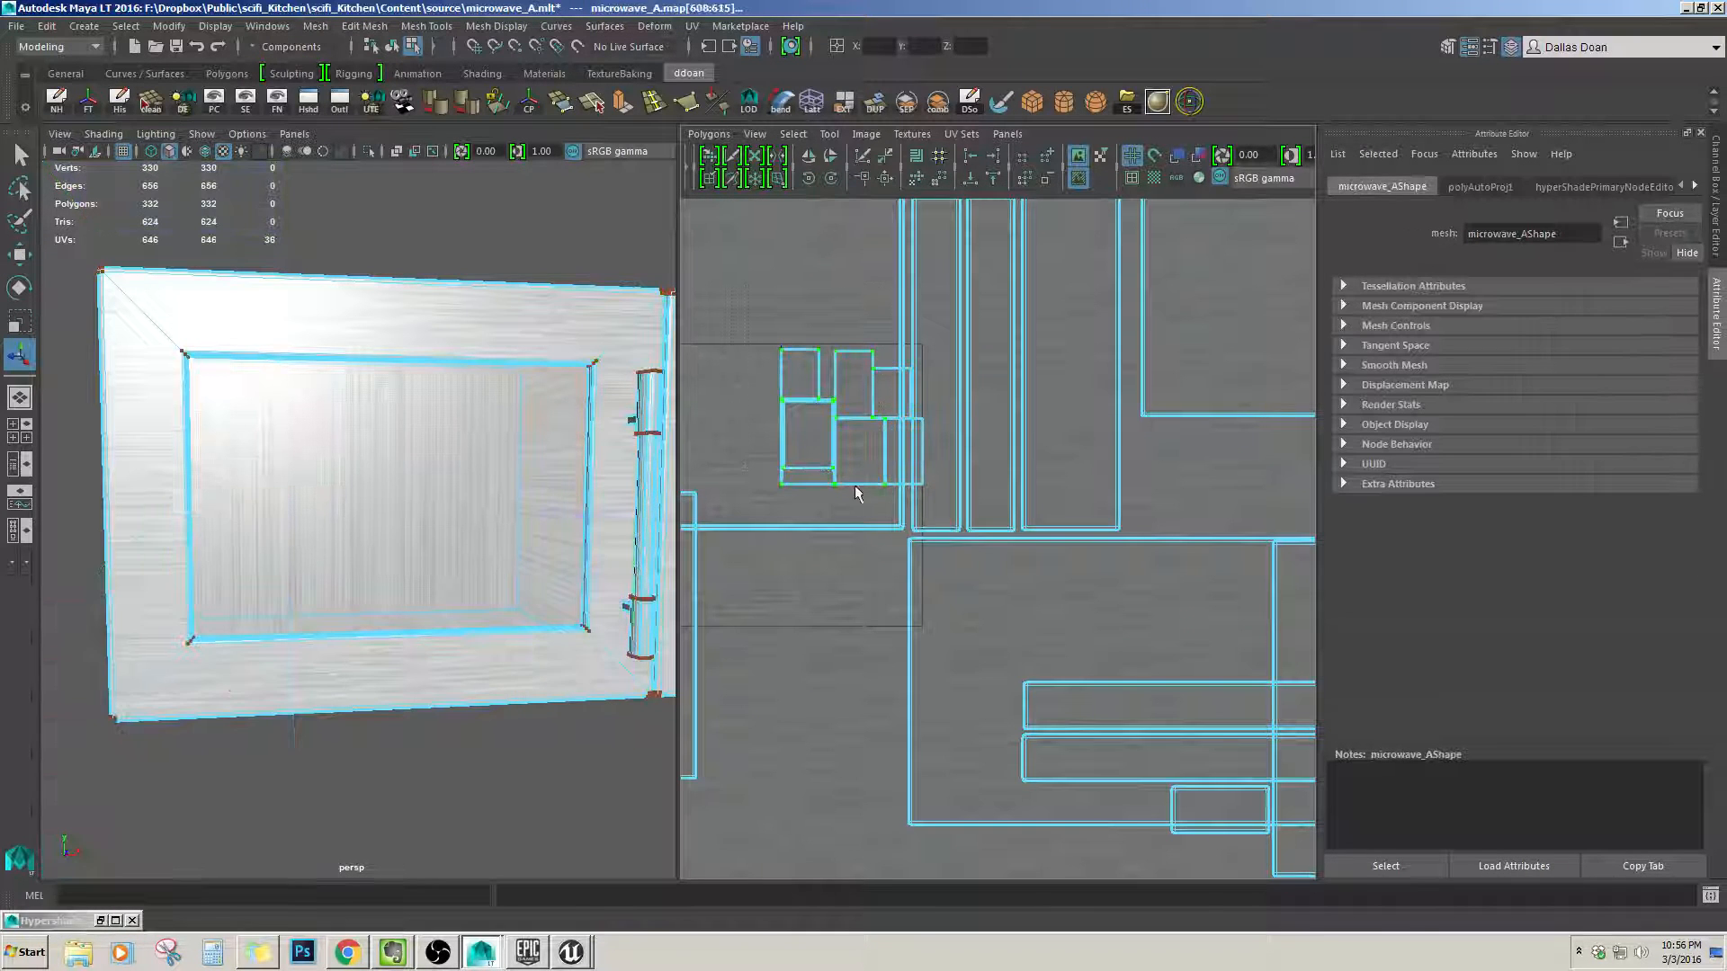
alt+drag(331, 399, 393, 452)
key(F11)
scroll(393, 452, down, 3)
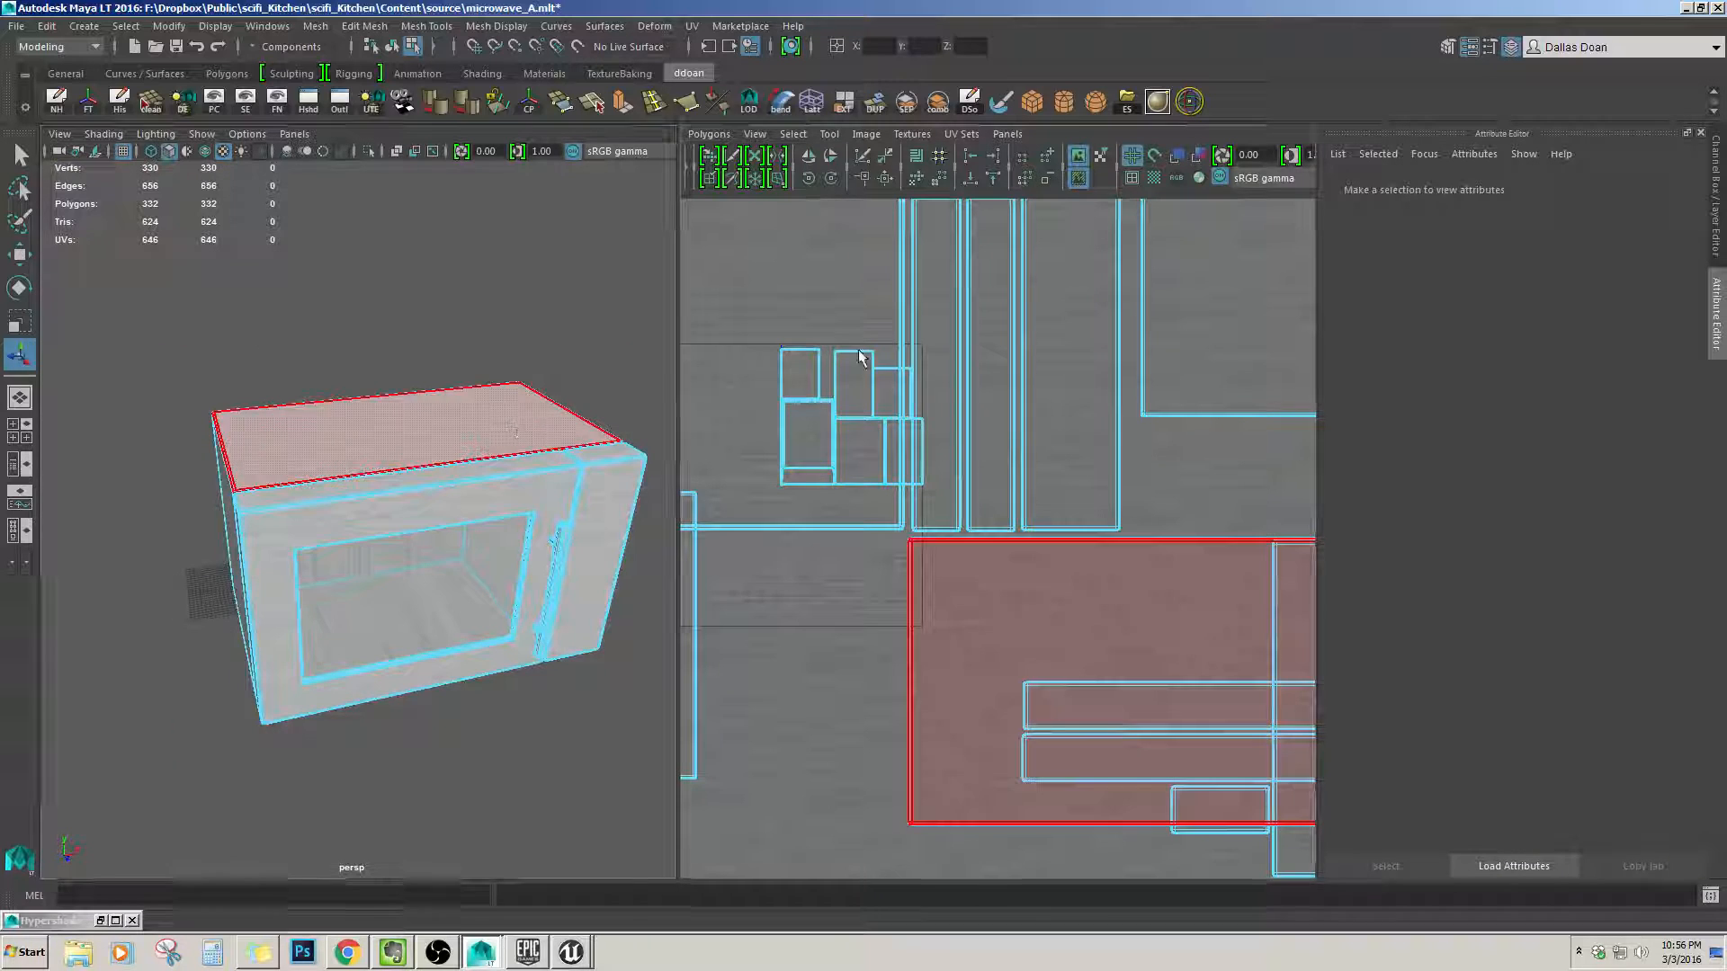
key(F12)
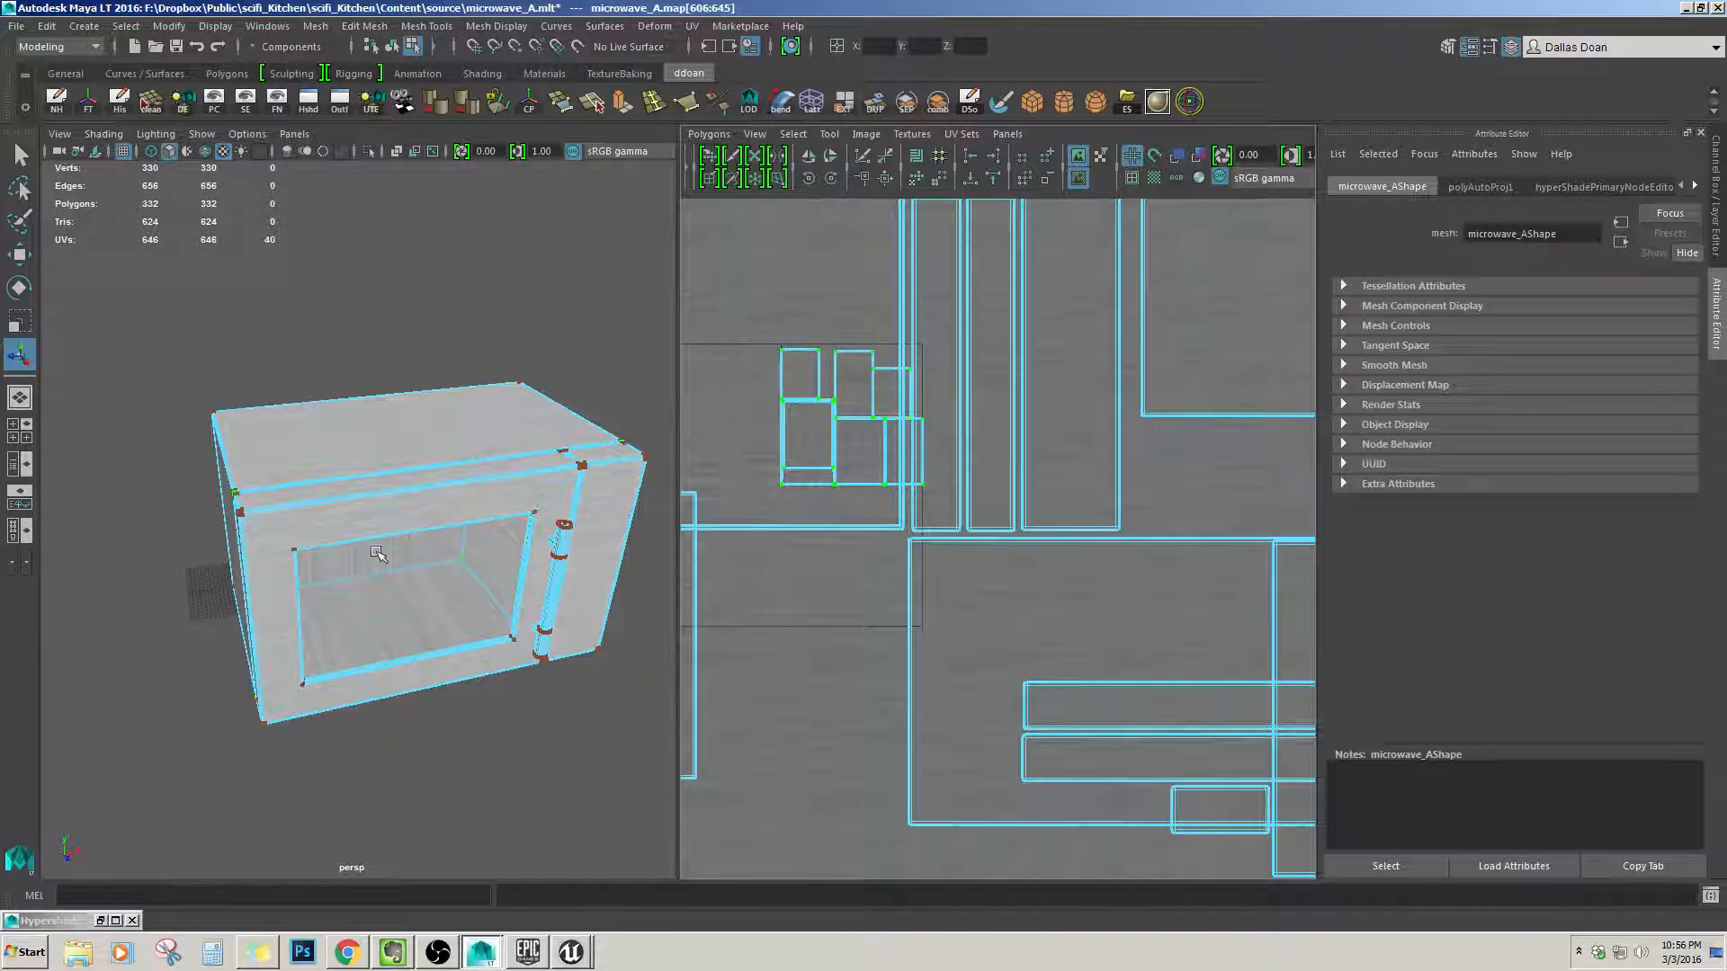
scroll(467, 486, up, 5)
alt+drag(383, 525, 451, 506)
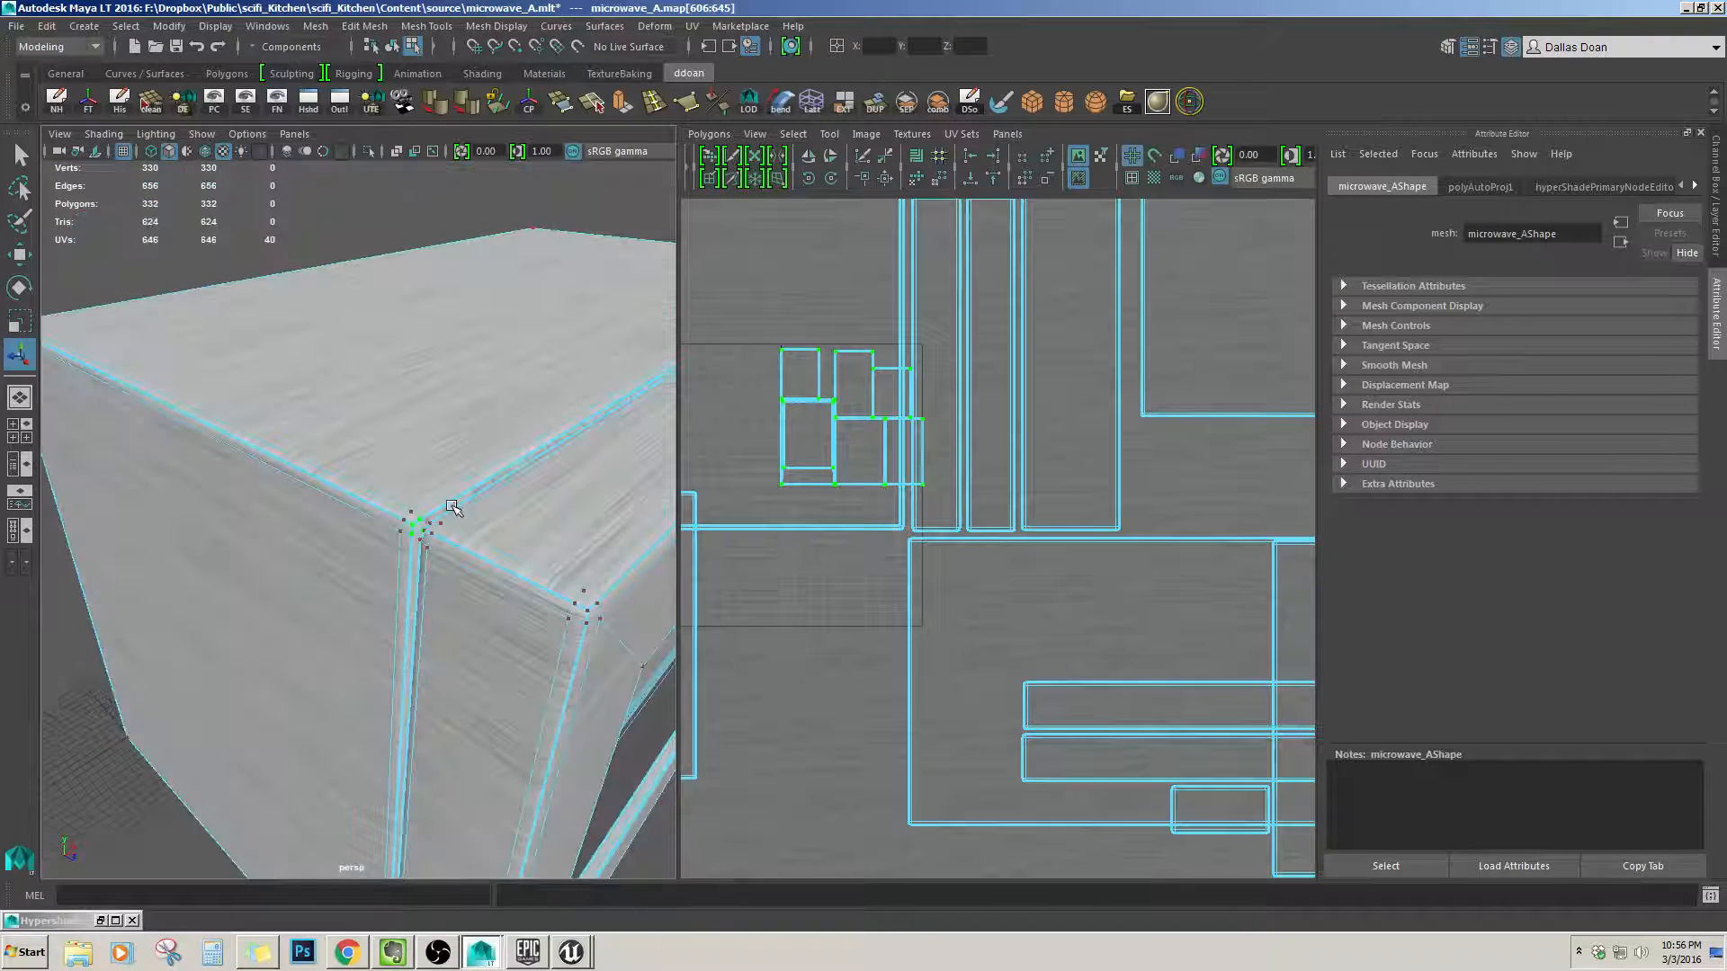
scroll(451, 506, up, 1)
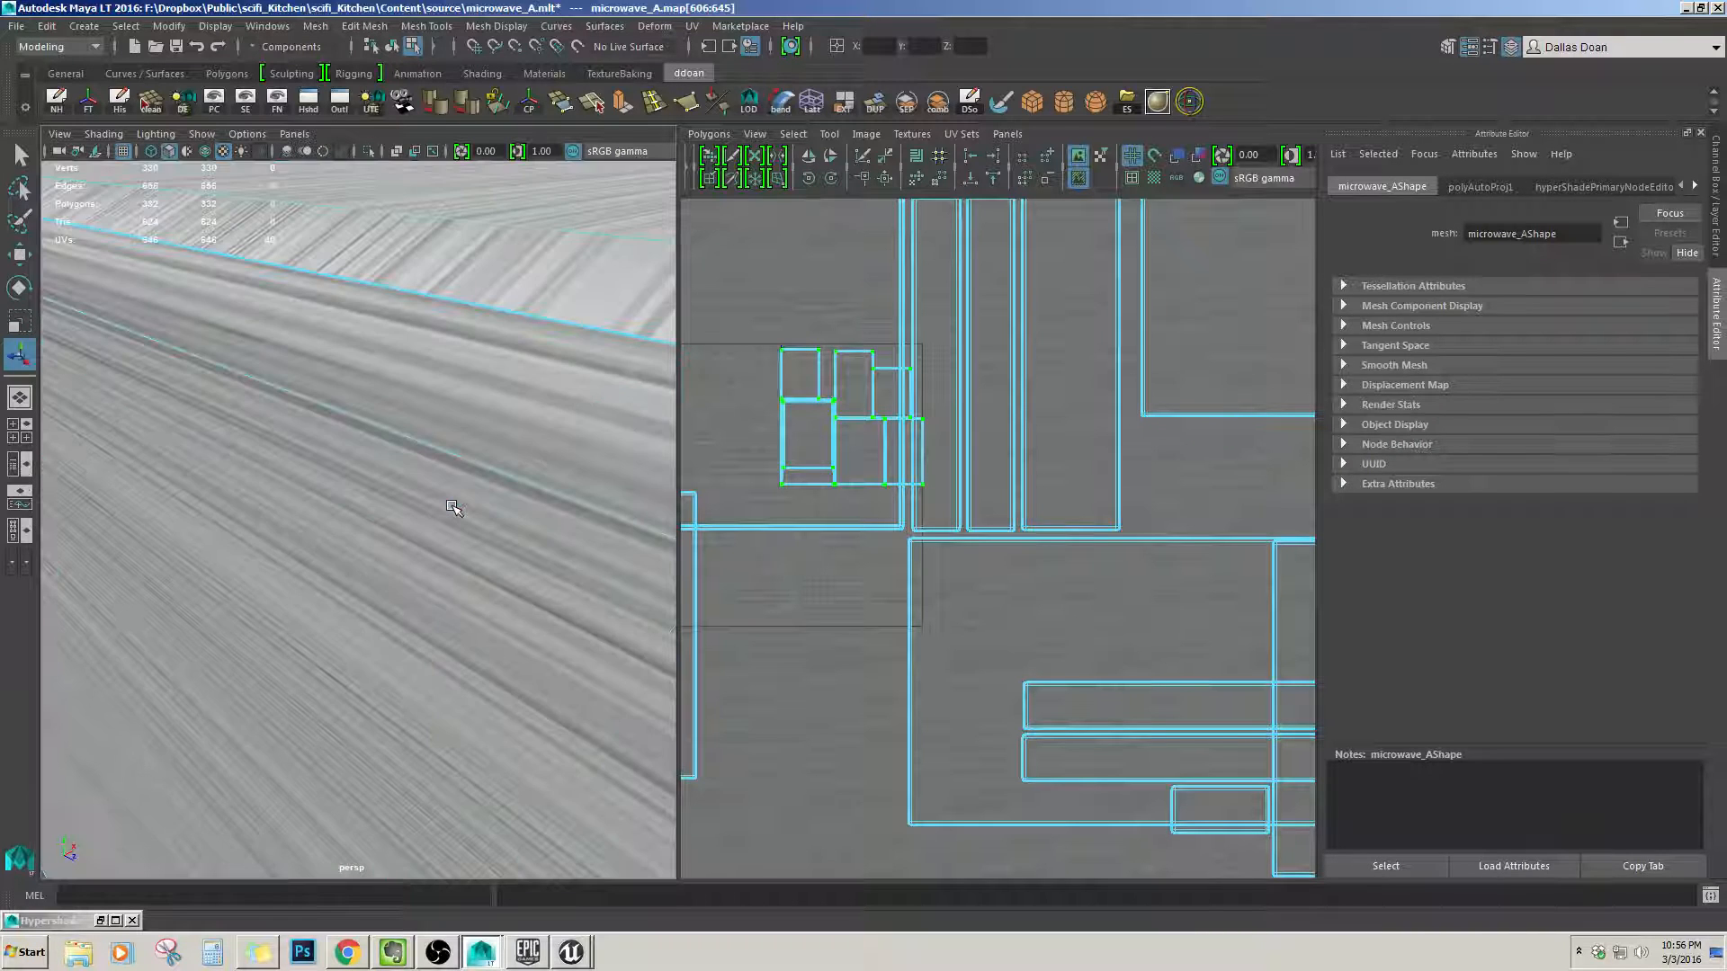
scroll(452, 507, down, 1)
scroll(724, 517, up, 6)
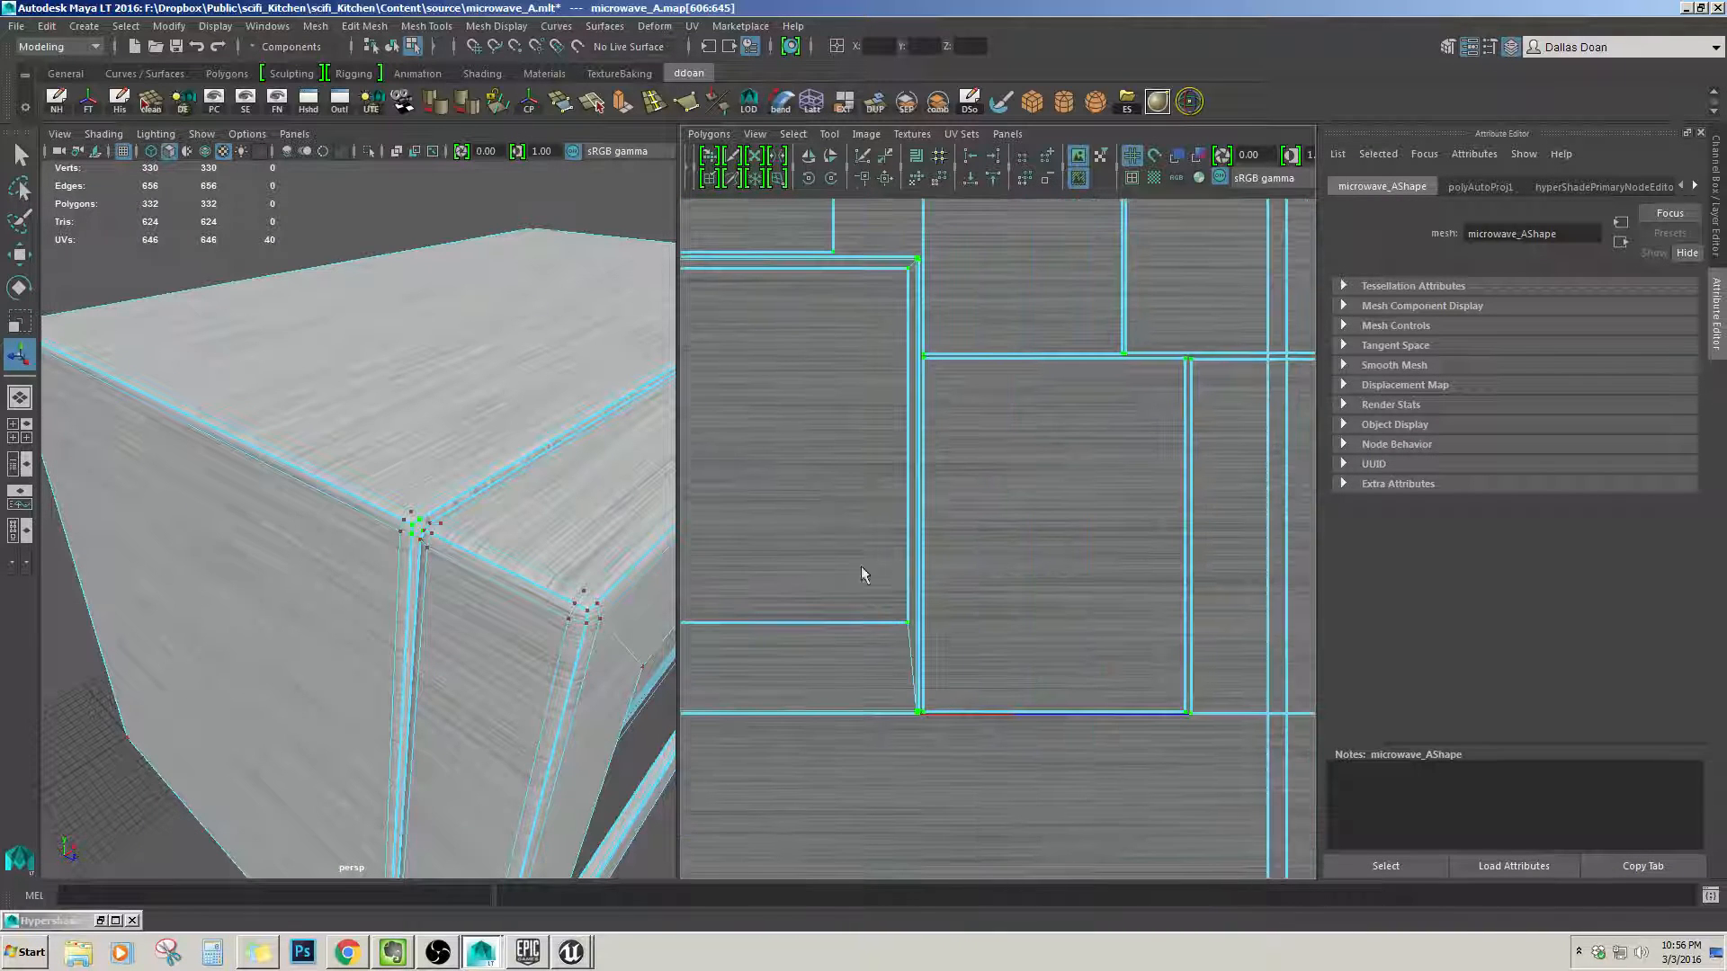
Scale the selected interior UV shells up to several times their size so their grain density matches the rest of the microwave.
scroll(468, 549, down, 5)
alt+drag(467, 548, 413, 482)
scroll(386, 513, up, 5)
scroll(386, 482, down, 5)
scroll(1145, 490, down, 3)
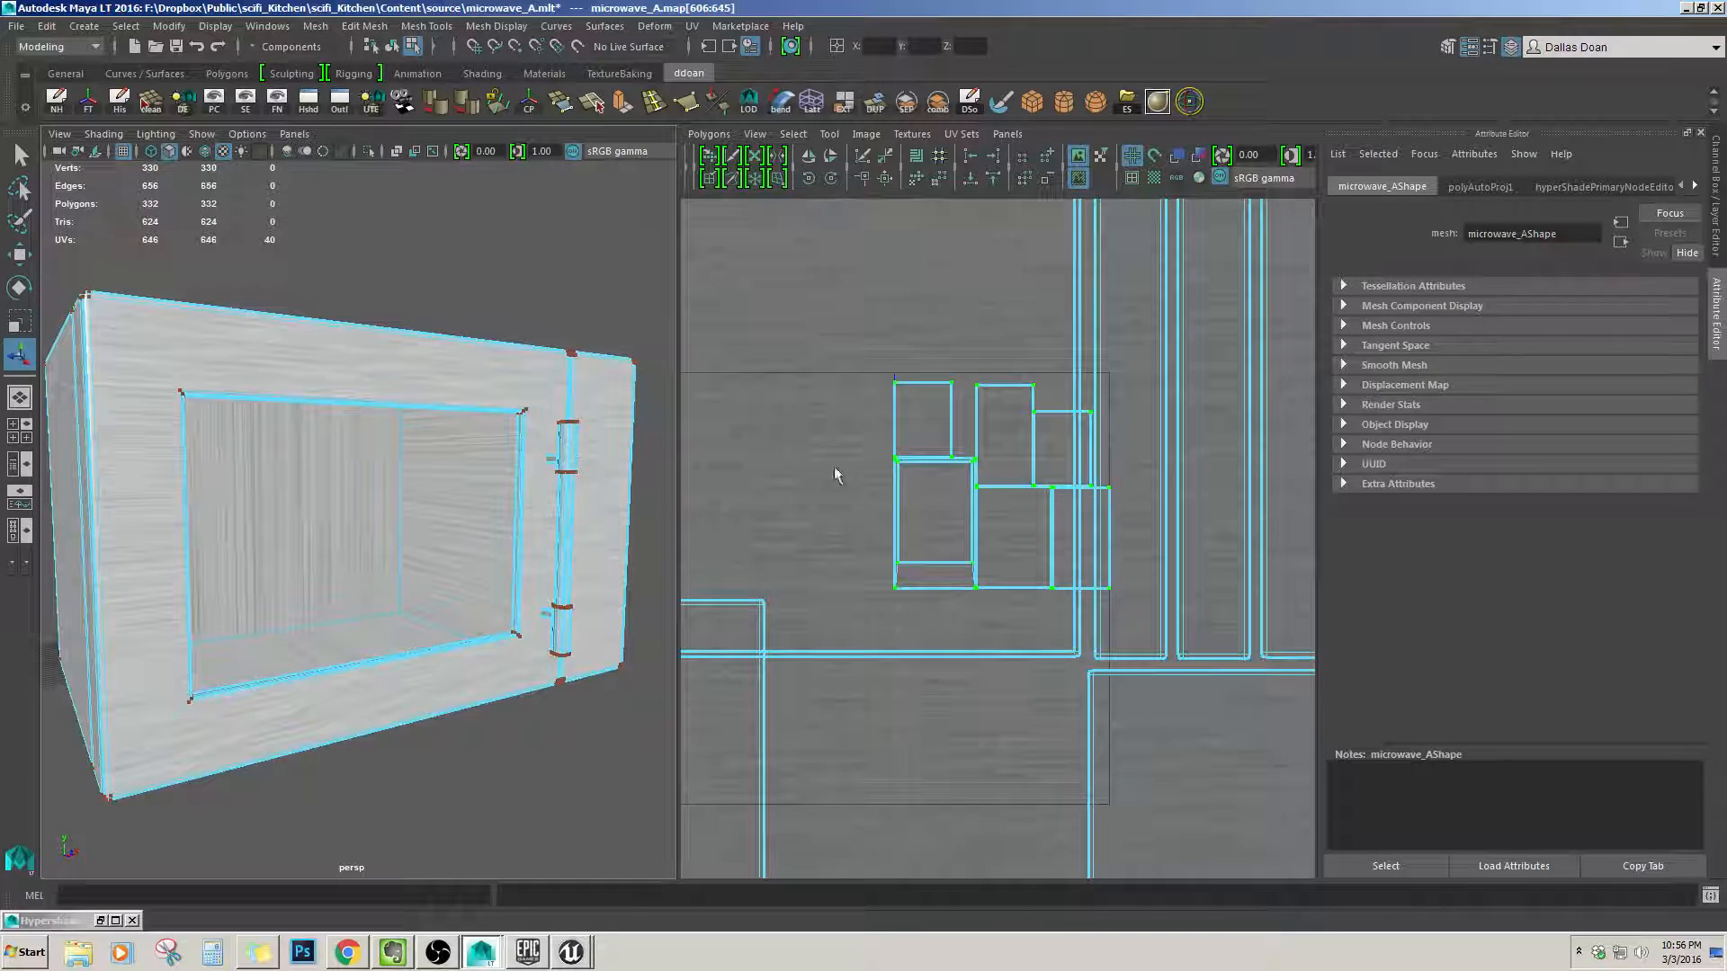
scroll(929, 509, down, 5)
drag(1059, 480, 1490, 151)
key(w)
Select the individual wall faces inside the microwave's cavity.
scroll(323, 609, up, 10)
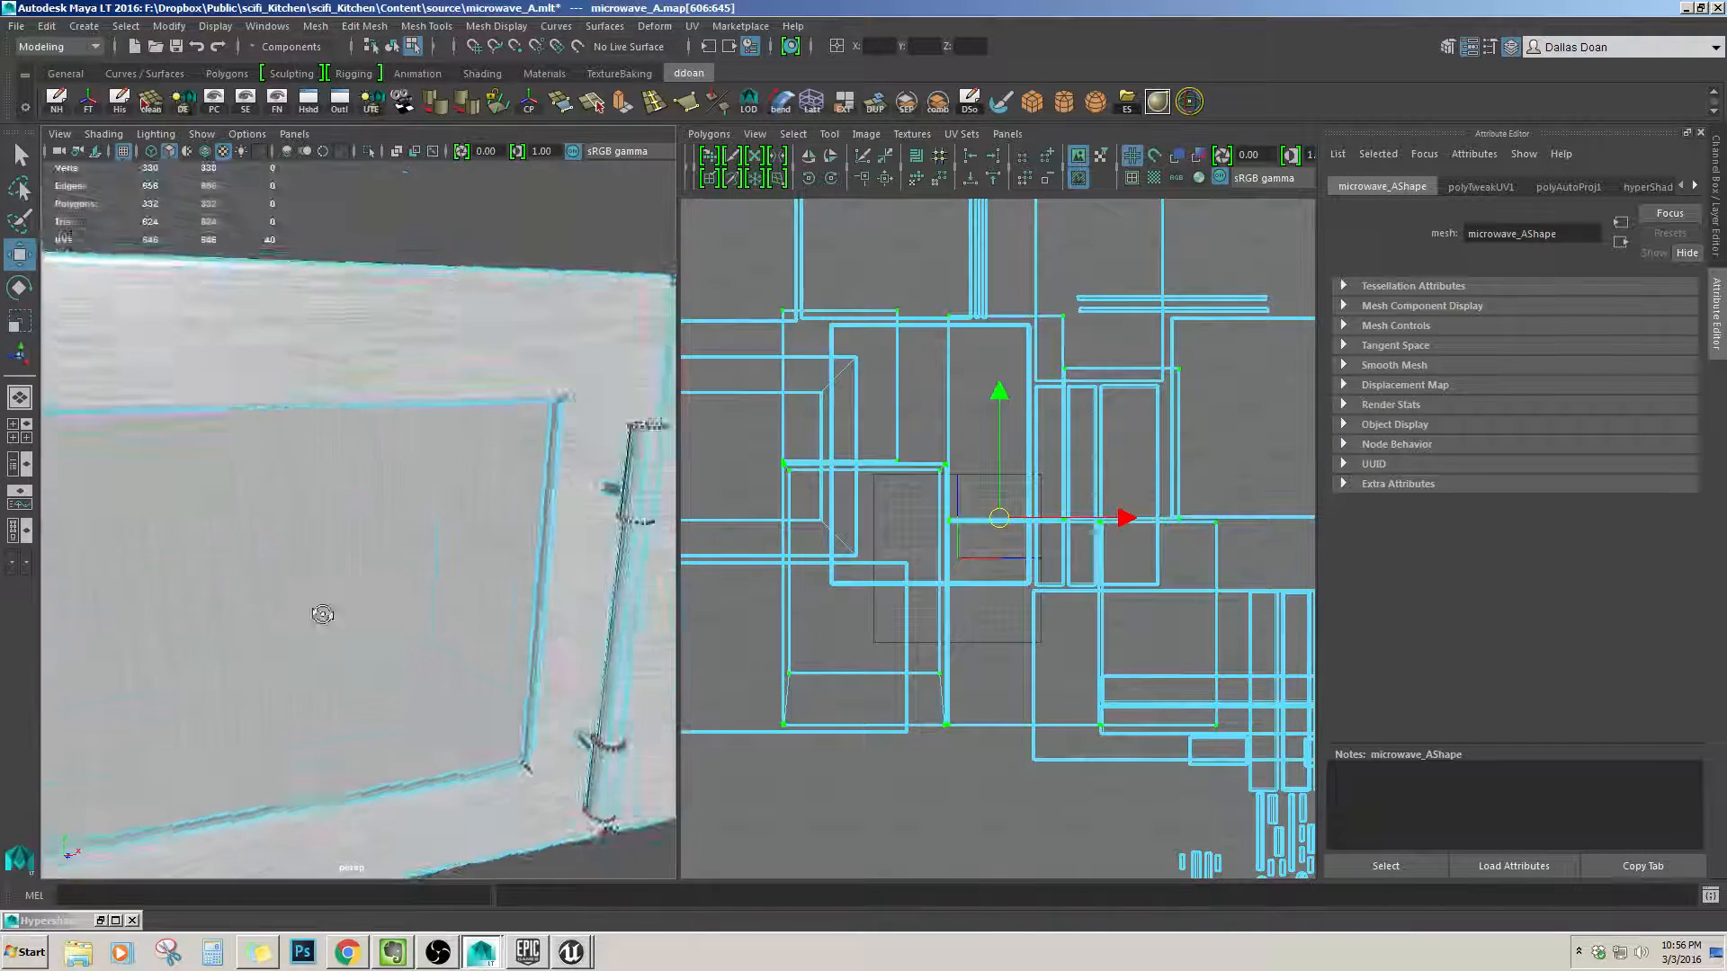
key(F11)
click(501, 462)
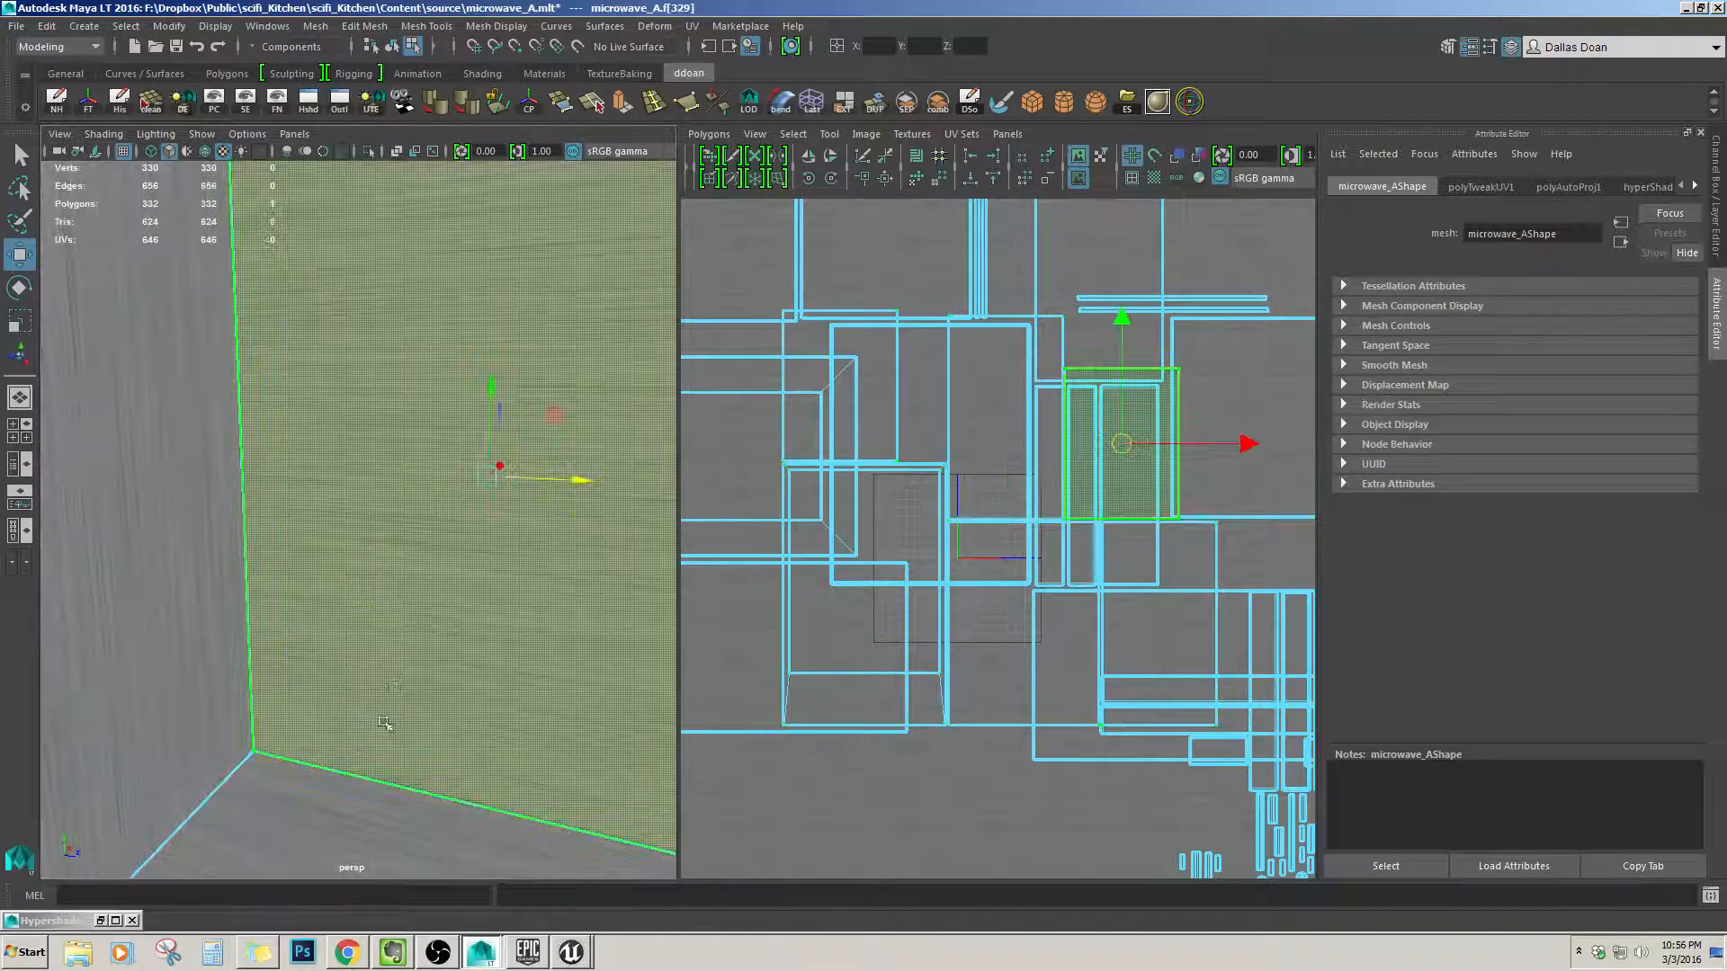
shift+click(183, 541)
alt+drag(182, 541, 339, 575)
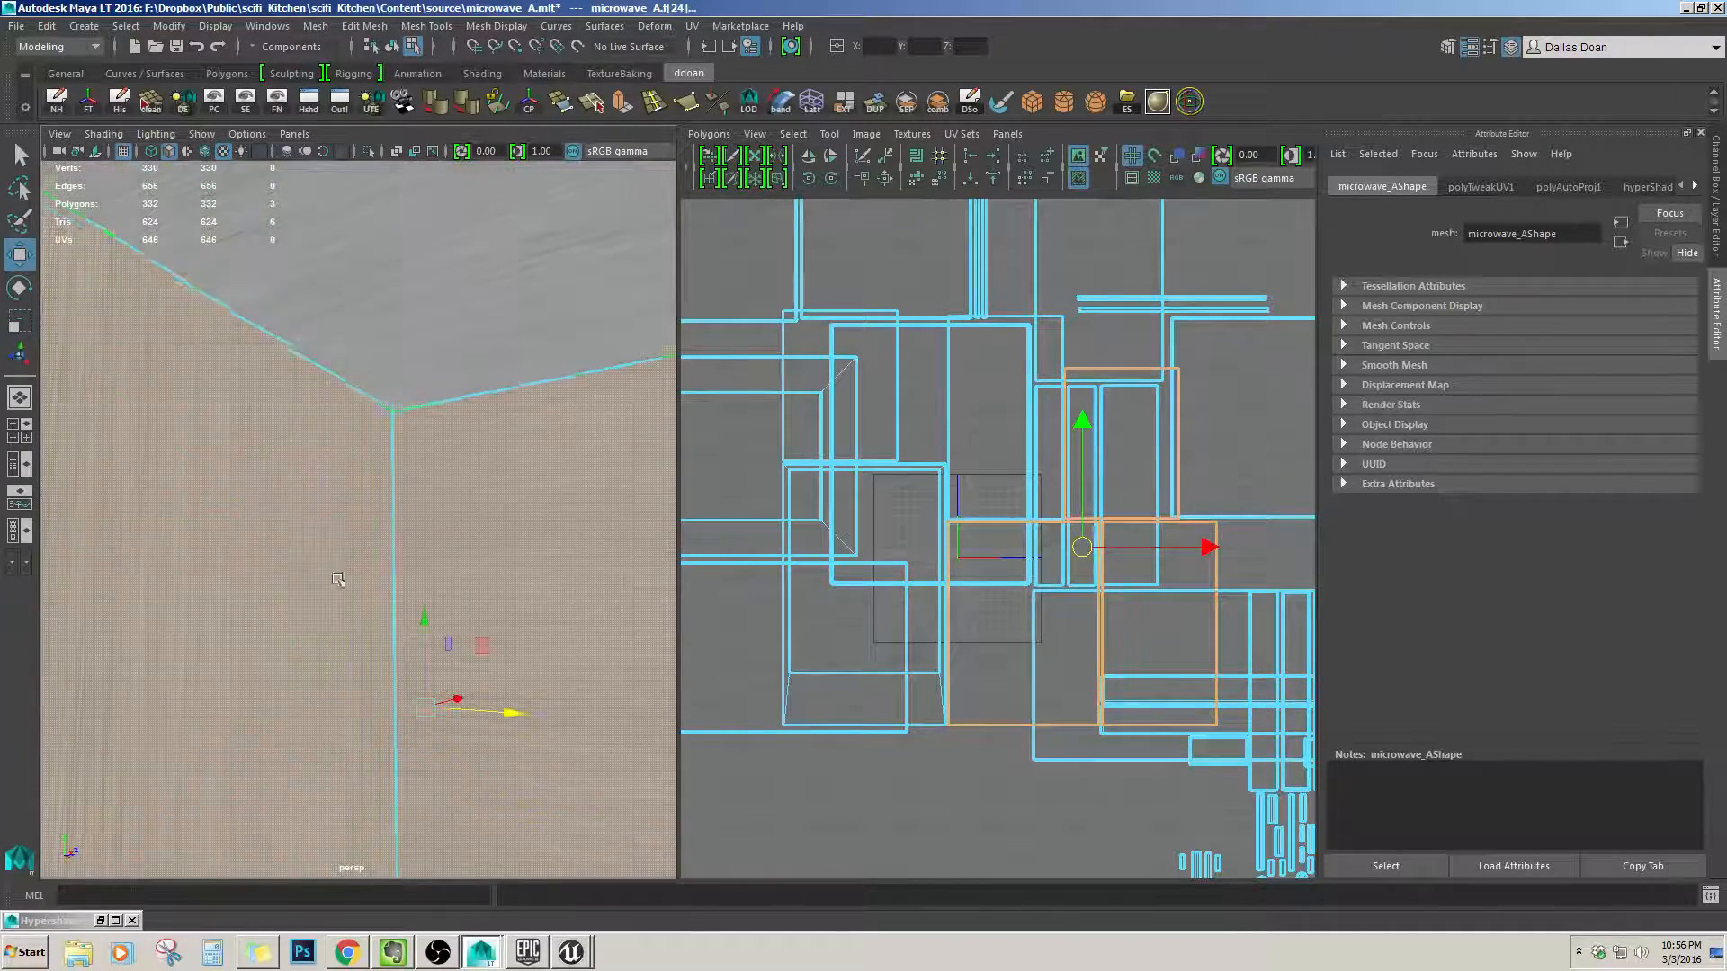
shift+click(346, 315)
alt+drag(346, 315, 428, 552)
shift+click(197, 521)
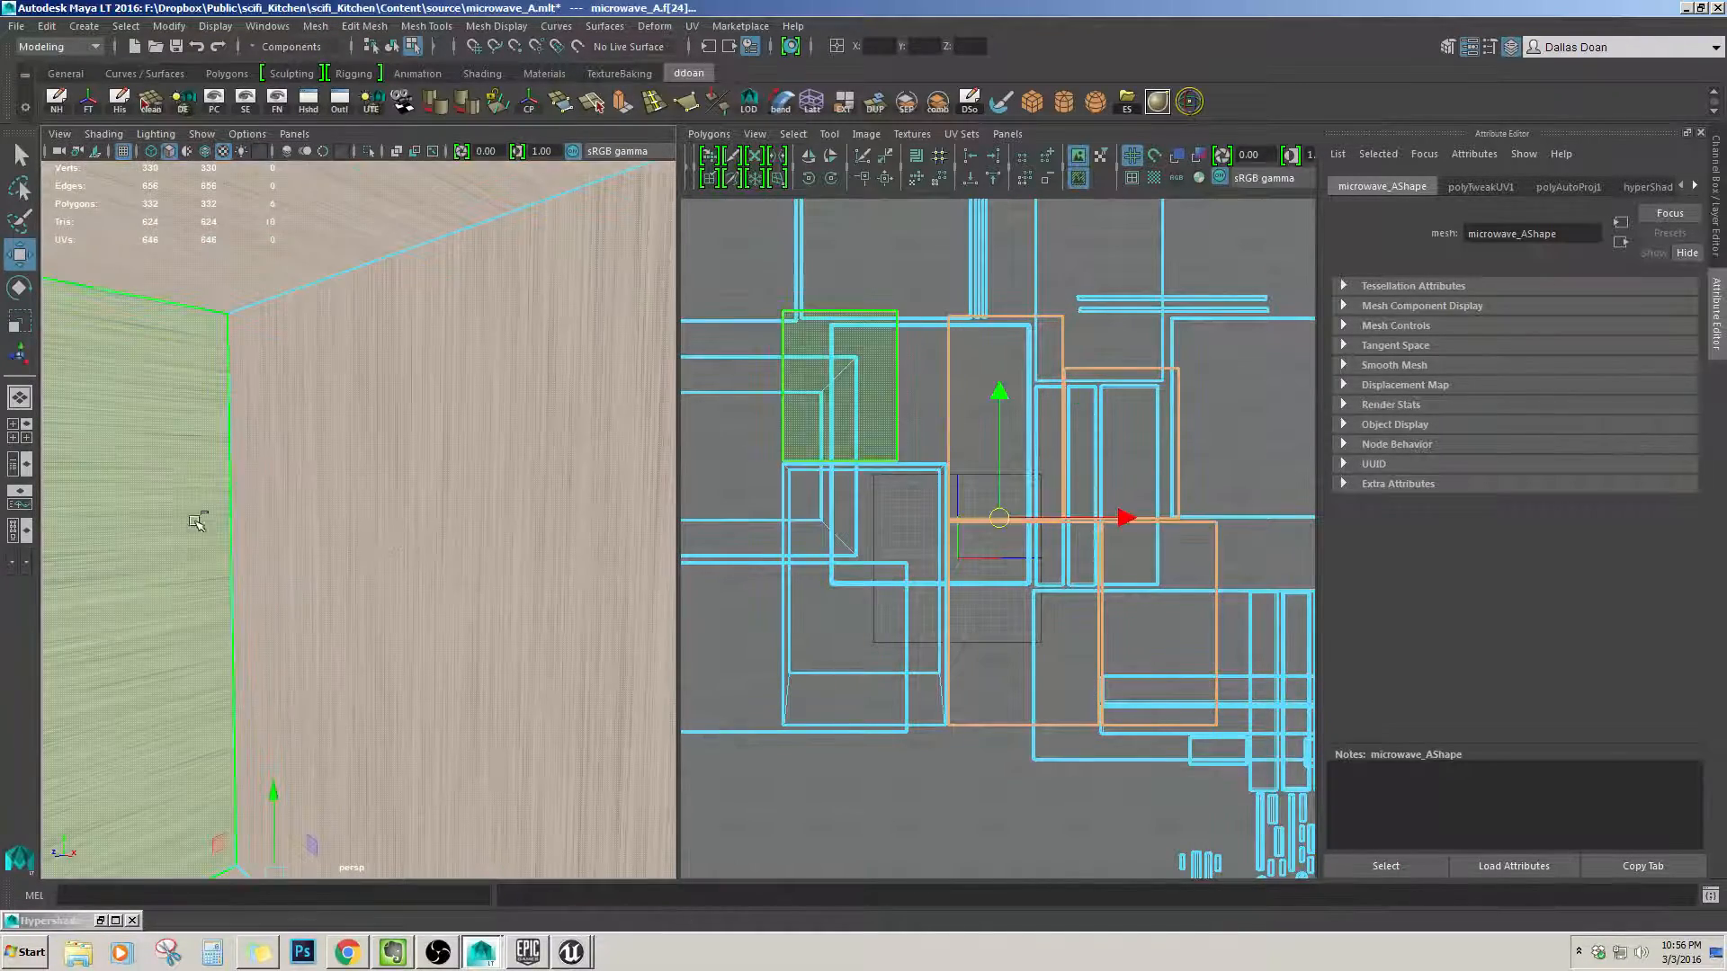
alt+drag(197, 521, 572, 589)
scroll(547, 532, down, 10)
scroll(571, 629, down, 3)
scroll(540, 627, up, 8)
scroll(424, 636, up, 8)
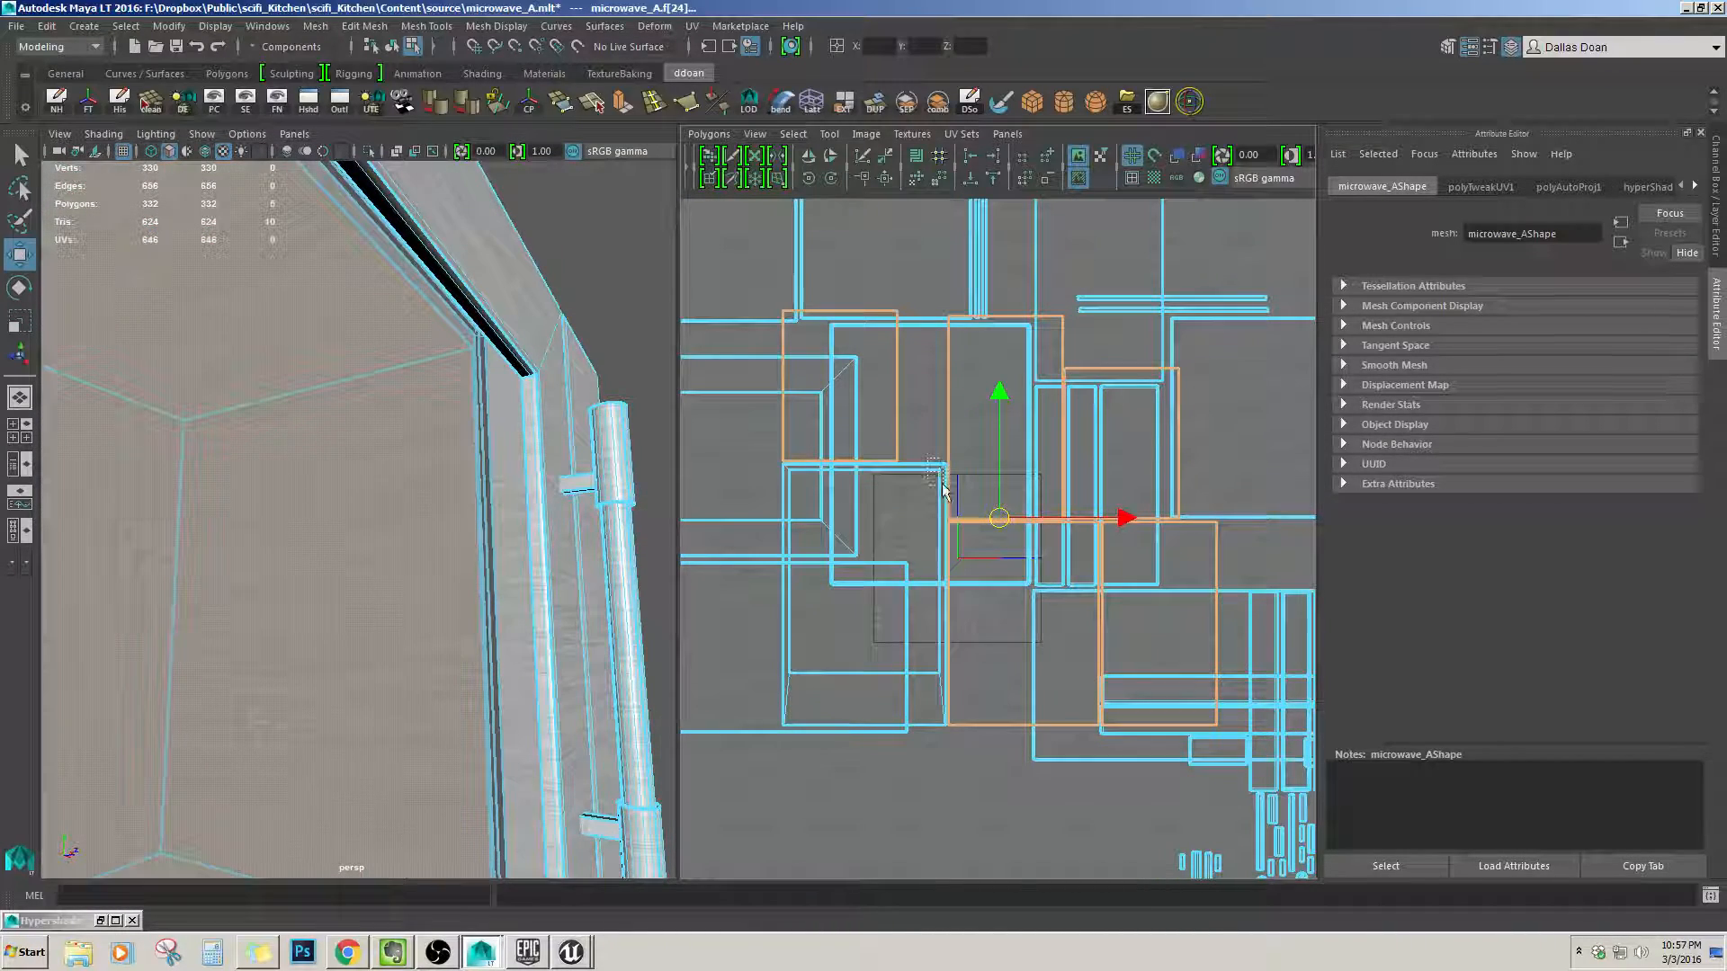
Select all connected faces of the microwave's main body and isolate them from the door and handle.
double_click(921, 501)
scroll(922, 506, down, 3)
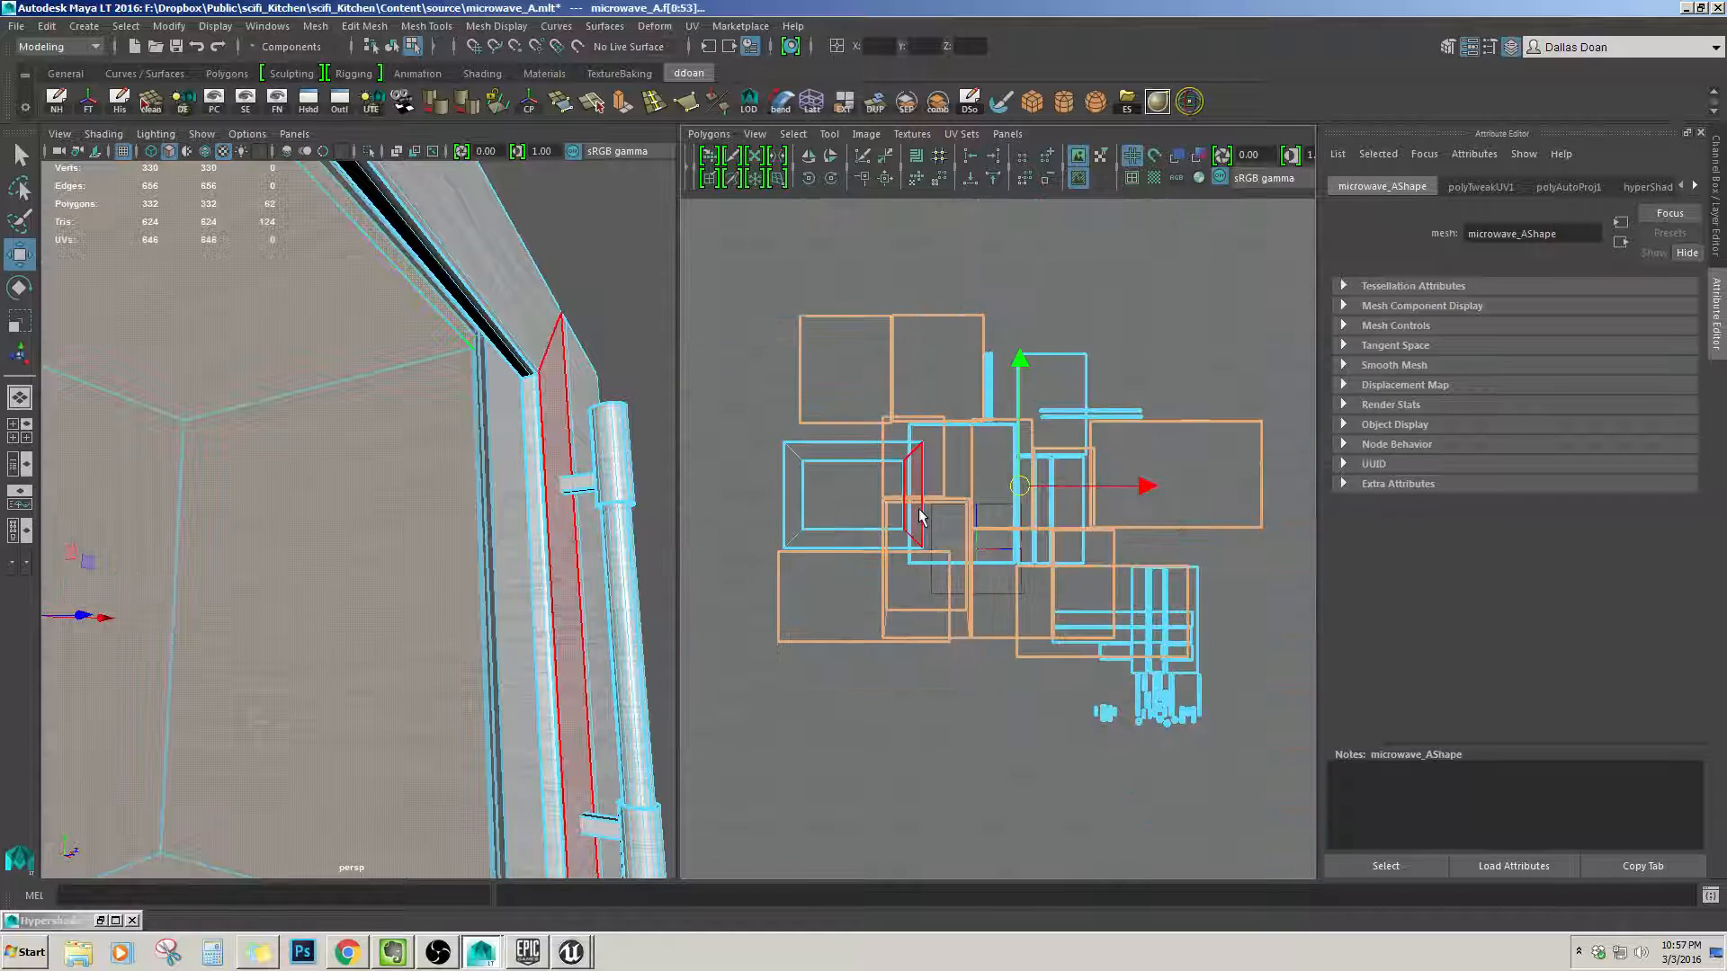
scroll(462, 342, down, 5)
alt+drag(462, 342, 366, 514)
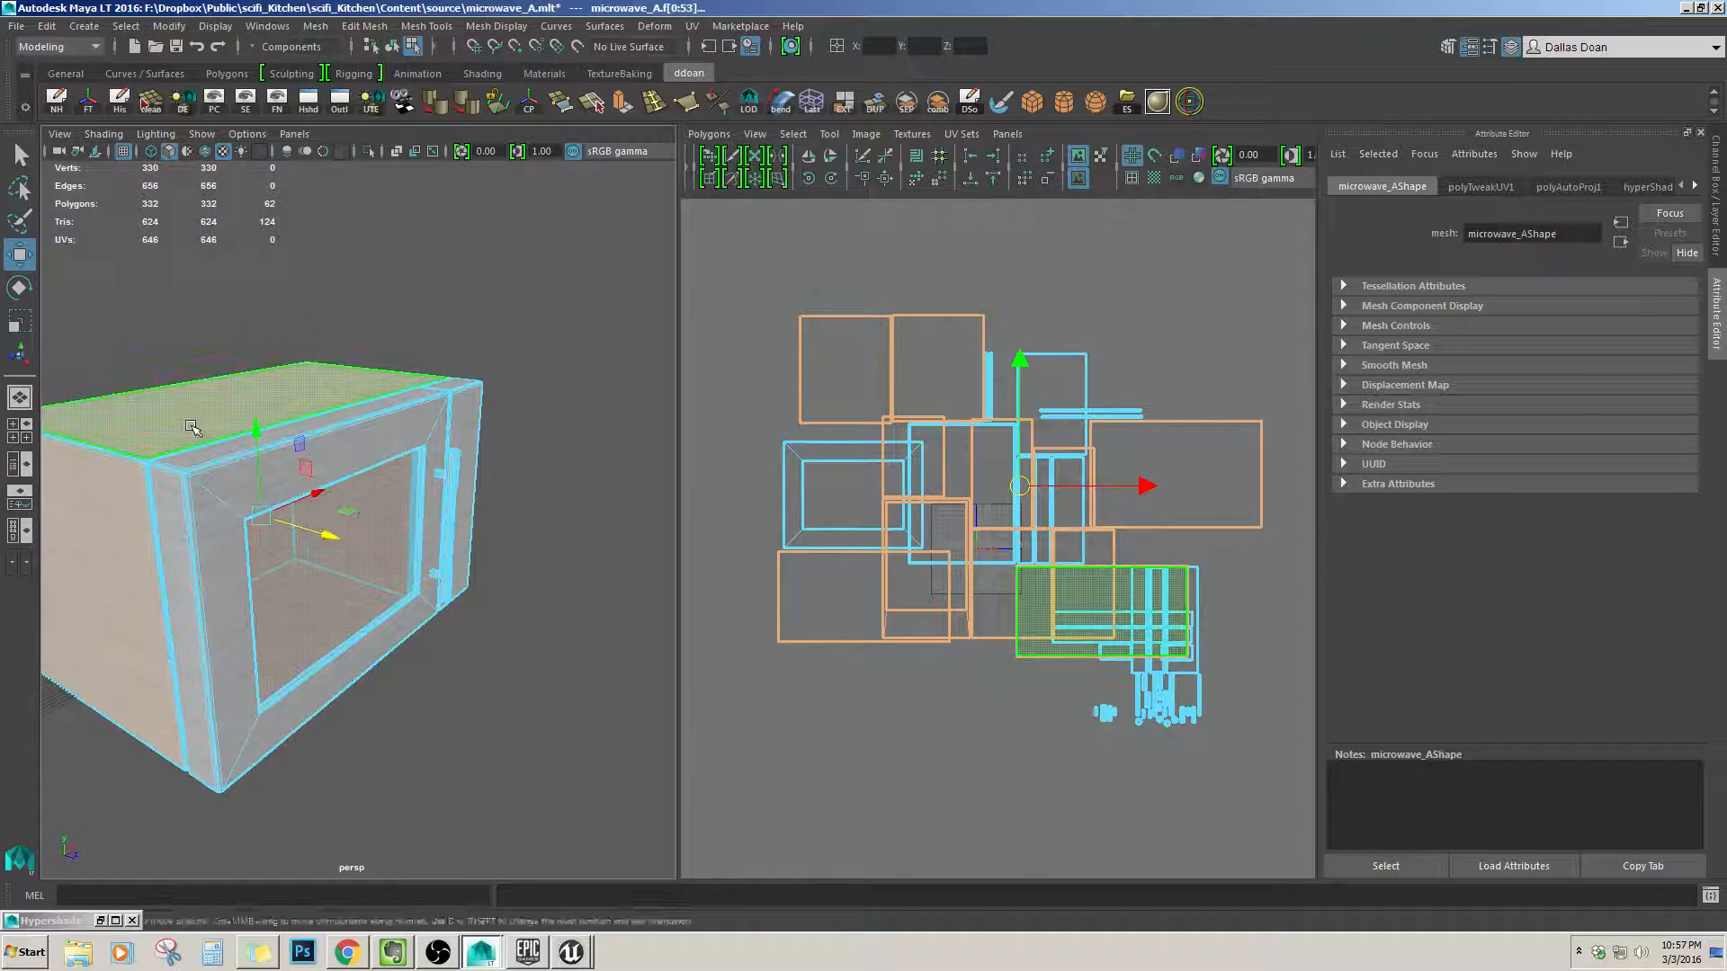
key(ctrl+1)
Select the front rim shell of the isolated body together with all interior wall, floor and ceiling faces.
alt+drag(228, 442, 371, 438)
scroll(371, 438, up, 4)
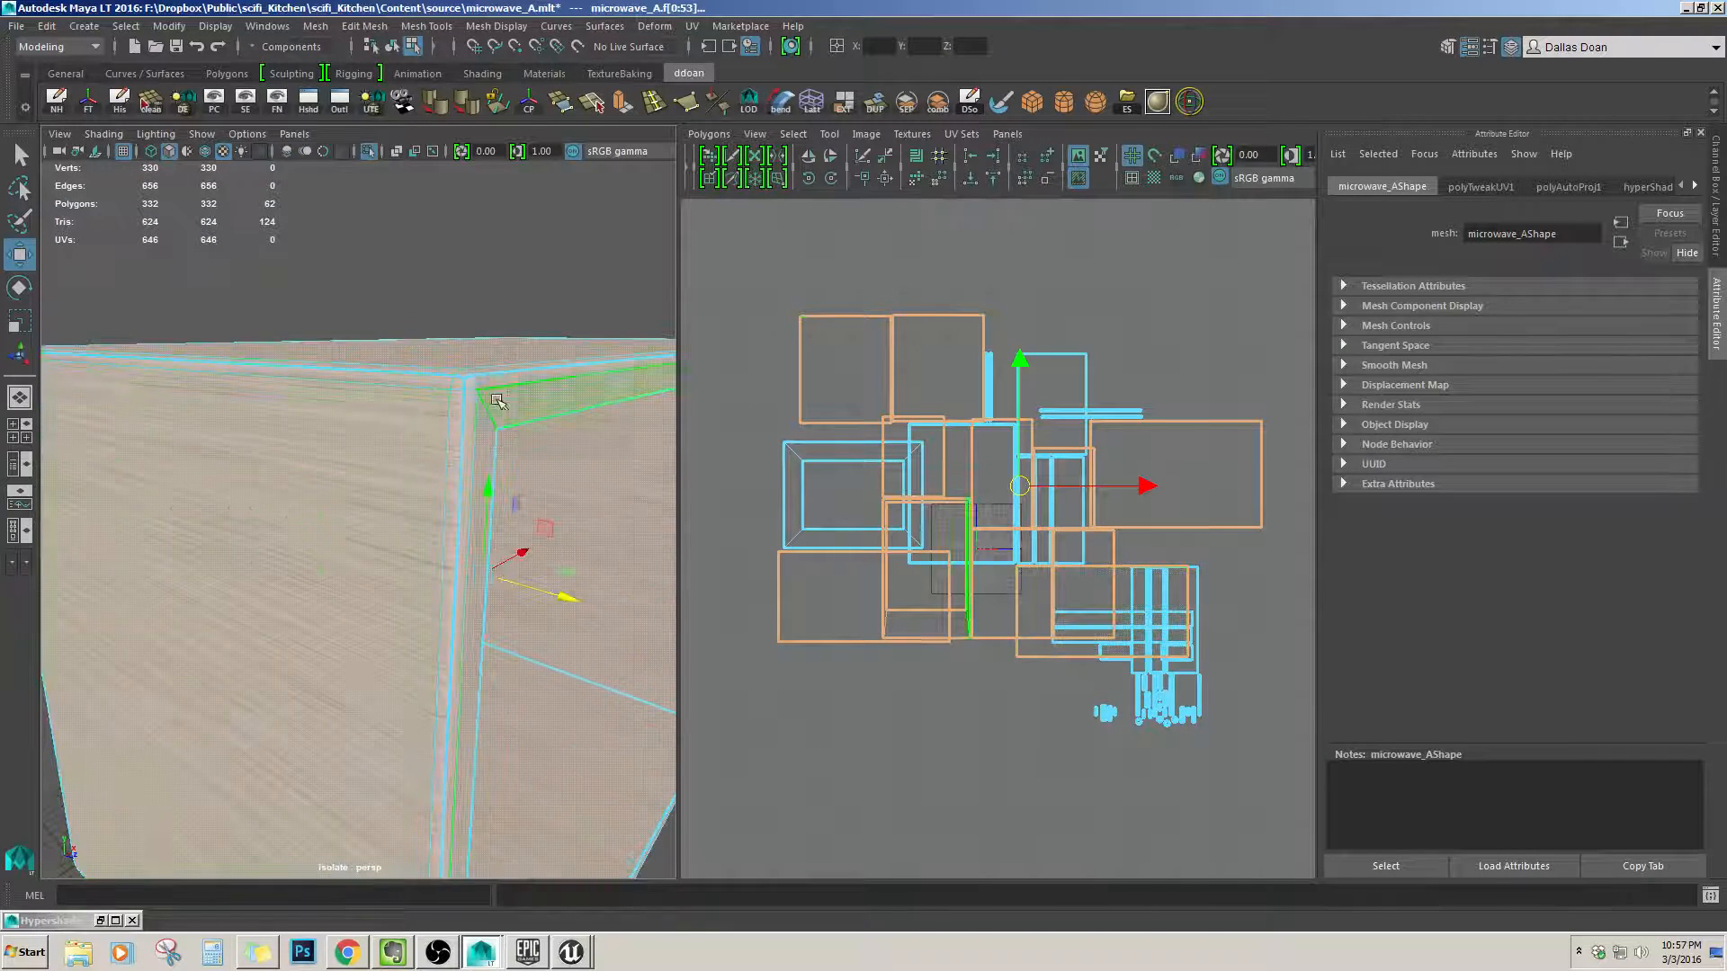
click(522, 306)
alt+drag(544, 435, 422, 464)
double_click(412, 346)
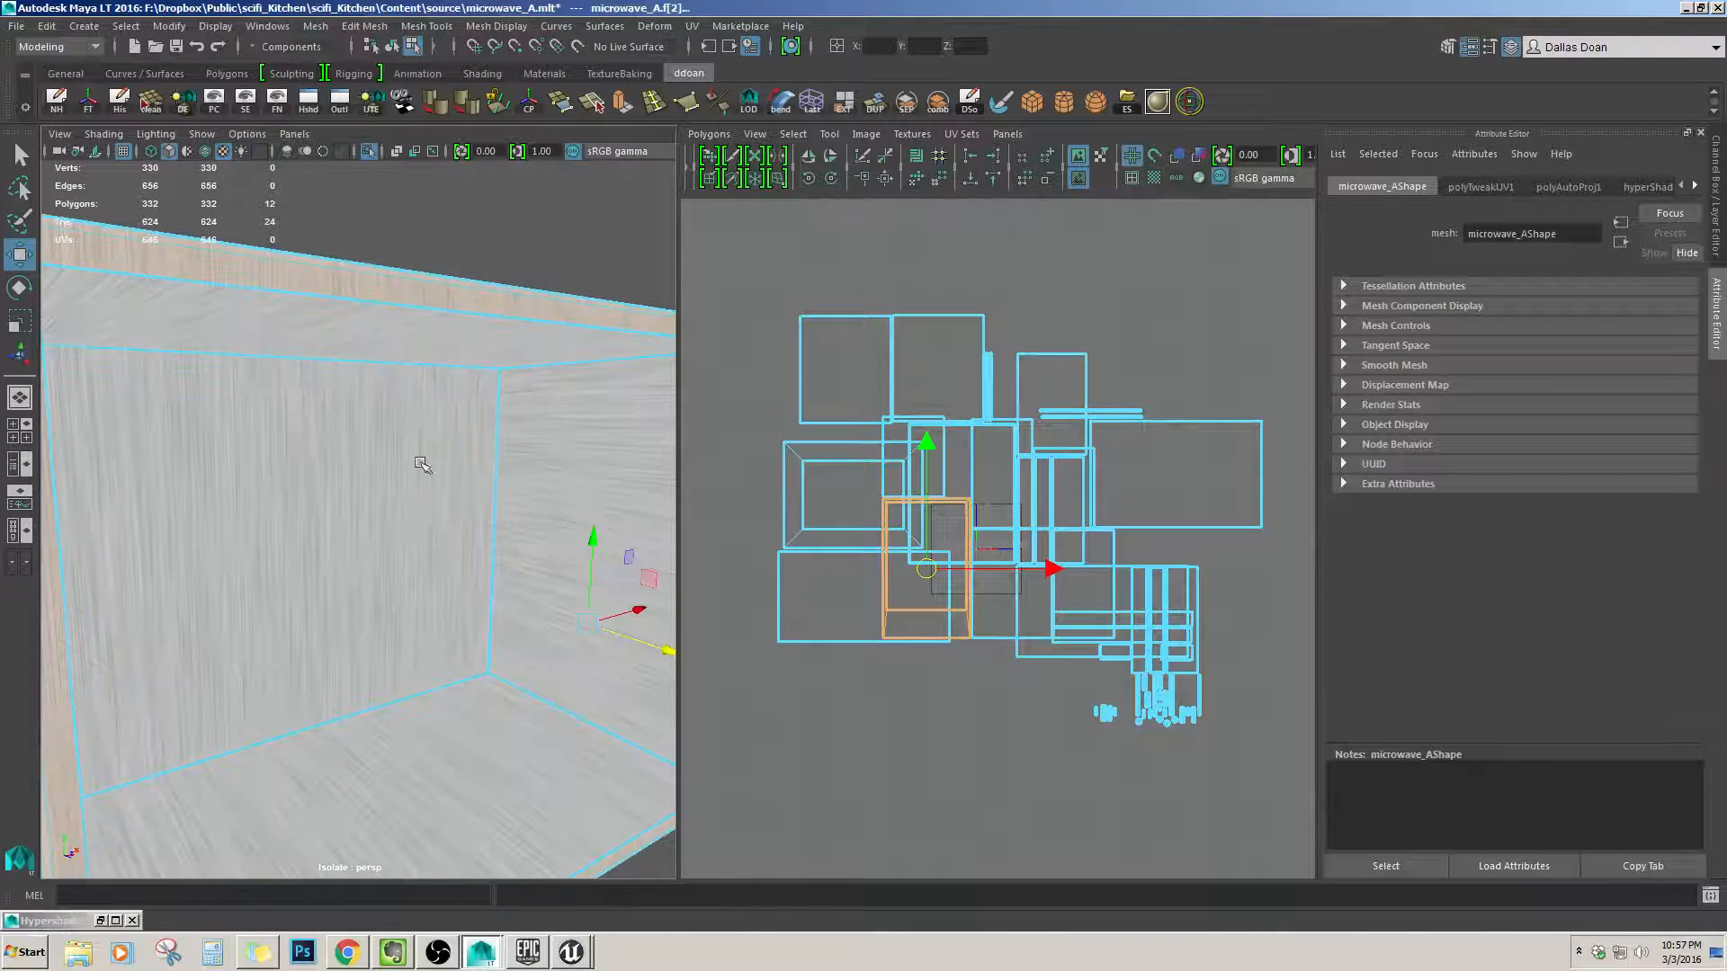
shift+click(591, 491)
shift+click(459, 423)
shift+click(423, 341)
scroll(422, 346, down, 5)
alt+drag(423, 346, 354, 535)
shift+click(331, 636)
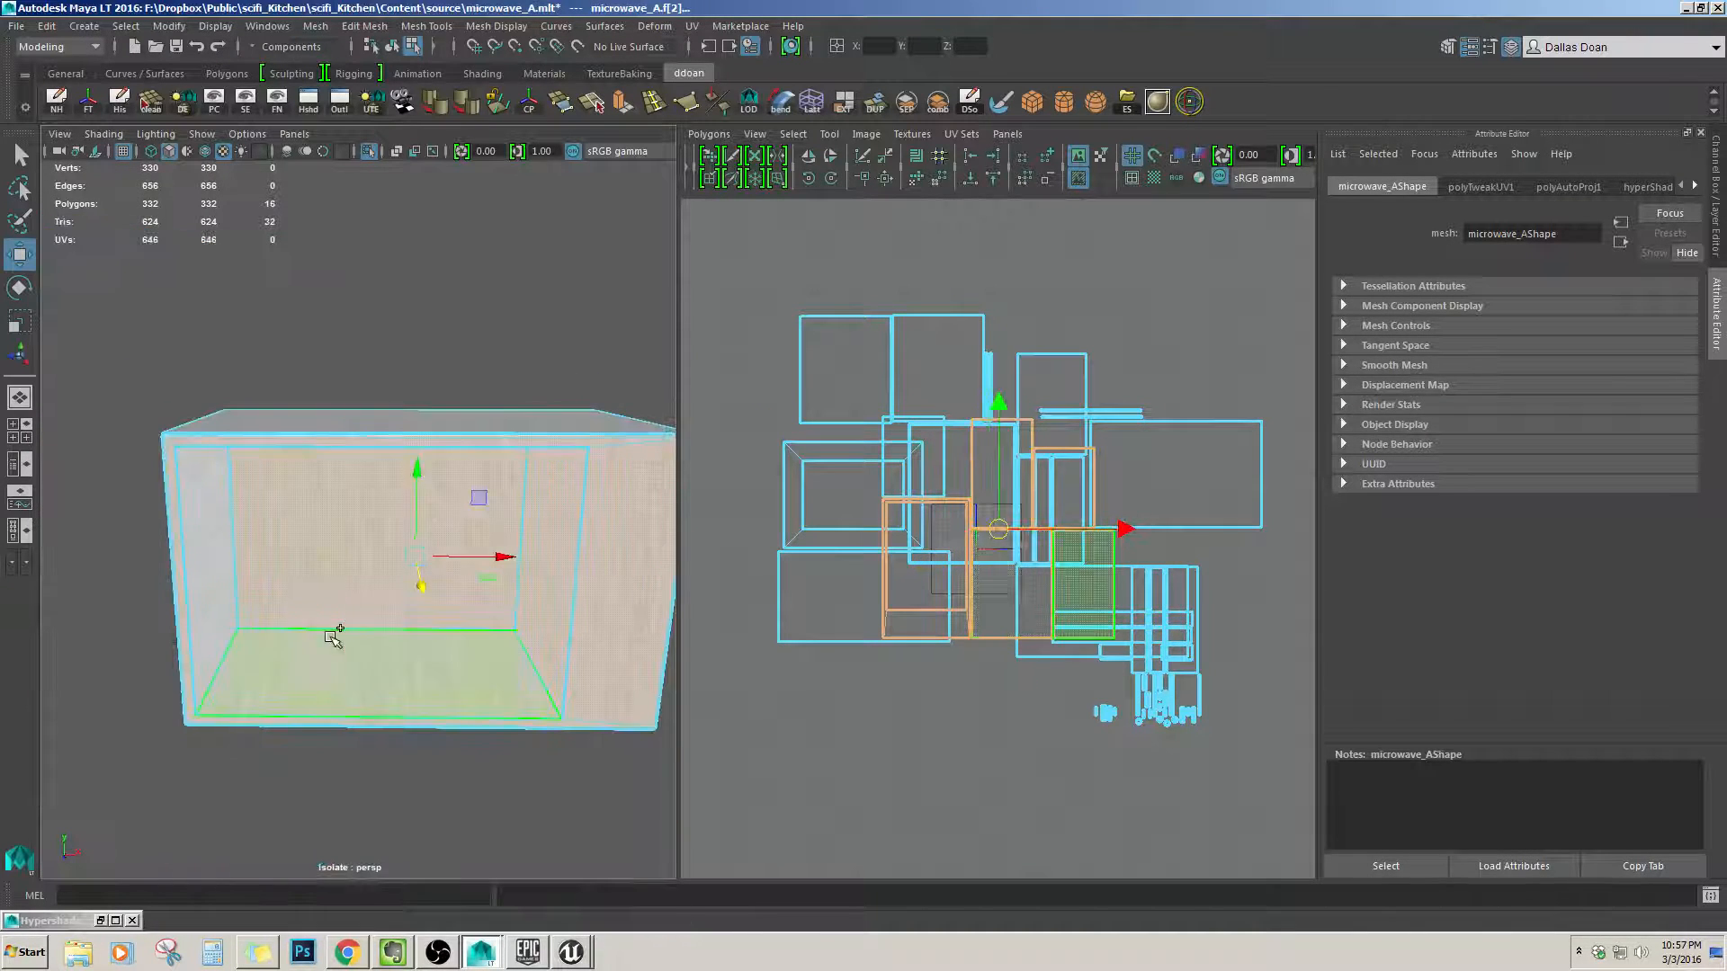
shift+click(214, 601)
scroll(281, 586, down, 3)
alt+drag(281, 586, 482, 531)
scroll(417, 556, up, 5)
scroll(417, 557, down, 6)
scroll(456, 586, up, 5)
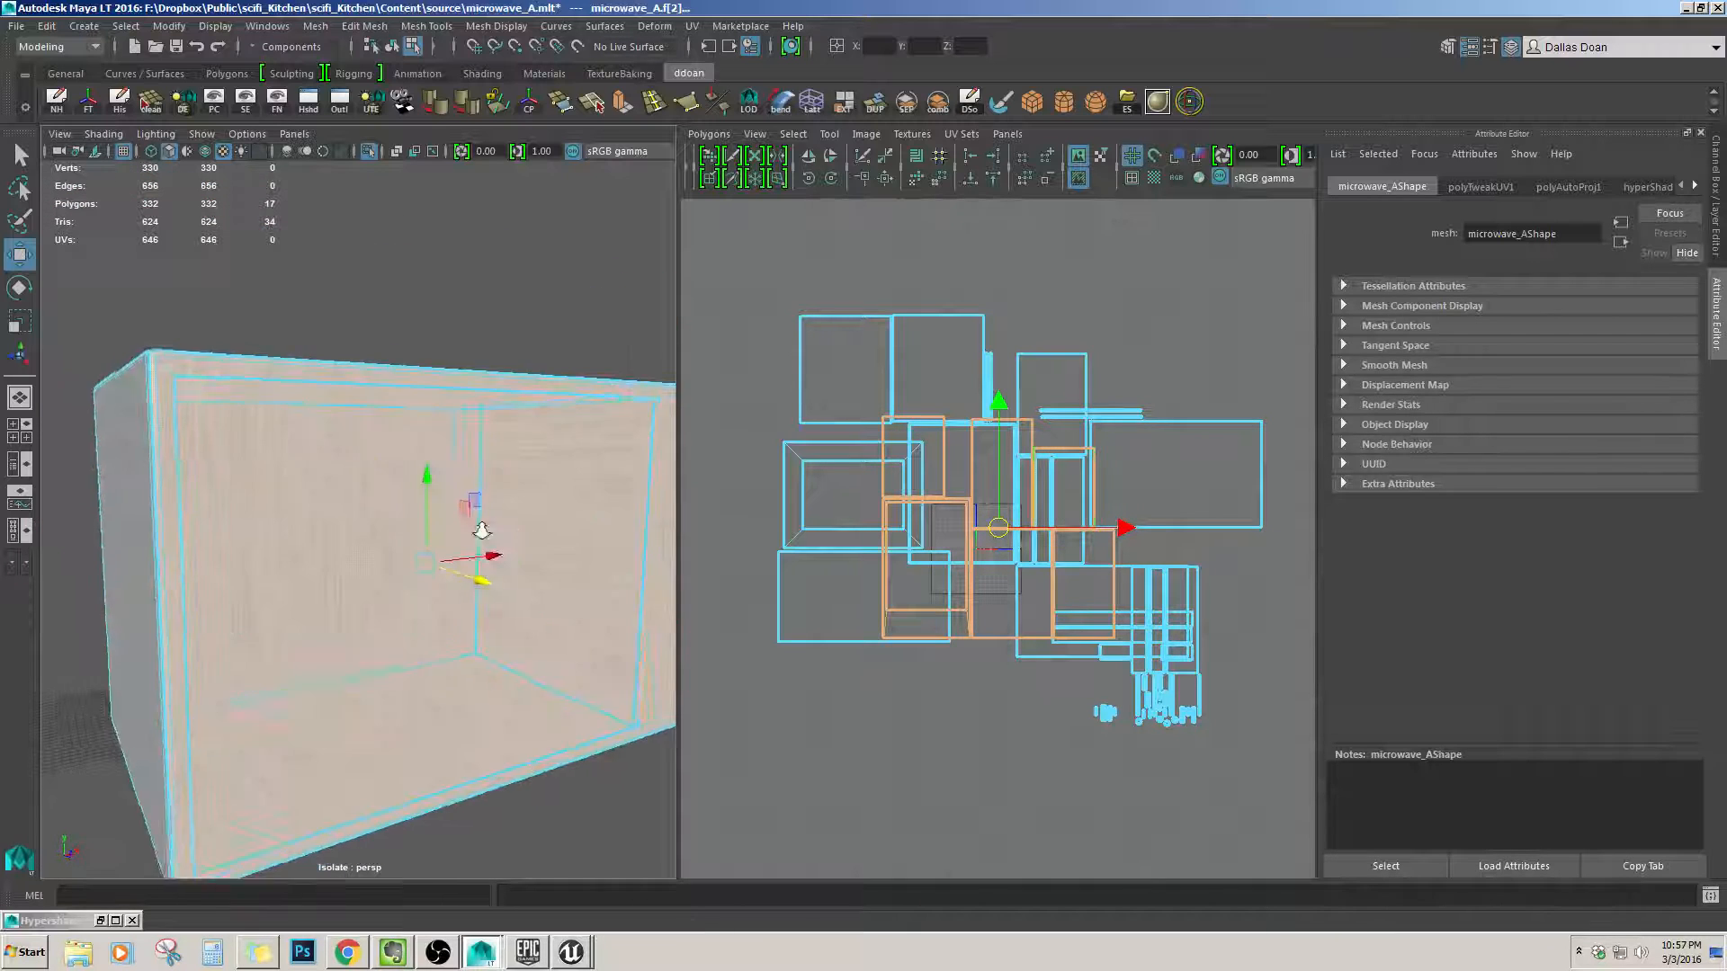
Assign a new Phong material to the selected interior faces and name it white.
scroll(482, 530, down, 4)
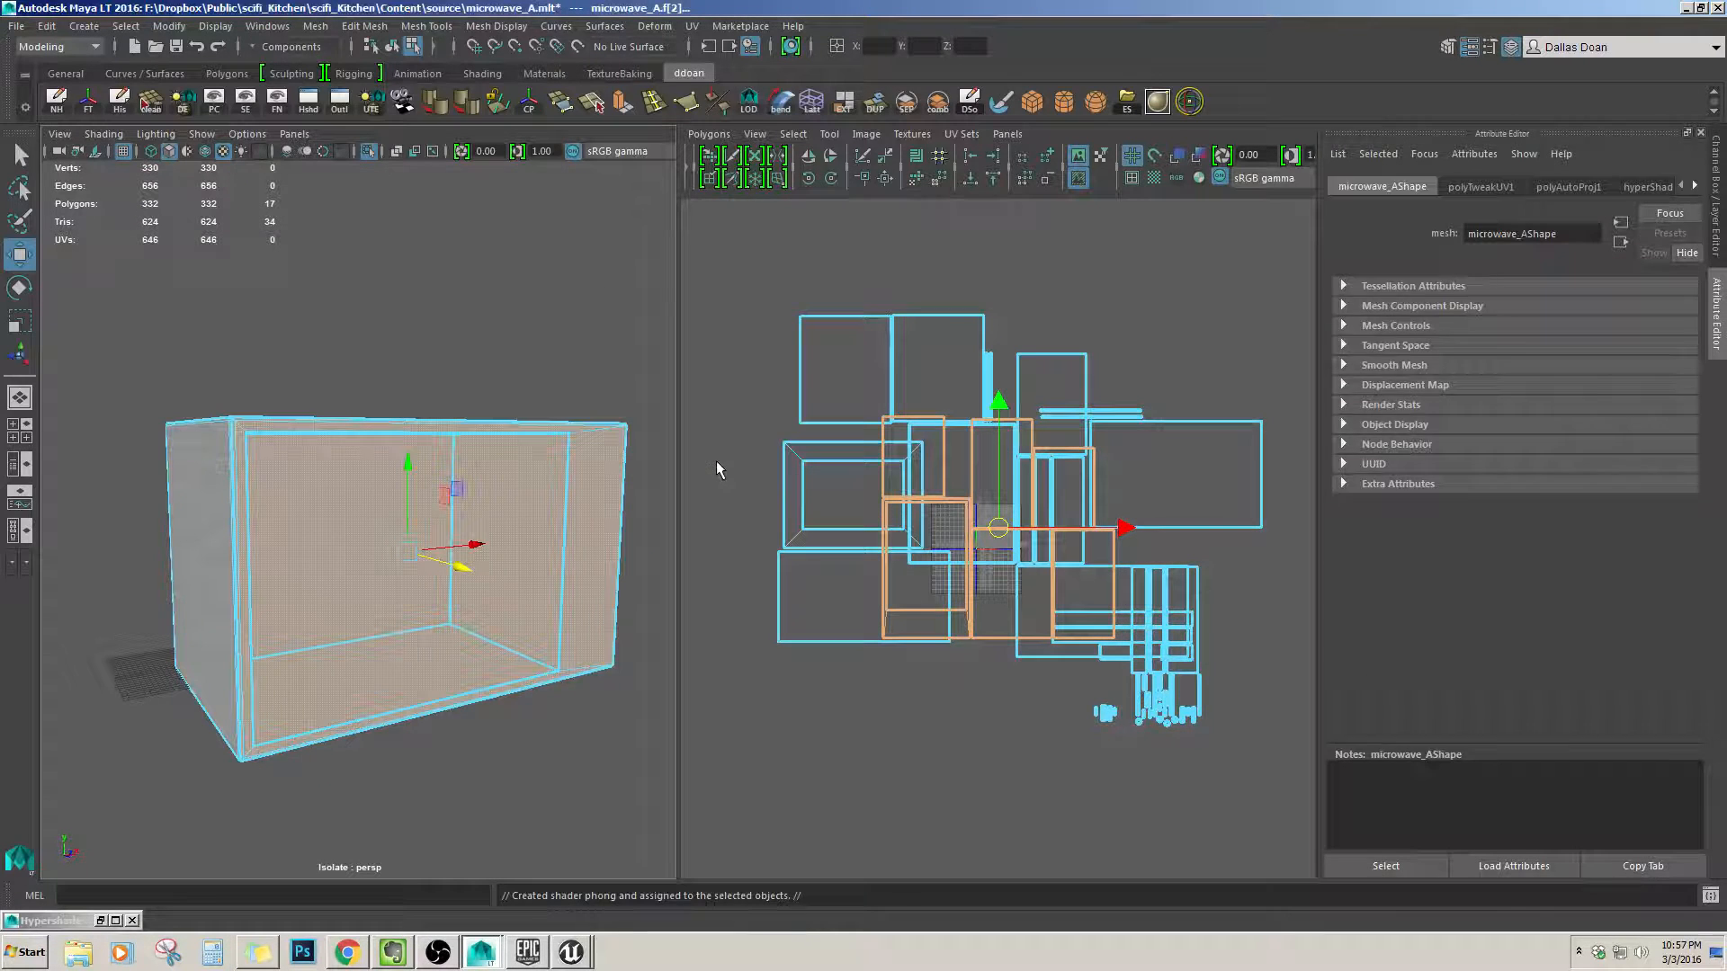
click(702, 464)
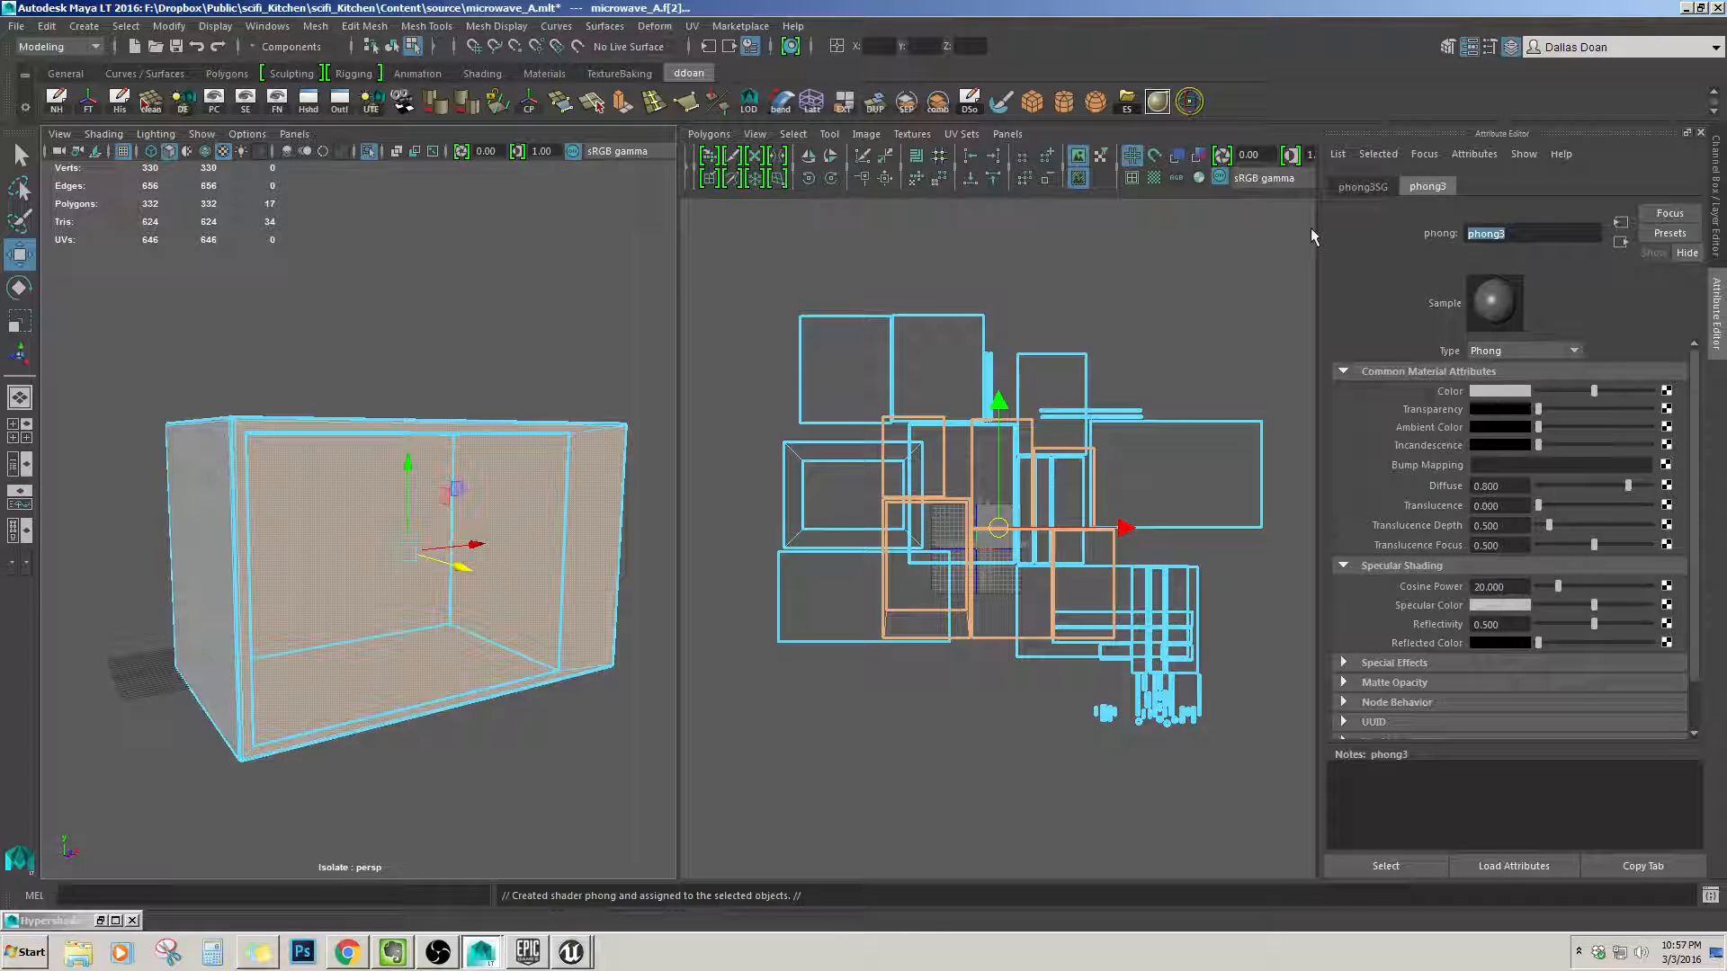
text(white)
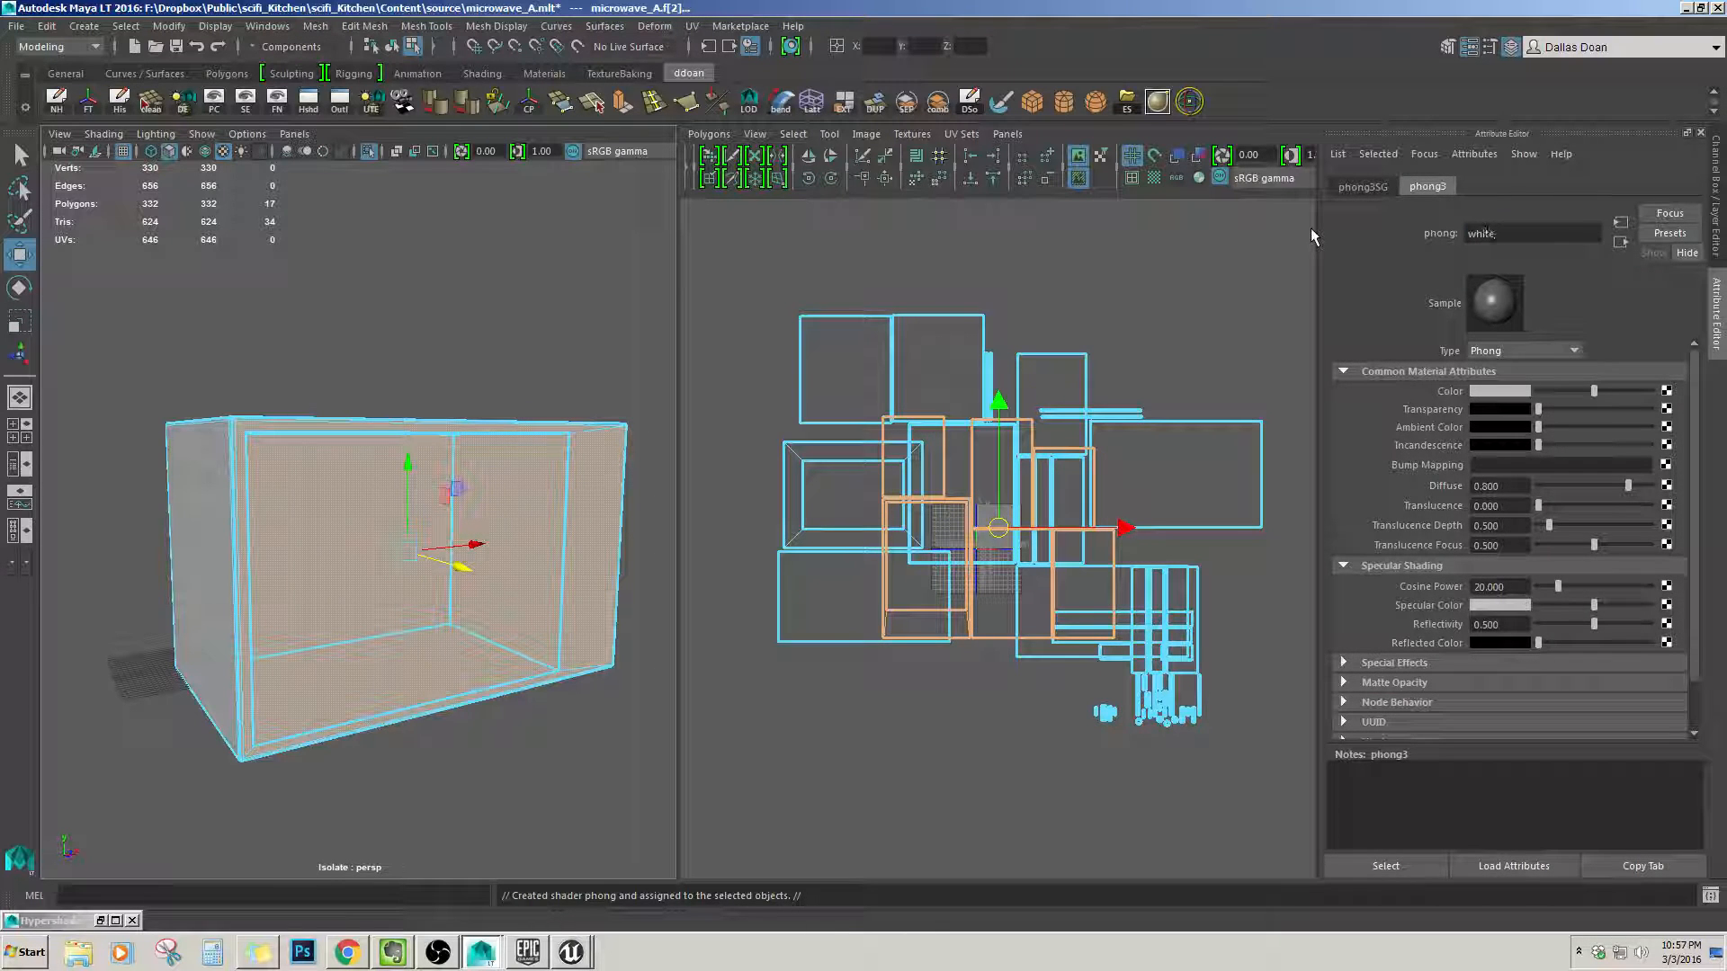
key(Return)
Clear the face selection and end the isolation so the whole microwave is shown.
alt+right_drag(365, 483, 472, 503)
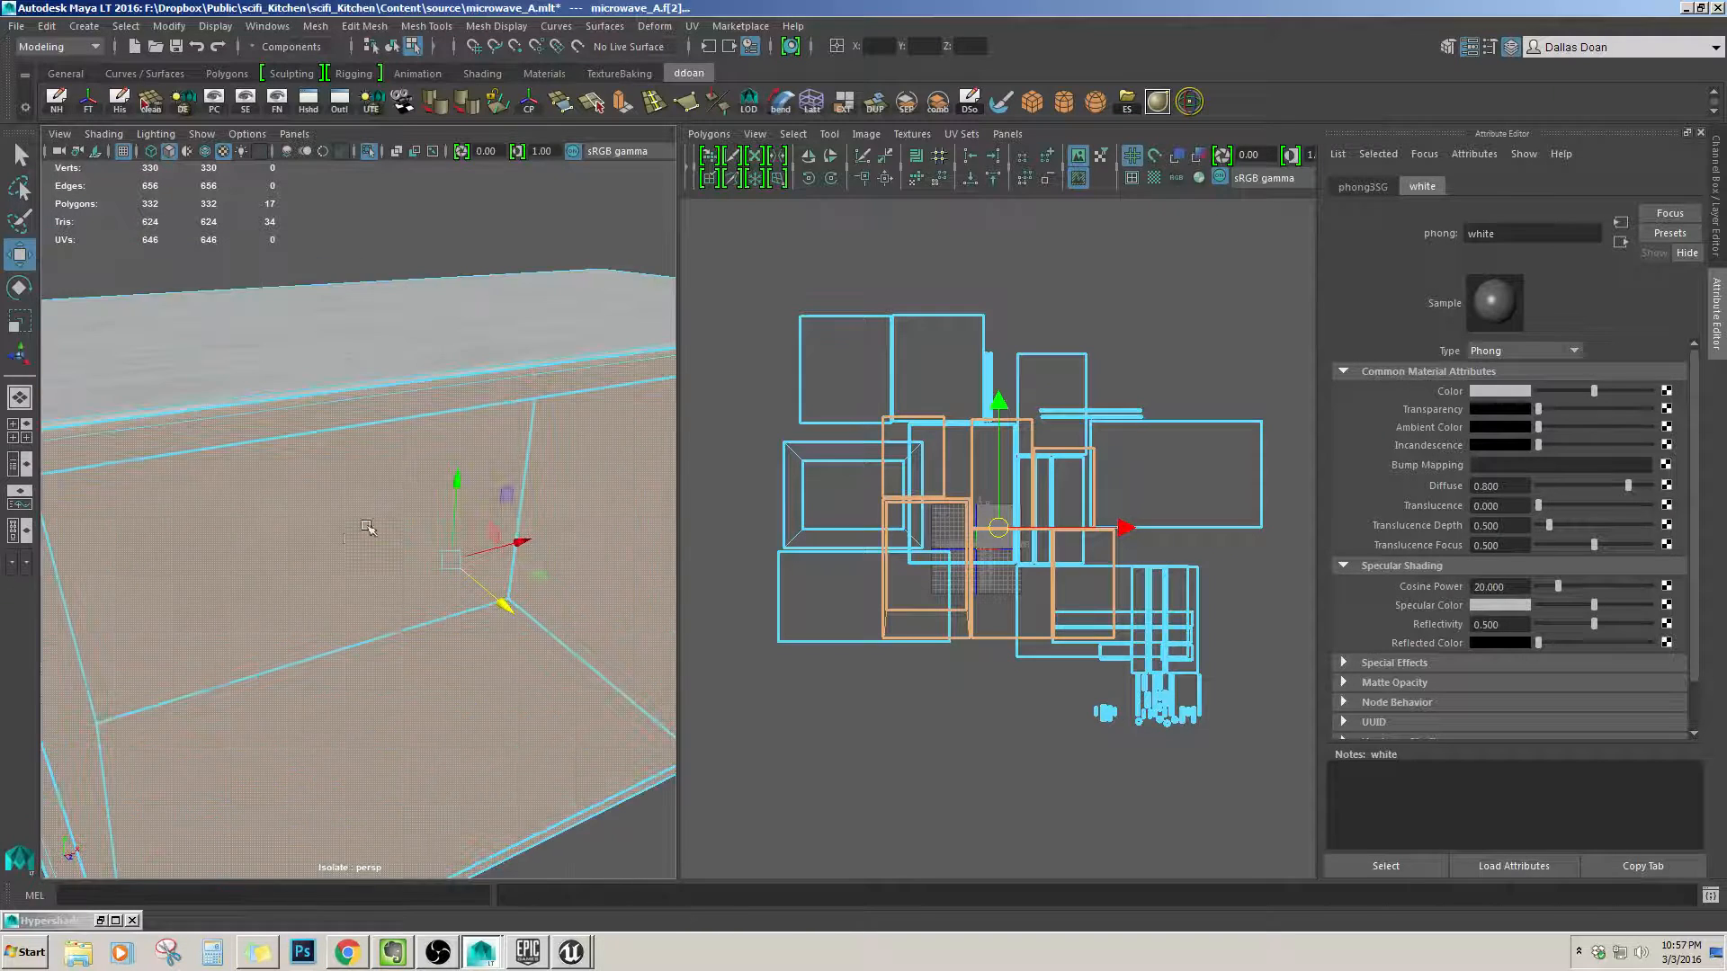
alt+drag(473, 503, 531, 499)
click(504, 323)
scroll(463, 429, down, 3)
alt+drag(643, 514, 650, 536)
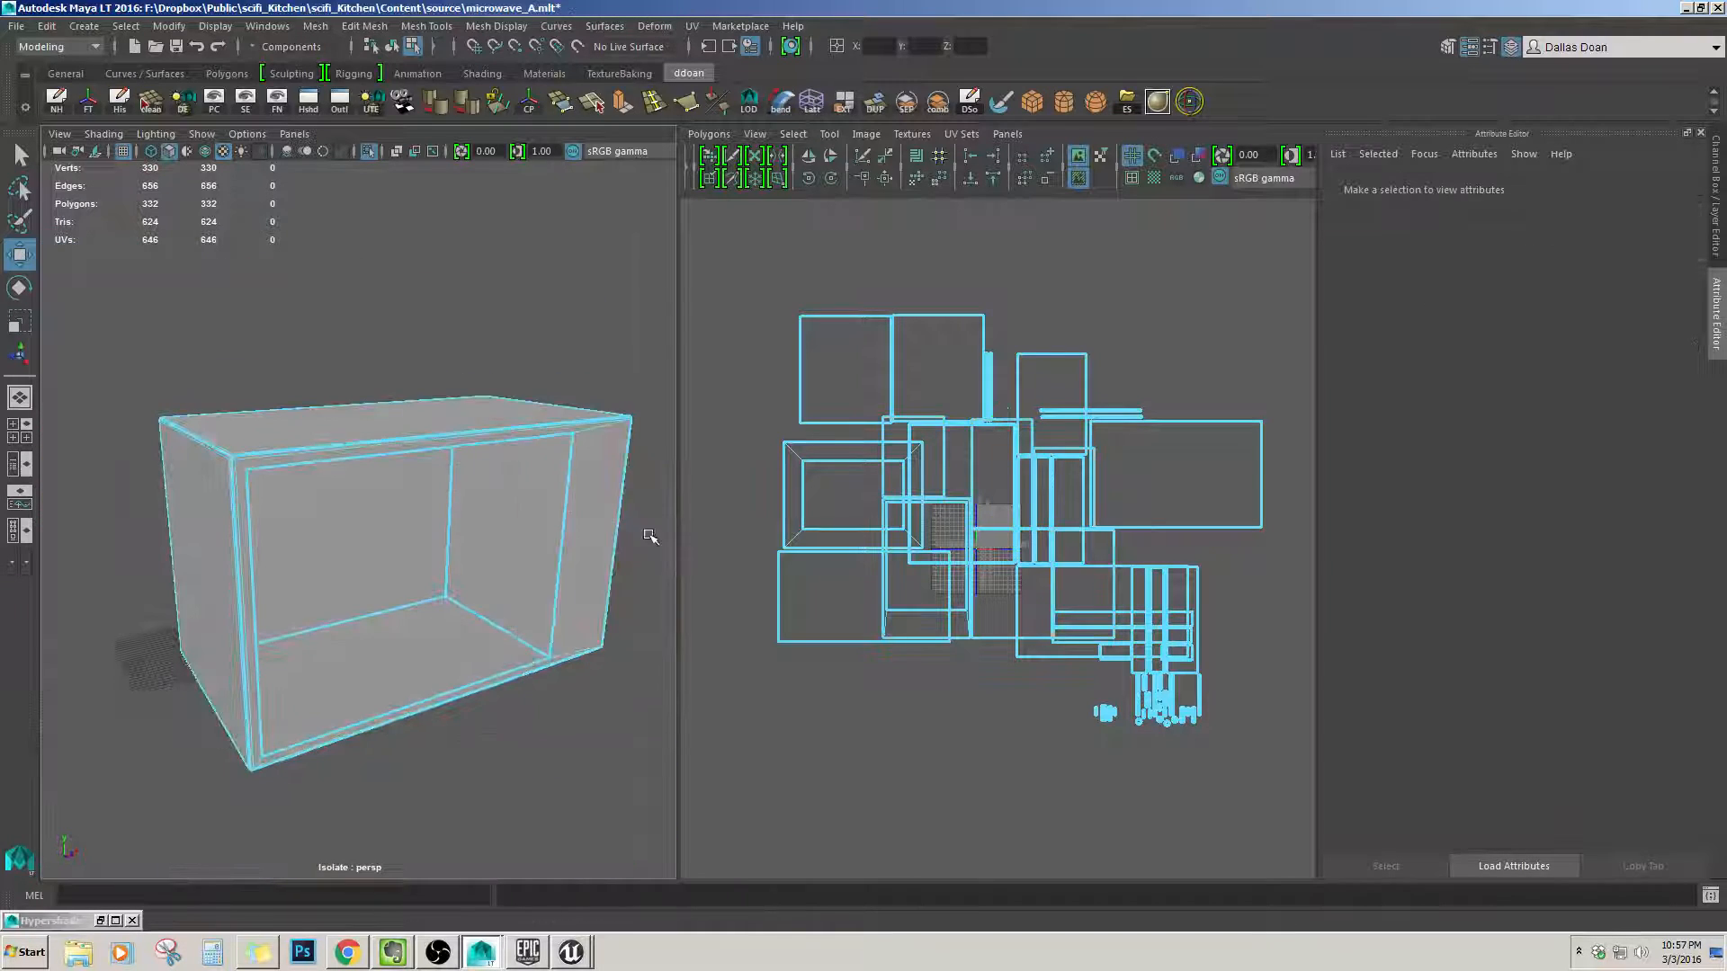
key(ctrl+1)
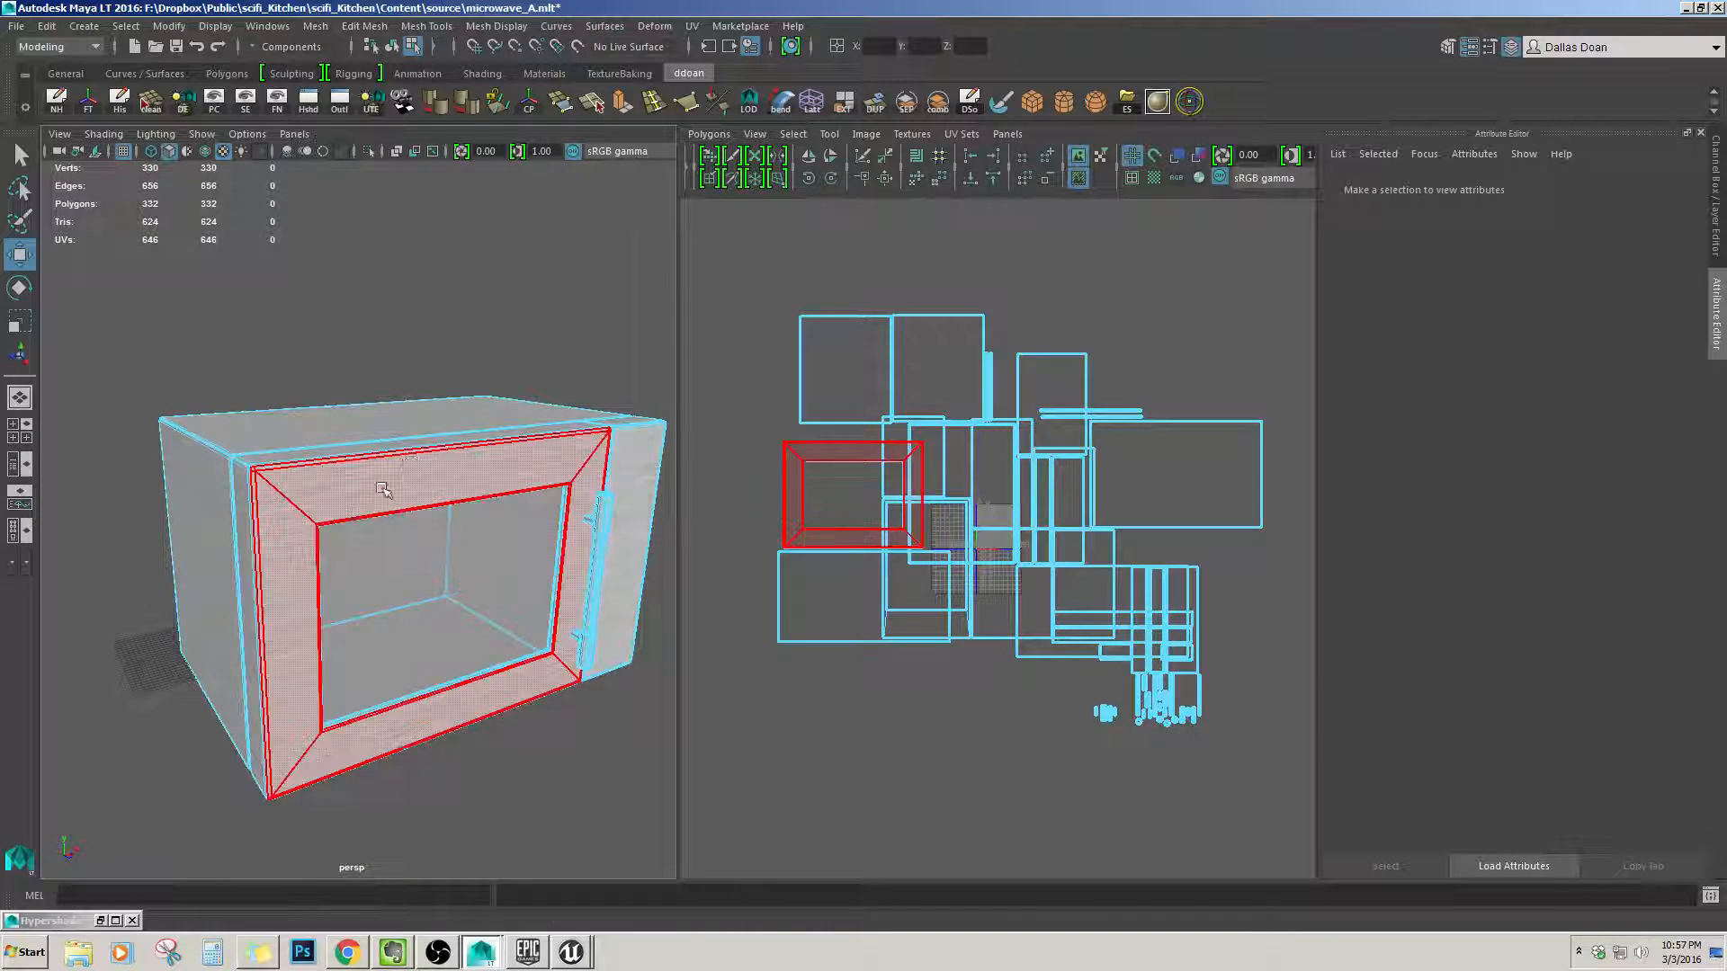
Examine the door handle and its brackets against their UV shells to check the grain and seams.
click(403, 559)
scroll(396, 504, up, 8)
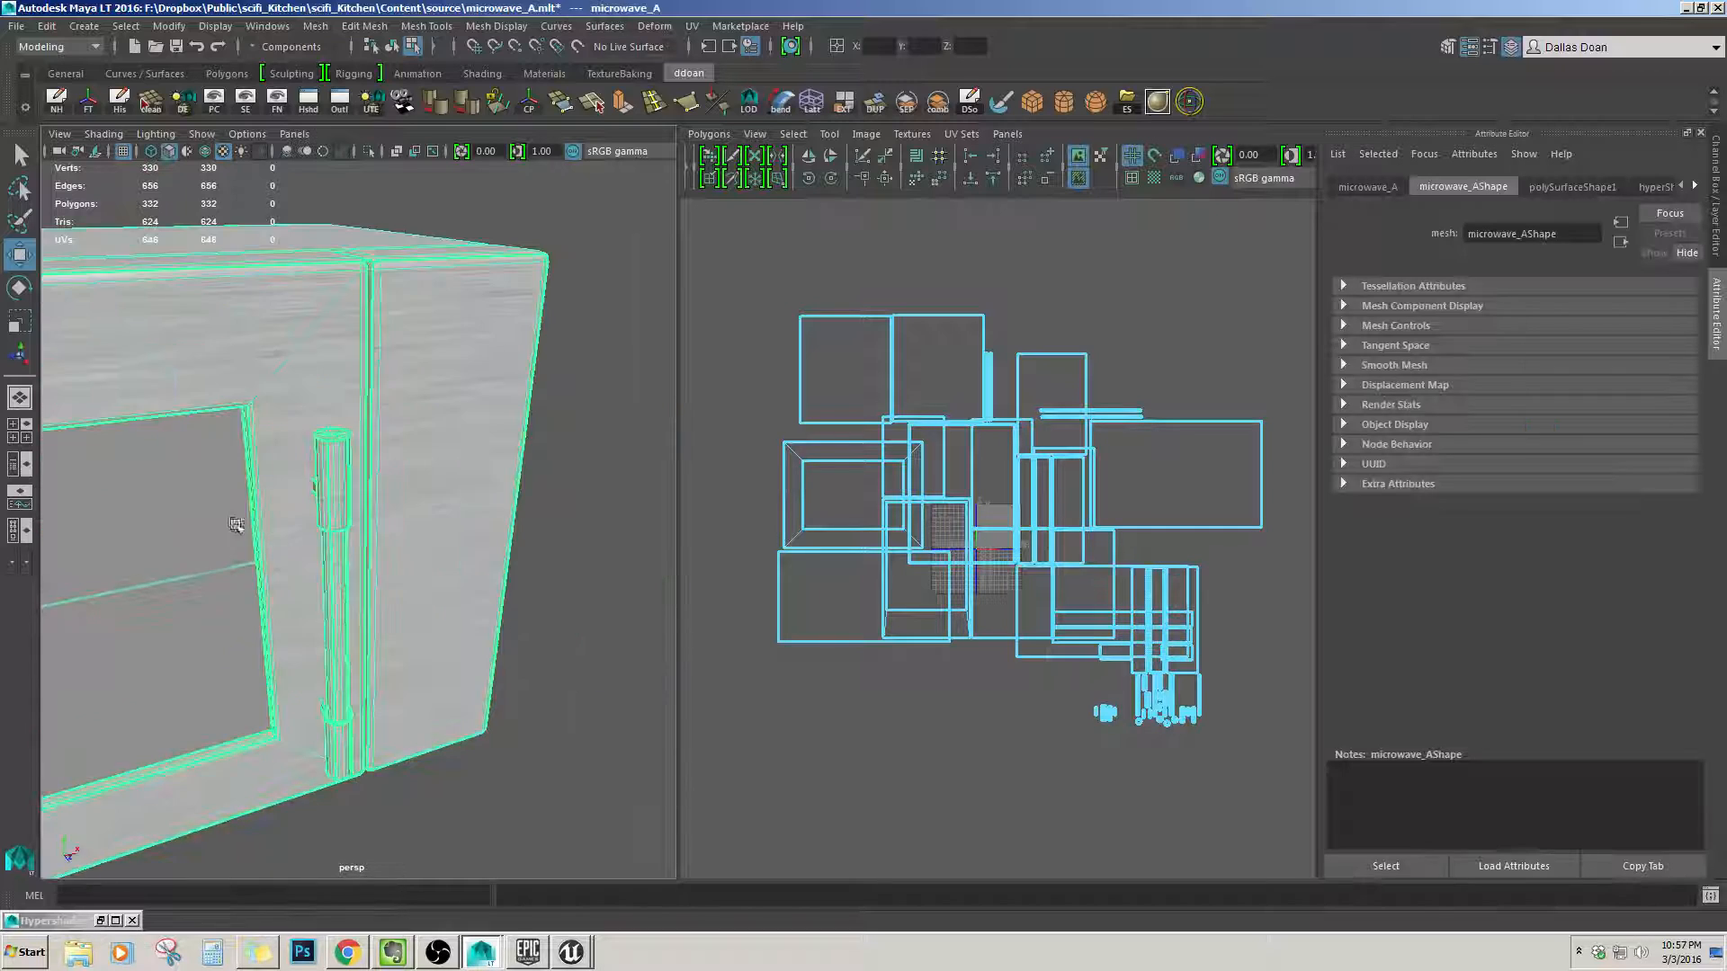
double_click(369, 385)
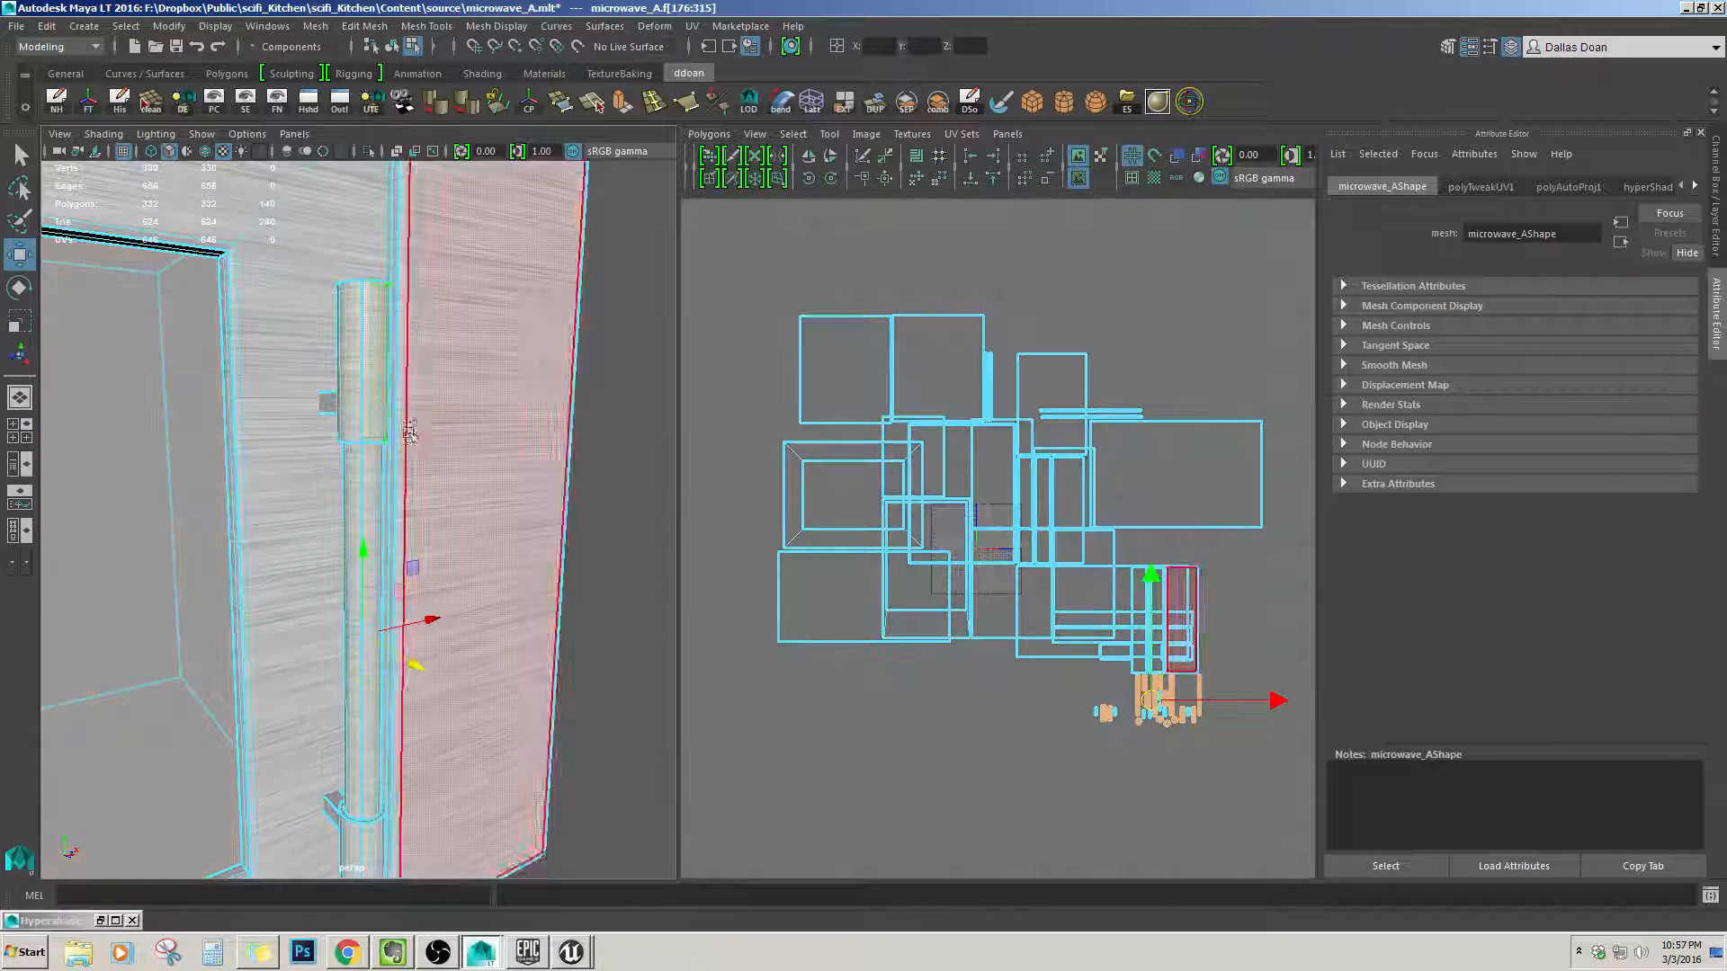
alt+drag(369, 385, 438, 388)
double_click(438, 388)
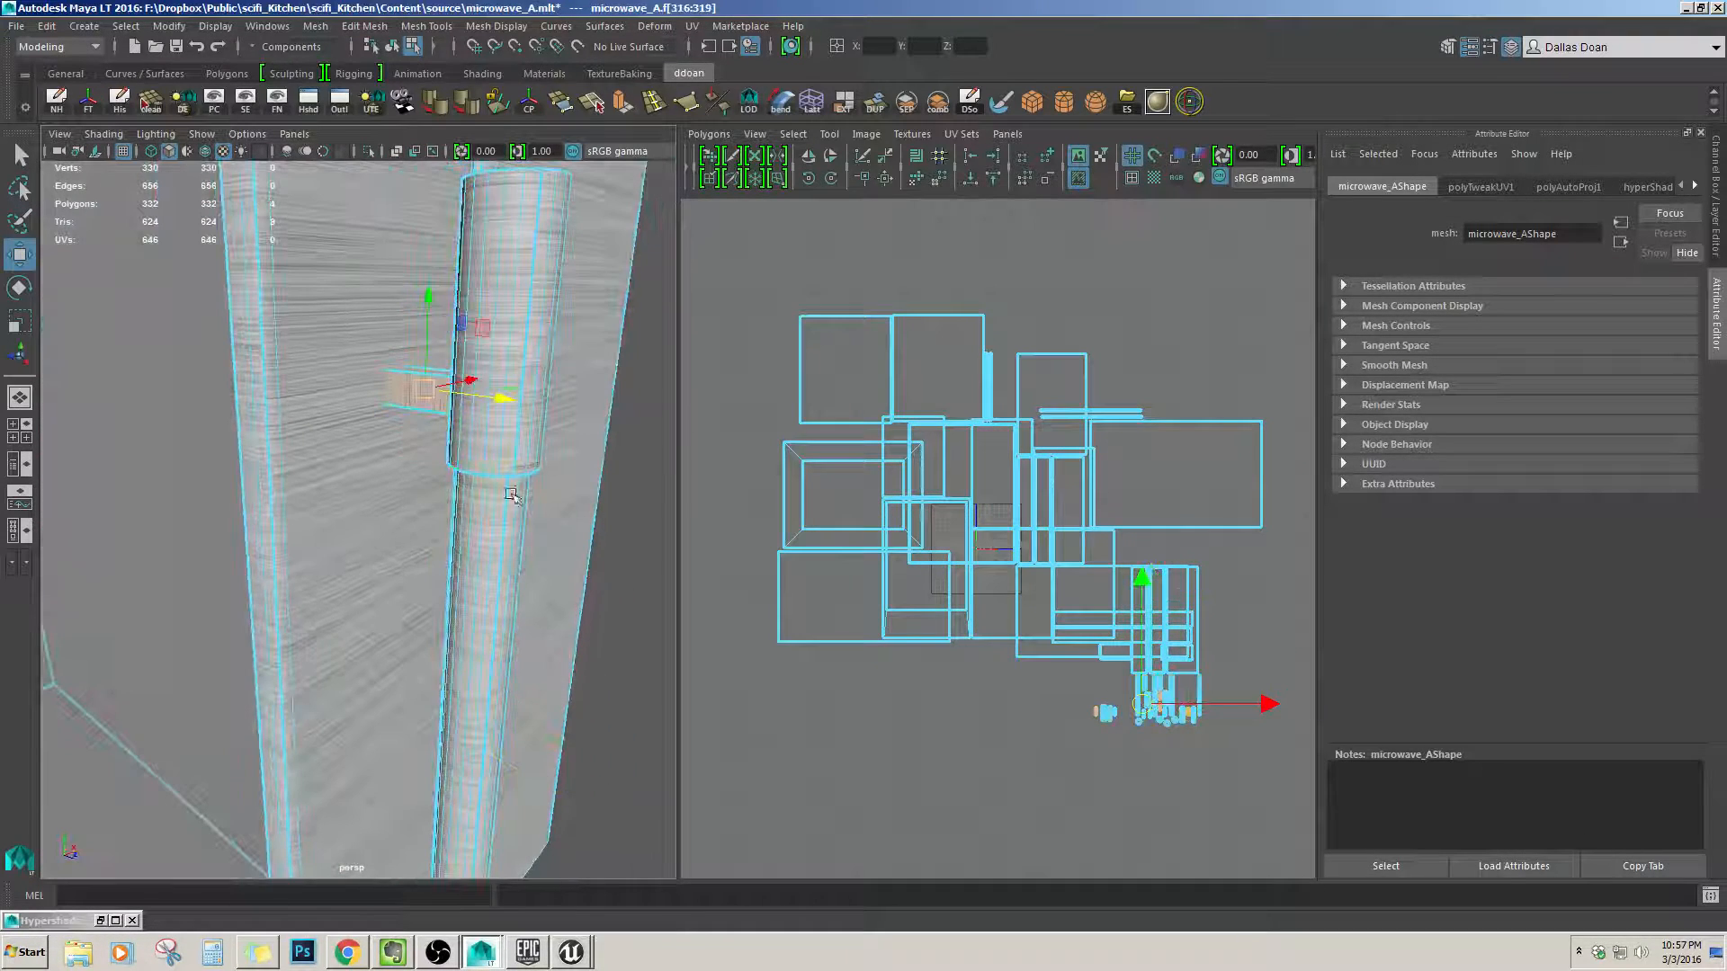
scroll(937, 586, up, 6)
key(f)
scroll(372, 481, down, 6)
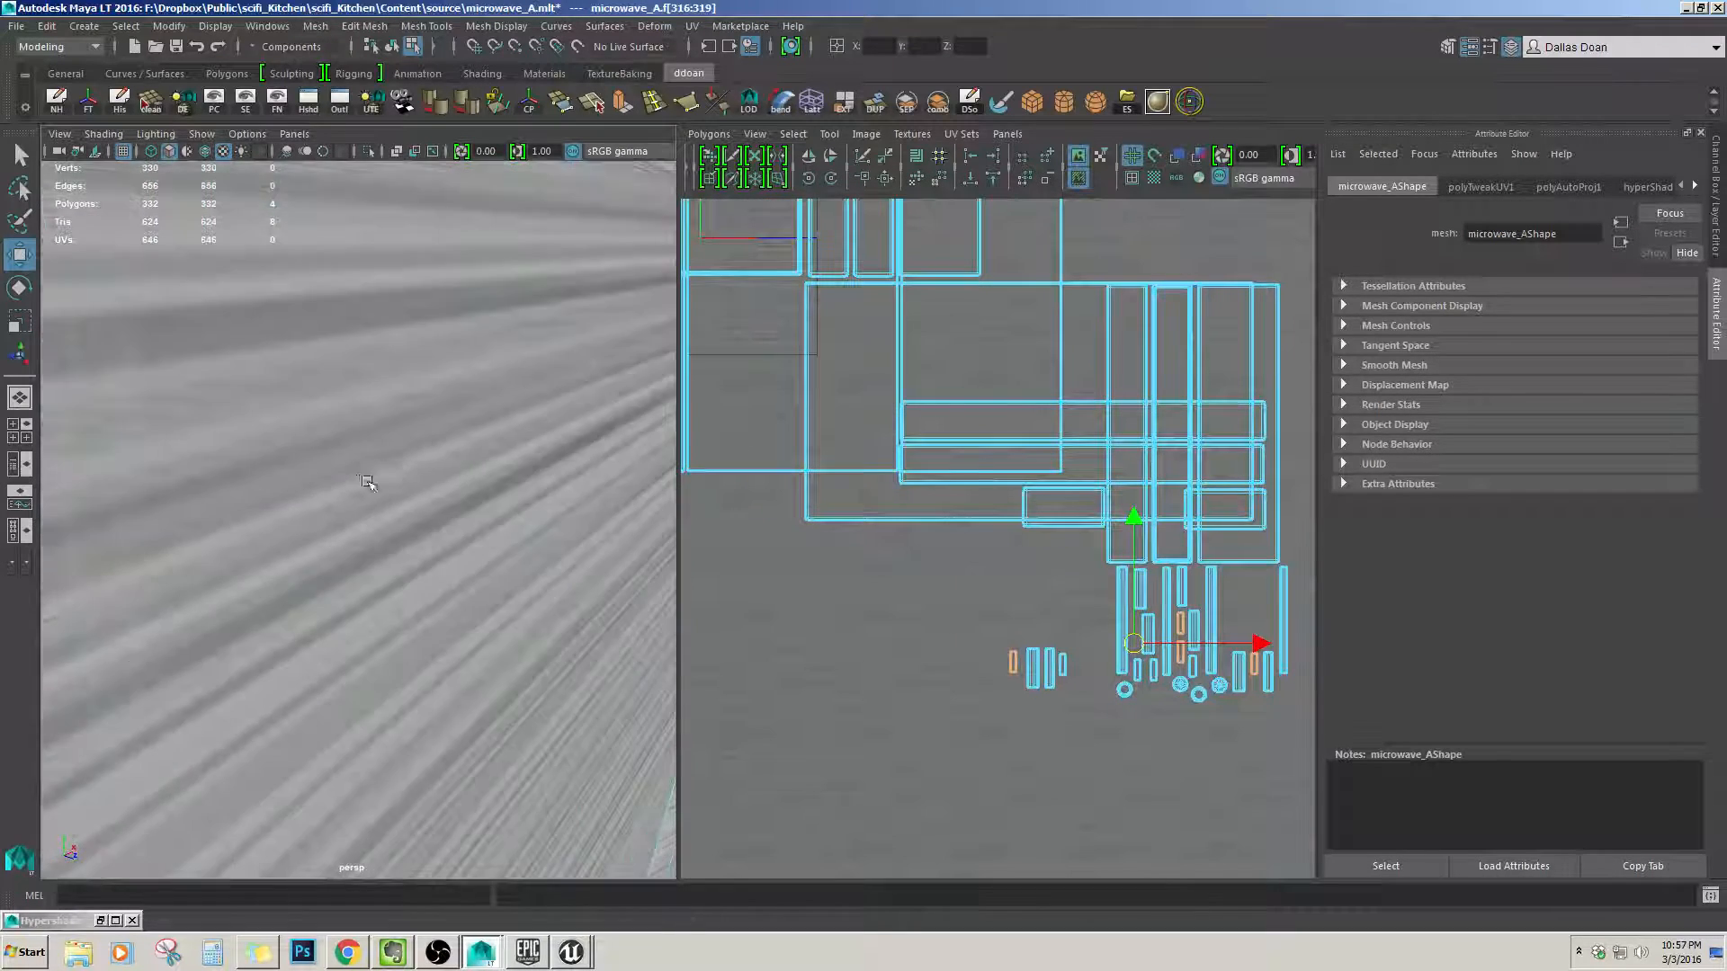
scroll(372, 498, down, 5)
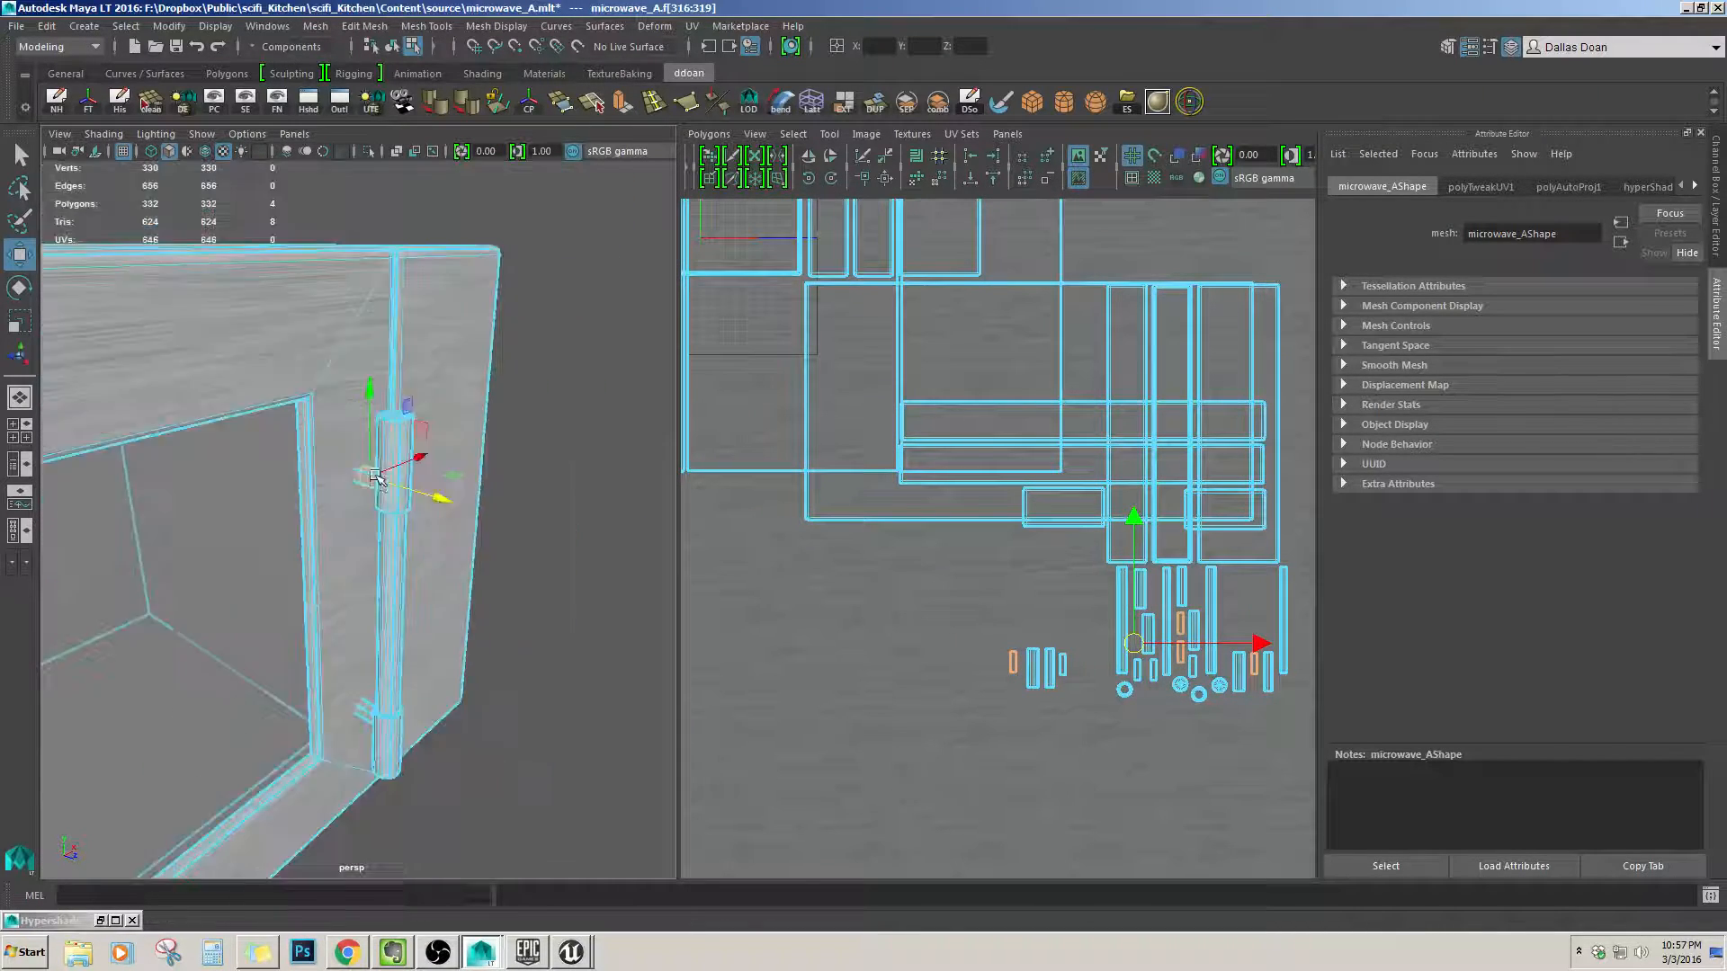
alt+drag(372, 497, 541, 474)
click(486, 494)
scroll(505, 505, up, 5)
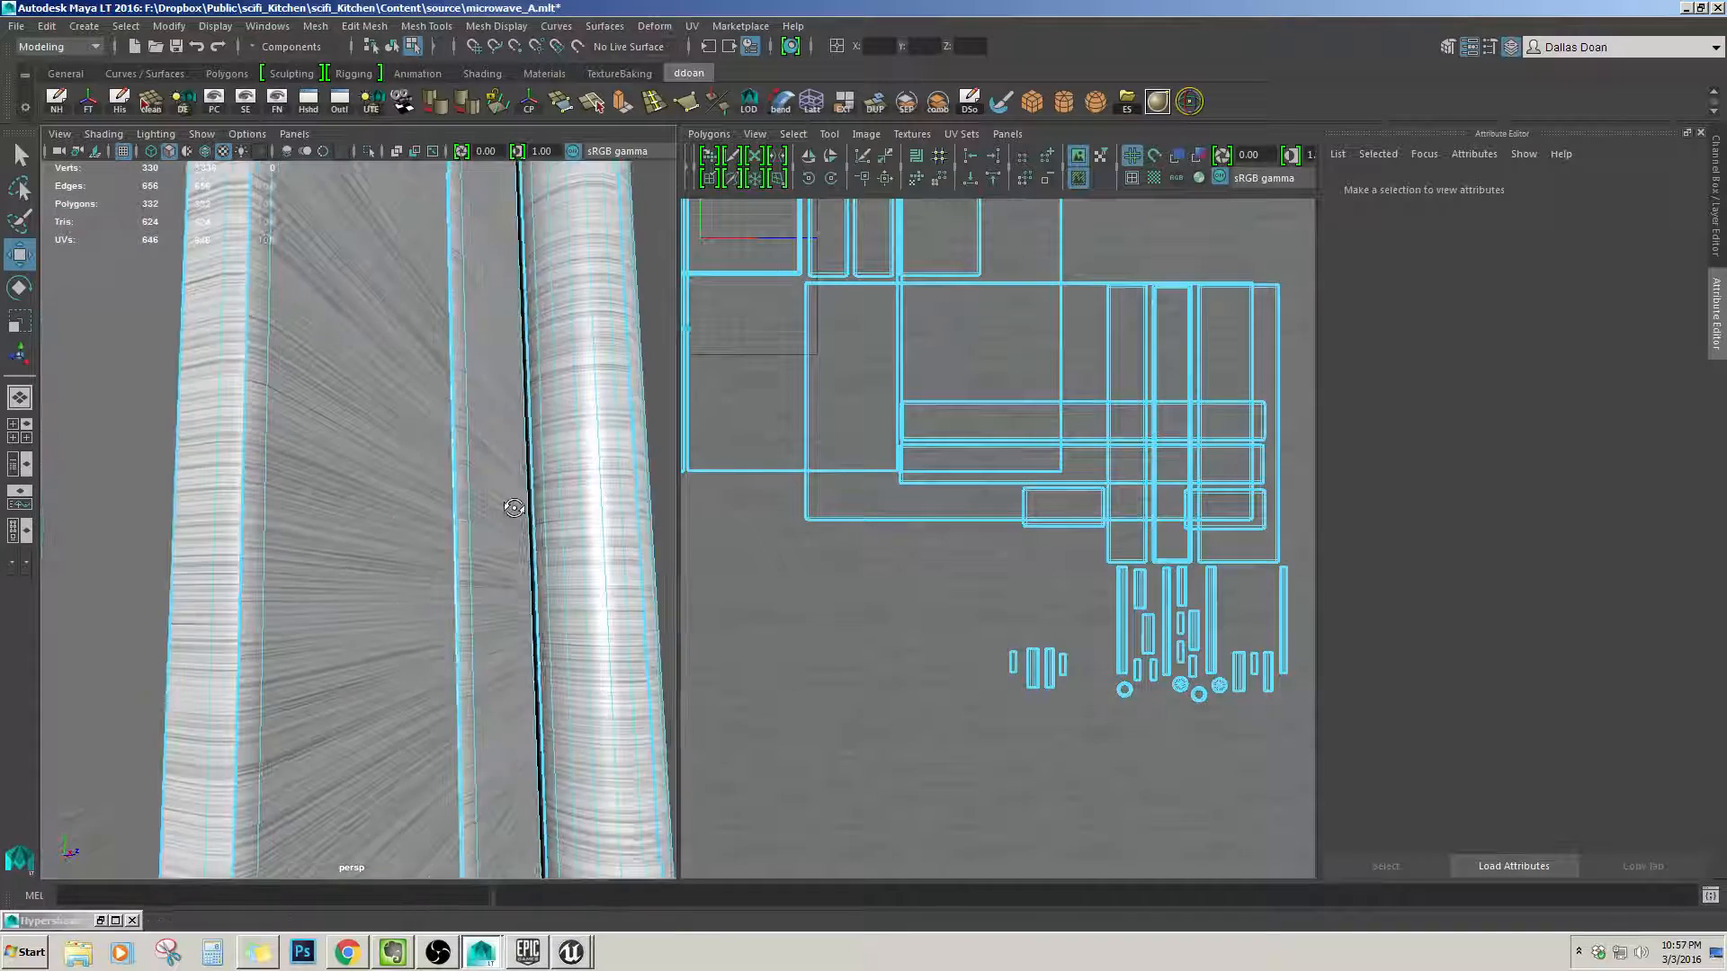
scroll(462, 486, down, 5)
alt+drag(450, 514, 423, 495)
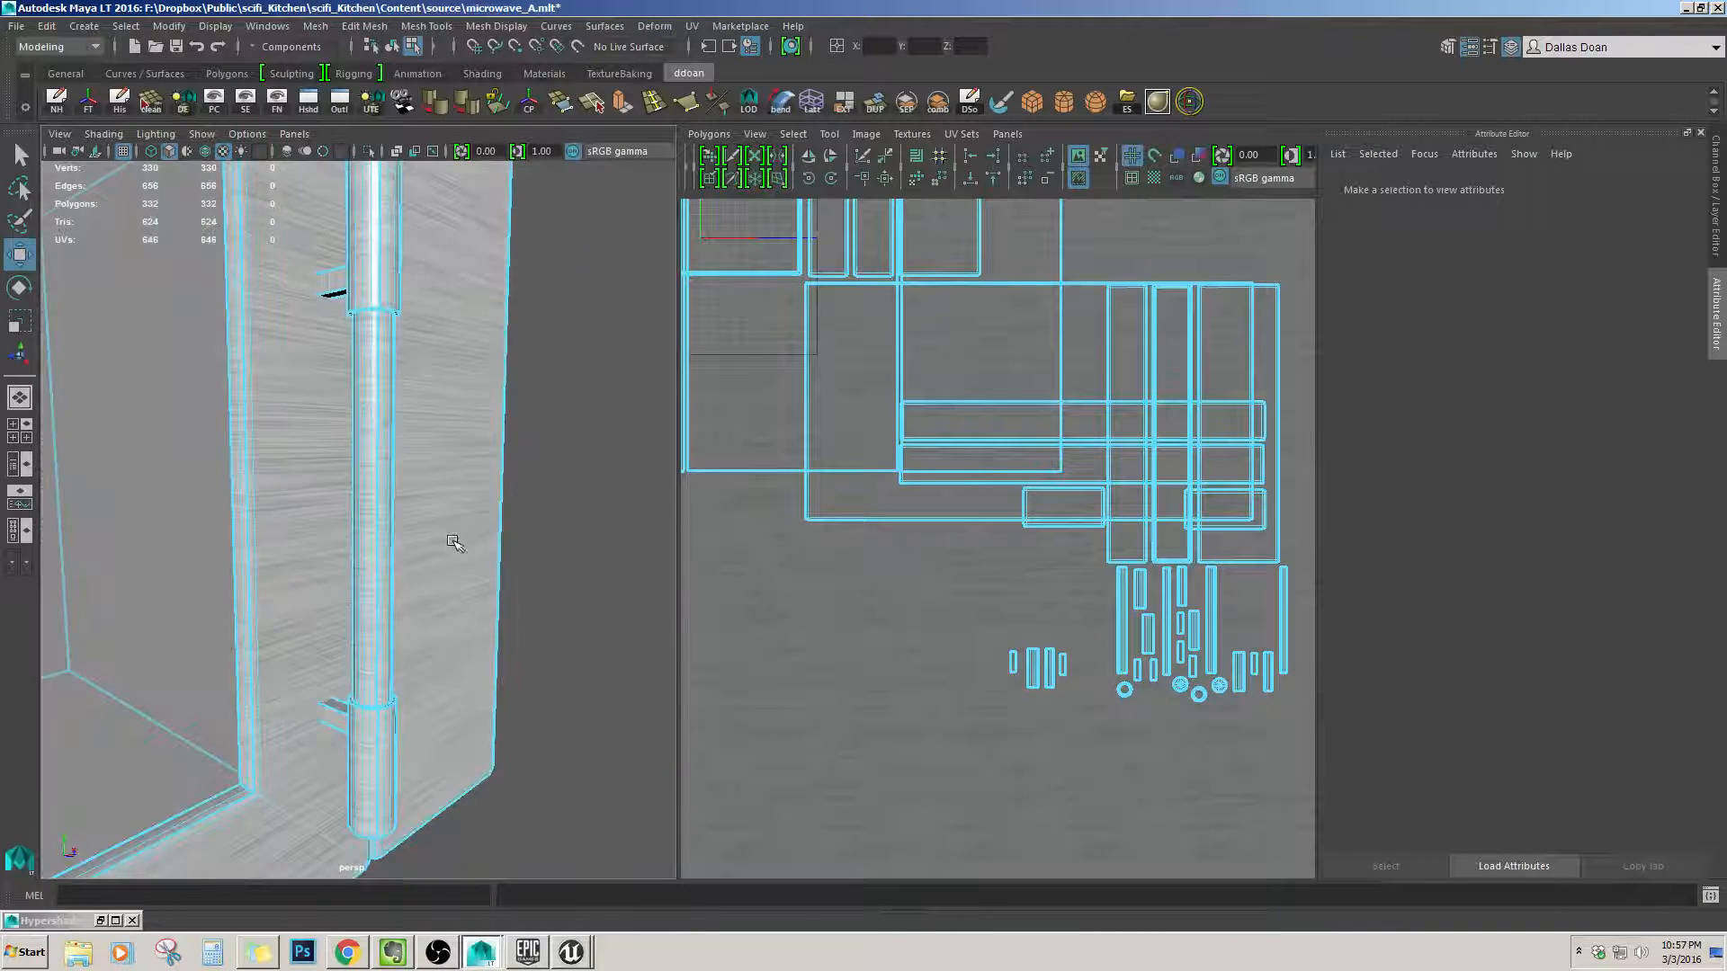
Move and sew the UVs along the handle bar's lengthwise edges to join its separate strips.
scroll(398, 476, up, 4)
click(416, 421)
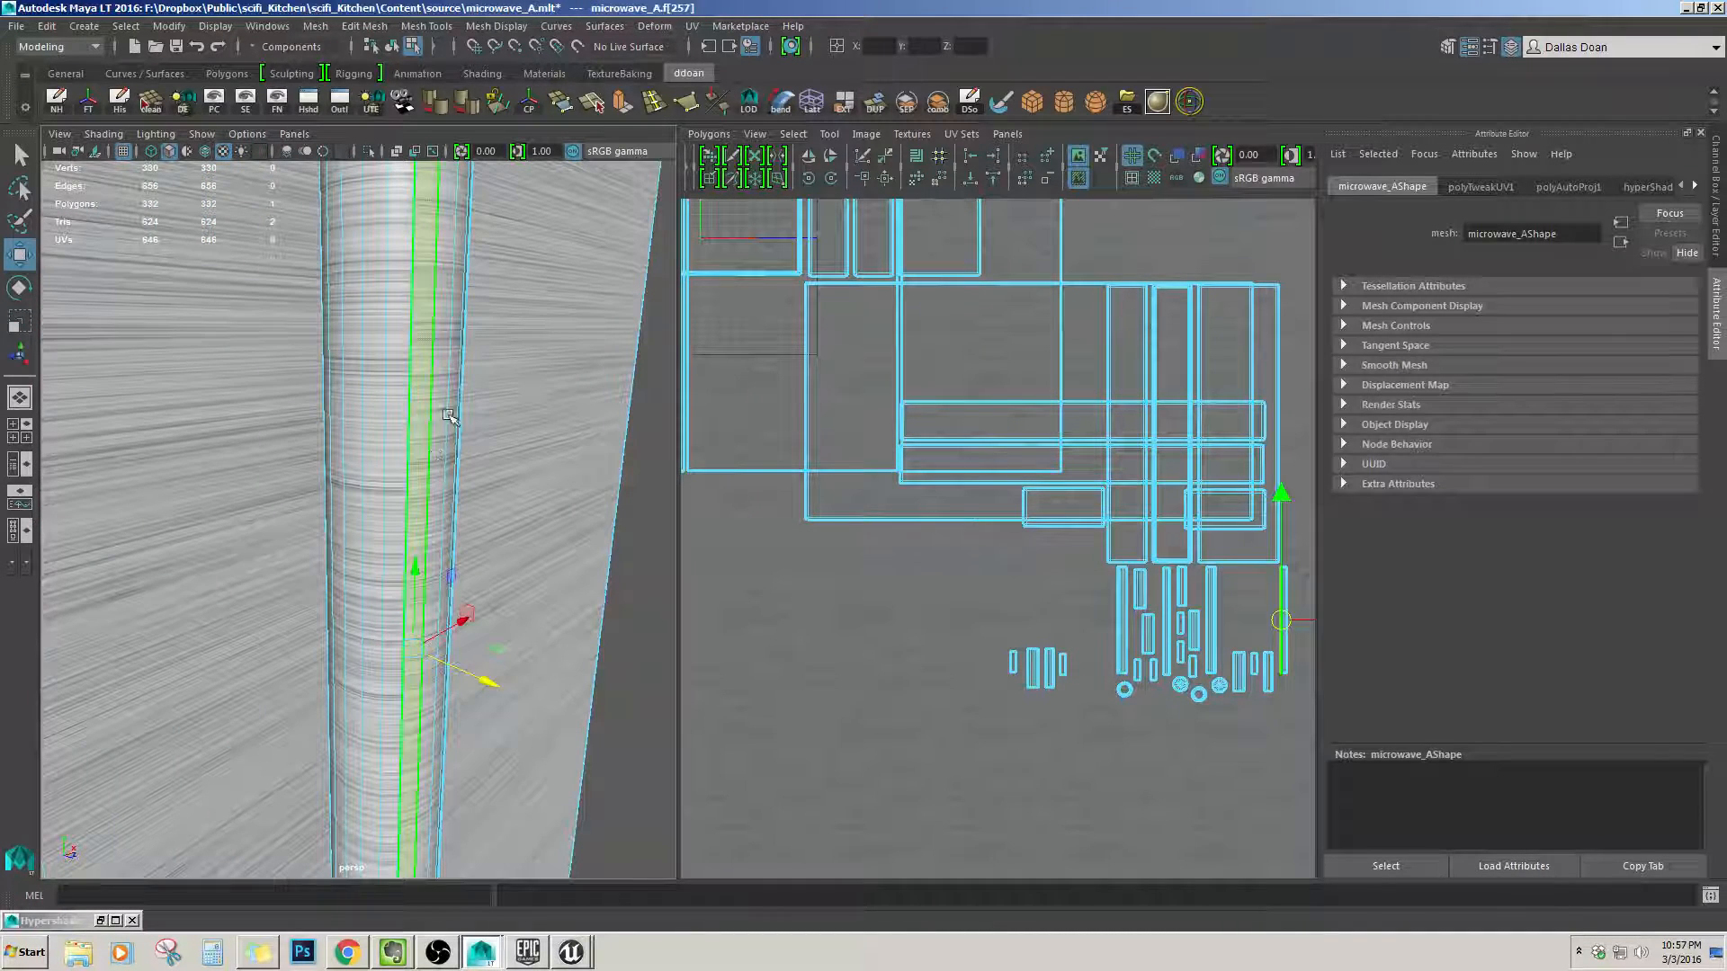
alt+drag(411, 437, 361, 441)
click(256, 360)
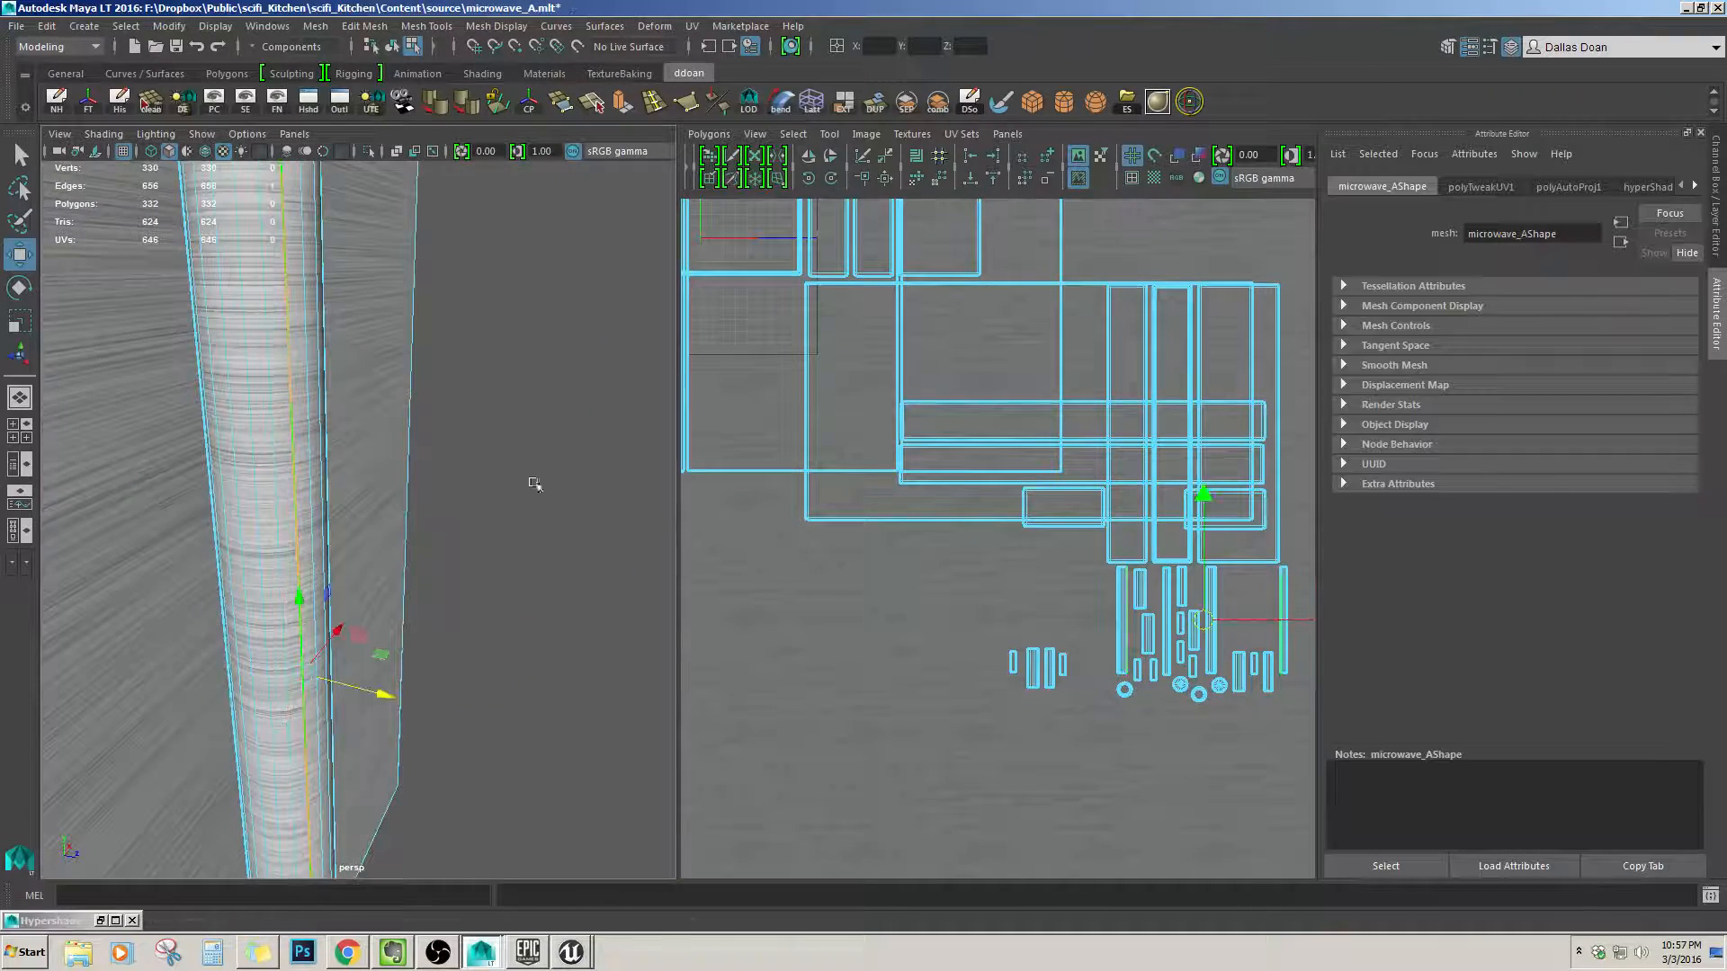
shift+right_drag(1084, 455, 1007, 454)
scroll(364, 471, down, 4)
alt+drag(364, 471, 455, 594)
scroll(273, 456, up, 3)
click(293, 443)
key(g)
click(349, 509)
key(g)
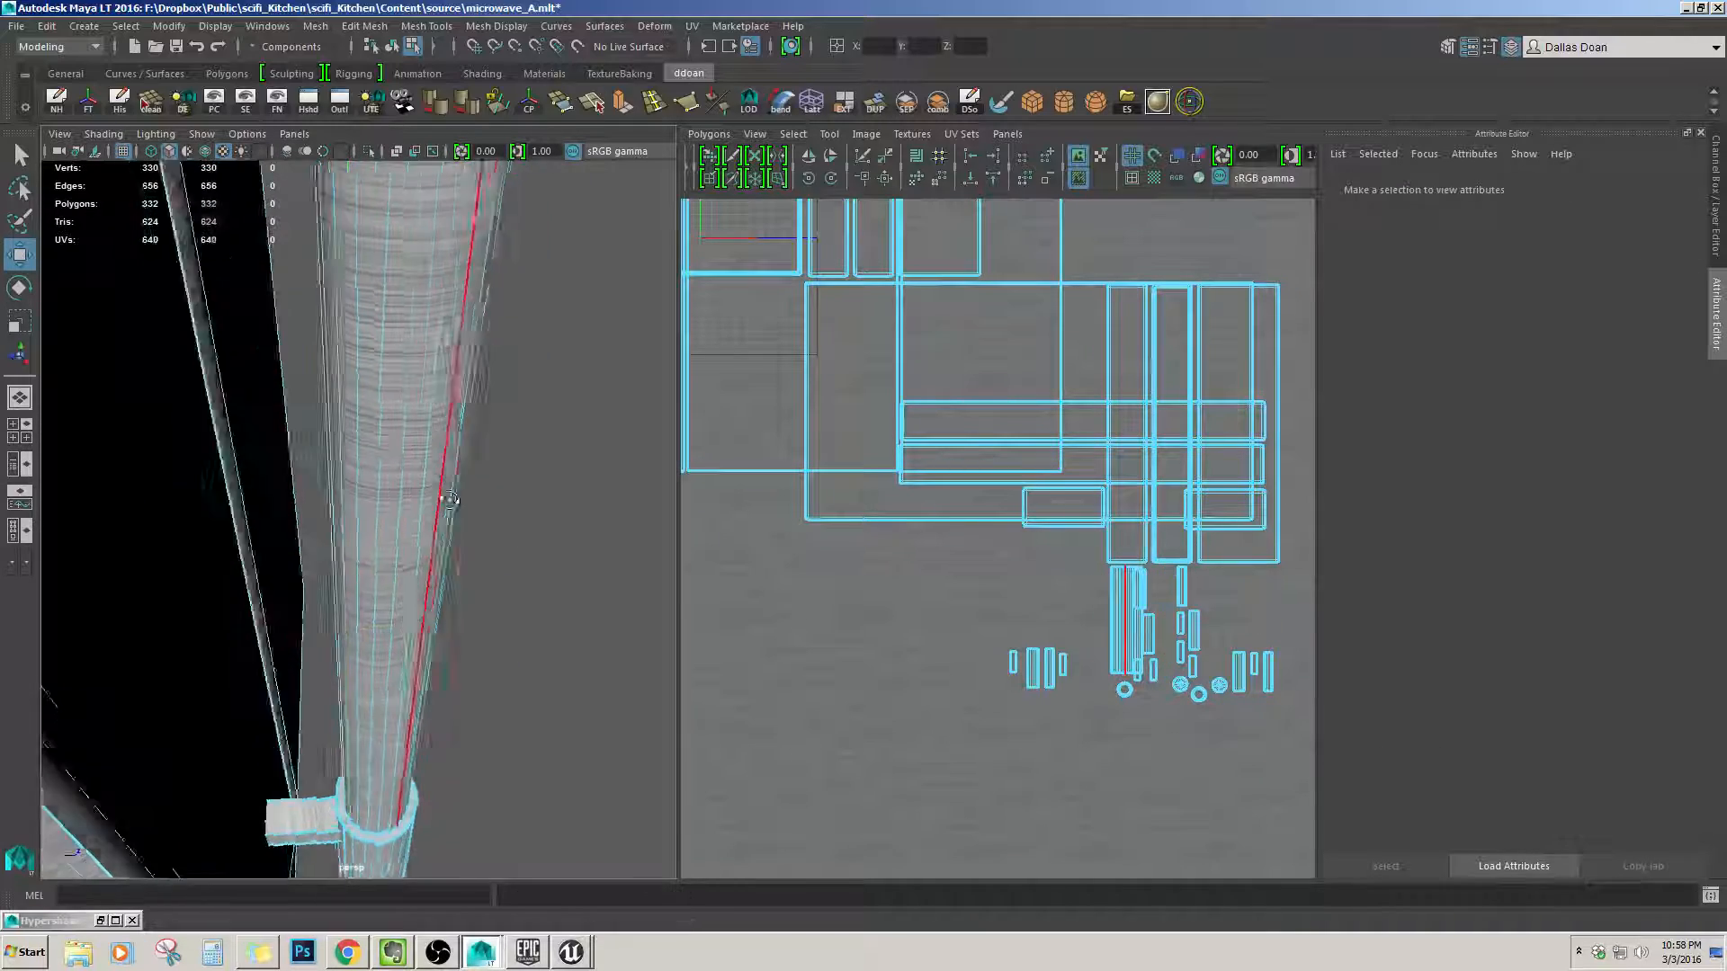
Cut the handle bar's UVs along a lengthwise edge on its rear side.
alt+drag(451, 501, 301, 517)
alt+drag(489, 526, 444, 613)
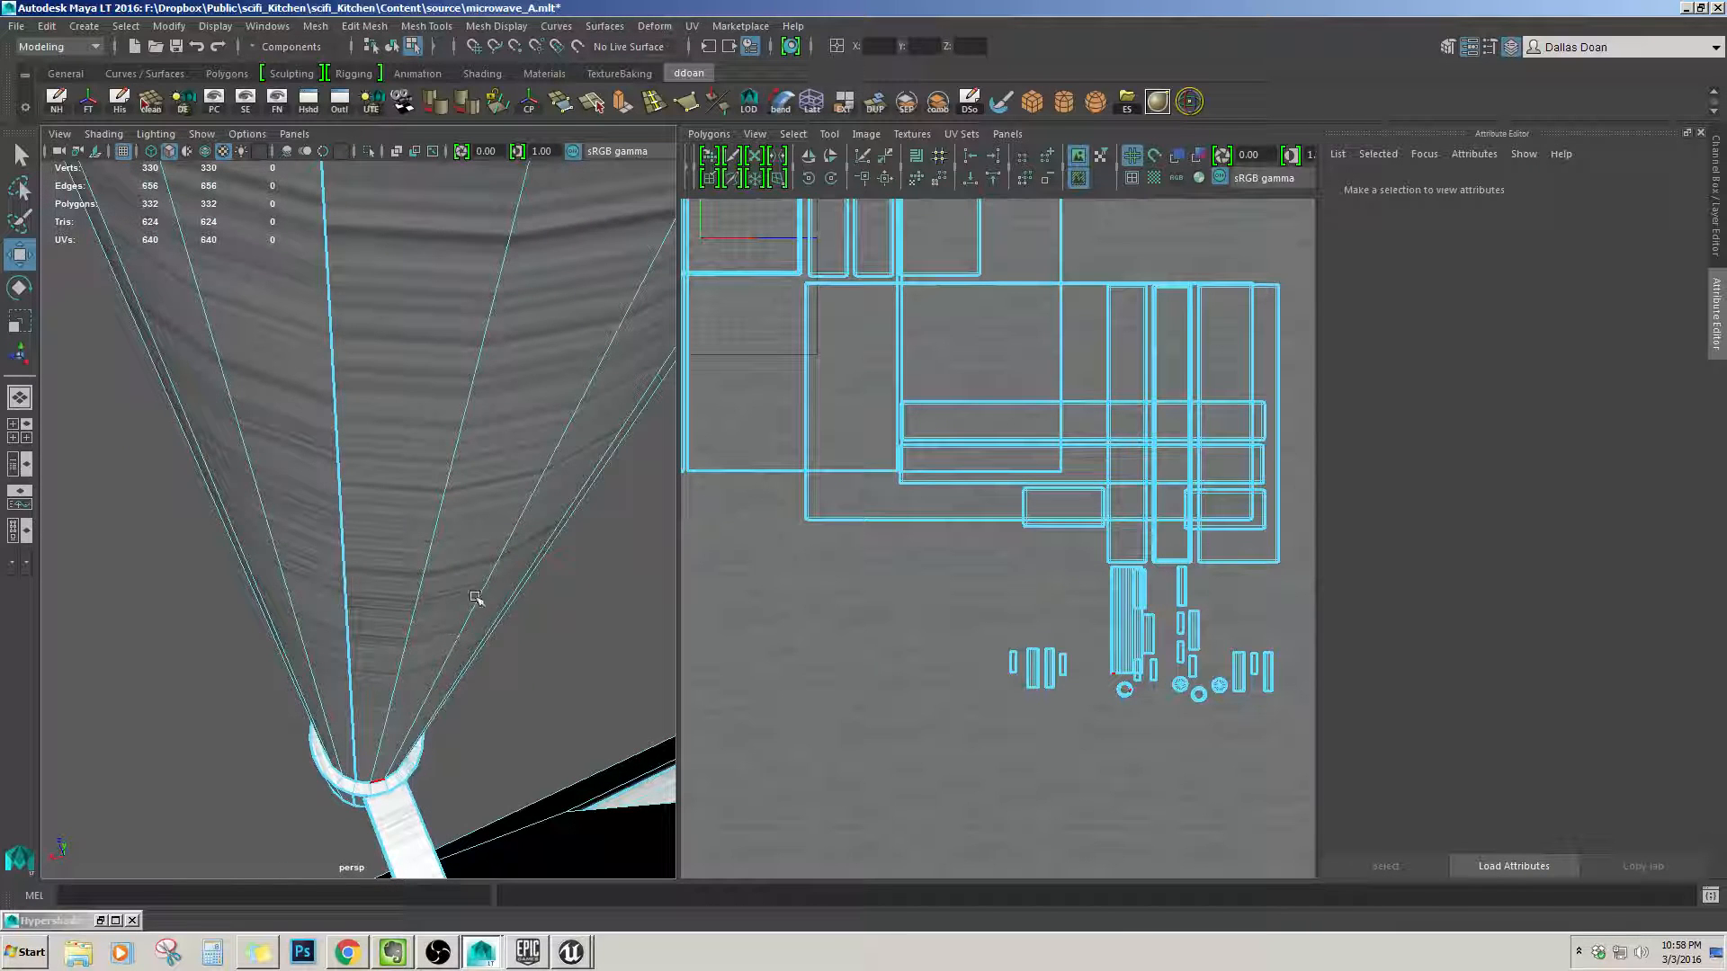
alt+drag(511, 548, 540, 531)
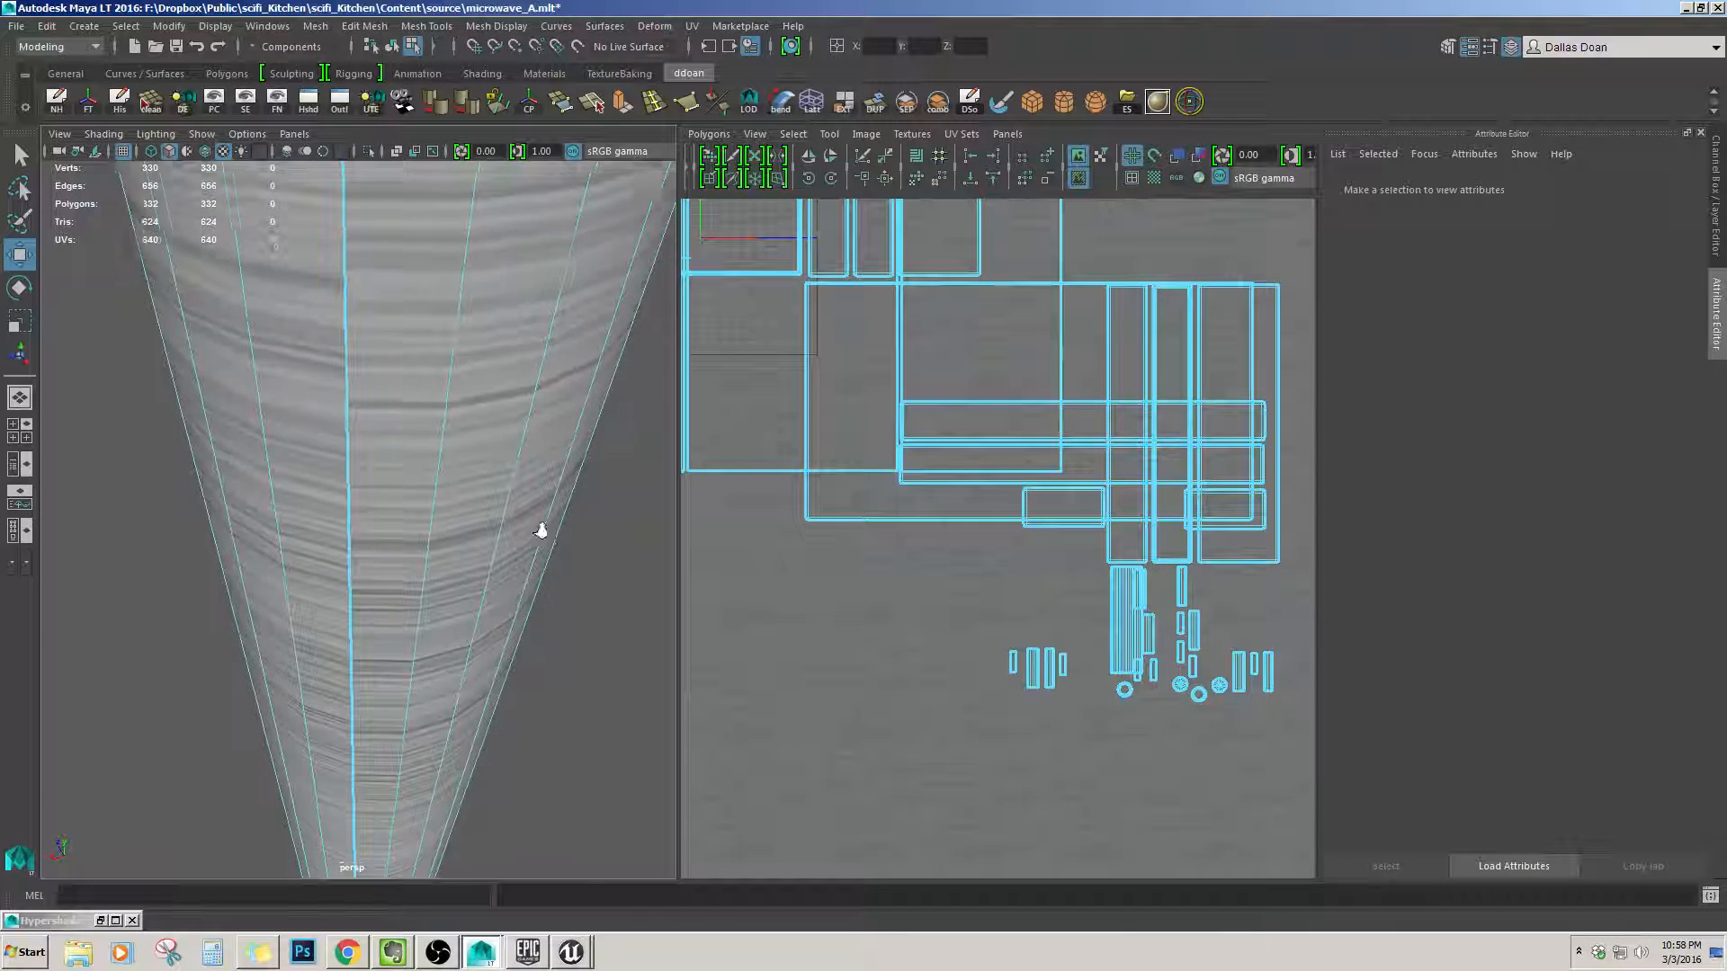
click(486, 472)
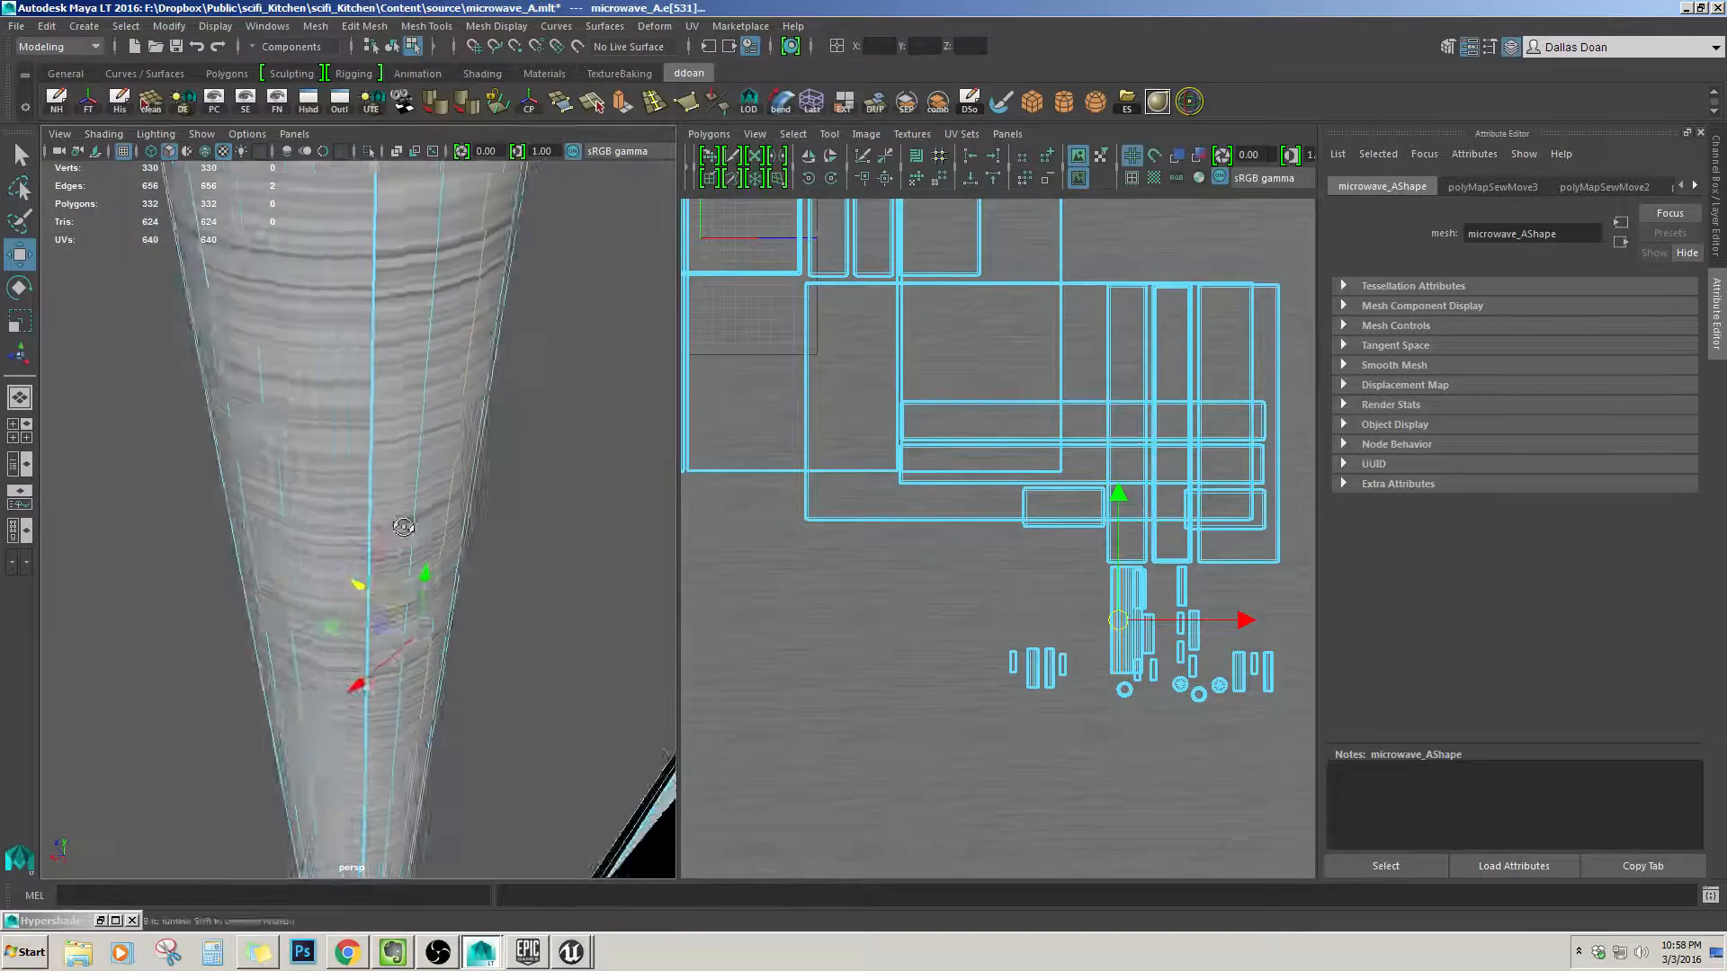
alt+drag(403, 526, 587, 586)
drag(480, 702, 407, 614)
alt+drag(387, 556, 313, 563)
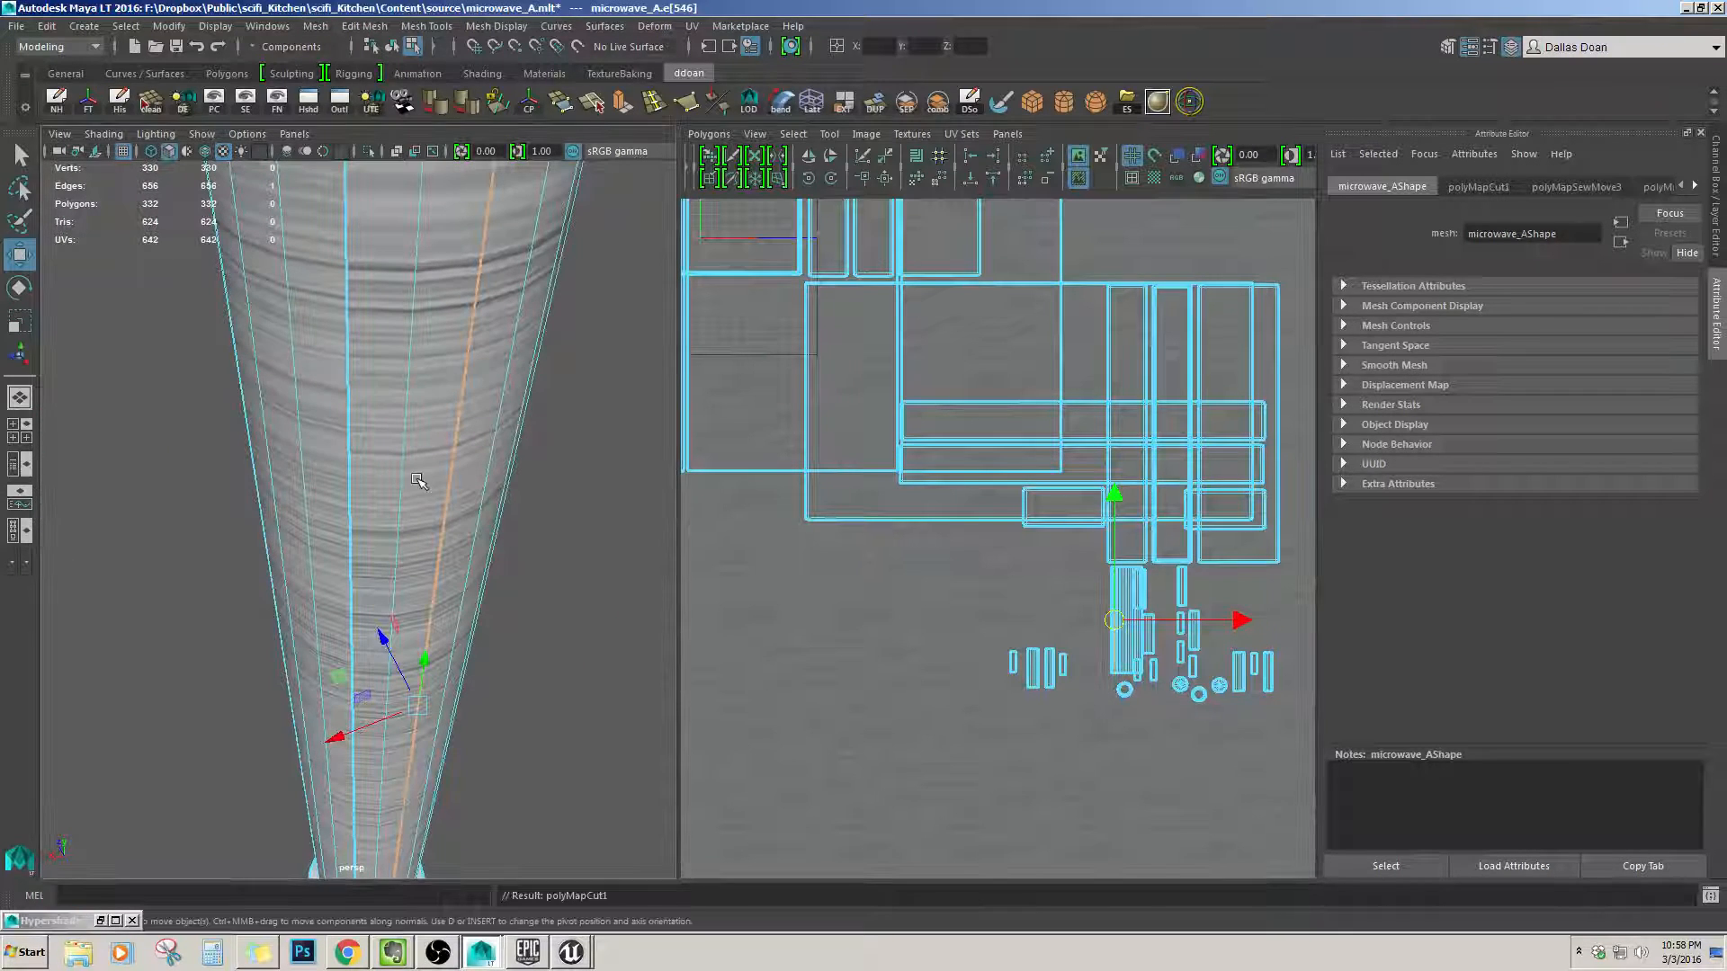
Move and sew the UVs along the other open lengthwise seam of the handle bar.
click(345, 435)
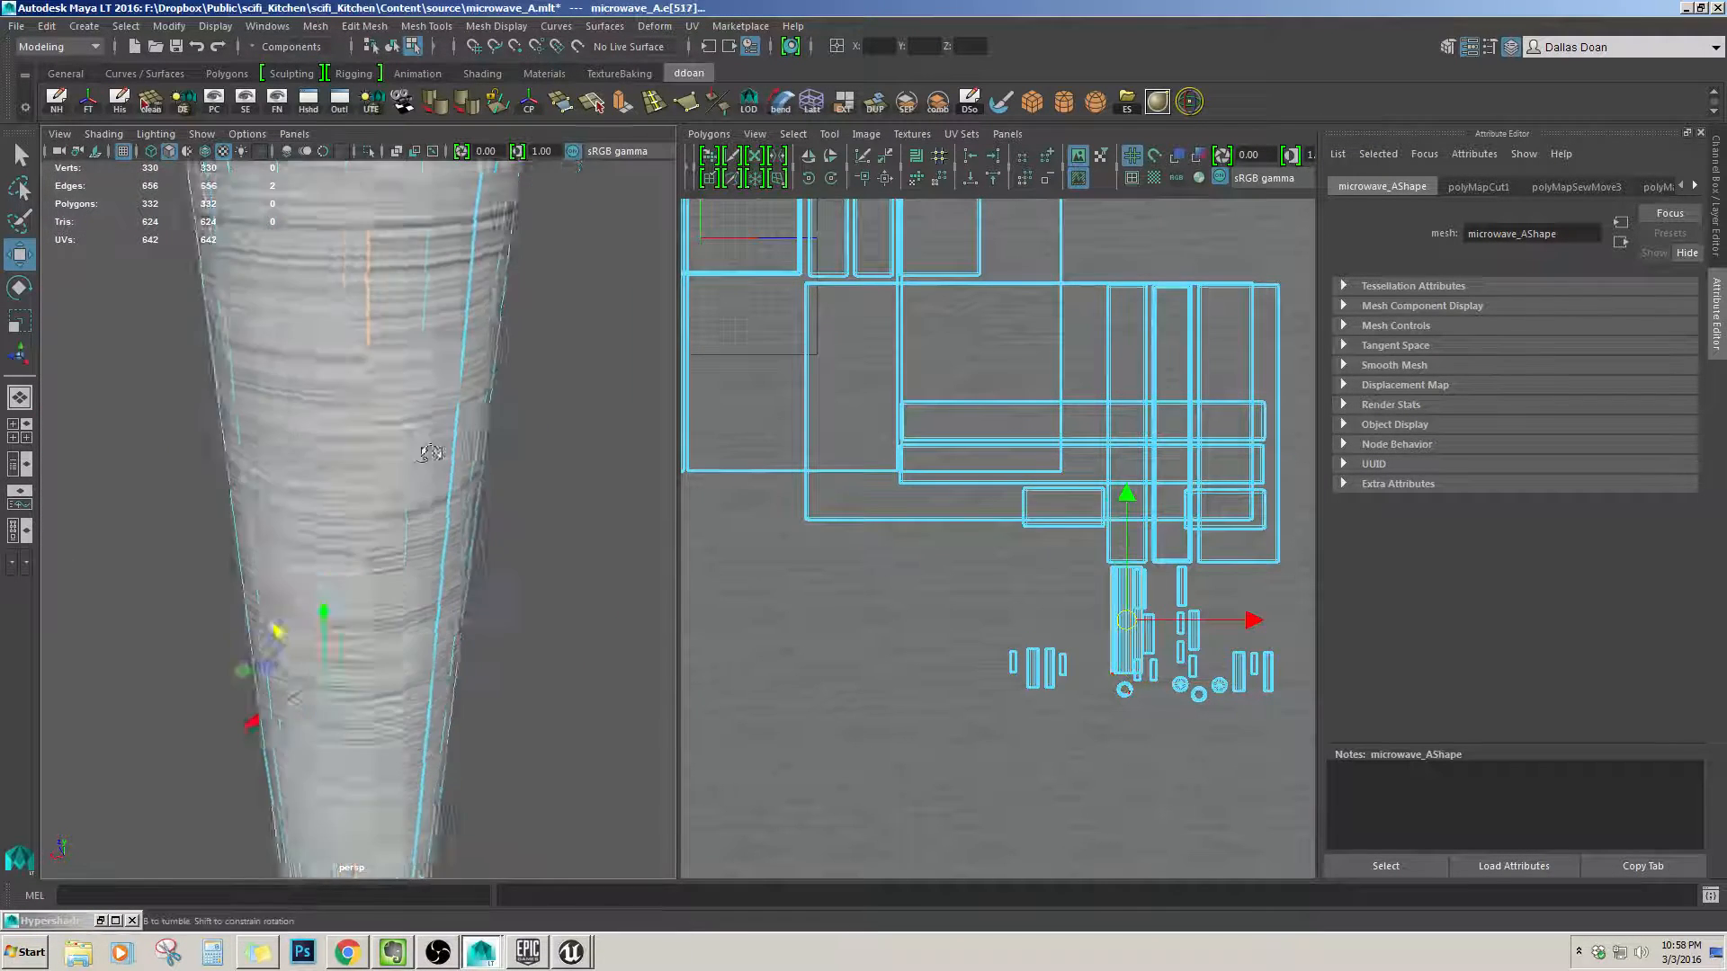
alt+drag(430, 453, 636, 470)
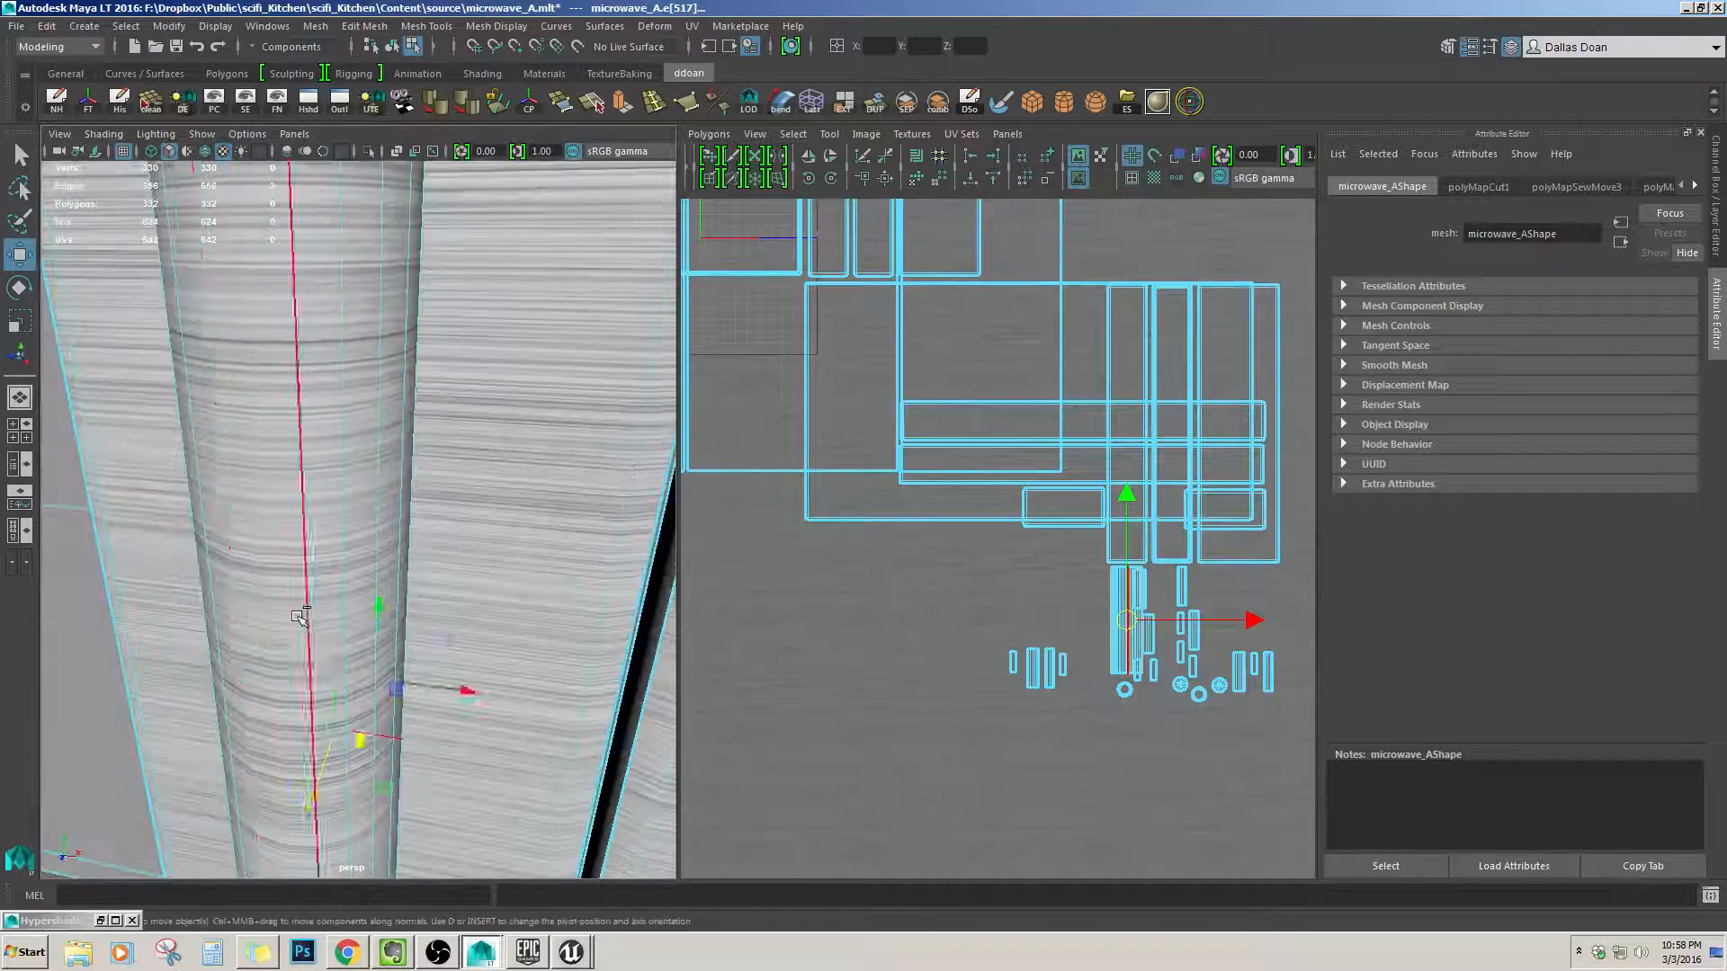
alt+drag(298, 618, 243, 639)
shift+right_drag(975, 482, 971, 435)
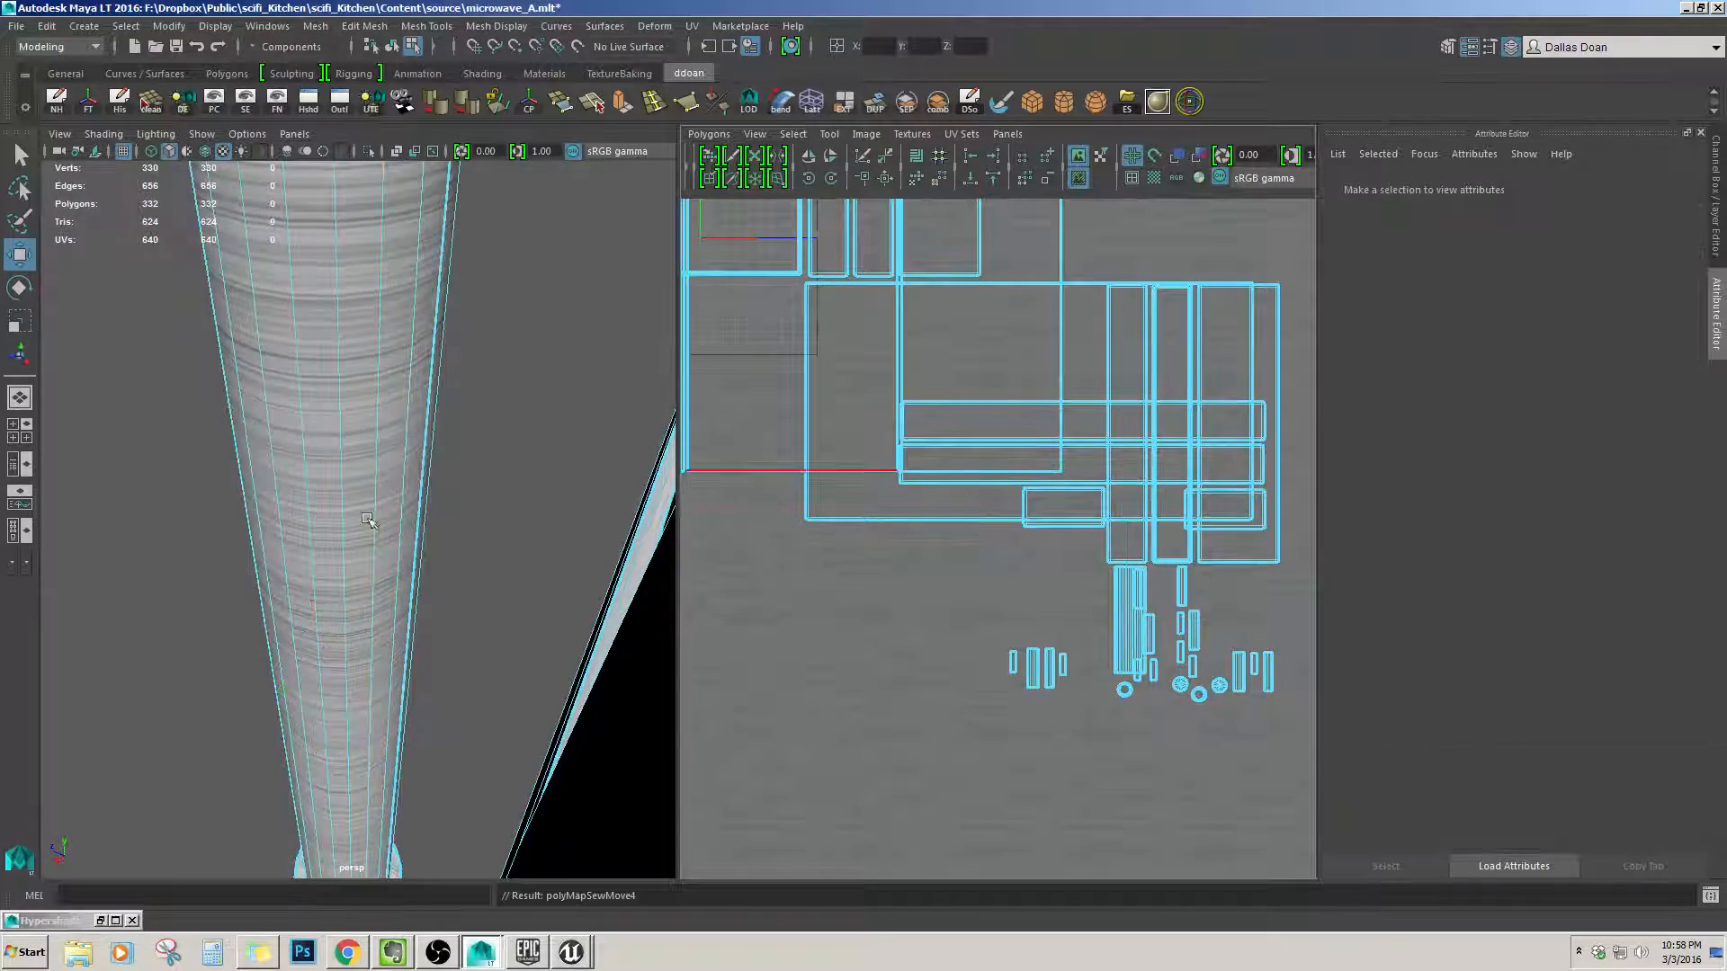
Move and sew the UVs along two lengthwise edges of the door handle's upper sleeve.
alt+drag(367, 519, 455, 571)
alt+right_drag(455, 571, 435, 521)
alt+middle_drag(434, 521, 423, 729)
alt+drag(360, 378, 358, 576)
click(361, 410)
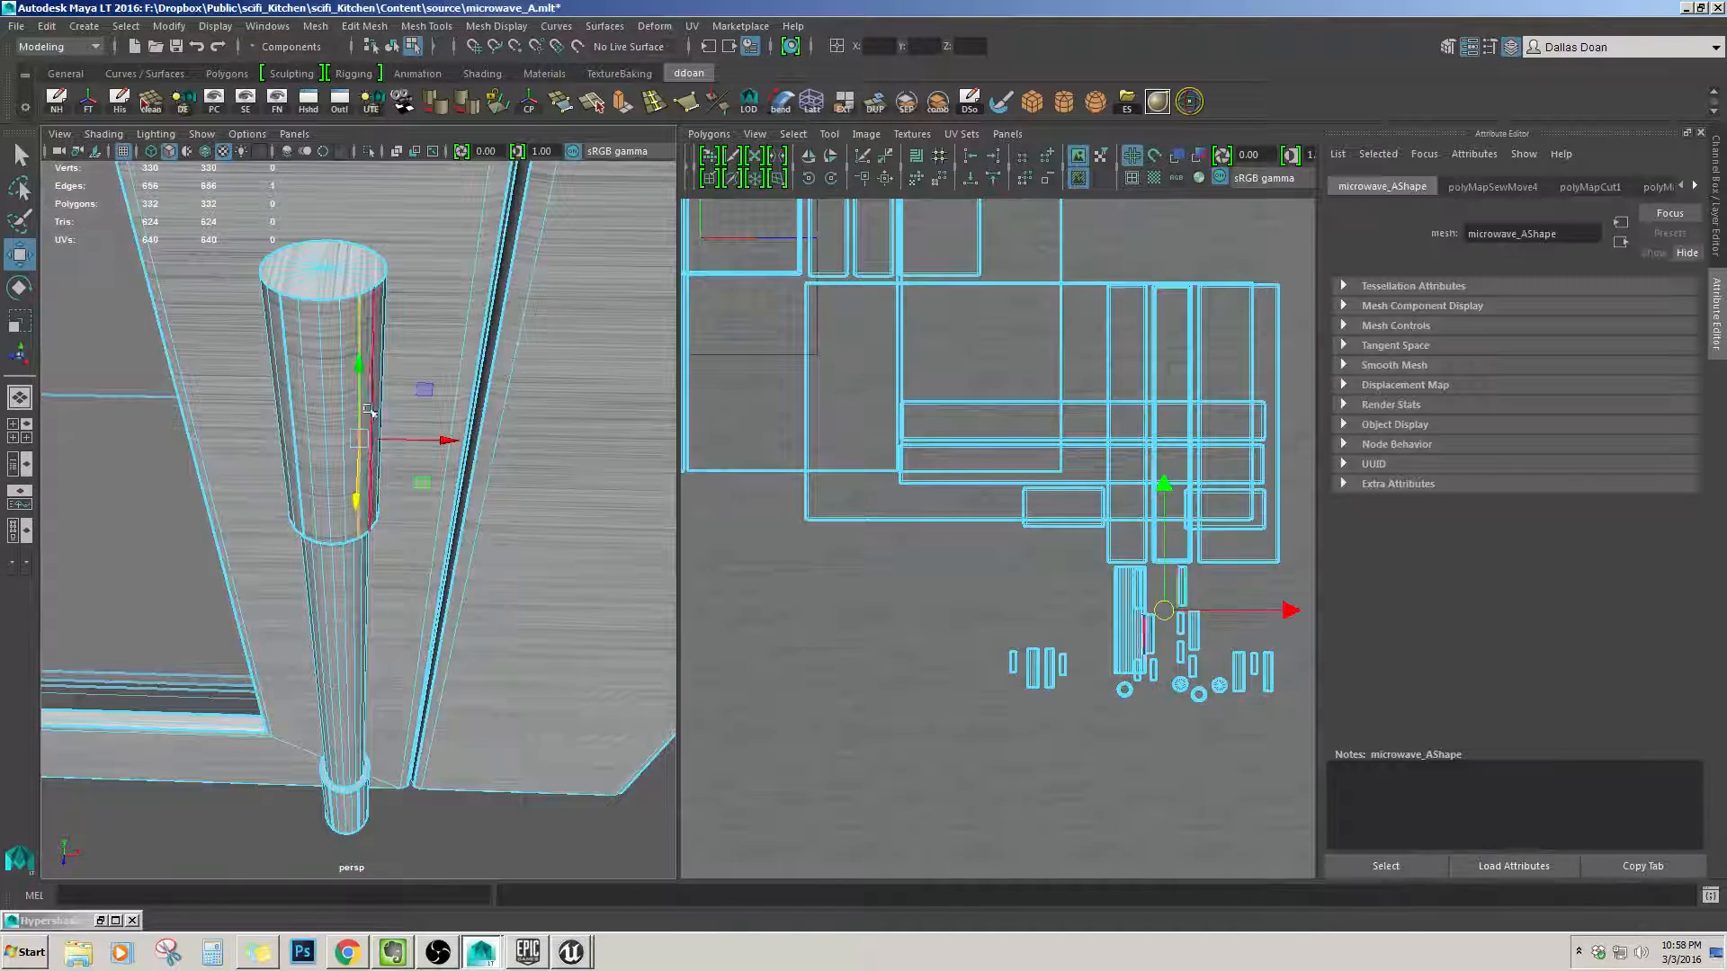
shift+click(301, 397)
alt+drag(311, 400, 360, 405)
shift+right_drag(902, 353, 900, 310)
Cut the upper sleeve's UVs along a lengthwise edge on its rear side, by the bracket.
alt+drag(328, 396, 392, 454)
alt+right_drag(392, 455, 363, 462)
click(328, 454)
alt+drag(329, 453, 481, 462)
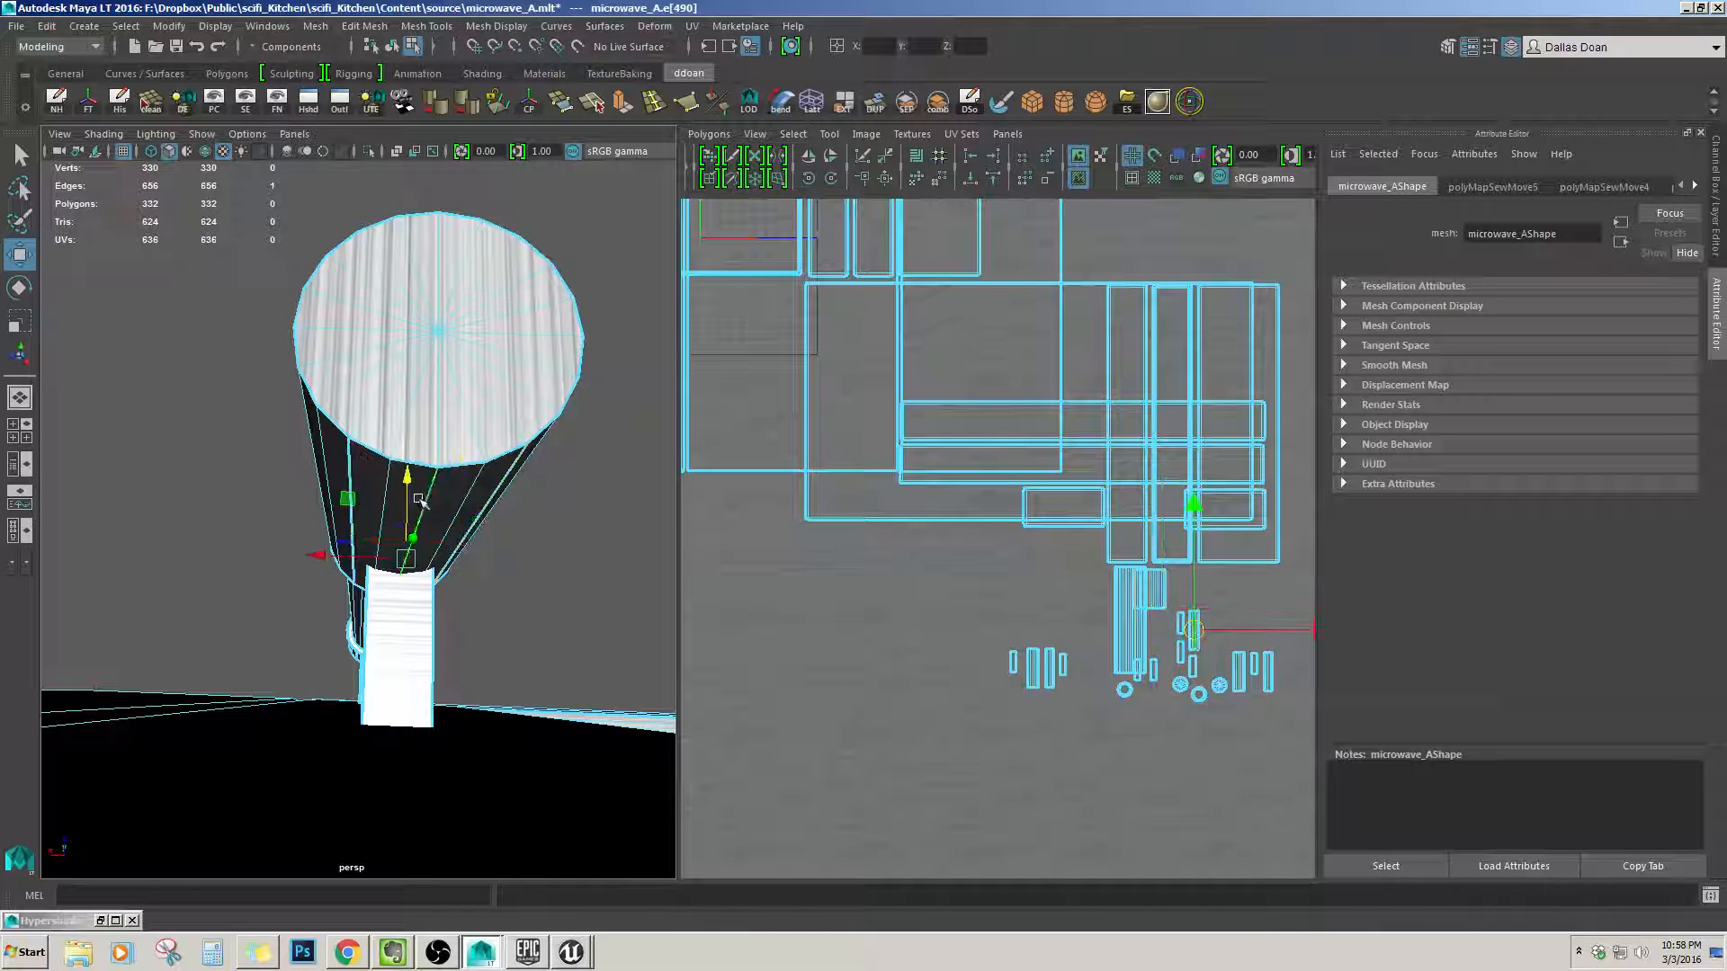
shift+right_drag(731, 425, 697, 421)
Move and sew the UVs along the upper sleeve's remaining open seams on either side of the rear cut, and clear the selection.
click(346, 466)
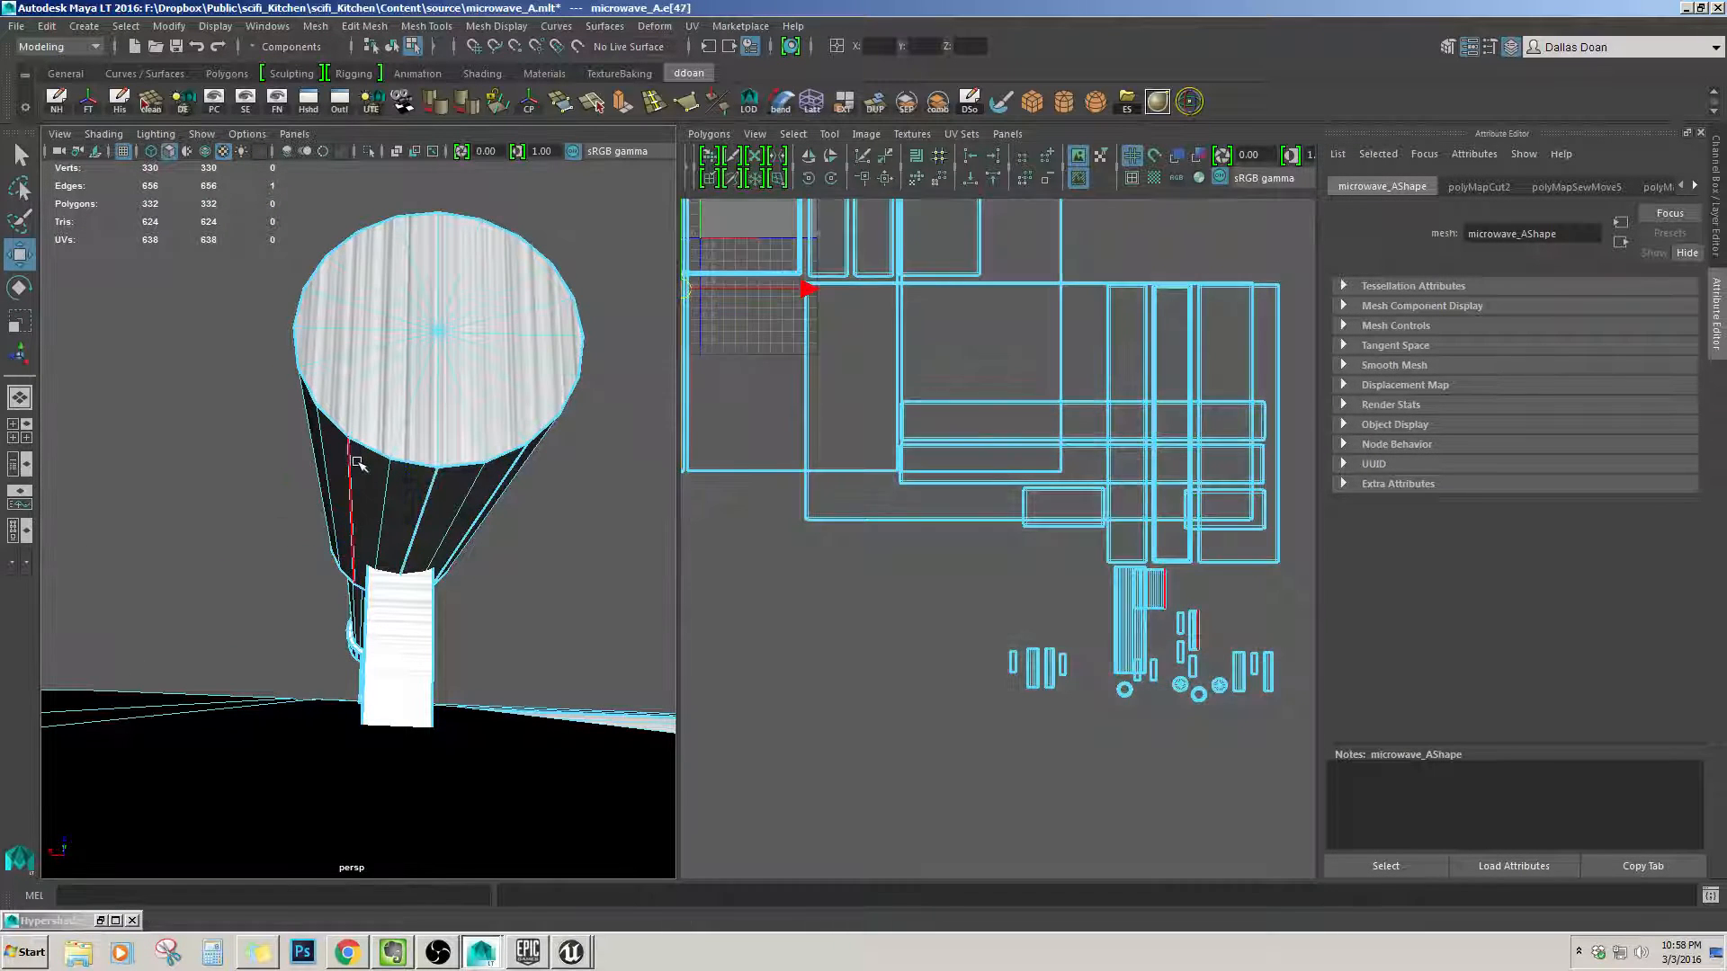
click(353, 466)
alt+drag(354, 466, 448, 501)
shift+click(452, 515)
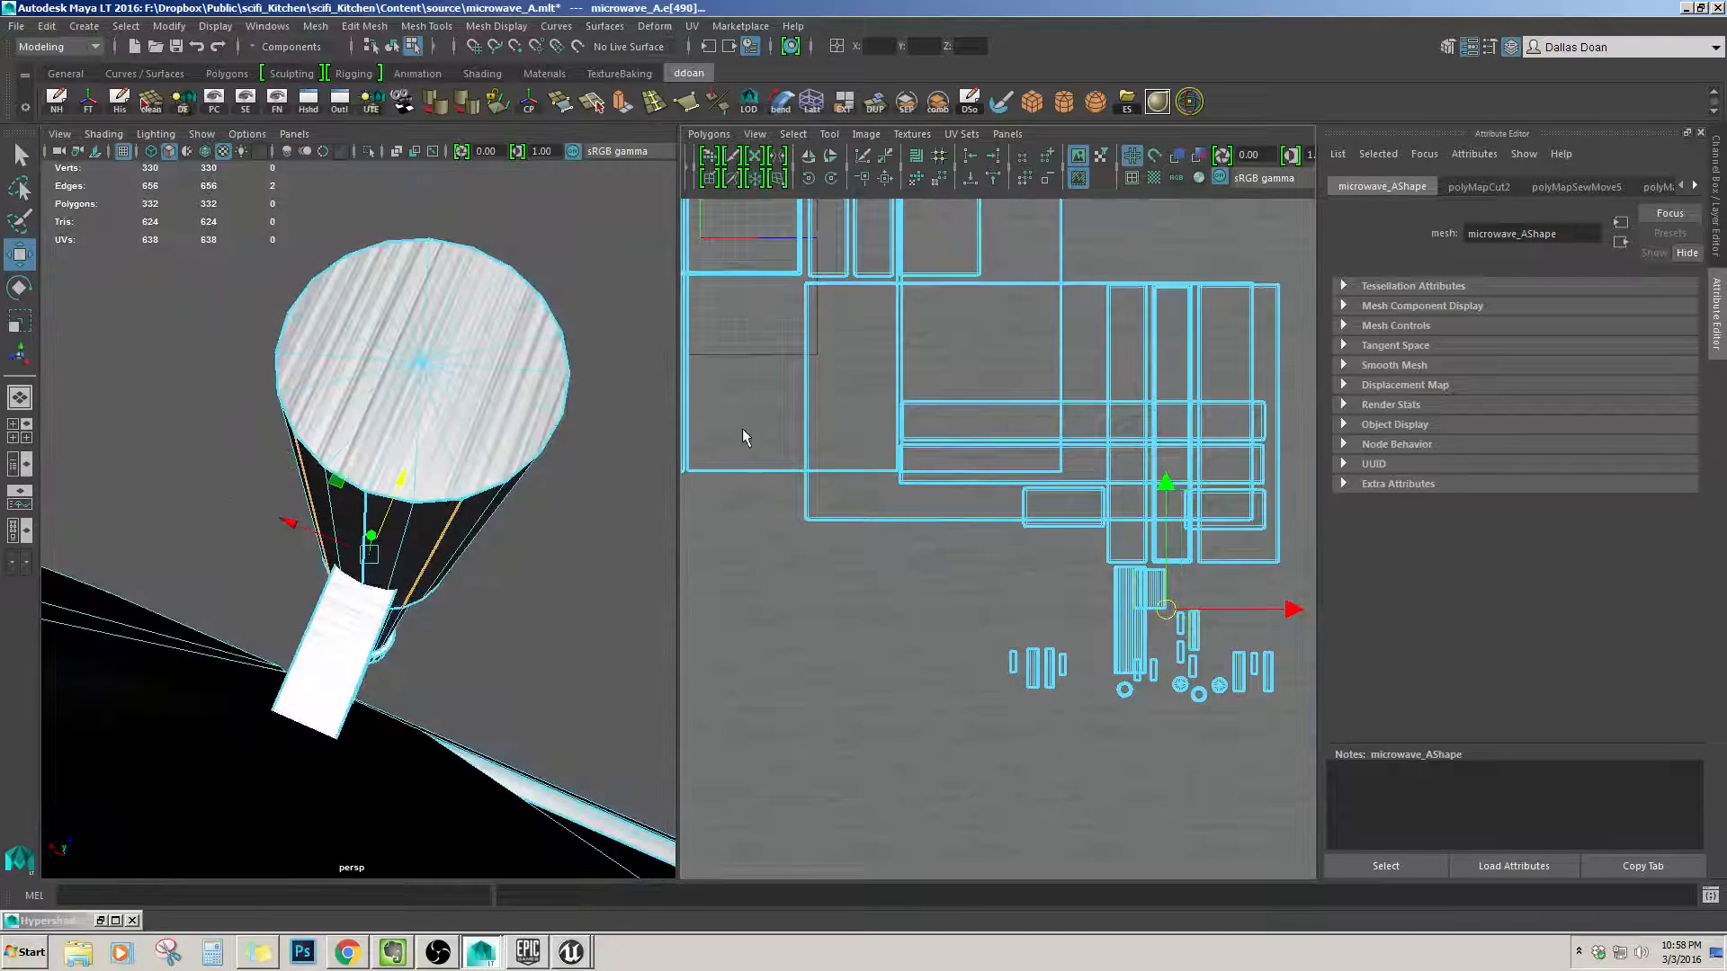
shift+right_drag(744, 435, 779, 438)
click(602, 443)
Cut the handle's lower sleeve UVs along a lengthwise edge, and move and sew its open seams near the bracket.
alt+drag(600, 442, 248, 439)
alt+middle_drag(247, 439, 221, 162)
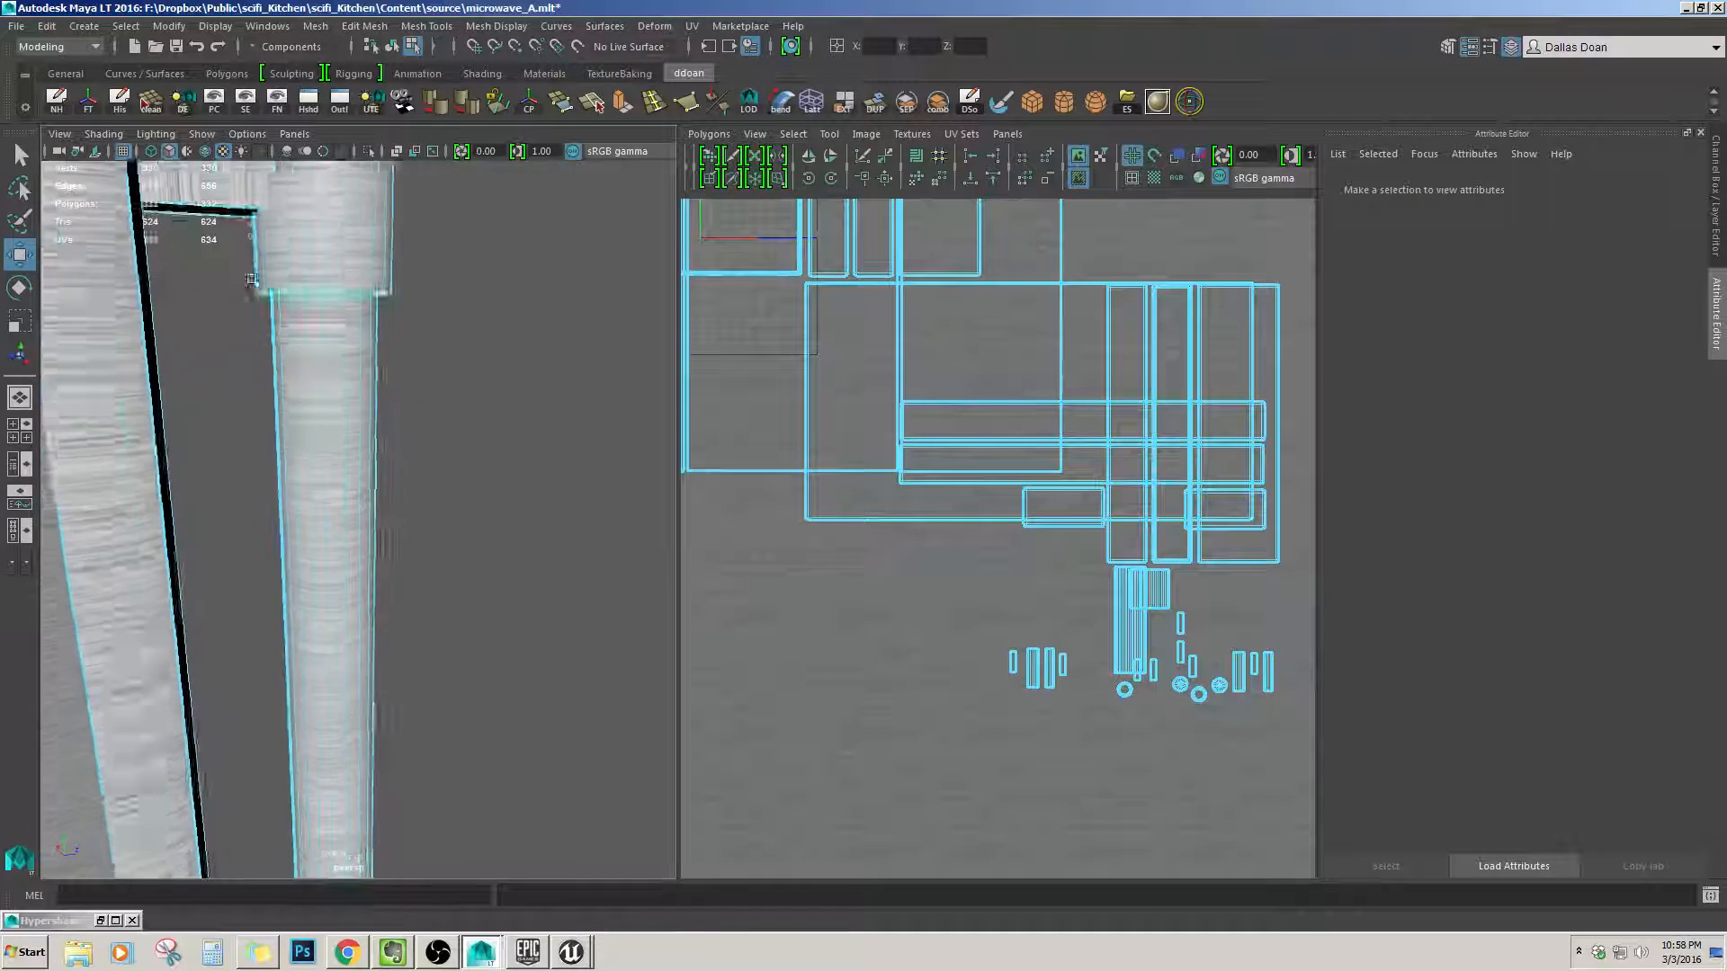
alt+drag(270, 377, 360, 486)
alt+middle_drag(400, 504, 389, 317)
scroll(351, 503, up, 3)
alt+middle_drag(335, 526, 359, 447)
alt+drag(359, 448, 541, 402)
click(290, 474)
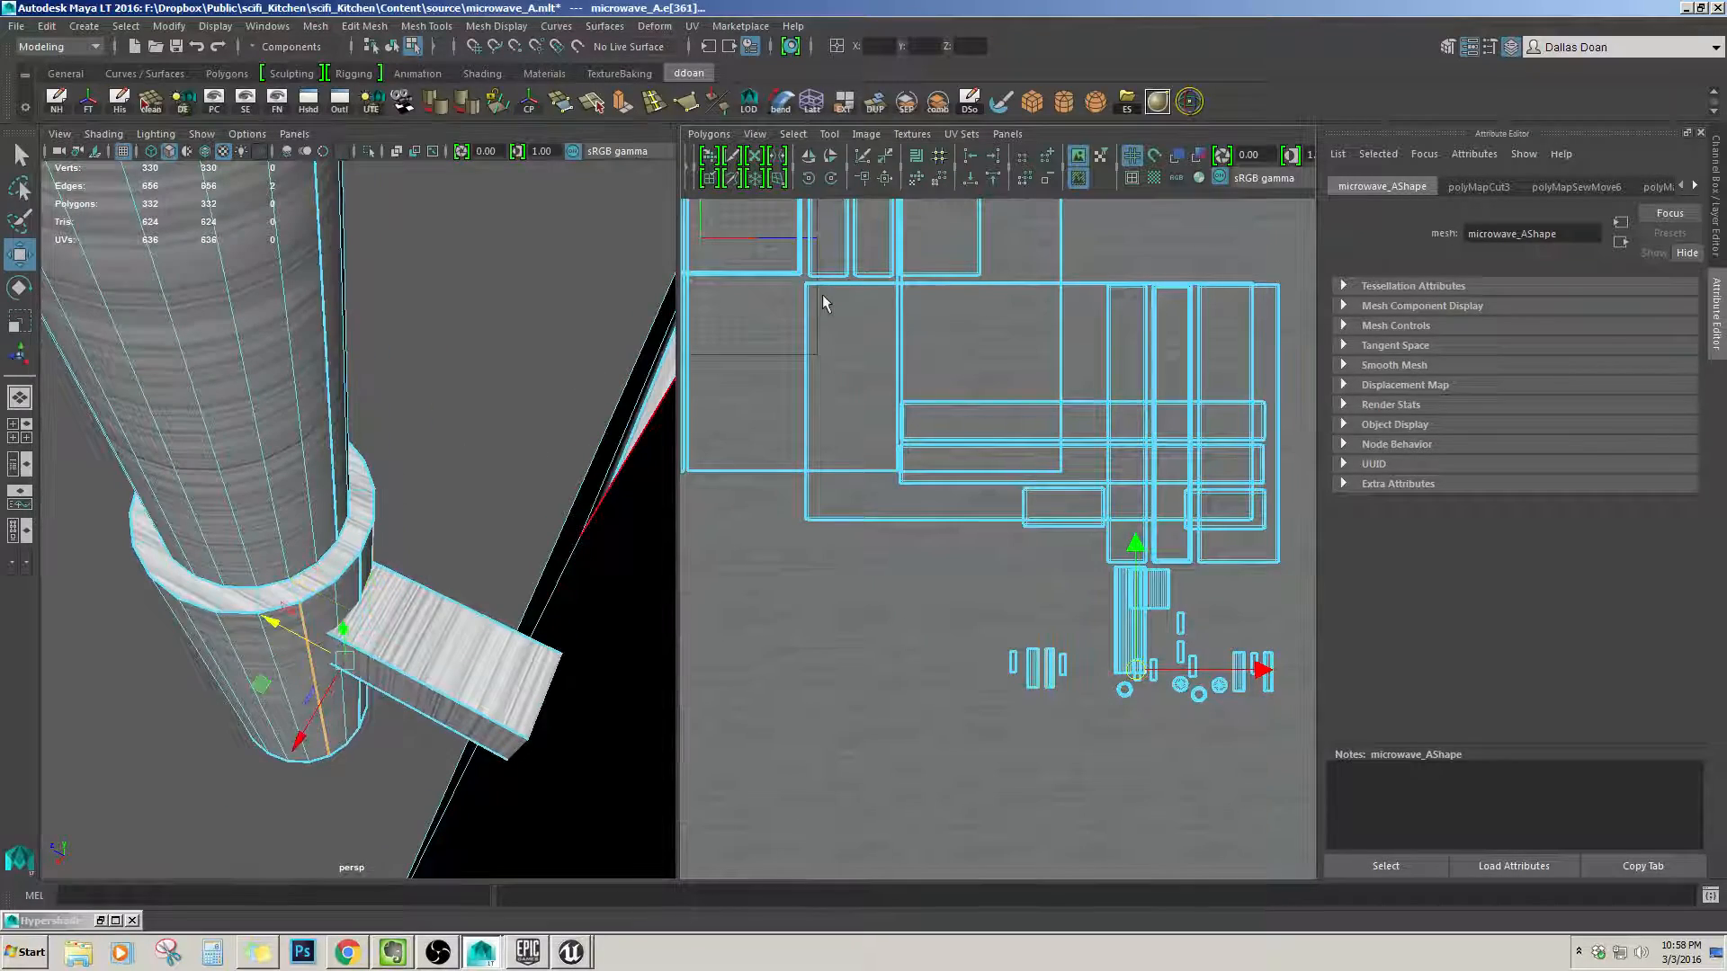
shift+right_drag(825, 300, 823, 270)
Move and sew the UVs along the lower sleeve's open lengthwise seams on the side facing away from the bracket.
alt+drag(530, 414, 393, 383)
click(382, 607)
alt+right_drag(393, 384, 154, 321)
alt+drag(154, 321, 311, 513)
shift+click(384, 525)
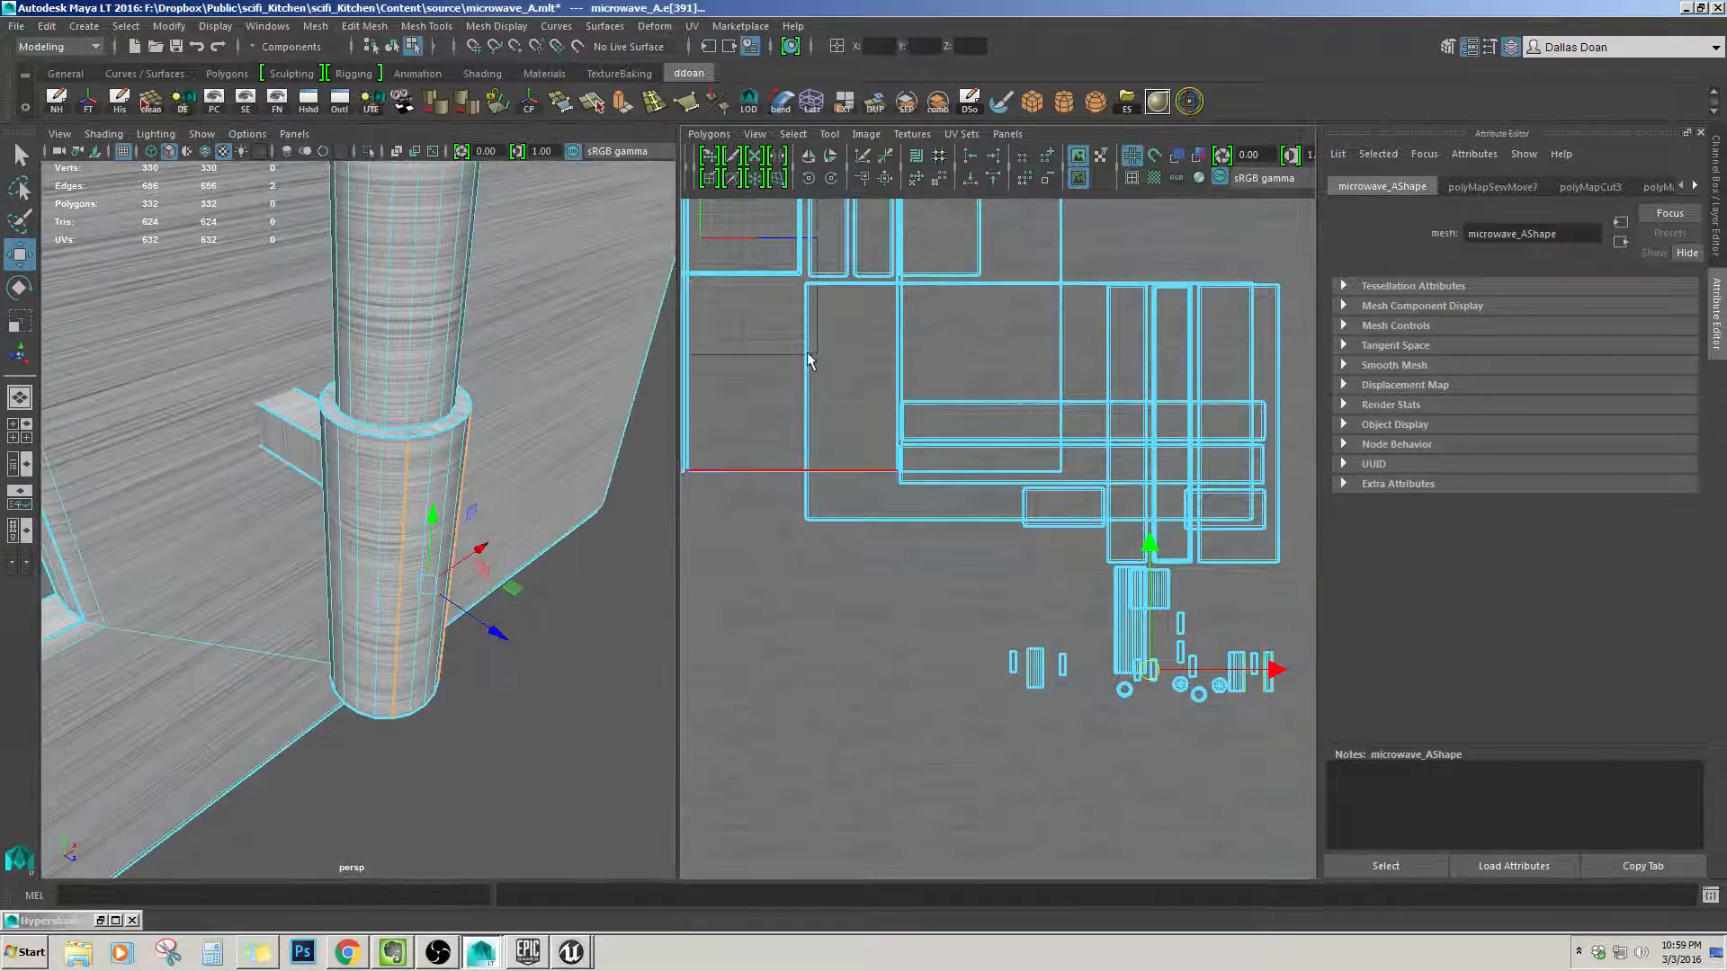
shift+right_drag(810, 358, 772, 360)
Return the microwave to object mode, show its channel attributes, delete its construction history and deselect it.
alt+drag(463, 412, 350, 452)
scroll(486, 501, down, 5)
scroll(486, 501, up, 5)
alt+drag(485, 500, 430, 553)
right_drag(423, 421, 477, 378)
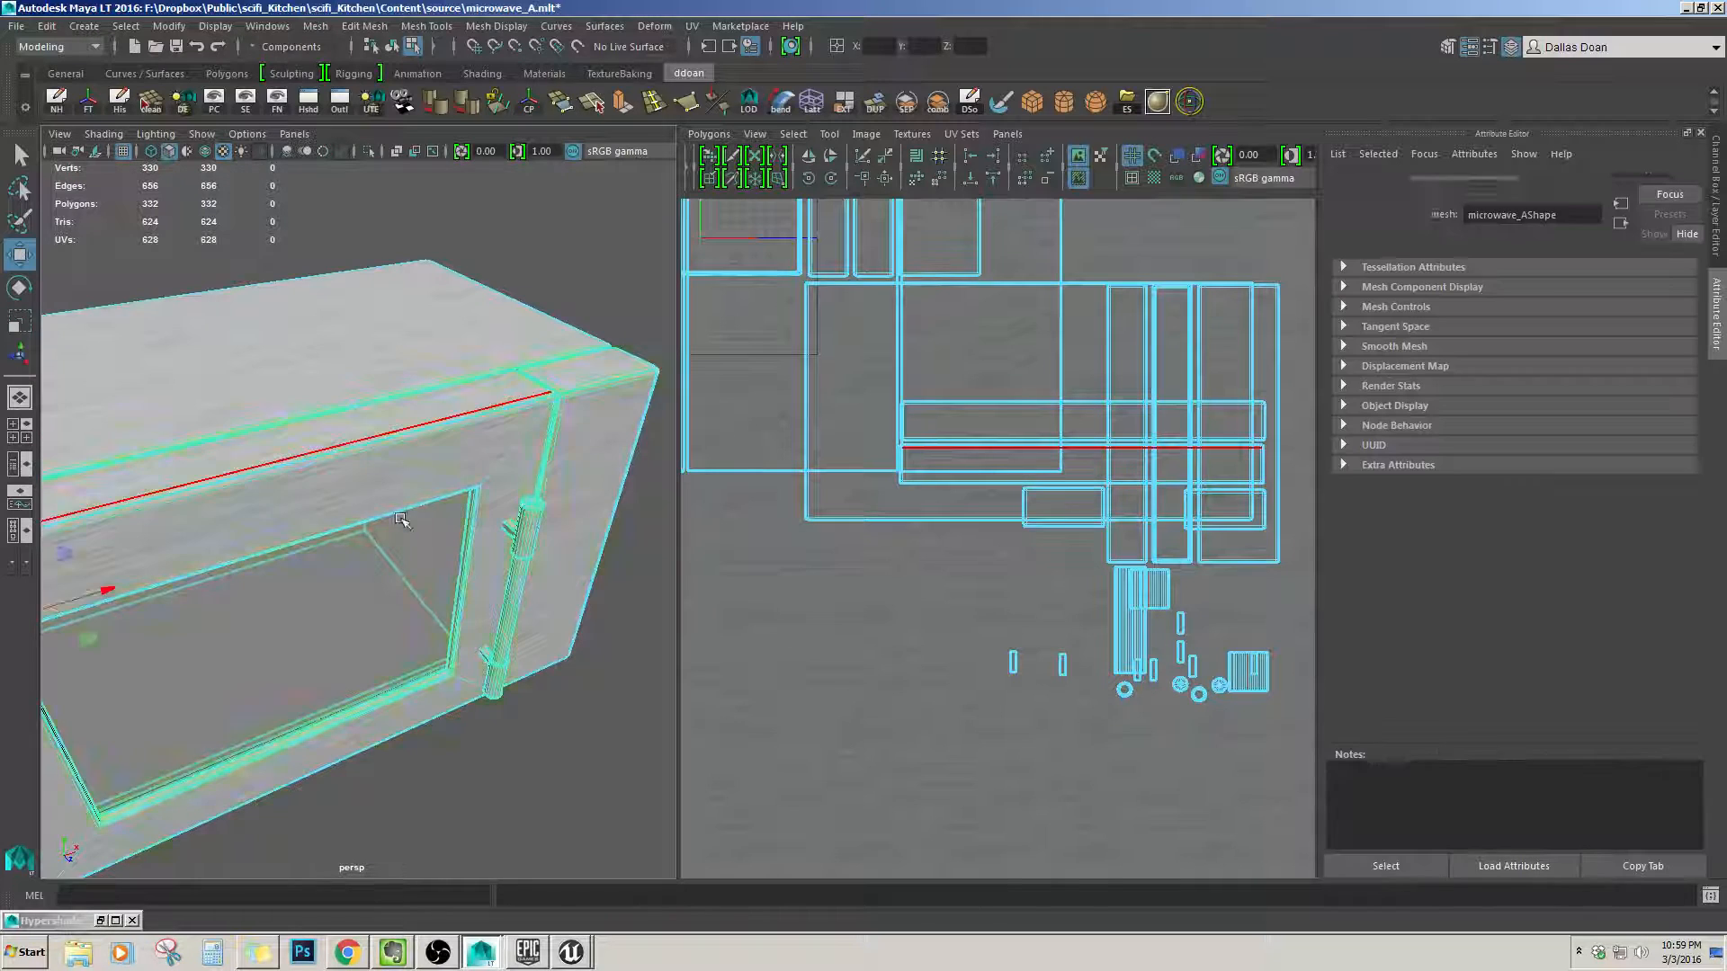
alt+drag(504, 571, 463, 472)
key(ctrl+a)
key(alt+shift+d)
click(531, 432)
scroll(534, 434, up, 3)
scroll(521, 451, down, 4)
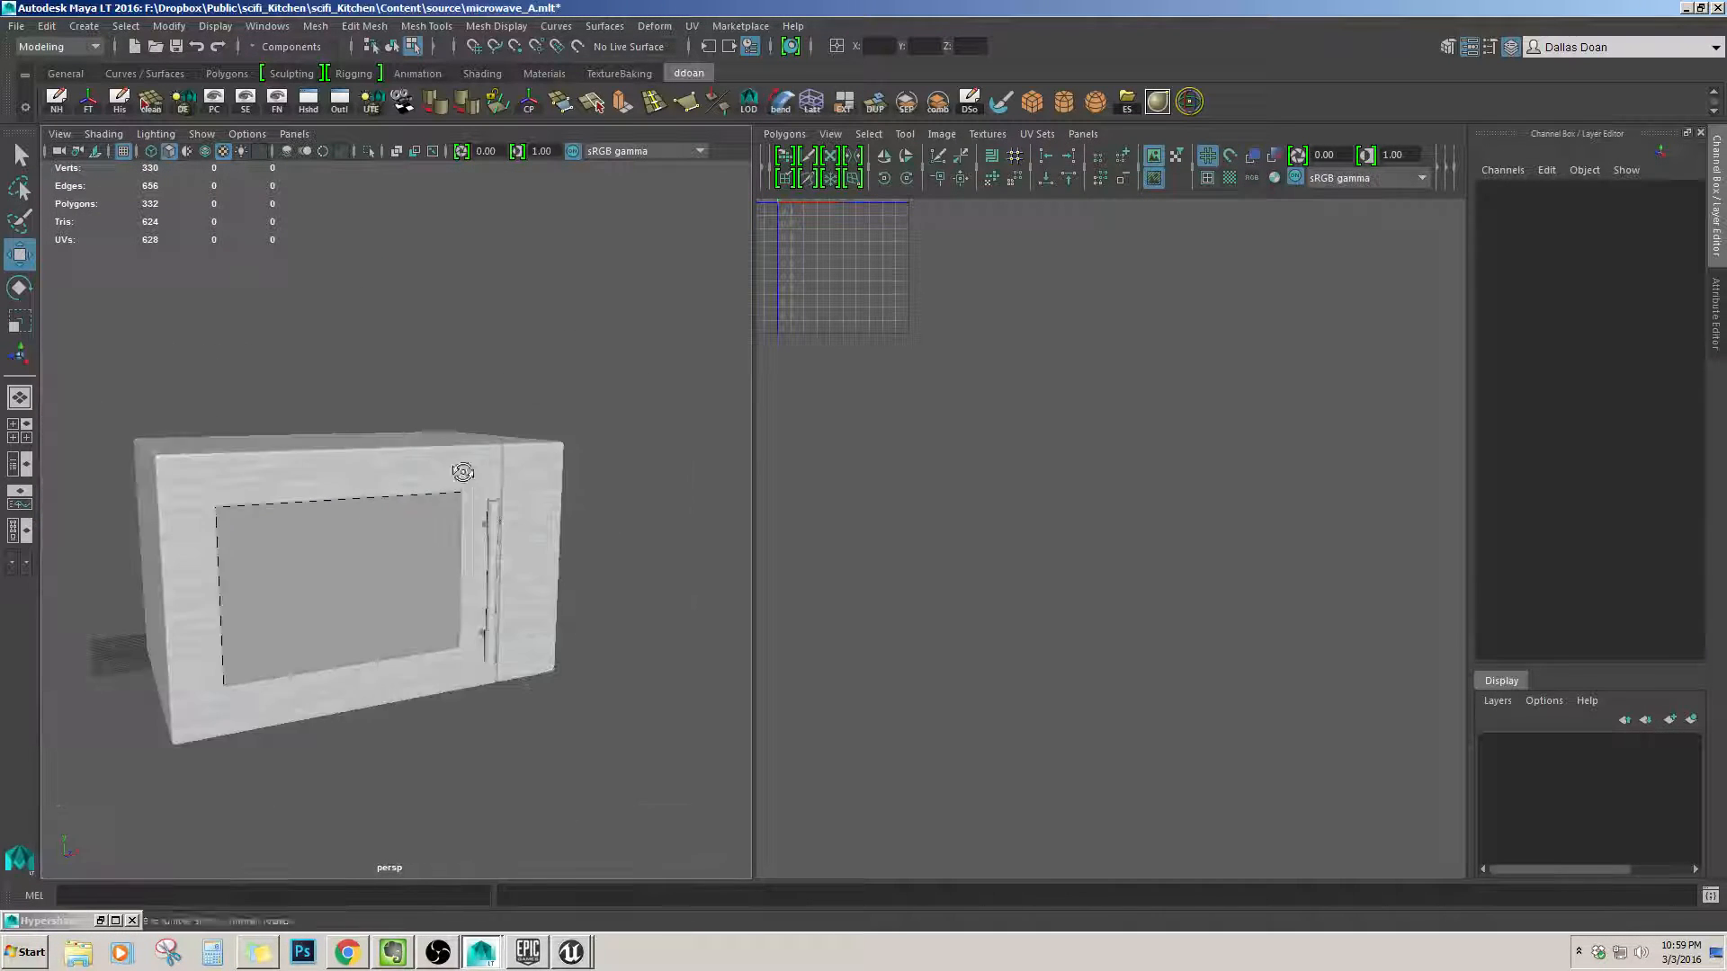
Switch the microwave mesh back to object mode and review its complete UV layout.
scroll(463, 472, up, 4)
right_drag(444, 502, 455, 456)
scroll(453, 450, down, 4)
alt+drag(453, 450, 444, 511)
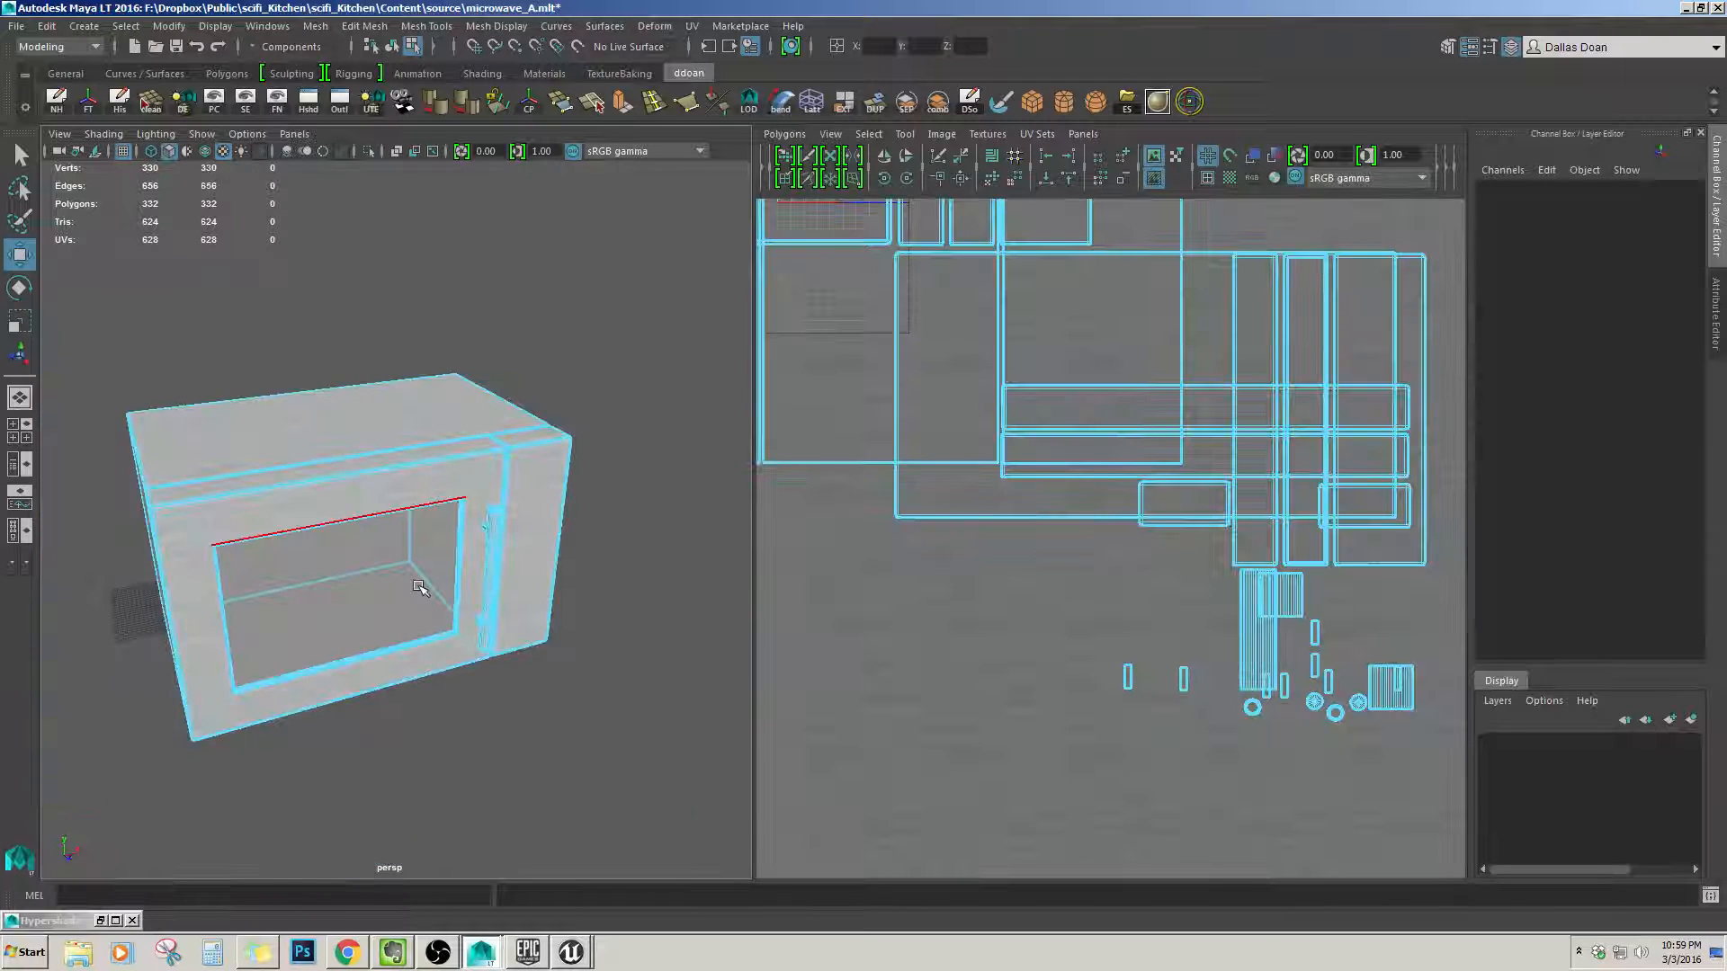
key(F8)
scroll(417, 583, down, 4)
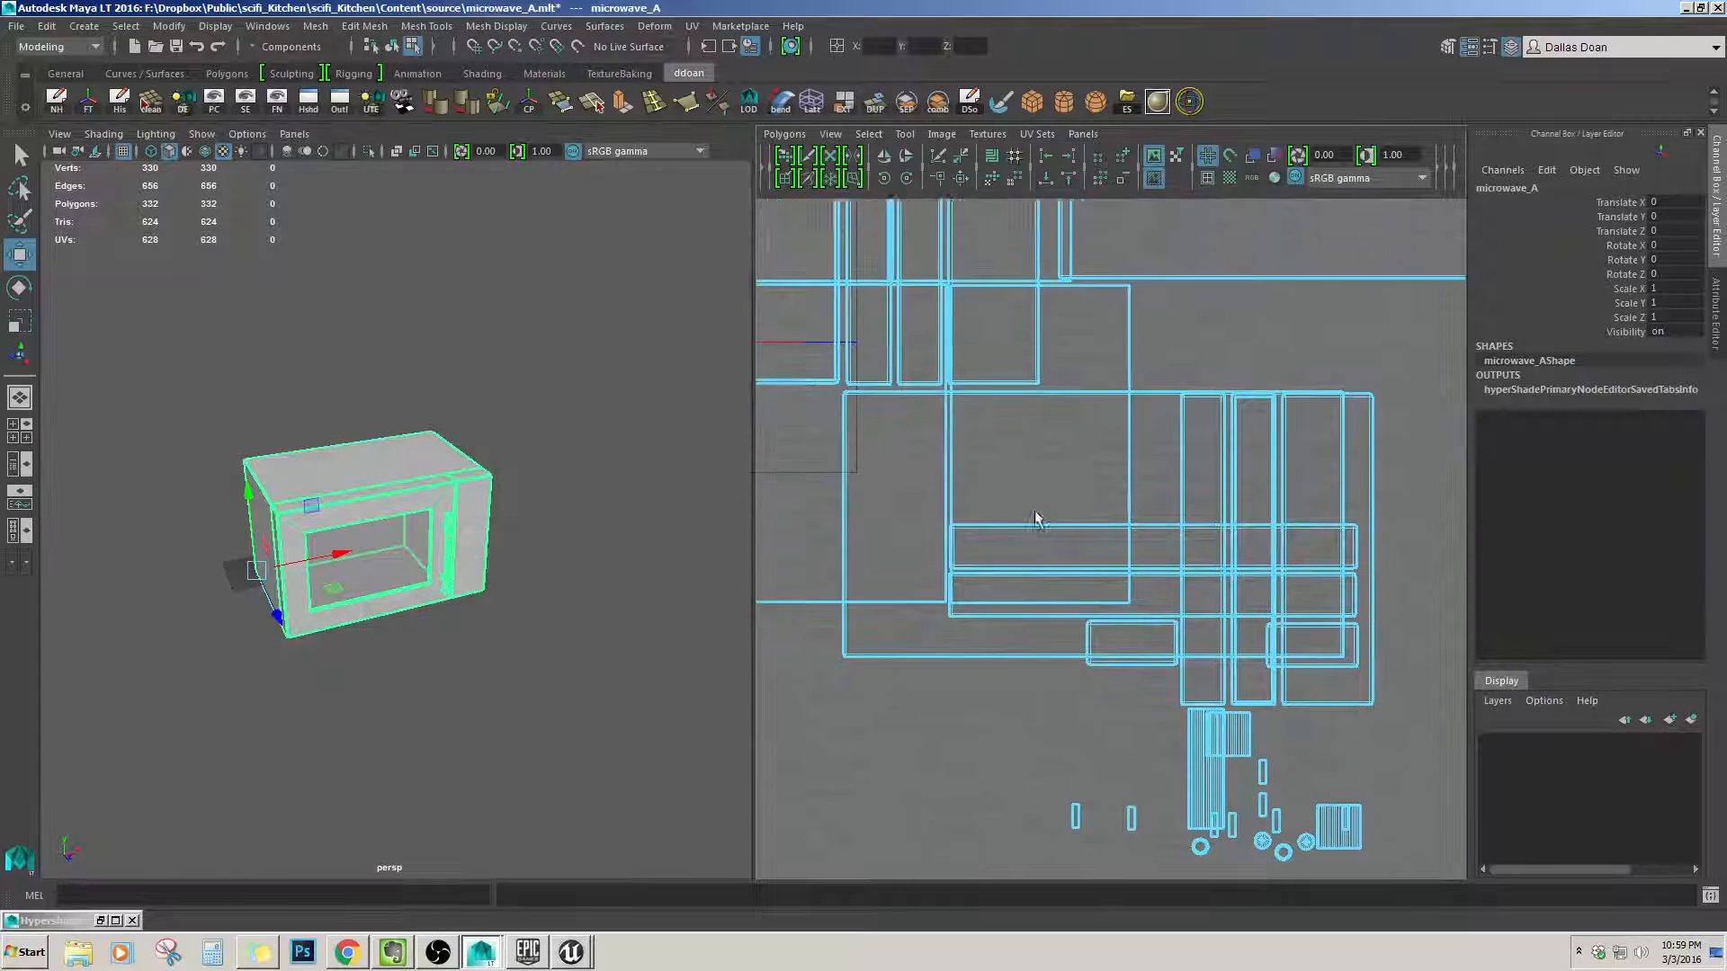
scroll(1031, 513, down, 5)
alt+middle_drag(1032, 513, 1045, 586)
scroll(452, 506, up, 5)
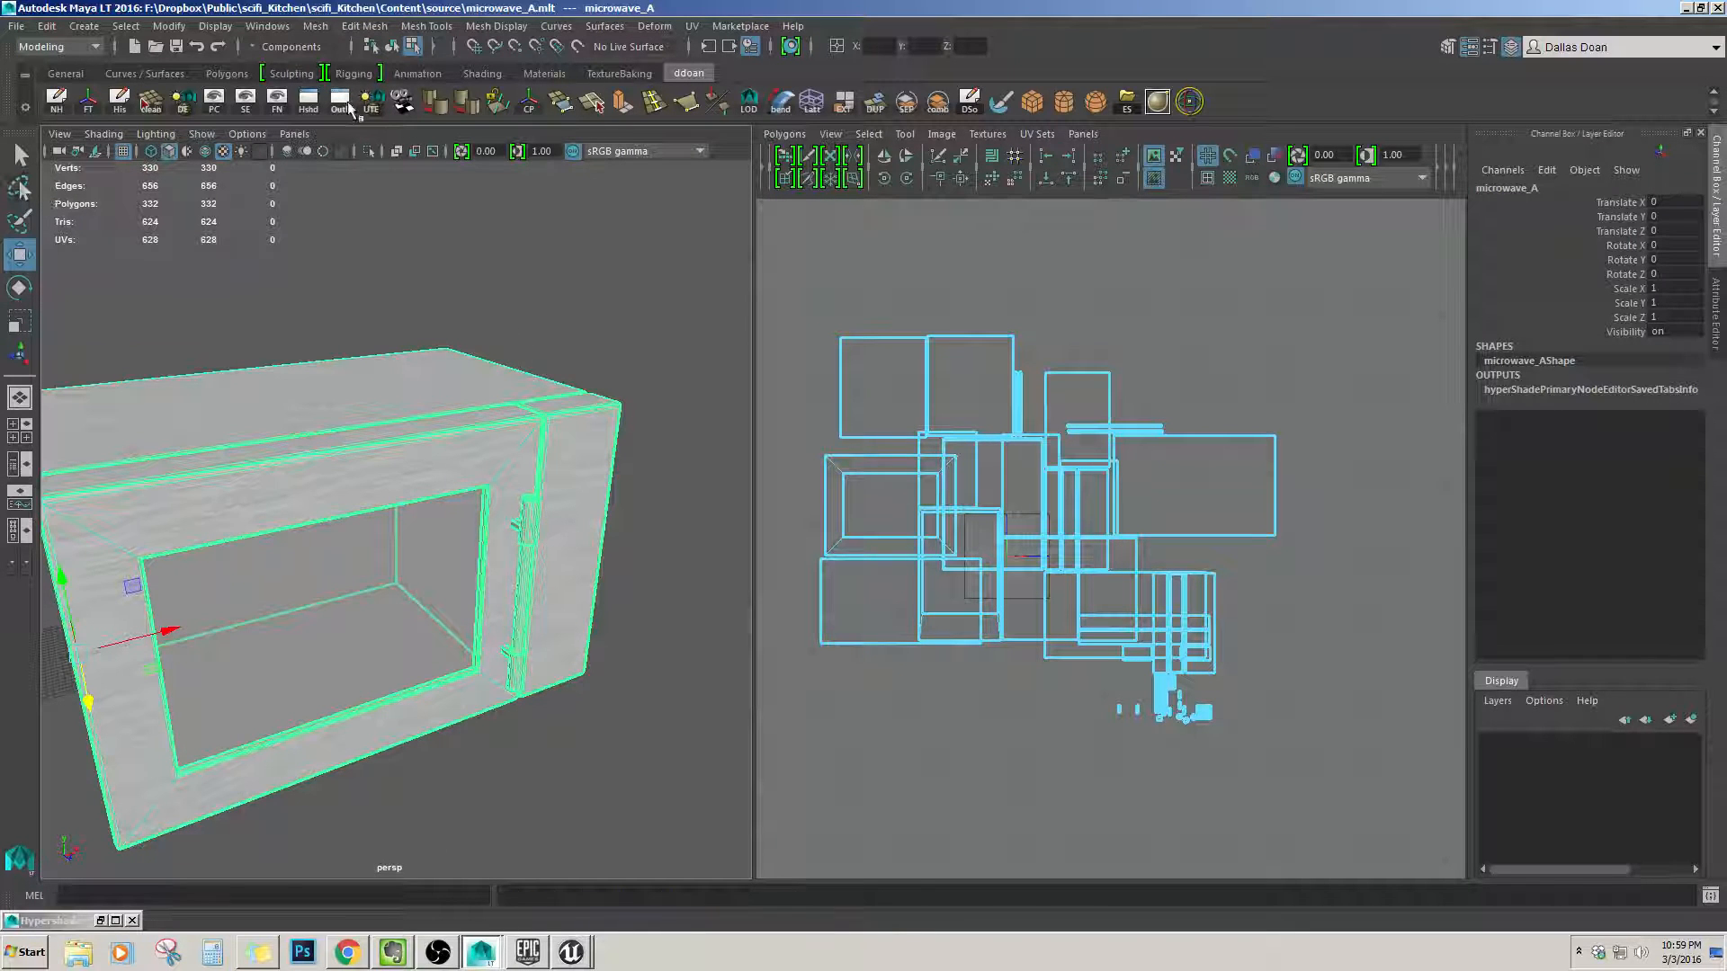
Open the Outliner and select the microwave_A mesh.
click(340, 100)
click(195, 516)
click(196, 503)
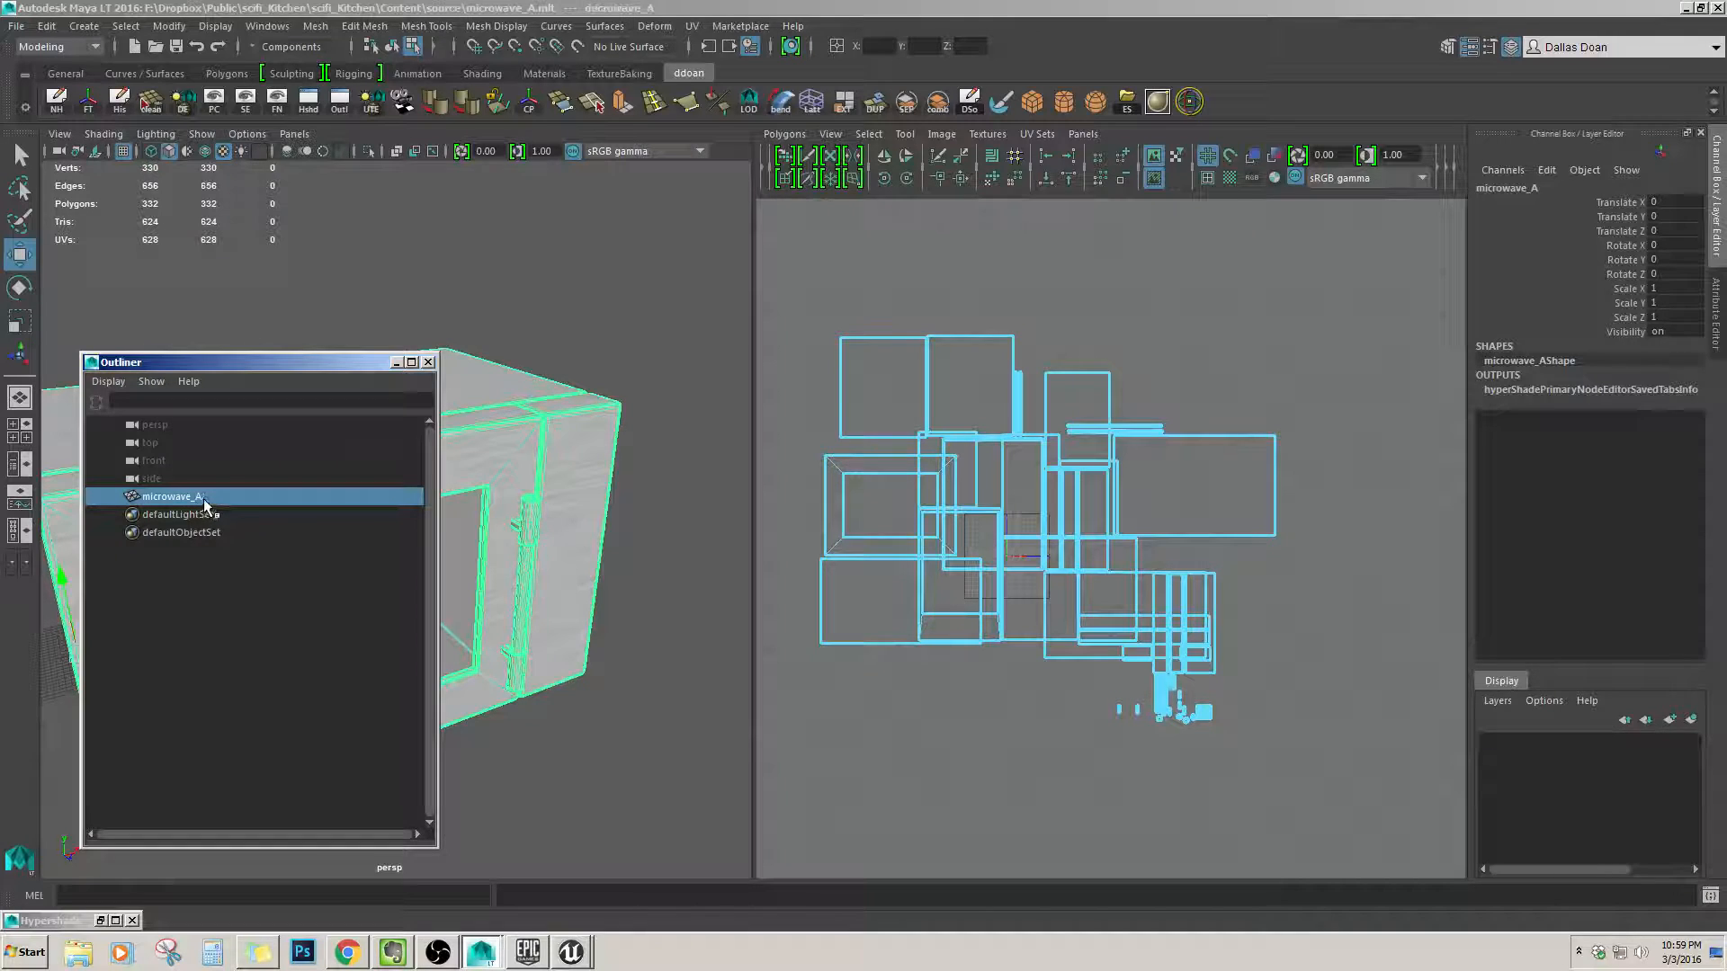
click(397, 363)
click(16, 26)
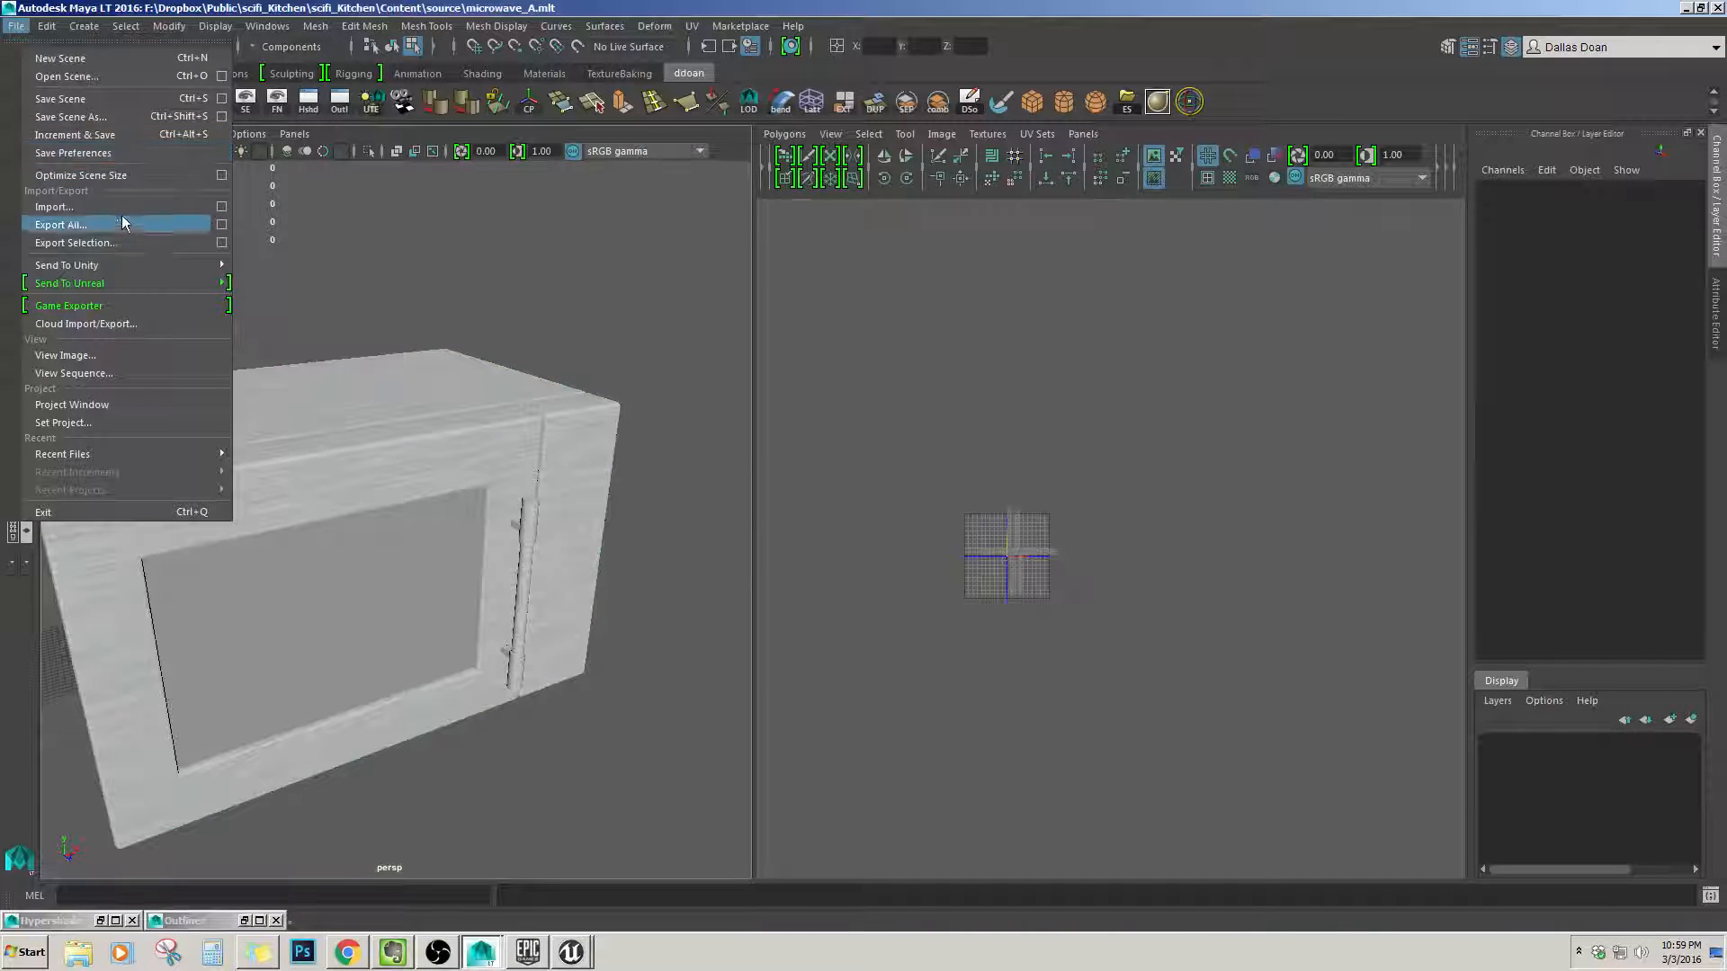
click(346, 105)
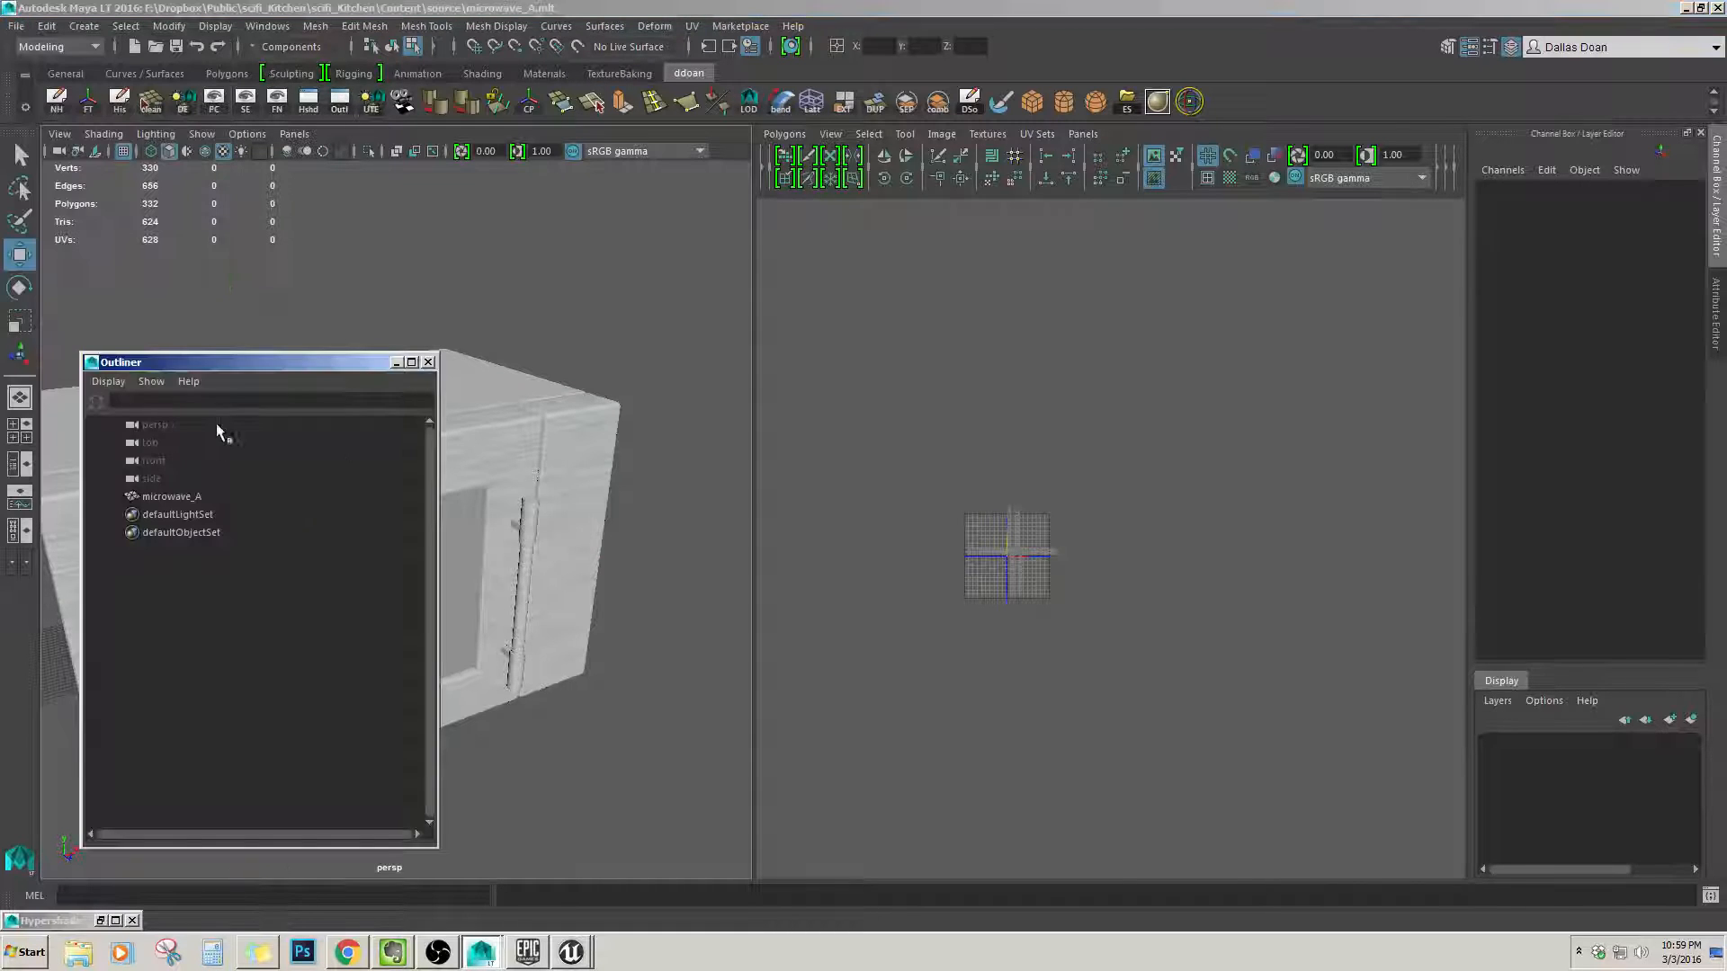
click(173, 495)
Export the selected mesh as FBX to the project's Content\Props folder as microwave_A.fbx, replacing the existing file.
click(17, 26)
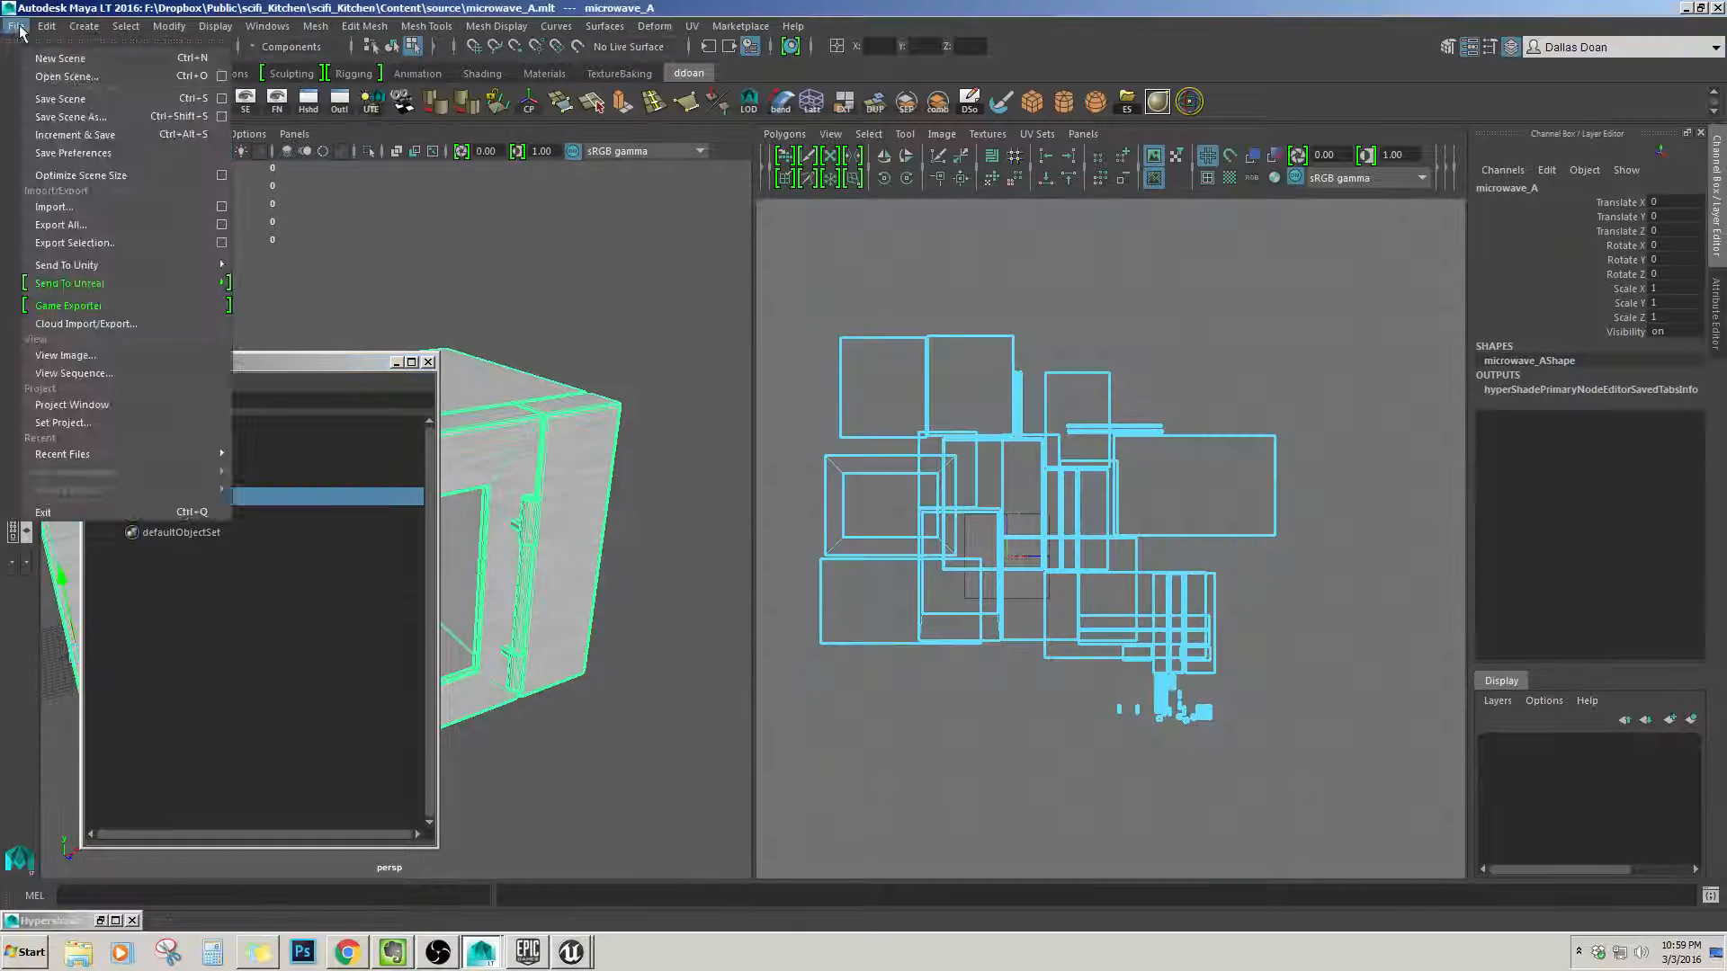
click(75, 243)
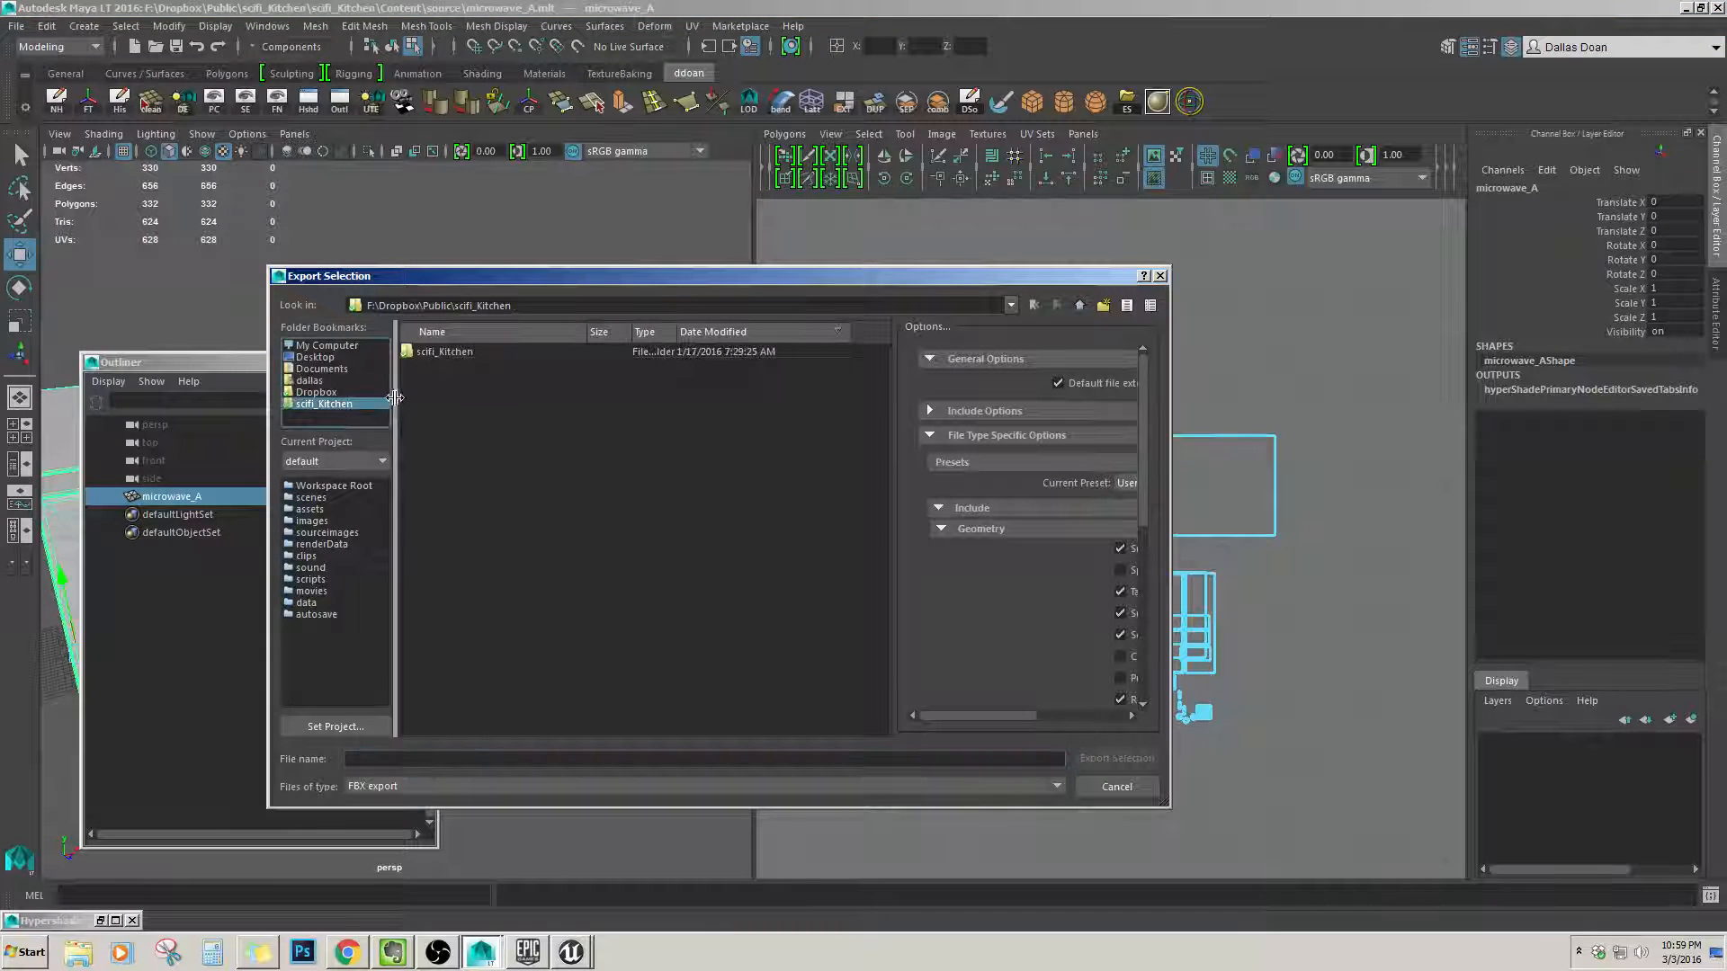
double_click(436, 350)
double_click(435, 410)
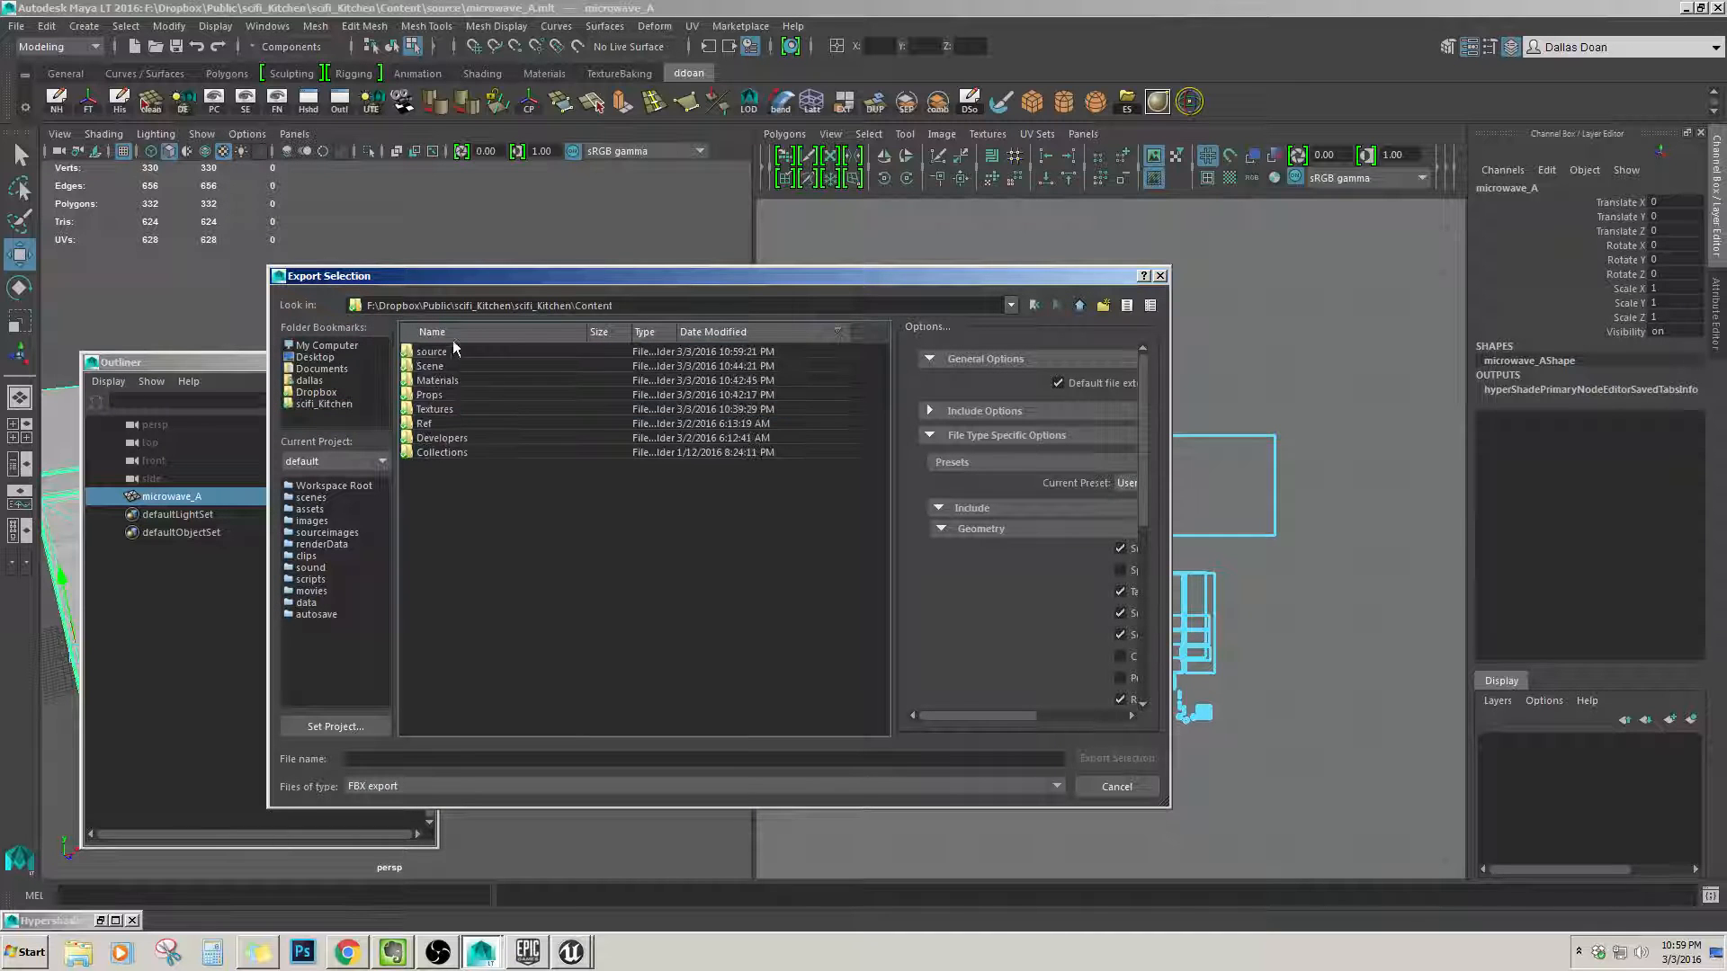
double_click(438, 400)
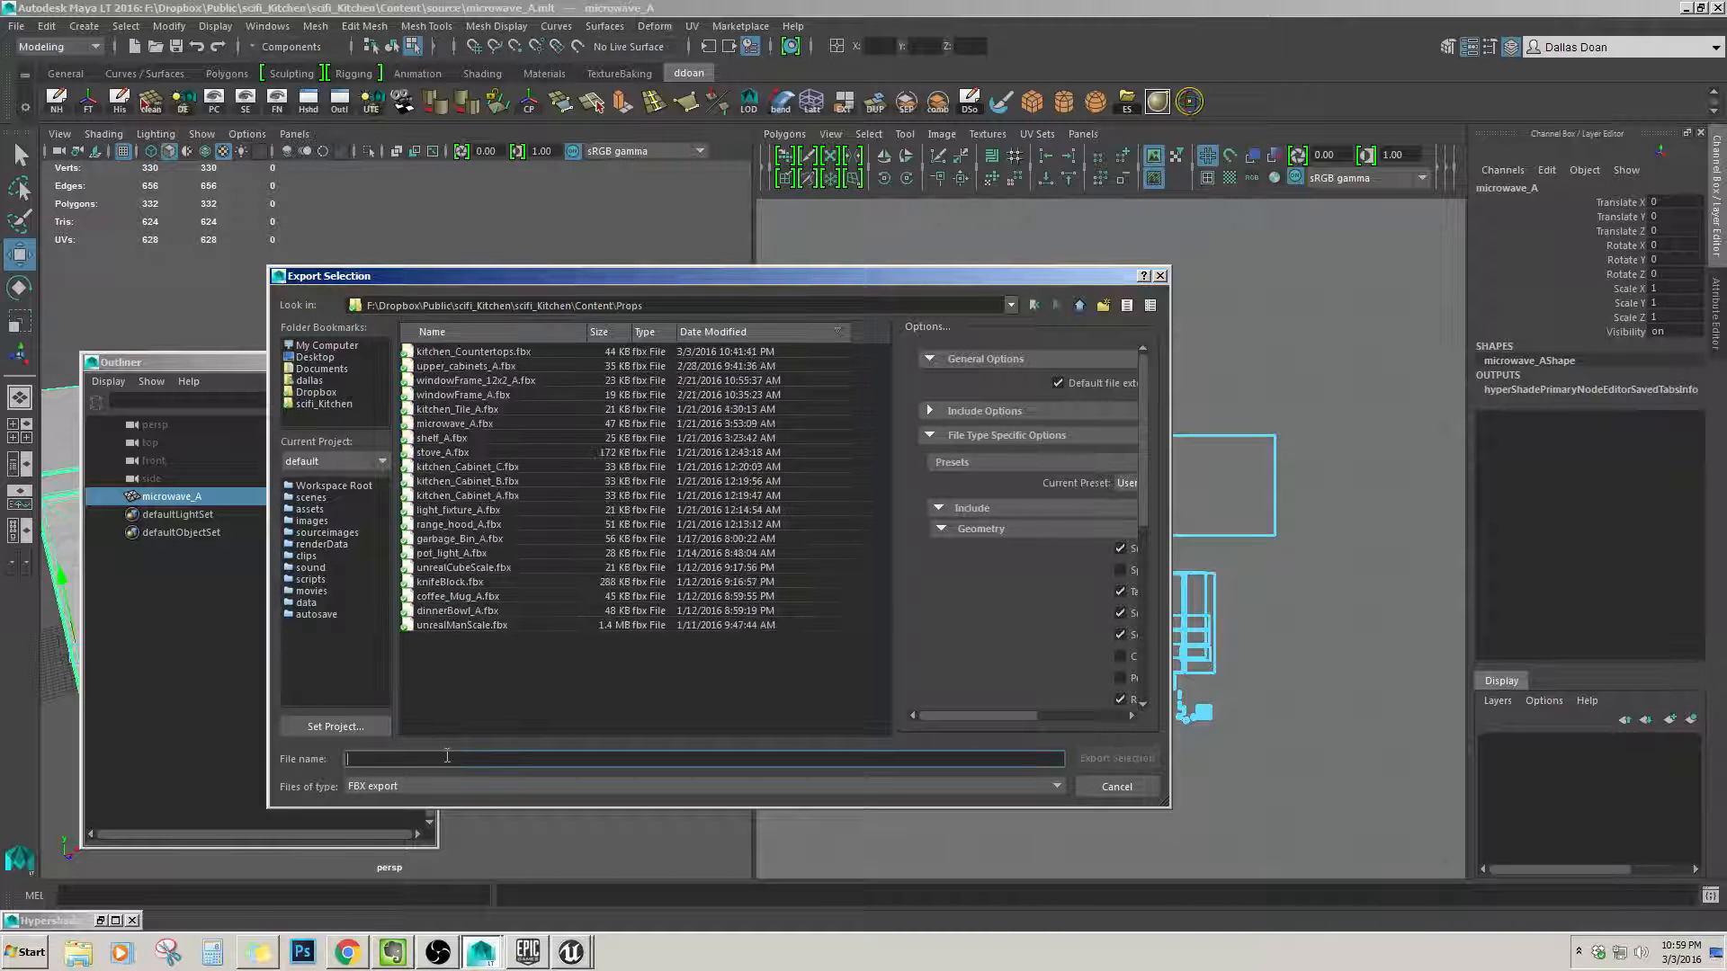
text(microwave_A.fbx)
click(1116, 758)
click(677, 557)
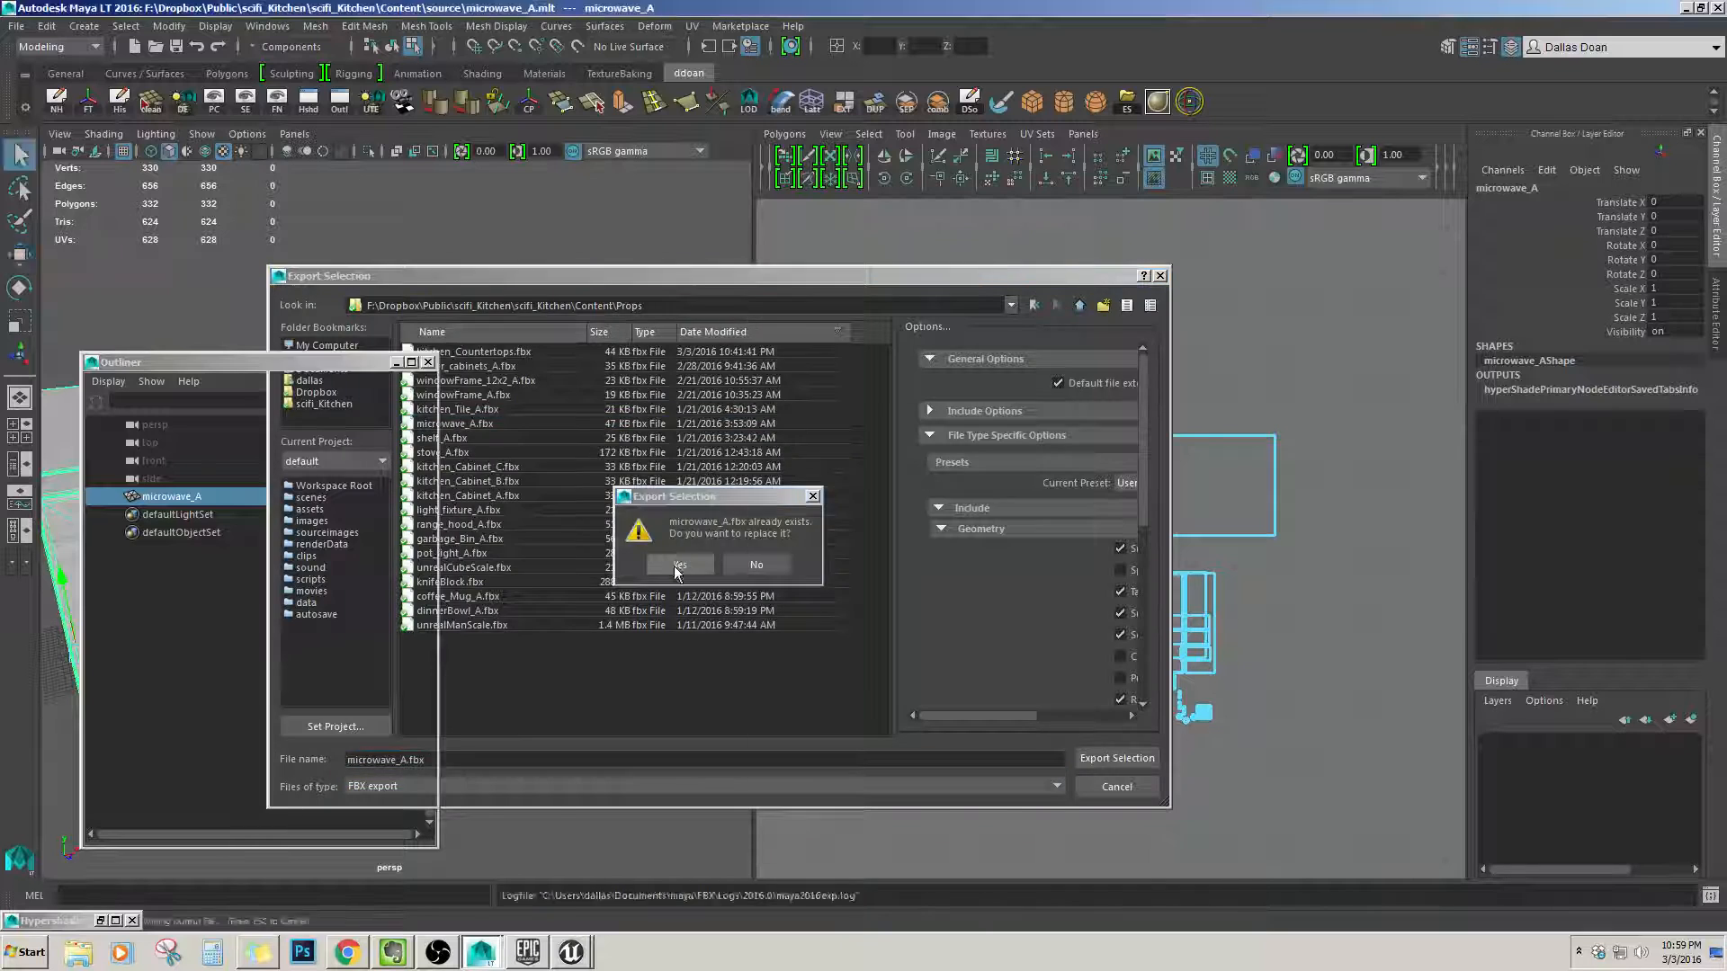
Switch to Unreal Editor, locate the placed microwave's static mesh in the Content Browser, and open it in the mesh editor.
click(572, 951)
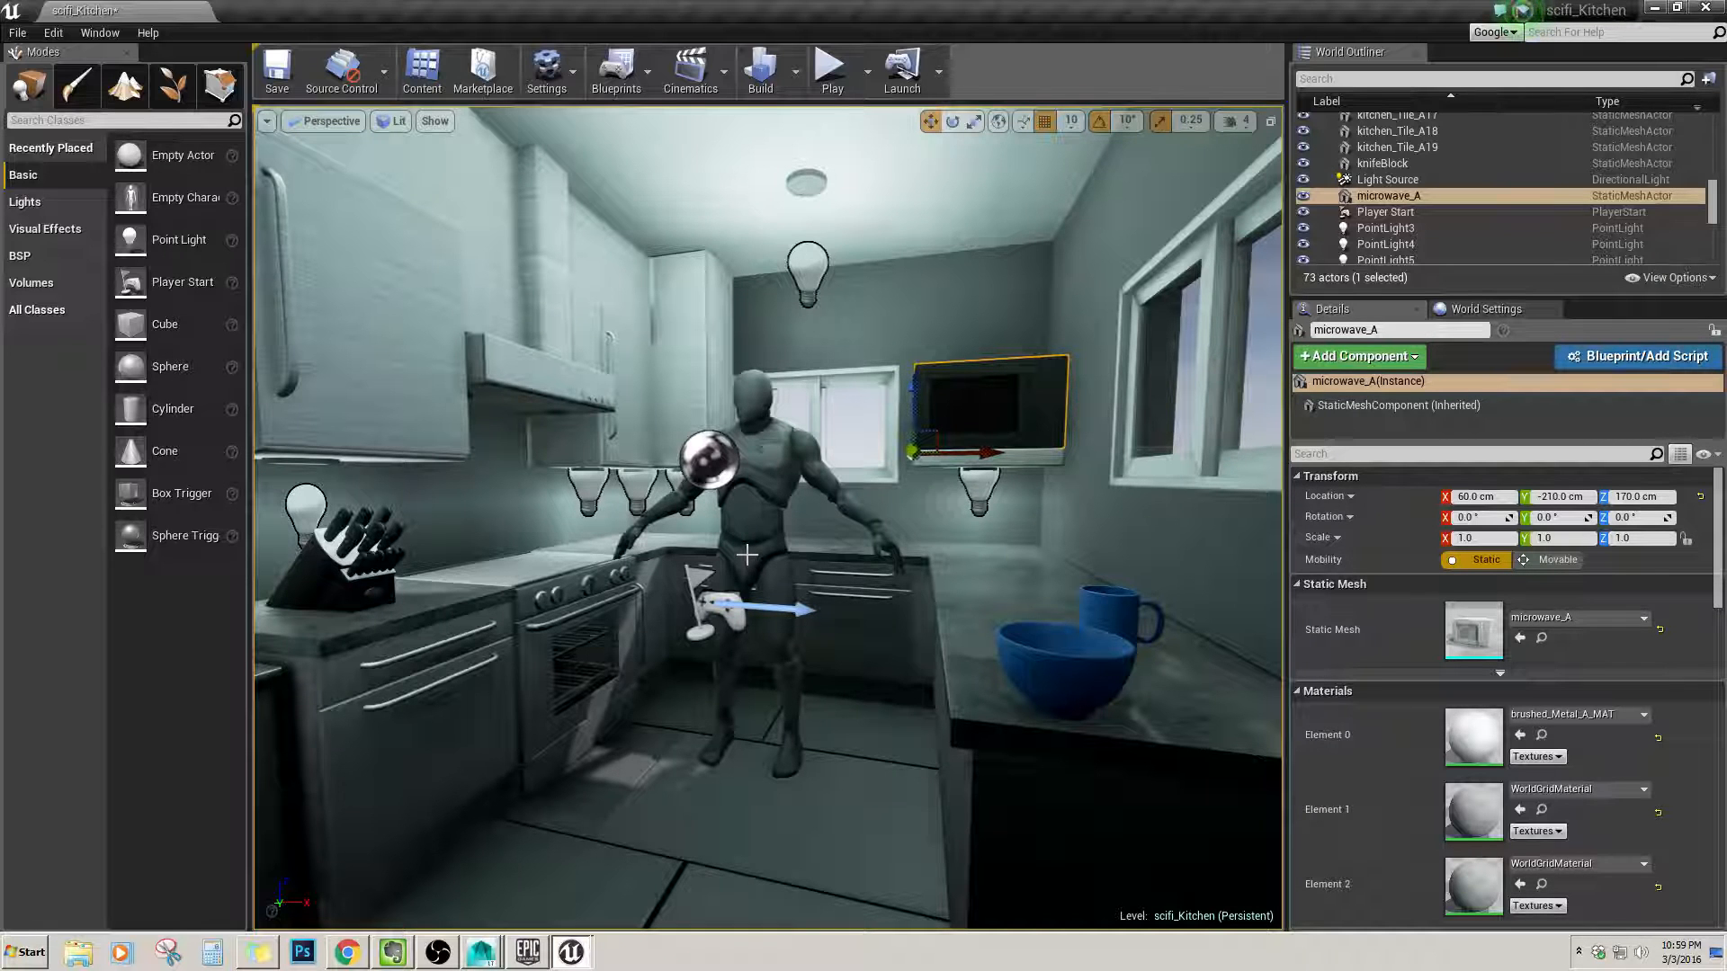
key(f)
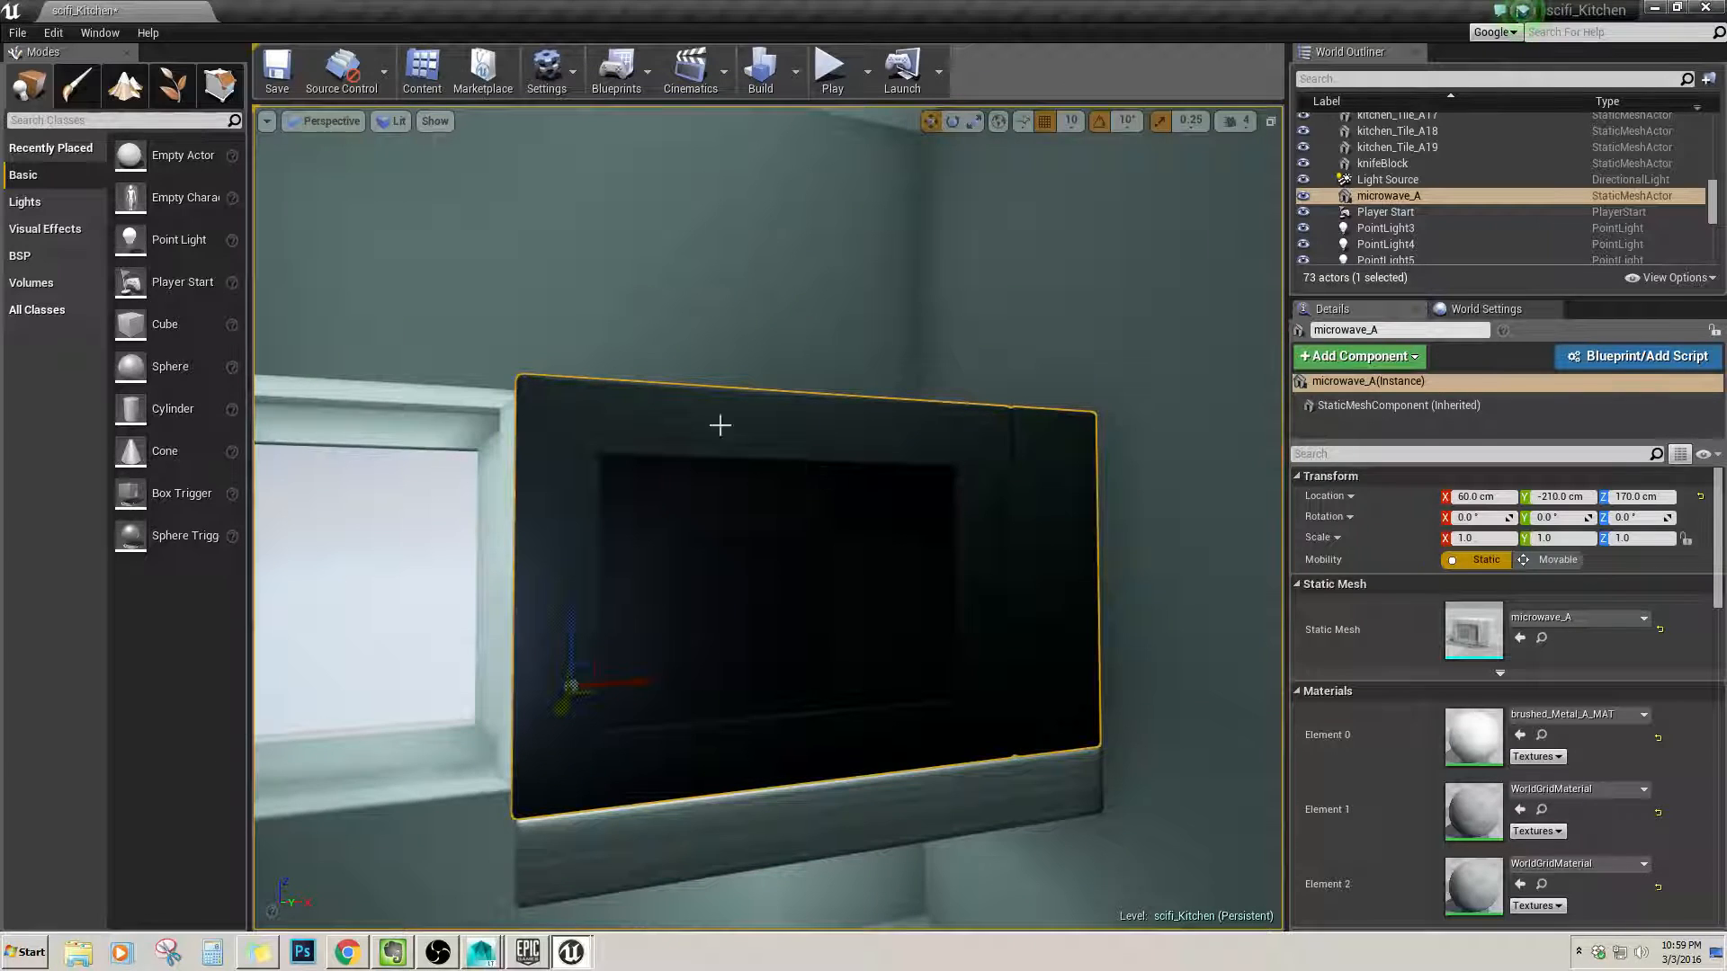
click(1544, 639)
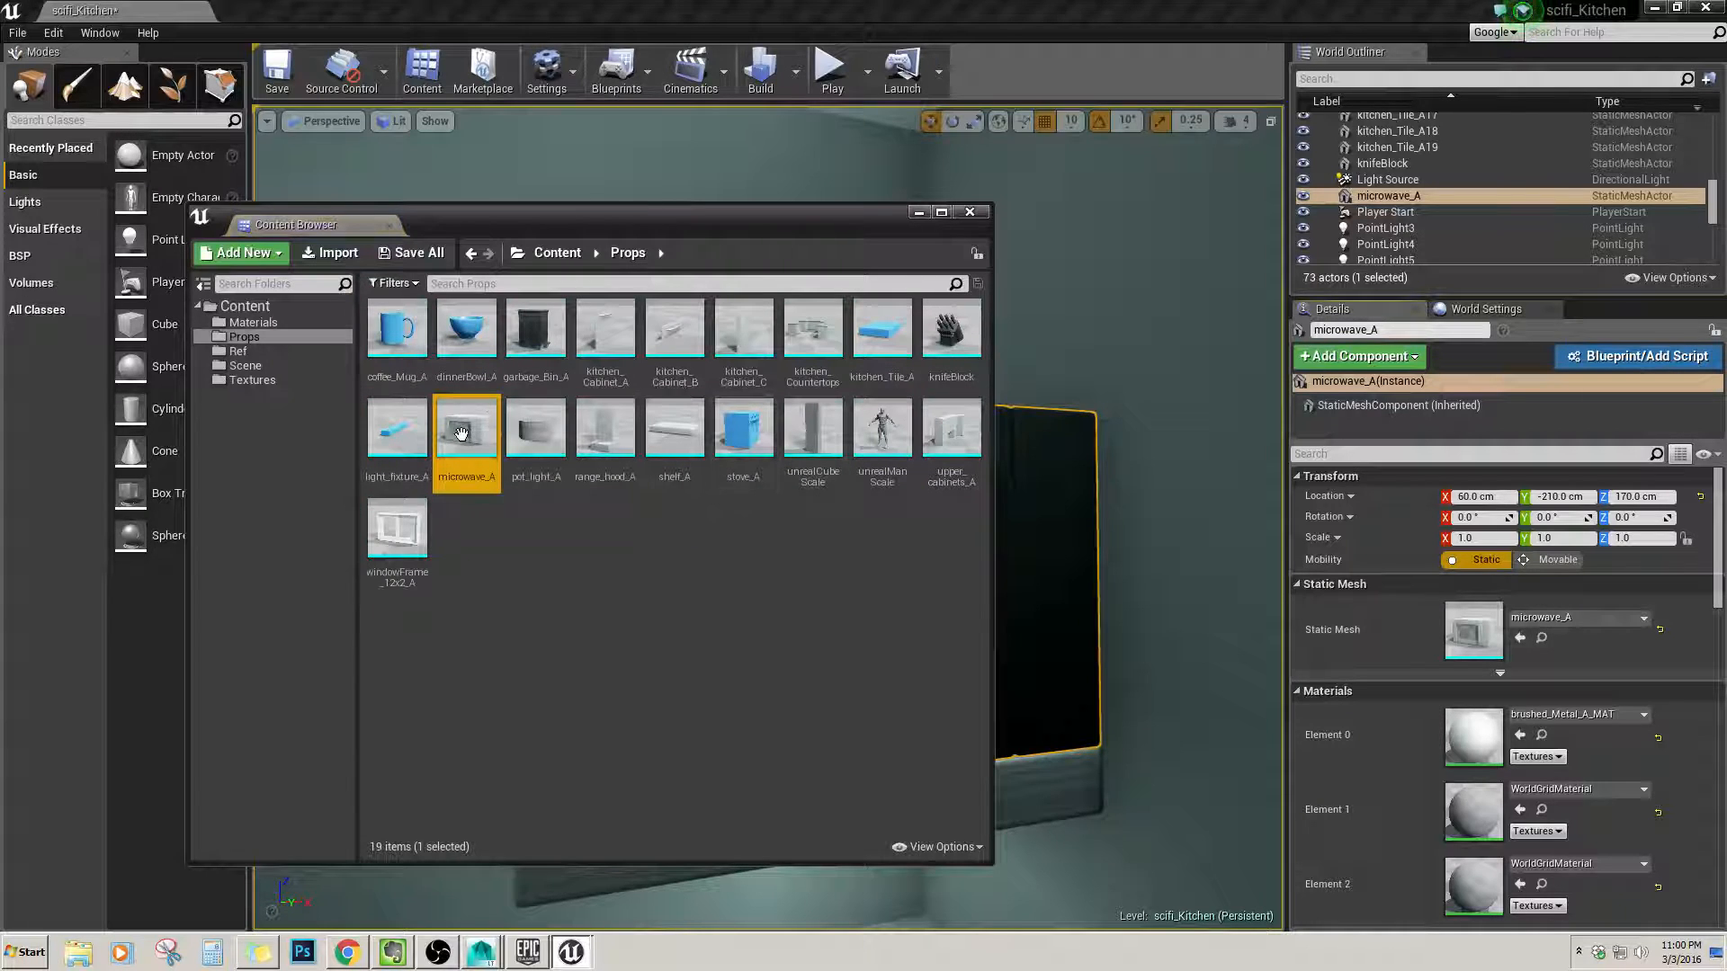
double_click(464, 430)
scroll(692, 378, up, 6)
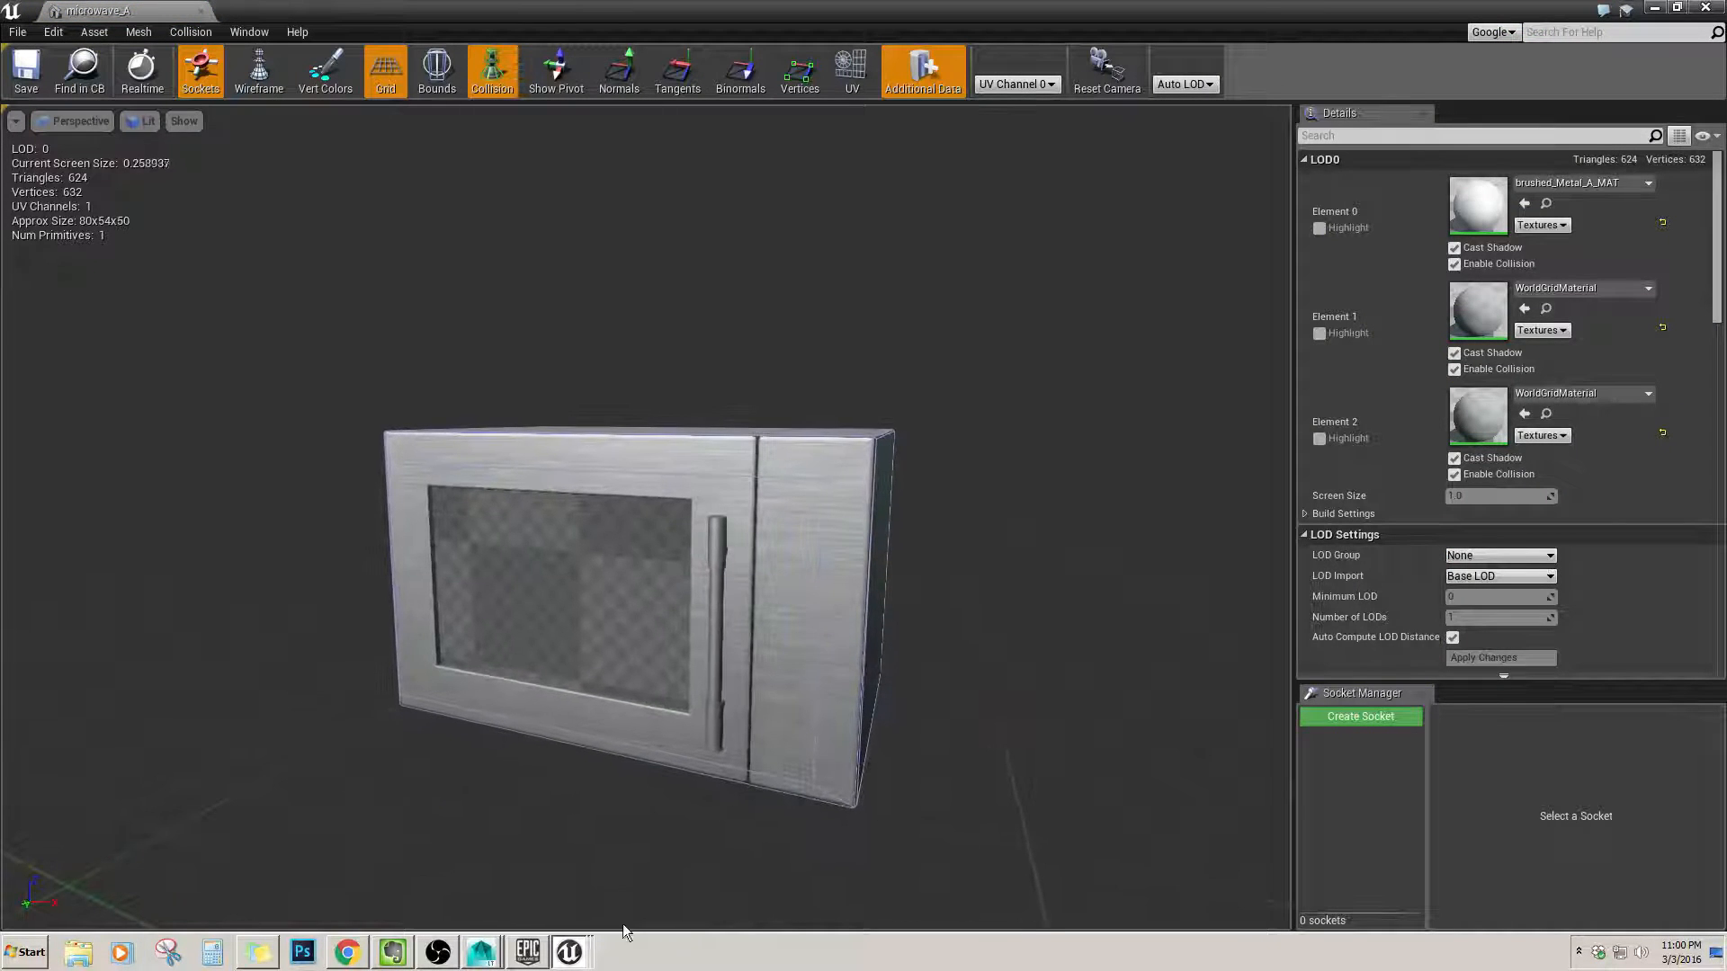
Assign the Plaster_A material to Element 1 and the glass material to Element 2 of the microwave mesh.
key(ctrl+b)
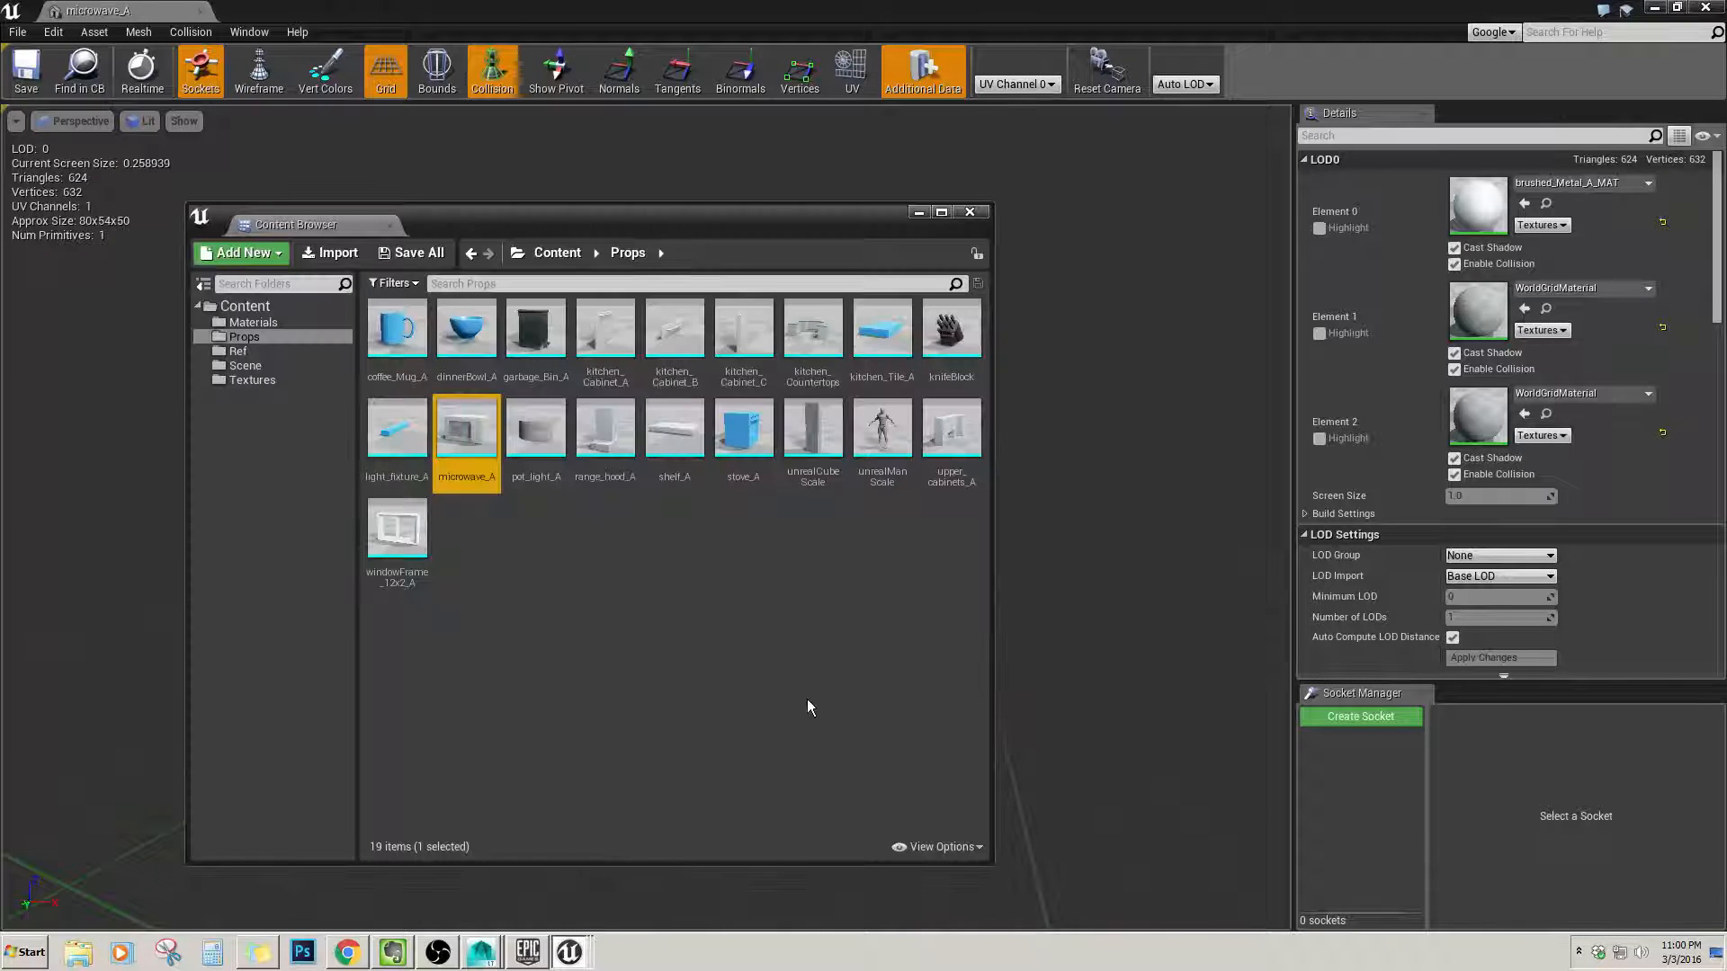
click(261, 322)
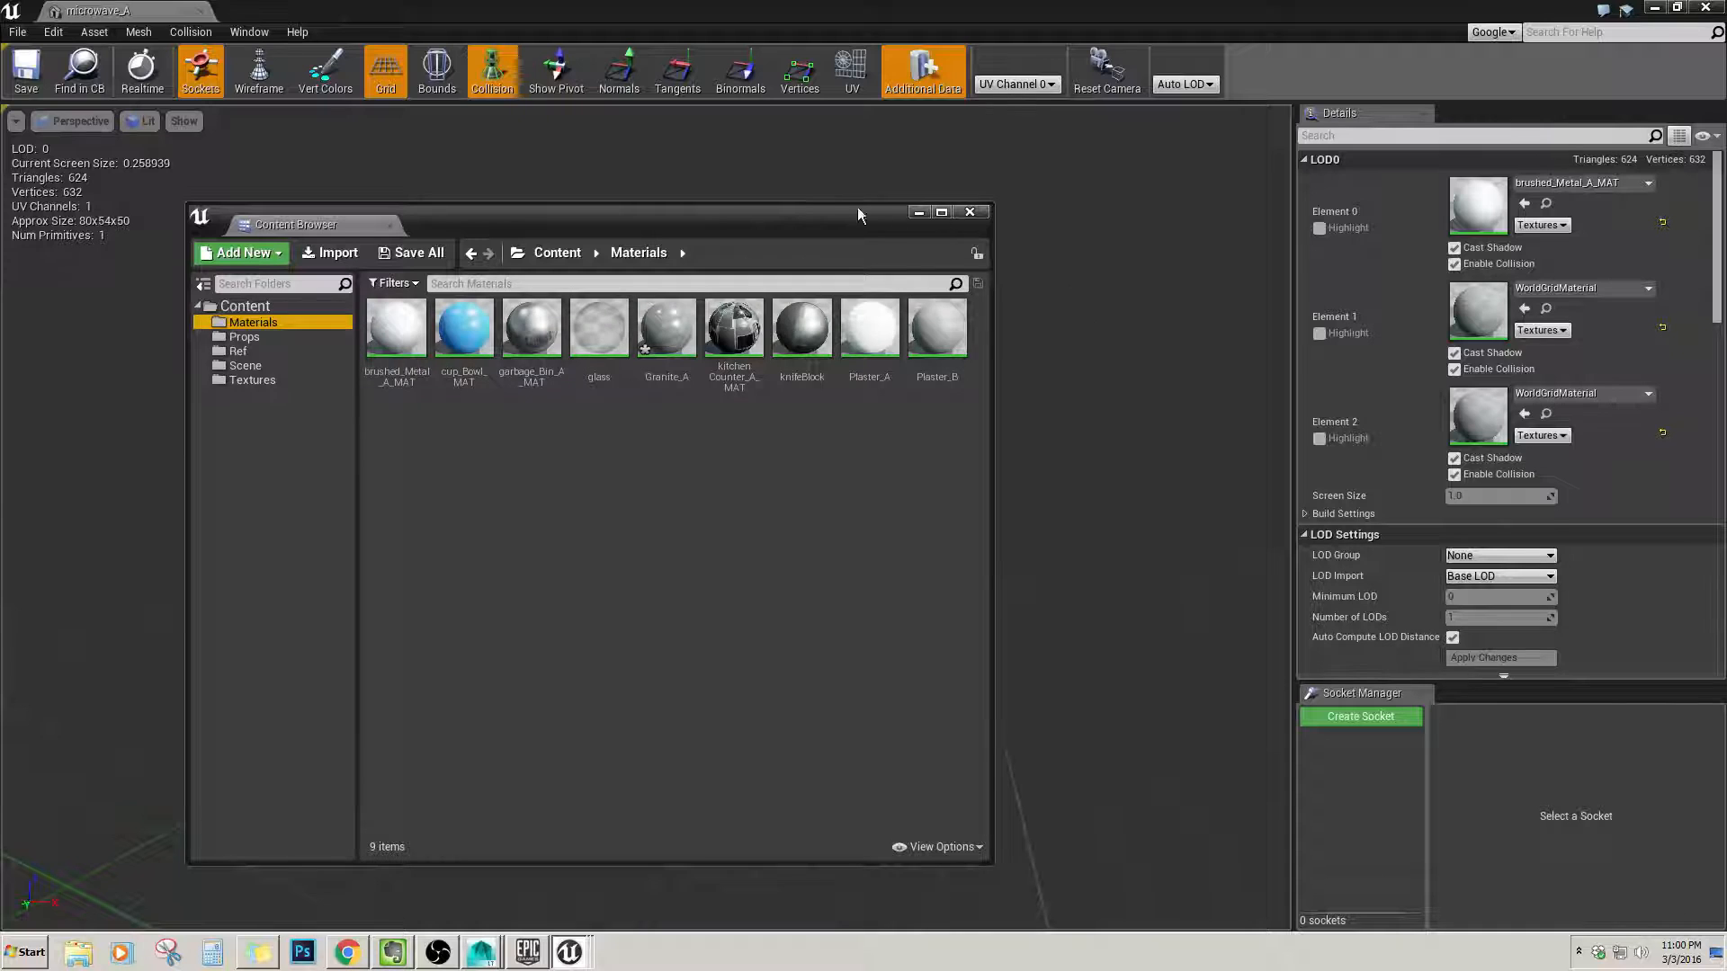
drag(846, 214, 893, 596)
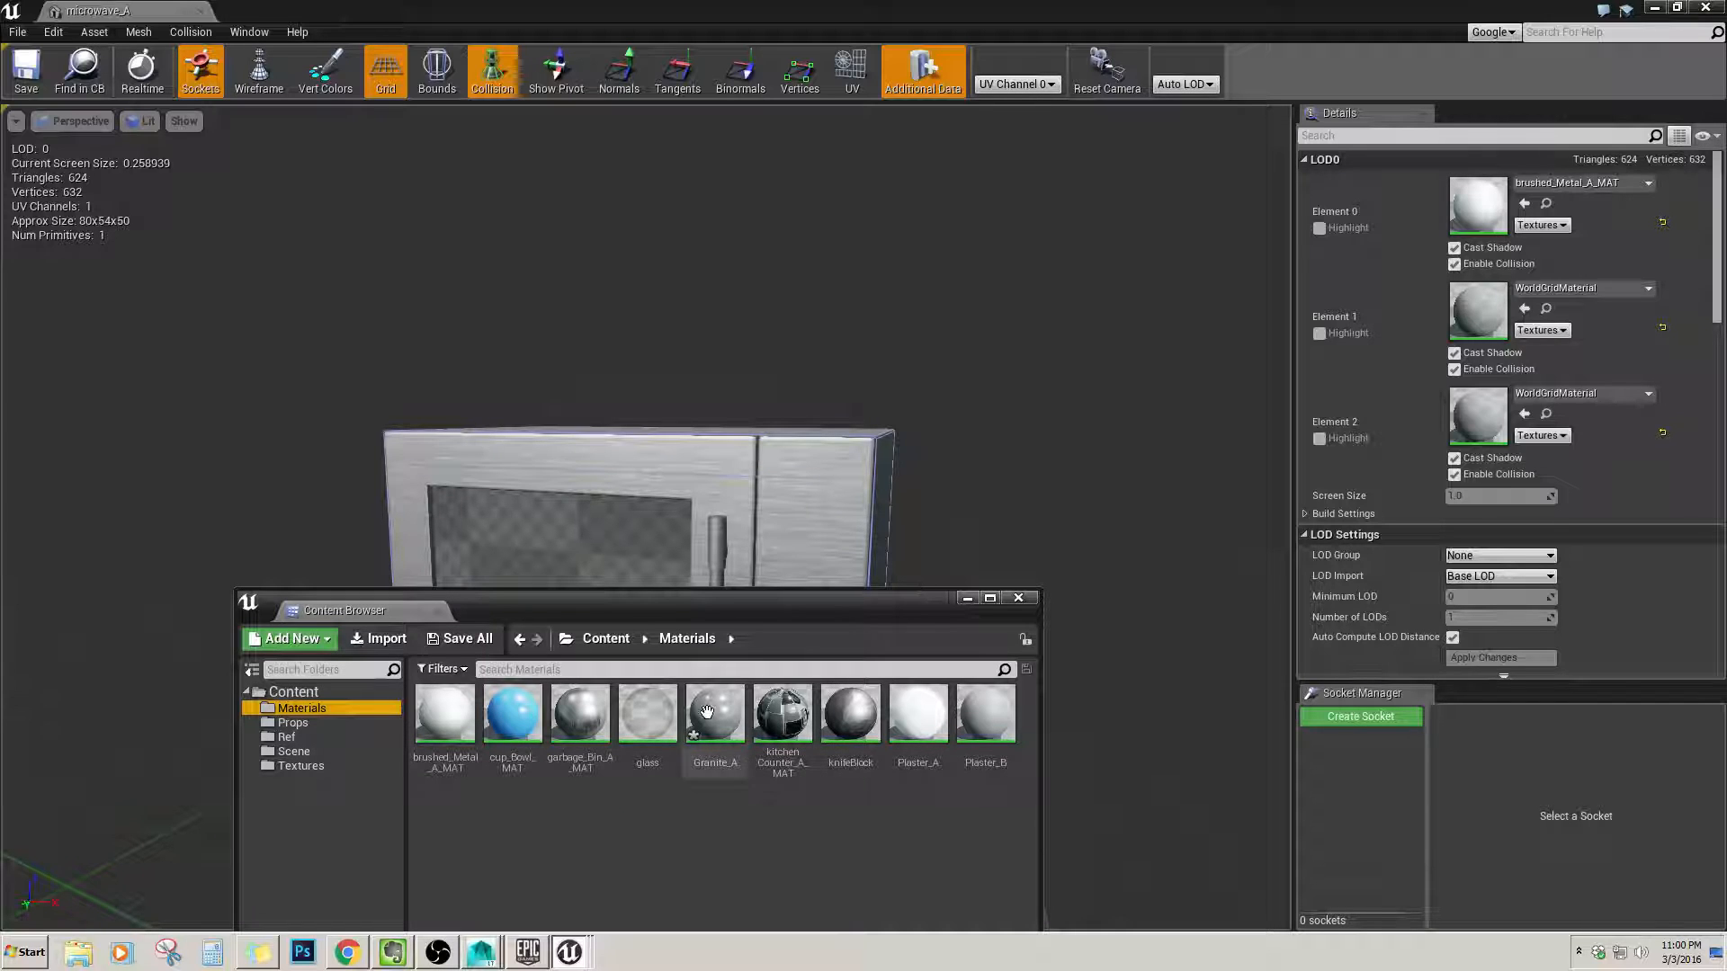
drag(647, 714, 1484, 319)
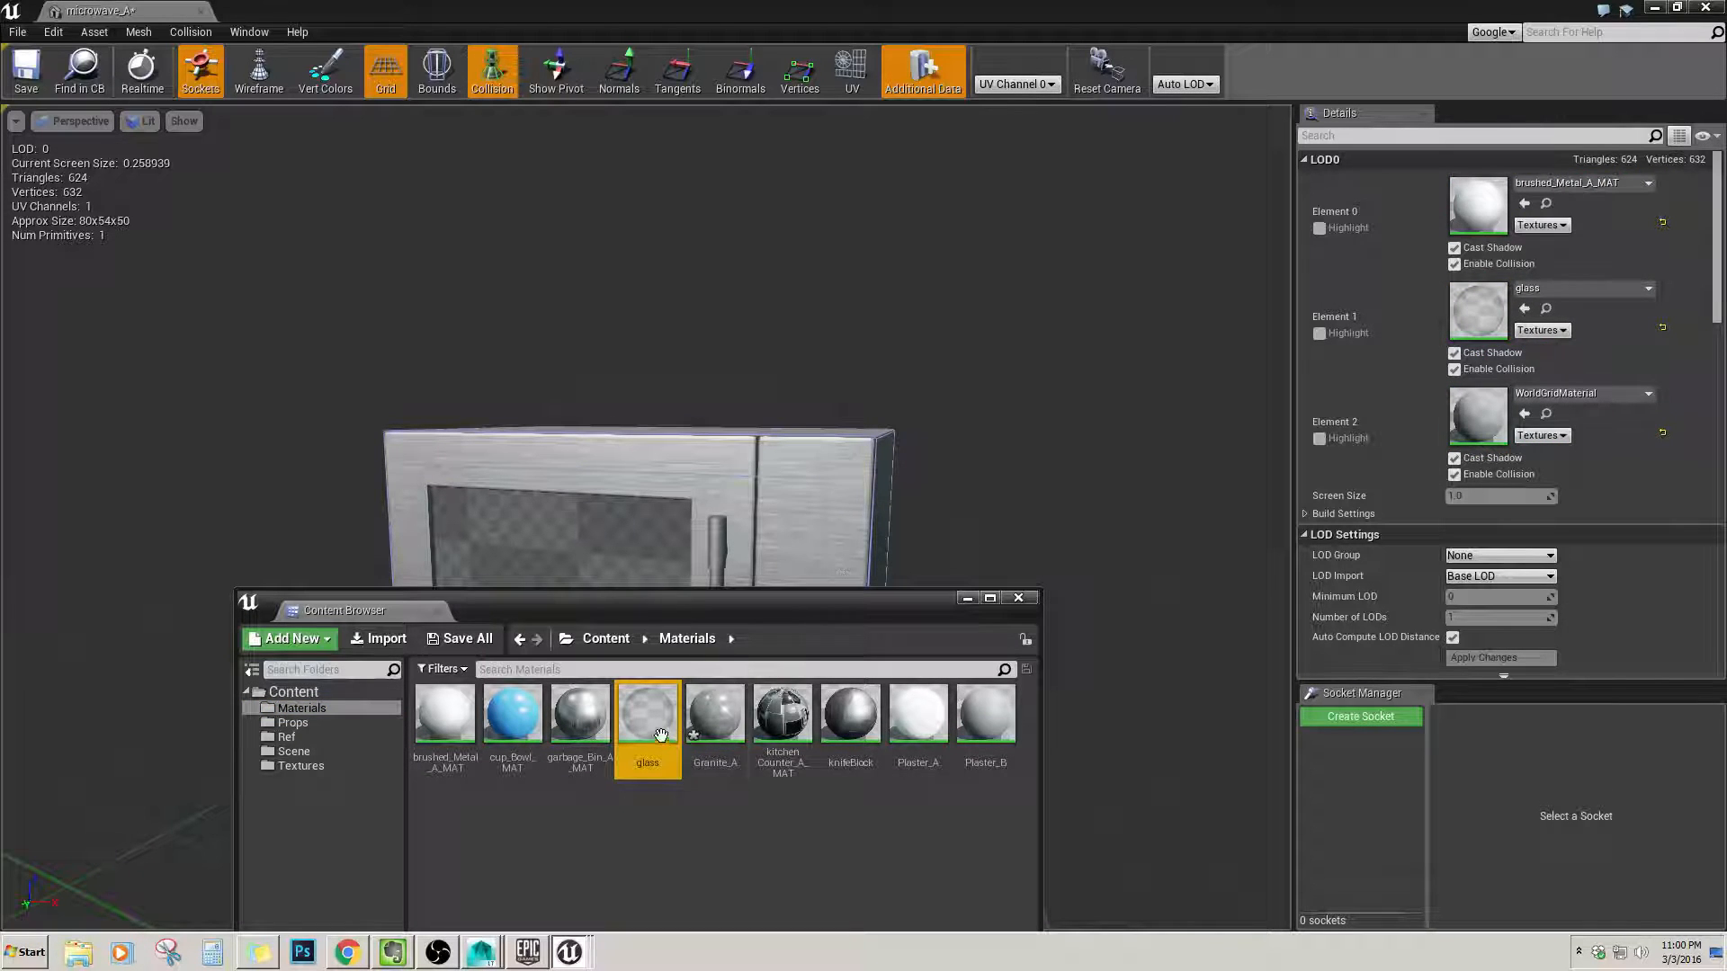
drag(661, 736, 1475, 418)
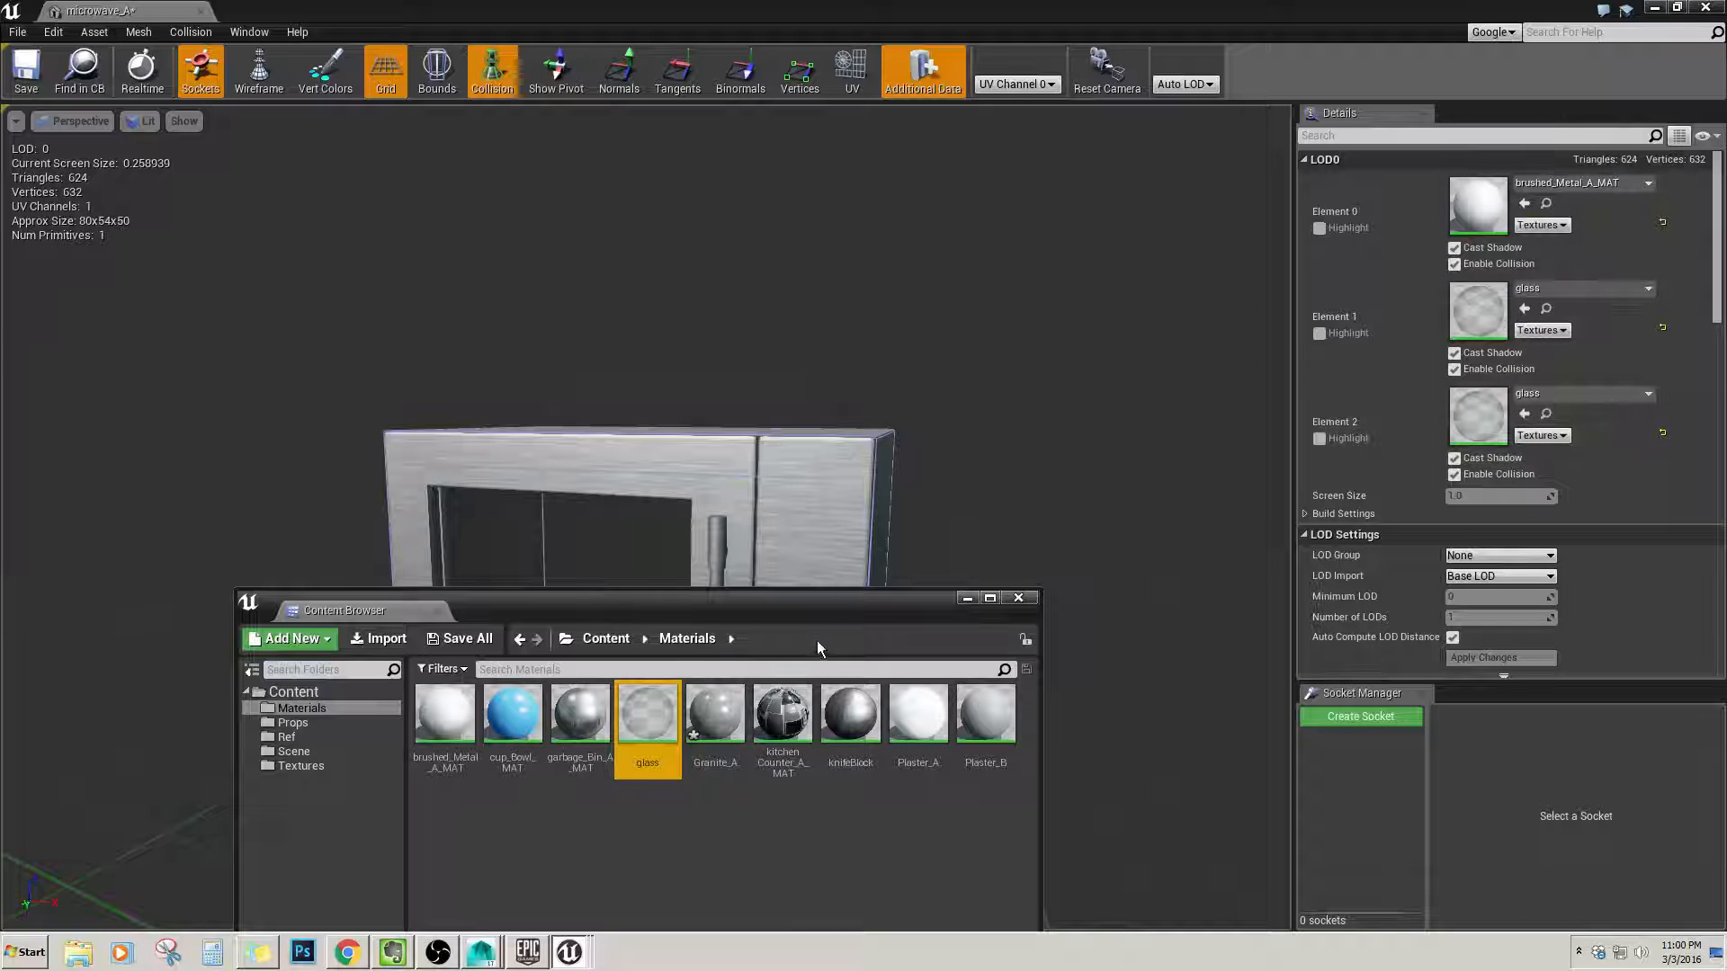
drag(918, 713, 1476, 320)
Examine the microwave's glass door and plaster interior from several angles, then close the mesh editor.
alt+drag(1007, 405, 1111, 405)
alt+right_drag(990, 450, 899, 449)
alt+drag(900, 449, 1007, 450)
alt+right_drag(900, 450, 845, 432)
alt+middle_drag(968, 416, 935, 380)
alt+right_drag(936, 381, 1035, 378)
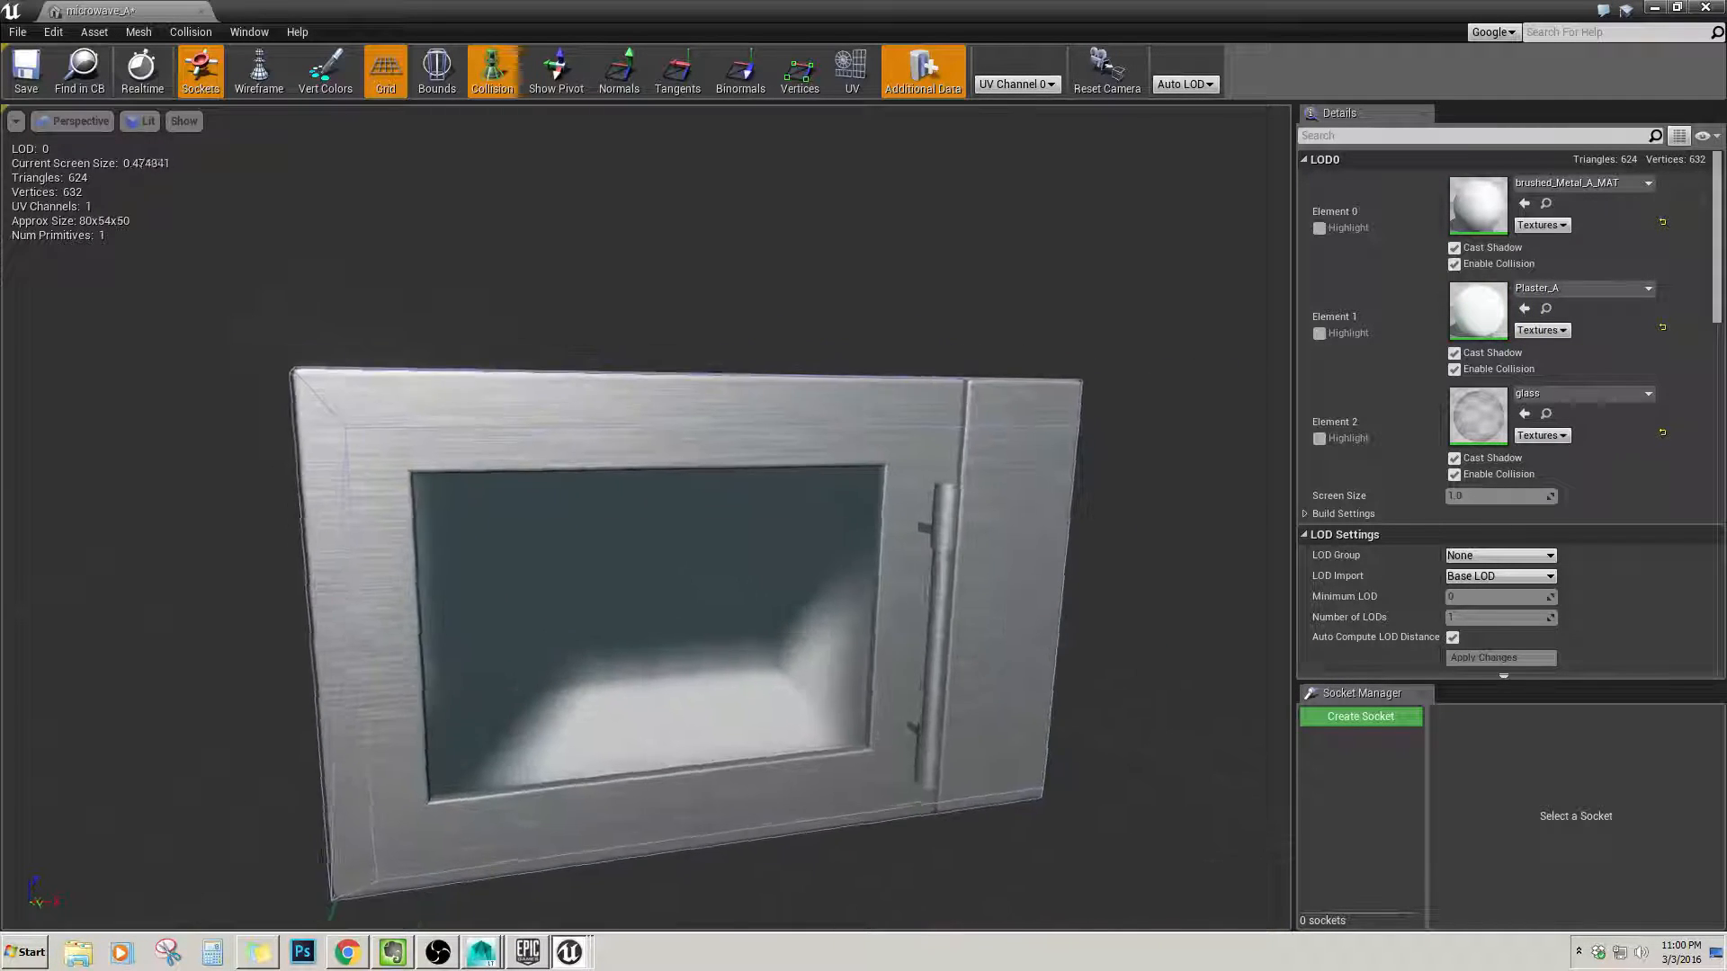
alt+drag(980, 423, 988, 386)
mouse_move(988, 431)
alt+right_down()
mouse_move(850, 441)
mouse_move(979, 451)
alt+right_up()
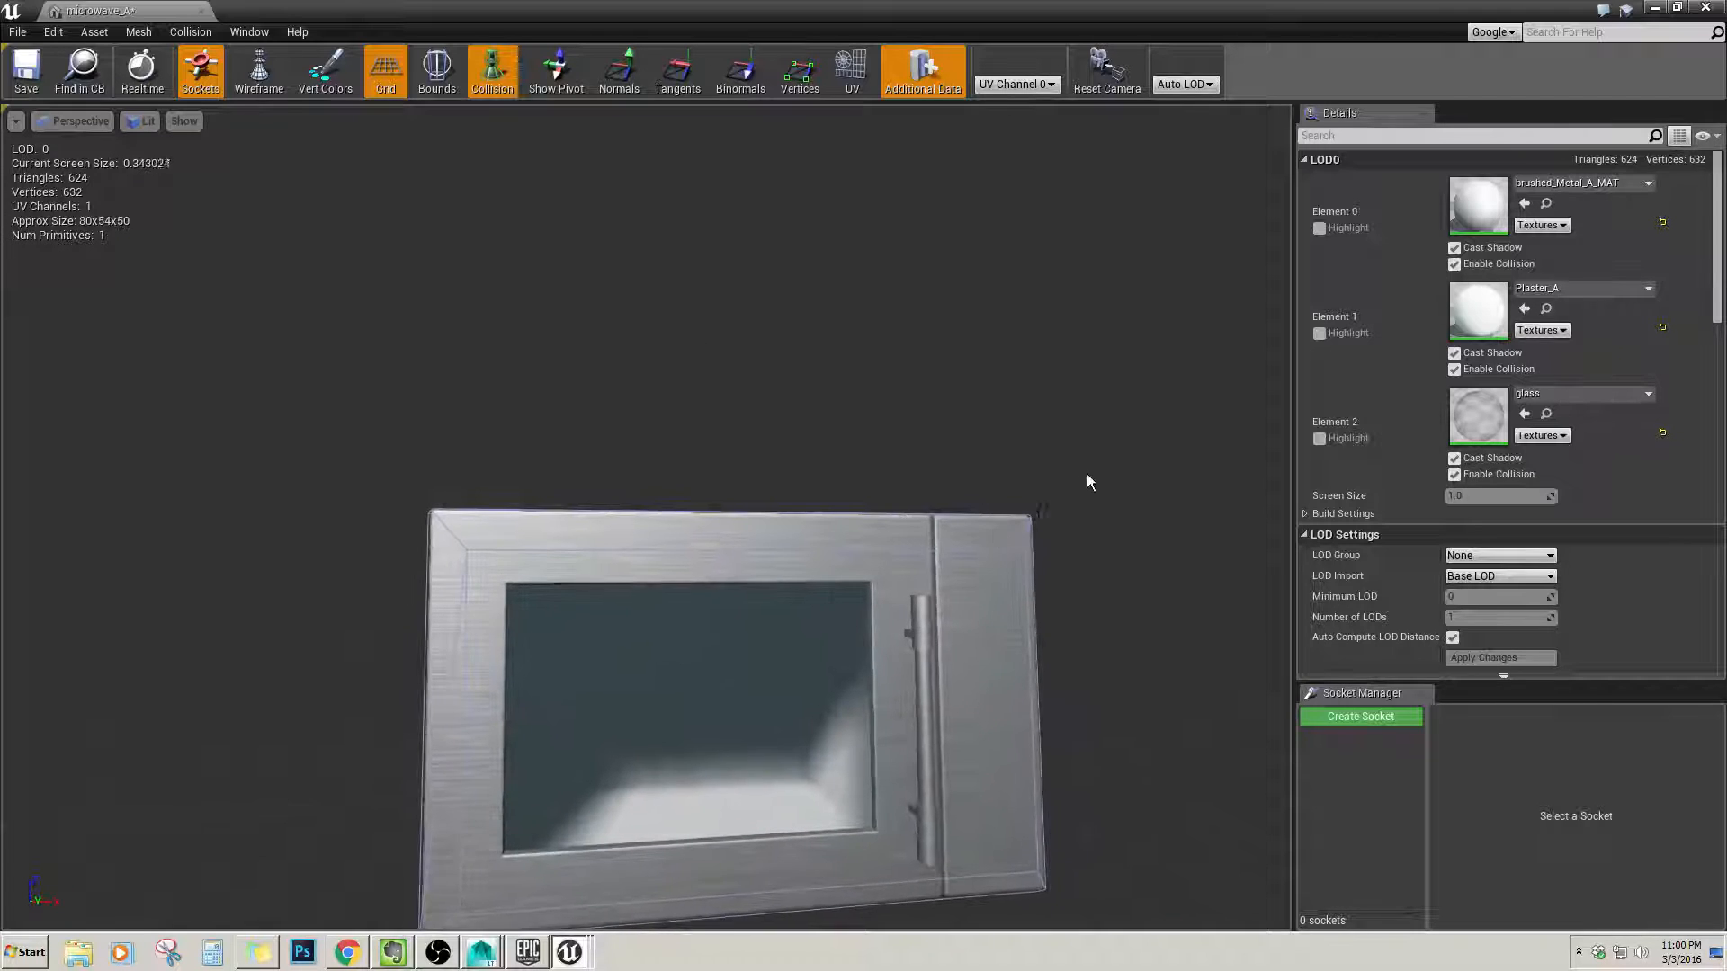
right_drag(1086, 475, 1087, 518)
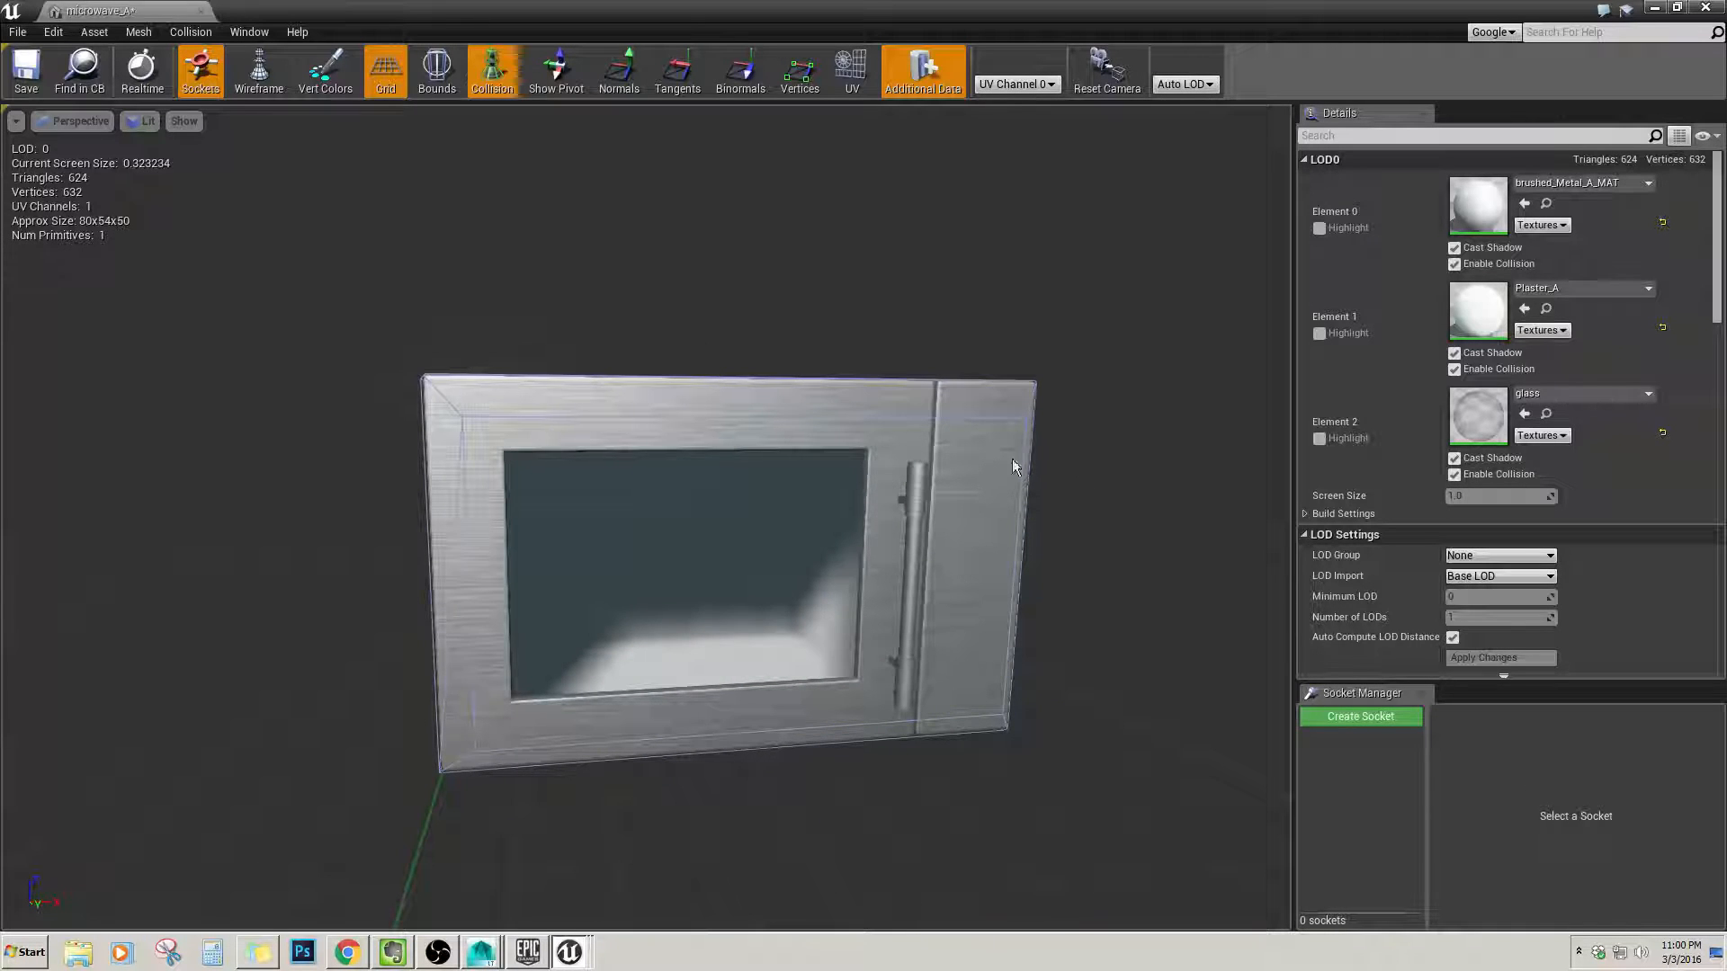
alt+drag(1094, 462, 697, 508)
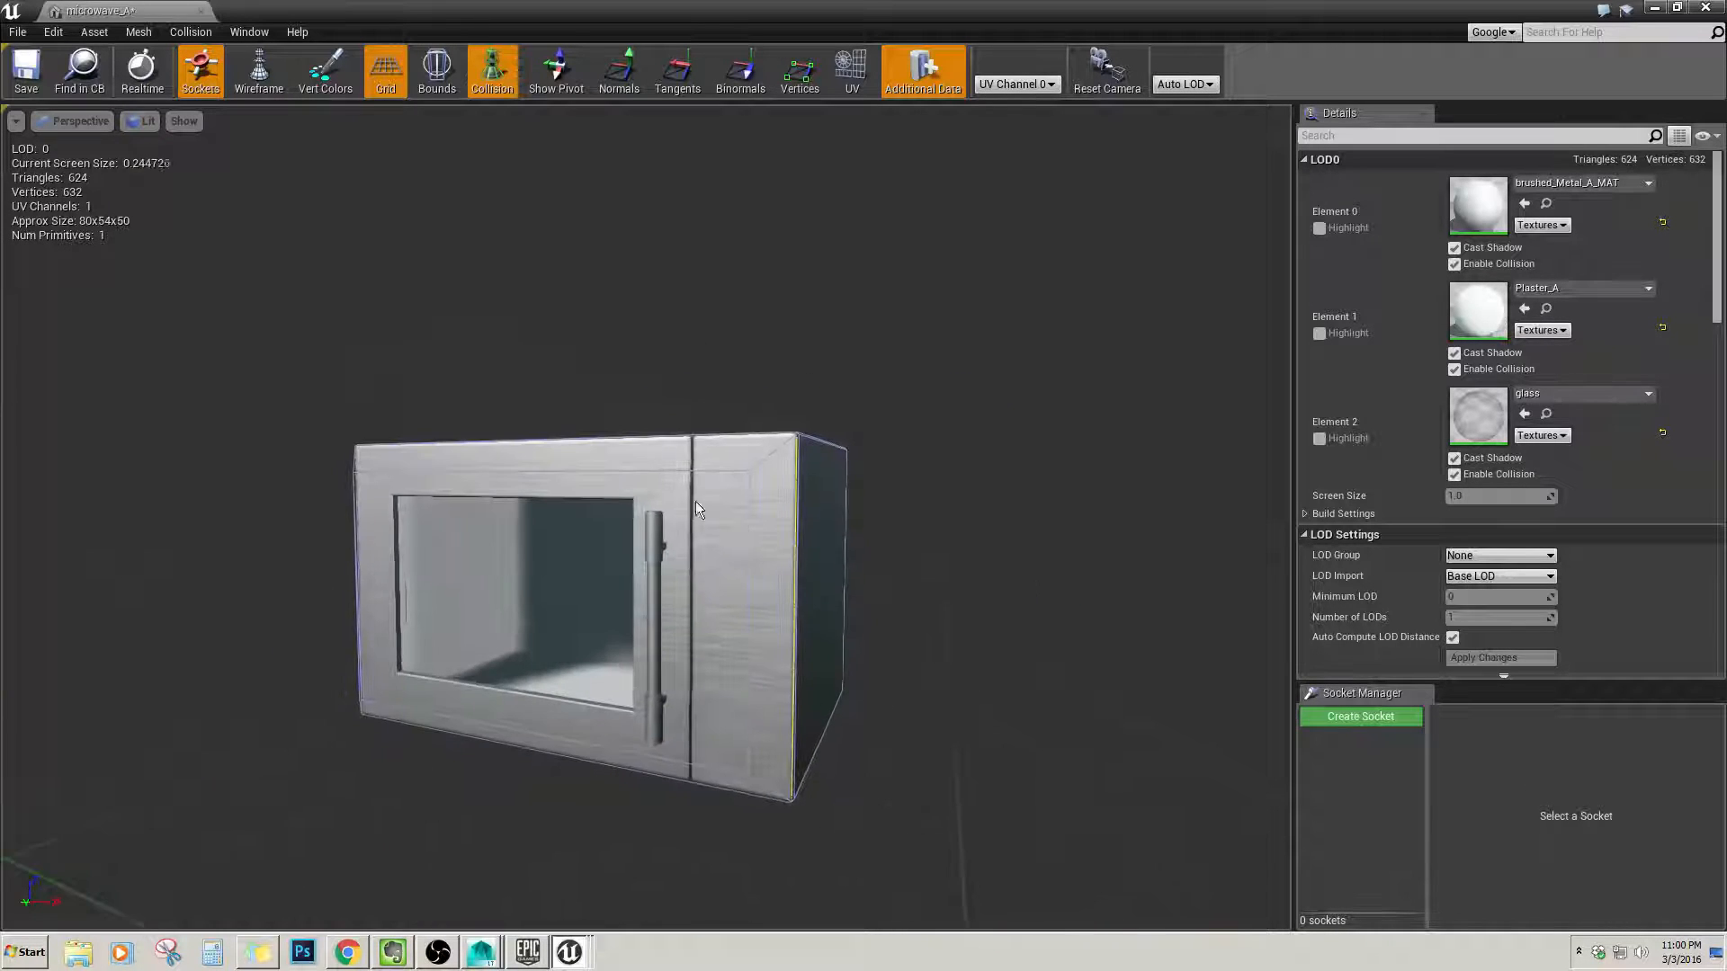
alt+drag(857, 532, 1070, 526)
mouse_move(901, 504)
alt+right_down()
mouse_move(1035, 499)
mouse_move(900, 489)
alt+right_up()
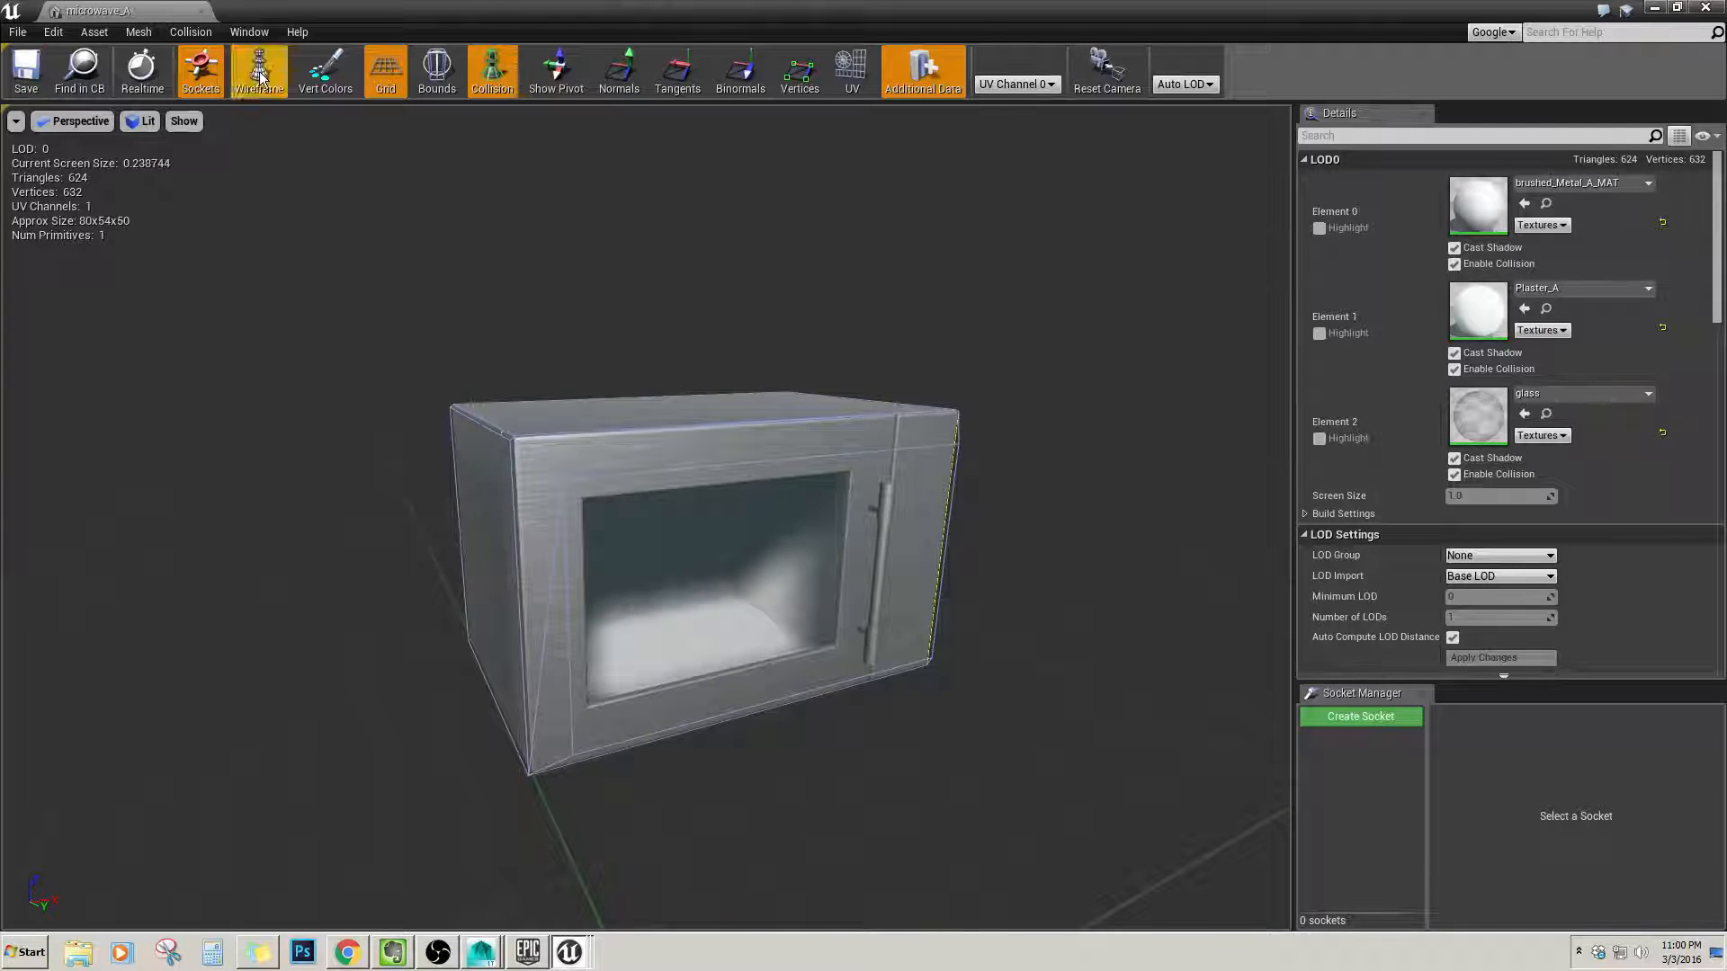
click(1705, 8)
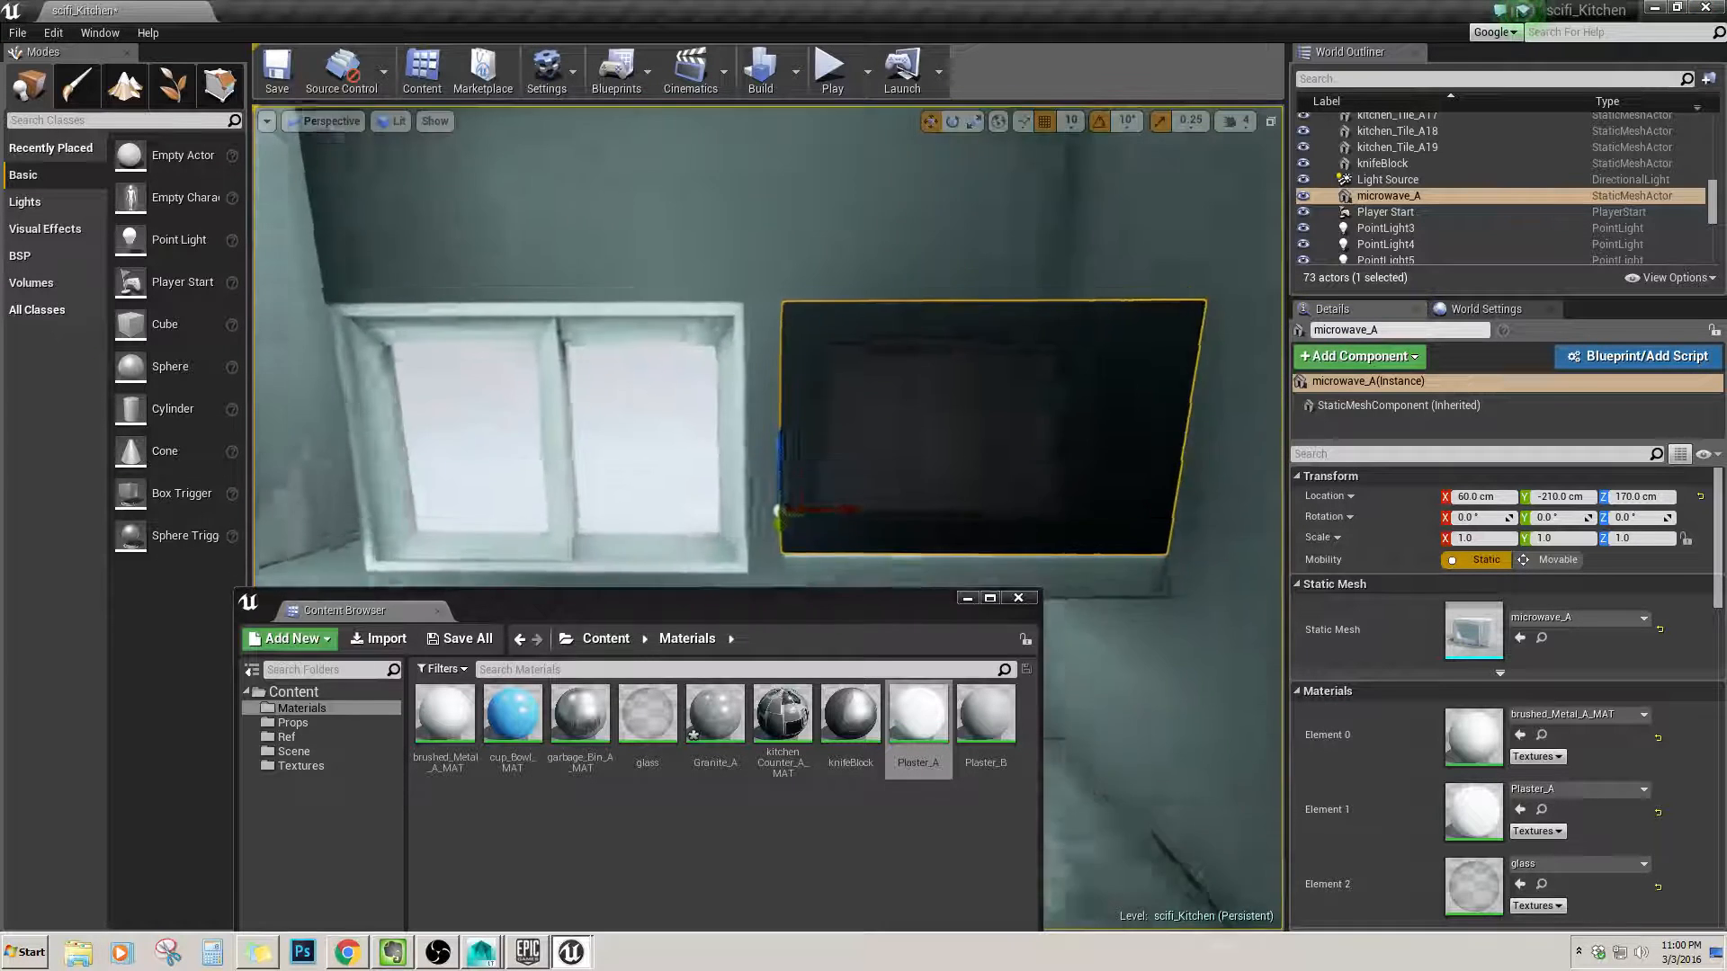
Minimize the Content Browser and select the dinner bowl on the kitchen counter.
right_drag(962, 538, 956, 454)
click(965, 602)
right_drag(965, 602, 1030, 539)
click(717, 455)
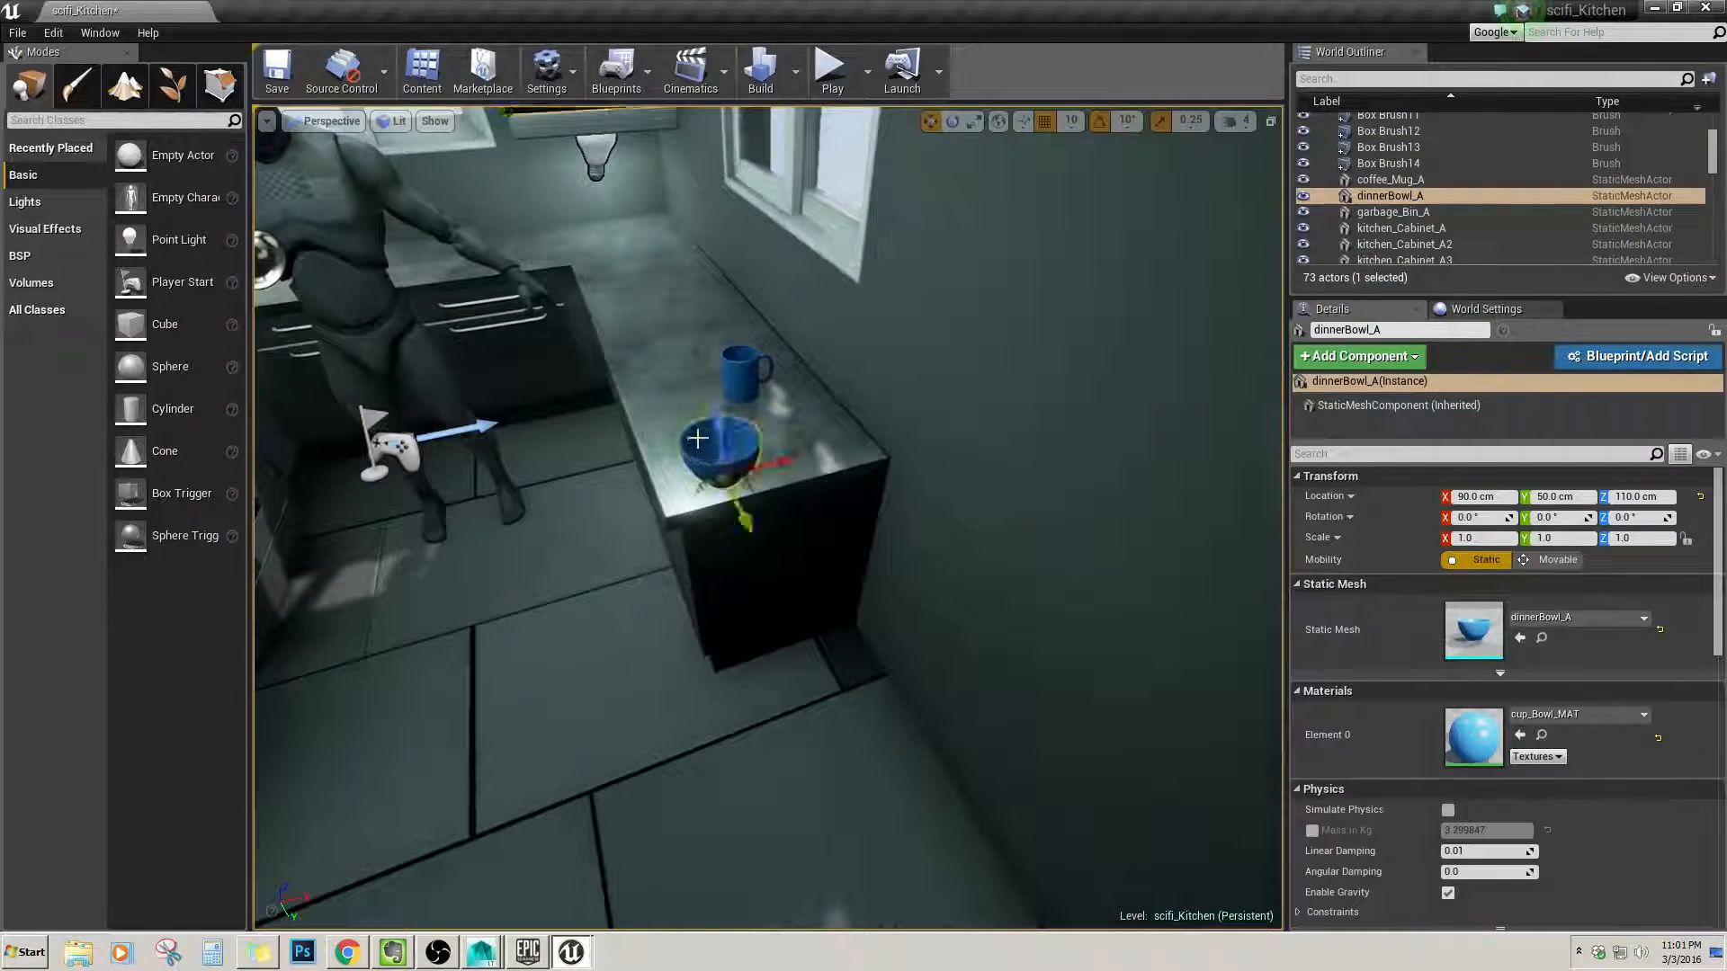
right_drag(717, 455, 717, 456)
right_drag(737, 558, 737, 559)
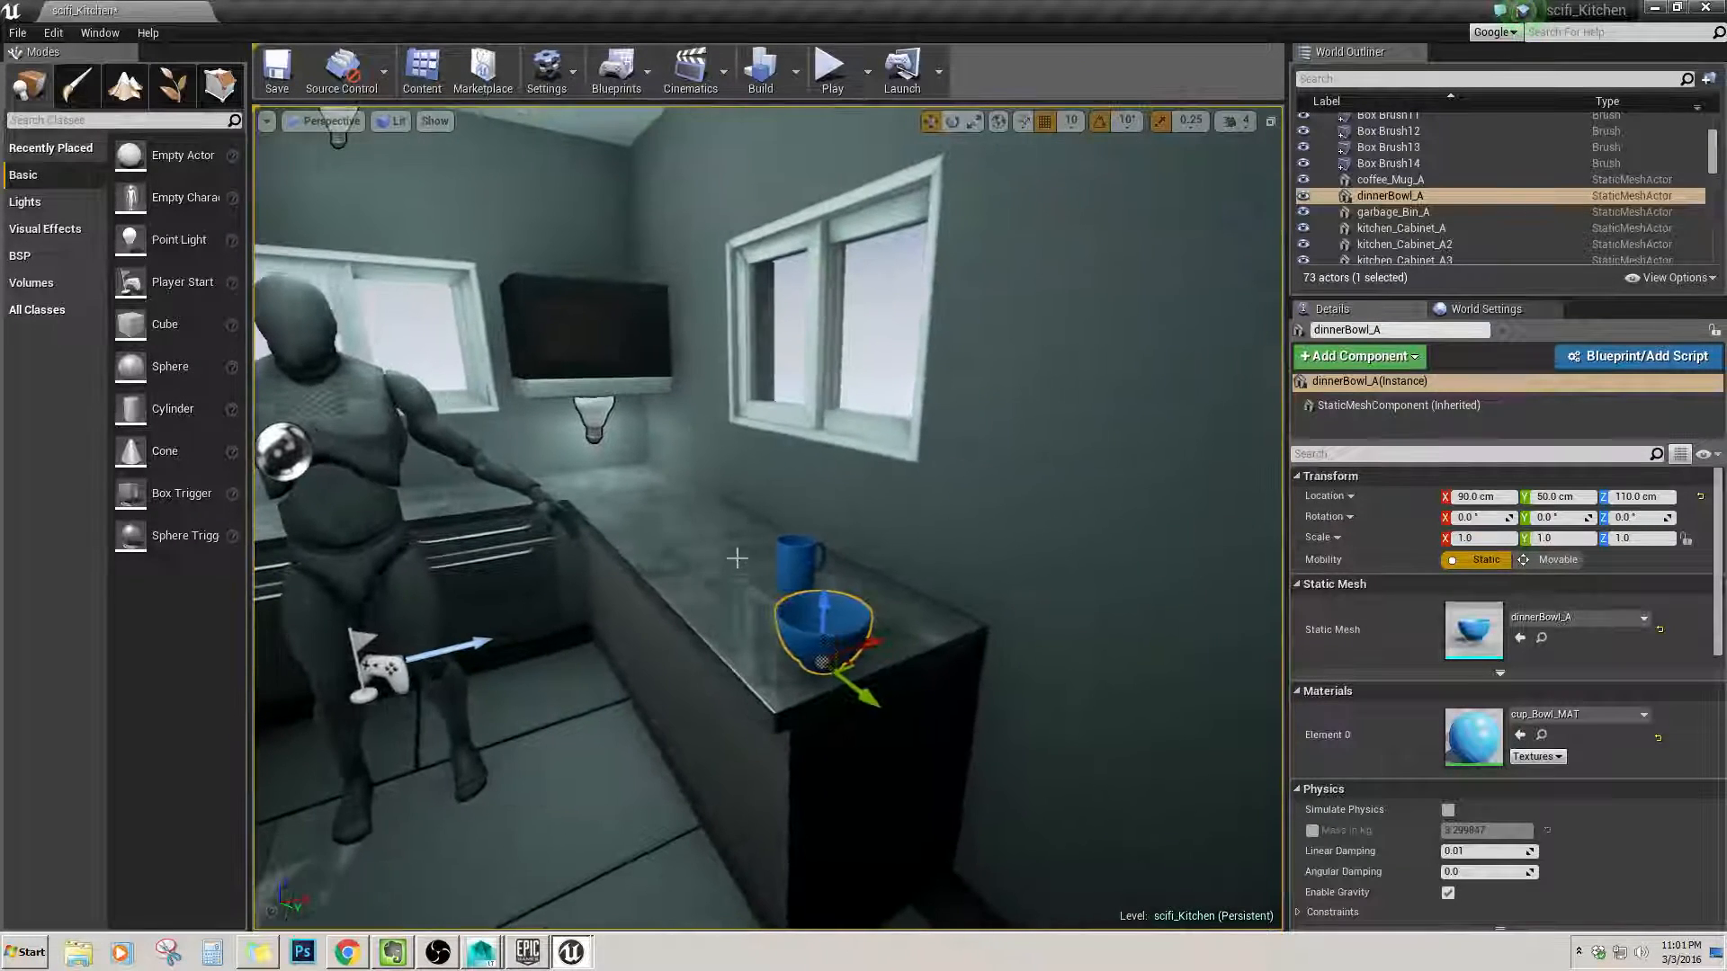
Duplicate the dinner bowl and move the copy over to the microwave, at X 100, Y -240, Z 180 cm.
key(ctrl+w)
drag(876, 617, 900, 277)
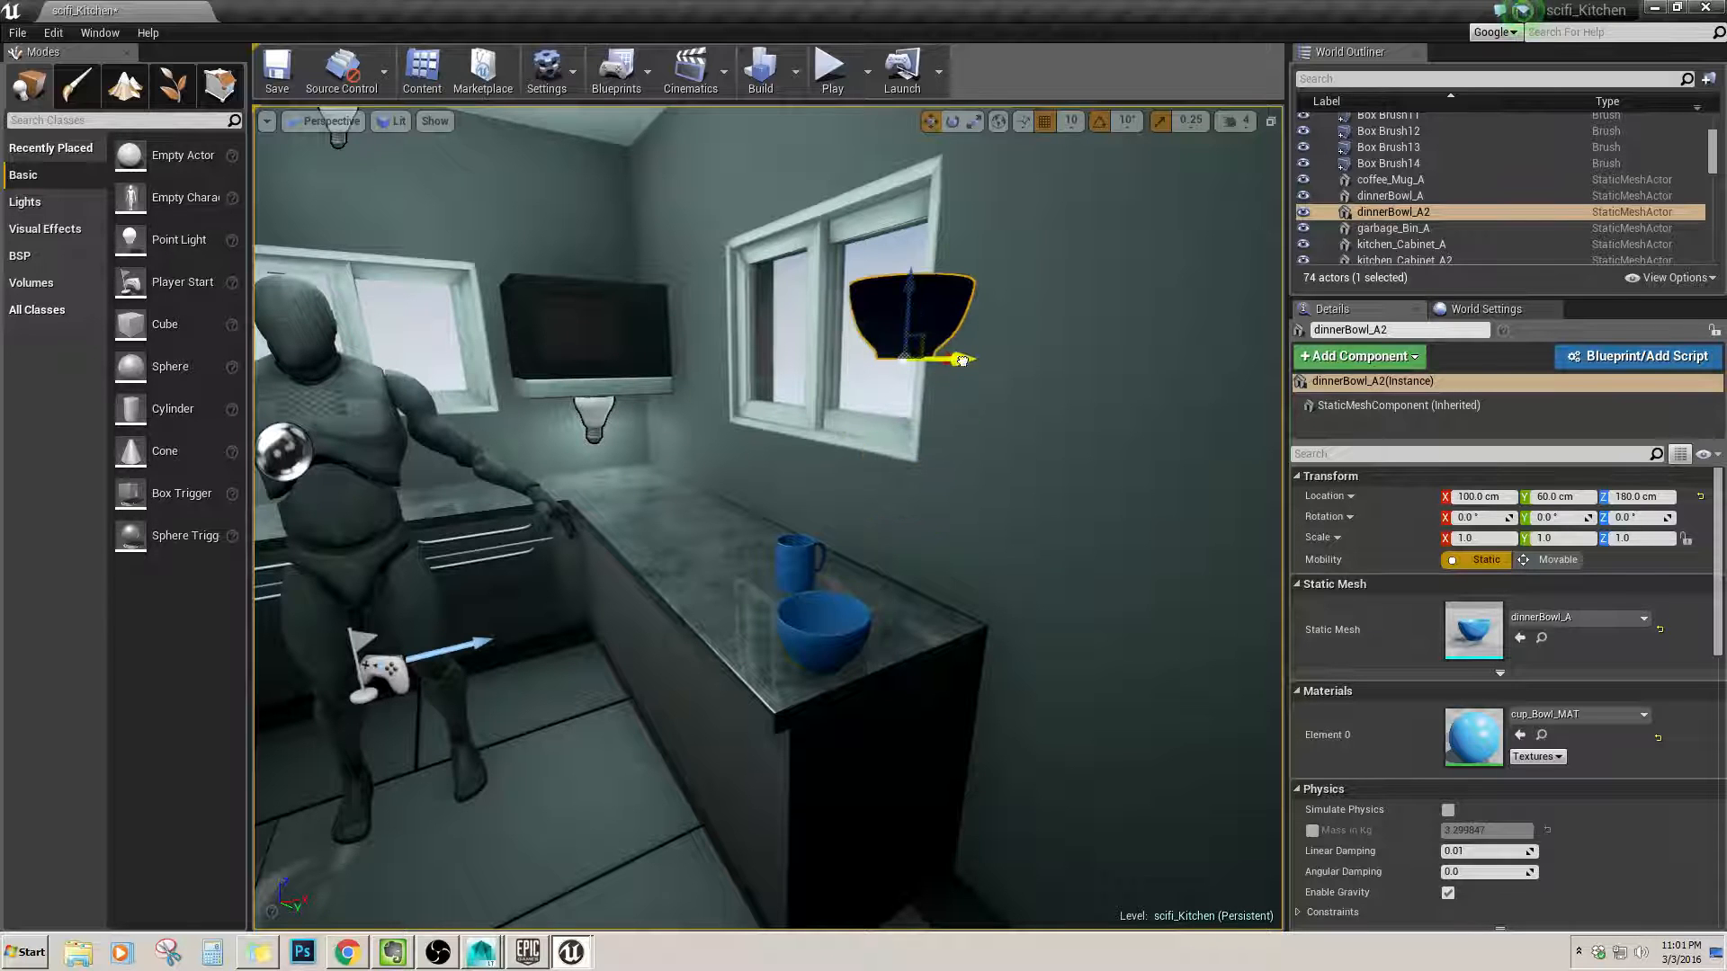
drag(962, 360, 585, 327)
key(w)
right_drag(573, 328, 559, 414)
key(s)
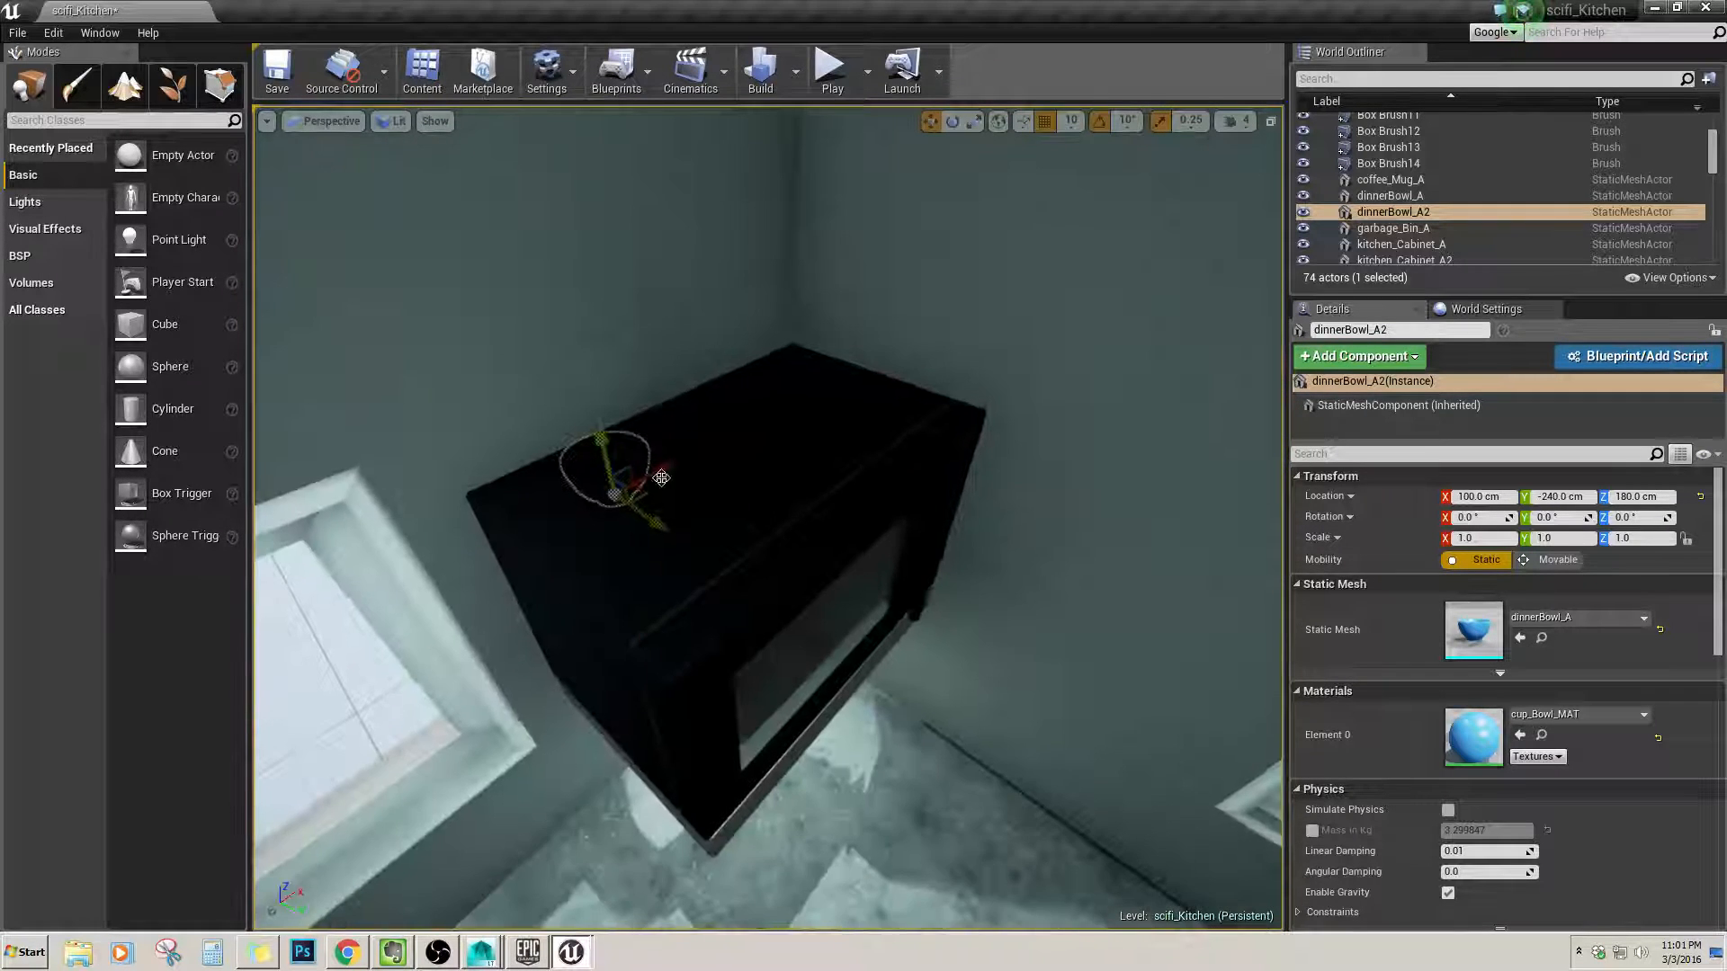
Shift the bowl copy behind the microwave's glass door, to X 90, Y -180, Z 180 cm.
drag(808, 659, 827, 670)
right_drag(828, 669, 827, 557)
key(w)
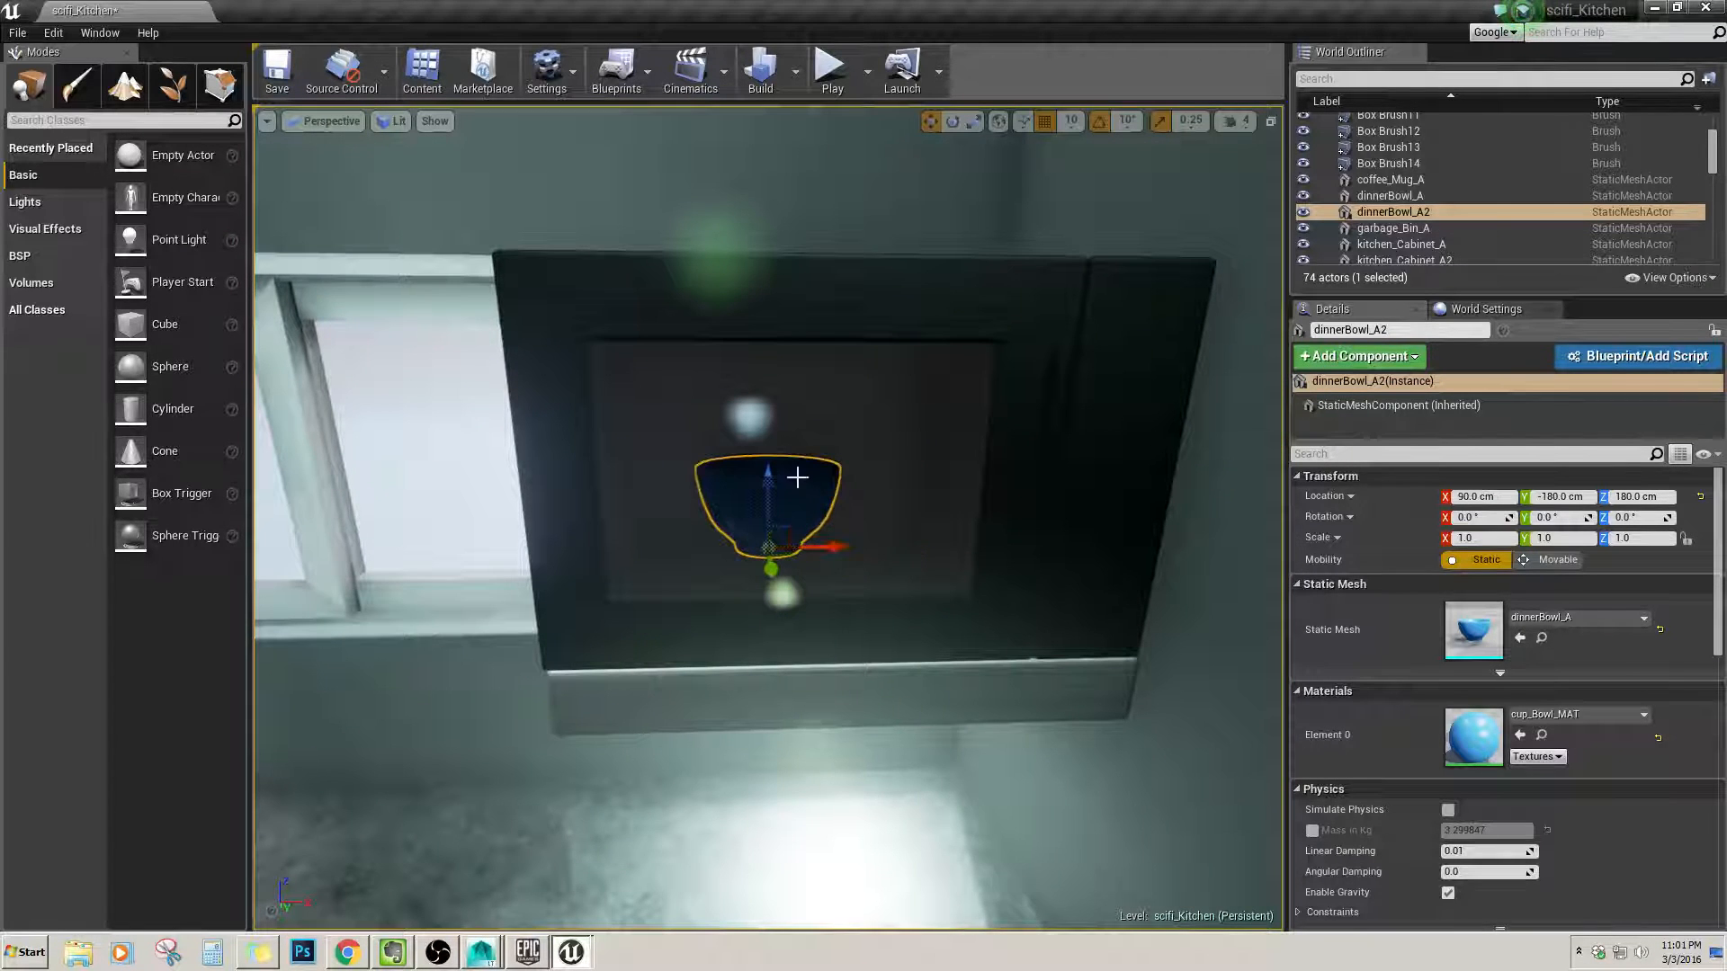
Lower the bowl copy inside the microwave to Z 170 cm.
right_drag(766, 546, 796, 486)
key(w)
key(s)
key(w)
key(f)
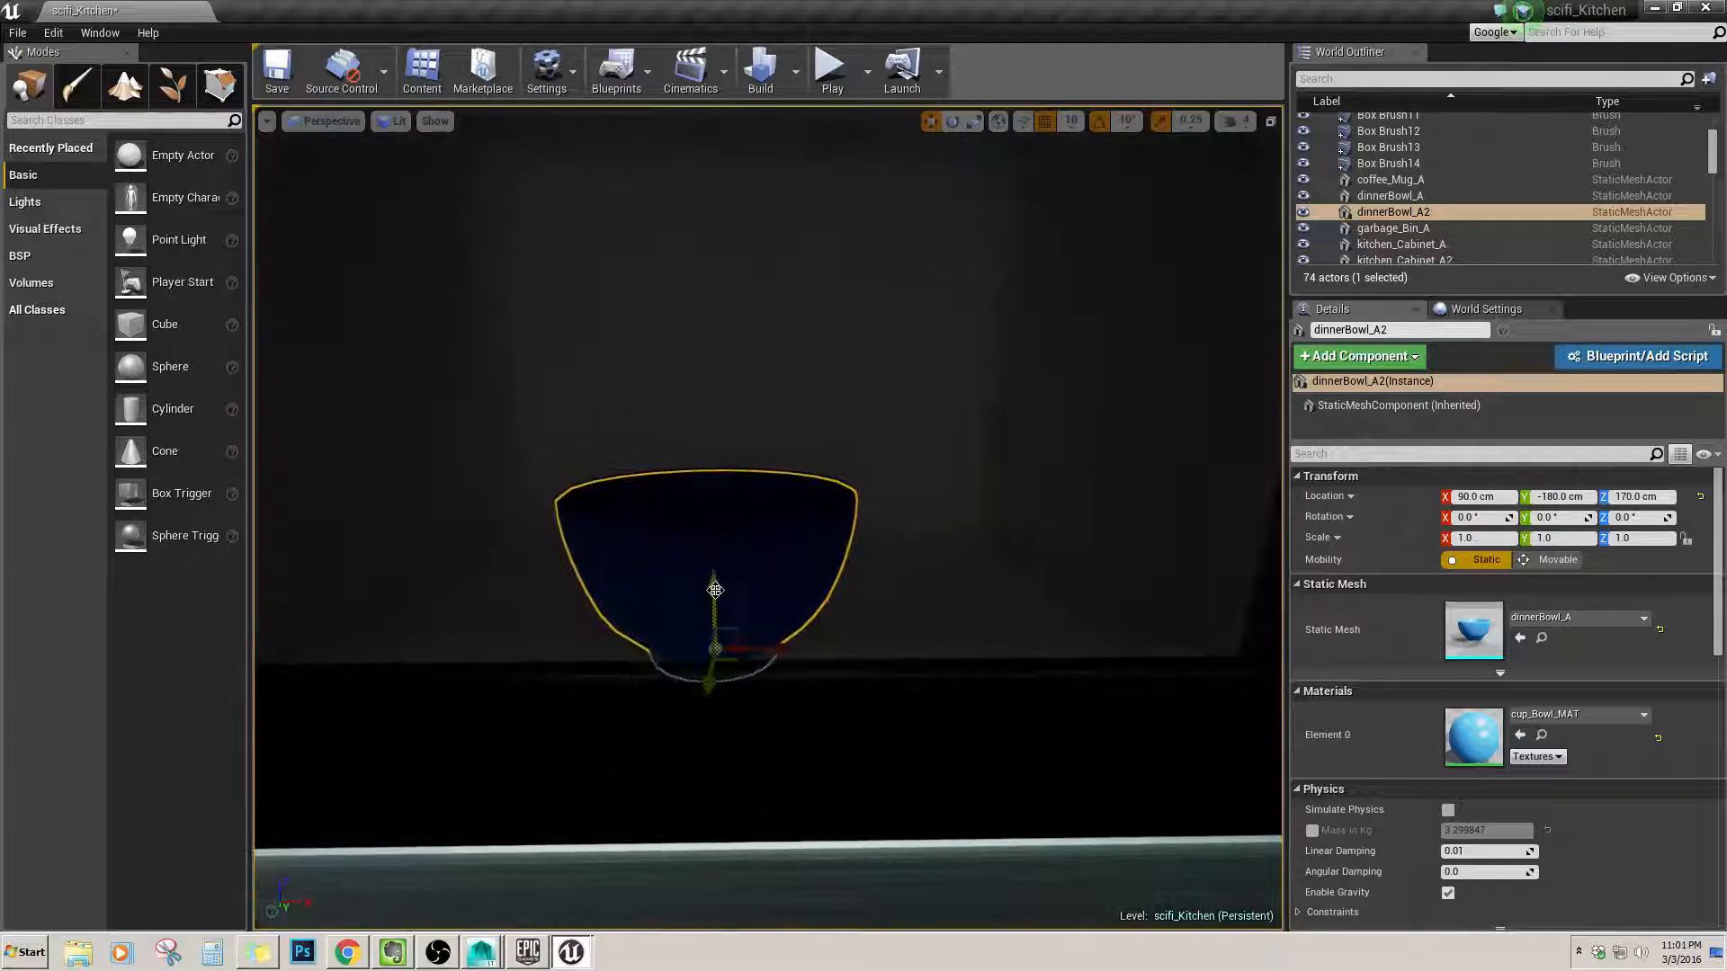
mouse_move(712, 567)
mouse_down()
mouse_move(710, 505)
mouse_move(710, 537)
mouse_up()
Examine the bowl through the microwave's glass door from different distances and angles.
key(s)
right_drag(710, 537, 800, 480)
mouse_move(792, 542)
right_down()
mouse_move(786, 580)
mouse_move(777, 549)
right_up()
key(w)
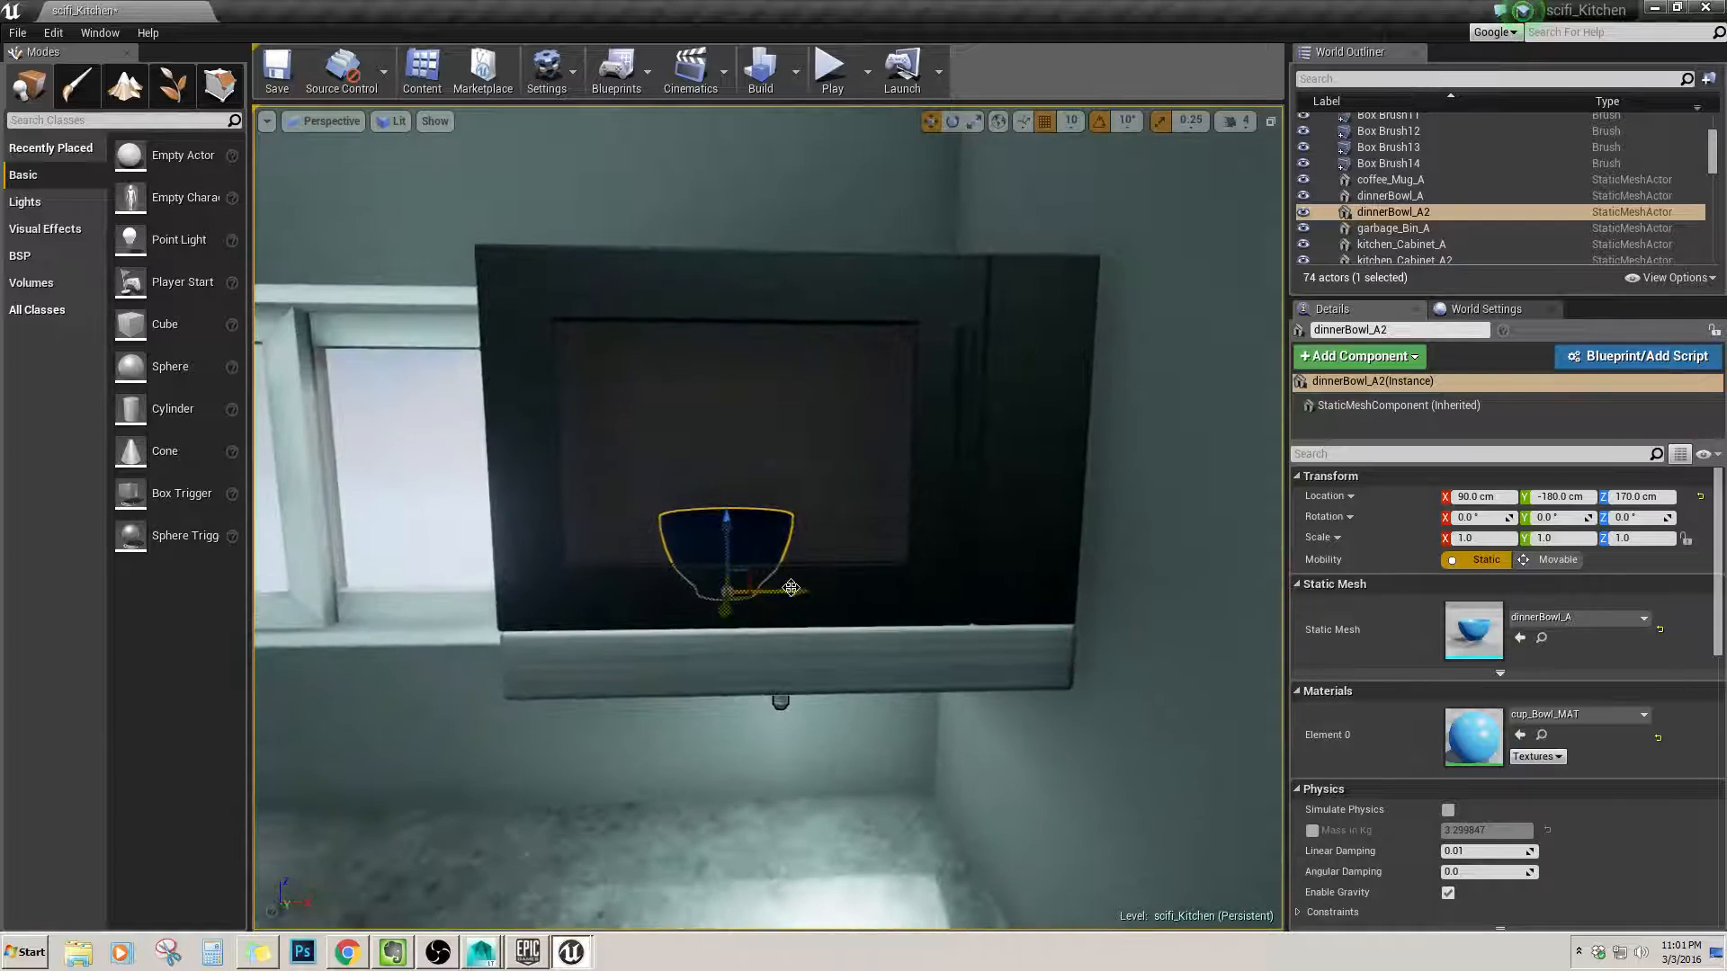
drag(814, 583, 818, 586)
key(s)
right_drag(789, 586, 779, 648)
key(w)
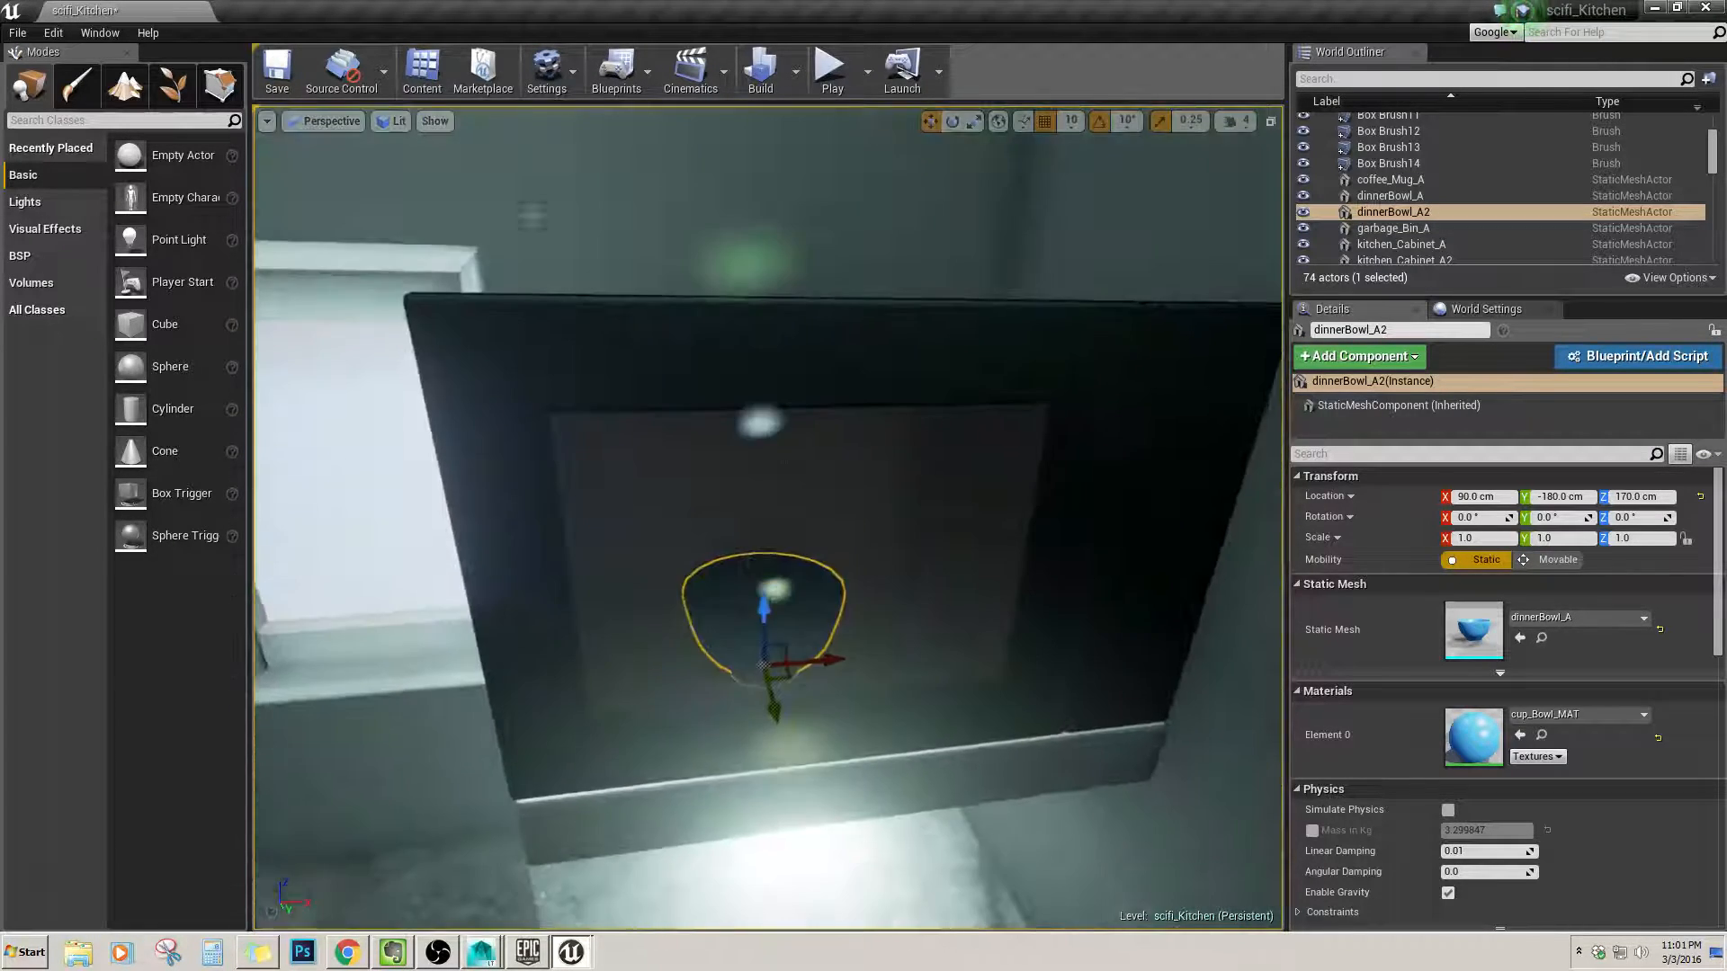
Switch to mesh paint mode and set vertex painting to Blend Weights with a texture count of 3 (RGB).
click(97, 88)
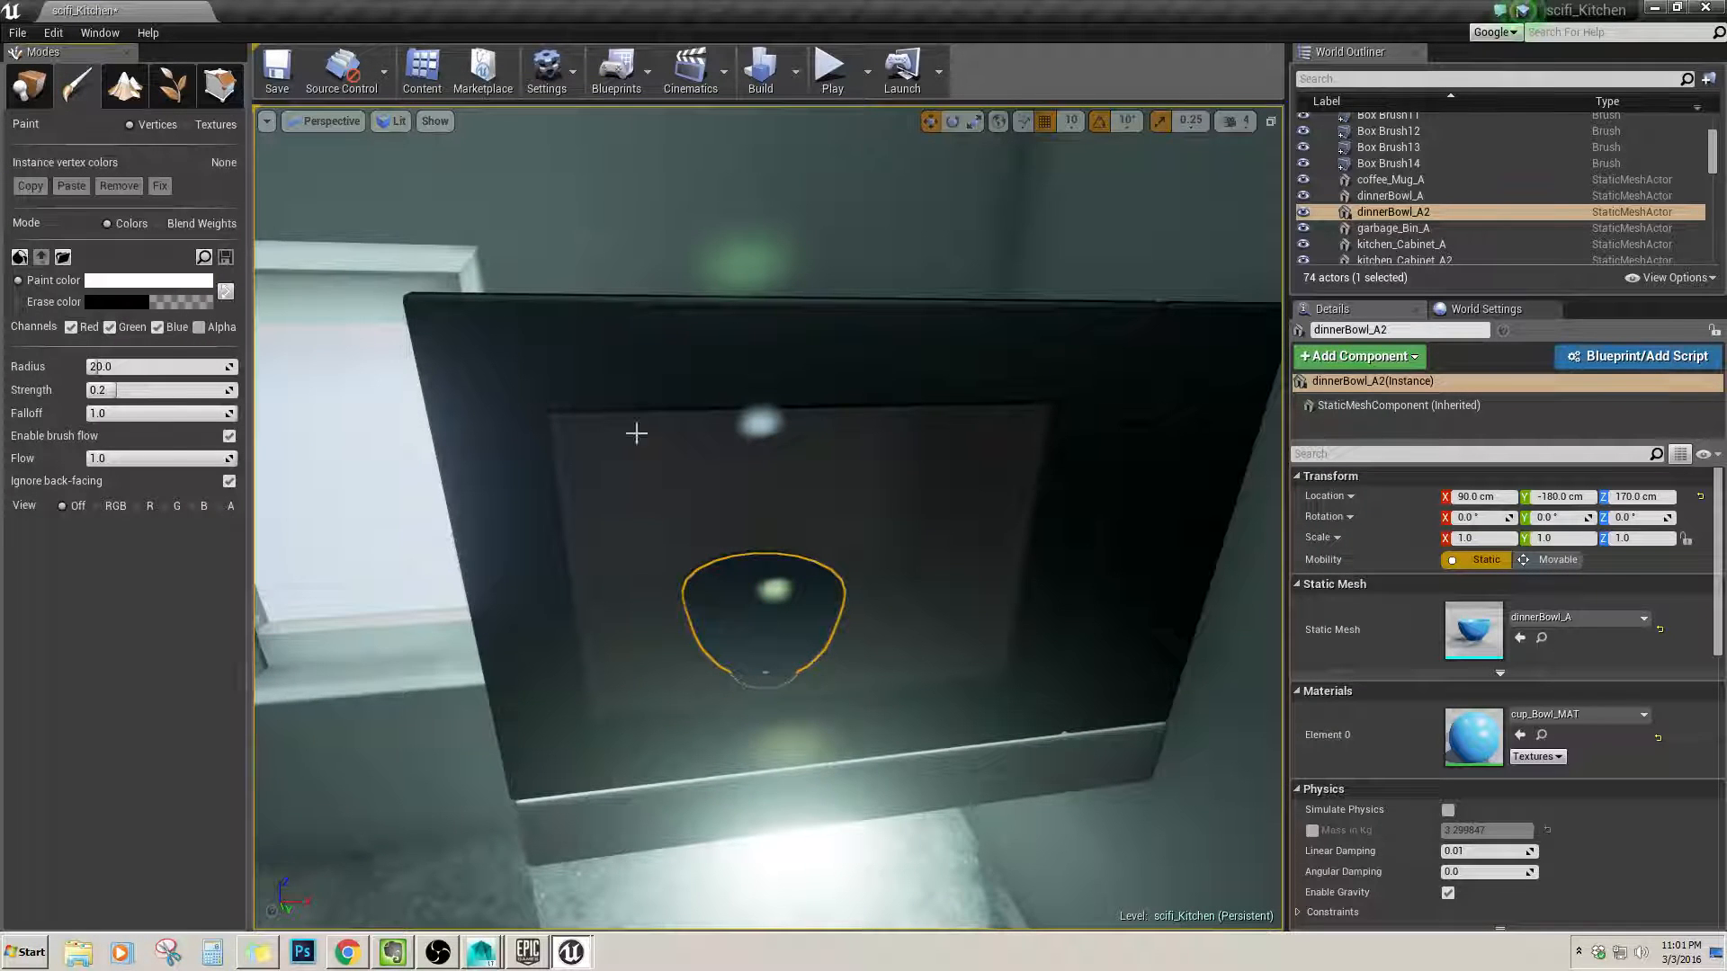
mouse_move(752, 576)
right_down()
mouse_move(752, 612)
mouse_move(752, 597)
right_up()
key(w)
key(s)
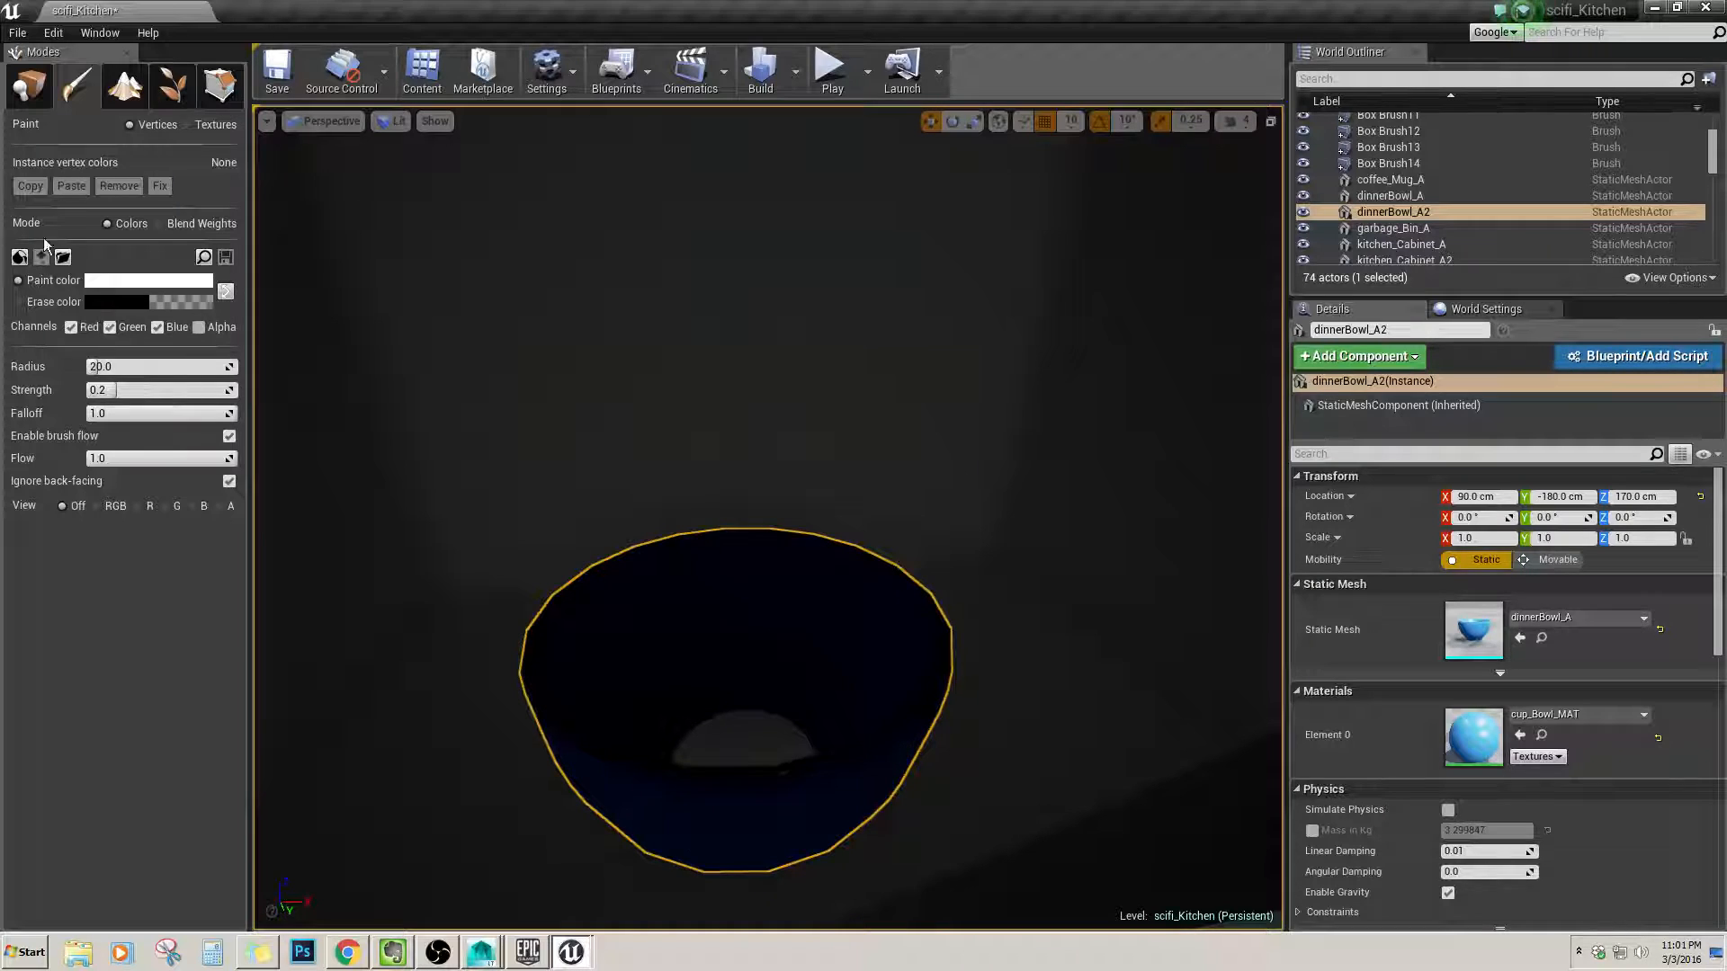
click(172, 224)
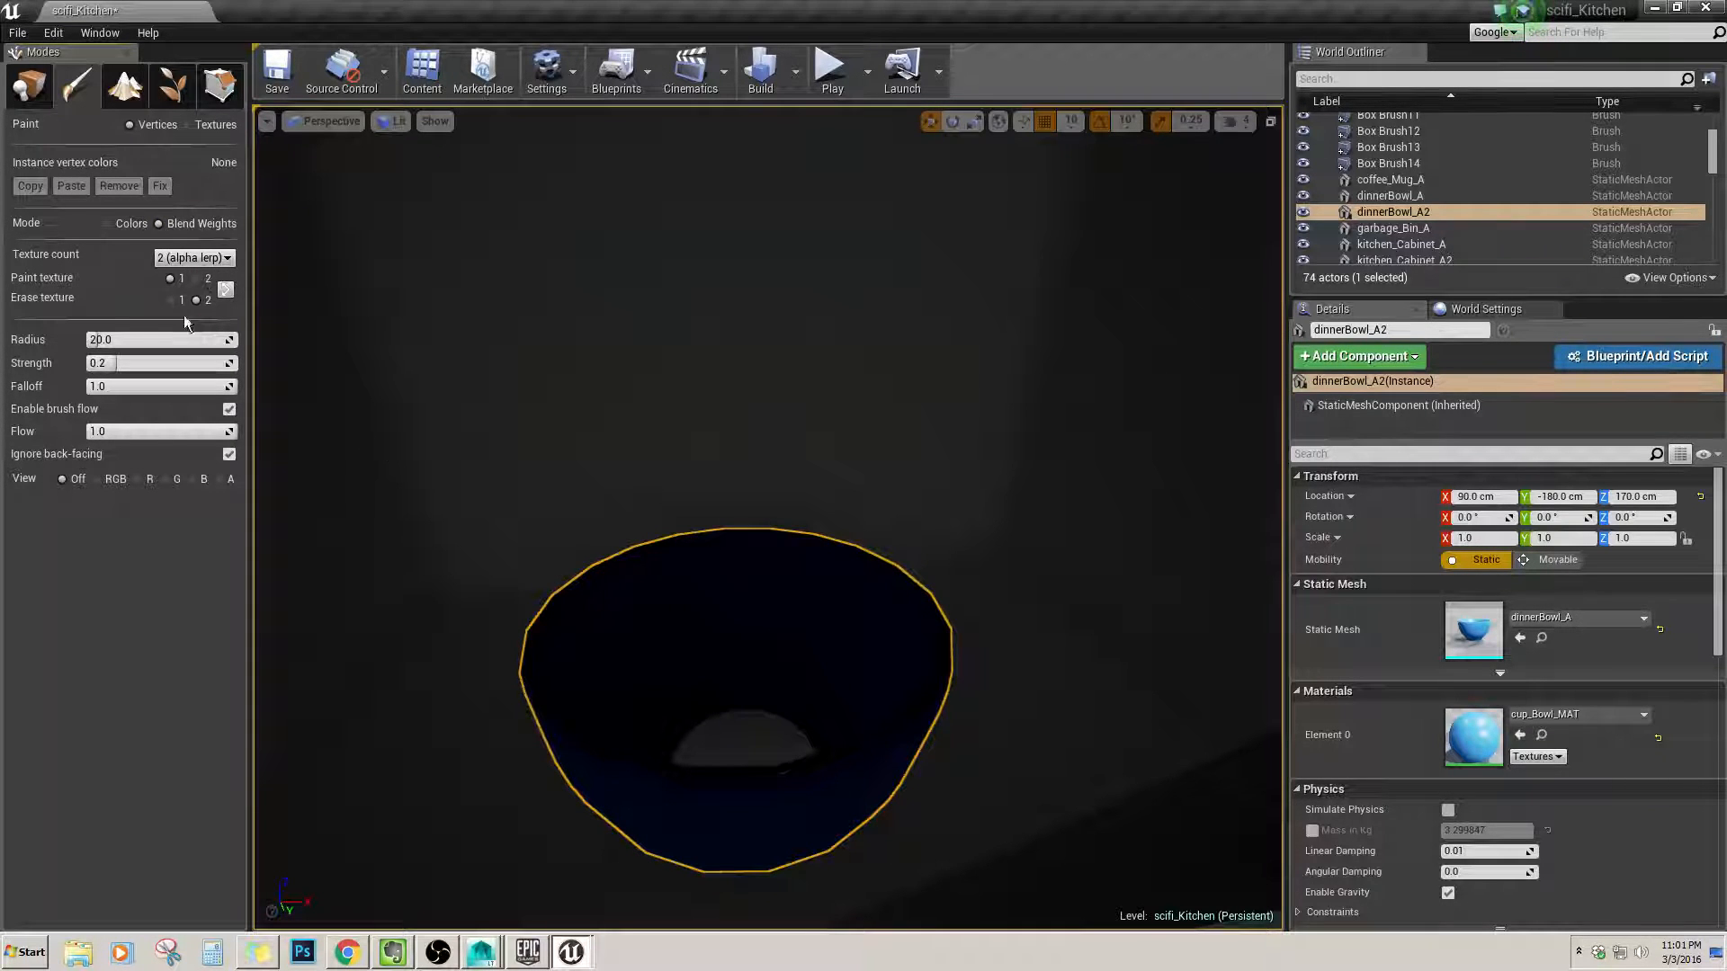
click(134, 223)
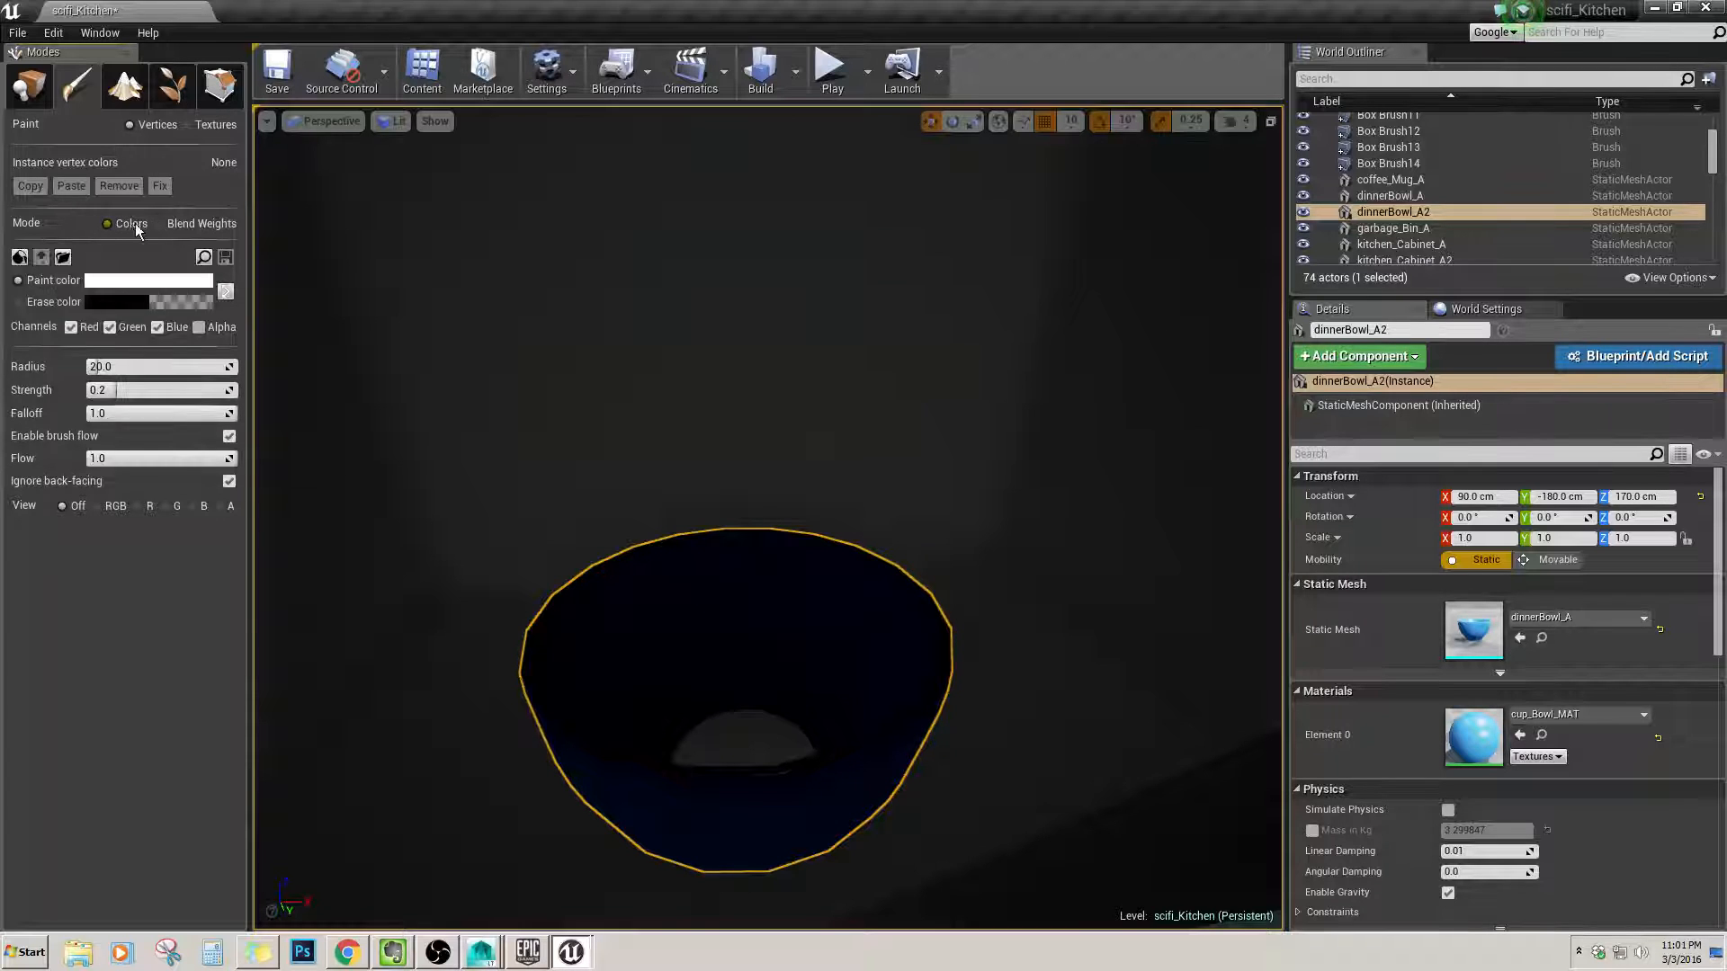
click(176, 222)
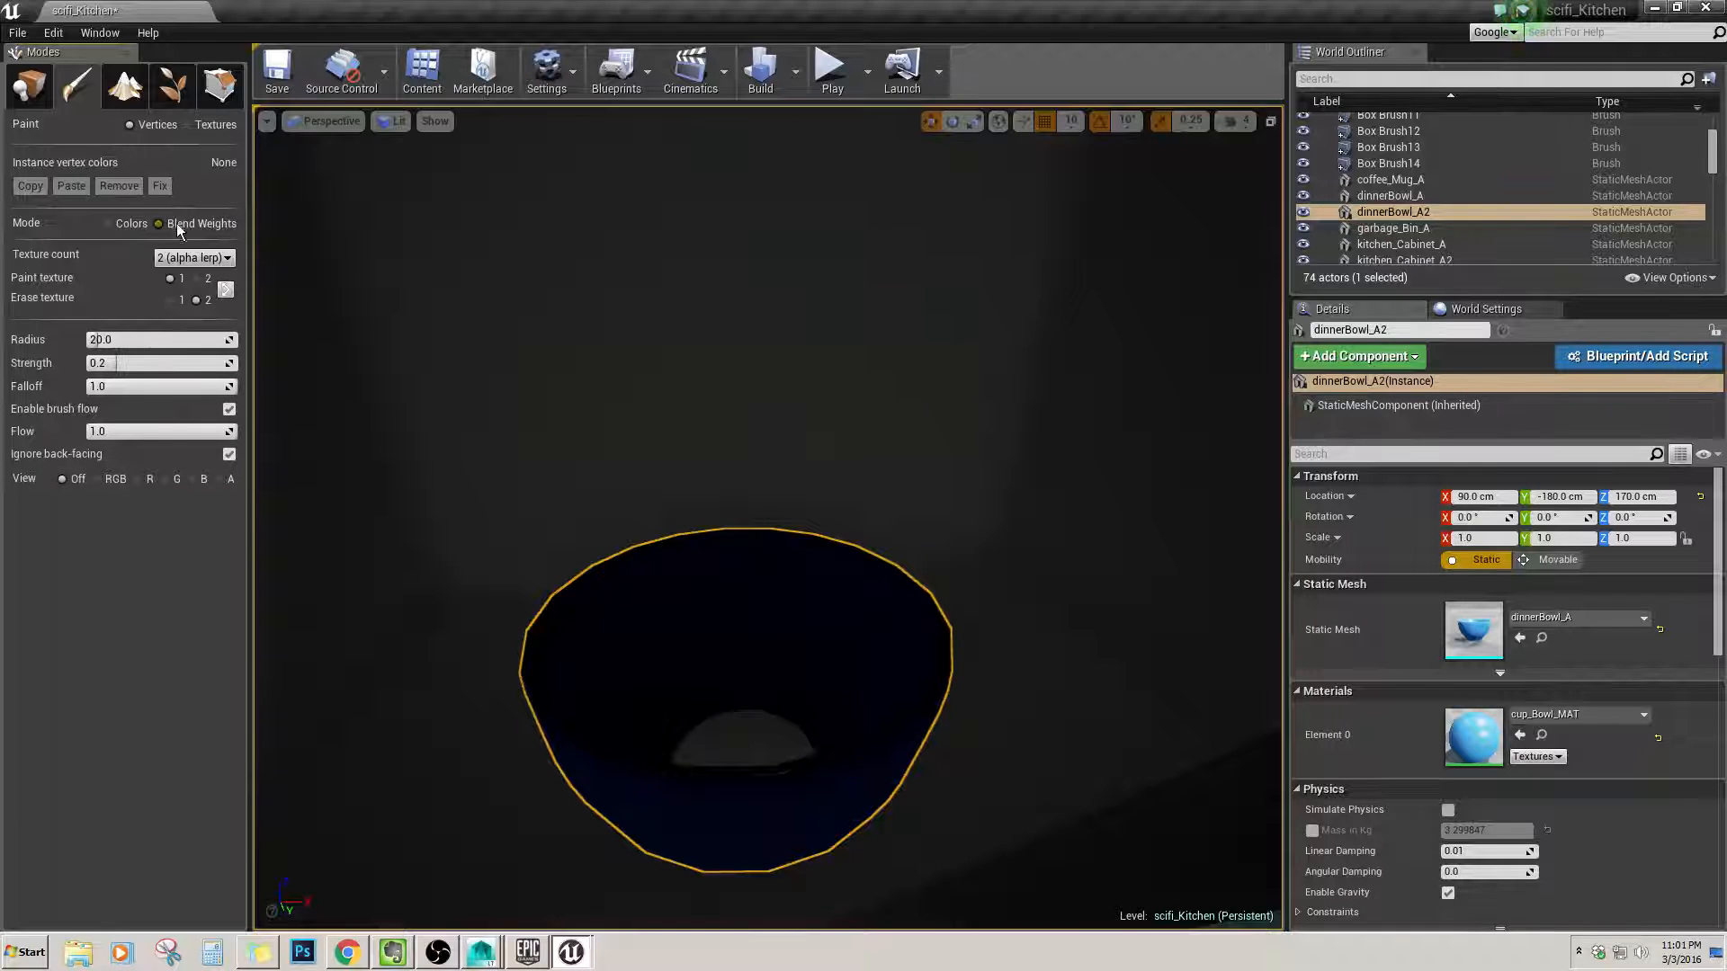
click(229, 258)
click(203, 292)
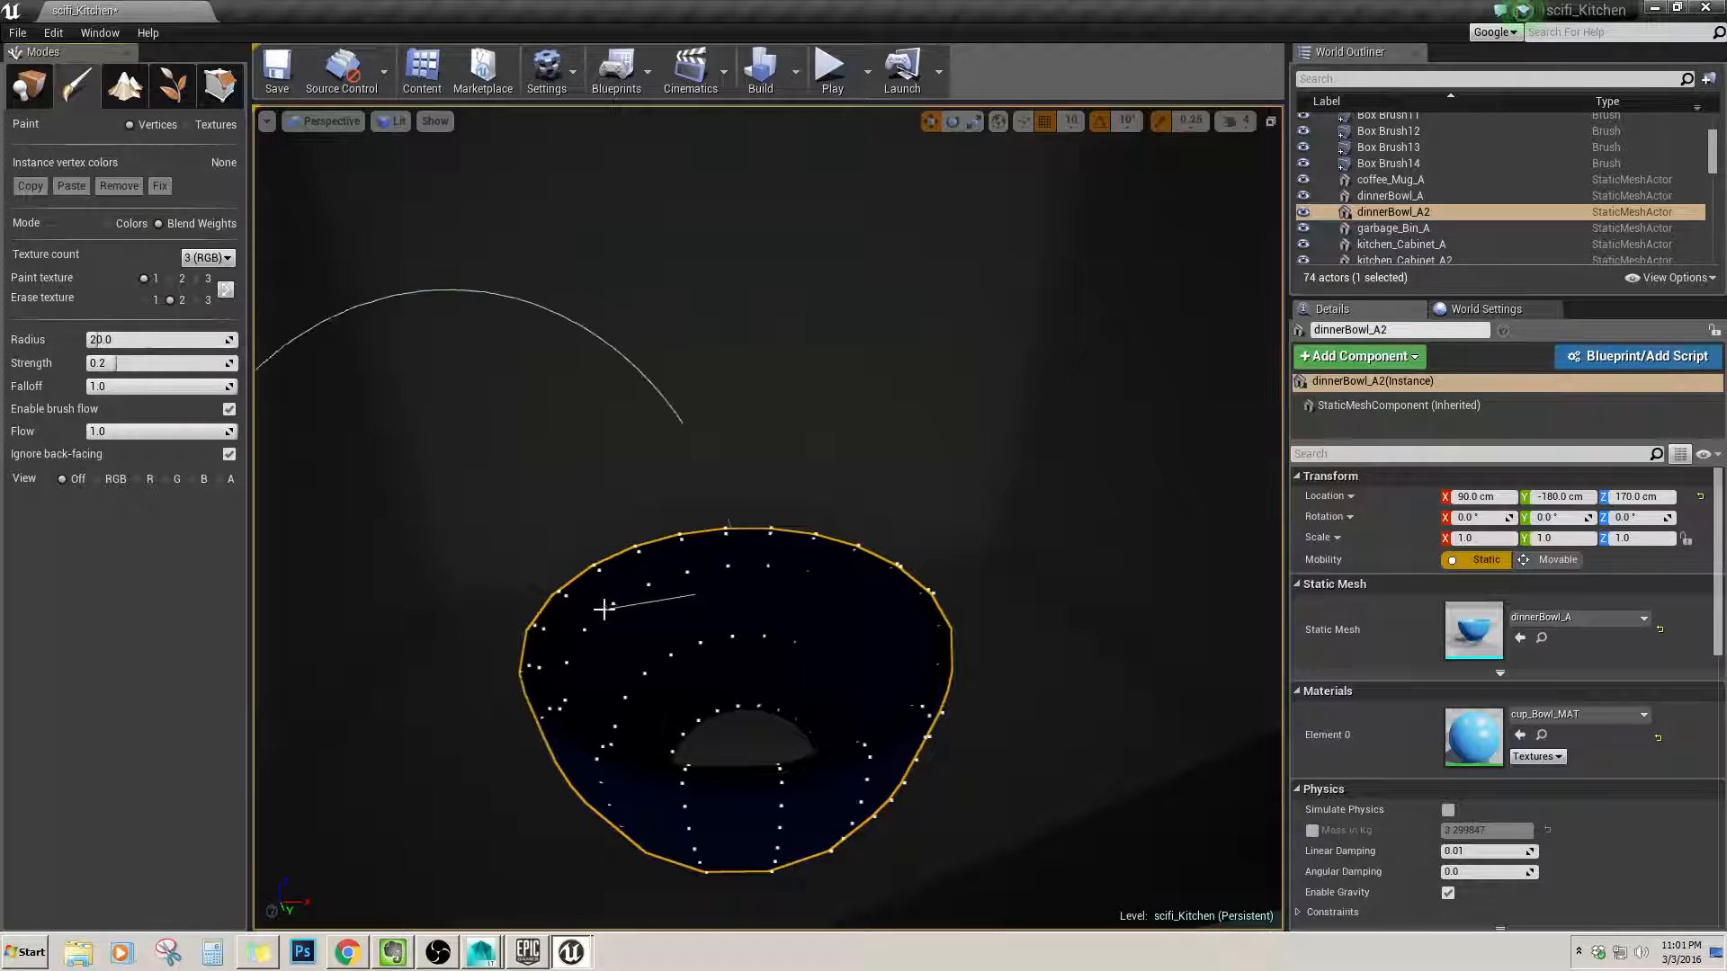
Vertex-paint the bowl copy inside the microwave with paint texture 1 and then with paint texture 2.
mouse_move(756, 675)
mouse_down()
mouse_move(736, 656)
mouse_move(609, 655)
mouse_move(765, 615)
mouse_up()
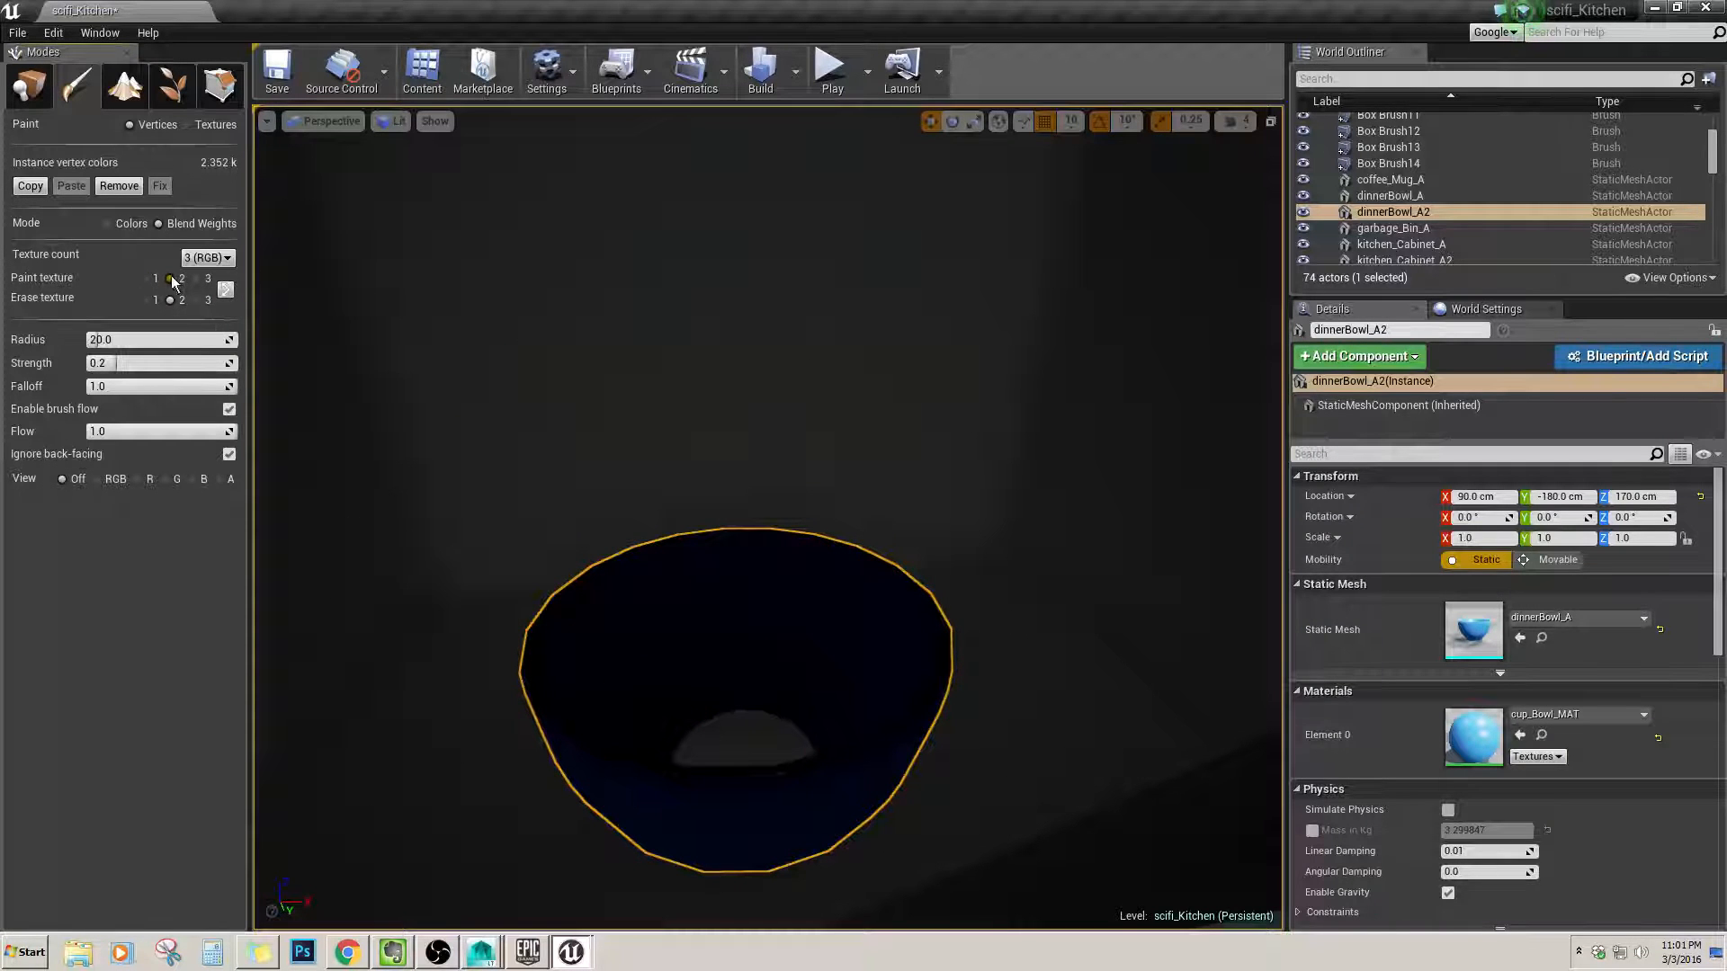
mouse_move(802, 640)
mouse_down()
mouse_move(694, 675)
mouse_move(756, 654)
mouse_move(694, 621)
mouse_move(767, 701)
mouse_move(761, 627)
mouse_up()
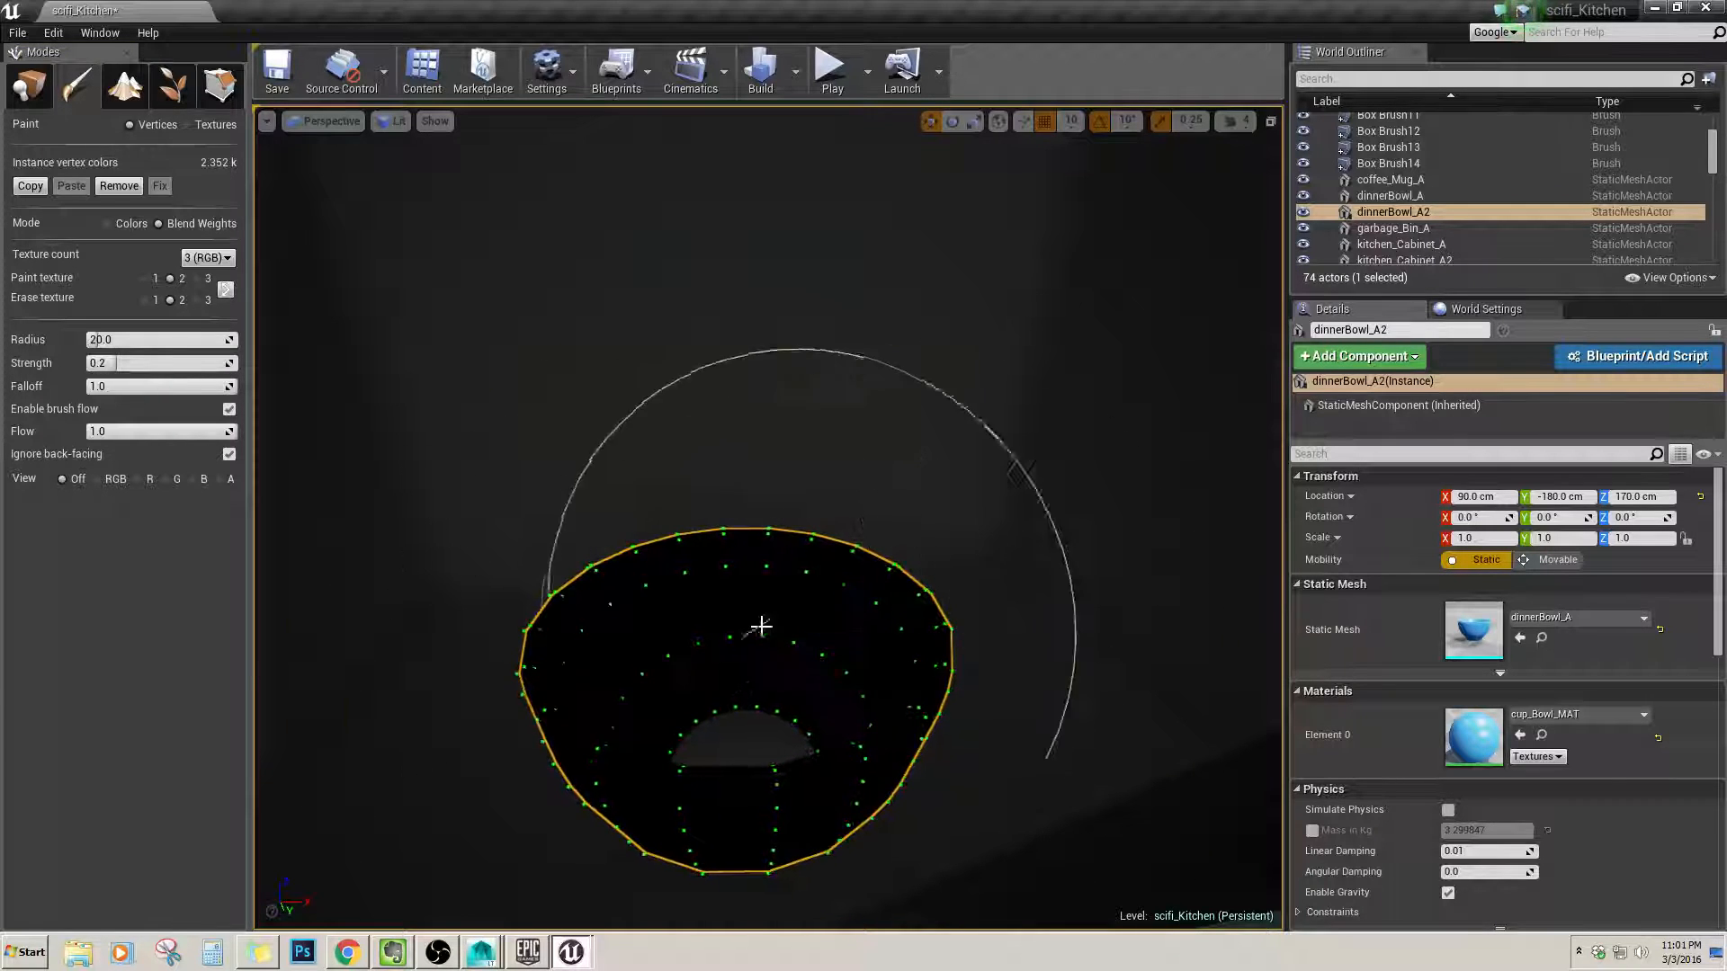
Return to placement mode and move the painted bowl out of the microwave to Y -100 cm.
mouse_move(739, 650)
right_down()
mouse_move(805, 661)
mouse_move(706, 643)
mouse_move(764, 661)
mouse_move(792, 567)
mouse_move(818, 661)
mouse_move(822, 558)
mouse_move(818, 599)
mouse_move(778, 620)
mouse_move(805, 643)
mouse_move(719, 471)
mouse_move(658, 465)
mouse_move(544, 504)
right_up()
key(s)
key(w)
key(s)
key(w)
key(s)
key(s)
key(w)
key(s)
click(575, 482)
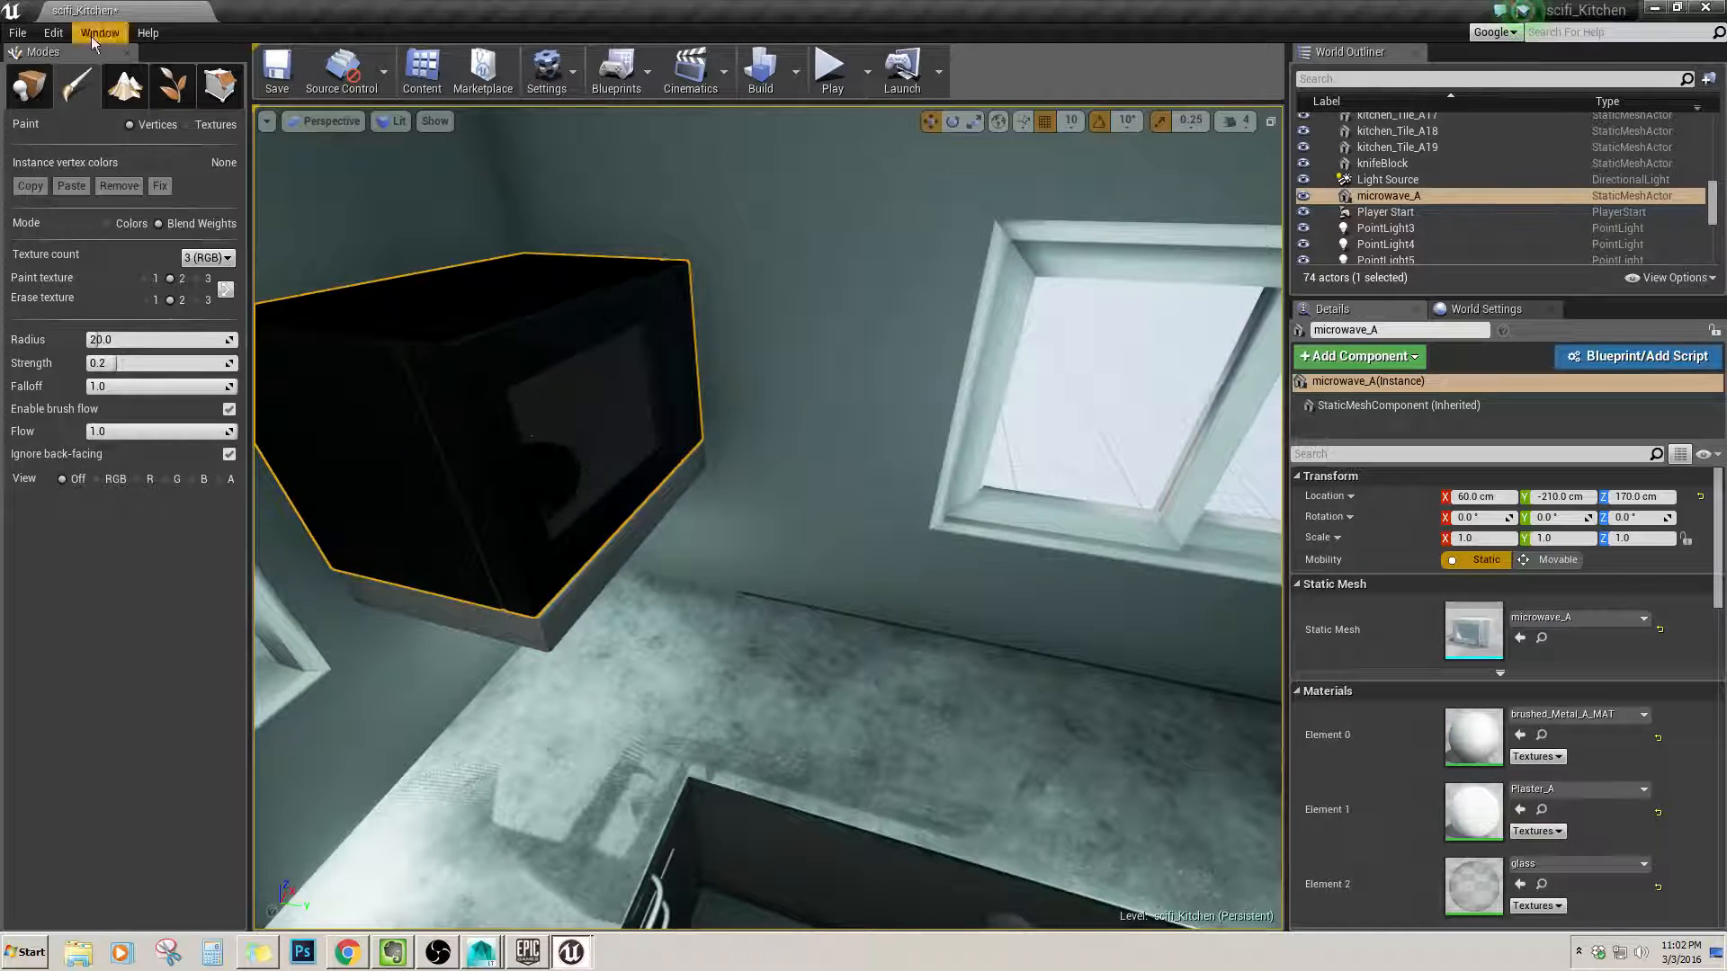
click(47, 81)
key(s)
mouse_move(561, 493)
right_down()
mouse_move(503, 477)
mouse_move(536, 490)
right_up()
key(w)
key(s)
key(w)
click(629, 420)
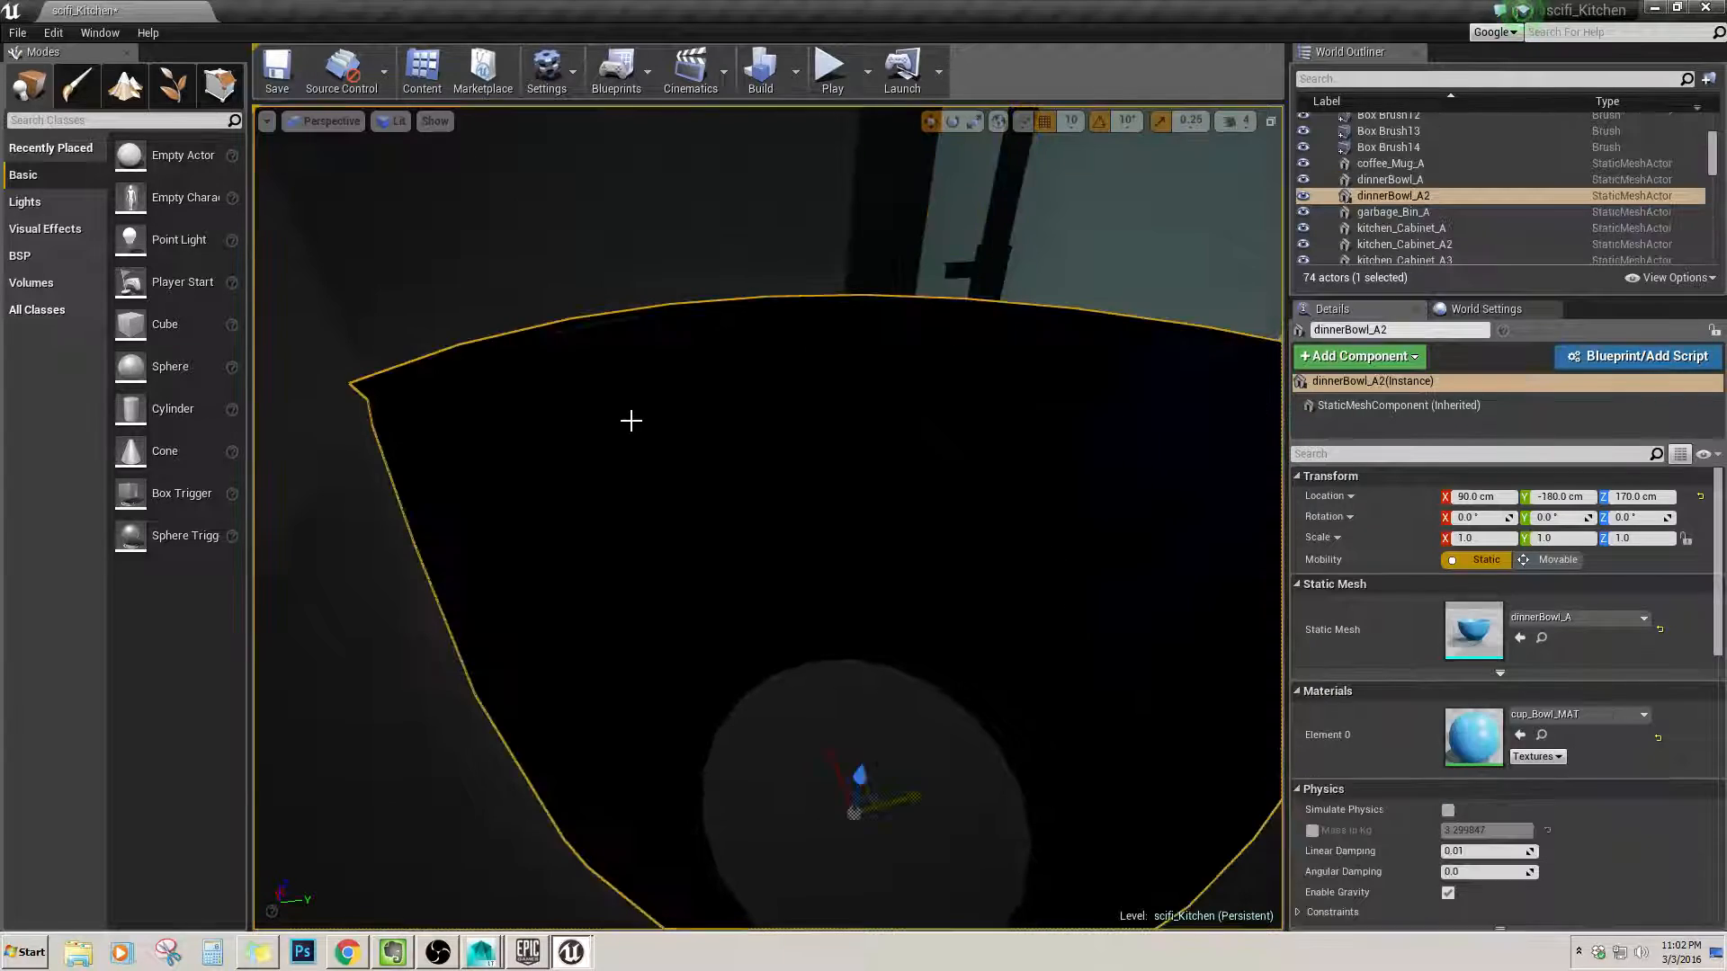
scroll(629, 420, down, 4)
right_drag(629, 420, 401, 490)
scroll(444, 513, down, 4)
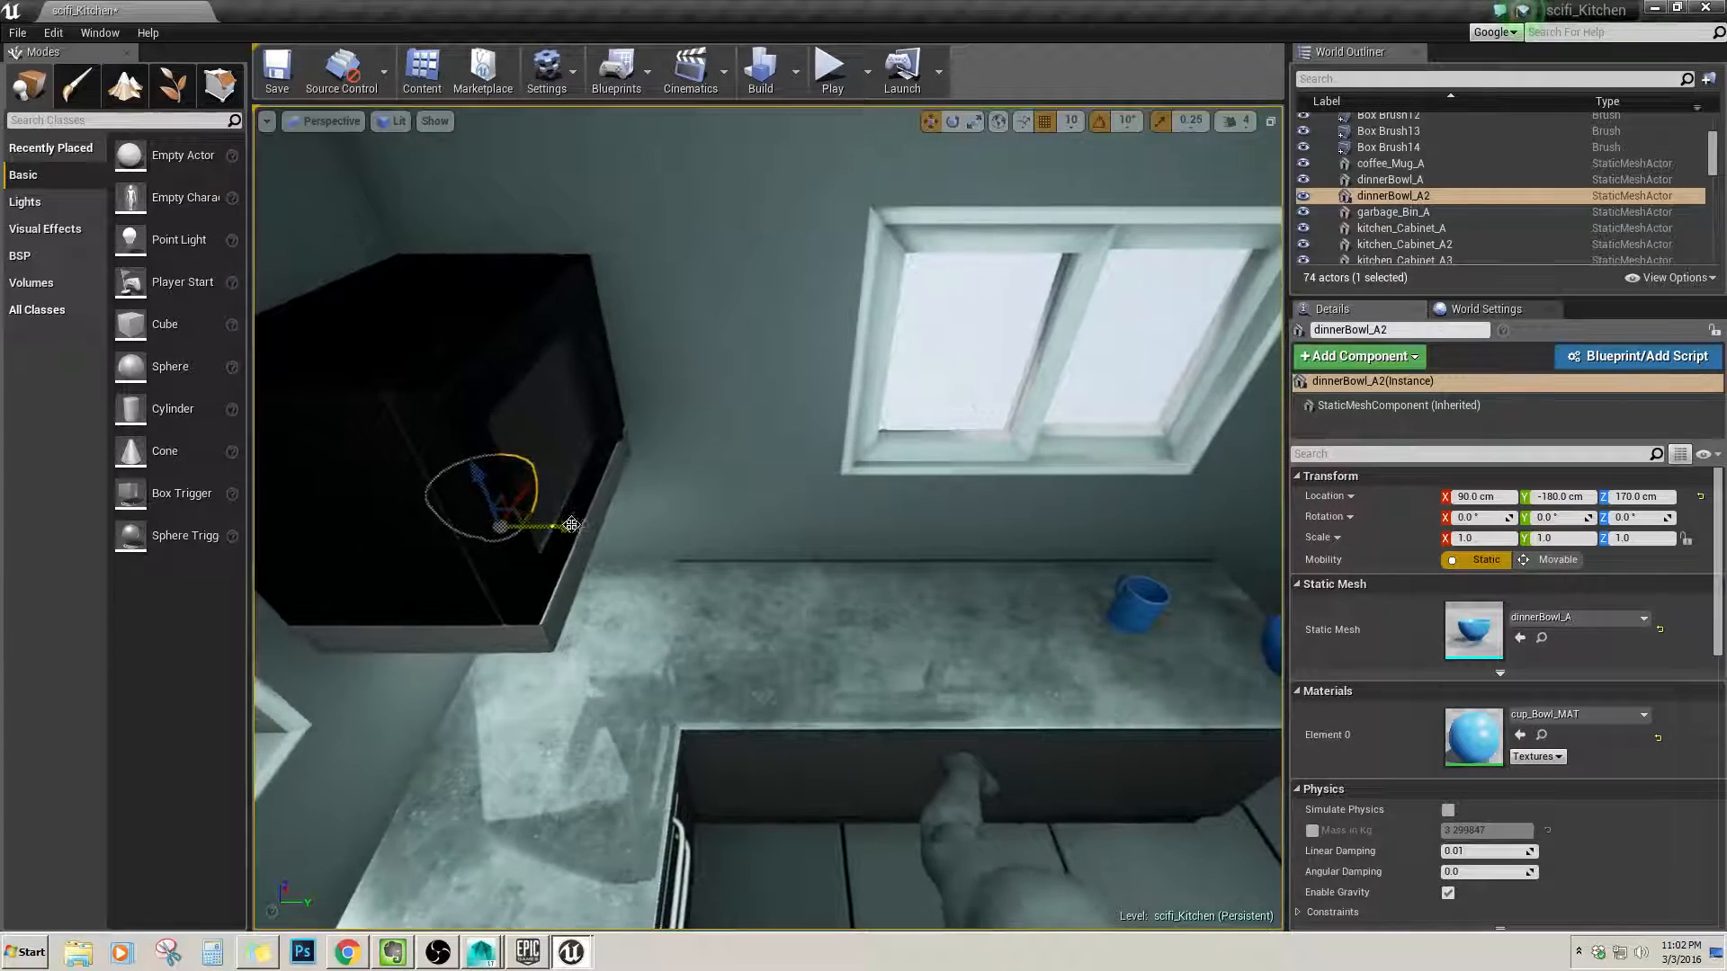
key(w)
mouse_move(888, 537)
right_down()
mouse_move(895, 550)
mouse_move(809, 594)
mouse_move(953, 540)
mouse_move(873, 535)
right_up()
key(w)
right_drag(809, 410, 871, 426)
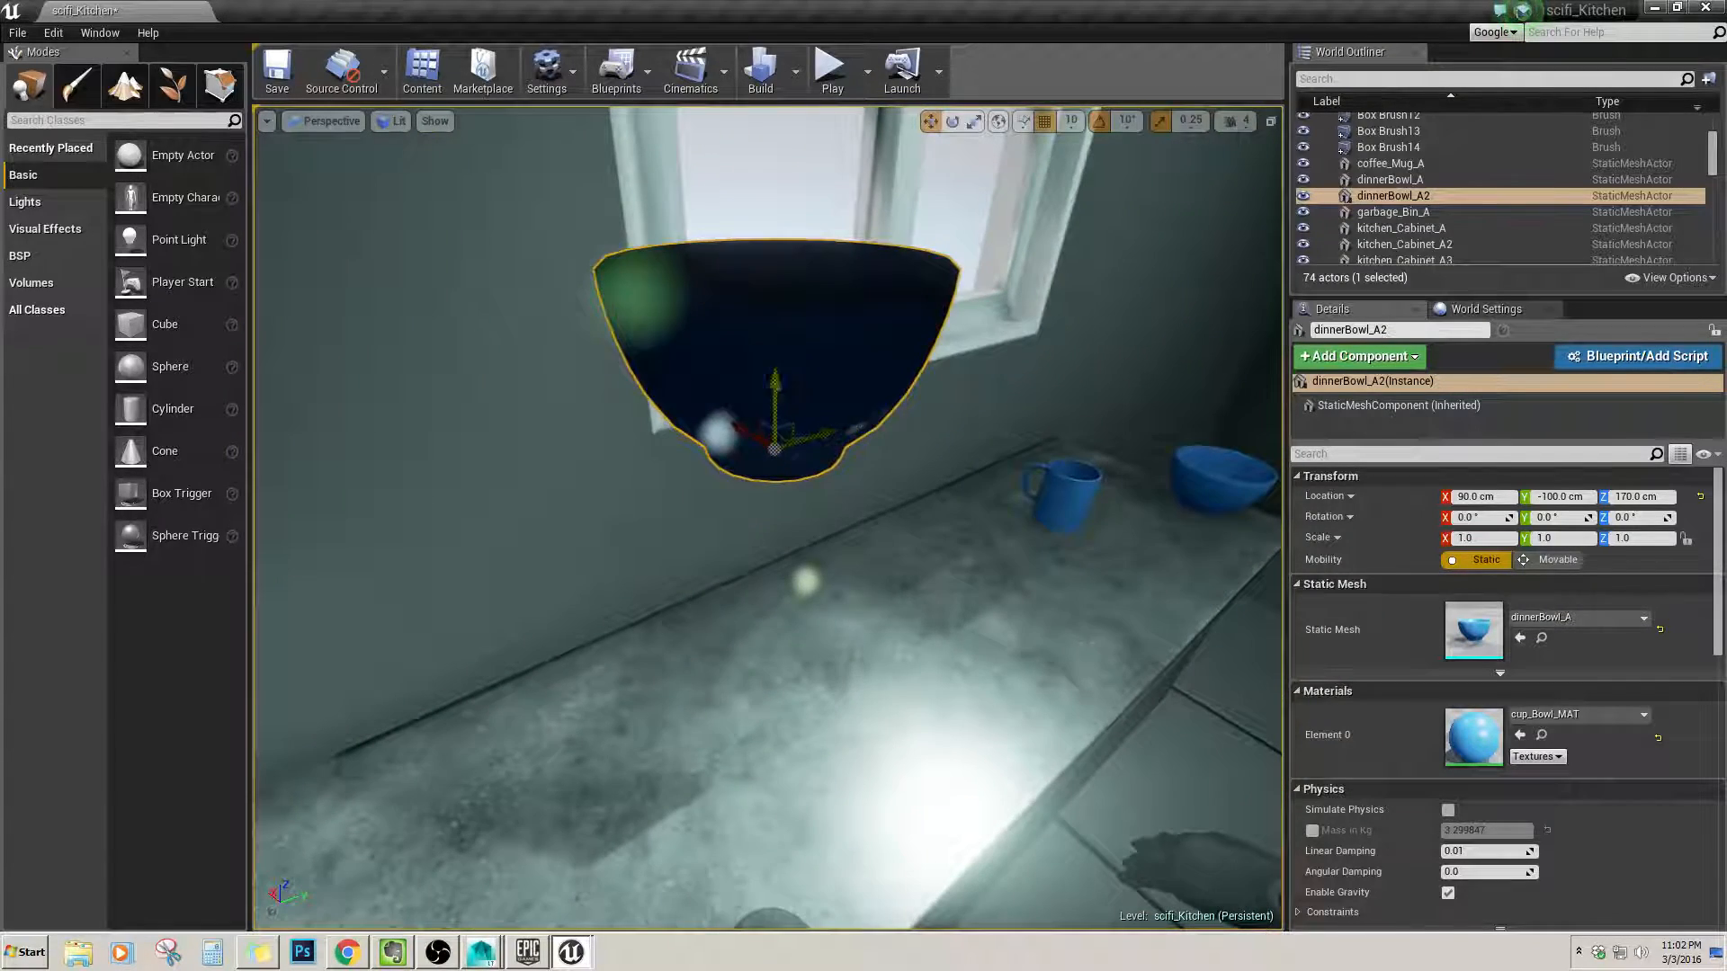
Lower the painted bowl toward the countertop to Z 150 cm.
drag(775, 382, 779, 504)
right_drag(779, 504, 810, 543)
key(w)
key(s)
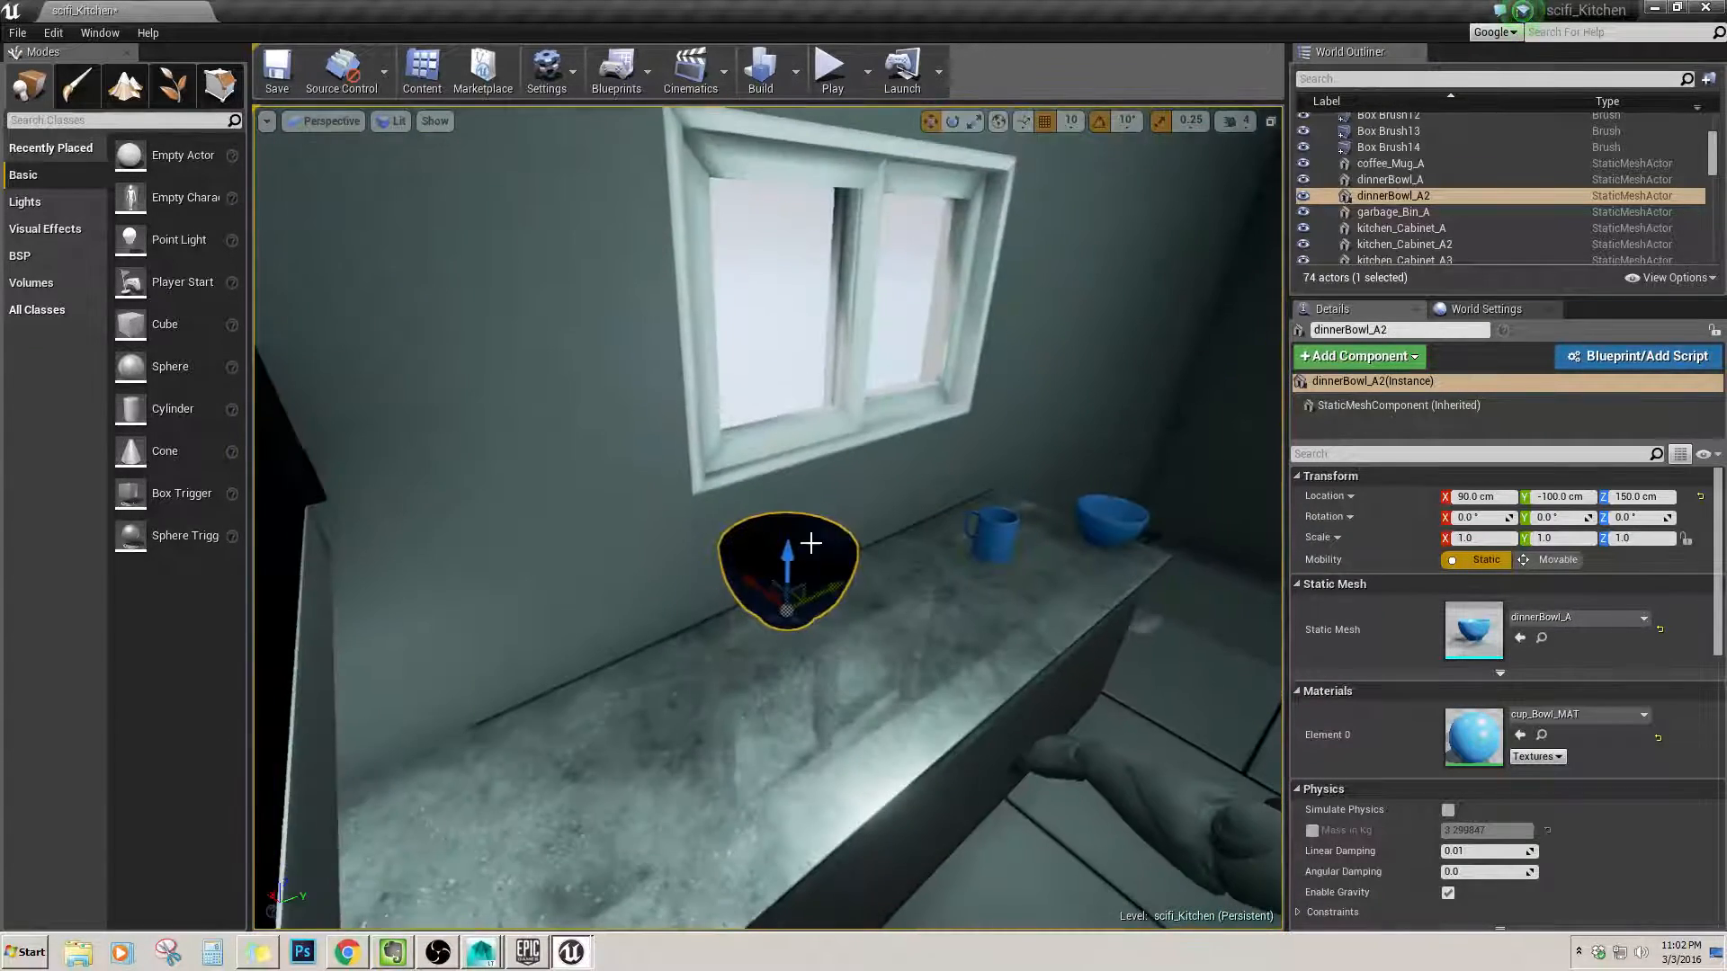
Switch back to mesh painting and examine the painted bowl from above, below and all sides.
click(88, 101)
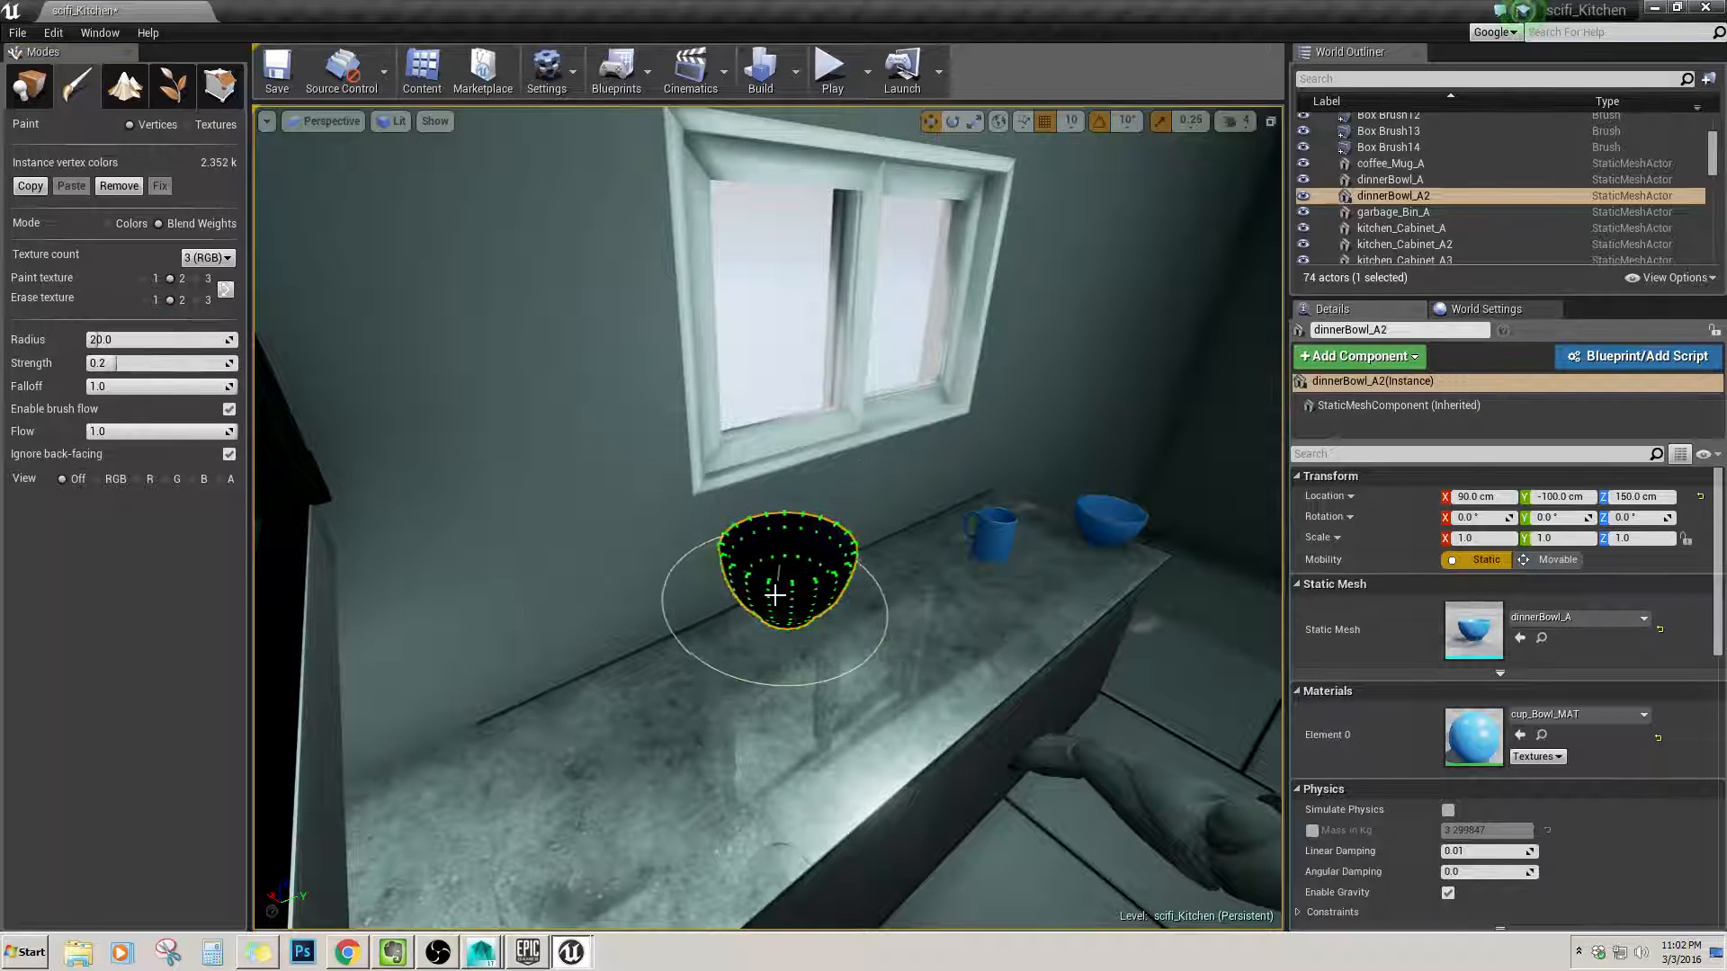
key(d)
right_drag(790, 602, 490, 625)
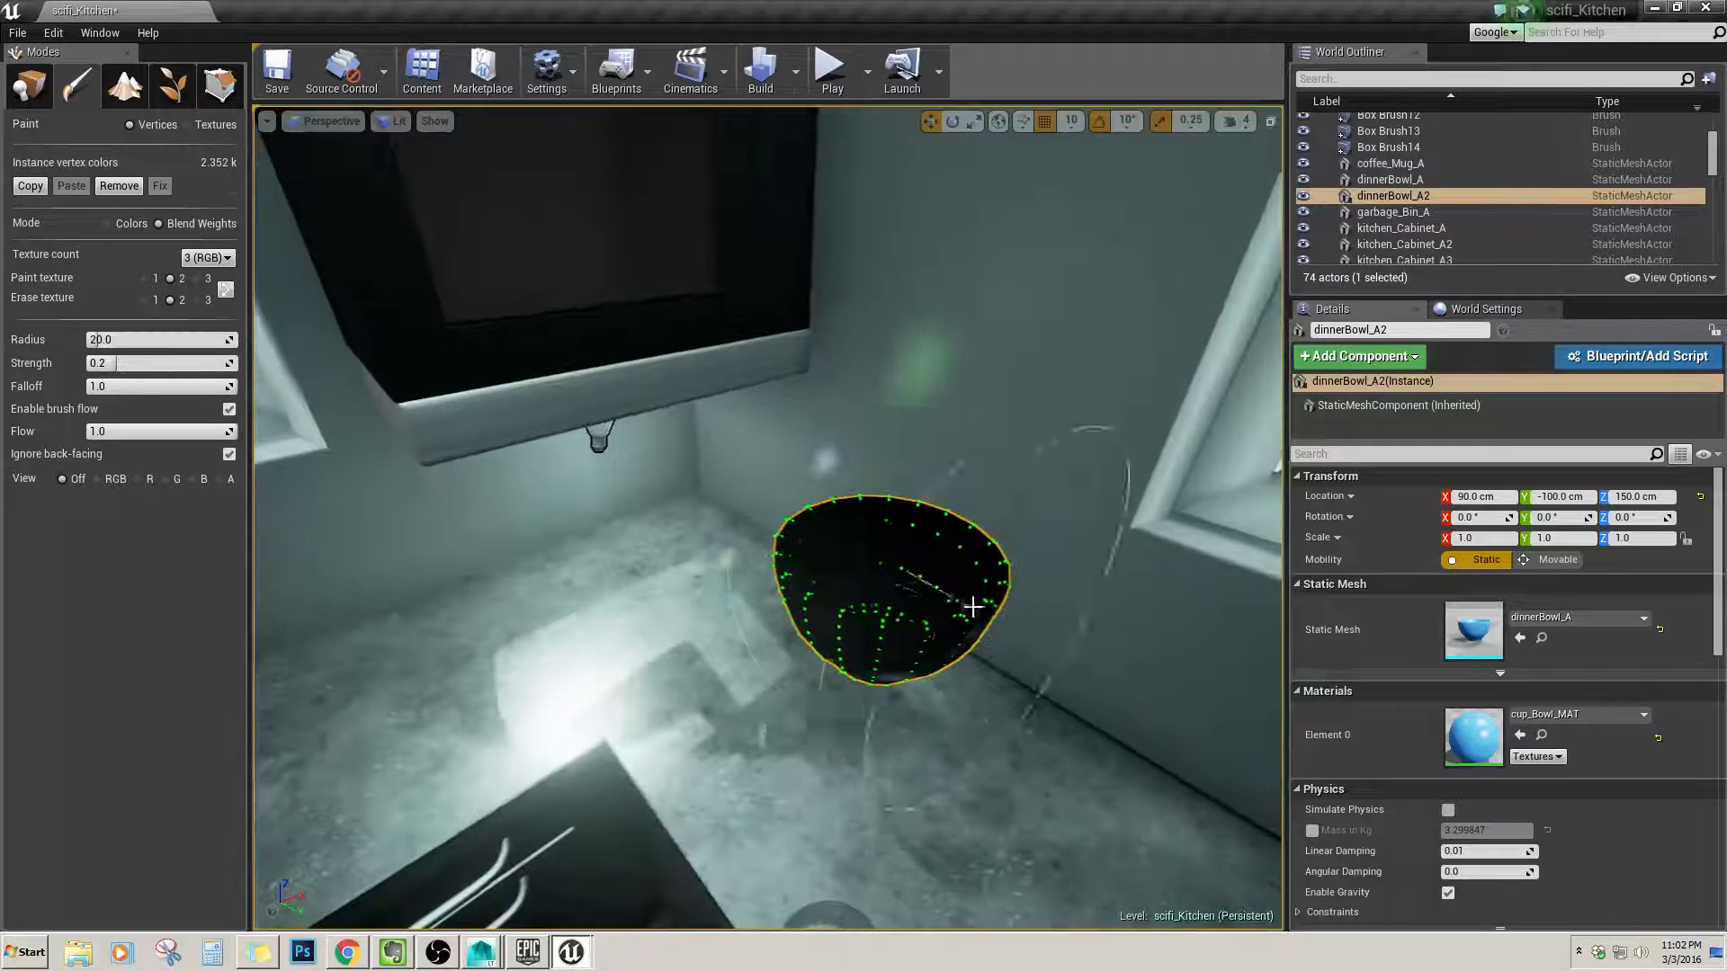
right_drag(979, 621, 1098, 544)
key(d)
key(a)
key(w)
right_drag(846, 665, 796, 608)
key(s)
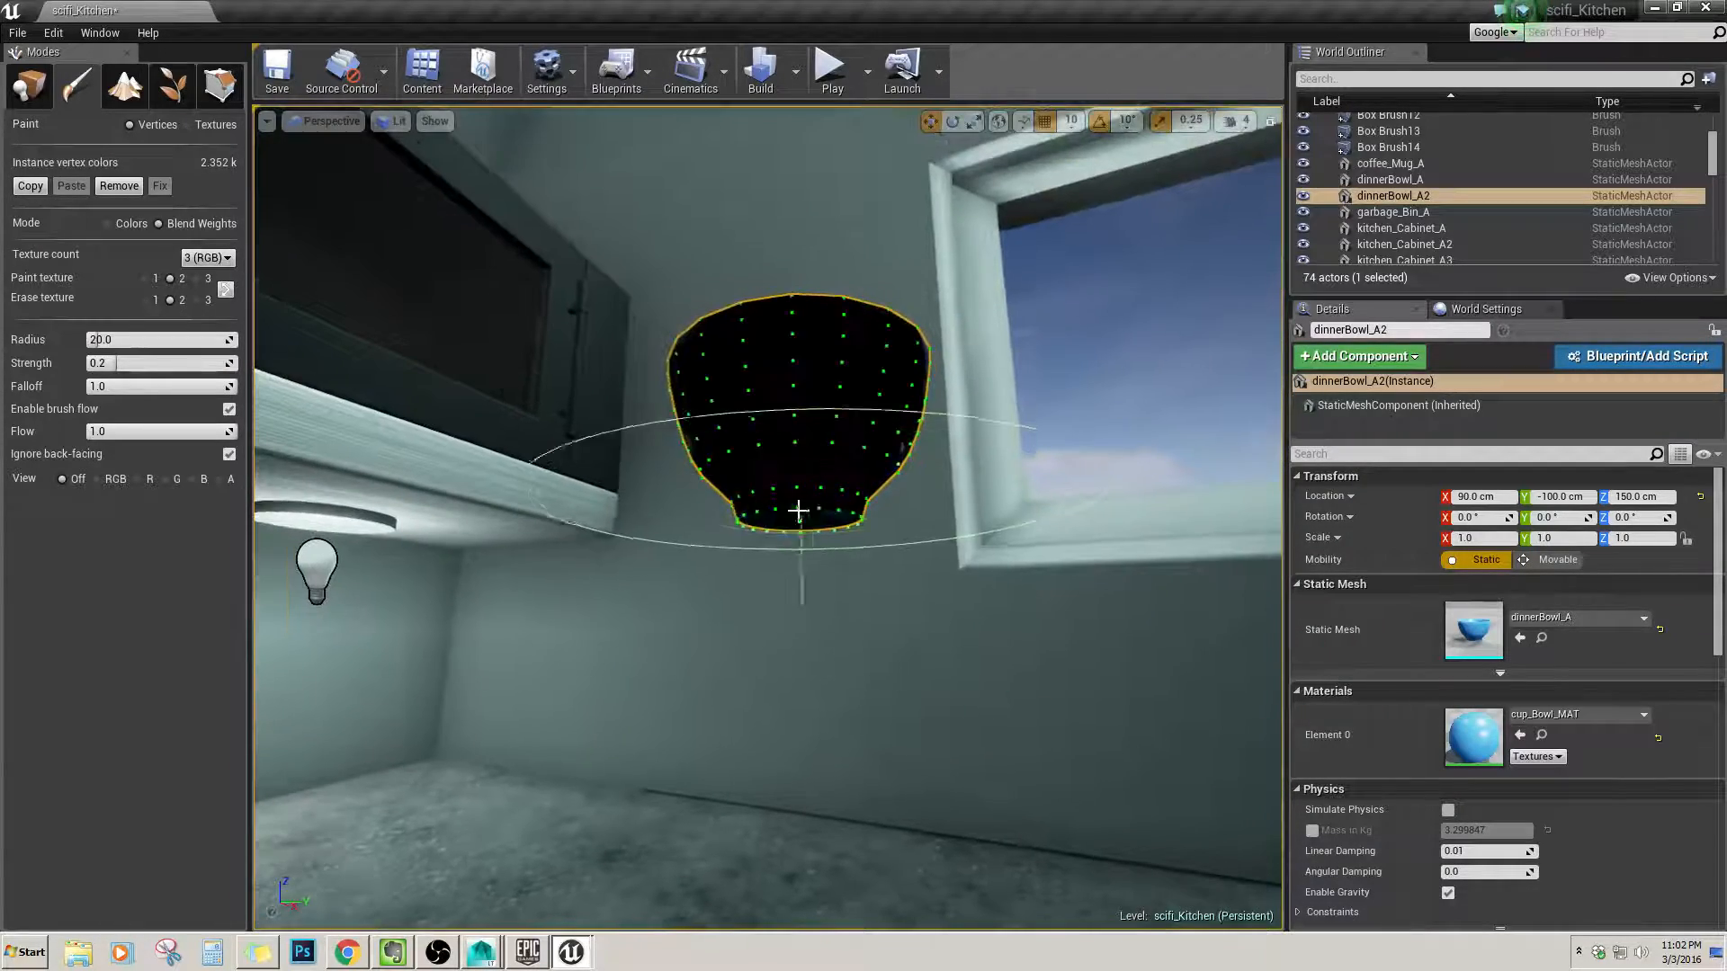
key(d)
right_drag(782, 440, 360, 441)
key(d)
key(d)
right_drag(828, 504, 512, 567)
key(d)
right_drag(549, 461, 315, 567)
key(s)
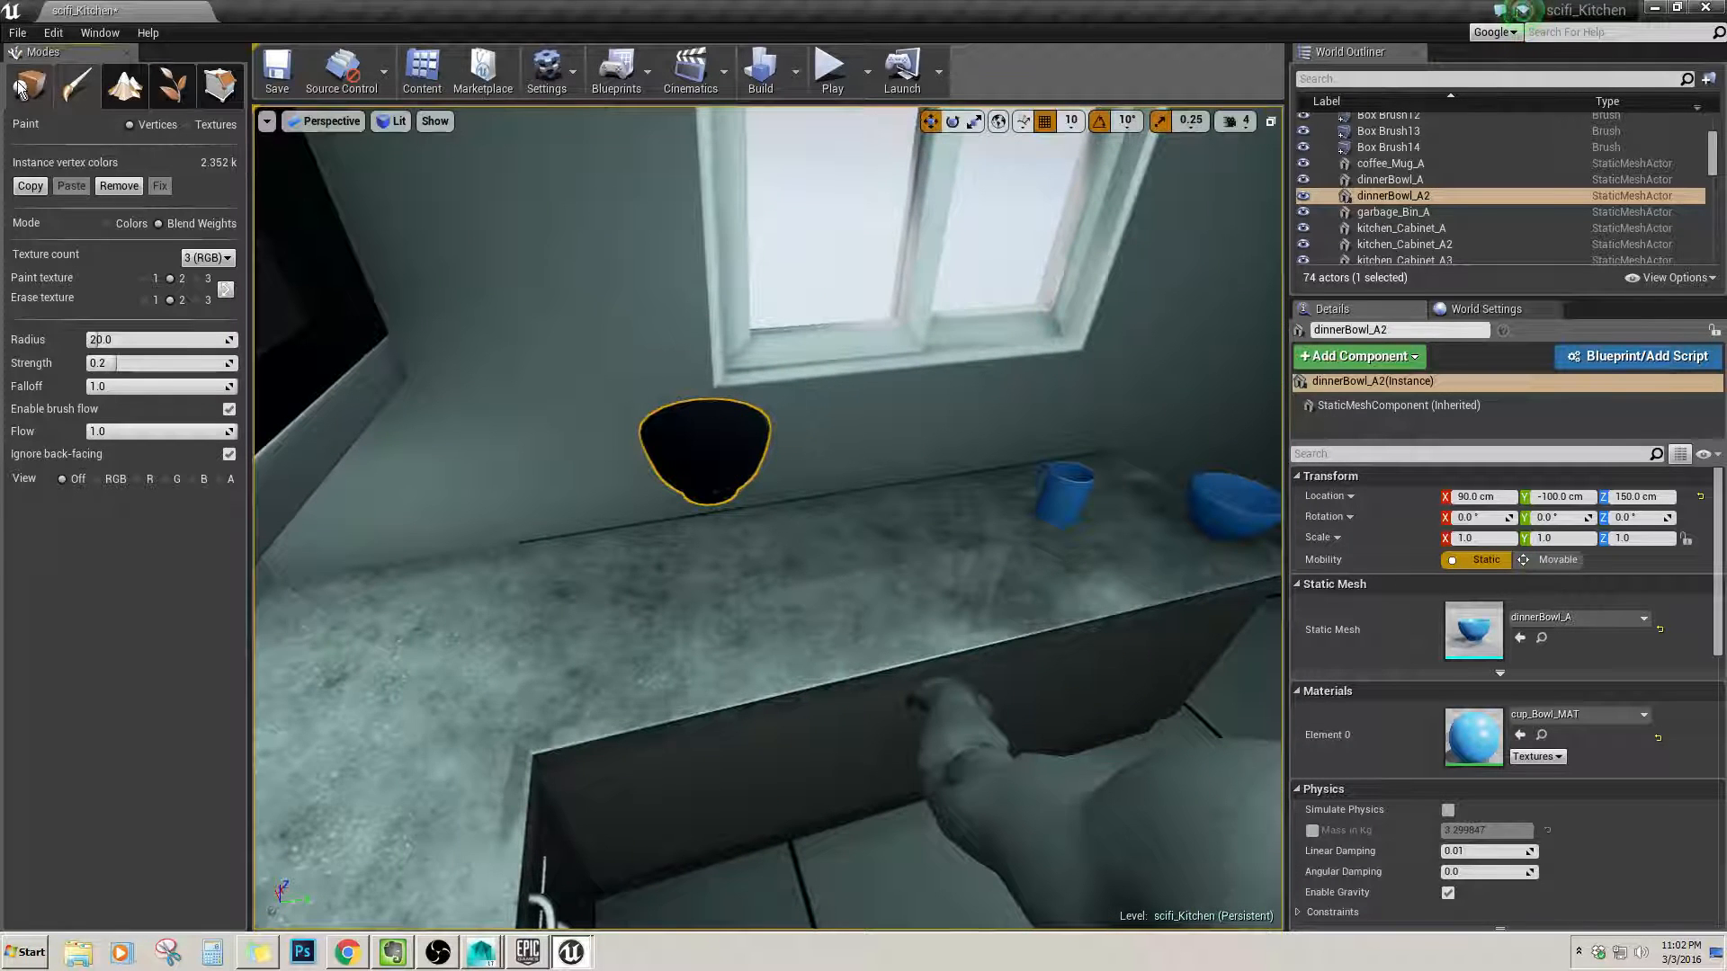
Return to placement mode and lower the painted bowl onto the countertop, at Z 110 cm.
click(21, 87)
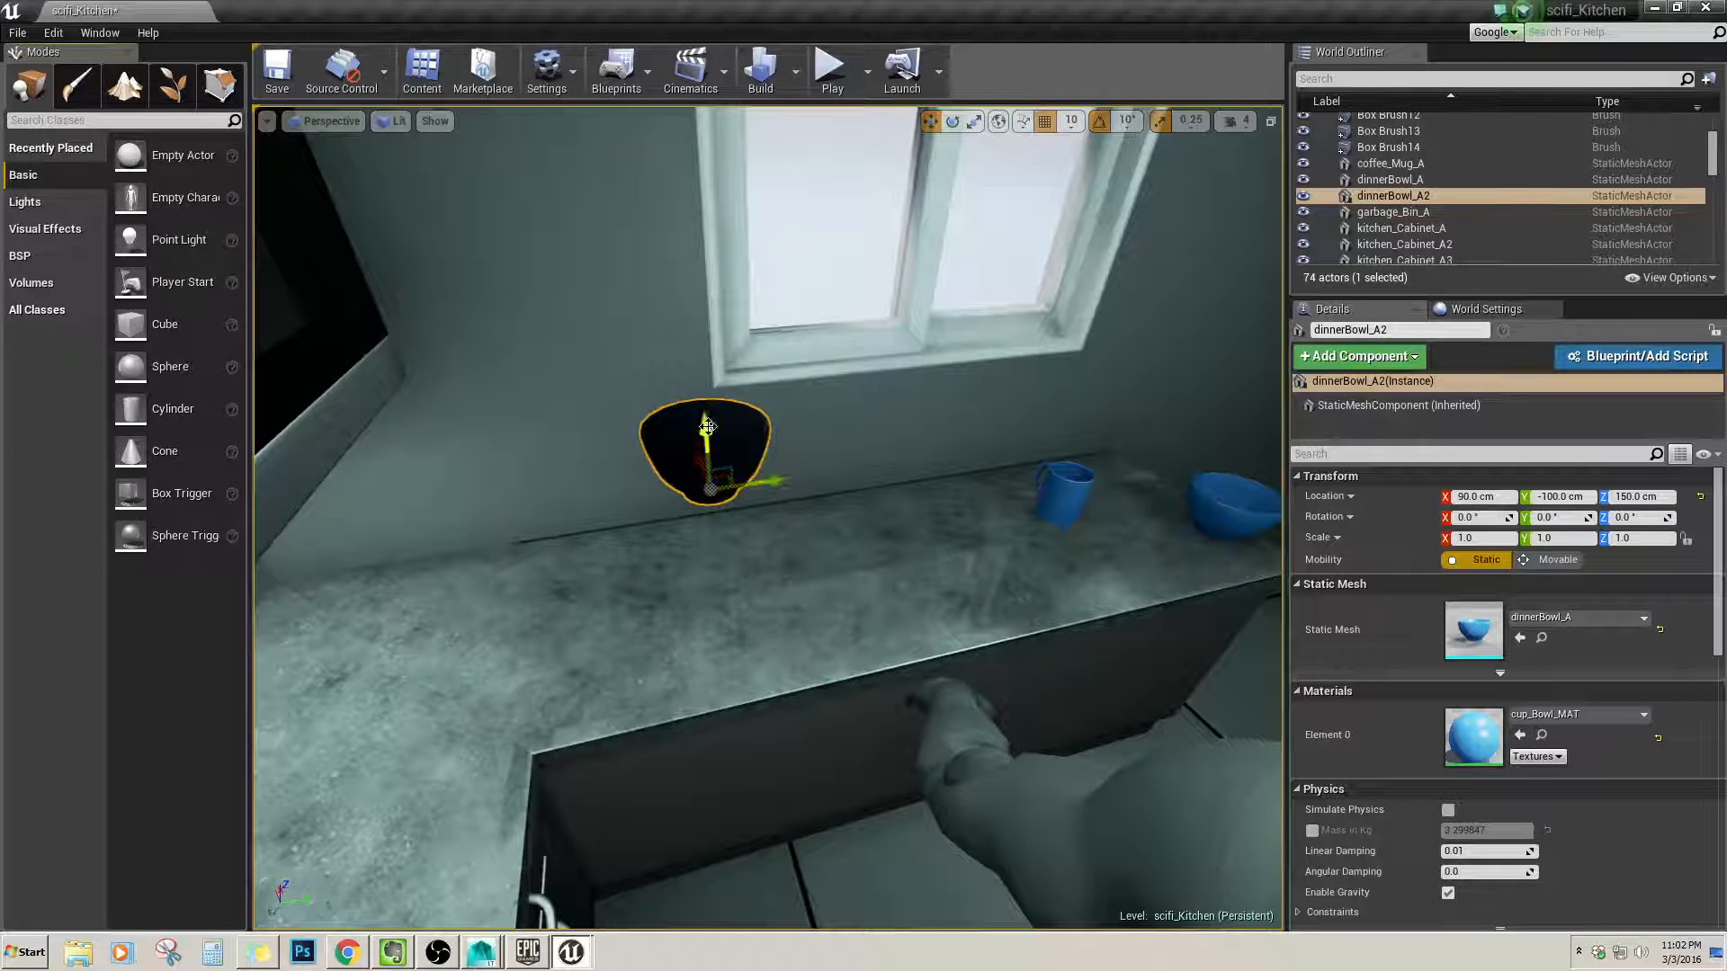
key(w)
right_drag(725, 602, 626, 549)
key(s)
key(w)
key(s)
key(w)
key(s)
Duplicate the painted bowl and shift the copy along the countertop to X 100, Y -60, Z 110 cm.
key(ctrl+w)
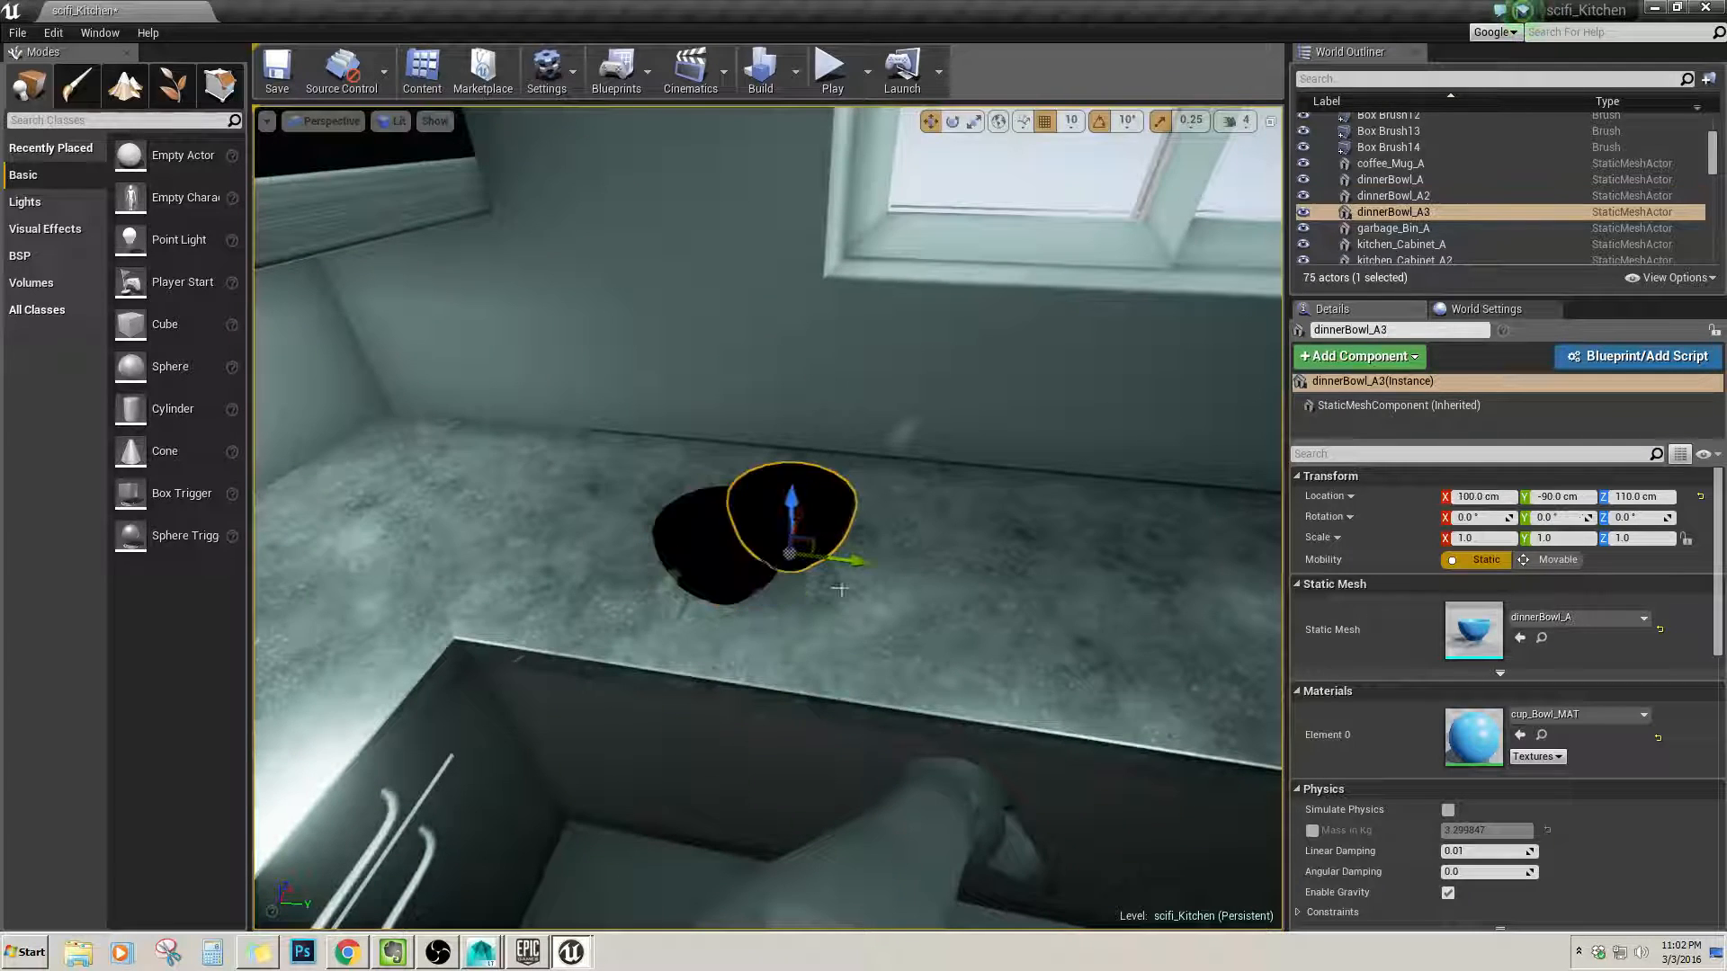
right_drag(1038, 581, 1048, 629)
key(s)
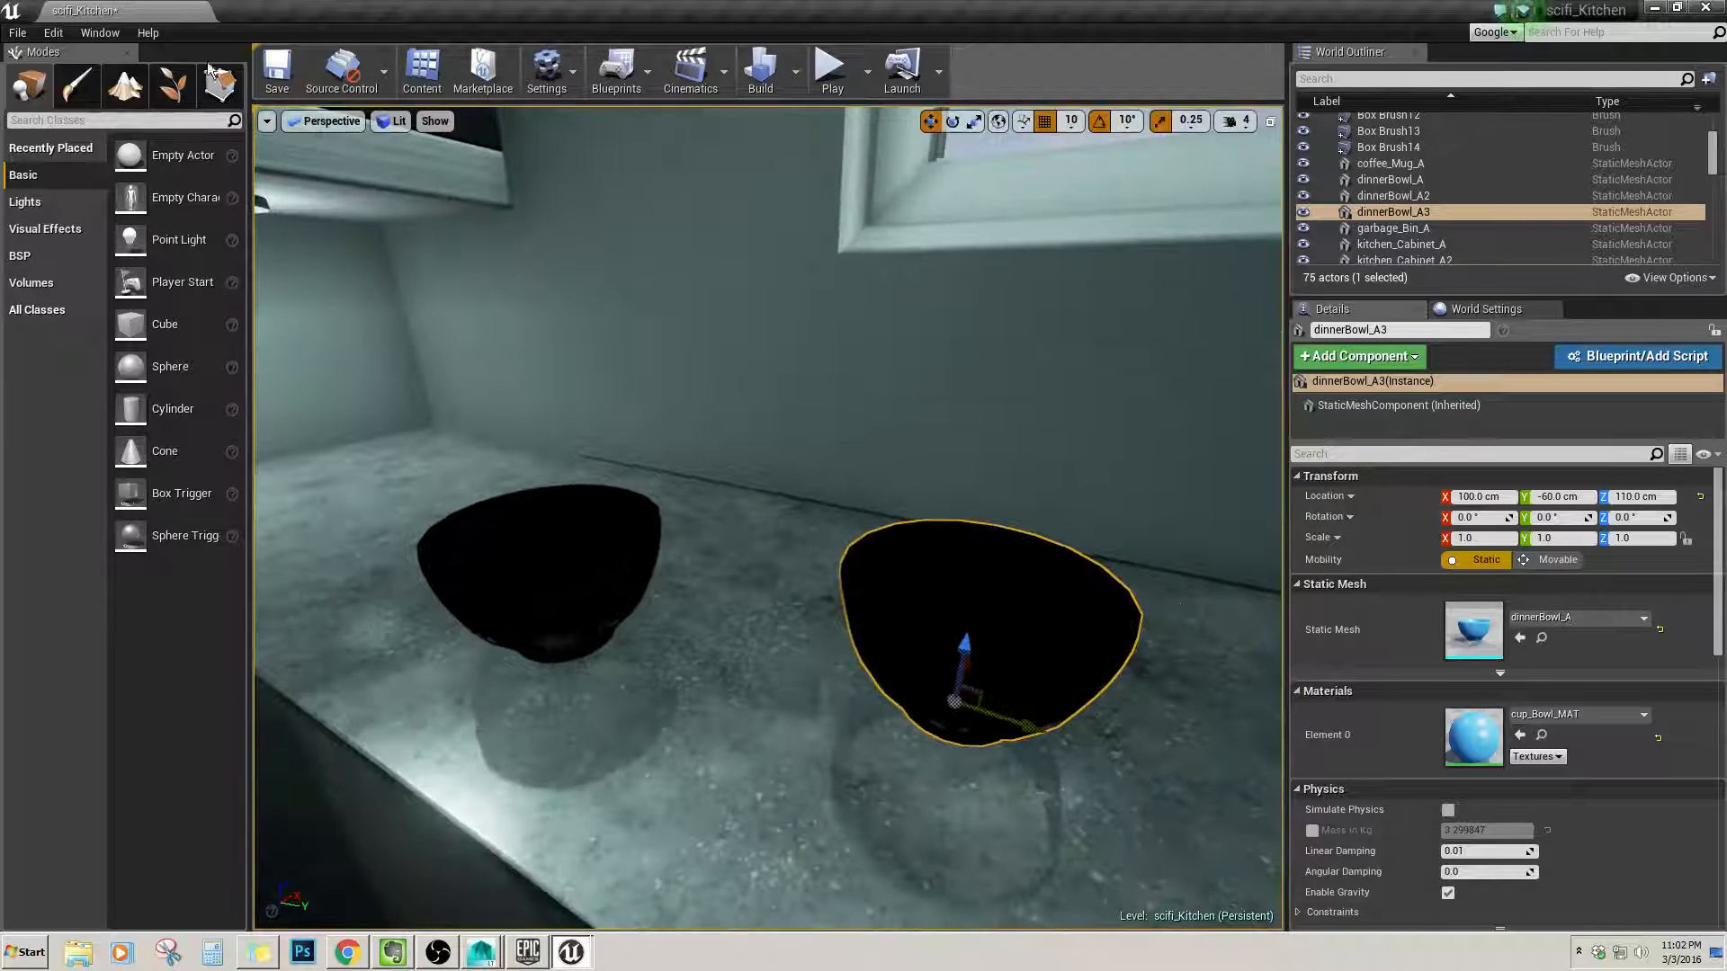
Vertex-paint the new bowl copy with paint texture 3 and then with paint texture 1.
click(89, 87)
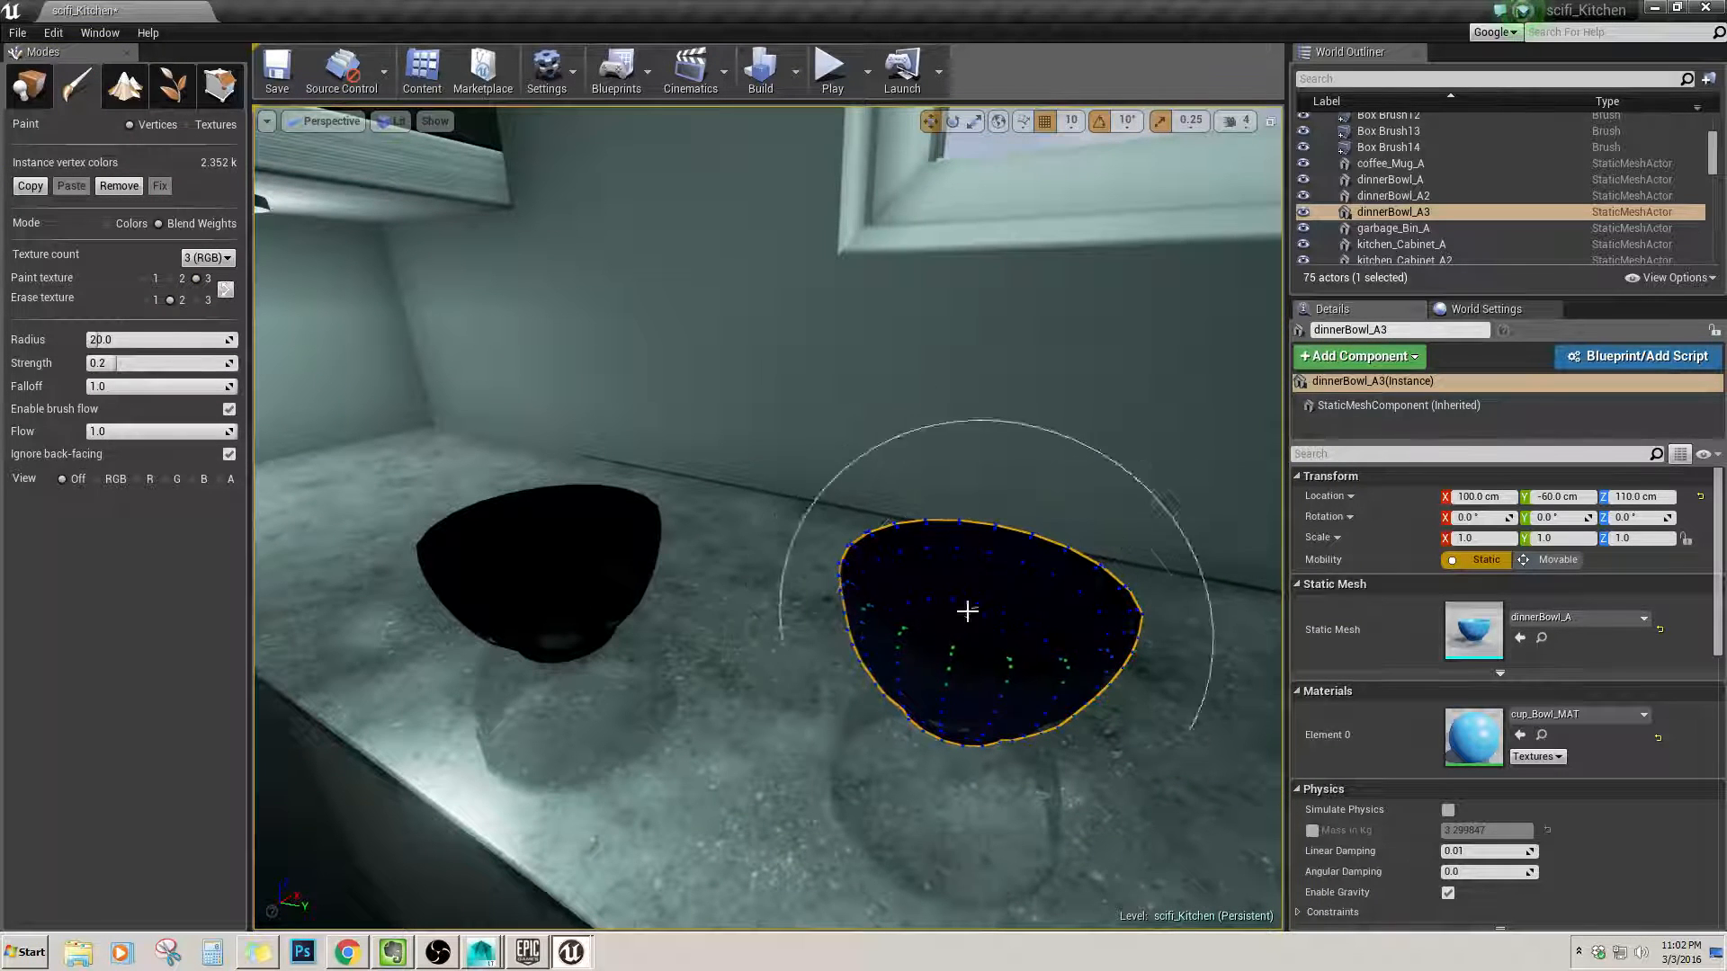
mouse_move(1011, 649)
right_down()
mouse_move(797, 573)
mouse_move(1037, 661)
mouse_move(1006, 617)
mouse_move(757, 516)
mouse_move(799, 519)
mouse_move(647, 387)
mouse_move(665, 441)
mouse_move(719, 450)
mouse_move(828, 540)
mouse_move(805, 522)
right_up()
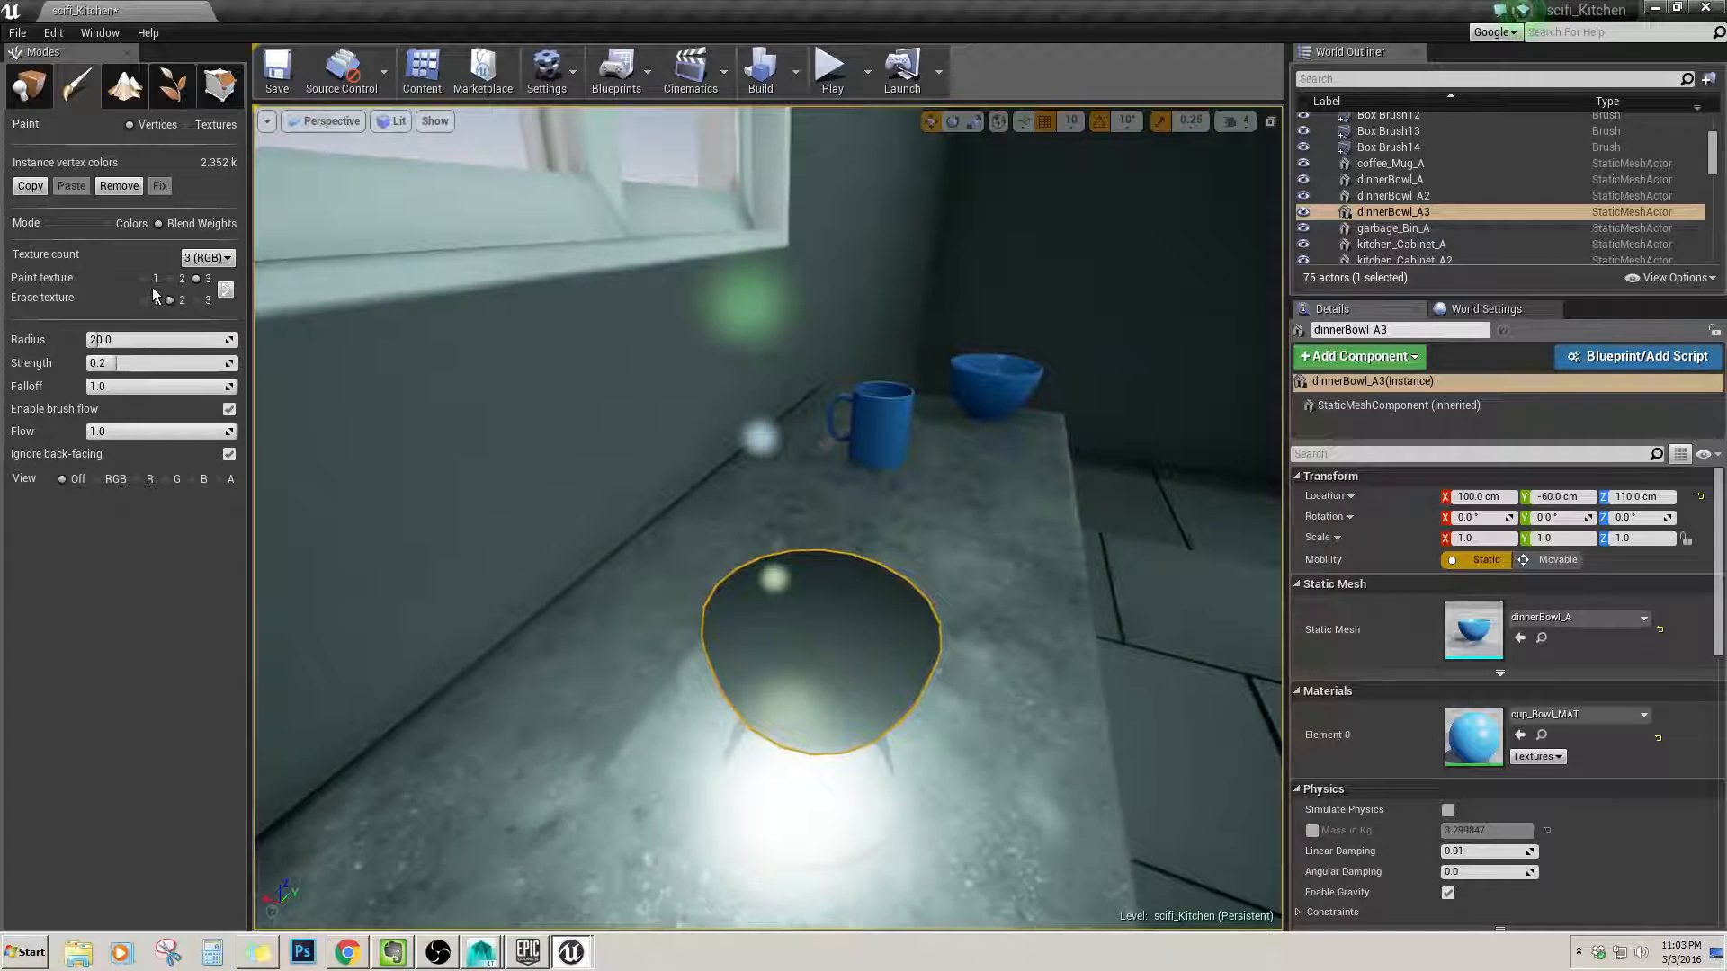
mouse_move(829, 619)
right_down()
mouse_move(808, 592)
mouse_move(813, 647)
mouse_move(975, 489)
right_up()
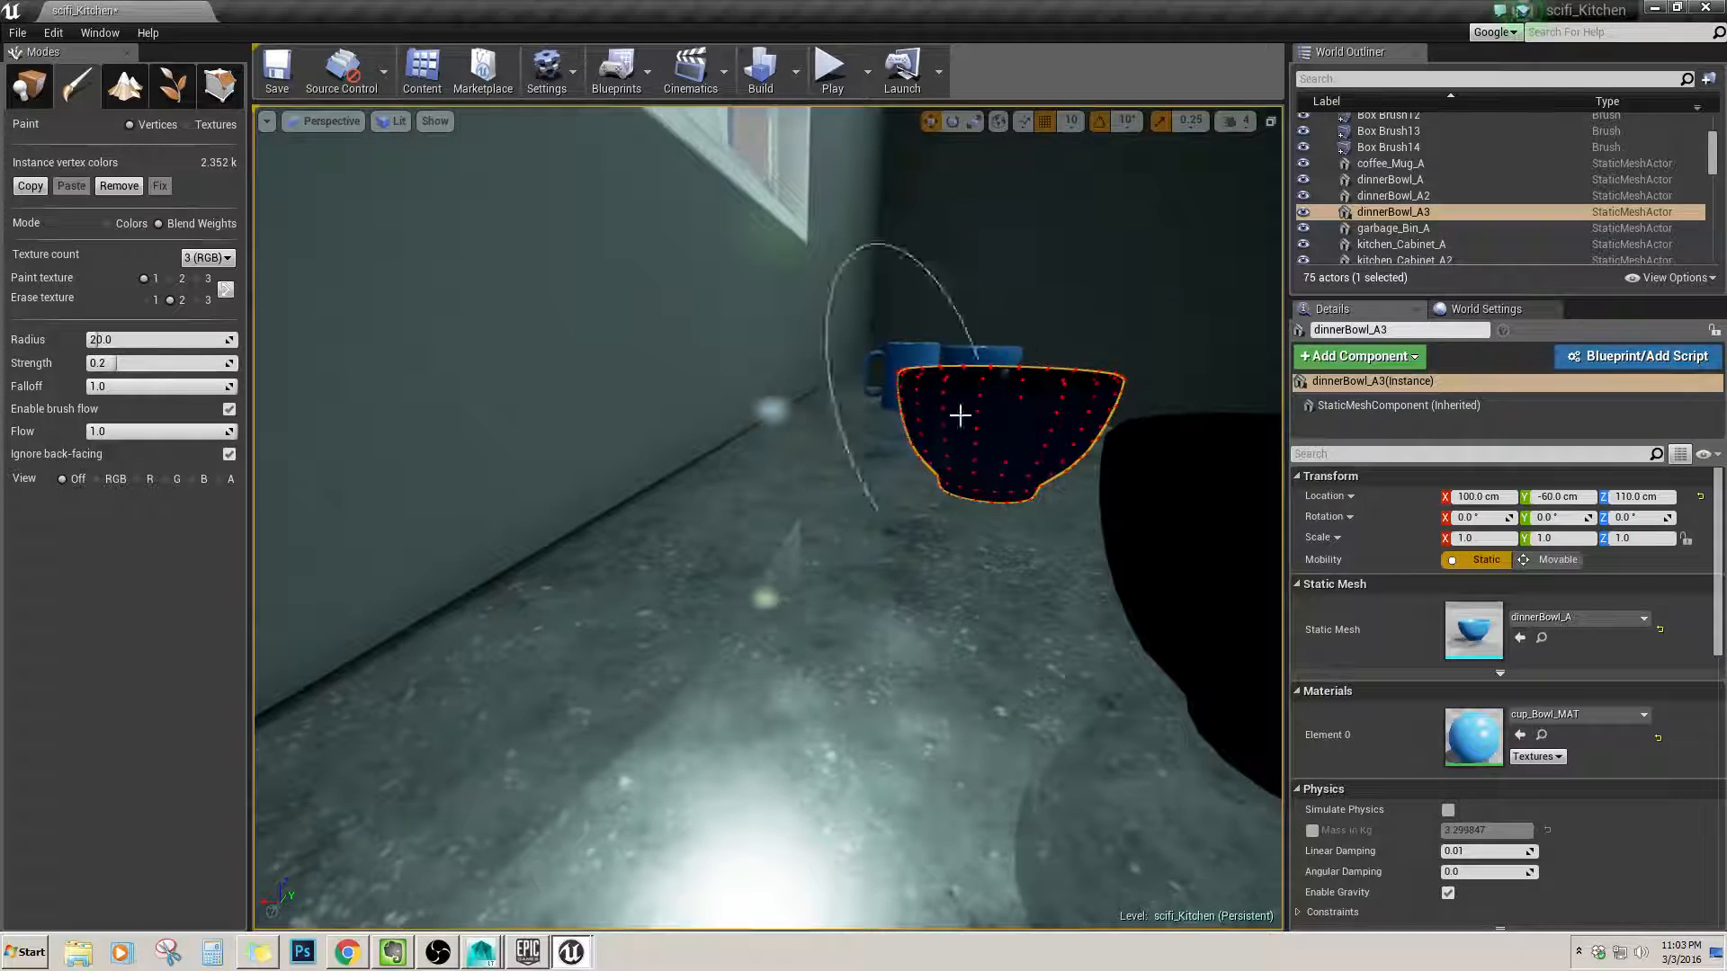
right_drag(1041, 424, 782, 492)
mouse_move(556, 495)
right_down()
mouse_move(621, 509)
mouse_move(548, 501)
mouse_move(576, 481)
right_up()
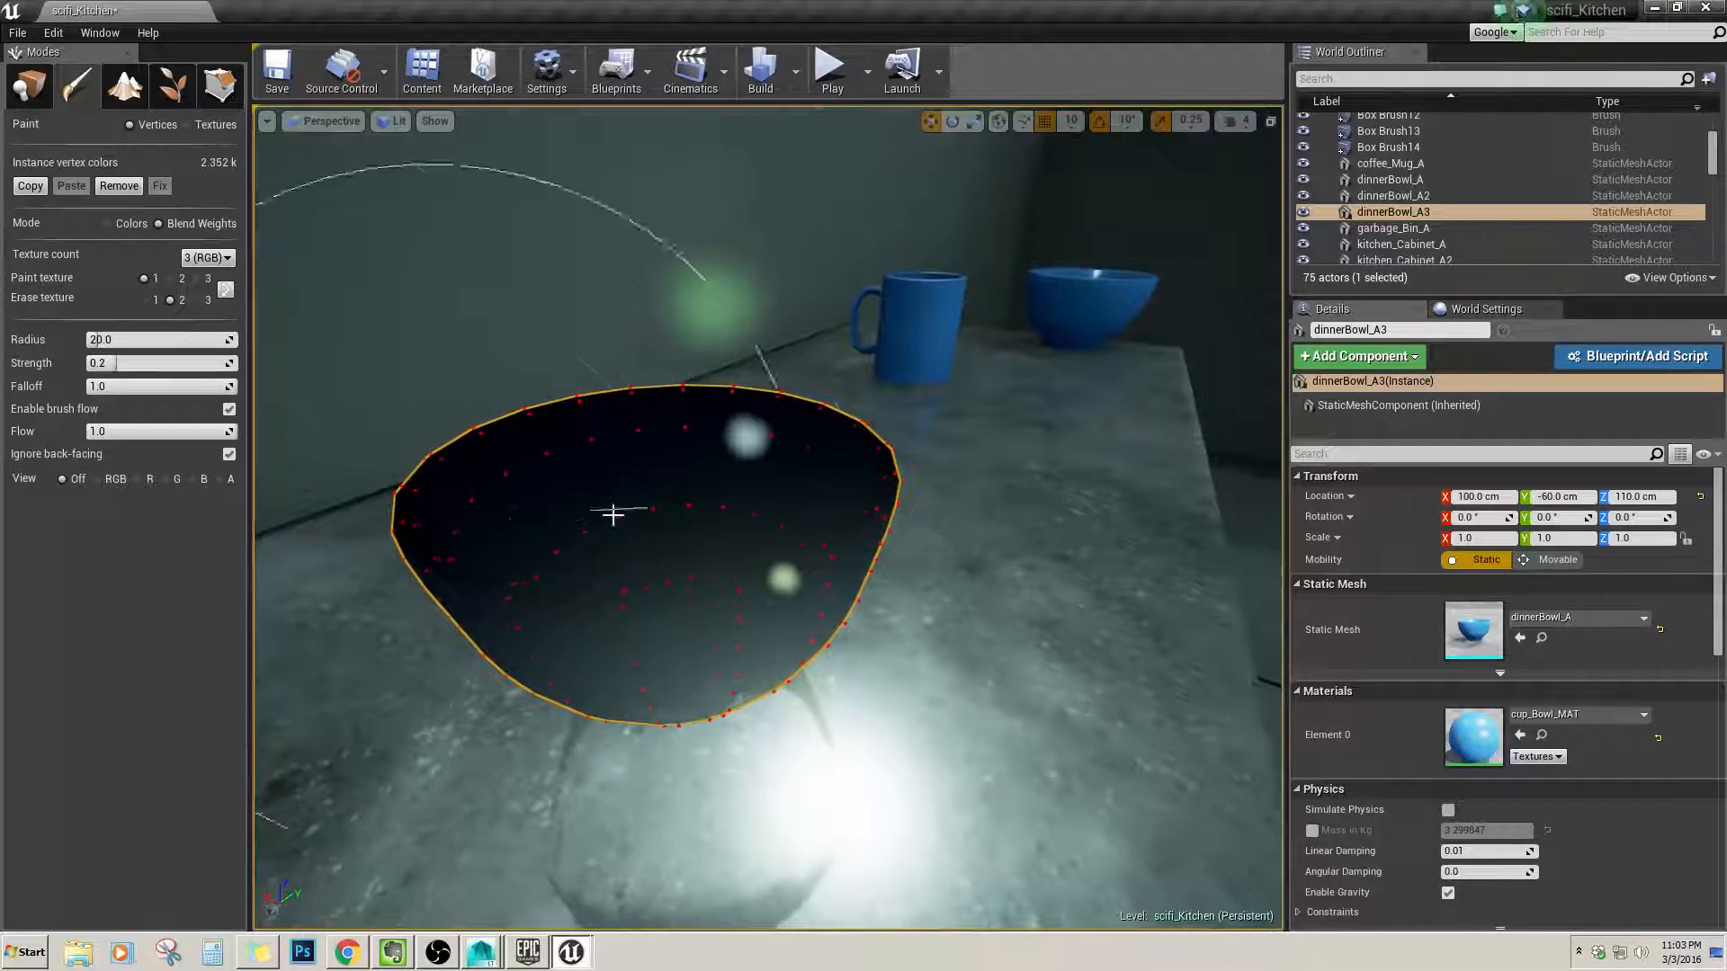
right_drag(615, 513, 809, 450)
right_drag(650, 439, 999, 580)
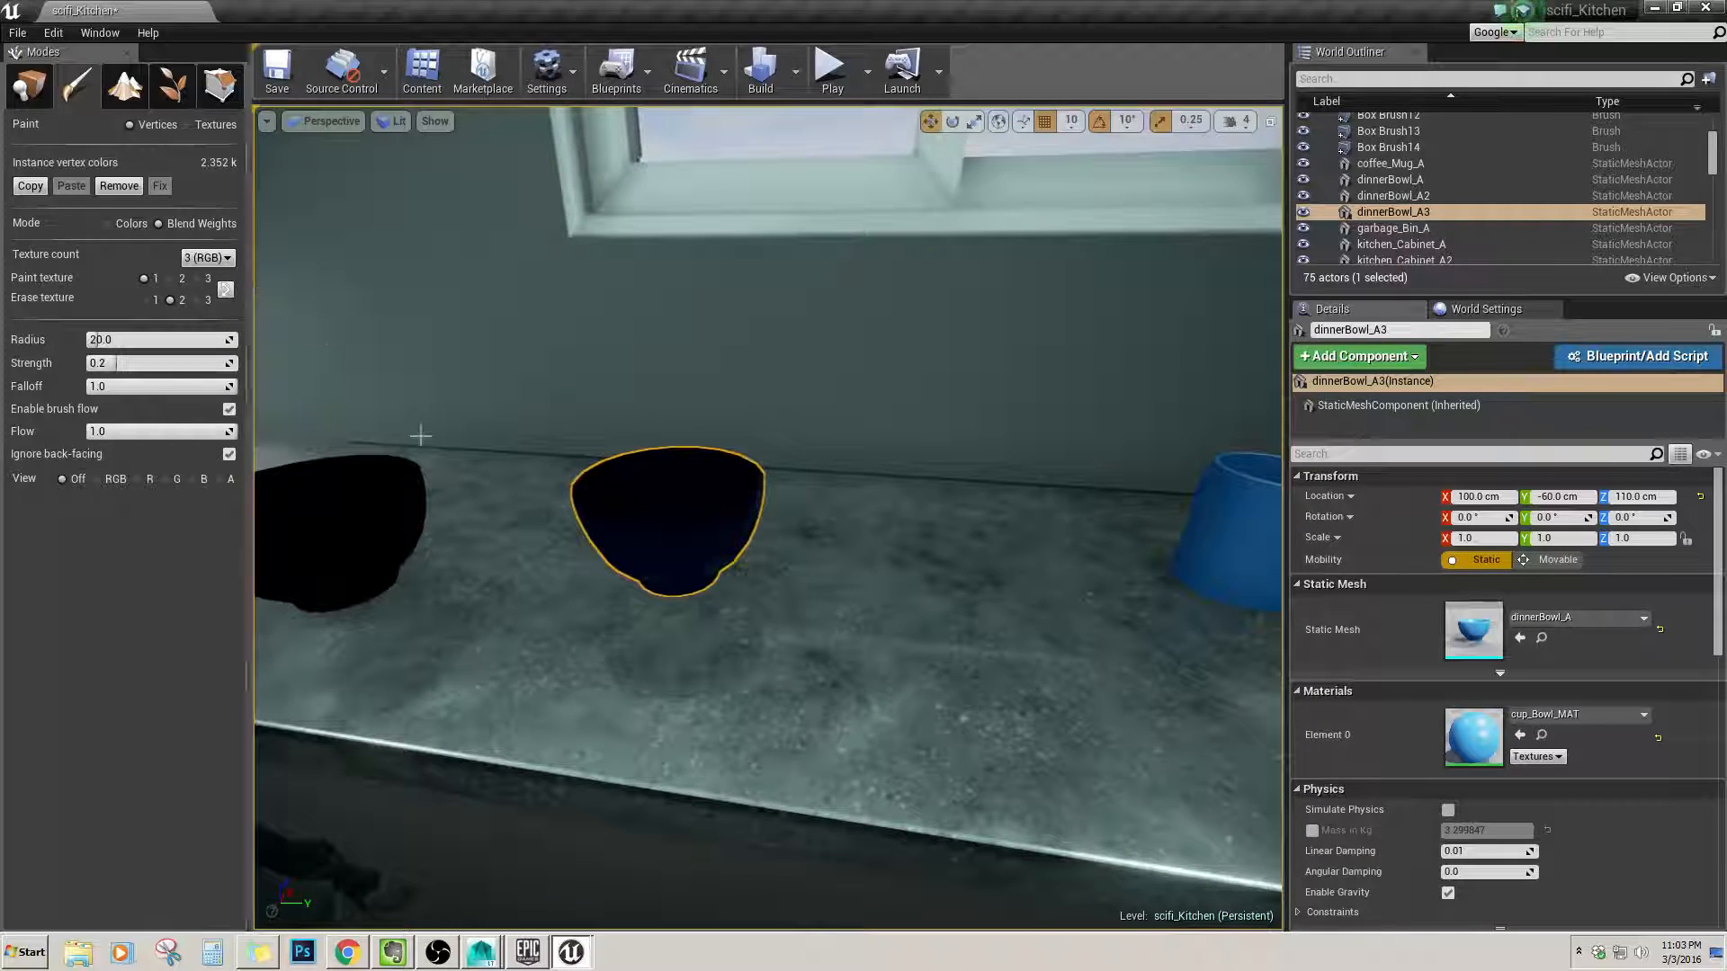
In placement mode, duplicate the second painted bowl and position the copy at X 80, Y -20, Z 110 cm.
key(shift+1)
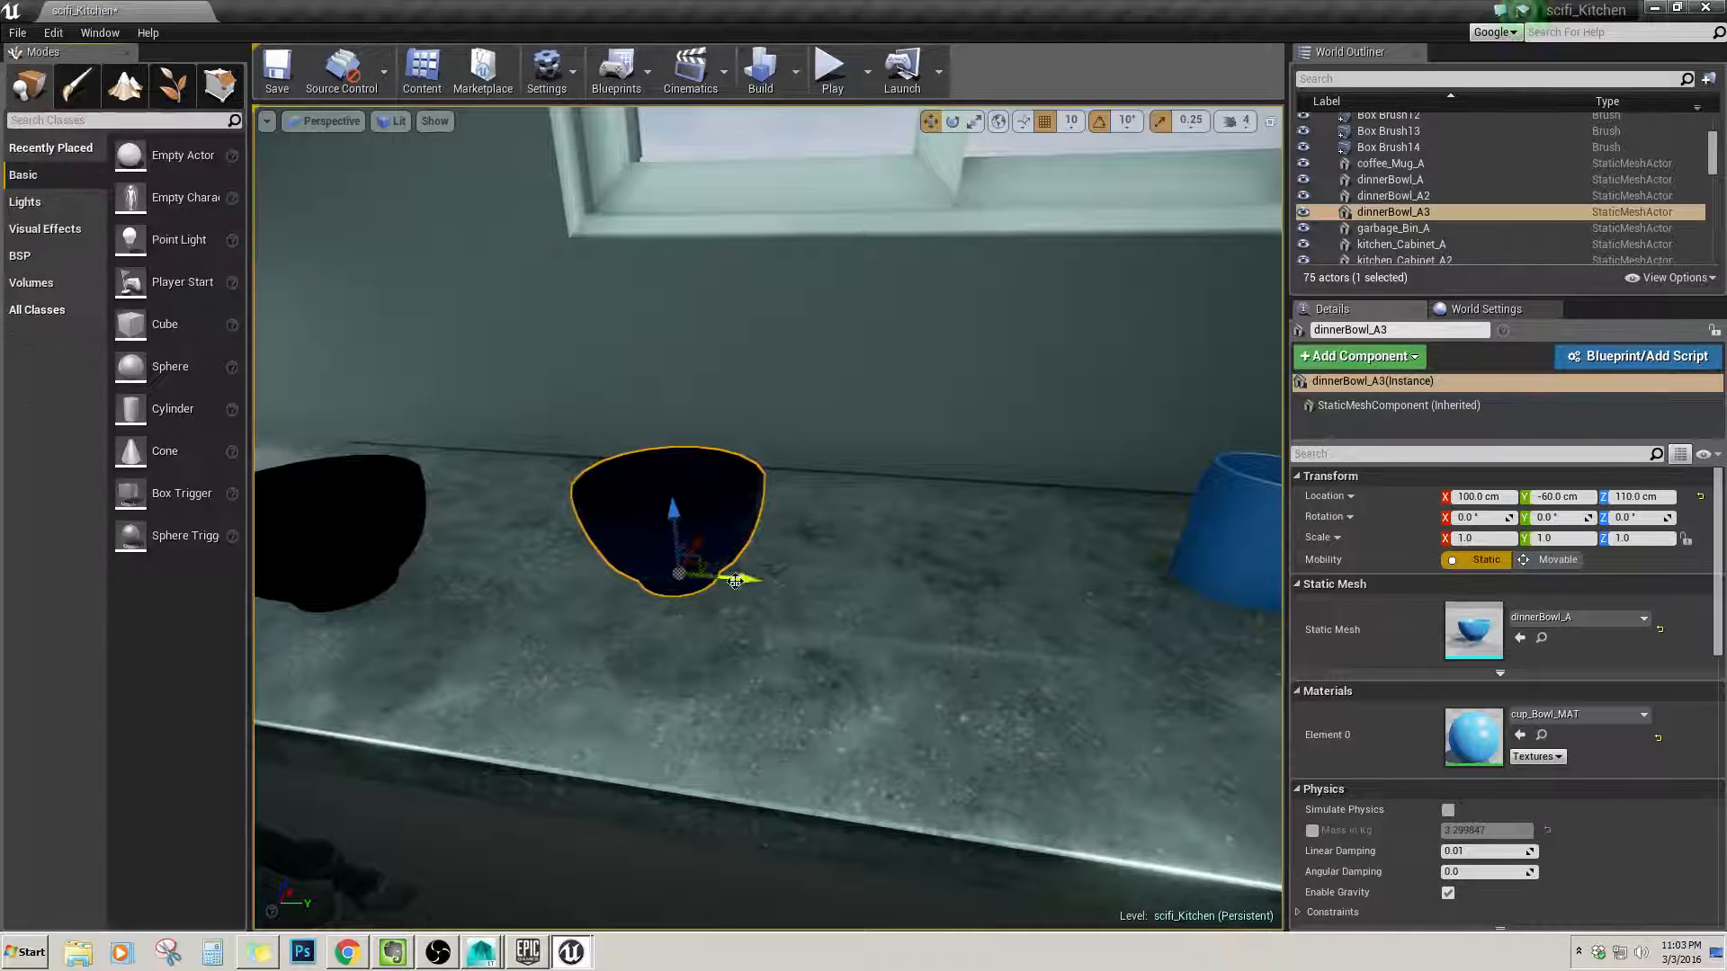
key(ctrl+w)
drag(824, 555, 976, 566)
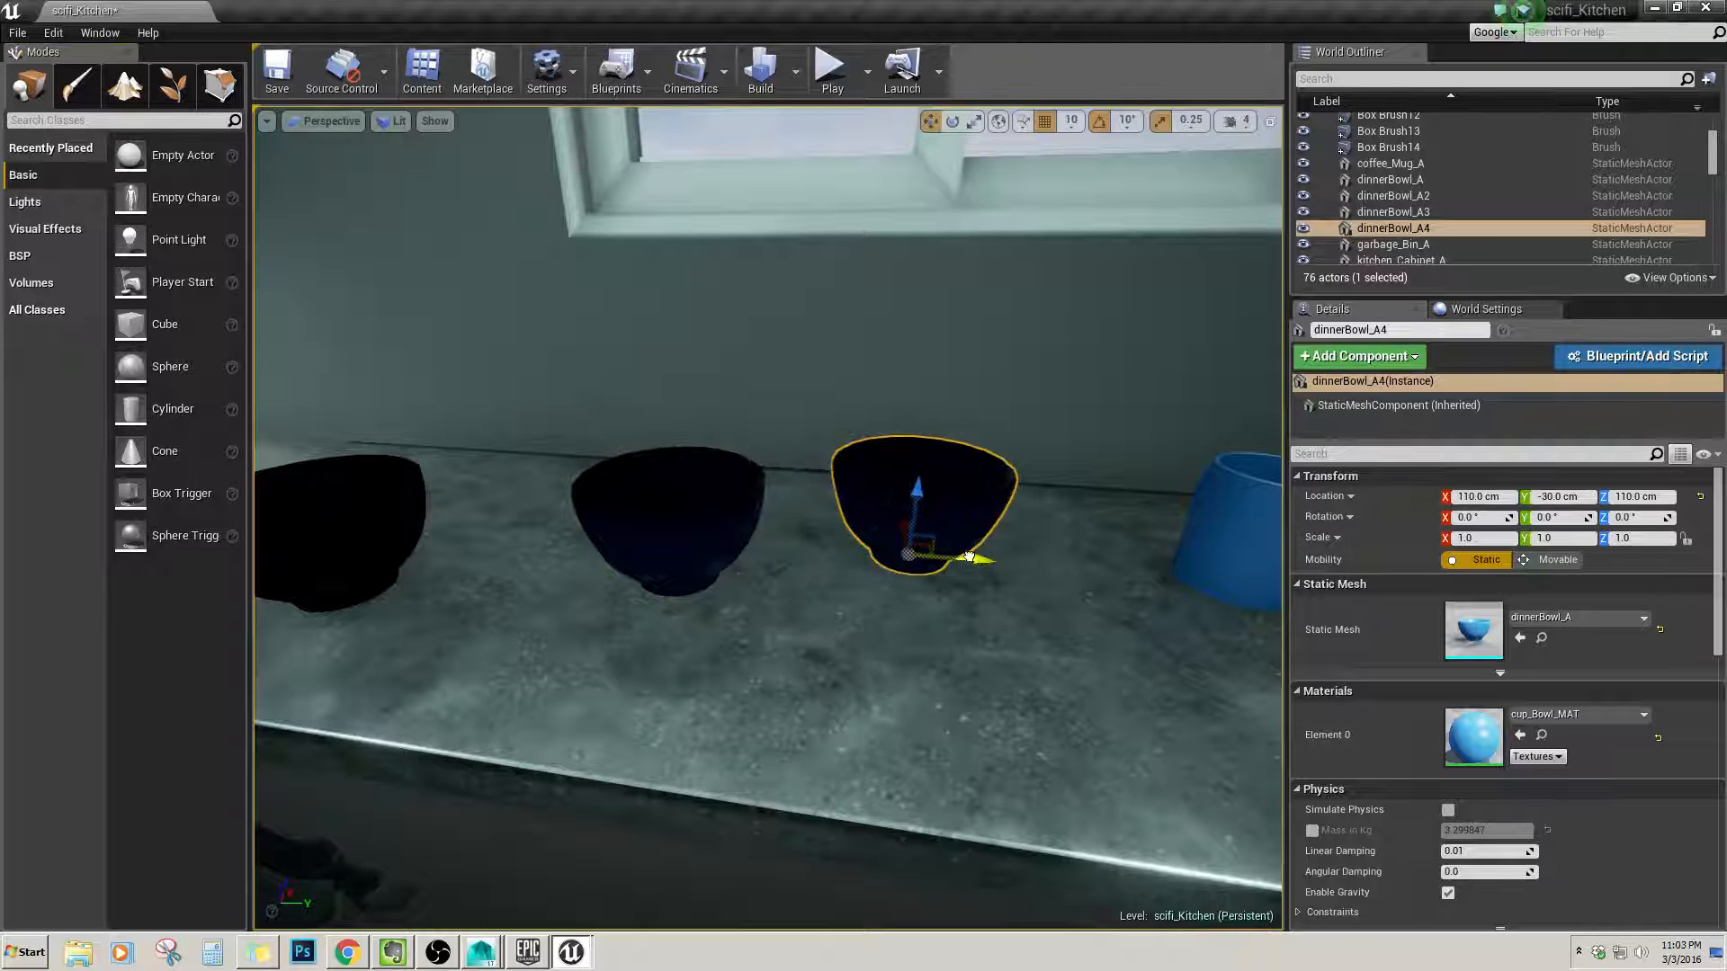
right_drag(1025, 579, 1090, 529)
drag(1021, 547, 847, 567)
right_drag(837, 571, 786, 585)
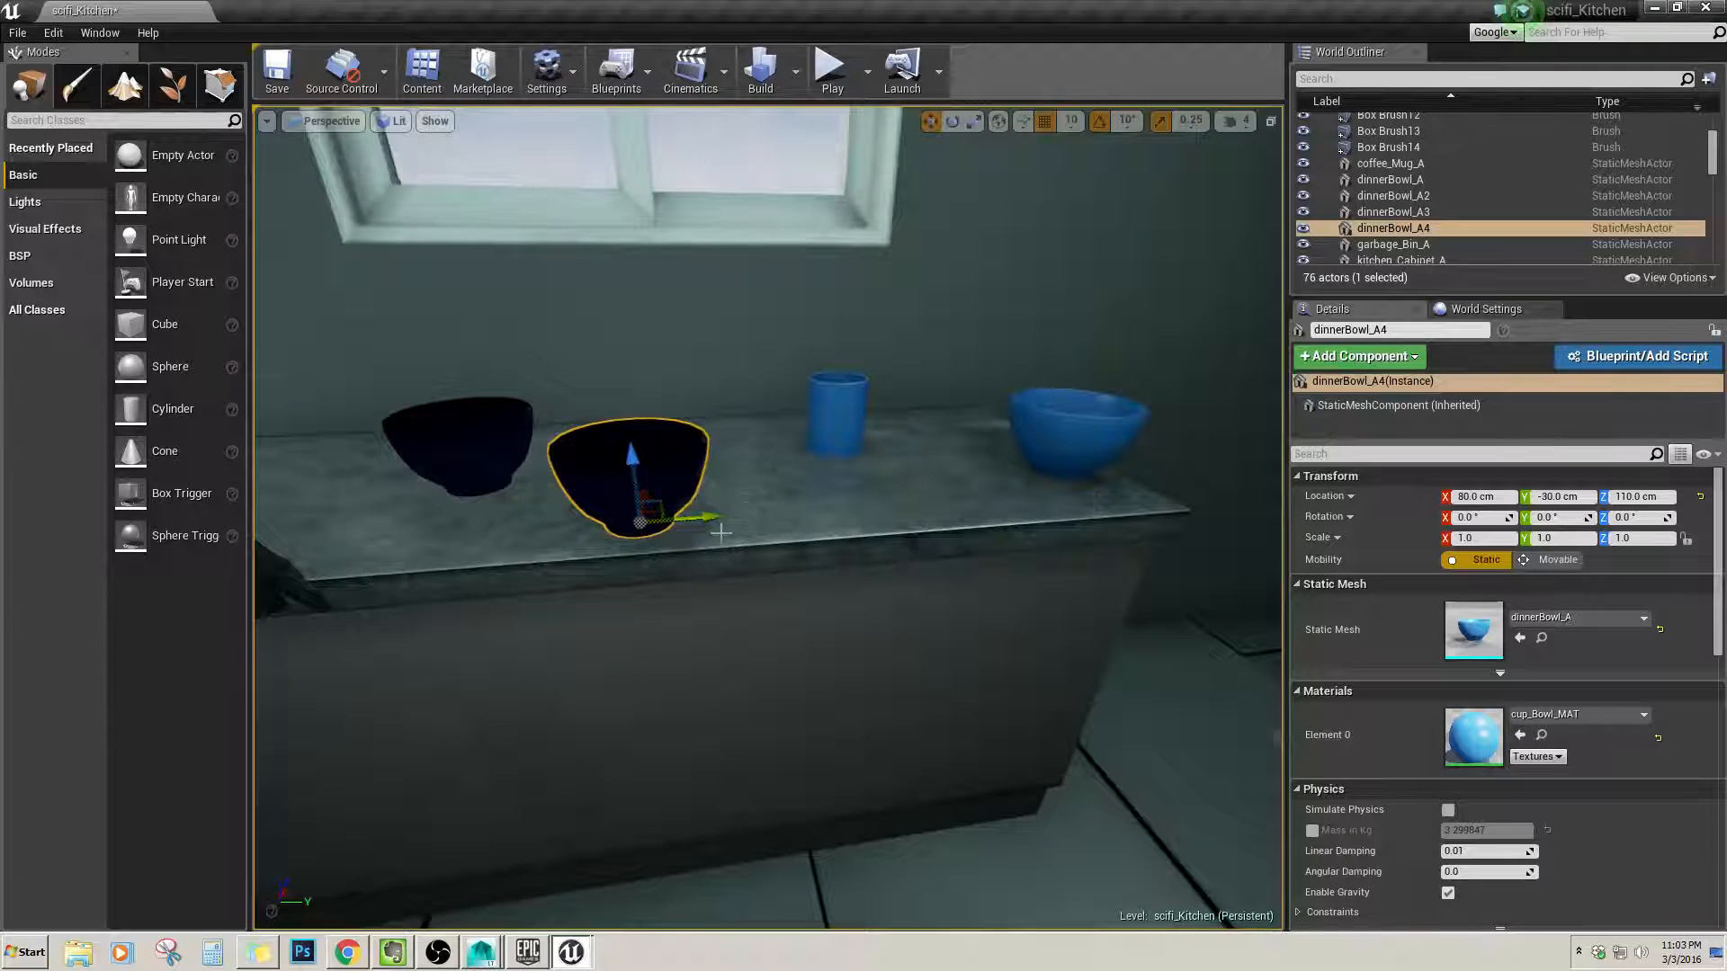
drag(731, 514, 796, 511)
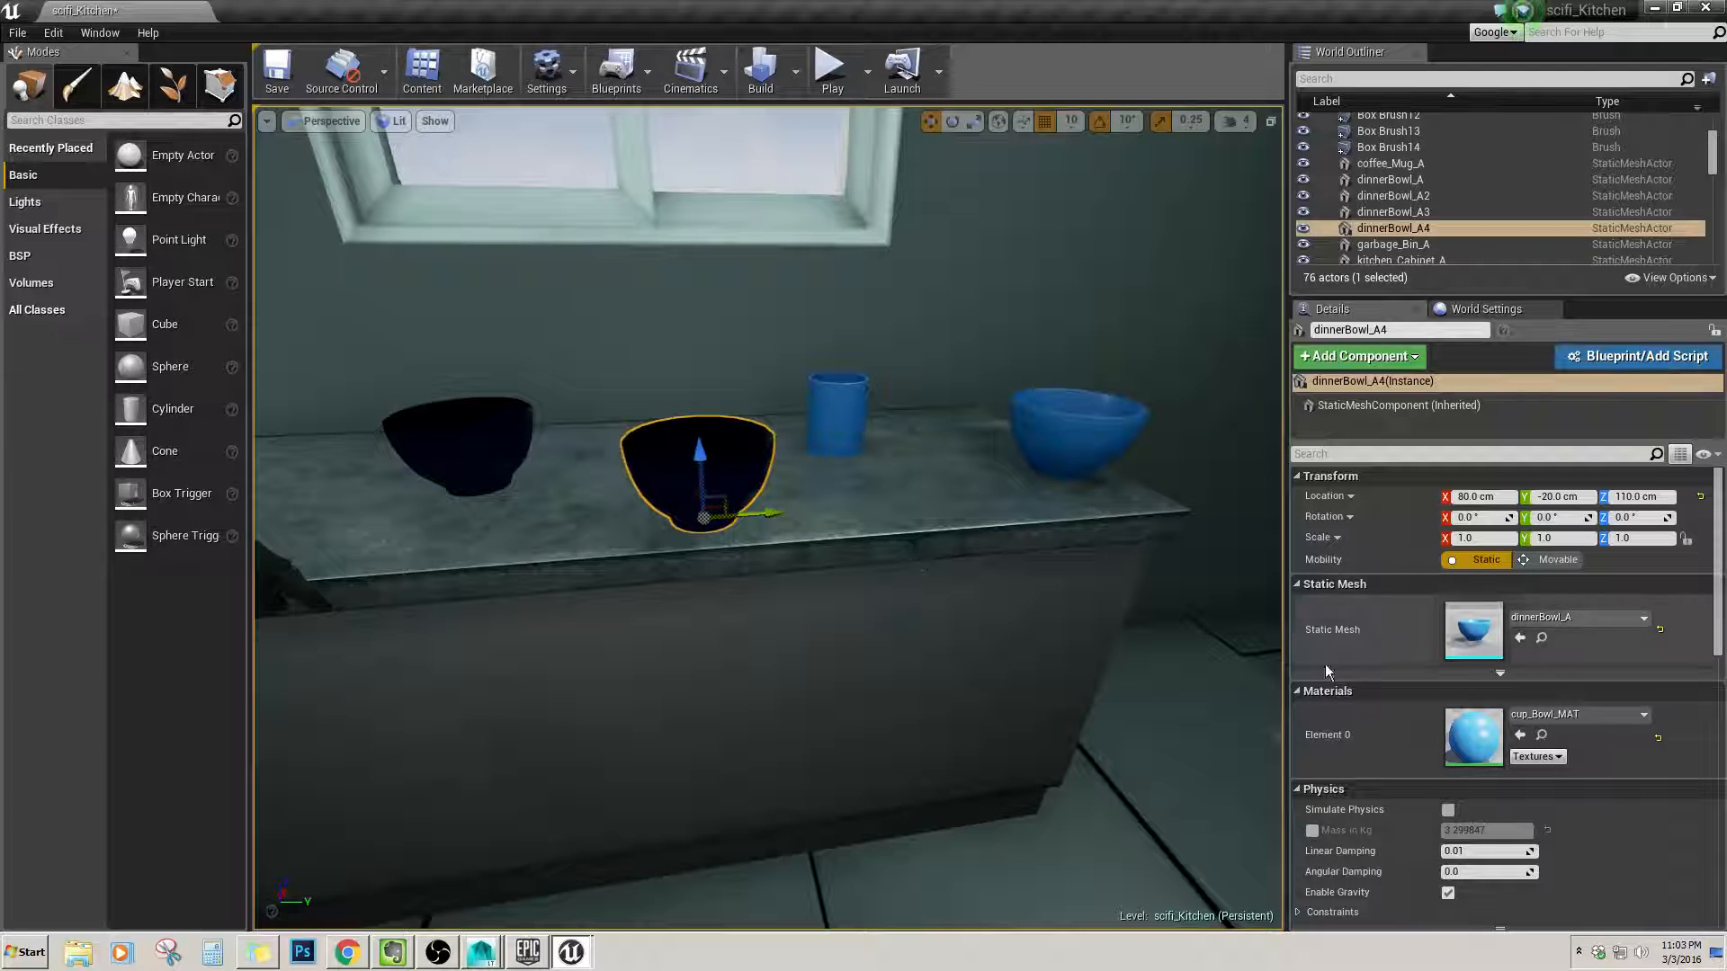
Open the cup_Bowl_MAT material, examine how Vertex Color drives its Lerp nodes, and close it.
double_click(1471, 731)
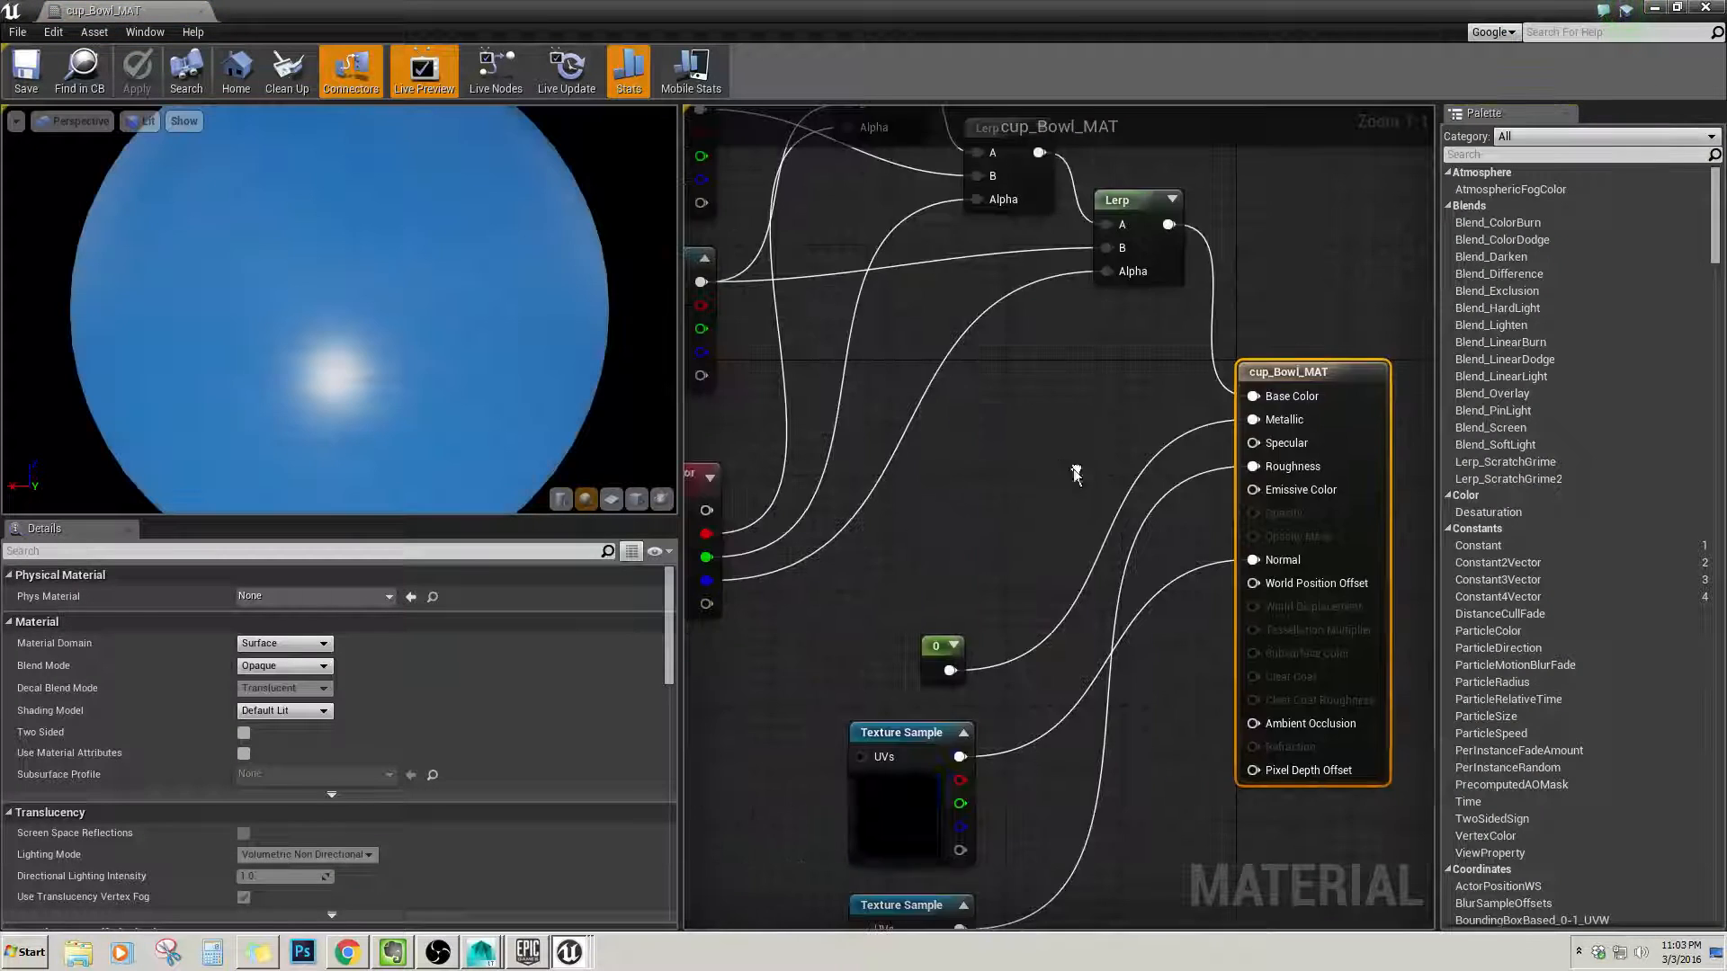
right_drag(1108, 466, 1038, 668)
right_drag(875, 353, 773, 353)
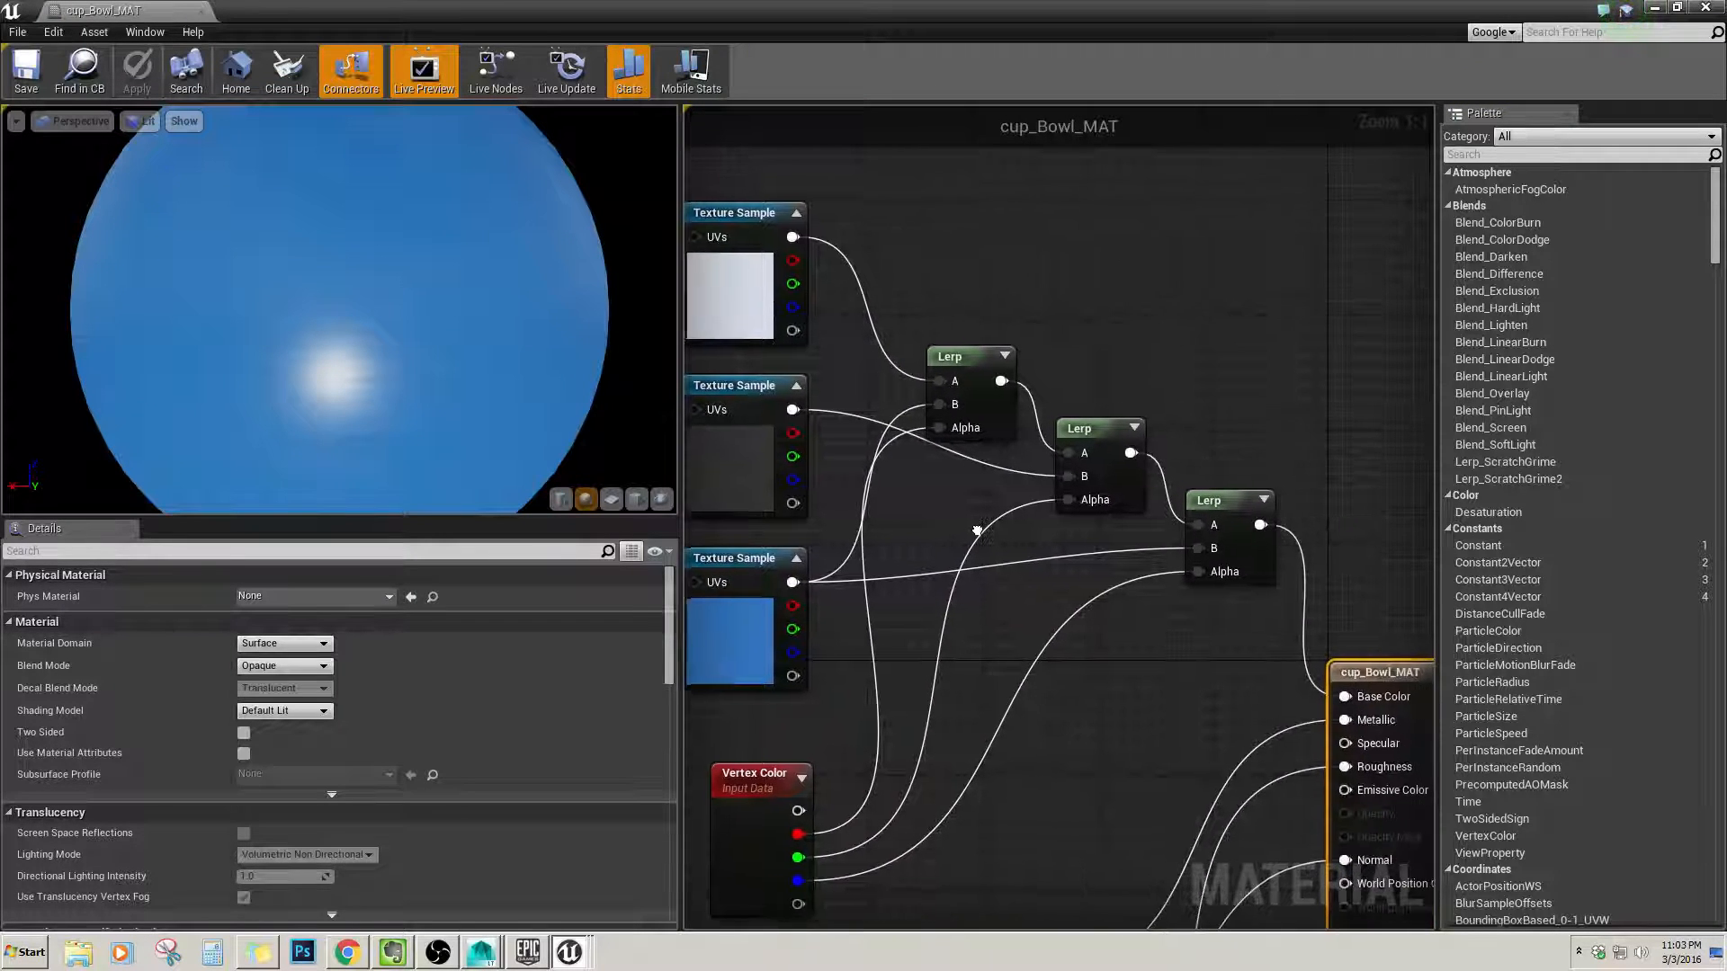
right_drag(1036, 648, 1163, 631)
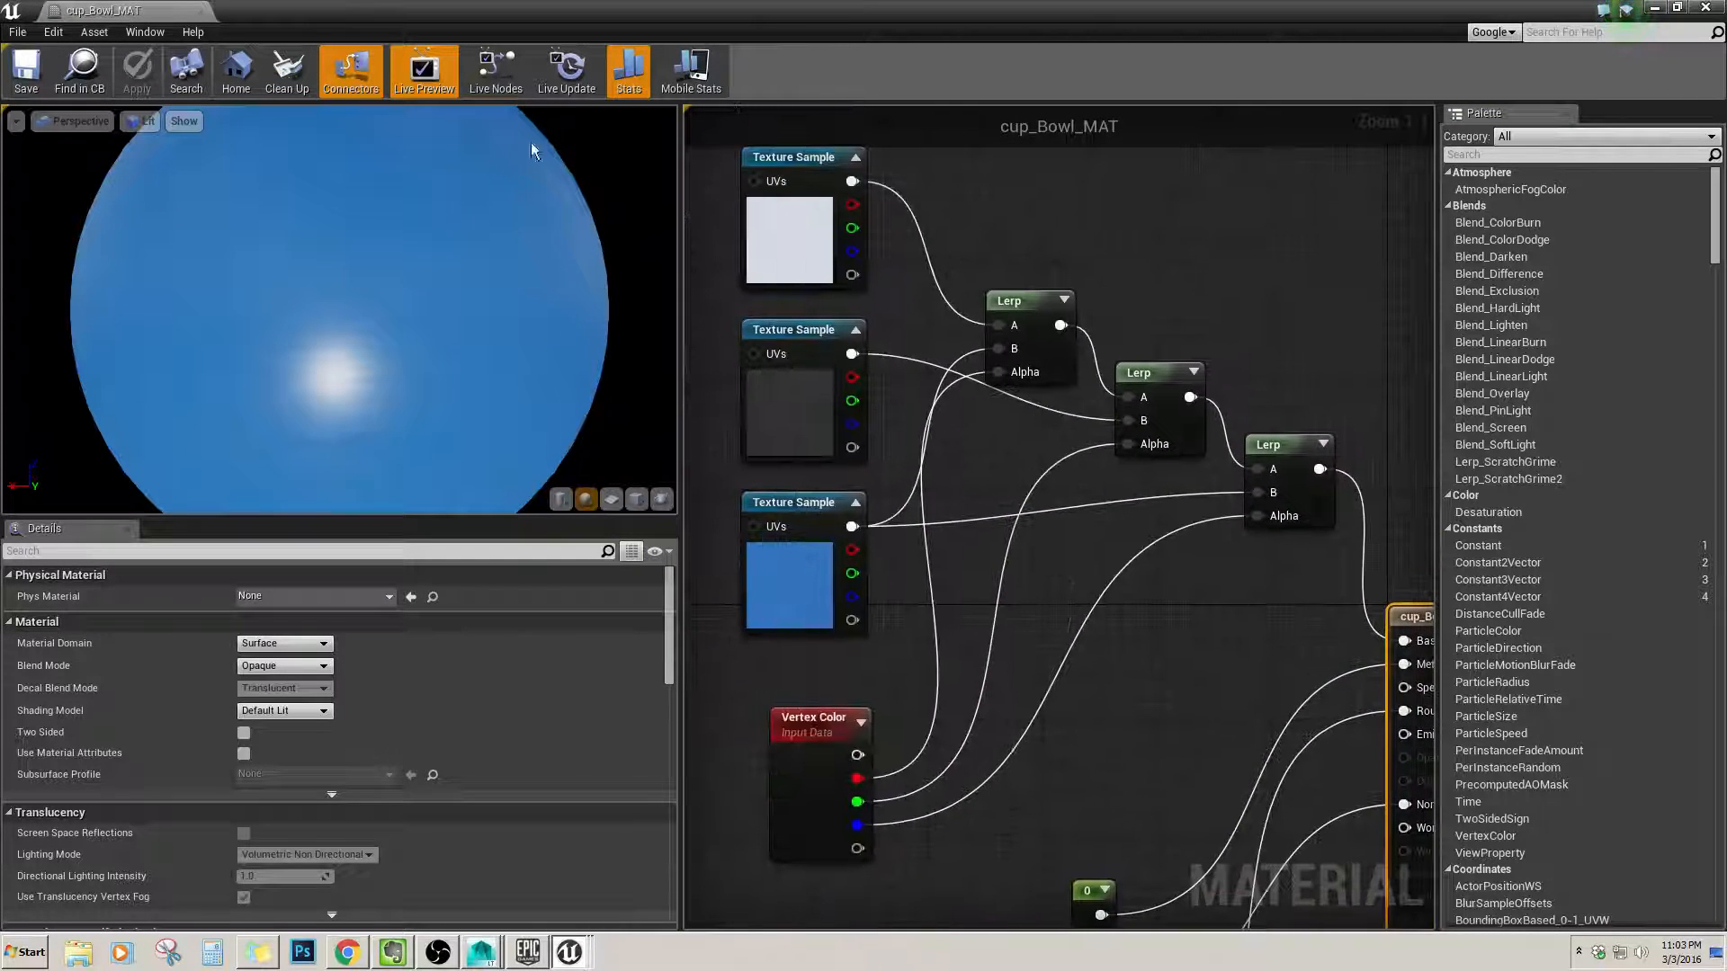
click(200, 12)
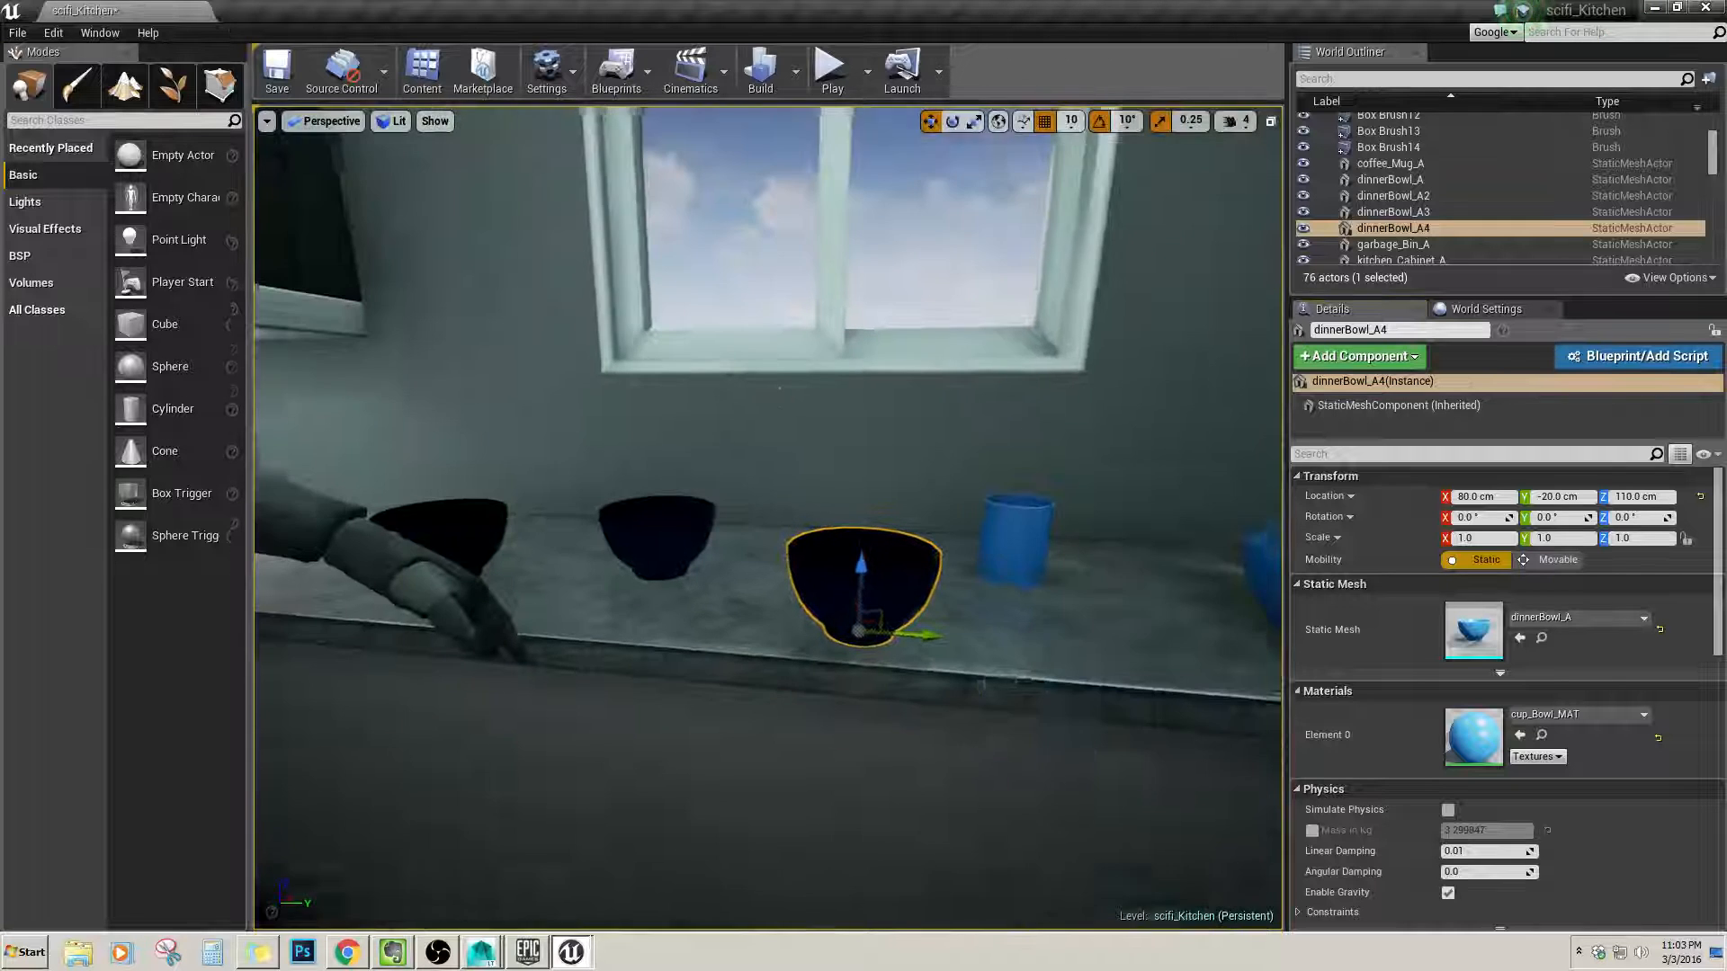
Switch to mesh painting for the third bowl and select paint texture 3 with a texture count of 3 (RGB).
click(76, 86)
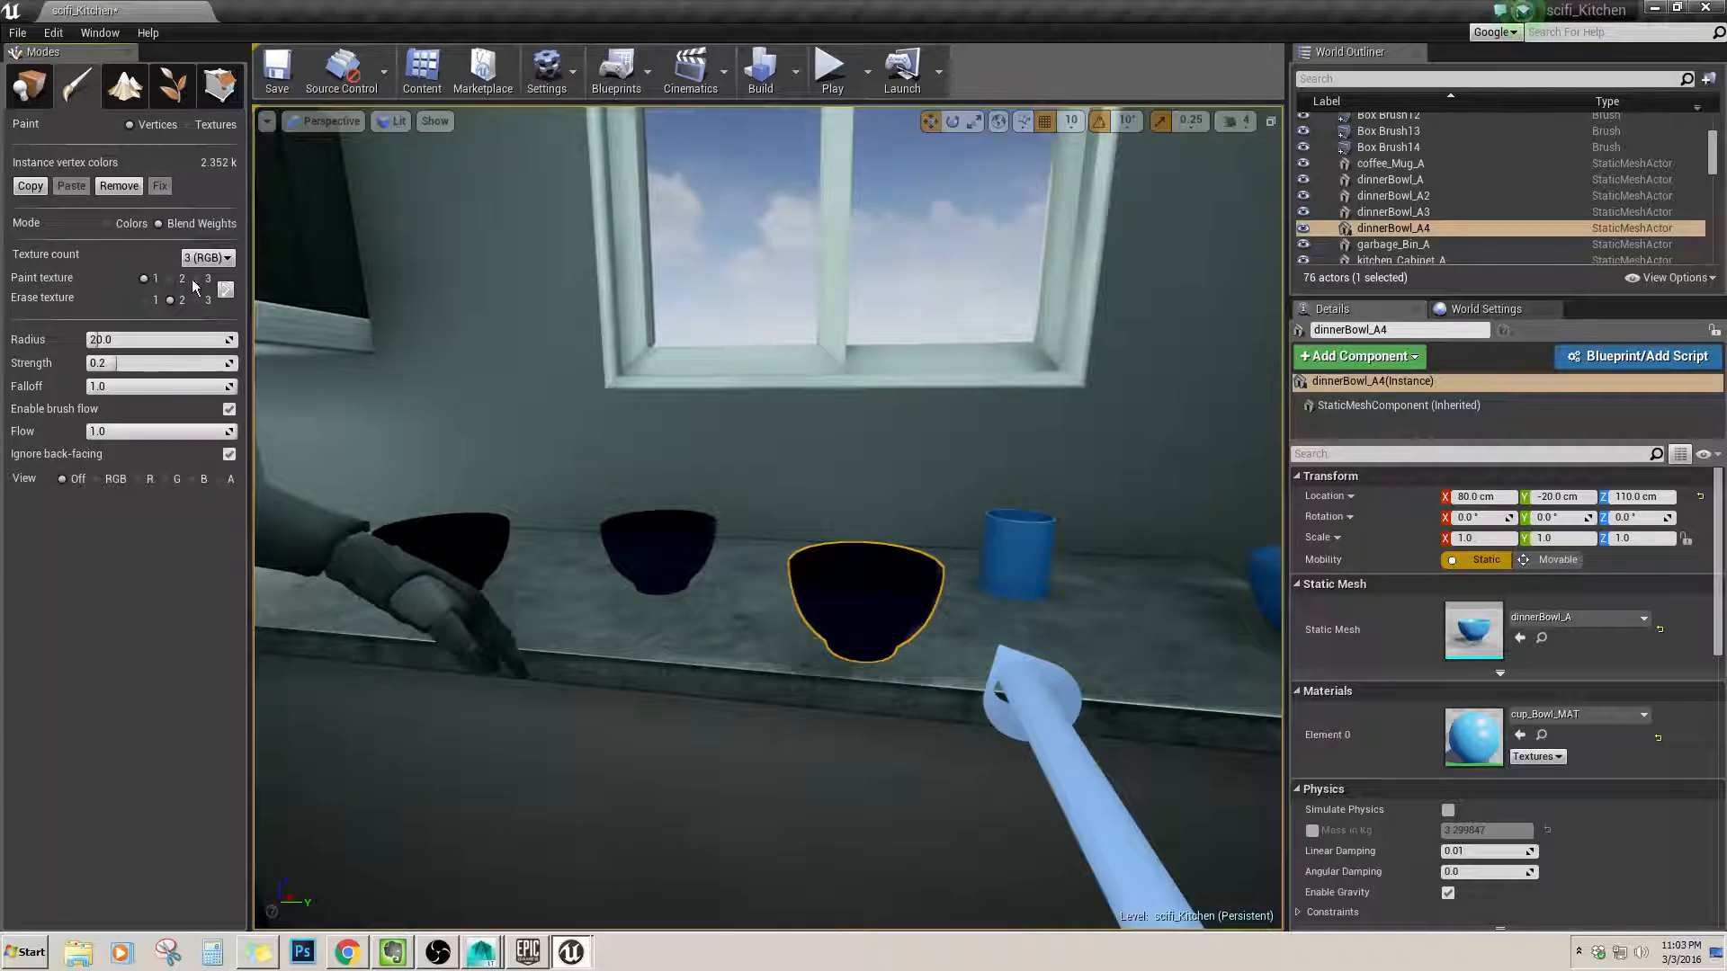
click(196, 279)
mouse_move(630, 432)
right_down()
mouse_move(548, 441)
mouse_move(512, 512)
mouse_move(540, 503)
mouse_move(512, 517)
mouse_move(657, 486)
mouse_move(640, 486)
right_up()
click(200, 259)
click(214, 295)
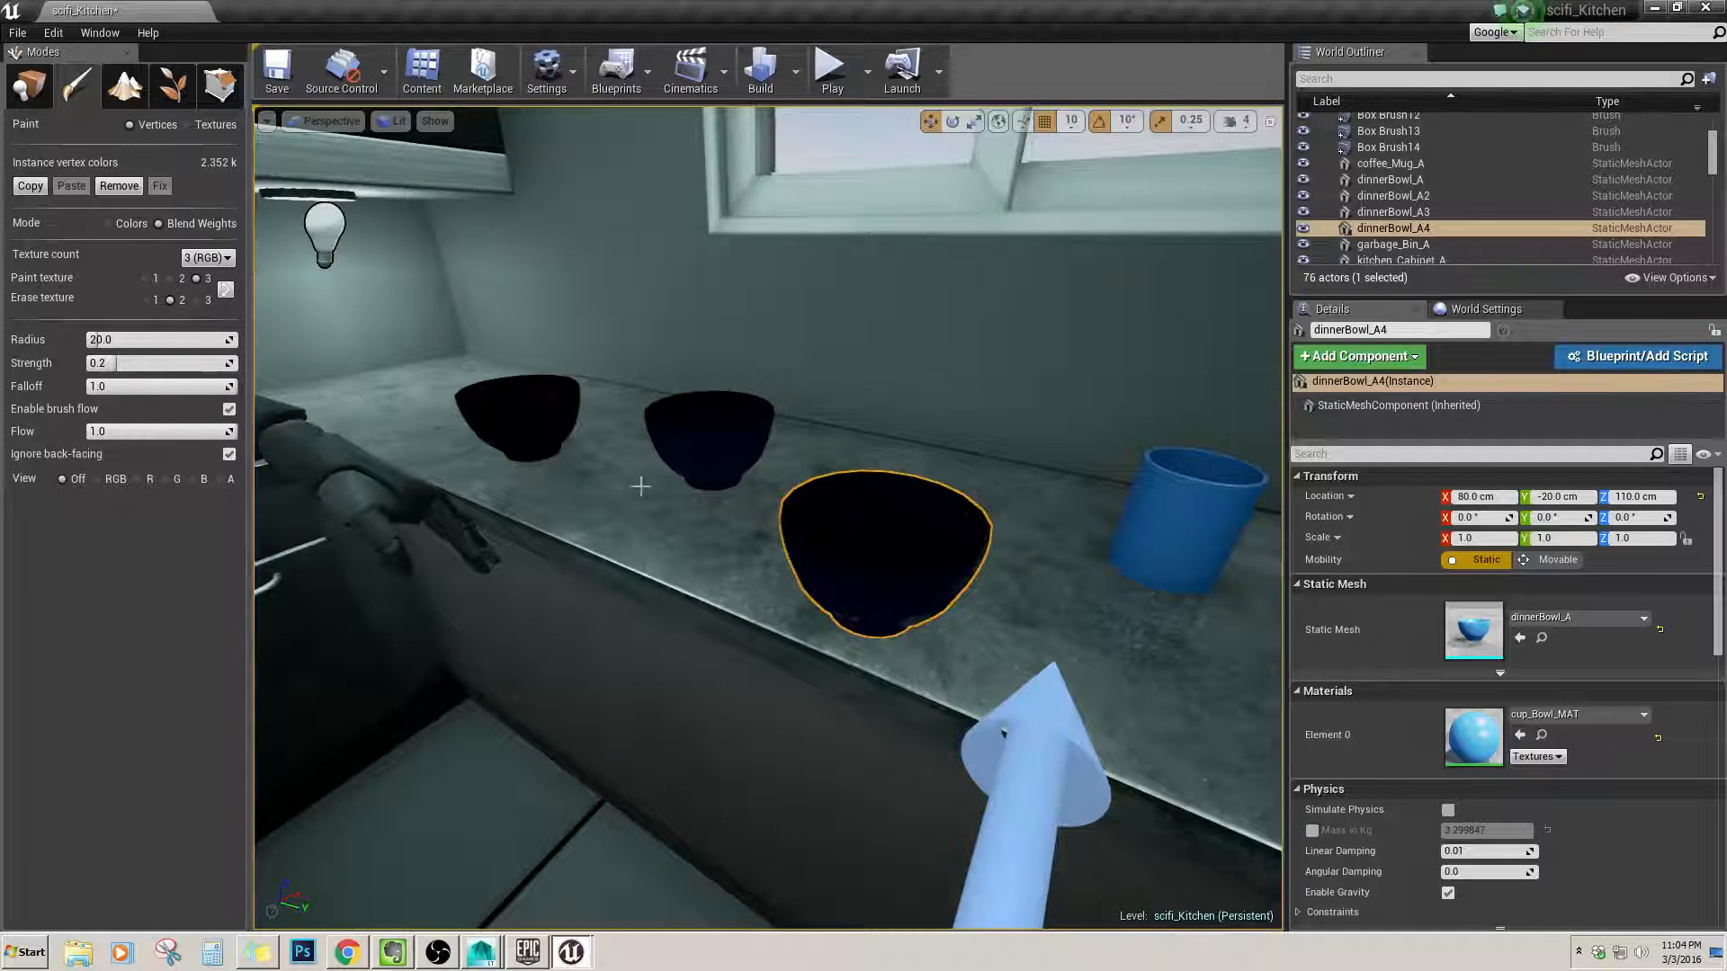
Vertex-paint the front bowl with paint texture 3, rebuild the level lighting, and close the message log.
drag(919, 566, 913, 568)
right_drag(890, 542, 945, 571)
mouse_move(956, 632)
right_down()
mouse_move(917, 628)
mouse_move(914, 586)
mouse_move(895, 597)
mouse_move(944, 609)
mouse_move(926, 630)
mouse_move(636, 597)
right_up()
mouse_move(746, 617)
right_down()
mouse_move(918, 656)
mouse_move(899, 634)
mouse_move(864, 638)
mouse_move(745, 534)
mouse_move(876, 566)
right_up()
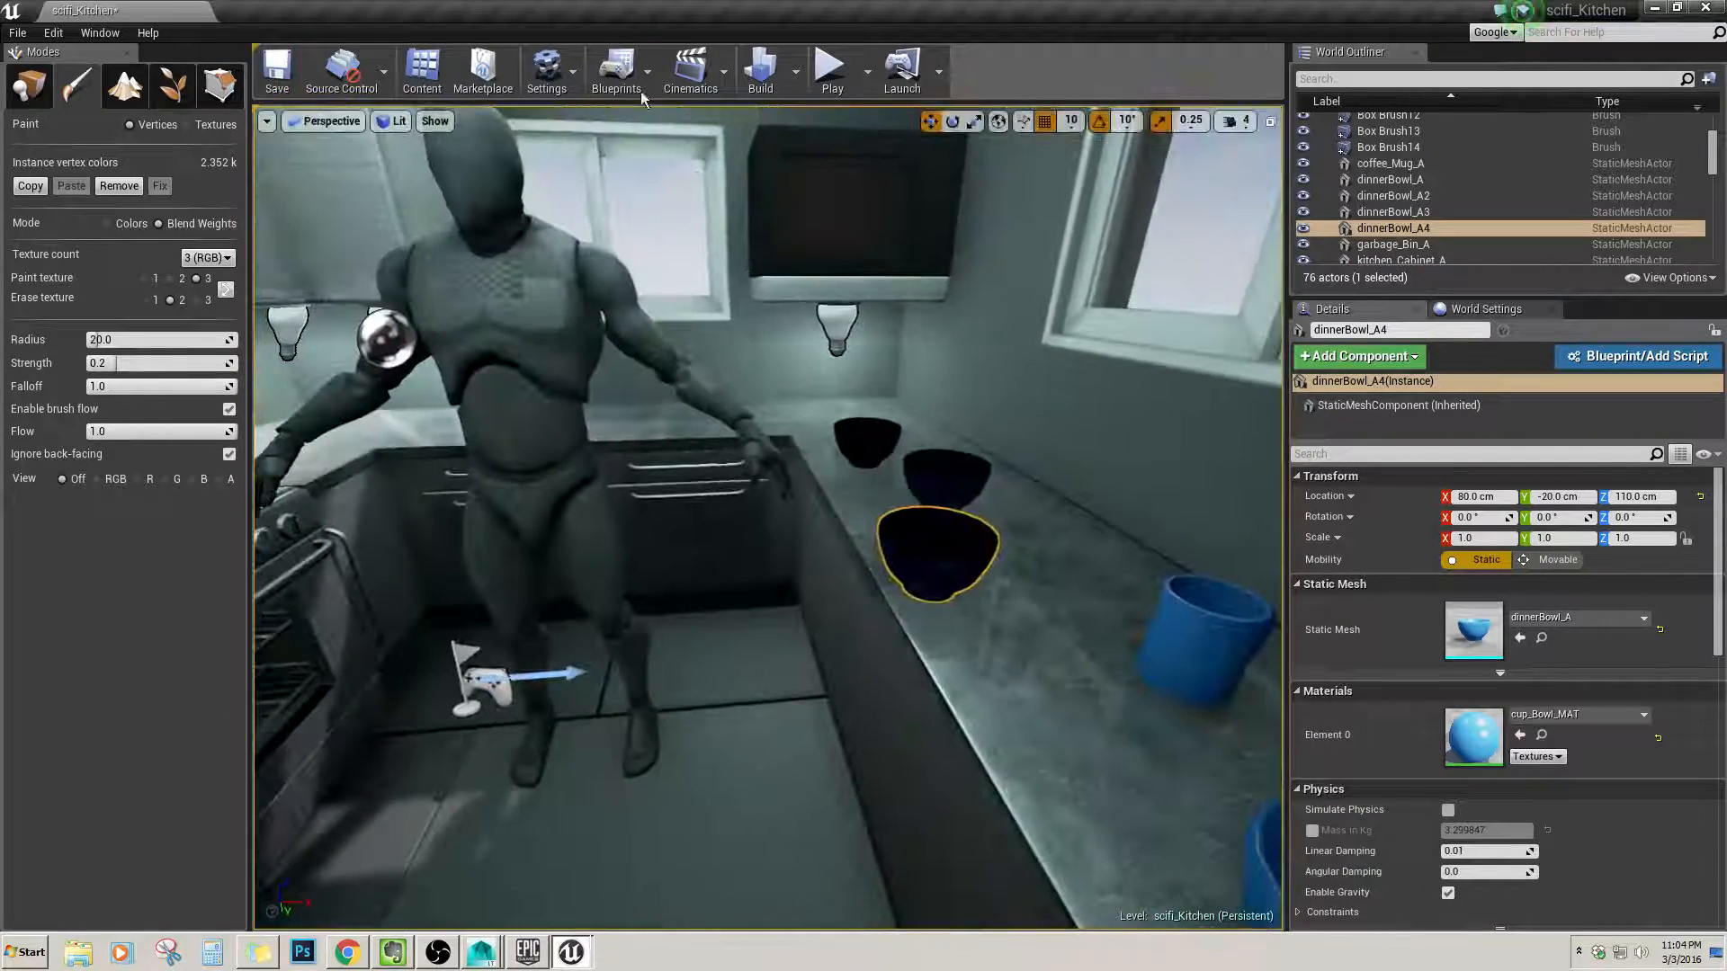
click(760, 72)
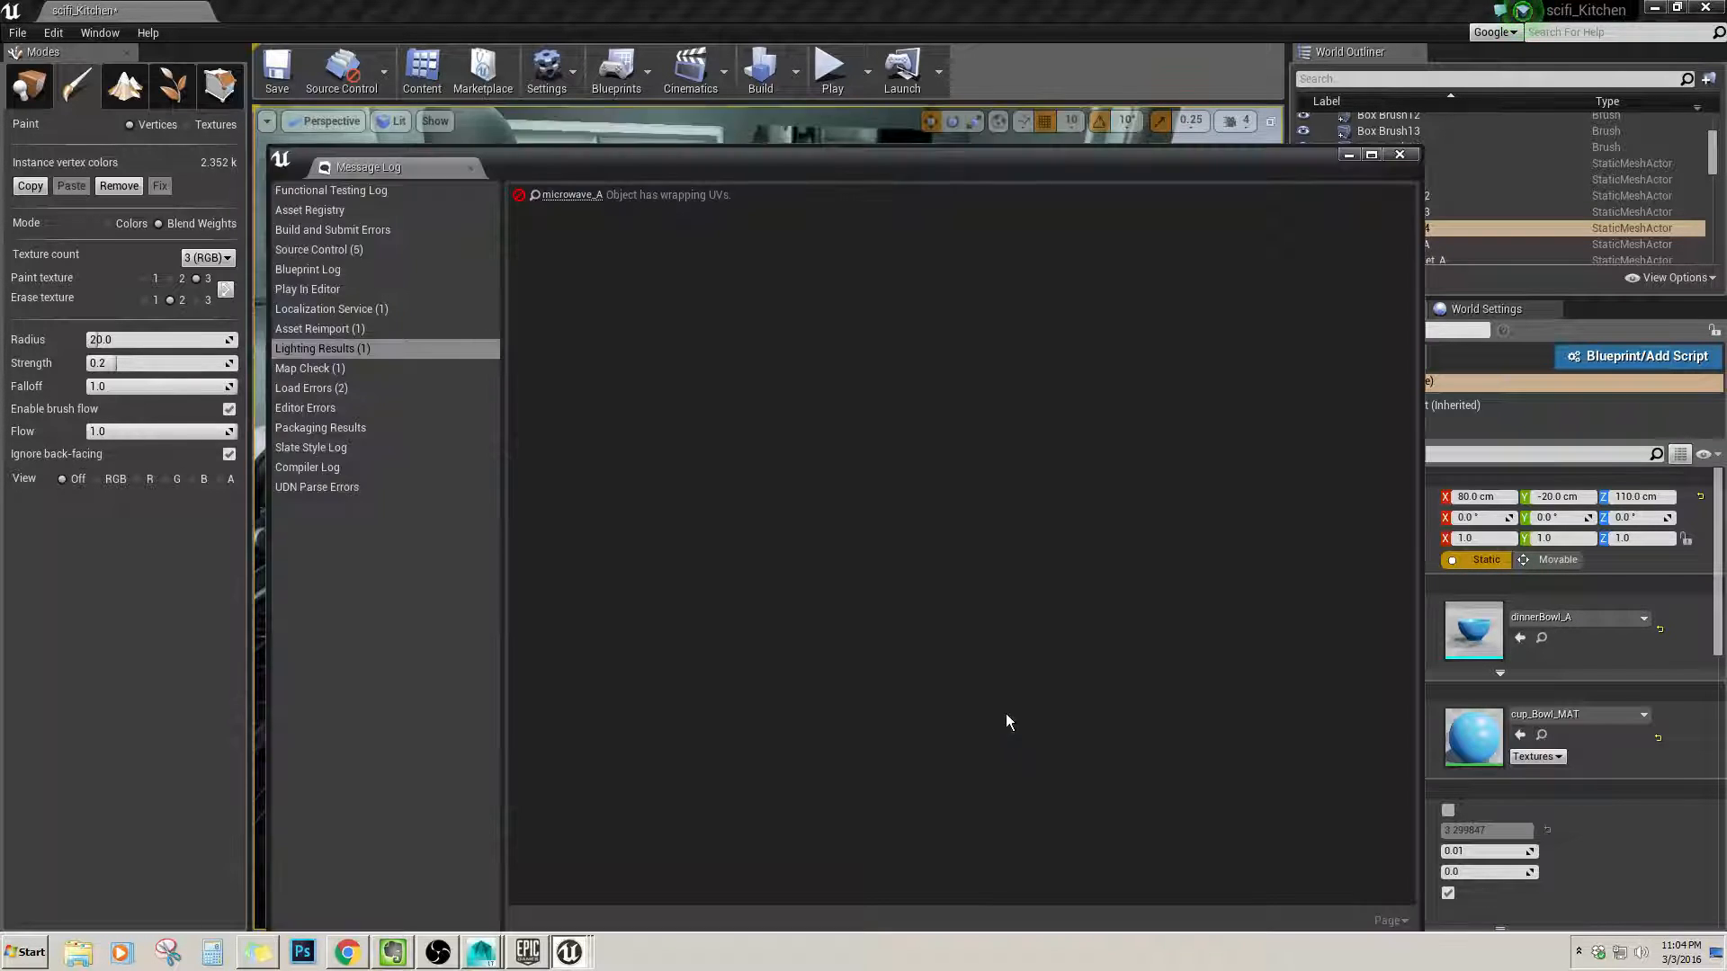
click(1400, 154)
Examine the painted bowls on the countertop up close and from several angles after the lighting build.
key(f)
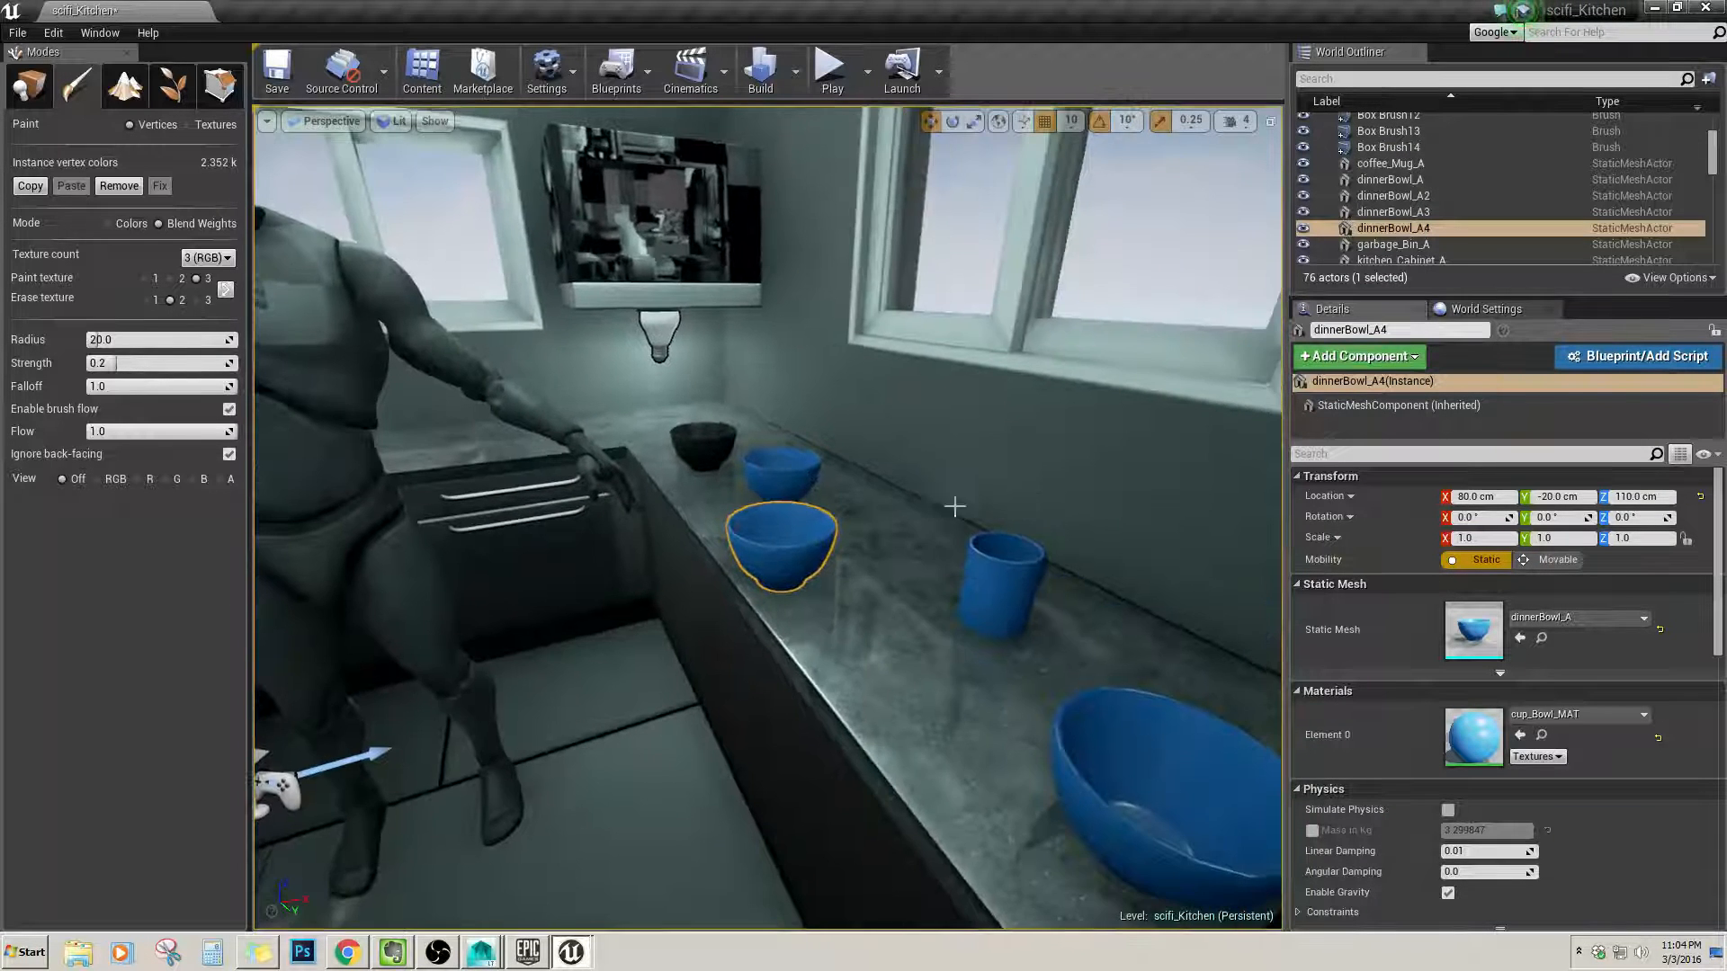
key(w)
right_drag(955, 506, 935, 576)
key(s)
key(s)
key(s)
key(w)
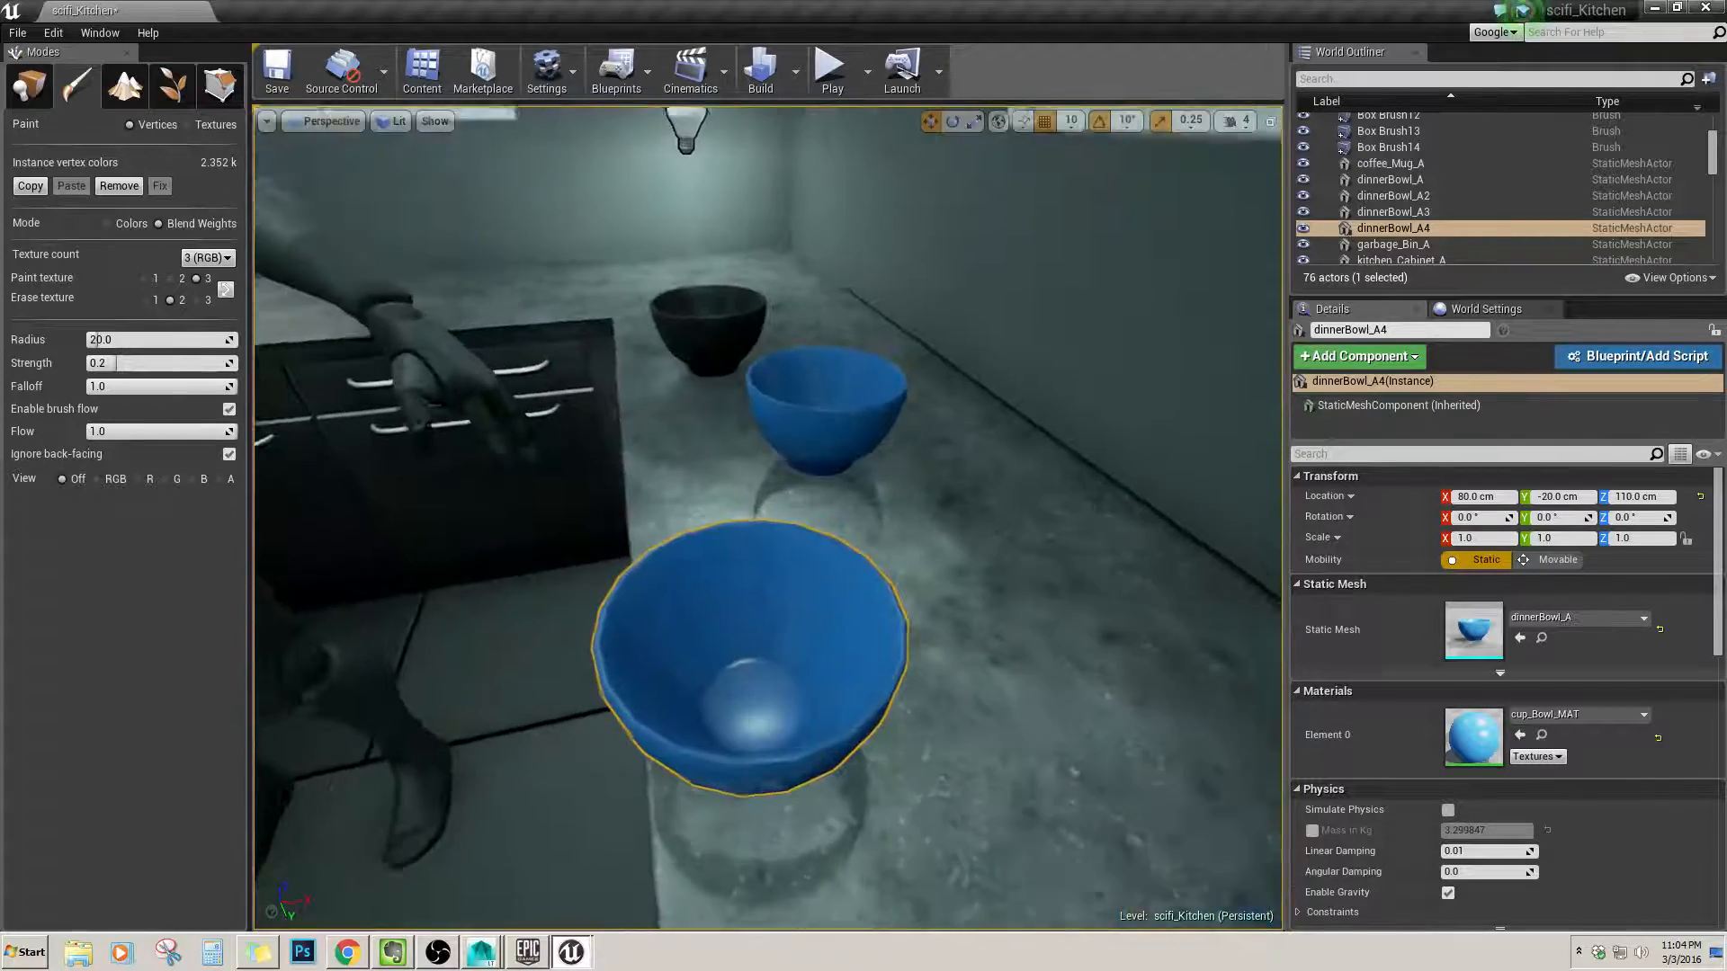
mouse_move(810, 574)
right_down()
mouse_move(787, 368)
mouse_move(809, 476)
mouse_move(783, 558)
mouse_move(764, 531)
right_up()
key(s)
key(w)
Select the middle bowl, dinnerBowl_A3, and vertex-paint it with paint texture 1 and then with paint texture 2.
click(791, 572)
click(142, 280)
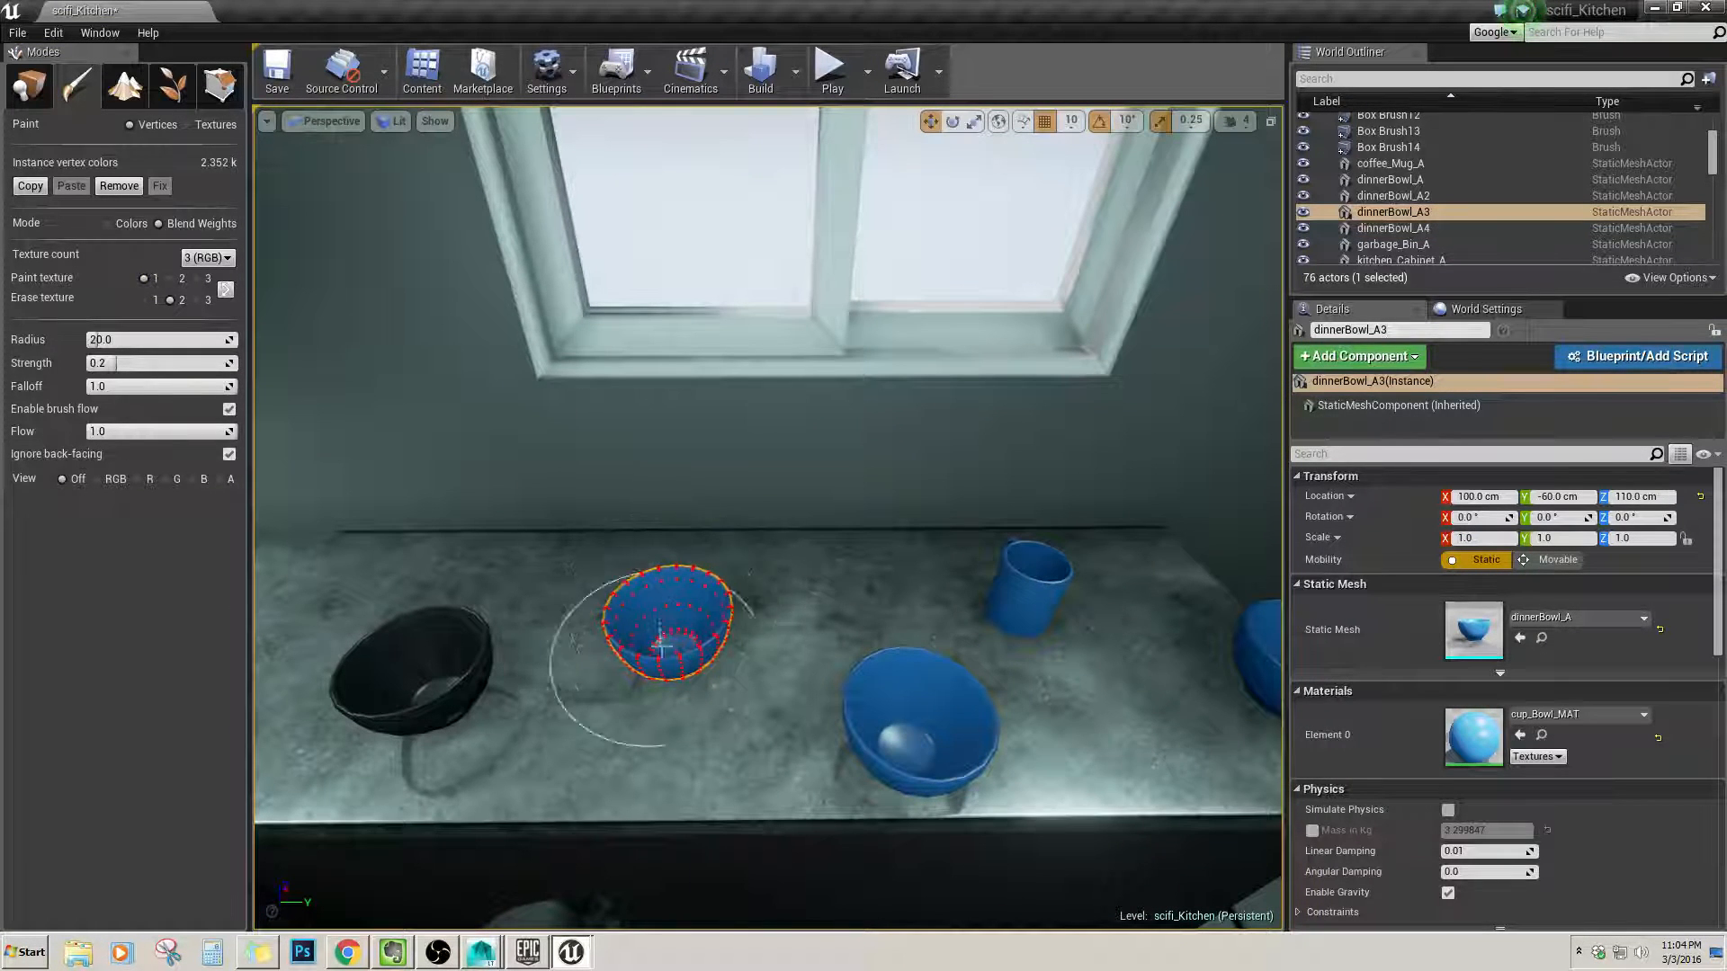
mouse_move(681, 624)
right_down()
mouse_move(792, 594)
mouse_move(666, 575)
mouse_move(775, 543)
right_up()
click(769, 575)
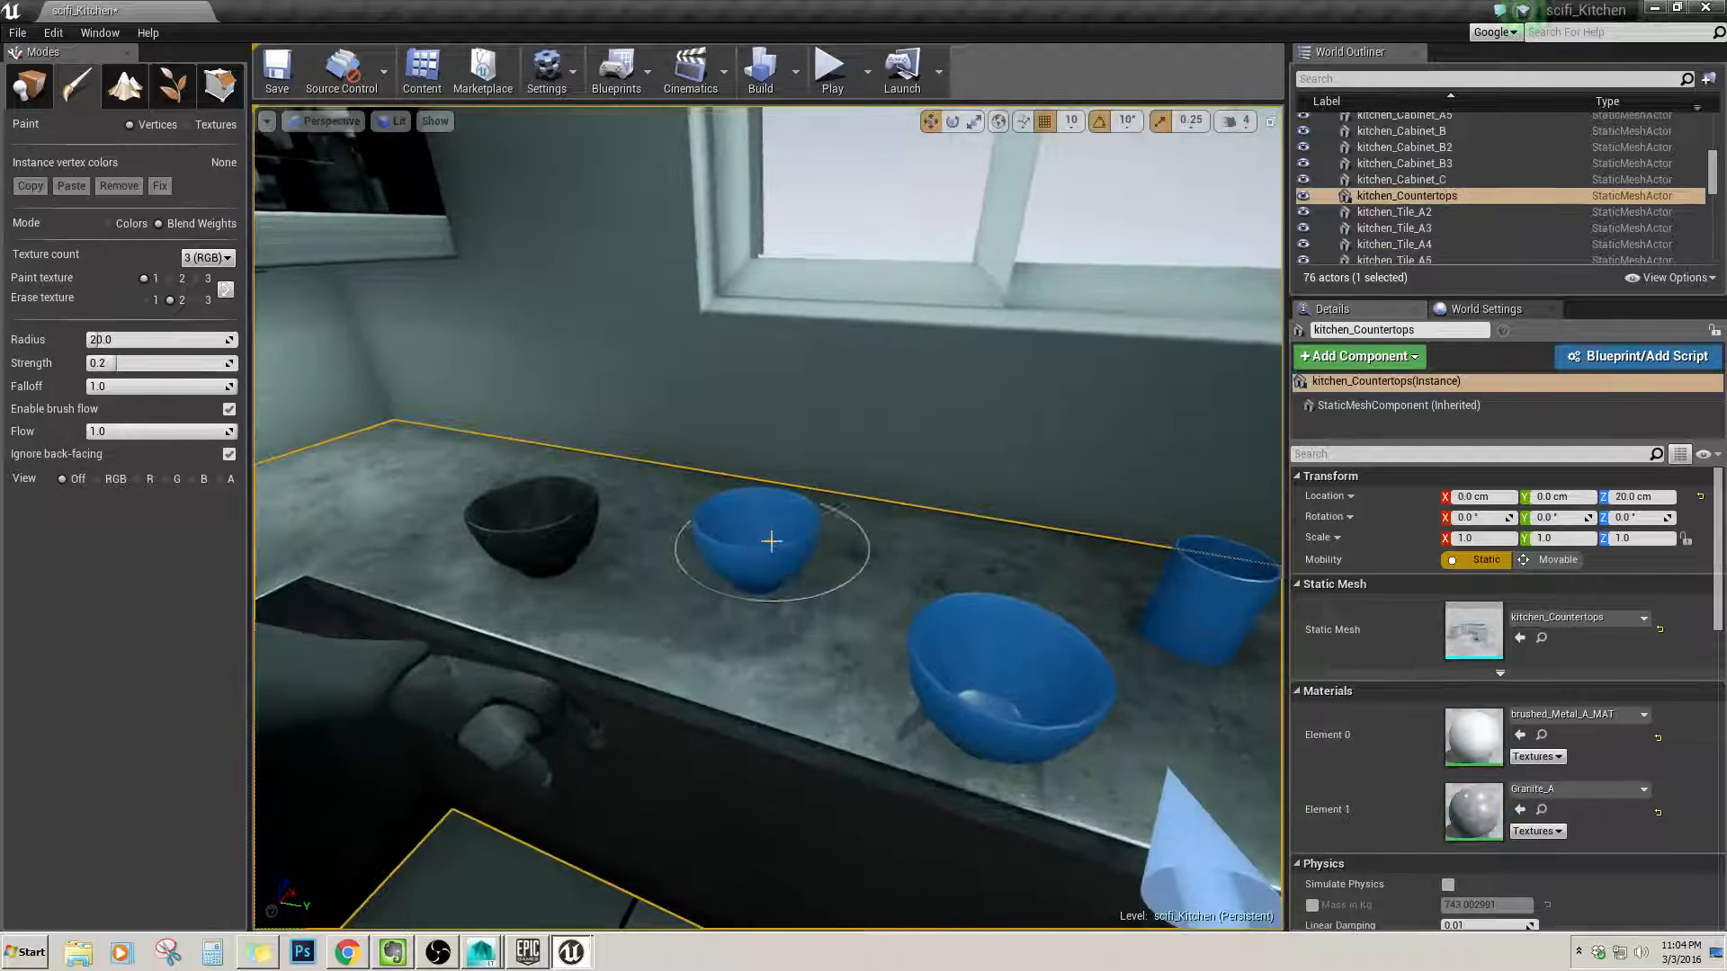
click(772, 543)
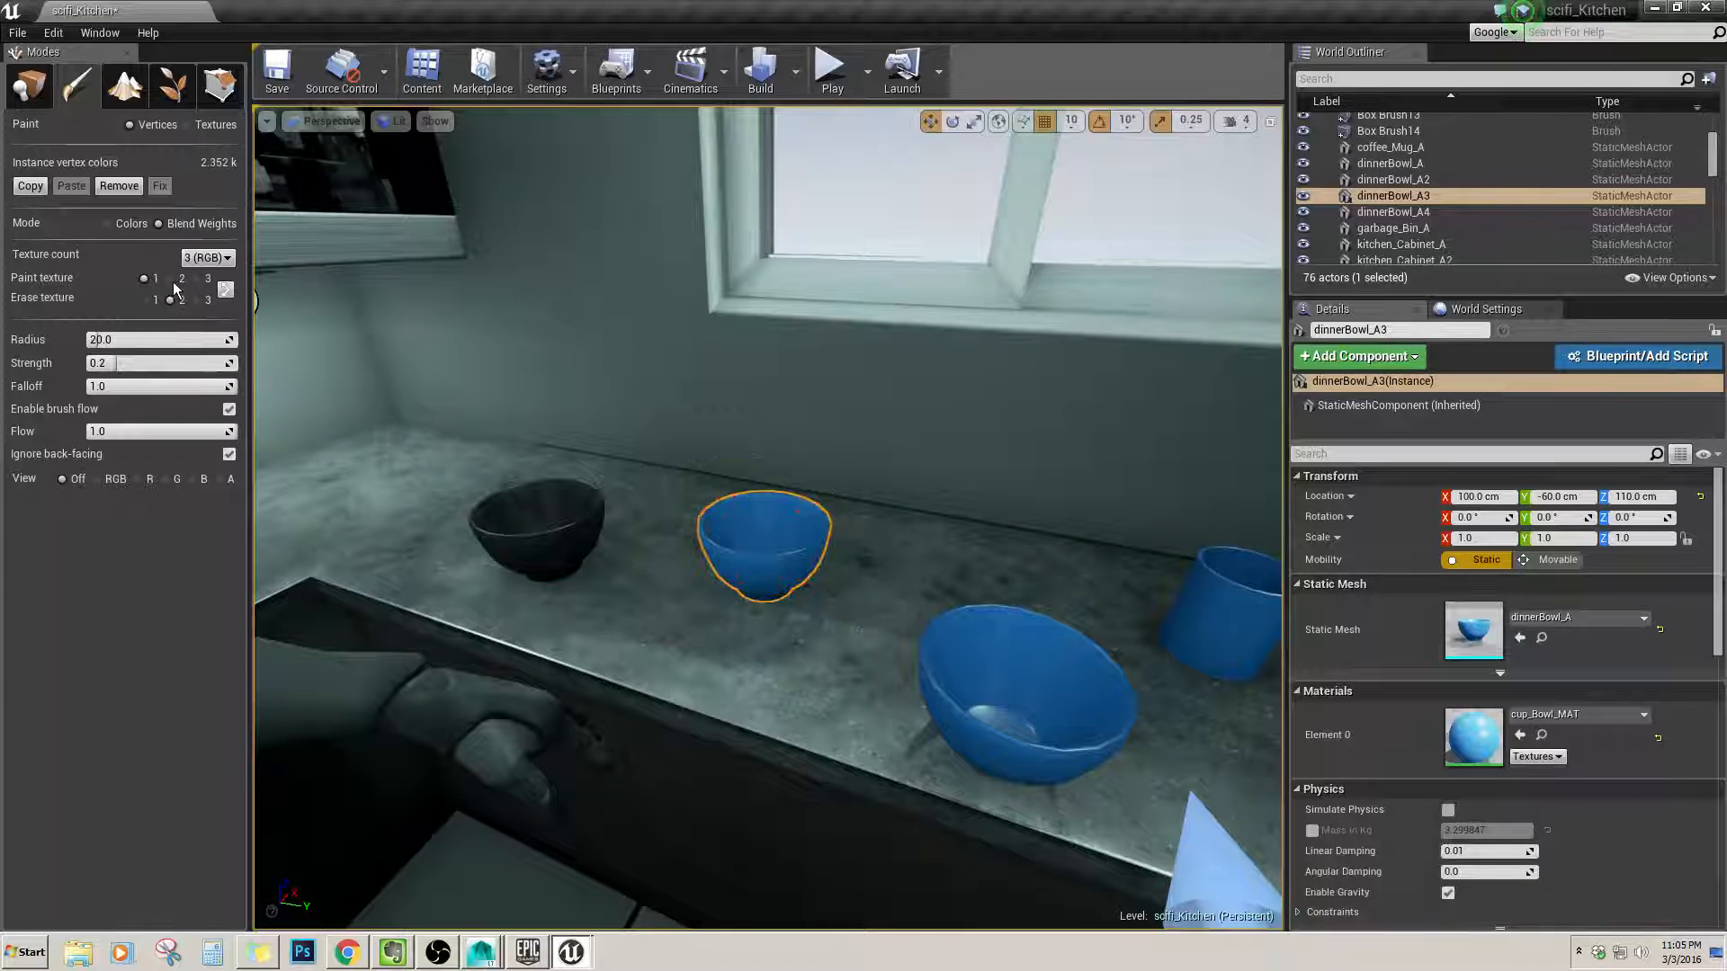
drag(772, 555, 748, 568)
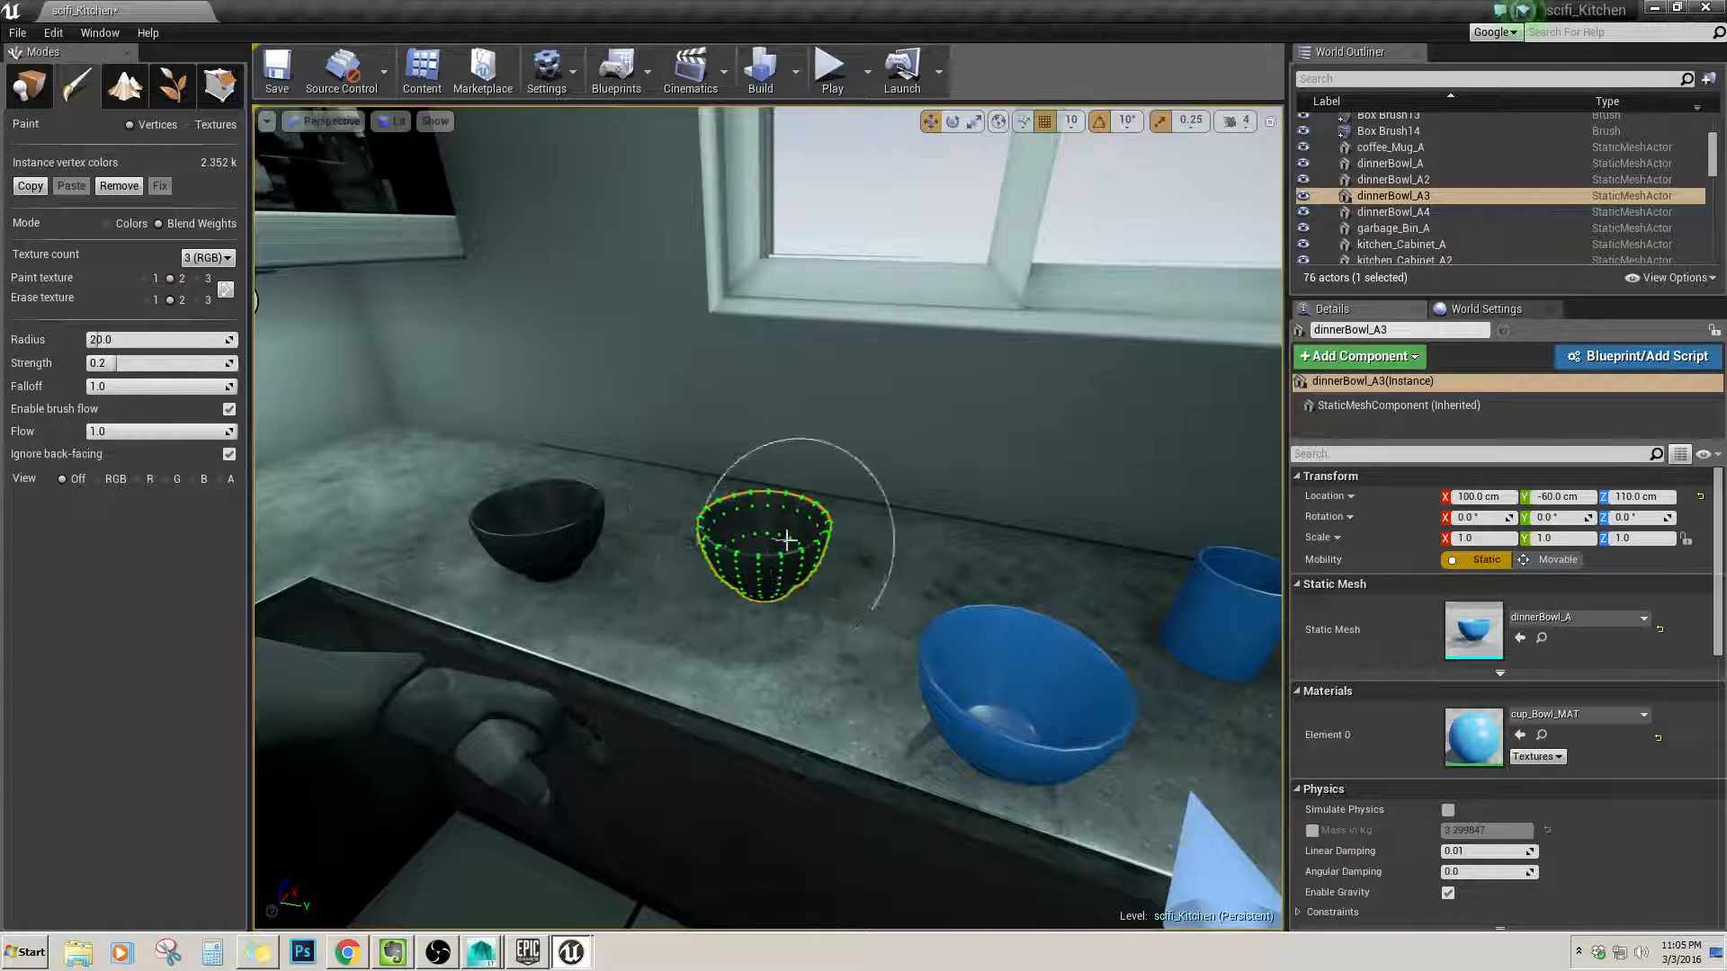
Test erase texture 1 on the middle bowl and repaint it with paint textures 3 and 1.
click(153, 298)
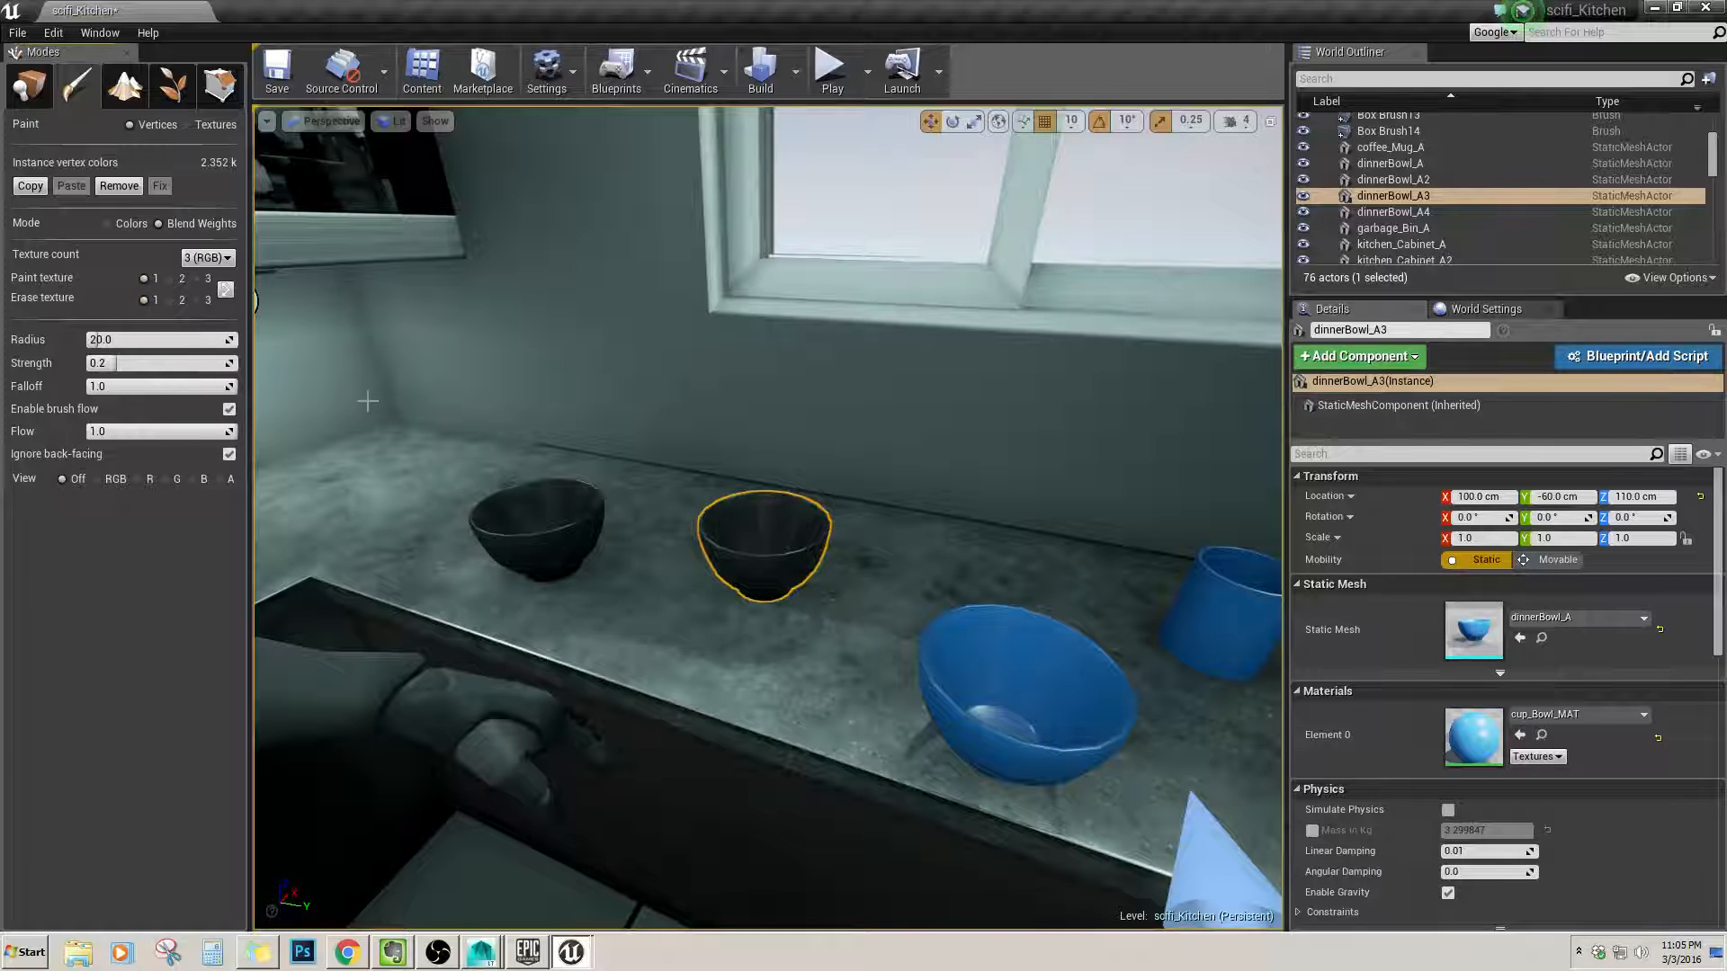
shift+drag(769, 559, 773, 555)
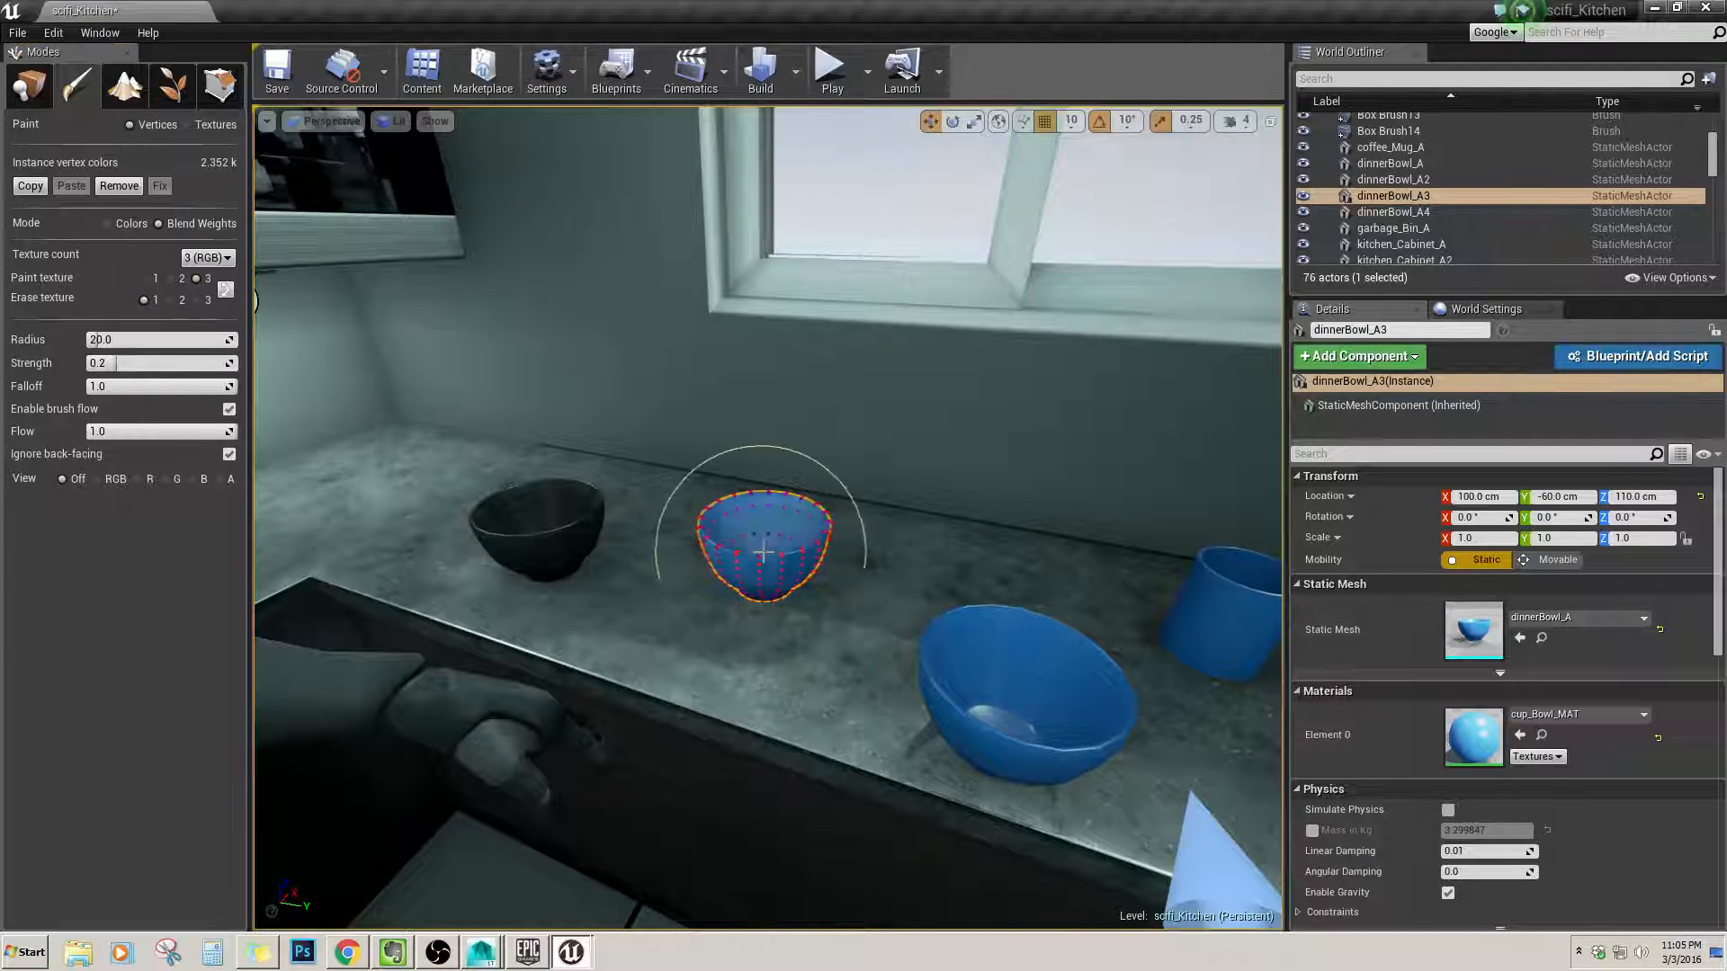
click(170, 278)
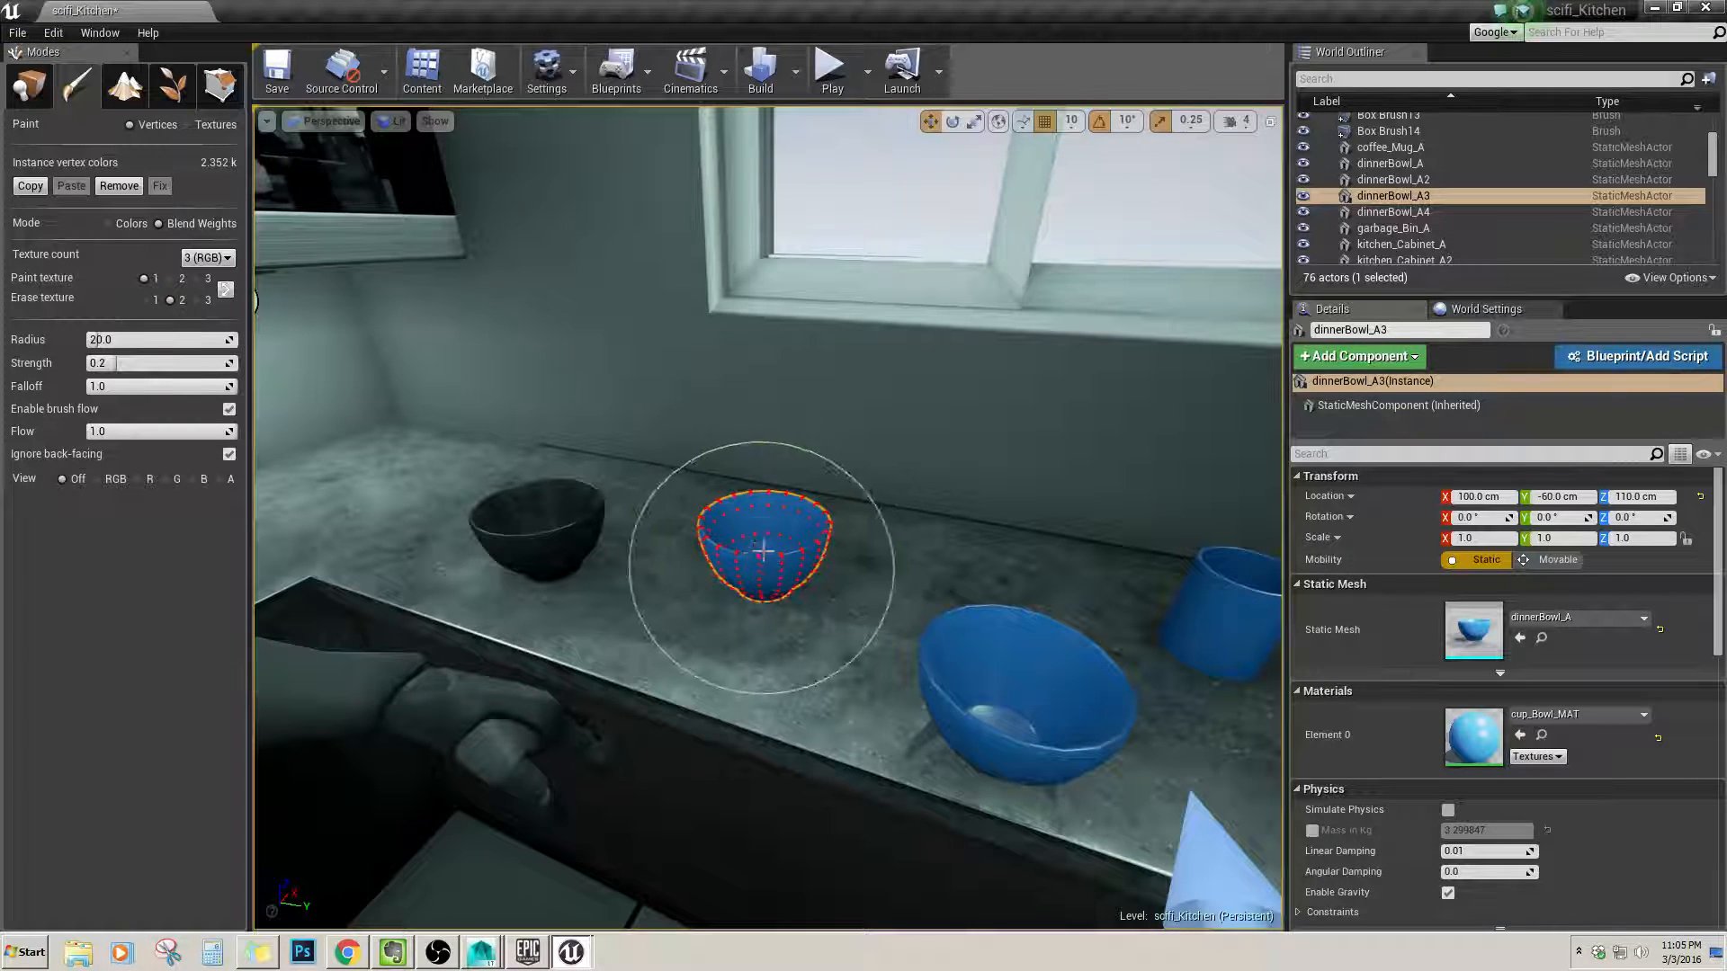
Try the texture count 2 (alpha lerp), switch vertex painting to Colors mode, and paint the middle bowl white.
click(199, 259)
click(211, 273)
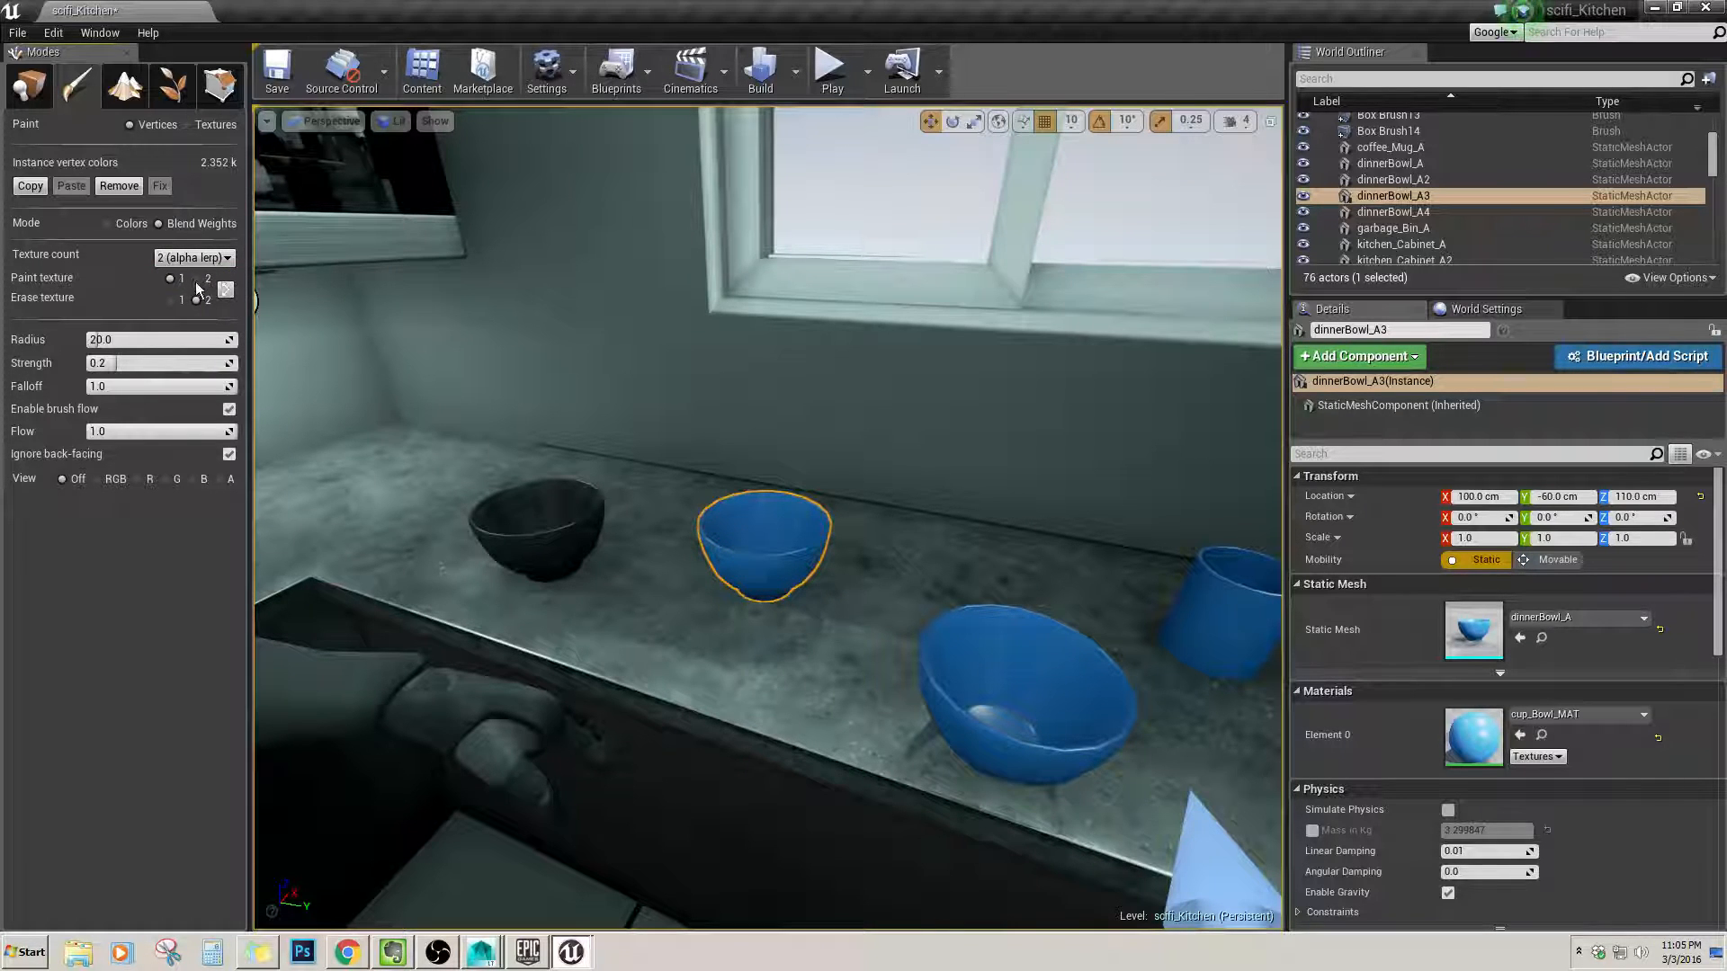
click(108, 224)
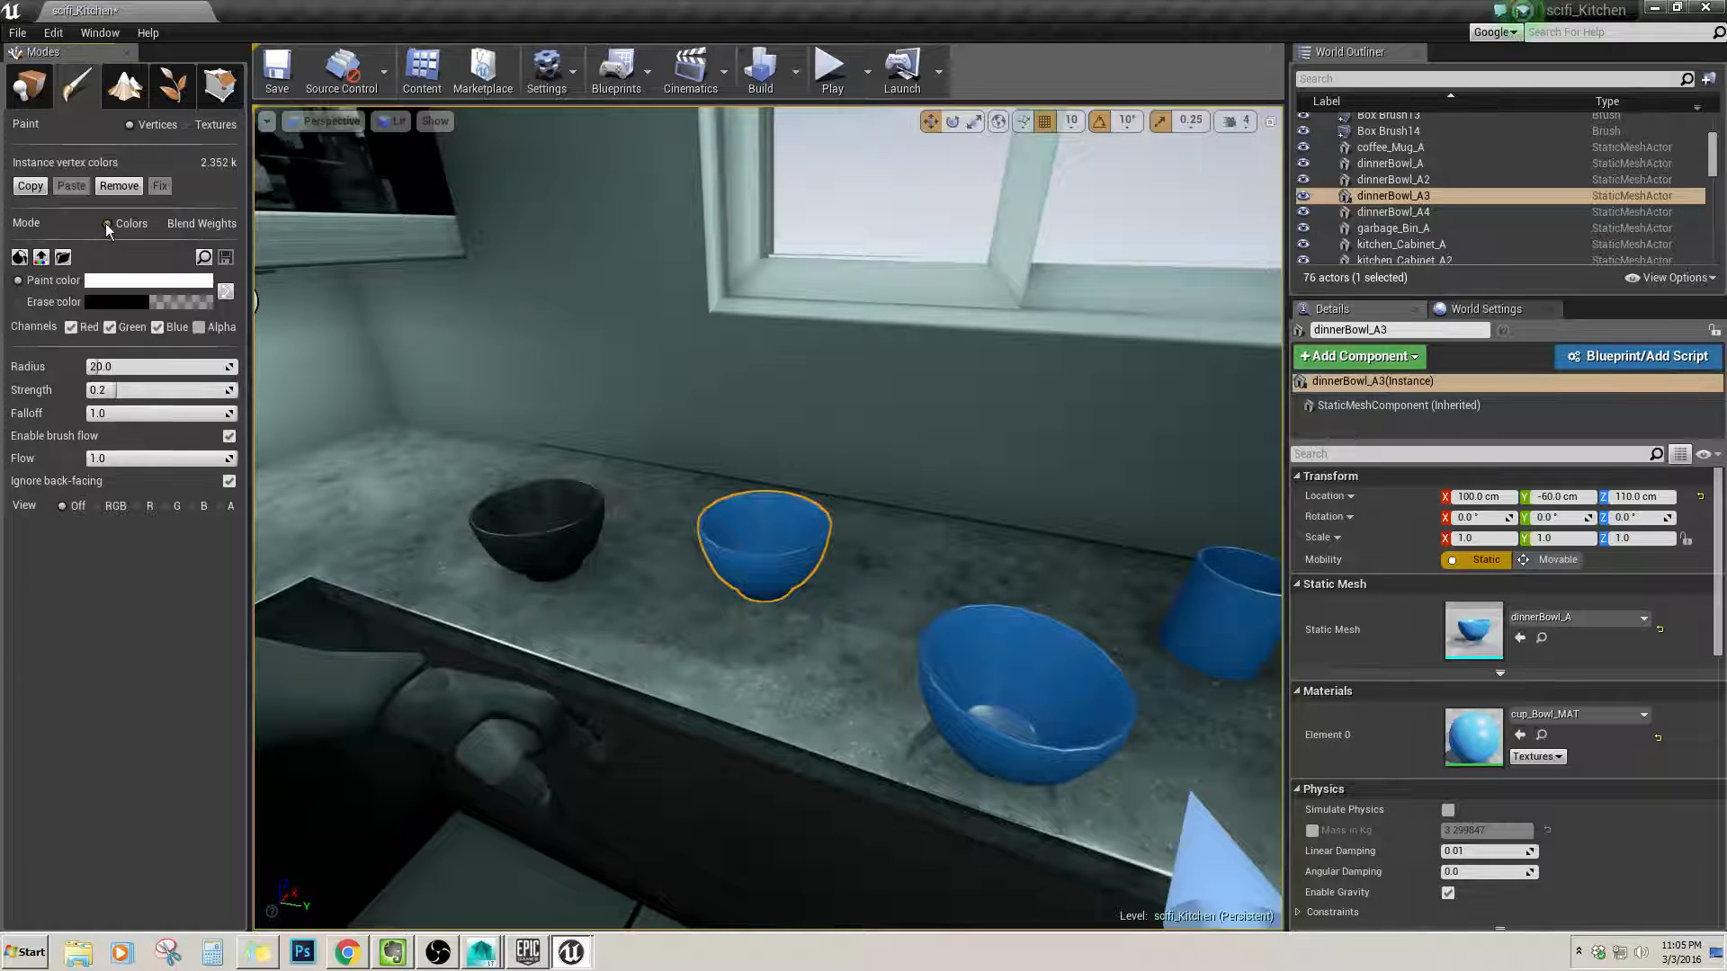
drag(729, 545, 722, 540)
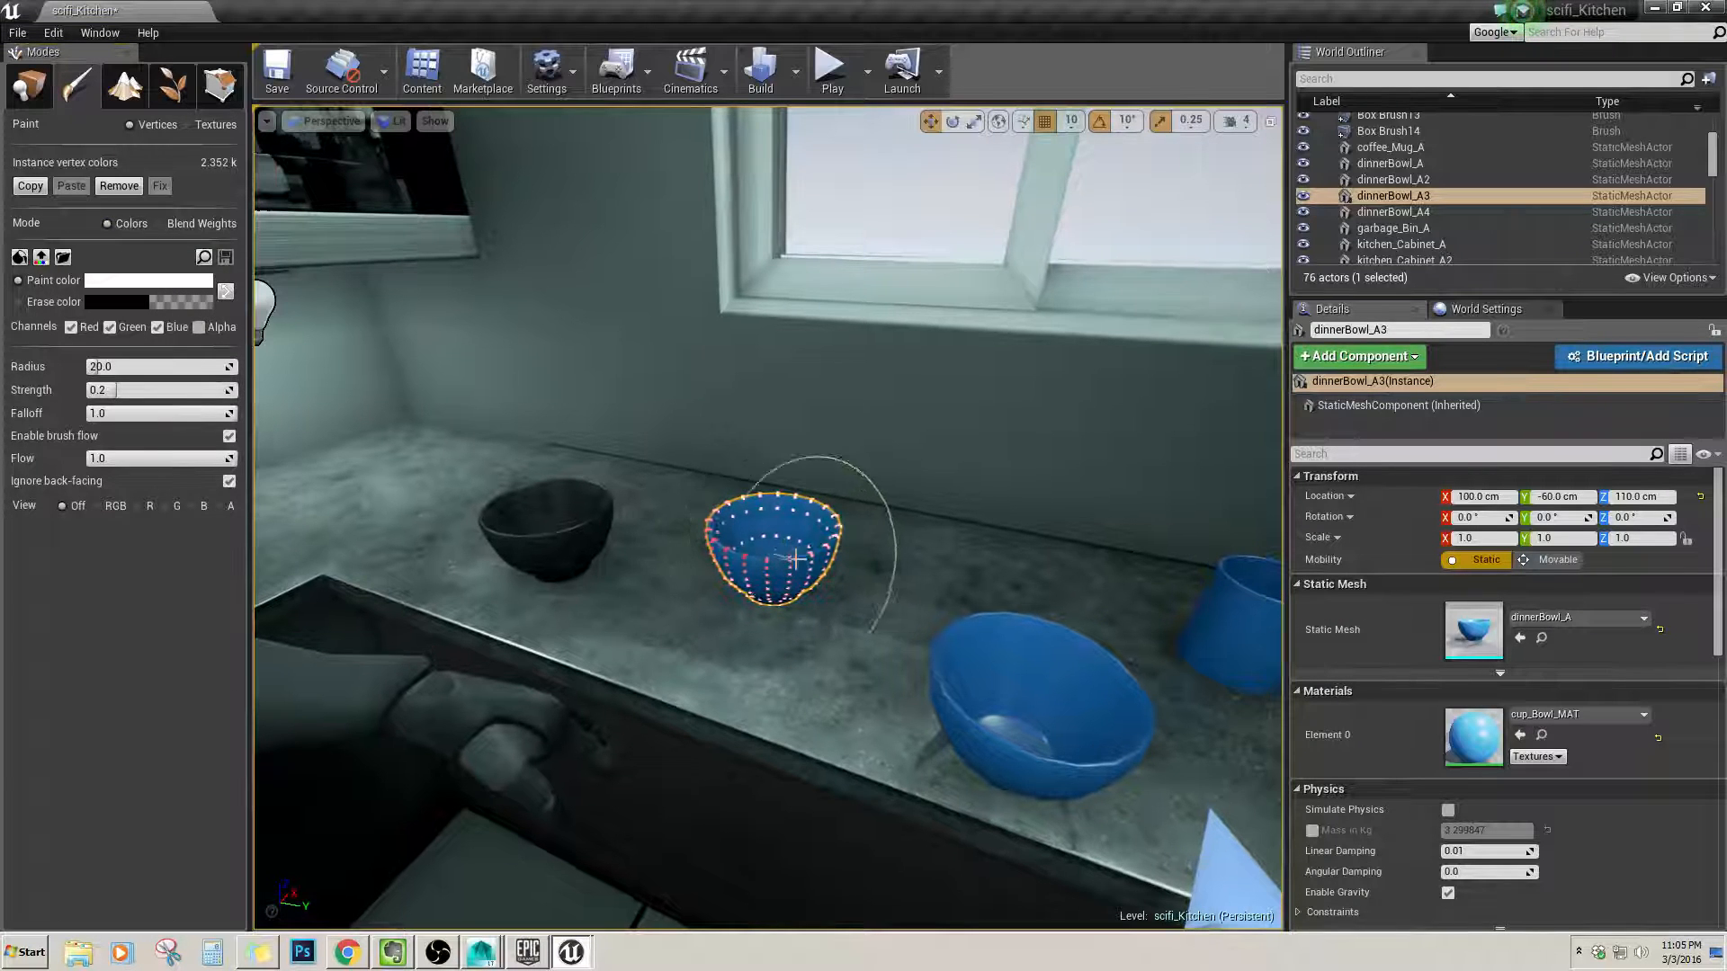
Rebuild the level lighting, close the message log, and inspect the middle bowl.
key(d)
mouse_move(751, 542)
right_down()
mouse_move(698, 520)
mouse_move(845, 590)
mouse_move(1160, 597)
mouse_move(987, 619)
right_up()
key(a)
key(a)
key(d)
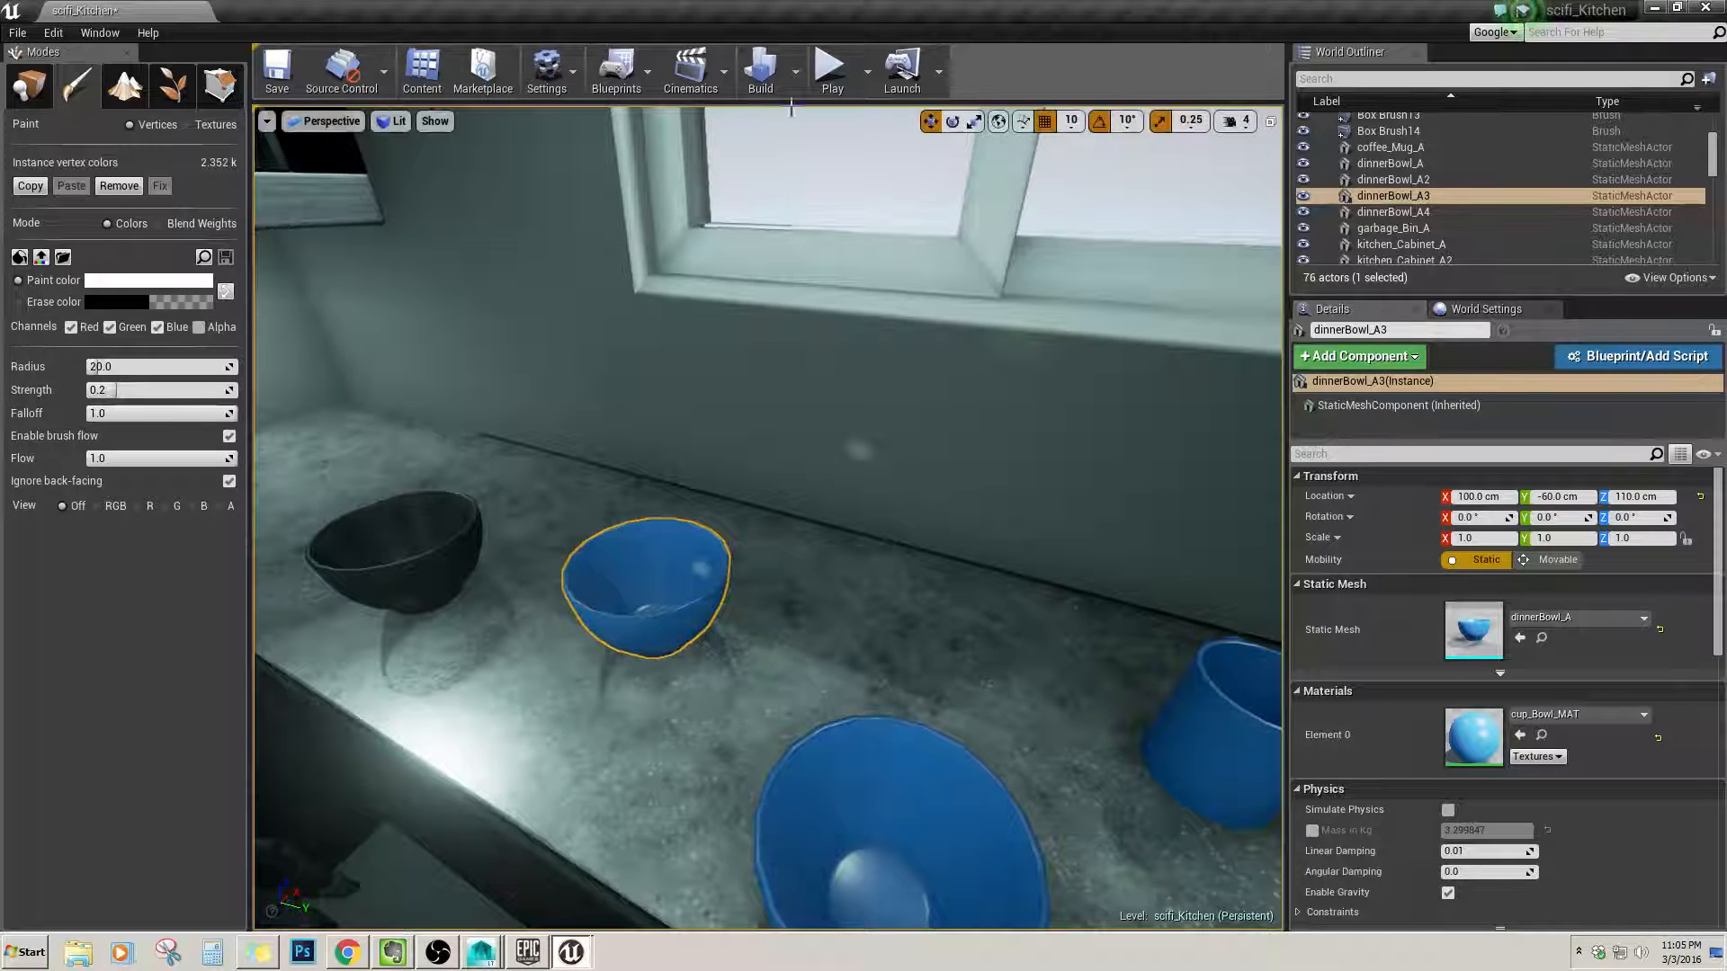
click(760, 70)
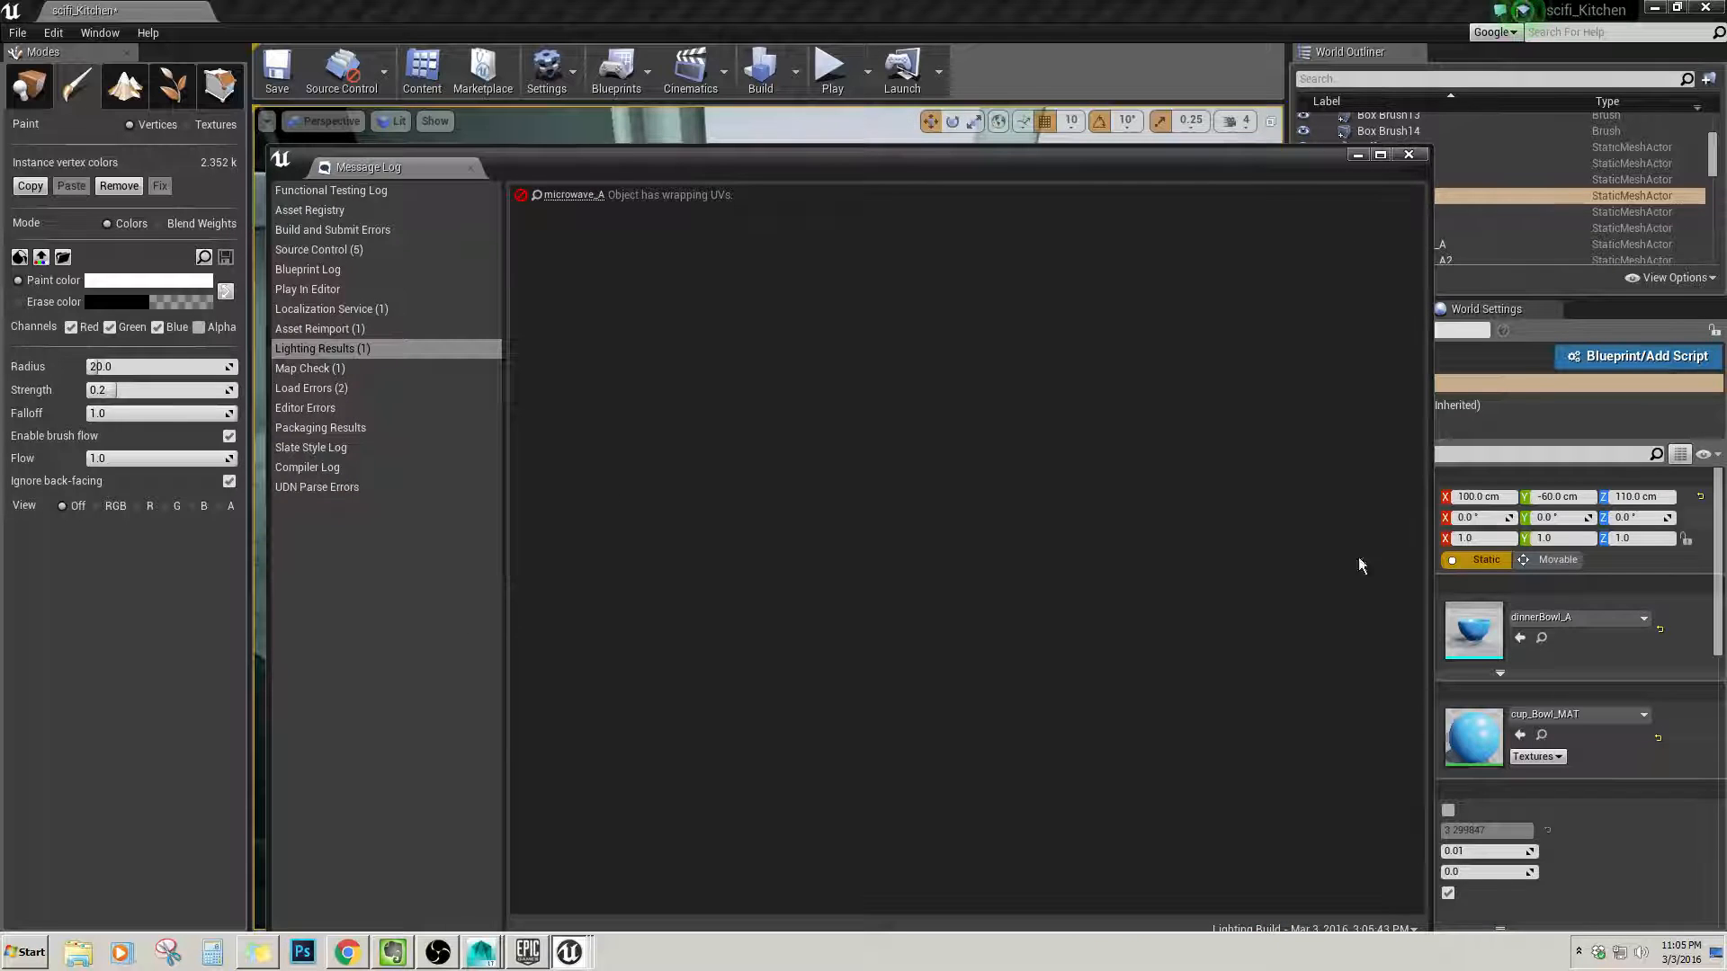
click(1412, 155)
right_drag(602, 496, 453, 475)
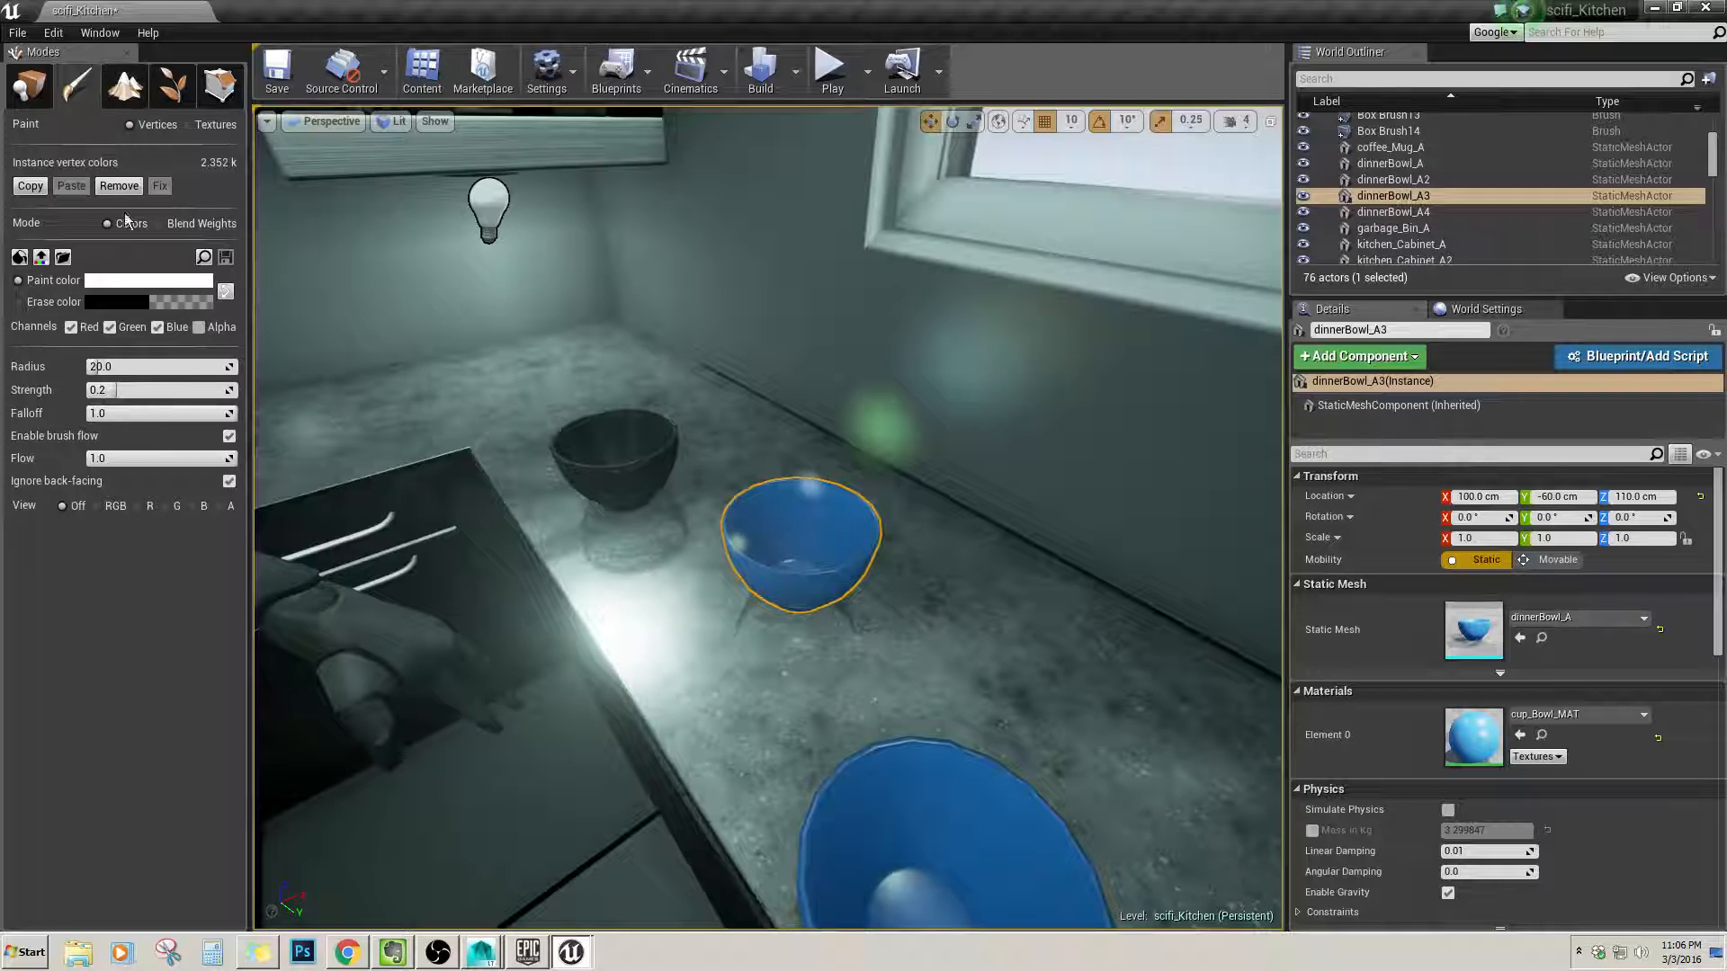
Look at the Textures paint options, then return to vertex painting in Blend Weights mode with texture count 3 (RGB).
click(199, 124)
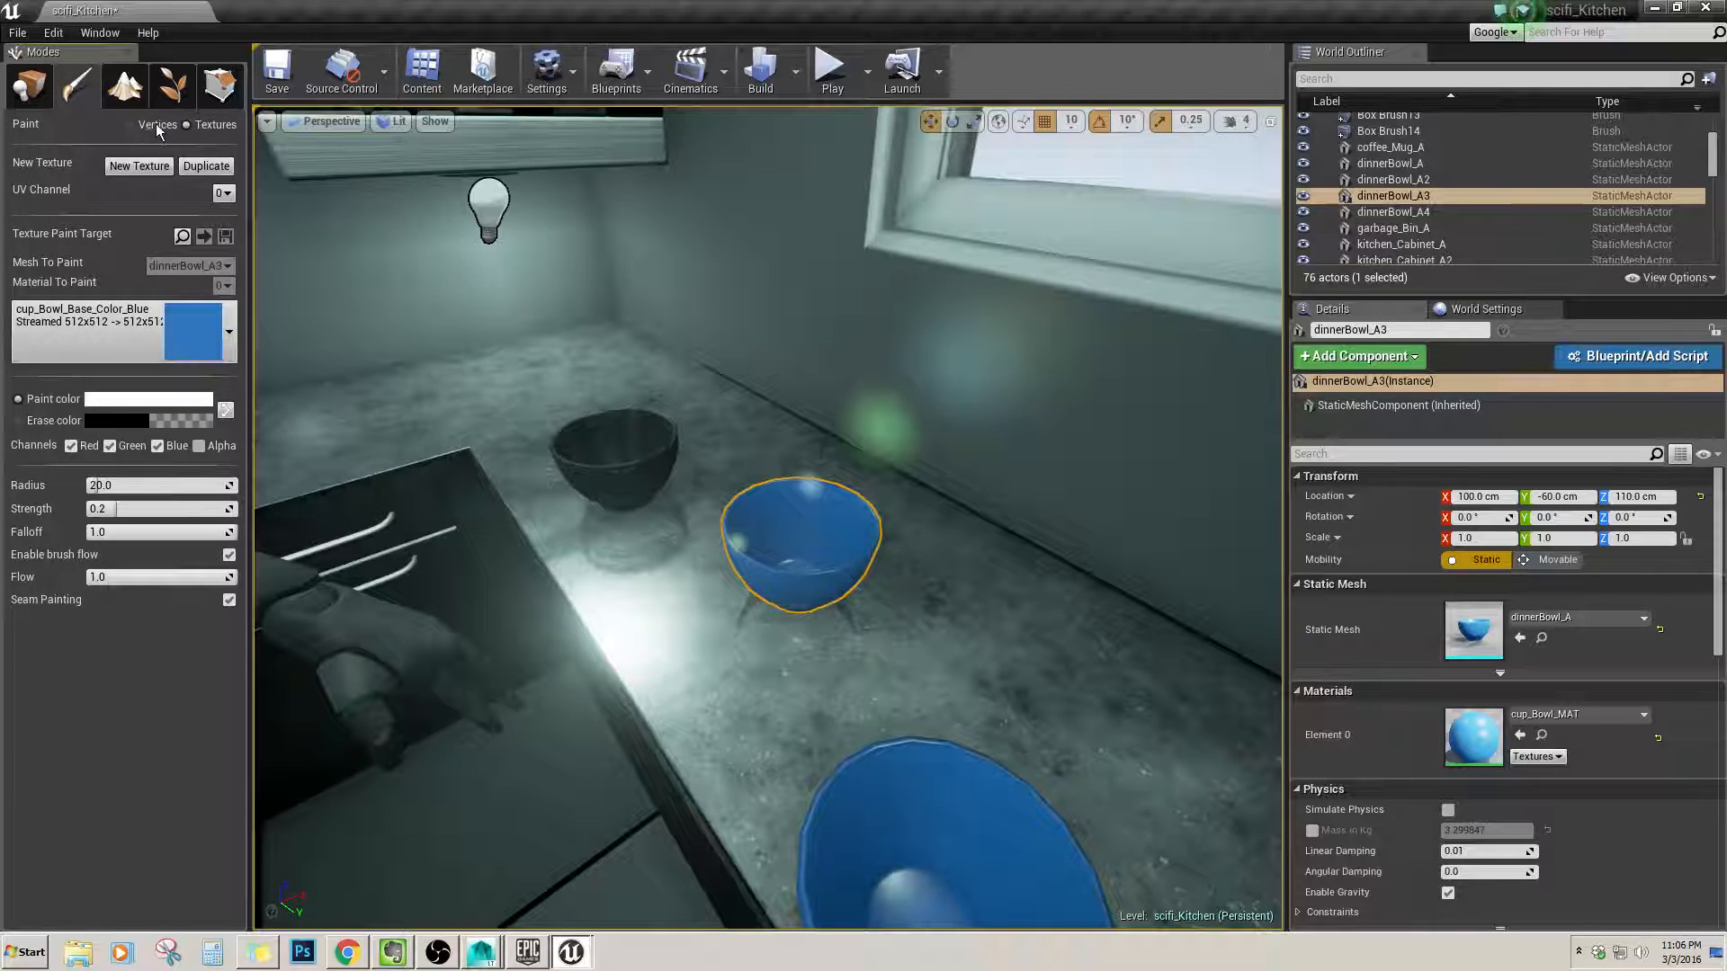
click(156, 126)
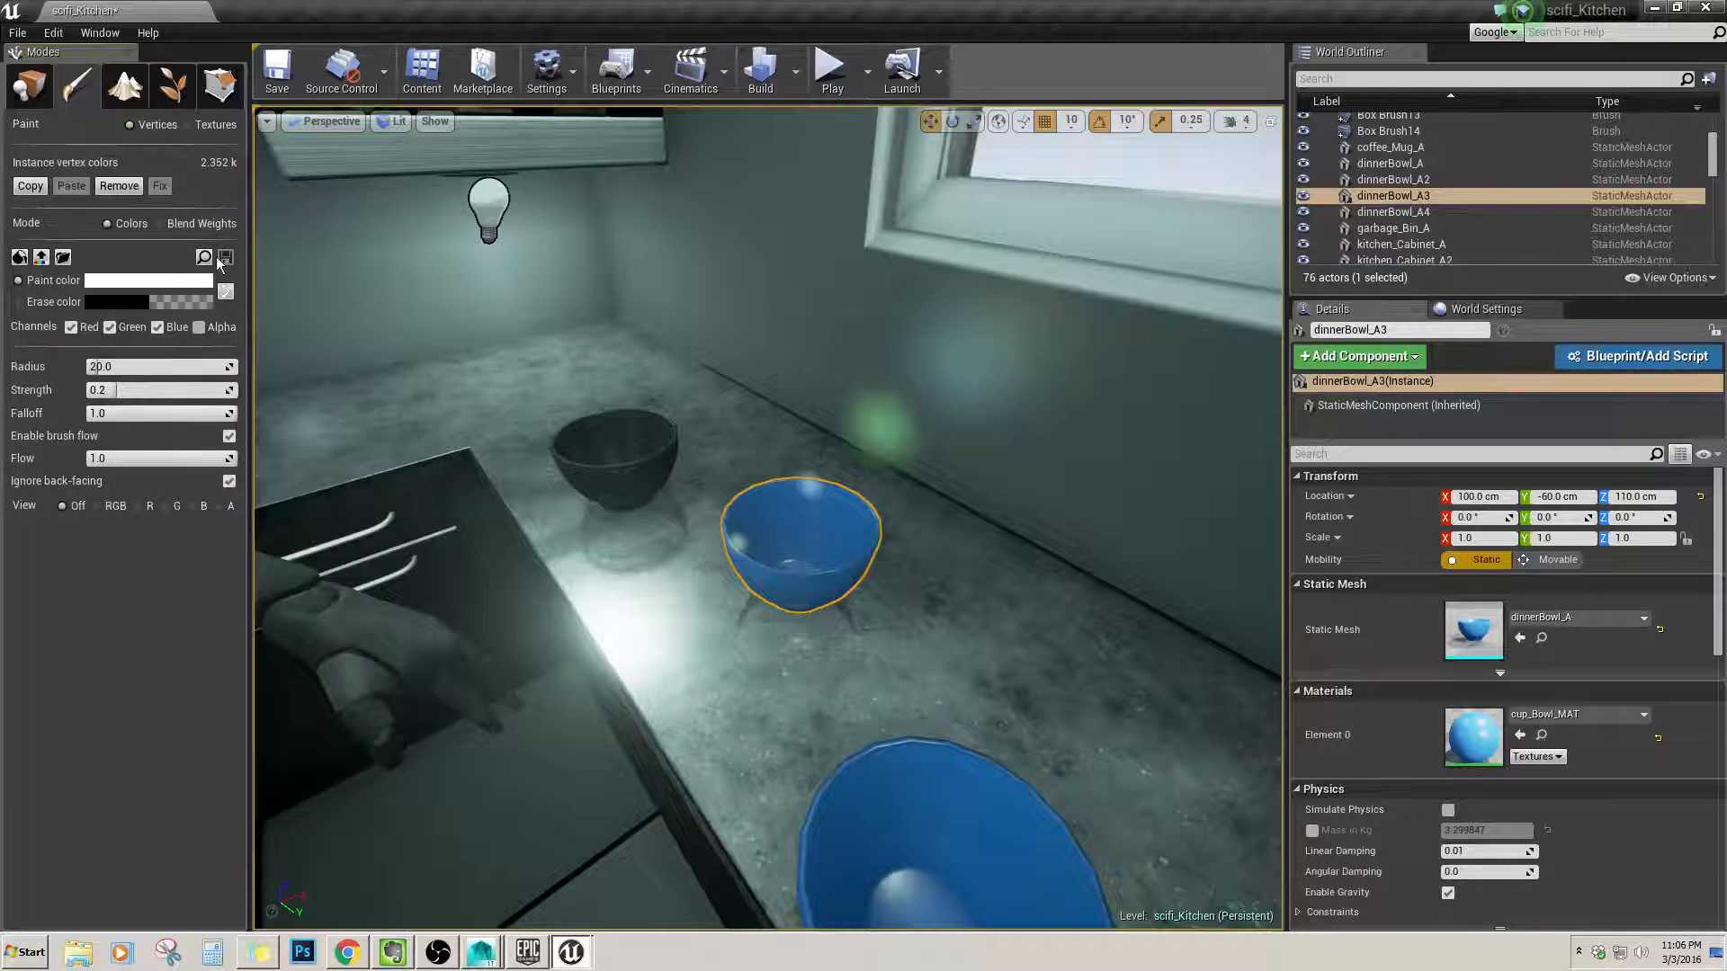
click(164, 223)
click(187, 259)
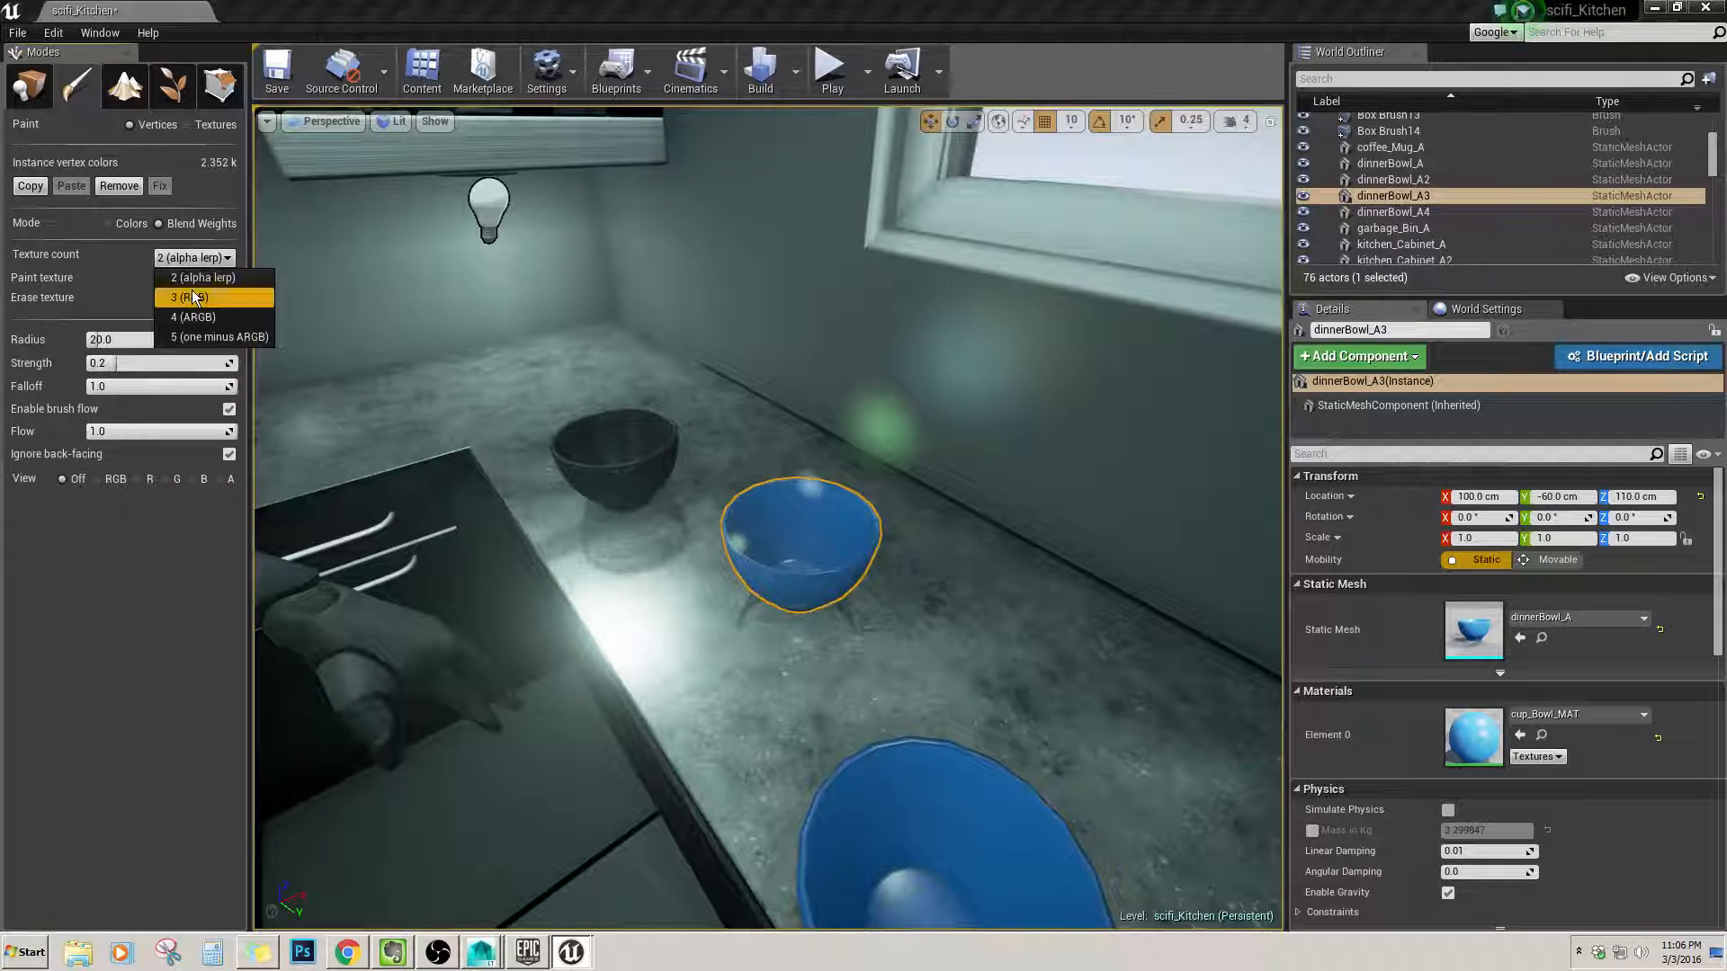
click(192, 290)
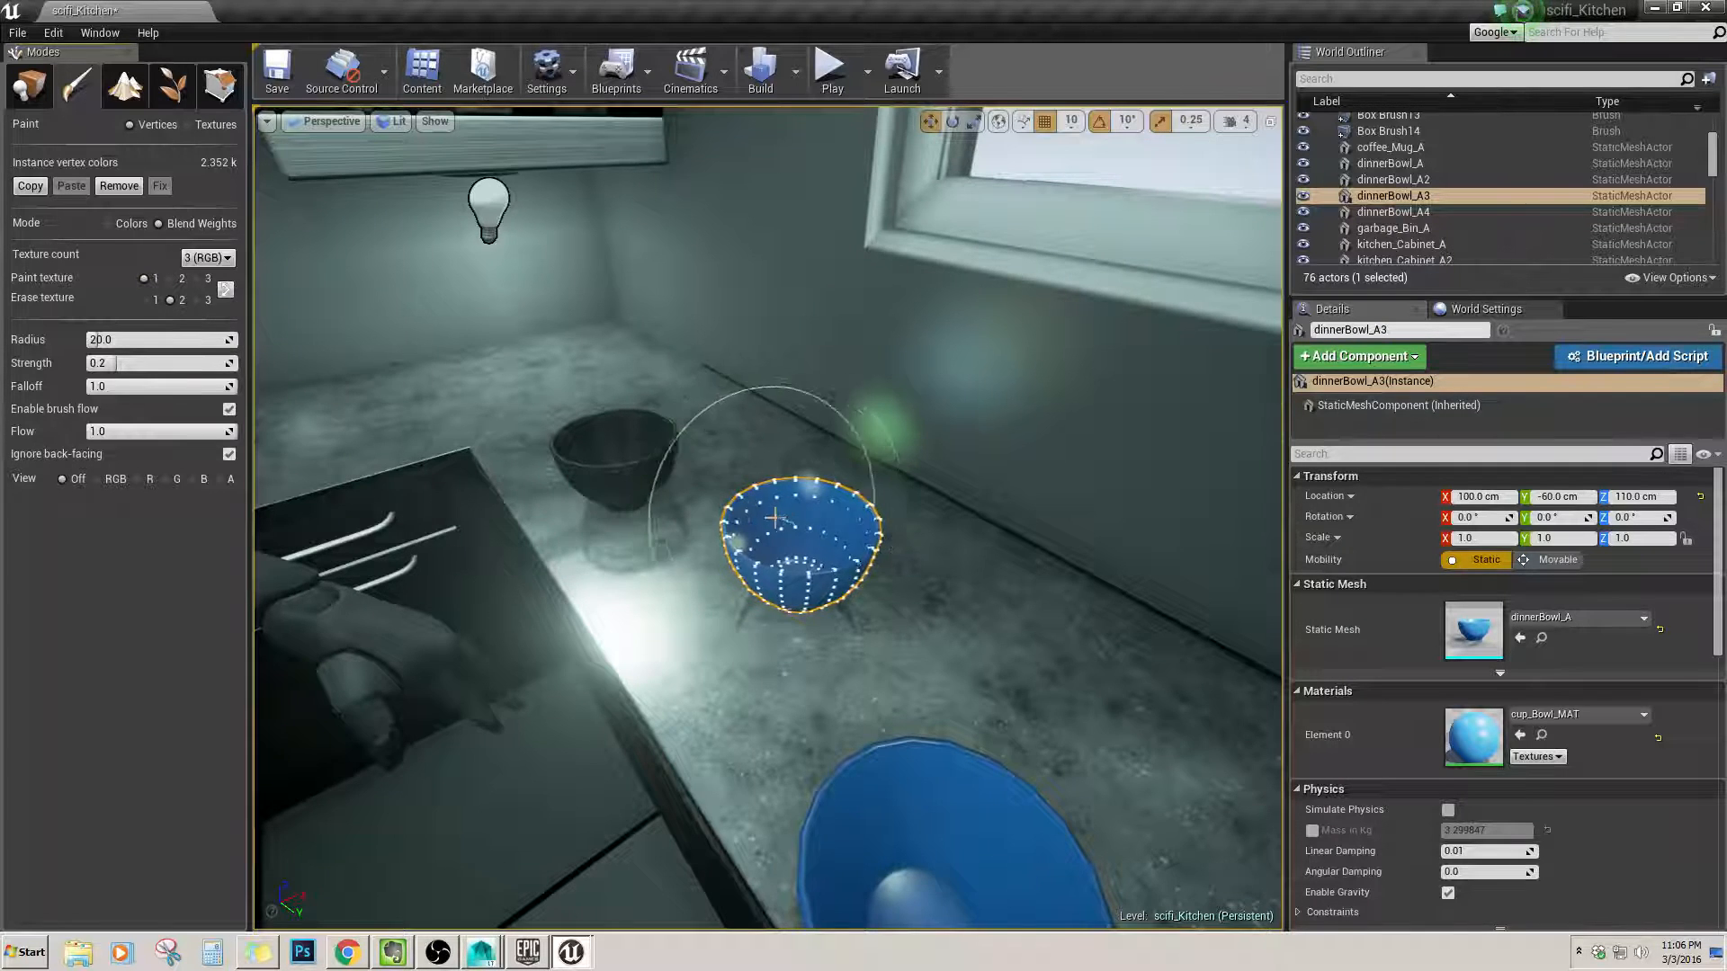
Paint the middle bowl with paint texture 2 on all sides.
key(f)
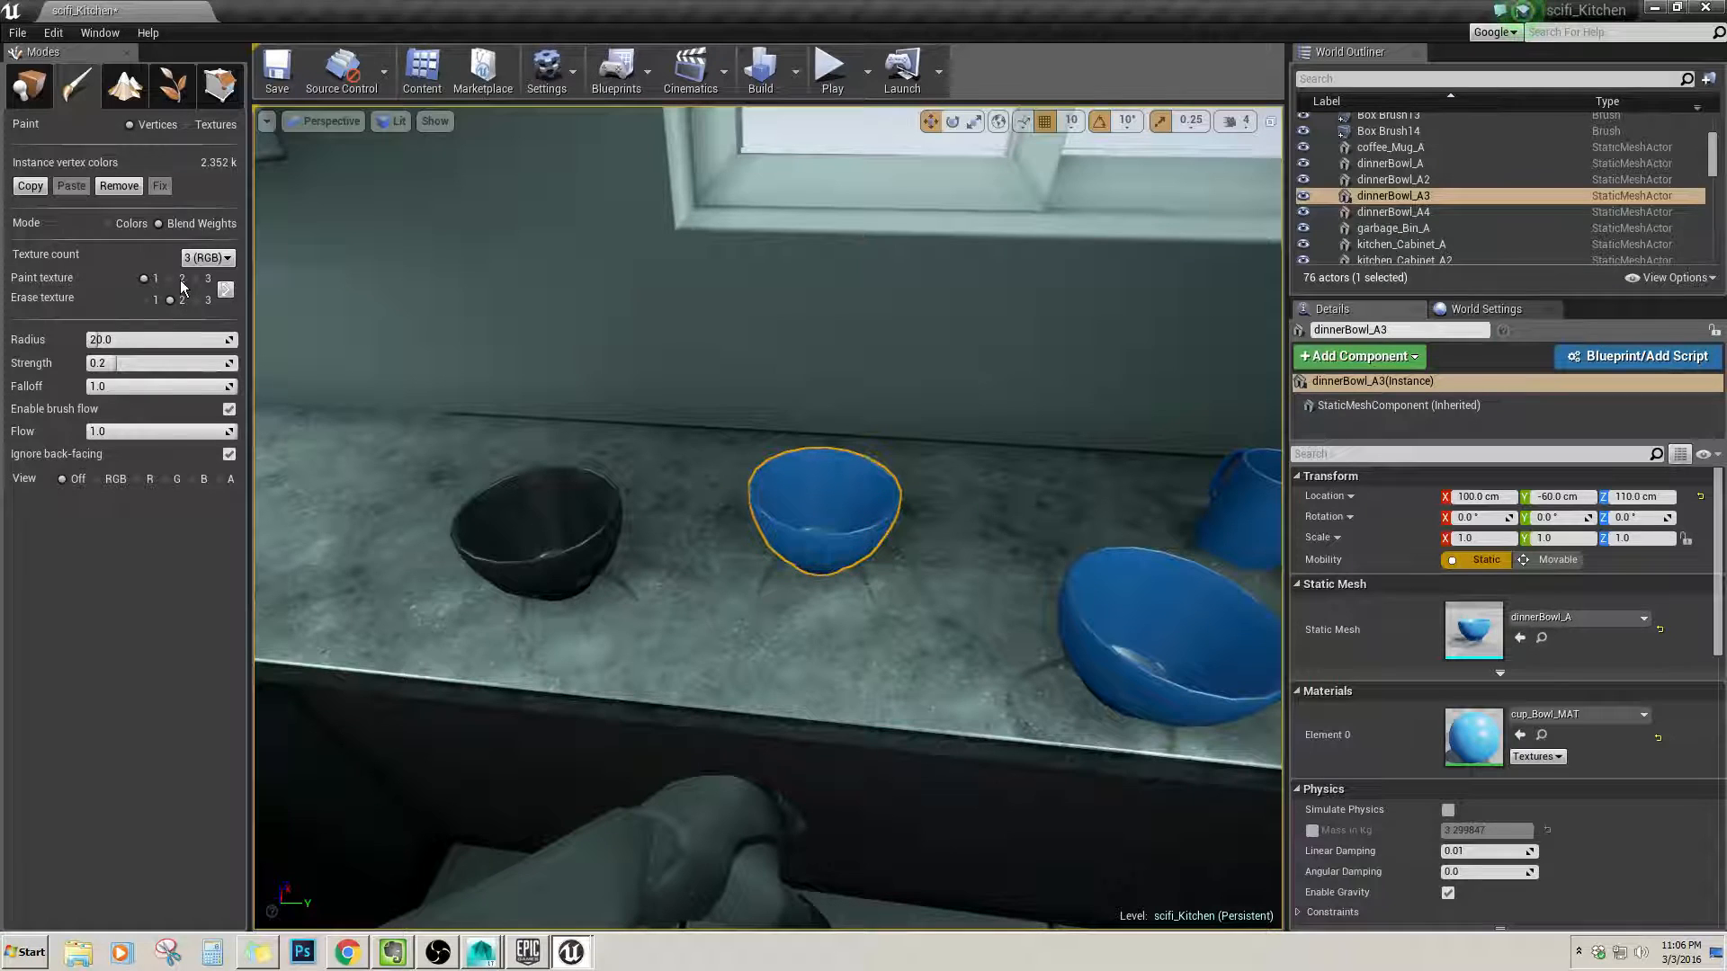
mouse_move(769, 500)
mouse_down()
mouse_move(823, 567)
mouse_move(783, 497)
mouse_move(813, 501)
mouse_up()
mouse_move(814, 501)
right_down()
mouse_move(864, 522)
mouse_move(701, 531)
mouse_move(781, 545)
right_up()
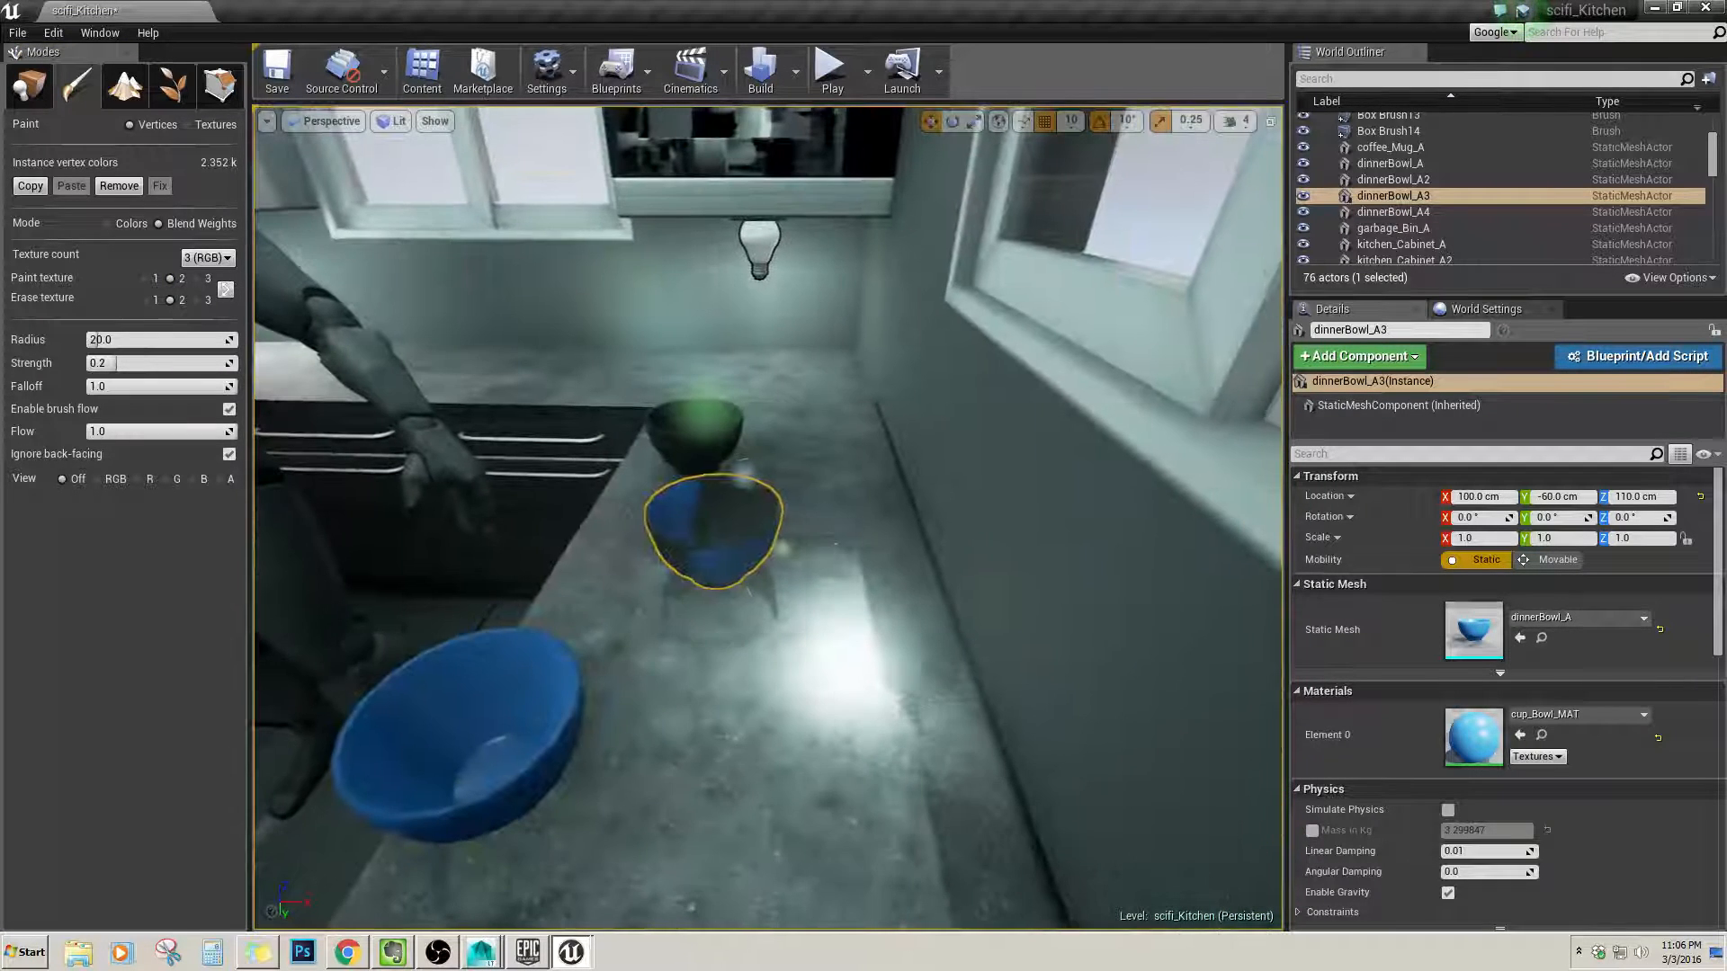
mouse_move(764, 522)
mouse_down()
mouse_move(791, 506)
mouse_move(693, 494)
mouse_up()
right_drag(771, 585, 870, 555)
mouse_move(870, 556)
mouse_down()
mouse_move(890, 522)
mouse_move(936, 558)
mouse_up()
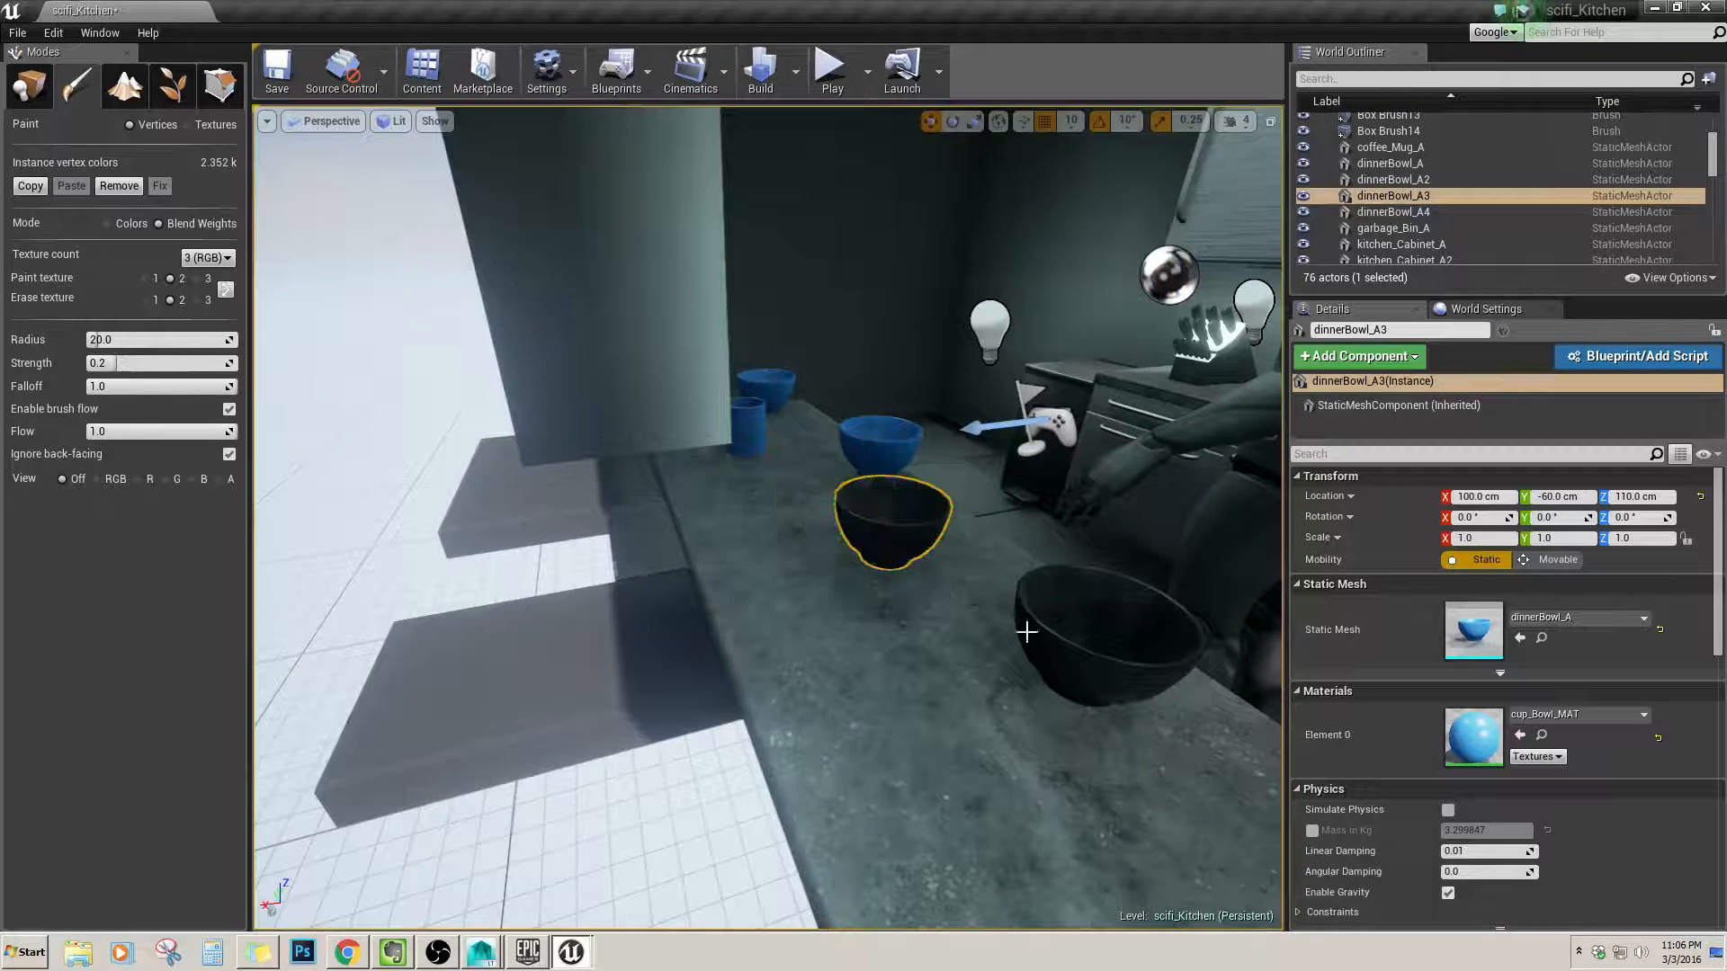
Repaint the middle bowl with paint texture 3, covering it from several sides.
click(1079, 630)
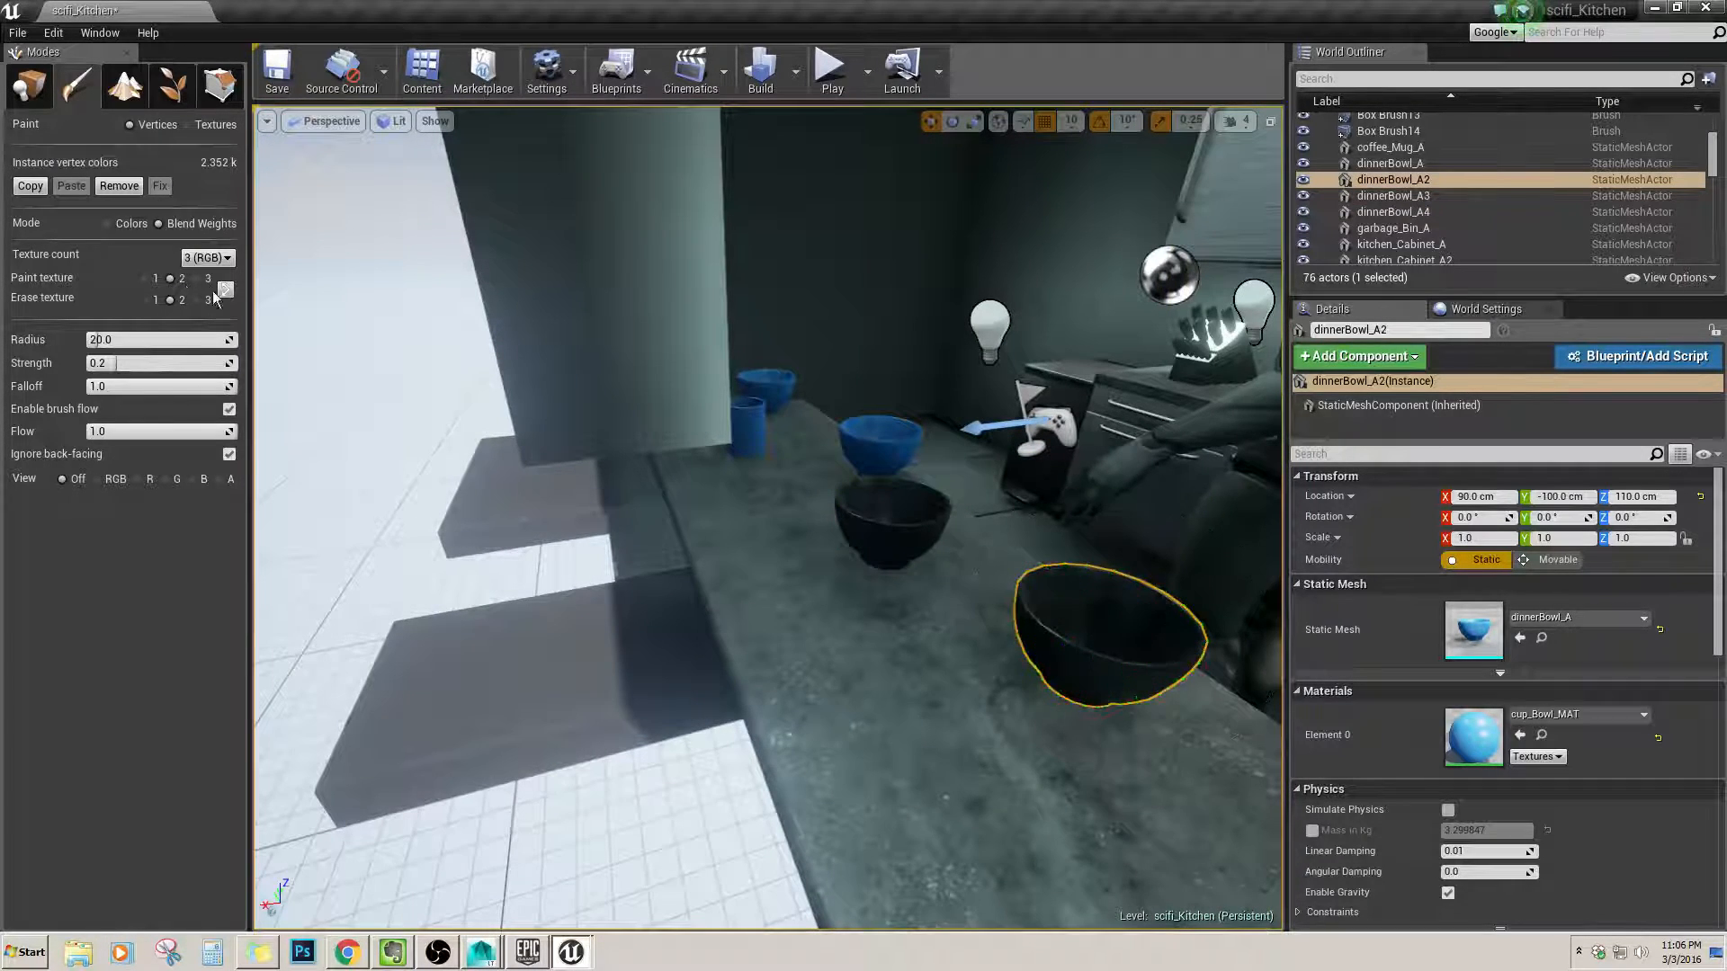
click(916, 525)
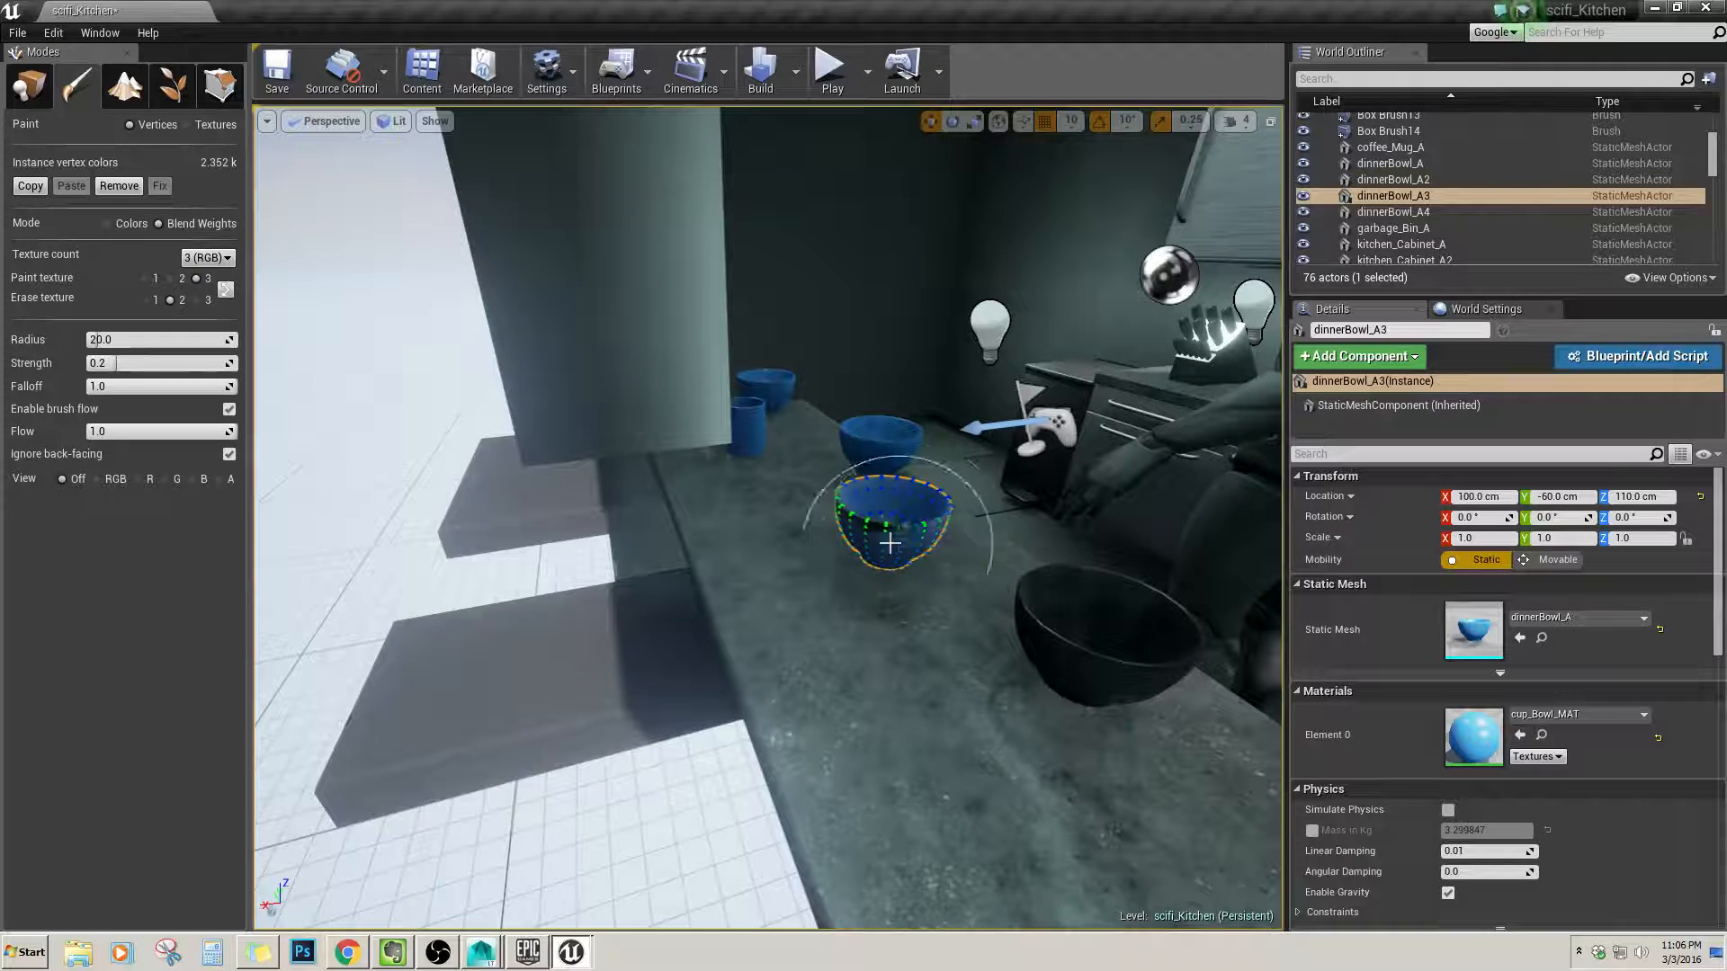
right_drag(882, 517, 612, 509)
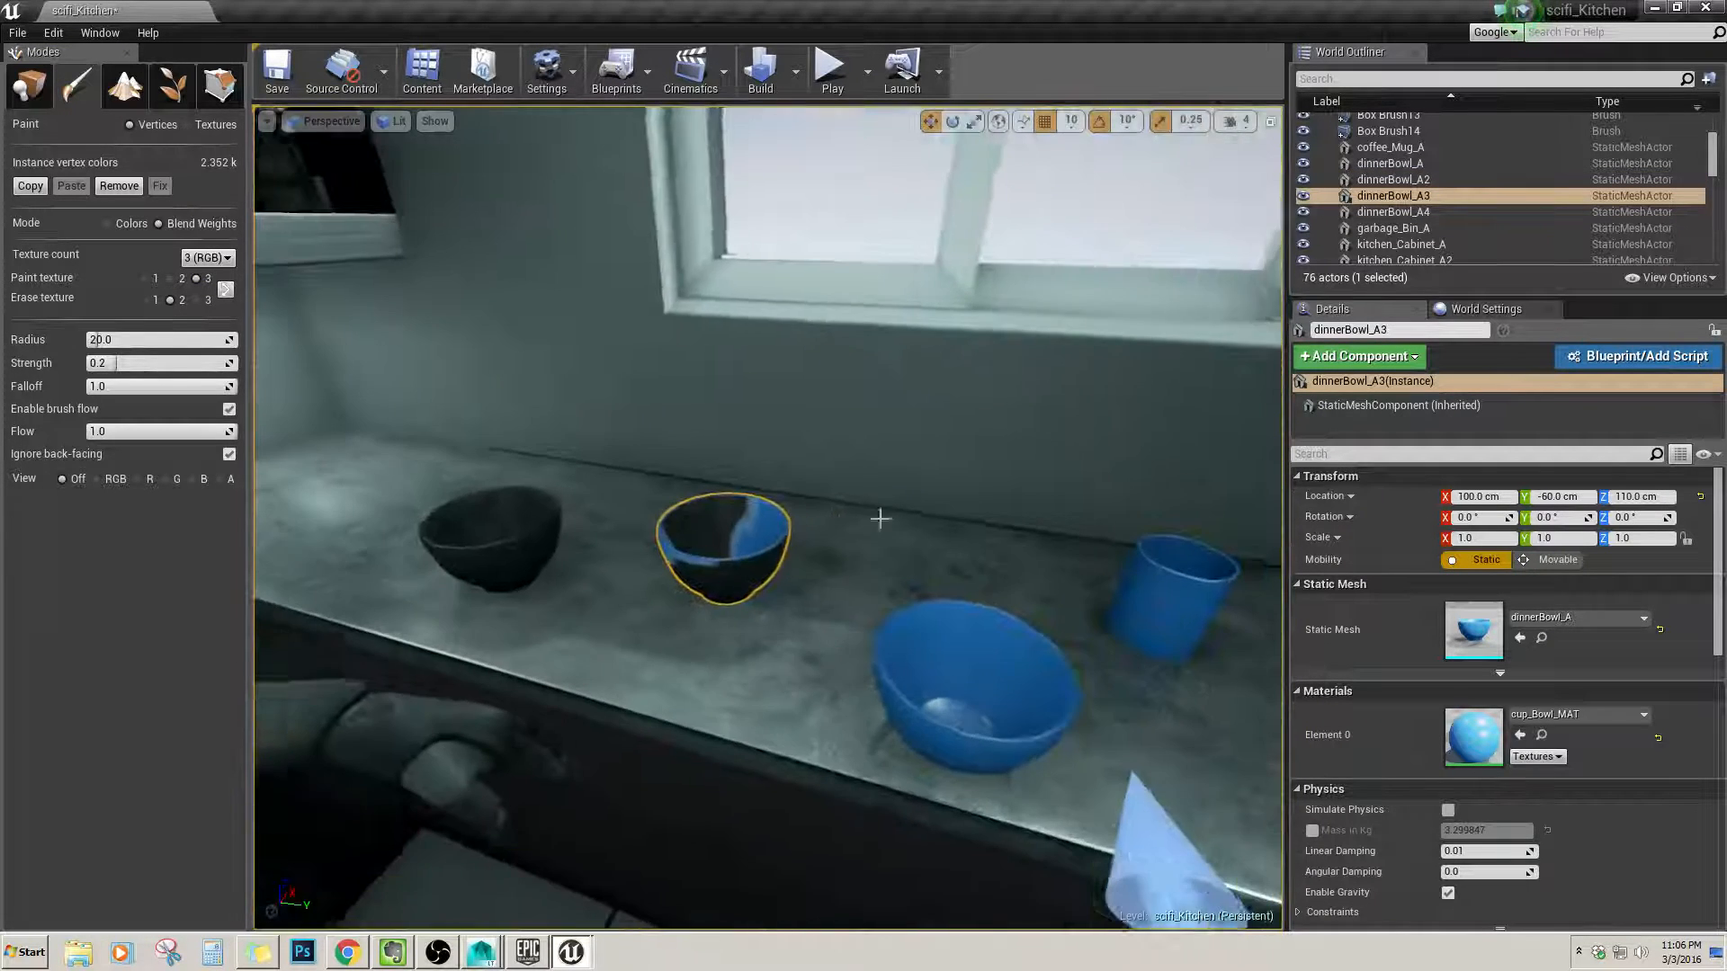
shift+drag(724, 538, 704, 534)
right_drag(764, 552, 558, 530)
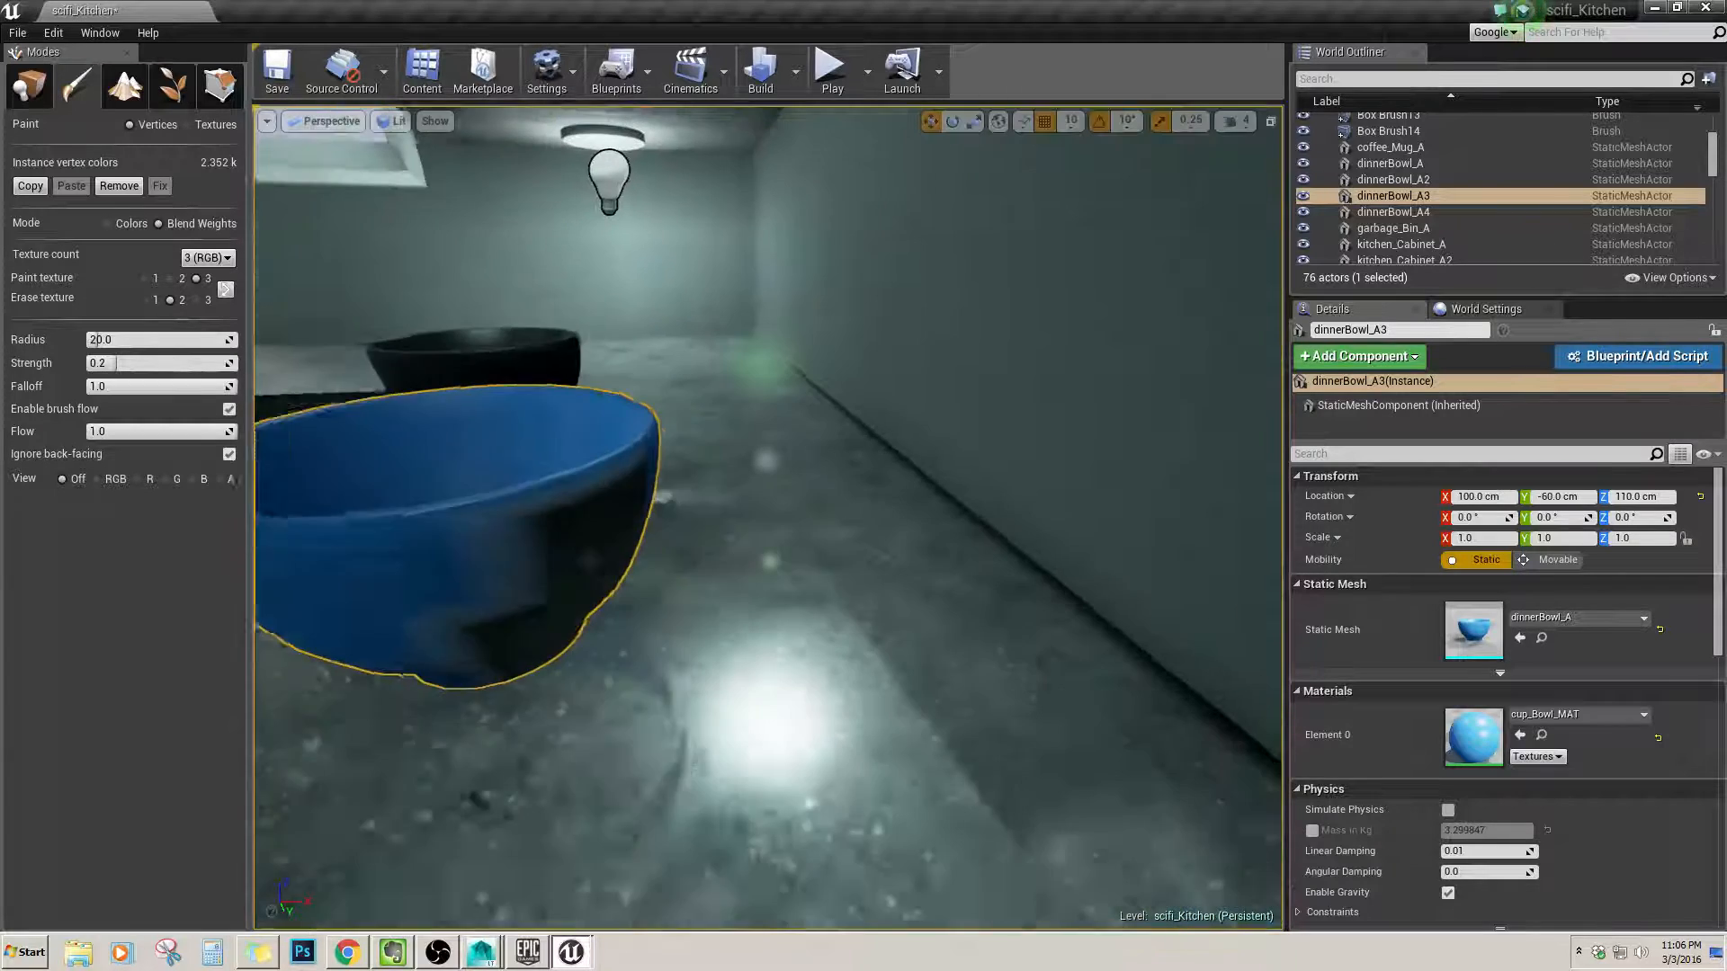
drag(516, 567, 527, 552)
mouse_move(527, 551)
right_down()
mouse_move(576, 648)
mouse_move(563, 679)
mouse_move(522, 661)
right_up()
Reselect the middle bowl and try paint texture 2 on it again.
click(563, 688)
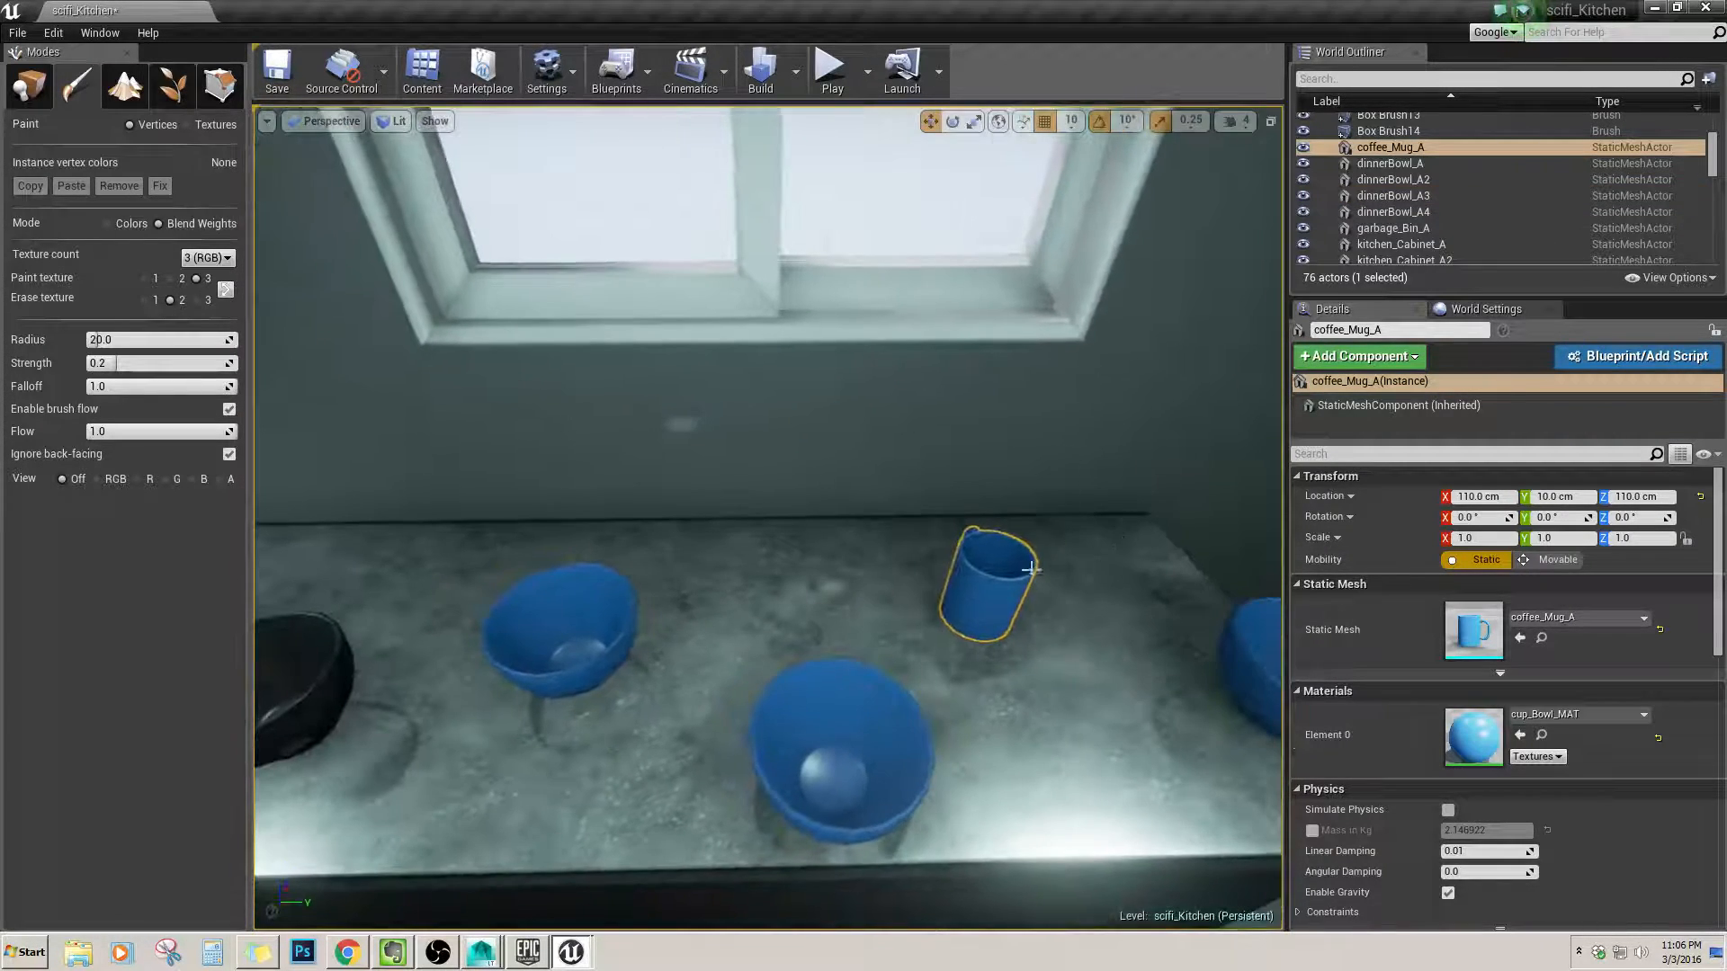
mouse_move(1007, 638)
right_down()
mouse_move(1106, 638)
mouse_move(871, 635)
mouse_move(622, 587)
right_up()
click(842, 662)
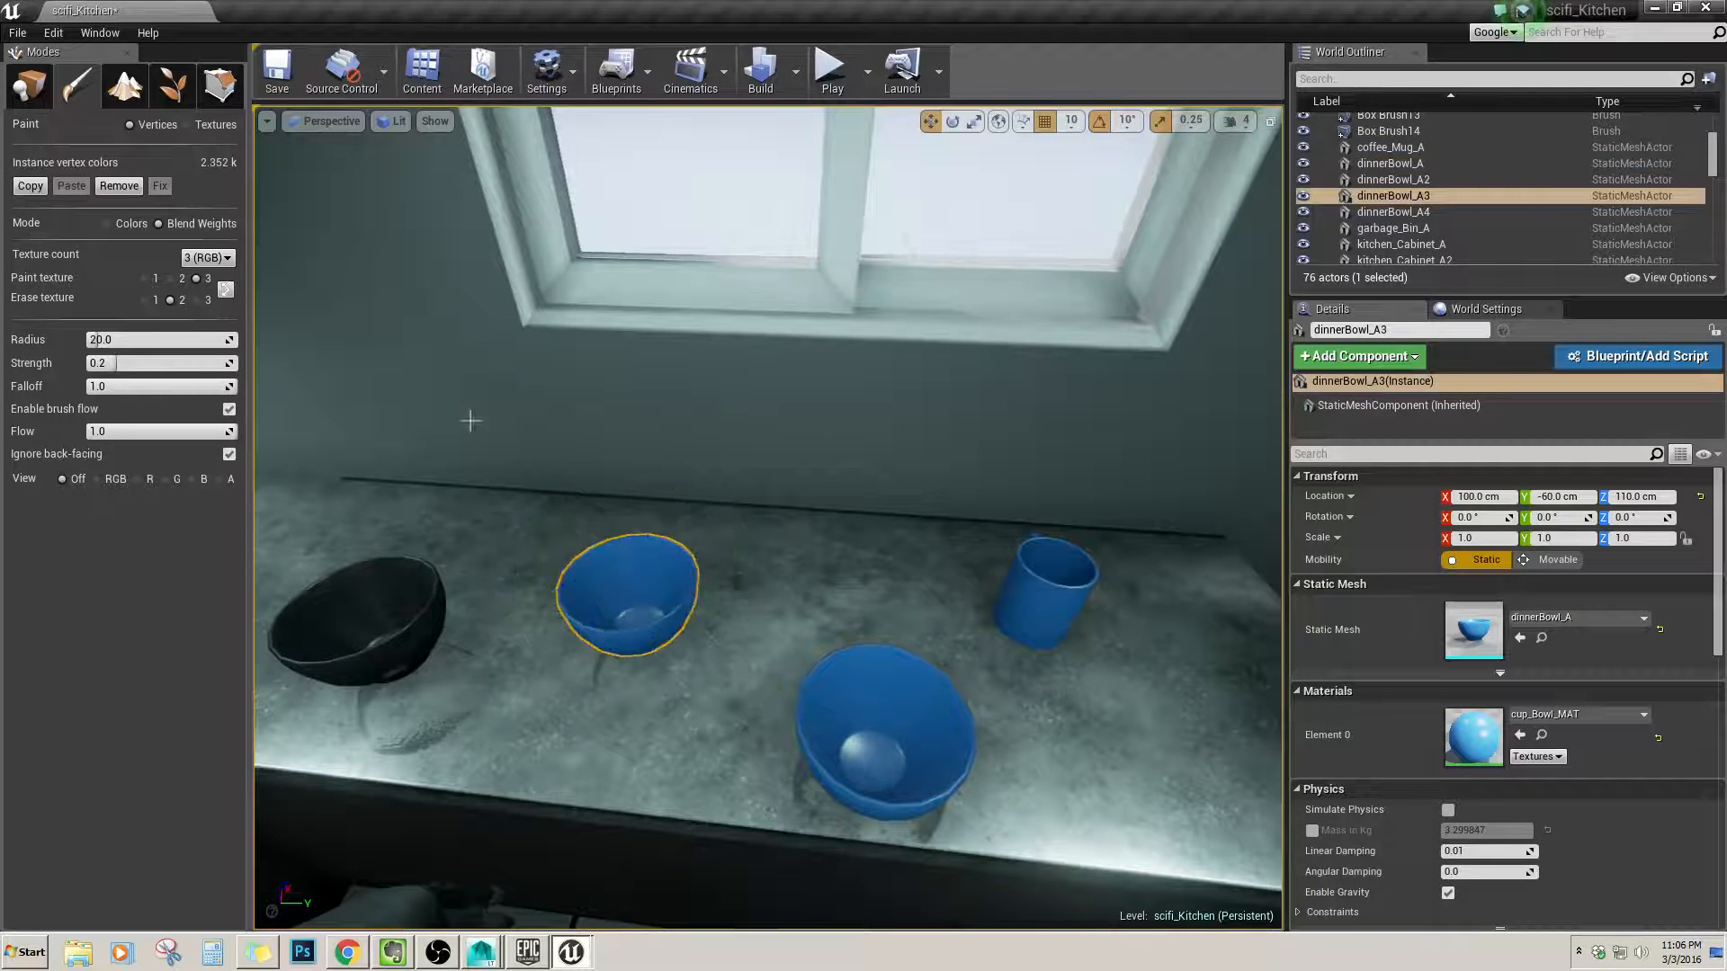
click(170, 278)
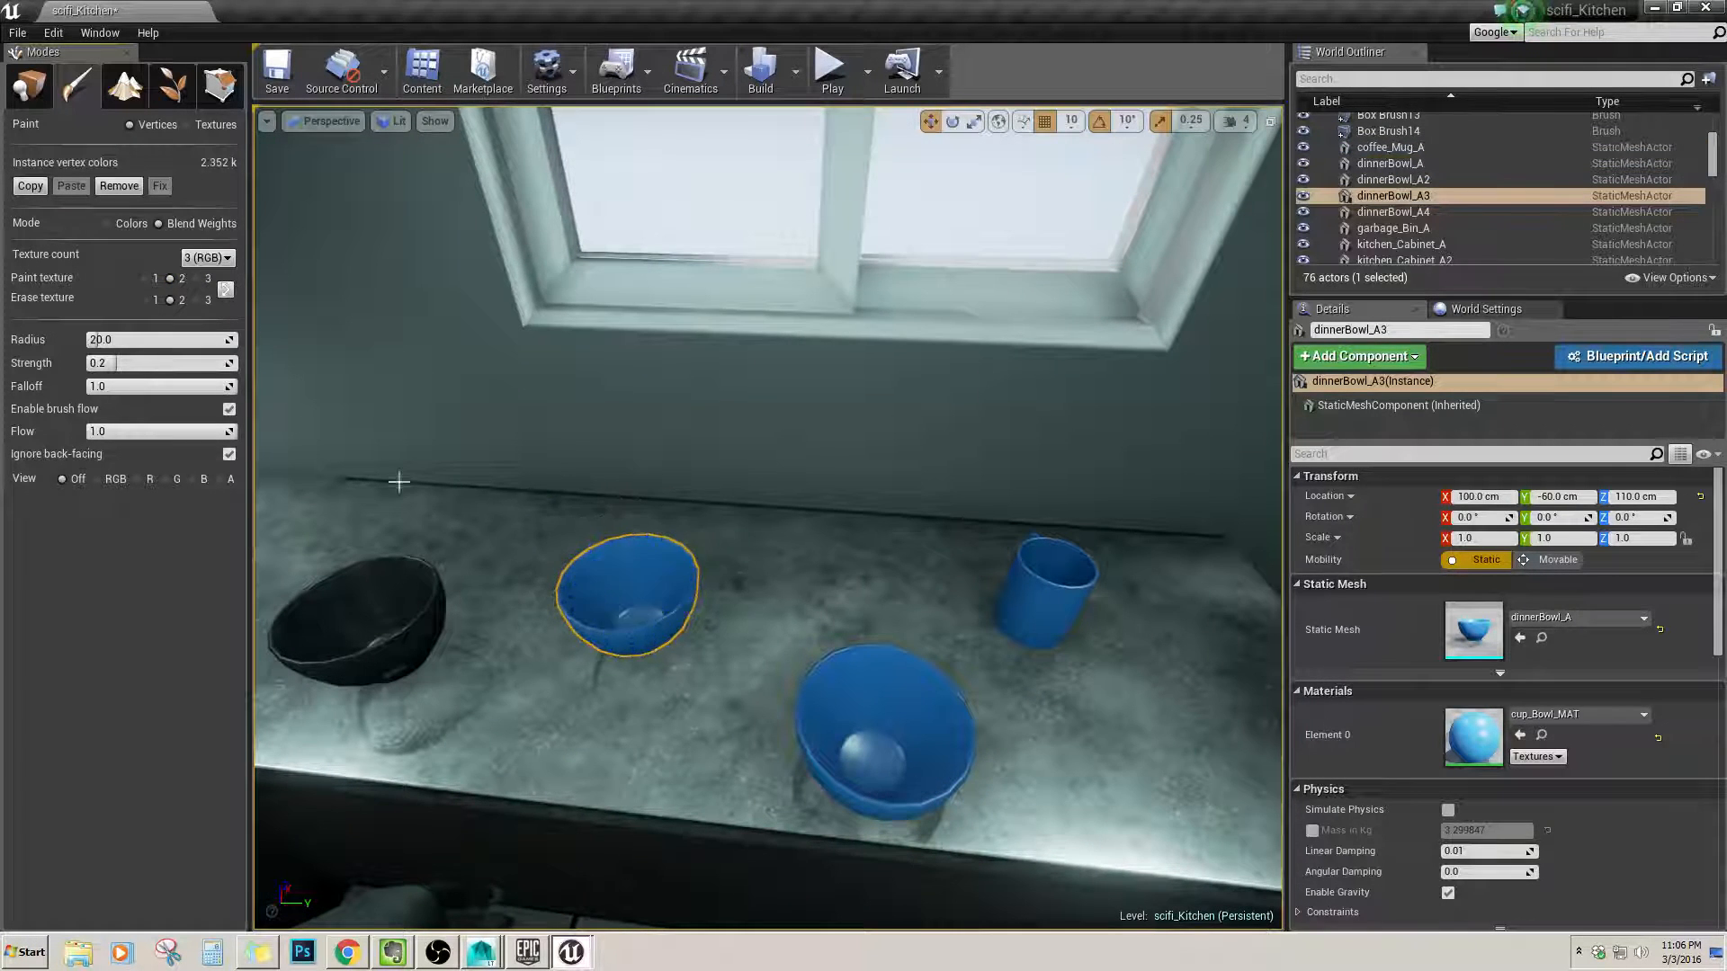
Rebuild the lighting with paint texture 3 active for the middle bowl and close the message log.
right_drag(710, 652, 629, 640)
key(w)
key(s)
click(757, 83)
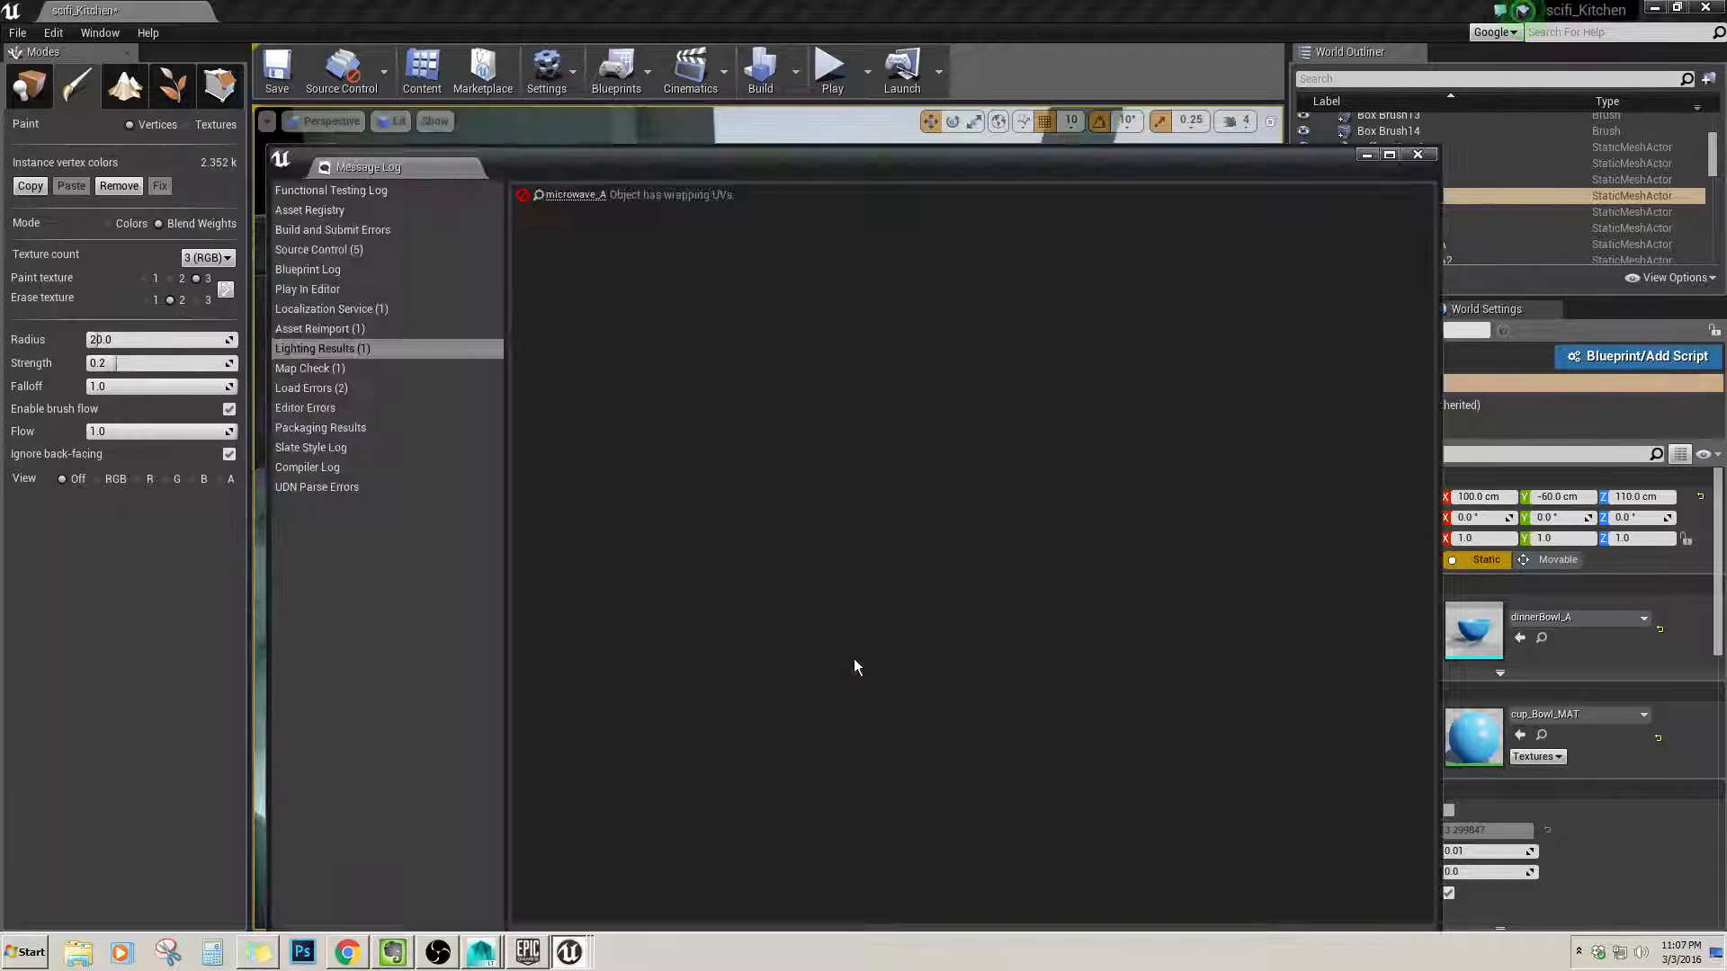
click(1419, 158)
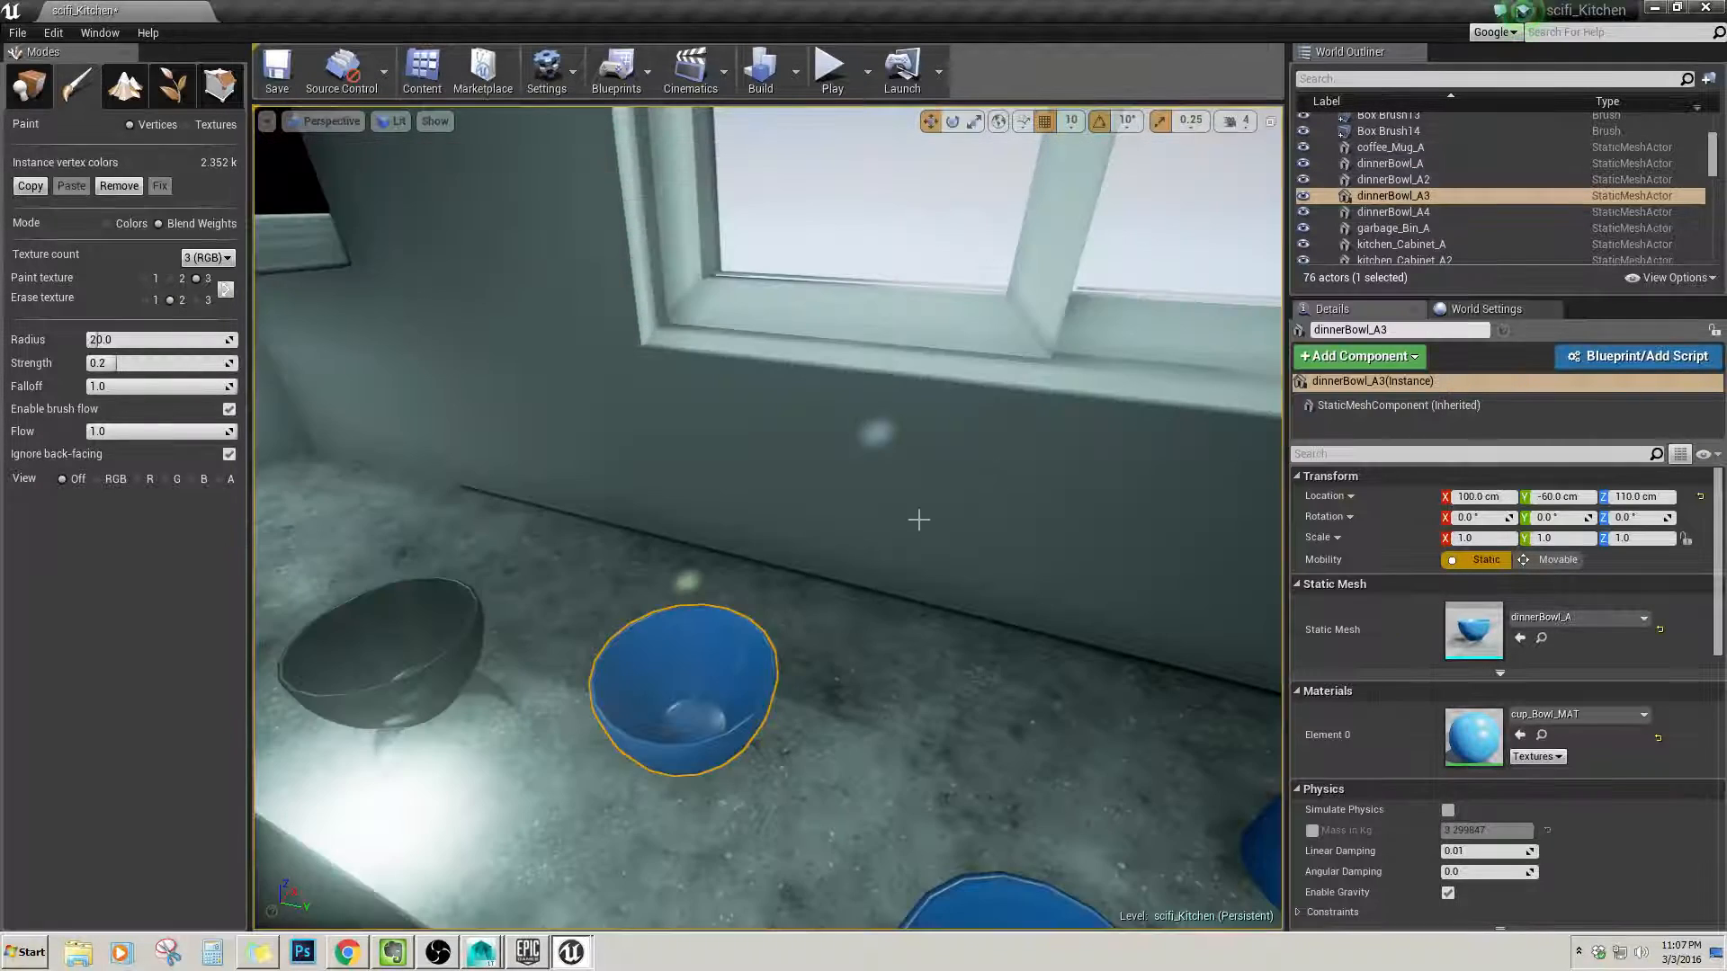
Set the erase texture to 1 with paint texture 3 active and try it on the middle bowl.
right_drag(918, 518, 869, 521)
key(s)
key(w)
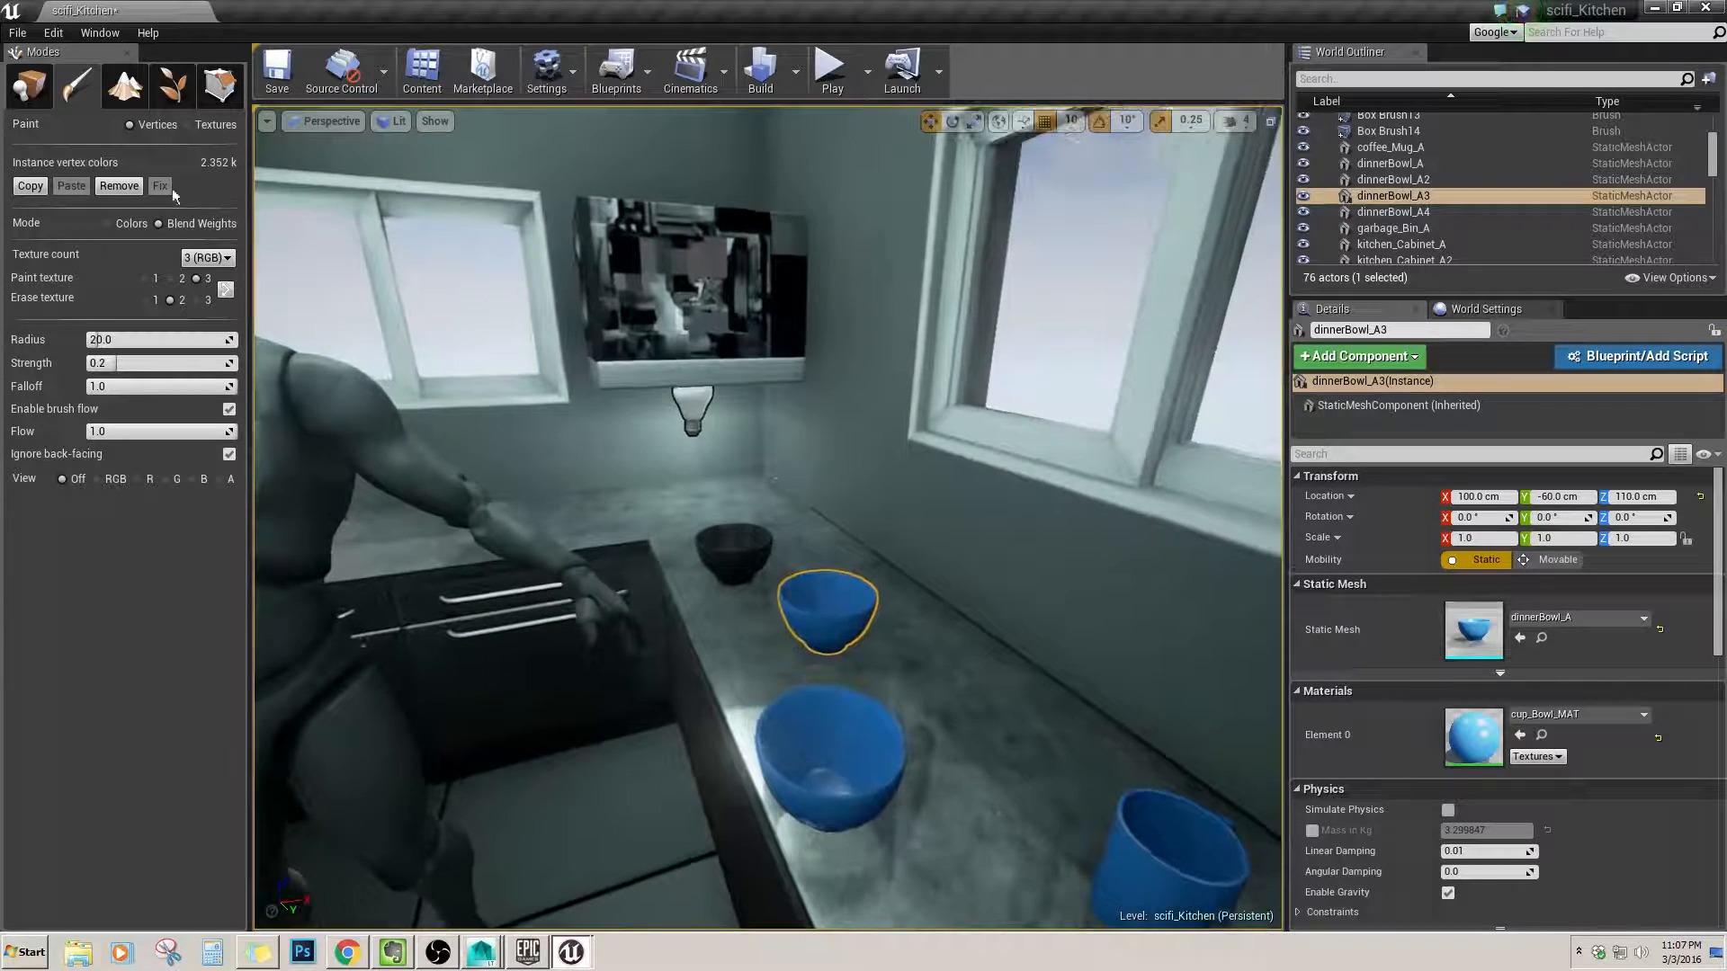
click(154, 300)
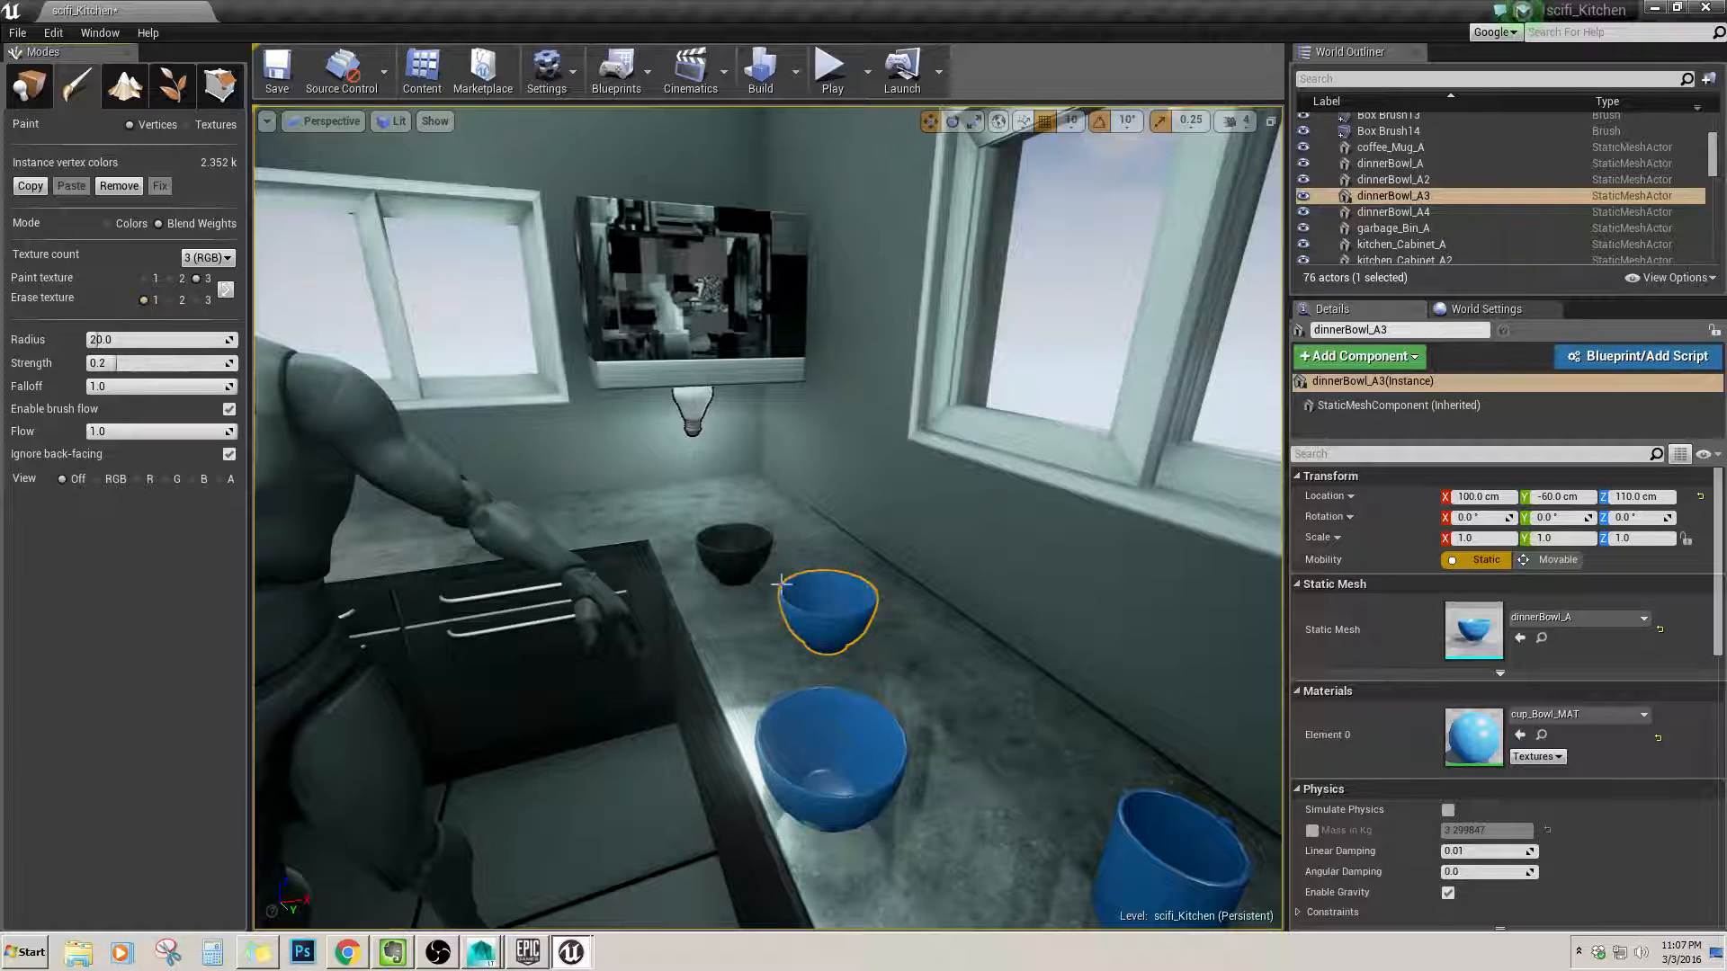
key(w)
right_drag(845, 619, 883, 620)
key(s)
right_drag(701, 641, 695, 640)
key(w)
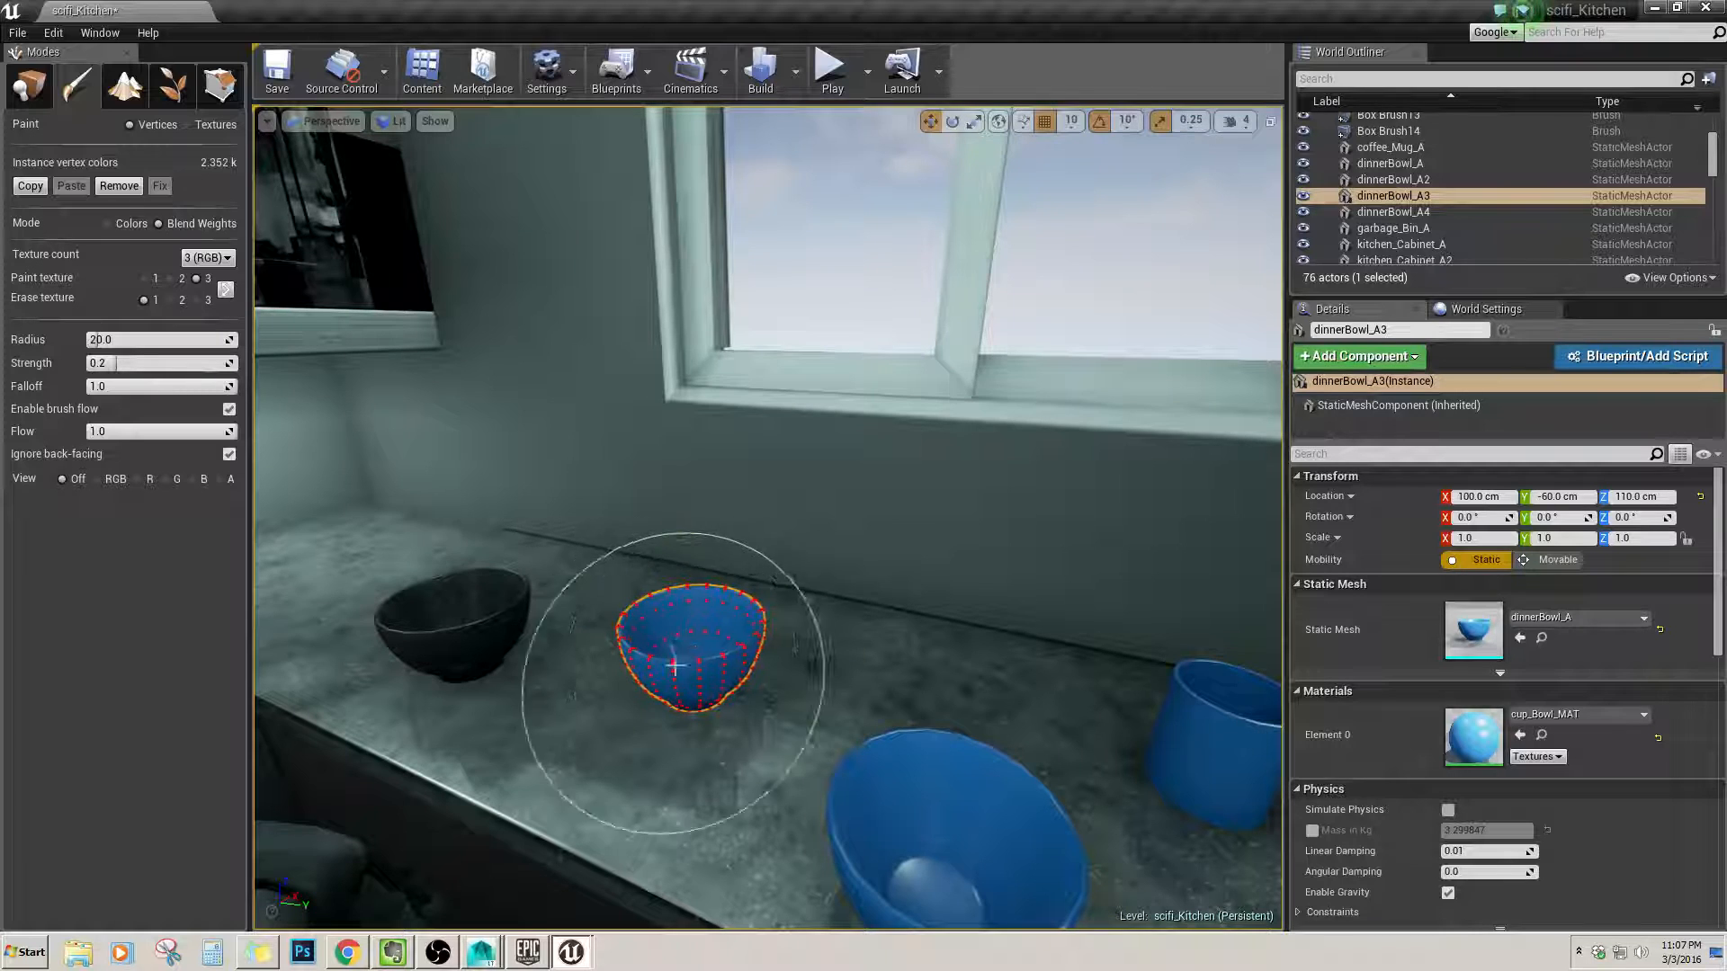
Set the paint texture to 1 and try it on the middle bowl from several angles.
click(170, 279)
key(w)
right_drag(696, 649, 691, 643)
key(s)
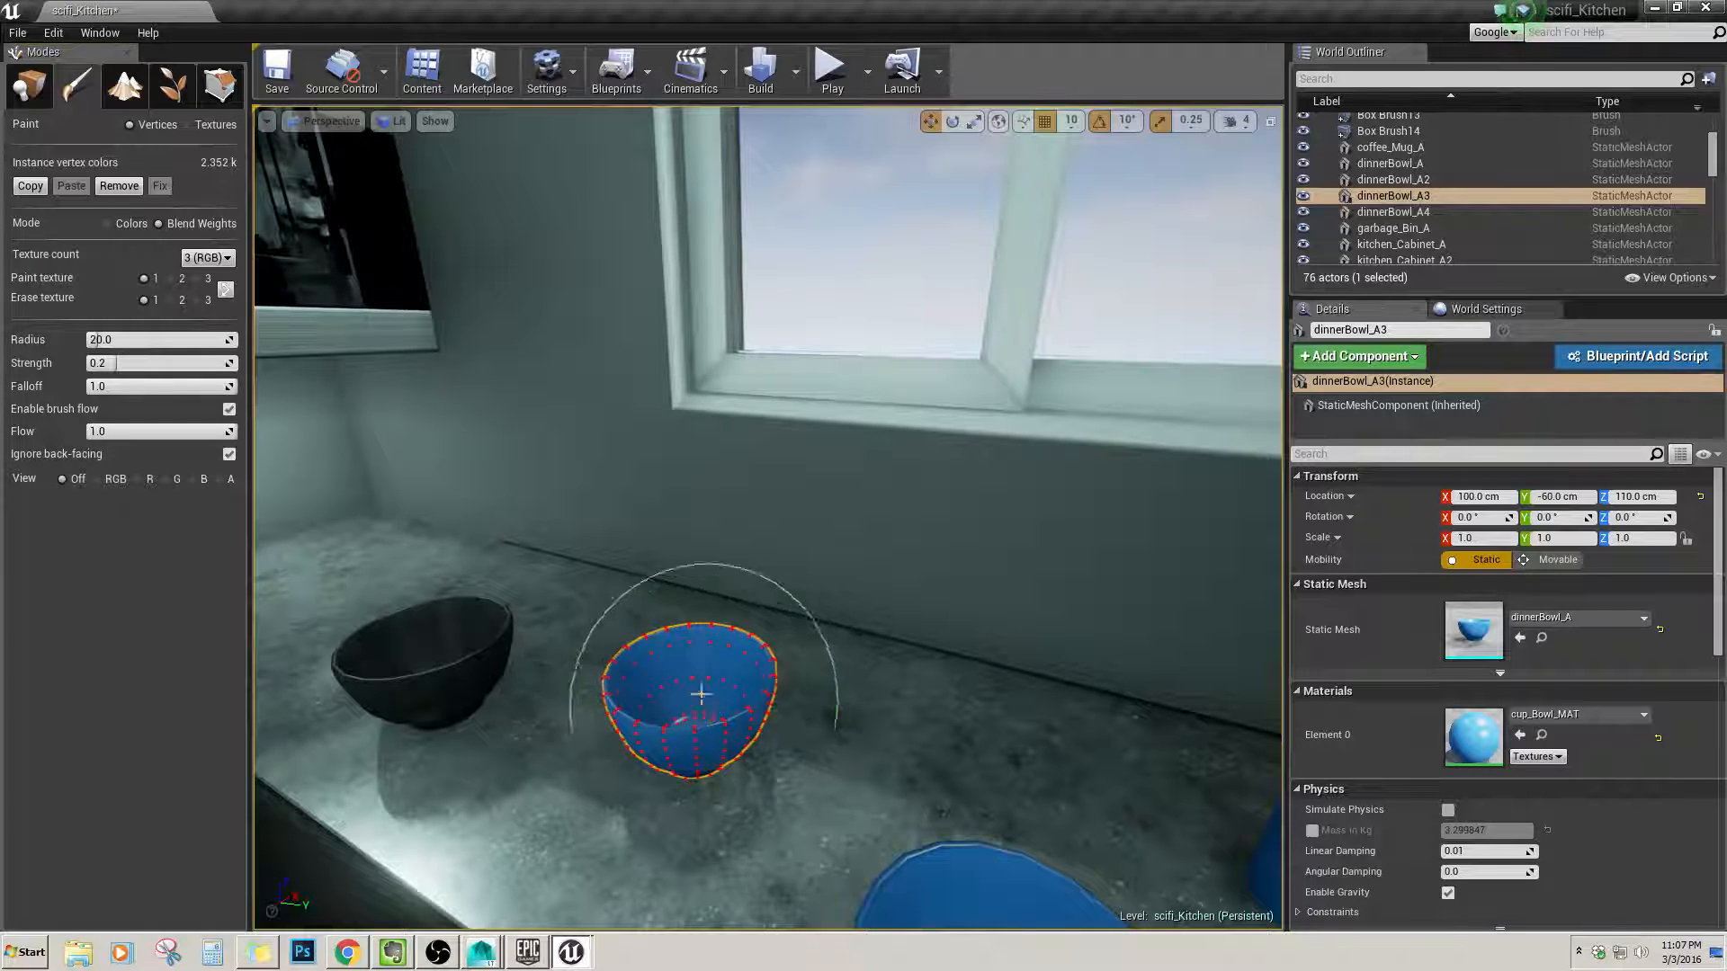
right_drag(696, 700, 611, 656)
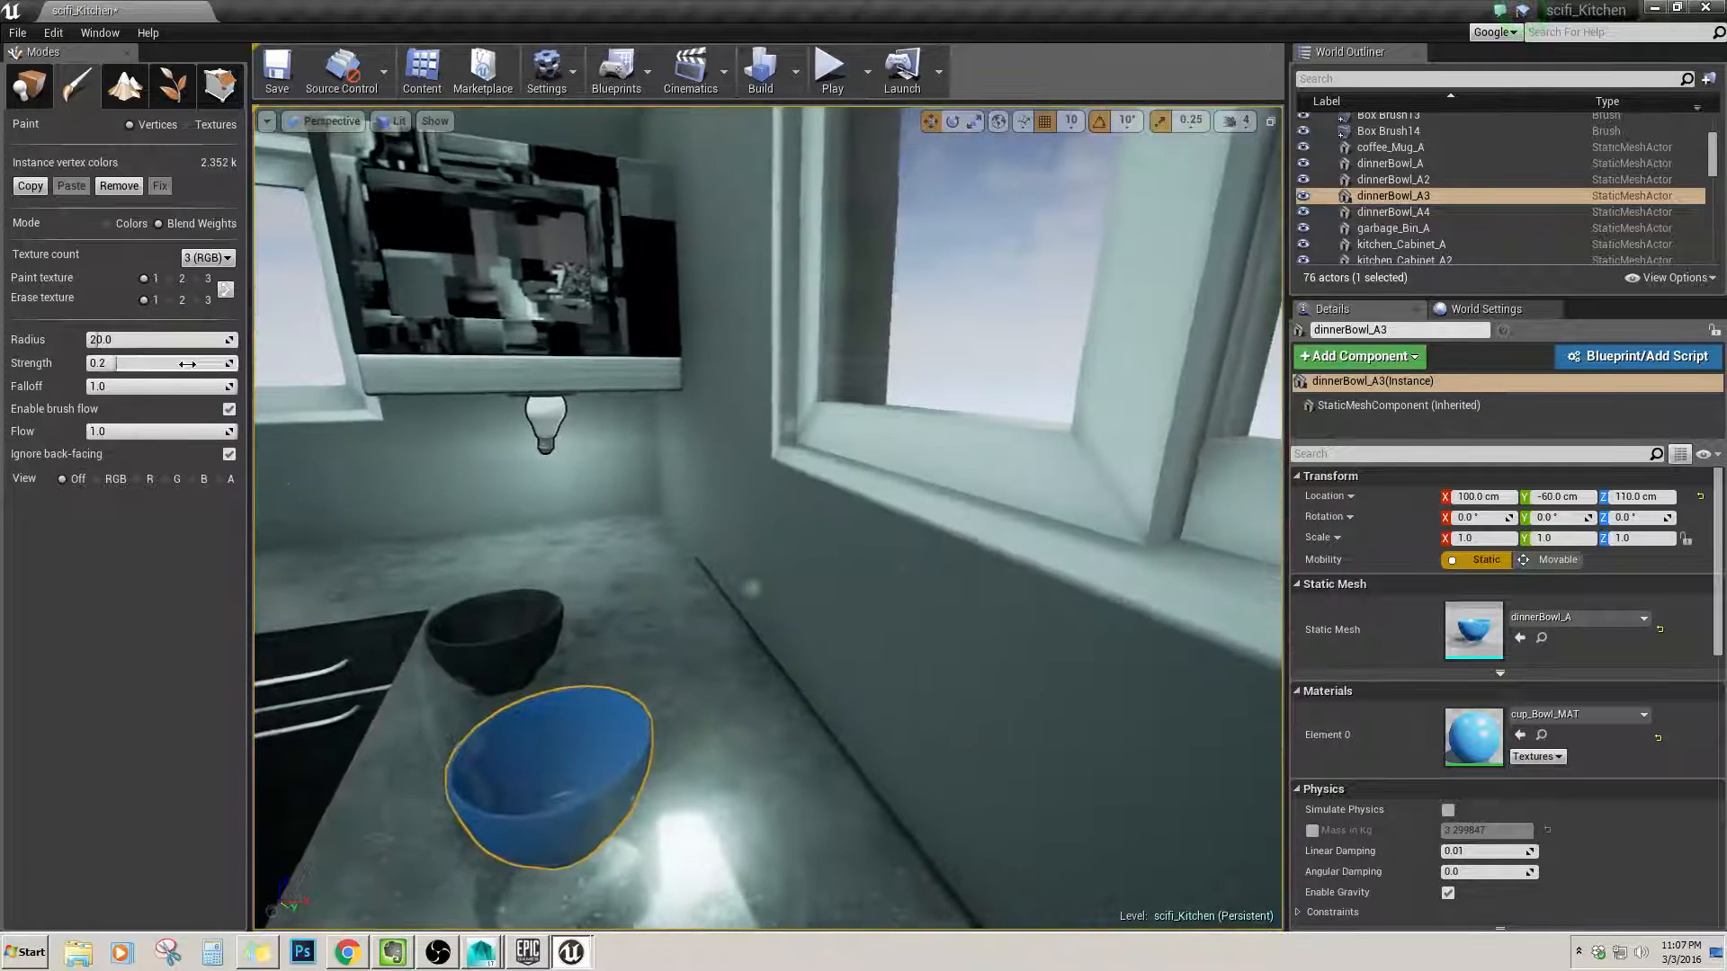
Set the erase texture to 2 and brush over the middle bowl again.
click(170, 300)
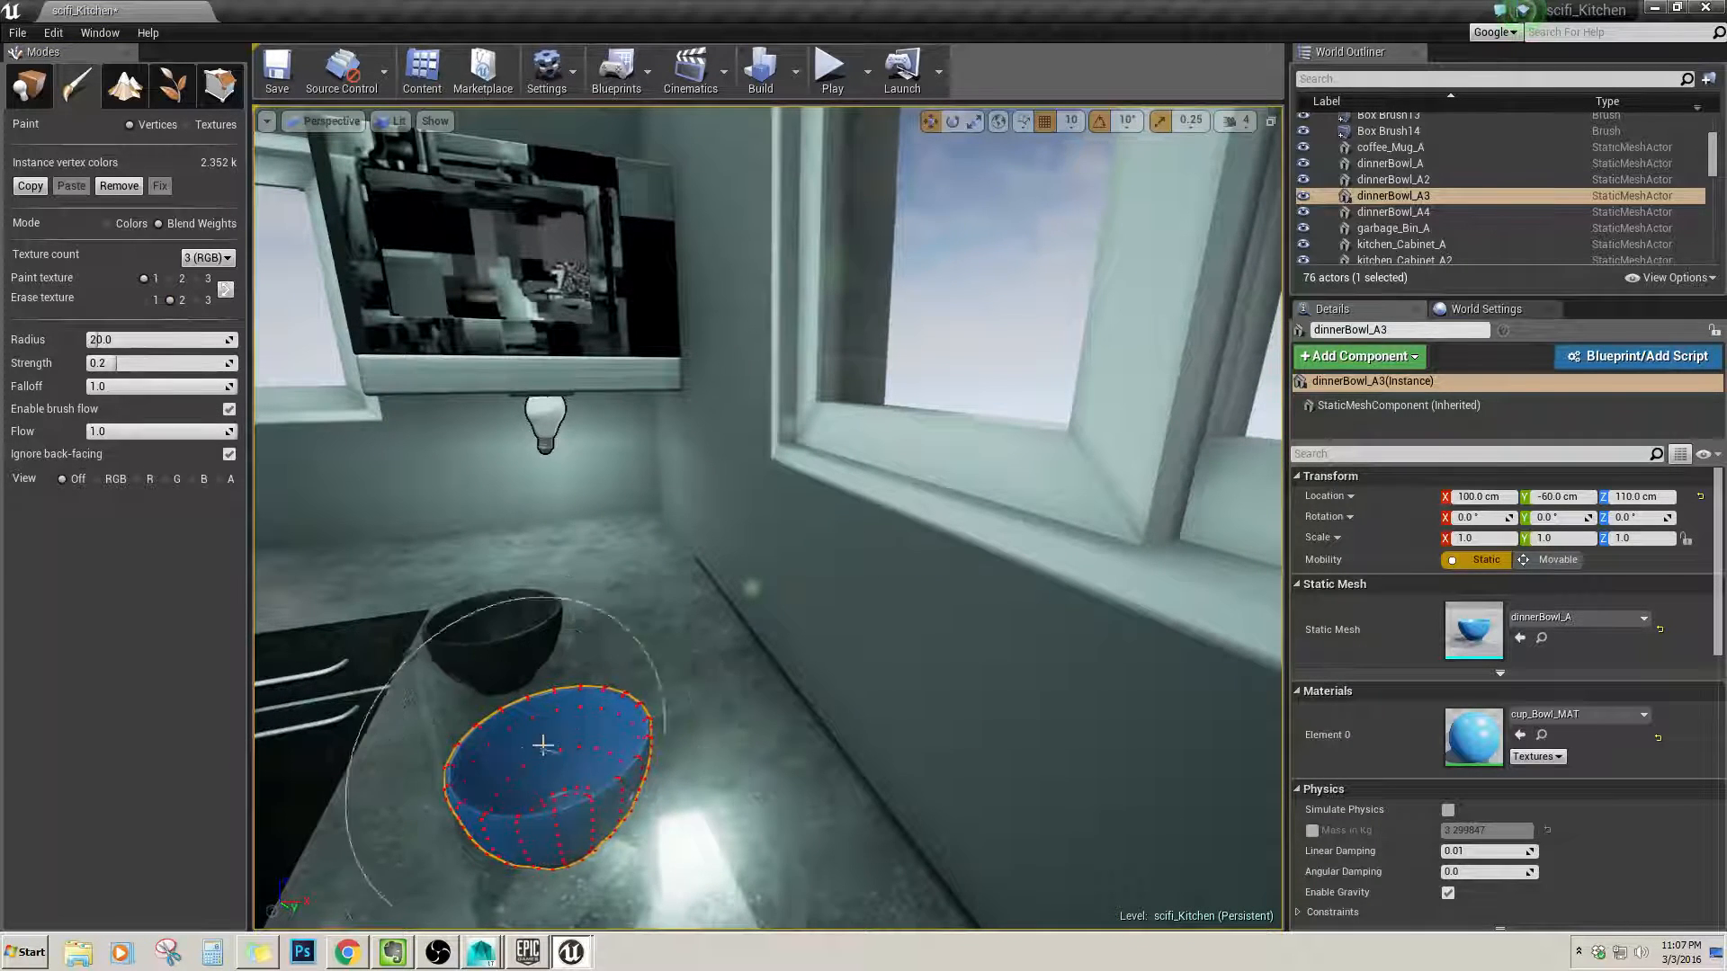
mouse_move(517, 730)
right_down()
mouse_move(576, 783)
mouse_move(647, 796)
mouse_move(778, 701)
mouse_move(781, 576)
right_up()
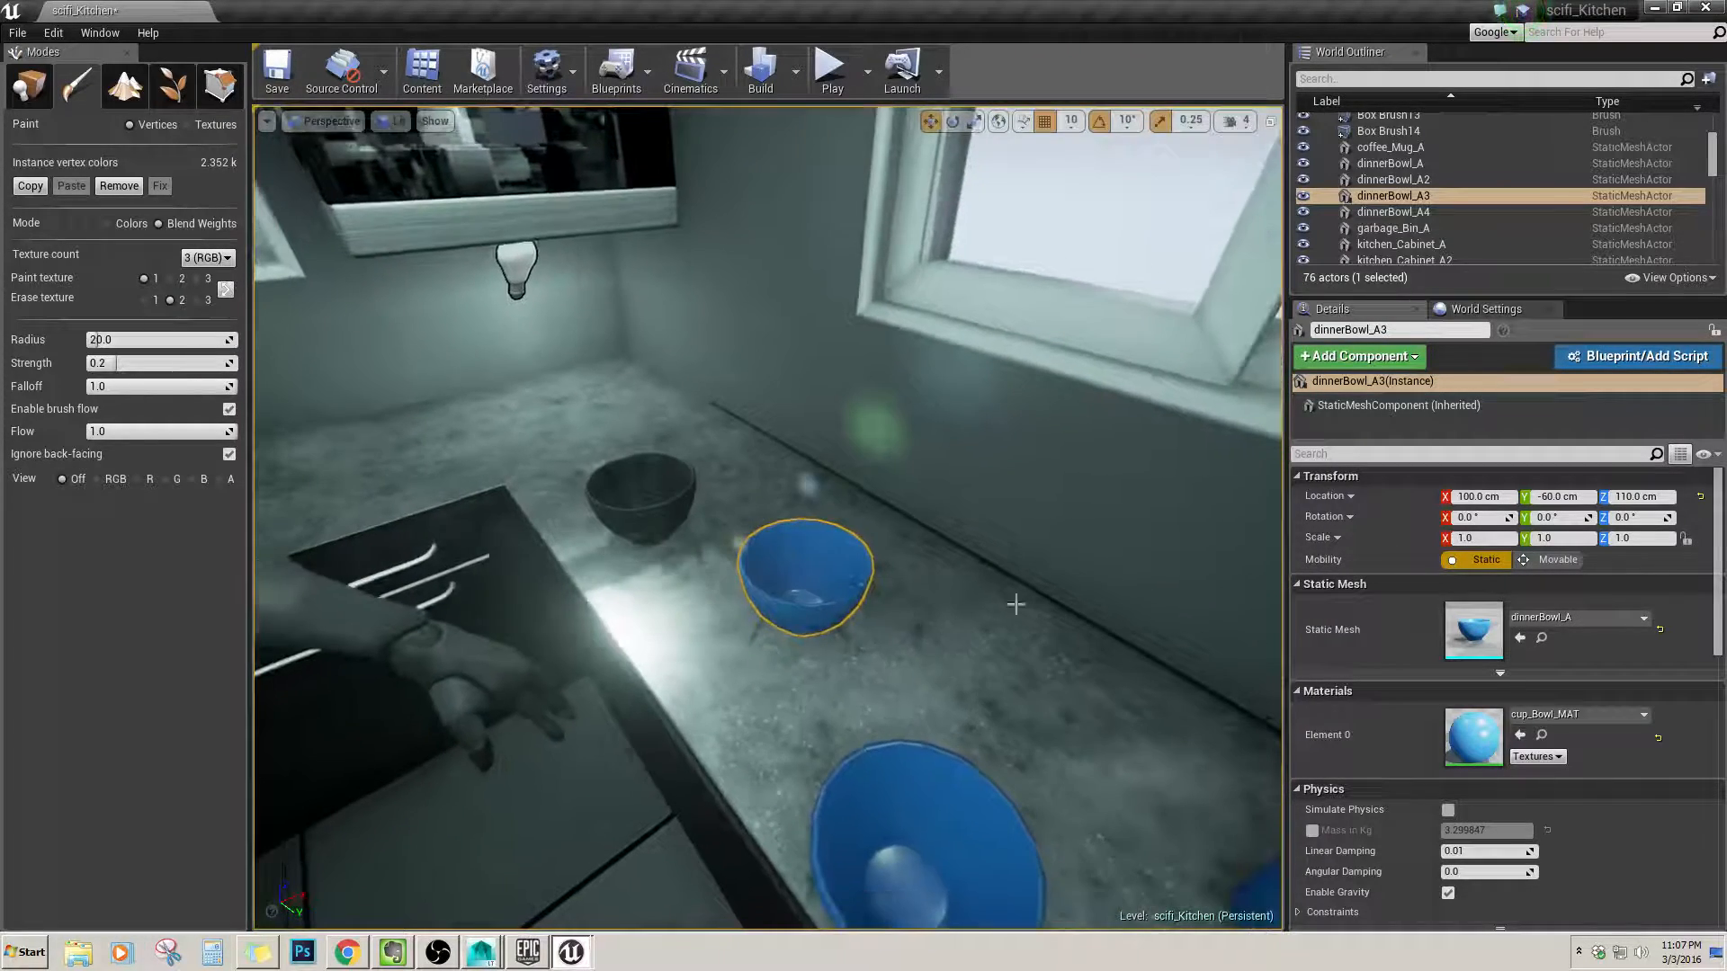
click(630, 491)
click(801, 571)
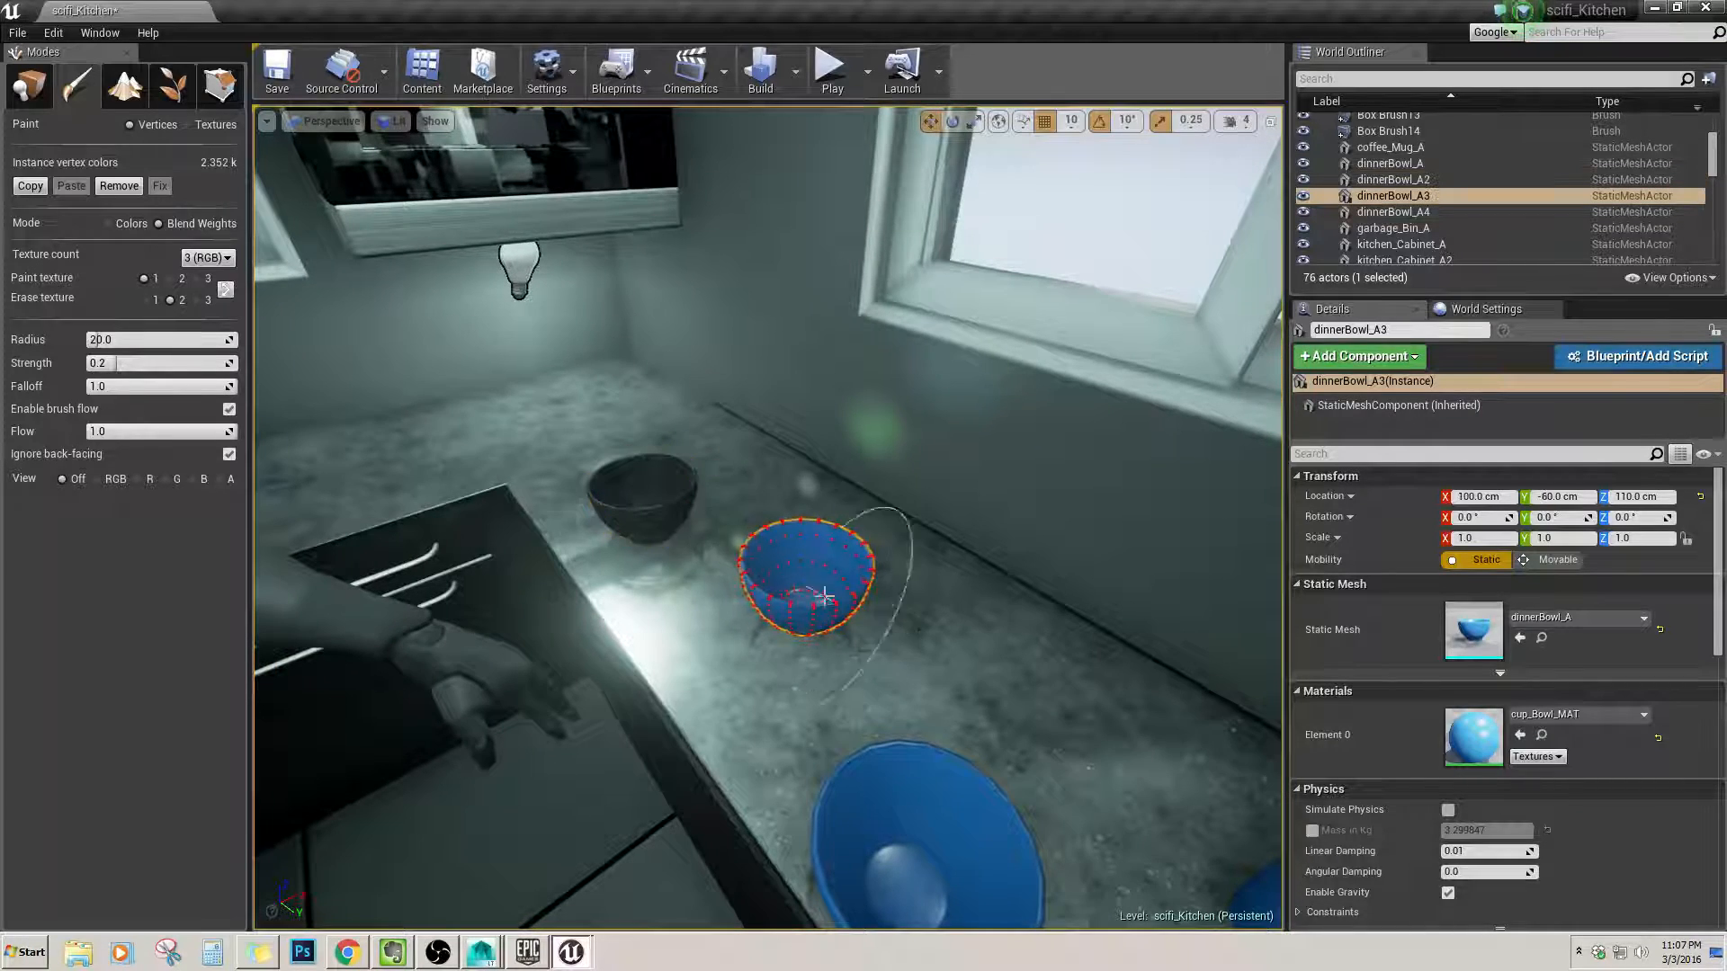
mouse_move(800, 571)
right_down()
mouse_move(803, 640)
mouse_move(720, 559)
mouse_move(774, 559)
right_up()
Select the microwave, save the level, and leave Paint mode for Place mode.
click(814, 463)
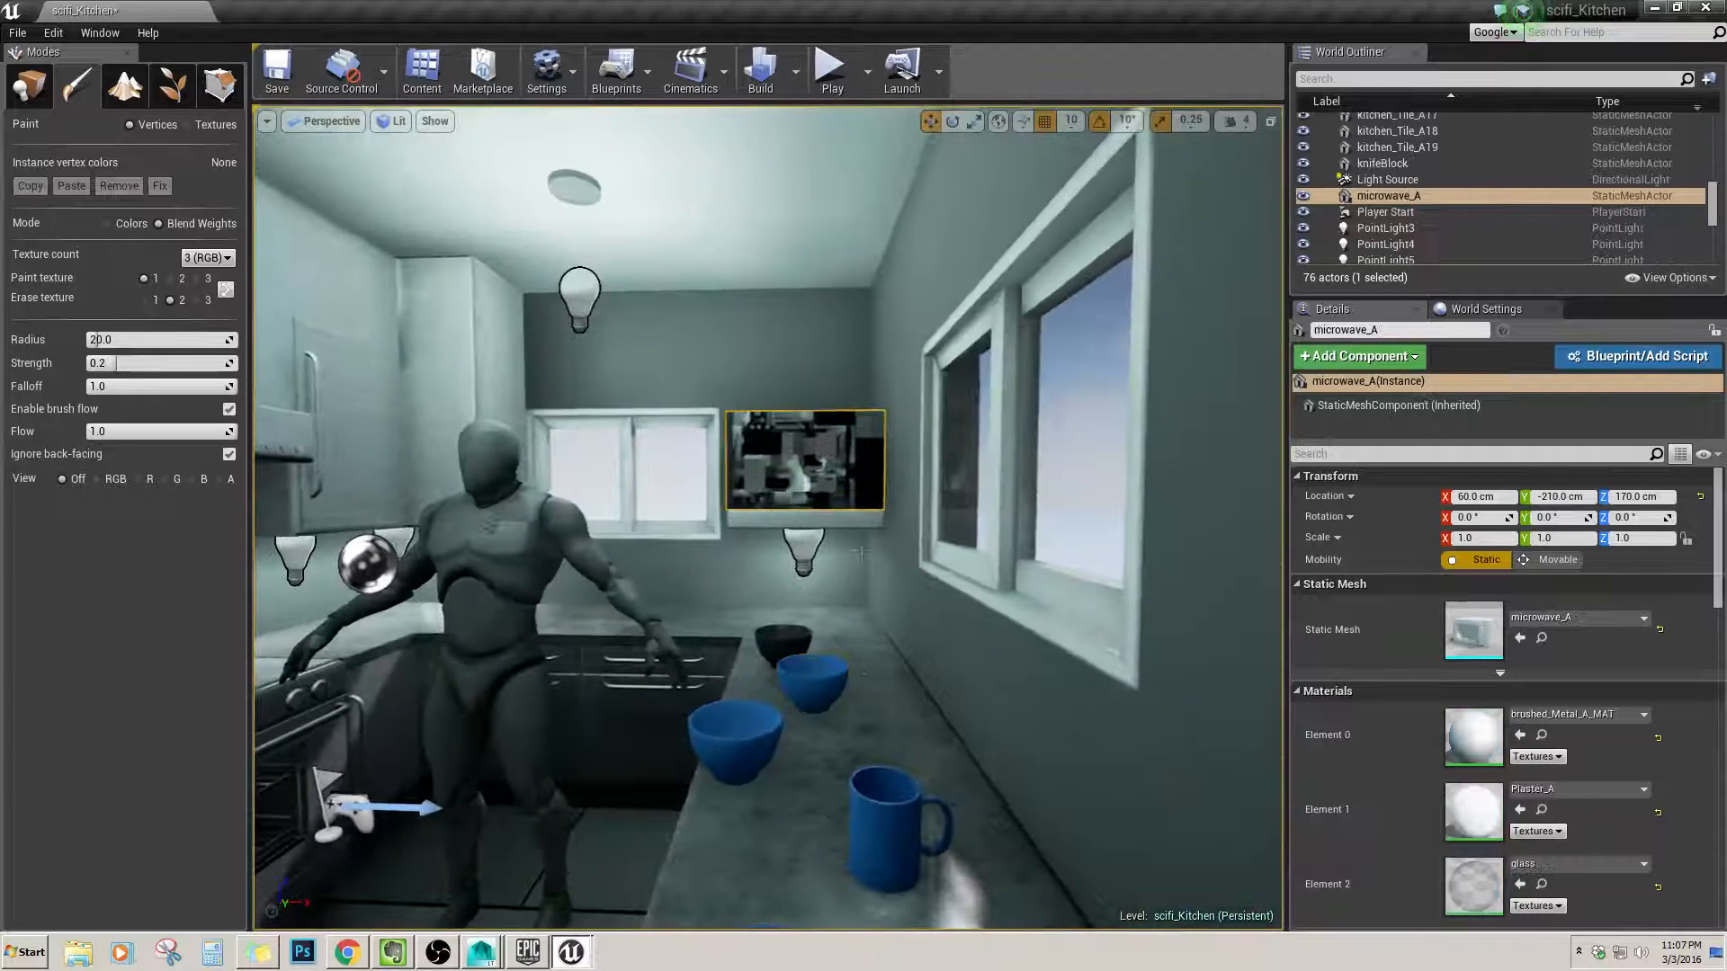
right_drag(814, 463, 845, 422)
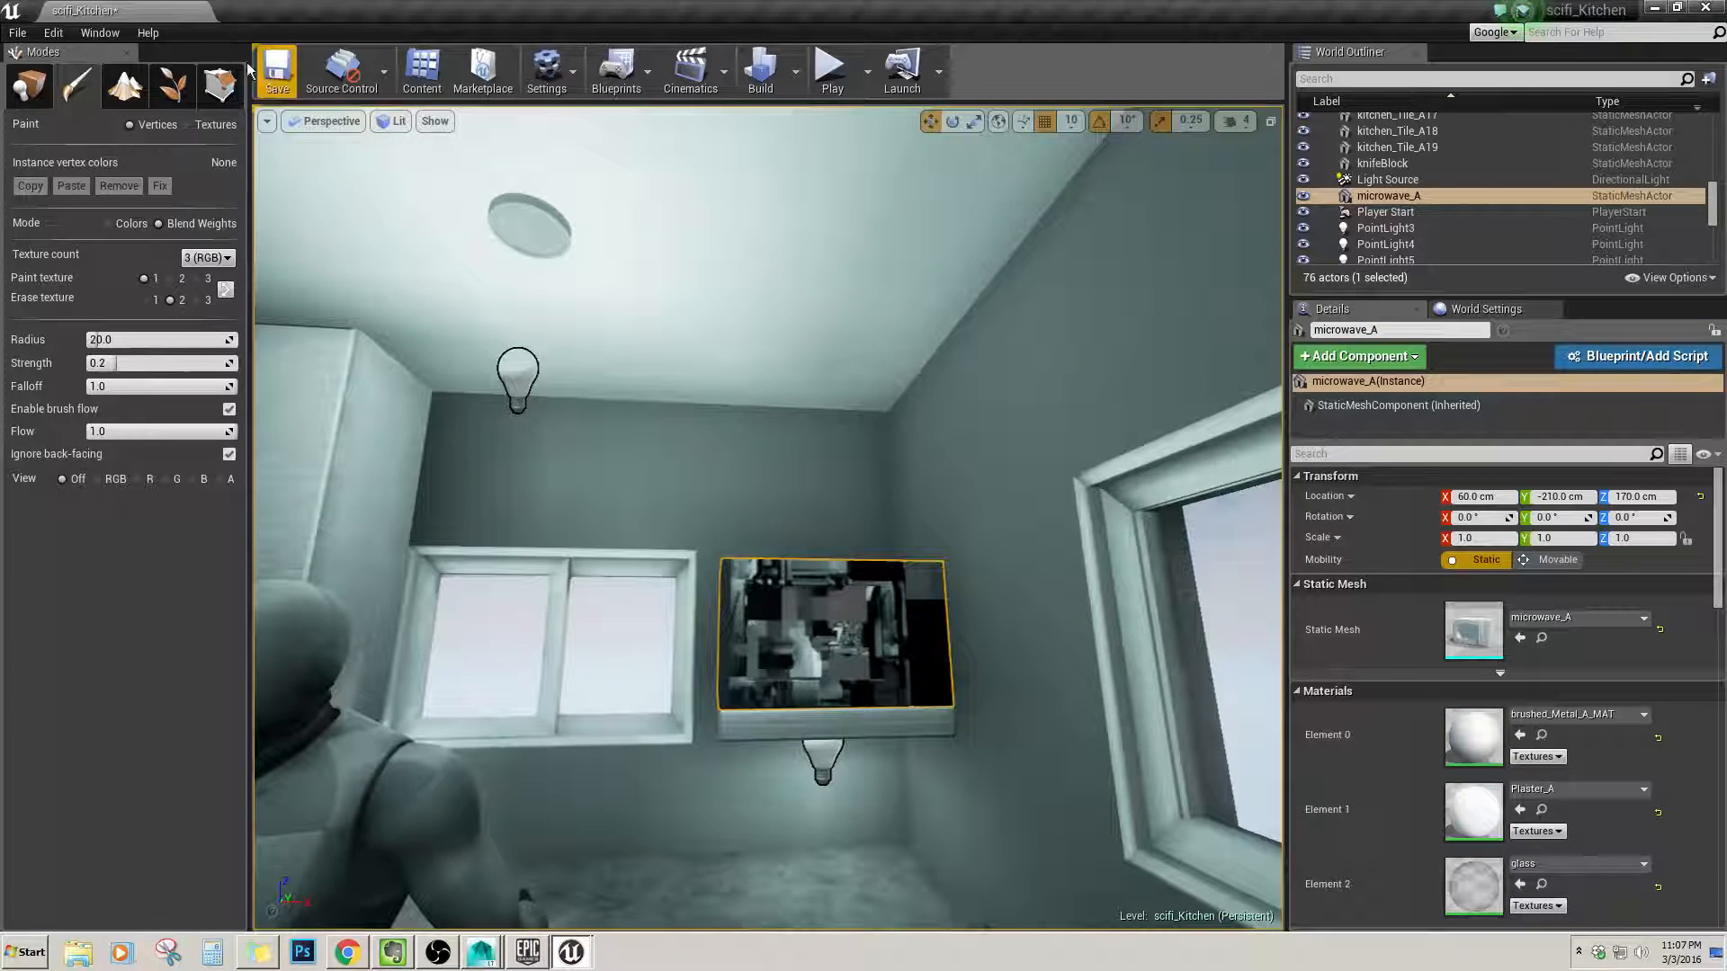
click(47, 83)
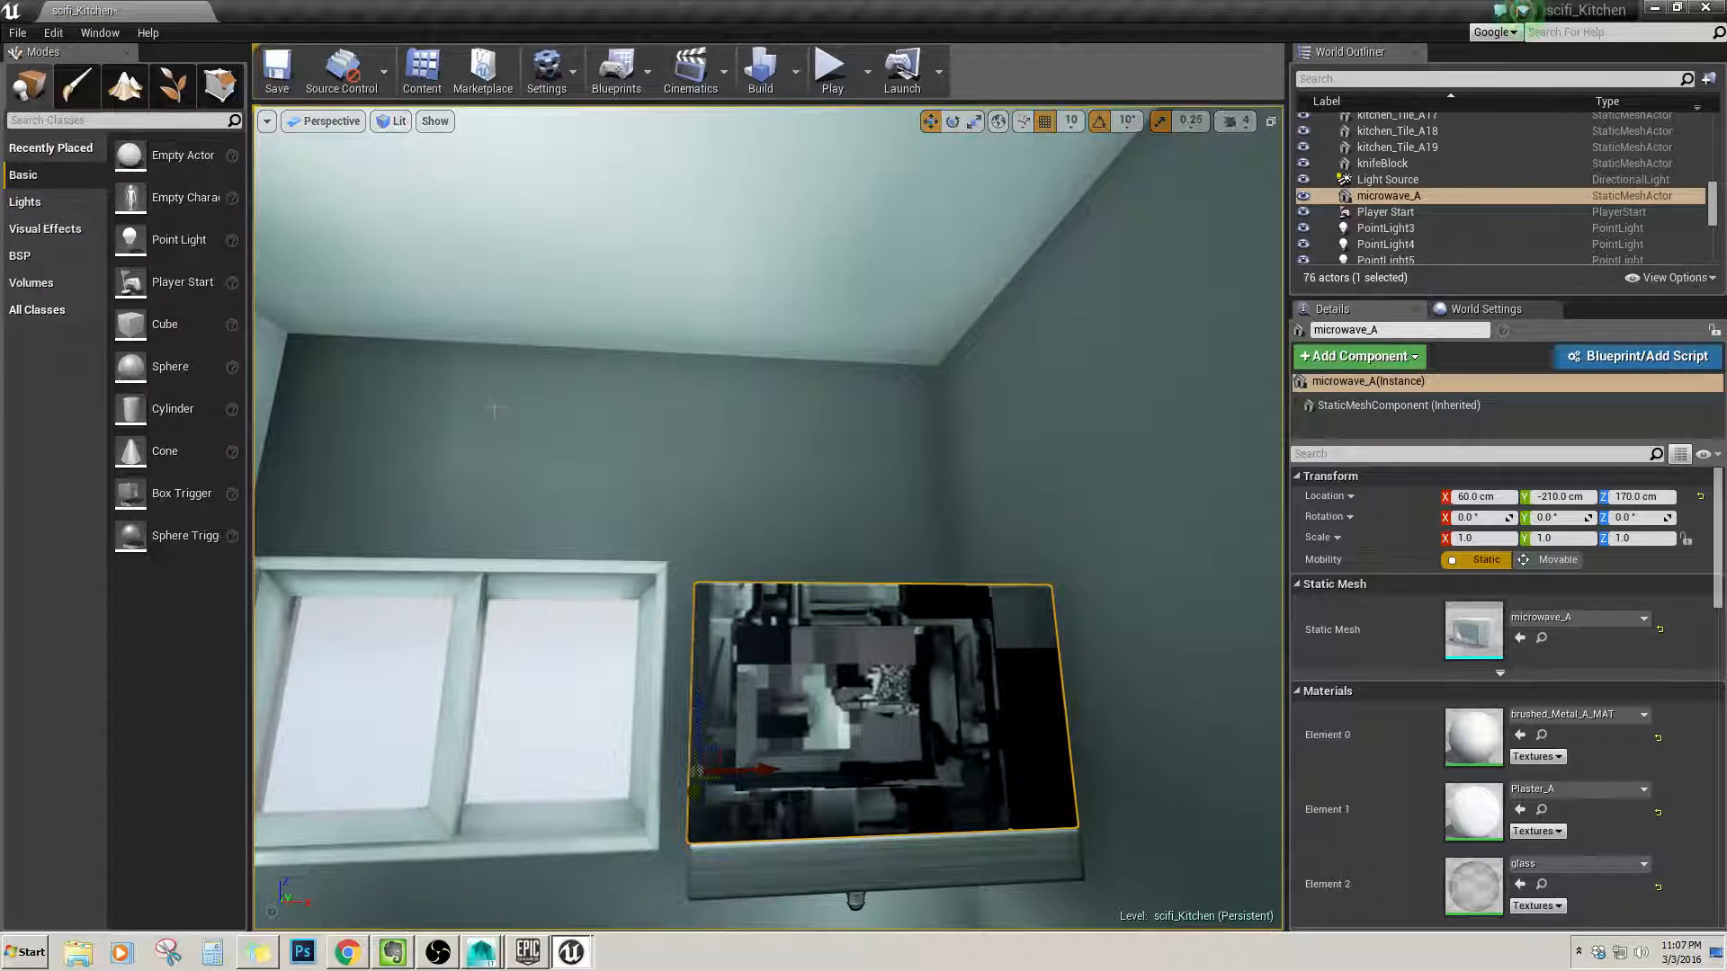
key(s)
right_drag(802, 527, 829, 578)
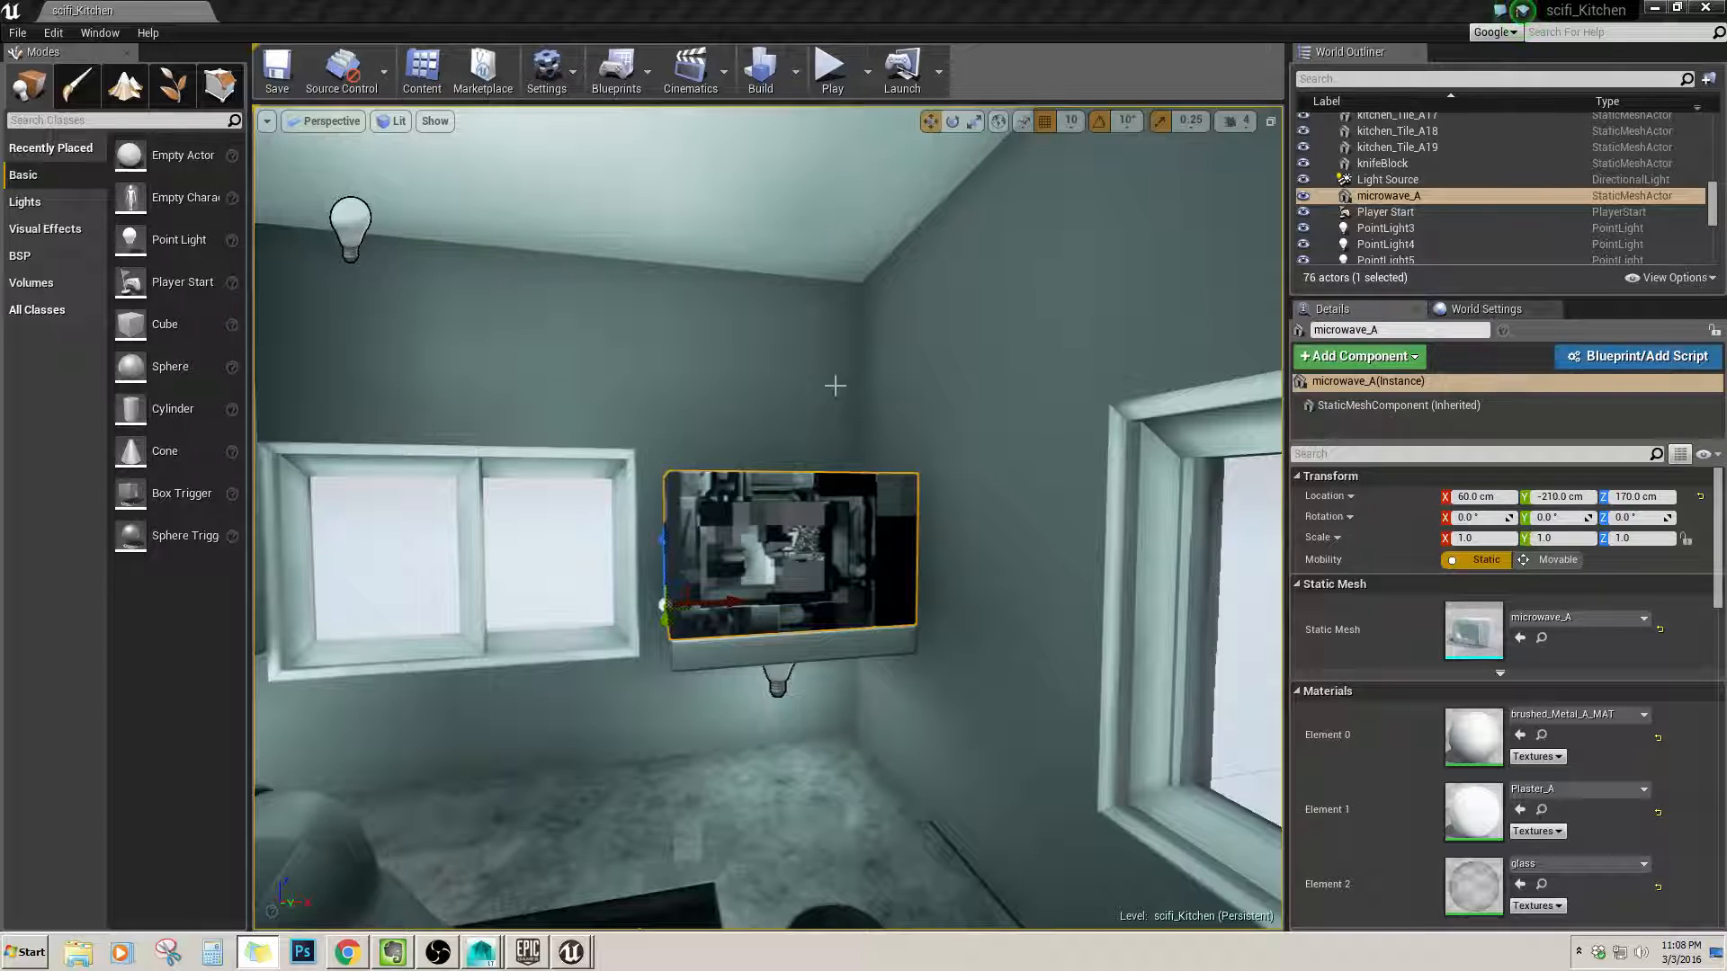
mouse_move(789, 400)
right_down()
mouse_move(784, 450)
mouse_move(789, 414)
right_up()
key(w)
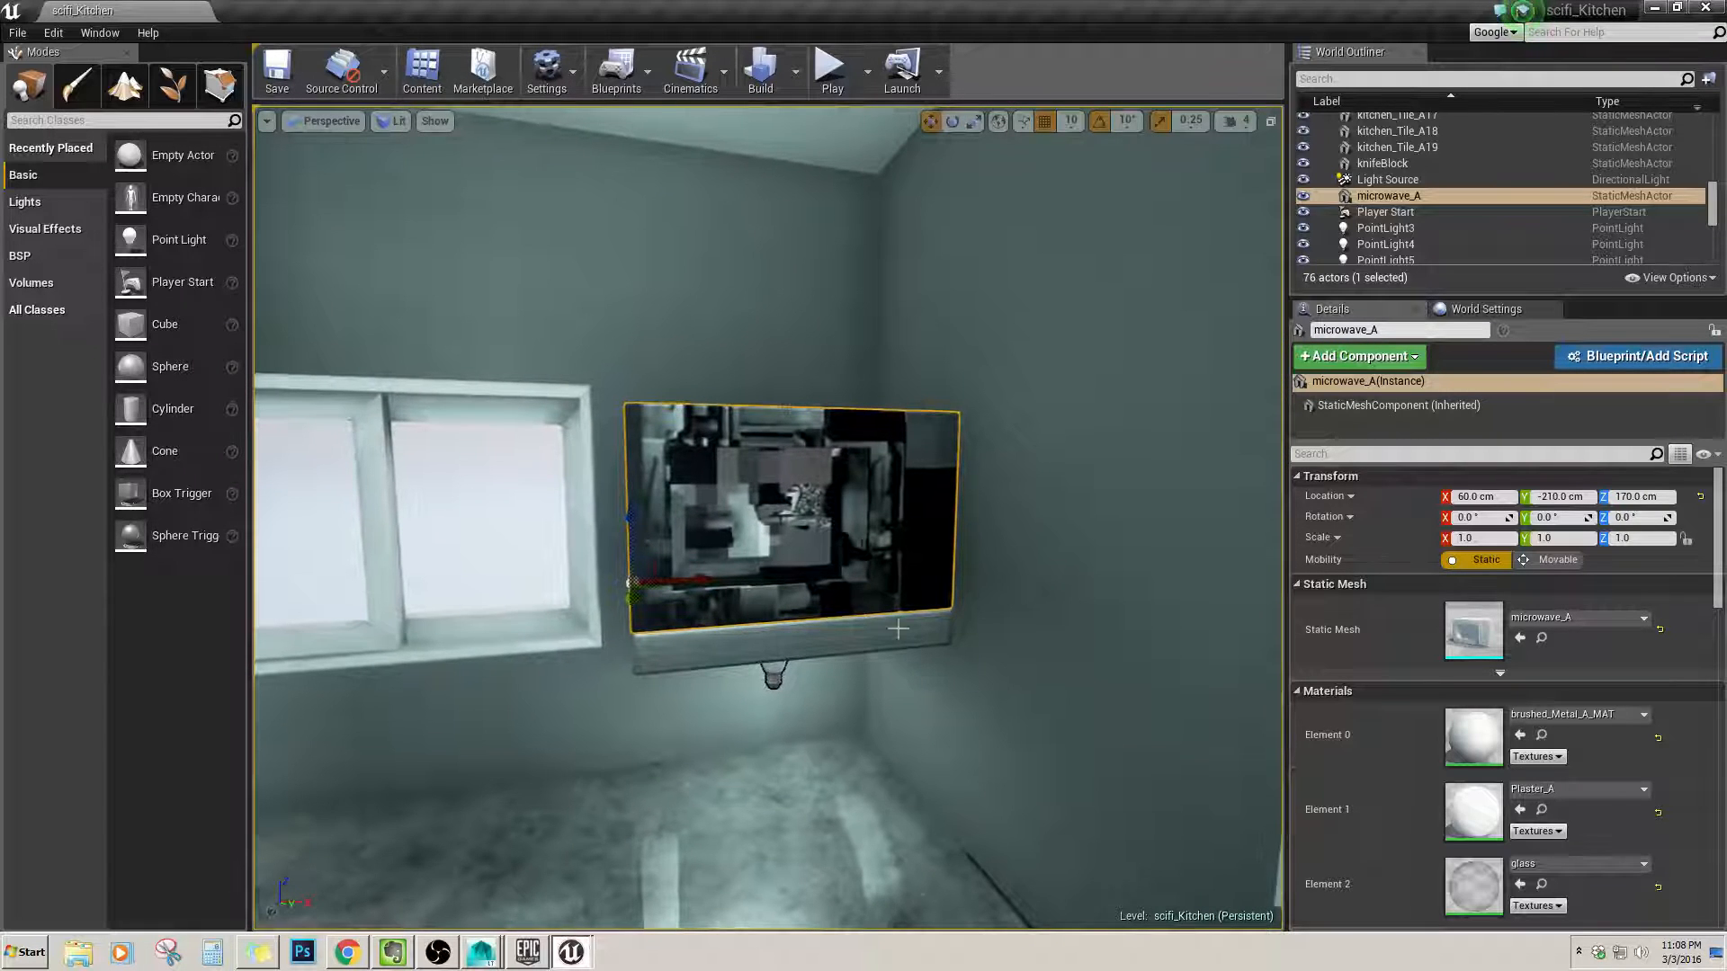
Switch to Maya LT and copy the microwave's UVs into a new UV set.
click(487, 953)
alt+drag(690, 579, 486, 432)
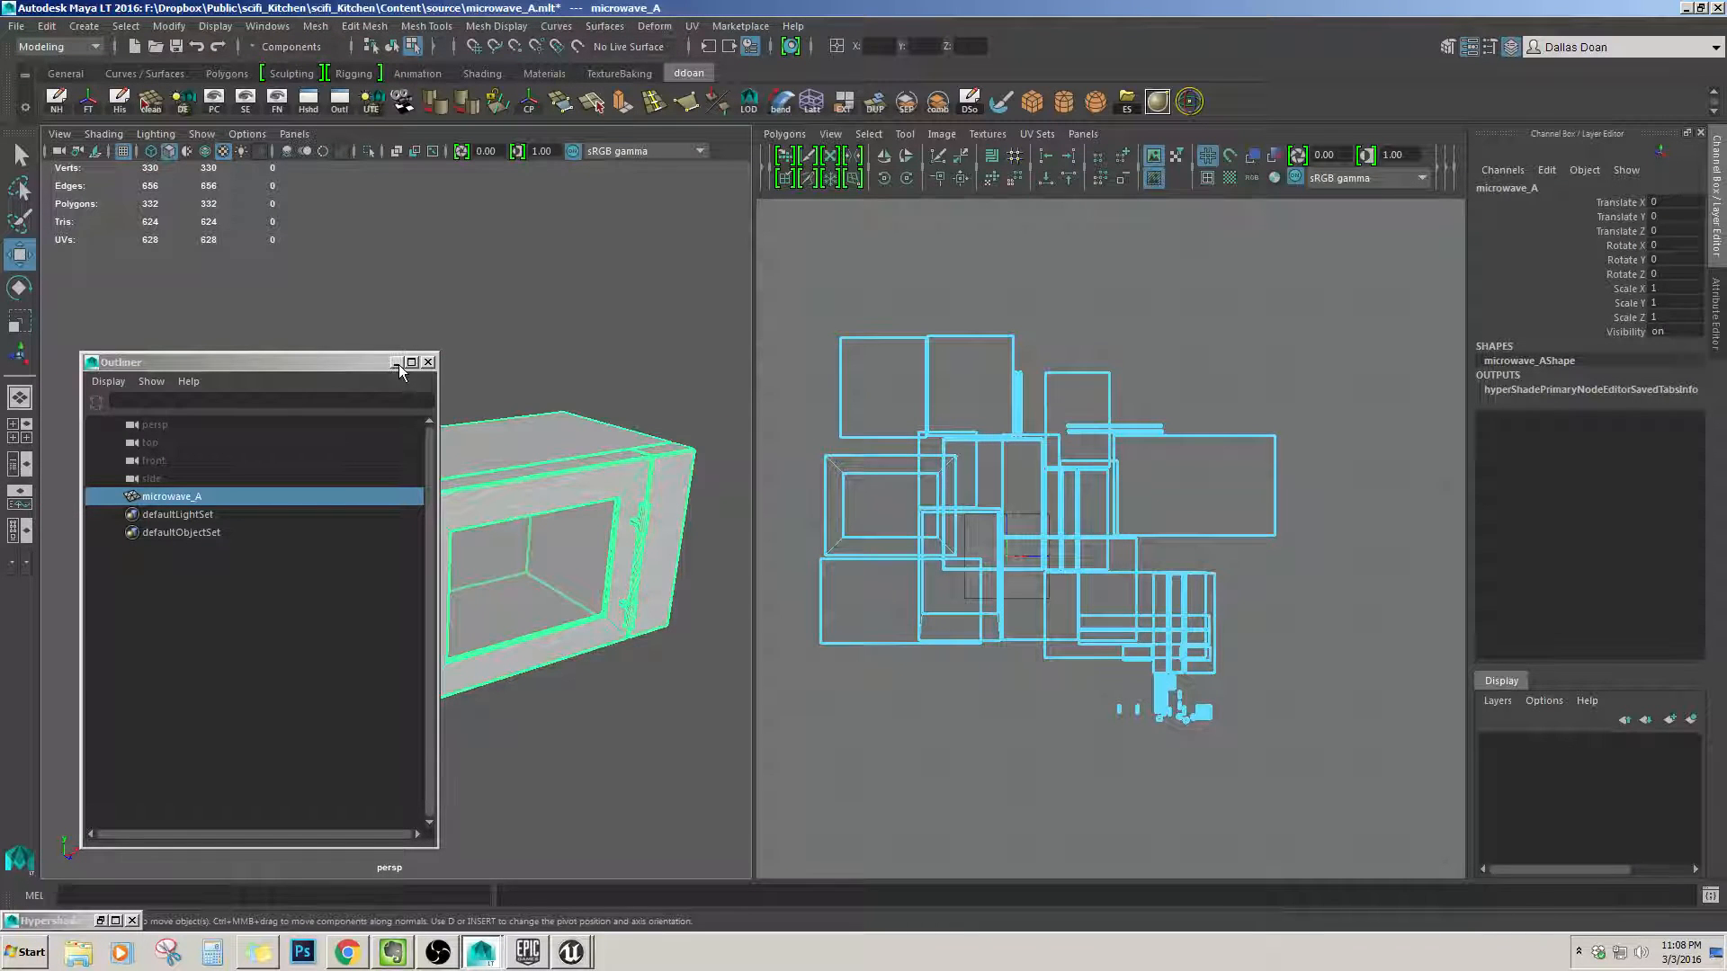
click(396, 364)
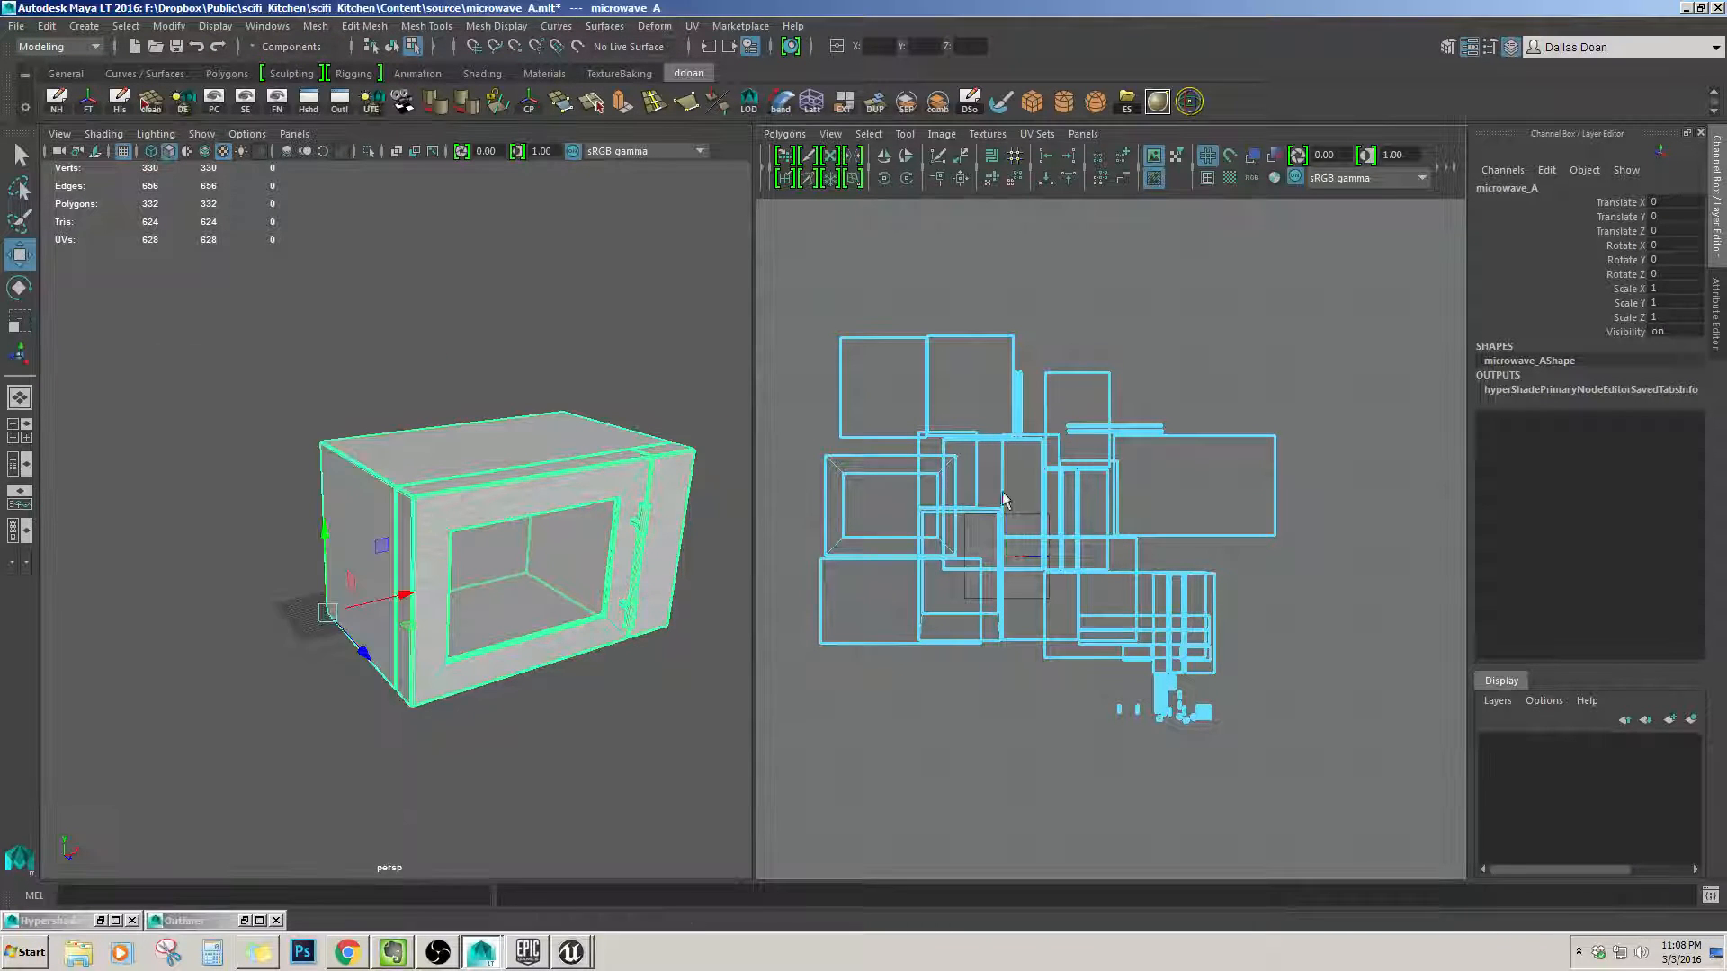
click(785, 134)
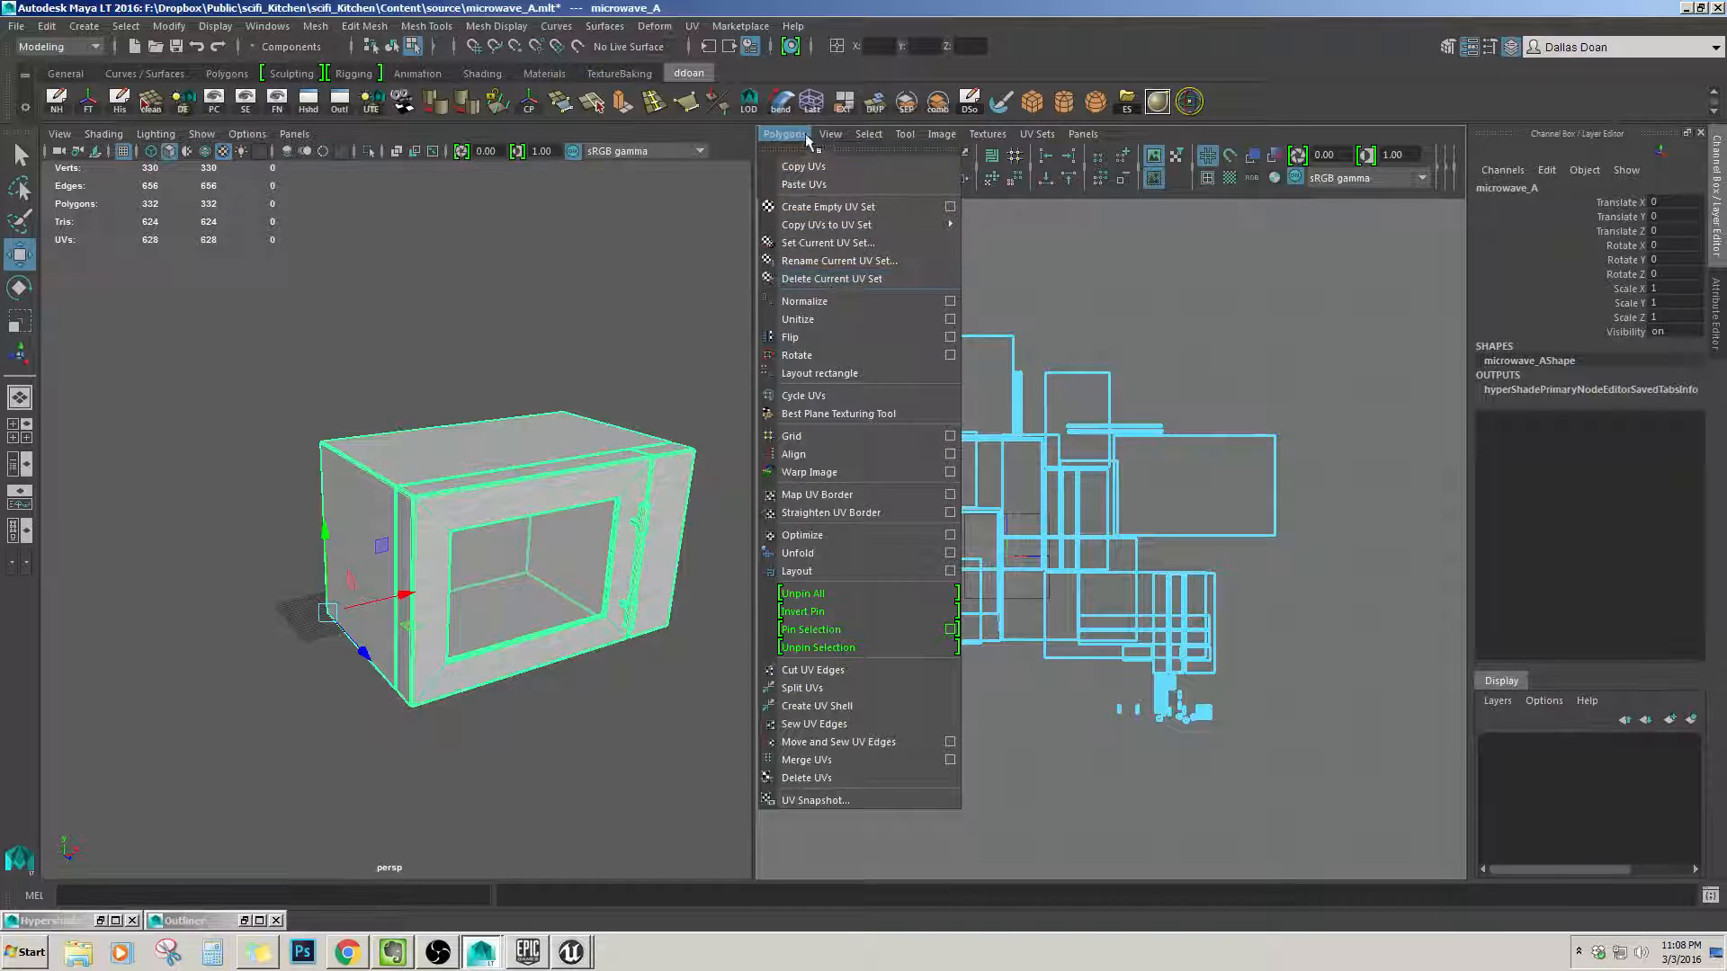
mouse_move(864, 225)
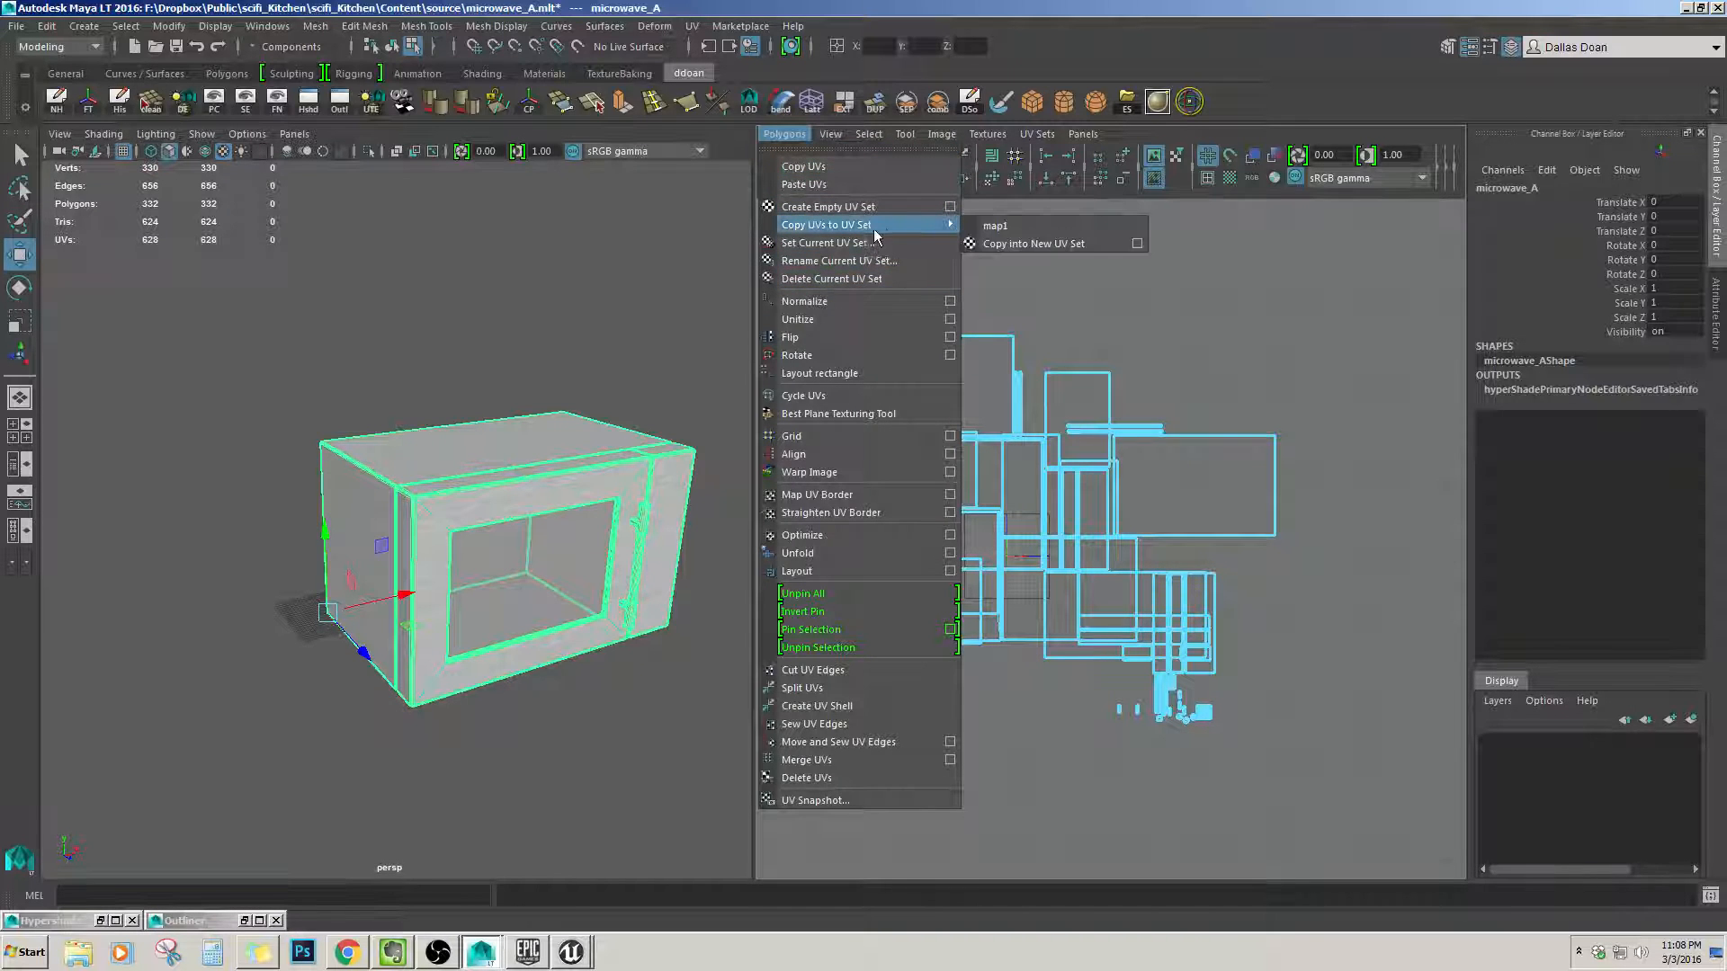
click(1056, 245)
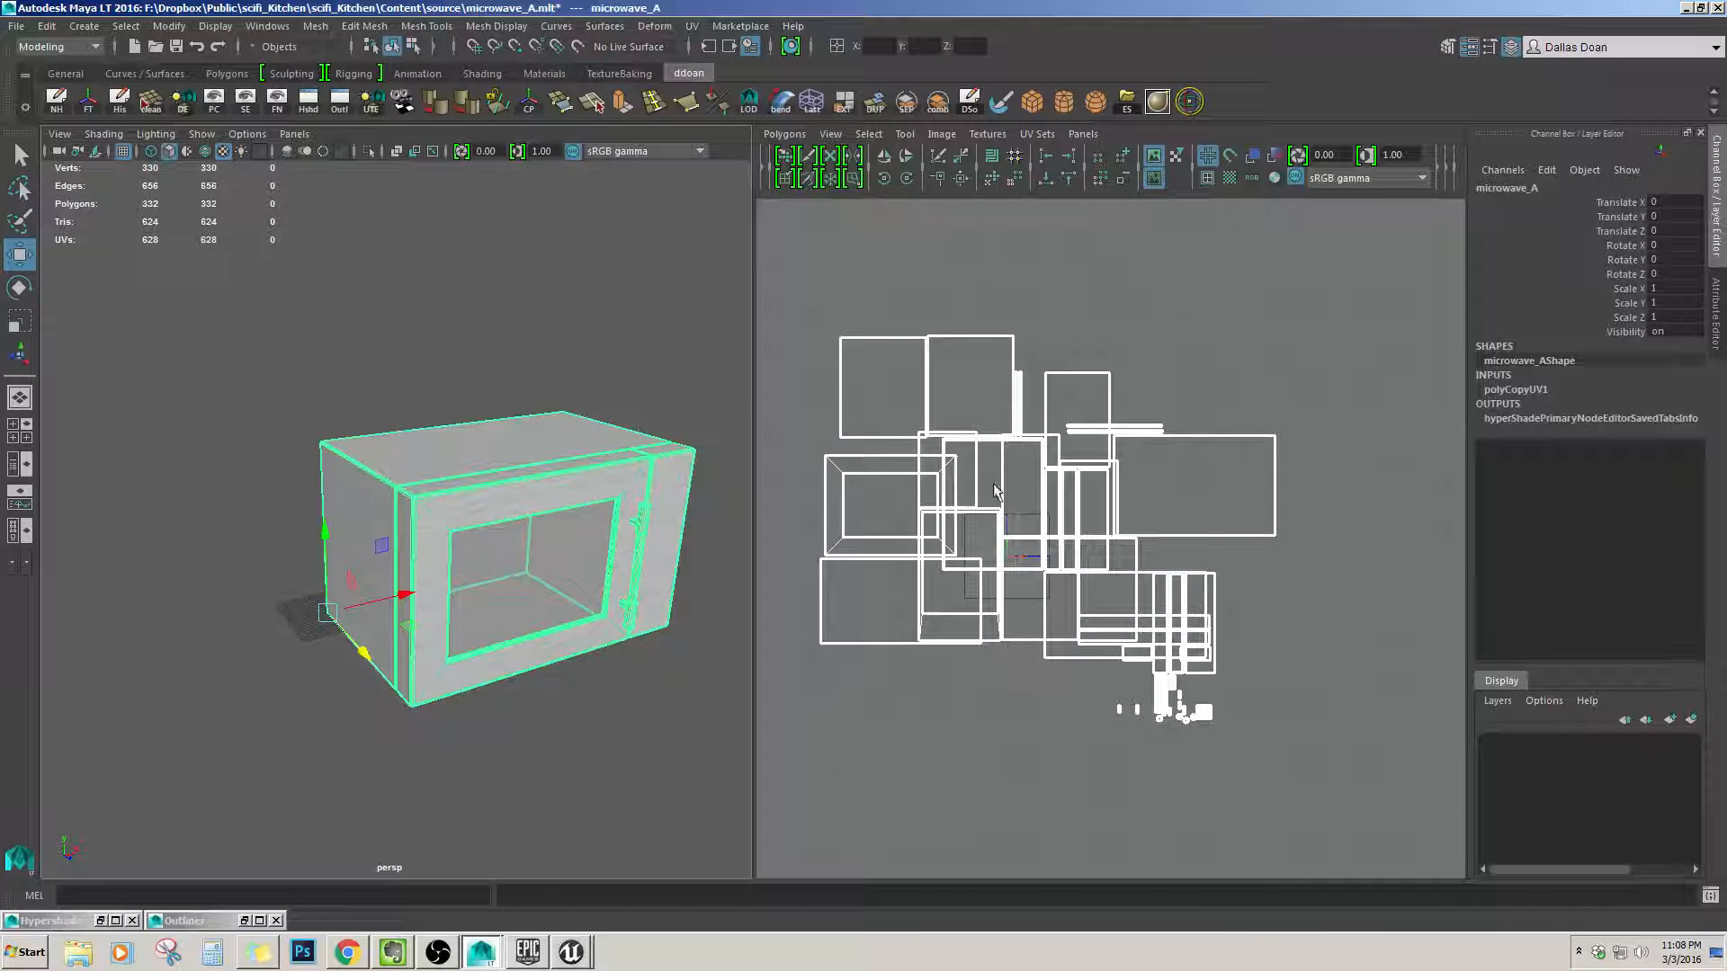
Make uvSet the active UV set, select all the microwave's UVs, and lay them out inside the unit square.
click(1037, 133)
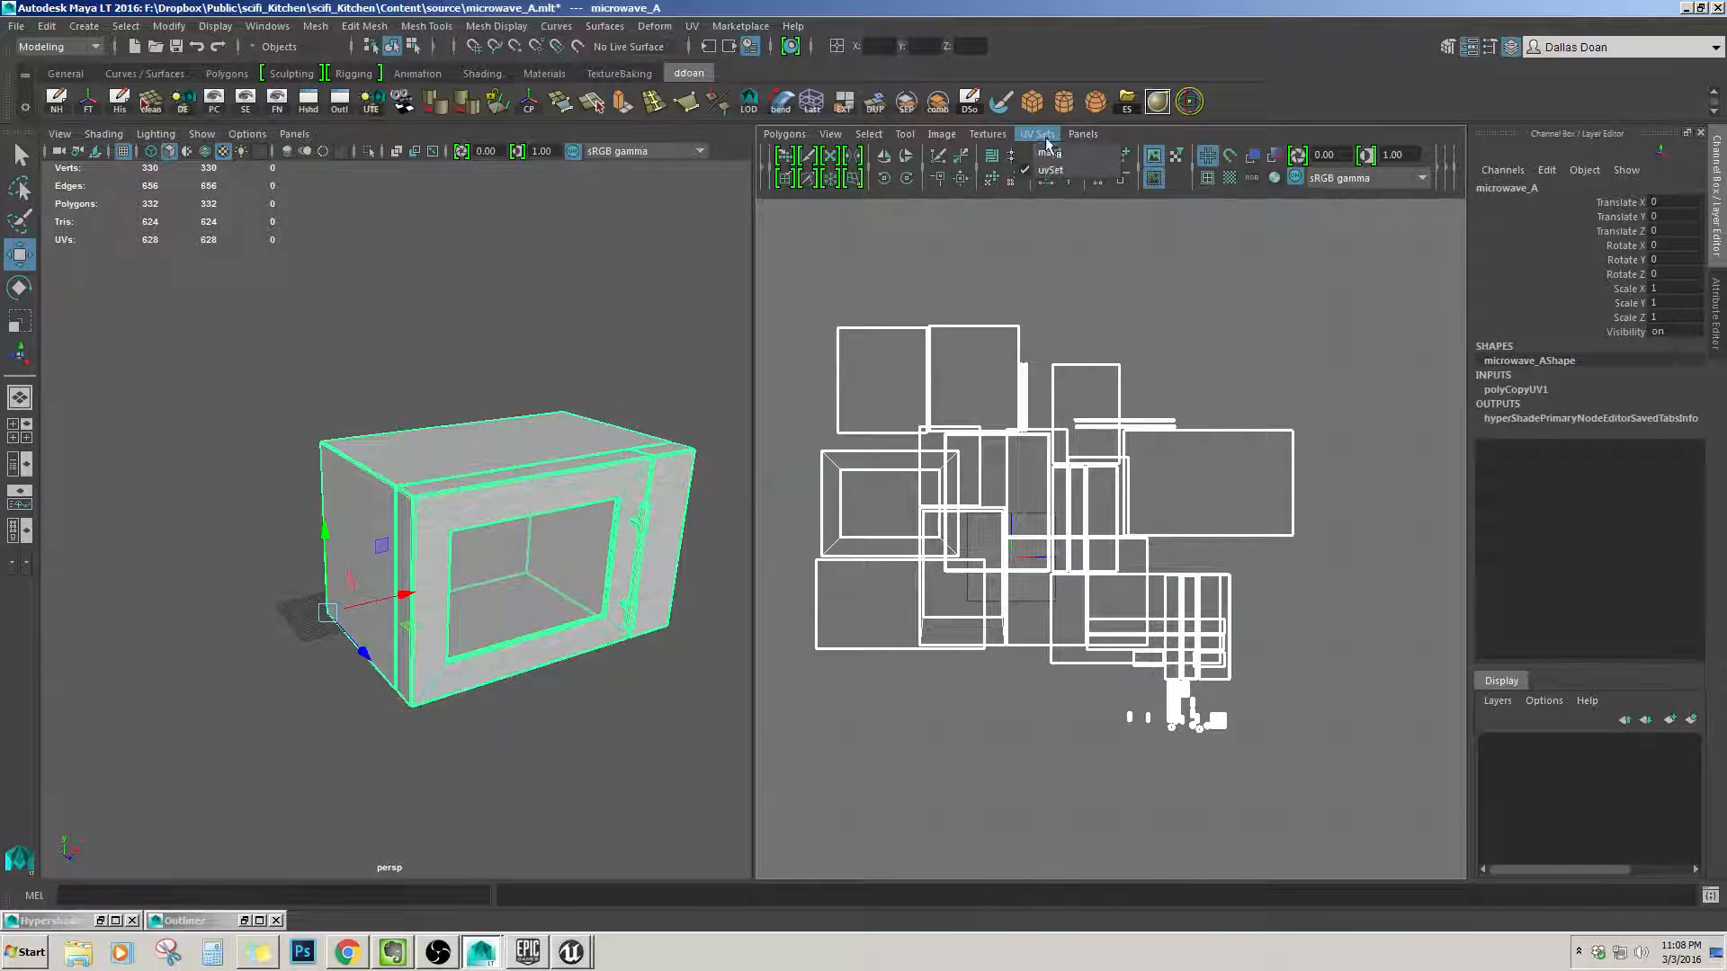
click(1070, 170)
scroll(1083, 327, down, 1)
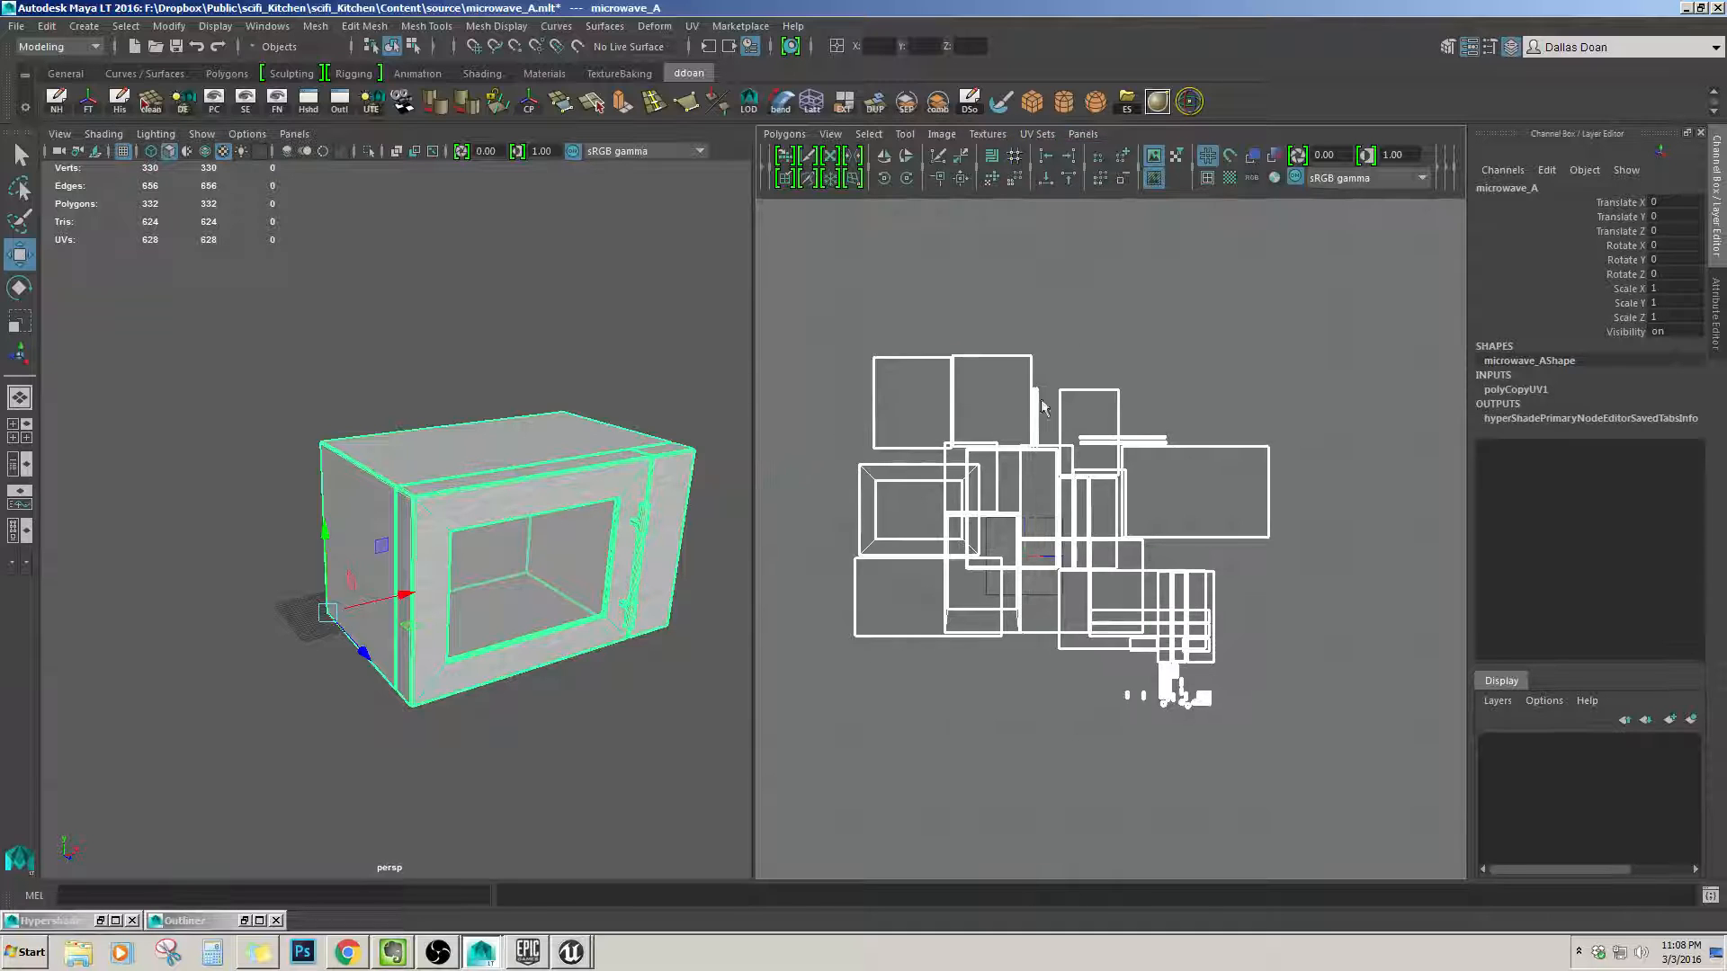
key(F12)
drag(801, 282, 1376, 874)
shift+right_drag(1115, 491, 1139, 576)
alt+middle_drag(908, 583, 1093, 608)
alt+right_drag(1093, 608, 1354, 661)
click(1341, 660)
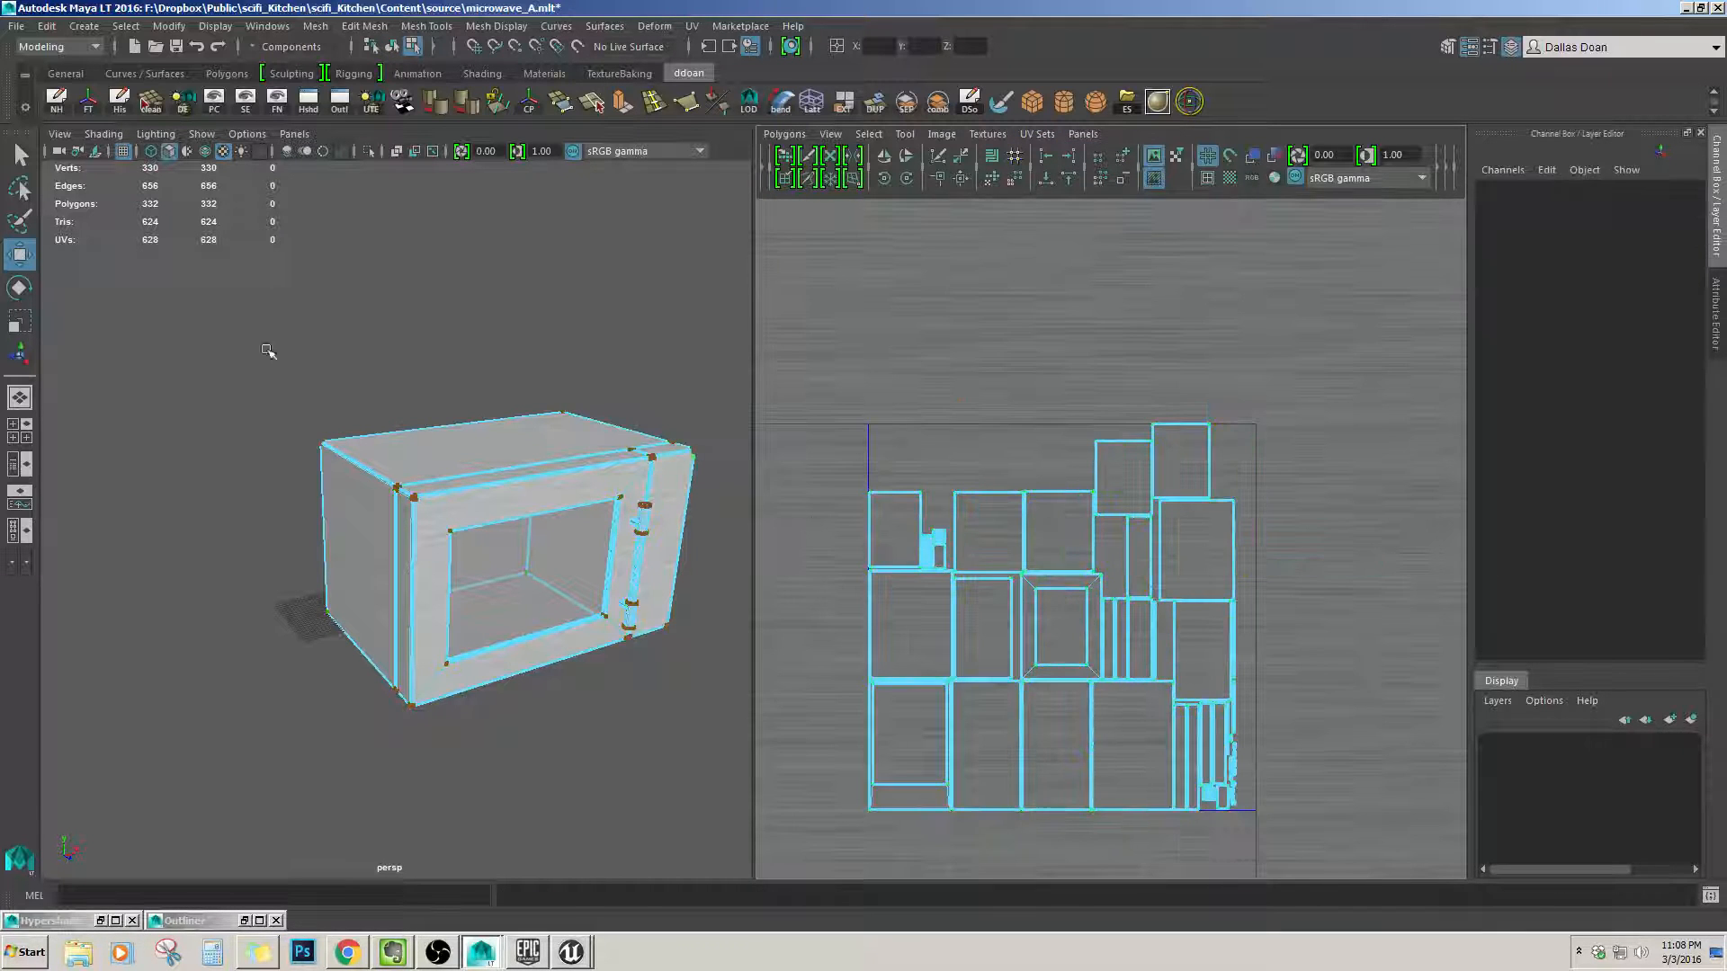
Return to object mode, duplicate the microwave in place, and select the original microwave_A in the Outliner.
right_drag(529, 570, 550, 545)
scroll(549, 549, down, 4)
alt+drag(550, 549, 552, 495)
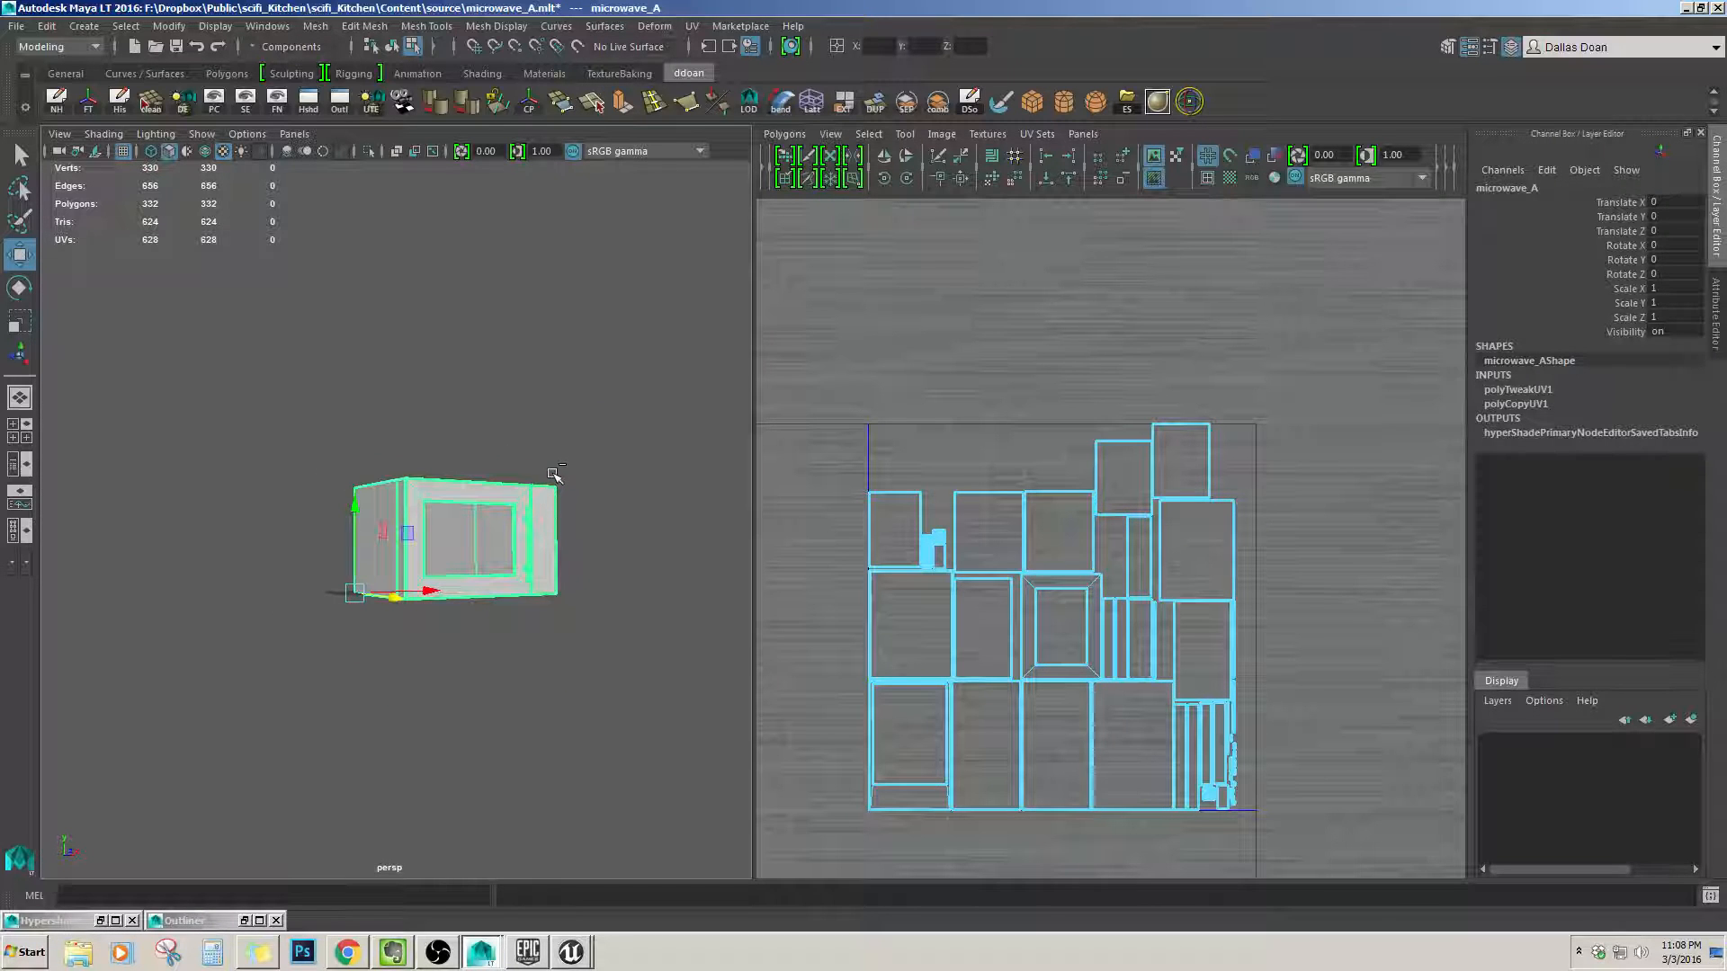
key(ctrl+d)
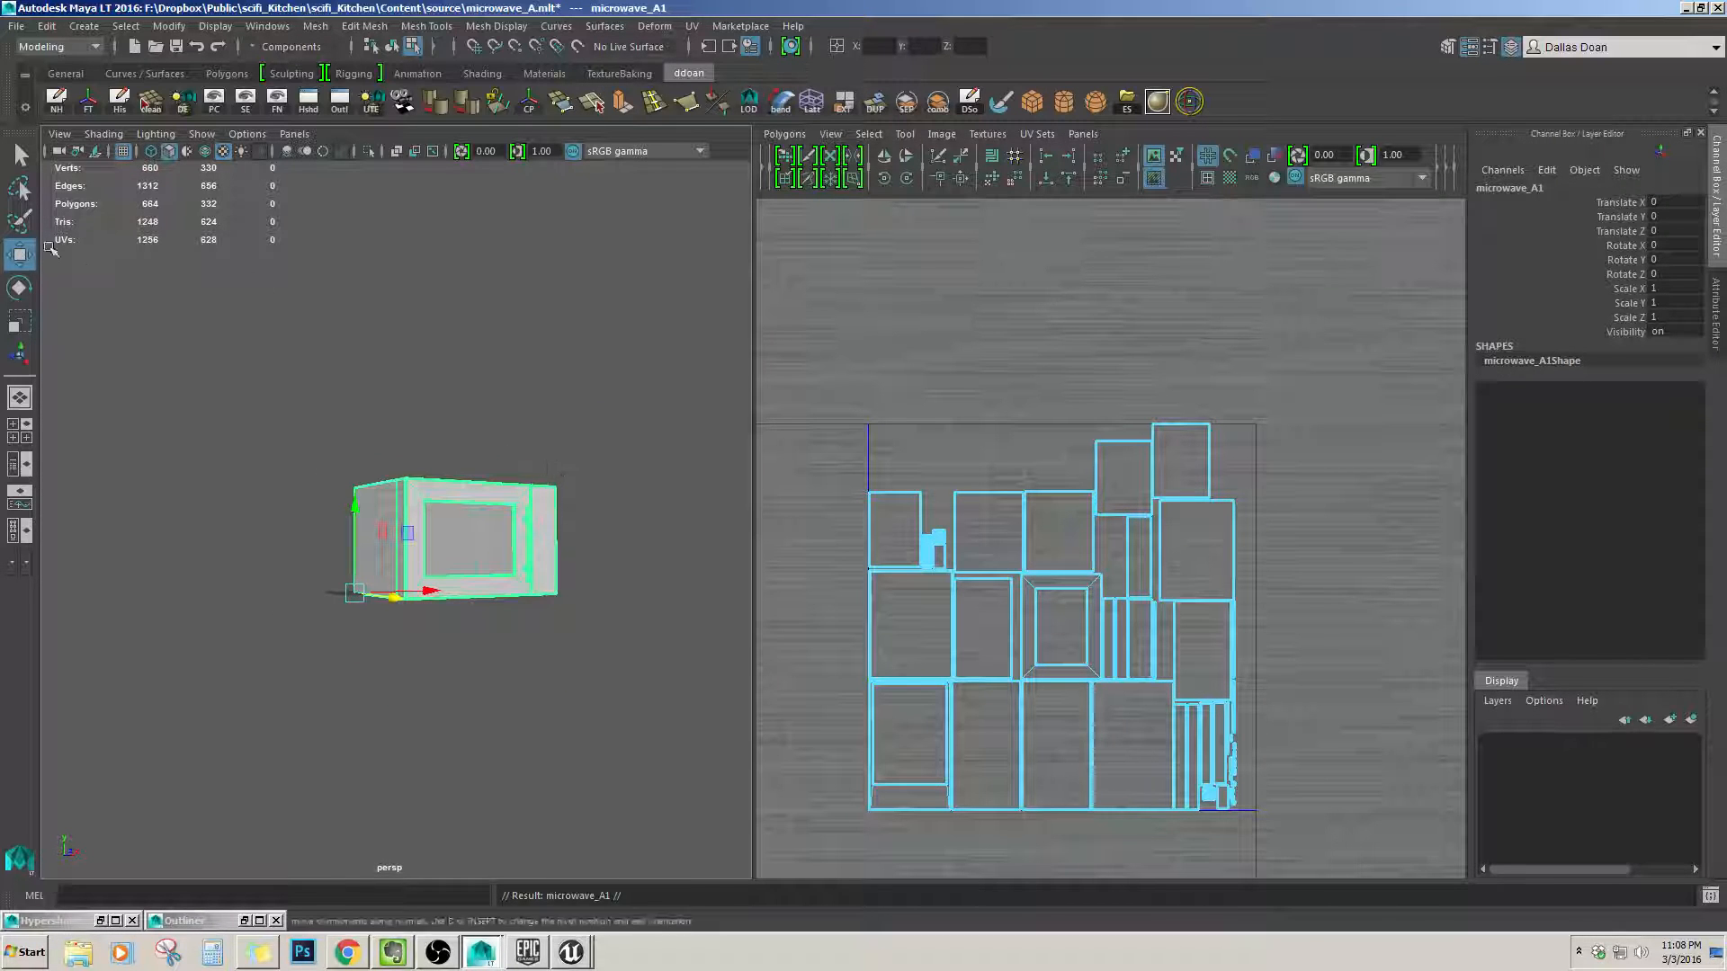
alt+drag(551, 470, 492, 259)
click(339, 100)
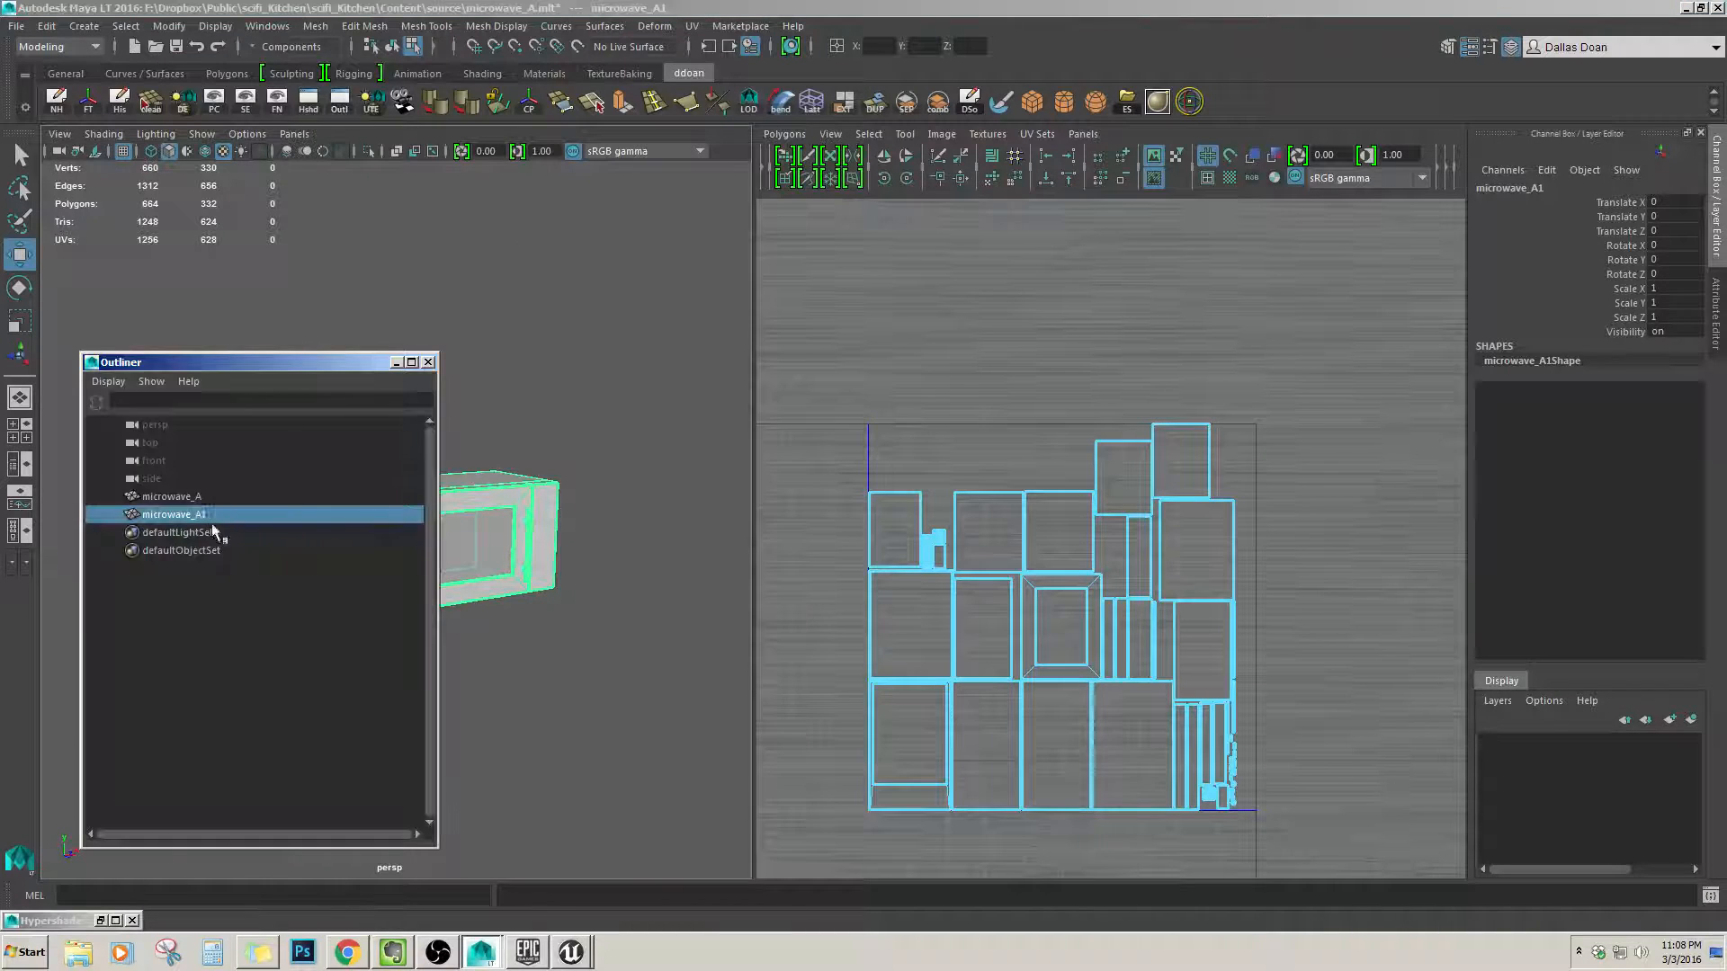
click(214, 497)
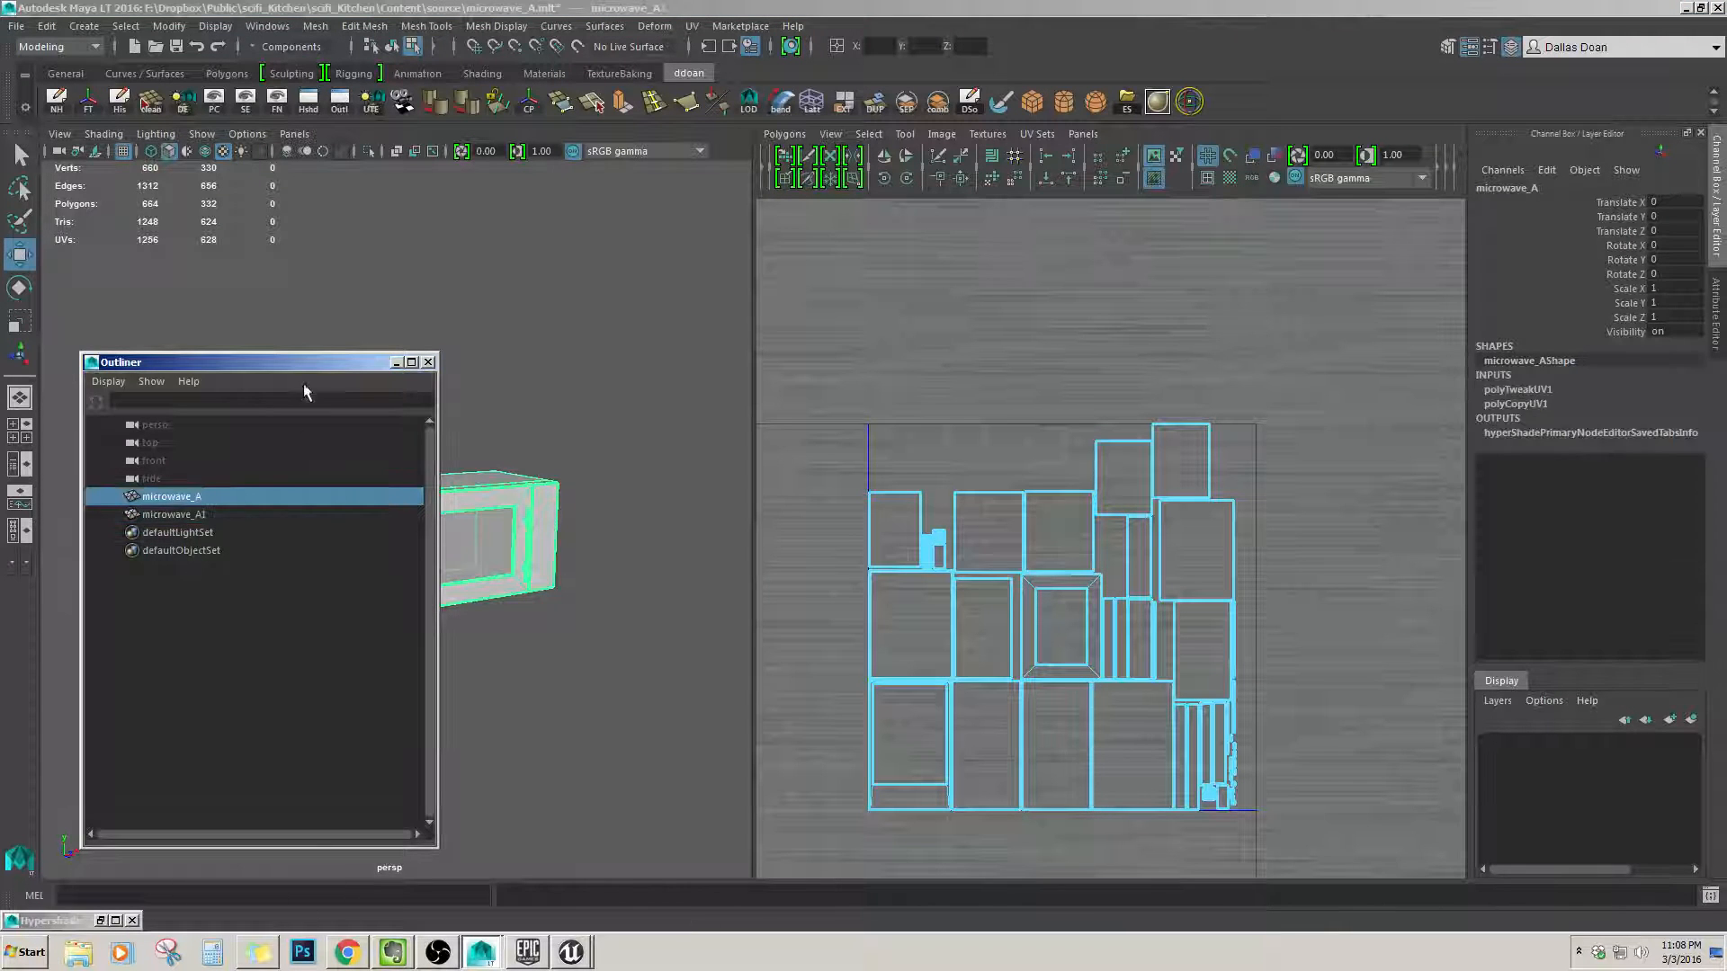
Hide the duplicate microwave_A1 and reselect the original microwave_A.
drag(309, 363, 847, 378)
click(758, 530)
click(758, 512)
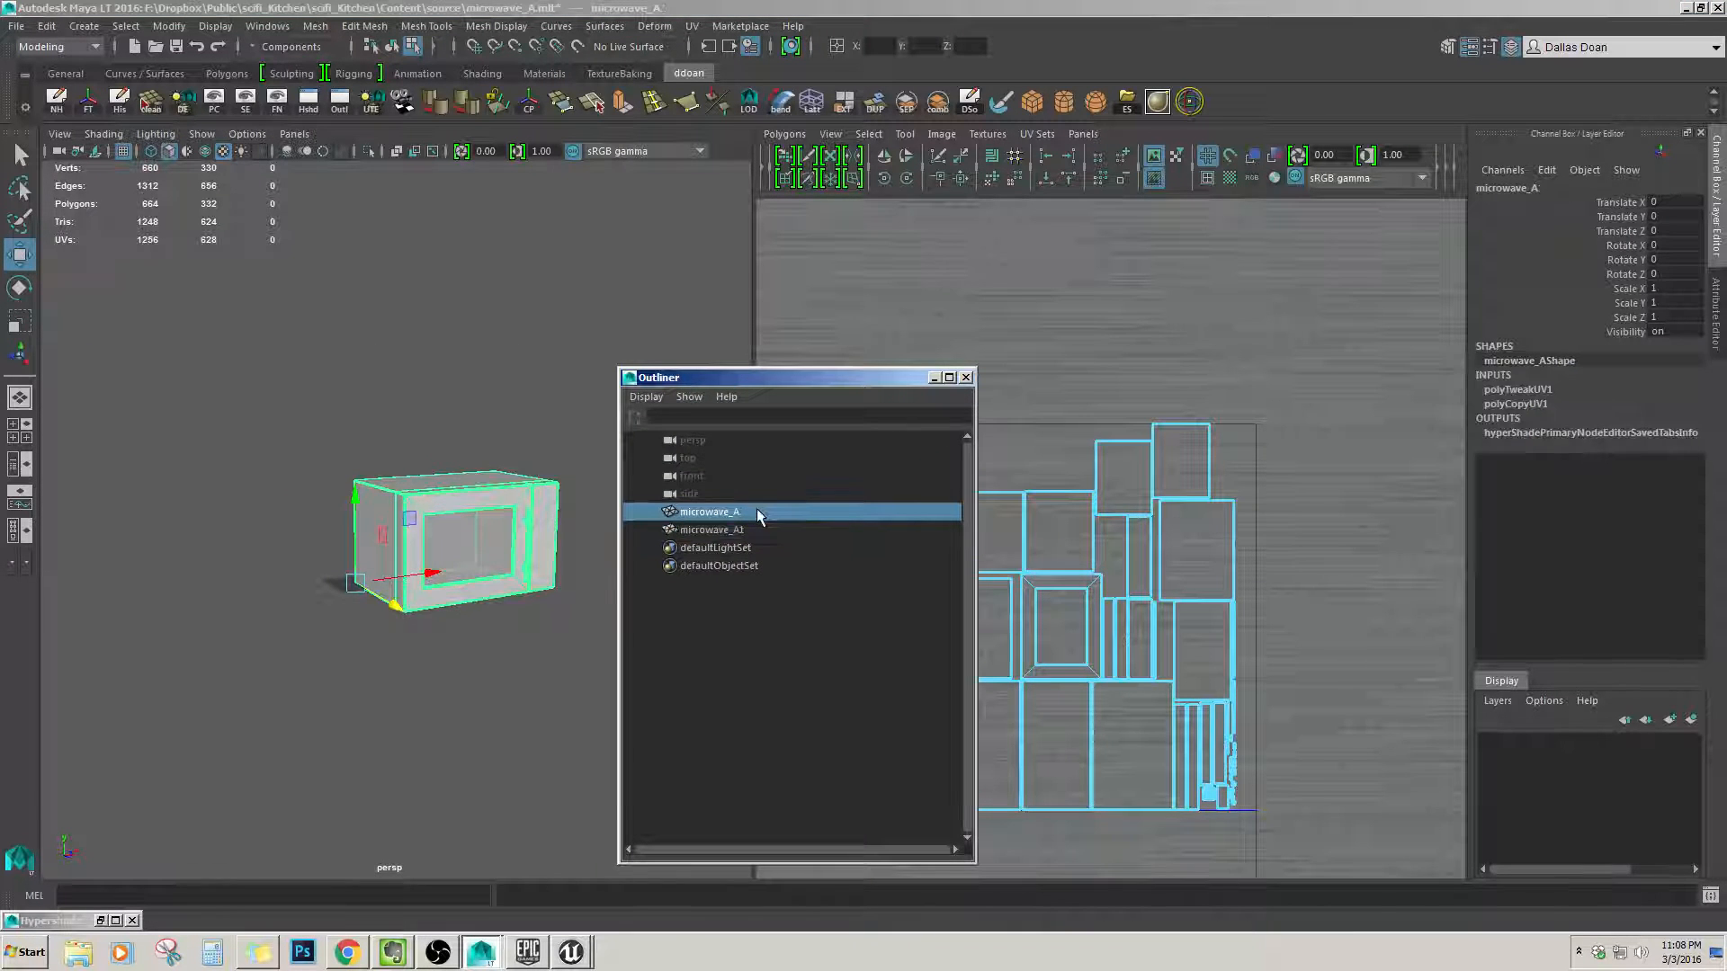
click(760, 530)
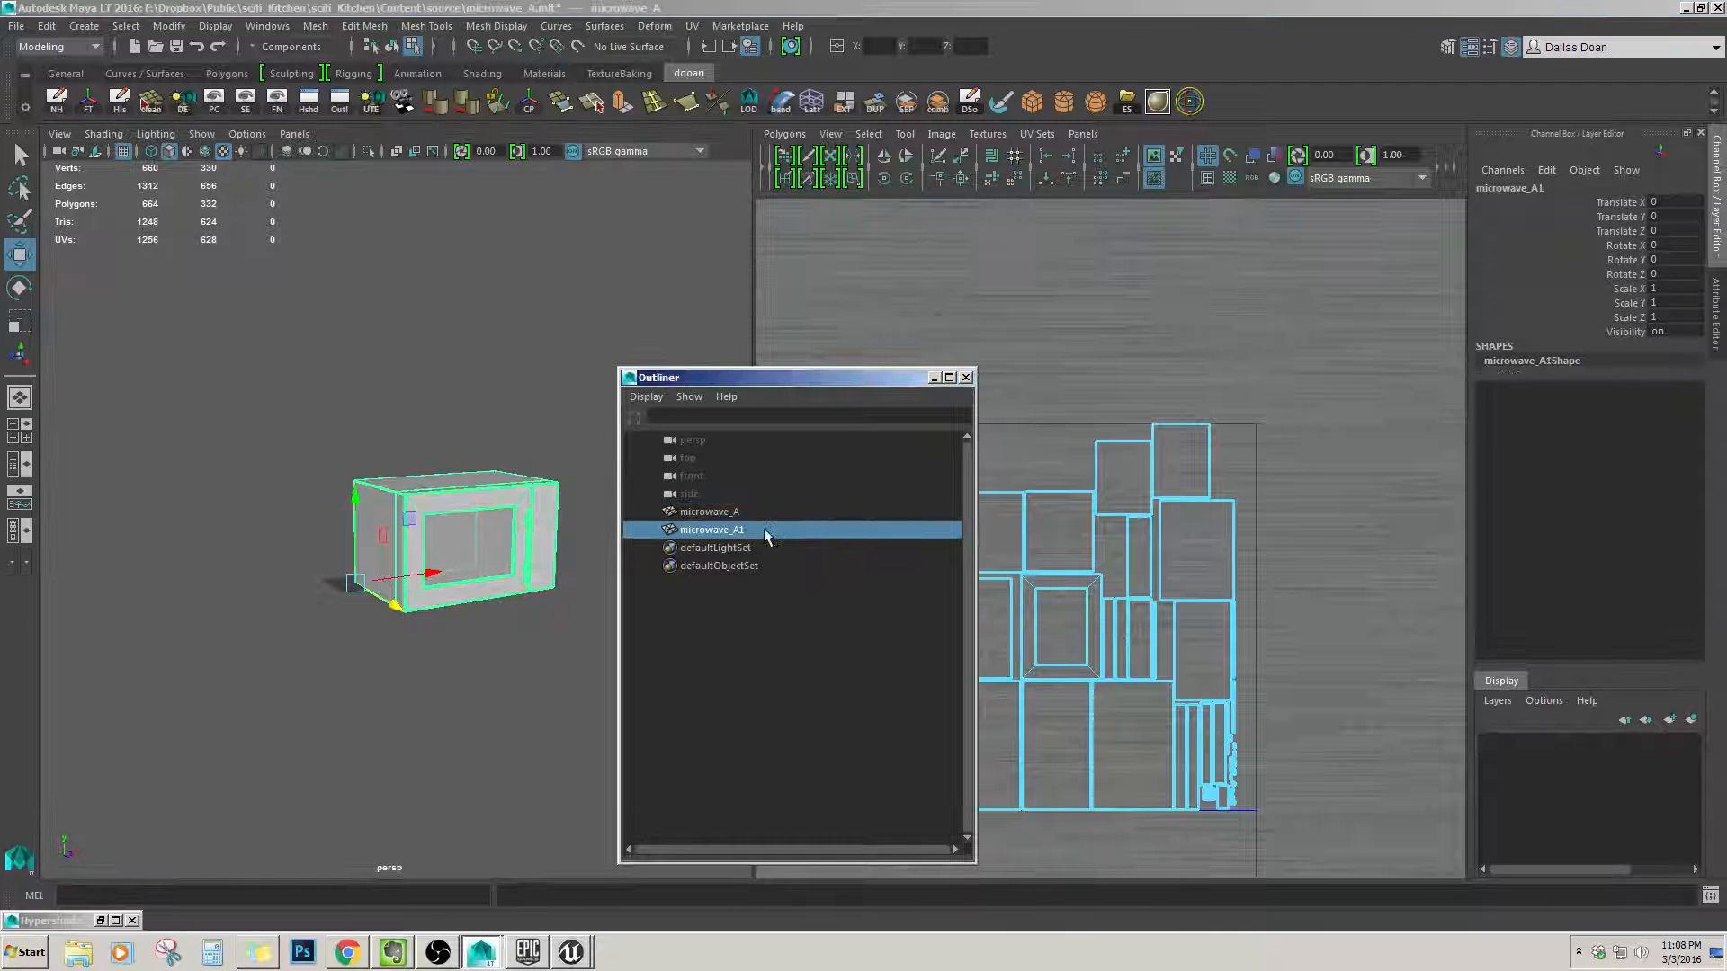
click(770, 547)
click(769, 532)
key(ctrl+h)
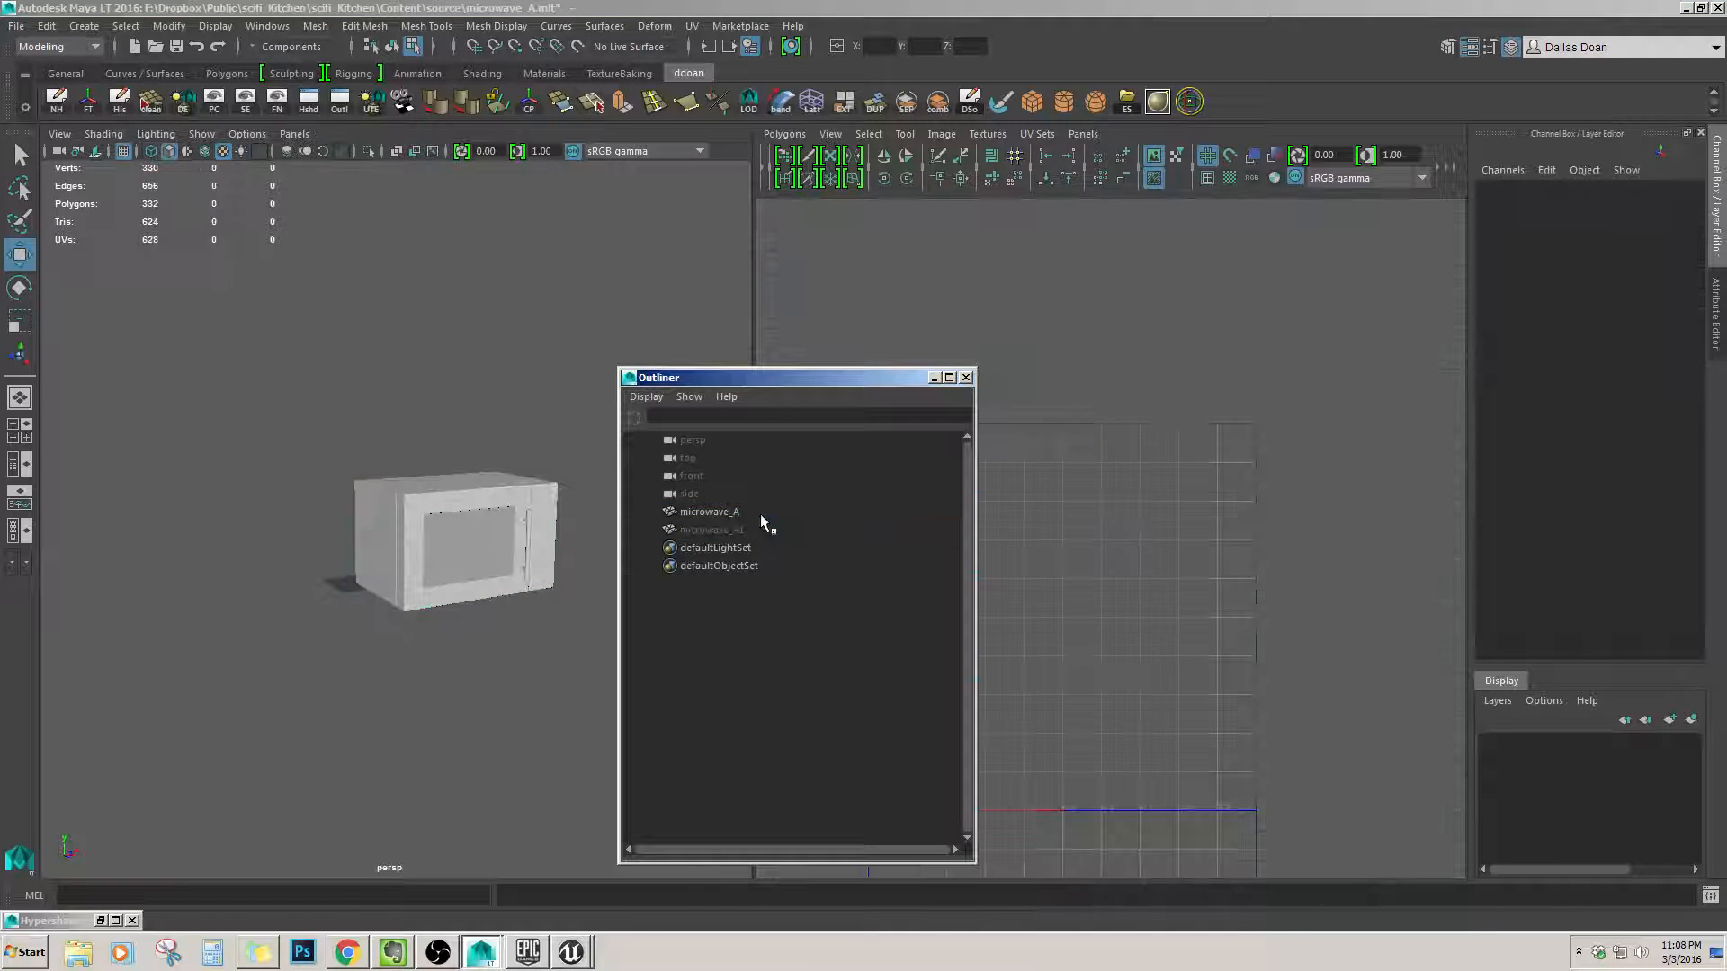
click(759, 511)
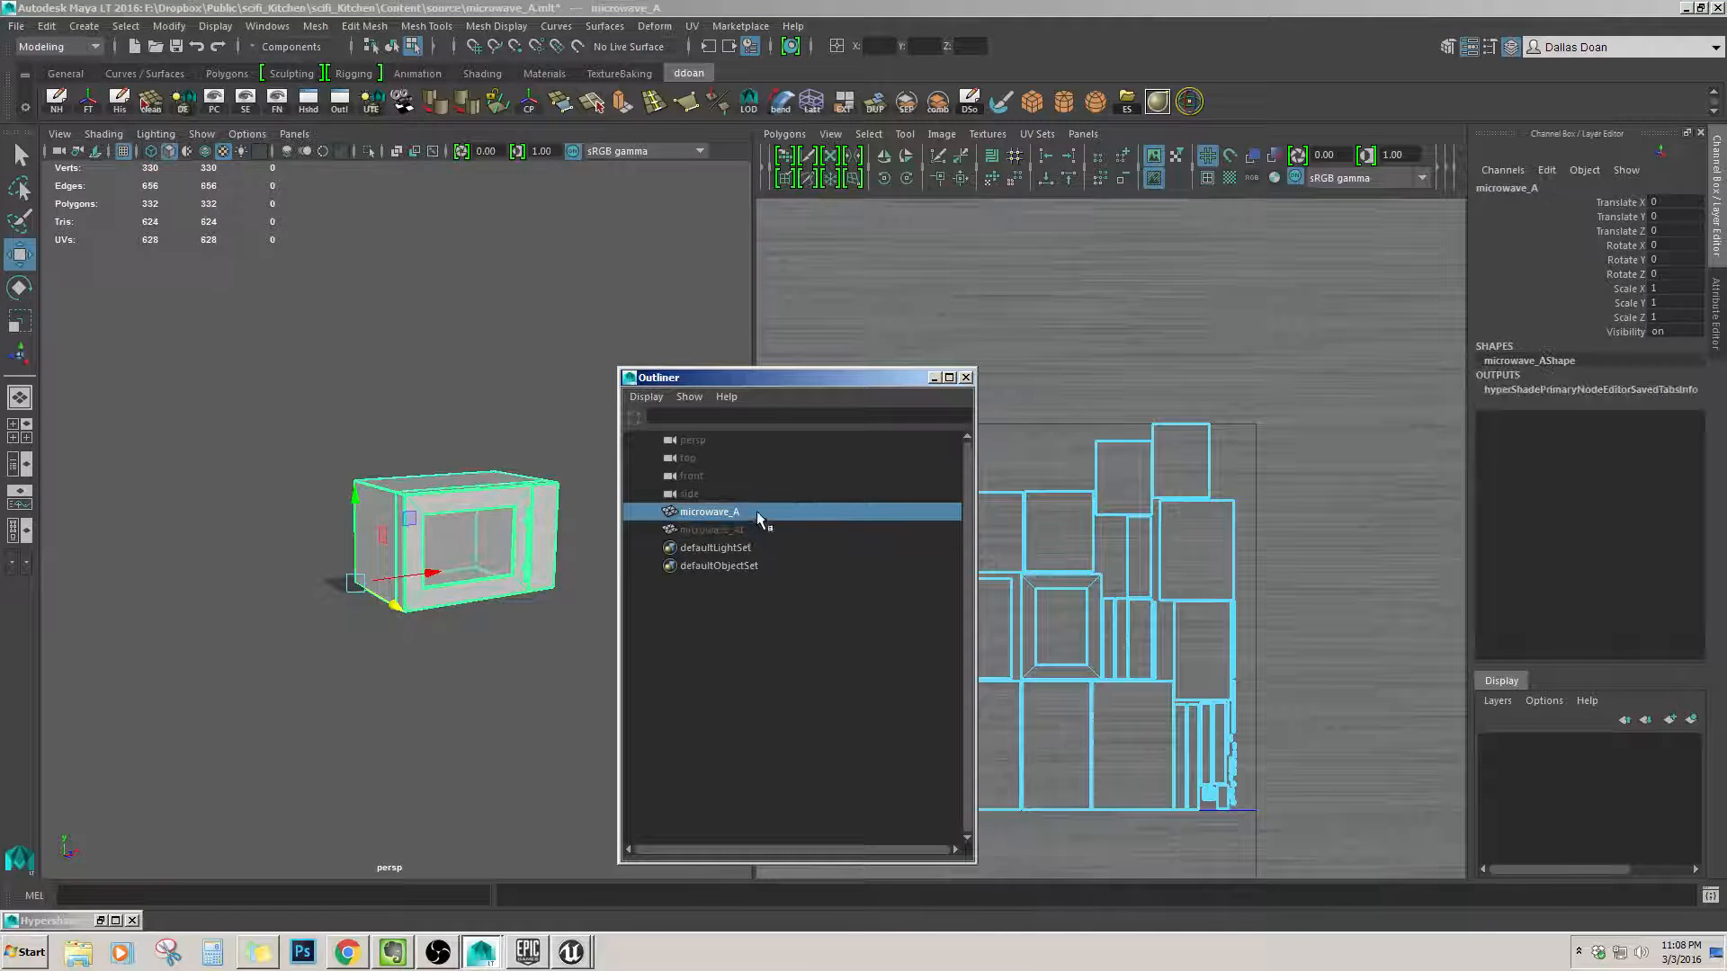
Make map1 the active UV set of microwave_A.
click(1037, 134)
click(1049, 156)
click(1036, 136)
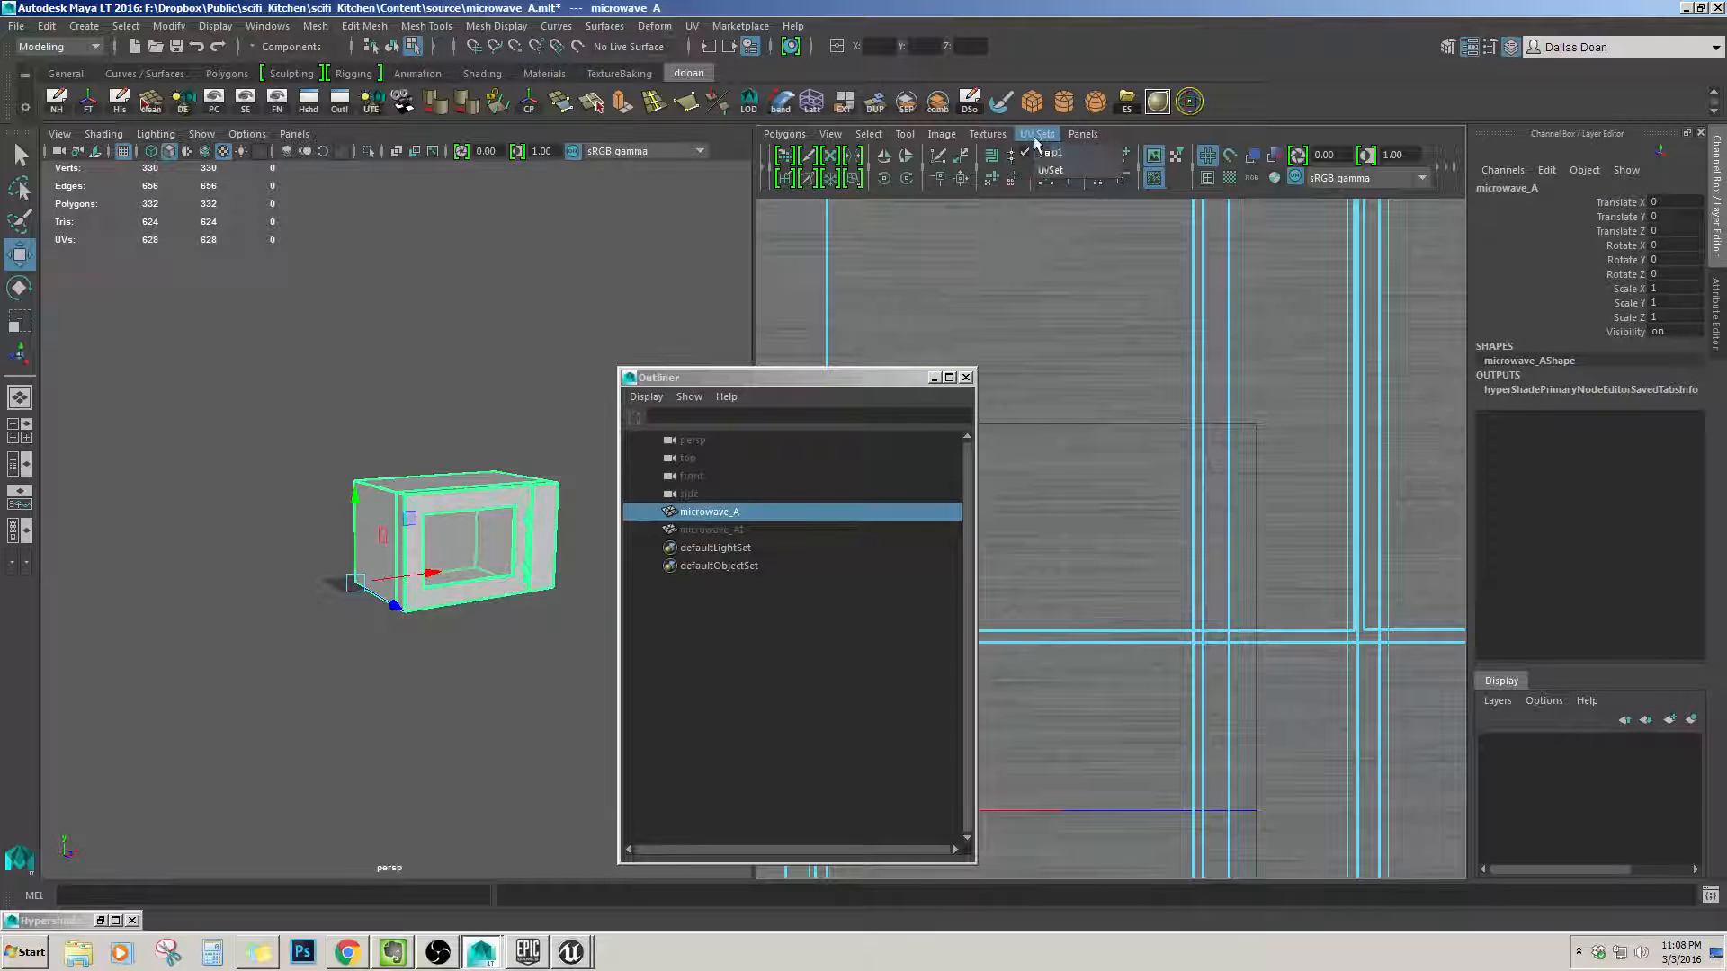
click(704, 286)
Unhide the duplicate microwave_A1 and delete it.
click(709, 512)
click(725, 529)
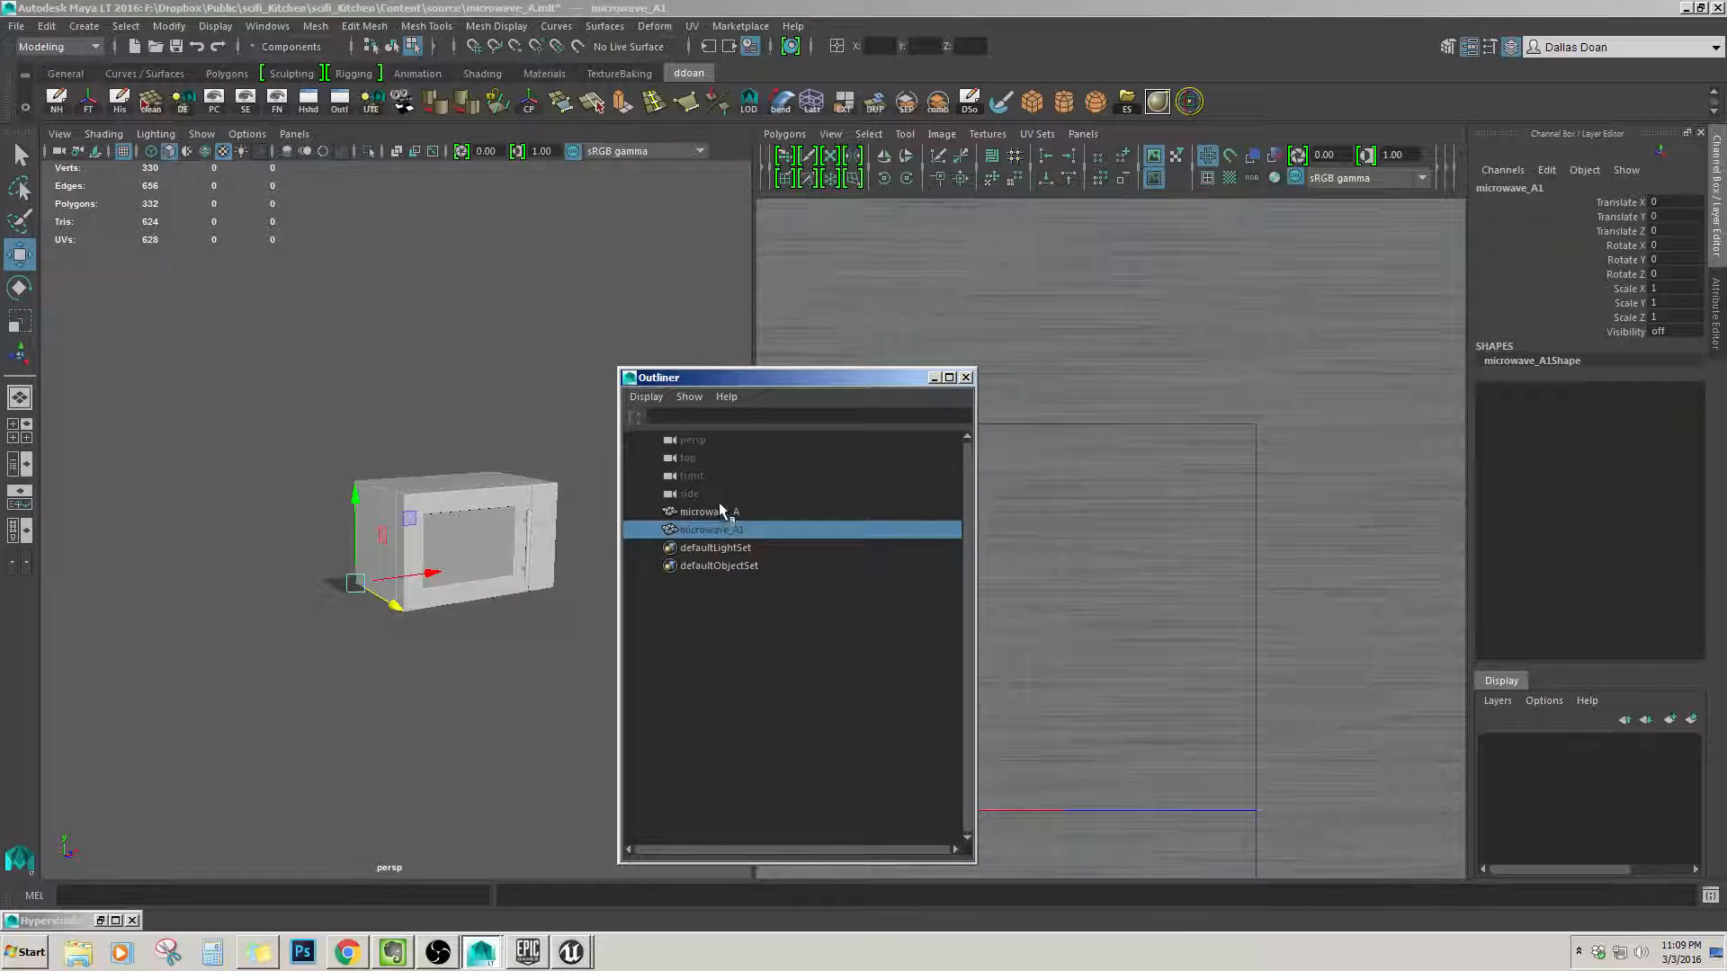
key(shift+h)
key(Delete)
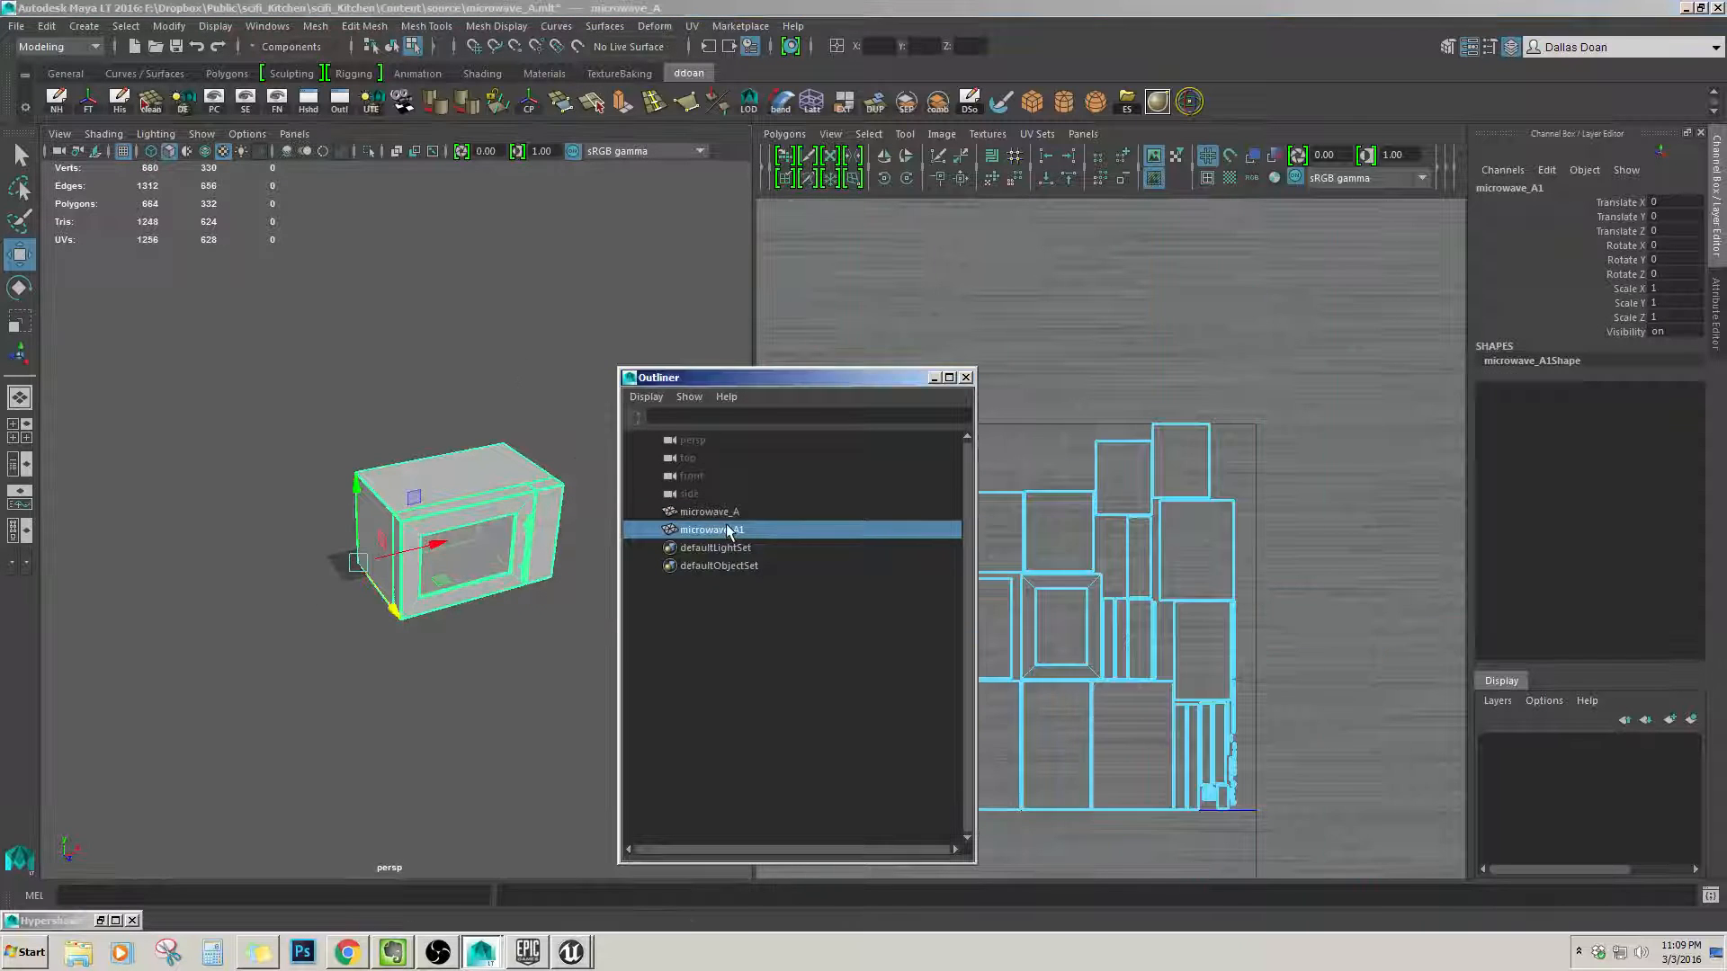
Export the microwave_A mesh as FBX to the project's Props folder, replacing microwave_A.fbx.
click(715, 512)
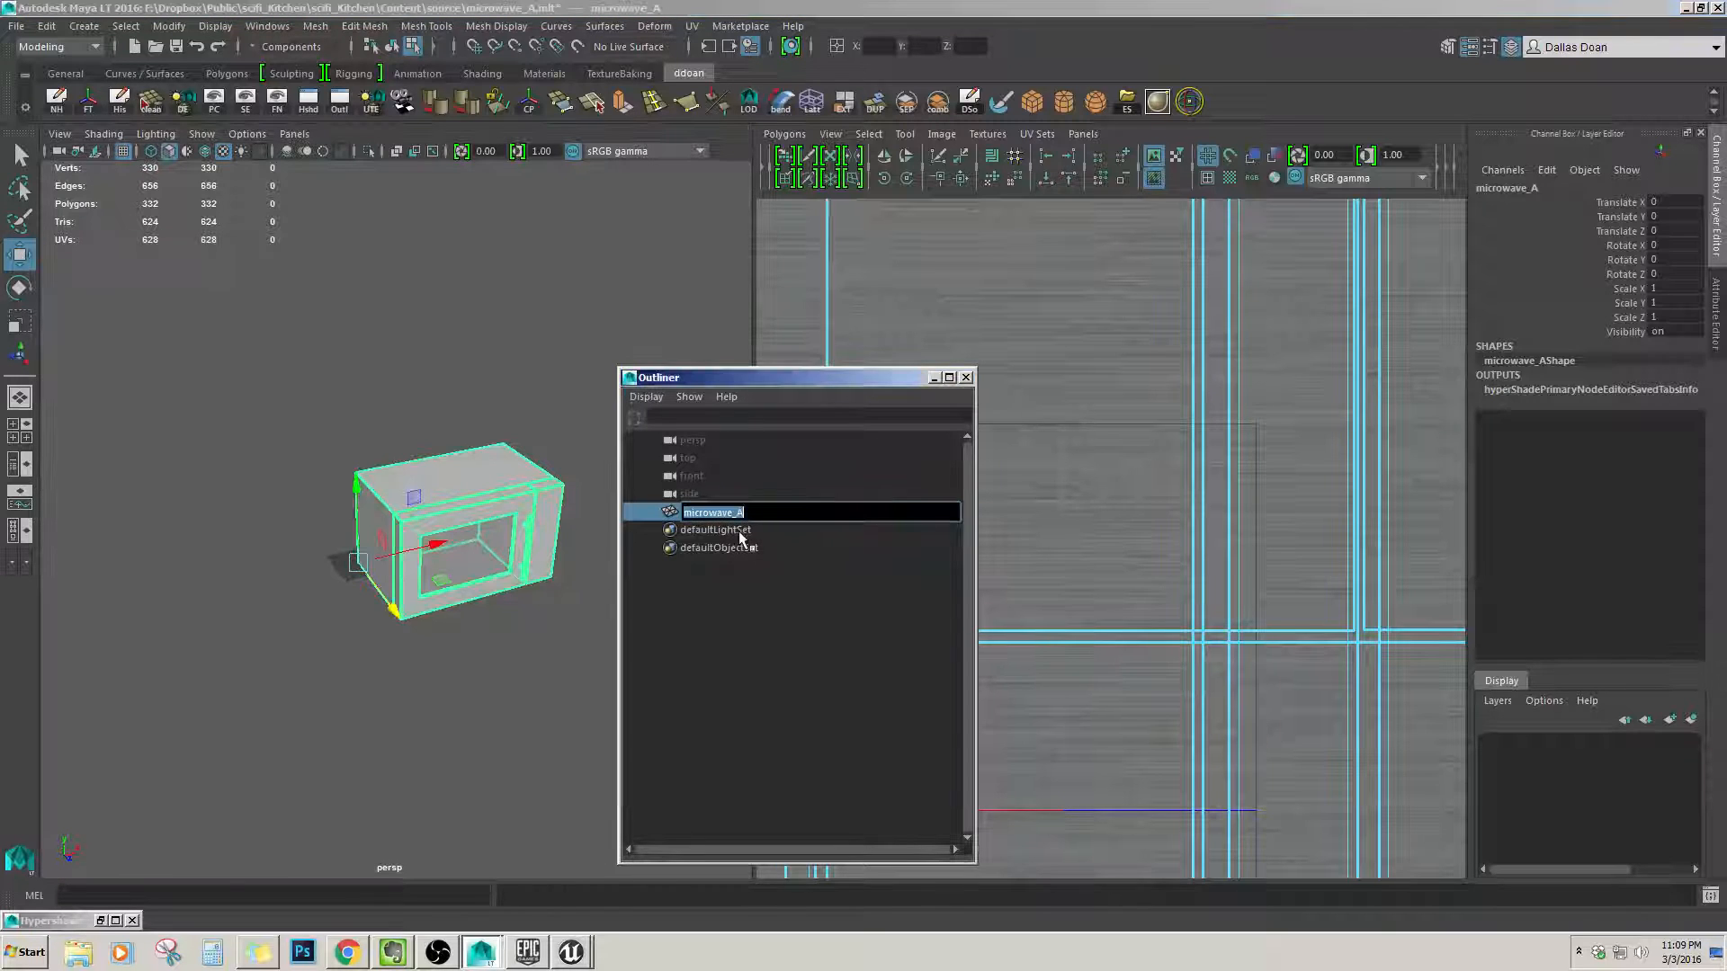
click(16, 26)
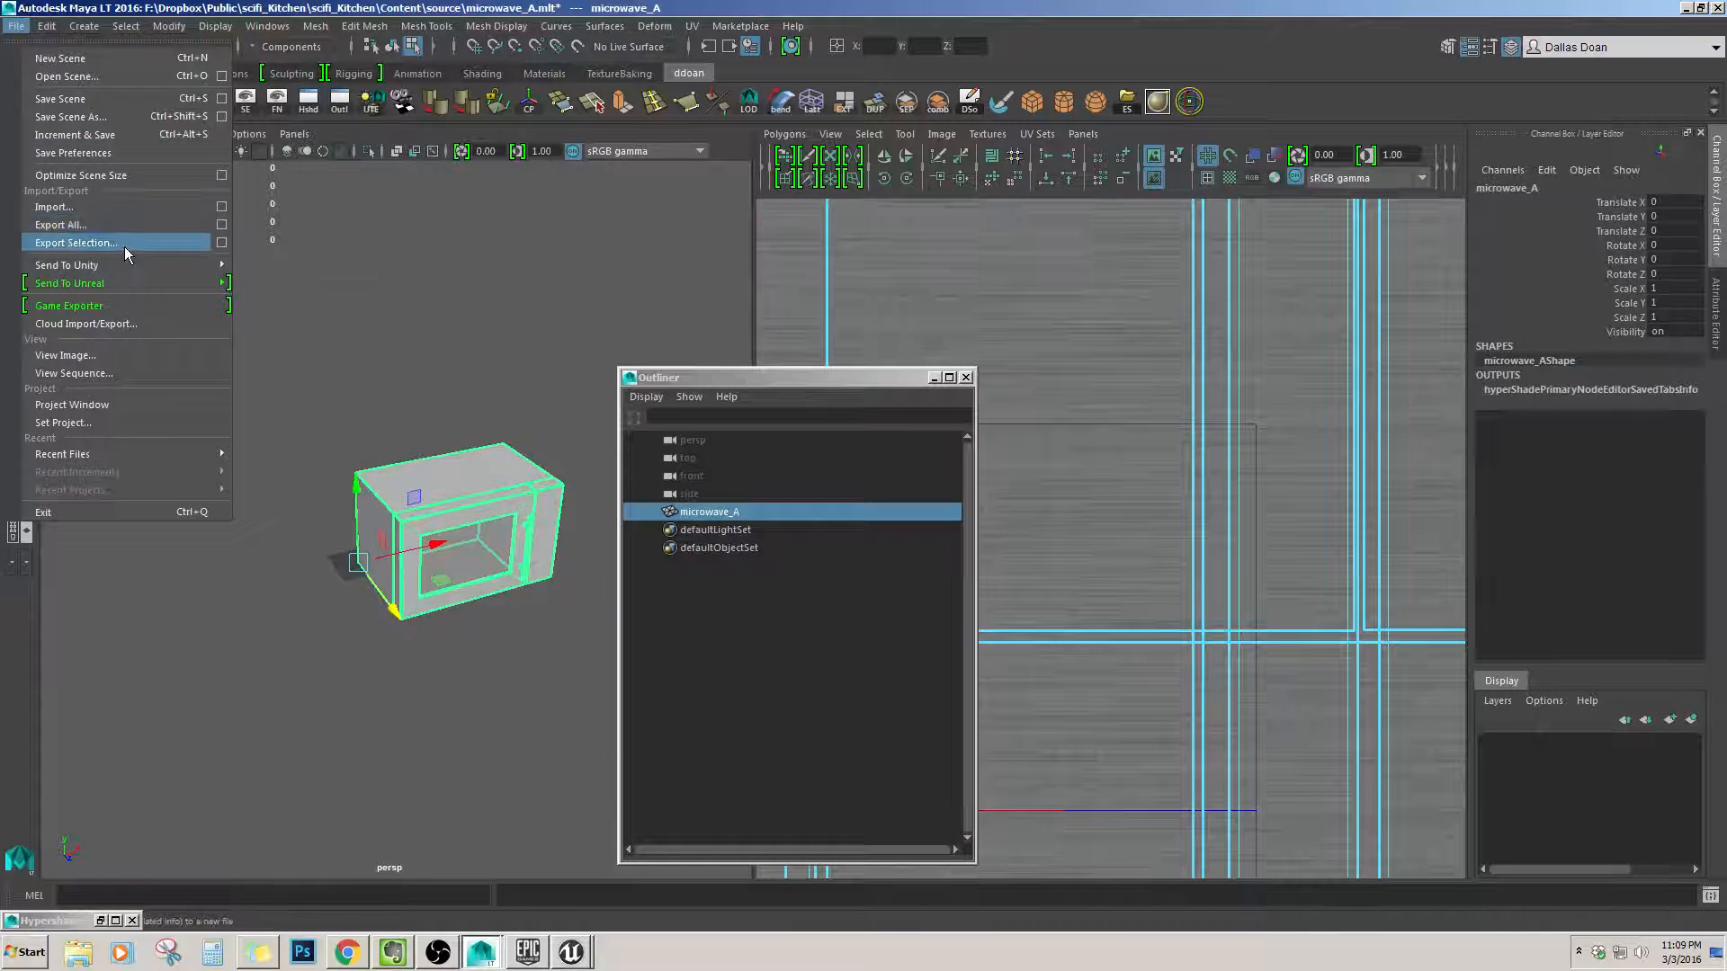
click(90, 227)
click(506, 352)
click(1117, 759)
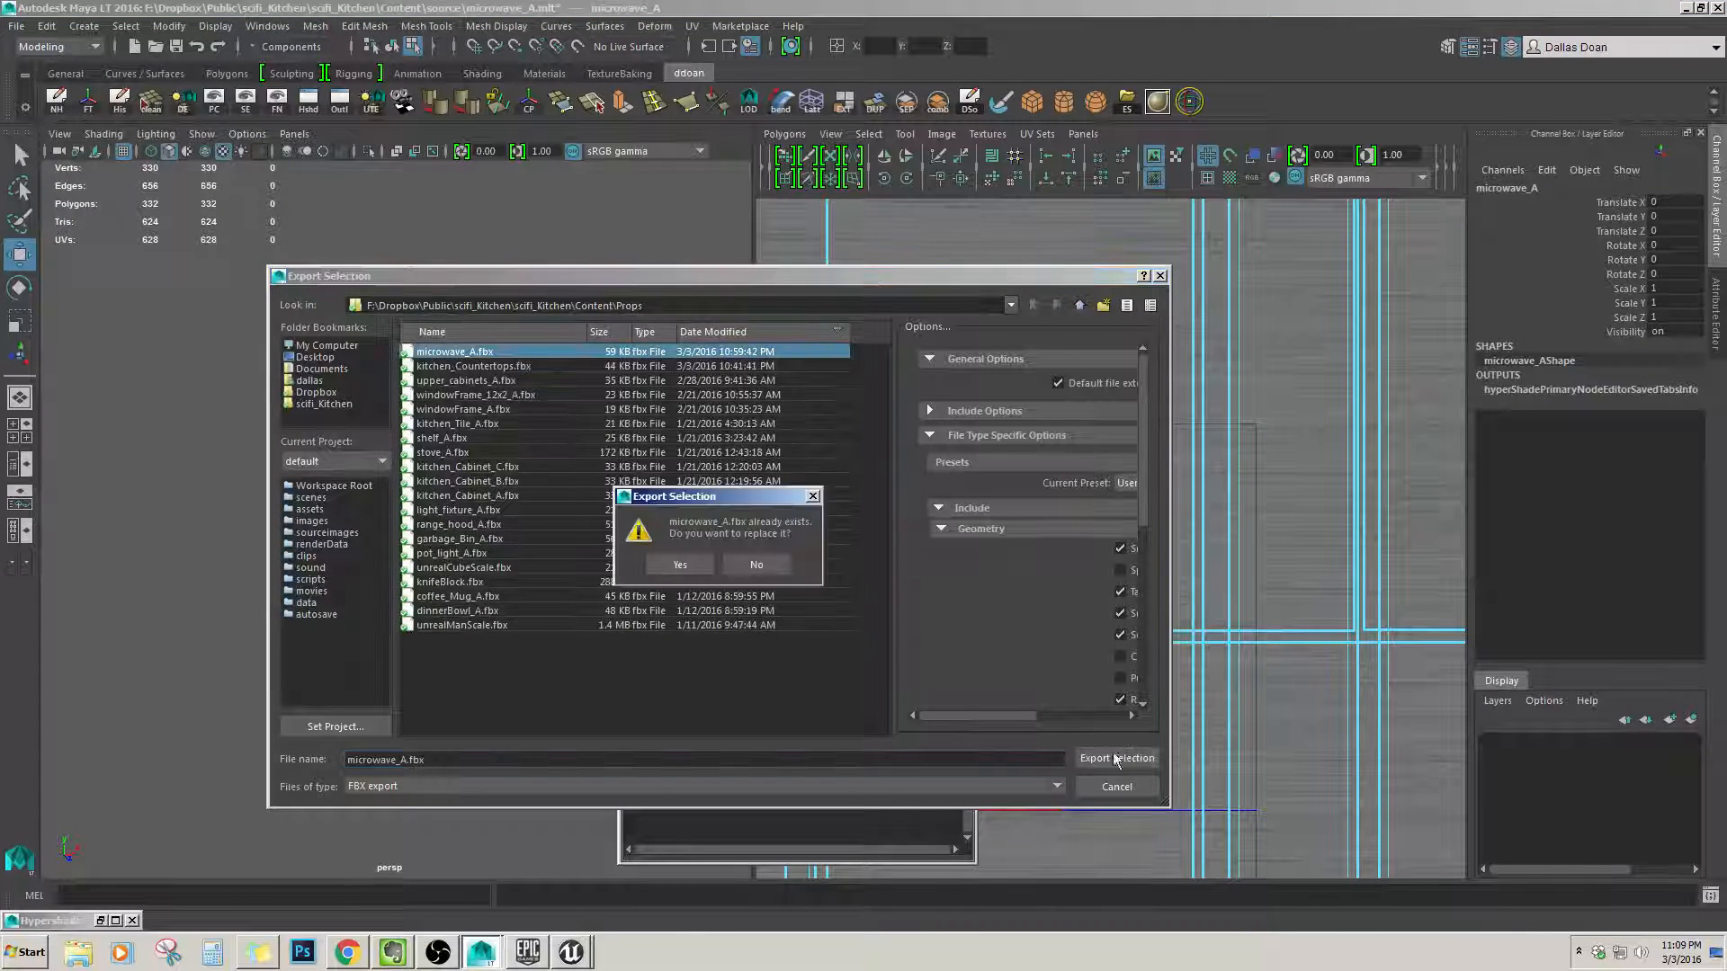
click(680, 565)
Switch to the Unreal editor, locate the microwave_A static mesh in the Props folder, and open it for editing.
click(528, 952)
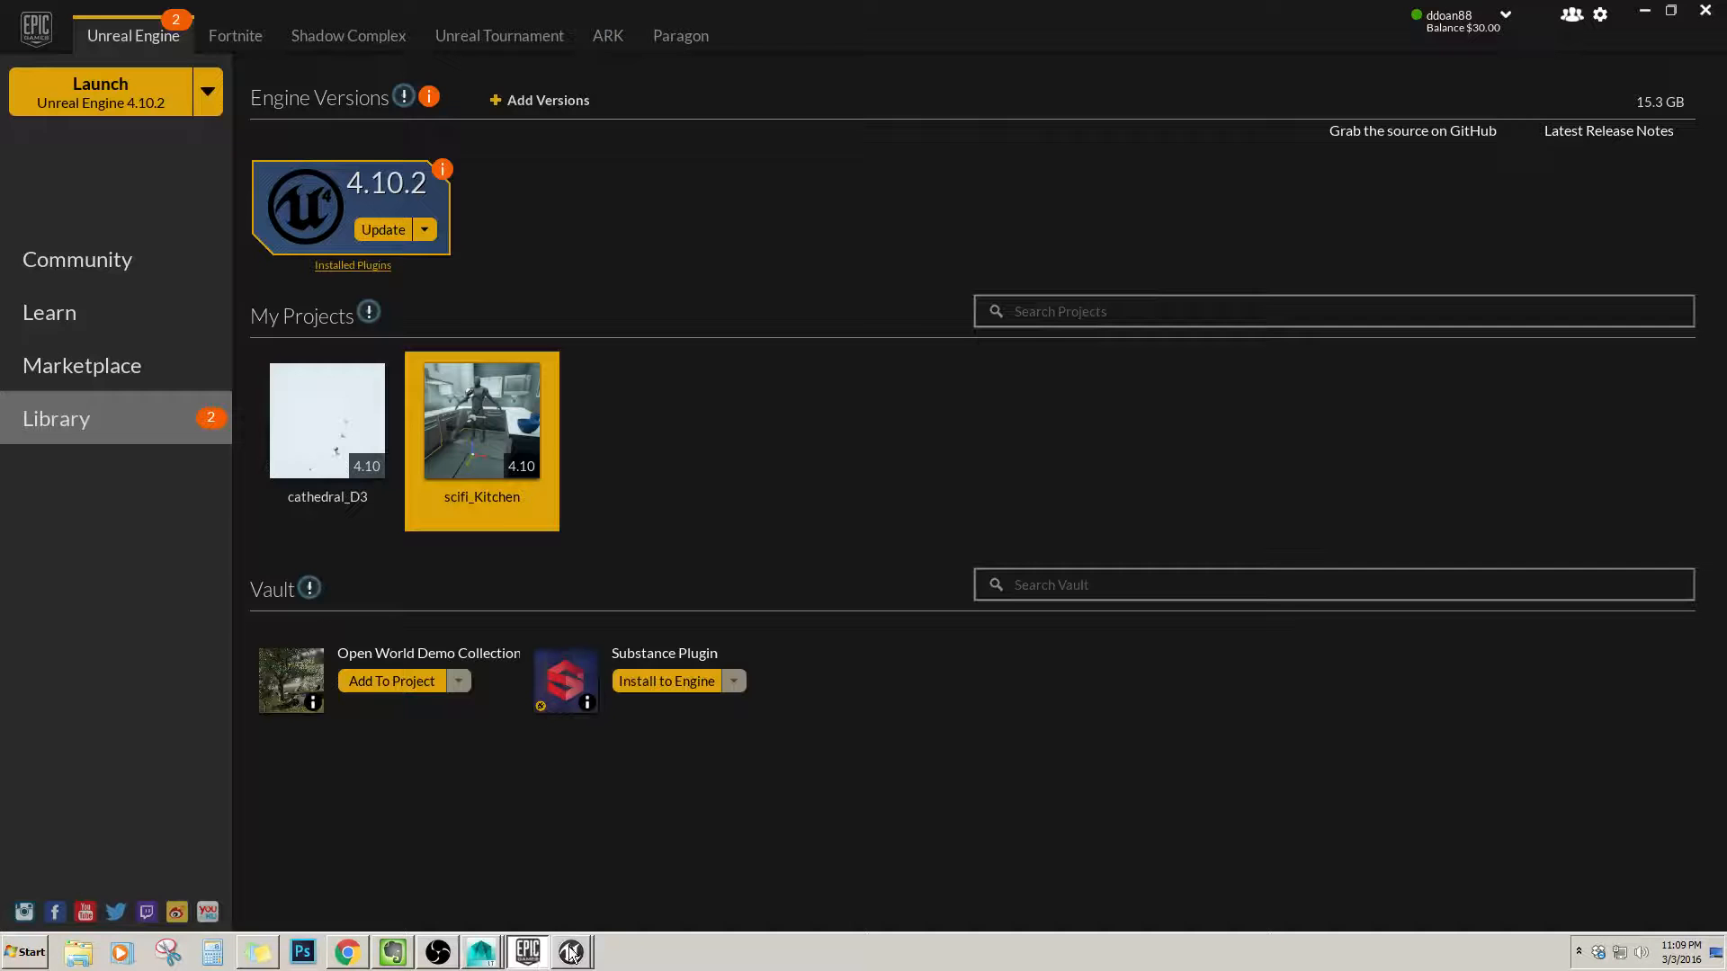
click(571, 952)
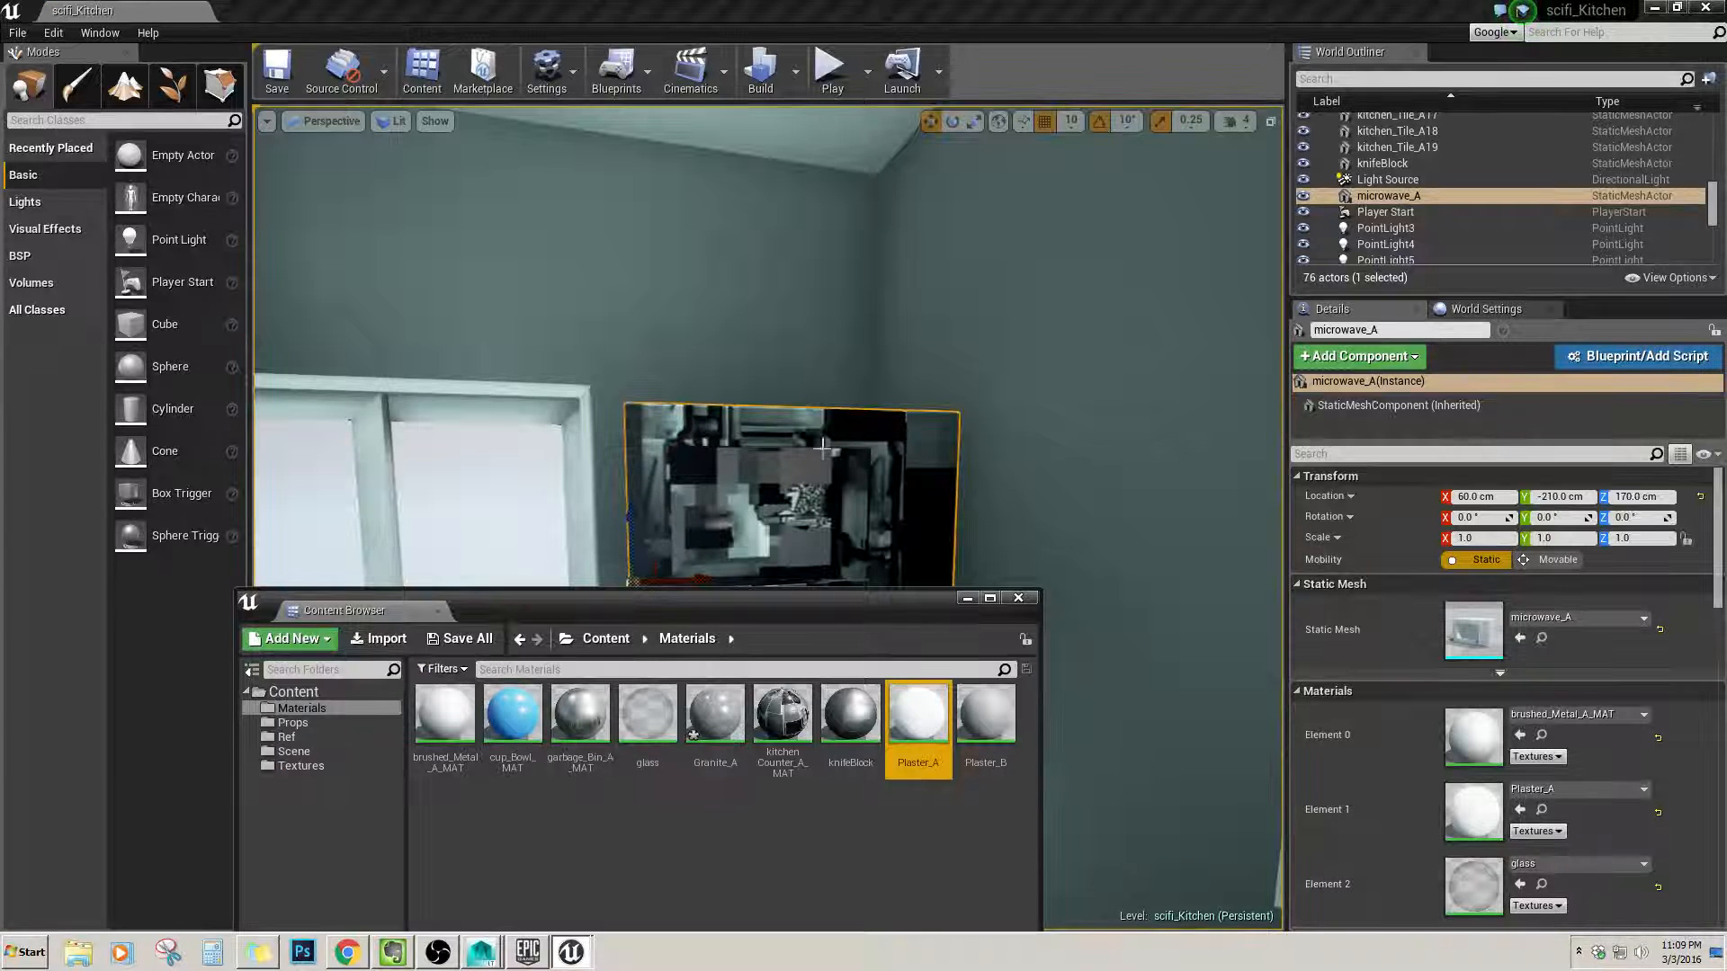
click(1541, 638)
double_click(515, 814)
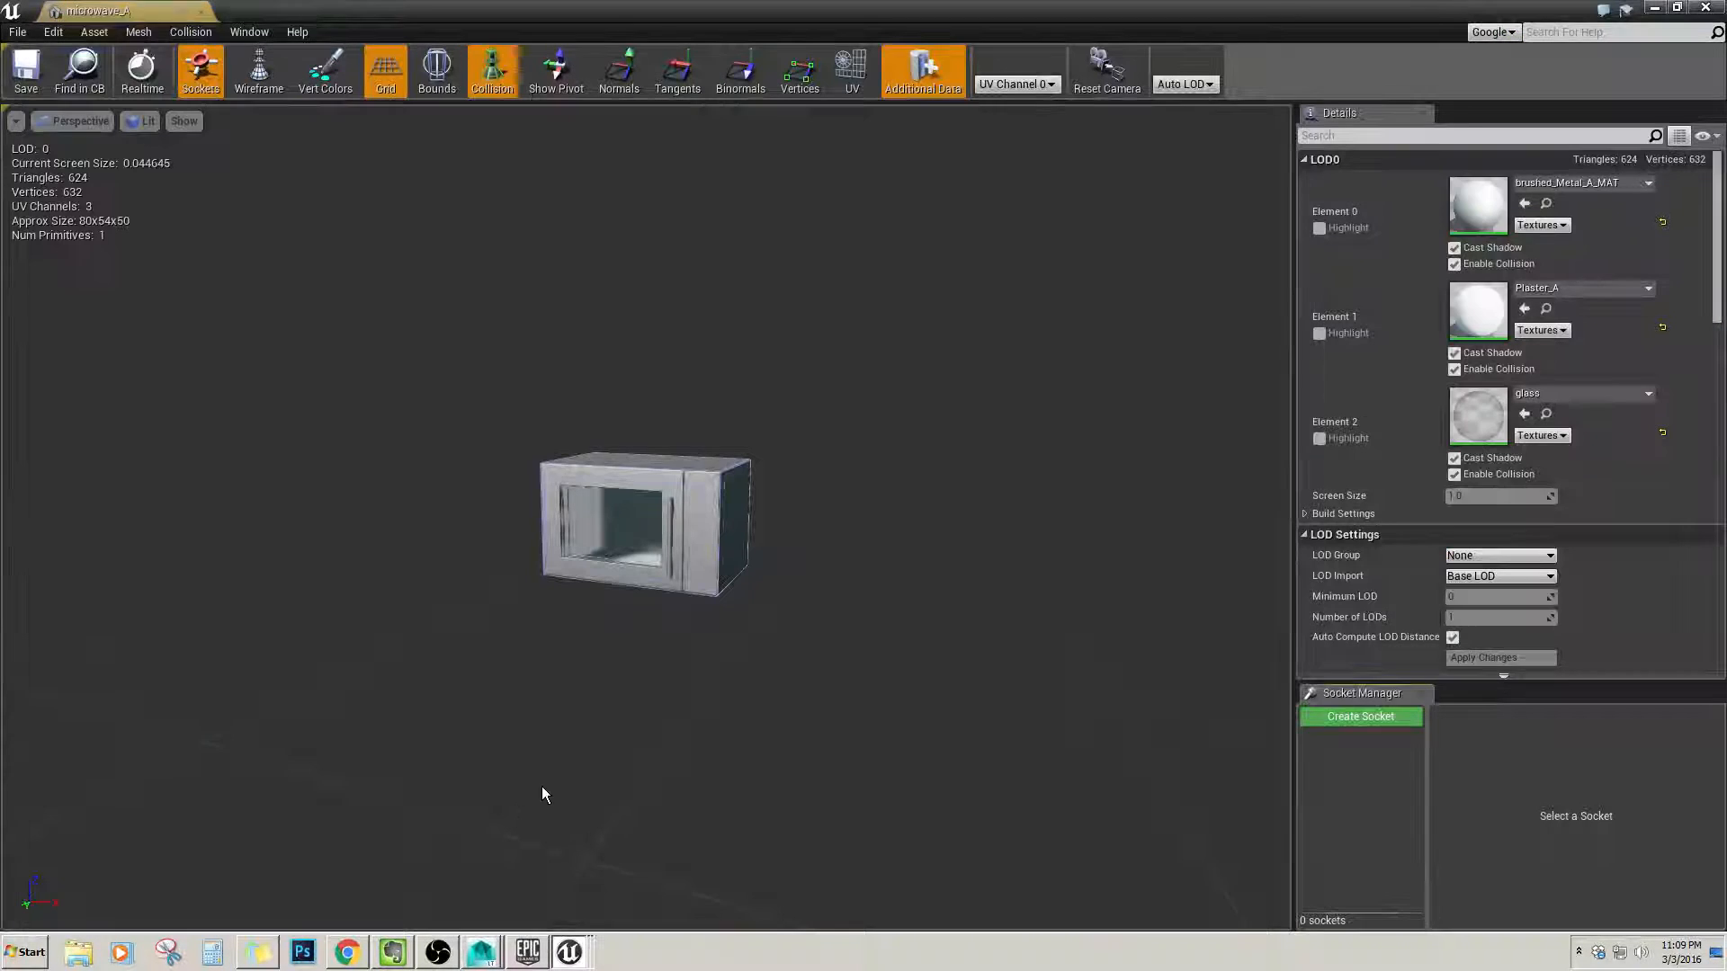
Set the Light Map Coordinate Index of microwave_A to 1 in its static mesh settings.
scroll(1601, 558, down, 3)
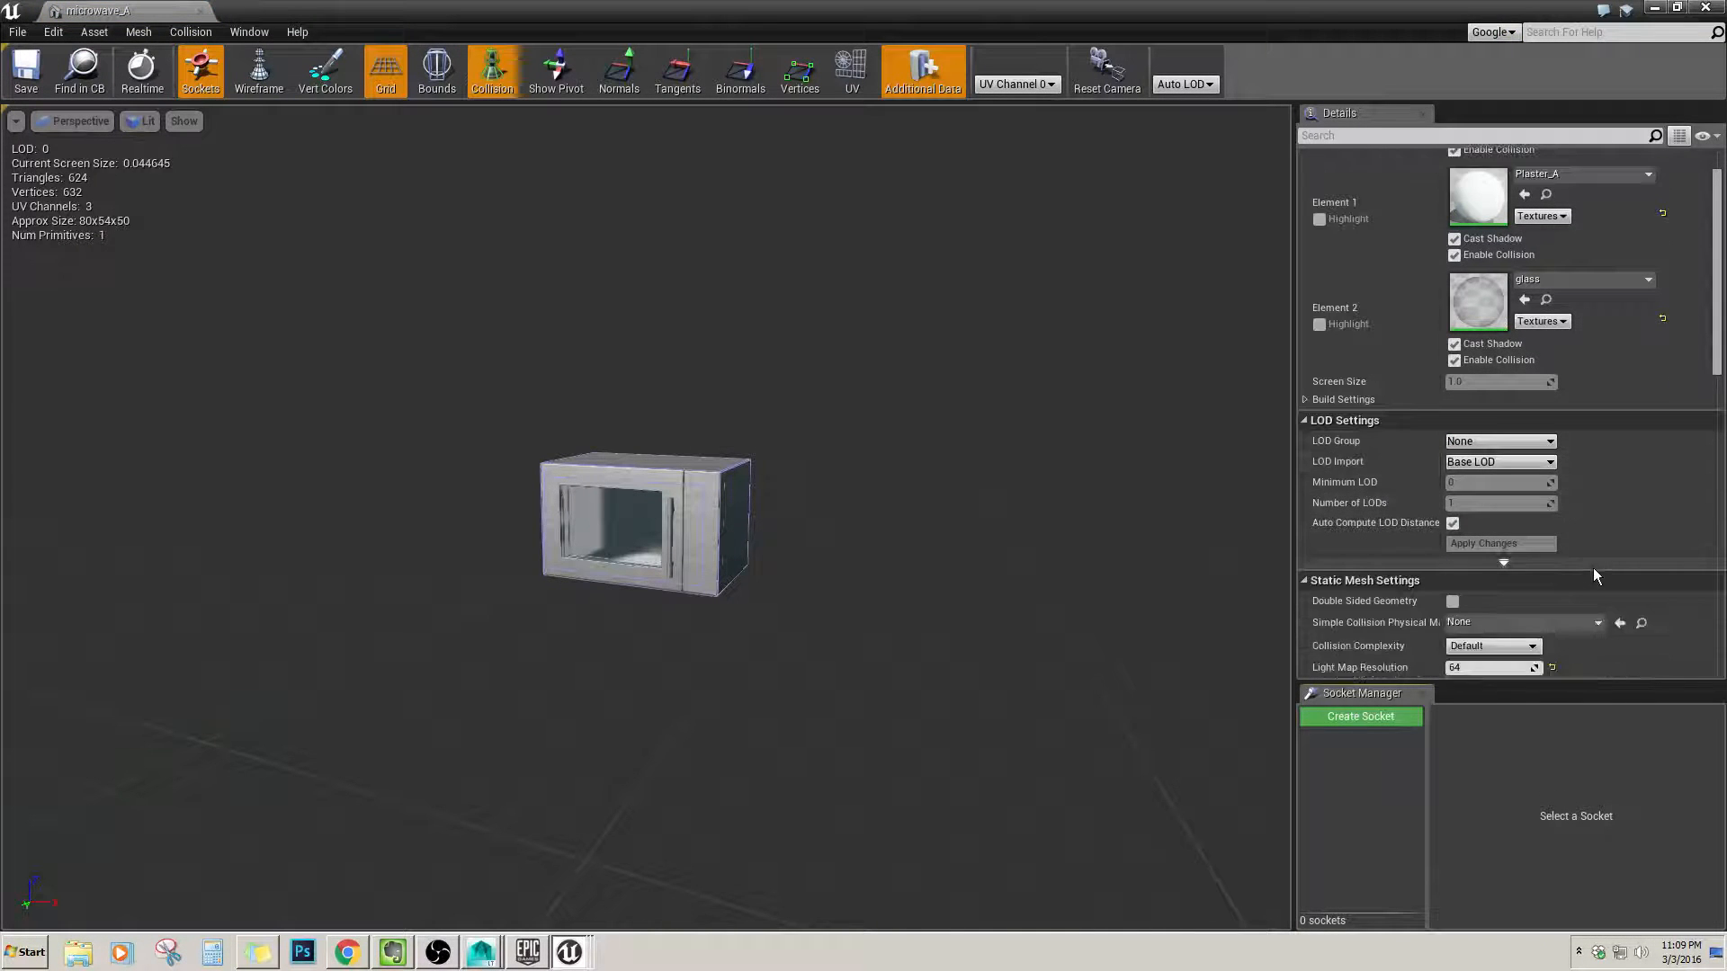
scroll(1407, 477, down, 1)
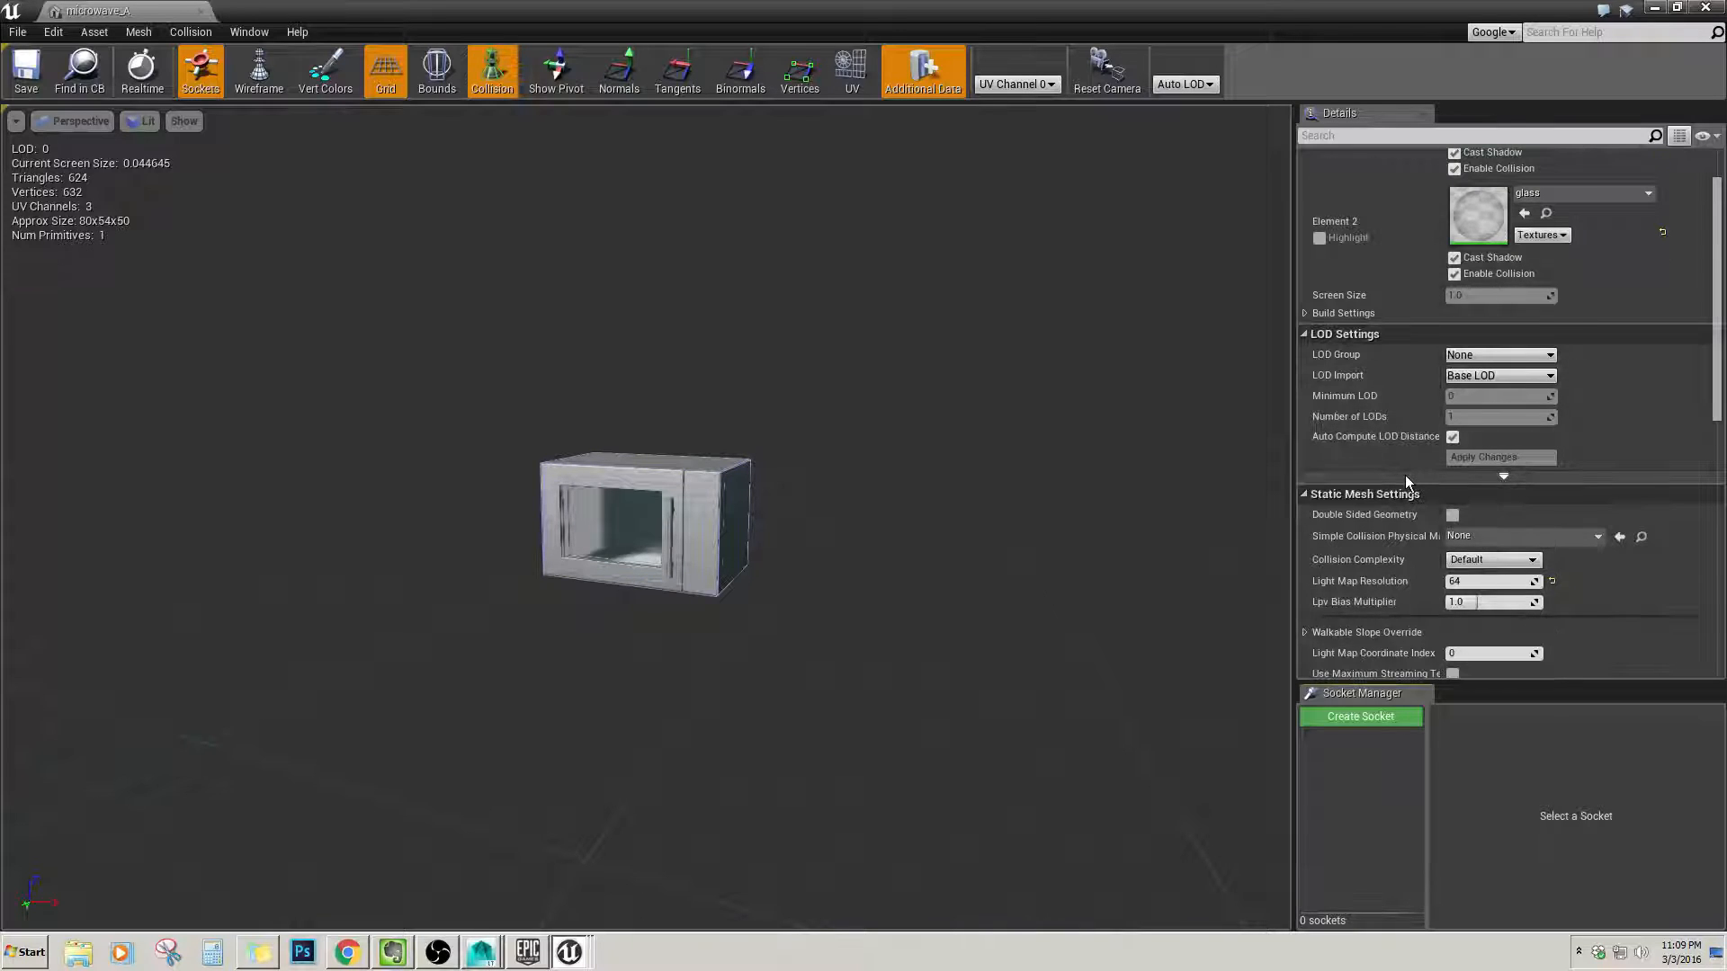
scroll(1407, 482, down, 1)
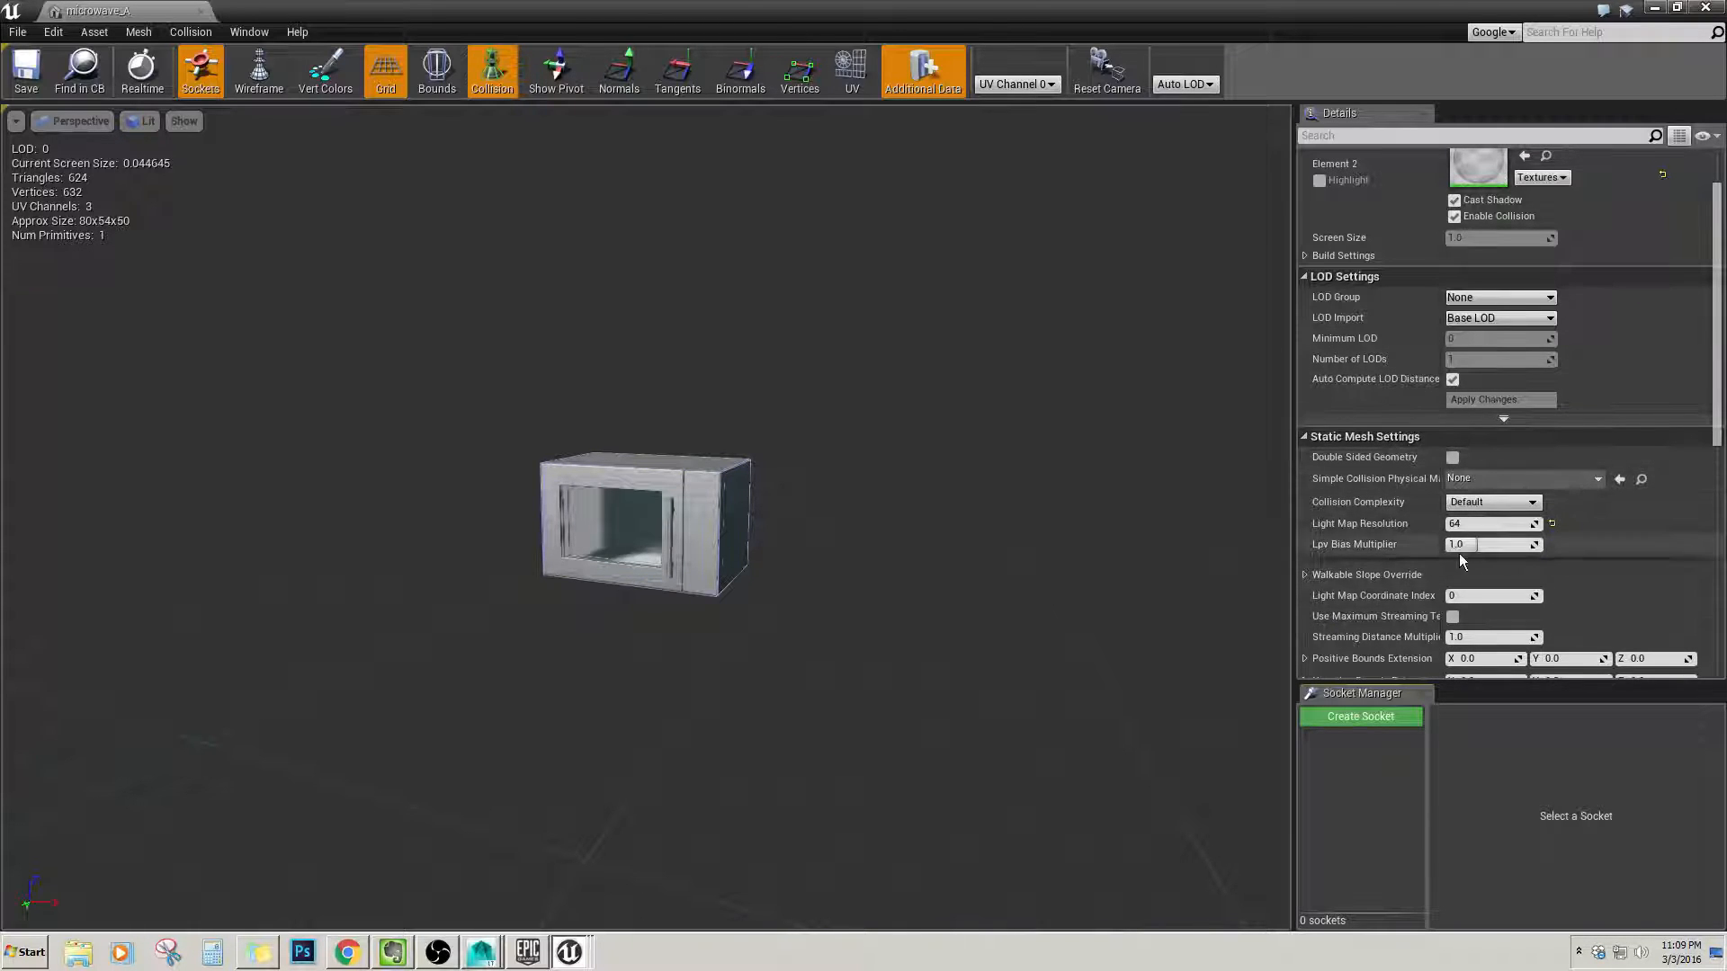
scroll(1384, 565, down, 2)
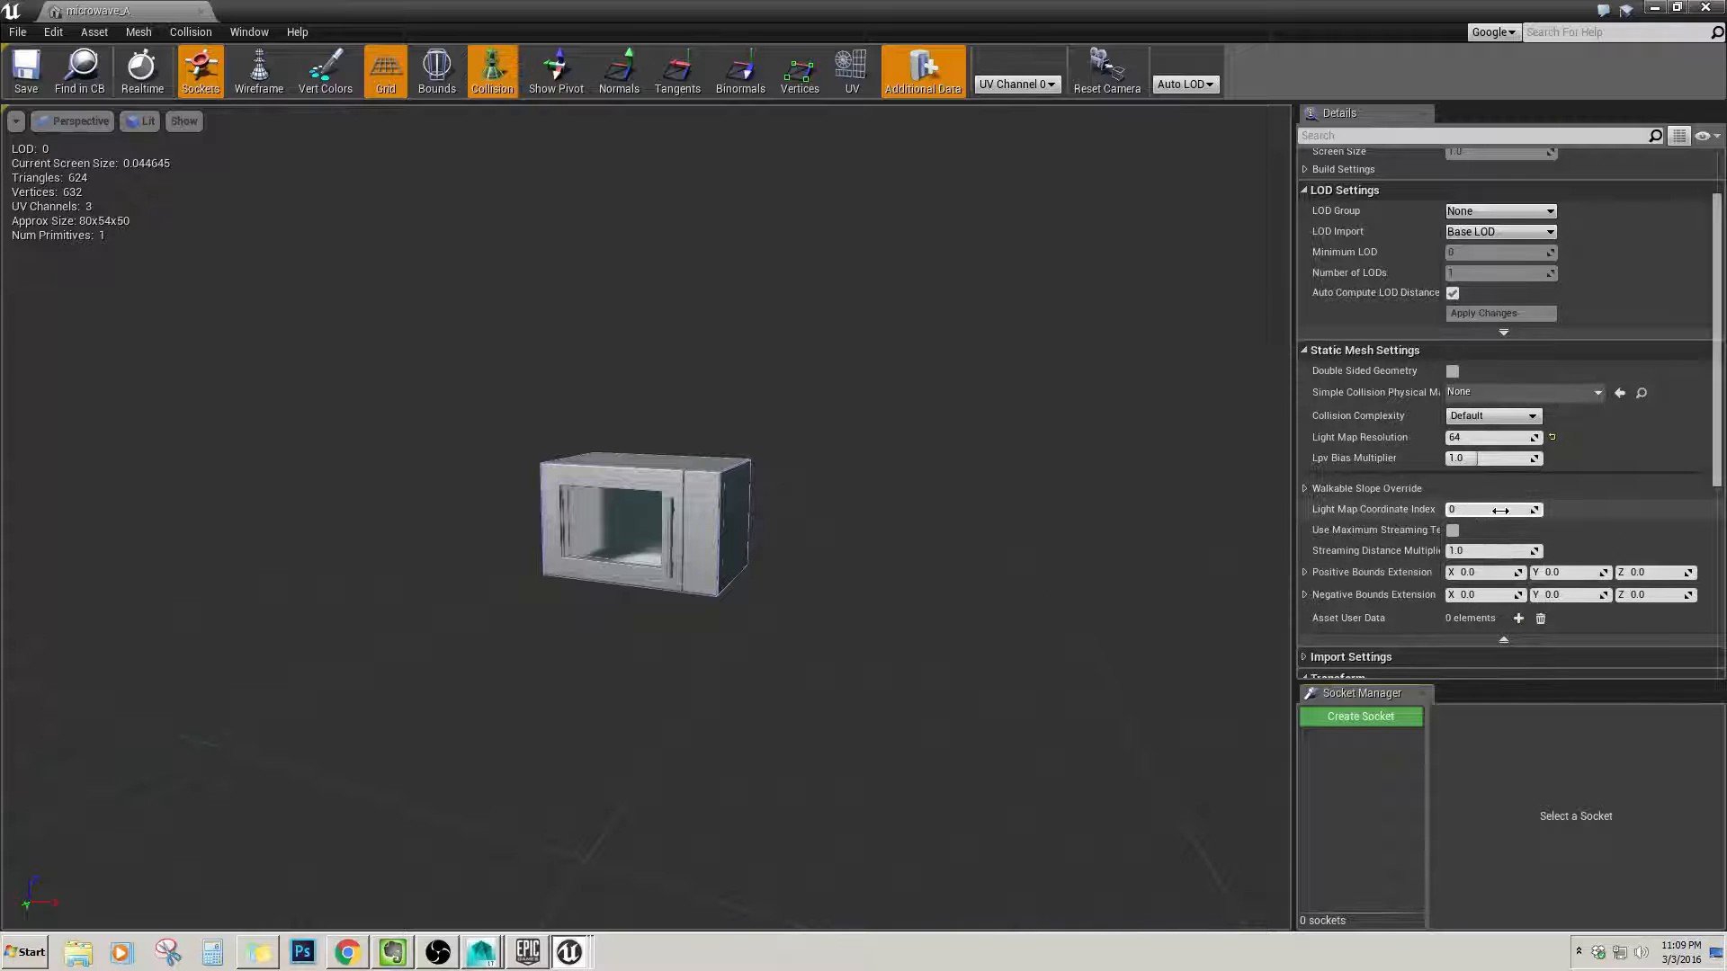
click(1533, 510)
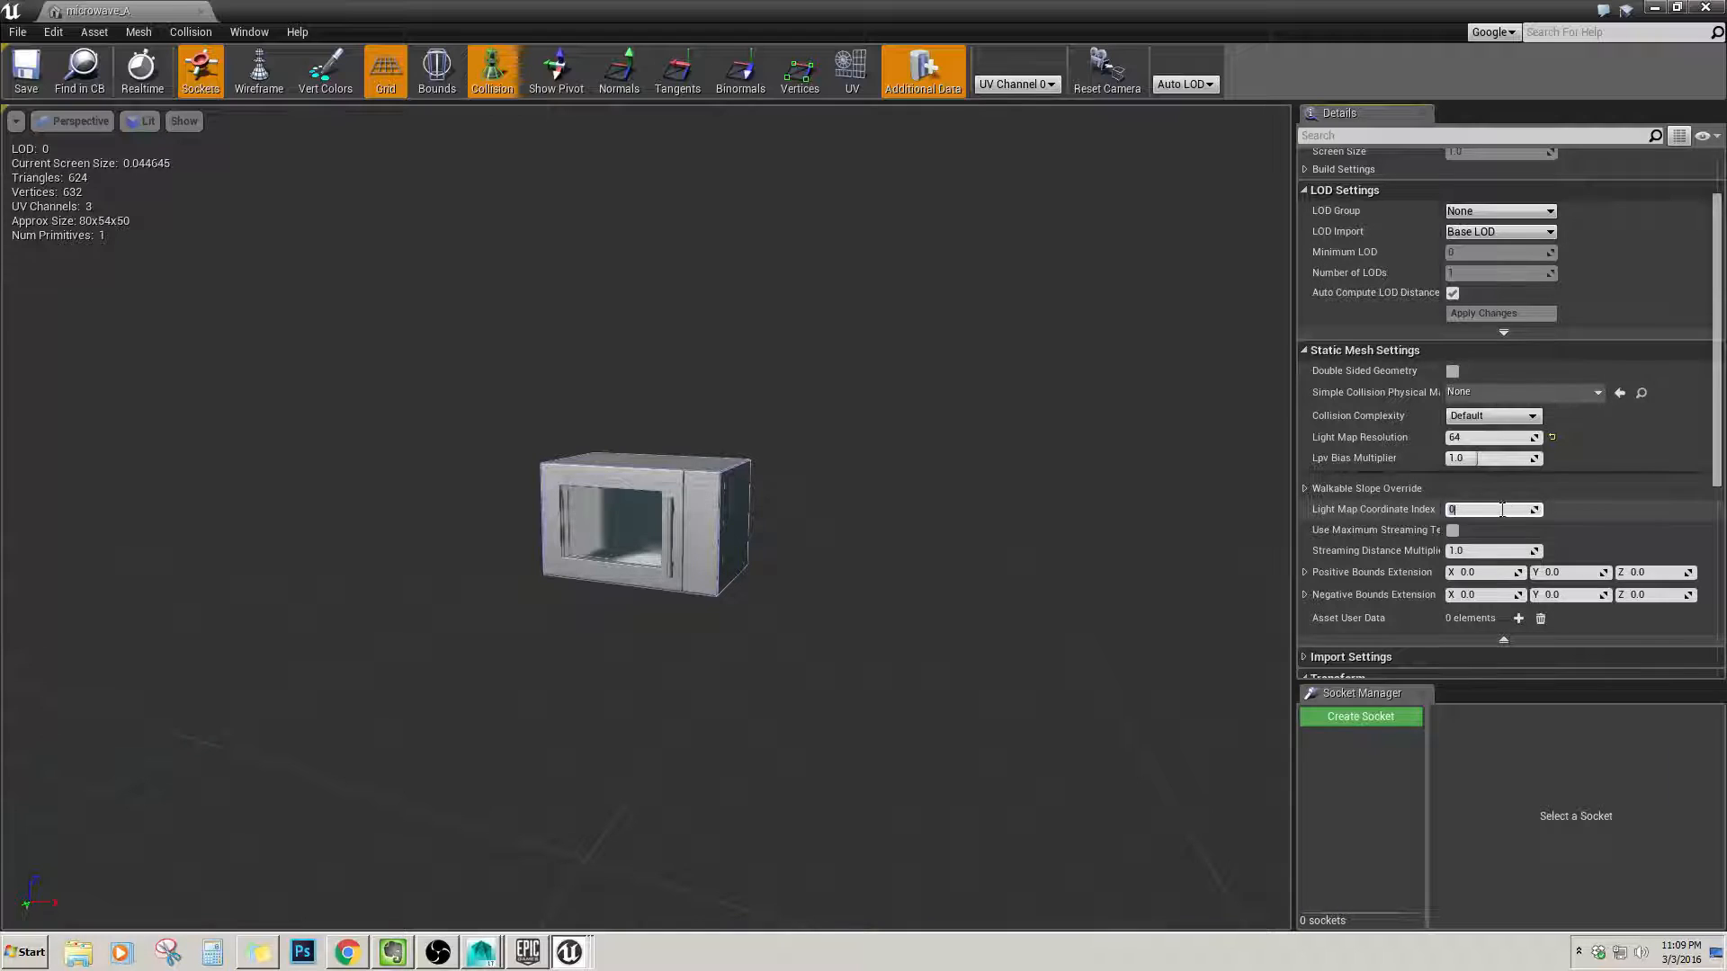
key(Return)
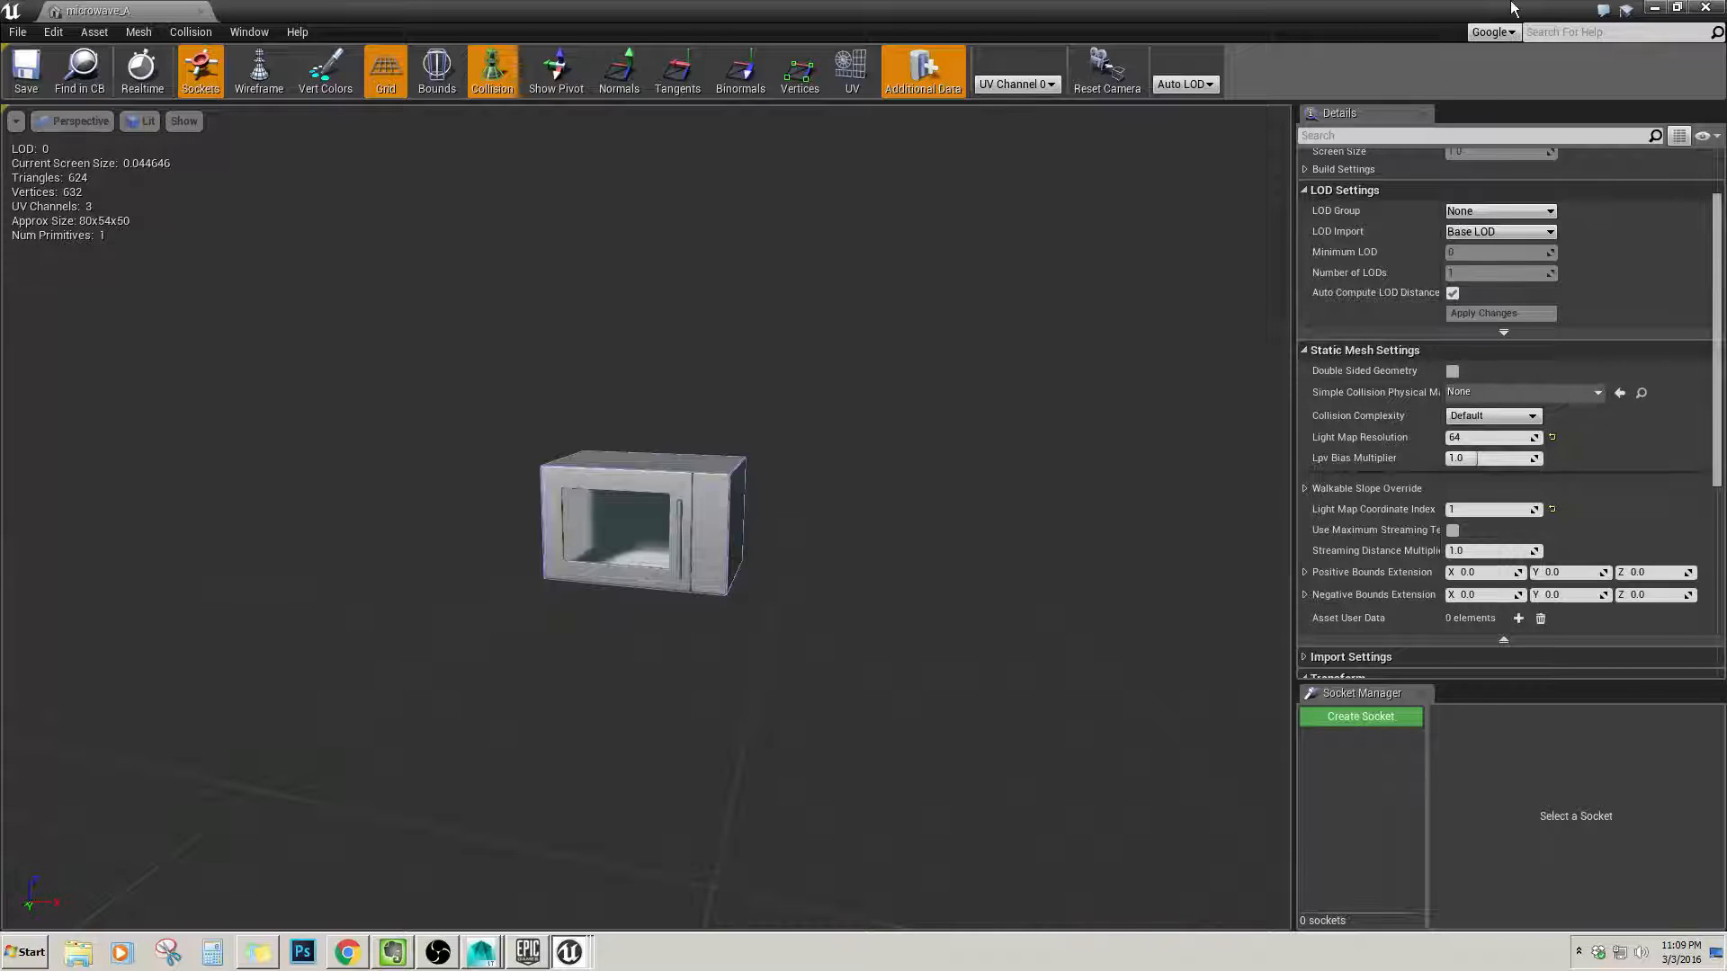
Close the microwave_A mesh editor, minimize the Content Browser, and rebuild the level's lighting.
click(203, 11)
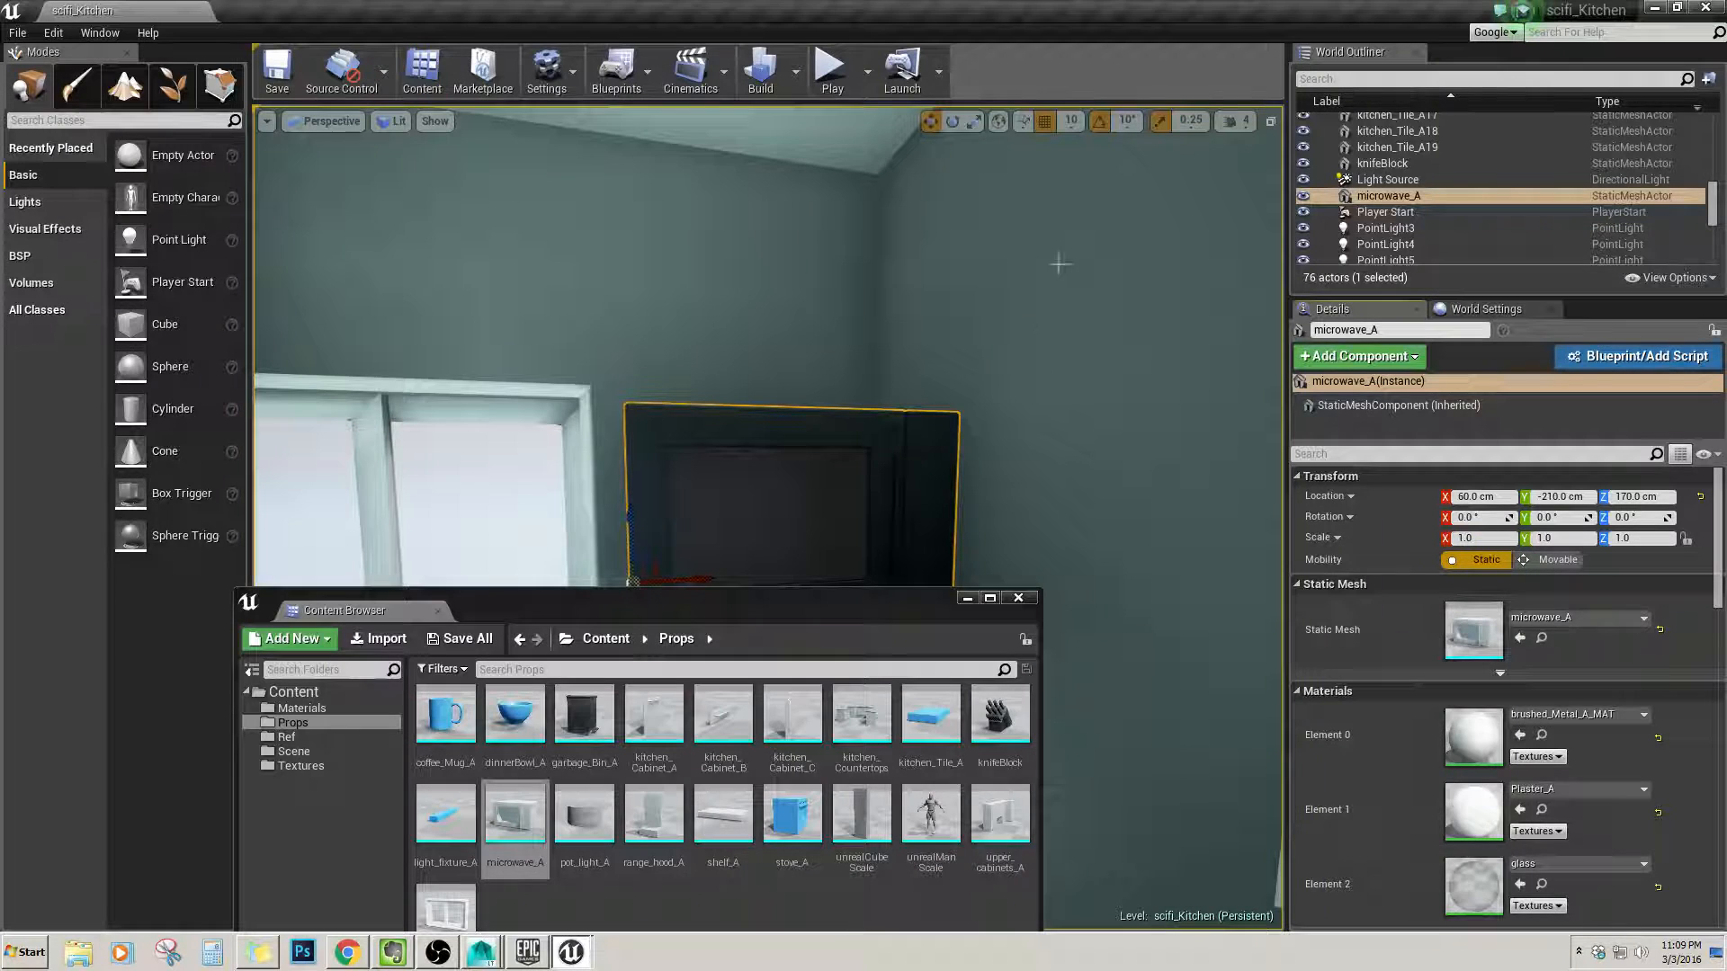
click(967, 598)
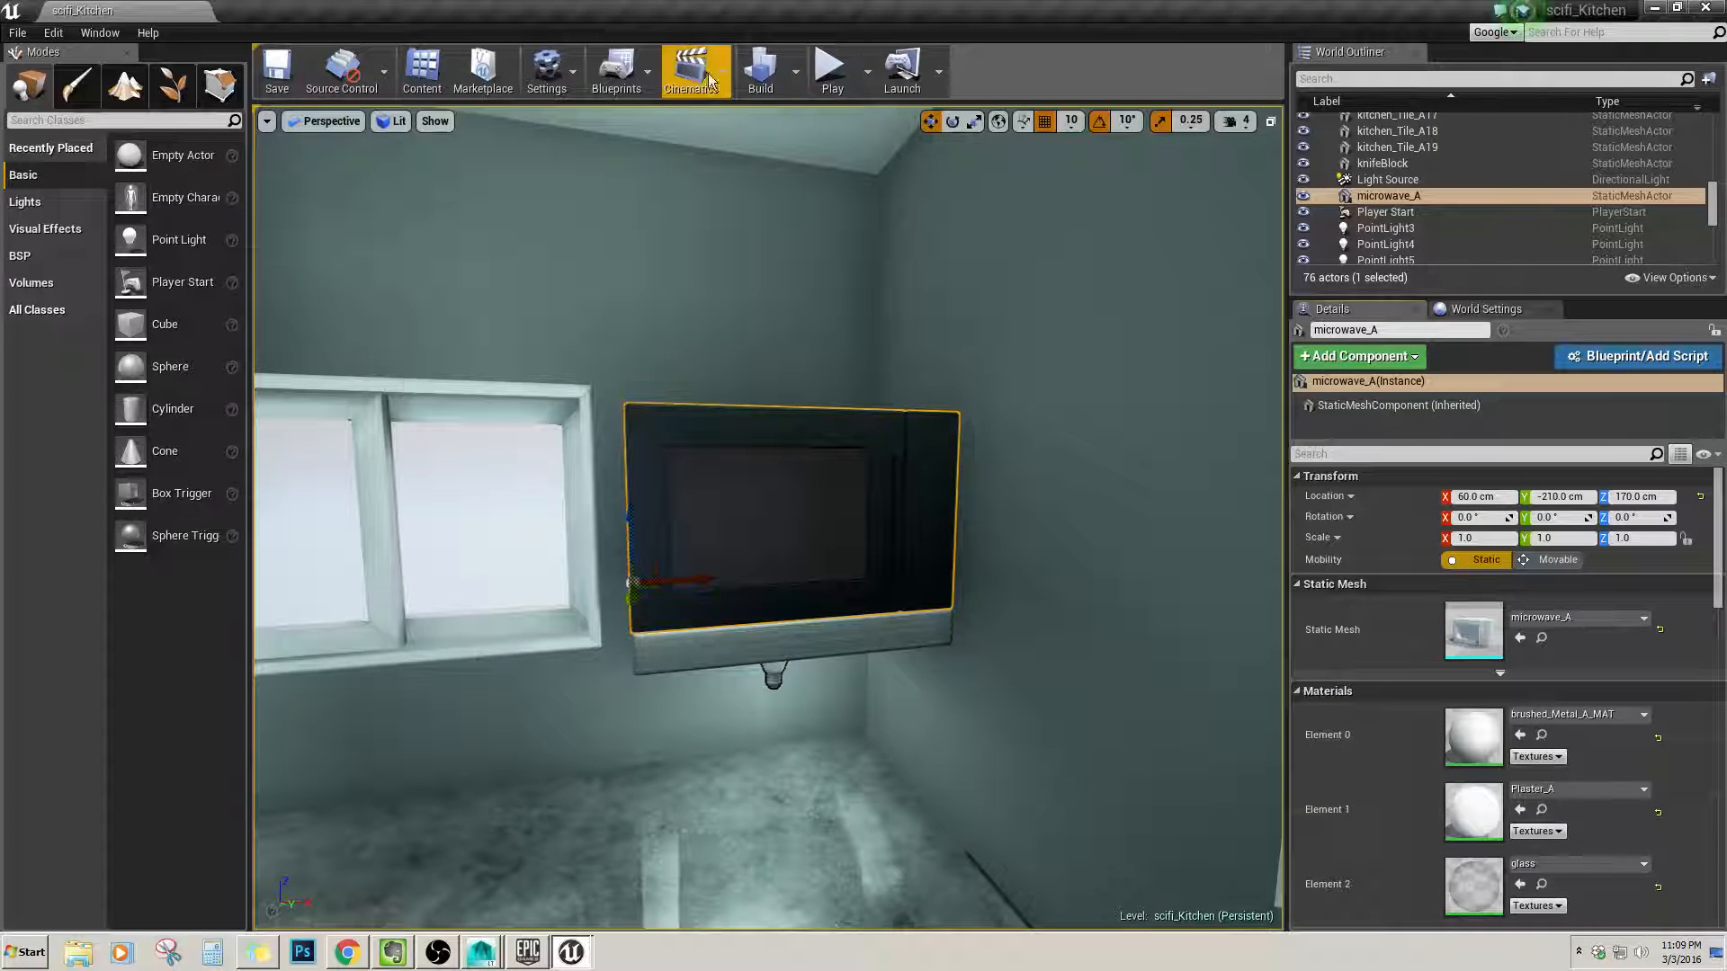
click(761, 71)
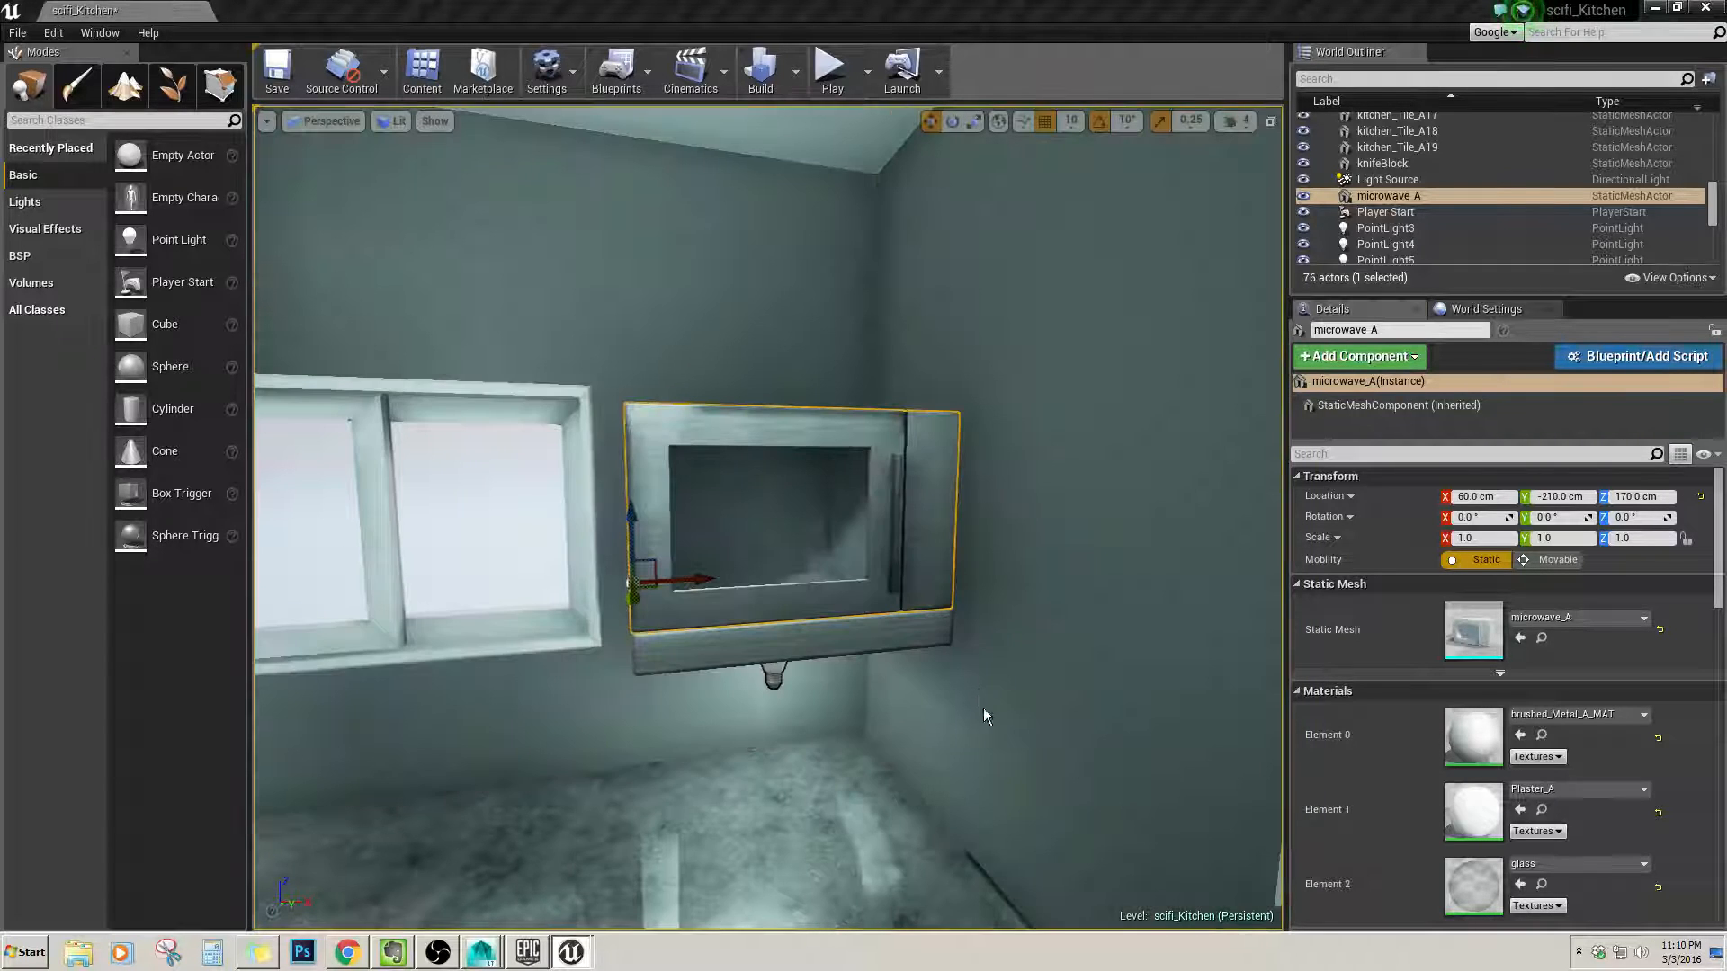
Examine the rebuilt lighting on the microwave and on the bowls along the countertop beneath the window.
key(s)
right_drag(923, 613, 734, 619)
key(w)
click(897, 637)
key(w)
key(s)
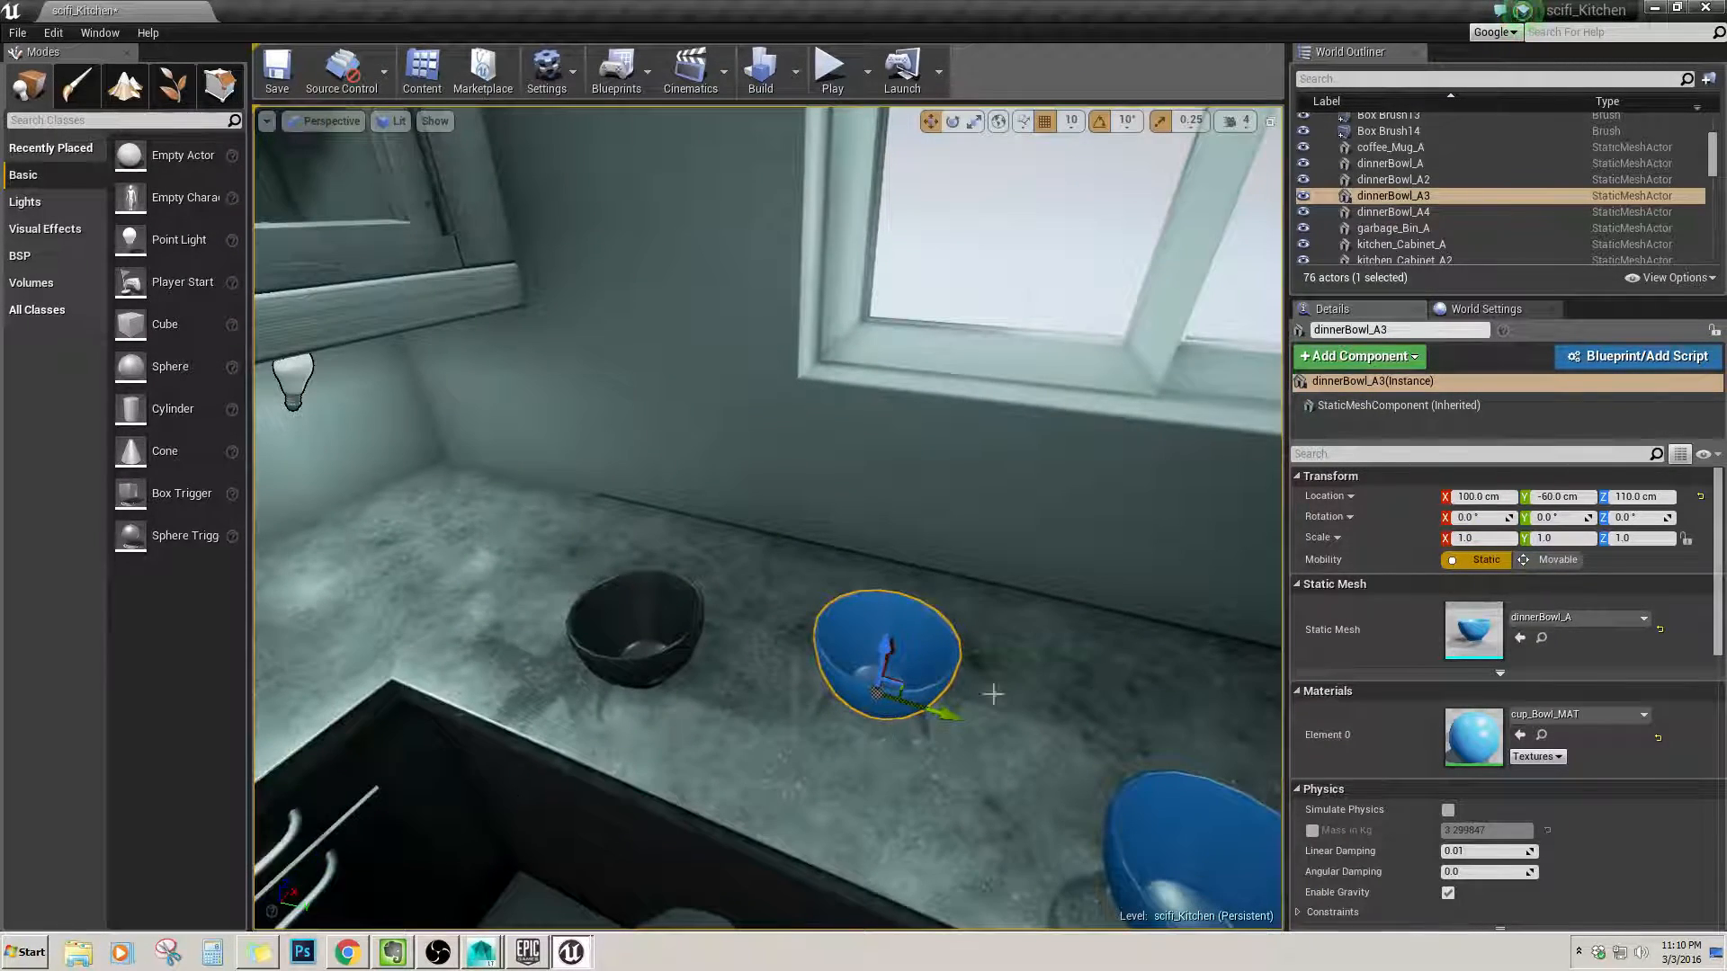
key(w)
right_drag(993, 694, 946, 725)
key(w)
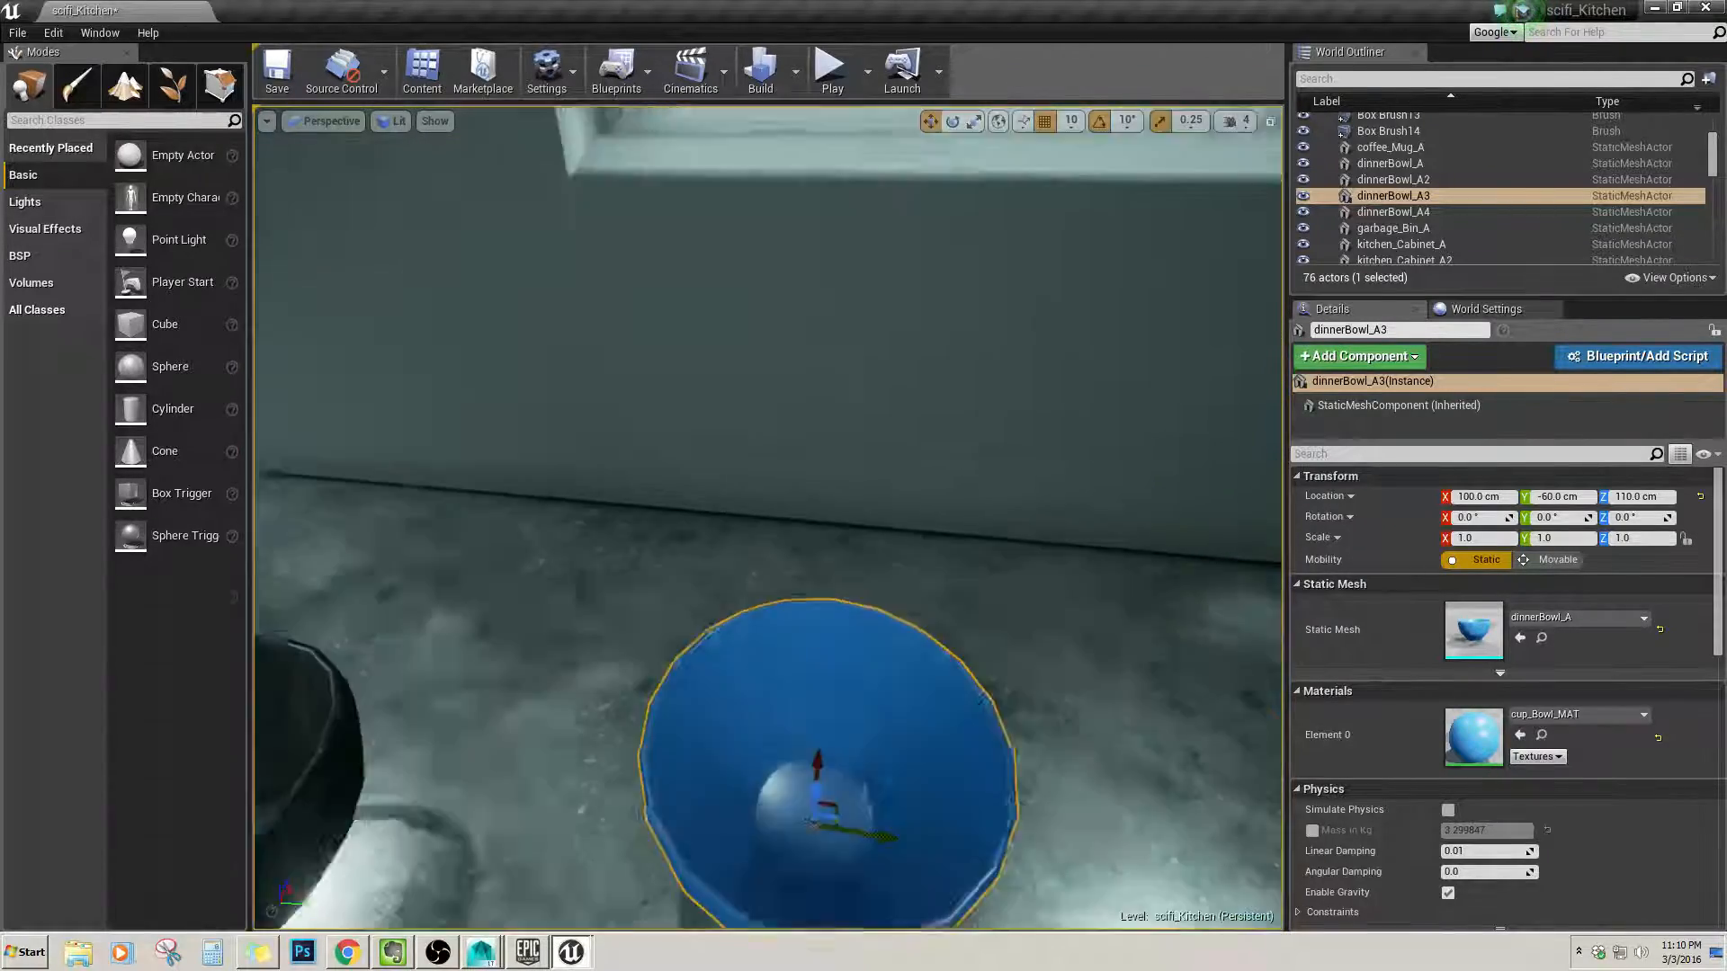
key(s)
mouse_move(991, 636)
right_down()
mouse_move(1026, 640)
mouse_move(936, 655)
mouse_move(863, 620)
mouse_move(854, 567)
mouse_move(845, 603)
mouse_move(832, 589)
mouse_move(886, 621)
mouse_move(918, 598)
mouse_move(1075, 702)
mouse_move(1124, 710)
mouse_move(1017, 642)
right_up()
key(s)
key(s)
key(s)
key(w)
key(w)
key(s)
click(643, 719)
key(s)
right_drag(683, 693, 724, 709)
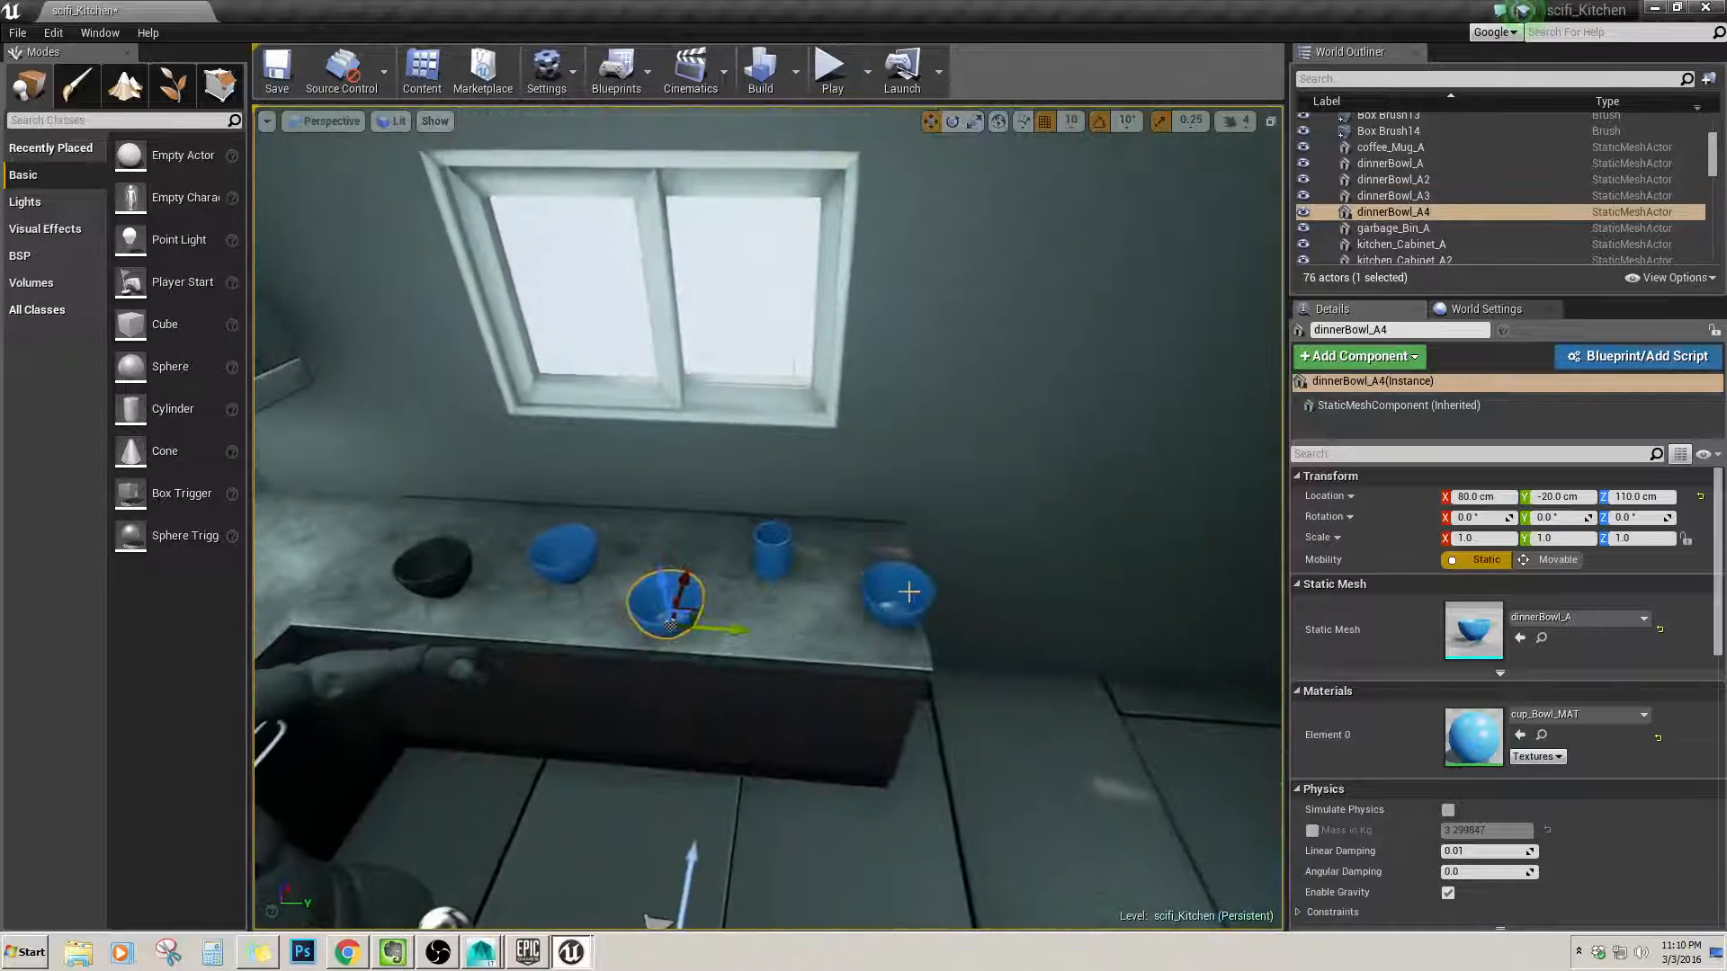
Select the dinnerBowl_A at the far end of the counter, past the mug, and enter mesh paint mode.
click(909, 592)
key(w)
right_drag(909, 592, 949, 593)
click(81, 90)
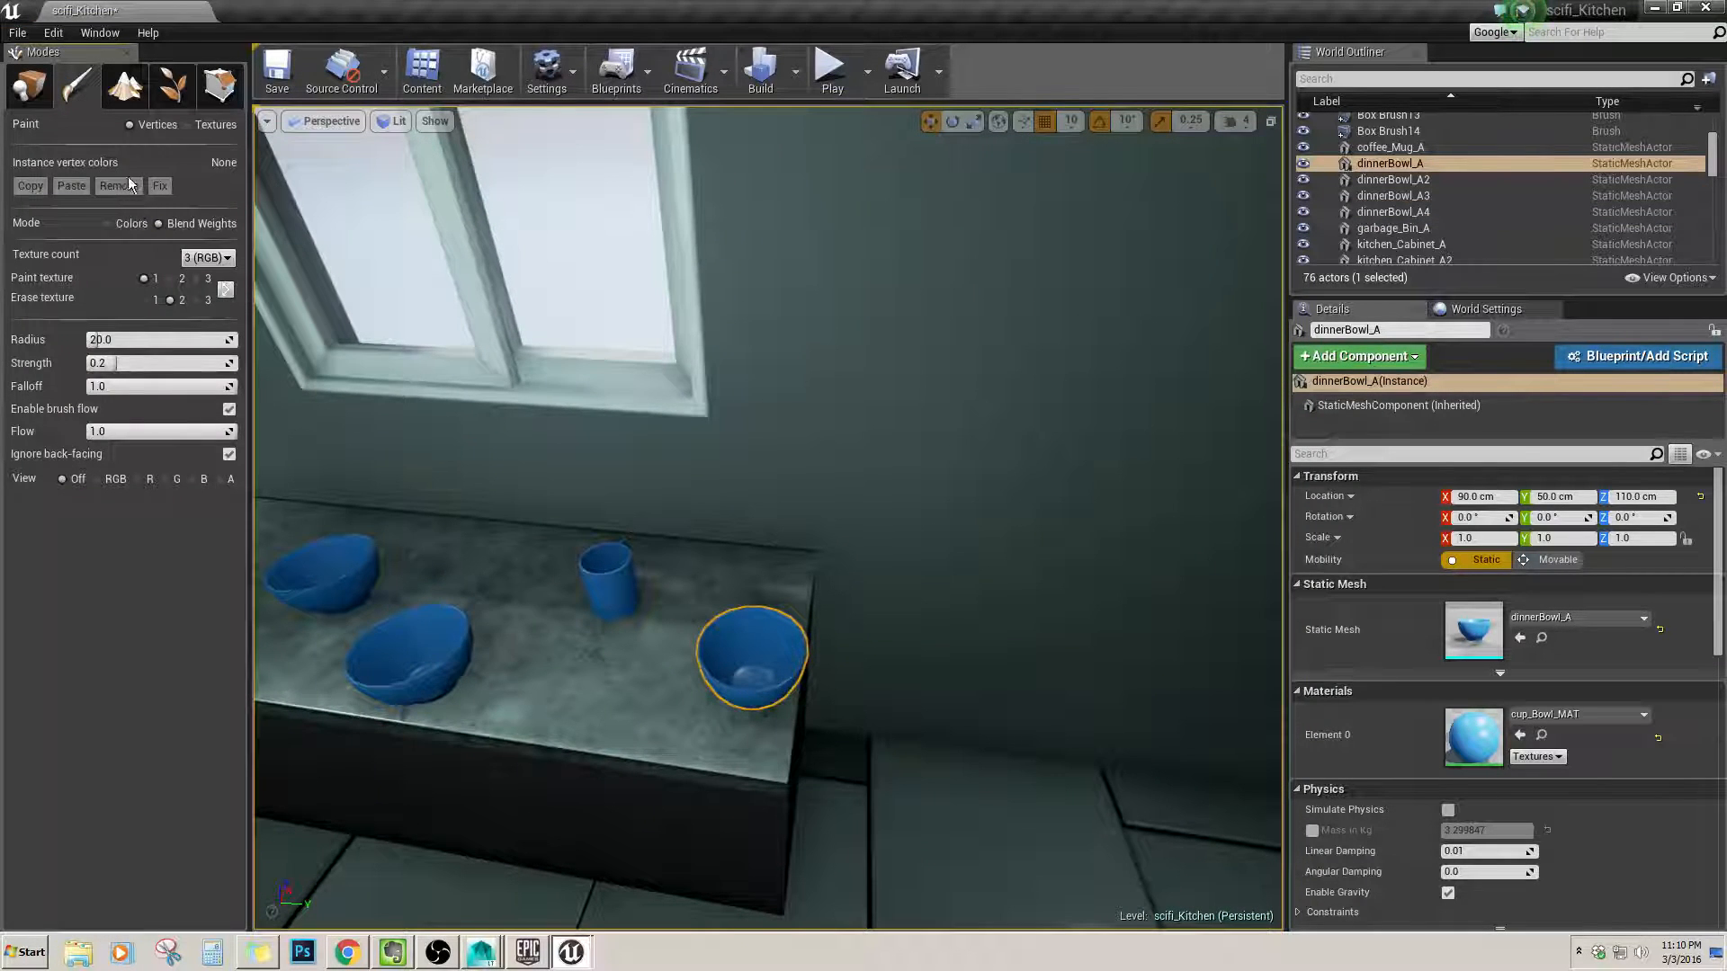
Paint blend weights on the vertices of dinnerBowl_A using paint texture 1 and erase texture 2, and check the bowl from several sides.
click(205, 258)
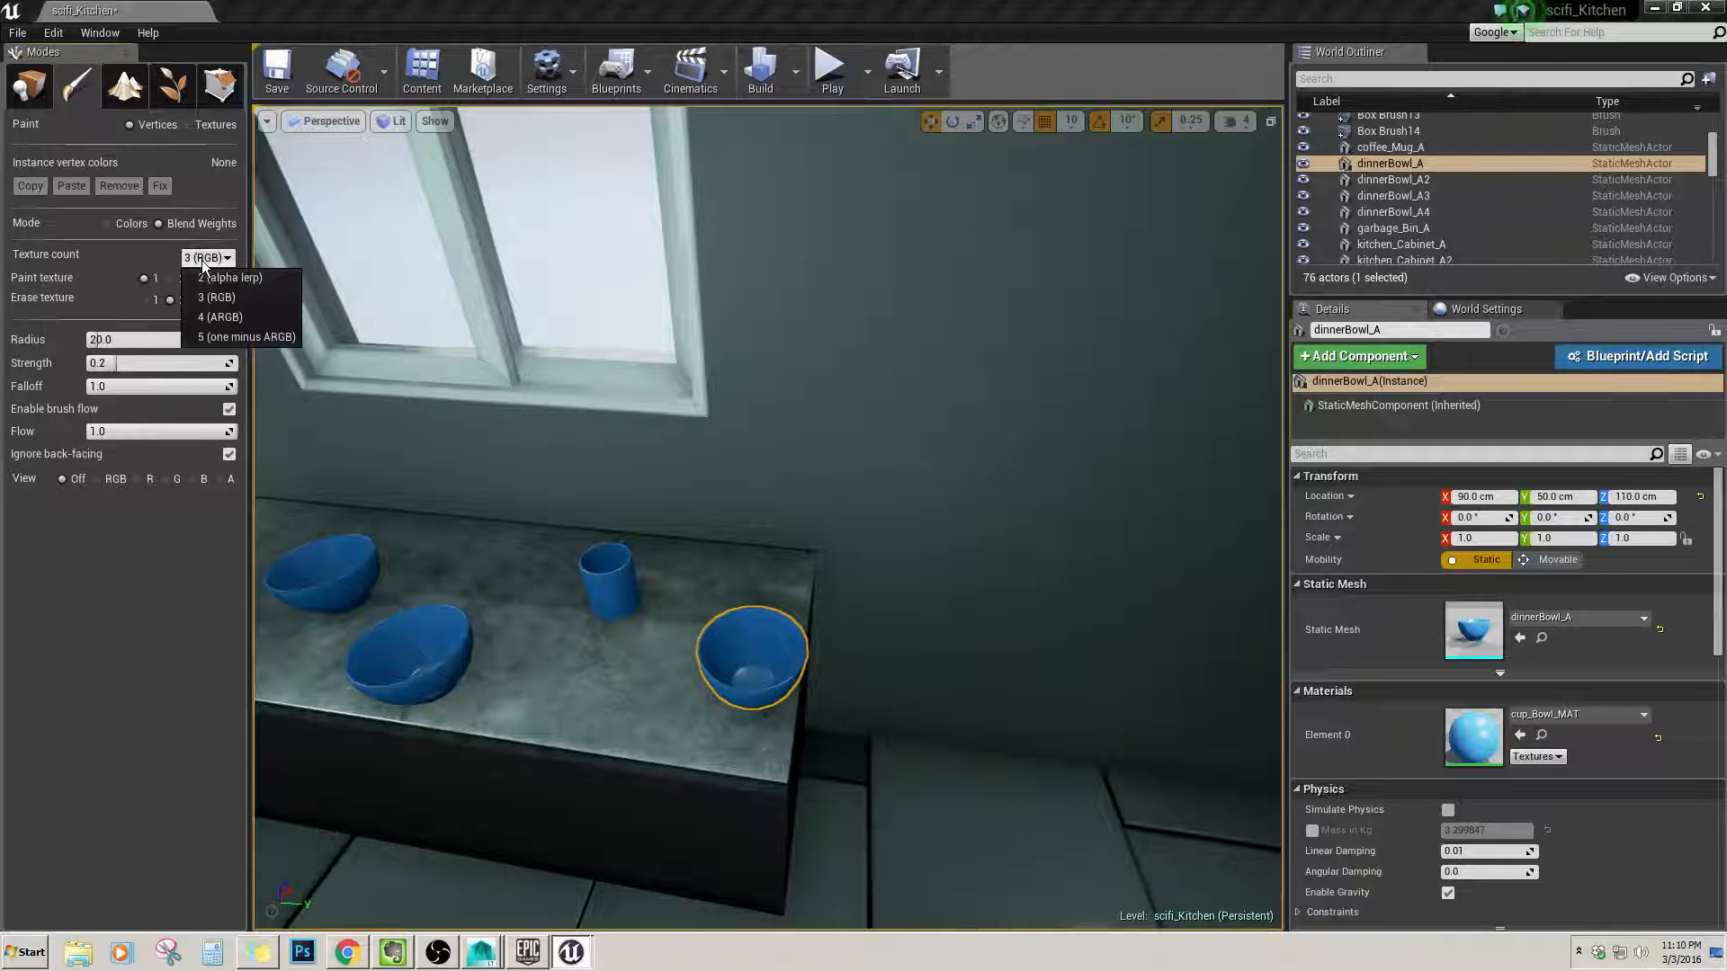
click(179, 286)
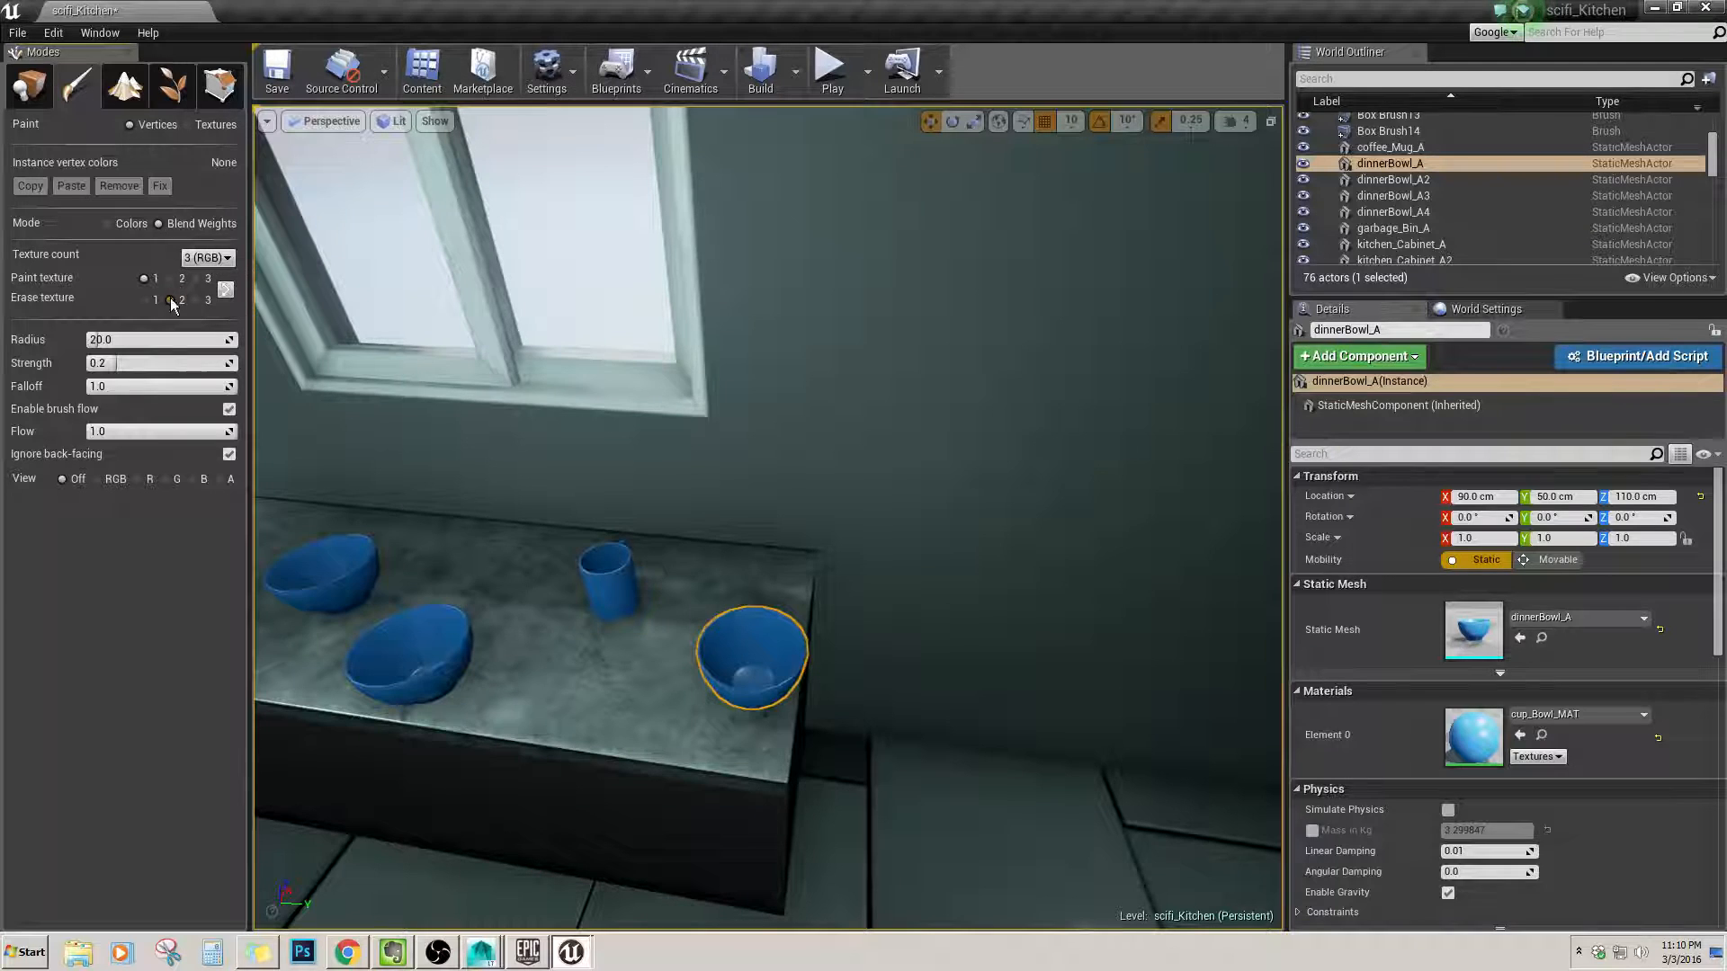
click(170, 301)
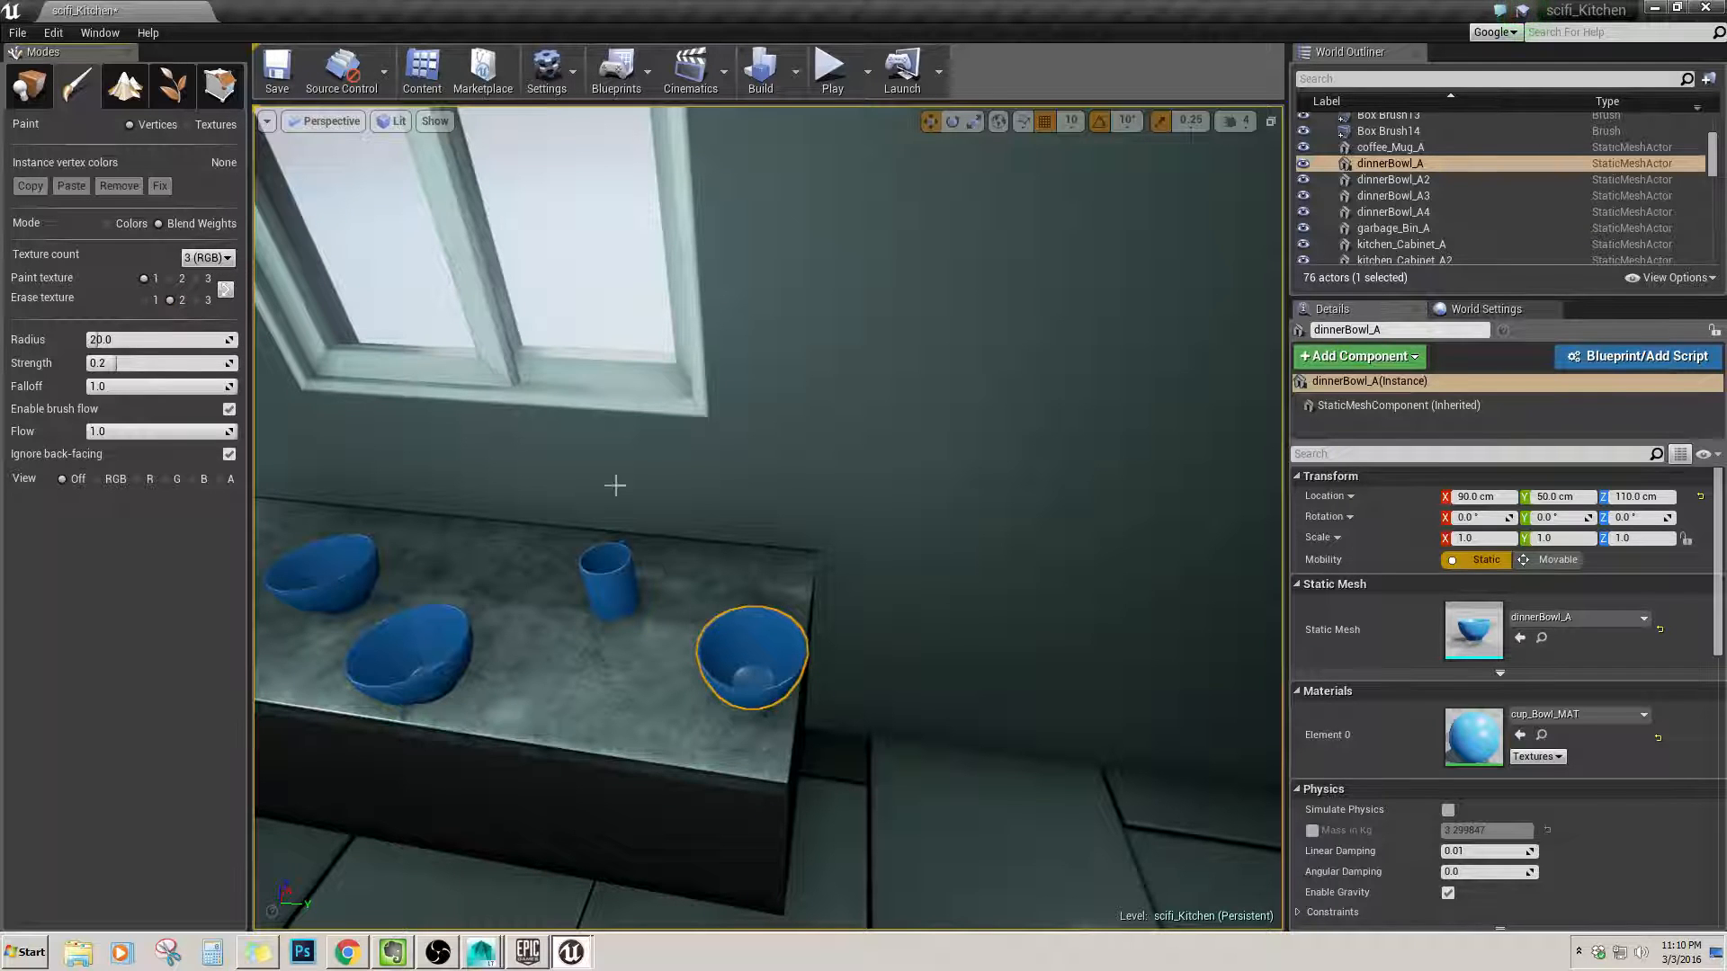
click(747, 660)
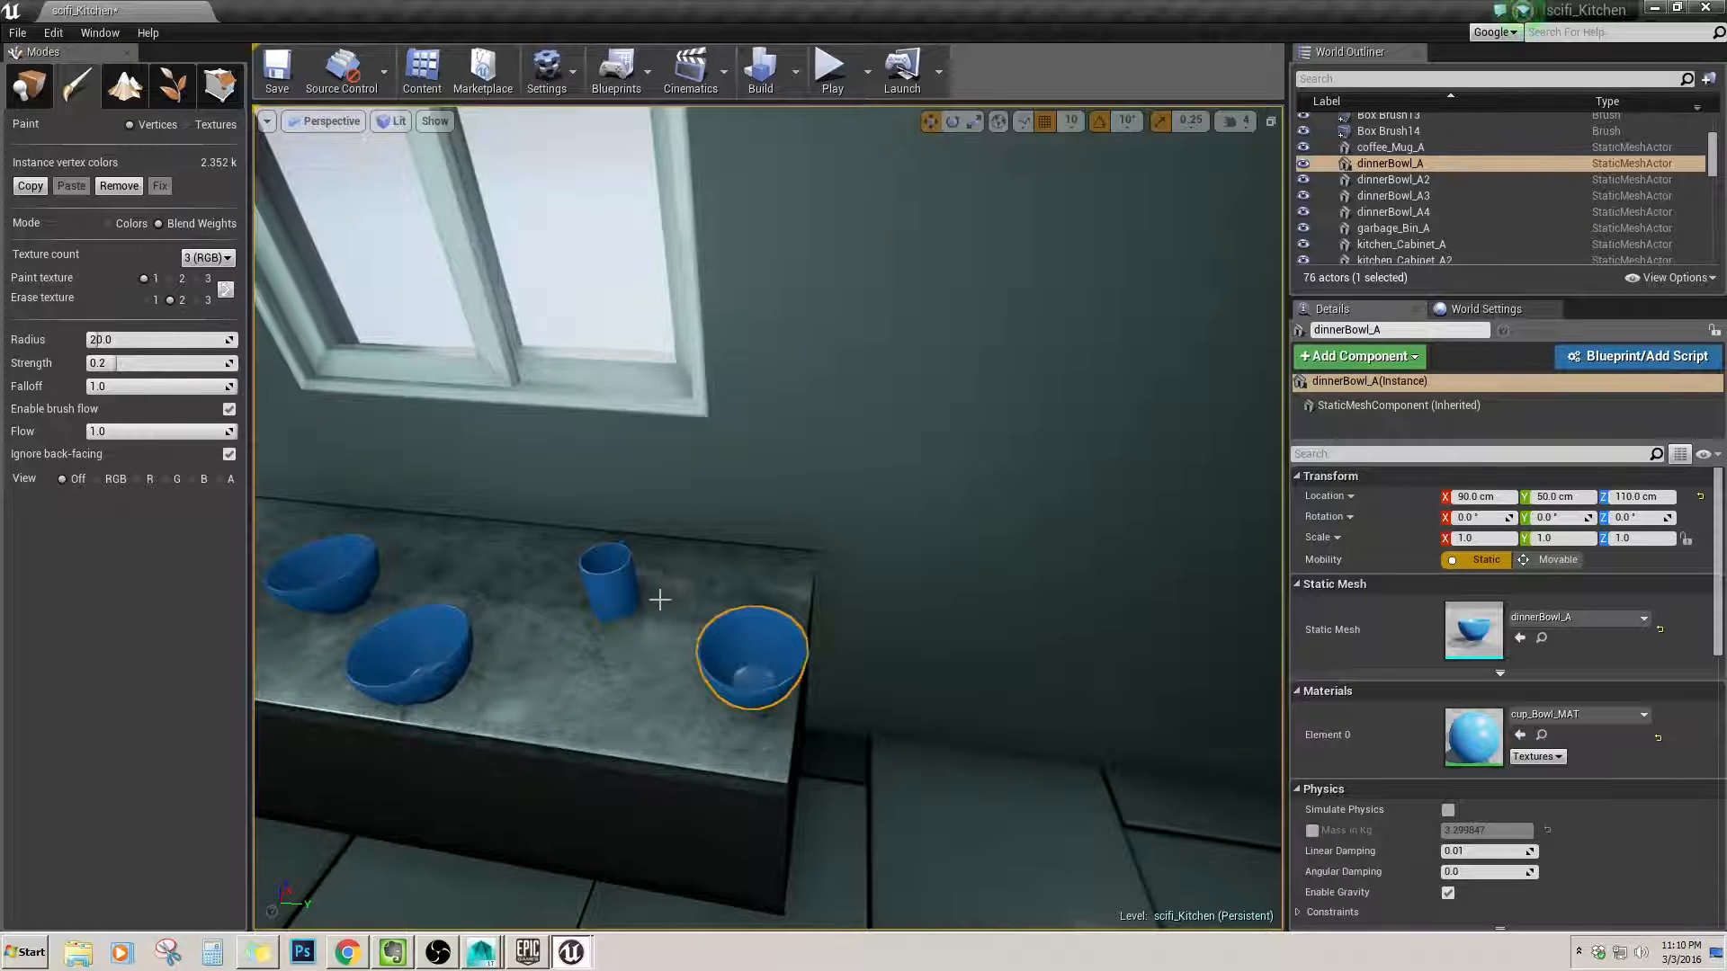
right_drag(660, 599, 405, 589)
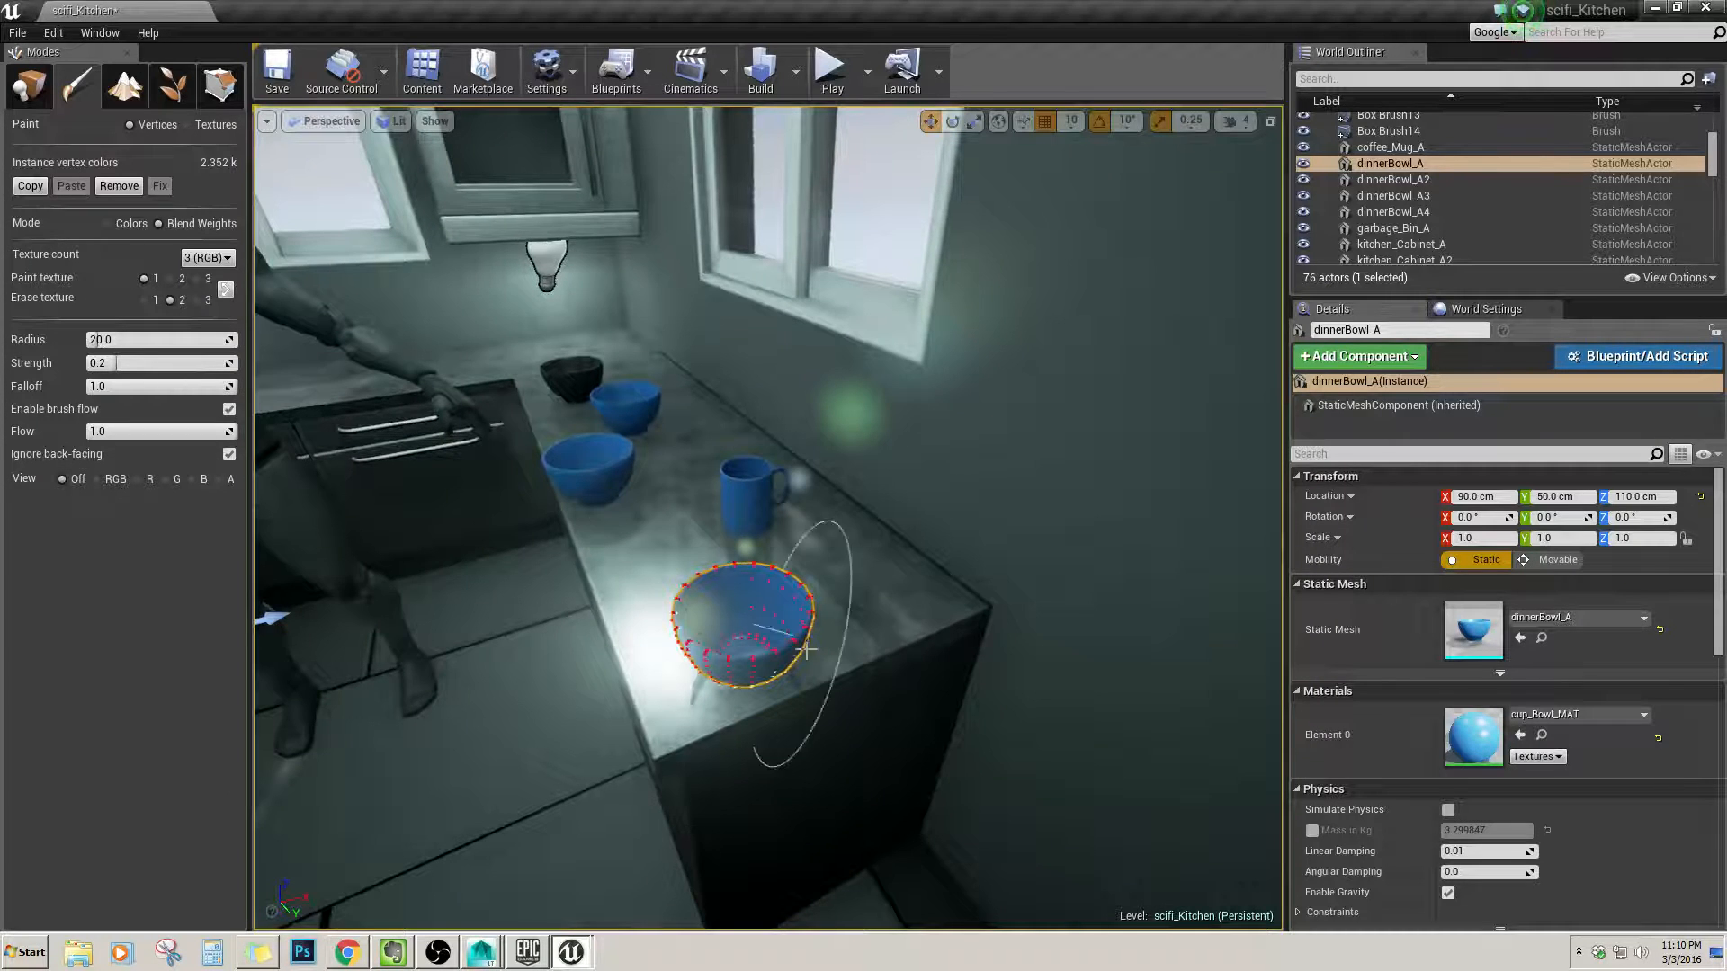
alt+drag(760, 629, 1008, 630)
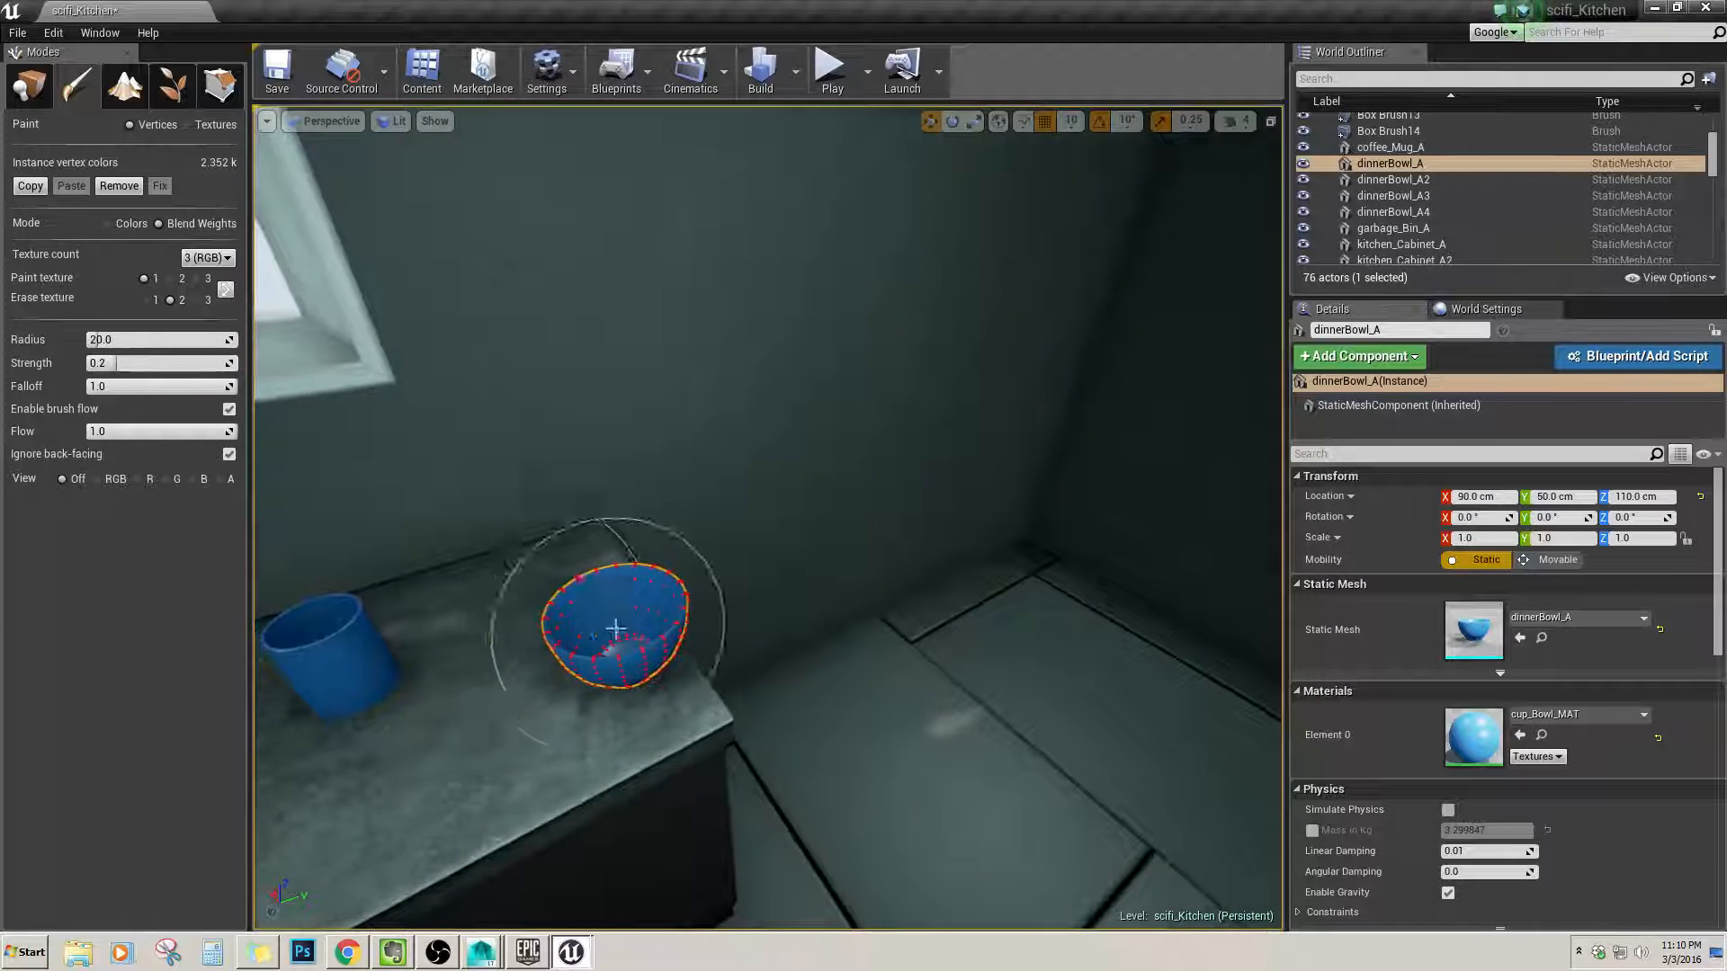
mouse_move(615, 628)
right_down()
mouse_move(697, 604)
mouse_move(863, 692)
right_up()
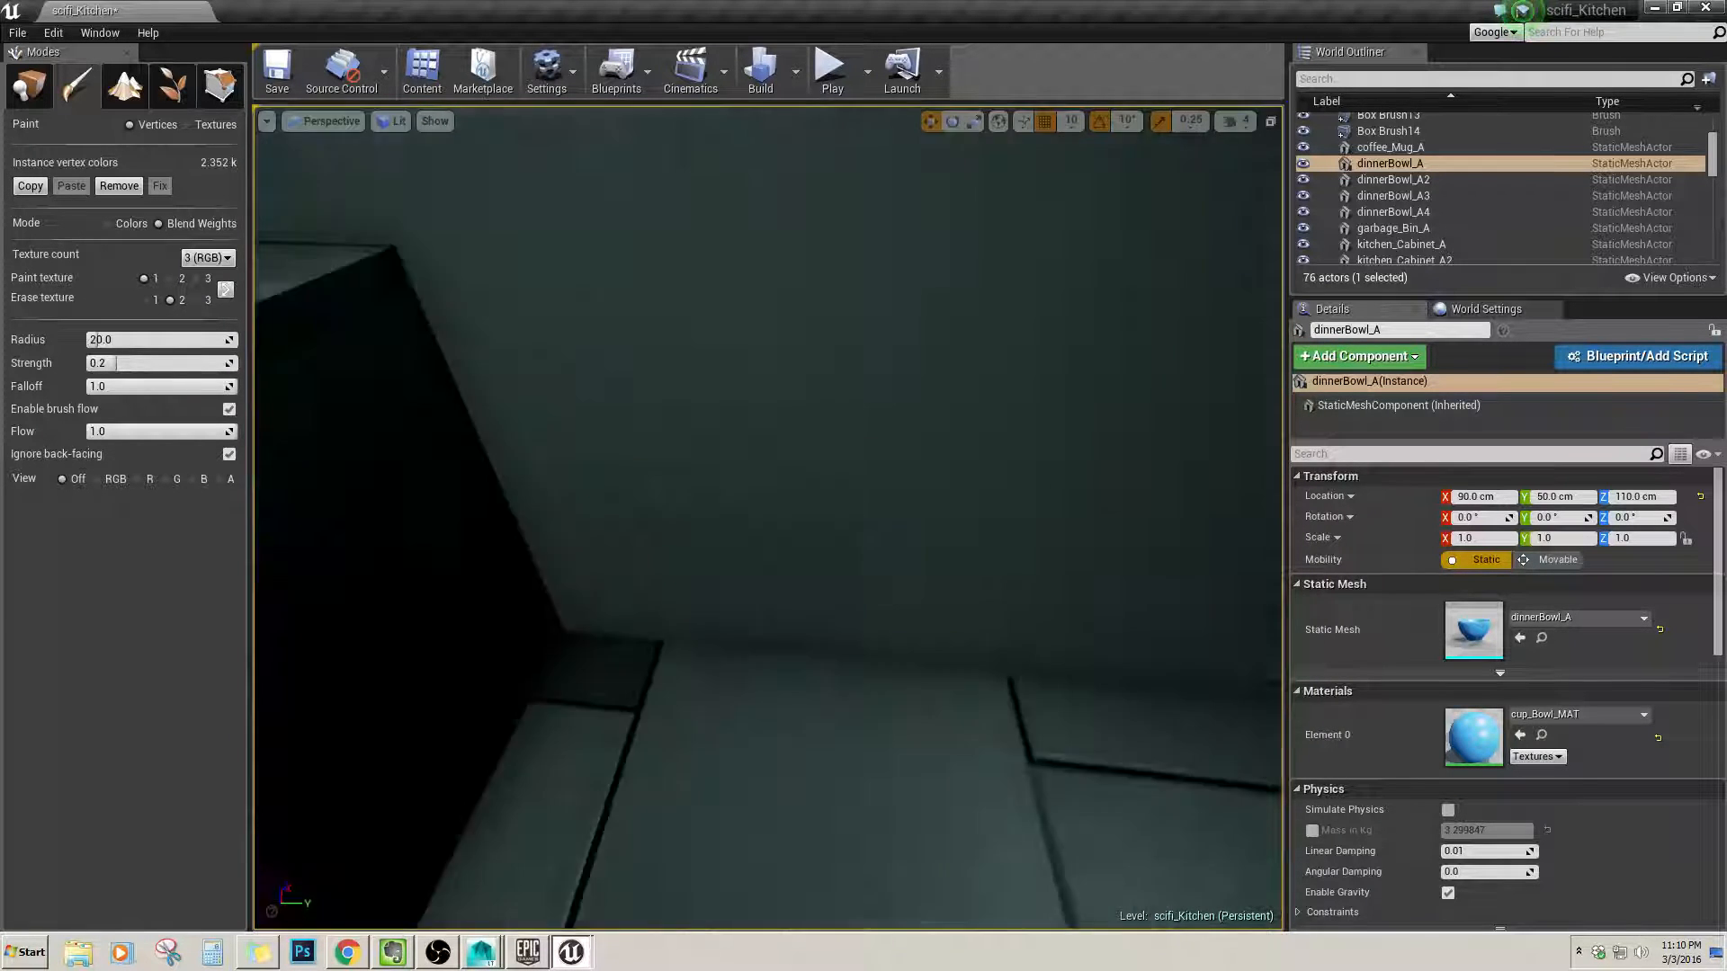
key(f)
scroll(702, 531, down, 4)
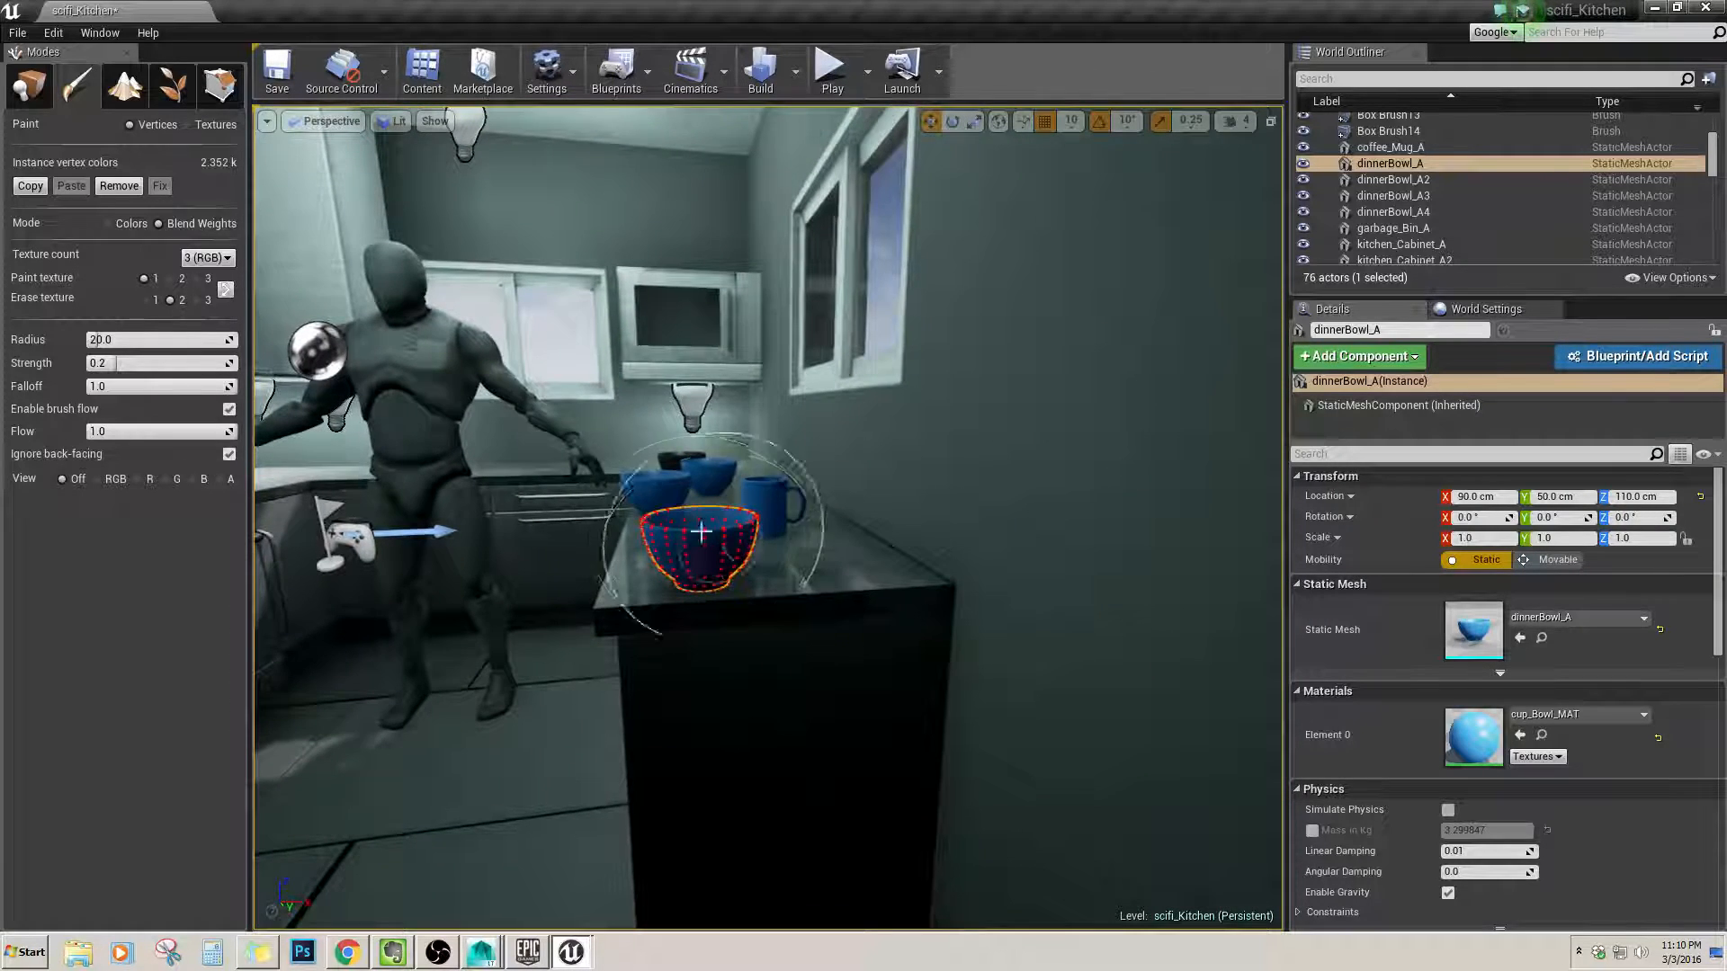
alt+drag(702, 531, 663, 539)
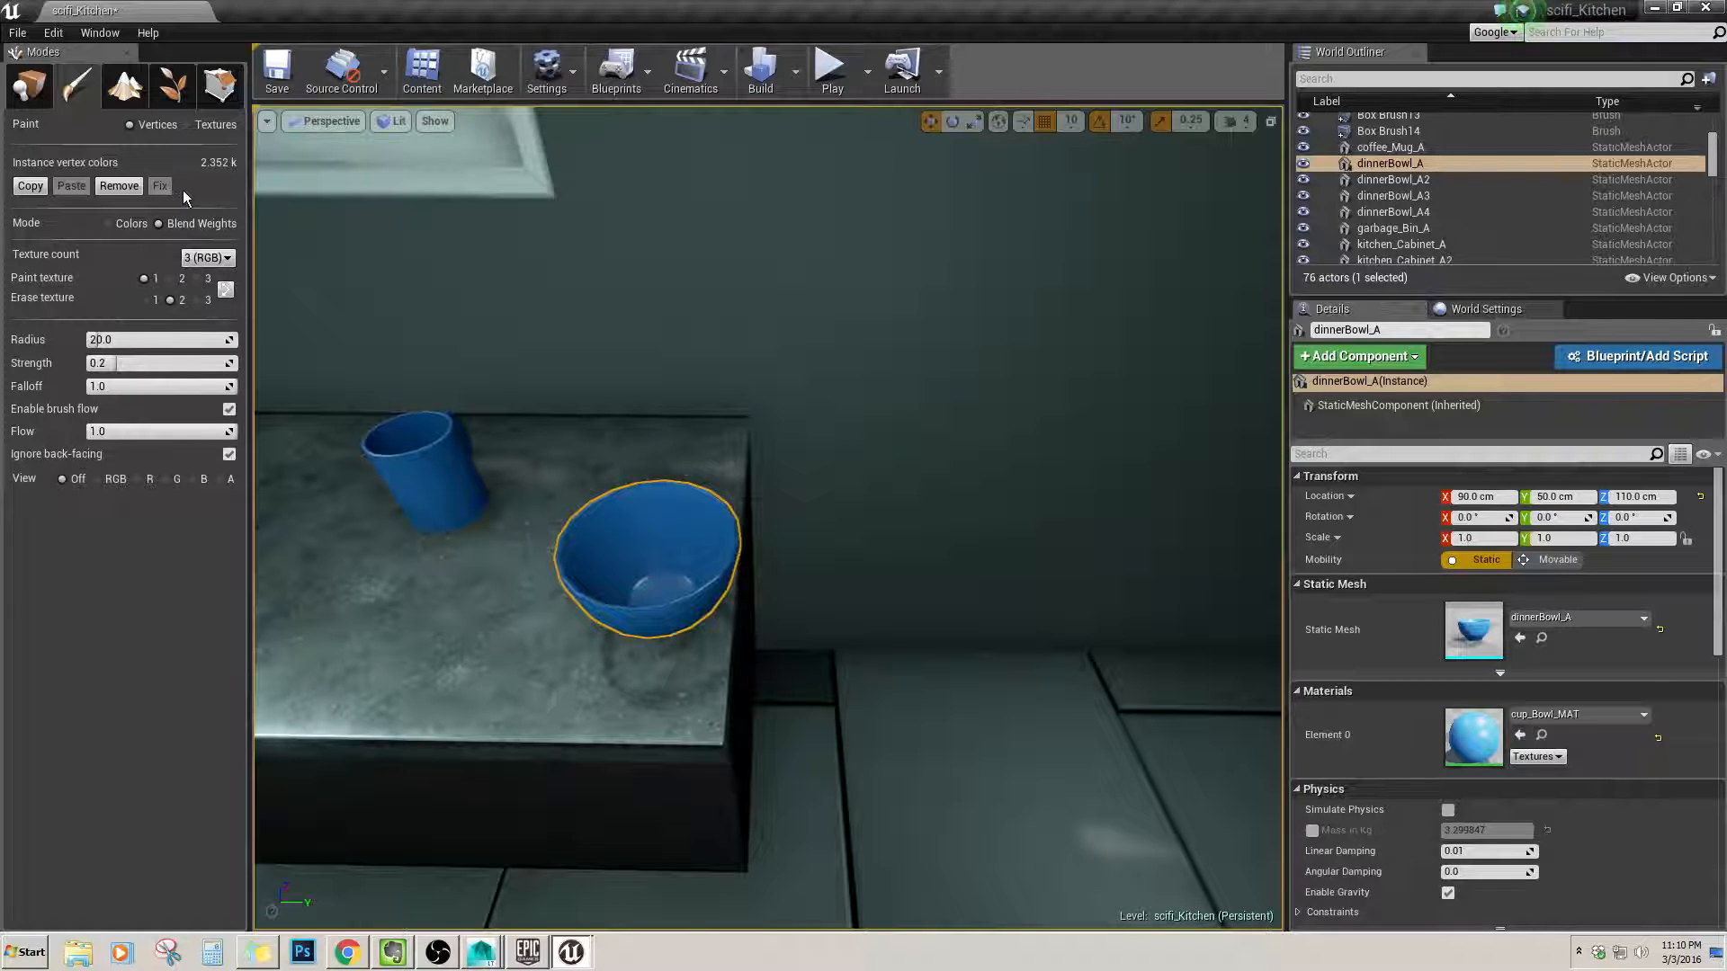
Switch to texture painting and paint the inside of dinnerBowl_A white, reducing the brush radius to 10.
click(194, 128)
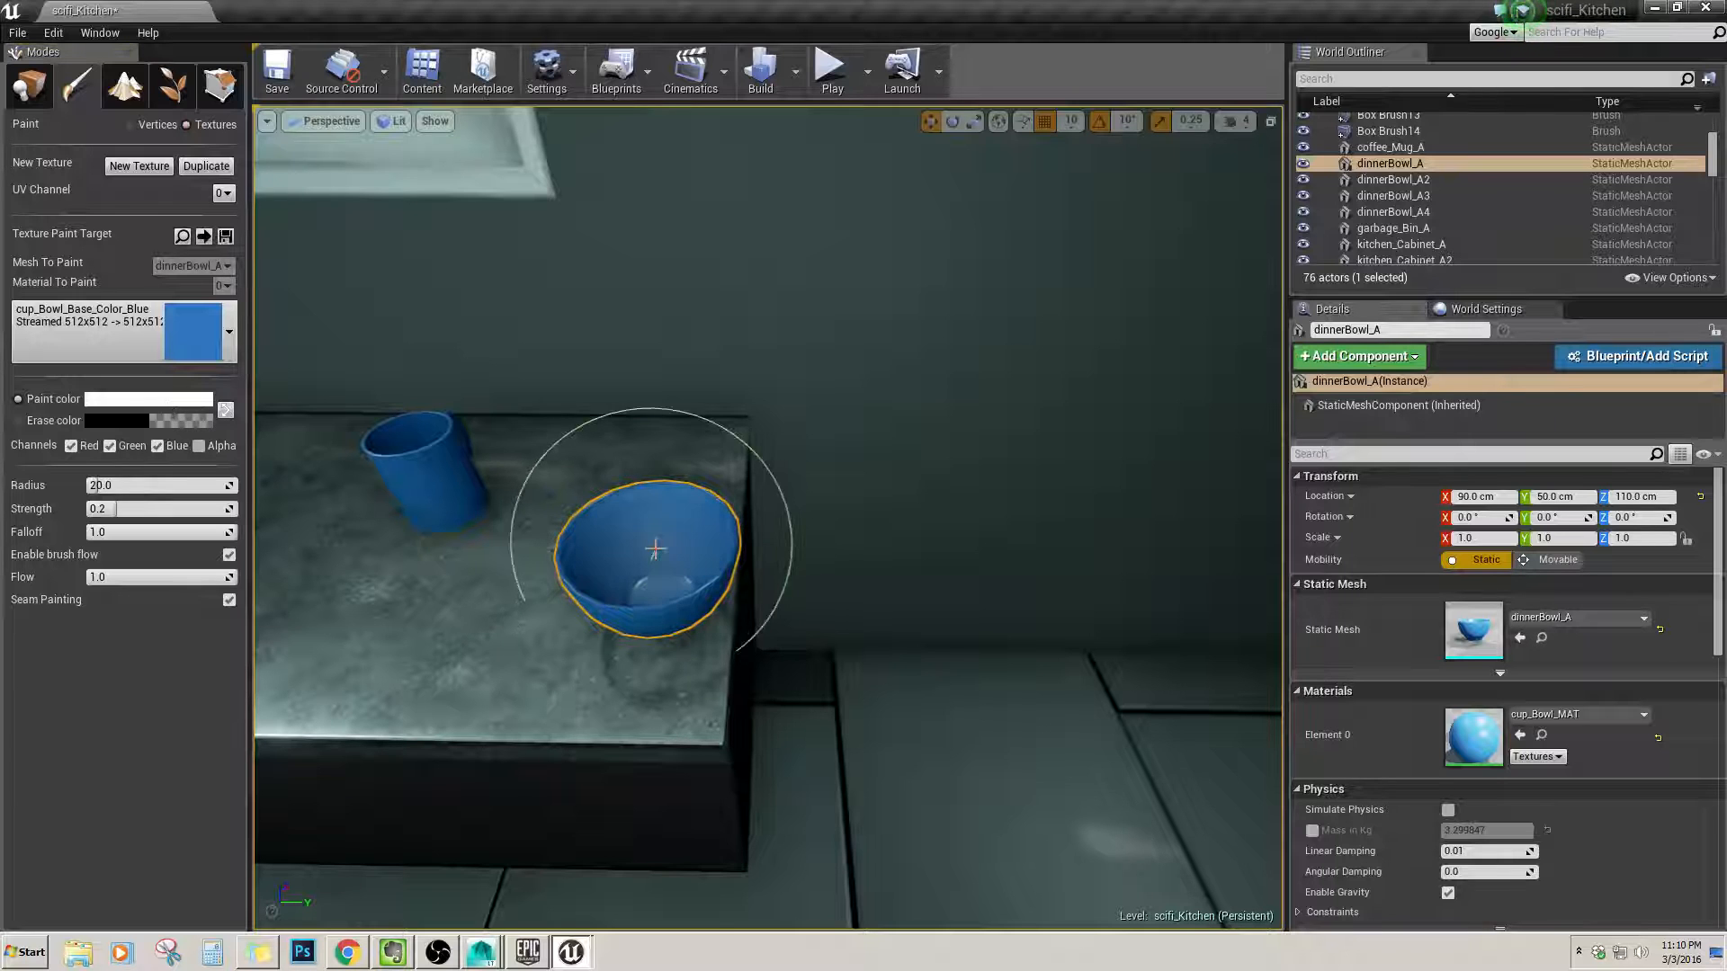
mouse_move(672, 565)
mouse_down()
mouse_move(575, 514)
mouse_move(601, 597)
mouse_up()
right_drag(601, 597, 702, 657)
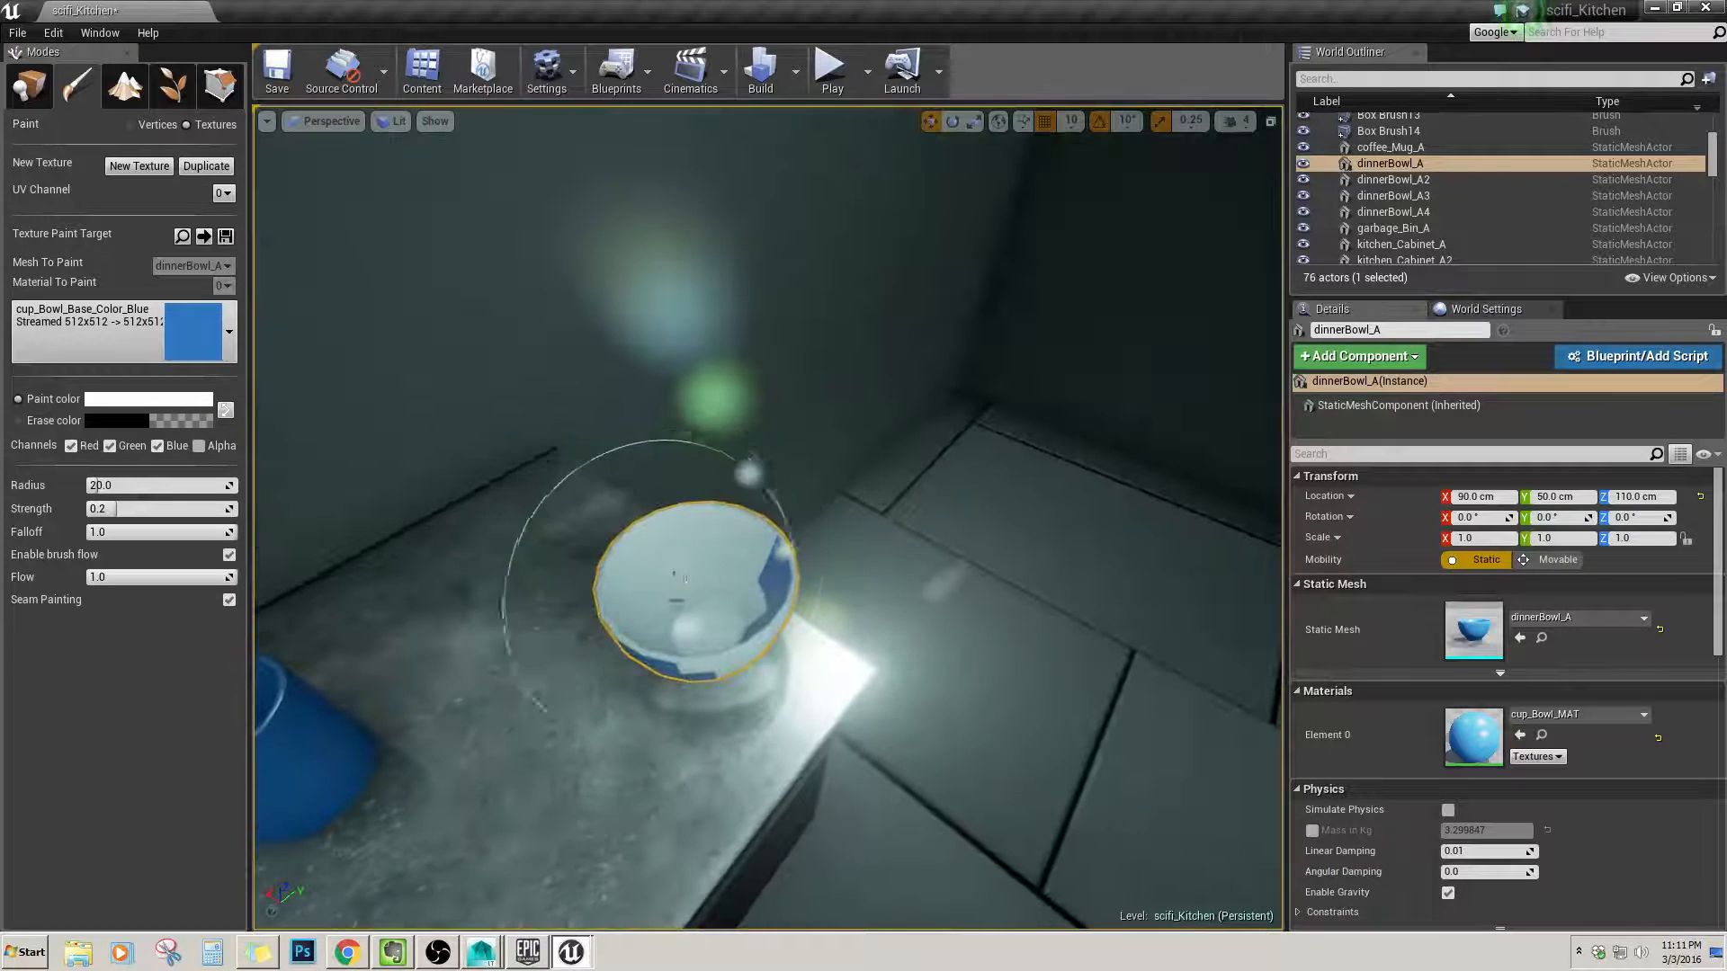
drag(701, 569, 709, 628)
mouse_move(679, 647)
right_down()
mouse_move(593, 629)
mouse_move(566, 593)
mouse_move(828, 539)
mouse_move(792, 513)
mouse_move(944, 524)
mouse_move(998, 477)
mouse_move(926, 530)
mouse_move(874, 535)
right_up()
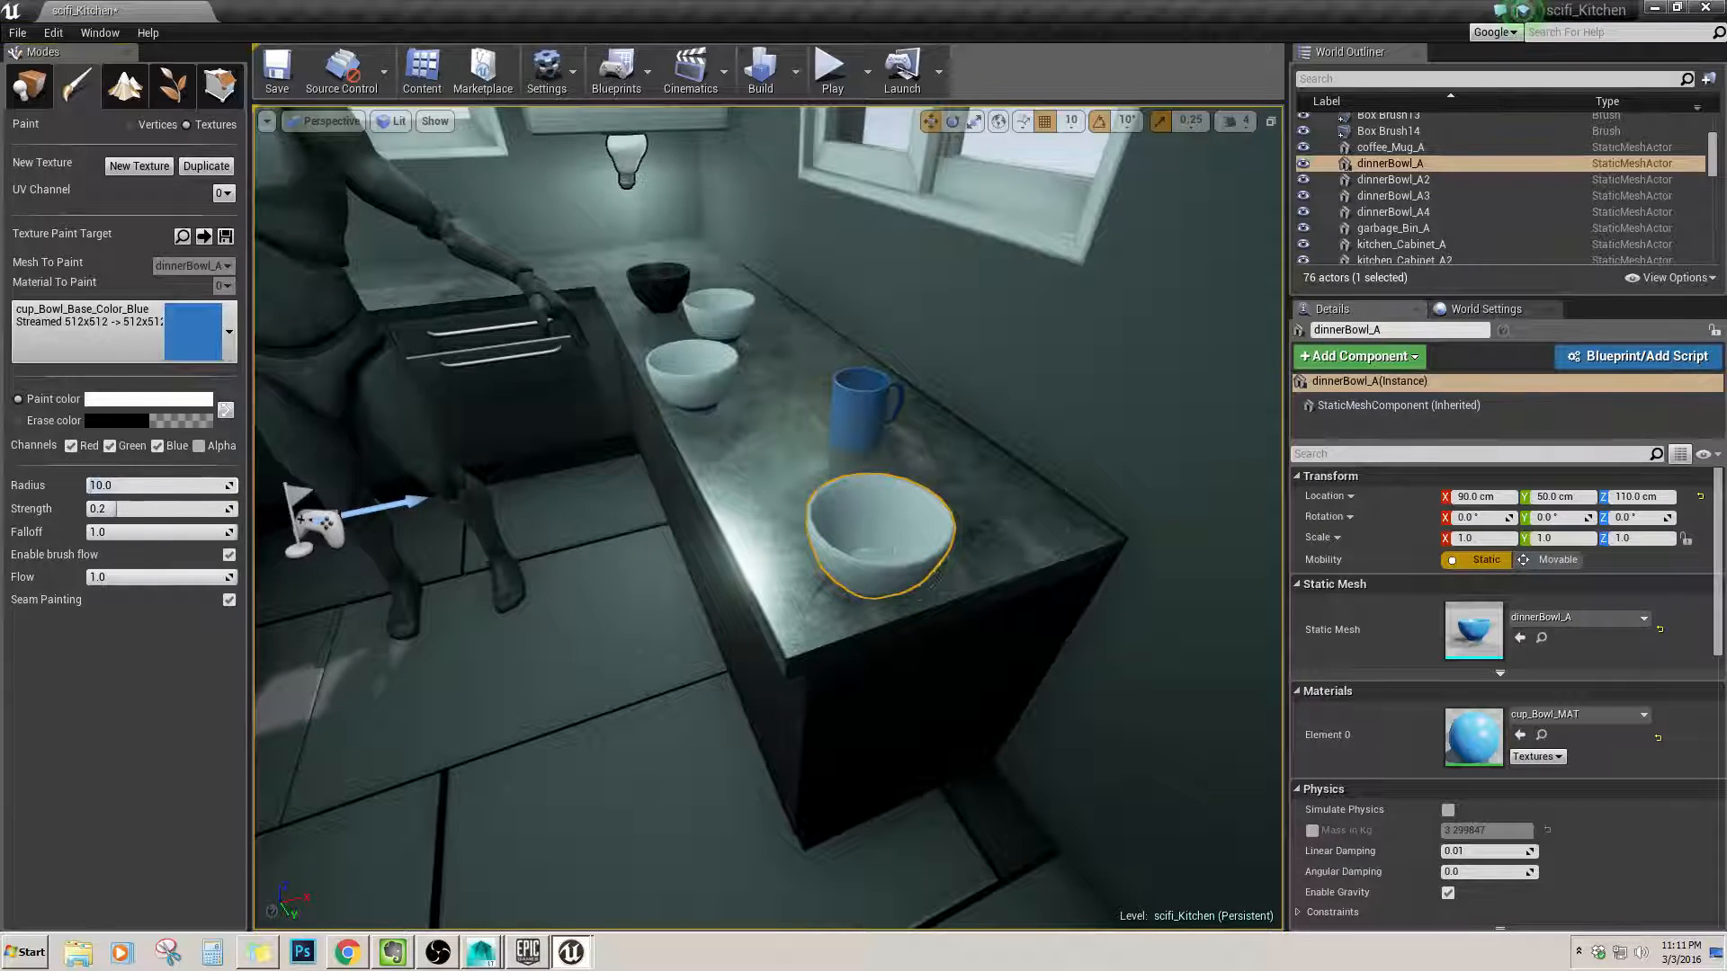
Paint the remaining blue areas around the lower outside of dinnerBowl_A white.
alt+drag(932, 522, 702, 518)
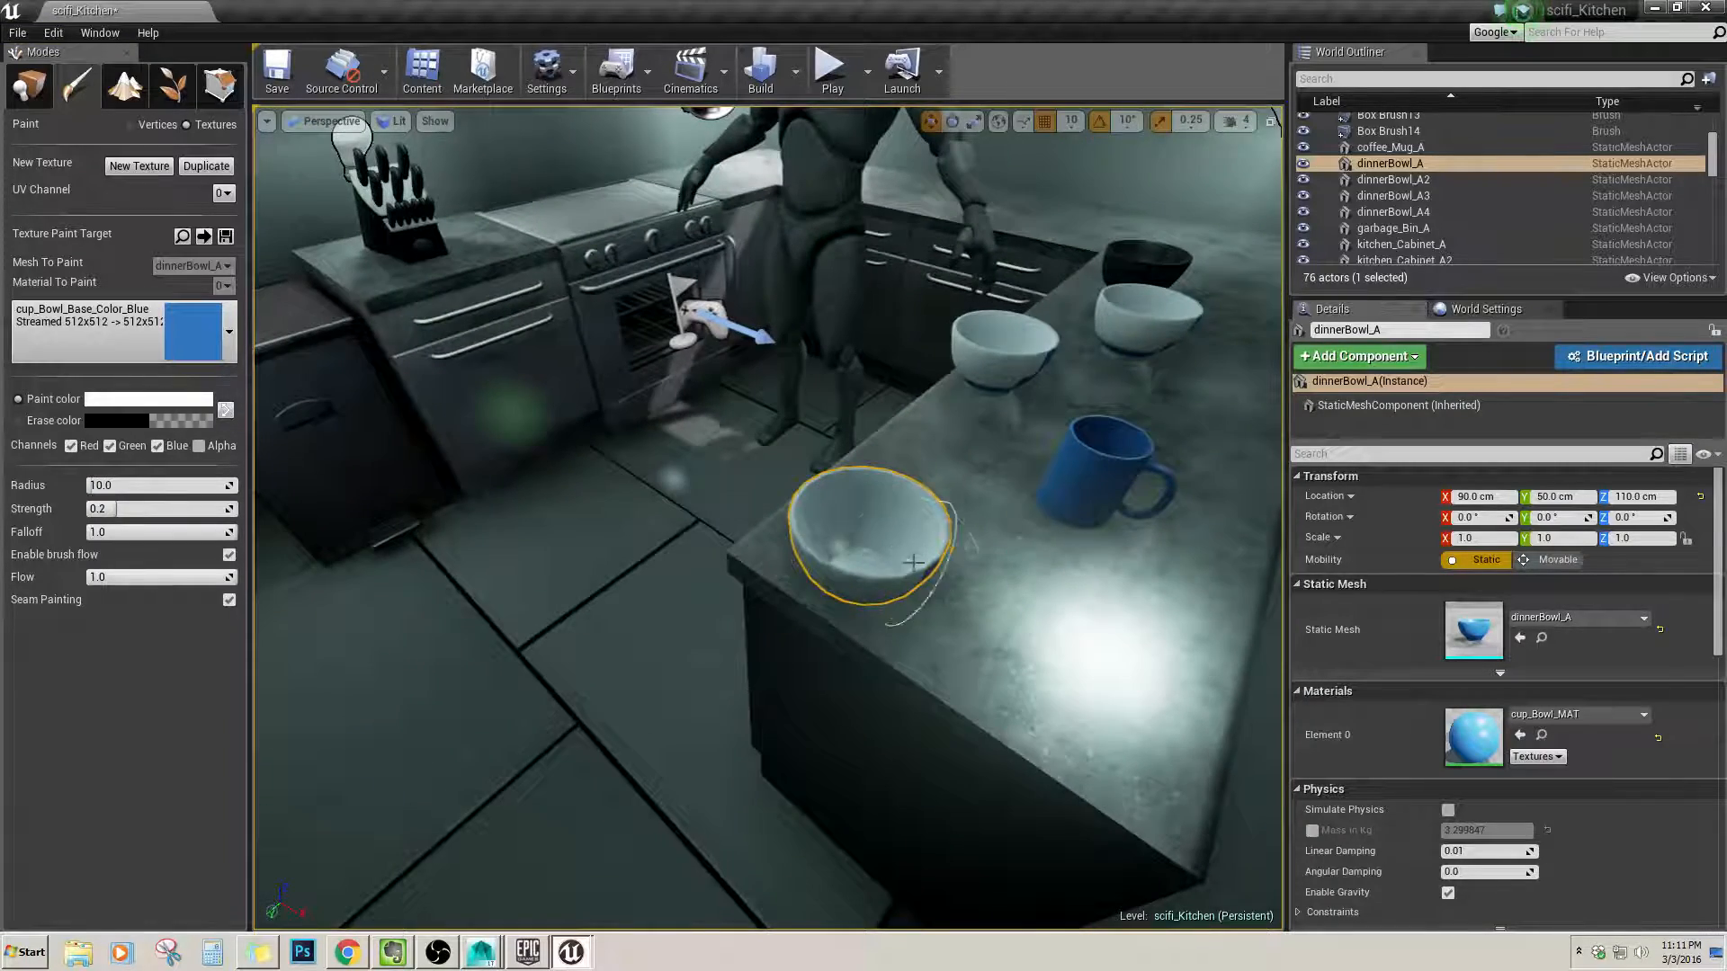
mouse_move(914, 562)
alt+mouse_down()
mouse_move(711, 549)
mouse_move(743, 559)
mouse_move(666, 590)
mouse_move(640, 563)
mouse_move(693, 540)
mouse_move(701, 417)
mouse_move(559, 378)
mouse_move(701, 483)
mouse_move(837, 468)
alt+mouse_up()
scroll(902, 567, up, 5)
scroll(639, 563, down, 5)
scroll(700, 417, up, 5)
scroll(566, 374, down, 4)
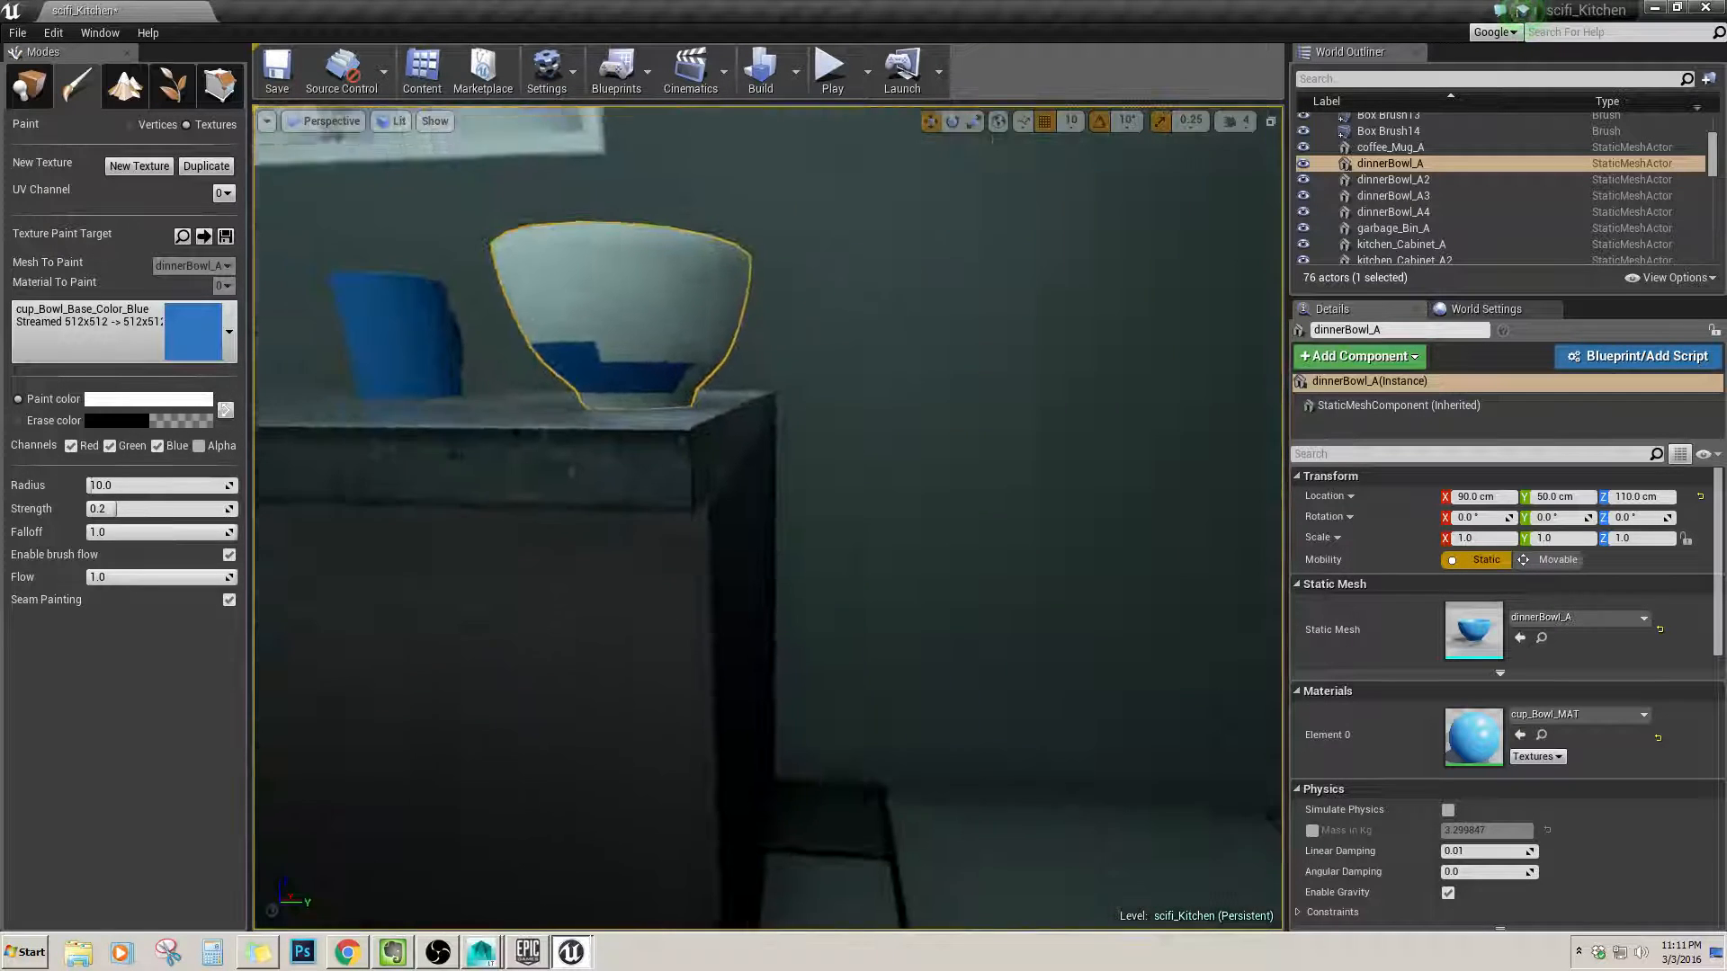
right_drag(810, 339, 909, 342)
key(a)
mouse_move(1148, 347)
mouse_down()
mouse_move(1010, 332)
mouse_move(1091, 342)
mouse_up()
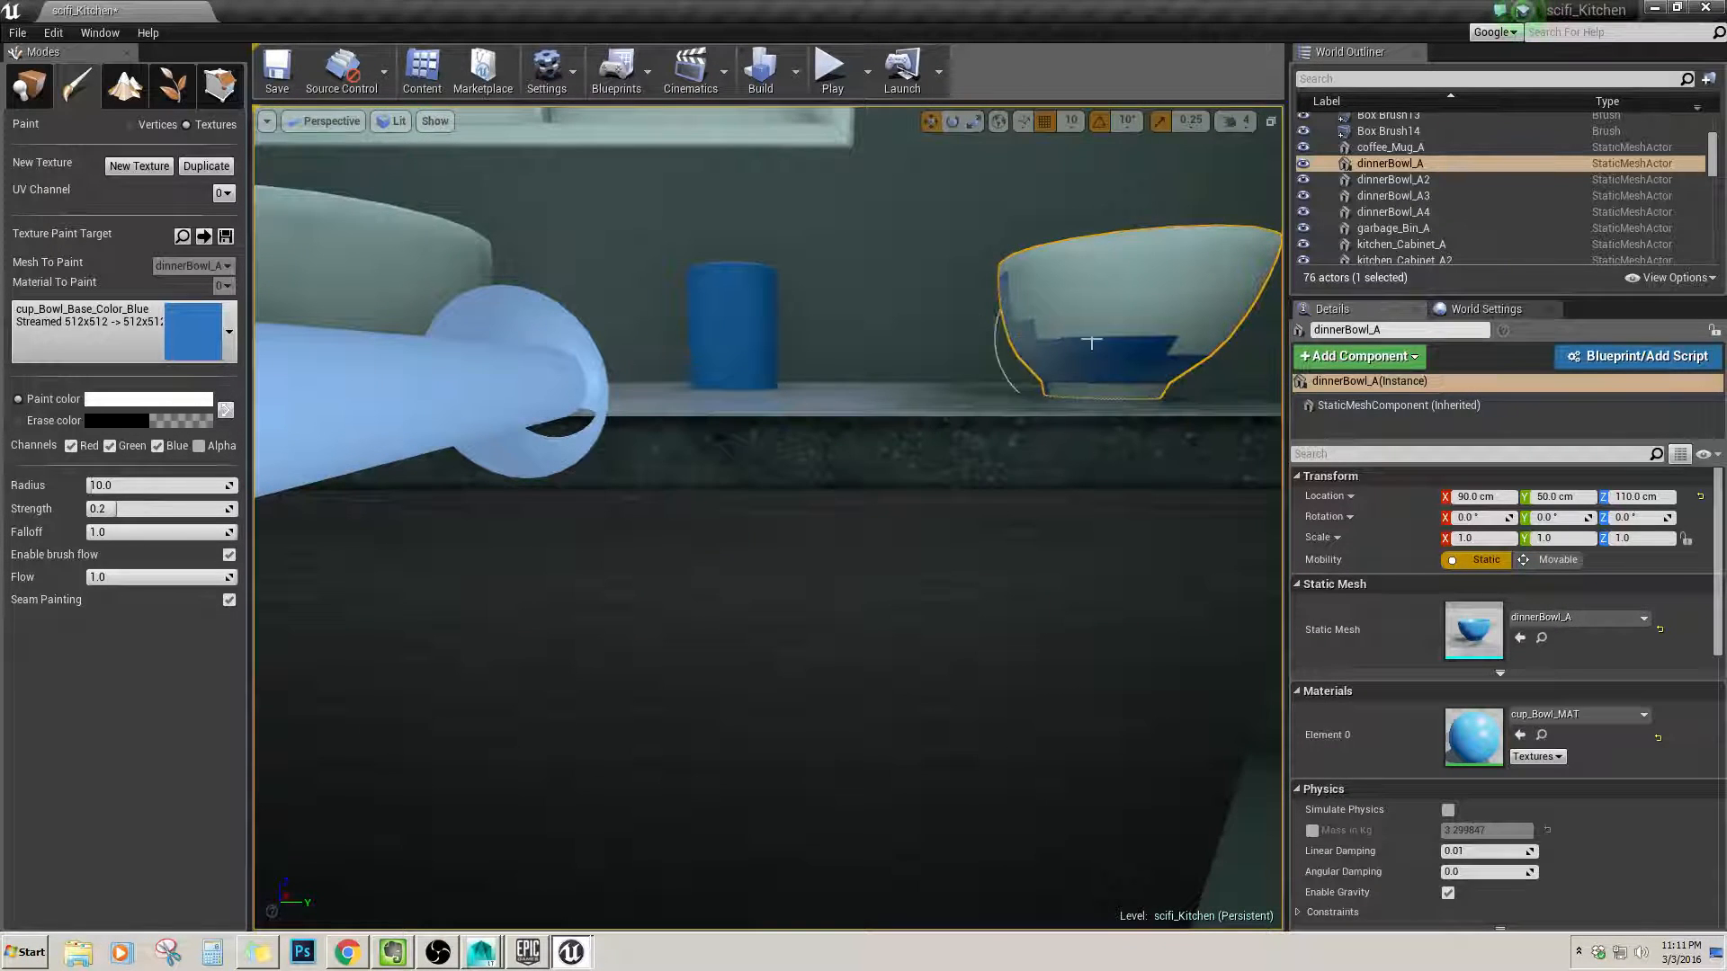
mouse_move(1091, 342)
right_down()
mouse_move(1091, 270)
mouse_move(1115, 378)
mouse_move(1091, 360)
right_up()
key(w)
key(s)
drag(894, 486, 905, 506)
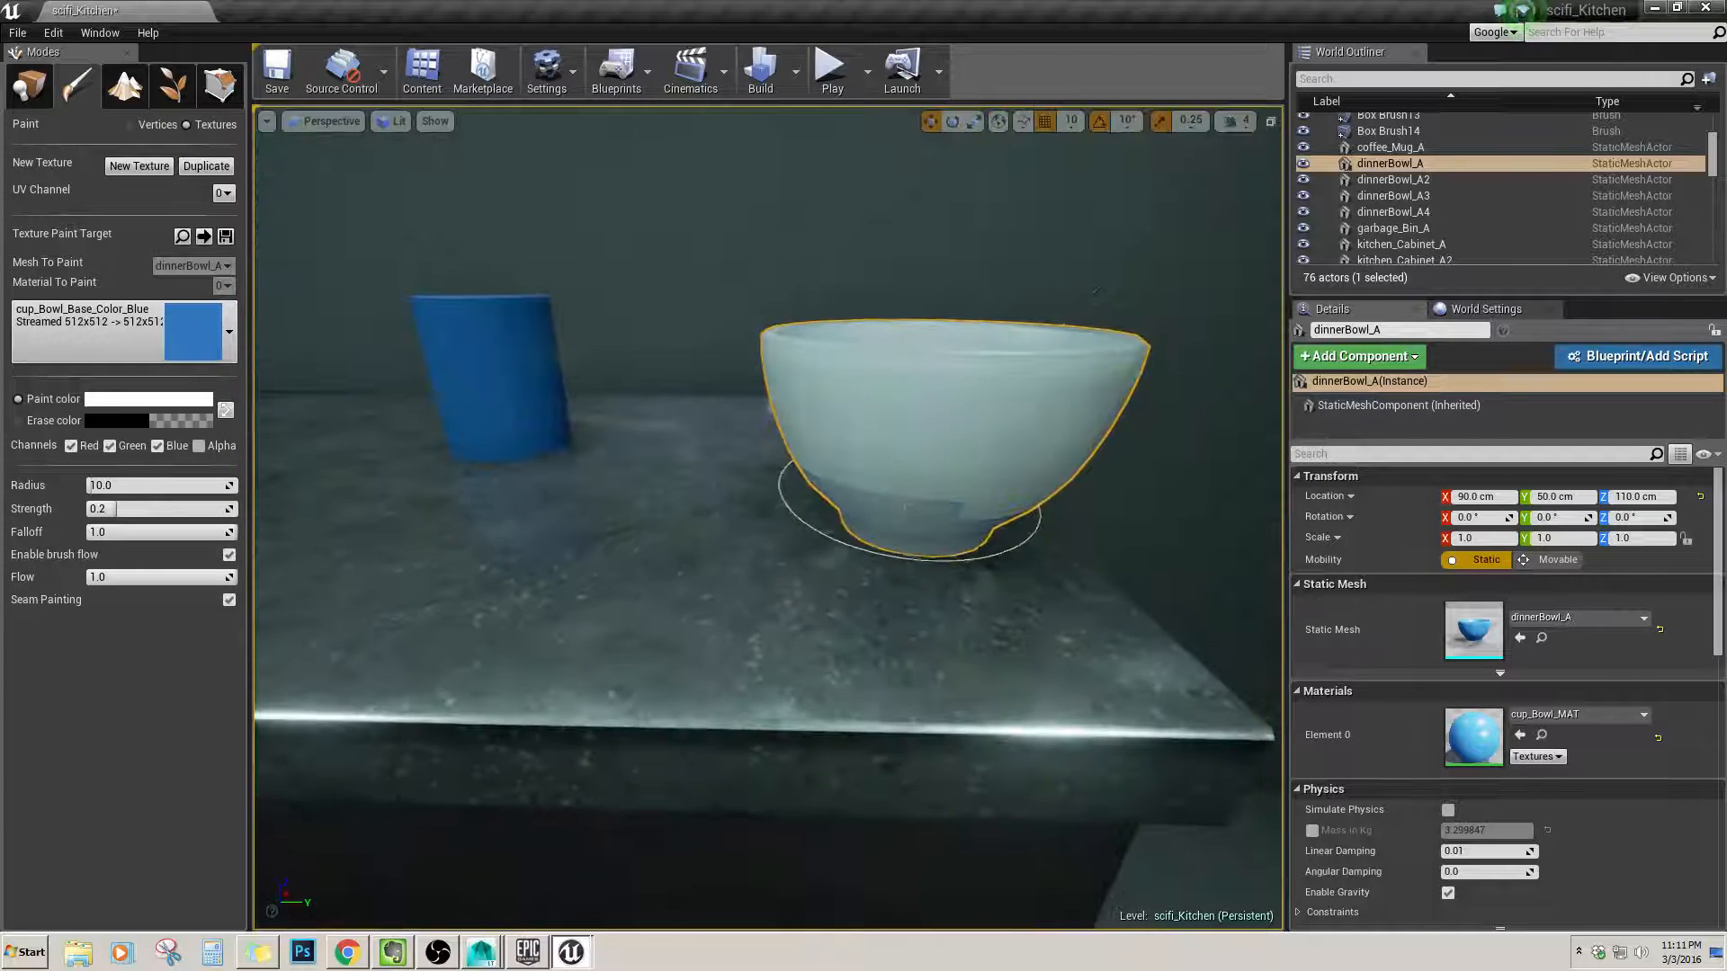
Examine the painted outside of dinnerBowl_A from the side facing the blue mug.
key(s)
right_drag(934, 524, 863, 540)
key(a)
key(w)
right_click(1040, 569)
key(s)
scroll(856, 538, down, 1)
key(w)
key(s)
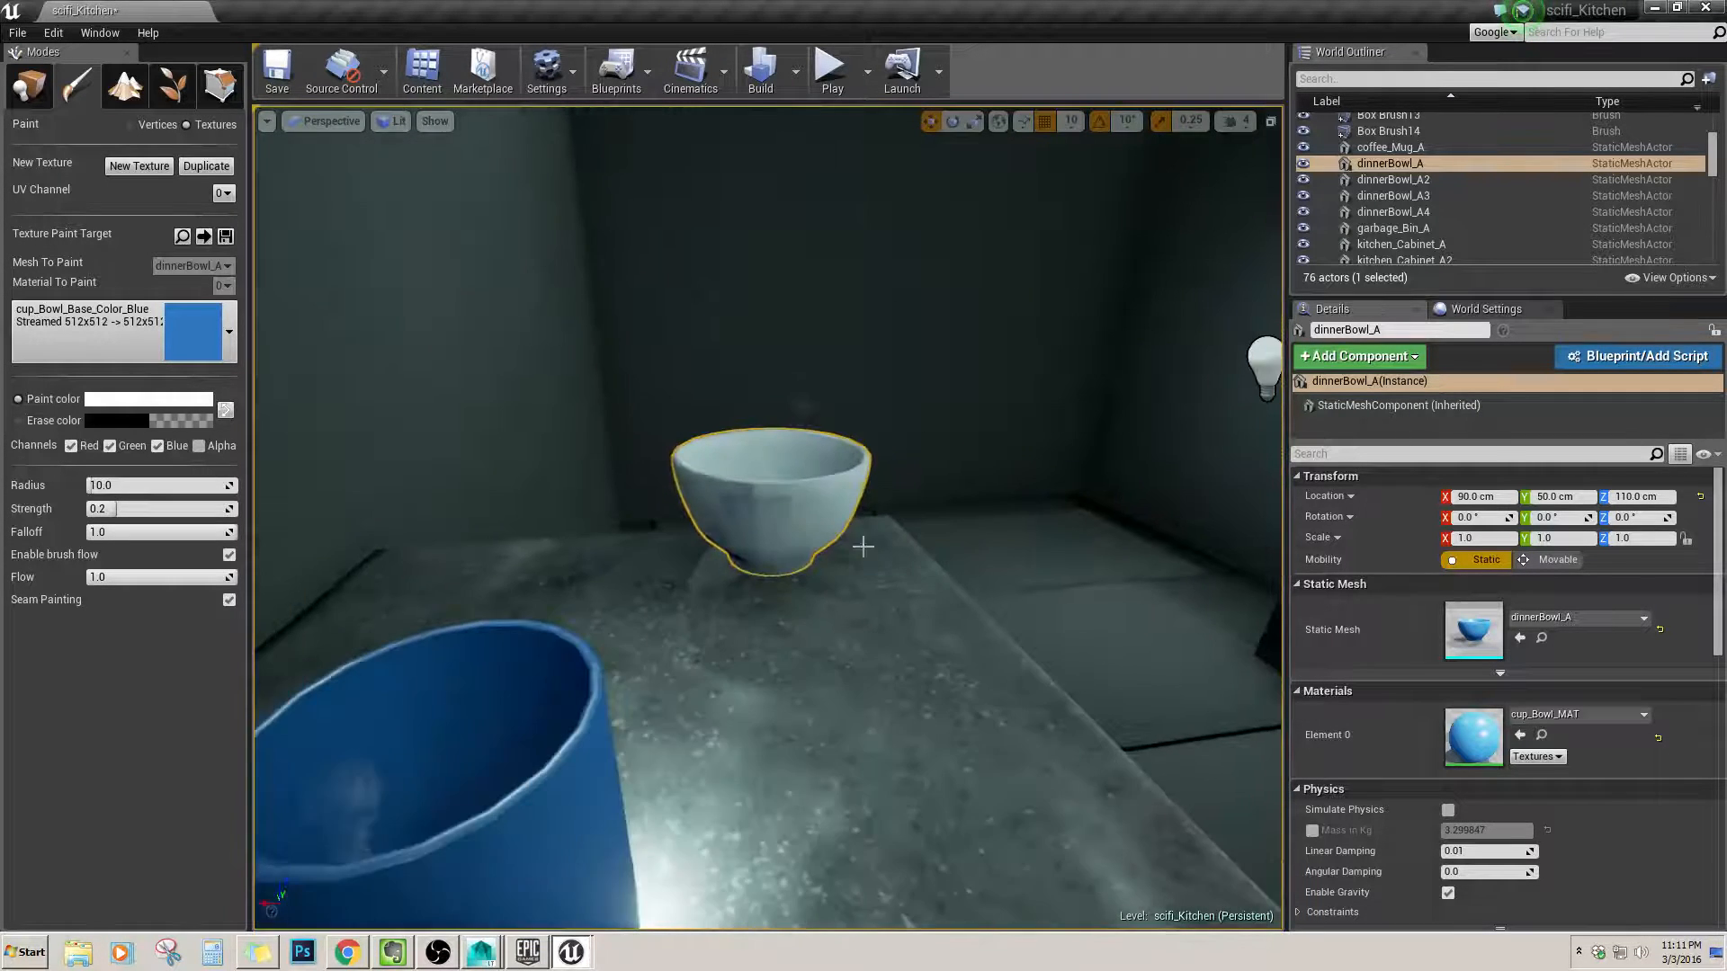
Set the texture paint color to pink, hex FF3C95FF.
click(148, 399)
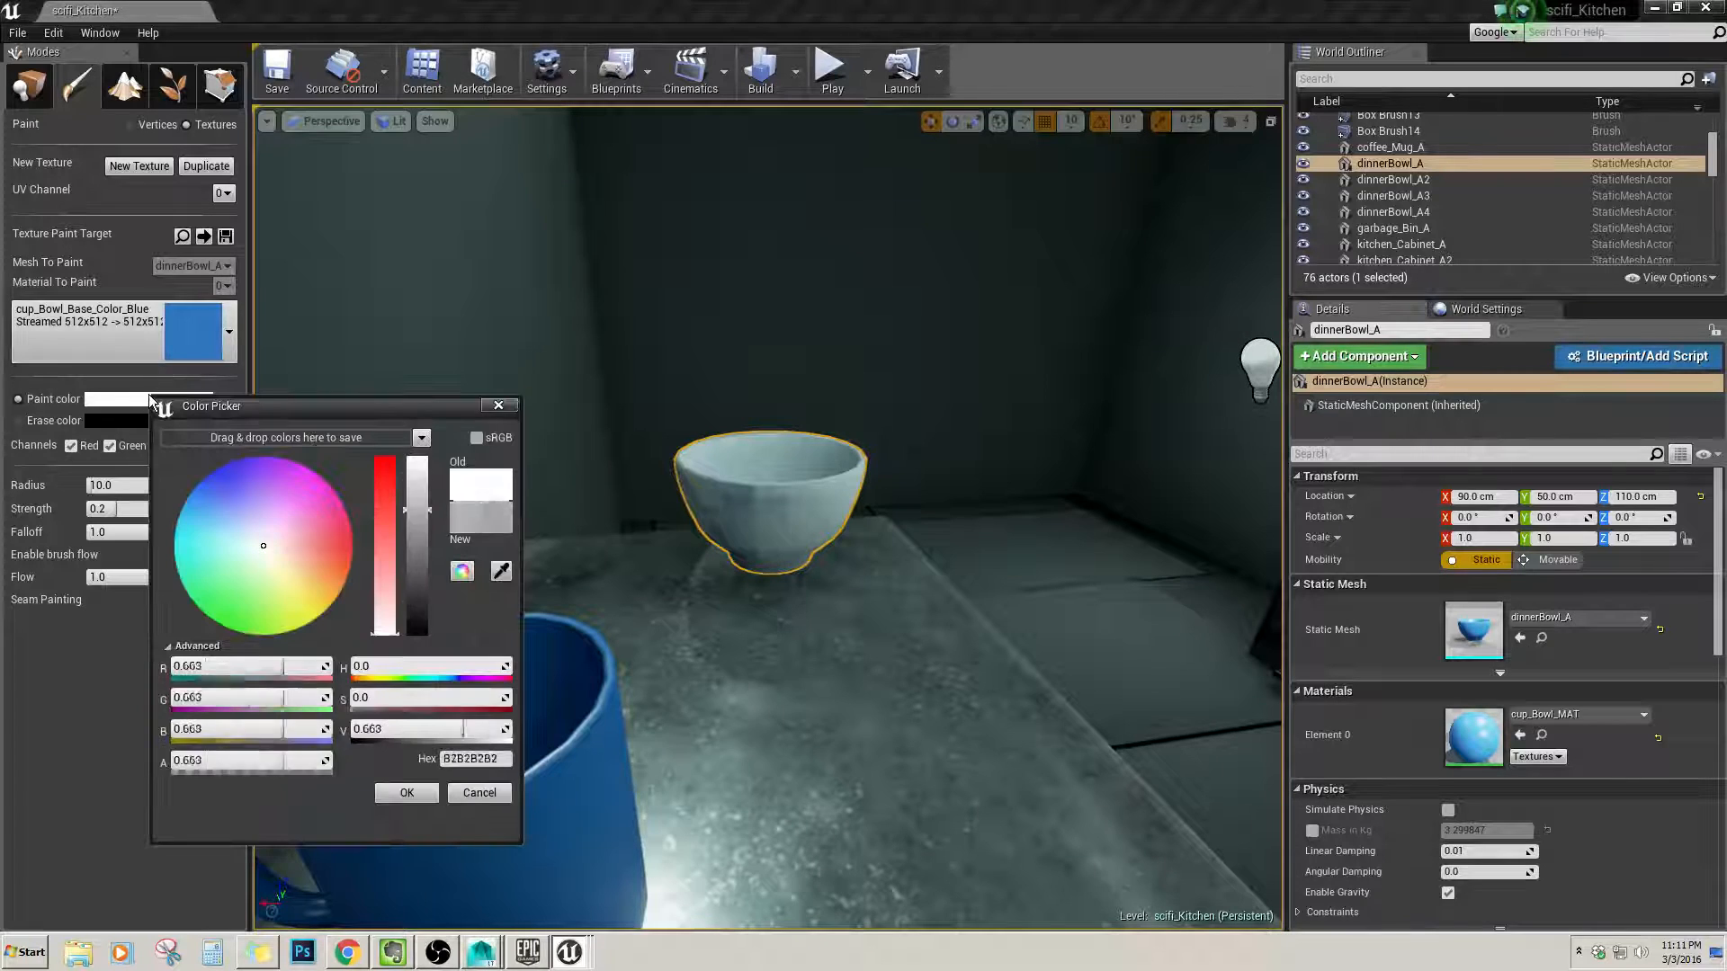
drag(302, 527, 325, 513)
key(w)
mouse_move(759, 513)
right_down()
mouse_move(971, 517)
mouse_move(788, 515)
right_up()
key(s)
key(a)
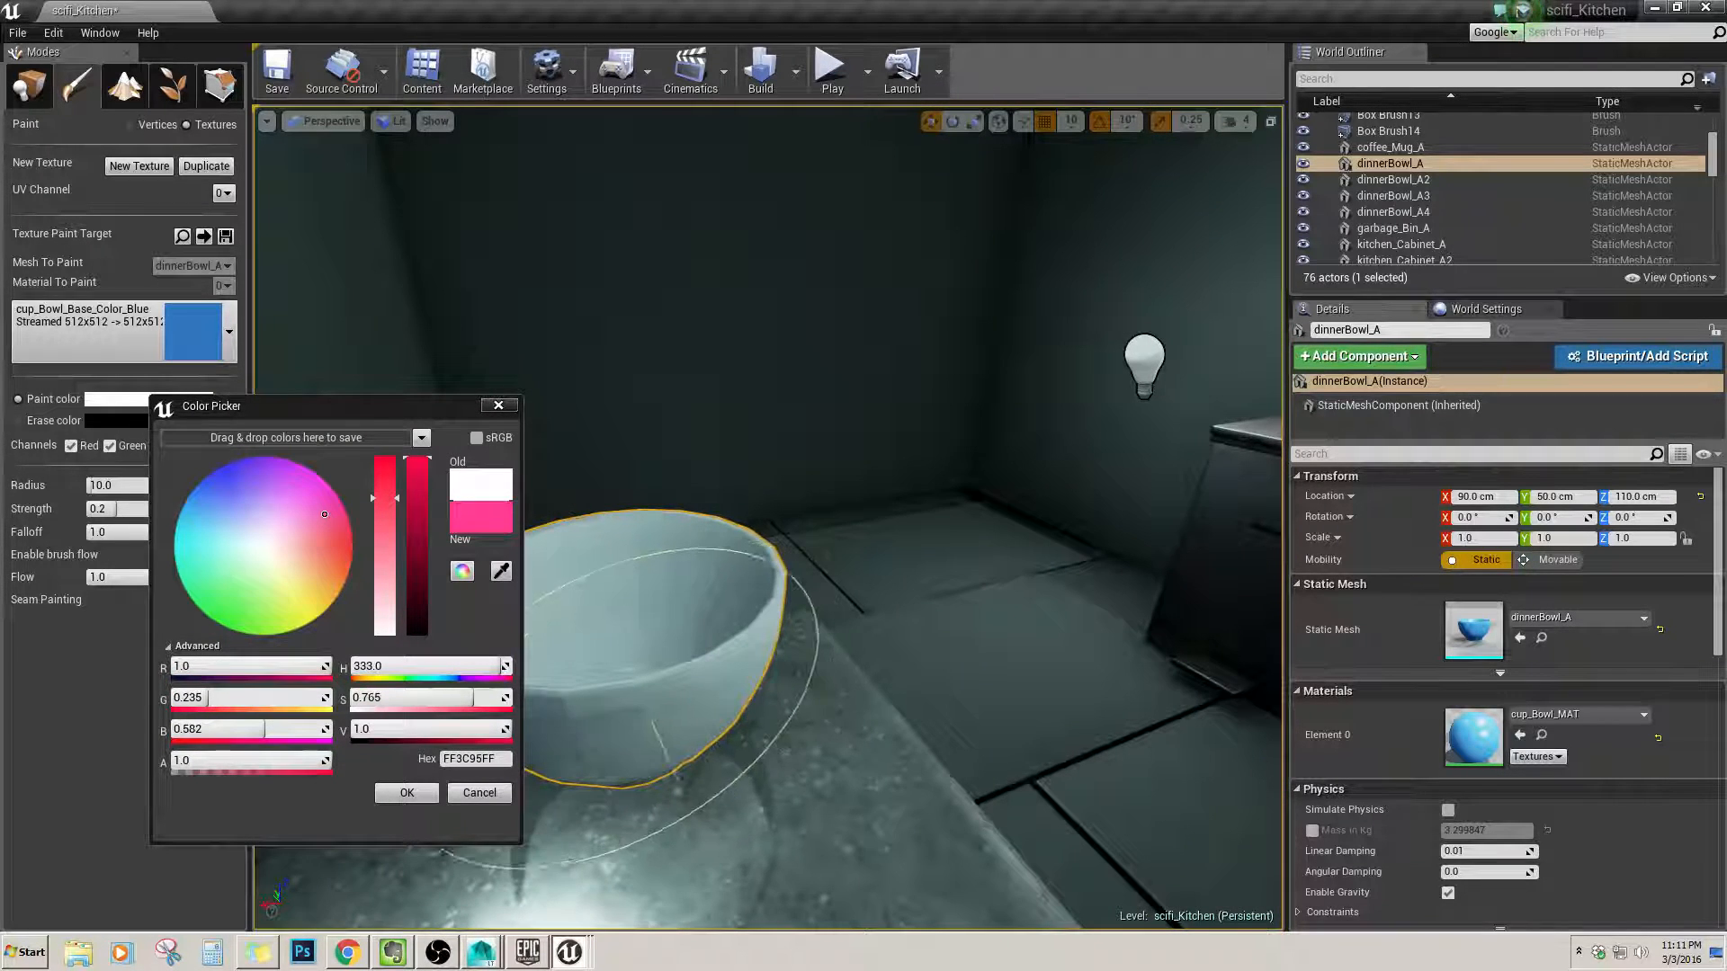
click(407, 793)
Paint the inside and outside of dinnerBowl_A pink and check the matching bowls along the countertop.
mouse_move(603, 730)
mouse_down()
mouse_move(621, 717)
mouse_move(607, 677)
mouse_up()
mouse_move(607, 675)
right_down()
mouse_move(559, 662)
mouse_move(537, 716)
right_up()
key(s)
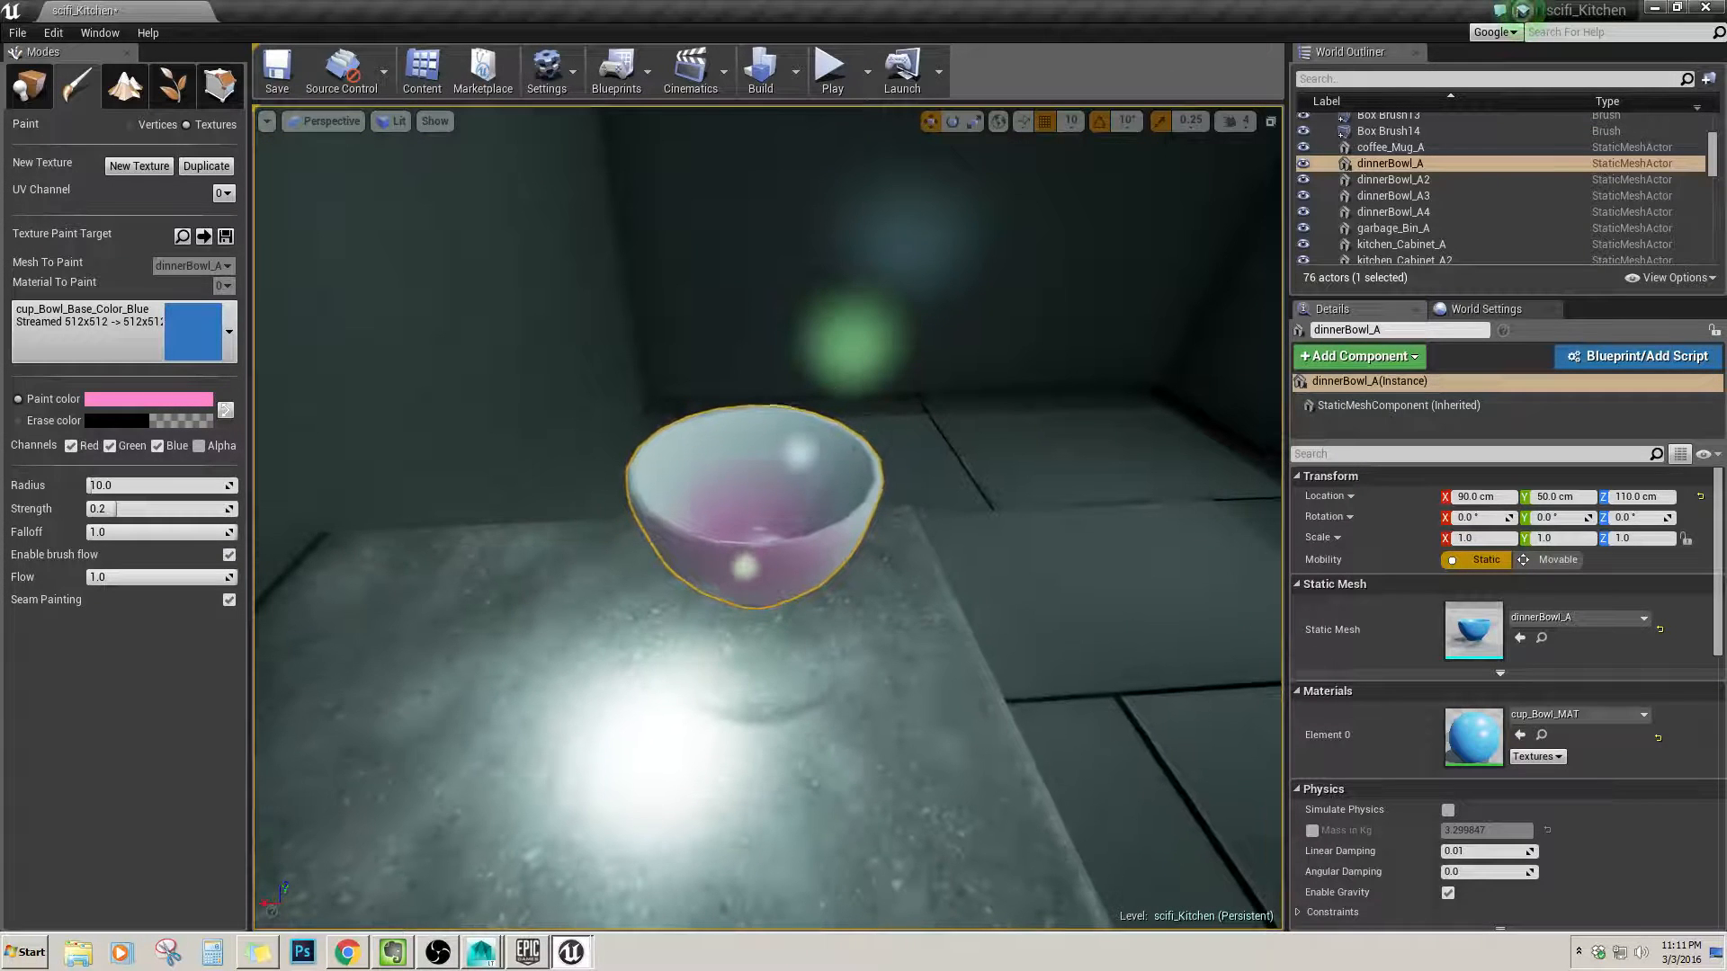
mouse_move(826, 503)
mouse_down()
mouse_move(815, 515)
mouse_move(840, 524)
mouse_move(725, 448)
mouse_move(655, 507)
mouse_up()
key(d)
mouse_move(754, 500)
right_down()
mouse_move(549, 497)
mouse_move(665, 498)
right_up()
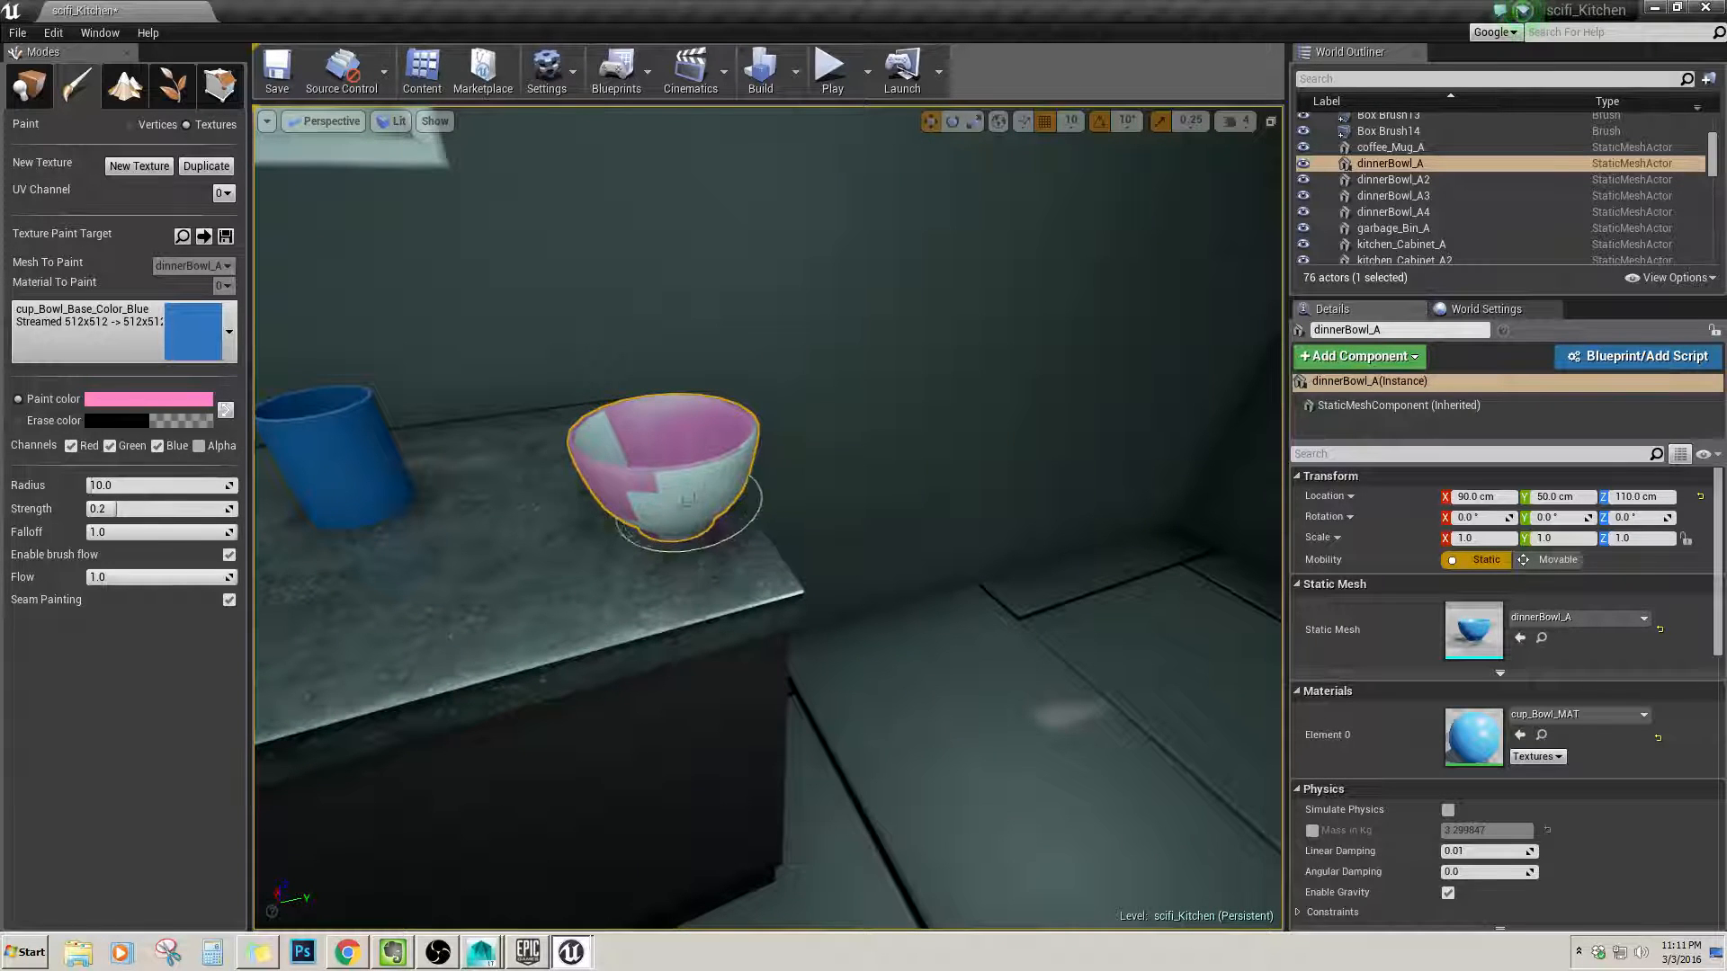
mouse_move(688, 501)
mouse_down()
mouse_move(647, 504)
mouse_move(670, 525)
mouse_up()
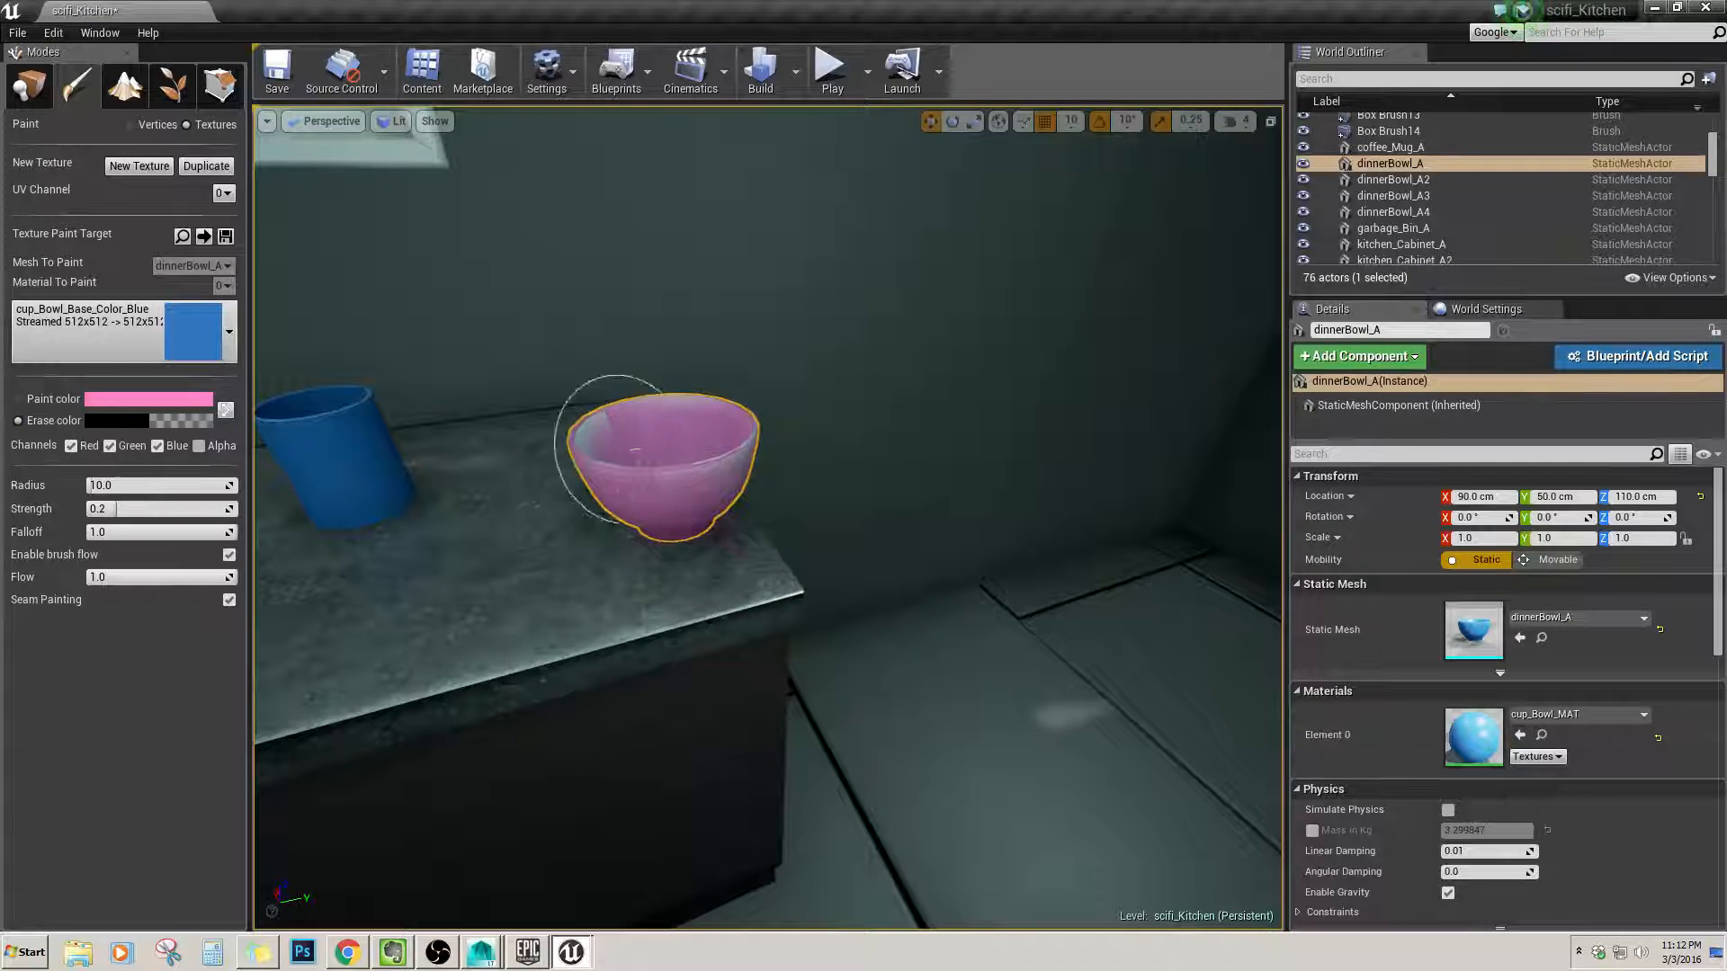
drag(761, 401, 745, 437)
right_drag(759, 417, 693, 414)
right_drag(1073, 453, 728, 424)
mouse_move(687, 426)
mouse_down()
mouse_move(674, 416)
mouse_move(758, 405)
mouse_up()
right_drag(480, 358, 400, 361)
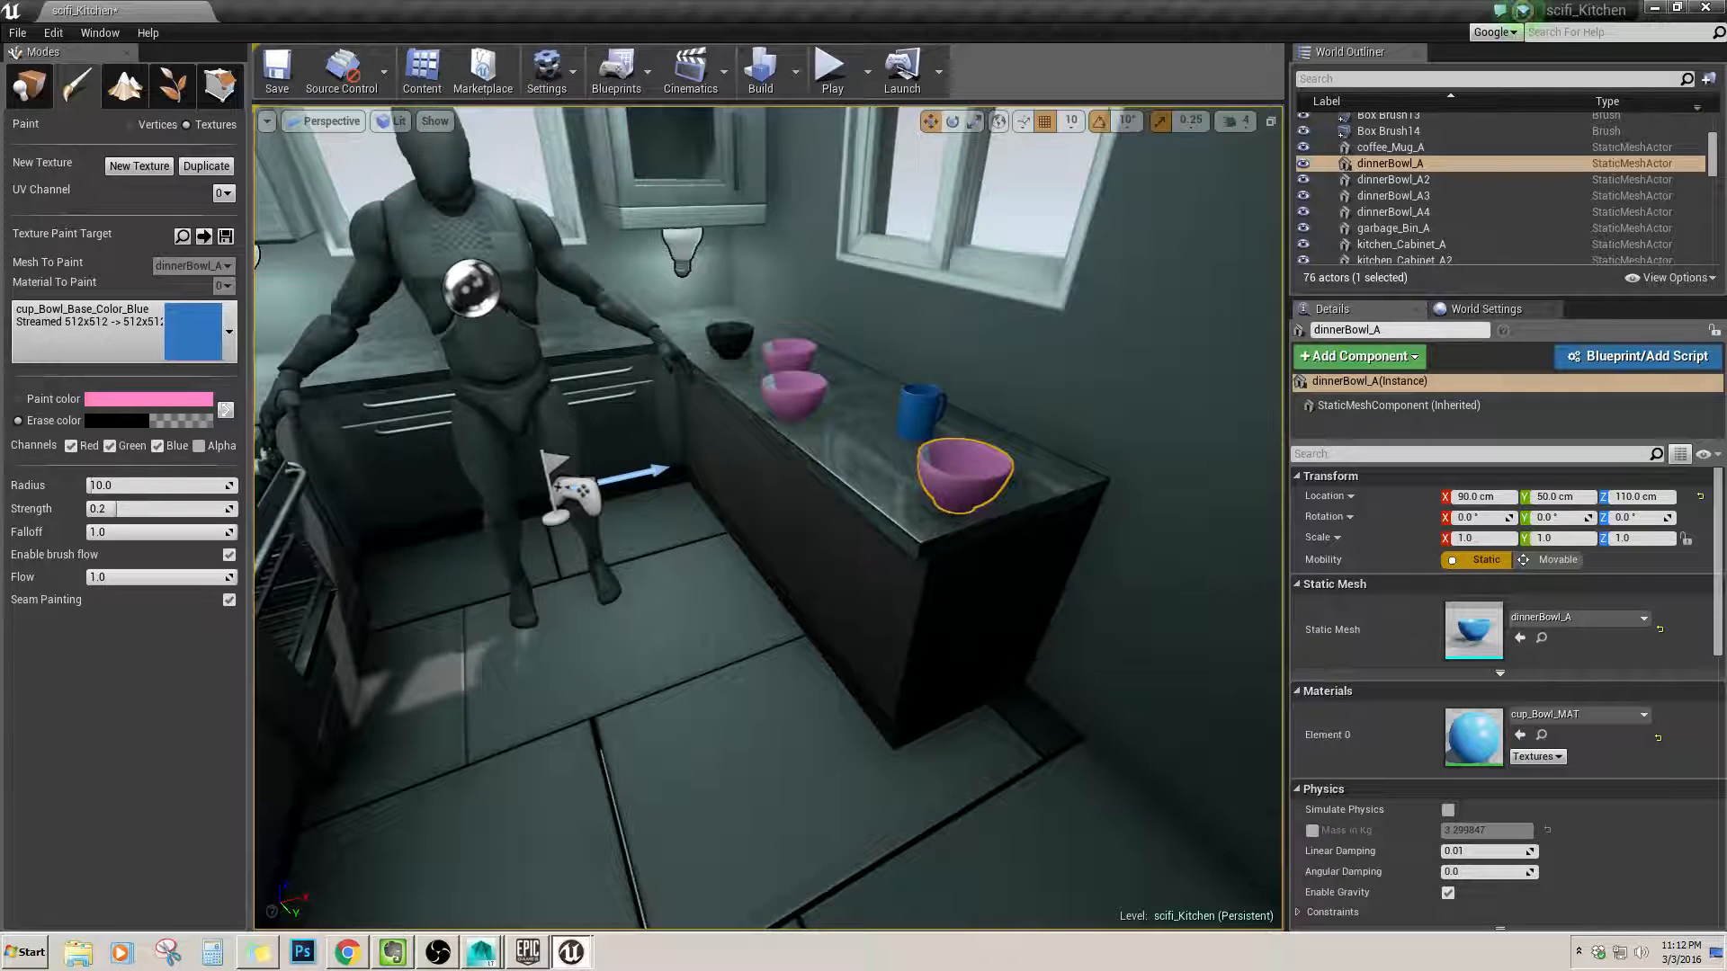
Set the texture paint color to black with red, green and blue at 0.
click(97, 410)
drag(234, 521, 210, 567)
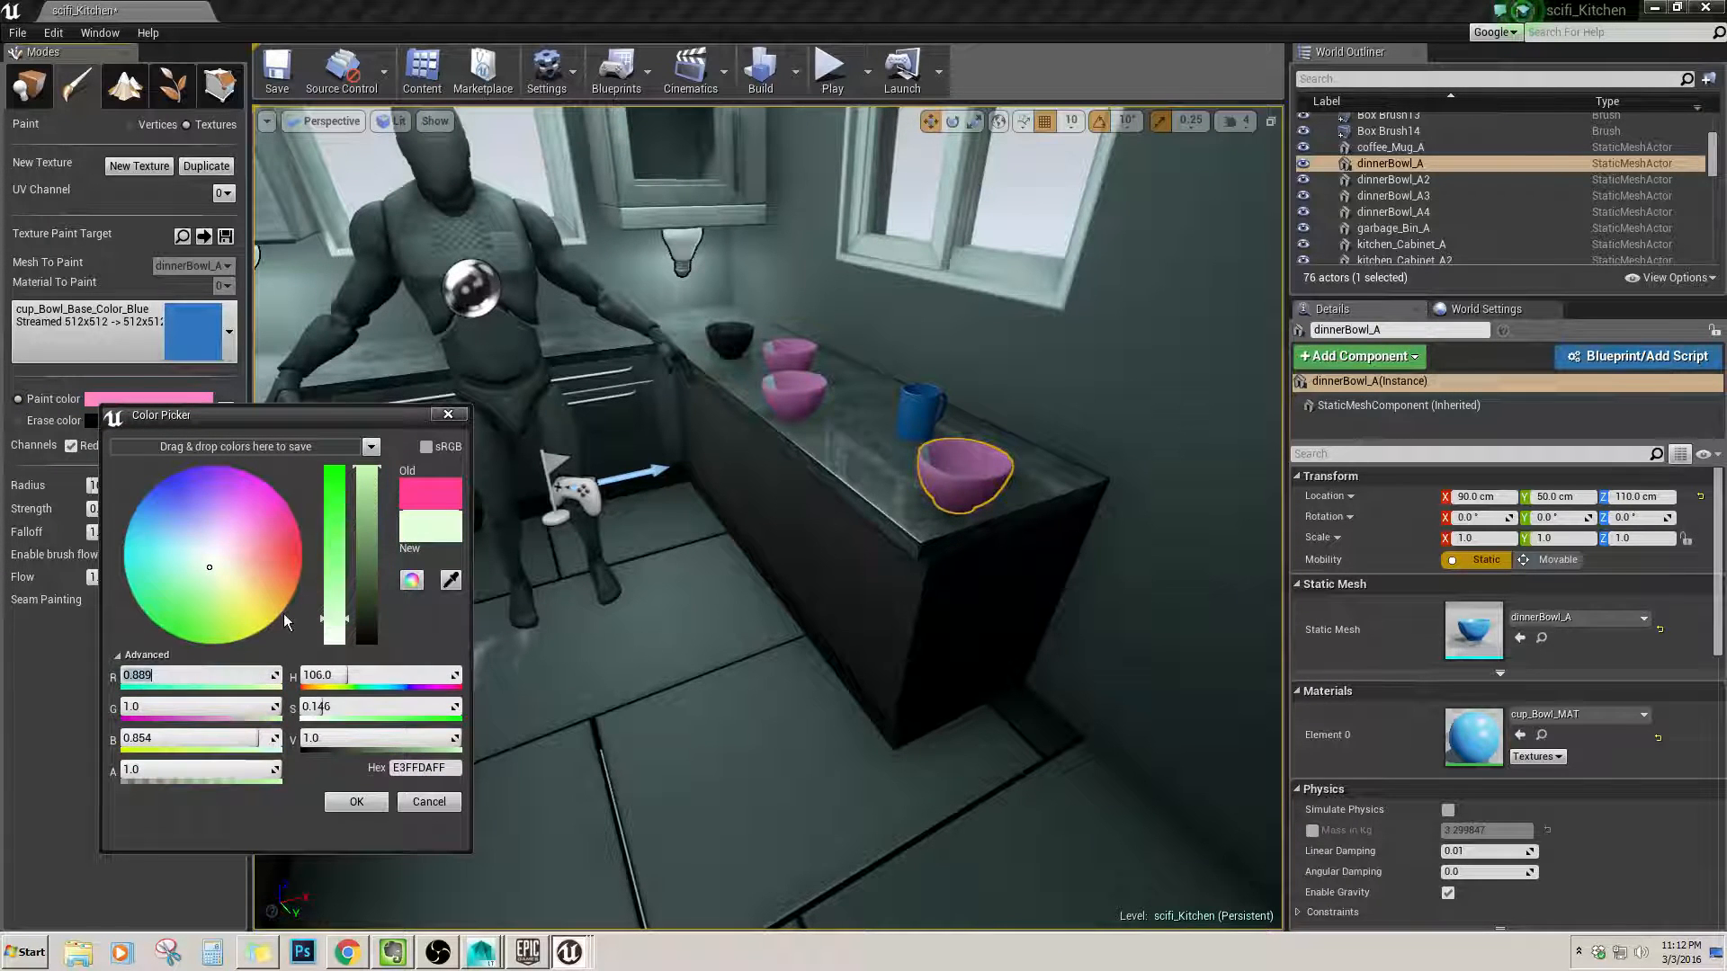
text(0)
key(Tab)
text(0)
key(Tab)
text(0)
key(Tab)
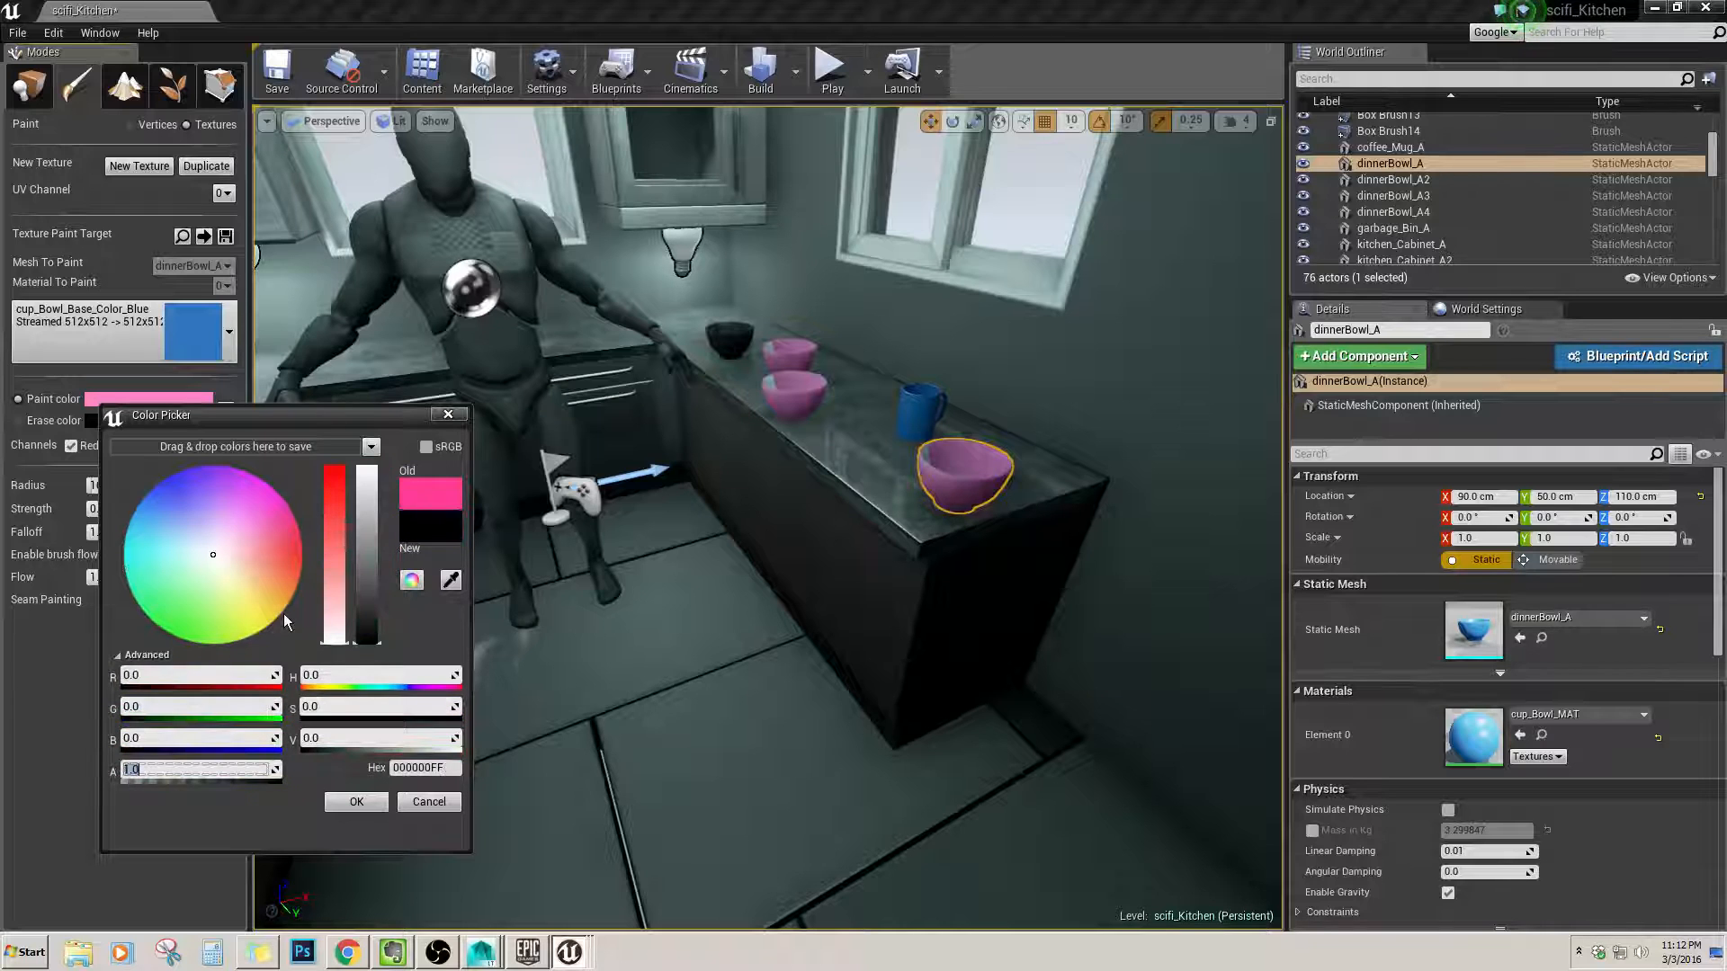
click(926, 482)
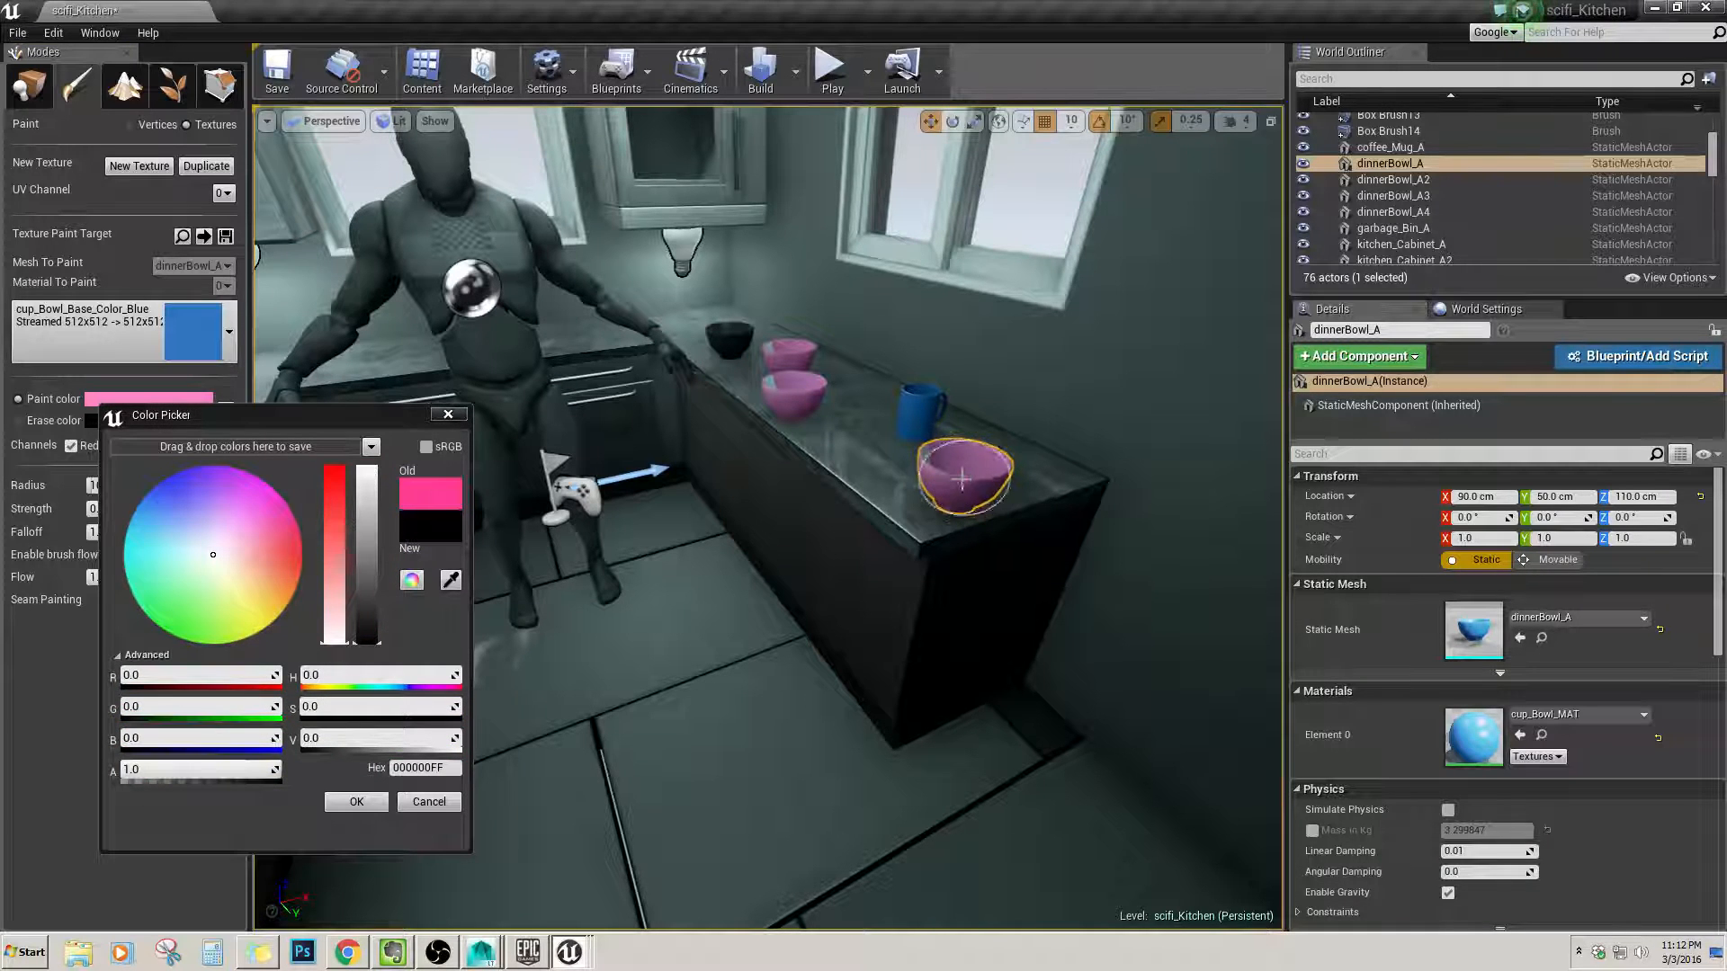
click(358, 805)
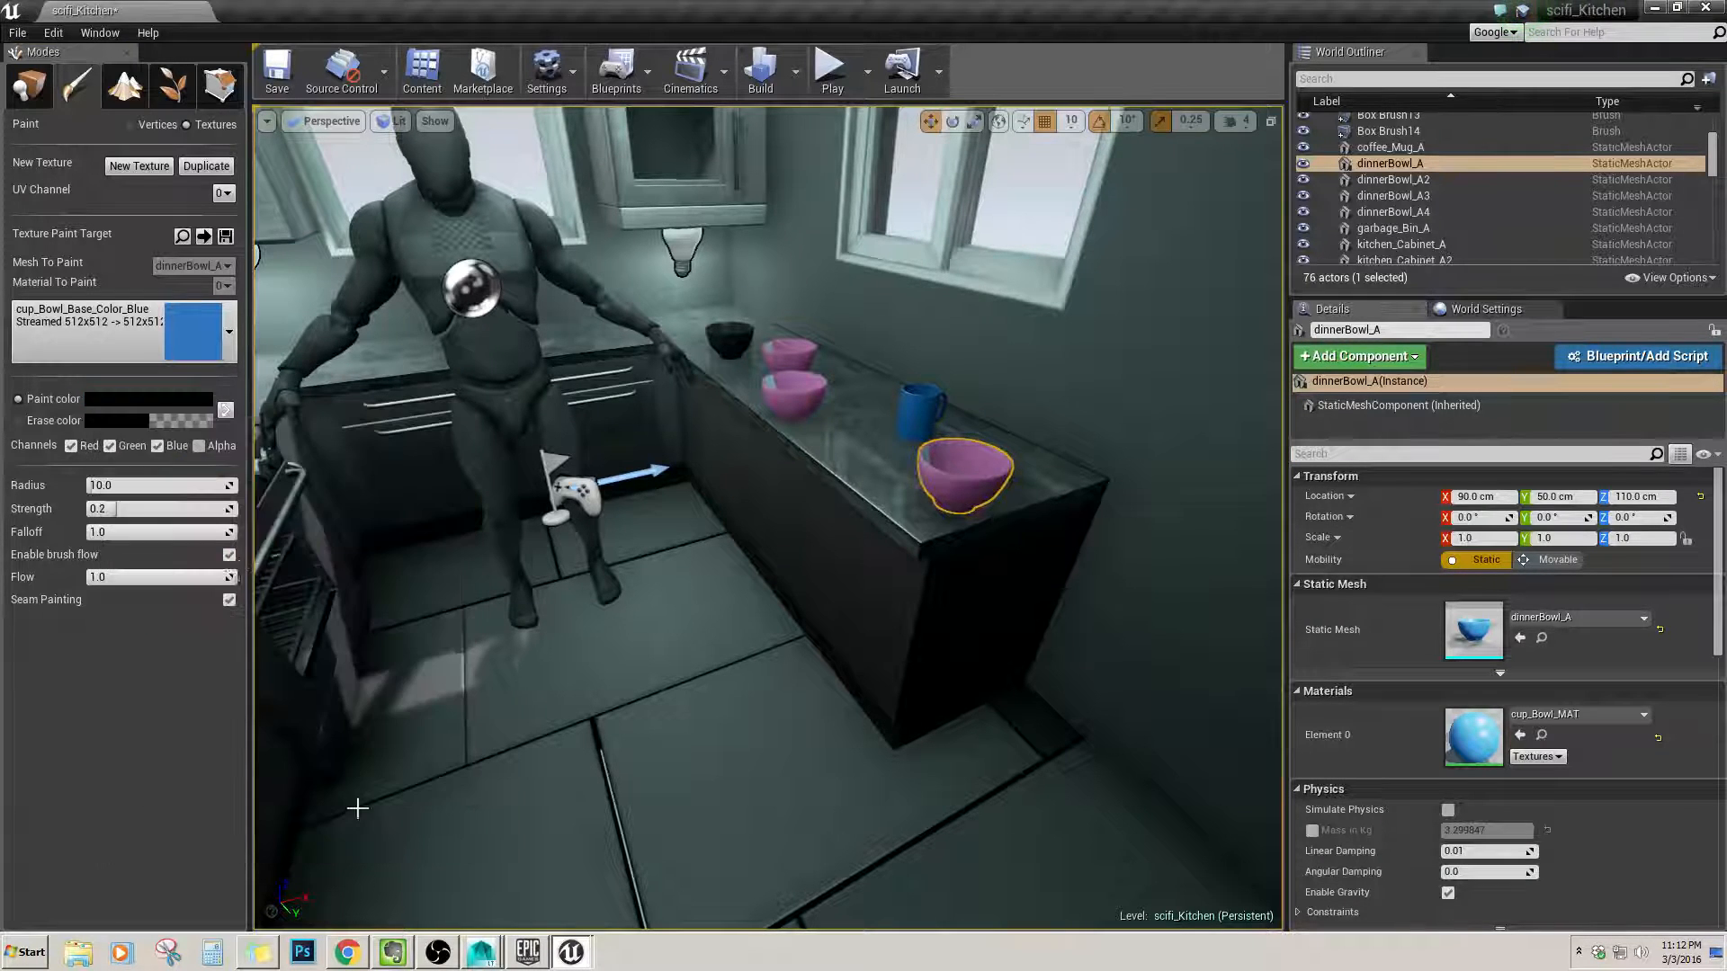
Set the texture paint color to white with red, green and blue at 1.
click(151, 402)
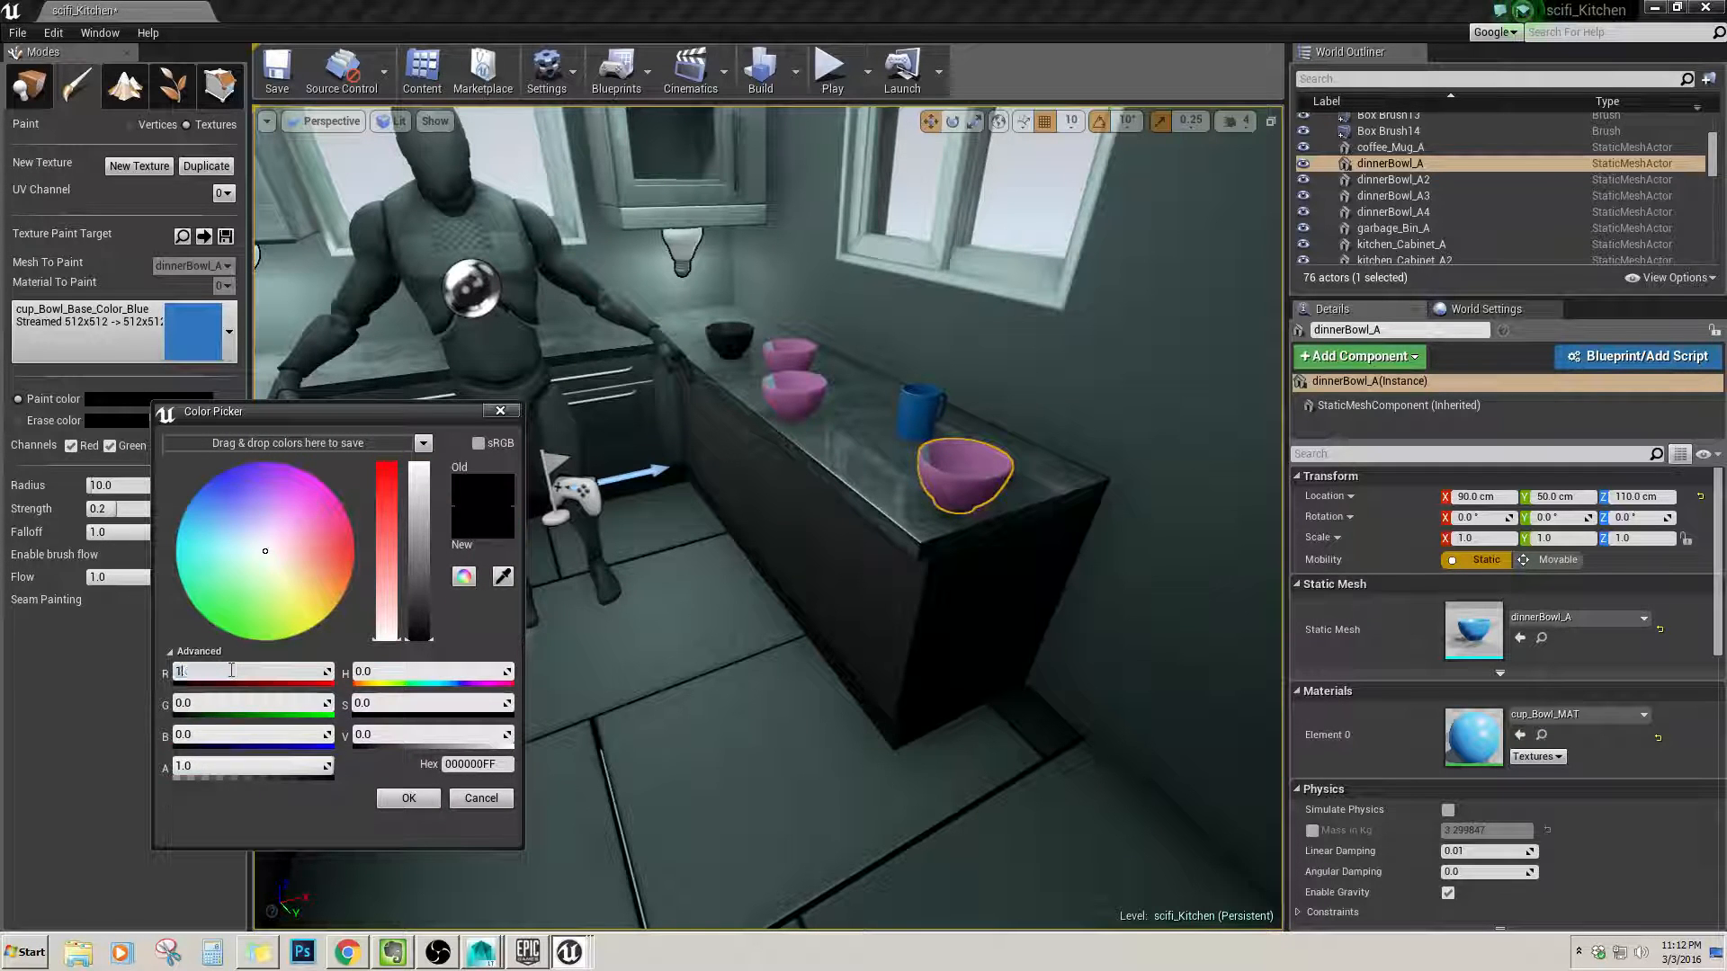
key(Tab)
text(1)
key(Tab)
text(1)
key(Tab)
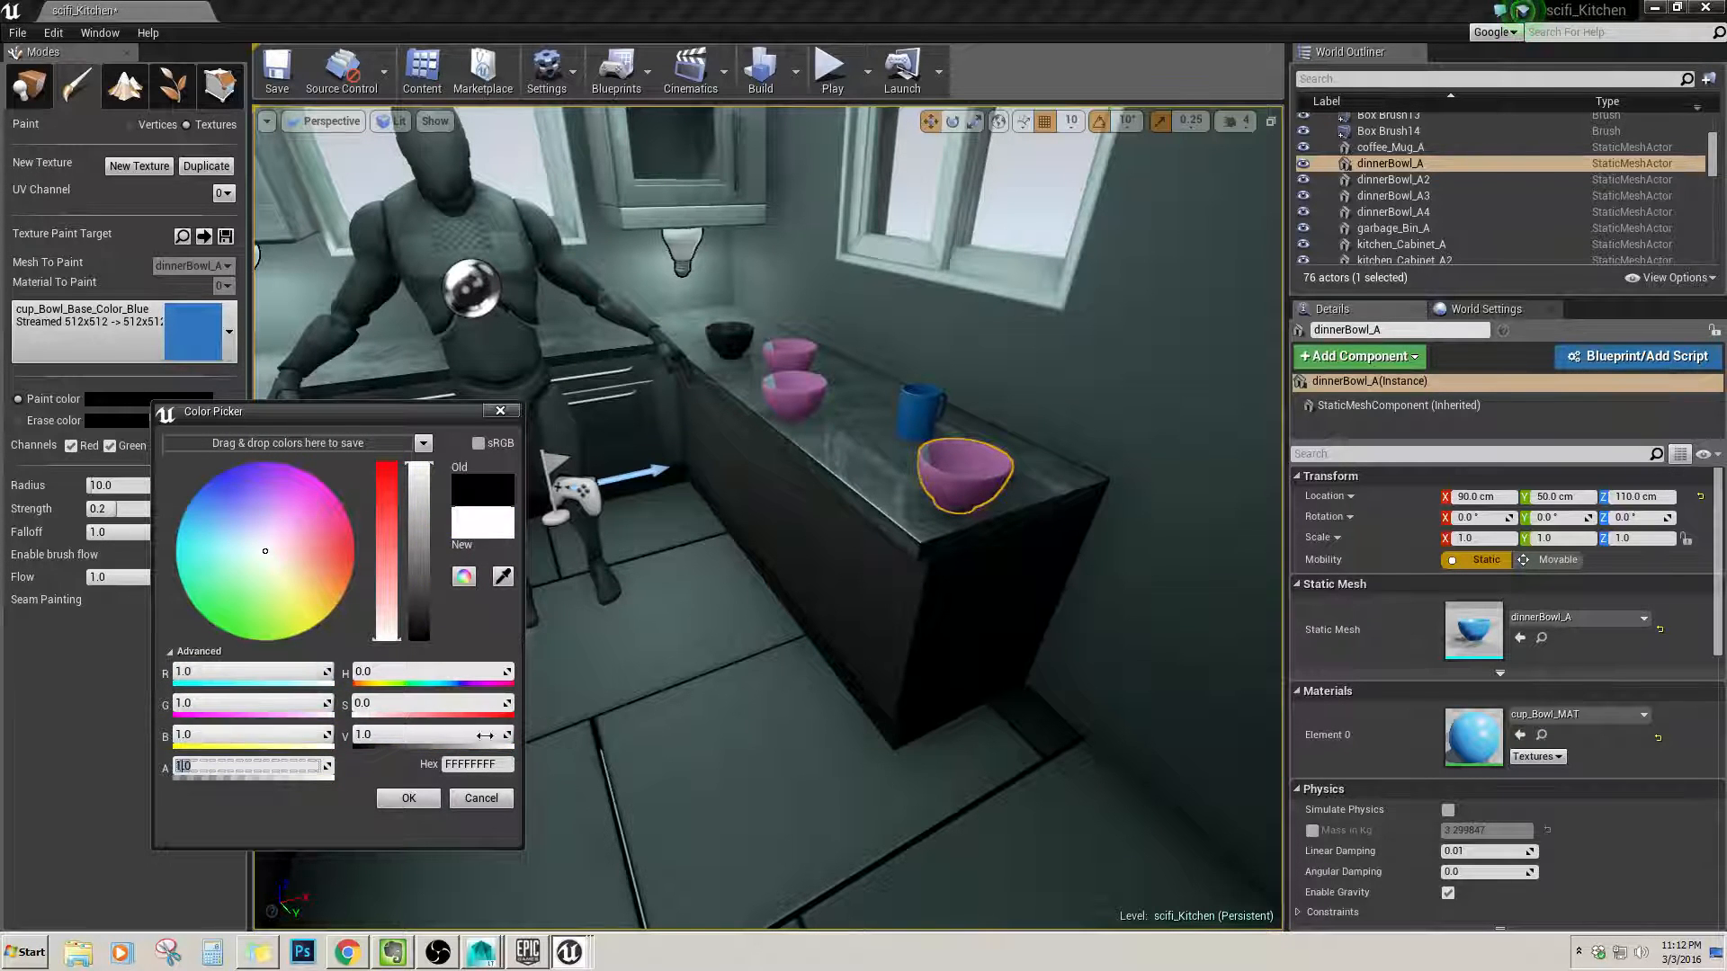
click(428, 804)
Paint over the pink on the inside and outside of dinnerBowl_A with white.
drag(997, 490, 943, 479)
mouse_move(943, 479)
right_down()
mouse_move(940, 457)
mouse_move(967, 467)
right_up()
scroll(968, 467, down, 4)
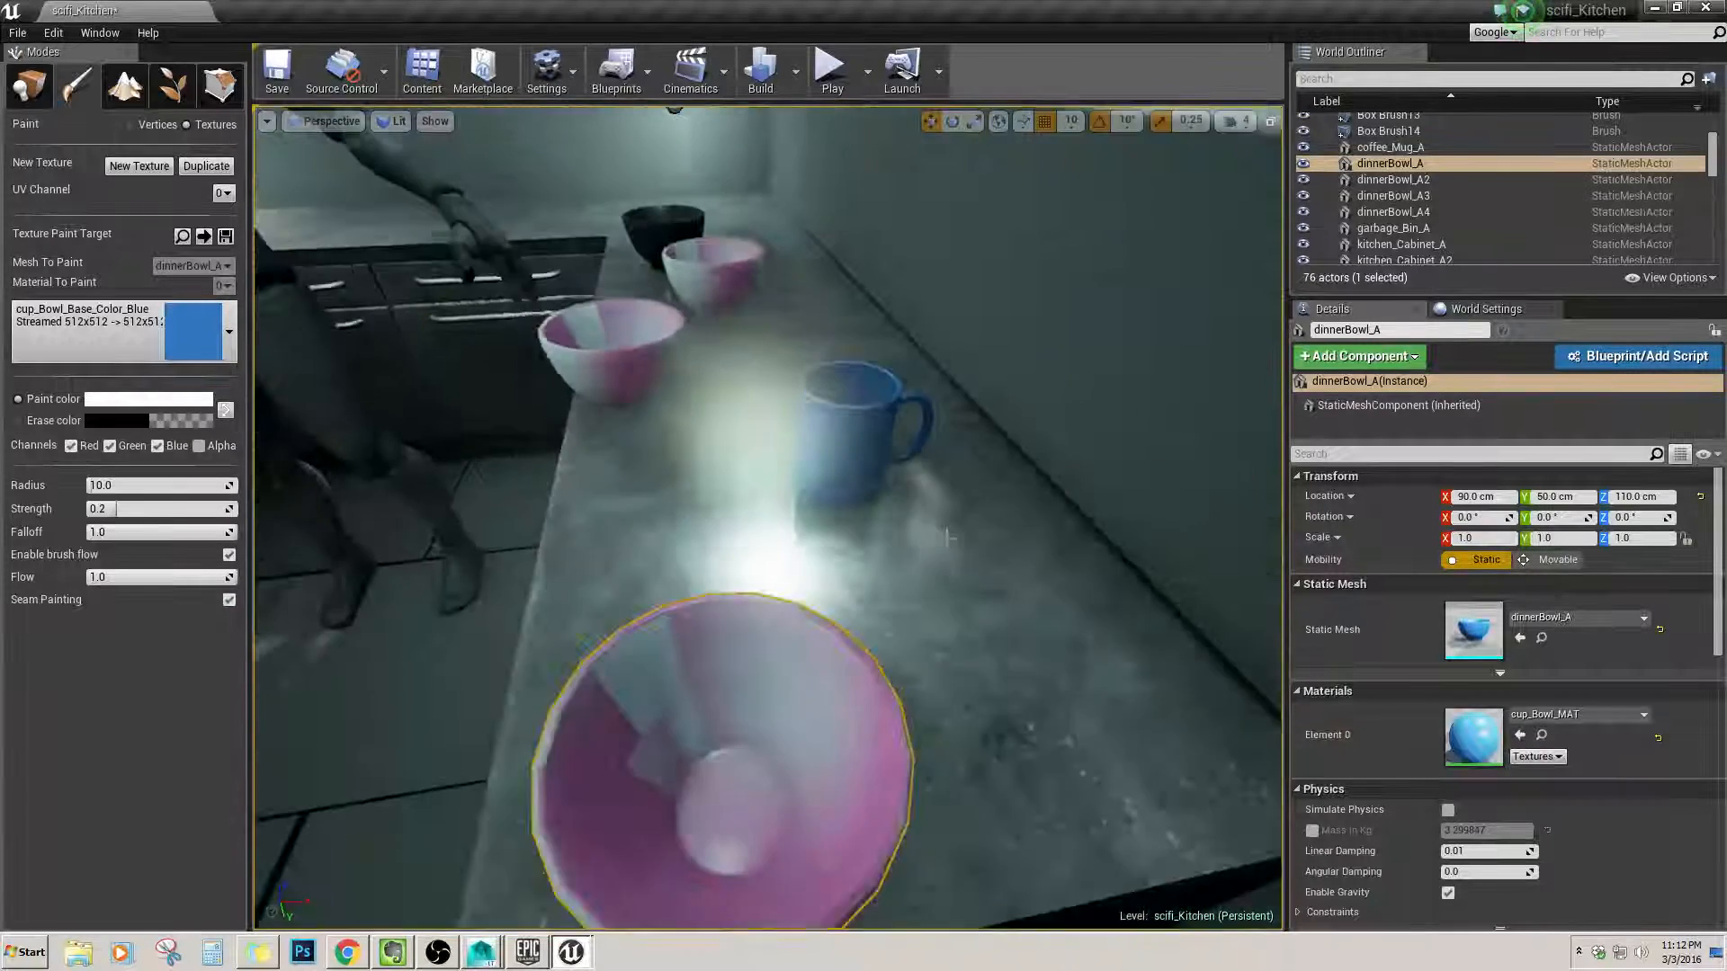
mouse_move(739, 675)
mouse_down()
mouse_move(756, 782)
mouse_move(647, 747)
mouse_move(621, 693)
mouse_move(691, 689)
mouse_move(828, 729)
mouse_move(754, 743)
mouse_up()
scroll(754, 743, down, 5)
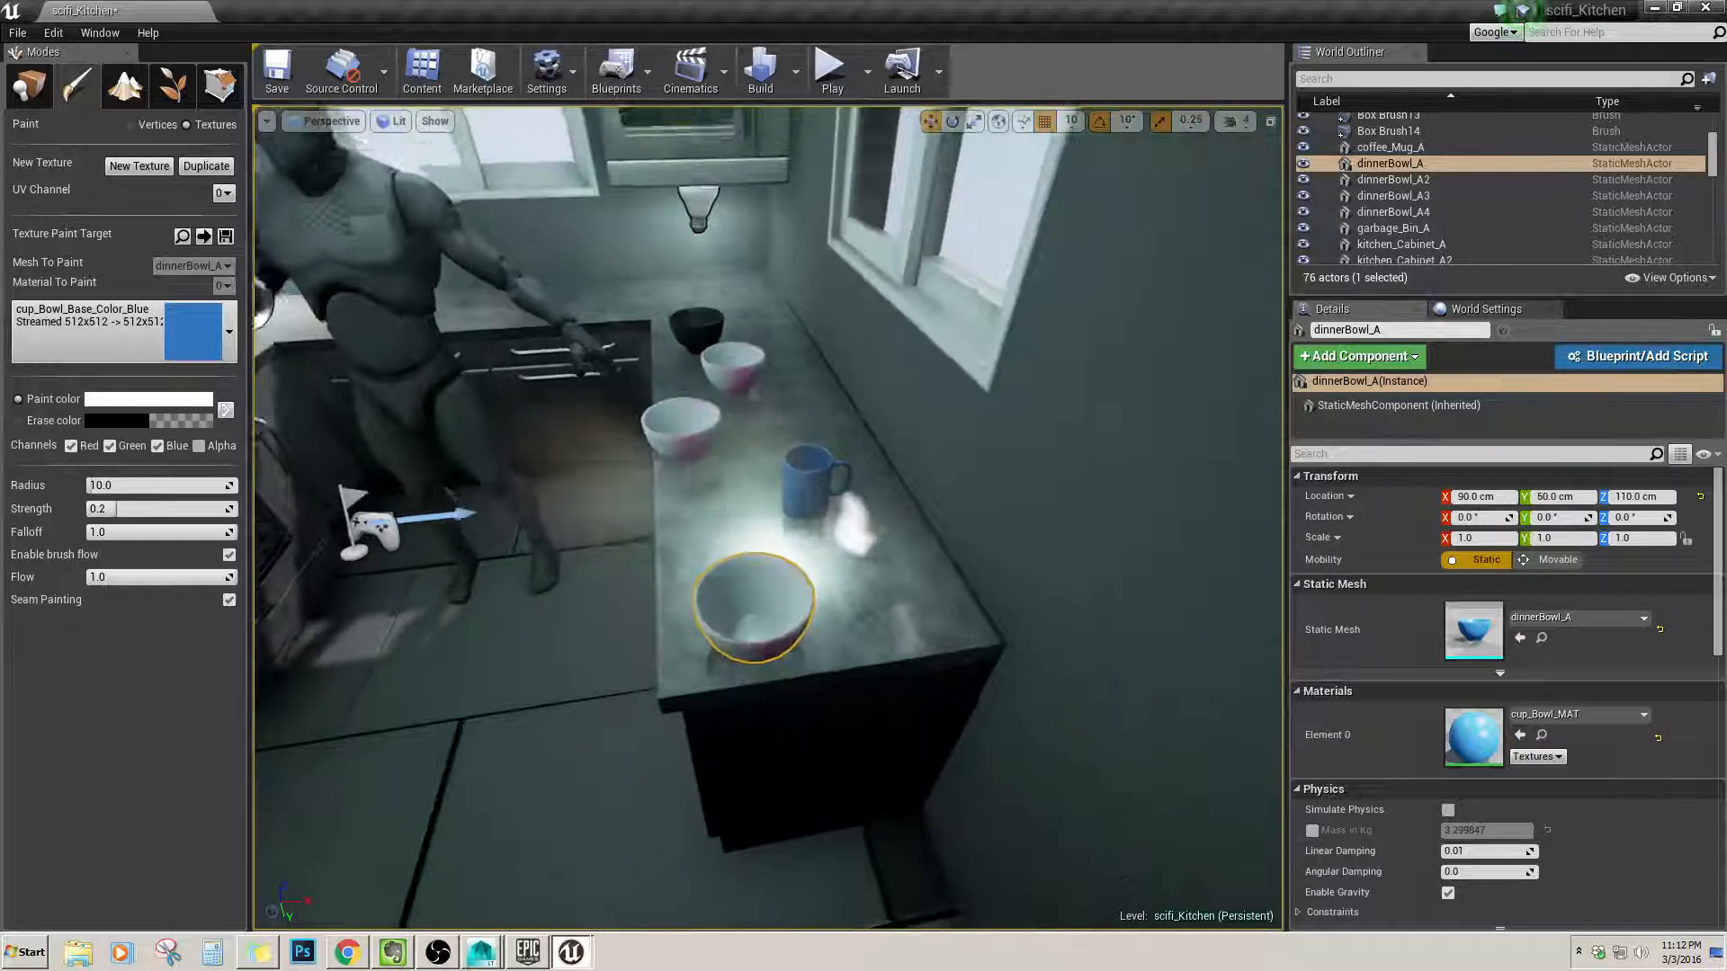
mouse_move(754, 743)
right_down()
mouse_move(747, 715)
mouse_move(751, 739)
right_up()
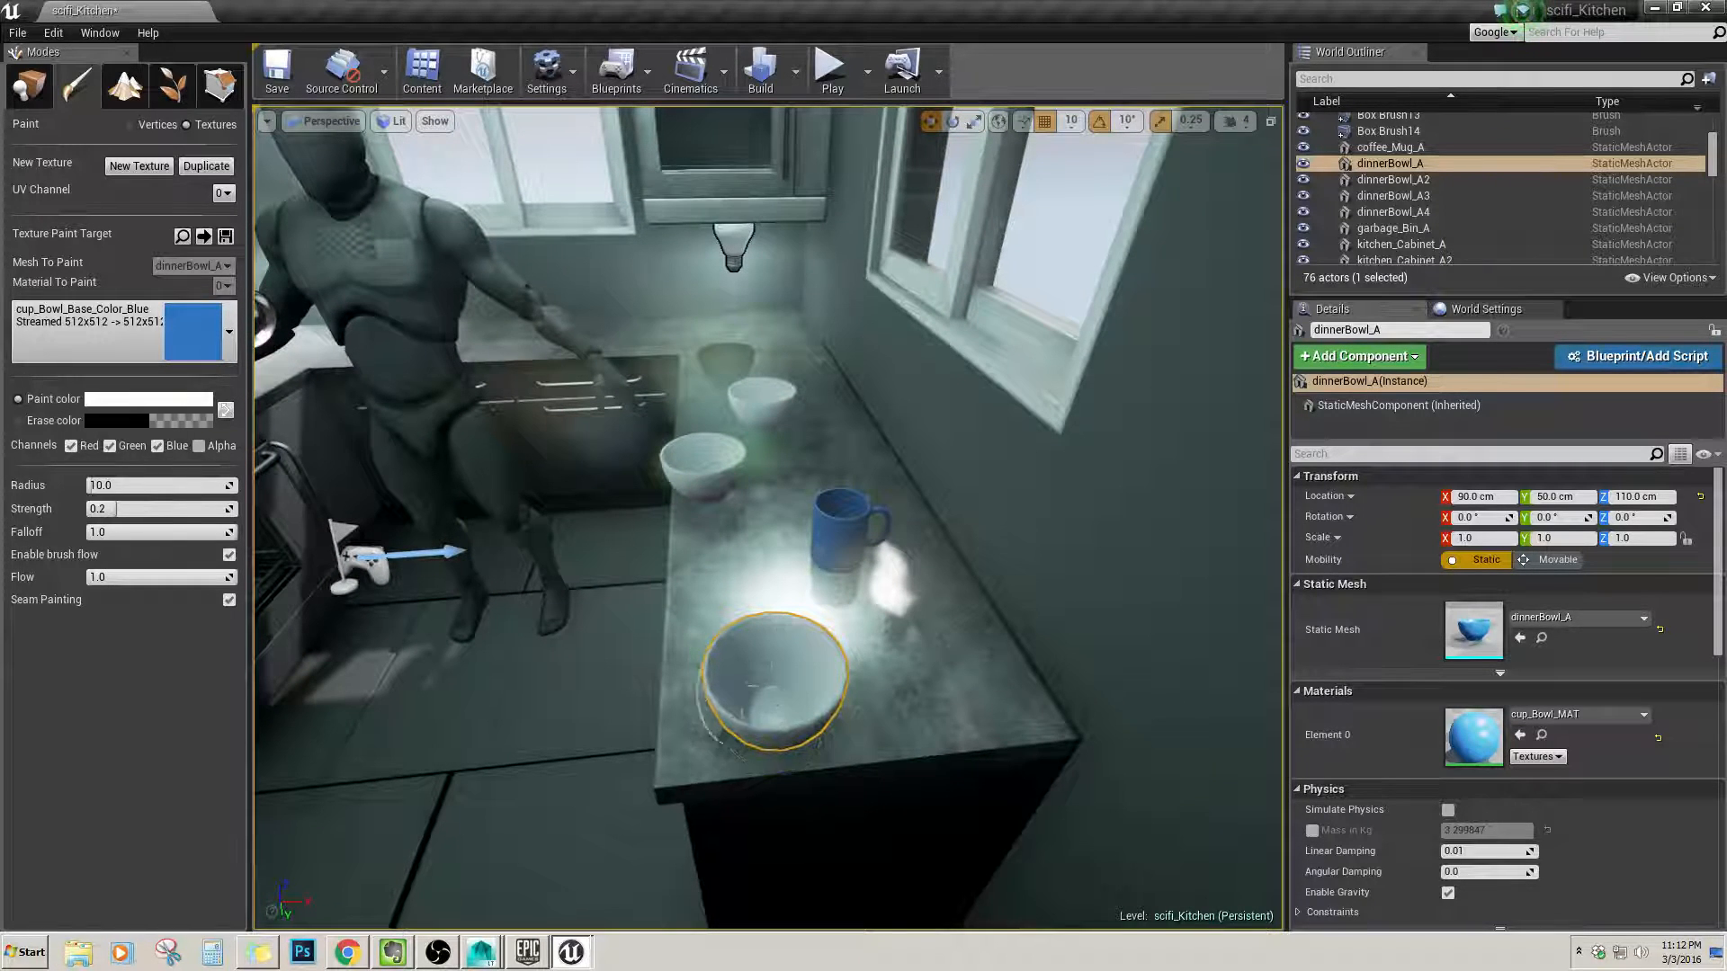
right_drag(756, 688, 786, 659)
click(777, 637)
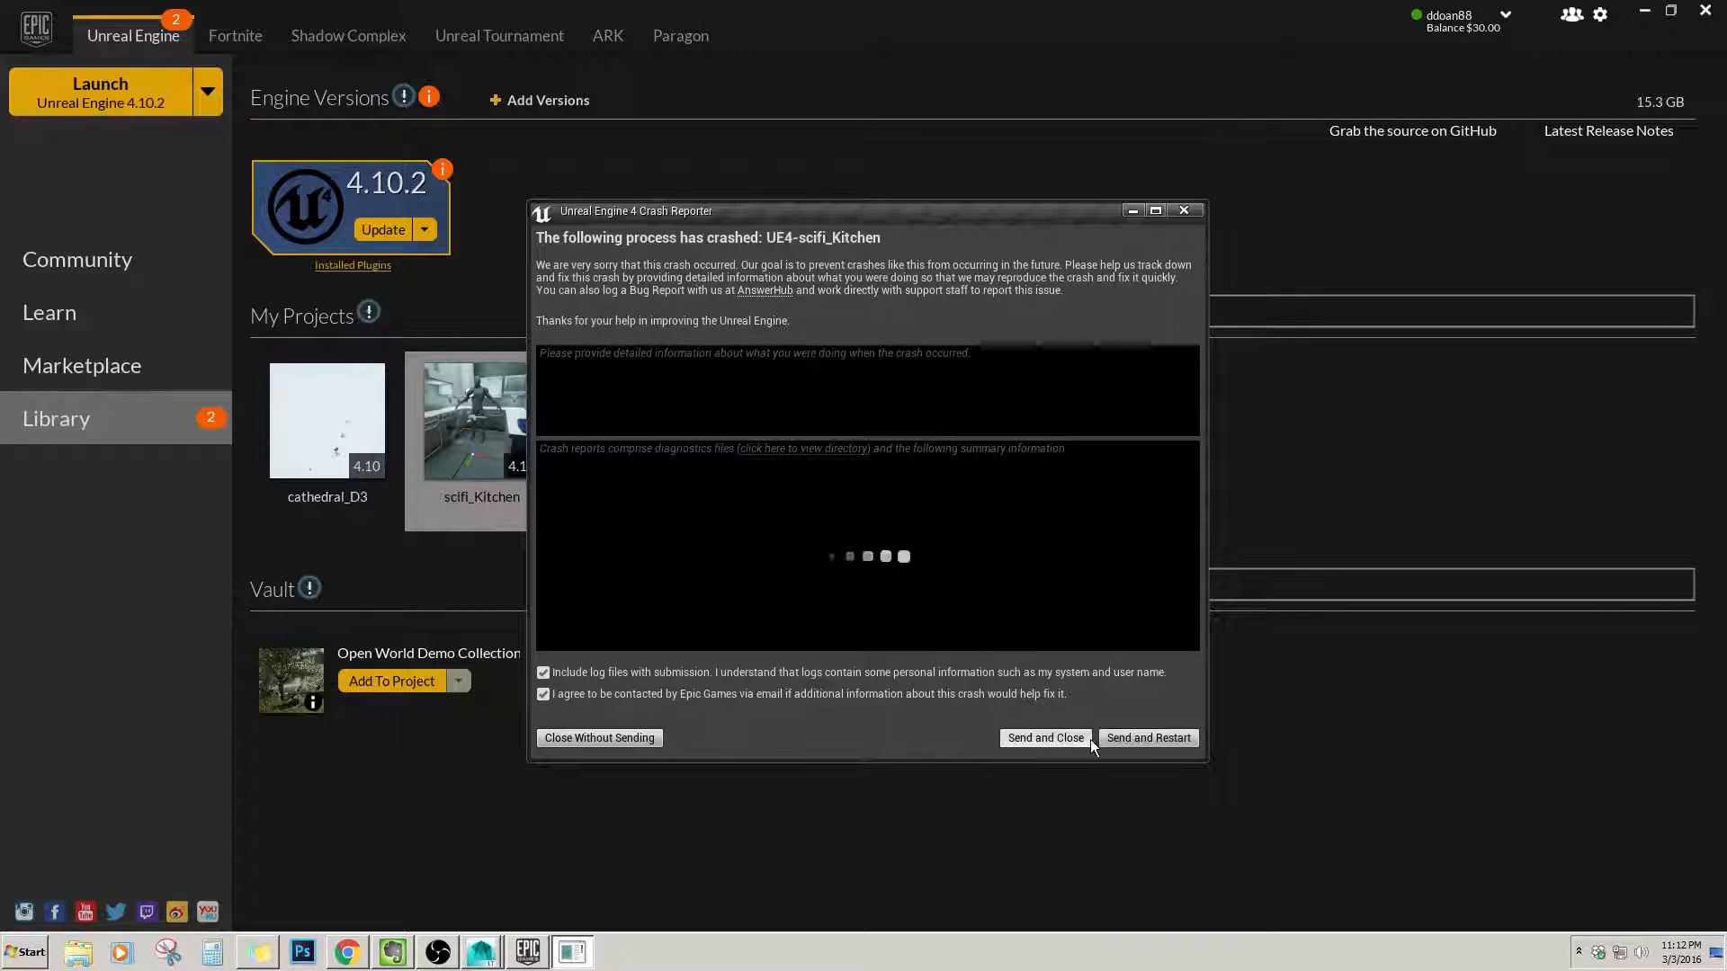
Send the crash report with an editor restart and reopen the scifi_Kitchen level from the Scene folder.
click(1144, 739)
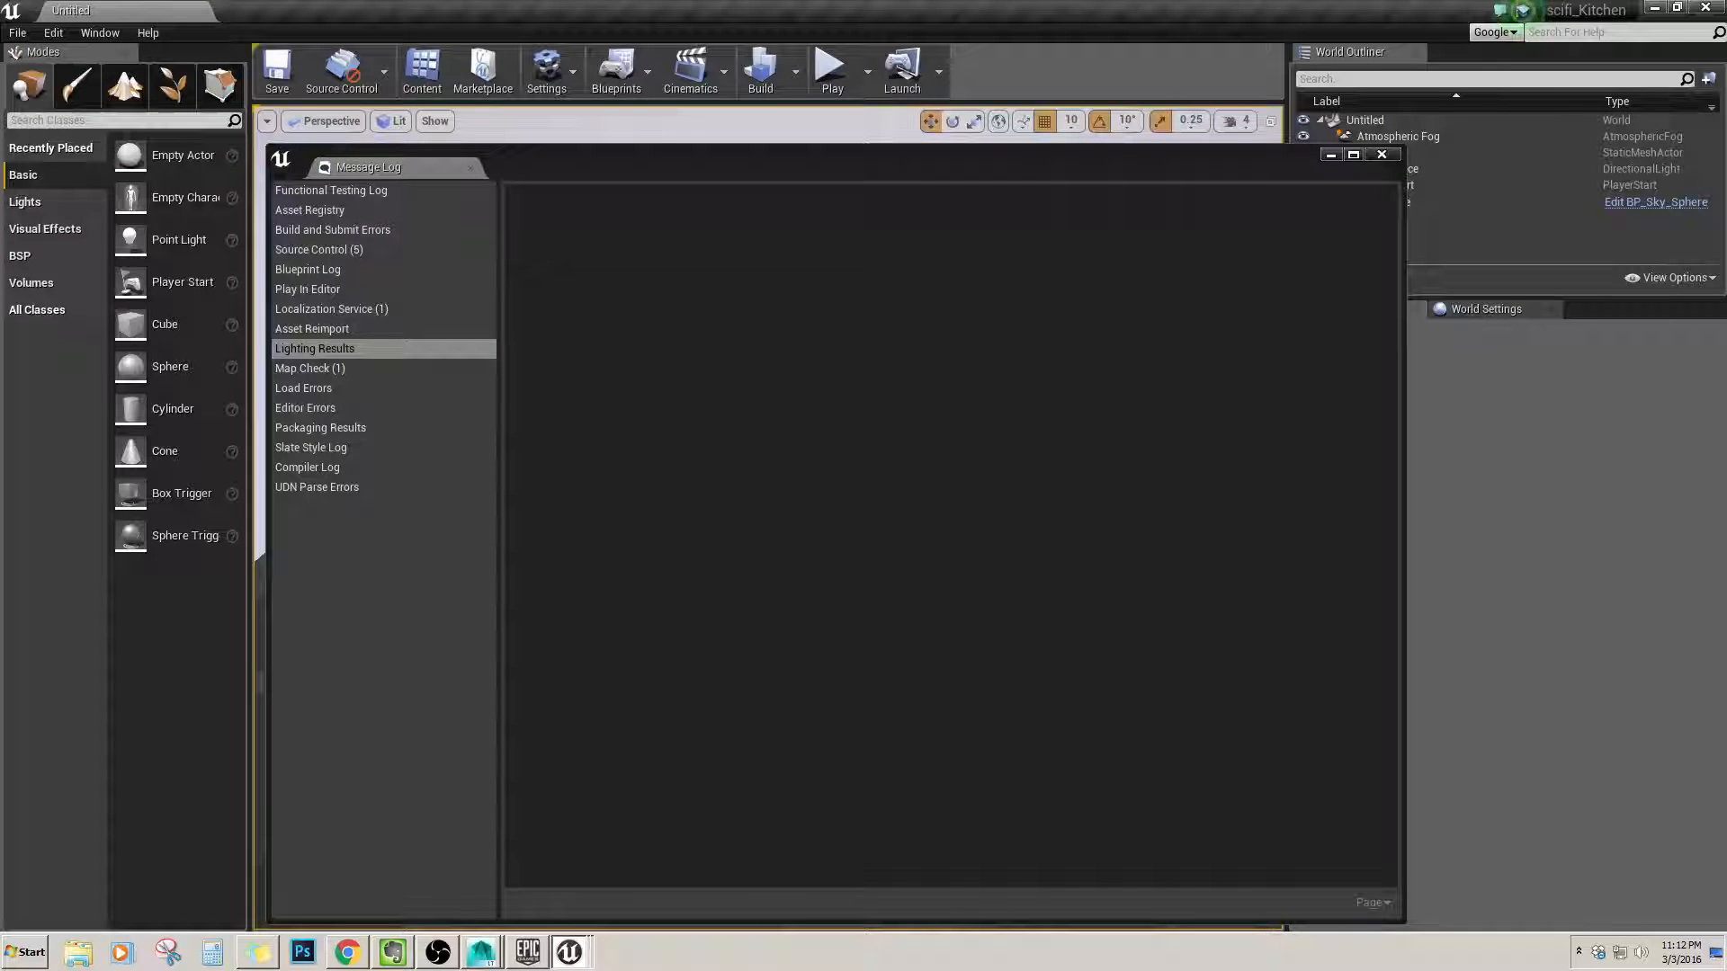
click(1376, 154)
click(17, 32)
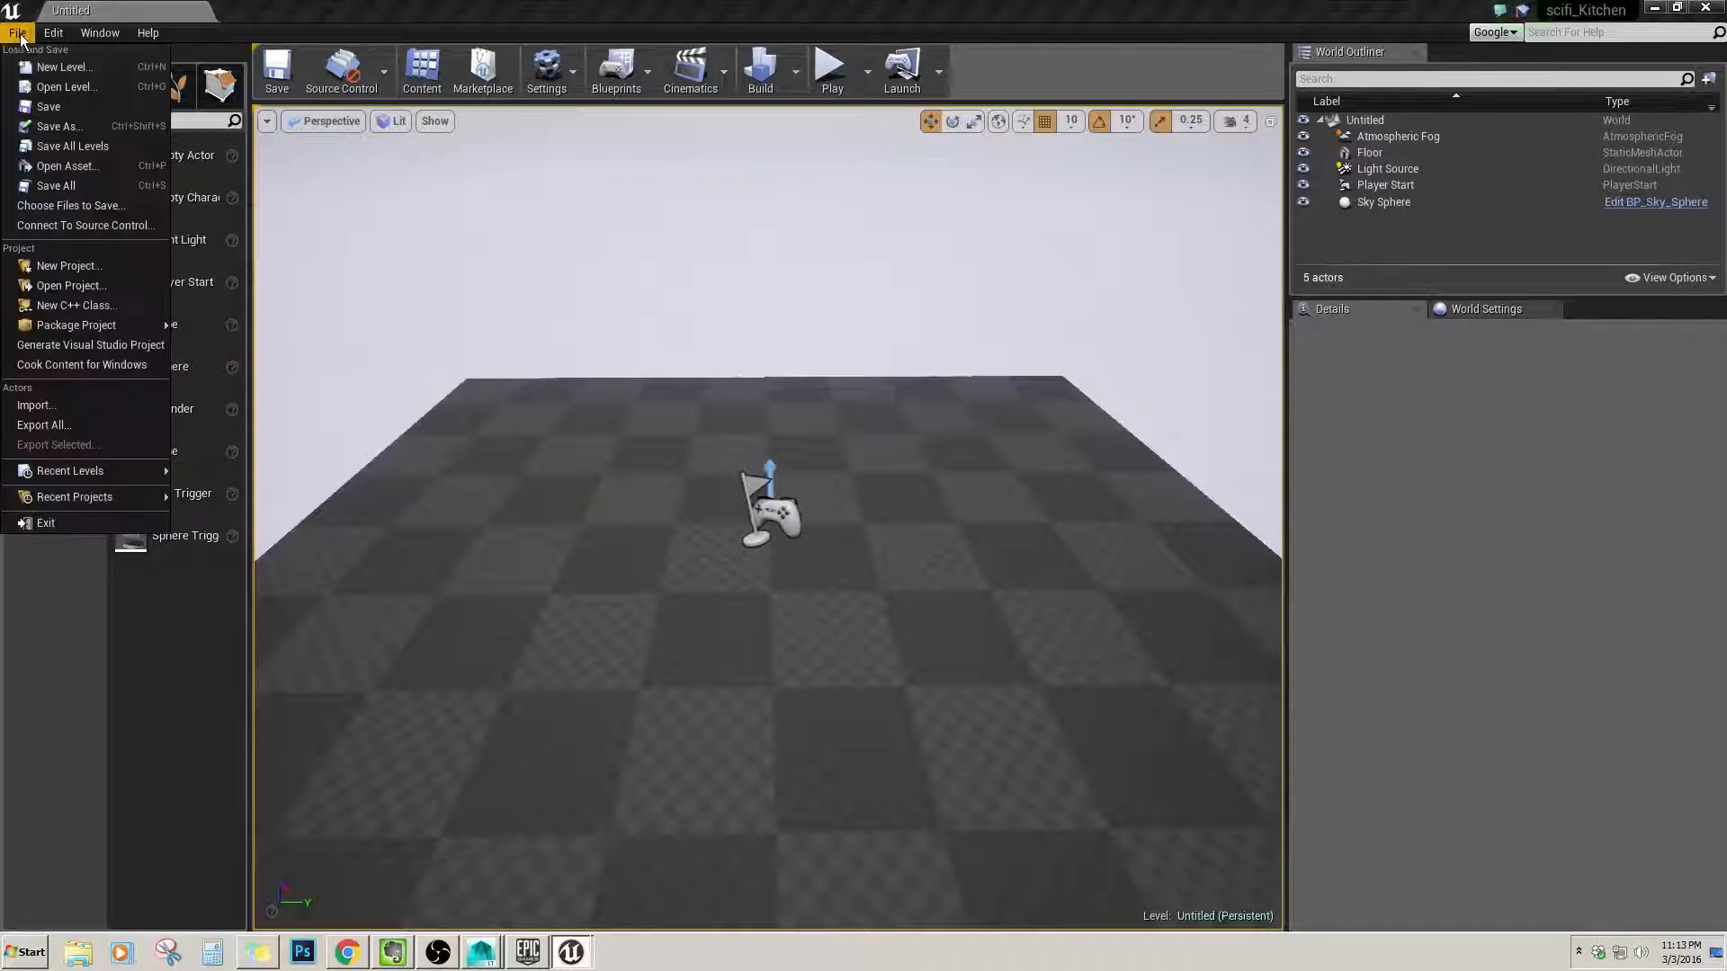
click(65, 88)
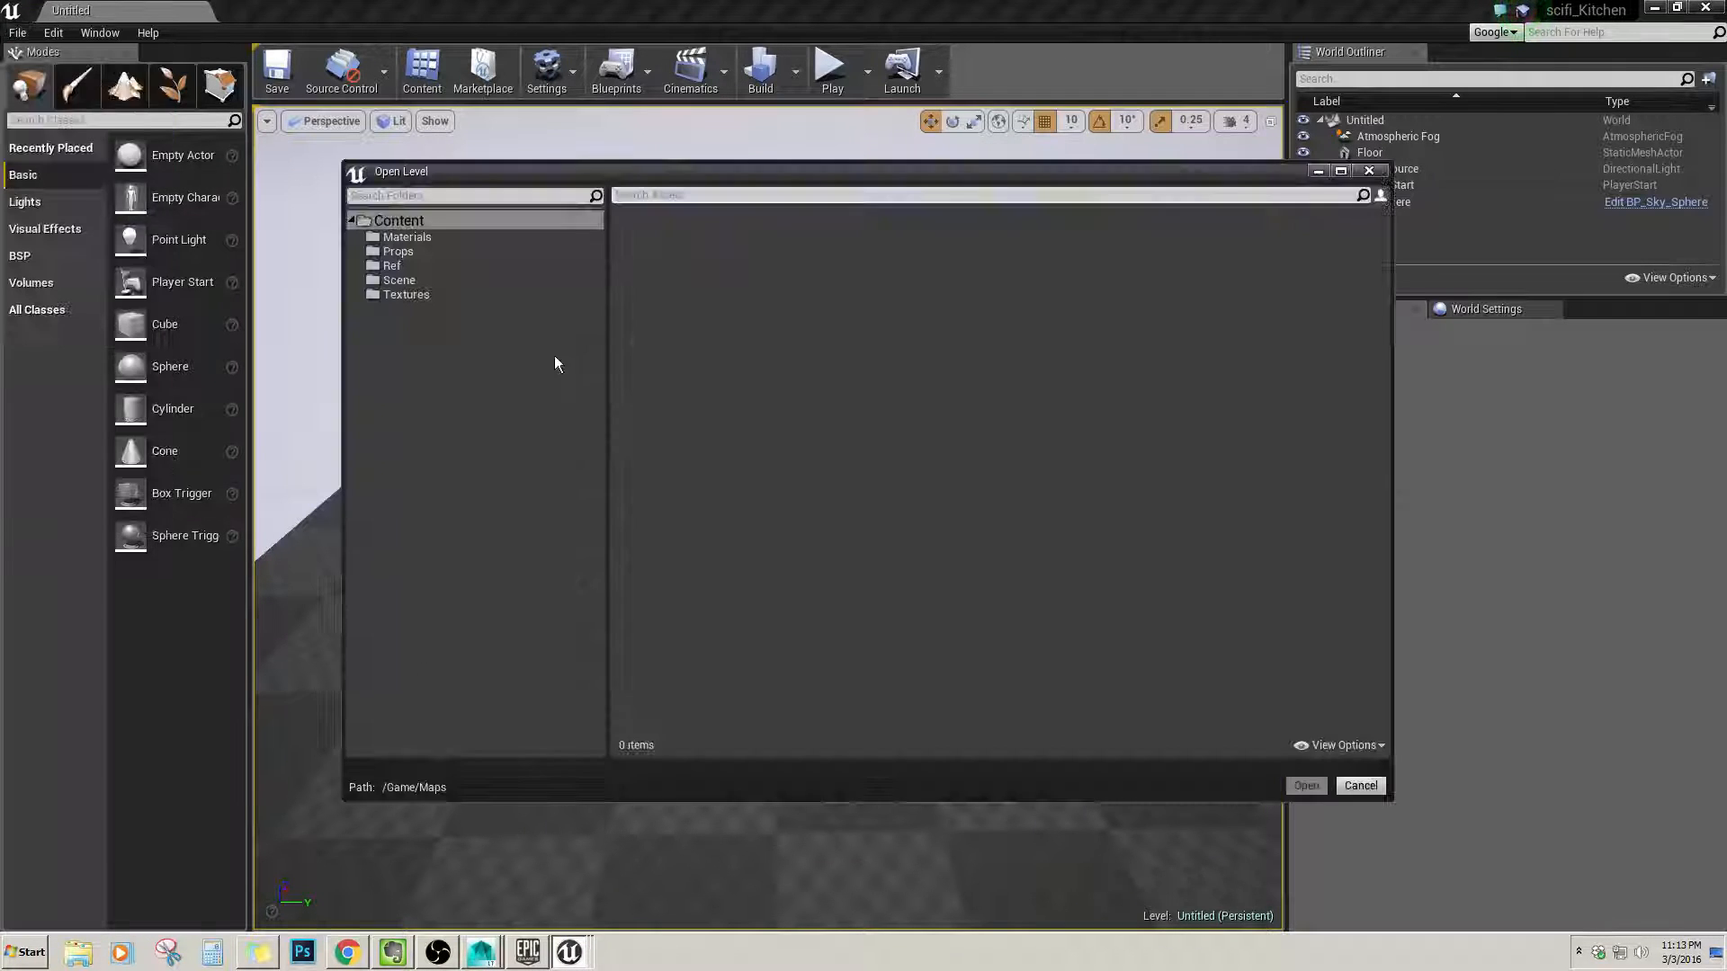
click(434, 280)
double_click(646, 232)
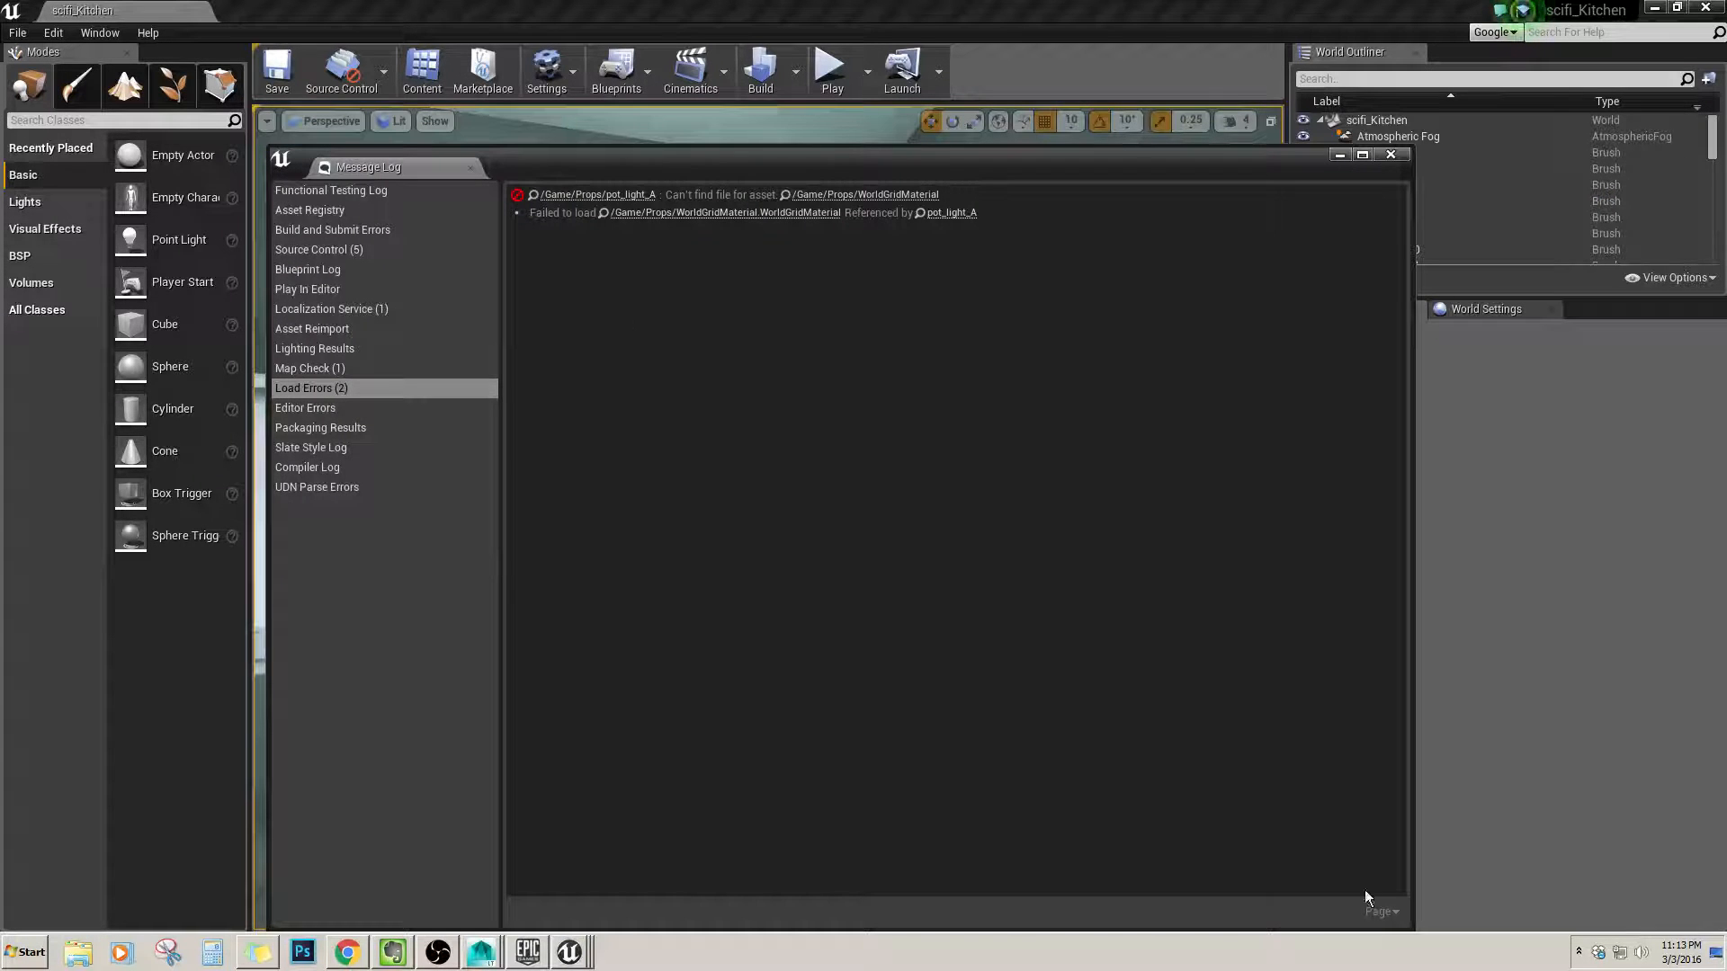
click(1390, 155)
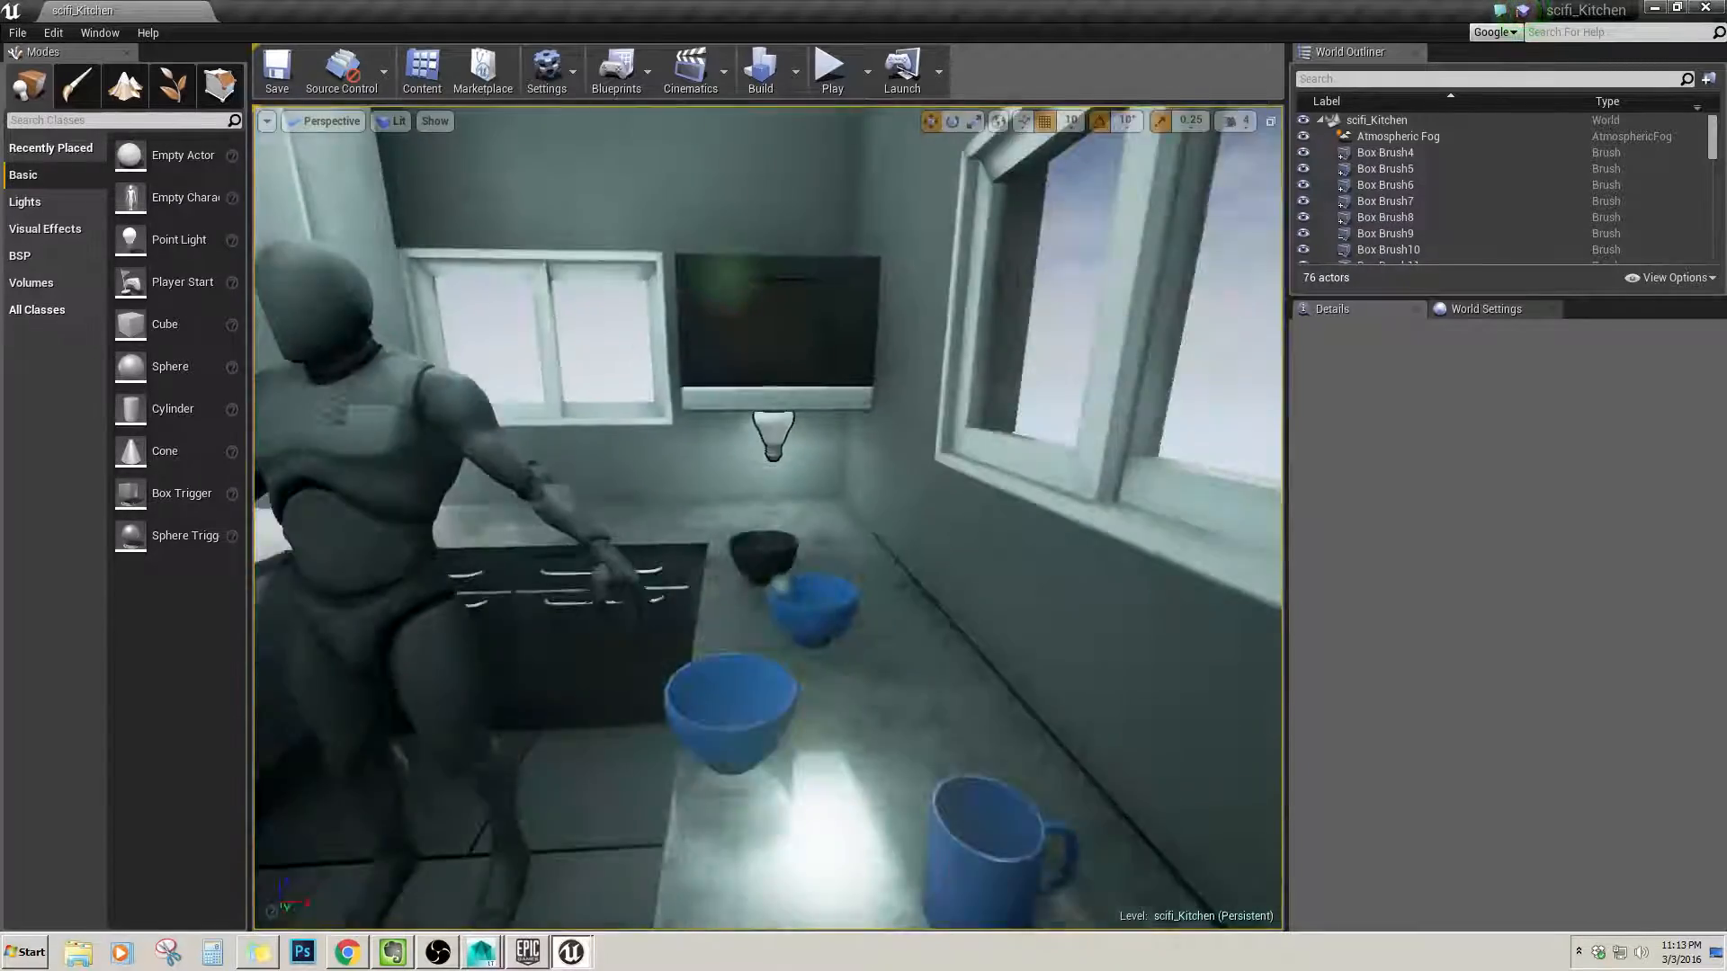
Select microwave_A above the counter and inspect its LOD and light map settings in the mesh editor.
key(s)
mouse_move(769, 517)
right_down()
mouse_move(751, 518)
mouse_move(775, 532)
right_up()
key(w)
key(s)
click(809, 340)
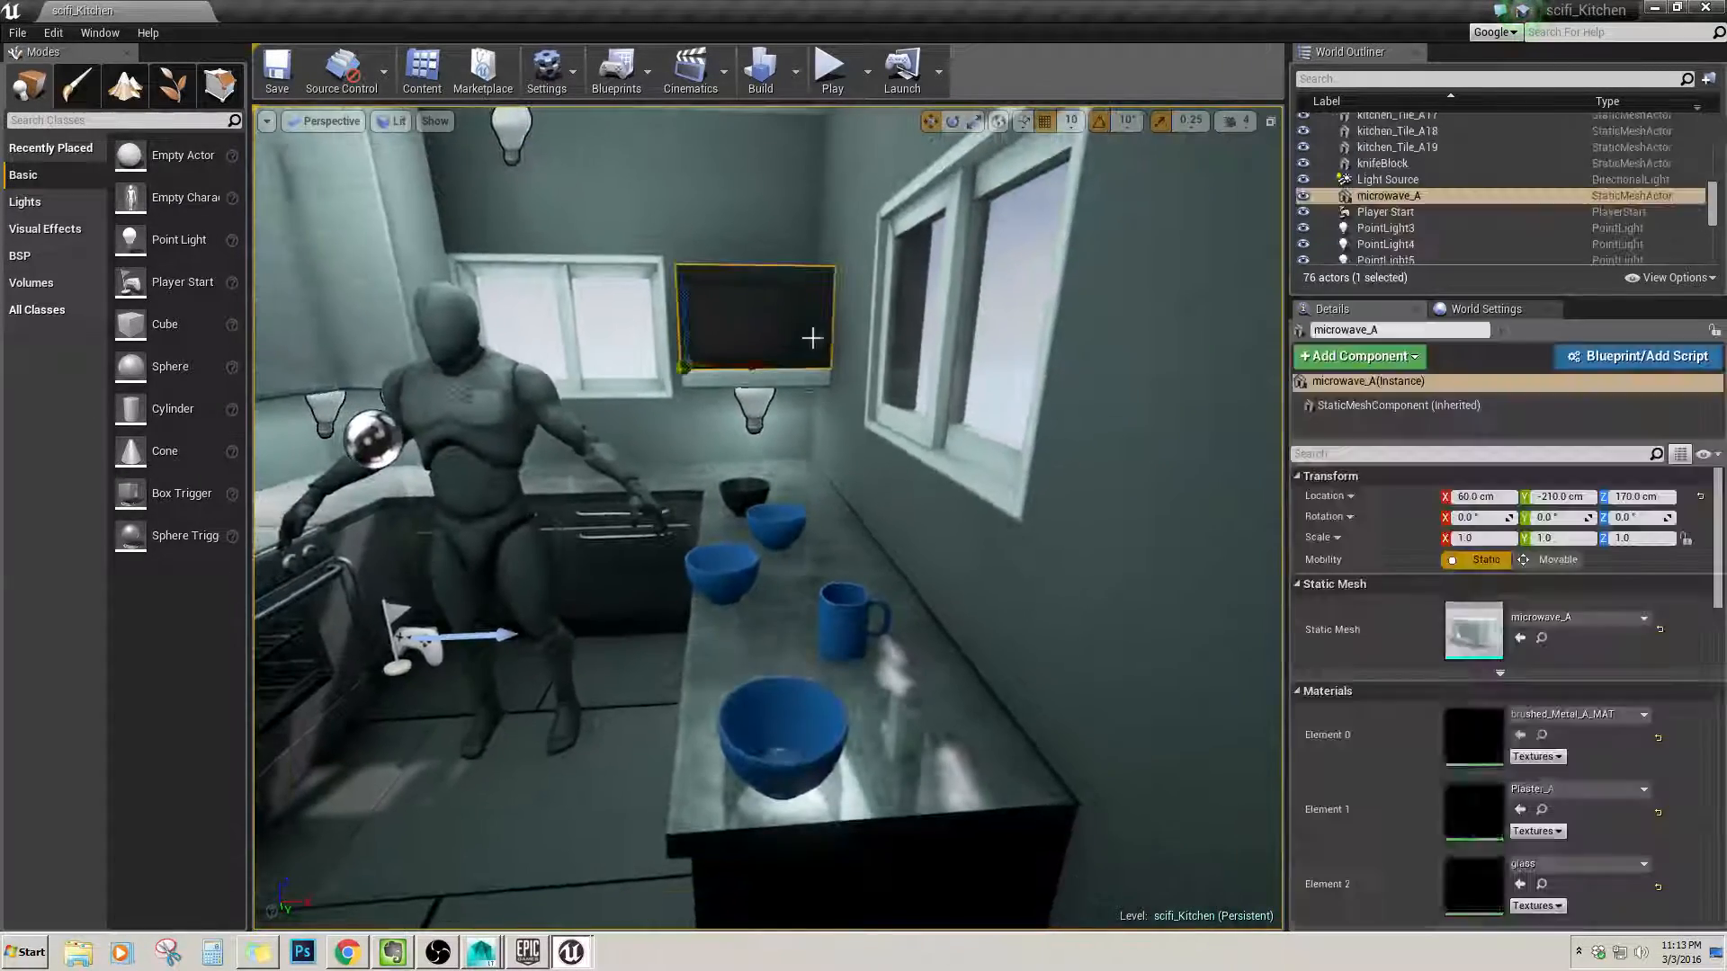
key(a)
mouse_move(809, 339)
right_down()
mouse_move(790, 339)
mouse_move(804, 340)
right_up()
key(d)
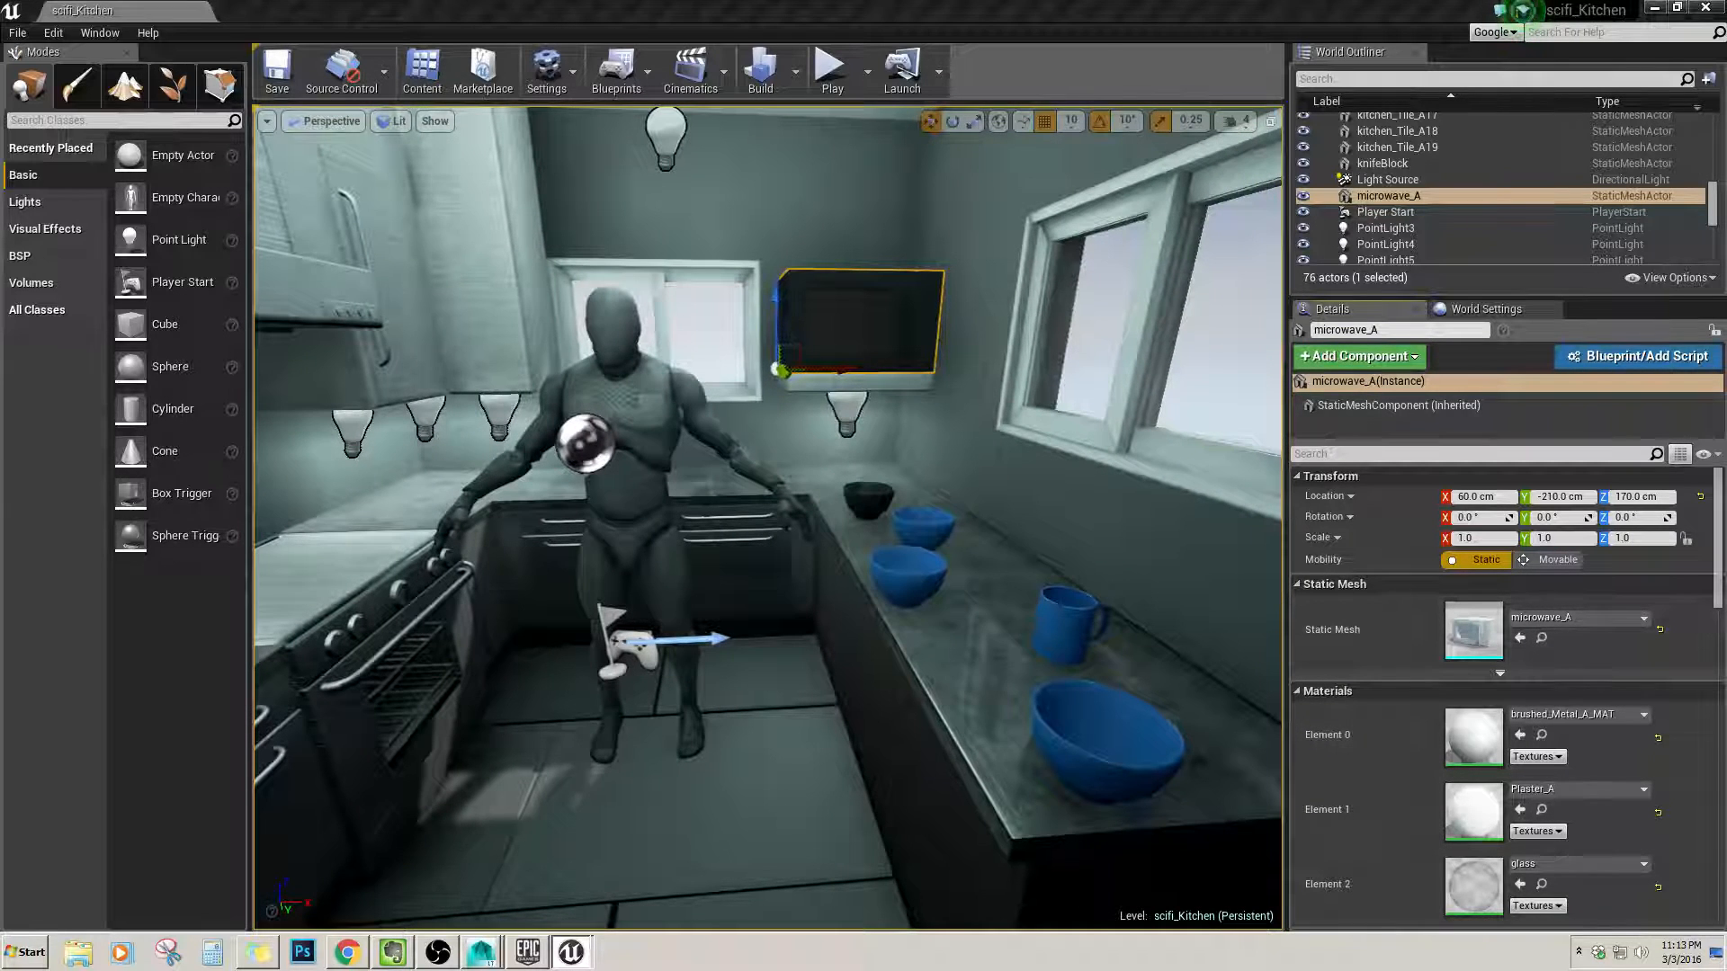
key(ctrl+e)
scroll(1539, 604, down, 3)
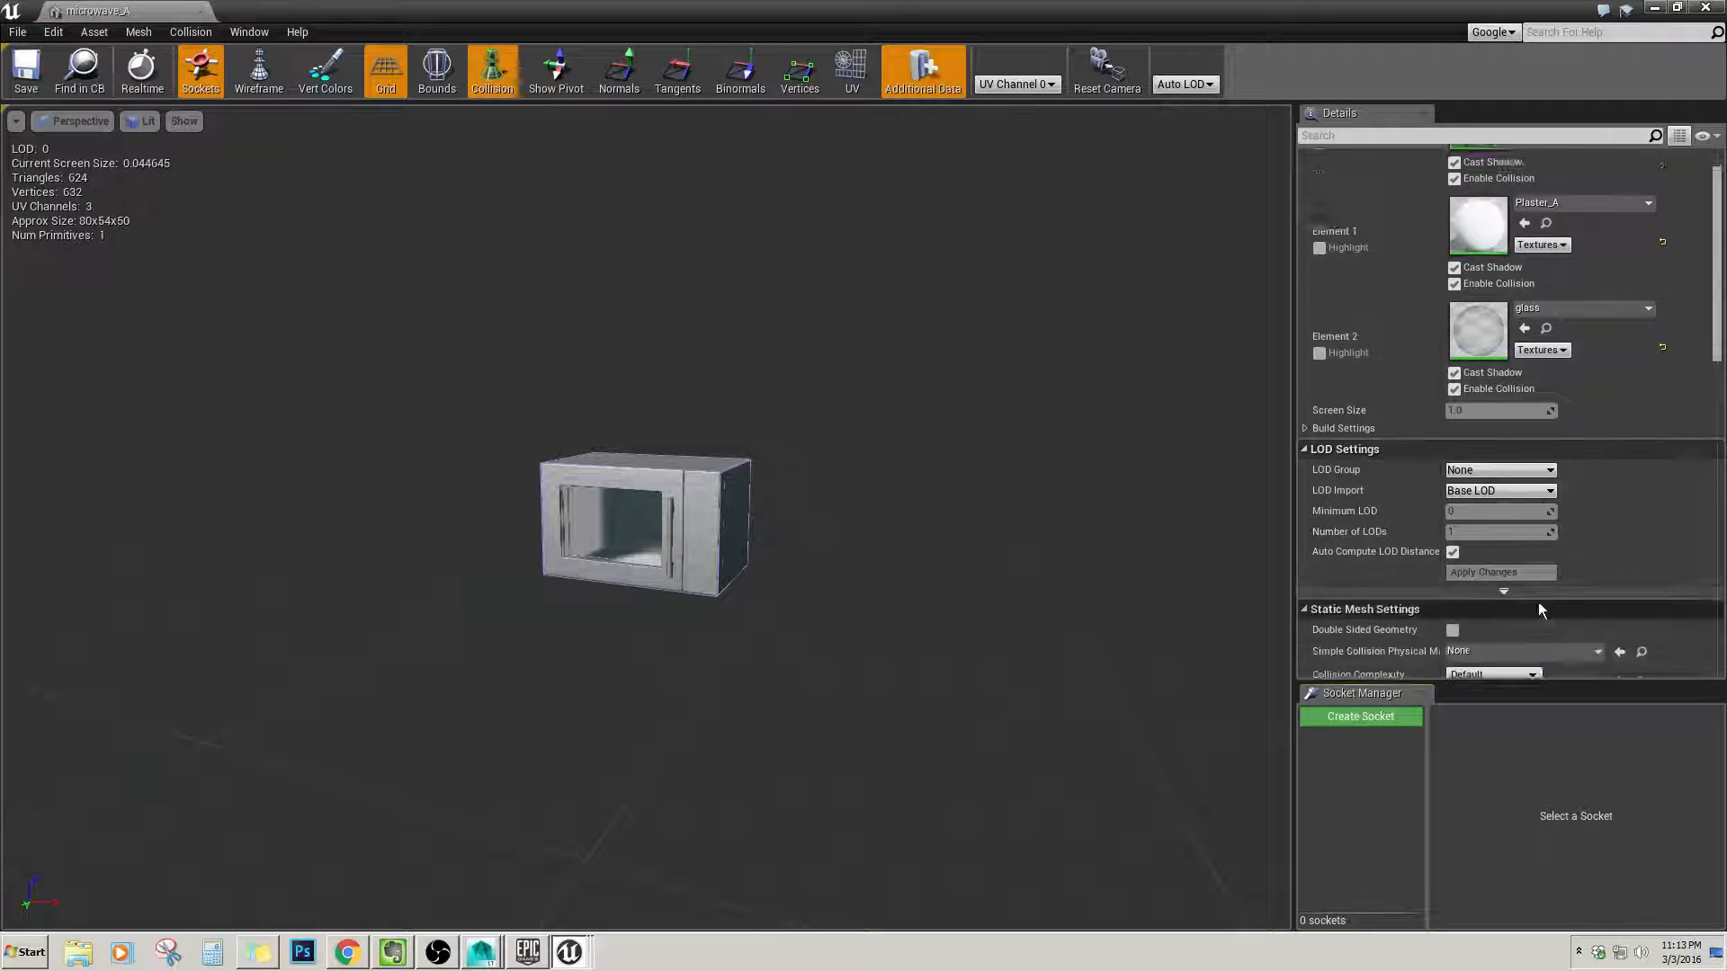
scroll(1538, 604, down, 9)
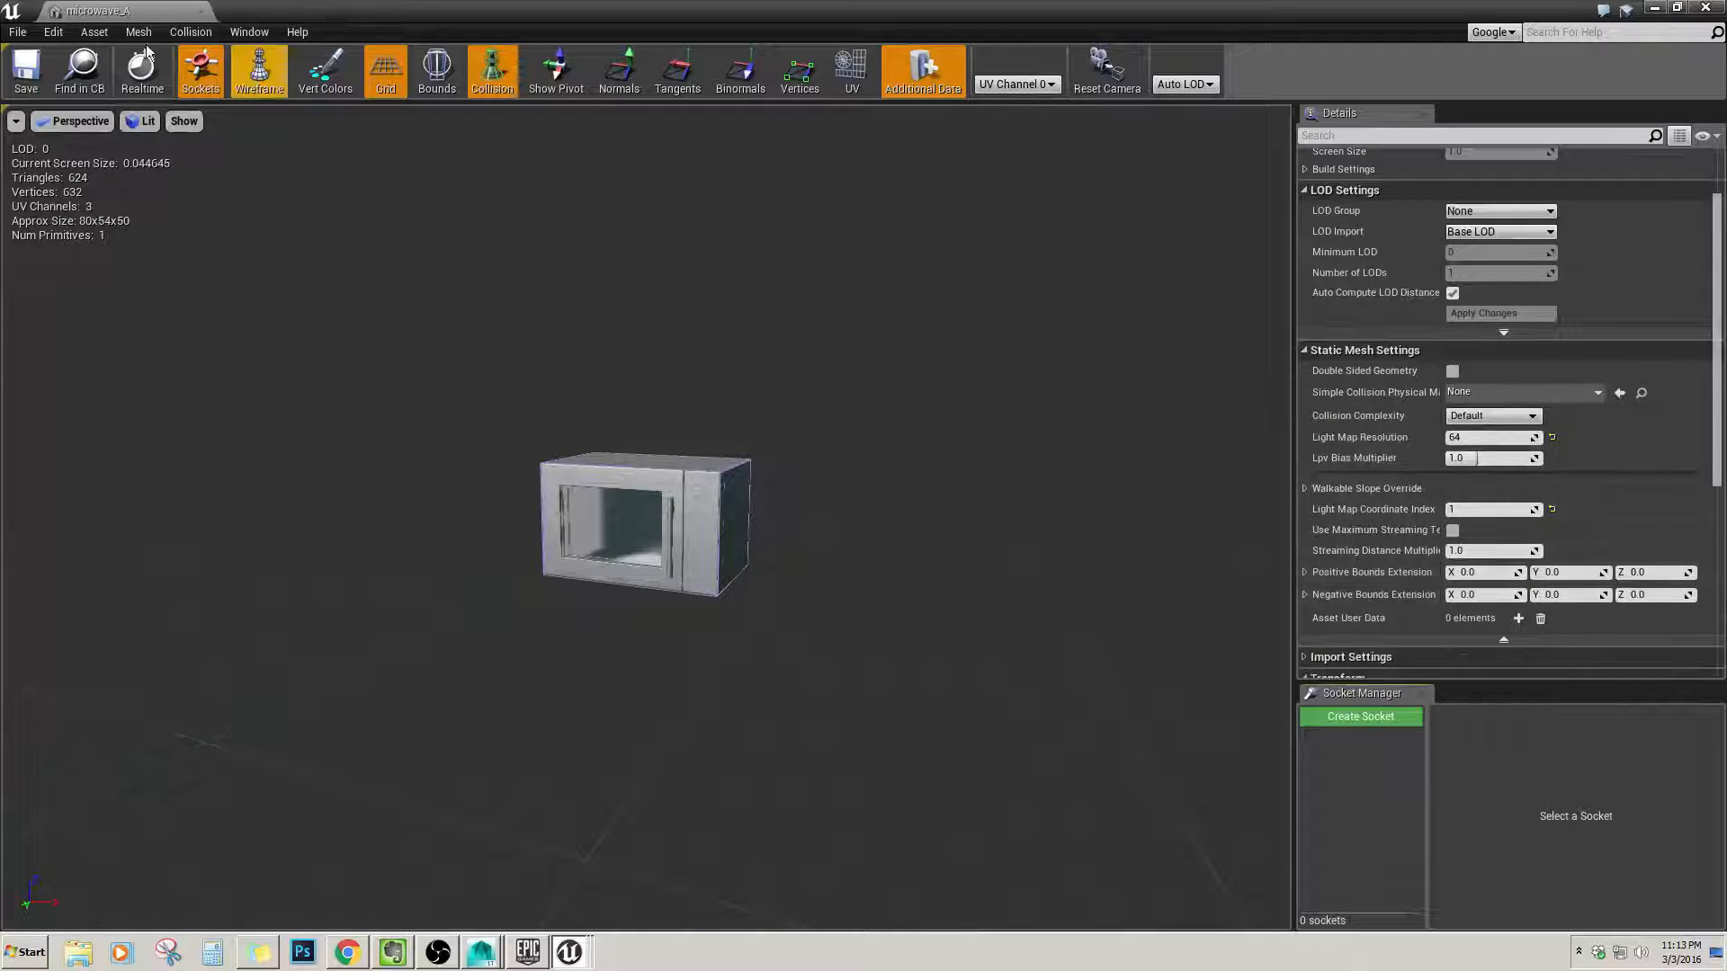
click(206, 12)
Select dinnerBowl_A3, the blue bowl beside the black bowl, and enter mesh paint mode.
right_drag(769, 518, 838, 504)
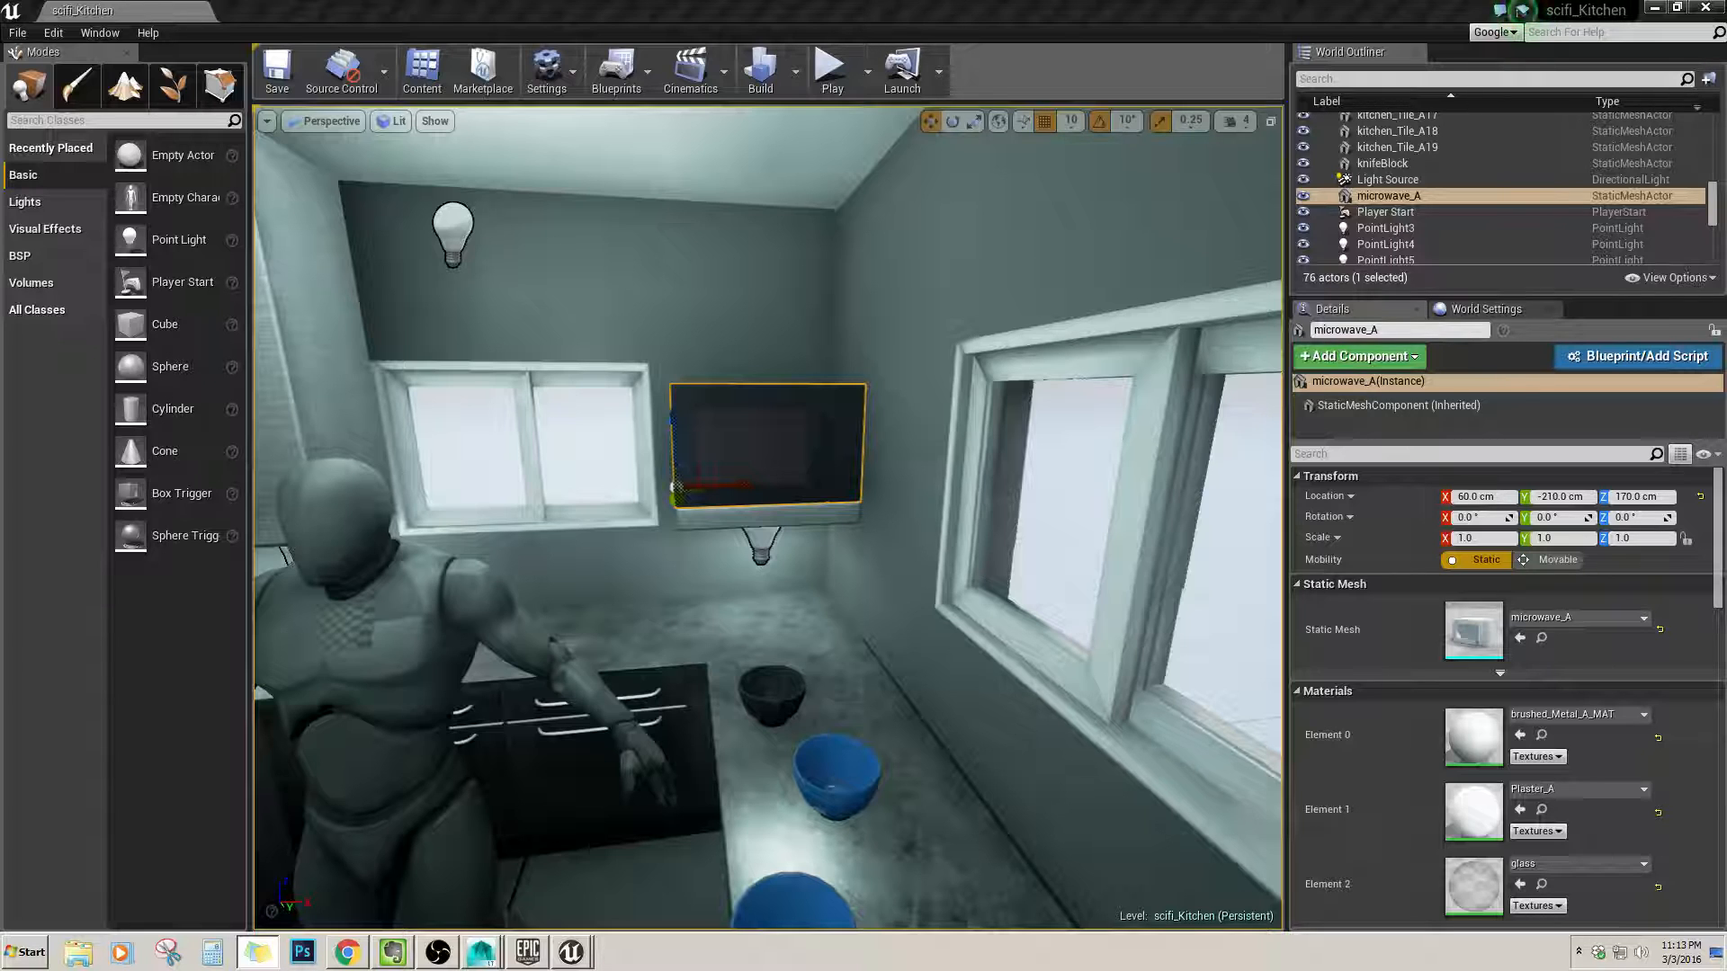
right_click(559, 378)
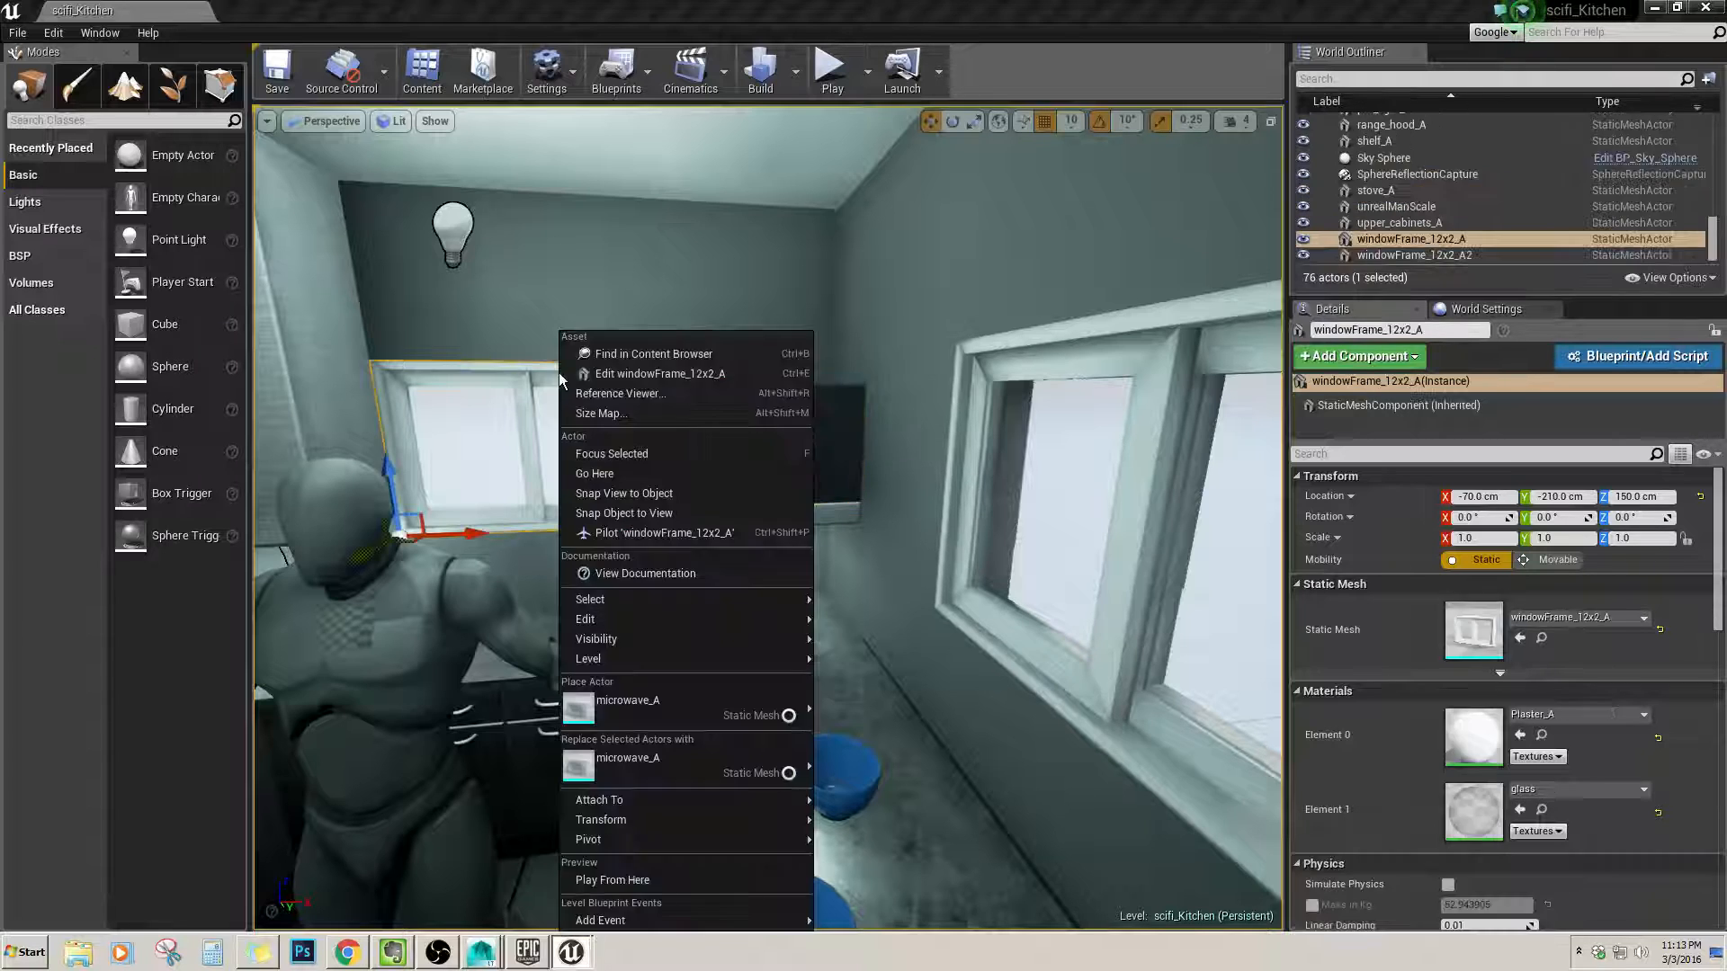
click(526, 324)
mouse_move(525, 323)
right_down()
mouse_move(459, 360)
mouse_move(558, 350)
mouse_move(539, 359)
mouse_move(557, 369)
mouse_move(575, 297)
mouse_move(585, 378)
right_up()
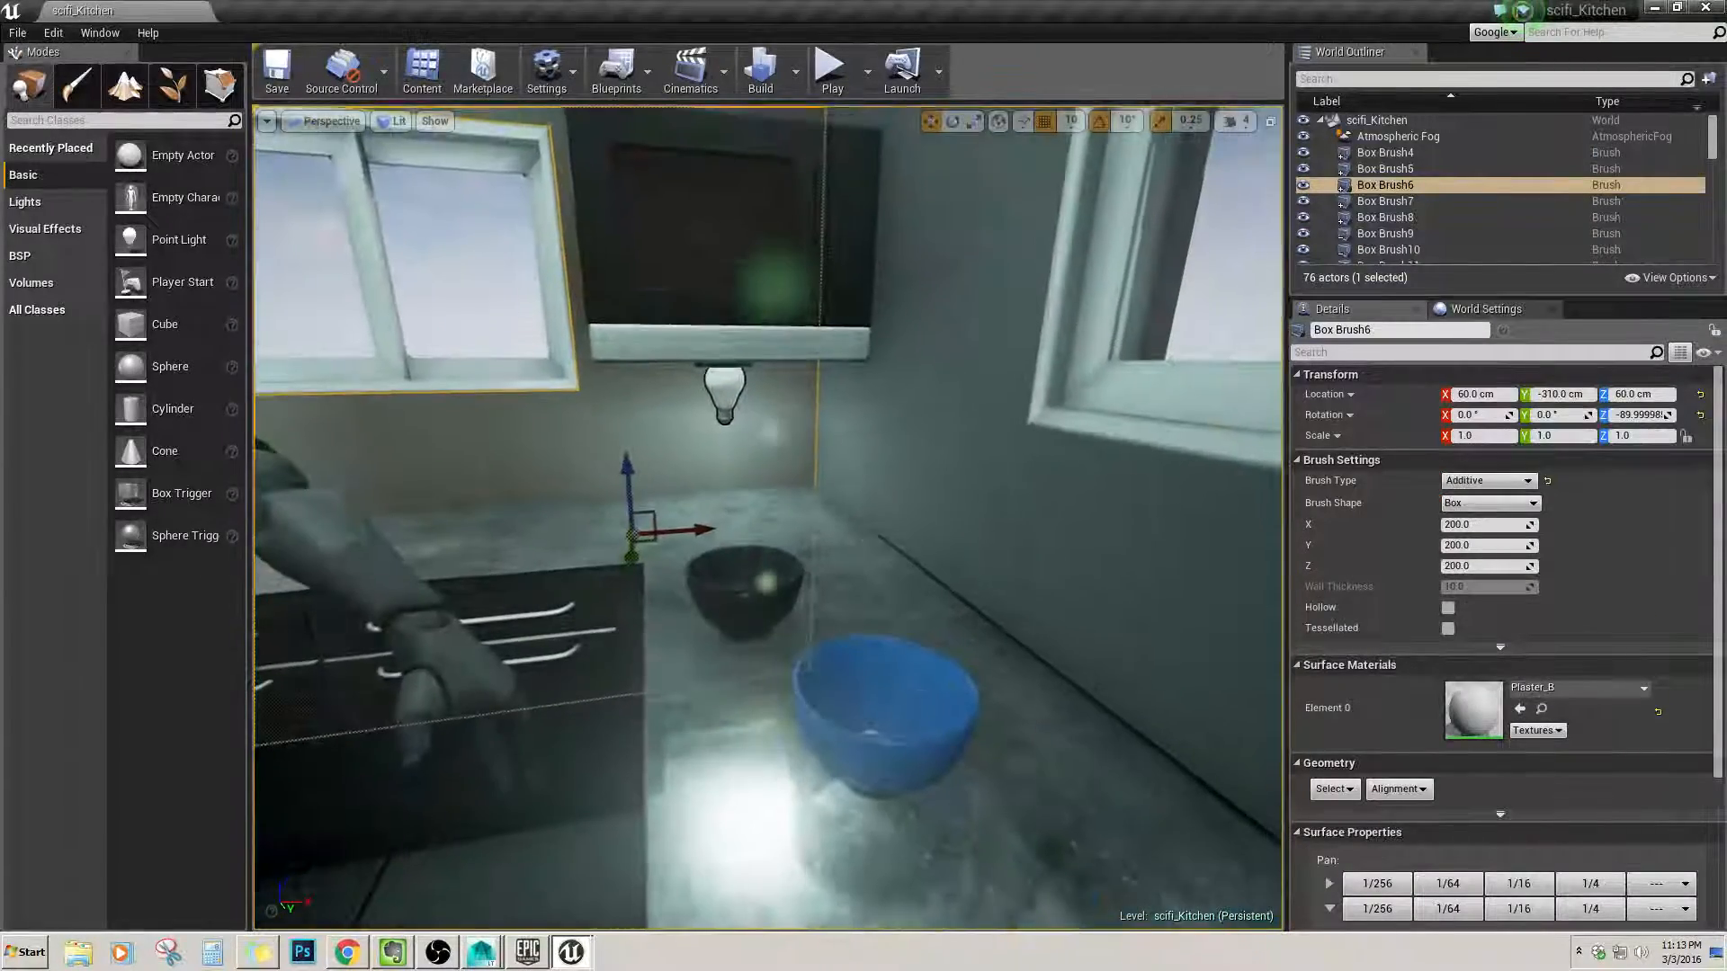
click(887, 694)
mouse_move(887, 694)
right_down()
mouse_move(926, 666)
mouse_move(899, 656)
right_up()
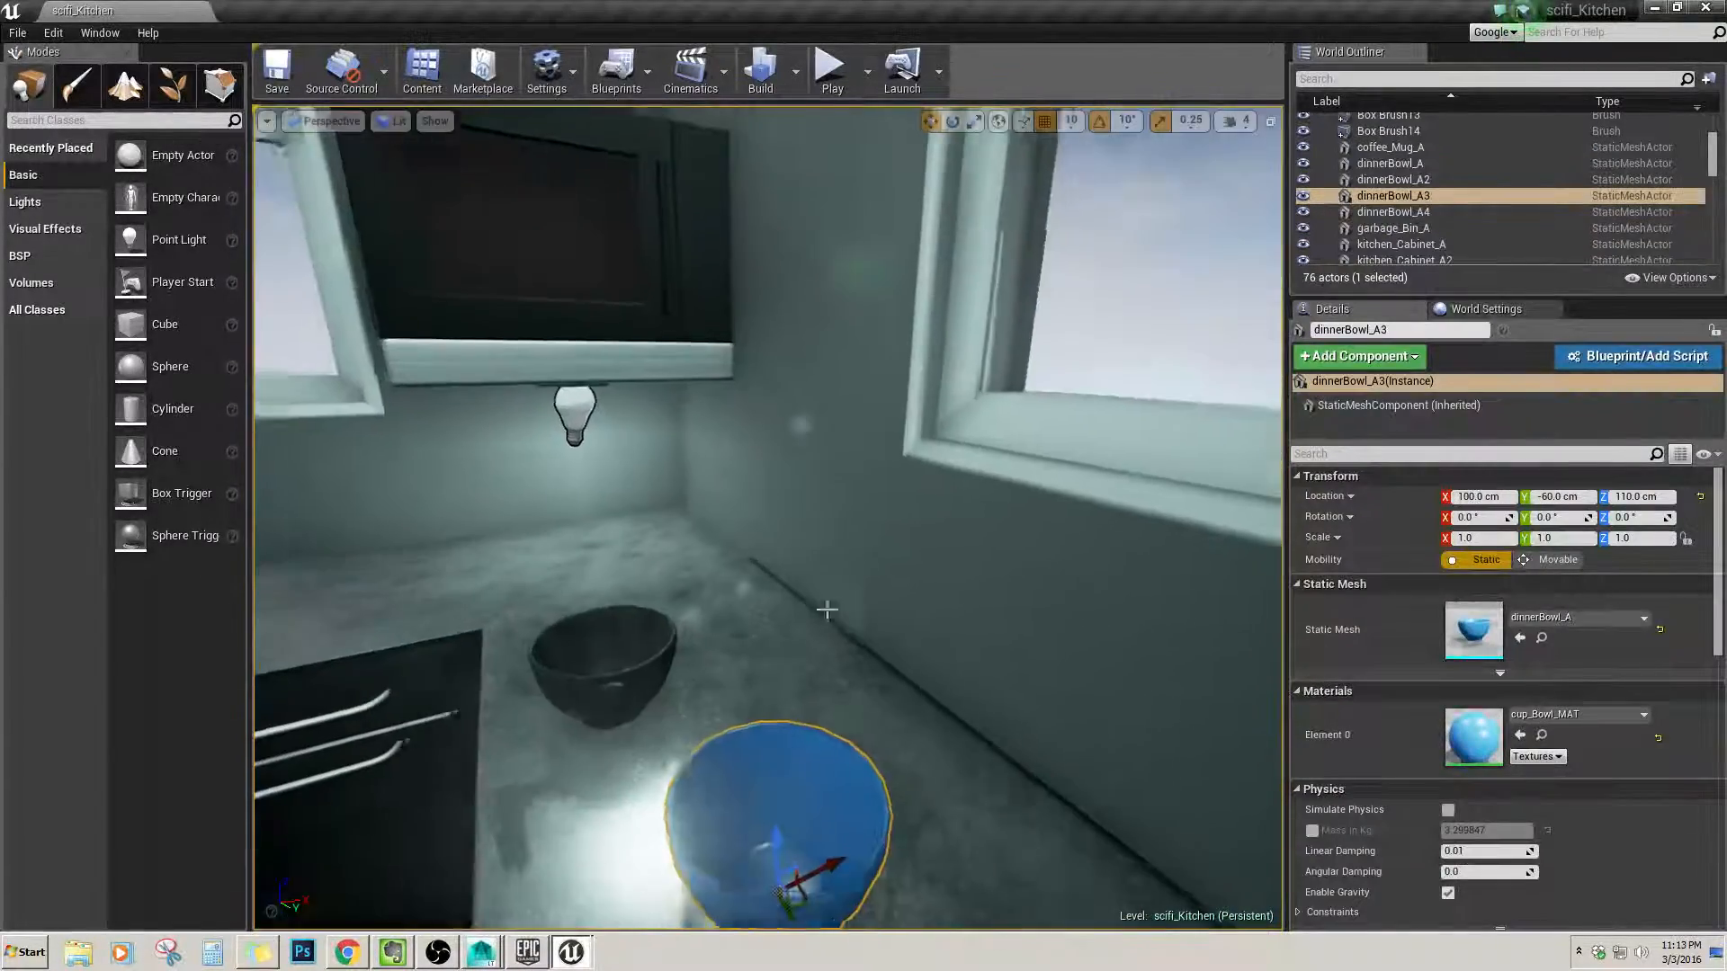
click(79, 88)
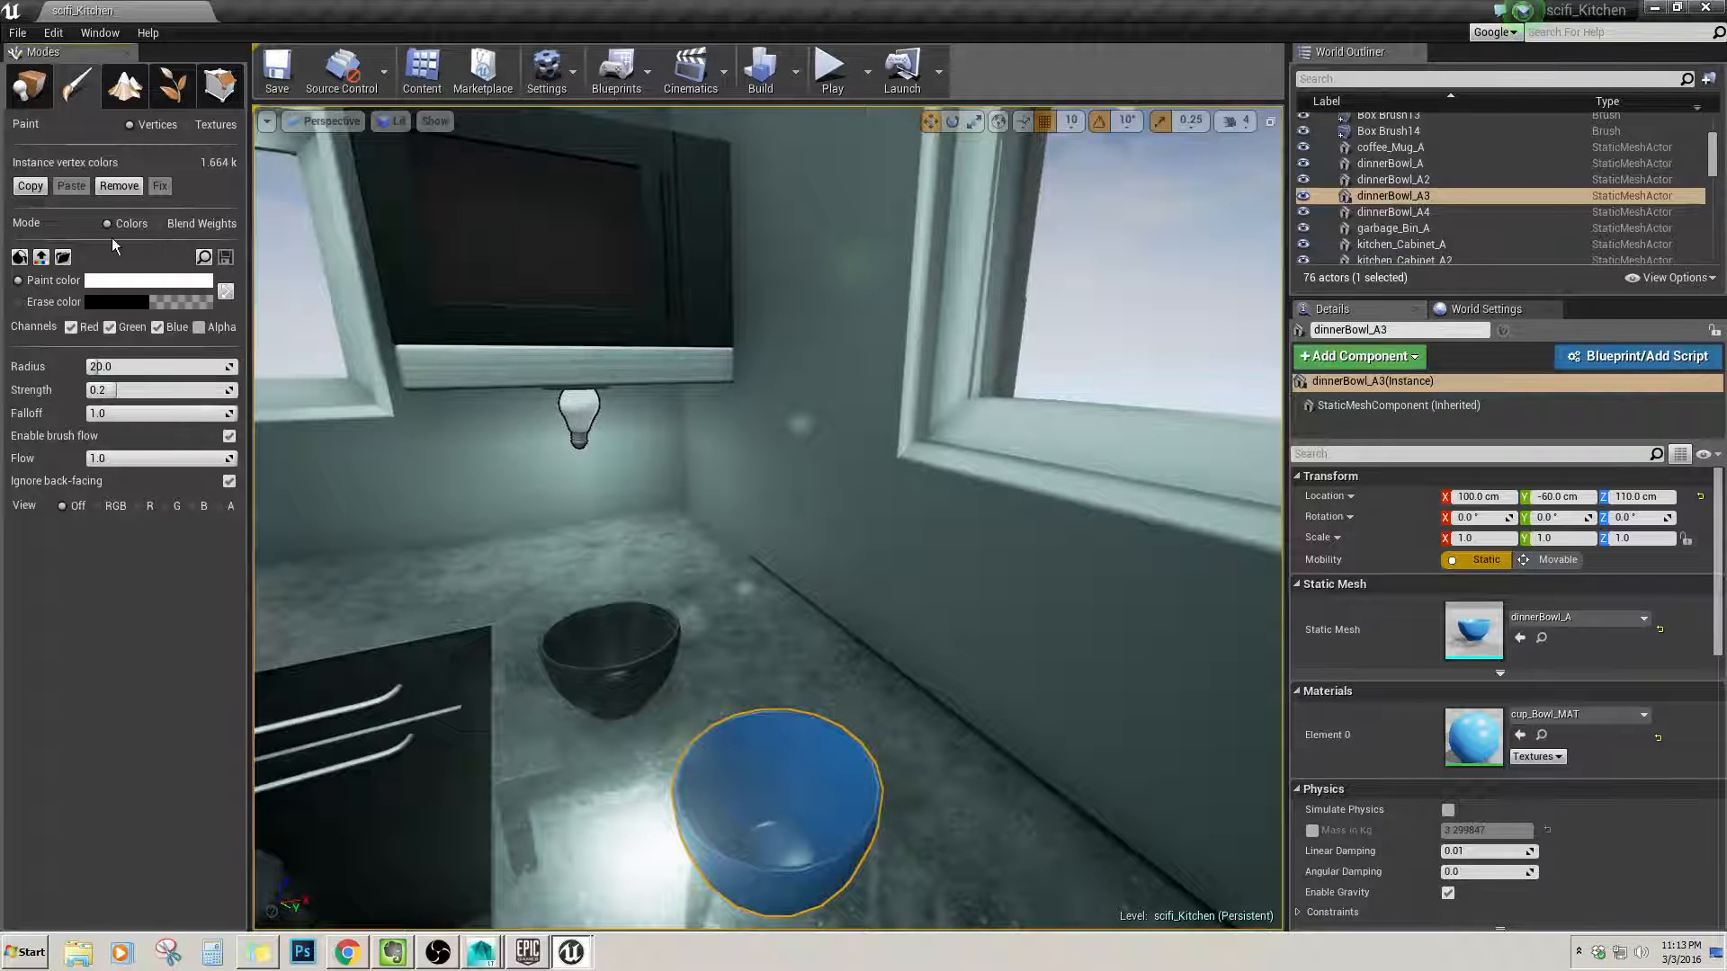
Switch mesh painting on dinnerBowl_A3 to Blend Weights and set the texture count to 3 (RGB).
click(175, 225)
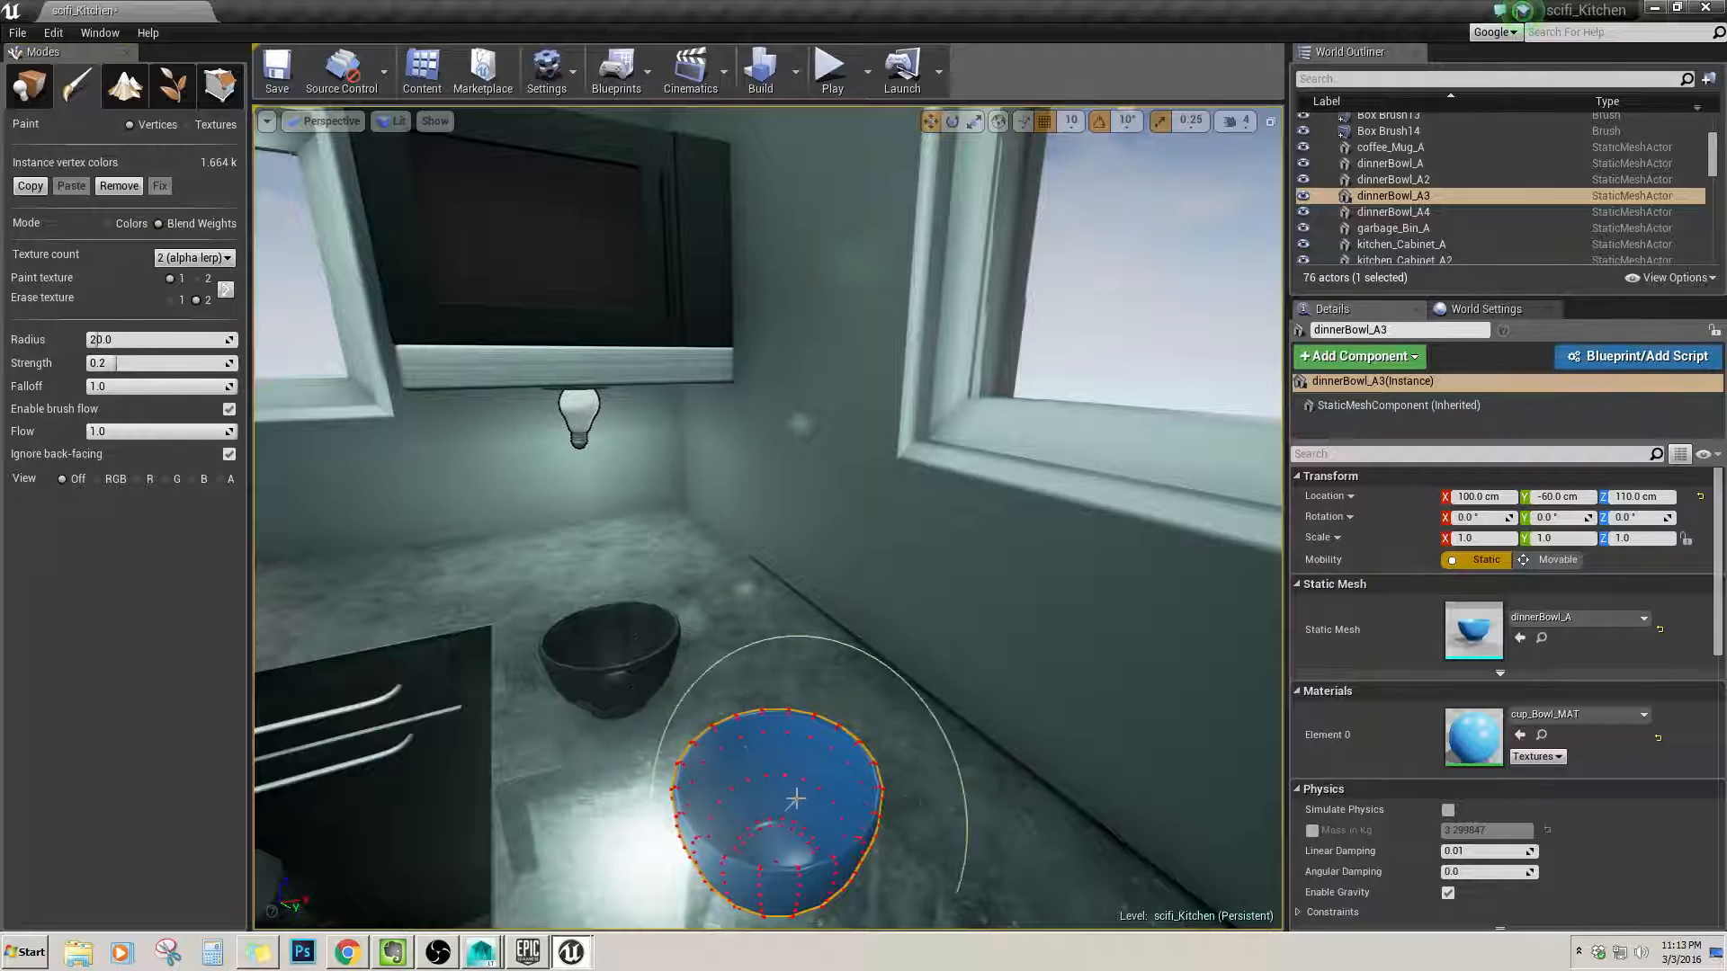
mouse_move(778, 782)
right_down()
mouse_move(783, 819)
mouse_move(630, 809)
mouse_move(612, 701)
mouse_move(630, 684)
mouse_move(639, 719)
mouse_move(724, 611)
mouse_move(451, 431)
mouse_move(598, 501)
mouse_move(621, 477)
mouse_move(710, 495)
right_up()
click(451, 431)
click(573, 496)
click(736, 527)
click(479, 486)
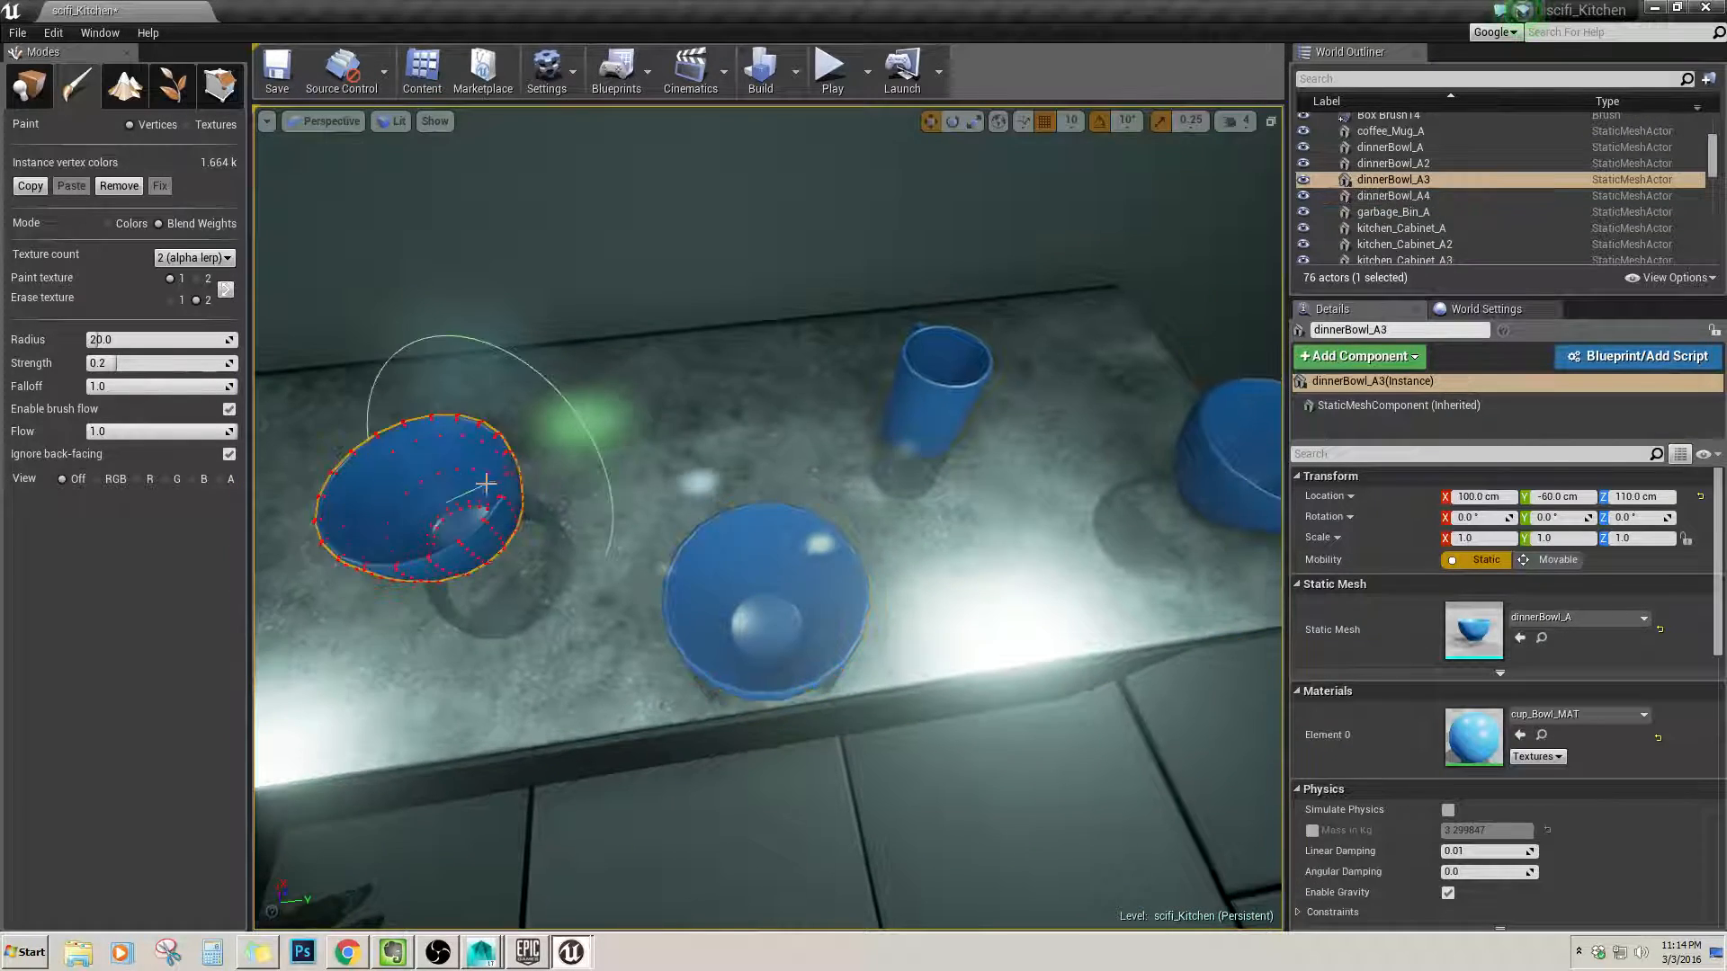
mouse_move(482, 490)
right_down()
mouse_move(414, 508)
mouse_move(386, 494)
right_up()
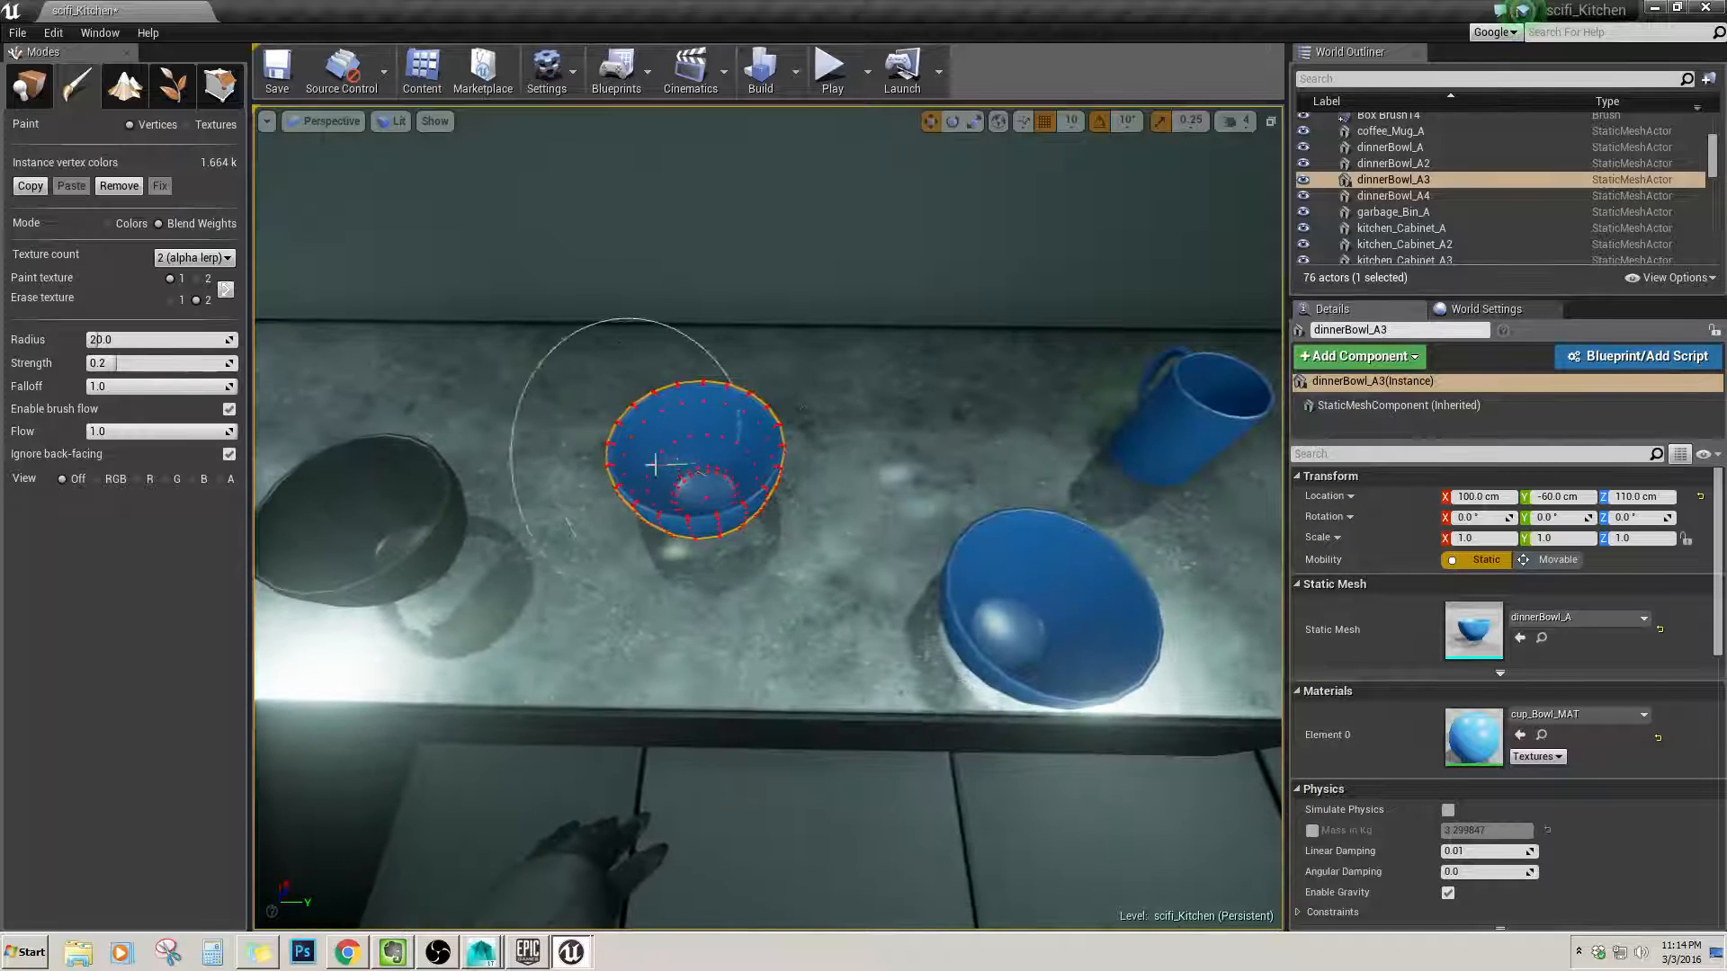
click(194, 258)
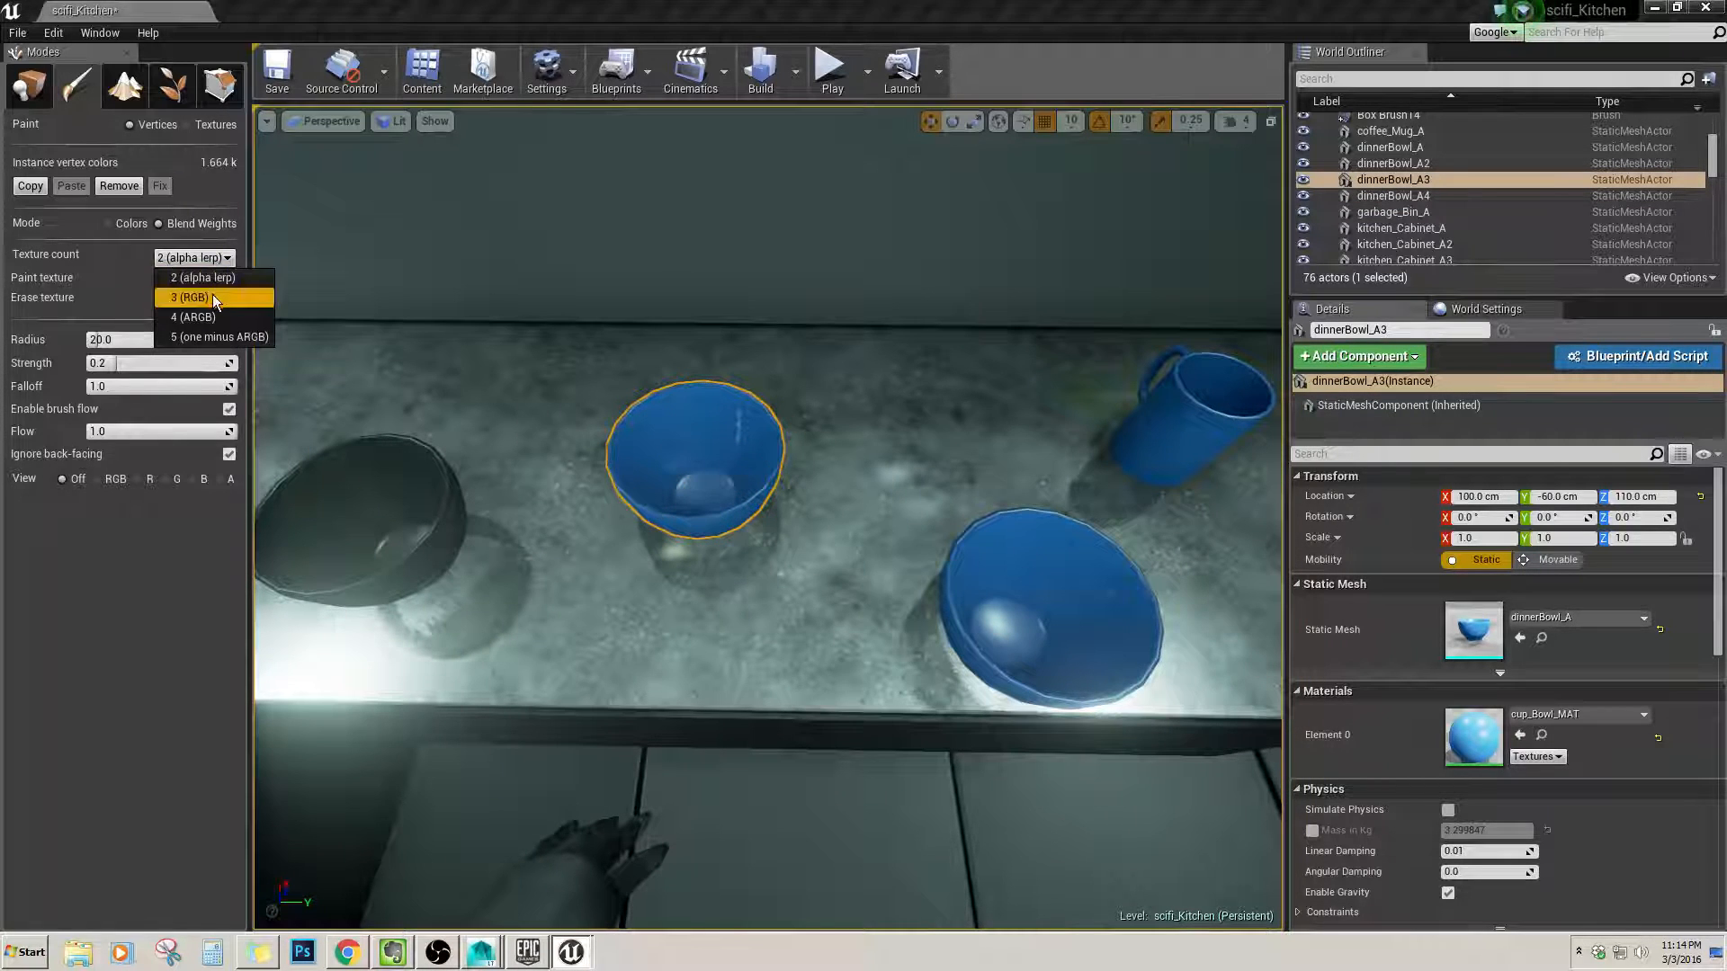
click(213, 294)
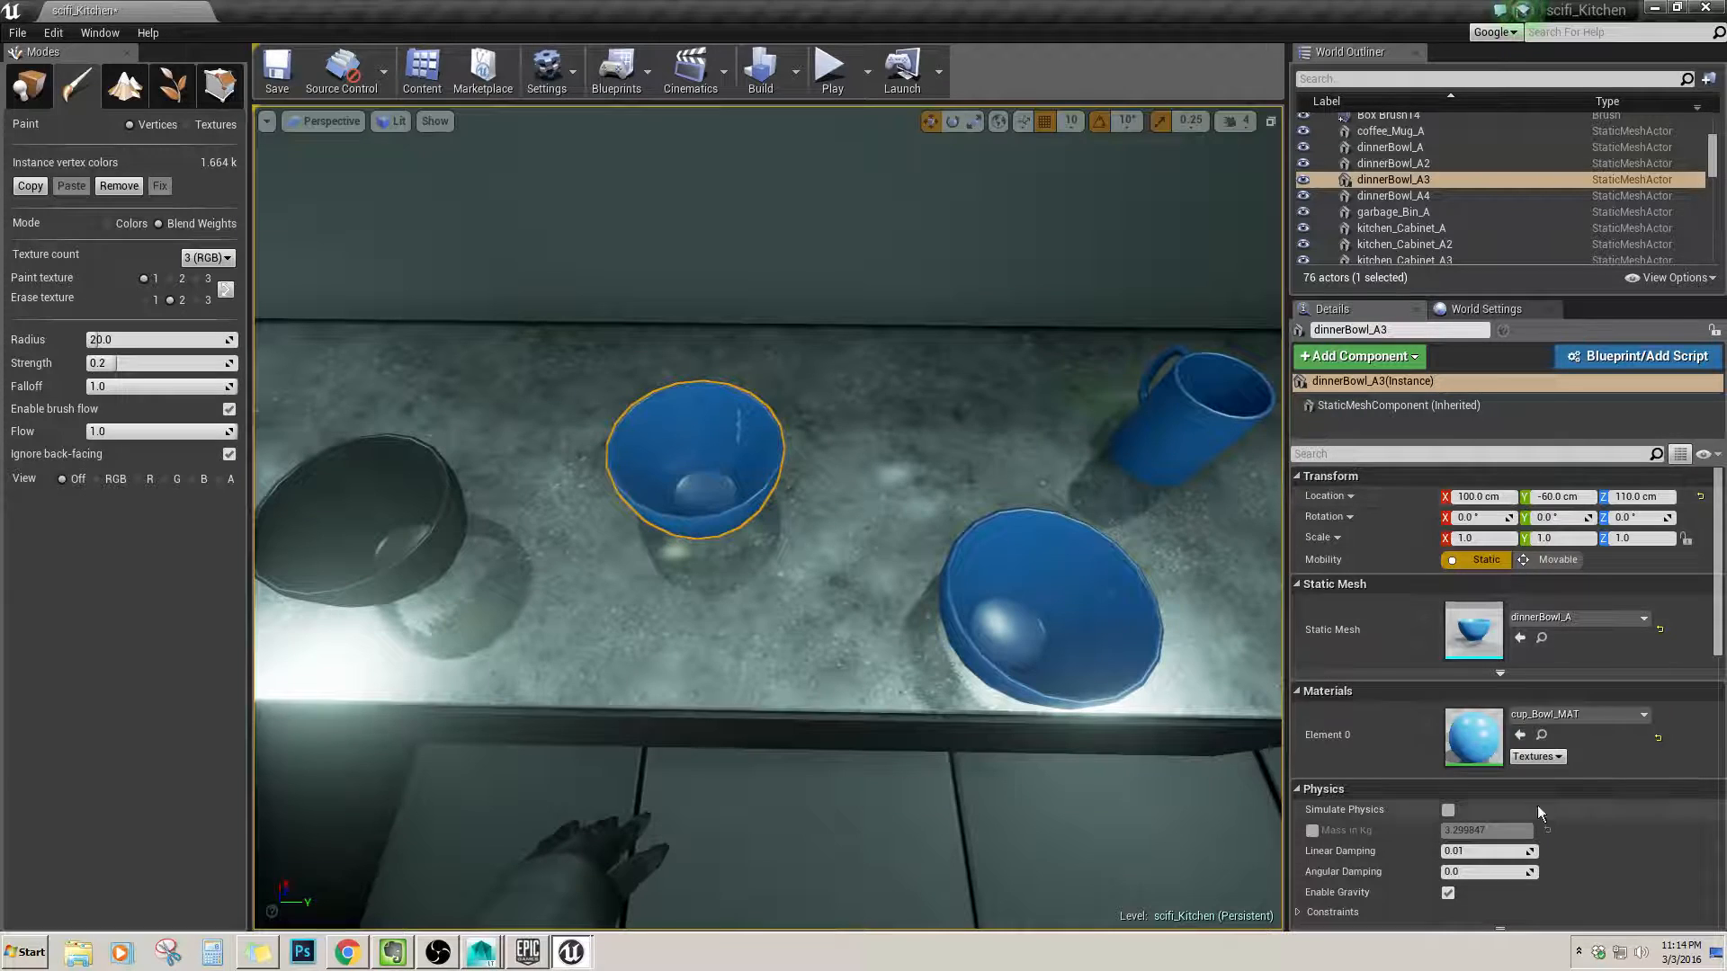
Open the cup_Bowl_MAT material and examine how the vertex color channels blend its three texture samples, and close it.
double_click(1489, 750)
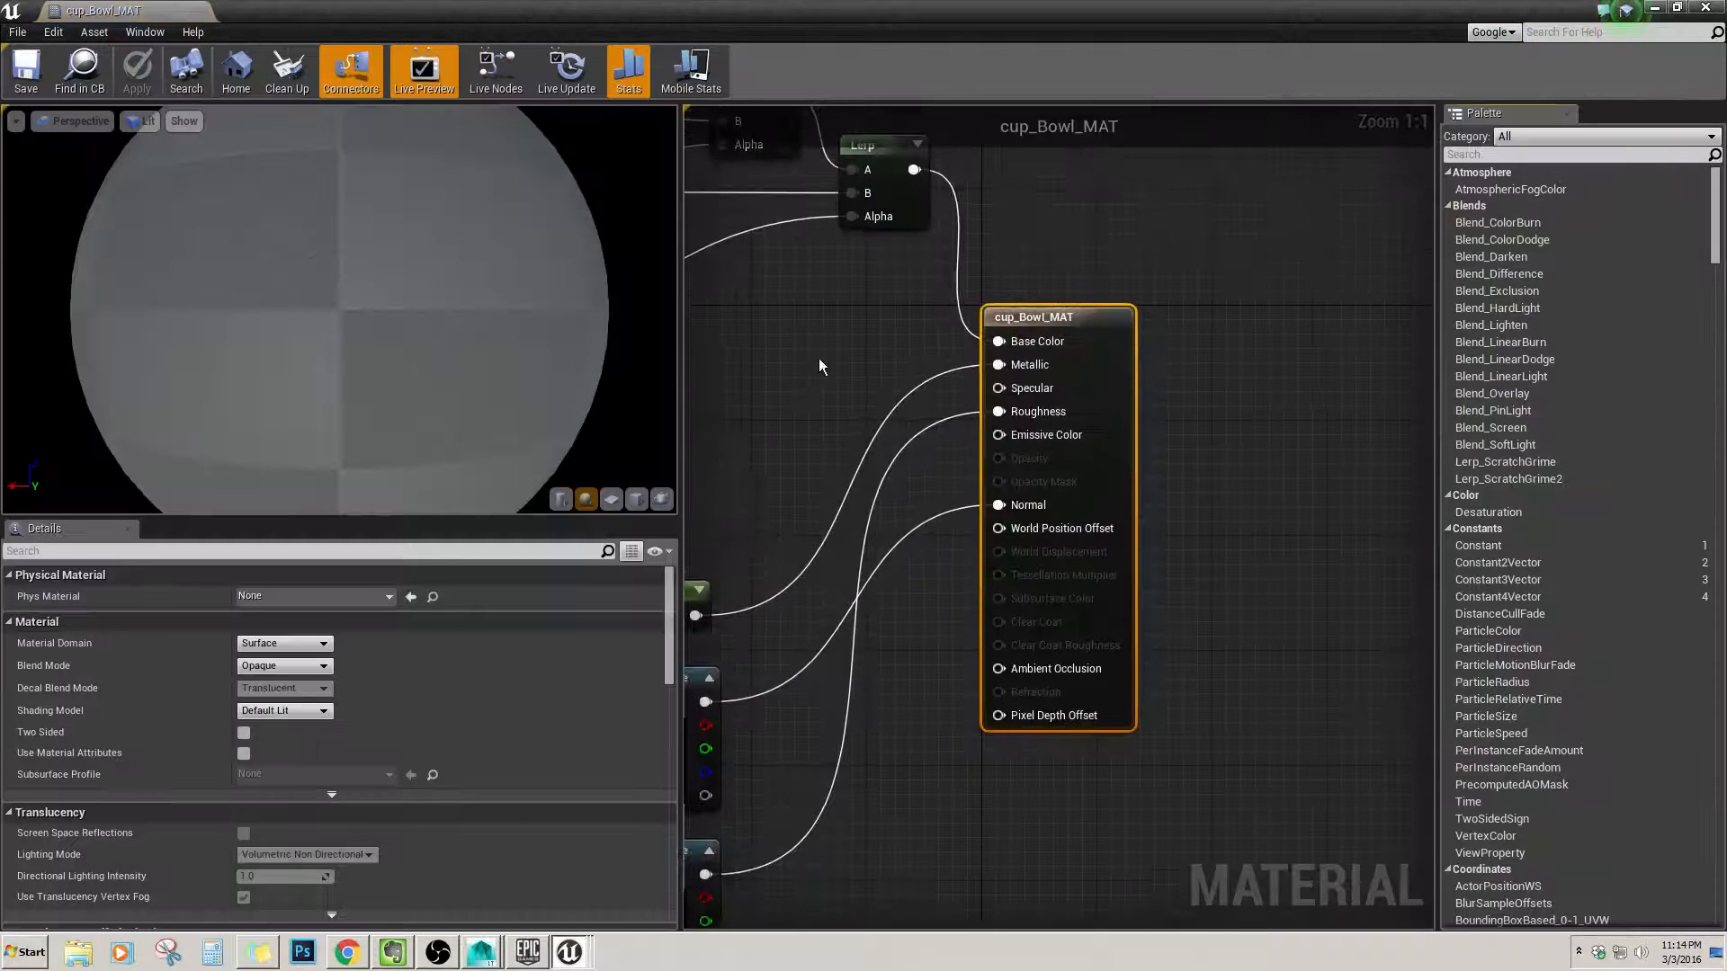
right_drag(844, 372, 1060, 592)
scroll(947, 561, down, 4)
right_drag(931, 567, 1082, 645)
scroll(1076, 573, up, 2)
mouse_move(1017, 571)
right_down()
mouse_move(962, 617)
mouse_move(1045, 591)
right_up()
scroll(1045, 592, up, 1)
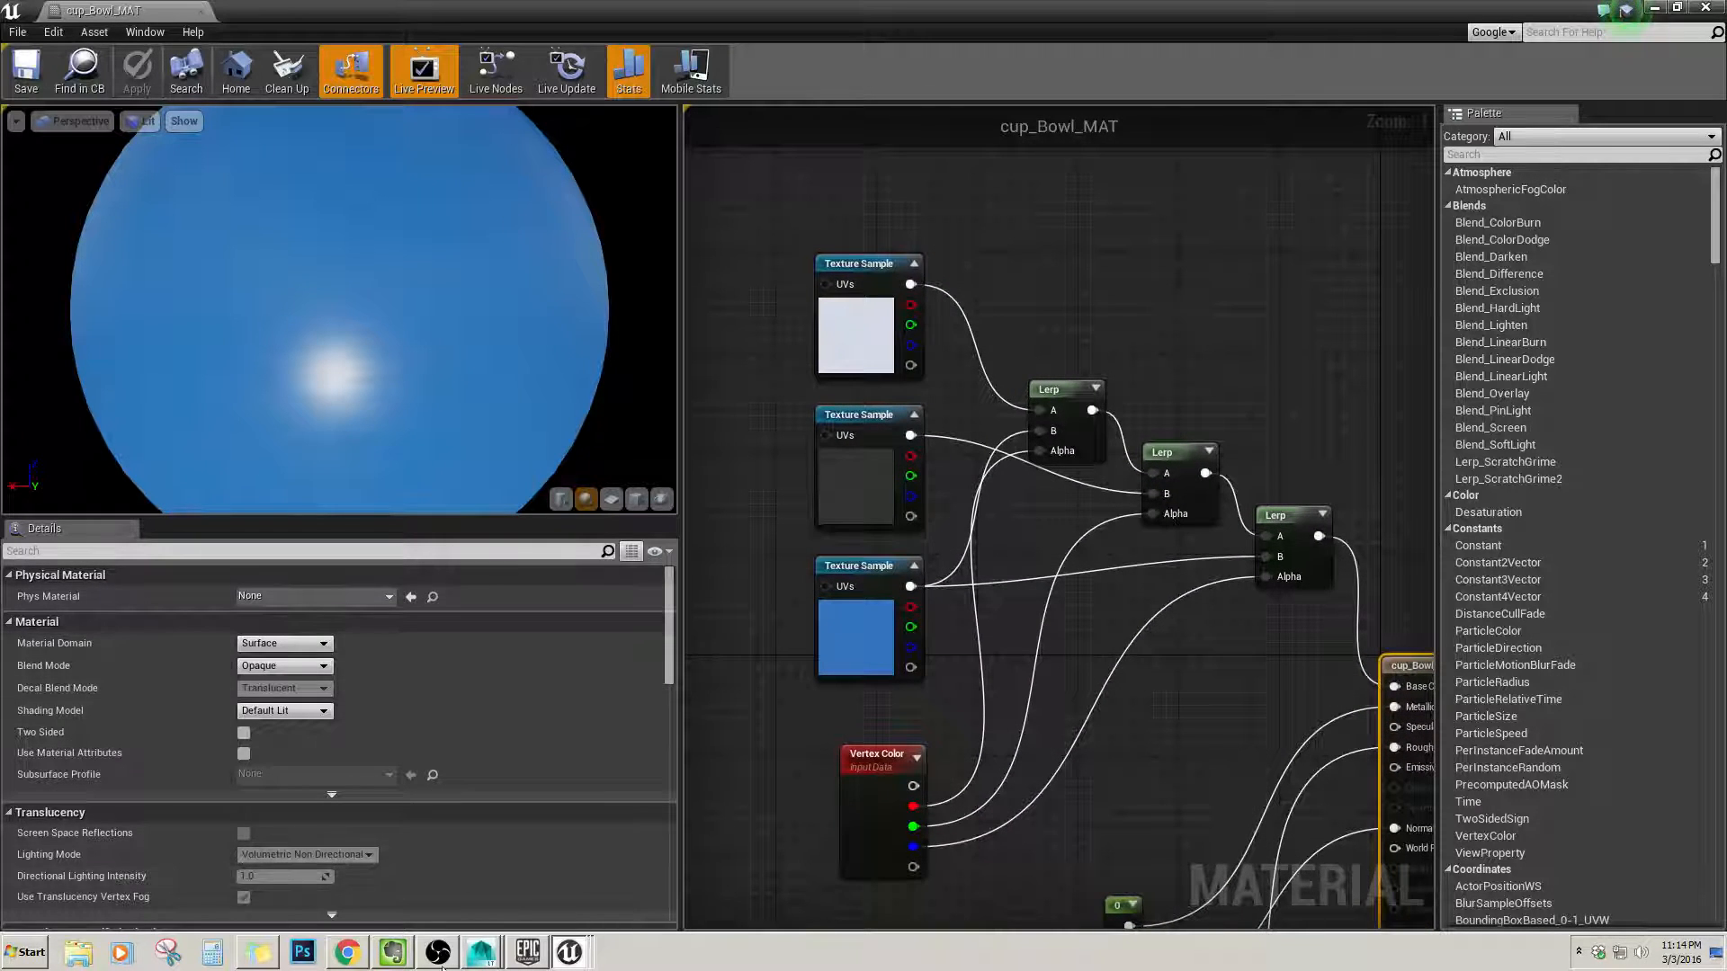
click(396, 951)
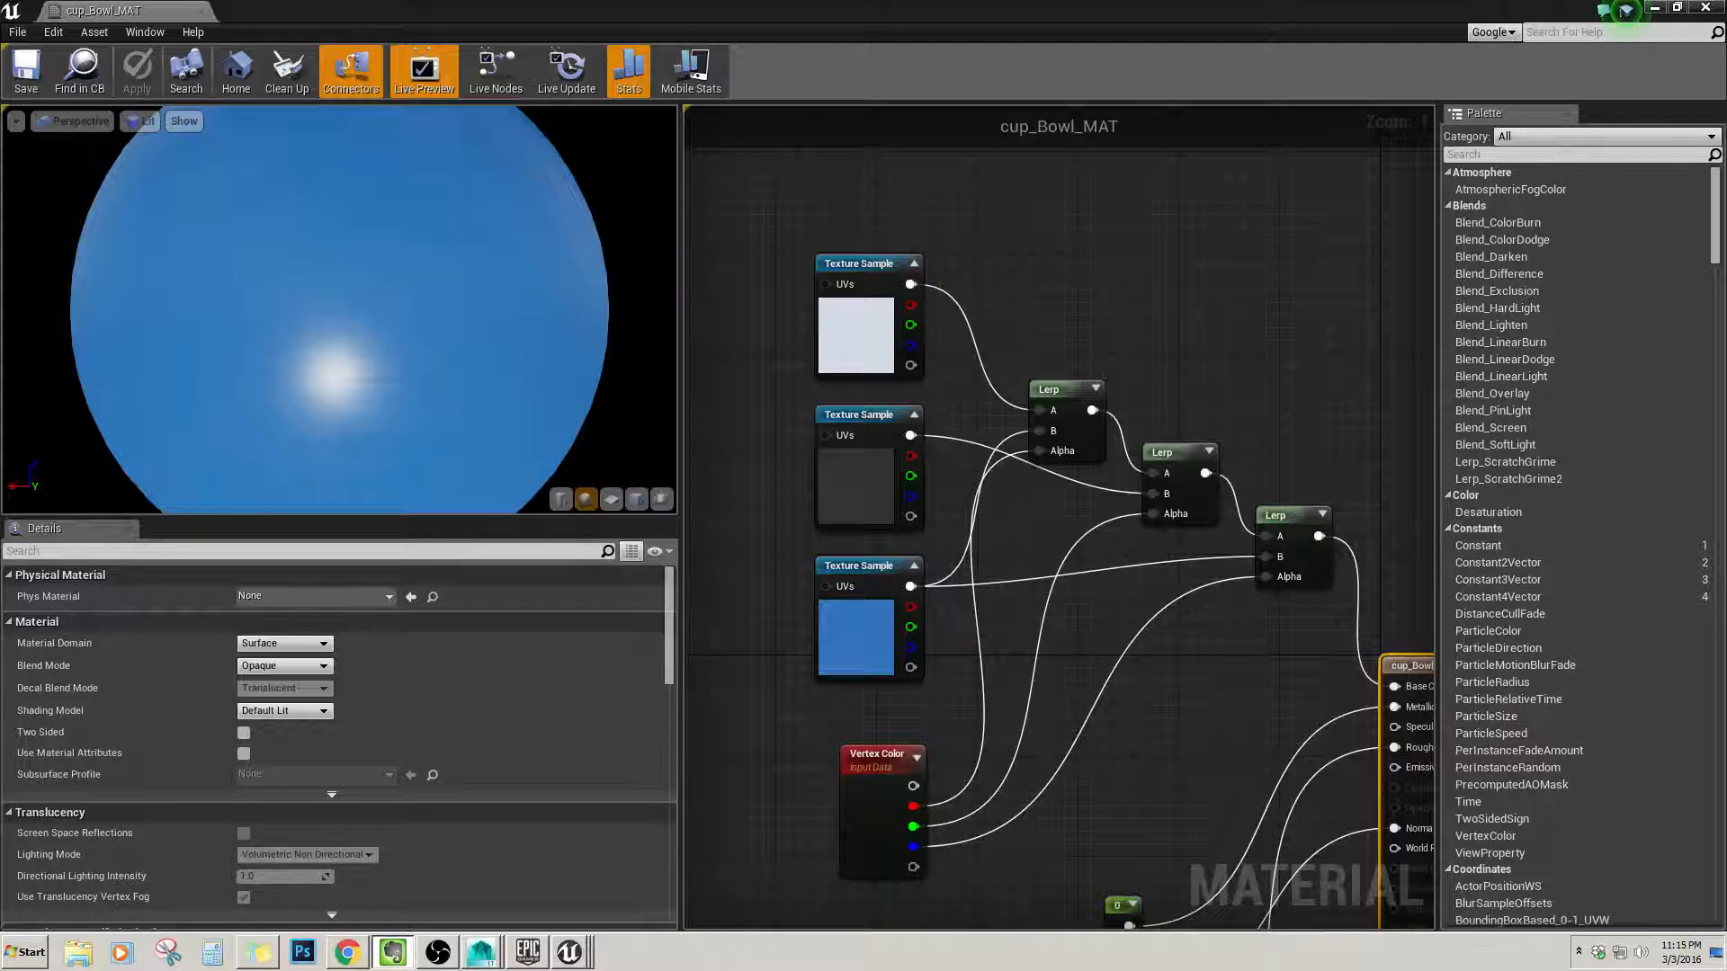
click(200, 11)
Swap the paint and erase textures to paint 2 and erase 1, and paint the whole of dinnerBowl_A3 with texture 2.
mouse_move(925, 704)
right_down()
mouse_move(809, 611)
mouse_move(809, 630)
mouse_move(924, 704)
mouse_move(1070, 756)
mouse_move(1152, 747)
right_up()
right_click(925, 704)
click(662, 617)
click(956, 710)
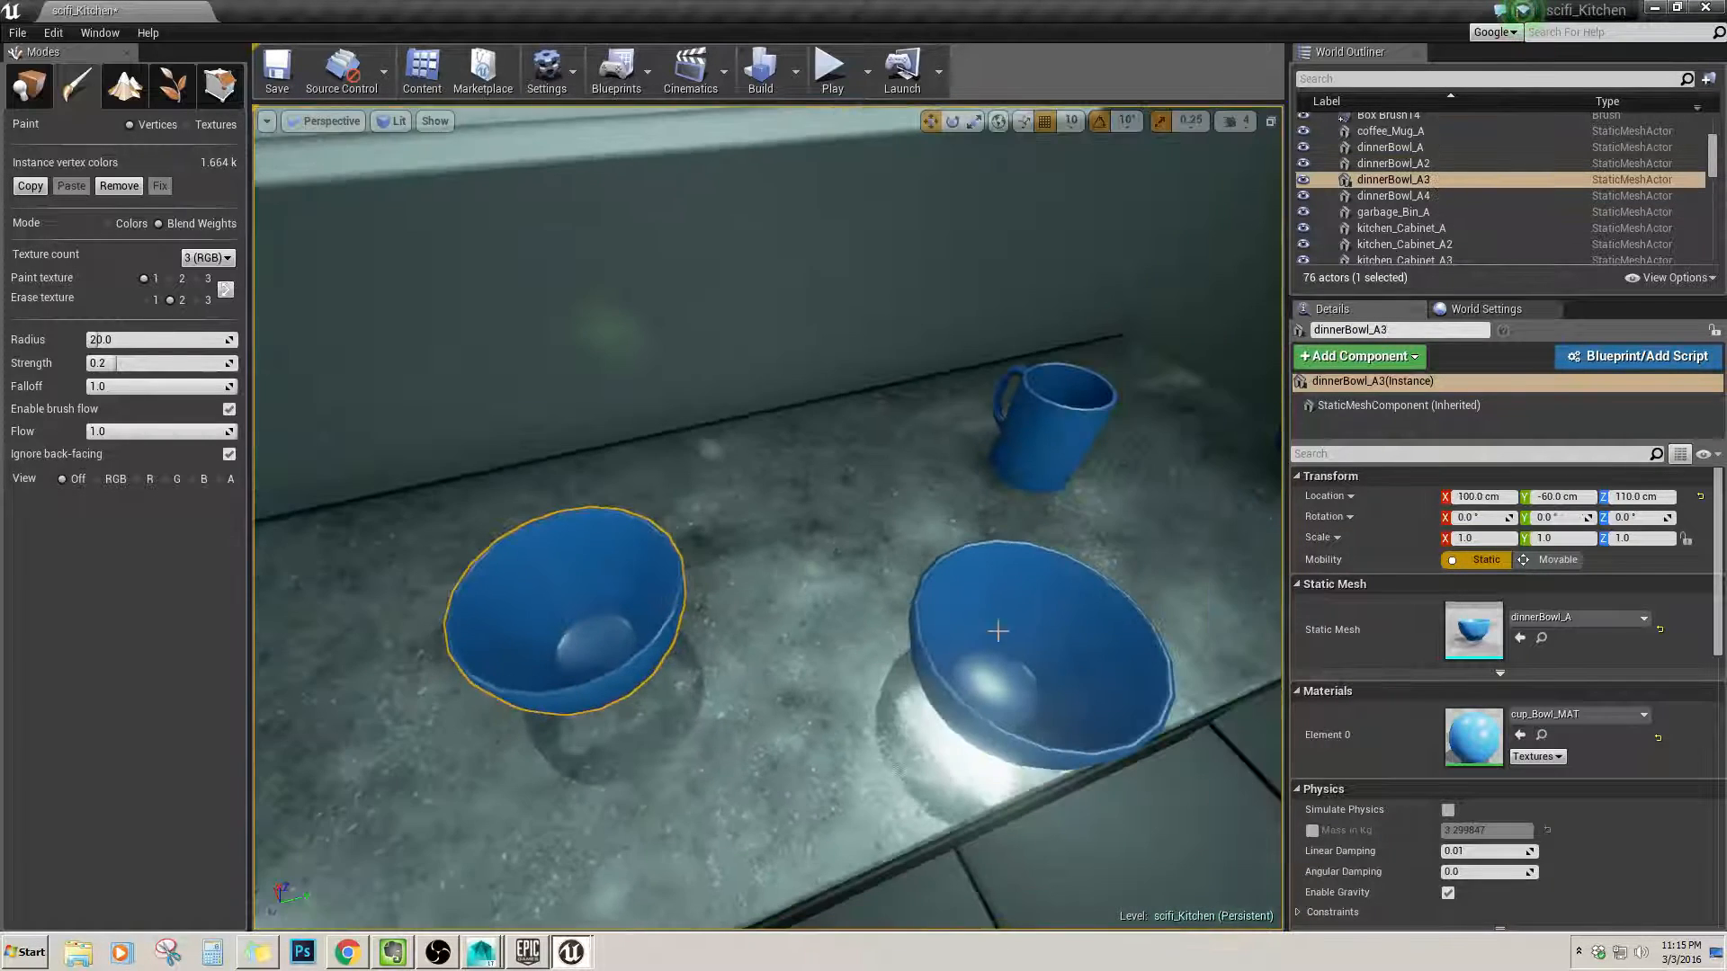
click(998, 630)
right_drag(998, 630, 1053, 653)
mouse_move(932, 710)
right_down()
mouse_move(917, 549)
mouse_move(932, 526)
mouse_move(926, 713)
right_up()
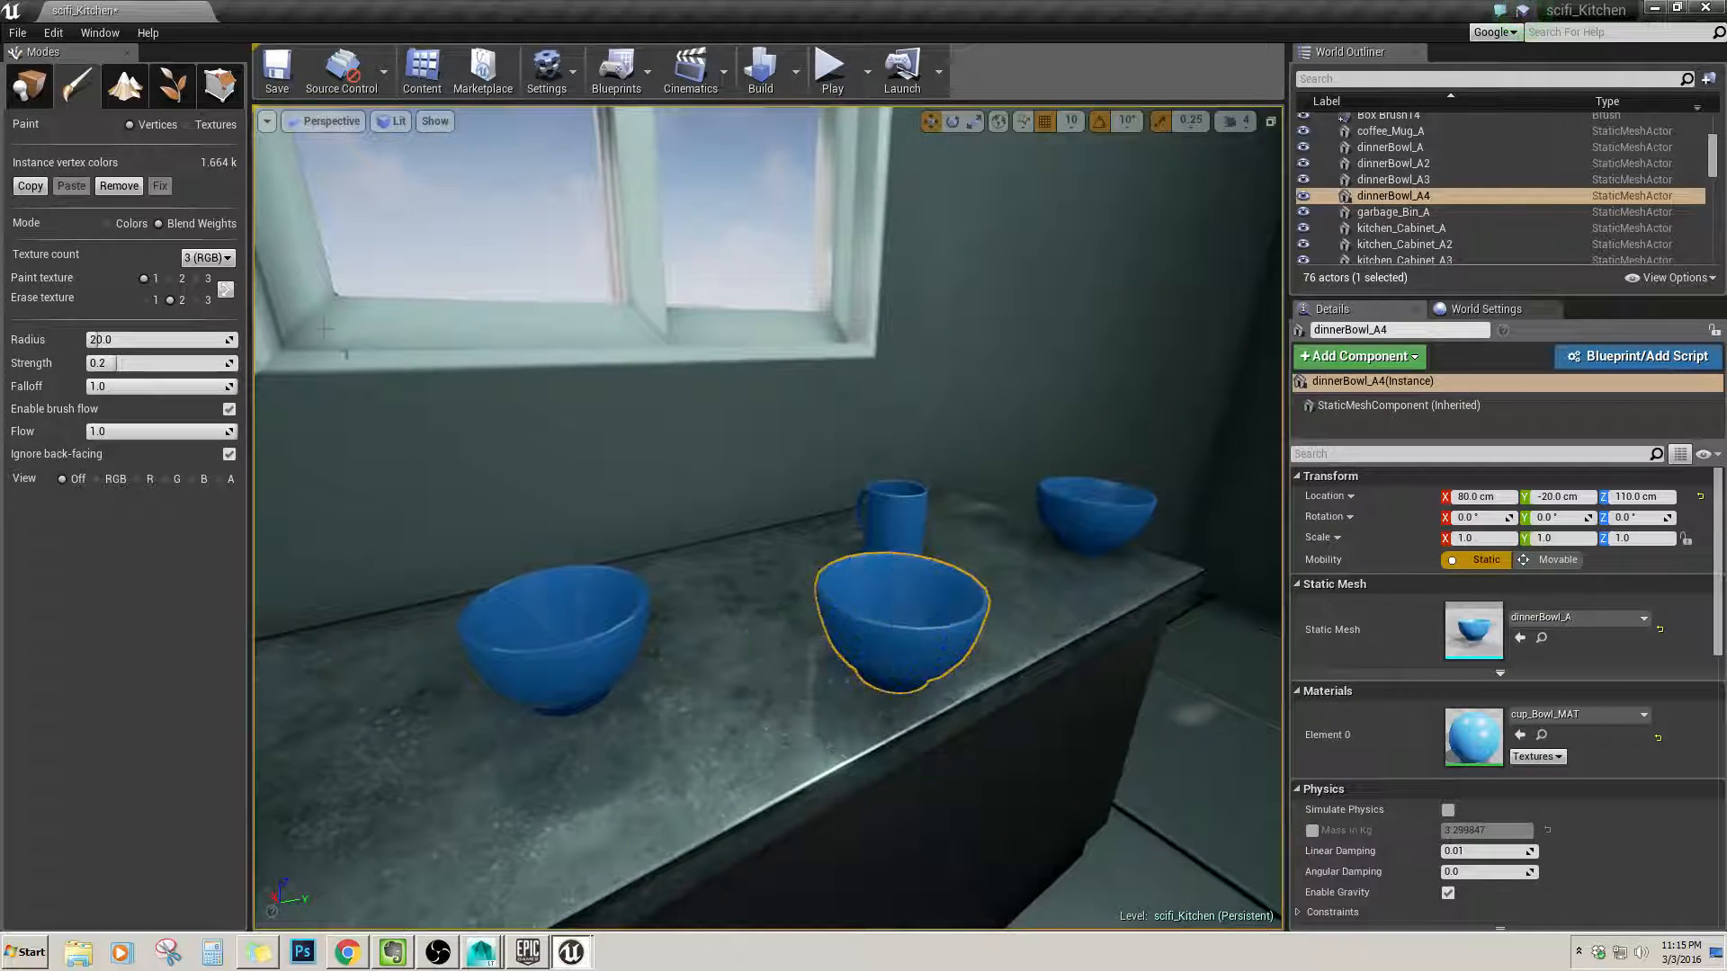
click(226, 289)
click(550, 615)
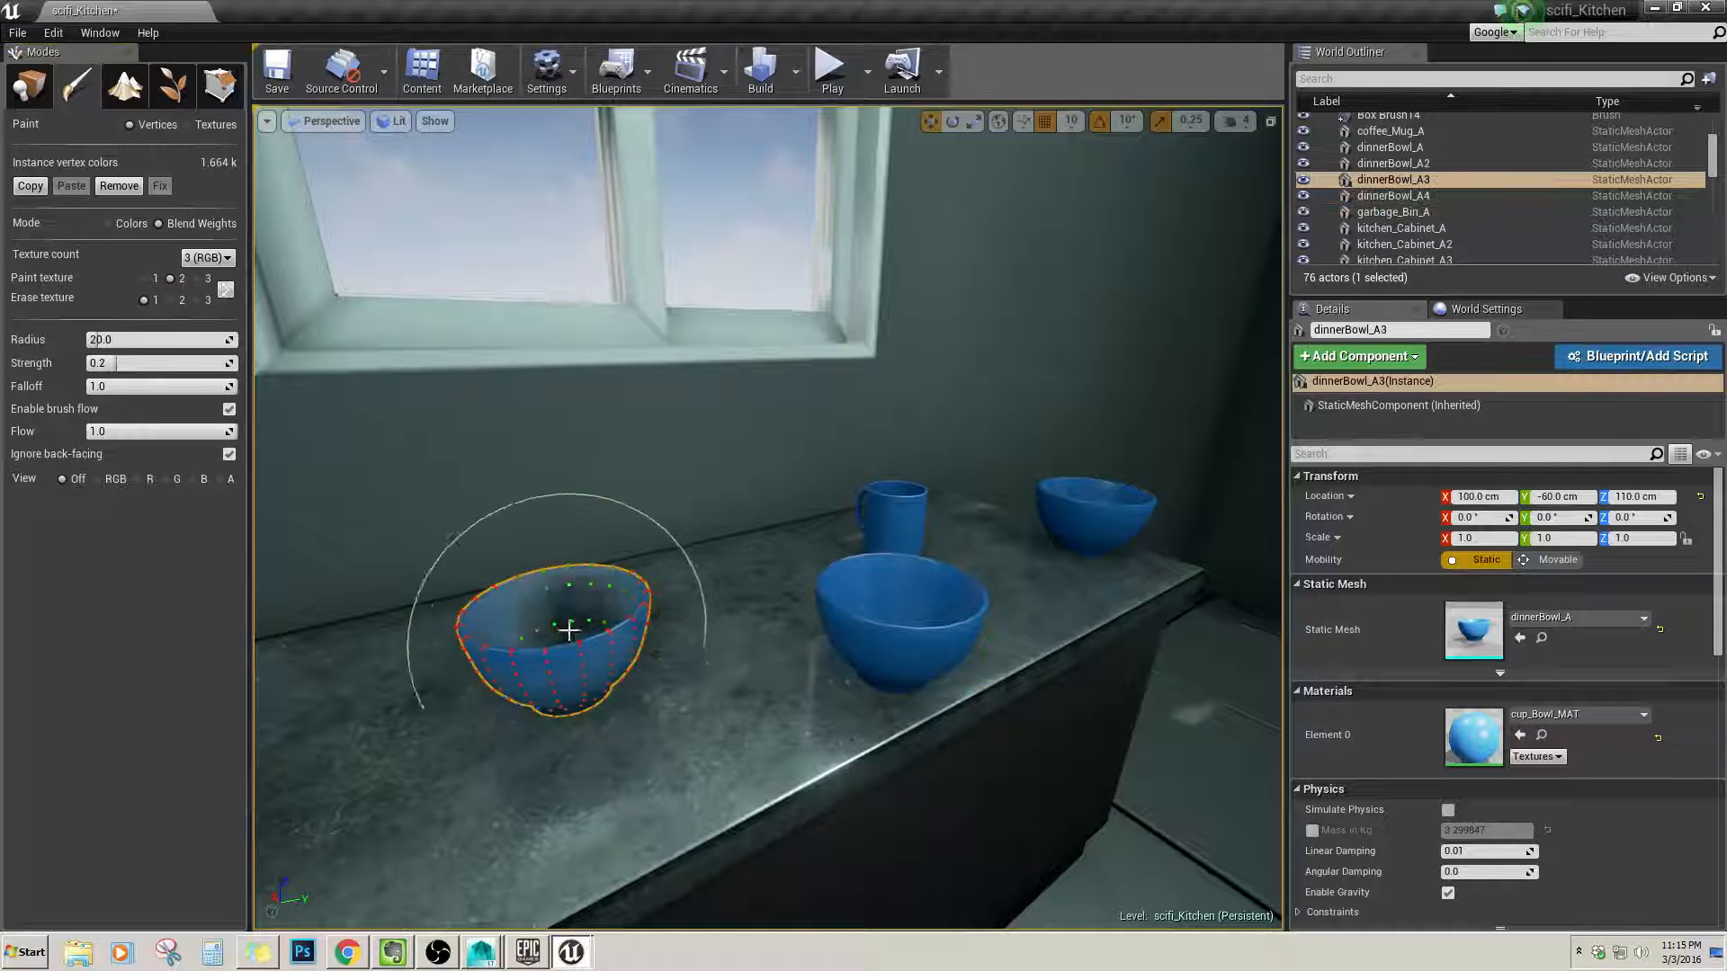
mouse_move(571, 621)
mouse_down()
mouse_move(587, 663)
mouse_move(528, 663)
mouse_move(532, 633)
mouse_move(450, 634)
mouse_move(926, 617)
mouse_up()
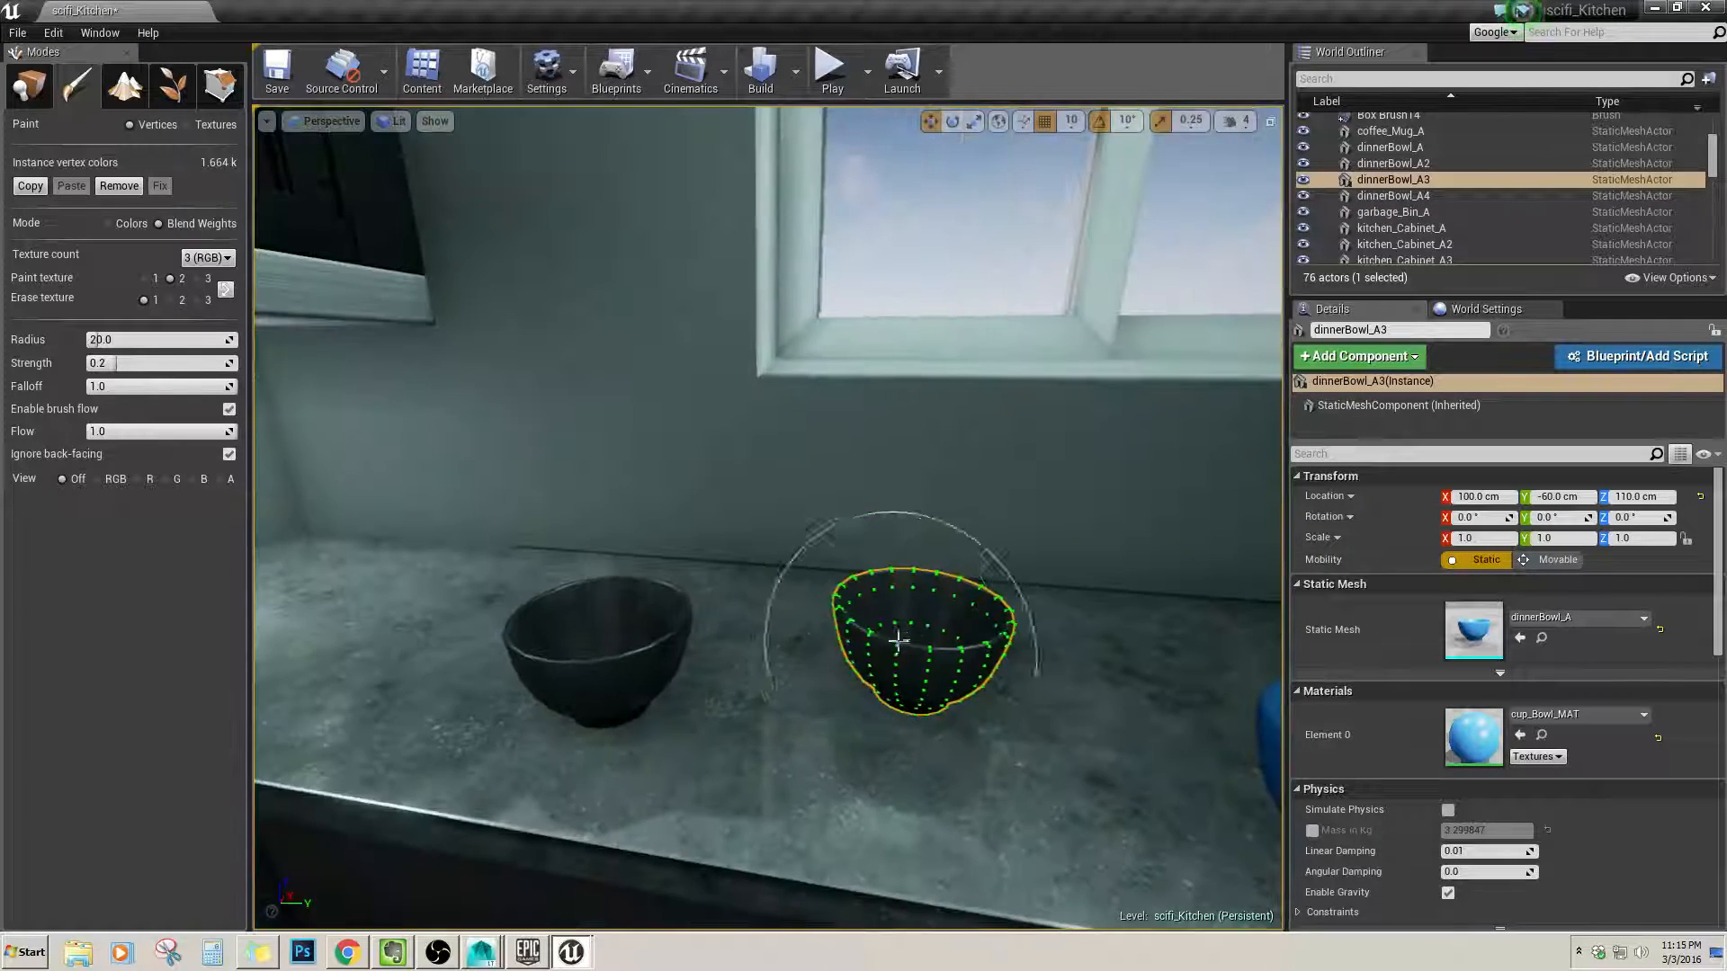
Change the paint texture to 3 and brush it over the inside and outside of dinnerBowl_A3.
click(196, 278)
click(225, 290)
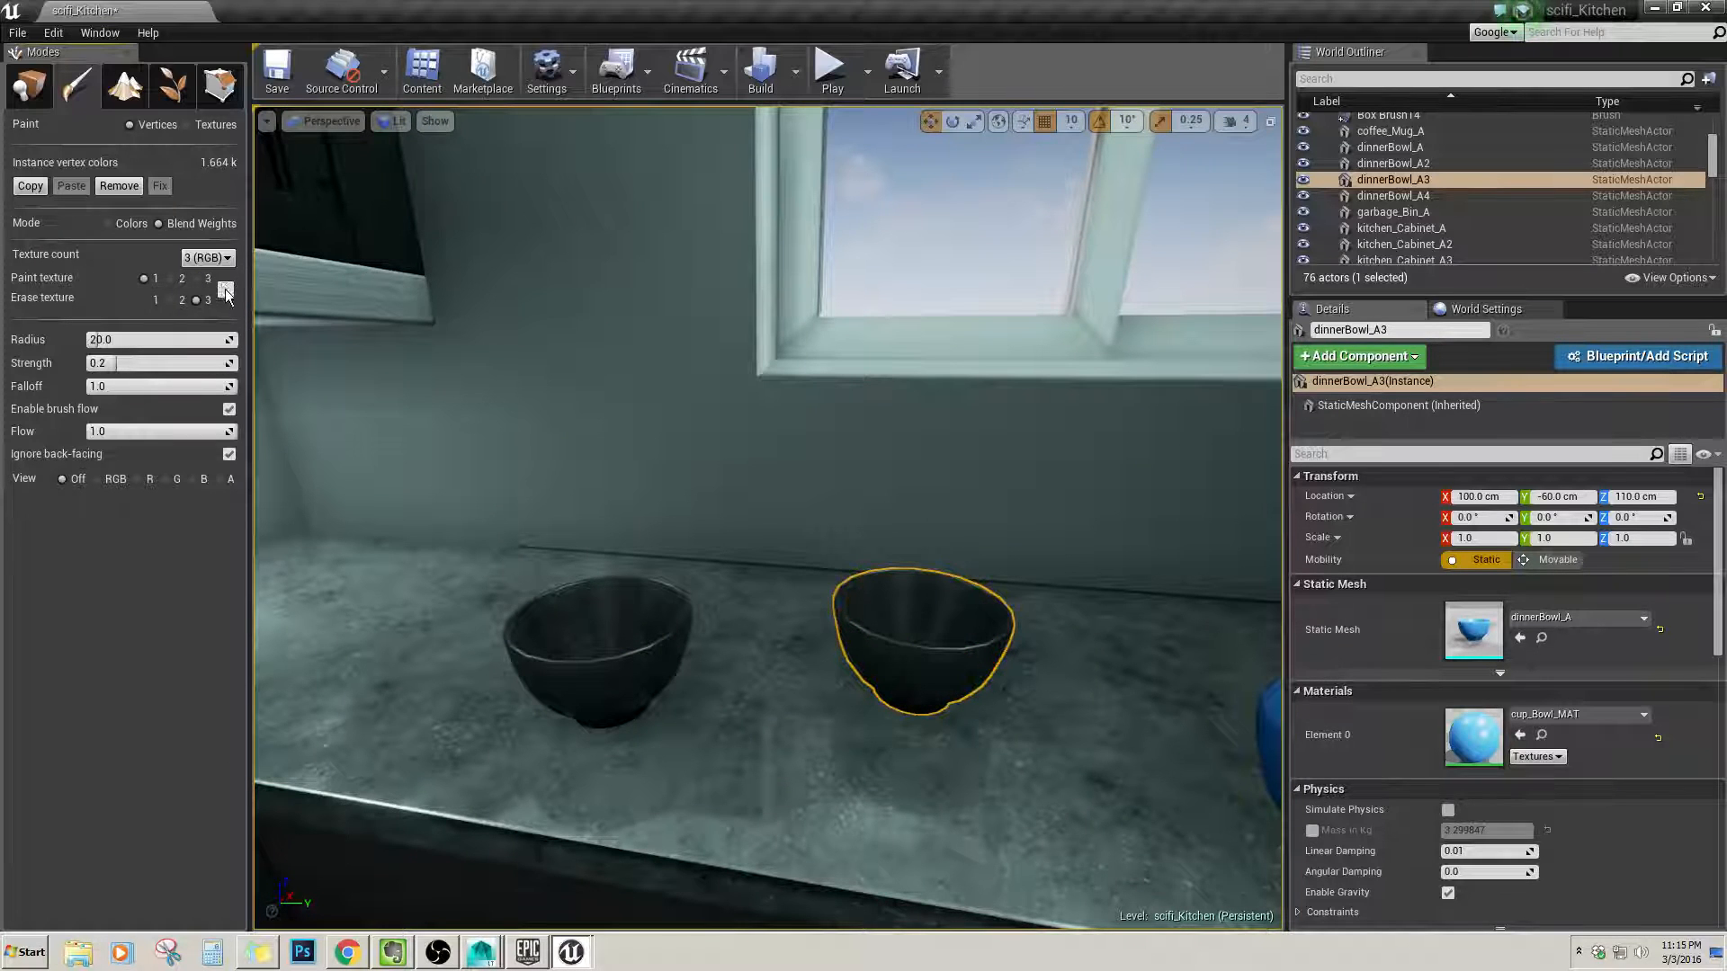
mouse_move(886, 630)
mouse_down()
mouse_move(939, 645)
mouse_move(909, 671)
mouse_up()
click(200, 279)
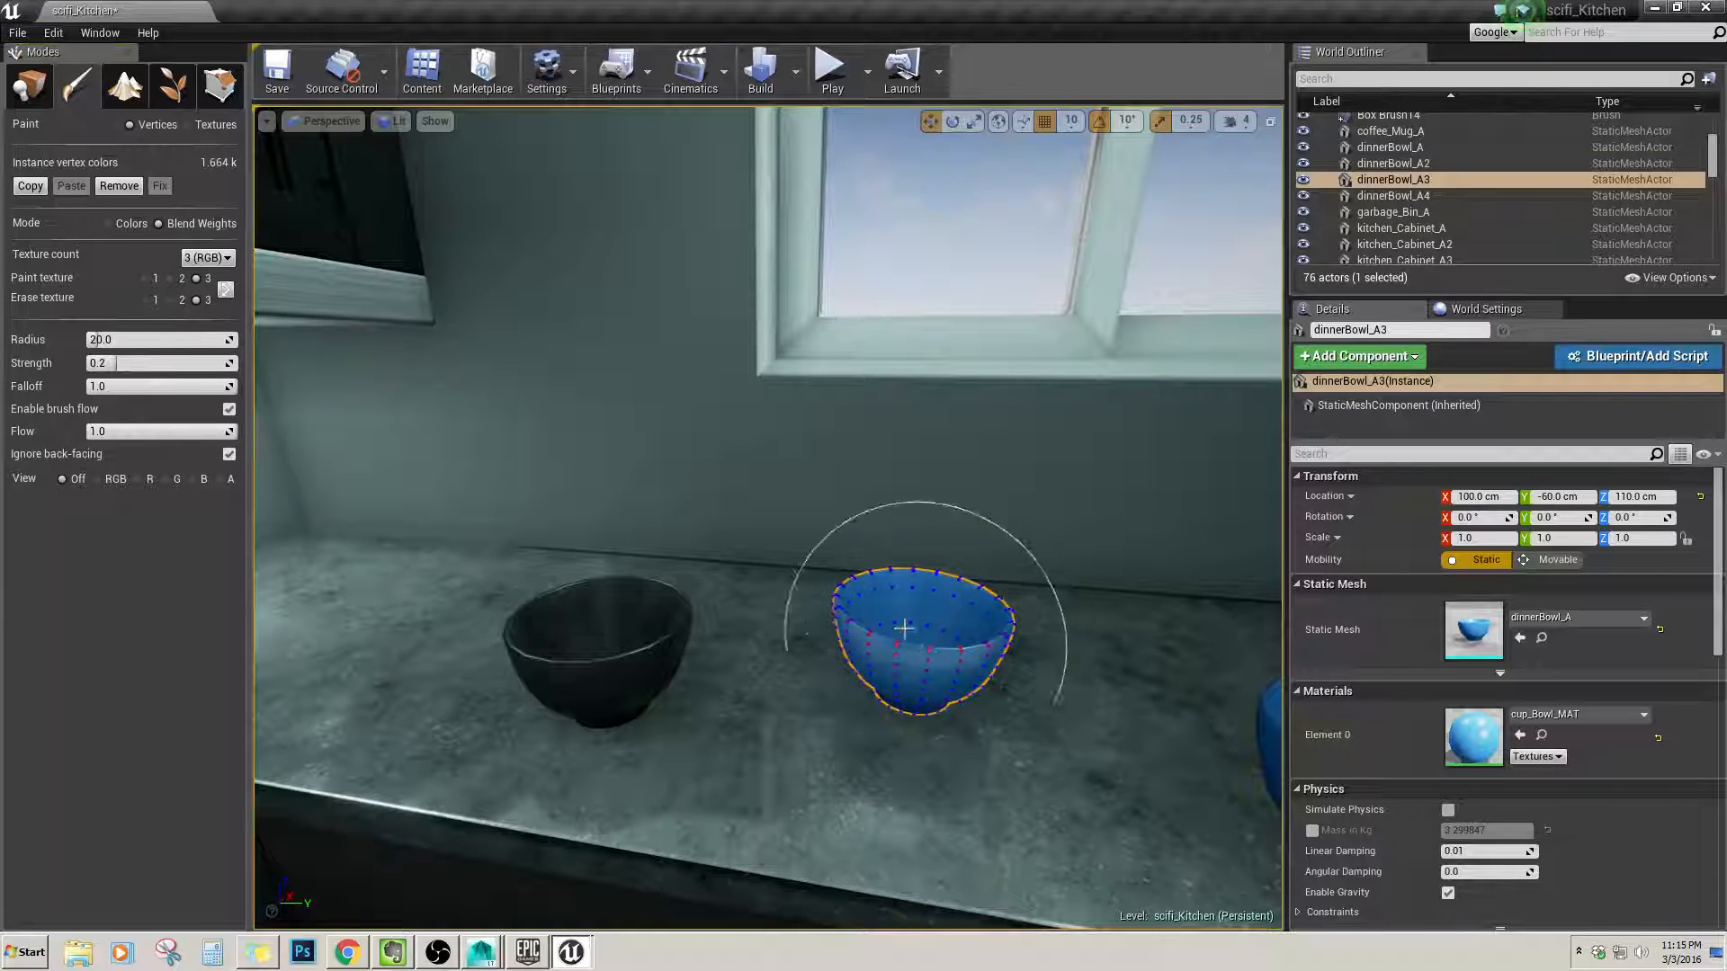
drag(941, 670, 886, 643)
mouse_move(882, 643)
right_down()
mouse_move(850, 657)
mouse_move(854, 685)
mouse_move(931, 670)
right_up()
Set both the paint and erase textures to 2 and repaint dinnerBowl_A3.
click(170, 279)
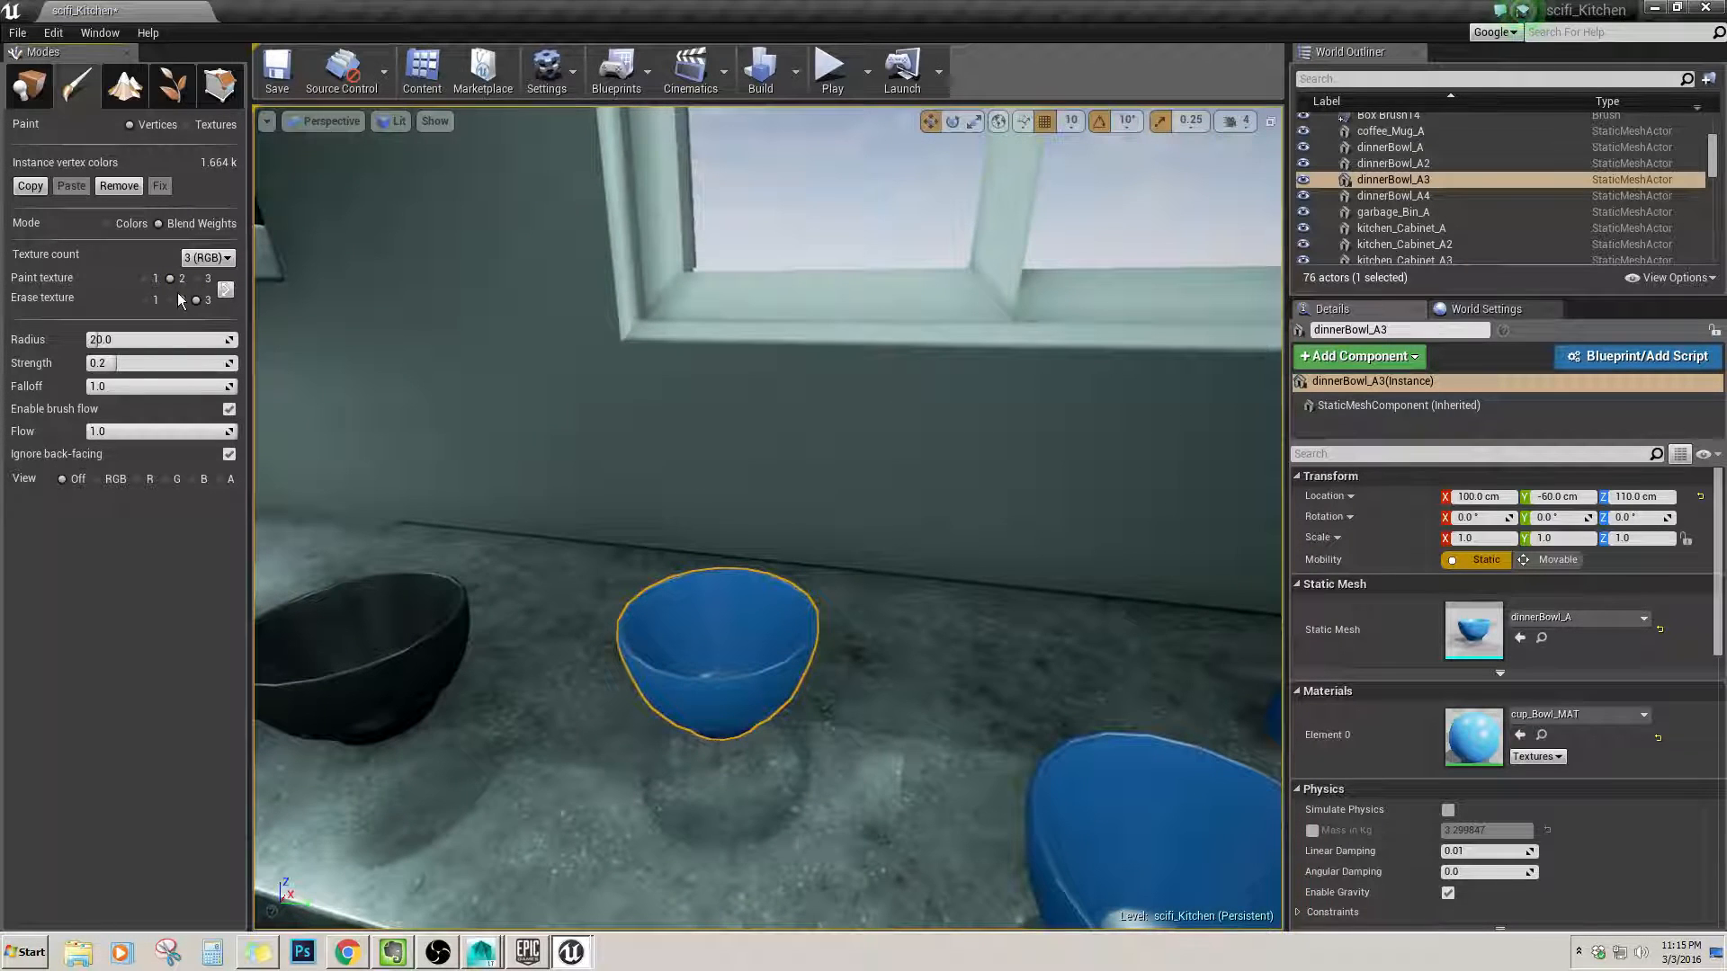
click(170, 299)
drag(728, 629, 758, 662)
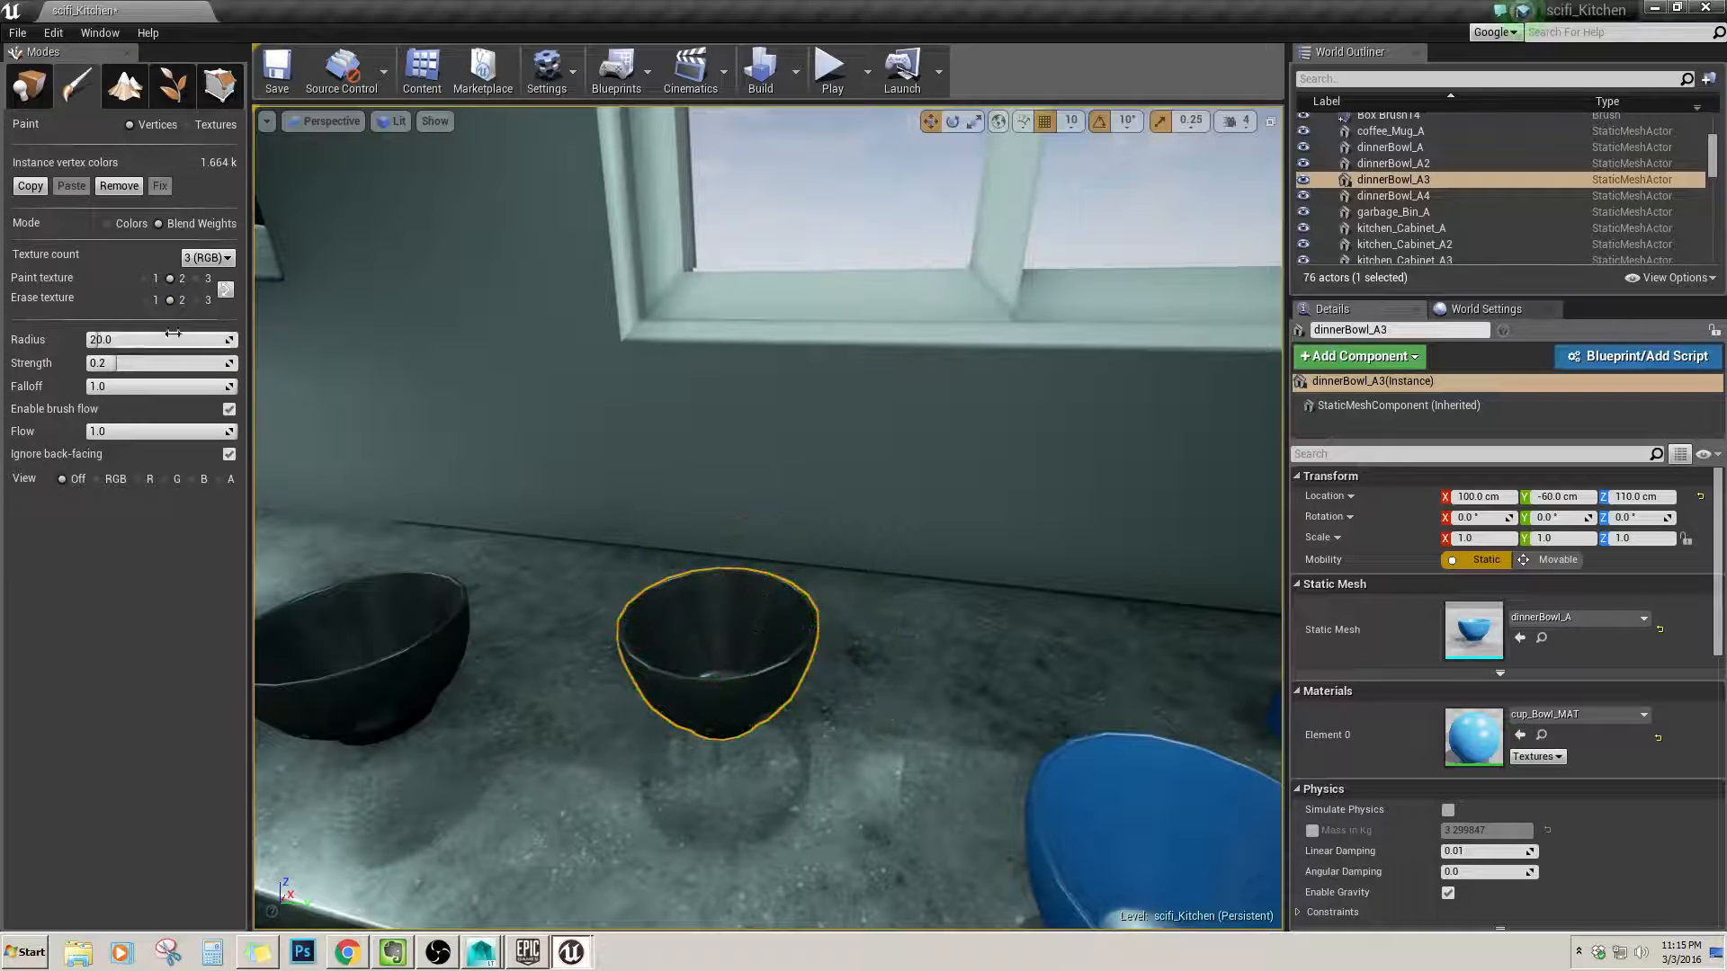
Set the paint texture to 1 and paint dinnerBowl_A3 from all sides.
click(154, 280)
drag(635, 586, 748, 638)
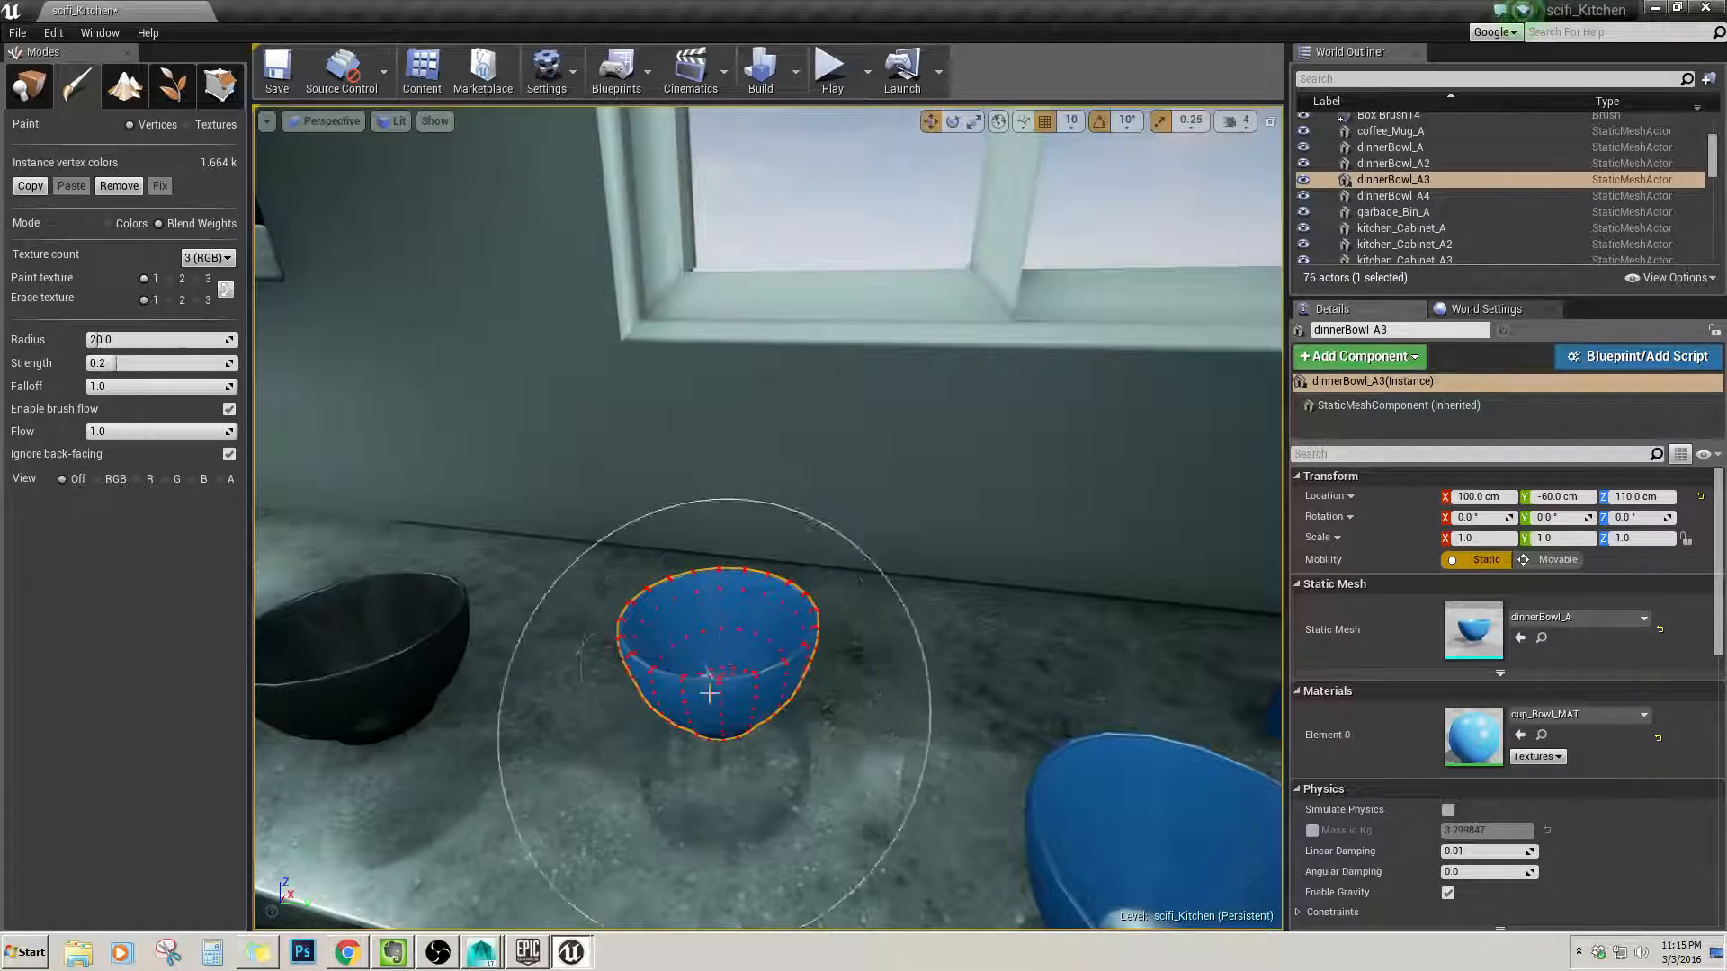
right_drag(725, 659, 791, 684)
click(981, 663)
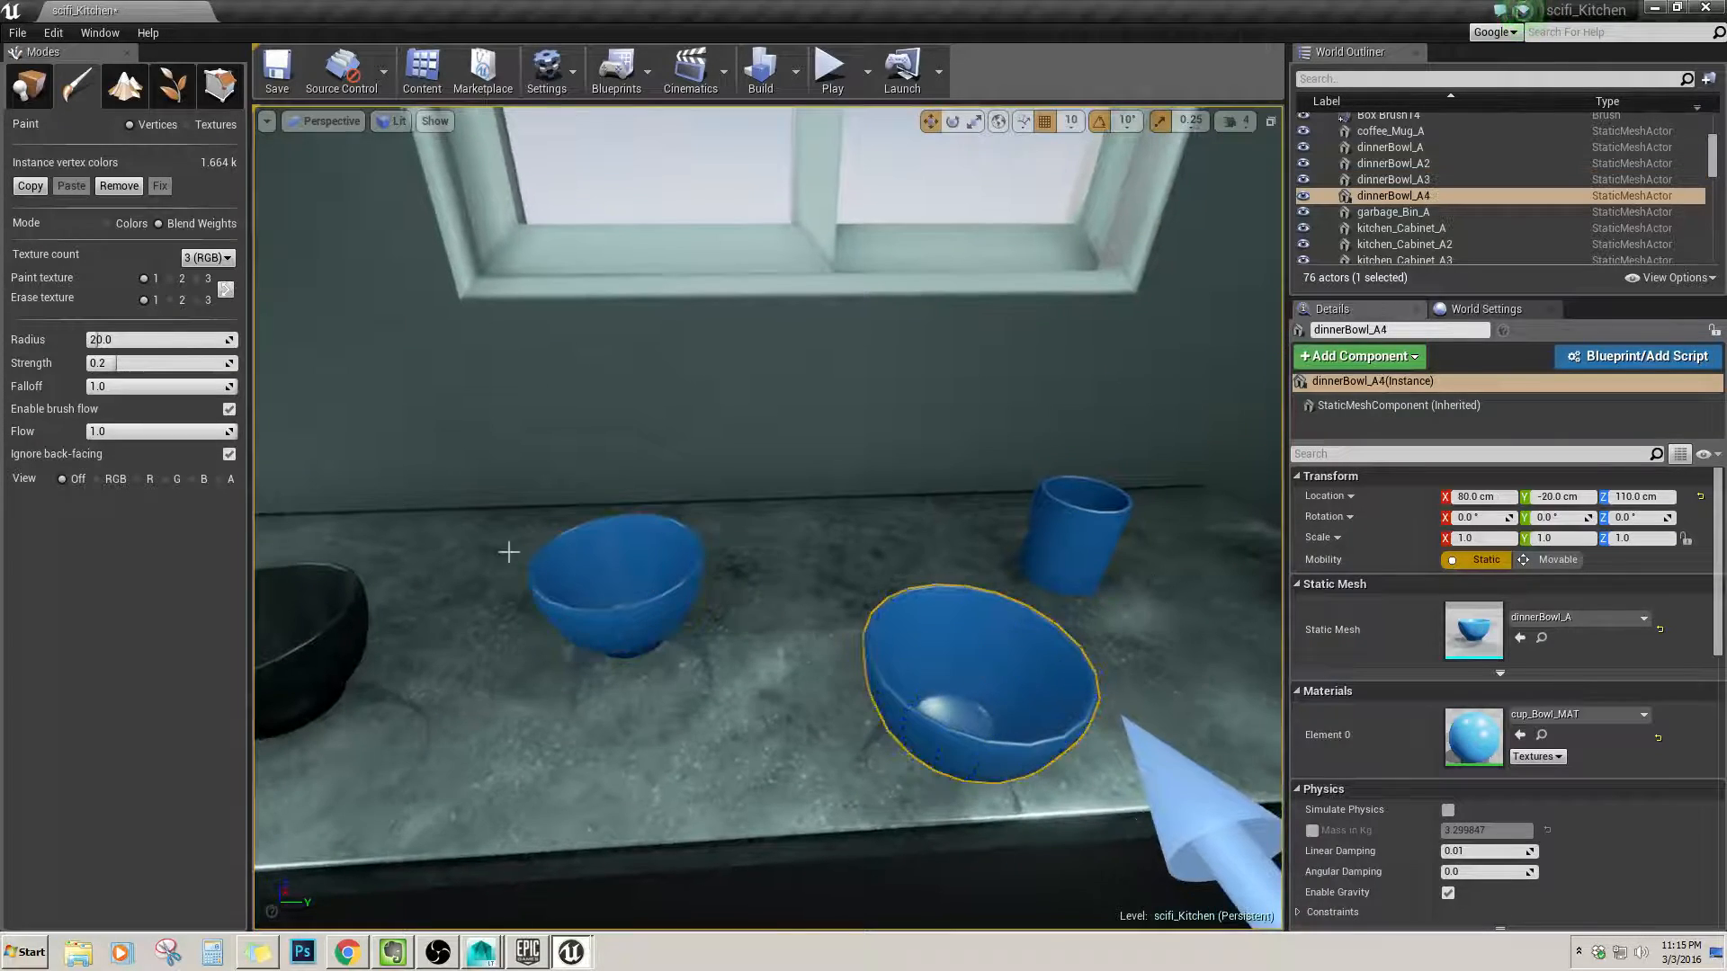
click(636, 570)
mouse_move(635, 570)
right_down()
mouse_move(684, 584)
mouse_move(647, 640)
mouse_move(881, 627)
right_up()
mouse_move(881, 627)
mouse_down()
mouse_move(910, 645)
mouse_move(864, 620)
mouse_up()
right_drag(864, 621, 872, 621)
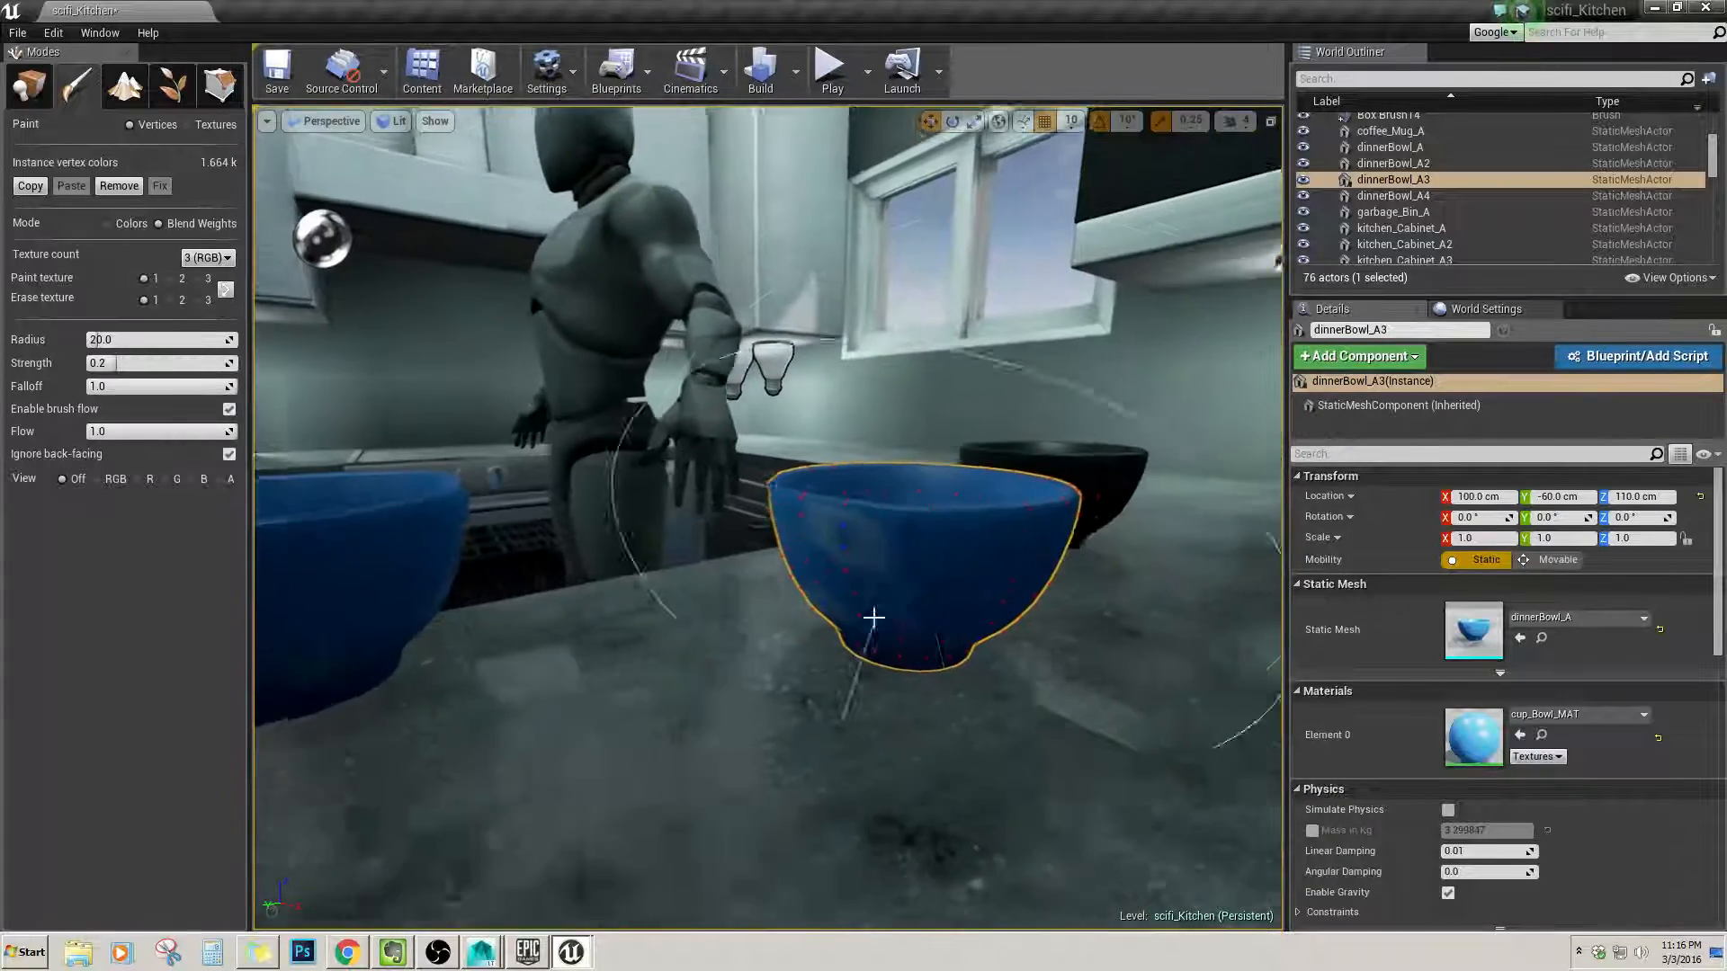
drag(921, 570, 898, 571)
mouse_move(898, 571)
right_down()
mouse_move(945, 576)
mouse_move(597, 579)
mouse_move(704, 542)
right_up()
mouse_move(704, 542)
mouse_down()
mouse_move(837, 584)
mouse_move(768, 514)
mouse_up()
mouse_move(767, 515)
right_down()
mouse_move(666, 517)
mouse_move(829, 558)
mouse_move(809, 578)
mouse_move(773, 576)
mouse_move(667, 486)
mouse_move(698, 540)
mouse_move(596, 524)
mouse_move(625, 541)
right_up()
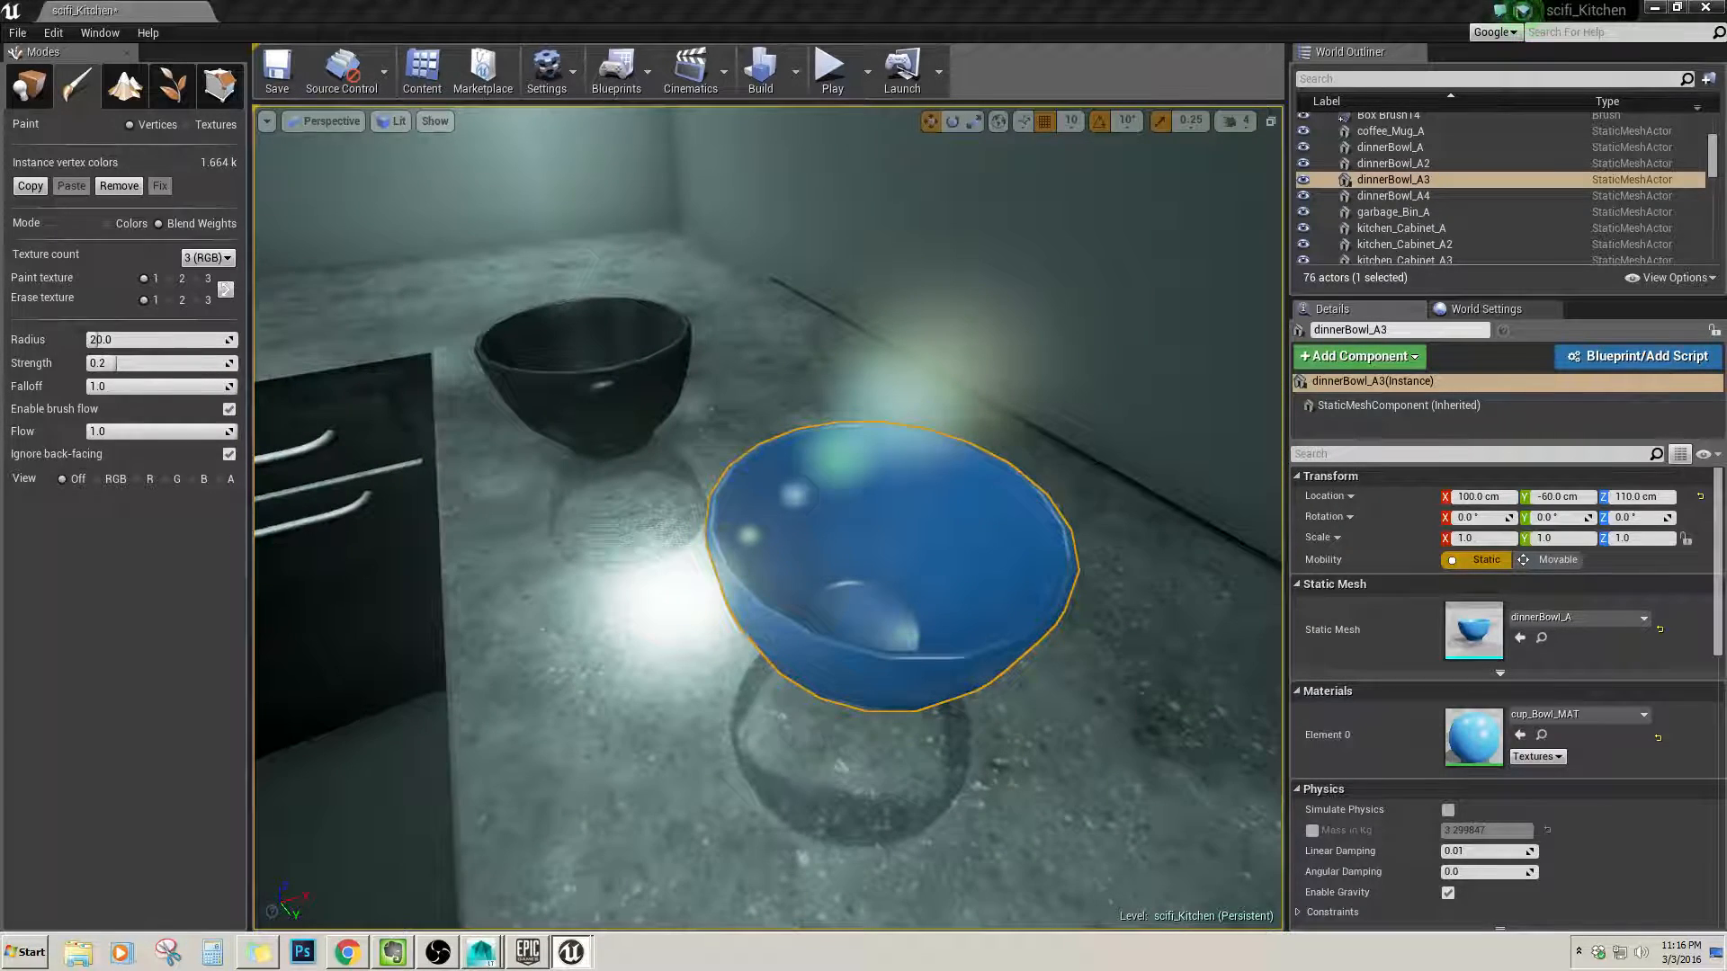
Reopen the cup_Bowl_MAT material, inspect the white texture sample feeding the first Lerp, and close the material.
double_click(1473, 736)
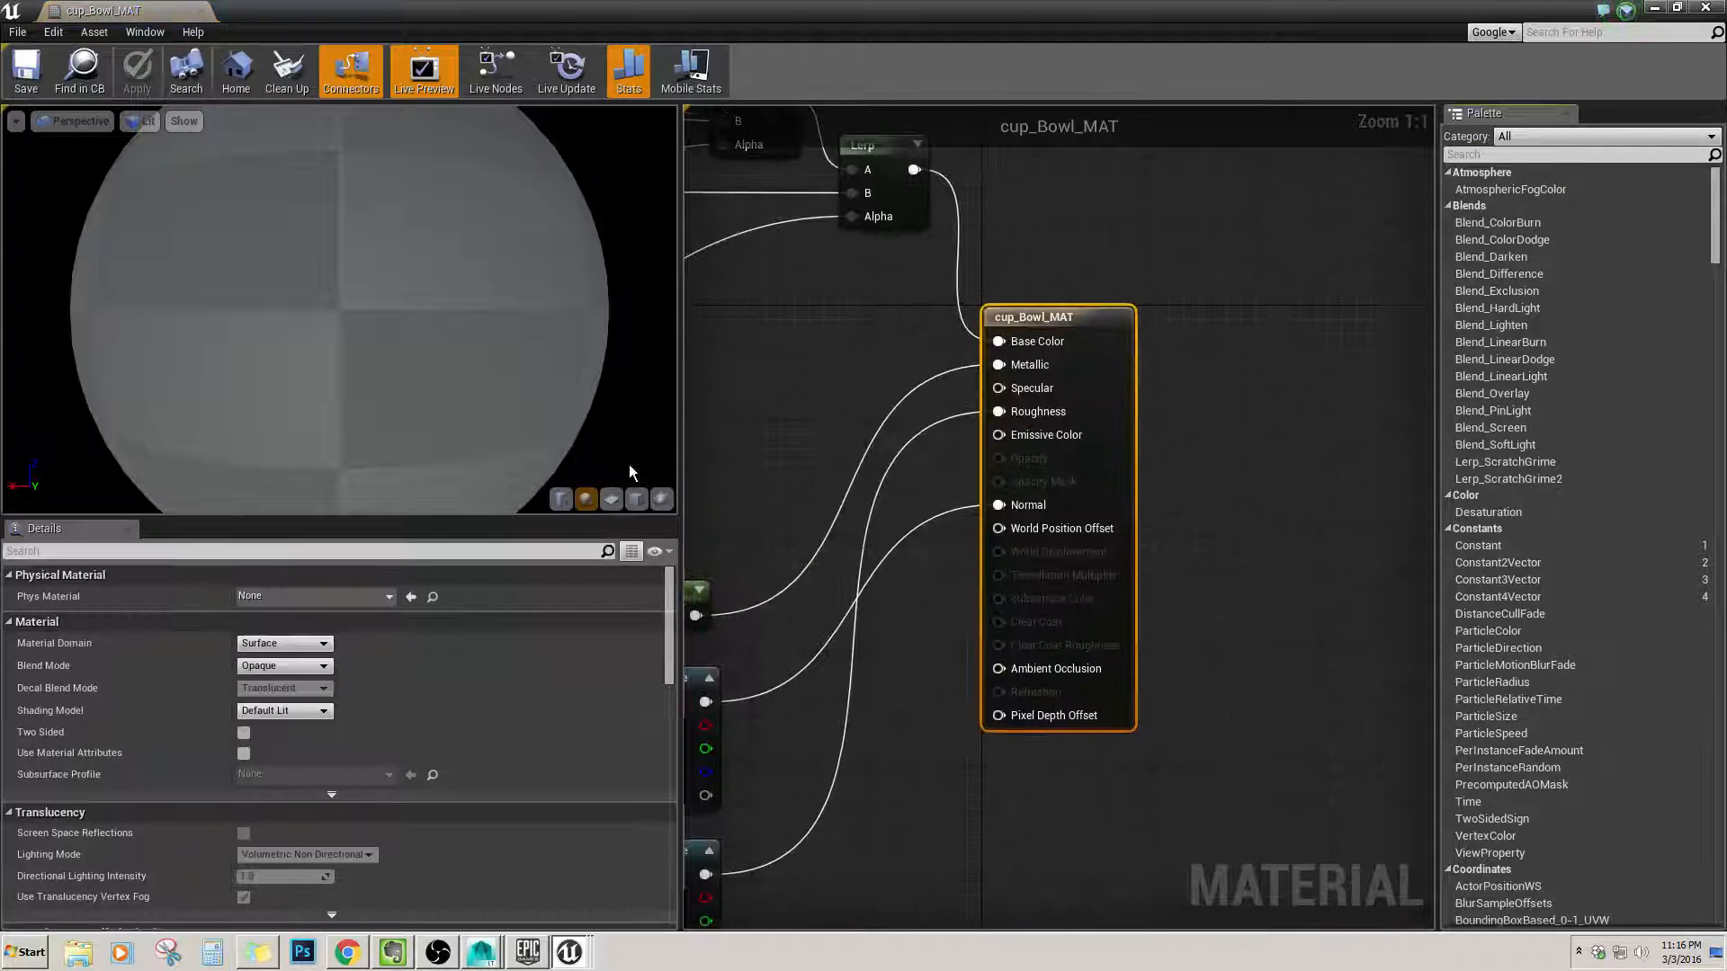
right_drag(849, 356, 1033, 567)
right_drag(689, 448, 925, 562)
scroll(925, 562, down, 1)
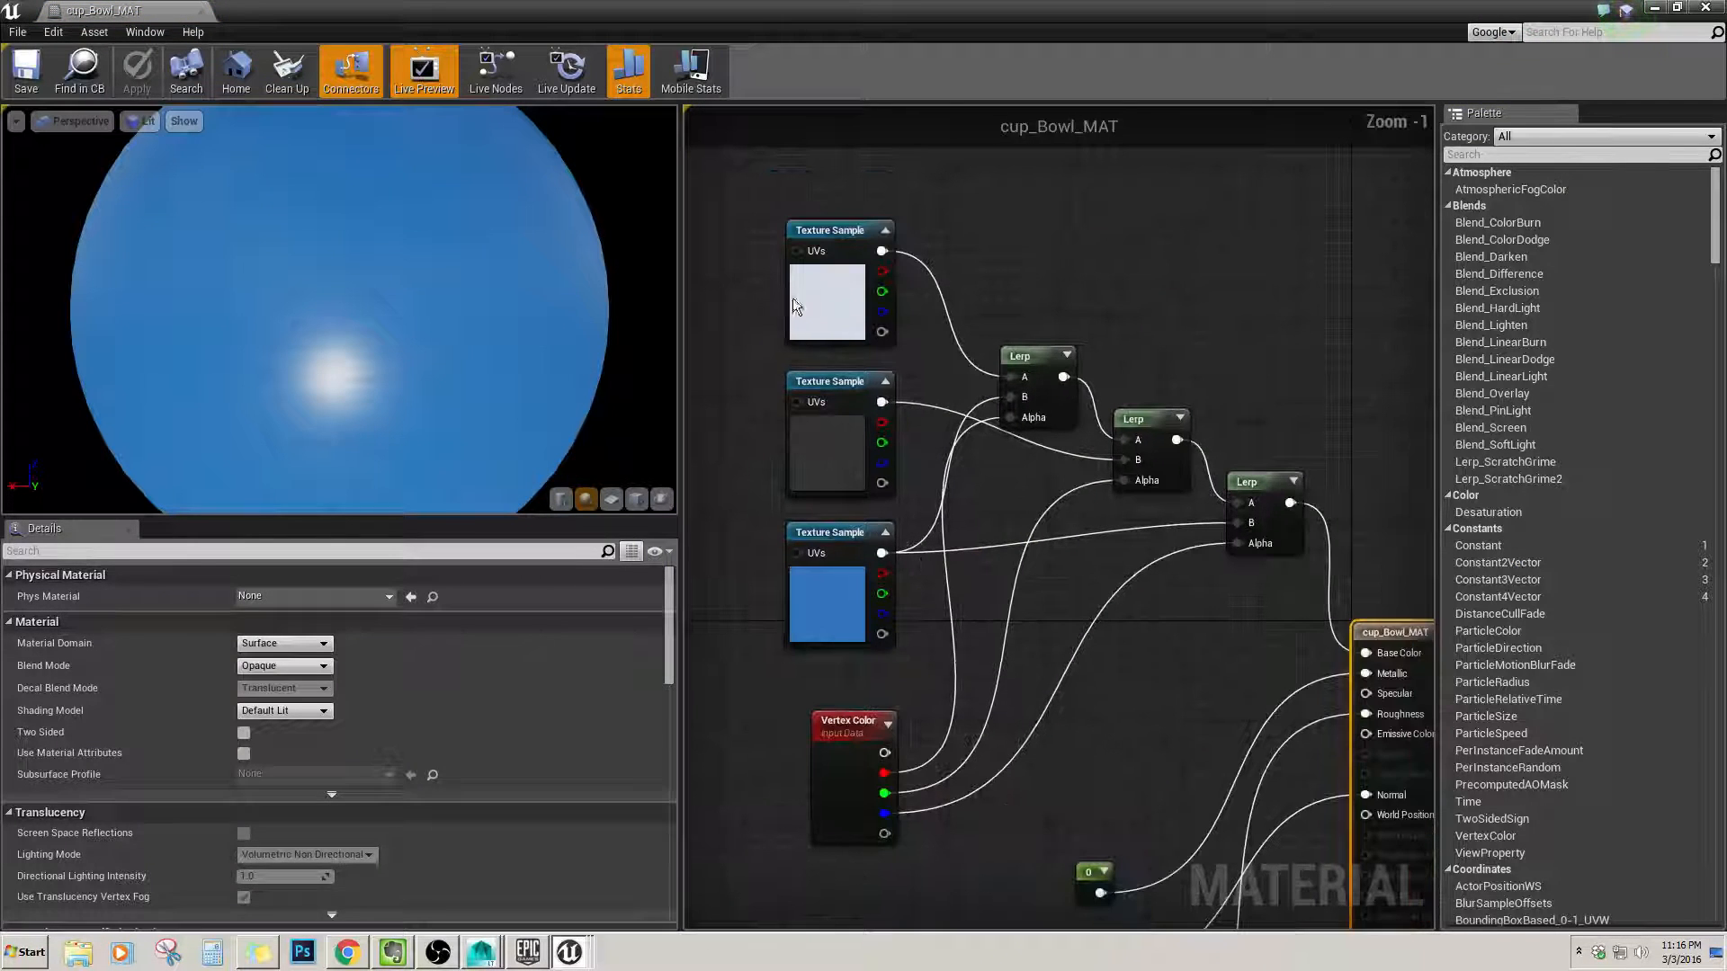
click(801, 300)
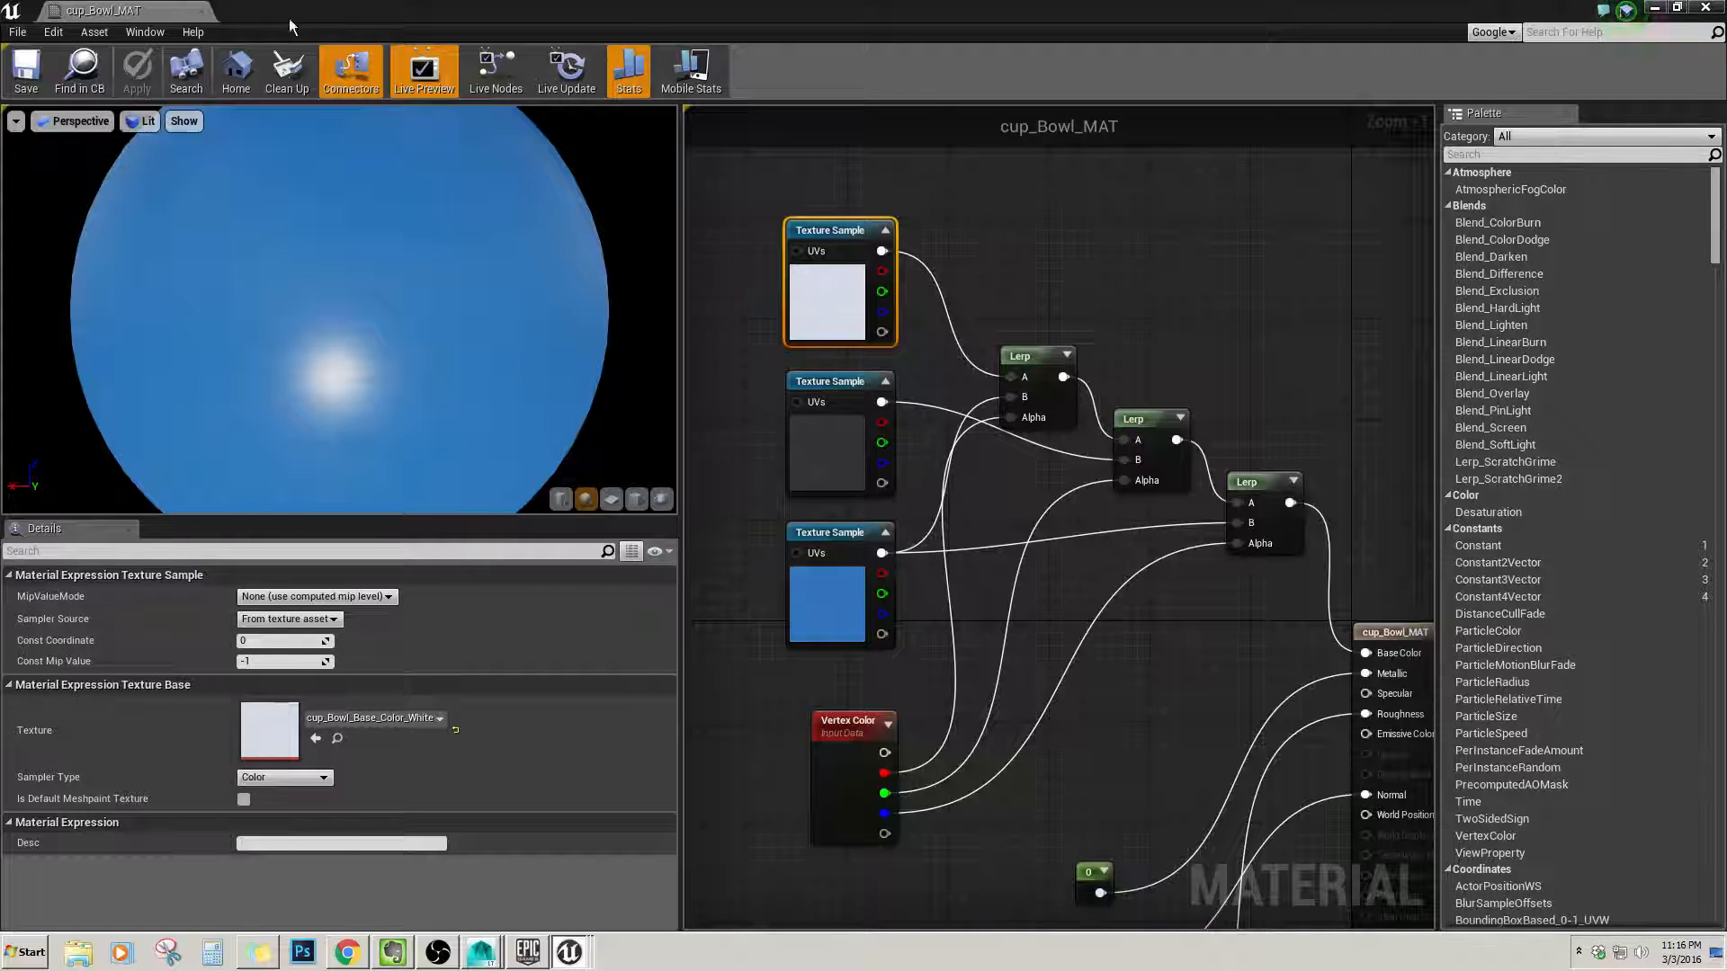
click(200, 19)
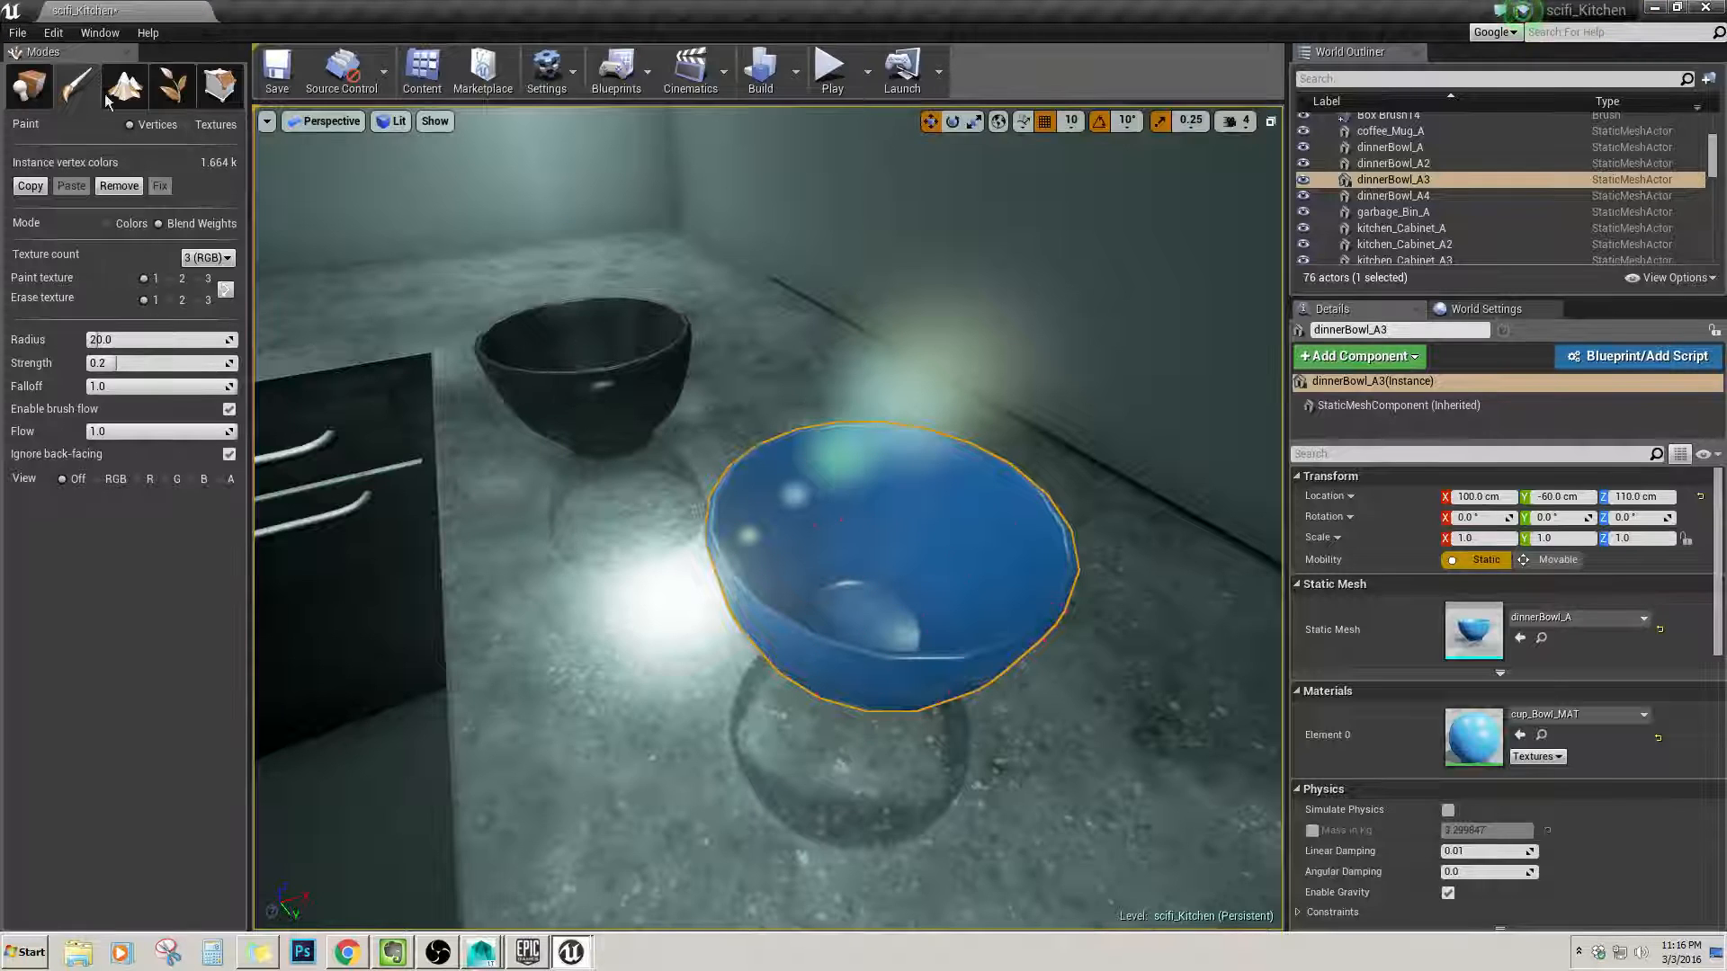
Try painting dinnerBowl_A3 with the erase texture set to 2 and to 3.
click(760, 72)
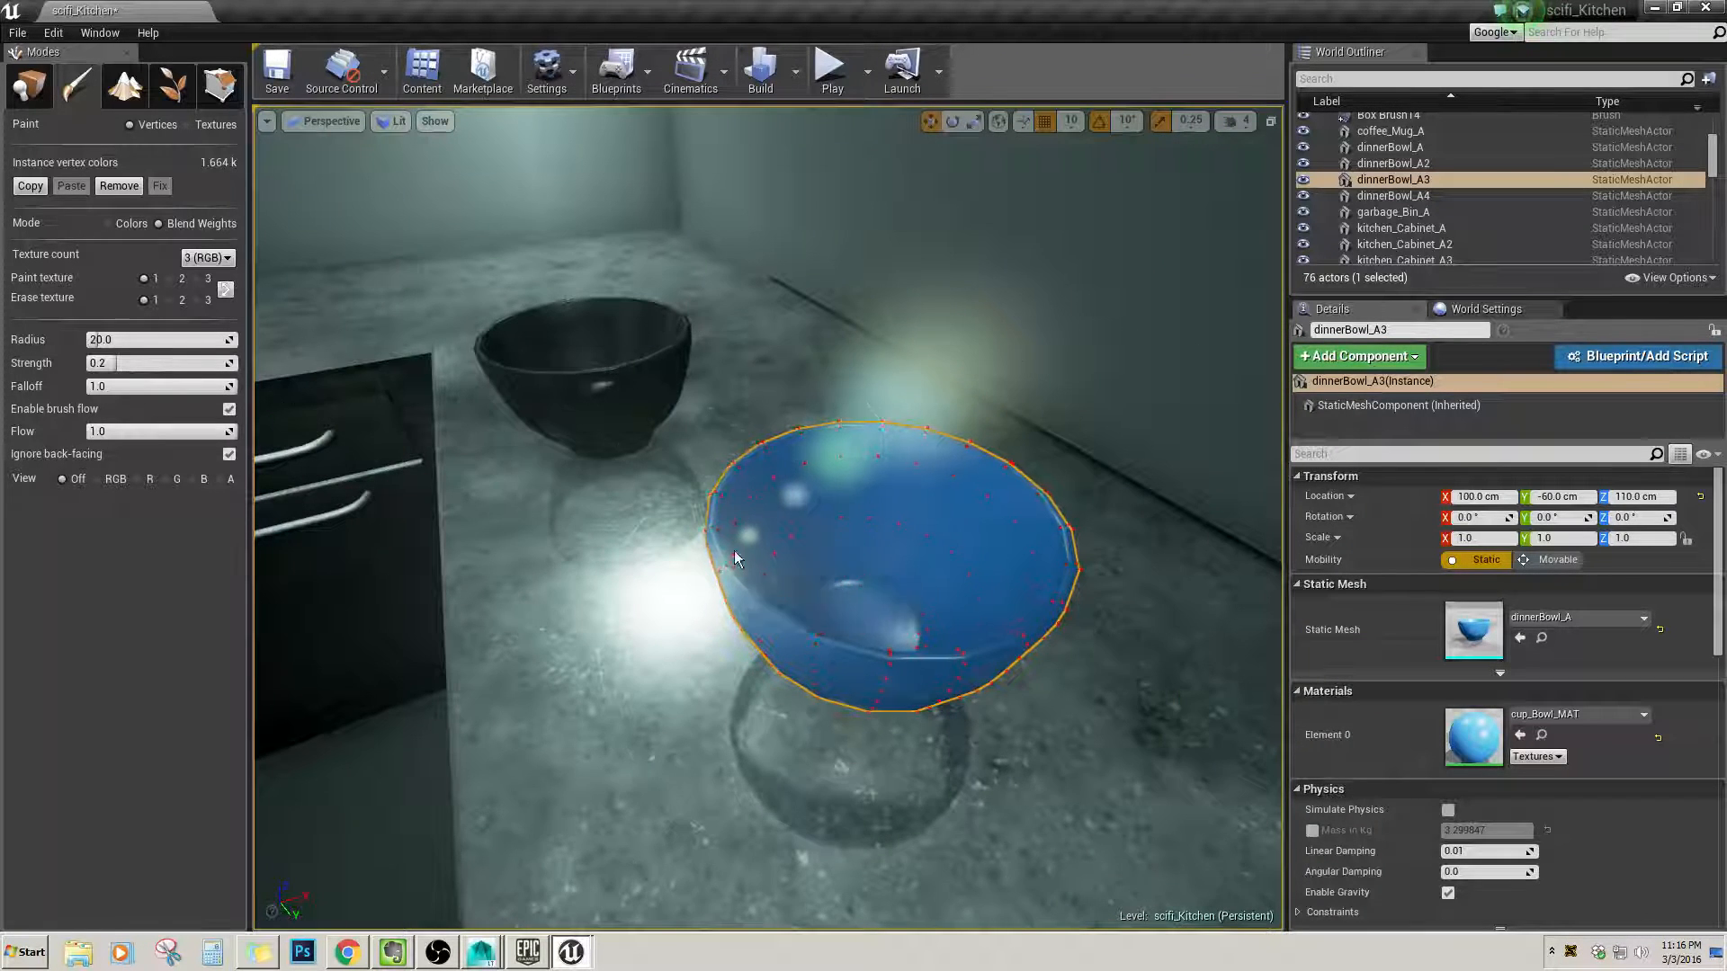
key(f)
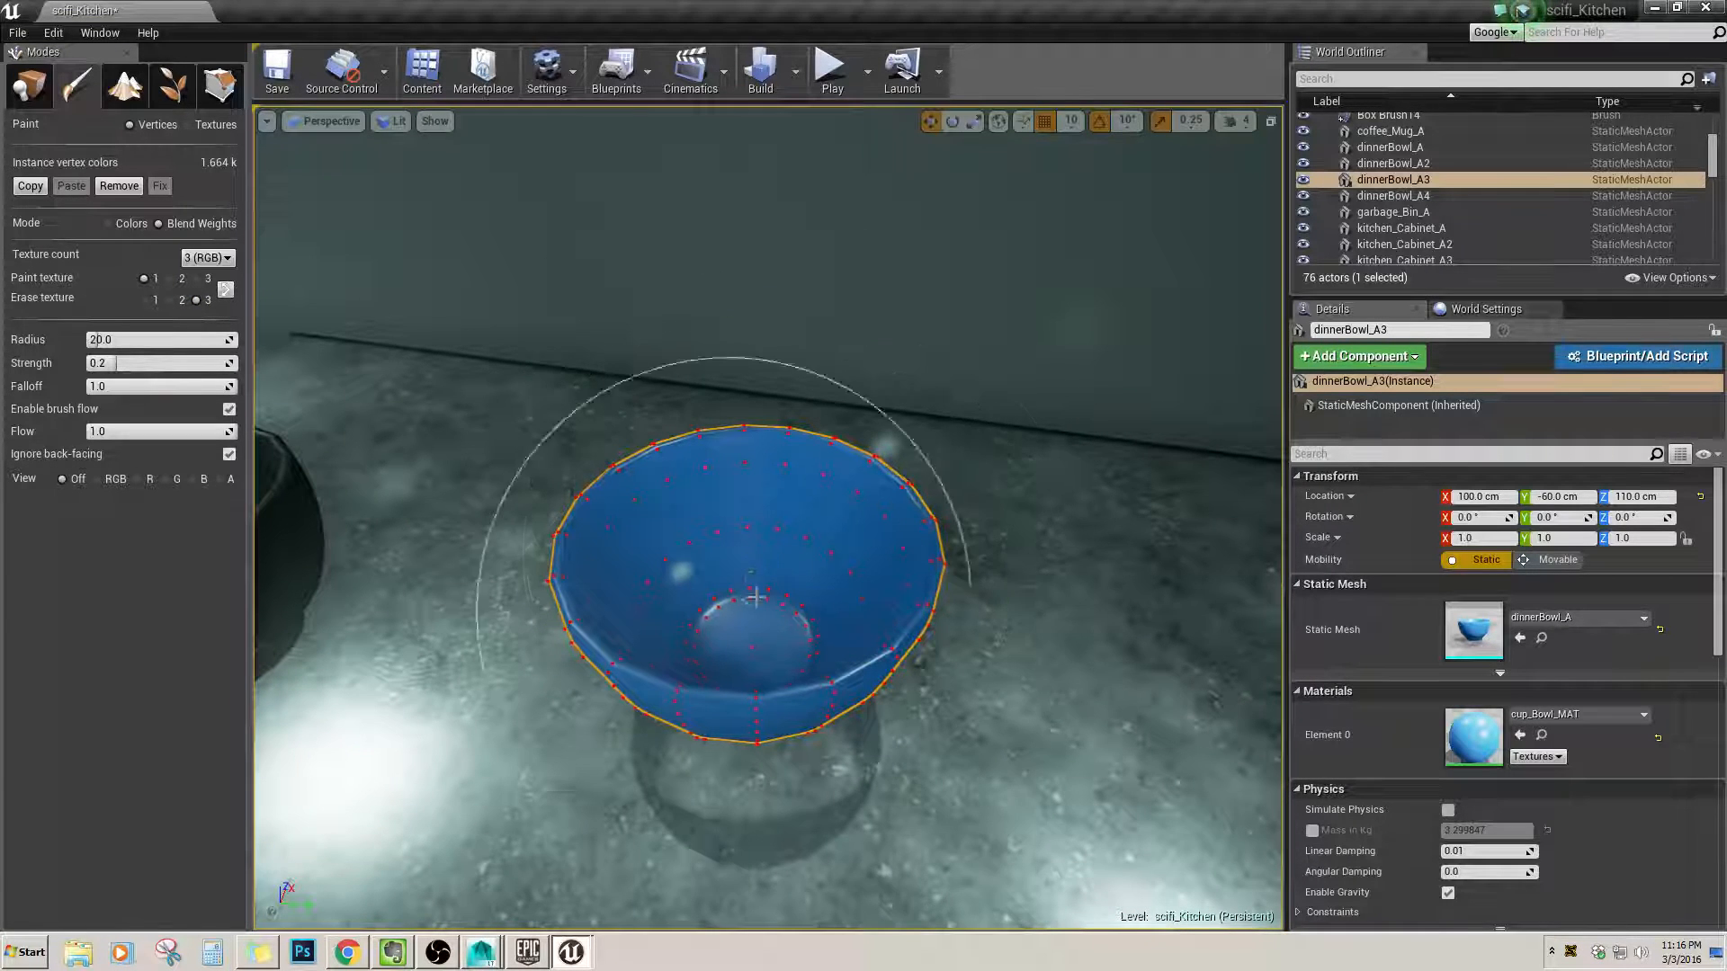
click(184, 302)
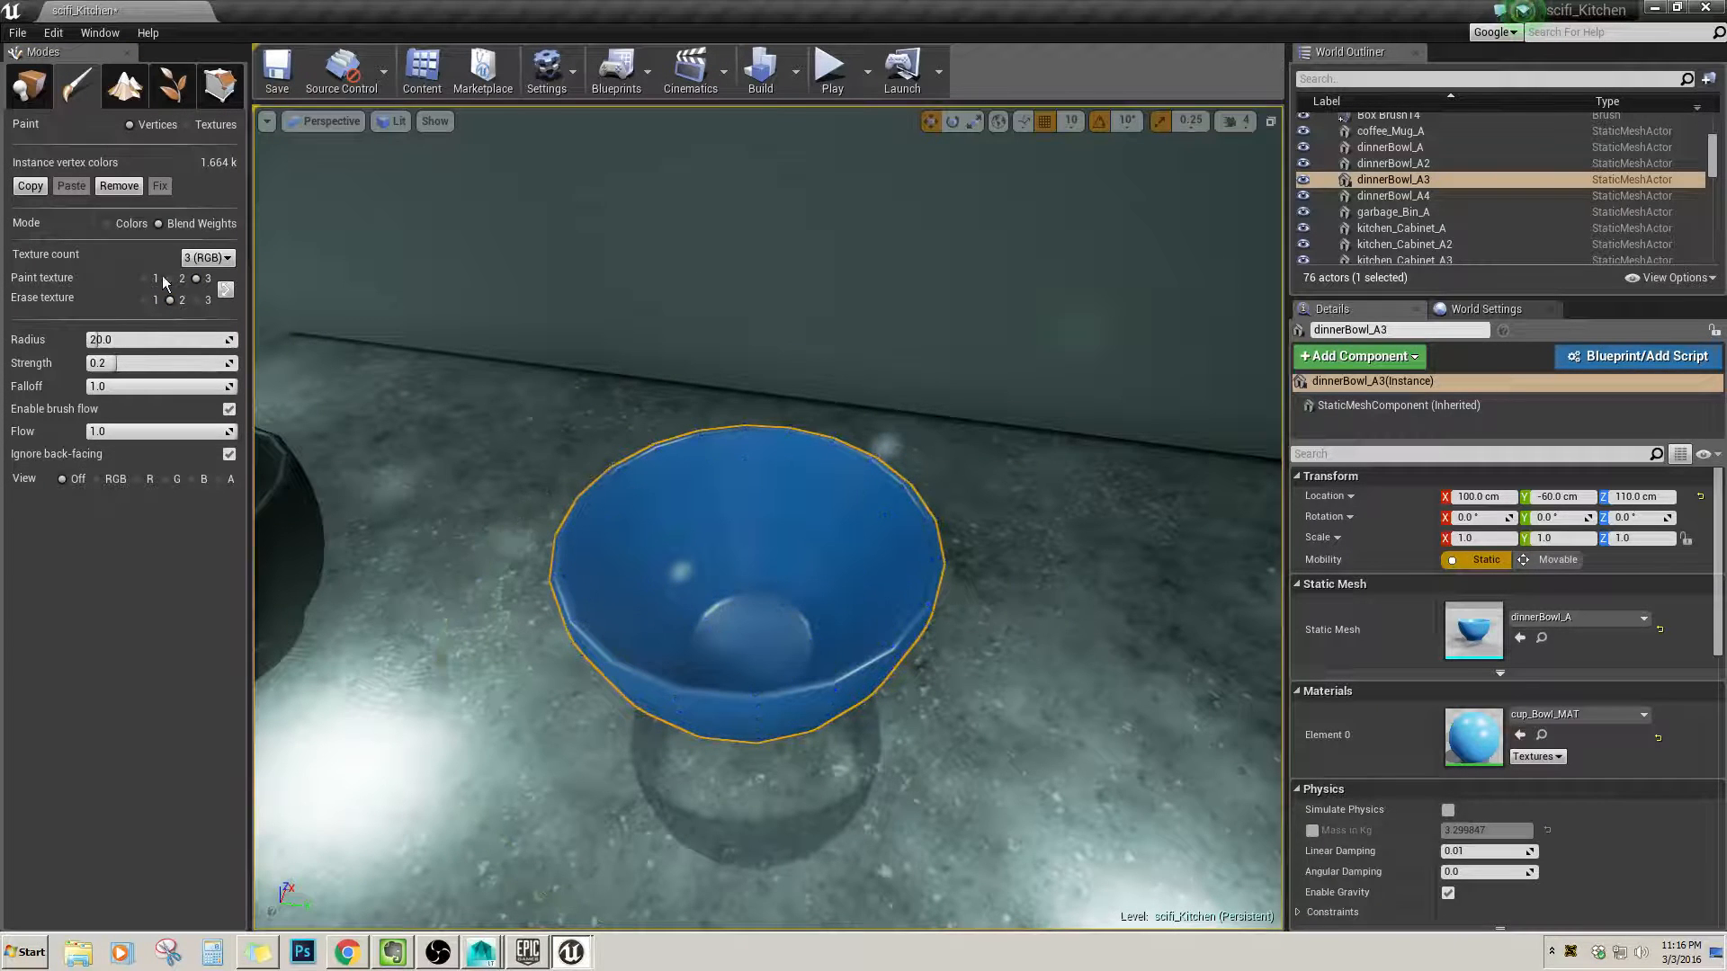
click(196, 302)
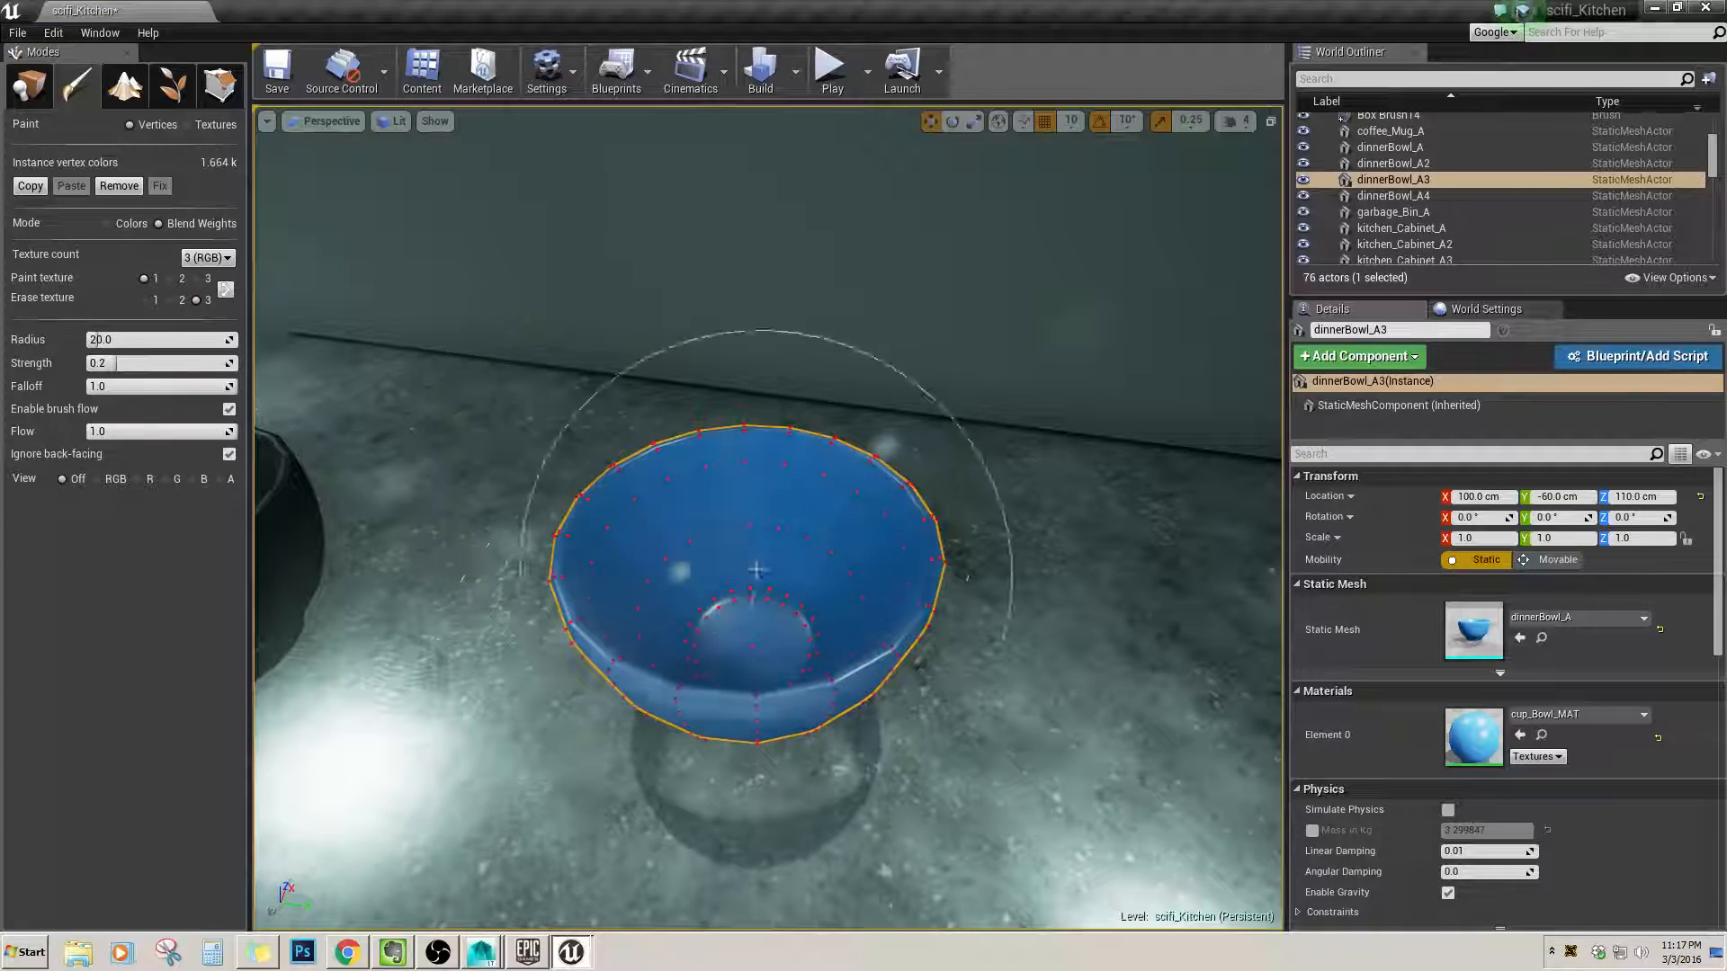
right_drag(758, 583, 576, 531)
right_drag(810, 727, 954, 738)
Try the 4 (ARGB) and 2 (alpha lerp) texture counts on dinnerBowl_A3, with paint texture 2 and erase texture 1 for alpha lerp.
click(214, 265)
click(221, 317)
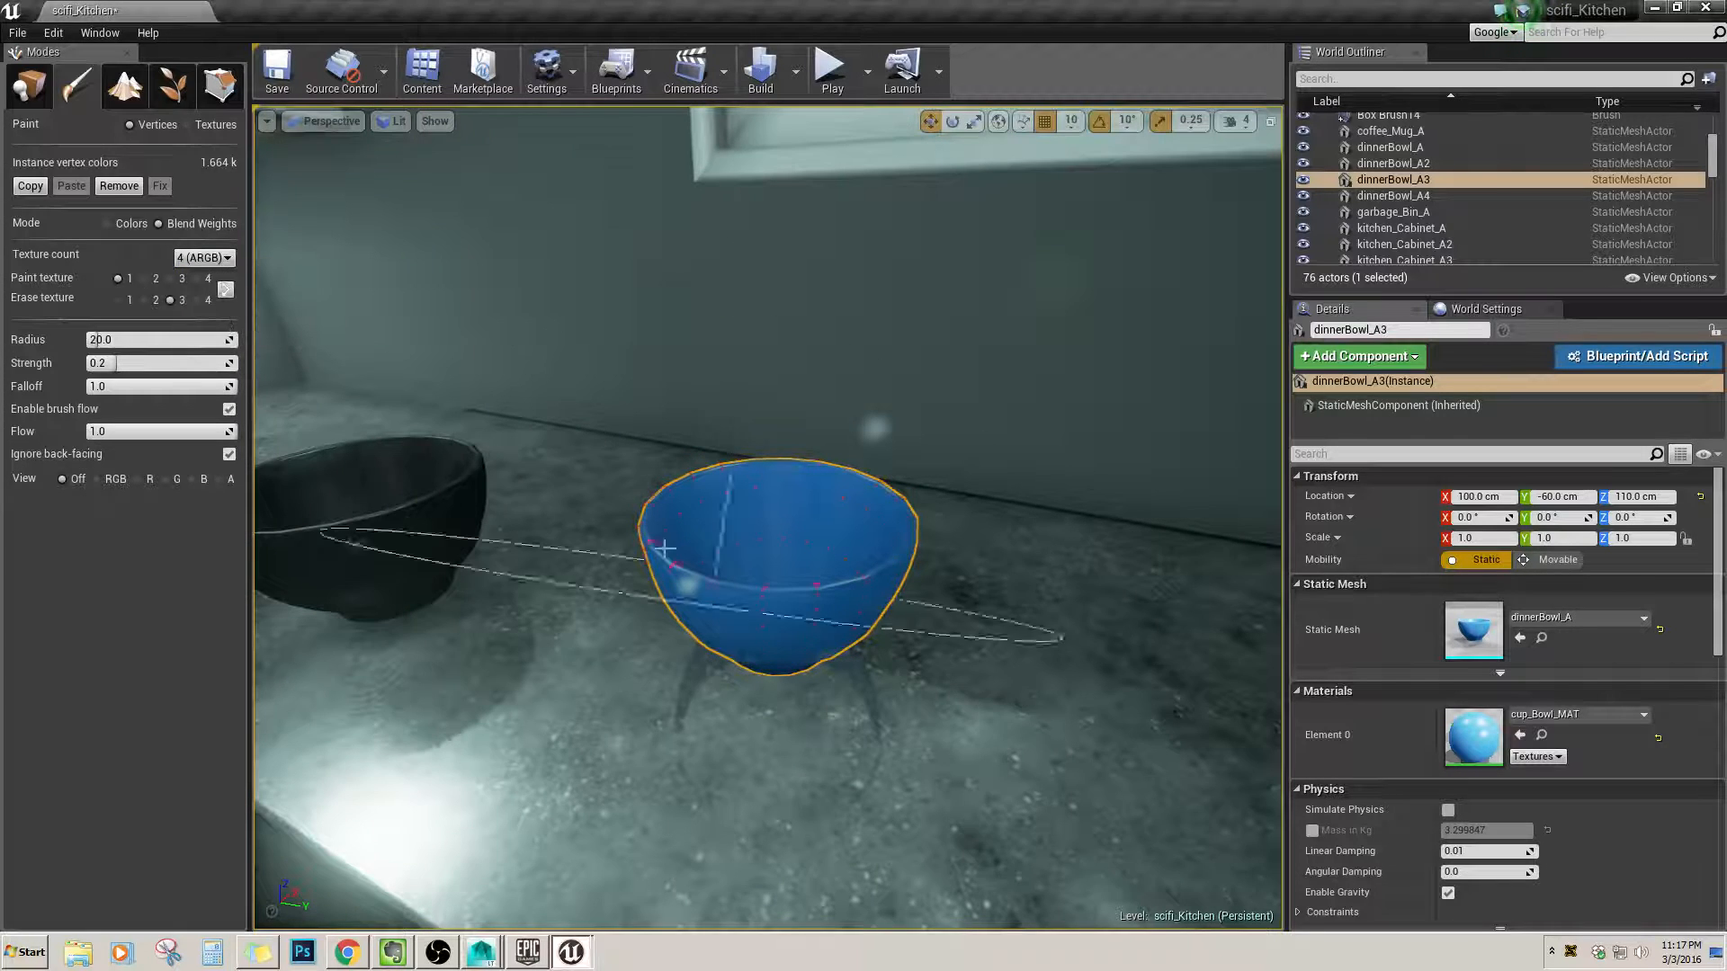
click(219, 261)
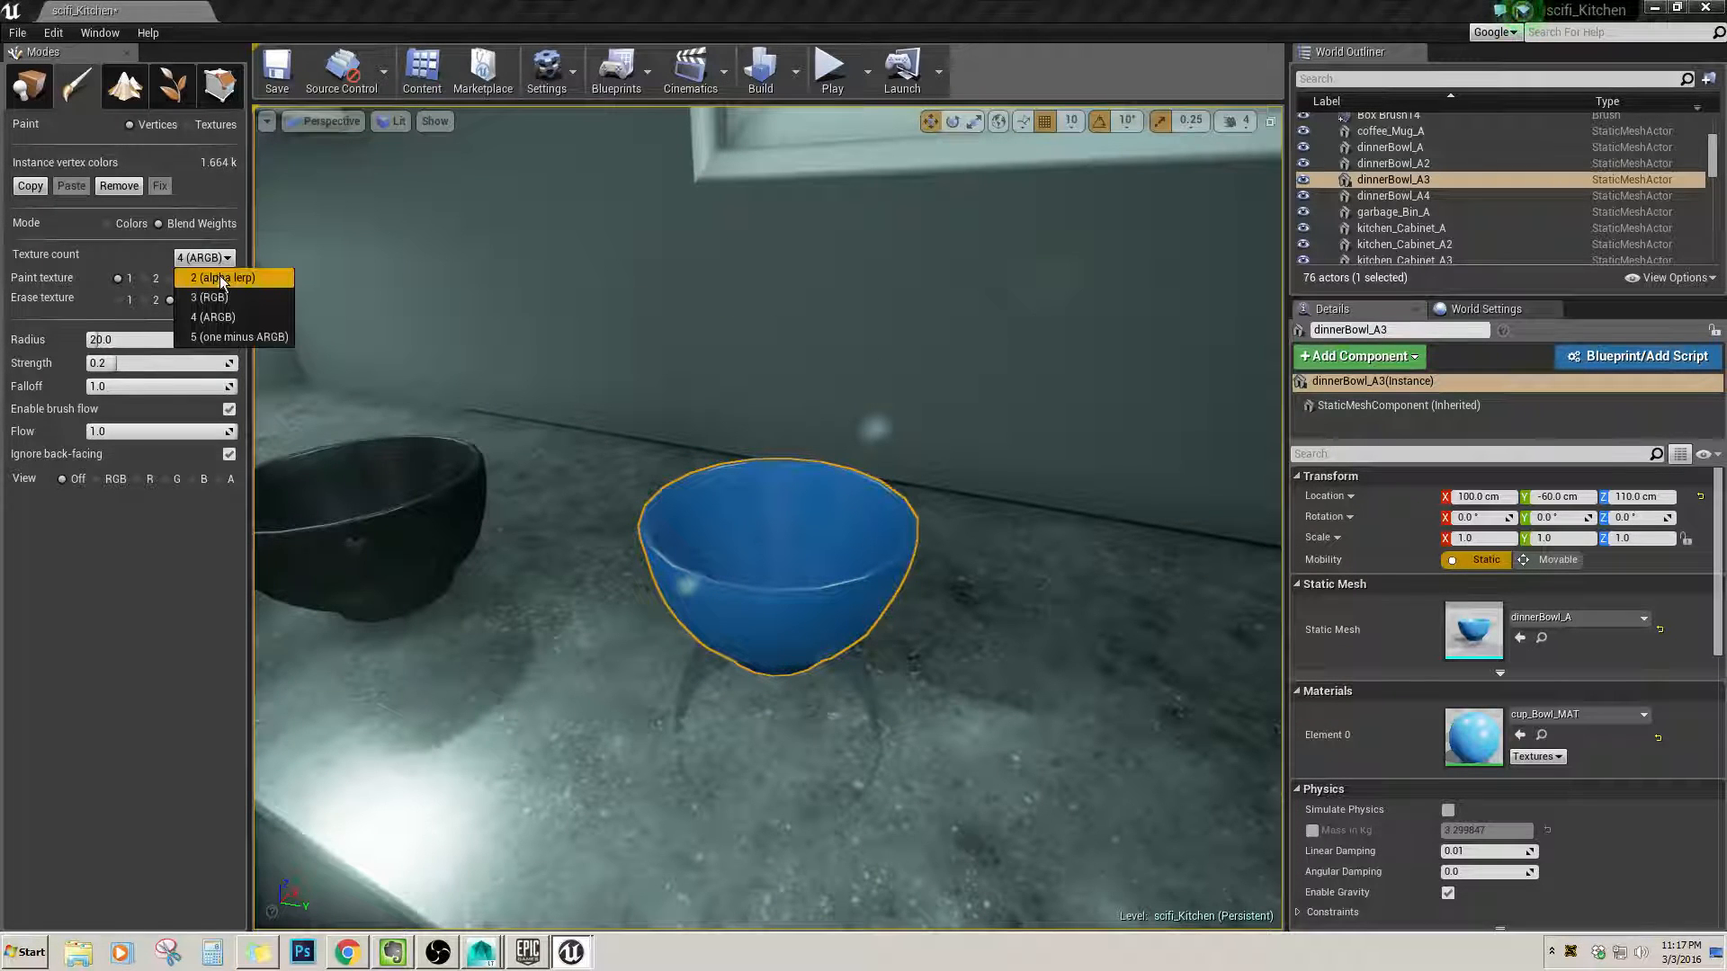
click(219, 275)
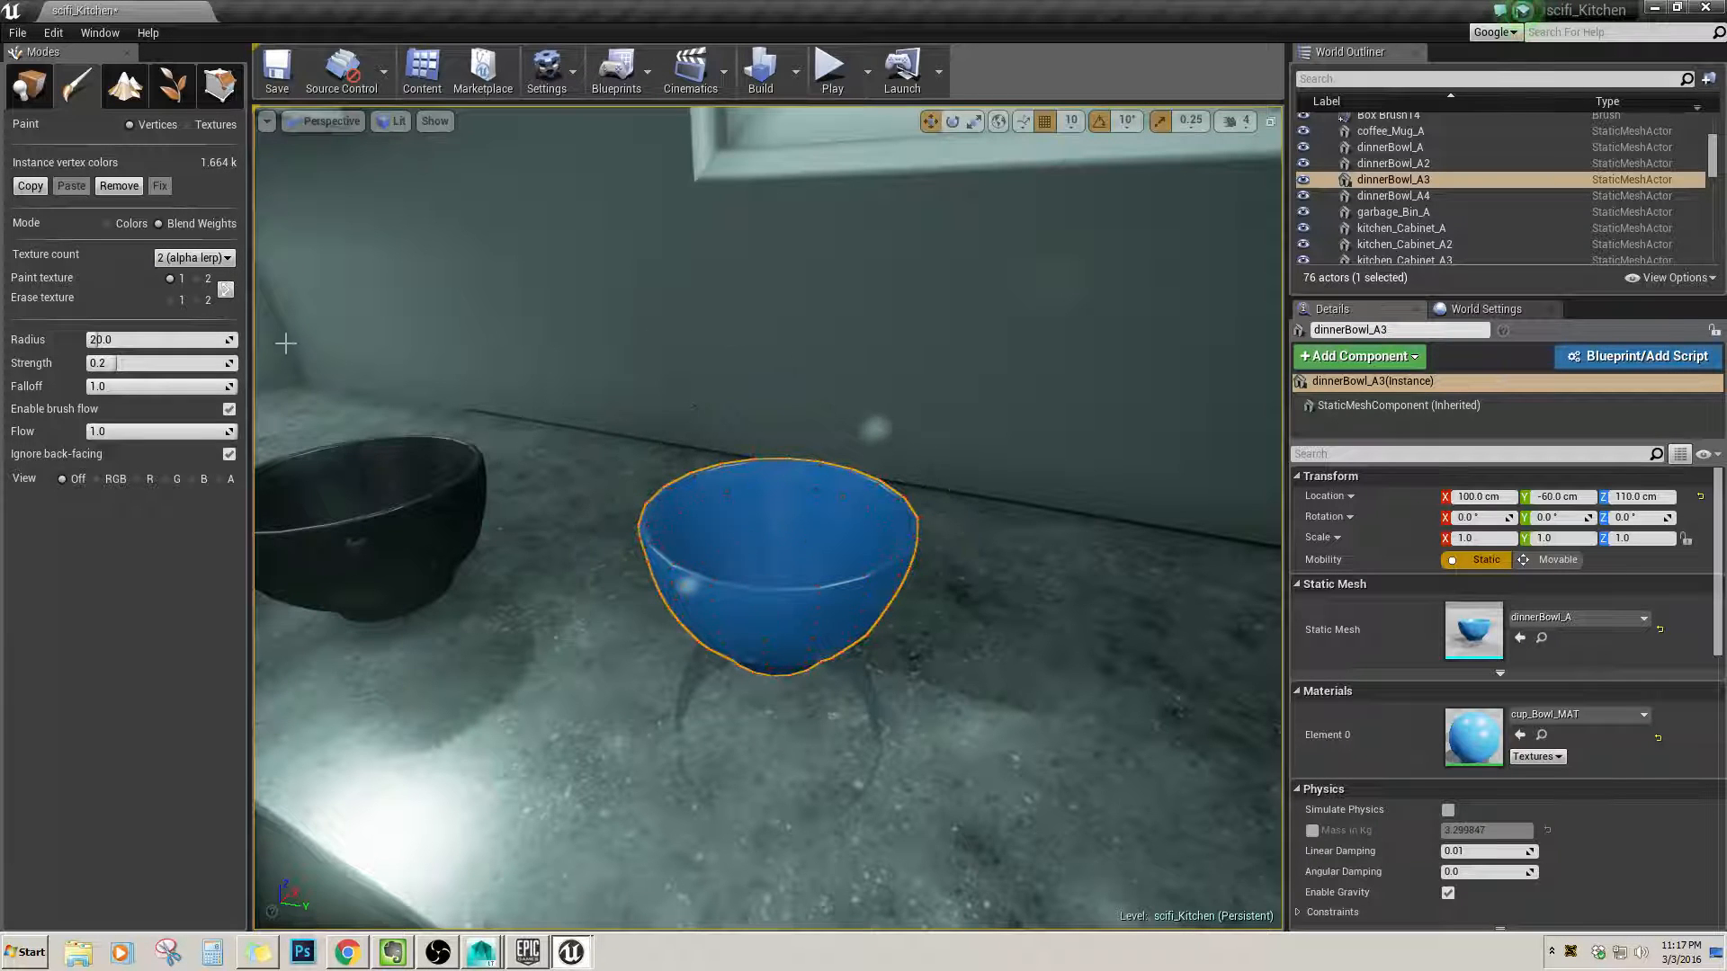
click(205, 282)
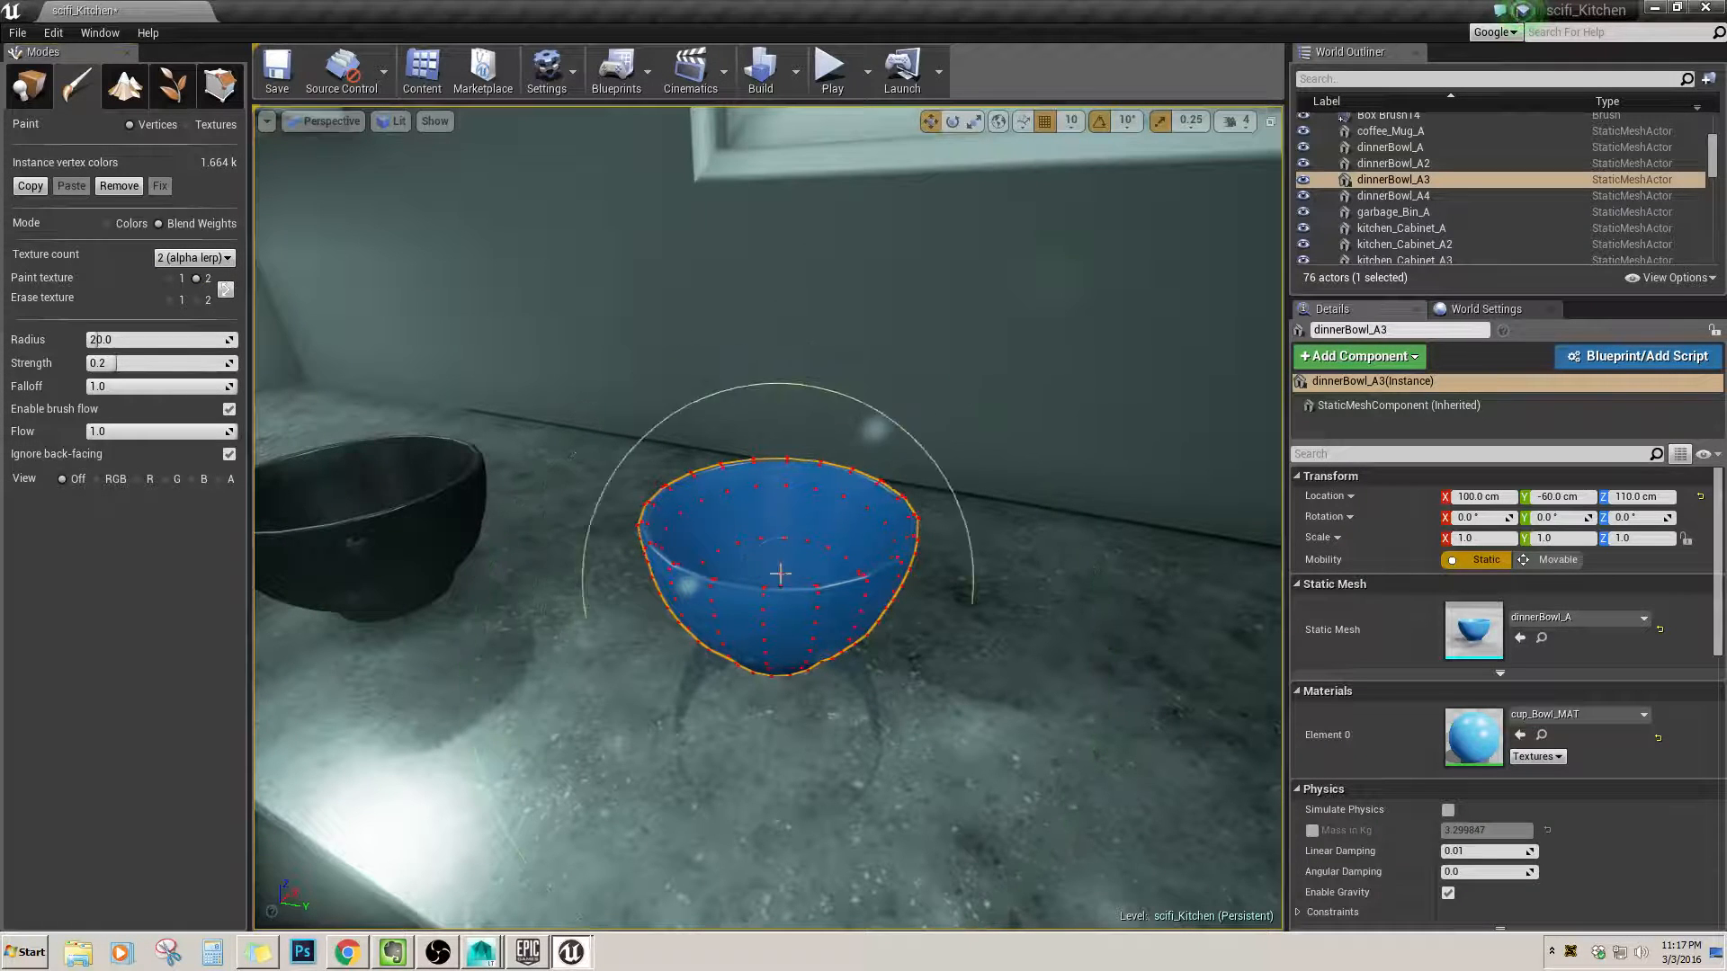
click(183, 300)
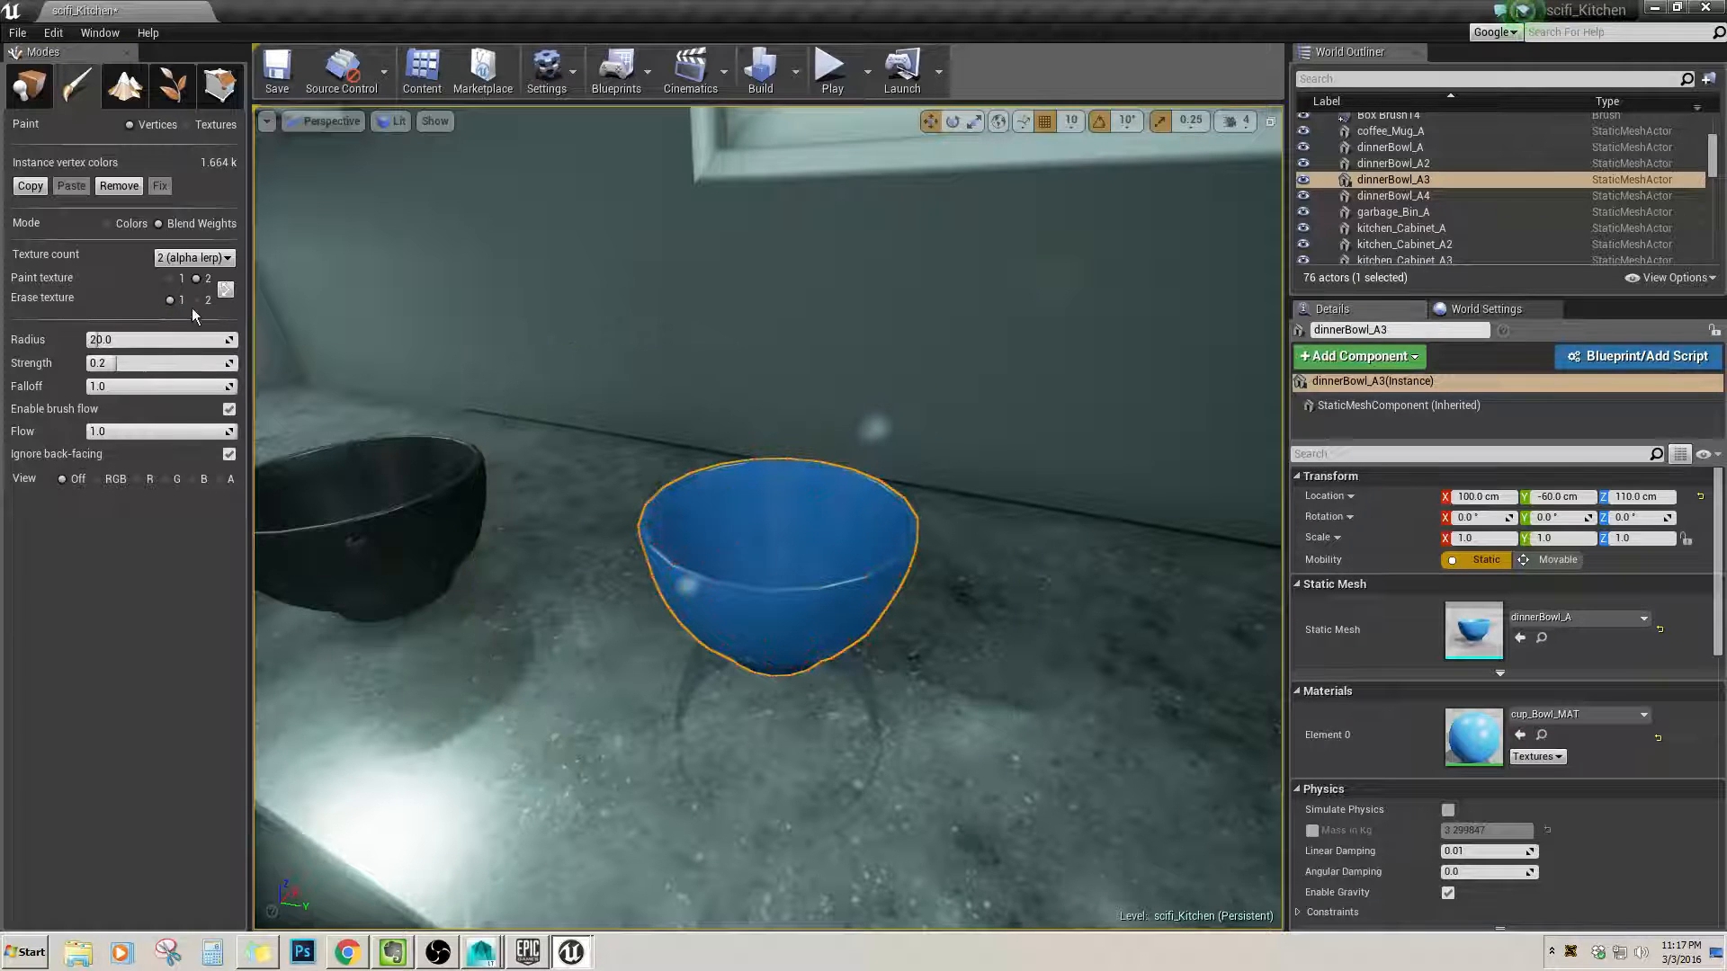
Switch the vertex paint mode to Colors and paint dinnerBowl_A3 white from several sides.
click(109, 223)
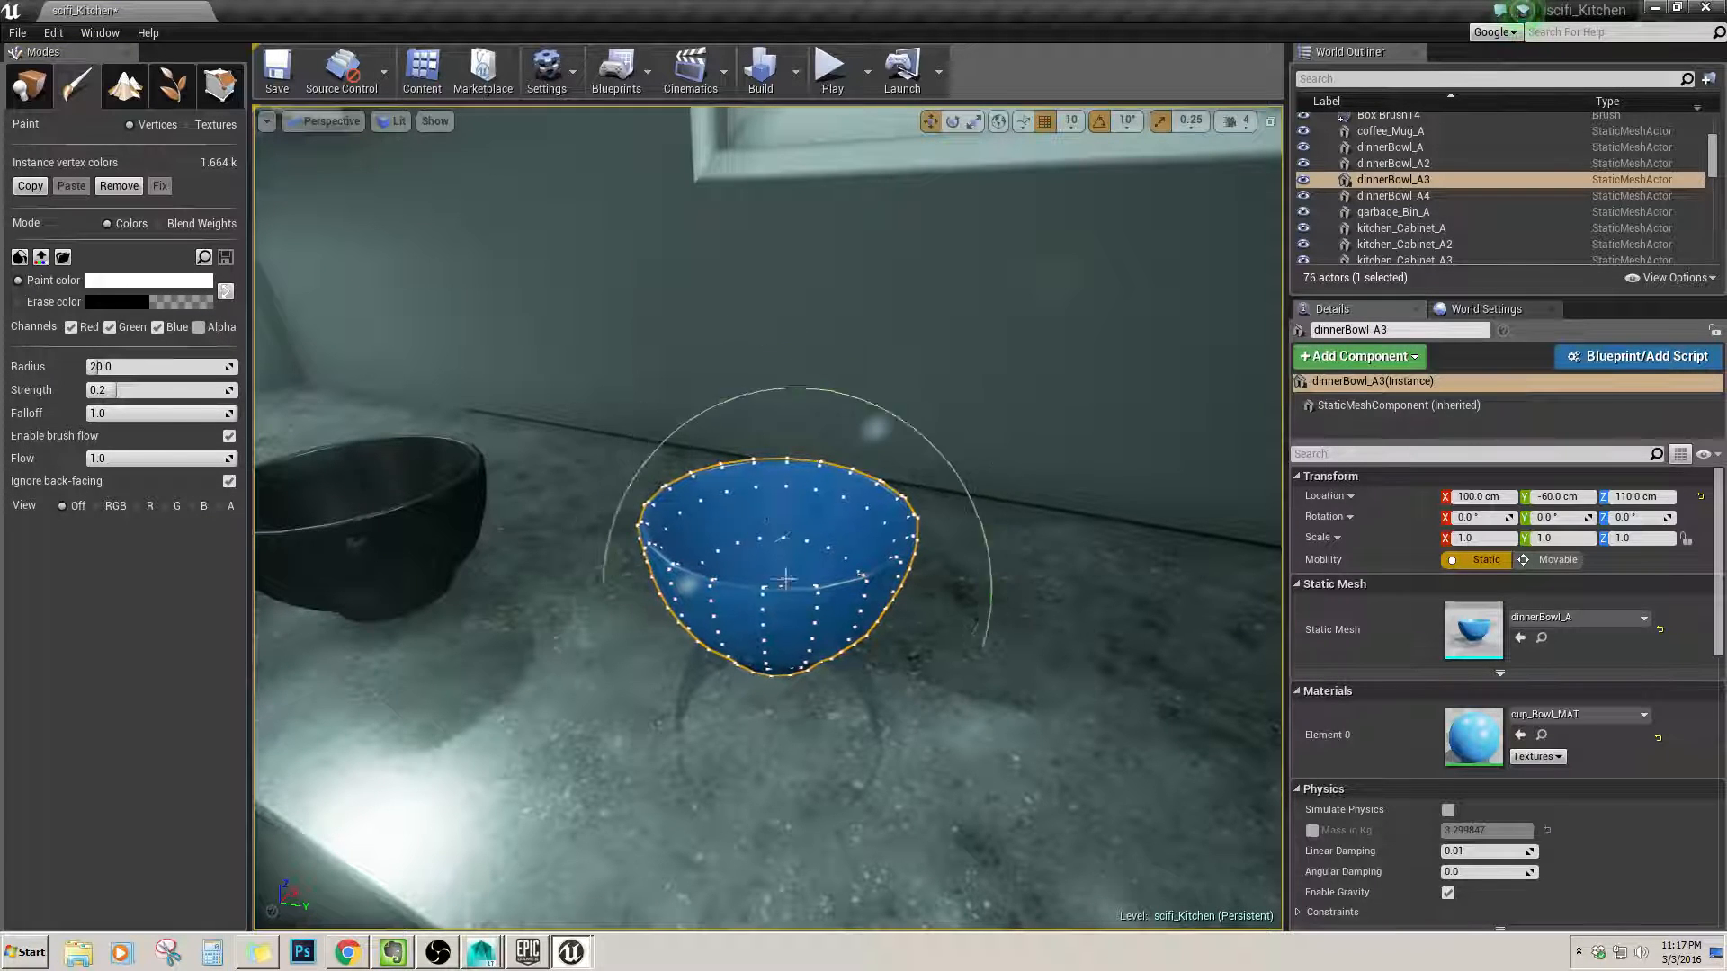
alt+drag(790, 576, 890, 647)
scroll(810, 666, up, 3)
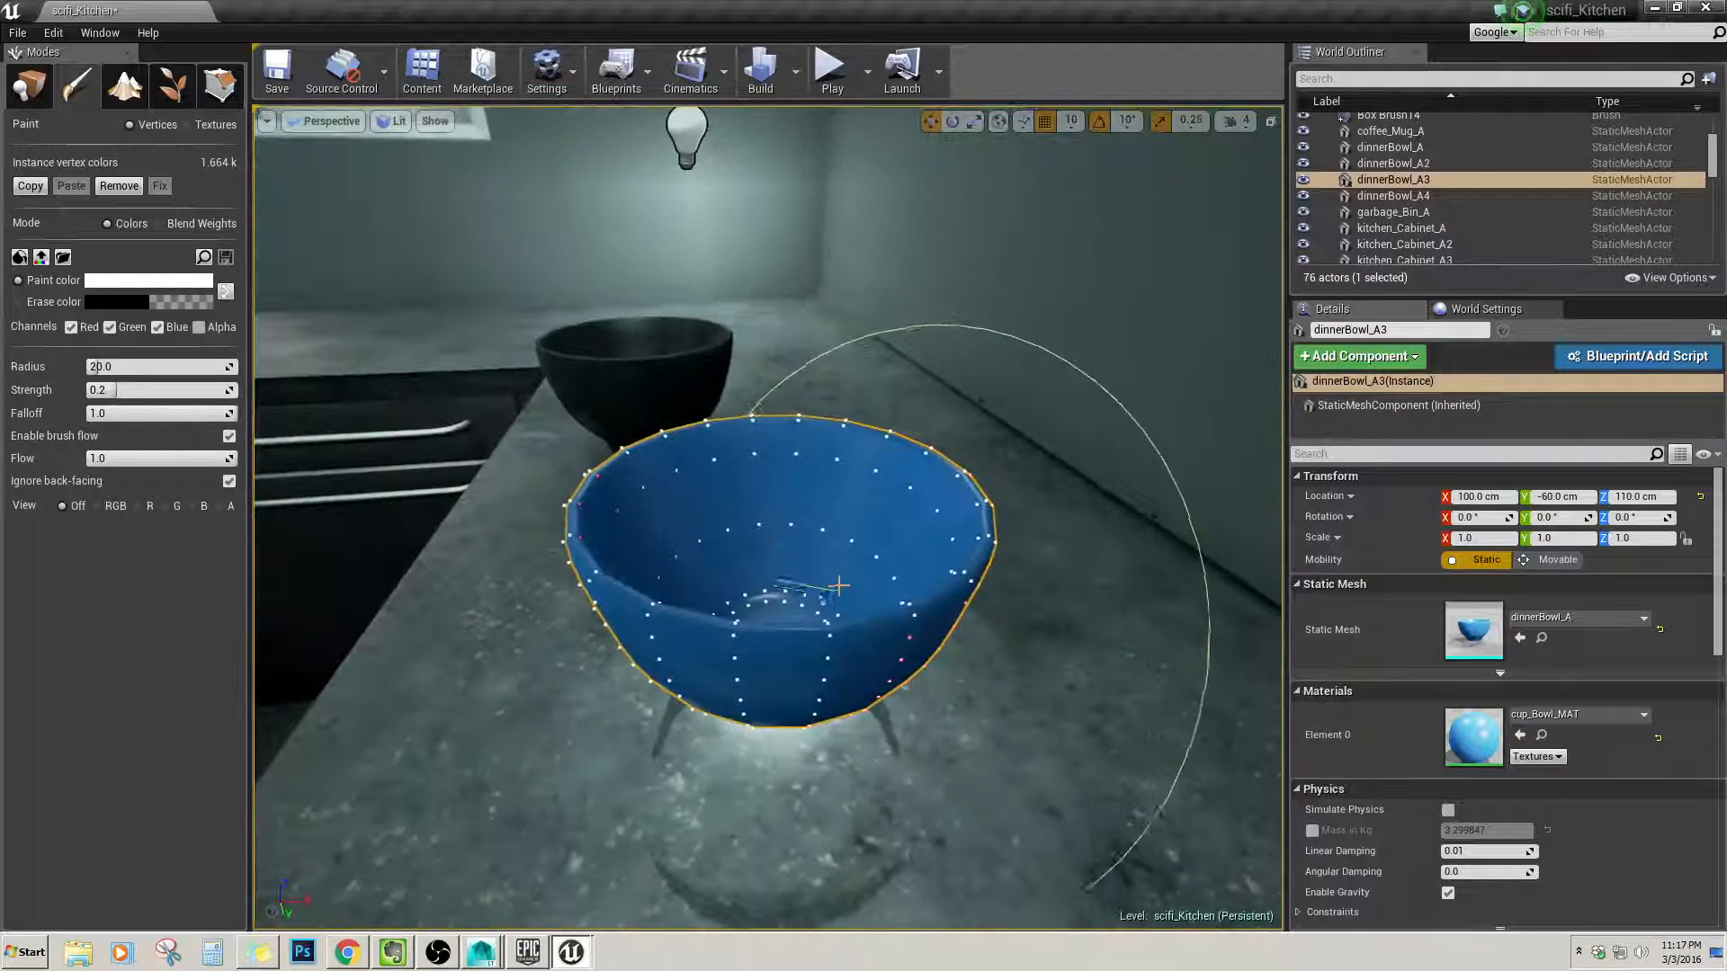
scroll(810, 665, up, 5)
scroll(854, 598, down, 5)
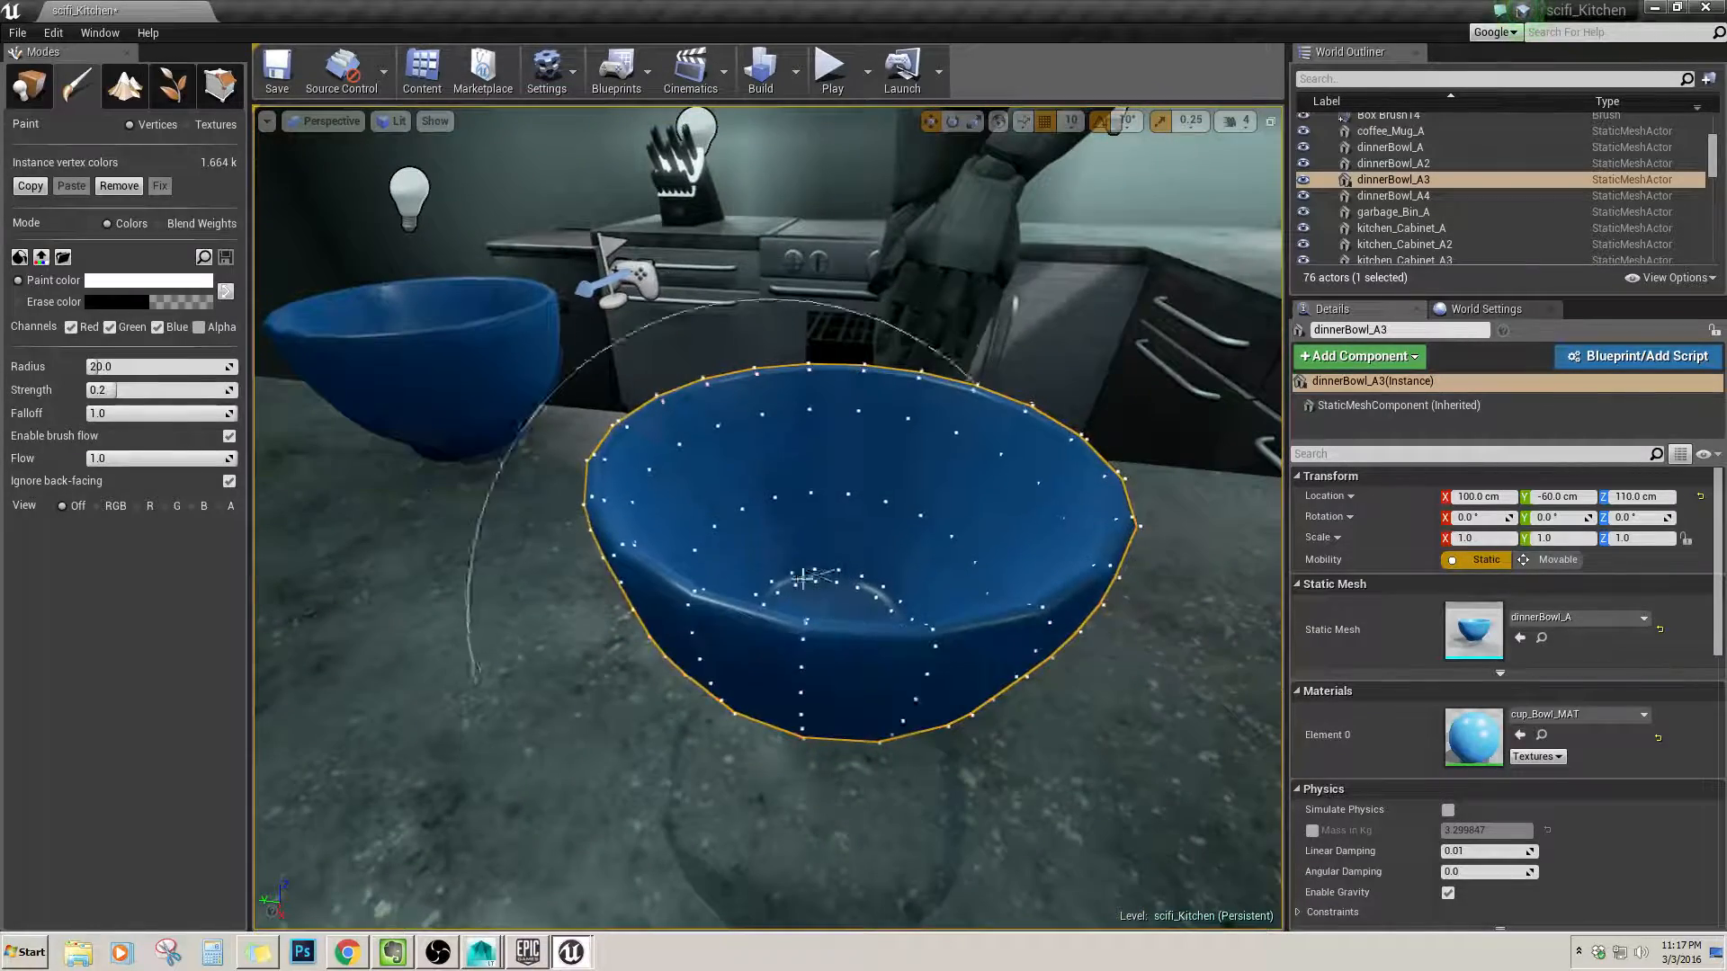
alt+drag(855, 598, 873, 554)
alt+drag(763, 531, 750, 535)
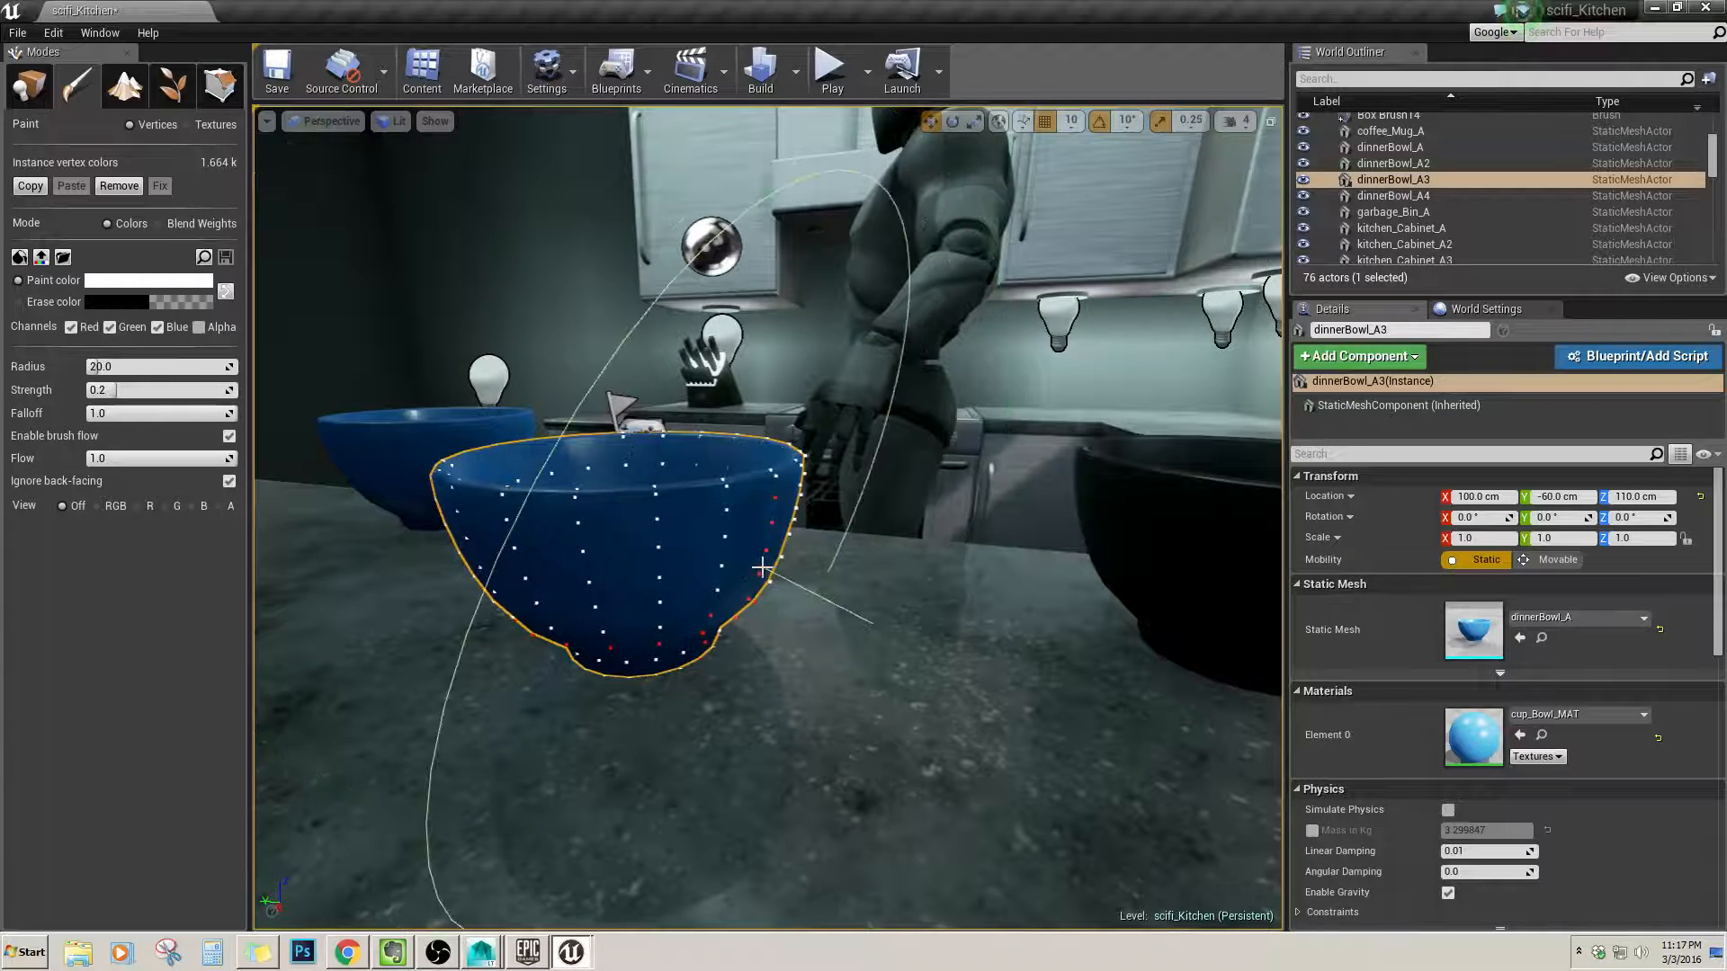
Set the brush radius to 10 and paint the outside of dinnerBowl_A3 with the white vertex color.
click(128, 366)
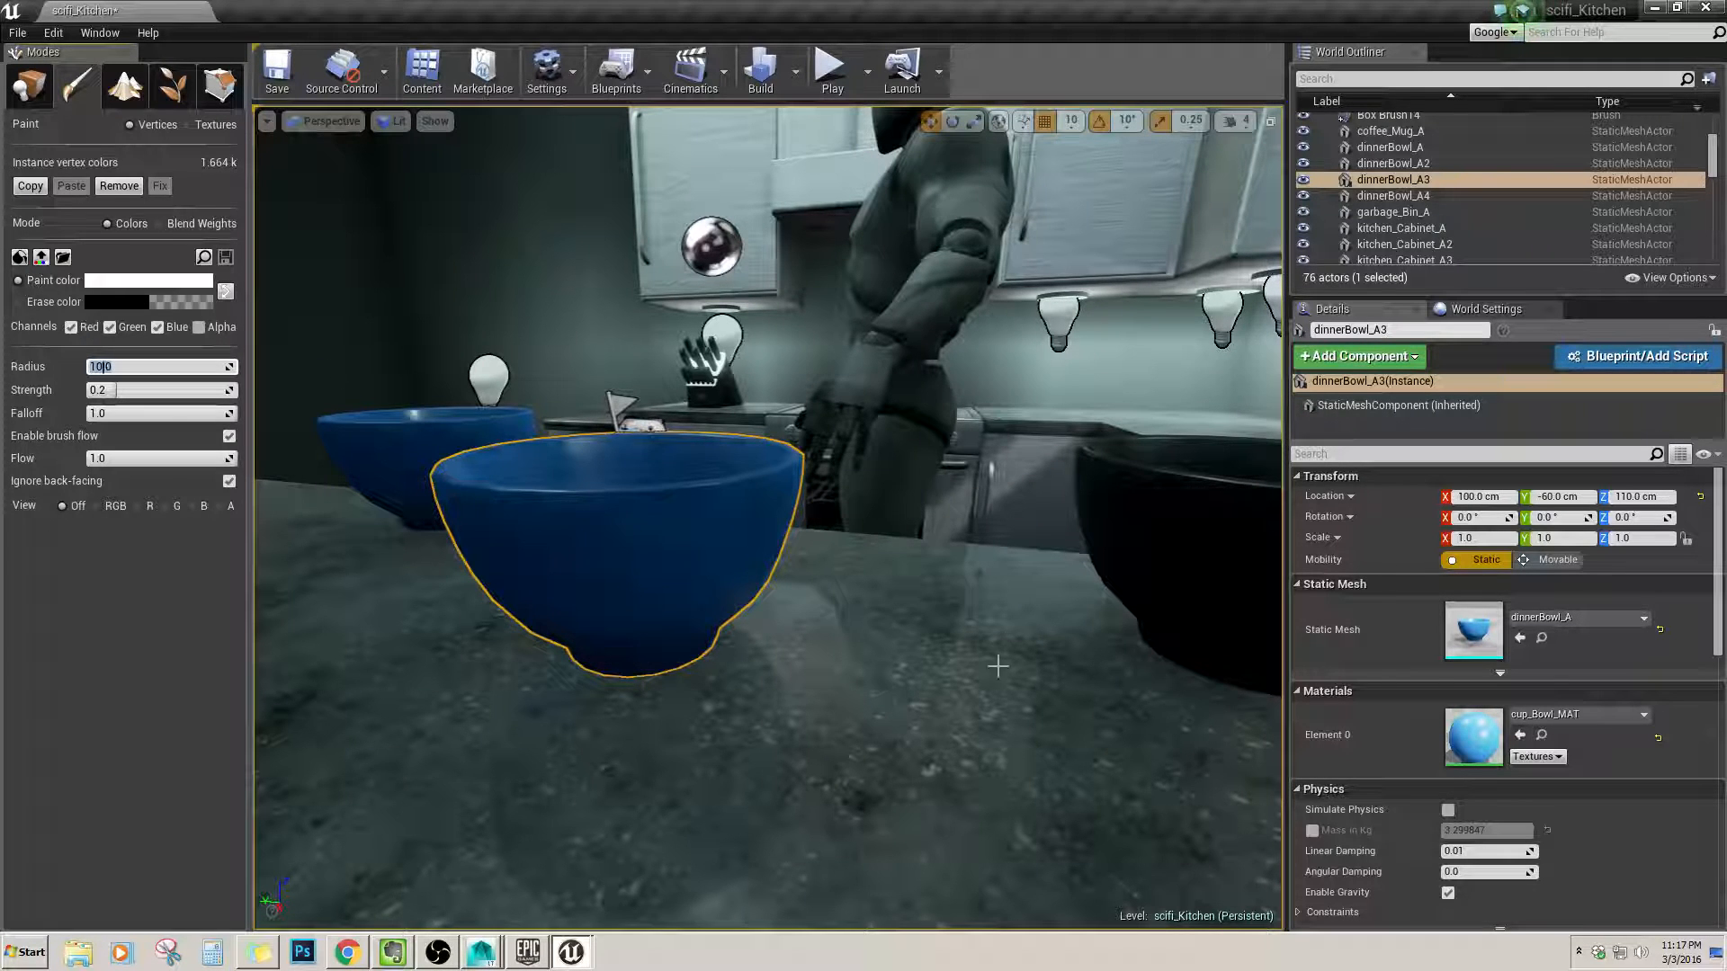
click(716, 567)
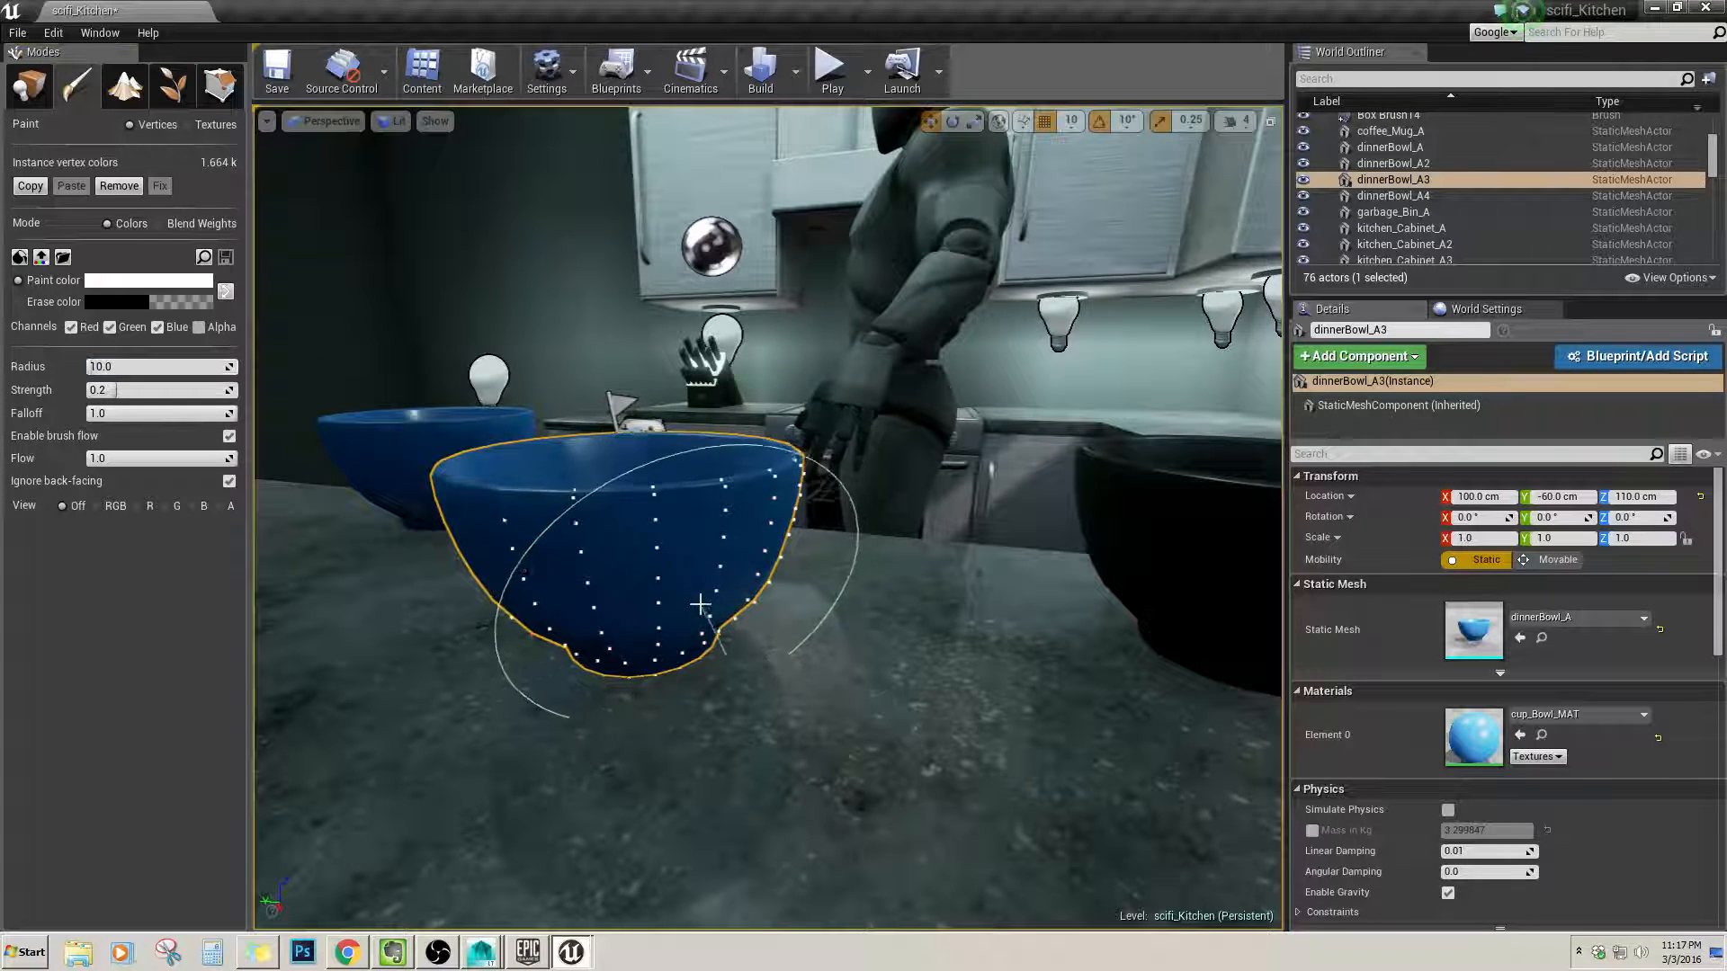
mouse_move(703, 617)
right_down()
mouse_move(765, 619)
mouse_move(705, 621)
right_up()
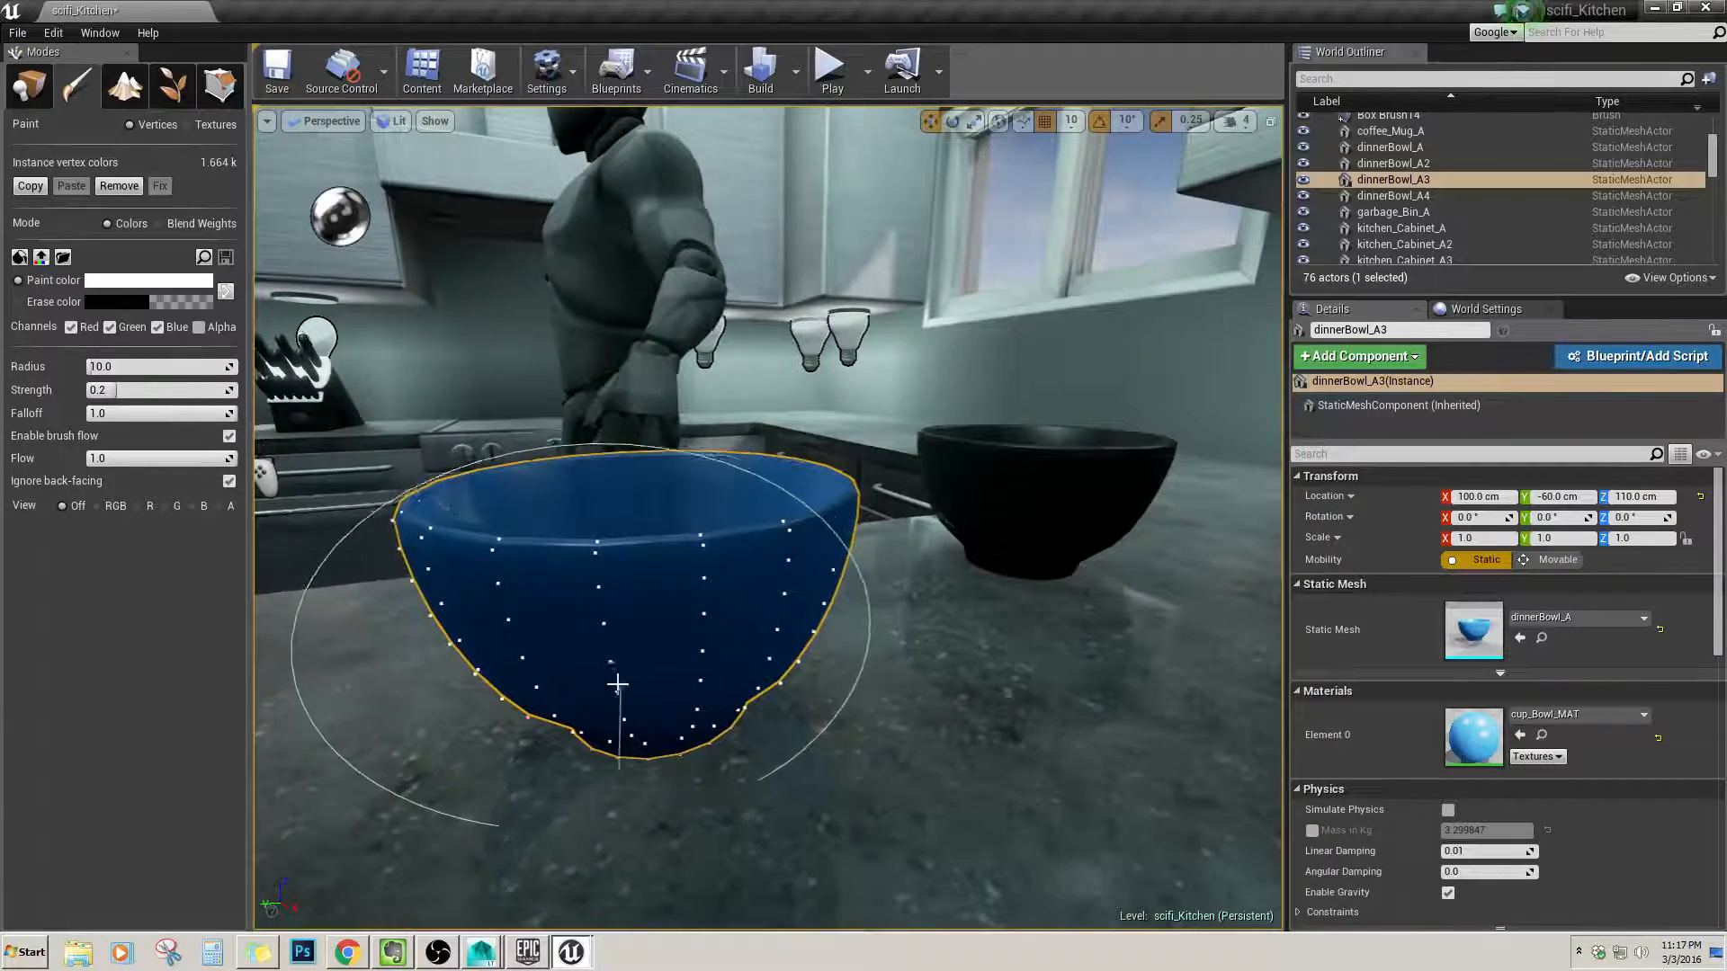
mouse_move(617, 684)
right_down()
mouse_move(808, 636)
mouse_move(720, 575)
mouse_move(765, 611)
mouse_move(675, 441)
right_up()
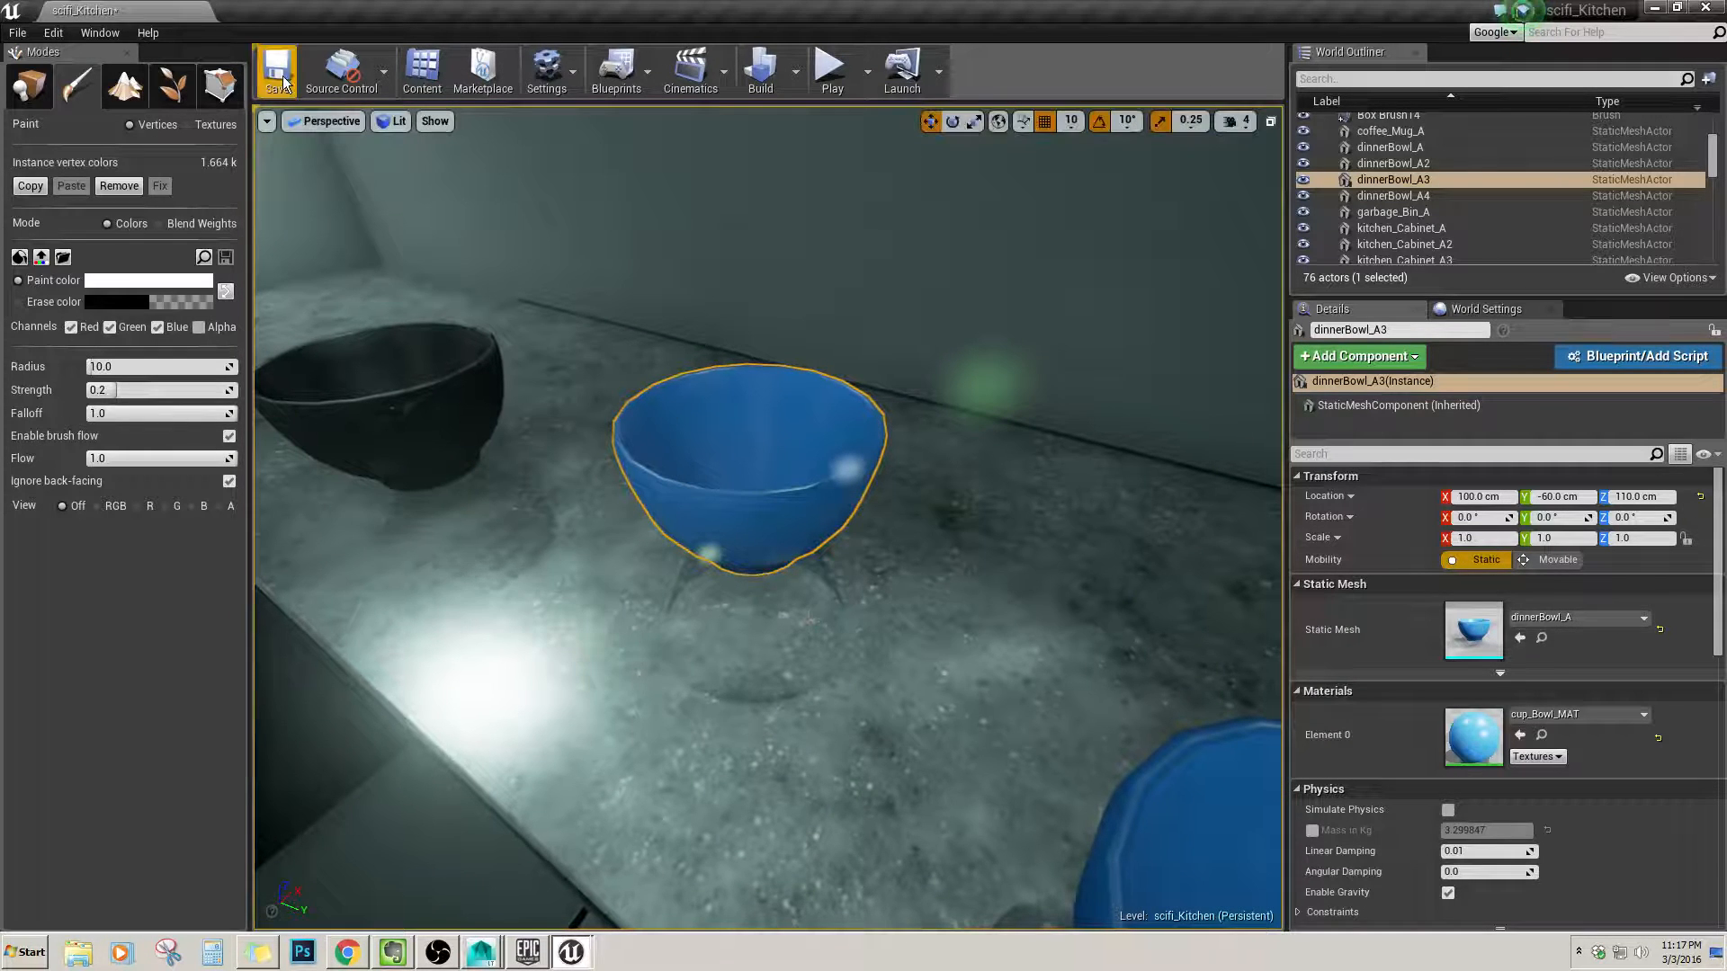
click(762, 81)
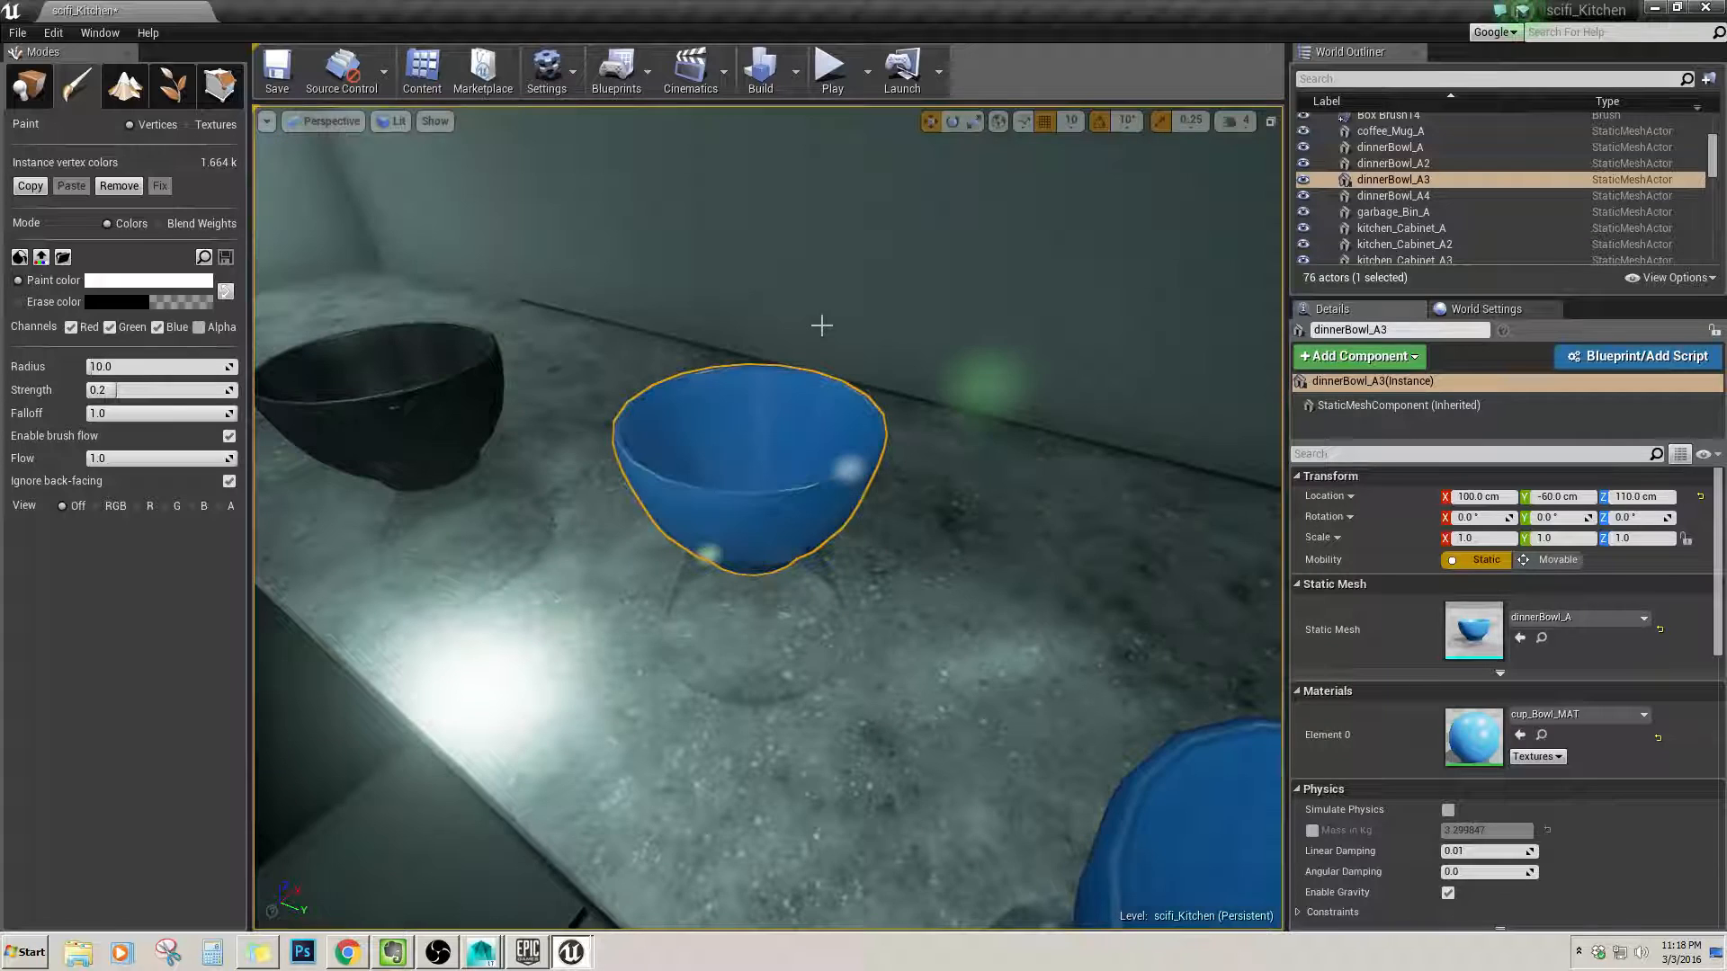
Try texture painting on dinnerBowl_A3, covering its cup_Bowl_Base_Color_Blue texture with white inside and outside.
click(205, 125)
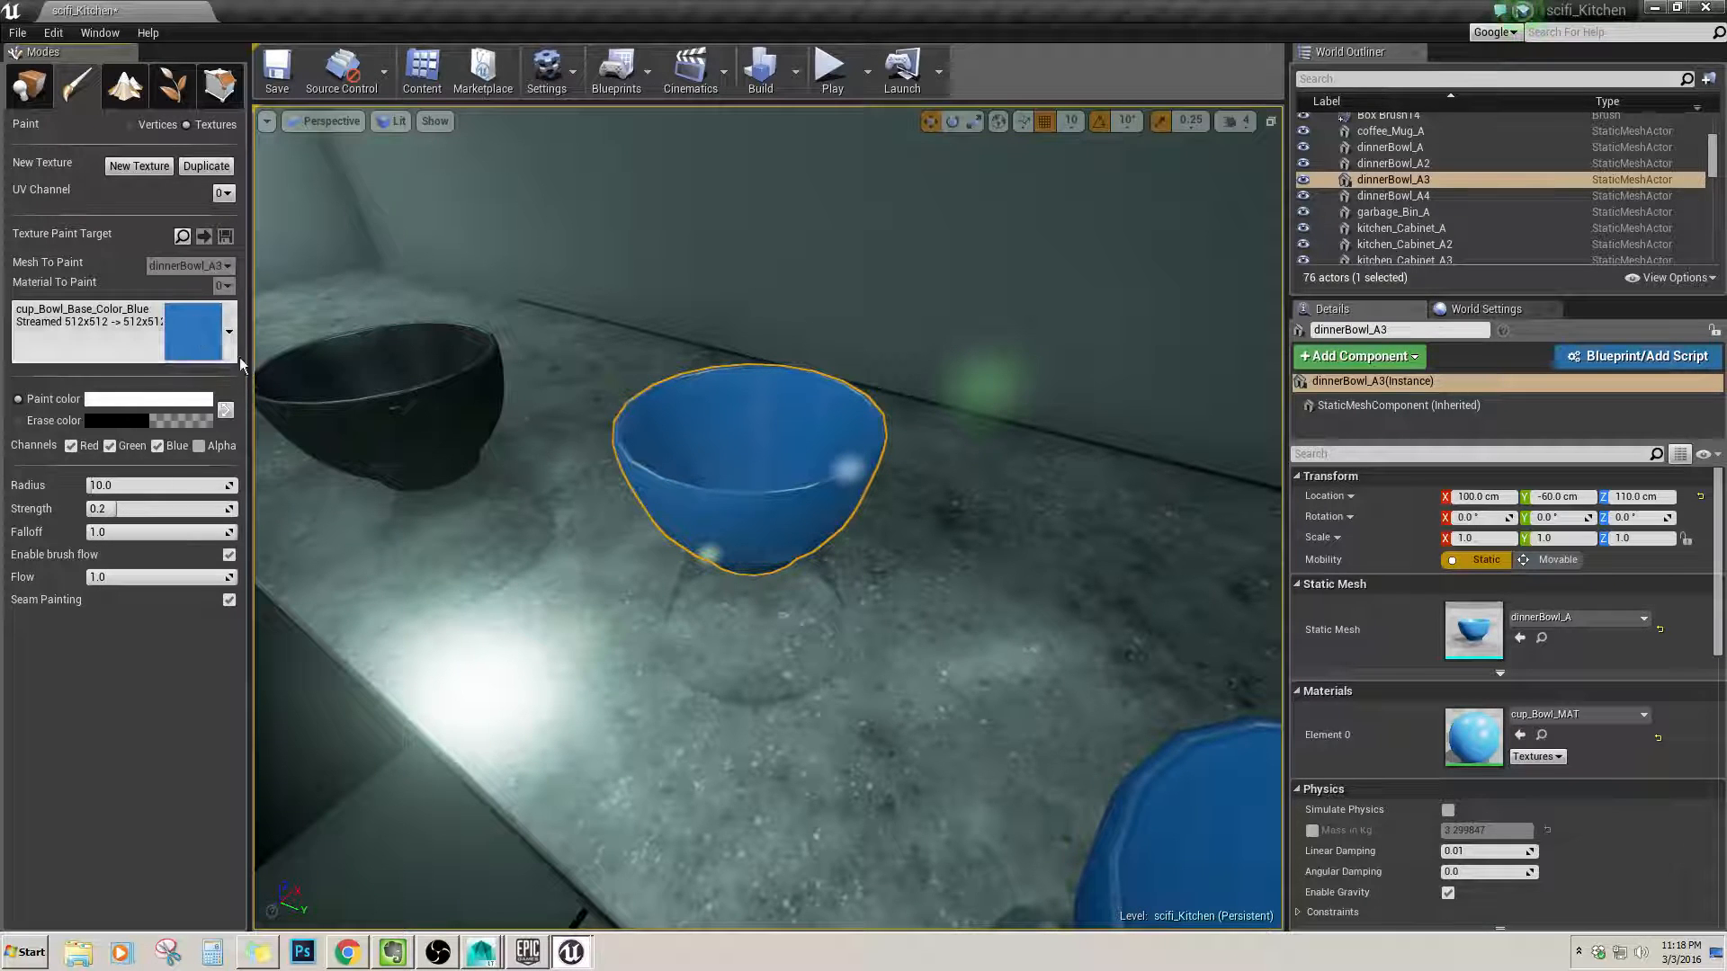
click(764, 463)
click(765, 463)
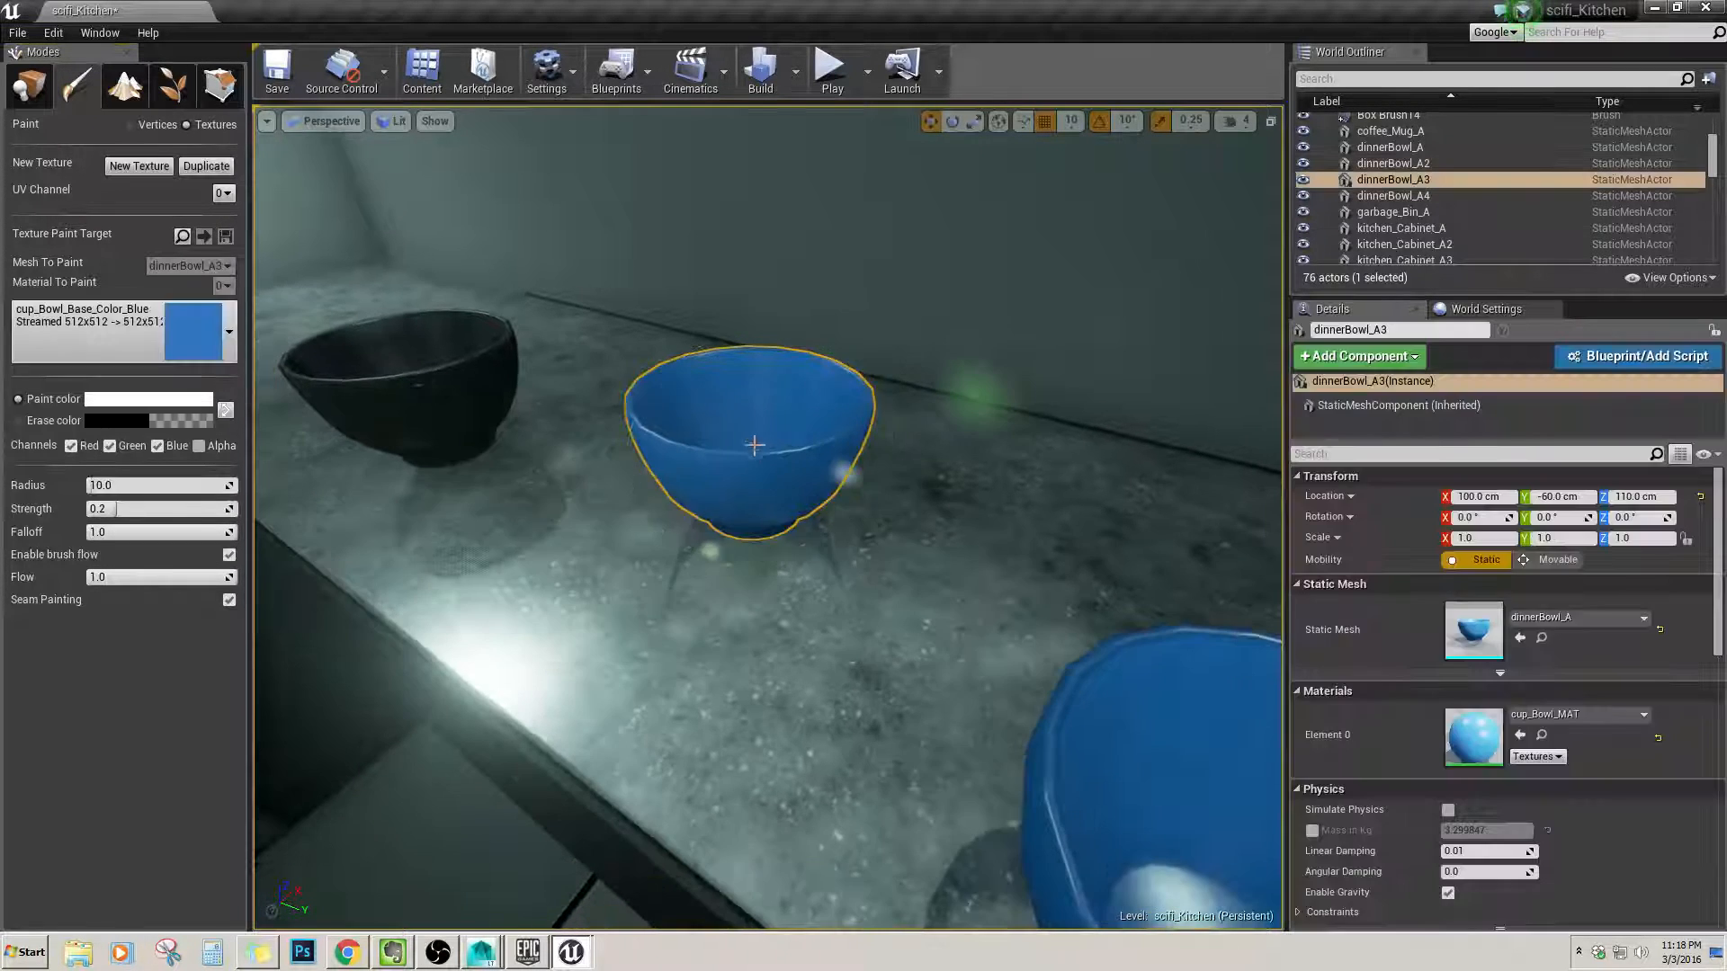
mouse_move(764, 461)
mouse_down()
mouse_move(745, 468)
mouse_move(759, 471)
mouse_move(736, 424)
mouse_move(700, 456)
mouse_up()
right_drag(700, 457, 755, 456)
drag(499, 432, 585, 478)
mouse_move(586, 477)
right_down()
mouse_move(747, 472)
mouse_move(791, 450)
right_up()
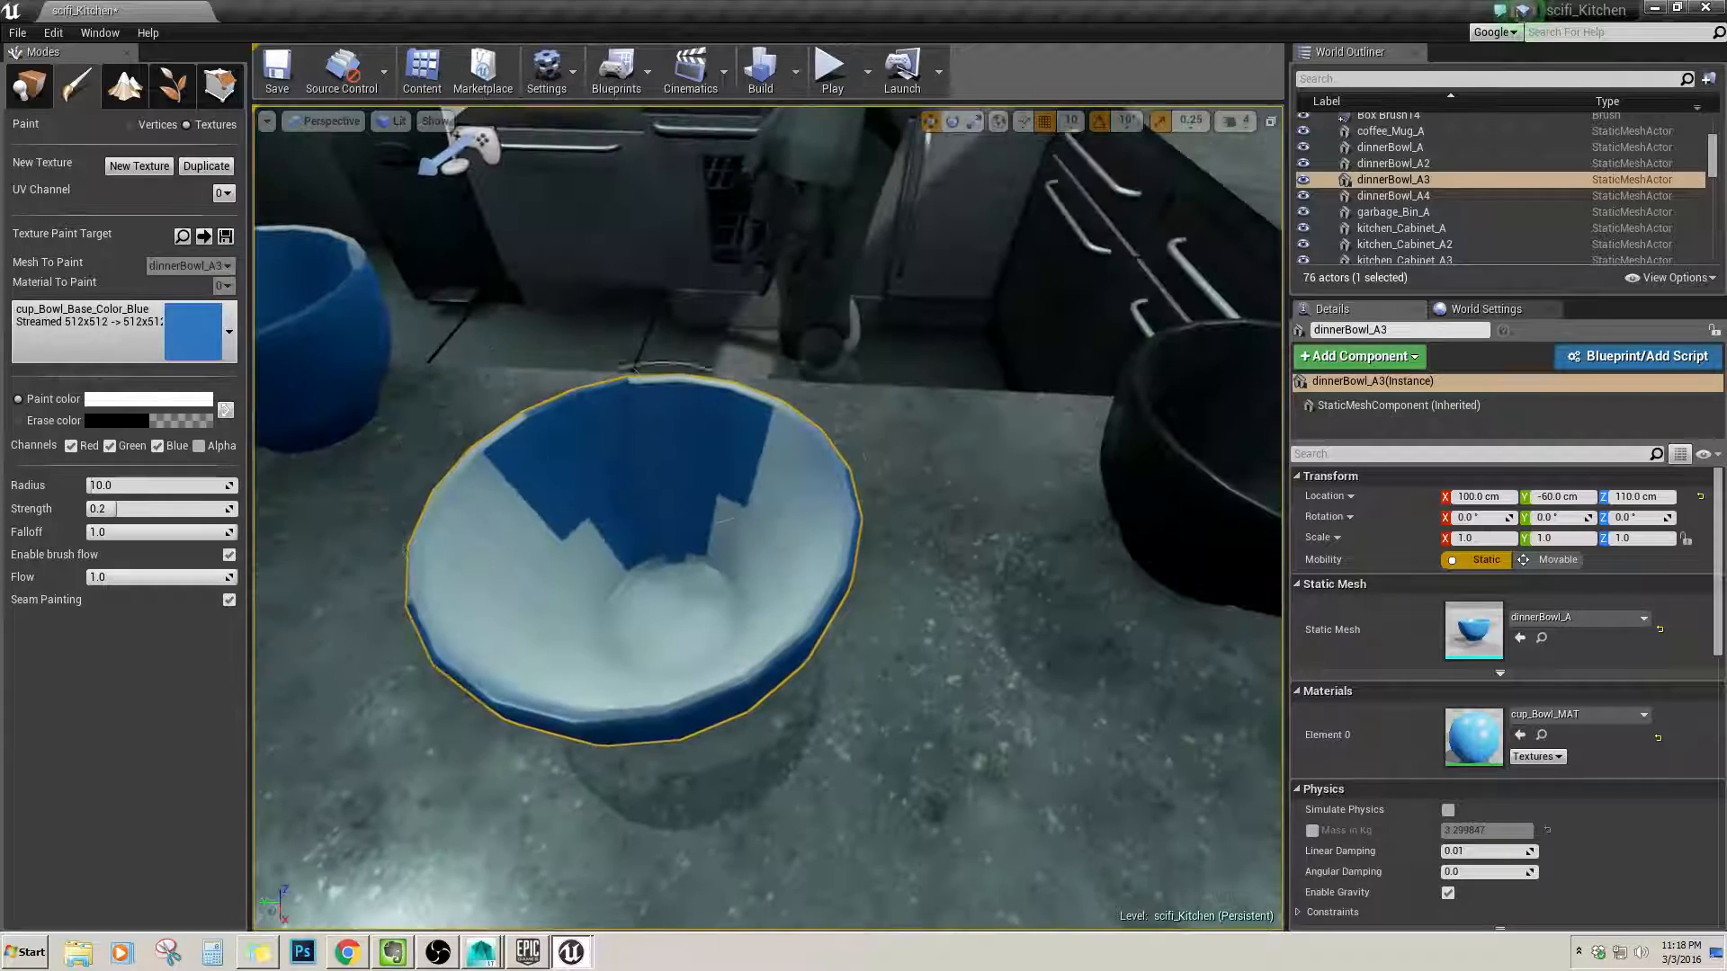
mouse_move(791, 450)
mouse_down()
mouse_move(621, 459)
mouse_move(558, 432)
mouse_move(829, 404)
mouse_move(732, 636)
mouse_move(795, 623)
mouse_up()
mouse_move(795, 624)
right_down()
mouse_move(692, 593)
mouse_move(576, 602)
mouse_move(782, 617)
right_up()
Undo the white texture painting on dinnerBowl_A3 and return to vertex painting.
key(ctrl+z)
key(ctrl+z)
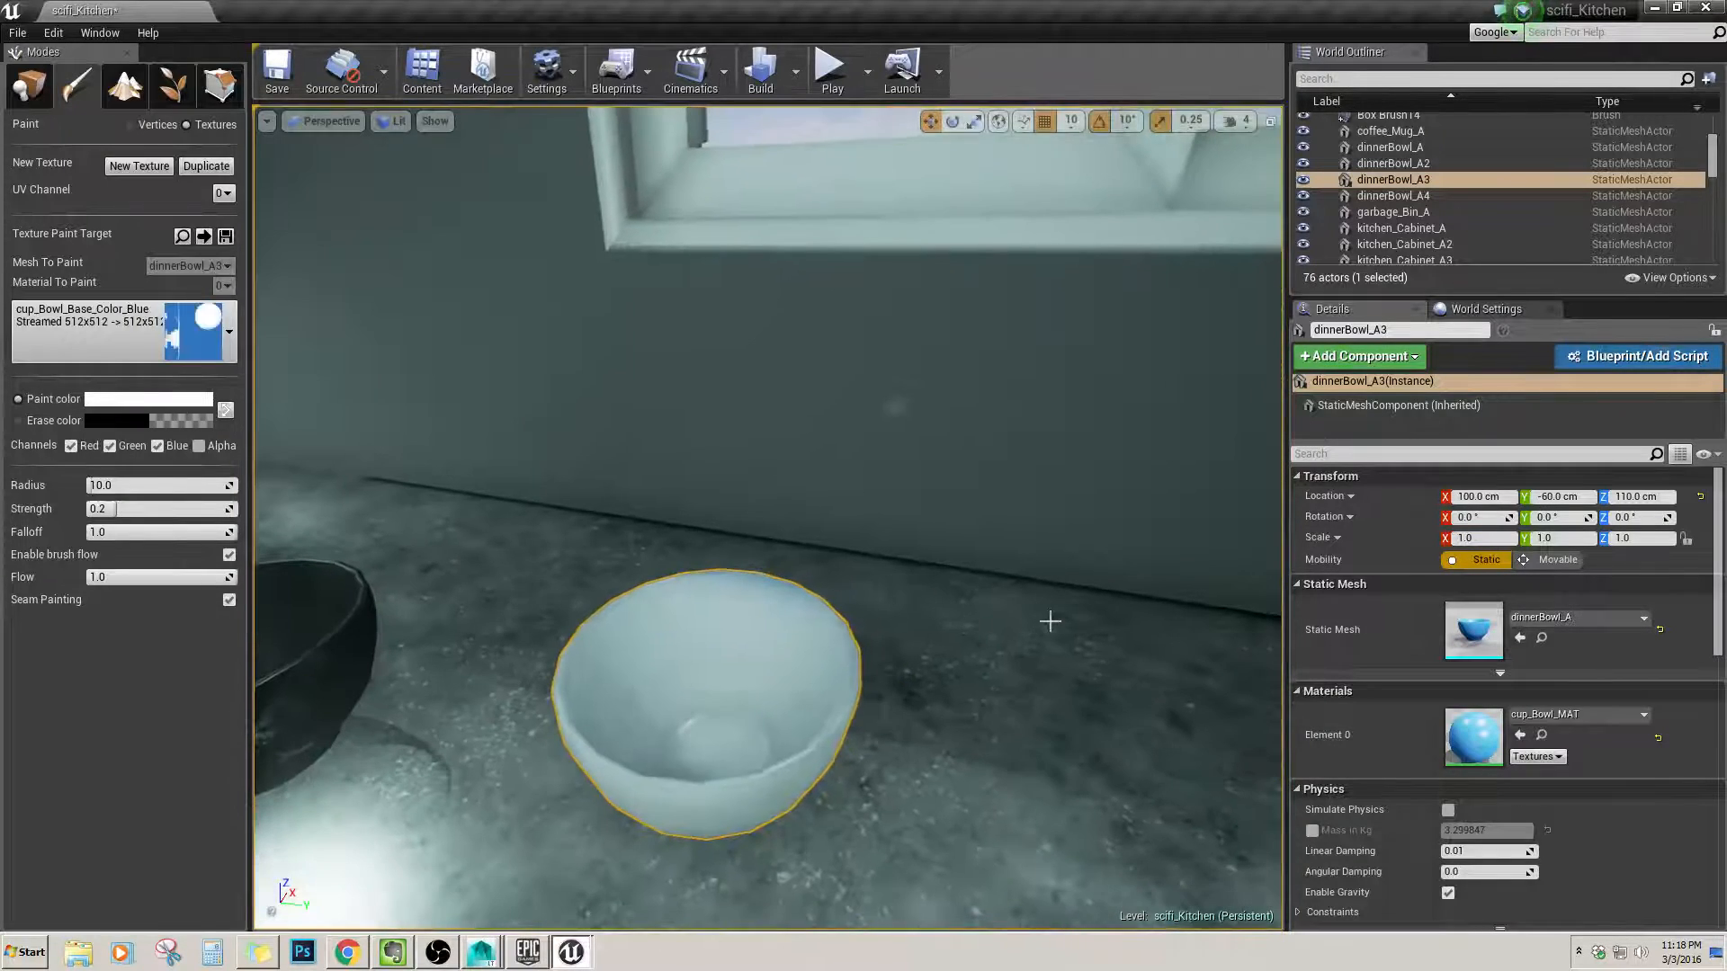
mouse_move(1025, 616)
right_down()
mouse_move(672, 541)
mouse_move(548, 539)
mouse_move(504, 576)
right_up()
click(154, 127)
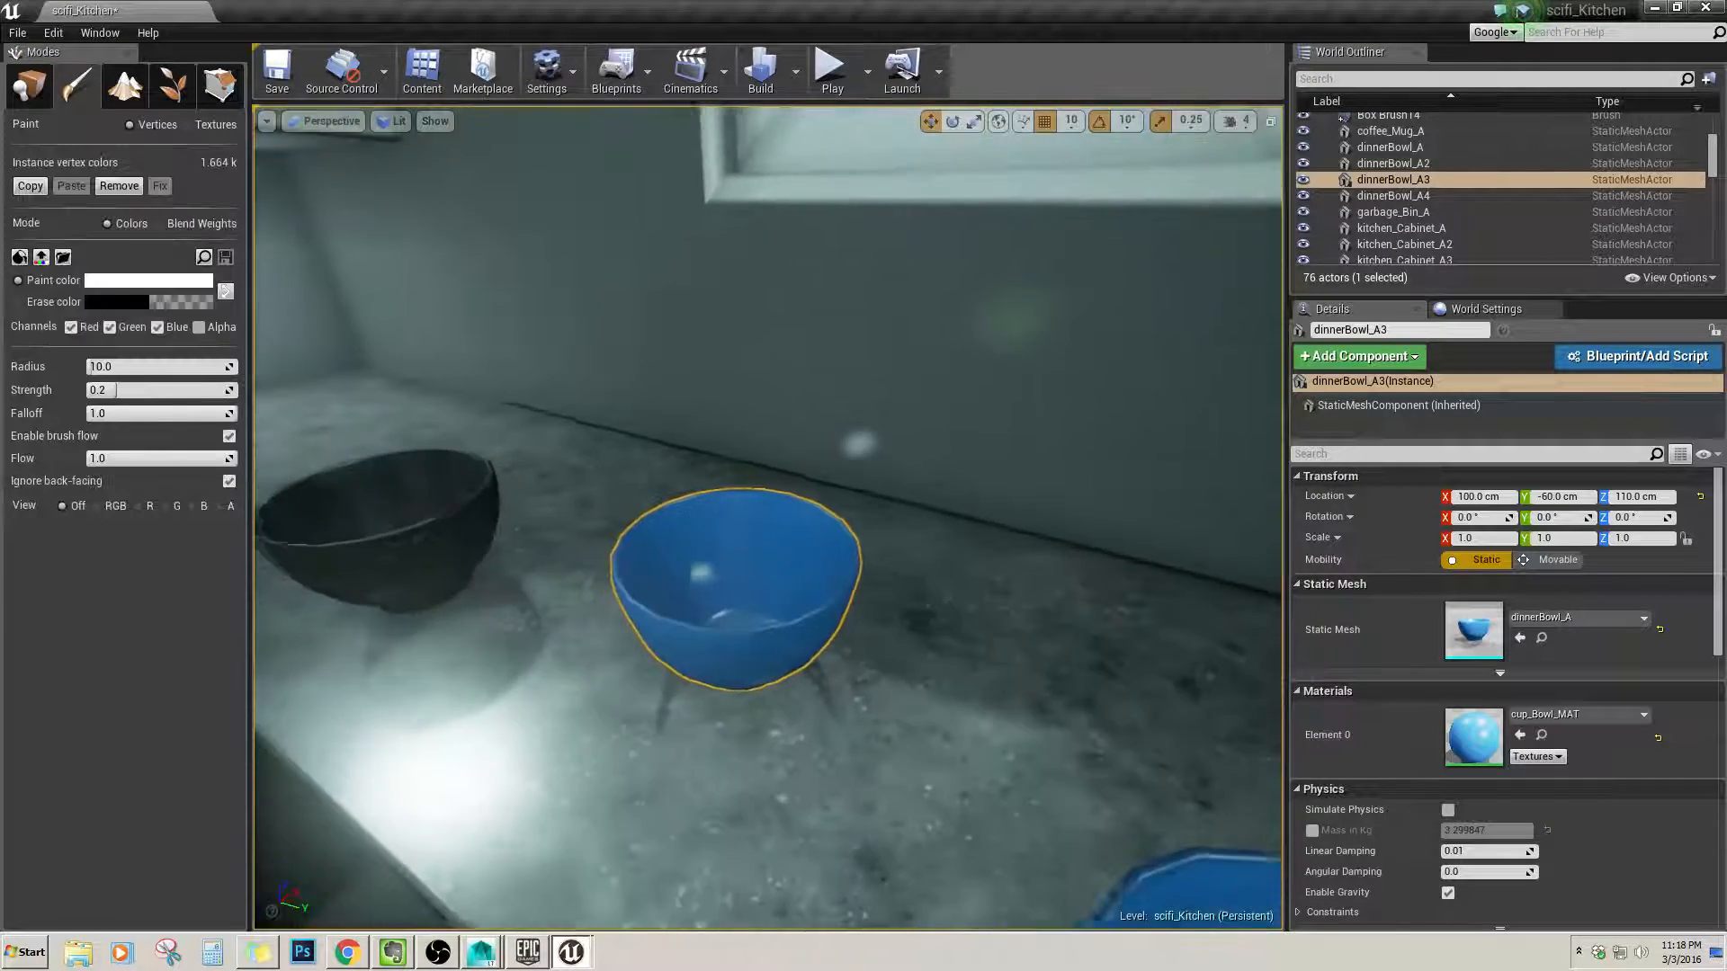
Switch to Blend Weights with texture count 3 (RGB) and paint dinnerBowl_A3 from all sides with paint texture 2.
click(199, 225)
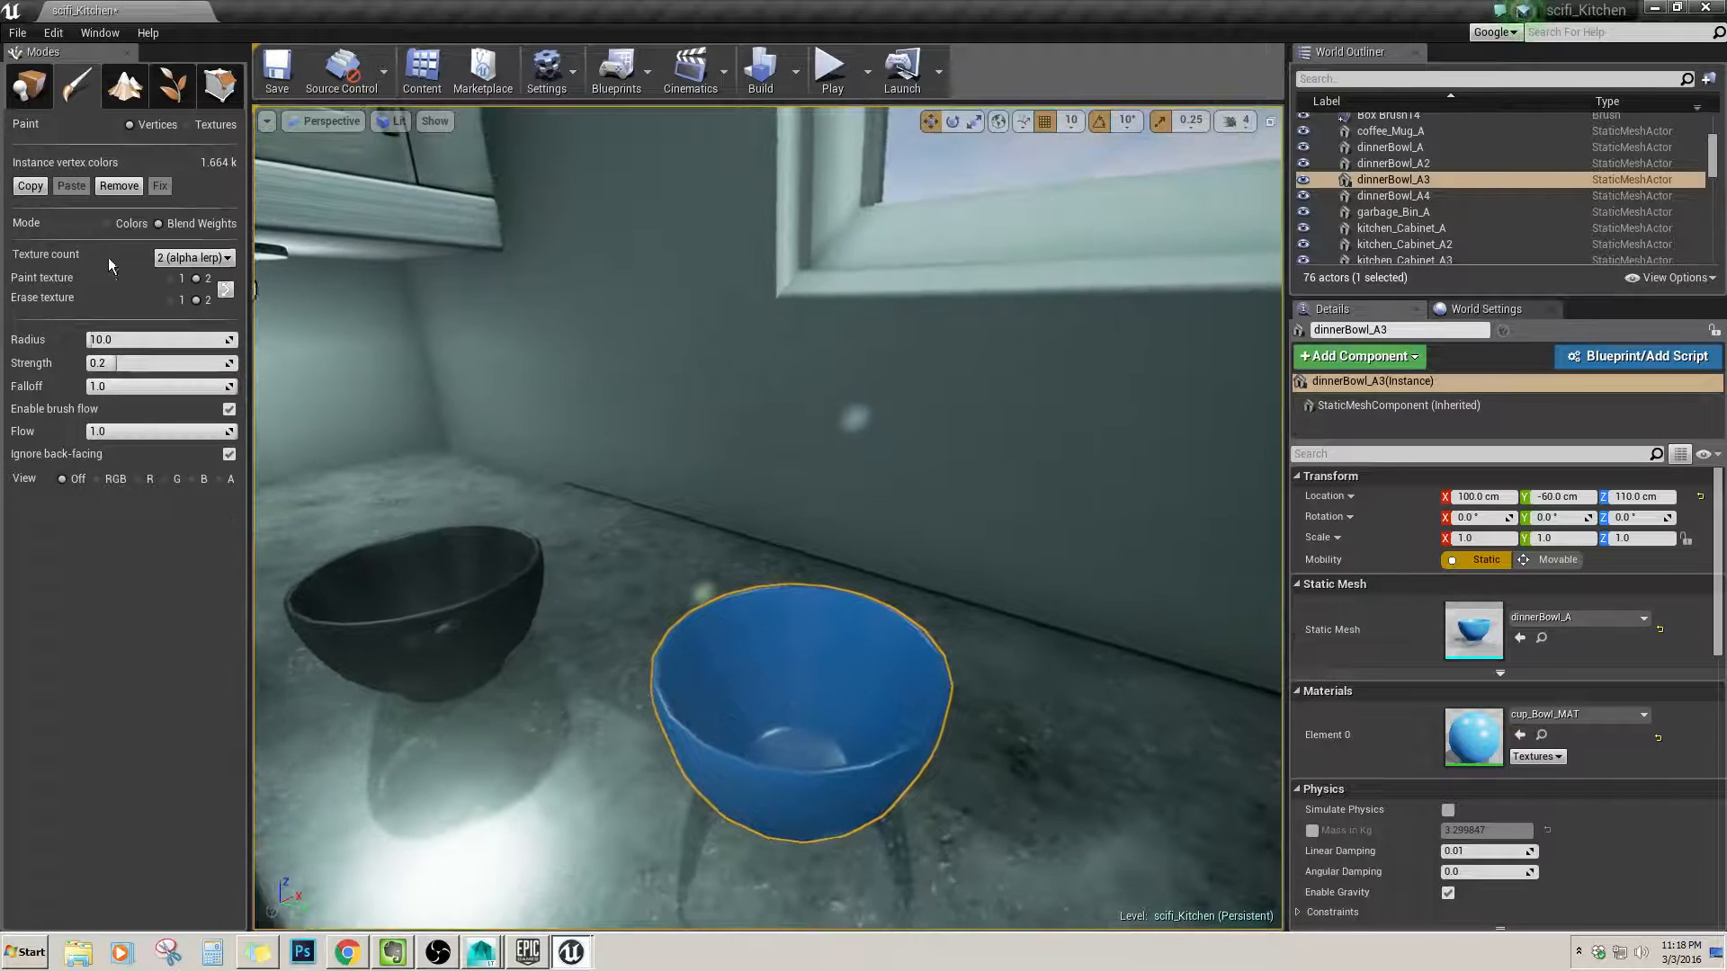
click(208, 257)
click(197, 294)
right_drag(403, 337, 410, 404)
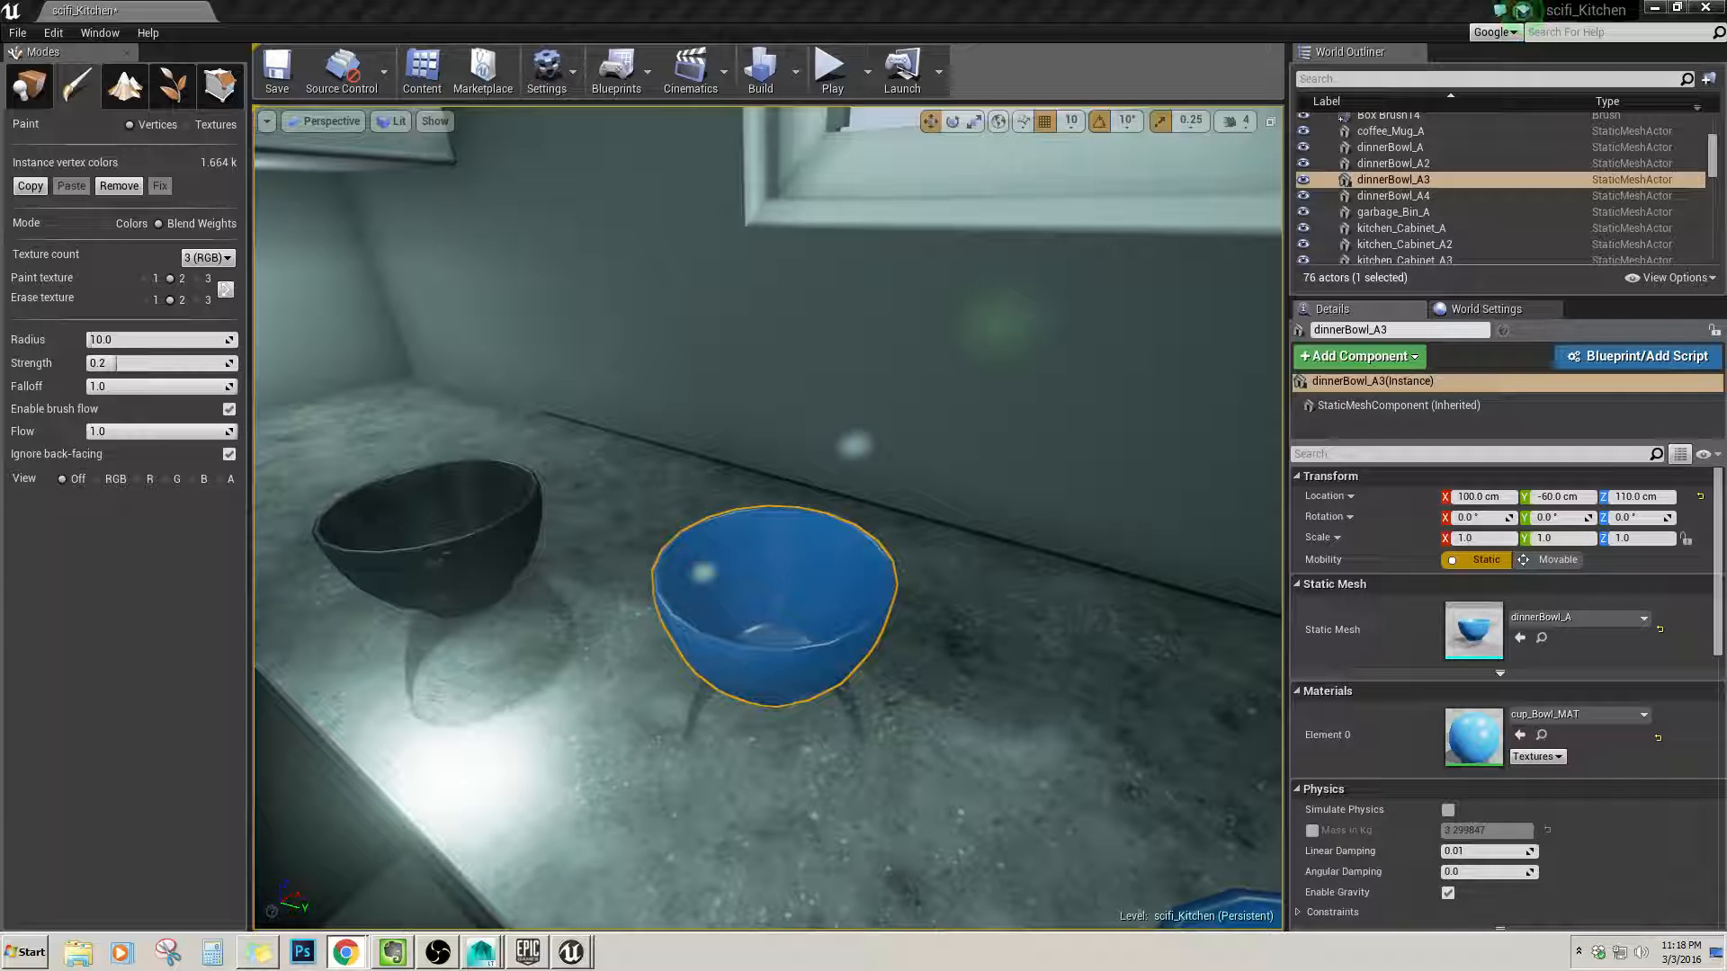
mouse_move(854, 600)
ctrl+mouse_down()
mouse_move(764, 621)
mouse_move(774, 576)
mouse_move(791, 629)
mouse_move(836, 586)
mouse_move(819, 621)
mouse_move(725, 597)
ctrl+mouse_up()
right_drag(772, 595, 1062, 684)
ctrl+drag(525, 646, 613, 629)
mouse_move(612, 629)
right_down()
mouse_move(486, 539)
mouse_move(405, 549)
right_up()
right_drag(783, 651, 769, 649)
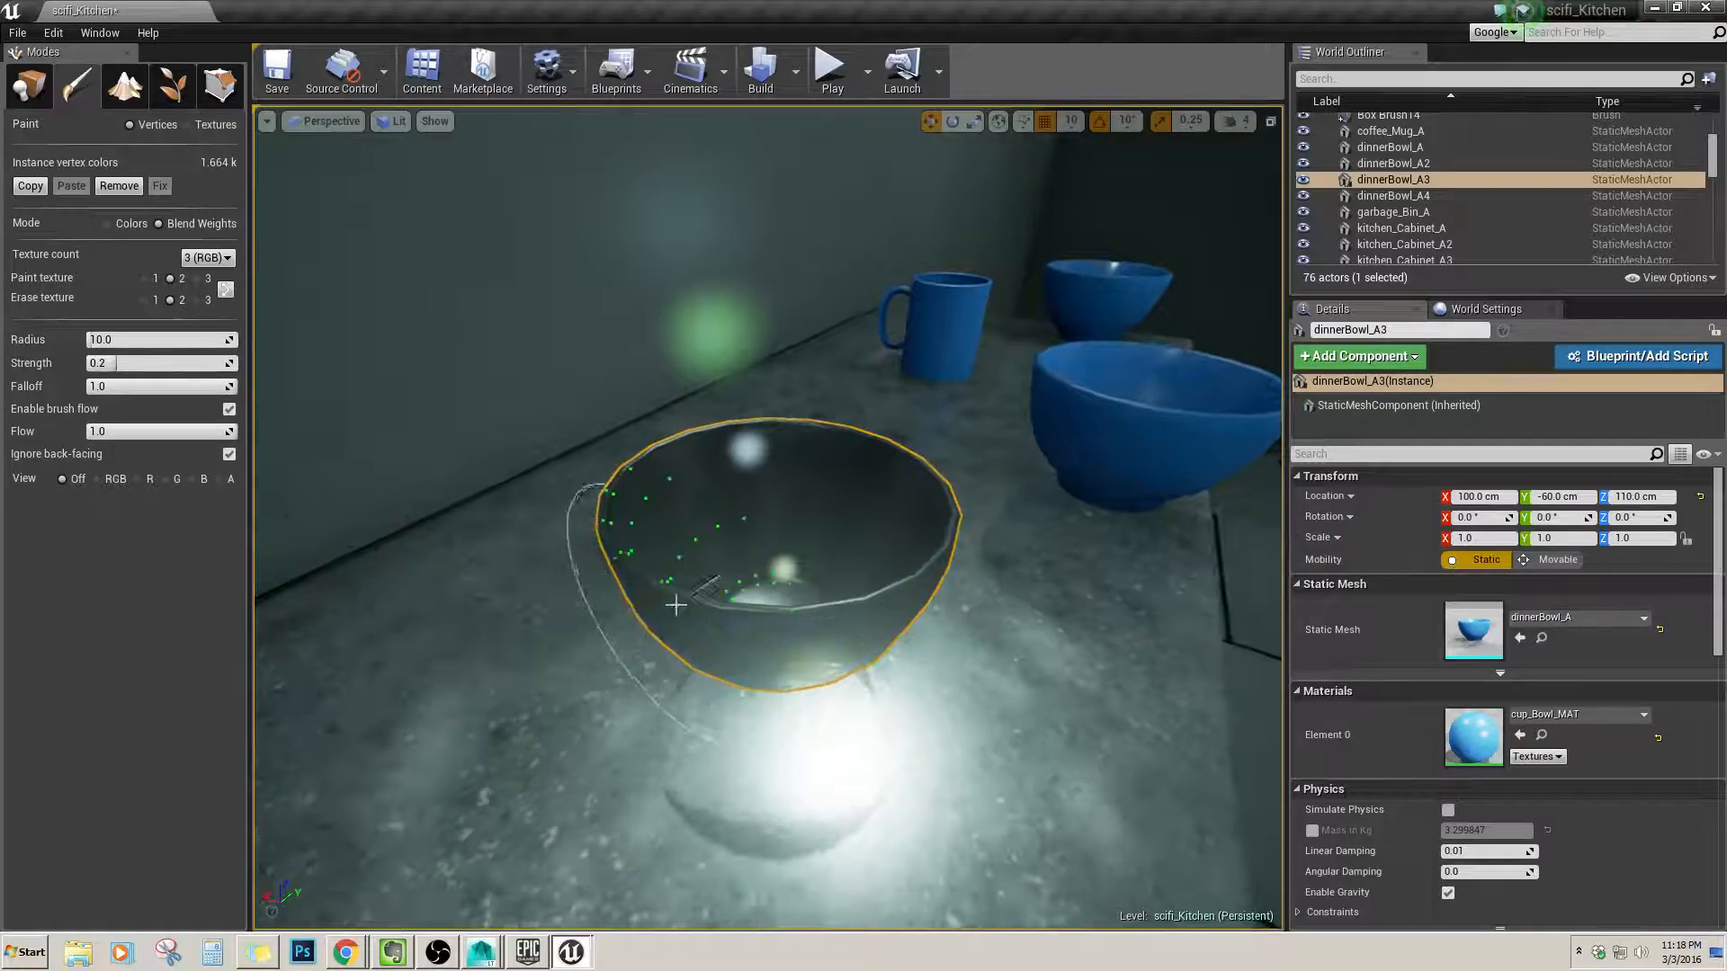
alt+drag(675, 606, 846, 576)
mouse_move(732, 582)
mouse_down()
mouse_move(602, 591)
mouse_move(720, 621)
mouse_move(674, 609)
mouse_move(783, 667)
mouse_move(774, 688)
mouse_move(674, 701)
mouse_up()
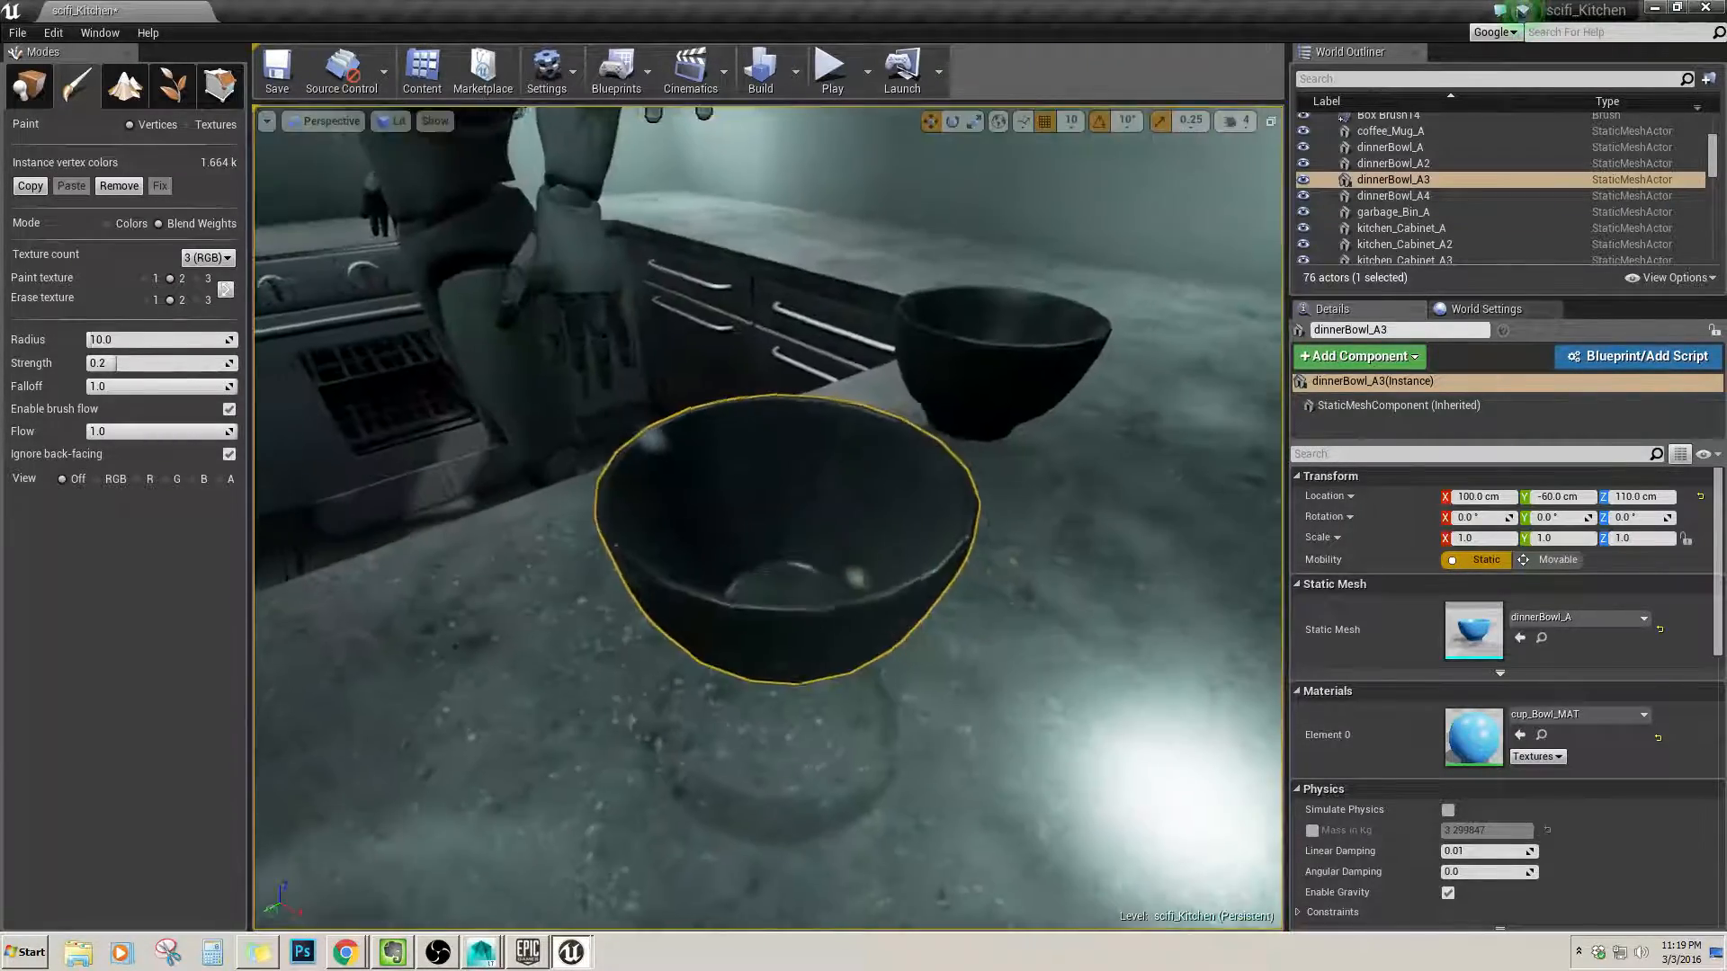
mouse_move(791, 648)
right_down()
mouse_move(702, 644)
mouse_move(900, 629)
mouse_move(962, 576)
mouse_move(812, 593)
right_up()
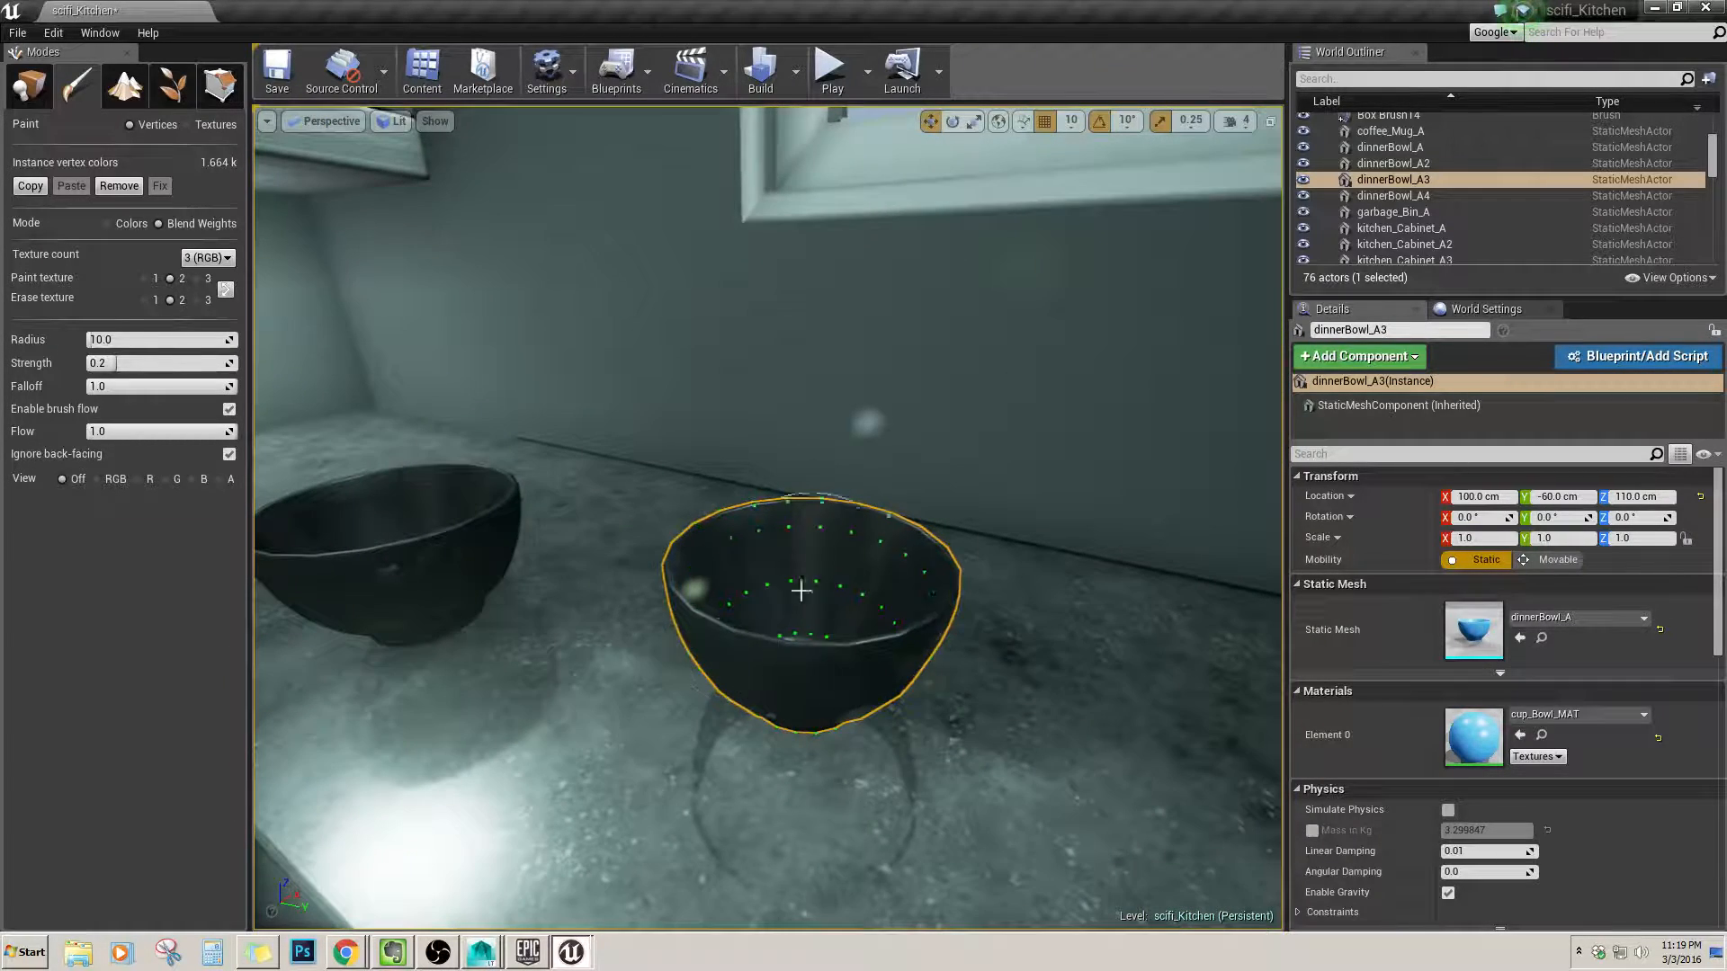
Set the paint texture to 1 and paint the inside of dinnerBowl_A3.
mouse_move(813, 593)
right_down()
mouse_move(855, 553)
mouse_move(832, 530)
mouse_move(827, 621)
mouse_move(748, 601)
right_up()
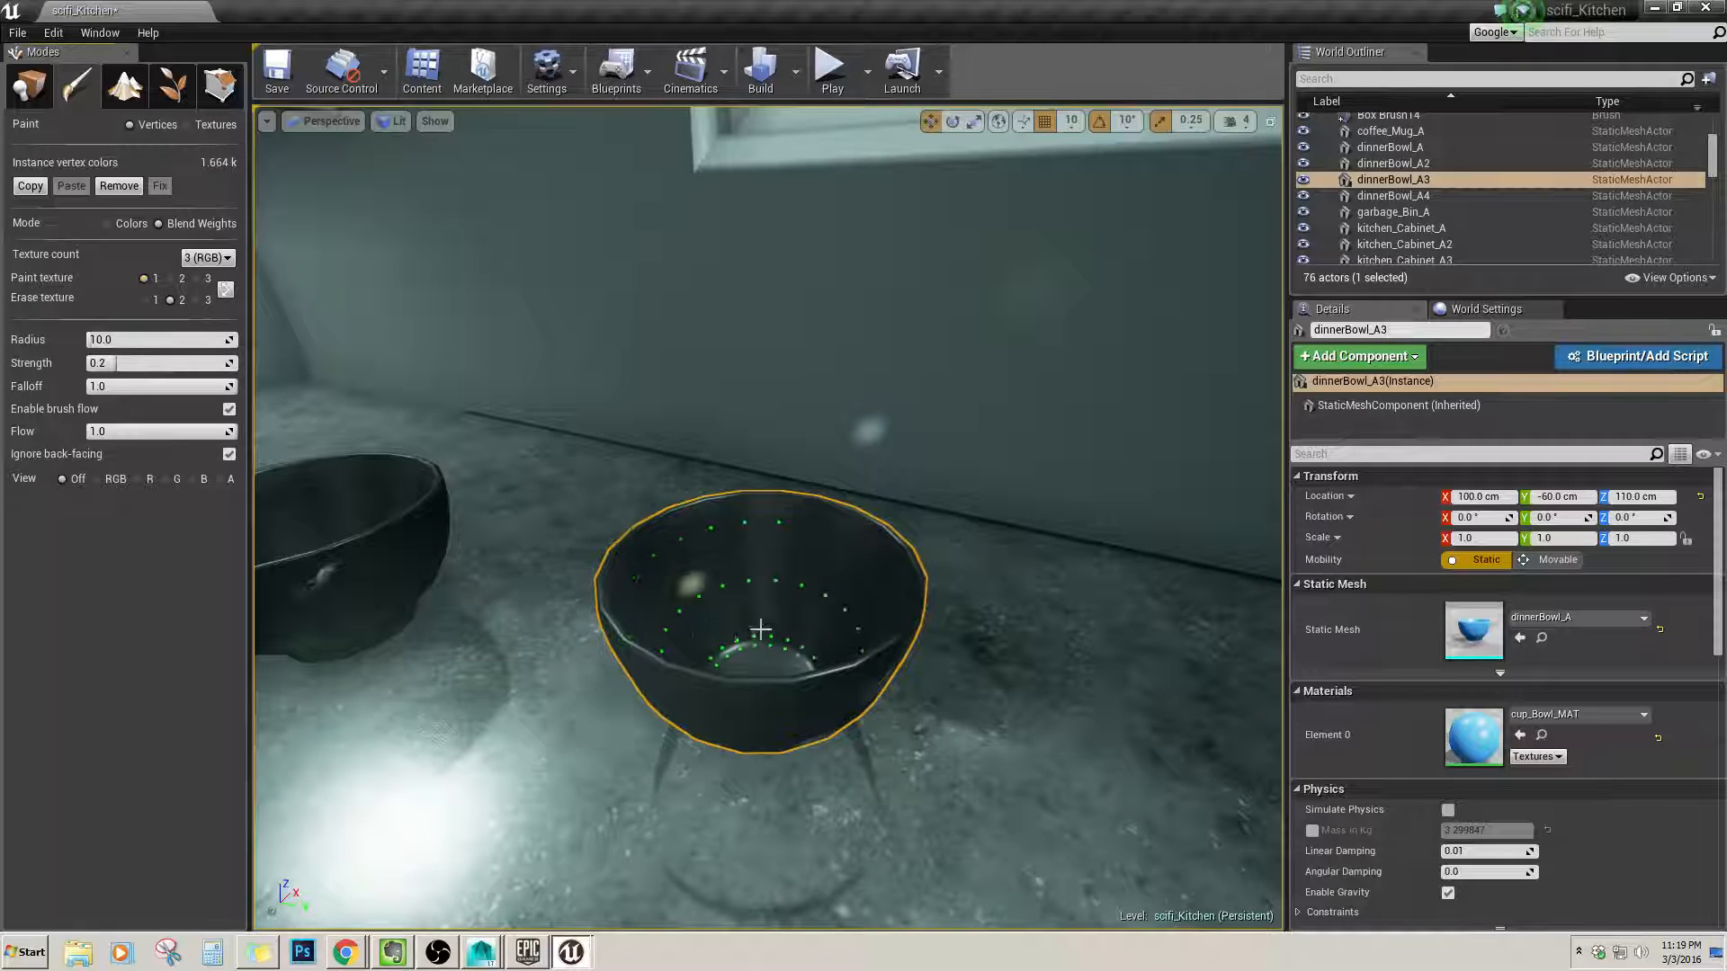
right_drag(760, 630, 736, 633)
mouse_move(701, 701)
mouse_down()
mouse_move(717, 670)
mouse_move(549, 625)
mouse_up()
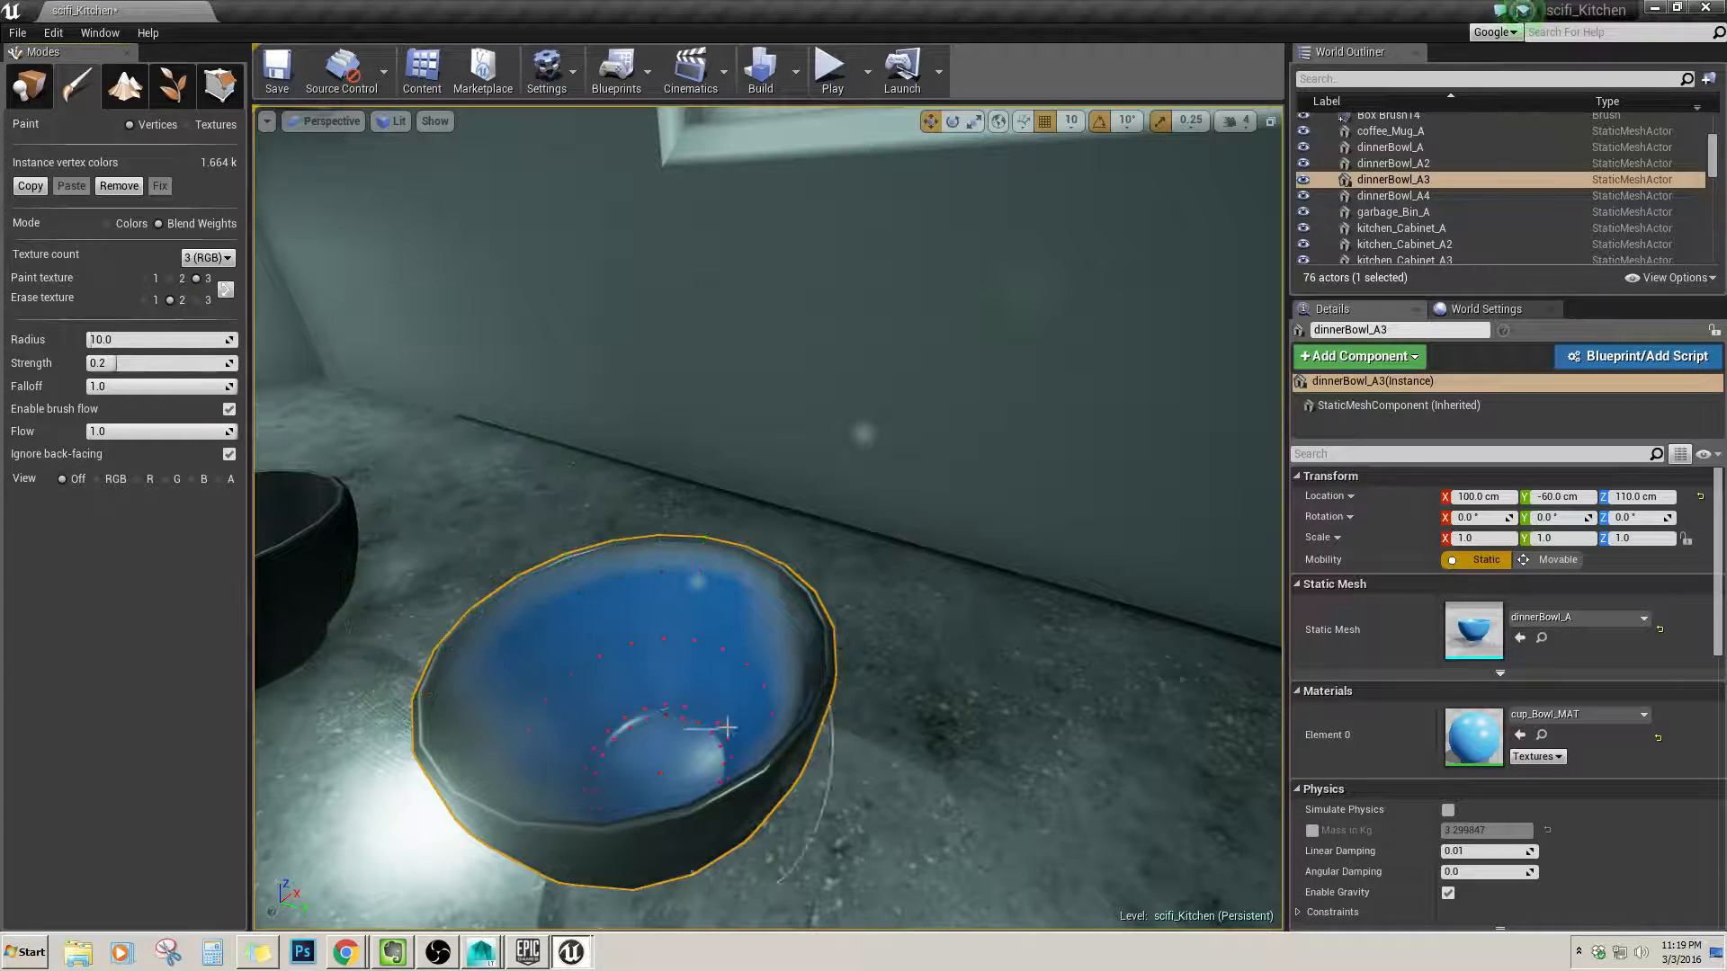
Set the paint texture to 3 and paint dinnerBowl_A3 inside and outside.
mouse_move(727, 727)
mouse_down()
mouse_move(713, 684)
mouse_move(694, 692)
mouse_move(787, 720)
mouse_move(668, 731)
mouse_up()
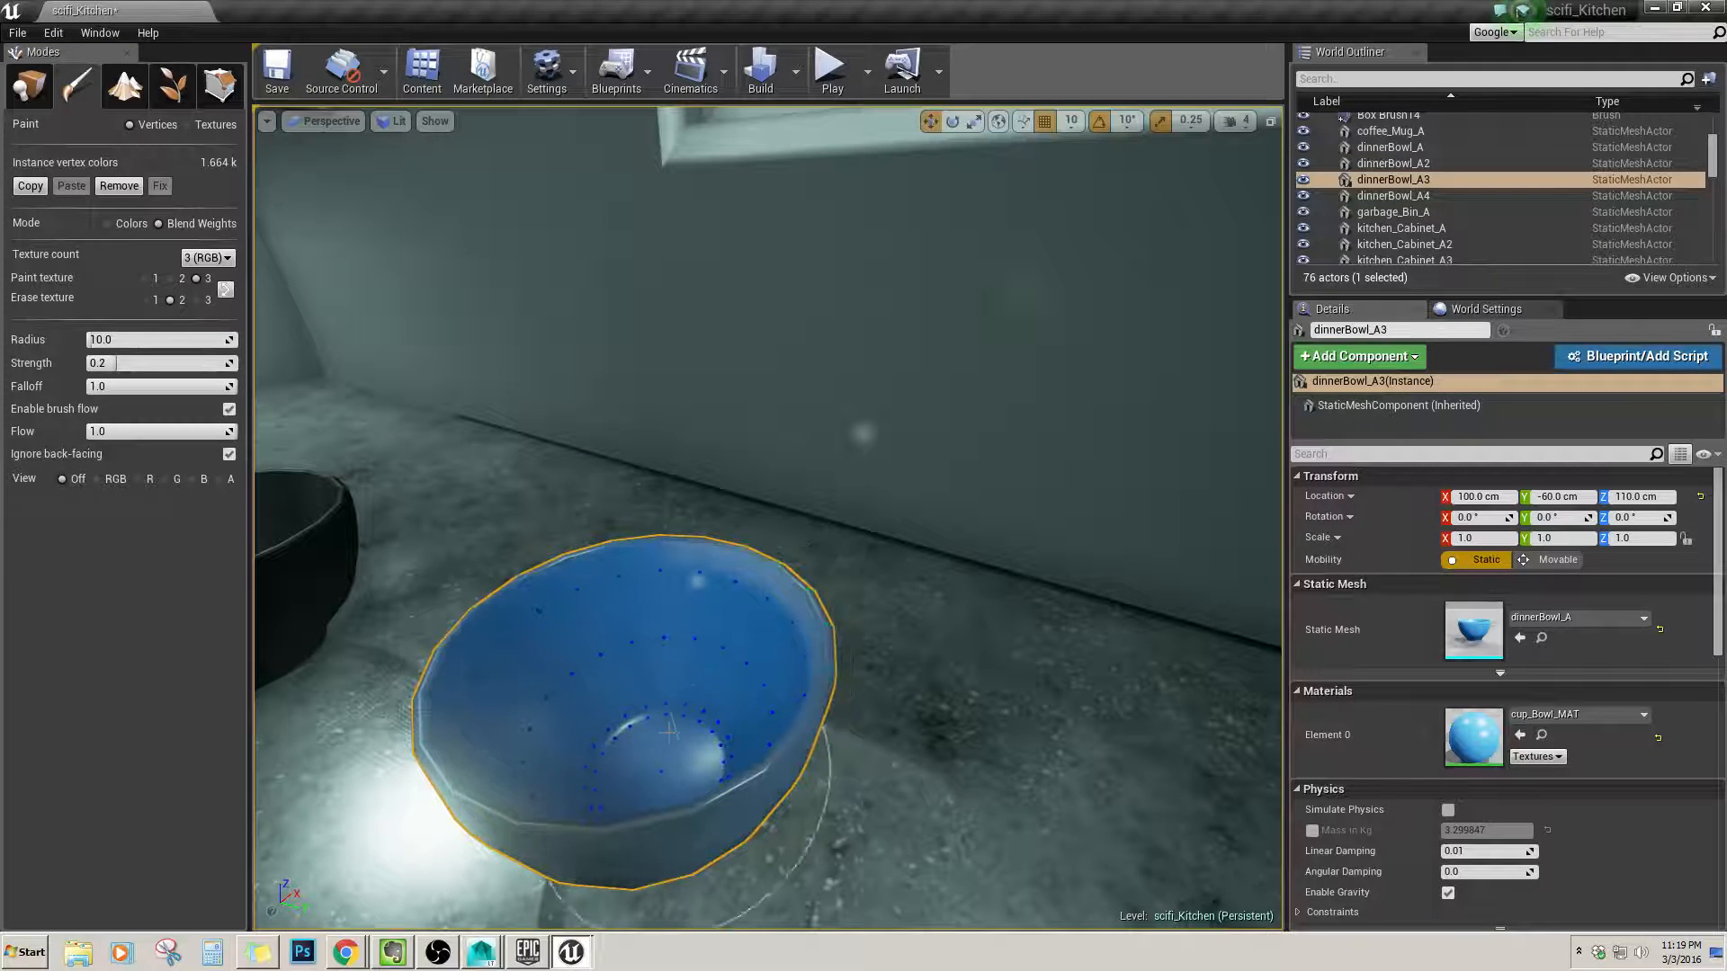
right_drag(582, 681, 936, 686)
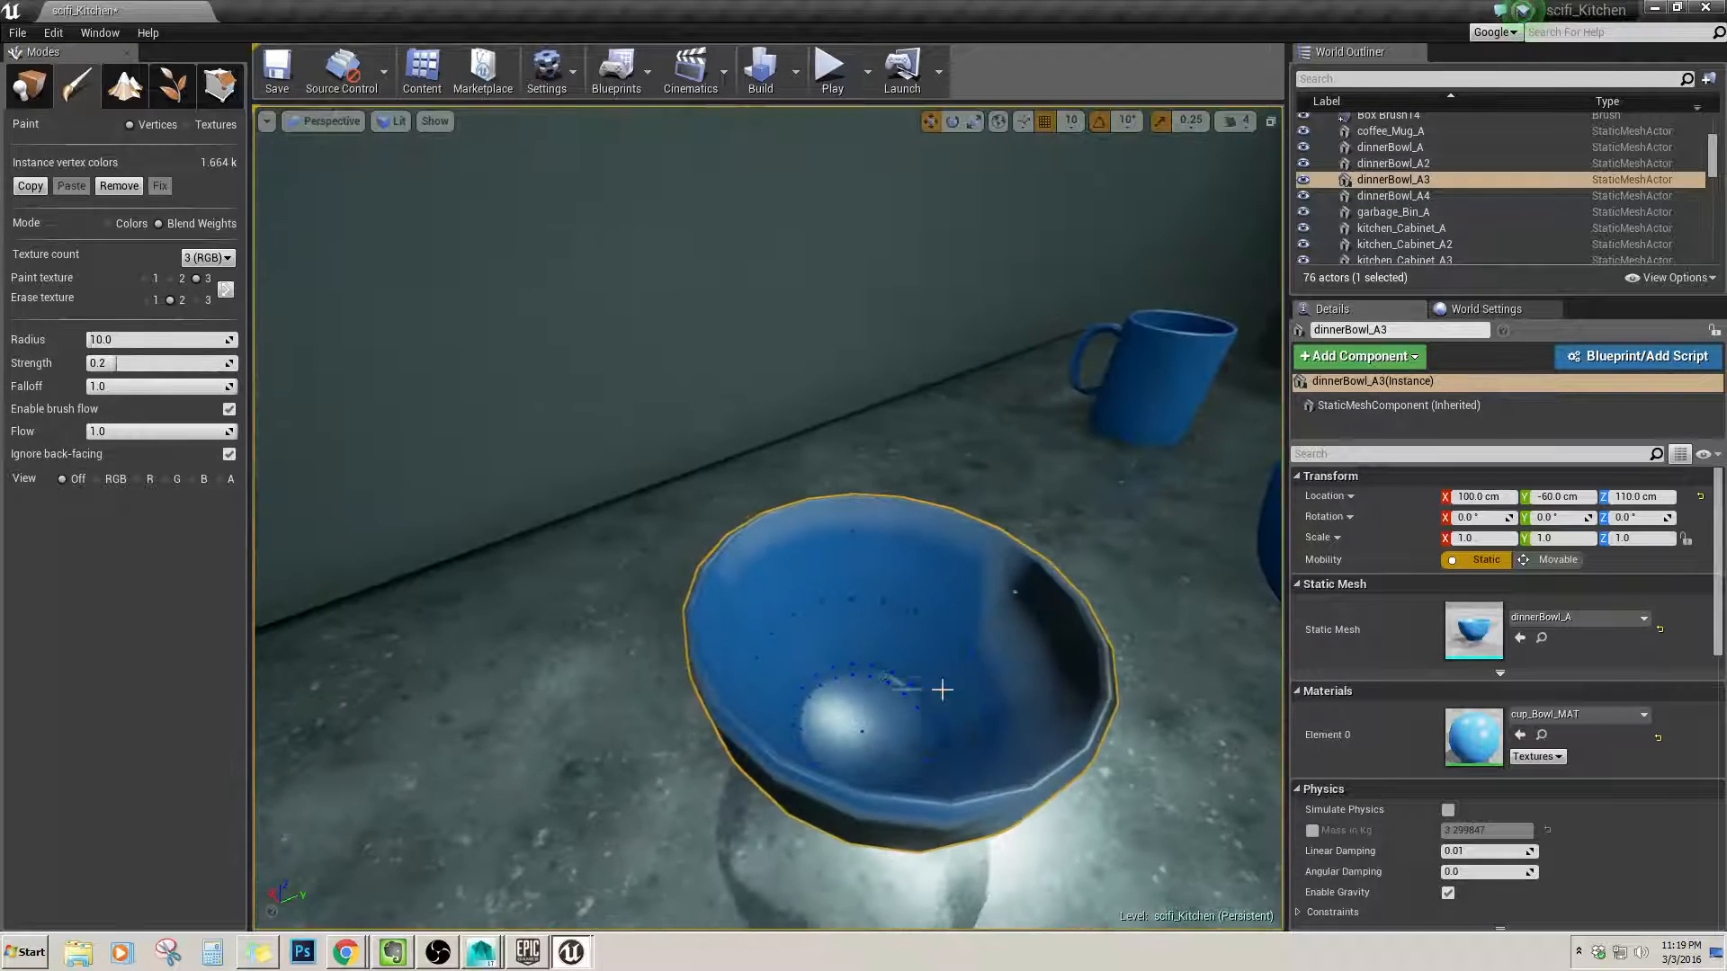
right_drag(880, 775, 863, 727)
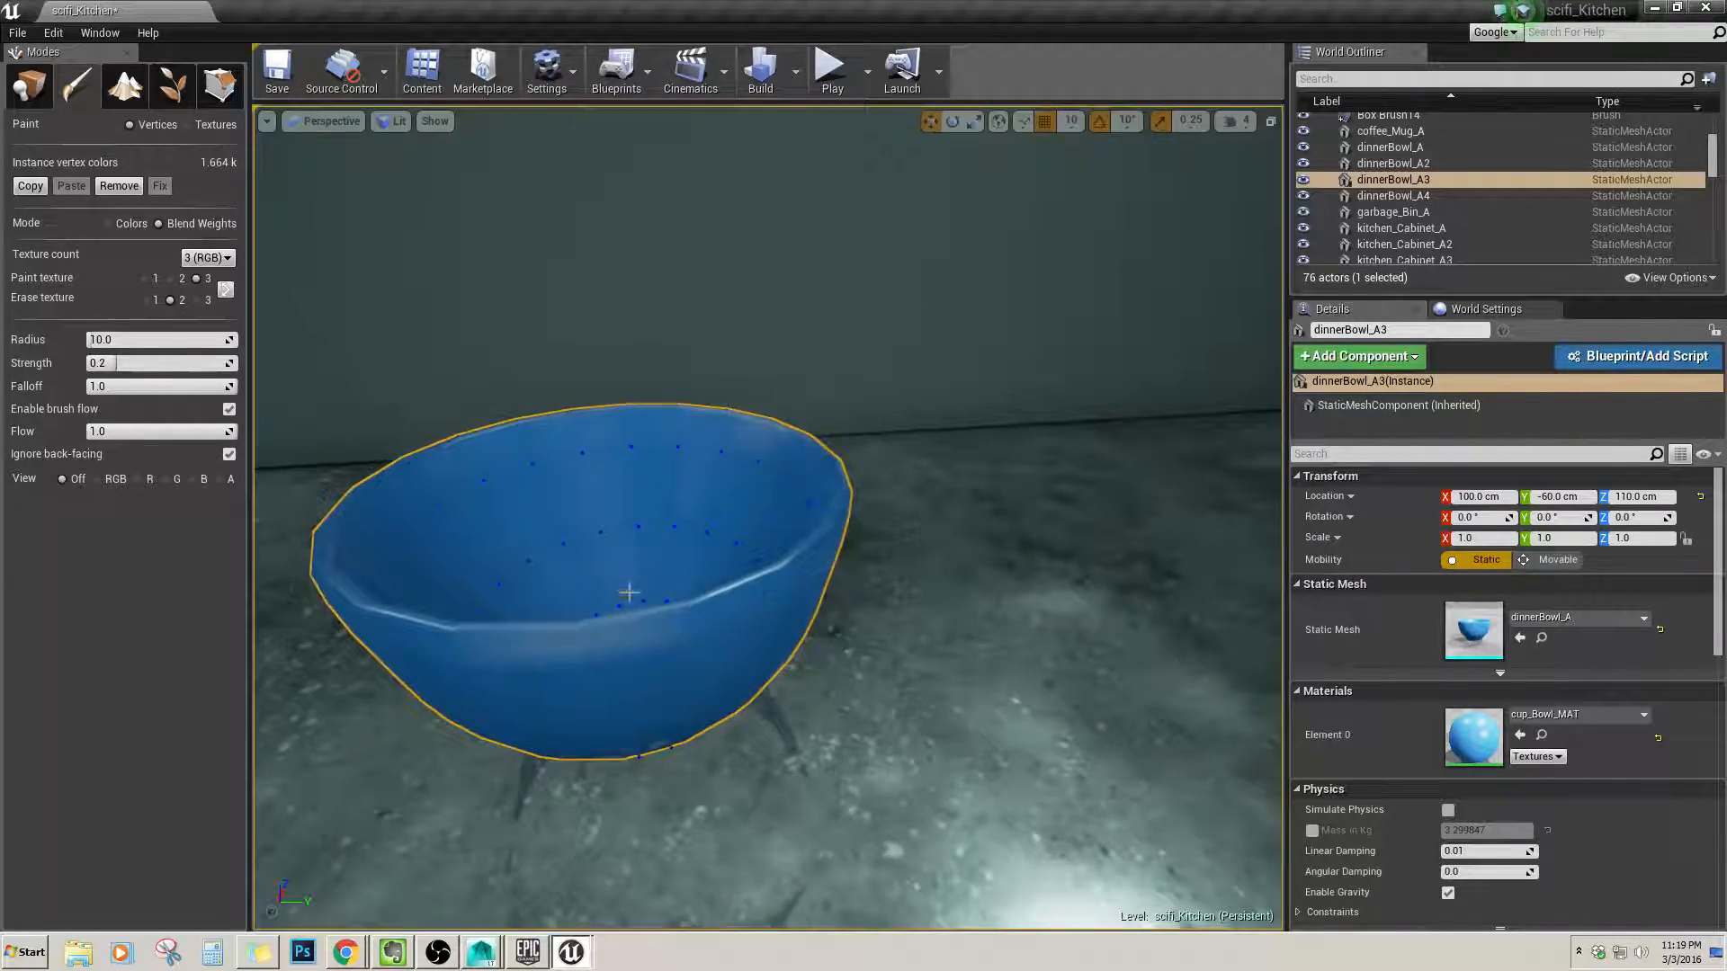
mouse_move(629, 586)
right_down()
mouse_move(629, 528)
mouse_move(867, 504)
mouse_move(802, 474)
mouse_move(903, 510)
mouse_move(717, 467)
mouse_move(657, 504)
mouse_move(670, 493)
right_up()
mouse_move(869, 513)
right_down()
mouse_move(810, 536)
mouse_move(872, 517)
right_up()
scroll(611, 518, down, 4)
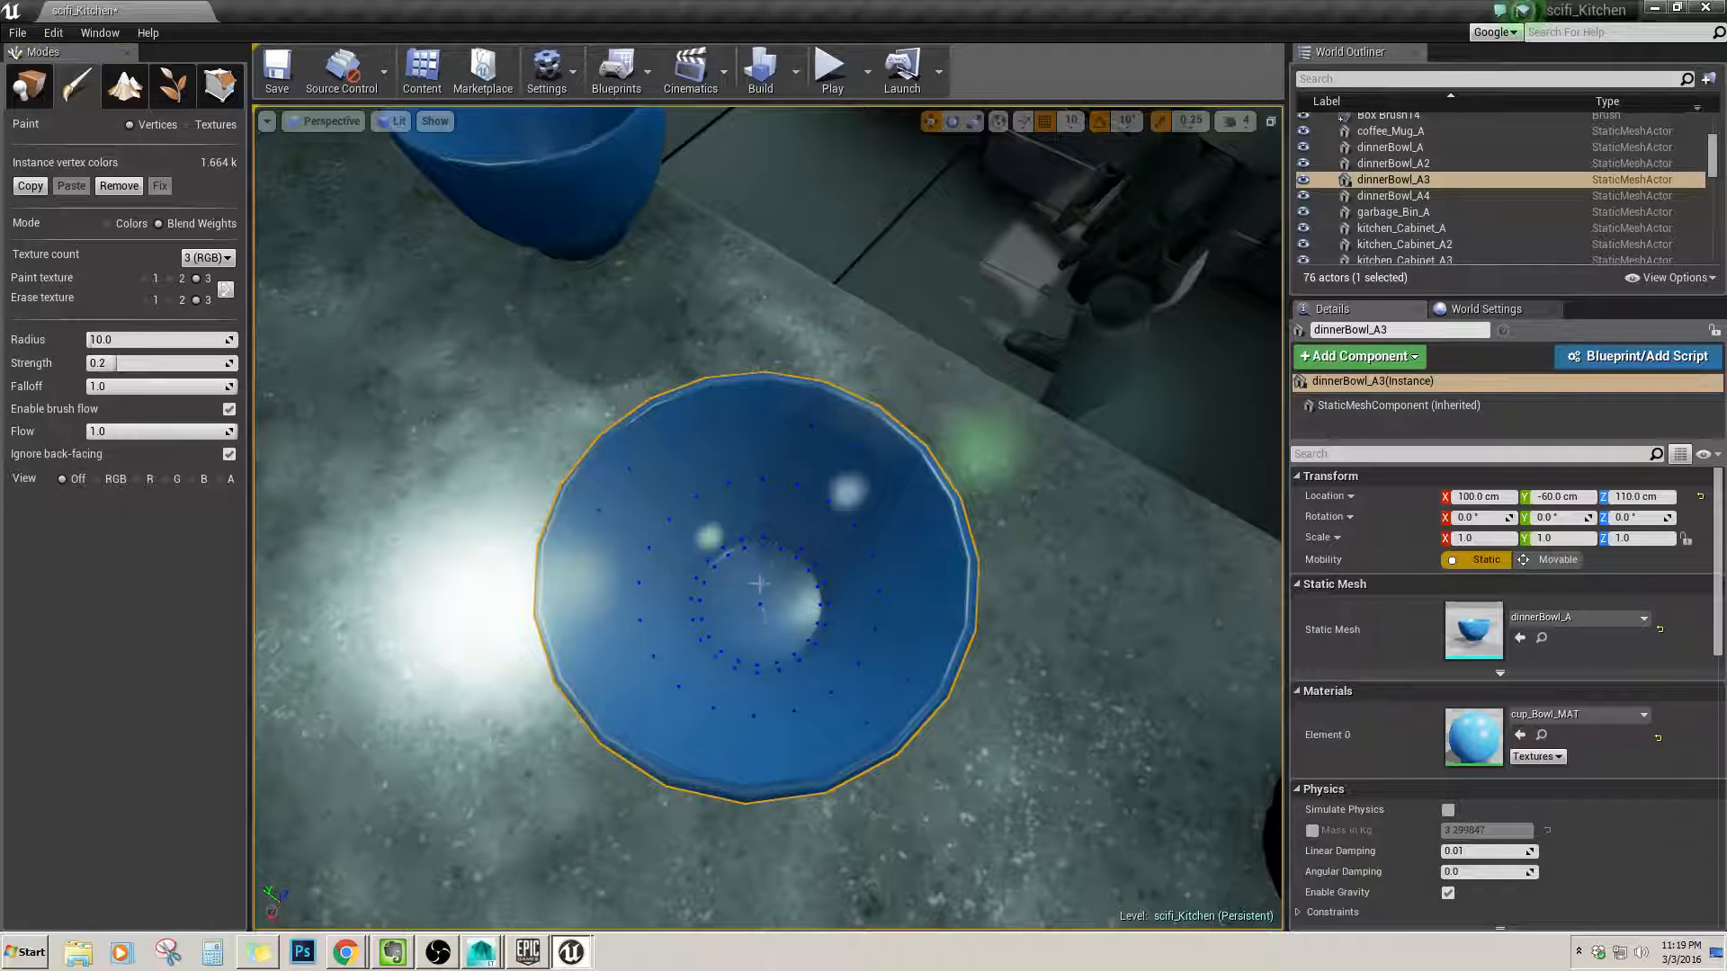
Set the texture count to 4 (ARGB) and paint dinnerBowl_A3, finishing with paint texture 4 and erase texture 3.
click(225, 259)
click(223, 315)
mouse_move(617, 509)
mouse_down()
mouse_move(782, 494)
mouse_move(771, 462)
mouse_move(847, 553)
mouse_move(837, 675)
mouse_move(864, 706)
mouse_move(832, 618)
mouse_move(871, 589)
mouse_move(867, 670)
mouse_up()
mouse_move(868, 670)
right_down()
mouse_move(801, 670)
mouse_move(832, 700)
right_up()
drag(867, 670, 738, 614)
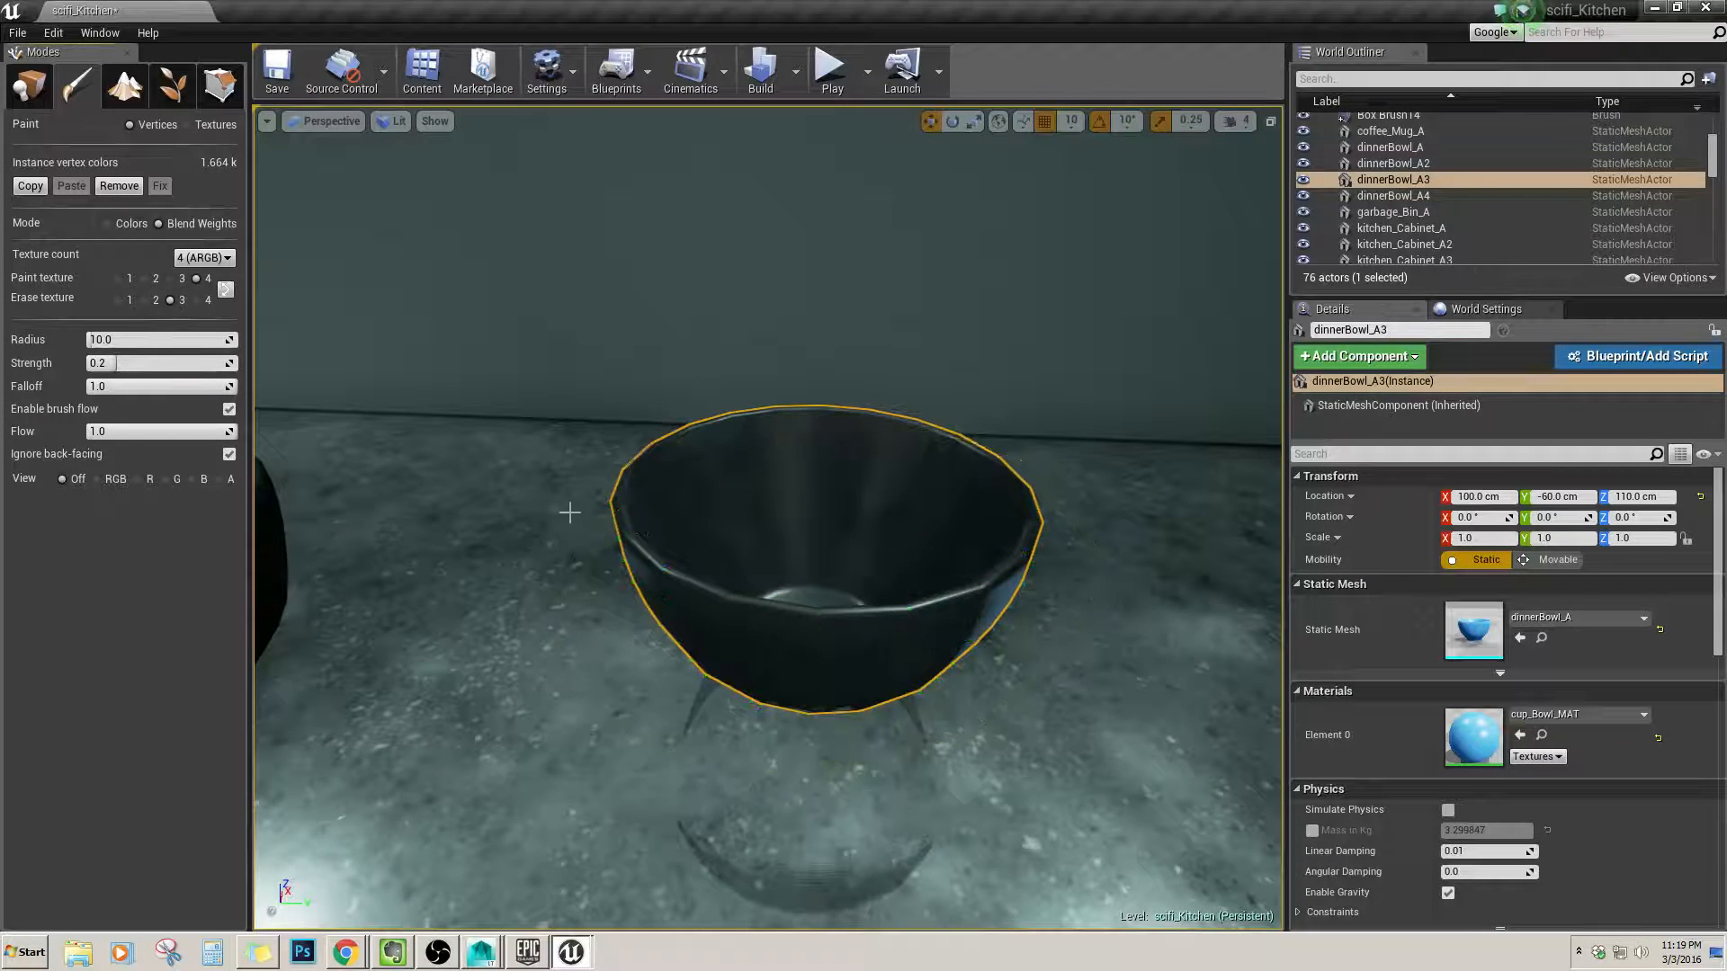
mouse_move(956, 706)
right_down()
mouse_move(886, 720)
mouse_move(998, 644)
right_up()
drag(814, 742, 789, 736)
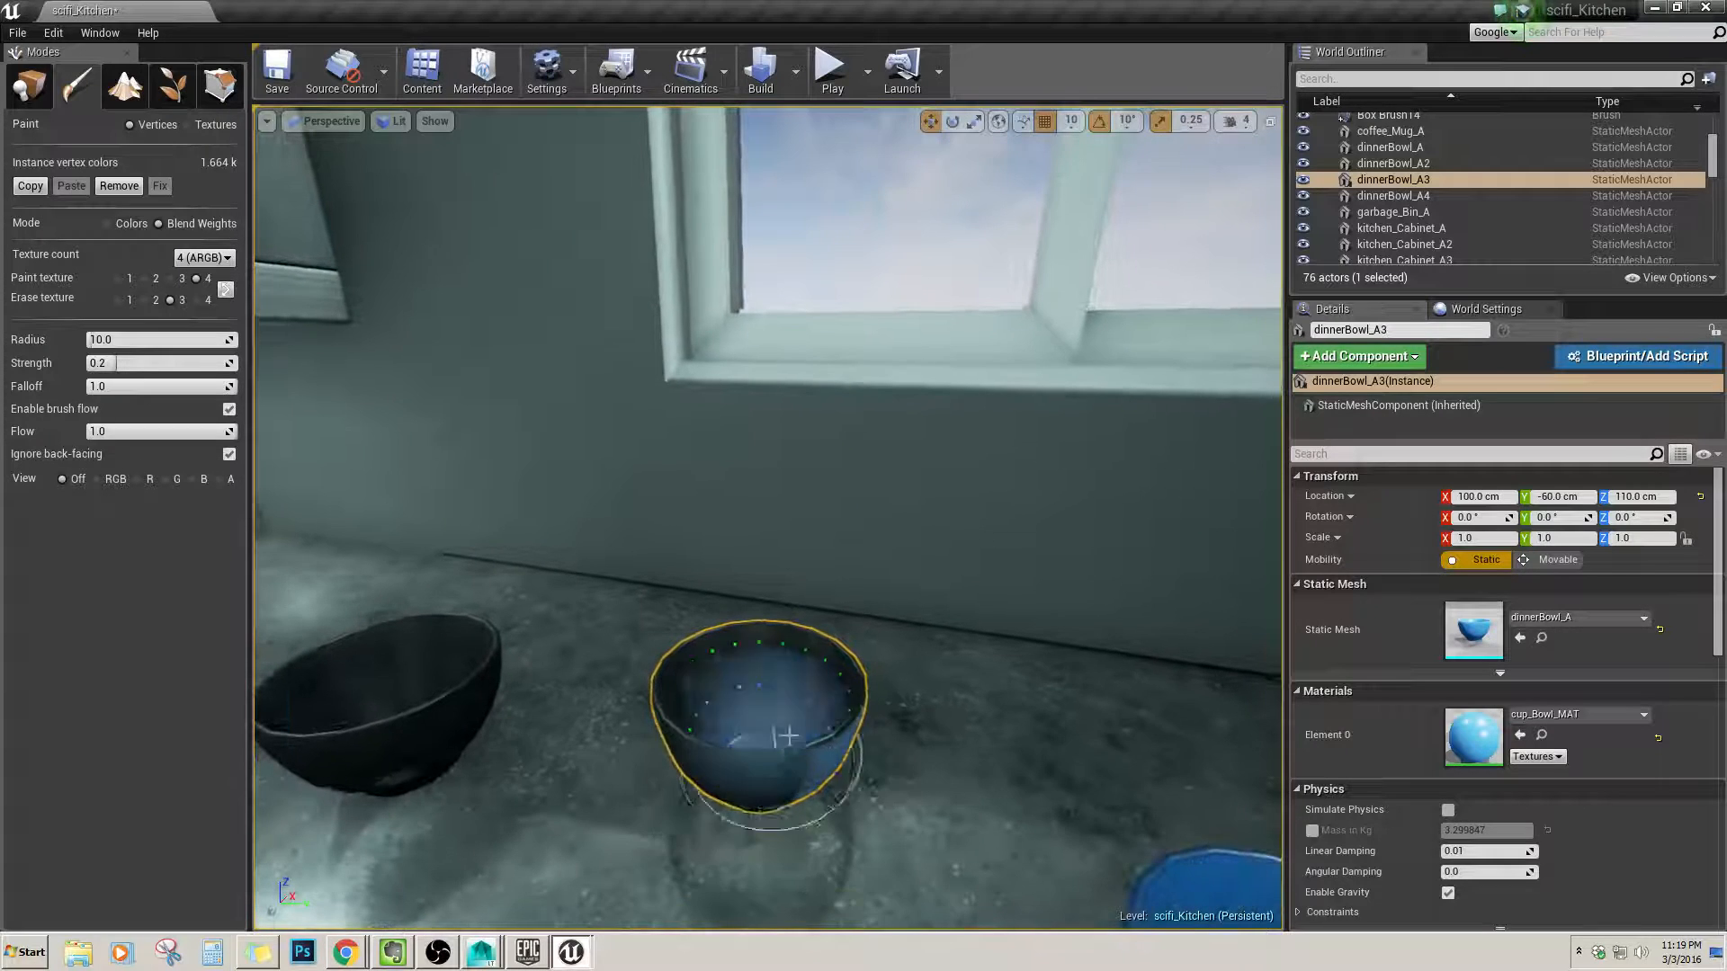
Set the paint texture to 1 and paint the whole inside of dinnerBowl_A3.
click(129, 279)
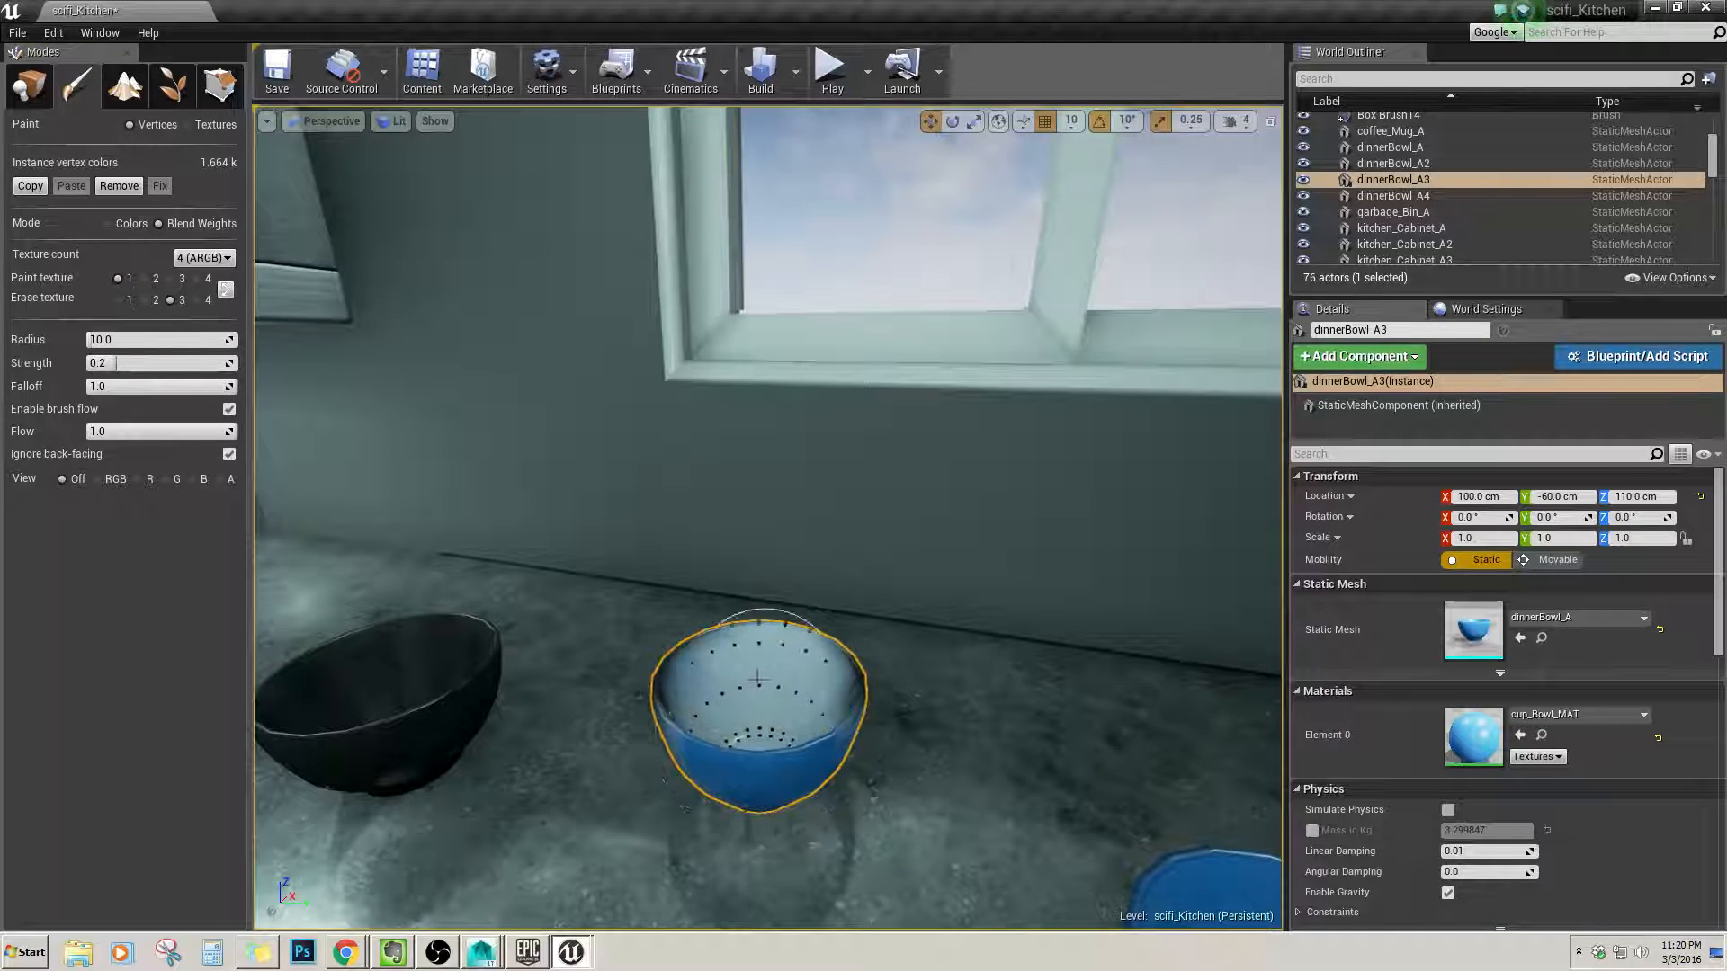
right_drag(785, 747, 1210, 810)
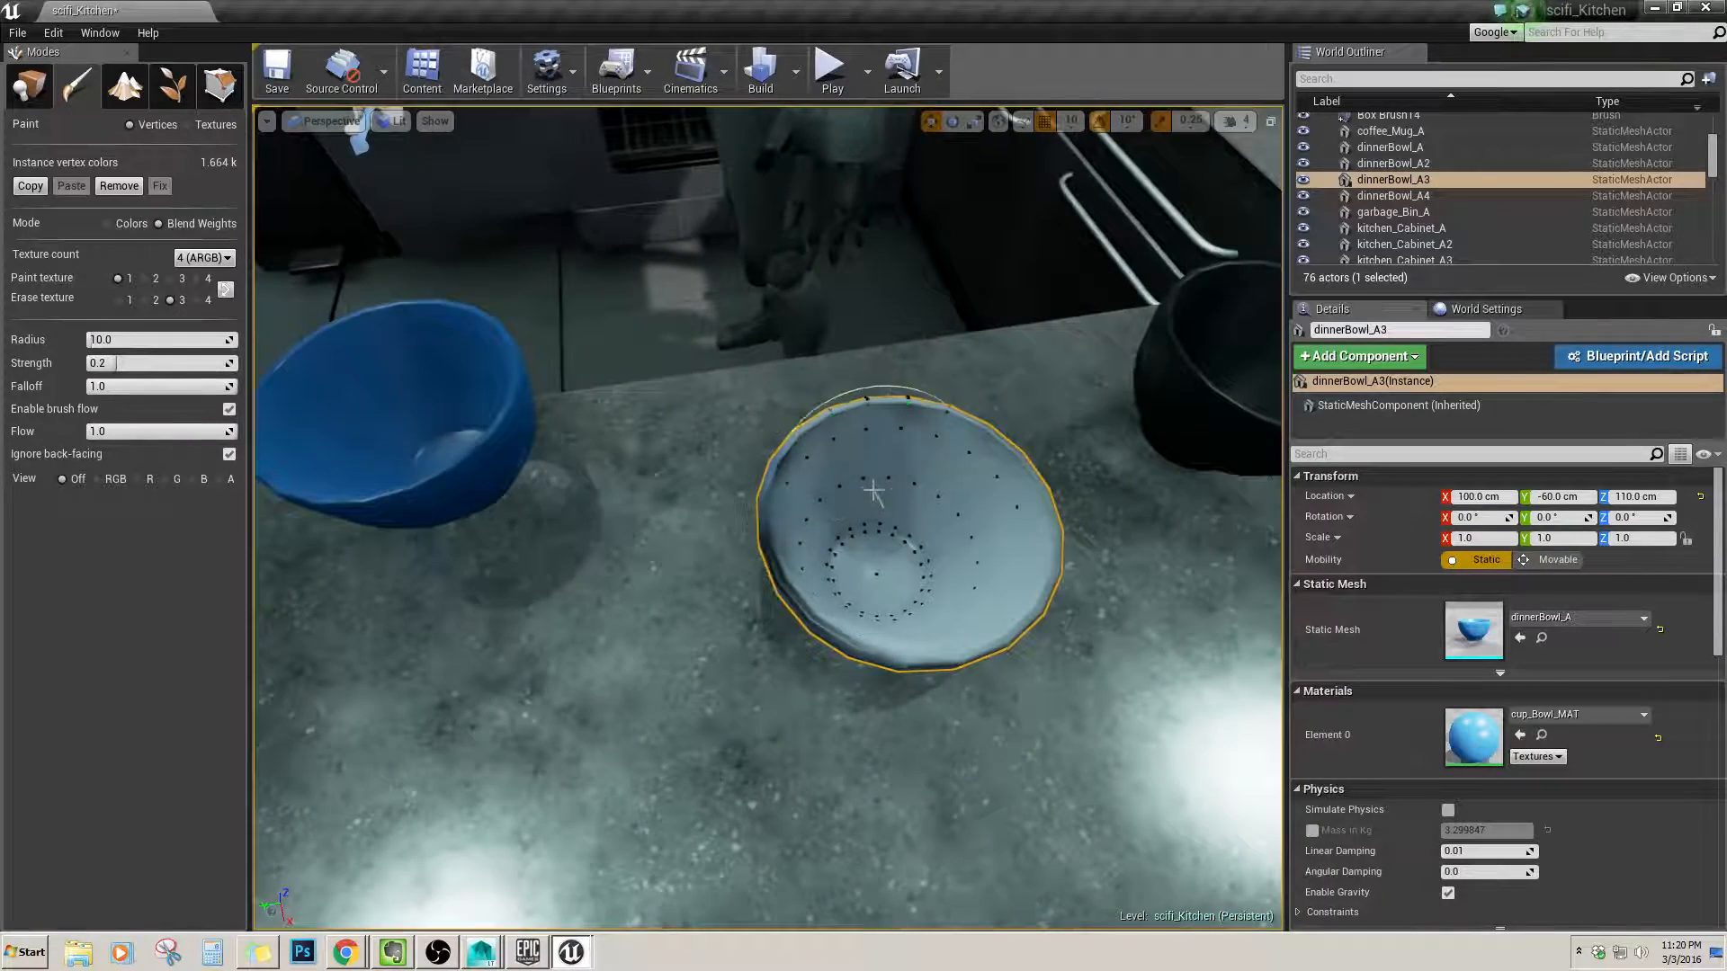
right_drag(854, 575, 733, 539)
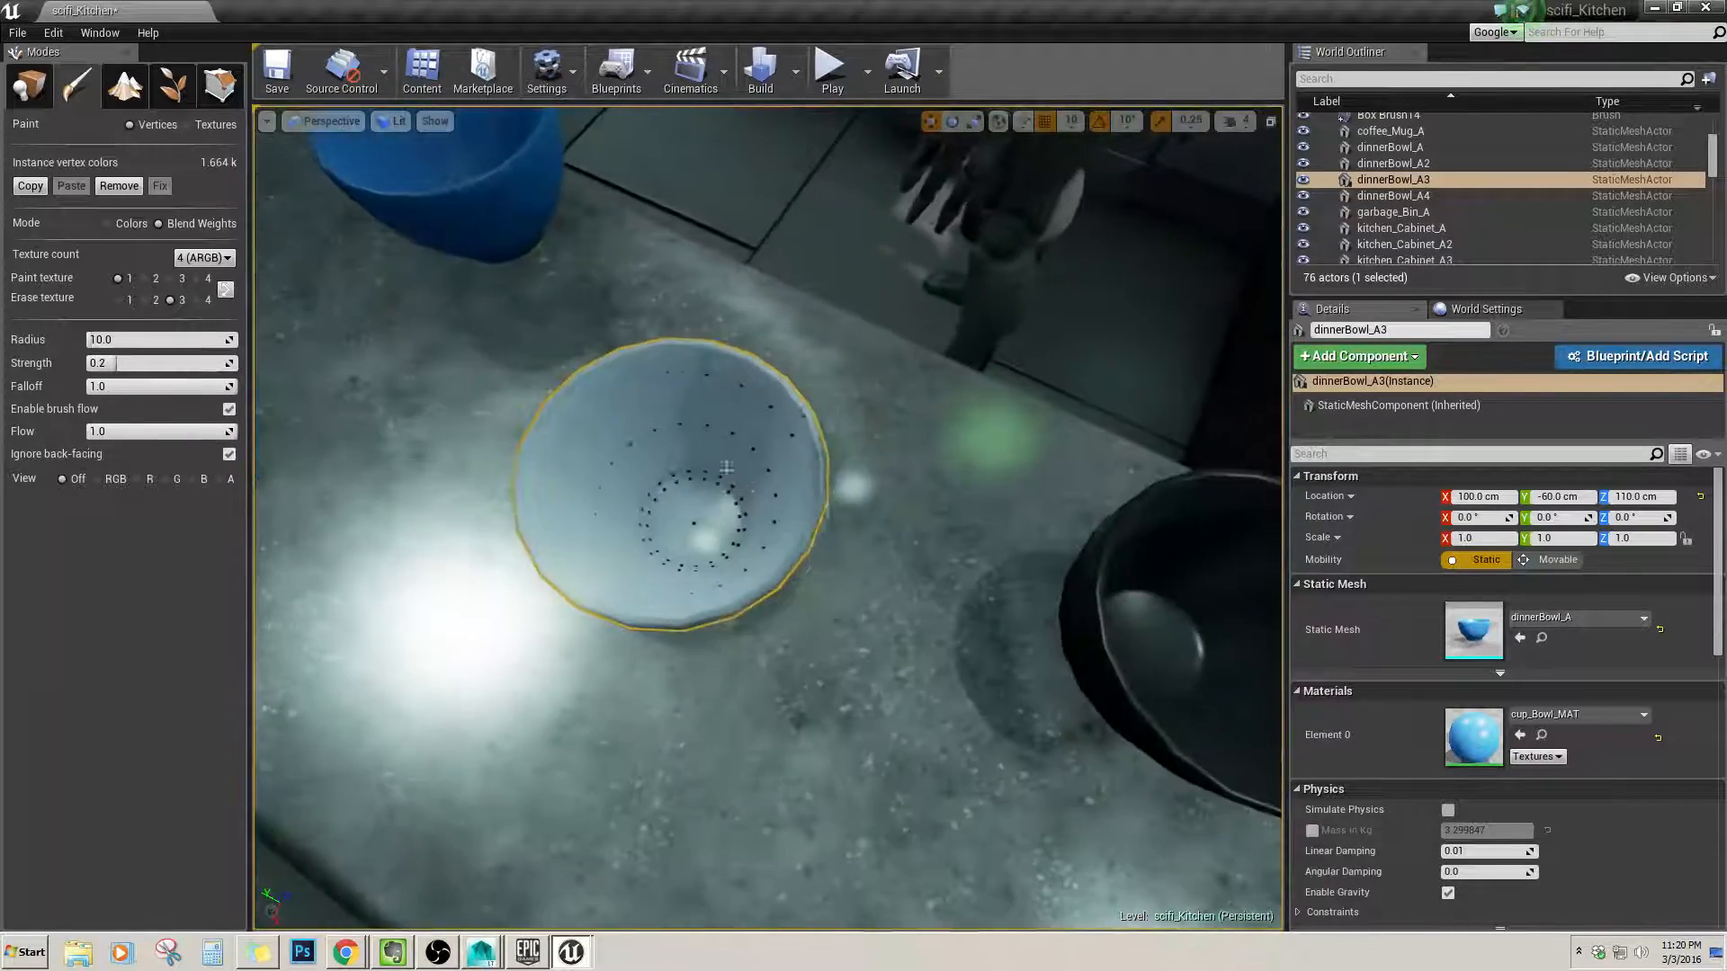
alt+drag(675, 514, 360, 383)
alt+drag(621, 456, 841, 456)
key(f)
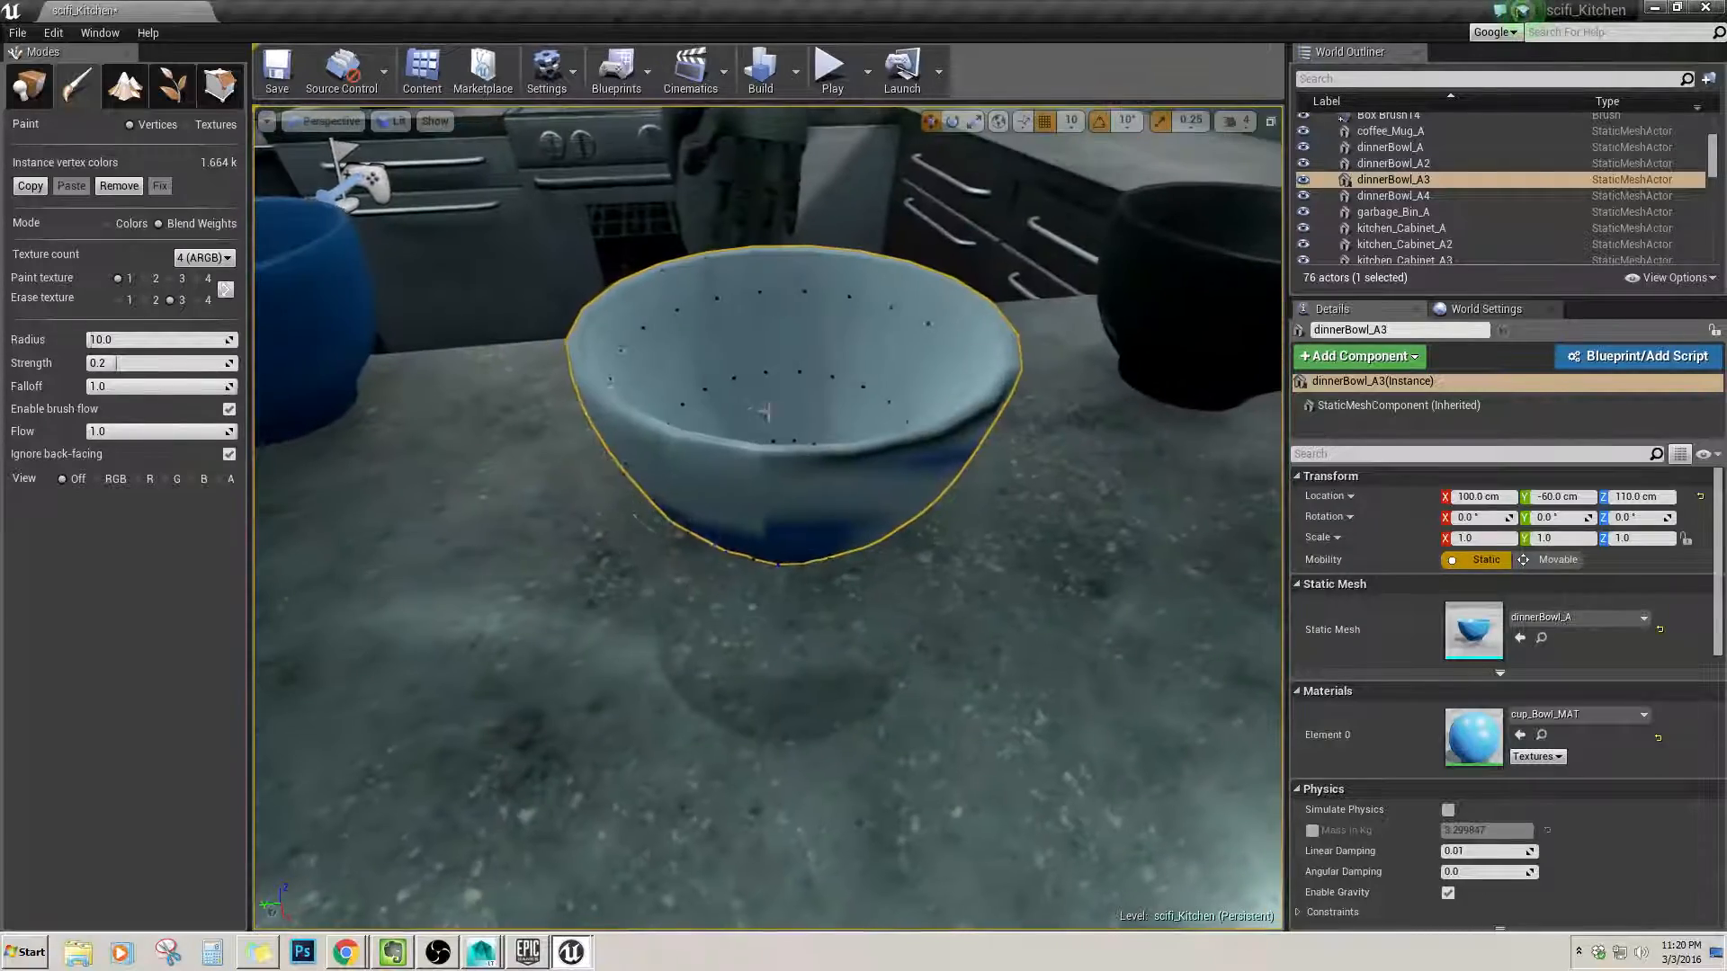
Paint over the remaining blue areas on the outer sides and base of dinnerBowl_A3 with paint texture 1.
alt+drag(792, 491, 639, 622)
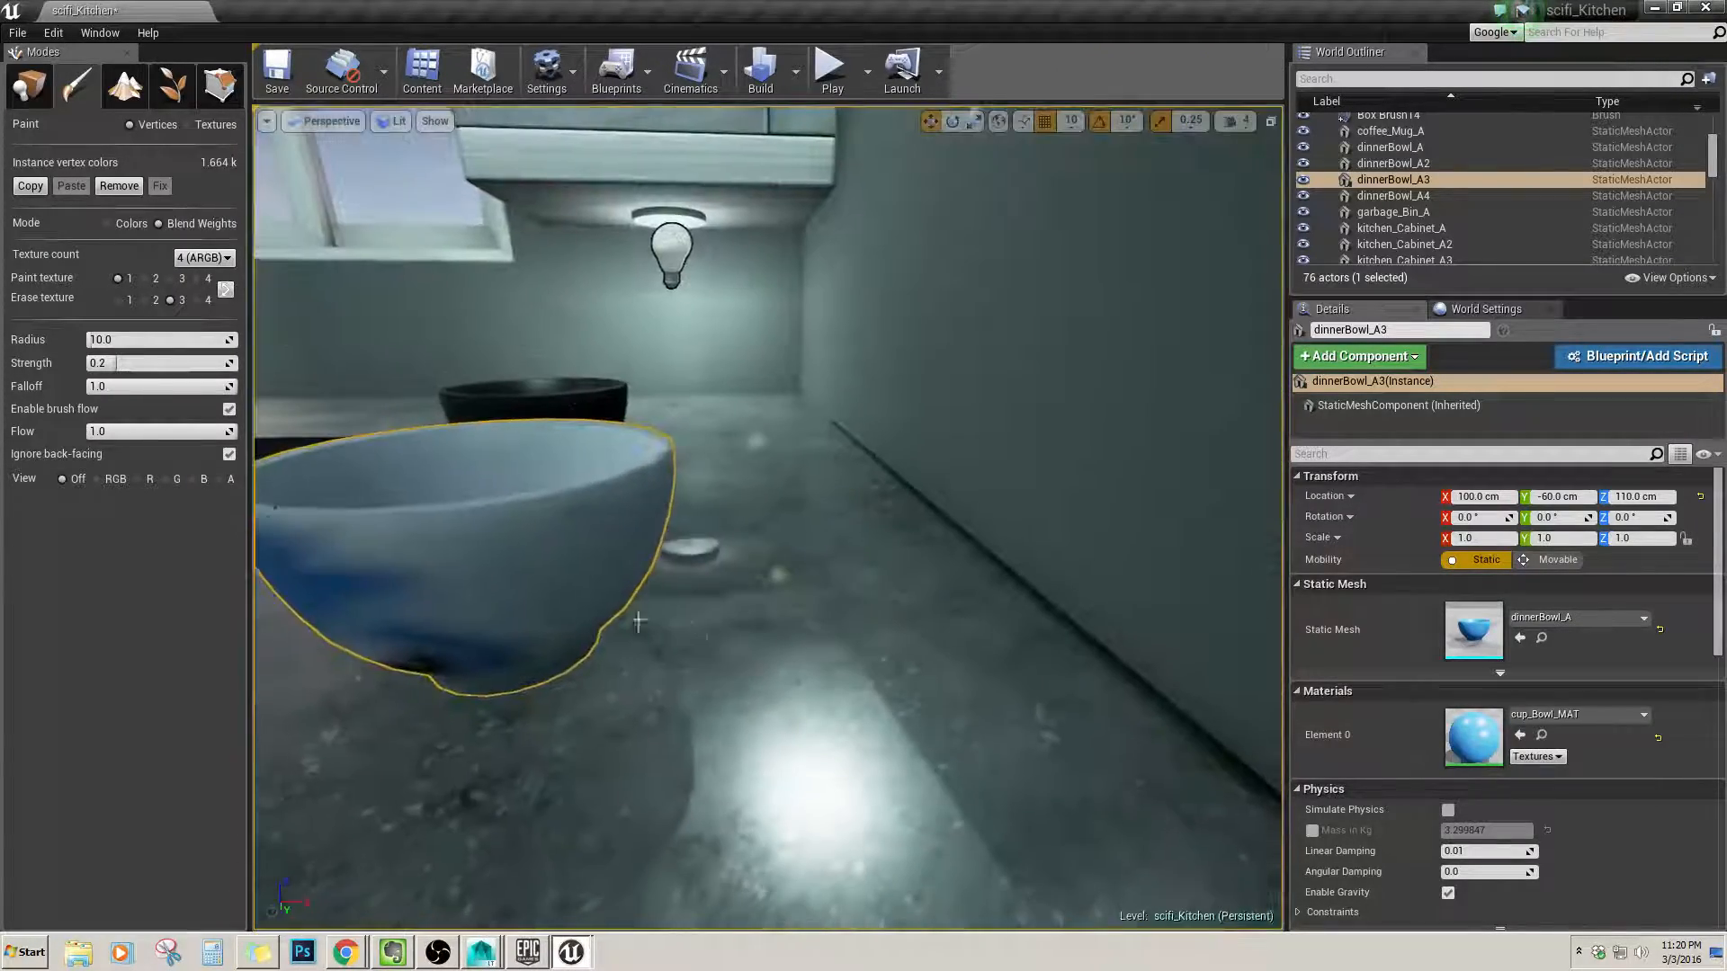
key(f)
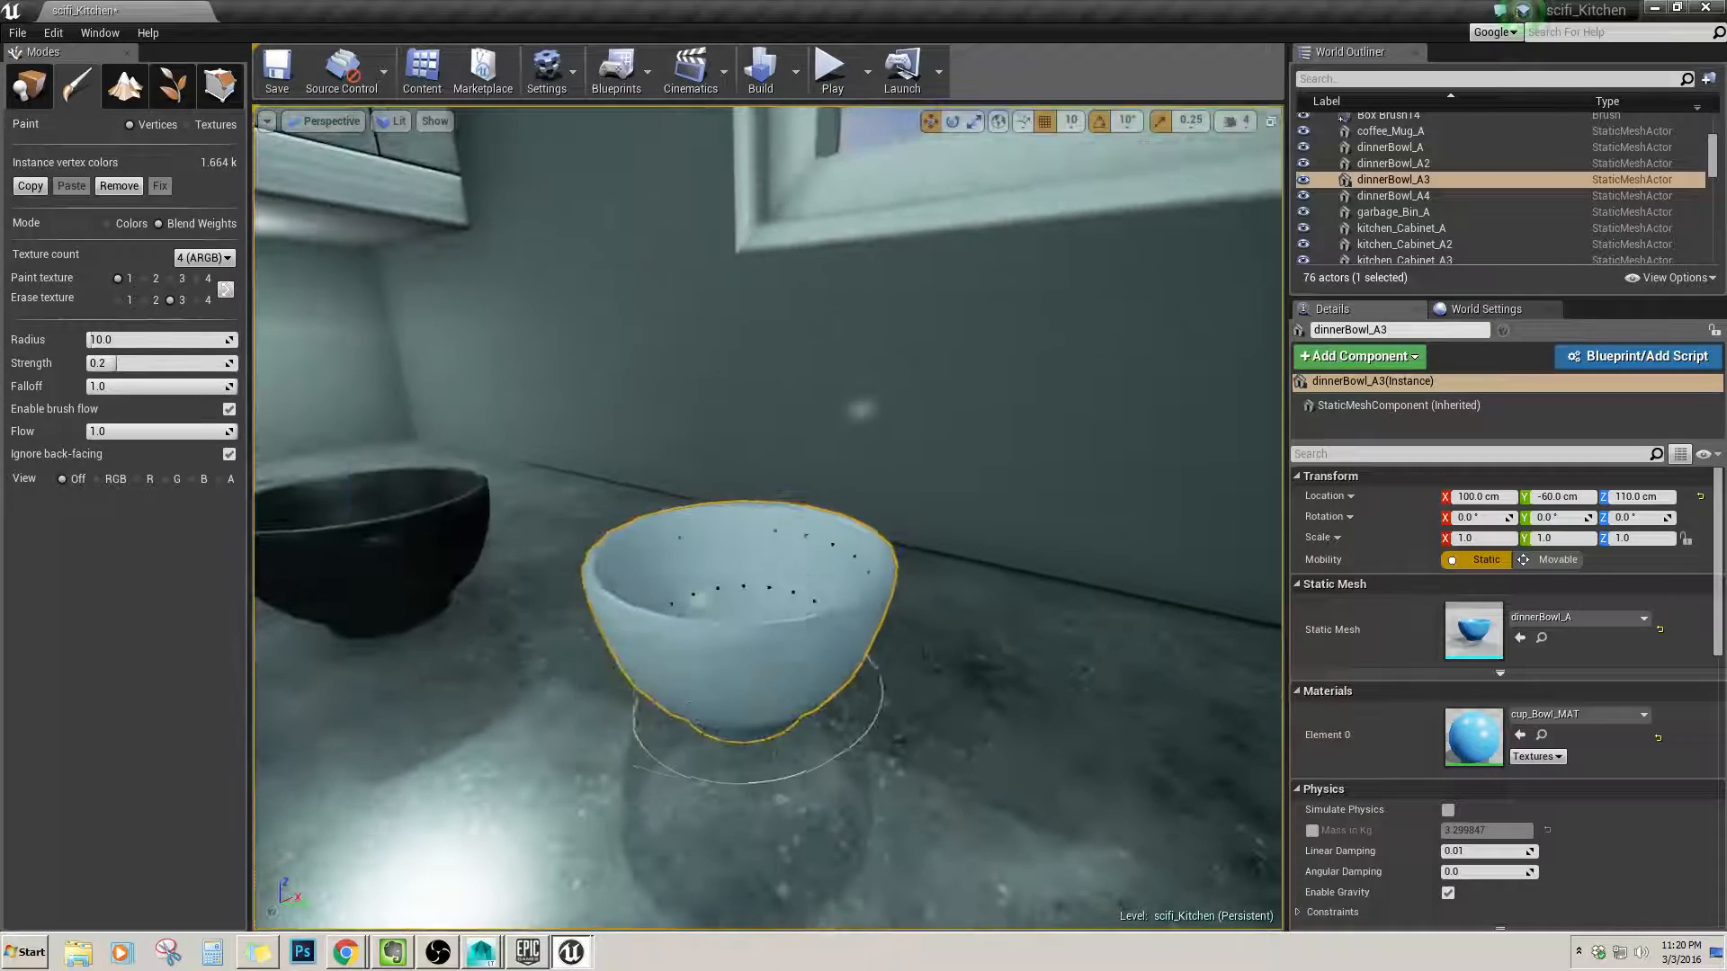
mouse_move(767, 697)
alt+mouse_down()
mouse_move(771, 623)
mouse_move(829, 705)
mouse_move(832, 799)
mouse_move(764, 943)
alt+mouse_up()
scroll(853, 802, up, 3)
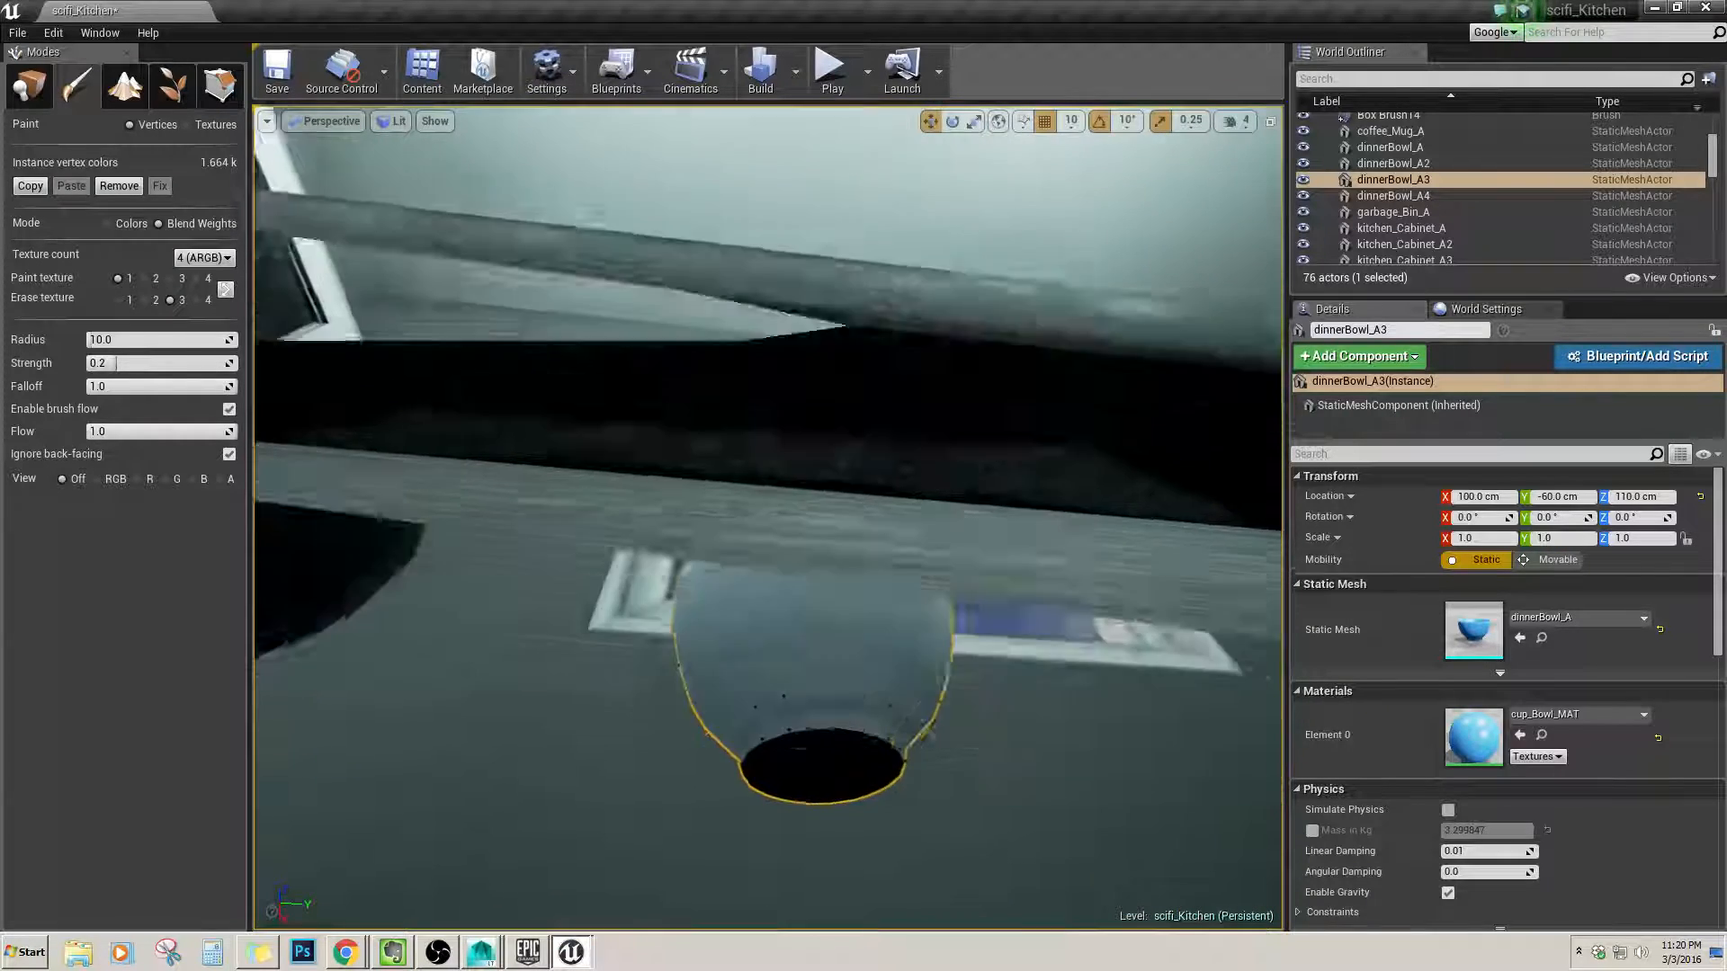
alt+drag(809, 799, 836, 599)
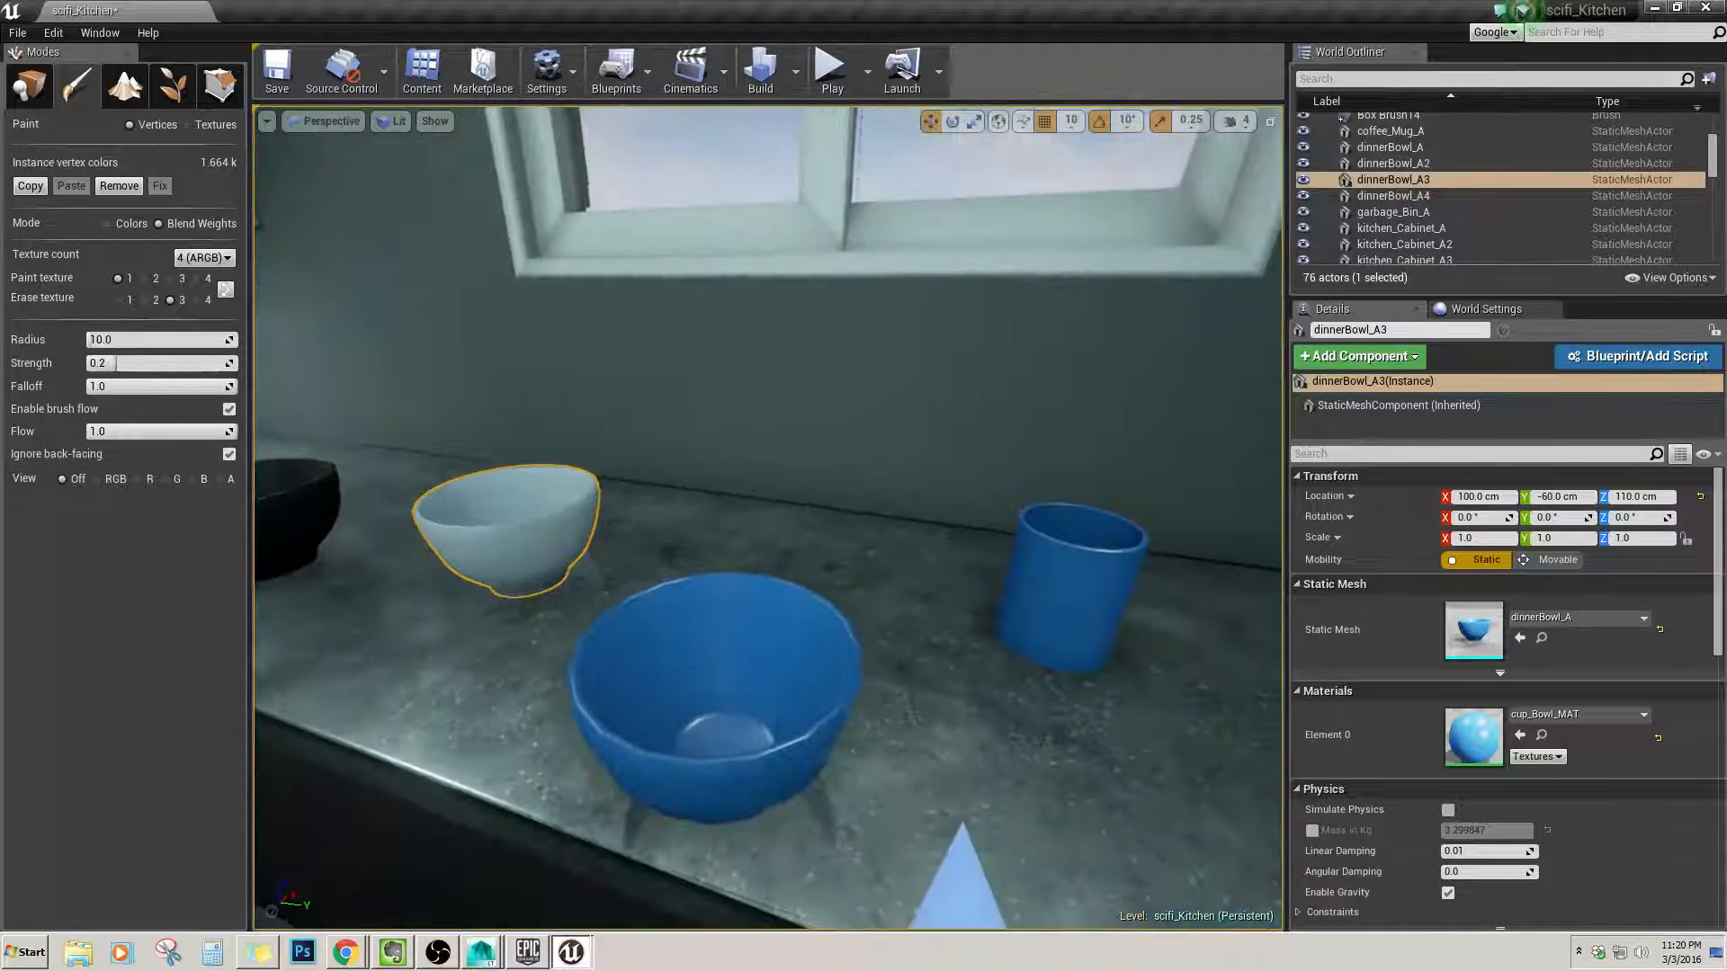
Select dinnerBowl_A4, try painting with texture count 3 (RGB), and paint its inside using 4 (ARGB) with paint texture 1.
click(754, 668)
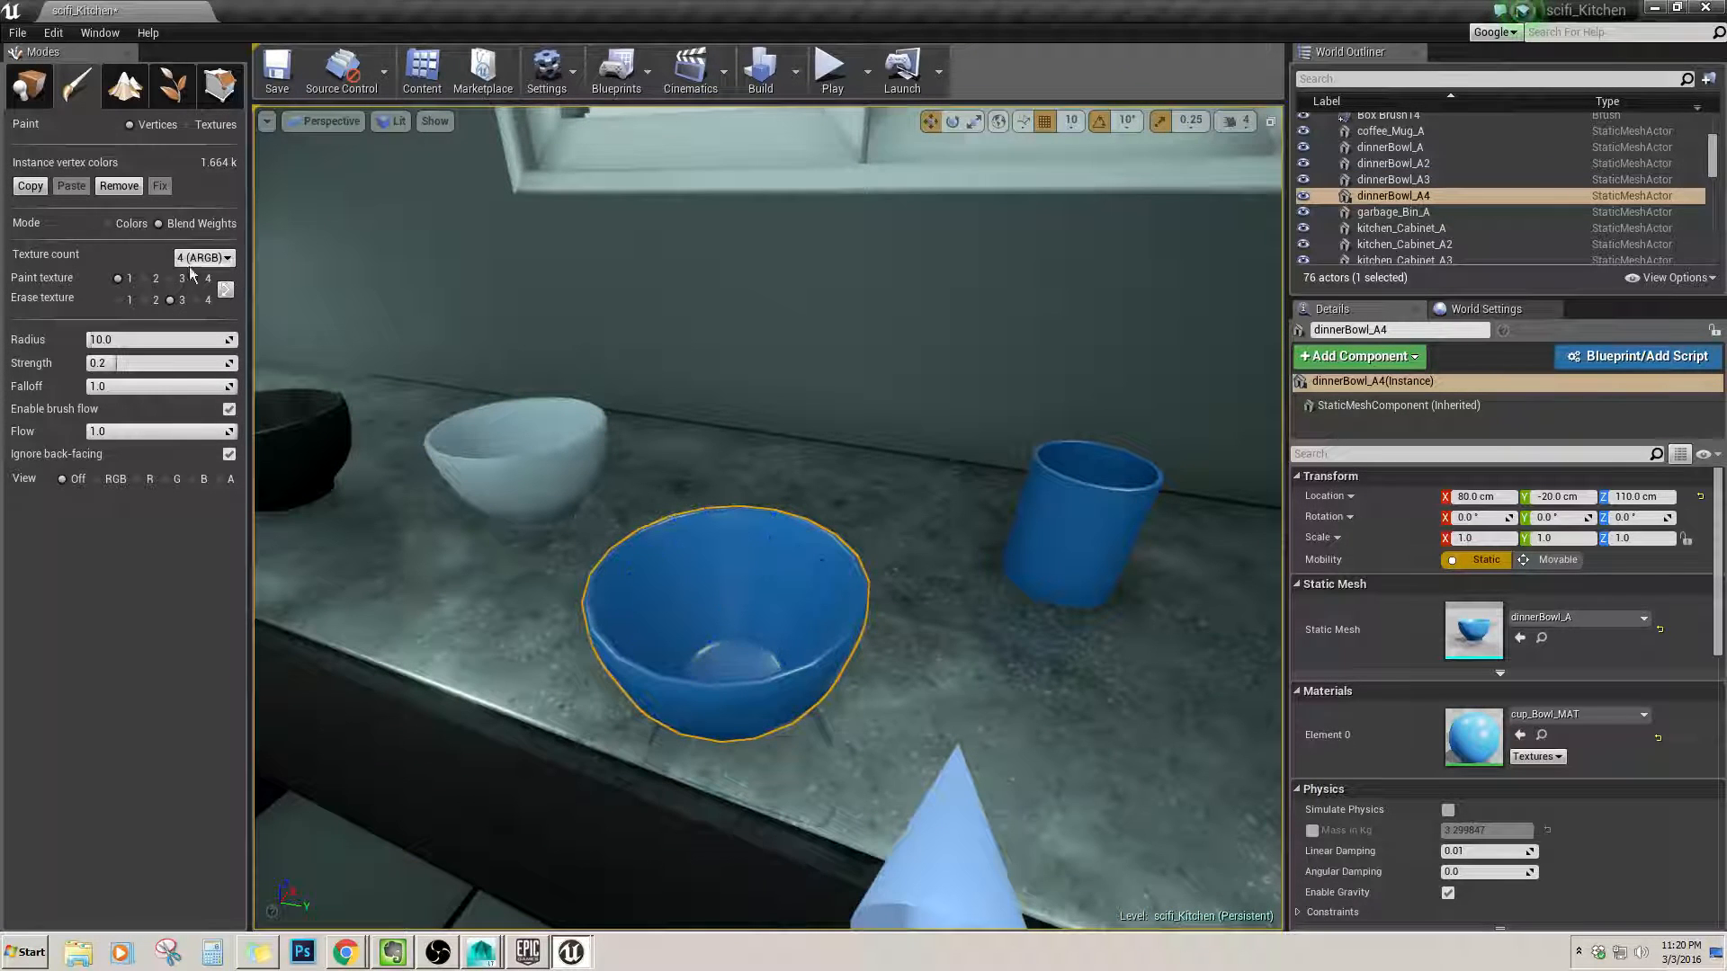
click(219, 262)
click(214, 295)
alt+drag(649, 608, 882, 607)
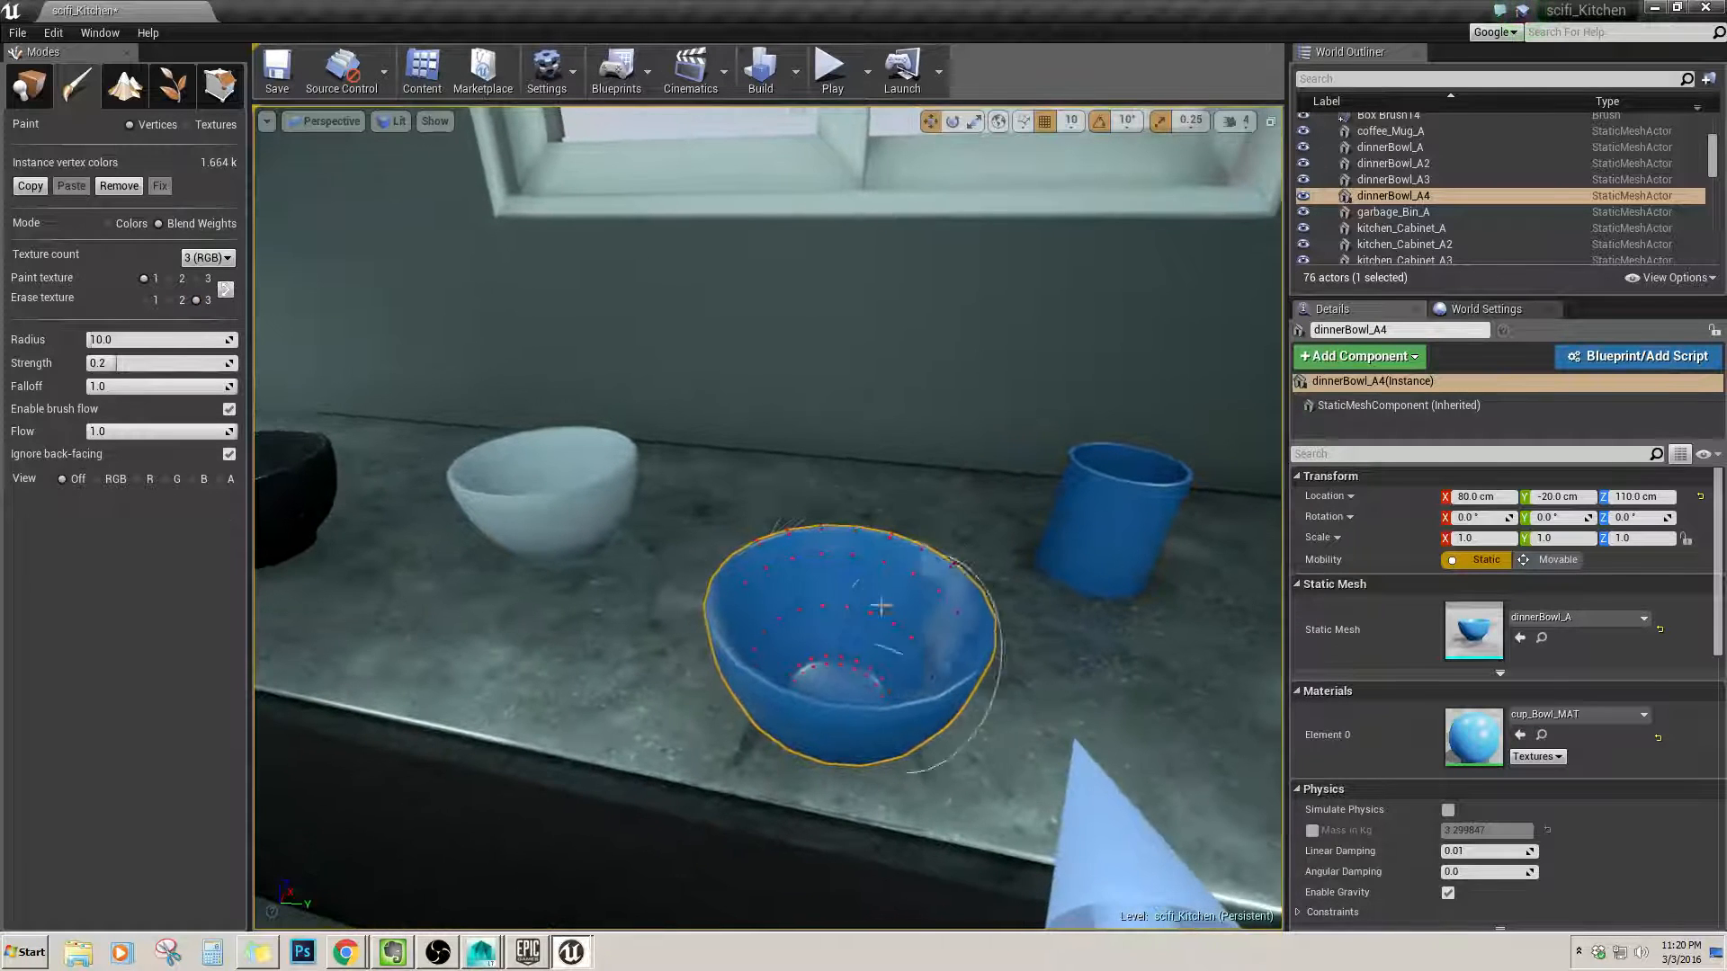
click(214, 259)
click(184, 303)
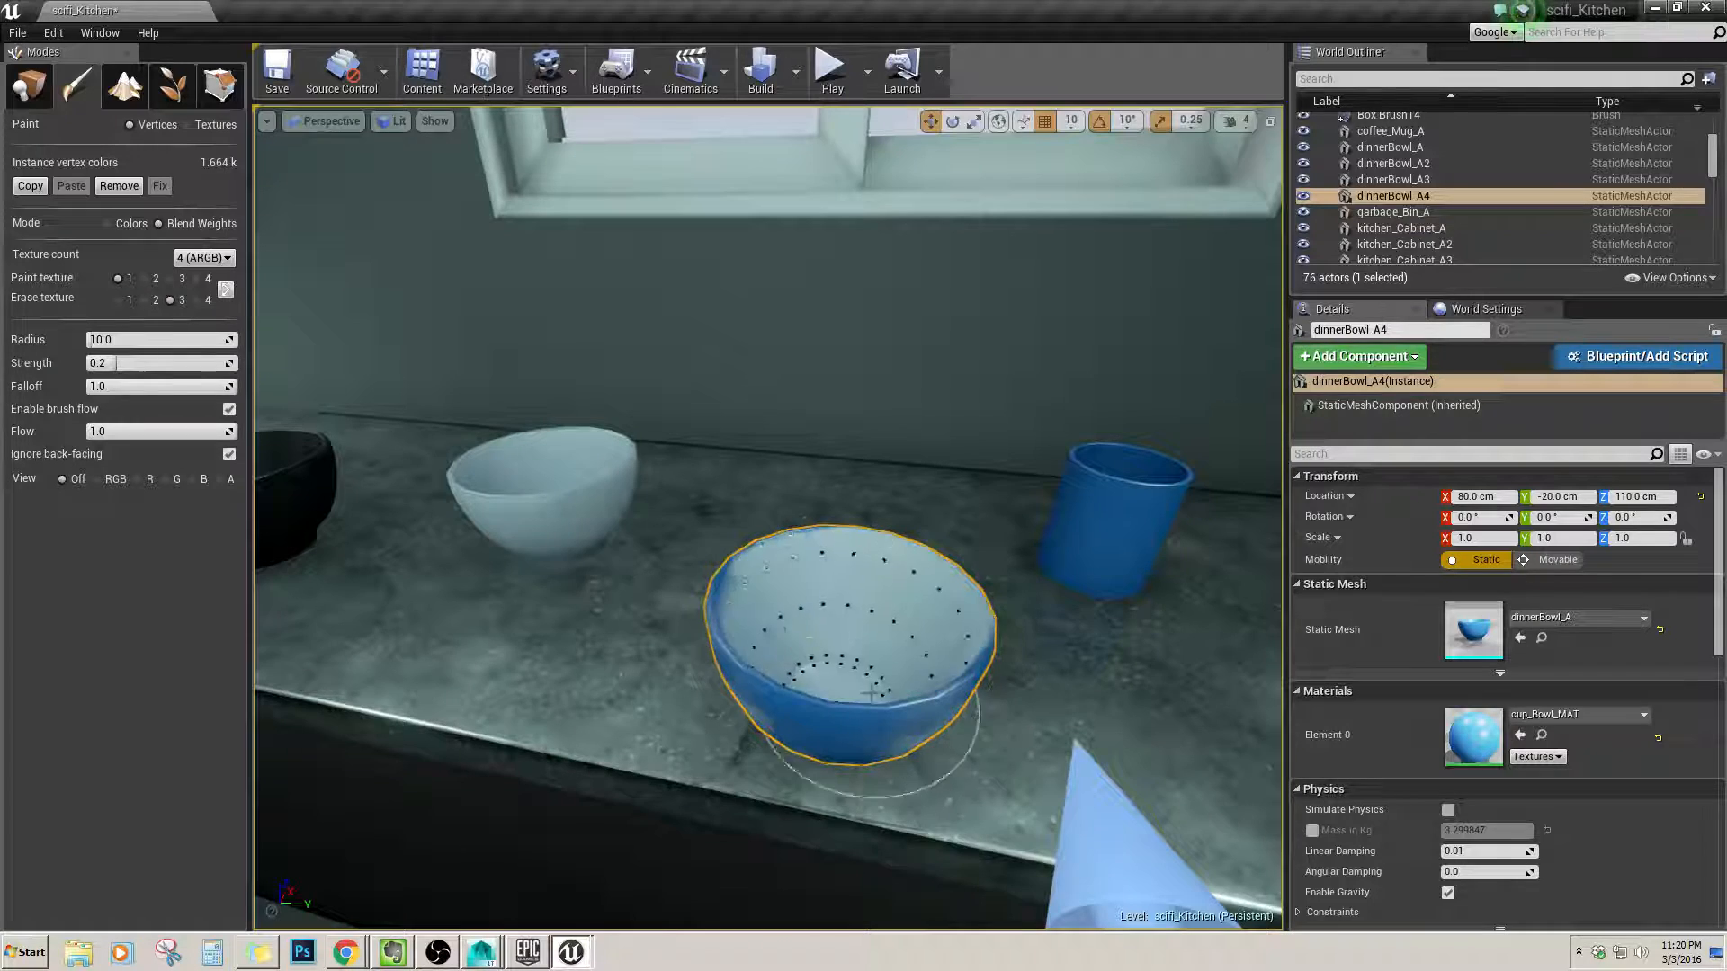
mouse_move(815, 706)
alt+mouse_down()
mouse_move(859, 679)
mouse_move(848, 649)
alt+mouse_up()
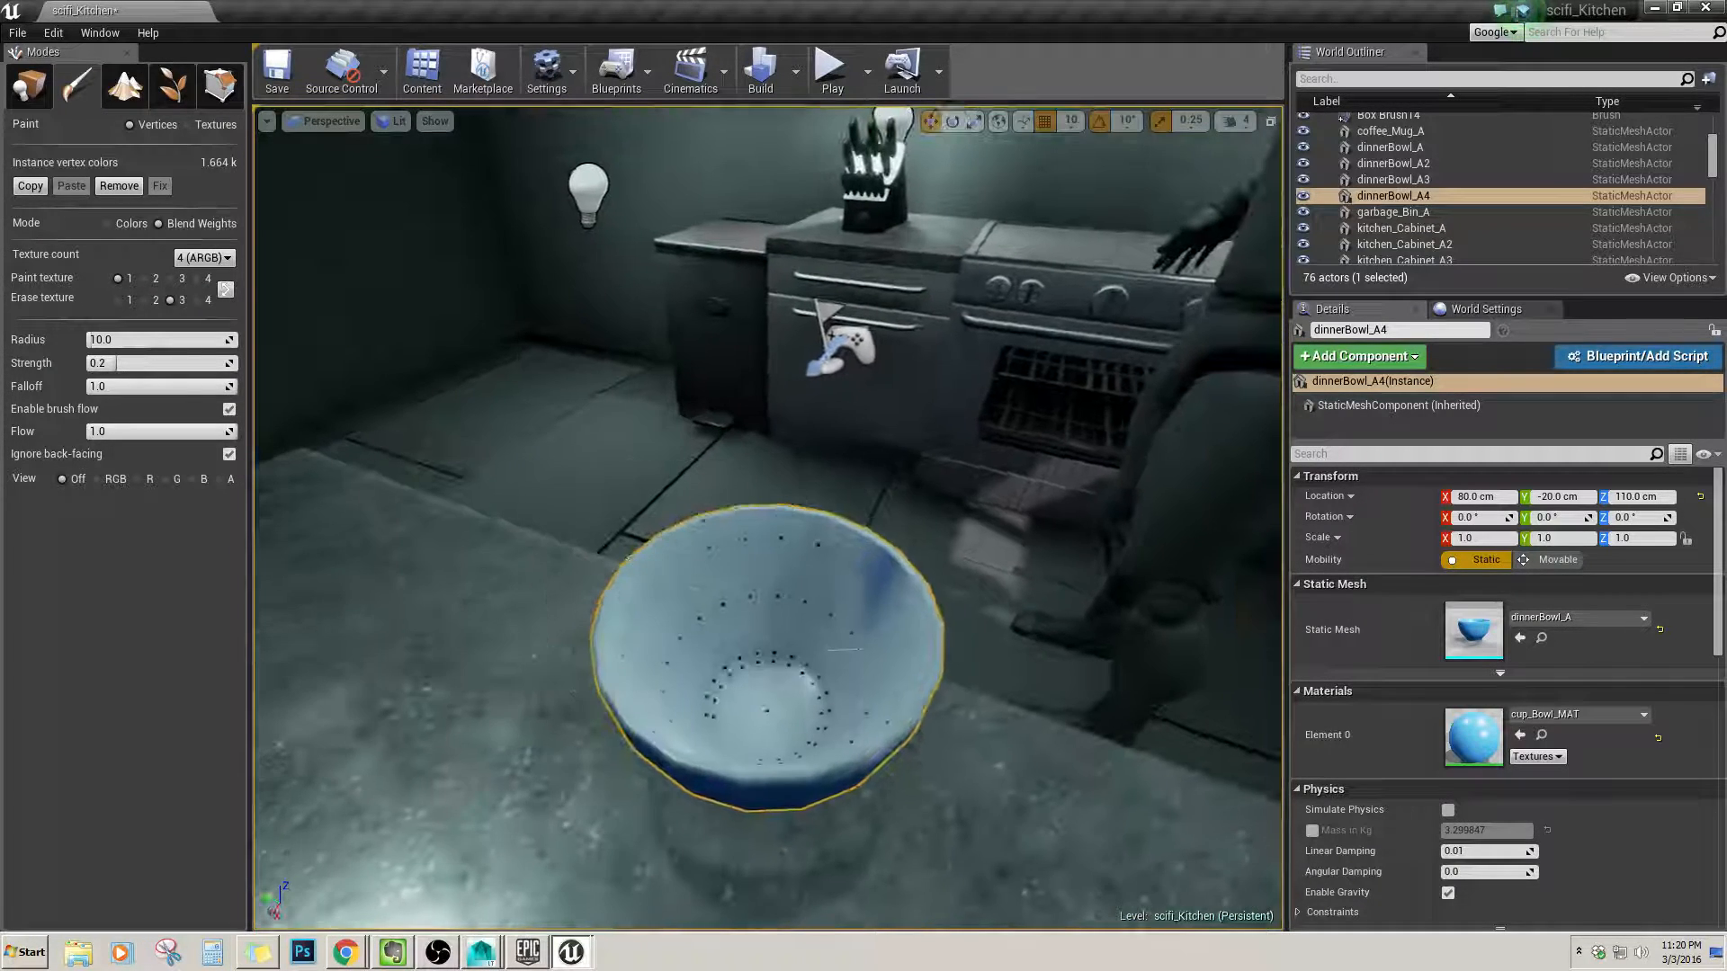
Paint the remaining blue areas on the rim, outer sides and base of dinnerBowl_A4 with paint texture 1.
alt+drag(715, 745, 510, 555)
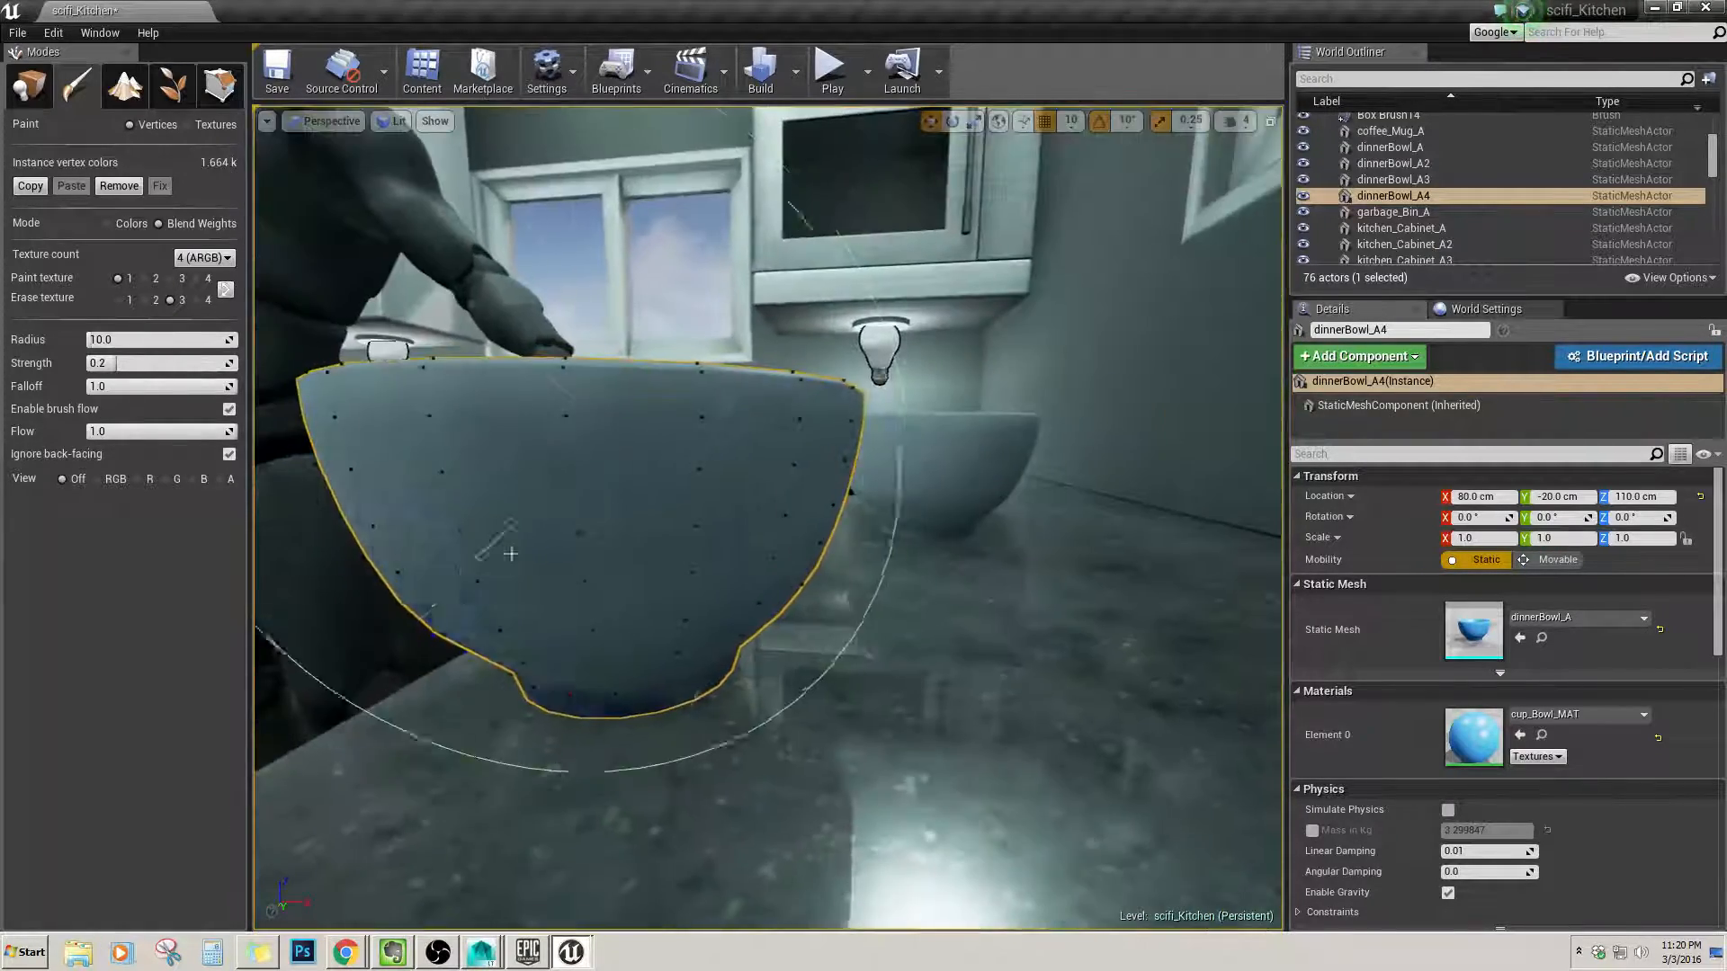
mouse_move(511, 554)
right_down()
mouse_move(684, 584)
mouse_move(877, 653)
right_up()
drag(891, 661, 906, 655)
right_drag(906, 655, 909, 719)
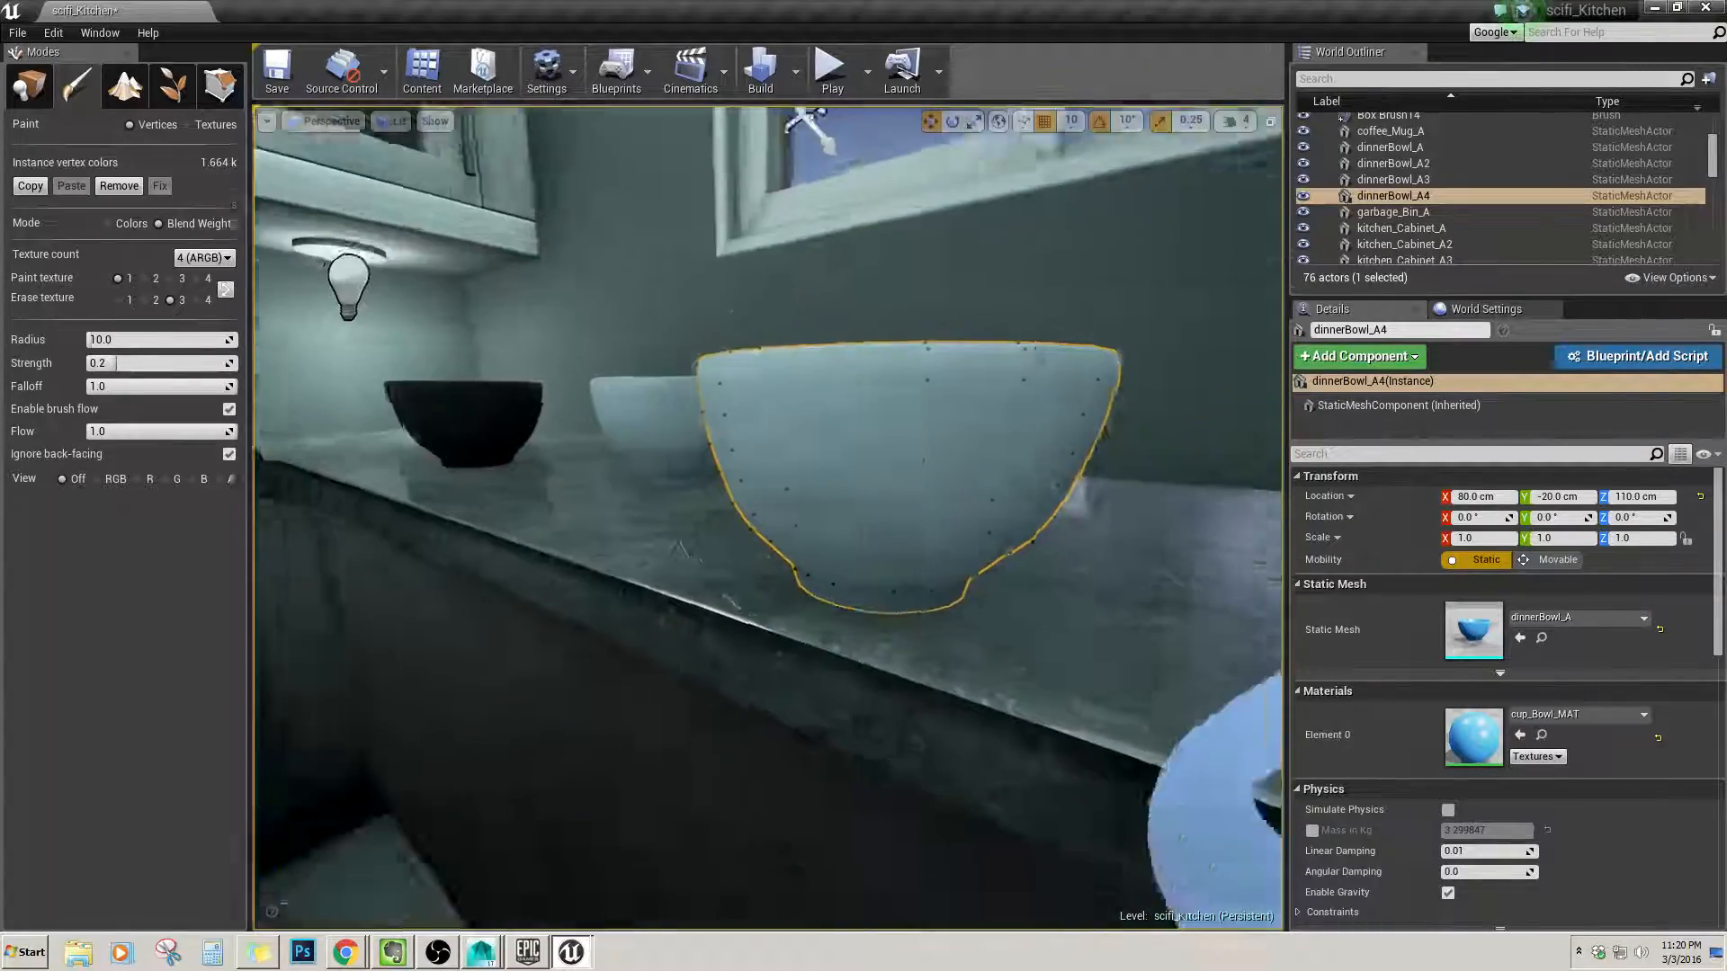
mouse_move(909, 719)
alt+mouse_down()
mouse_move(971, 648)
mouse_move(953, 557)
mouse_move(783, 477)
mouse_move(693, 663)
alt+mouse_up()
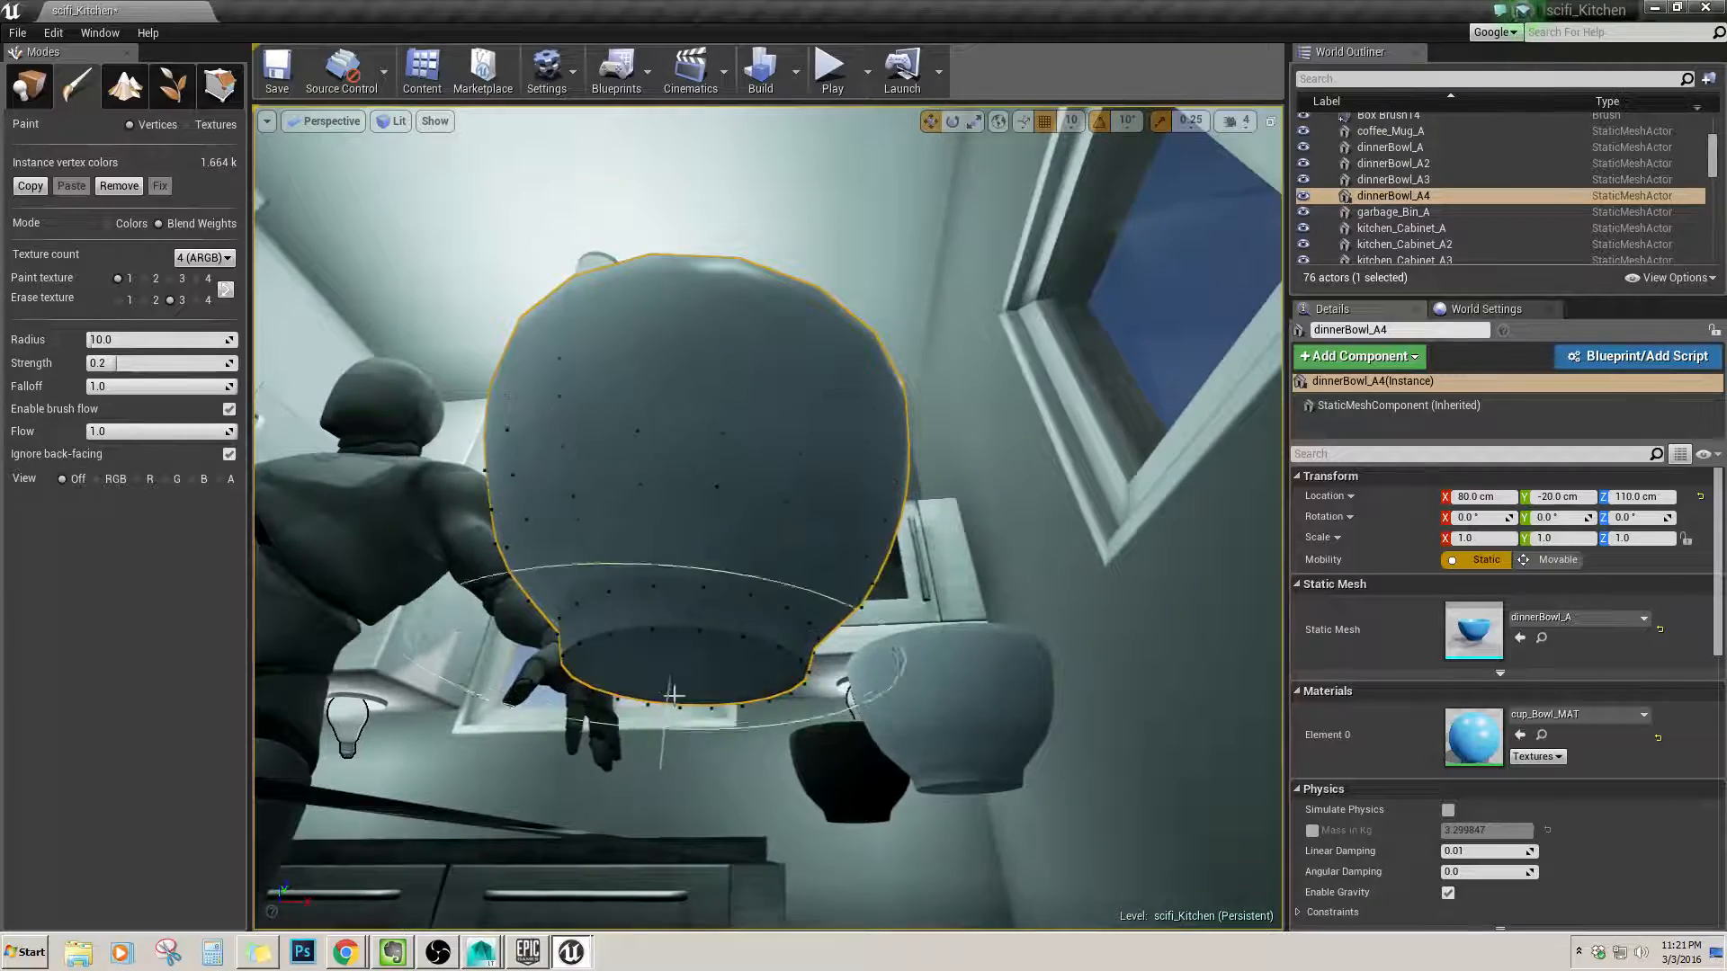
mouse_move(663, 590)
alt+mouse_down()
mouse_move(521, 648)
mouse_move(333, 621)
alt+mouse_up()
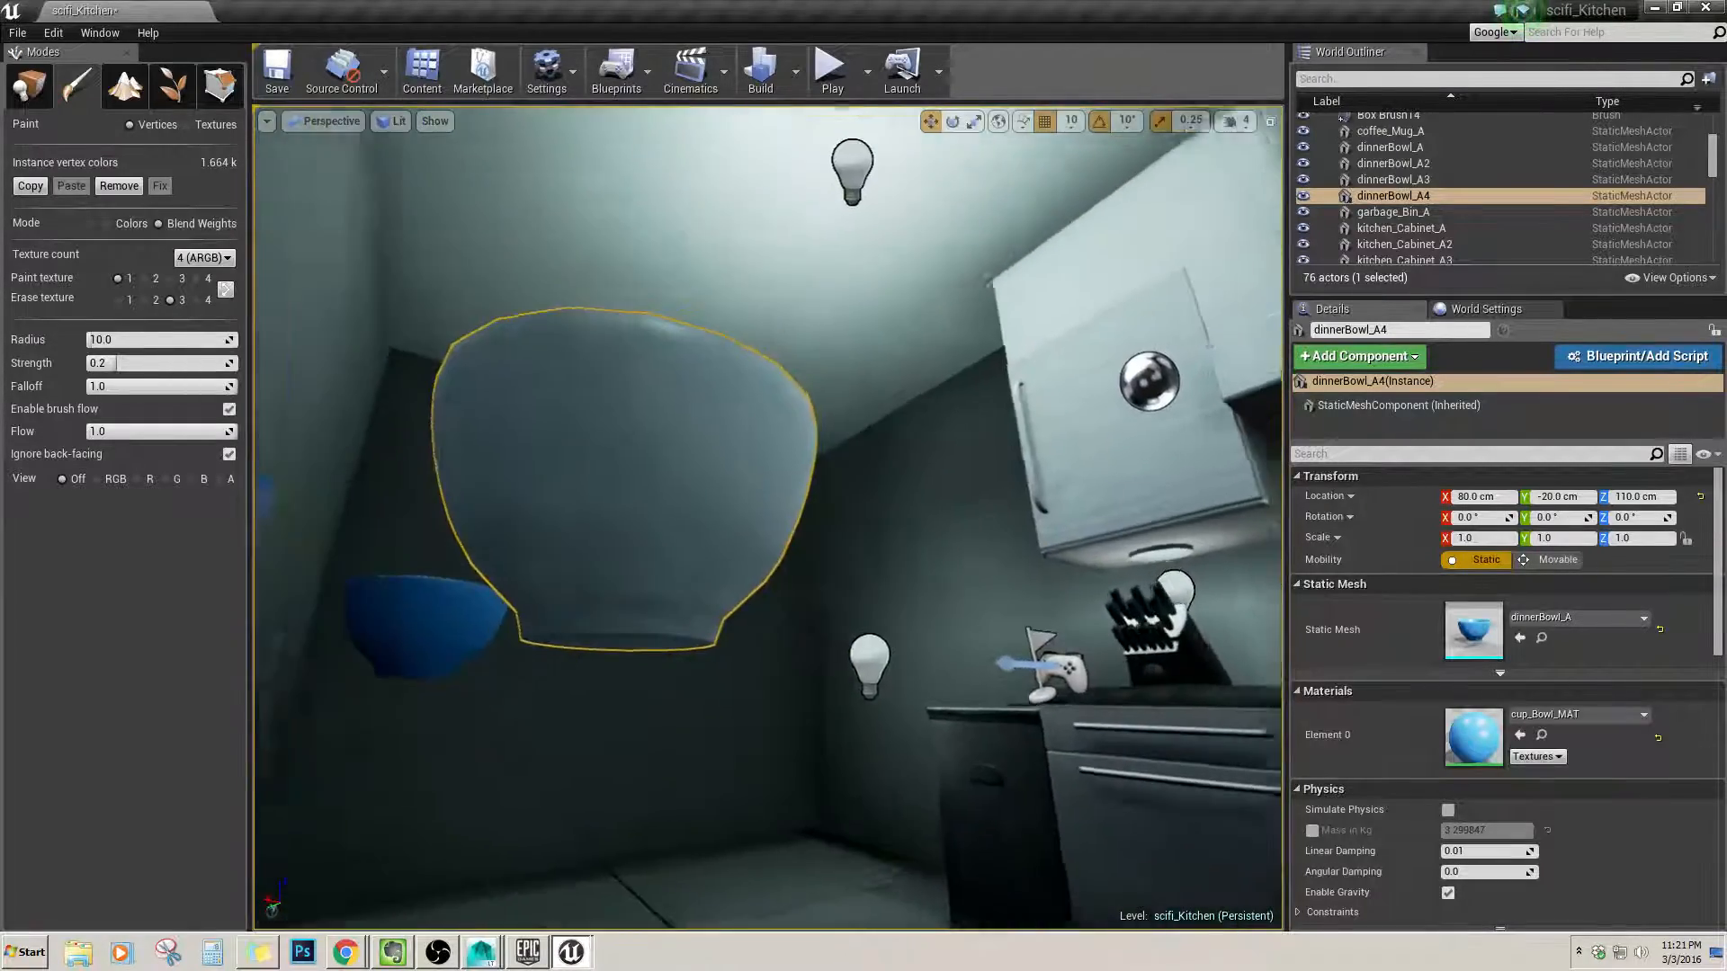
right_drag(765, 517, 796, 720)
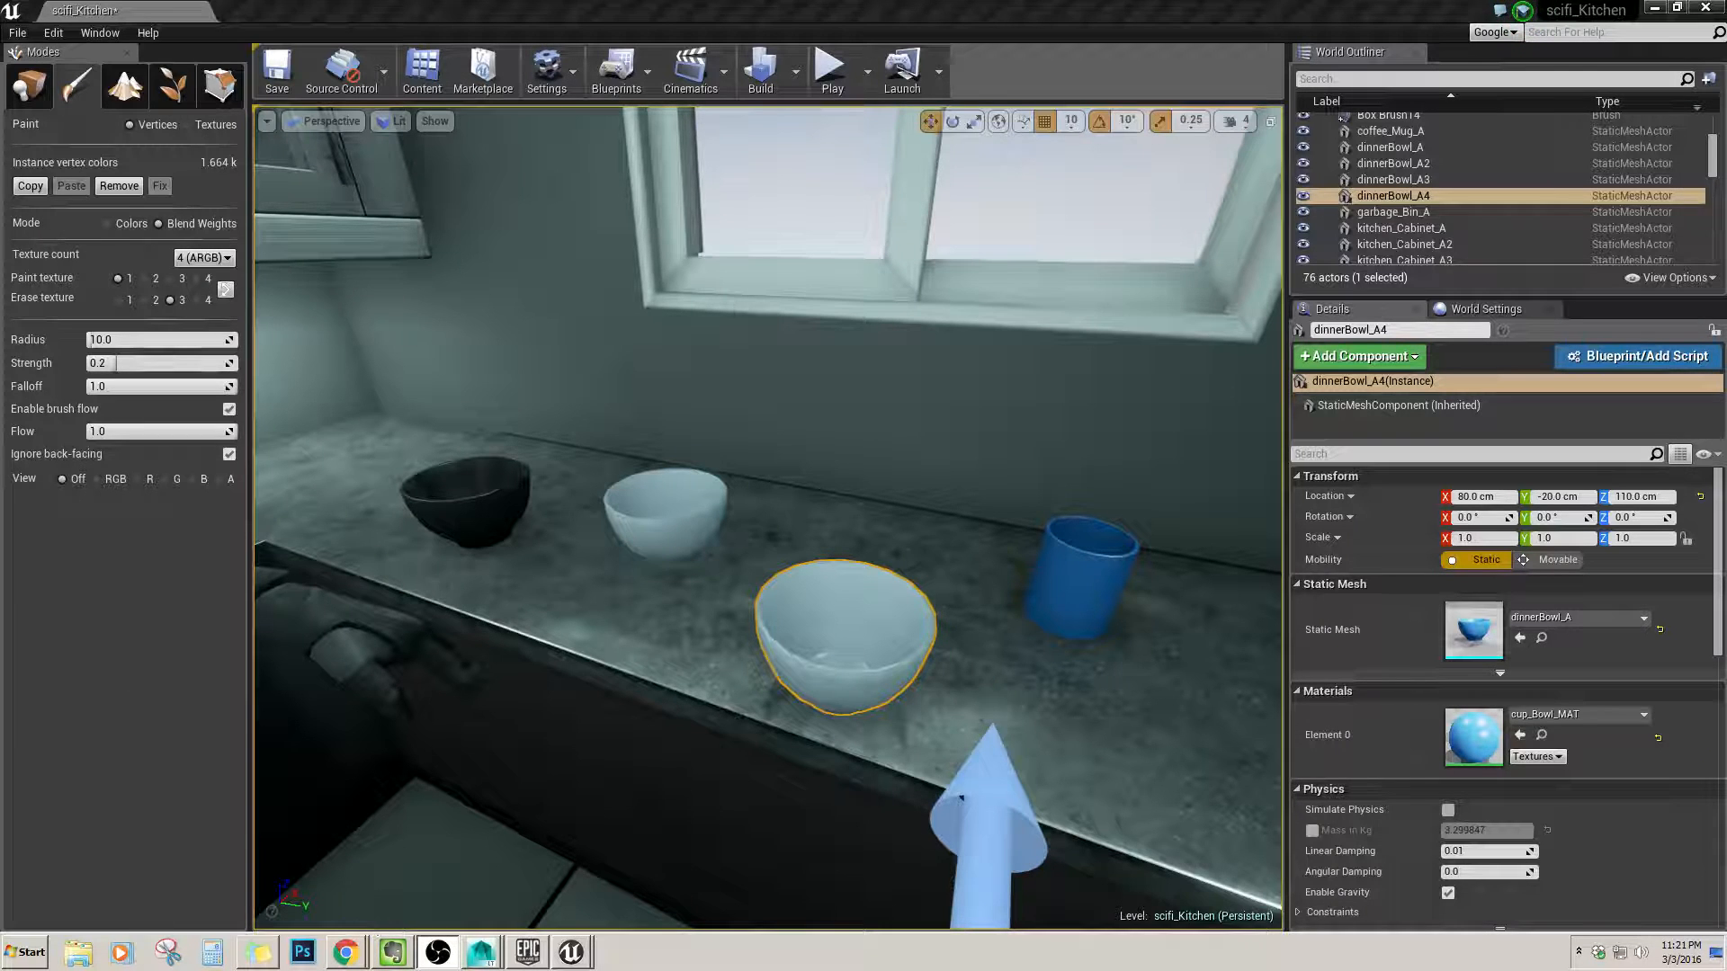
Select coffee_Mug_A and paint its inside and rim with paint texture 1.
mouse_move(862, 519)
right_down()
mouse_move(833, 523)
mouse_move(871, 513)
mouse_move(833, 543)
mouse_move(845, 514)
mouse_move(866, 531)
right_up()
key(w)
click(822, 538)
key(w)
drag(948, 486, 930, 477)
alt+drag(930, 477, 1124, 495)
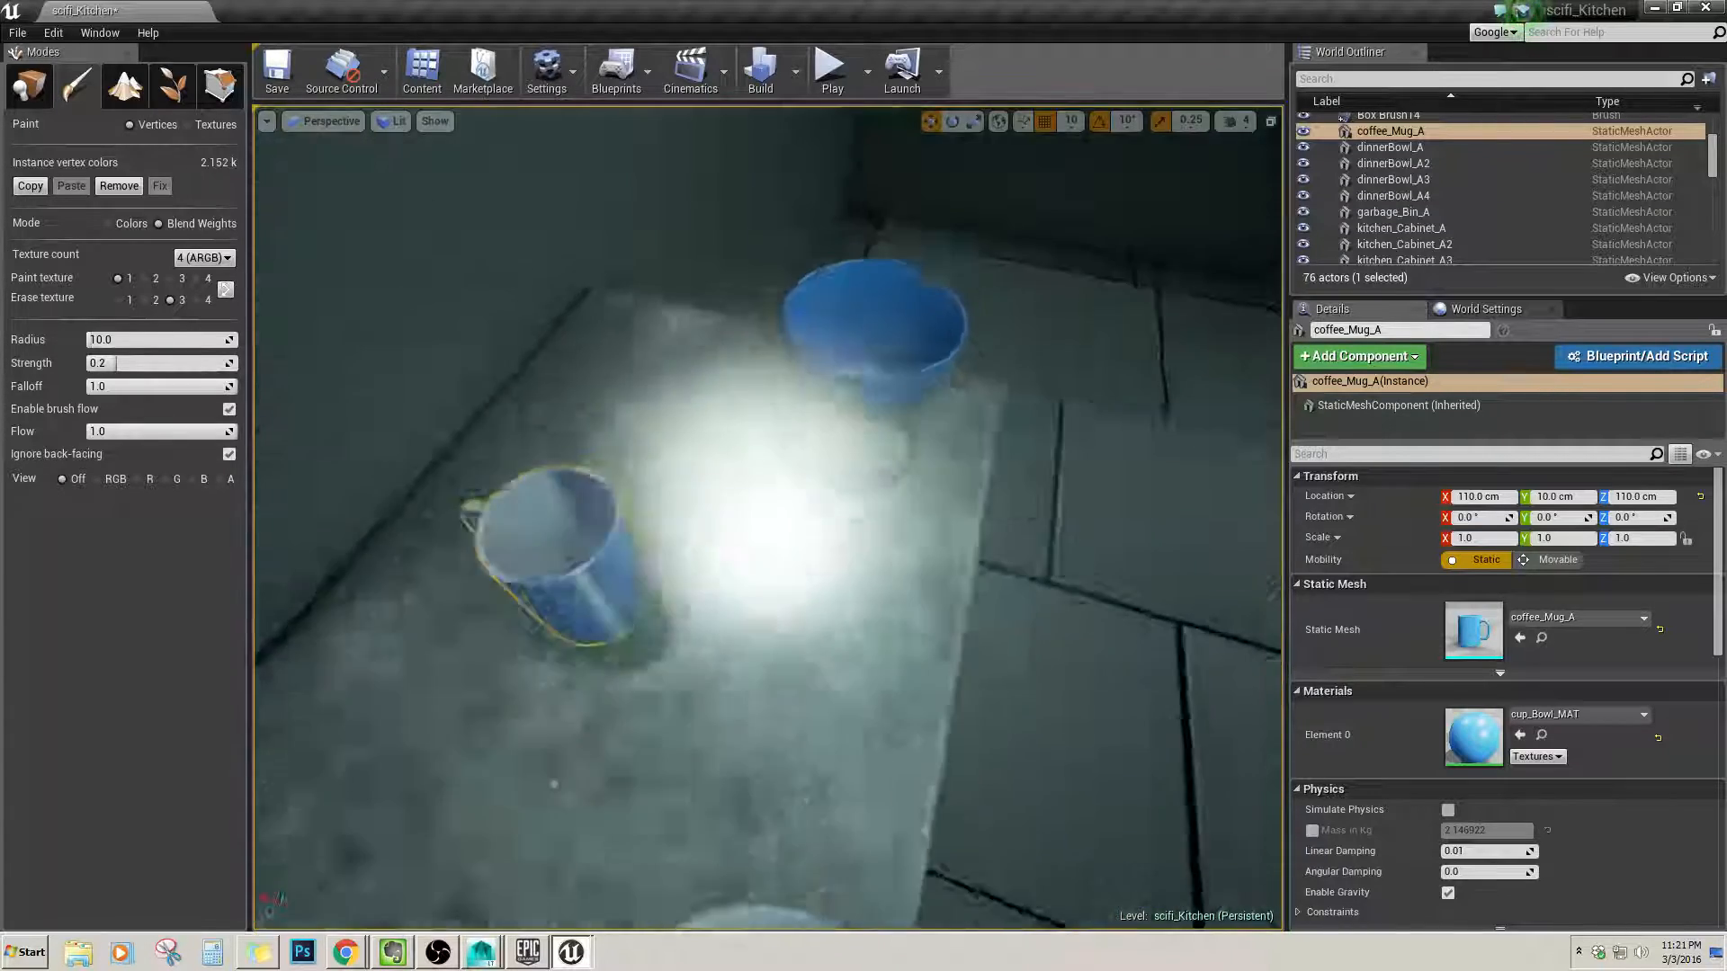
mouse_move(652, 517)
mouse_down()
mouse_move(791, 557)
mouse_move(899, 531)
mouse_move(1035, 576)
mouse_up()
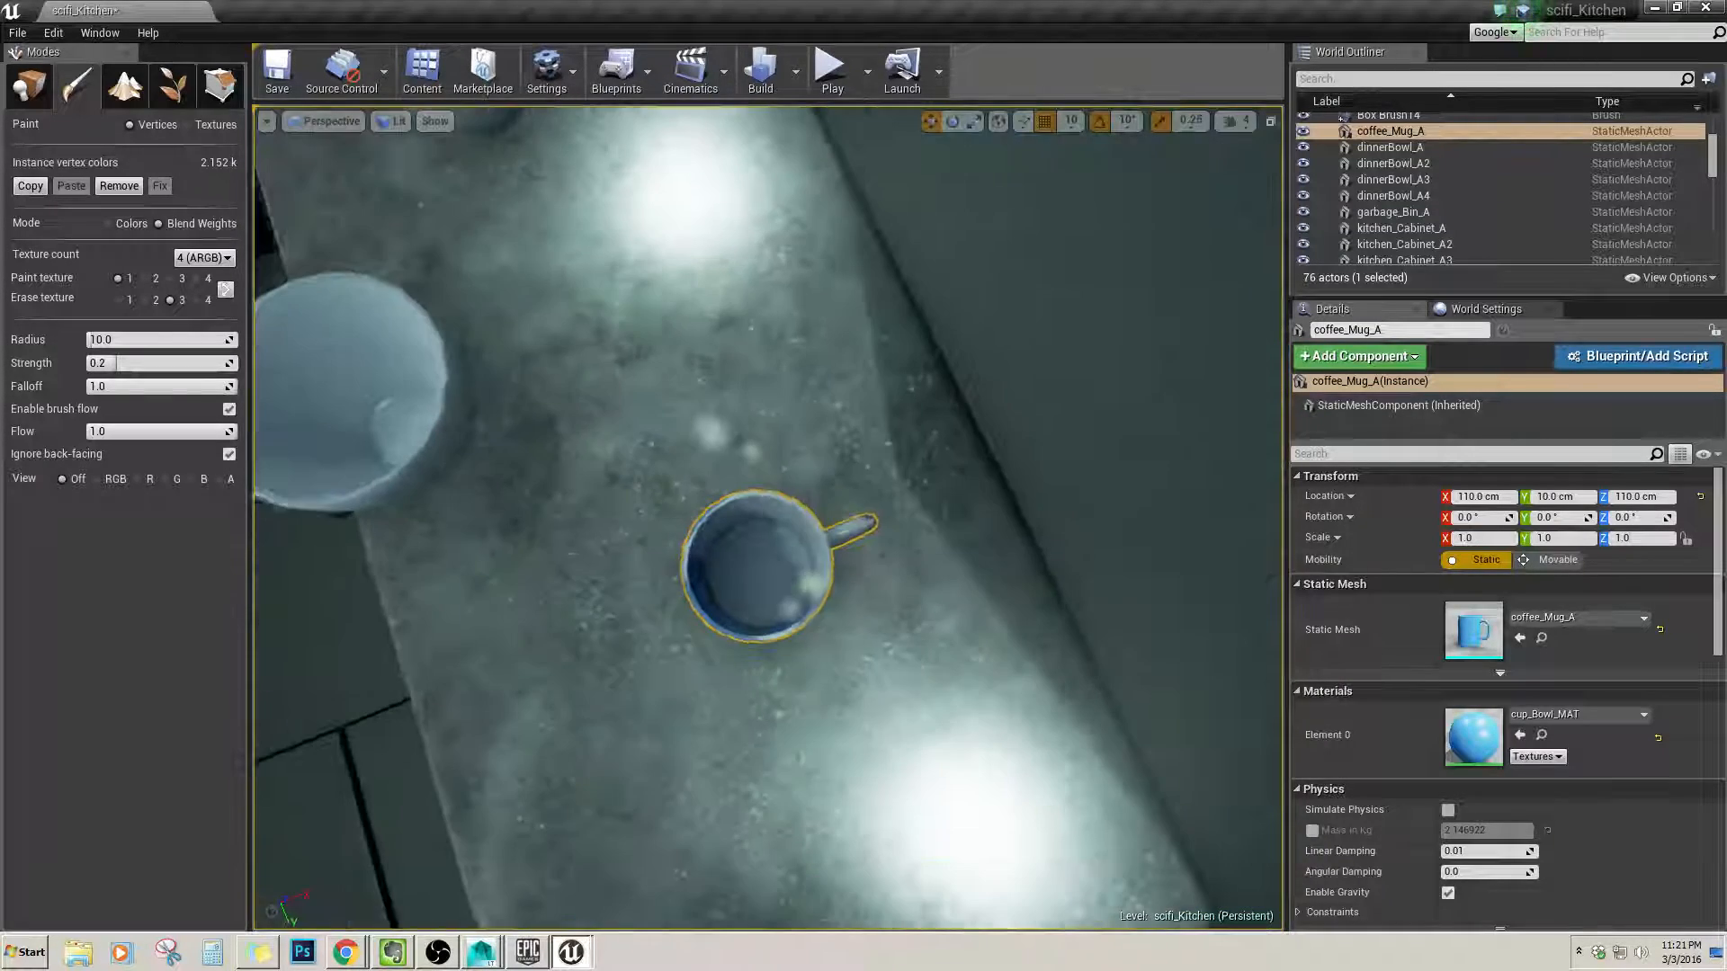
mouse_move(744, 565)
mouse_down()
mouse_move(727, 590)
mouse_move(760, 575)
mouse_move(693, 774)
mouse_move(648, 783)
mouse_move(675, 807)
mouse_move(683, 773)
mouse_up()
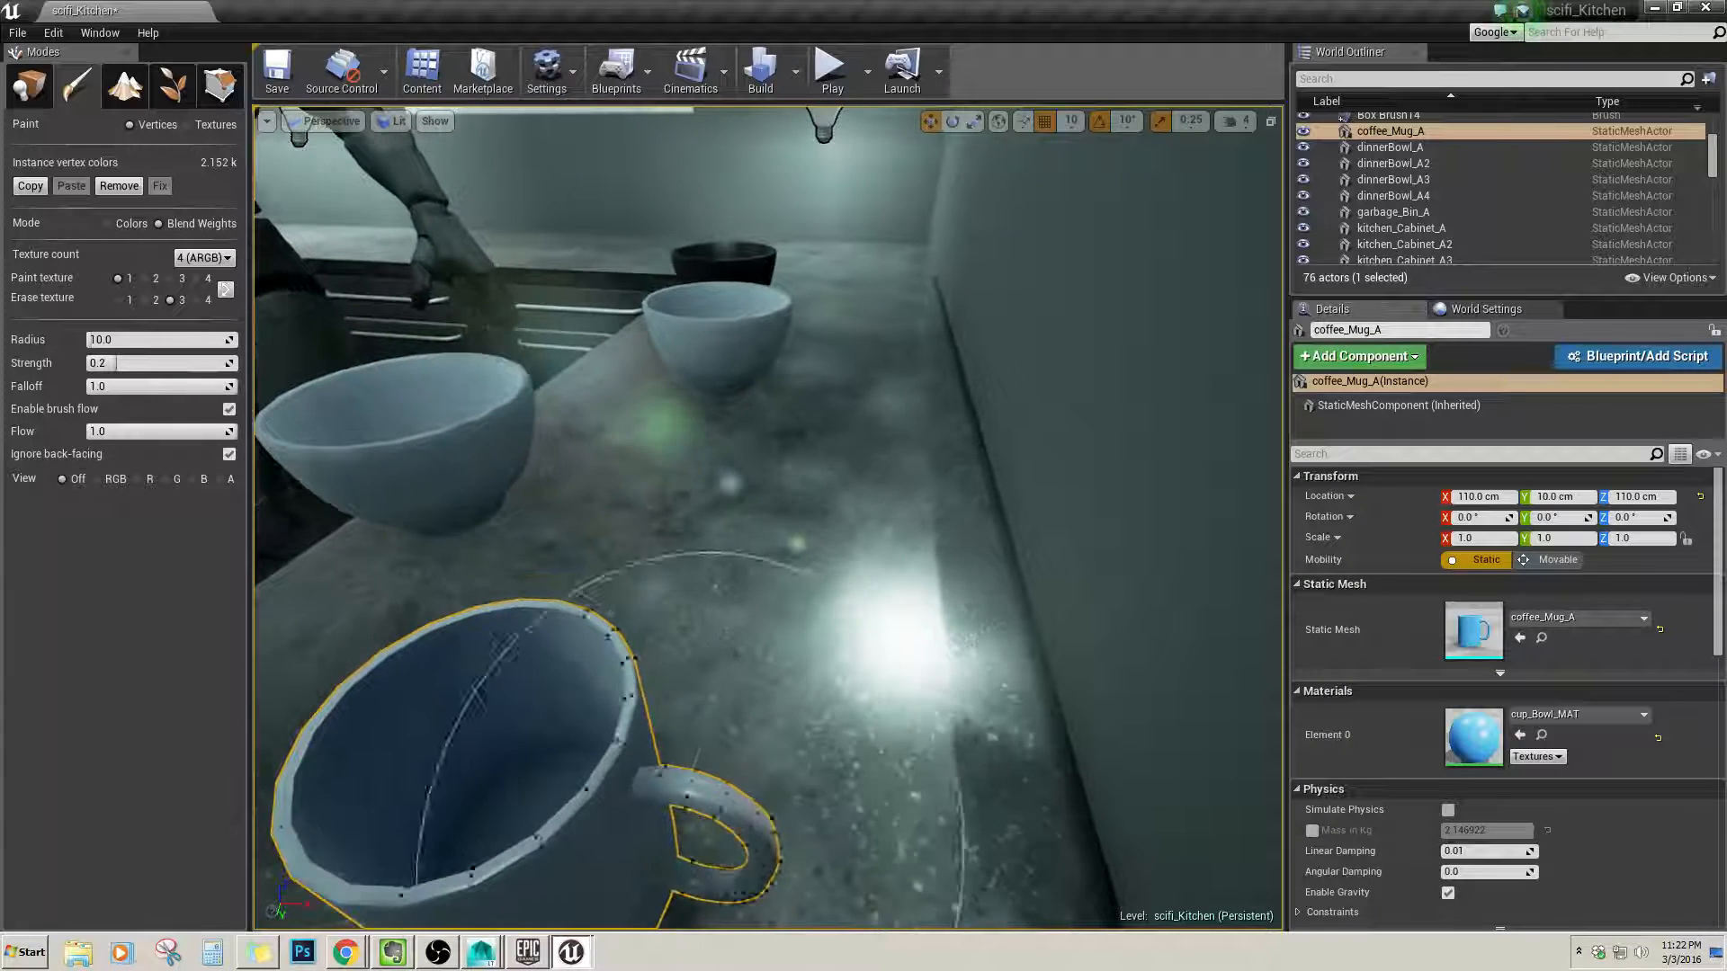
Paint the outer sides, handle and underside of coffee_Mug_A with paint texture 1.
mouse_move(460, 756)
alt+mouse_down()
mouse_move(629, 765)
mouse_move(733, 737)
mouse_move(751, 822)
mouse_move(788, 747)
alt+mouse_up()
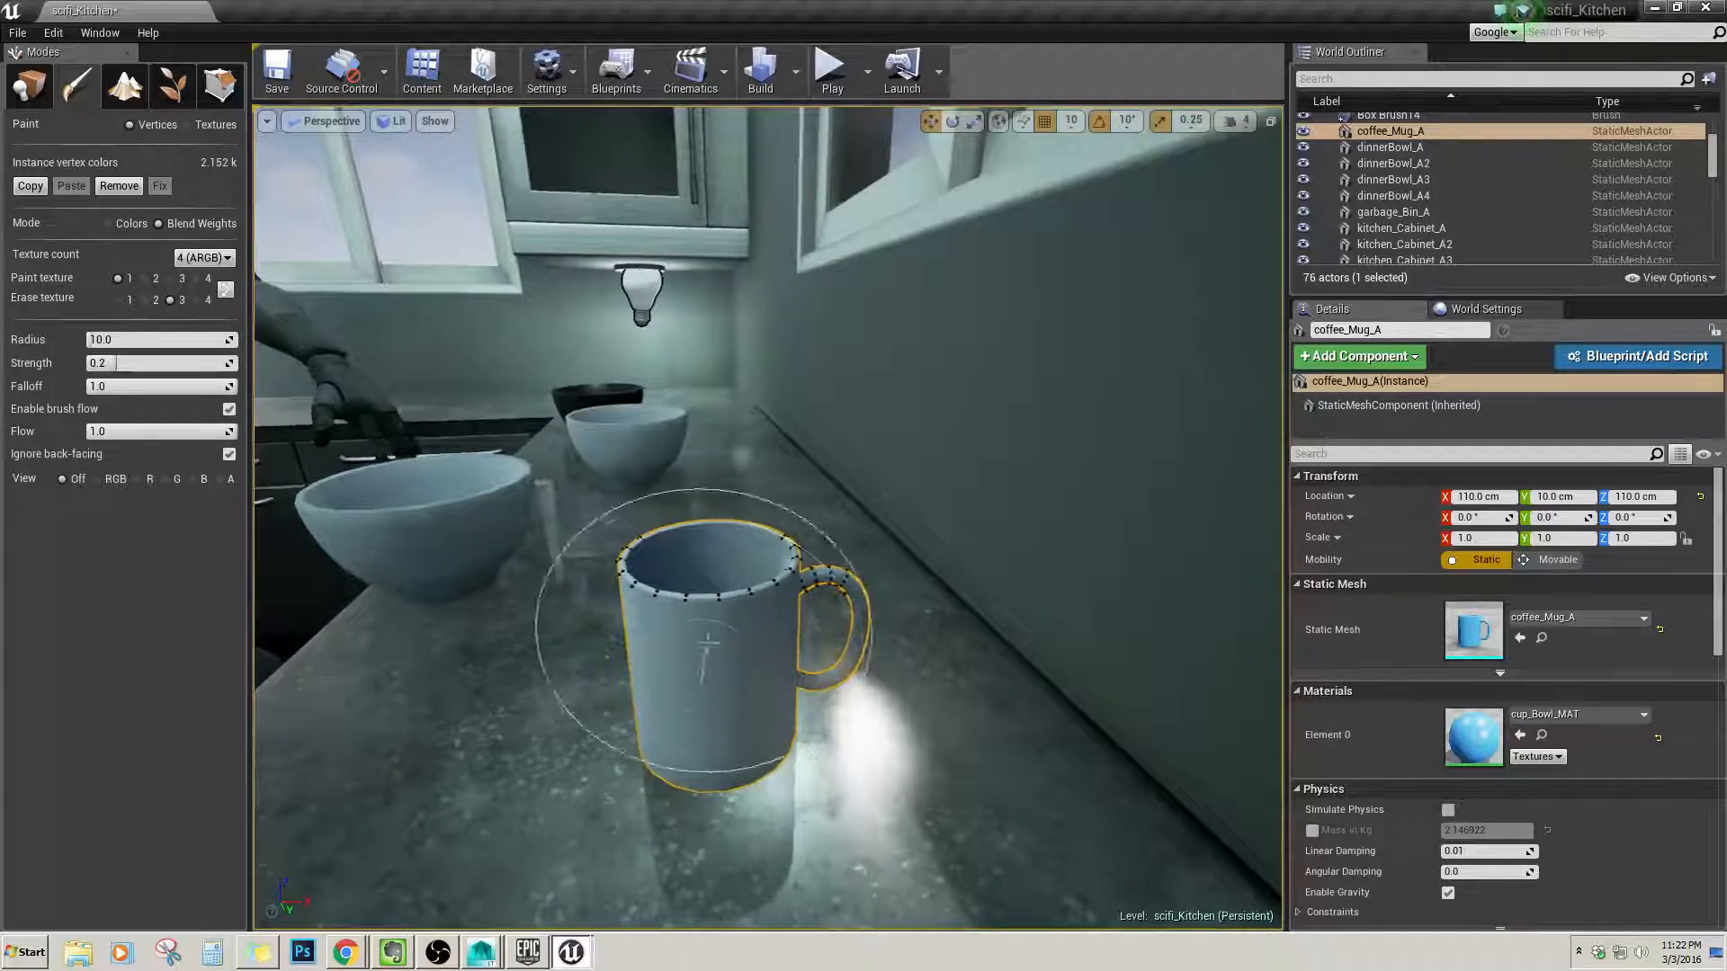
mouse_move(708, 642)
right_down()
mouse_move(689, 630)
mouse_move(721, 647)
mouse_move(708, 630)
right_up()
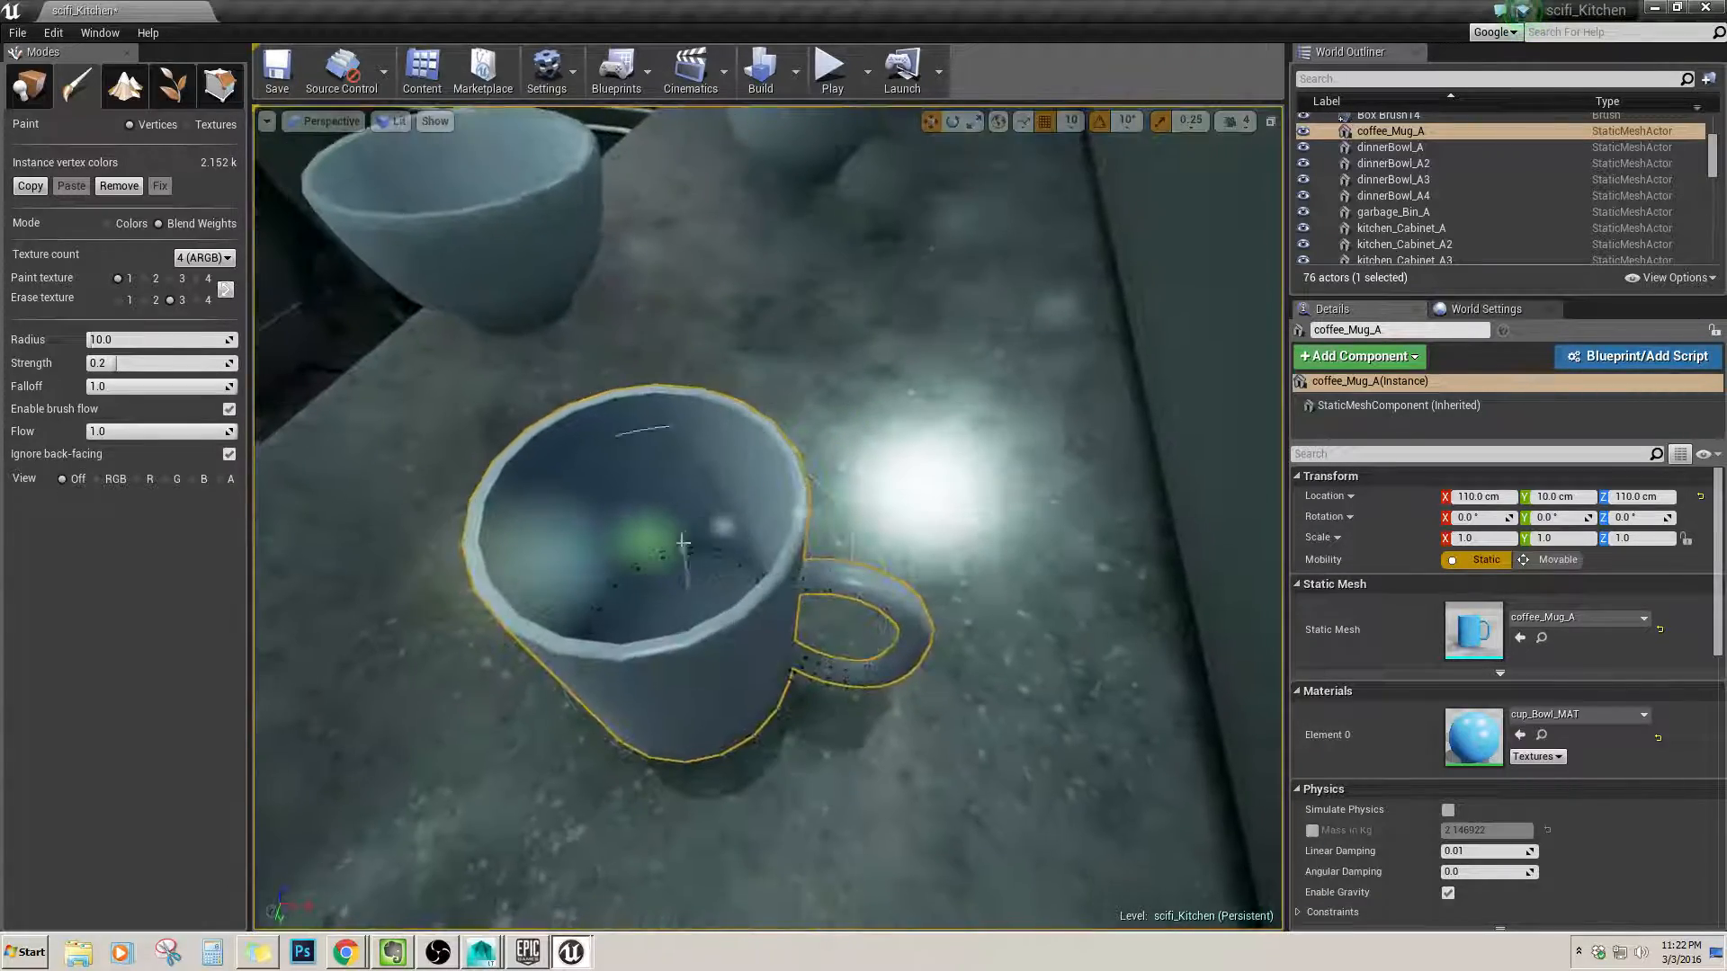
right_drag(682, 542, 670, 301)
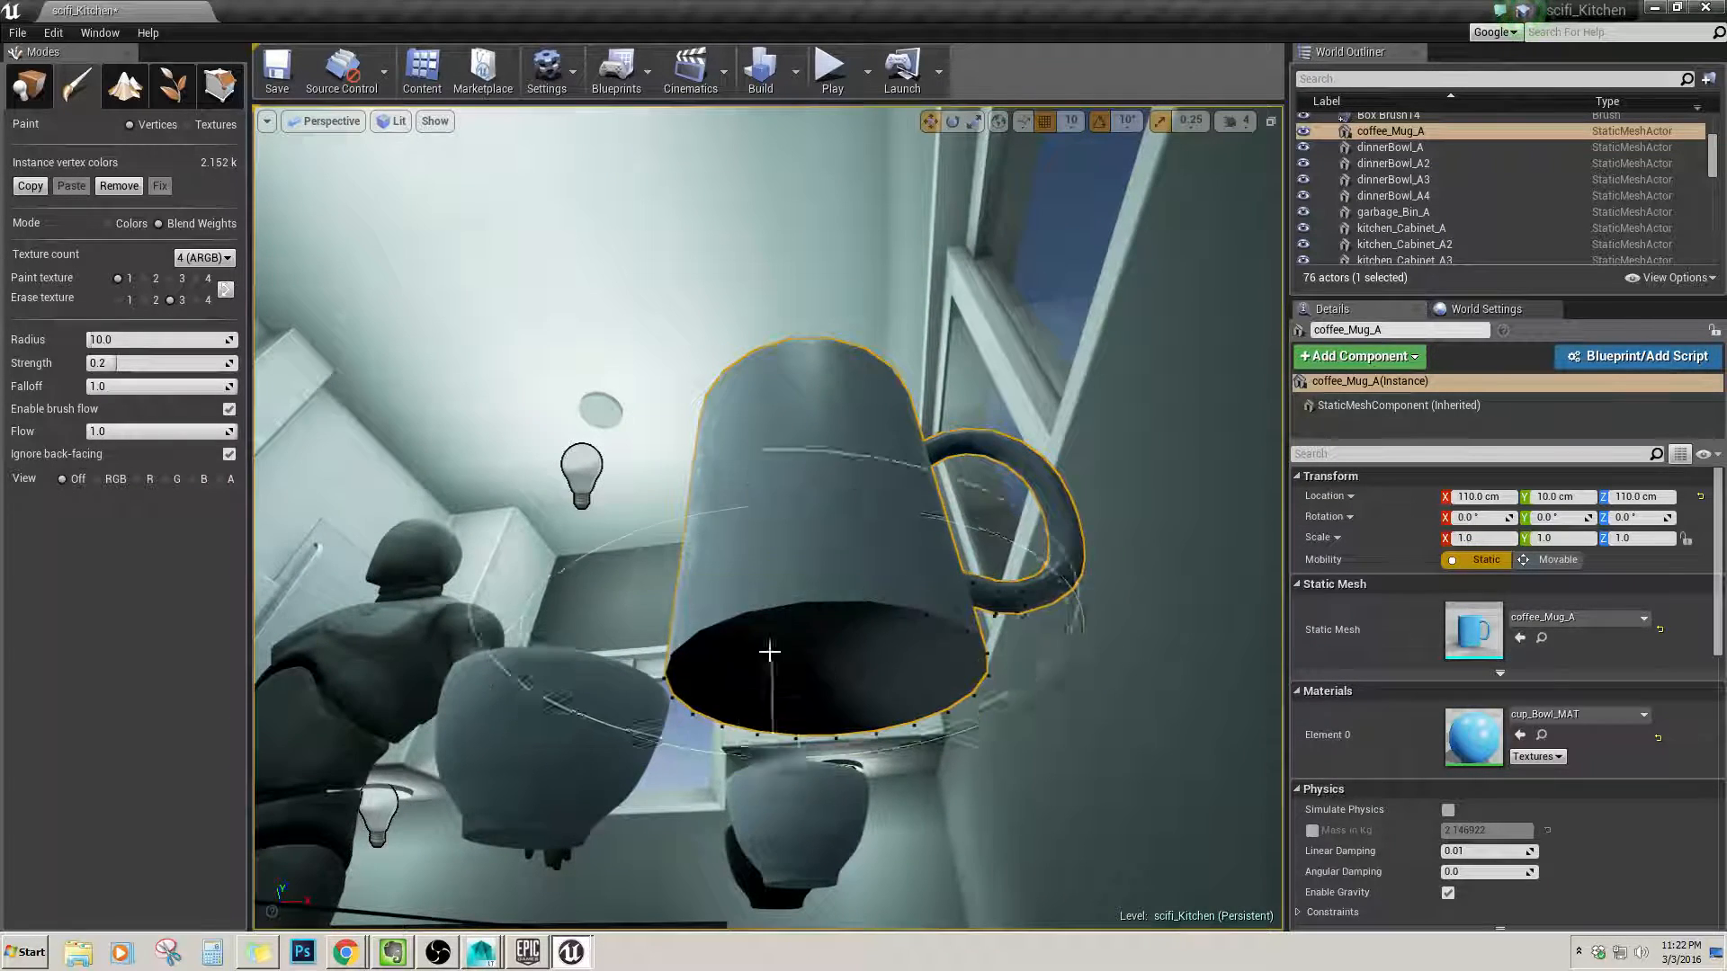
right_drag(770, 653, 795, 604)
right_drag(684, 602, 849, 789)
Select the blue dinnerBowl_A at the end of the counter and switch from Paint to Place mode.
right_drag(821, 689, 787, 796)
mouse_move(760, 575)
right_down()
mouse_move(752, 640)
mouse_move(738, 593)
right_up()
key(s)
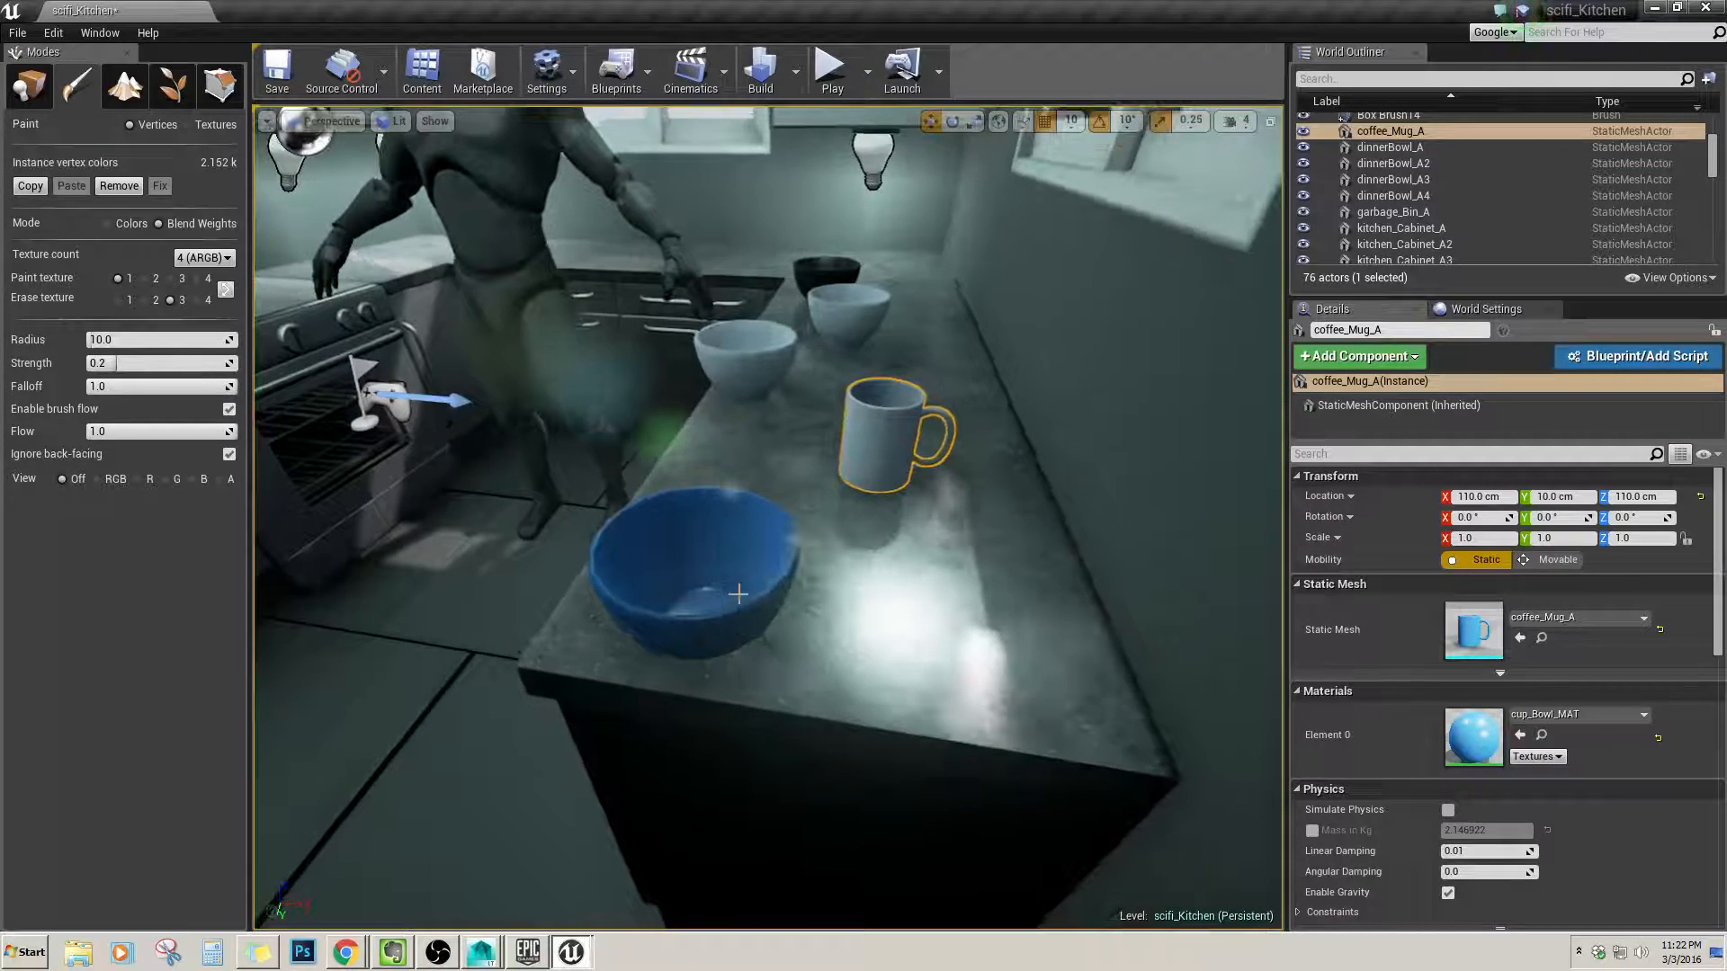
click(741, 493)
key(f)
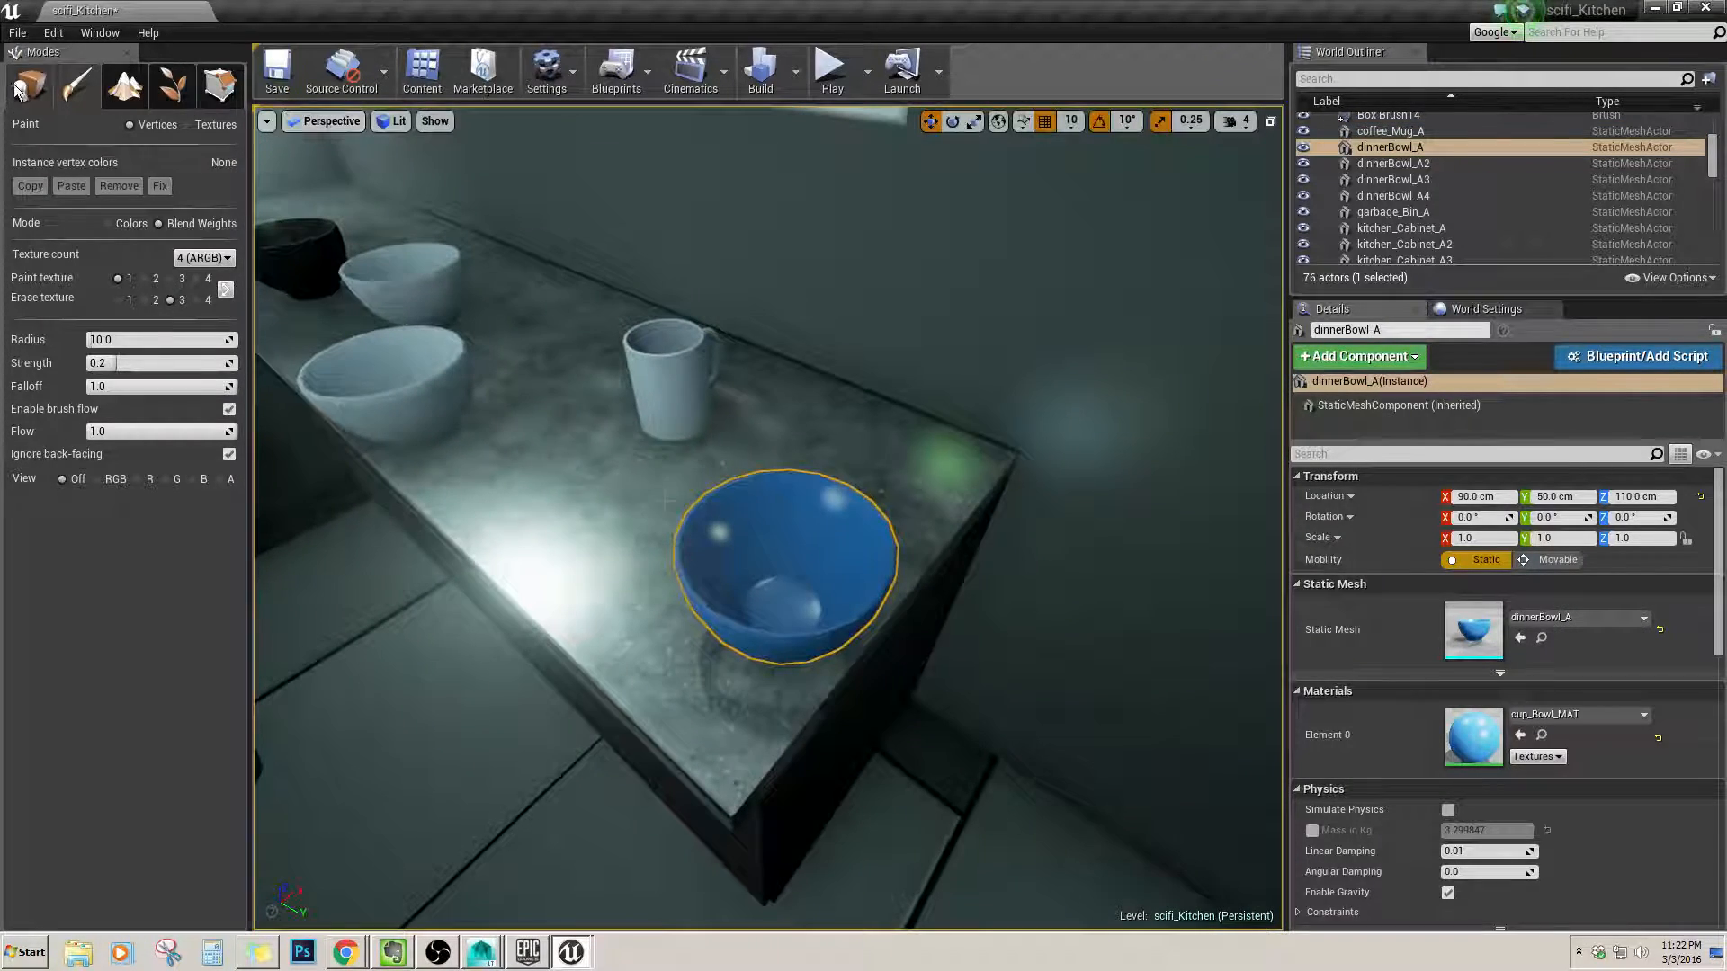
click(19, 90)
key(s)
right_drag(759, 521, 897, 570)
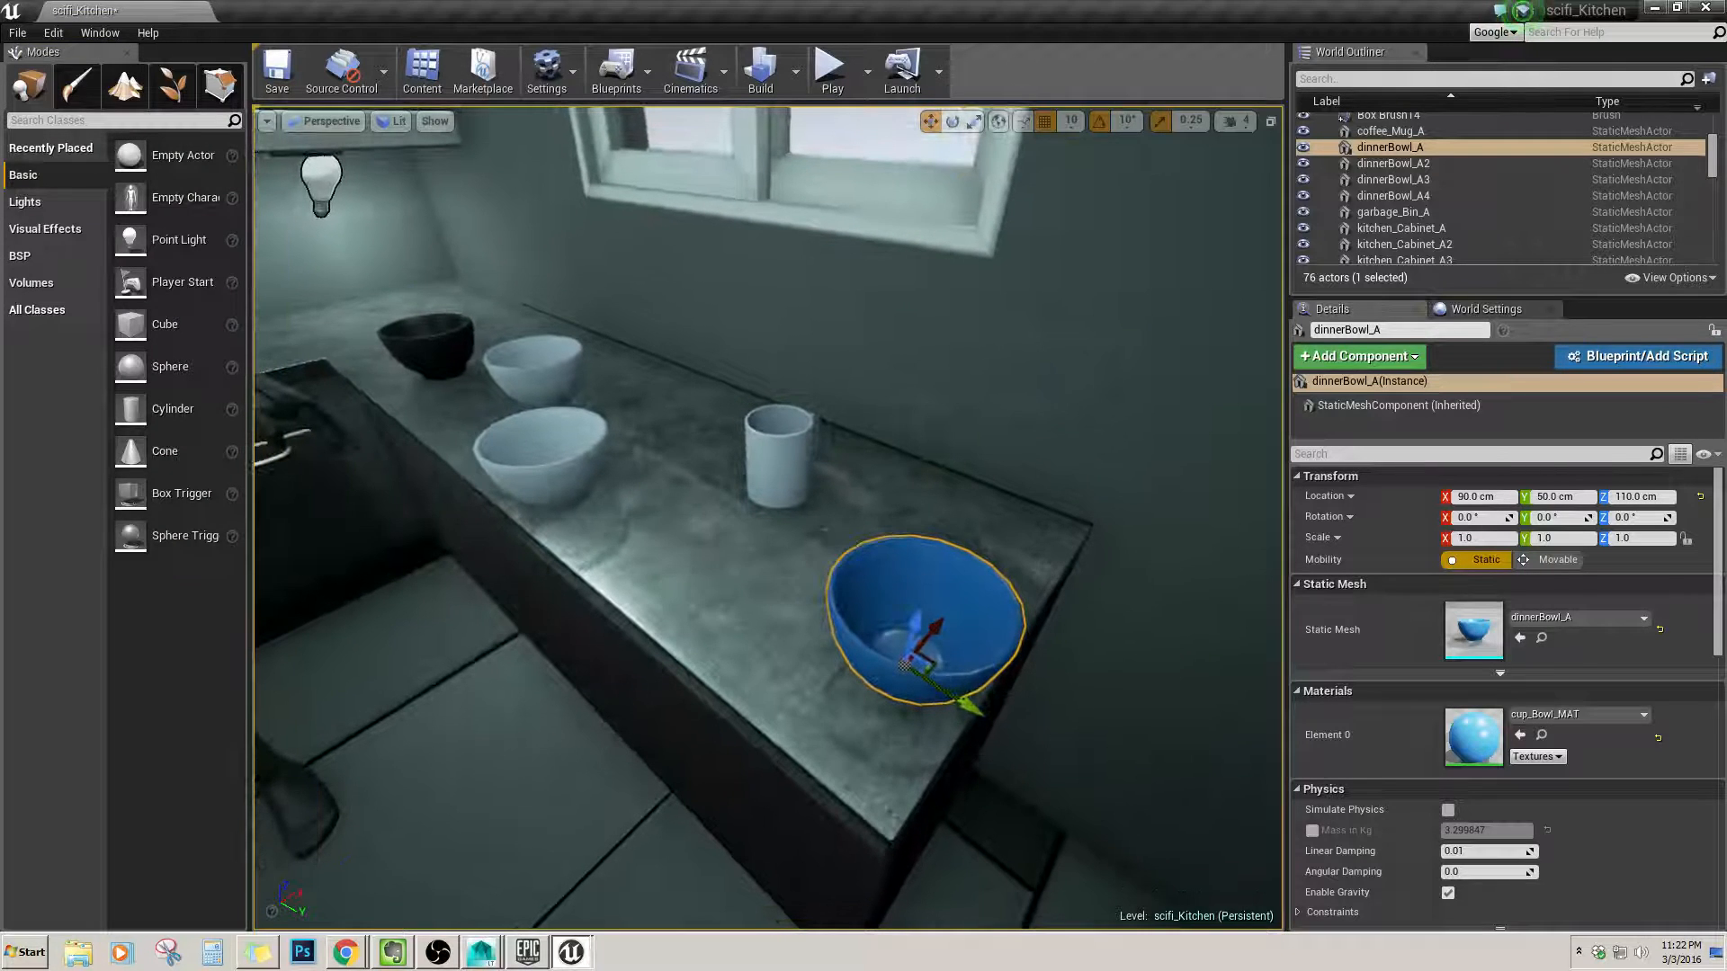
Replace the blue dinnerBowl_A with a copy of the black dinnerBowl_A2 moved to the end of the counter.
click(426, 346)
click(923, 598)
key(Delete)
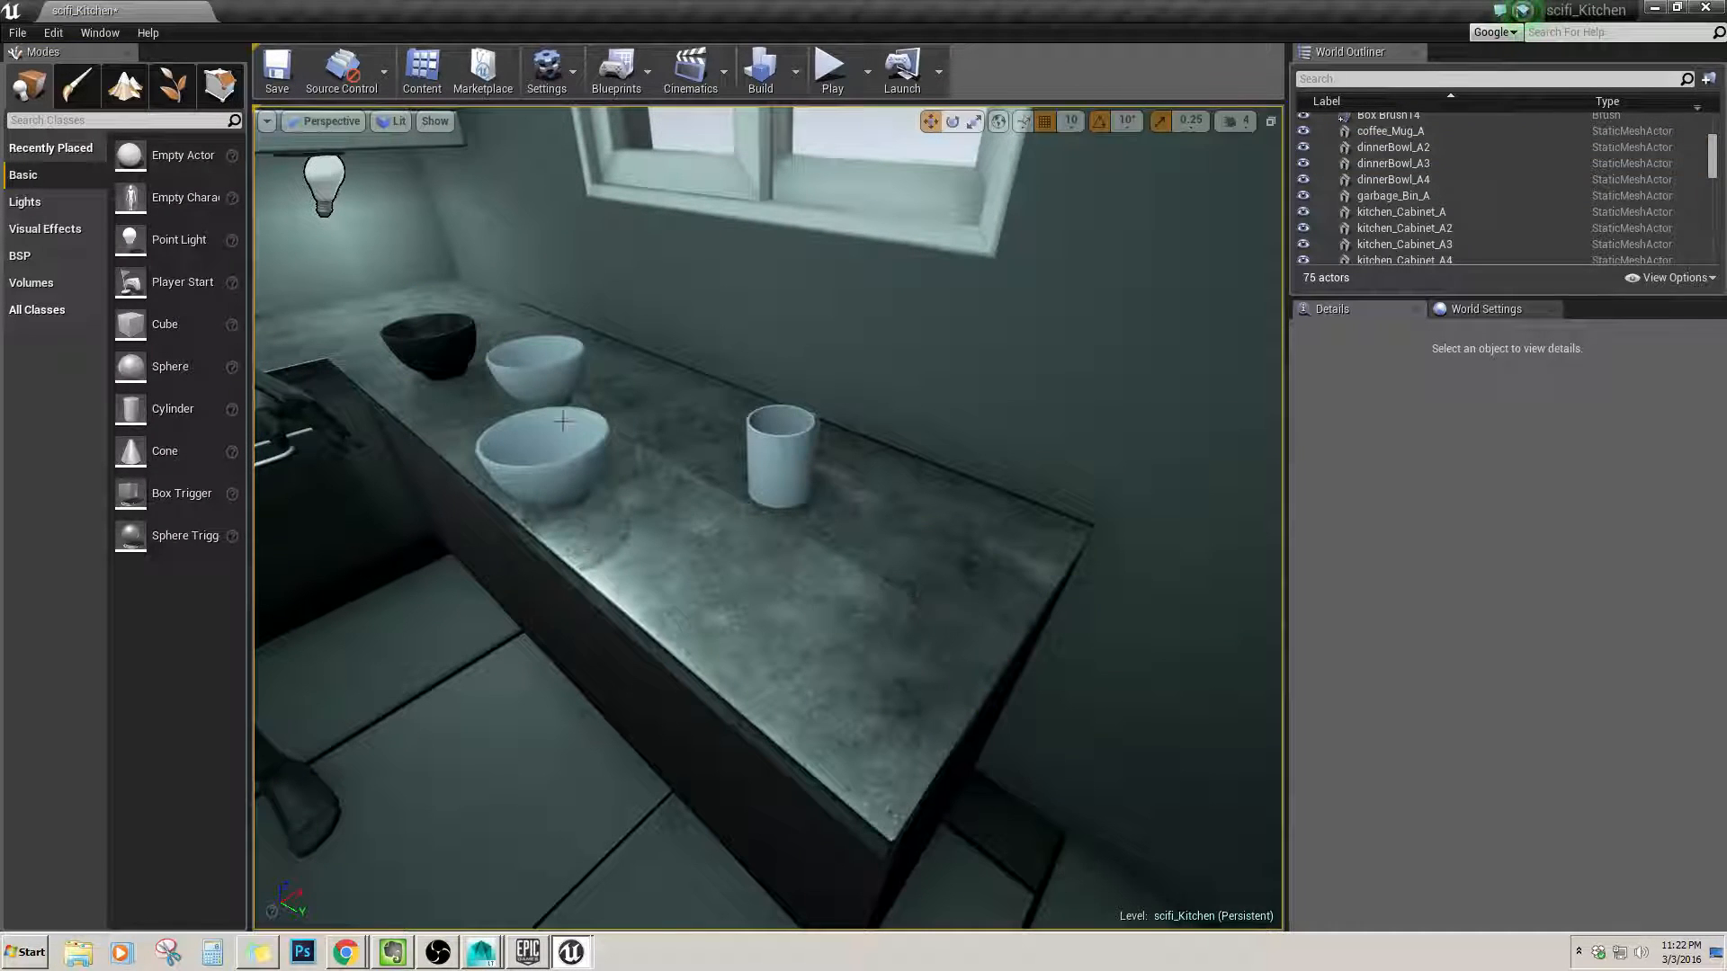
key(ctrl+v)
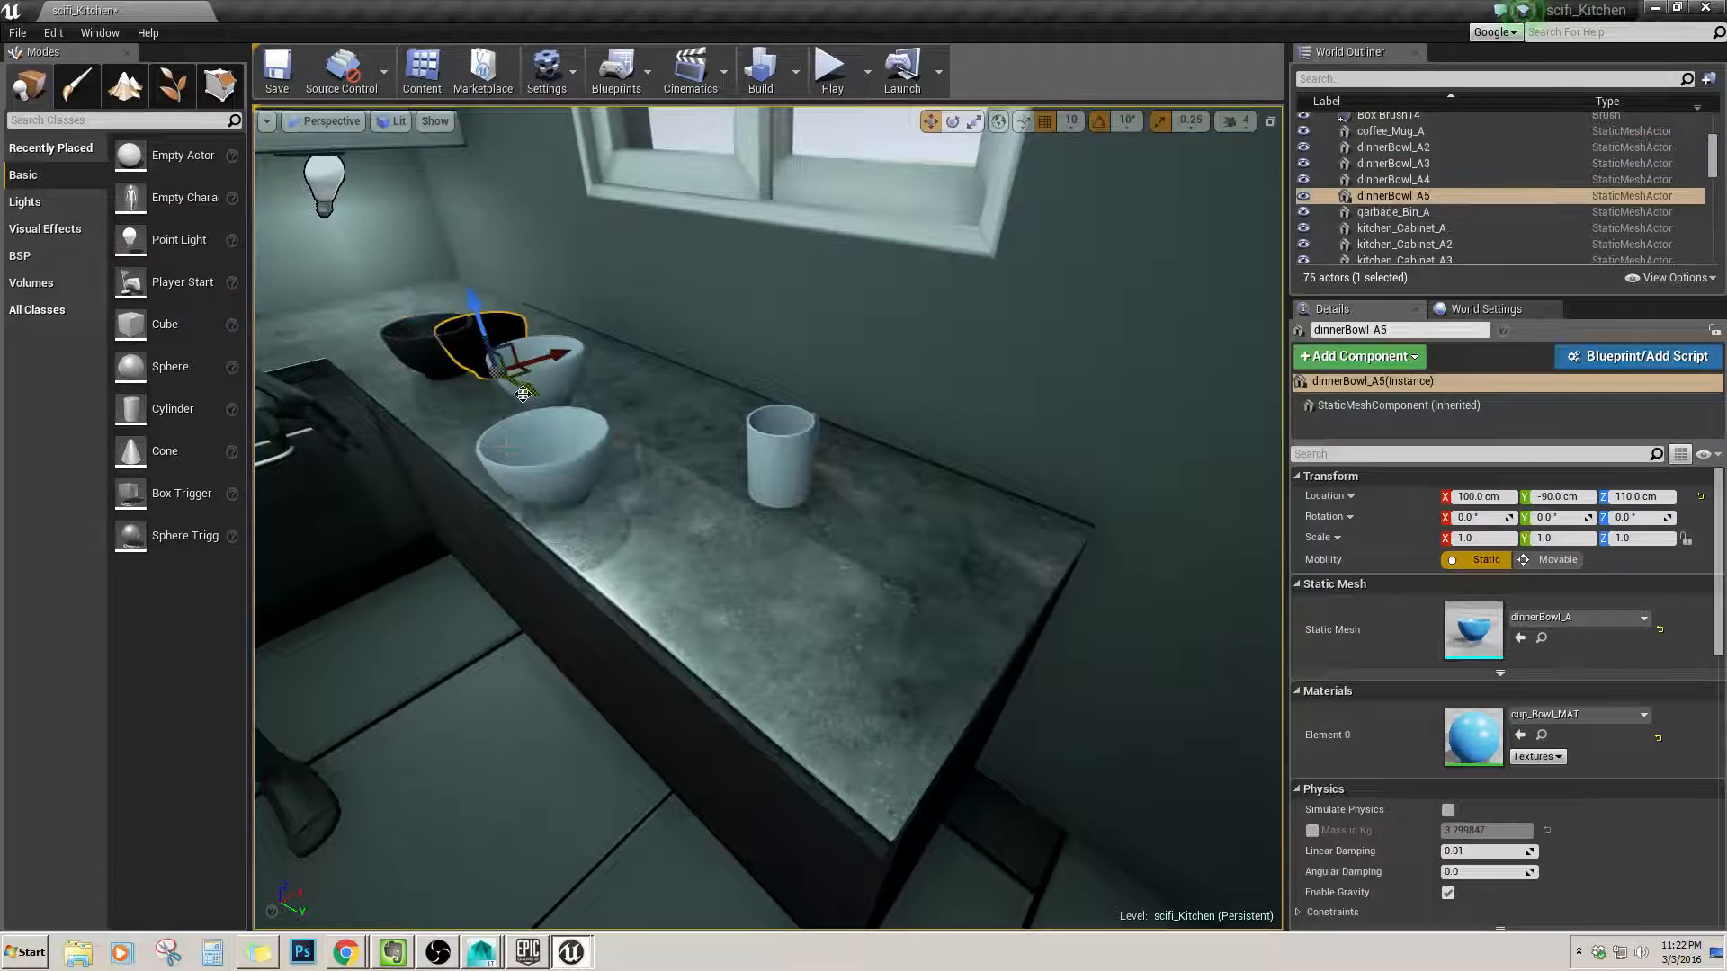
drag(523, 394, 899, 699)
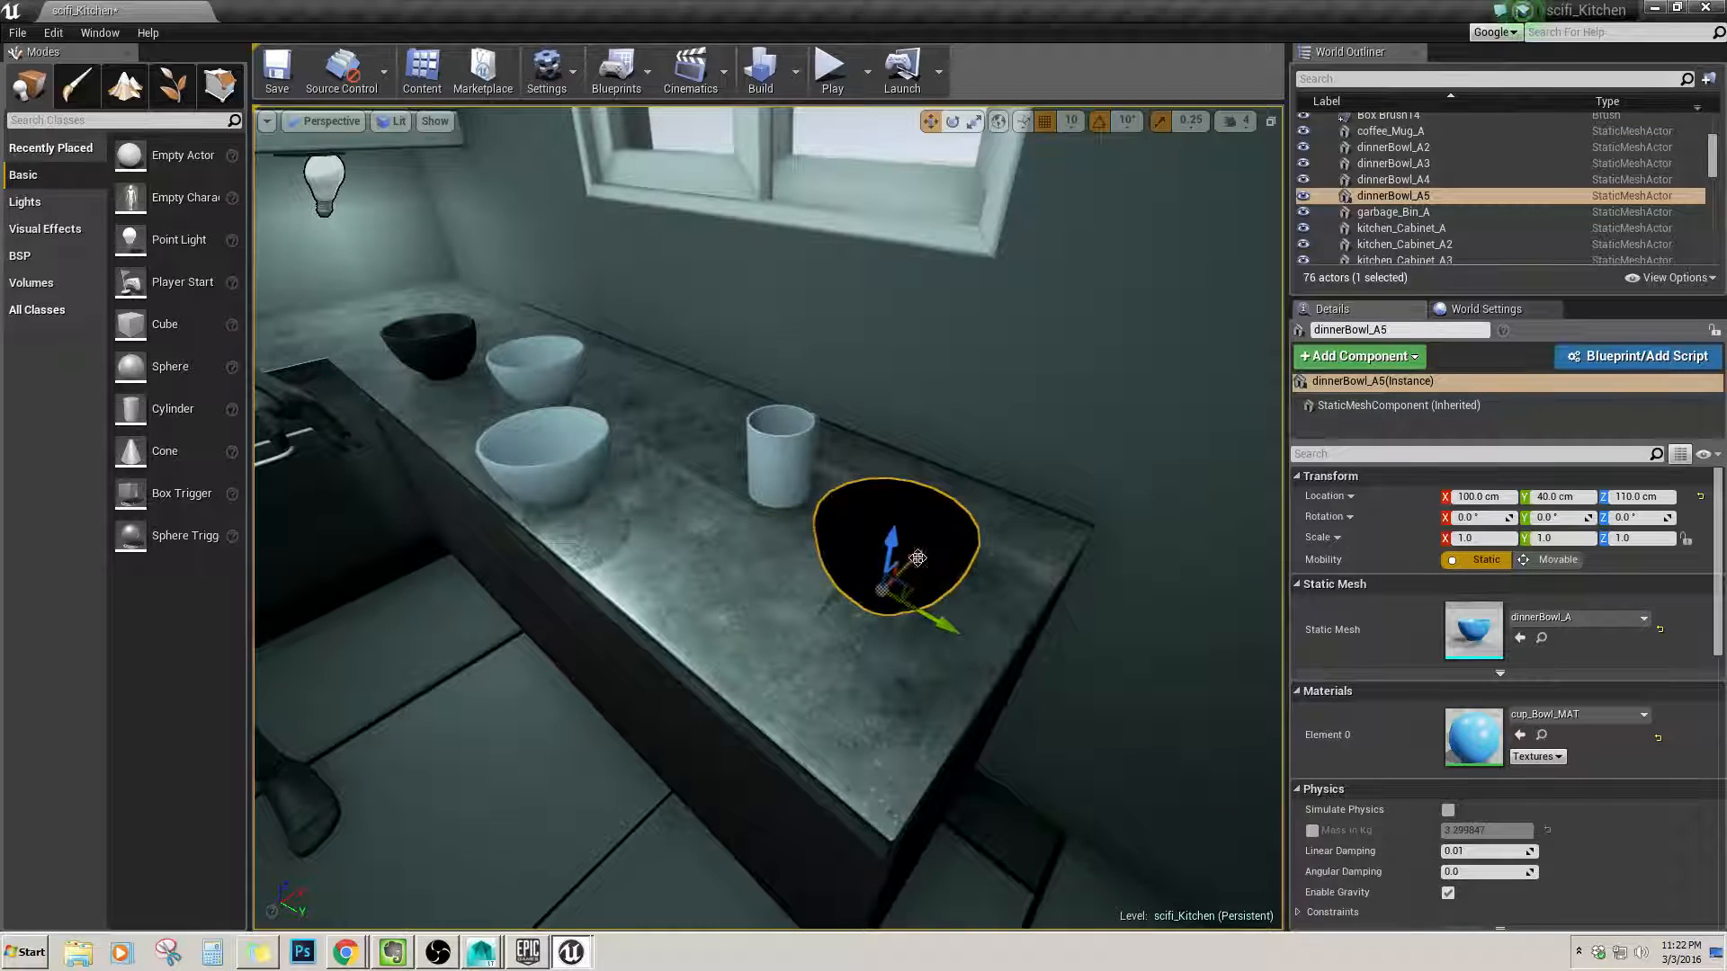
Duplicate coffee_Mug_A, place the copy at X 90 cm, Y 0 cm, and rotate it to about -160° around Z.
right_drag(866, 607, 823, 589)
click(871, 509)
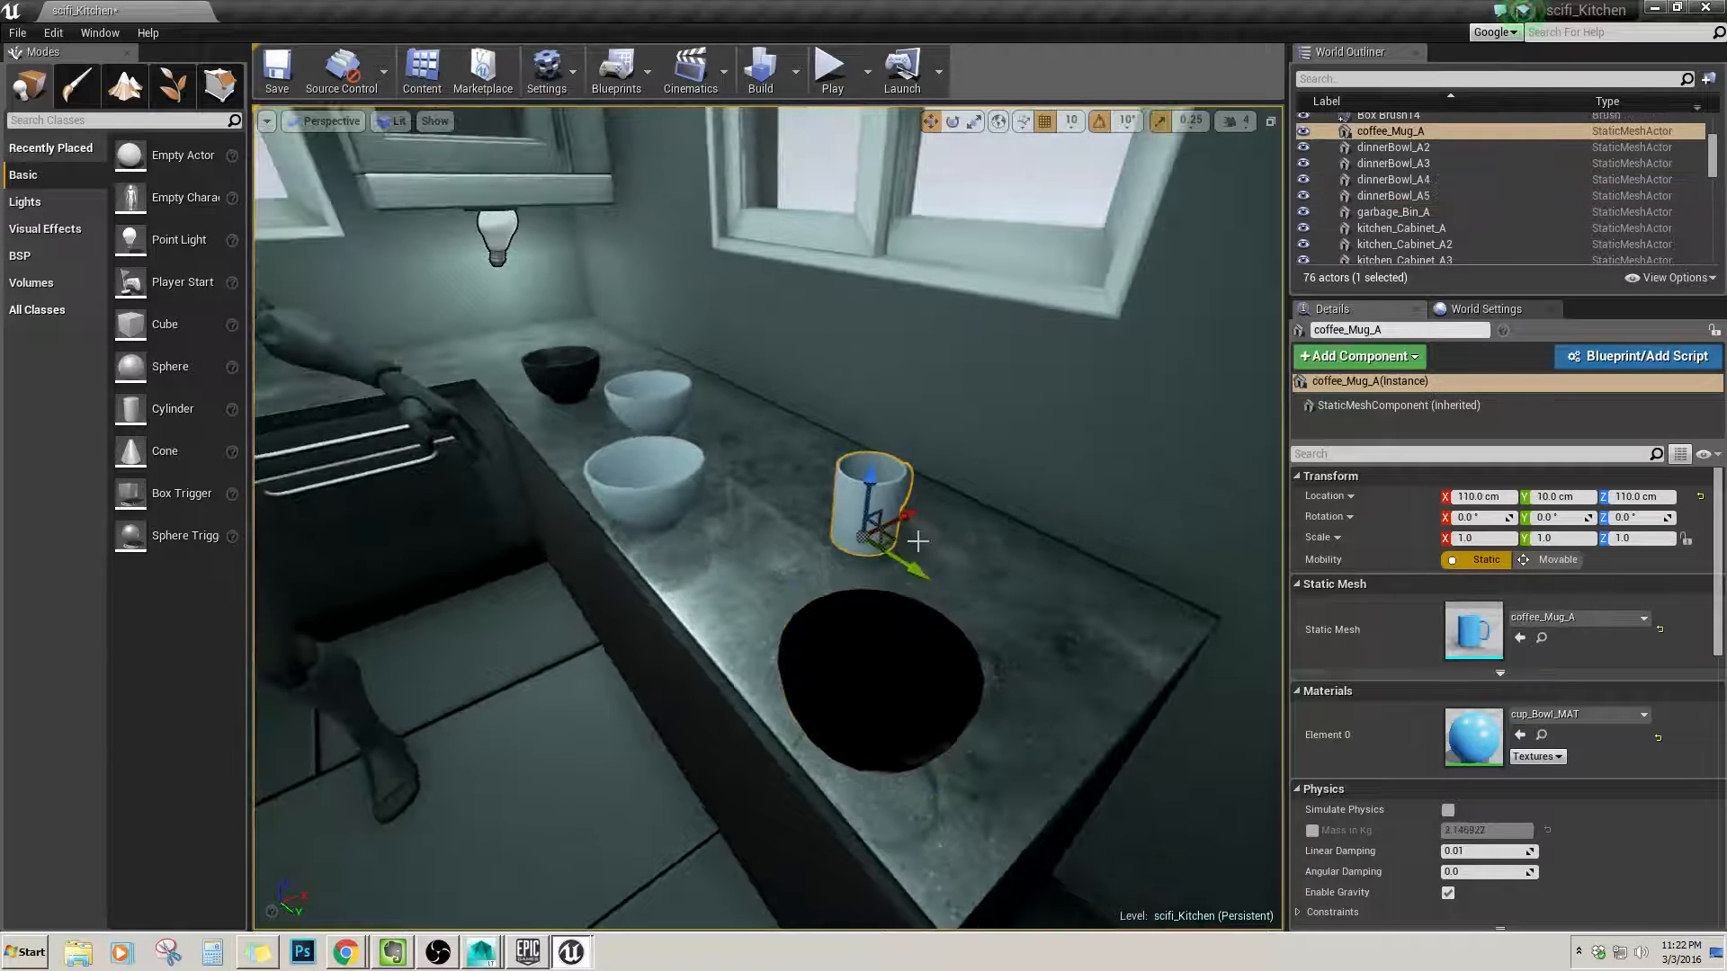
alt+drag(918, 541, 899, 613)
key(e)
key(w)
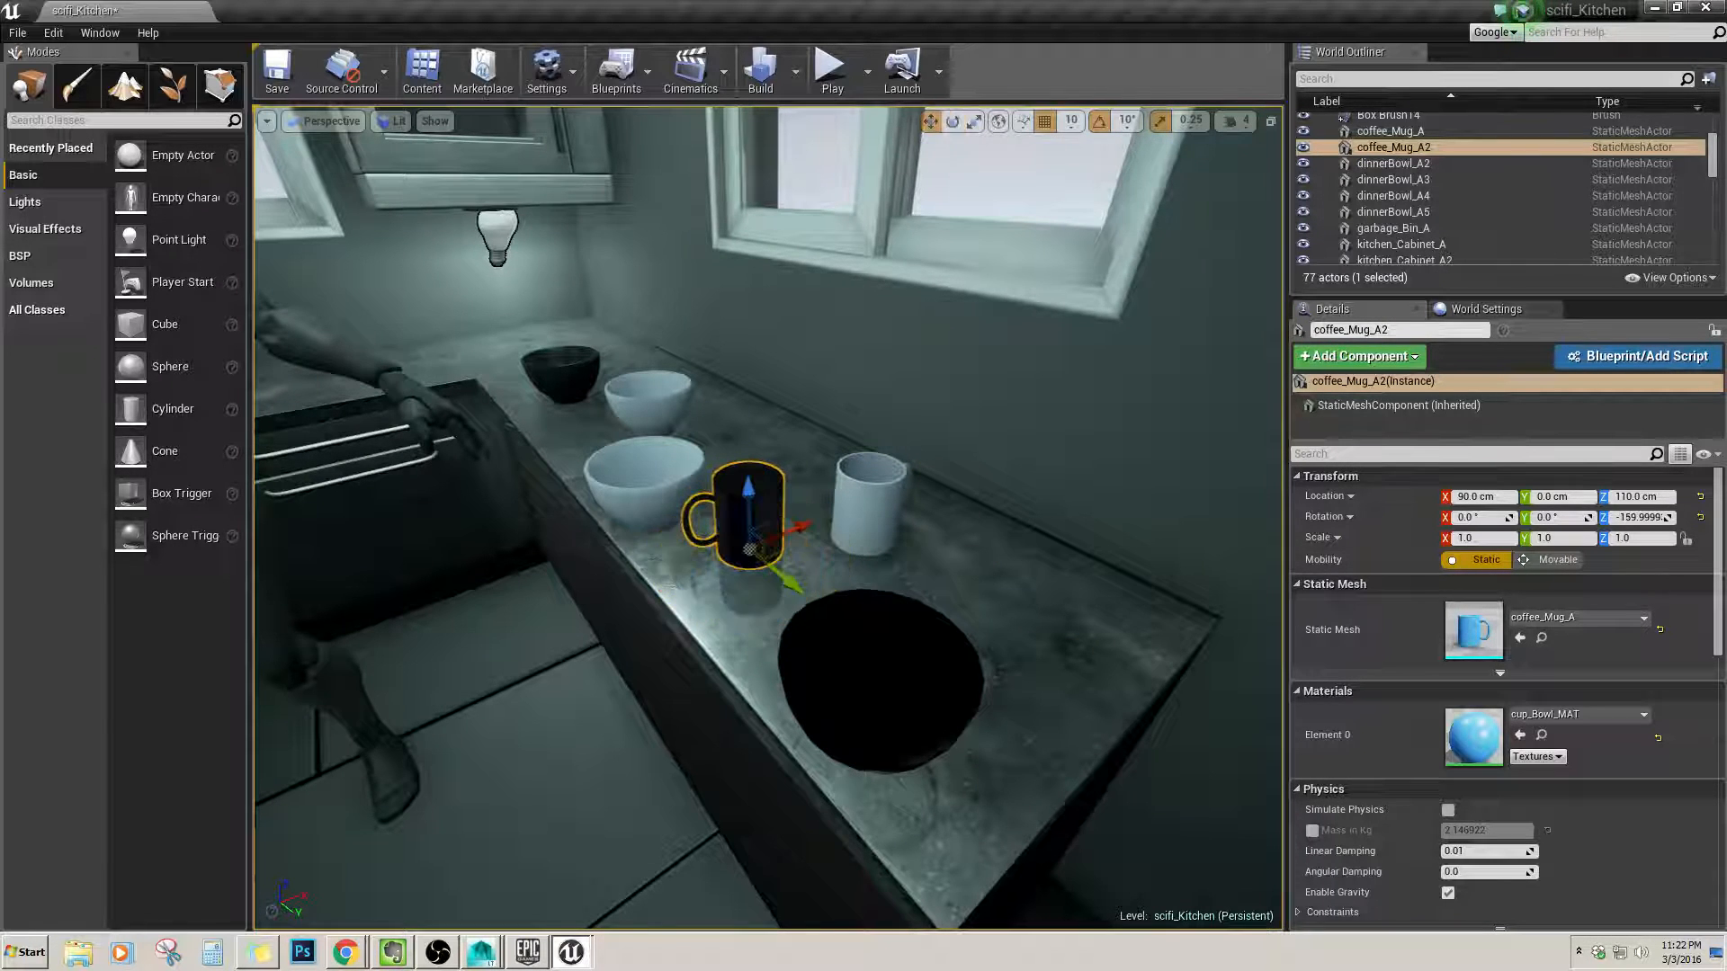
Move the black dinnerBowl_A2 from the counter into the microwave at Y -180 cm, Z 180 cm.
right_drag(914, 714, 688, 601)
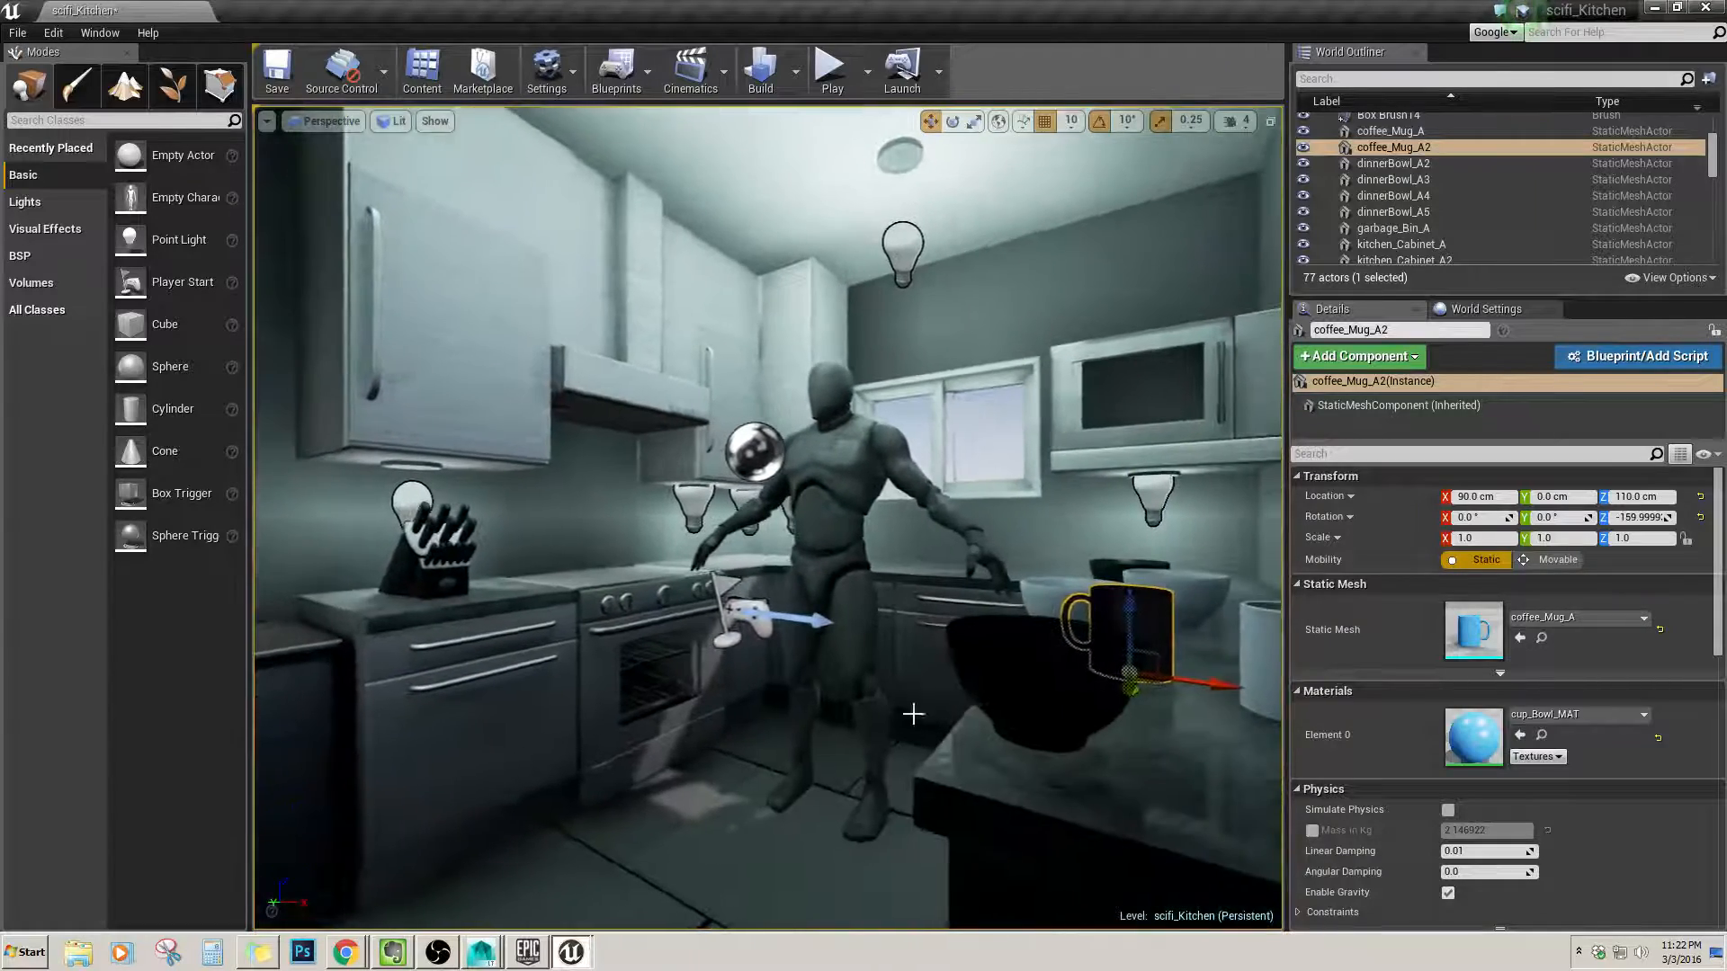
click(1047, 691)
right_drag(1047, 690, 1084, 761)
click(793, 543)
right_drag(794, 543, 769, 550)
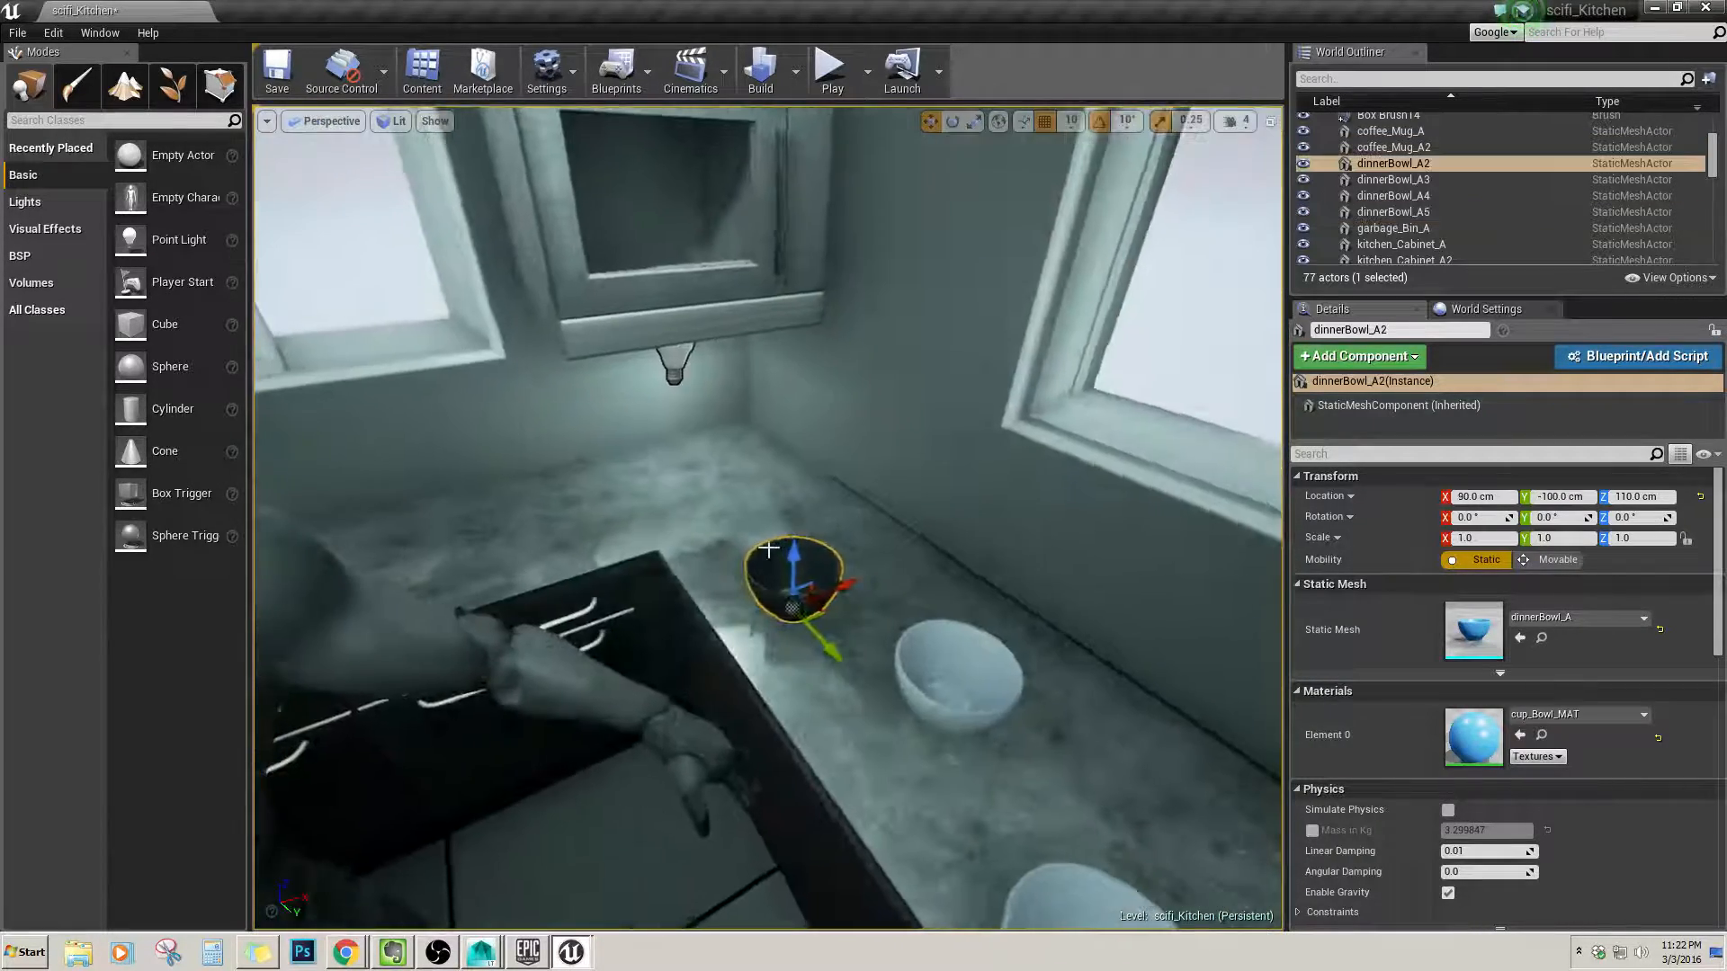
drag(794, 552, 813, 216)
right_drag(812, 215, 738, 295)
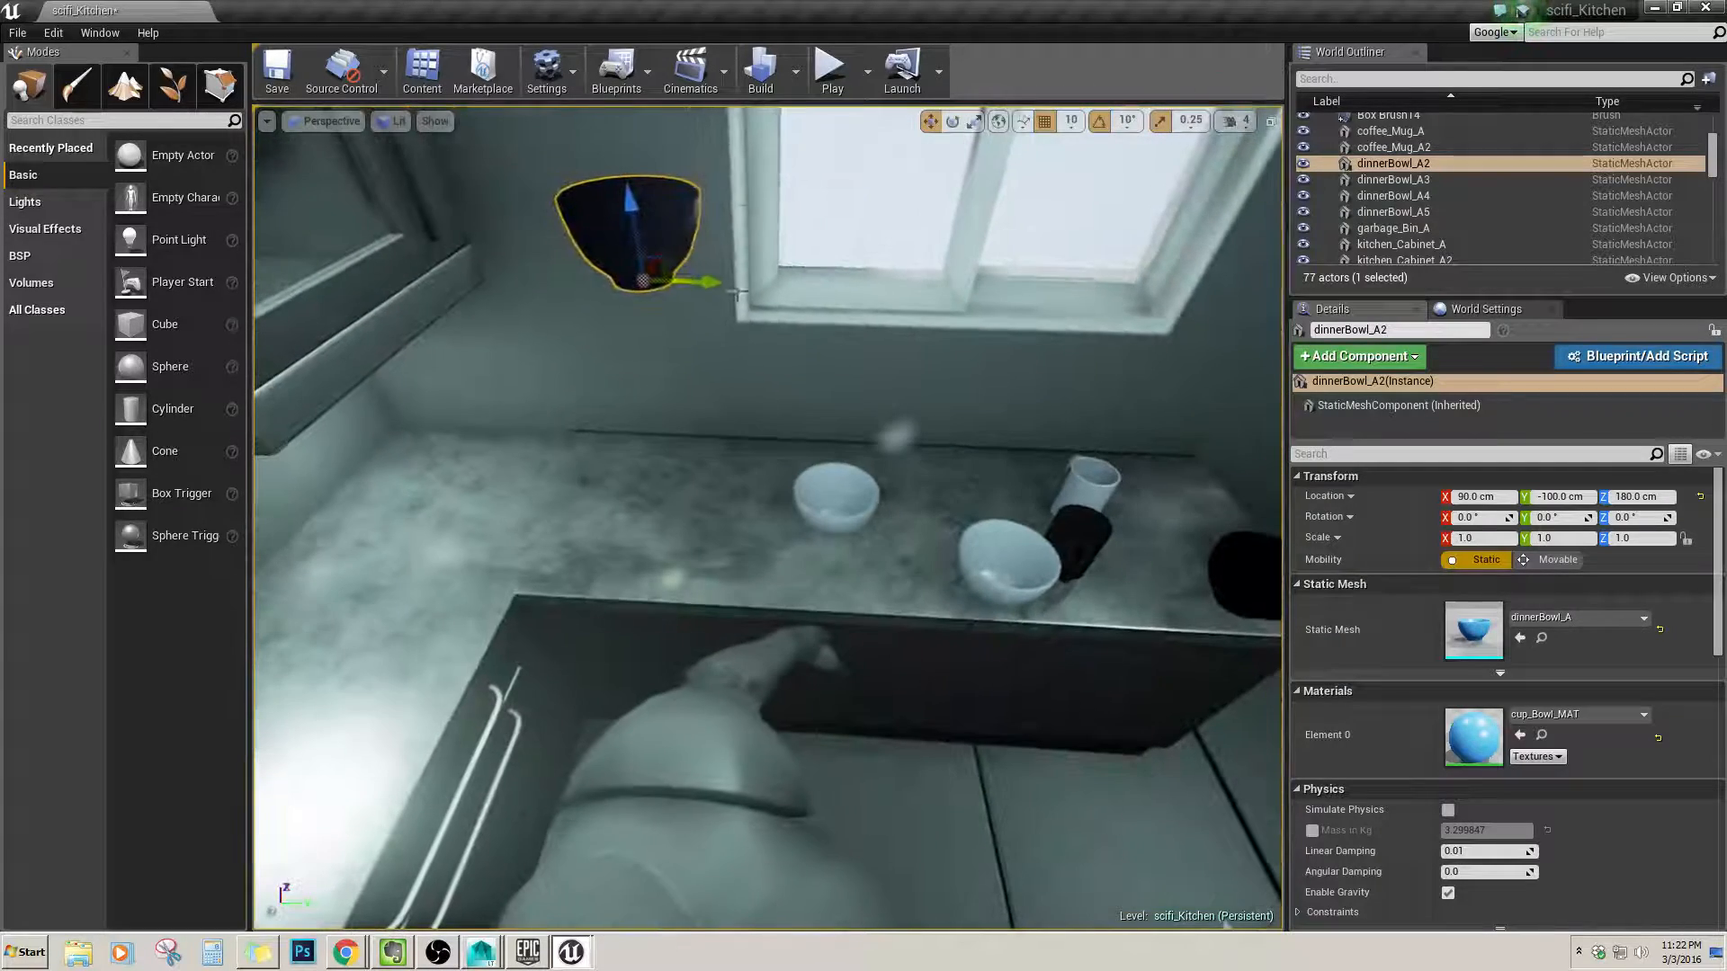
drag(707, 283, 275, 263)
right_drag(275, 264, 180, 243)
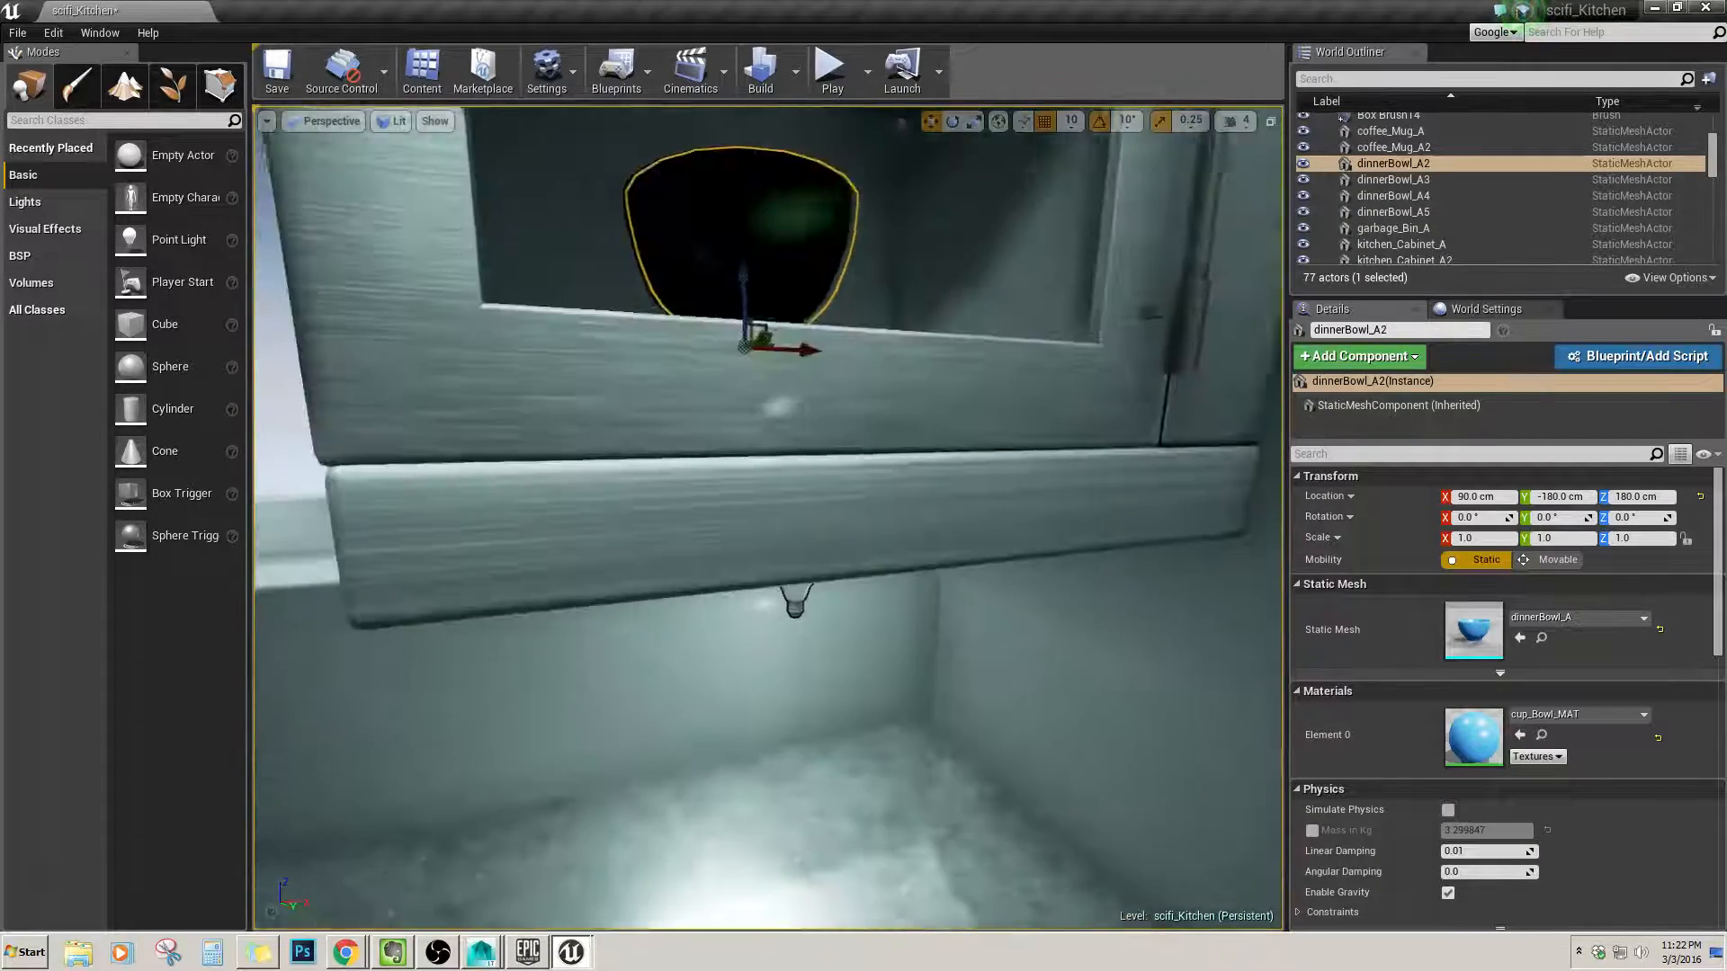
Turn off grid snapping and lower dinnerBowl_A2 onto the microwave floor at about Z 172 cm.
mouse_move(773, 404)
right_down()
mouse_move(746, 387)
mouse_move(765, 377)
right_up()
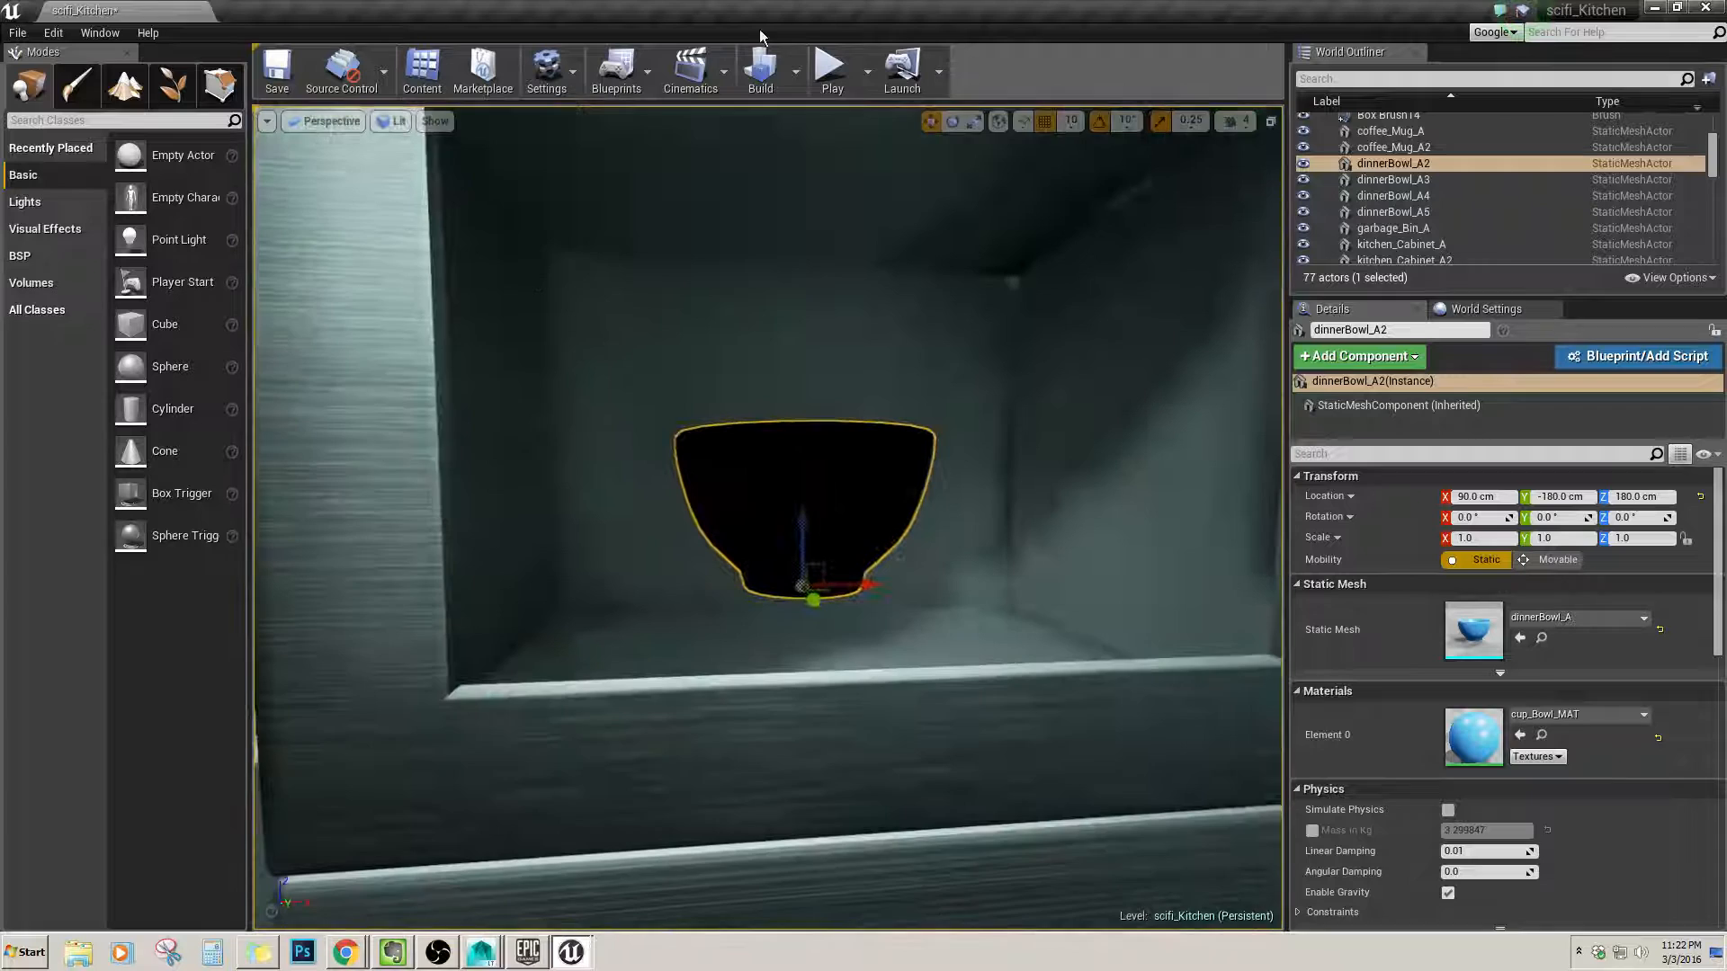
click(1047, 123)
drag(802, 520, 799, 585)
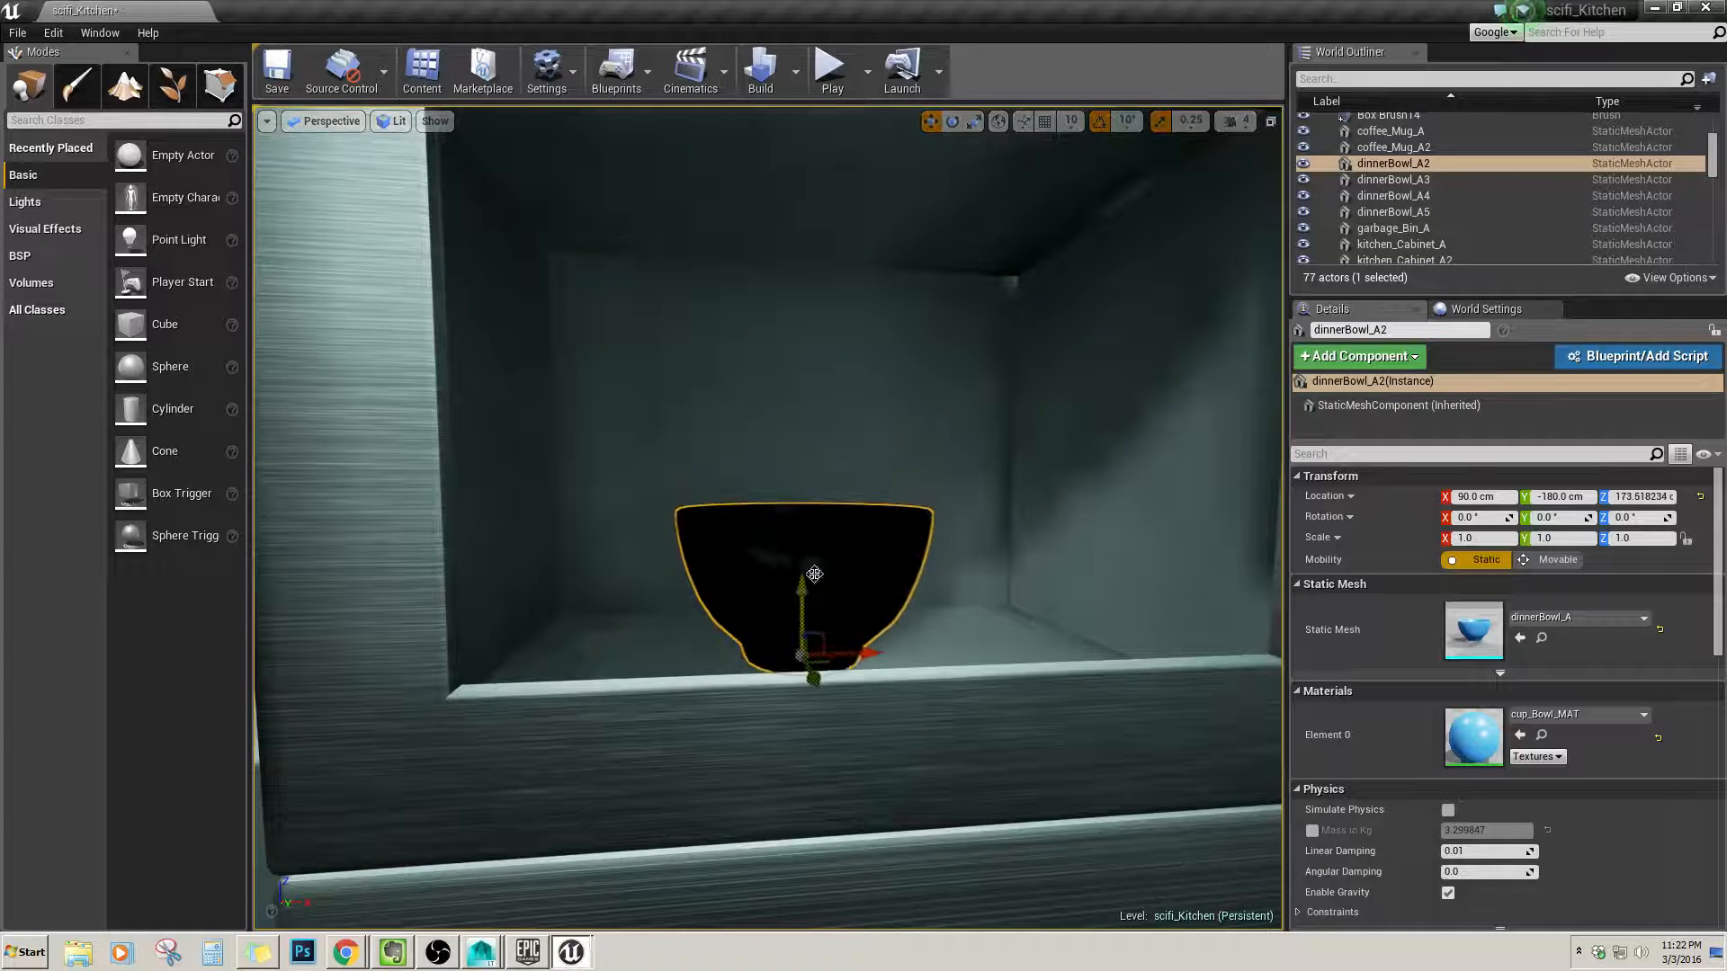
right_drag(814, 574, 966, 605)
drag(1035, 550, 1030, 576)
key(f)
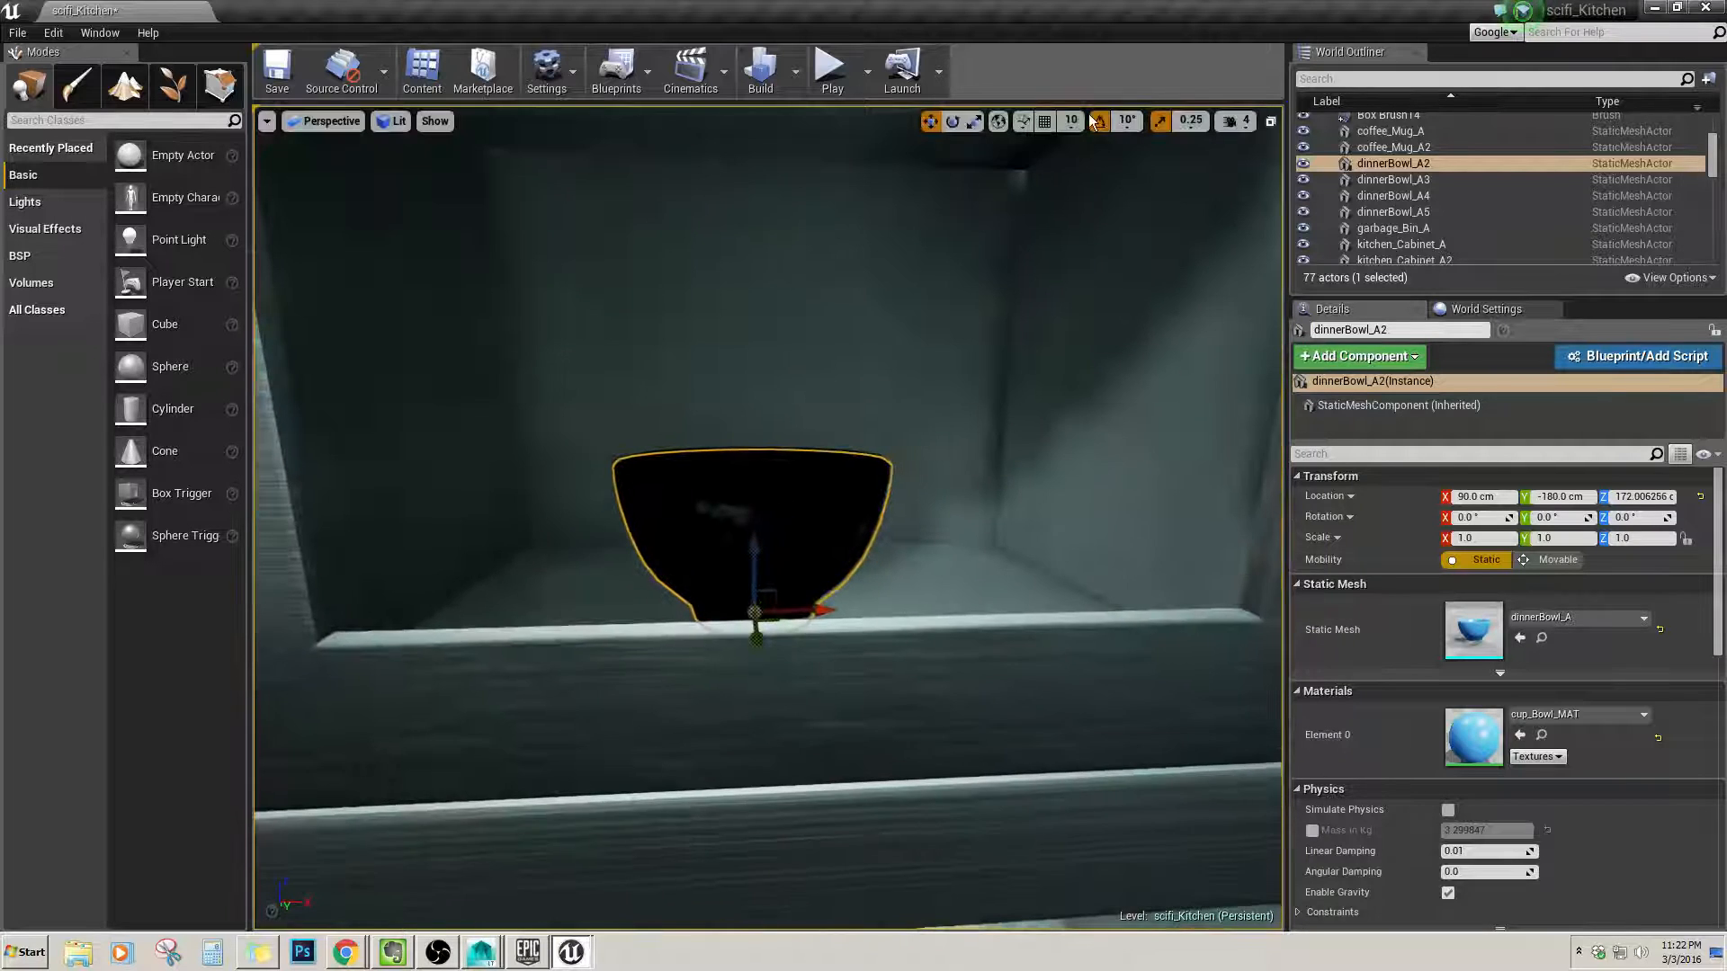
Shift dinnerBowl_A2 sideways to about X 93.83 cm inside the microwave and turn grid snapping back on.
right_drag(995, 320, 1075, 106)
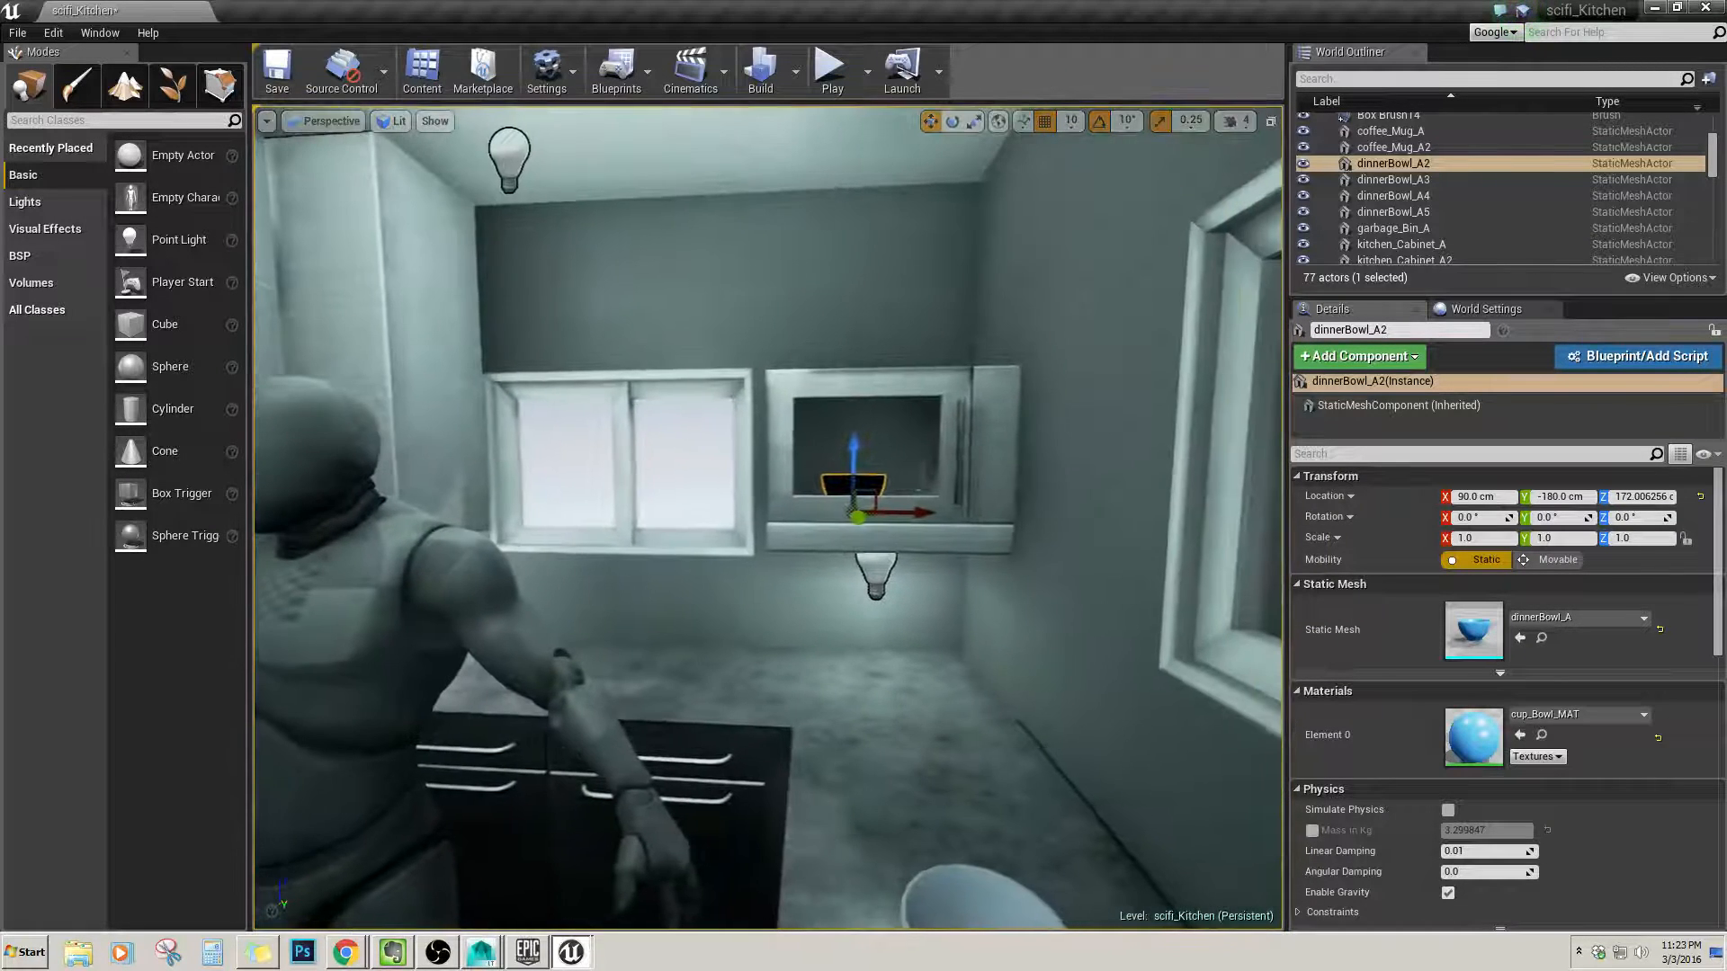
drag(924, 510, 998, 276)
click(1045, 131)
right_drag(1025, 234, 907, 144)
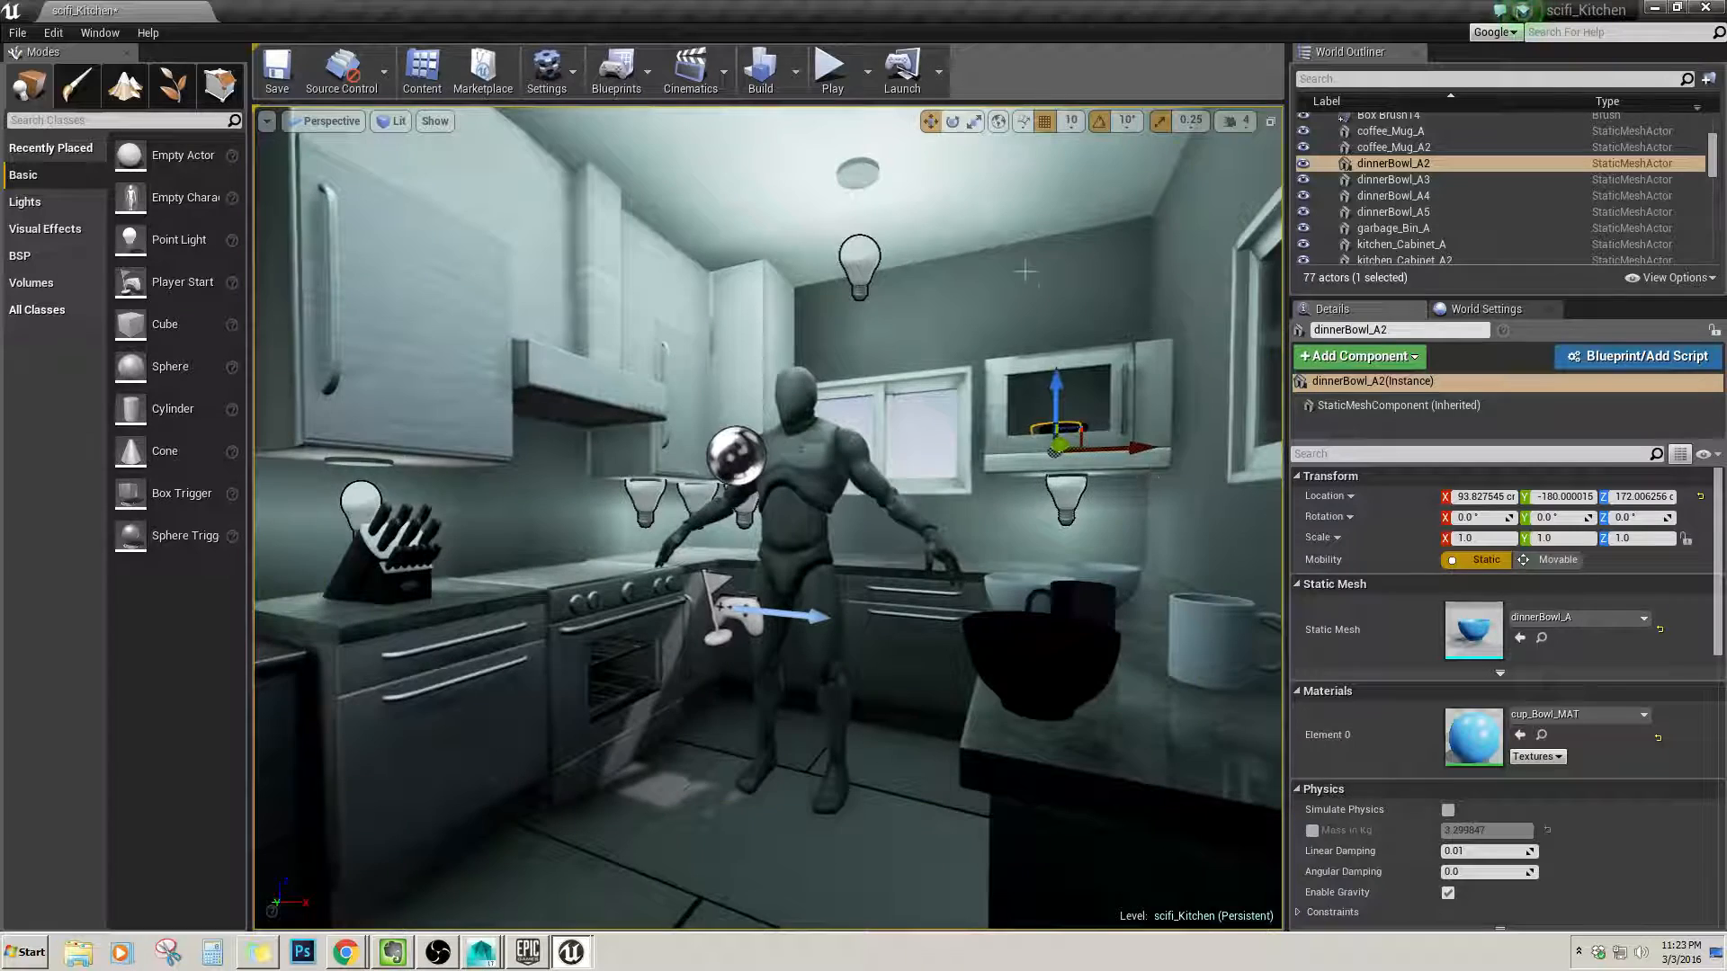
Frame the black coffee_Mug_A2, return to Paint mode, and select the light coffee_Mug_A on the counter.
right_drag(1037, 295, 1183, 360)
click(879, 555)
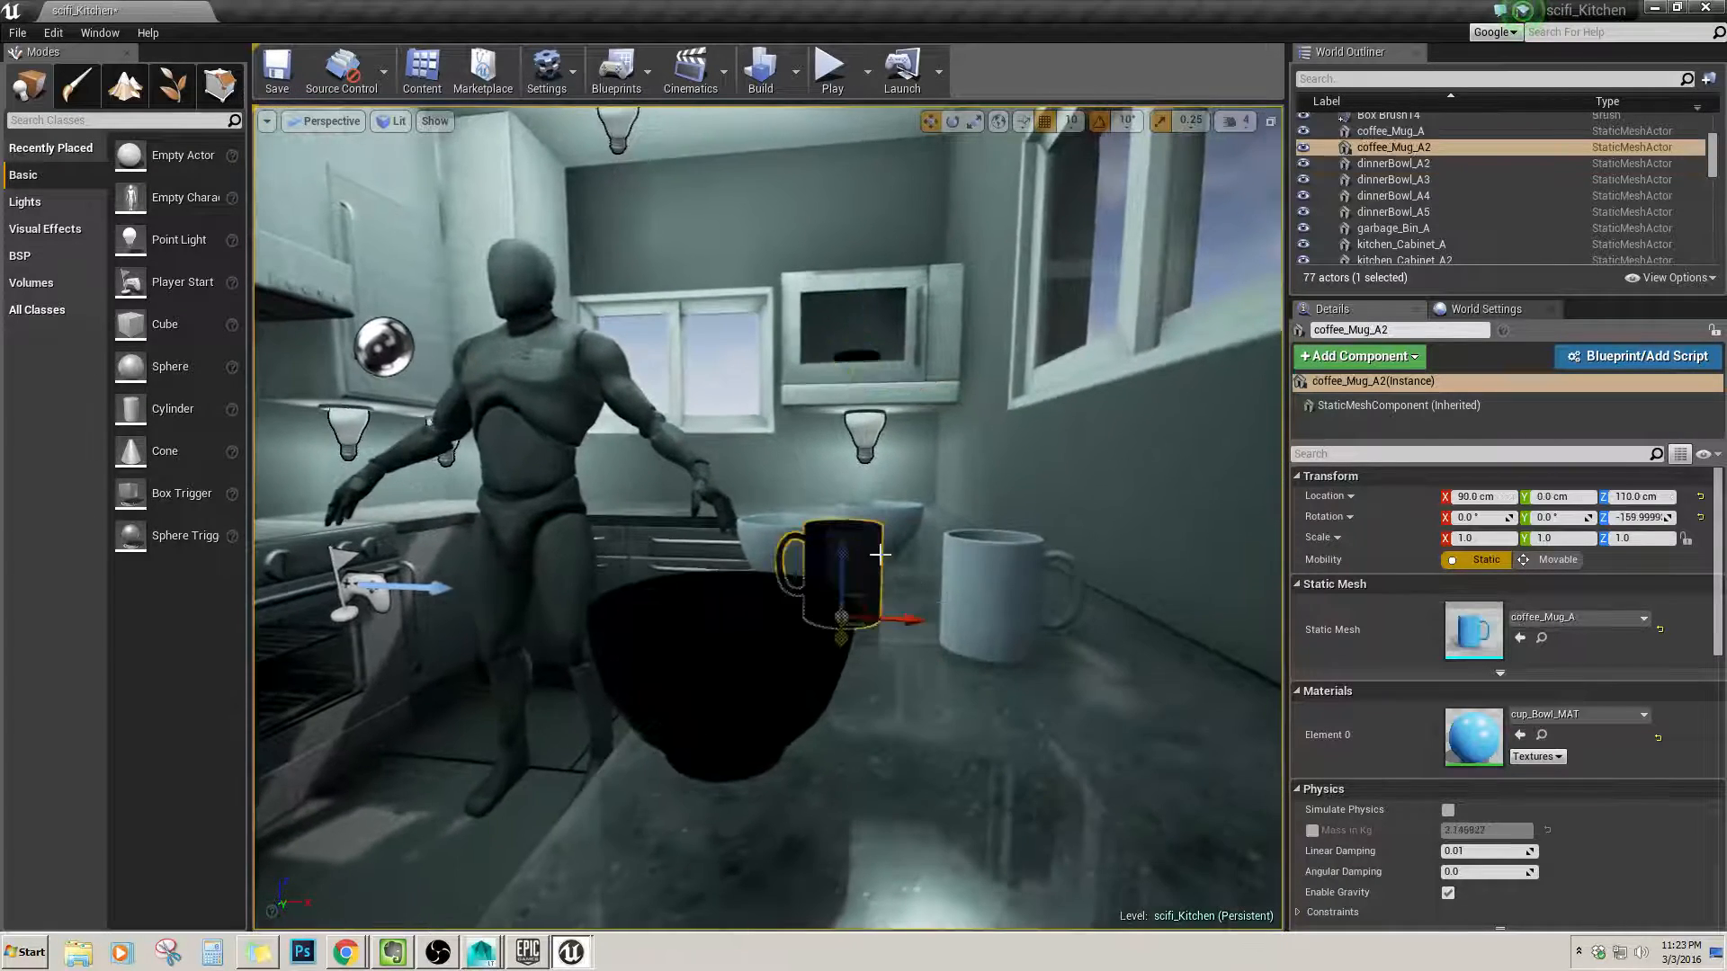
key(f)
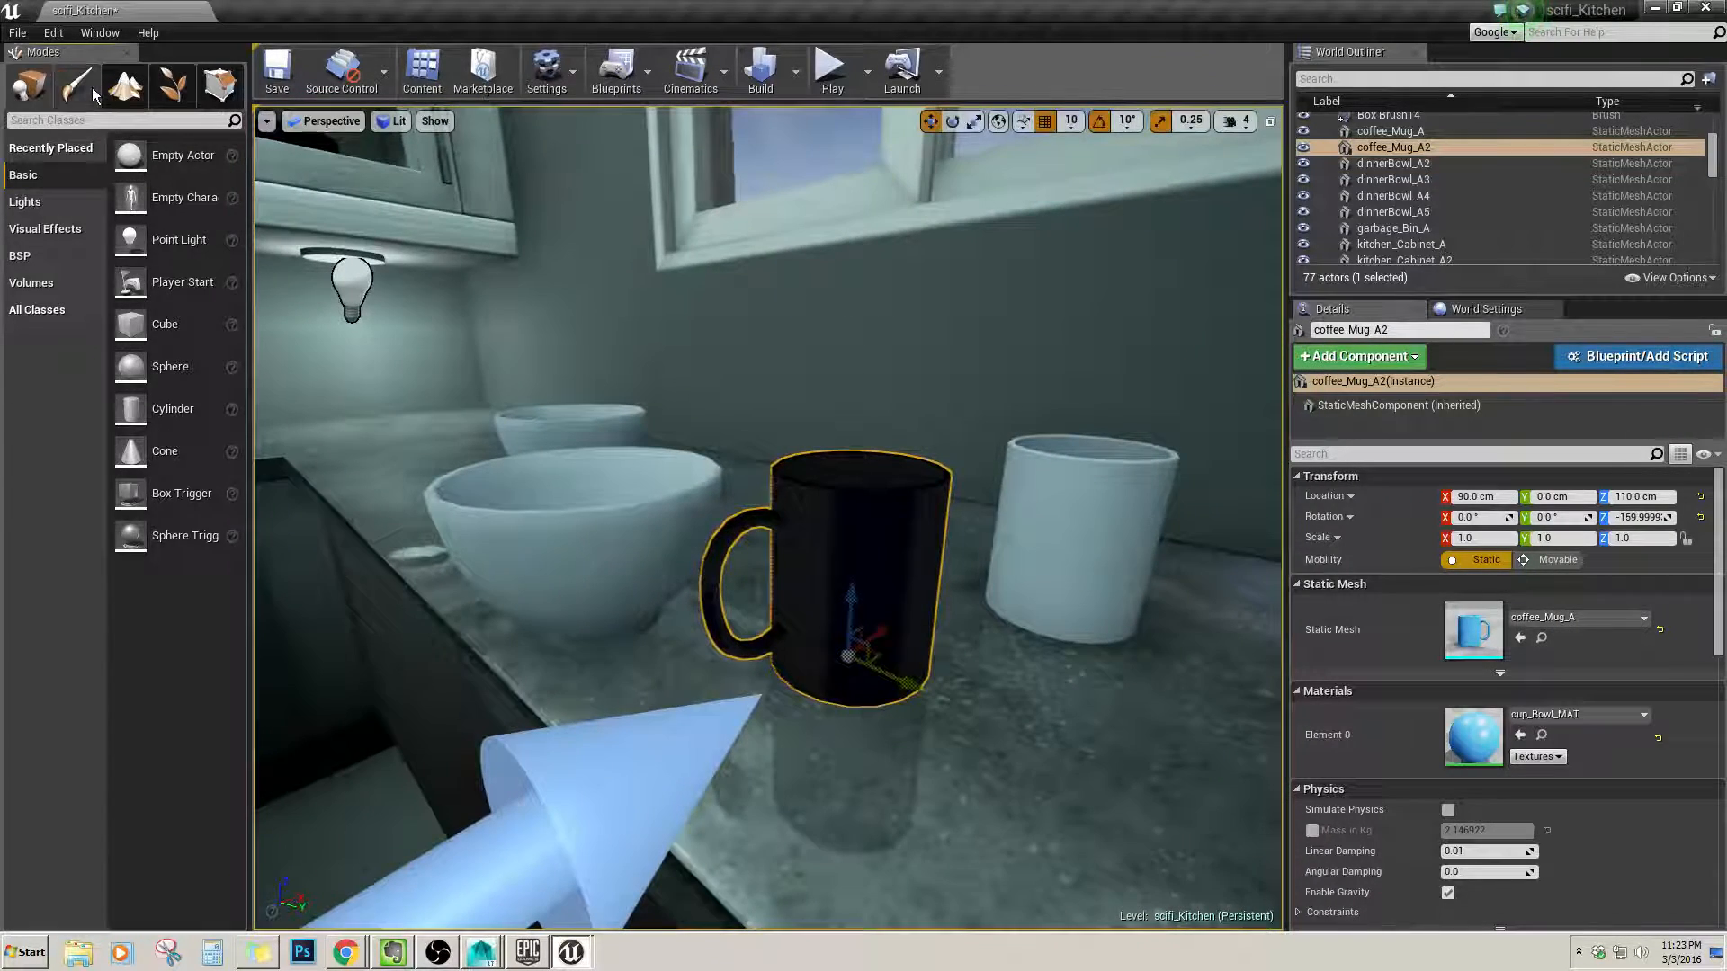
click(90, 90)
right_drag(797, 617, 1017, 594)
right_drag(698, 502, 621, 500)
click(746, 504)
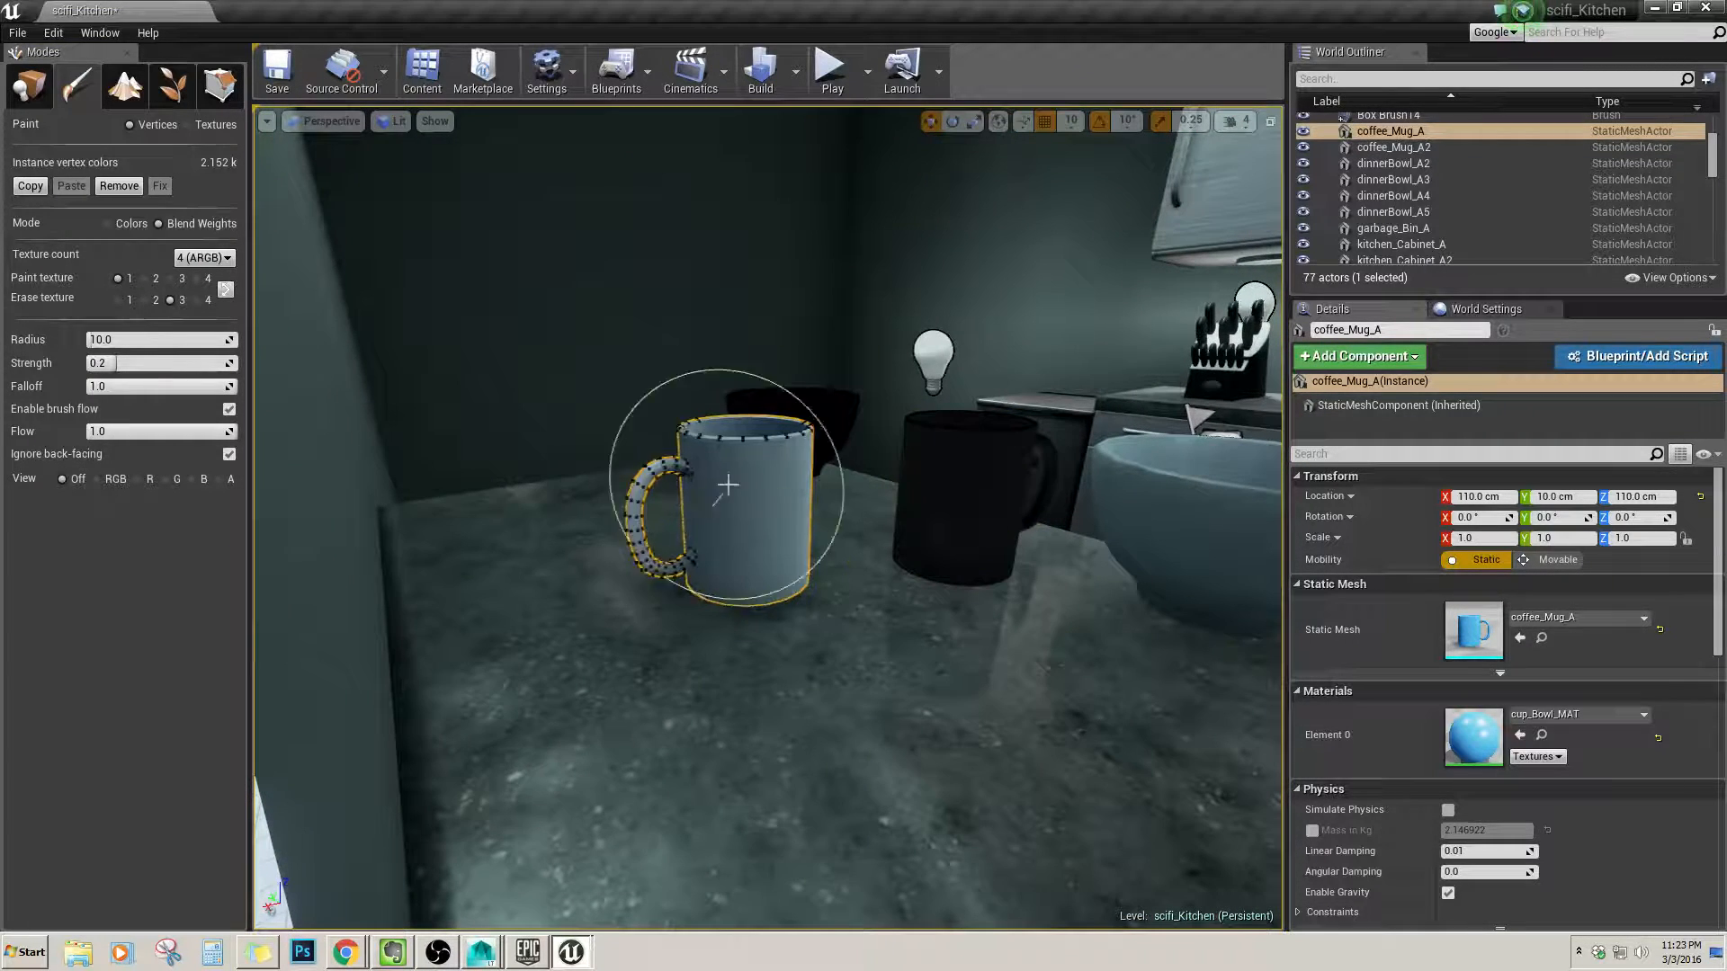
Return to Place mode and move the black dinnerBowl_A5 on the counter to X 100 cm.
mouse_move(728, 484)
alt+mouse_down()
mouse_move(792, 476)
mouse_move(1008, 571)
alt+mouse_up()
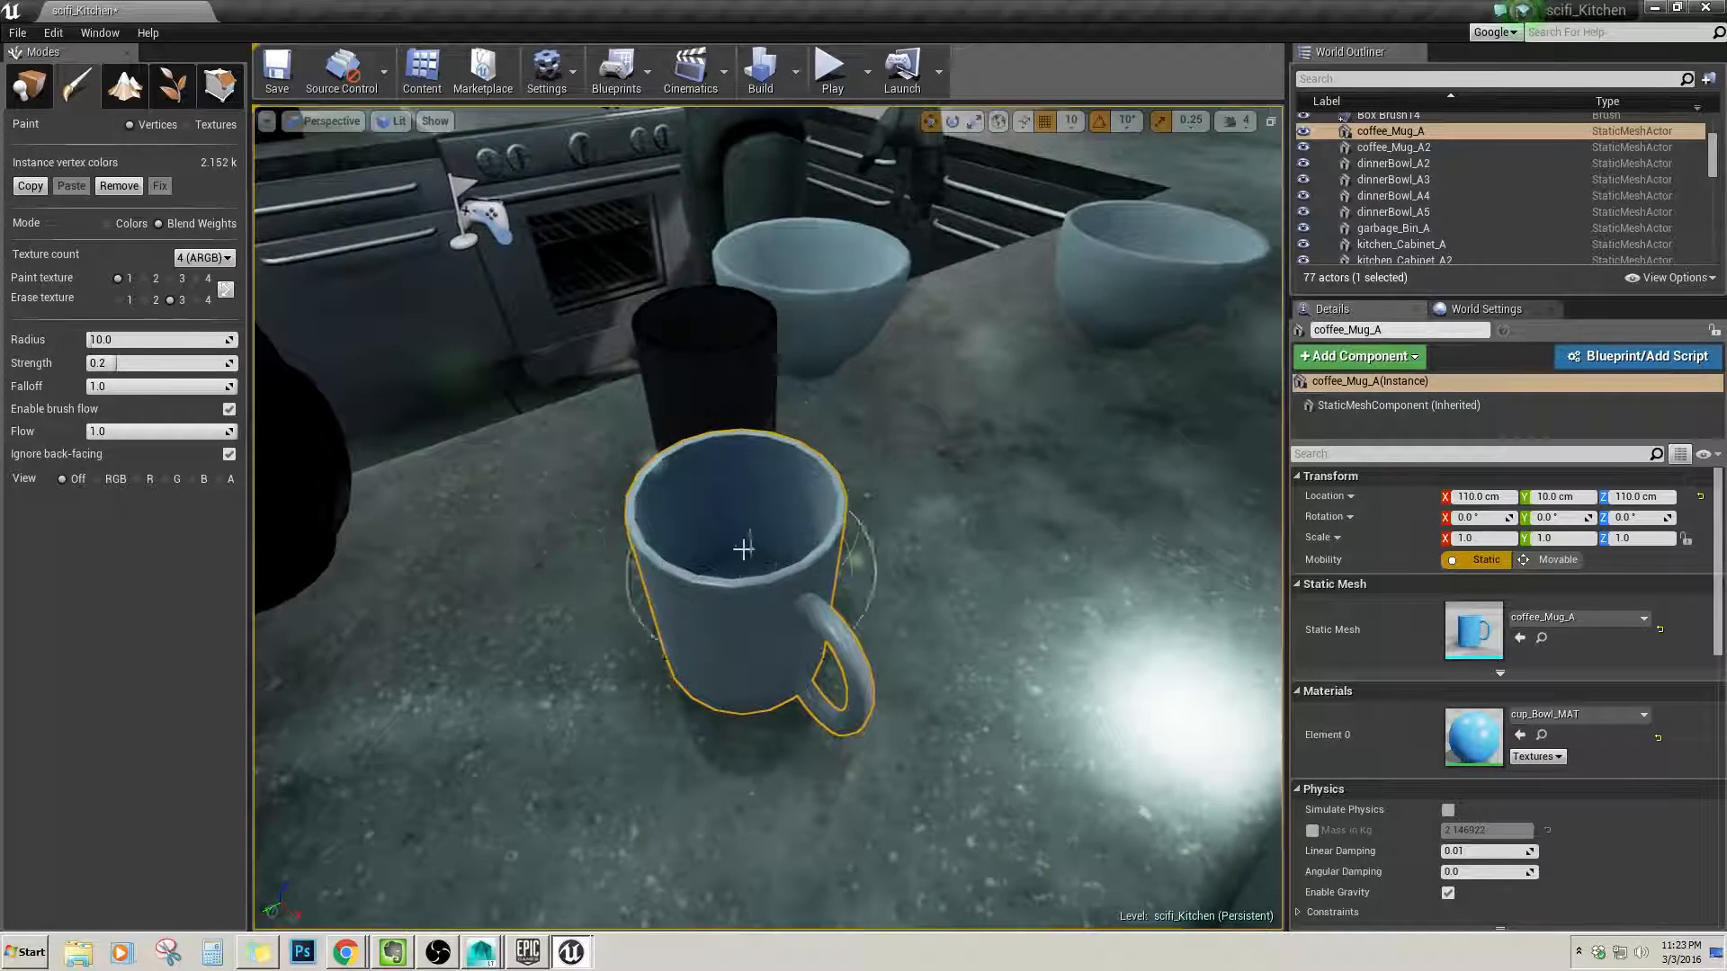
right_drag(726, 565, 731, 643)
scroll(740, 580, down, 2)
mouse_move(752, 590)
right_down()
mouse_move(791, 531)
mouse_move(752, 590)
mouse_move(752, 472)
mouse_move(756, 594)
right_up()
click(763, 429)
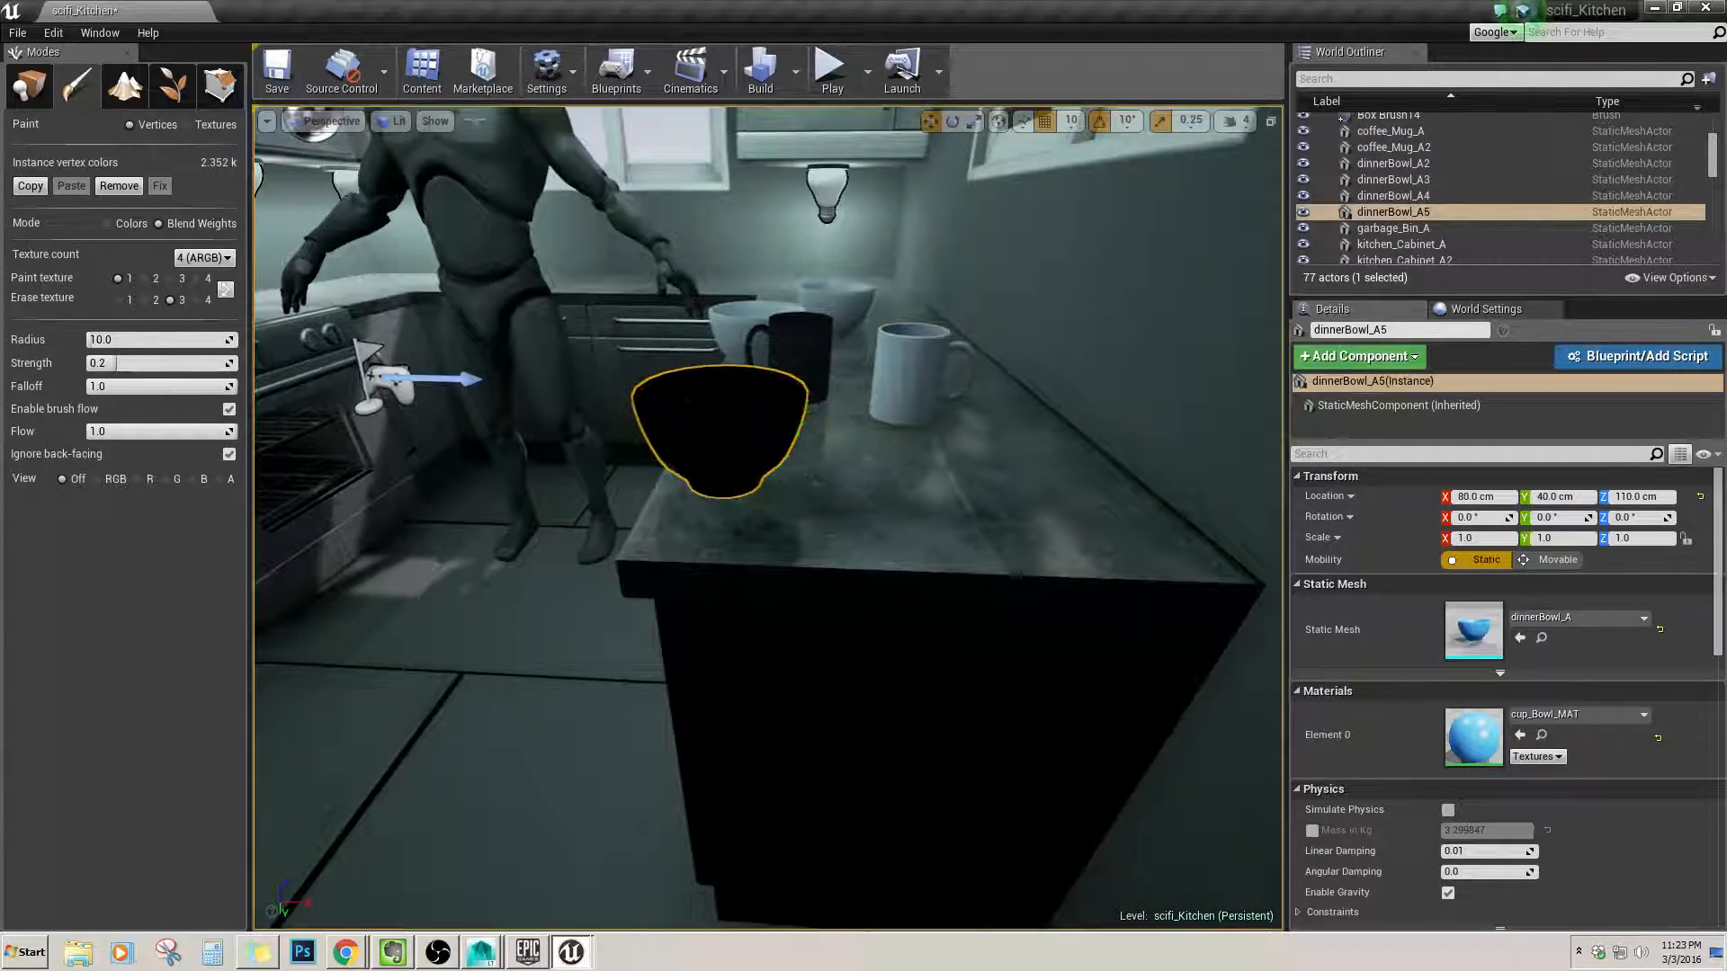
click(41, 90)
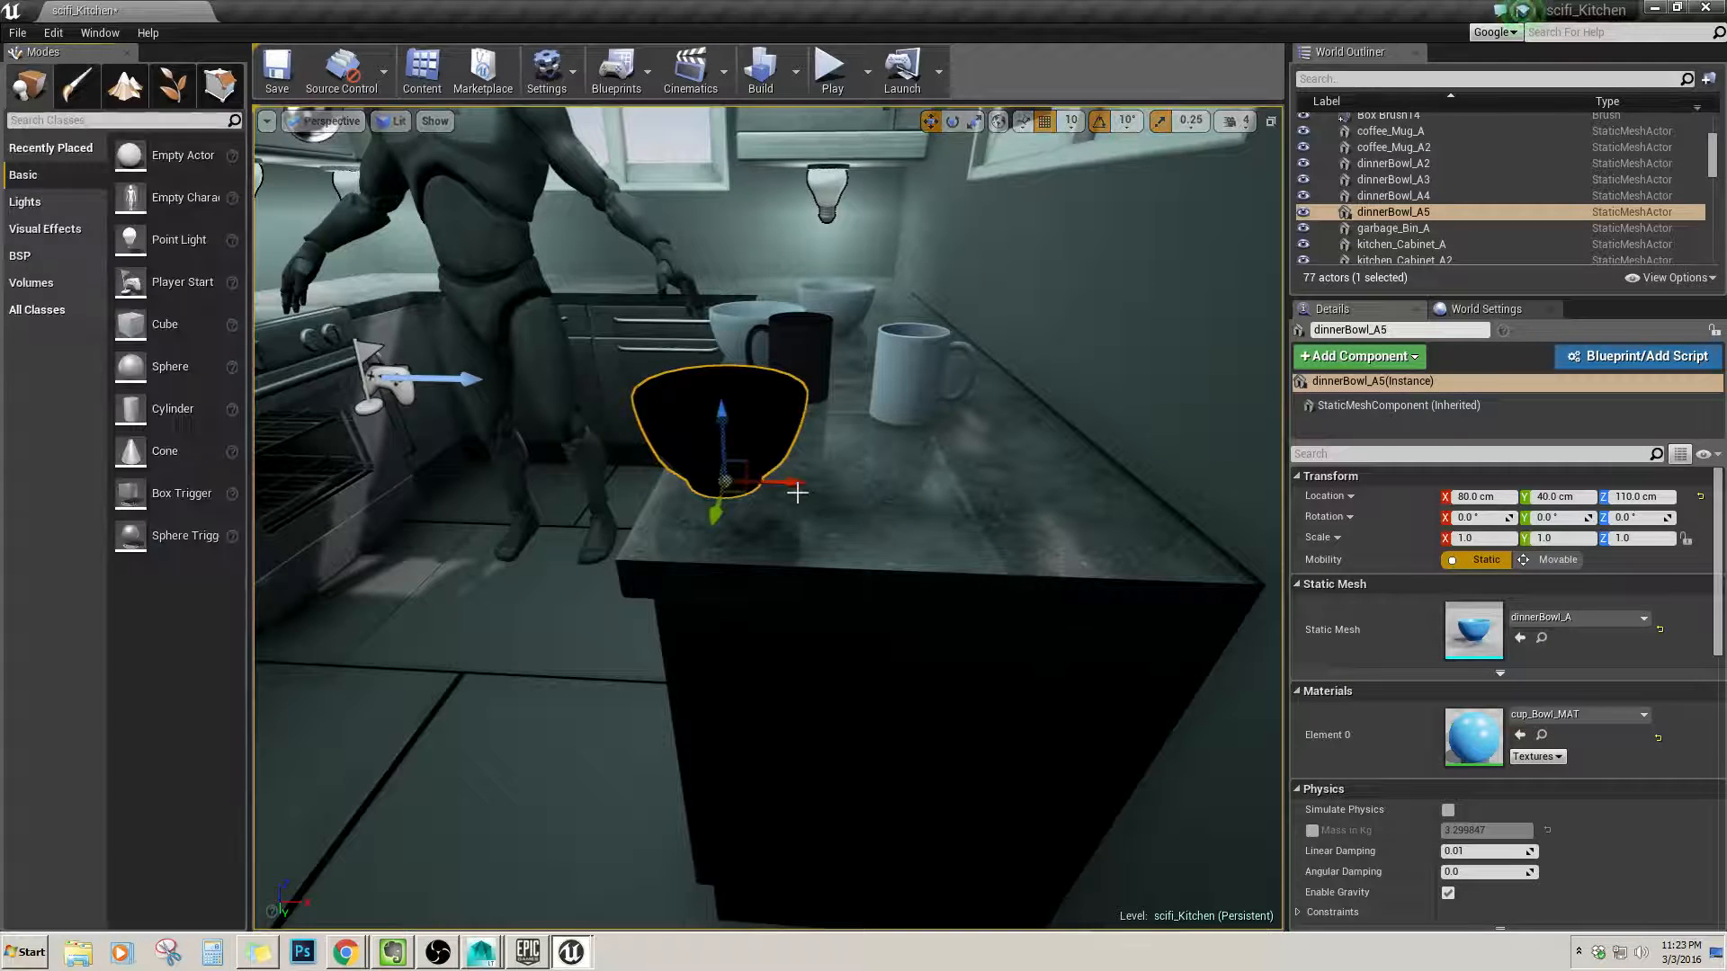
right_drag(958, 478, 959, 449)
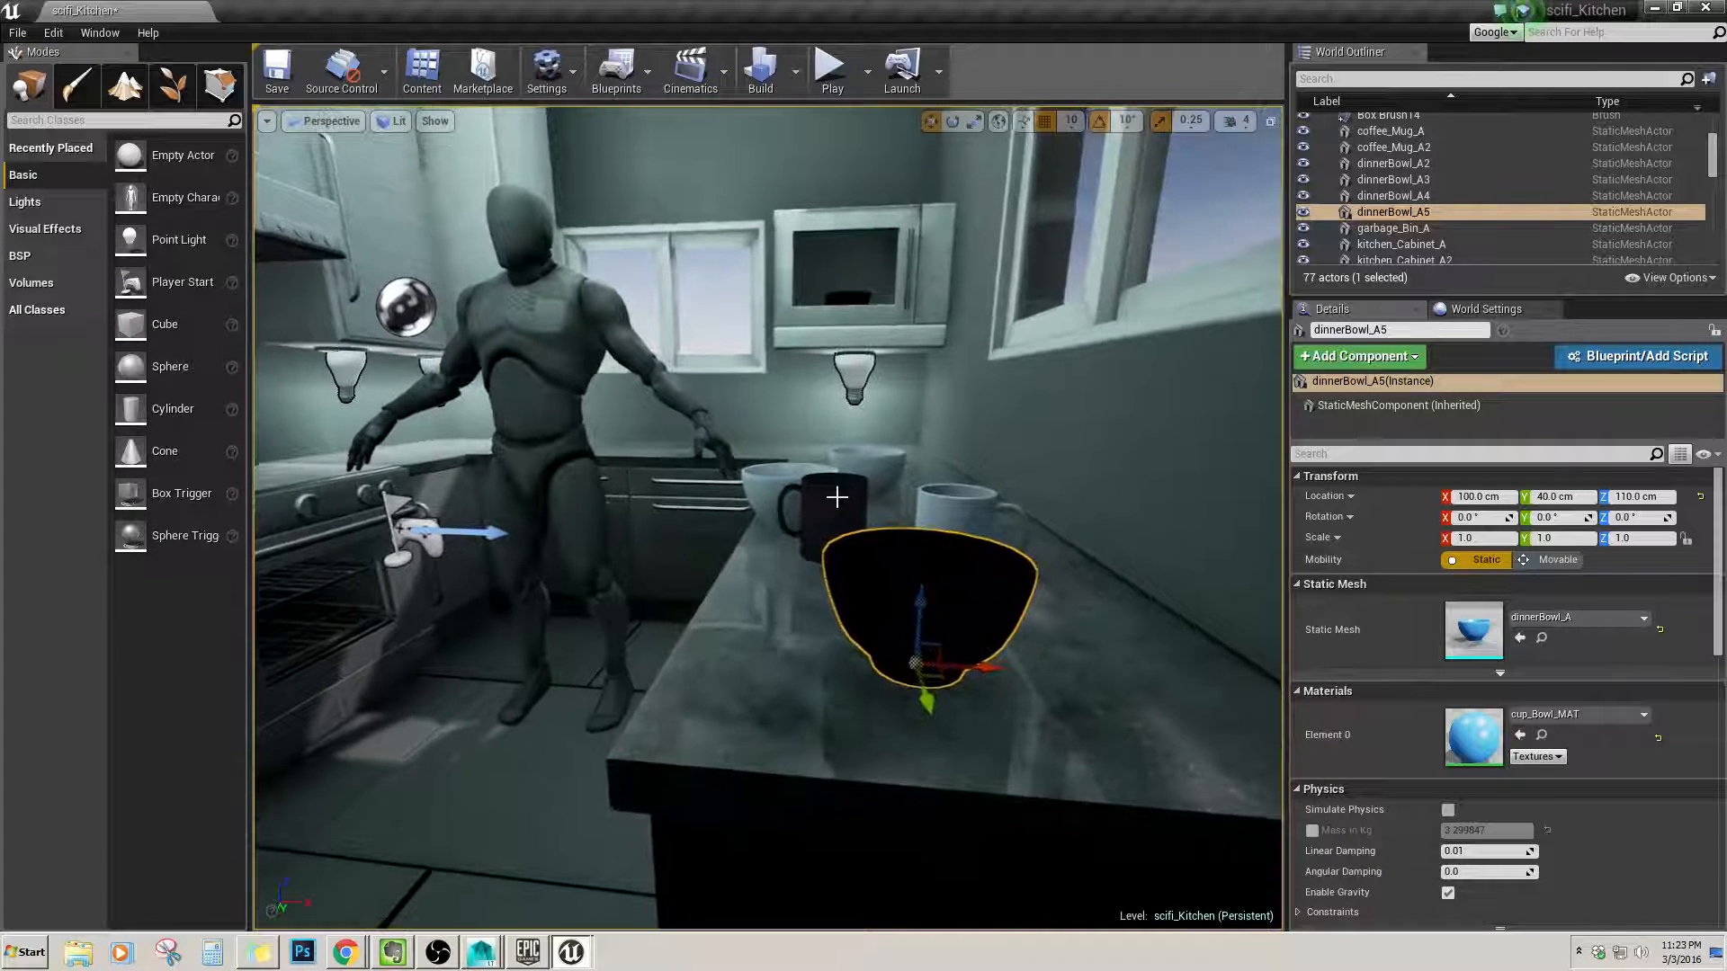
Move the black coffee_Mug_A2 behind the light mug on the counter, at X 130 cm, Y 0 cm.
click(837, 497)
right_drag(836, 496, 850, 490)
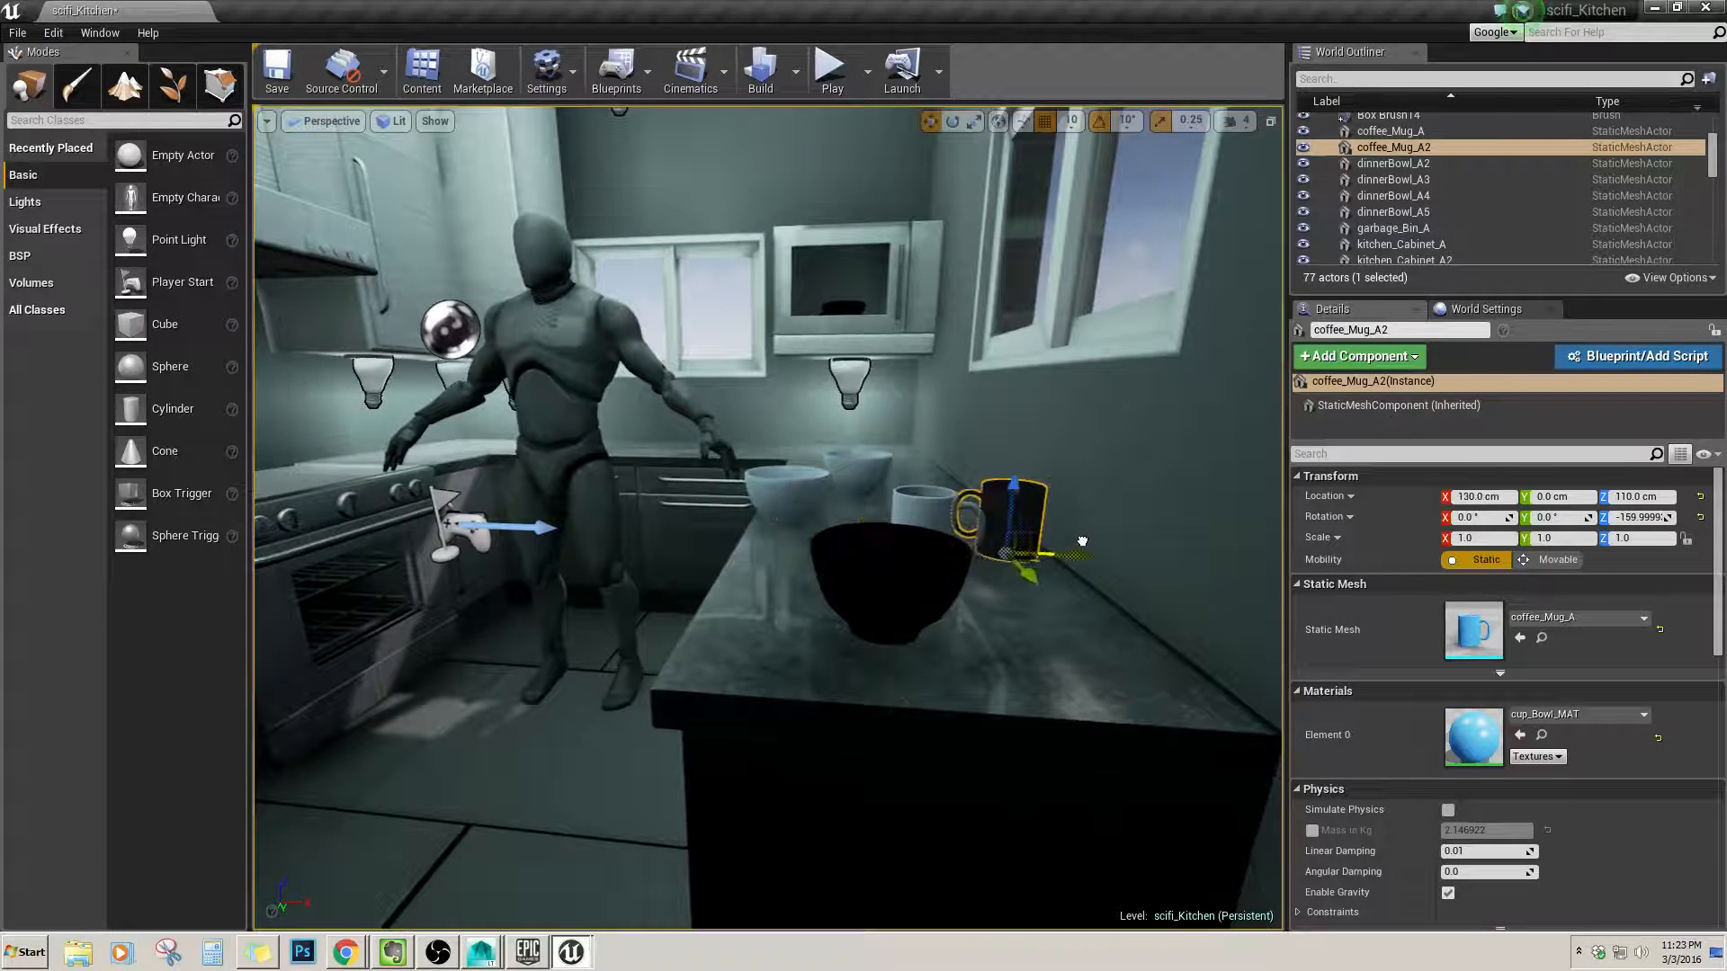
right_drag(1068, 530, 888, 531)
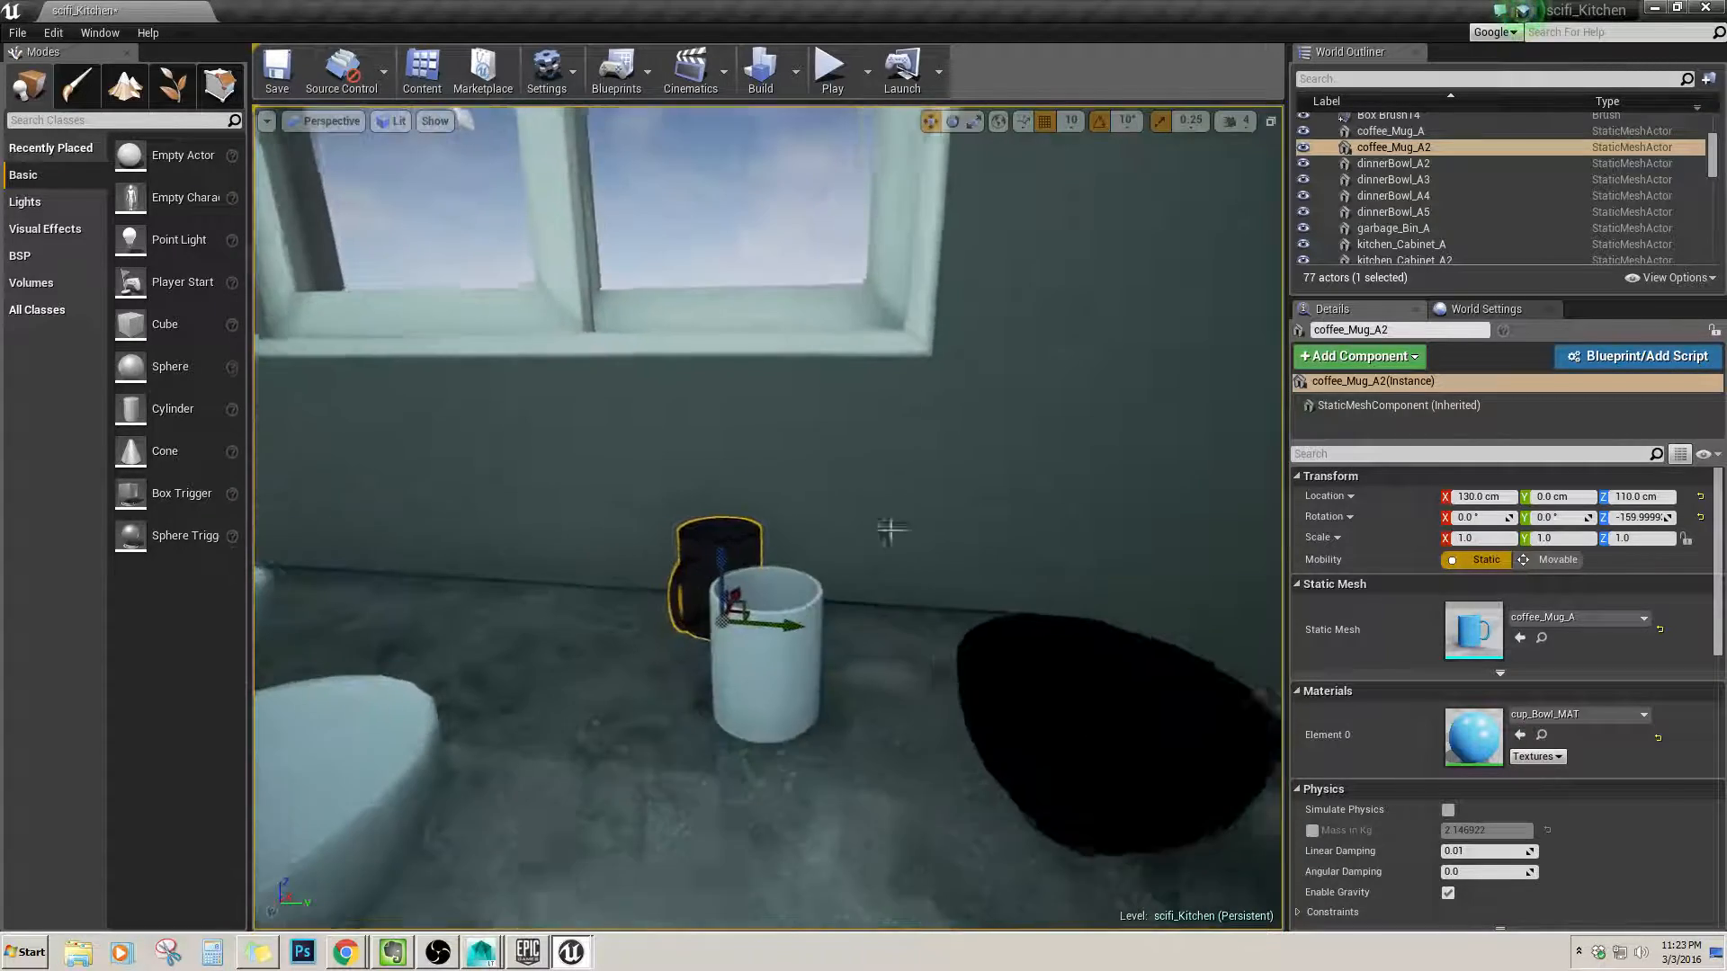
right_drag(740, 625, 485, 621)
right_drag(768, 517, 1048, 781)
Check the black dinnerBowl_A2 inside the microwave up close and rebuild the level lighting.
click(837, 710)
click(785, 601)
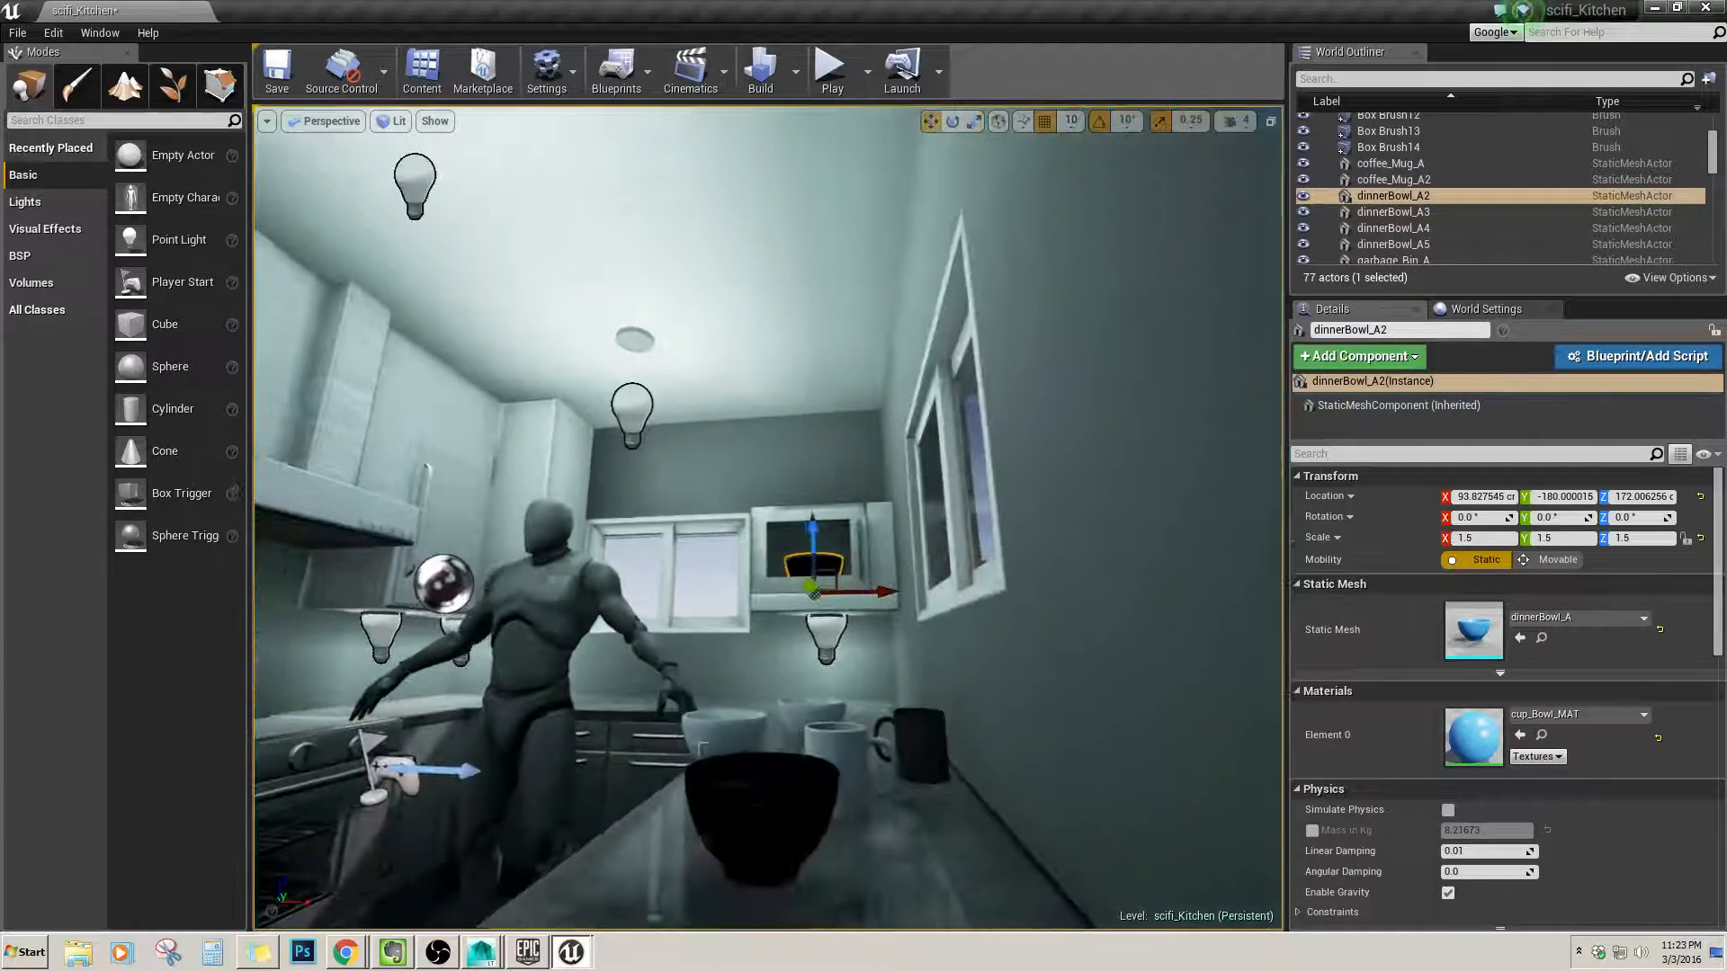
key(Escape)
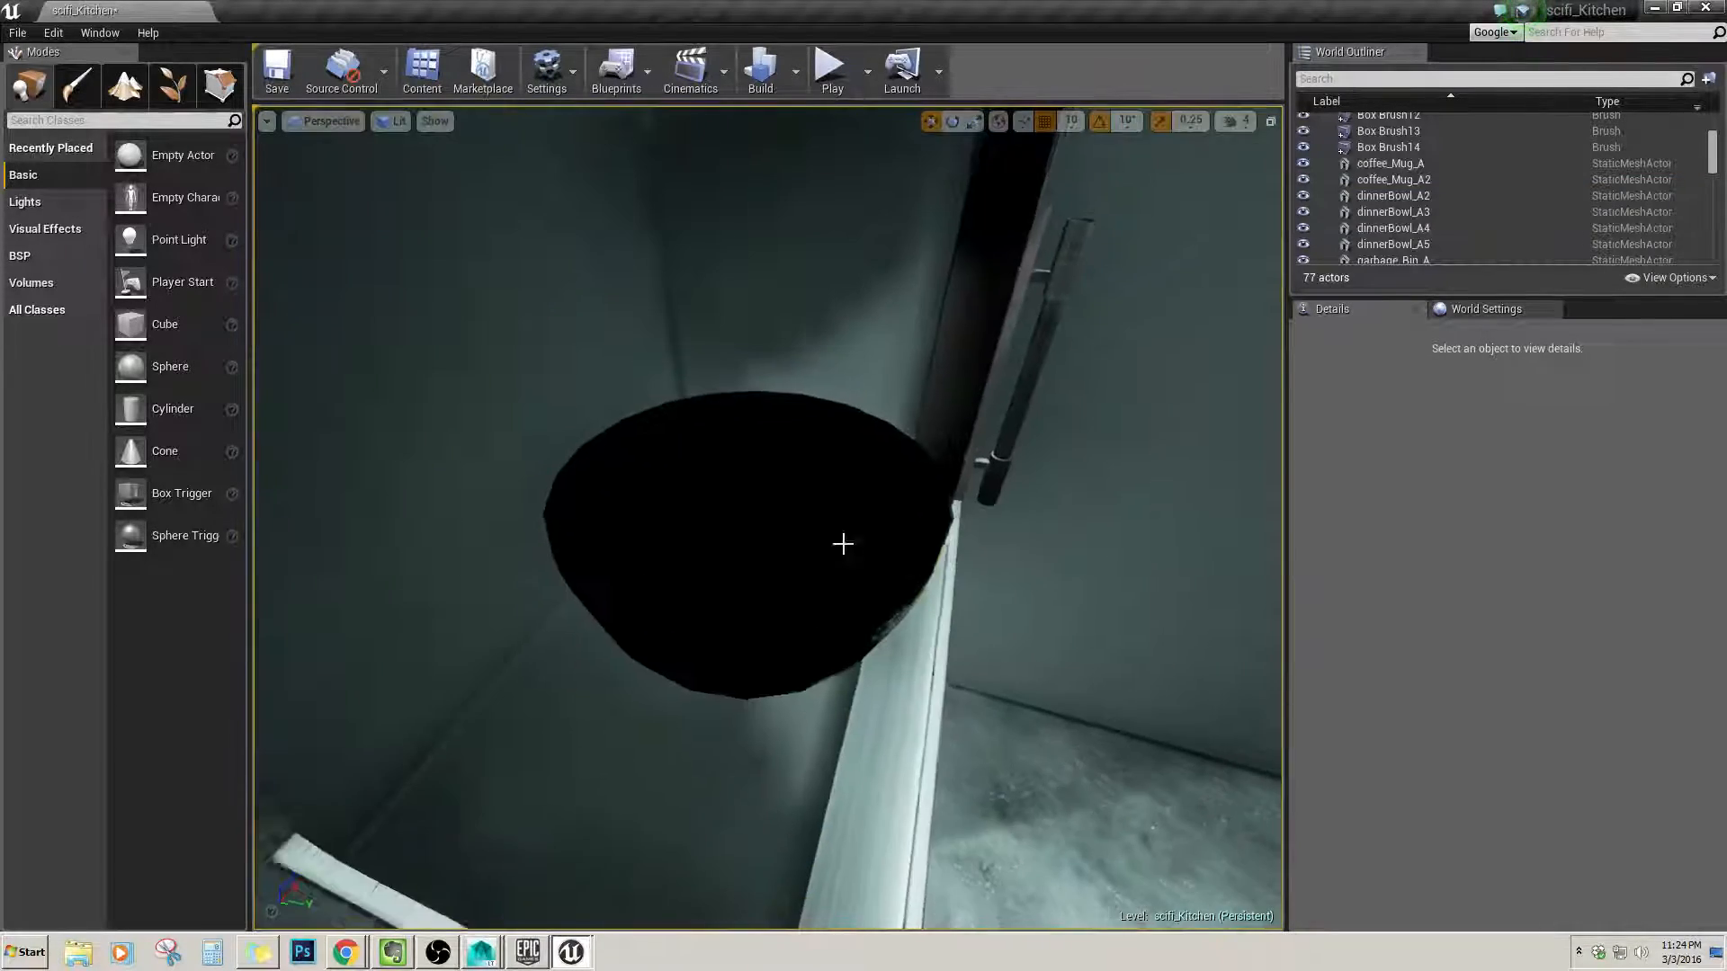
click(843, 544)
key(f)
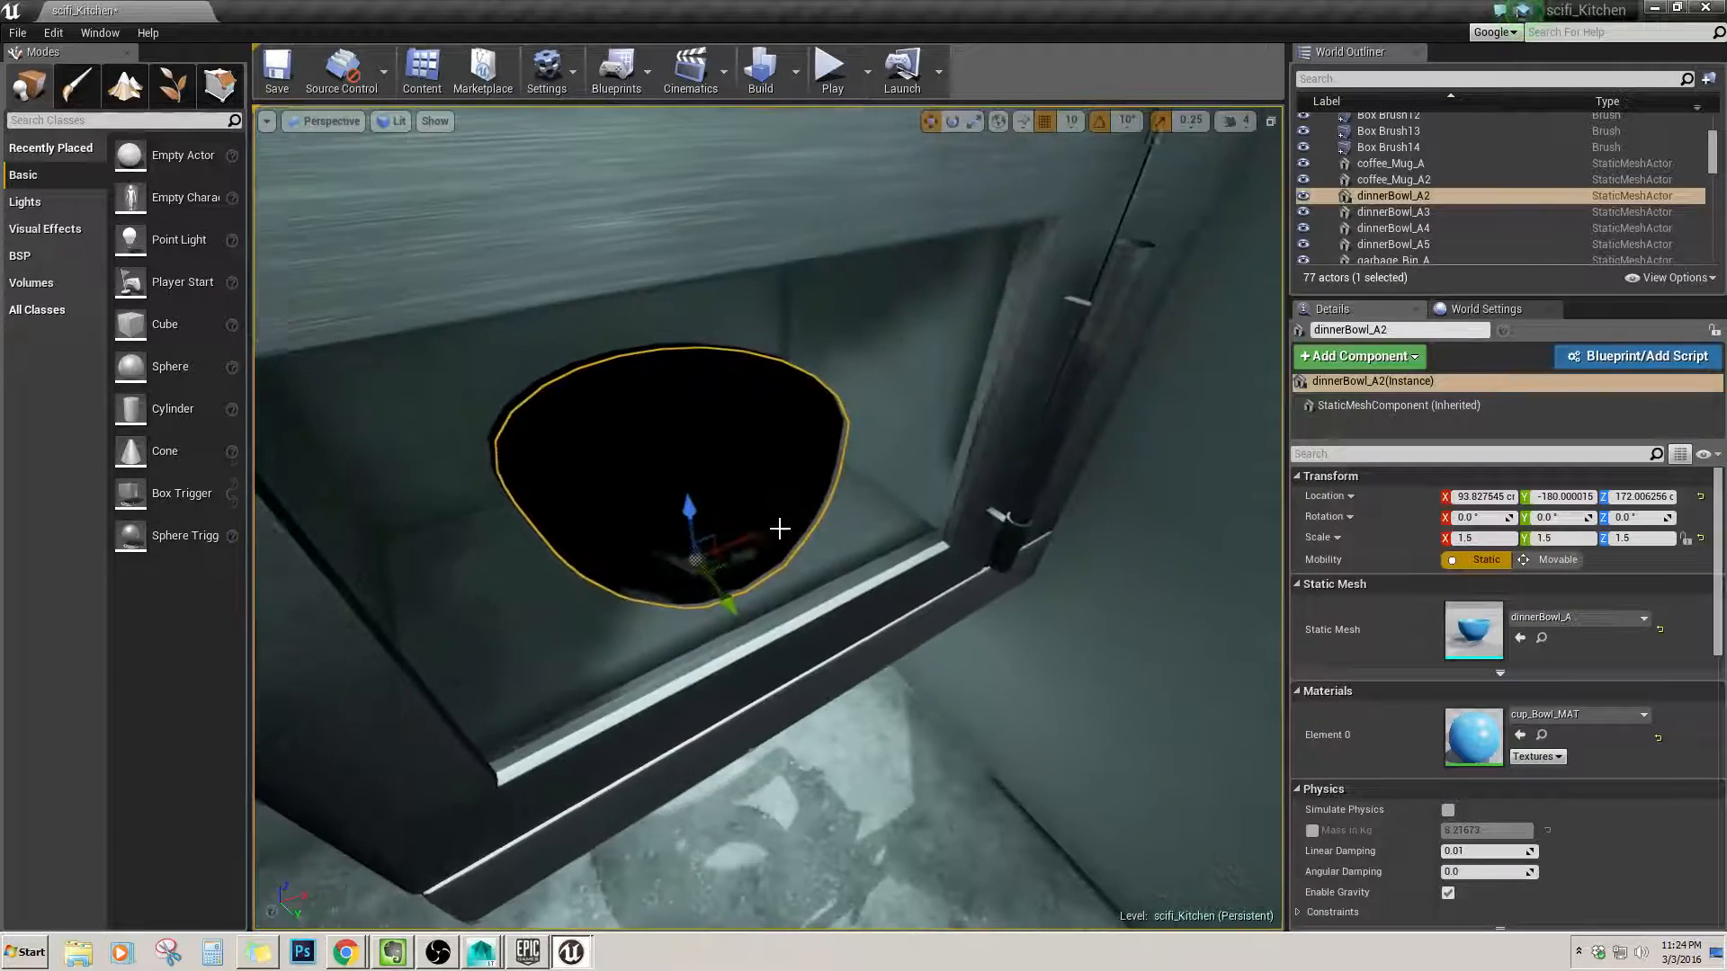
alt+drag(717, 533, 720, 423)
right_drag(720, 423, 880, 436)
click(758, 76)
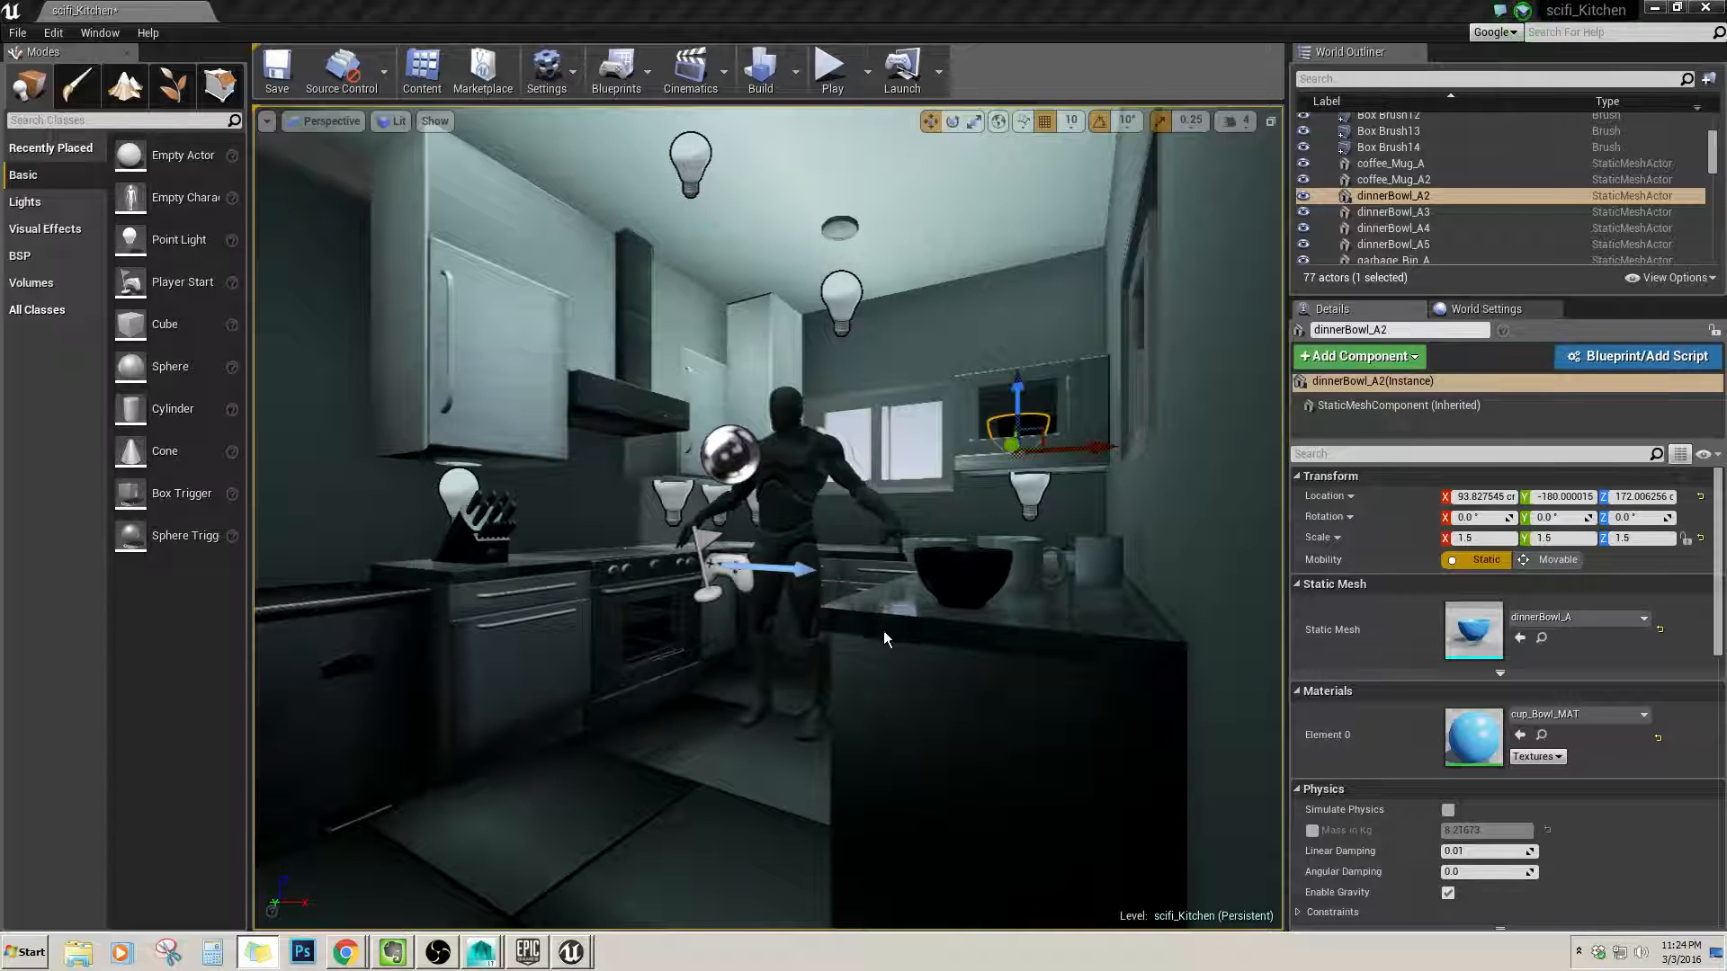
Duplicate the floor tile near the garbage bin and move the copy beneath the bin at about X -142.16 cm, Y 85.15 cm.
right_drag(693, 639, 859, 644)
key(Escape)
click(825, 594)
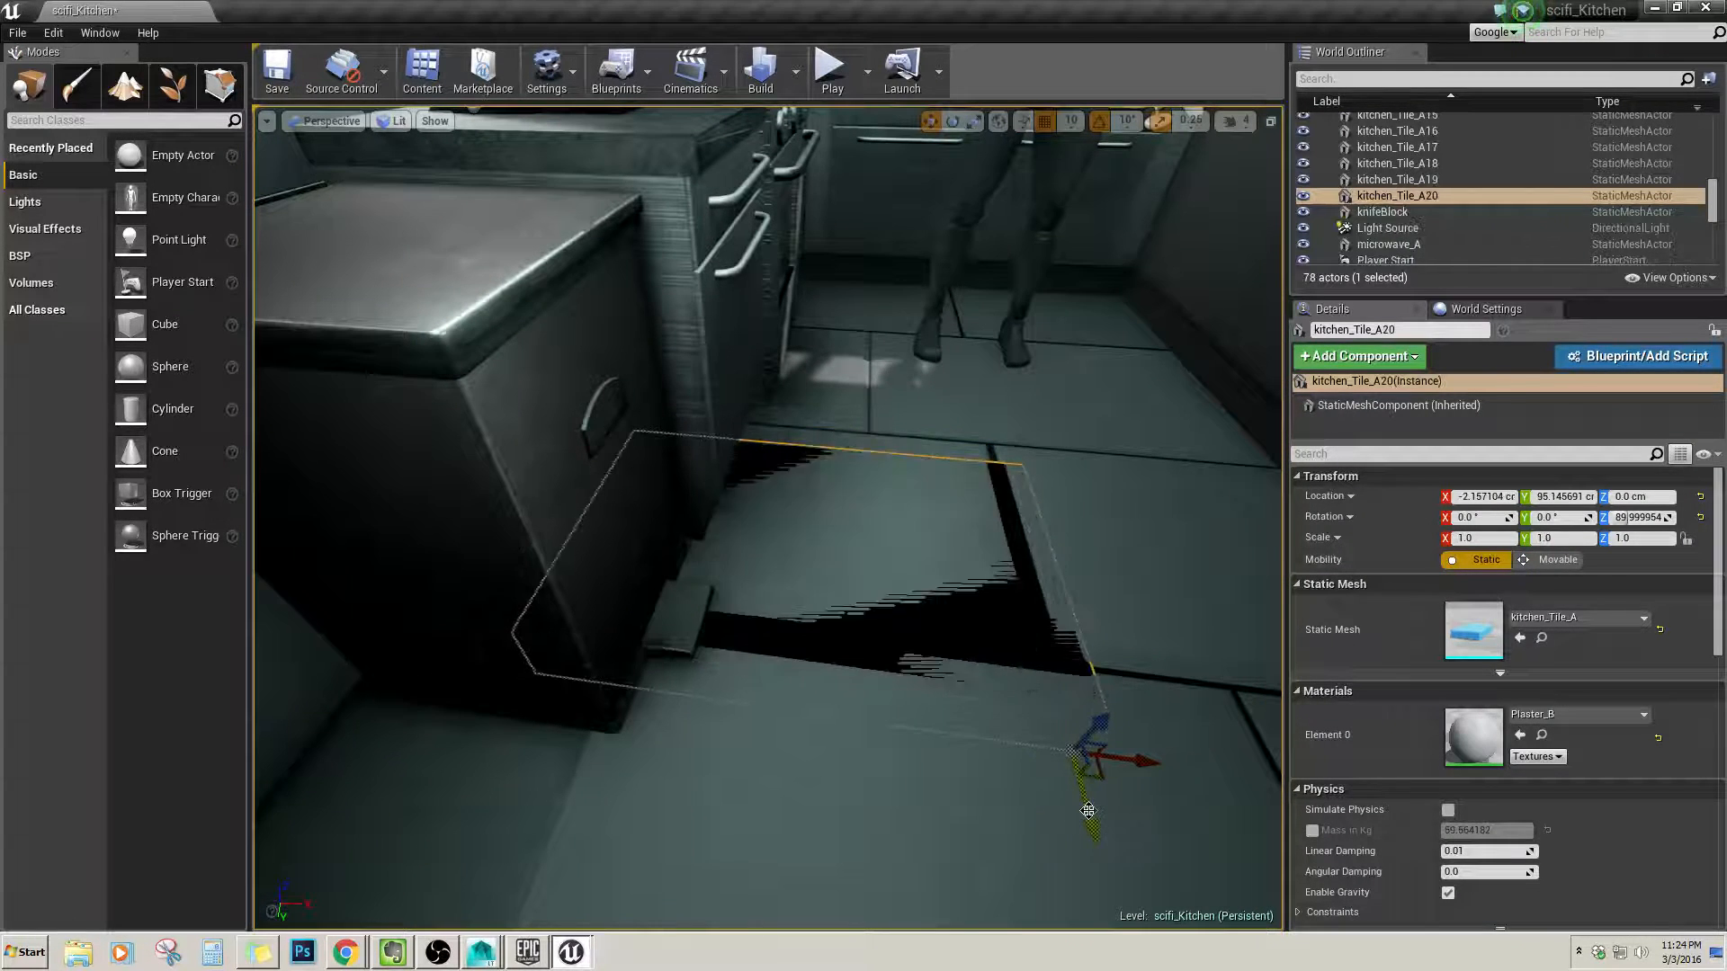
drag(1154, 708, 809, 735)
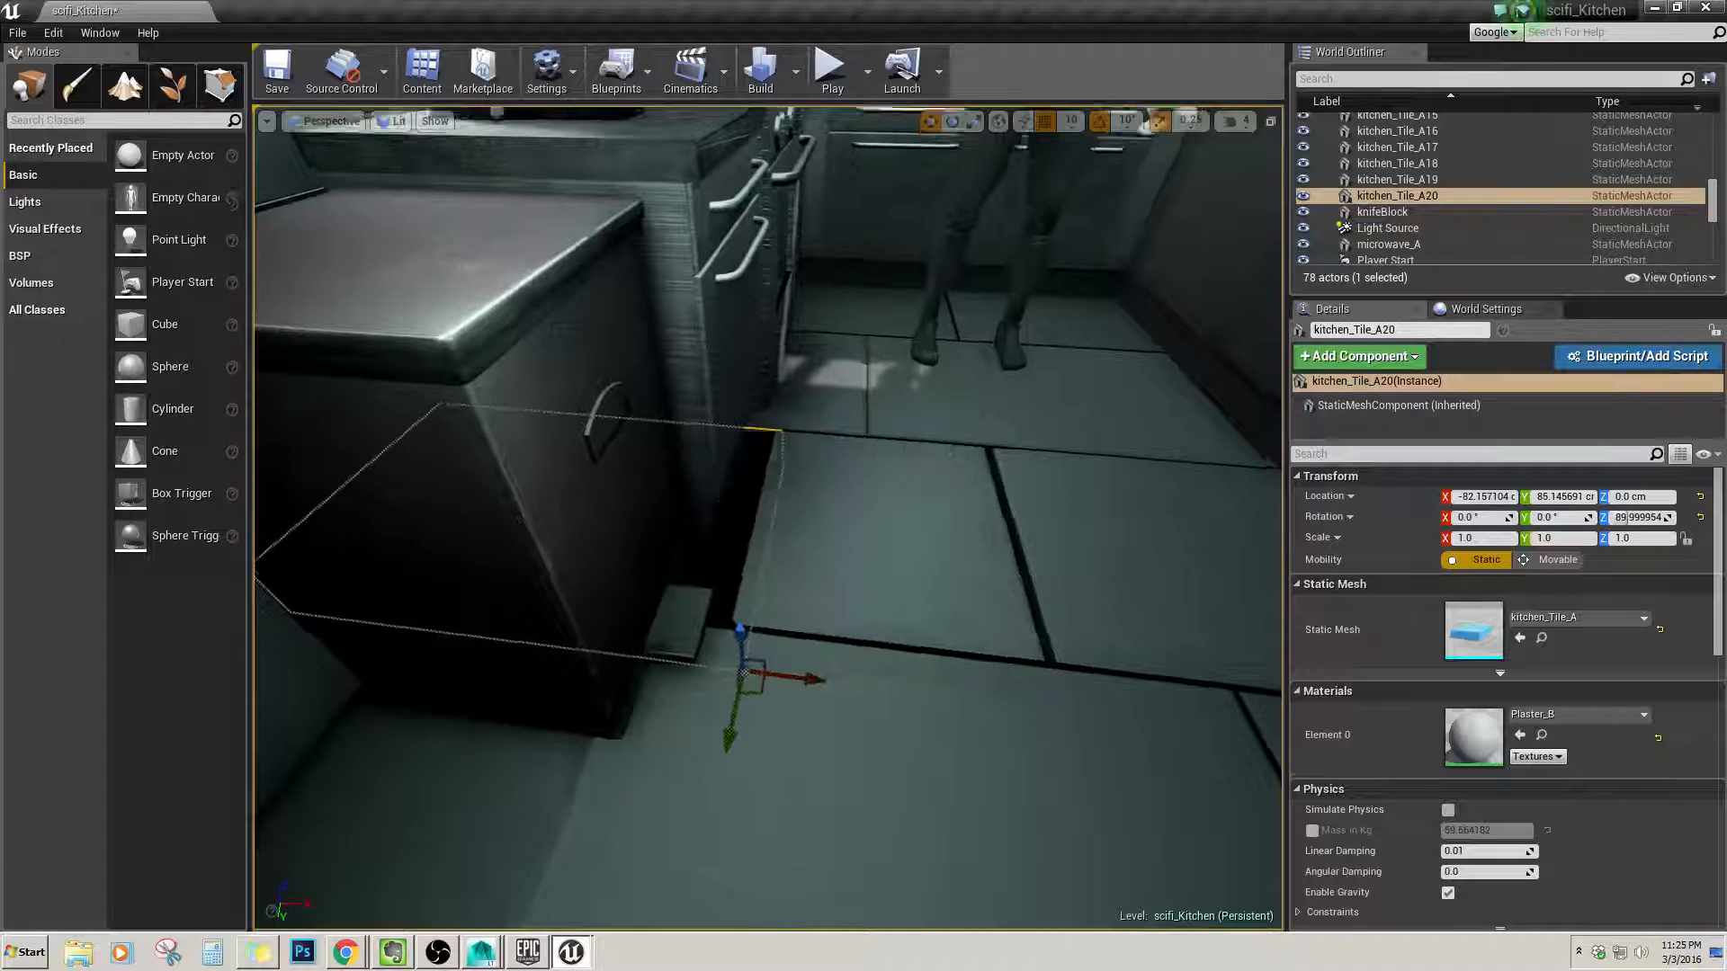
mouse_move(810, 735)
right_down()
mouse_move(764, 710)
mouse_move(797, 723)
right_up()
drag(1223, 746, 882, 747)
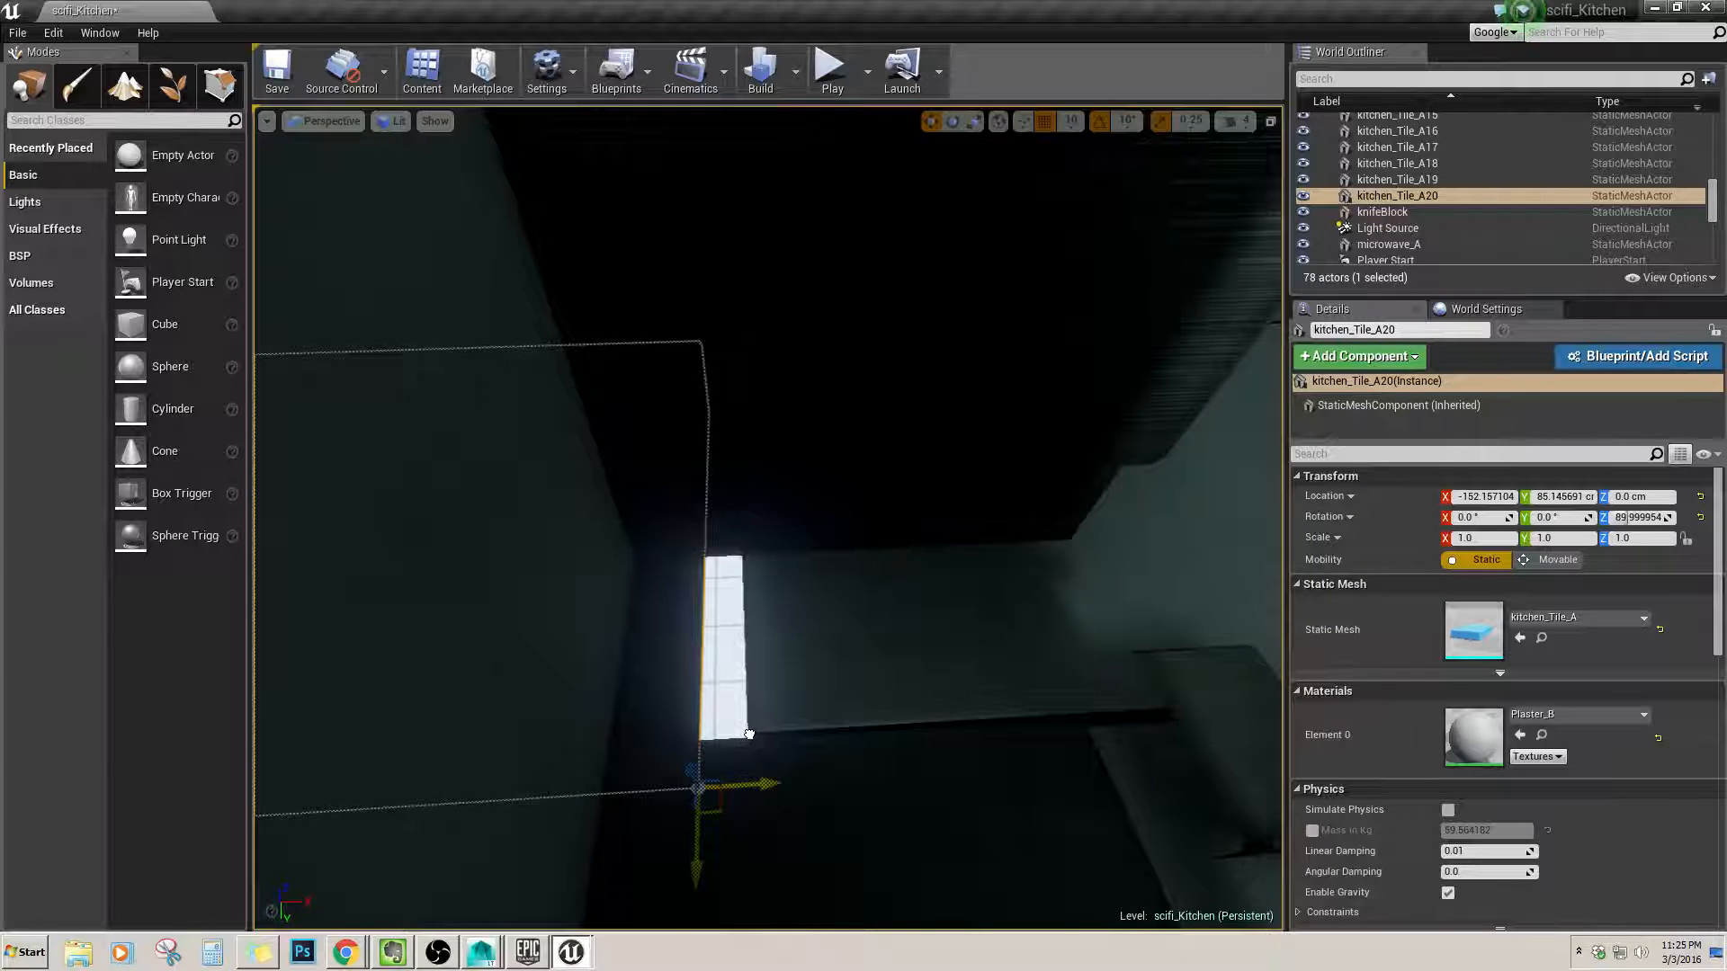
Compare kitchen_Tile_A20 with the edge of kitchen_Tile_A7 and try shifting it to about X -152.16 cm.
click(878, 681)
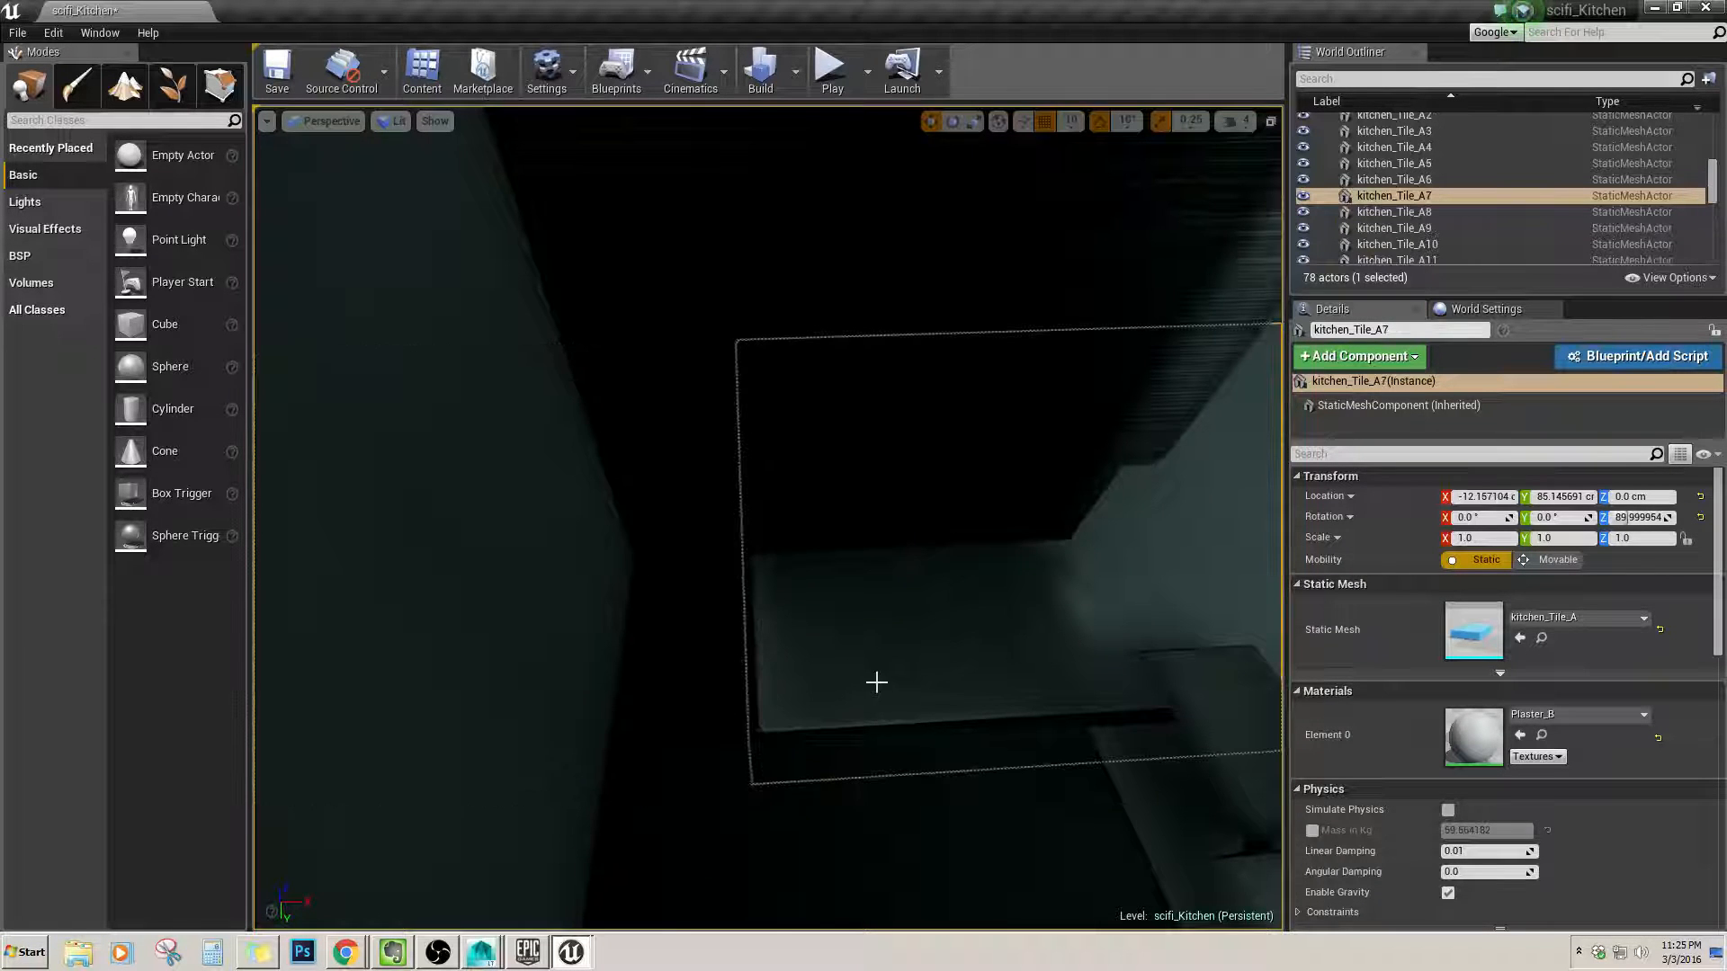
mouse_move(876, 682)
right_down()
mouse_move(953, 692)
mouse_move(908, 681)
right_up()
click(645, 681)
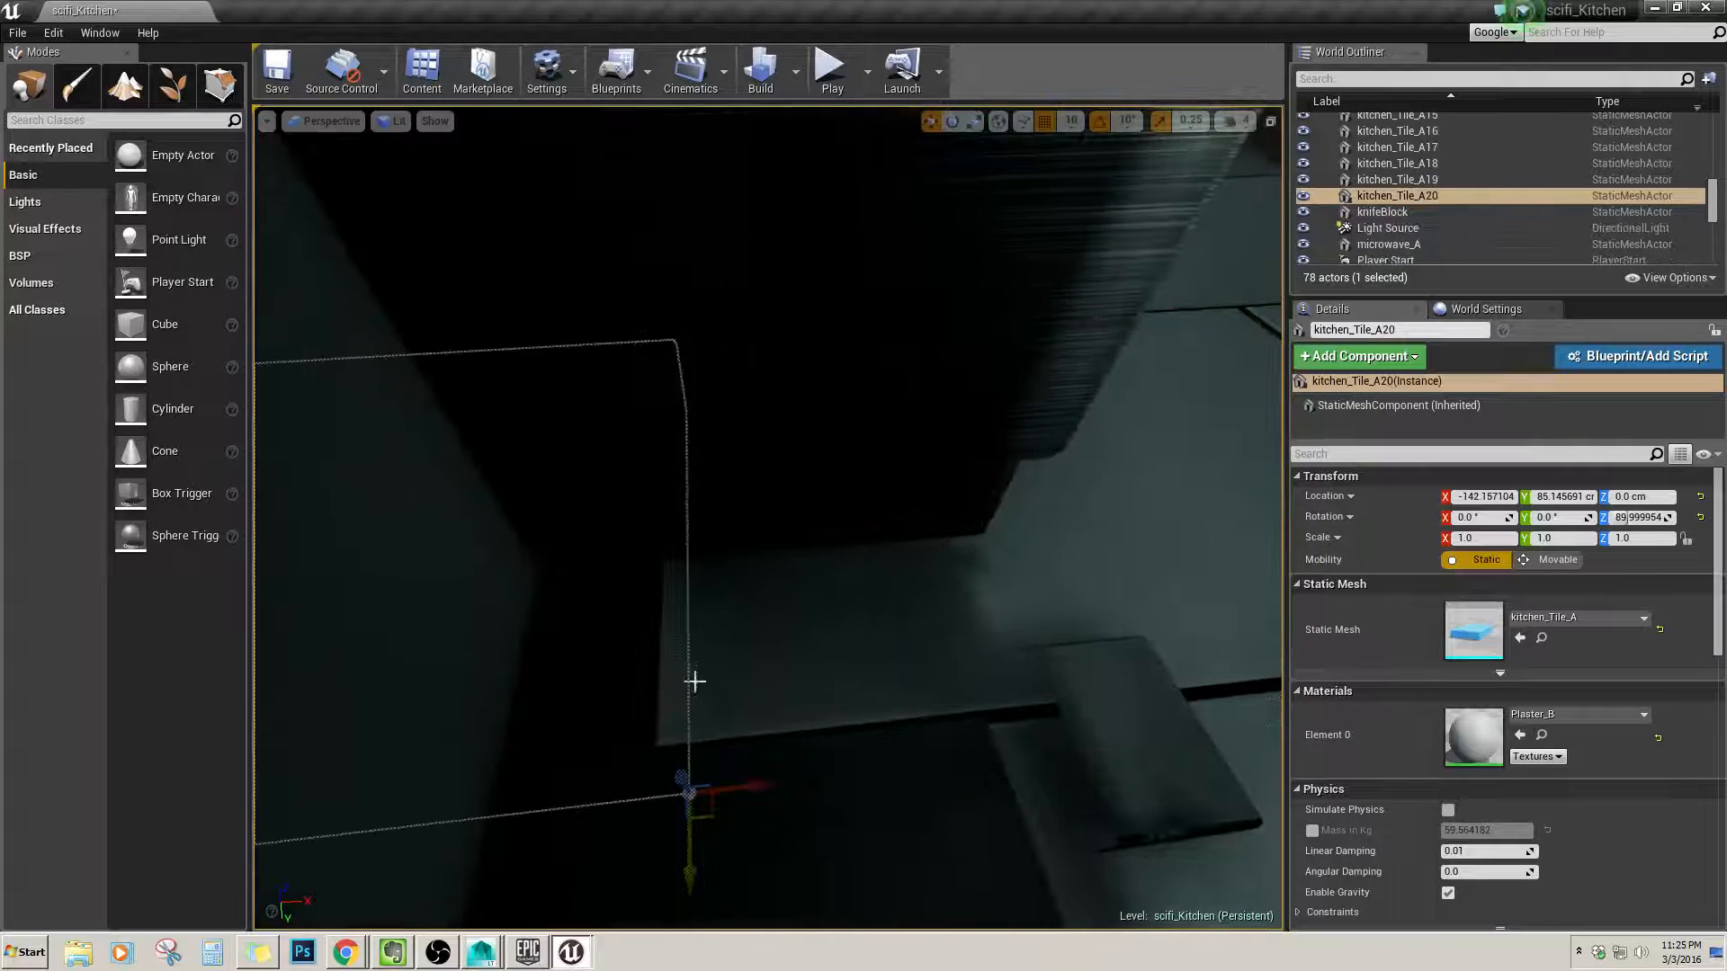
right_drag(694, 682, 657, 685)
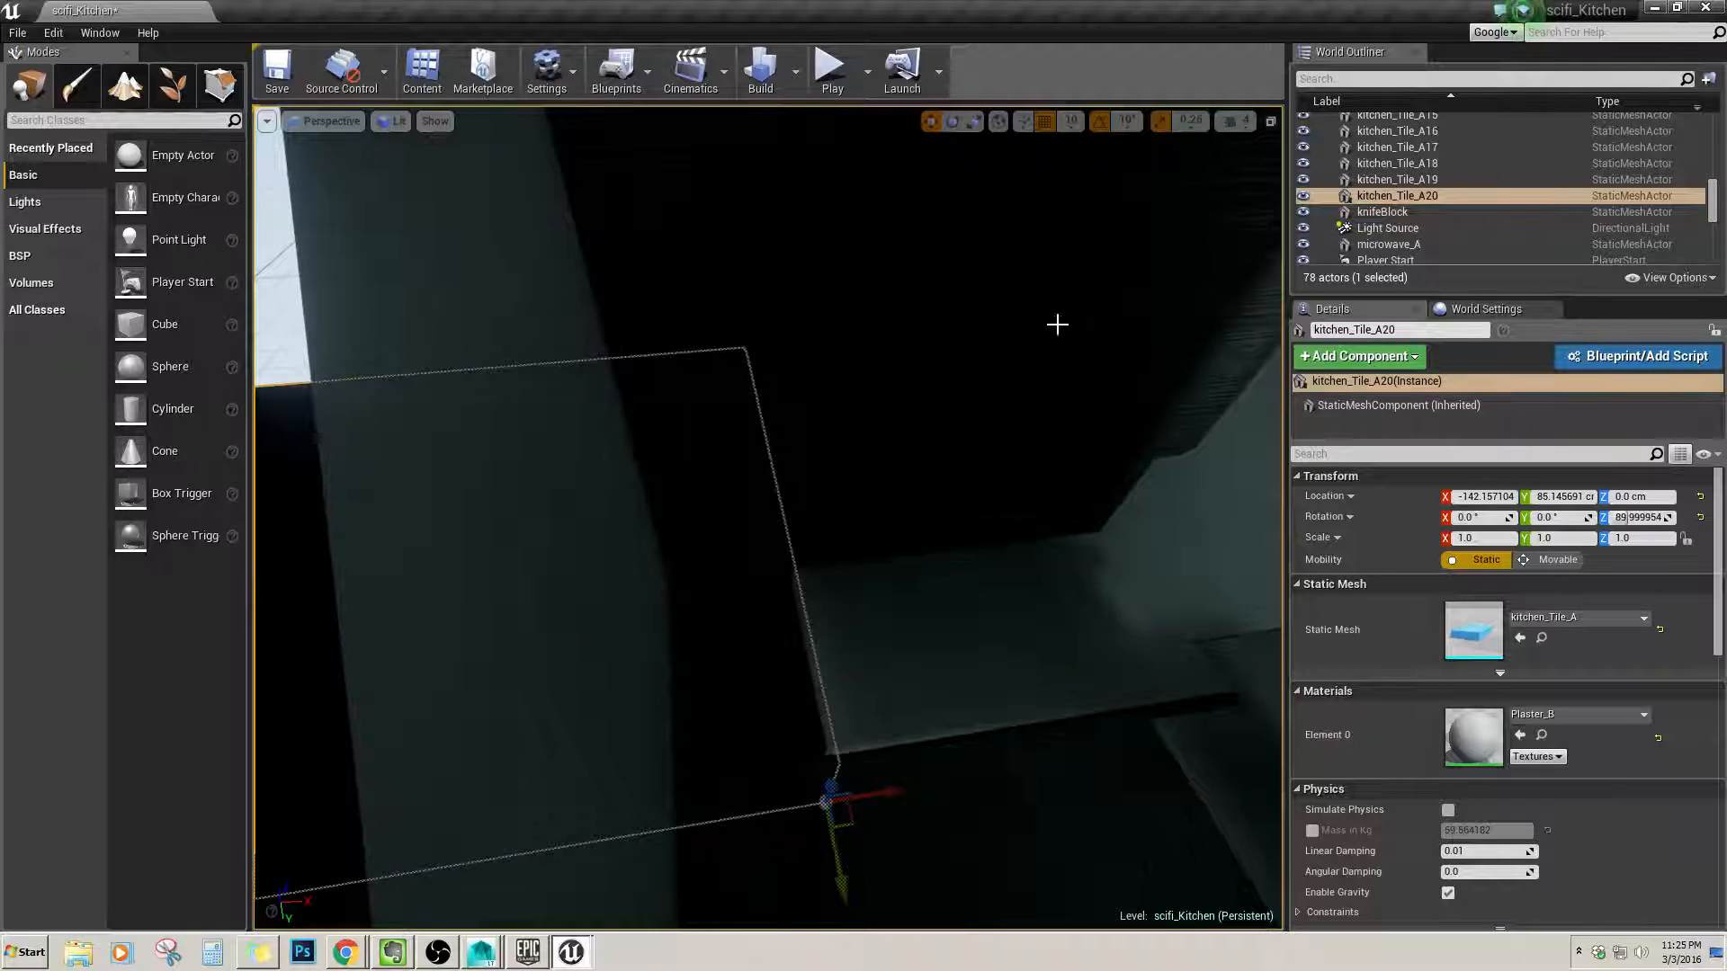
right_drag(1058, 325, 936, 427)
drag(821, 745, 718, 731)
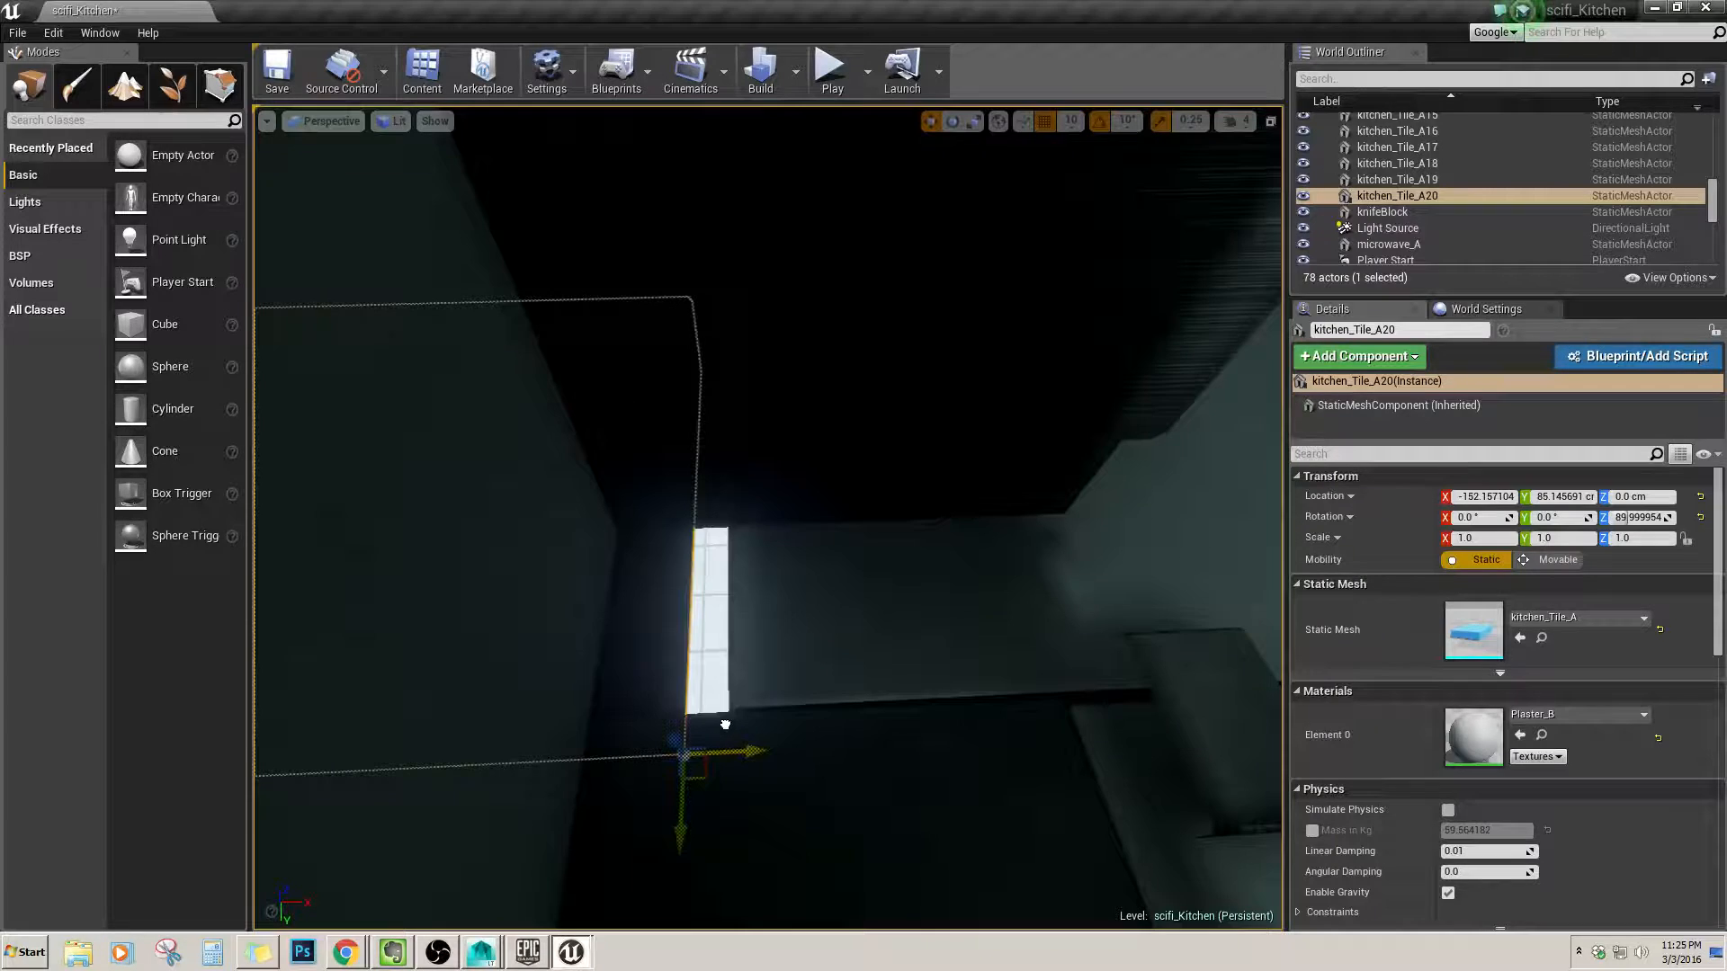
Examine the floor around the garbage bin and the surrounding kitchen from several viewpoints.
right_drag(800, 723, 982, 674)
key(s)
key(w)
key(s)
right_drag(684, 621, 844, 632)
key(w)
click(746, 618)
key(w)
click(608, 549)
right_drag(608, 549, 482, 502)
key(a)
key(d)
key(s)
key(w)
key(s)
key(w)
Duplicate coffee_Mug_A2 and place the copy beside the knife block at X -120 cm, Y 10 cm.
right_drag(1026, 486, 1051, 538)
key(s)
alt+drag(1091, 439, 1145, 441)
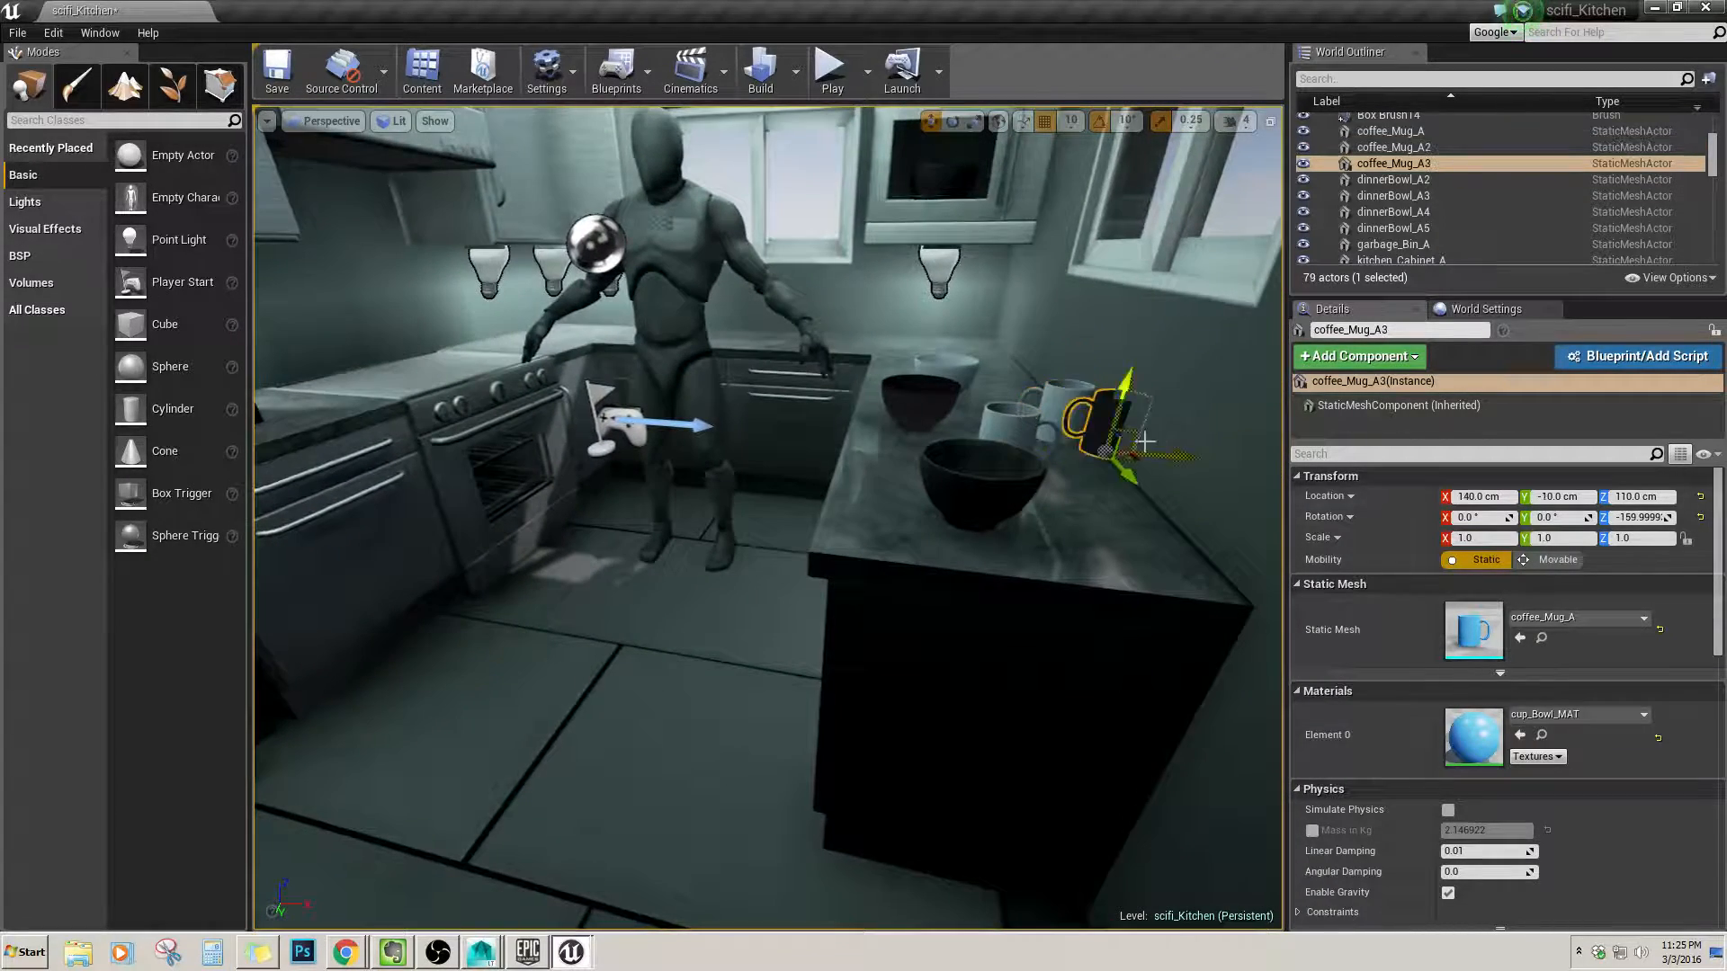
right_drag(793, 454, 711, 445)
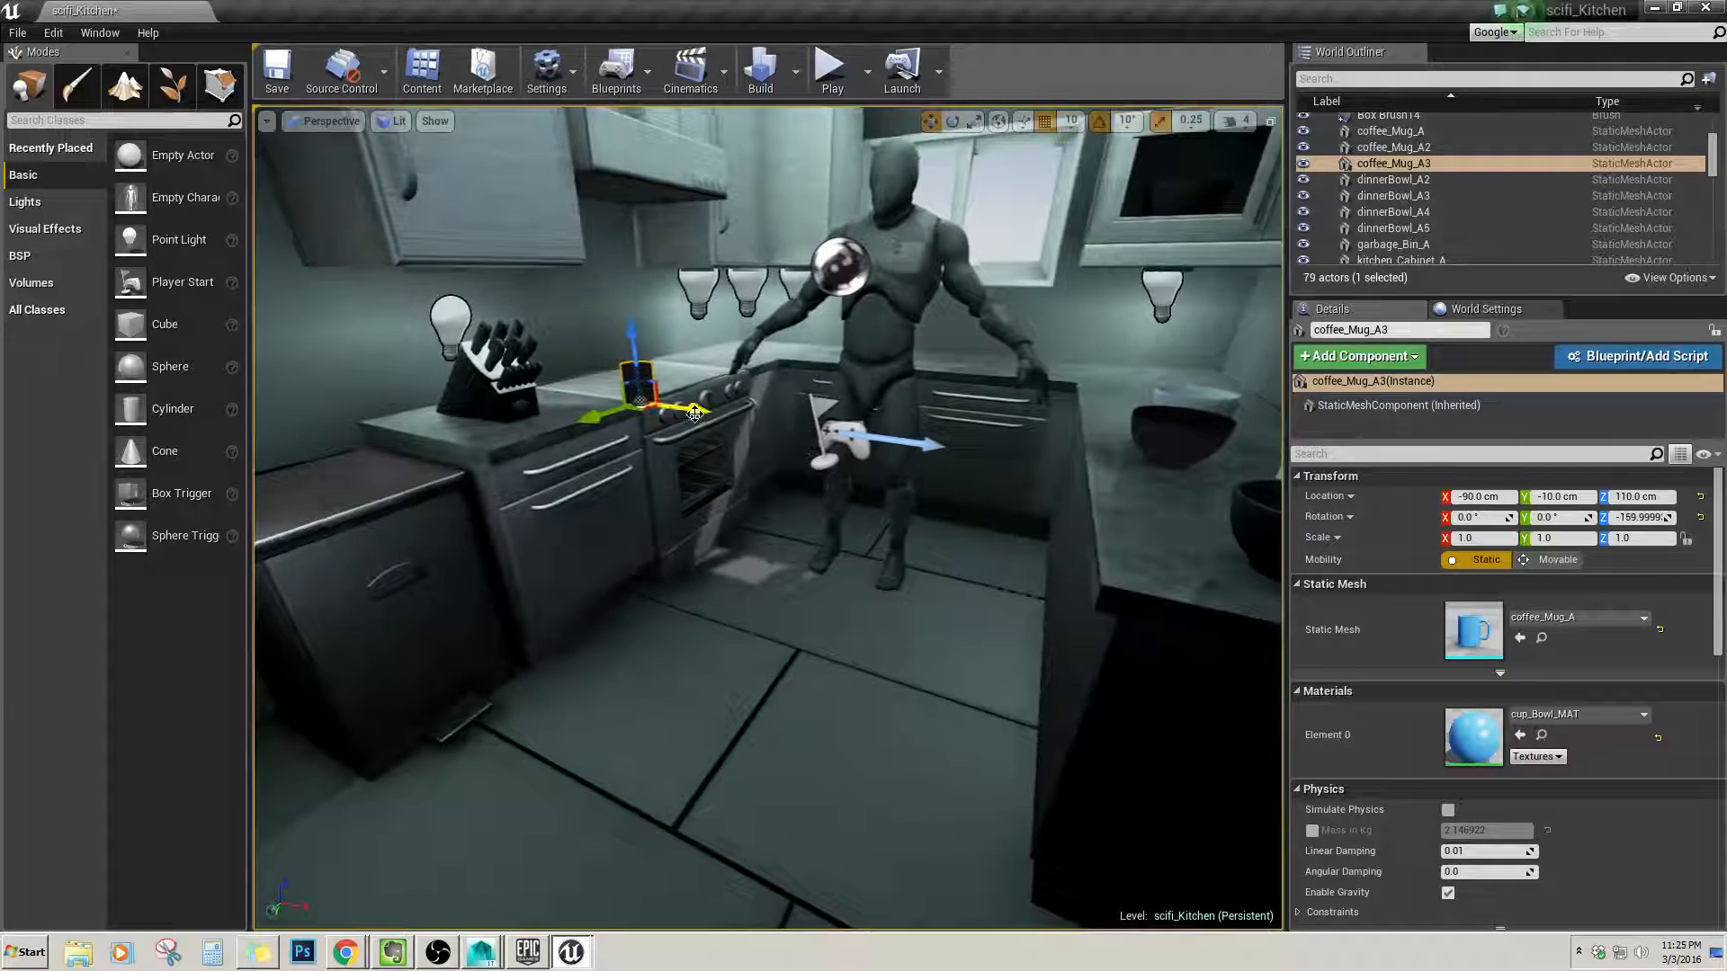
key(s)
right_drag(629, 407, 567, 340)
Rotate the mug beside the knife block to about -50° around Z and deselect it.
key(w)
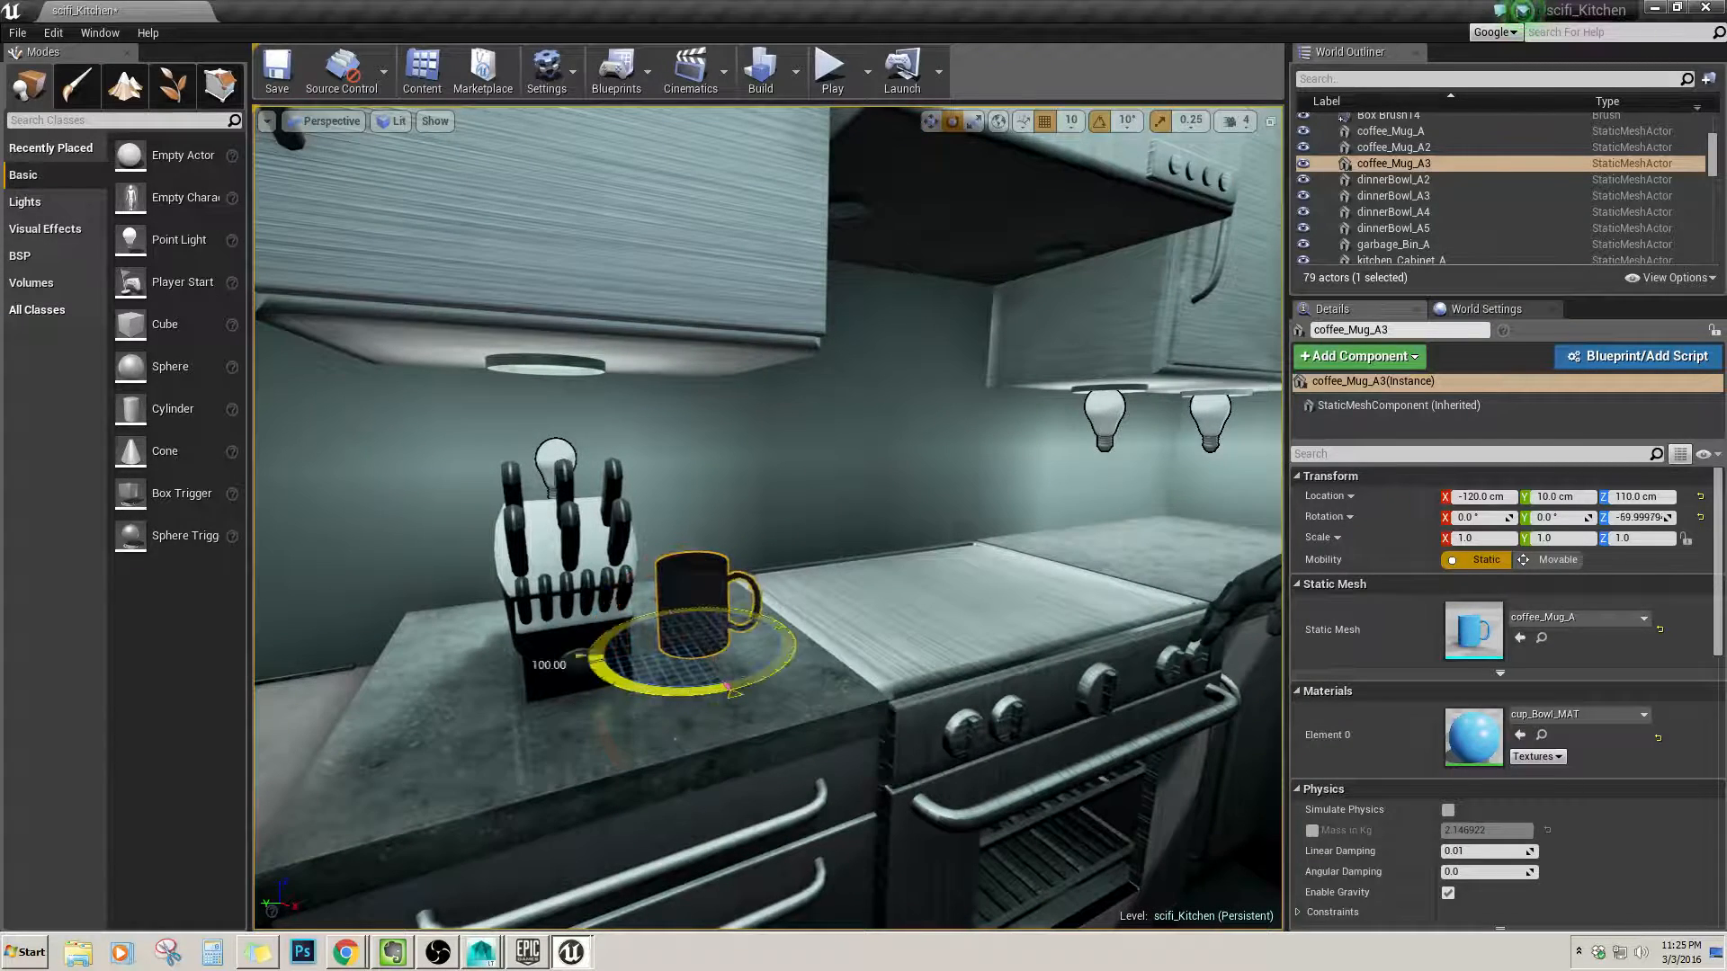
key(a)
right_drag(701, 674, 722, 641)
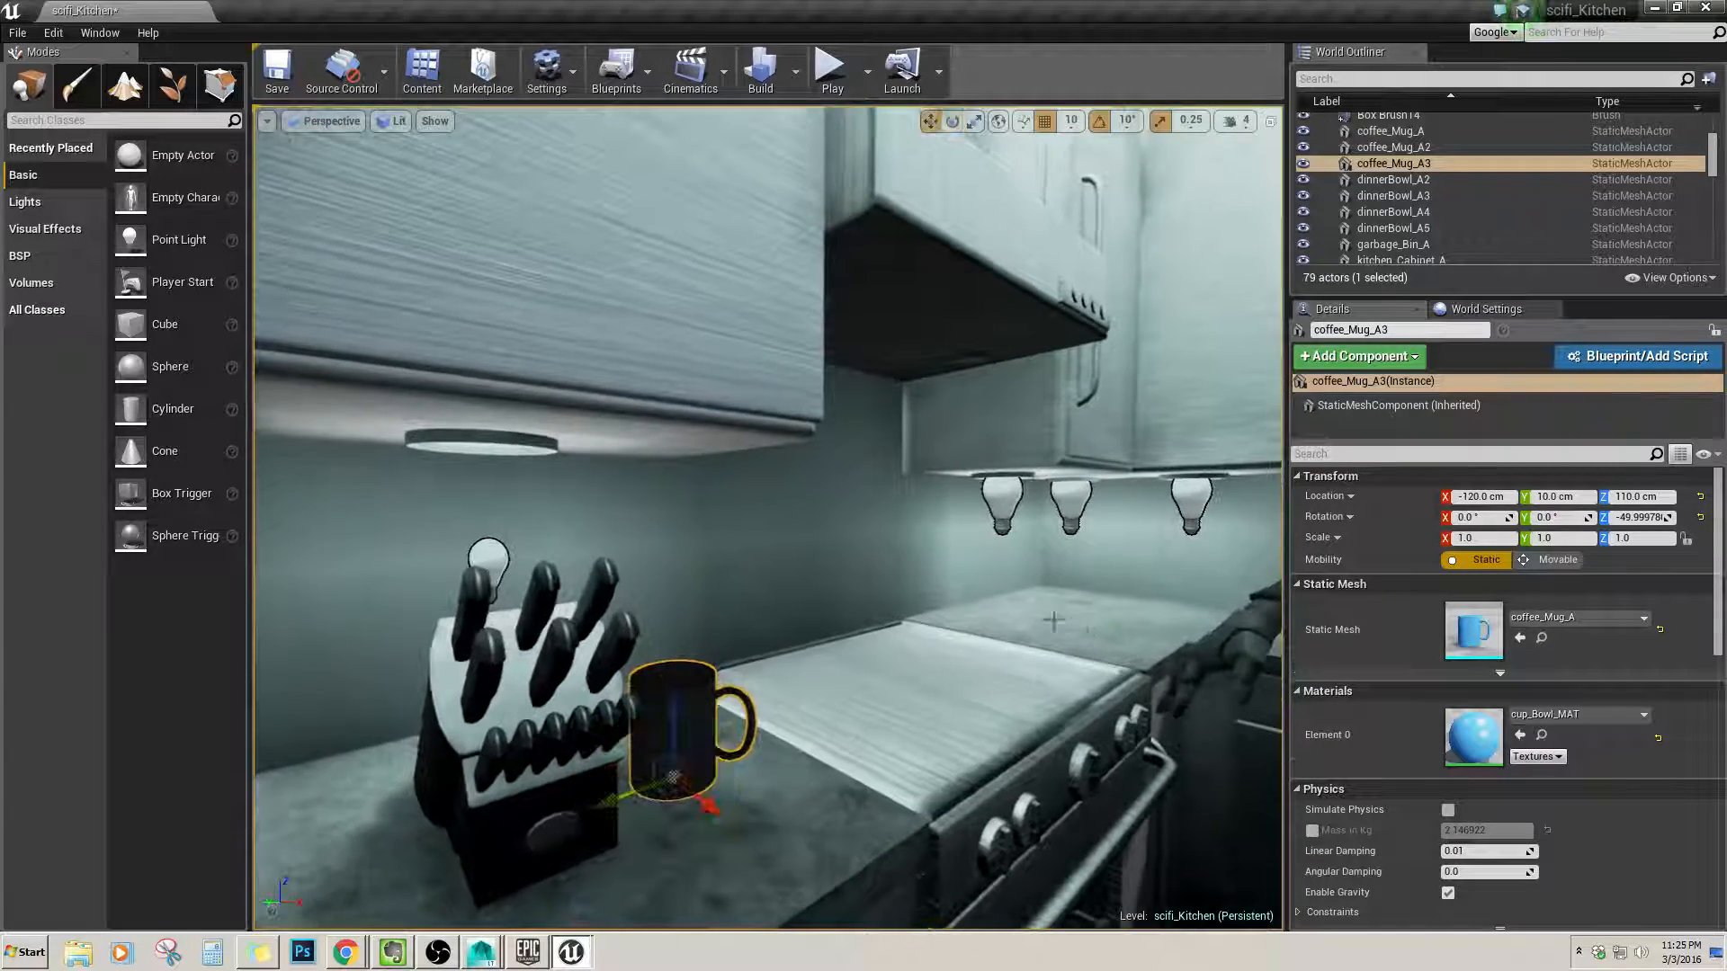
key(d)
right_drag(1055, 621, 953, 601)
key(w)
key(s)
key(Escape)
Select dinnerBowl_A4 on the counter by the mugs and frame it for inspection.
key(d)
key(a)
key(s)
key(d)
key(w)
click(766, 580)
key(f)
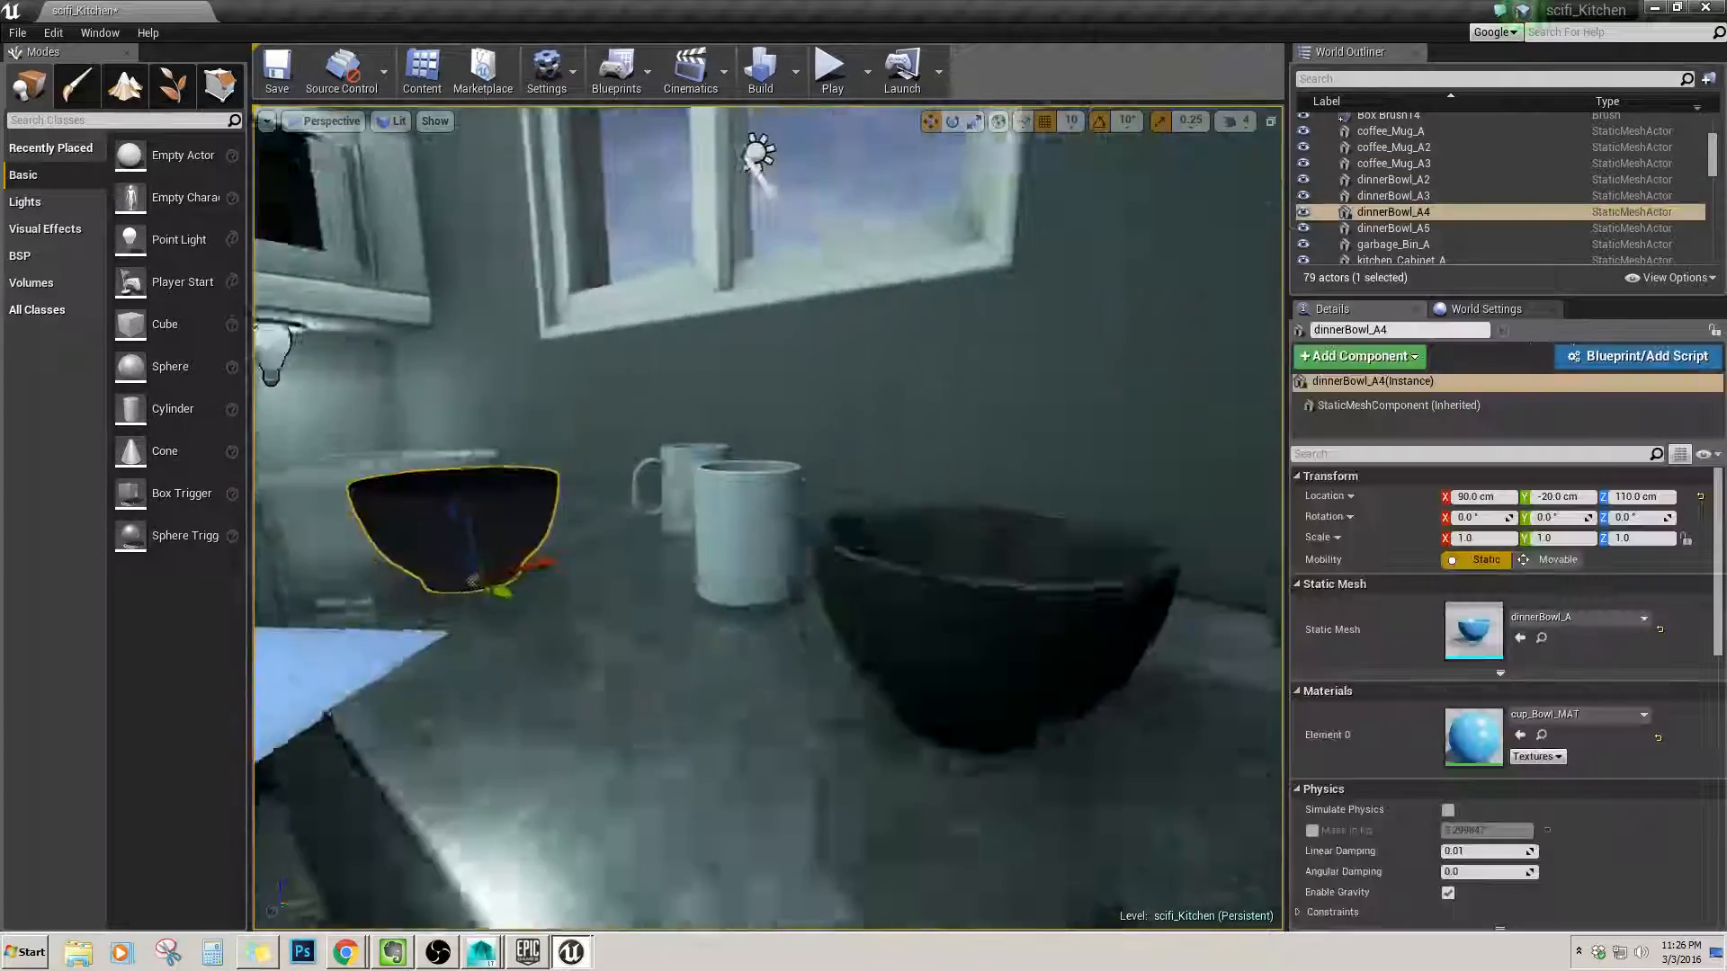
Rebuild the level lighting with the new mug by the knife block in place.
key(s)
right_drag(766, 580, 520, 521)
key(d)
key(s)
key(d)
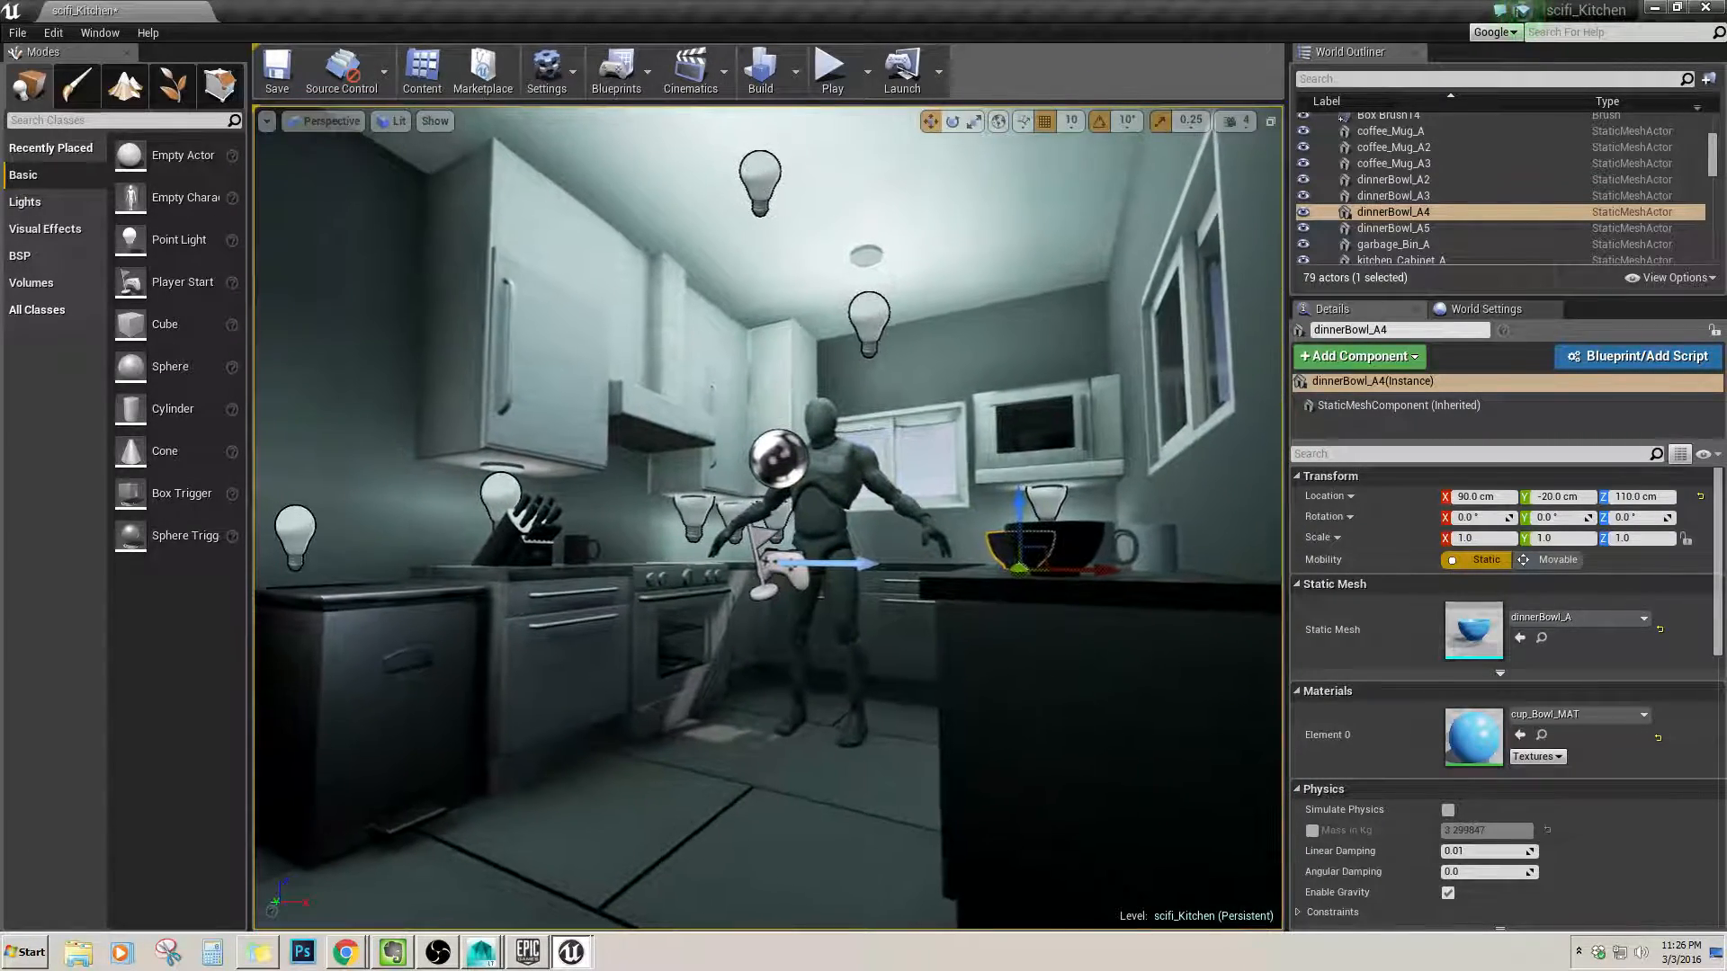
click(756, 77)
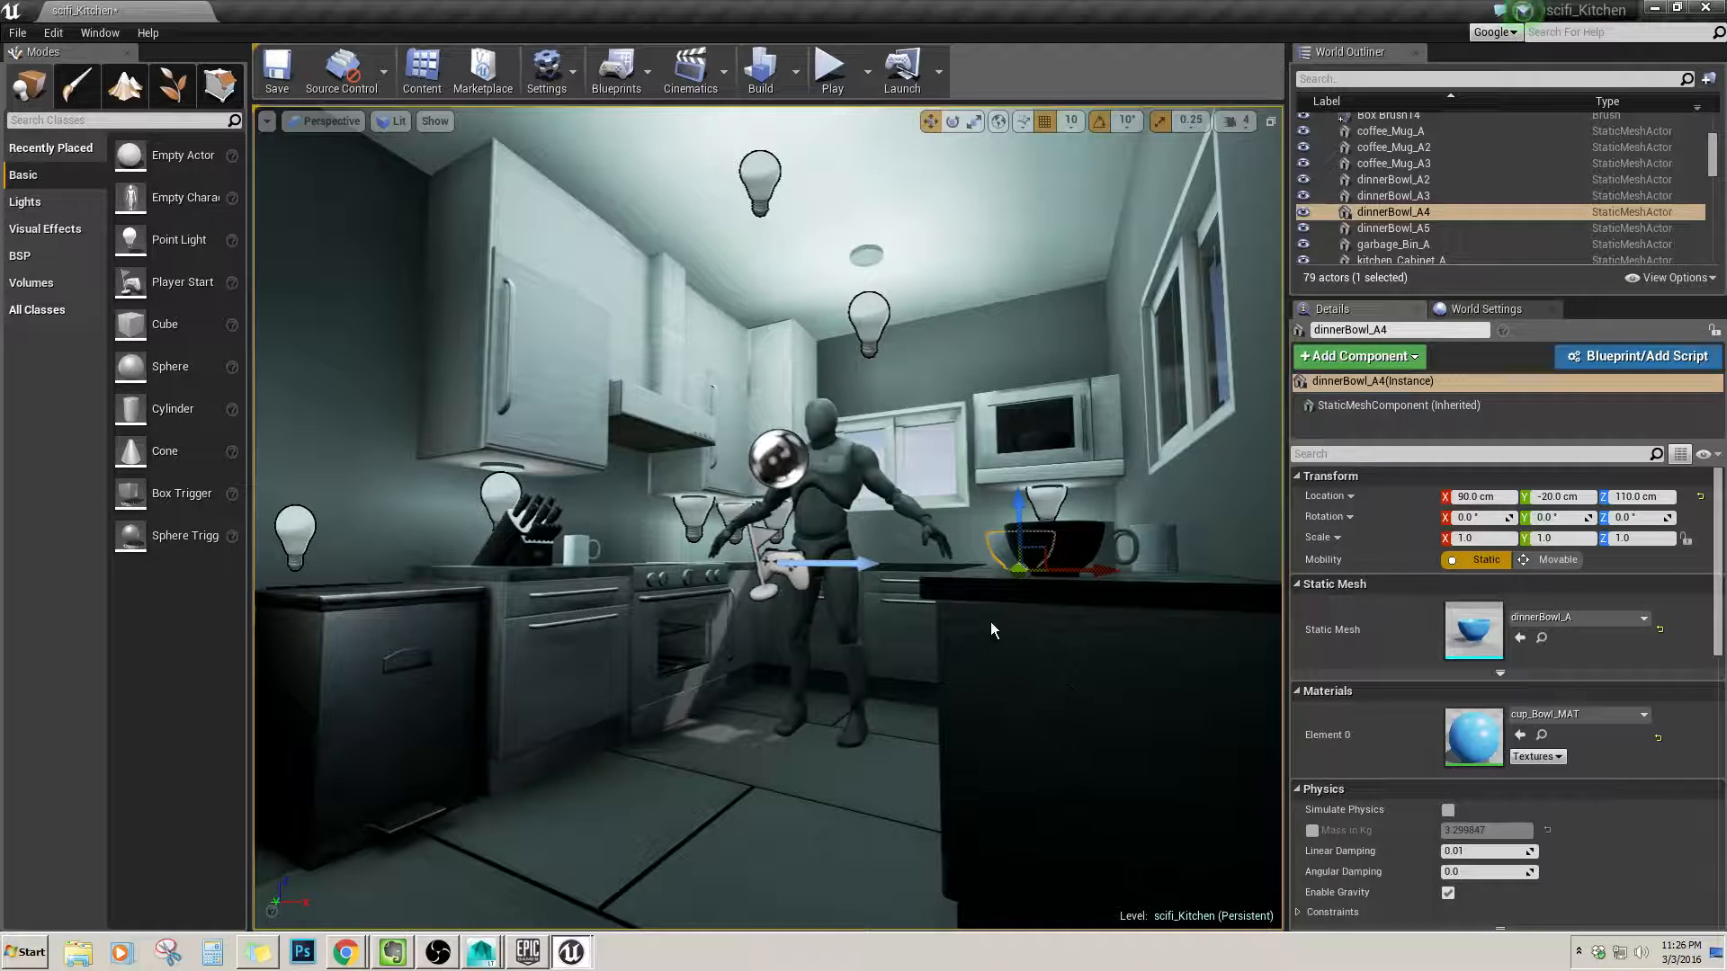
Move the light dinnerBowl_A4 along Y toward the free end of the counter.
key(Escape)
key(w)
right_drag(957, 635, 1215, 702)
key(s)
key(w)
key(s)
click(640, 474)
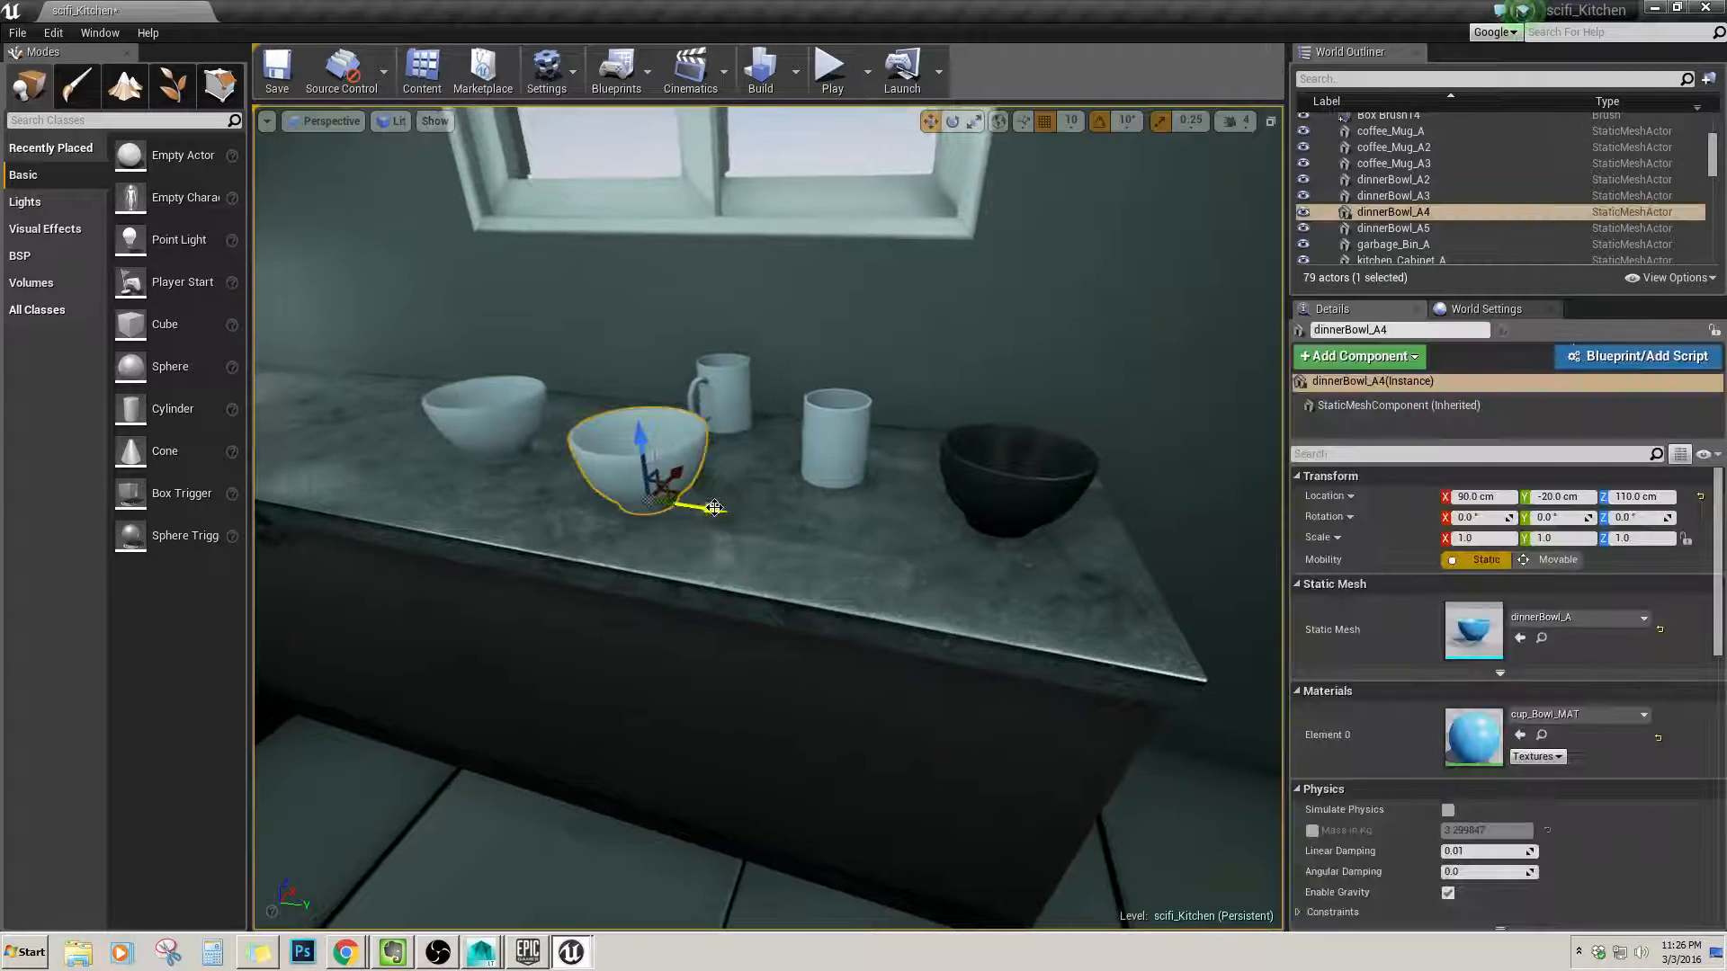
drag(704, 504, 1158, 577)
Move the black dinnerBowl_A5 along the counter to X 90 cm, Y -10 cm.
click(971, 465)
drag(1041, 504, 791, 518)
key(d)
right_drag(848, 456, 630, 476)
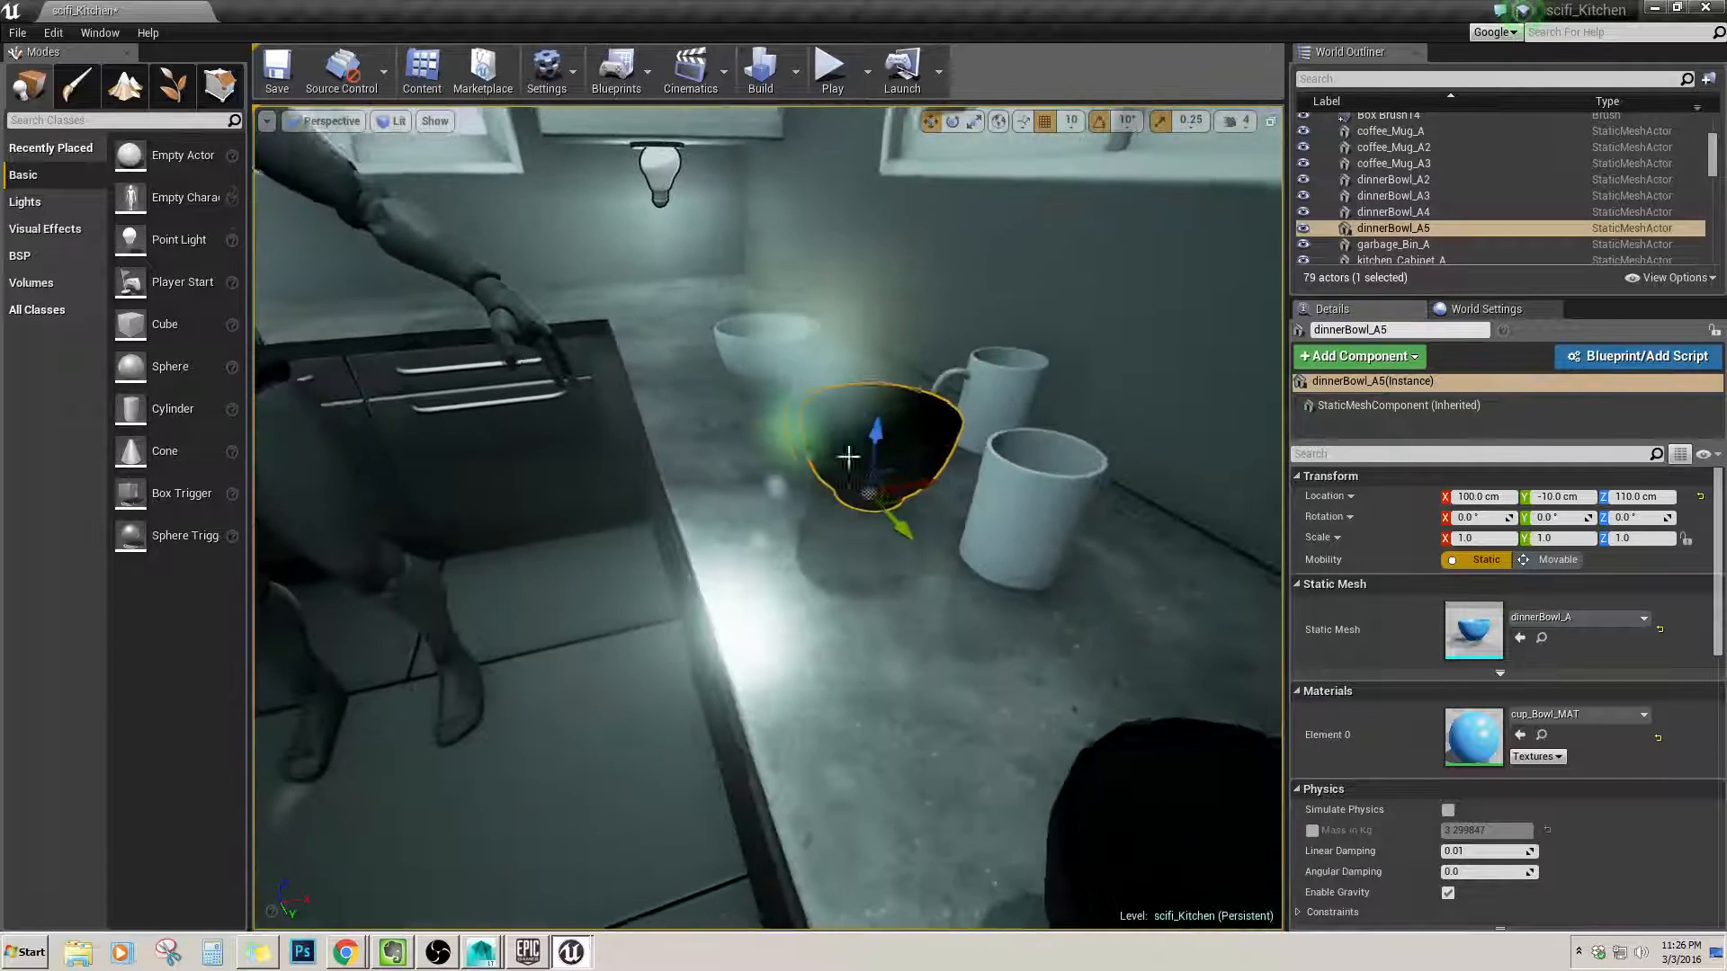
drag(923, 484, 879, 508)
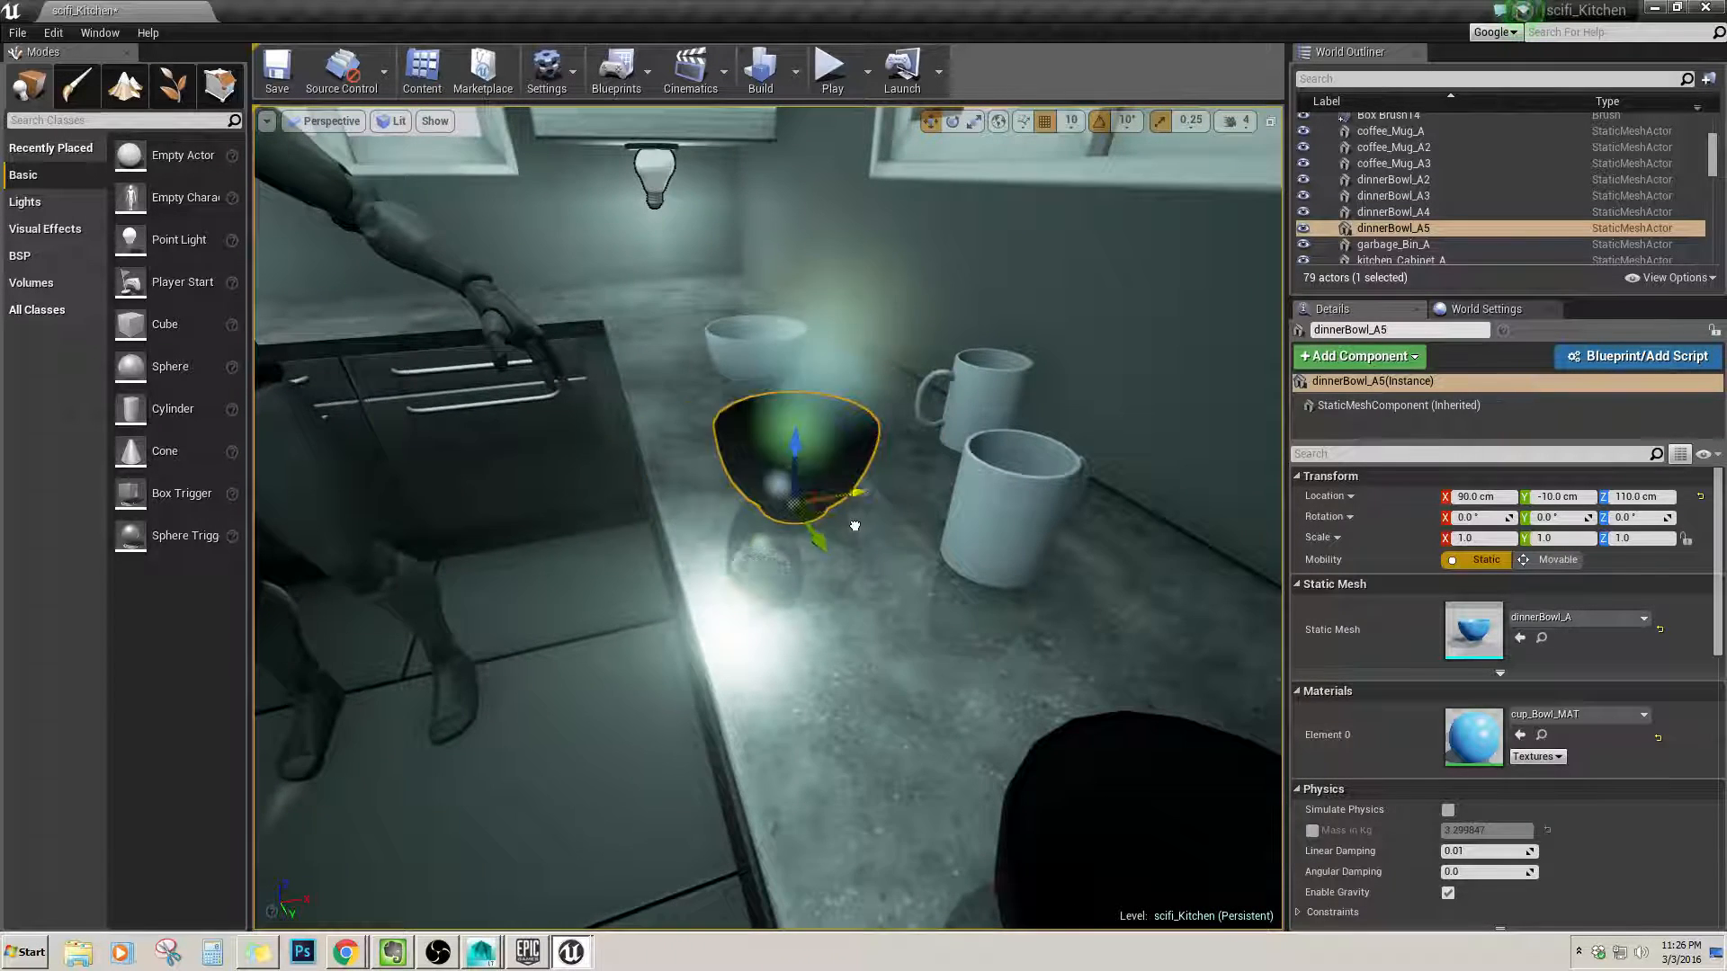
Move dinnerBowl_A5 across to the back counter near the stove at Y -170 cm, and deselect it.
right_drag(855, 528, 611, 441)
key(d)
key(s)
right_drag(769, 518, 919, 583)
drag(903, 437, 385, 321)
right_drag(385, 321, 216, 310)
drag(790, 361, 576, 353)
right_drag(576, 353, 405, 338)
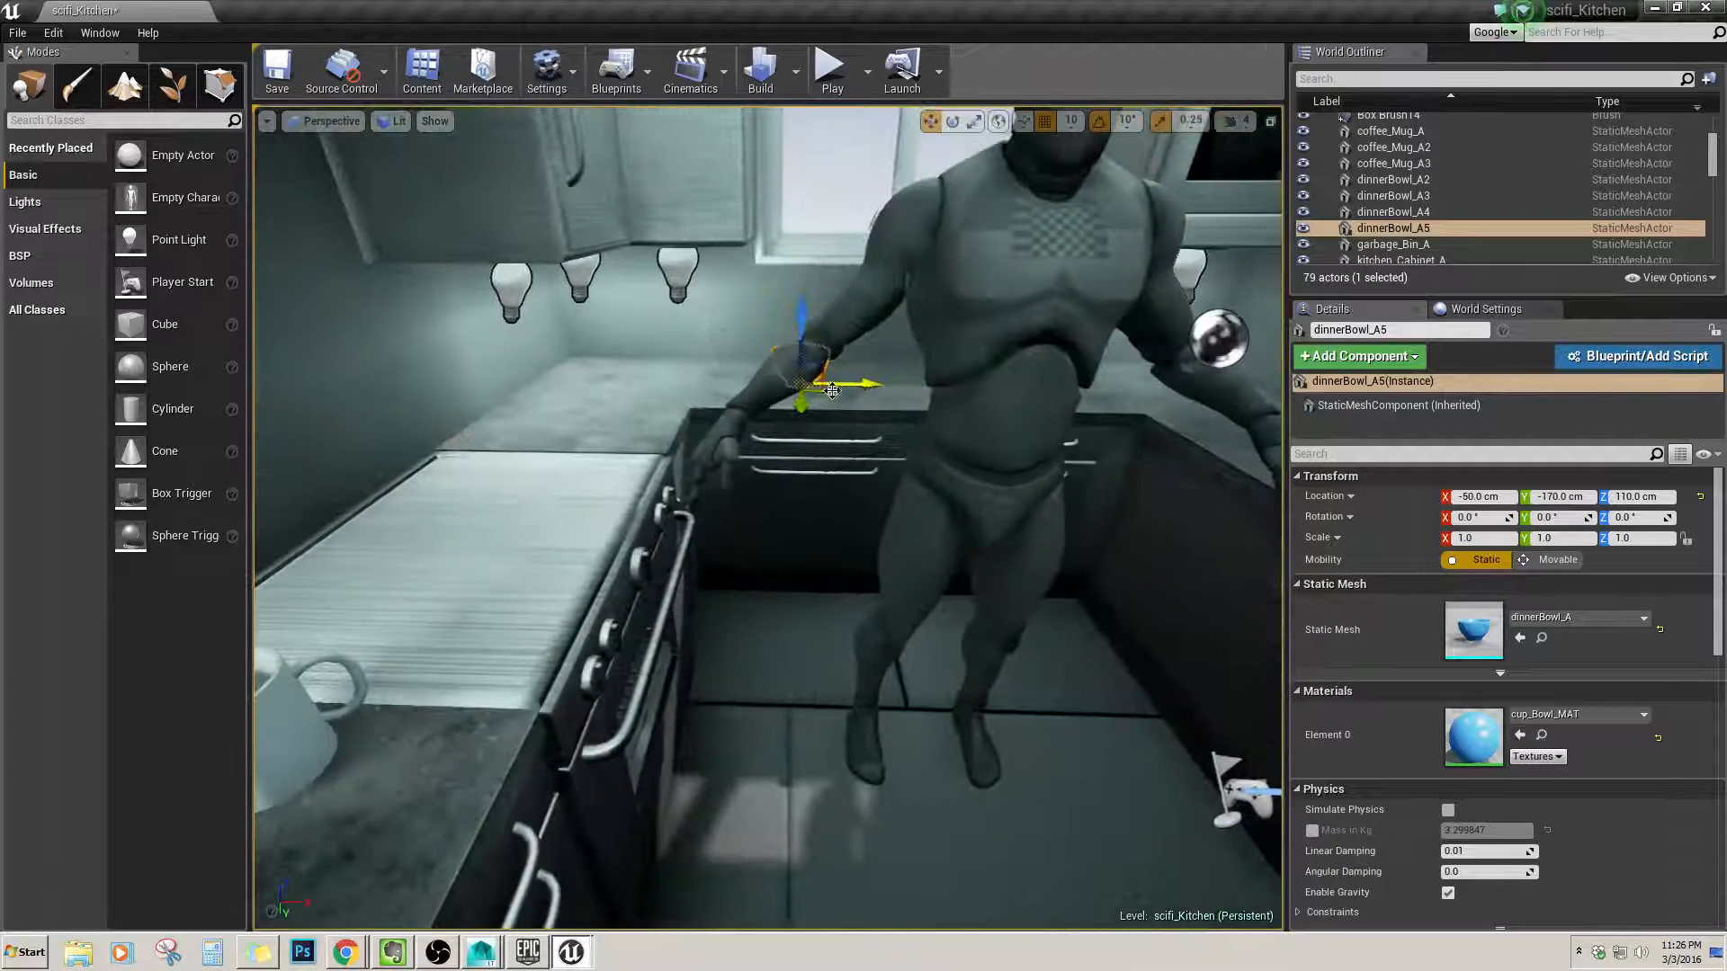
drag(837, 384, 671, 360)
right_drag(670, 360, 513, 246)
key(Escape)
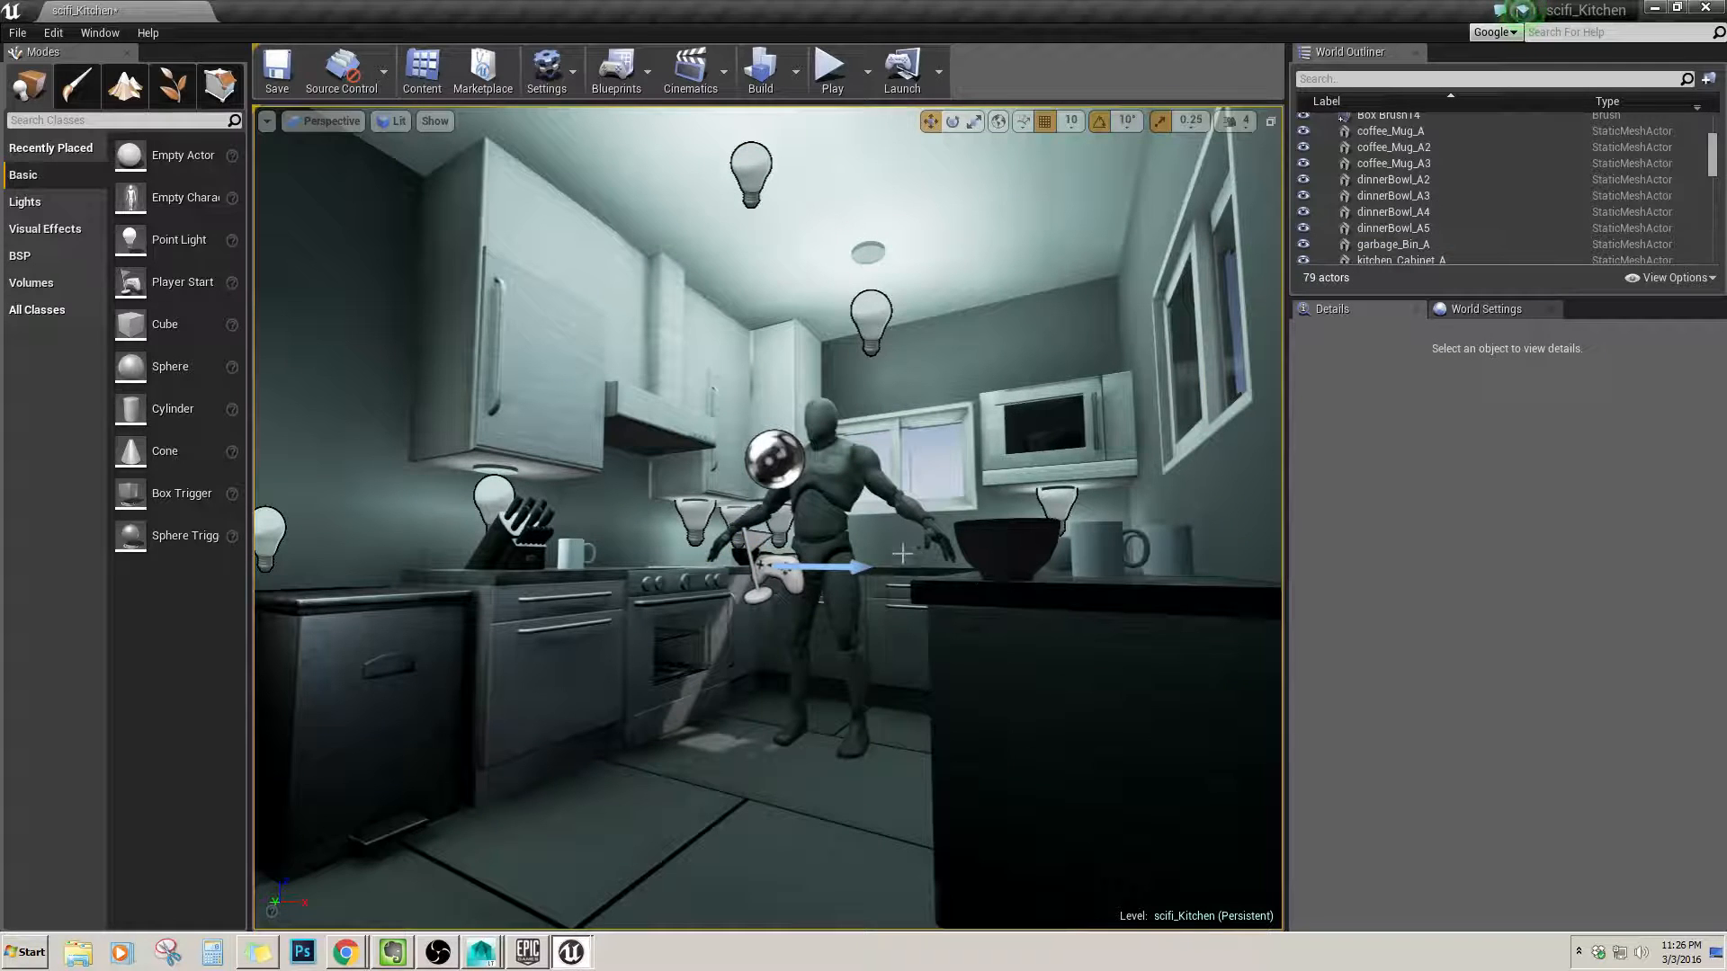
Save the level and rebuild its lighting.
right_drag(925, 585, 919, 596)
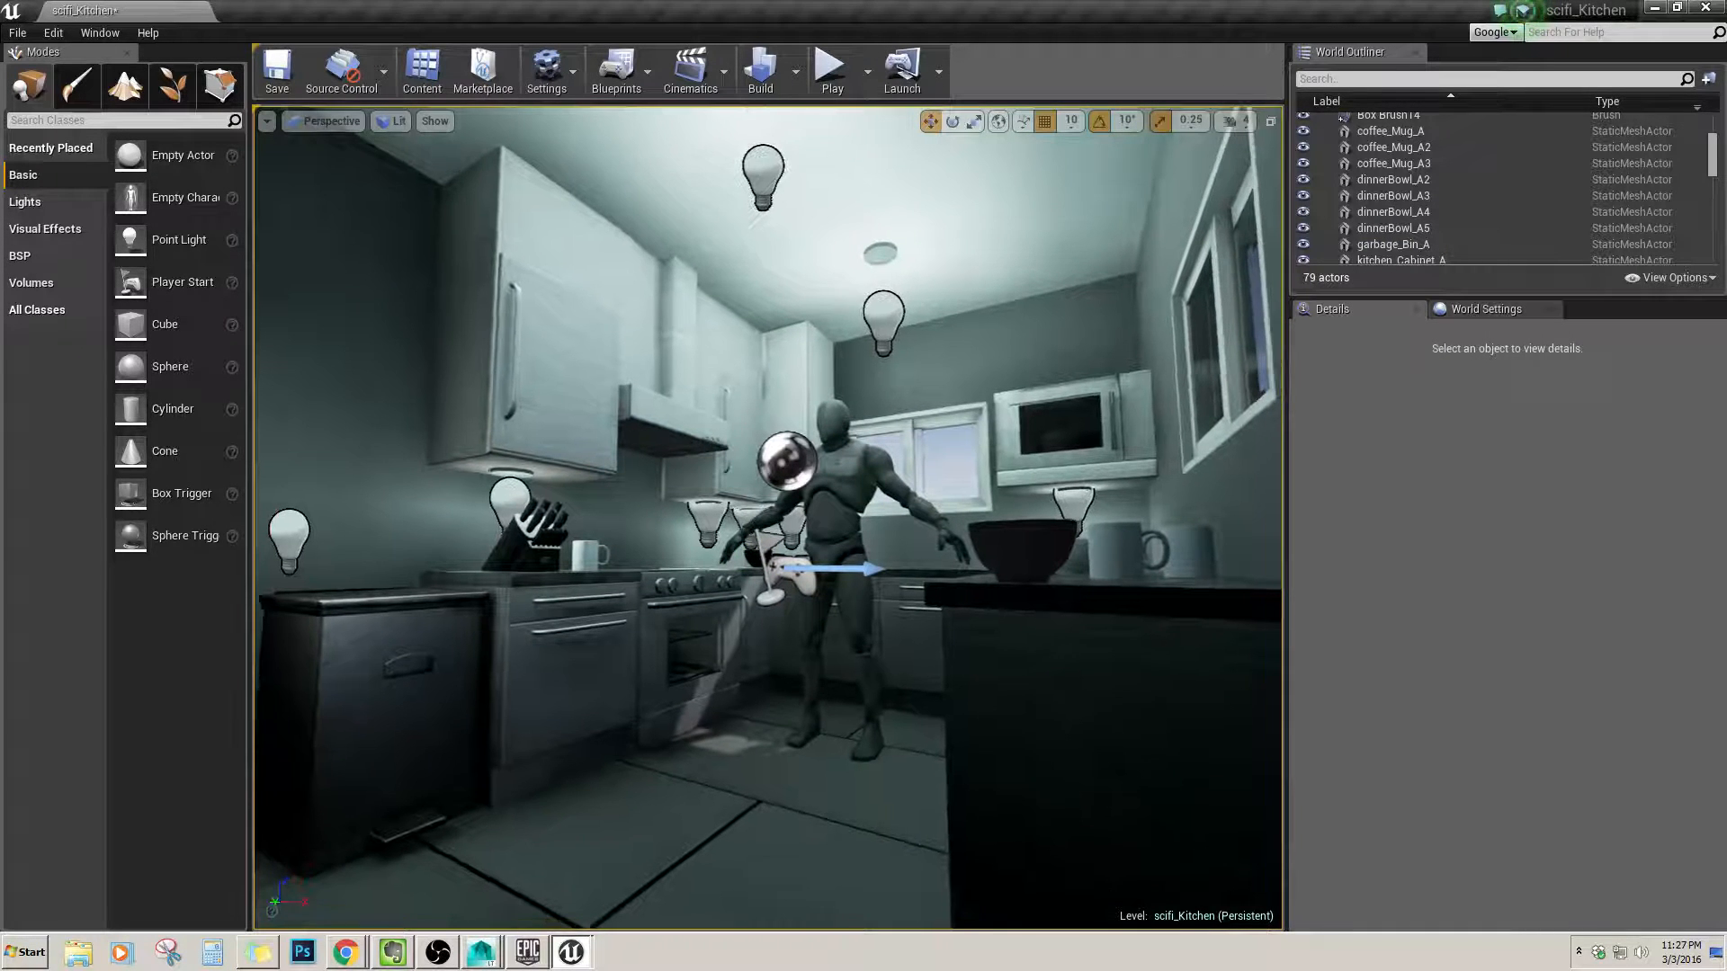
click(277, 76)
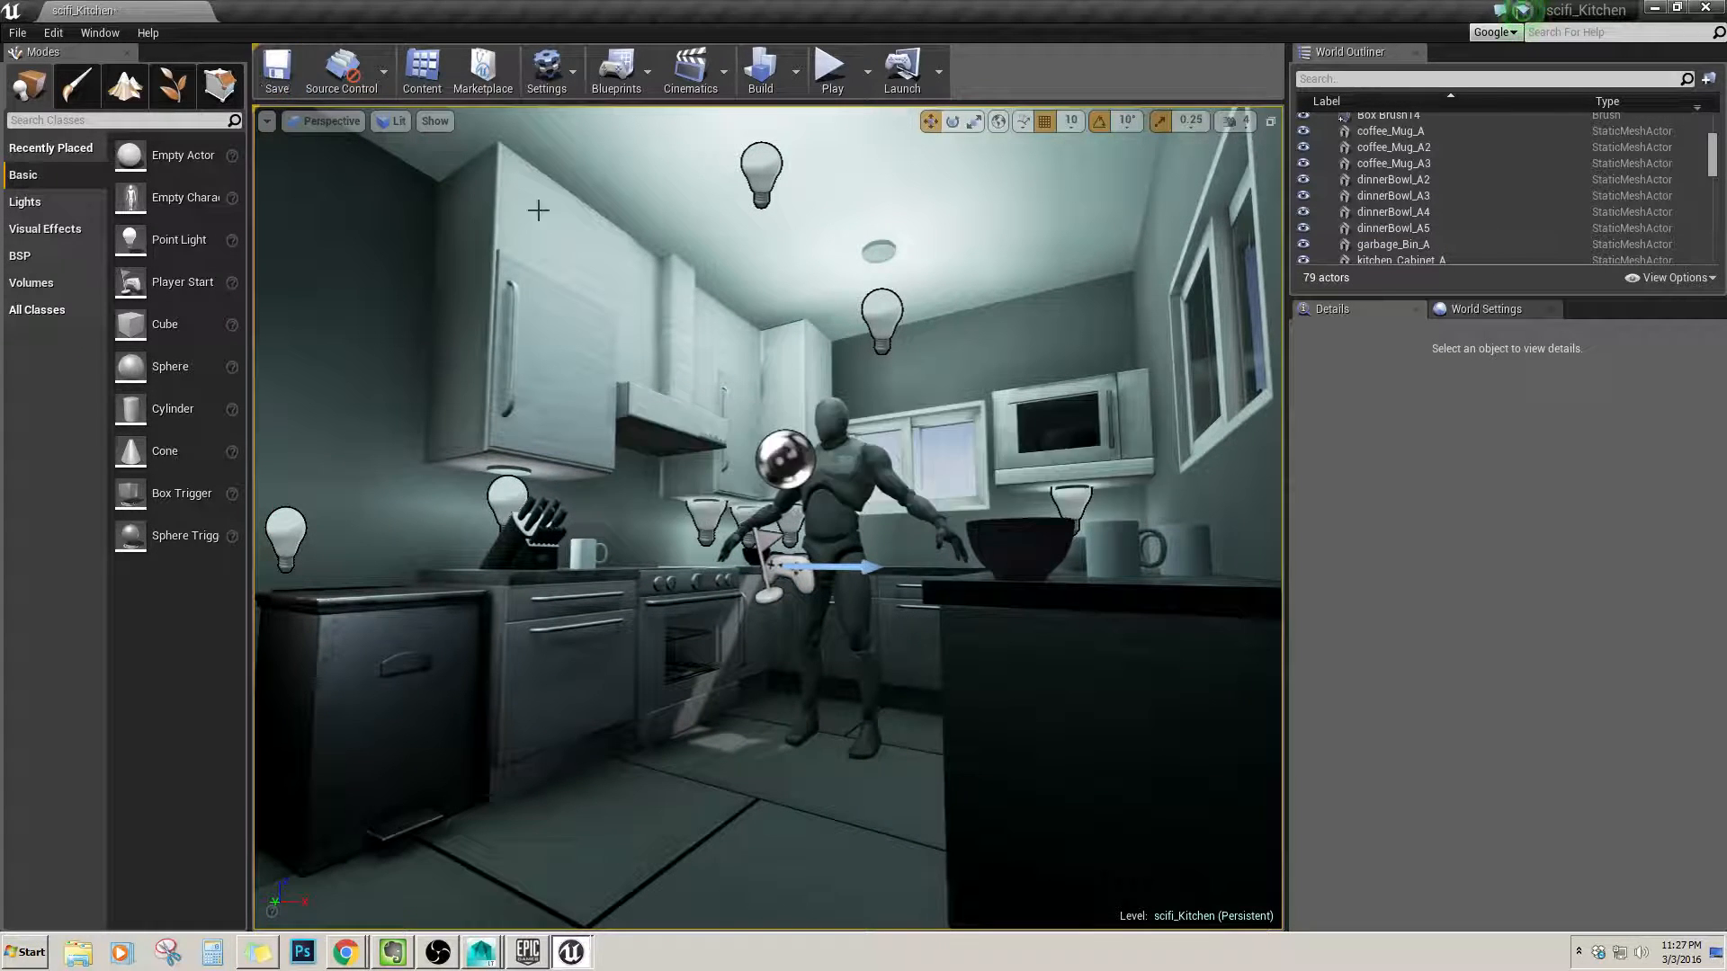
click(760, 72)
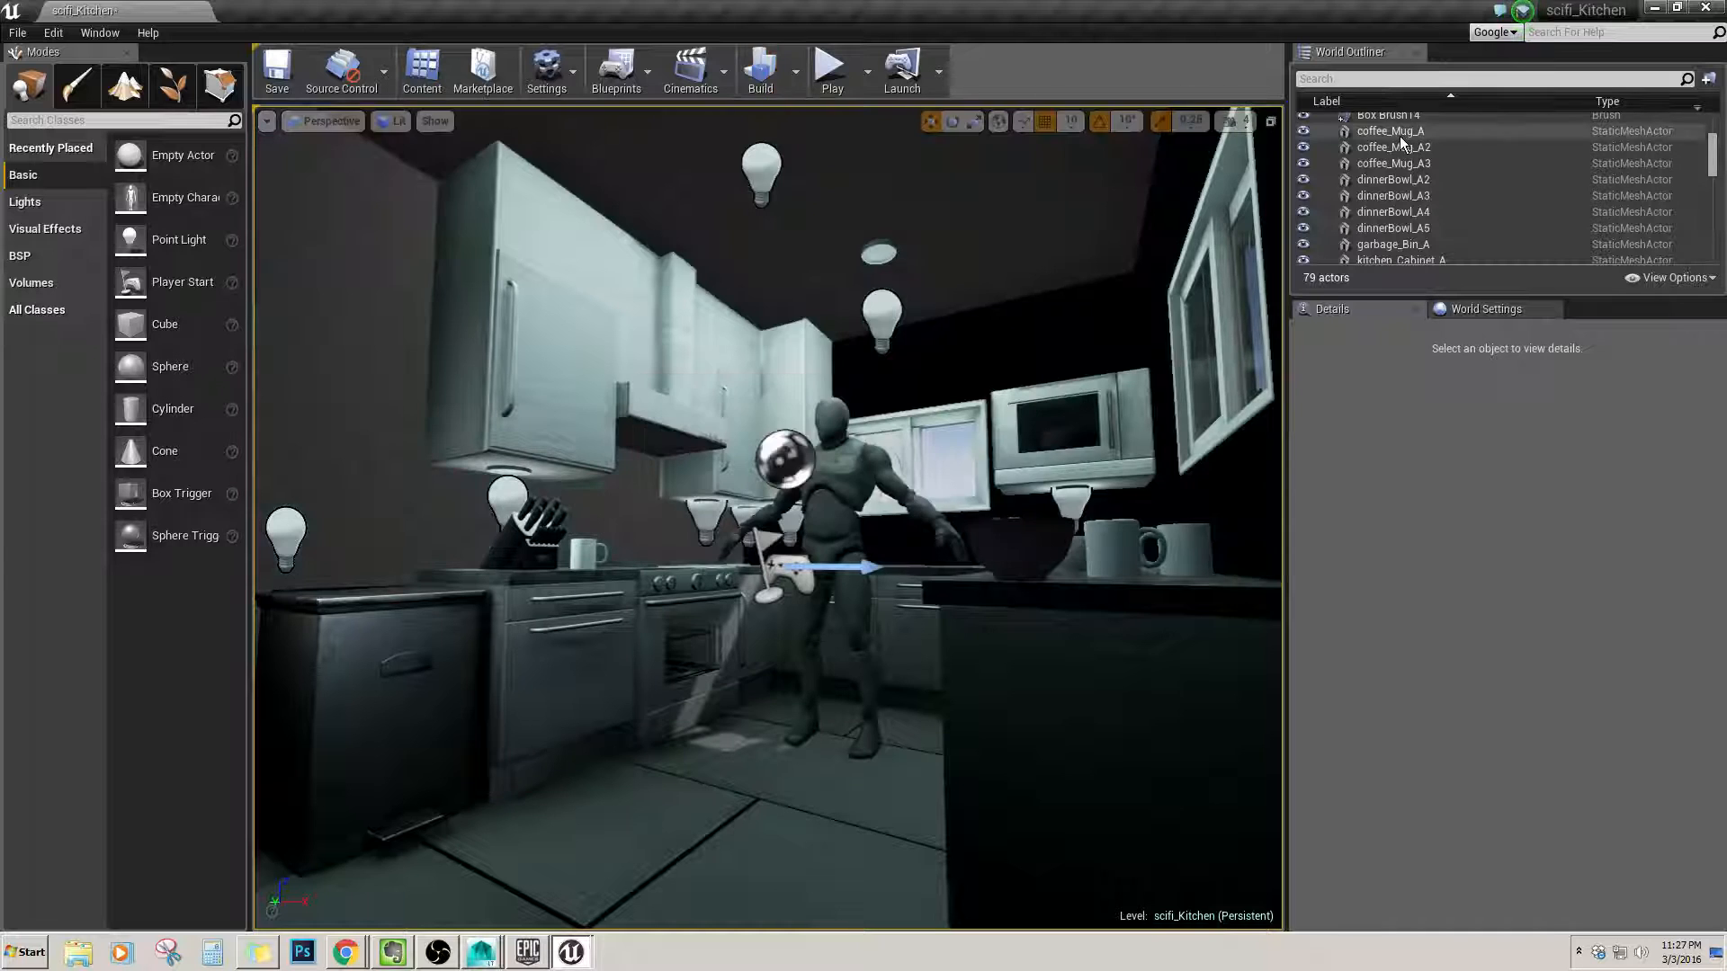
scroll(1493, 193, up, 5)
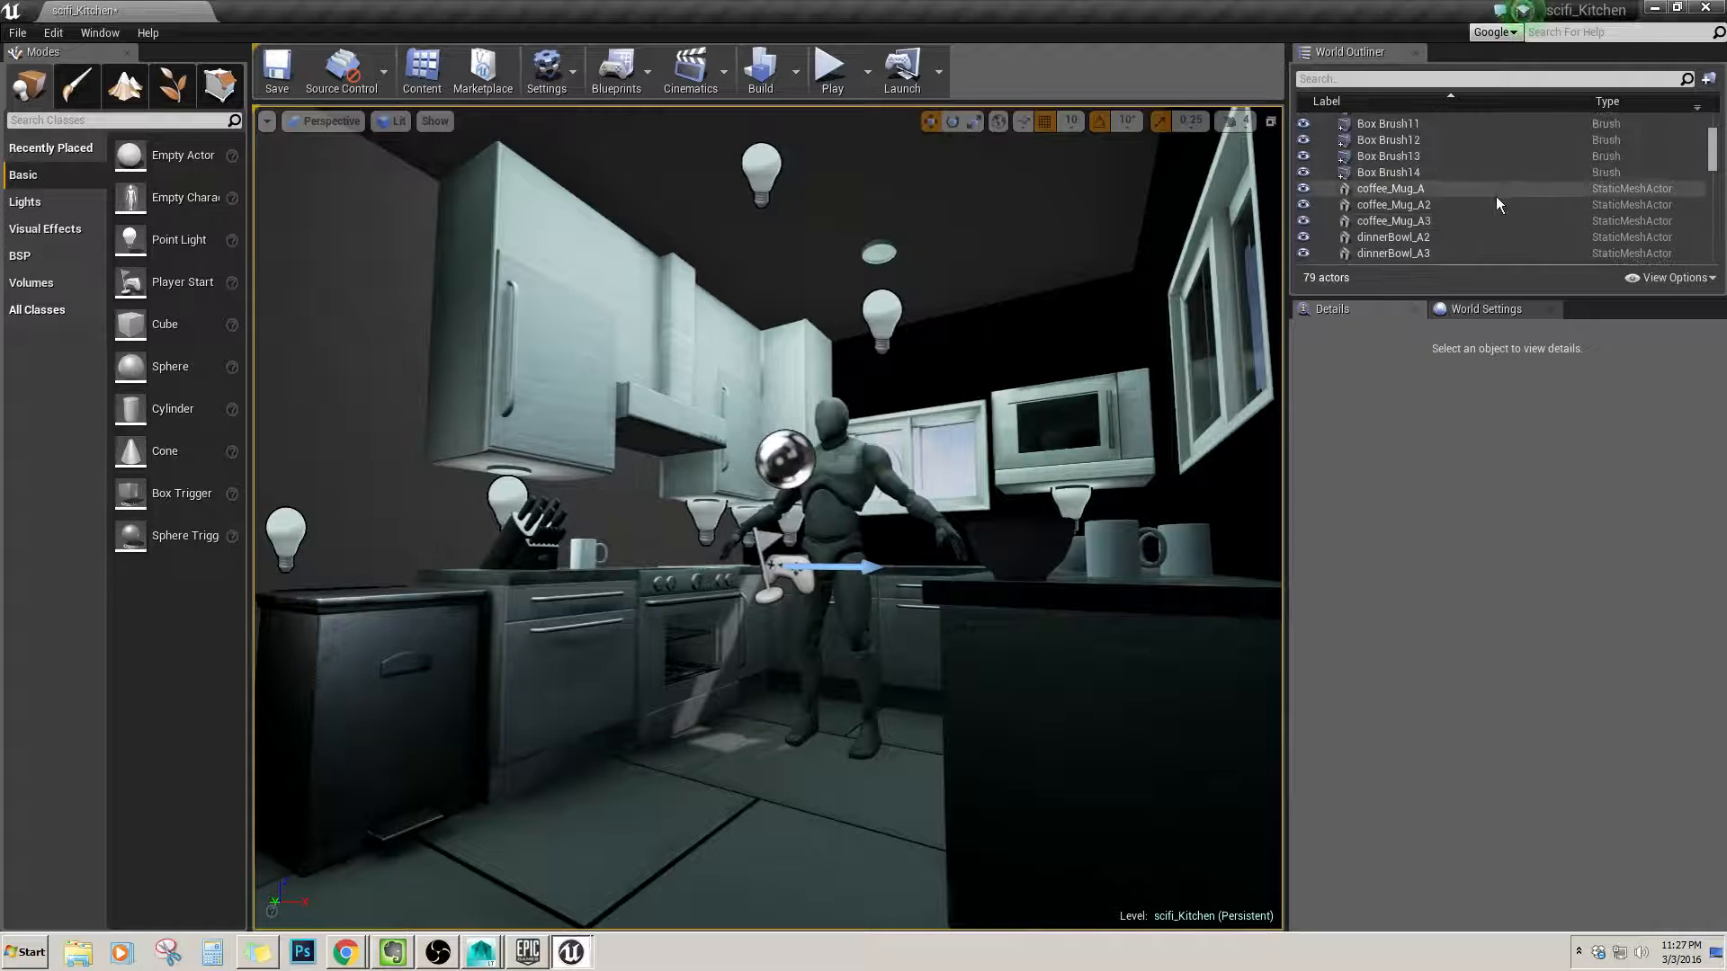
scroll(1542, 197, down, 3)
scroll(1515, 190, down, 8)
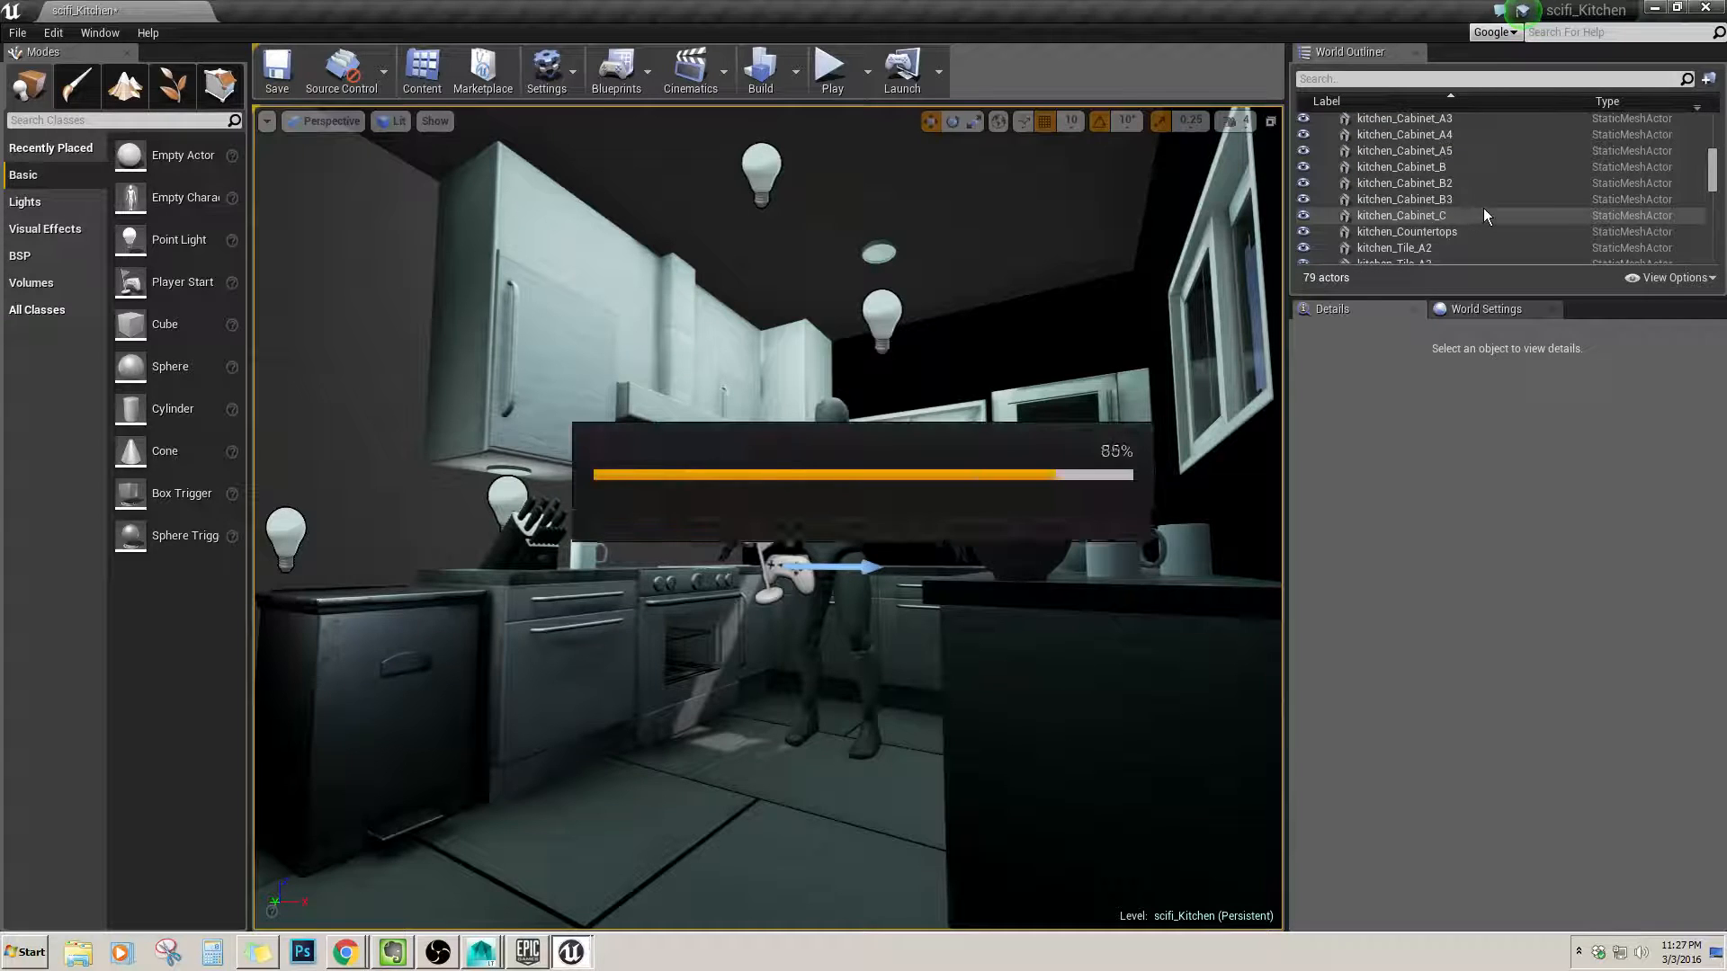
scroll(1488, 193, down, 4)
scroll(1485, 193, down, 2)
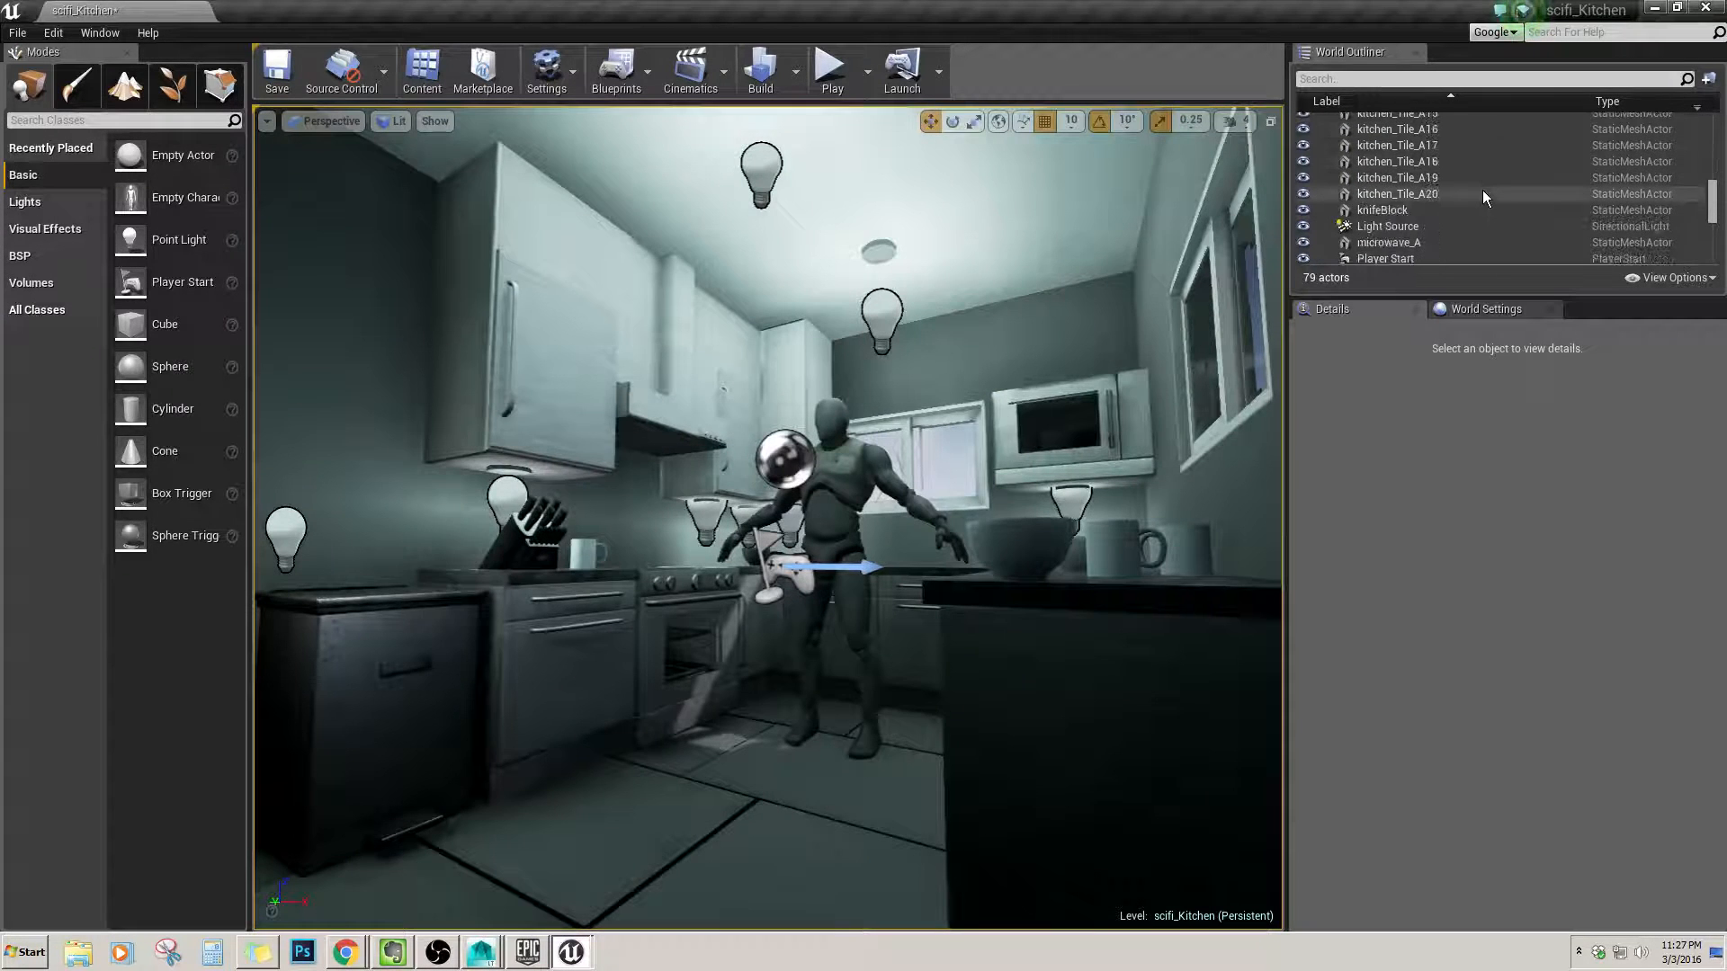
Hide the unrealManScale reference figure in the level and clear the selection.
scroll(1482, 194, down, 3)
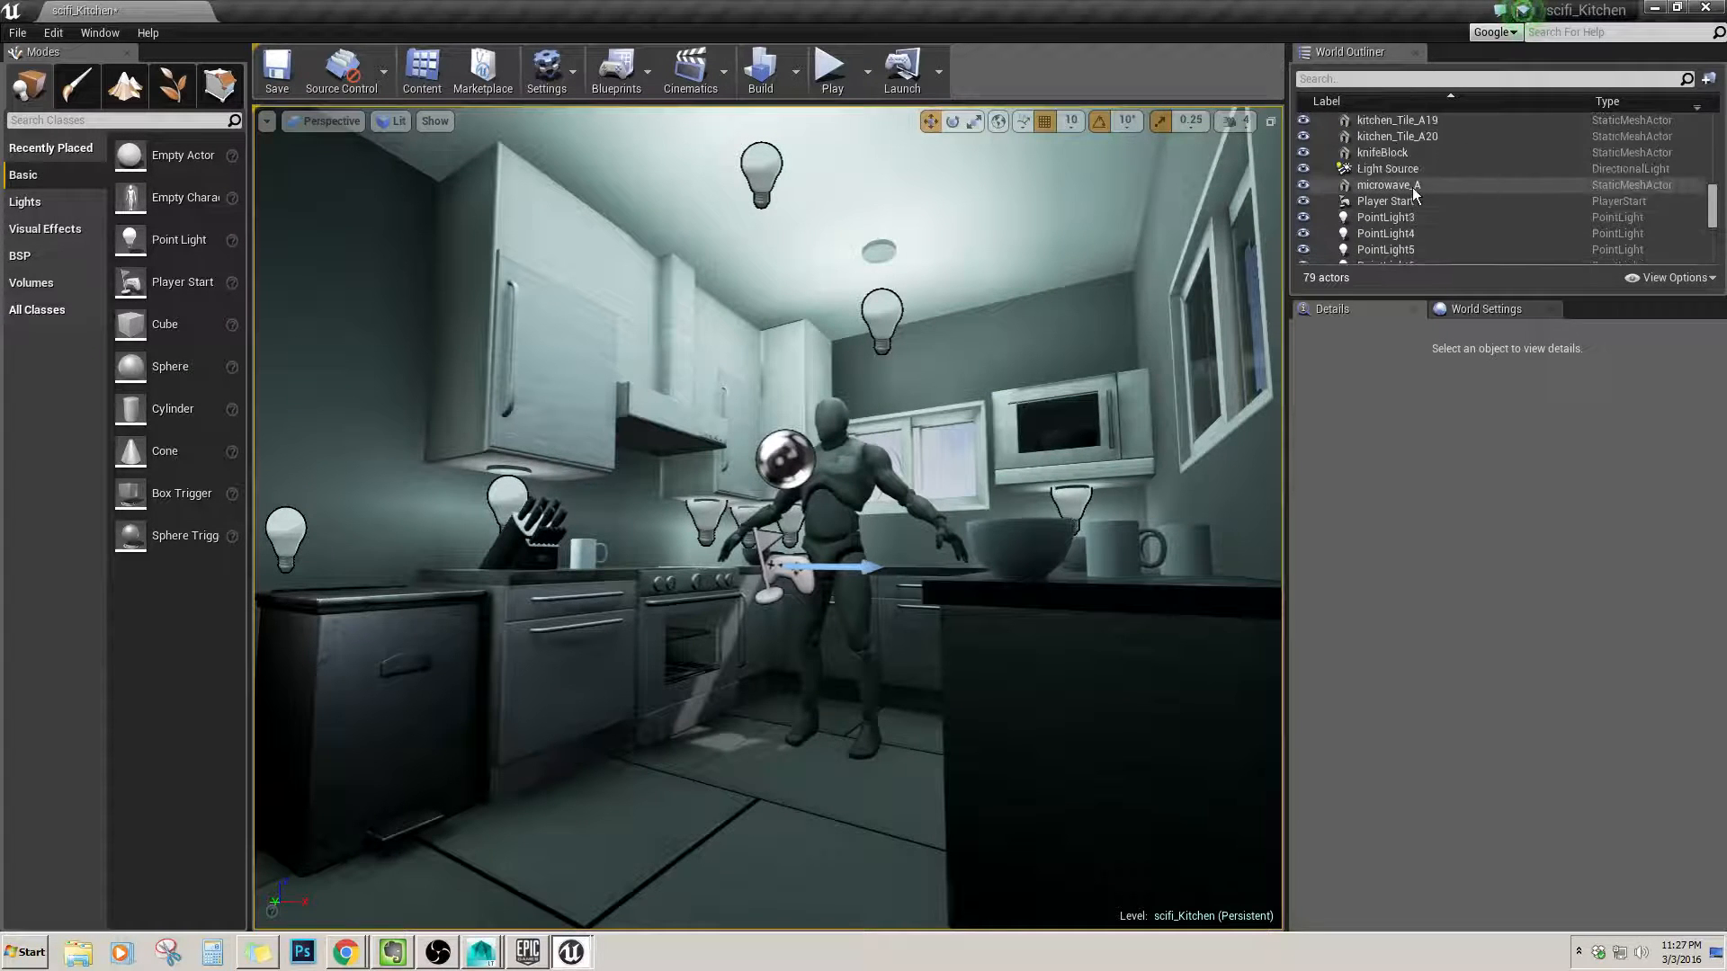
scroll(1412, 189, down, 4)
click(1395, 207)
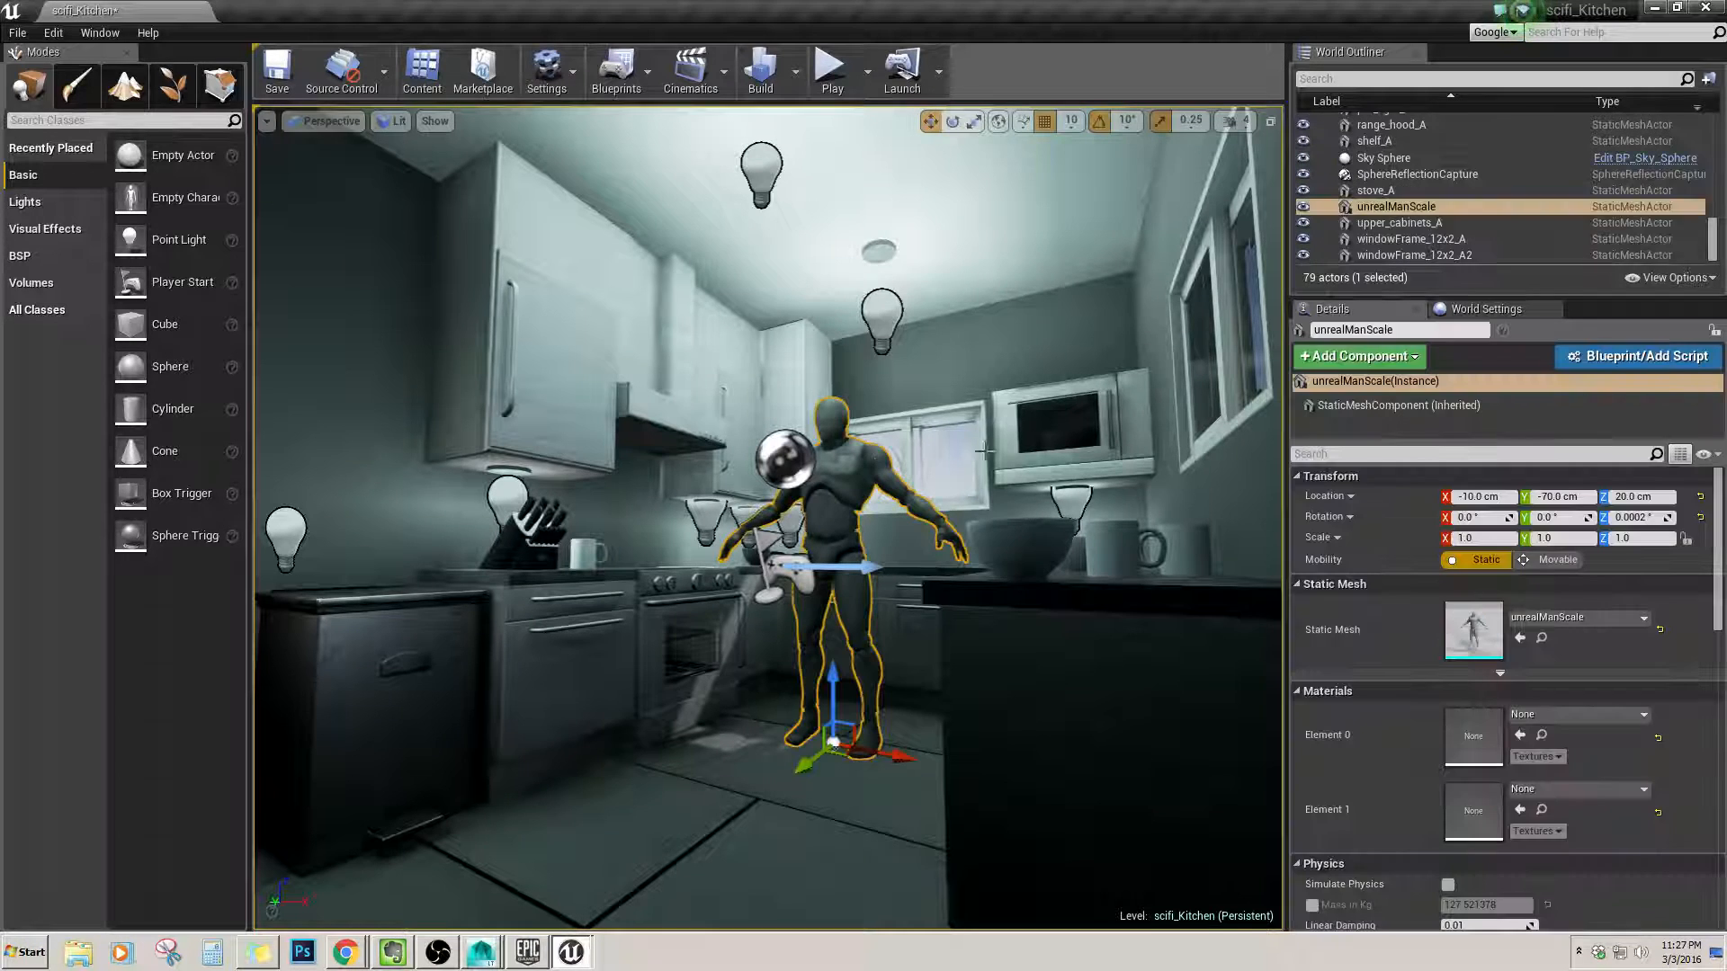
click(1302, 207)
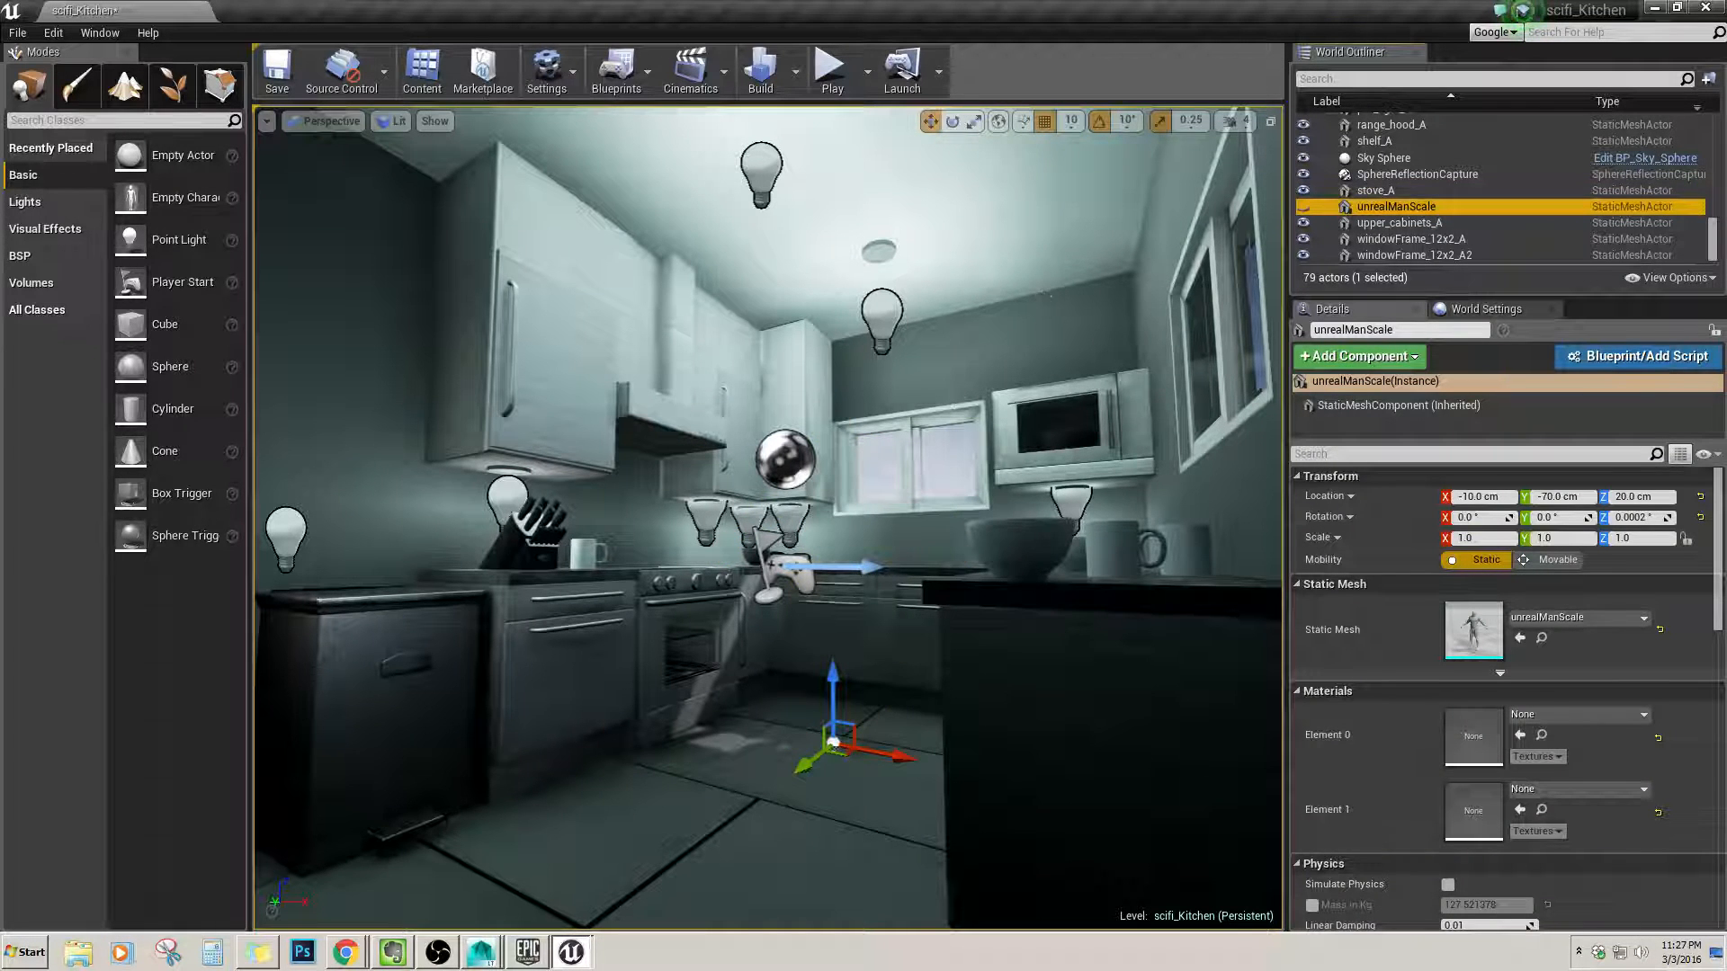
click(1047, 308)
key(Escape)
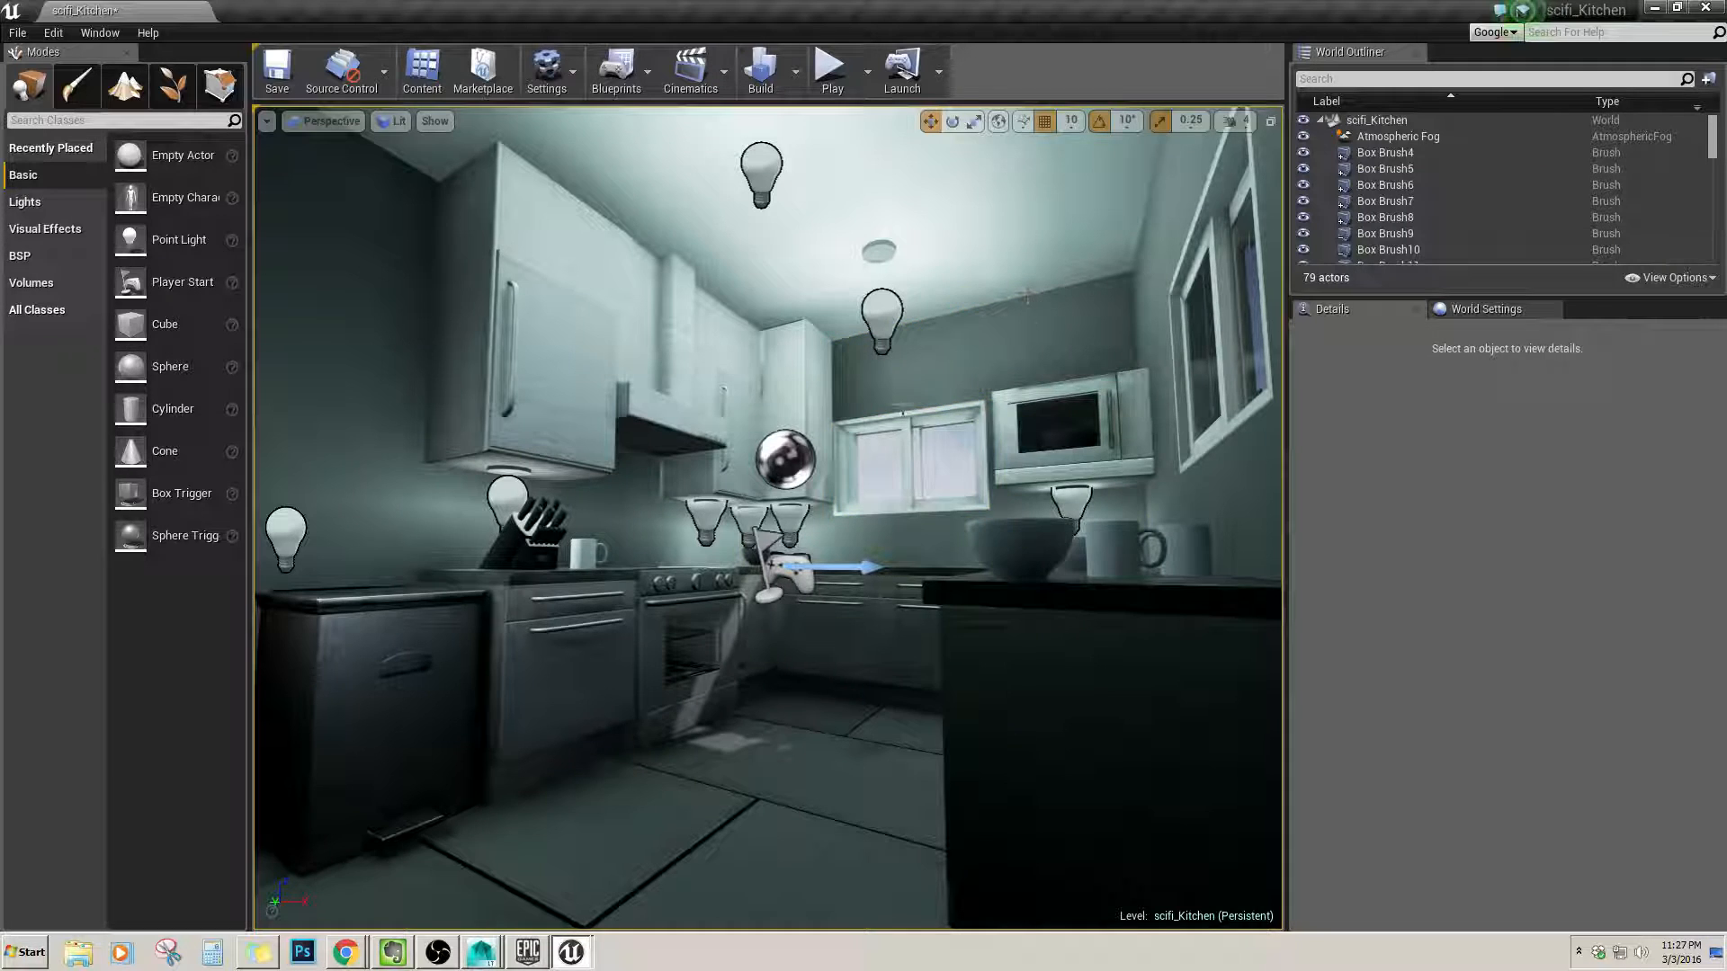
Hide all editor sprites in the perspective view and widen the viewport for a clean look at the kitchen.
click(435, 122)
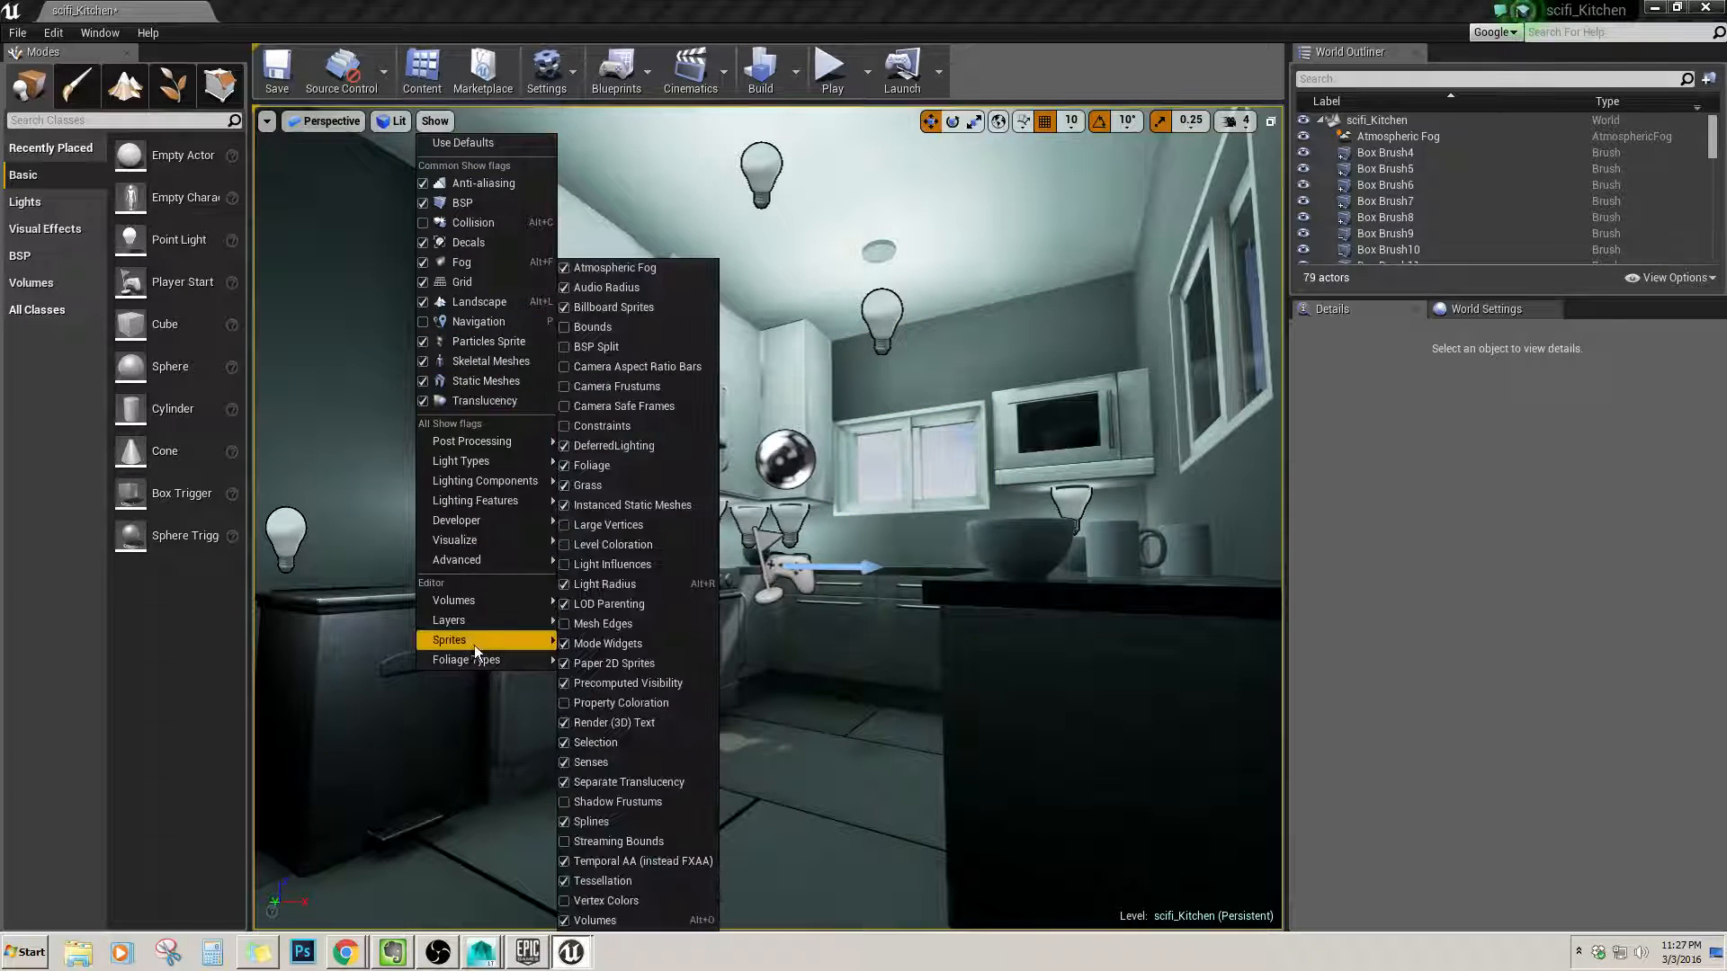
mouse_move(518, 647)
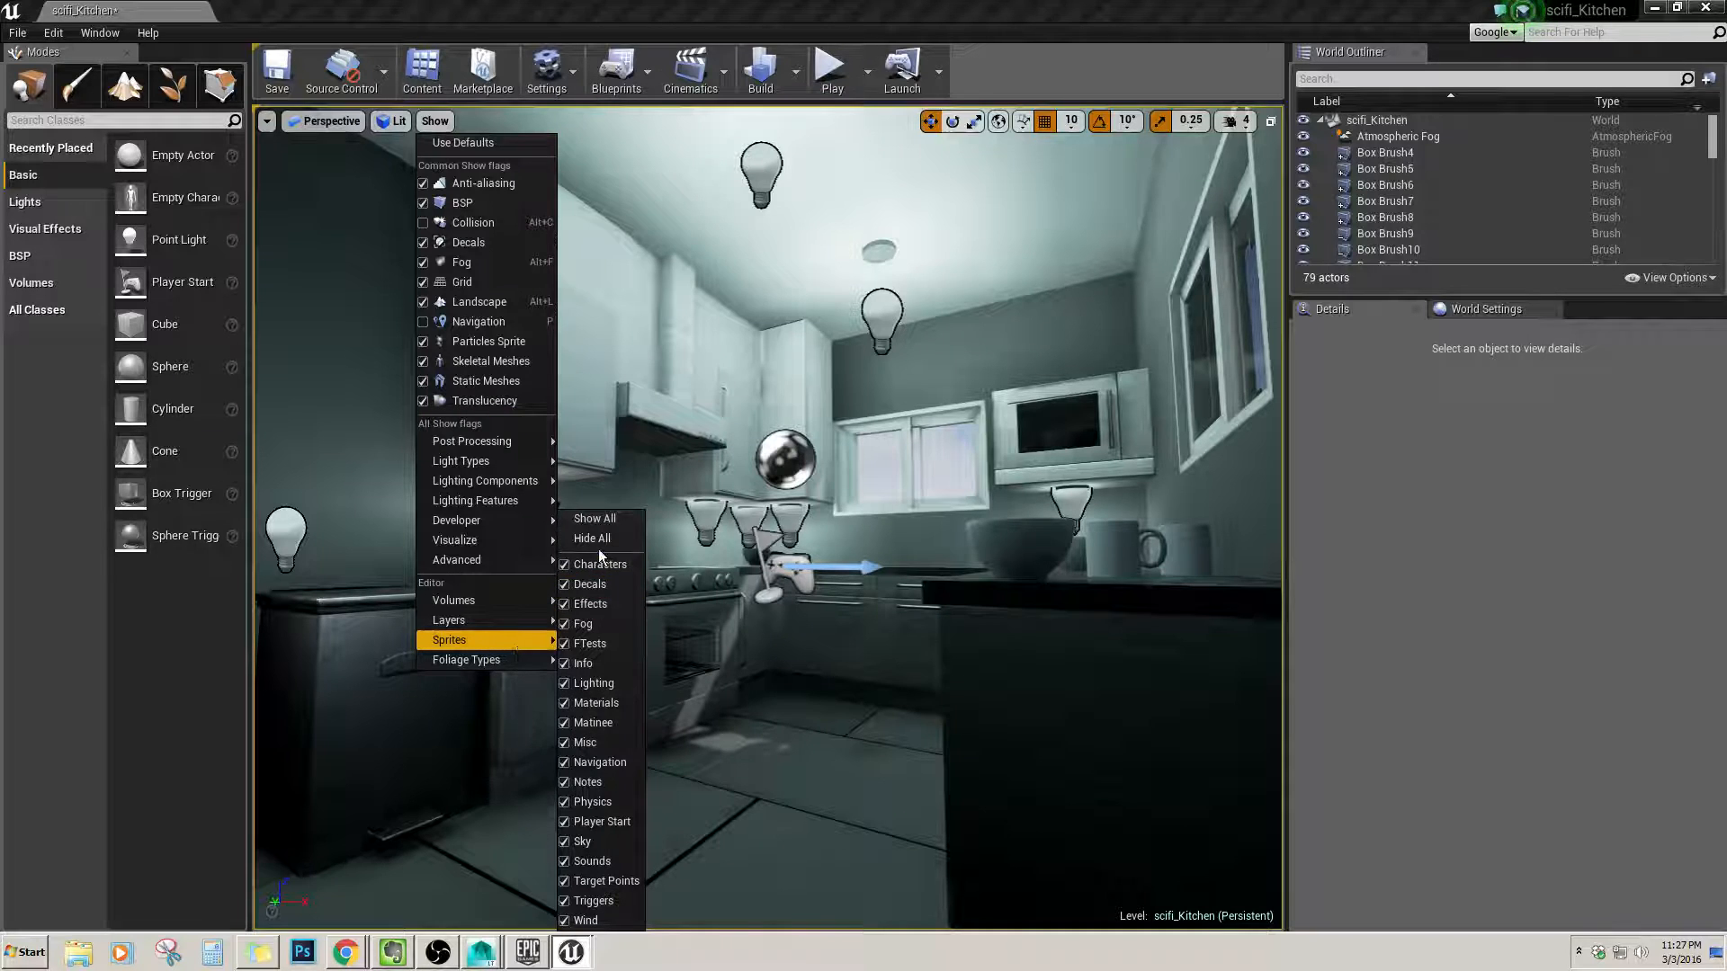
click(595, 538)
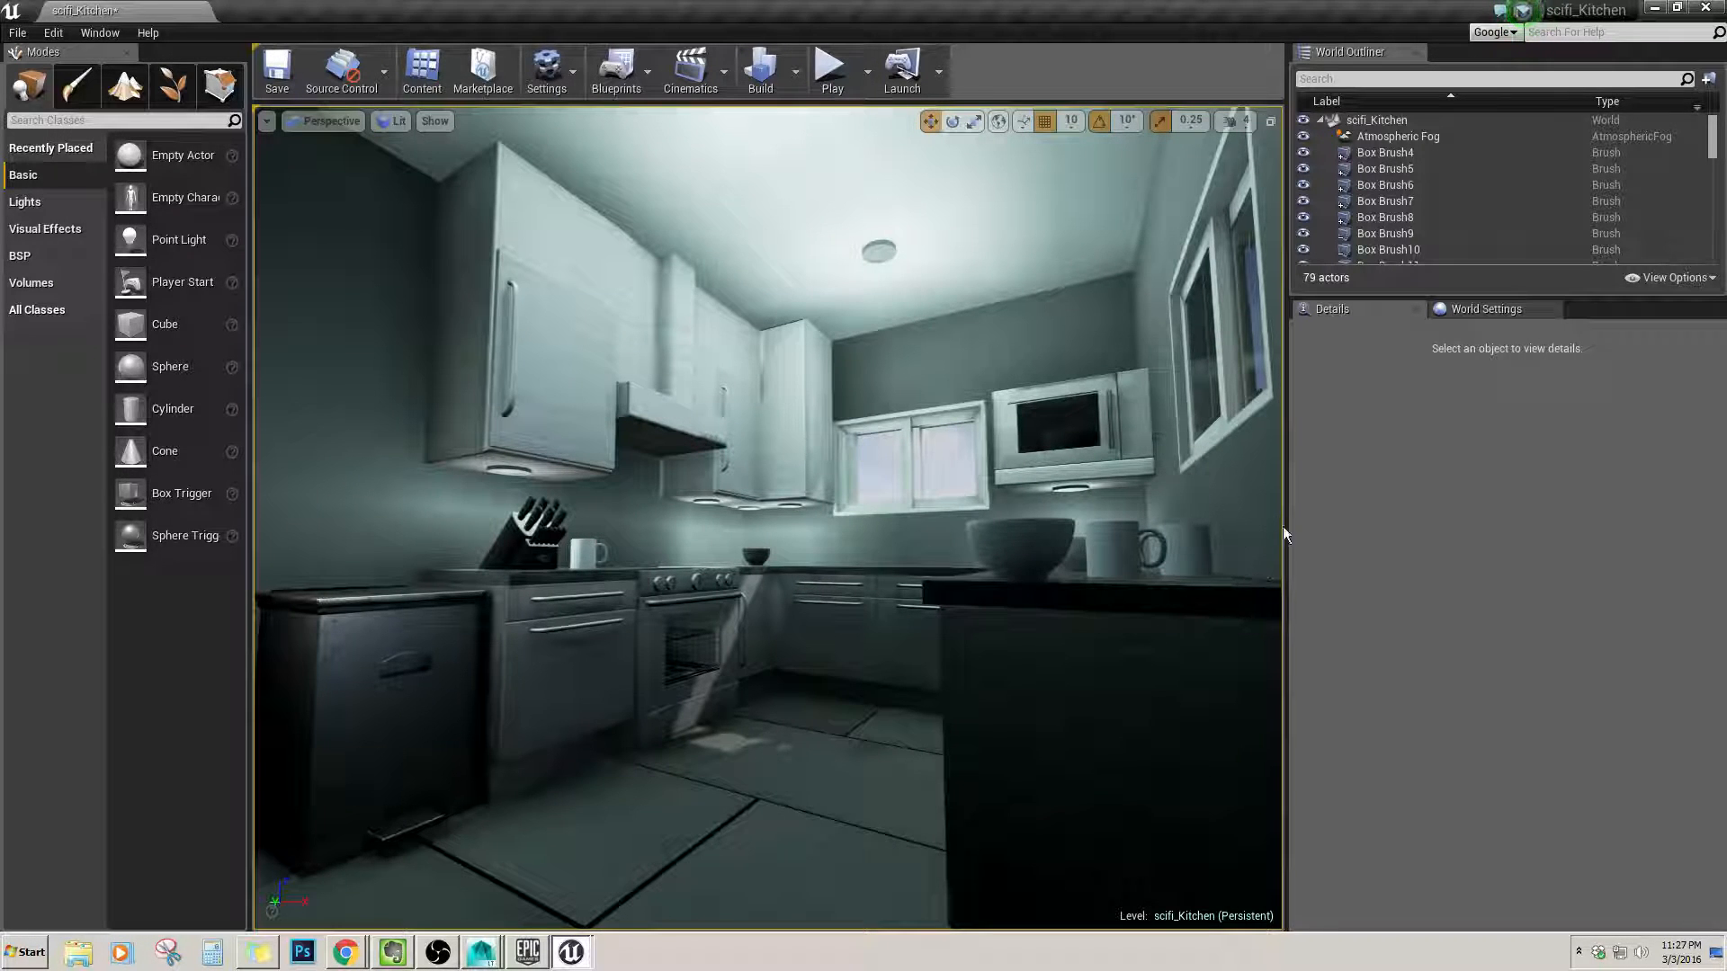
drag(1286, 526, 1476, 527)
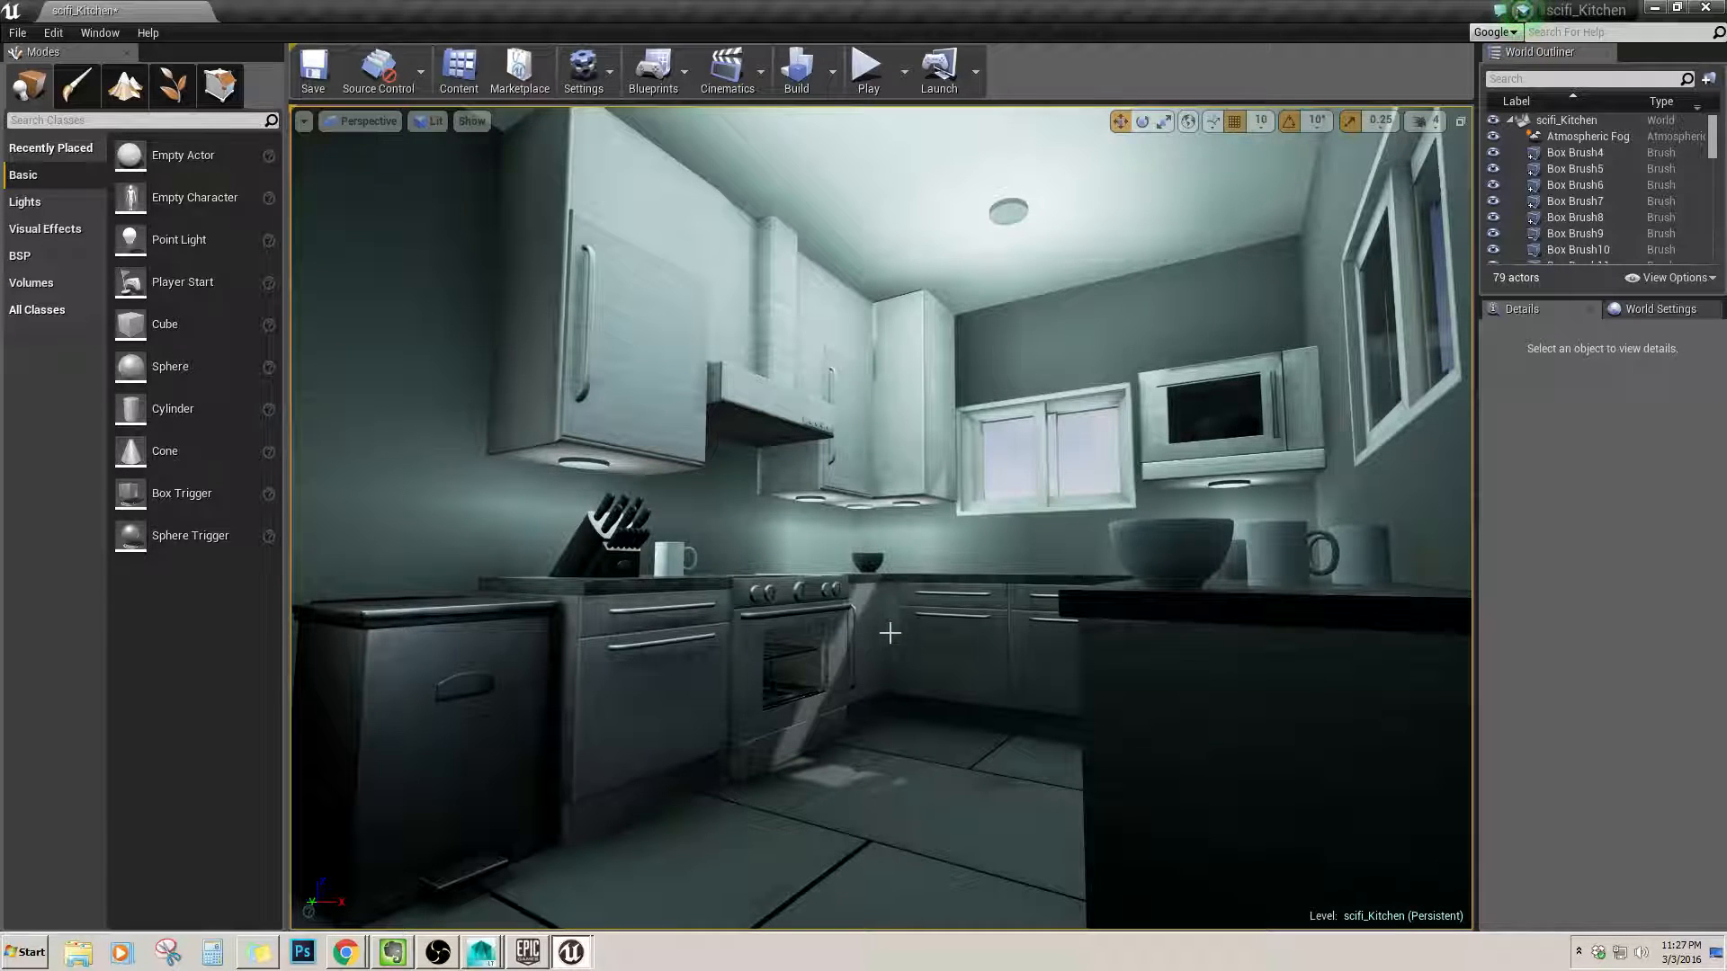
mouse_move(889, 634)
right_down()
mouse_move(919, 616)
mouse_move(890, 630)
right_up()
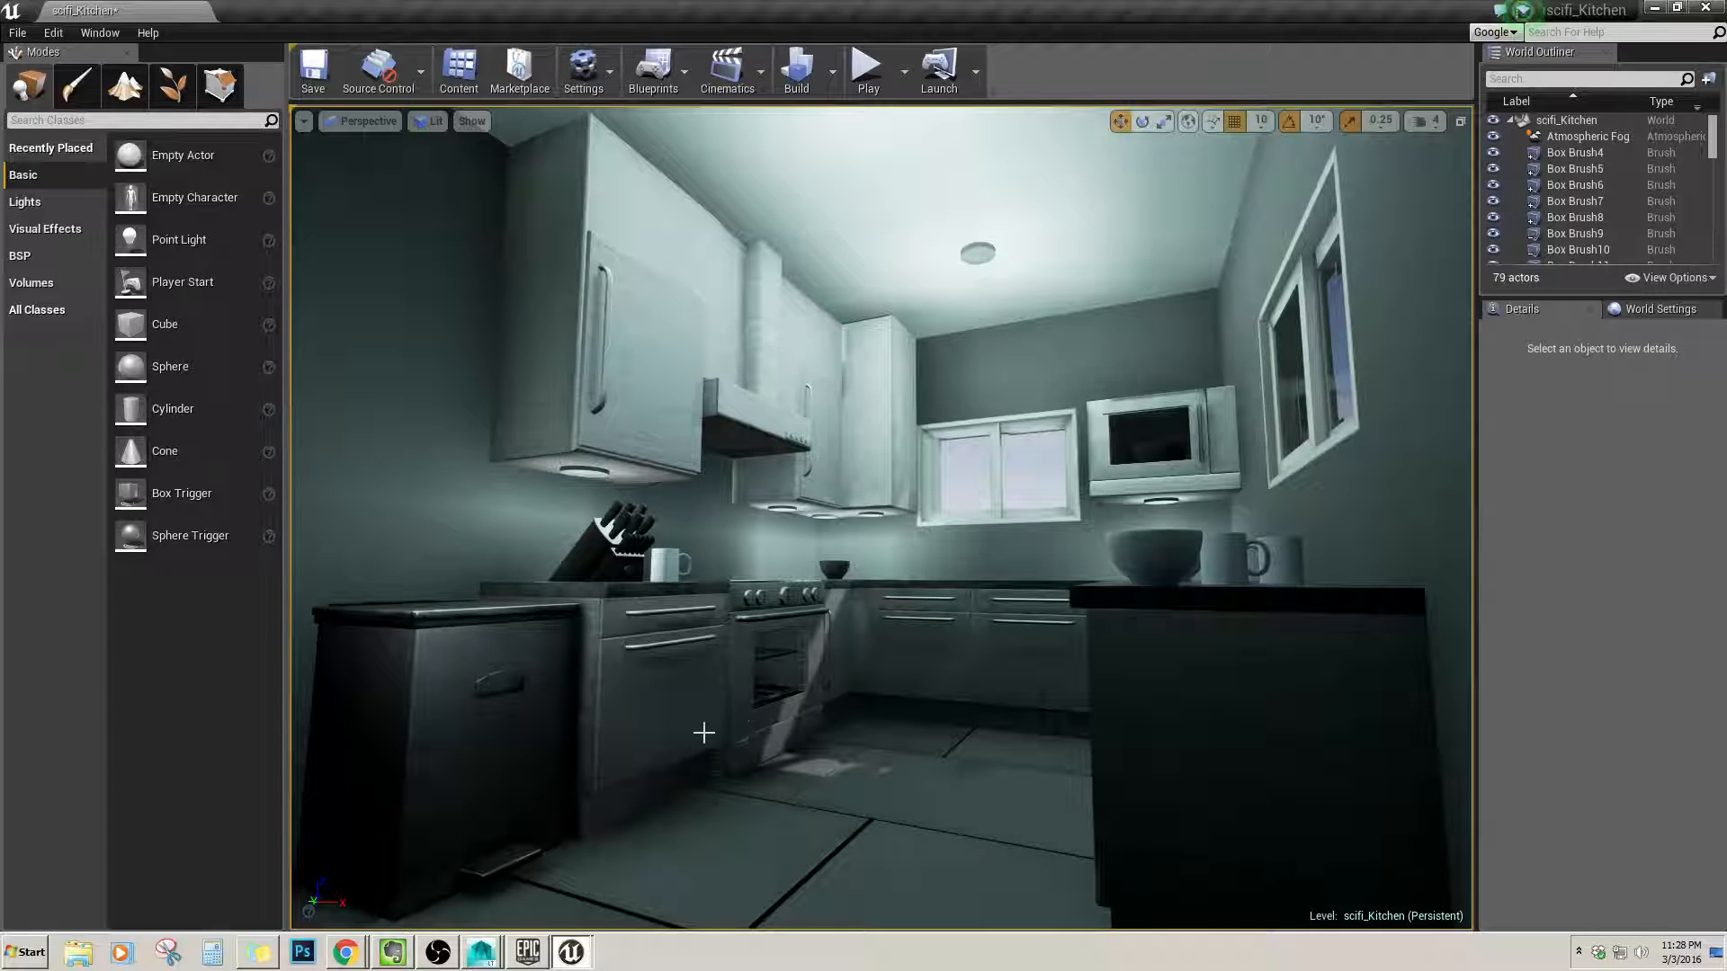
mouse_move(705, 733)
right_down()
mouse_move(697, 851)
mouse_move(699, 710)
mouse_move(710, 760)
right_up()
right_drag(634, 569, 631, 565)
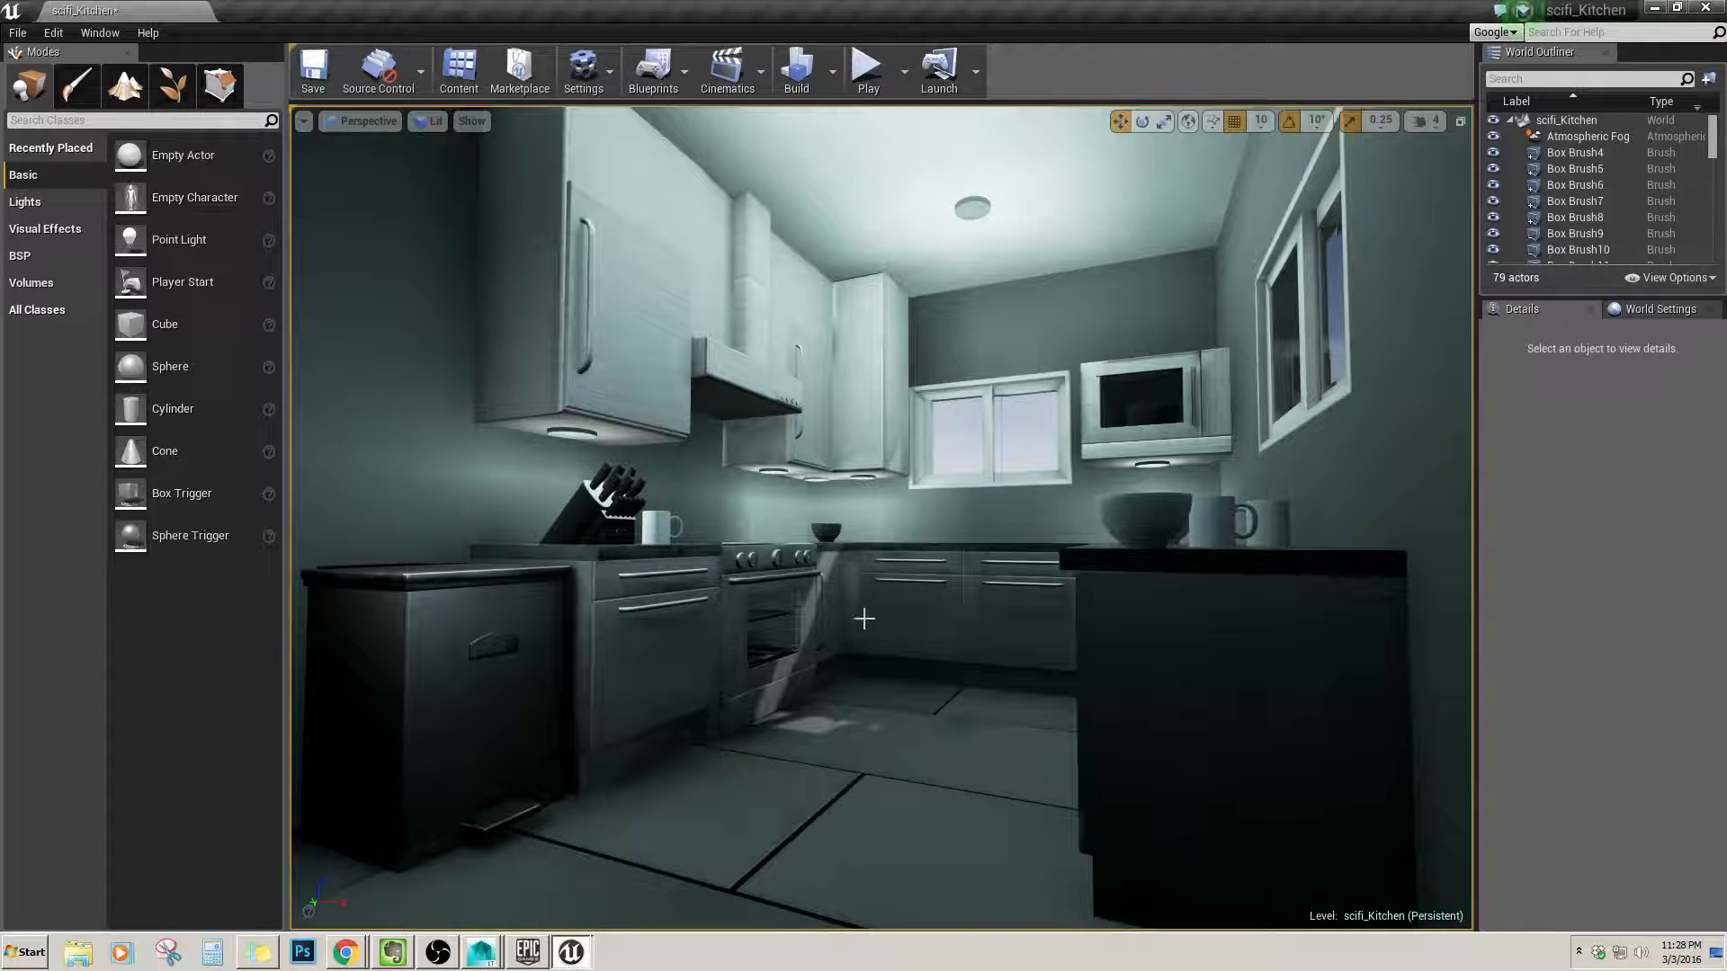
mouse_move(863, 617)
right_down()
mouse_move(862, 594)
mouse_move(859, 621)
right_up()
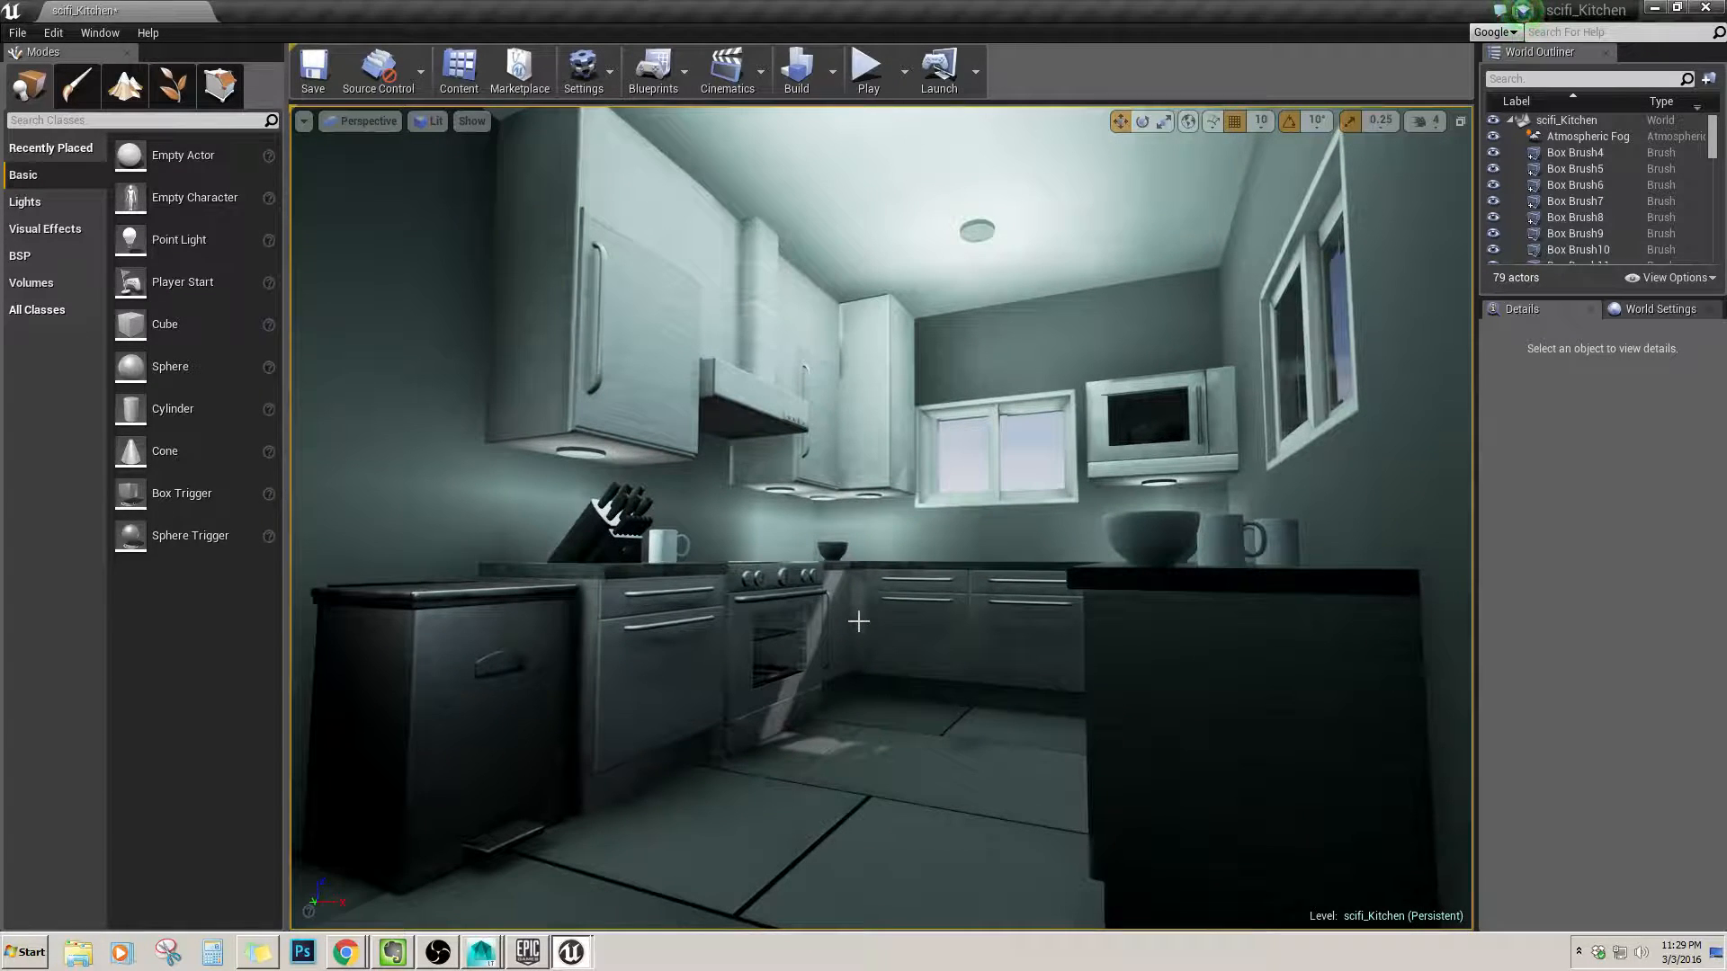